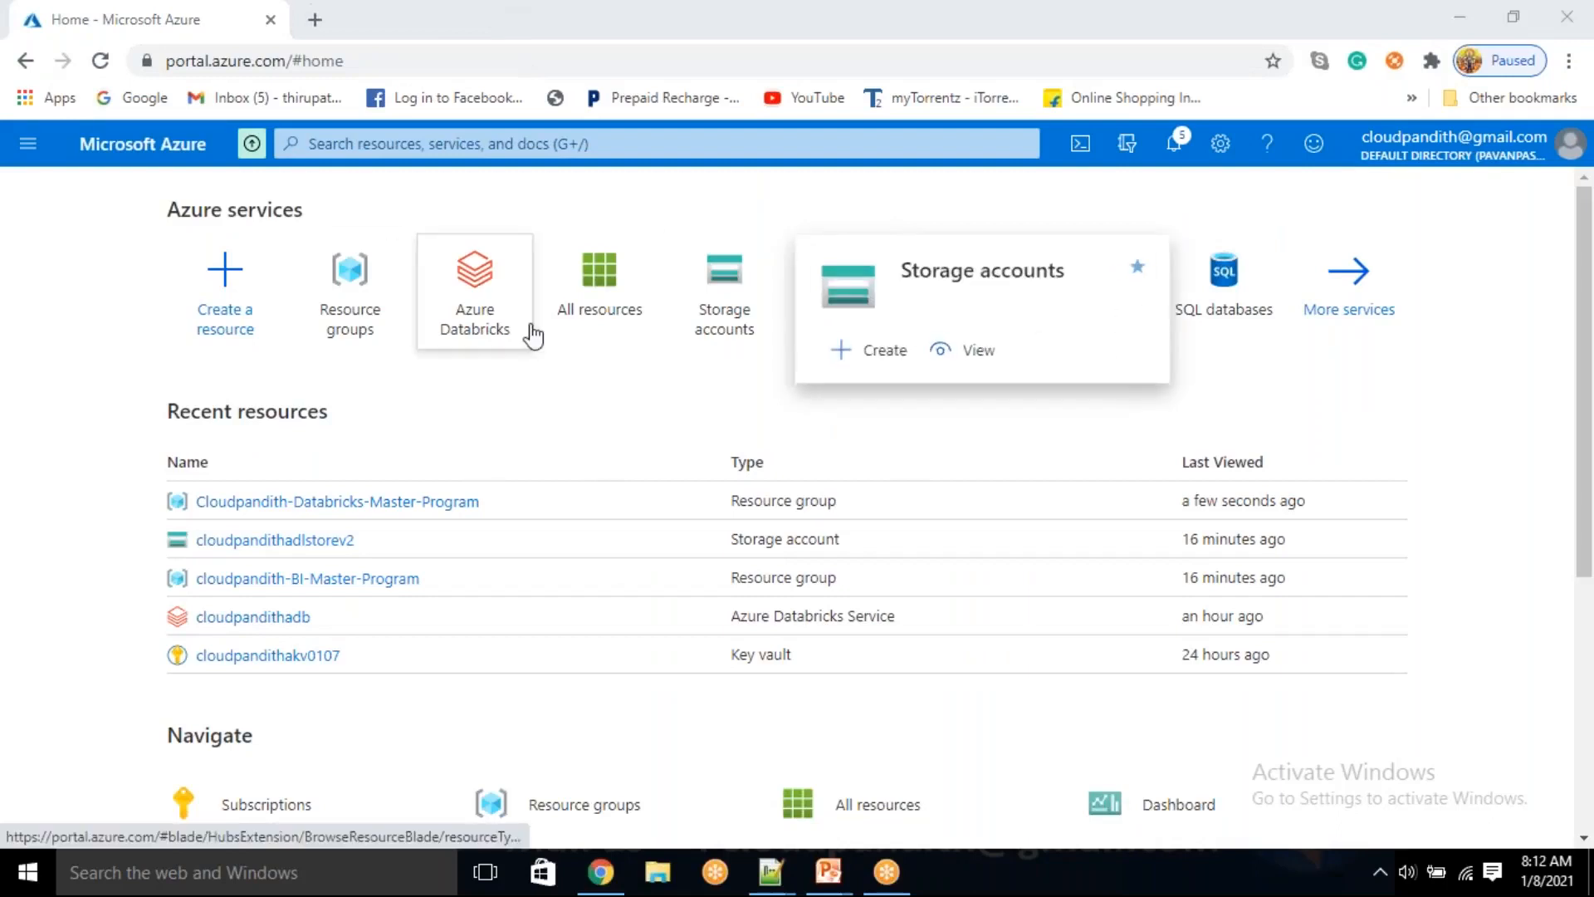
Start creating a storage account and assign it to a new resource group named cloudpandith-BI-Master-Program
left_click(722, 312)
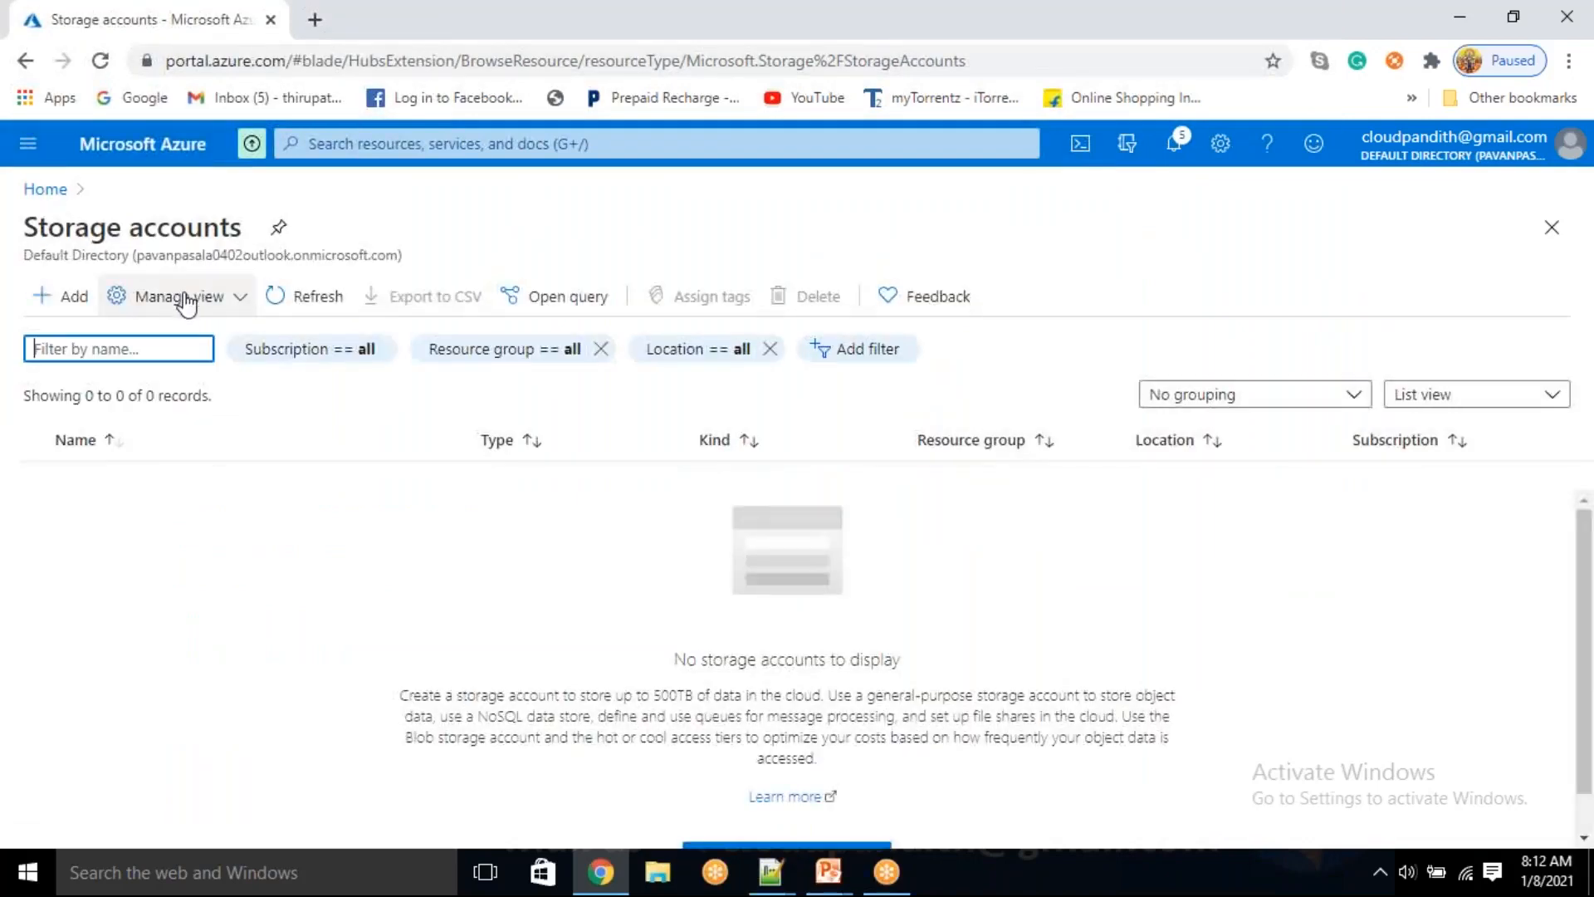
left_click(68, 299)
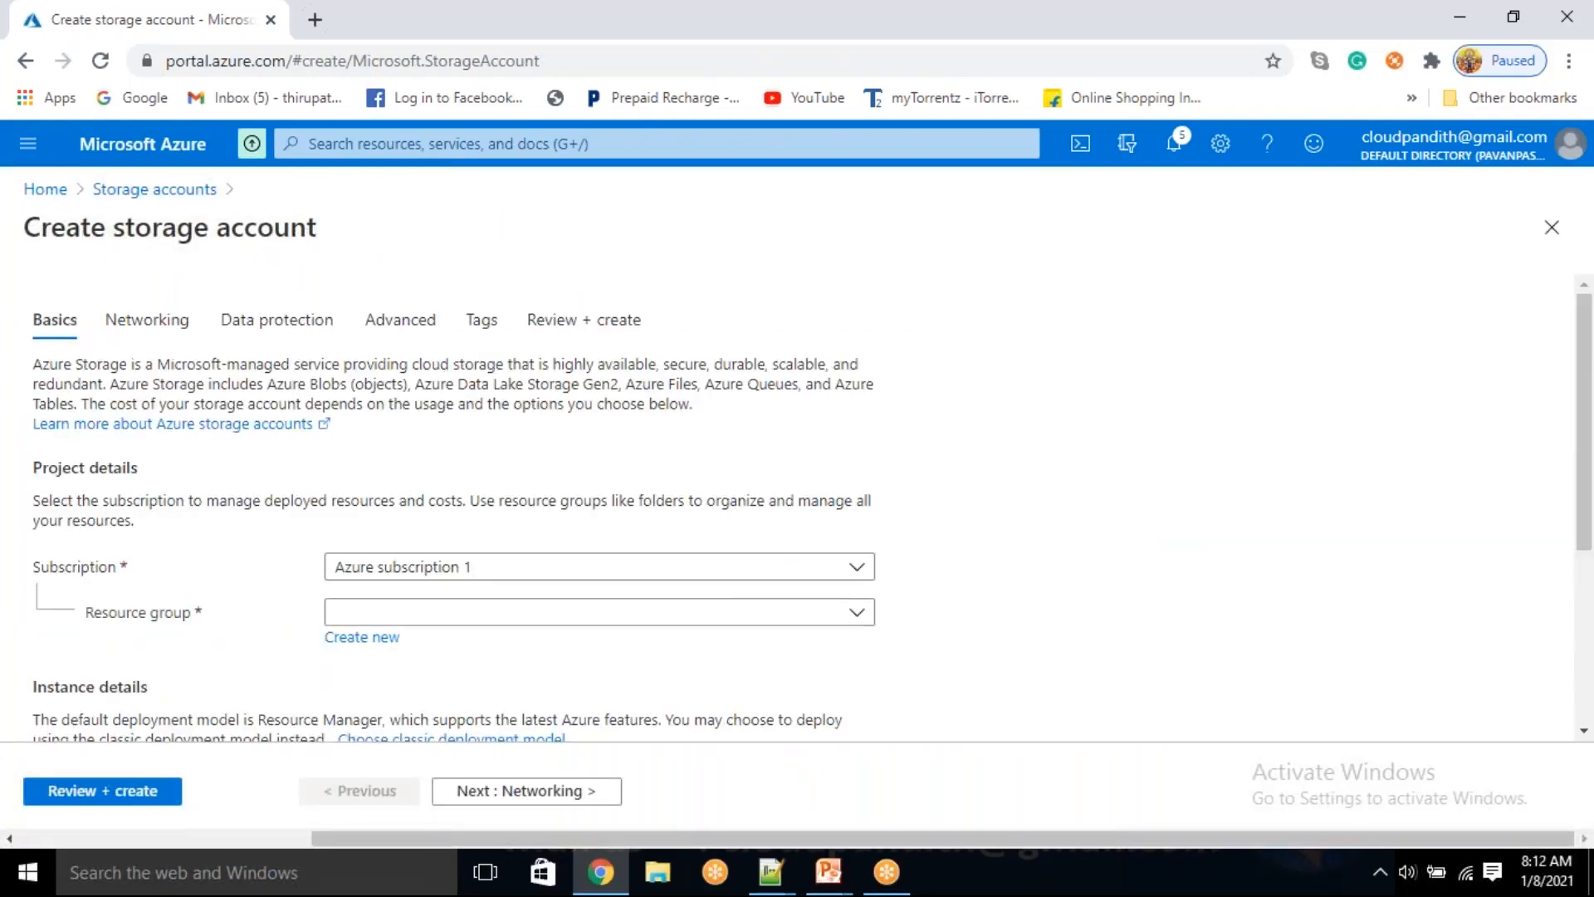
left_click(410, 615)
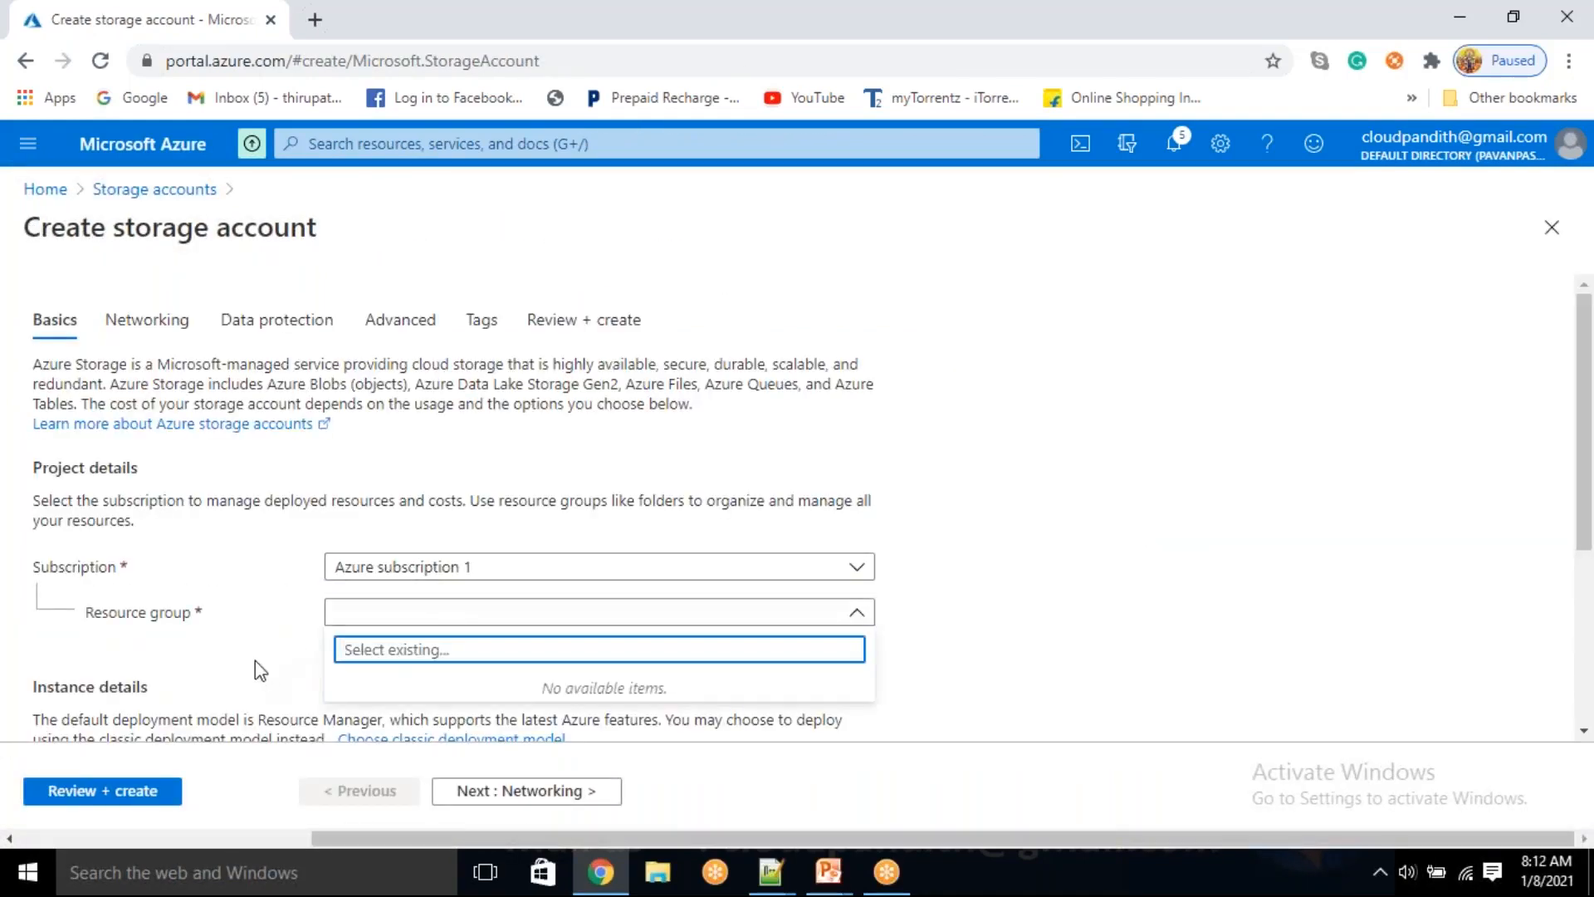
left_click(1002, 607)
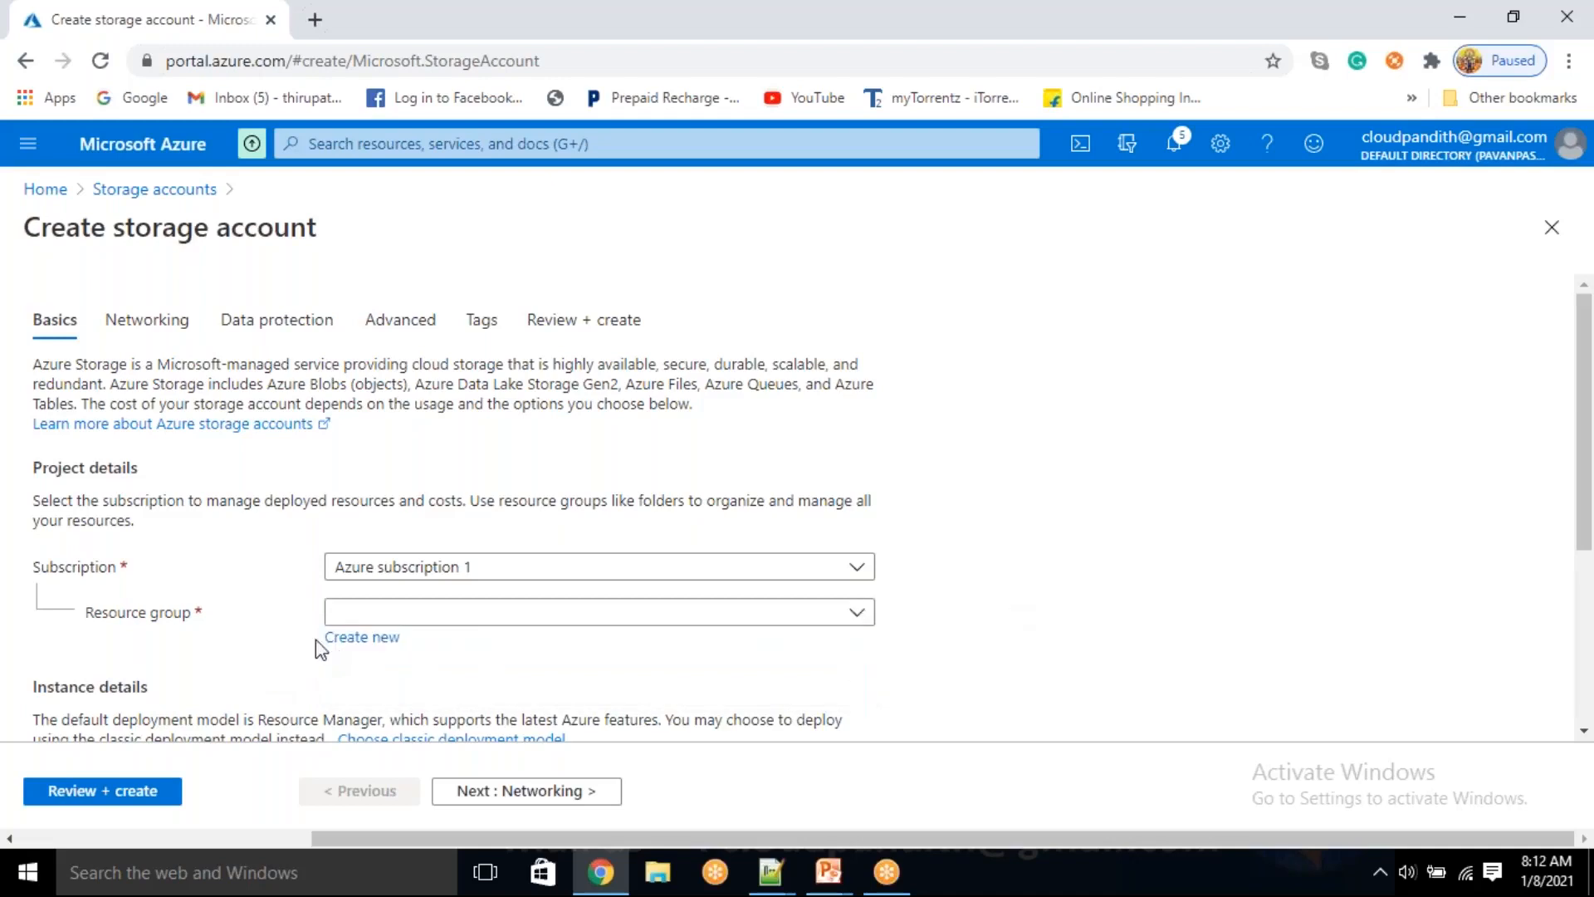
left_click(365, 640)
type("cl")
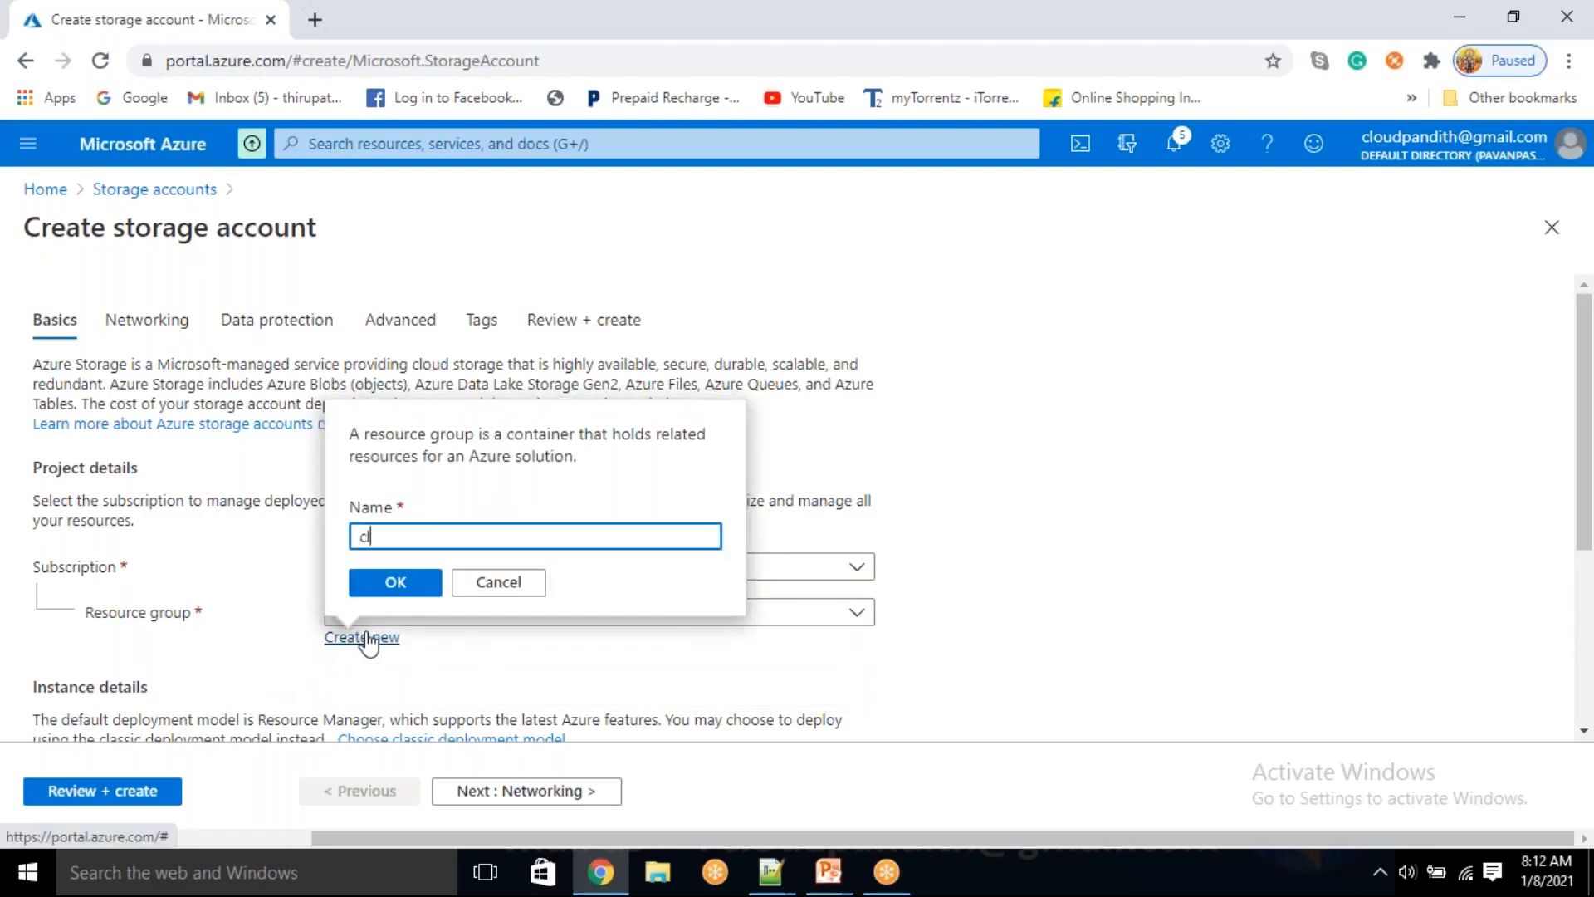
type("oudpandith-BI-Master-Program")
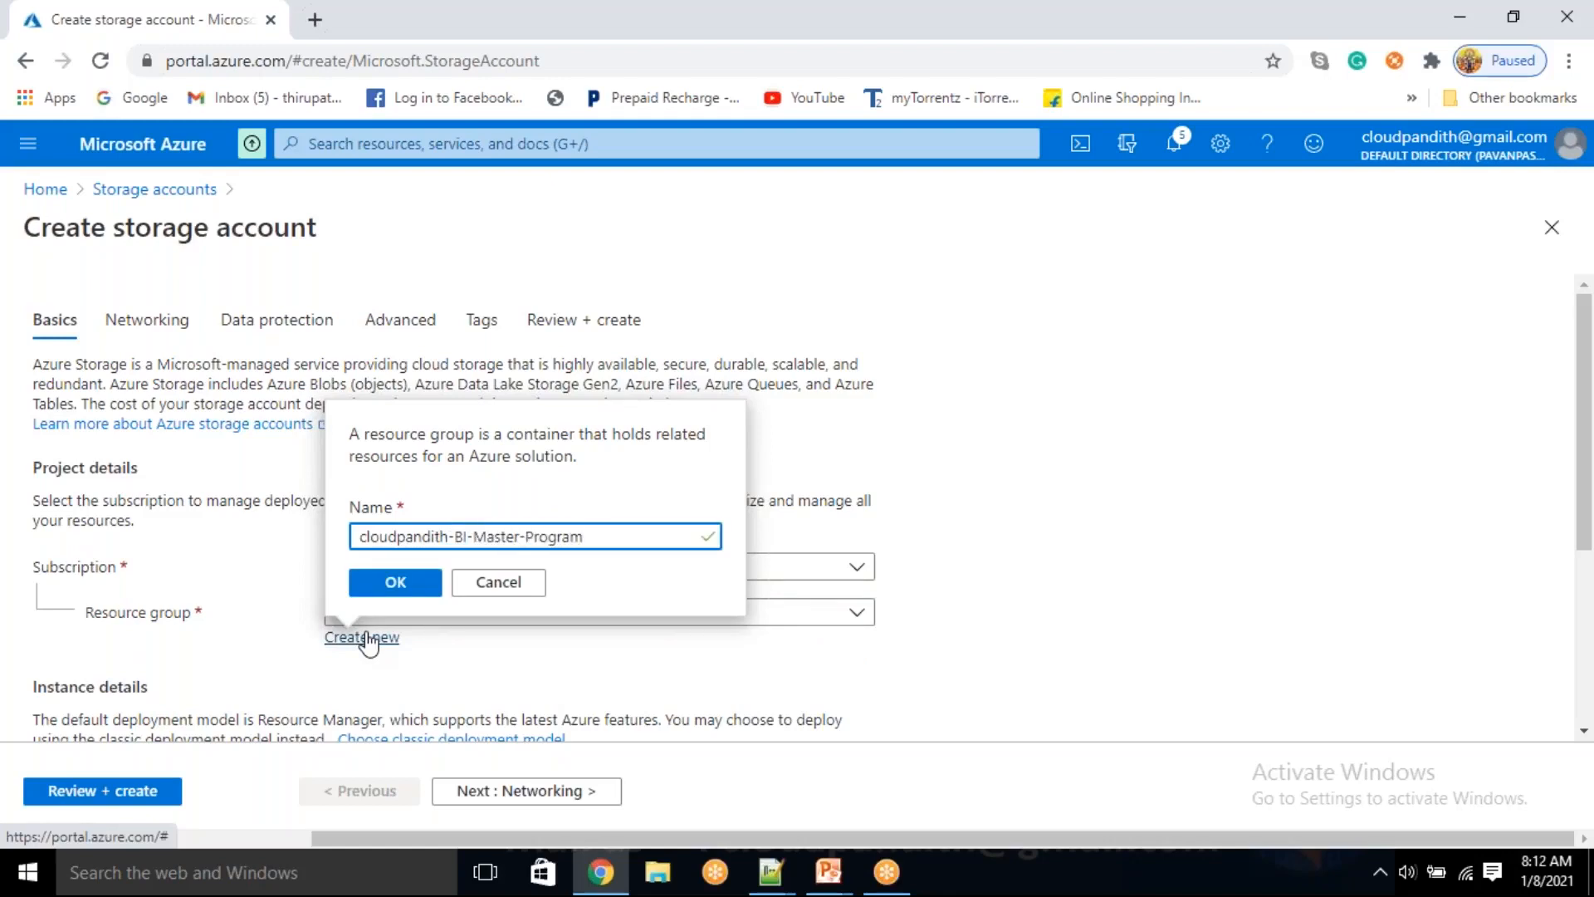
left_click(395, 583)
Name the storage account cloudpandithadlsstorev2
scroll(409, 670, "down", 3)
left_click(371, 569)
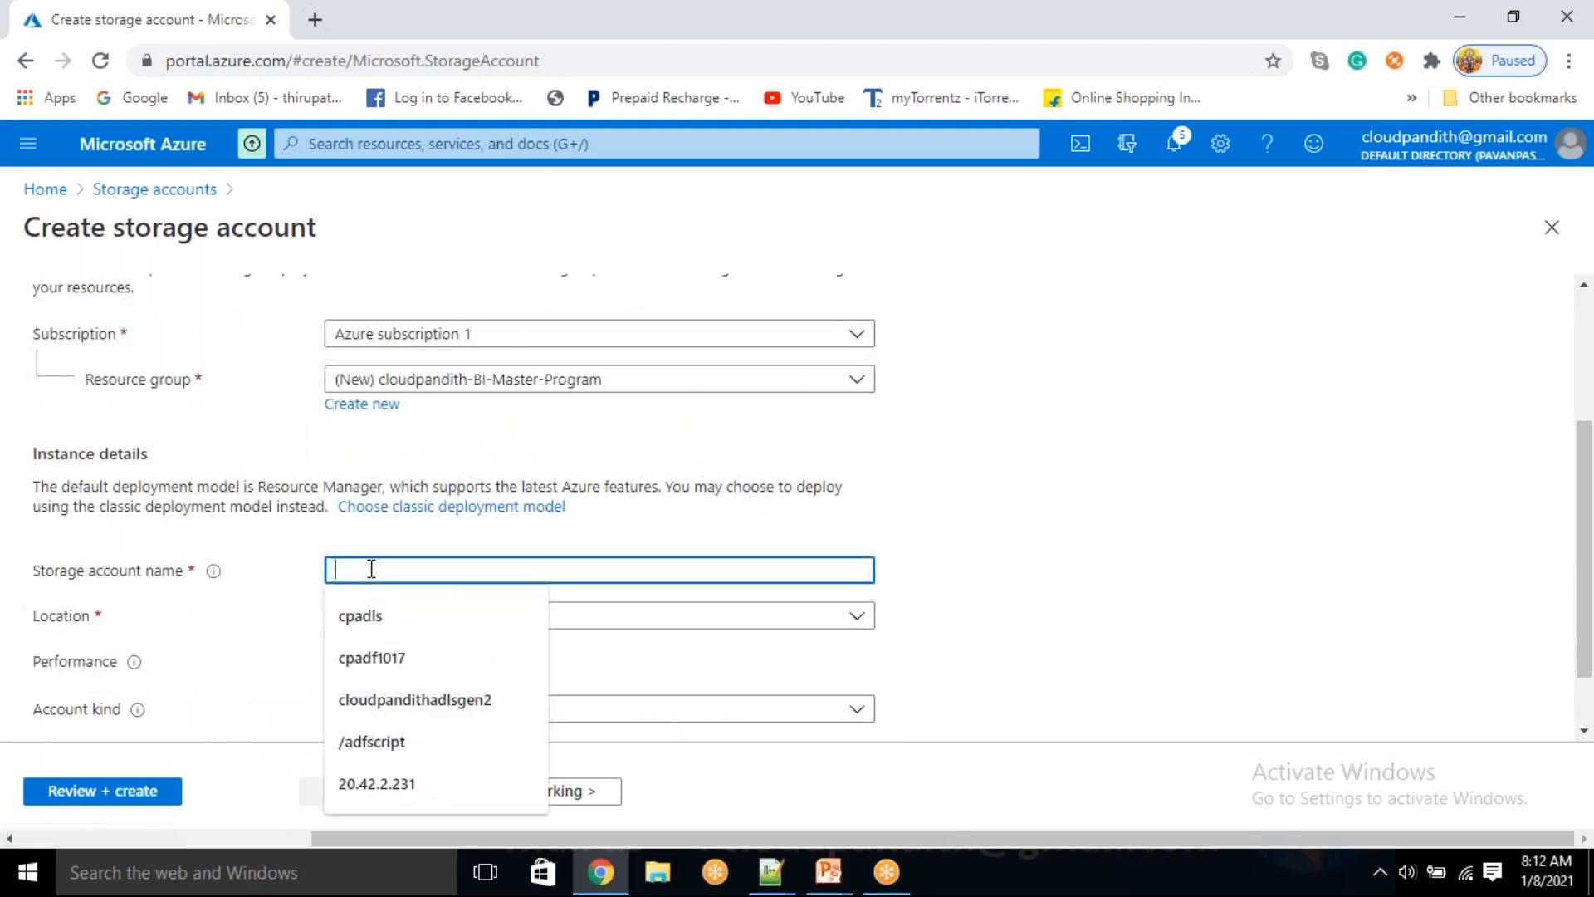
type("cloudpandiut")
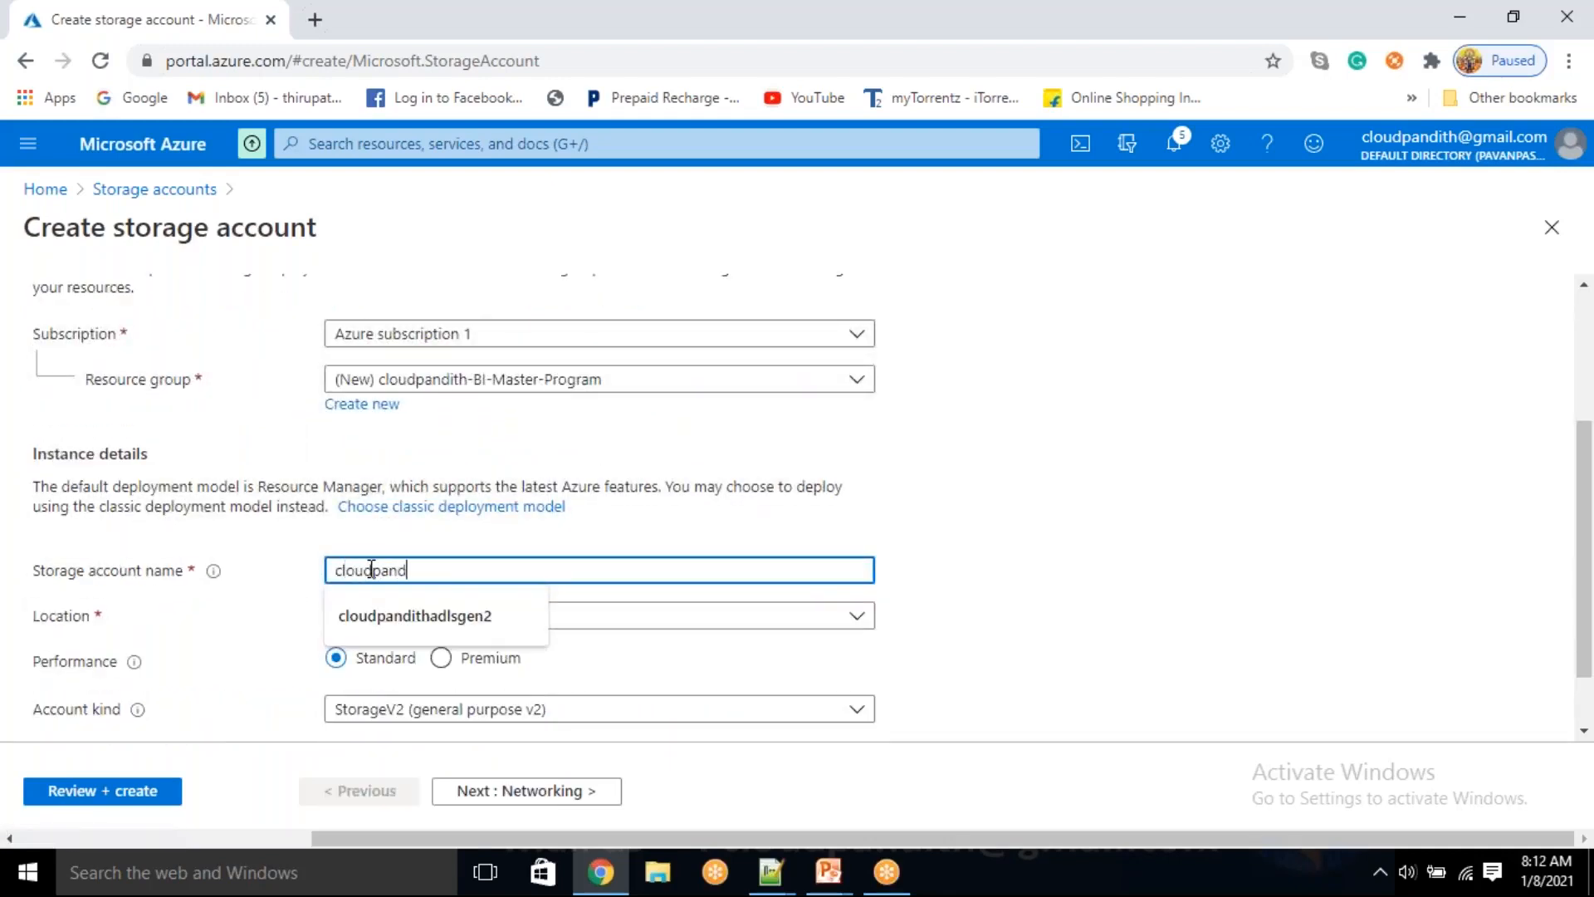
key("BackSpace")
key("BackSpace")
type("thadlsstorev2")
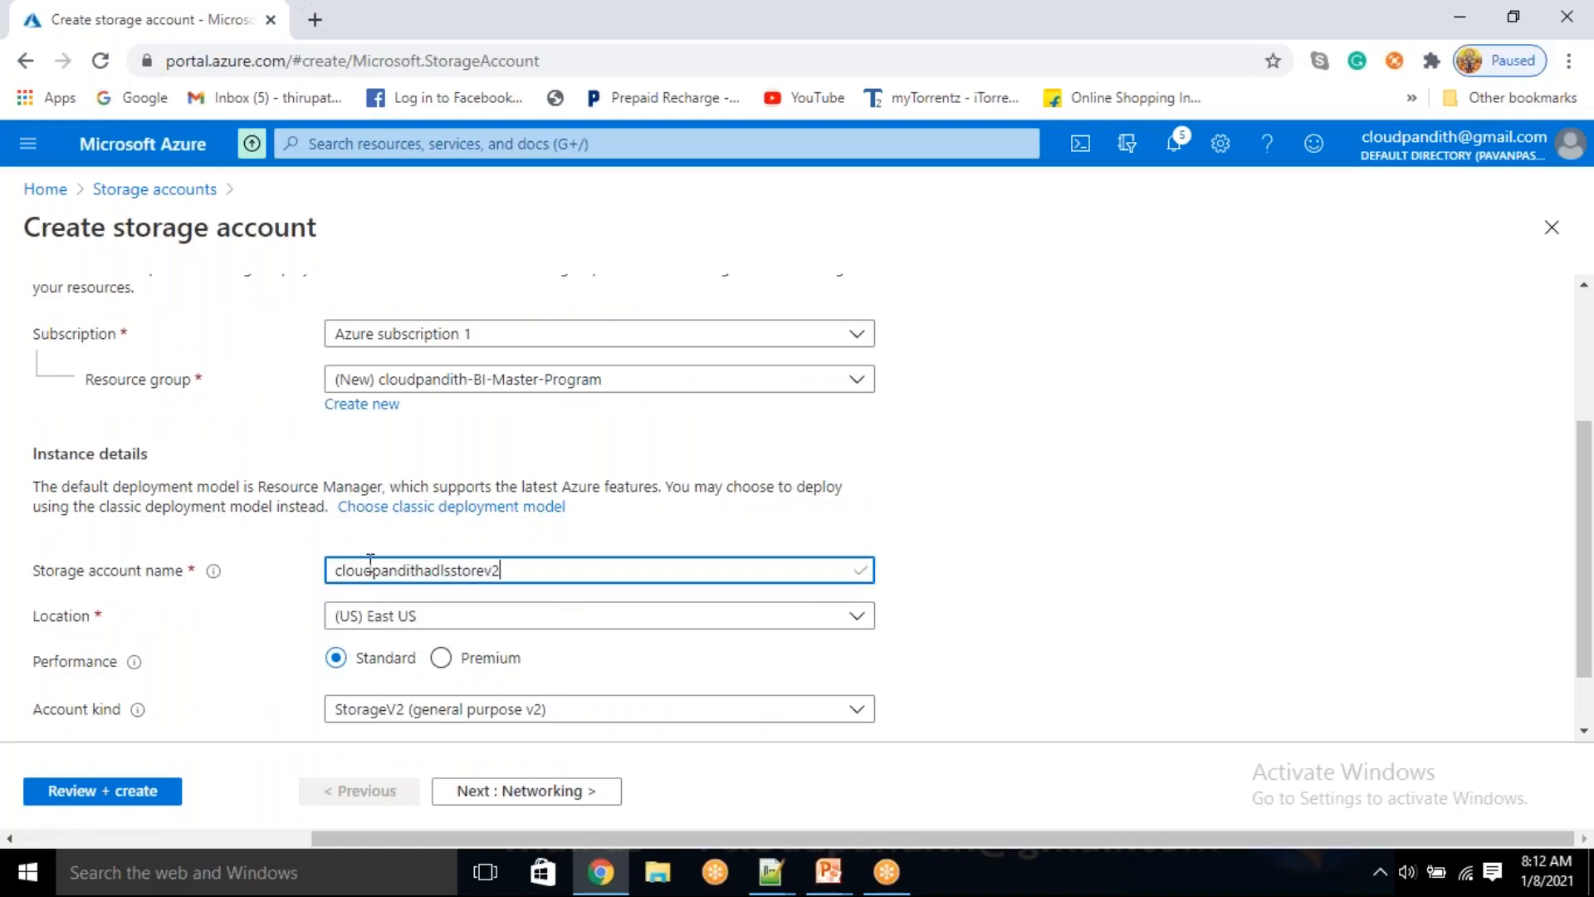
Enable the hierarchical namespace for Data Lake Storage Gen2 in the storage account's advanced settings
left_click(589, 796)
left_click(590, 797)
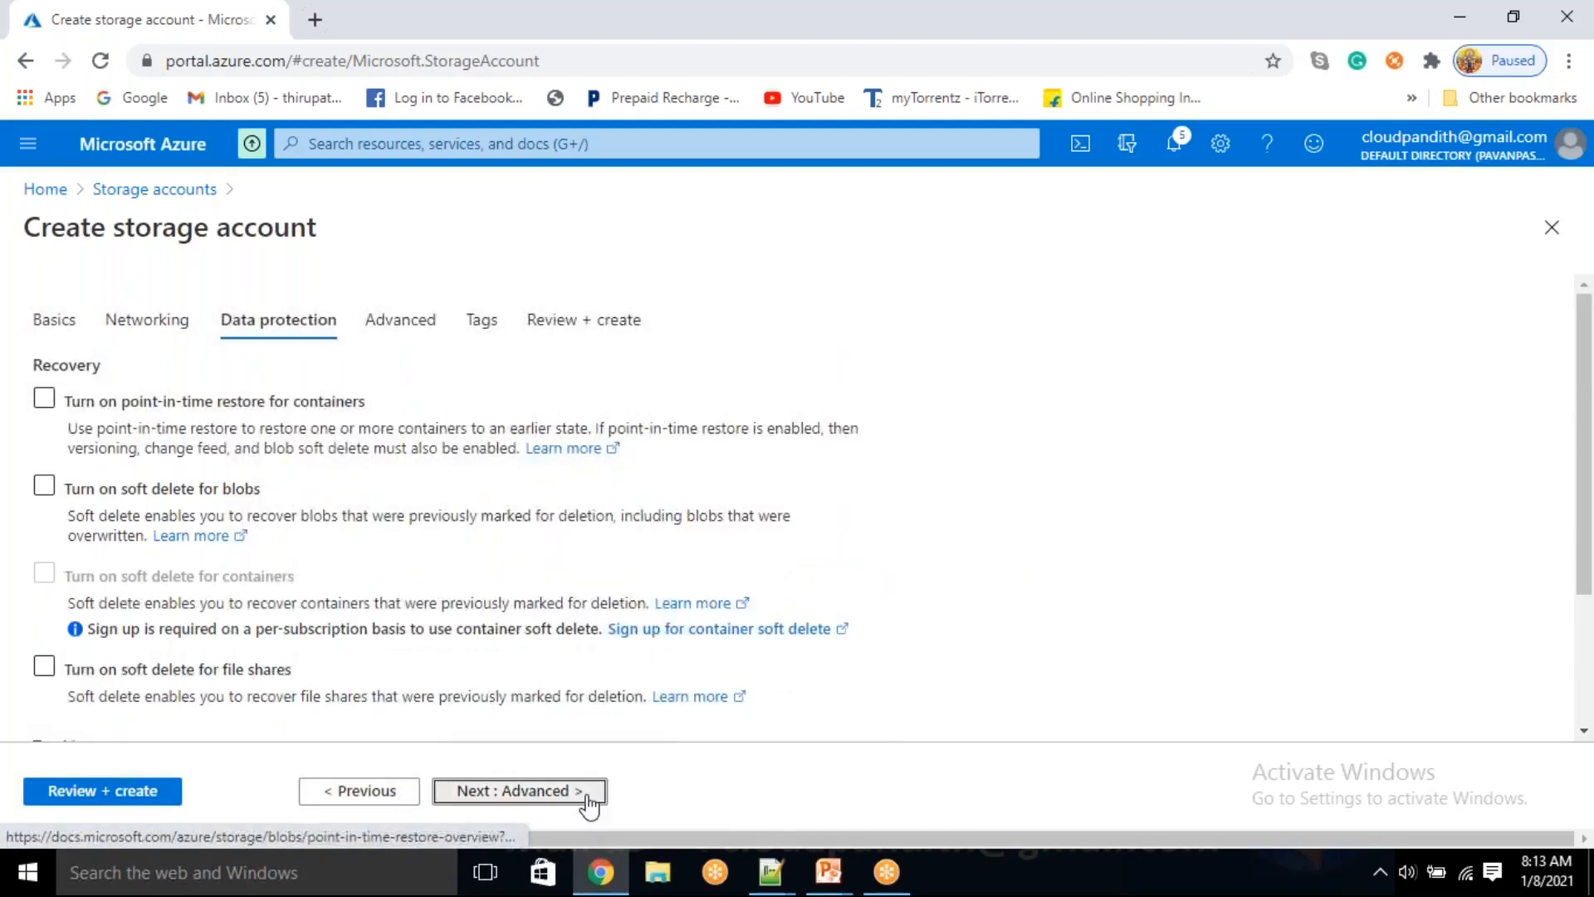
left_click(590, 796)
scroll(466, 605, "down", 3)
left_click(438, 631)
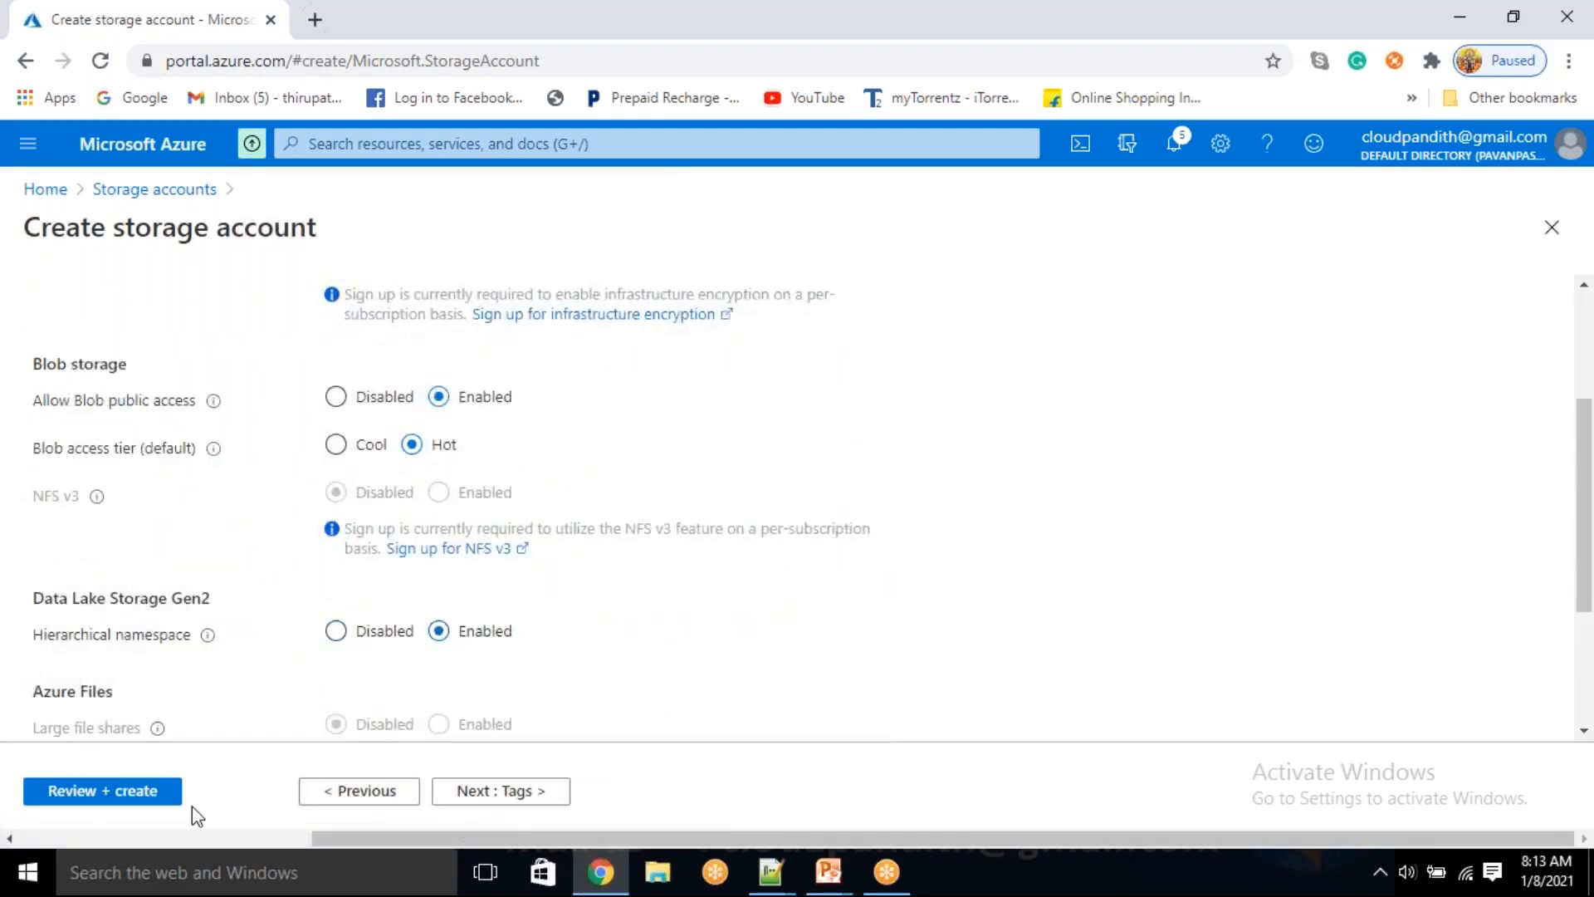
Validate the storage account configuration and submit it for creation
left_click(101, 791)
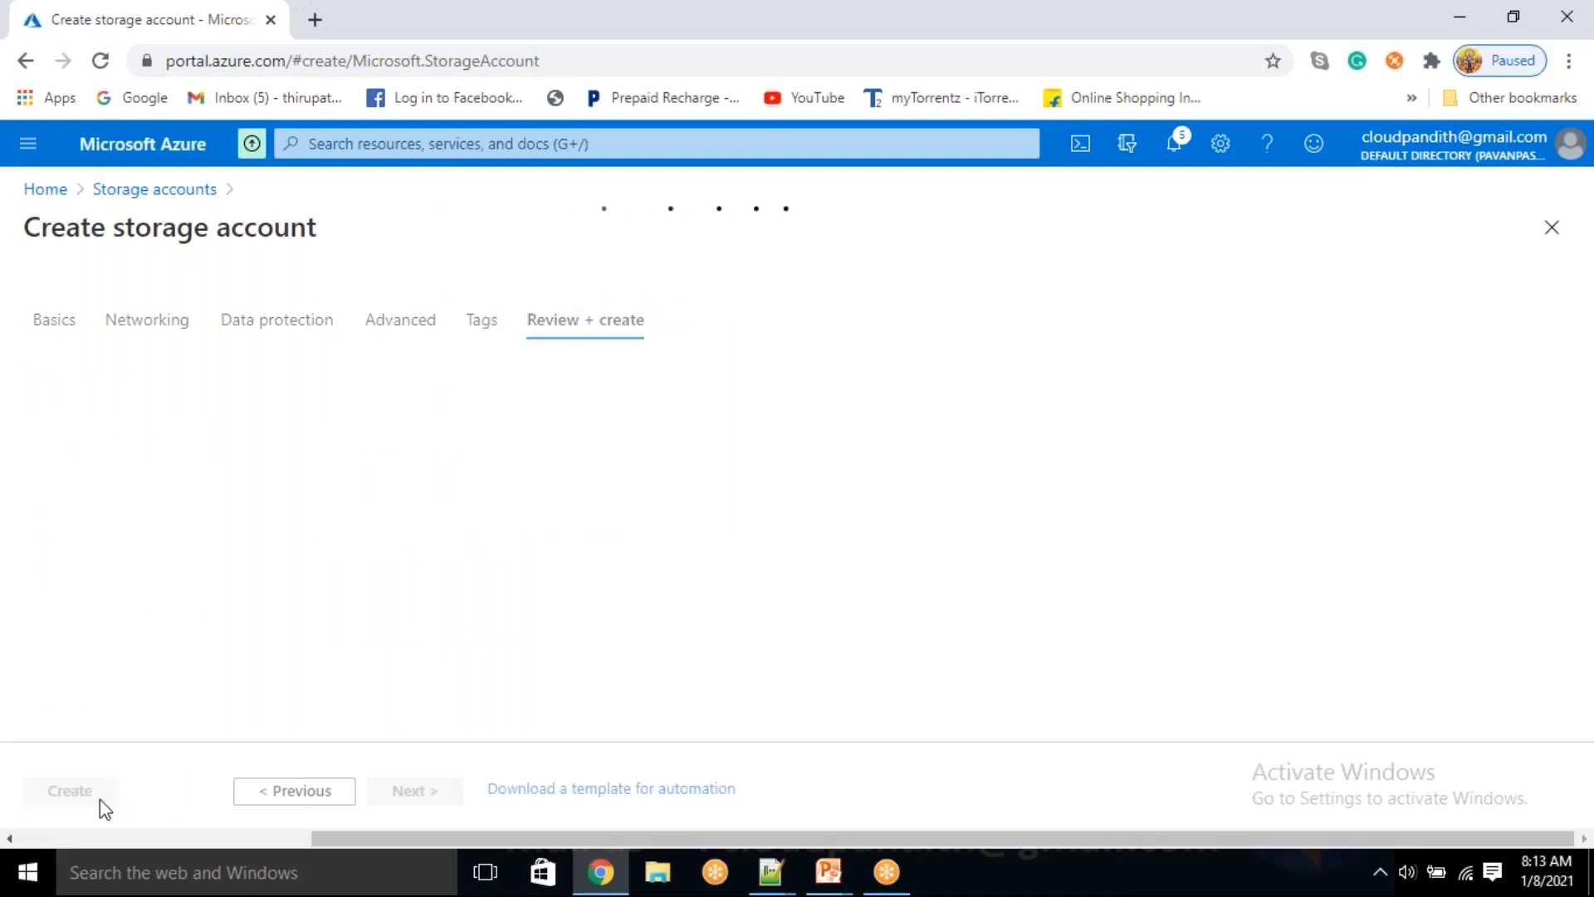
left_click_drag(78, 304, 202, 304)
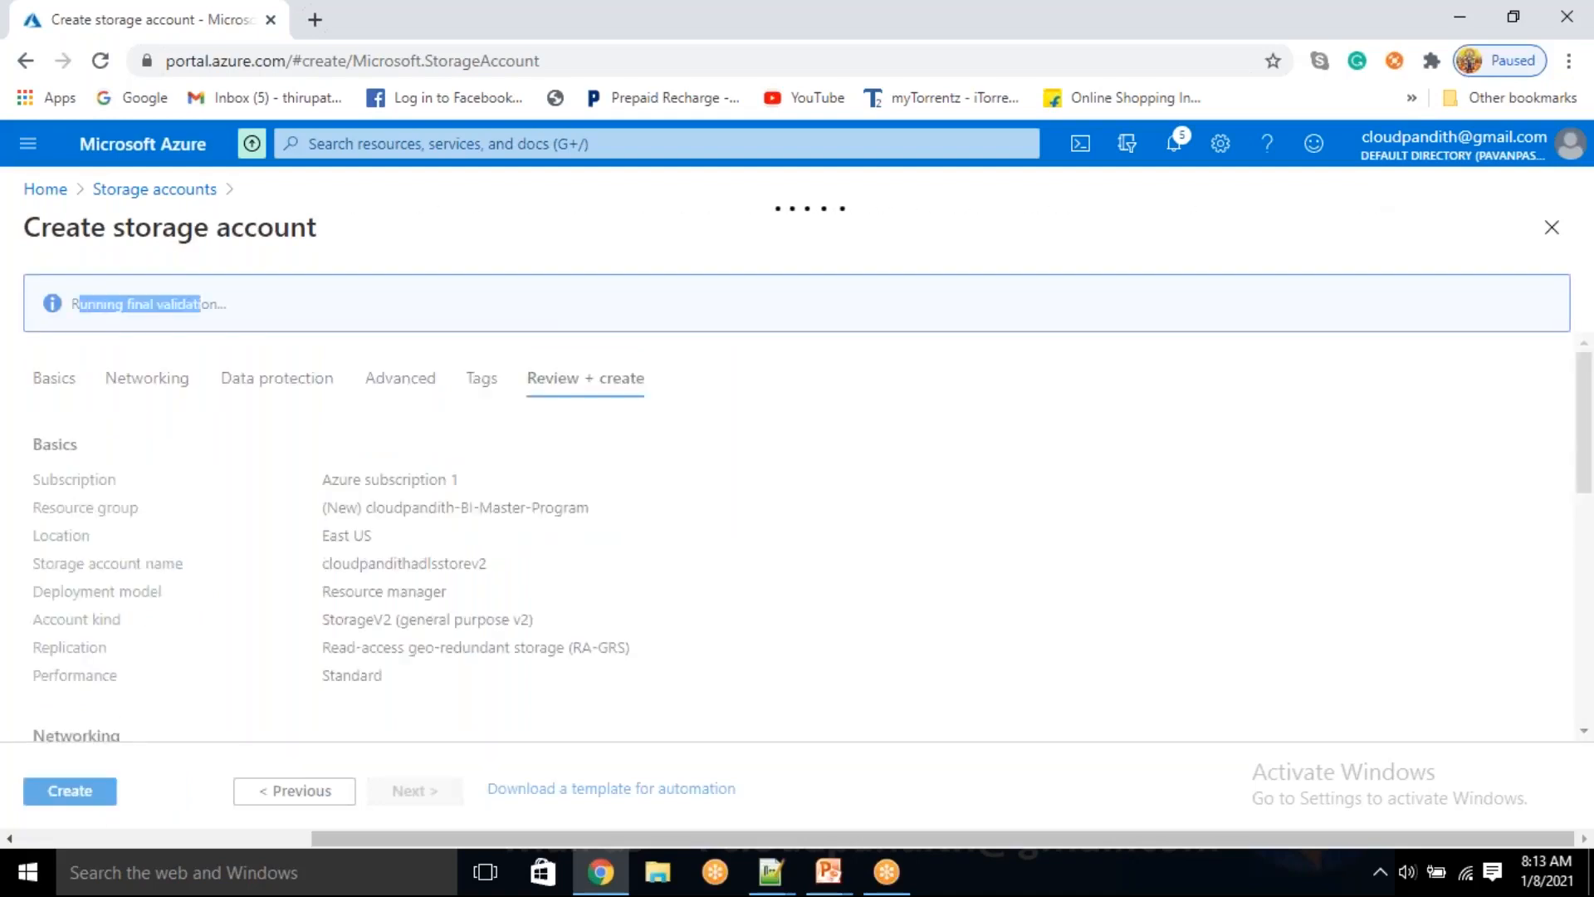
left_click(67, 789)
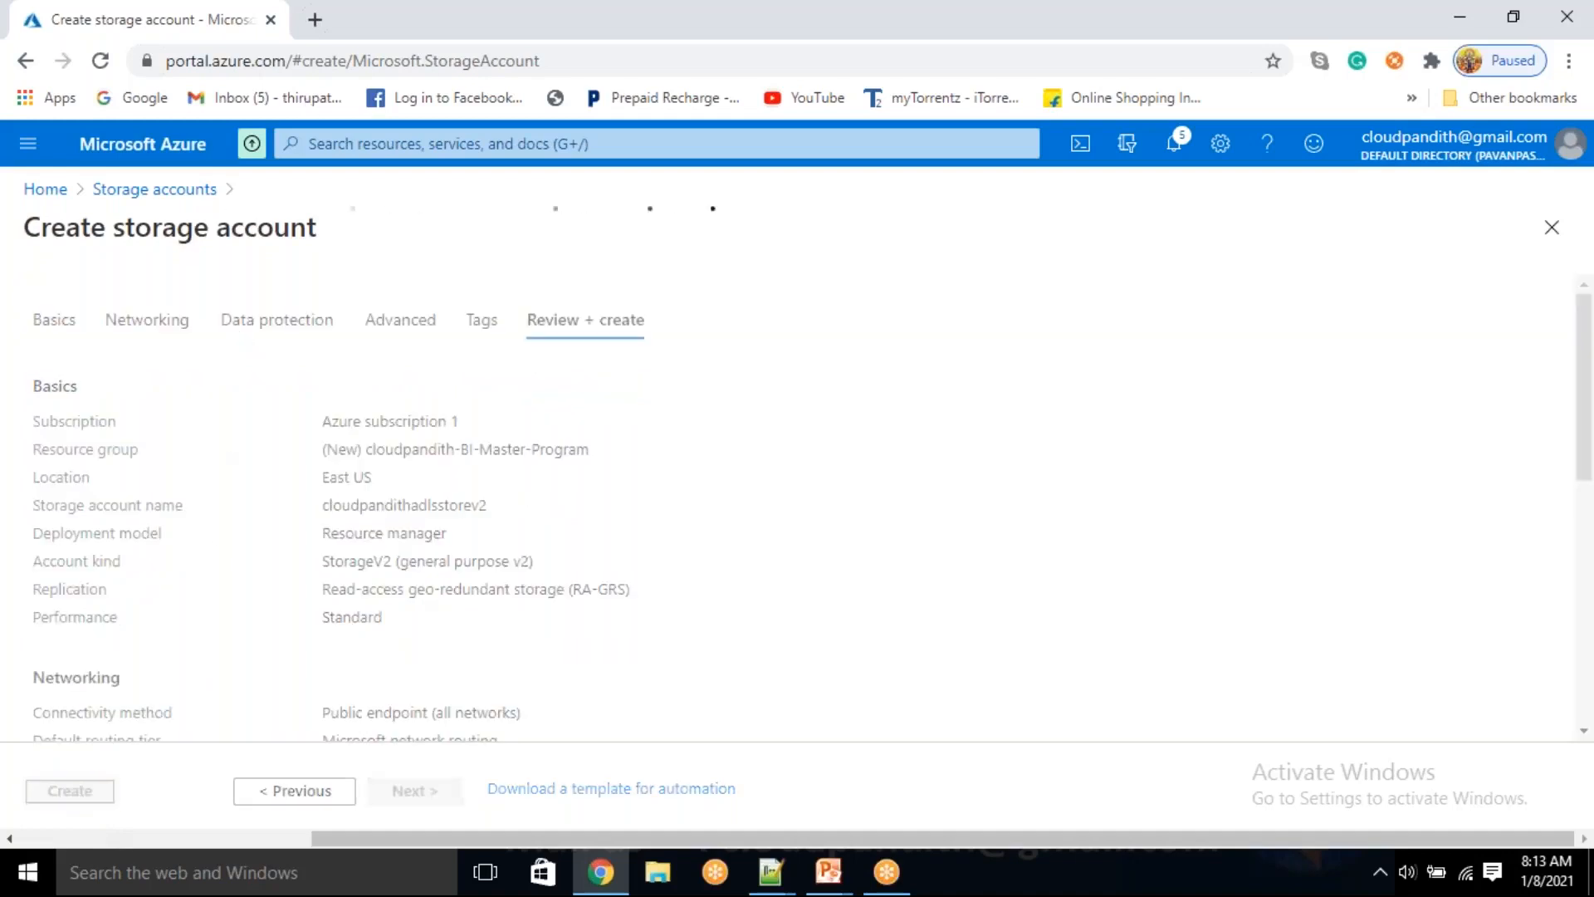
Open portal.azure.com in a new browser tab and start creating a data factory
left_click(317, 1)
type("po")
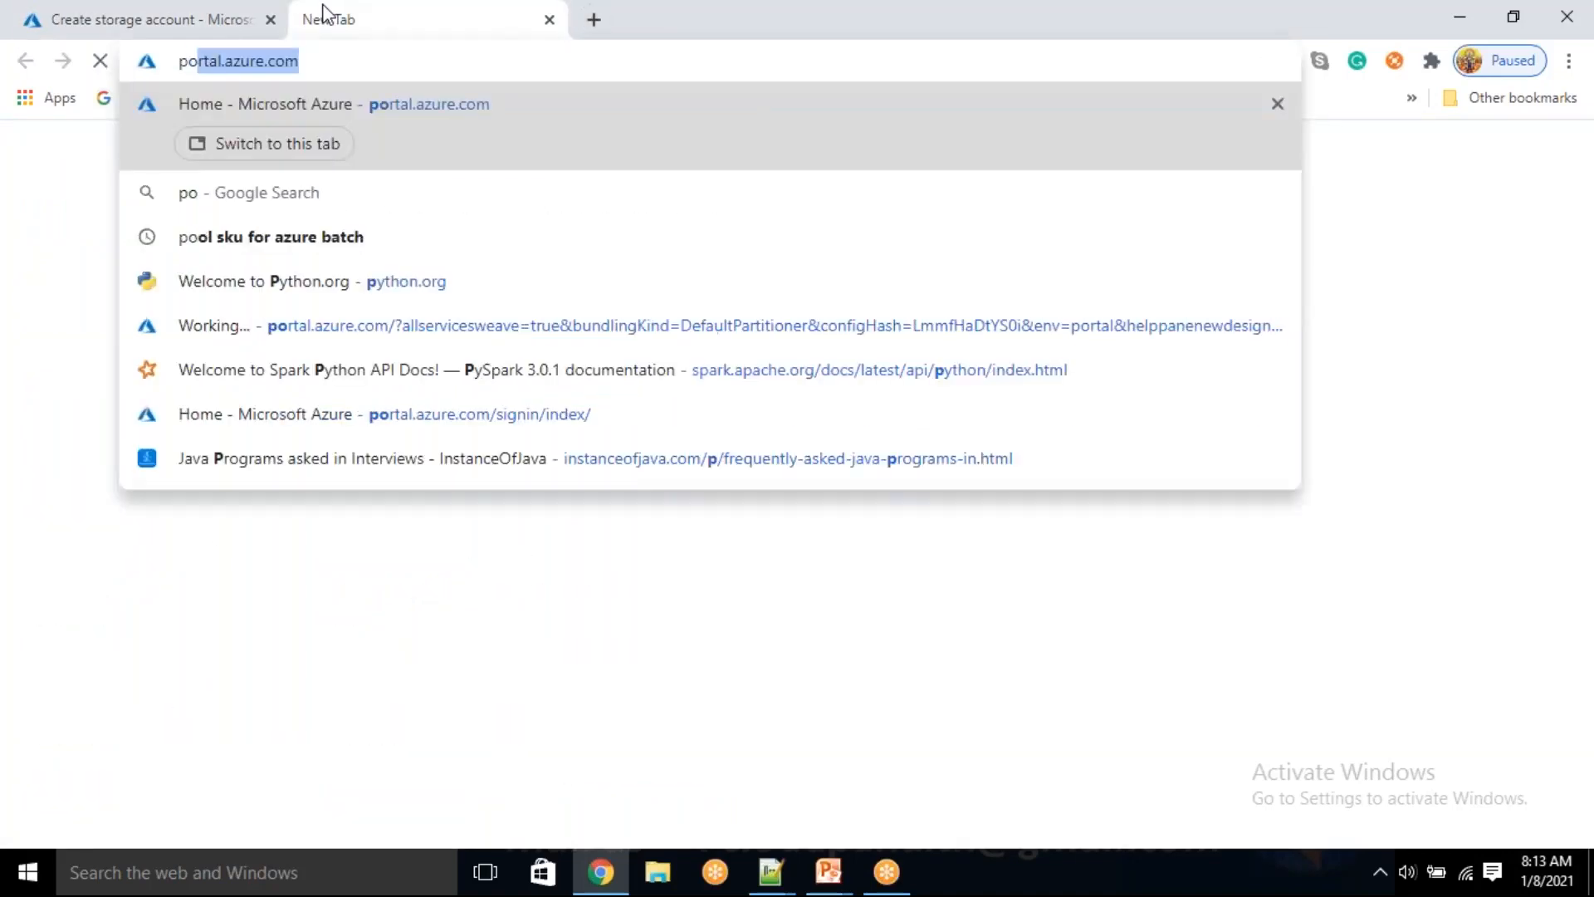
key("Return")
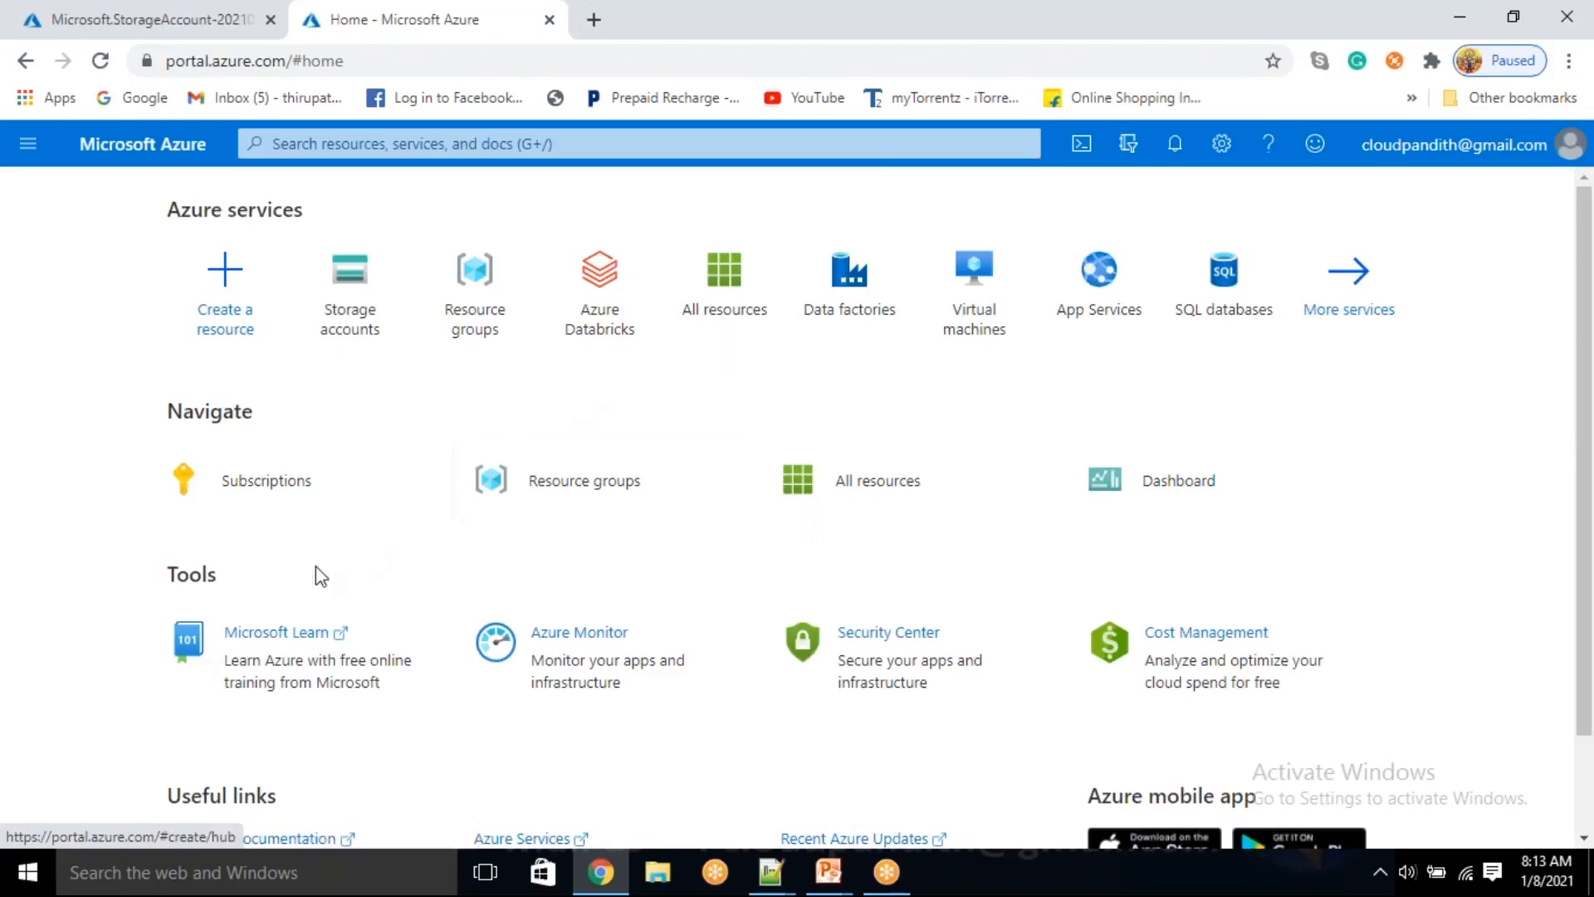
left_click(879, 315)
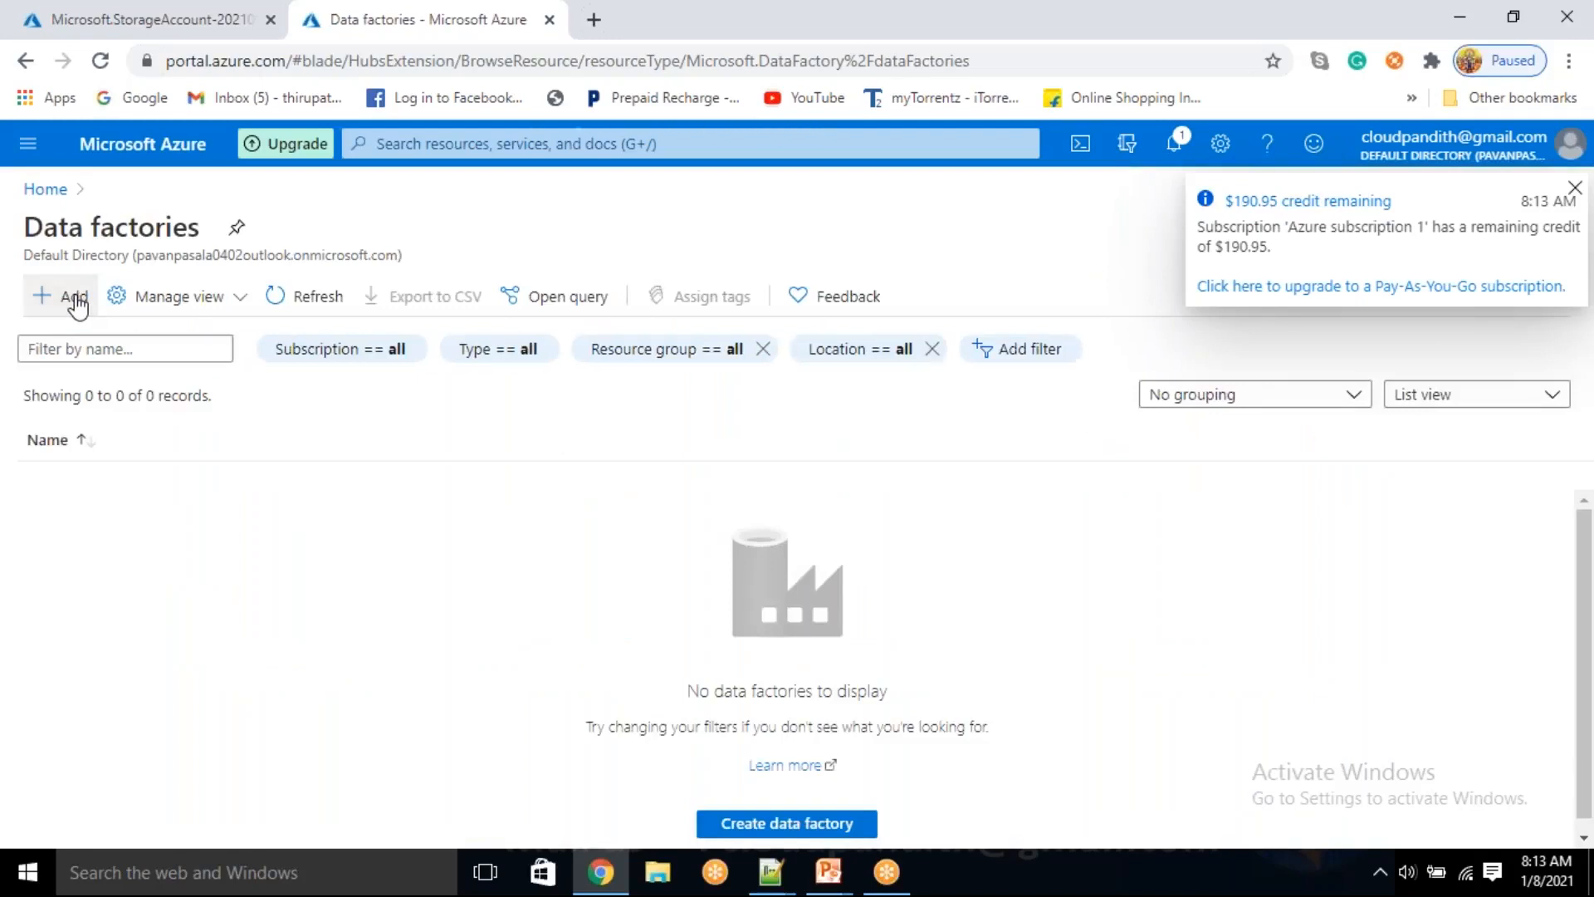
left_click(75, 301)
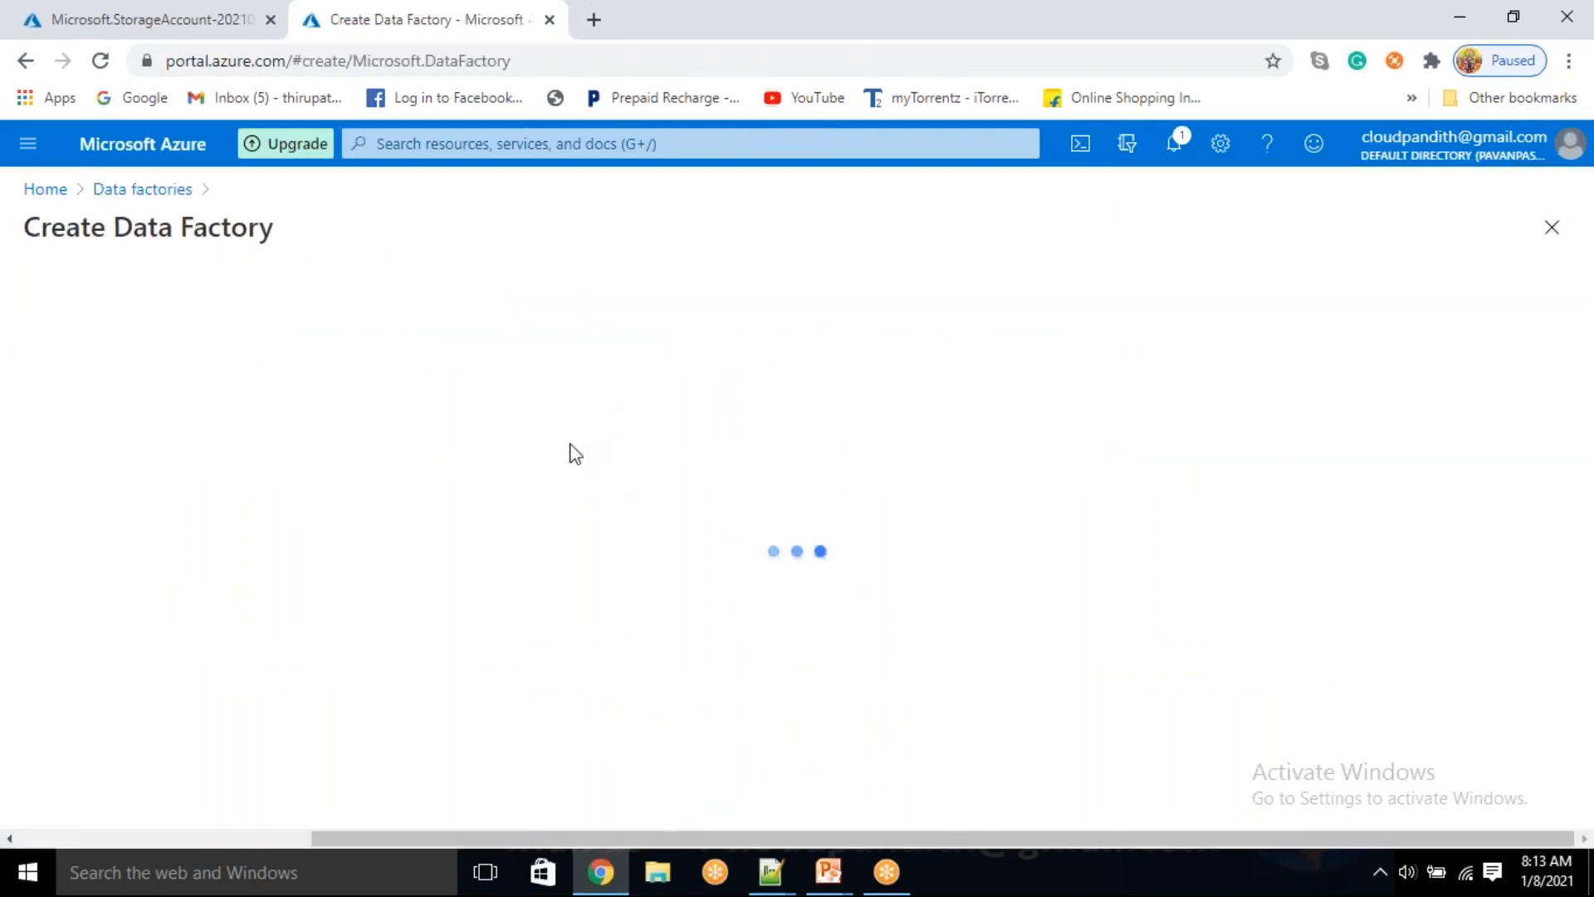
Assign the data factory to the cloudpandith-BI-Master-Program resource group and name it cloudpandithadfv20108
scroll(498, 523, "down", 1)
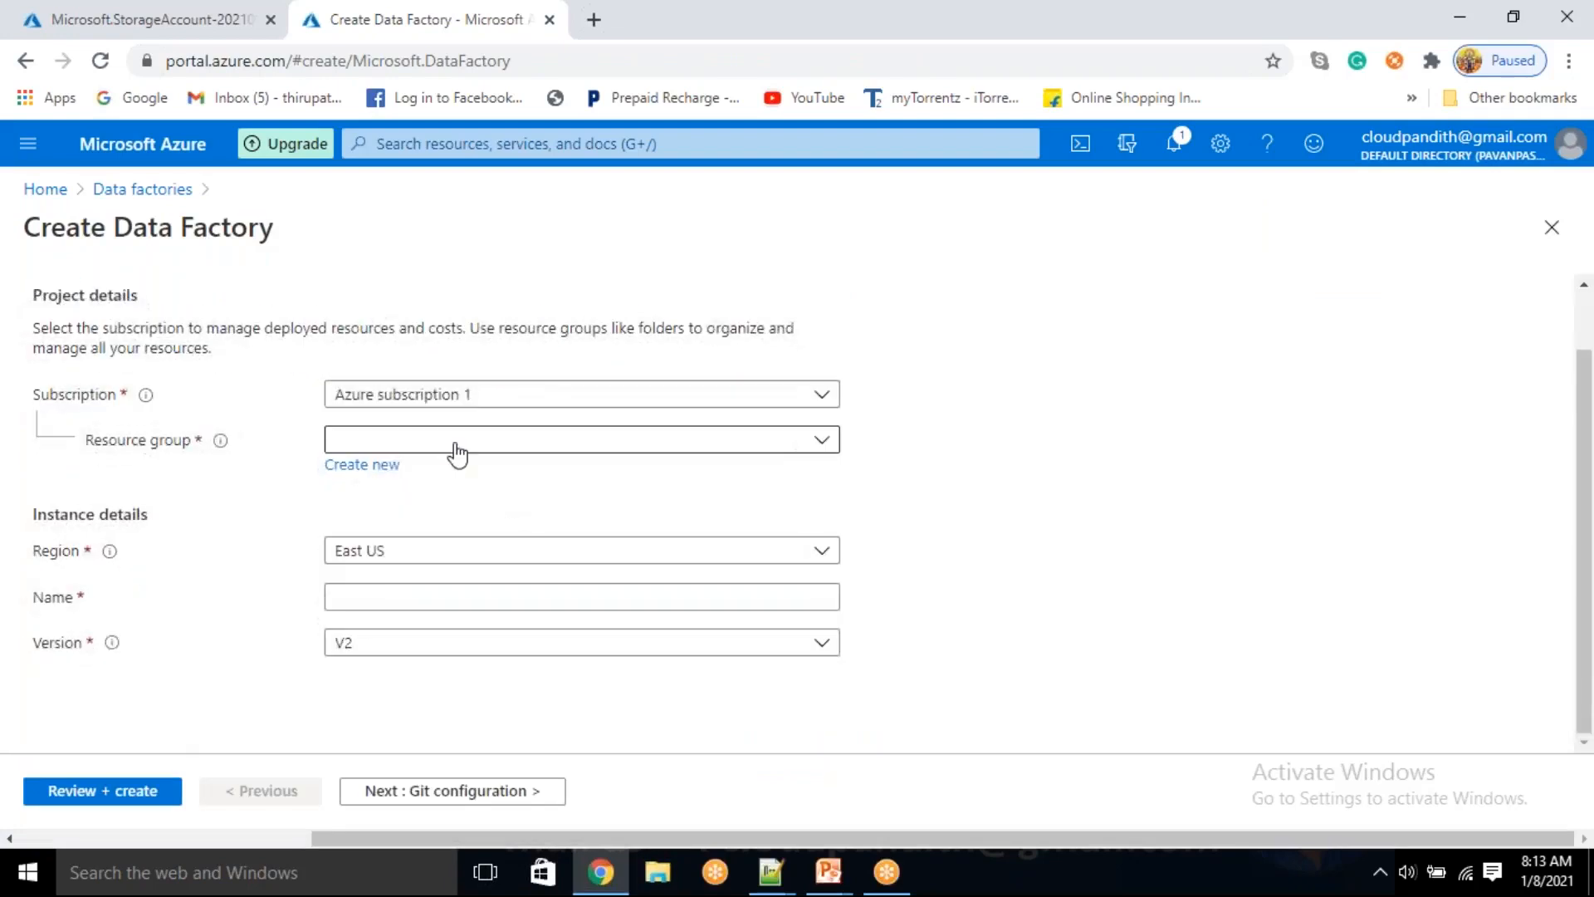
left_click(457, 454)
left_click(441, 516)
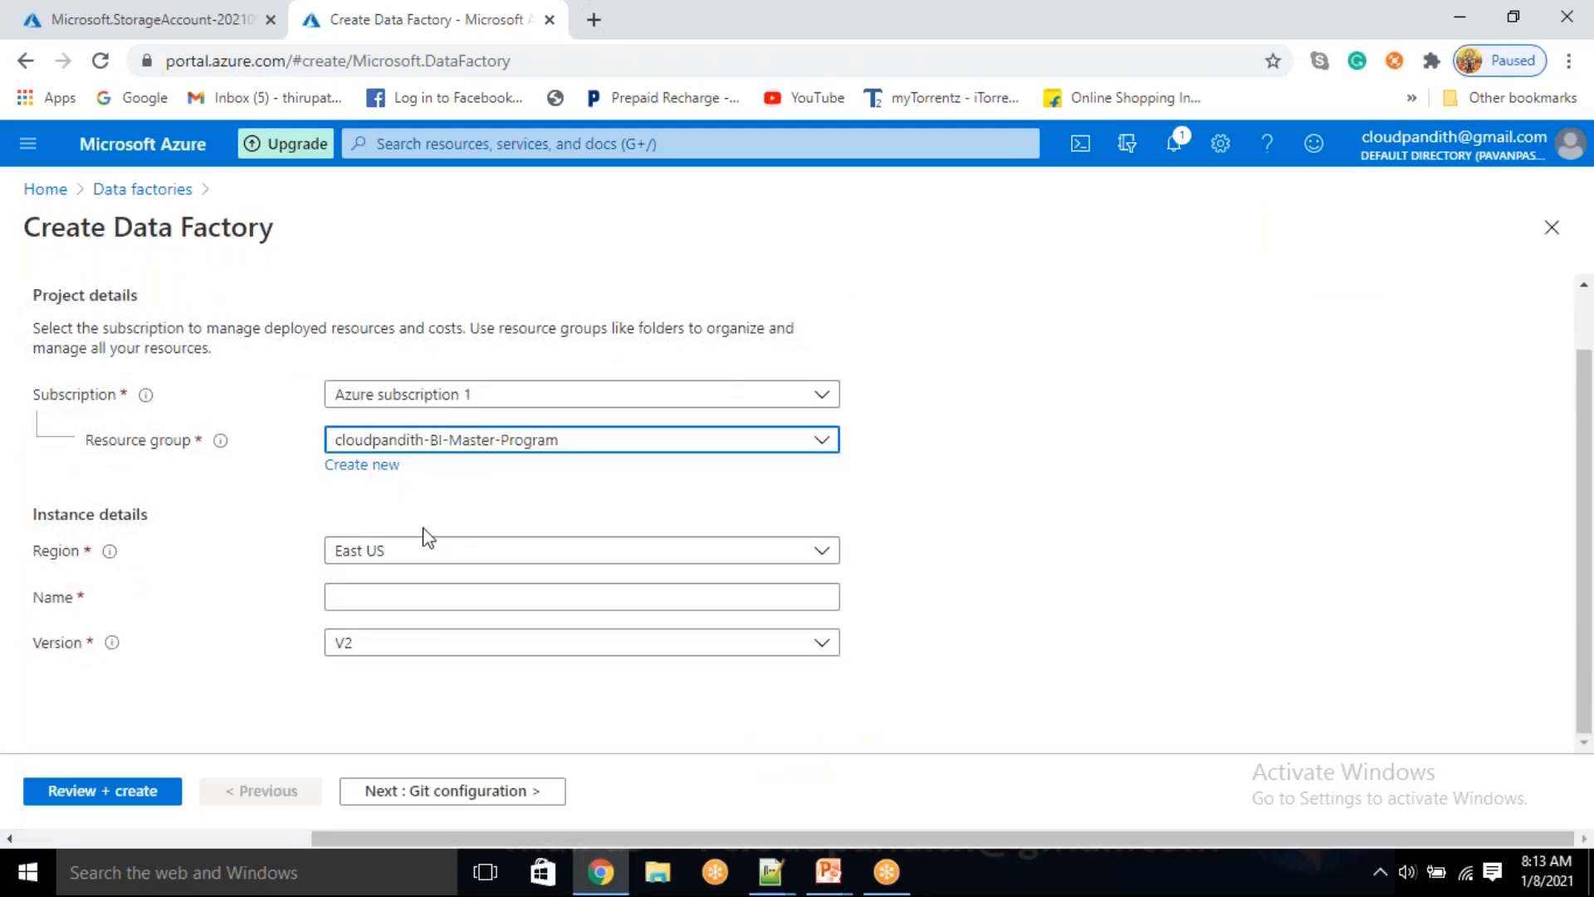
left_click(372, 599)
type("cloudpandithadfv")
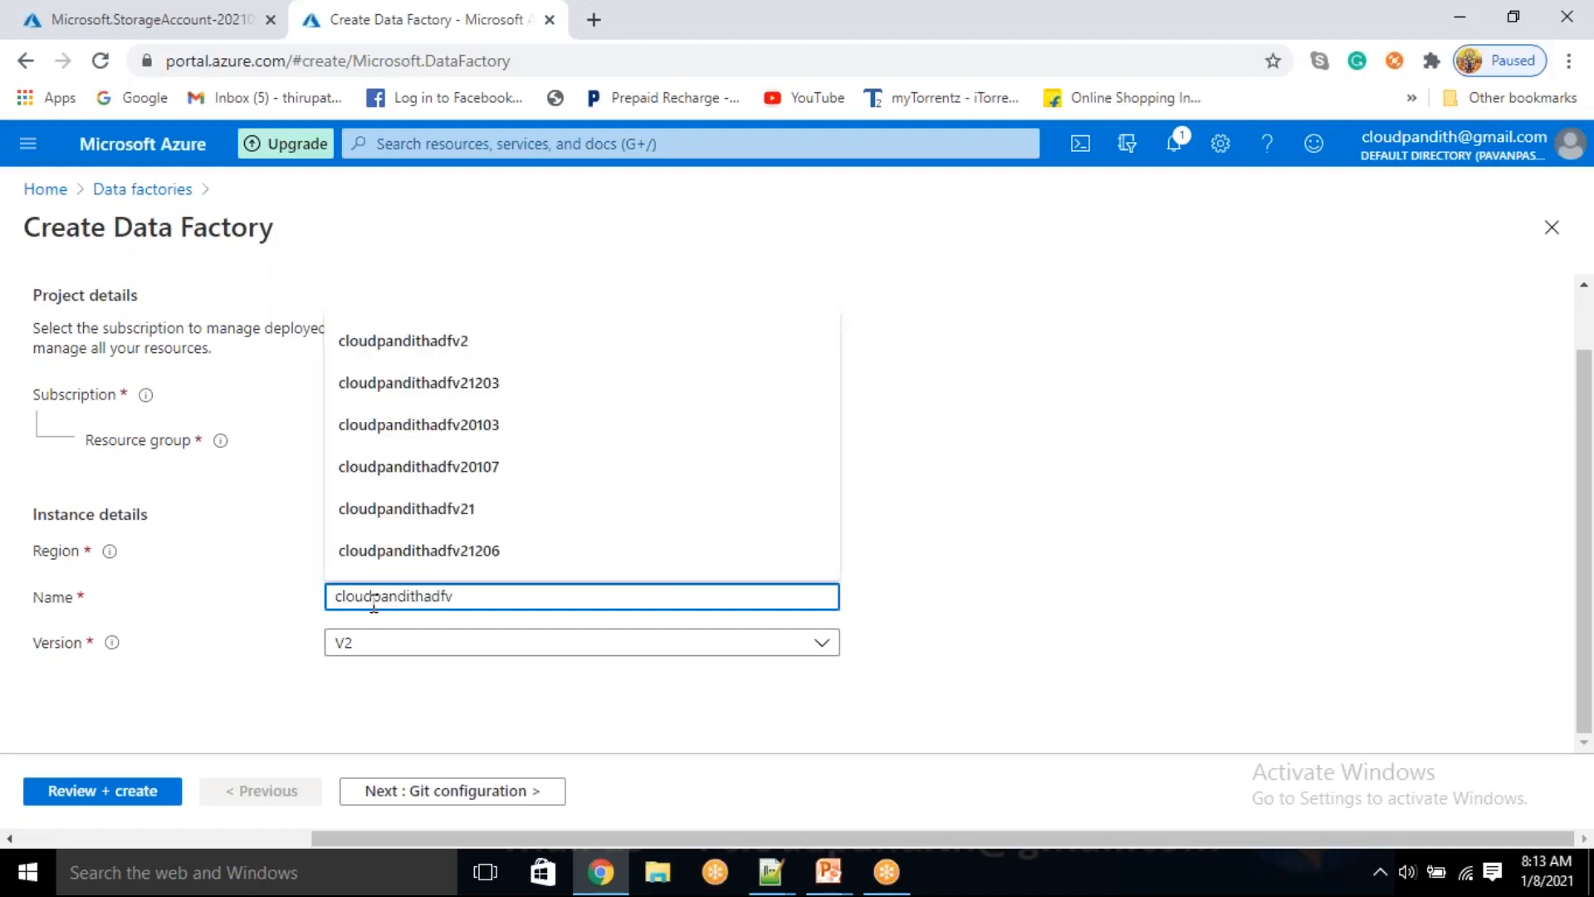
type("20108")
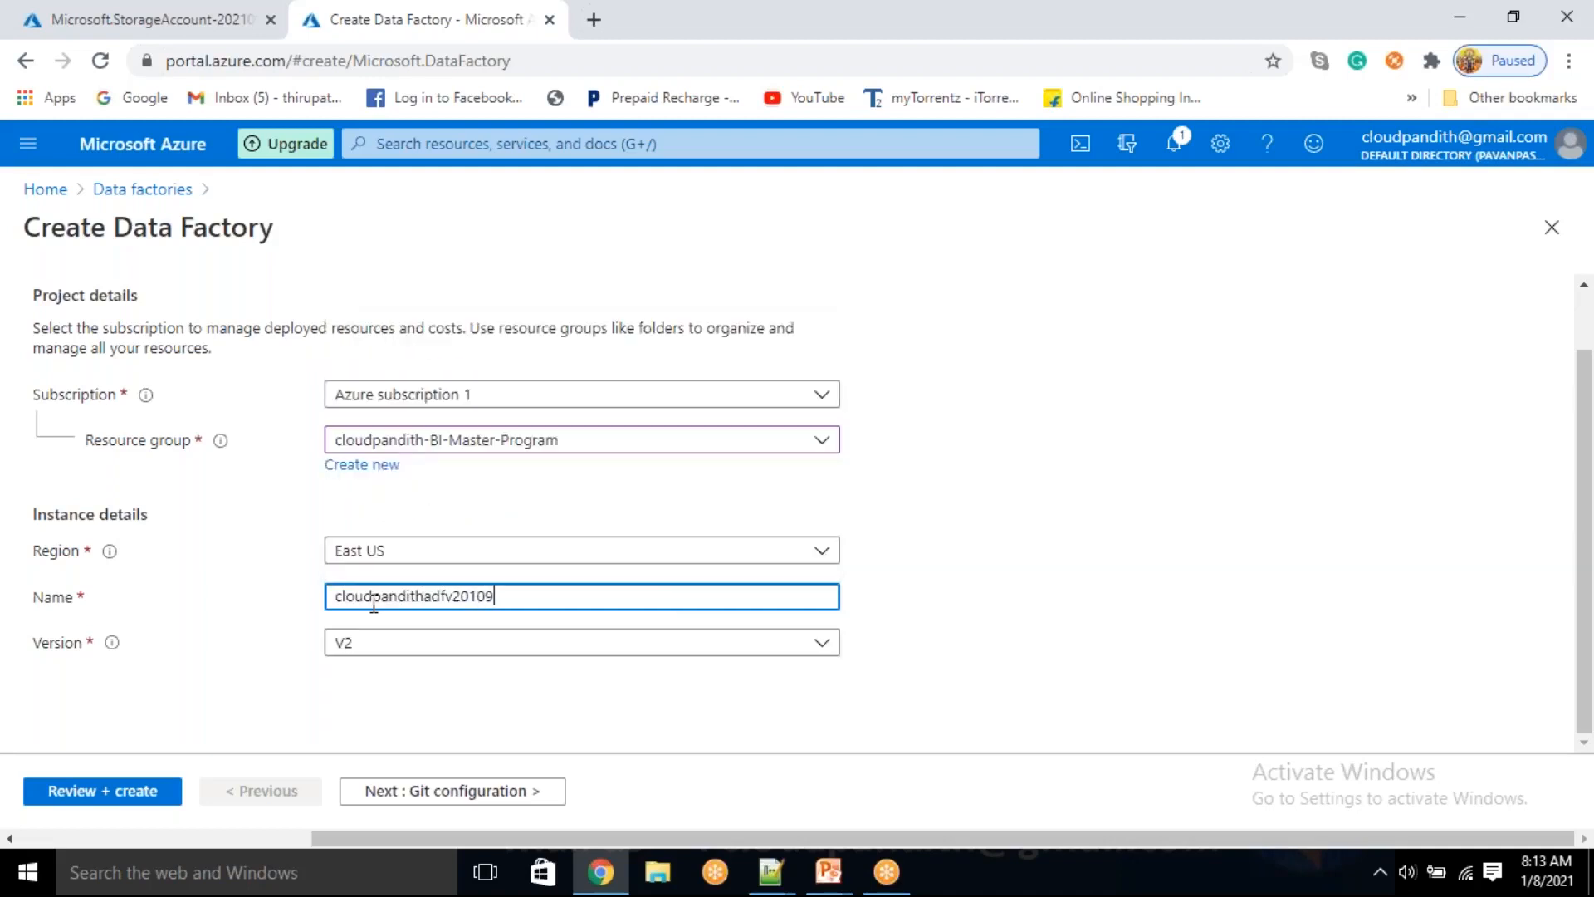
Validate the data factory configuration and submit it for creation
left_click(435, 790)
left_click(106, 785)
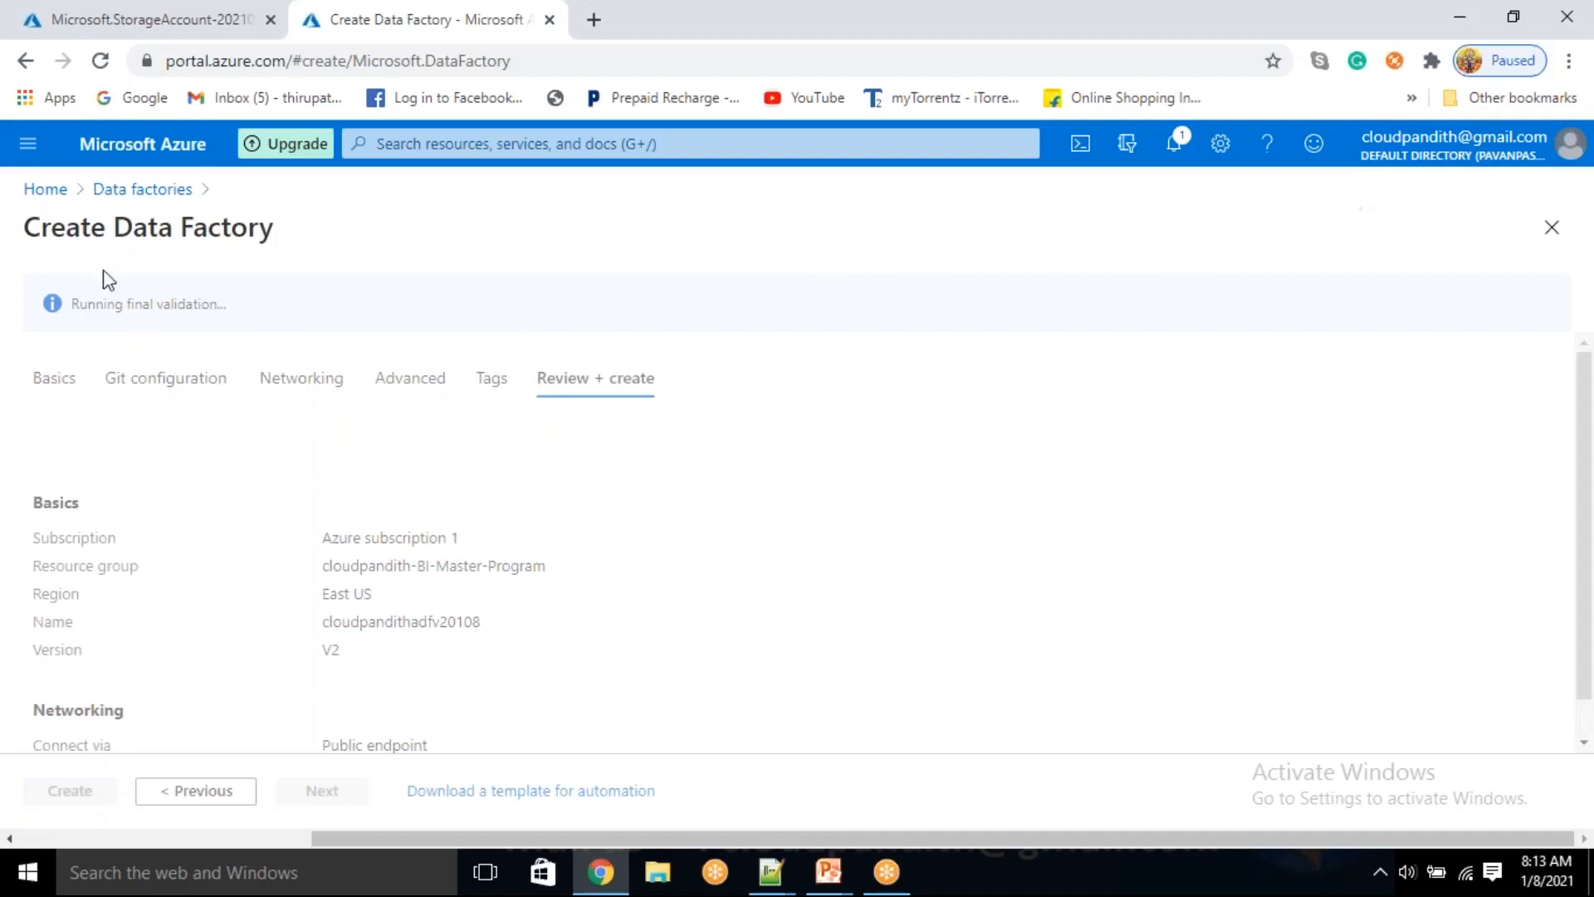
double_click(148, 305)
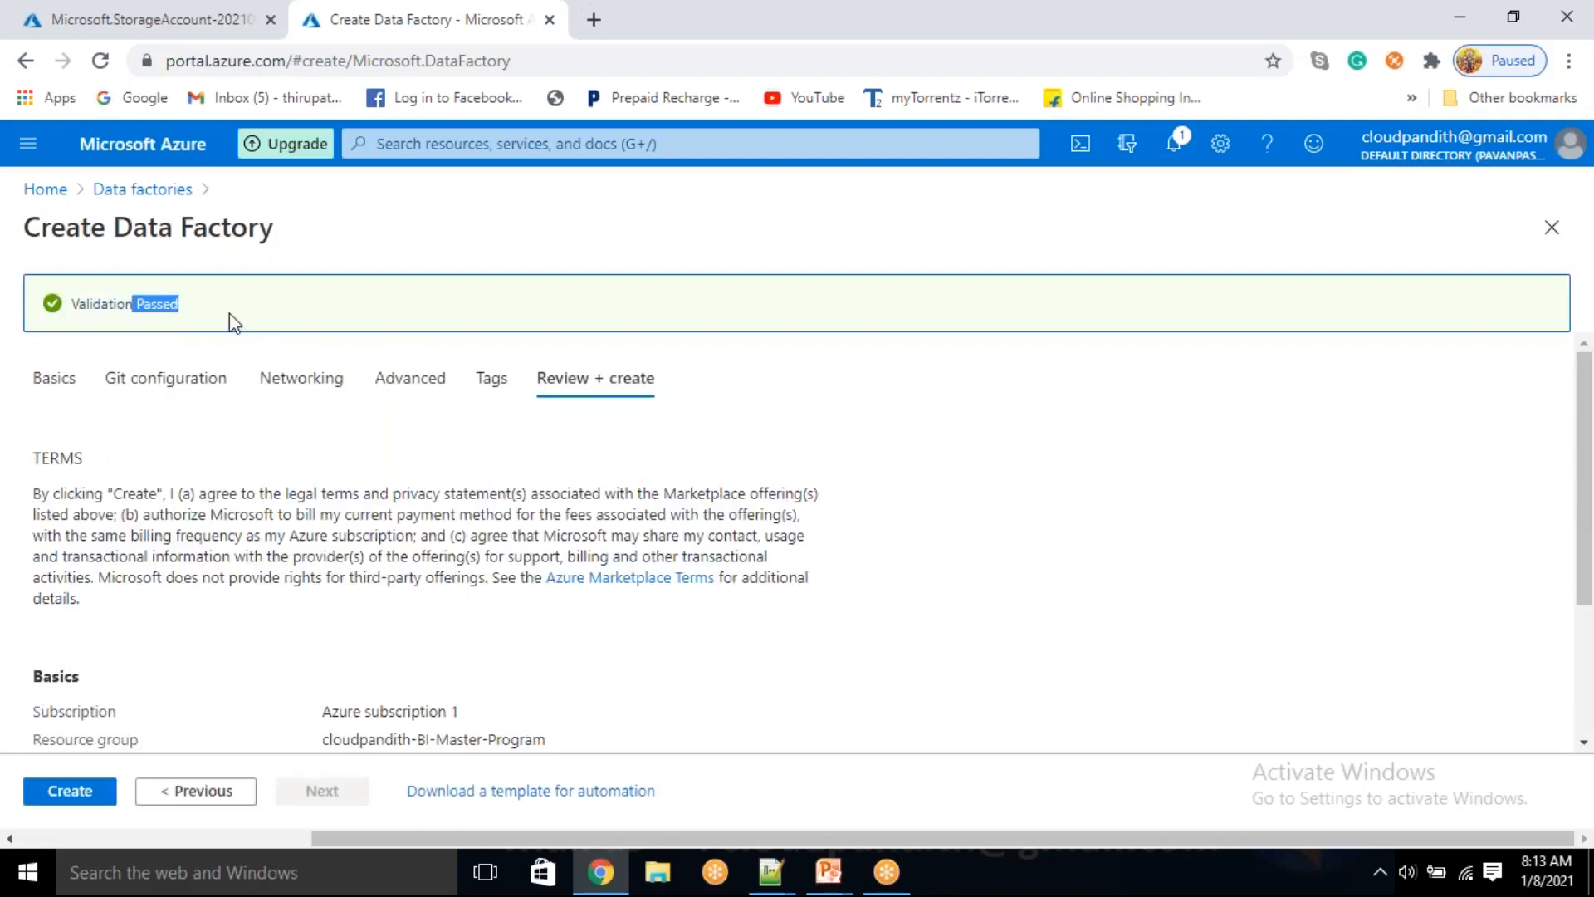
left_click(70, 791)
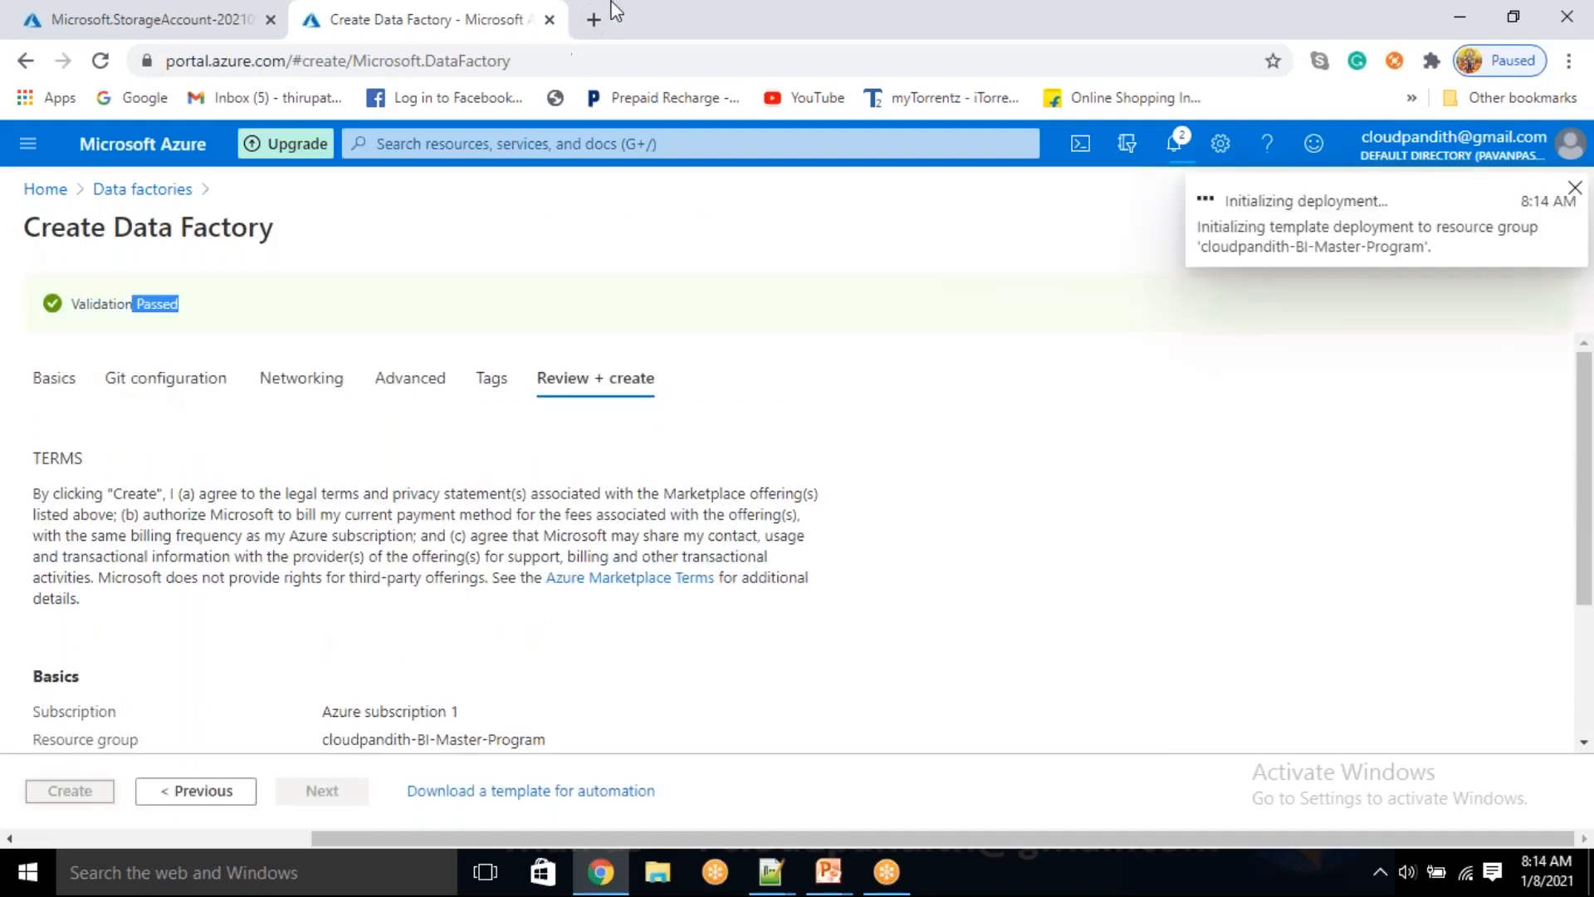
Open portal.azure.com in another browser tab, find the Key vaults service and start creating a key vault
left_click(596, 16)
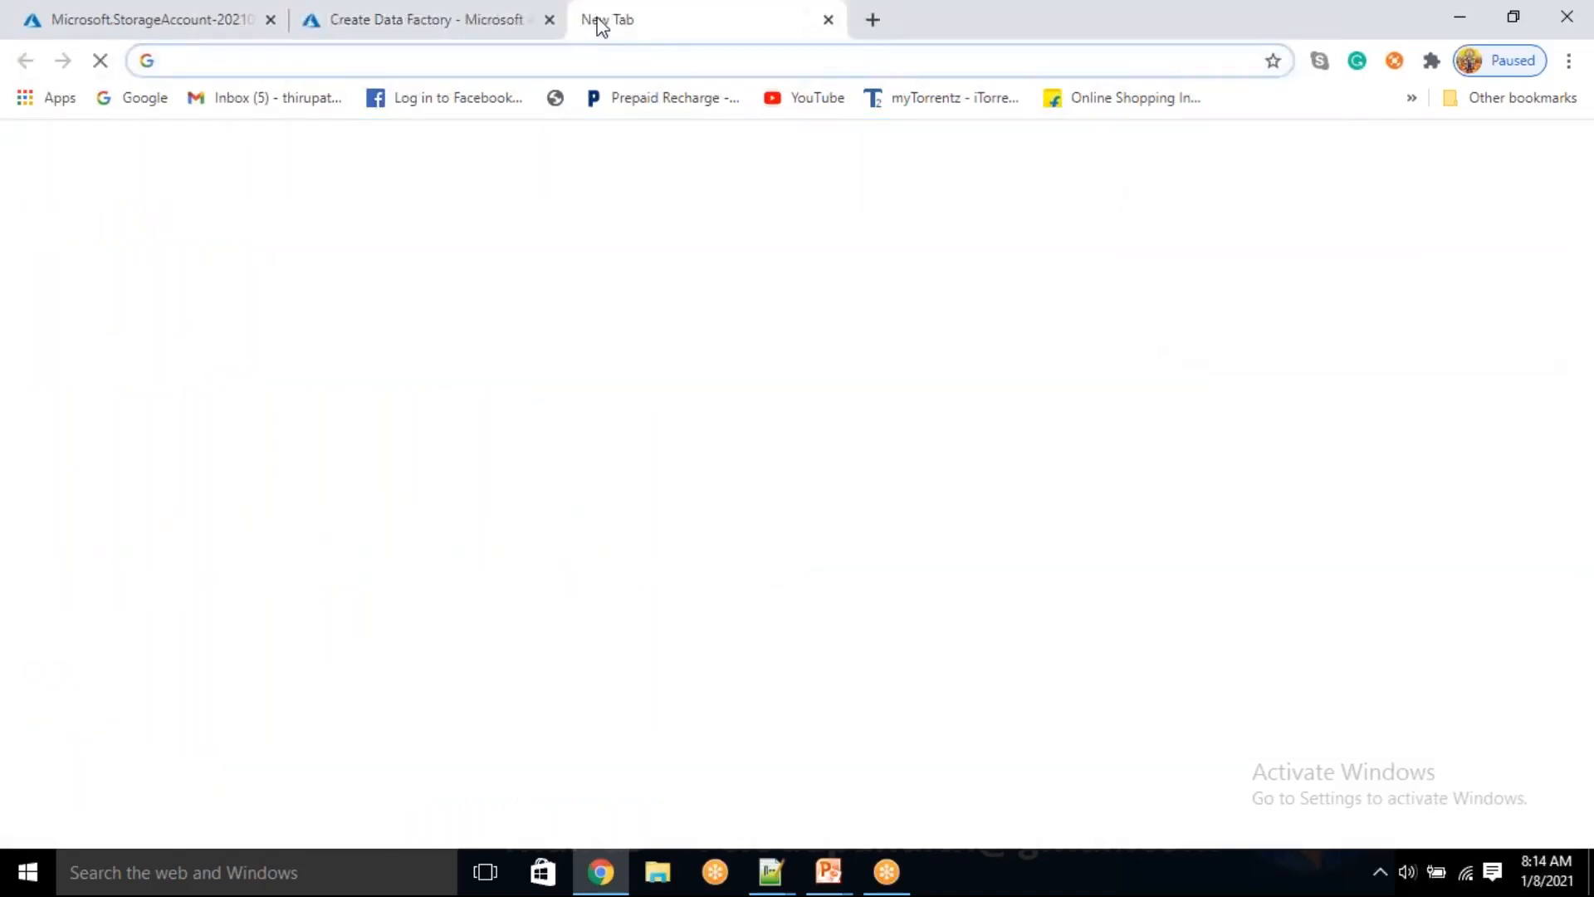
type("por")
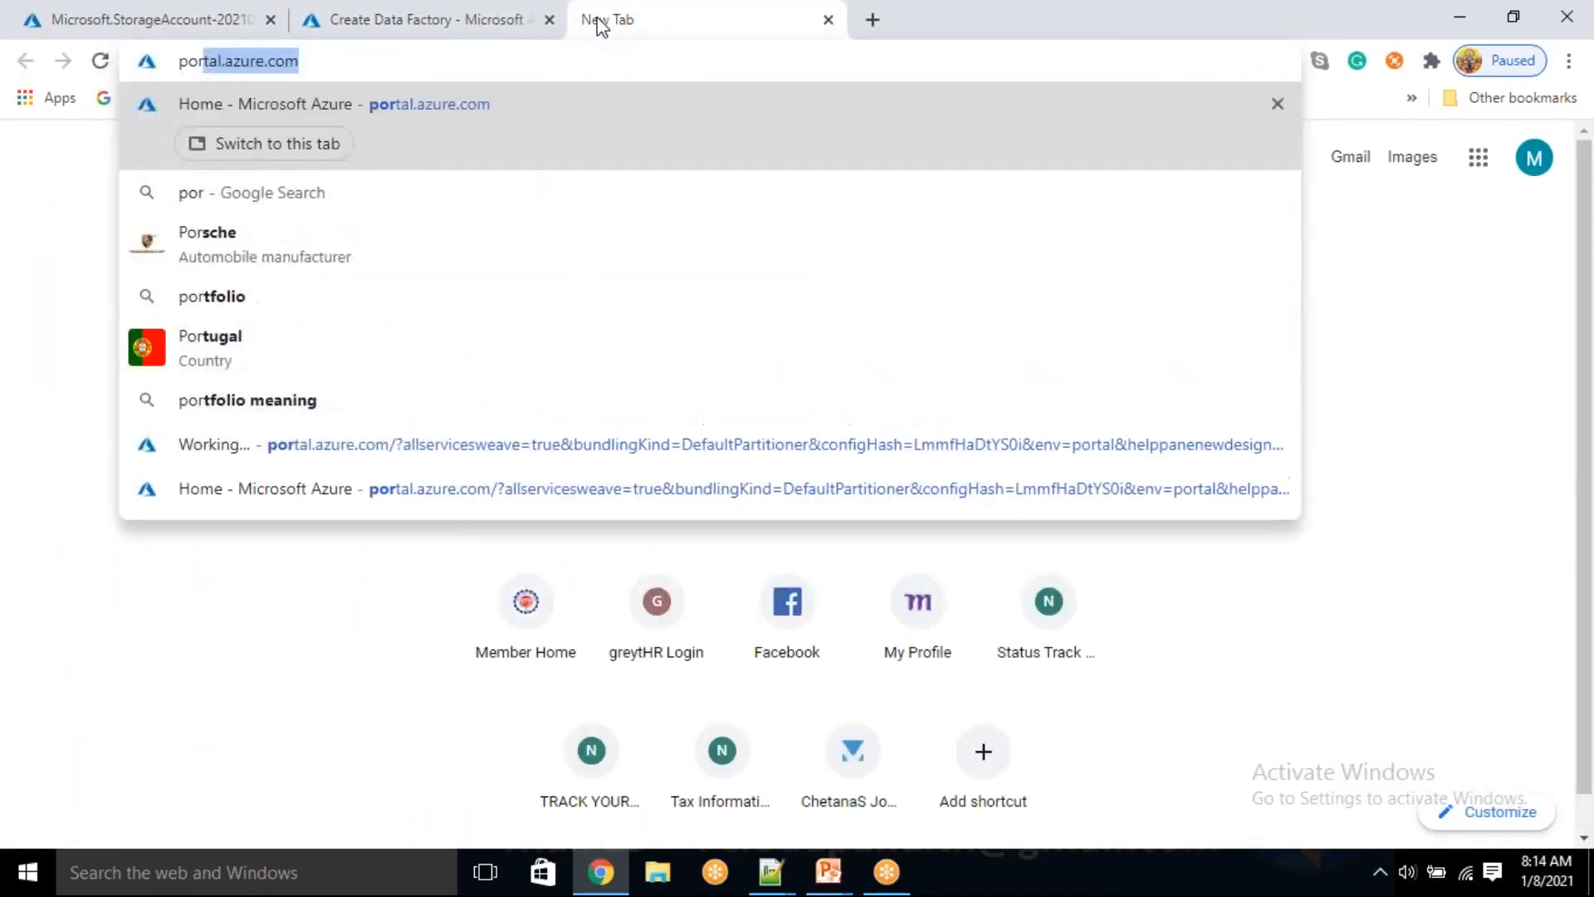
key("Return")
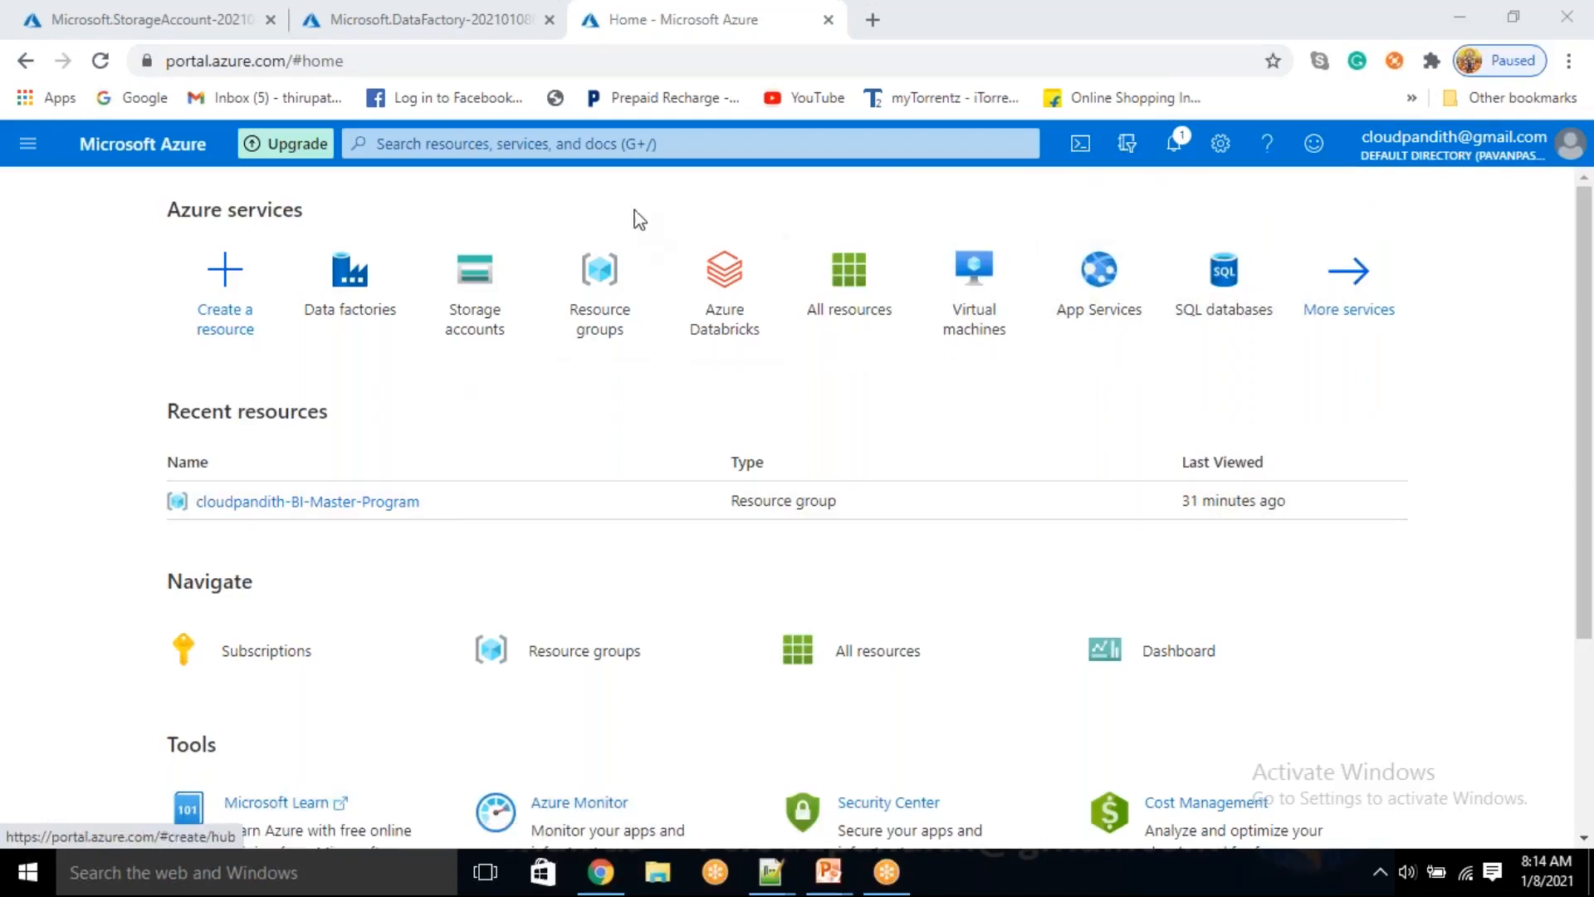
left_click(604, 146)
type("k")
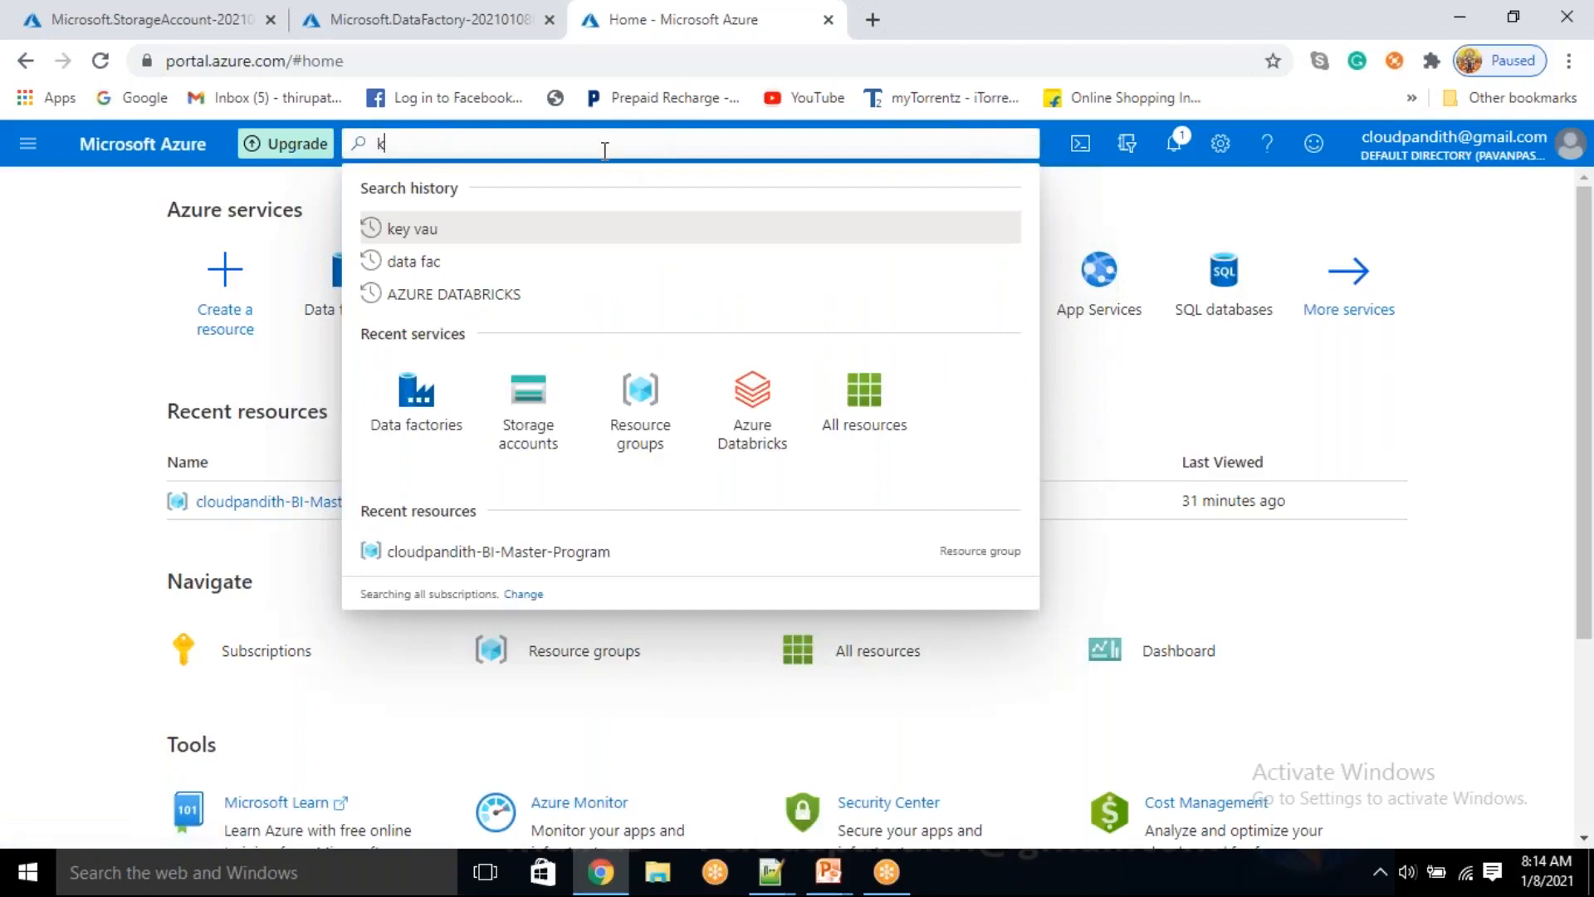
type("ey")
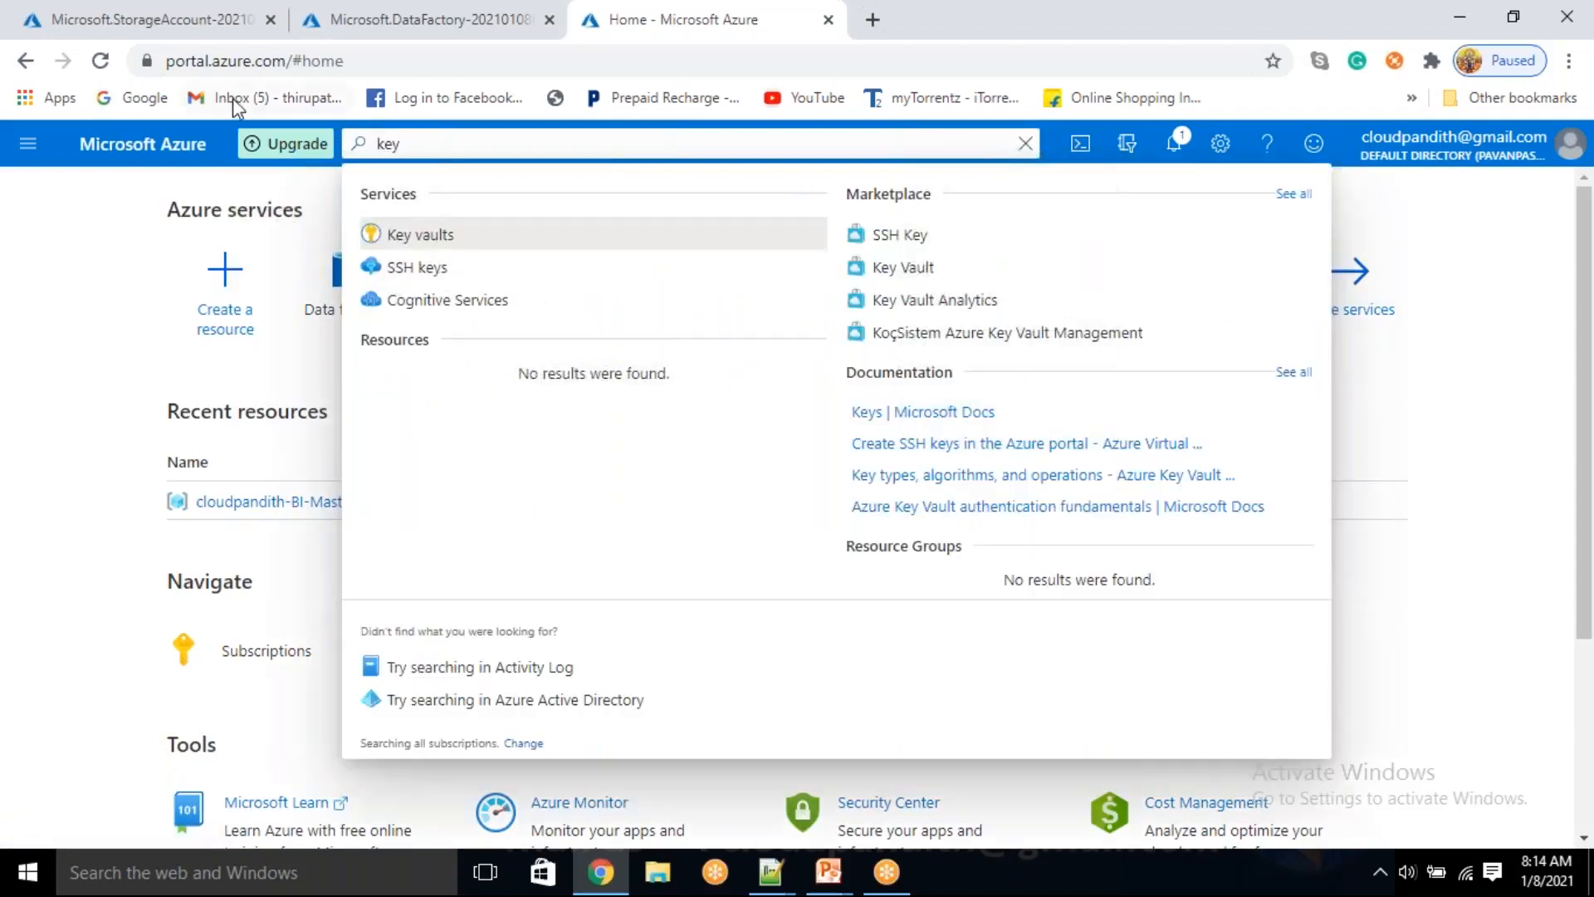
left_click(418, 235)
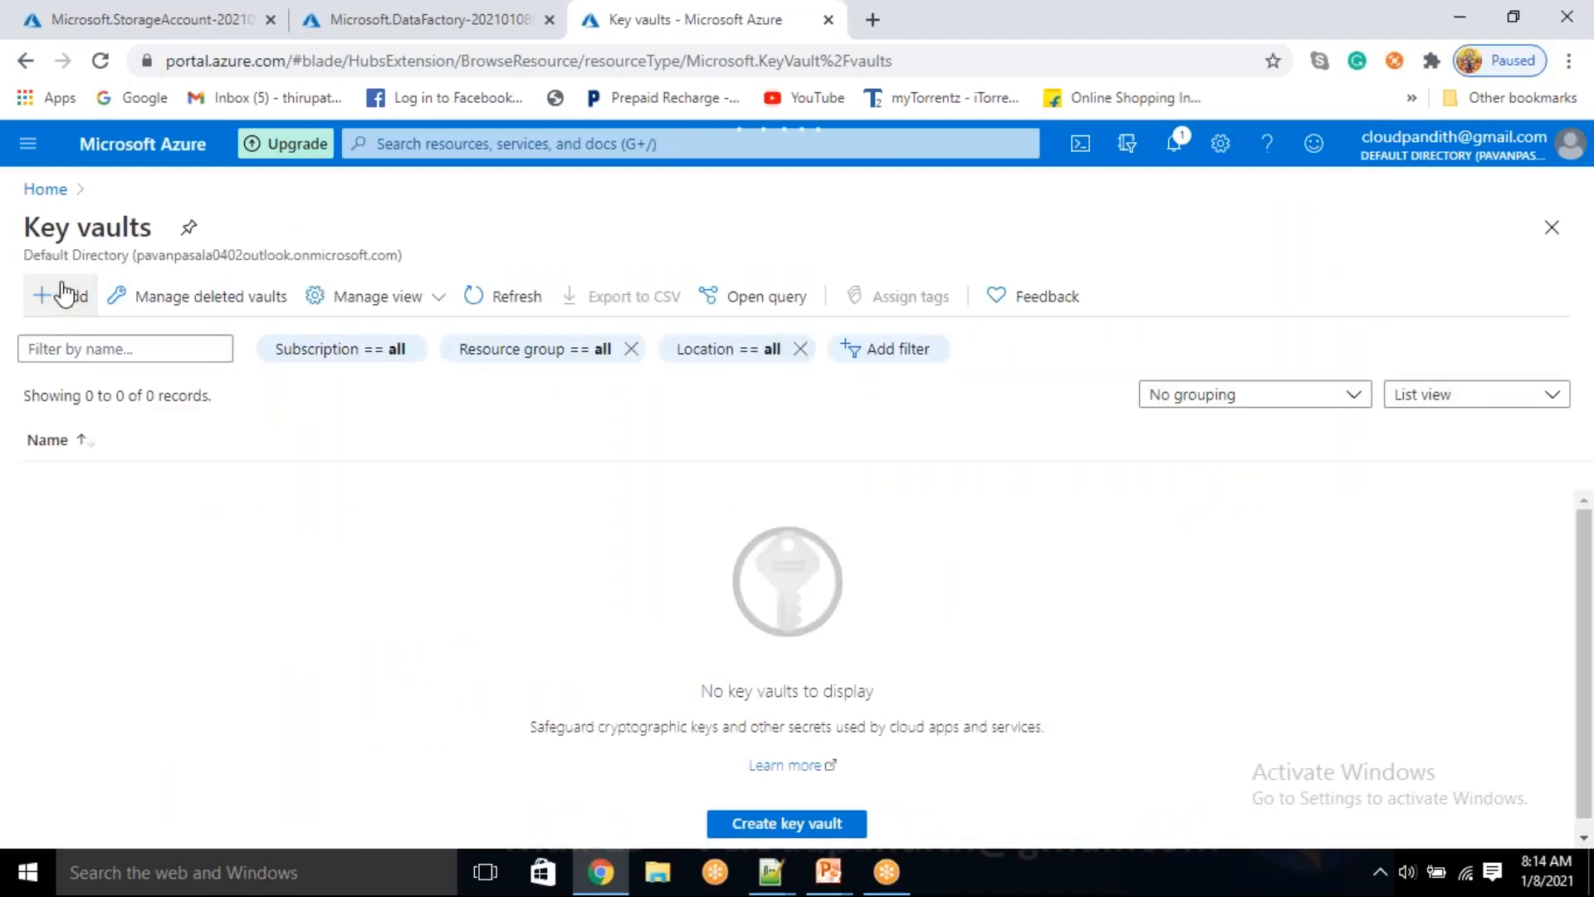
left_click(62, 295)
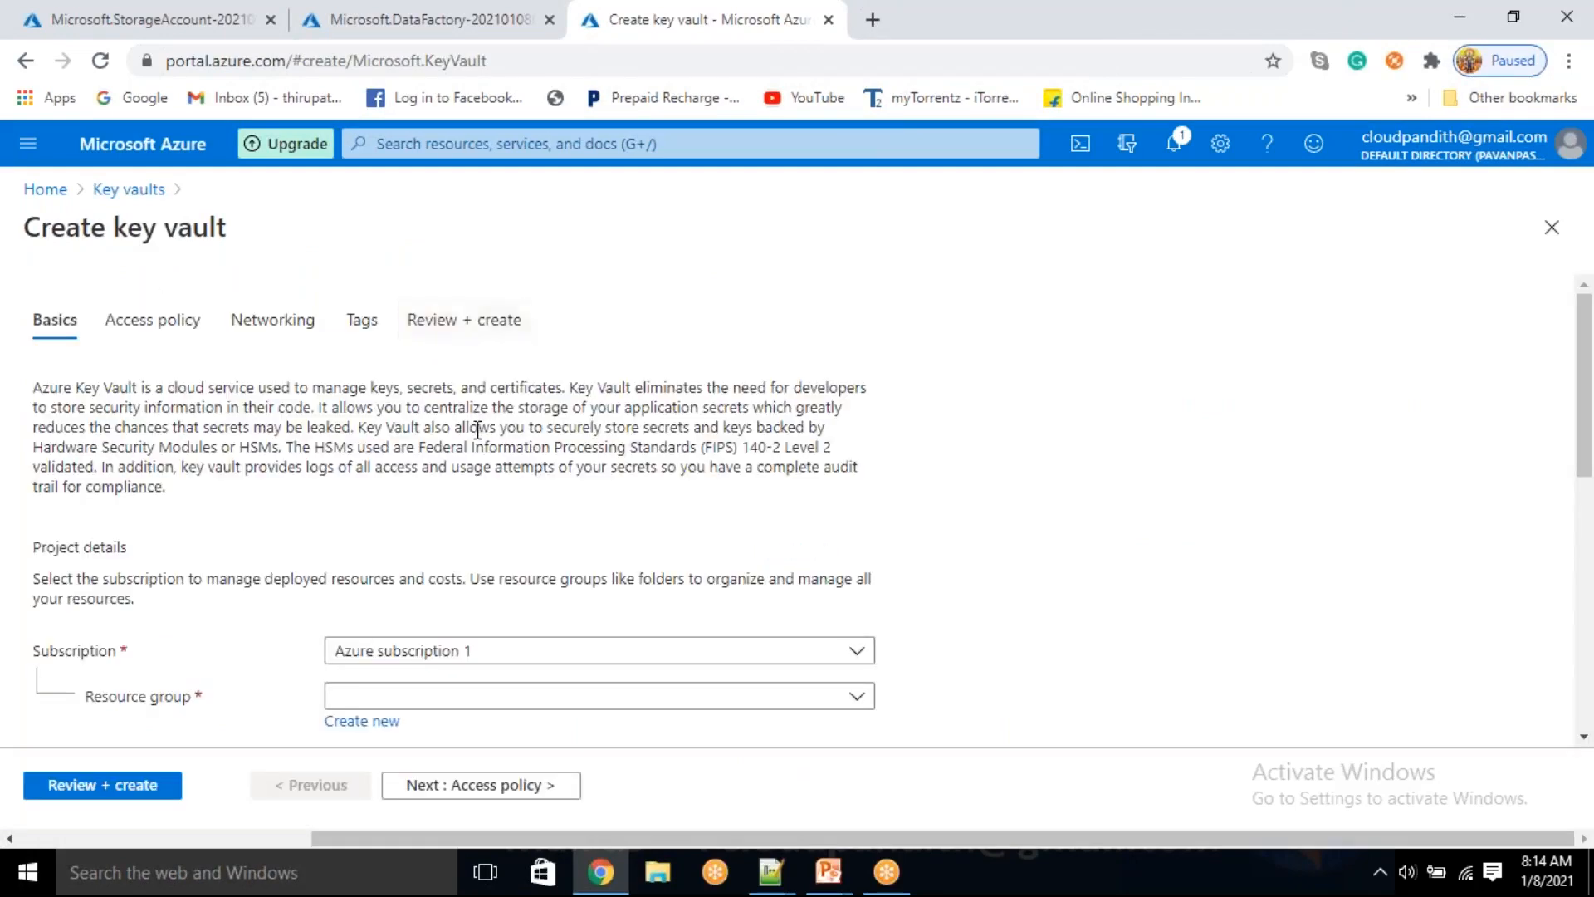
Assign the key vault to the cloudpandith-BI-Master-Program resource group and name it cloudpandithakv0108
scroll(469, 366, "down", 3)
left_click(403, 470)
left_click(402, 540)
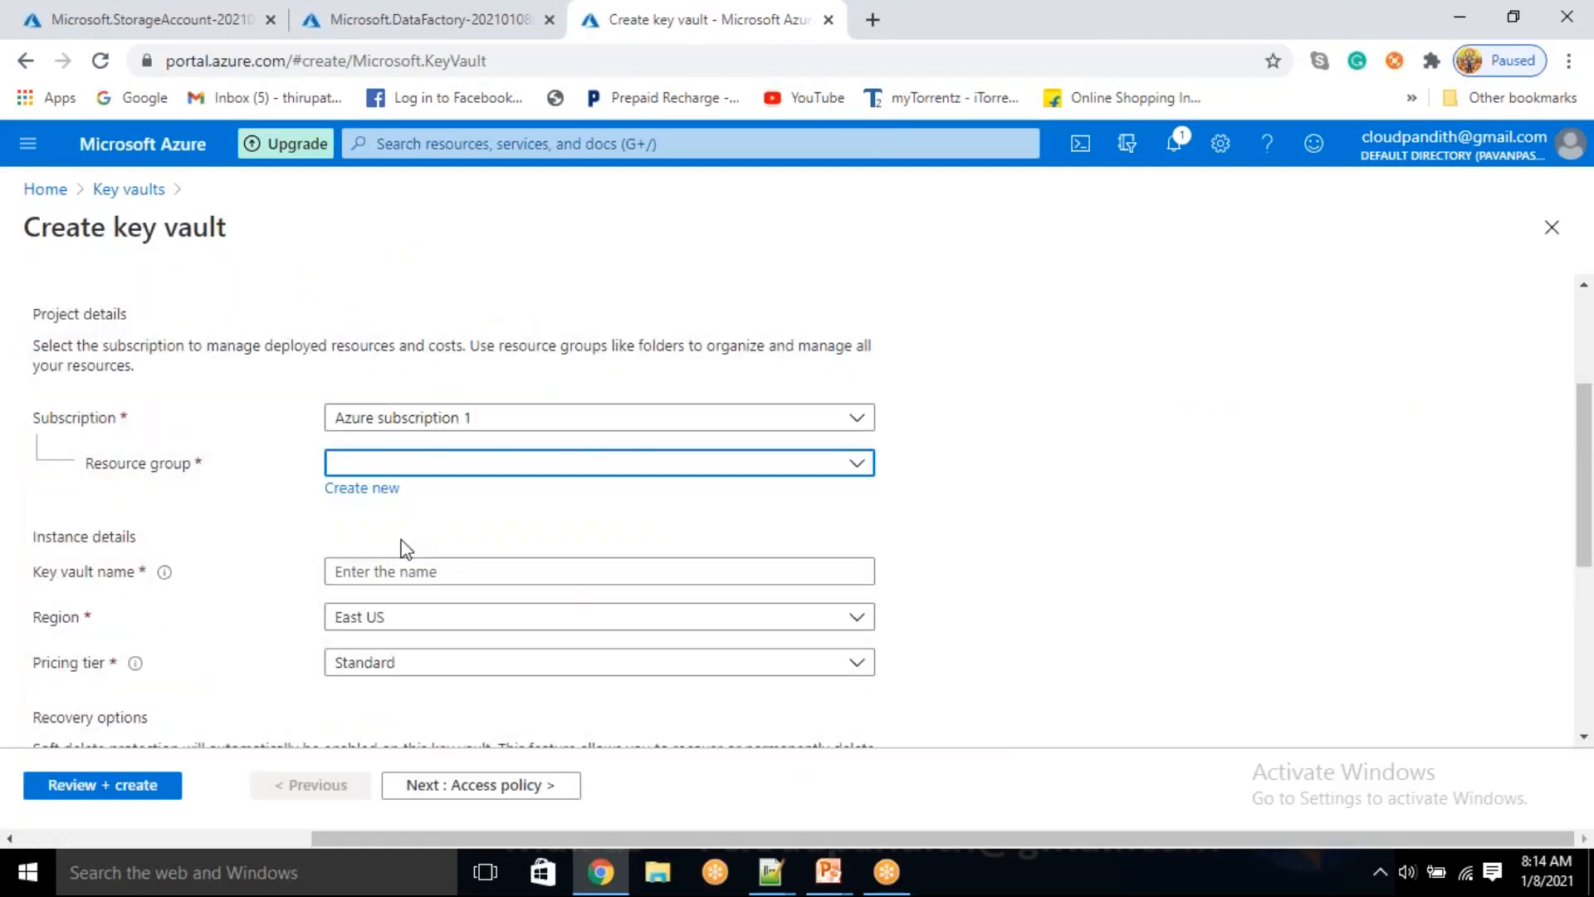
left_click(382, 573)
type("cloudpandithakv")
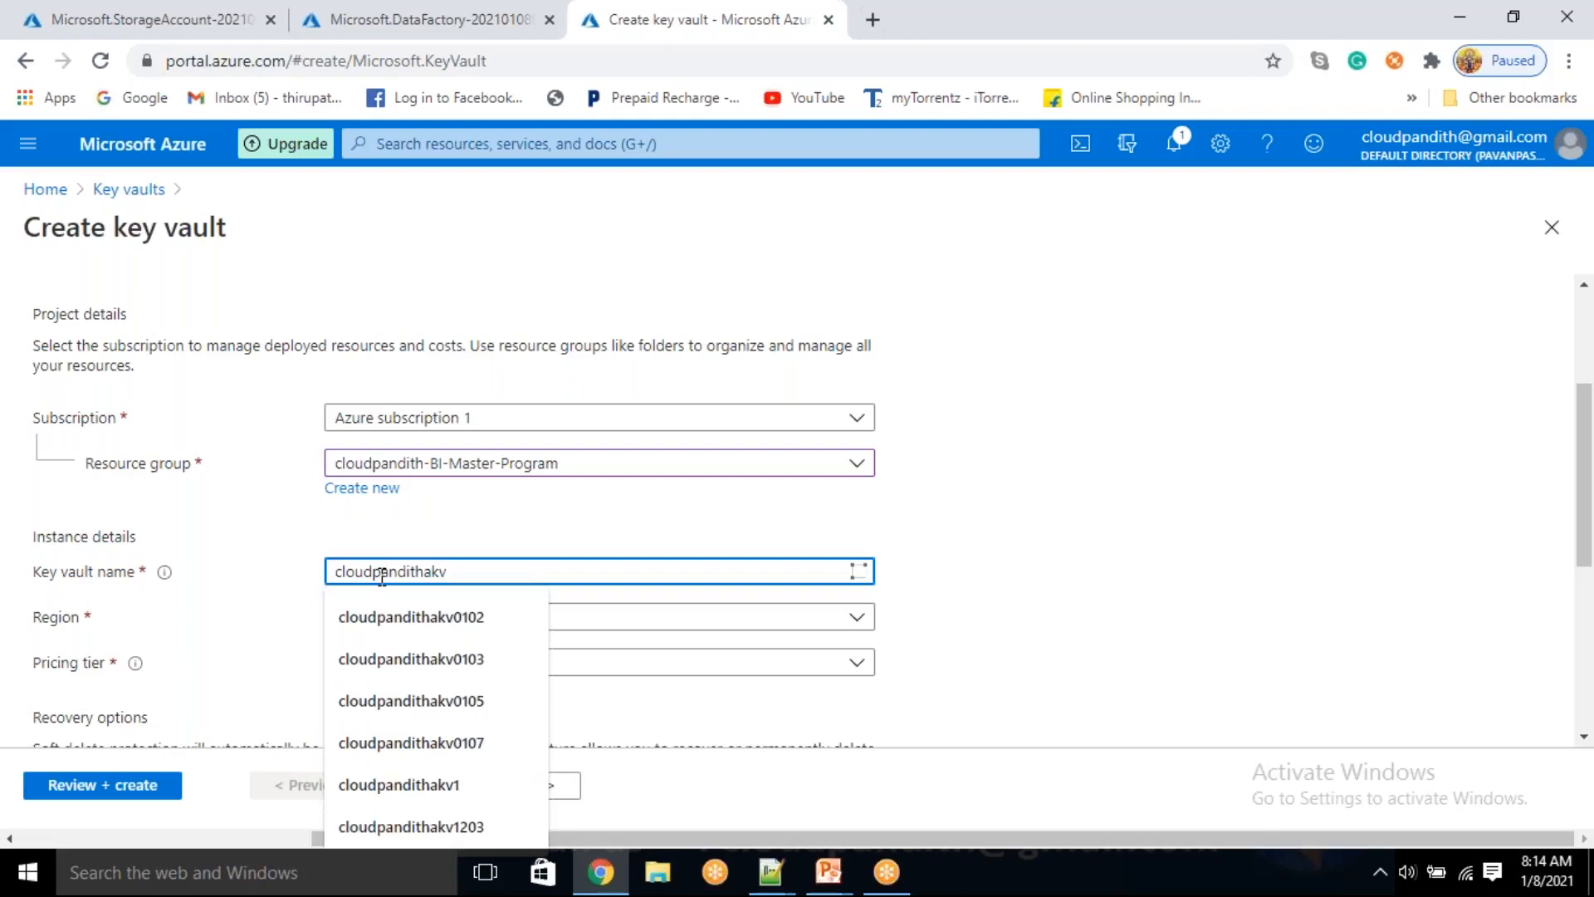
type("01087")
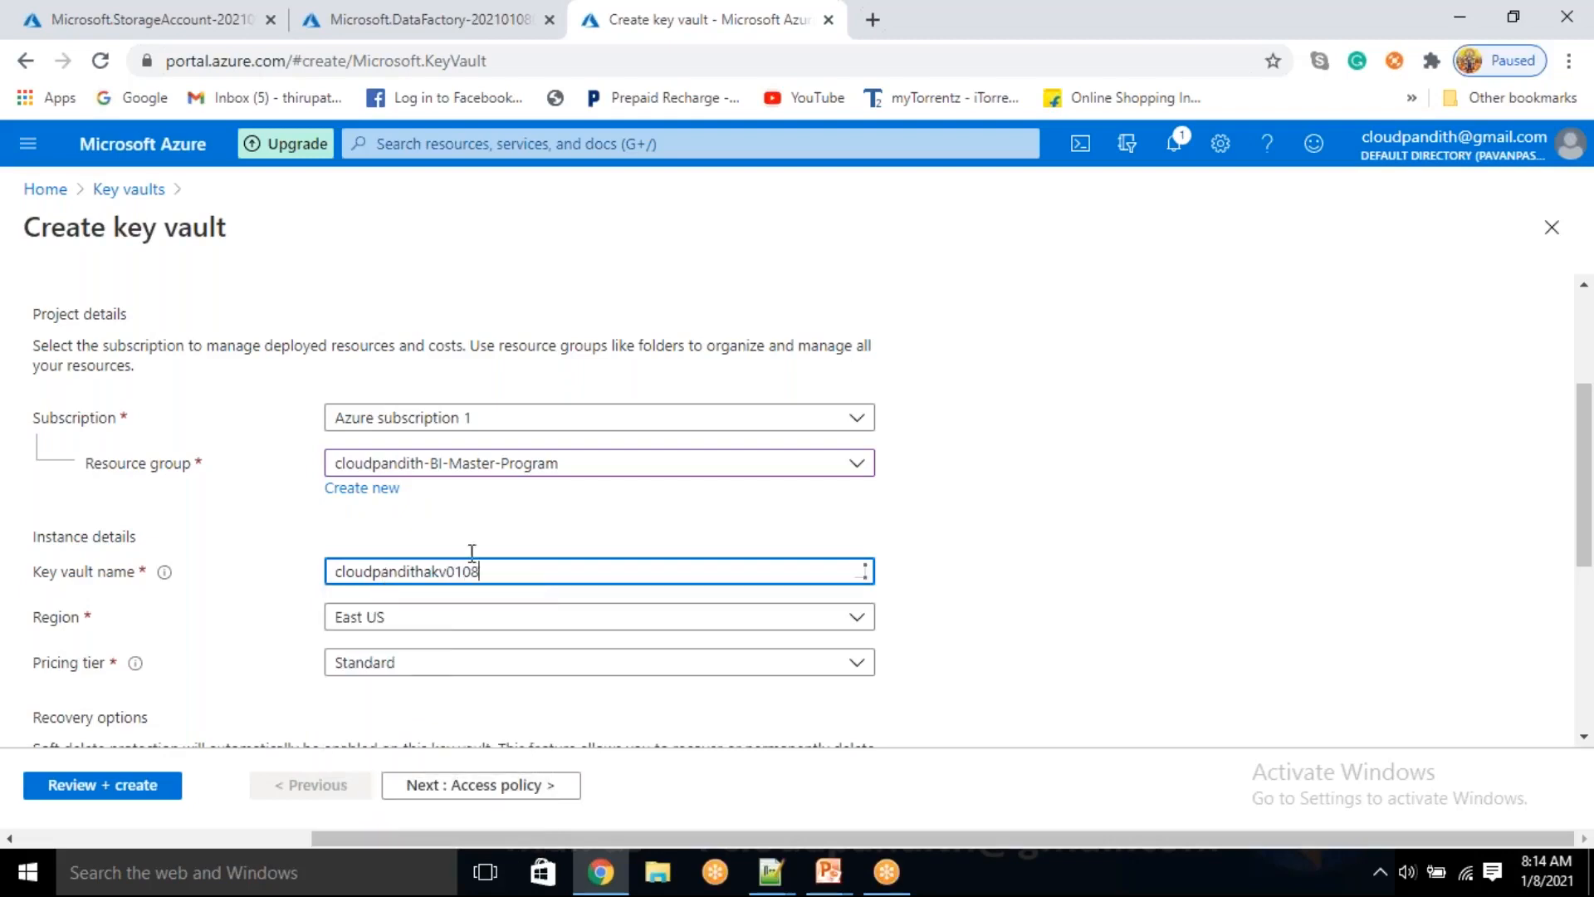
Continue to the key vault's access policy settings and start a new access policy from the Secret Management template
left_click(489, 785)
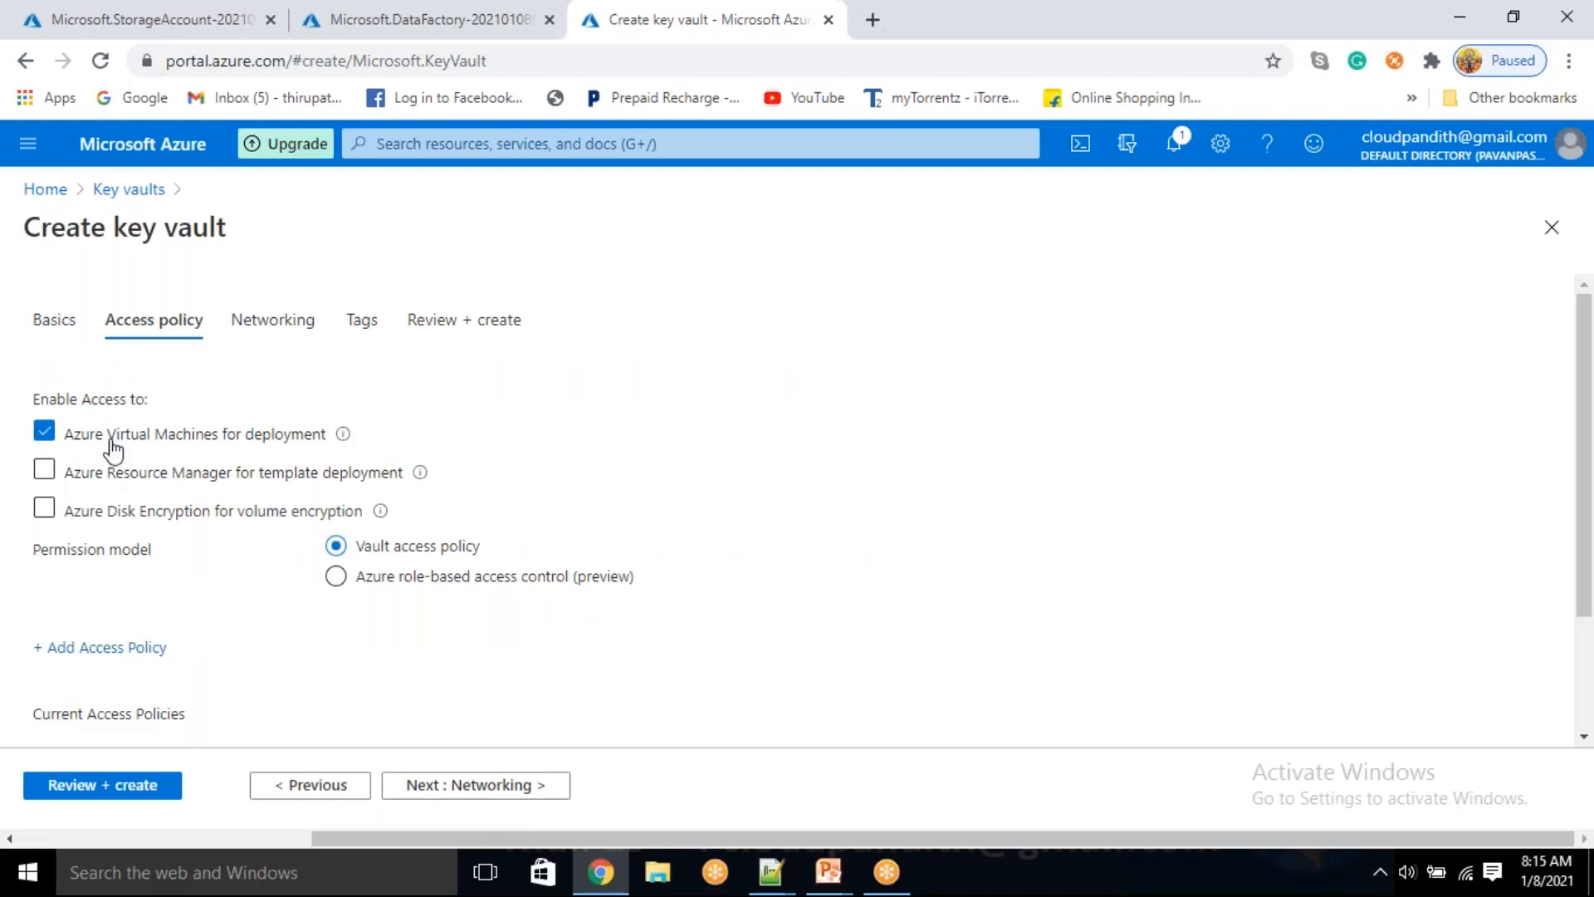
left_click(100, 647)
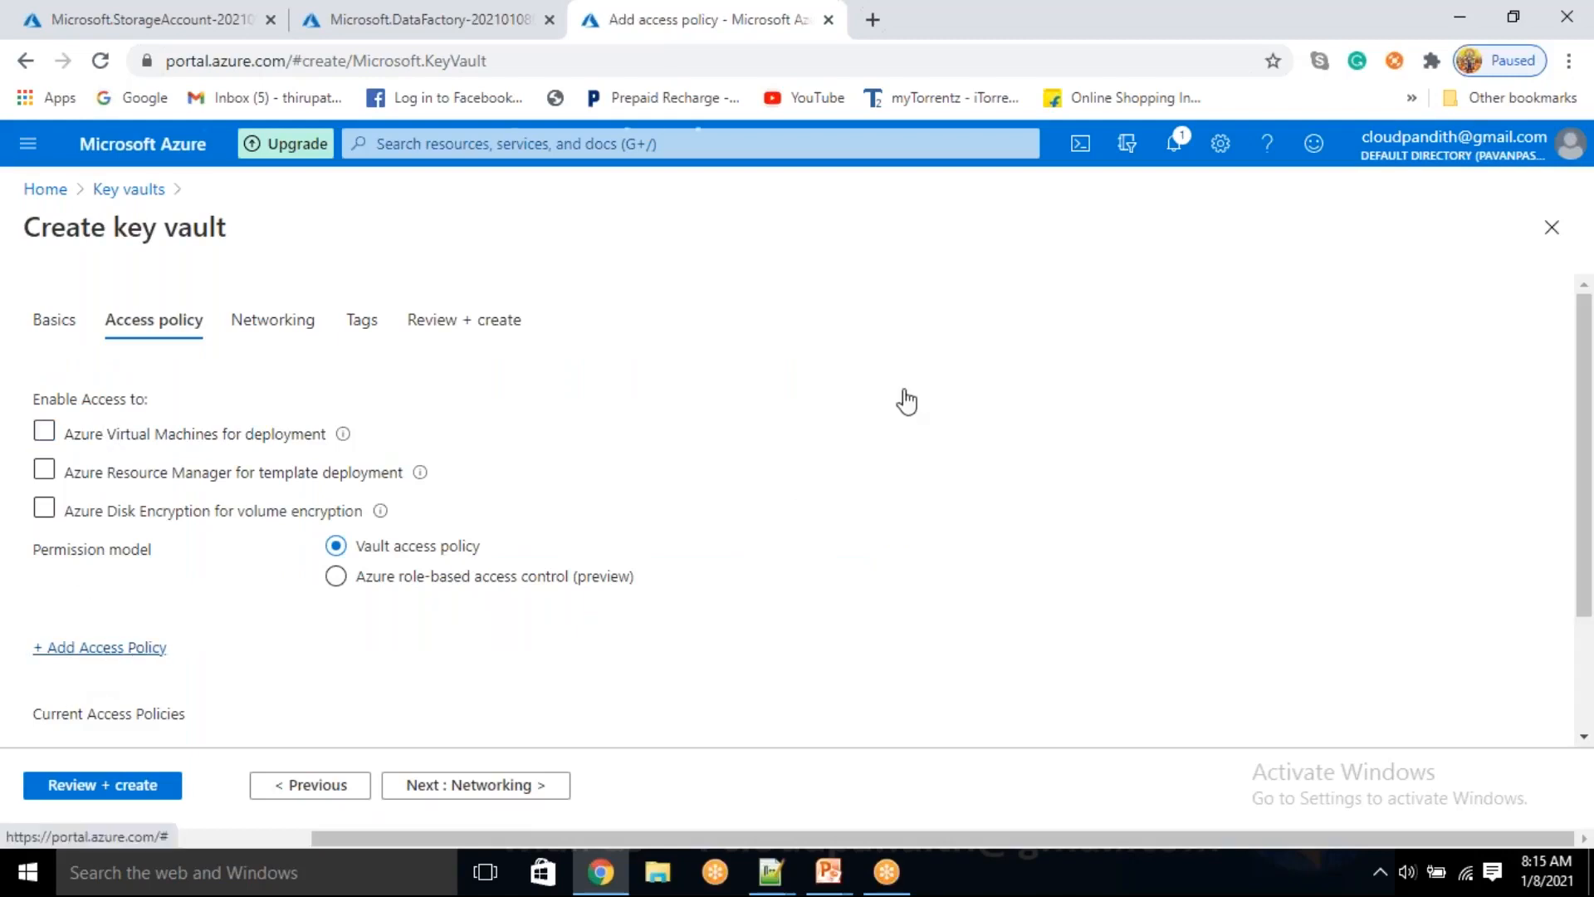
left_click(511, 339)
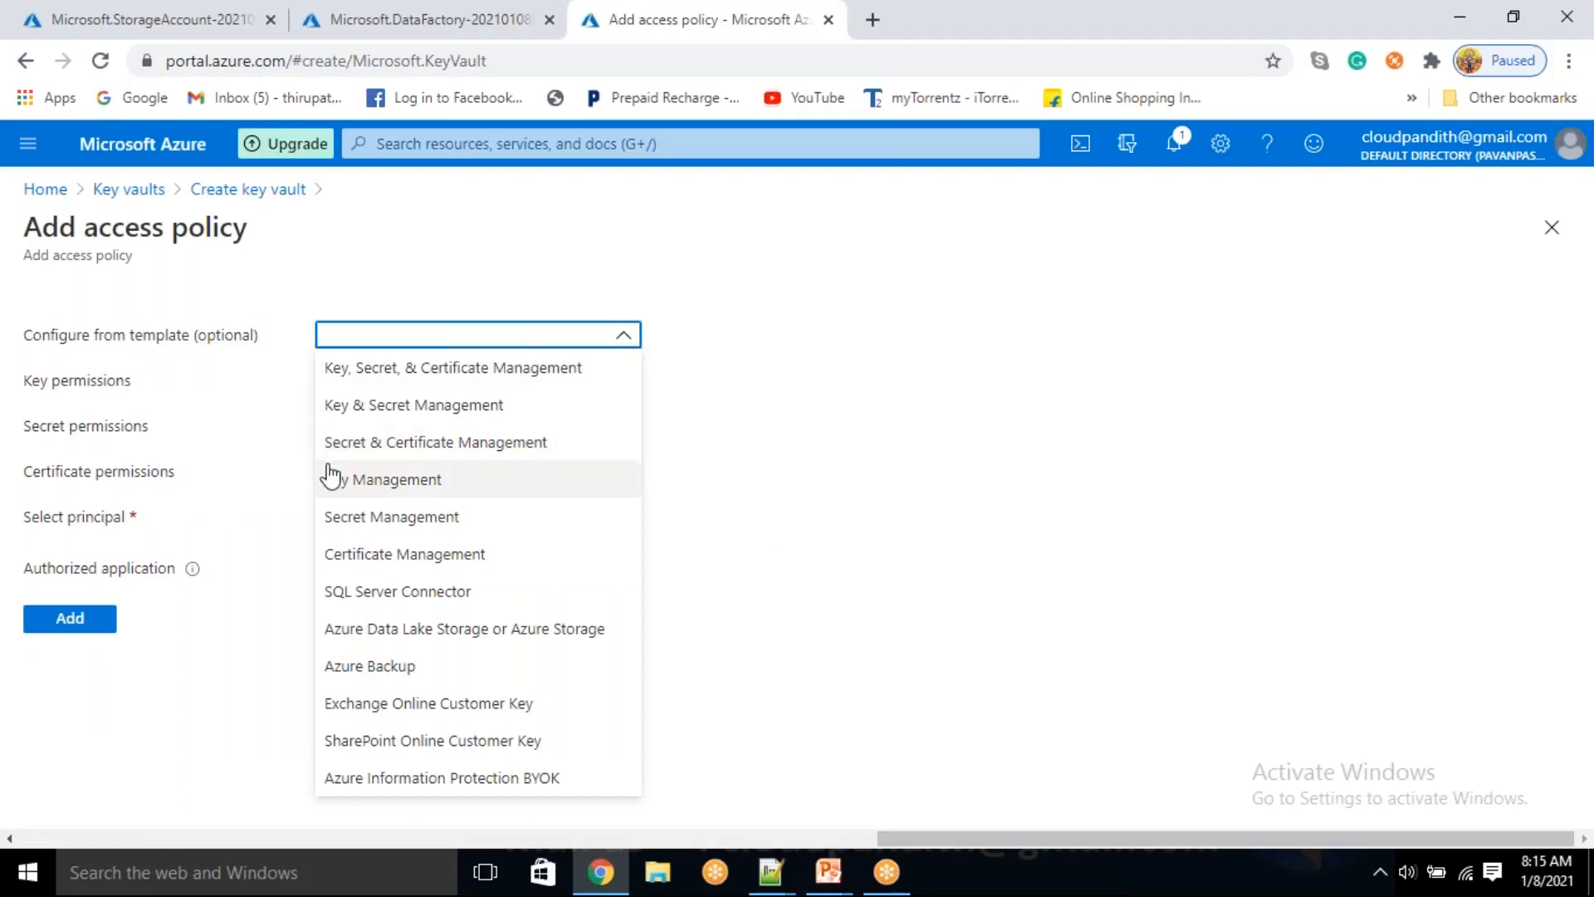
left_click(338, 519)
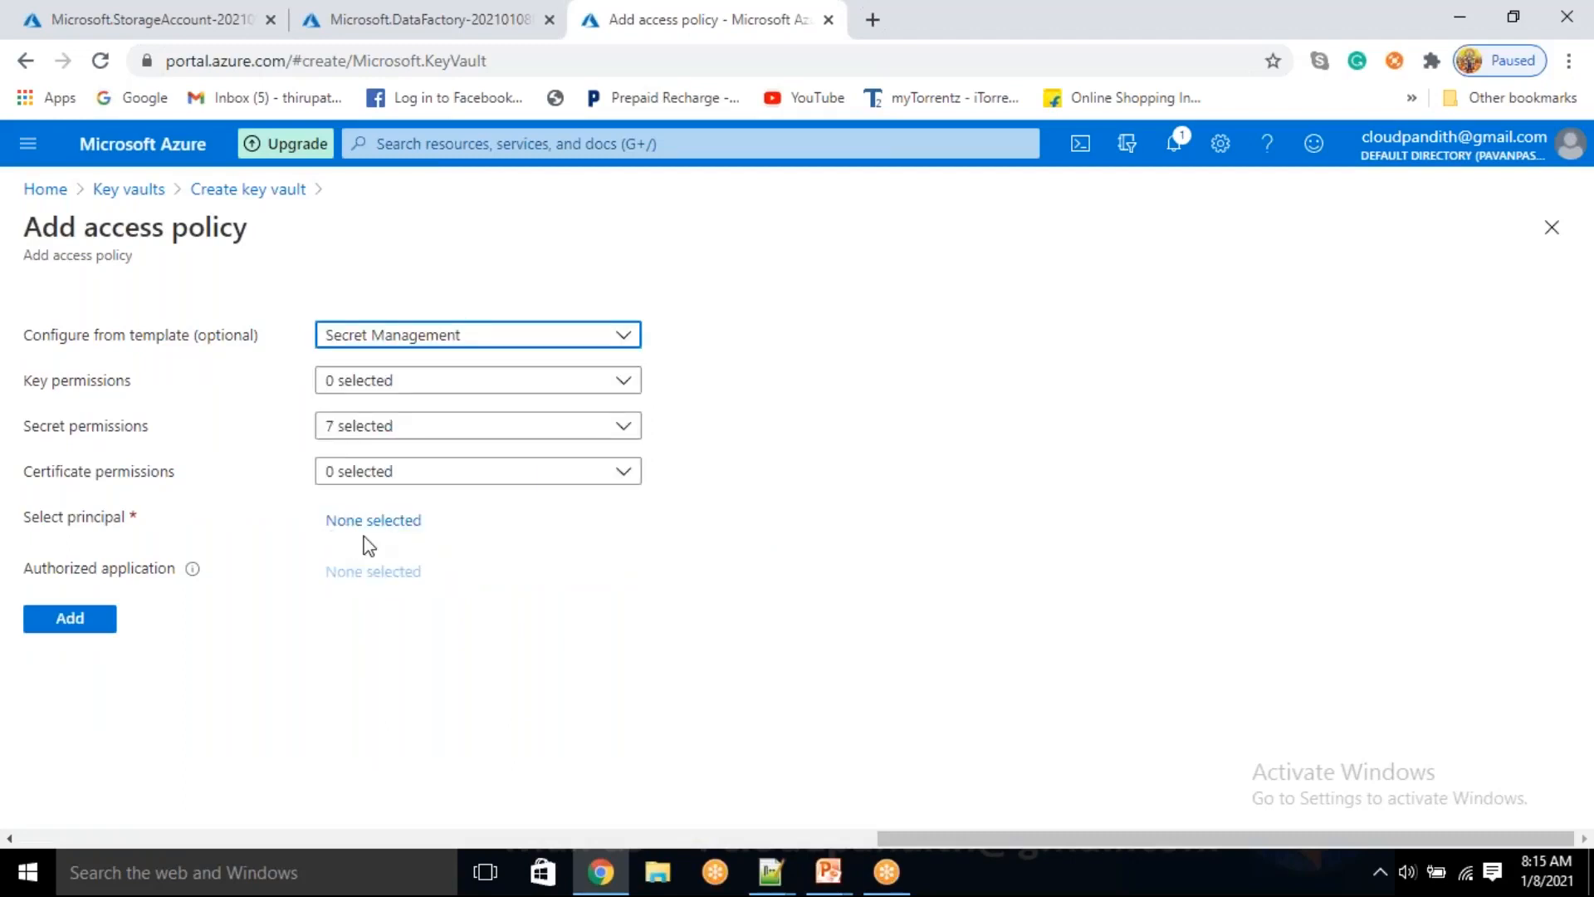
Search the directory for cloudpandithadf and select the data factory as the access policy's principal
left_click(367, 522)
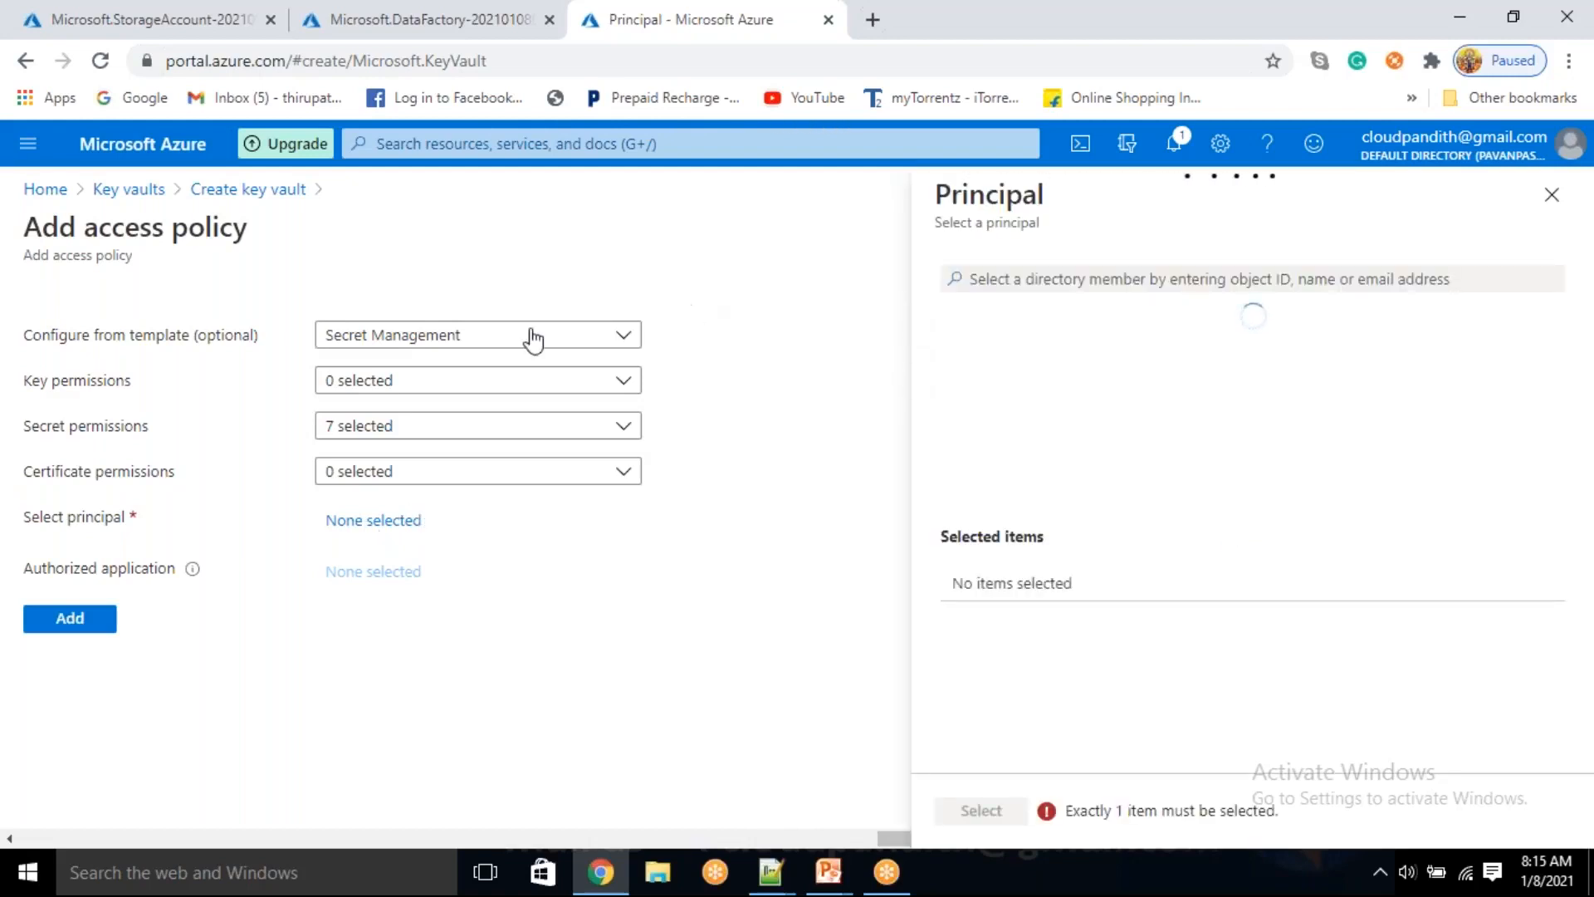
left_click(992, 278)
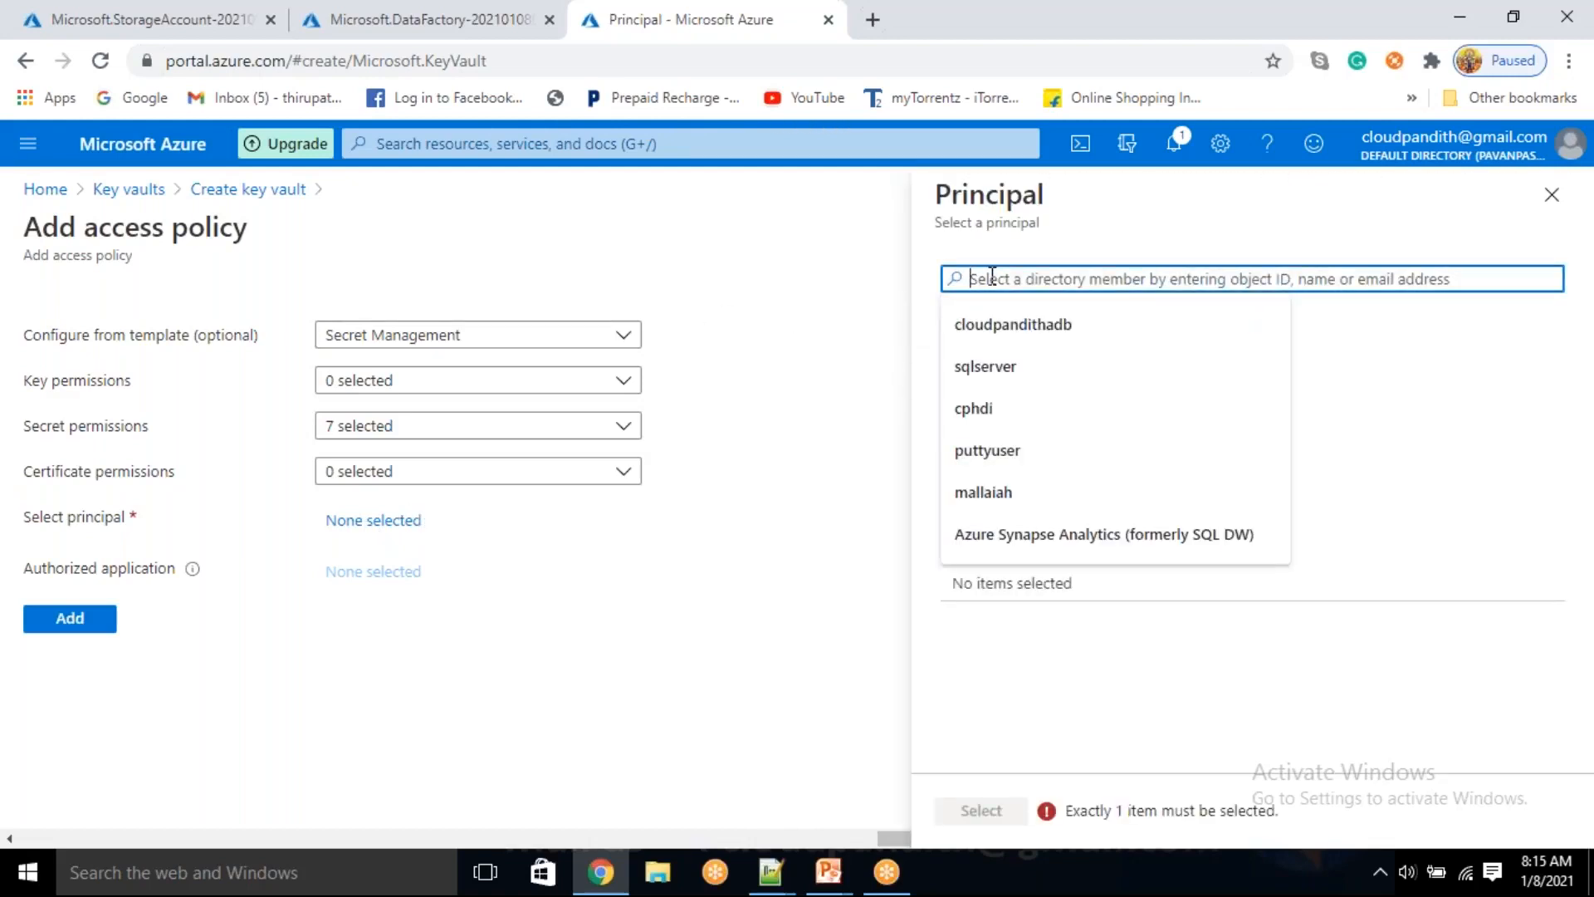
type("cloudpandith")
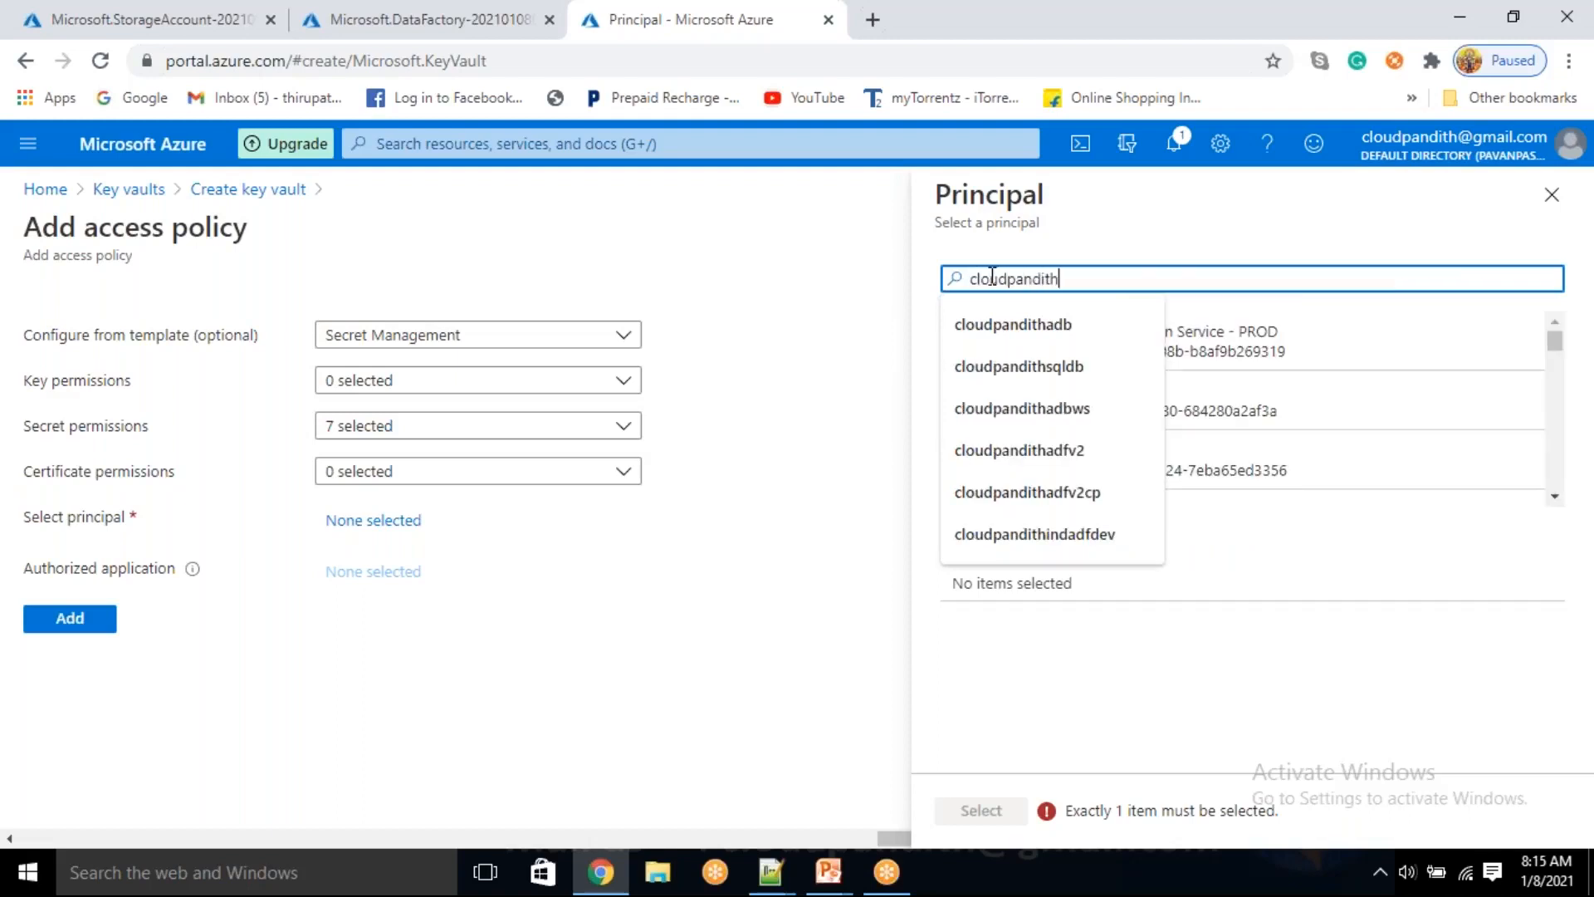
type("adf")
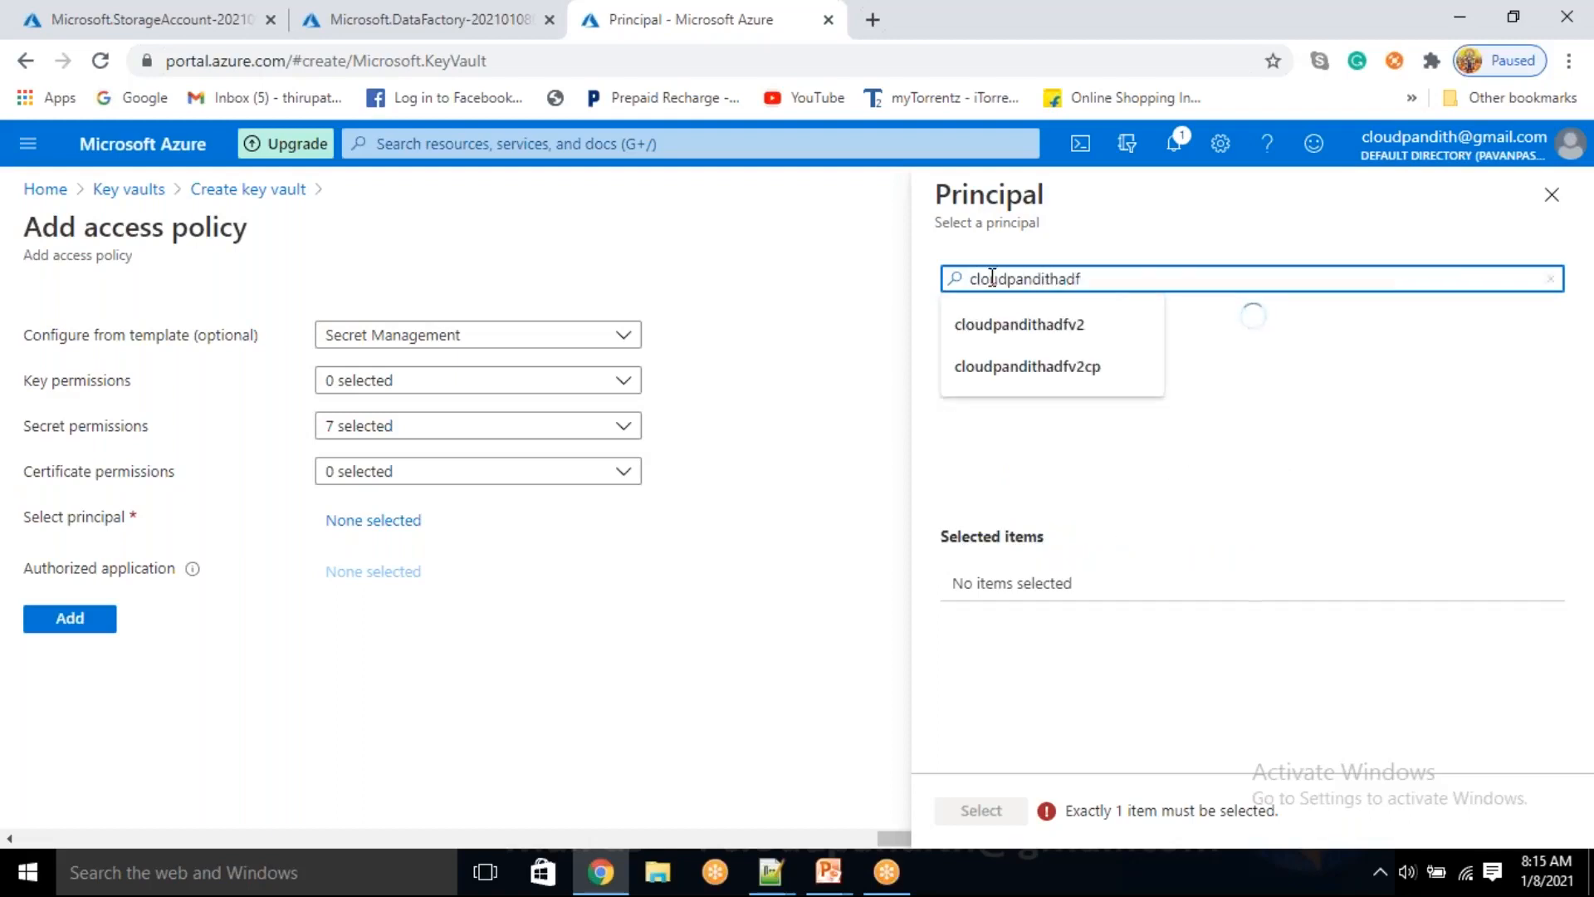
left_click(1130, 370)
left_click(982, 810)
Add the access policy to the key vault, then validate the configuration and submit it for creation
left_click(60, 664)
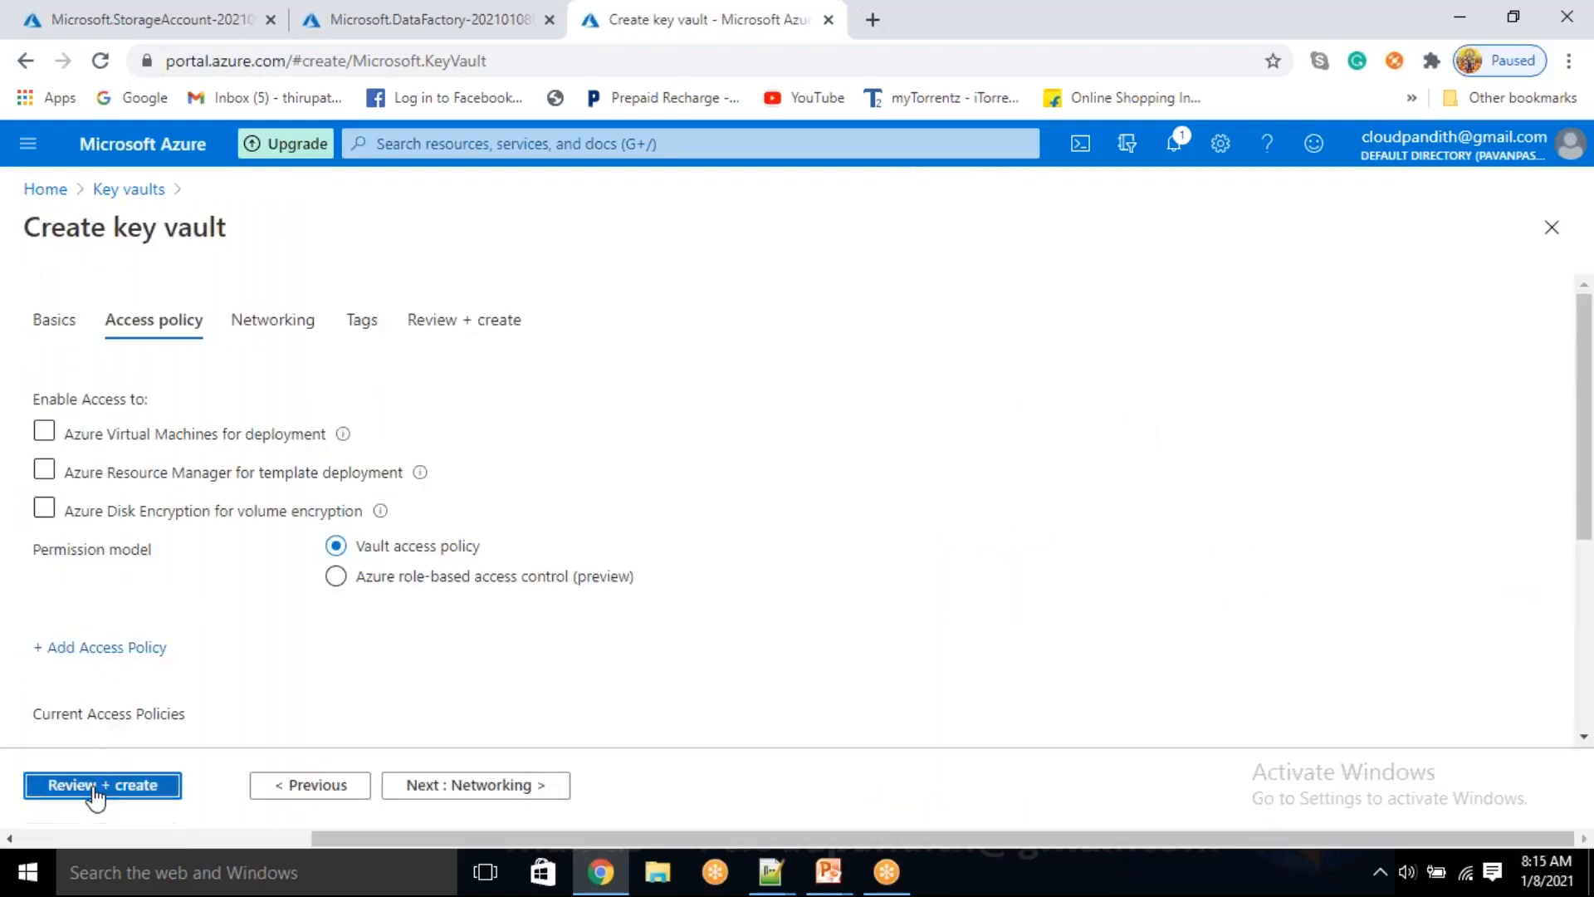
left_click(96, 787)
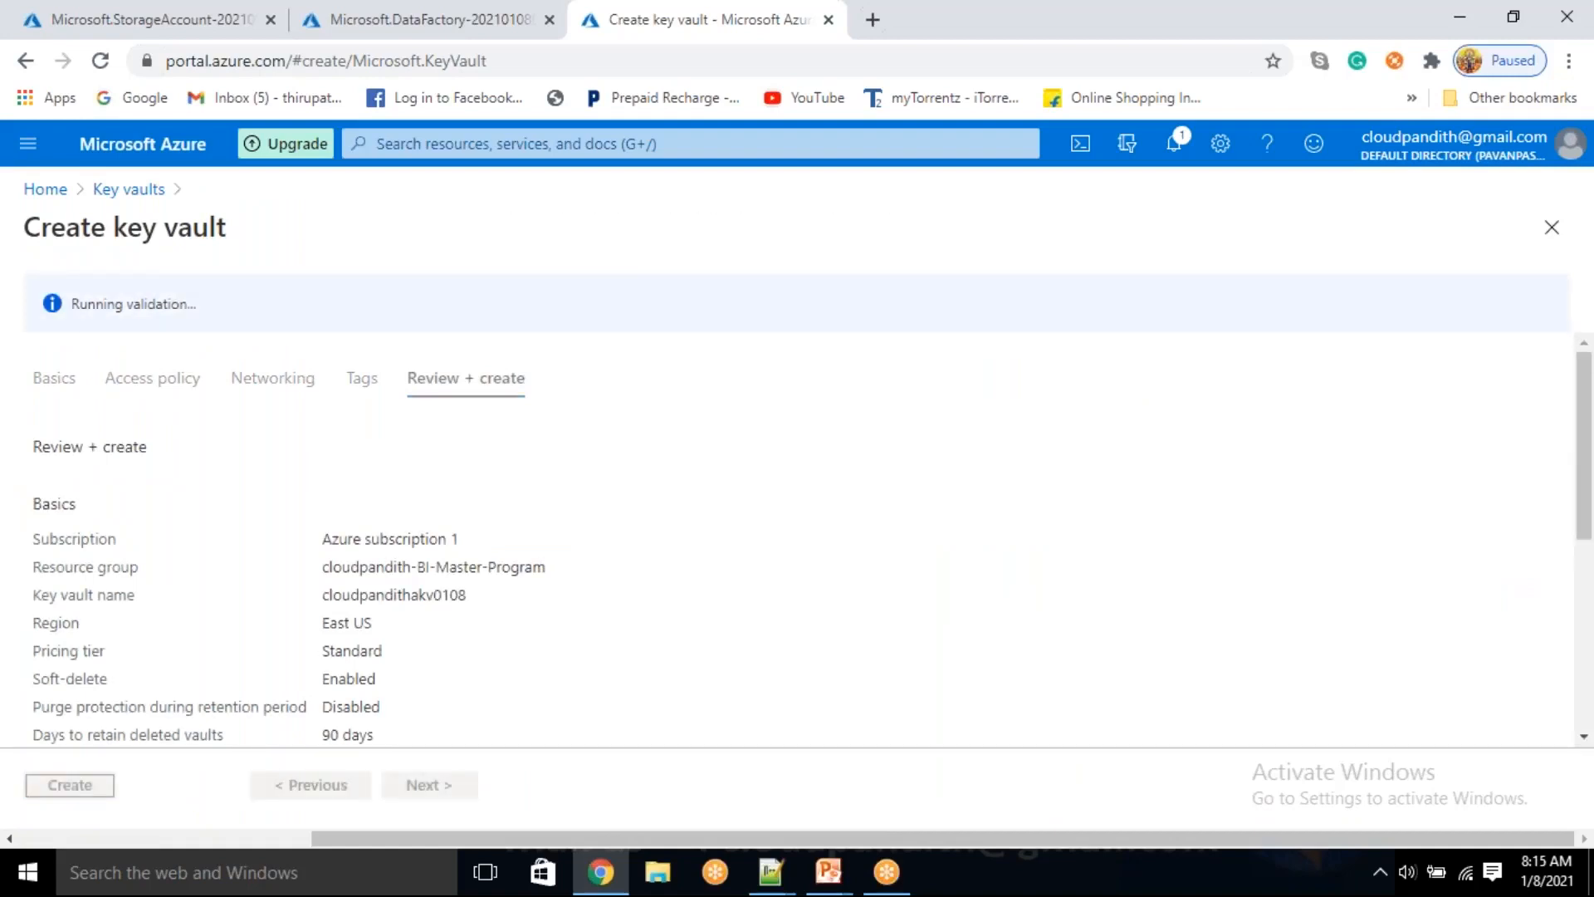
left_click(70, 784)
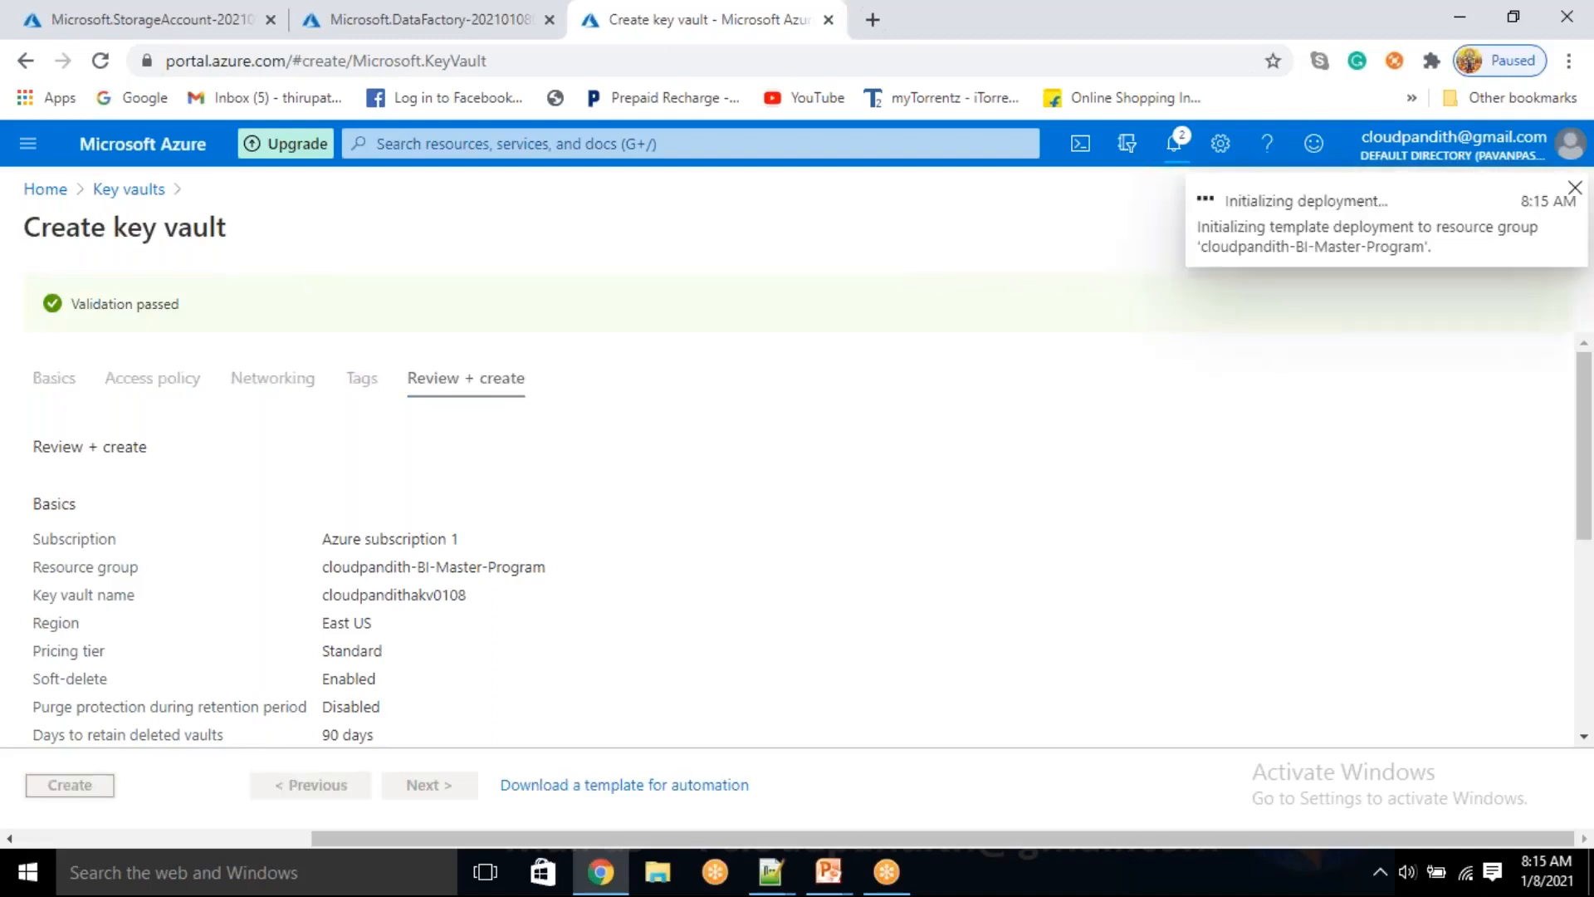
Open the containers of the cloudpandithadlsstorev2 storage account and create a private container named sourcedata
left_click(191, 11)
left_click(453, 635)
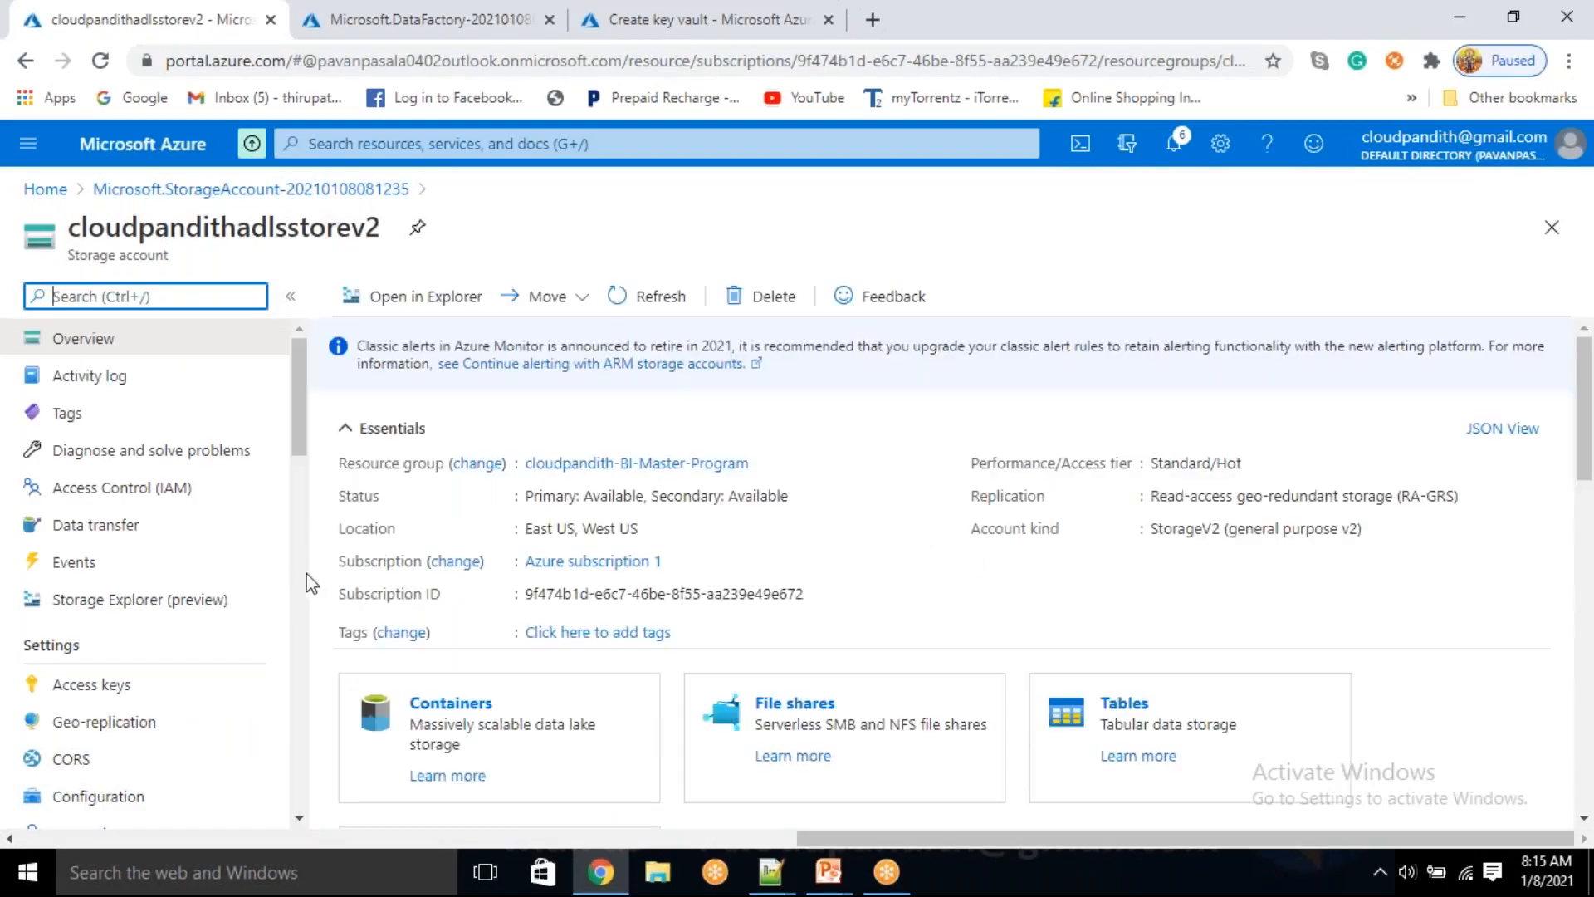
left_click(440, 706)
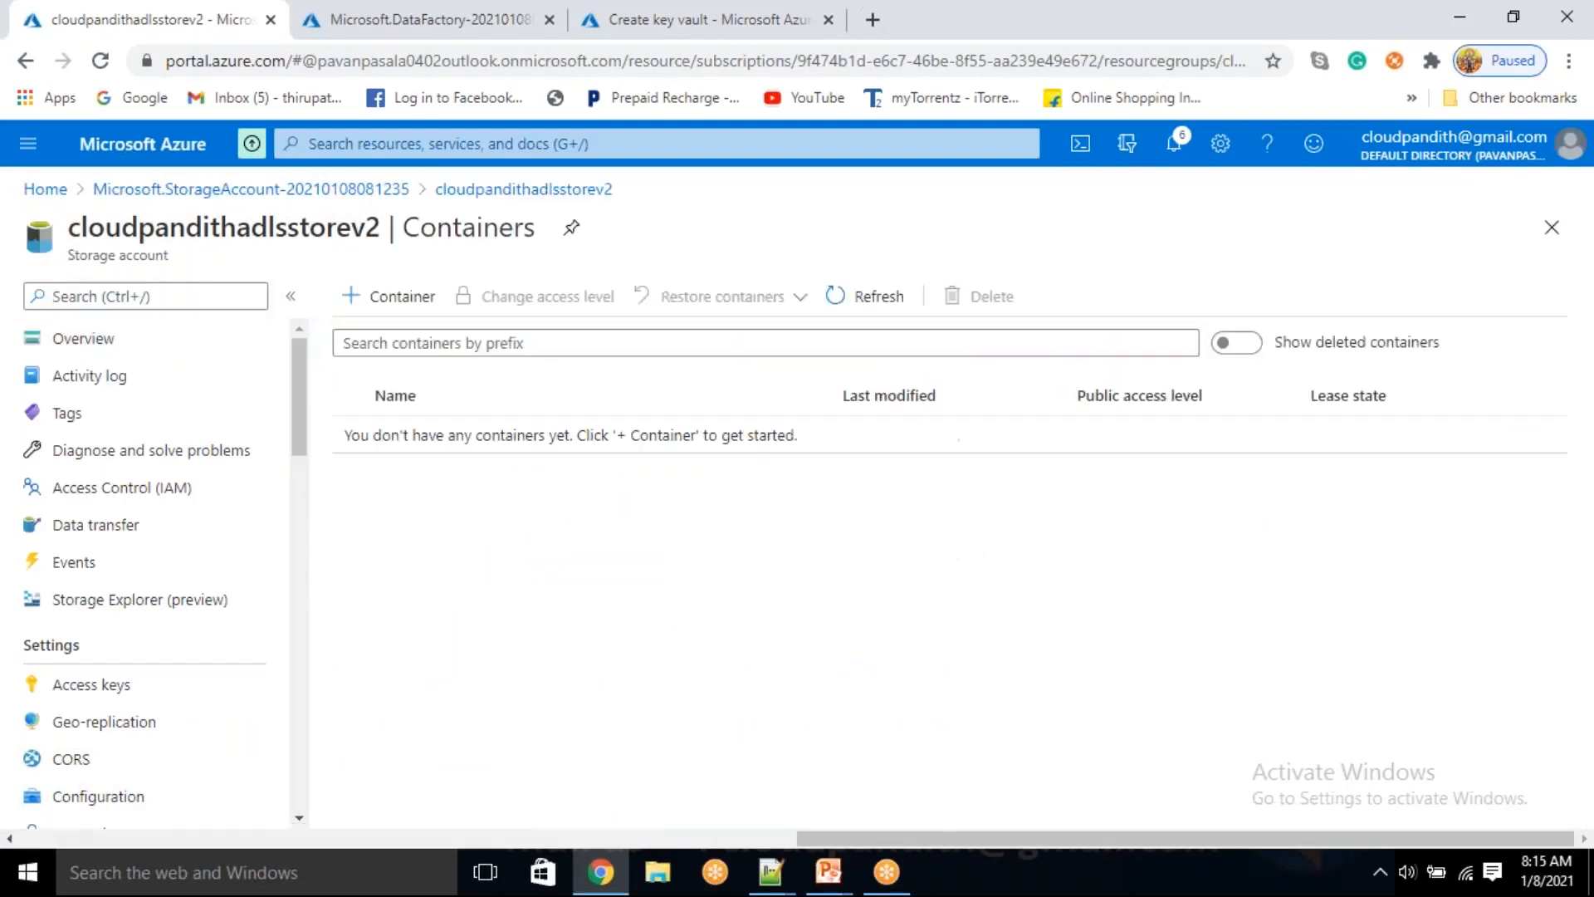
left_click(418, 324)
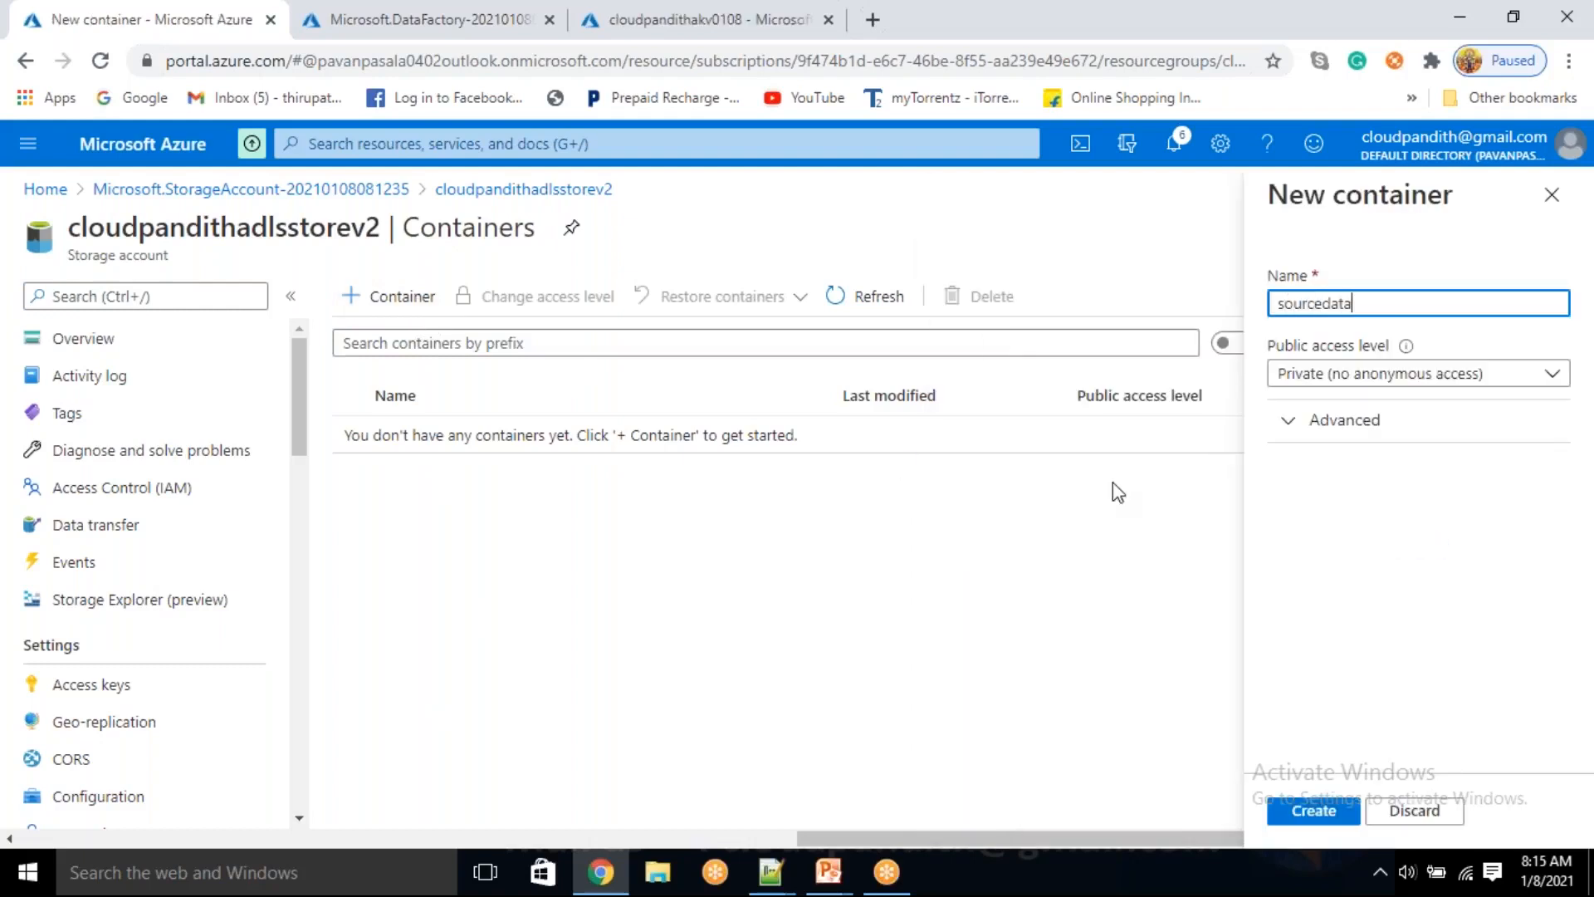
left_click(1313, 811)
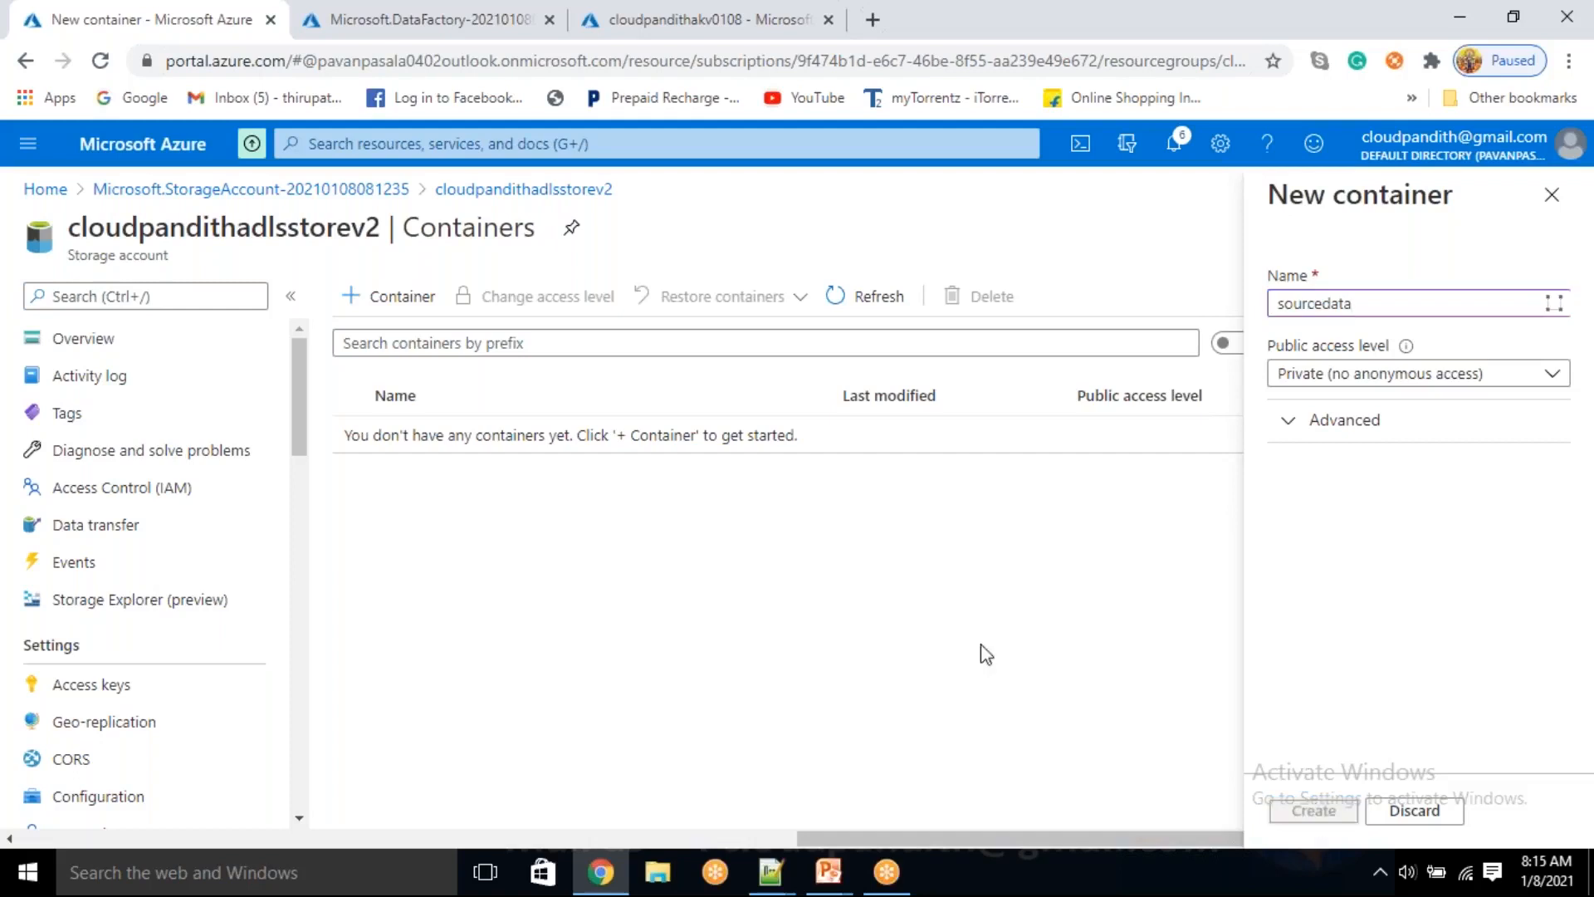
Create three more private containers in the storage account, named working, reject and logging
left_click(388, 293)
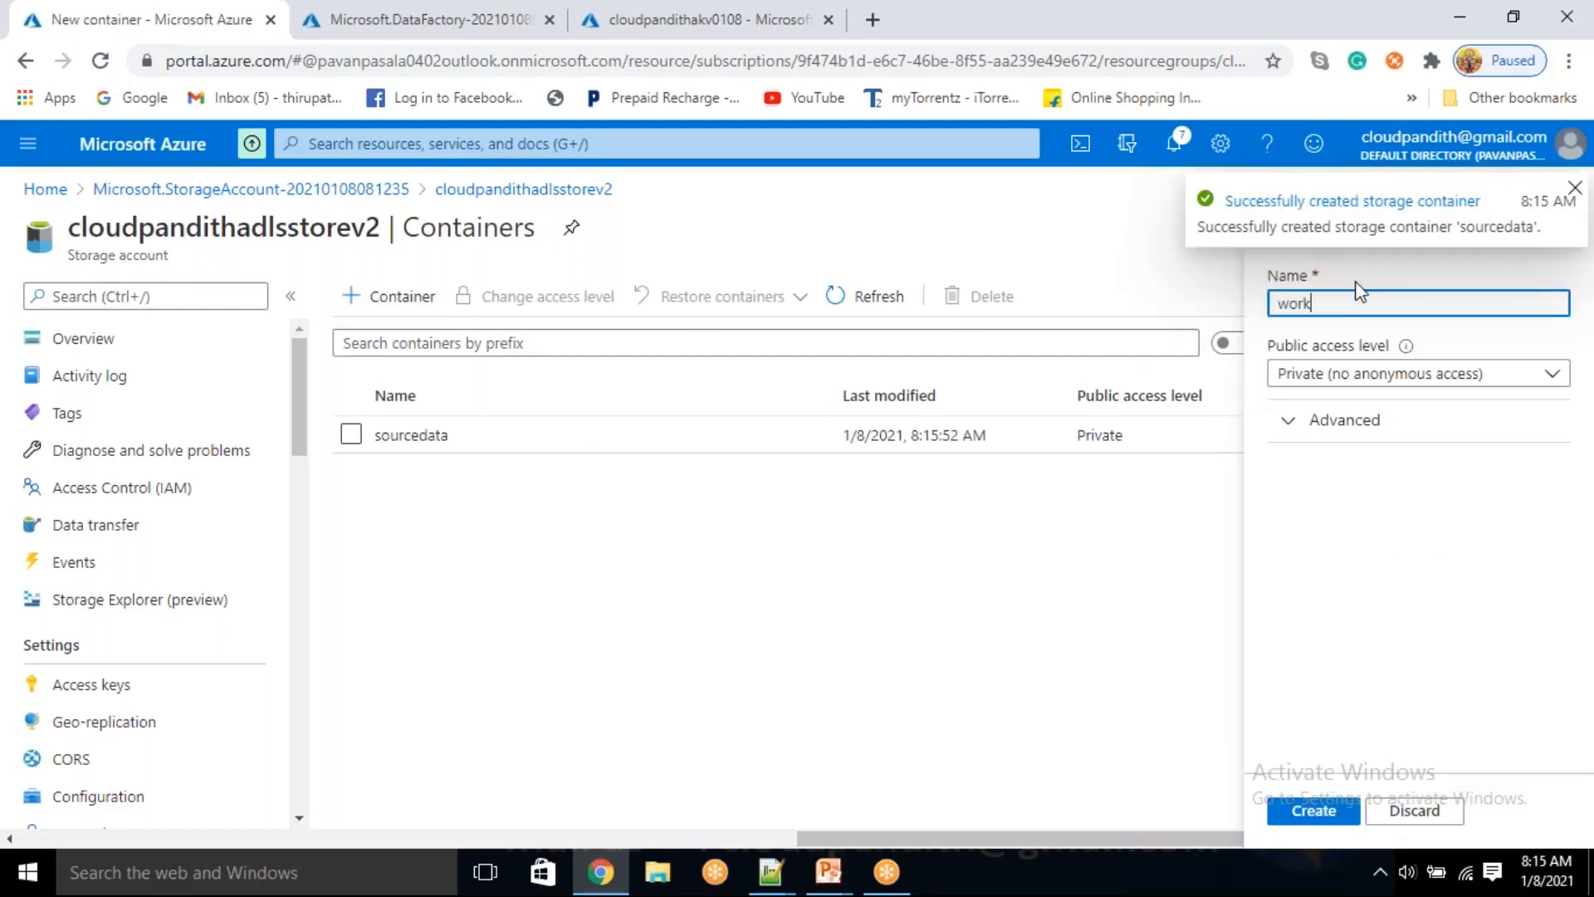
key("Return")
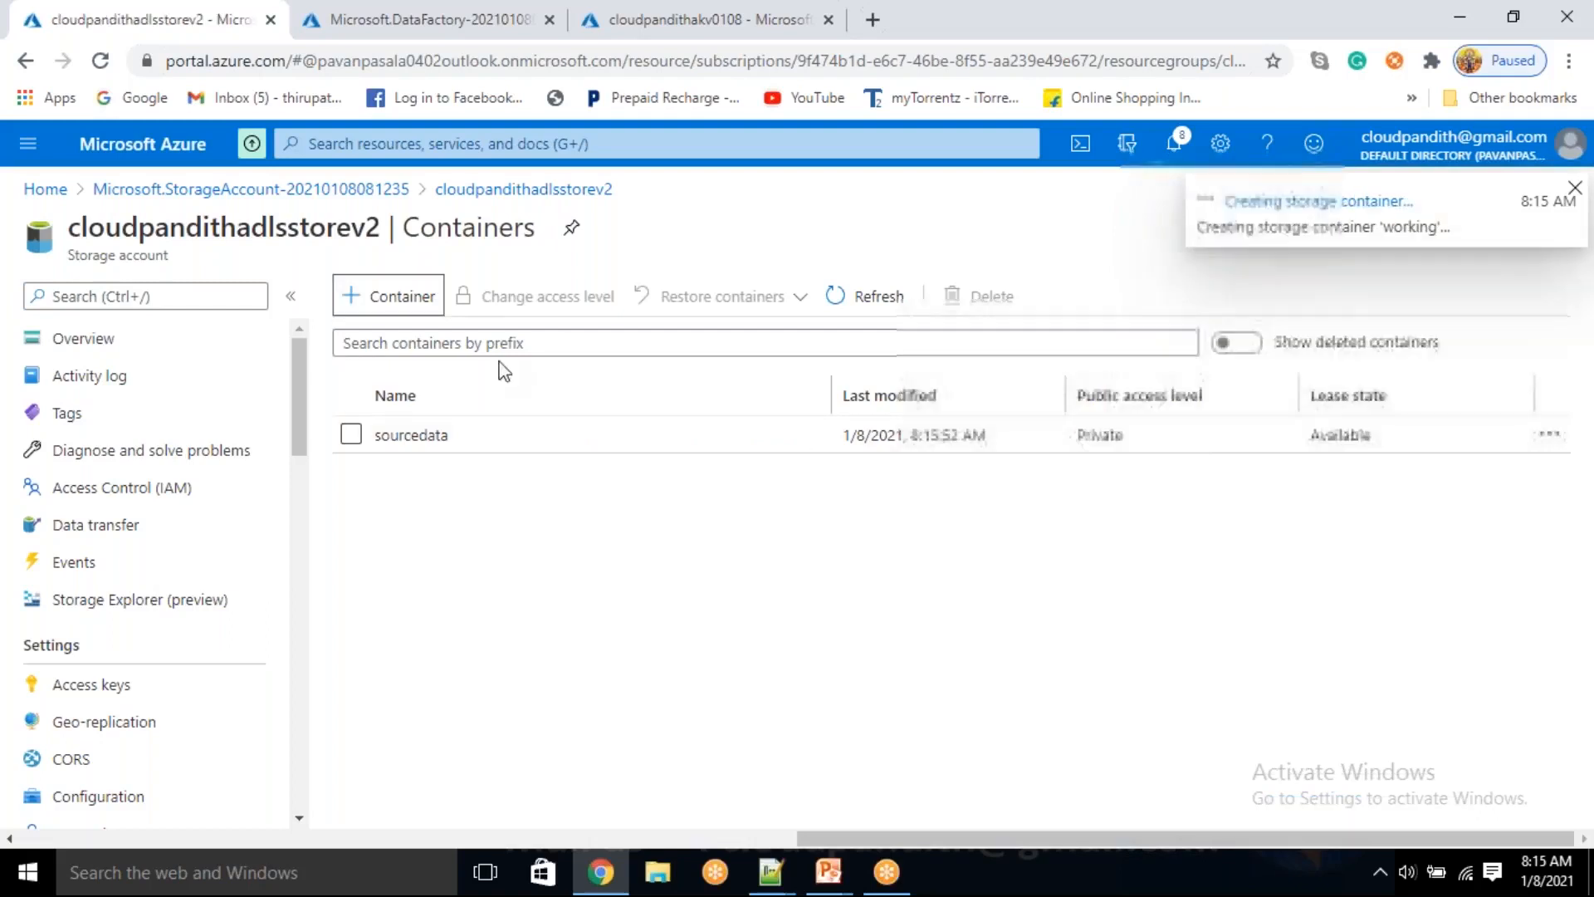
left_click(406, 311)
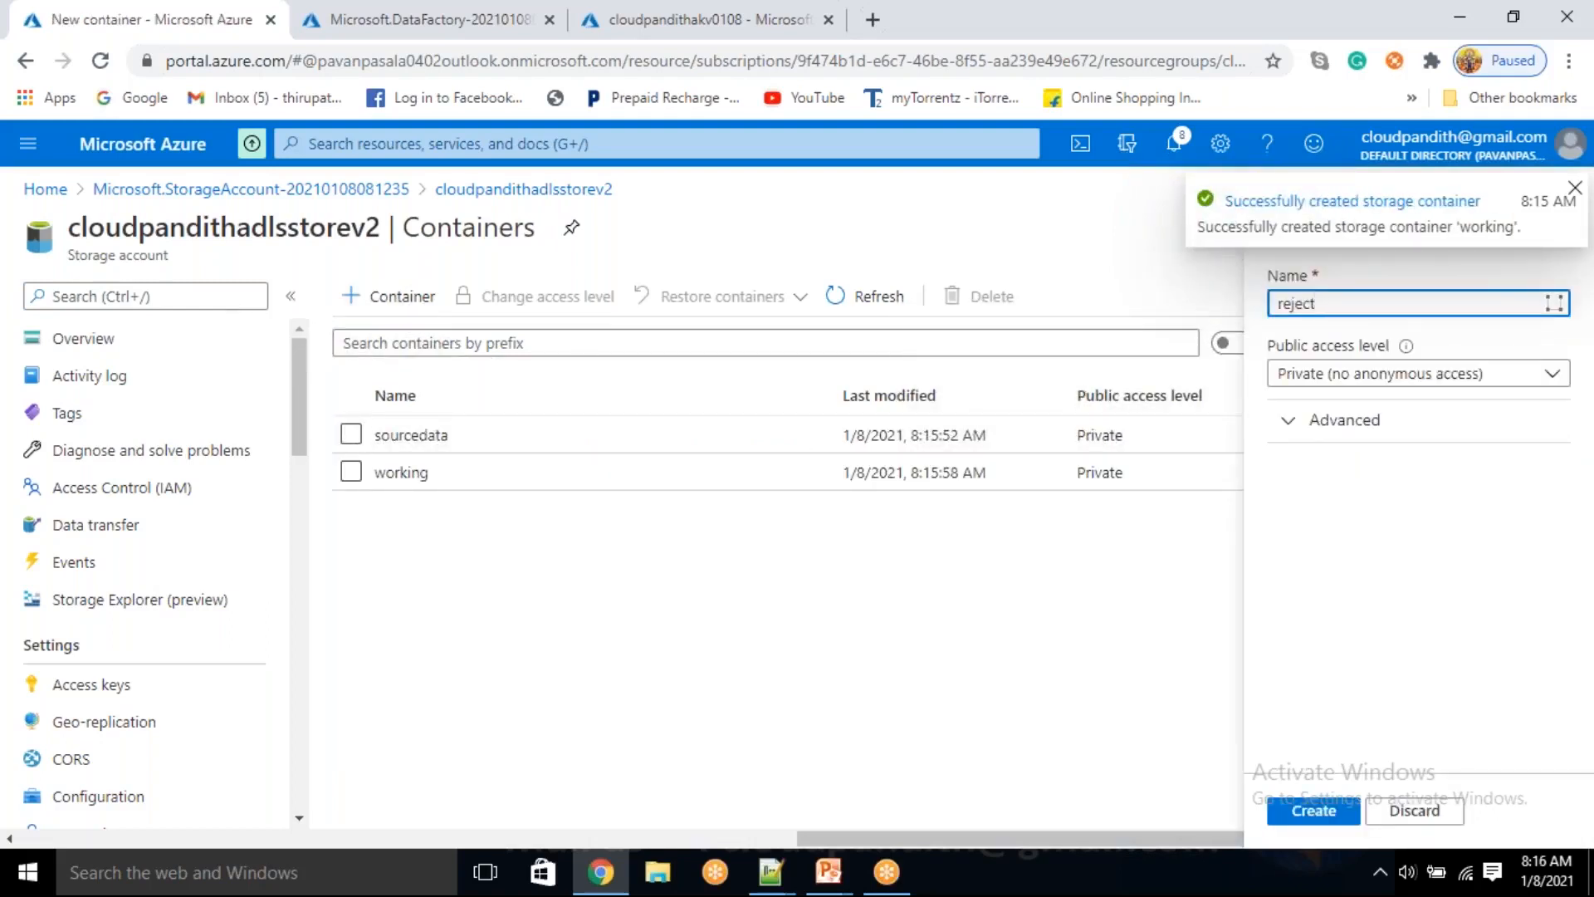
key("Return")
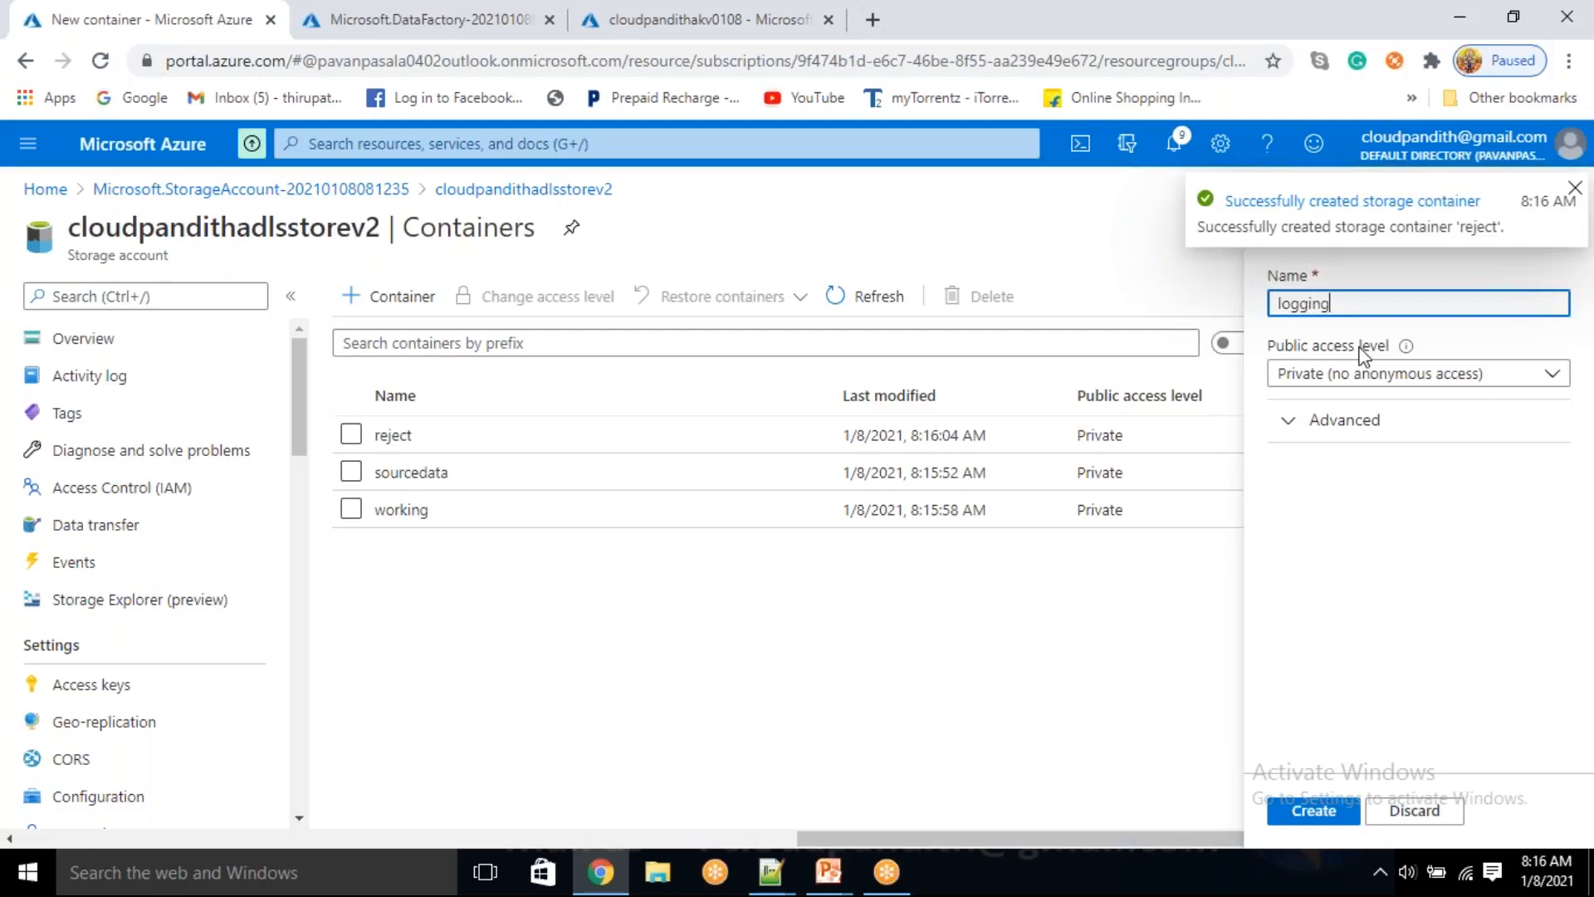
key("Return")
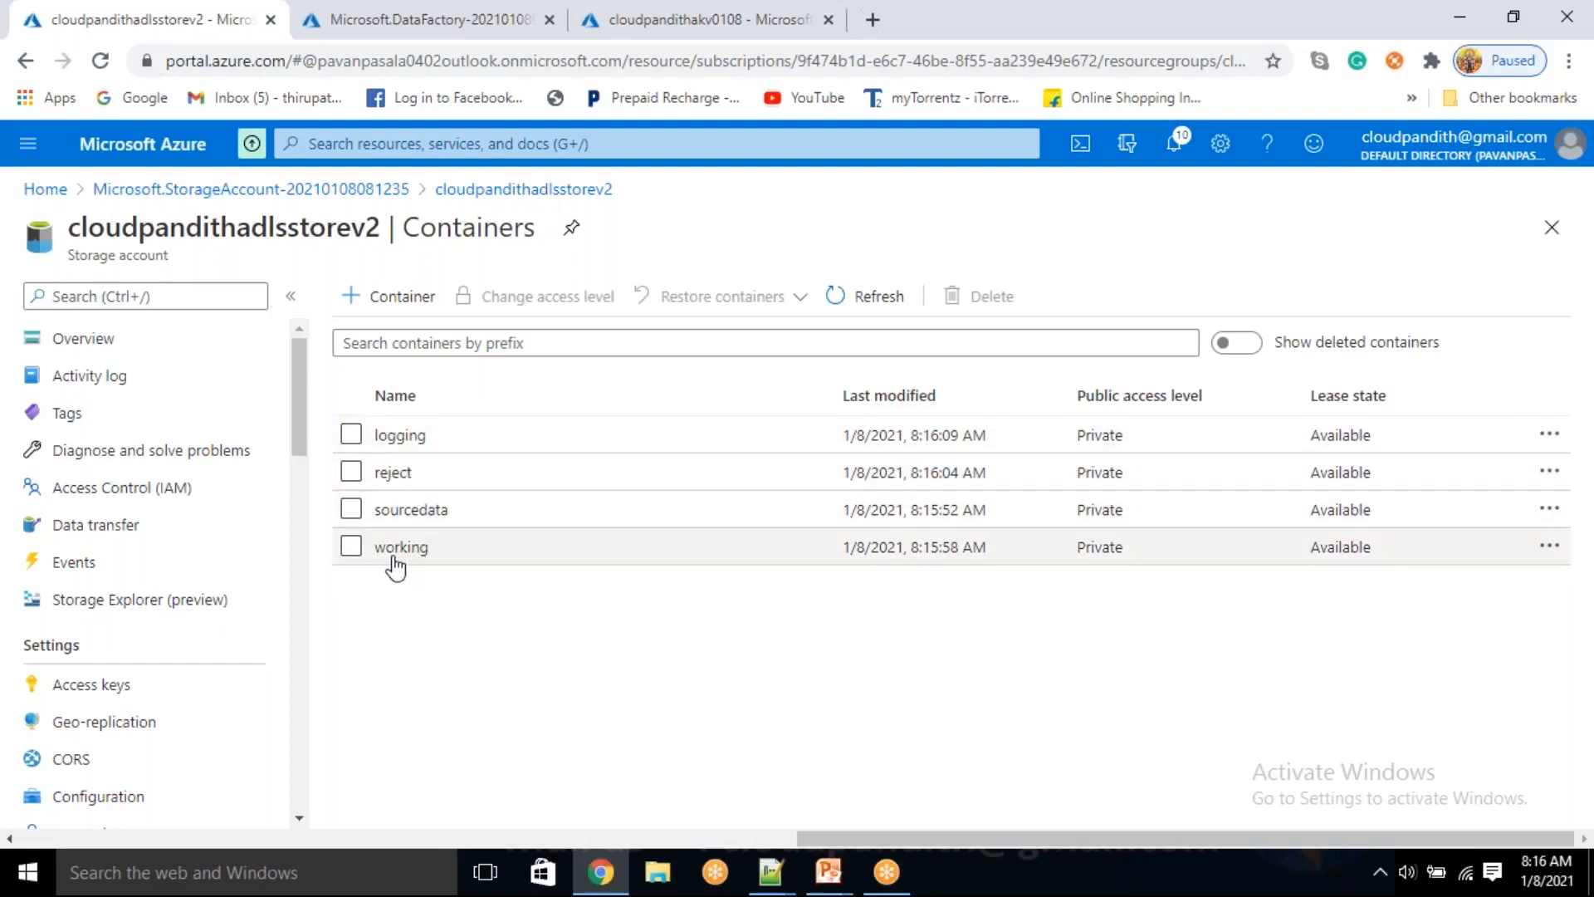
Switch to File Explorer and open data_quality.csv from Desktop > cloudpandith-datasets > Data Flow Performance in Excel
left_click(656, 872)
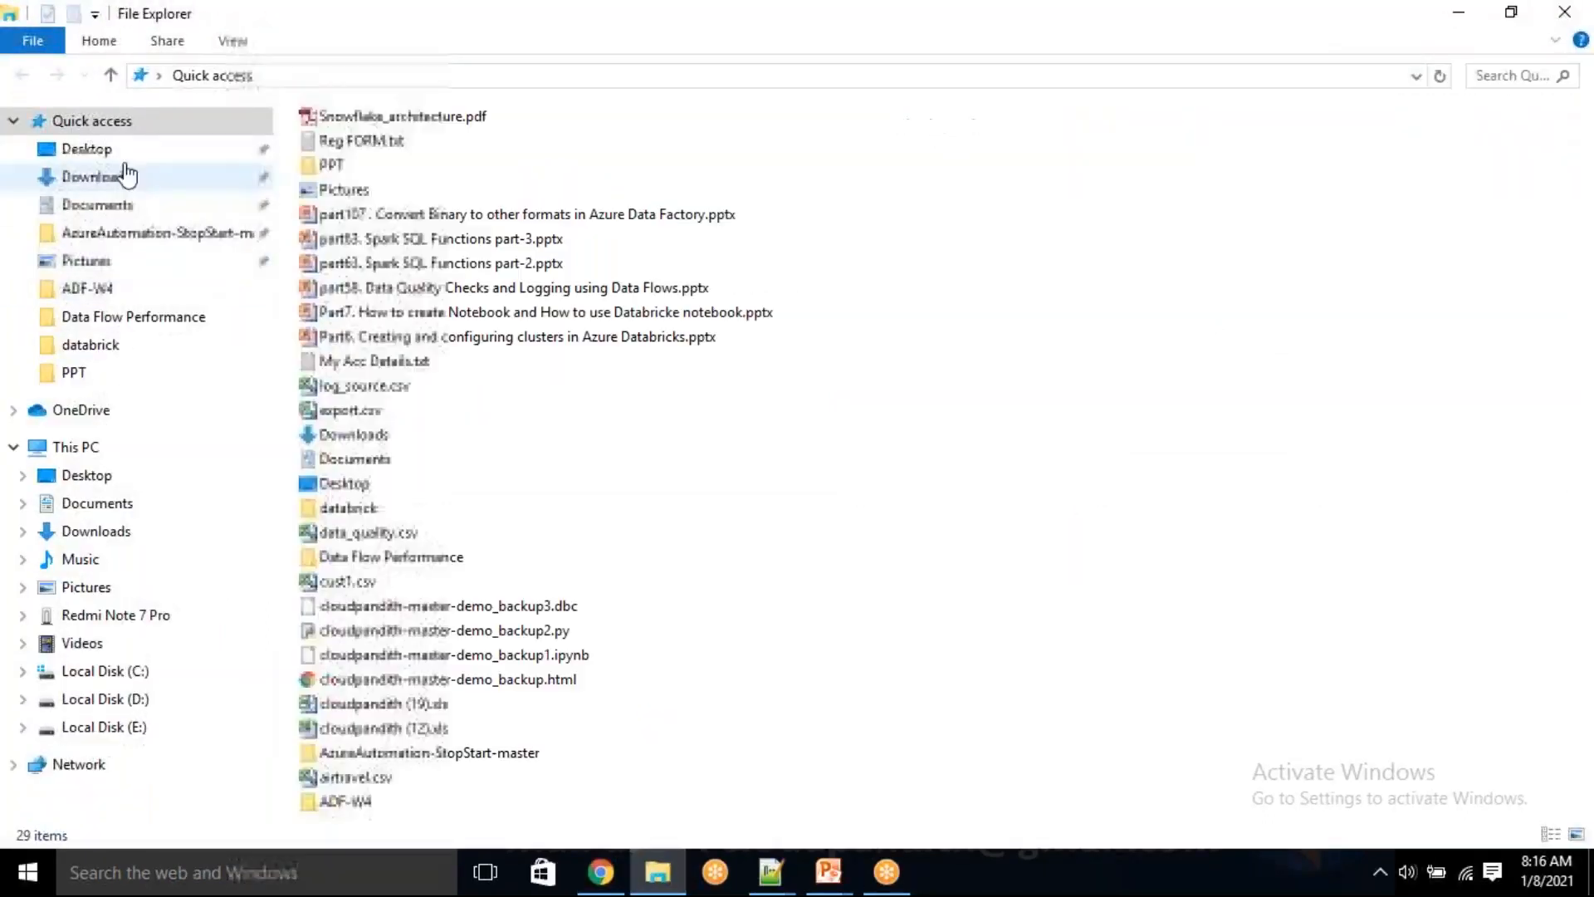
left_click(108, 152)
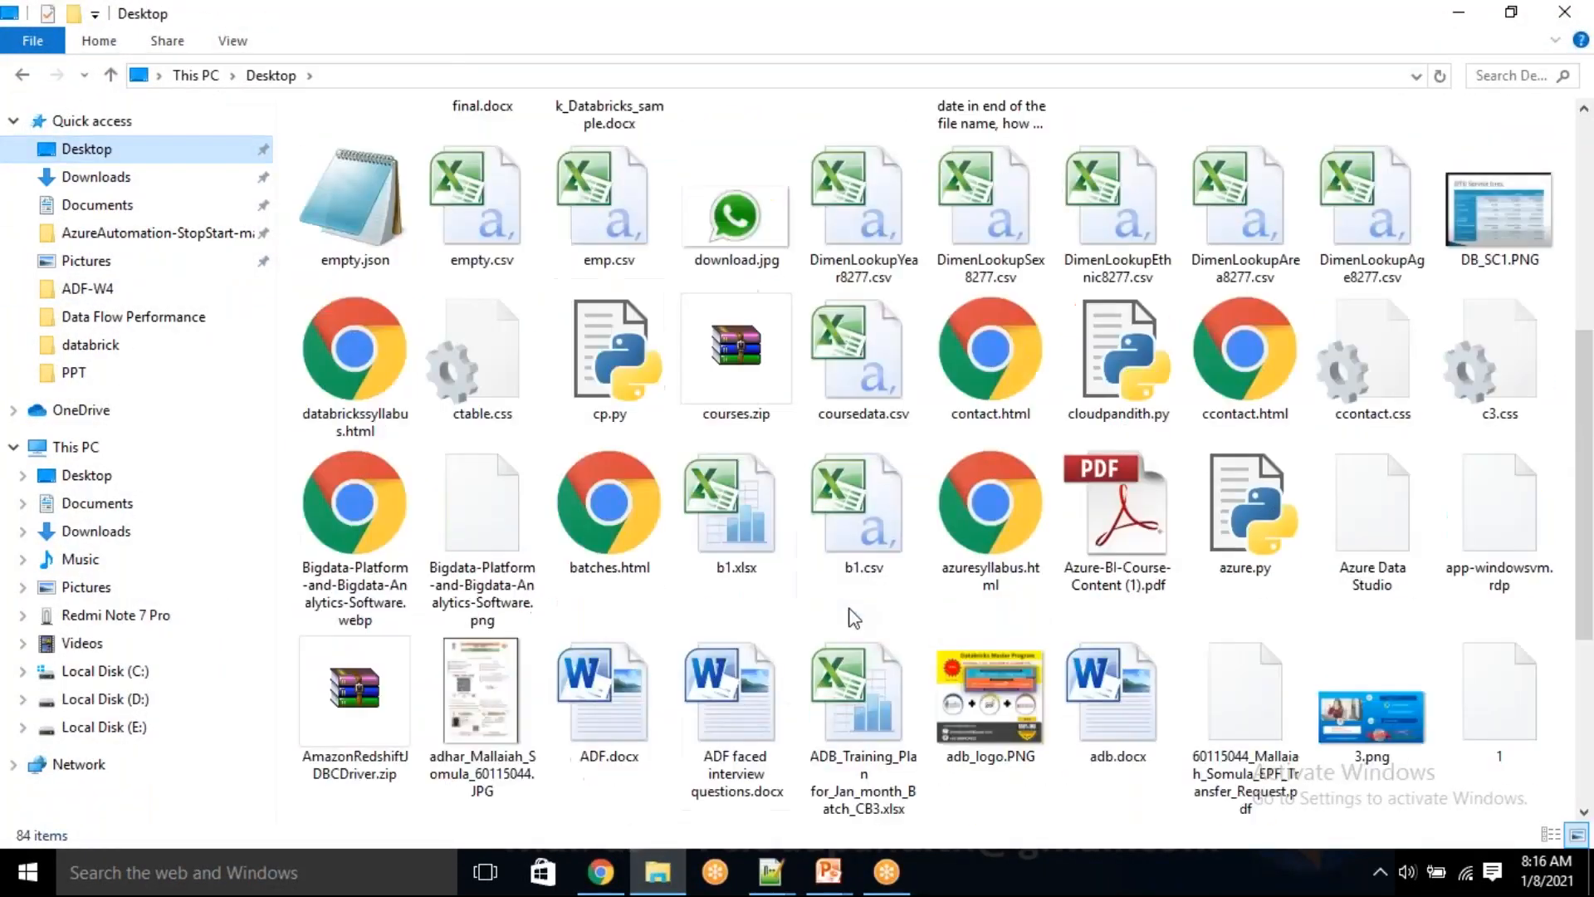
scroll(853, 618, "down", 4)
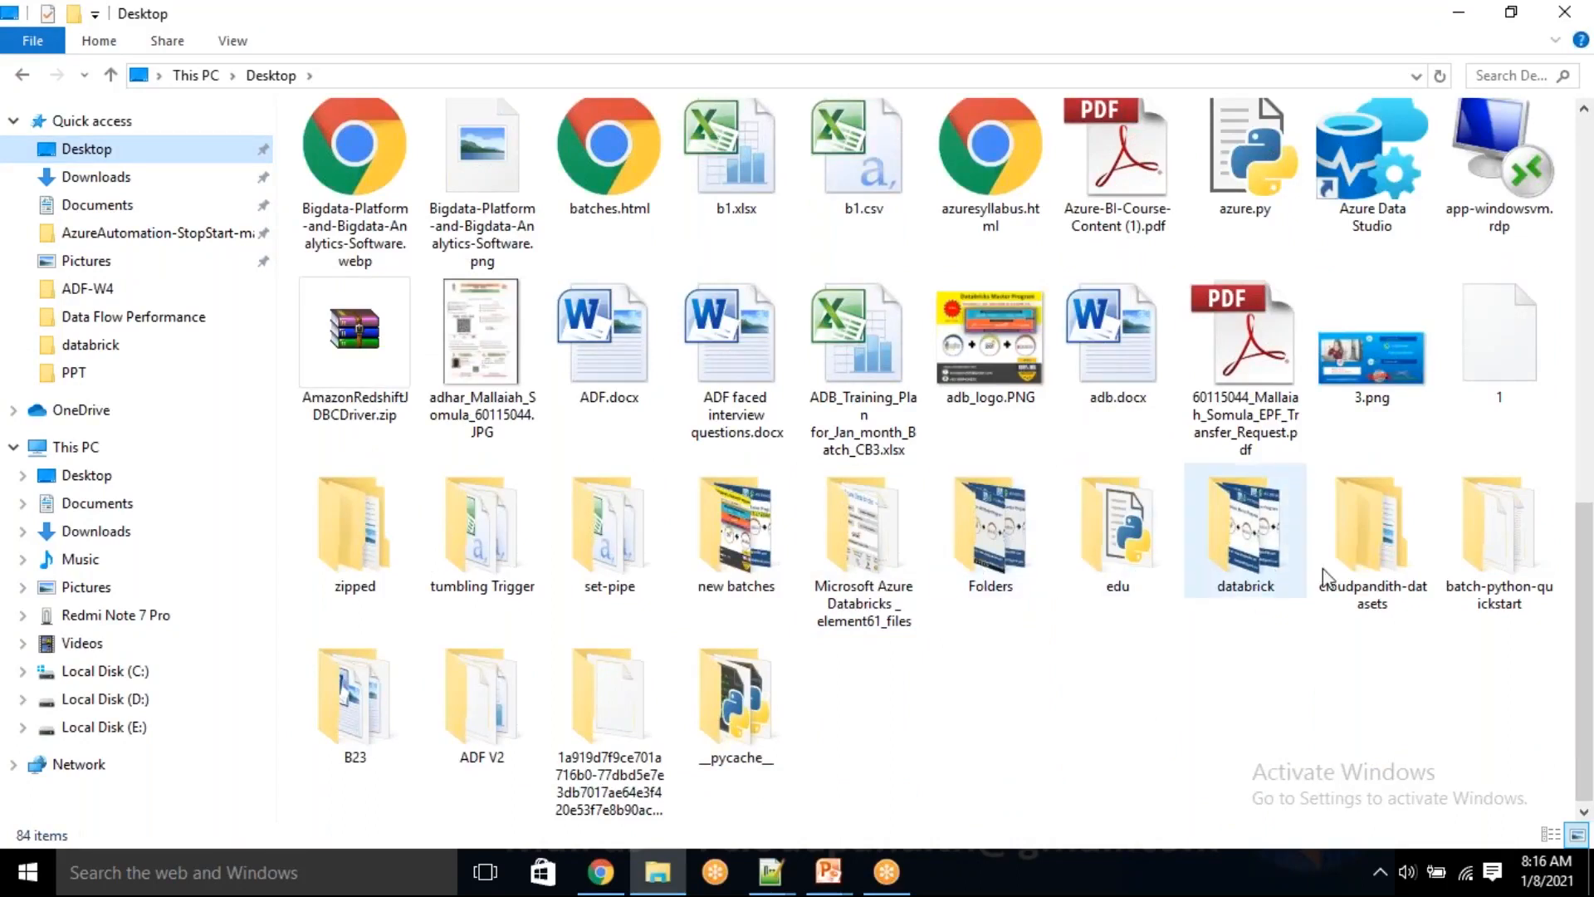
double_click(1348, 552)
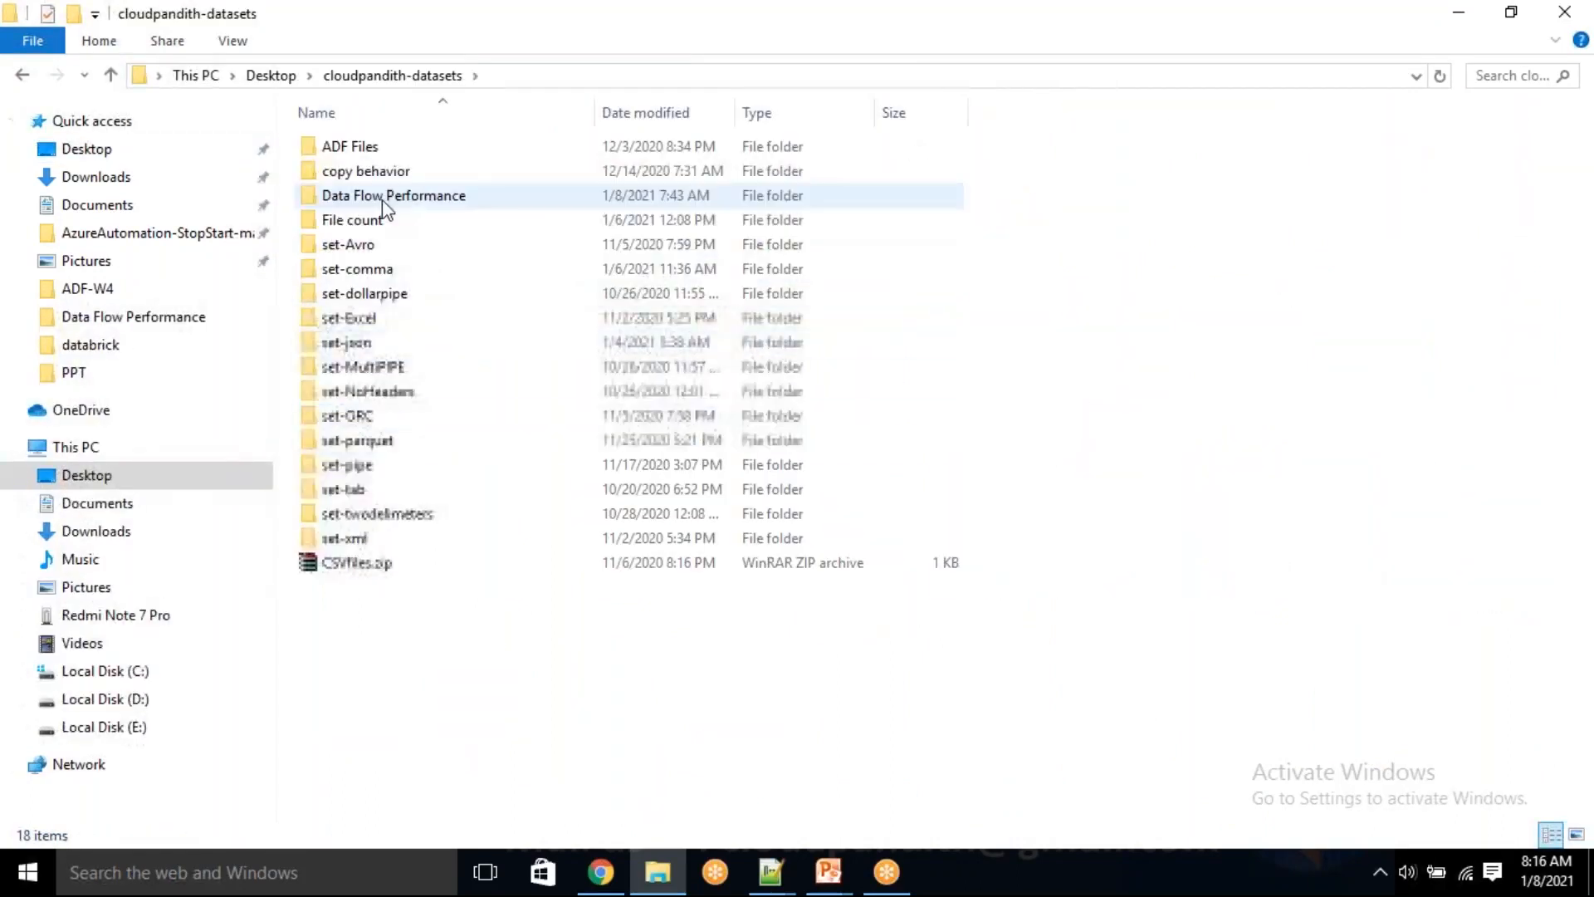
double_click(385, 206)
right_click(378, 172)
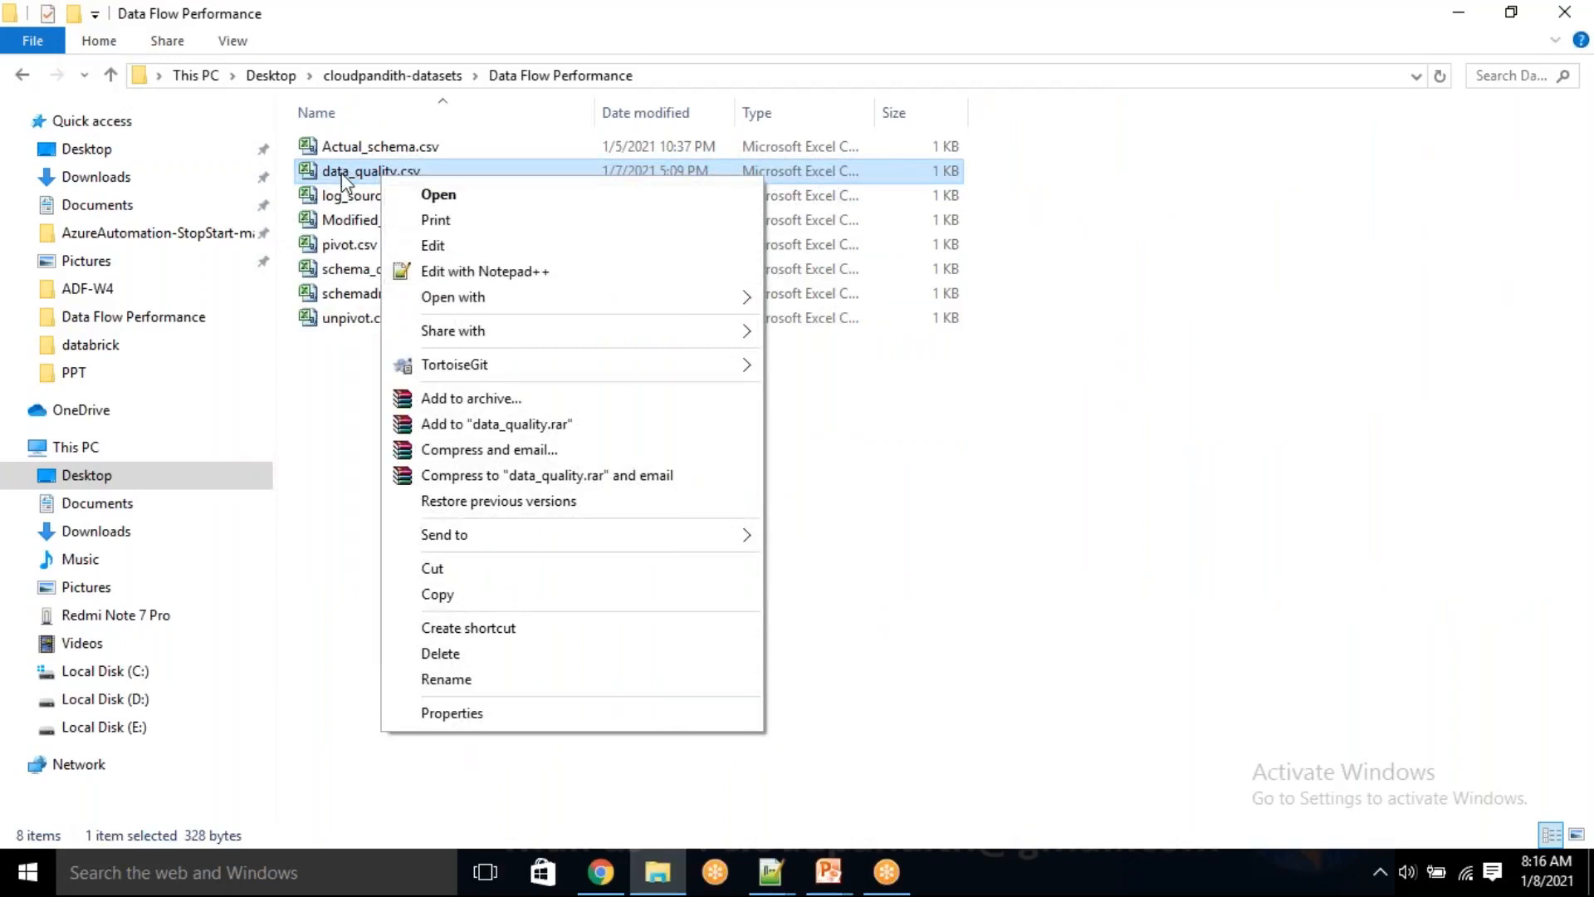
left_click(438, 195)
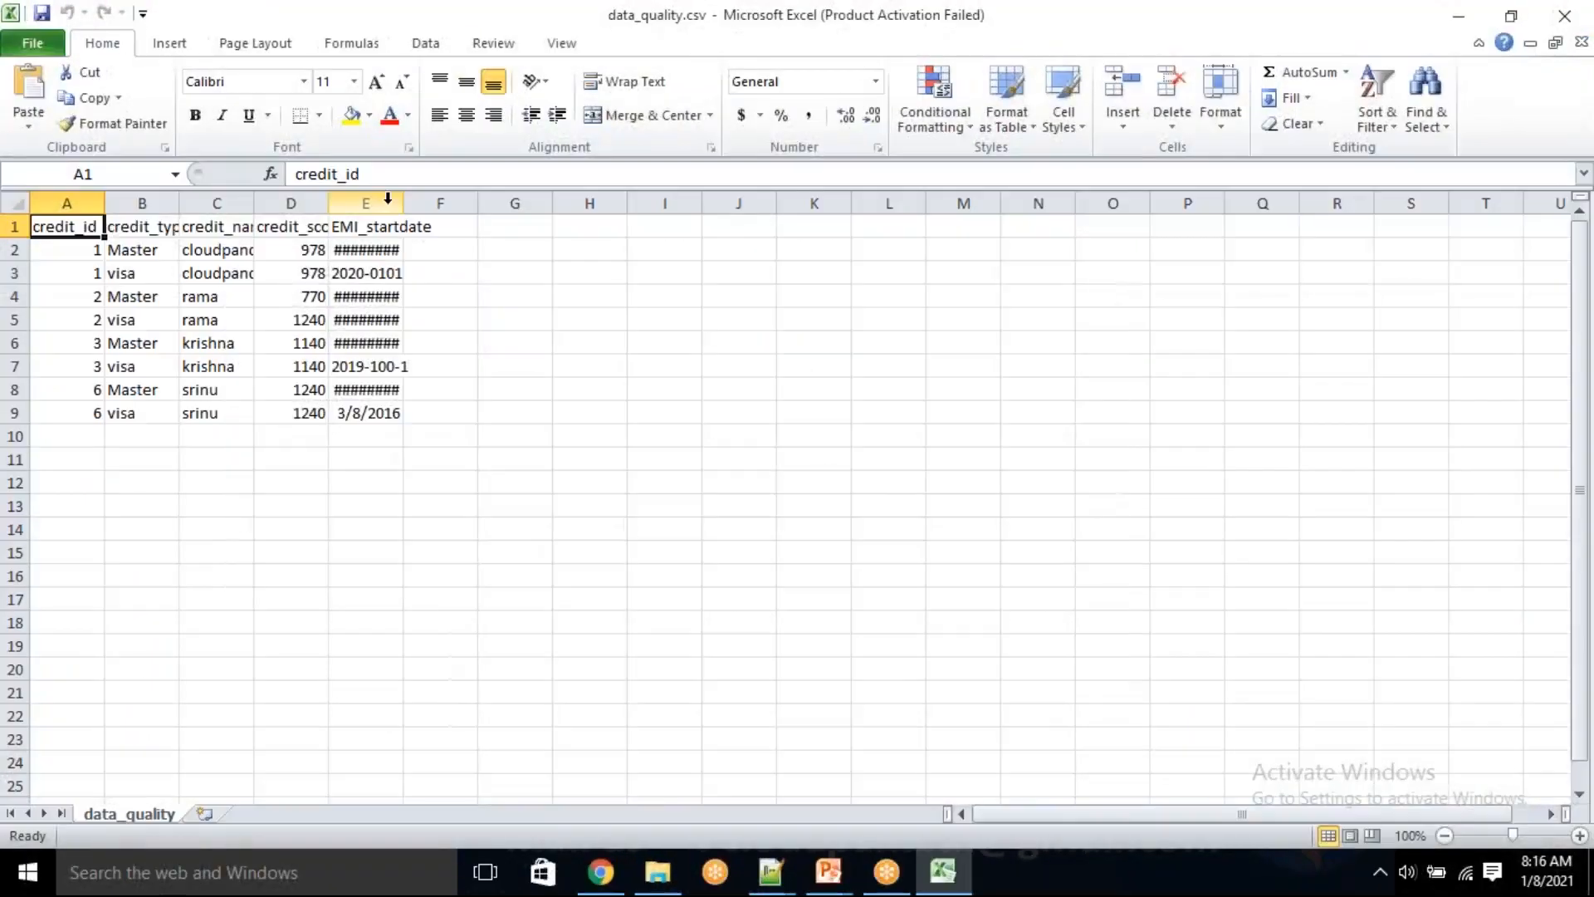
Widen the EMI_startdate column to show its dates in full and dismiss the Office activation wizard
left_click(498, 459)
left_click_drag(381, 234, 326, 413)
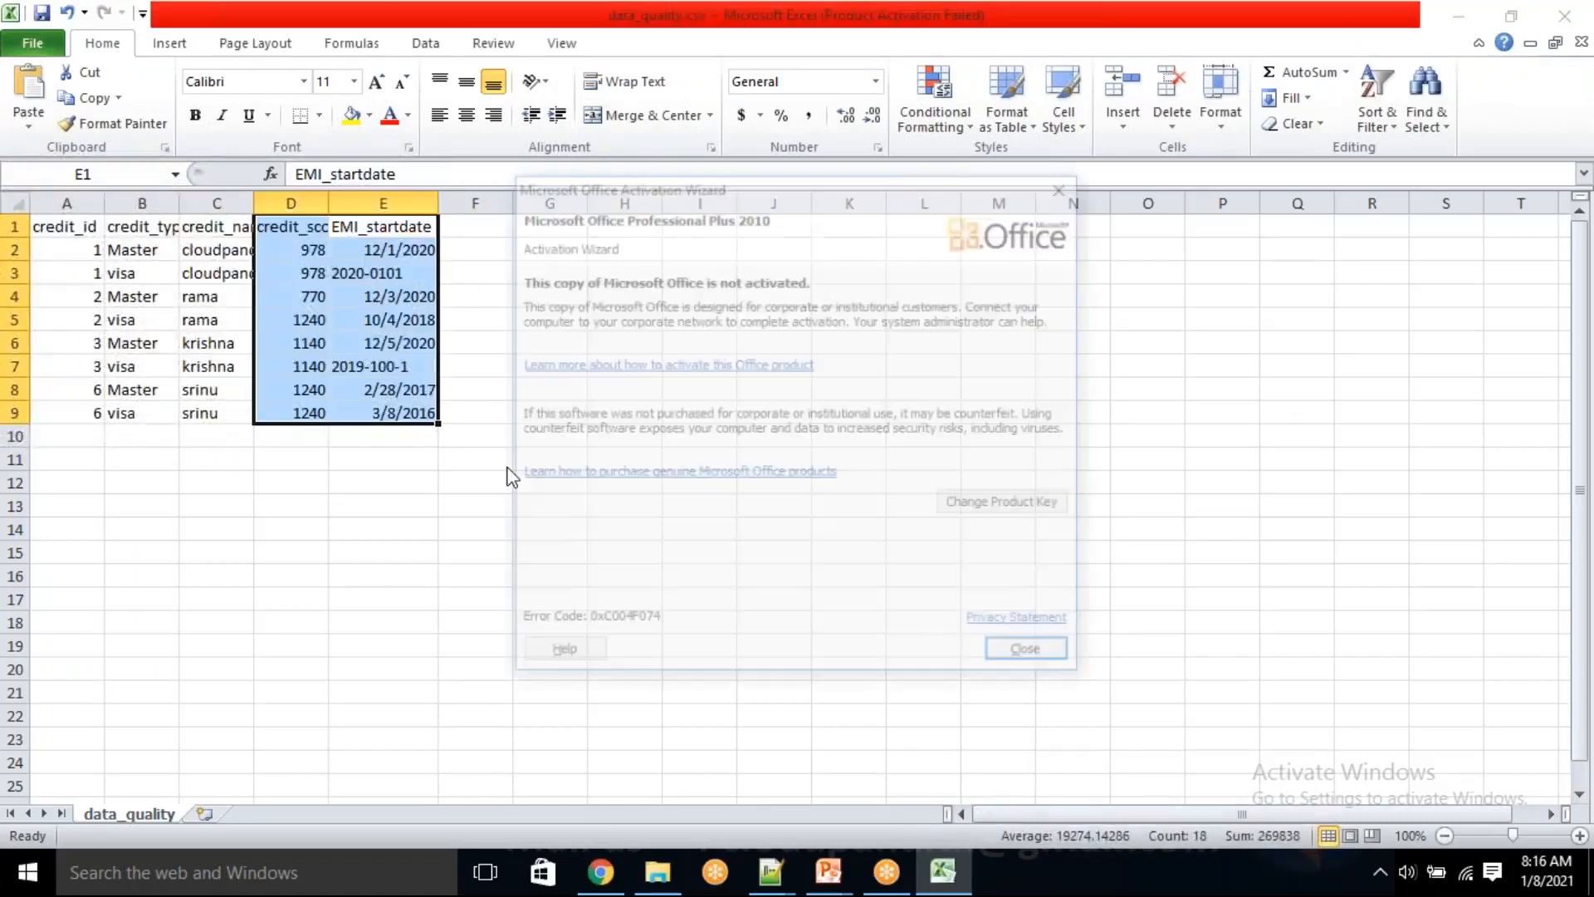
left_click(1030, 655)
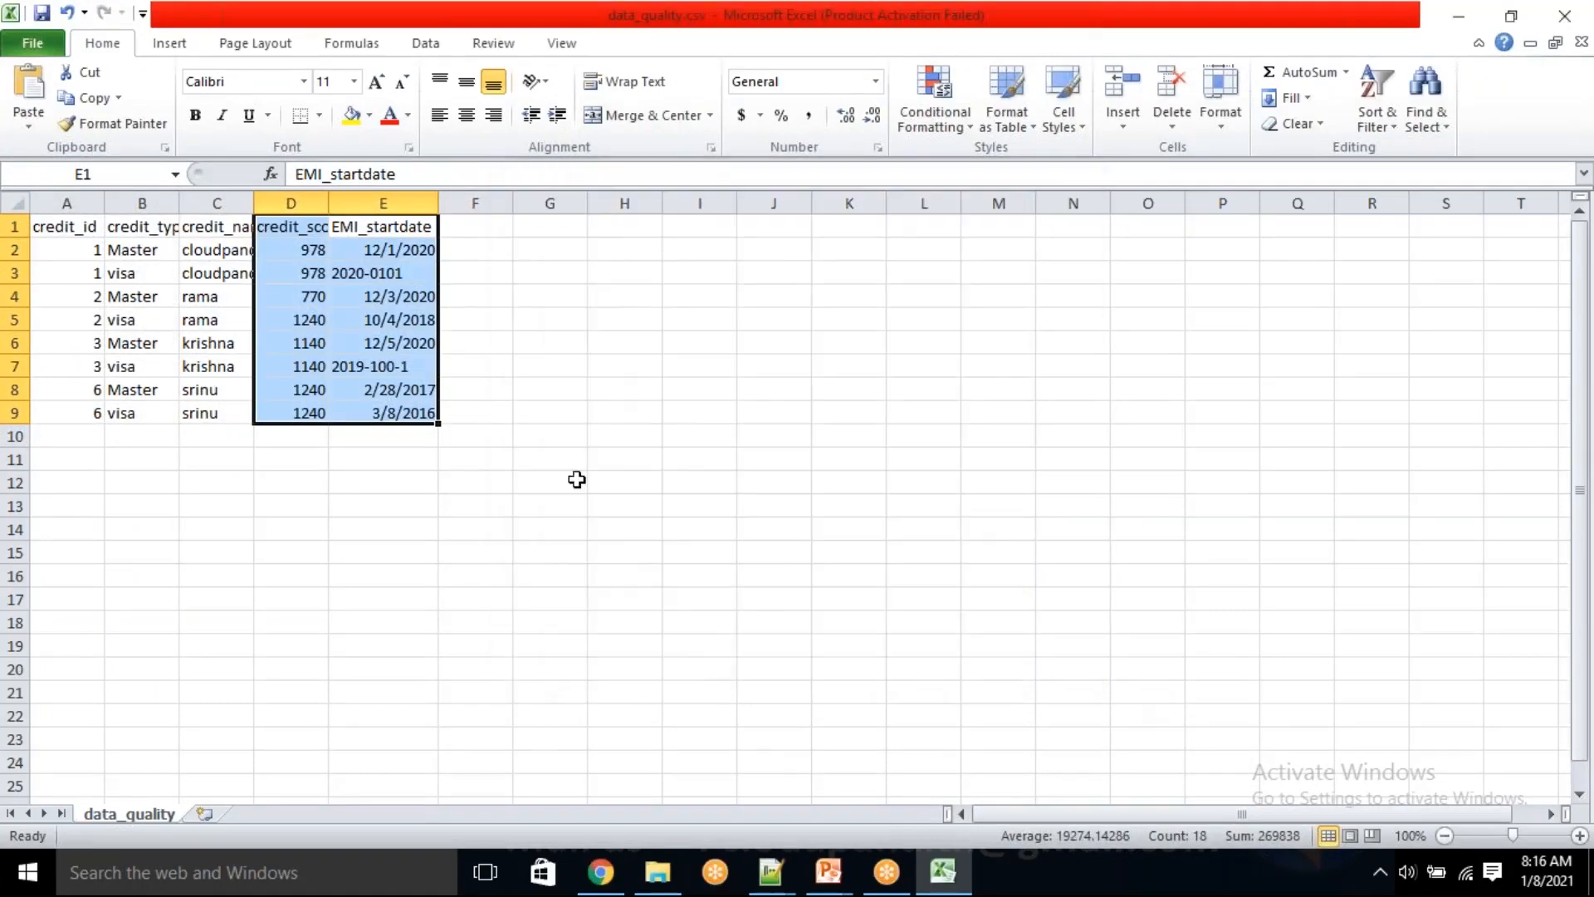
Format the first EMI_startdate value, cell E2, with the custom number format yyyy-mm-dd
left_click(425, 299)
left_click(402, 253)
right_click(403, 253)
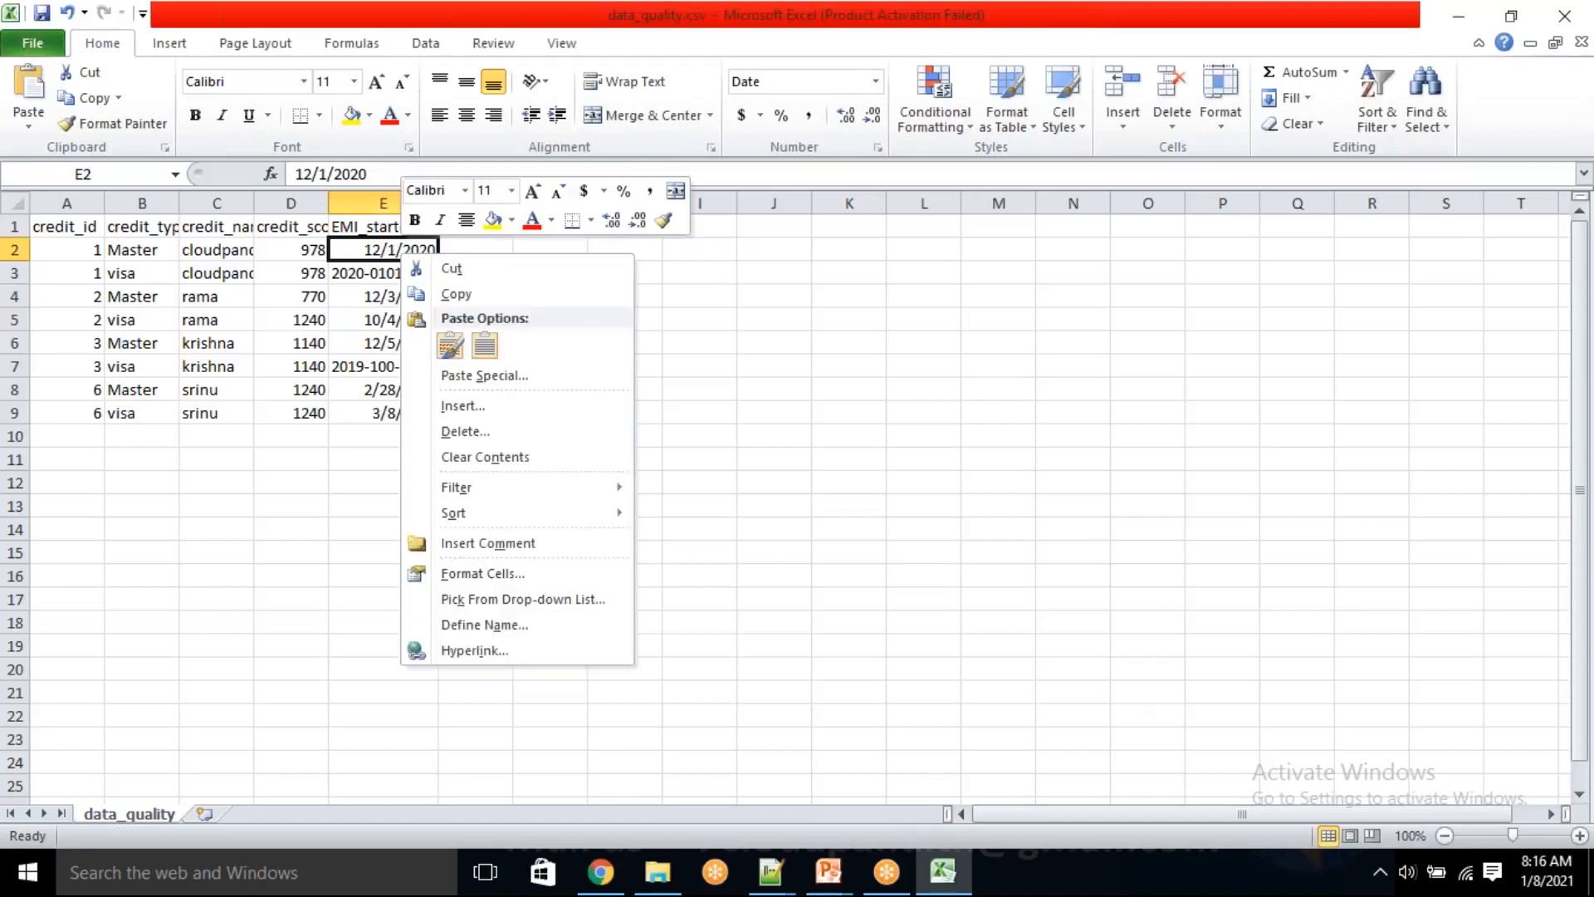
left_click(466, 571)
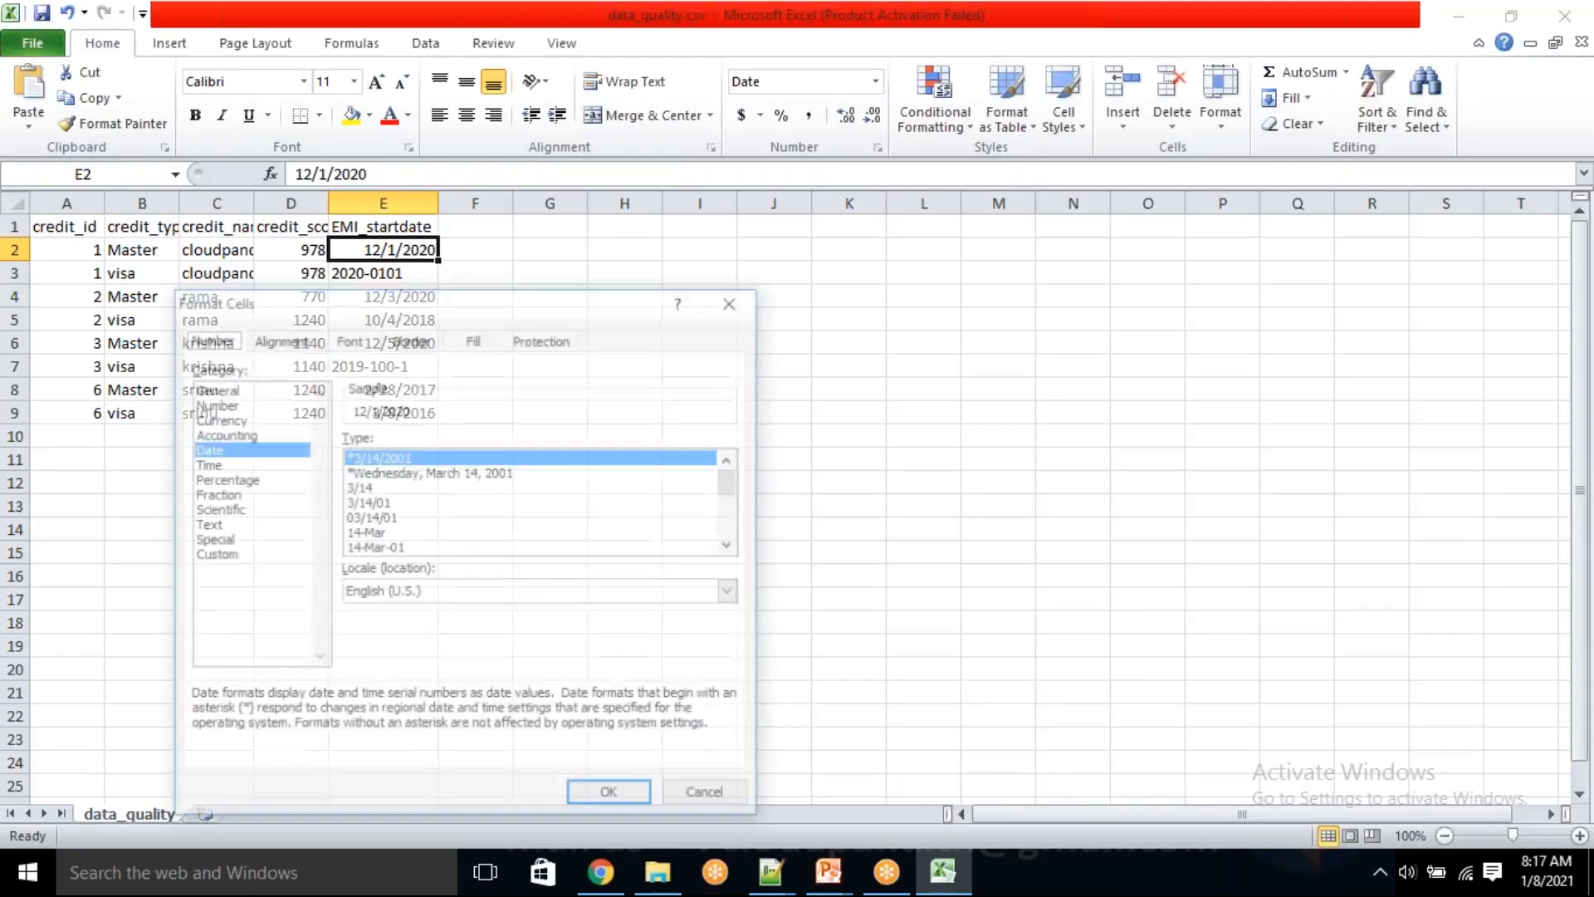
left_click(219, 554)
left_click_drag(413, 459, 312, 457)
type("yyu")
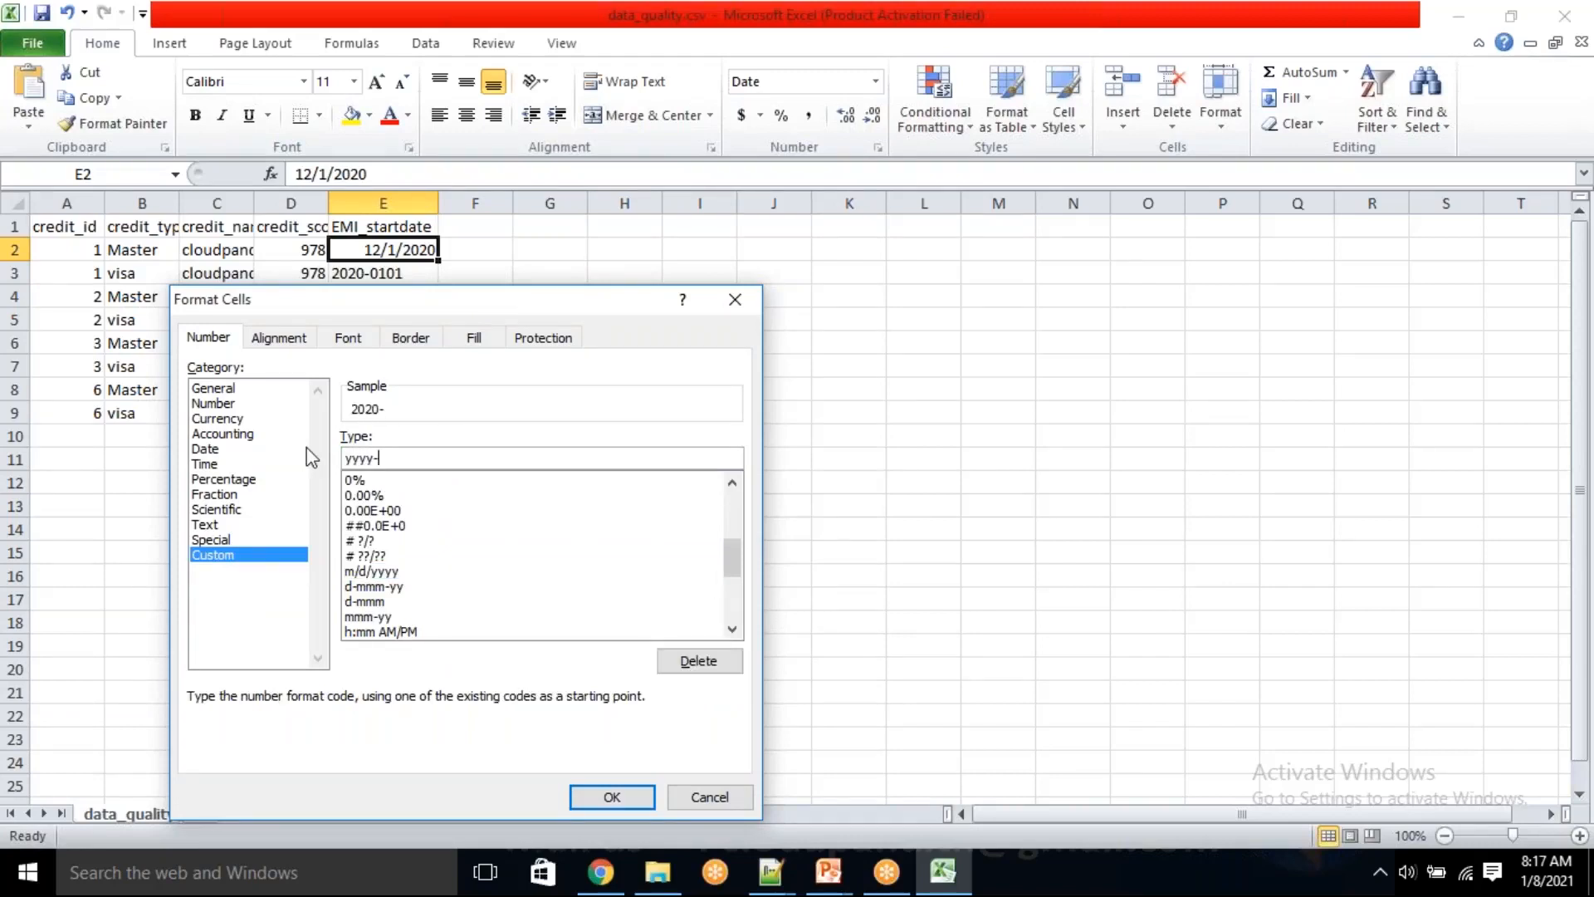
type("dd")
left_click(591, 798)
Copy the date format of cell E2 to the rest of the EMI_startdate column with the Format Painter
left_click(116, 123)
left_click_drag(412, 457, 382, 226)
left_click(624, 505)
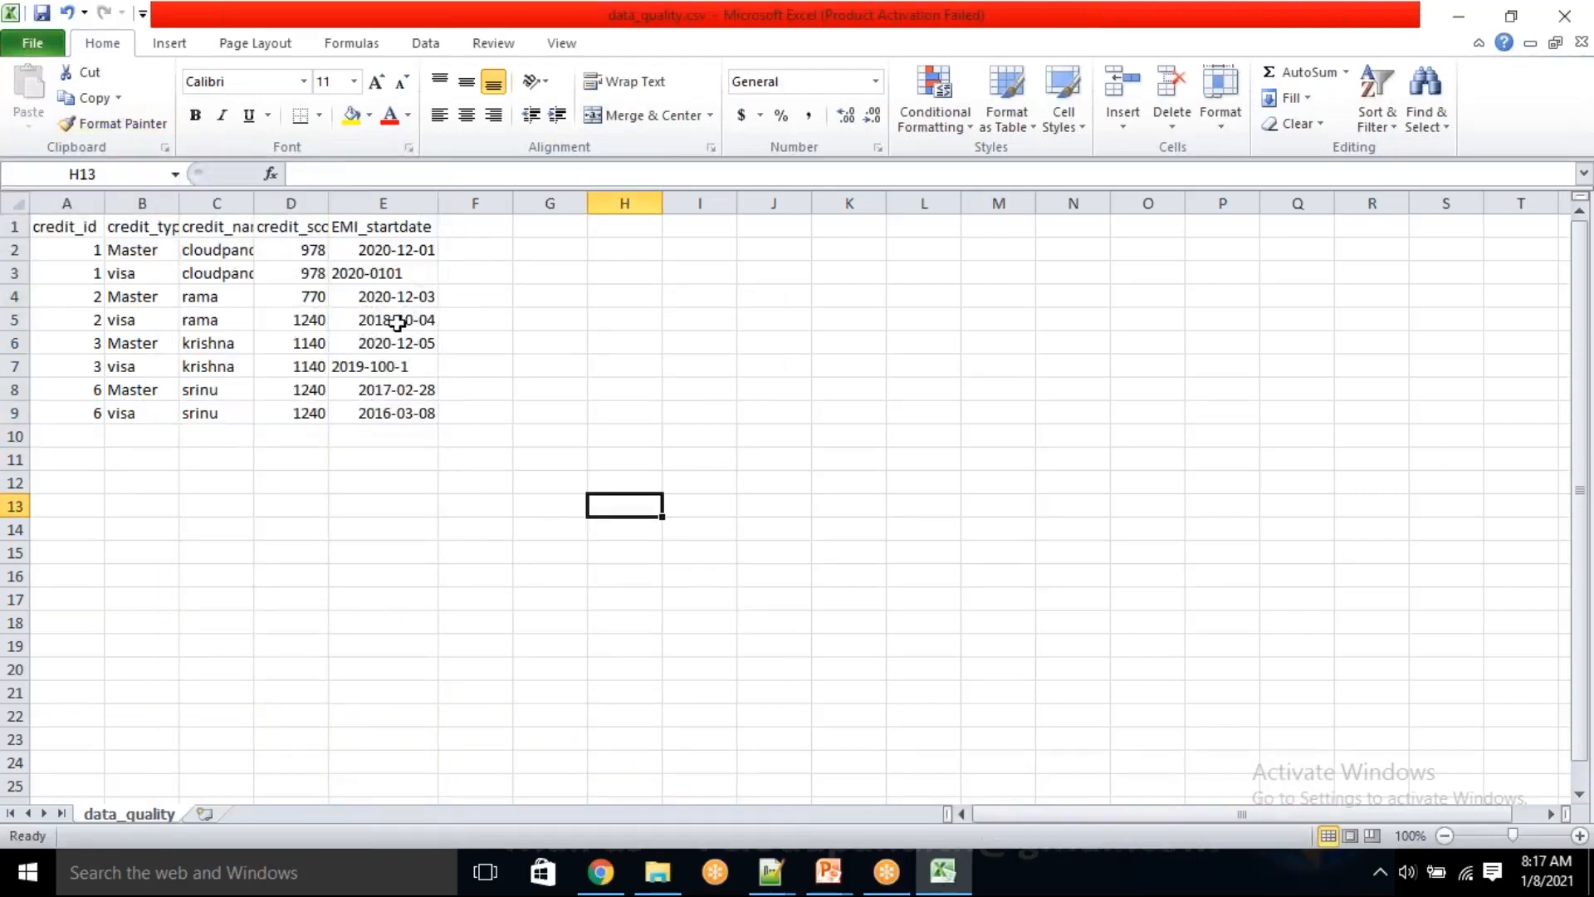
Examine the date formats in the EMI_startdate column, especially cells E3 and E7, and the whole range A1:E9
left_click(373, 250)
left_click_drag(392, 299, 373, 436)
left_click(380, 366)
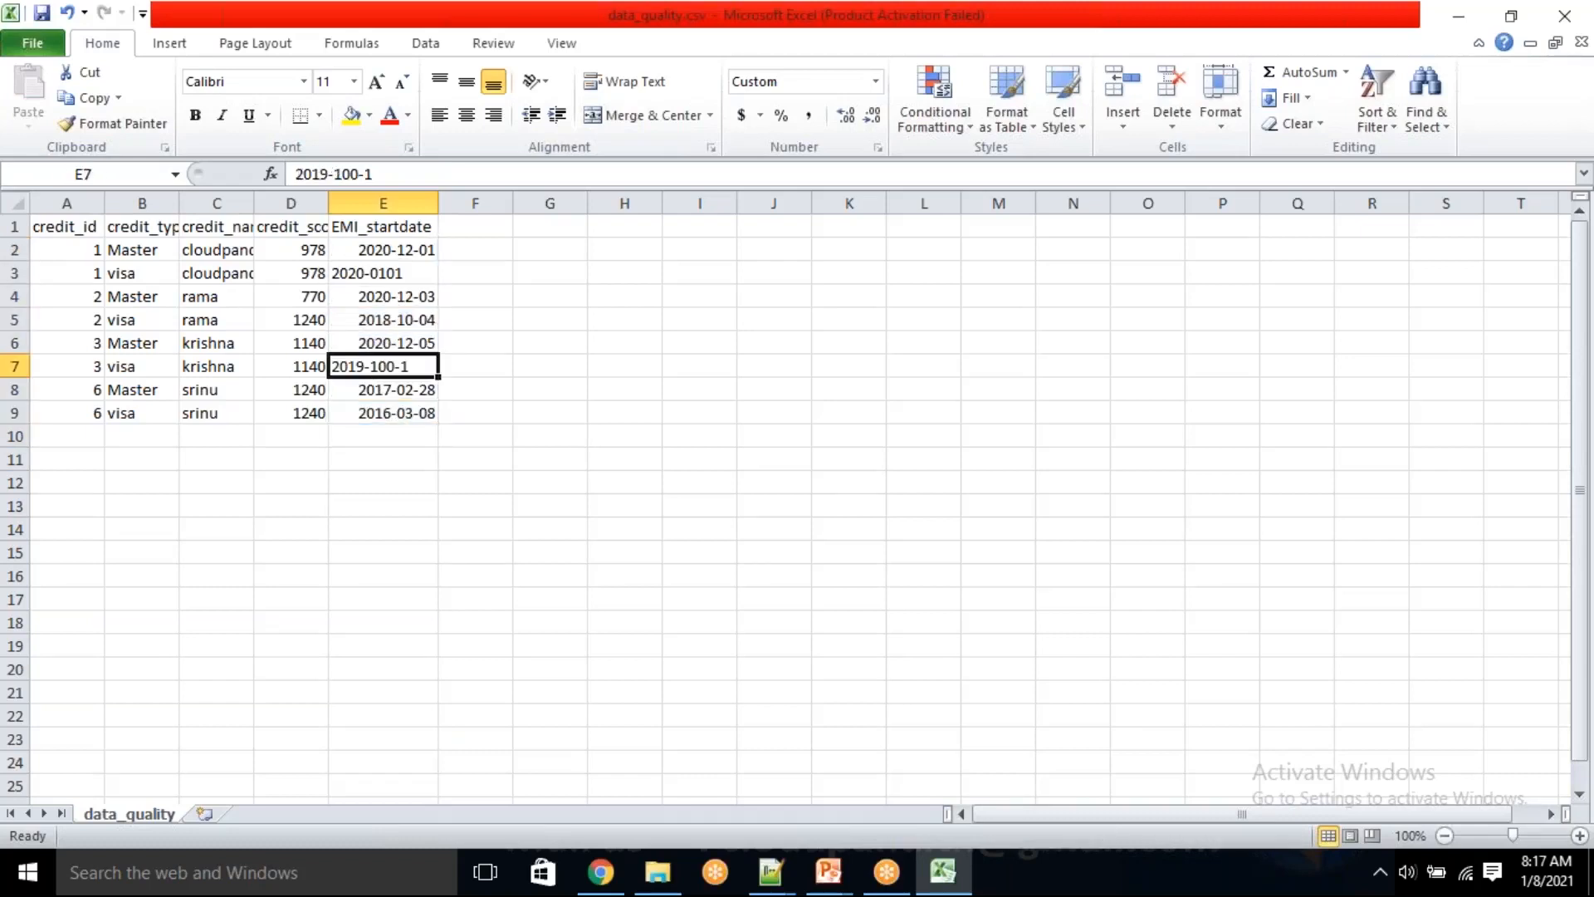
left_click(390, 276)
left_click(533, 392)
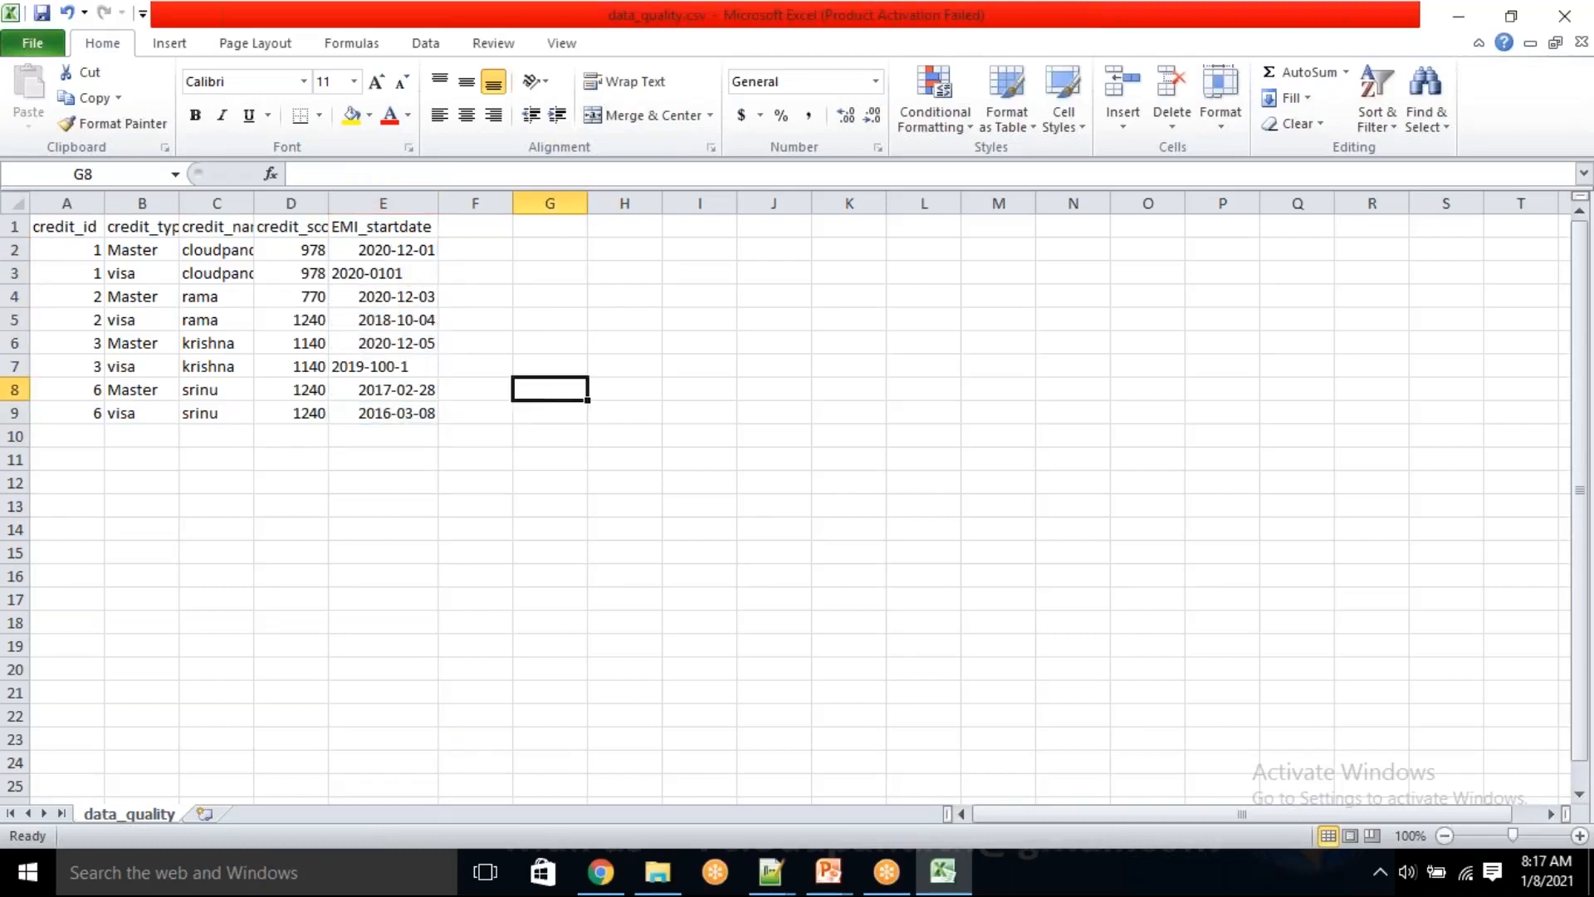
left_click_drag(100, 226, 409, 411)
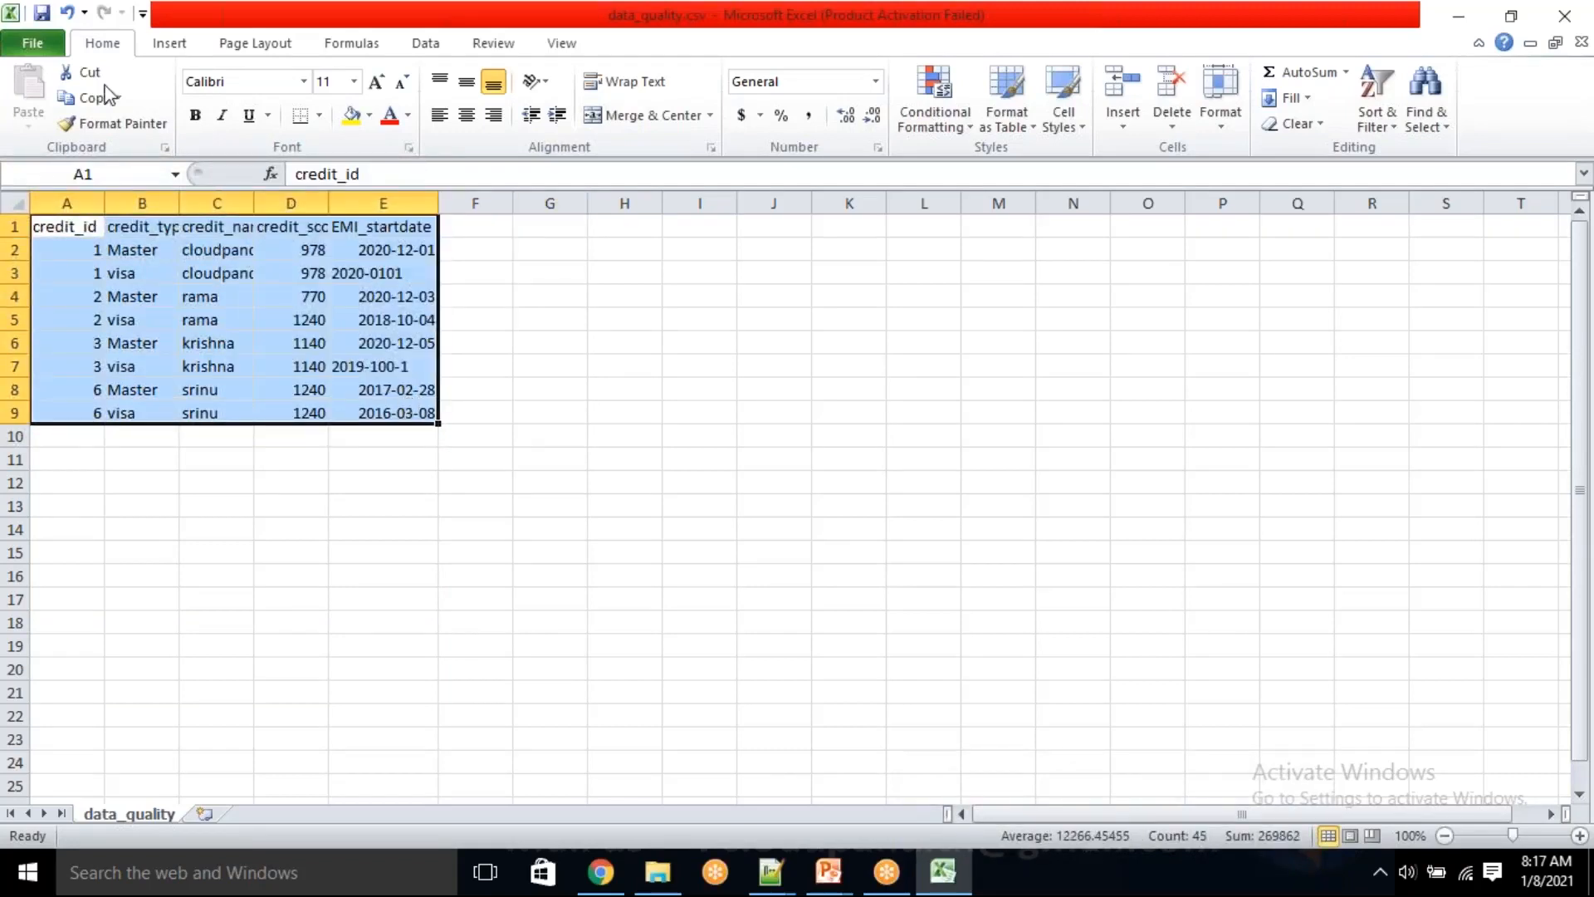
Save data_quality.csv, keeping the workbook in CSV (Comma delimited) format
left_click(54, 46)
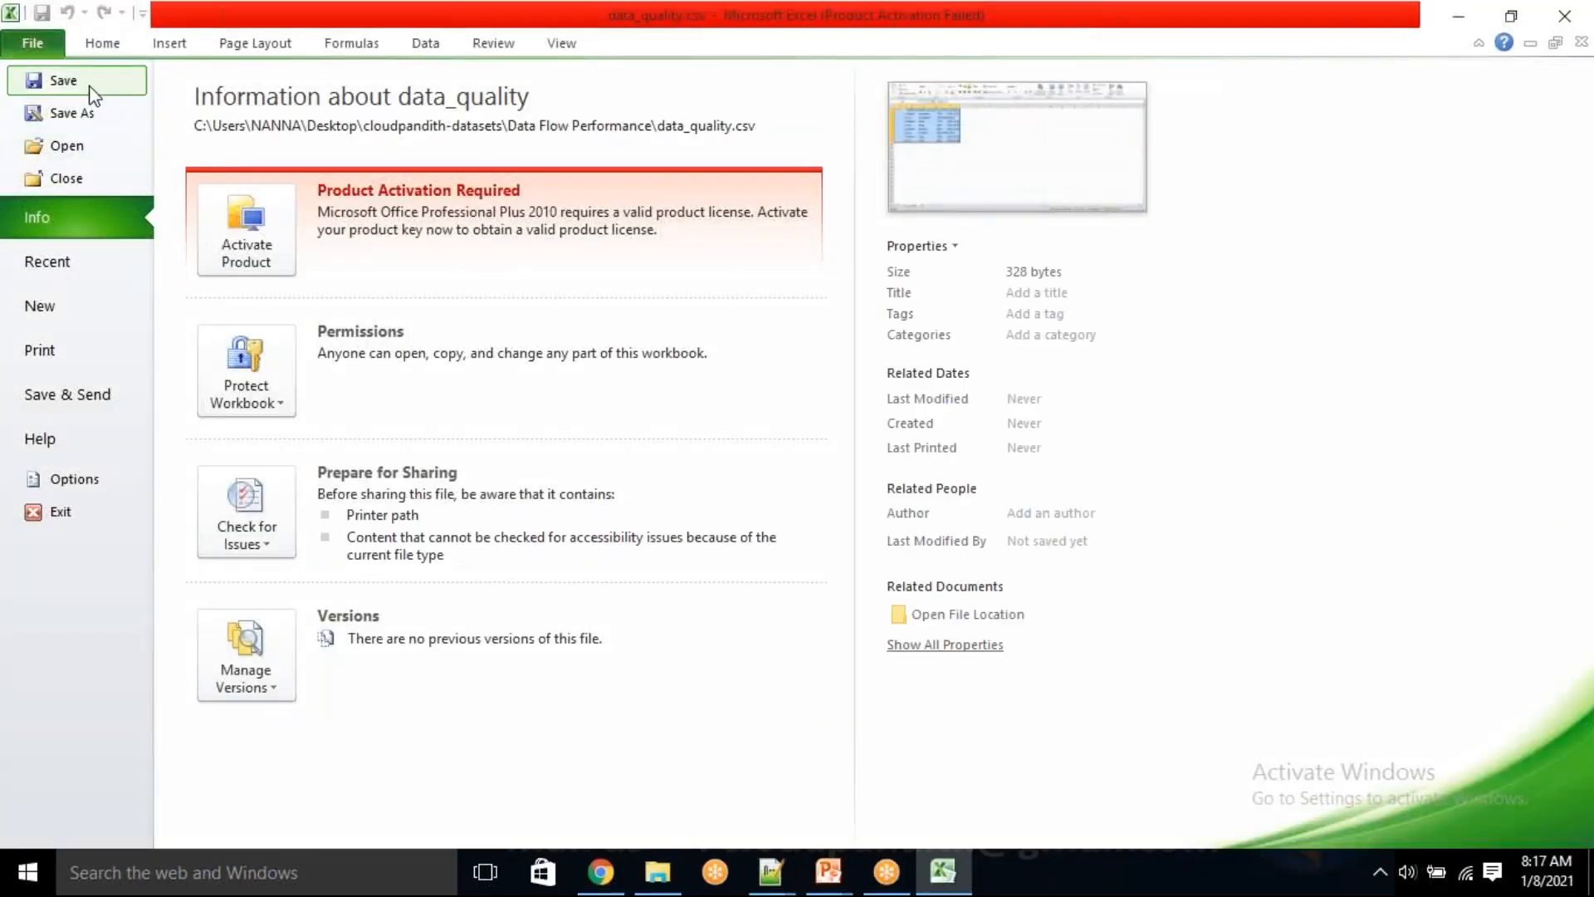
left_click(87, 78)
left_click(710, 516)
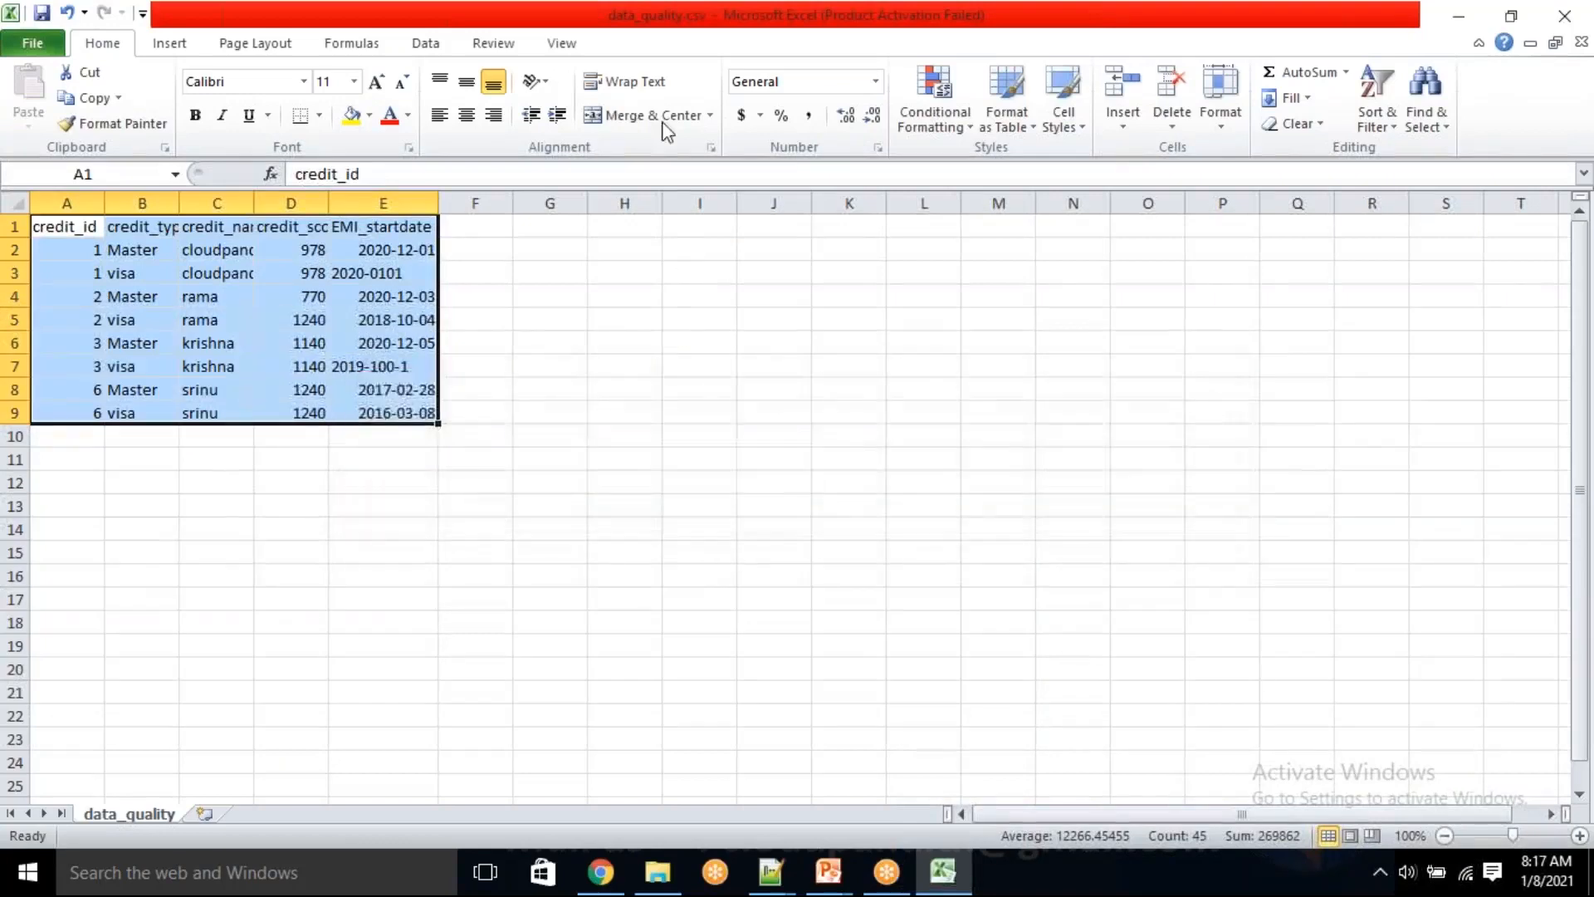
Close the workbook, saving it over data_quality.csv in the Data Flow Performance folder as CSV (Comma delimited)
left_click_drag(724, 23, 501, 205)
left_click(952, 200)
key("Return")
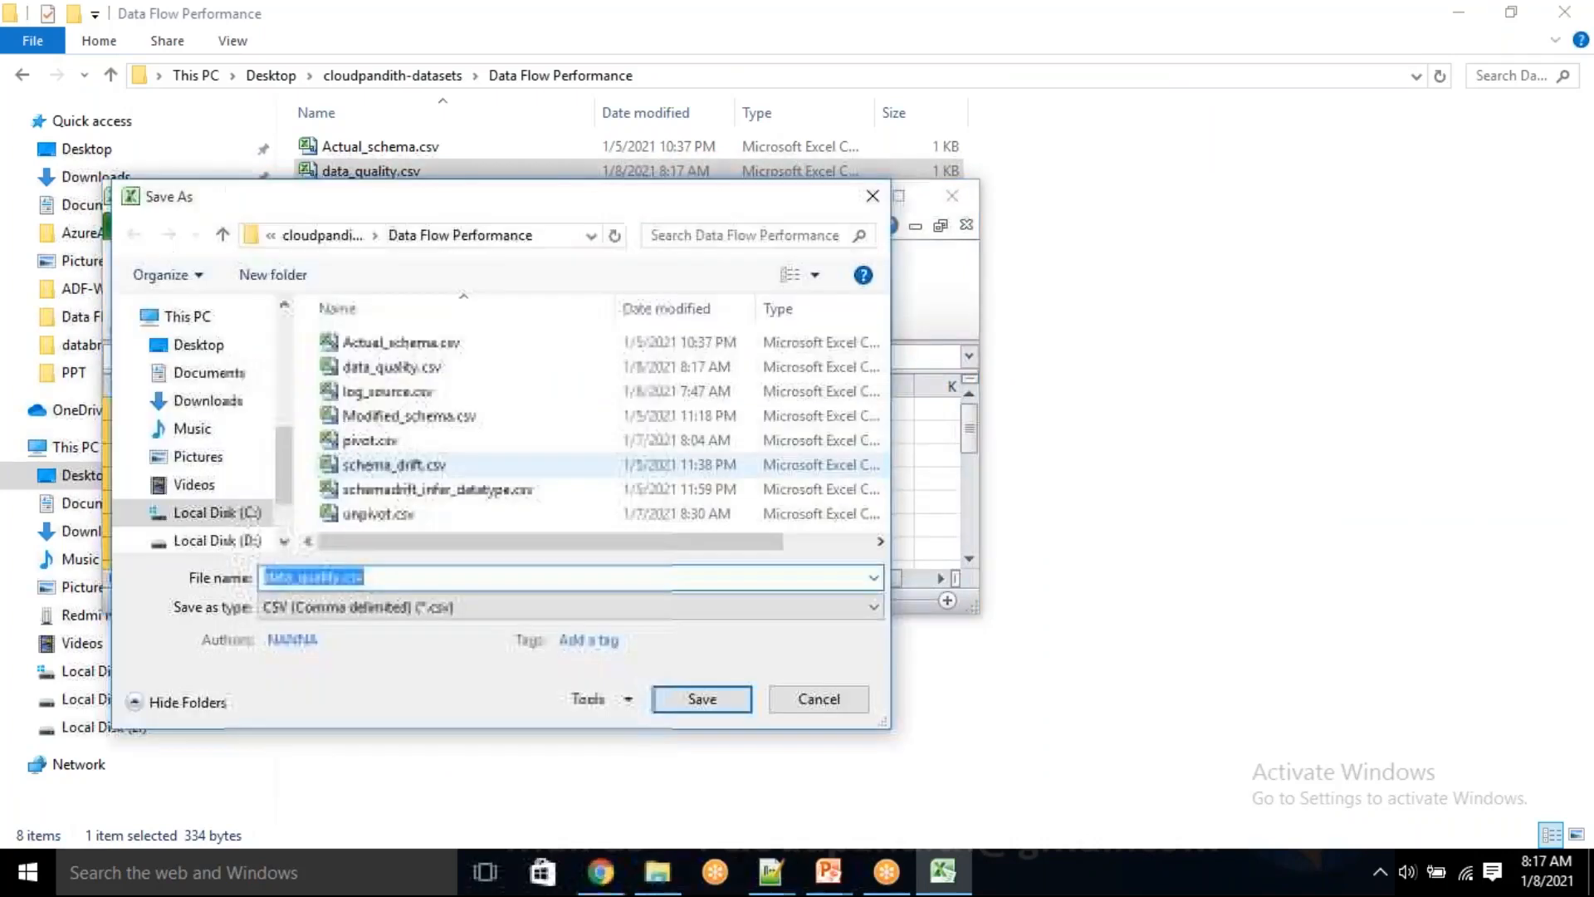
left_click(700, 699)
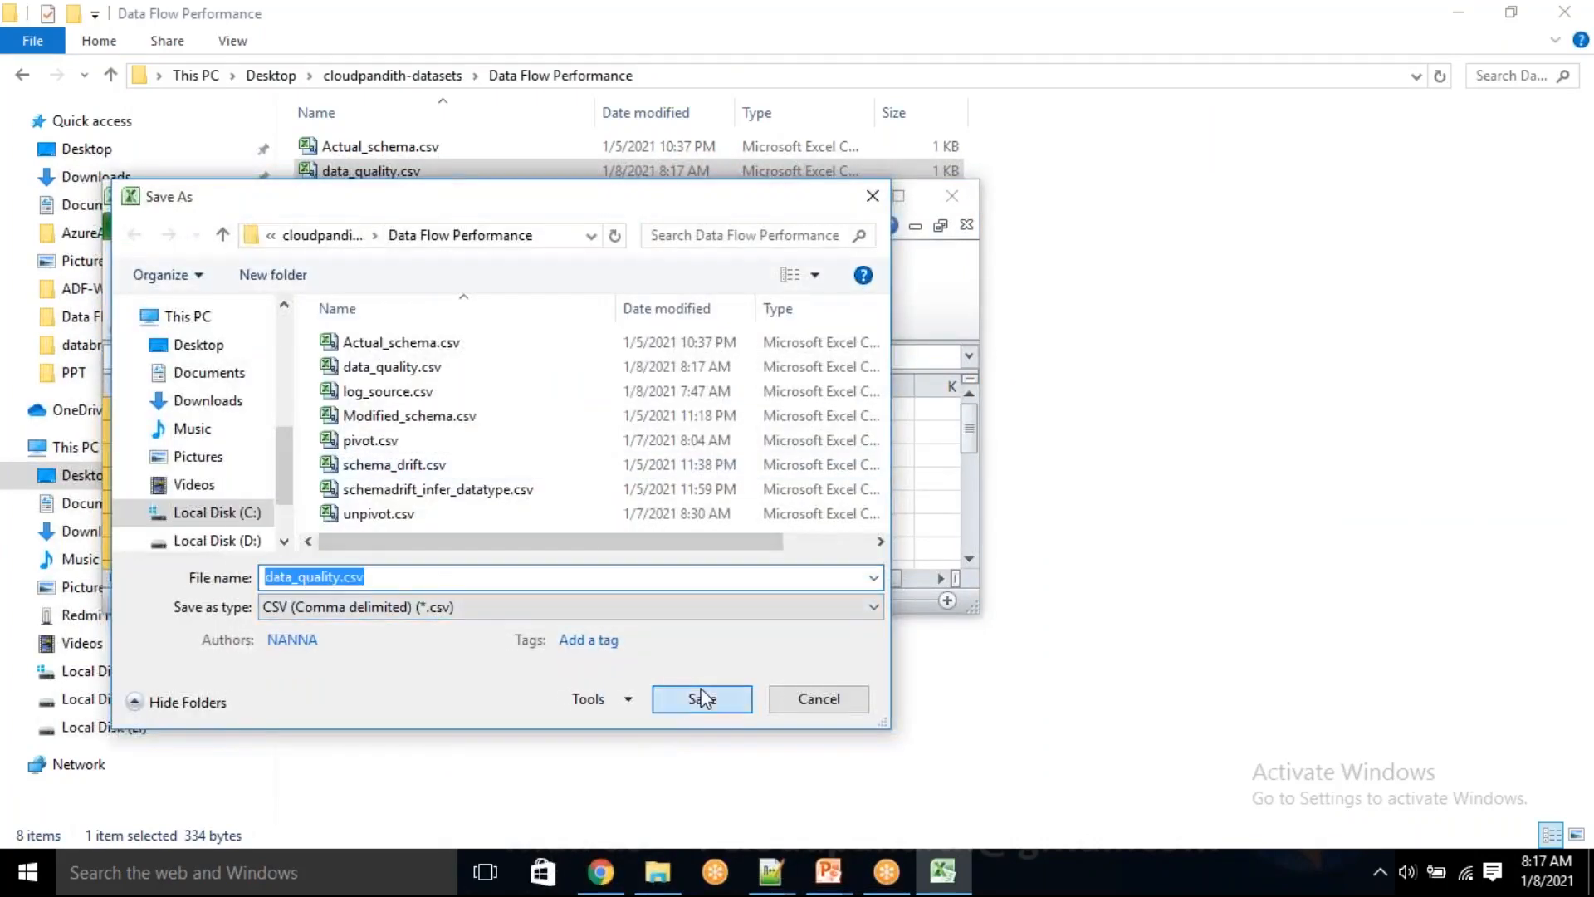
left_click(847, 440)
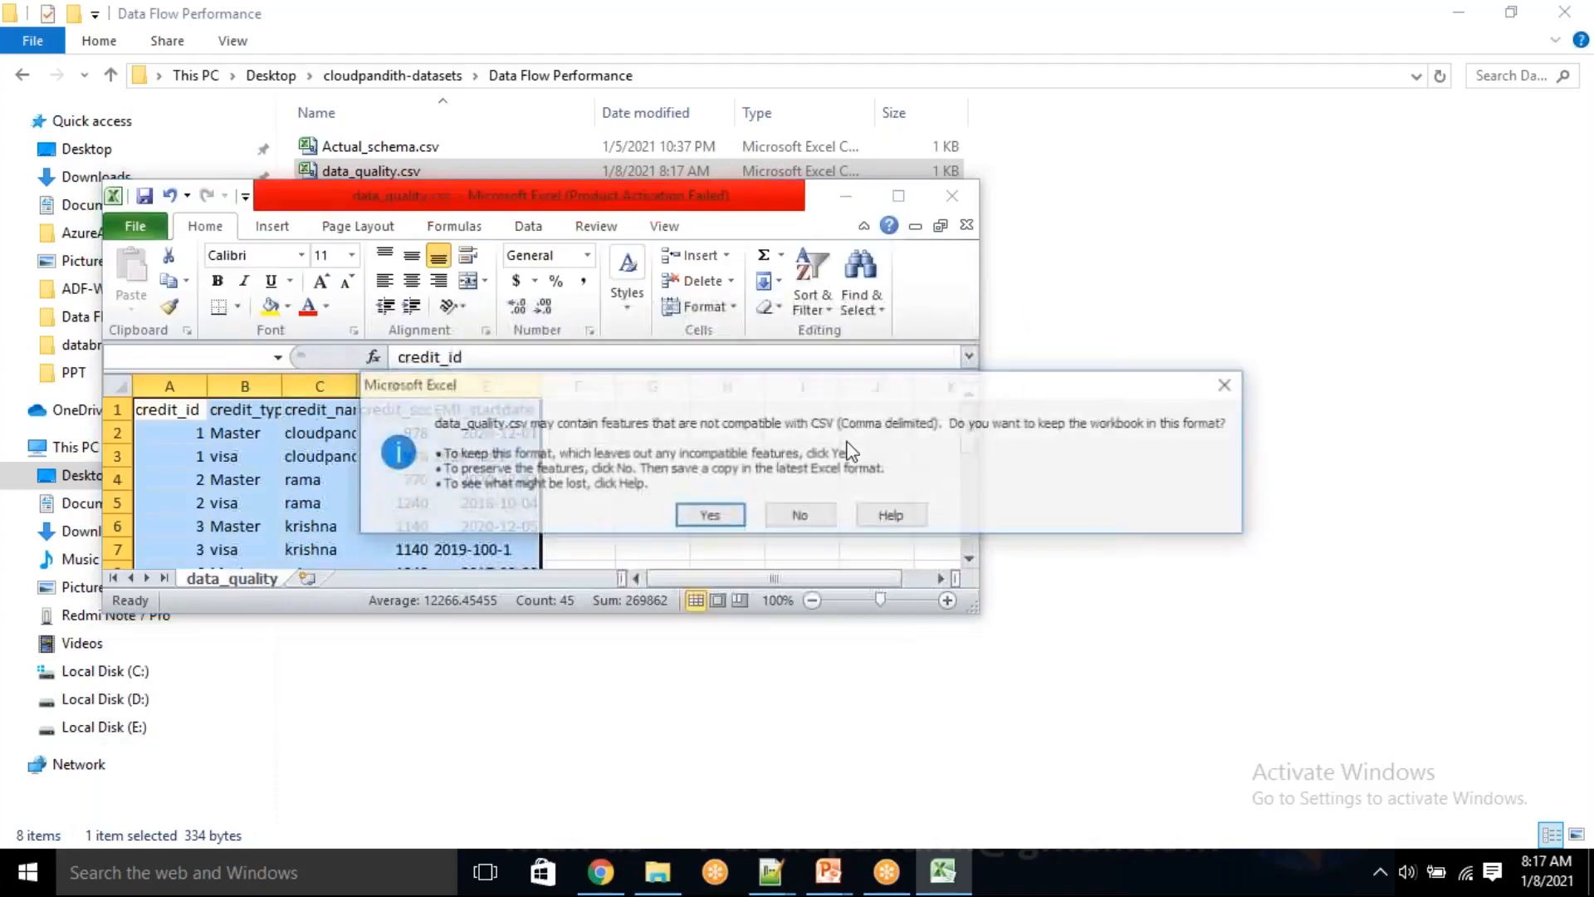
left_click(715, 517)
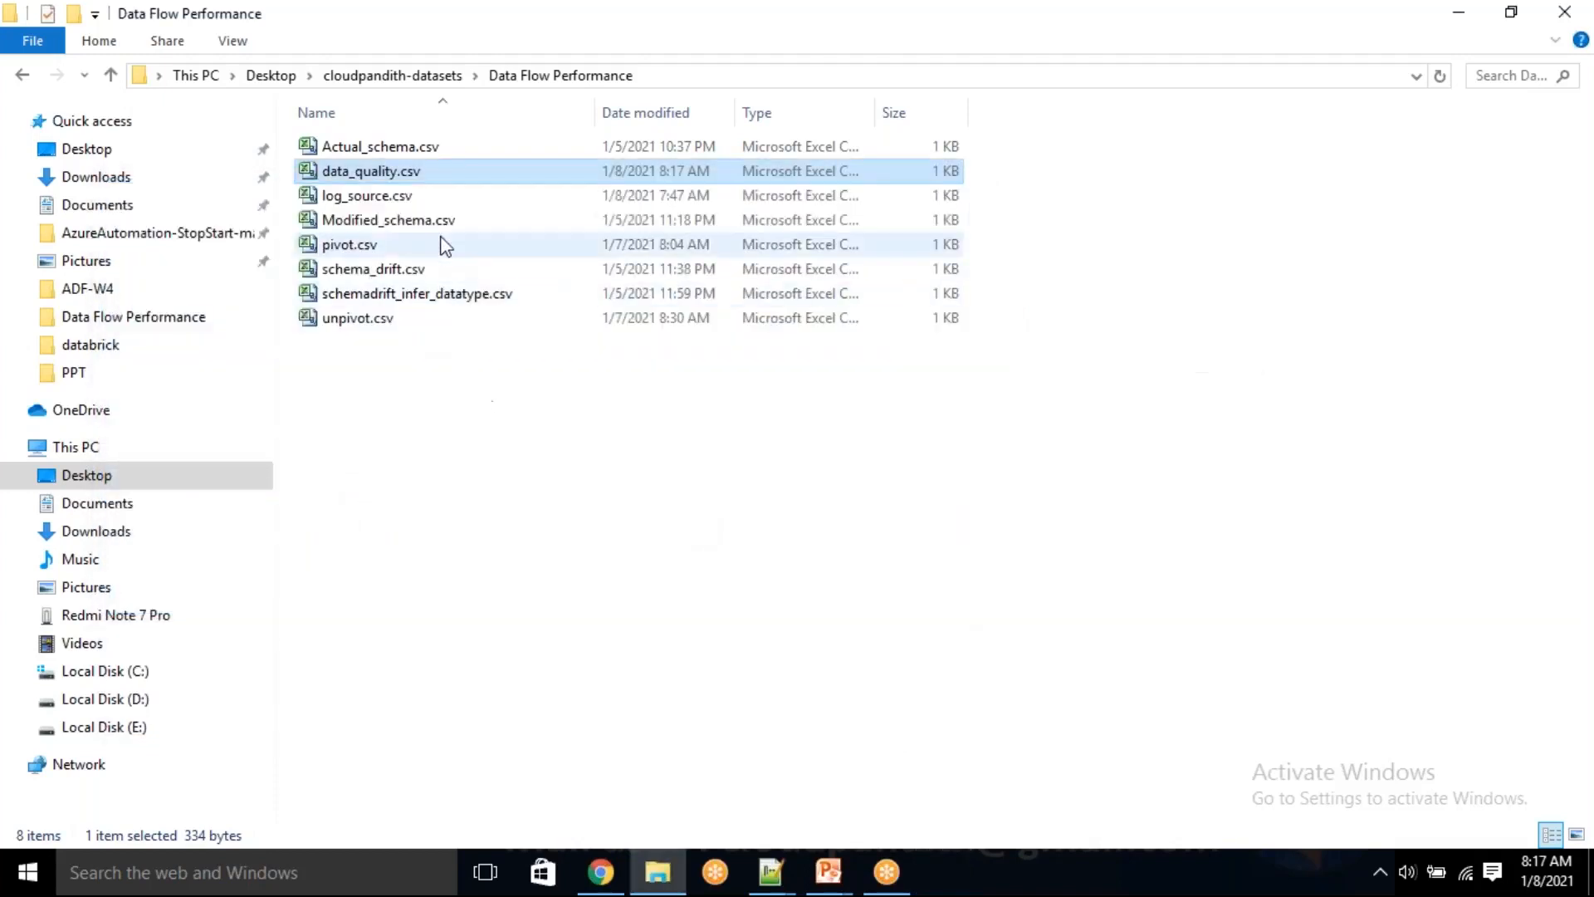
Open data_quality.csv in Notepad++, reload it from disk, and delete the comma-only lines and blank line after line 9
right_click(425, 177)
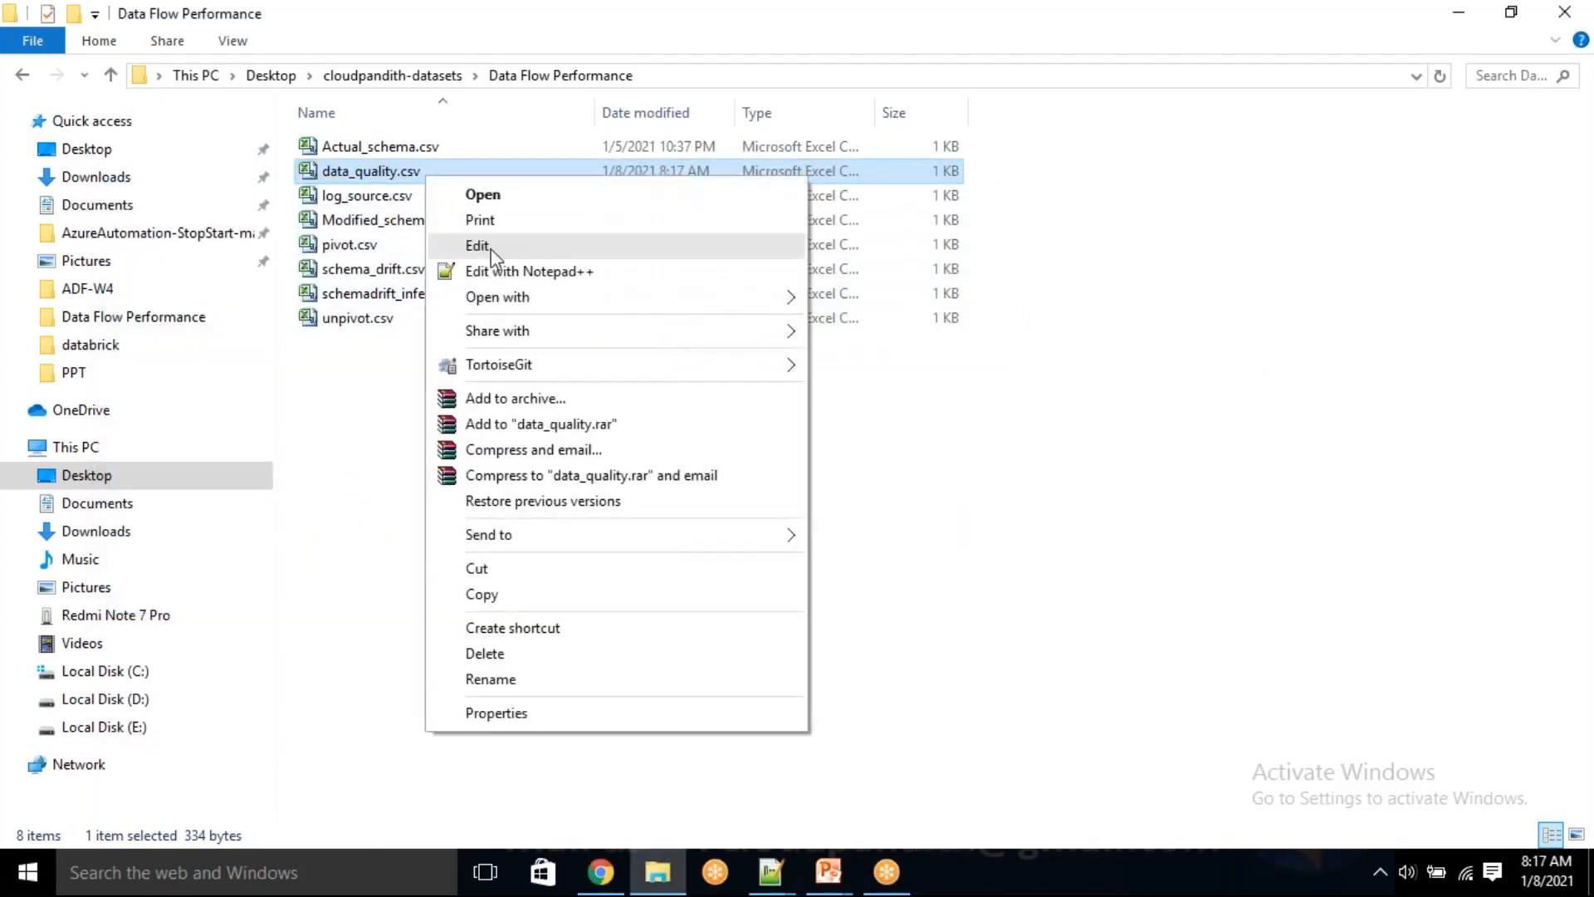
left_click(491, 269)
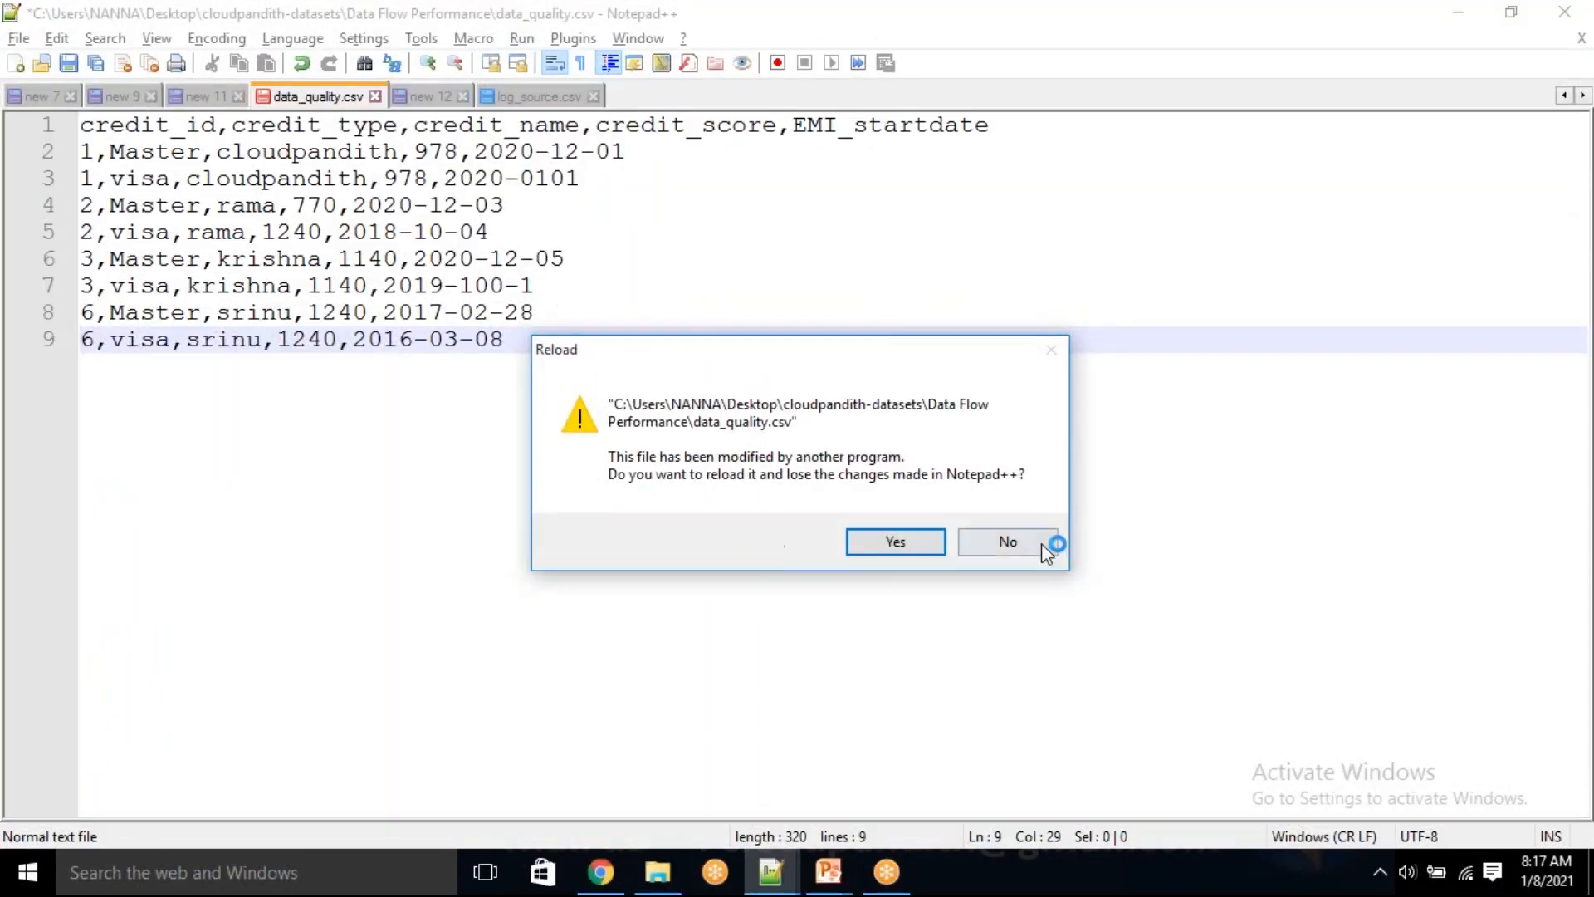
left_click(897, 545)
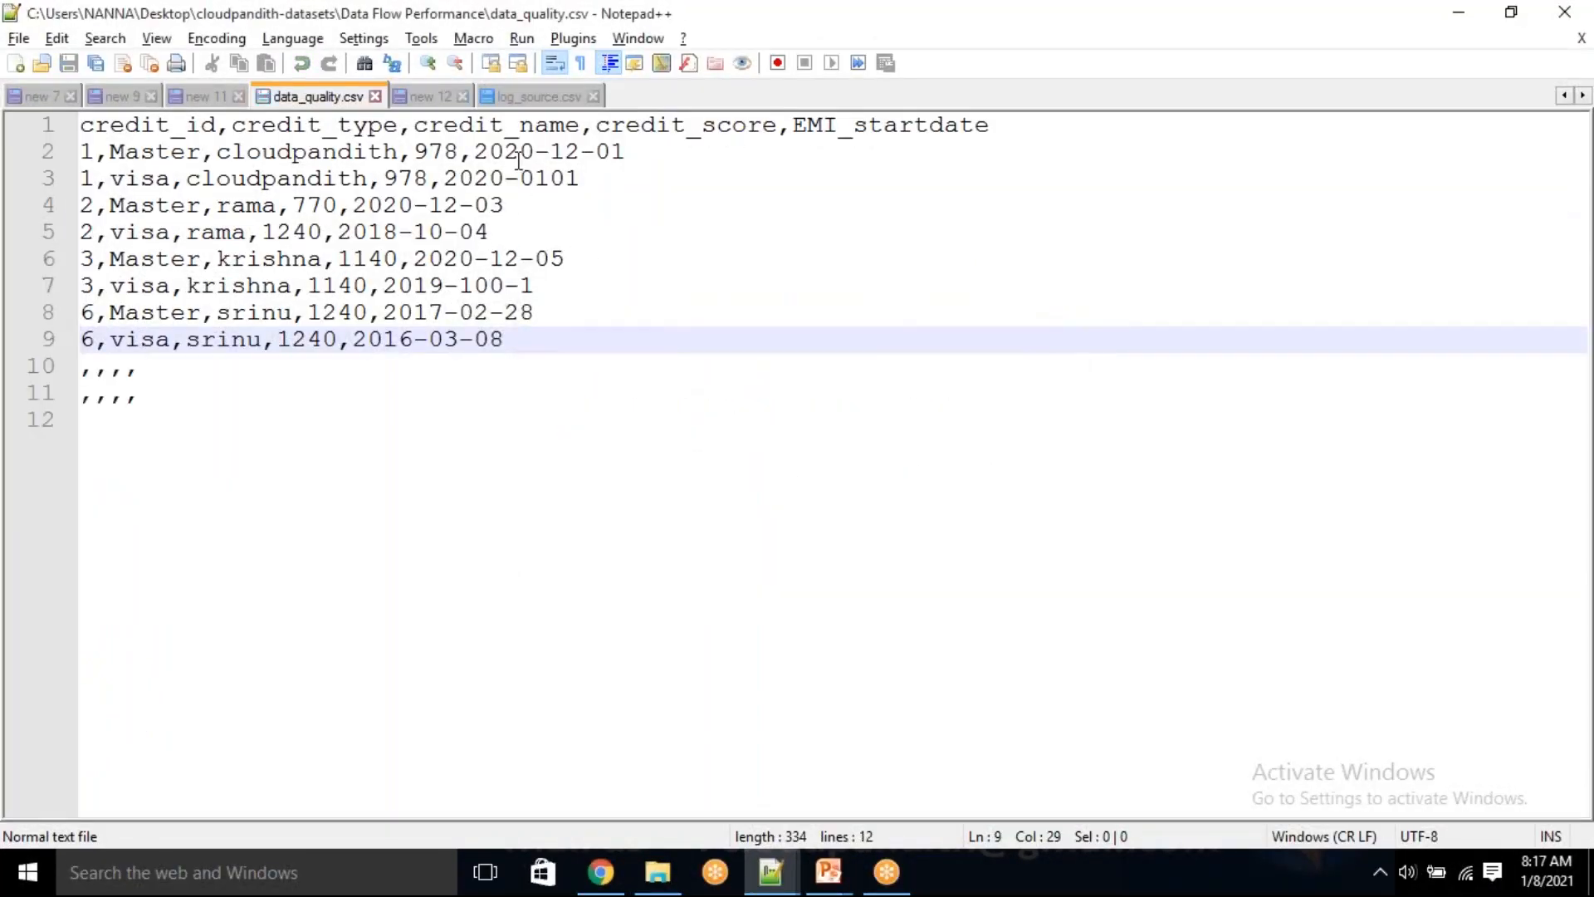
left_click_drag(99, 421, 66, 368)
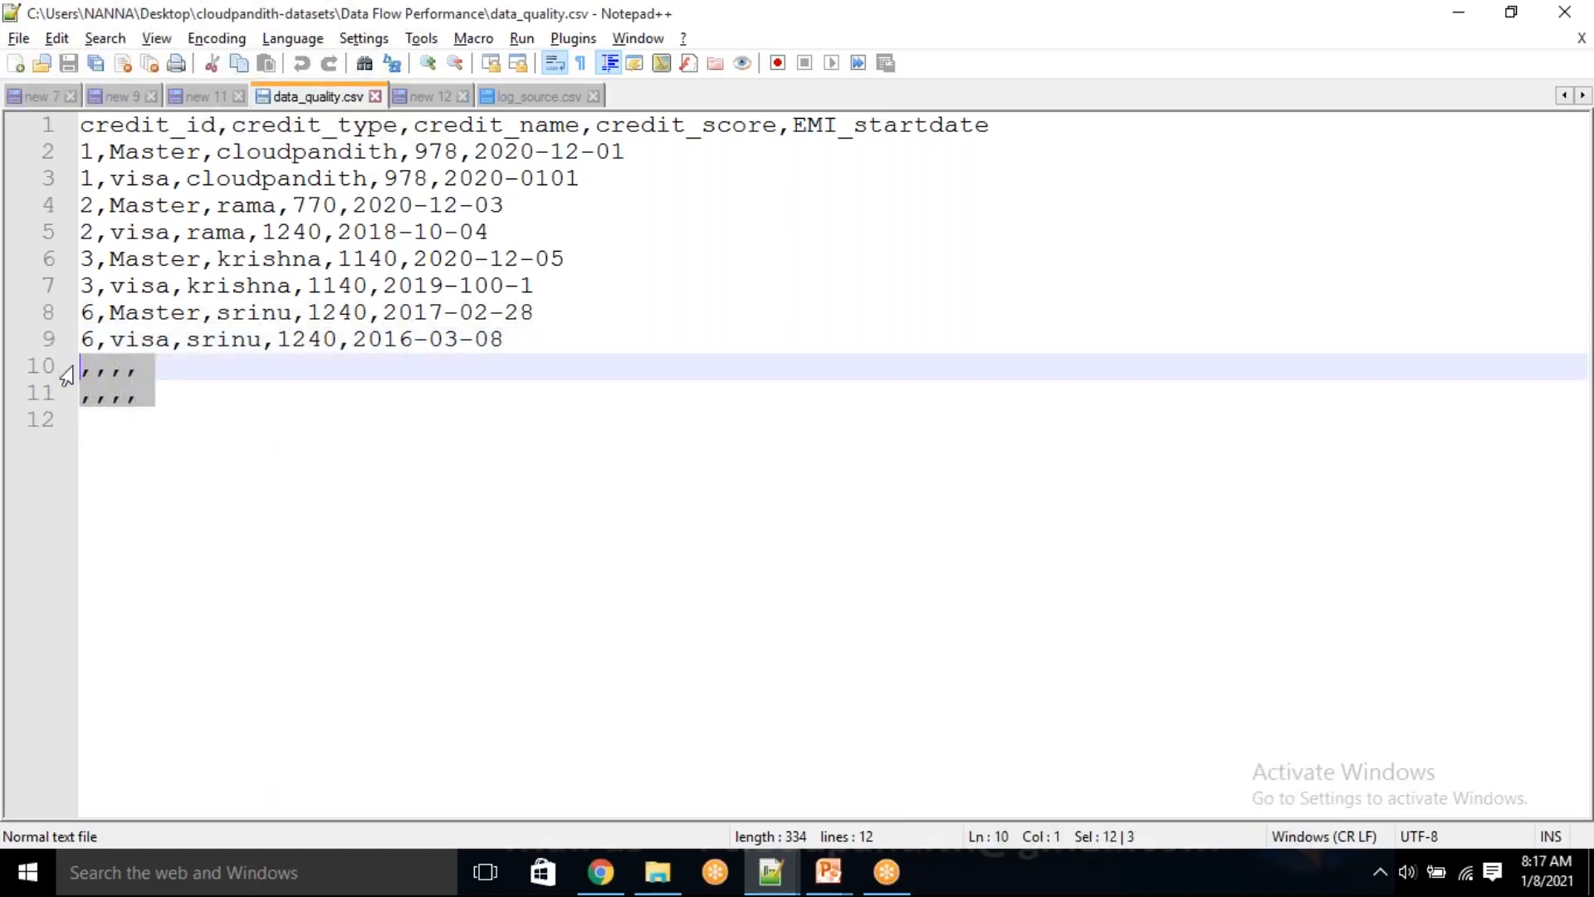
key("Delete")
key("BackSpace")
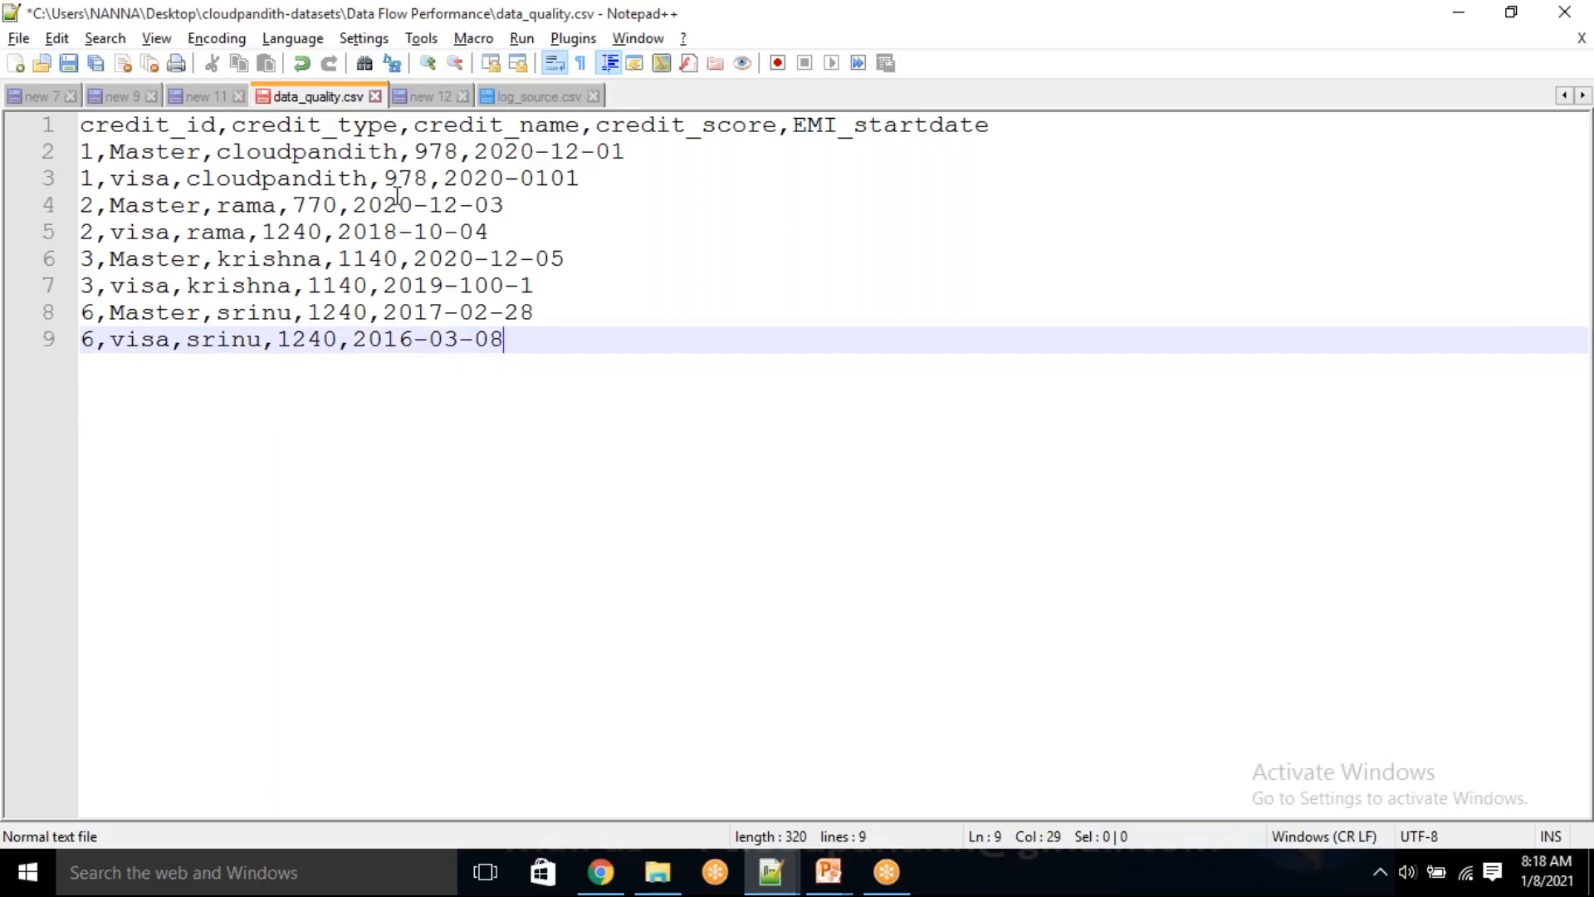
Compare the EMI_startdate values in lines 2 and 3, and close data_quality.csv with its changes saved
left_click_drag(535, 171, 447, 163)
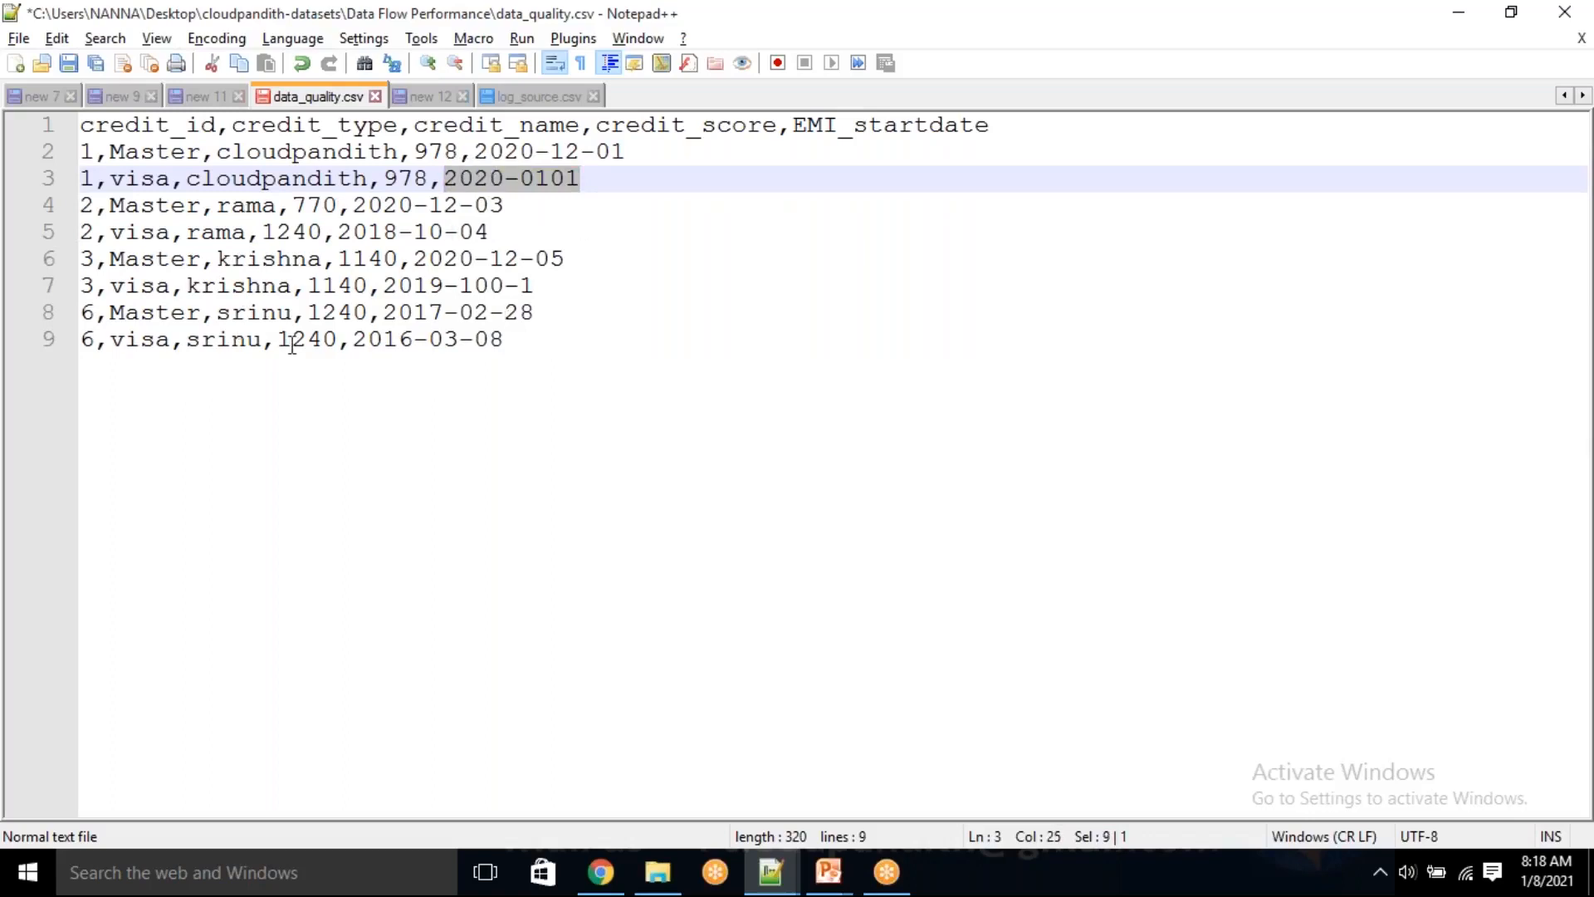
left_click(542, 153)
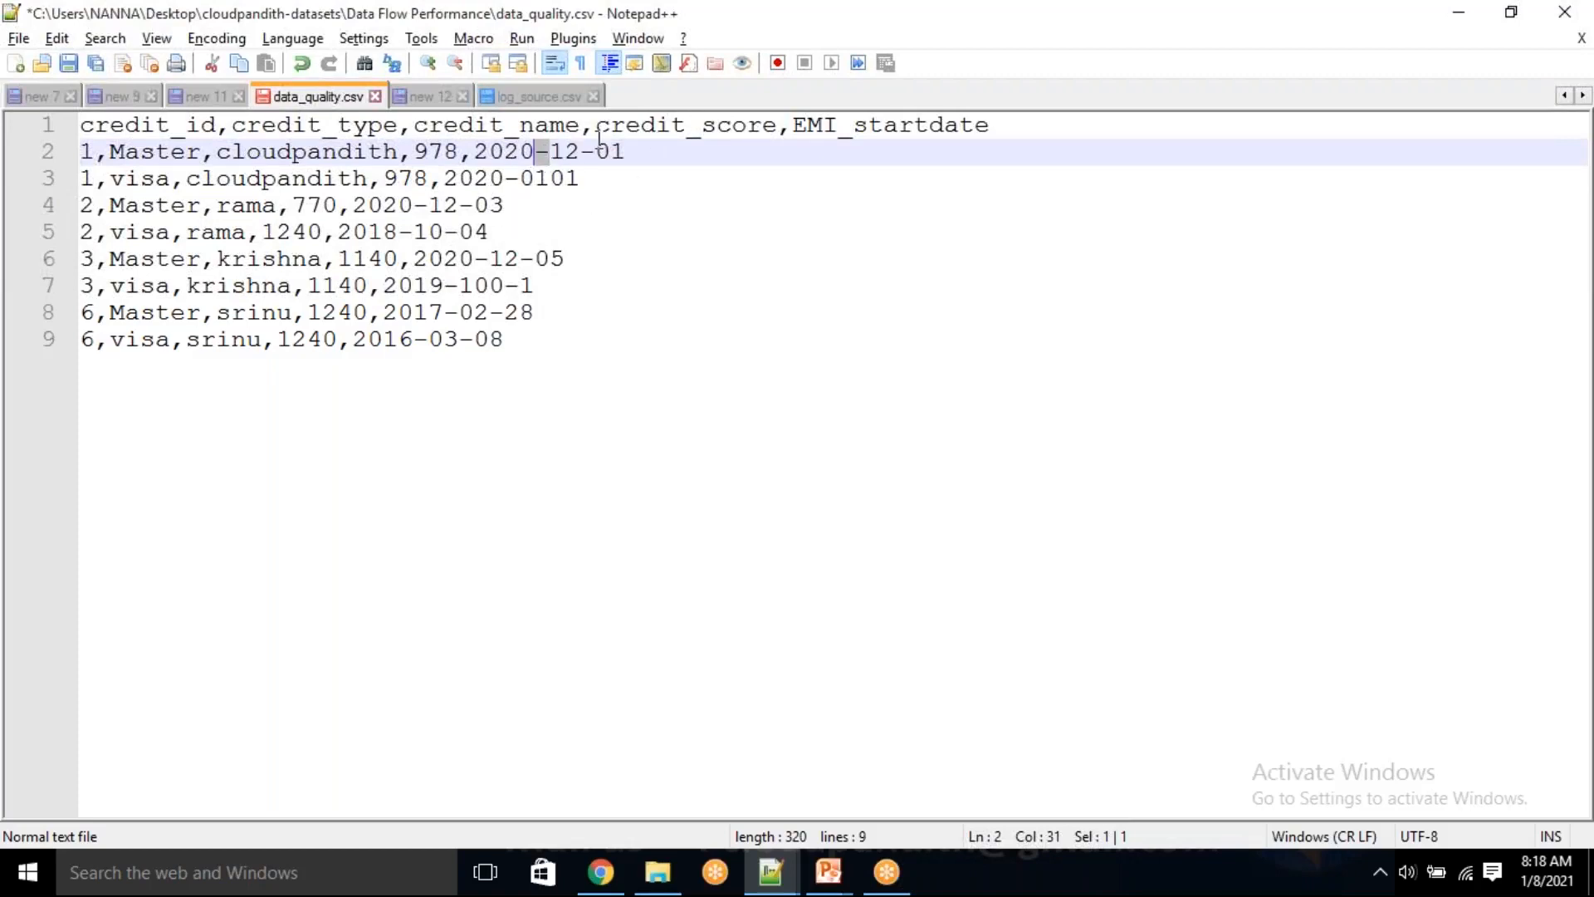
left_click(672, 178)
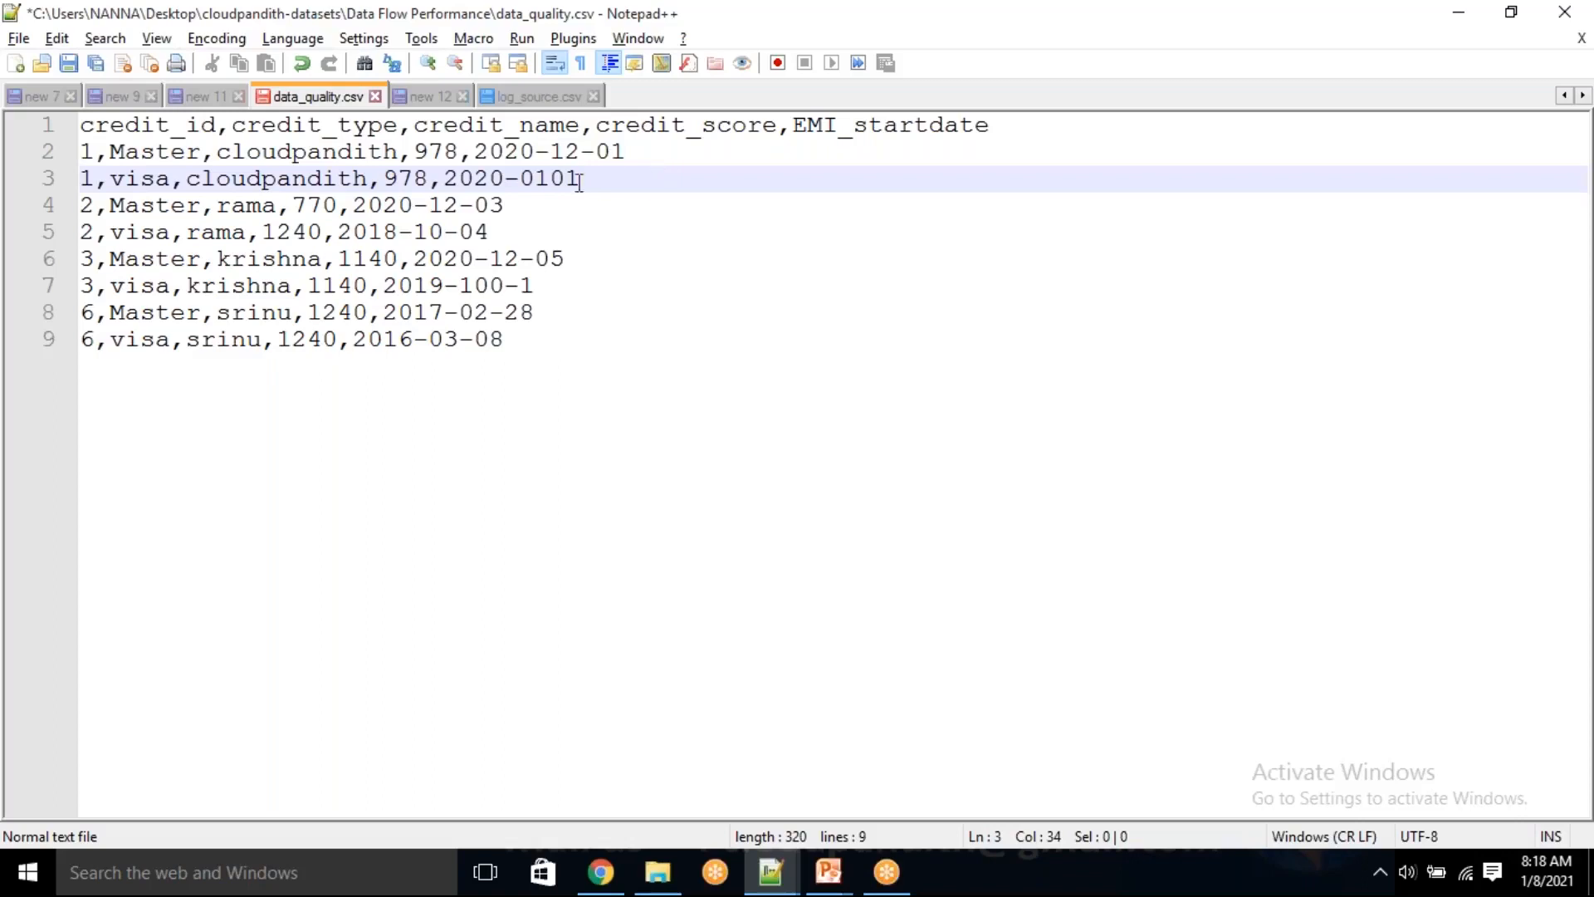
left_click_drag(563, 333, 34, 118)
left_click(702, 370)
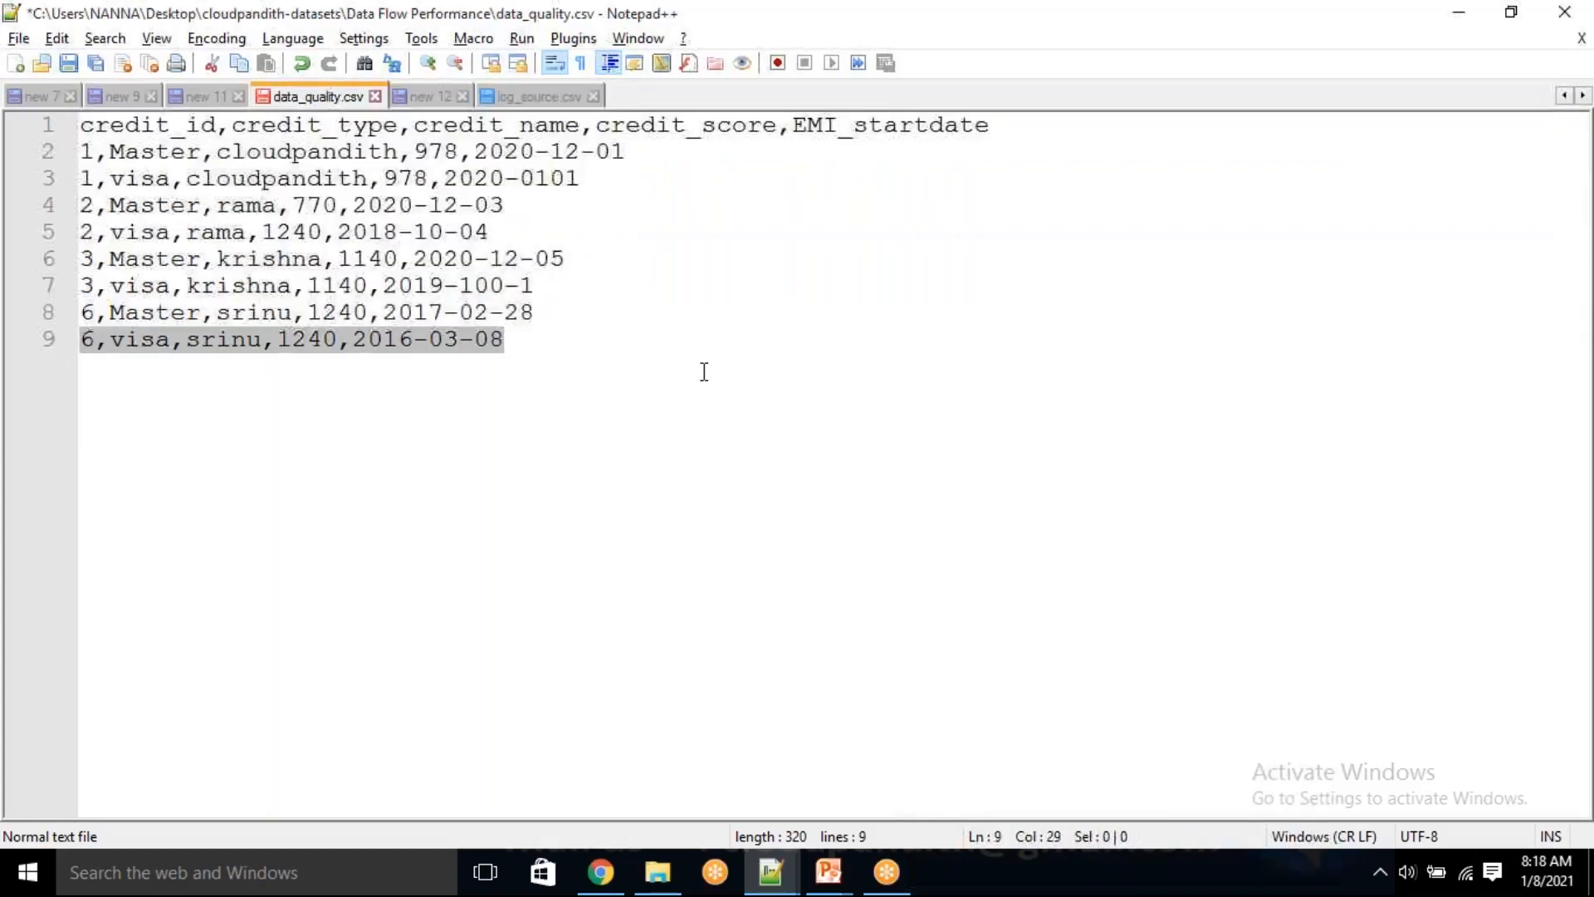
left_click(375, 97)
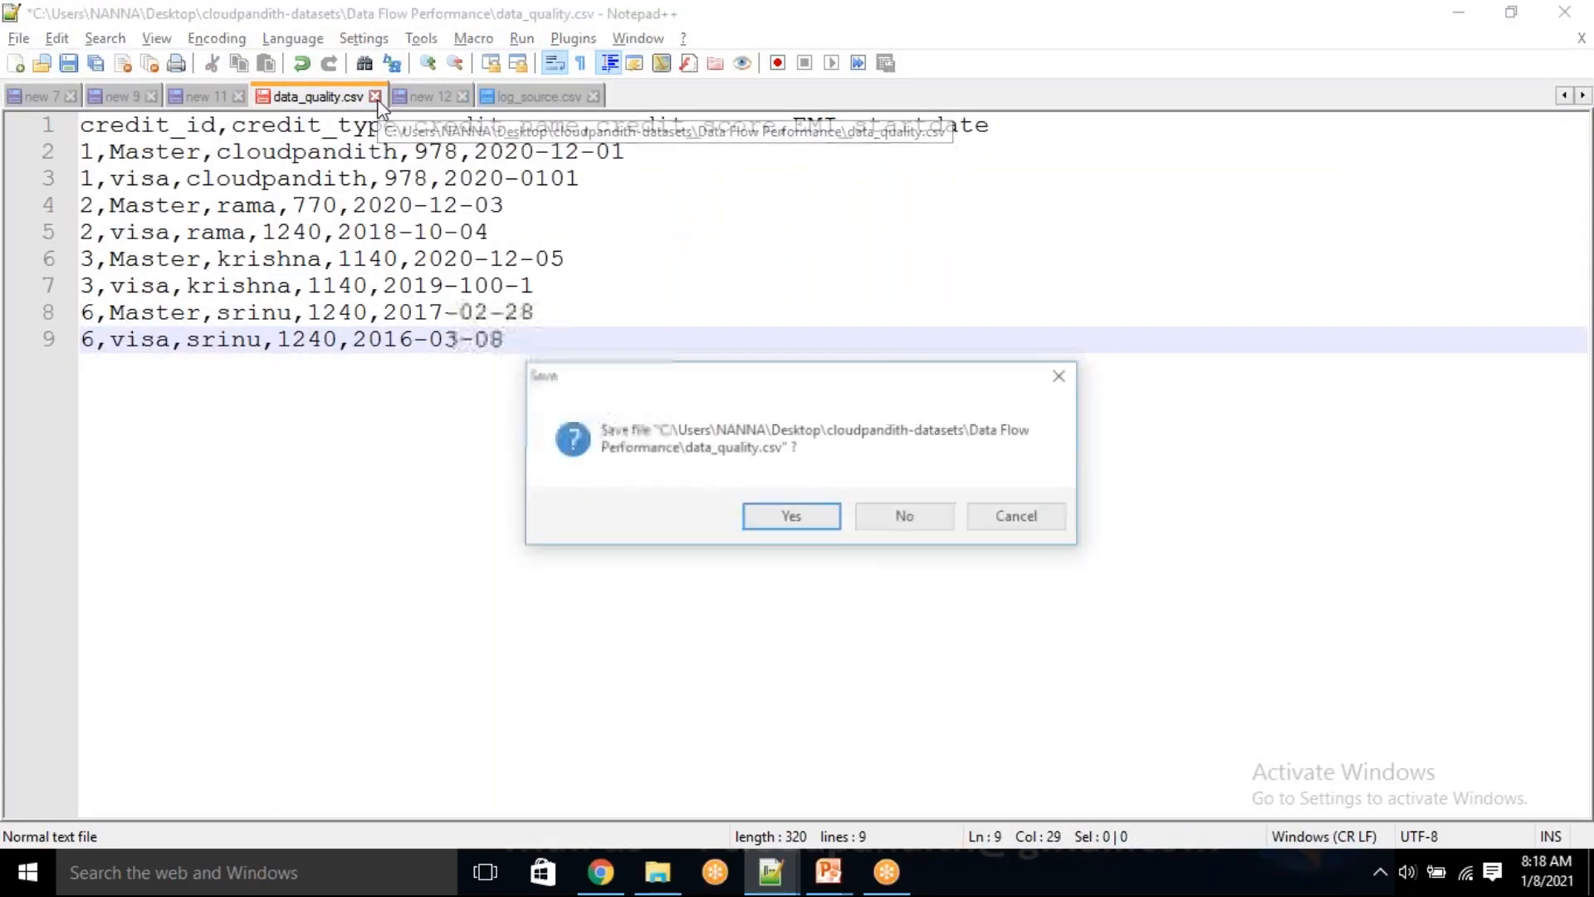
left_click(814, 519)
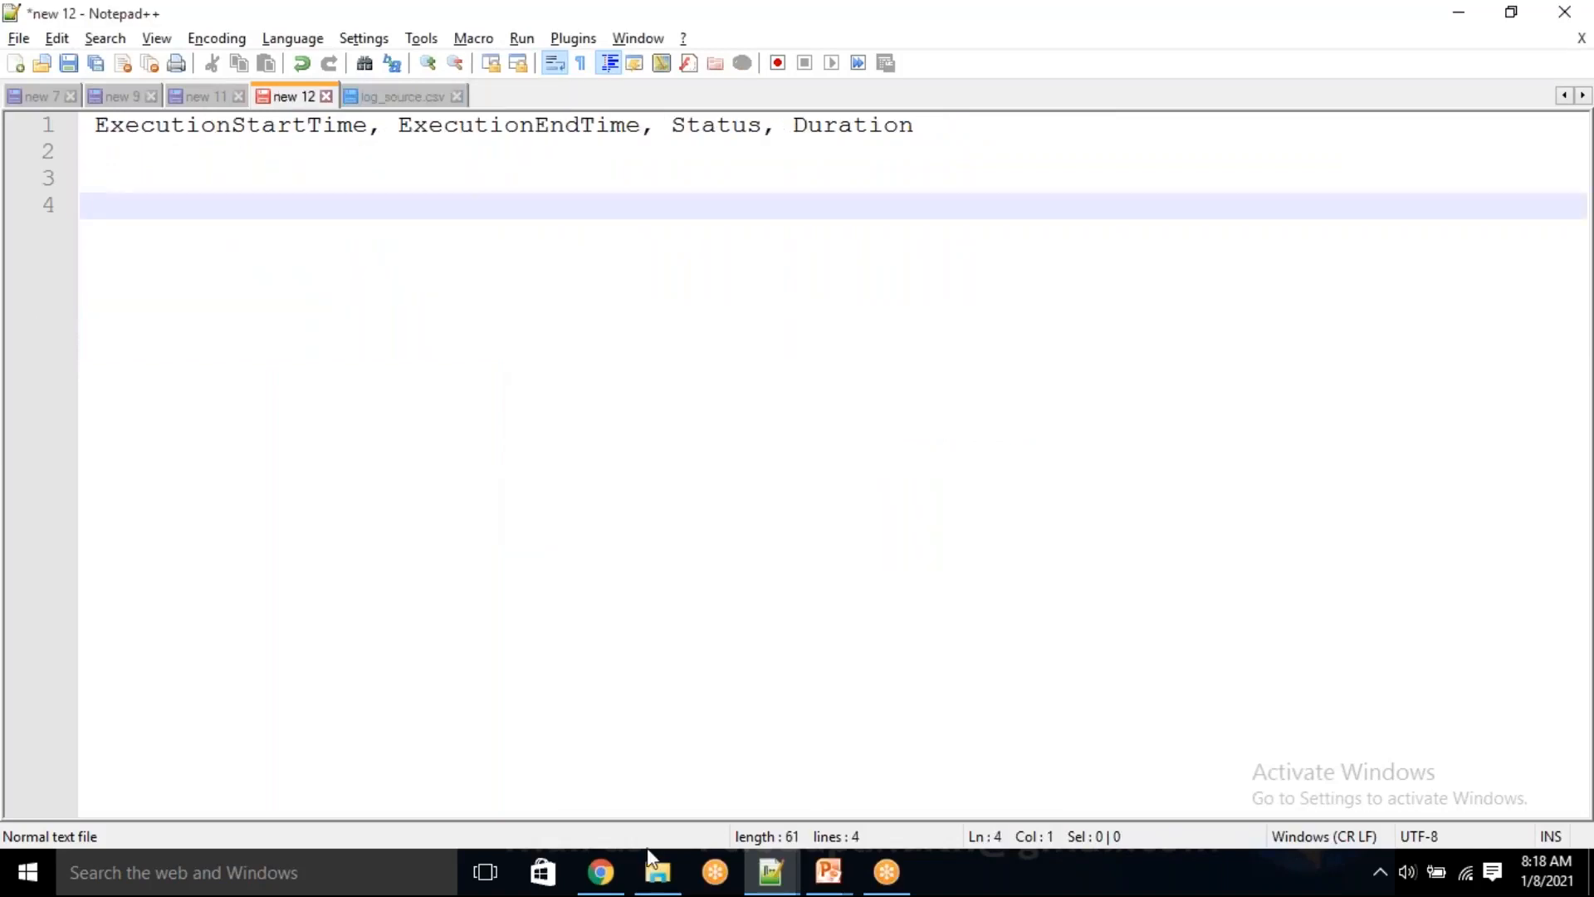
Switch to the Azure portal and upload data_quality.csv from Desktop\cloudpandith-datasets\Data Flow Performance to the sourcedata container
left_click(603, 871)
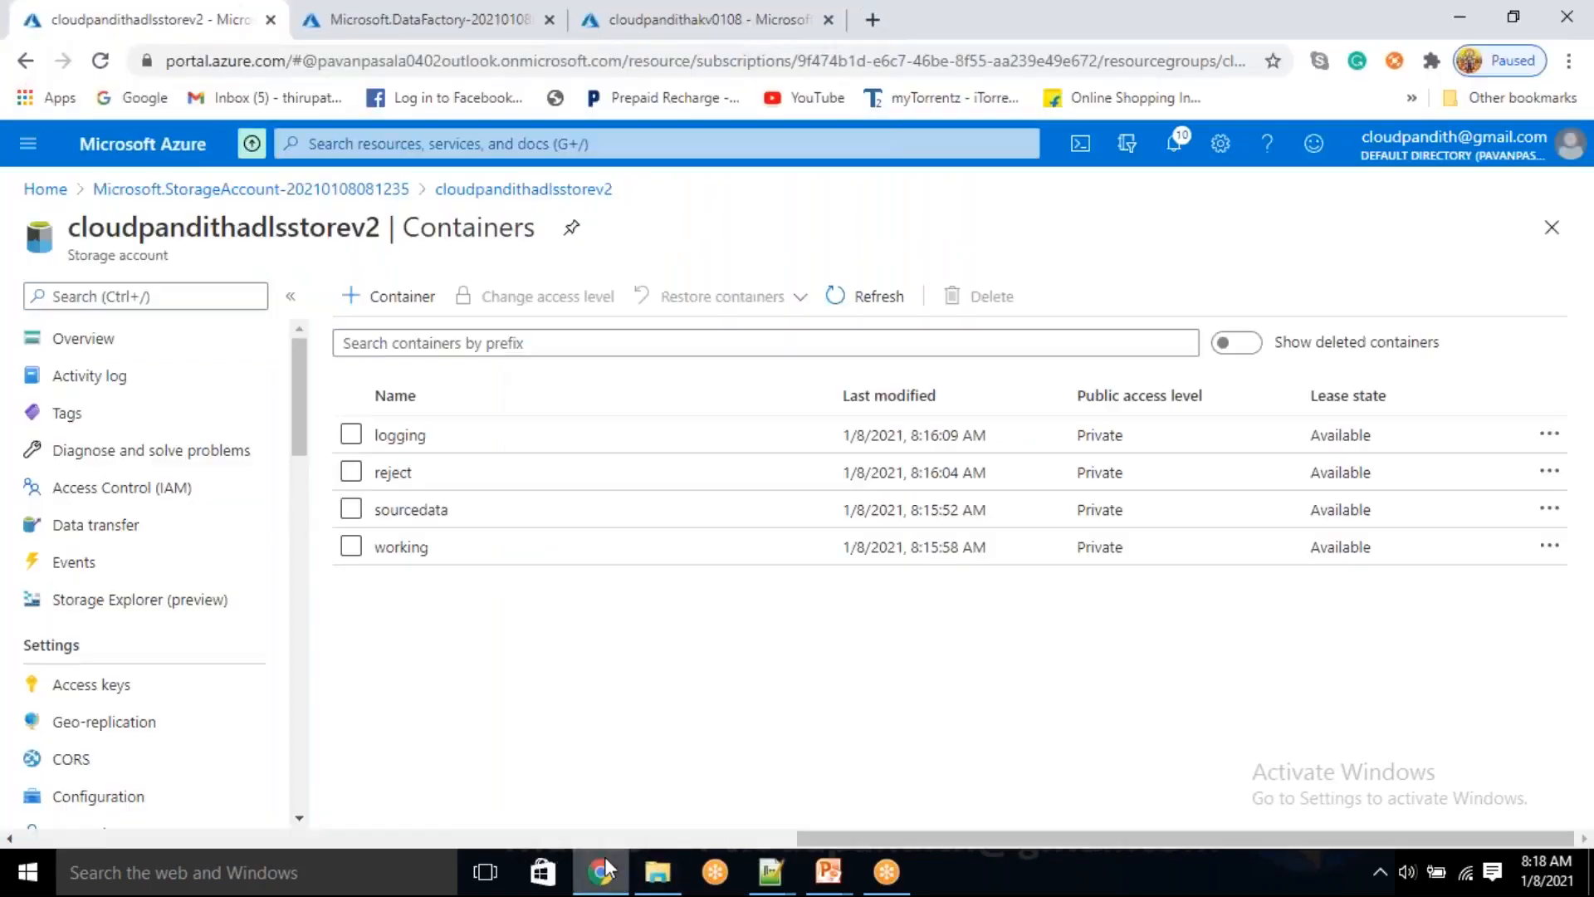
left_click(440, 512)
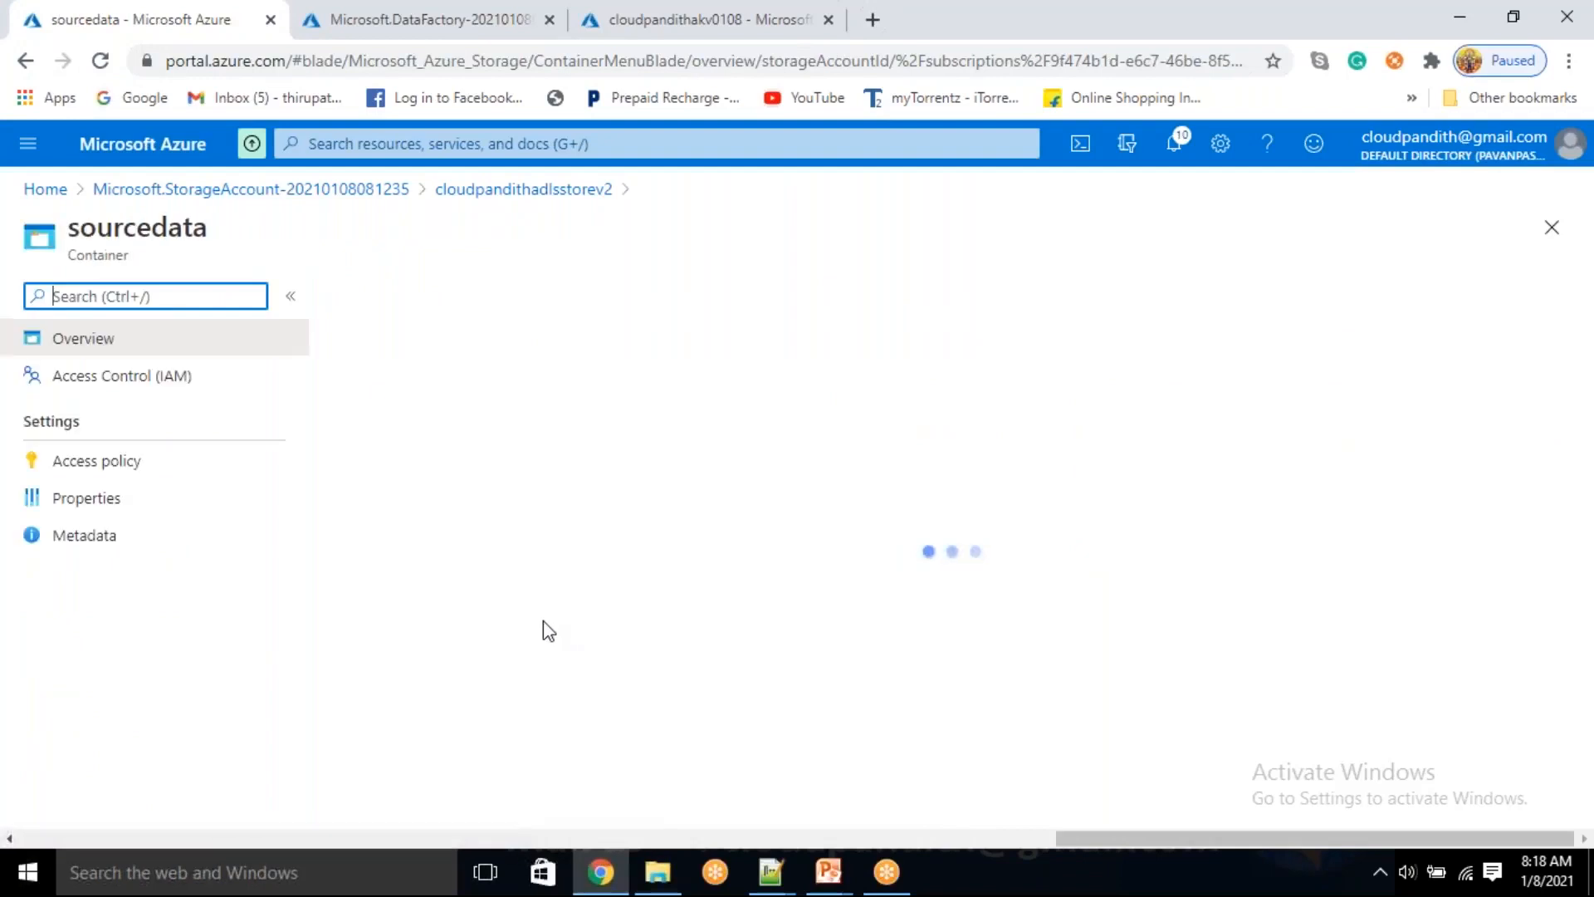
left_click(399, 296)
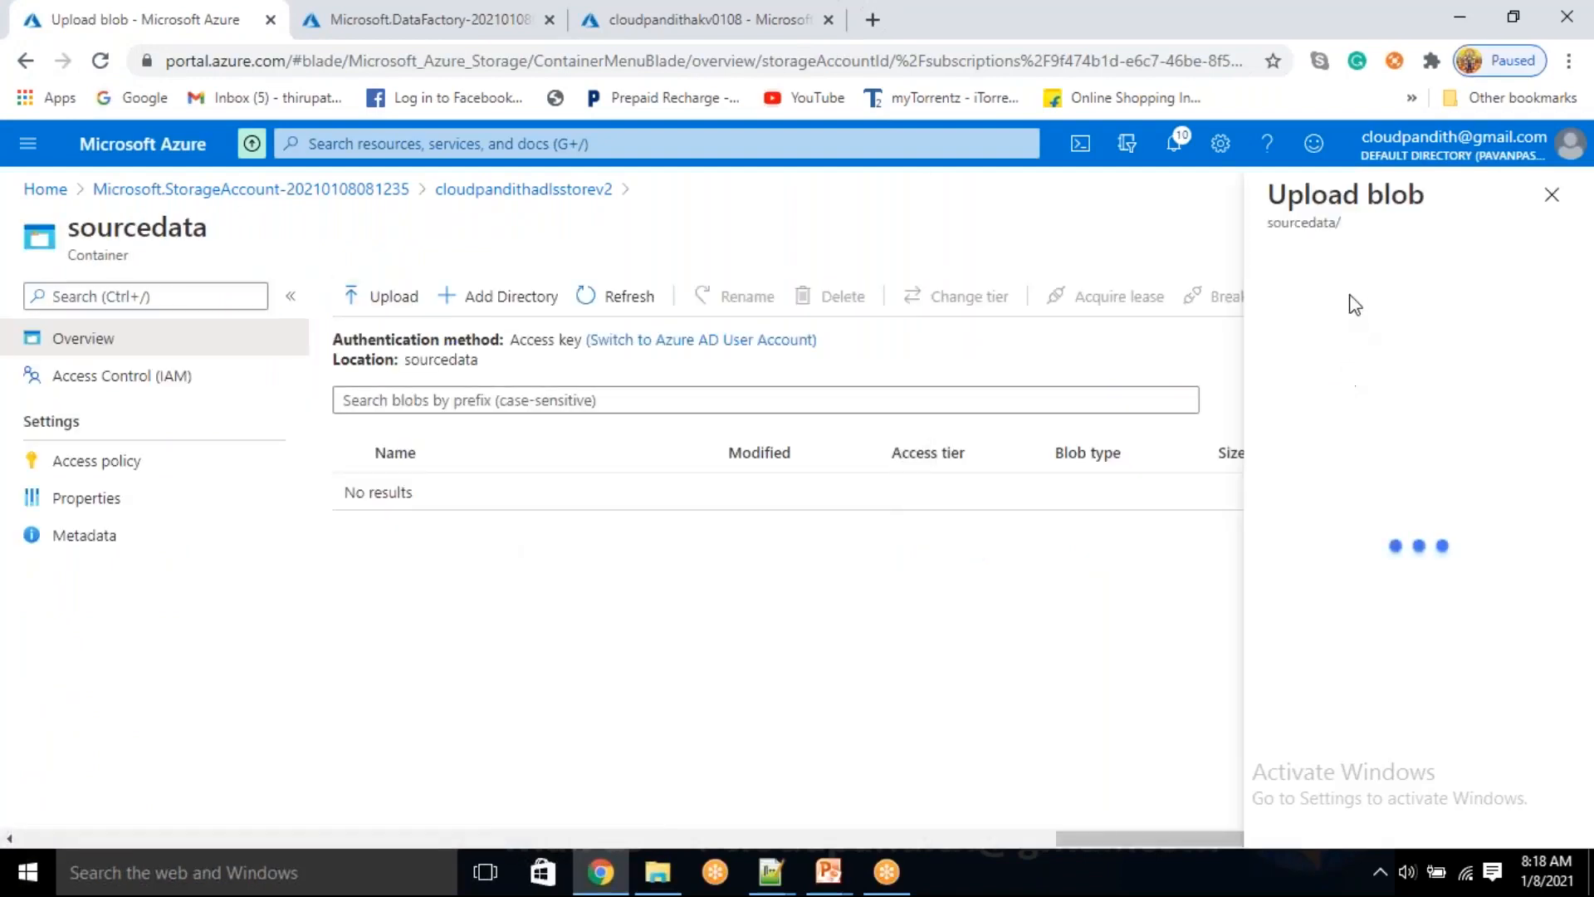
left_click(1335, 299)
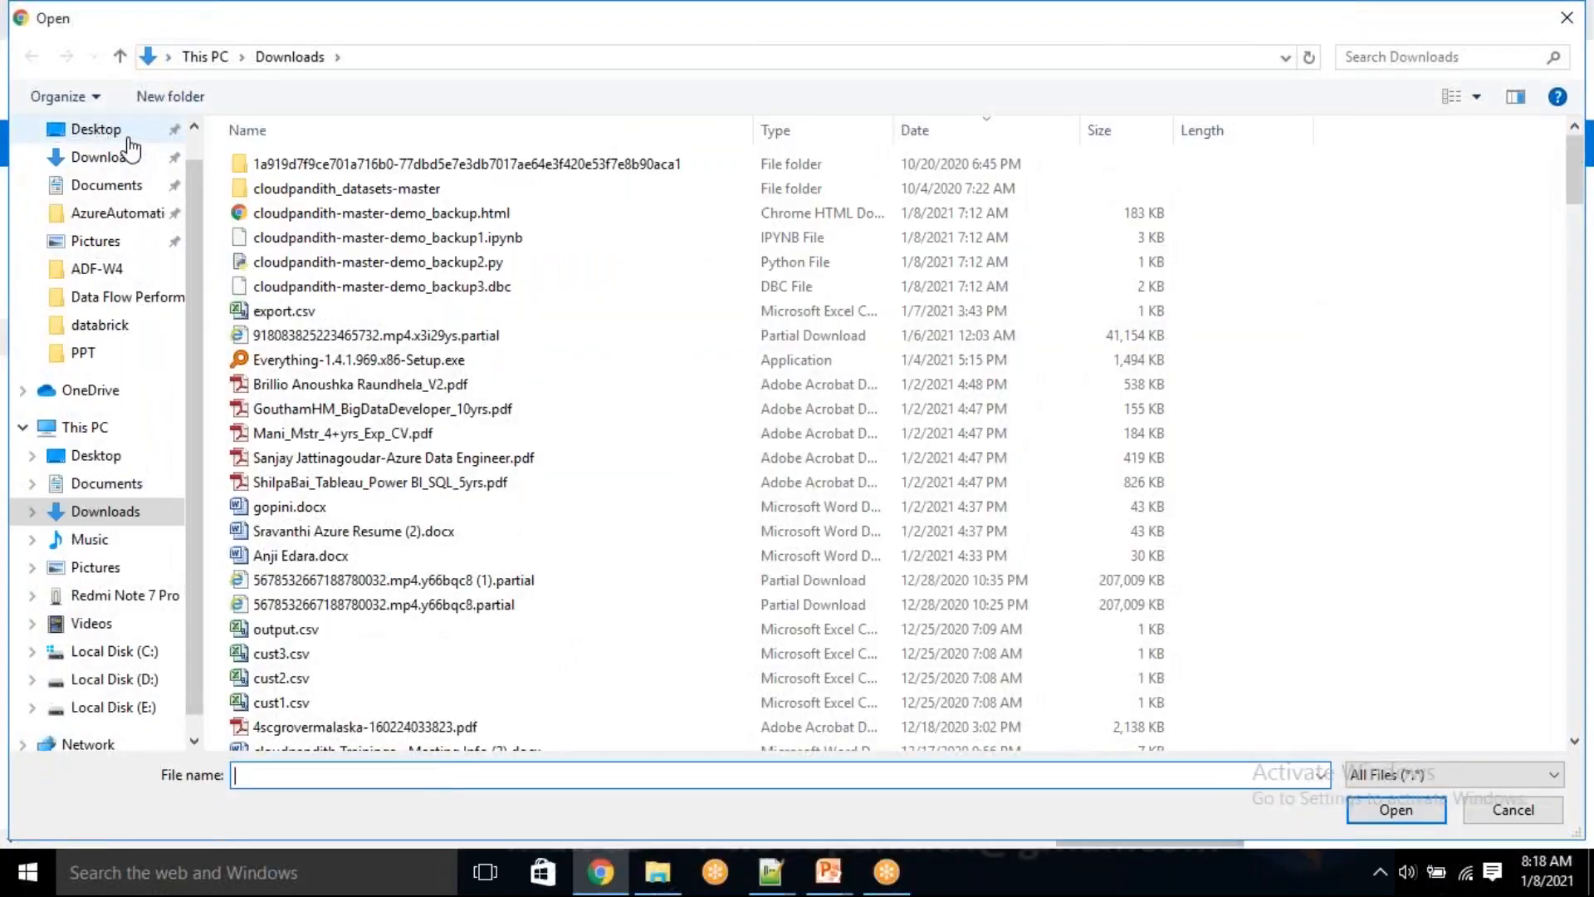
left_click(126, 135)
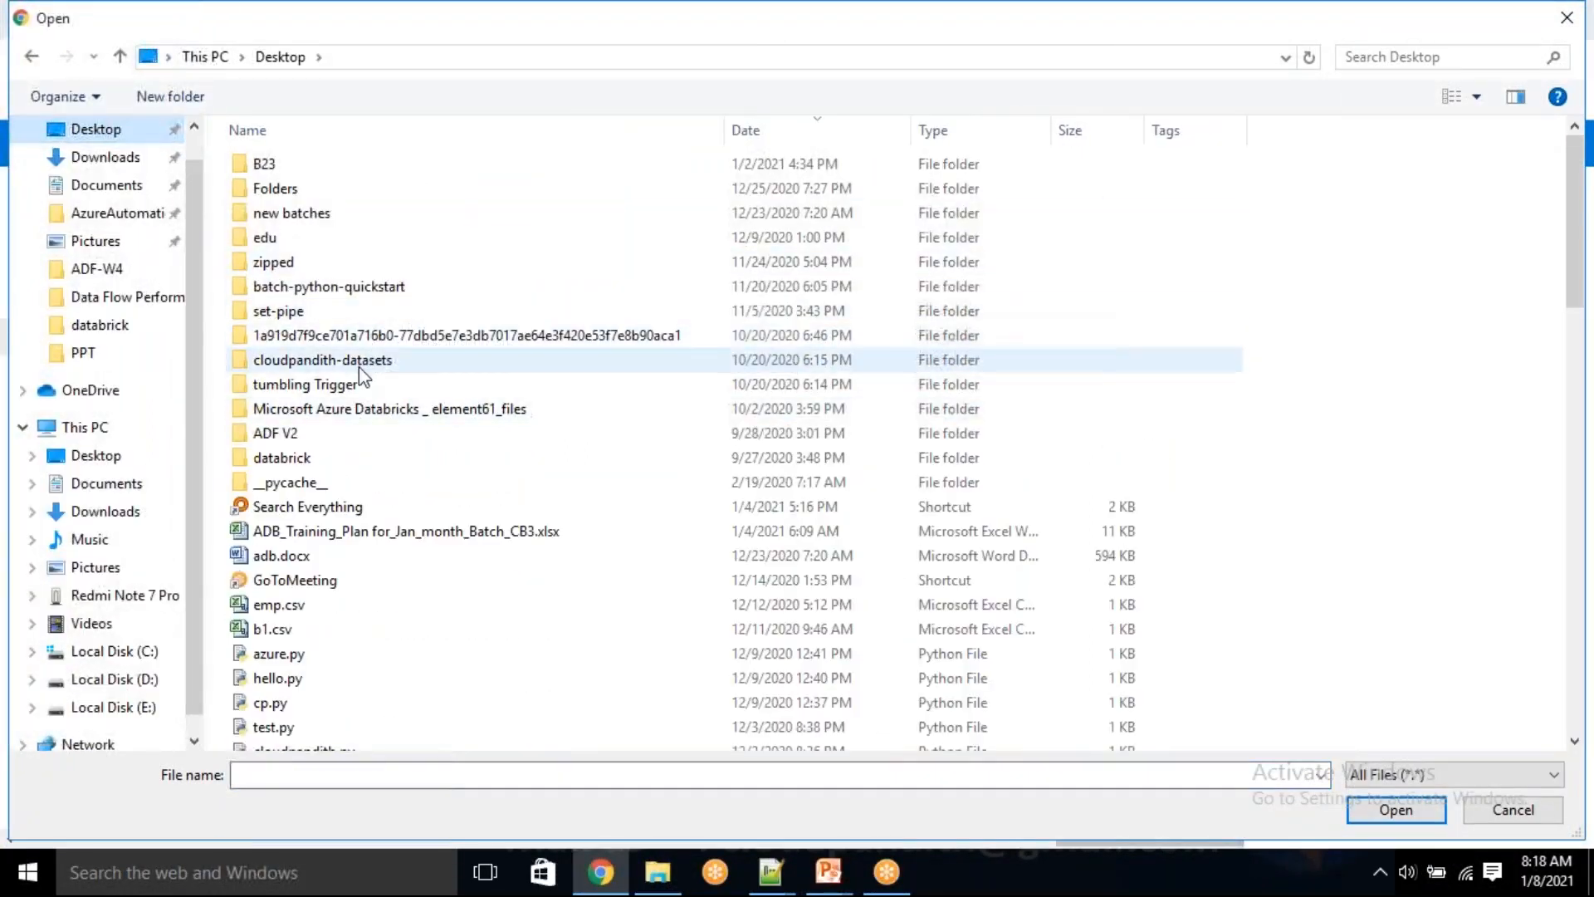
double_click(362, 378)
double_click(334, 215)
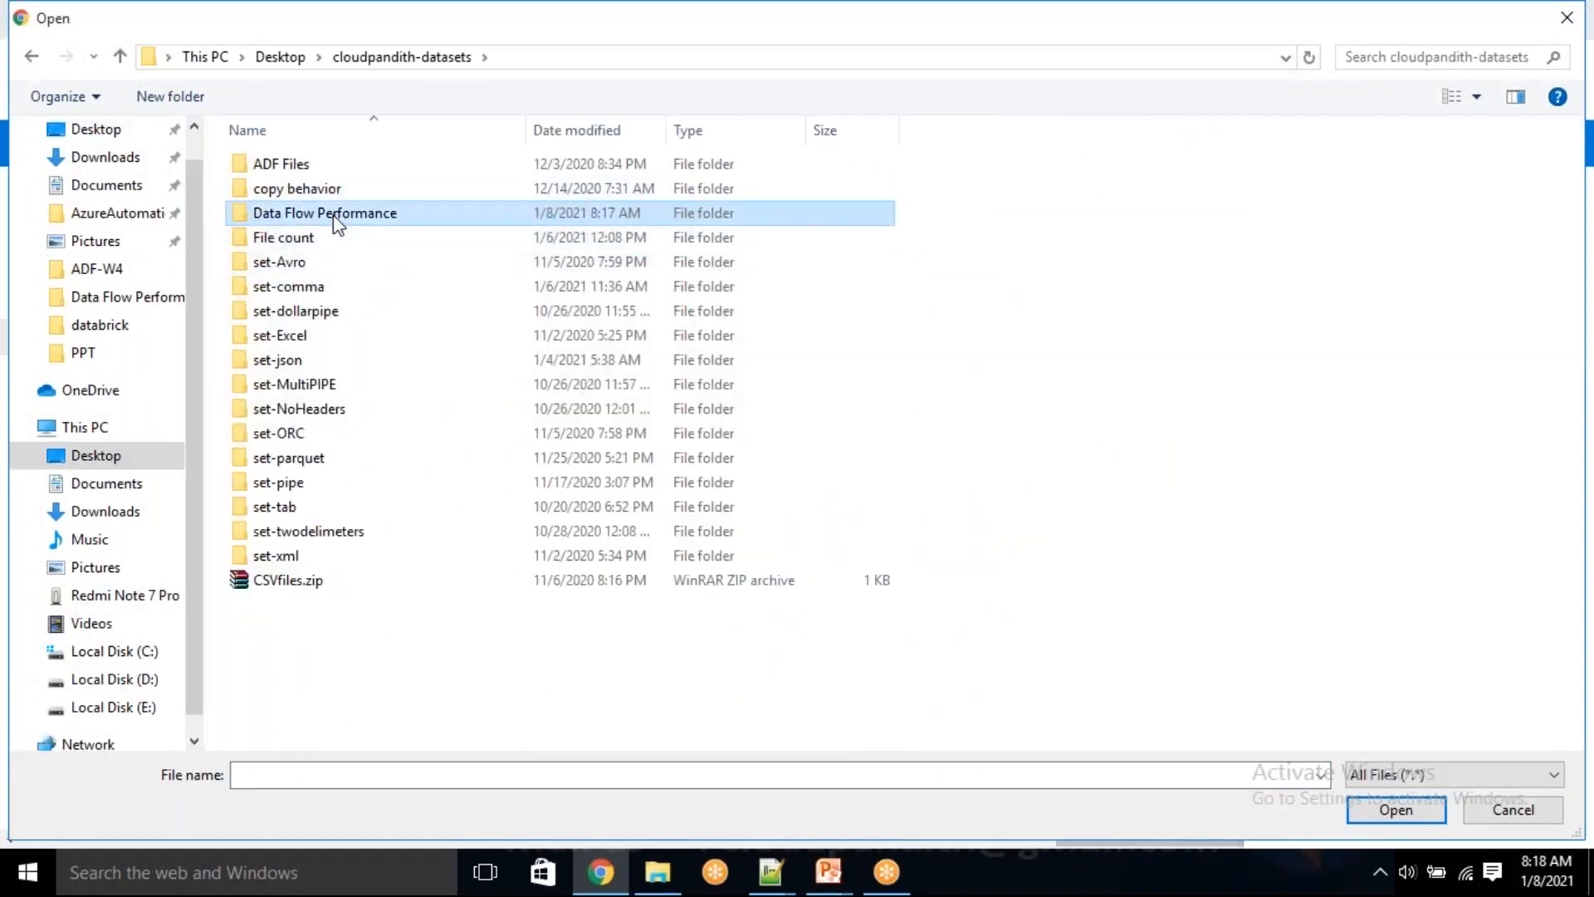
left_click(319, 189)
left_click(1395, 809)
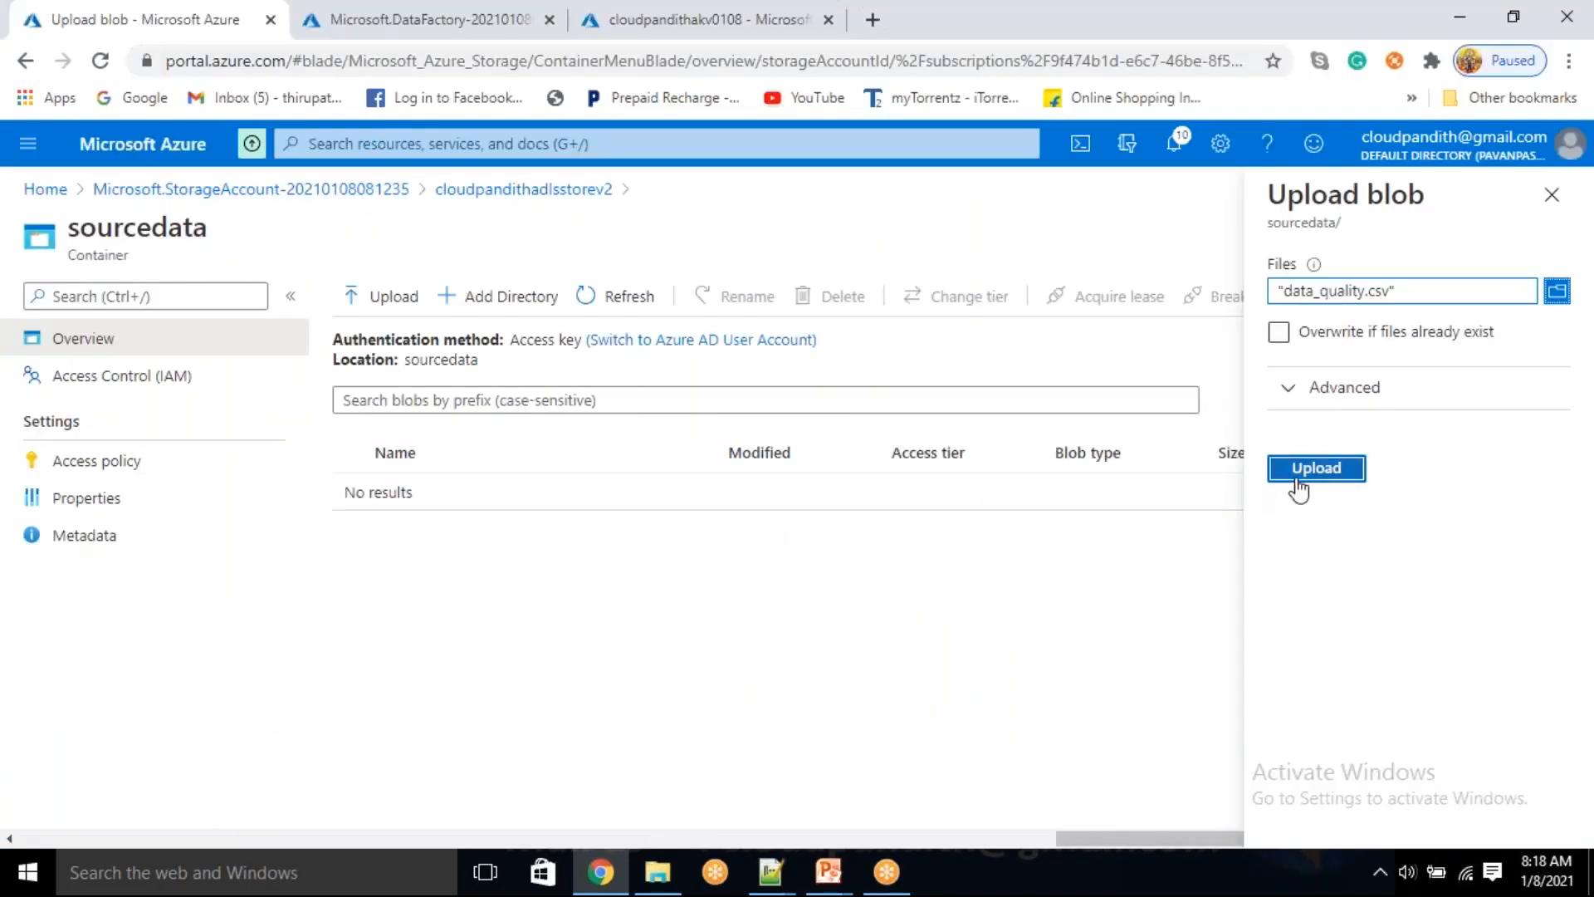
left_click(1298, 482)
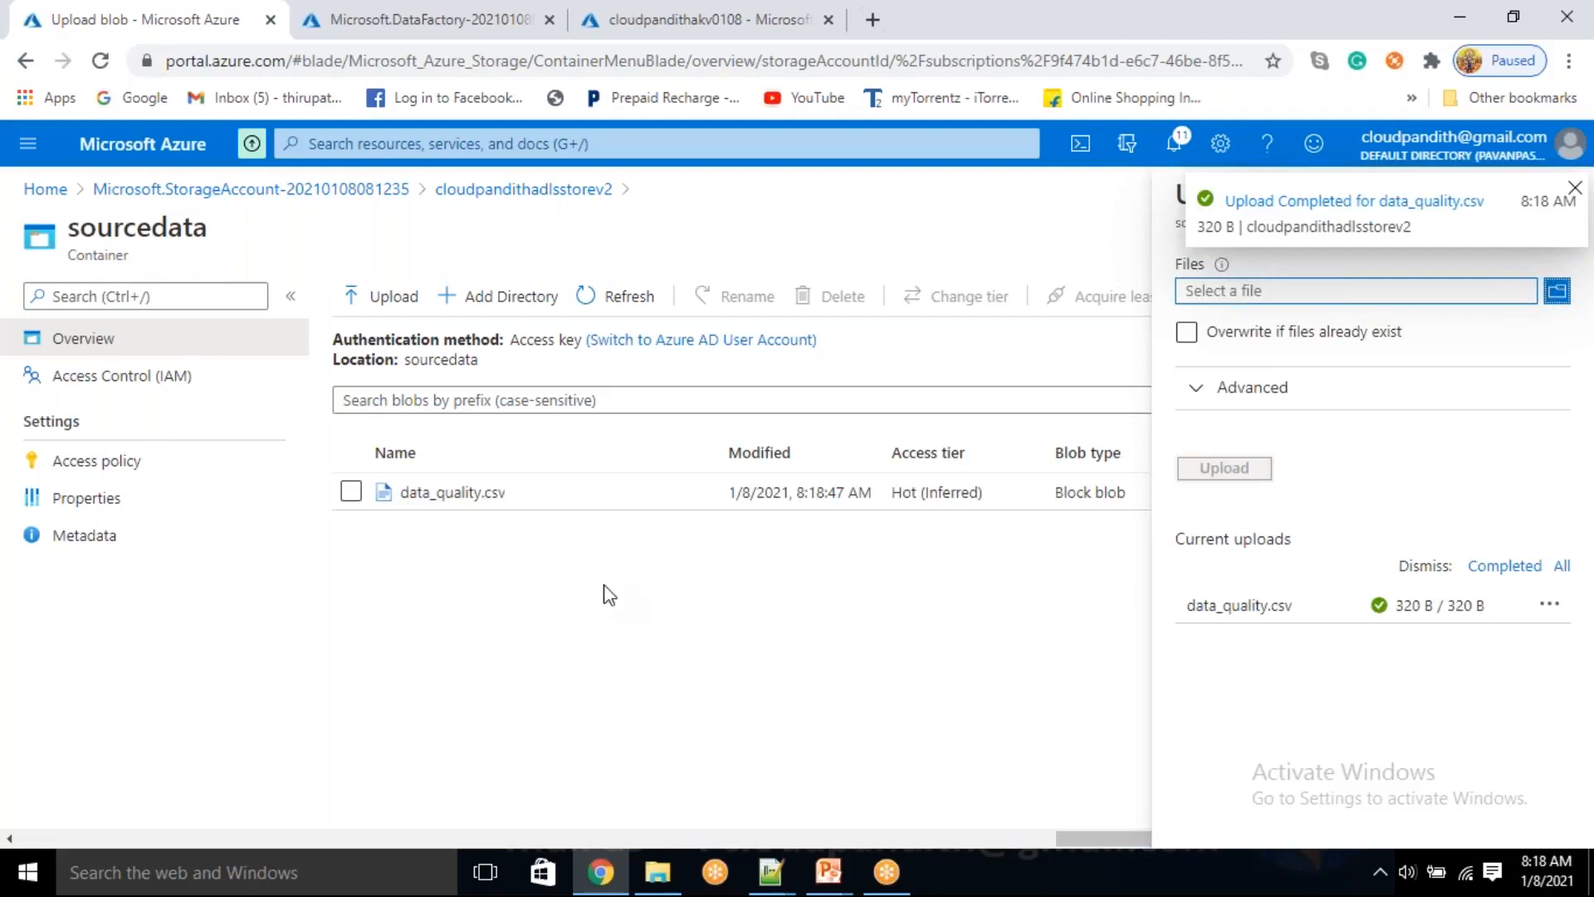
Preview the contents of the uploaded data_quality.csv blob as a CSV table
left_click(556, 503)
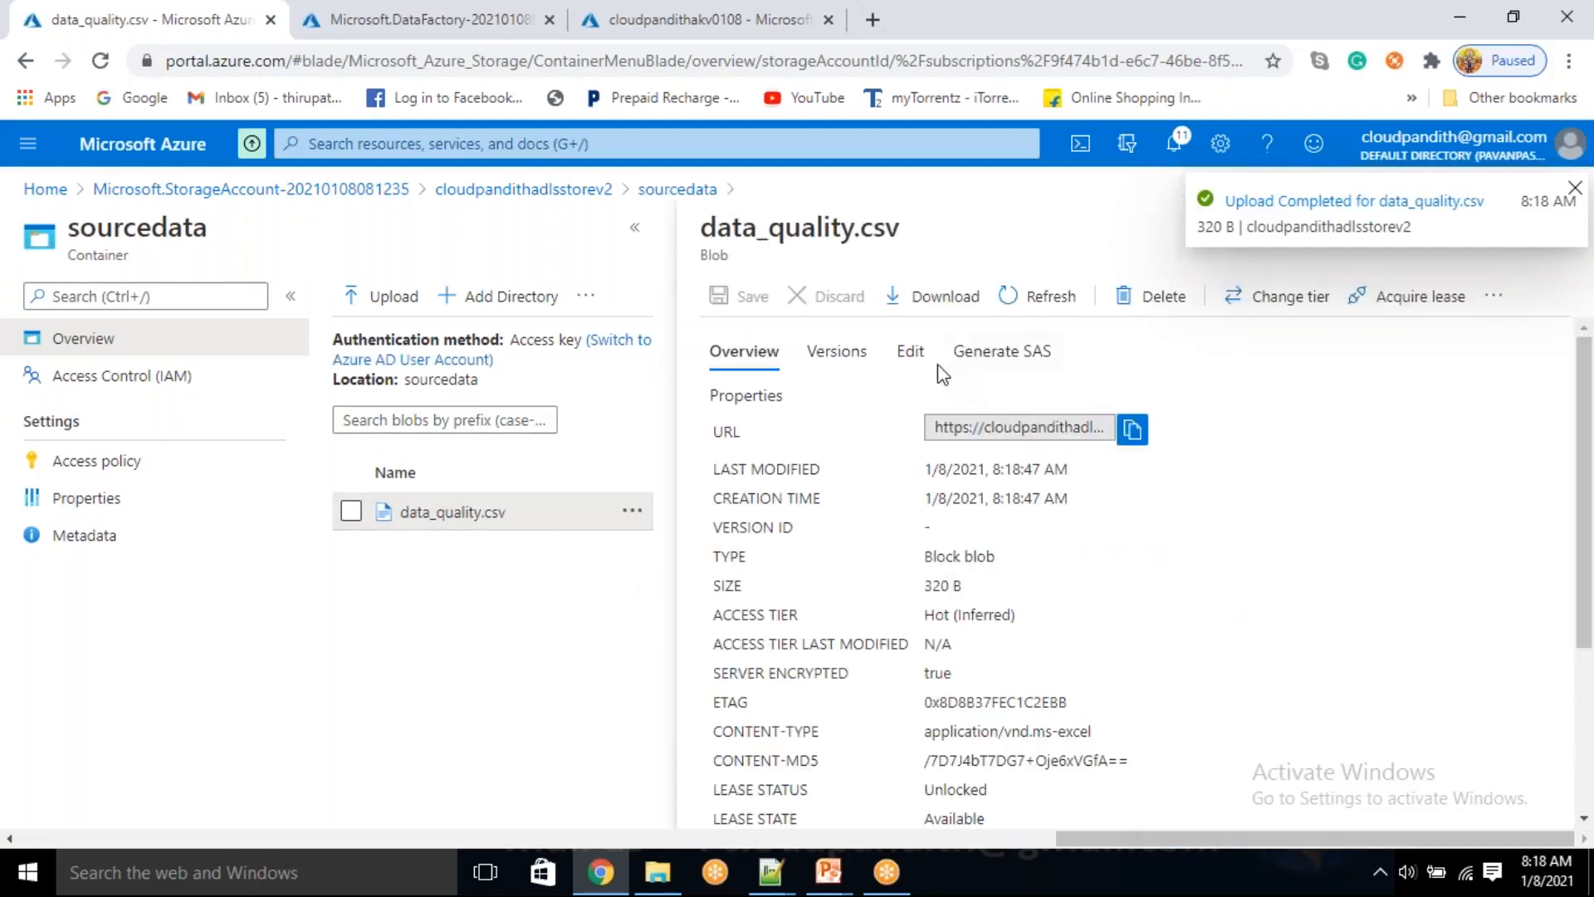
left_click(913, 353)
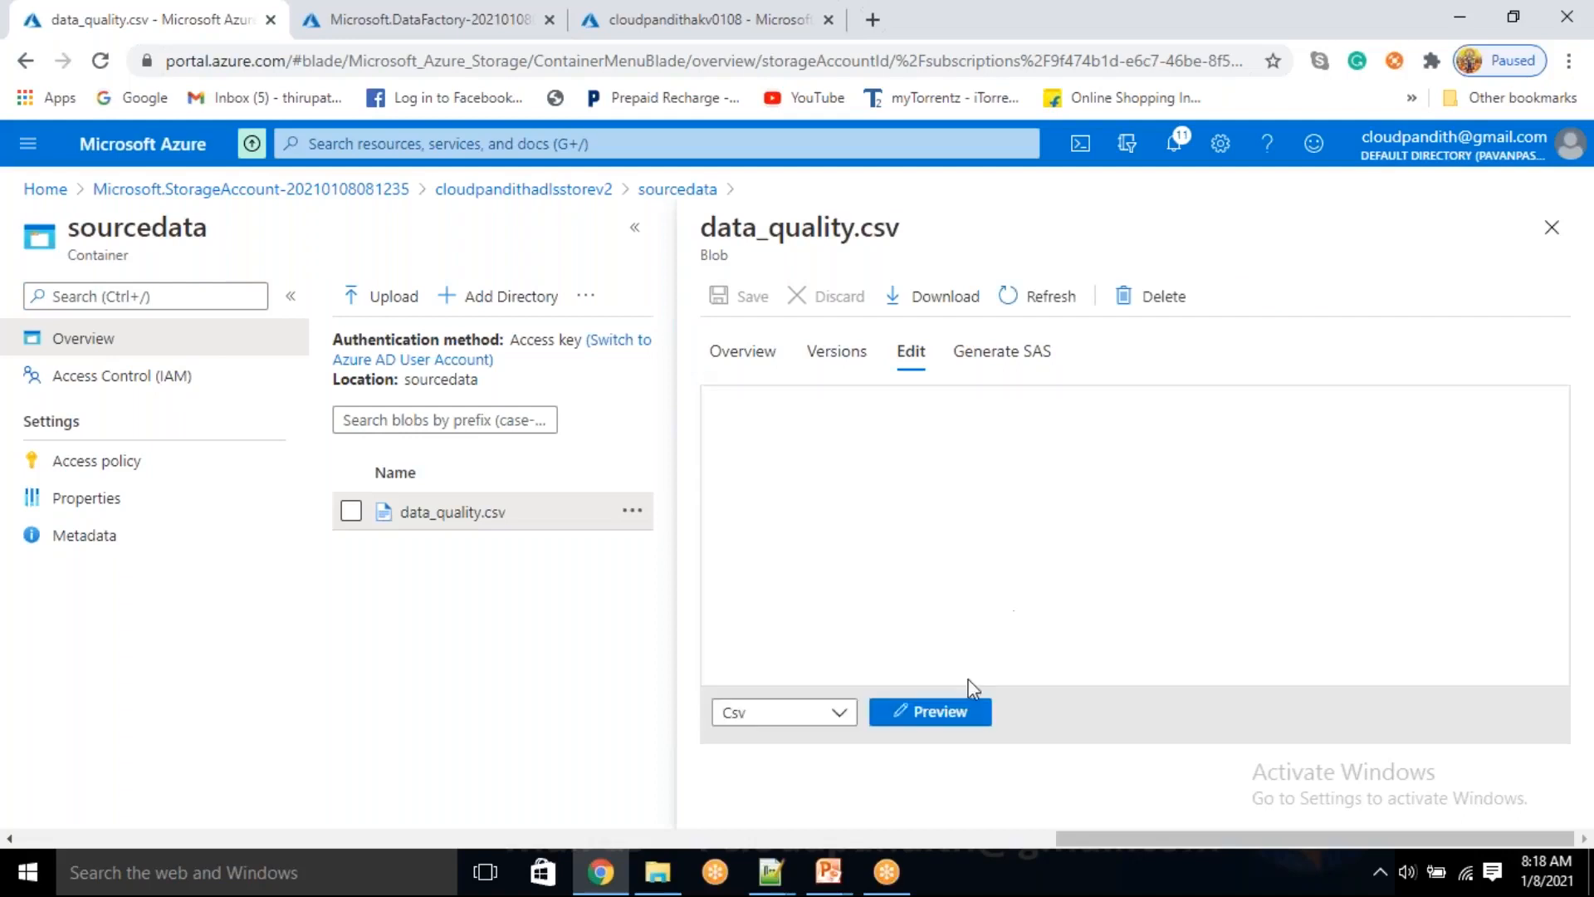
left_click(940, 713)
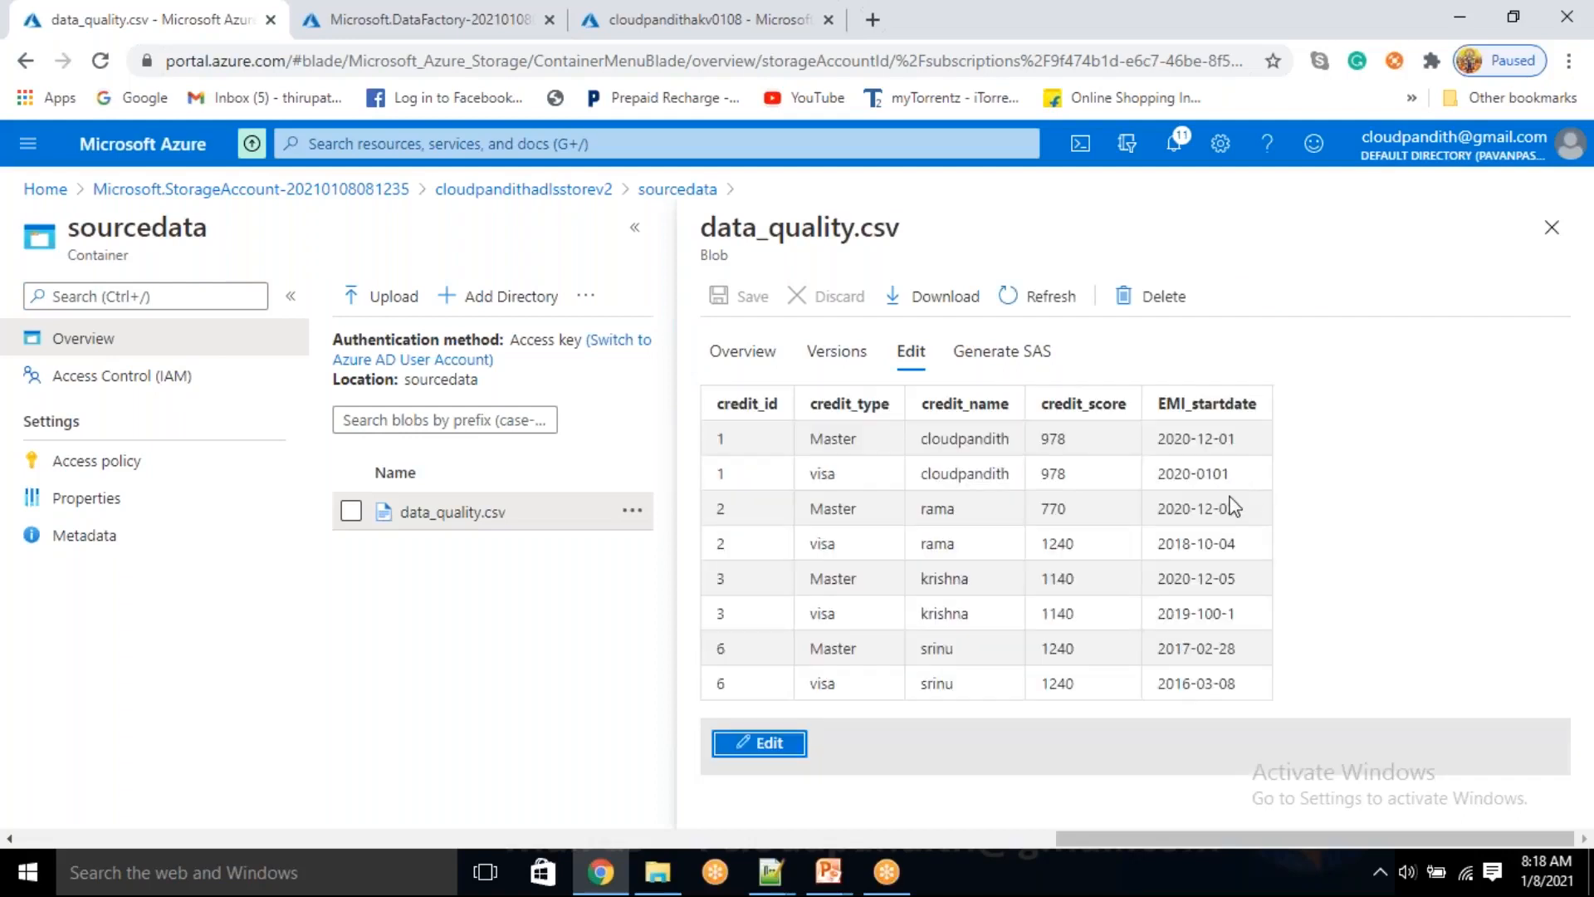
Leave the blob preview, return to the cloudpandithadlsstorev2 container list, and open the logging container
left_click(1551, 227)
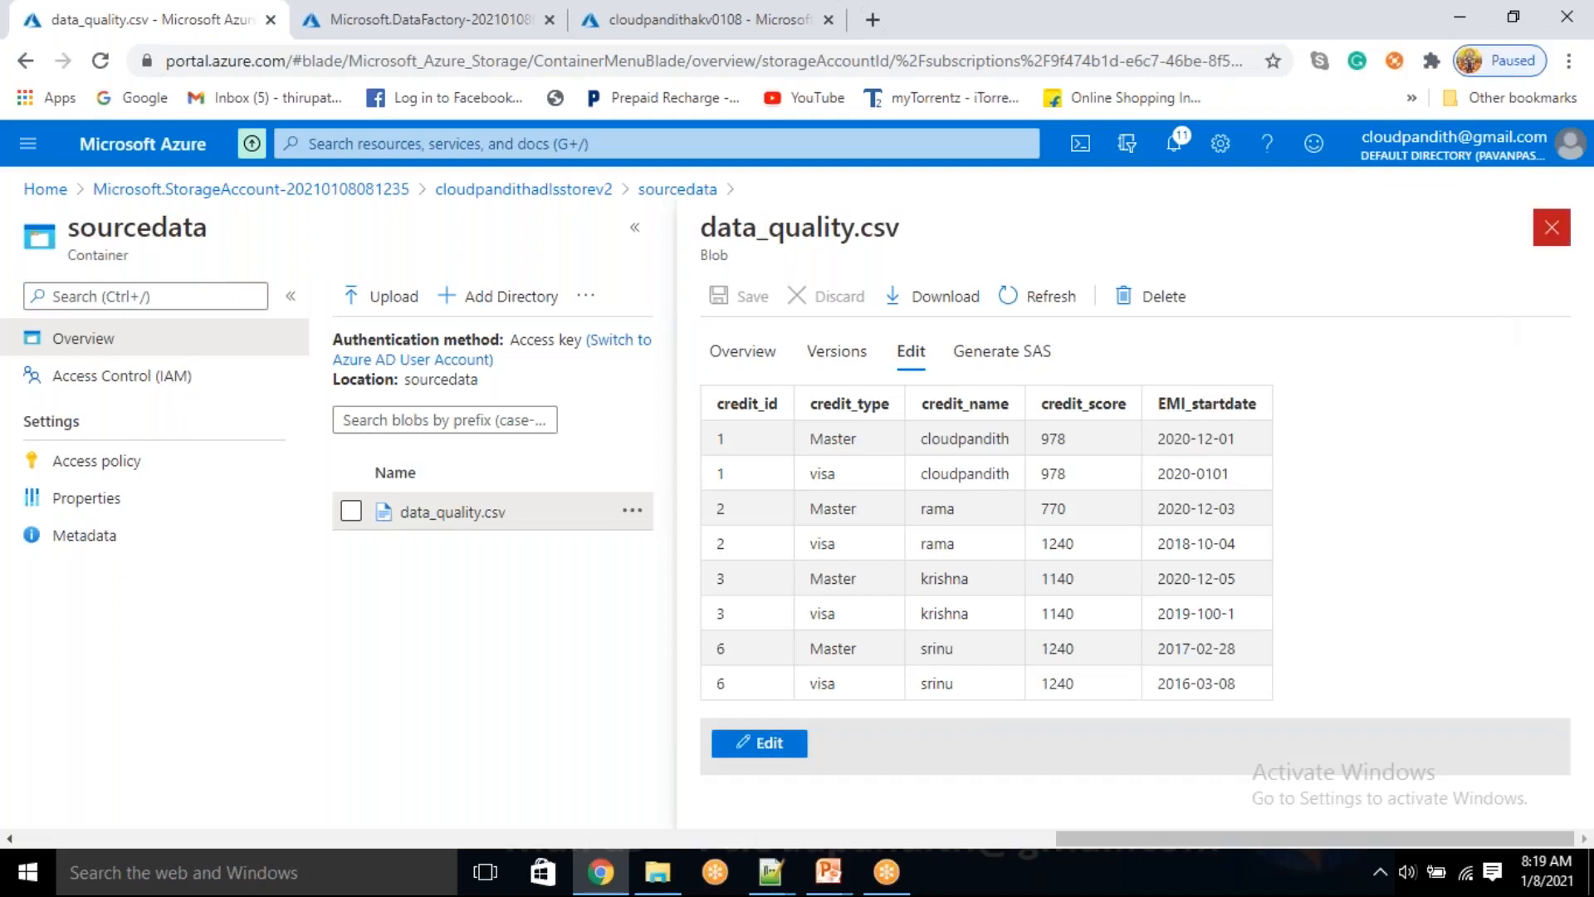
left_click(580, 190)
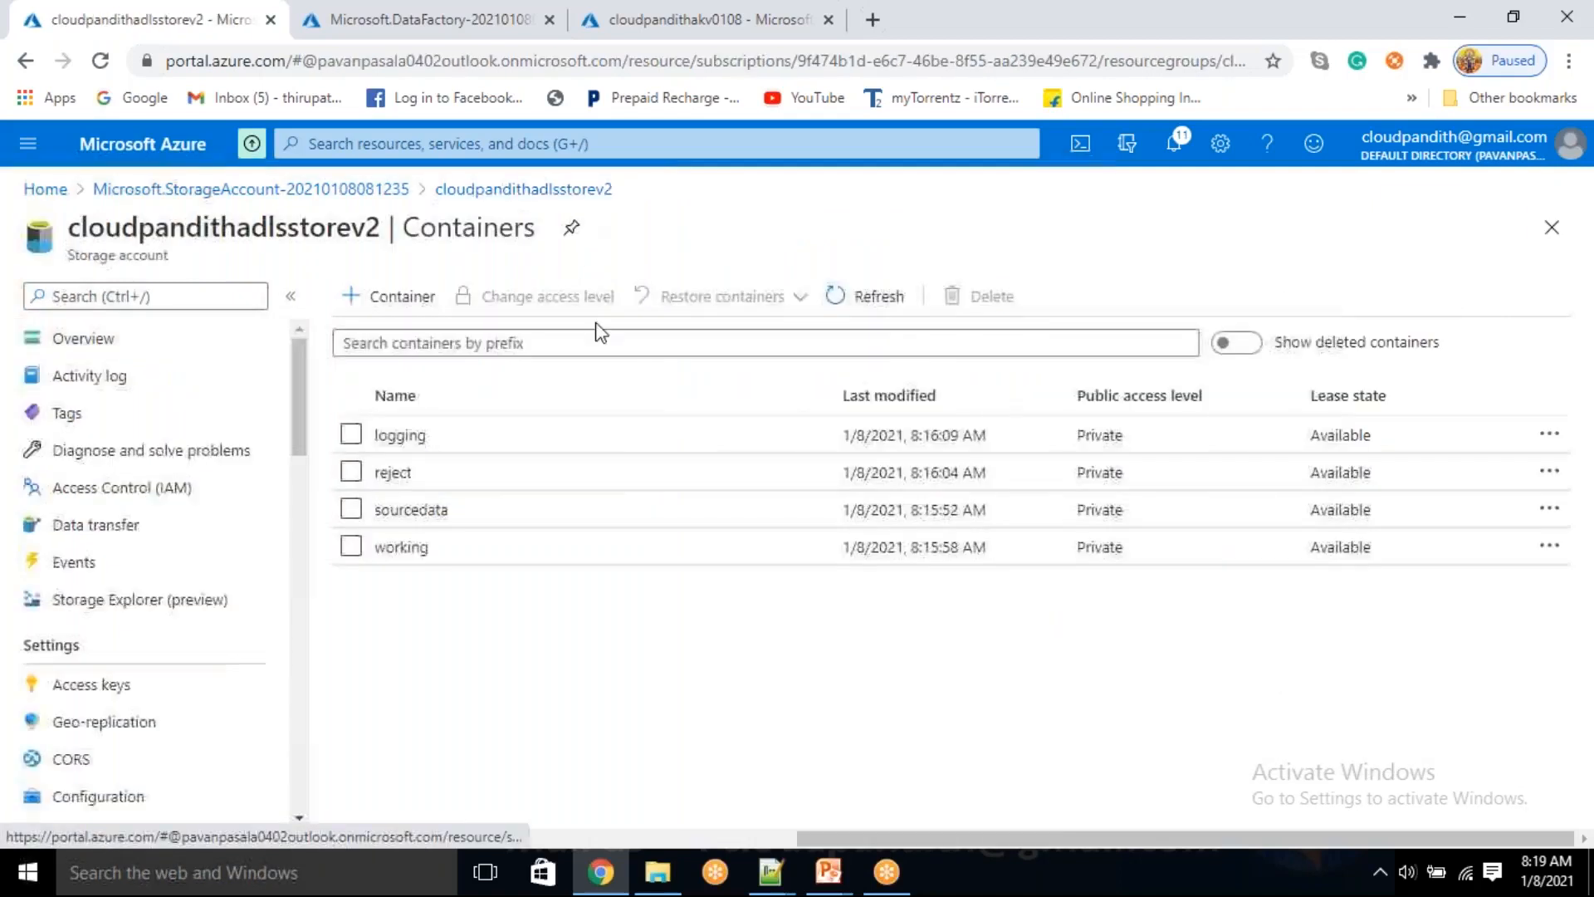
left_click(424, 435)
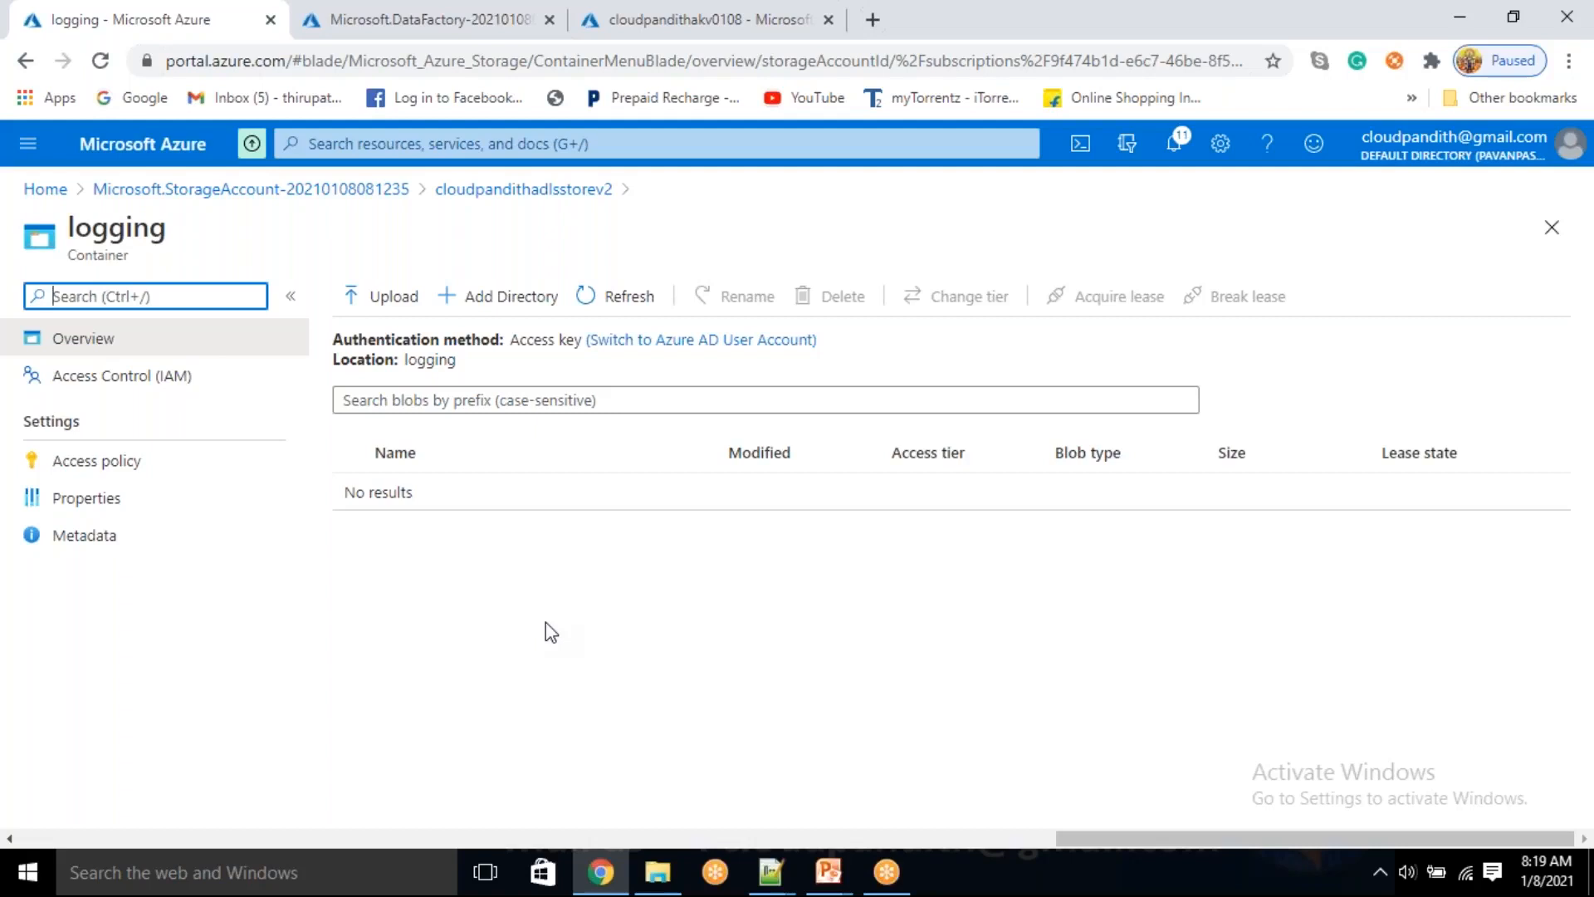
Open log_source.csv from the Data Flow Performance folder in Notepad++ and examine each column name in its header row
left_click(657, 874)
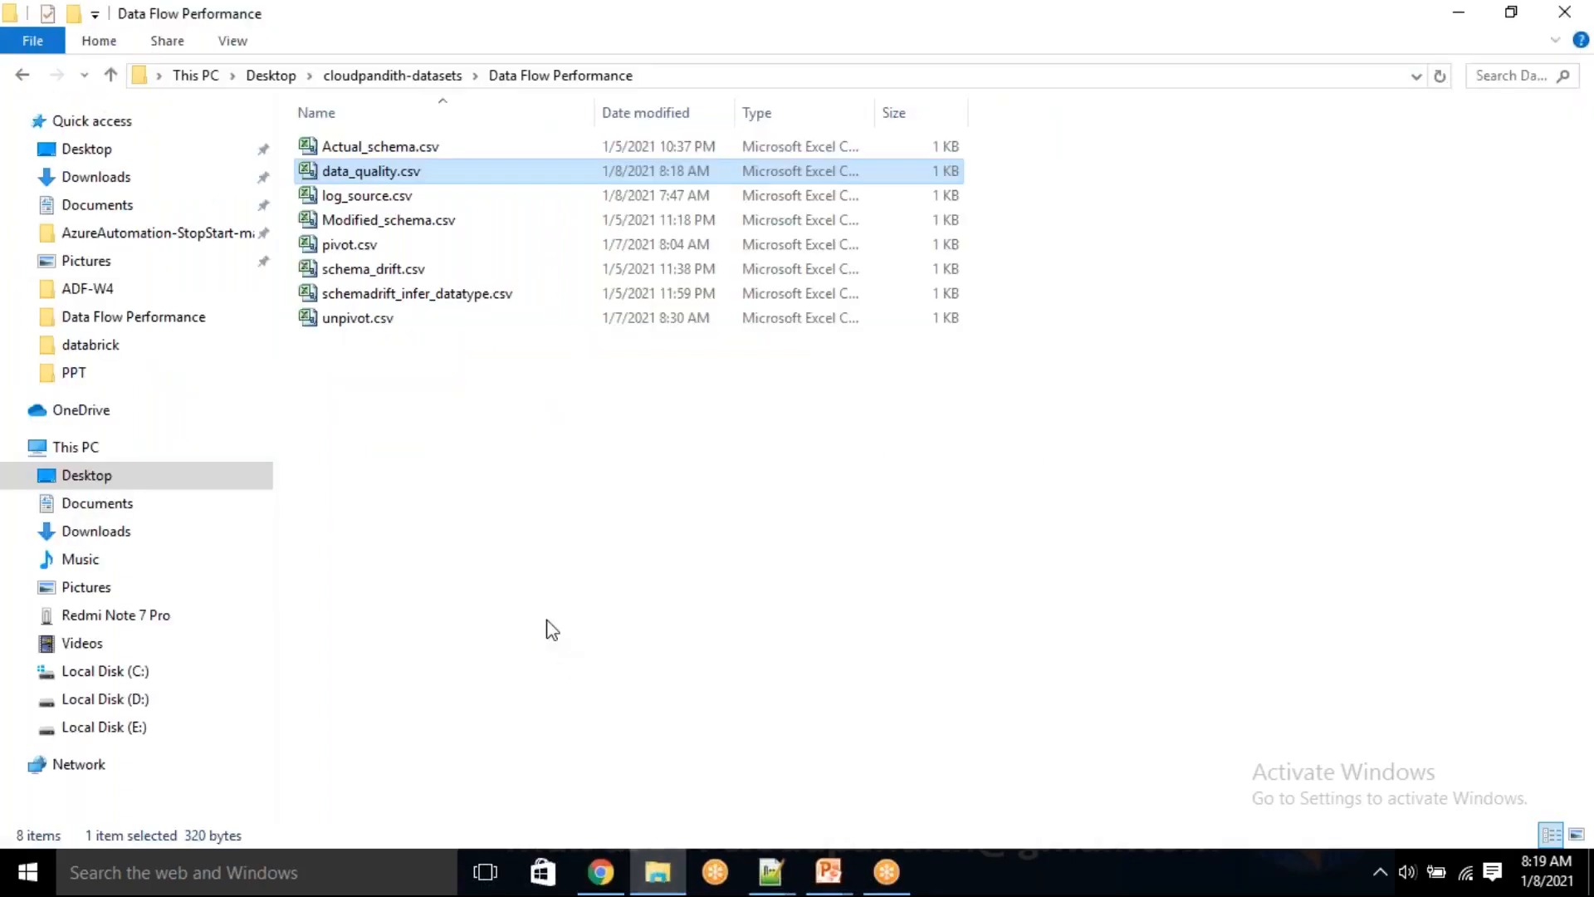
left_click(538, 610)
left_click(404, 198)
right_click(404, 198)
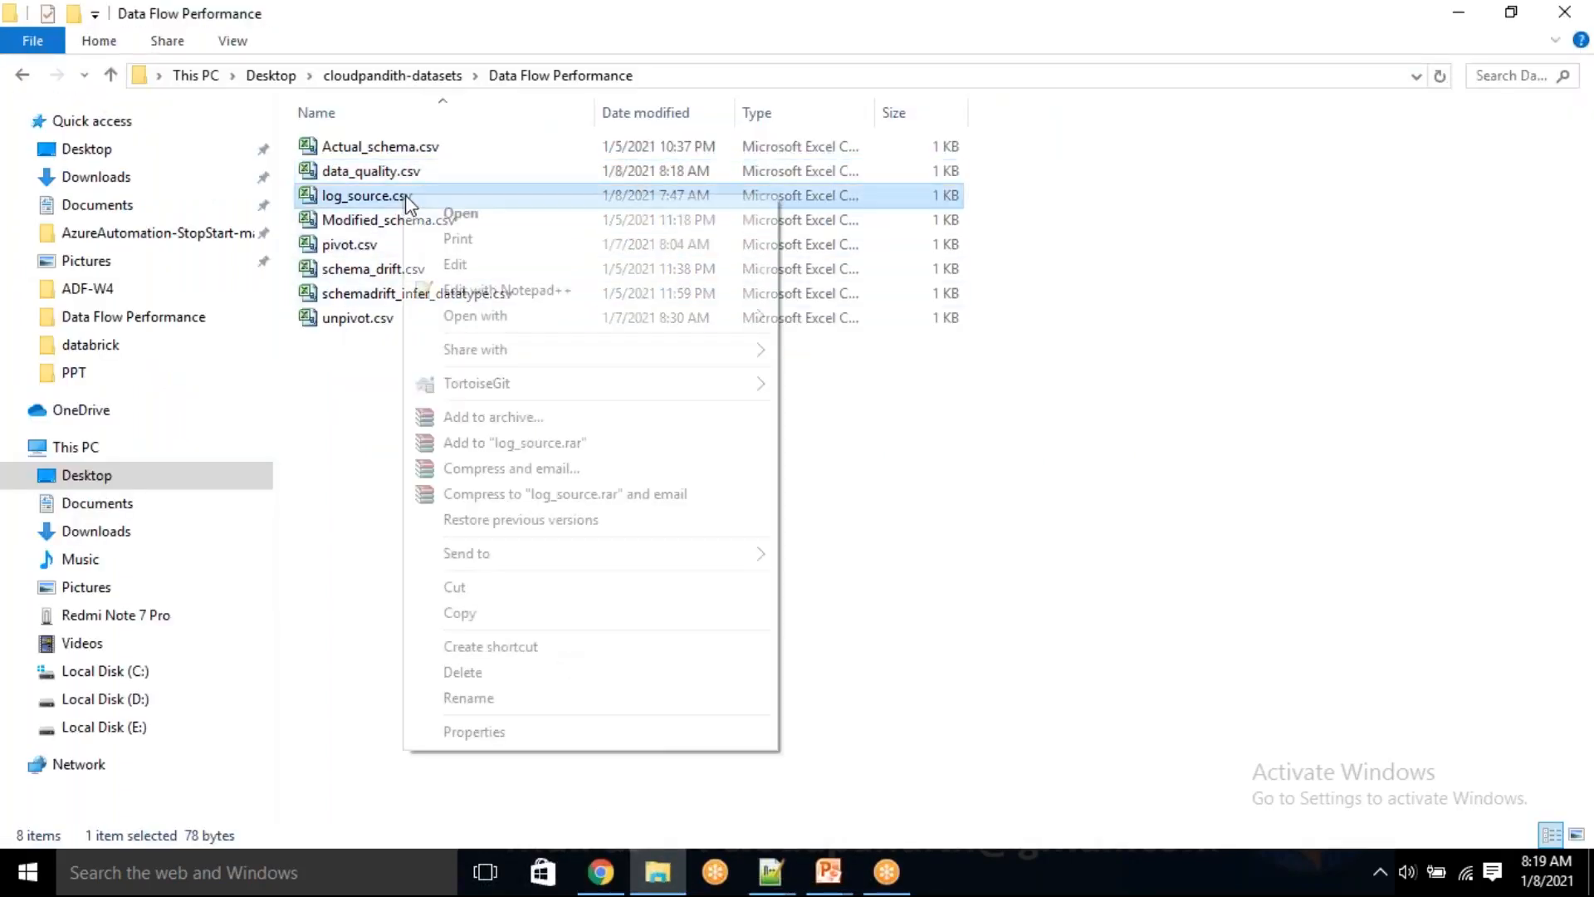
left_click(471, 299)
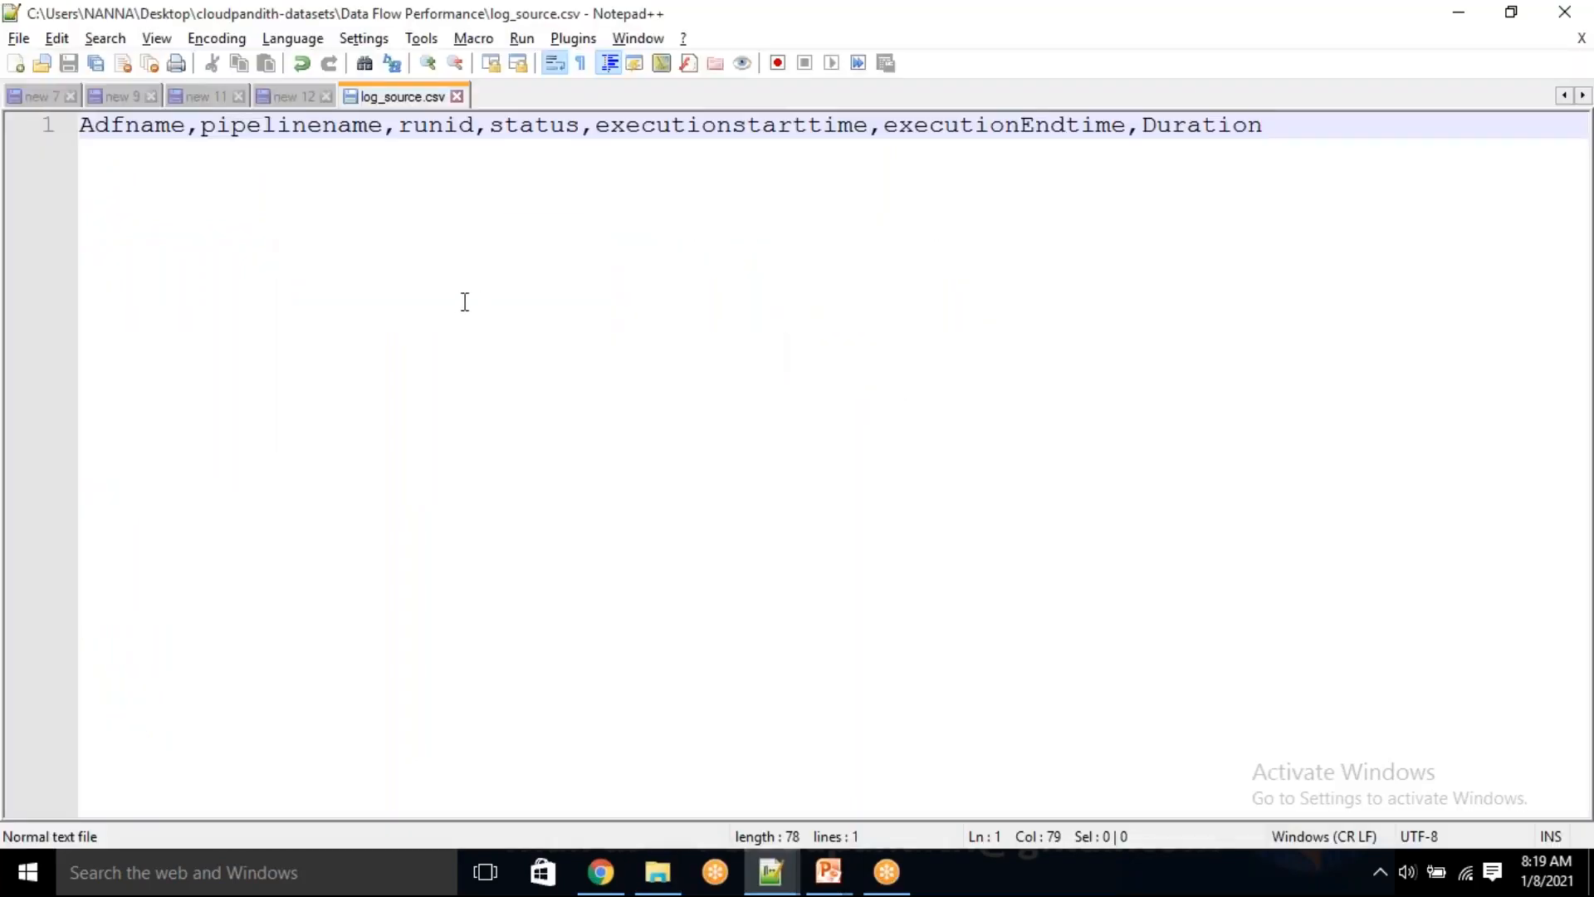
double_click(157, 127)
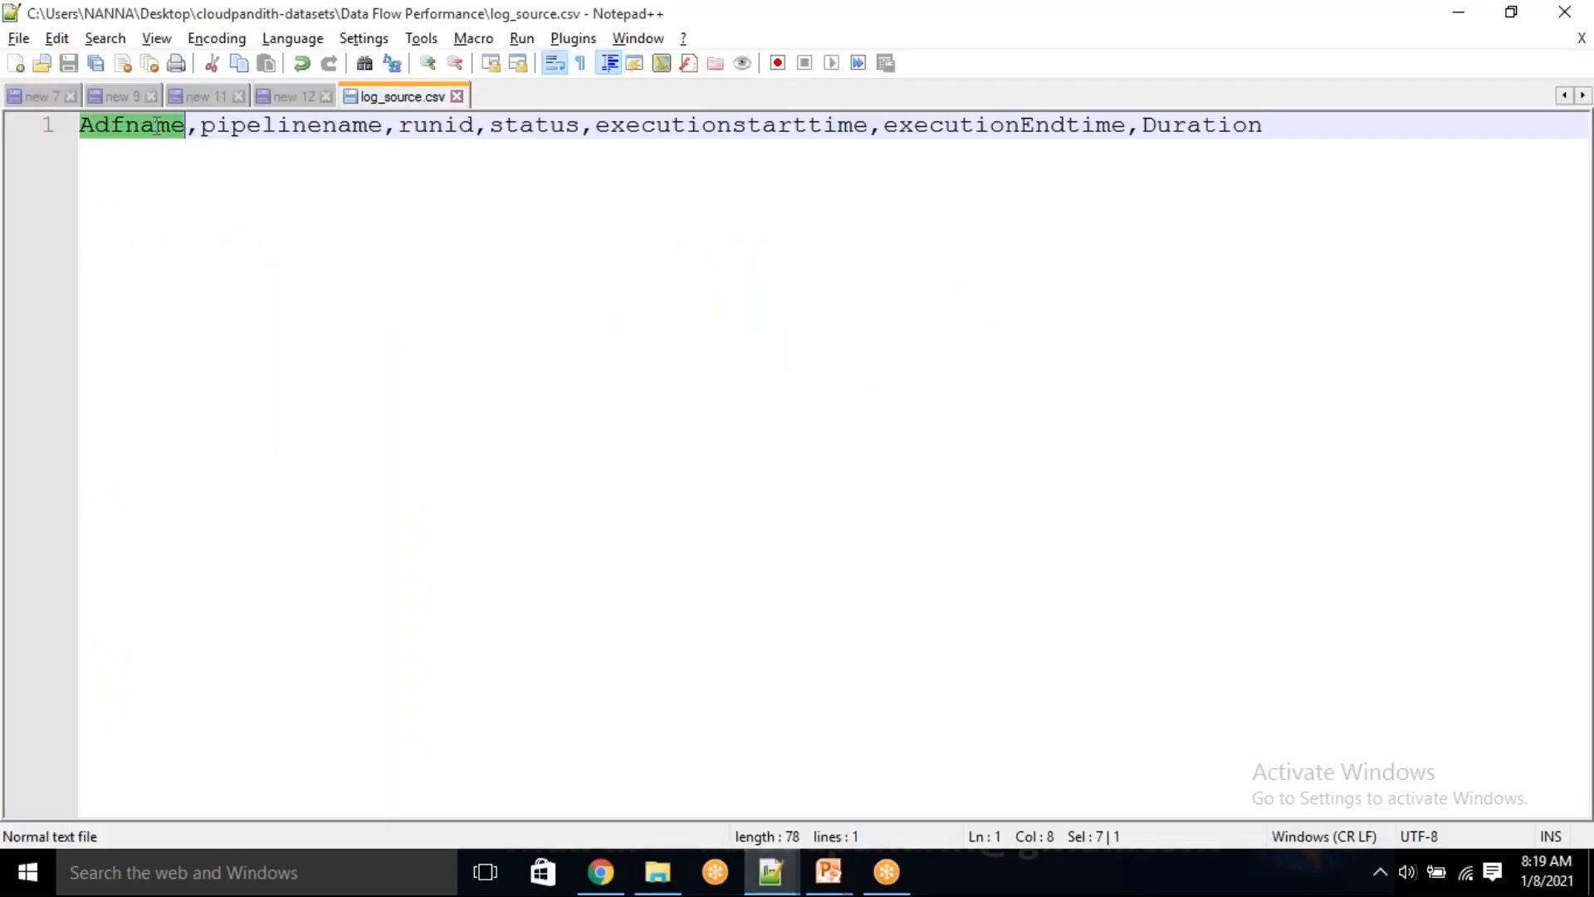
double_click(259, 124)
double_click(413, 126)
double_click(551, 124)
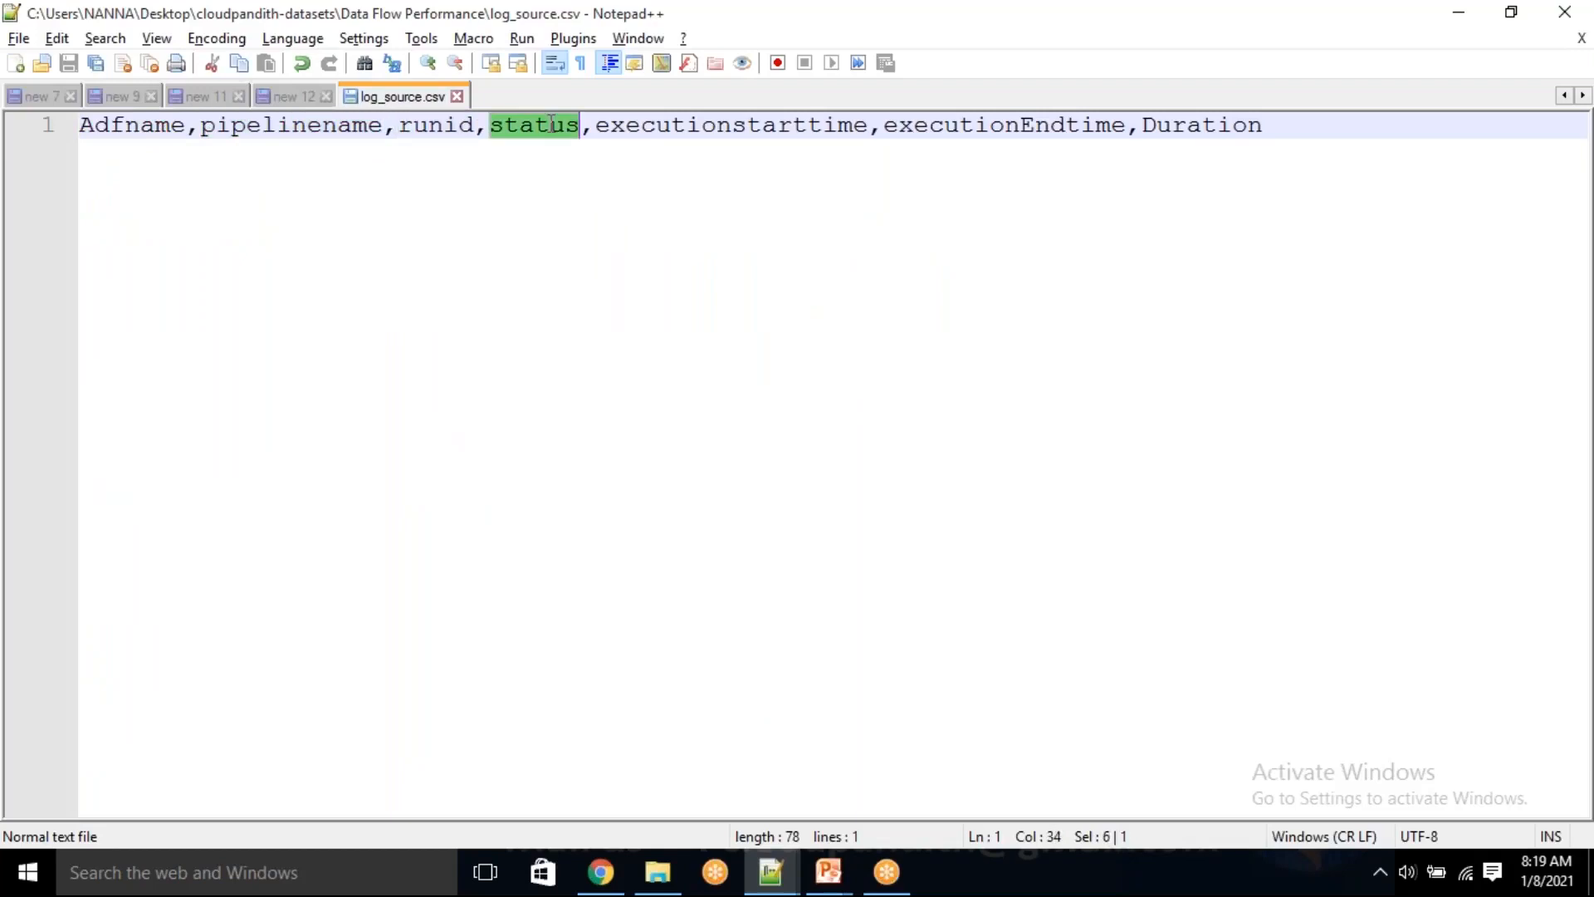
double_click(646, 124)
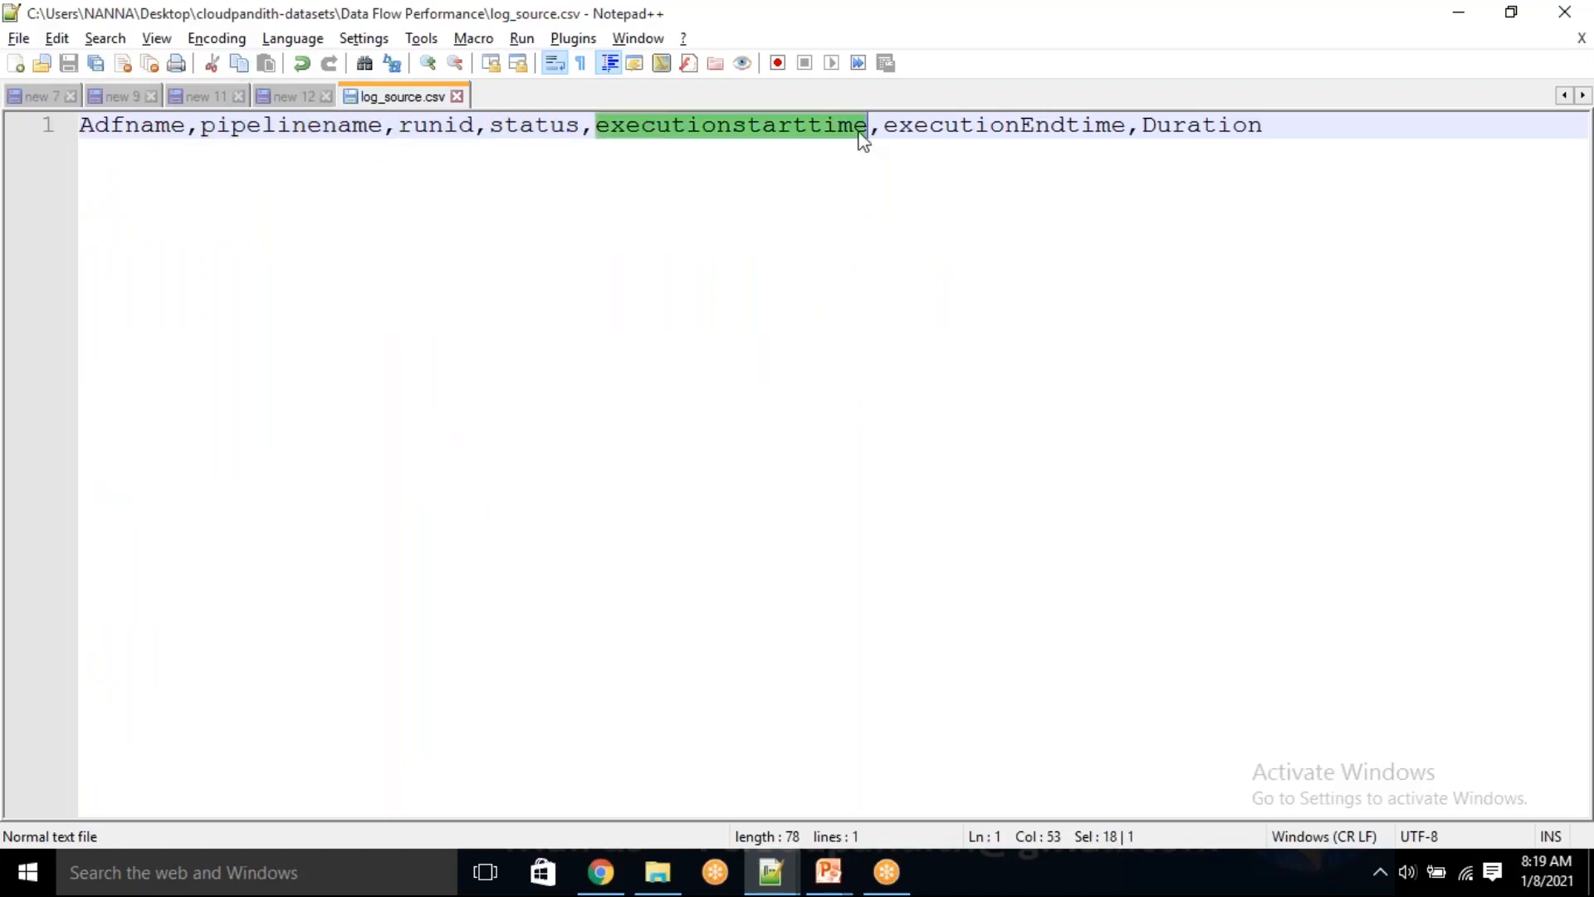
double_click(980, 126)
double_click(1192, 124)
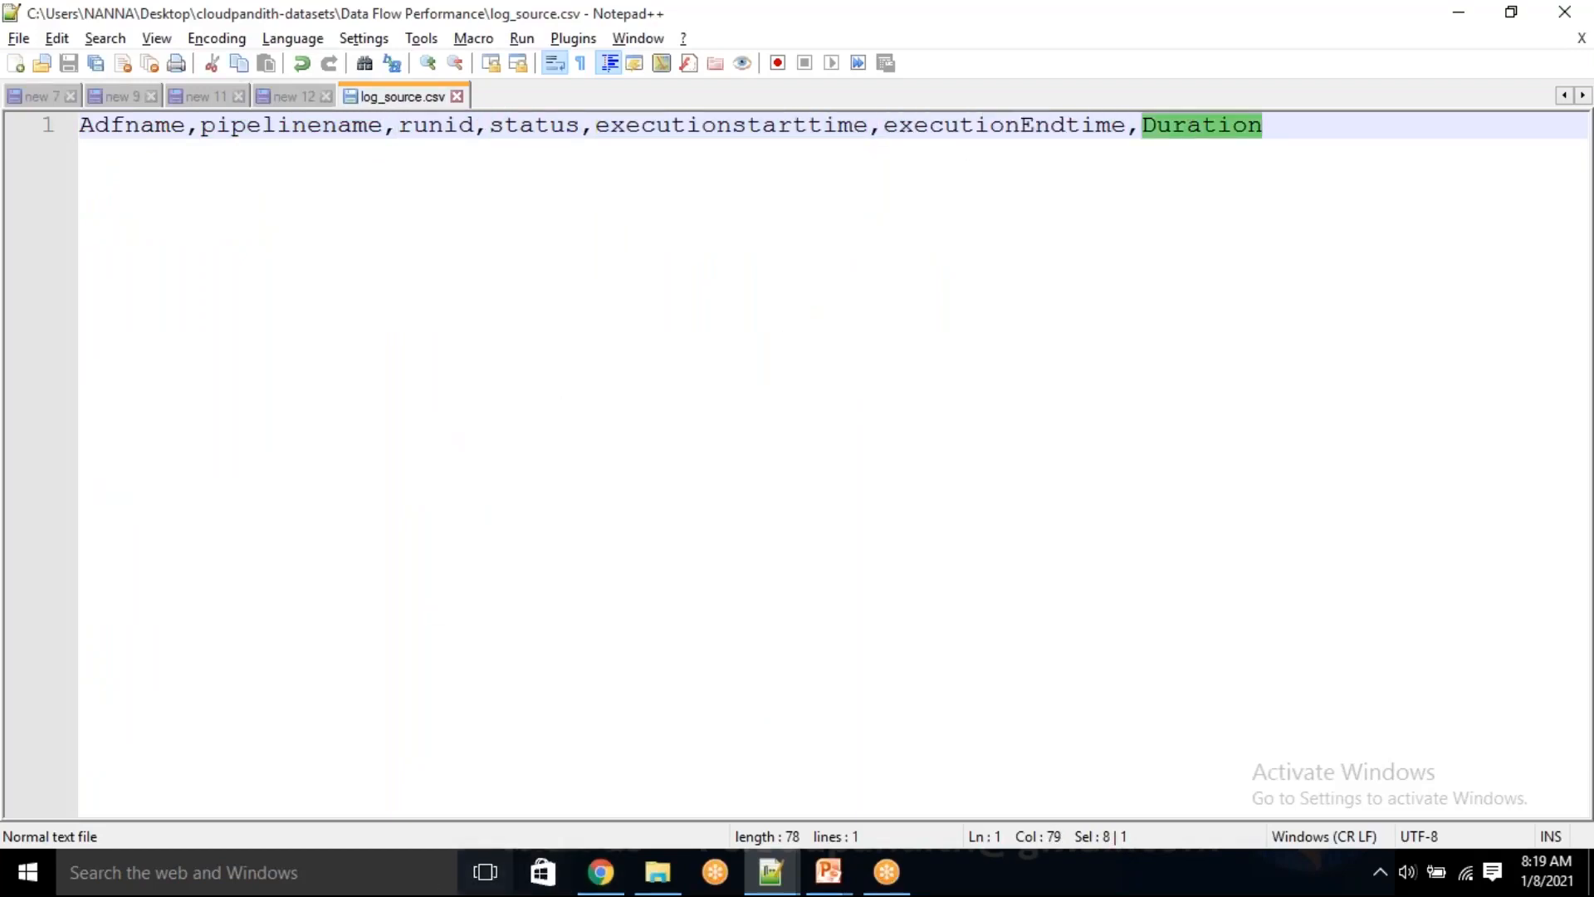
Switch to the Azure portal and upload log_source.csv from the Data Flow Performance folder to the logging container
left_click(607, 874)
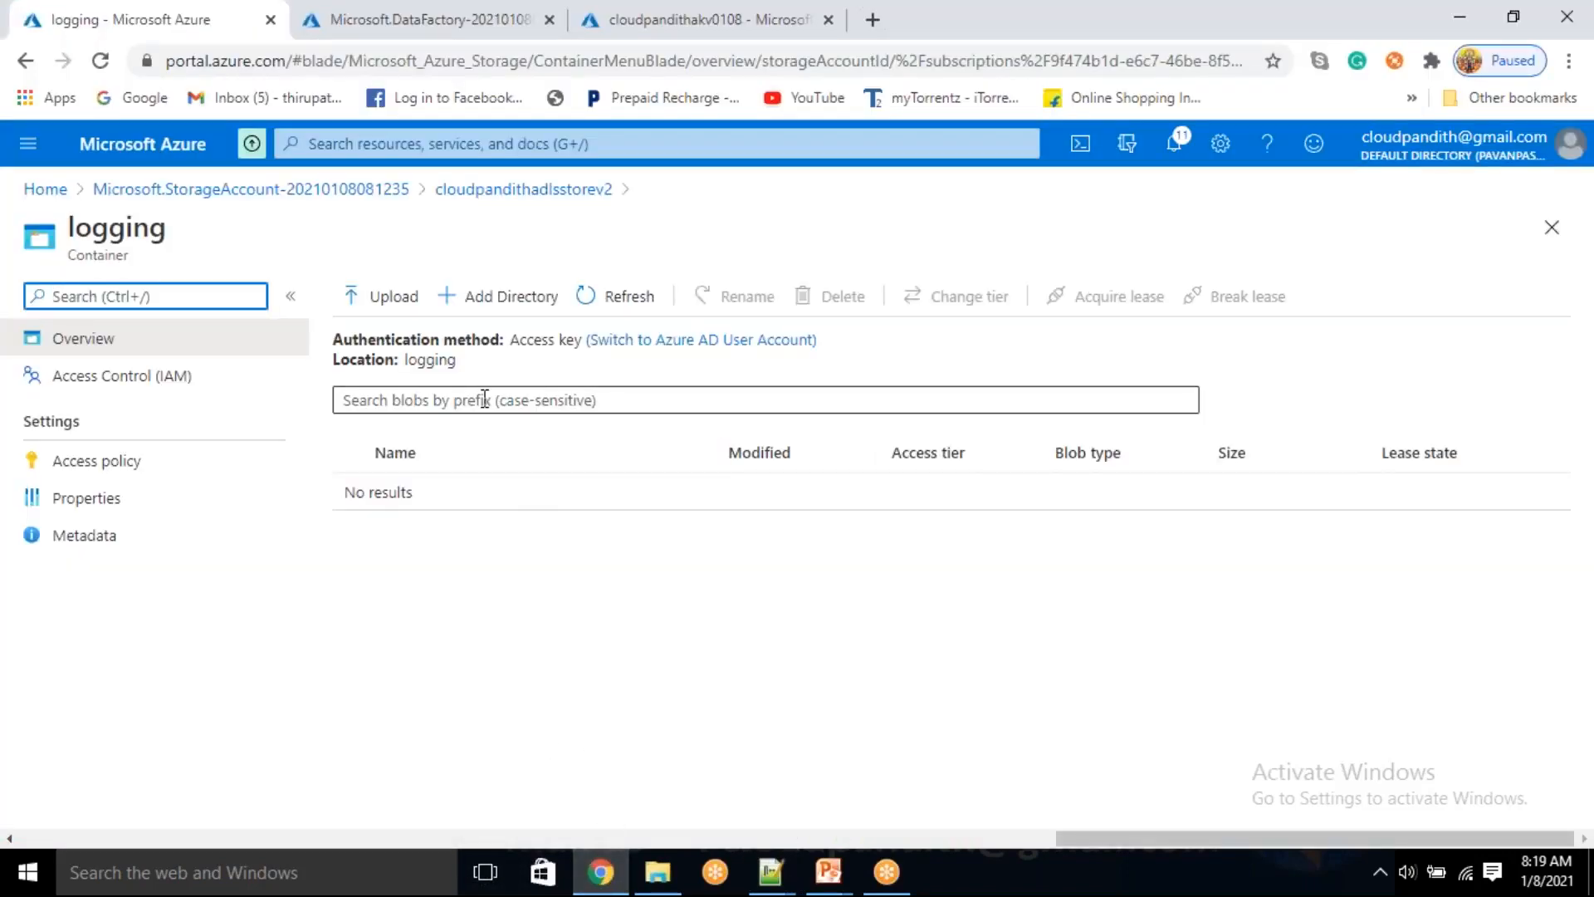
left_click(392, 296)
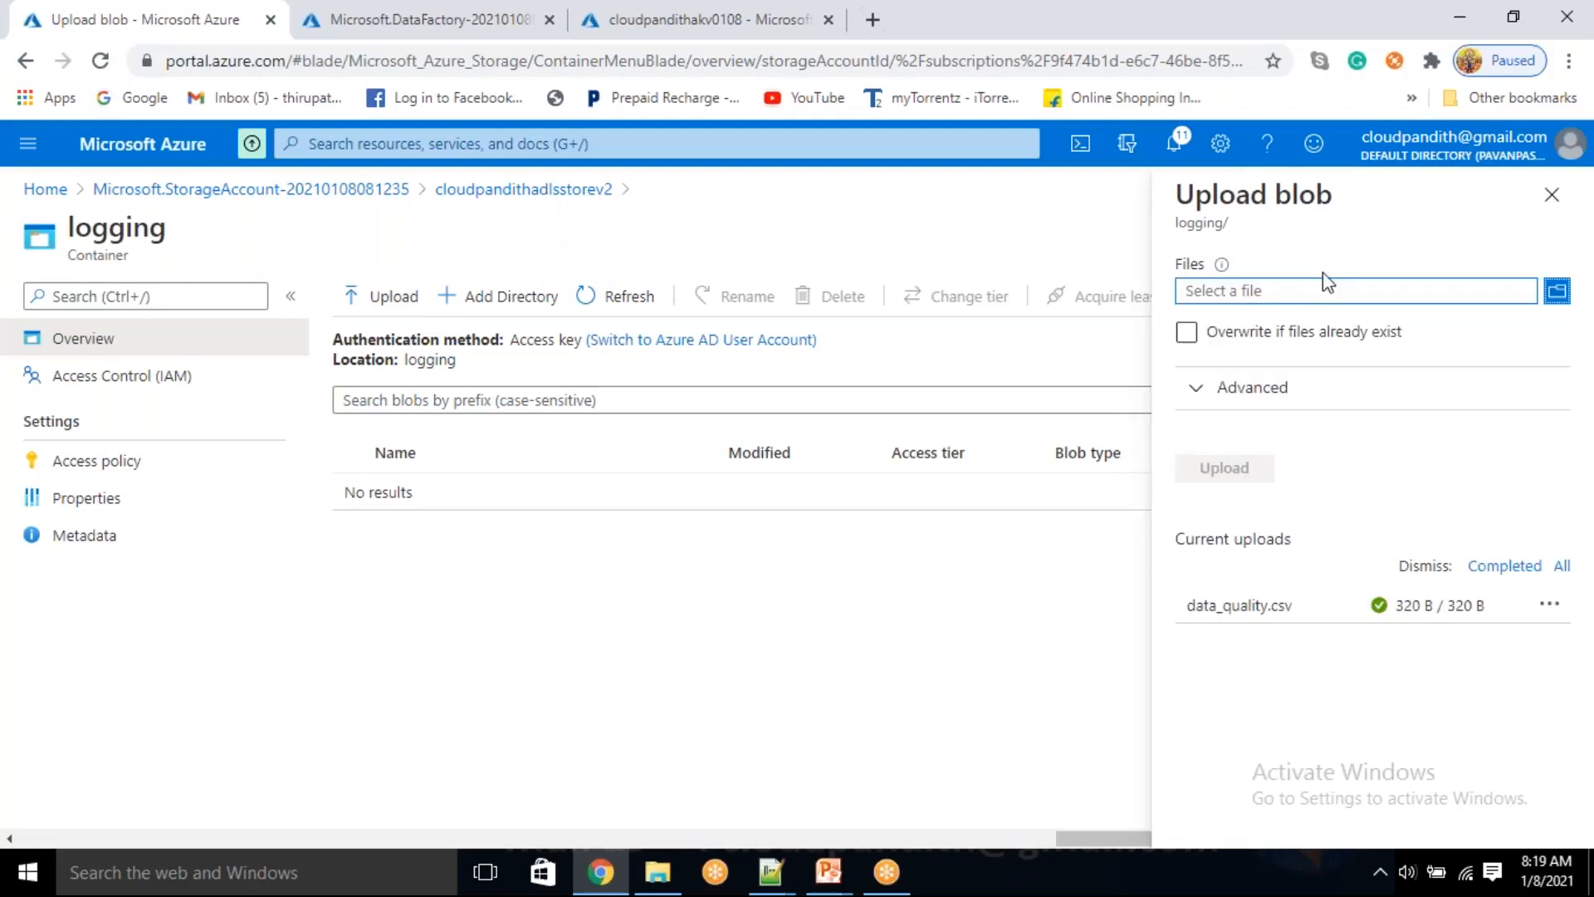
left_click(1306, 293)
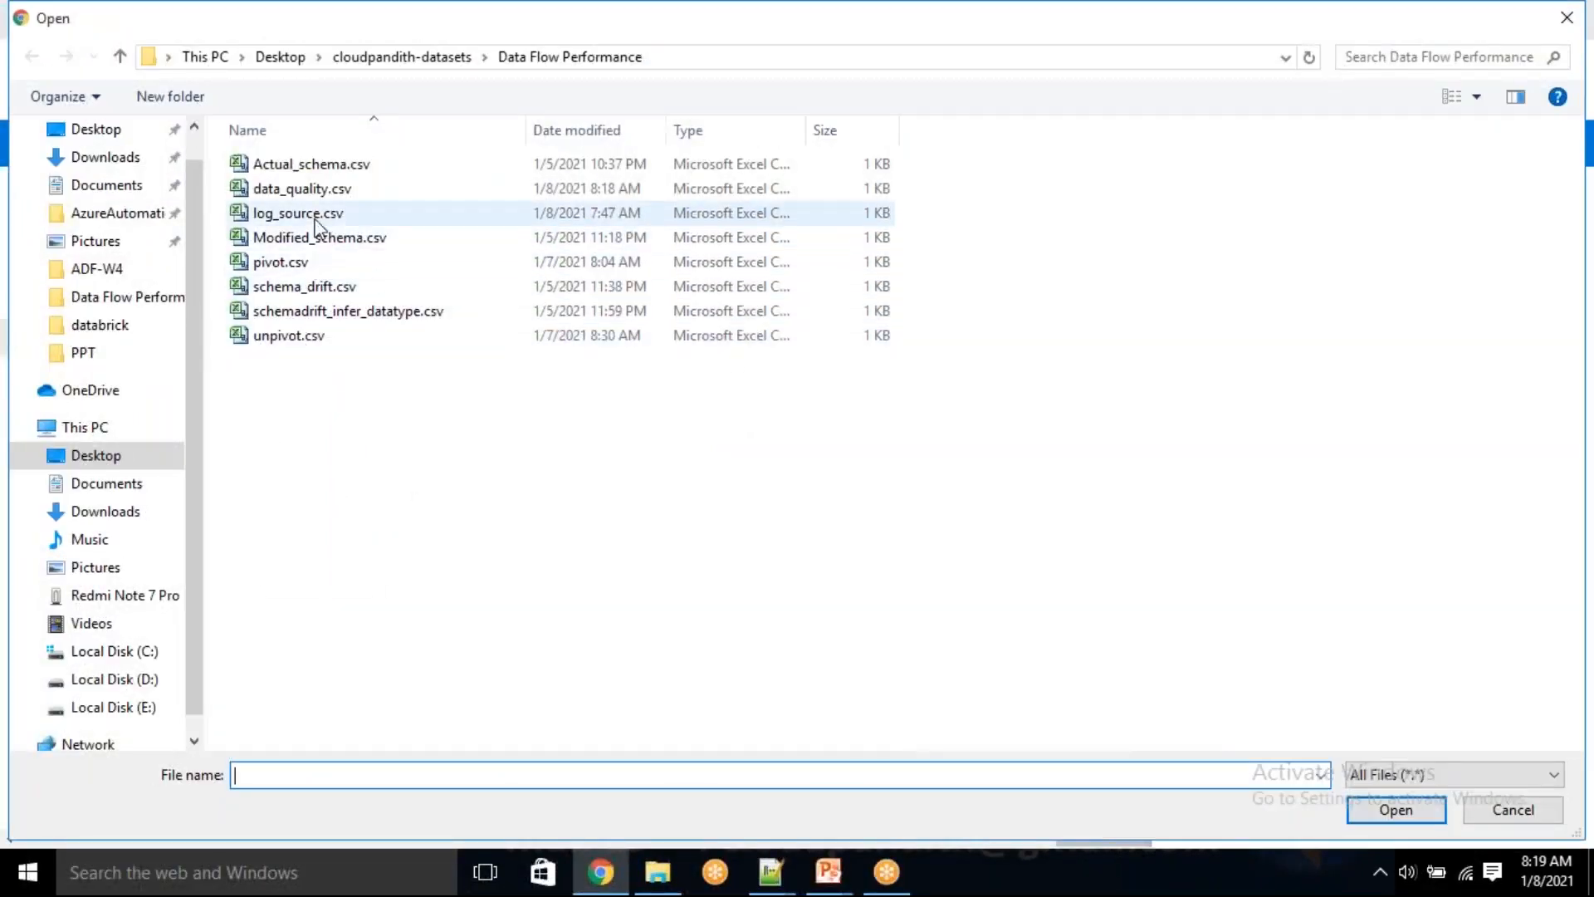
left_click(287, 213)
left_click(1383, 811)
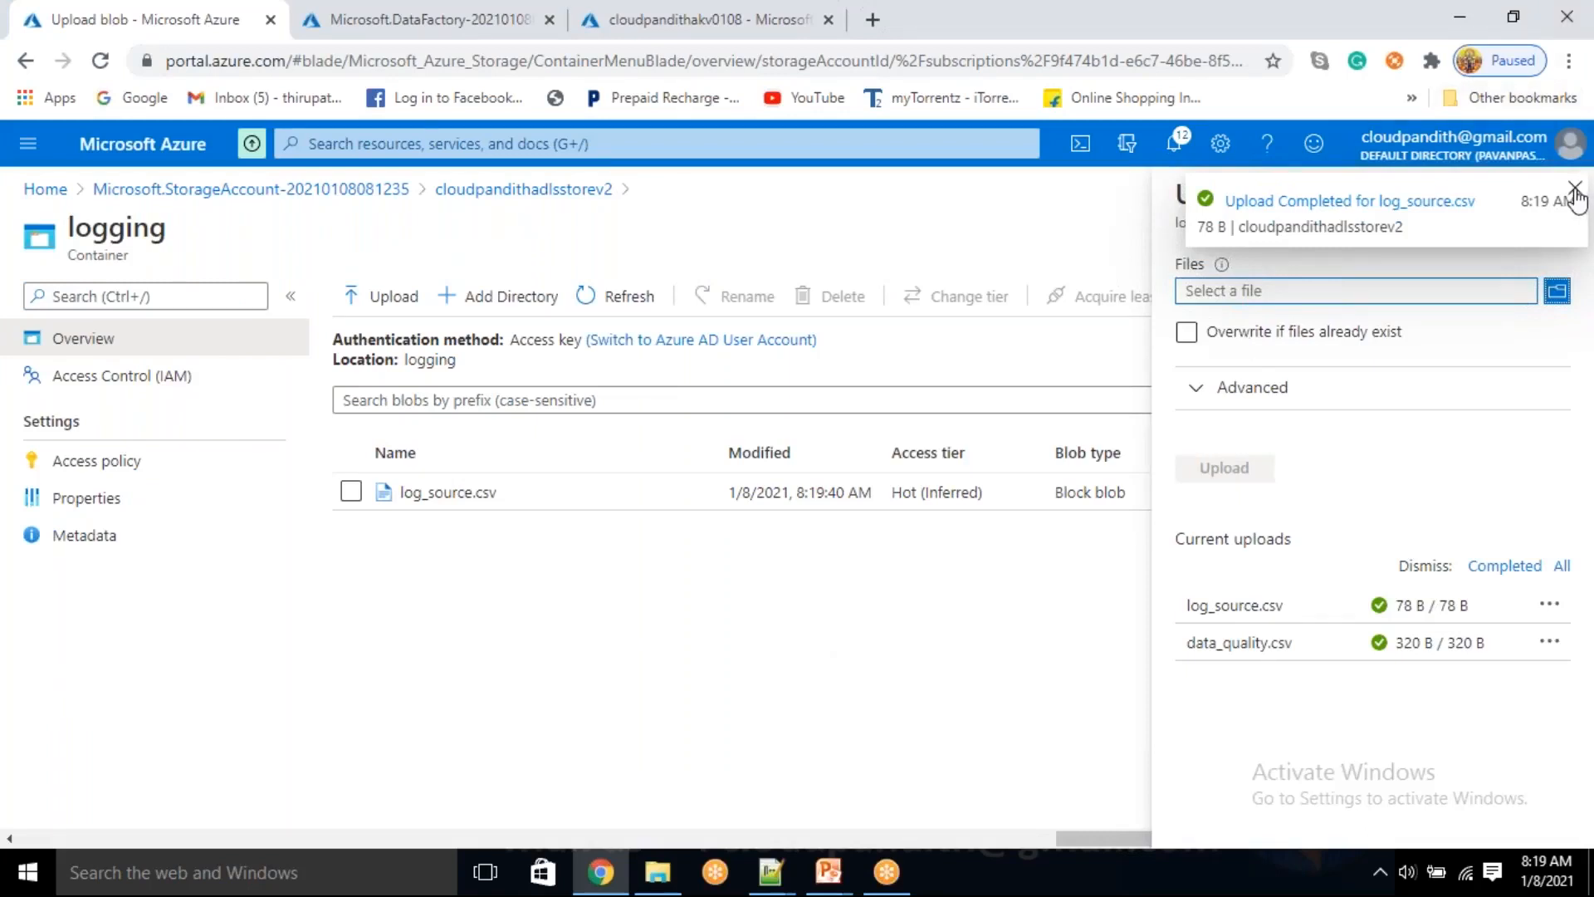
left_click(1575, 189)
left_click(1550, 197)
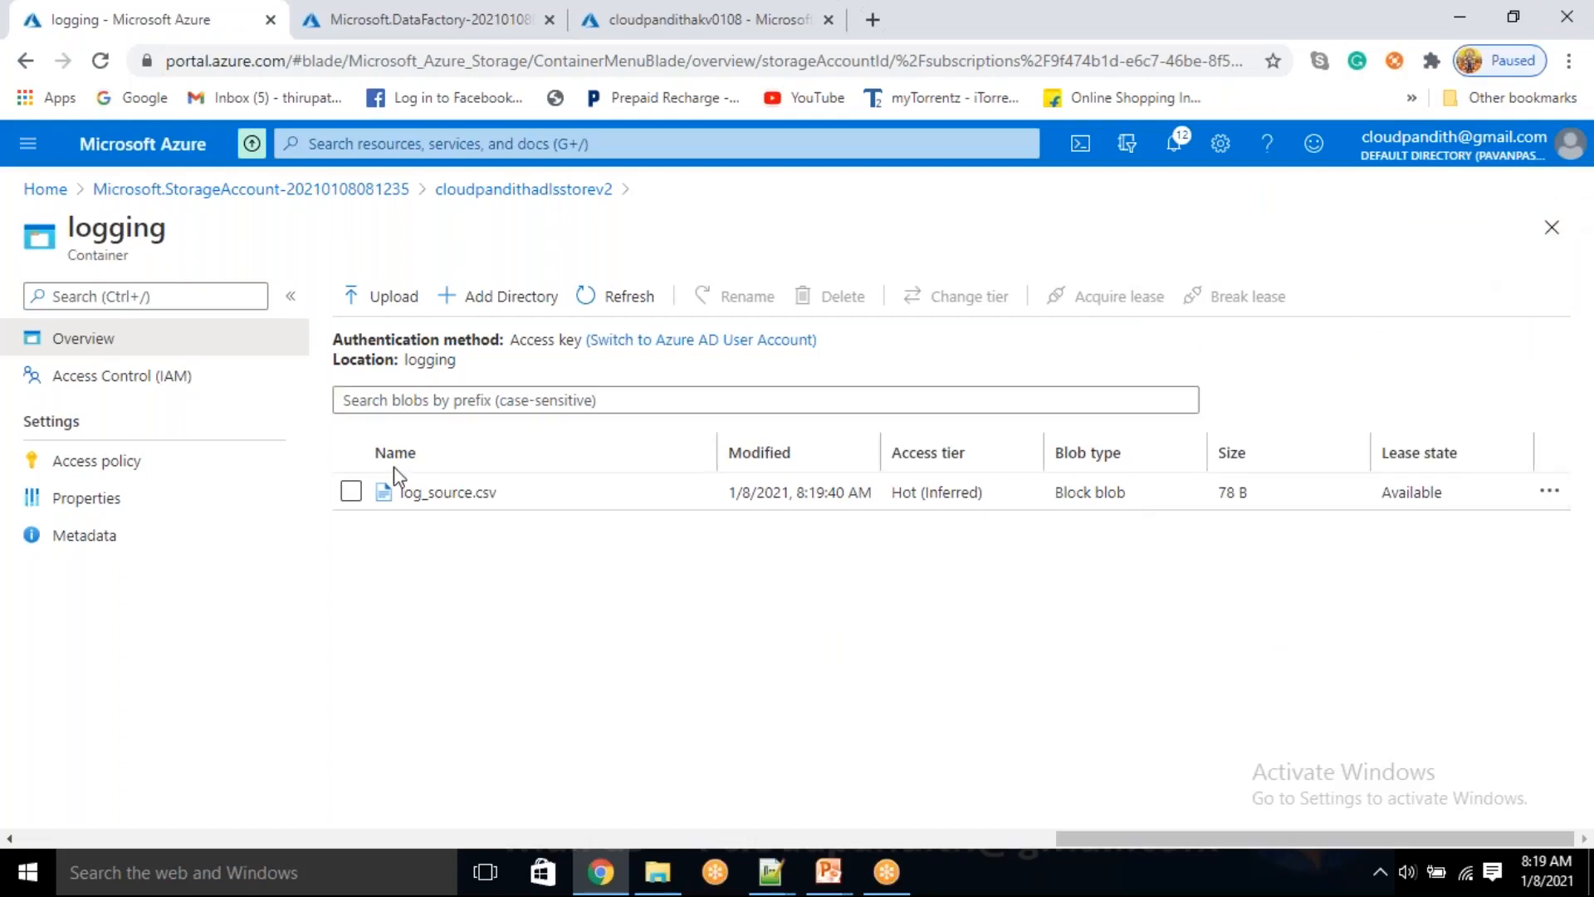
Reveal the access keys of storage account cloudpandithadlsstorev2 and copy the key value of key1
left_click(527, 189)
left_click(131, 684)
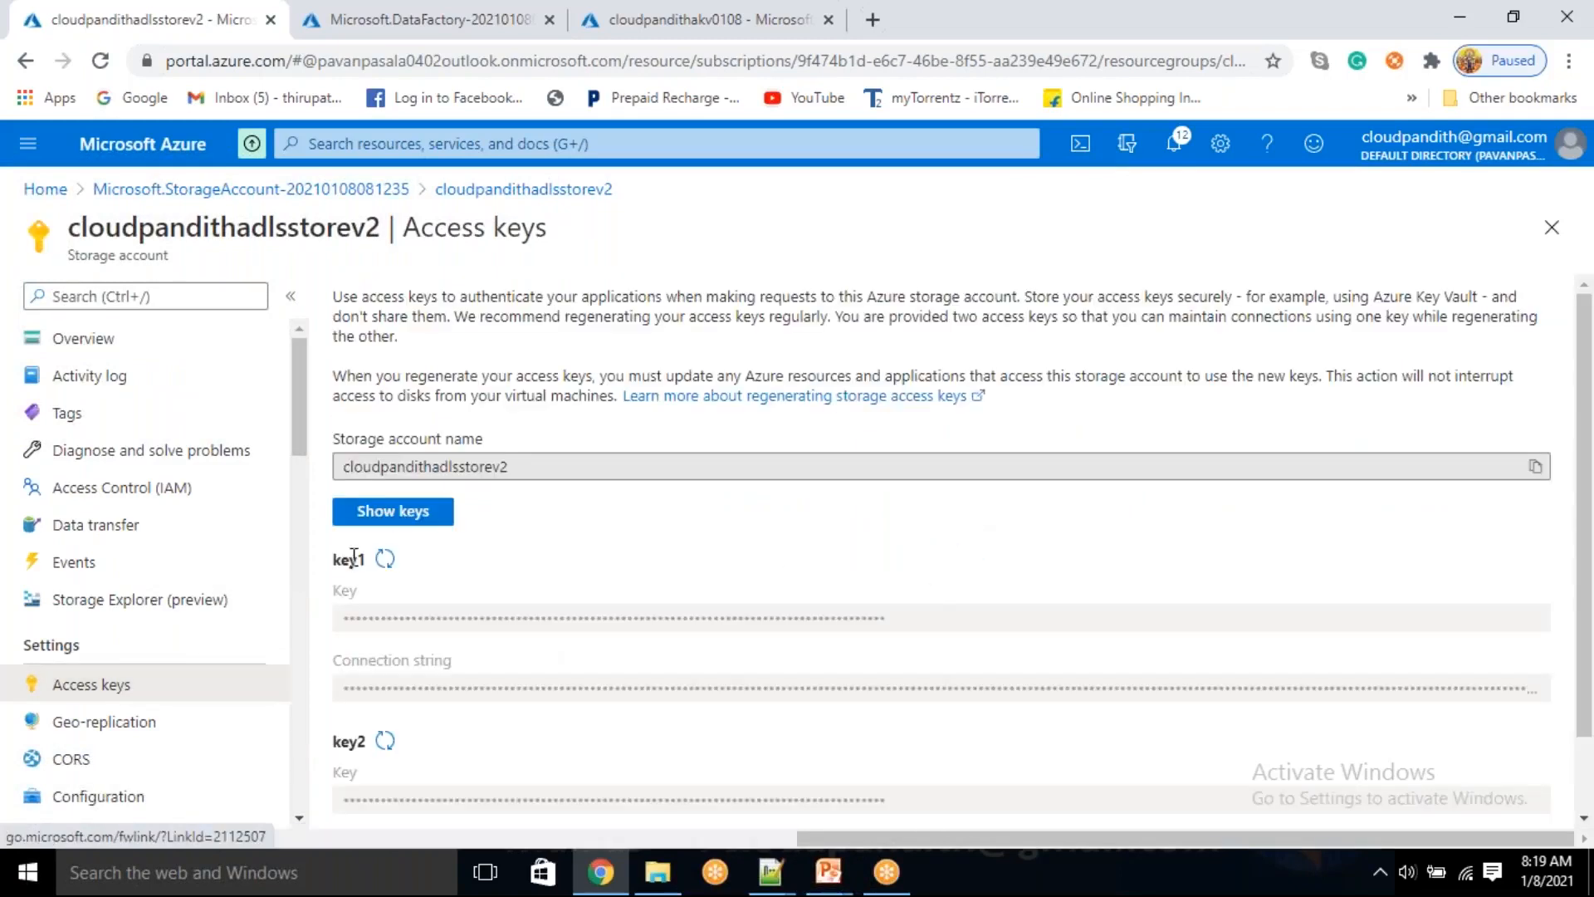
left_click(434, 514)
left_click(1534, 621)
Create a secret named adlskey in key vault cloudpandithakv0108, pasting the copied storage access key as its value
left_click(671, 20)
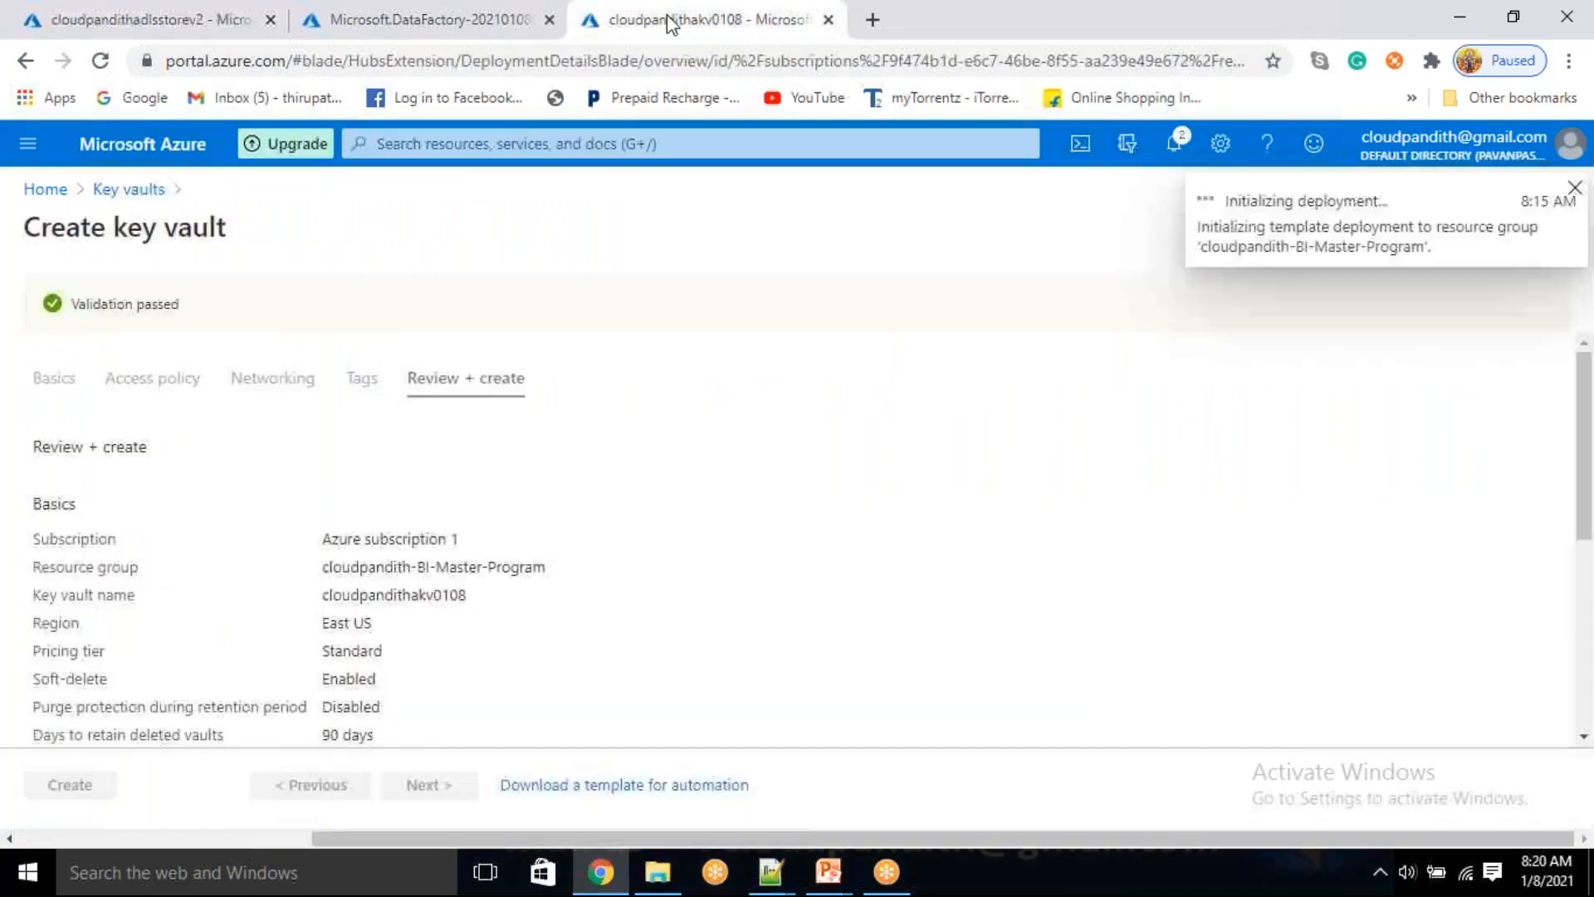
left_click(456, 627)
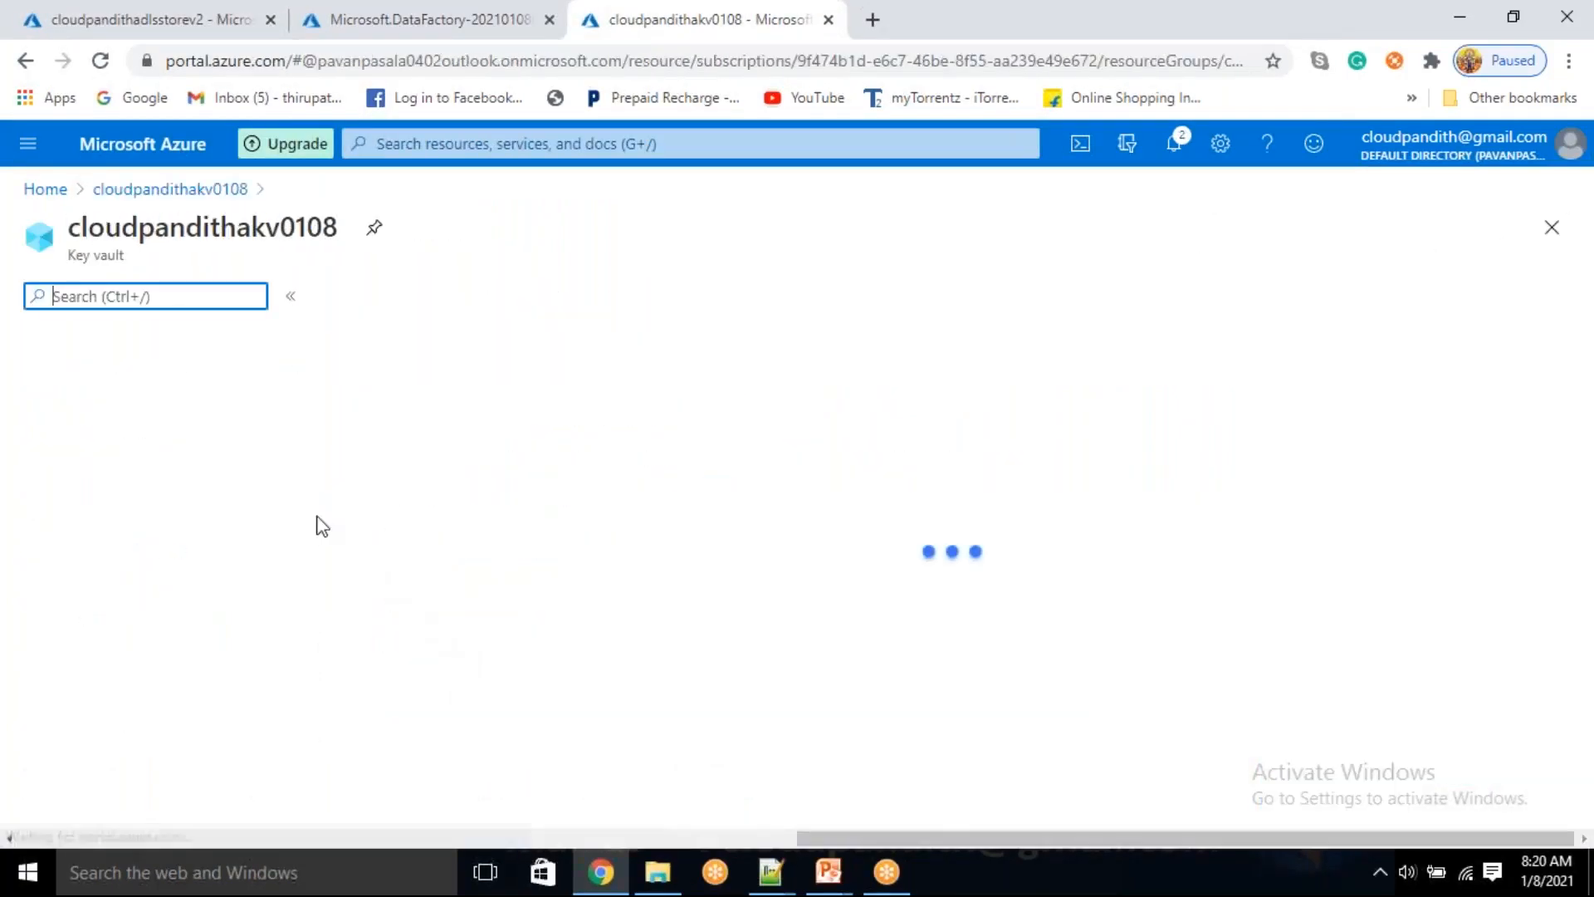
left_click(78, 648)
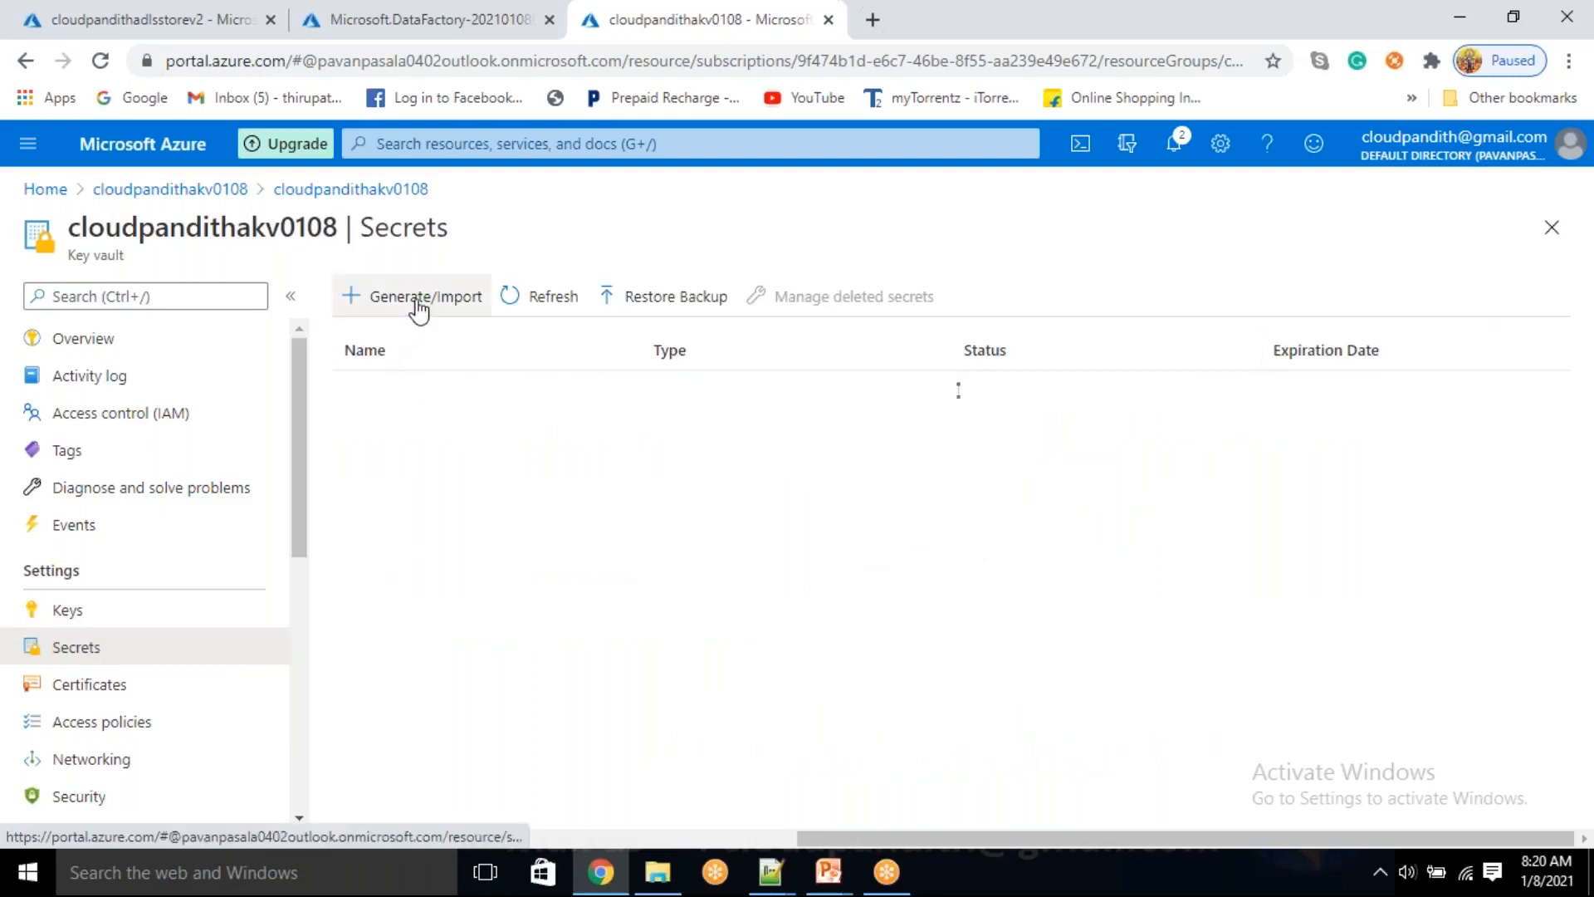
left_click(418, 299)
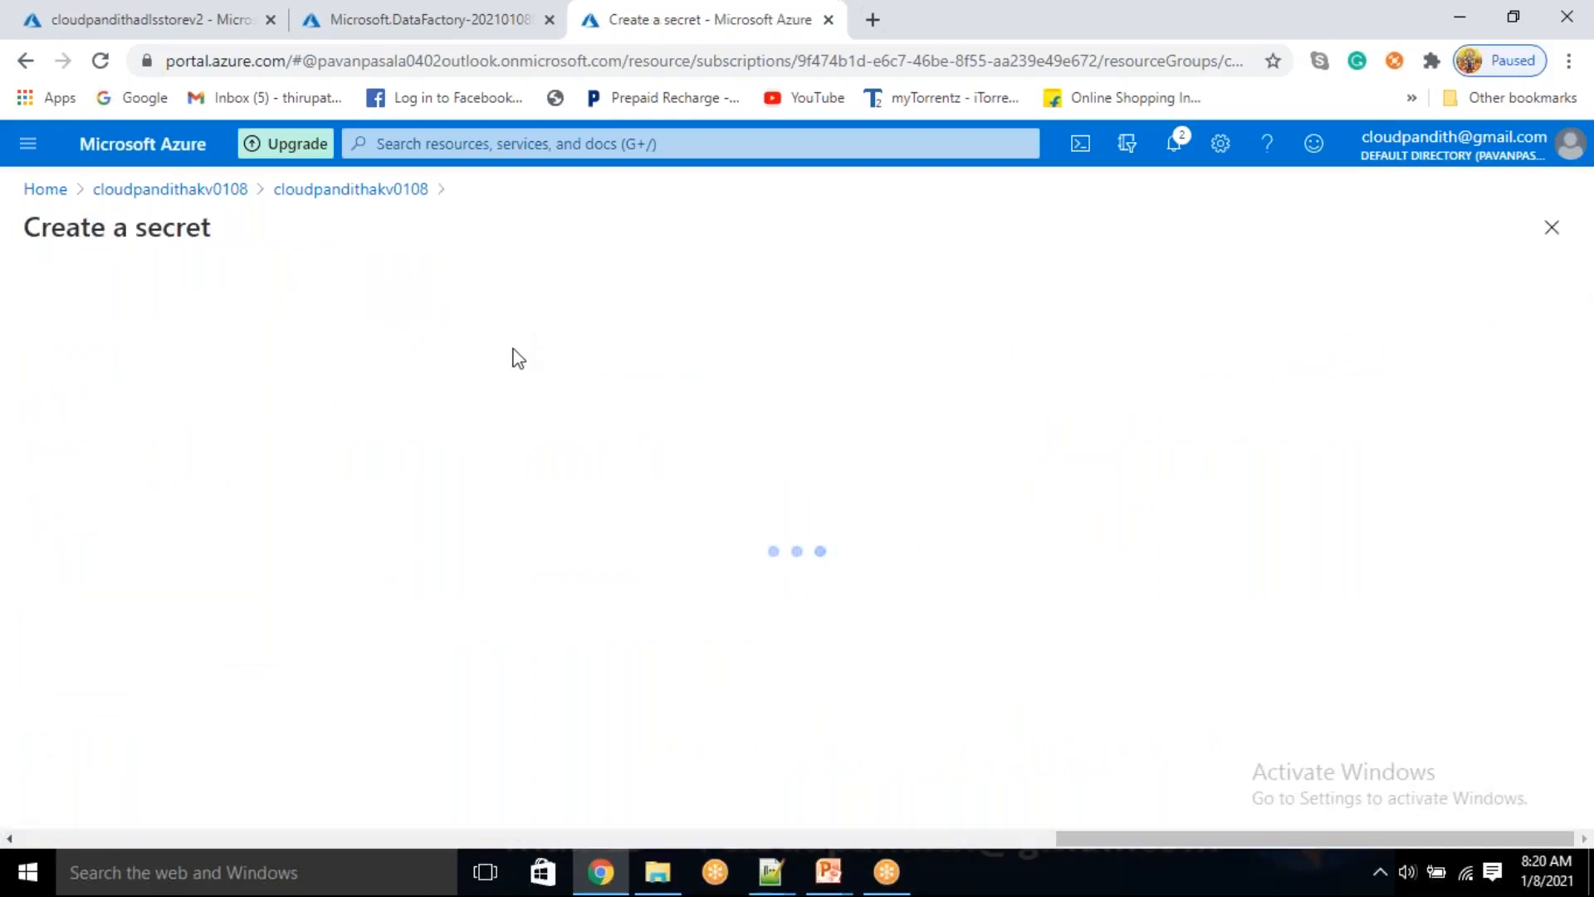
left_click(446, 373)
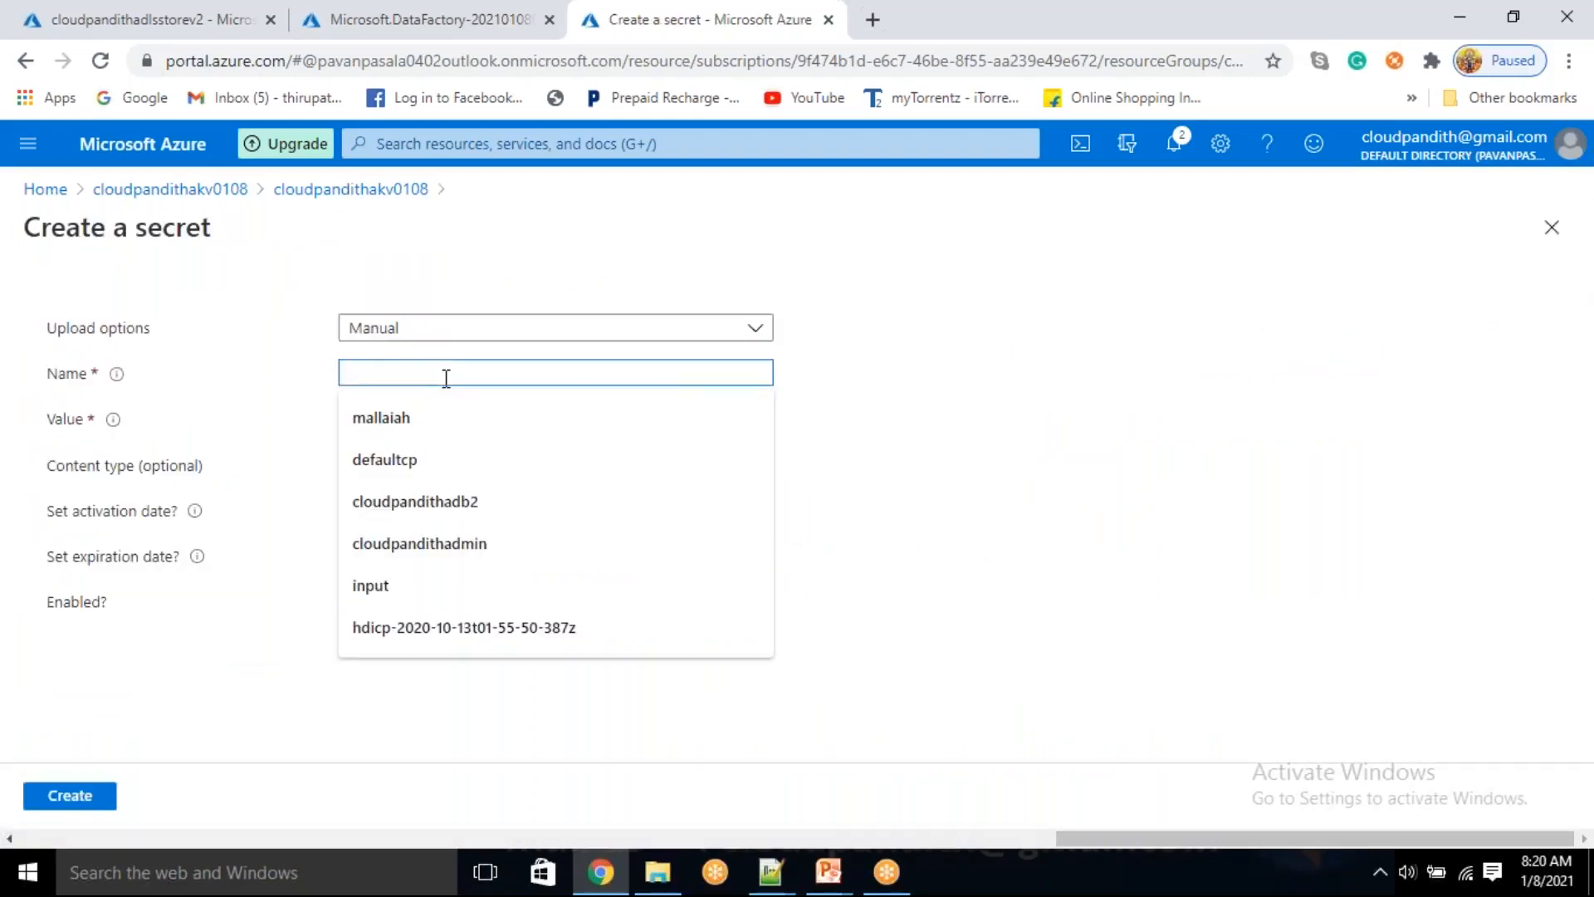
type("adlskey")
key("Tab")
key("ctrl+v")
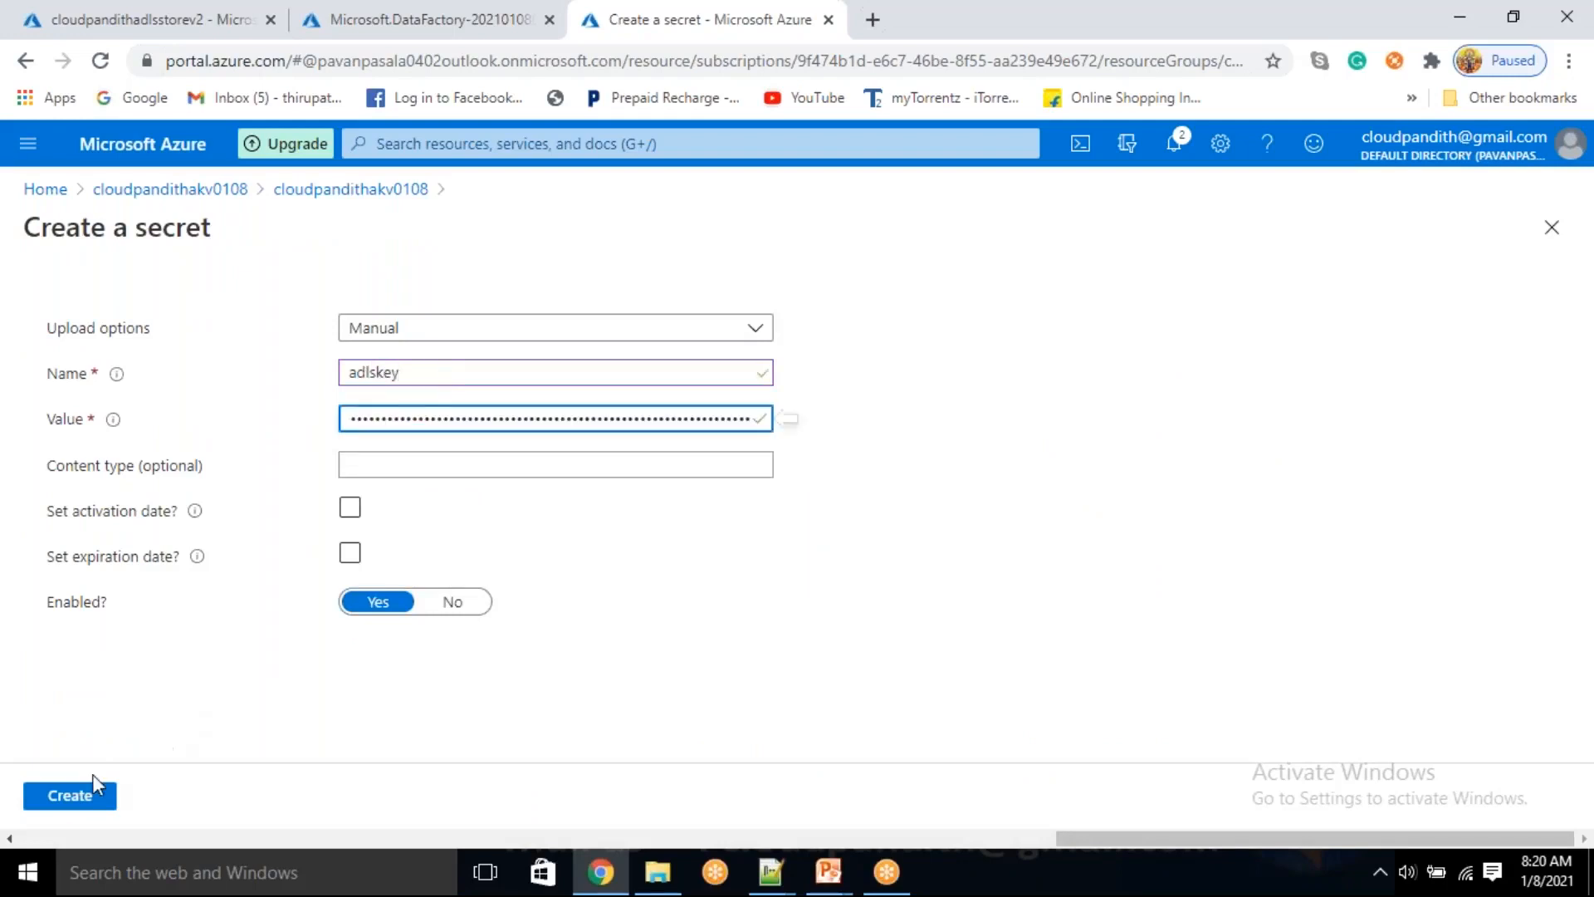
left_click(68, 796)
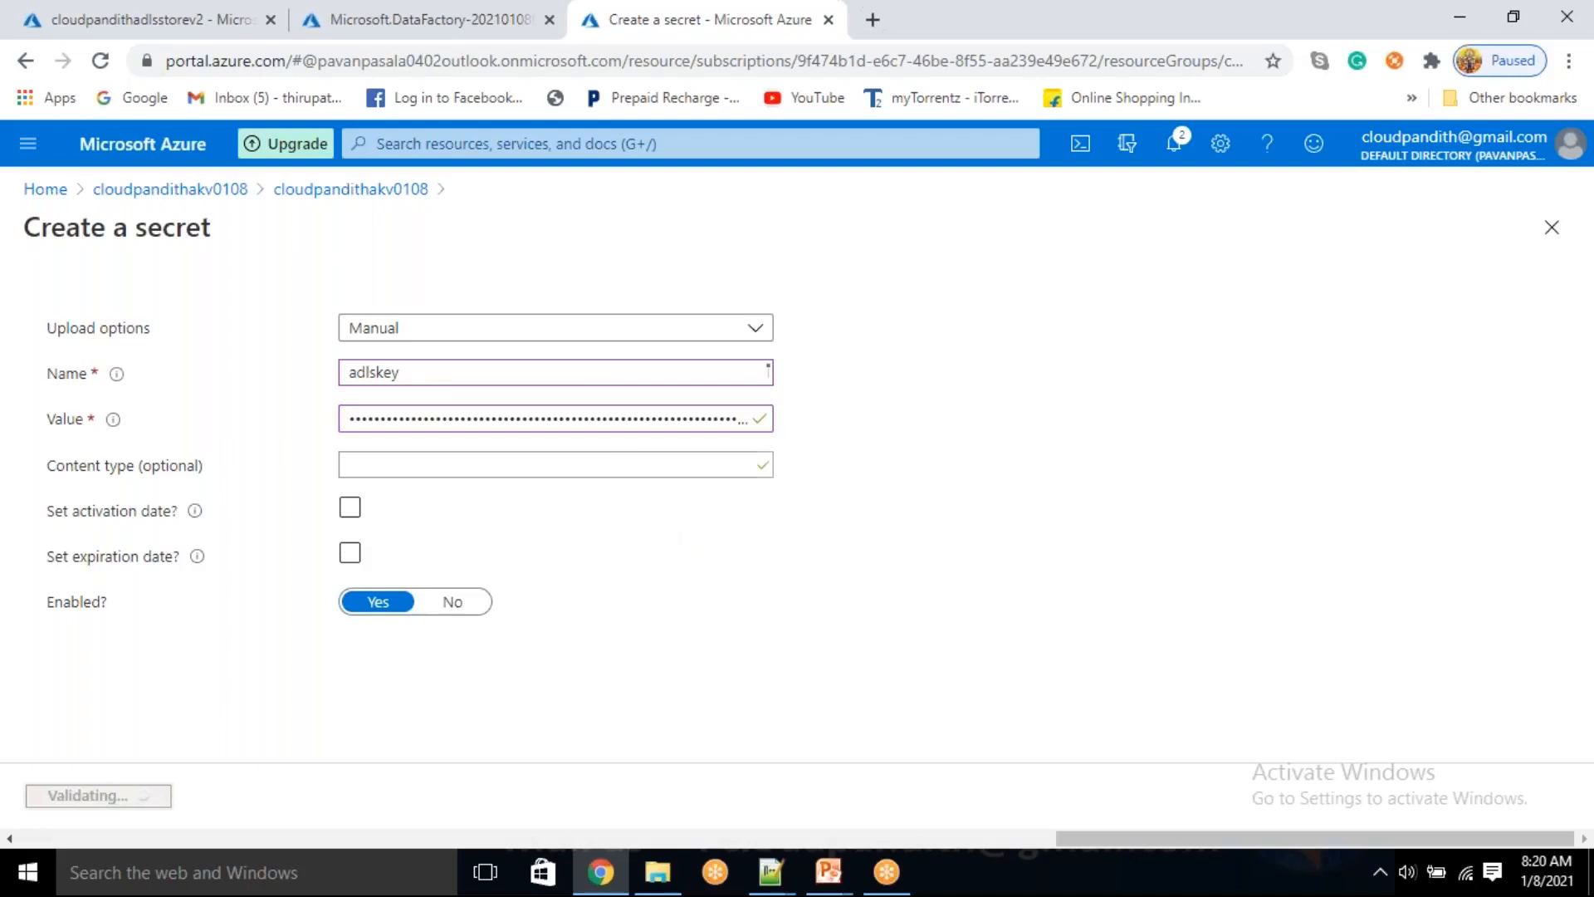
Open the linked services of data factory cloudpandithadfv20108 in Azure Data Factory and turn on data flow debug
left_click(410, 34)
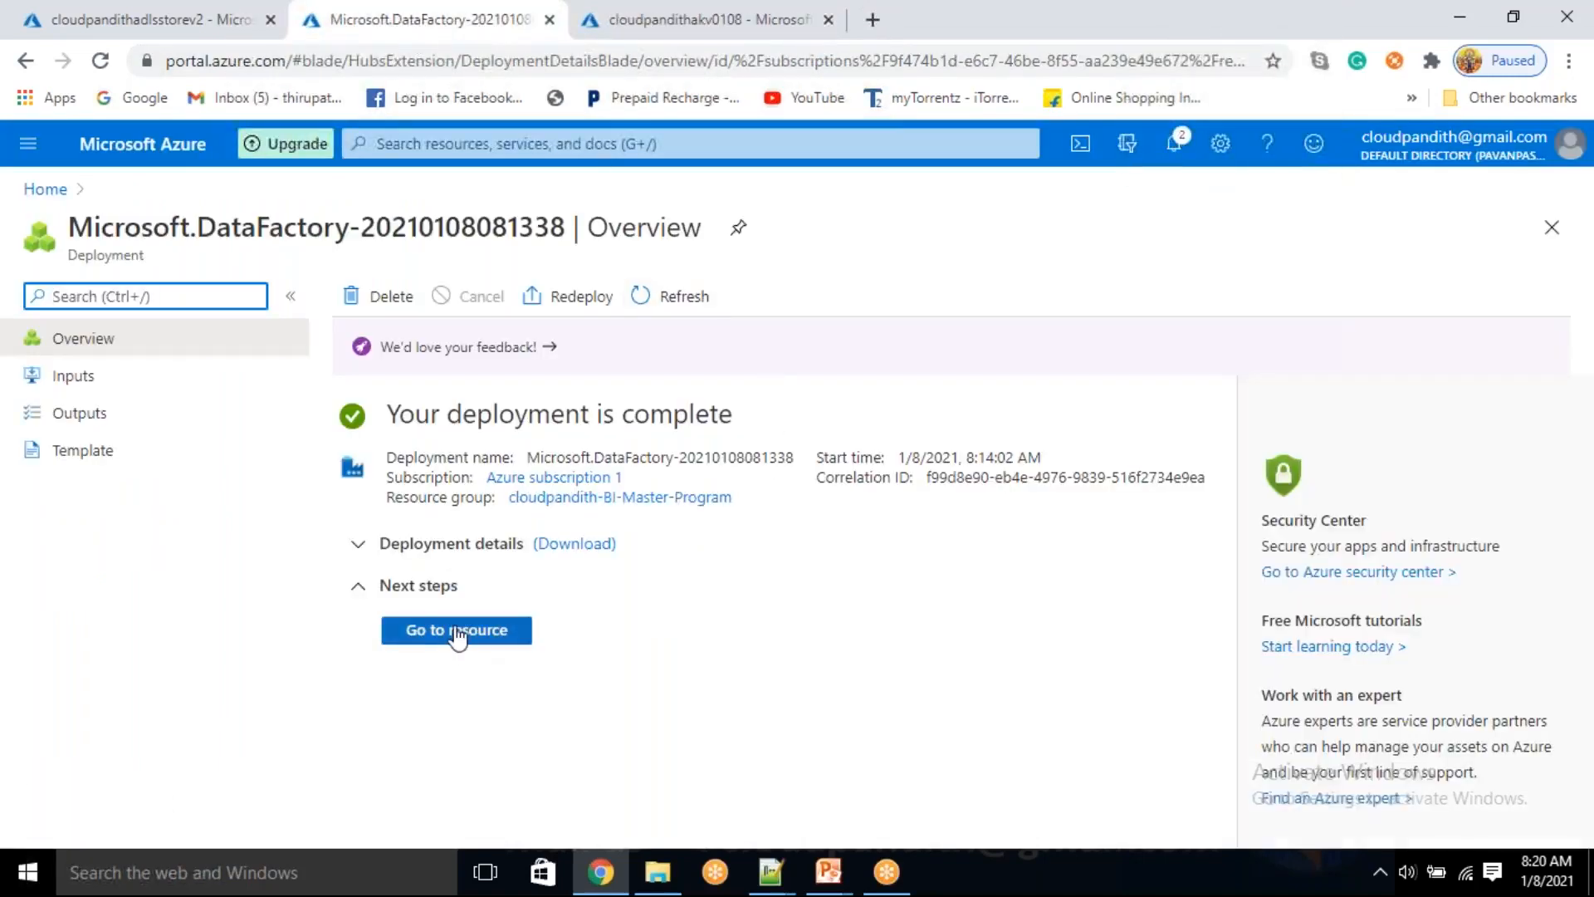
left_click(457, 629)
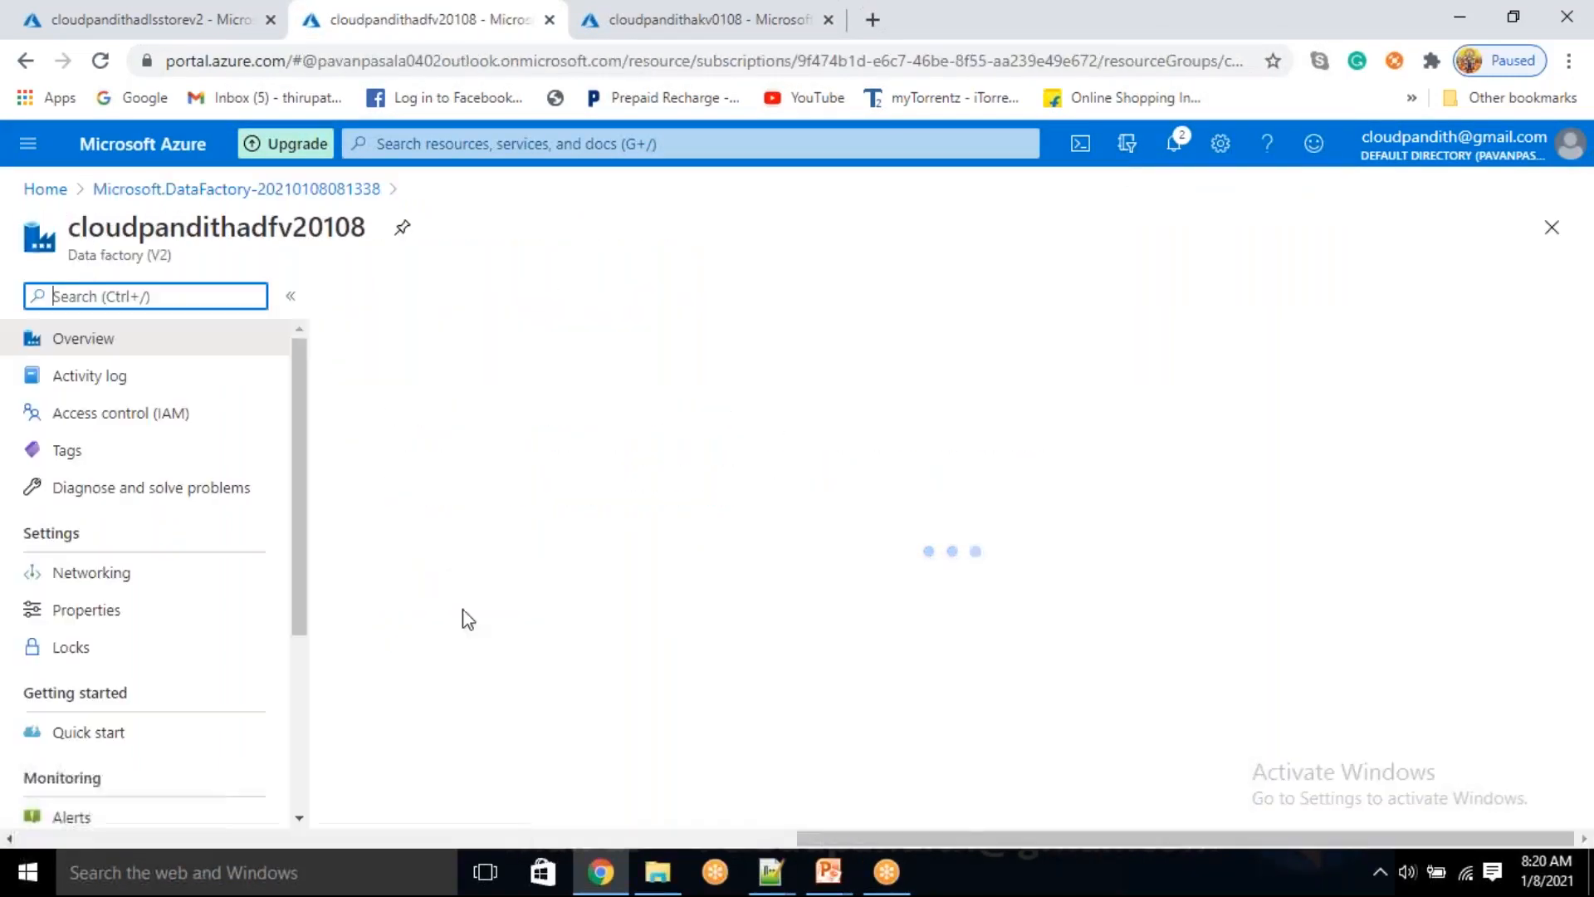
left_click(938, 629)
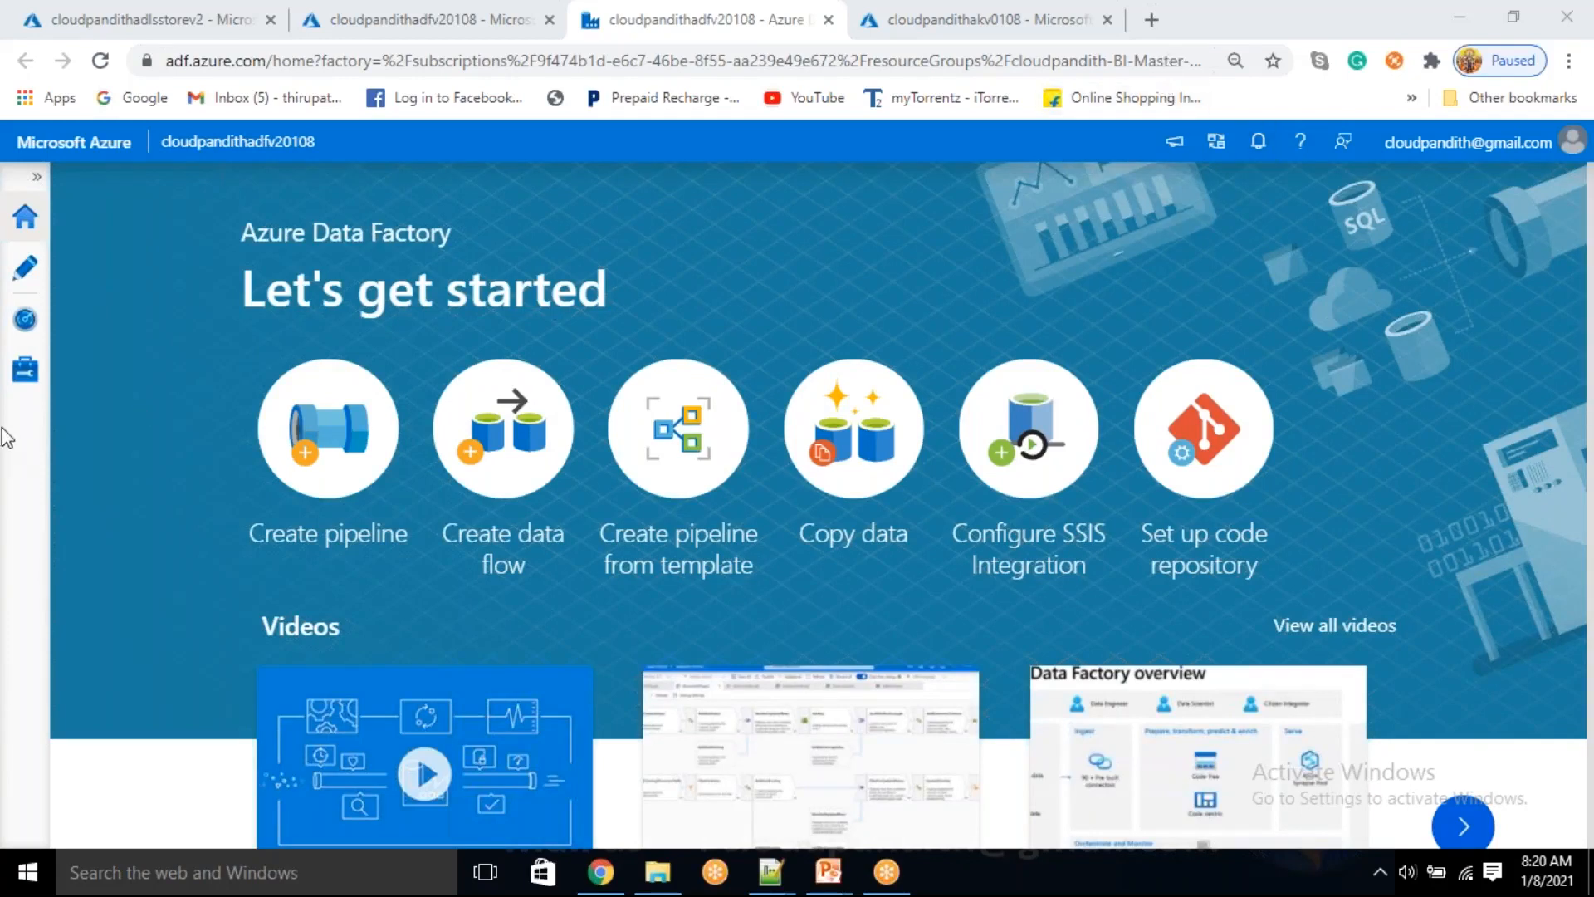
left_click(24, 269)
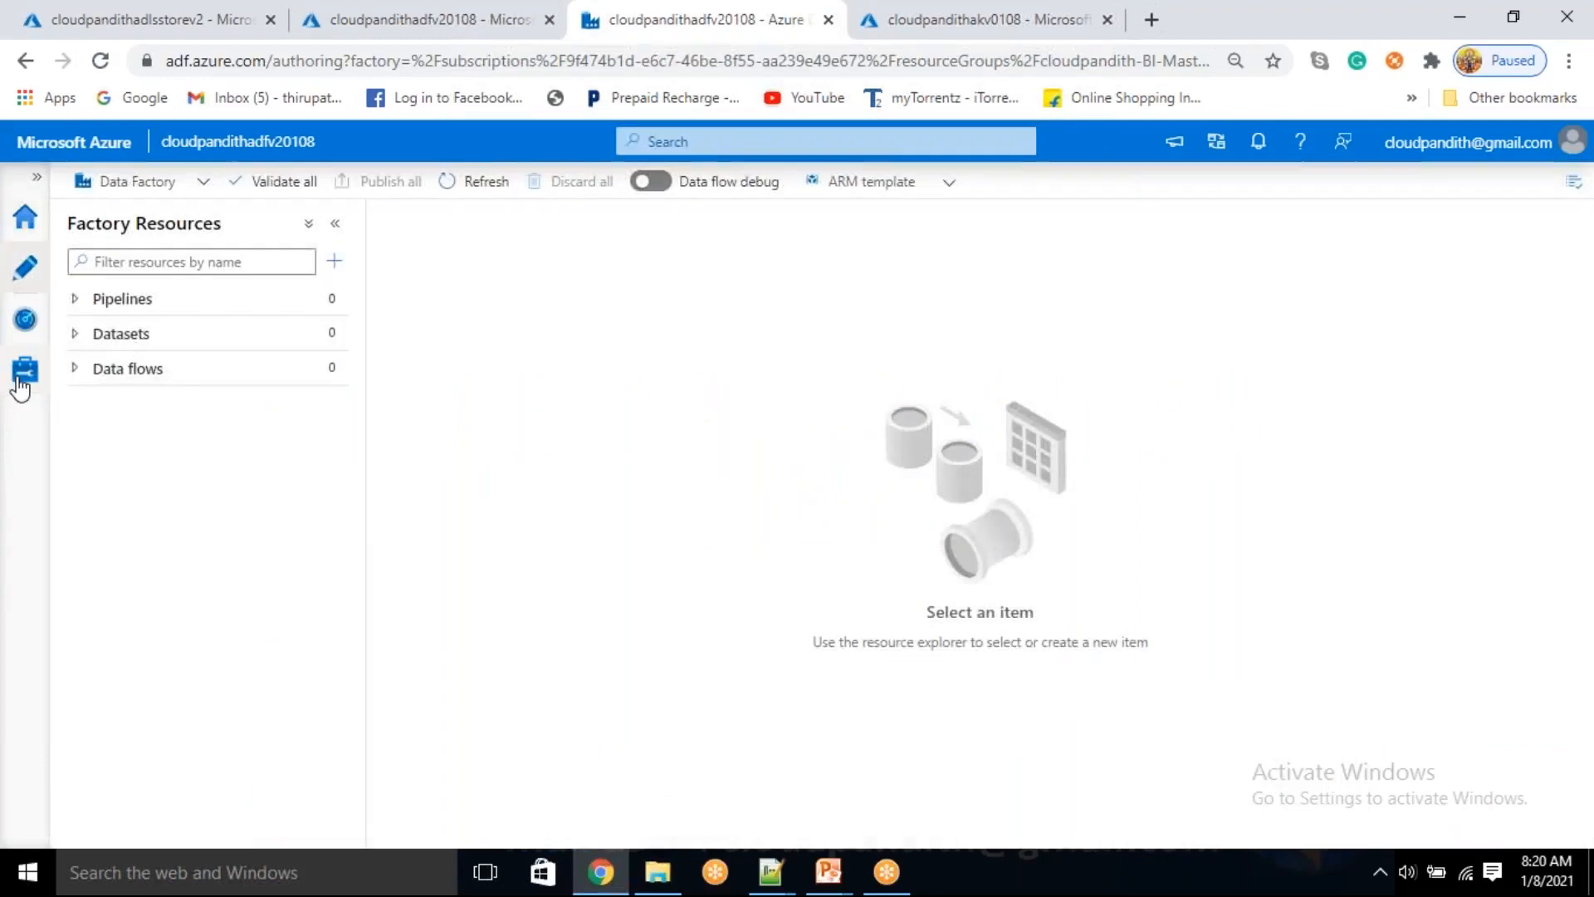
left_click(19, 378)
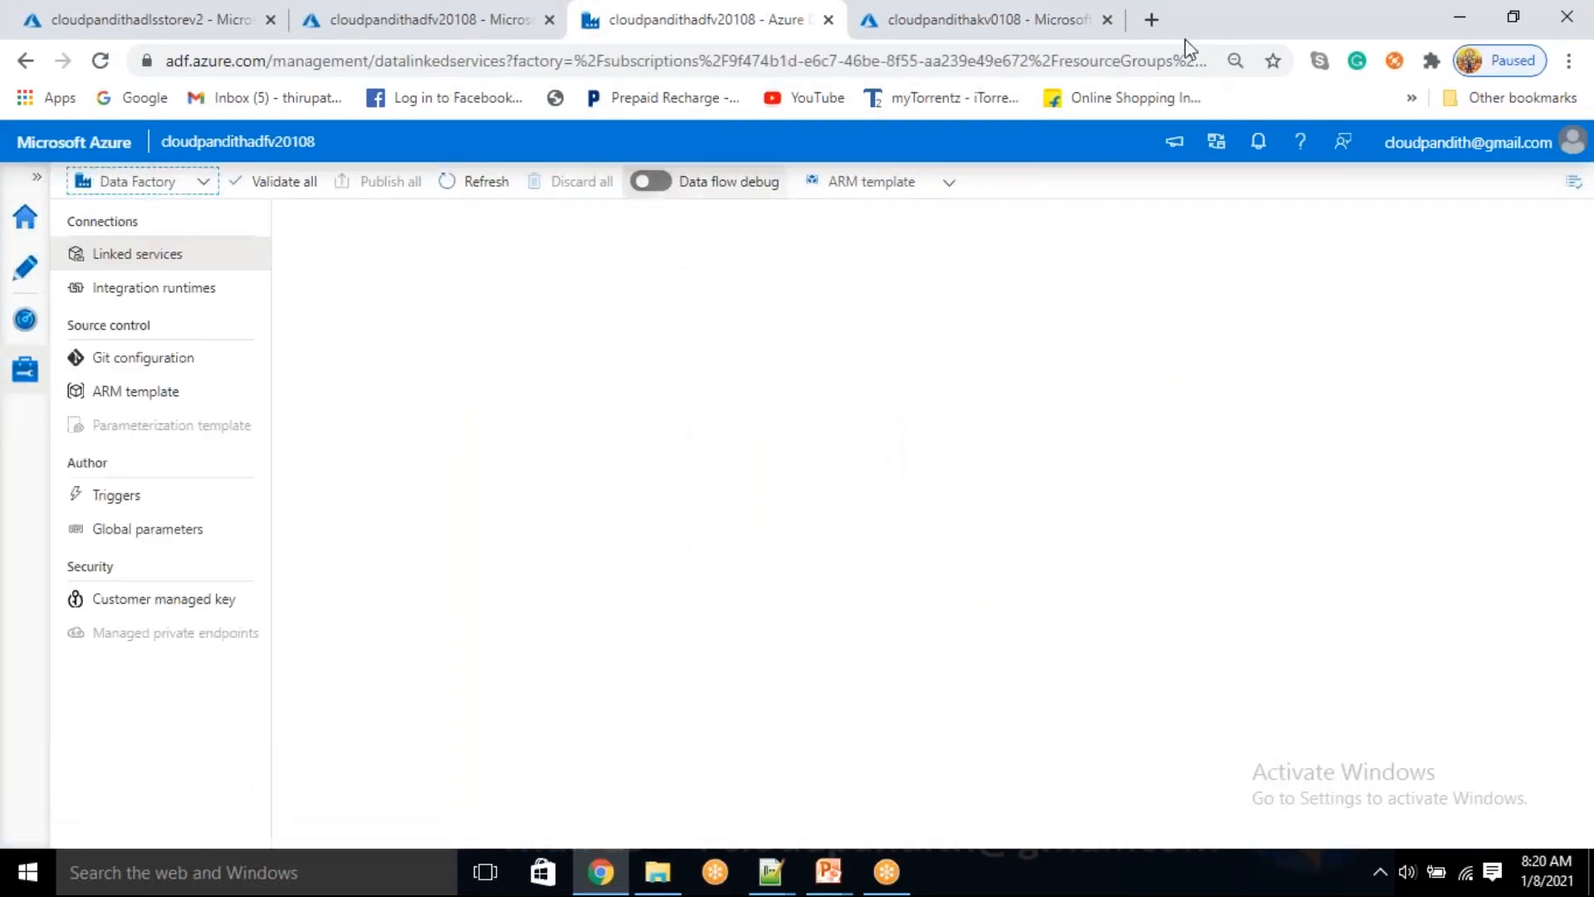
left_click(668, 592)
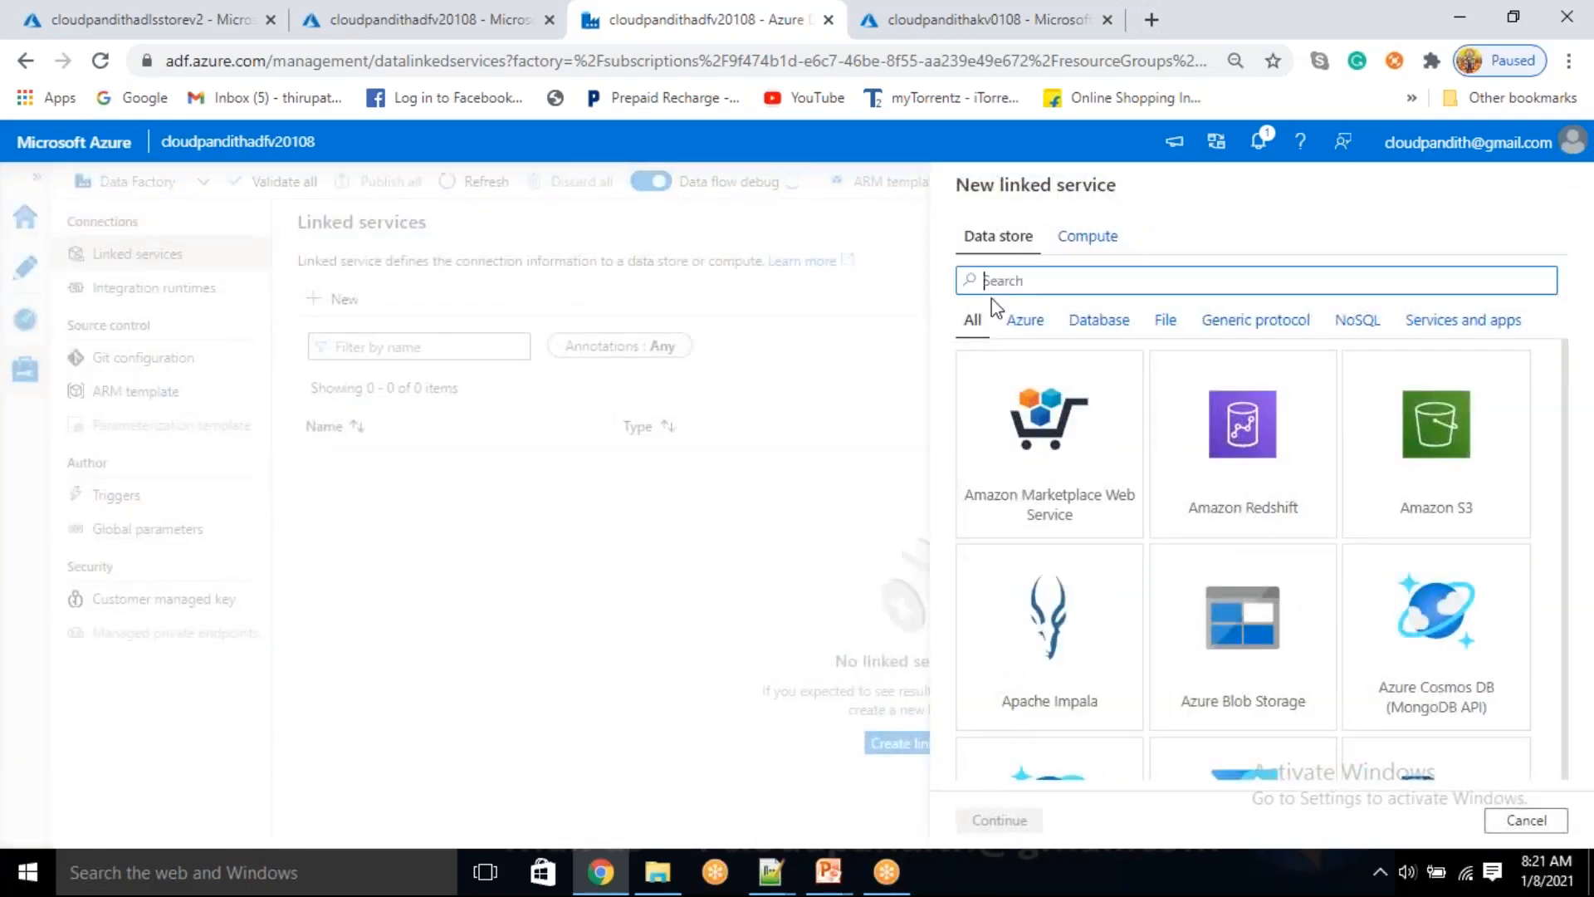
Start a new Azure Data Lake Storage Gen2 linked service and name it LS_ADLSGen2
type("data lake")
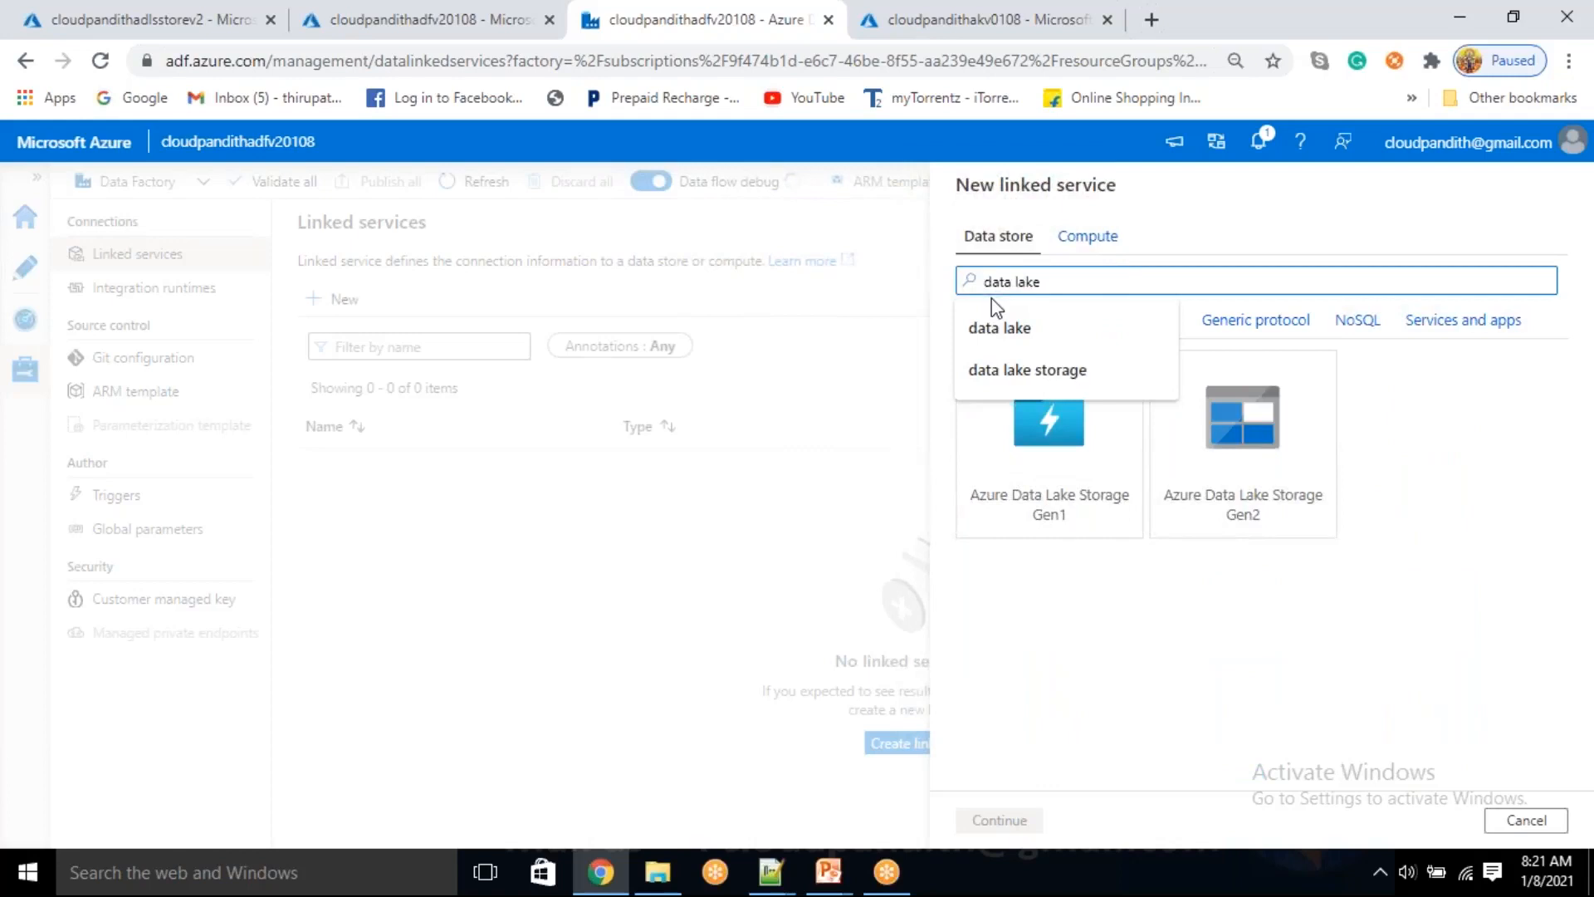
left_click(1185, 525)
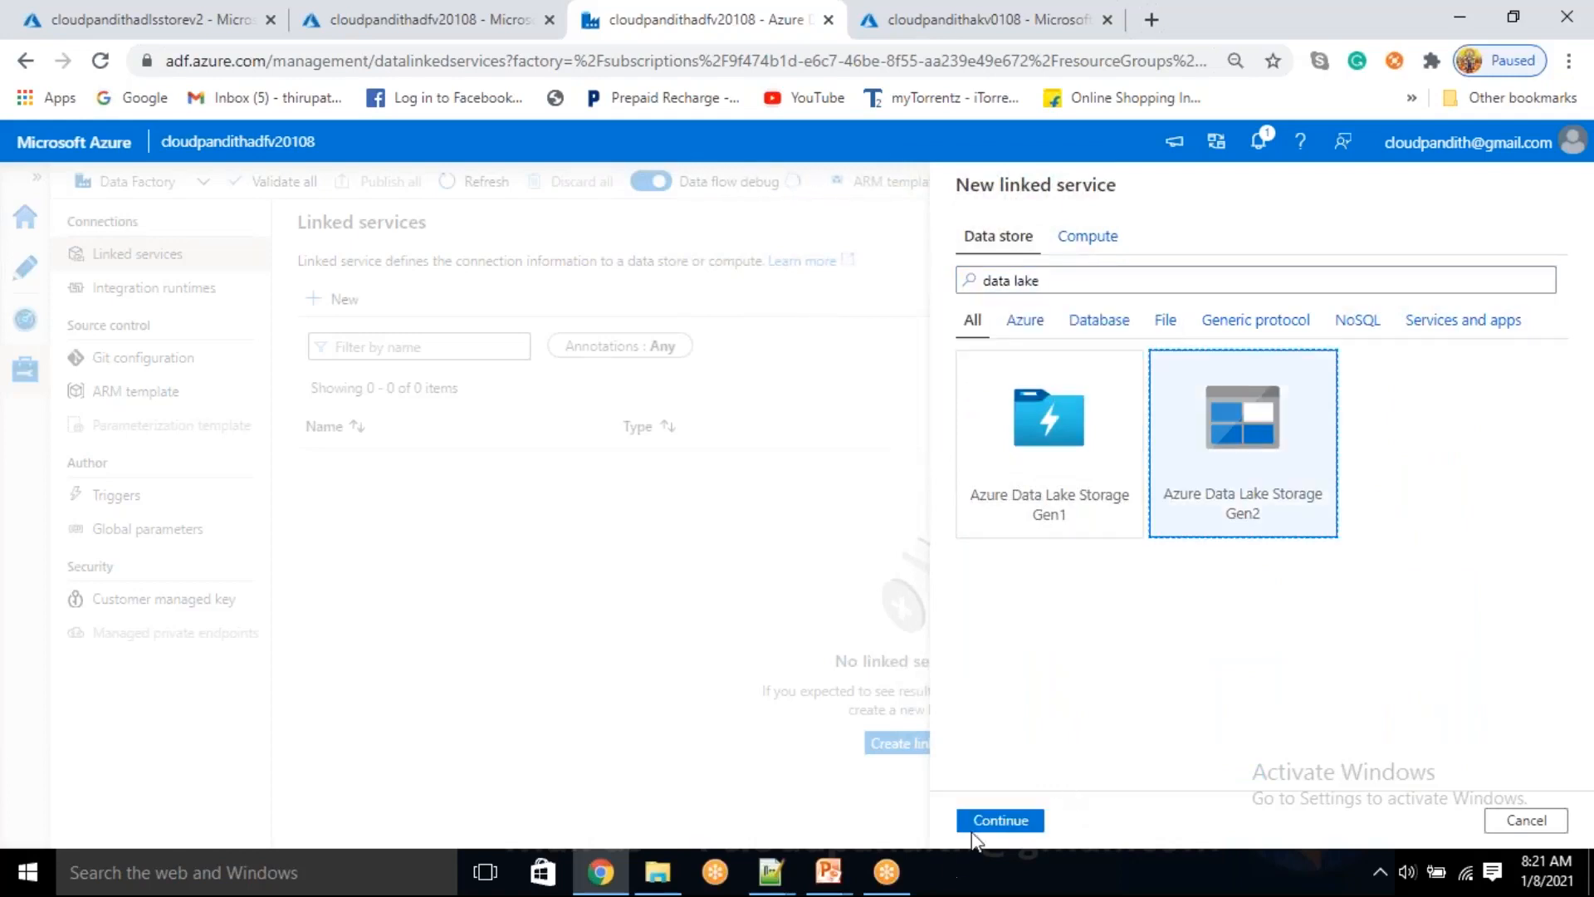
left_click(183, 884)
left_click(999, 821)
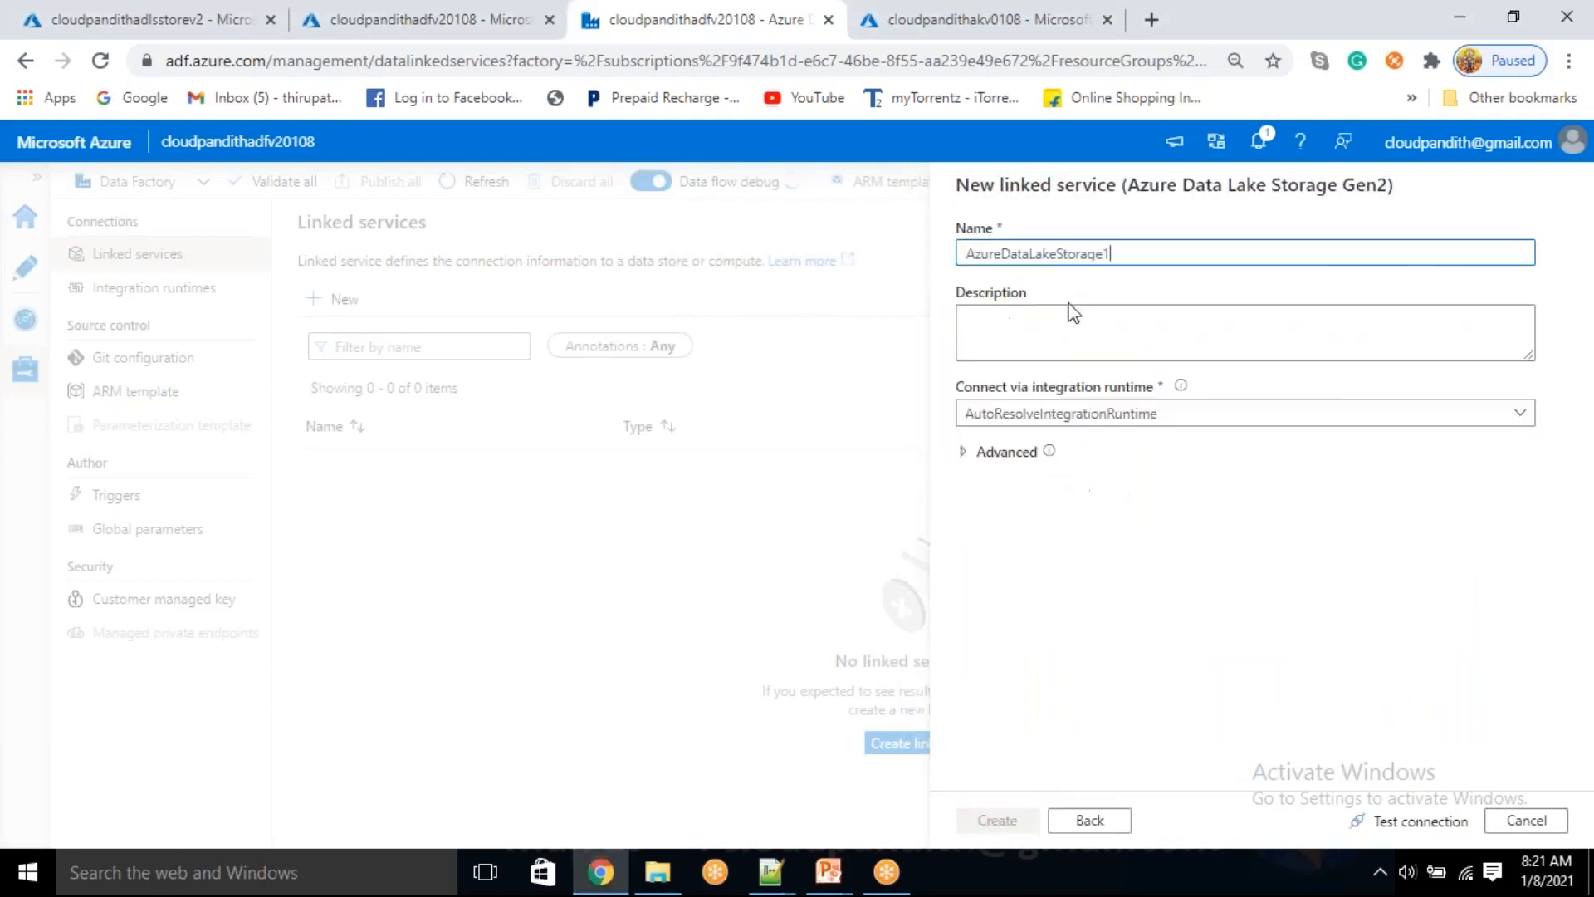
left_click_drag(1123, 253, 787, 264)
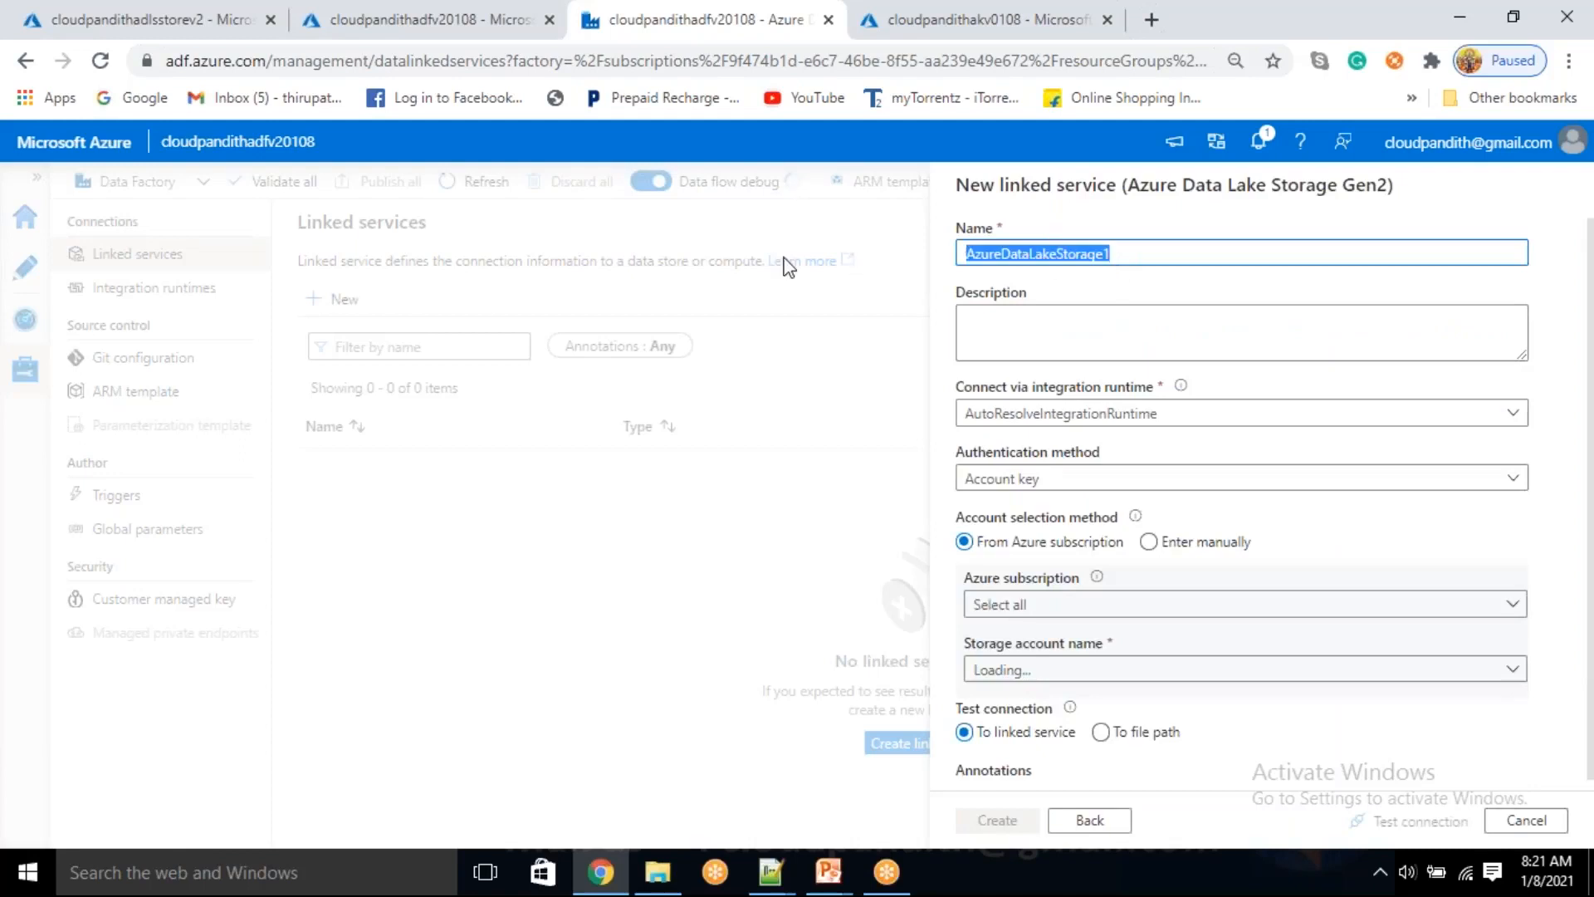
key("BackSpace")
type("LS")
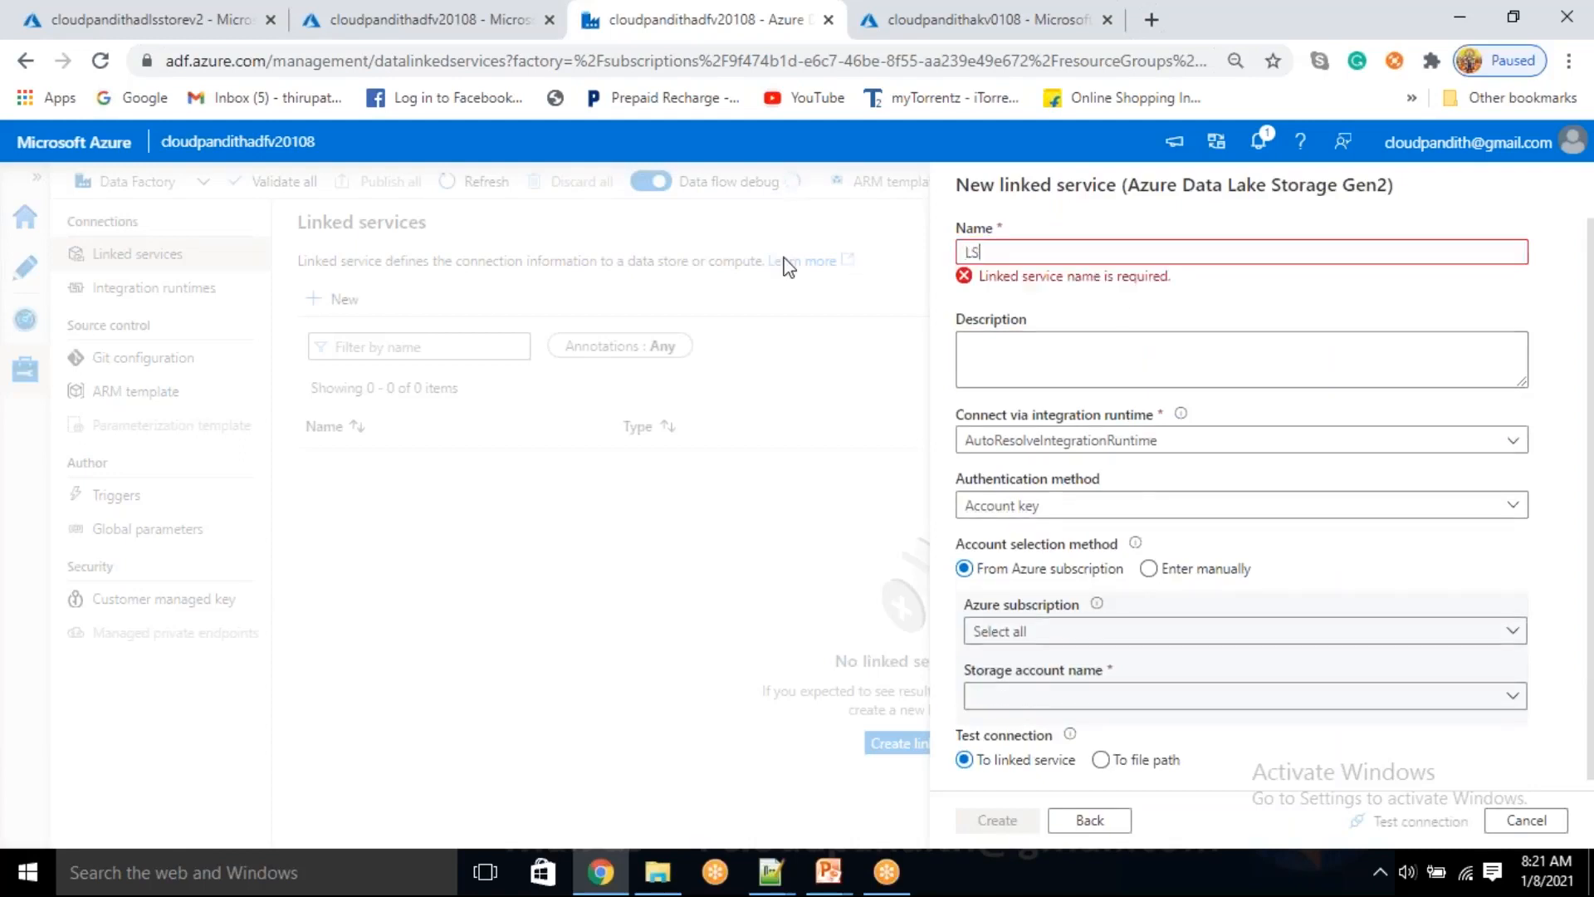
type("_ADLSGen2")
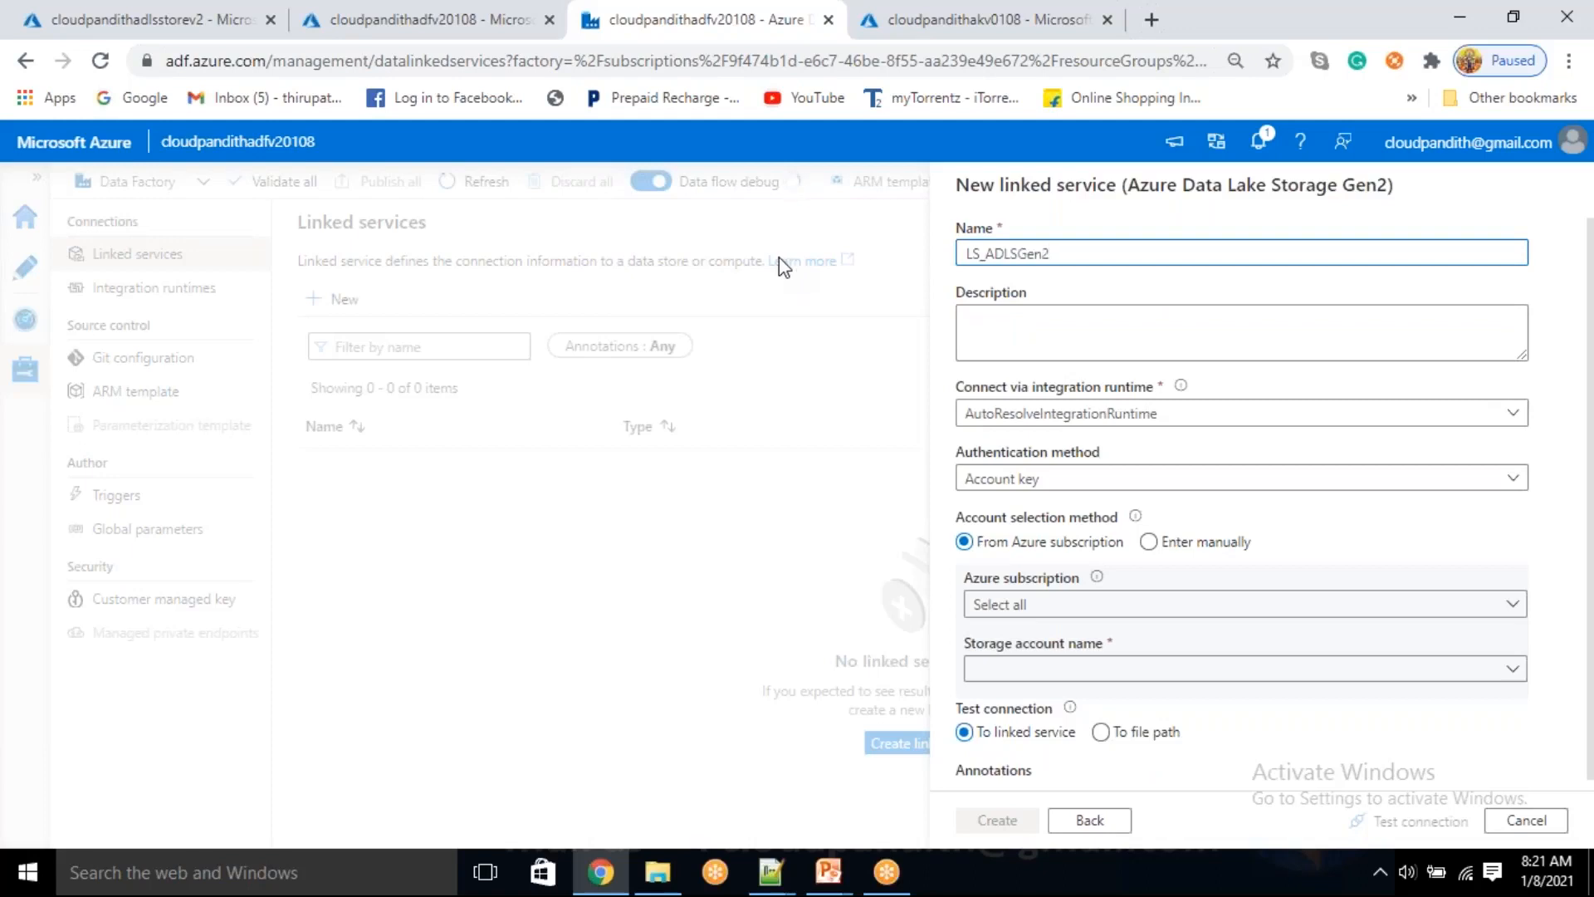
left_click(1149, 541)
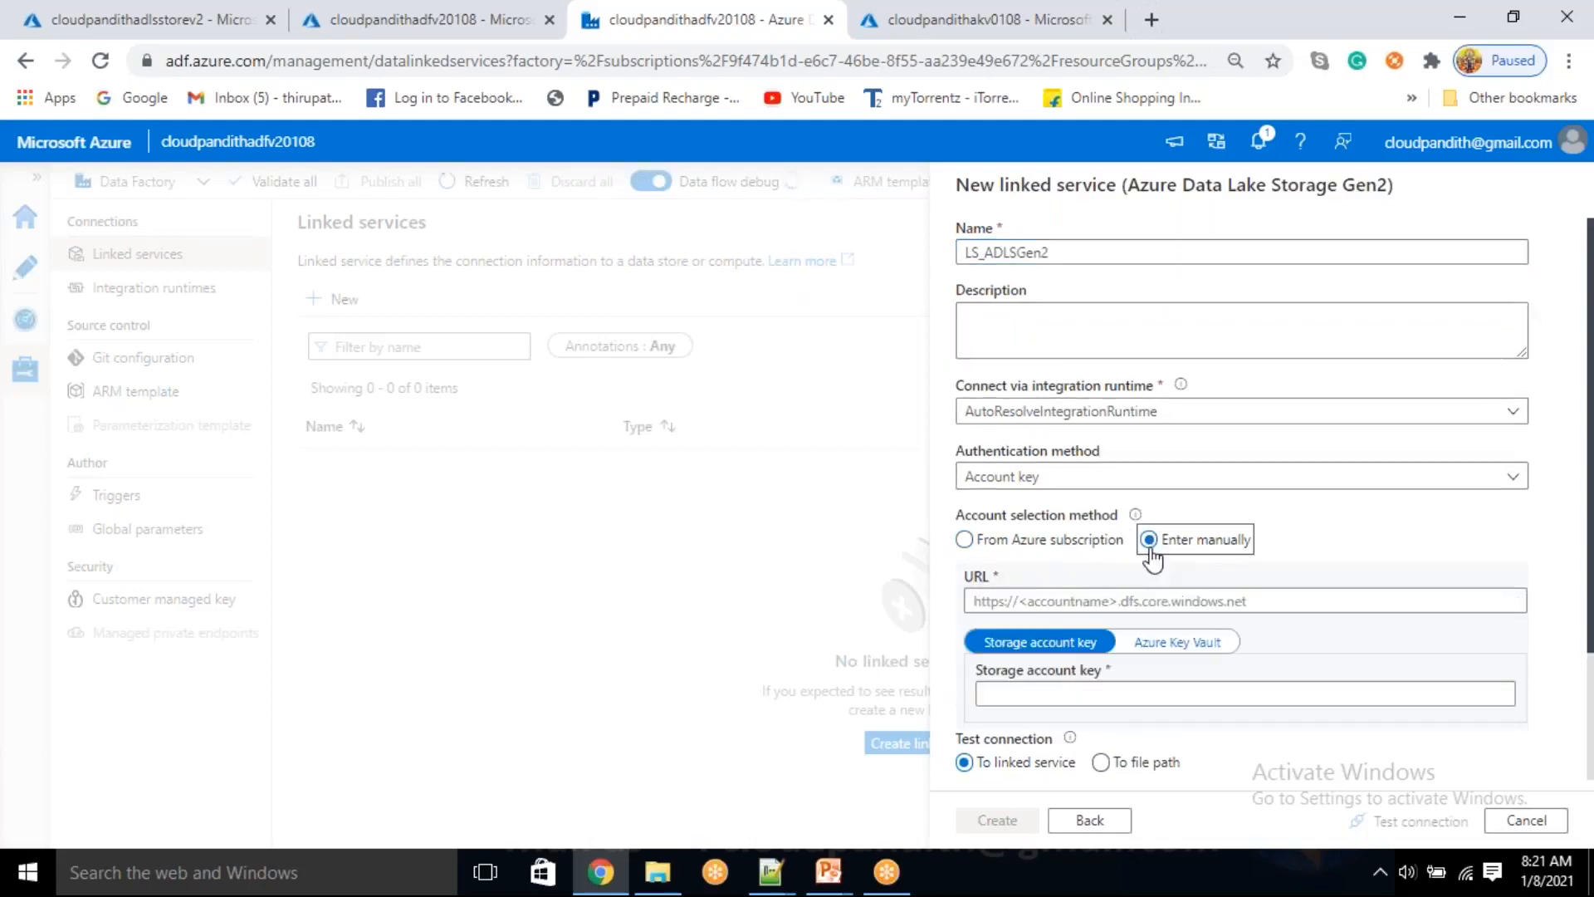
left_click(1064, 599)
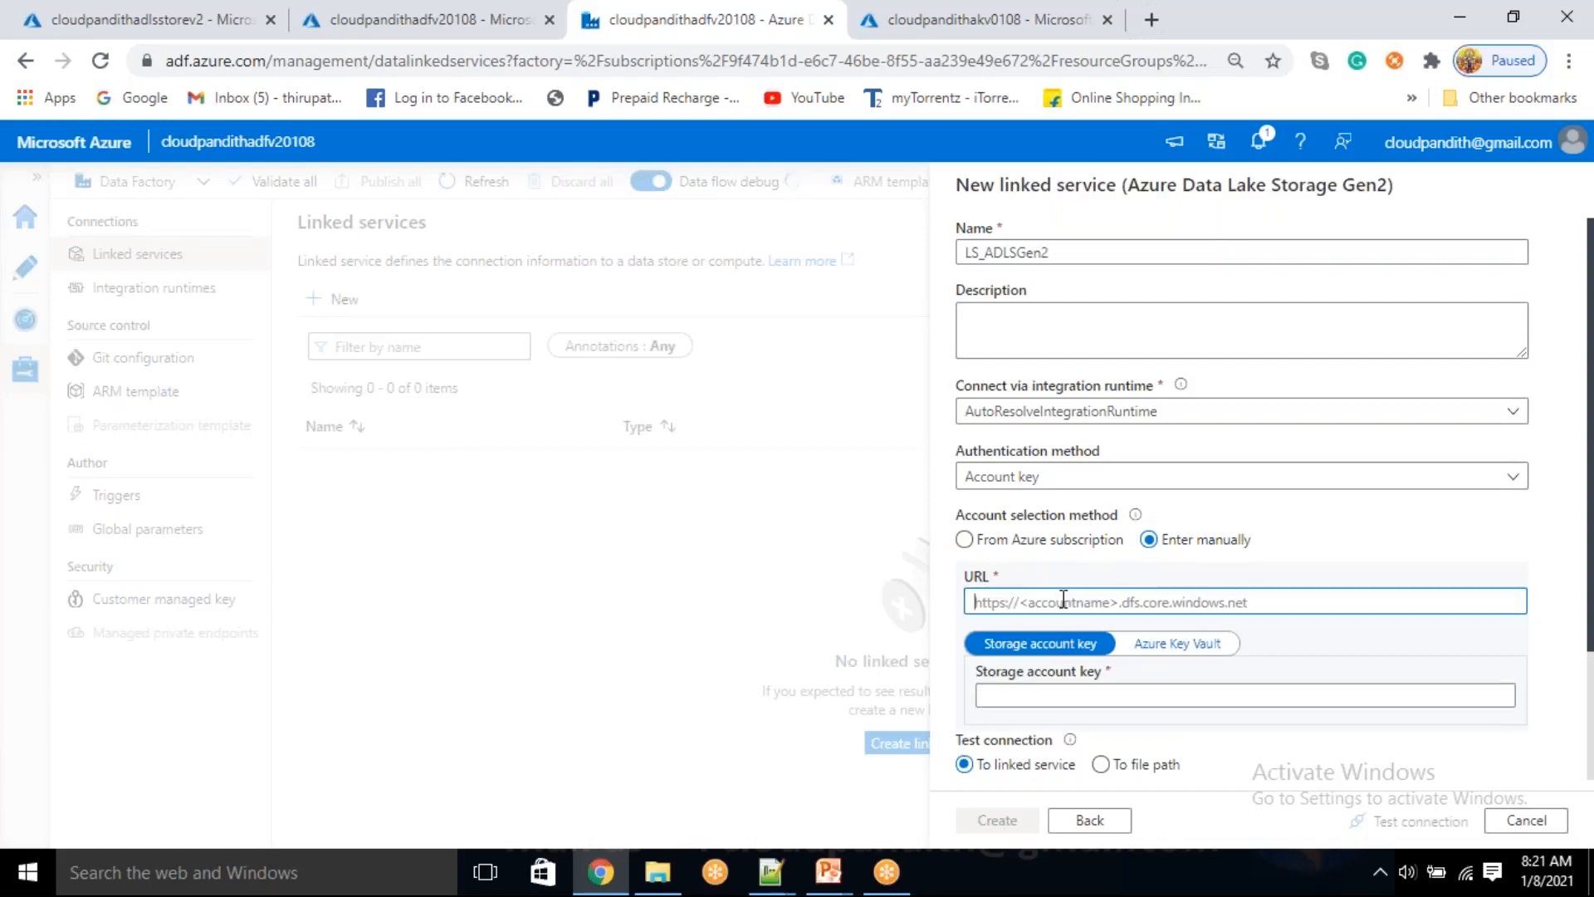
type("htt")
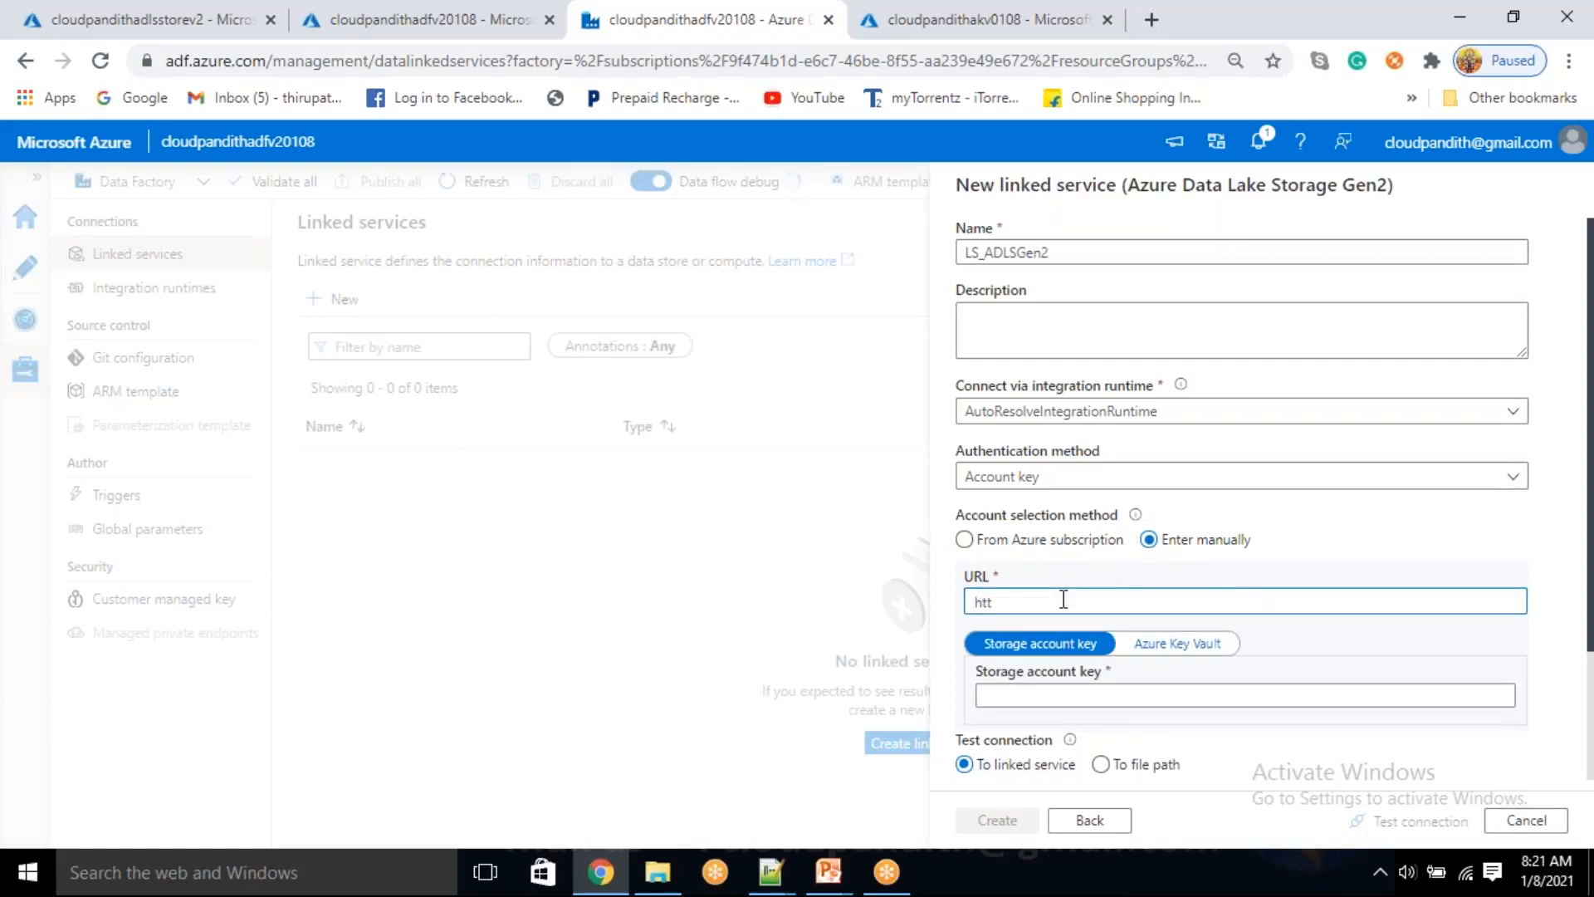
type("ps://")
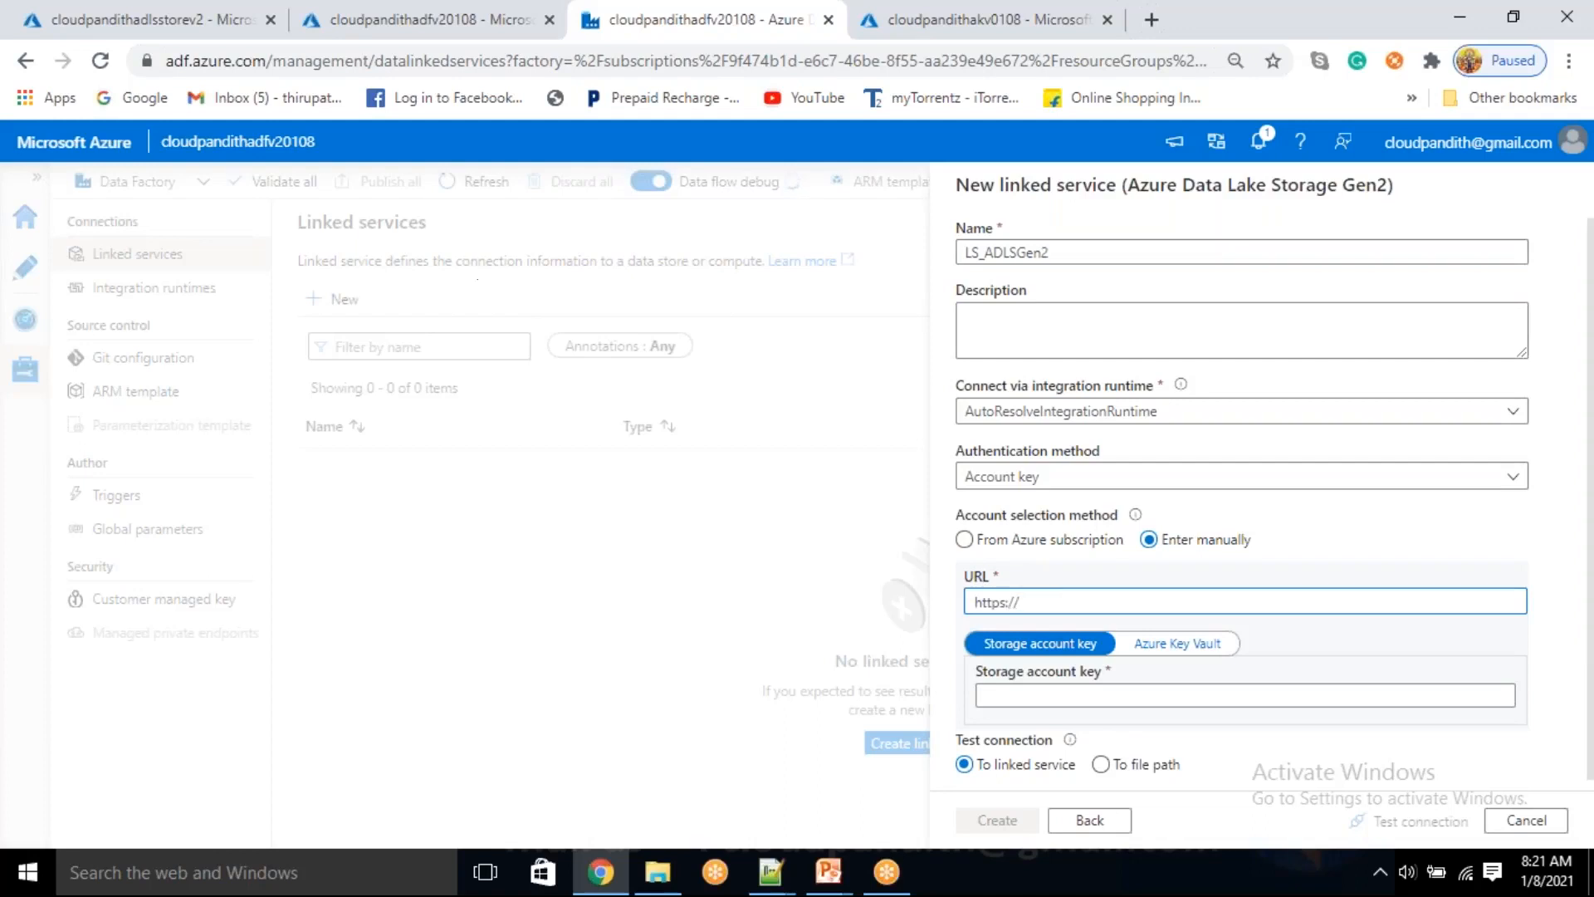
left_click(213, 18)
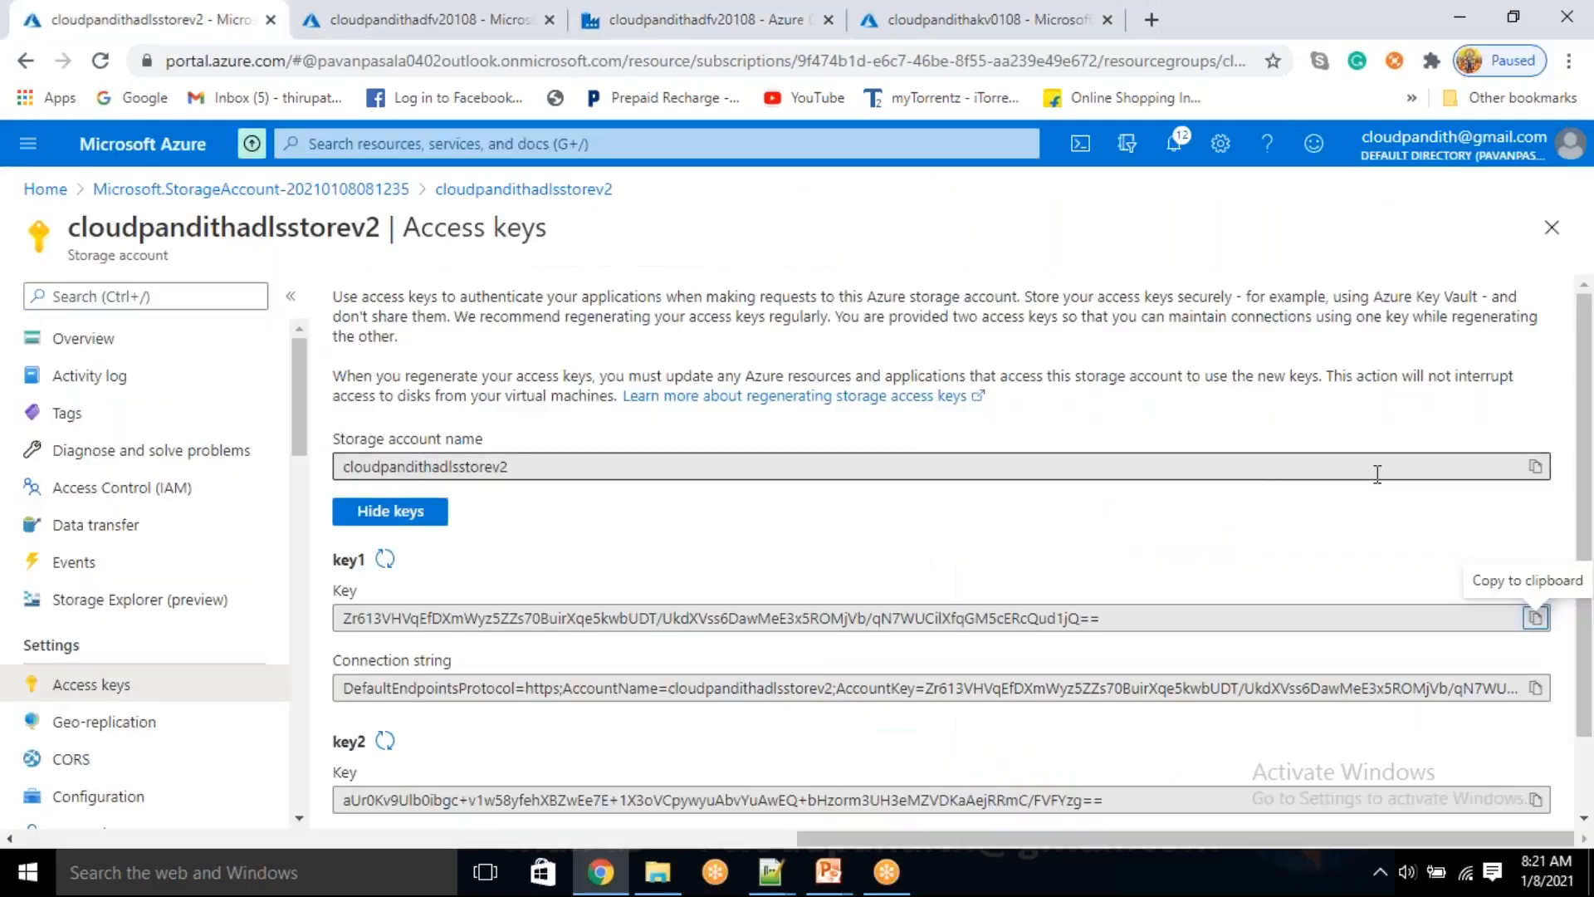
left_click(1536, 466)
left_click(710, 19)
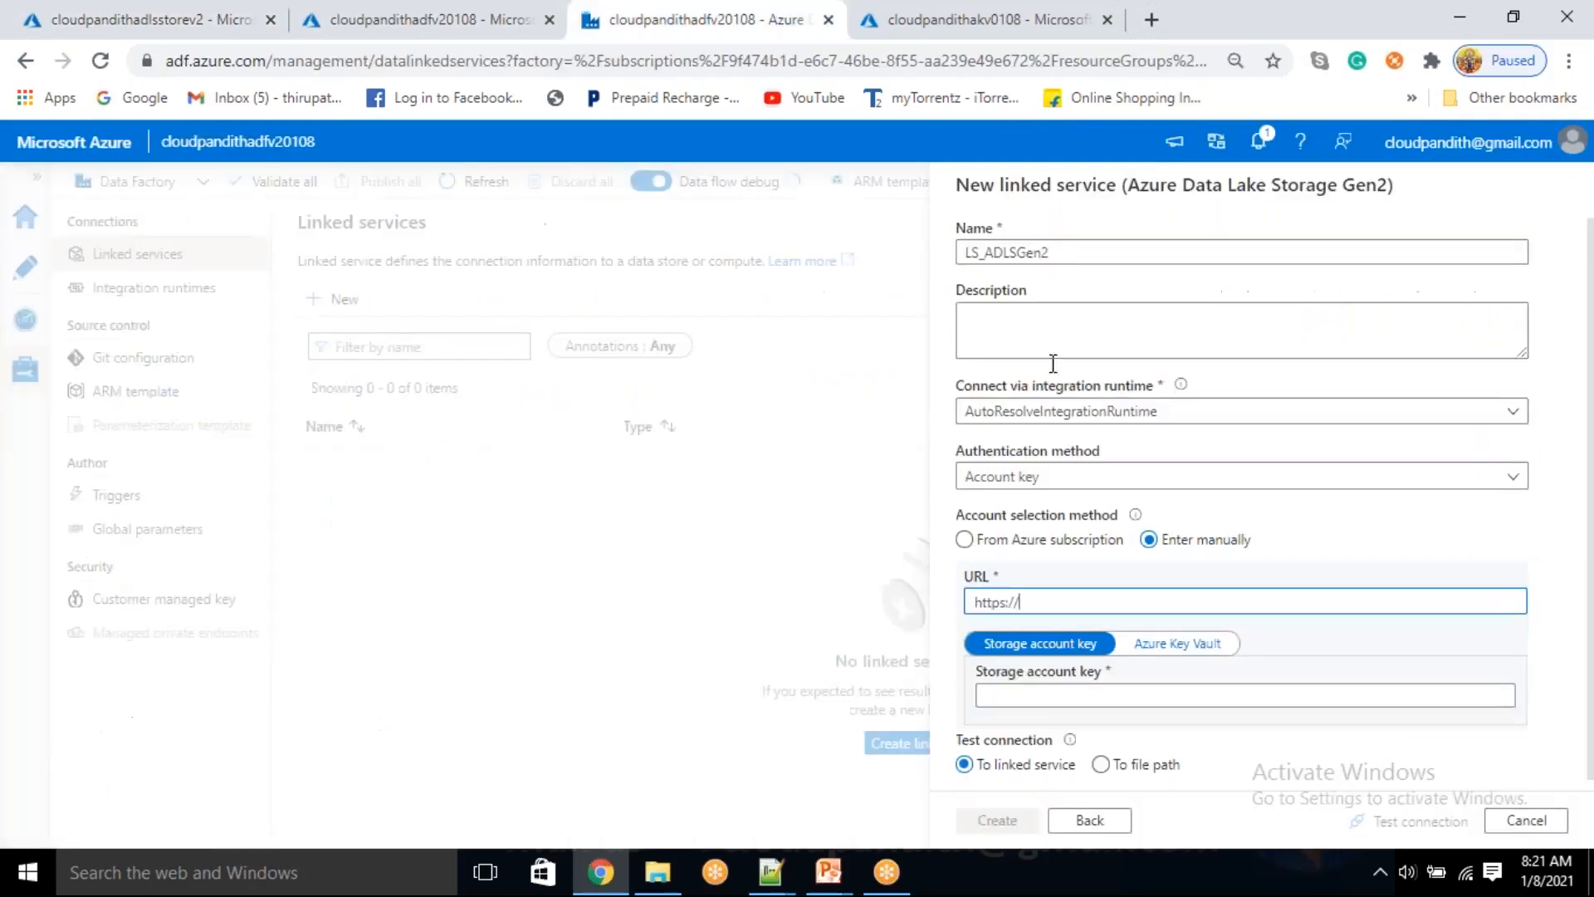
key("ctrl+v")
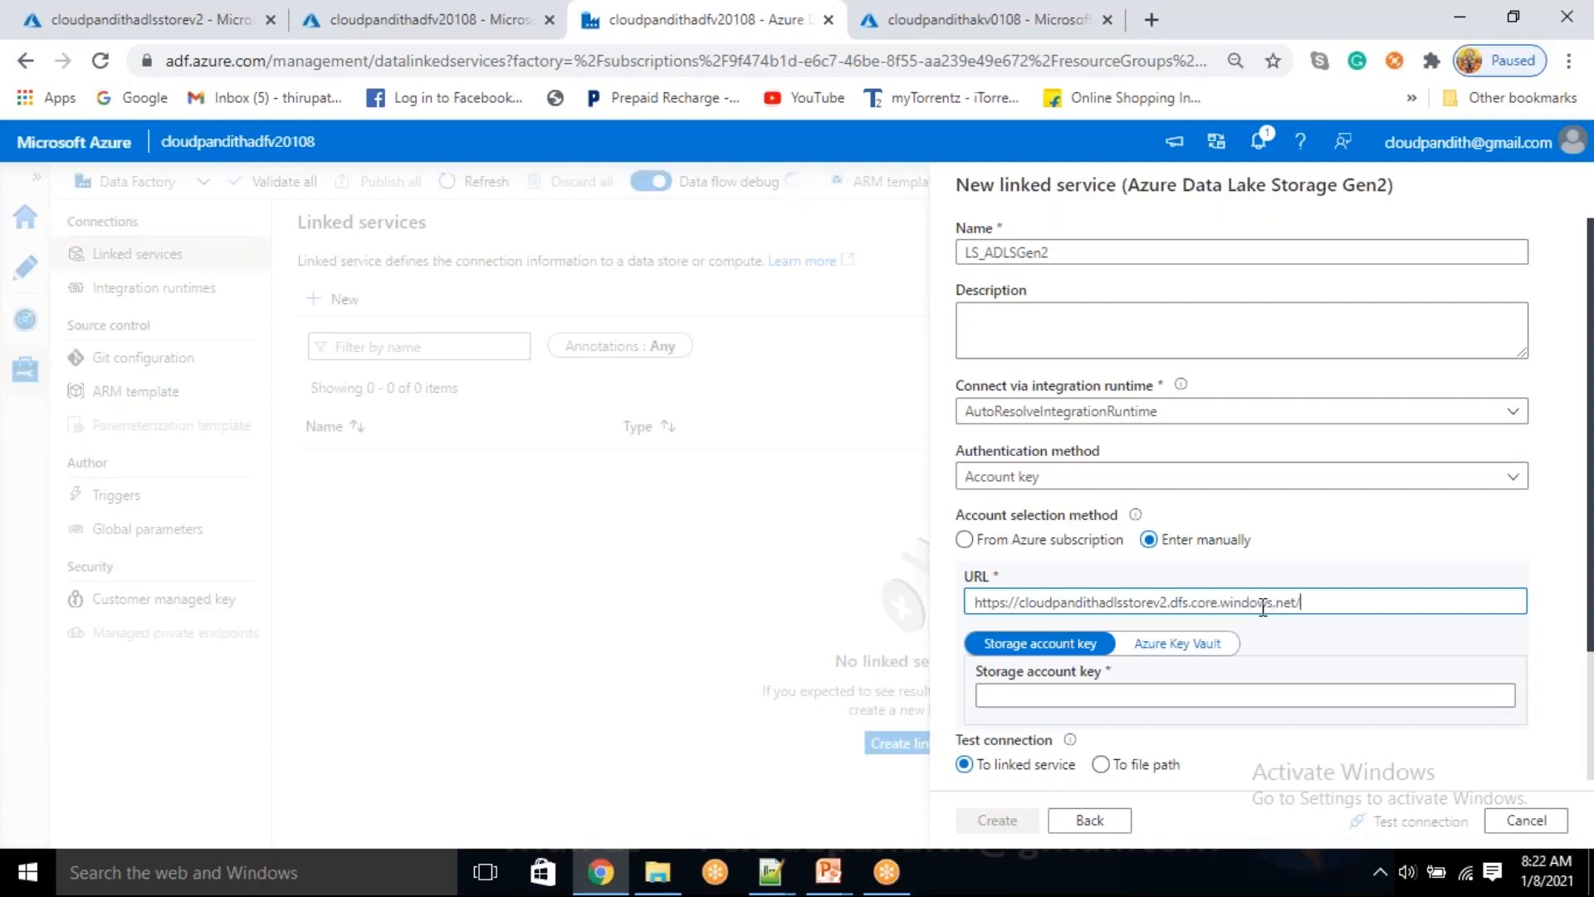
Switch the account key source to Azure Key Vault and create linked service LS_AKV for key vault cloudpandithakv0108 in Azure subscription 1, testing its connection
scroll(1143, 680, "down", 2)
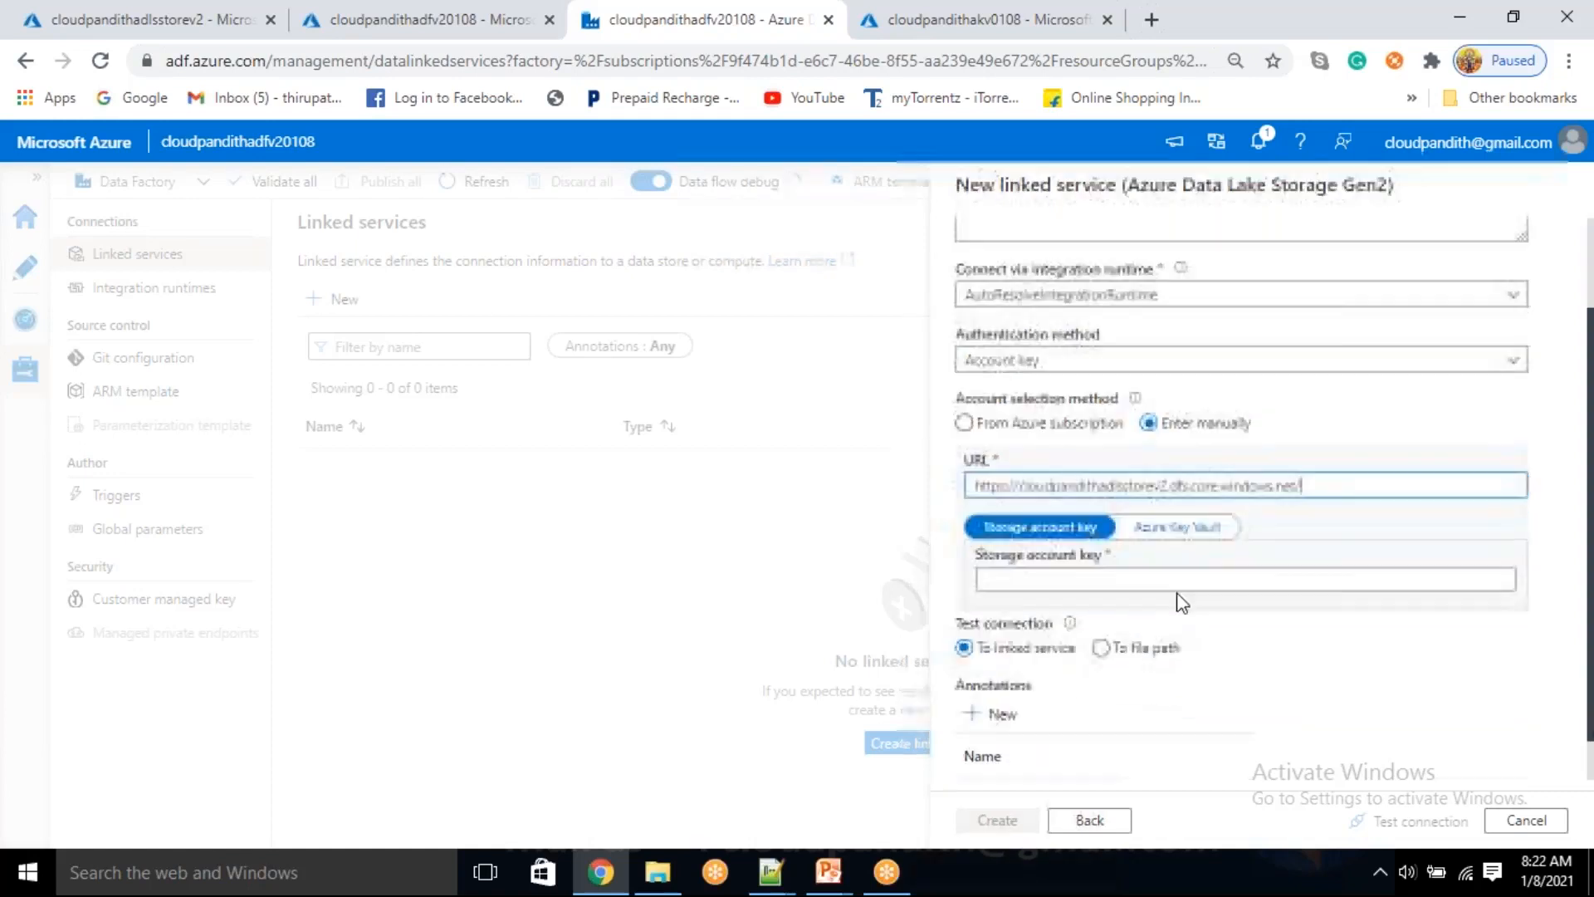
left_click(1183, 526)
left_click(1150, 581)
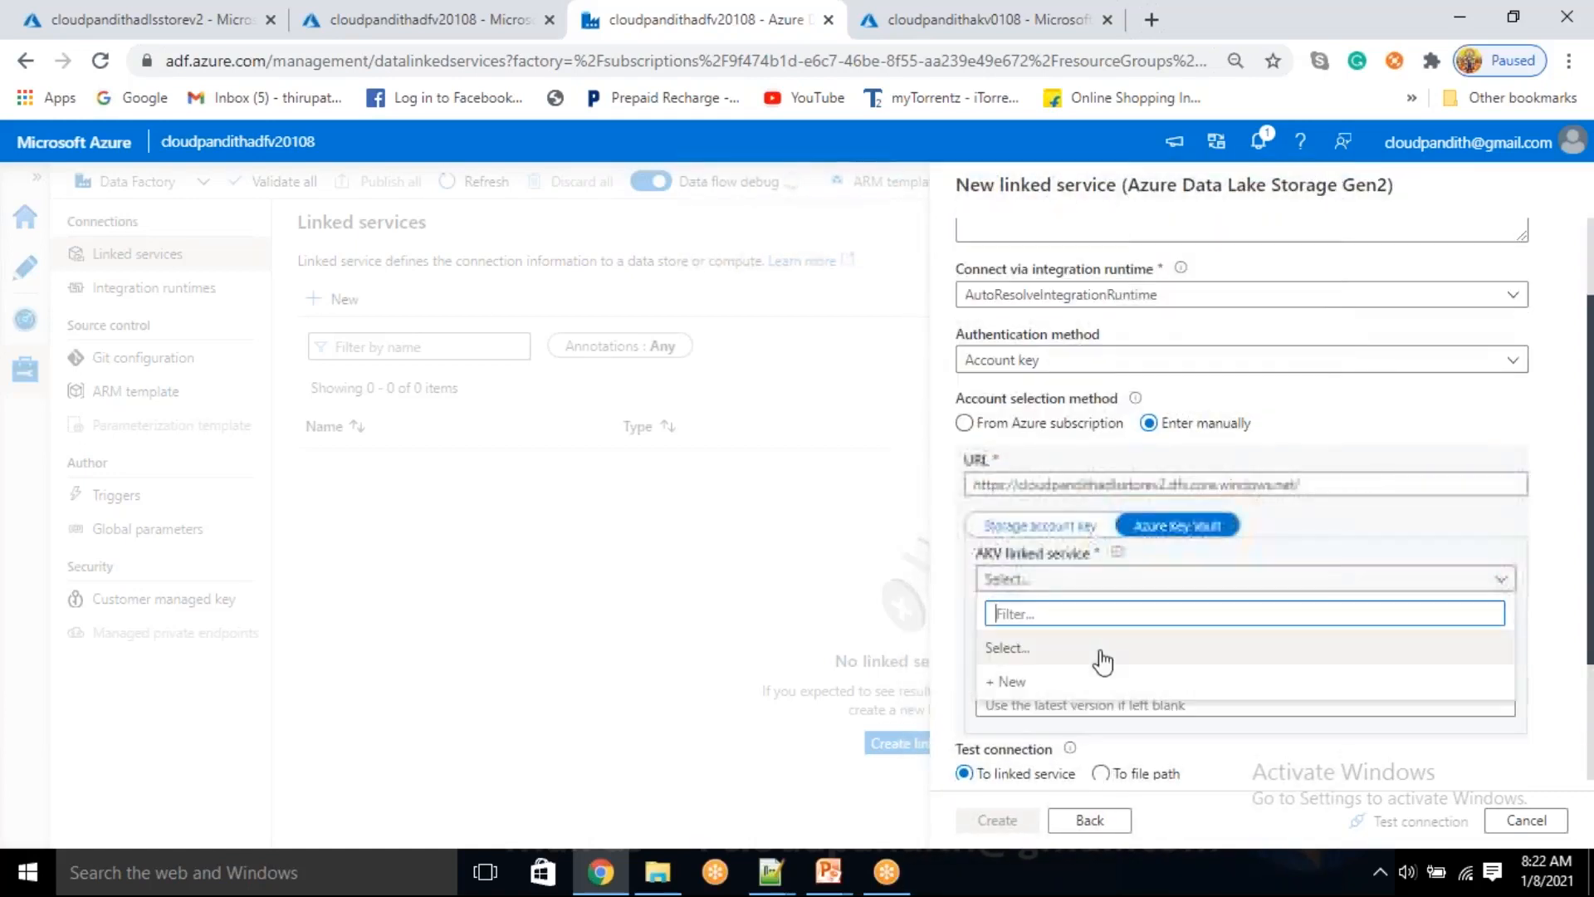
left_click(1105, 679)
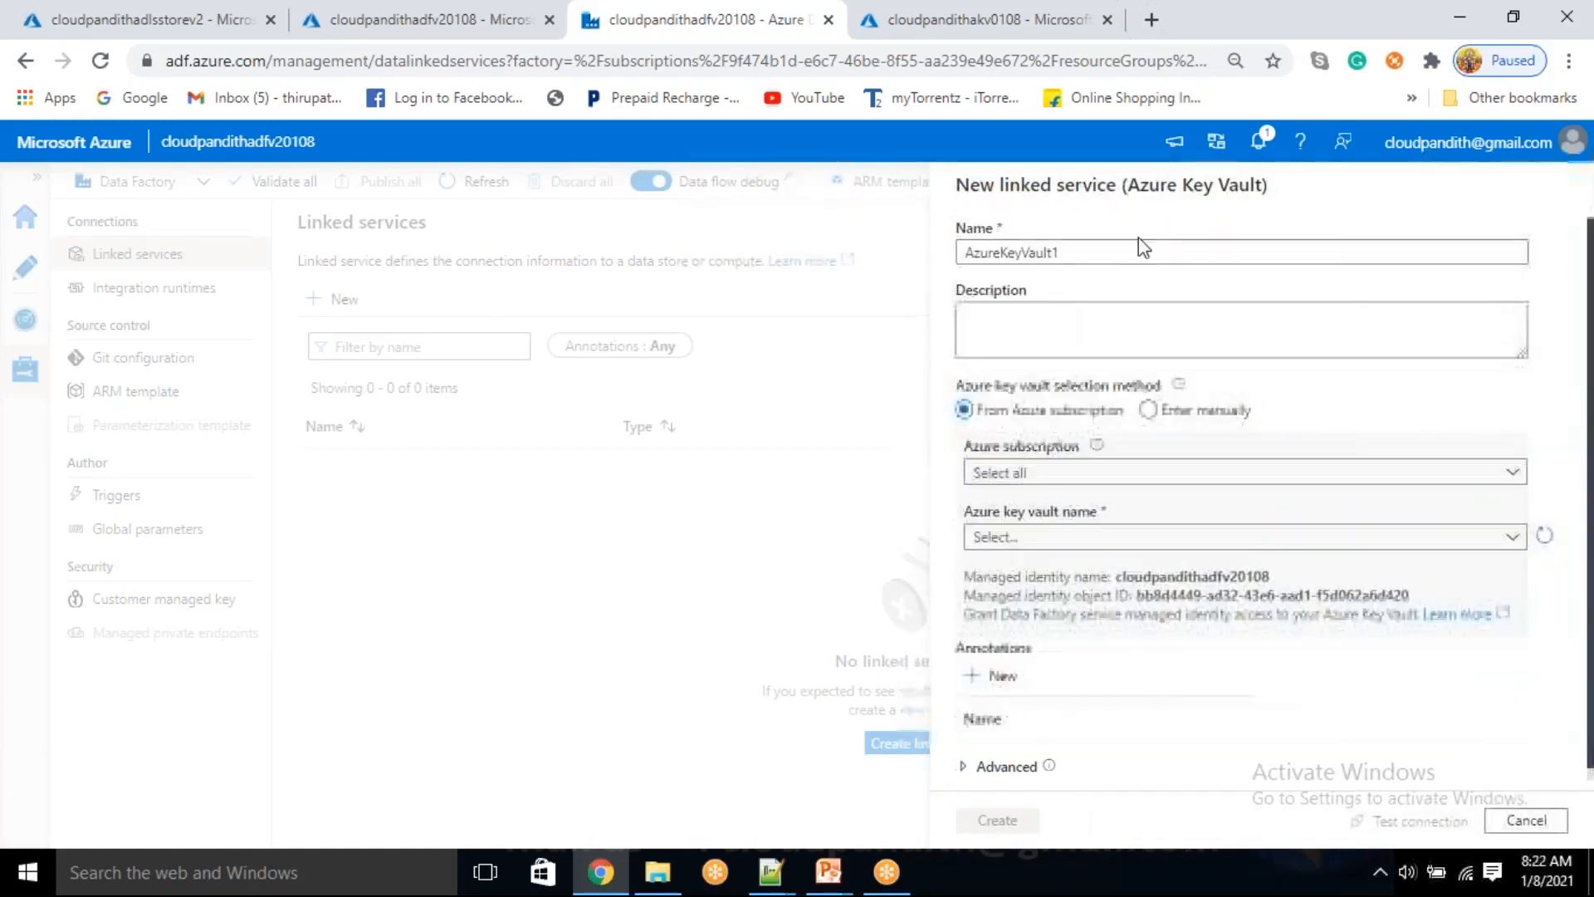
left_click_drag(1113, 258, 804, 231)
type("LS_AKV")
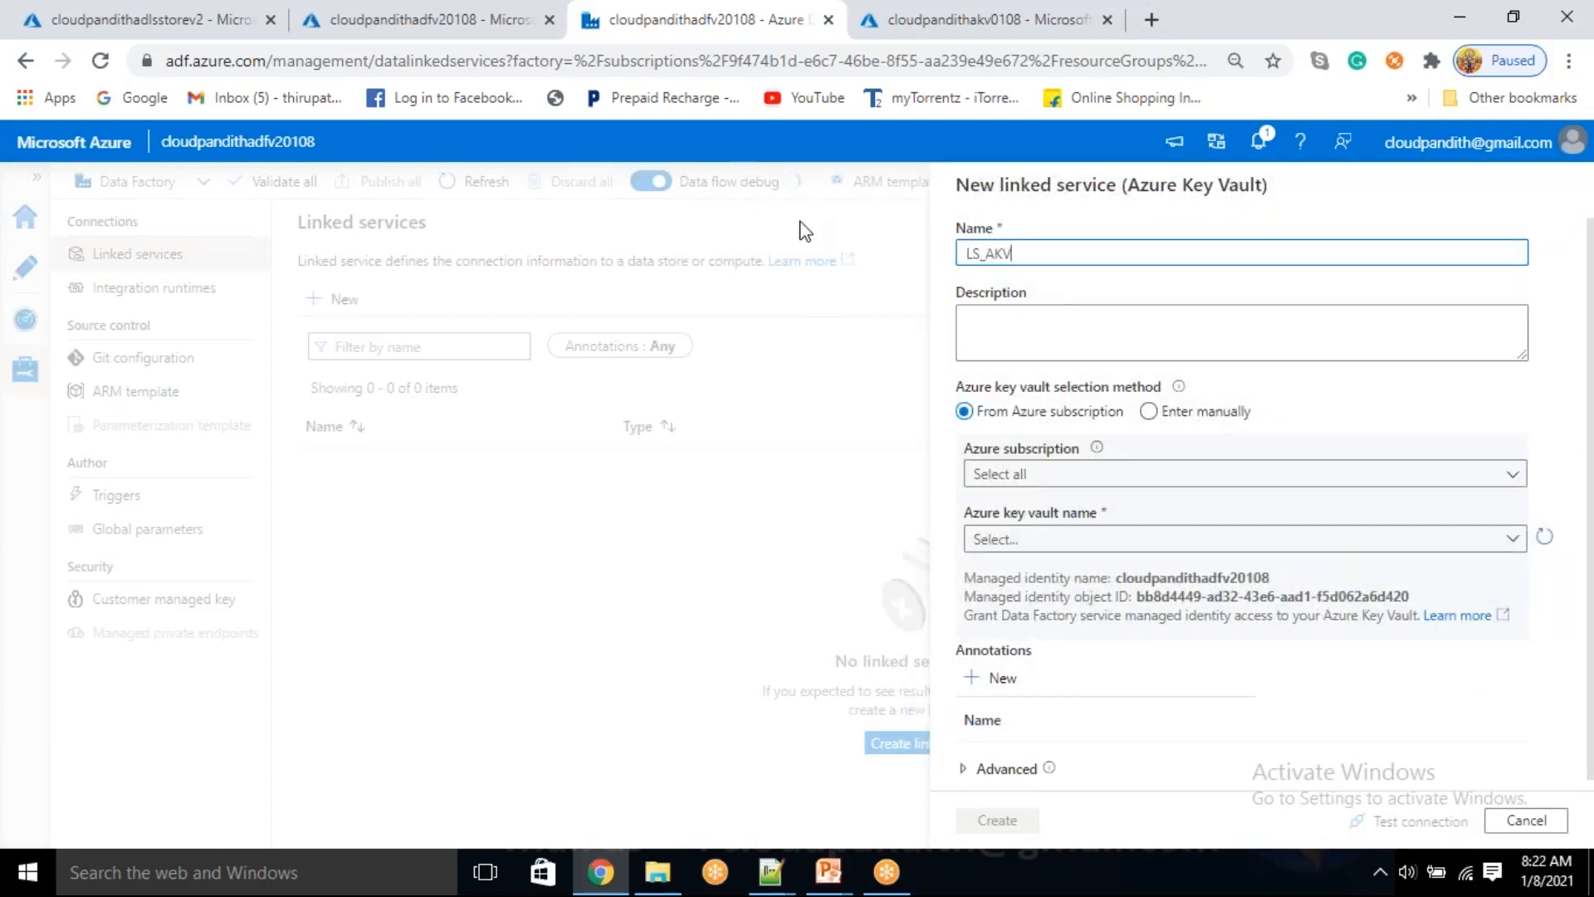
left_click(996, 473)
left_click(1025, 542)
left_click(1034, 536)
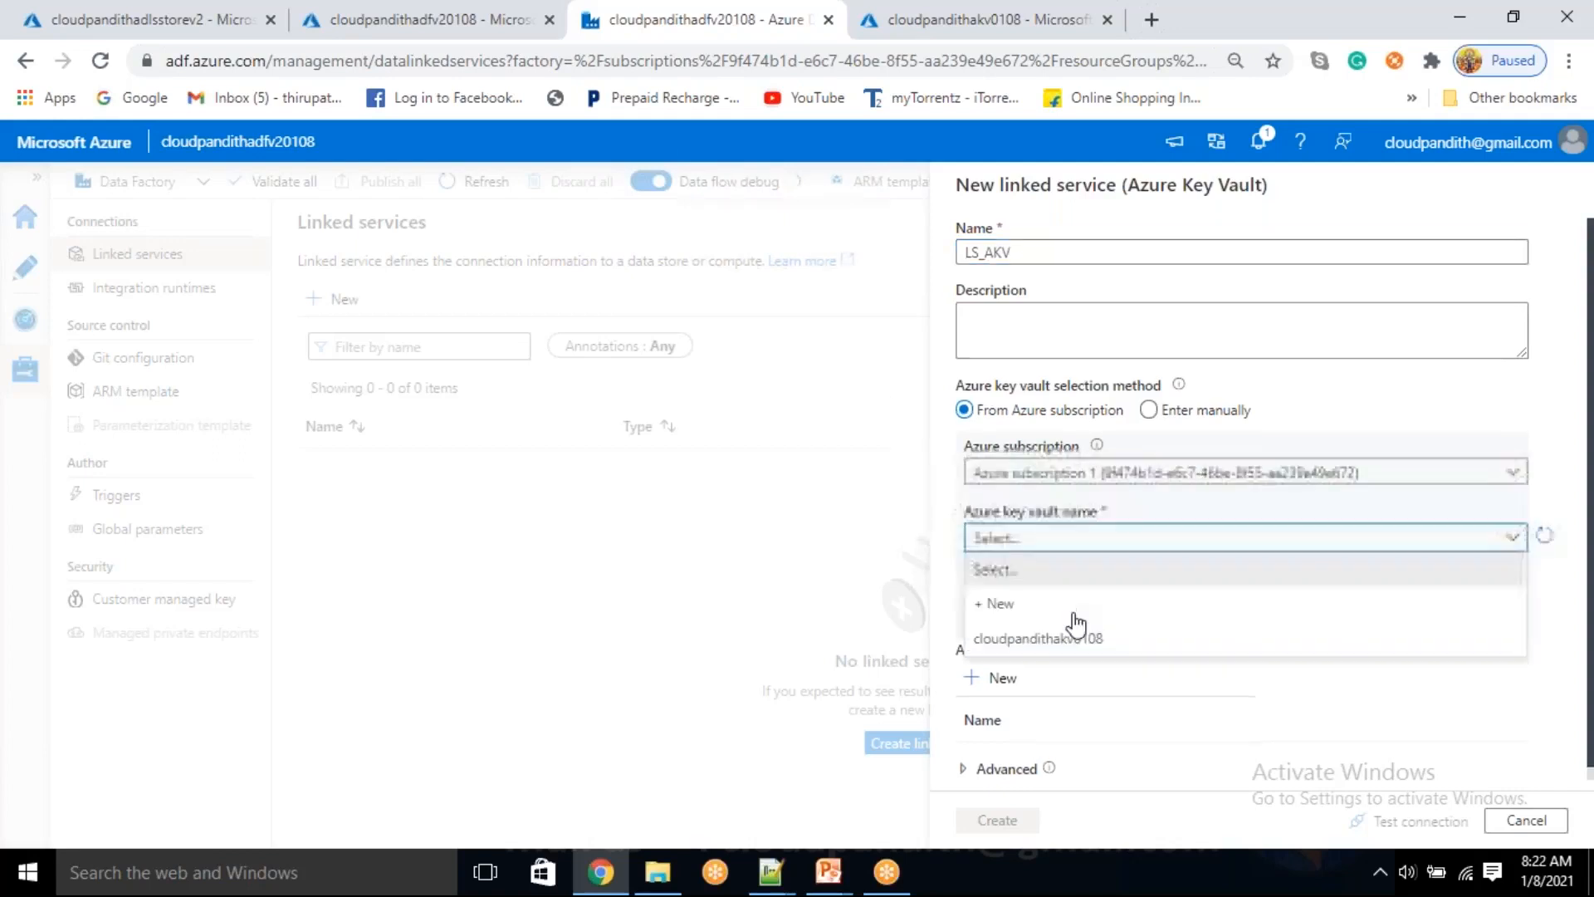
left_click(1025, 637)
left_click(1411, 822)
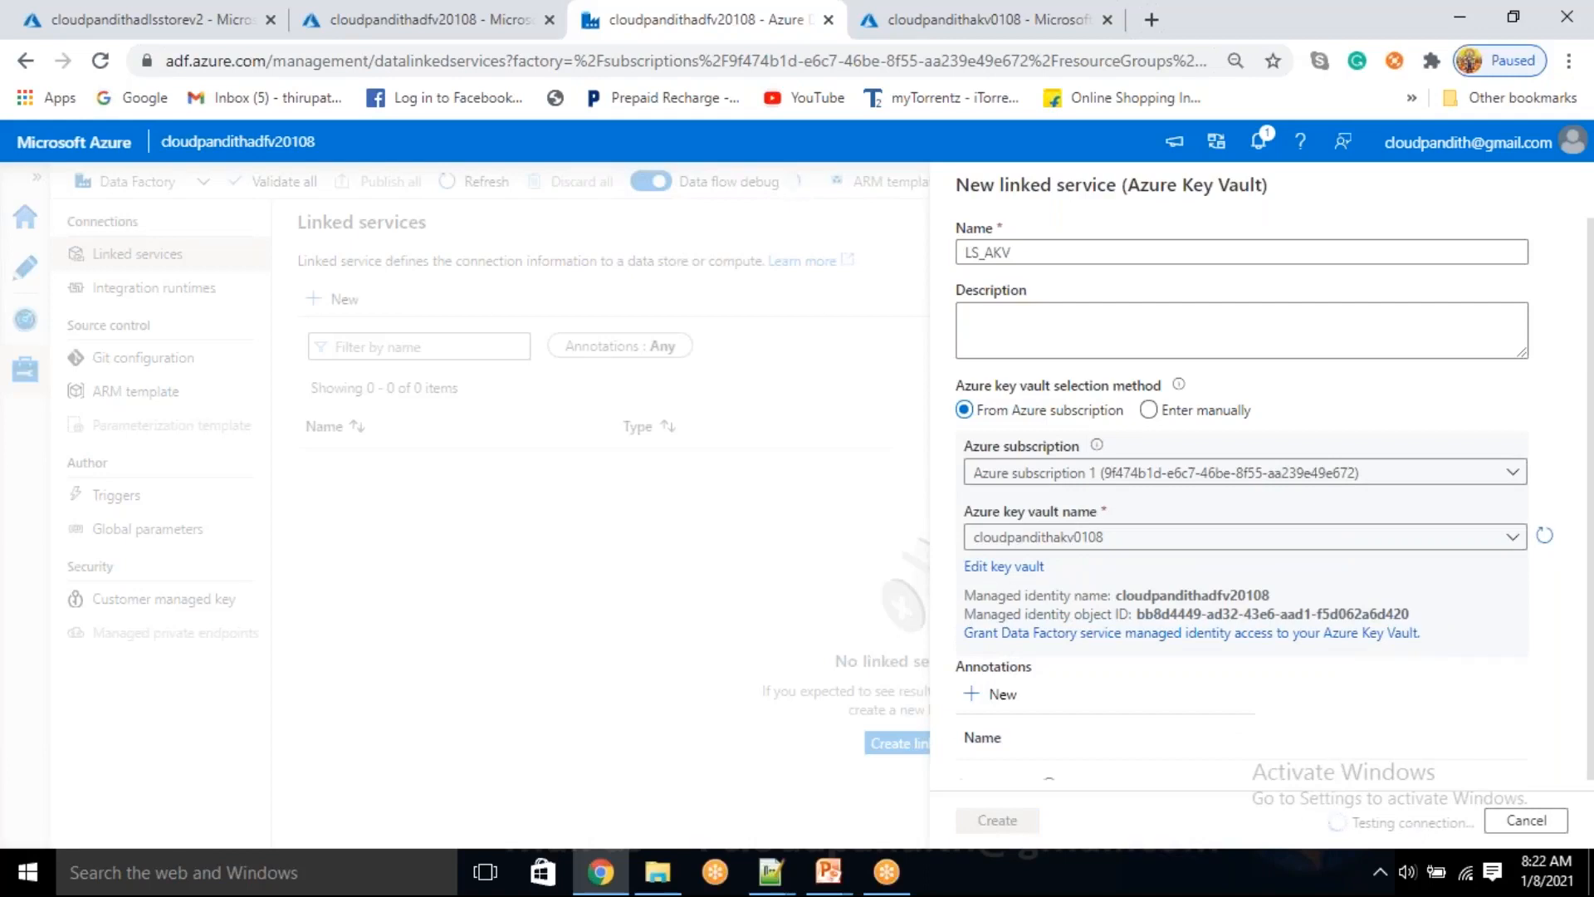
left_click(1000, 820)
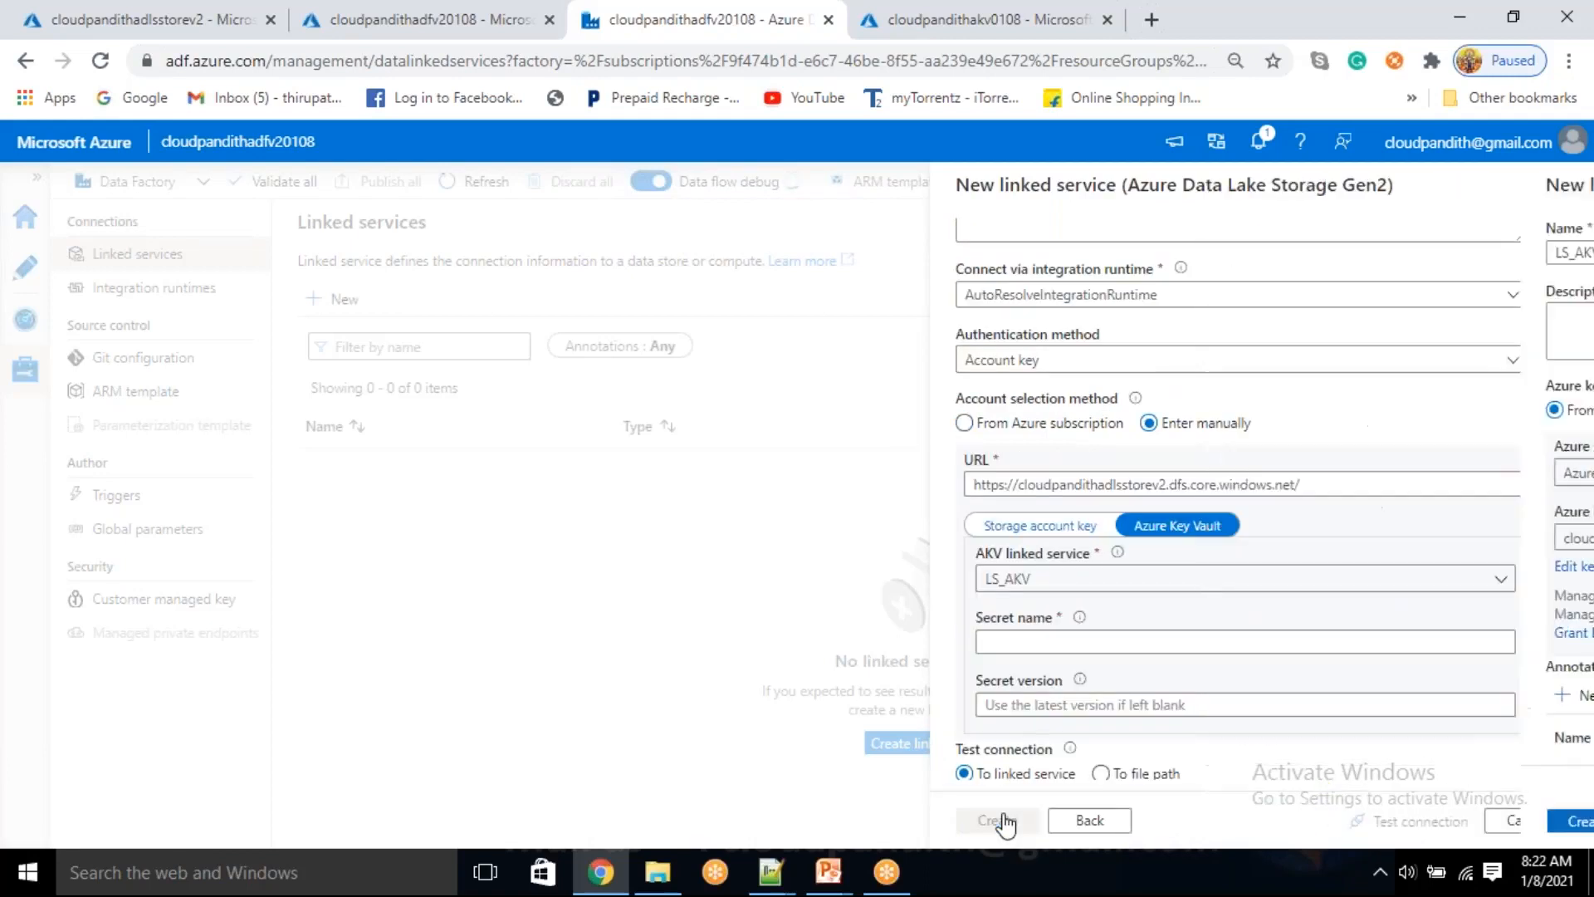
Create LS_ADLSGen2 with secret name adlskey after testing its connection, and publish both linked services
left_click(1002, 650)
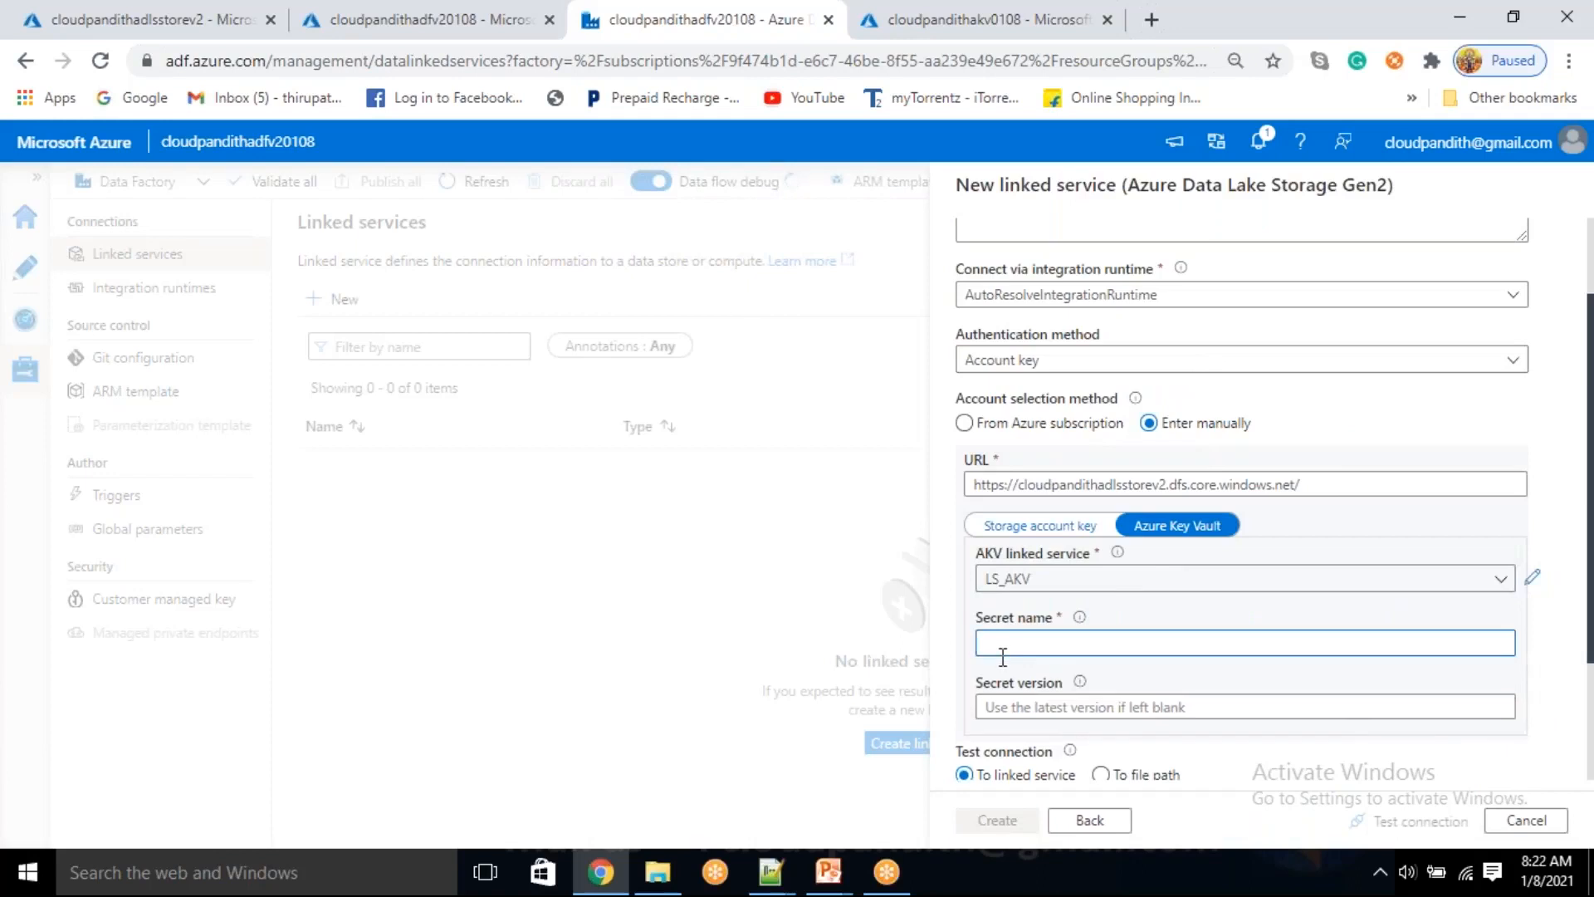
type("AD")
key("BackSpace")
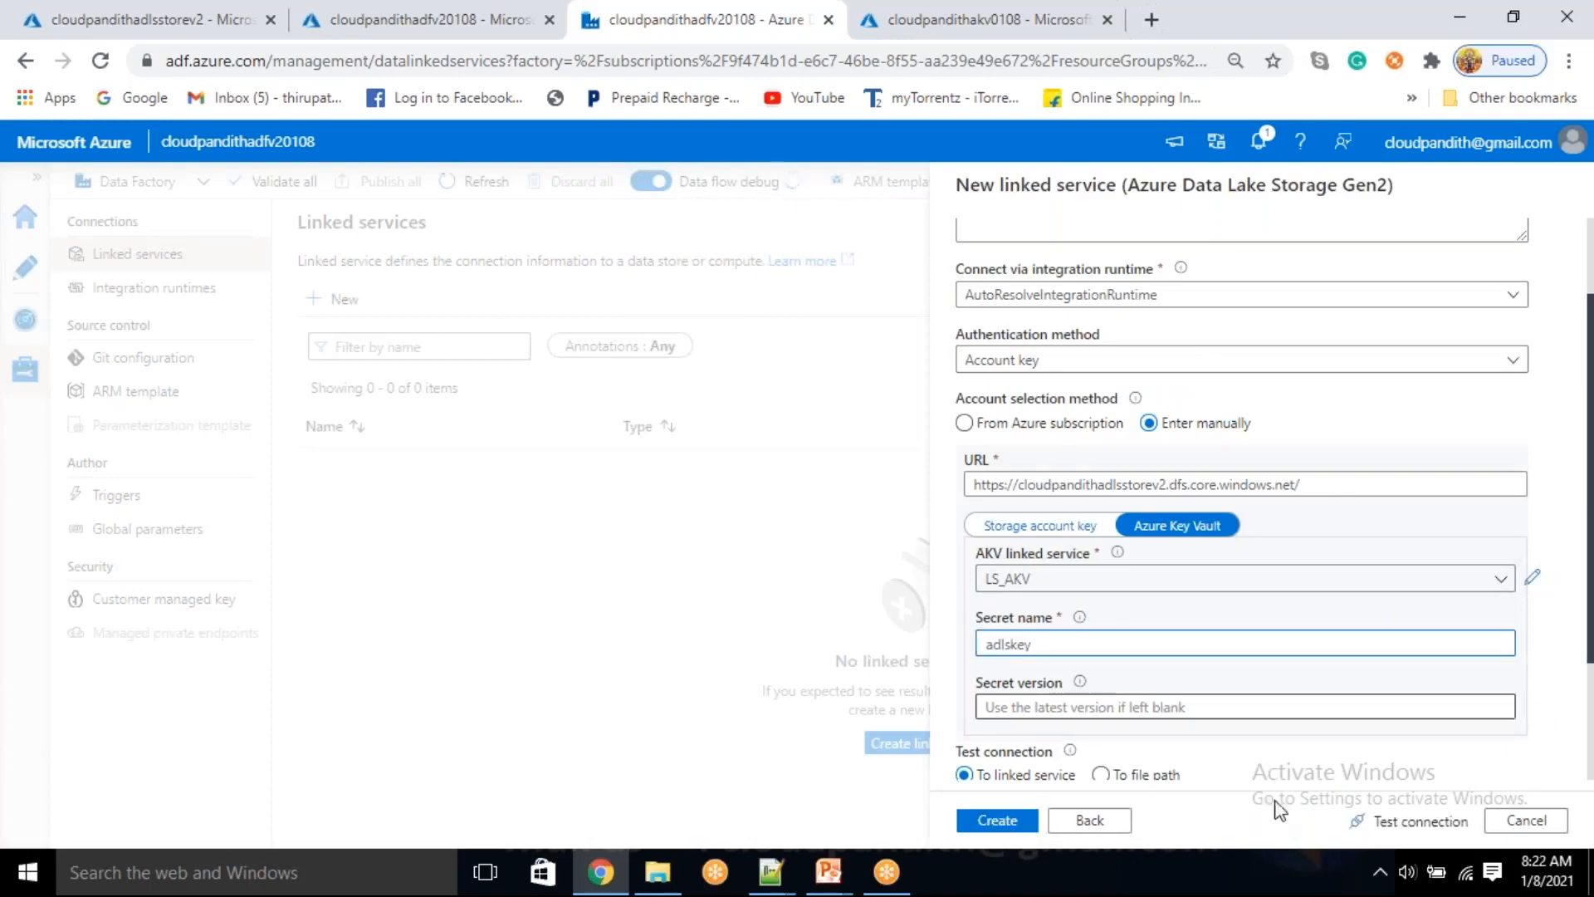
left_click(1411, 820)
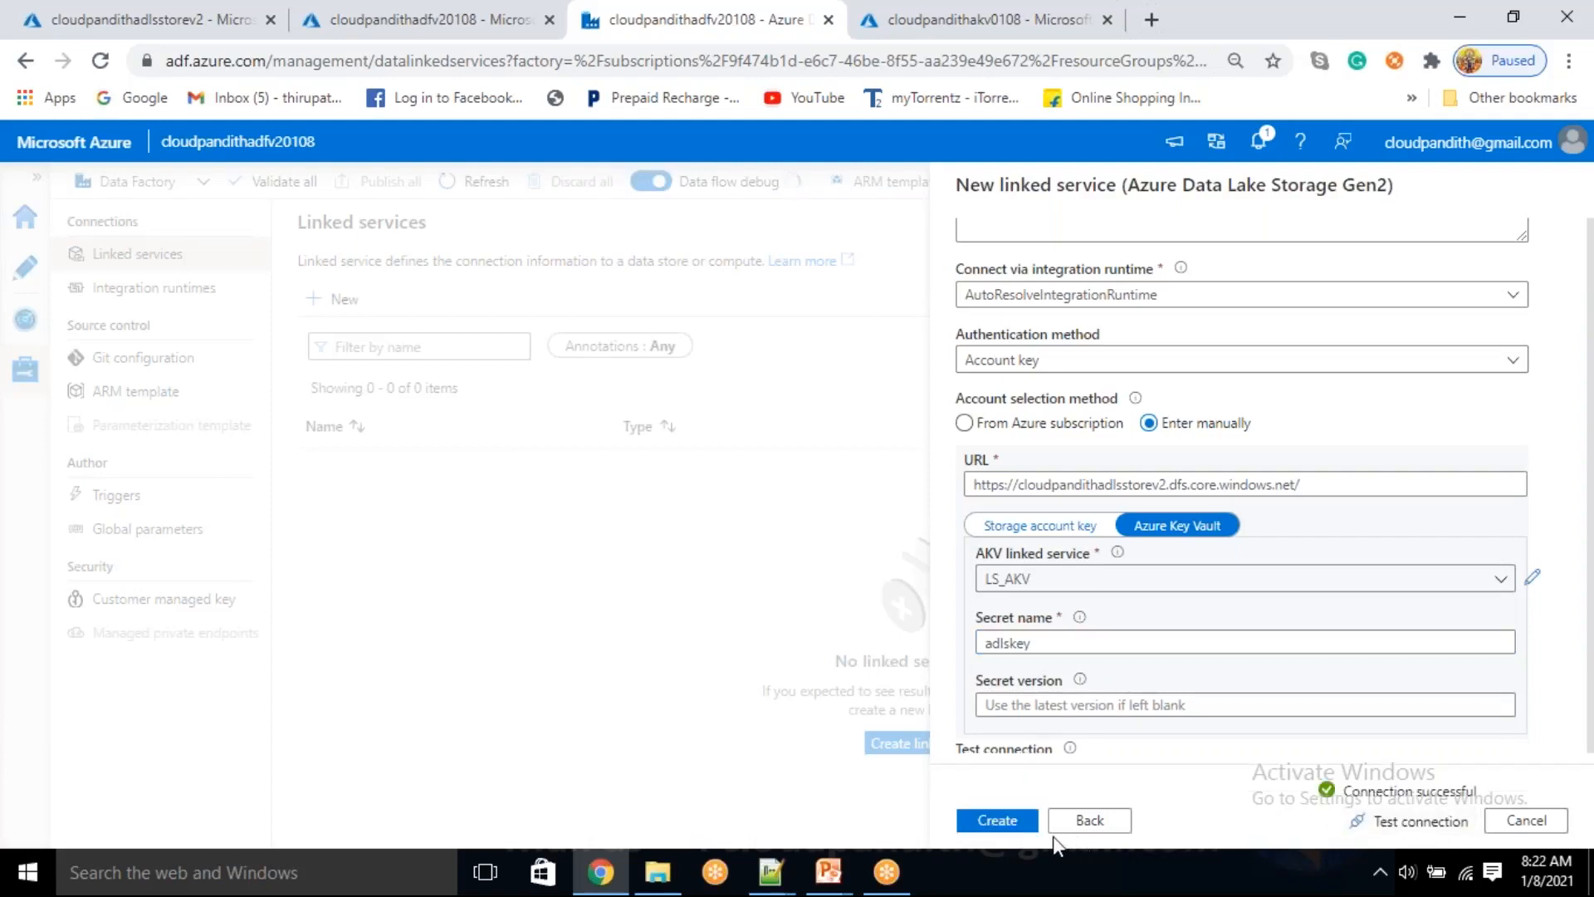
left_click(997, 821)
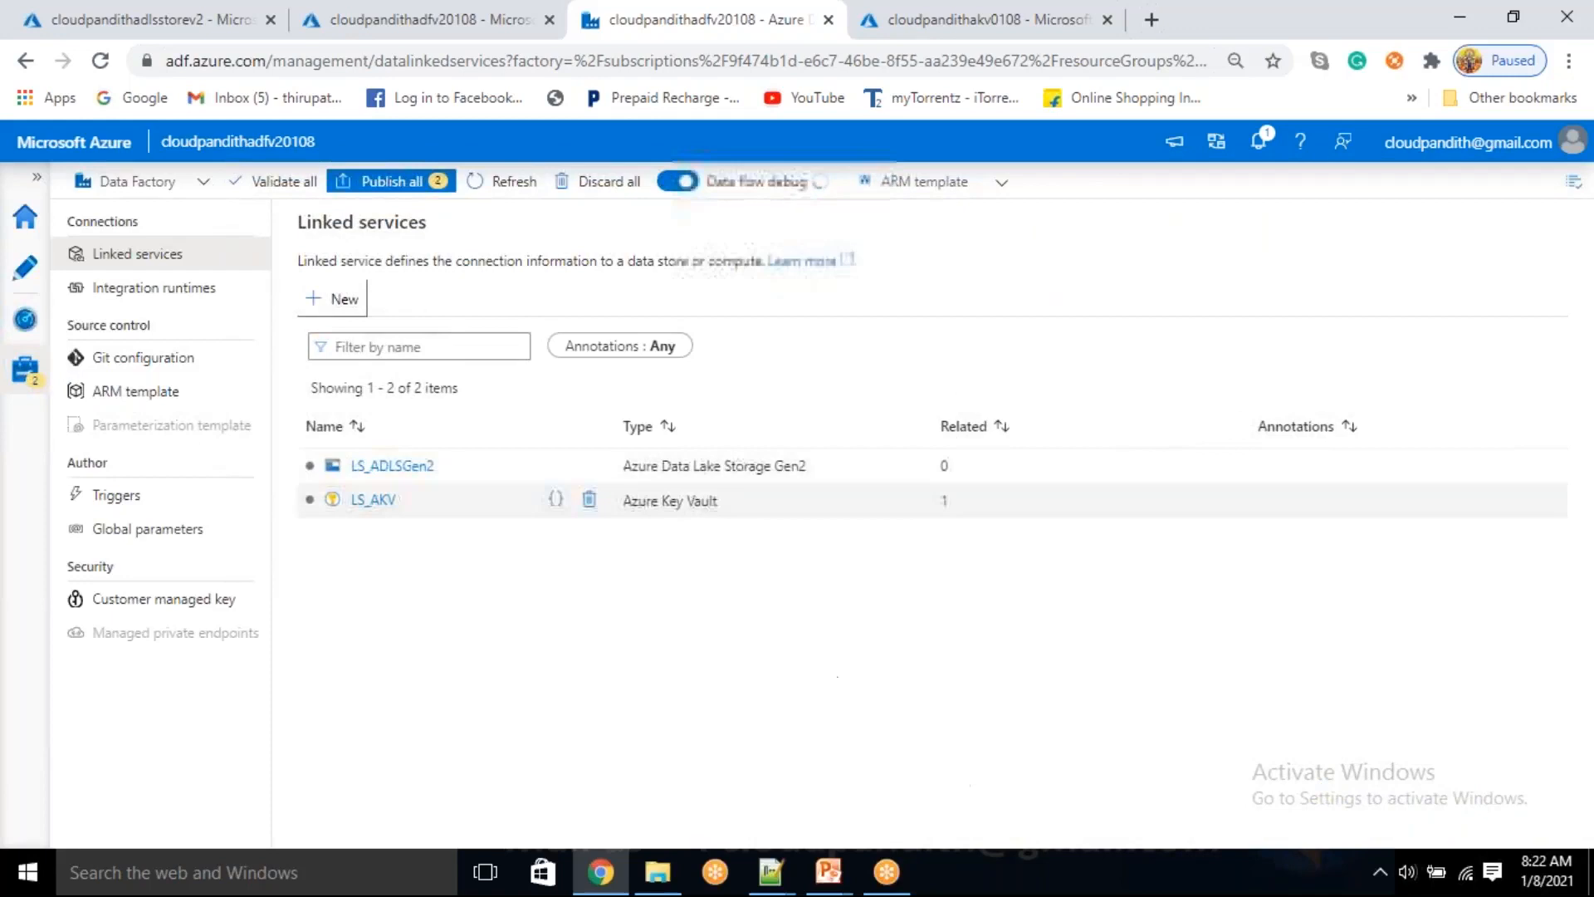
left_click(378, 181)
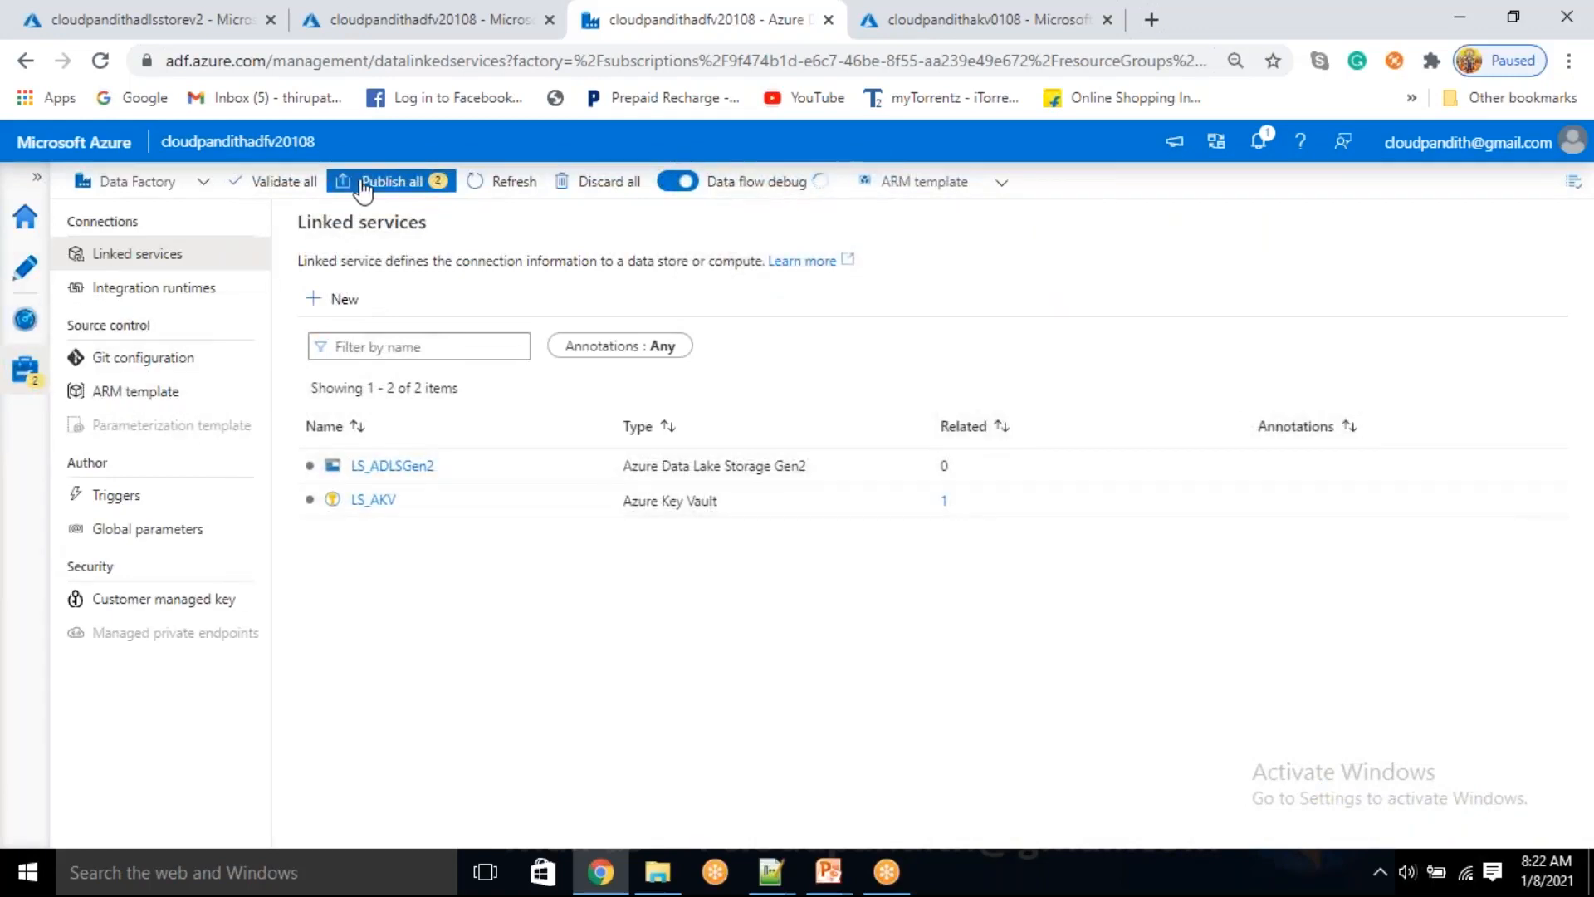
left_click(1010, 824)
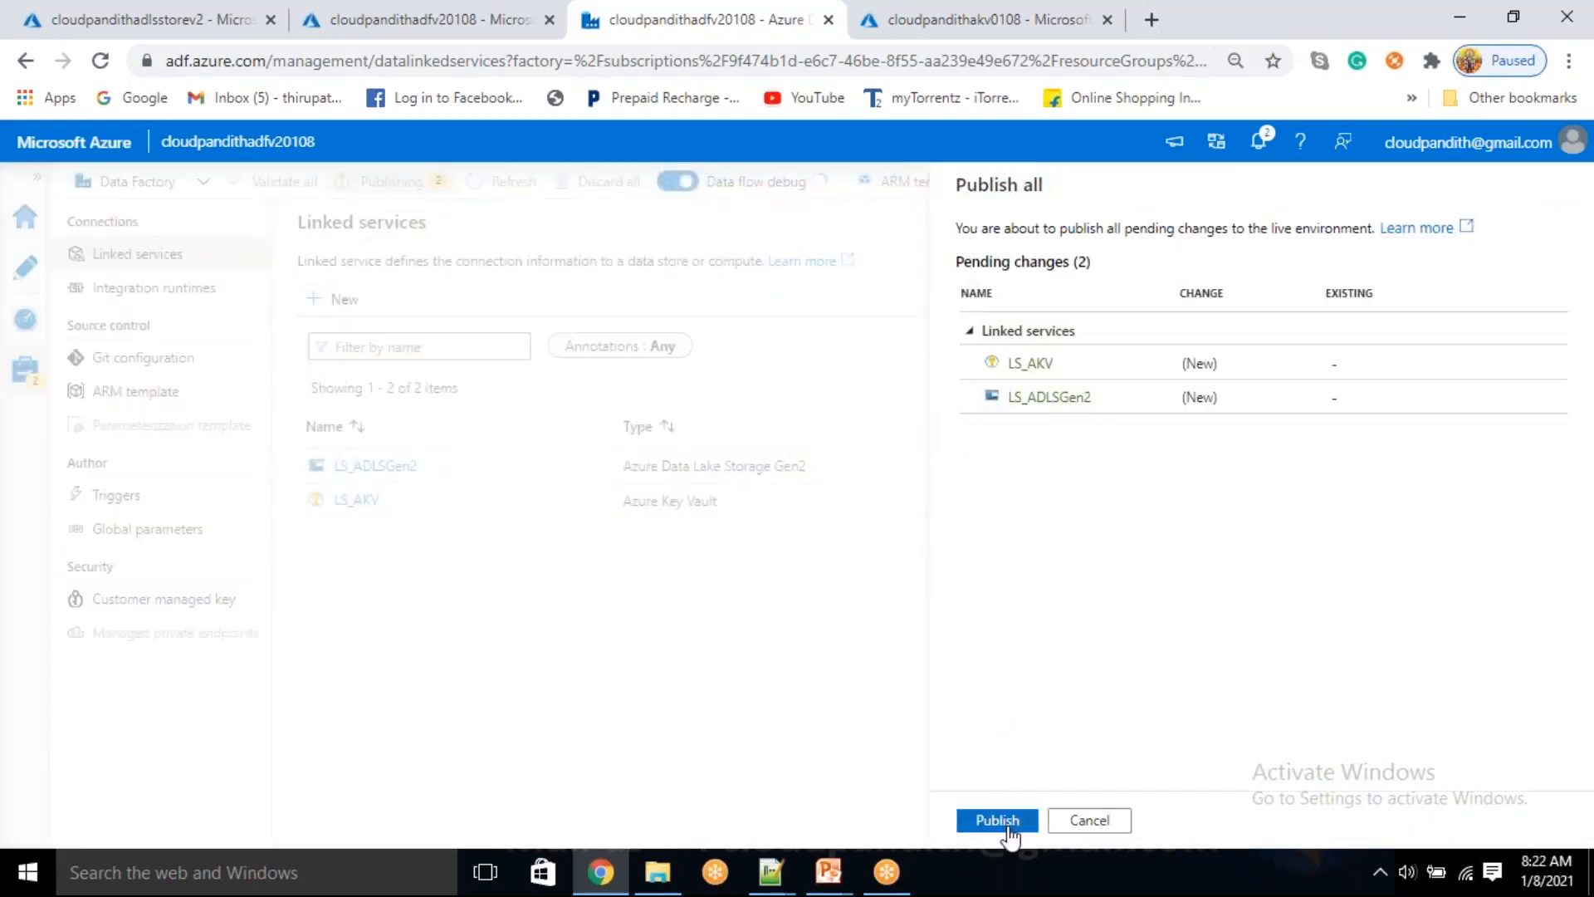
Create a new mapping data flow of the Data flow type in the factory resources and dismiss its introductory tip
left_click(20, 276)
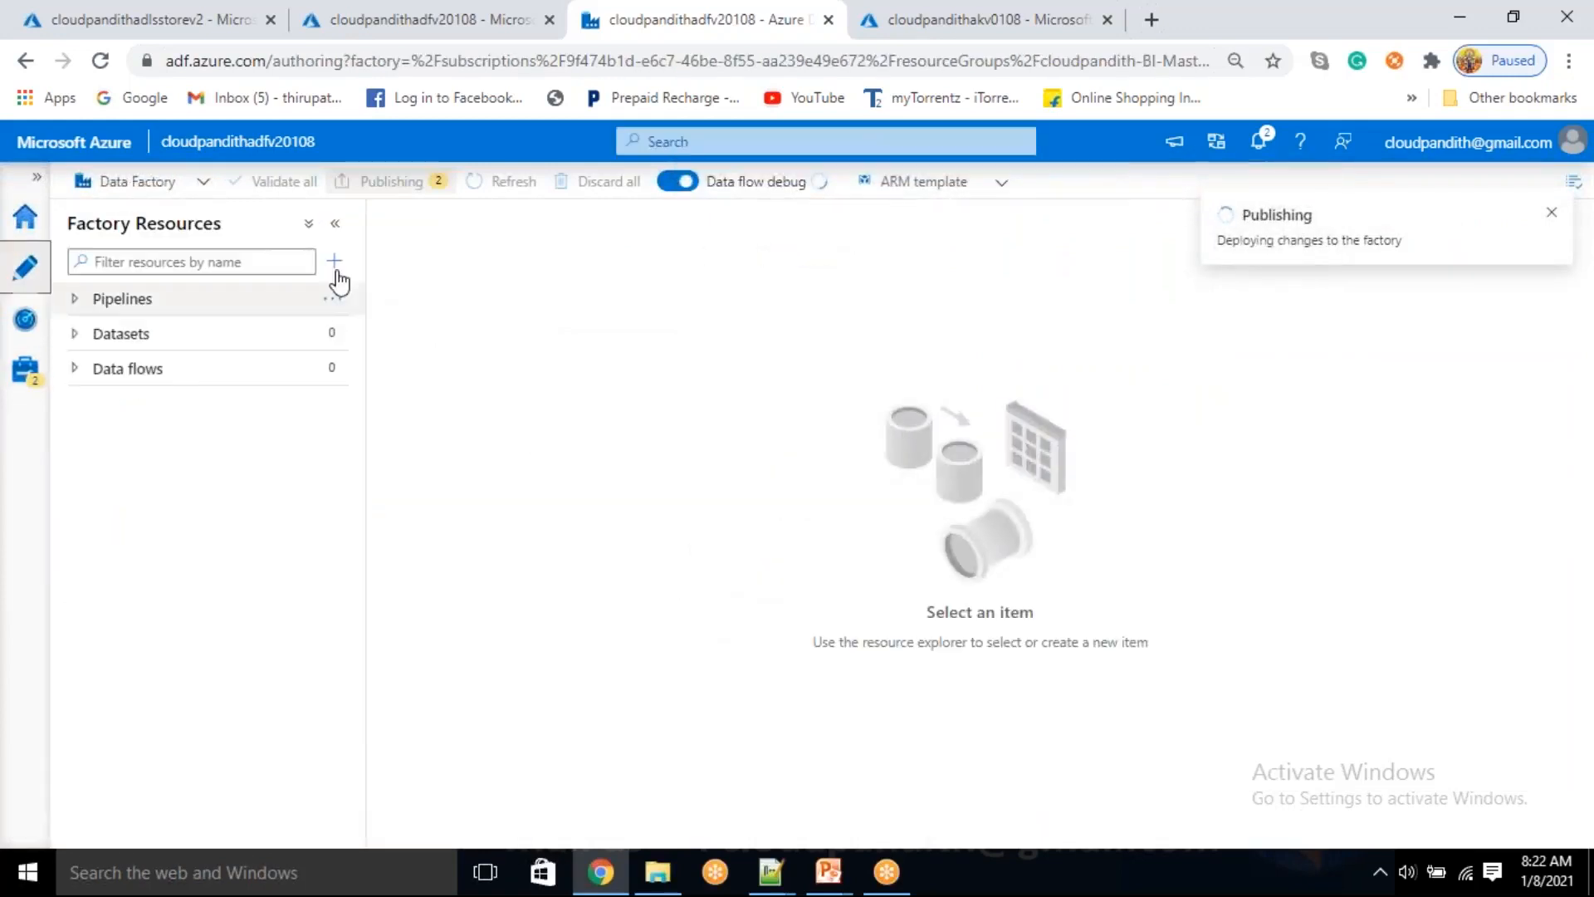
left_click(336, 373)
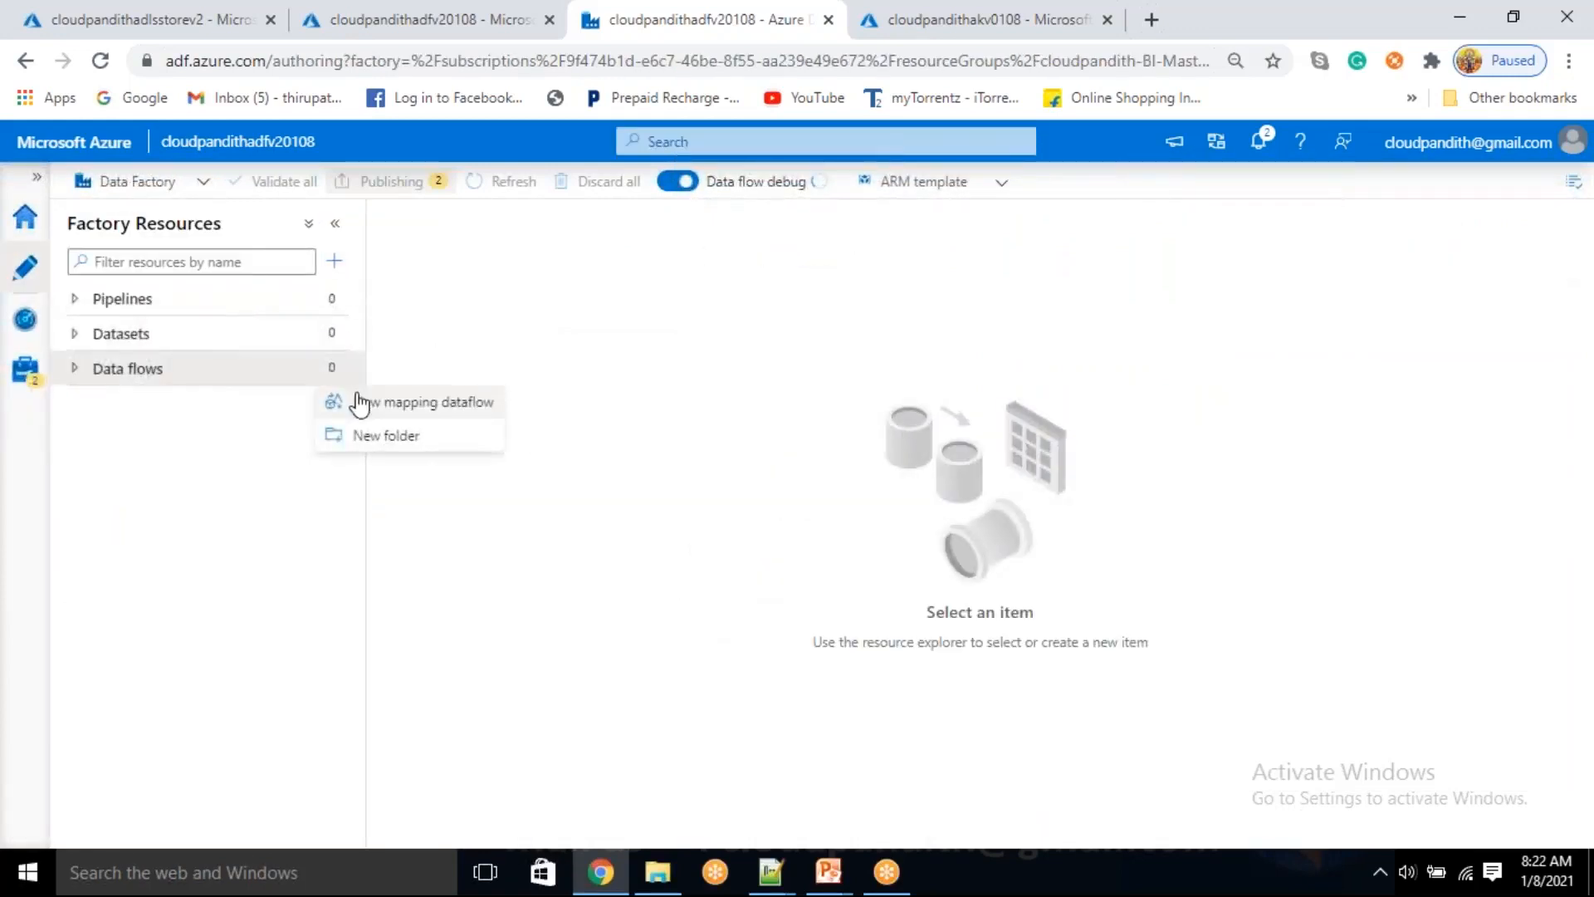
left_click(359, 406)
left_click(1179, 345)
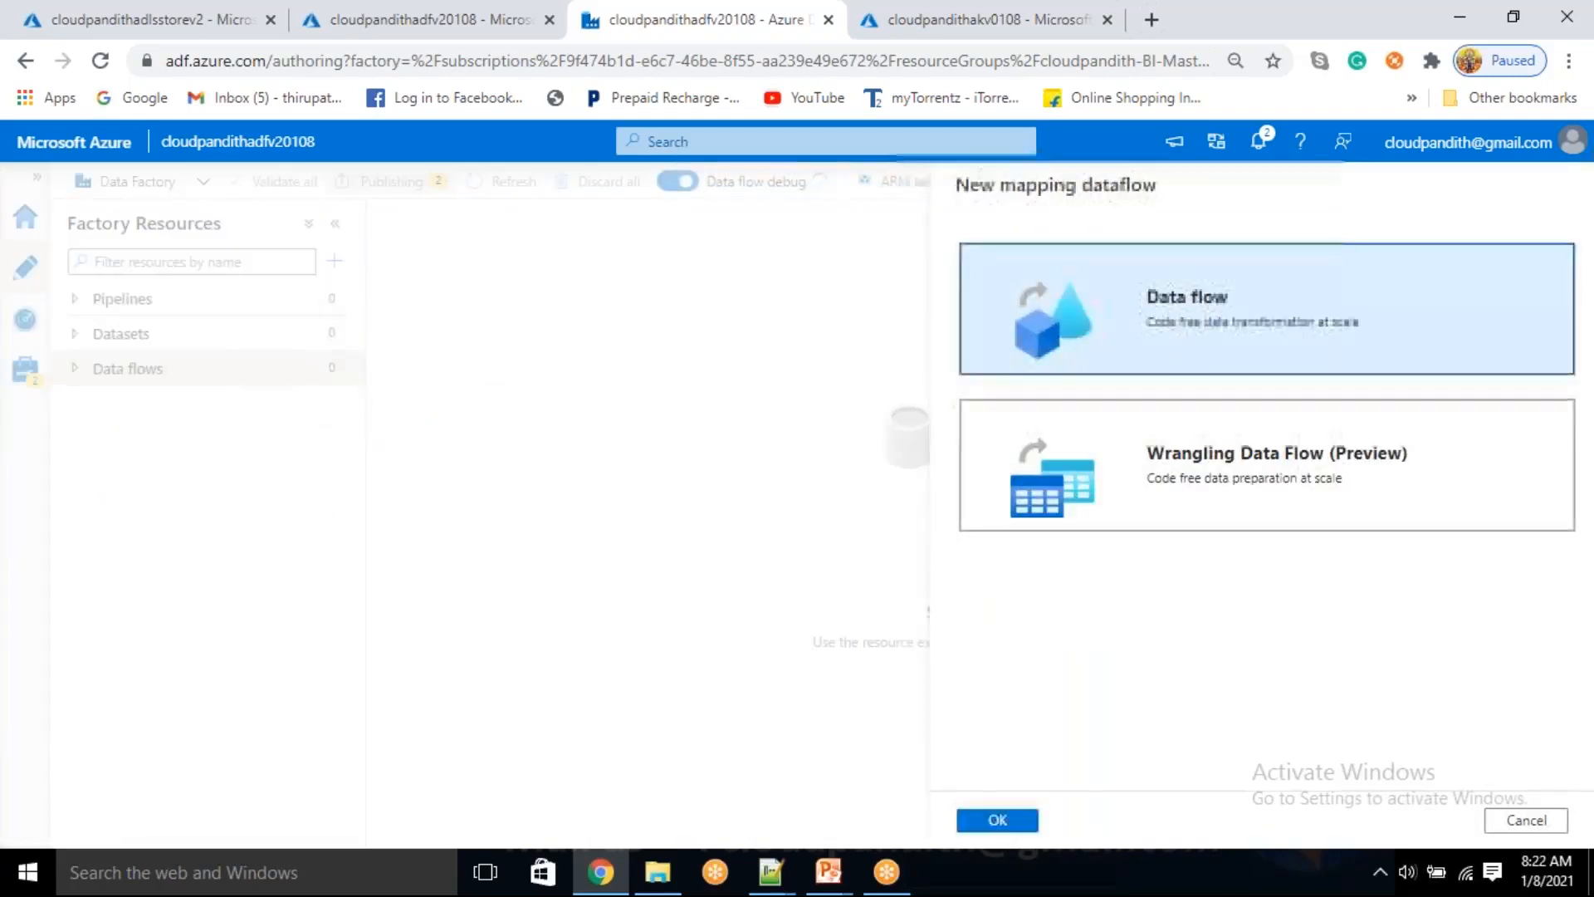
left_click(998, 820)
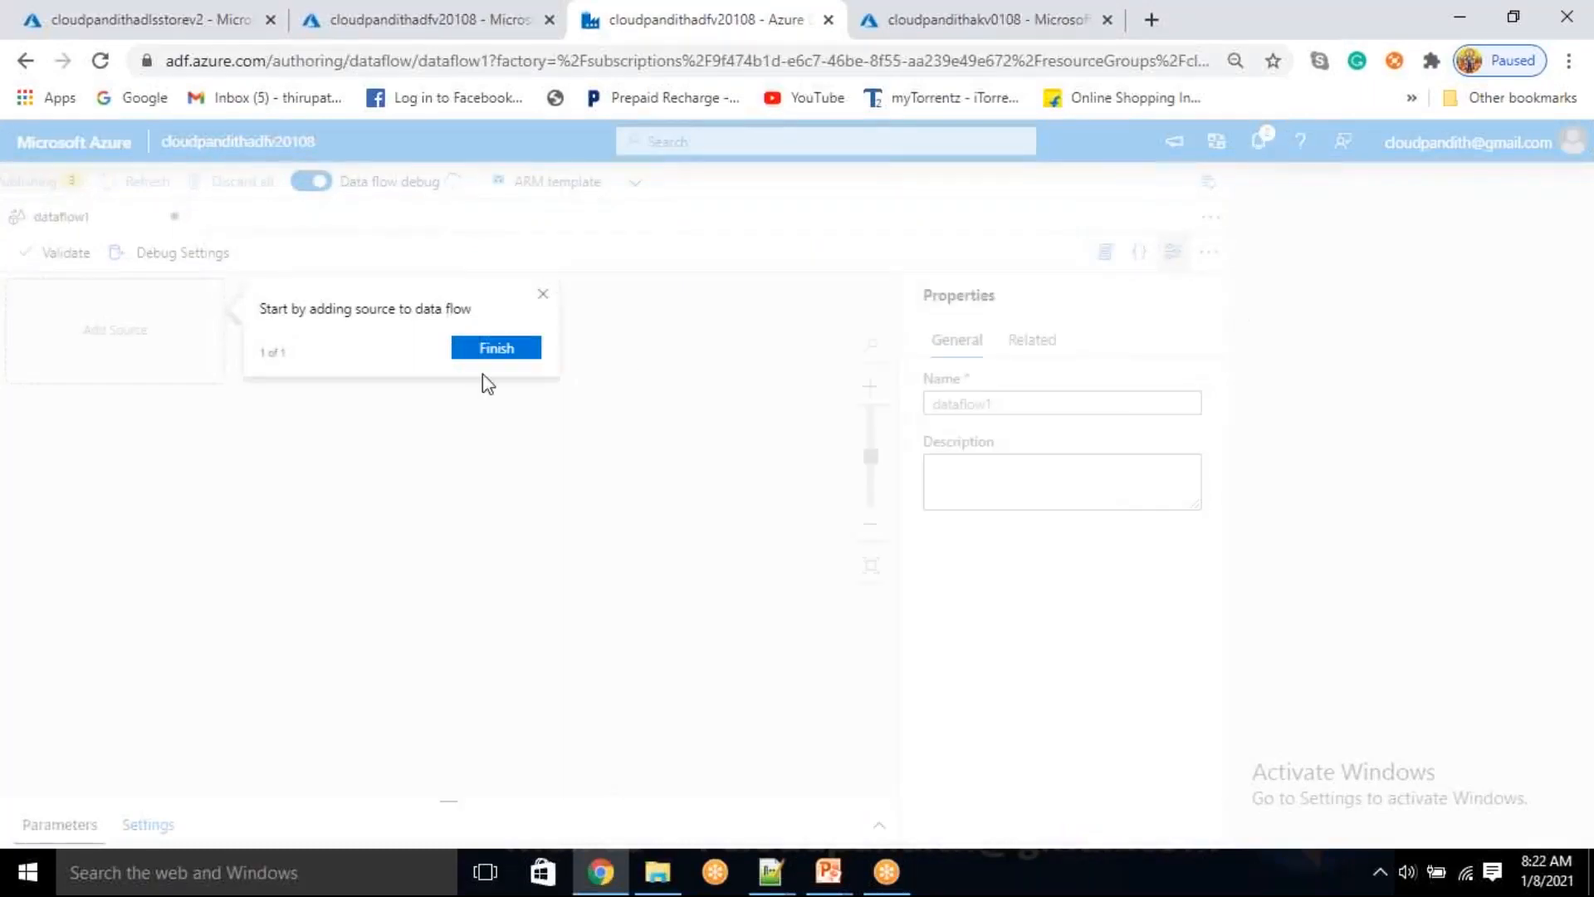
left_click(496, 348)
Check the factory notifications for the publishing and data flow debug status, and hide the data flow's properties
left_click(1259, 143)
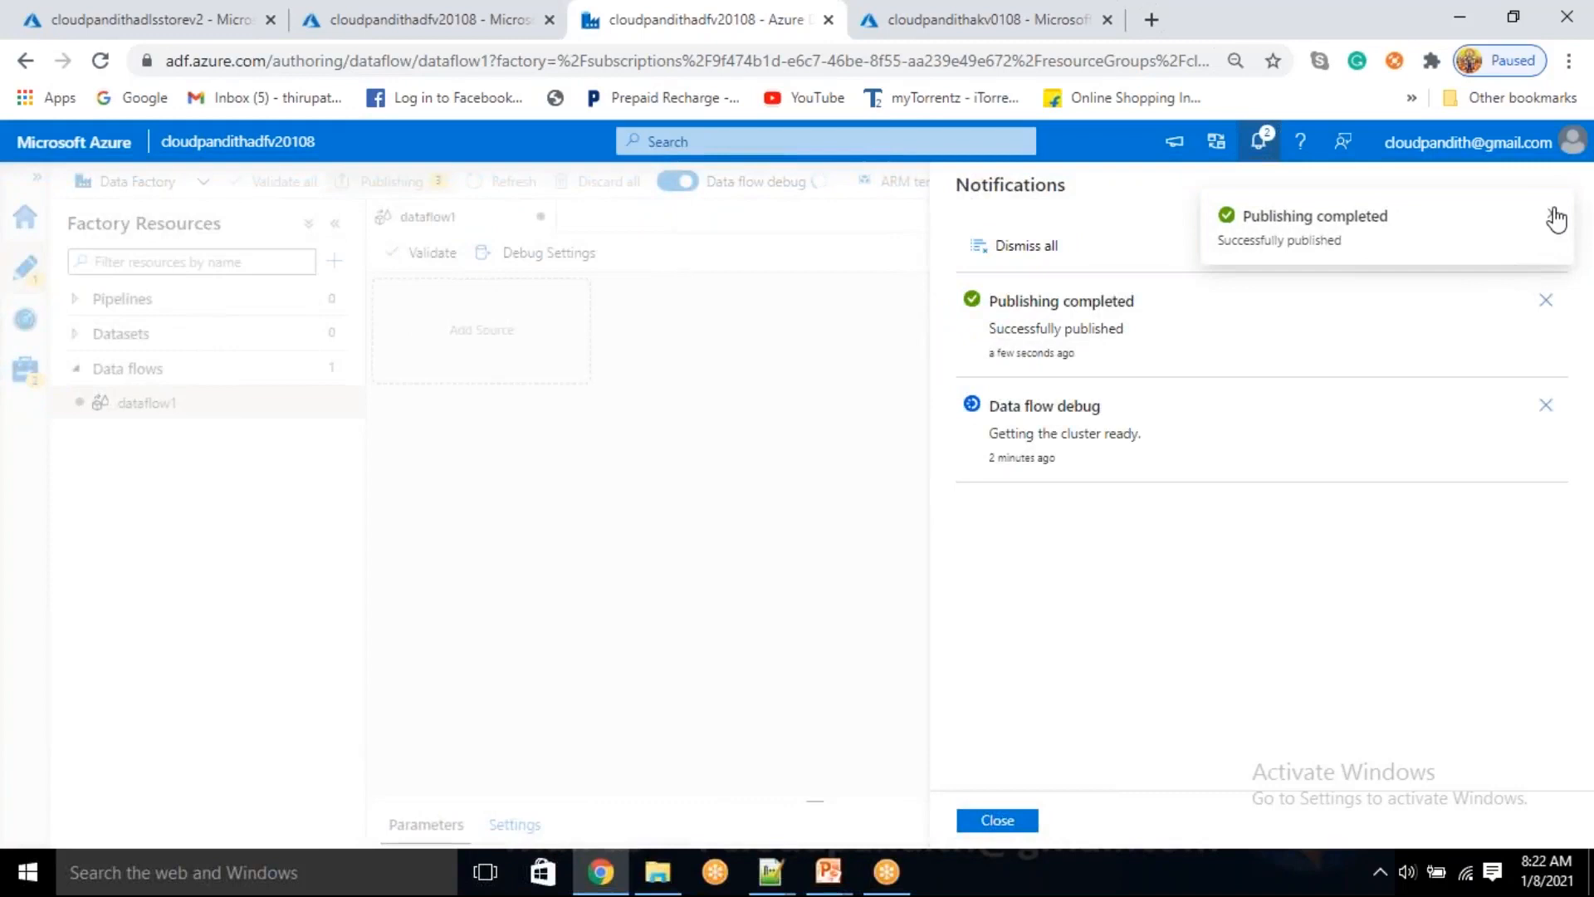
left_click(1548, 214)
left_click(997, 820)
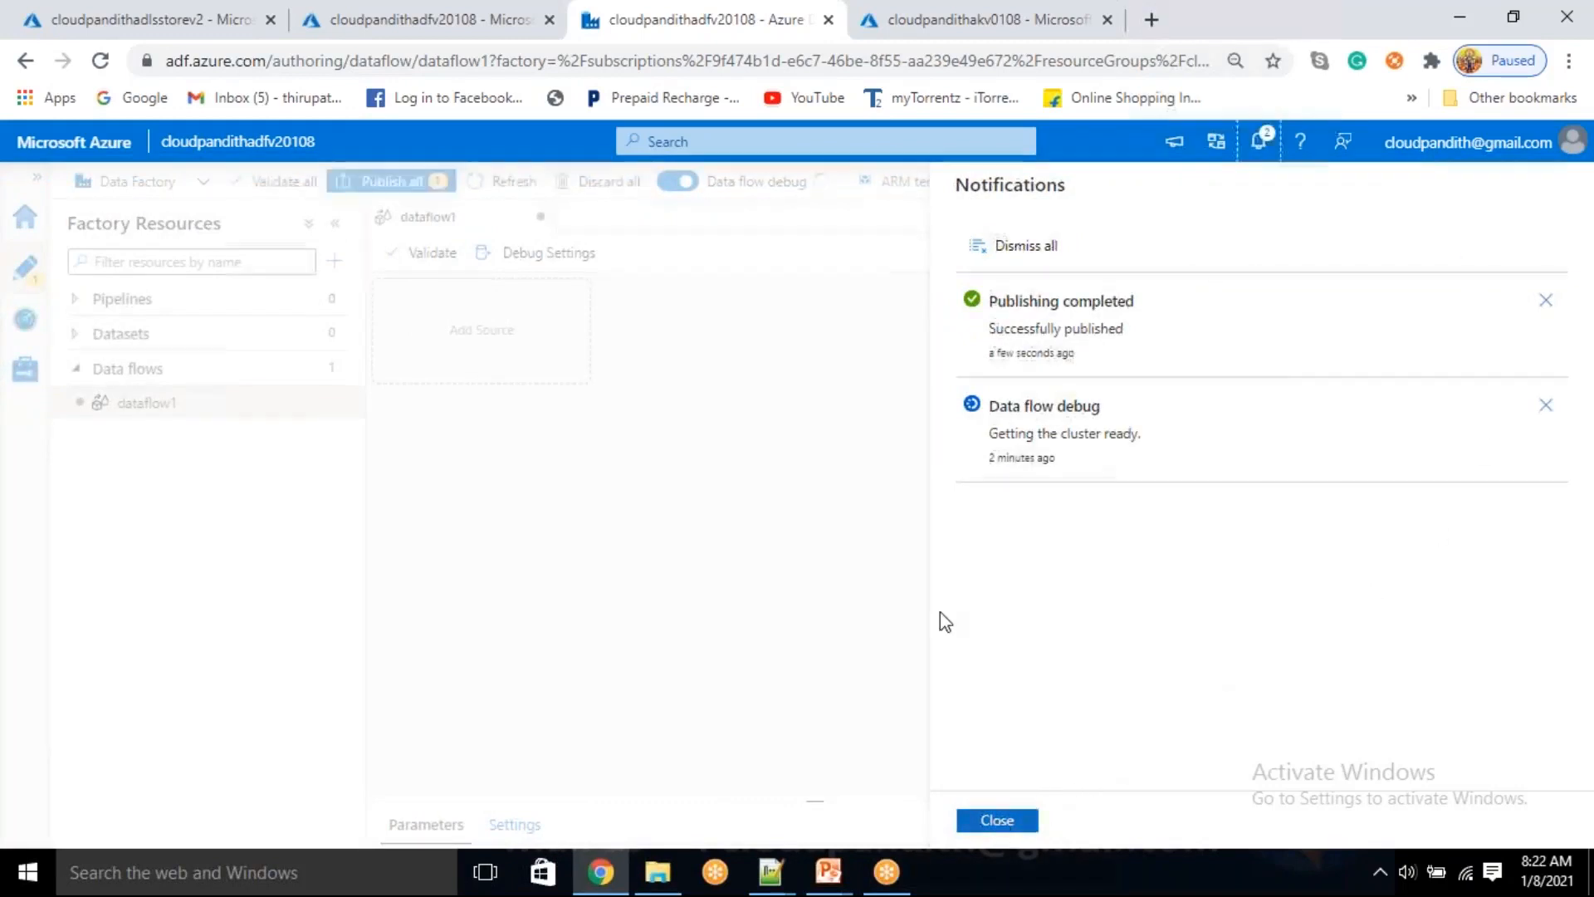
left_click(1539, 251)
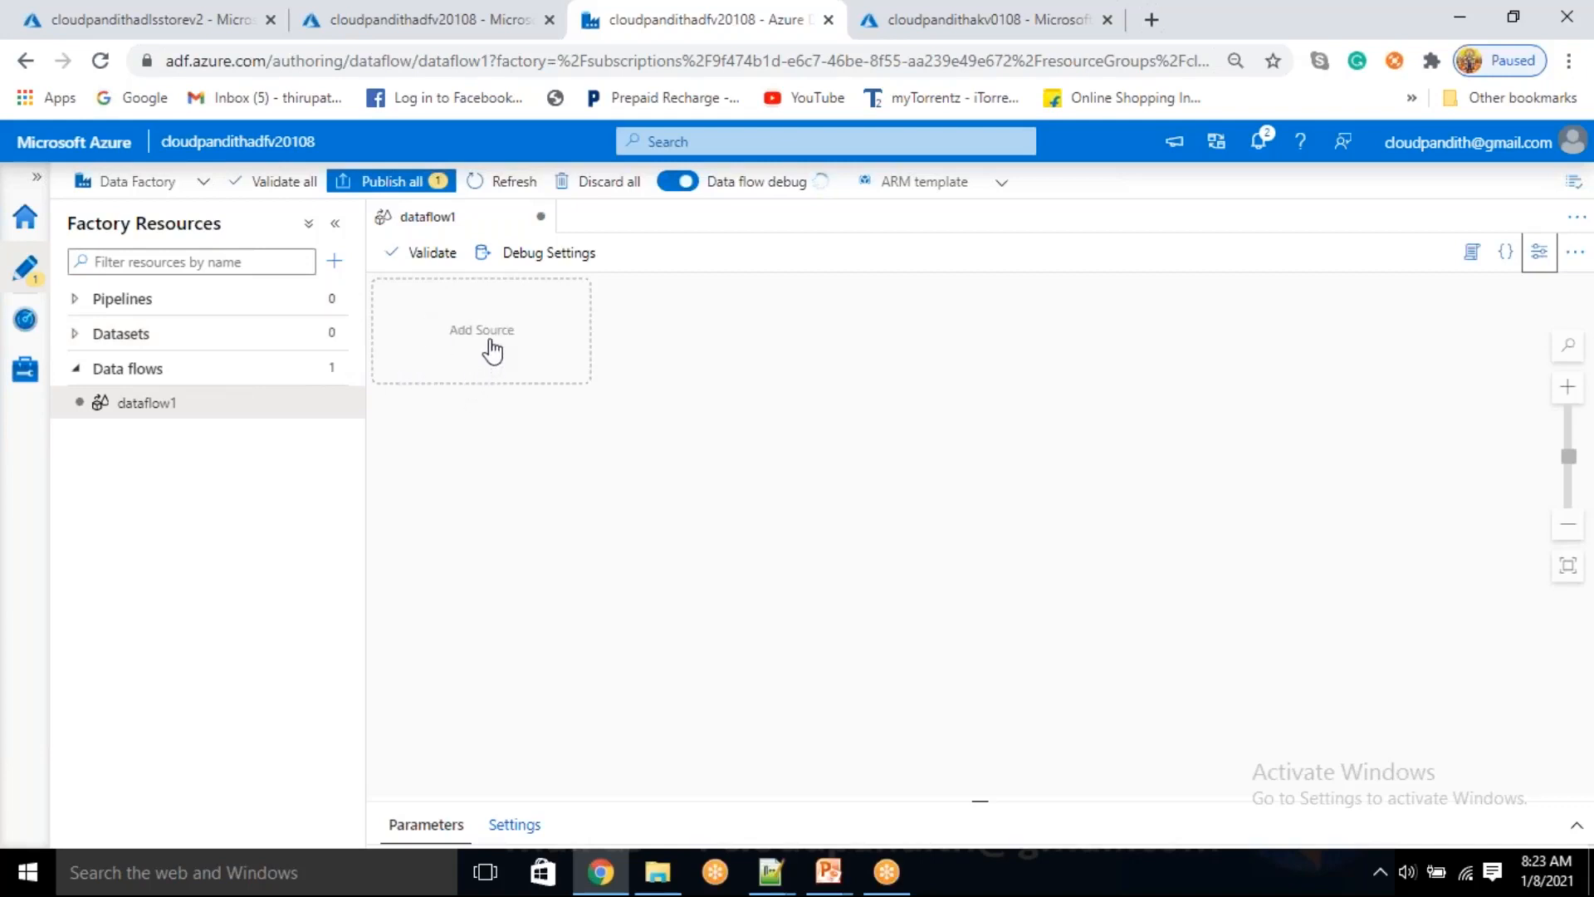
left_click(175, 871)
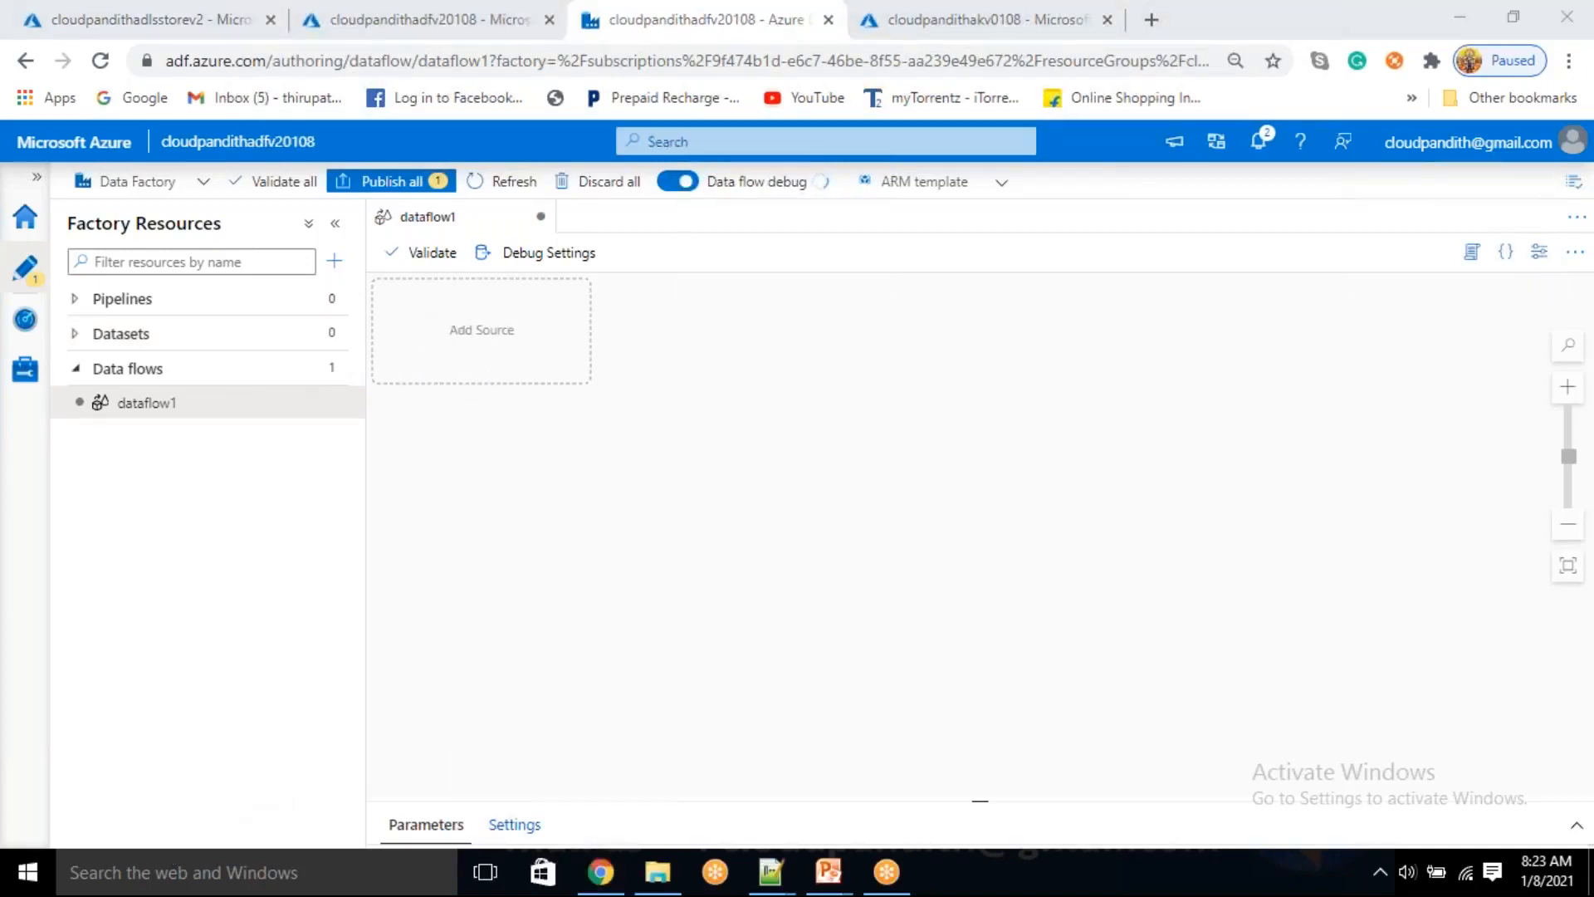
Add a source to the data flow and rename the data flow dataflow_Data_Quality
left_click(526, 331)
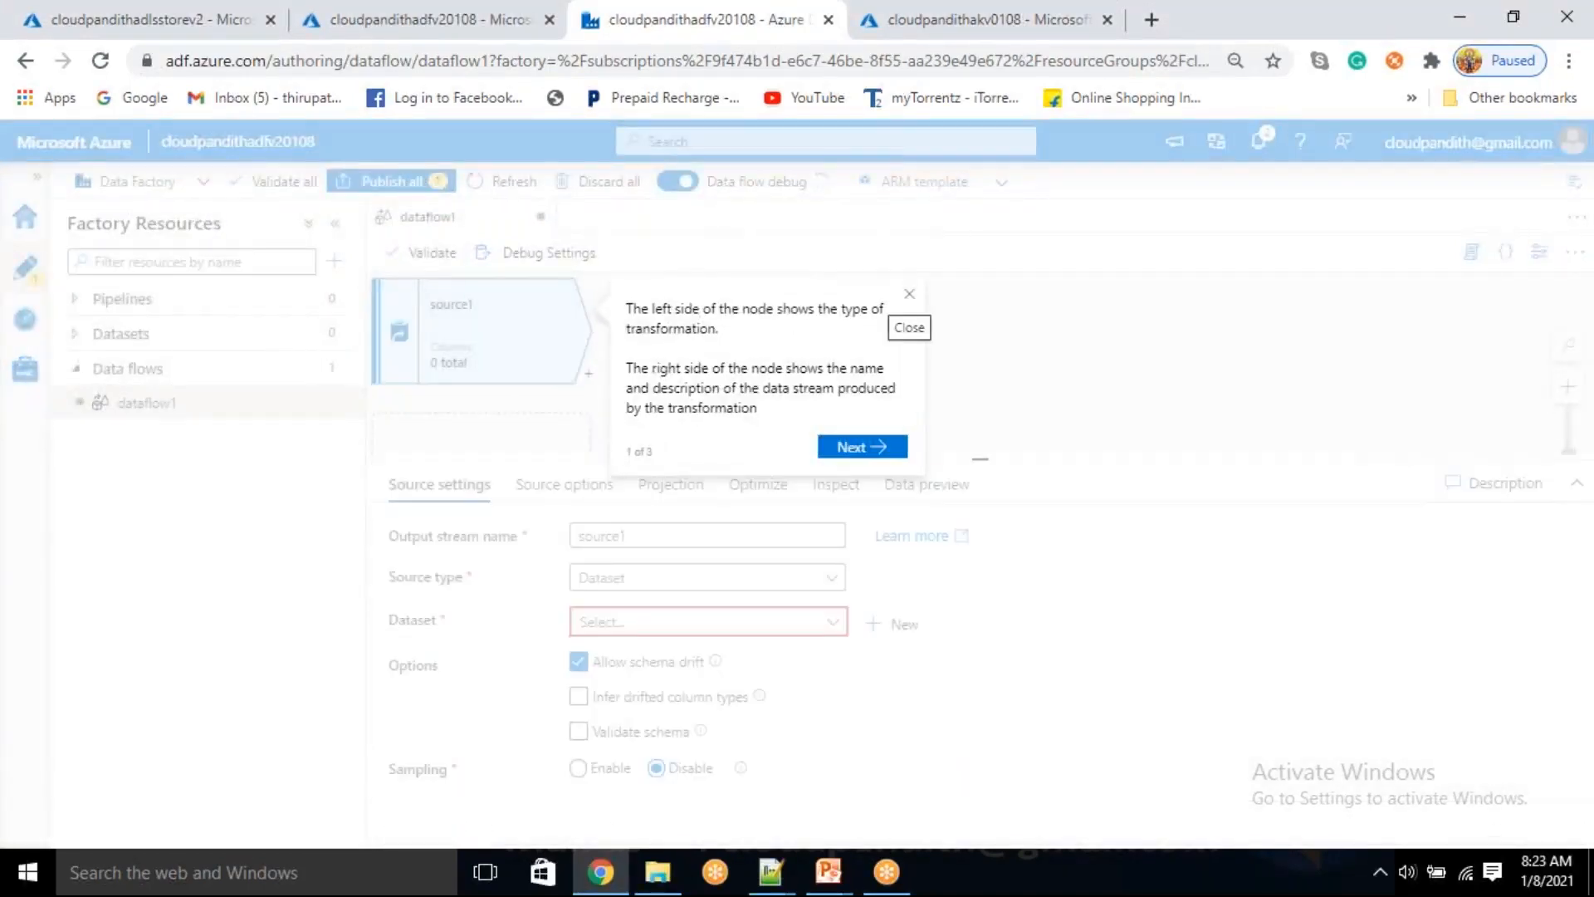
left_click(911, 296)
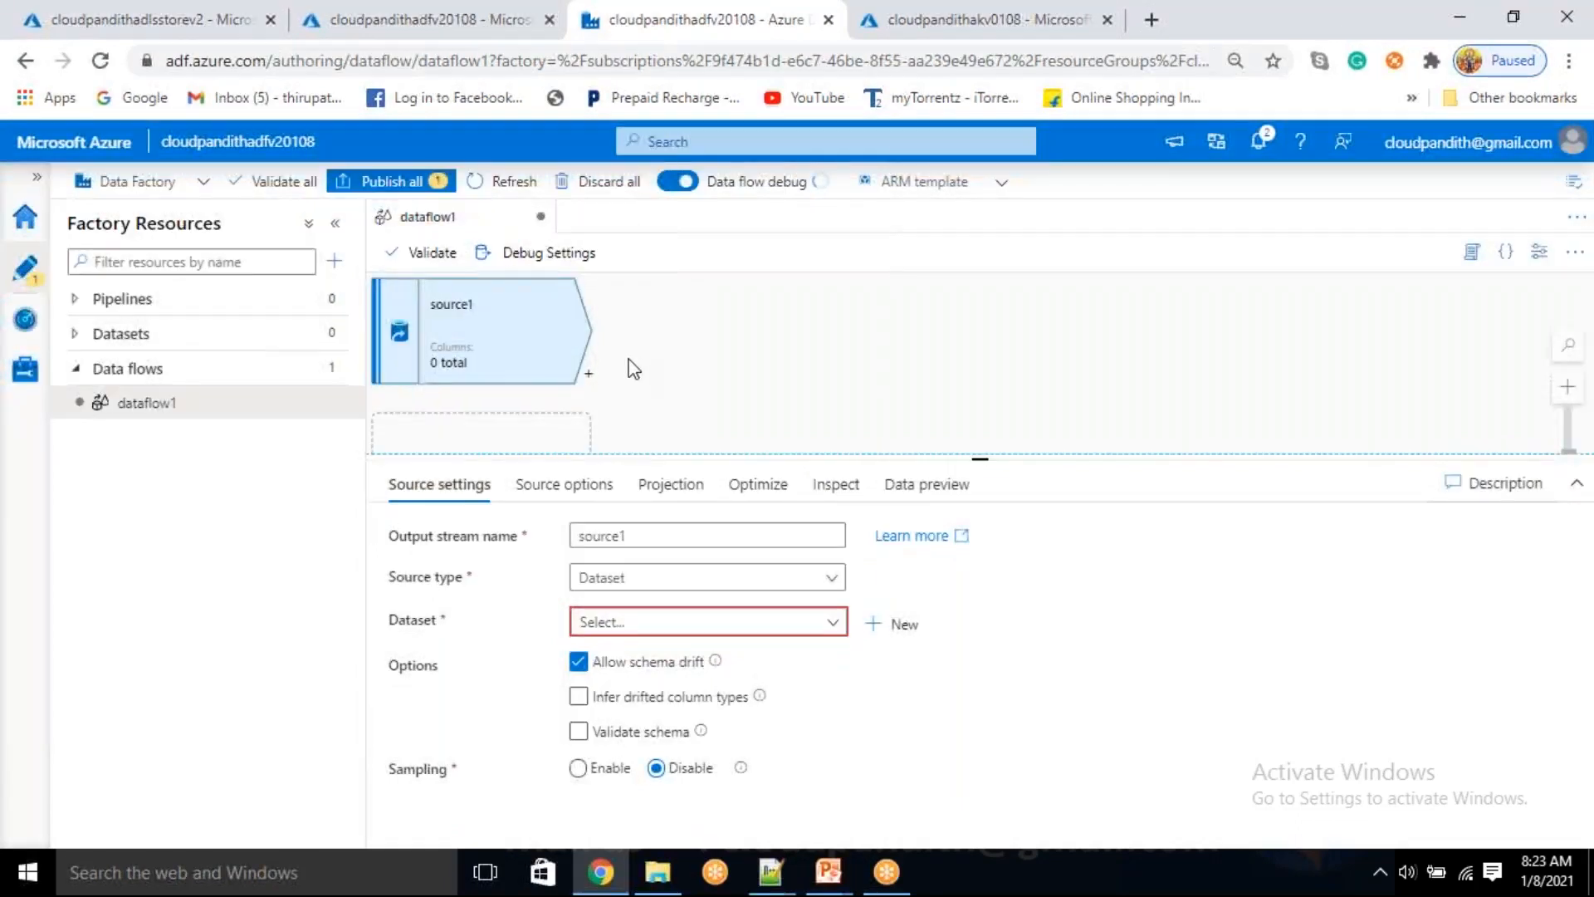
left_click(1537, 253)
mouse_move(1381, 399)
left_mouse_down()
mouse_move(1324, 401)
mouse_move(1355, 395)
left_mouse_up()
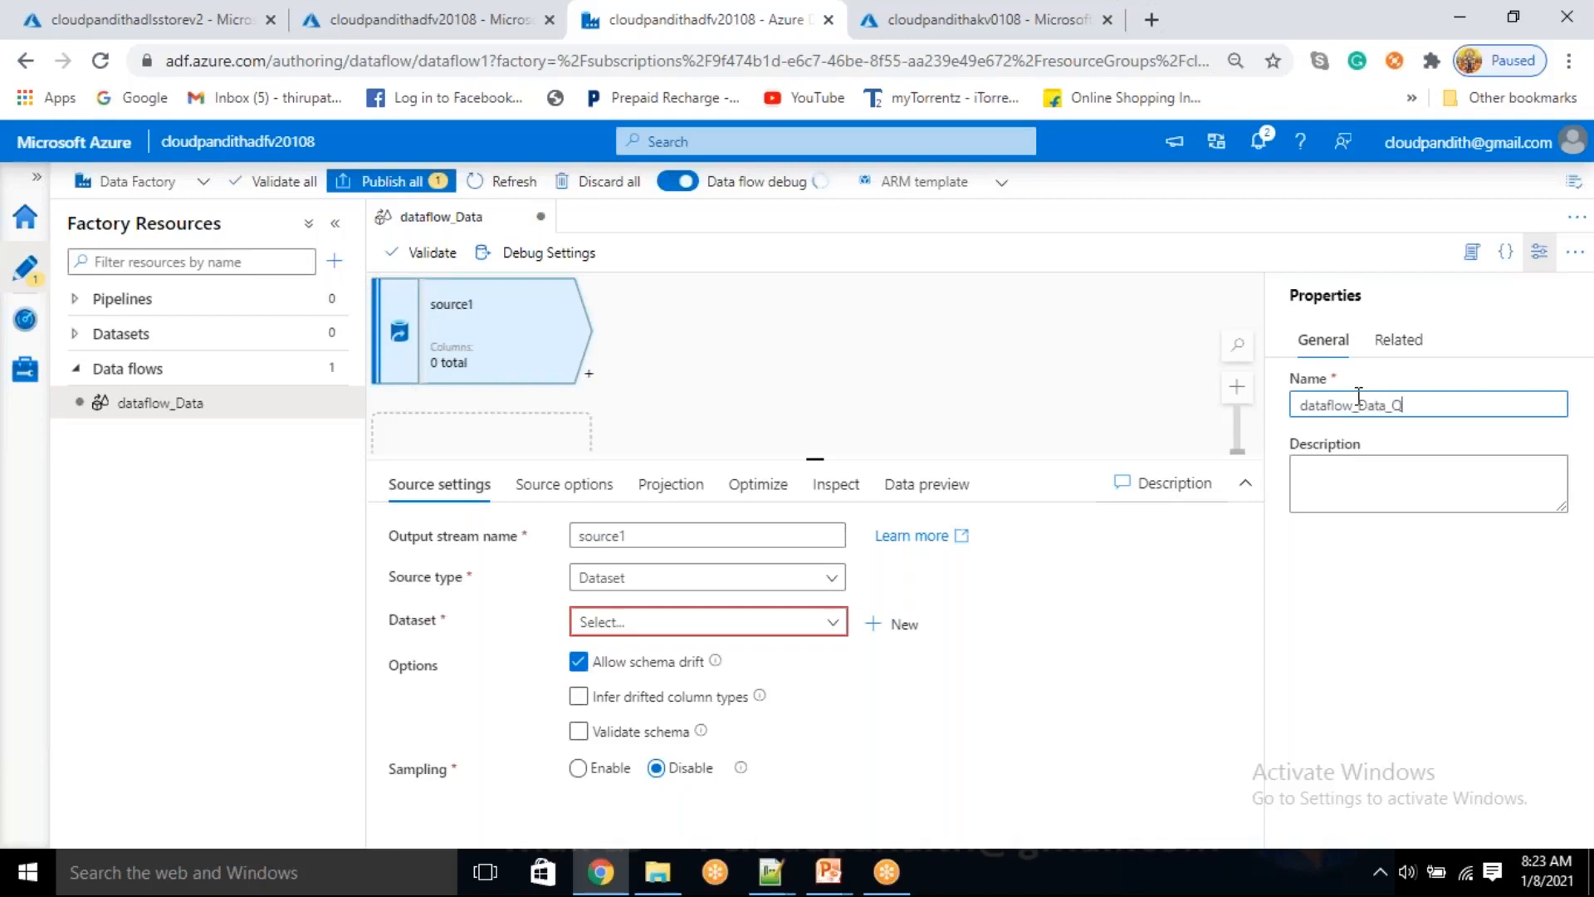
left_click(1540, 251)
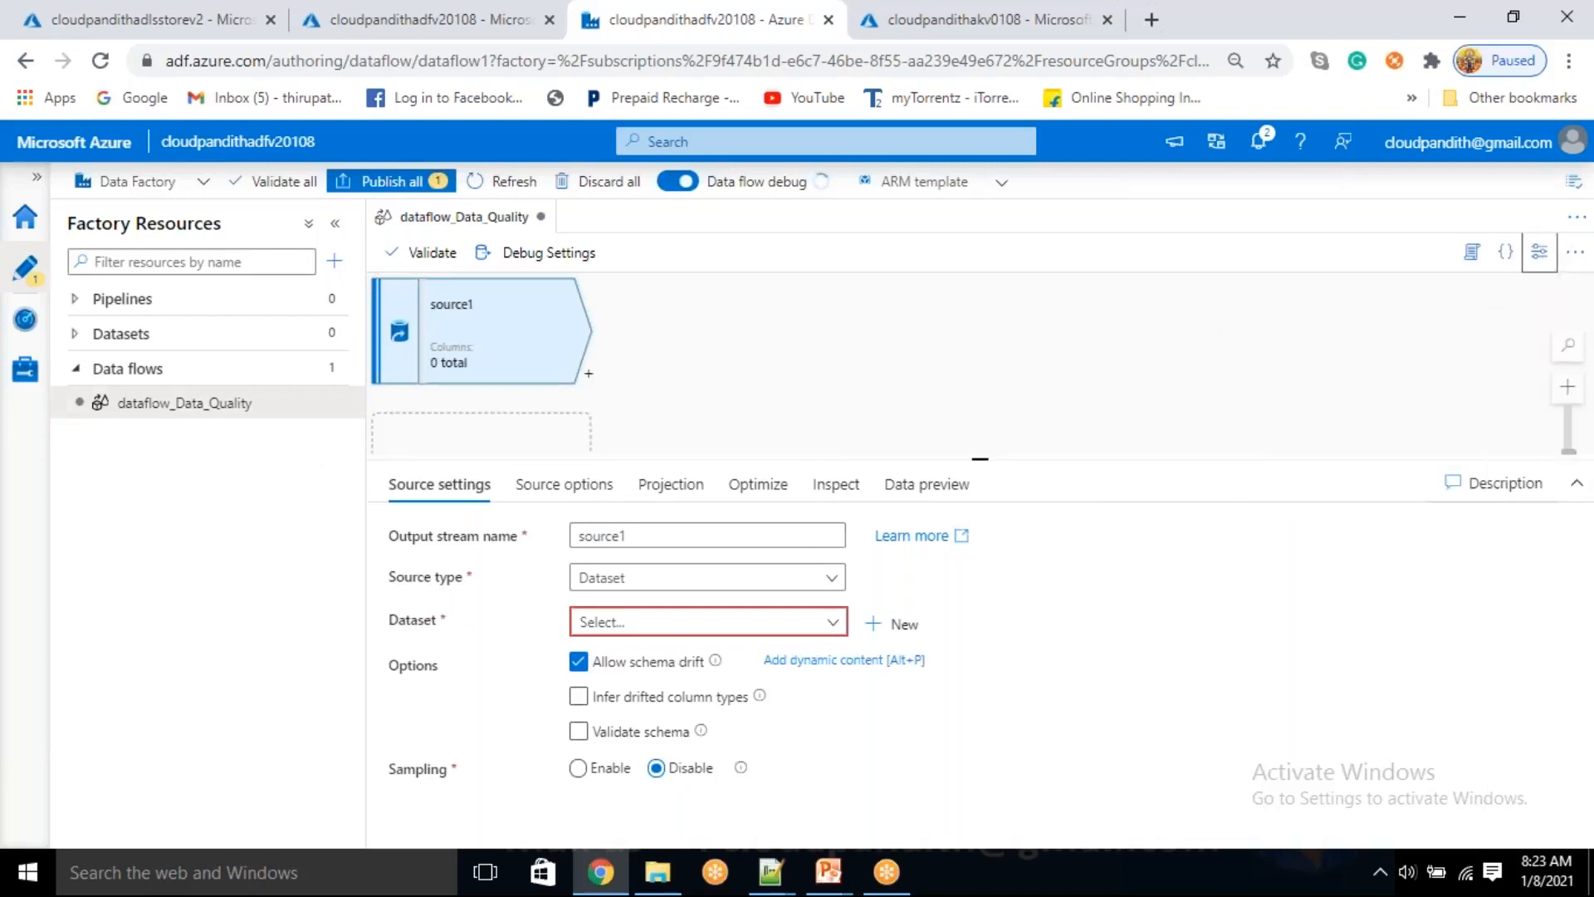
Start a new source1 dataset on Azure Data Lake Storage Gen2 in the DelimitedText format
left_click(911, 624)
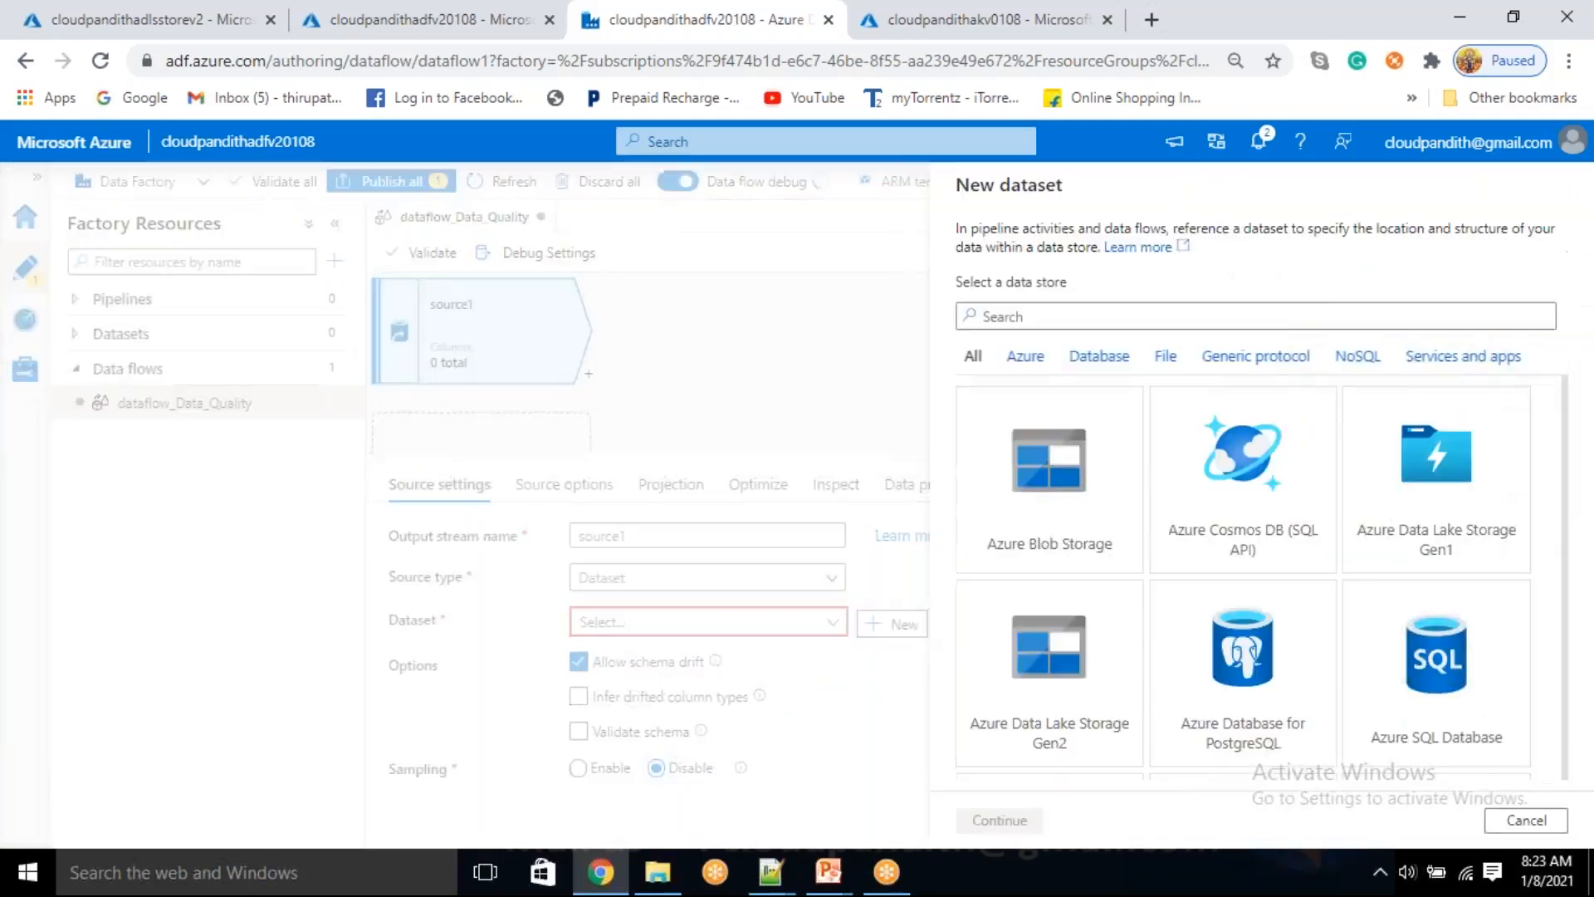
left_click(1058, 691)
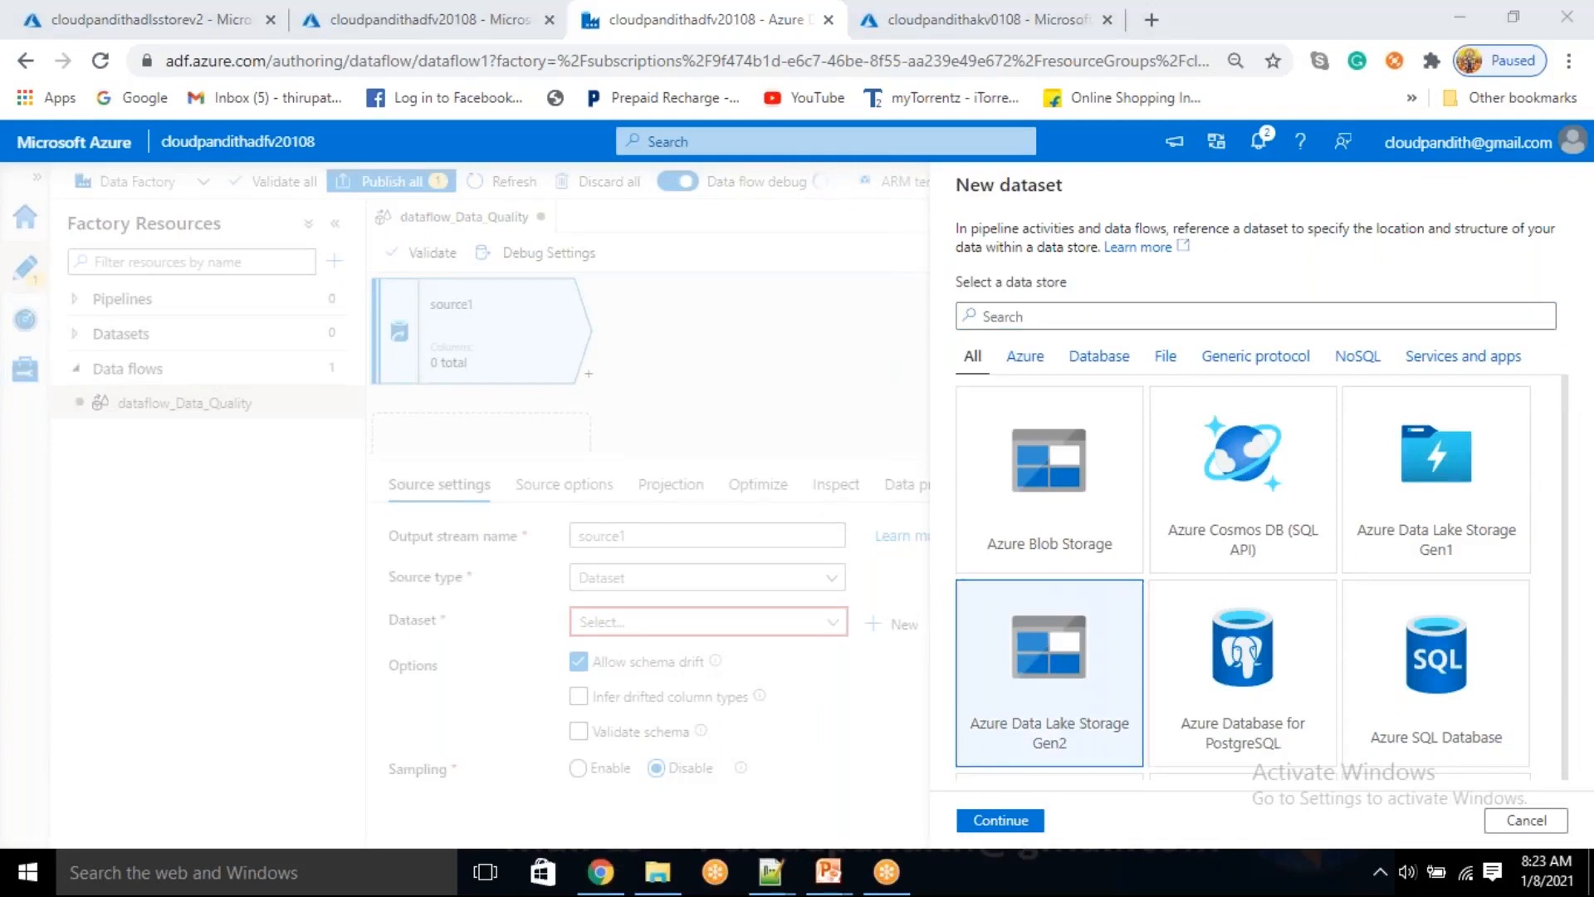
left_click(1001, 821)
left_click(1254, 378)
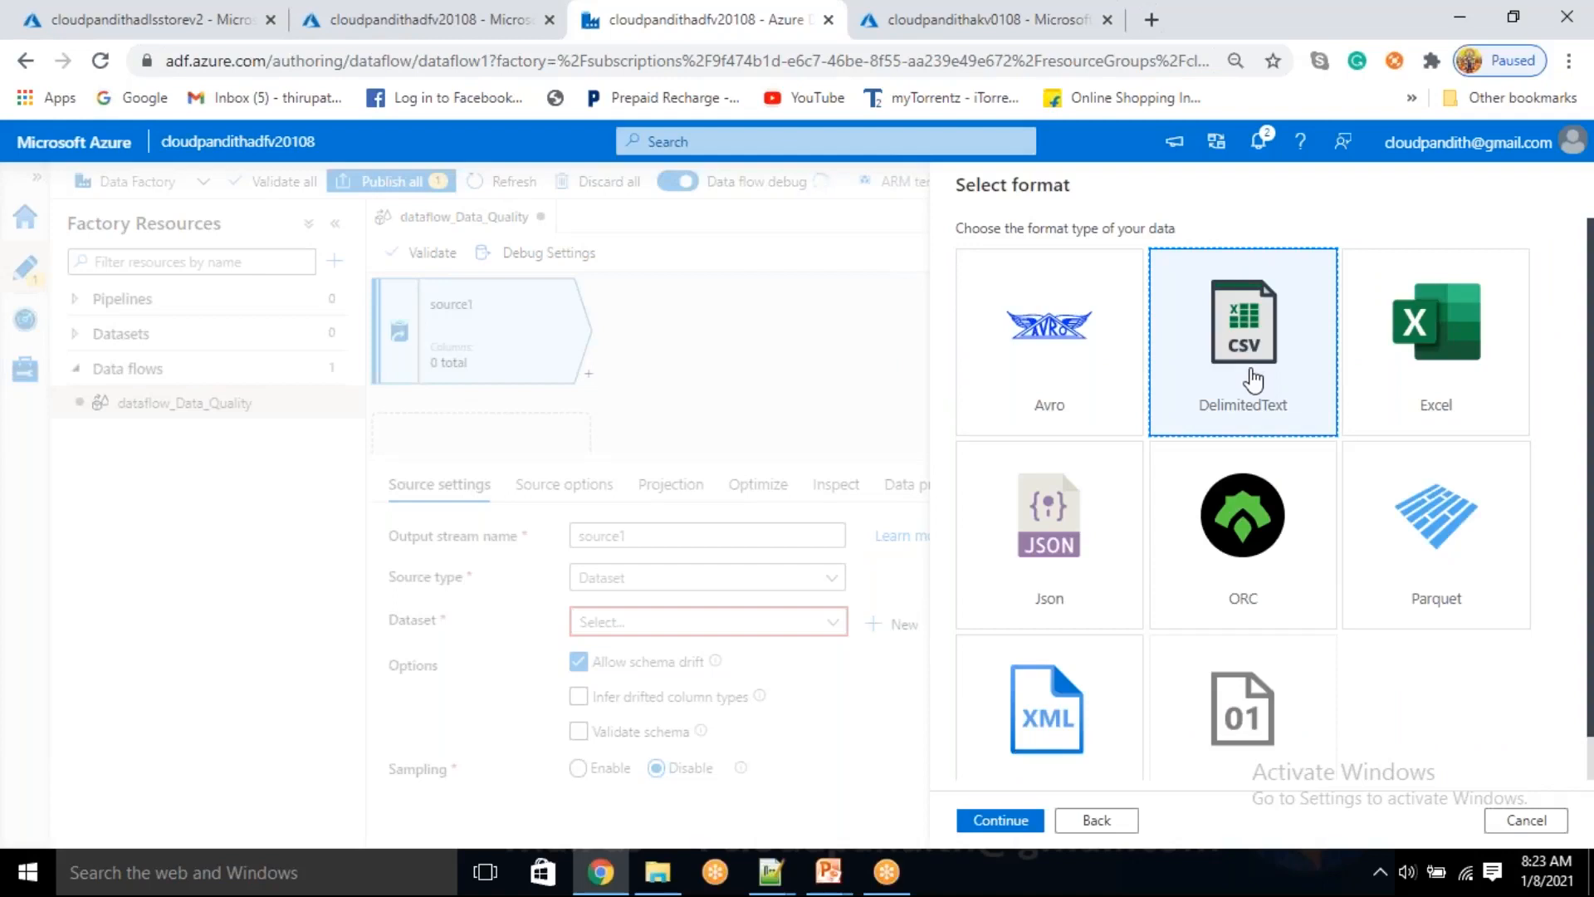
left_click(997, 822)
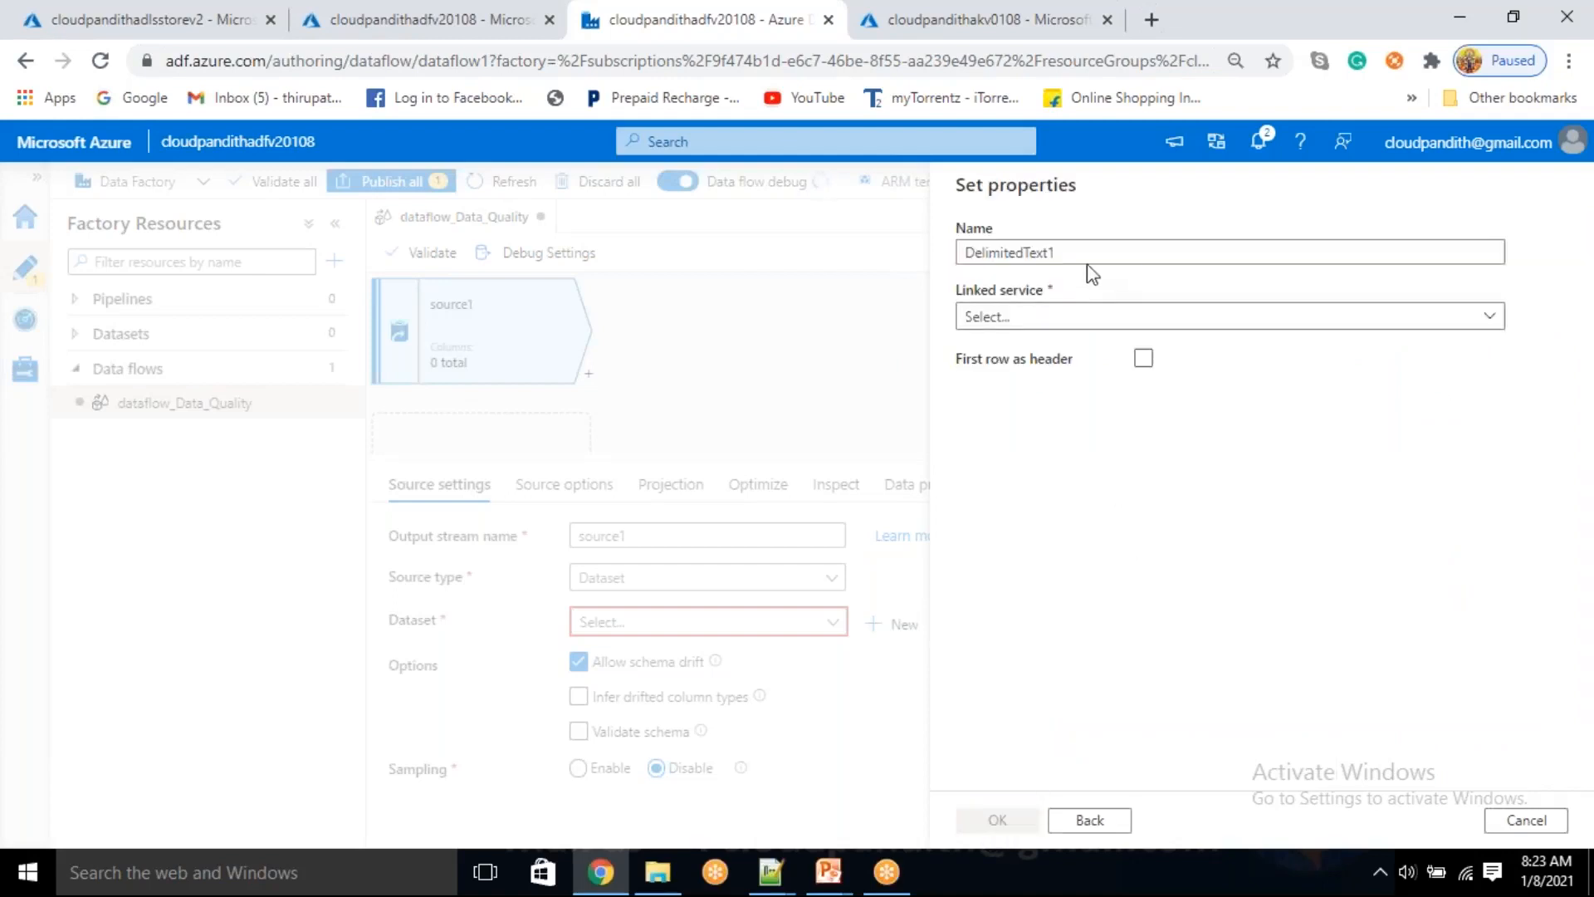
Name the dataset DS_ADLSGen2_Creditcsv and assign it the linked service LS_ADLSGen2
left_click_drag(1071, 253, 930, 227)
key("BackSpace")
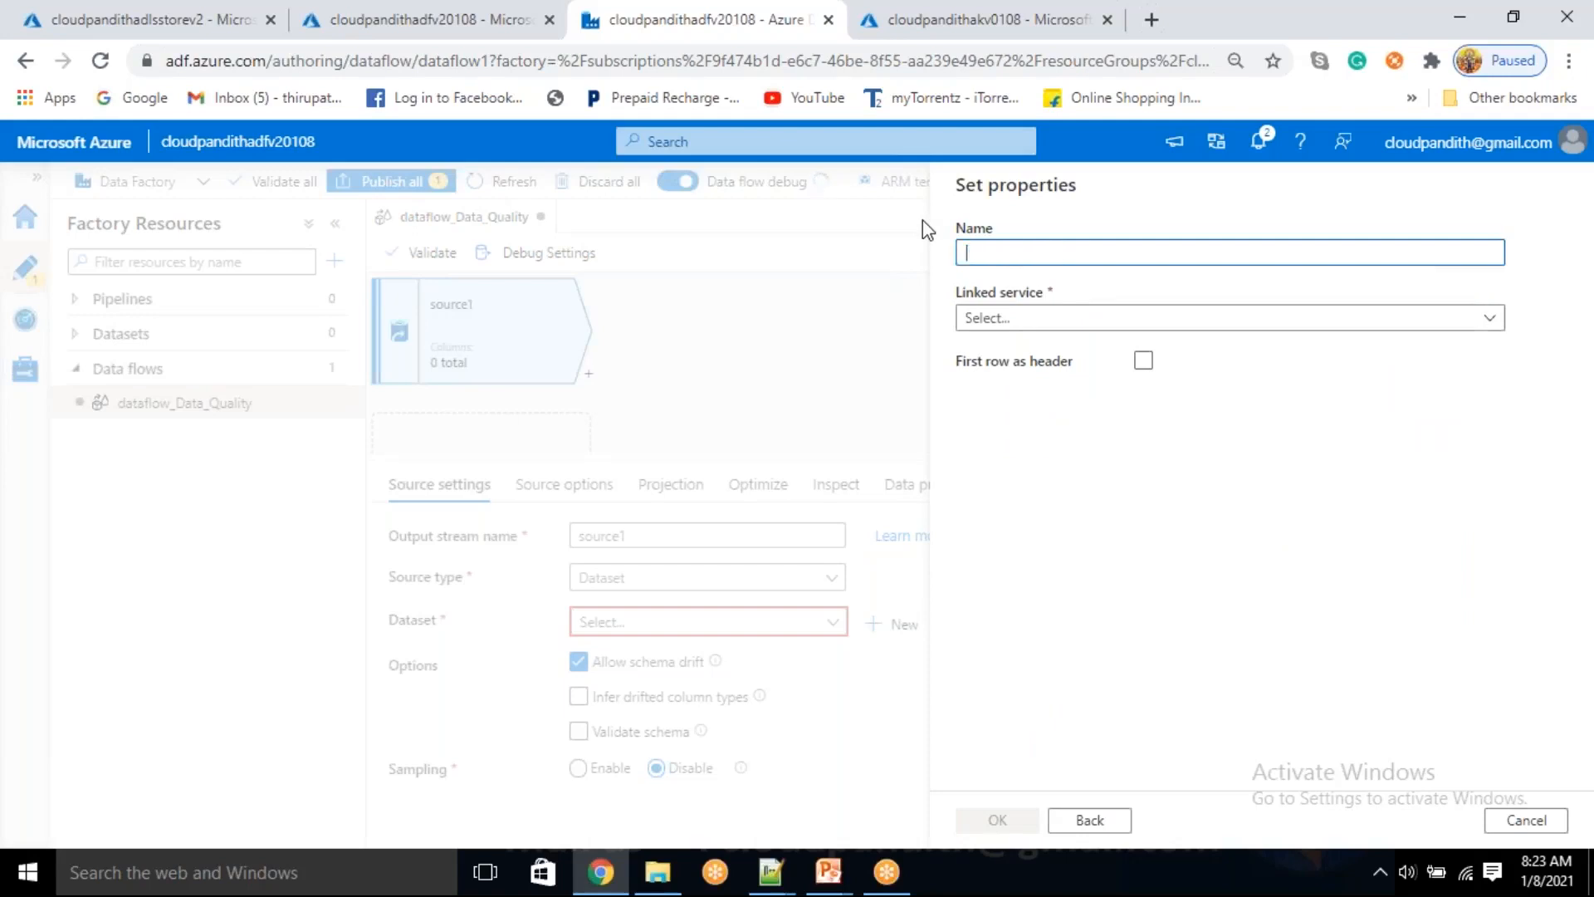
type("DS_ADLSGen2_")
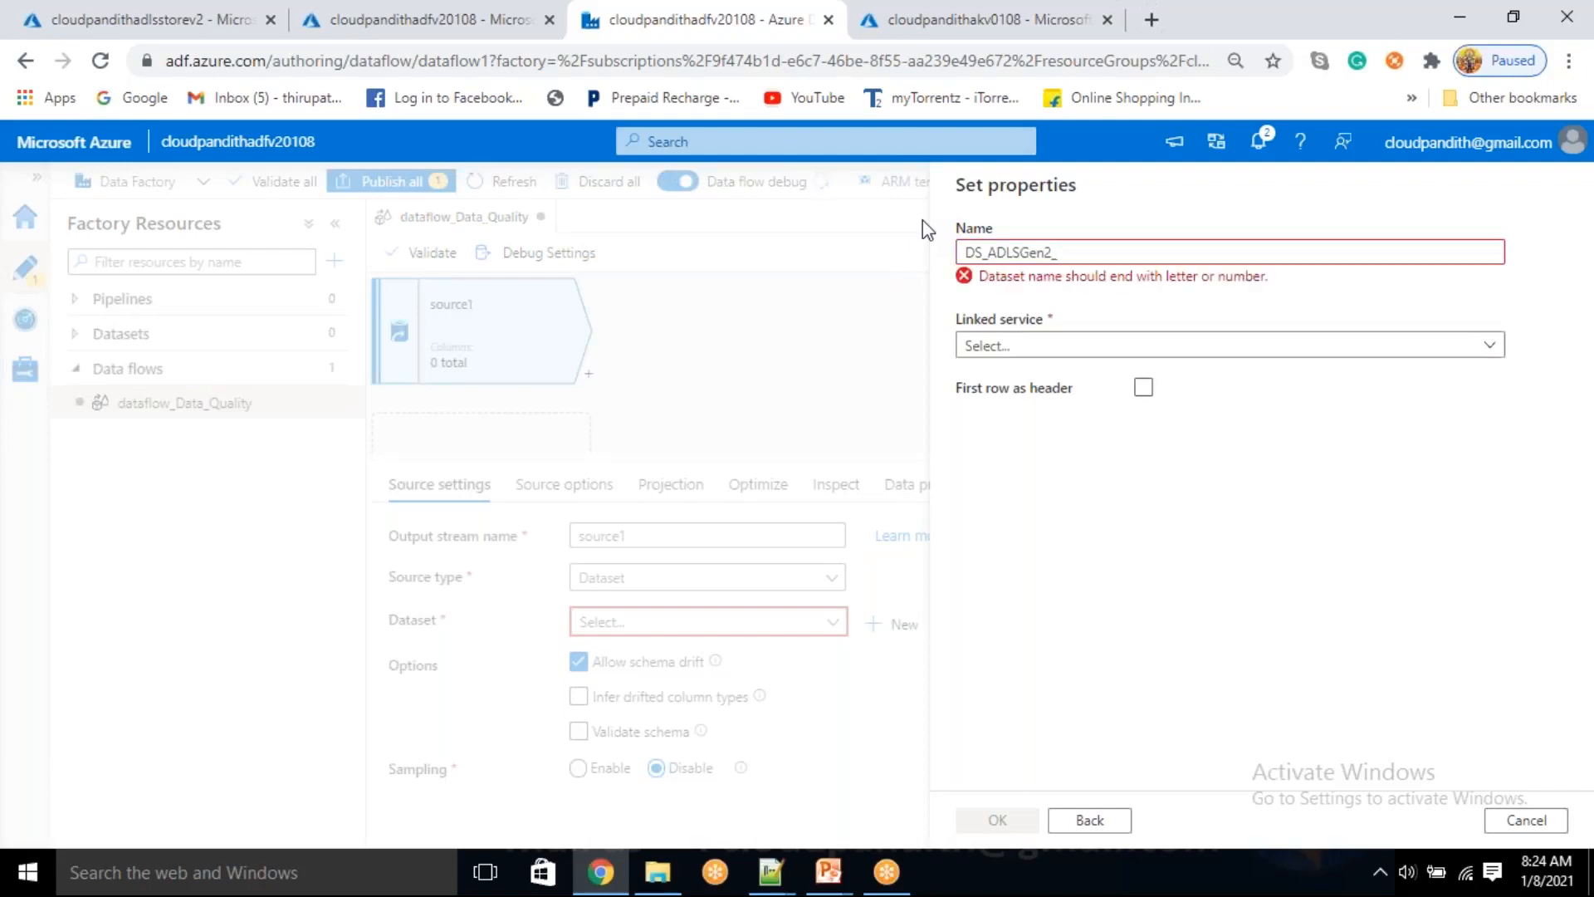
type("Creditcsv")
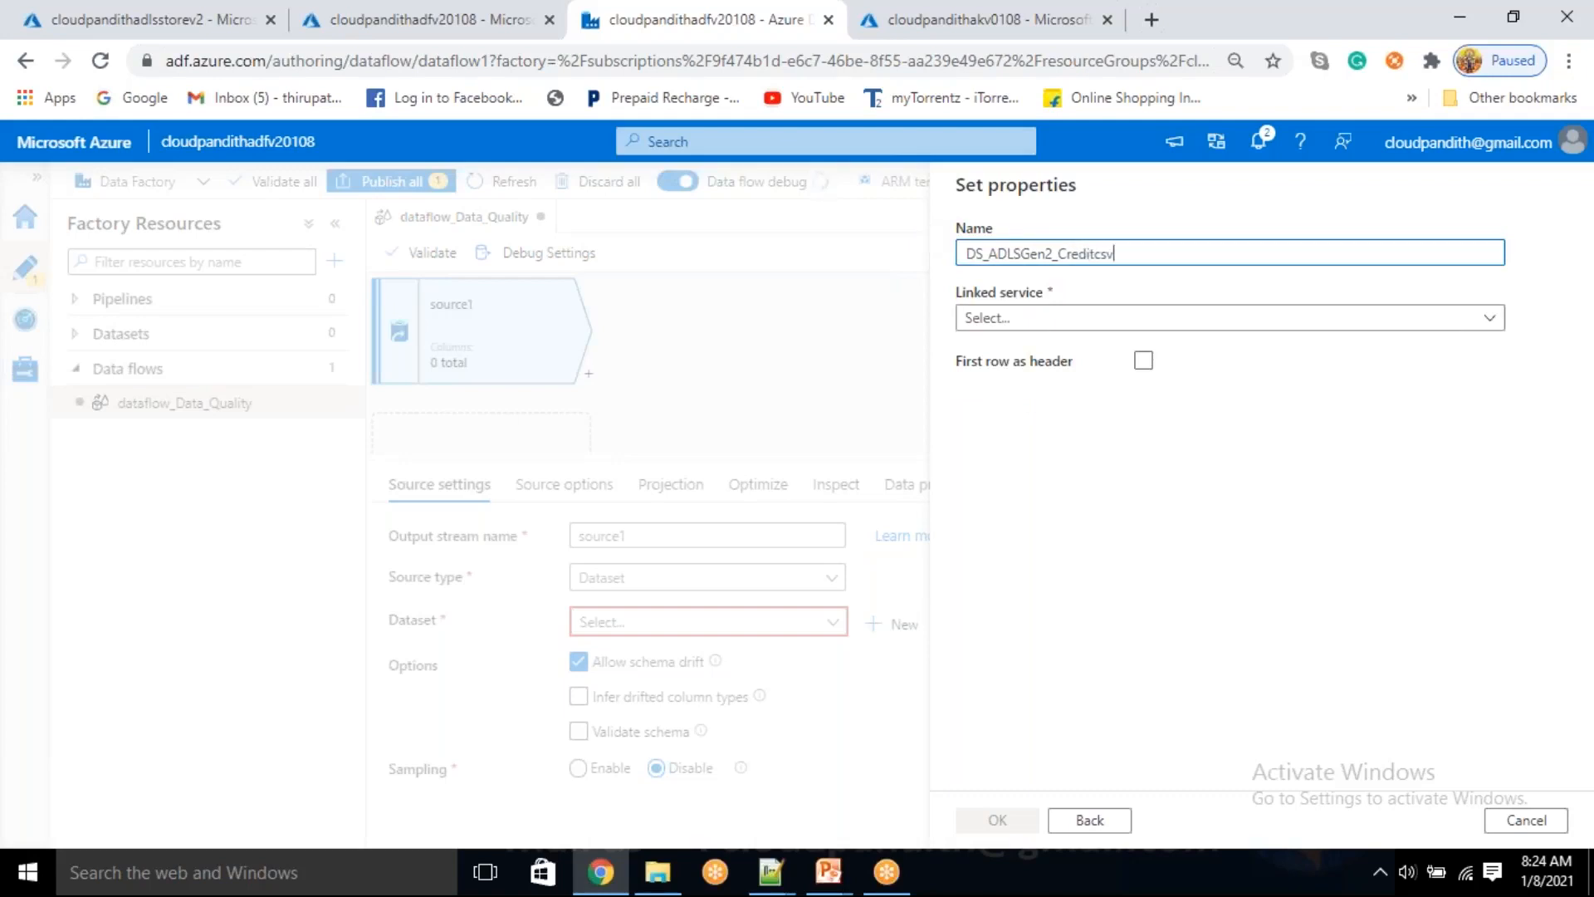
left_click(1043, 324)
left_click(1016, 451)
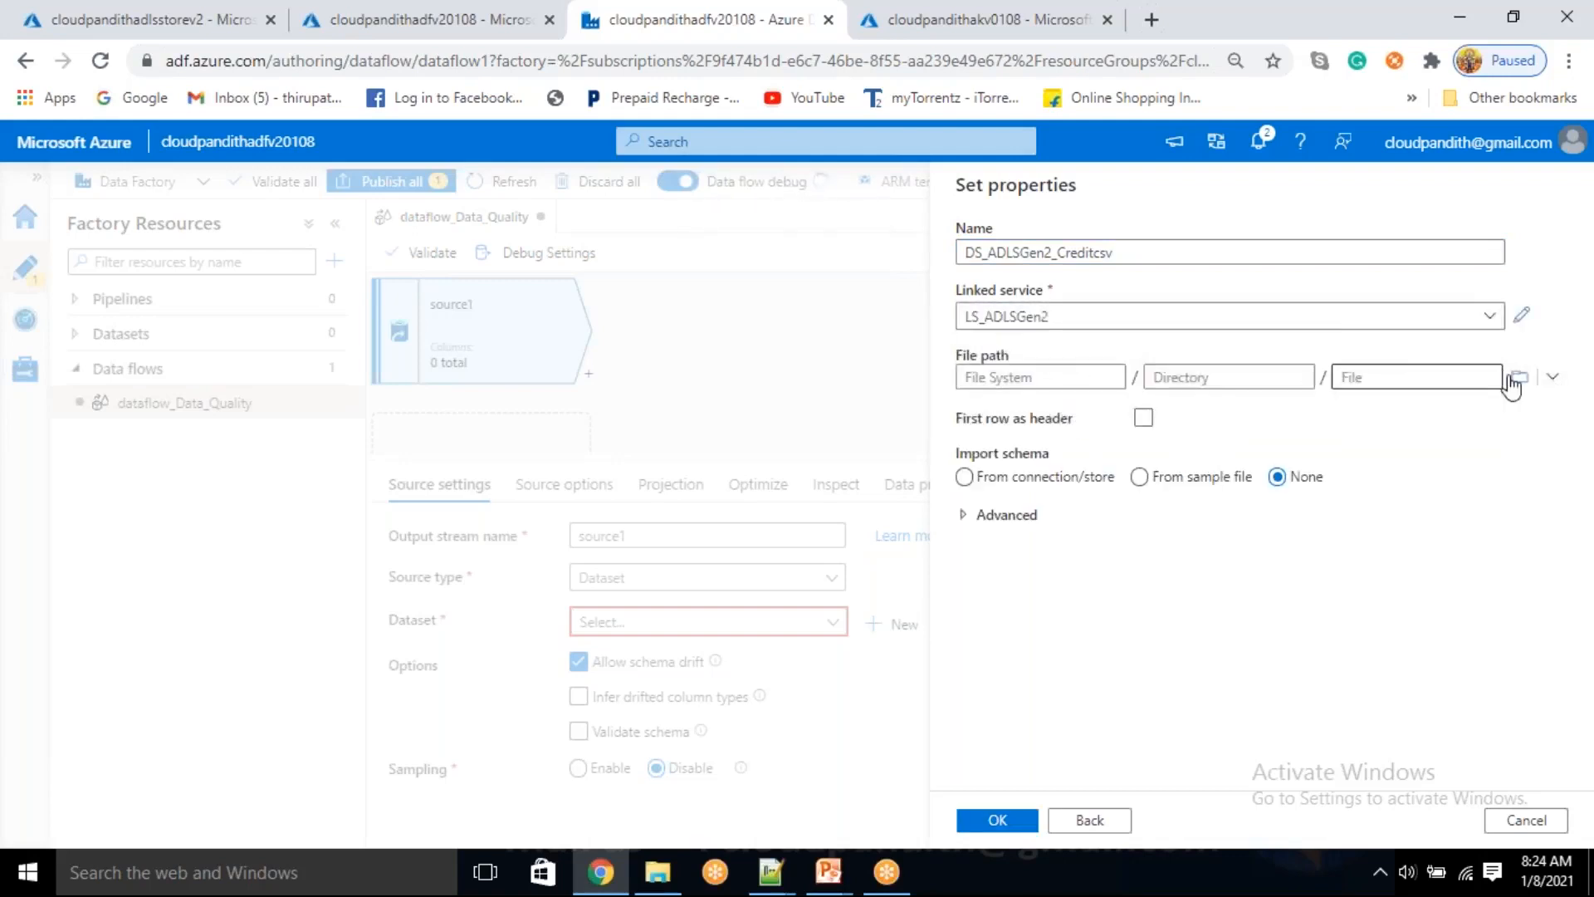
Set the dataset's file path to data_quality.csv in sourcedata, treat the first row as header, and create the dataset
left_click(1518, 378)
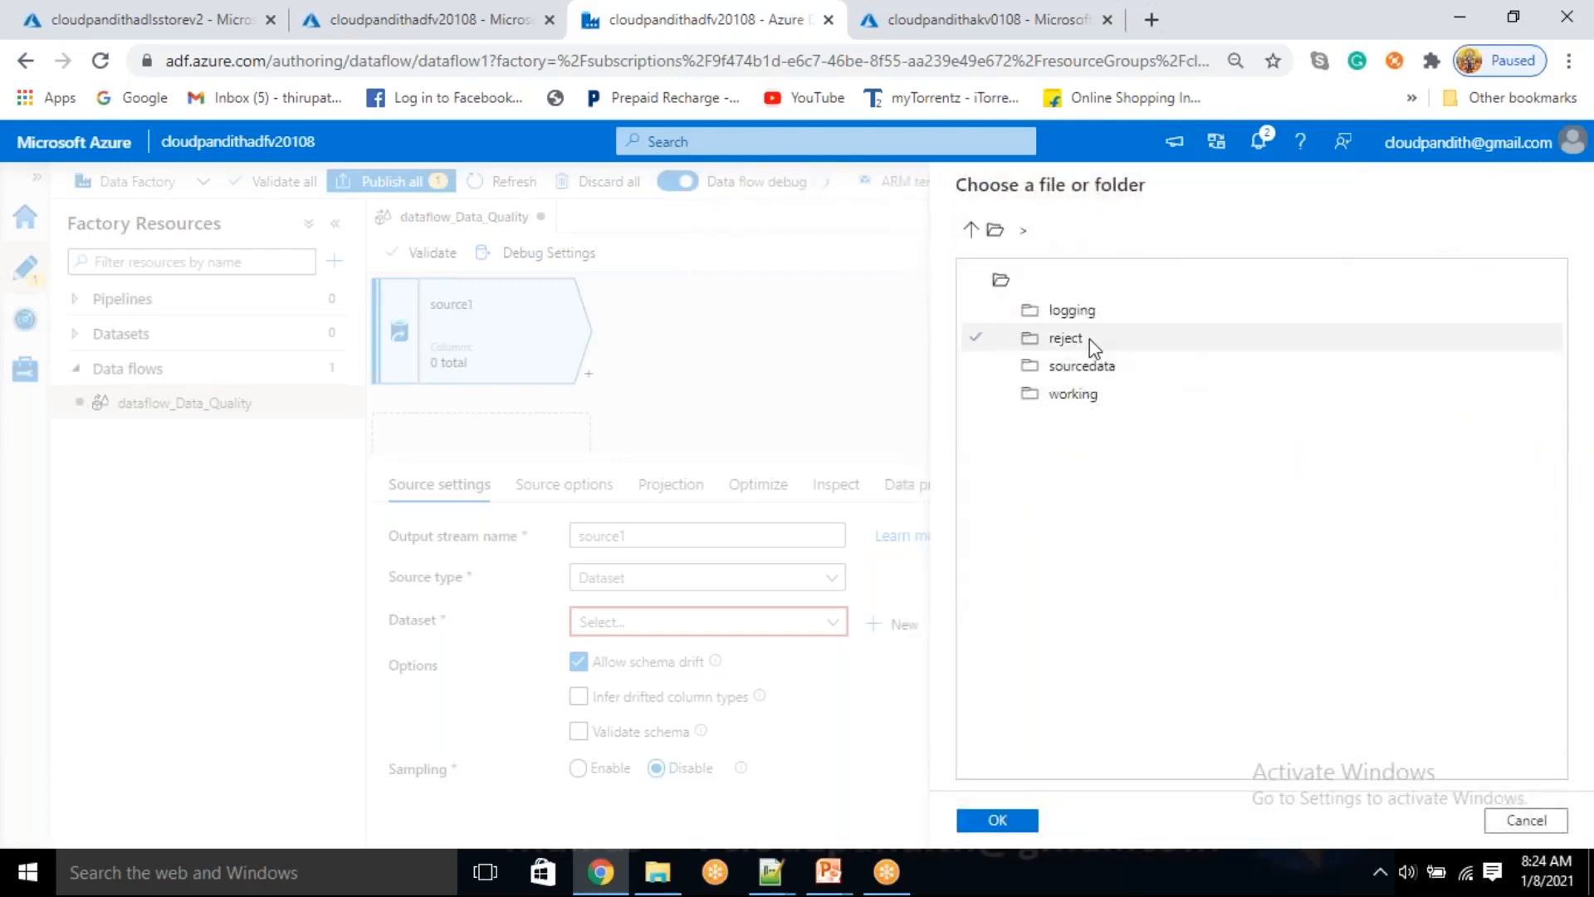
double_click(1077, 367)
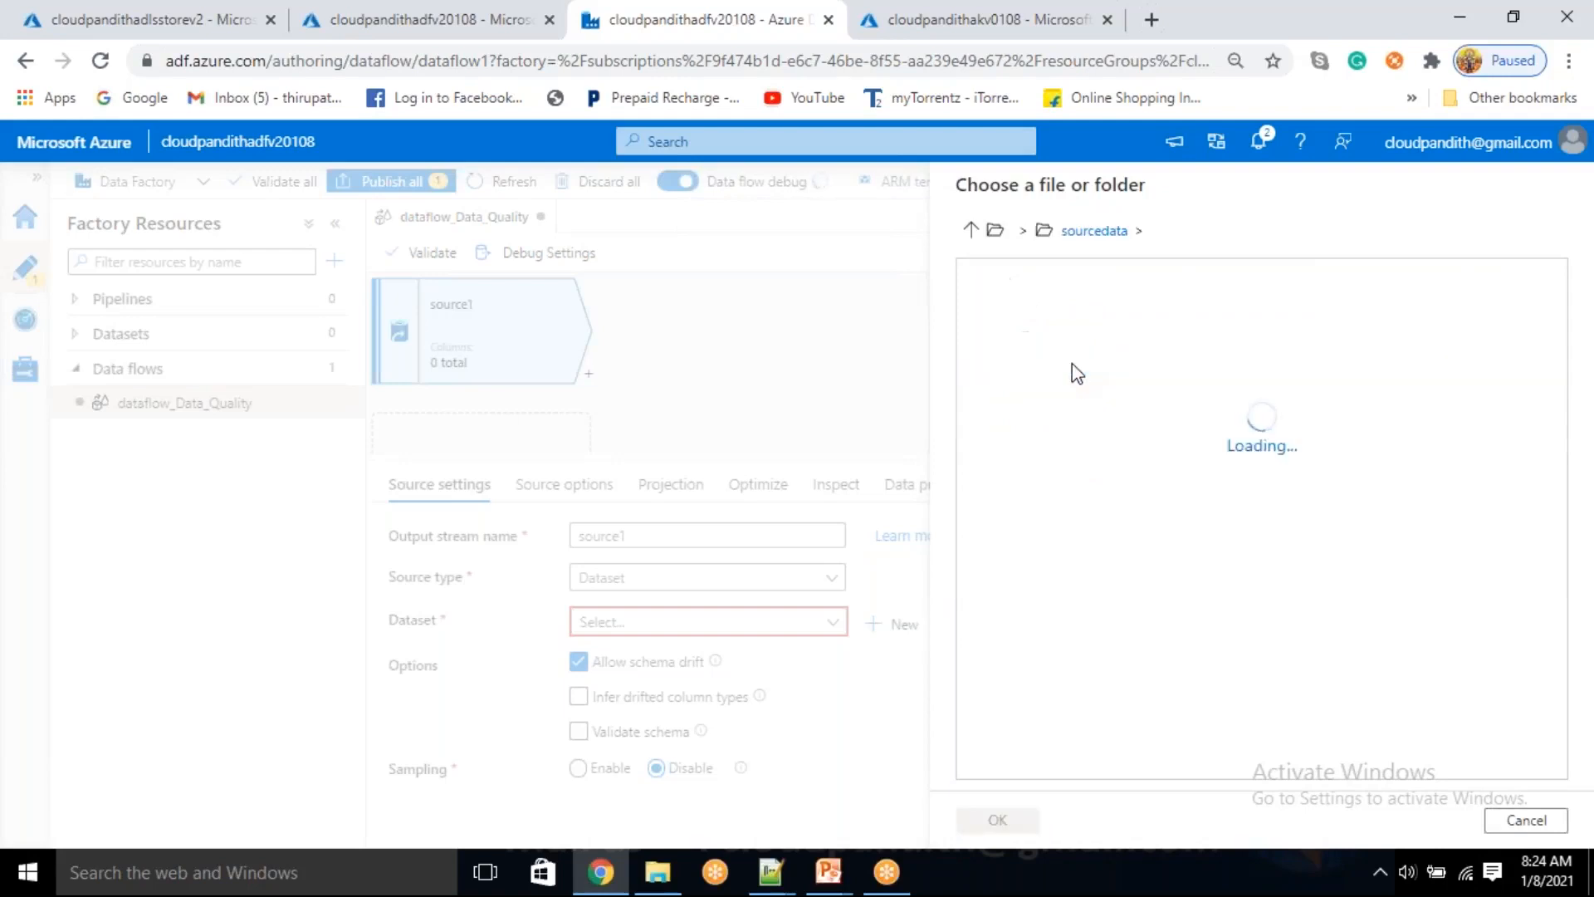
left_click(1096, 313)
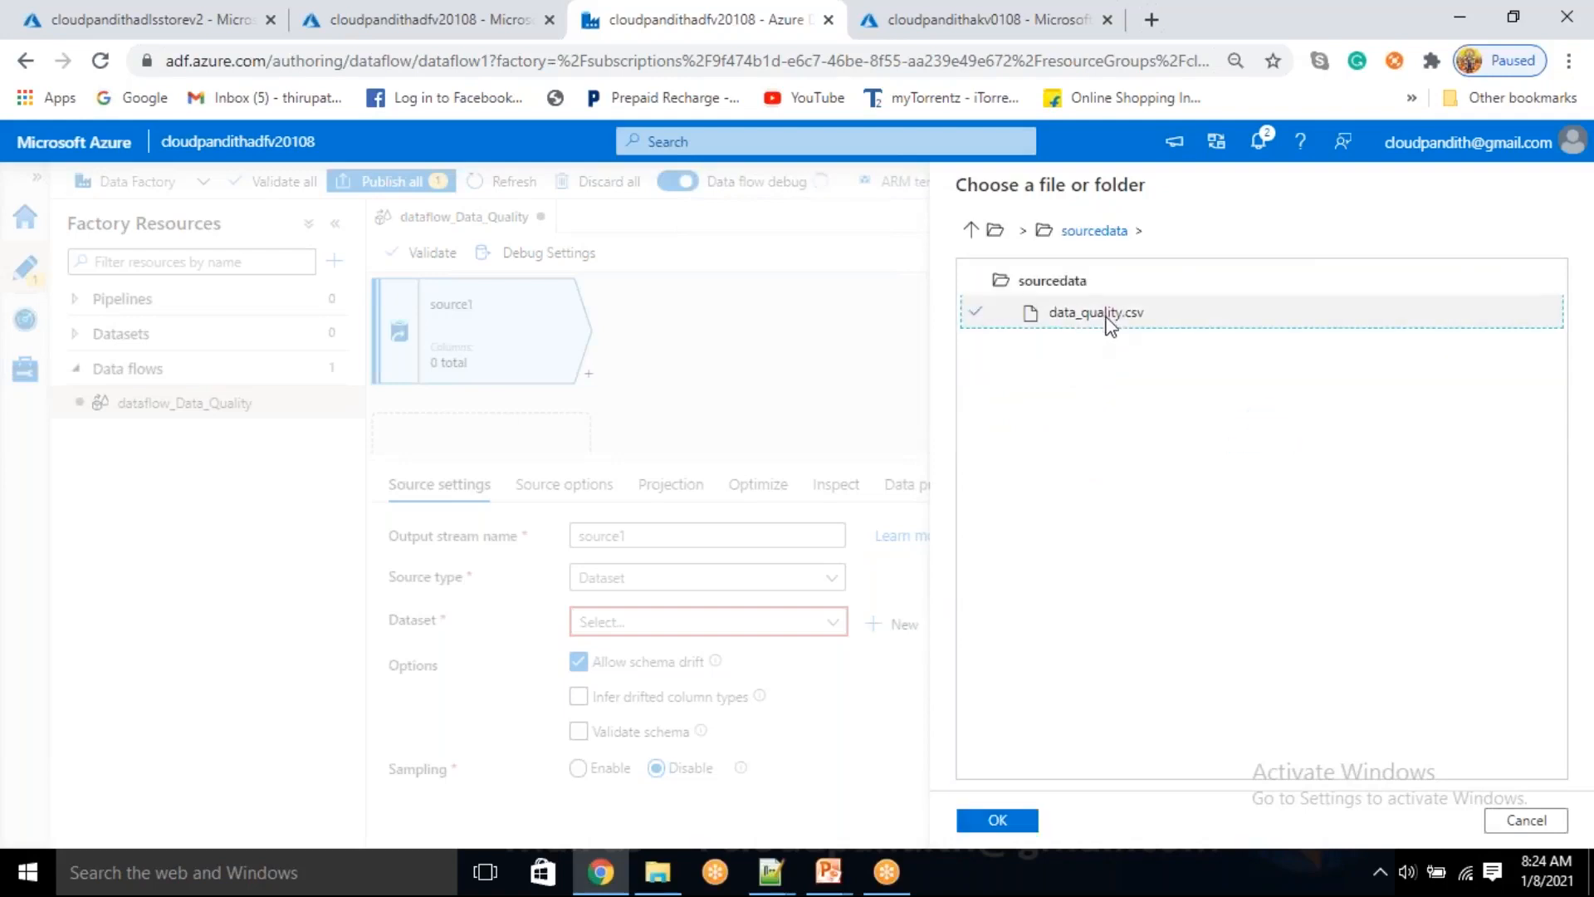
left_click(999, 821)
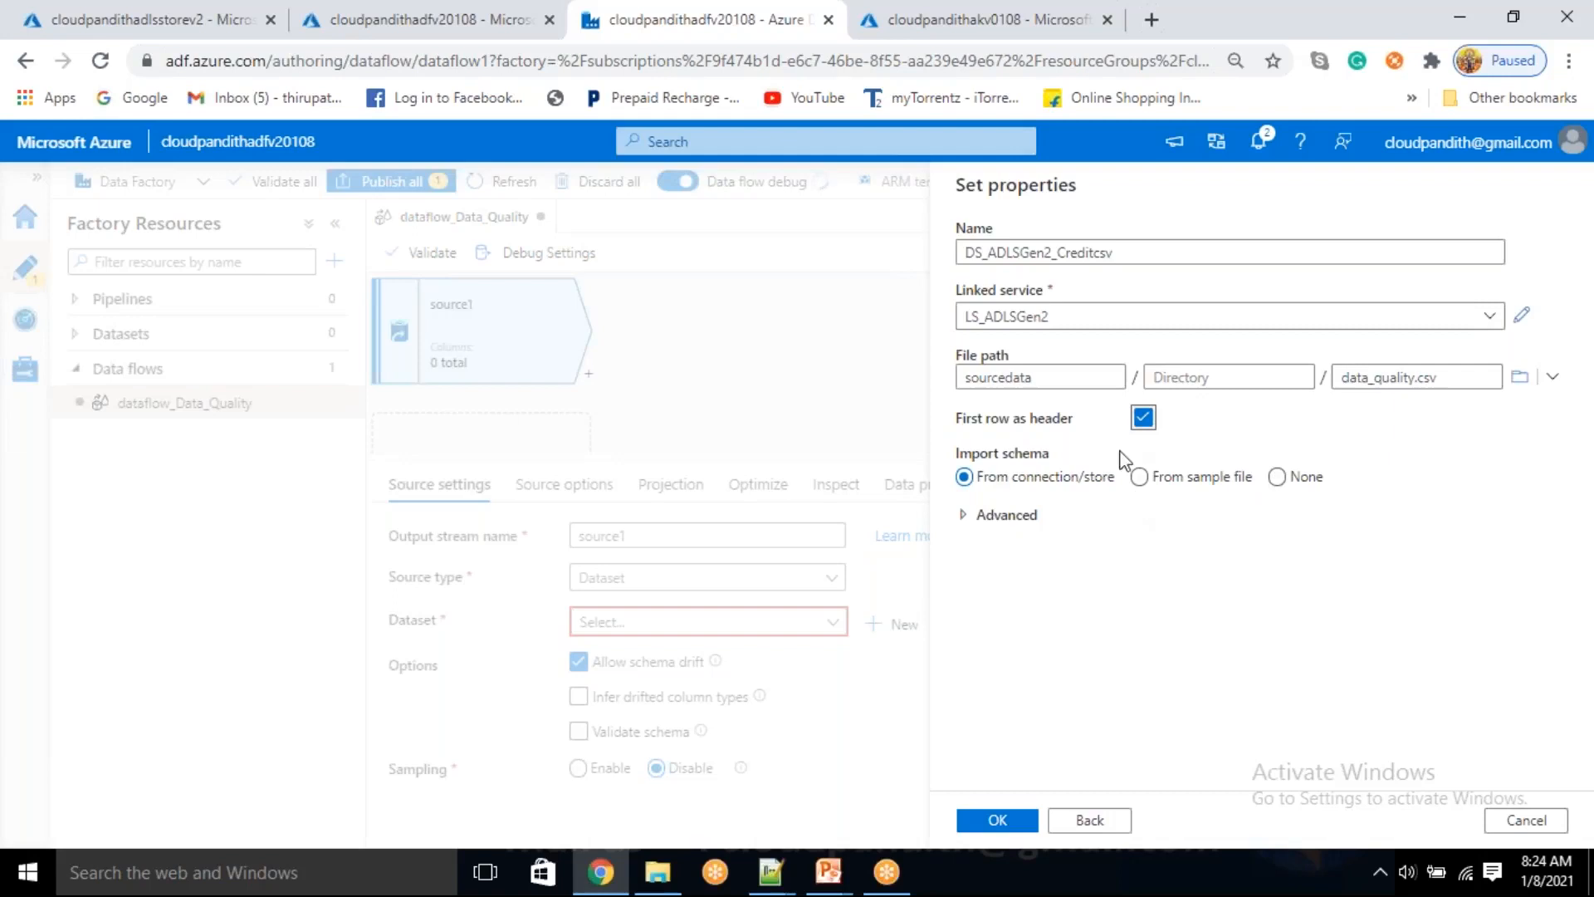
left_click(992, 820)
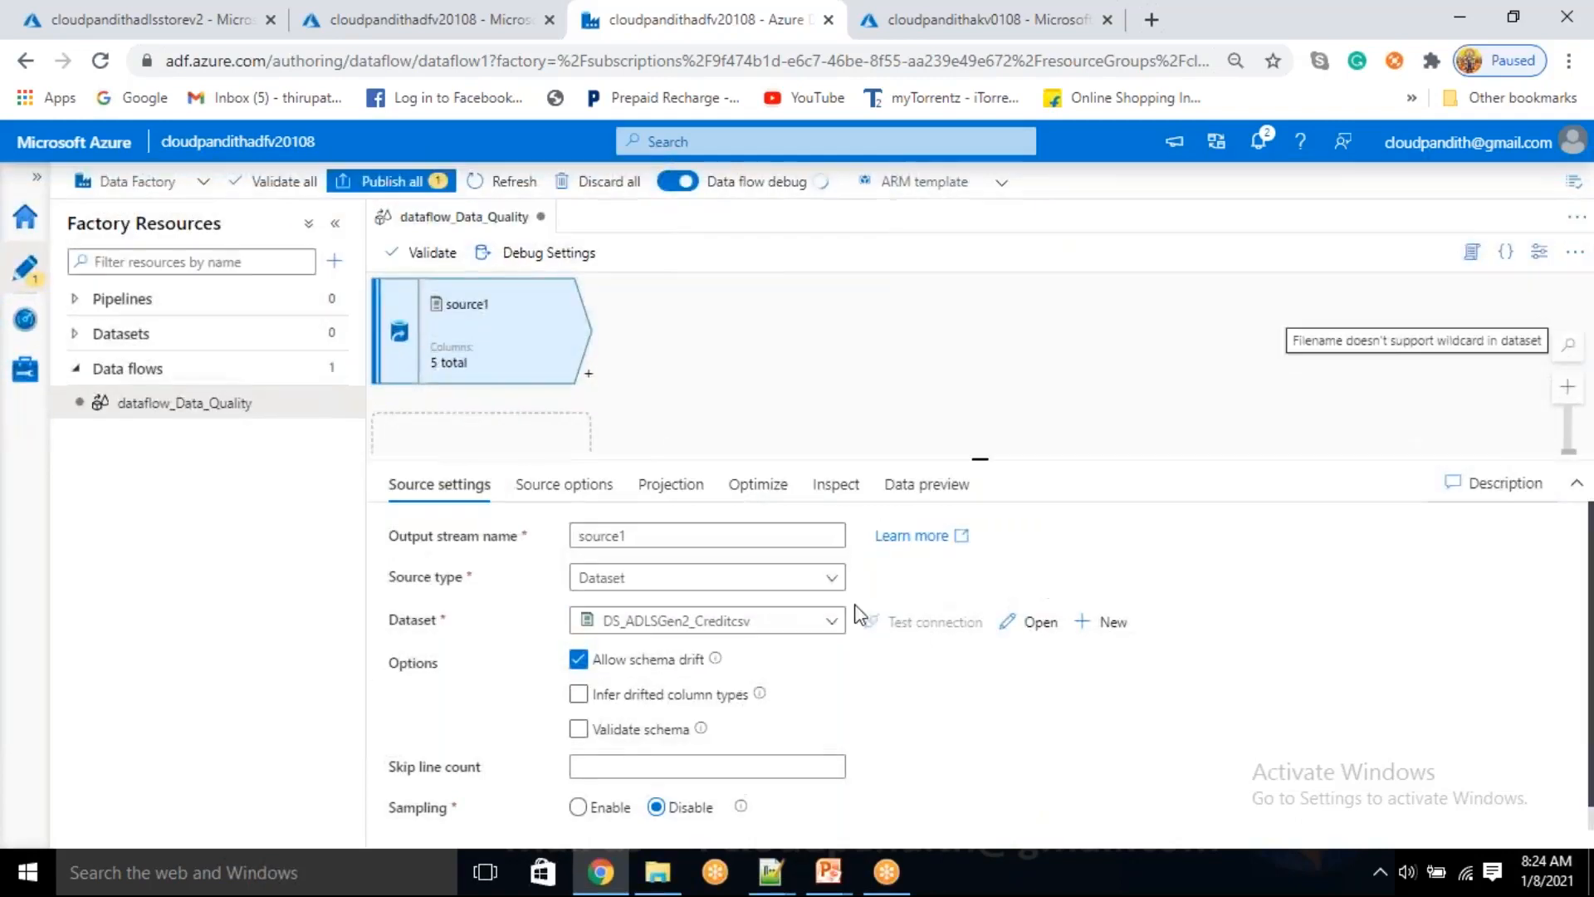
Set the default format for numerical whole numbers to integer in source1's projection
left_click_drag(980, 455, 980, 420)
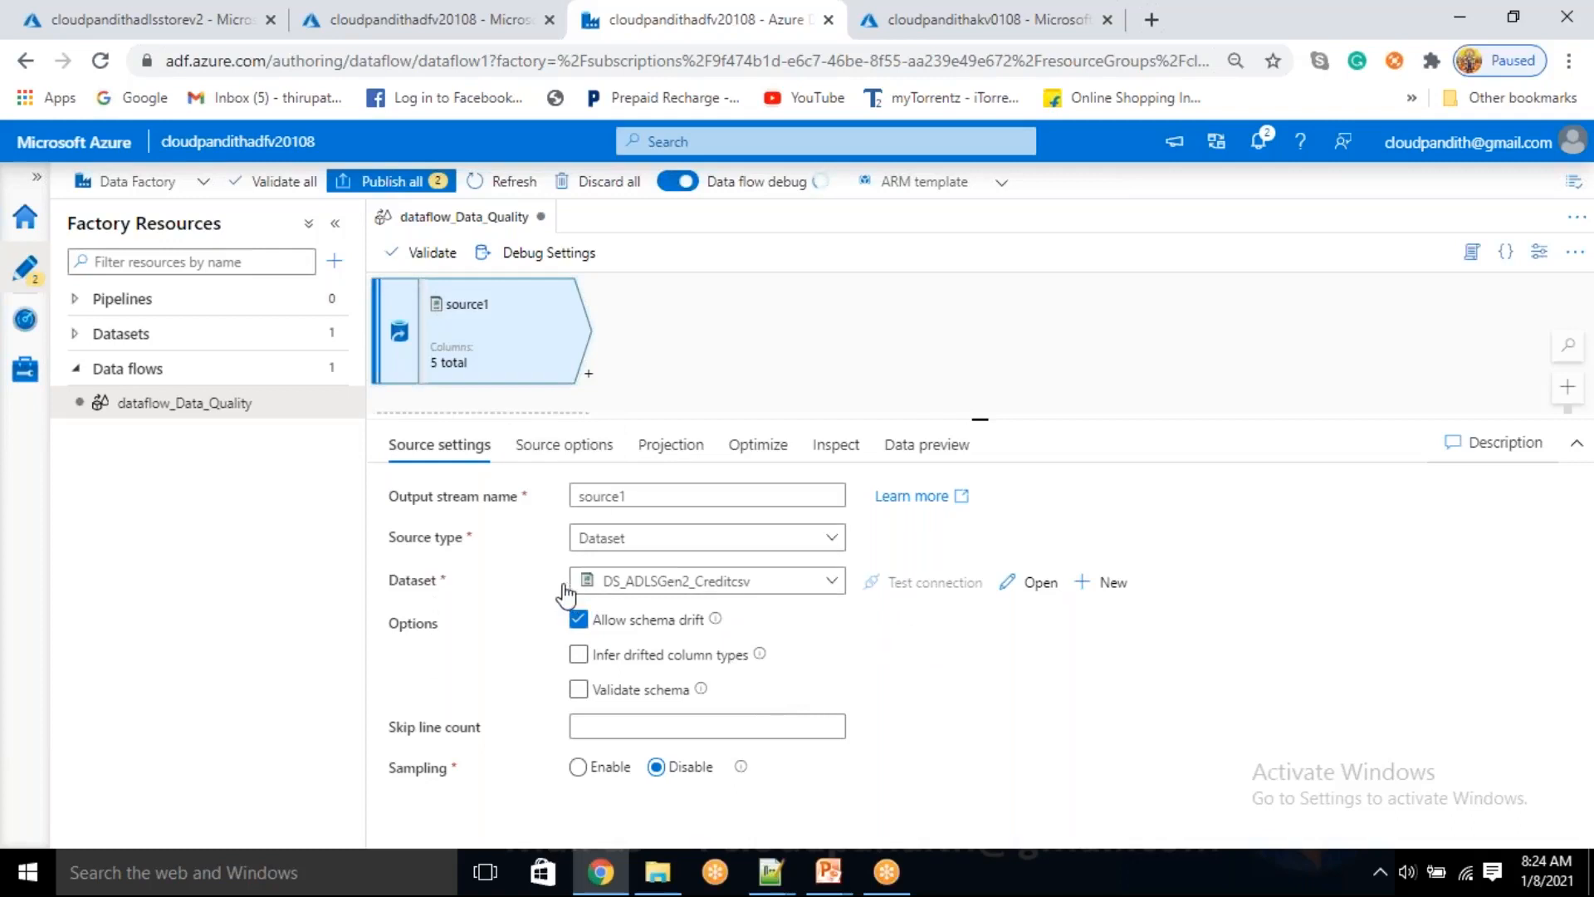
left_click(650, 456)
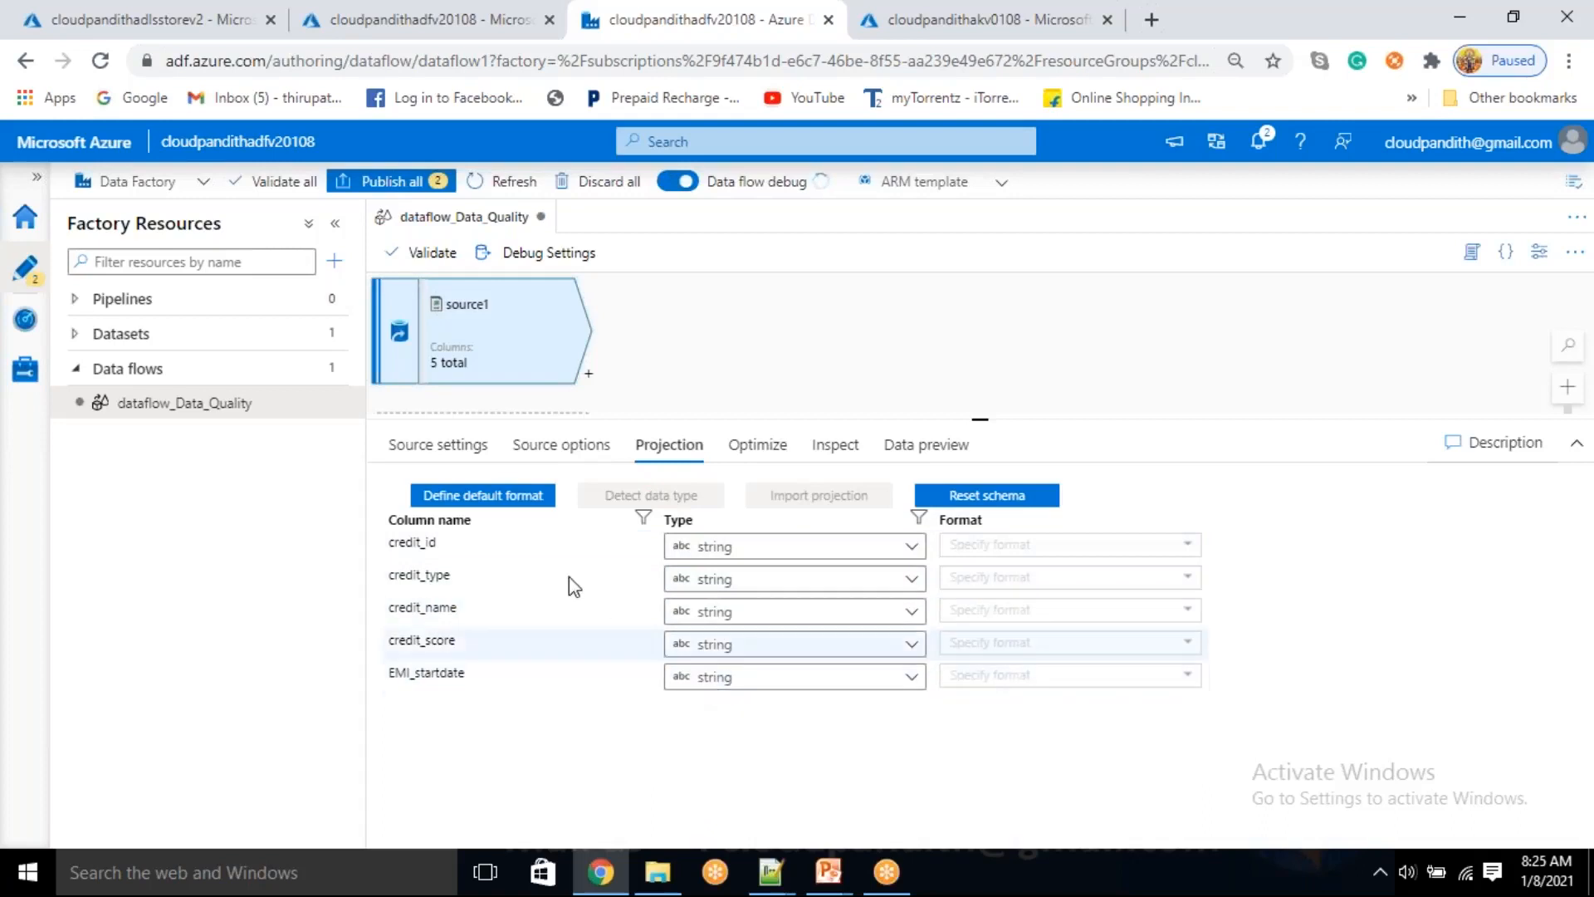
left_click(516, 496)
left_click(985, 395)
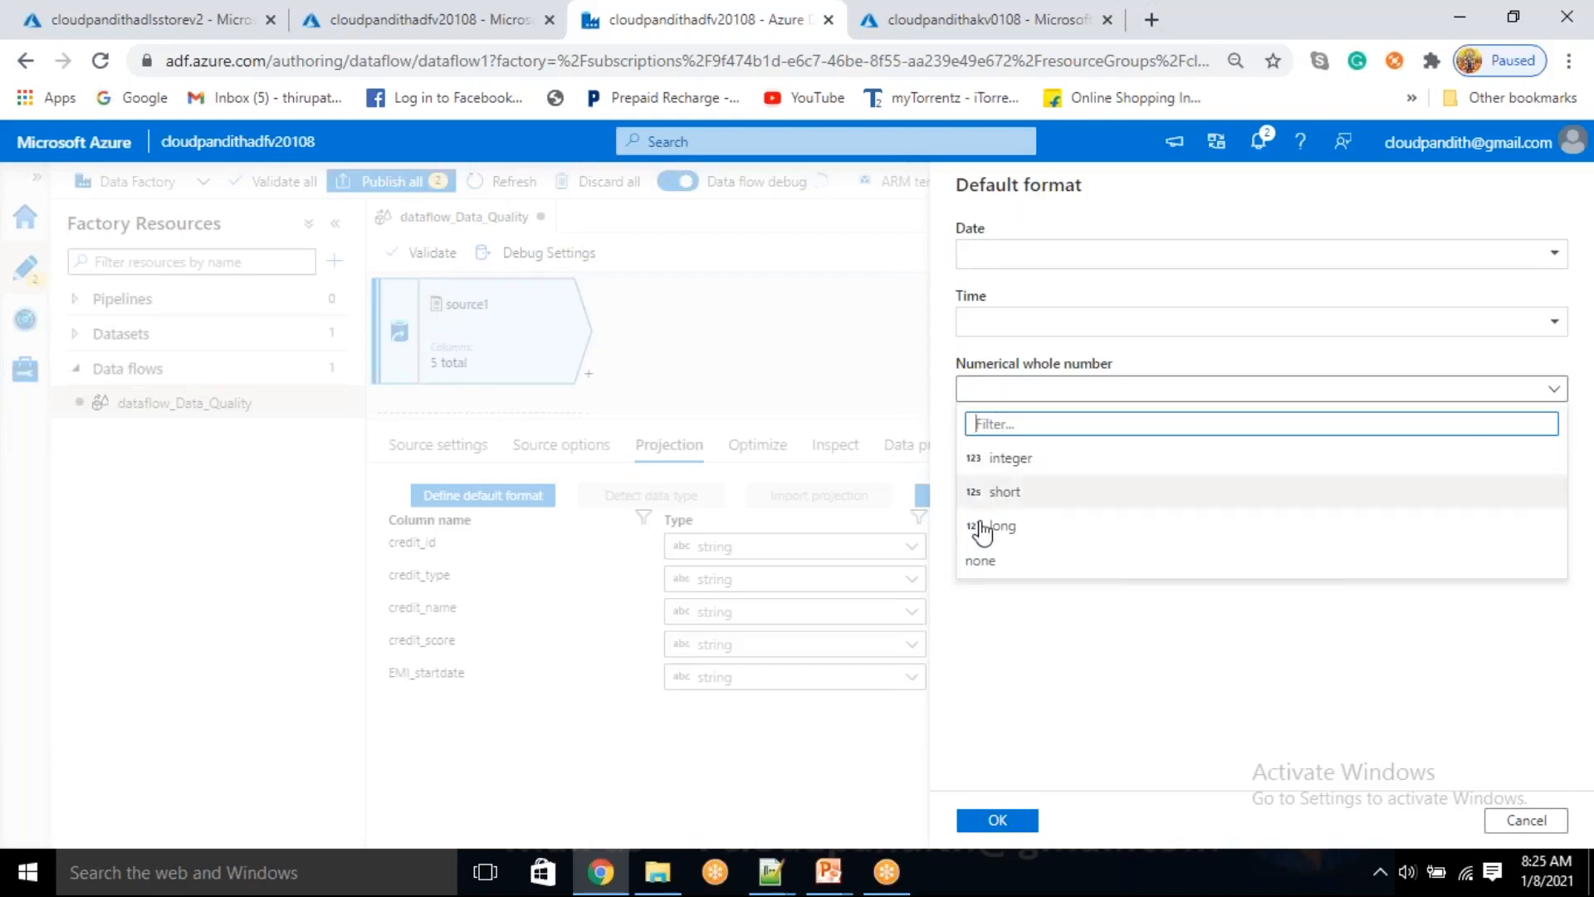
left_click(1013, 458)
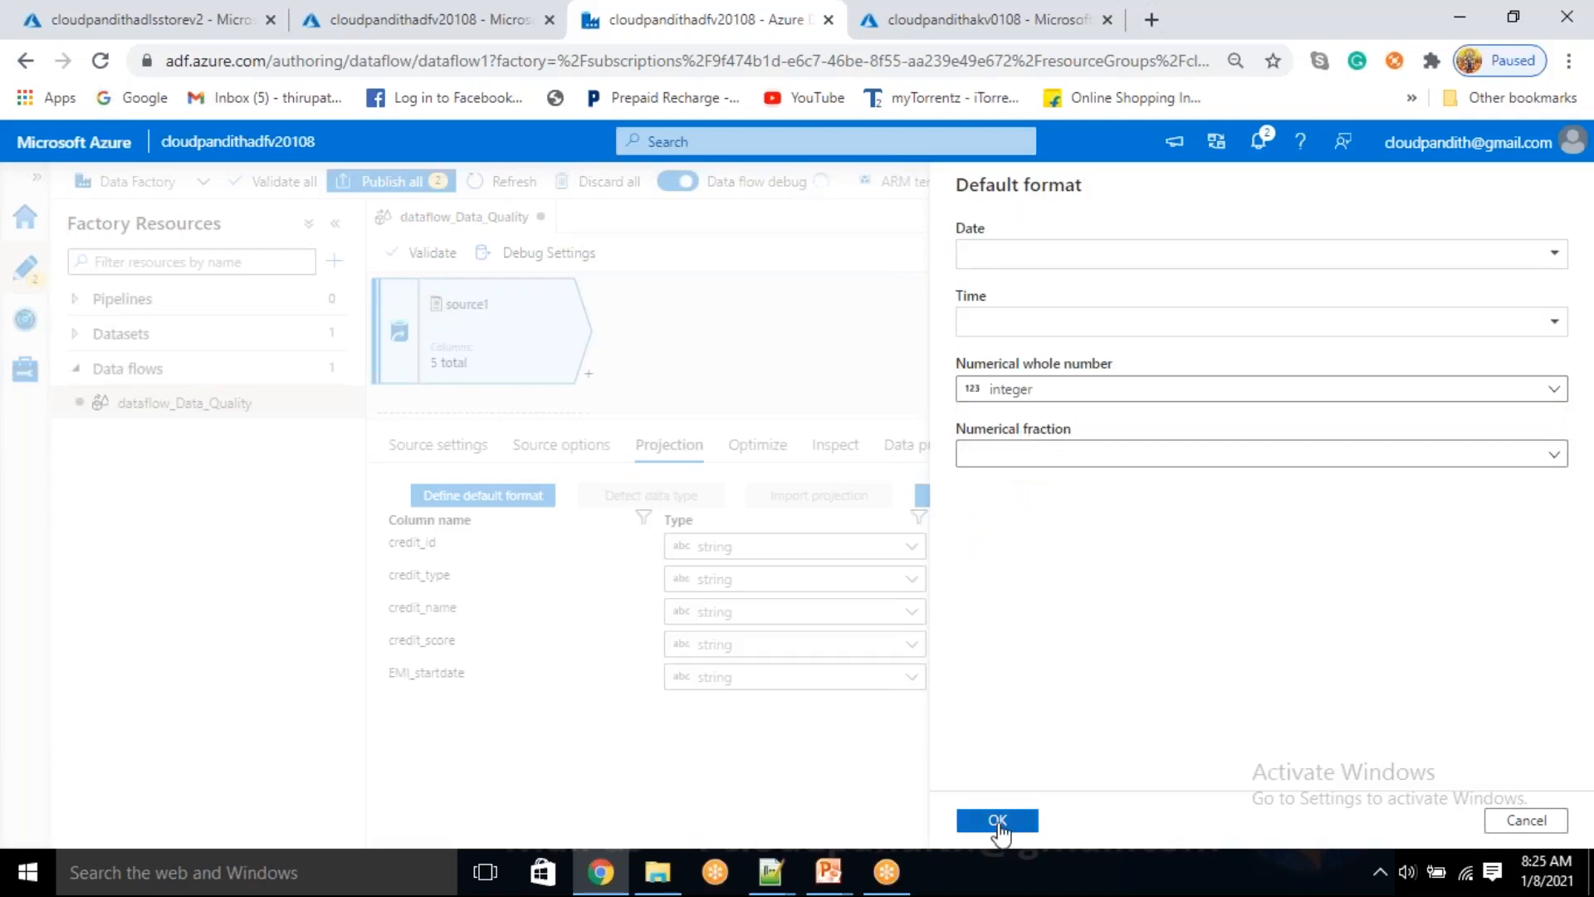
left_click(1006, 821)
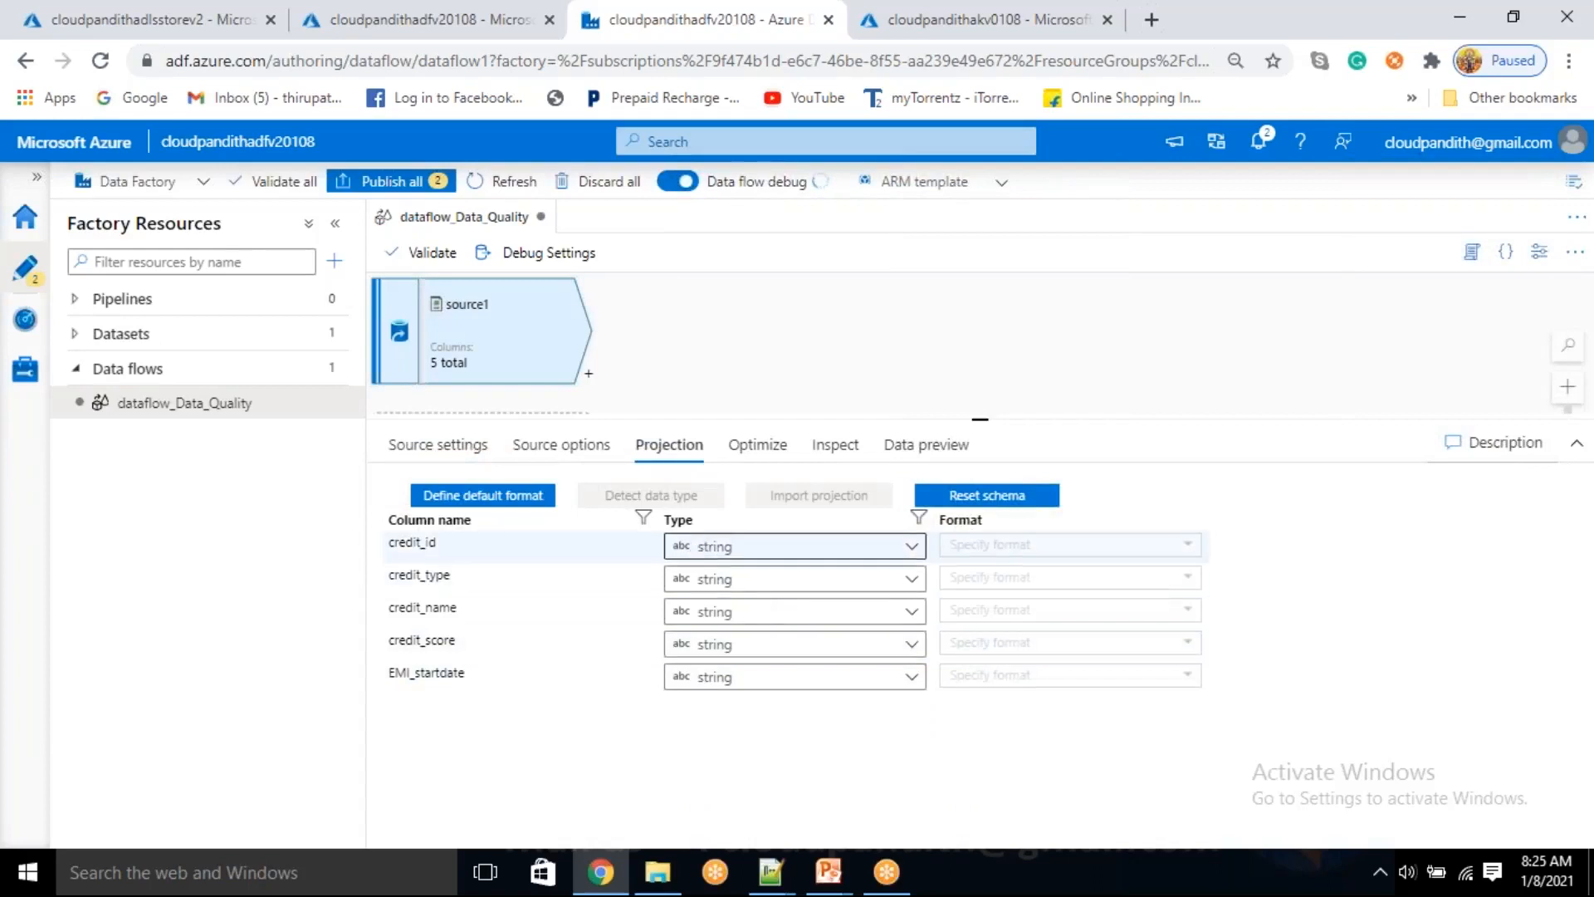
Review source1's partition option, its columns and data types, the preview availability, and the wildcard path option
left_click(767, 450)
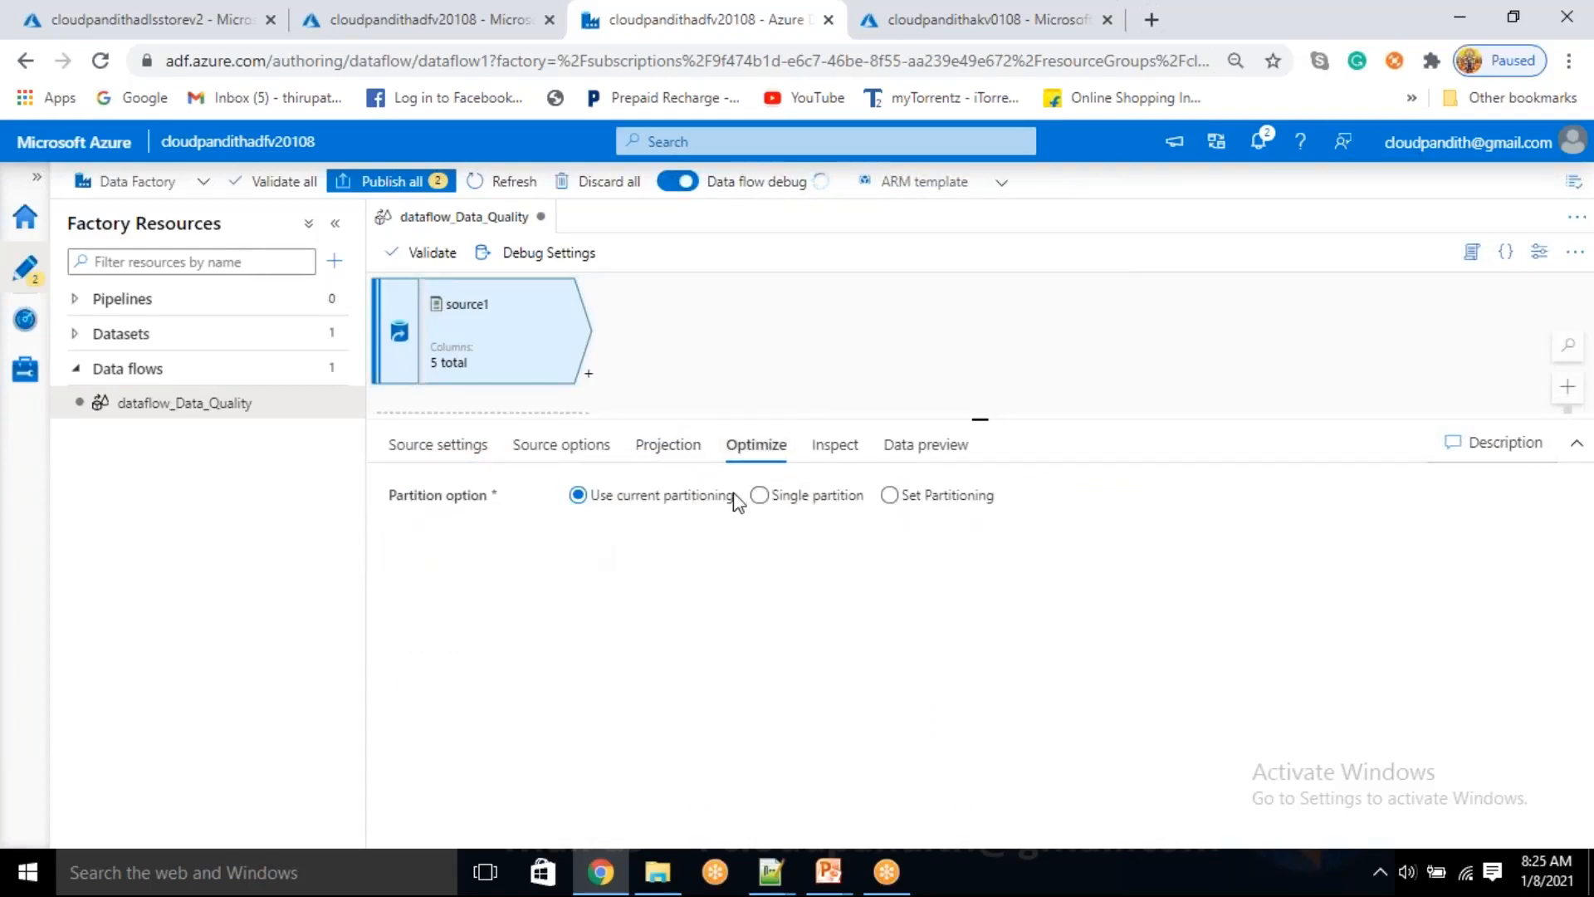
left_click(824, 455)
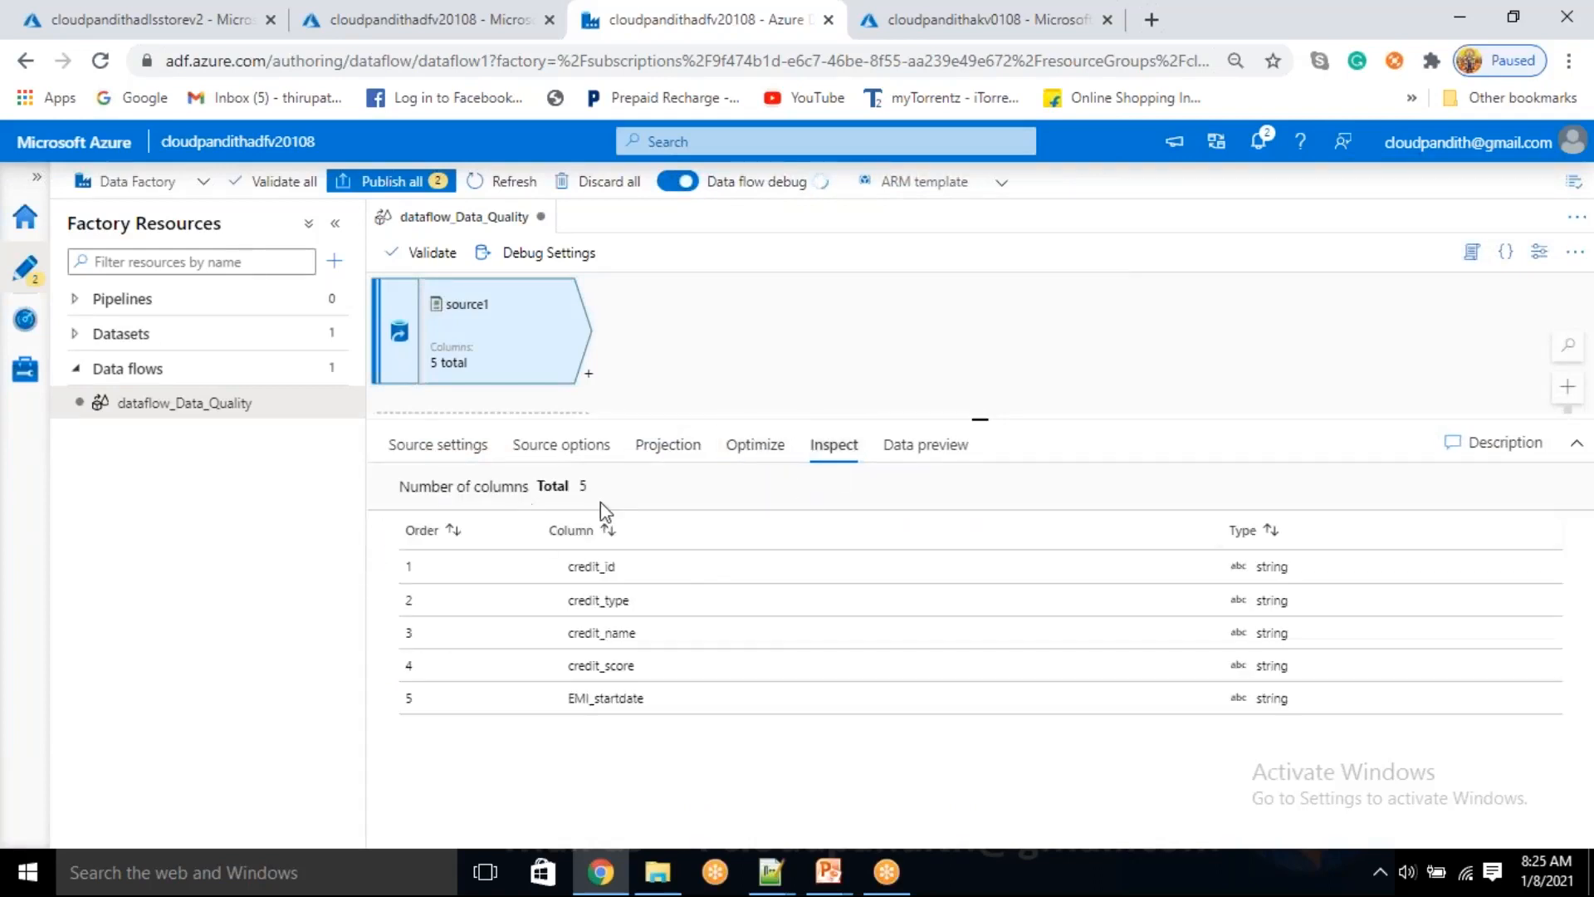
left_click_drag(572, 567, 652, 707)
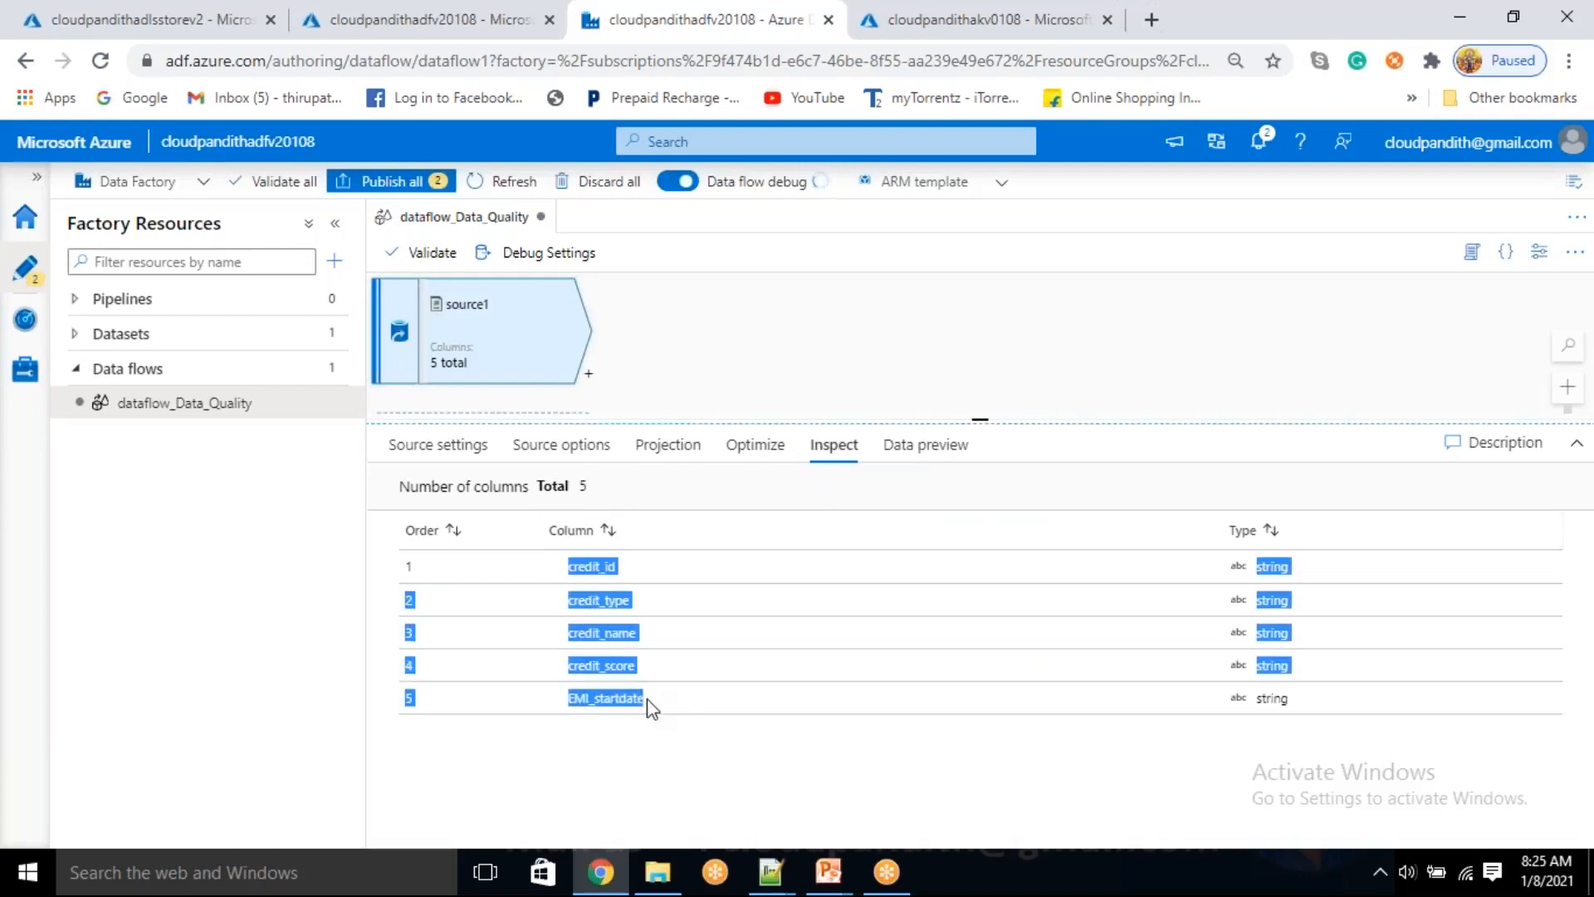
left_click(699, 745)
left_click_drag(575, 560, 694, 736)
left_click(700, 736)
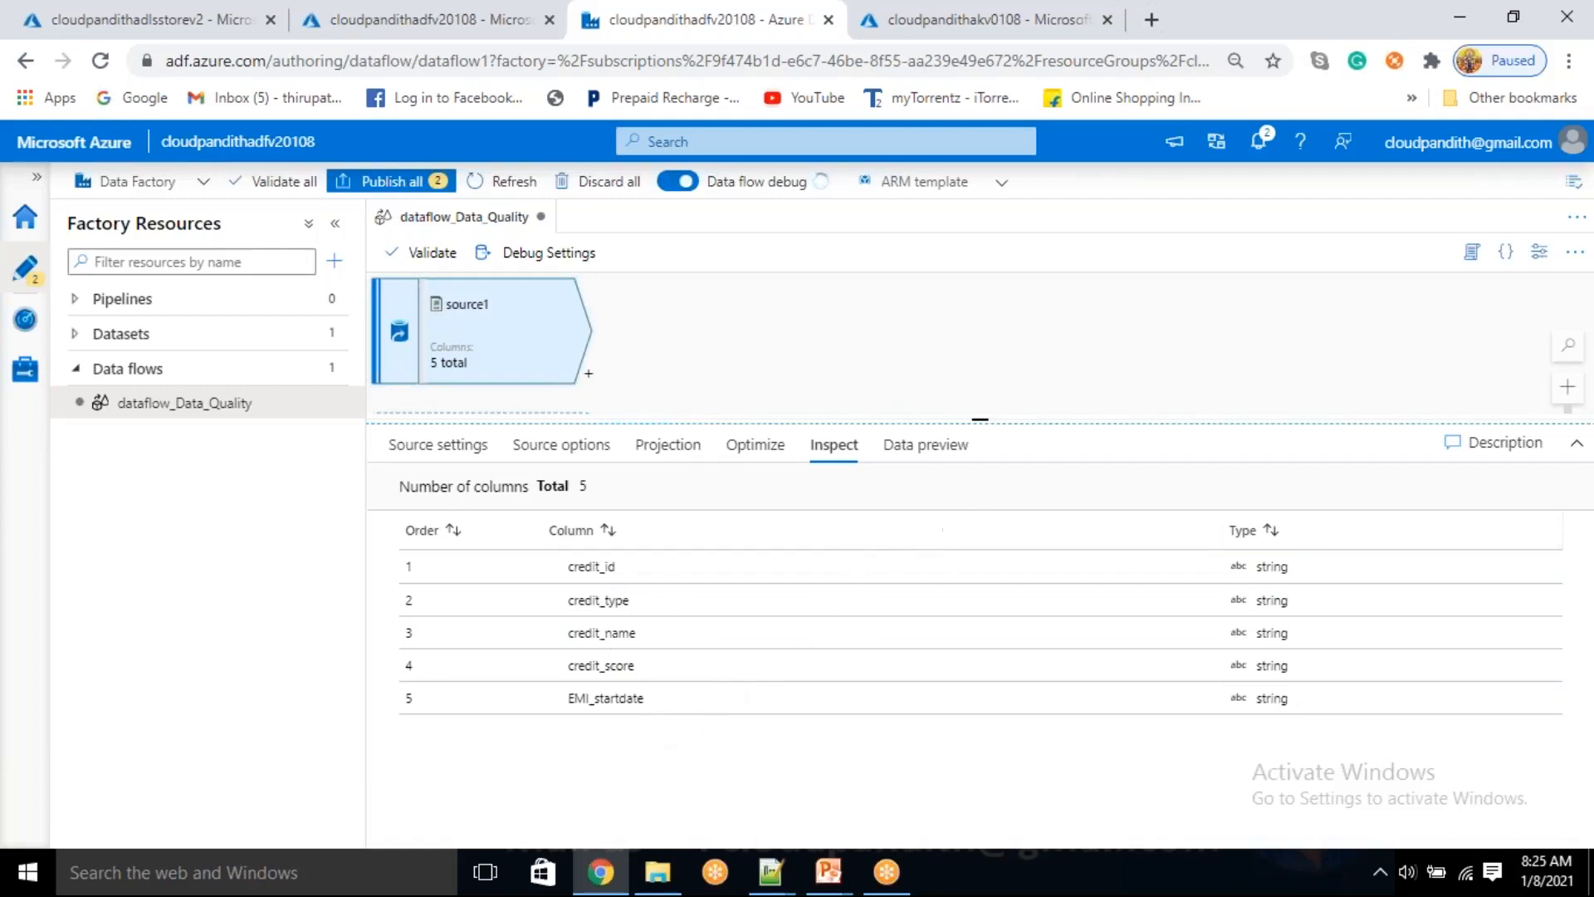
left_click(932, 458)
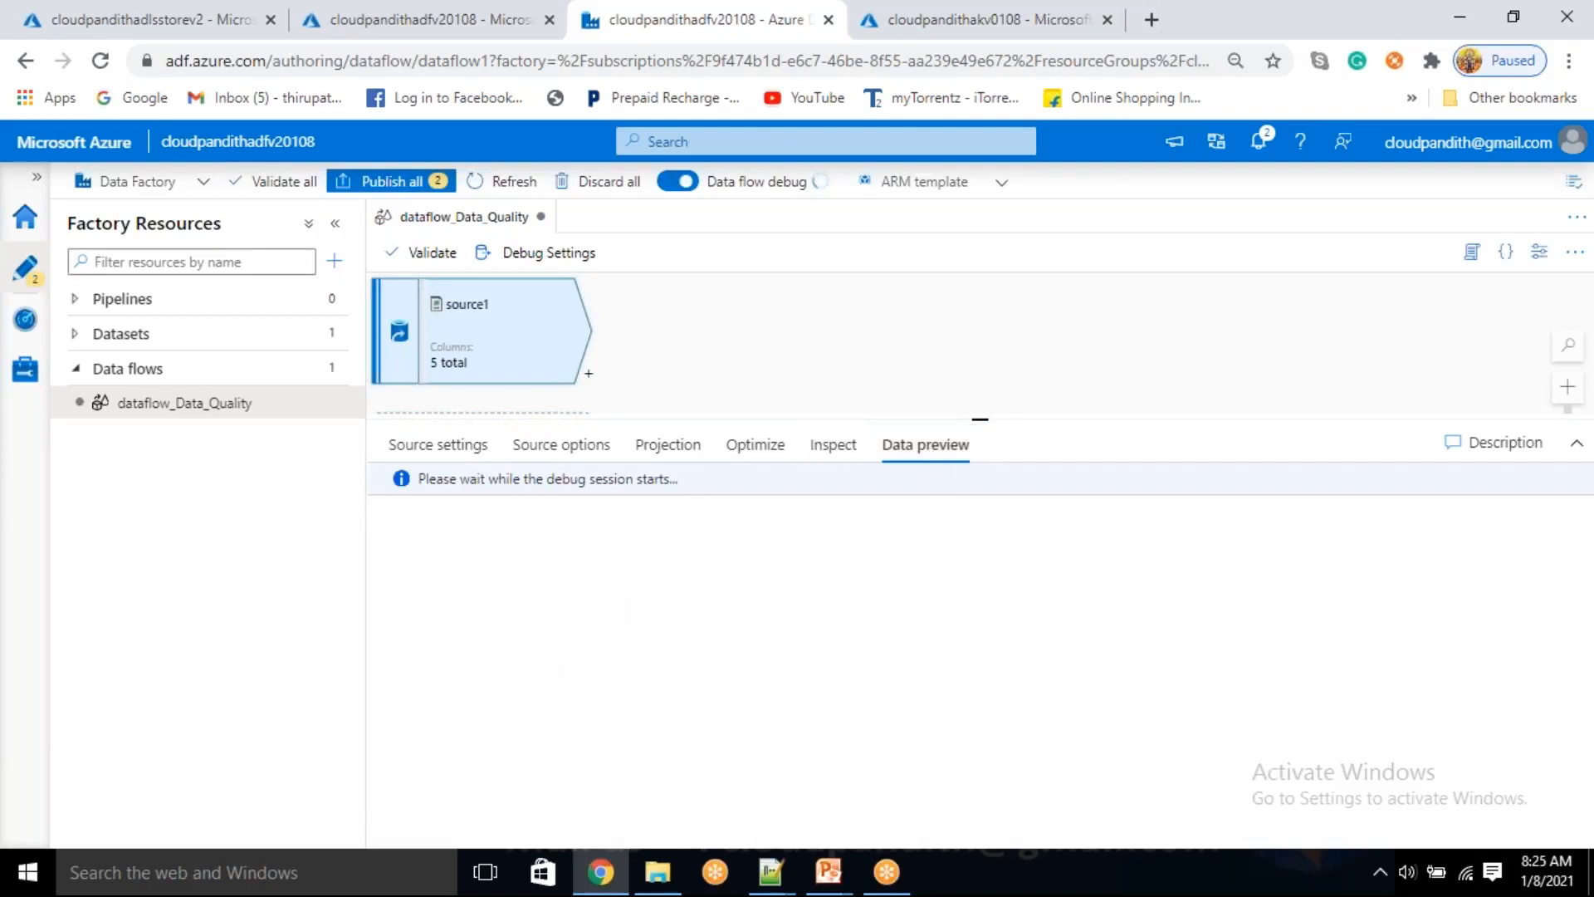
left_click(448, 446)
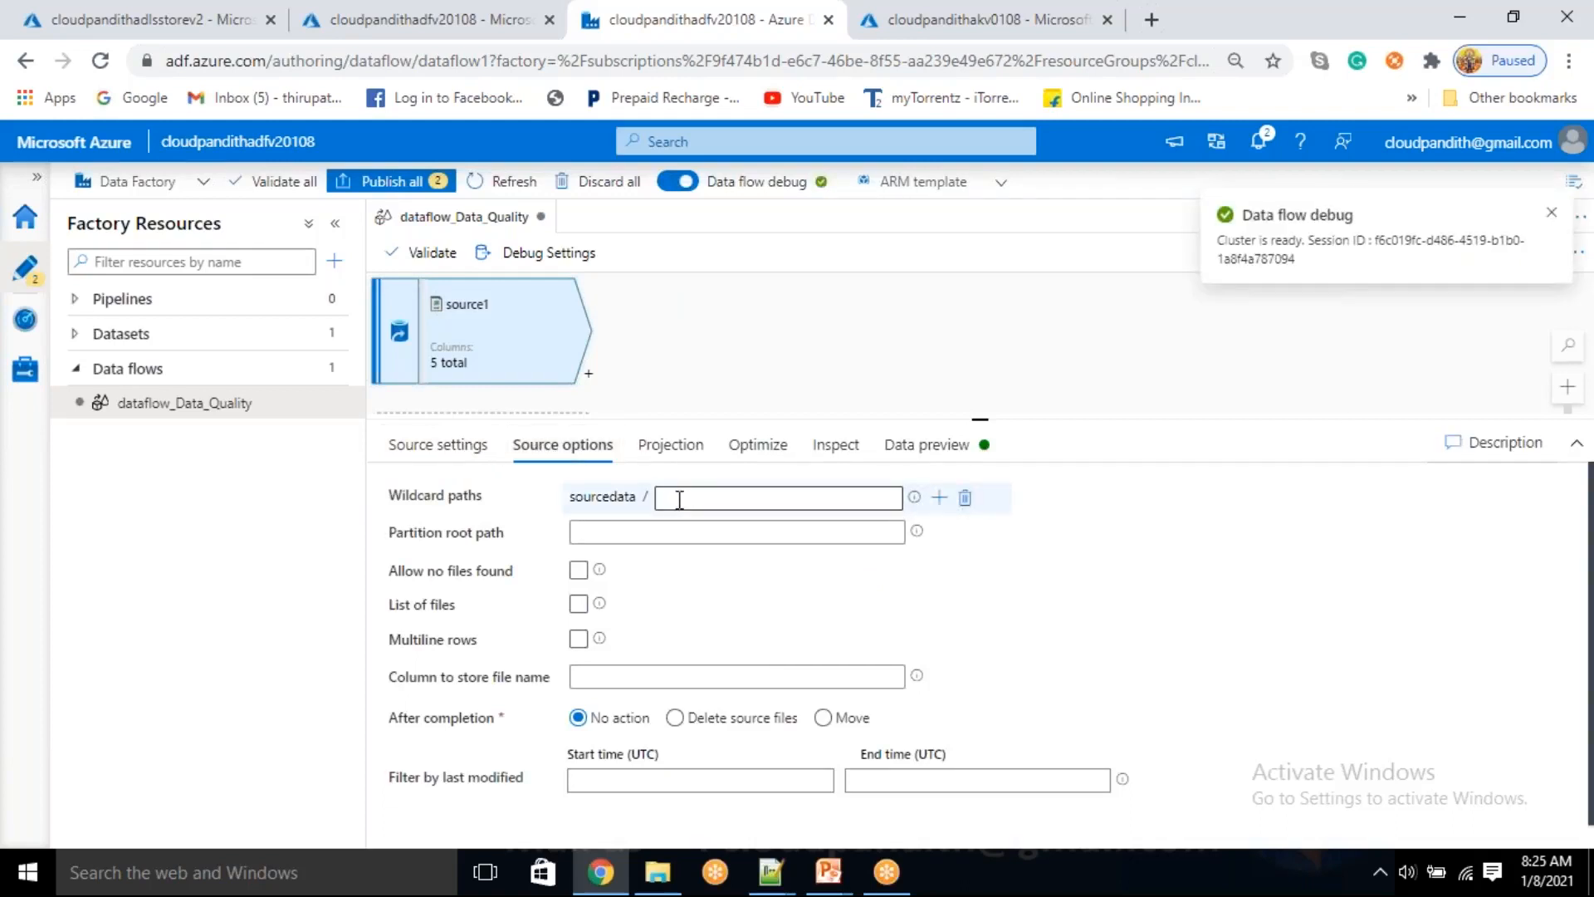
left_click(679, 497)
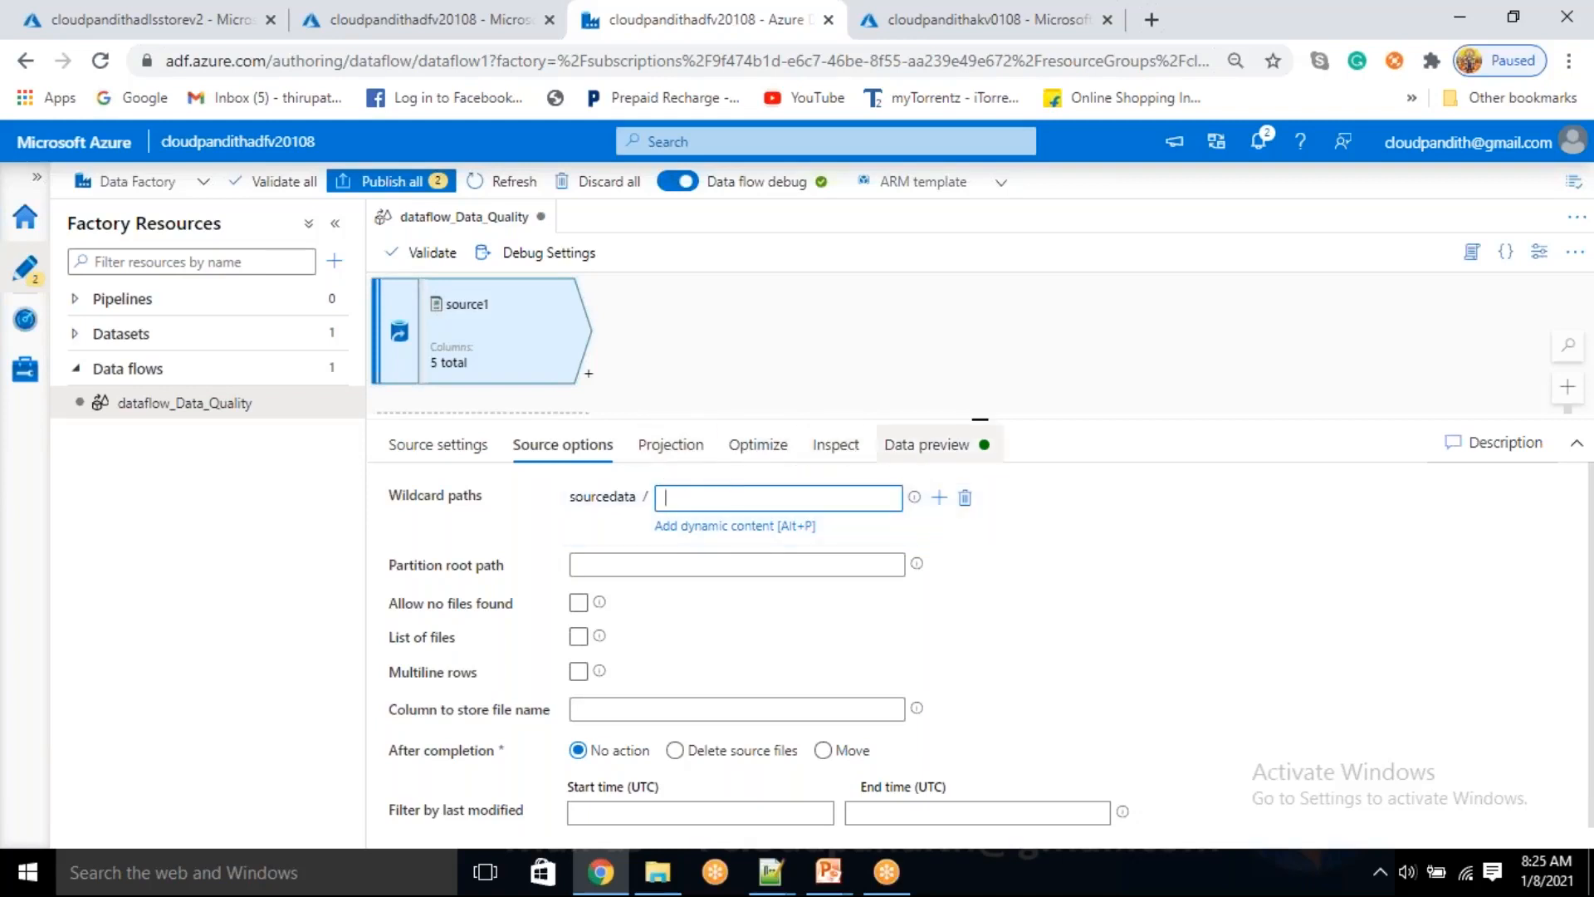
Load source1's data preview and examine its rows for malformed EMI_startdate values
left_click(906, 452)
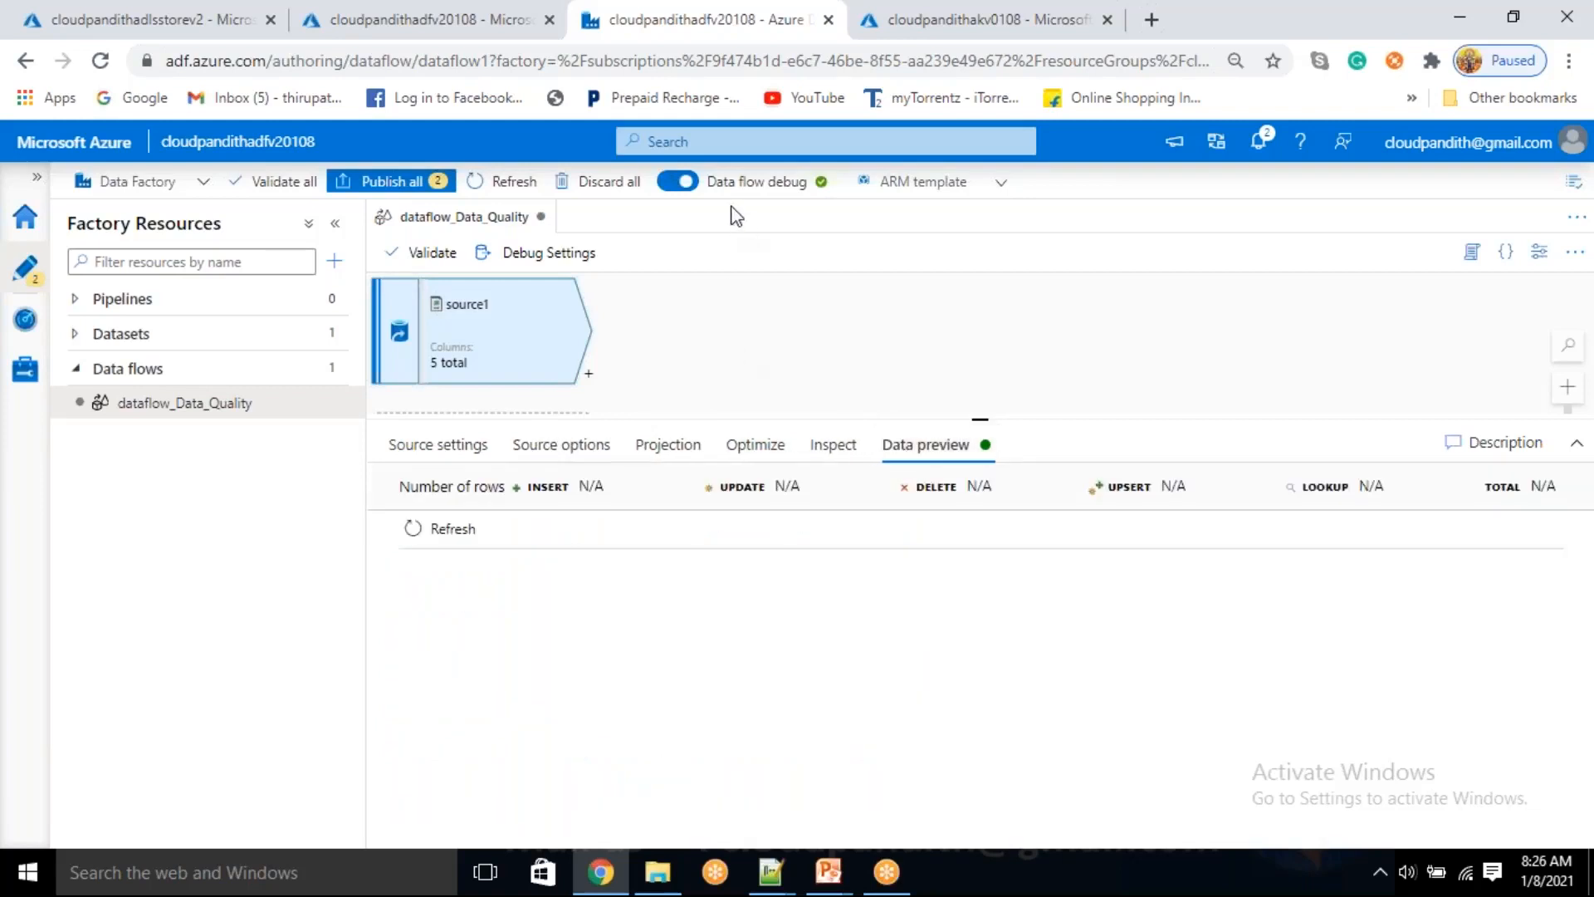
left_click(454, 541)
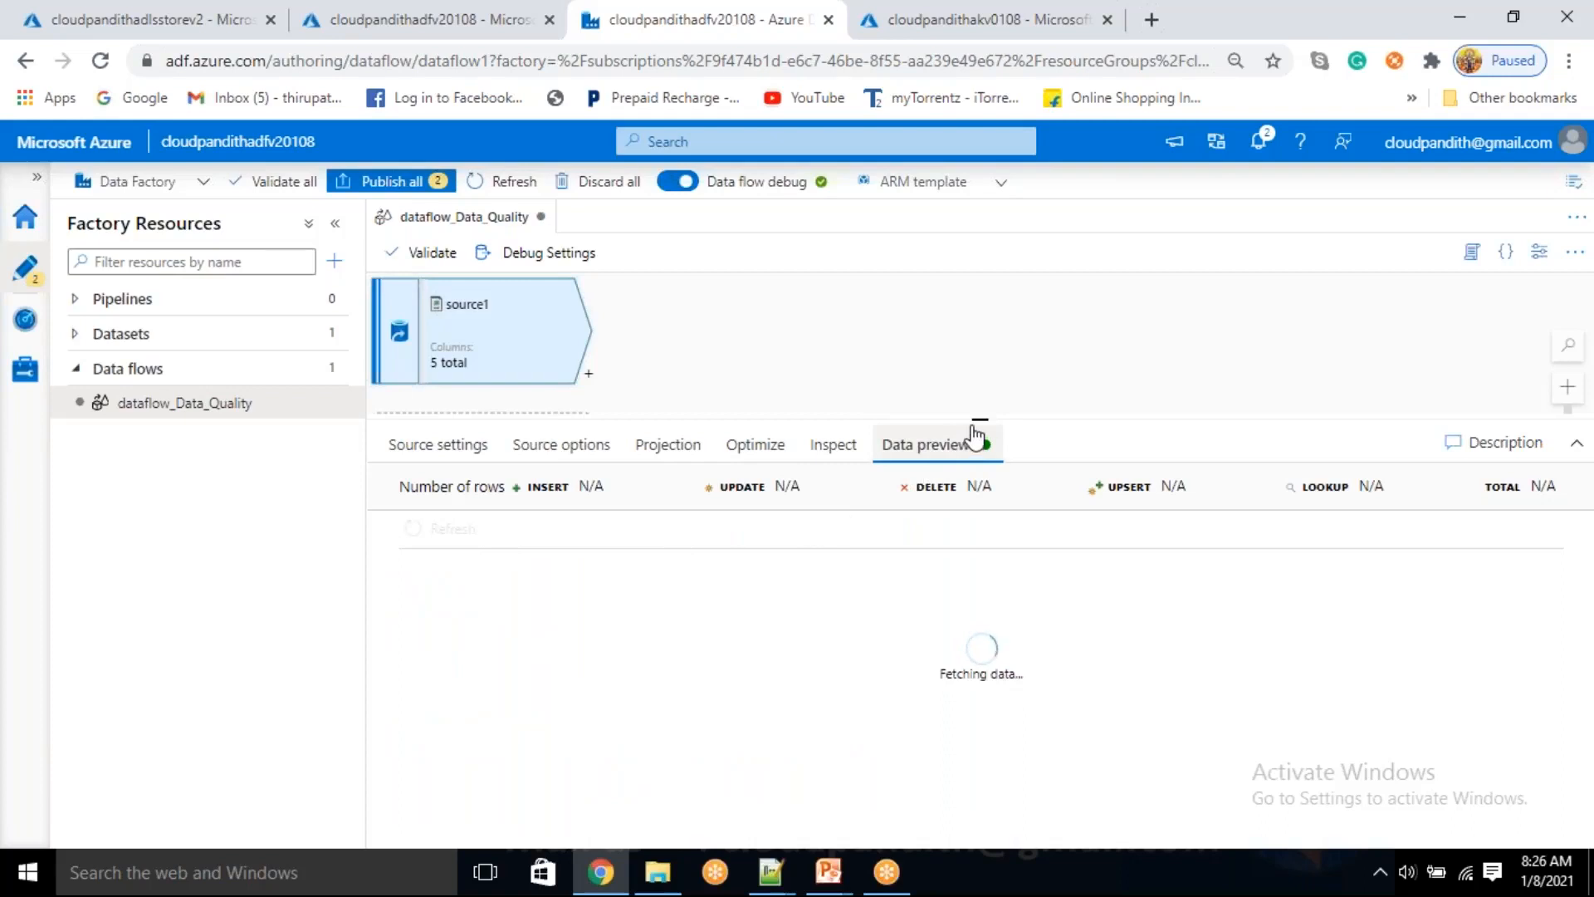
mouse_move(977, 422)
left_mouse_down()
mouse_move(964, 391)
mouse_move(964, 425)
left_mouse_up()
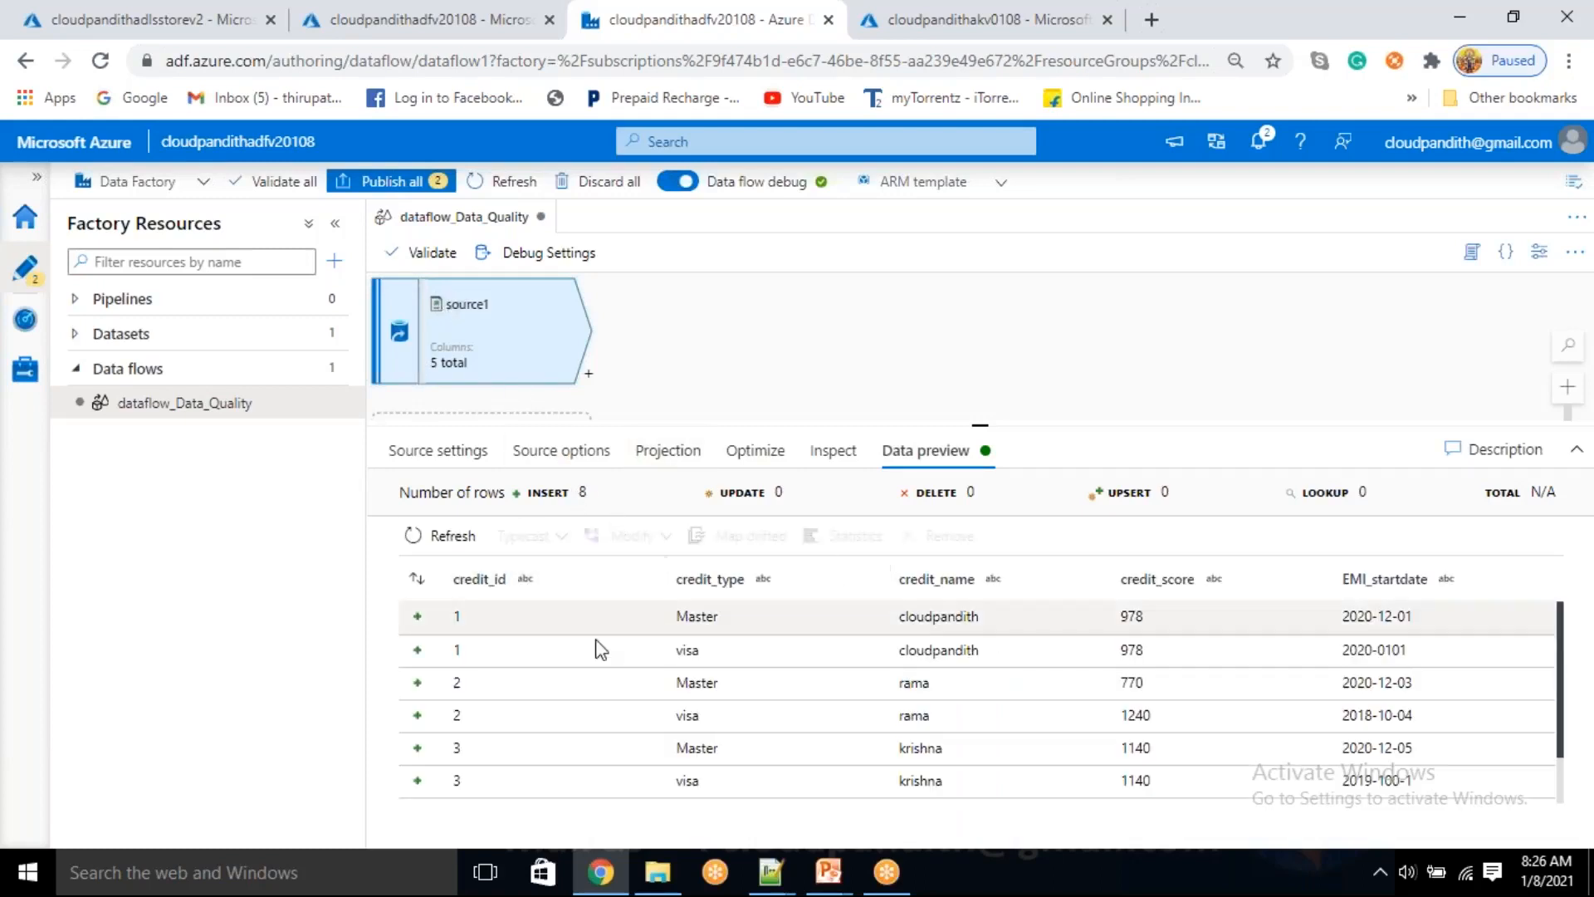
scroll(606, 689, "down", 2)
scroll(598, 715, "up", 2)
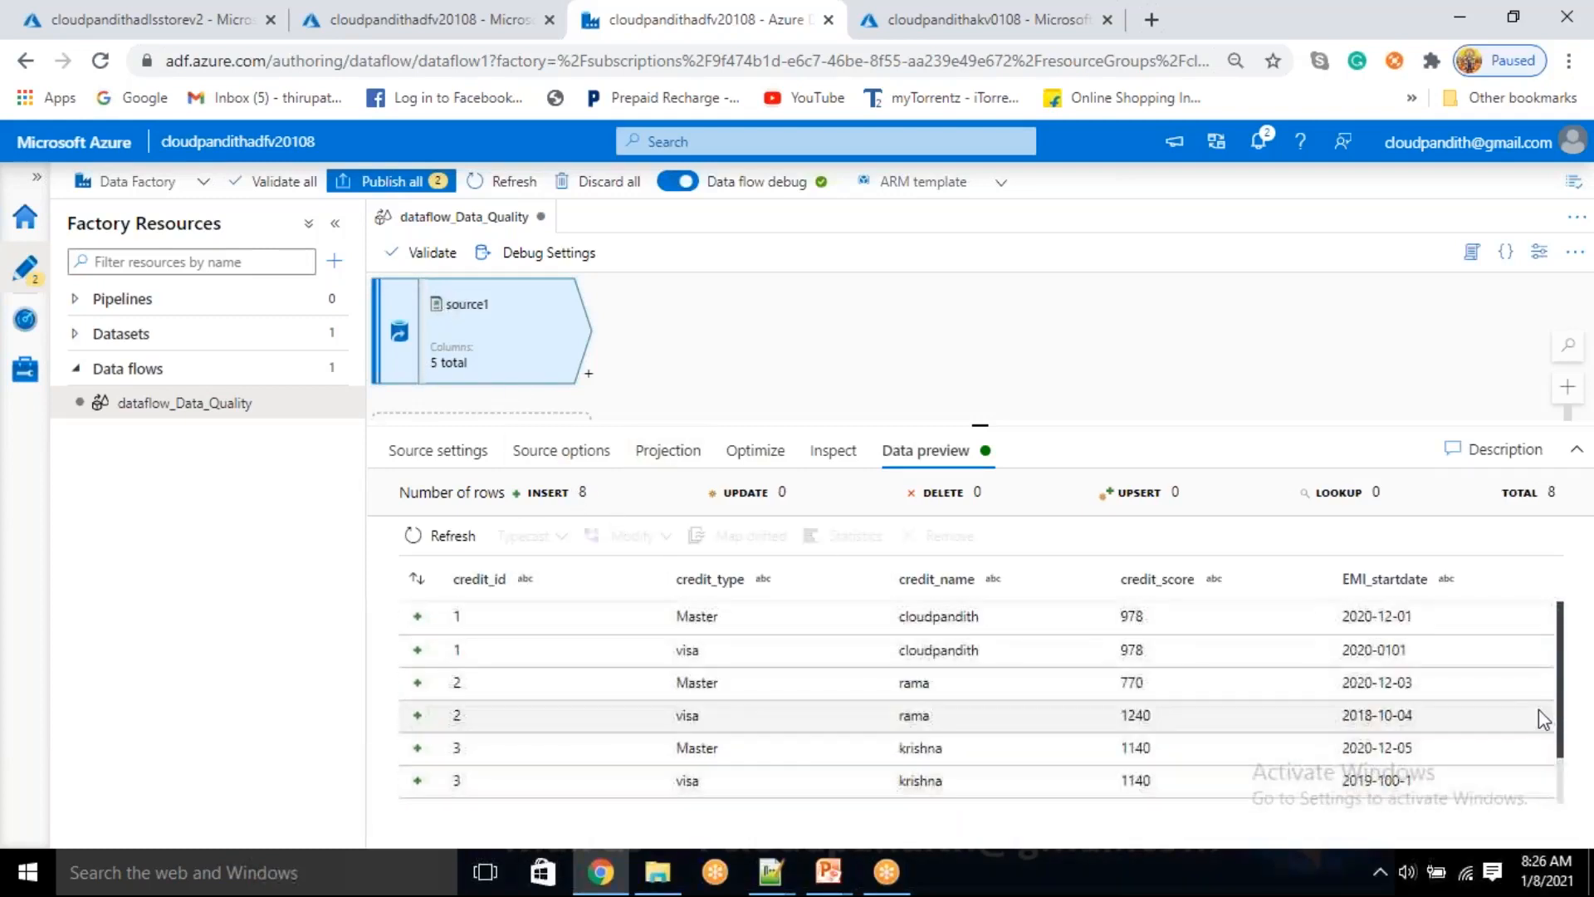
left_click(1418, 710)
scroll(1424, 721, "down", 2)
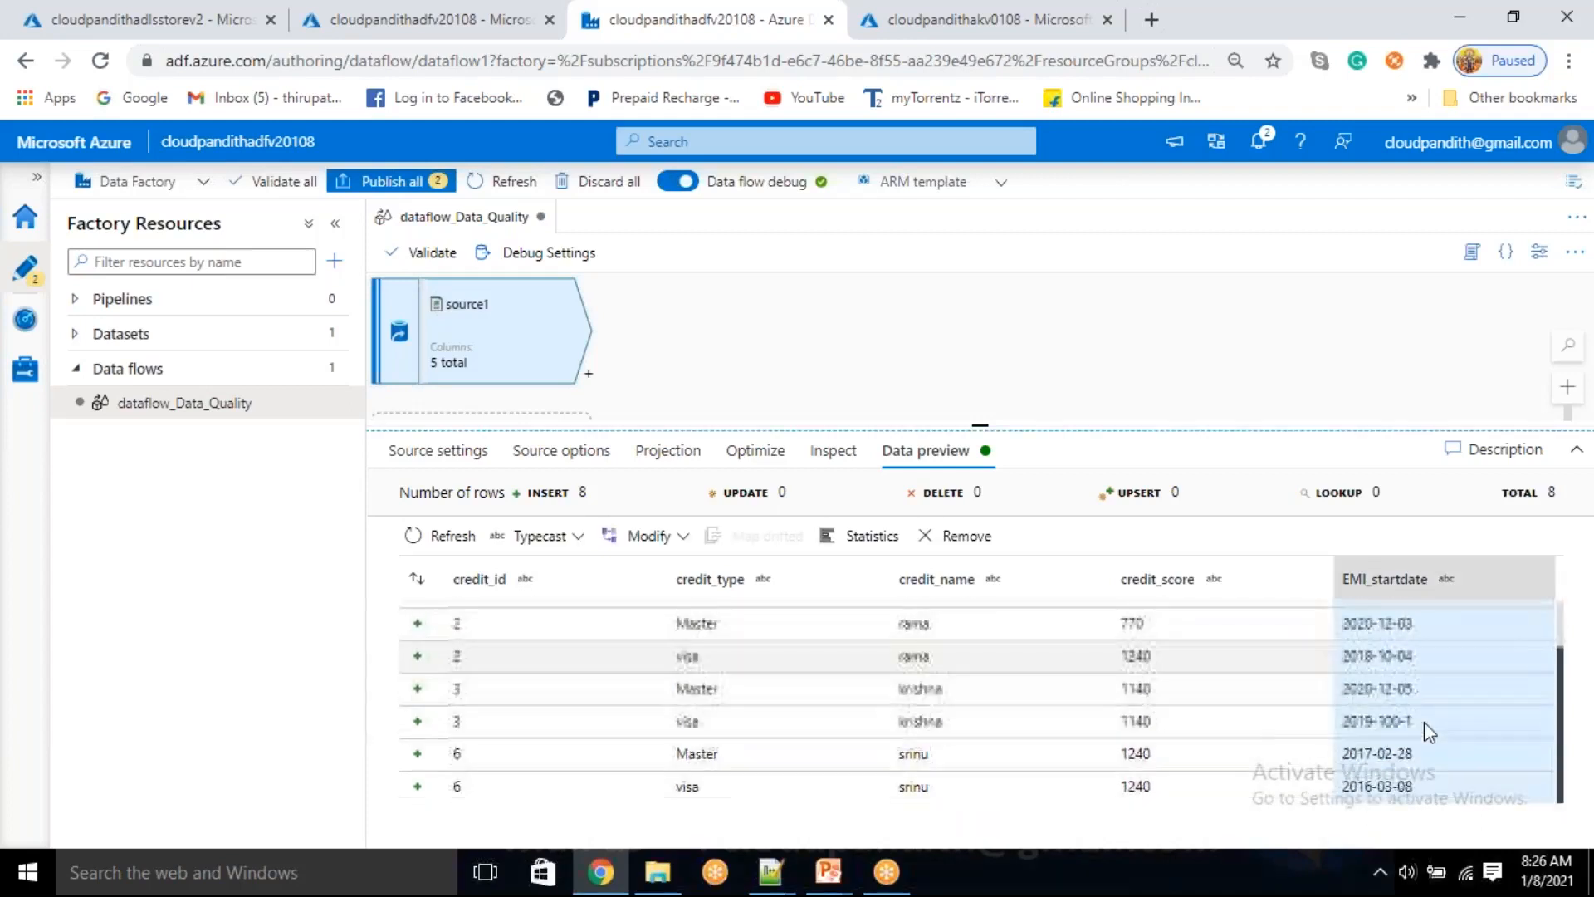
left_click_drag(1423, 721, 1376, 721)
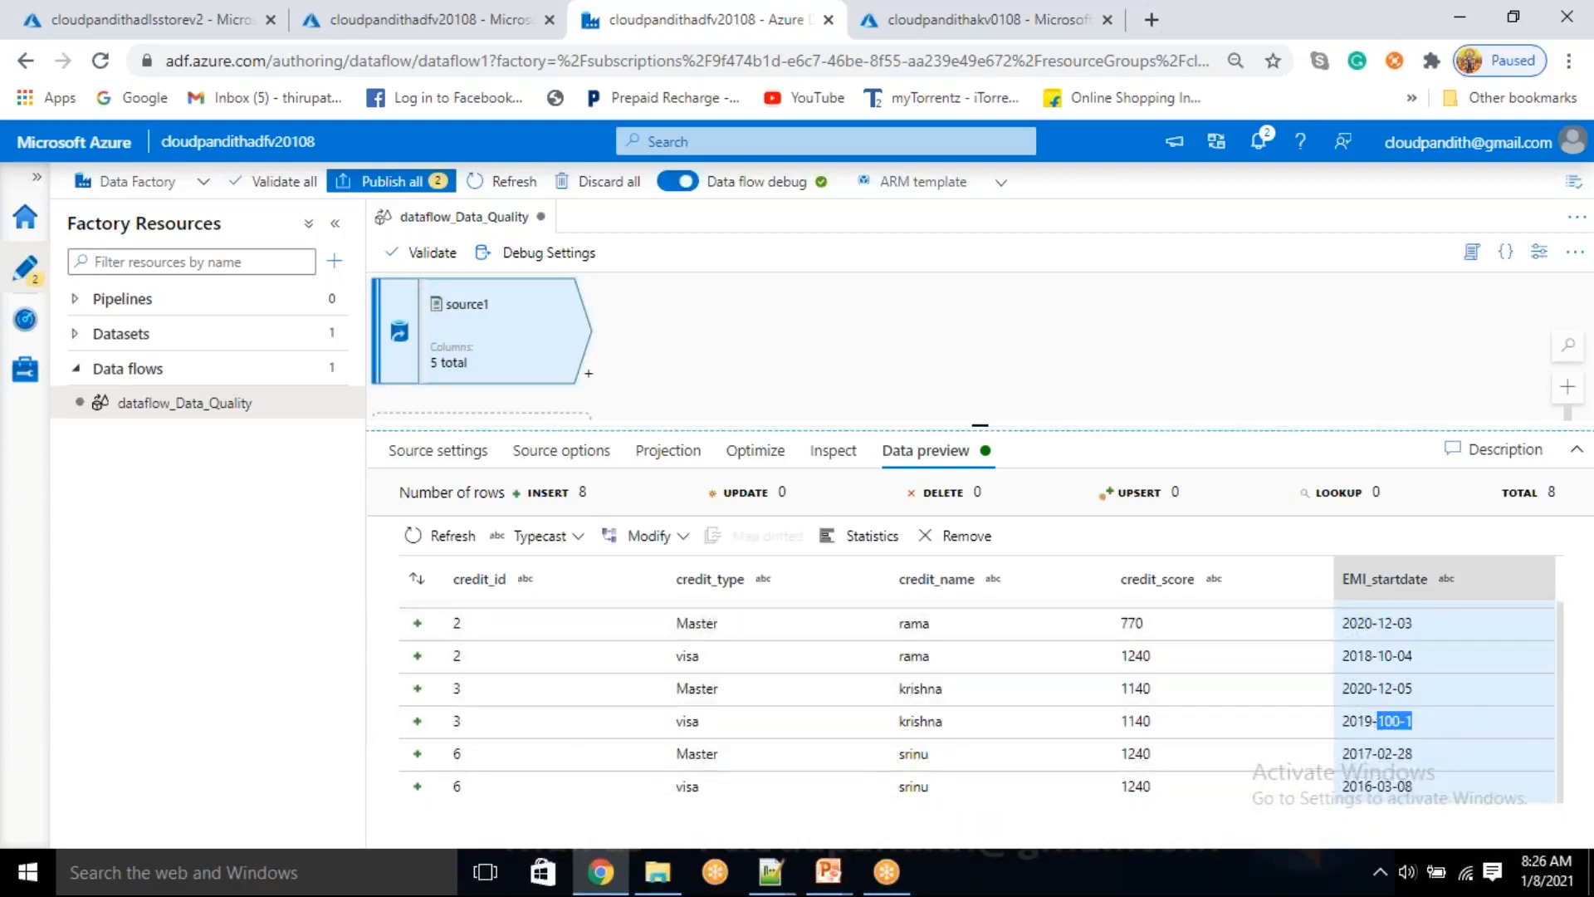
Add a Derived Column transformation after source1 and name its new column Load_Date
left_click_drag(979, 427, 980, 460)
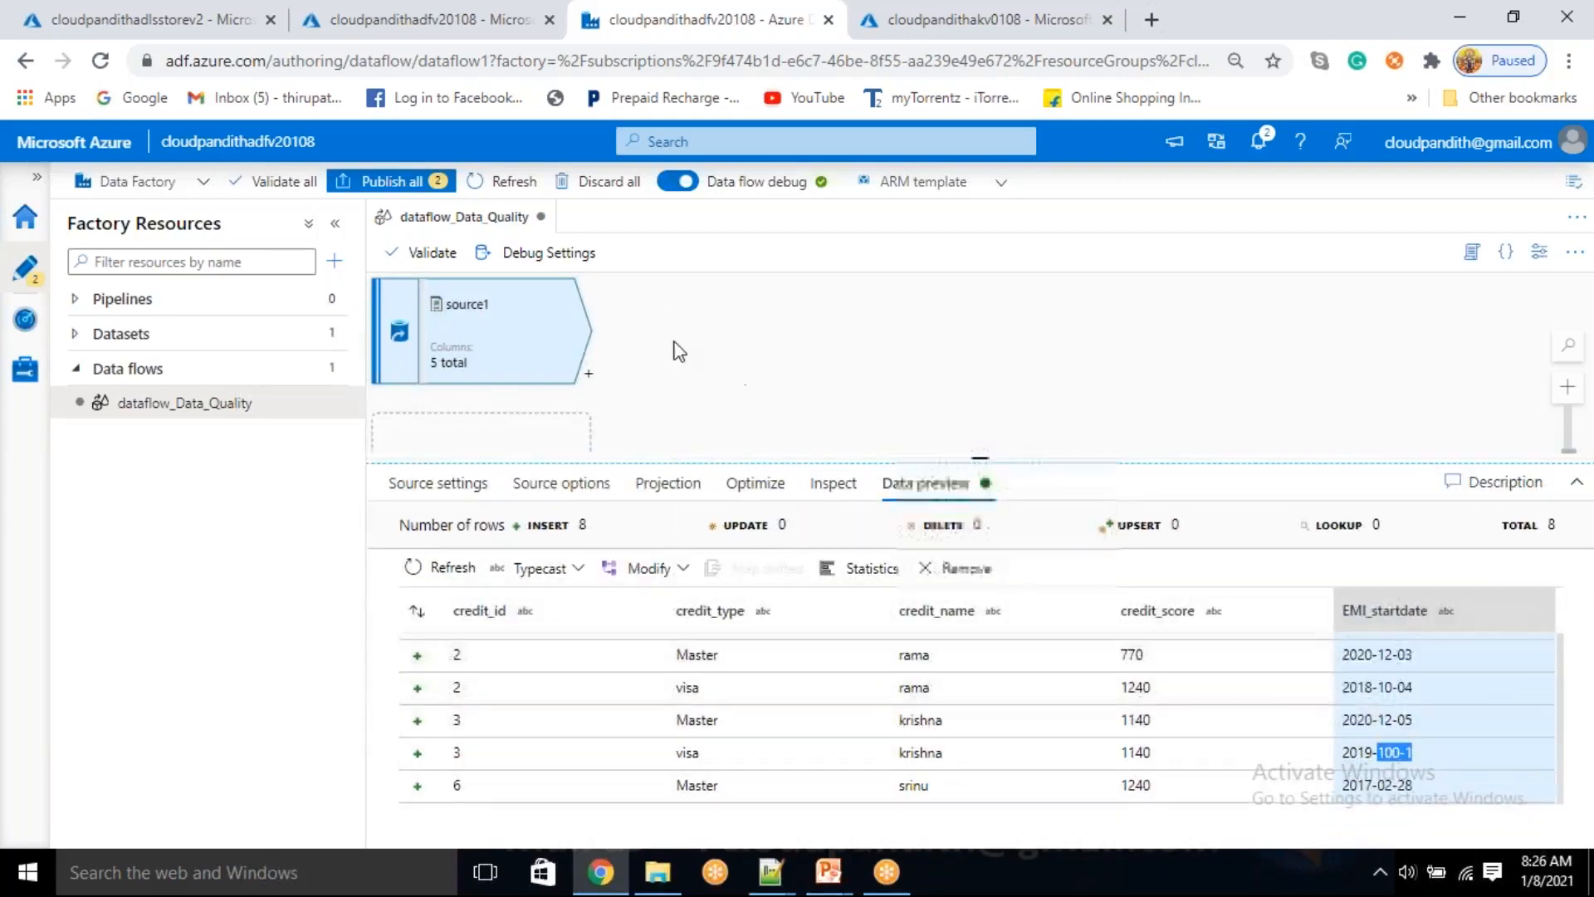
left_click(588, 373)
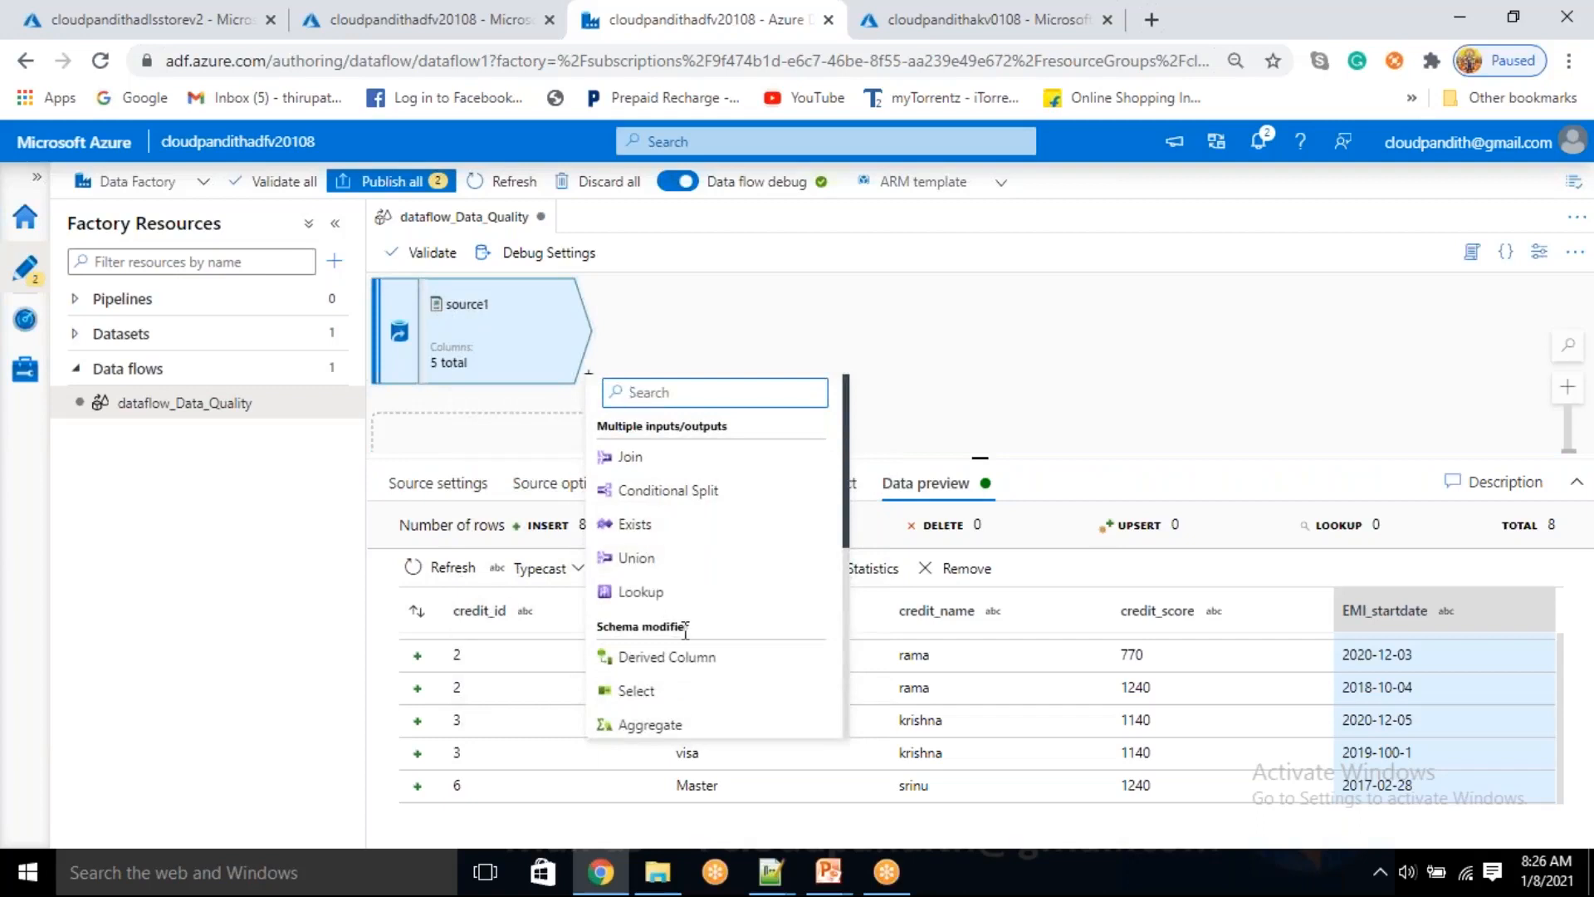
left_click(669, 660)
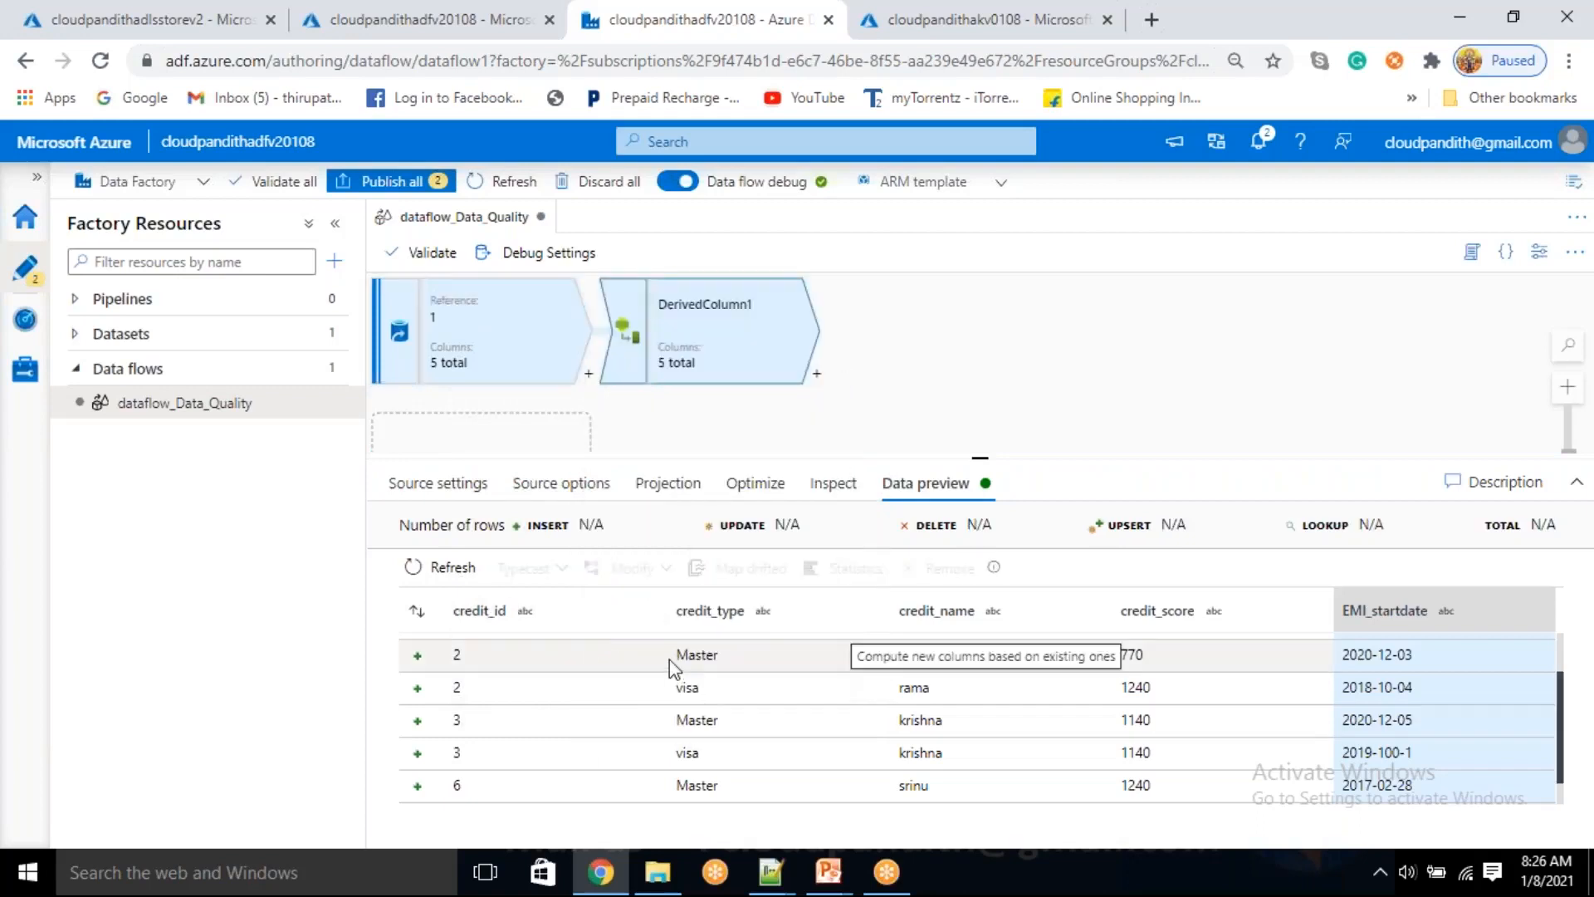
left_click(707, 714)
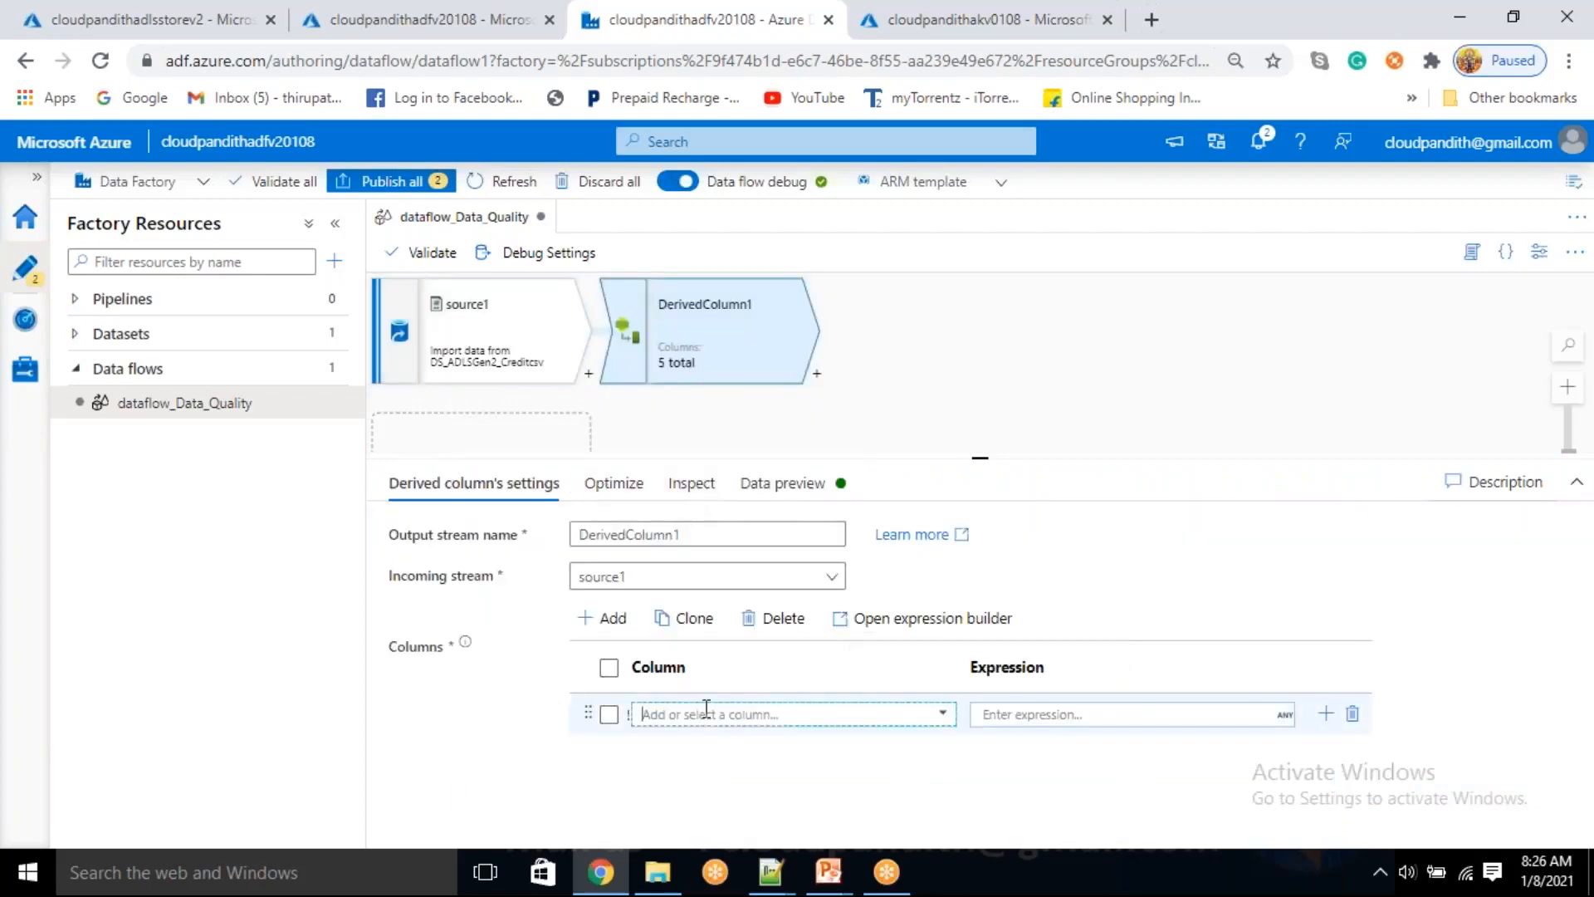
type("Load_Date")
Set Load_Date's expression to currentDate('UTC') in the expression builder and save it
left_click(1029, 714)
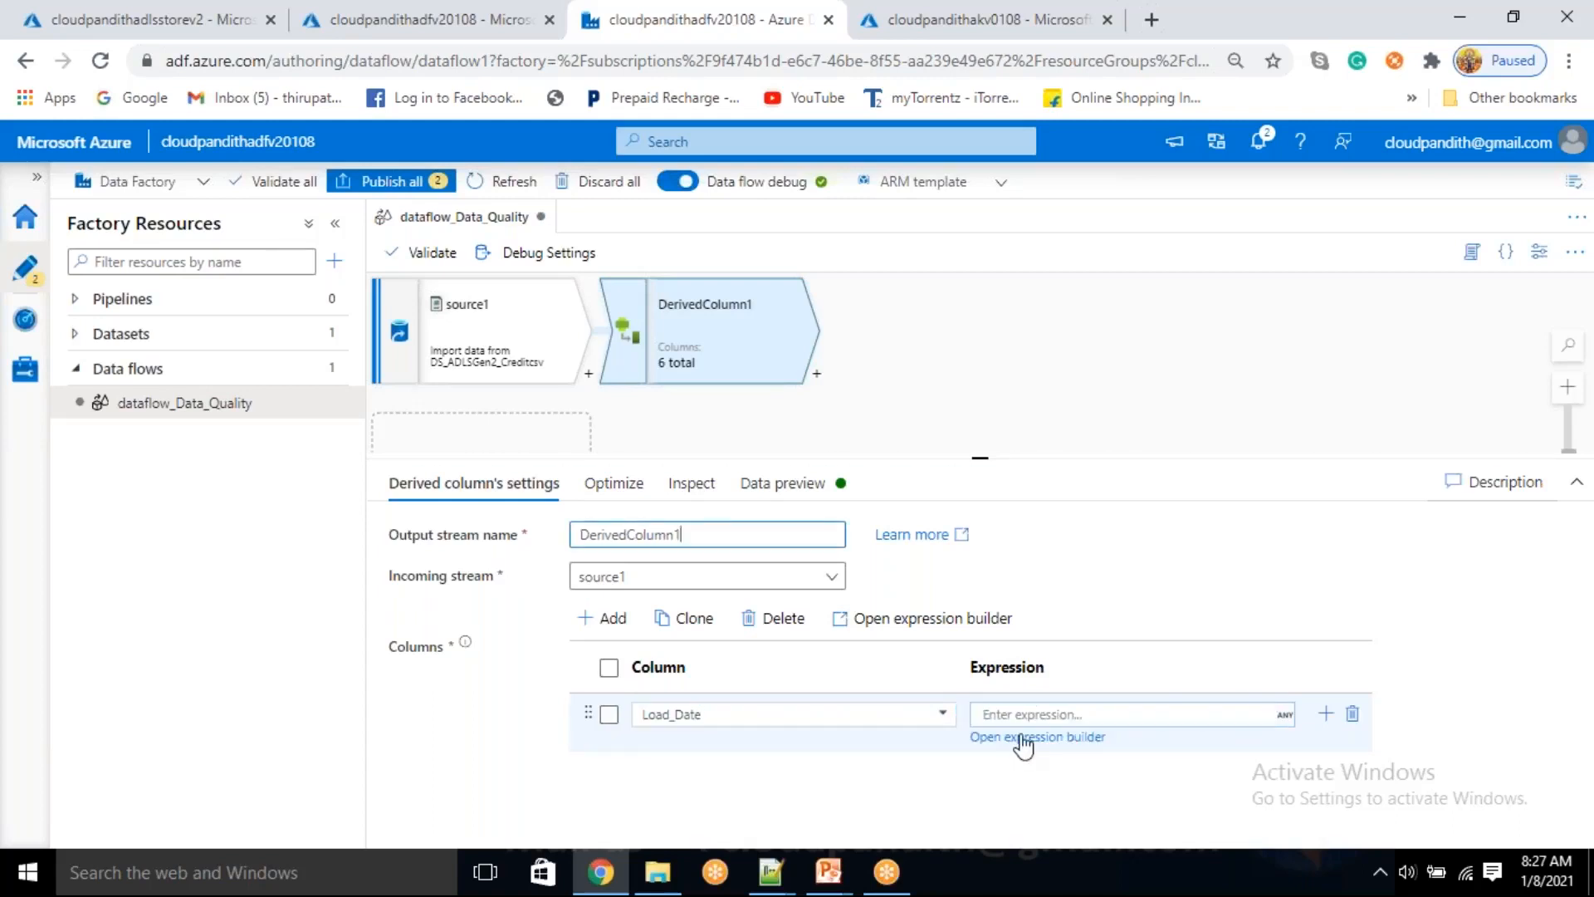
left_click(1024, 737)
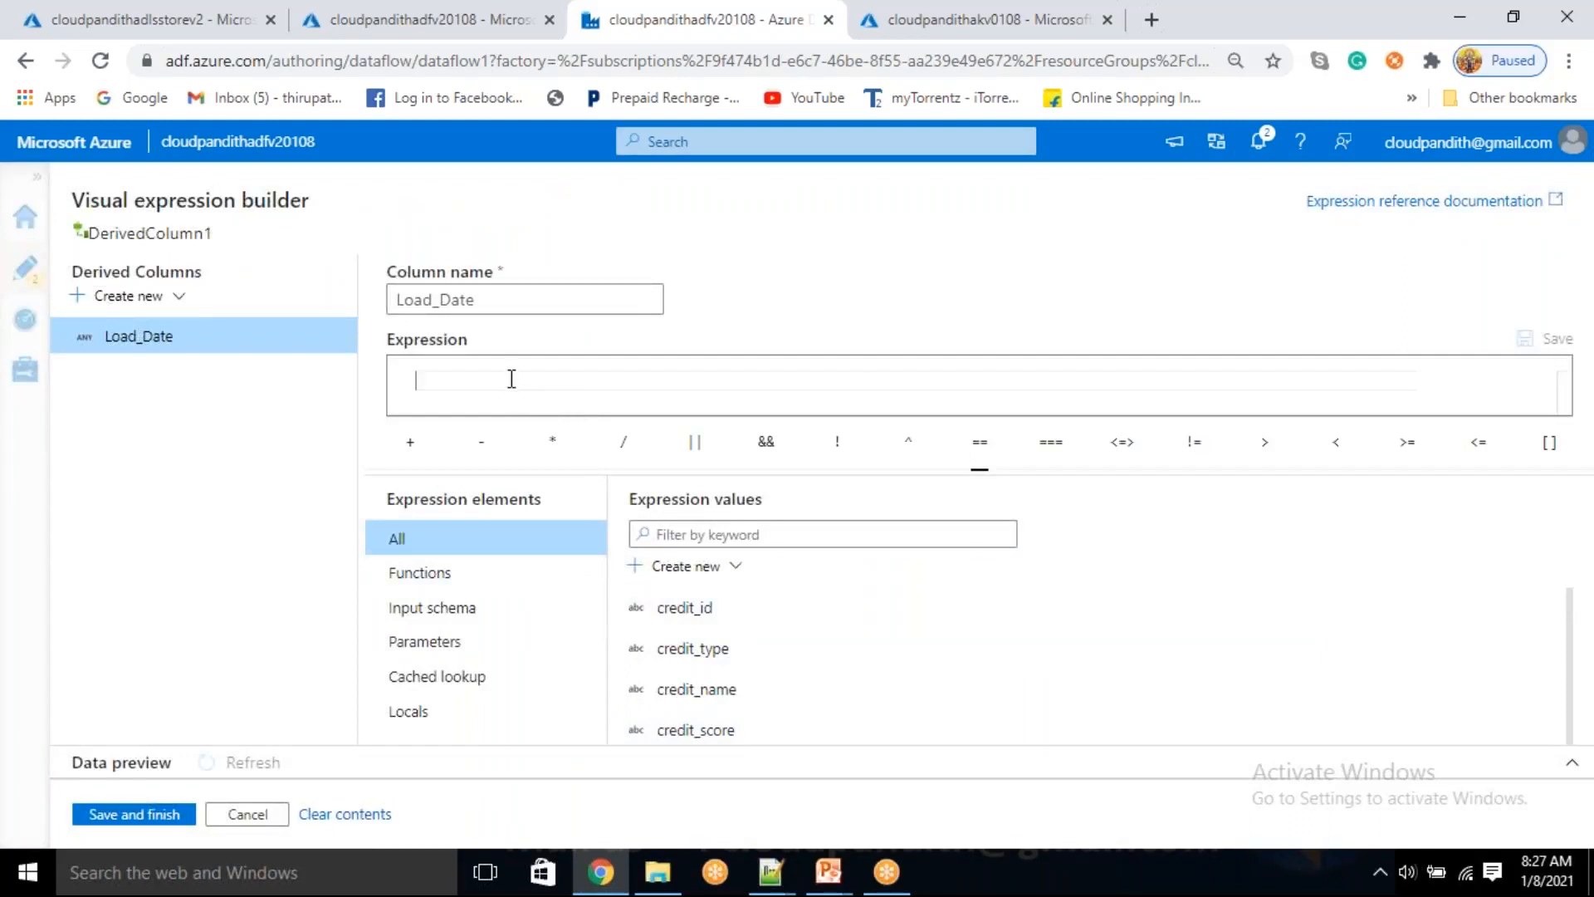
type("current")
key("Return")
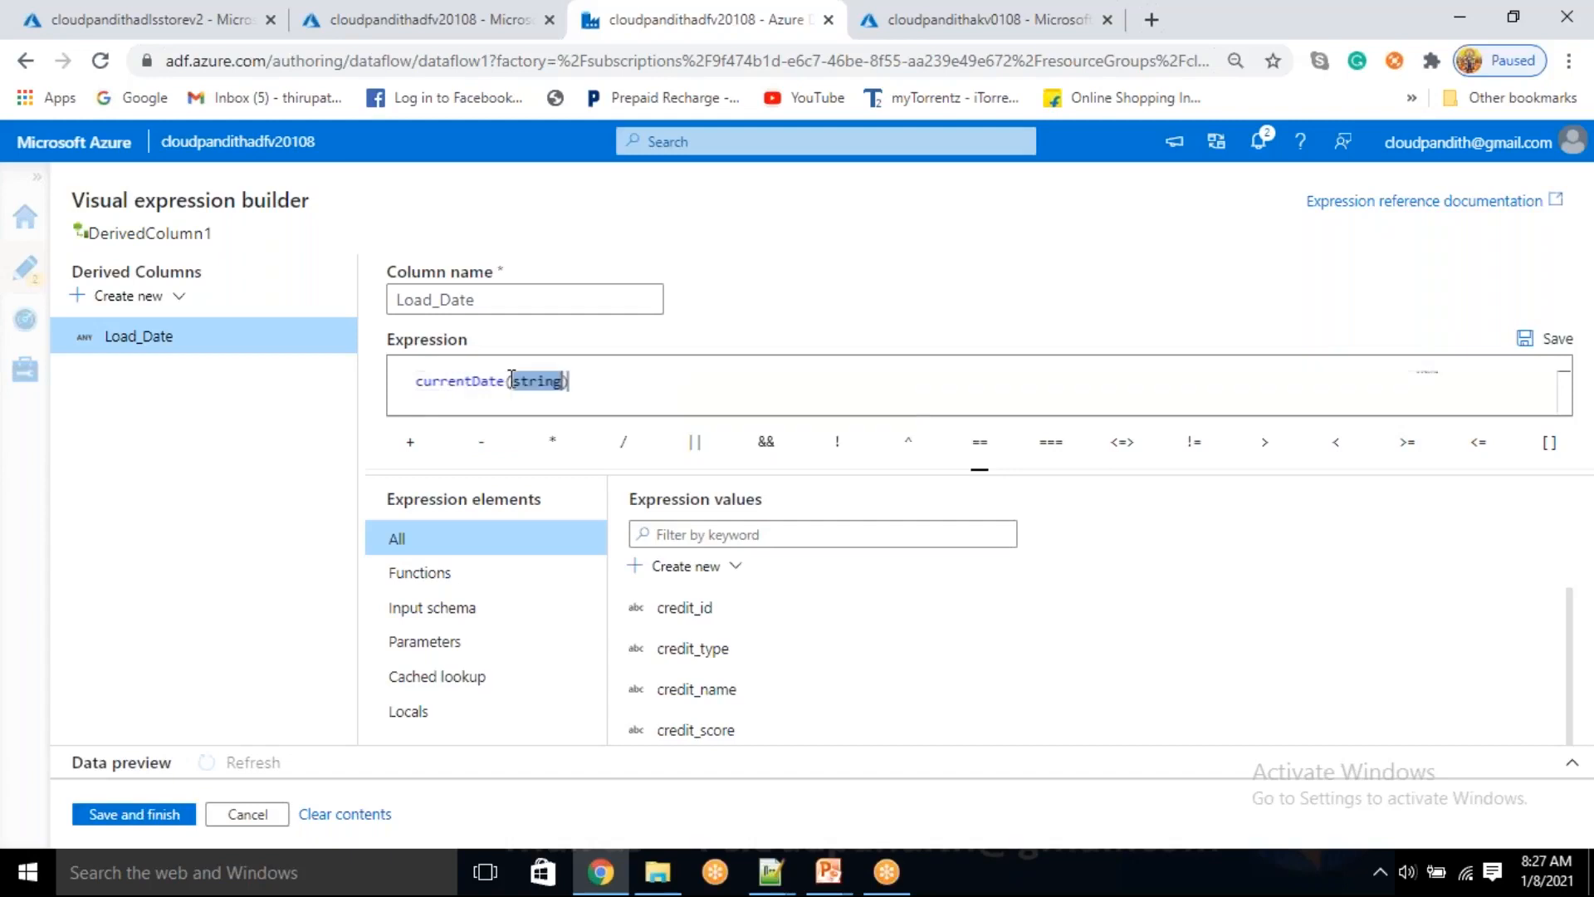
type("'")
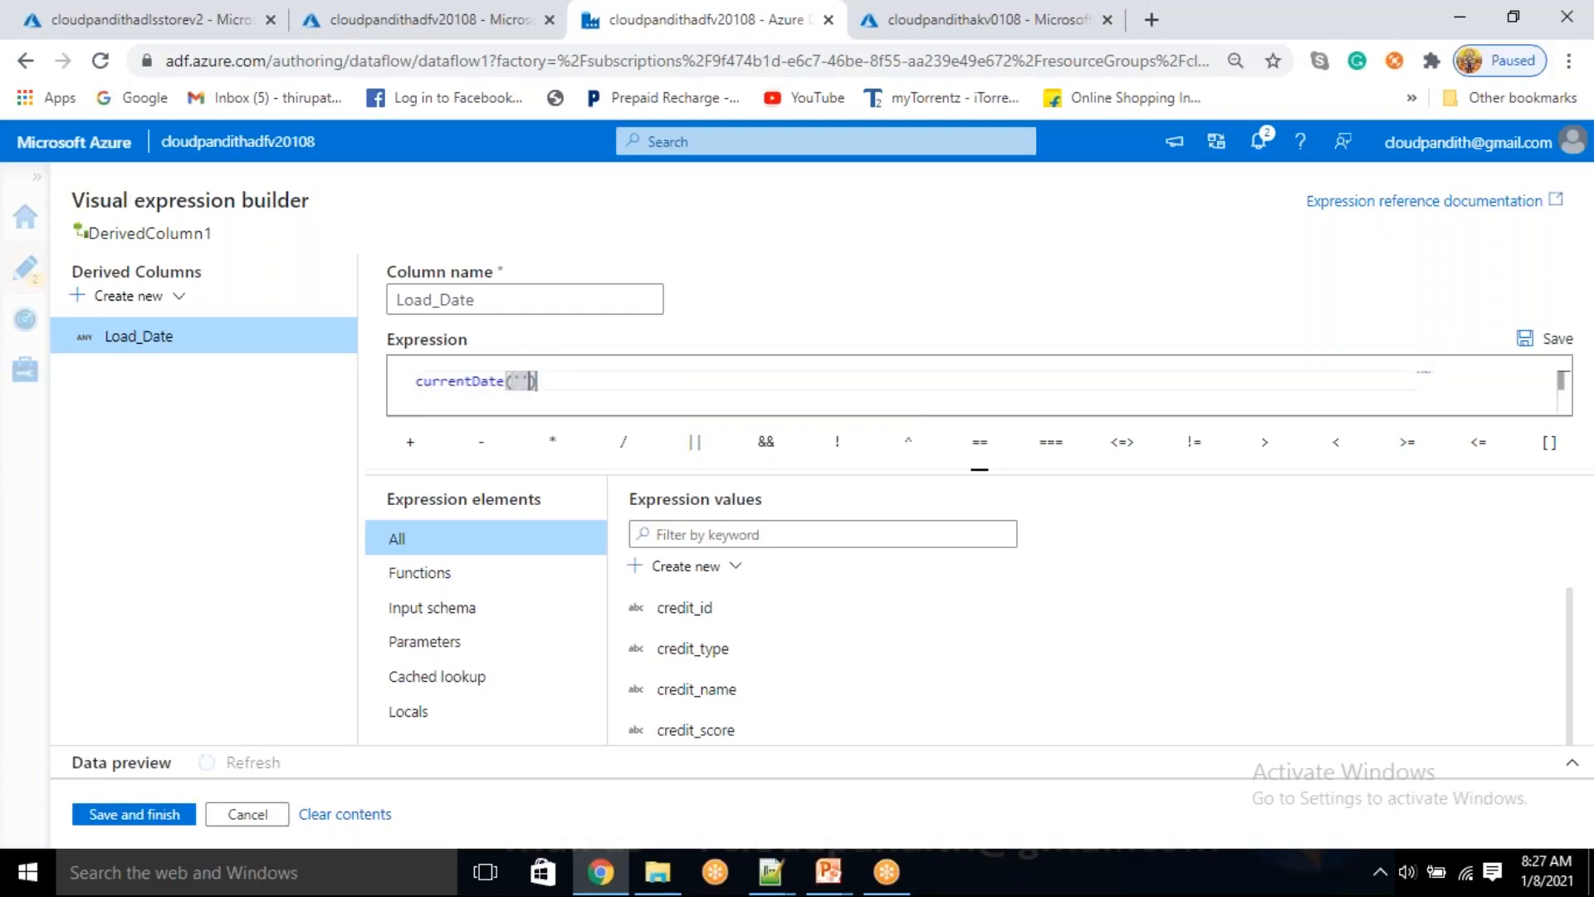
type("UTC")
left_click(158, 818)
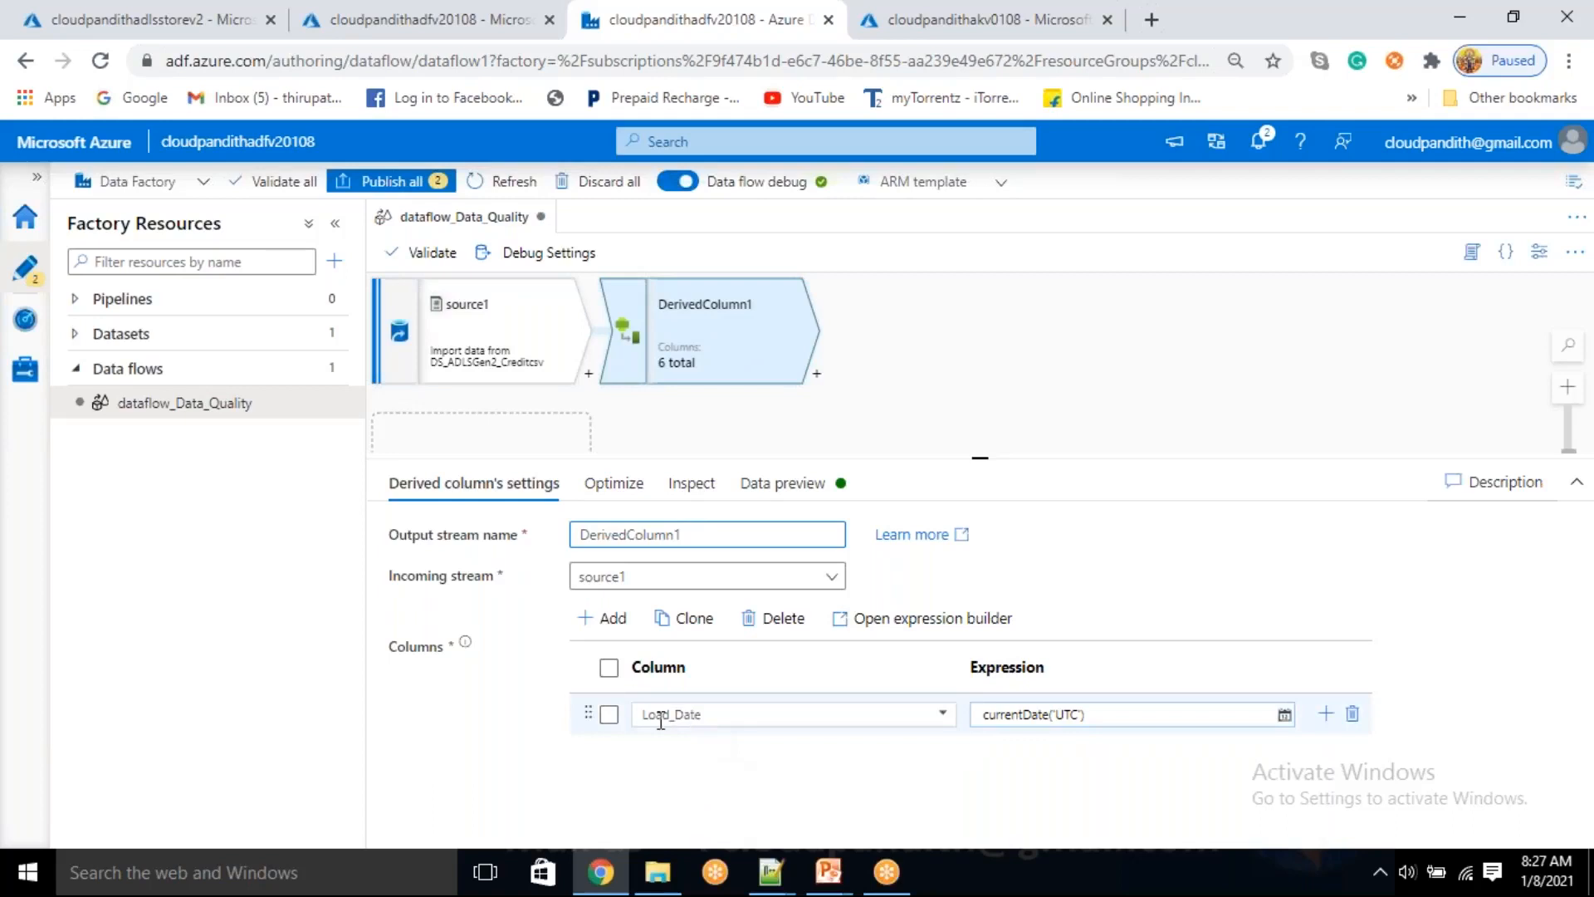
Check the Load_Date column and its expression, load DerivedColumn1's data preview and inspect Load_Date across the rows
left_click_drag(659, 717, 752, 751)
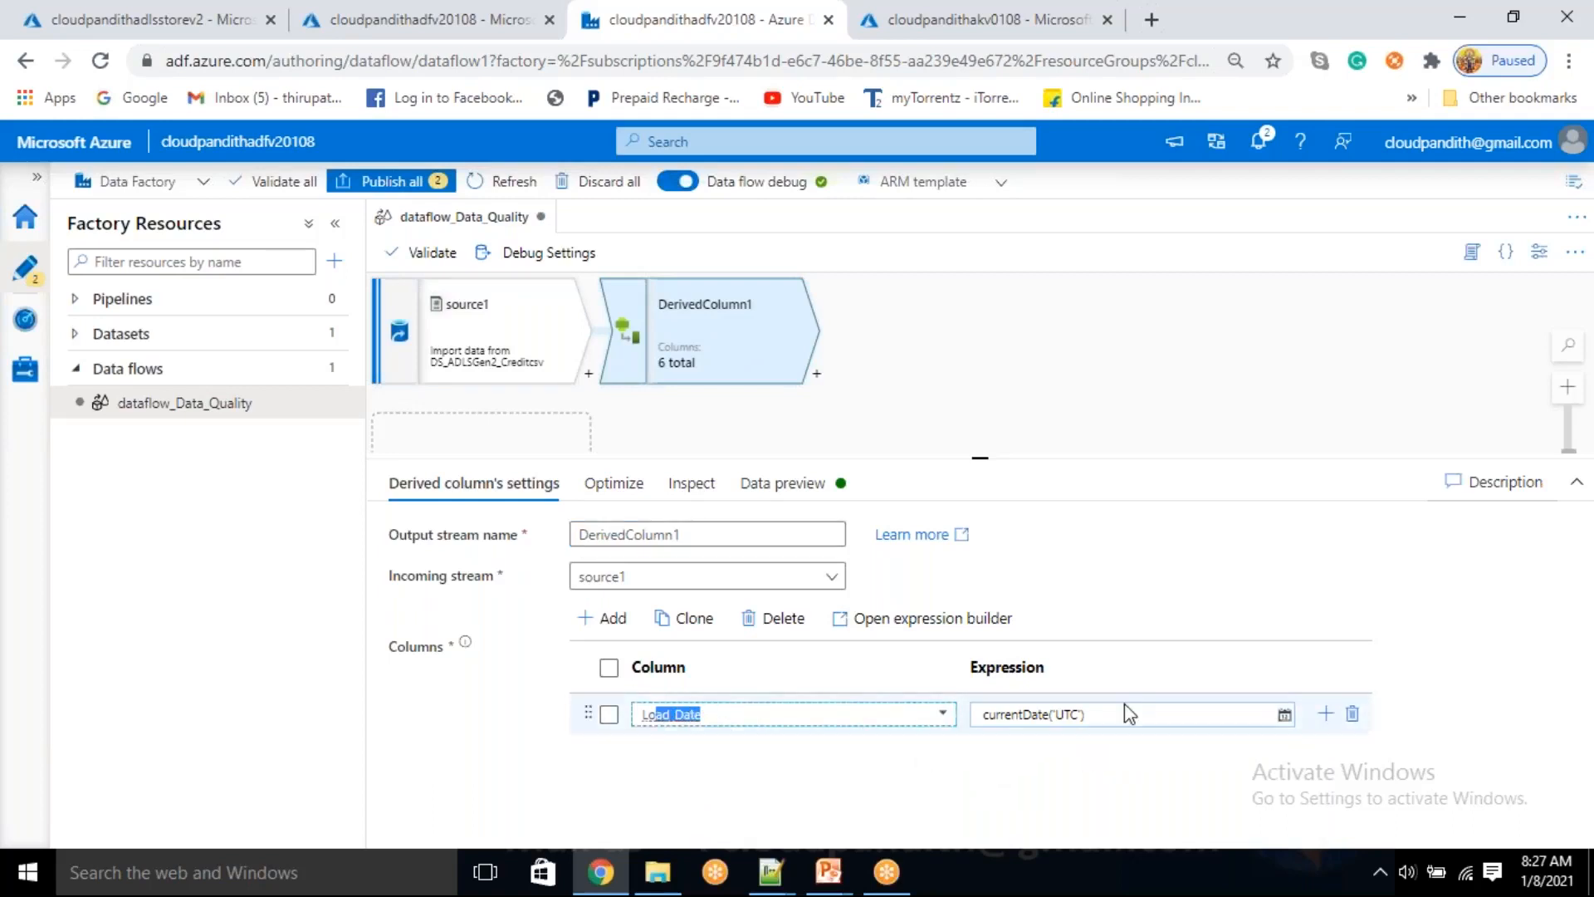
left_click(1098, 715)
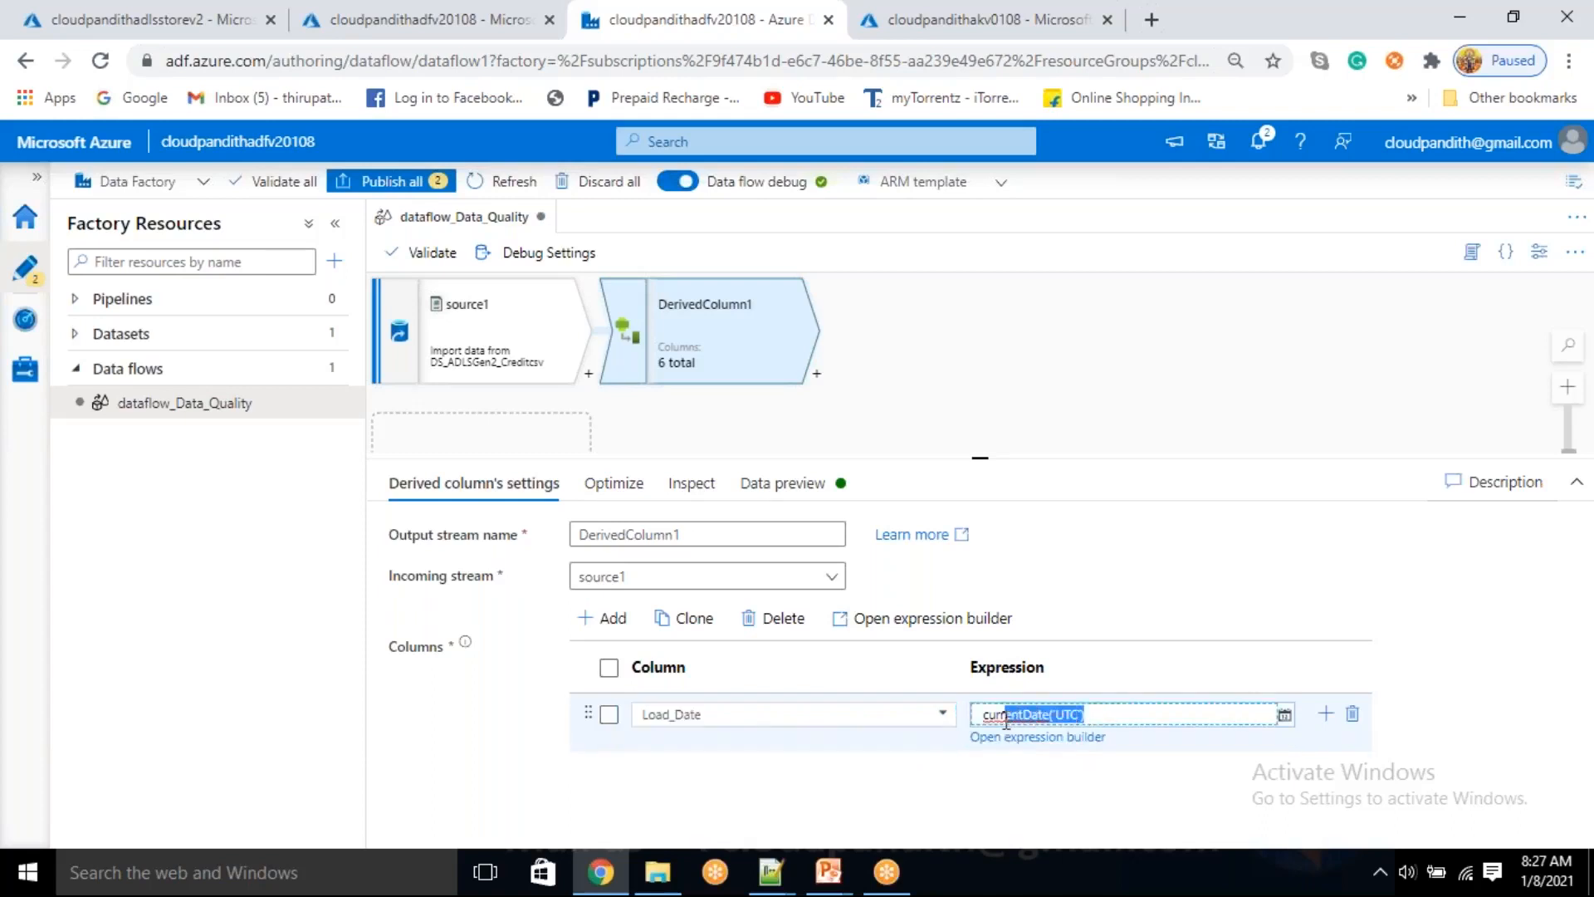
left_click(762, 498)
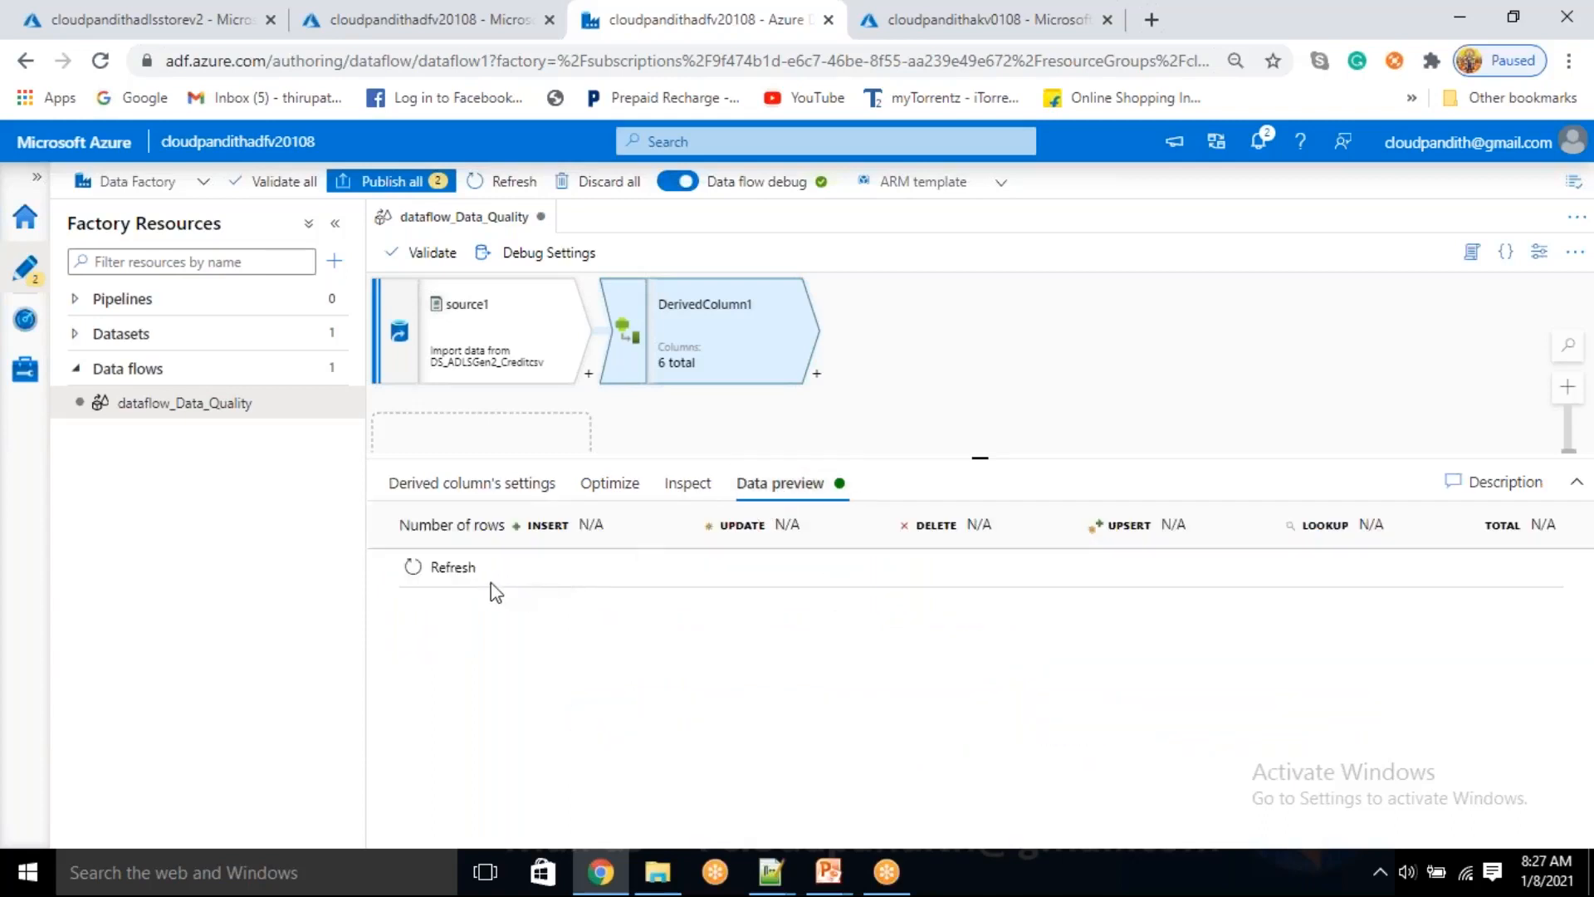
left_click(440, 571)
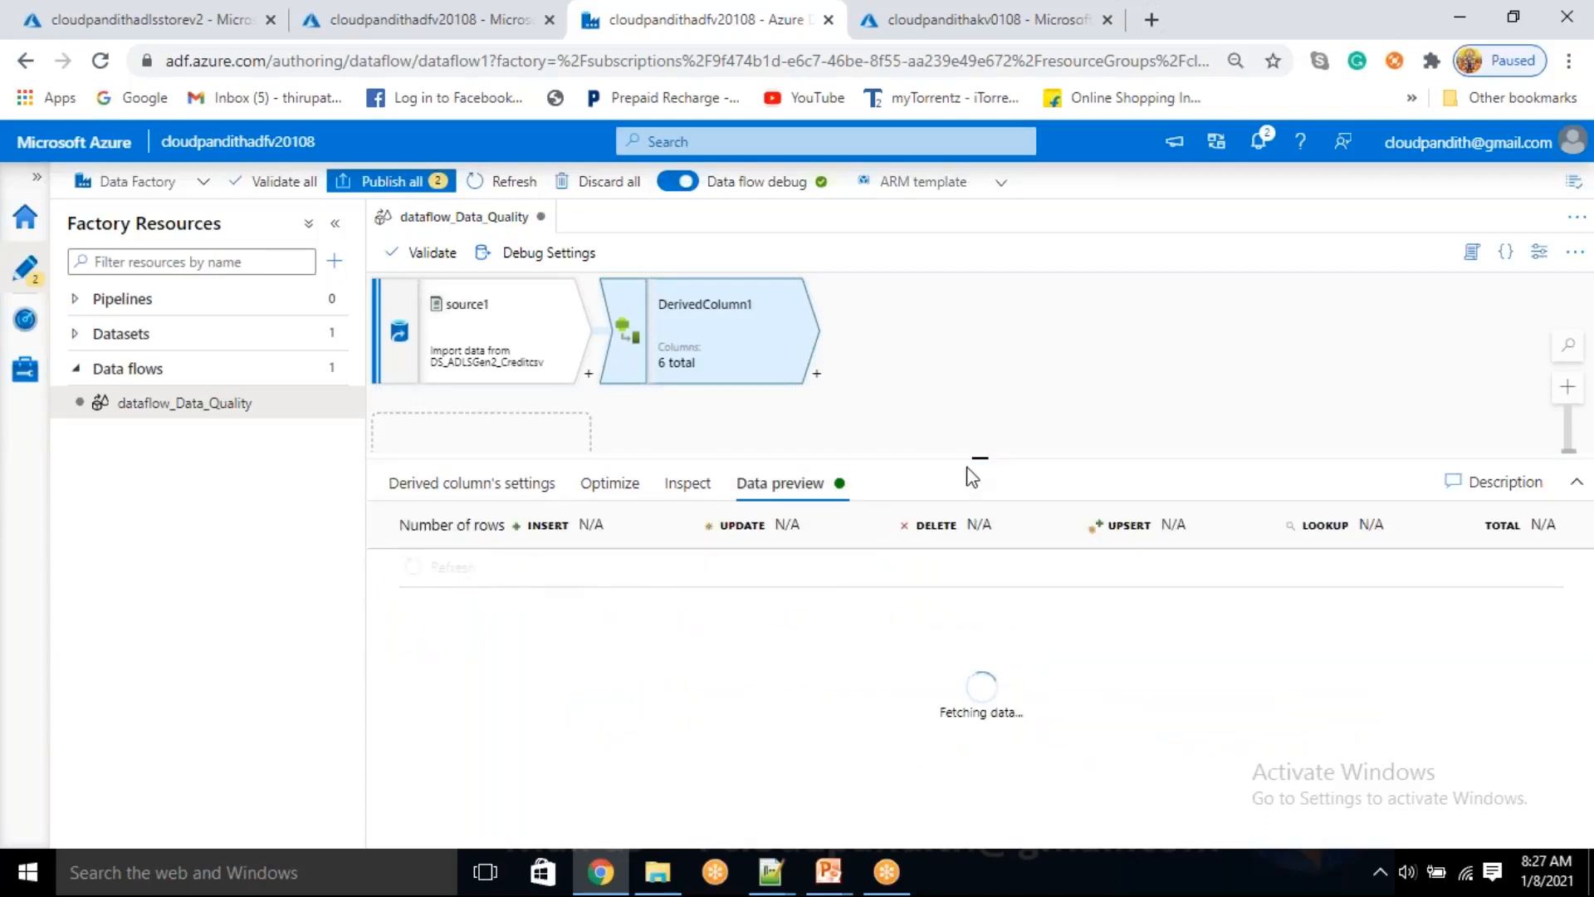
mouse_move(971, 455)
left_mouse_down()
mouse_move(975, 443)
mouse_move(962, 473)
left_mouse_up()
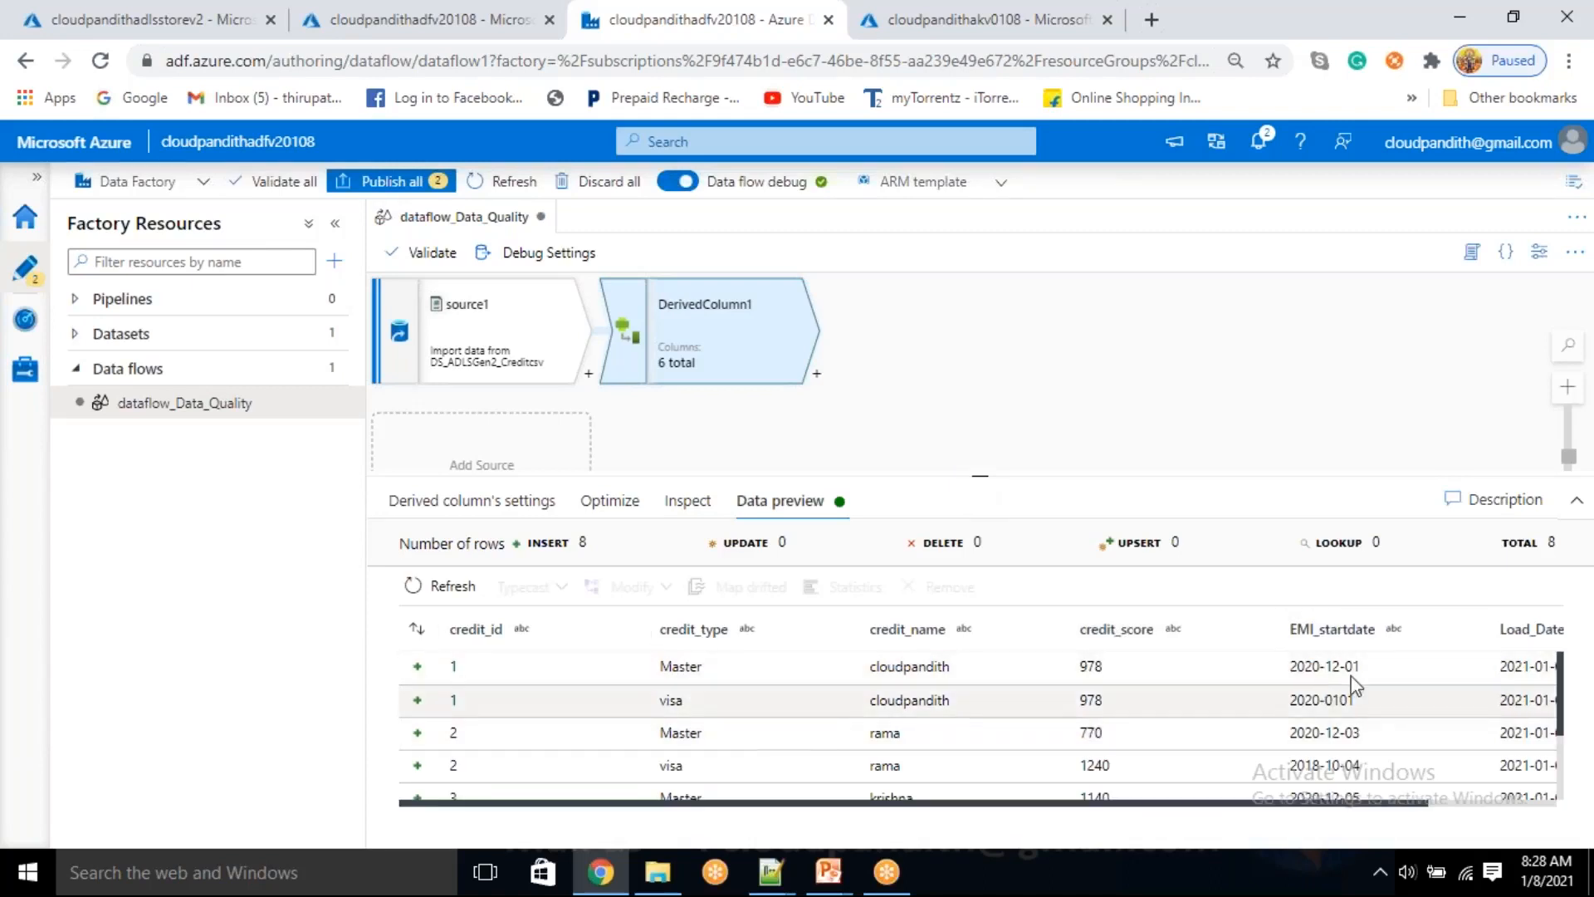
scroll(1551, 665, "down", 1)
scroll(1445, 777, "down", 3)
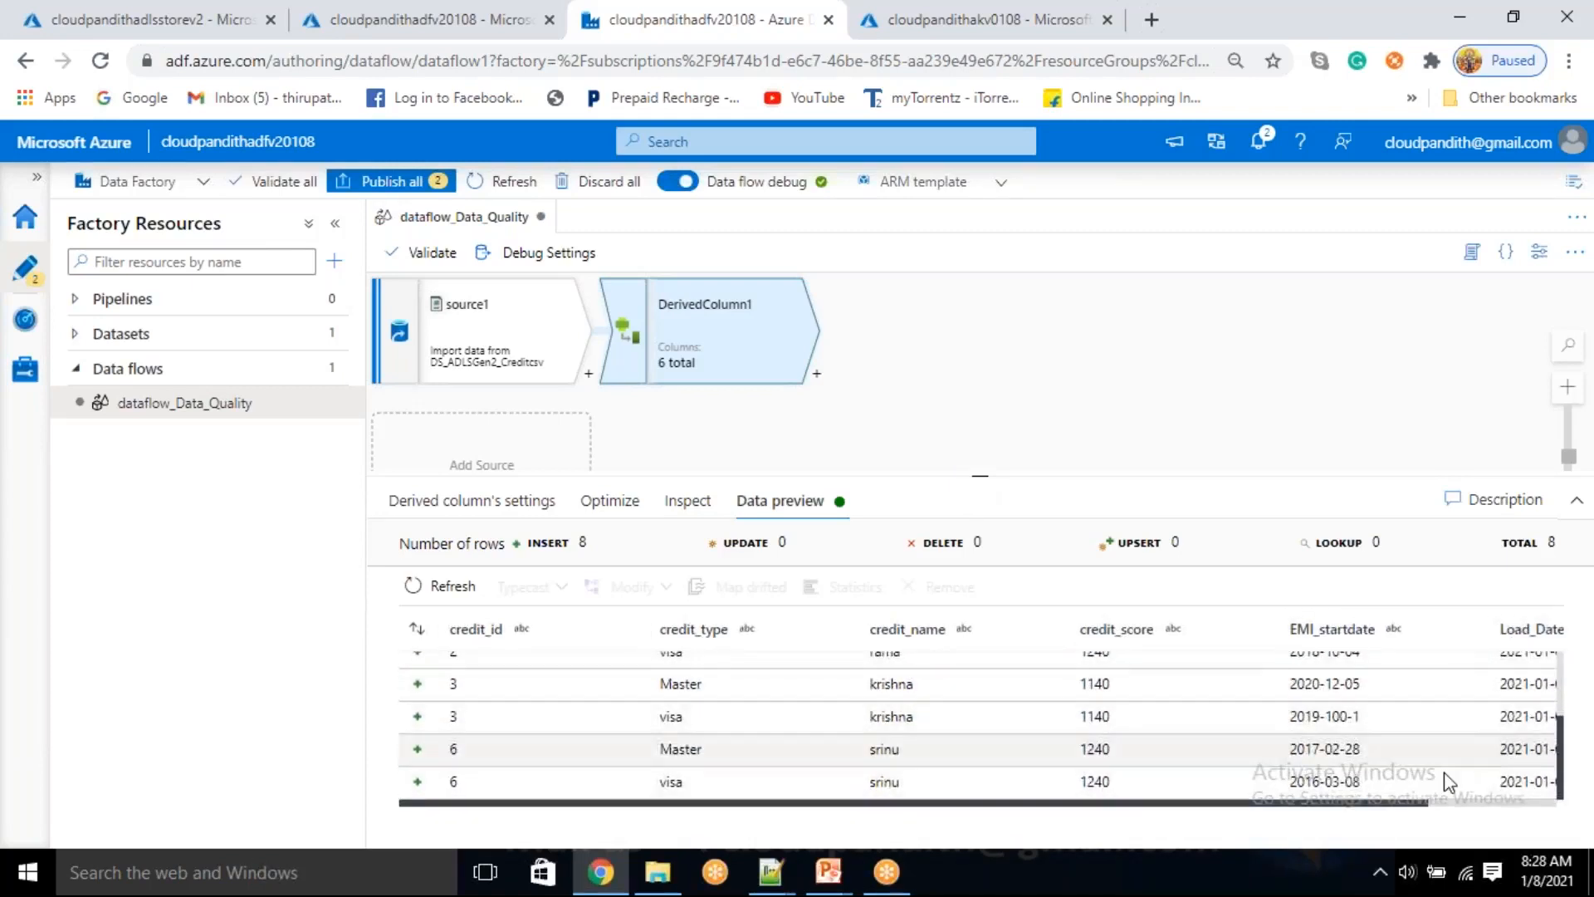
left_click_drag(1337, 803, 1448, 818)
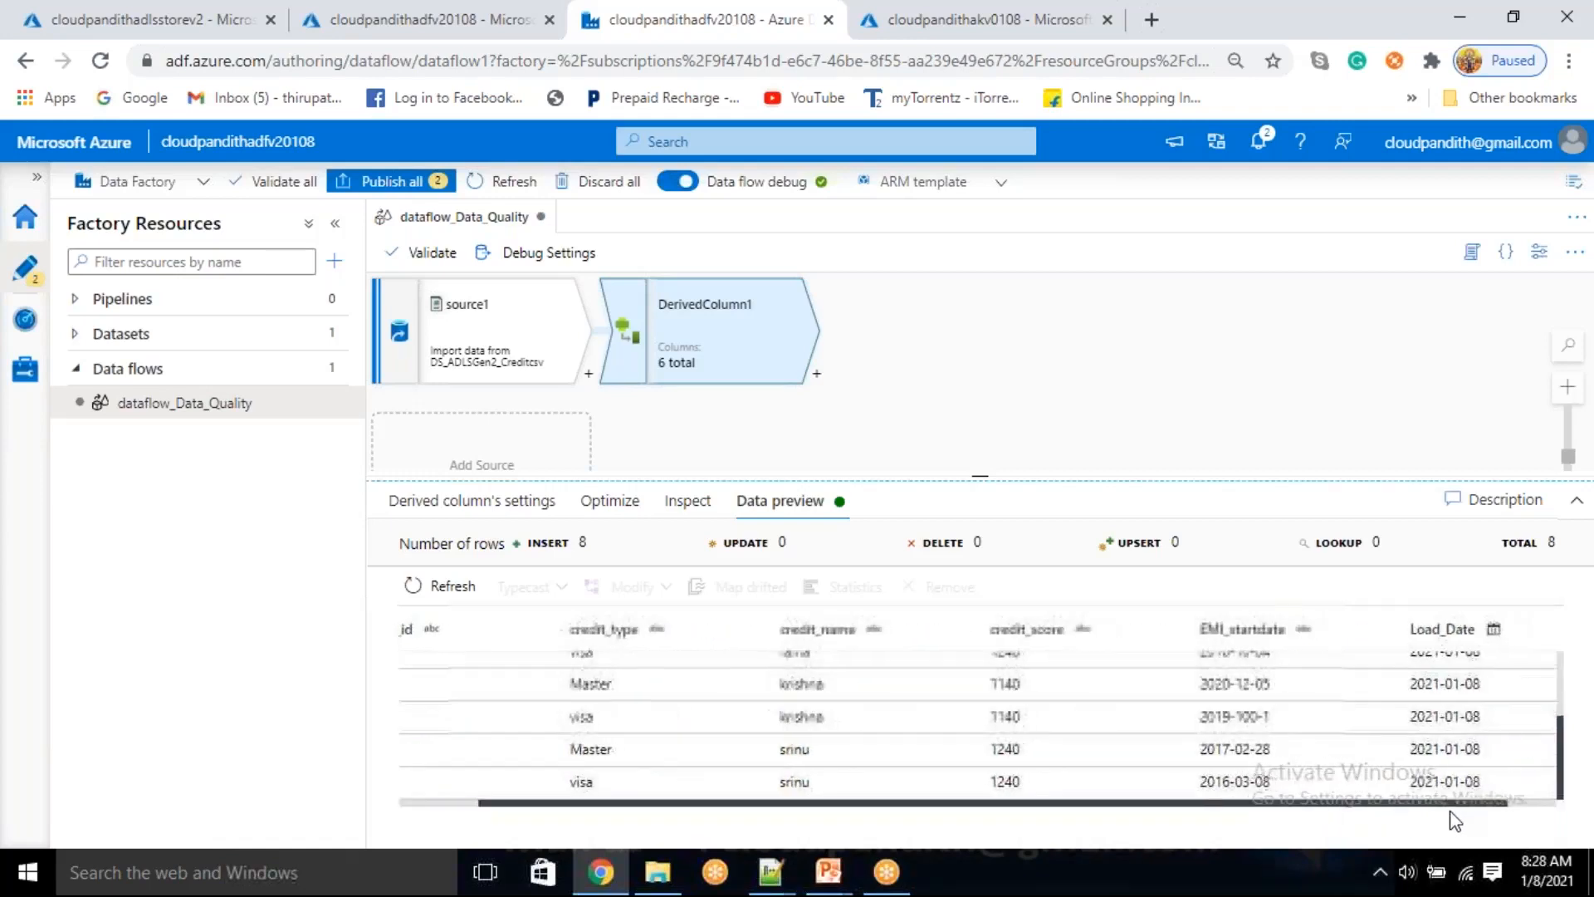
Compare the date formats of the EMI_startdate and Load_Date values in DerivedColumn1's preview
scroll(1433, 713, "up", 4)
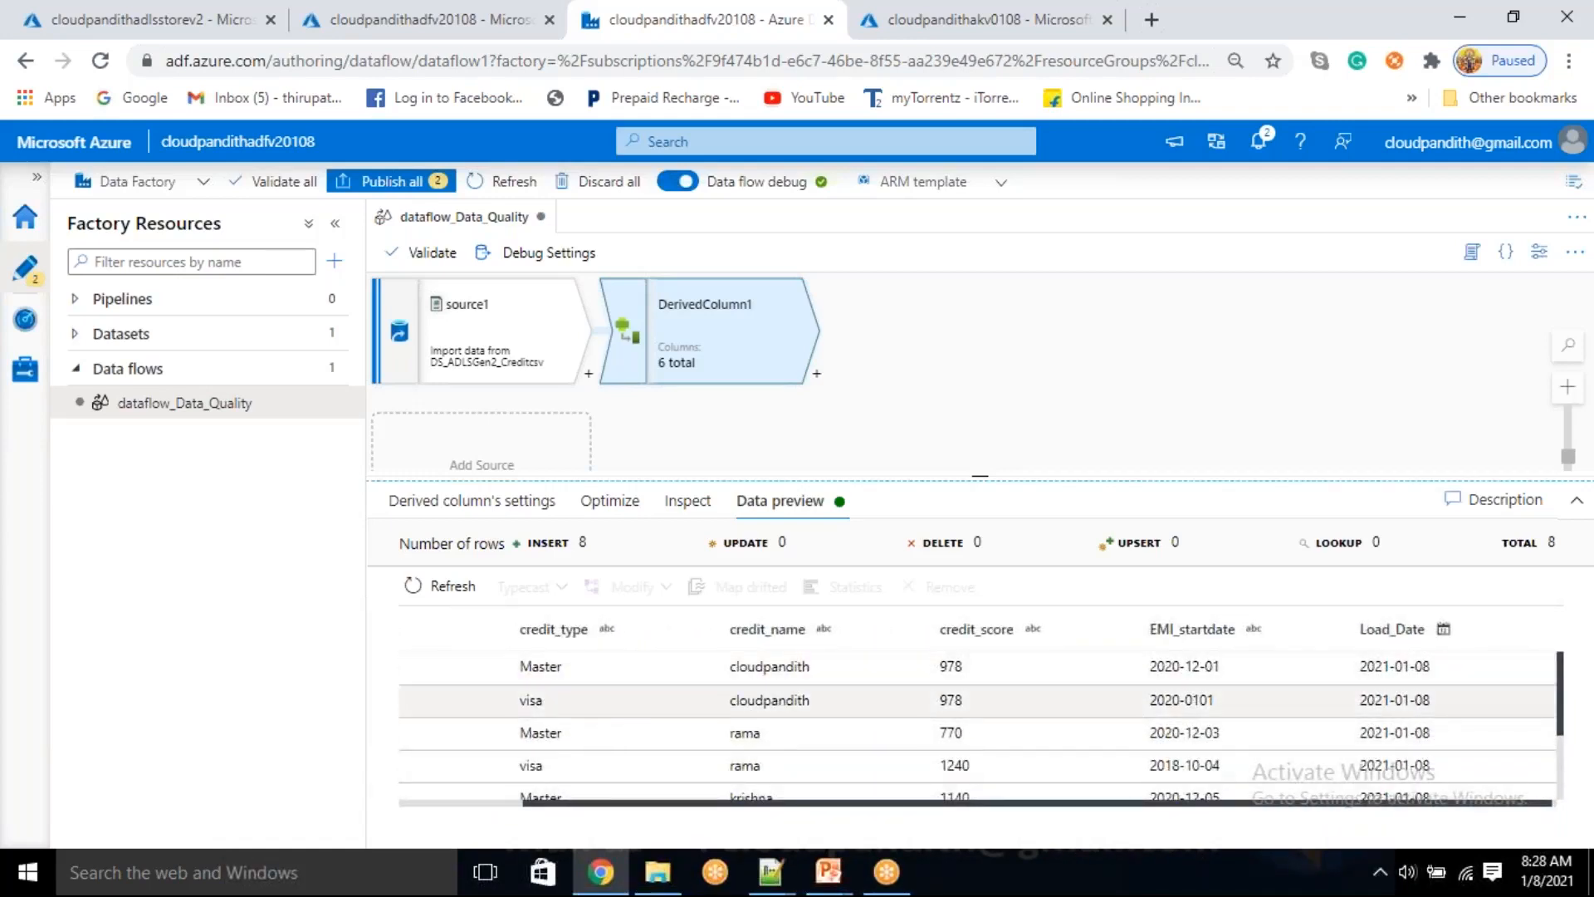
left_click(1175, 719)
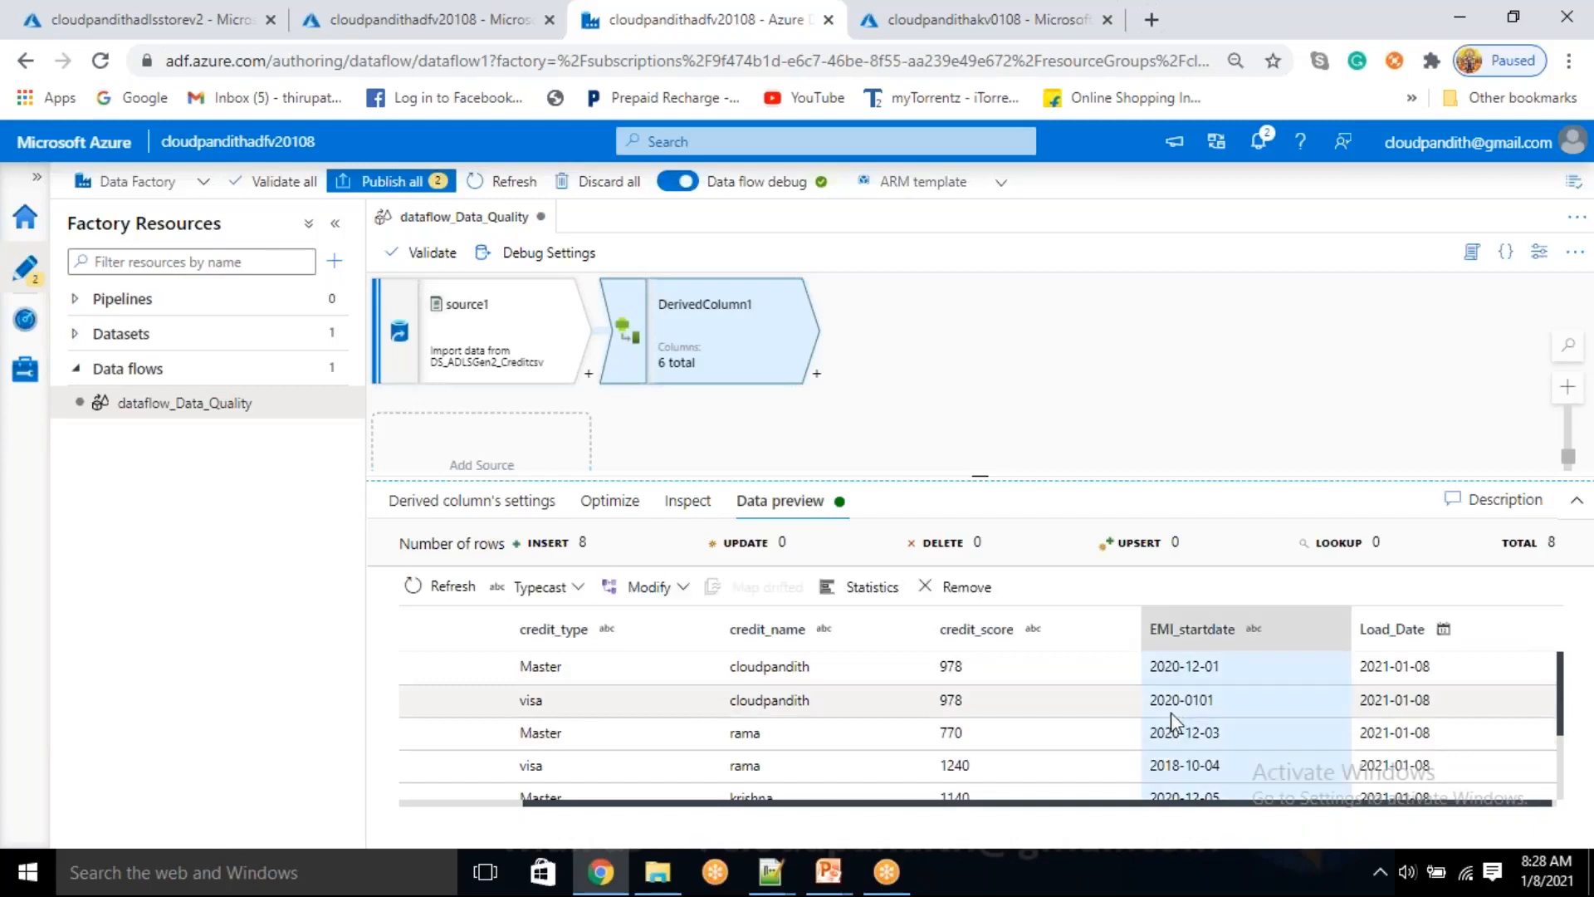
left_click_drag(1431, 700, 1376, 703)
left_click(1378, 701)
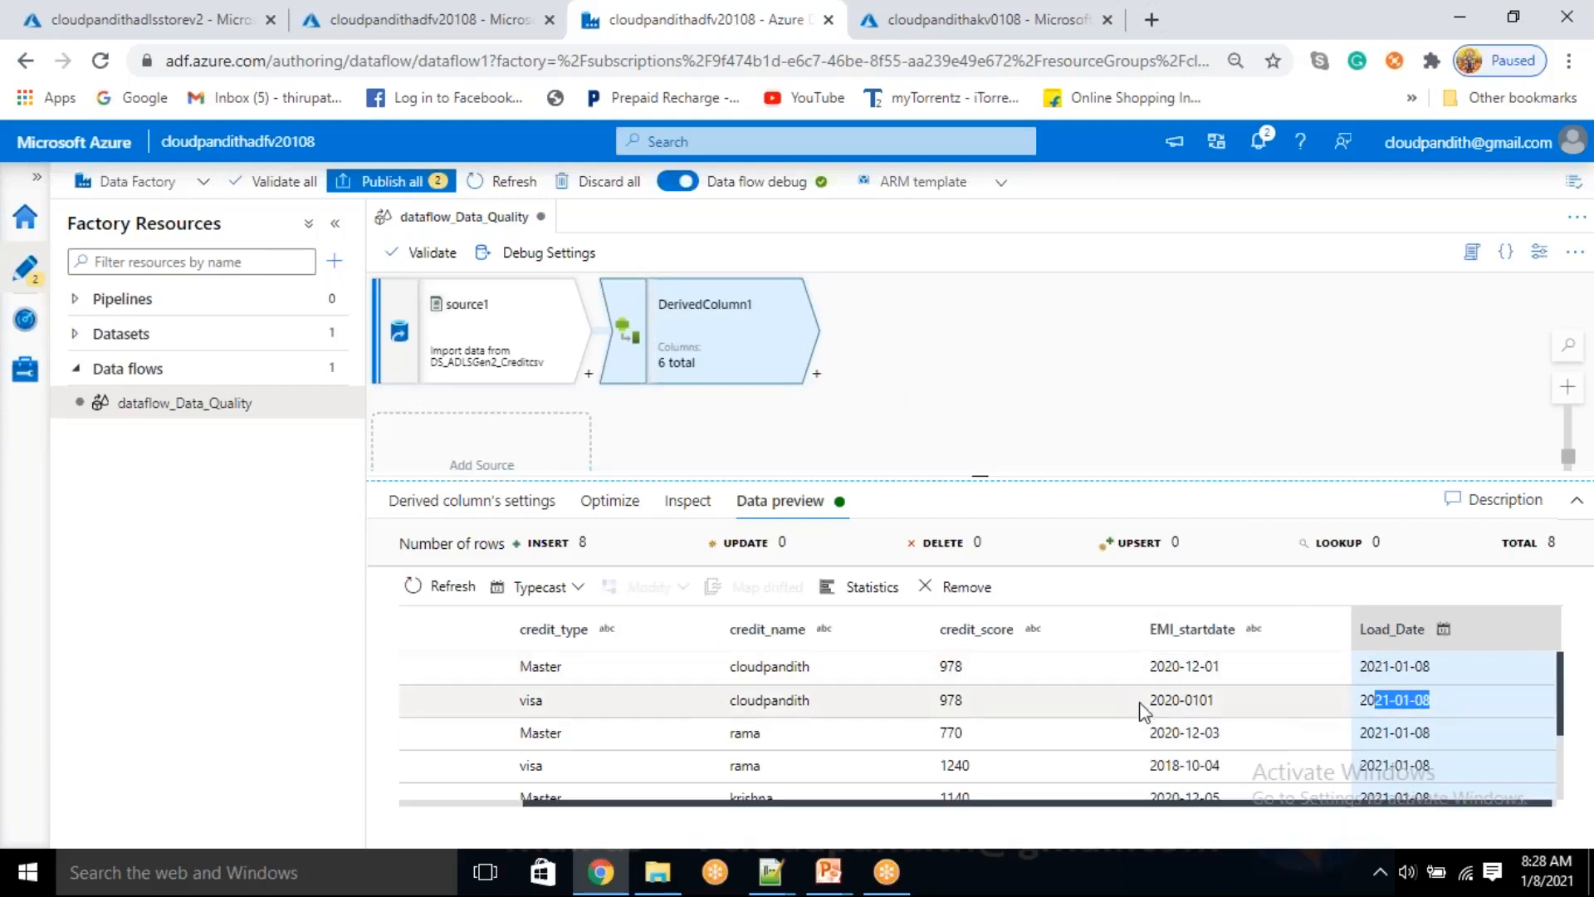
left_click_drag(1157, 665, 1210, 671)
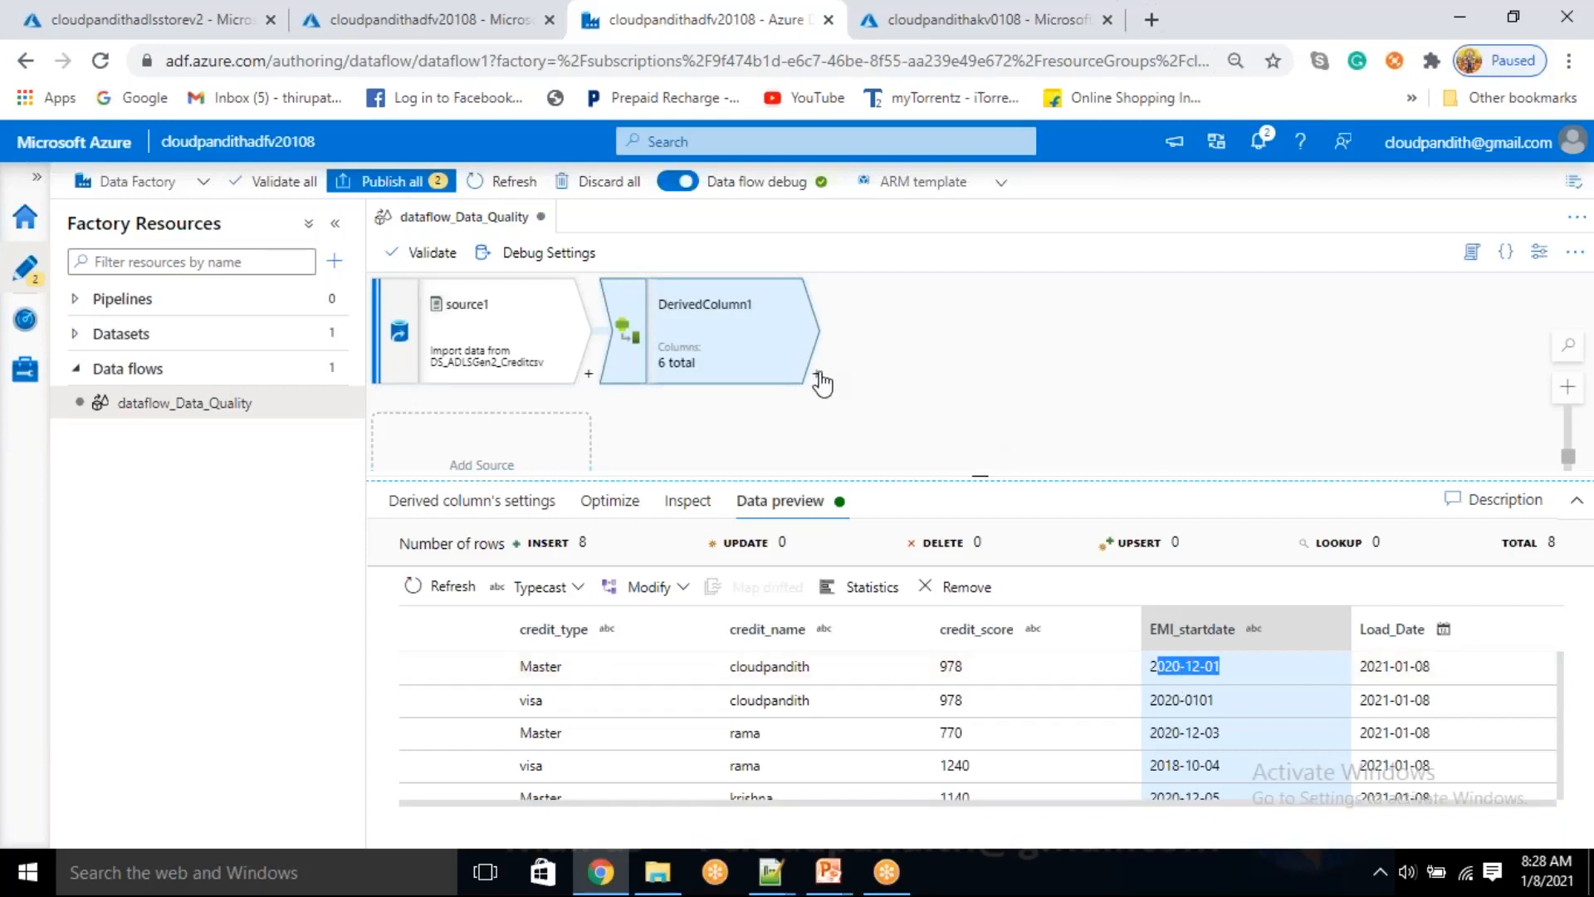
double_click(1191, 666)
double_click(1189, 697)
double_click(1189, 666)
left_click_drag(1159, 667, 1223, 669)
Add a Conditional Split after DerivedColumn1 with output streams GoodRecords and, for all other rows, BadRecords
left_click(817, 374)
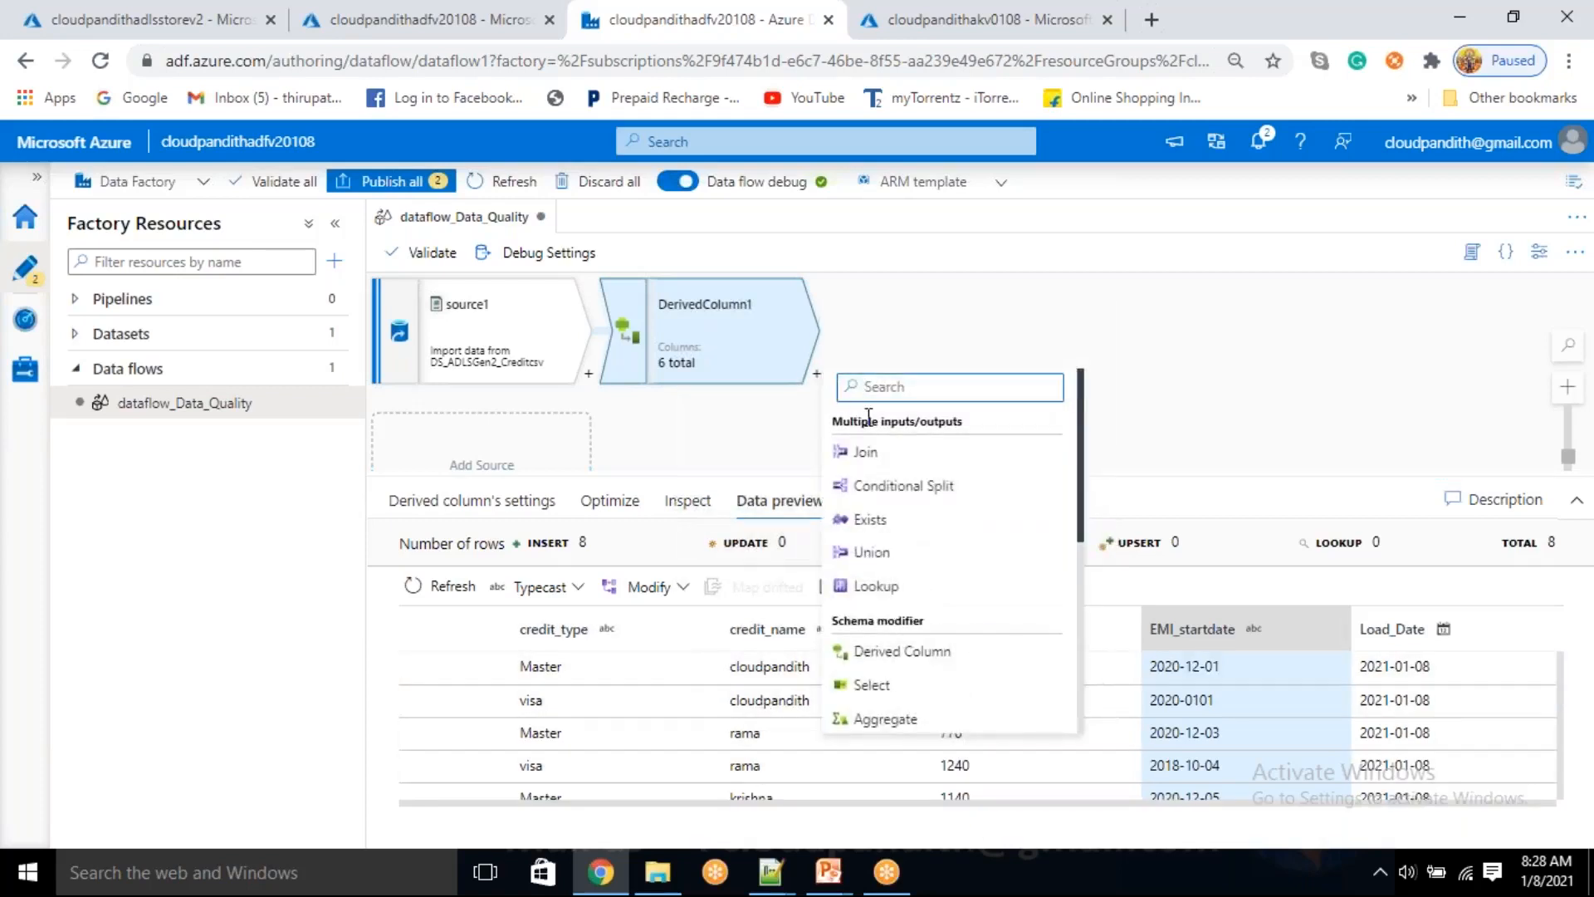
left_click(880, 490)
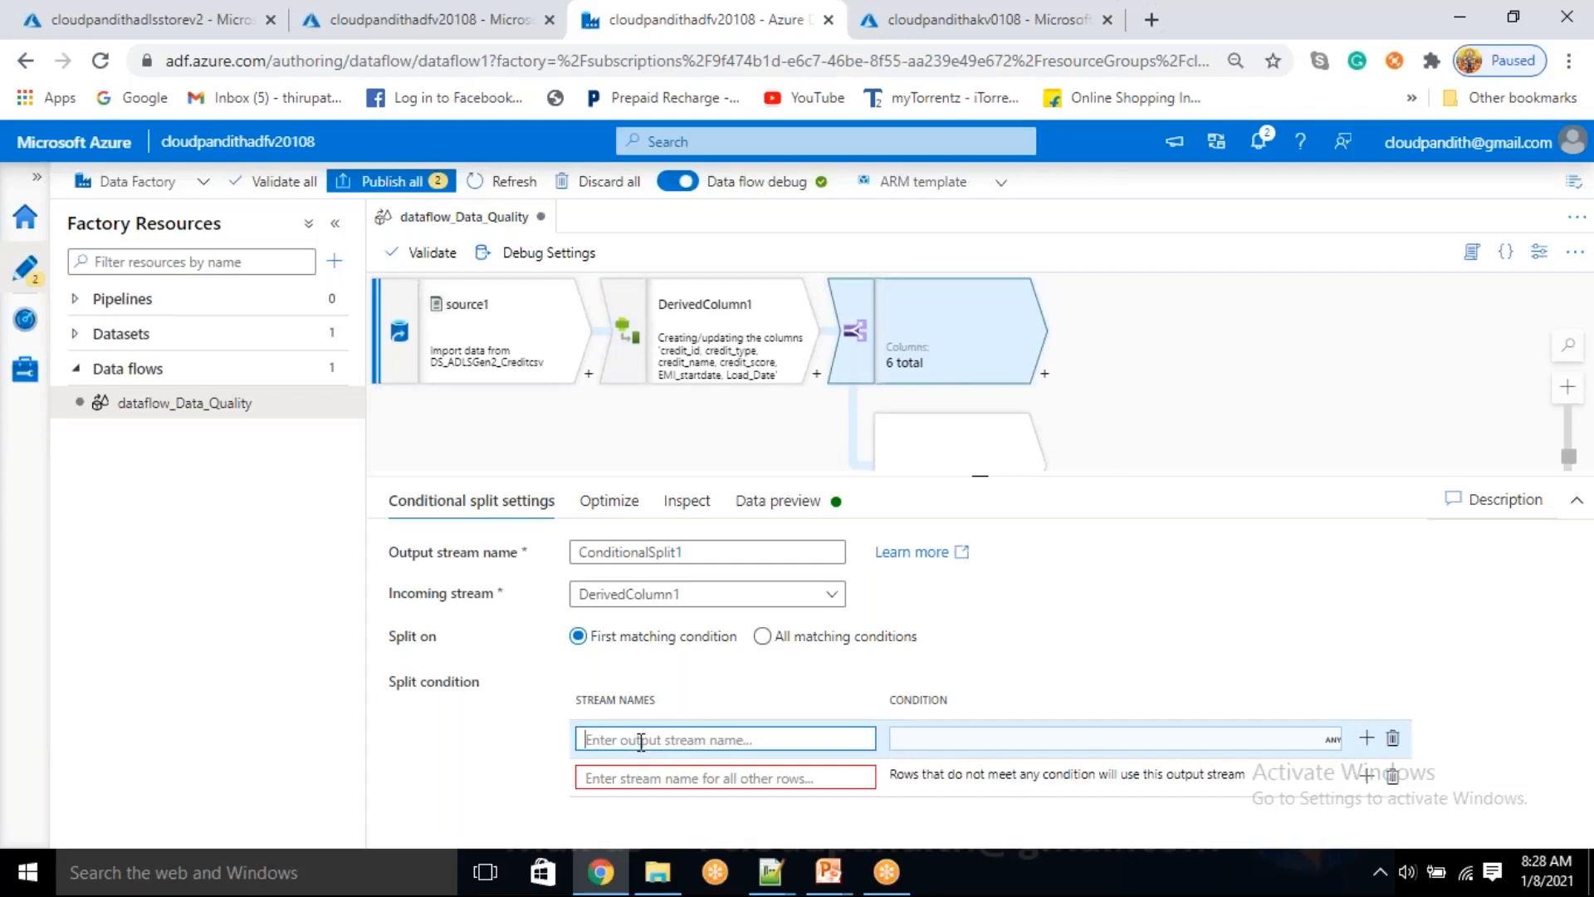
type("Good")
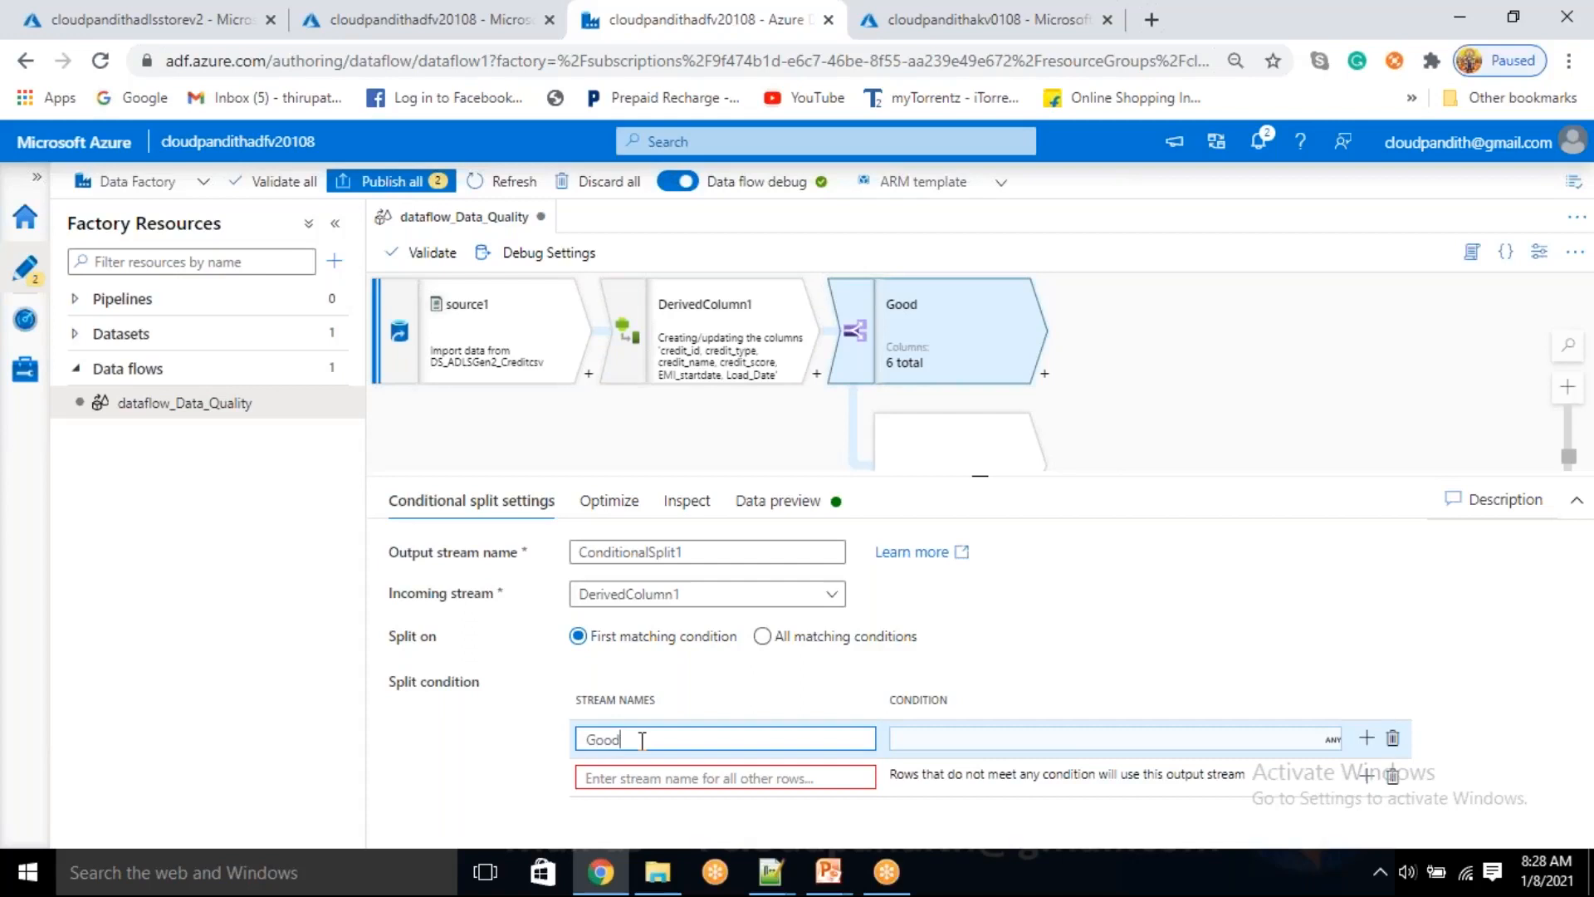
type("Records")
left_click(611, 777)
type("Ba")
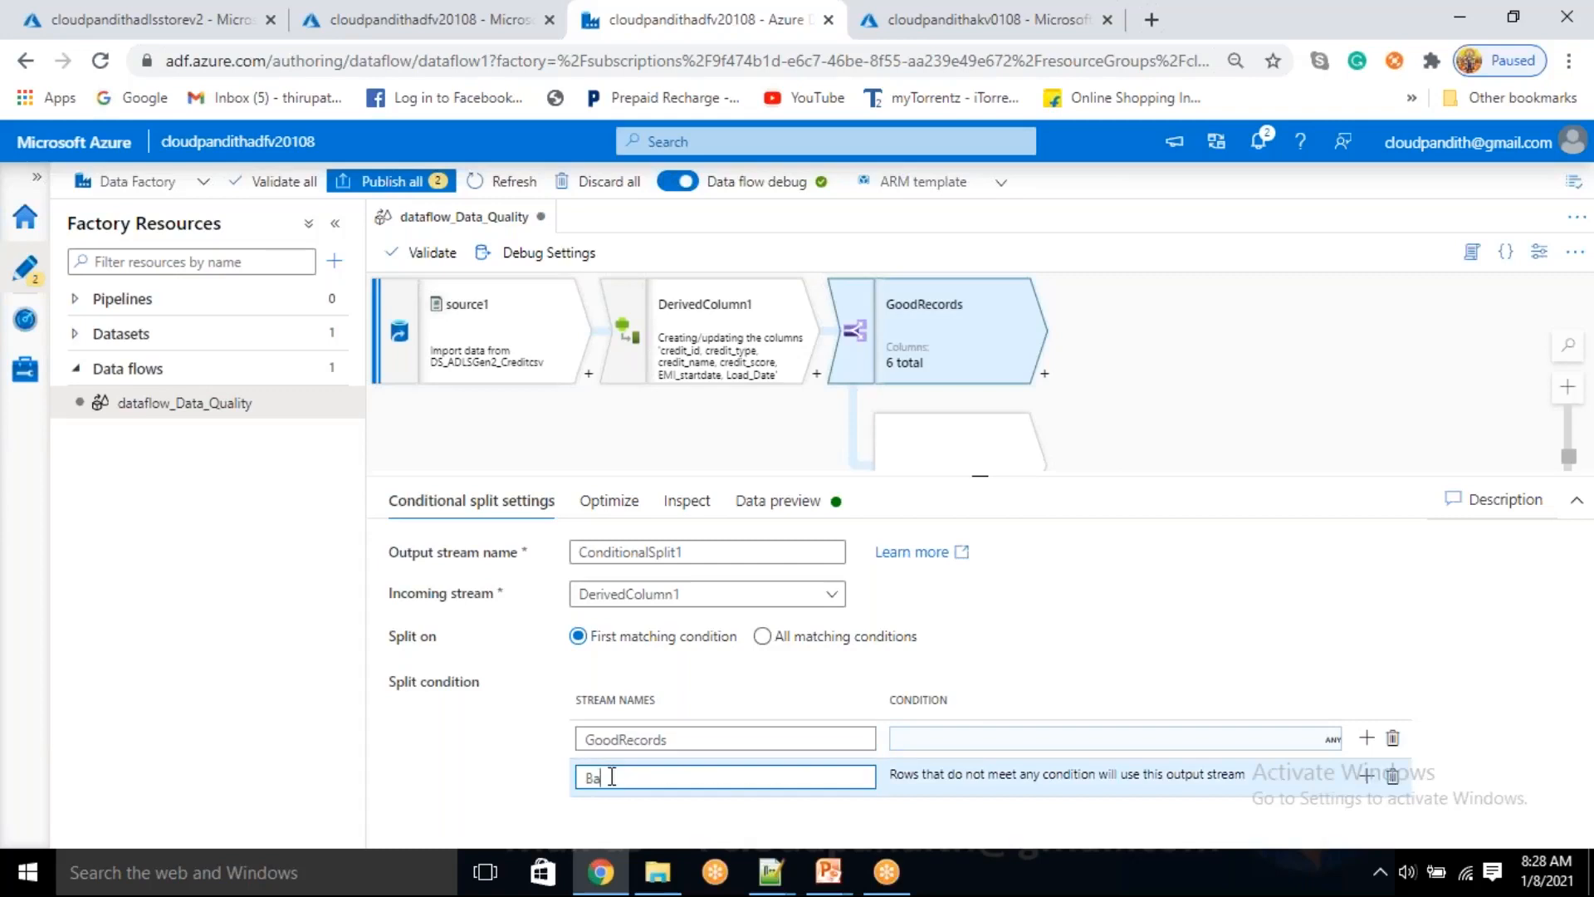
type("dRecords")
Find the toDate function for the GoodRecords condition, insert toDate() into the expression and clear the function filter
left_click(928, 742)
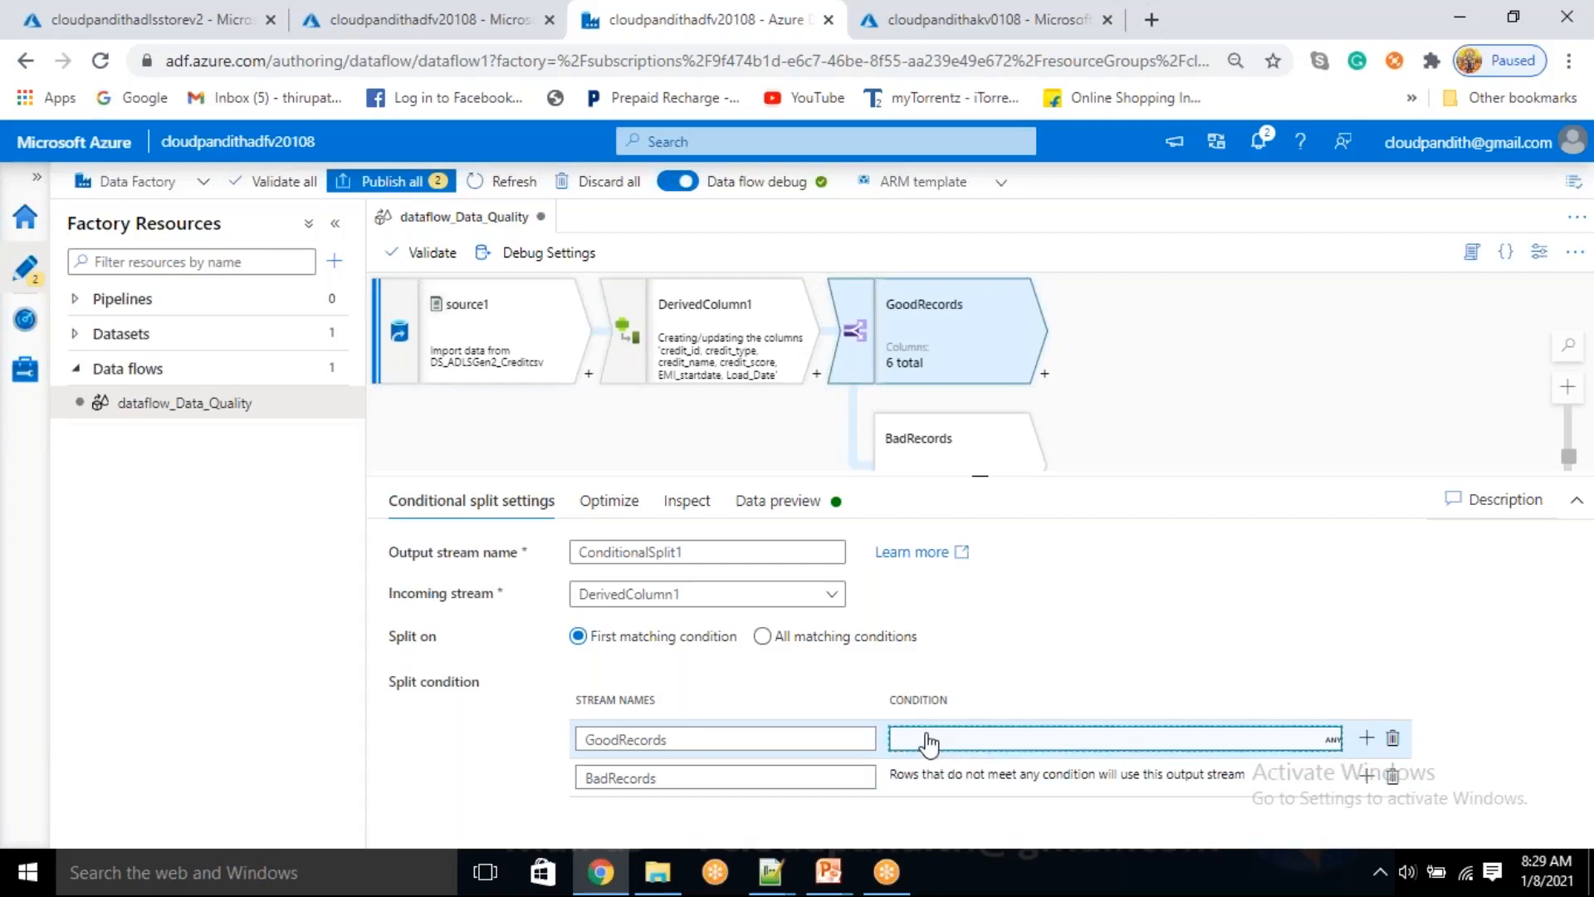
left_click(928, 741)
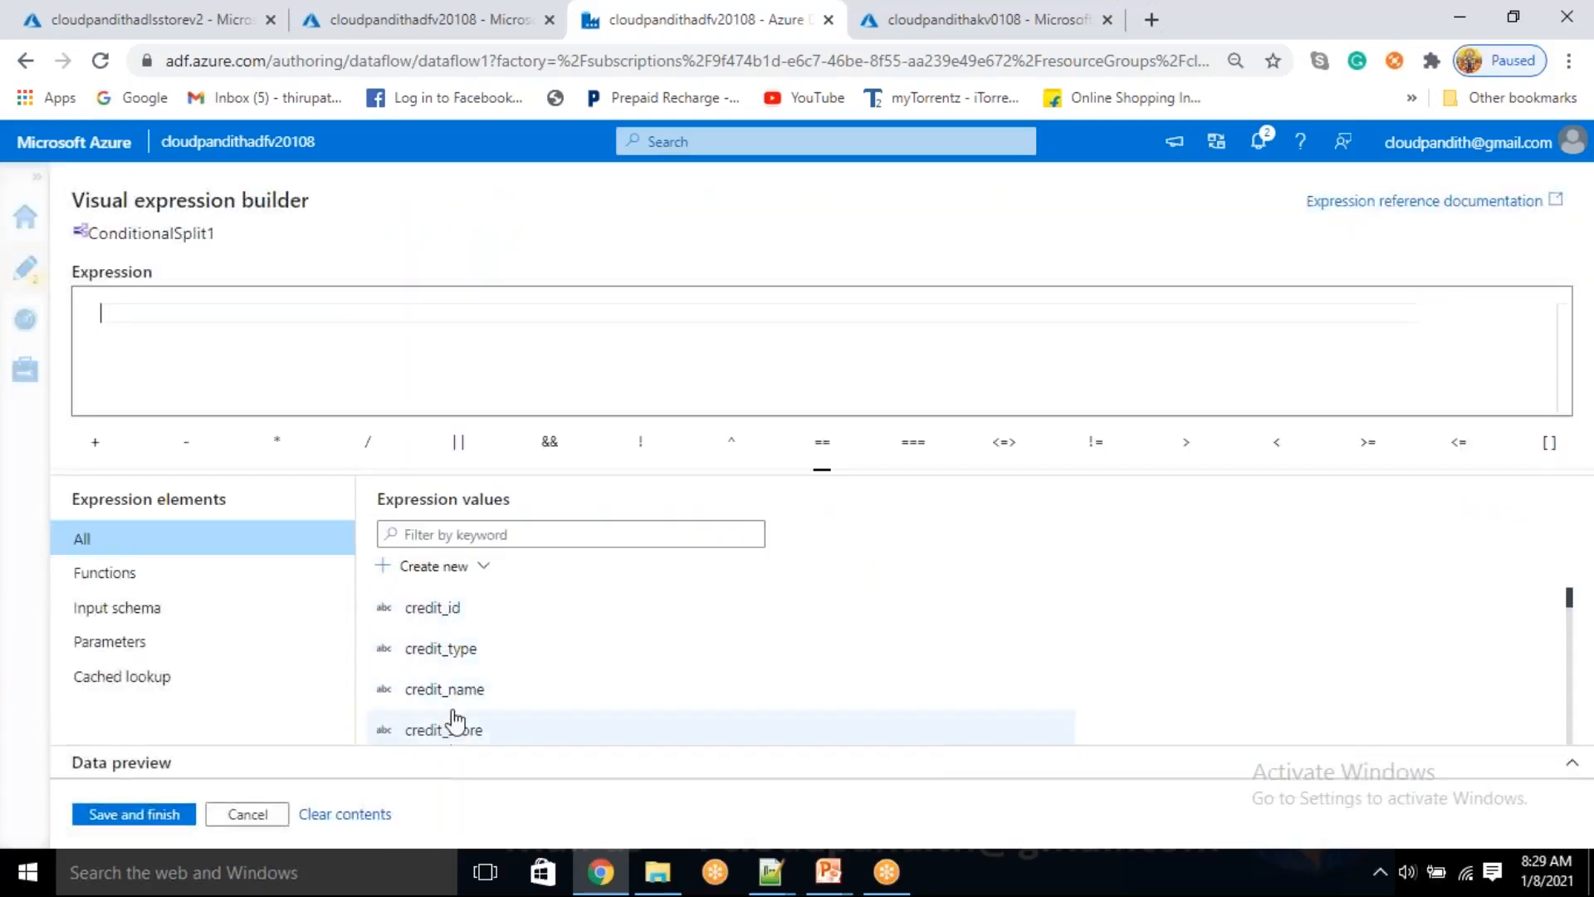
left_click(483, 534)
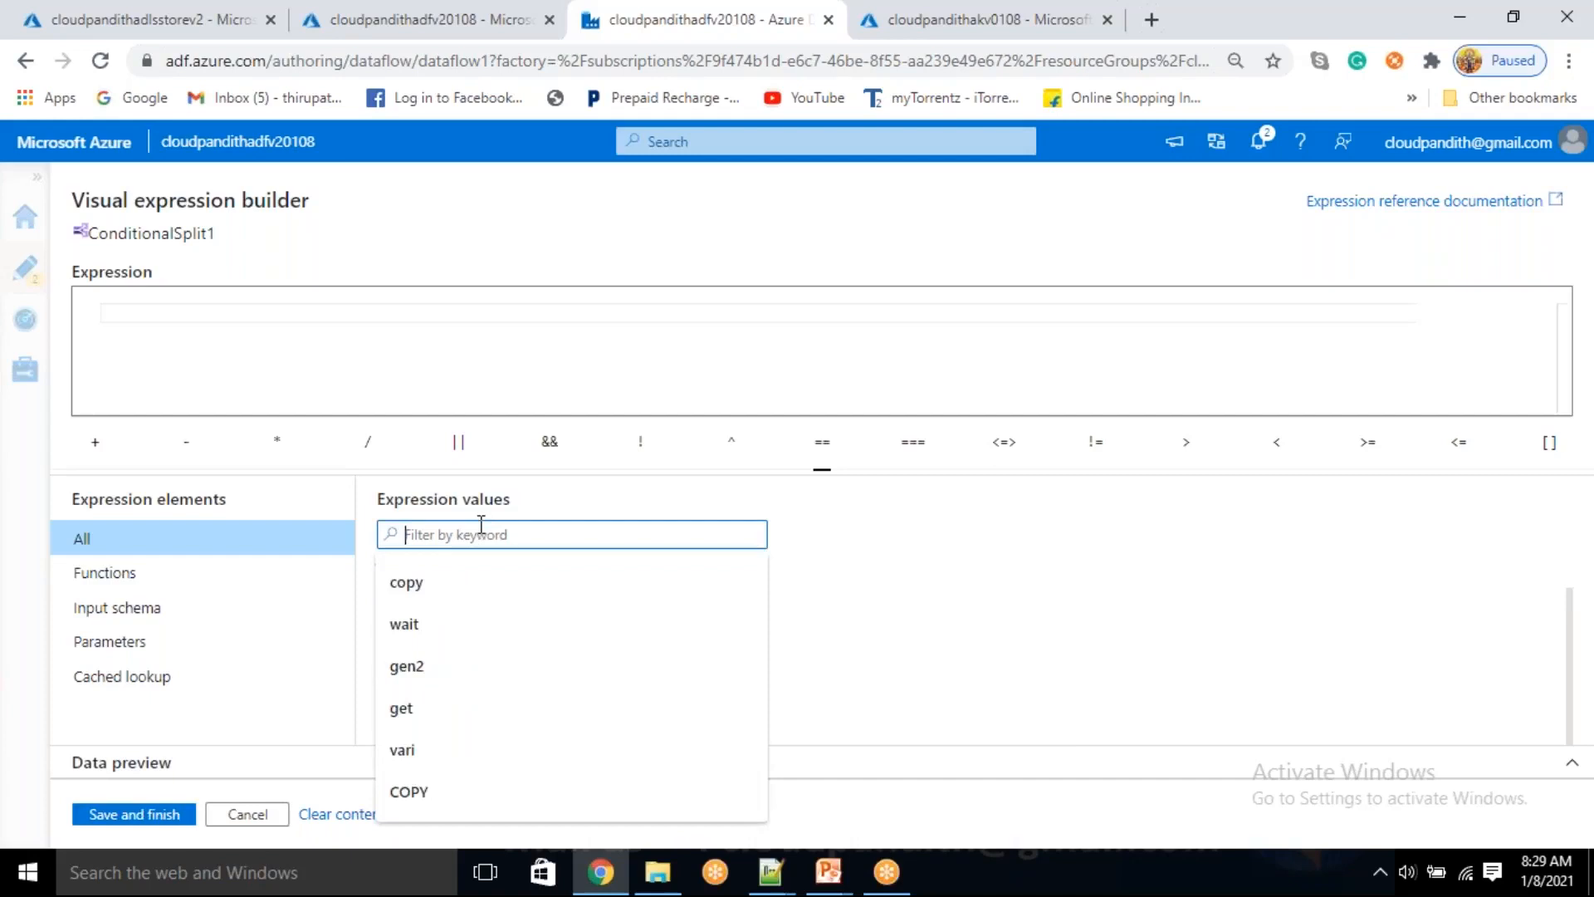
type("todate")
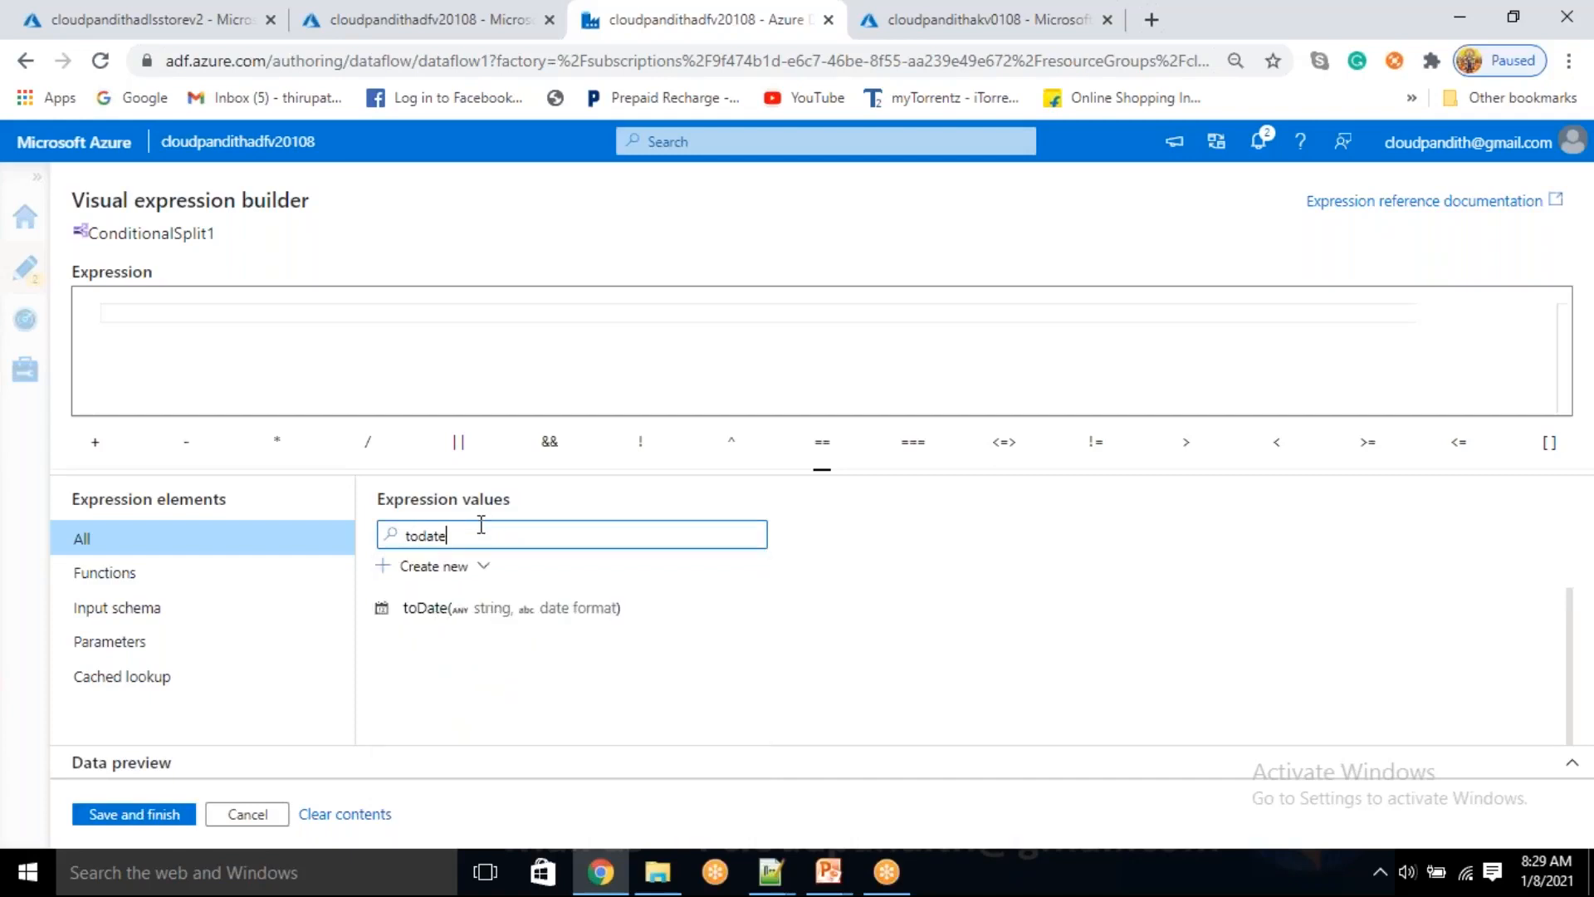
left_click(474, 608)
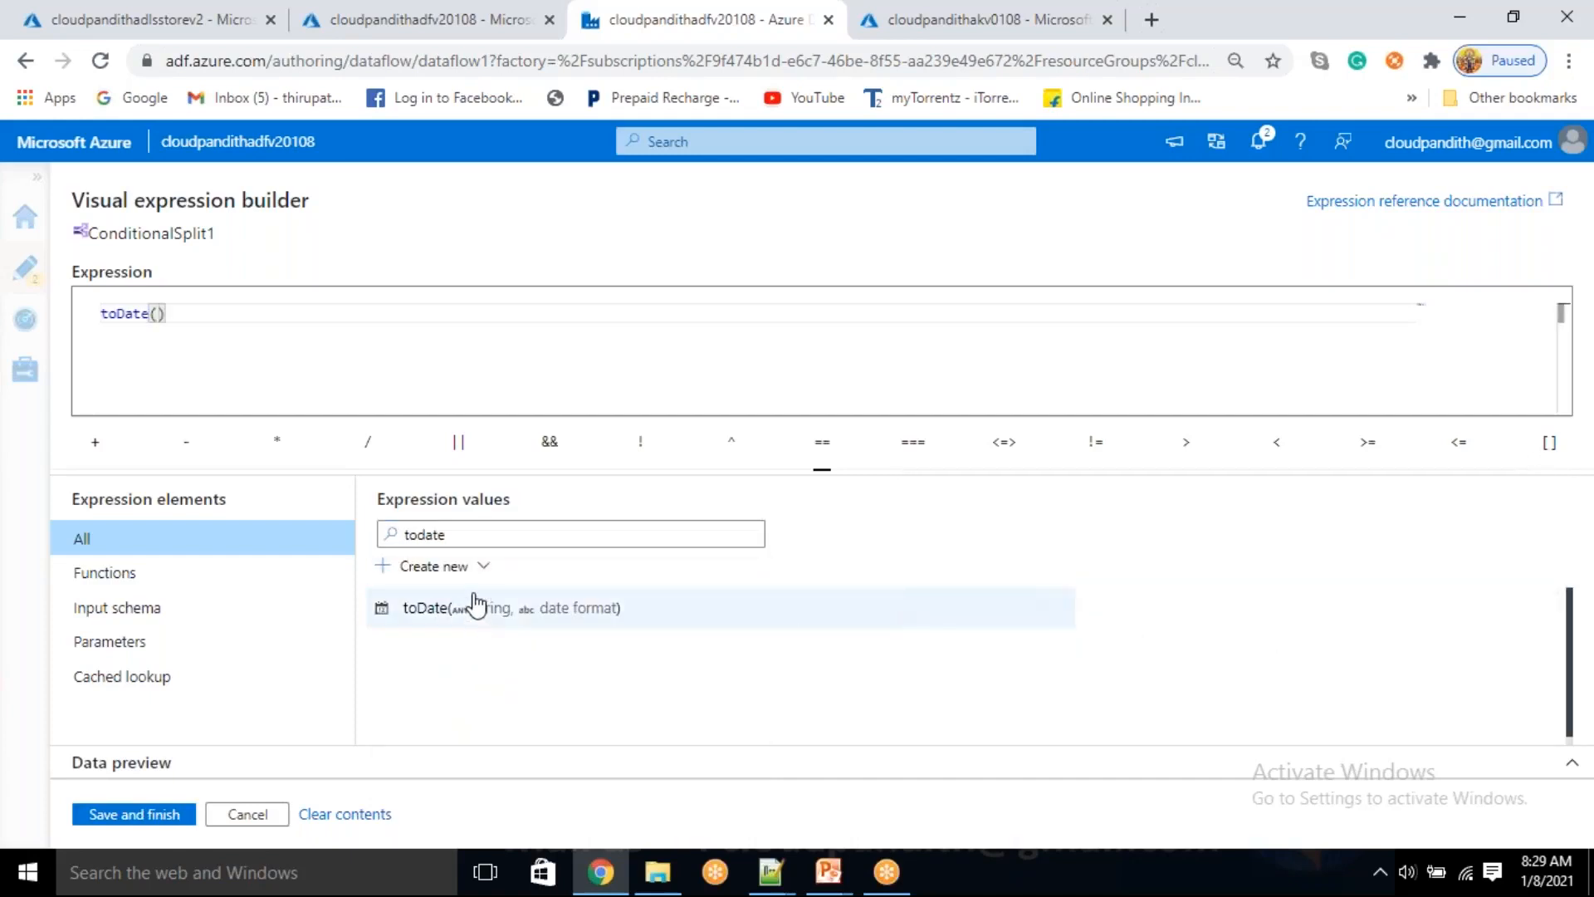
left_click_drag(485, 538, 393, 529)
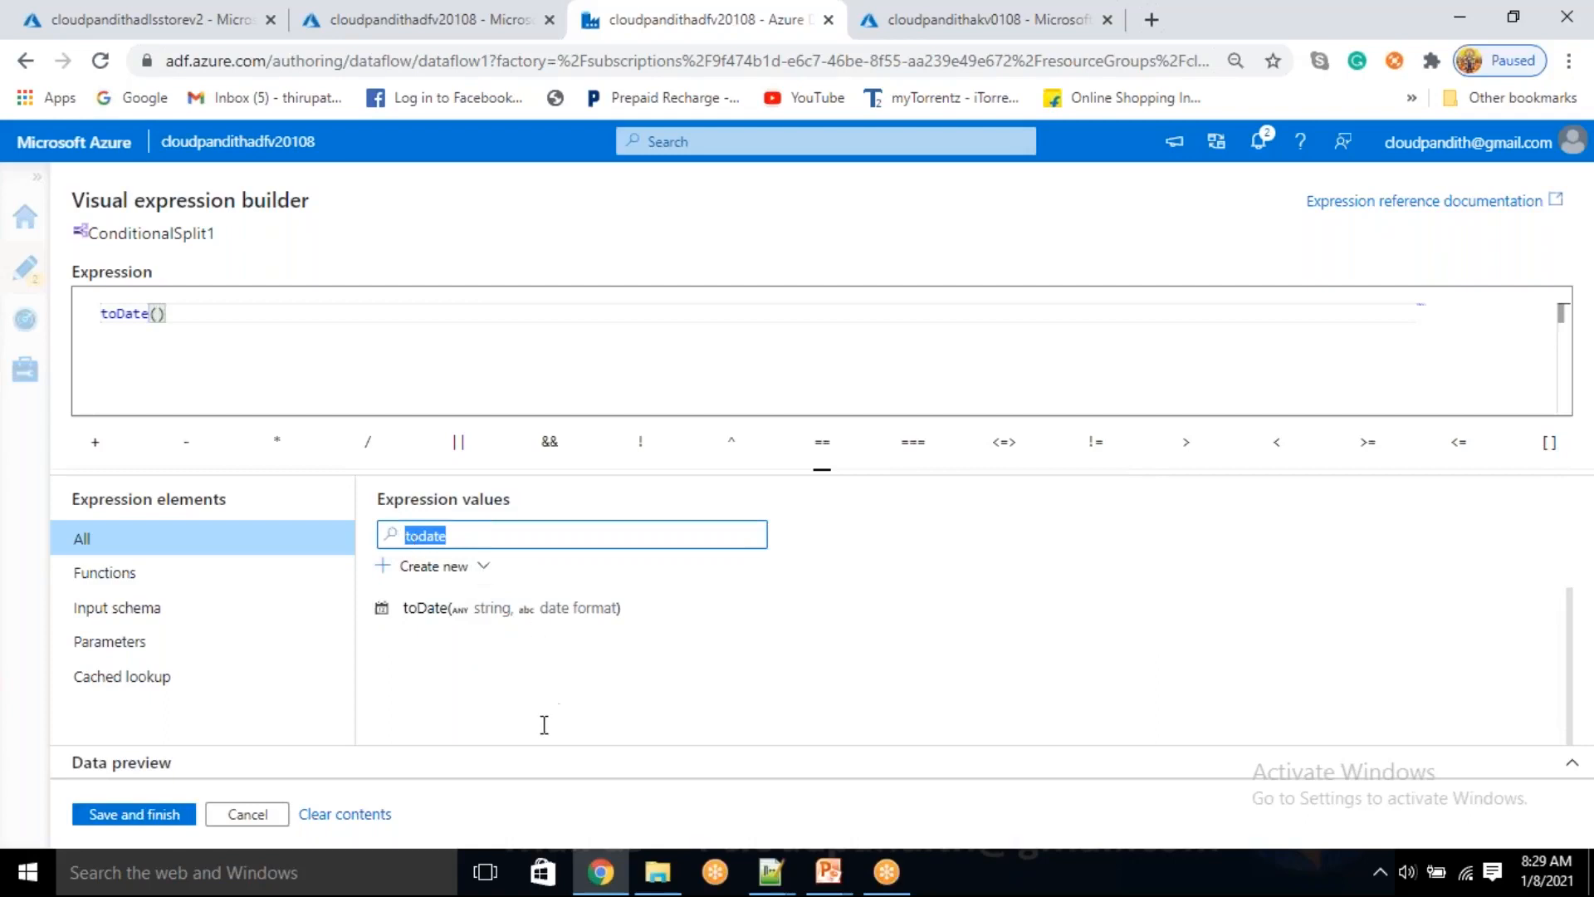
key("BackSpace")
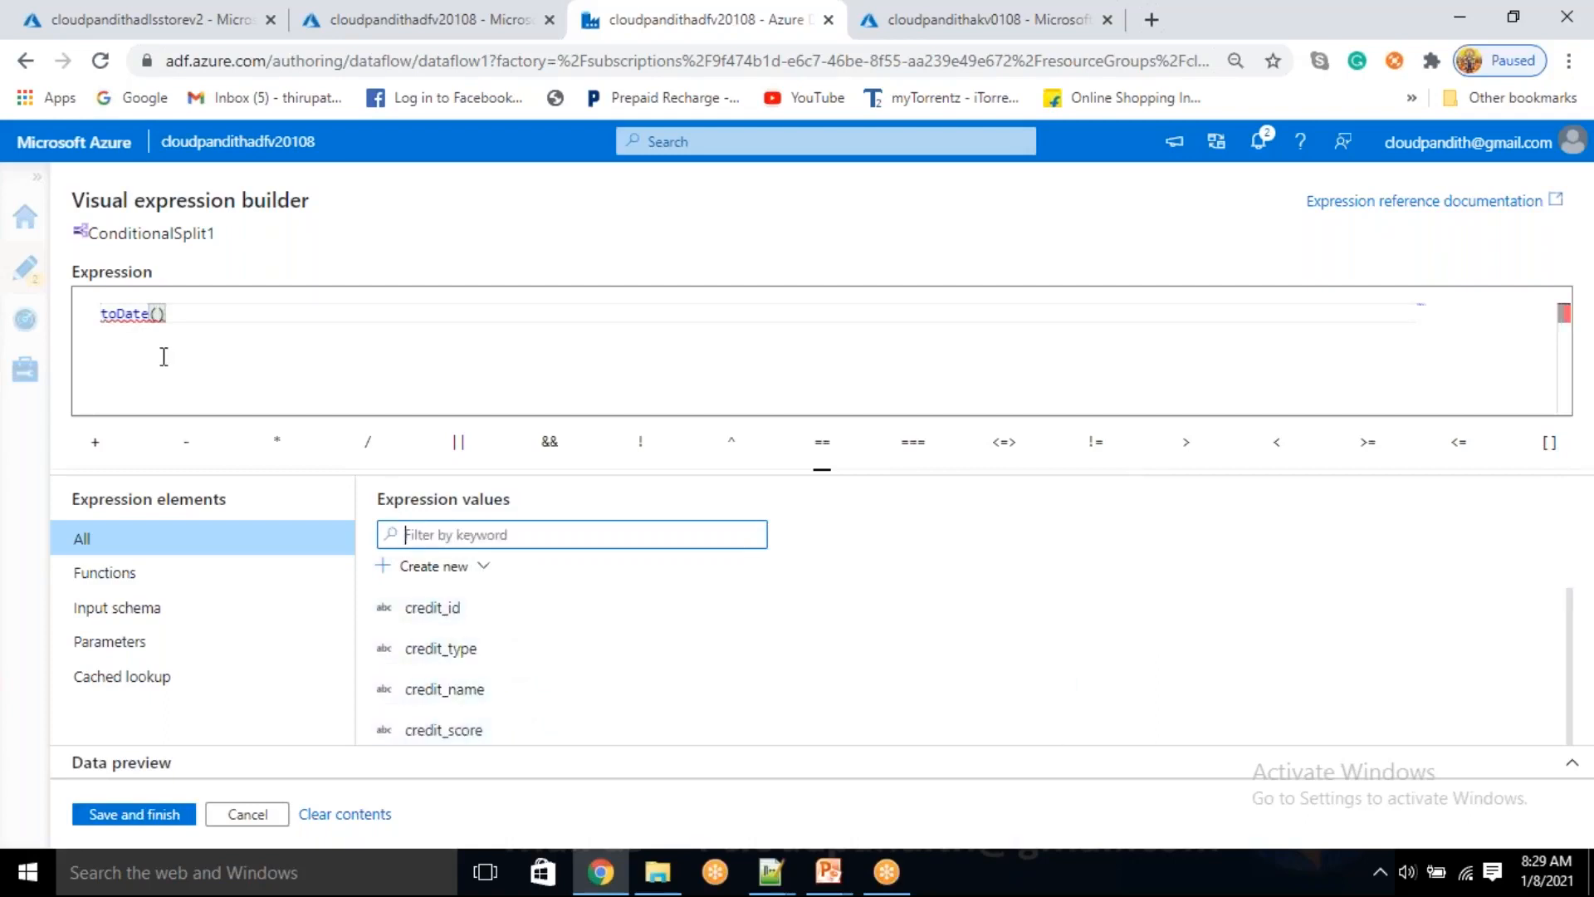
Look up the toDate function's description, accepted date formats and usage examples
mouse_move(140, 309)
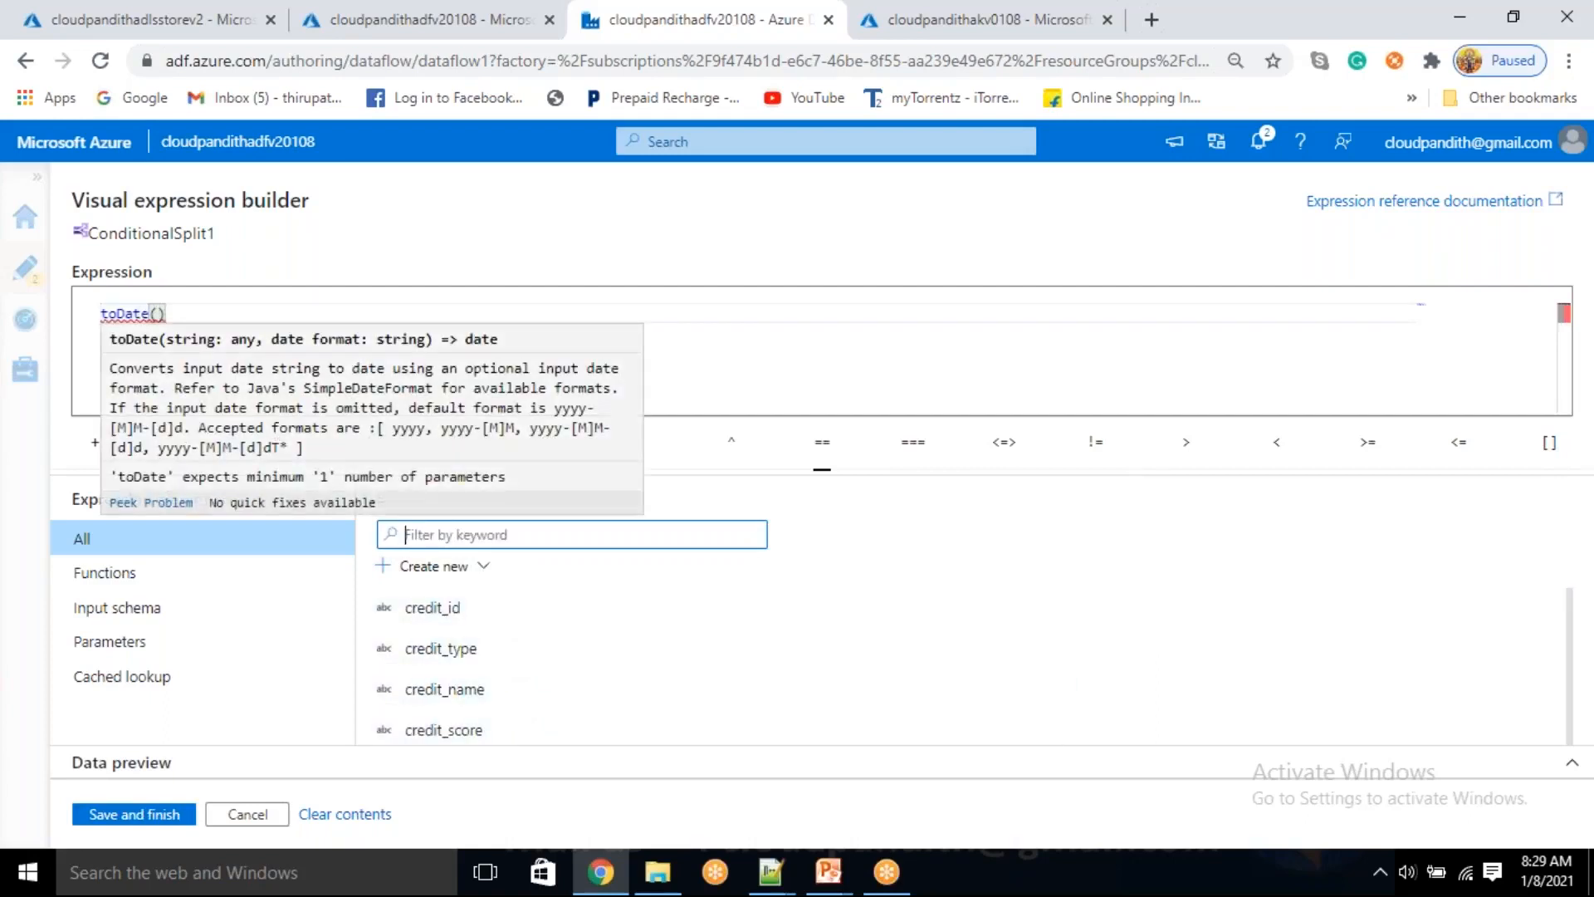
left_click_drag(182, 341, 199, 345)
left_click(465, 533)
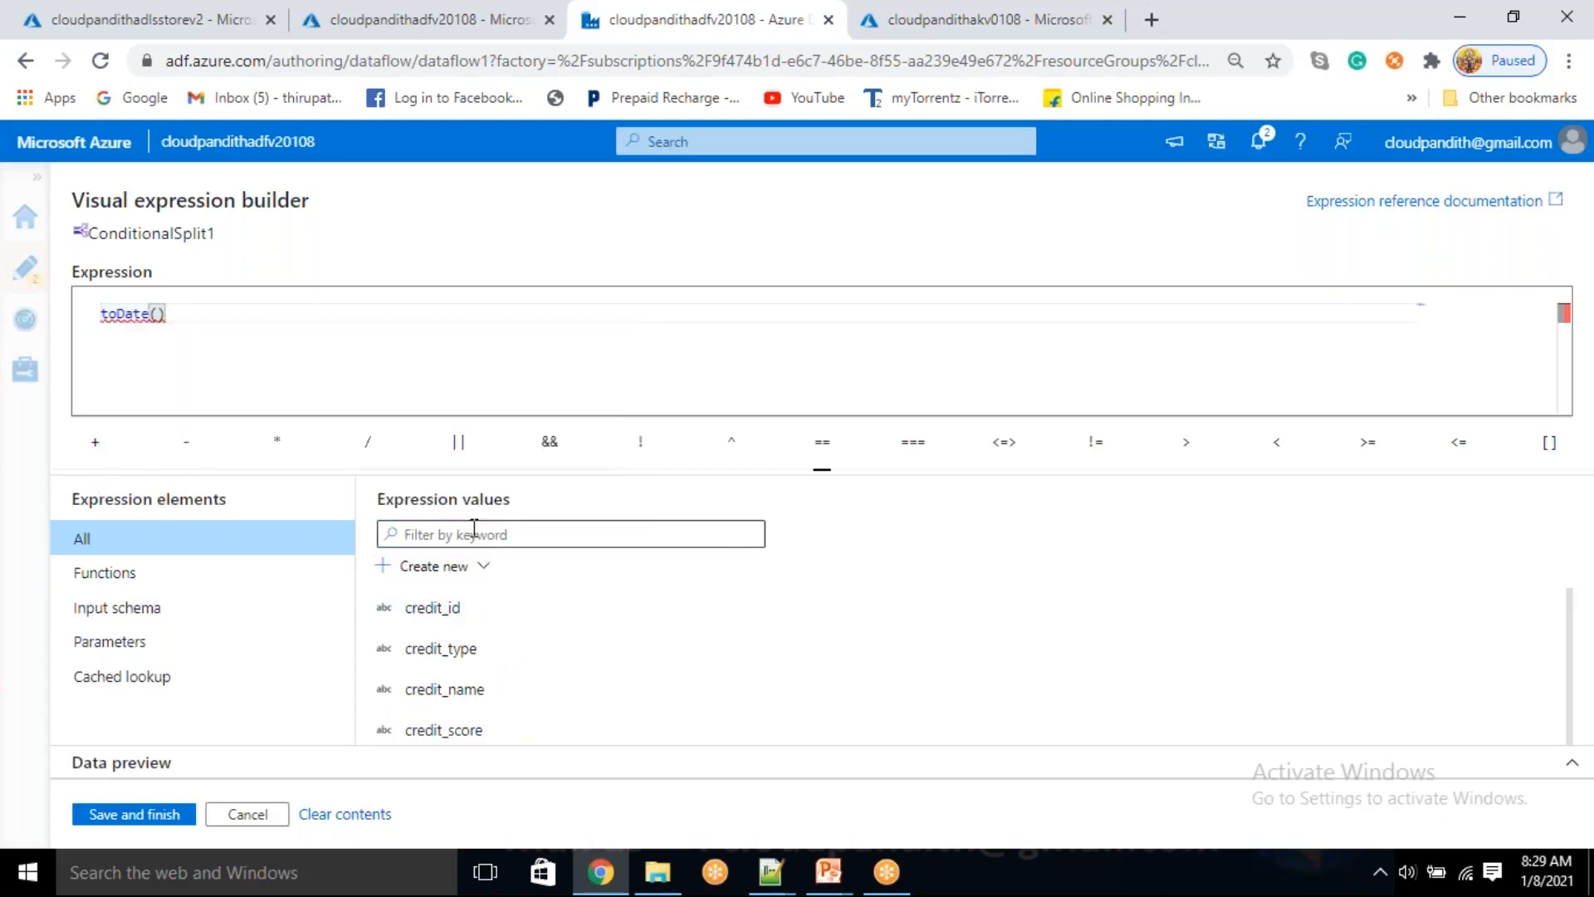
type("toDate")
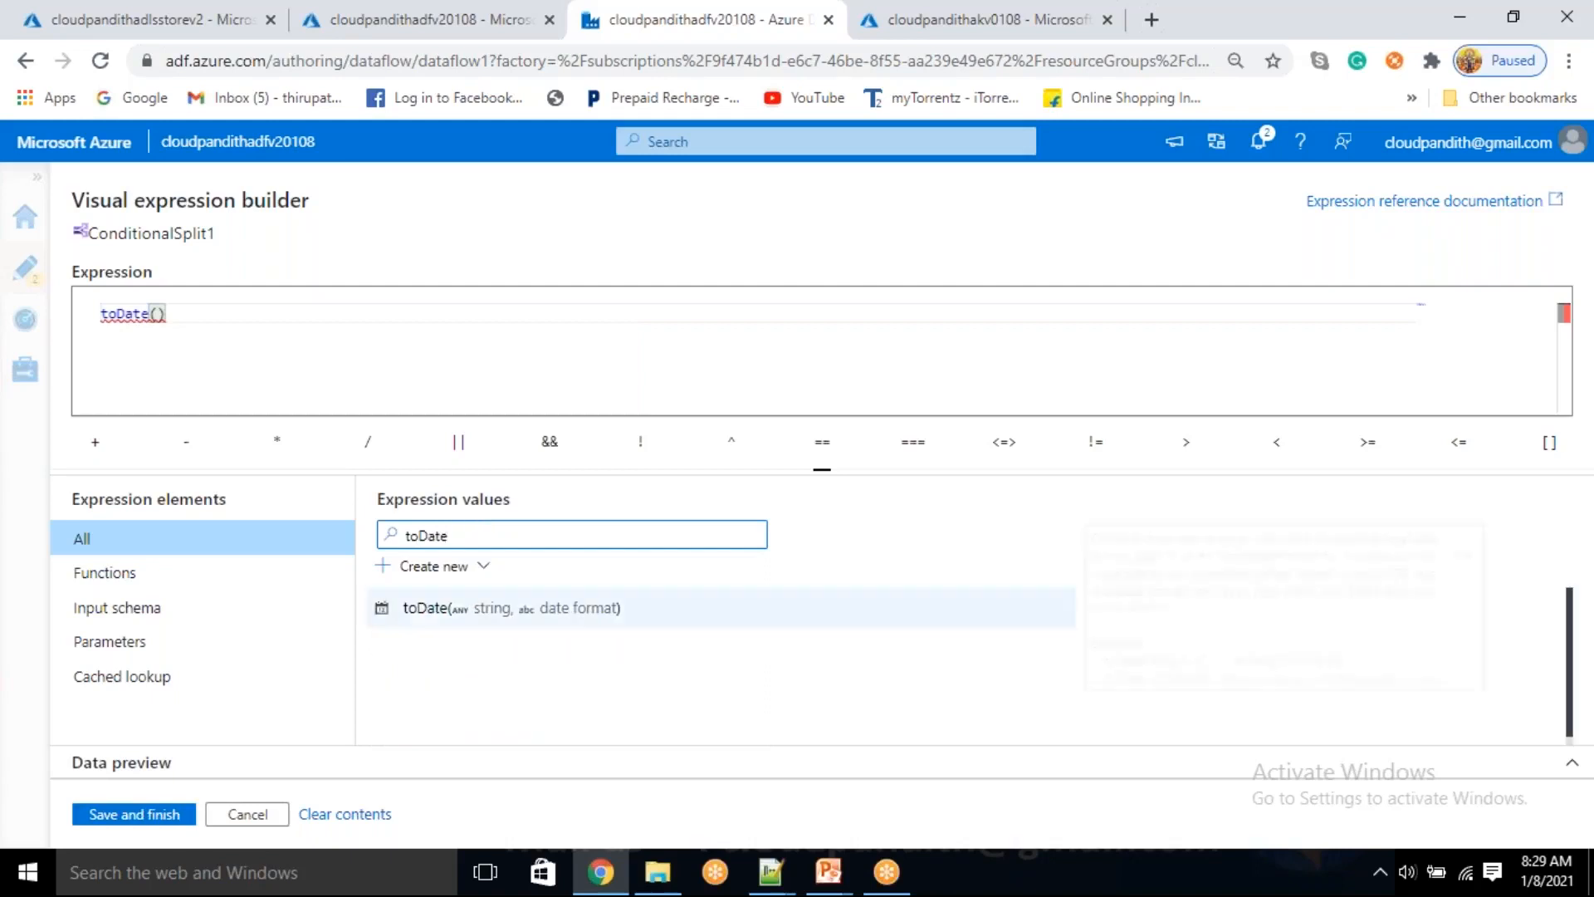
mouse_move(513, 612)
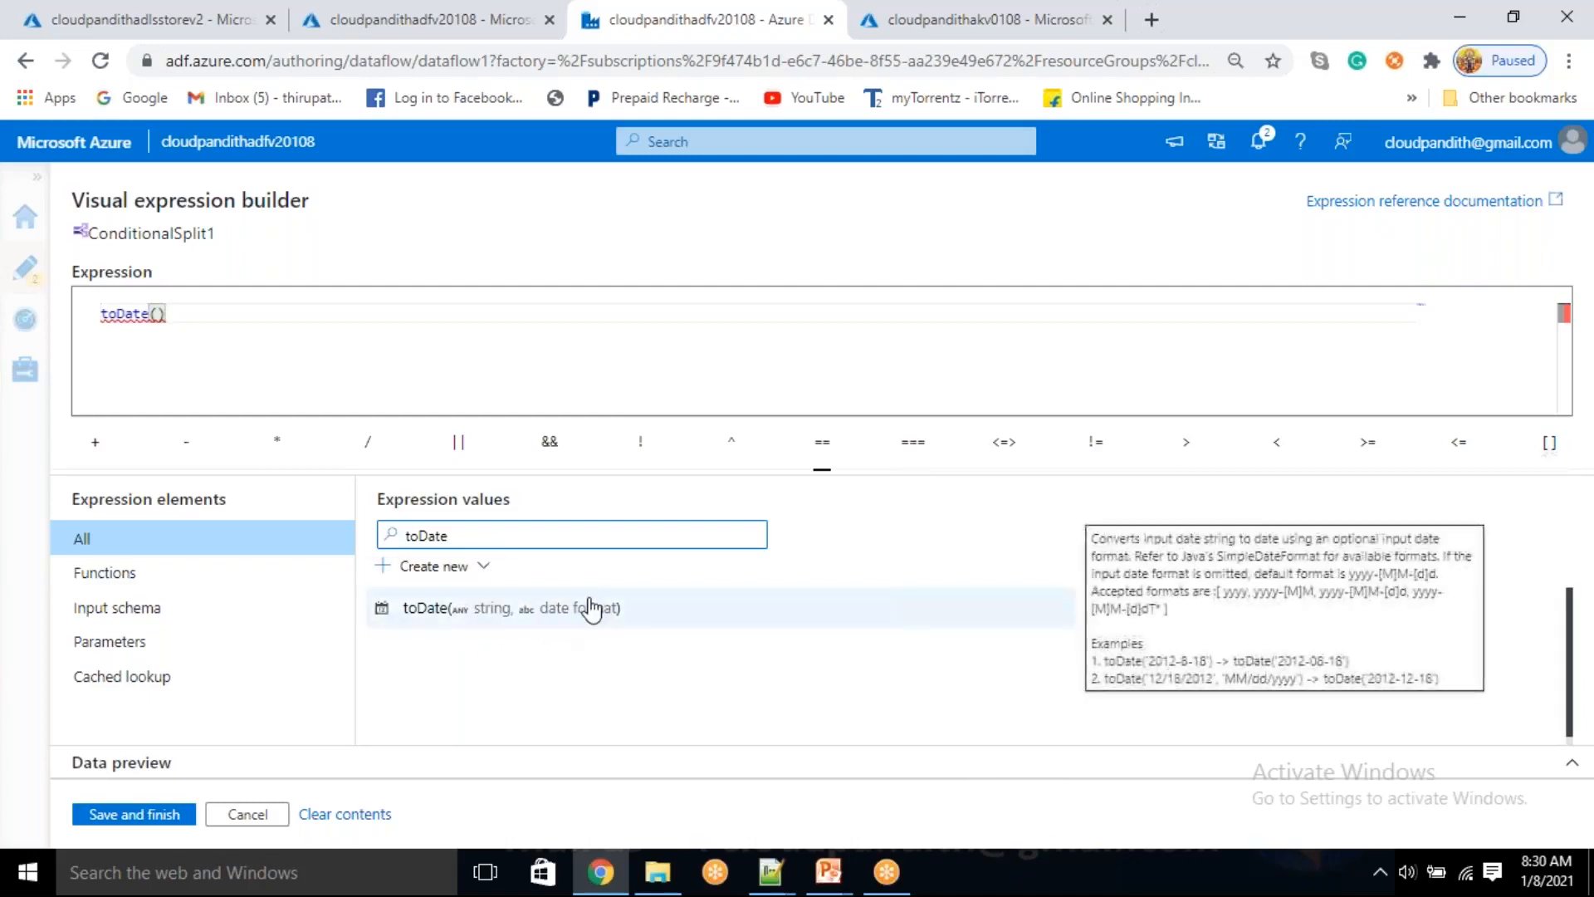
Complete the toDate() call with the EMI_startdate column and the date format 'yyyy-MM-dd'
double_click(462, 536)
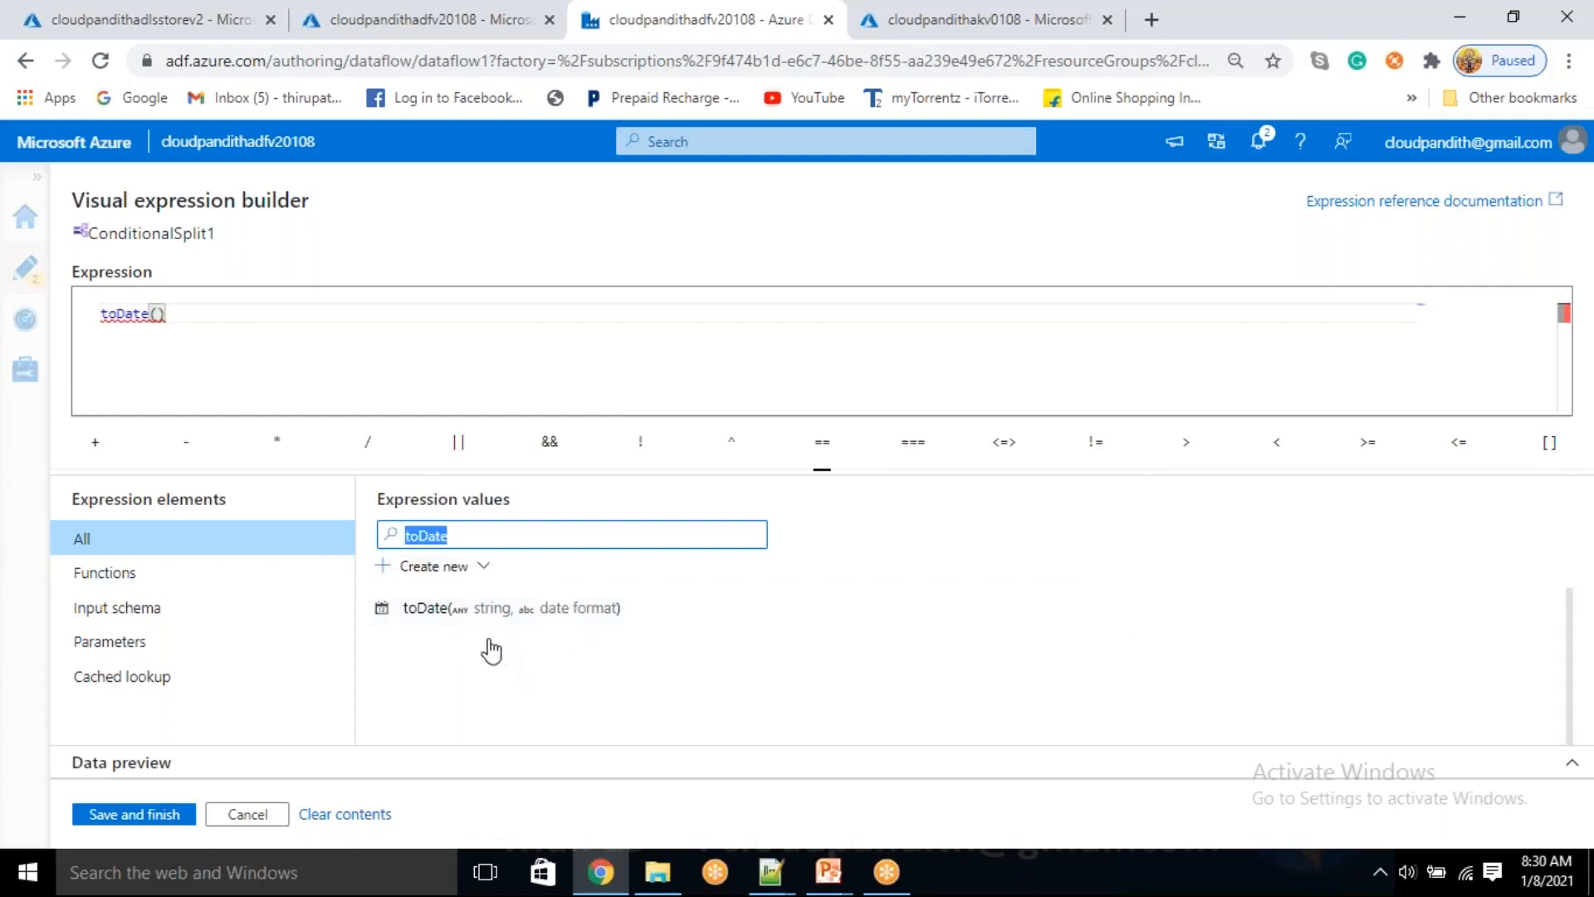
key("BackSpace")
scroll(482, 731, "down", 2)
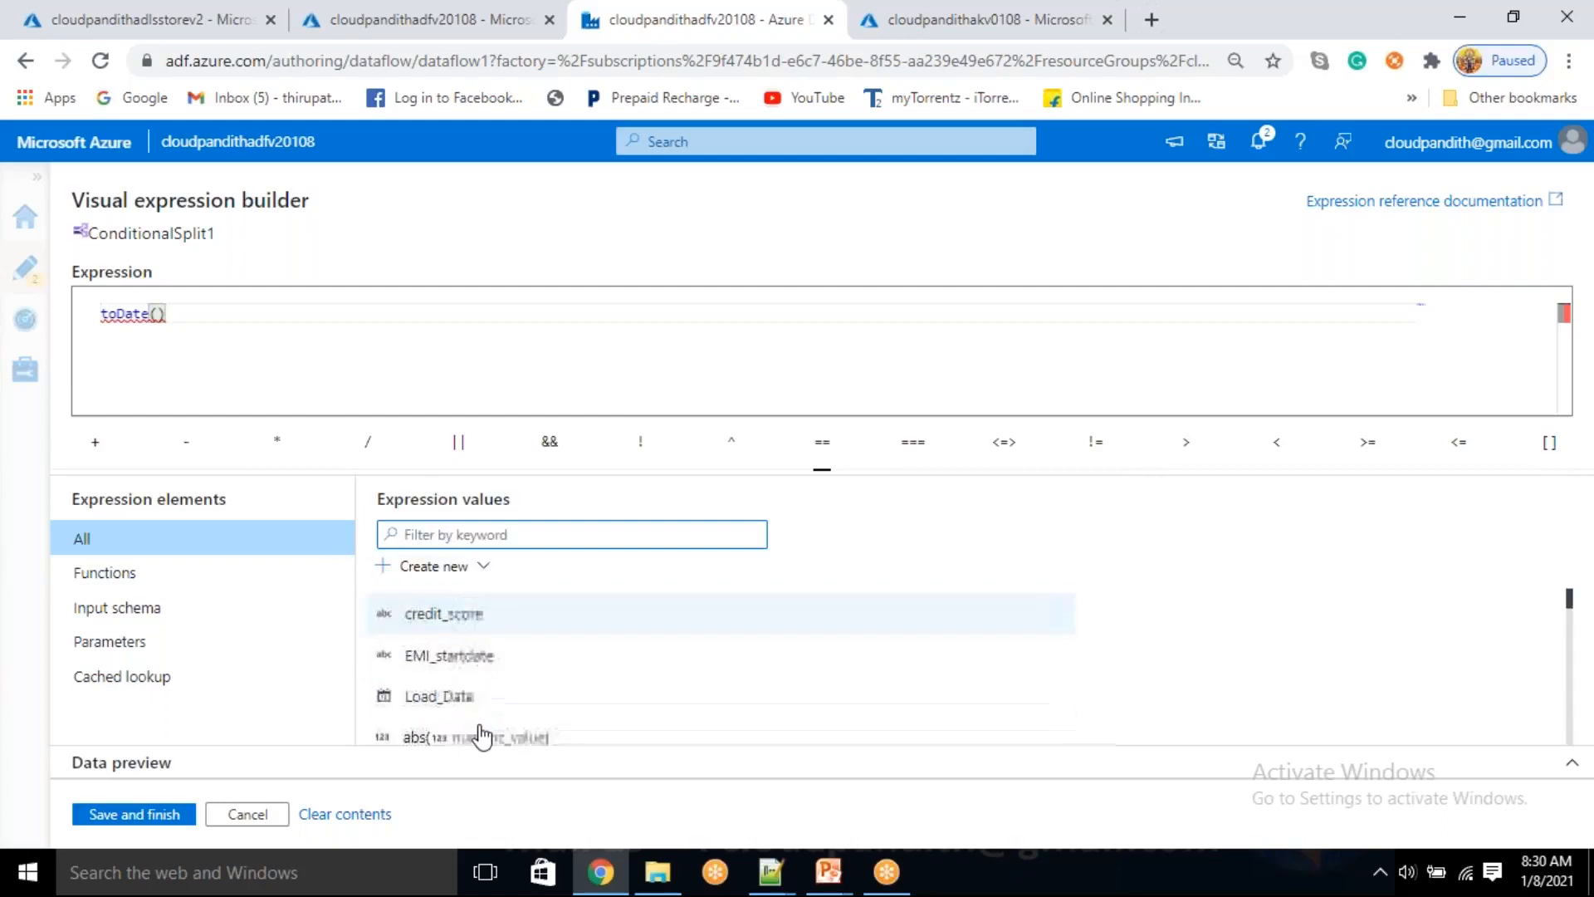
left_click(479, 664)
type(",'")
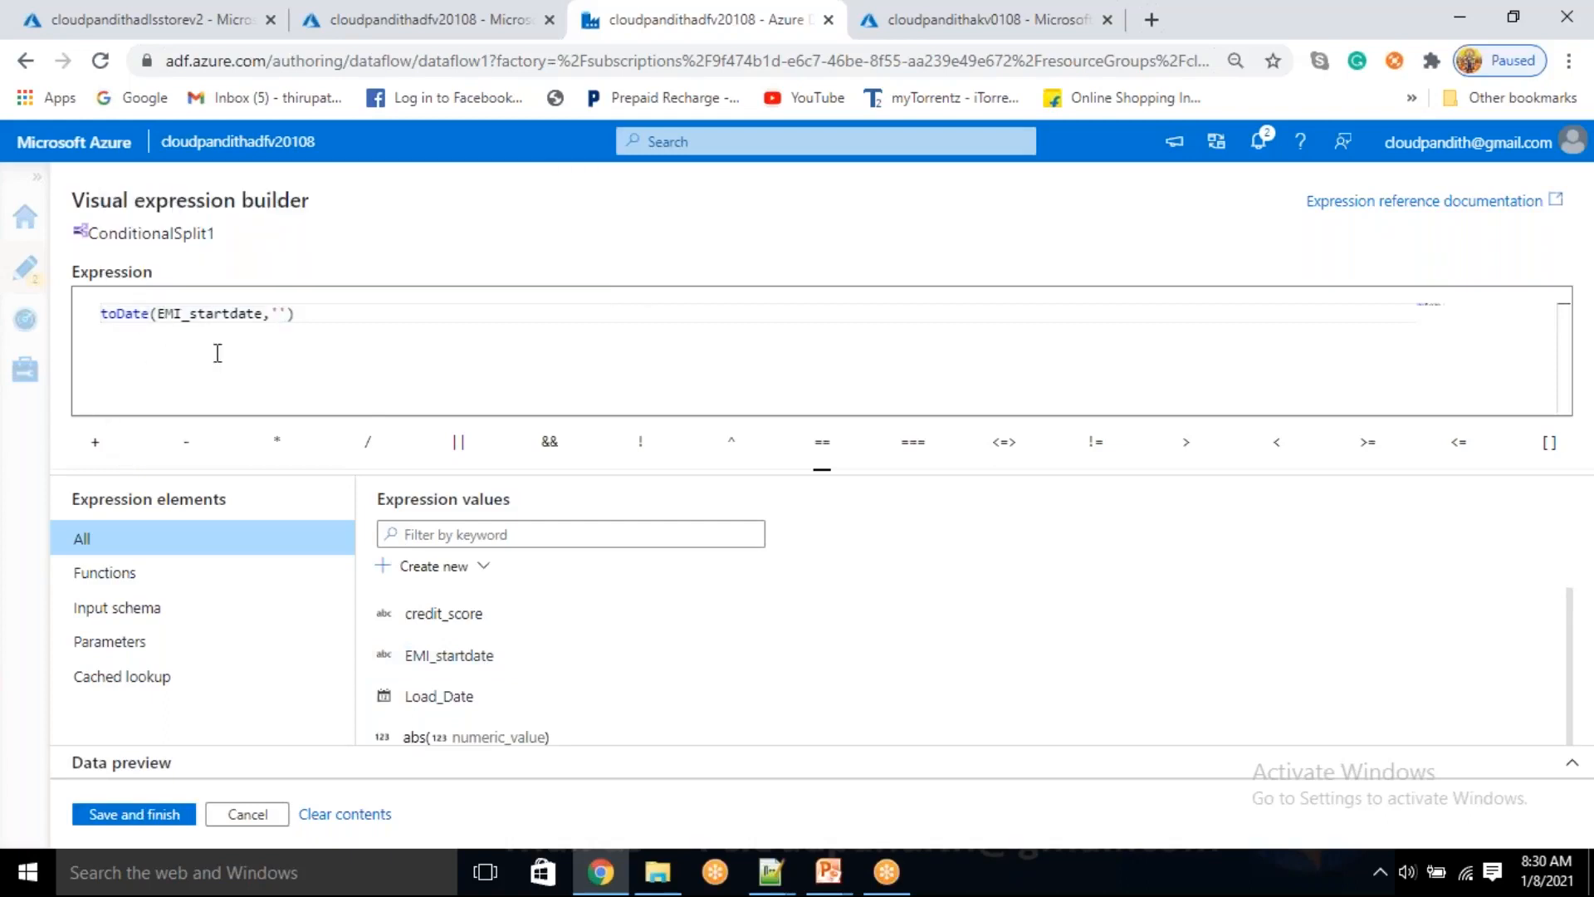
type("yyyy-MM-dd")
Review the toDate function's accepted formats against the EMI_startdate and 'yyyy-MM-dd' arguments in the expression
mouse_move(137, 321)
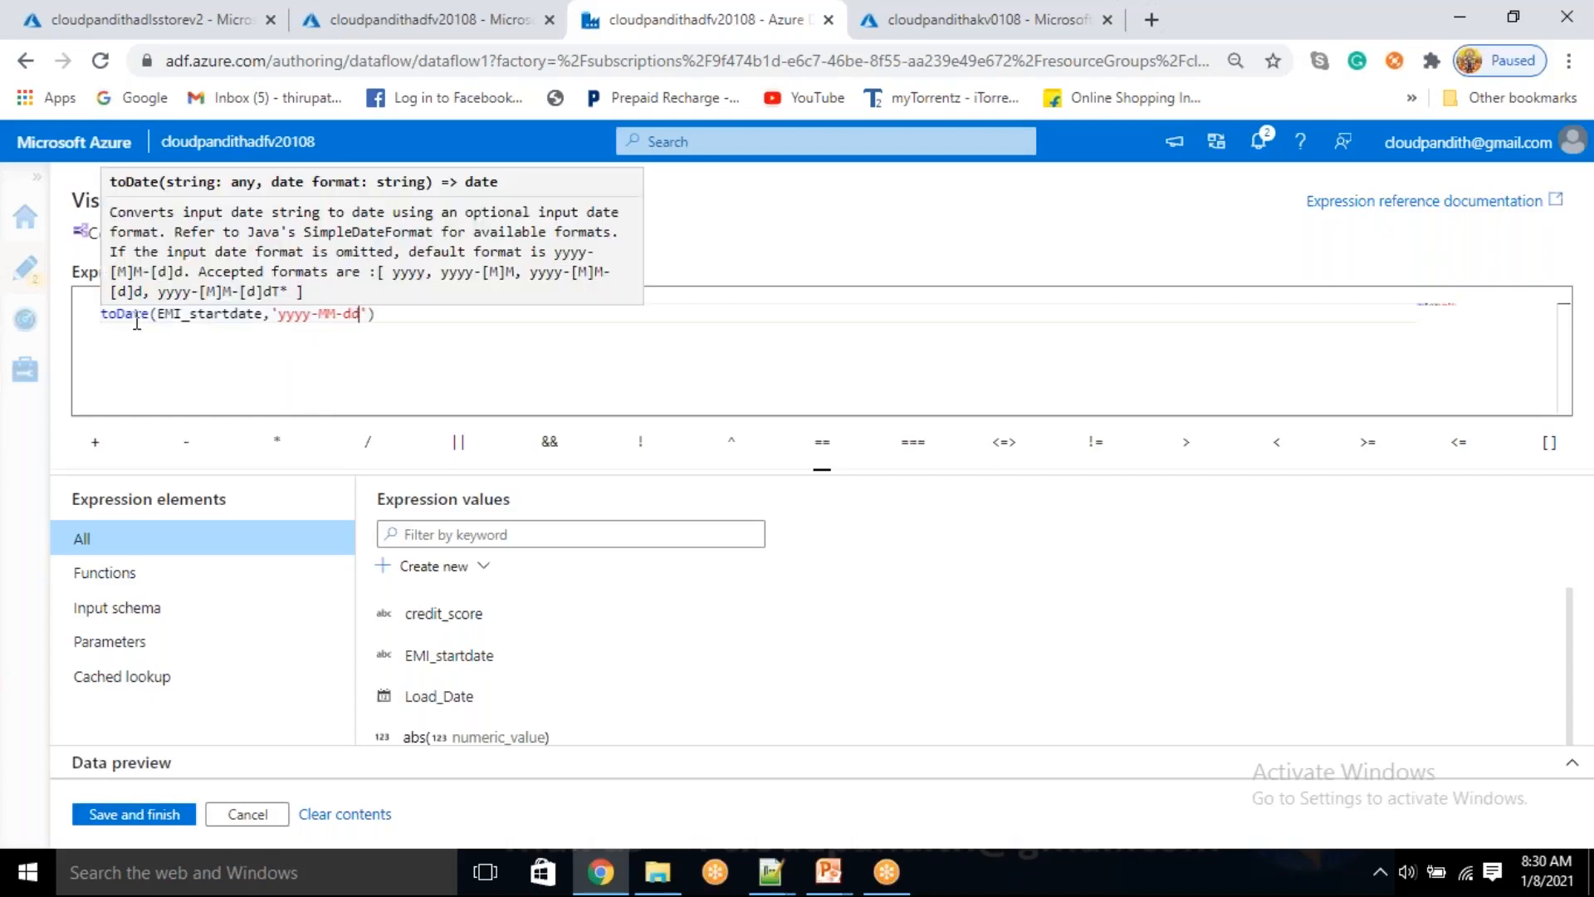
double_click(408, 276)
left_click(491, 272)
double_click(126, 292)
left_click(175, 389)
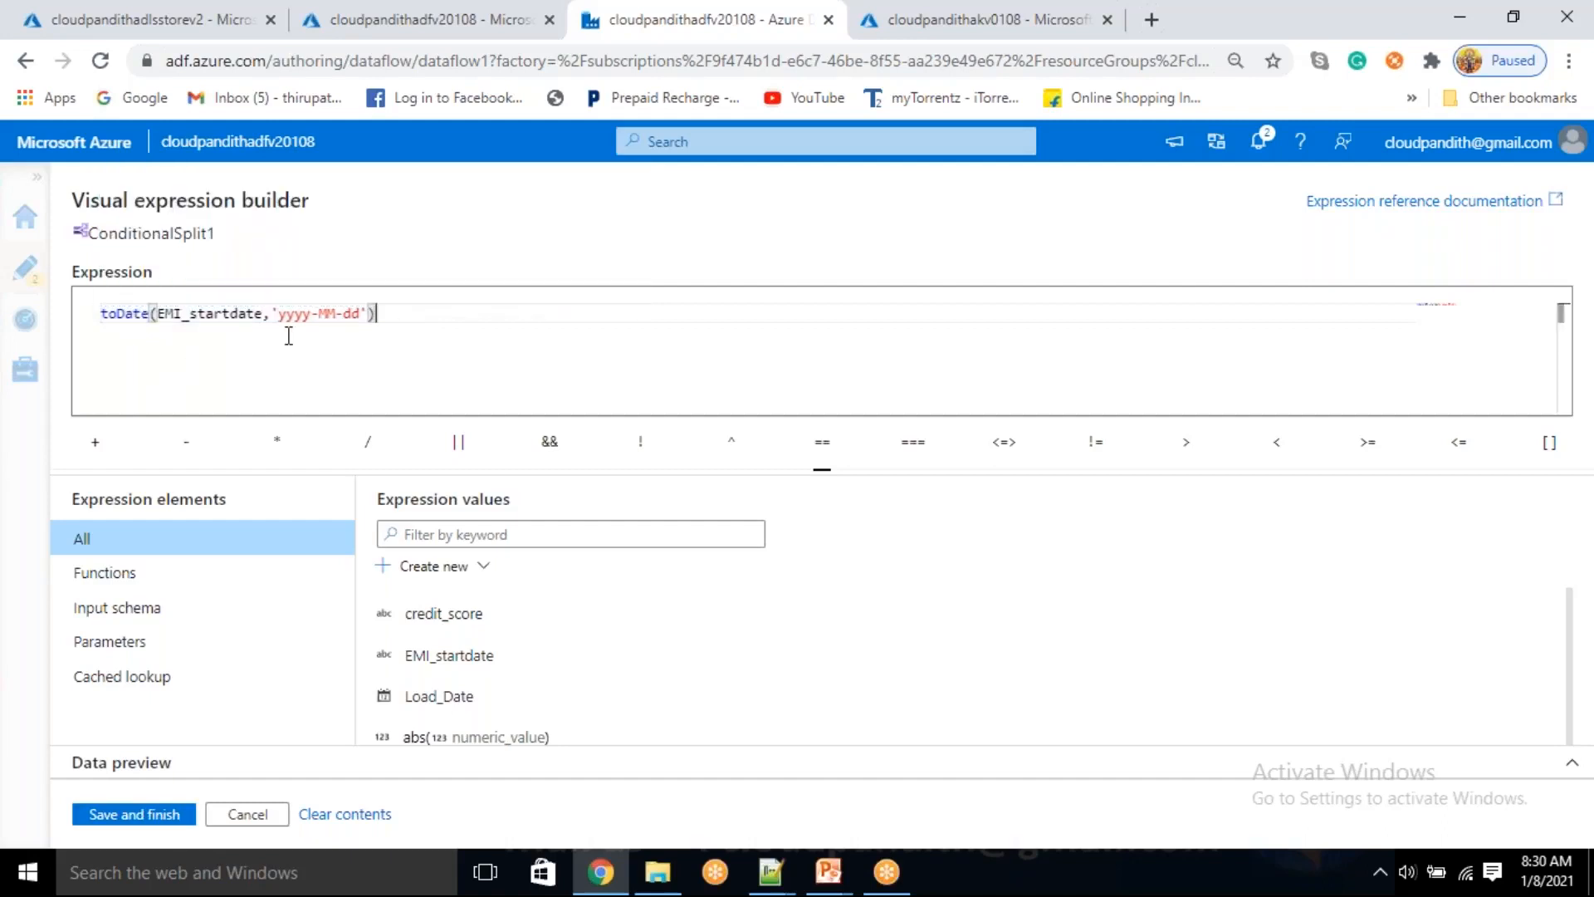
double_click(301, 313)
double_click(331, 312)
double_click(352, 314)
double_click(208, 313)
left_click_drag(281, 317, 359, 316)
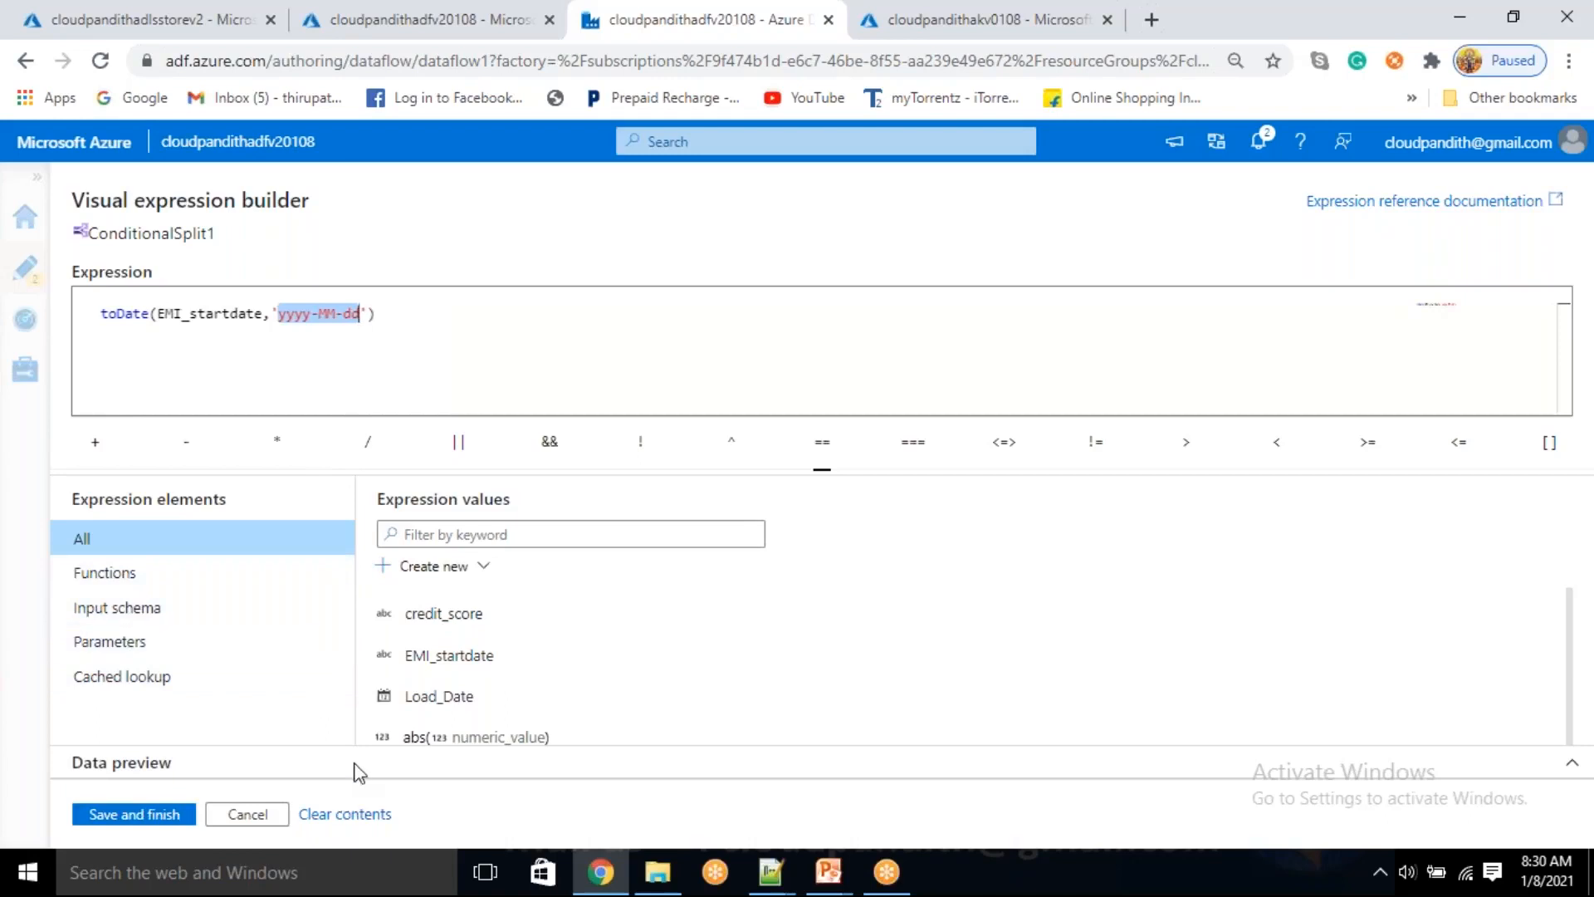
Save the toDate expression as the GoodRecords condition and check whether the split condition is valid
left_click(96, 819)
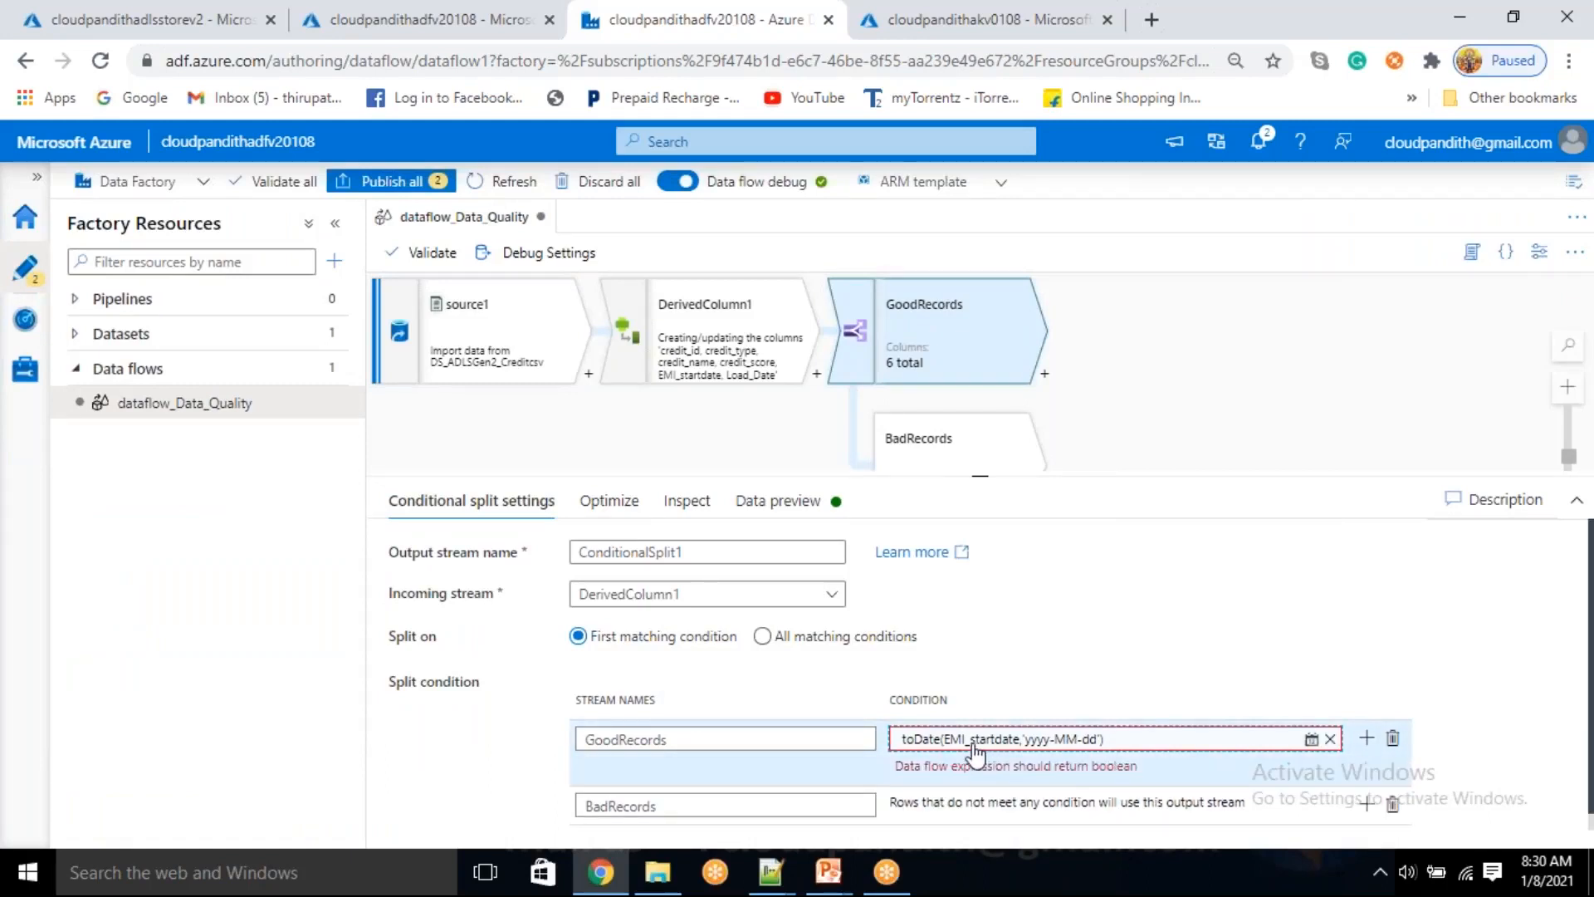
left_click_drag(978, 745, 897, 769)
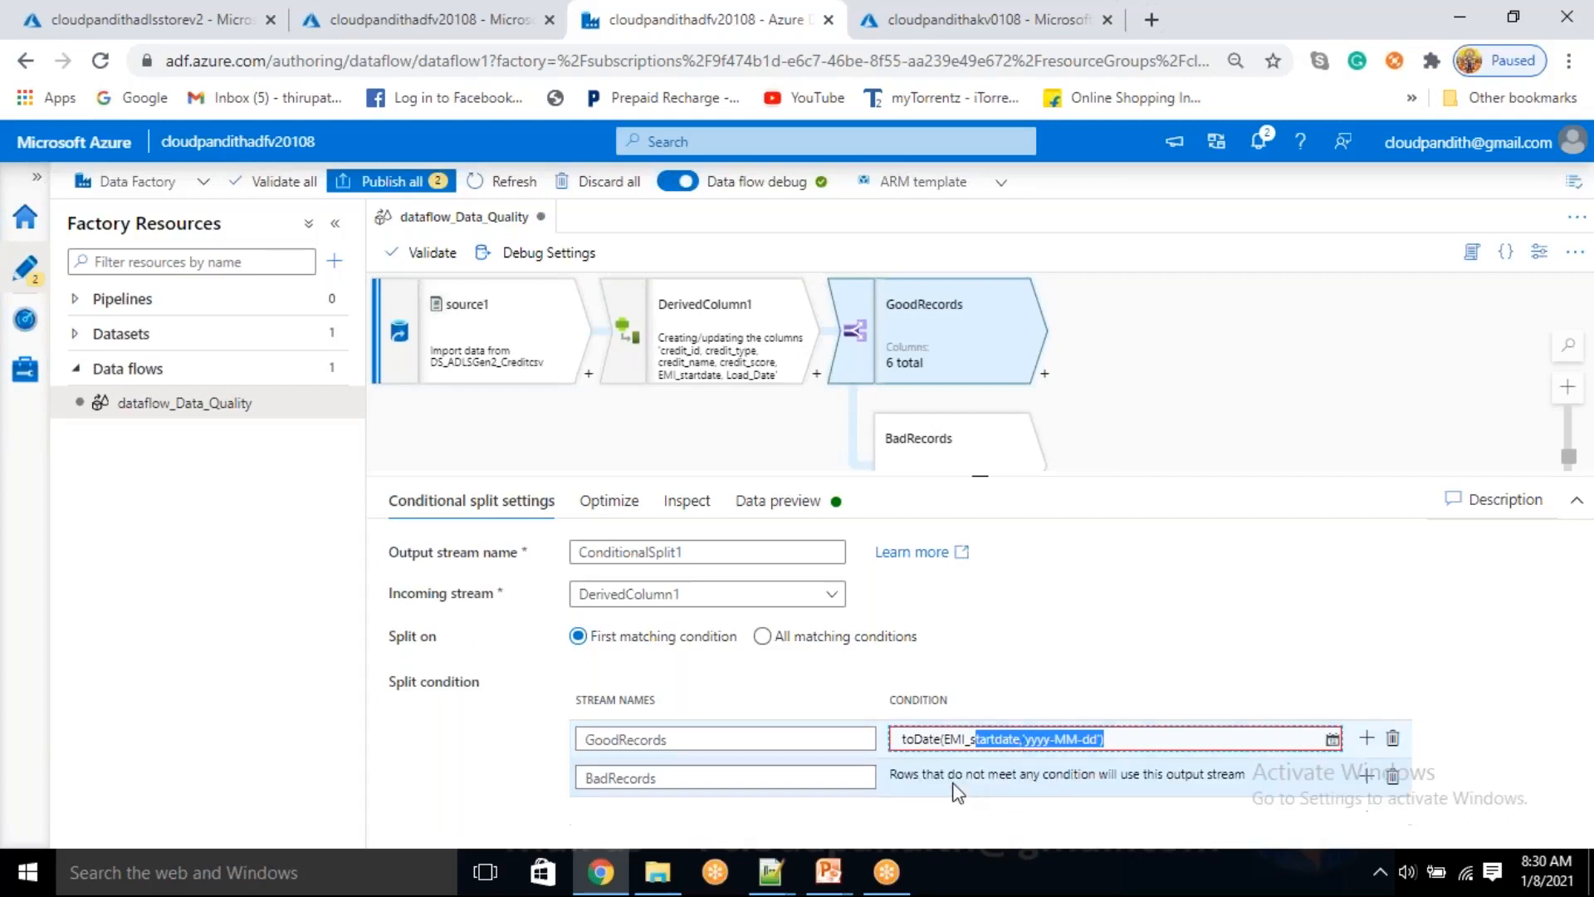
left_click(1173, 651)
mouse_move(1035, 742)
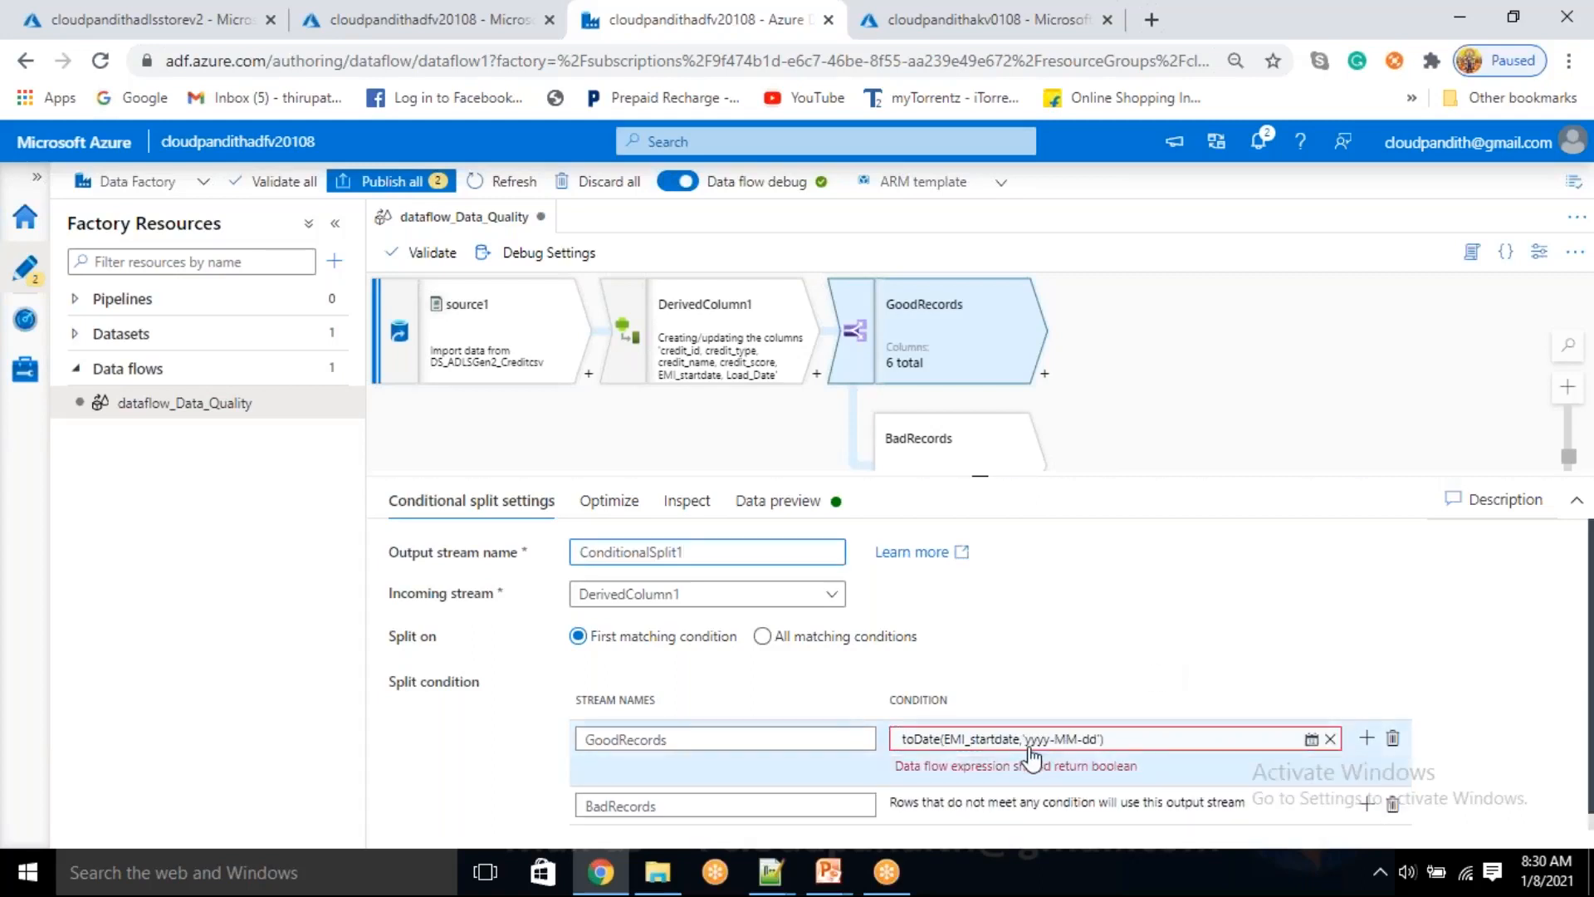
Reopen the GoodRecords condition and insert case( in front of the toDate call
left_click(1037, 741)
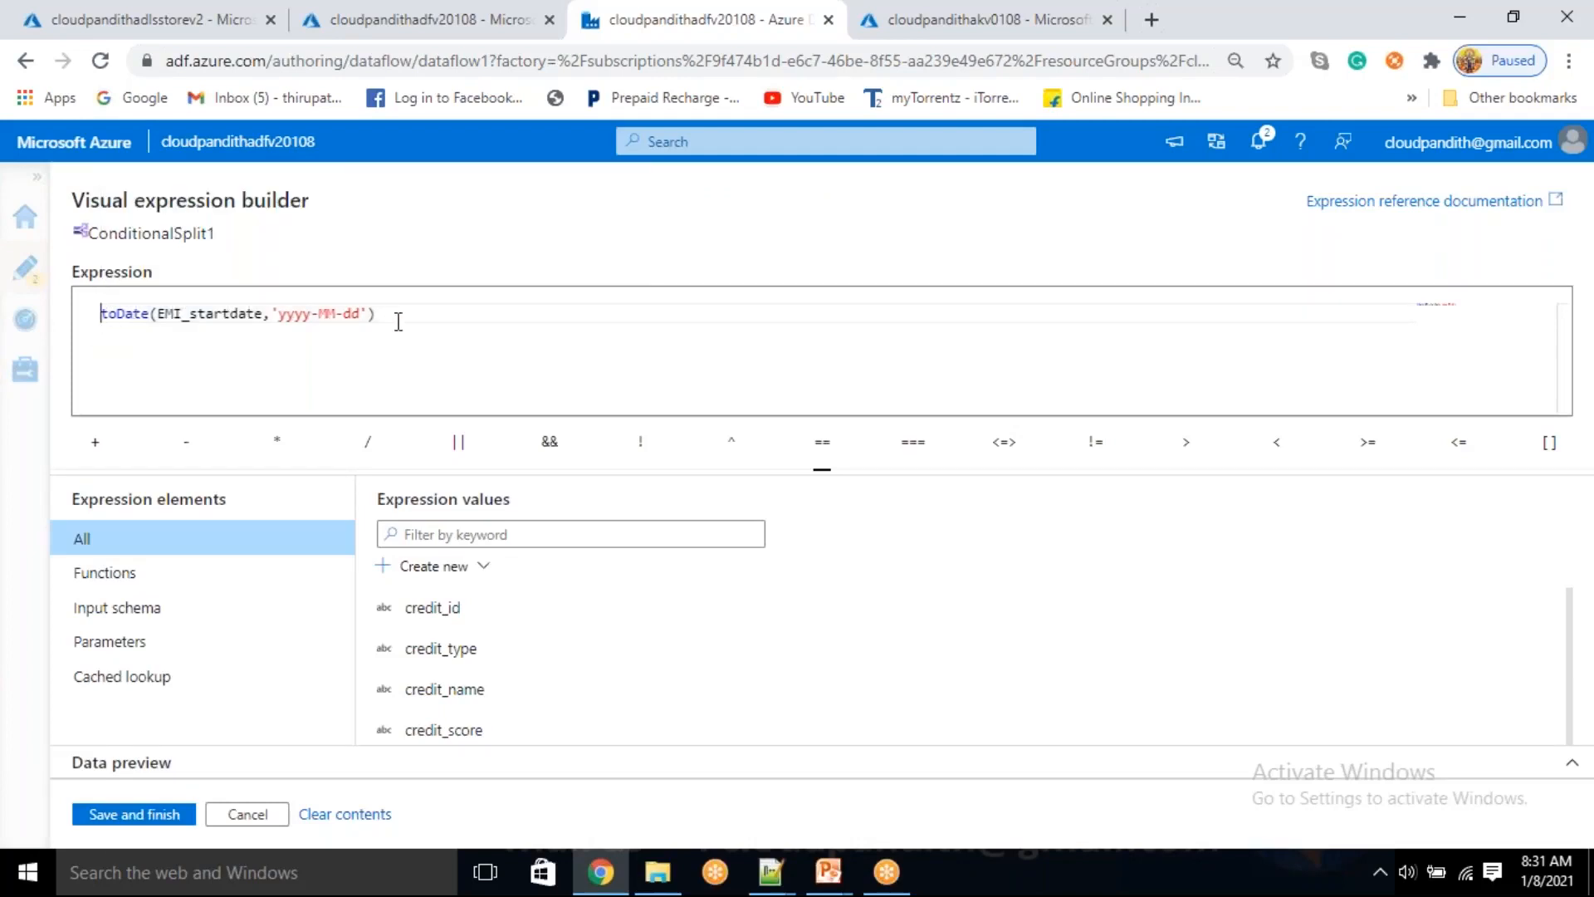
left_click_drag(386, 316, 106, 326)
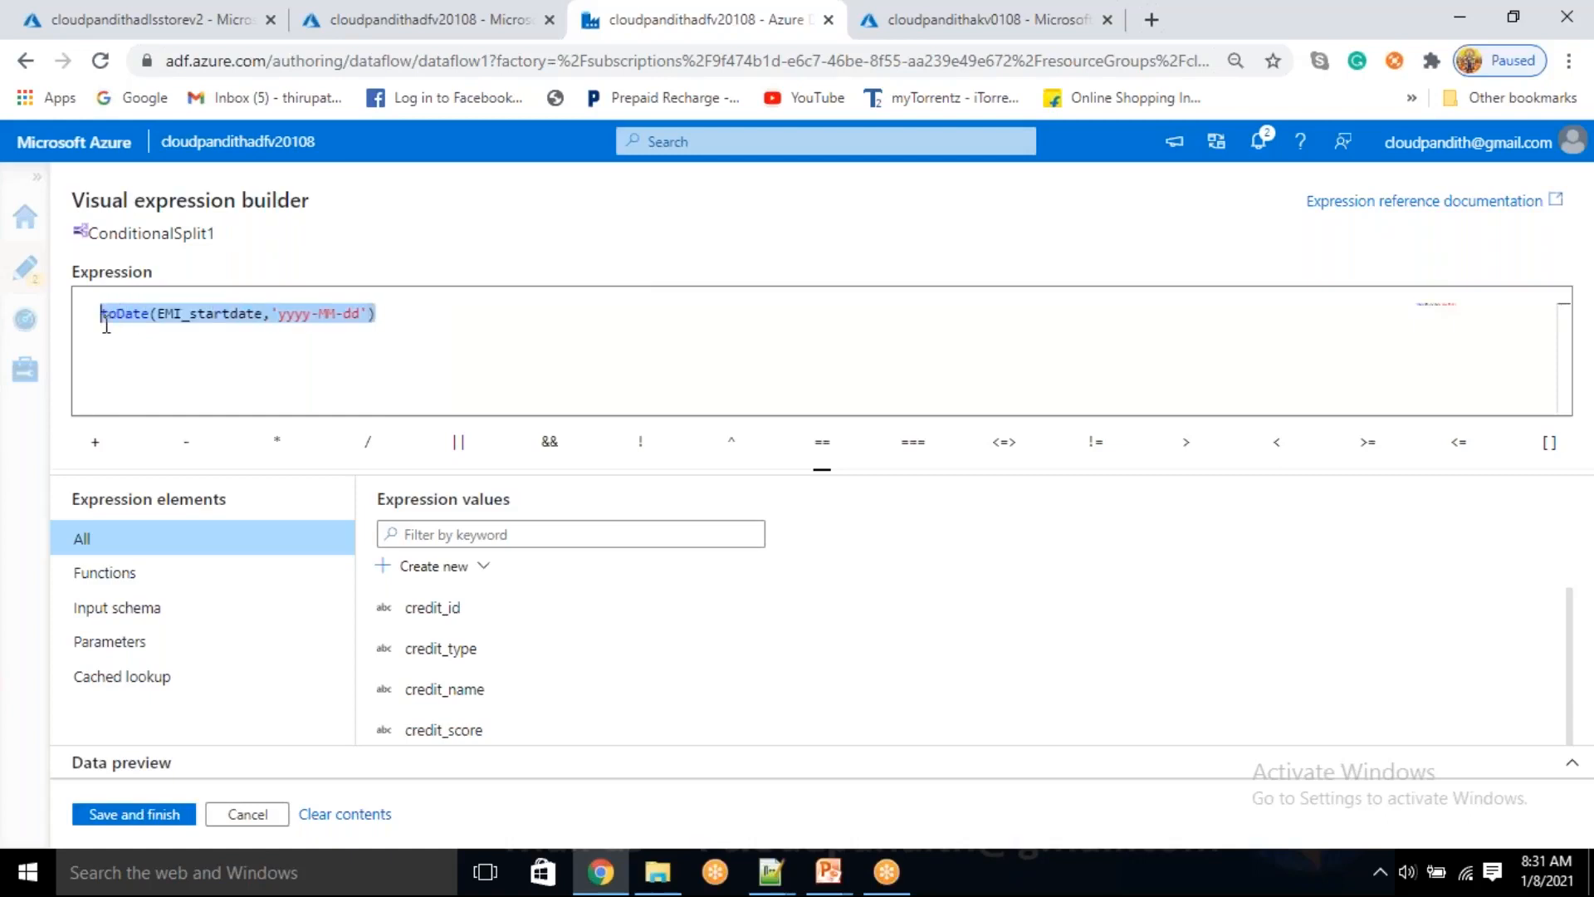
left_click(104, 318)
type("case(")
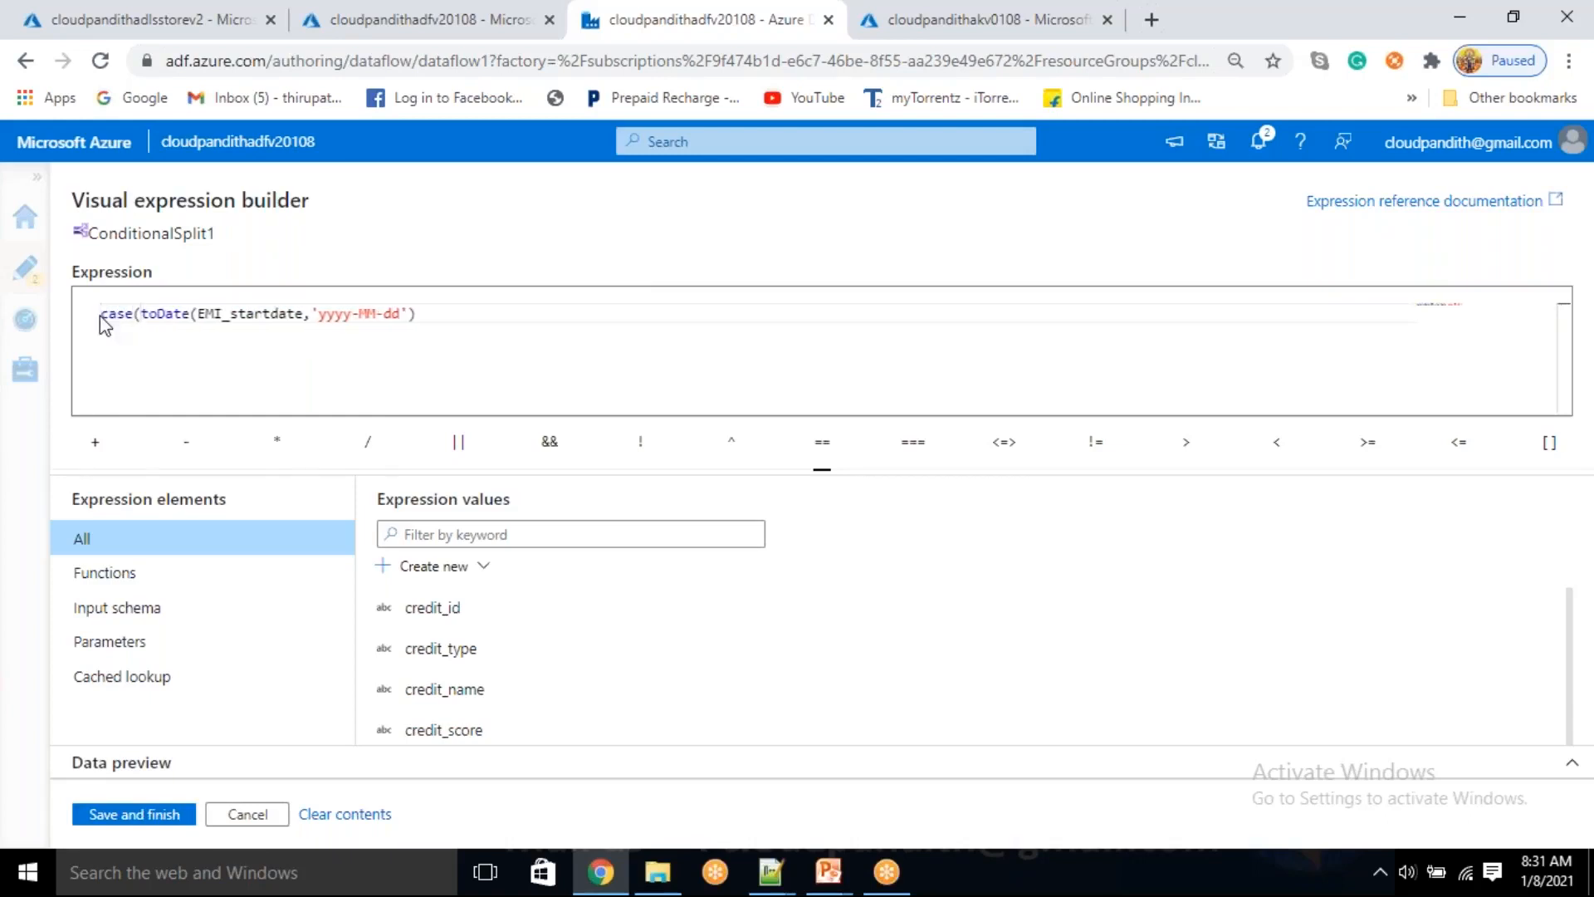
Examine the toDate call's EMI_startdate column and date format inside the case expression
left_click_drag(143, 316, 428, 318)
left_click(428, 318)
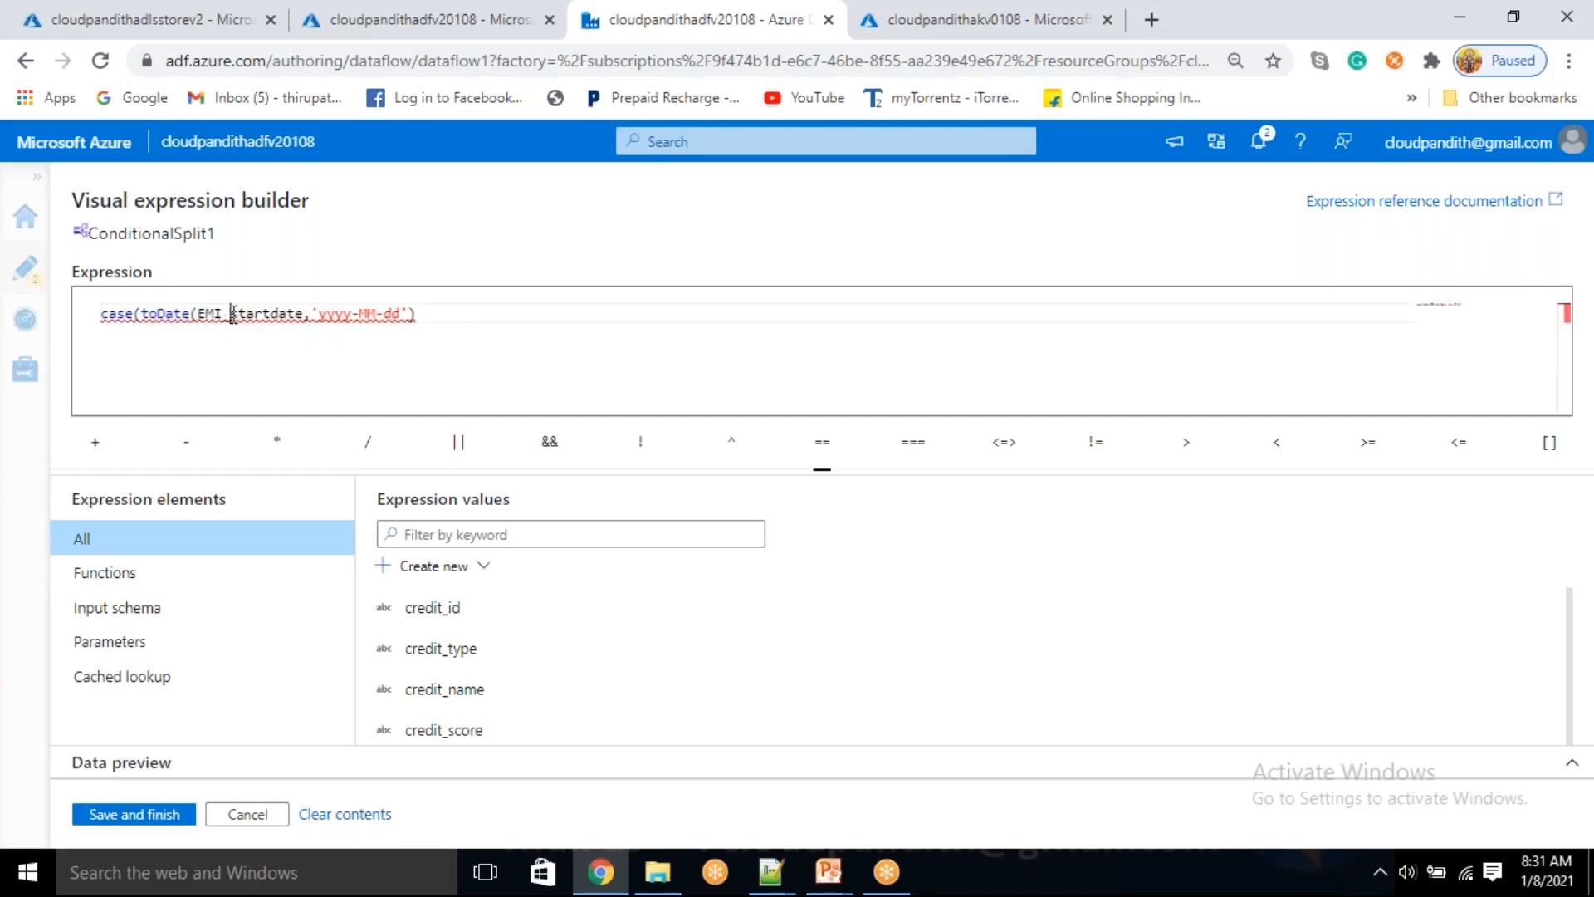
double_click(257, 319)
left_click_drag(320, 322, 437, 318)
left_click(437, 318)
double_click(258, 320)
left_click_drag(320, 320, 413, 316)
left_click(445, 313)
Wrap the toDate call in isNull() and close the case expression with false() as the result for null dates
left_click(141, 314)
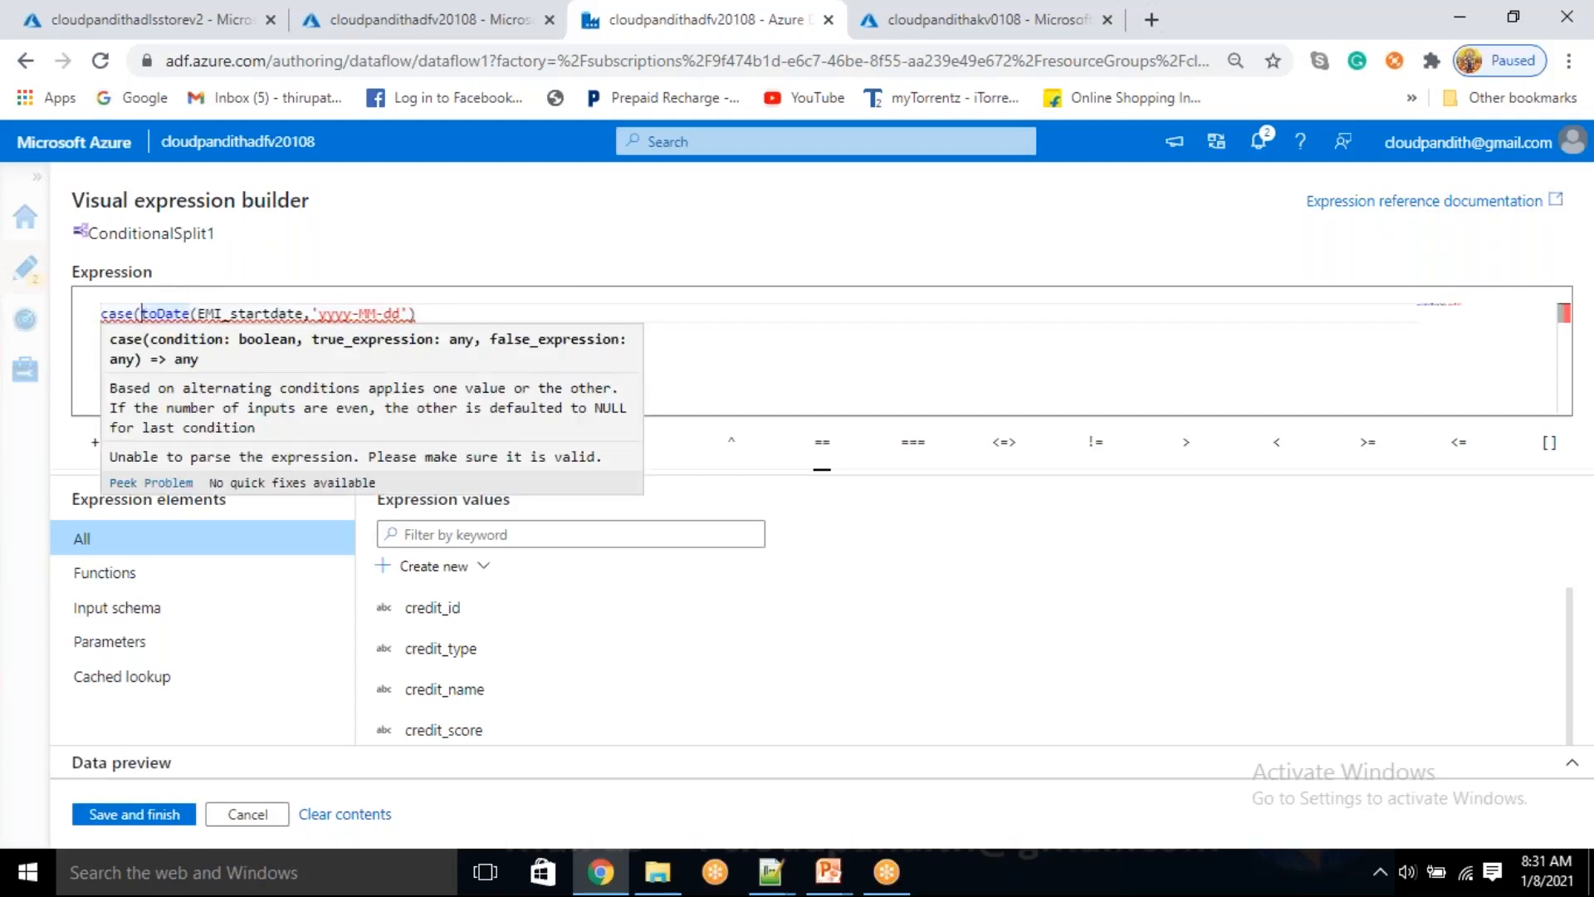
type("is")
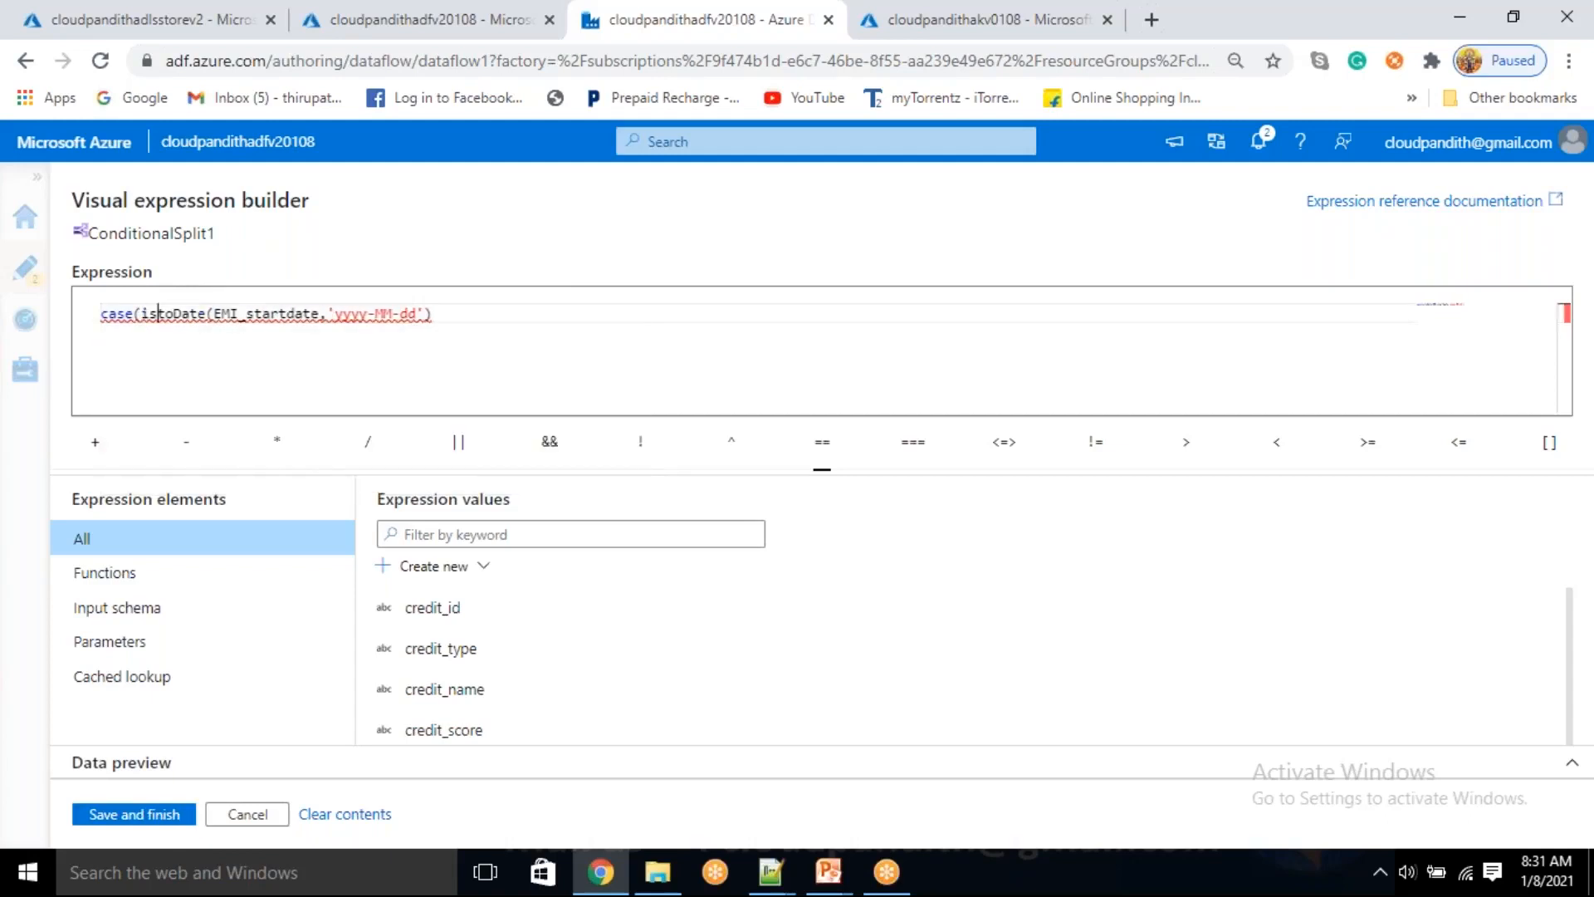
type("Null")
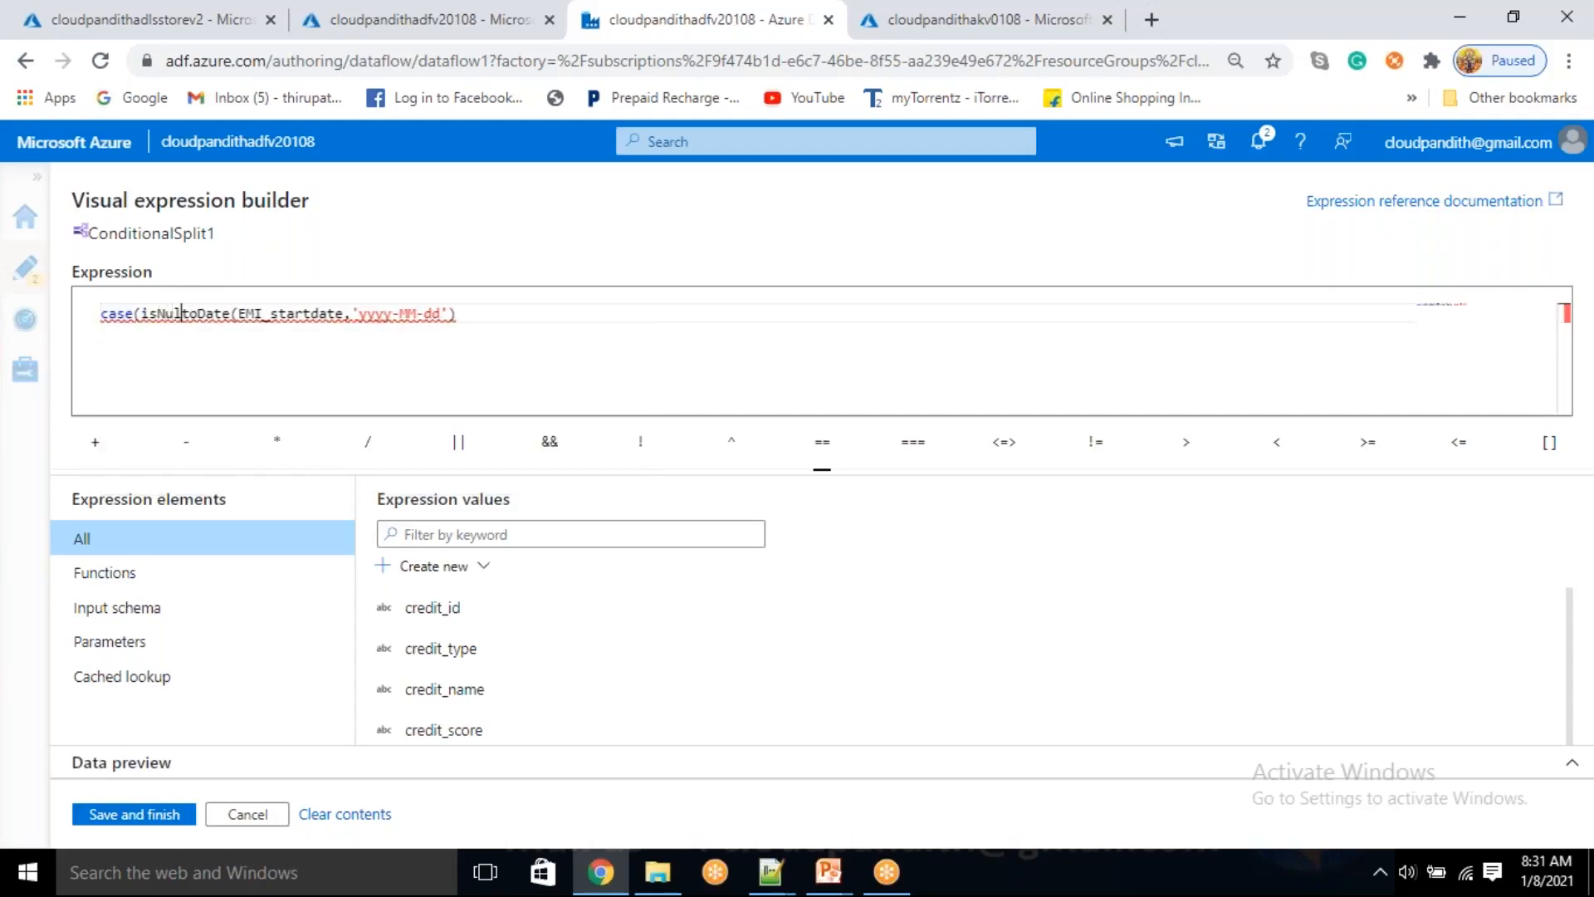
type("(")
key("End")
type(")")
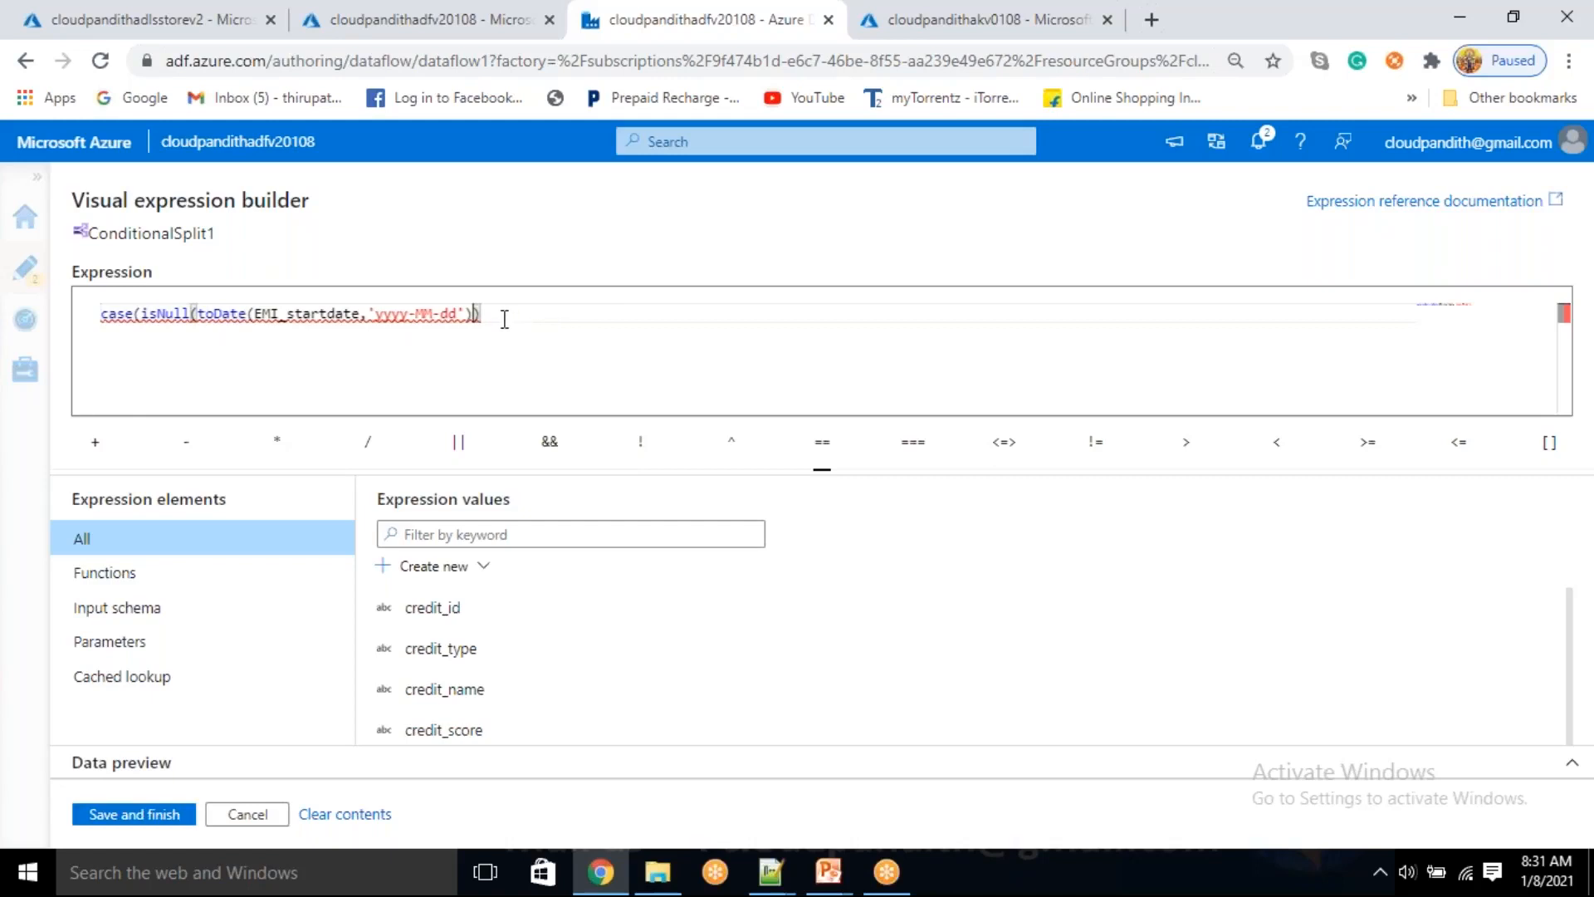
type(",false()")
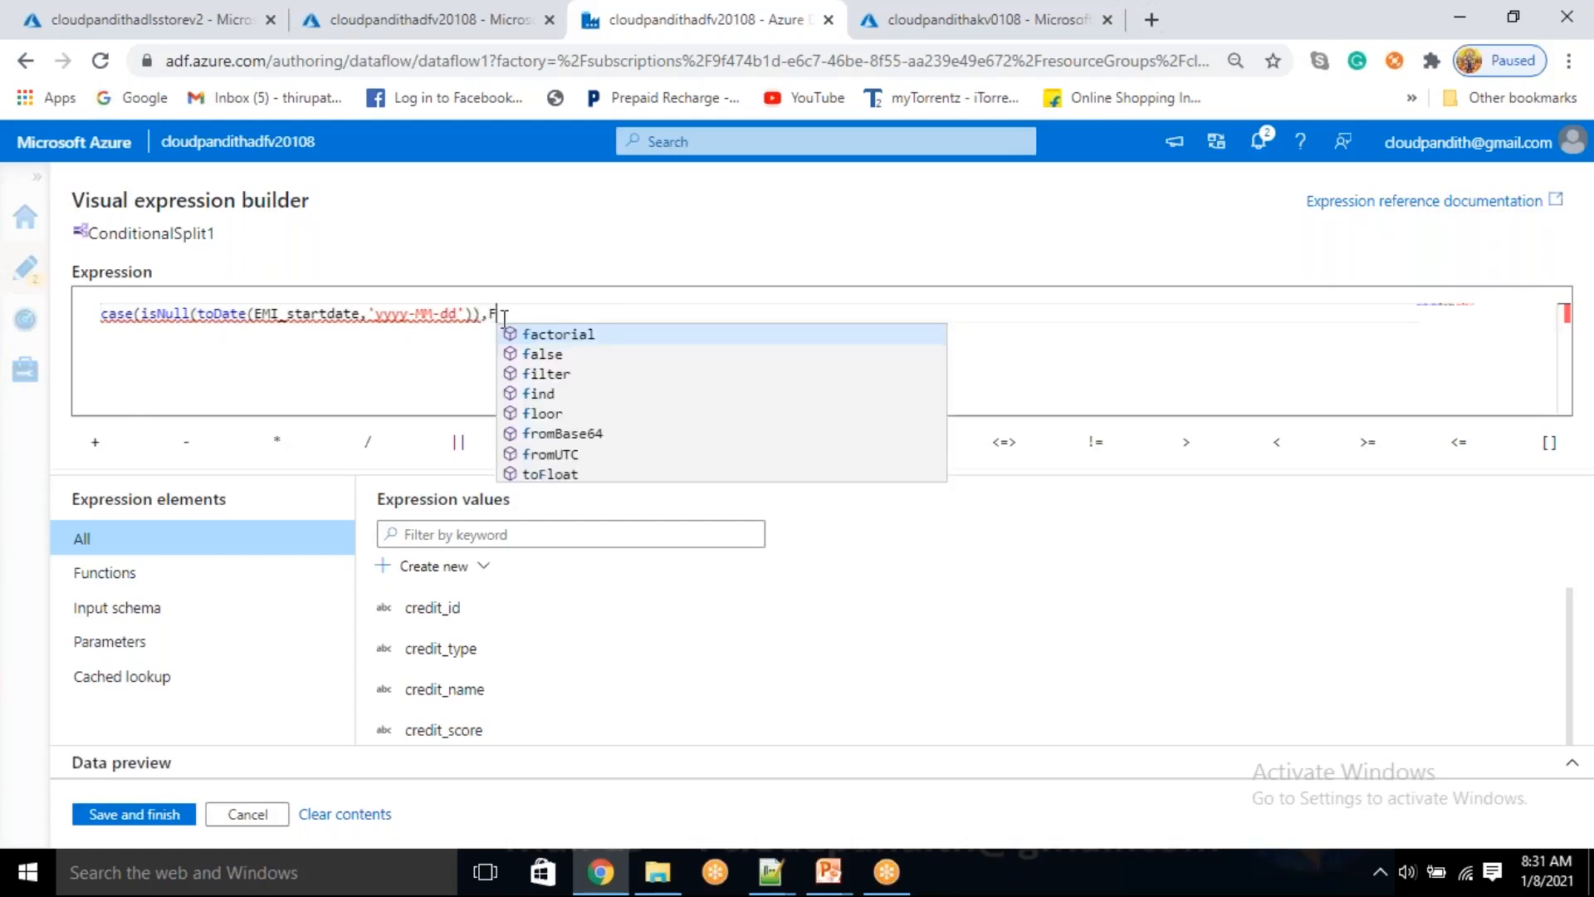
type(")")
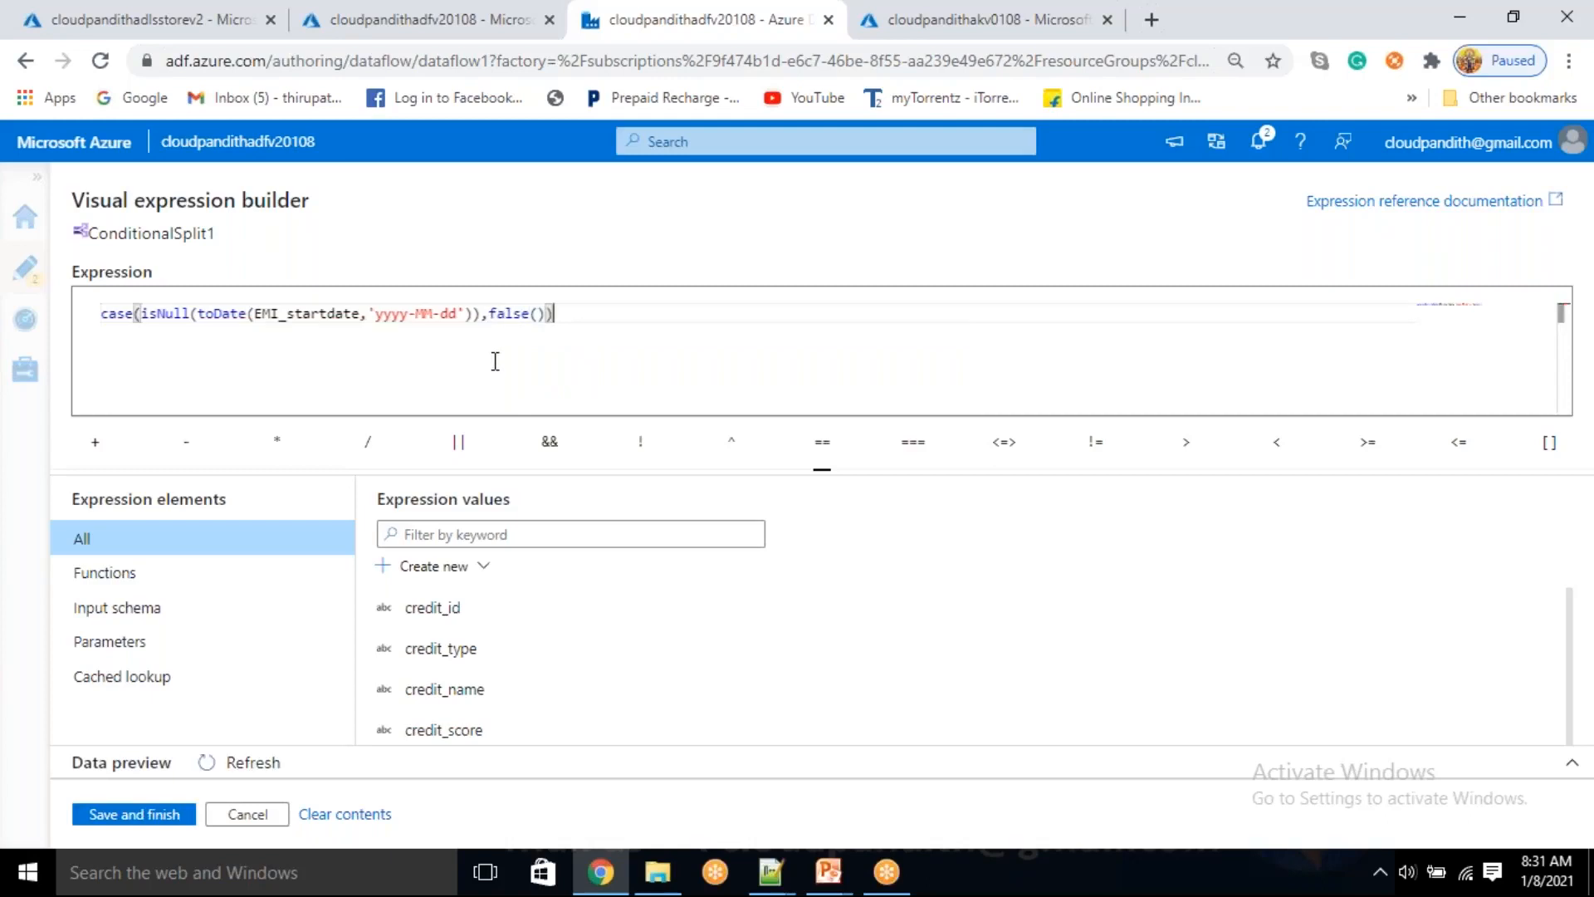
Review the case expression's parts: the isNull check, the toDate conversion of EMI_startdate, its format and the false() result
mouse_move(206, 318)
double_click(299, 313)
left_click_drag(374, 318, 456, 314)
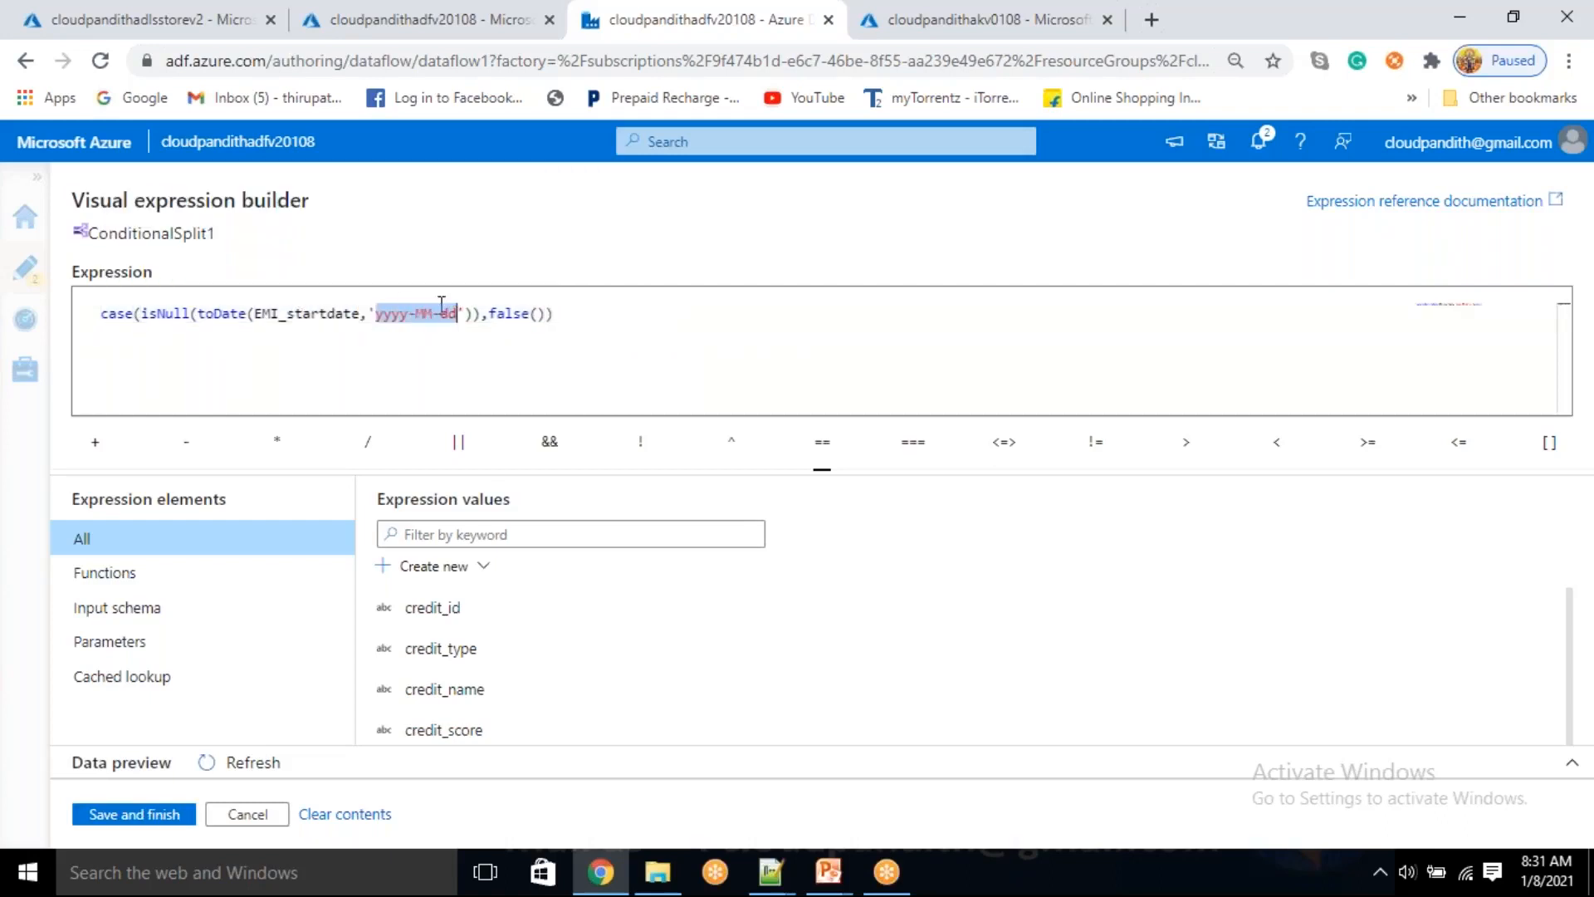
double_click(304, 311)
left_click_drag(377, 314, 457, 313)
double_click(320, 312)
left_click_drag(376, 314, 456, 315)
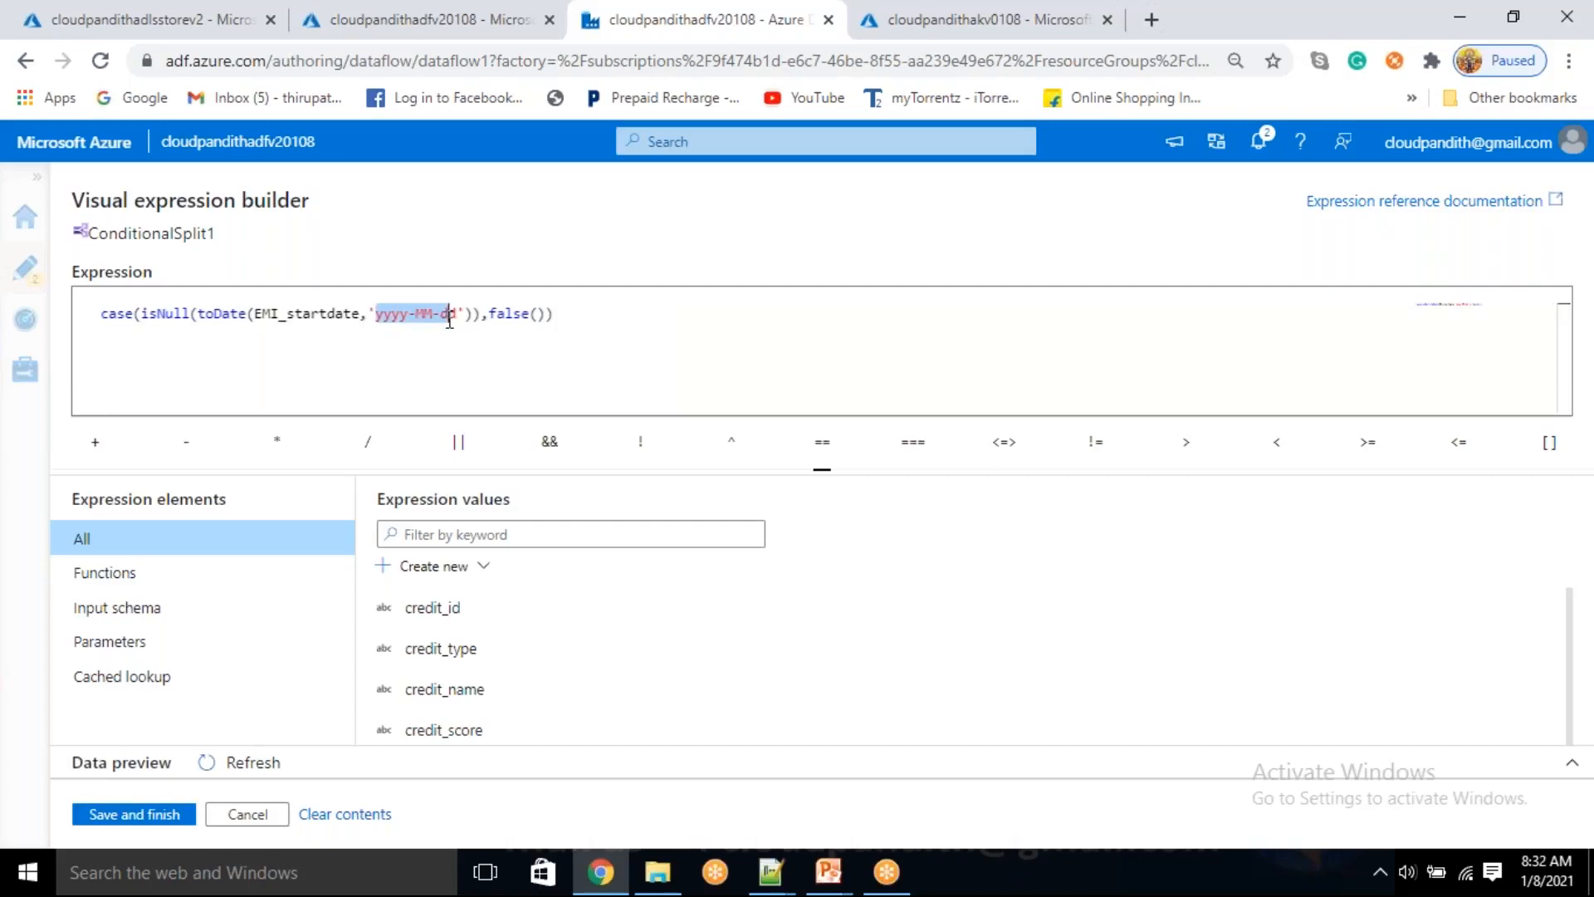
double_click(175, 320)
left_click_drag(205, 320, 459, 315)
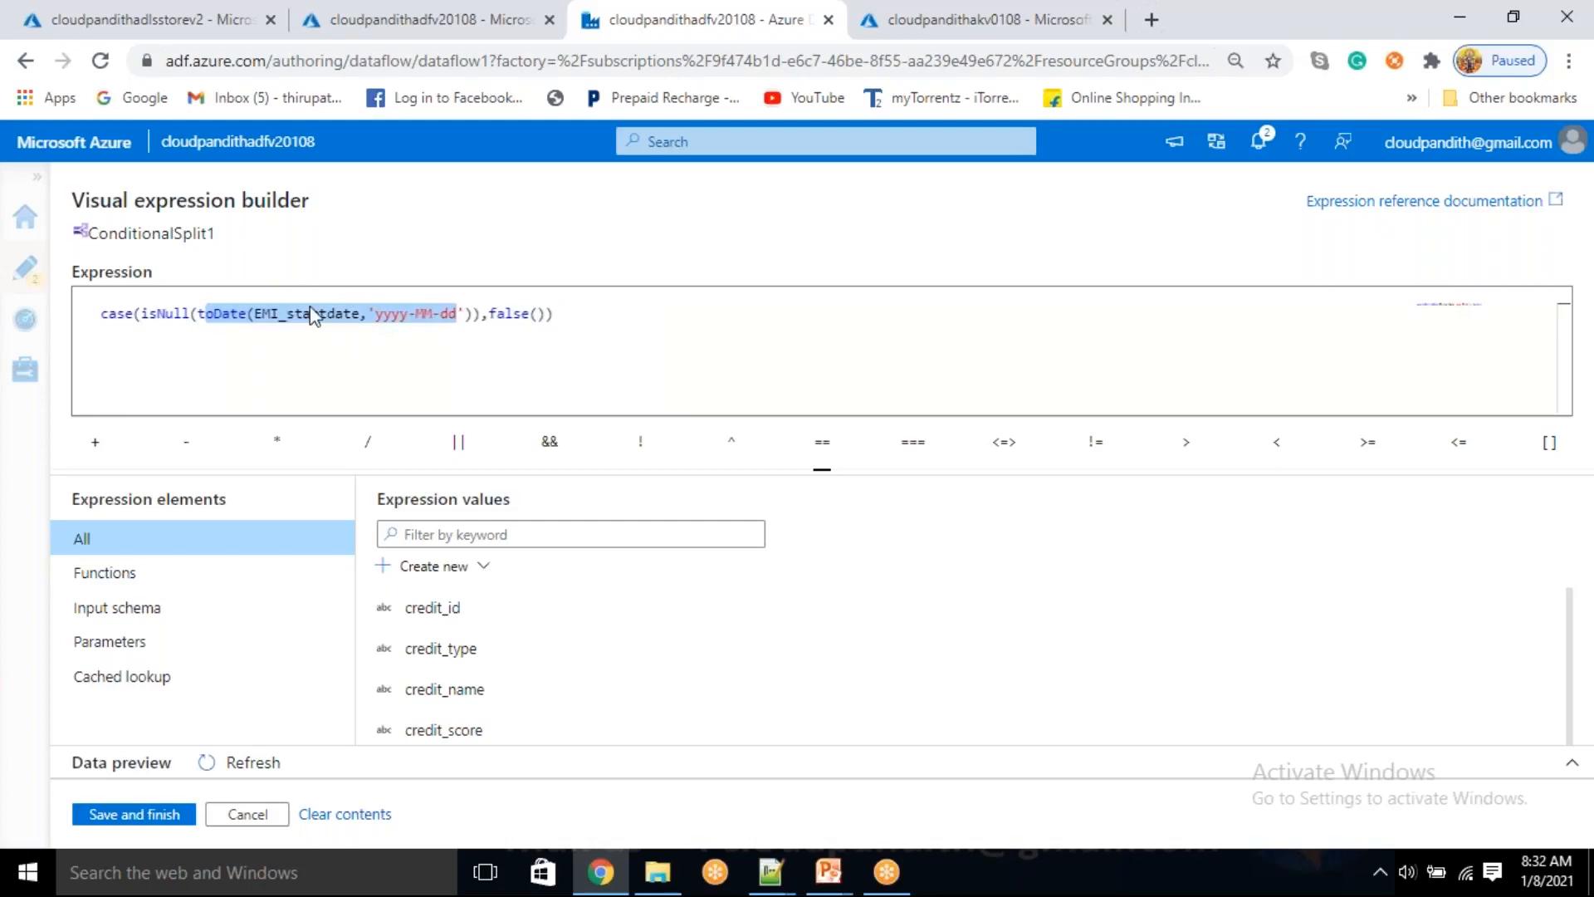
double_click(234, 322)
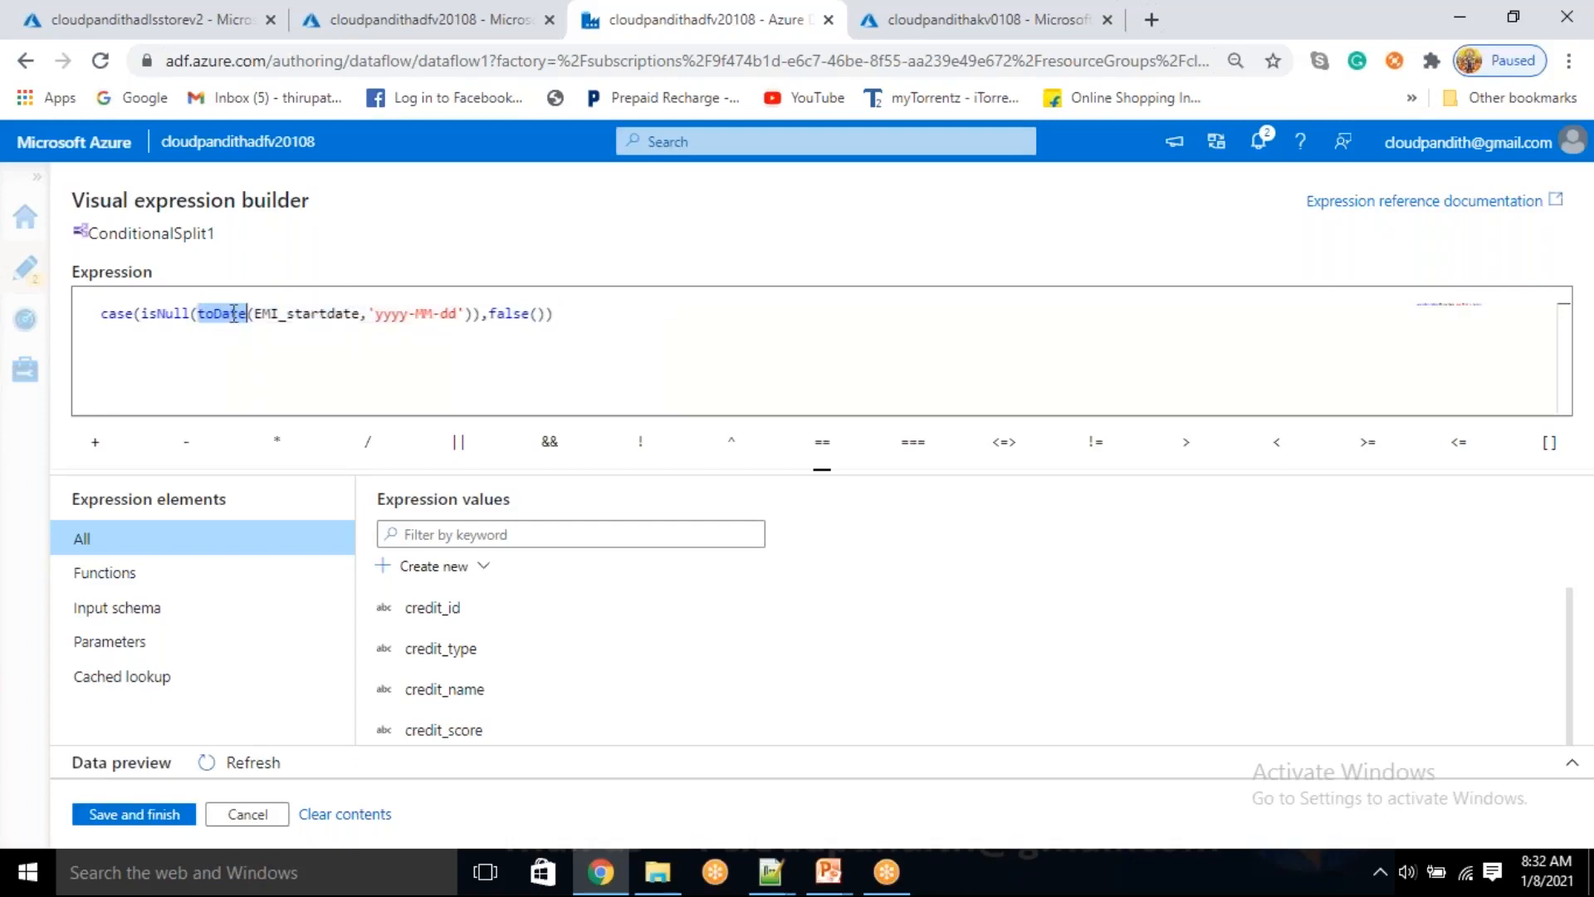
double_click(170, 307)
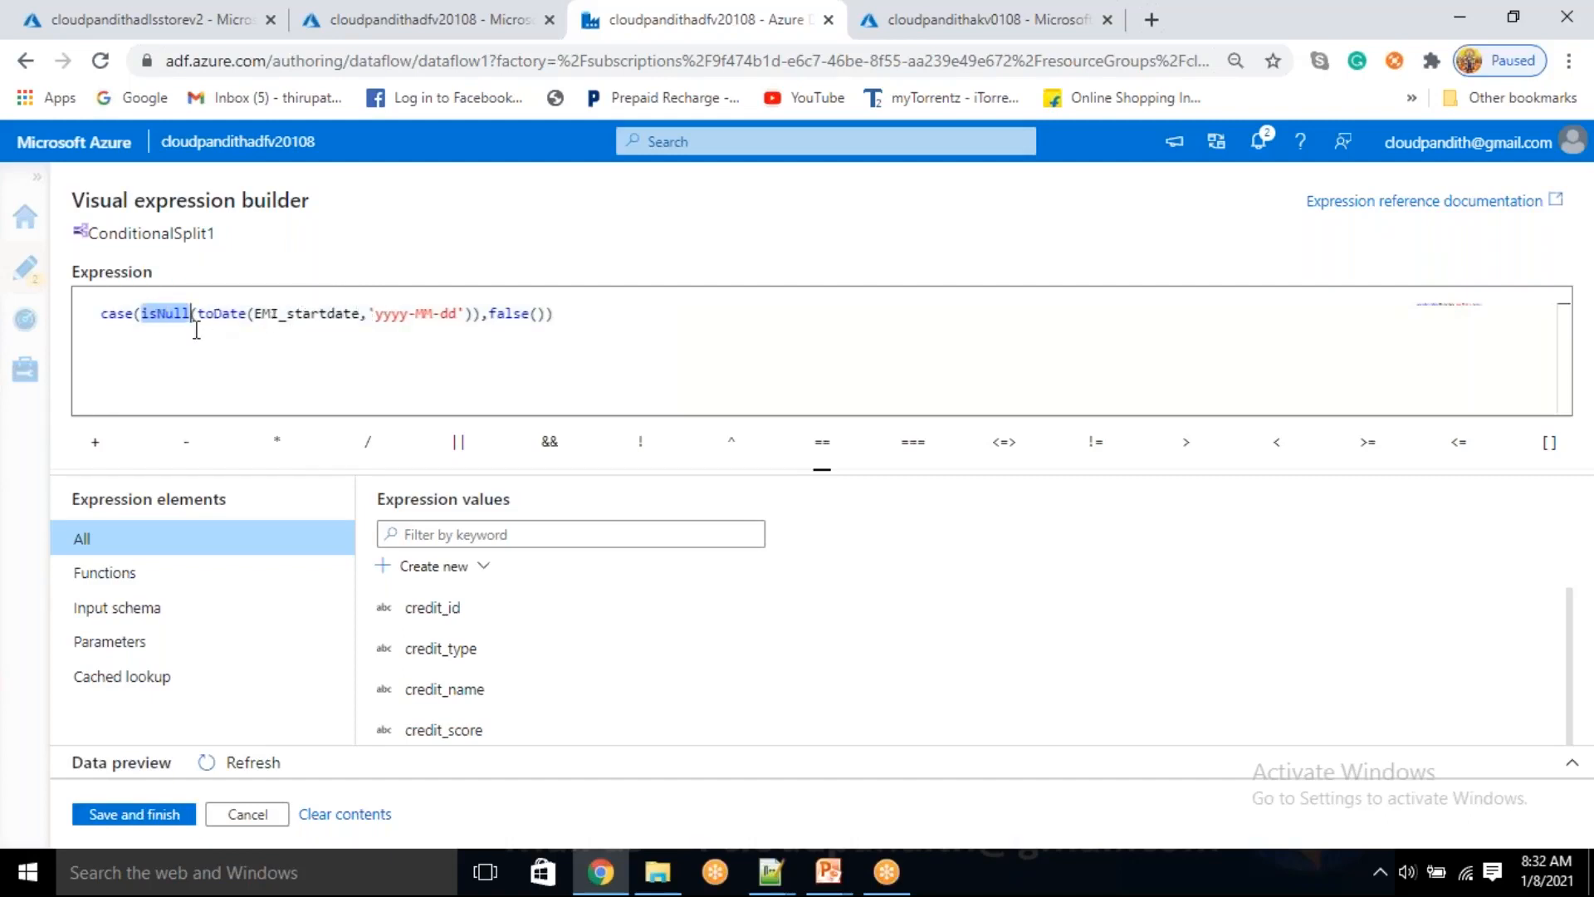
double_click(505, 315)
Save the GoodRecords condition and preview the split's output data for GoodRecords and BadRecords
left_click(126, 815)
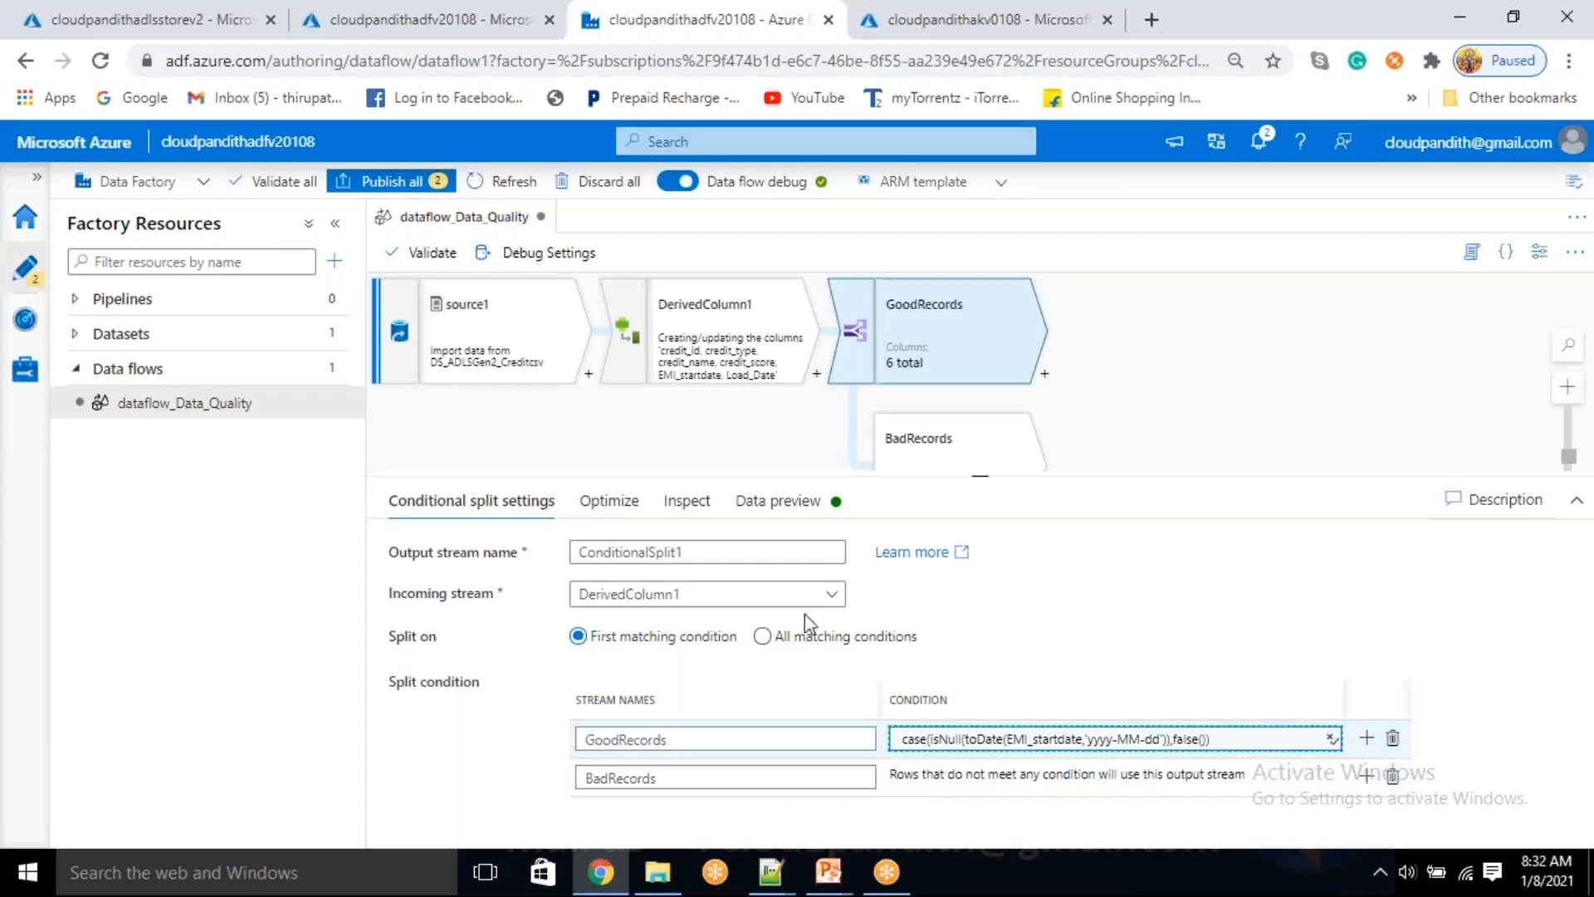
left_click(810, 504)
left_click(436, 591)
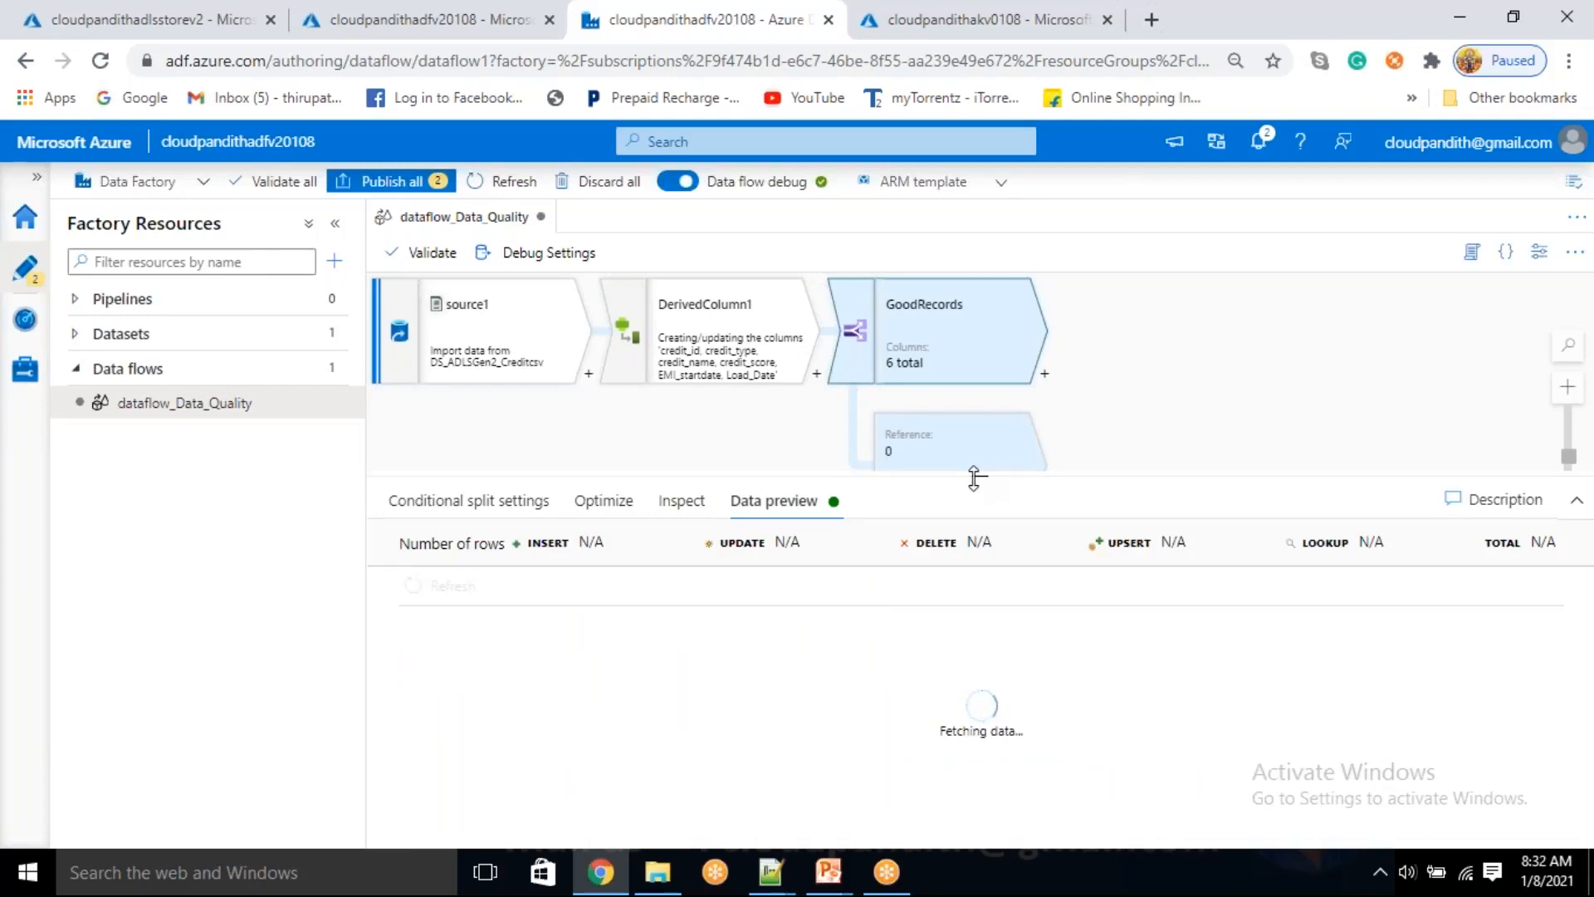
left_click(563, 55)
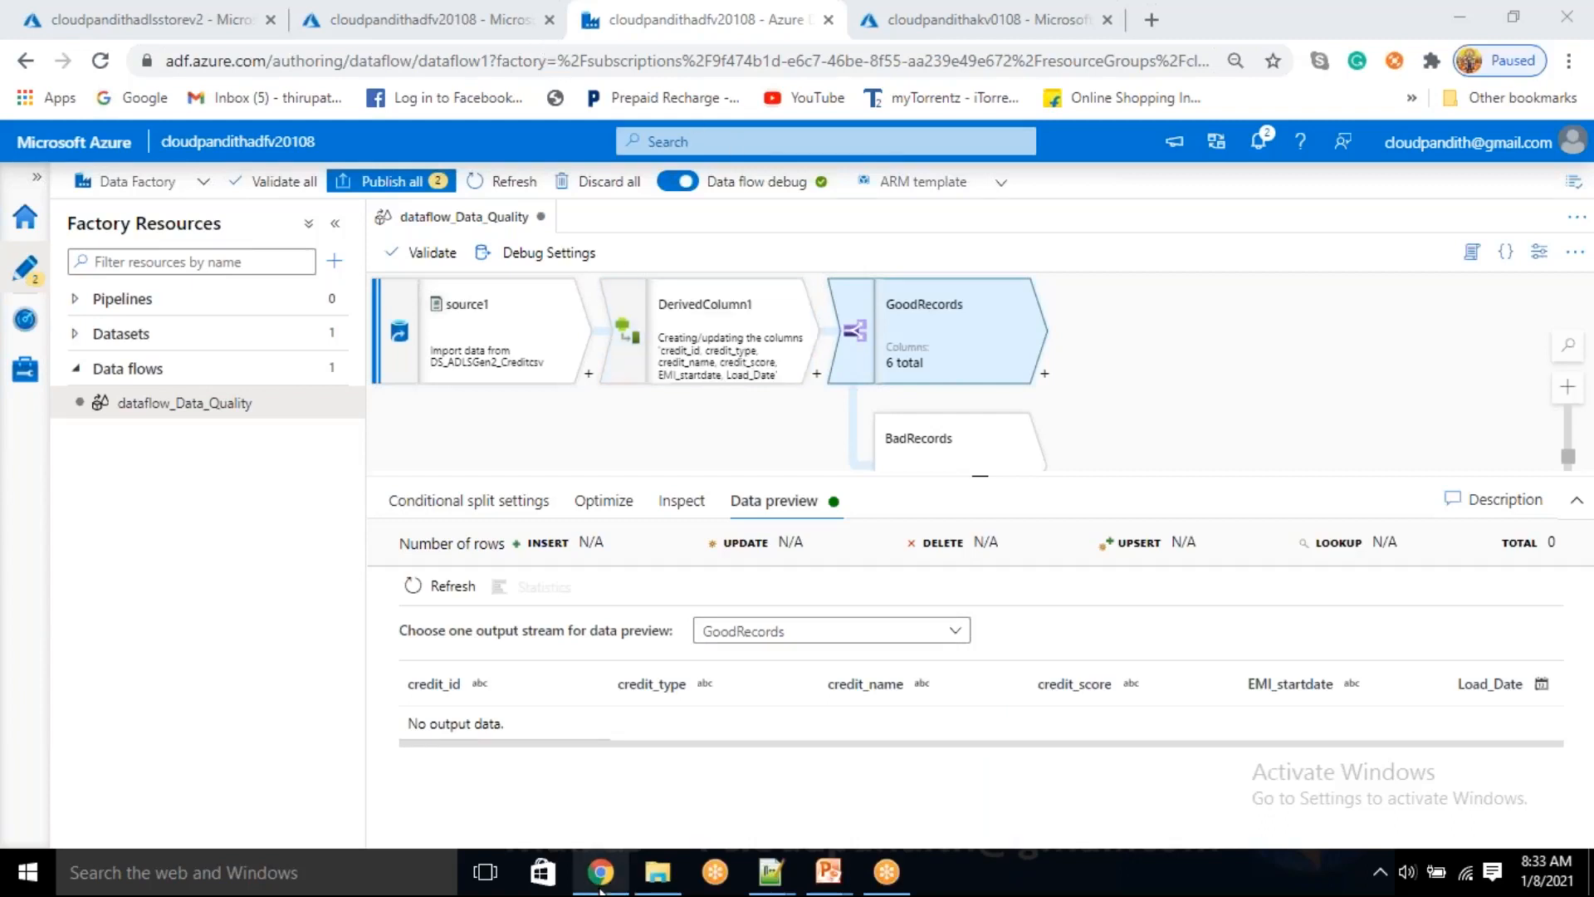
left_click(797, 640)
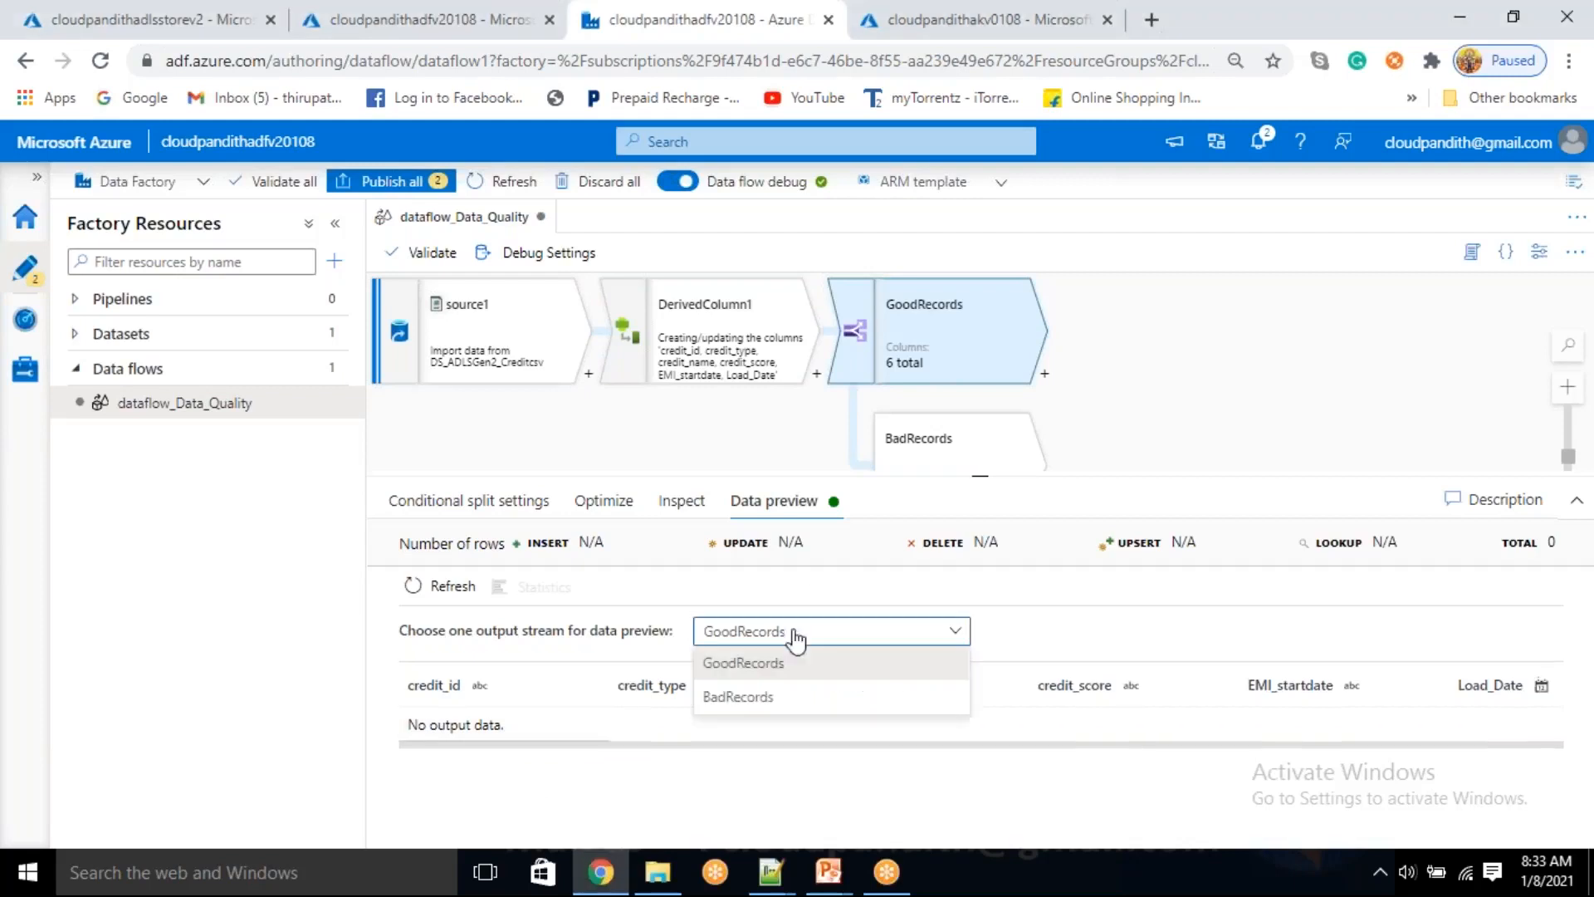
left_click(758, 706)
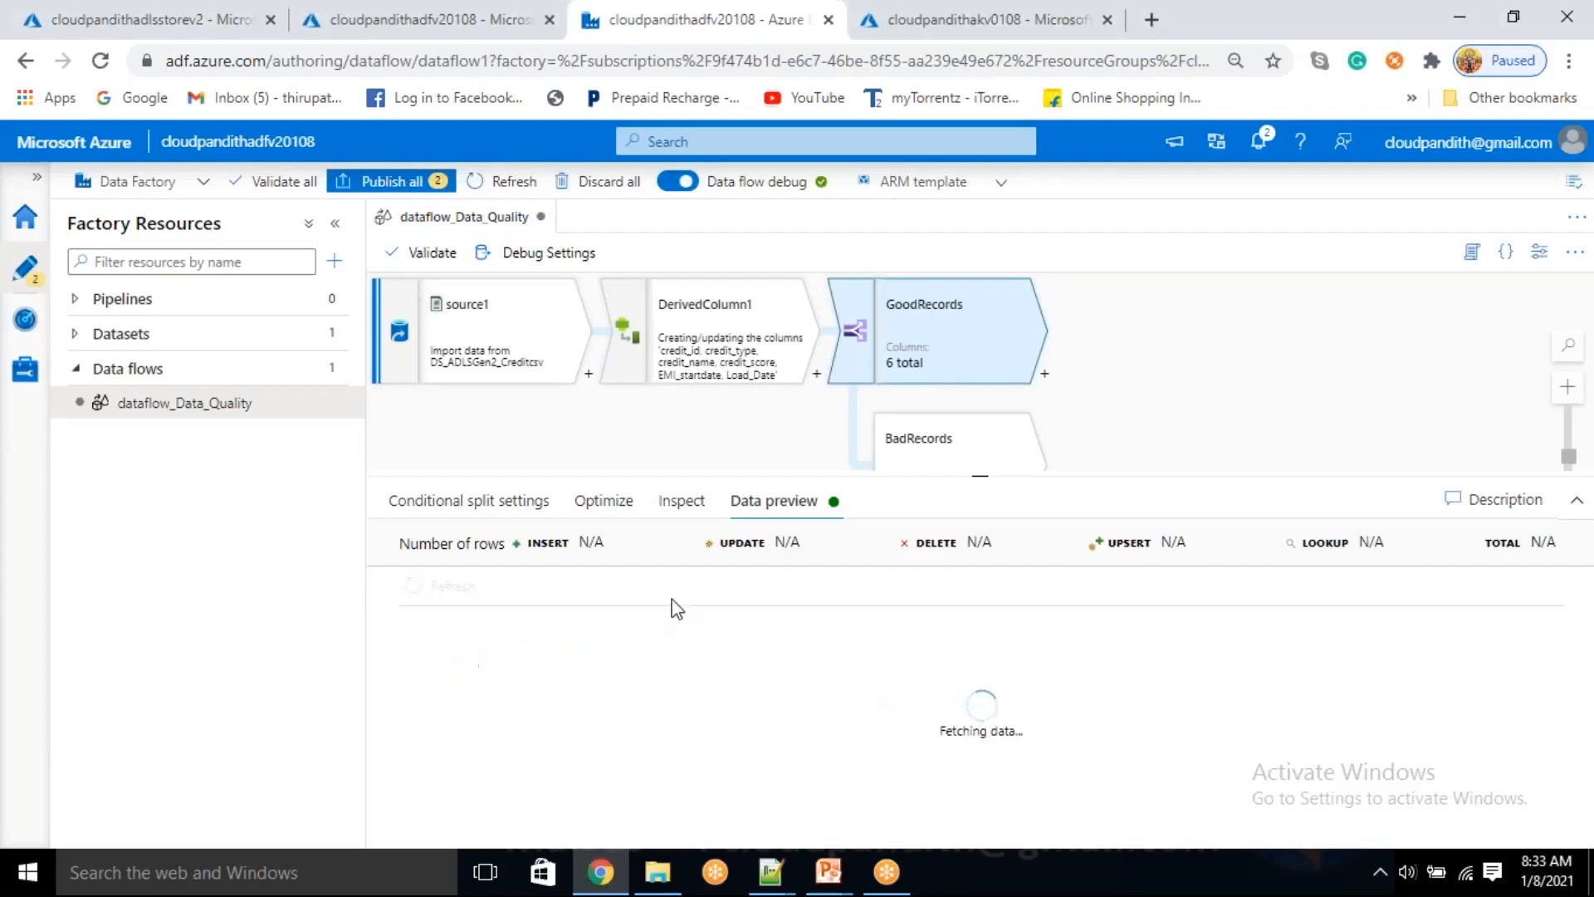
Add true() as the last argument of the GoodRecords case expression and save the condition
left_click(428, 503)
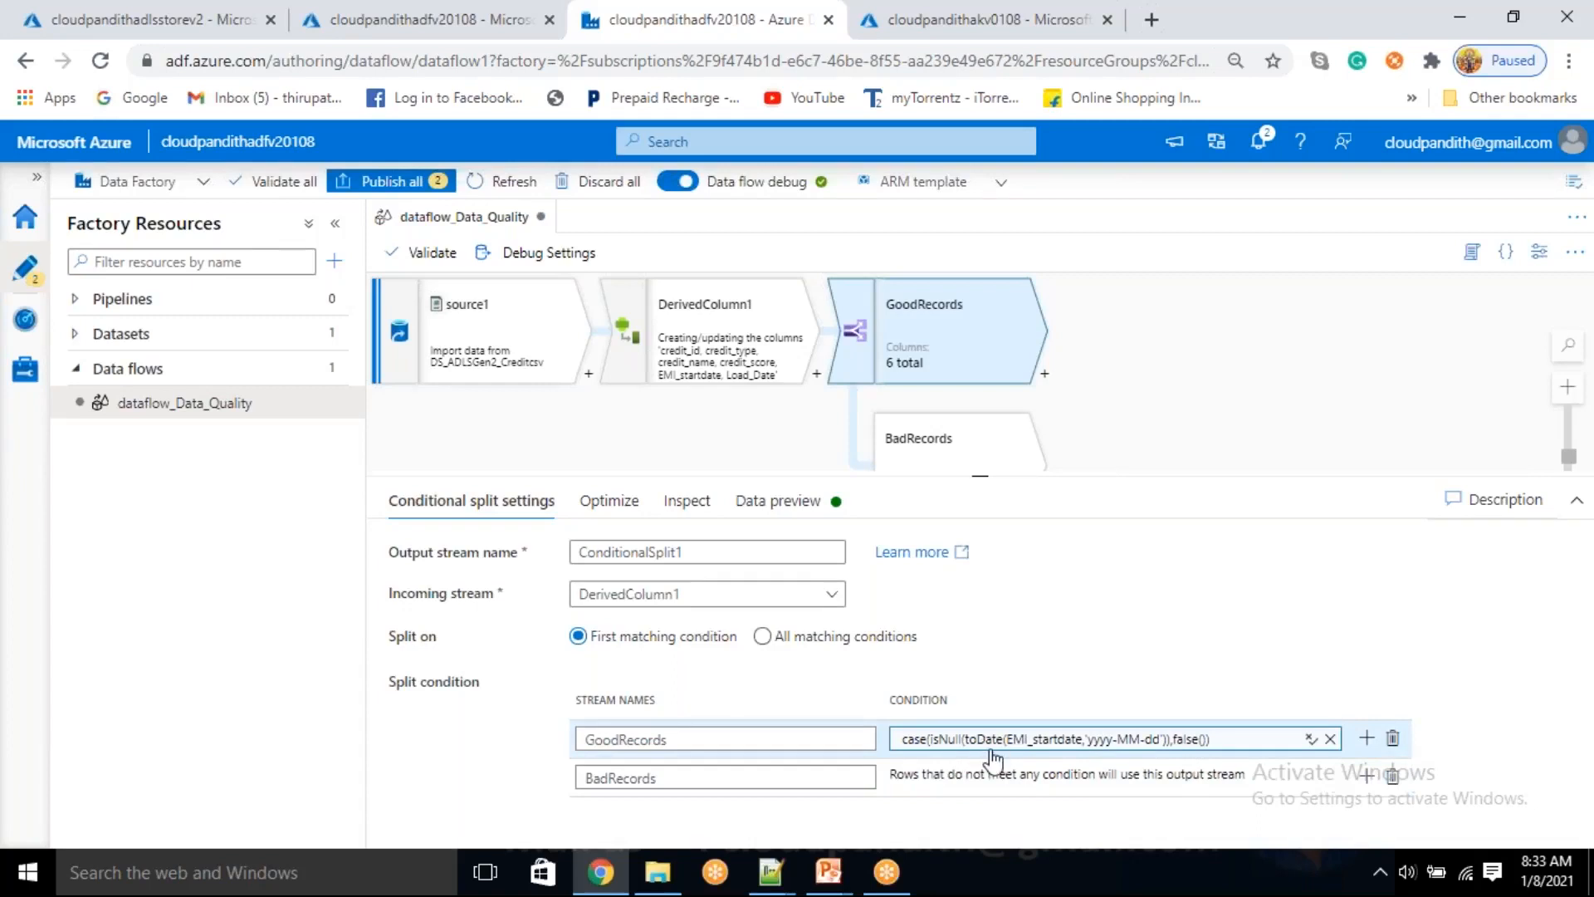
left_click(1175, 741)
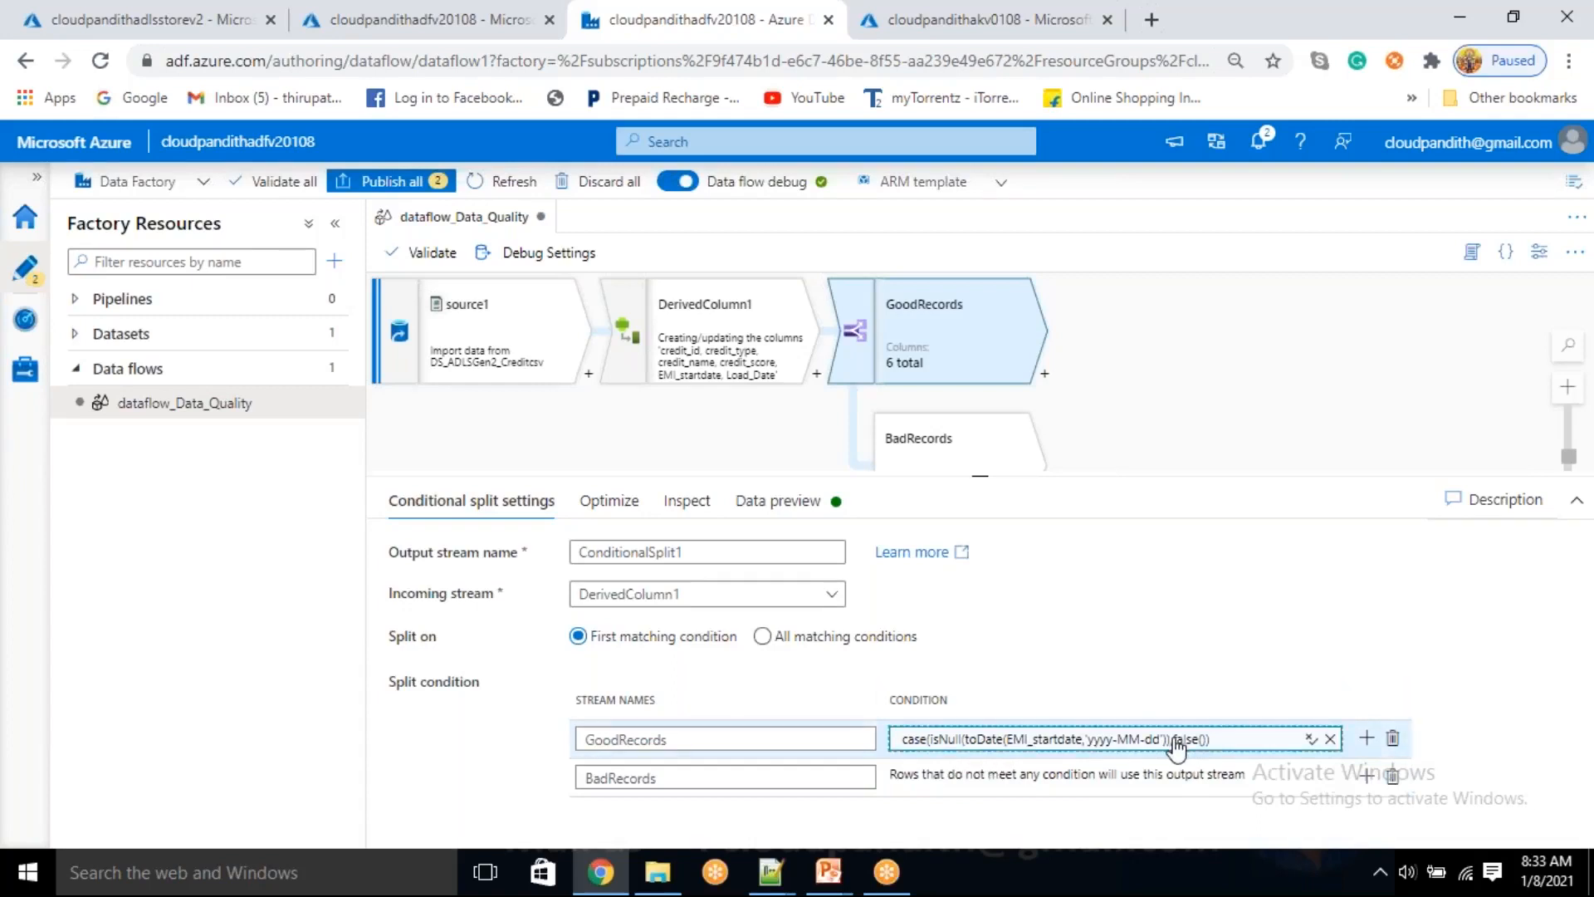
left_click(1178, 743)
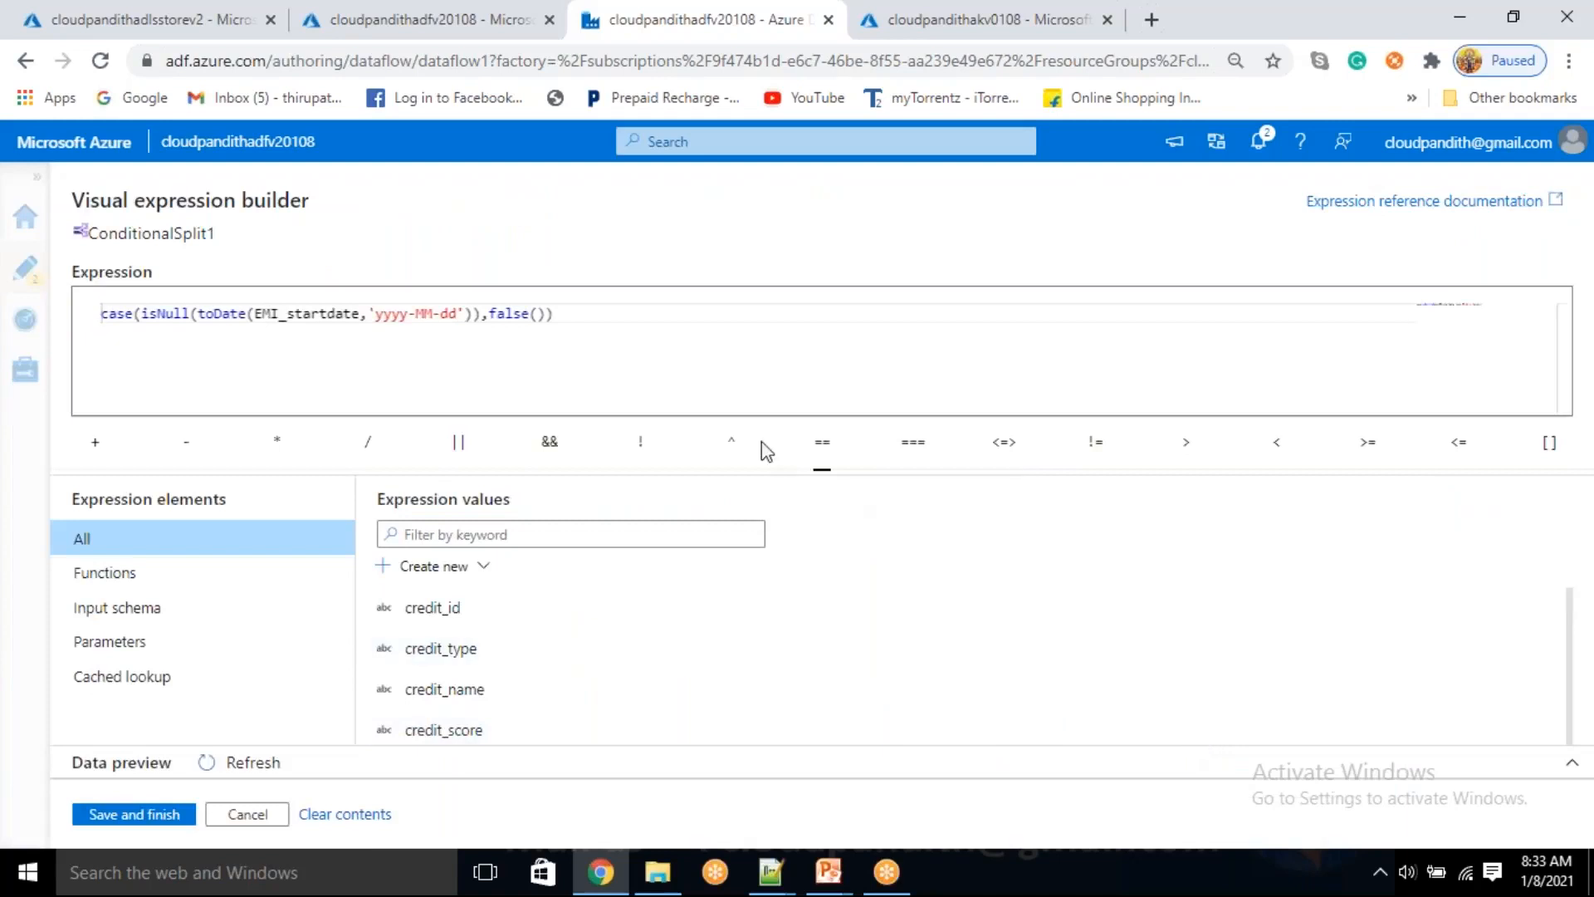
left_click(551, 316)
double_click(336, 315)
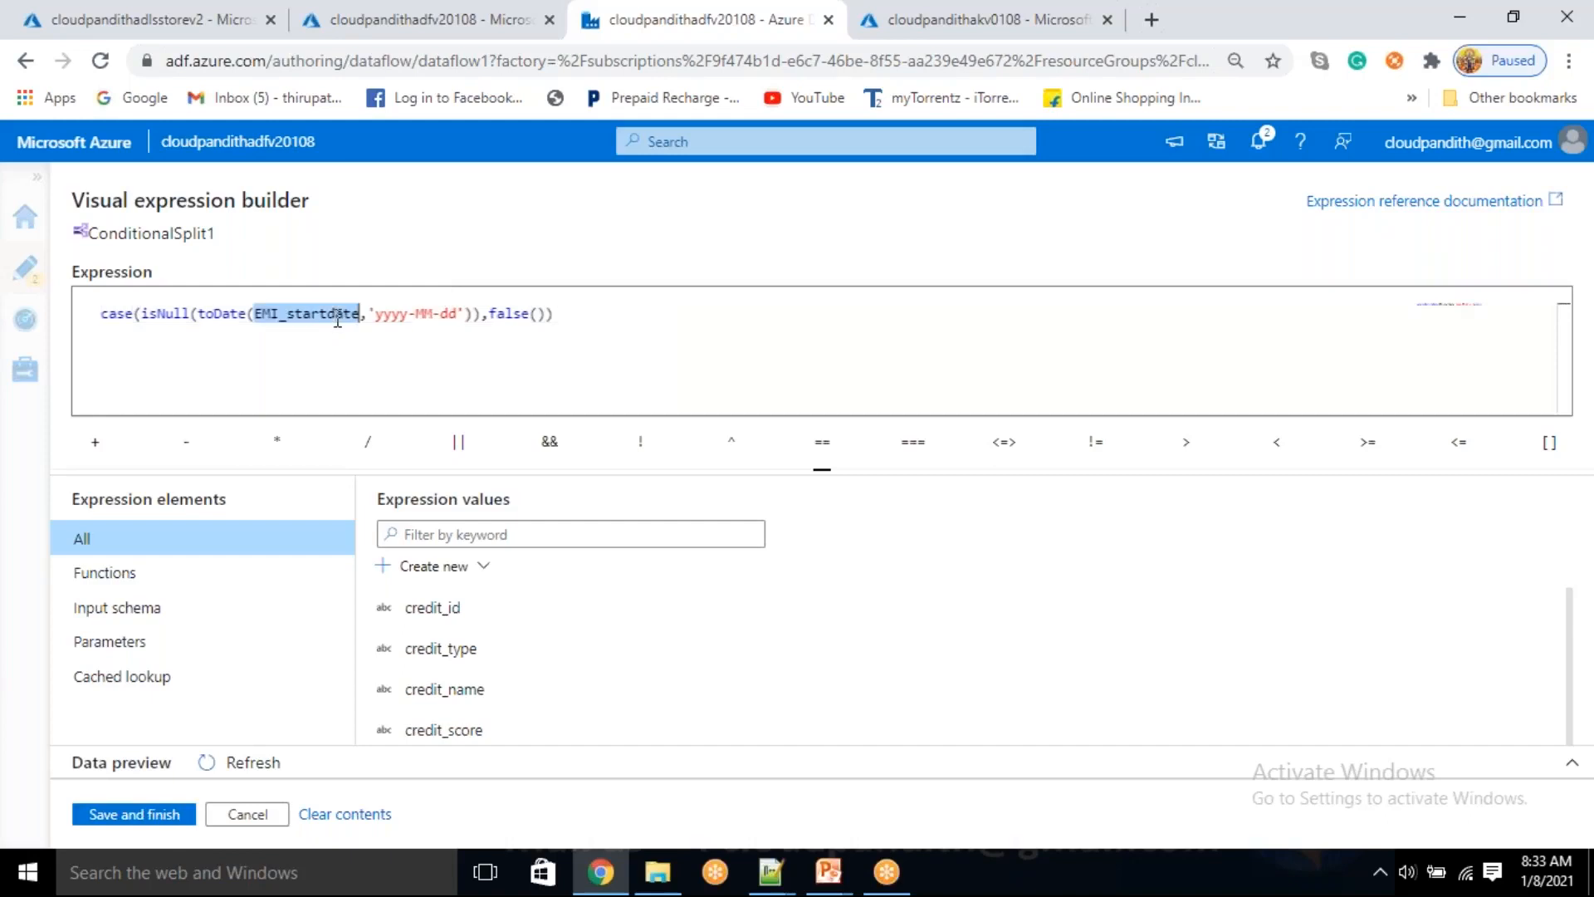
double_click(508, 315)
left_click(550, 309)
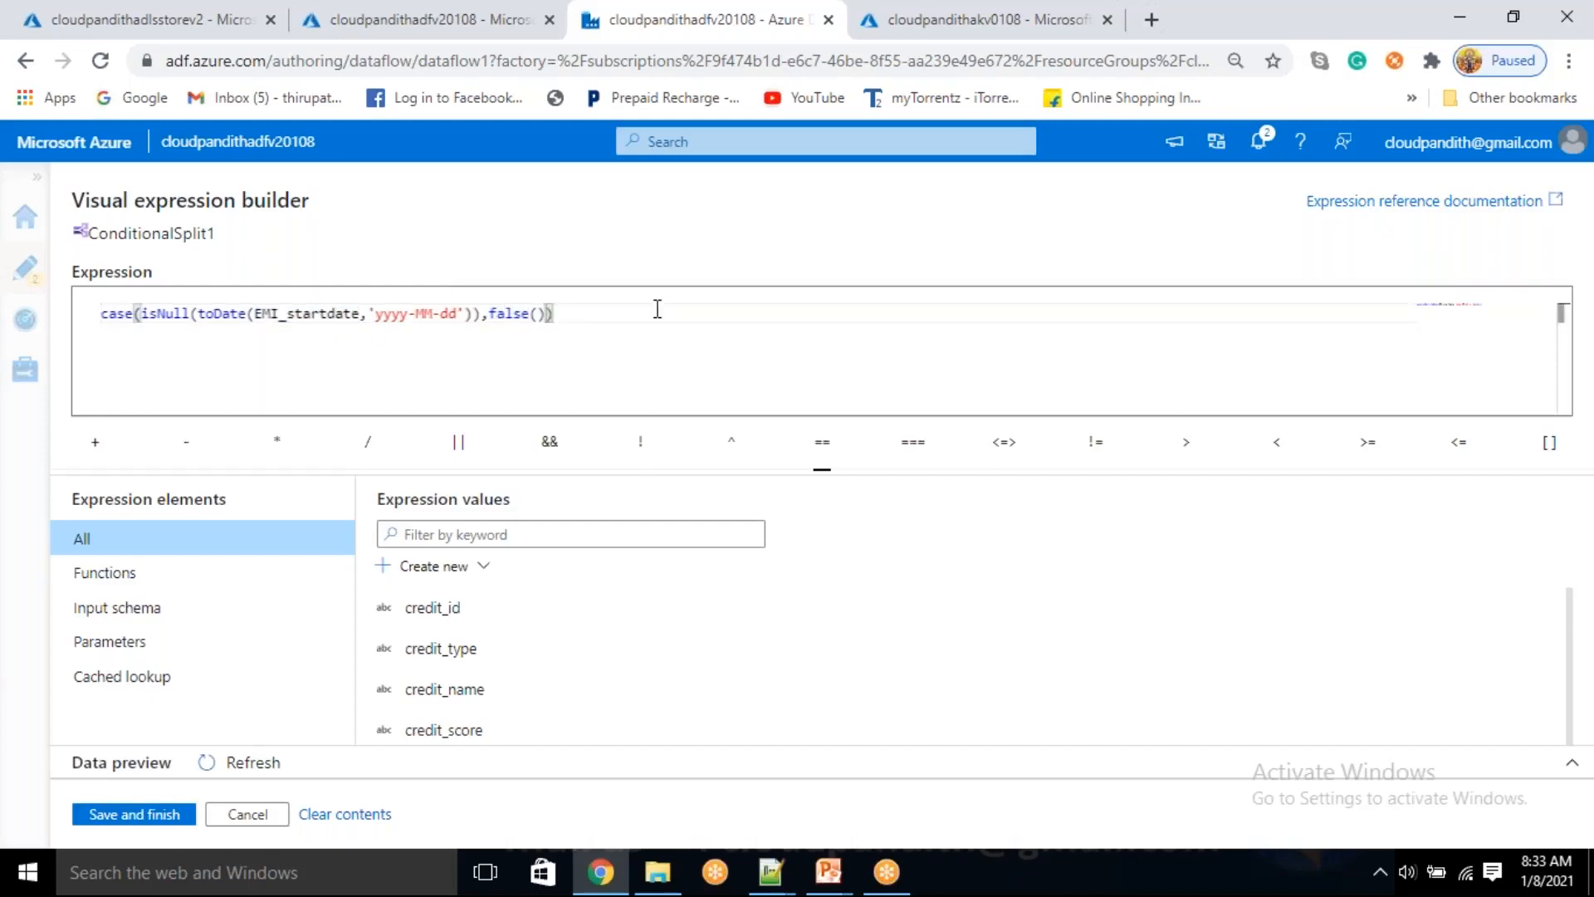
type(",tru")
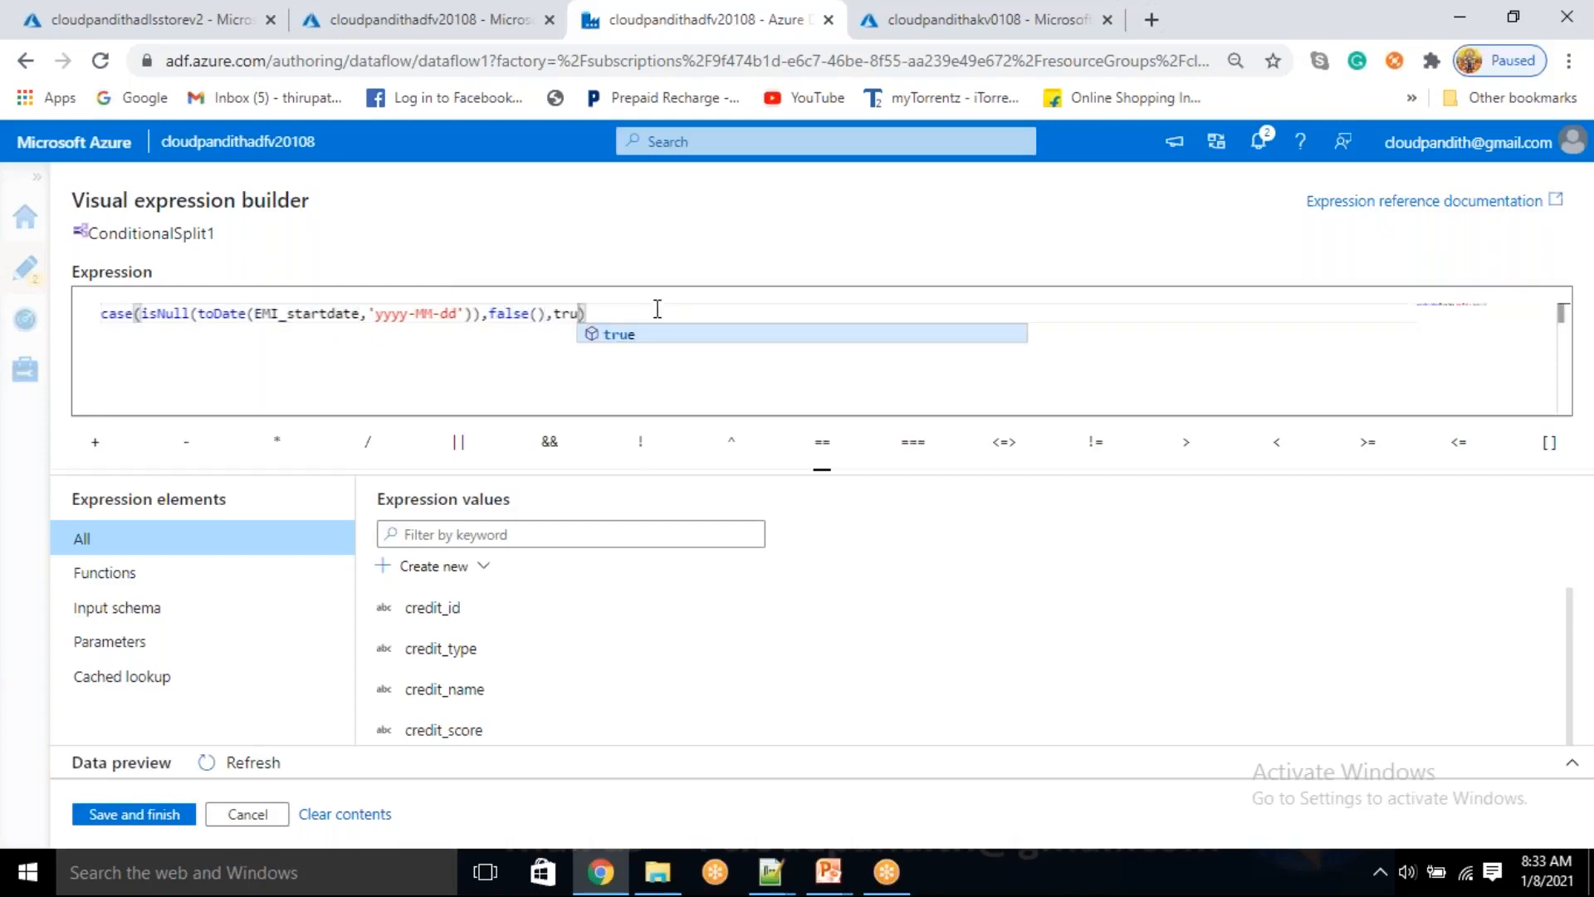
key("Return")
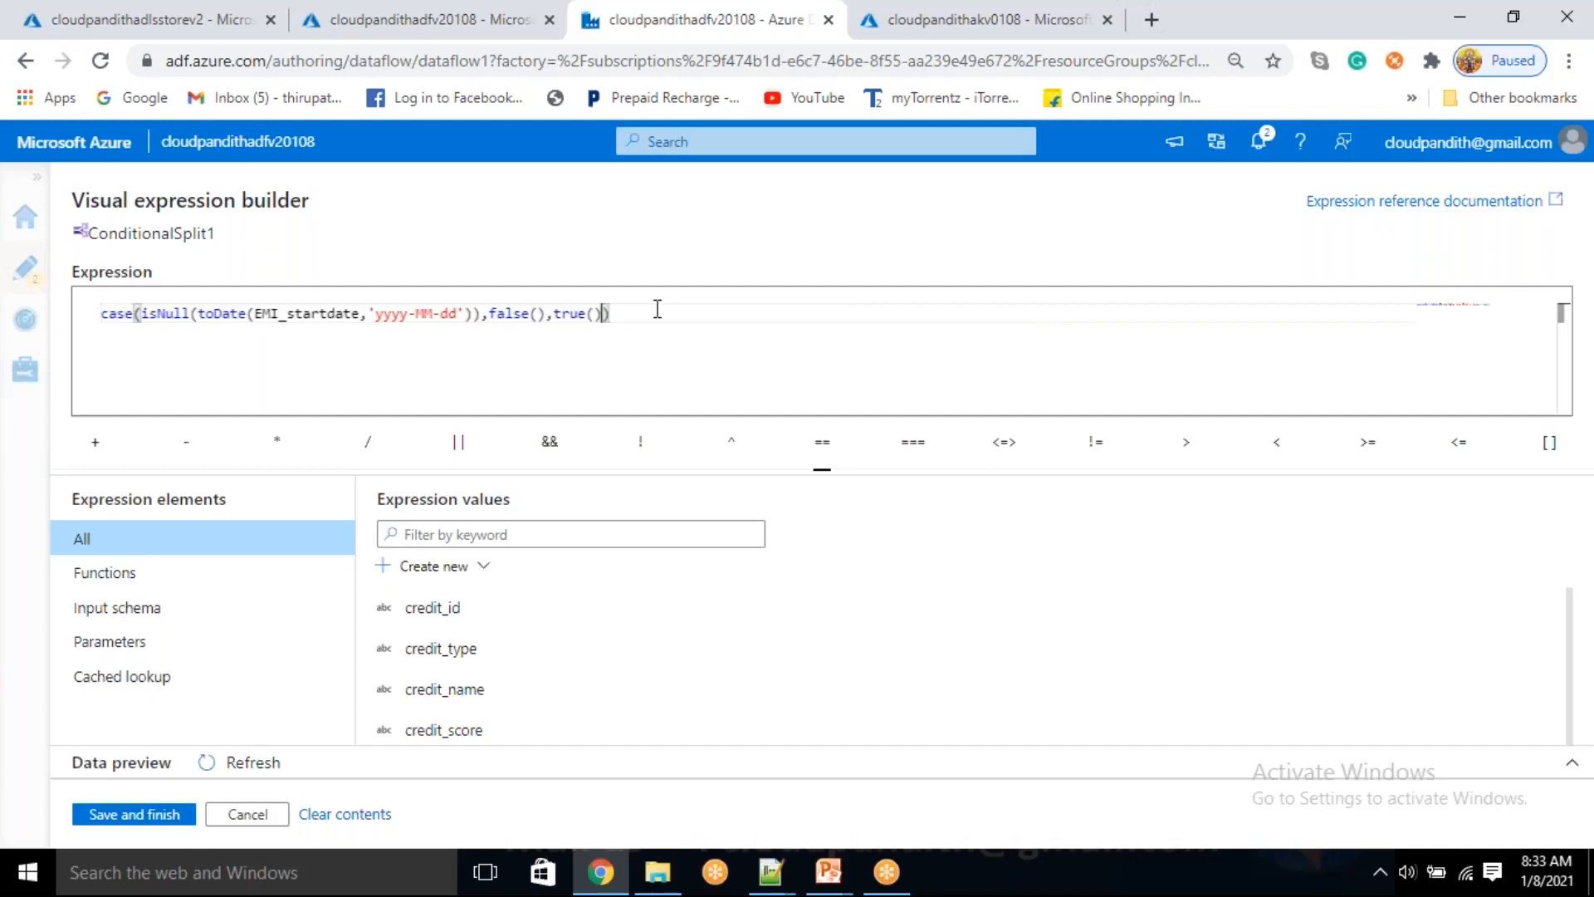
left_click(150, 818)
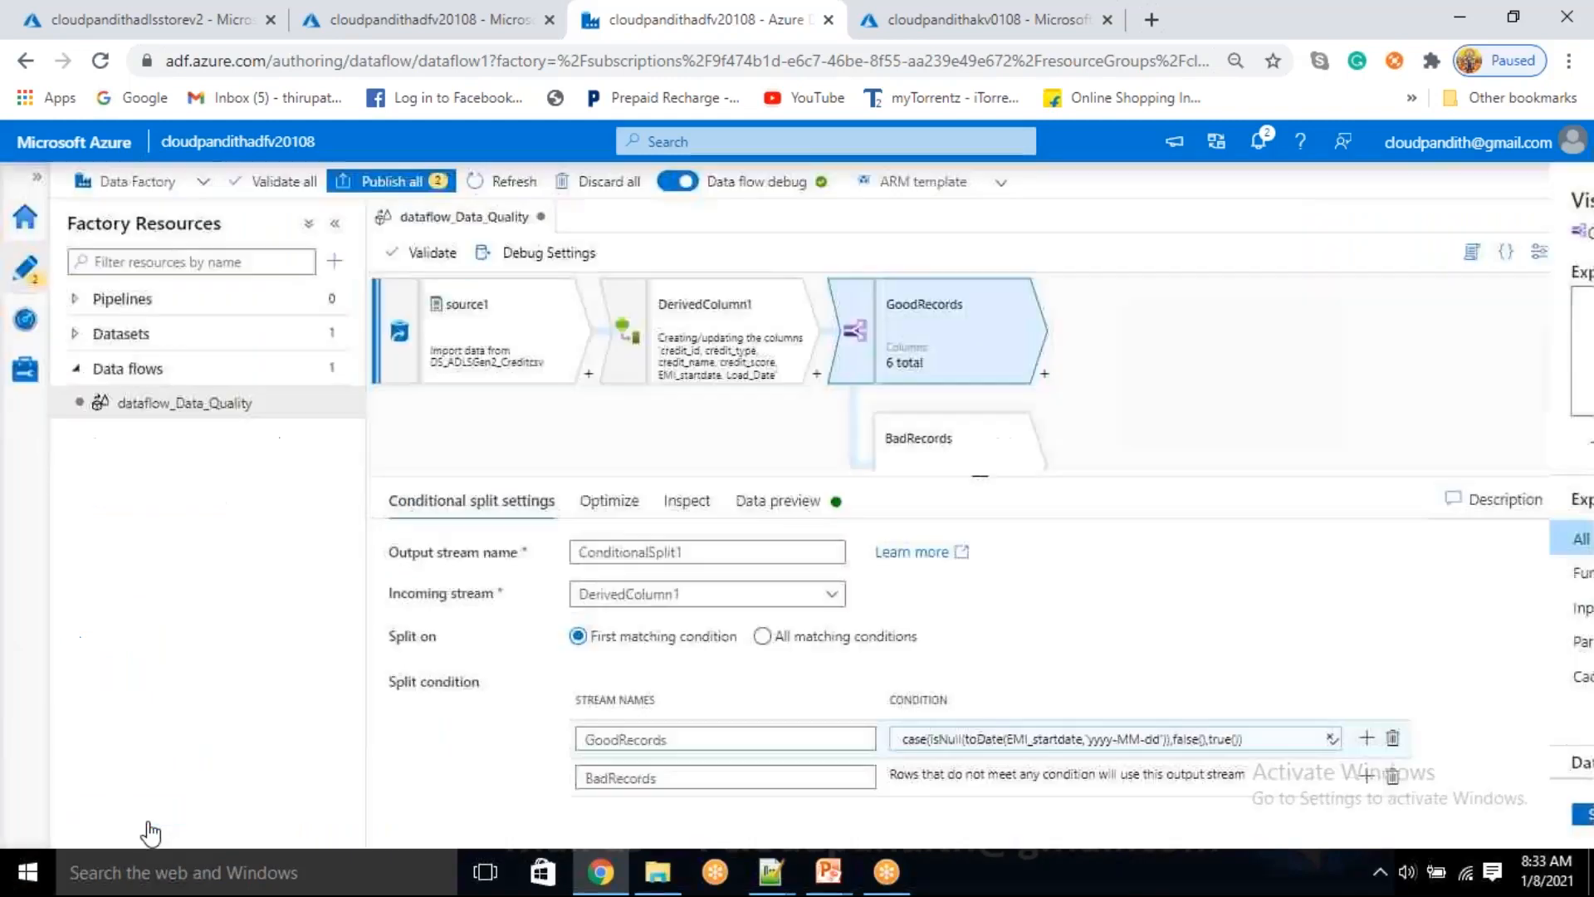
Preview the conditional split's output data for the GoodRecords stream
left_click(784, 508)
scroll(638, 772, "down", 3)
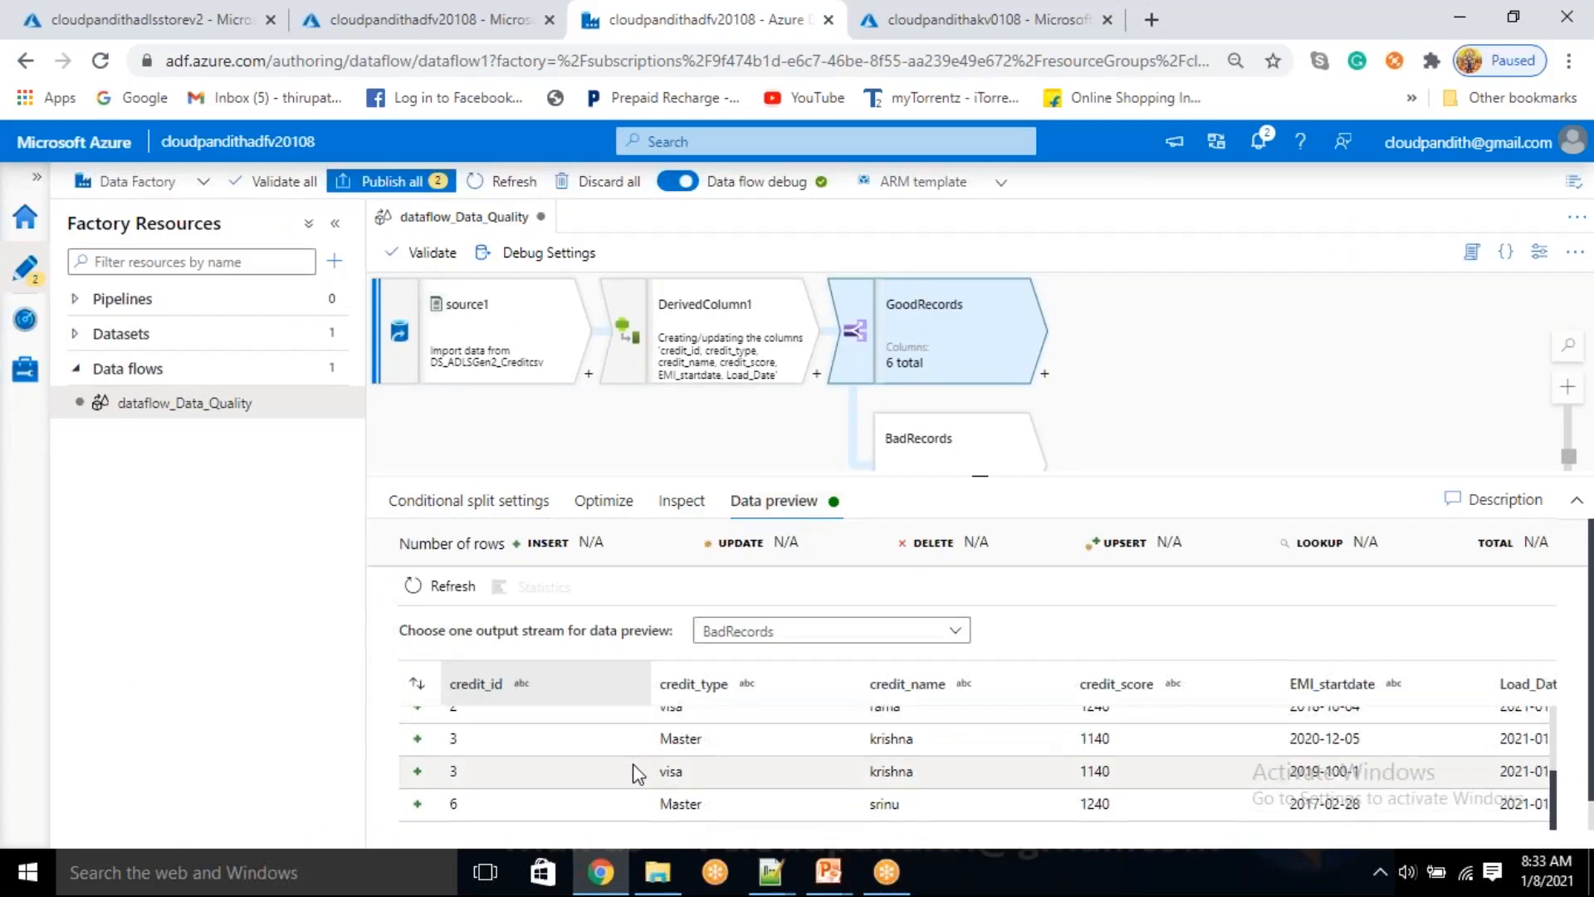
scroll(638, 772, "up", 3)
left_click(855, 629)
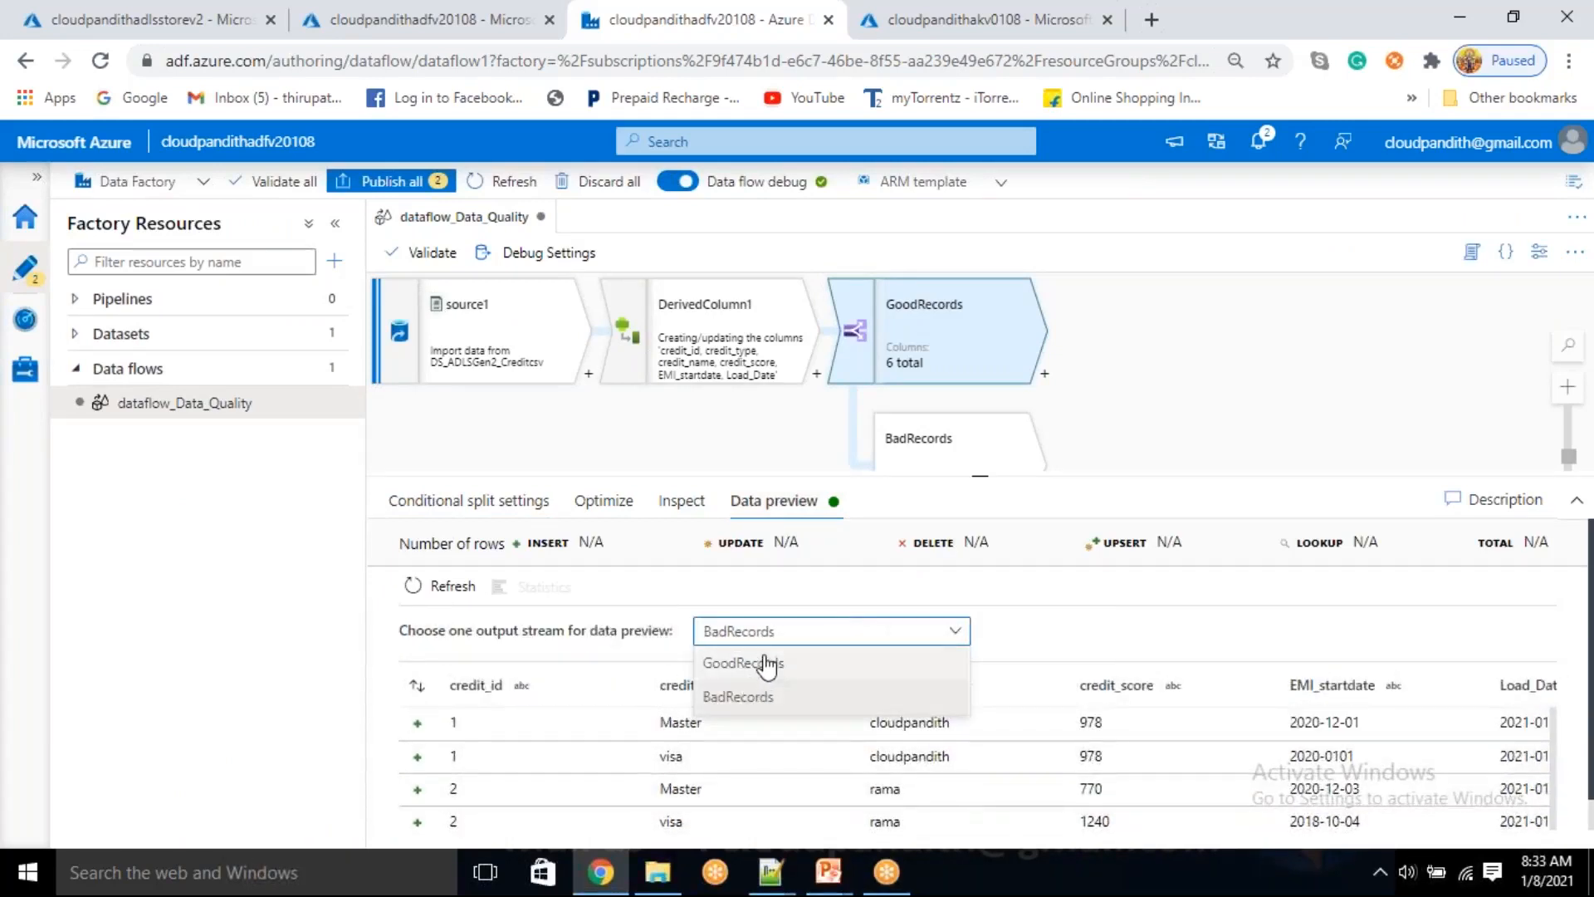
left_click(766, 665)
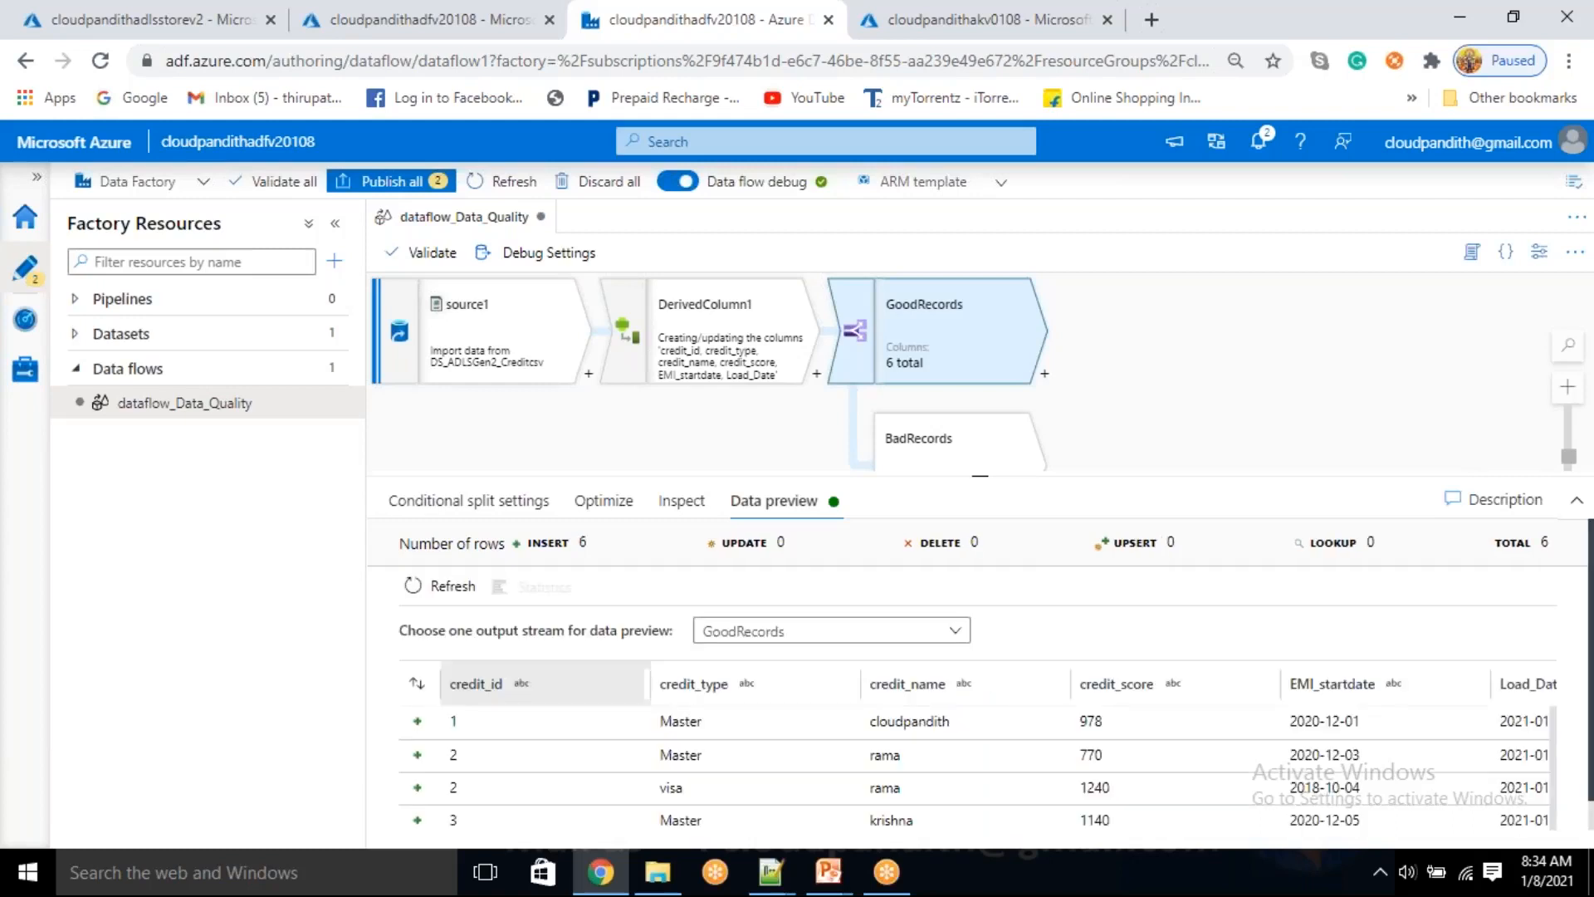
Check the EMI_startdate values in the GoodRecords preview and switch the preview to the BadRecords stream
scroll(830, 747, "down", 2)
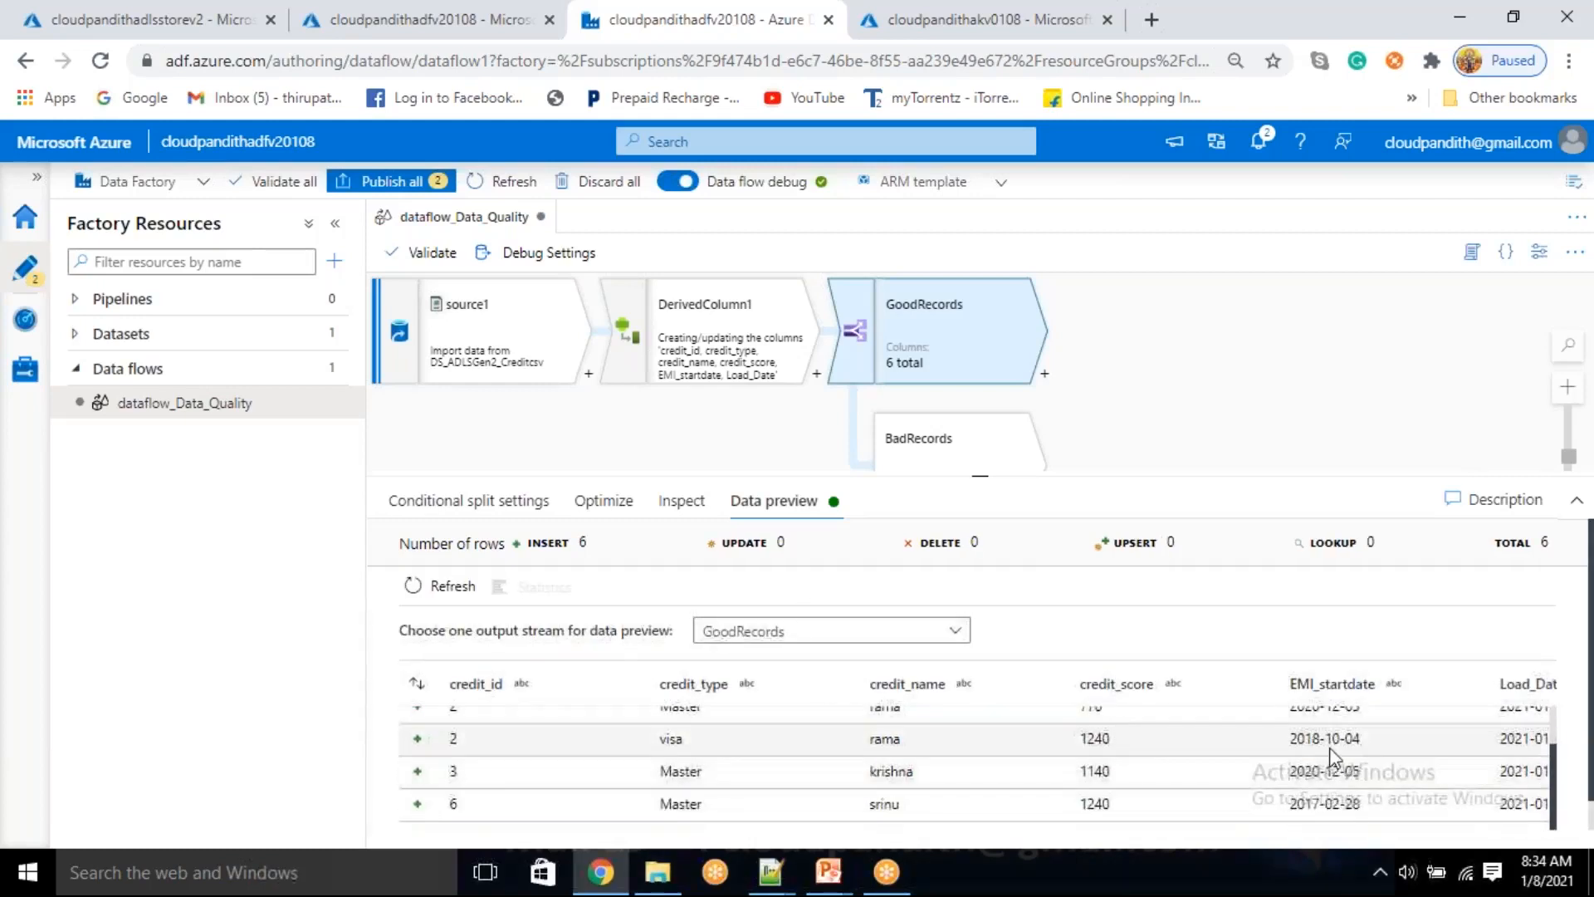
left_click_drag(1417, 758, 1287, 813)
left_click(1412, 772)
scroll(1412, 773, "up", 2)
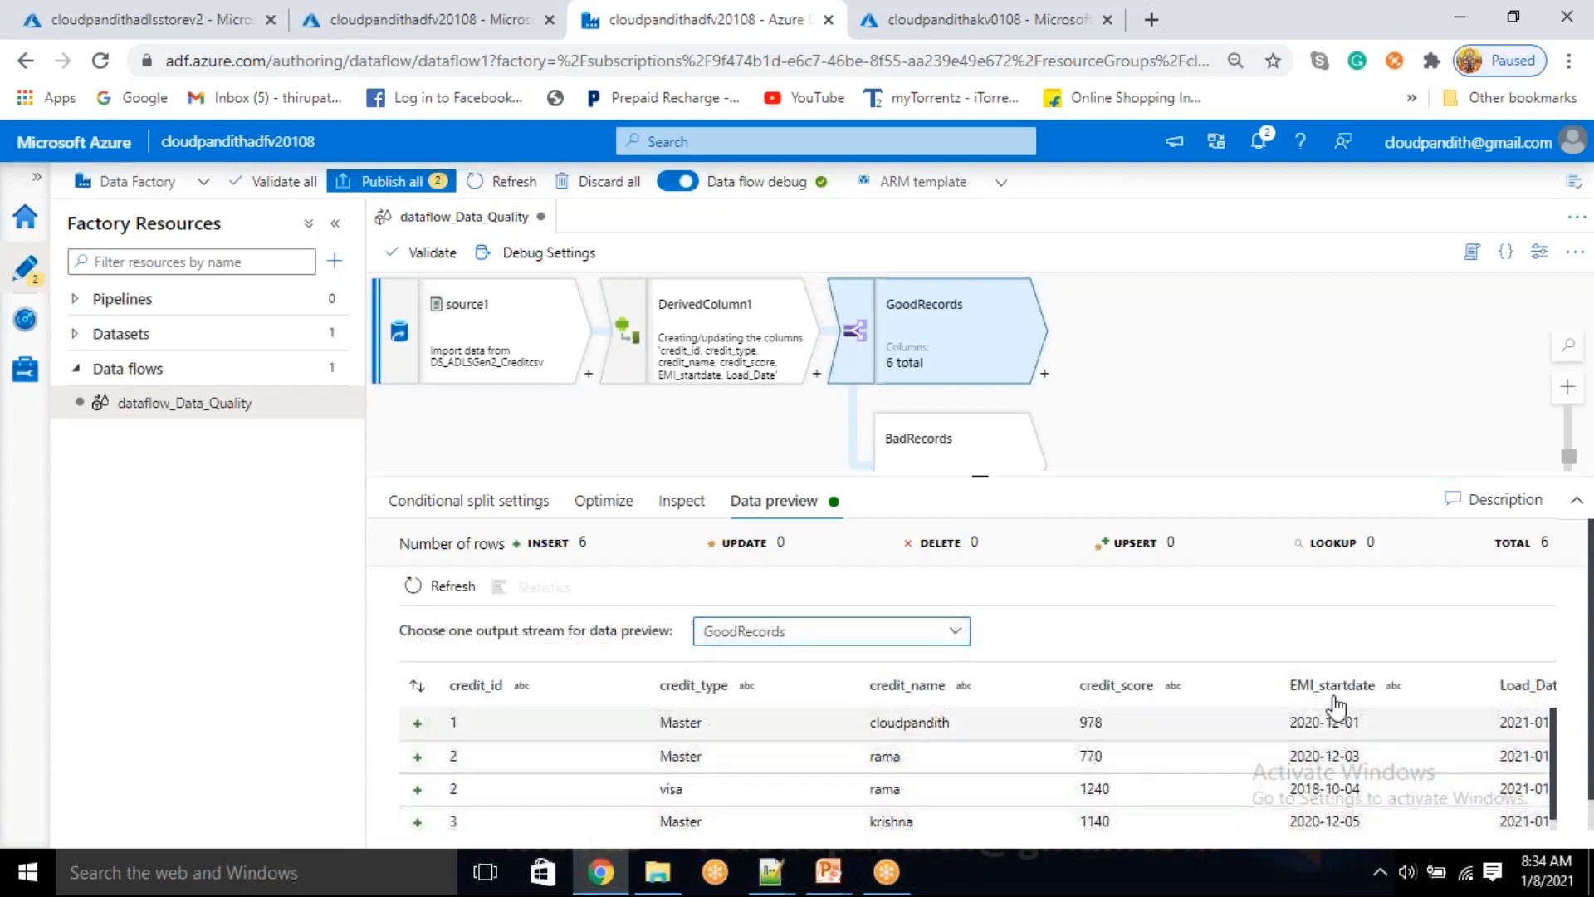
scroll(1321, 772, "down", 2)
scroll(1332, 789, "up", 2)
scroll(1337, 797, "down", 2)
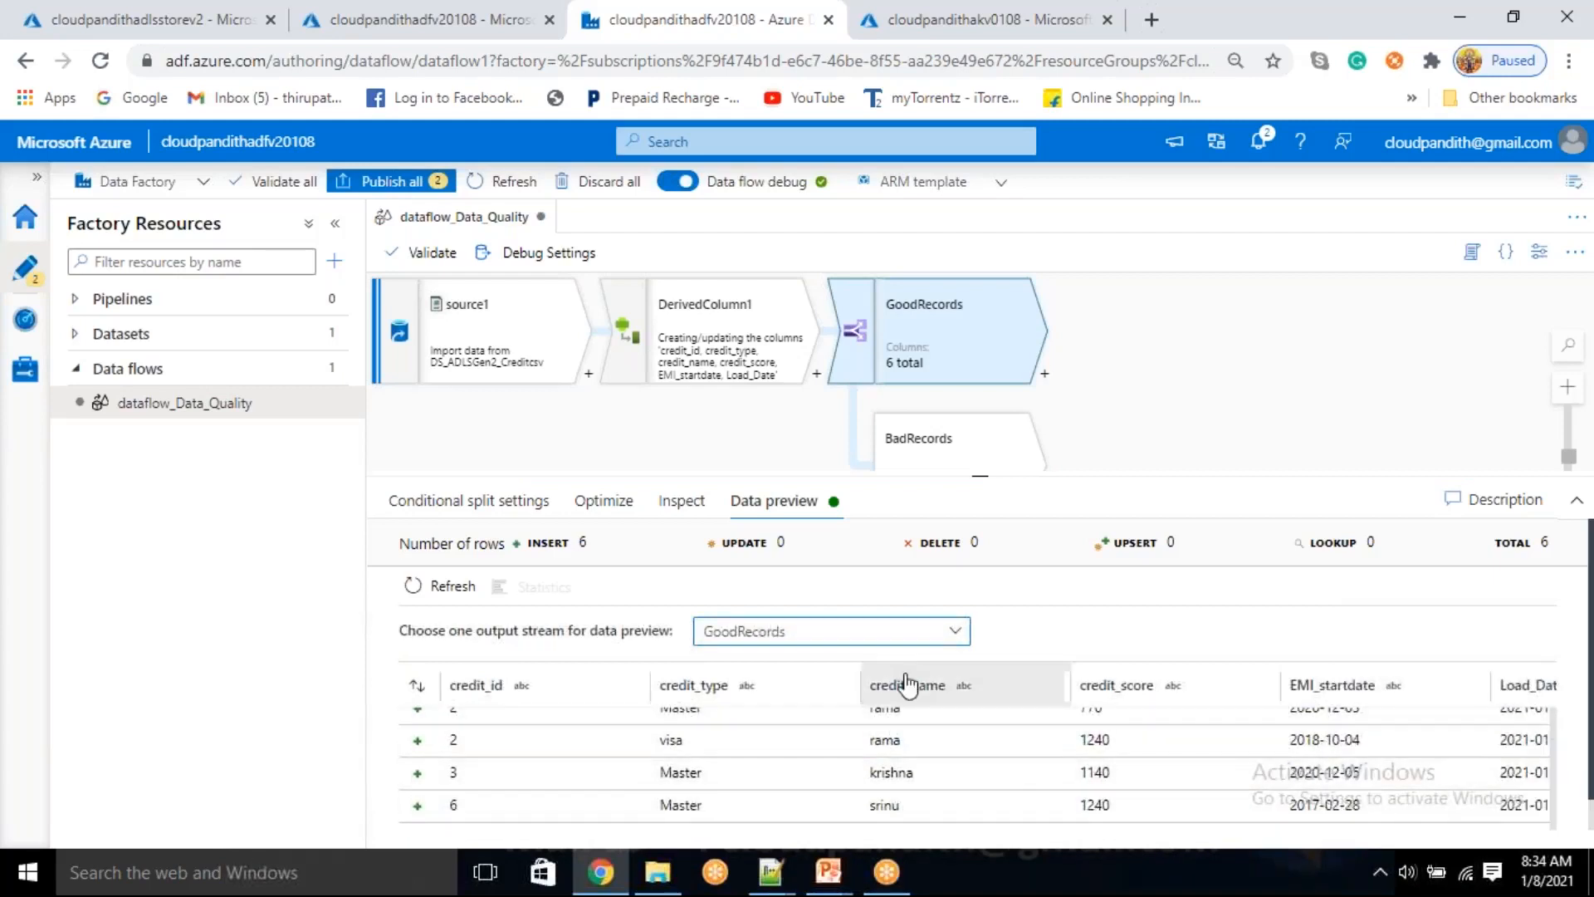
left_click(932, 636)
left_click(785, 696)
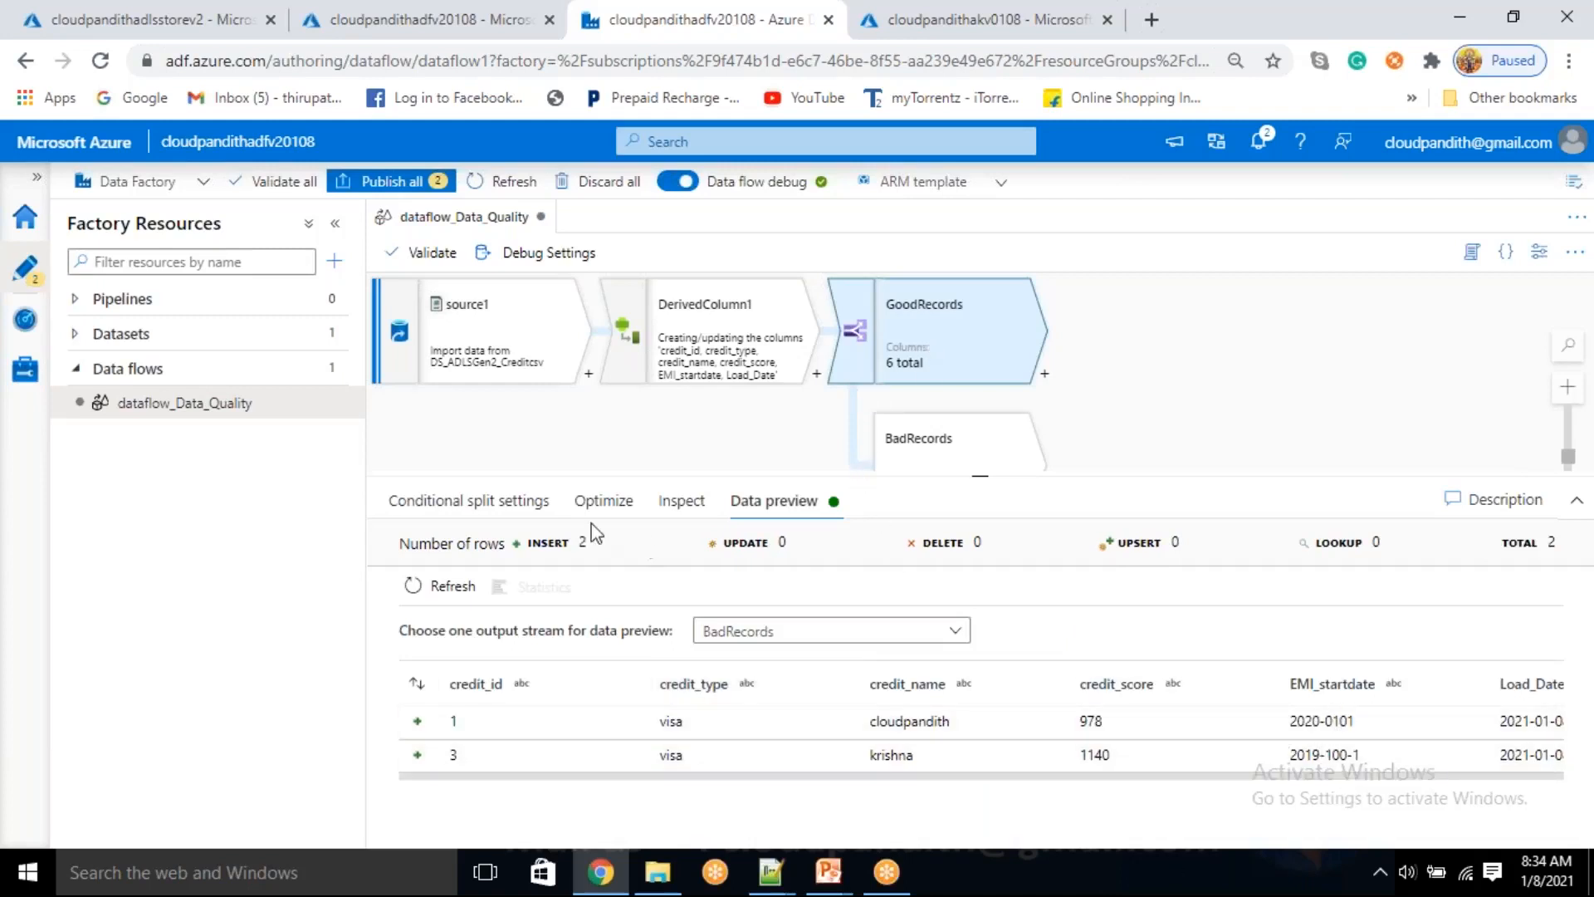
Reopen the GoodRecords condition and review its toDate conversion of EMI_startdate with the 'yyyy-MM-dd' format
left_click(455, 509)
left_click(1177, 747)
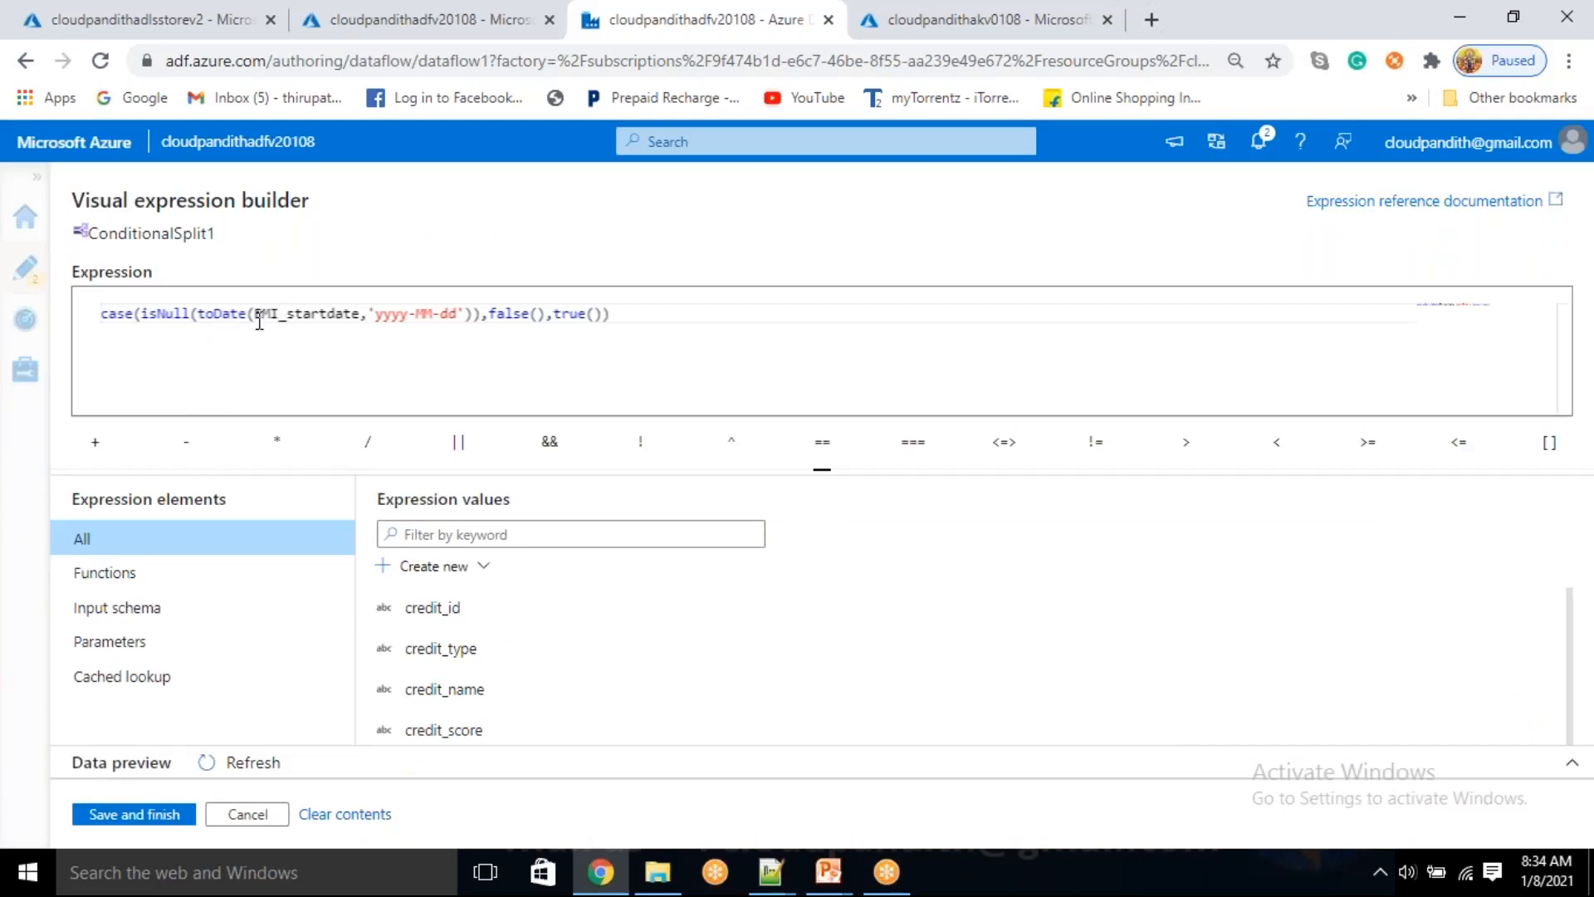
mouse_move(205, 318)
left_click_drag(199, 318, 483, 315)
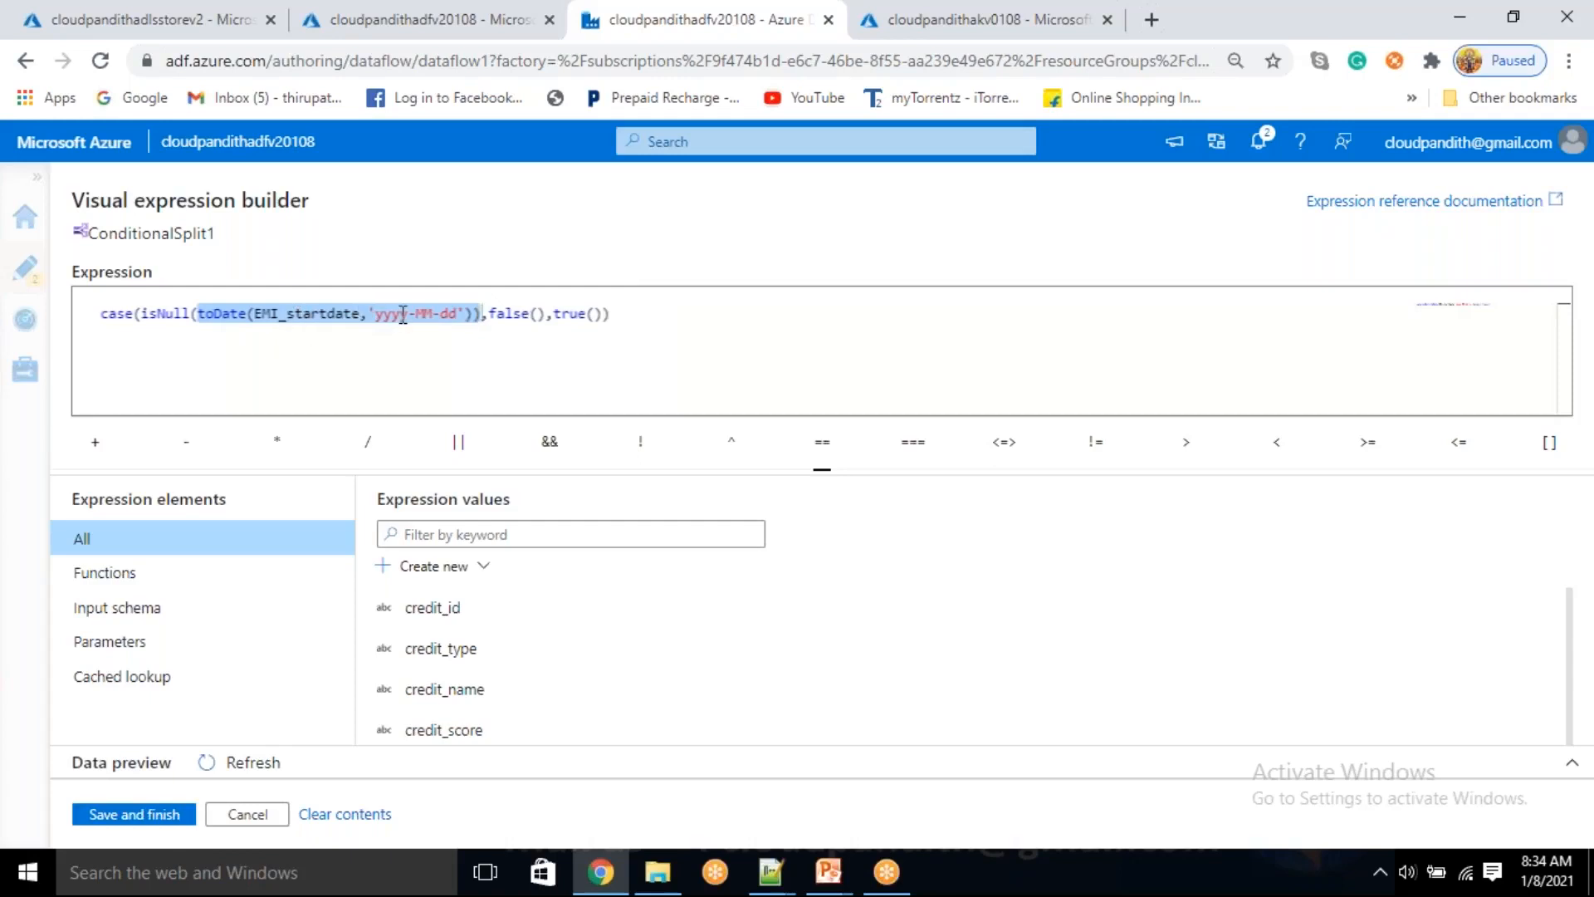
left_click_drag(370, 316, 466, 313)
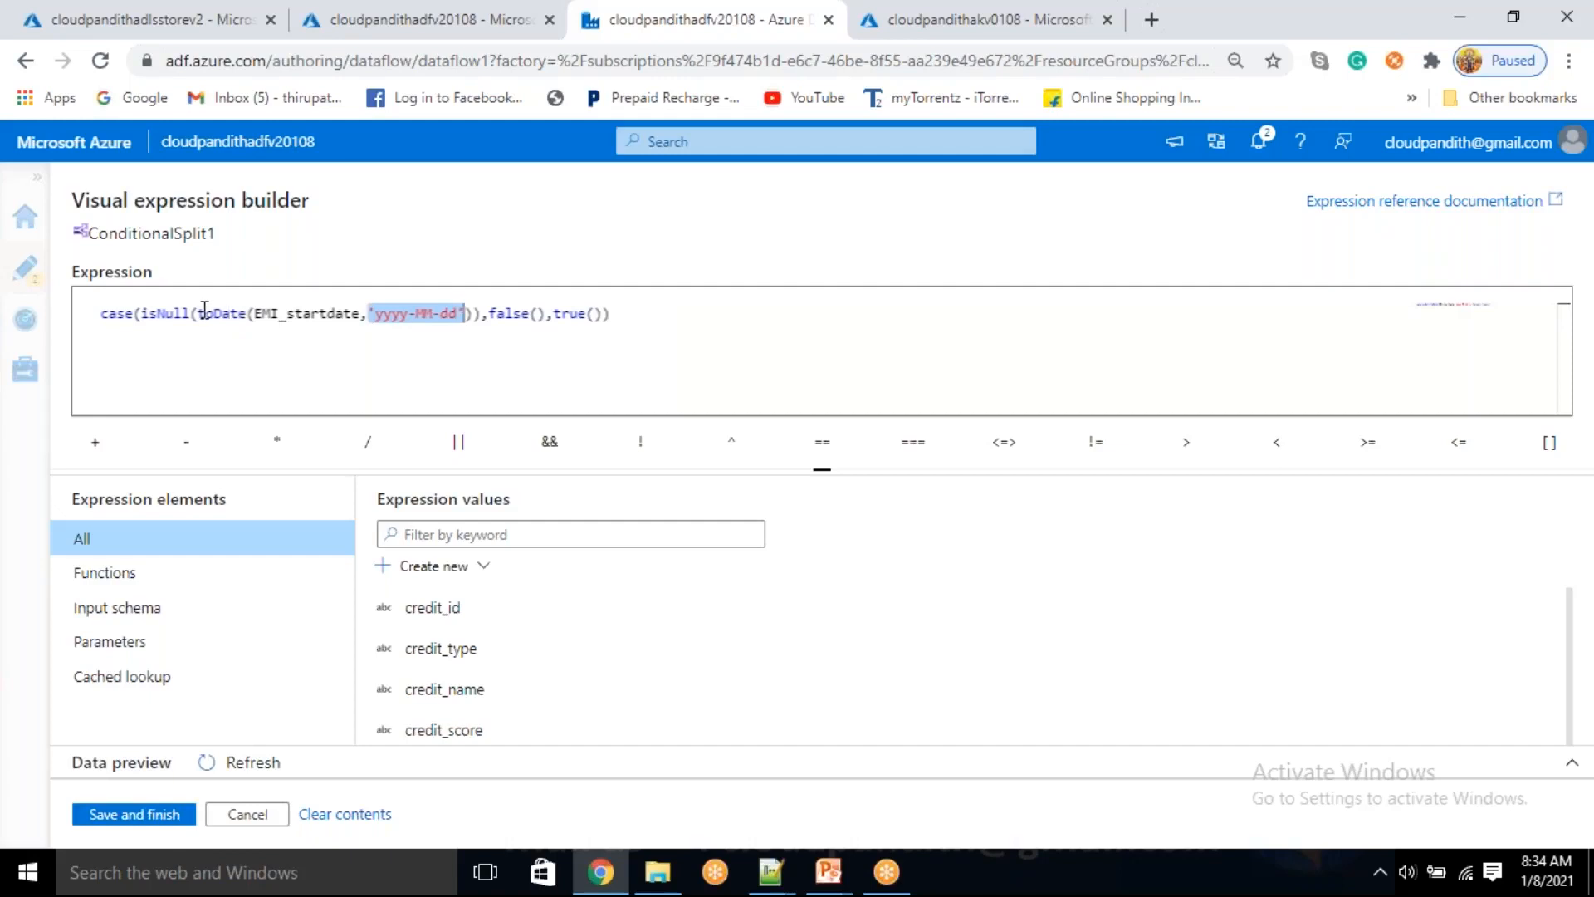
left_click_drag(200, 313, 473, 312)
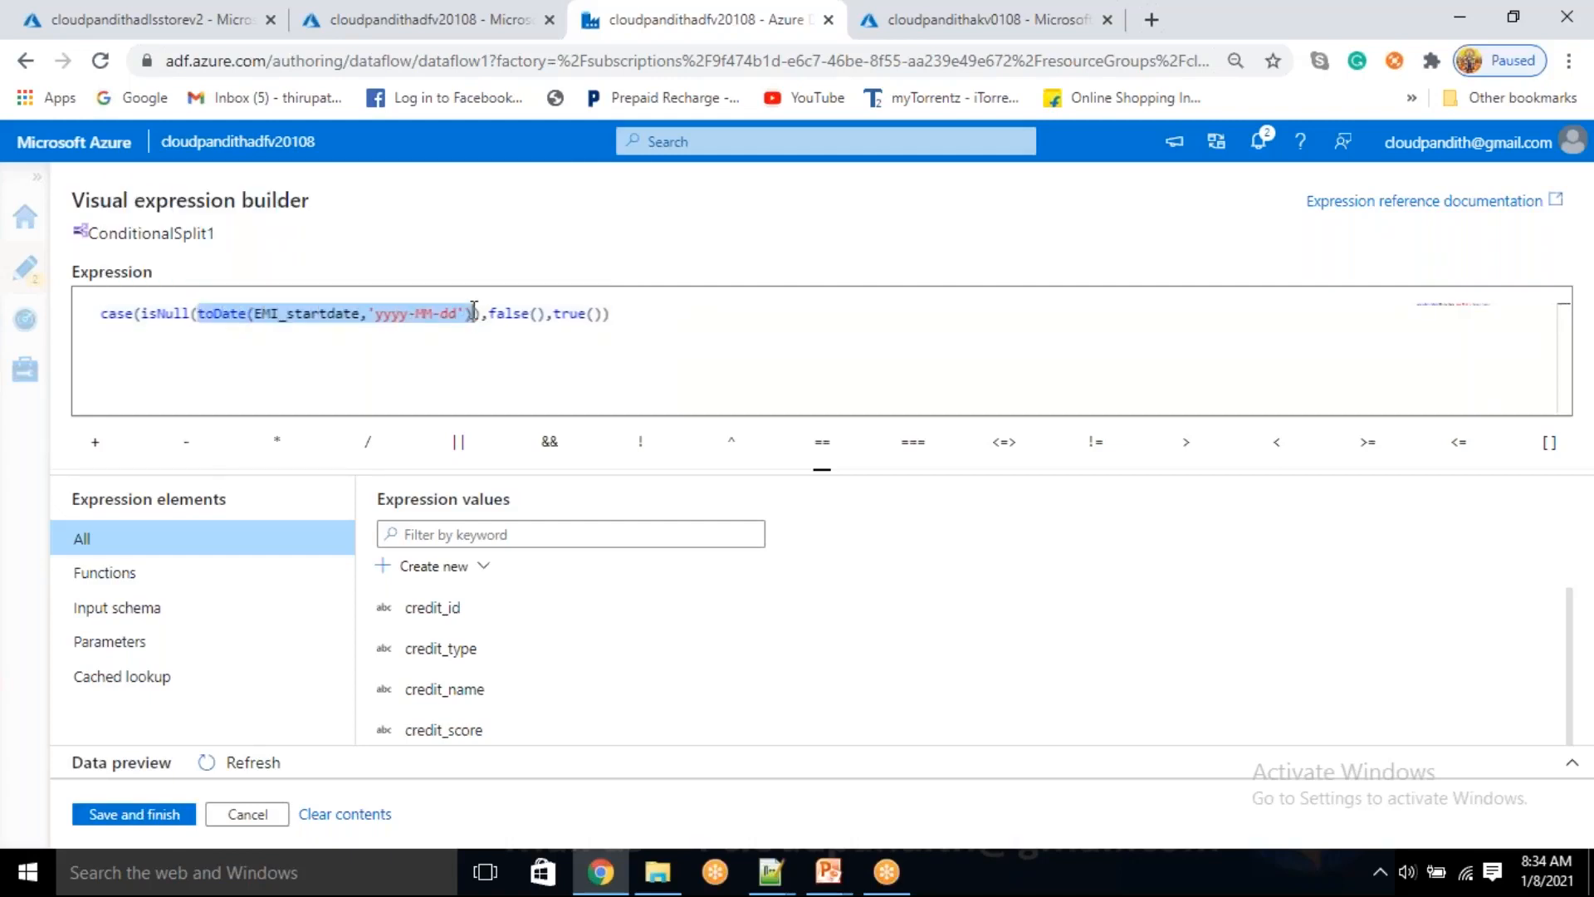
left_click(370, 313)
left_click_drag(370, 313, 448, 318)
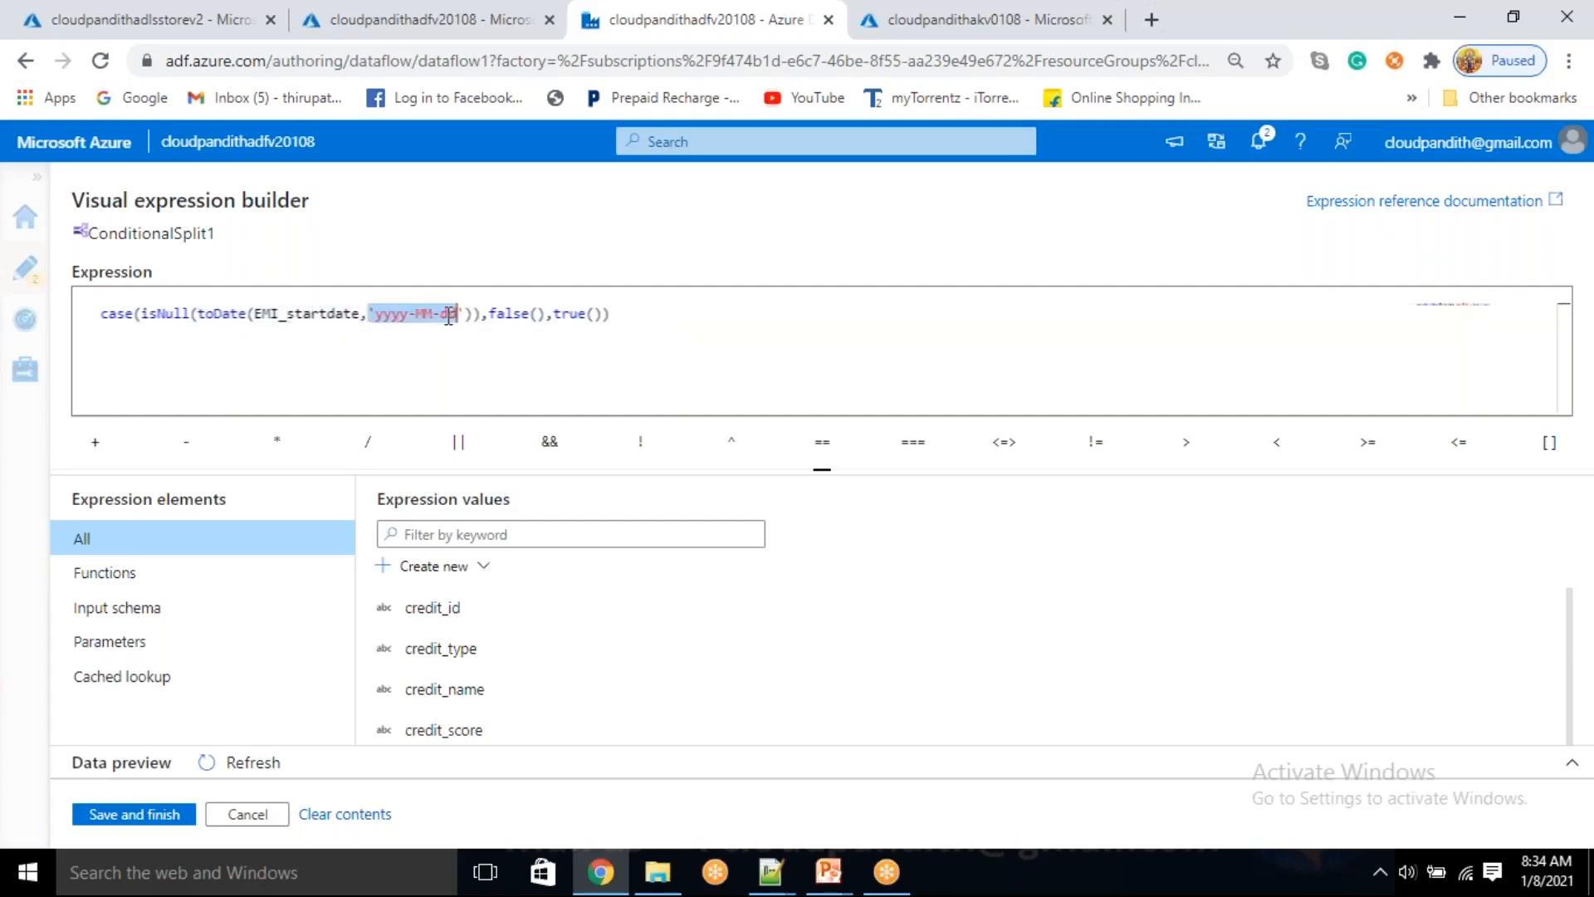
left_click(374, 340)
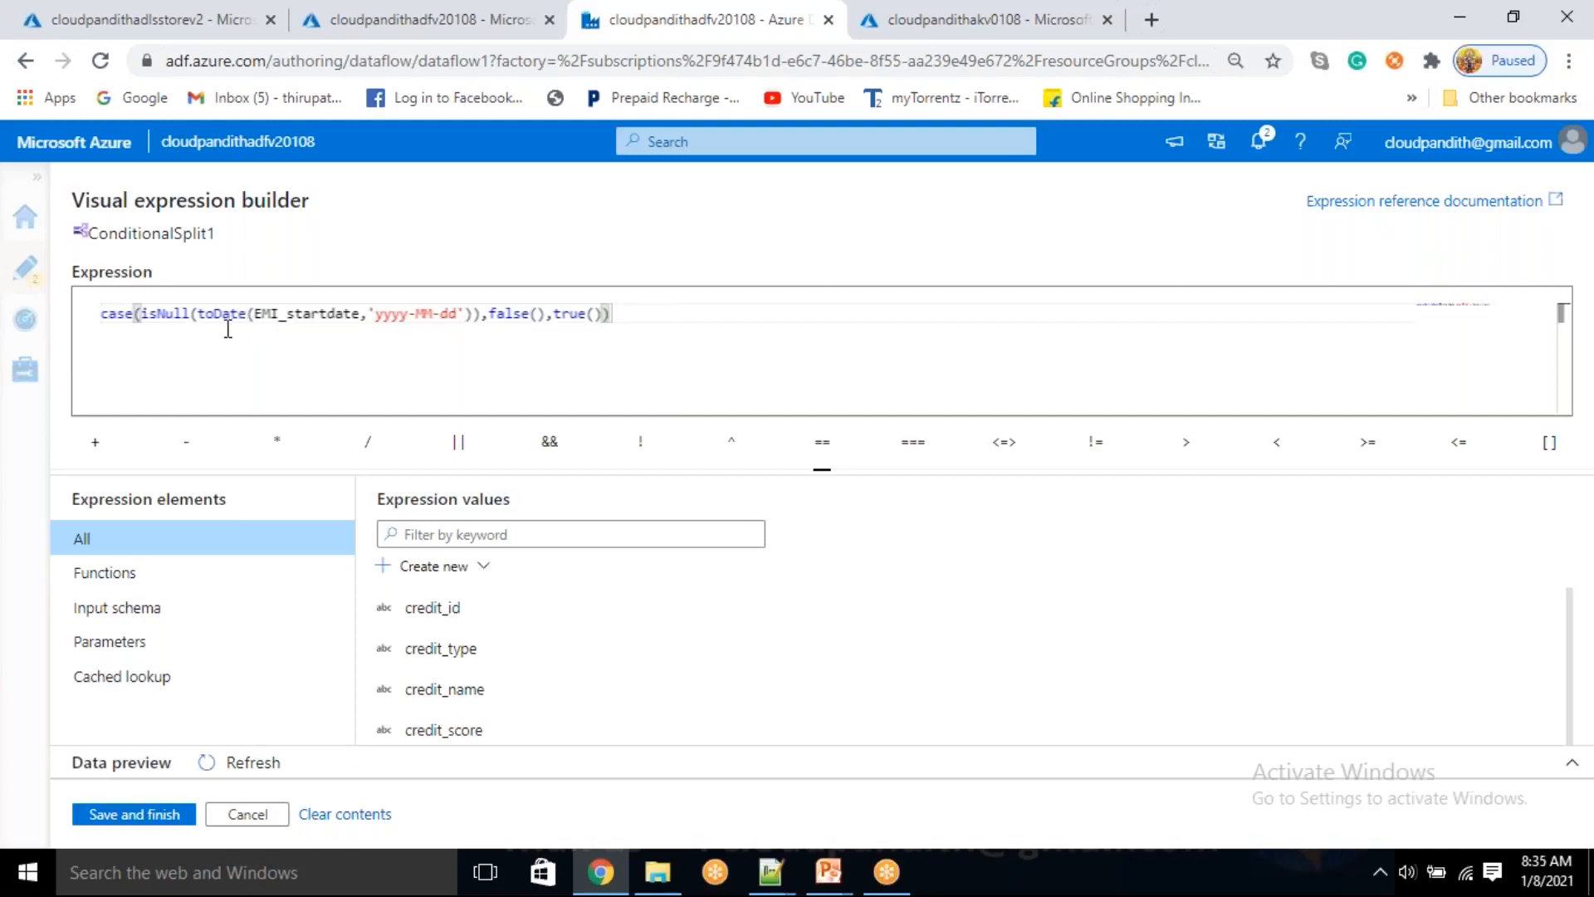
Review how the isNull check on the converted date selects between the false() and true() results
left_click_drag(148, 313, 188, 310)
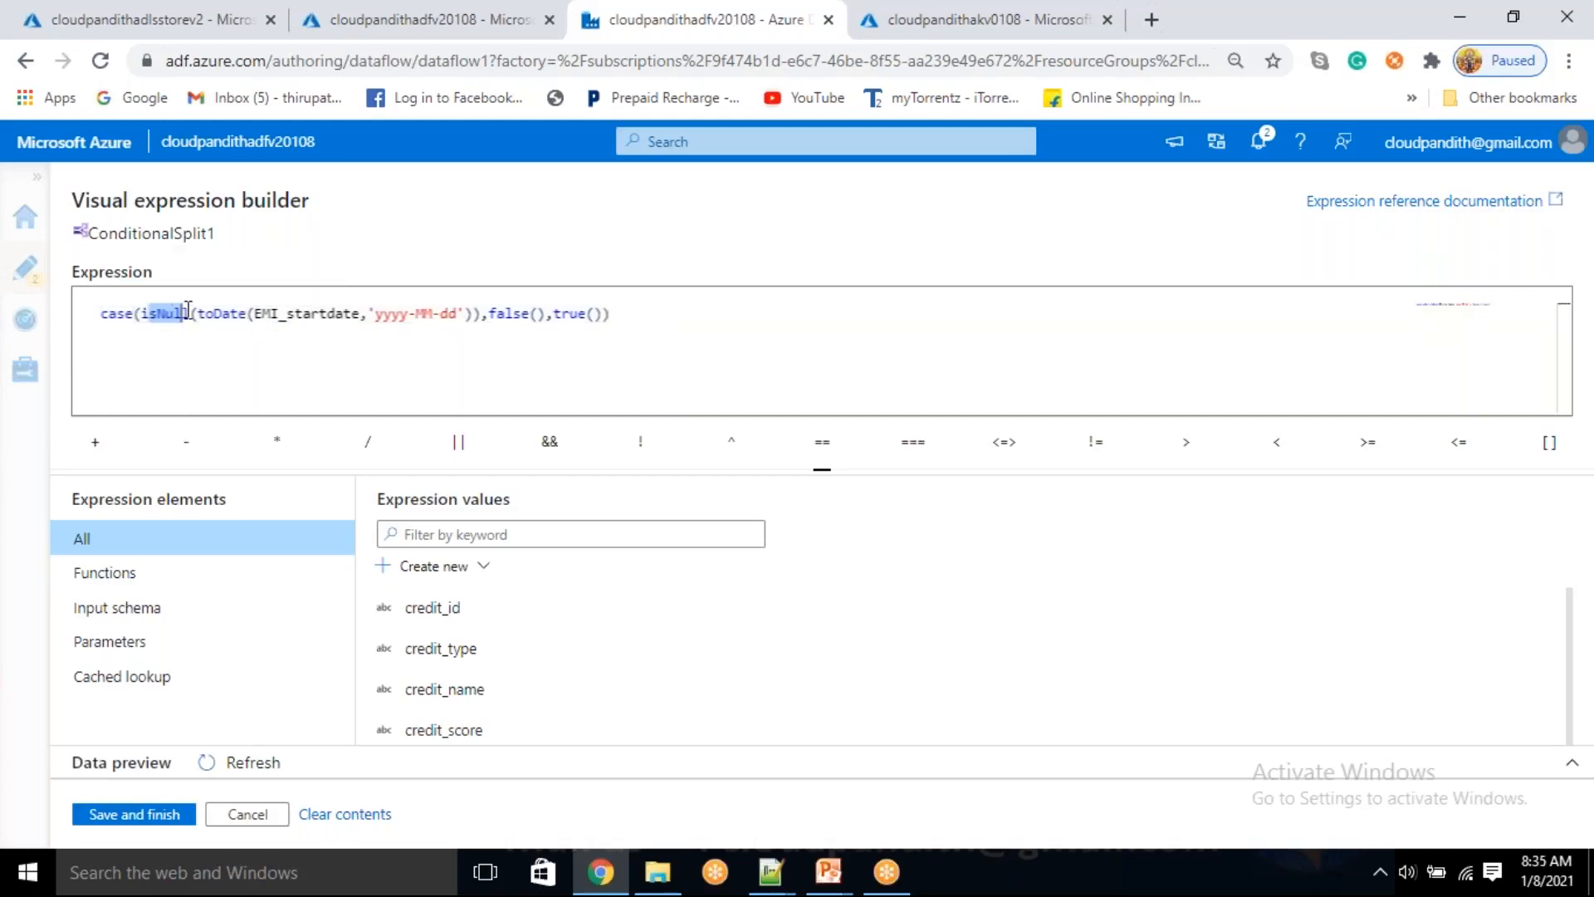
left_click_drag(489, 313, 528, 310)
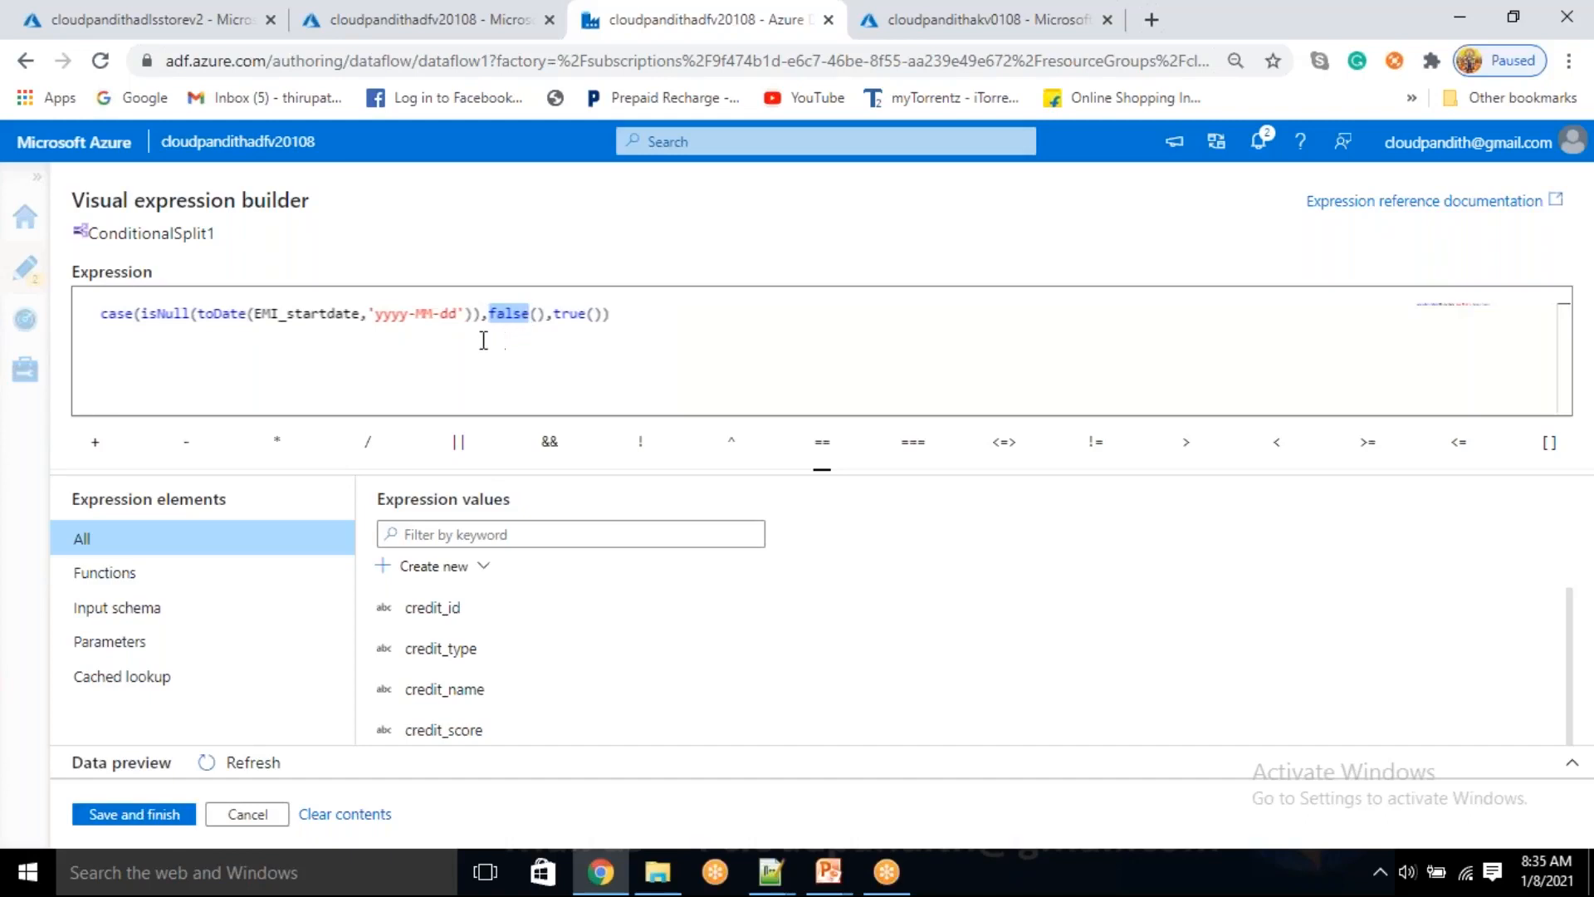
left_click_drag(392, 315, 431, 320)
left_click_drag(489, 314, 532, 313)
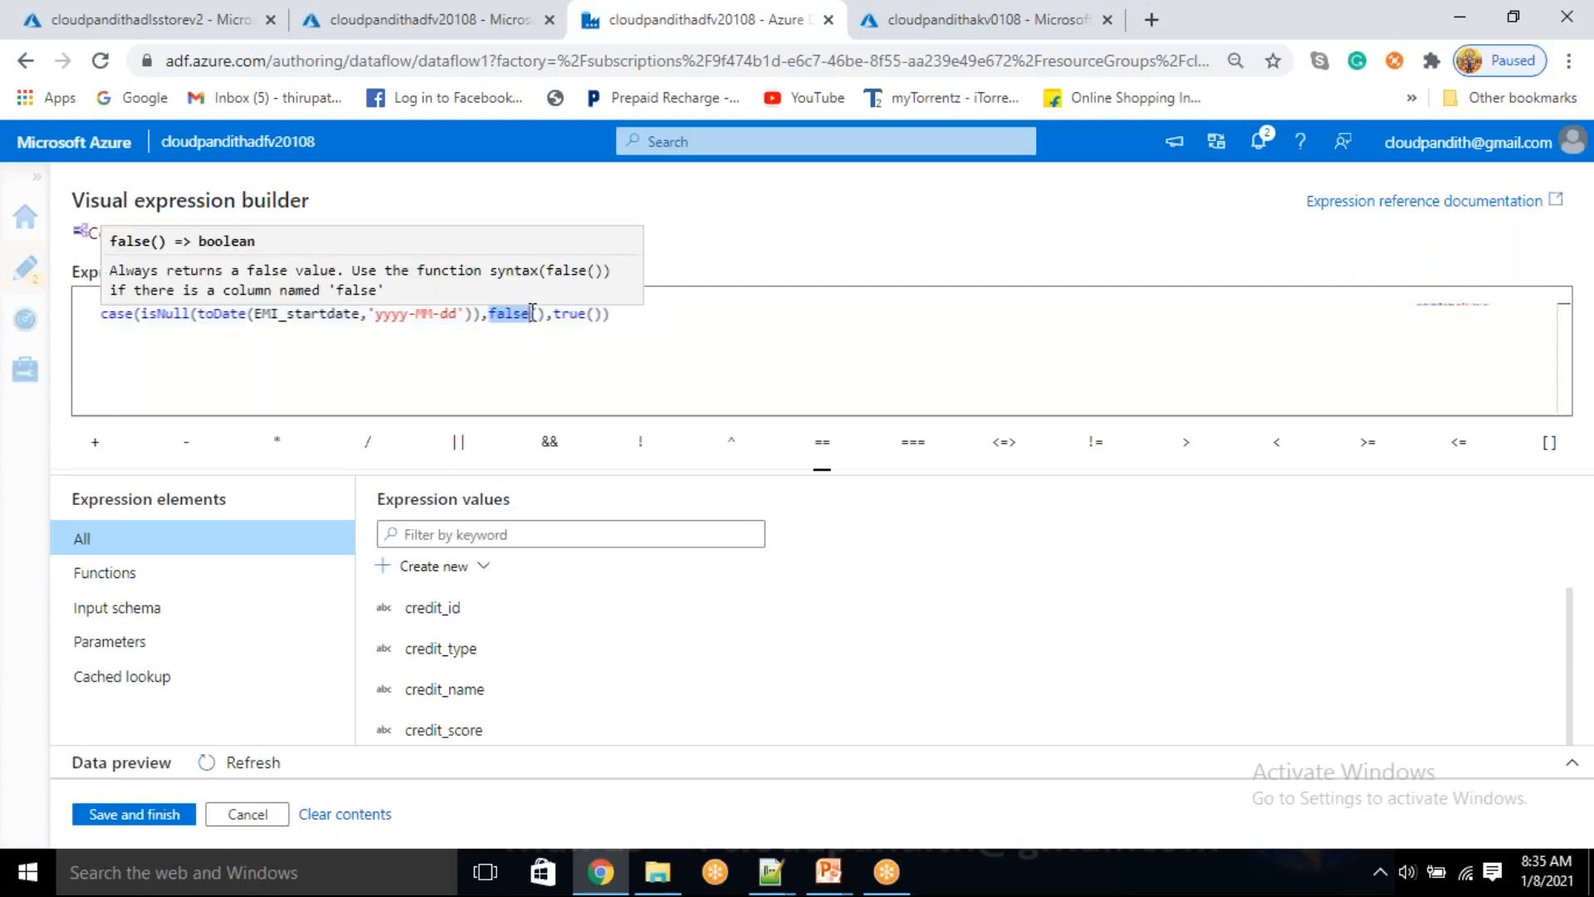
left_click(420, 341)
left_click(377, 316)
left_click_drag(391, 315, 465, 312)
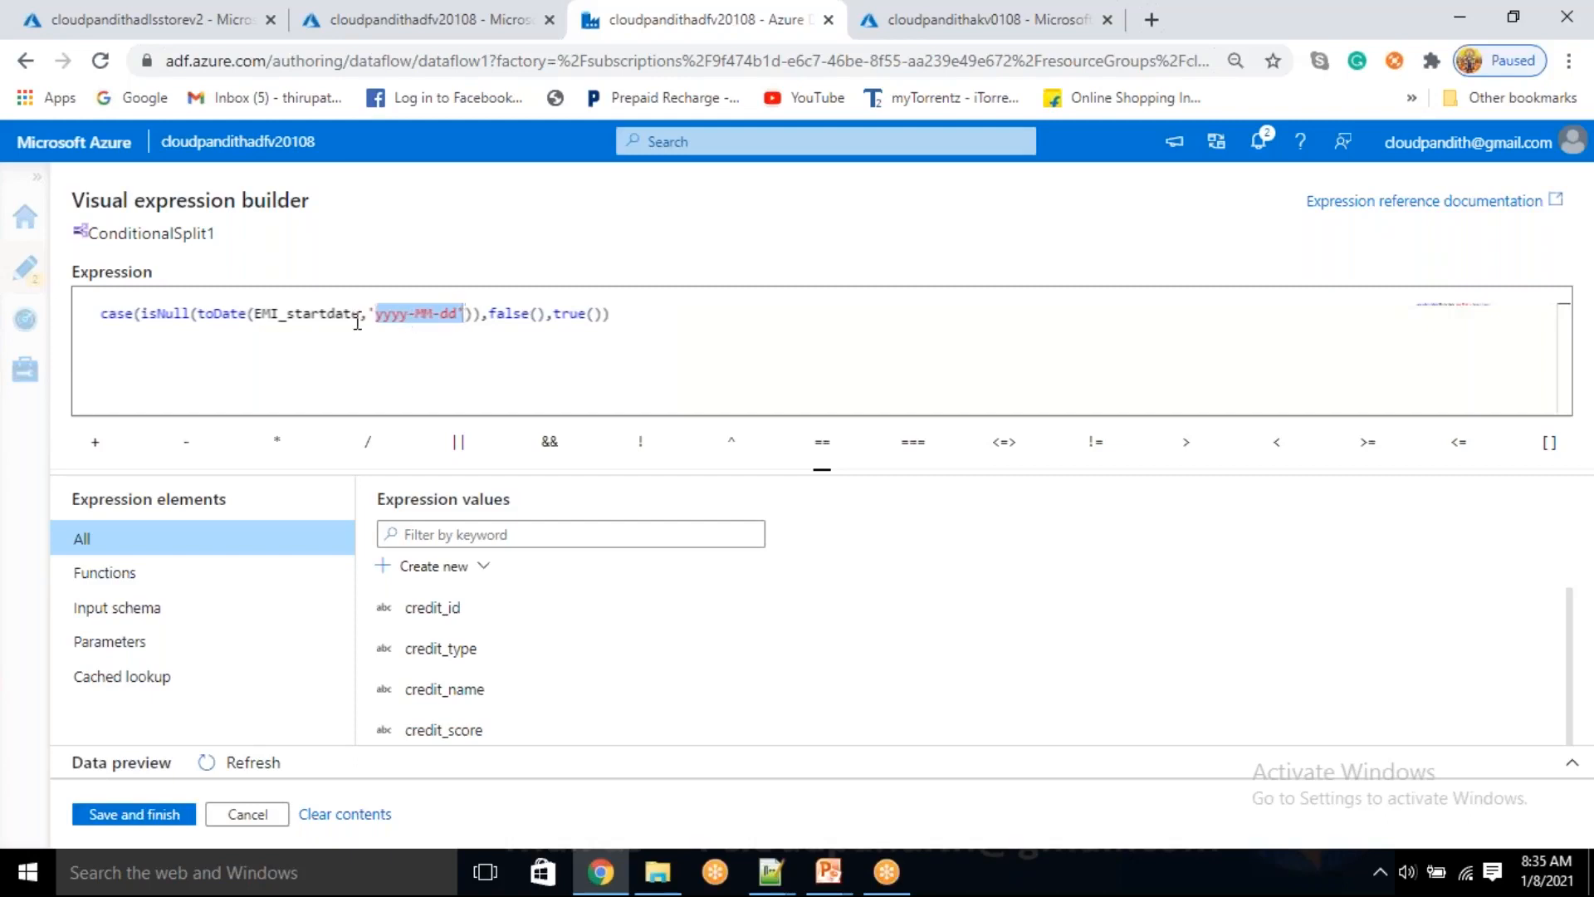
double_click(177, 313)
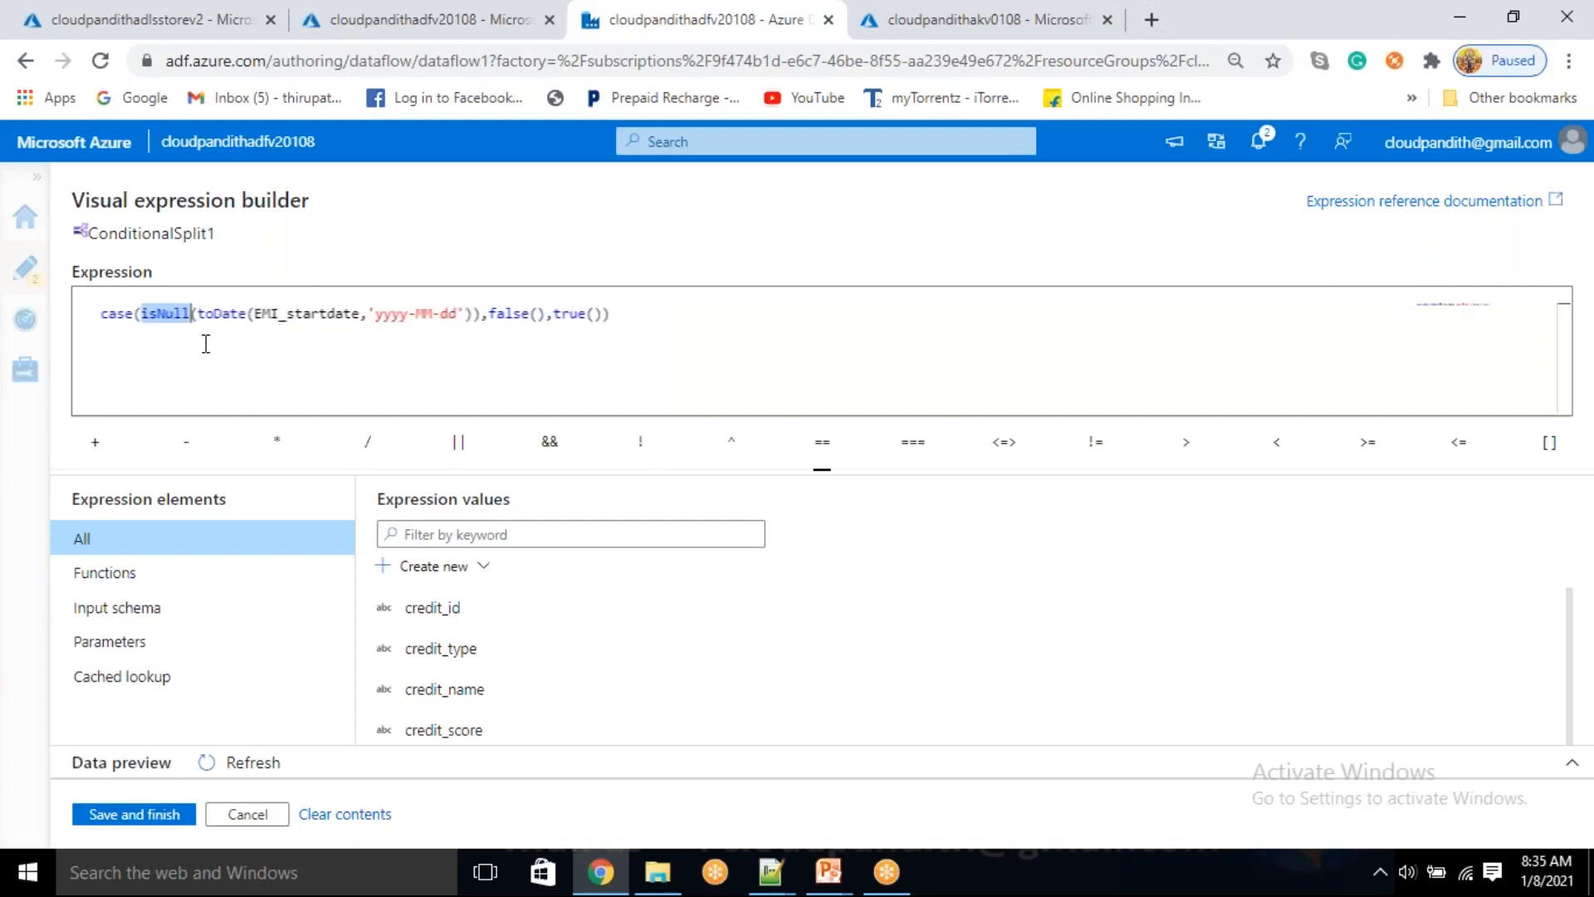
left_click_drag(553, 314, 585, 322)
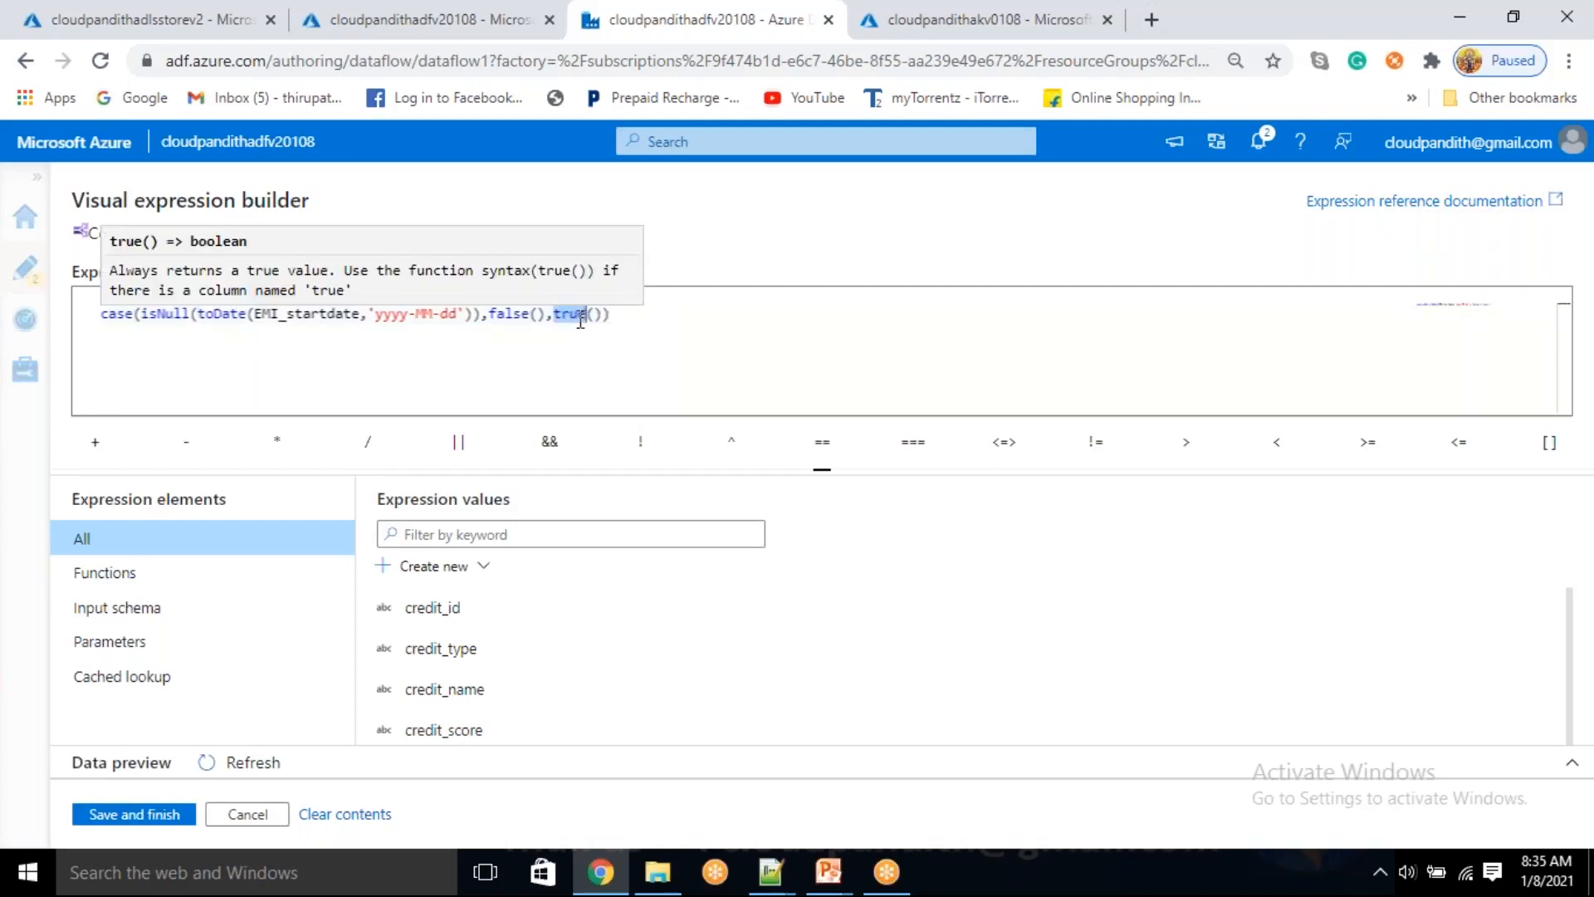
left_click(572, 329)
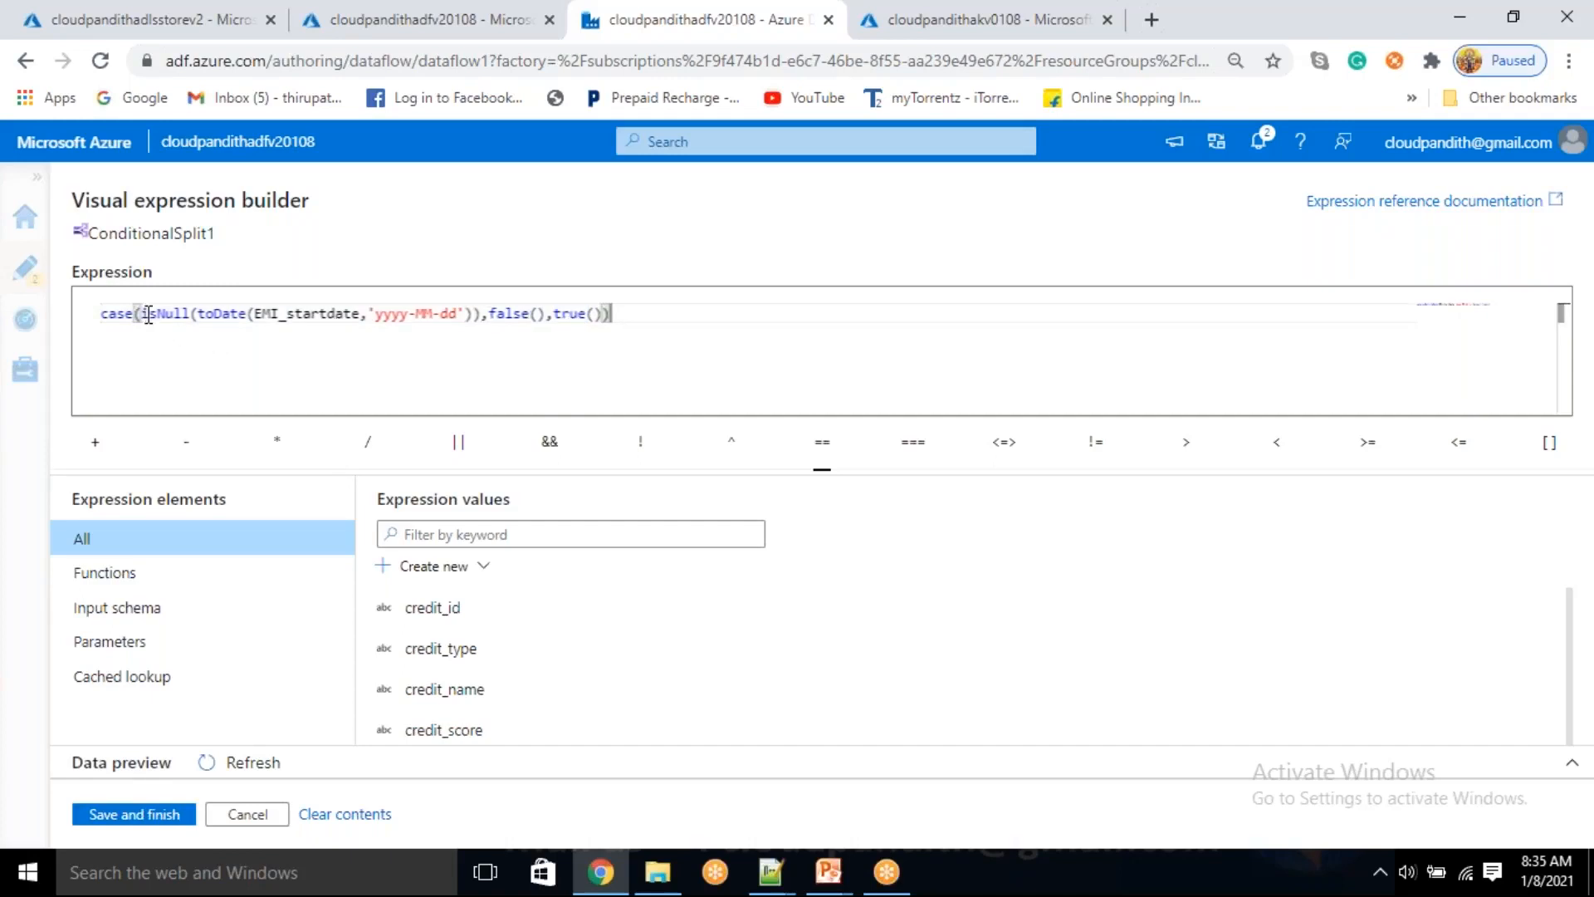
Go over the complete case expression from its isNull(toDate()) condition to its false() and true() results, and save it
left_click_drag(139, 315, 101, 315)
left_click_drag(373, 314, 465, 316)
left_click(512, 320)
left_click(477, 315)
left_click_drag(222, 323, 156, 320)
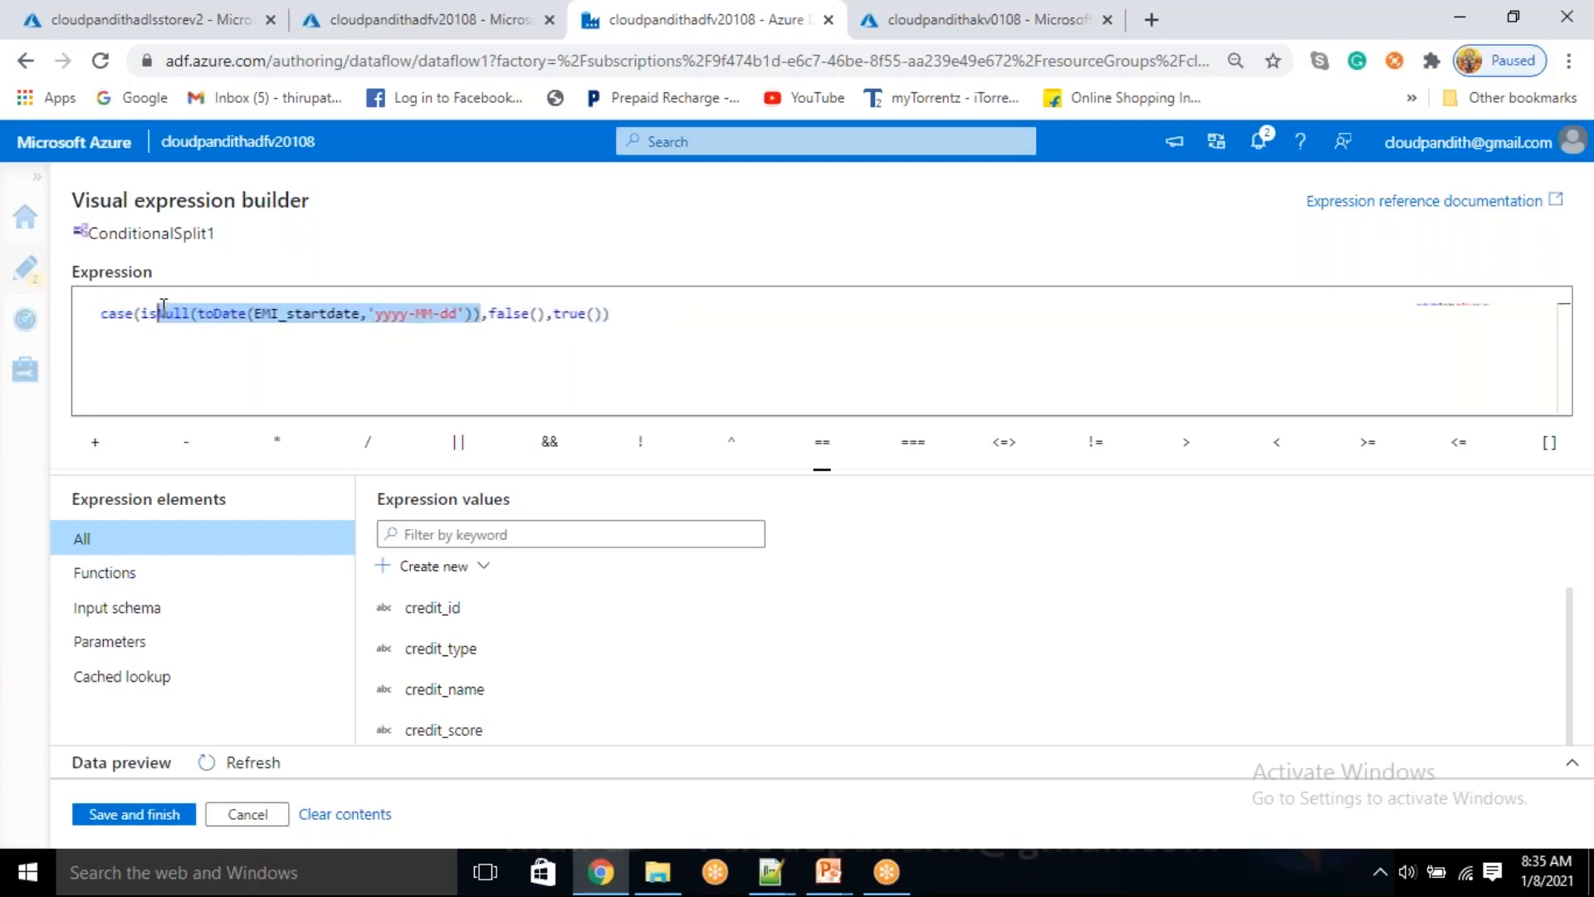
double_click(561, 316)
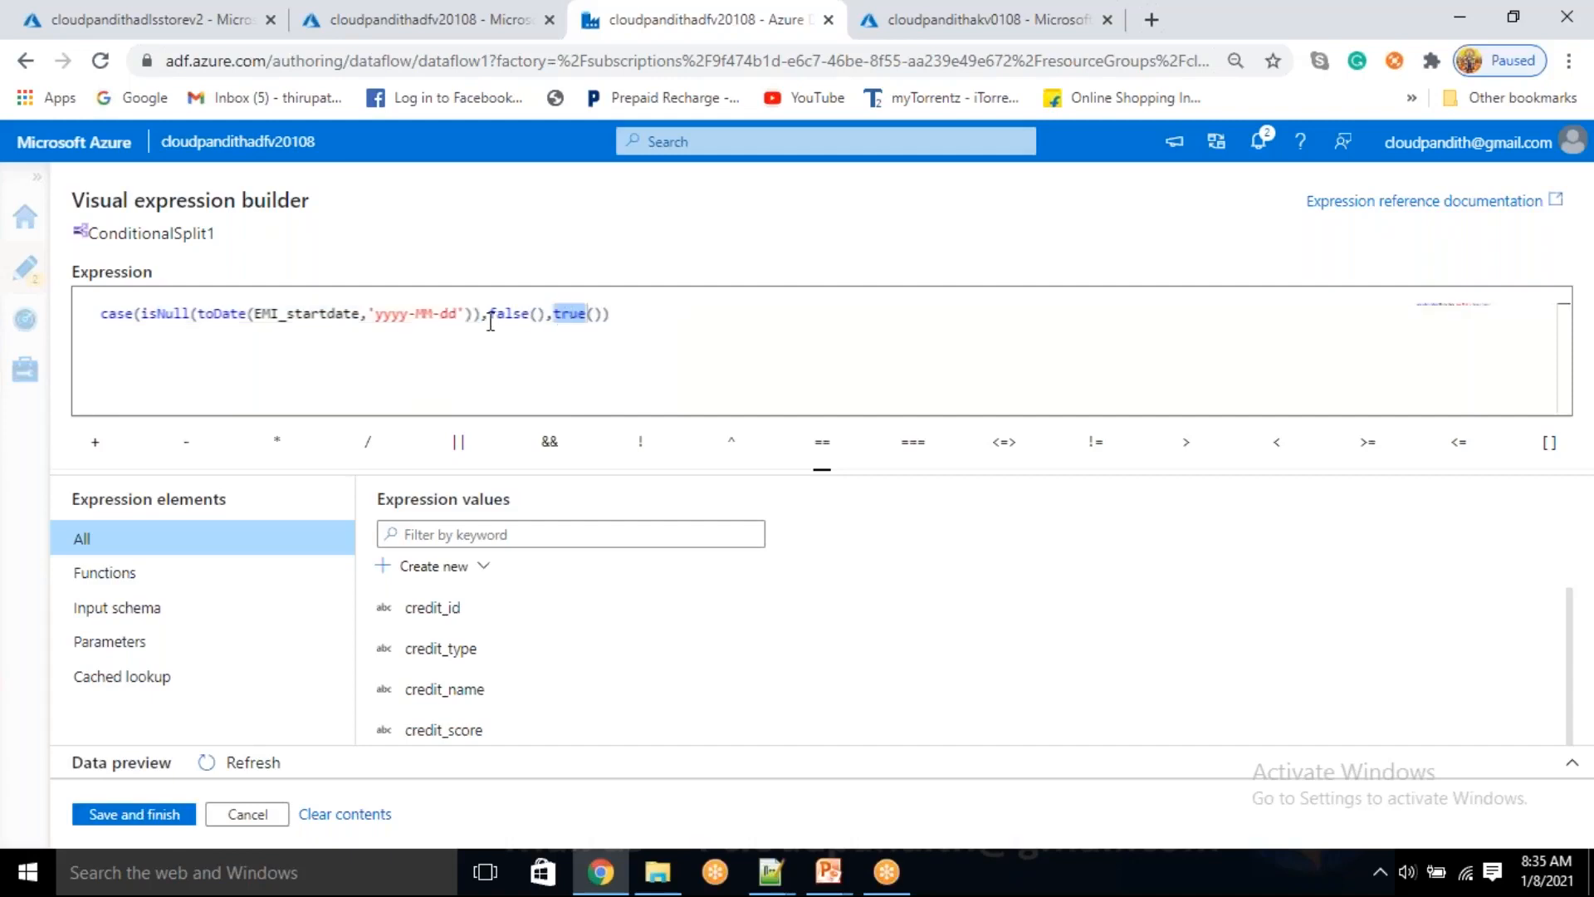
left_click_drag(482, 323, 145, 322)
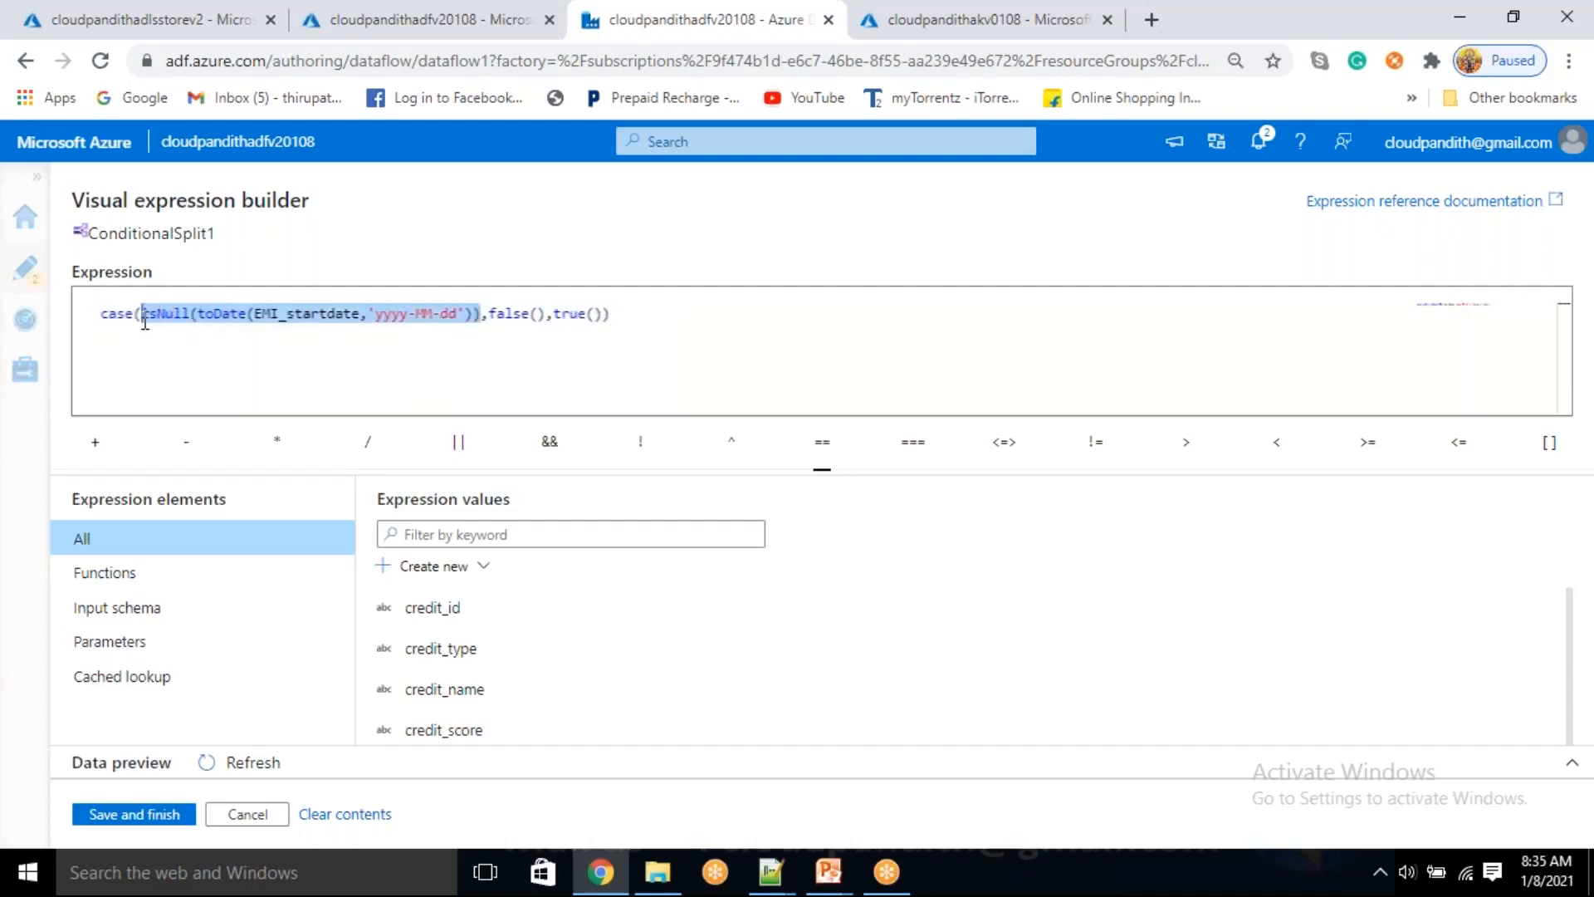
double_click(225, 314)
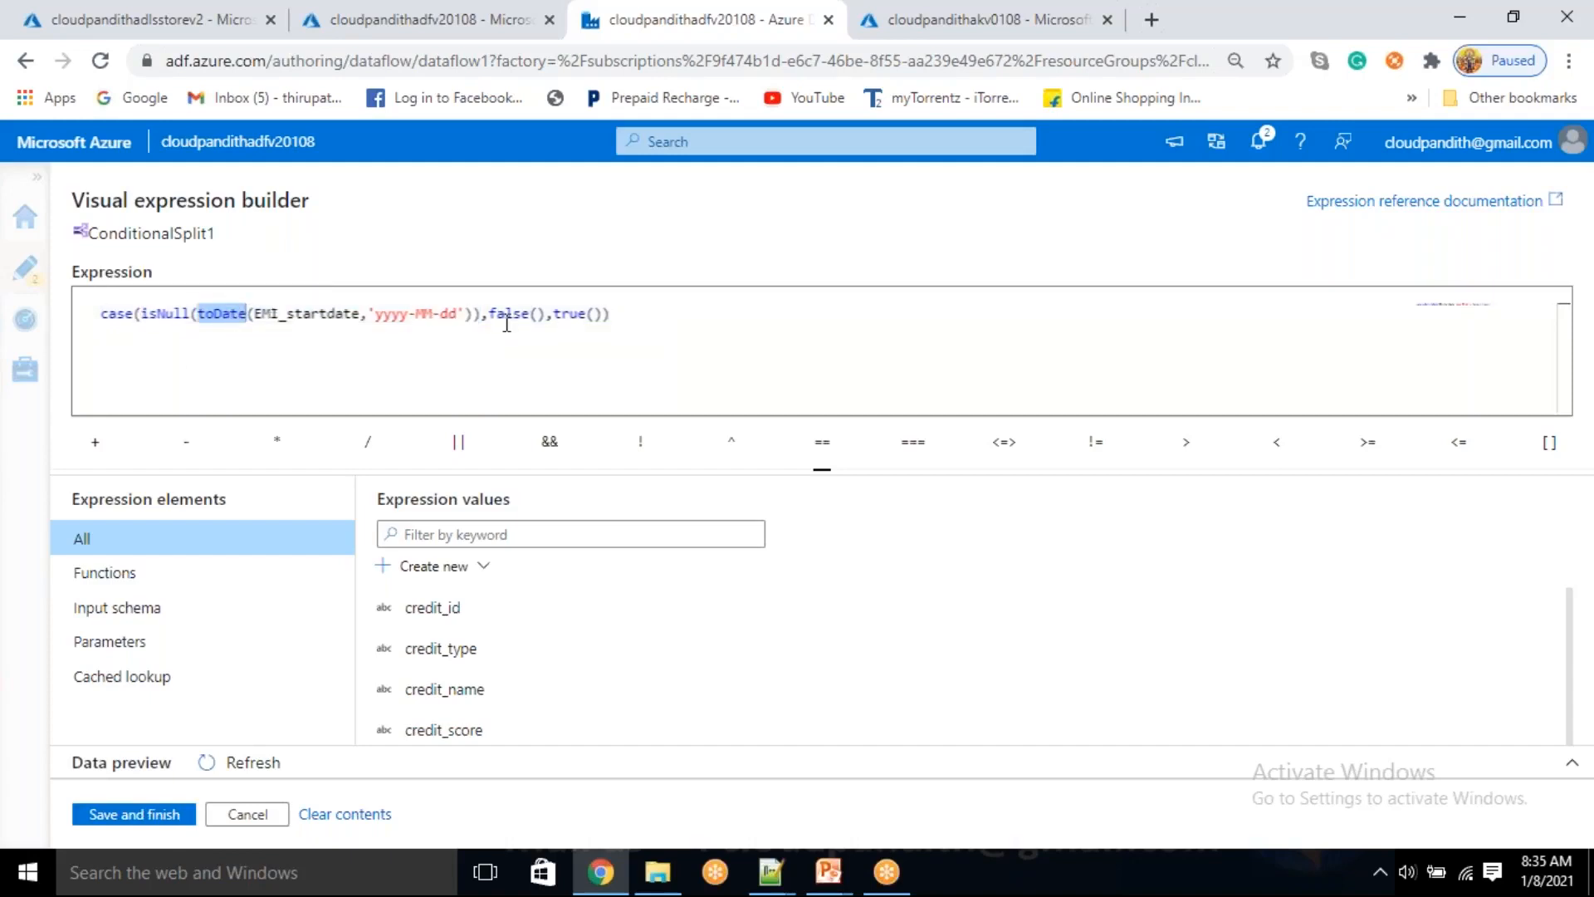
double_click(508, 315)
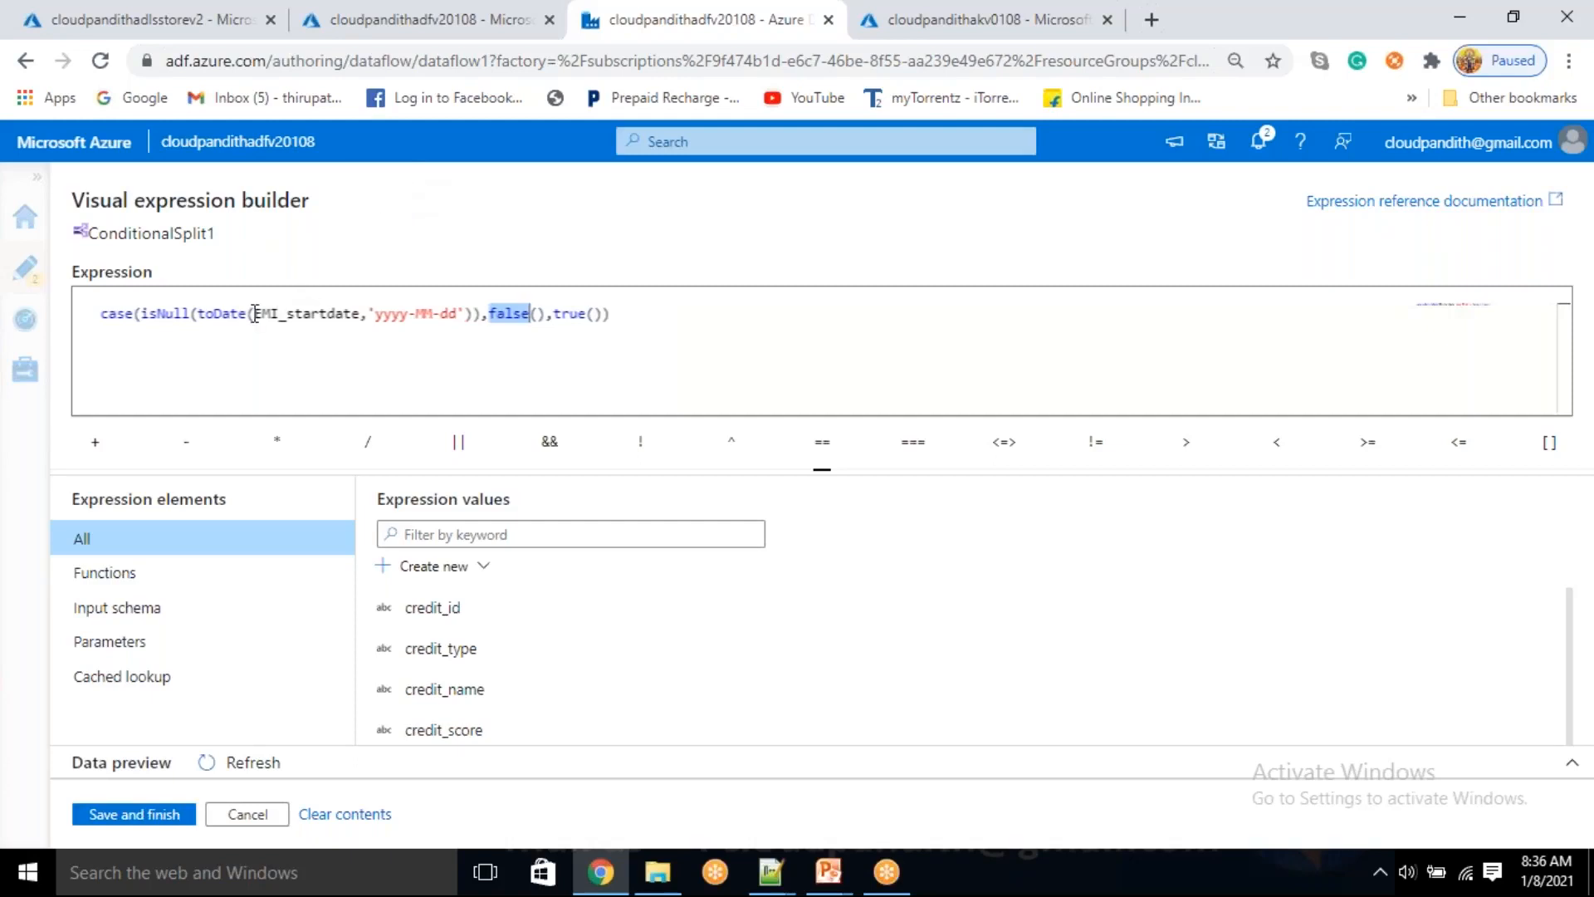
left_click(293, 350)
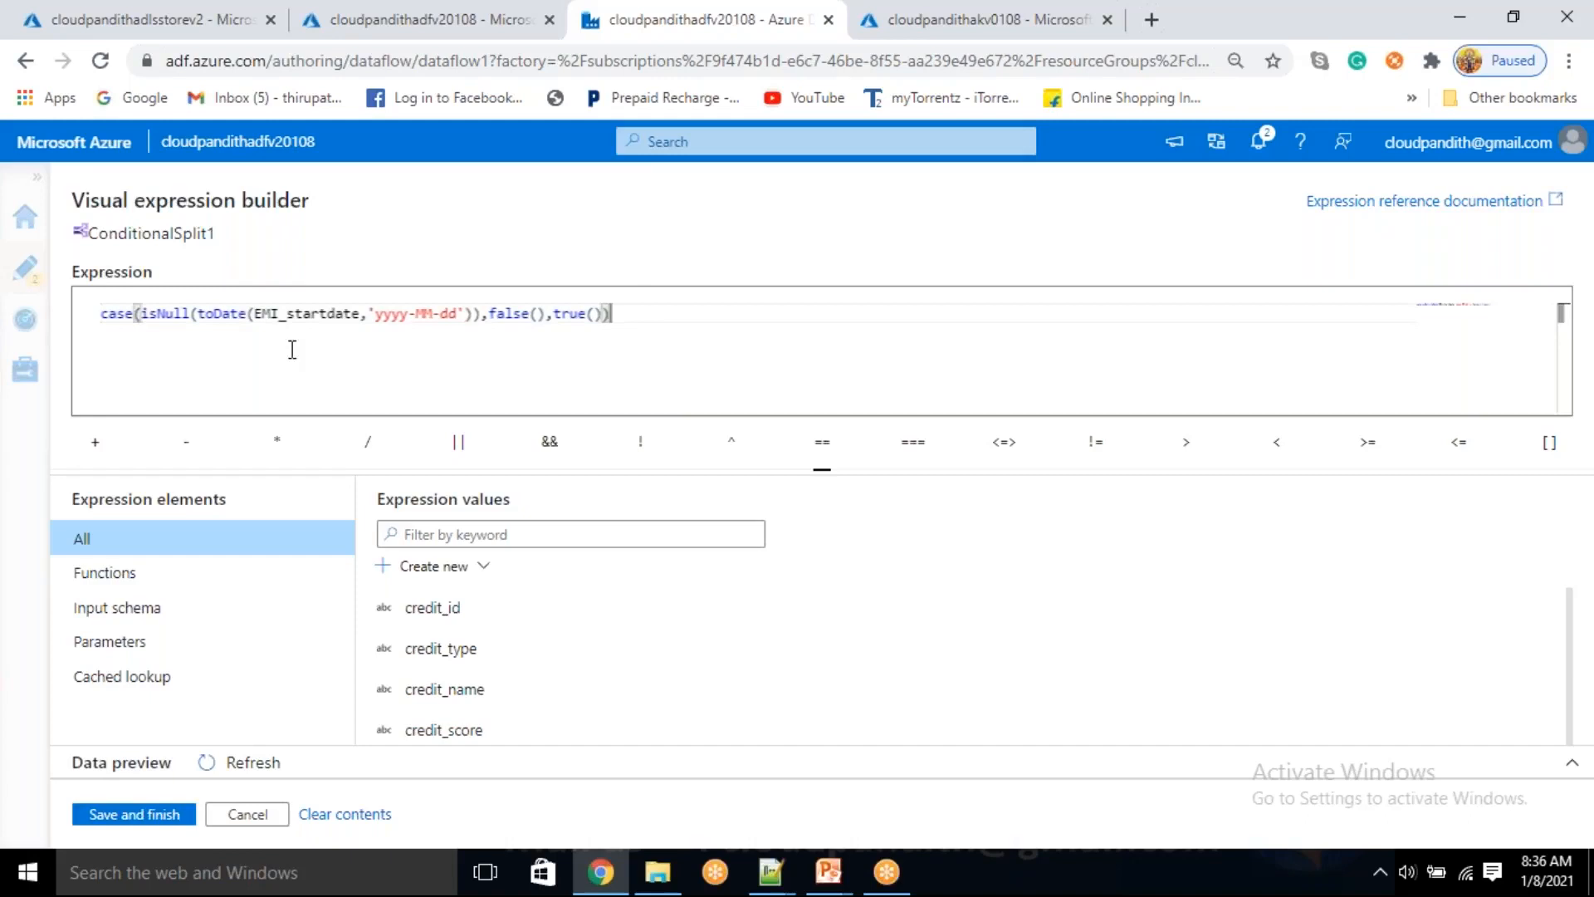
left_click(485, 32)
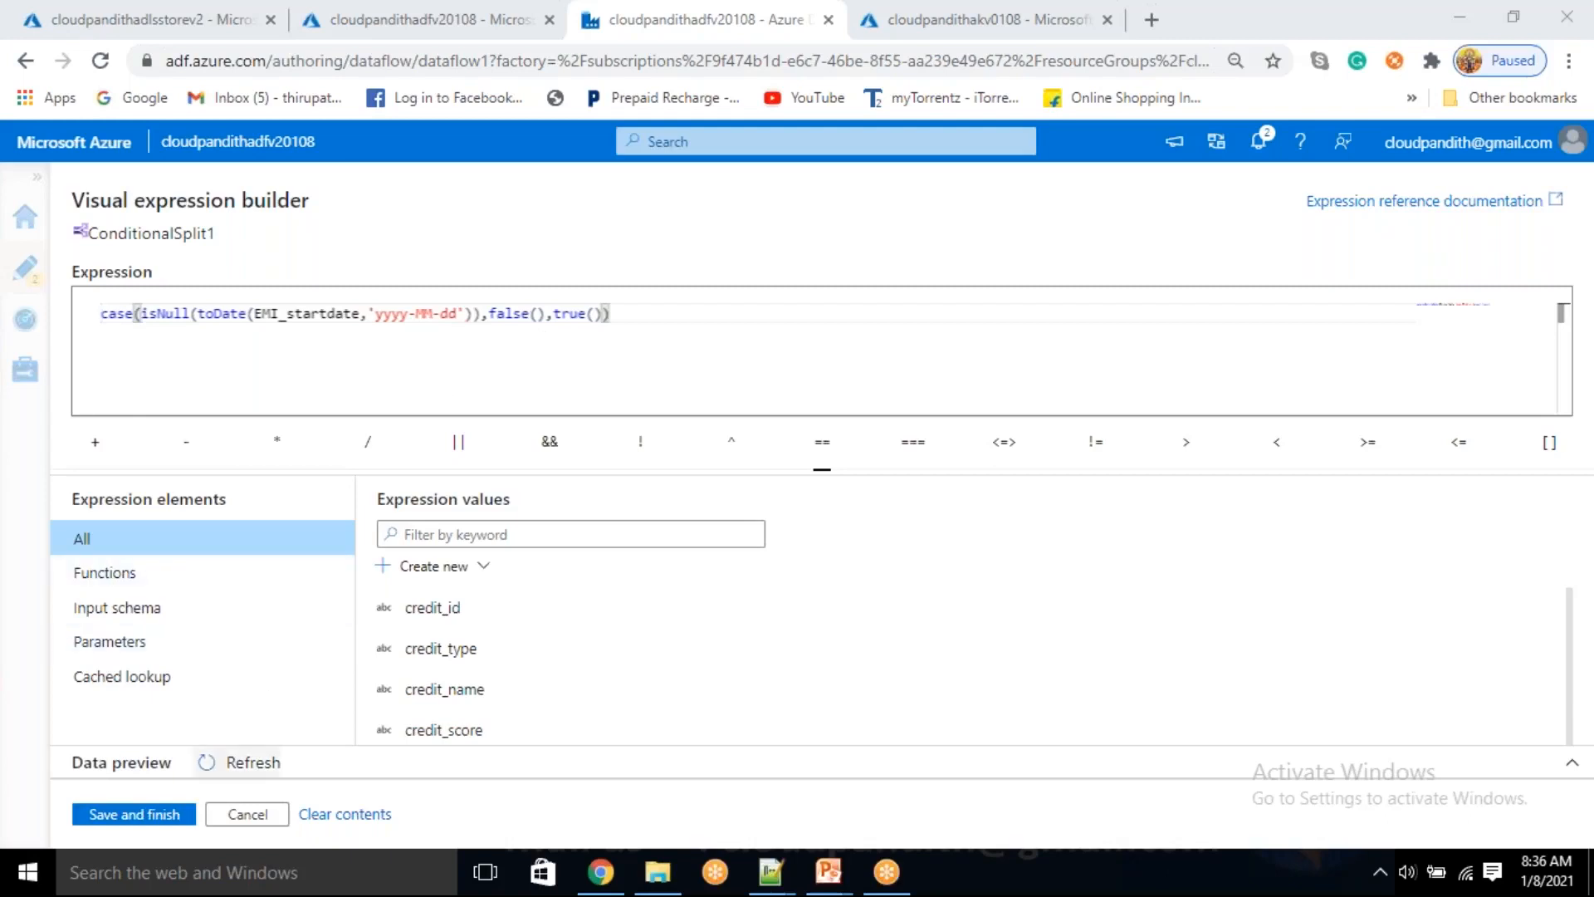
left_click(129, 815)
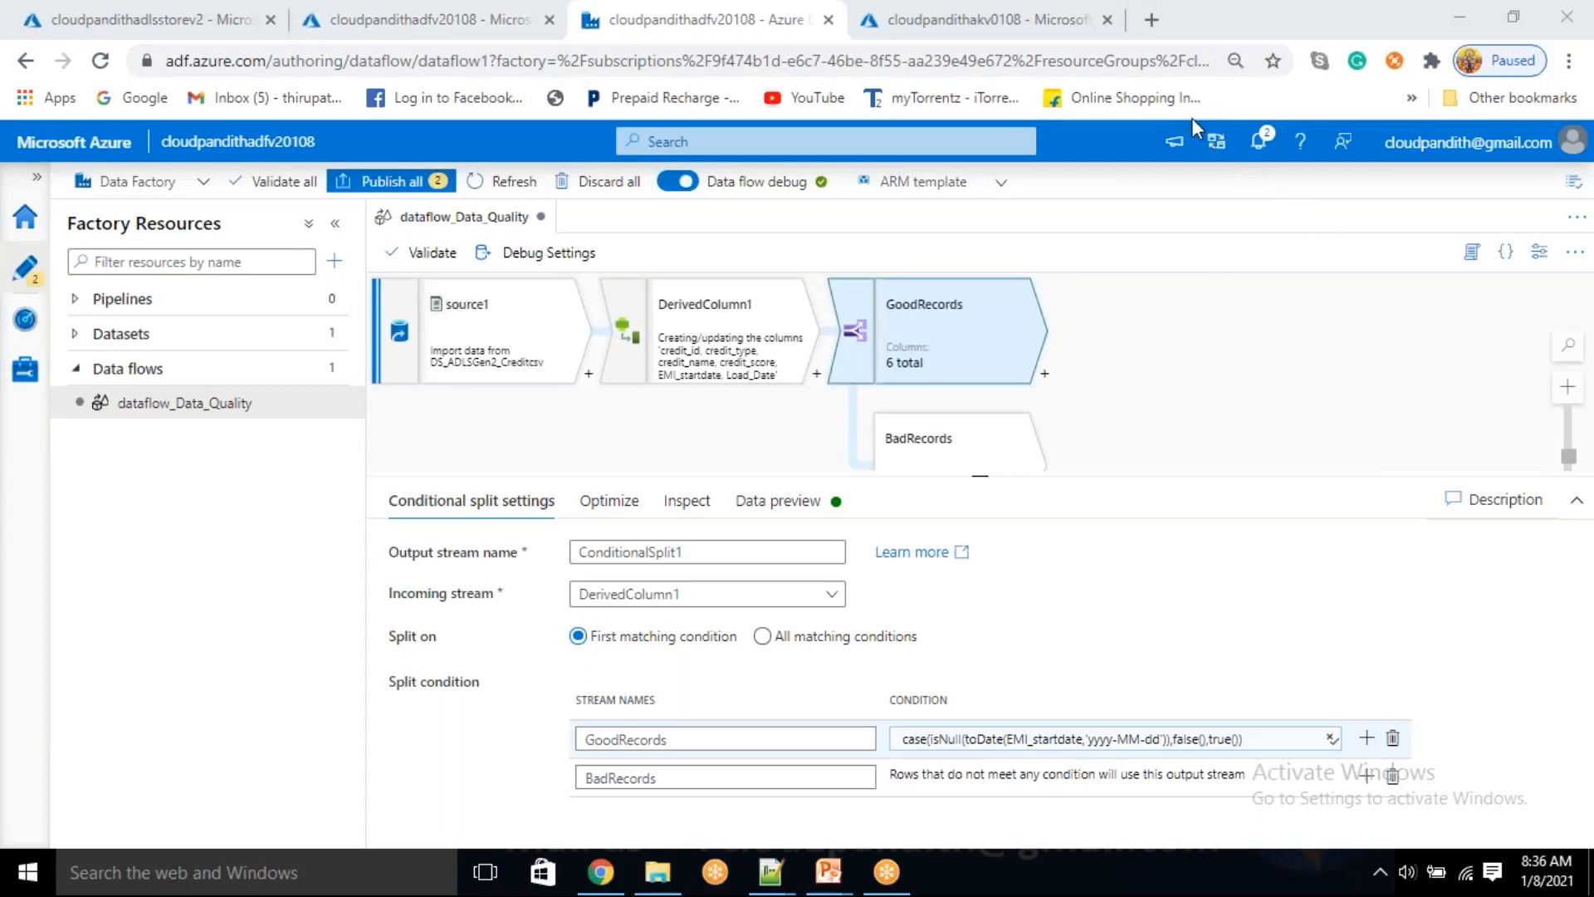
Add a sink transformation to the GoodRecords output stream and dismiss the sink guidance
left_click(799, 507)
left_click_drag(1184, 353, 992, 308)
left_click_drag(872, 349, 875, 348)
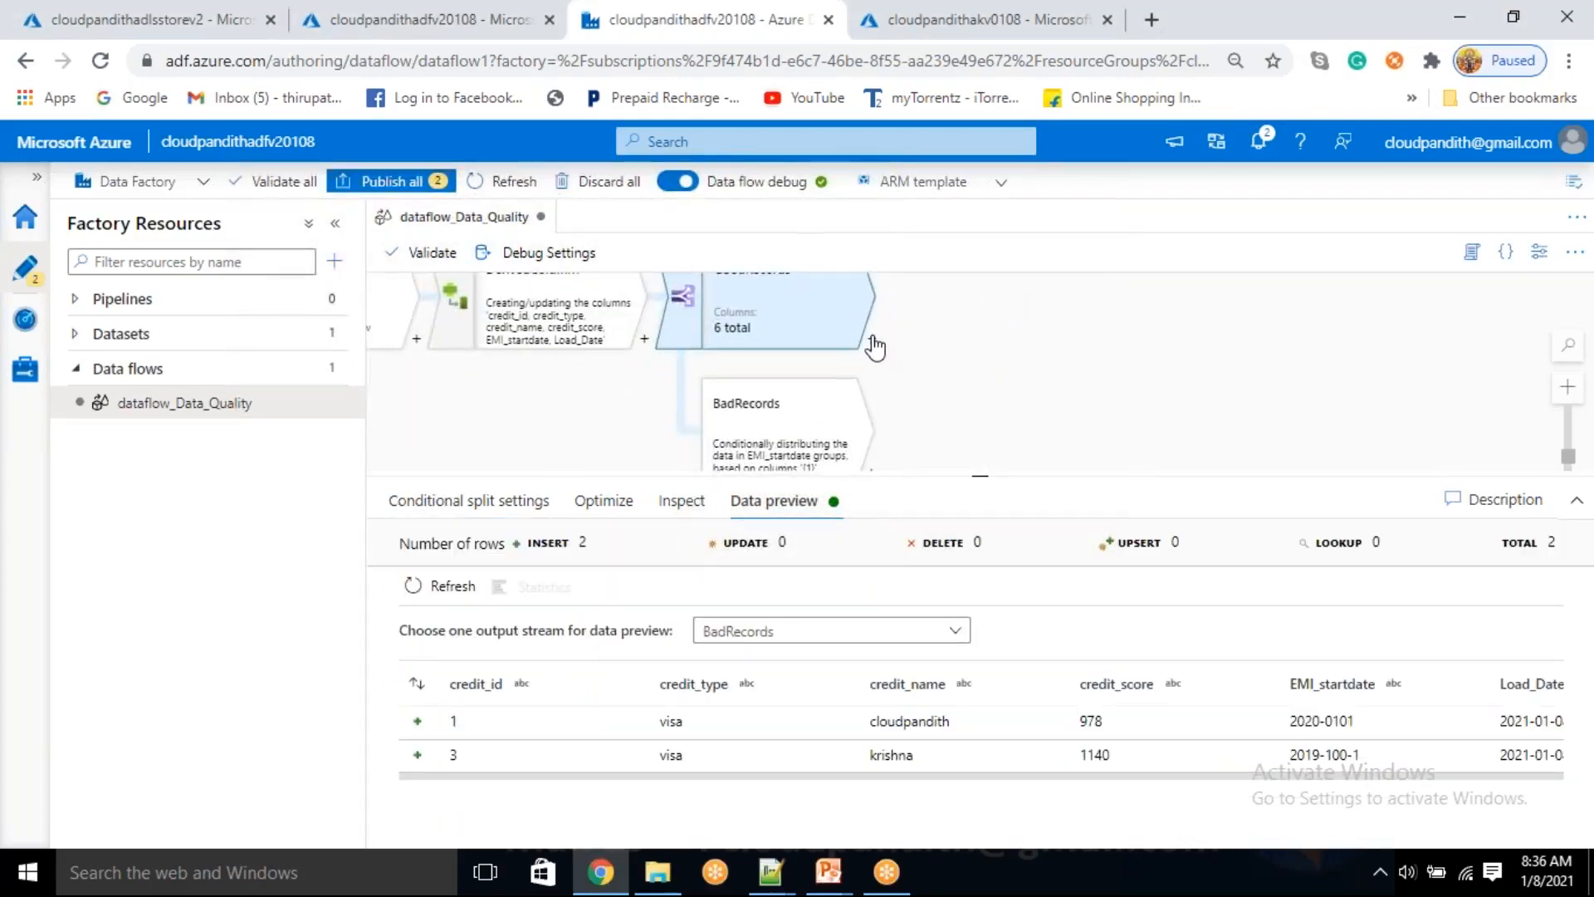
left_click(872, 340)
scroll(982, 645, "down", 5)
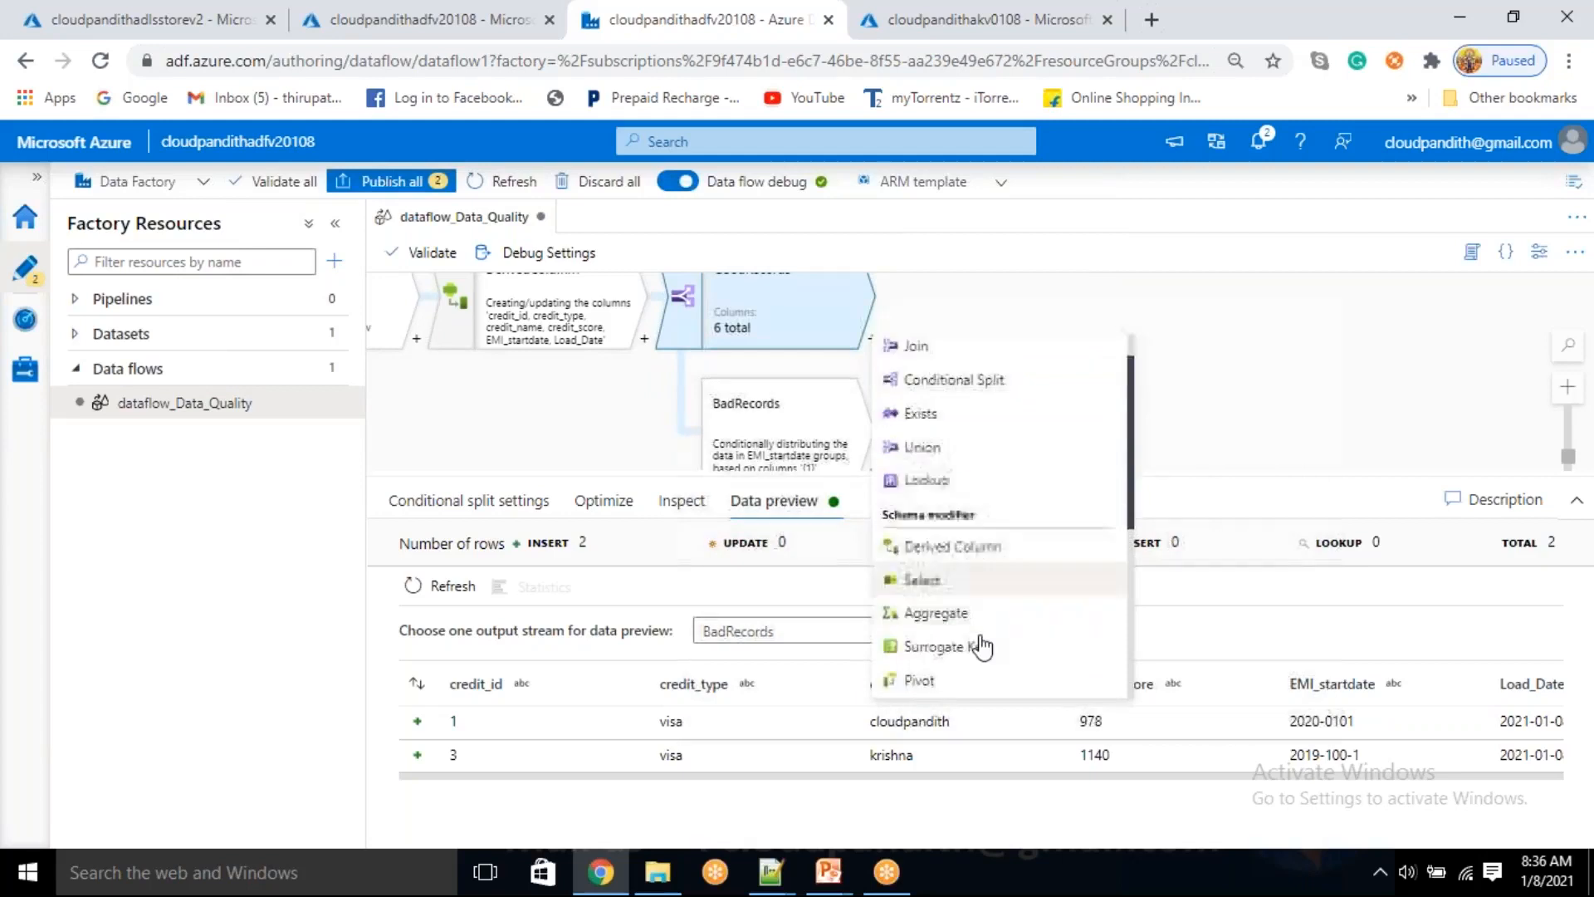
left_click(919, 683)
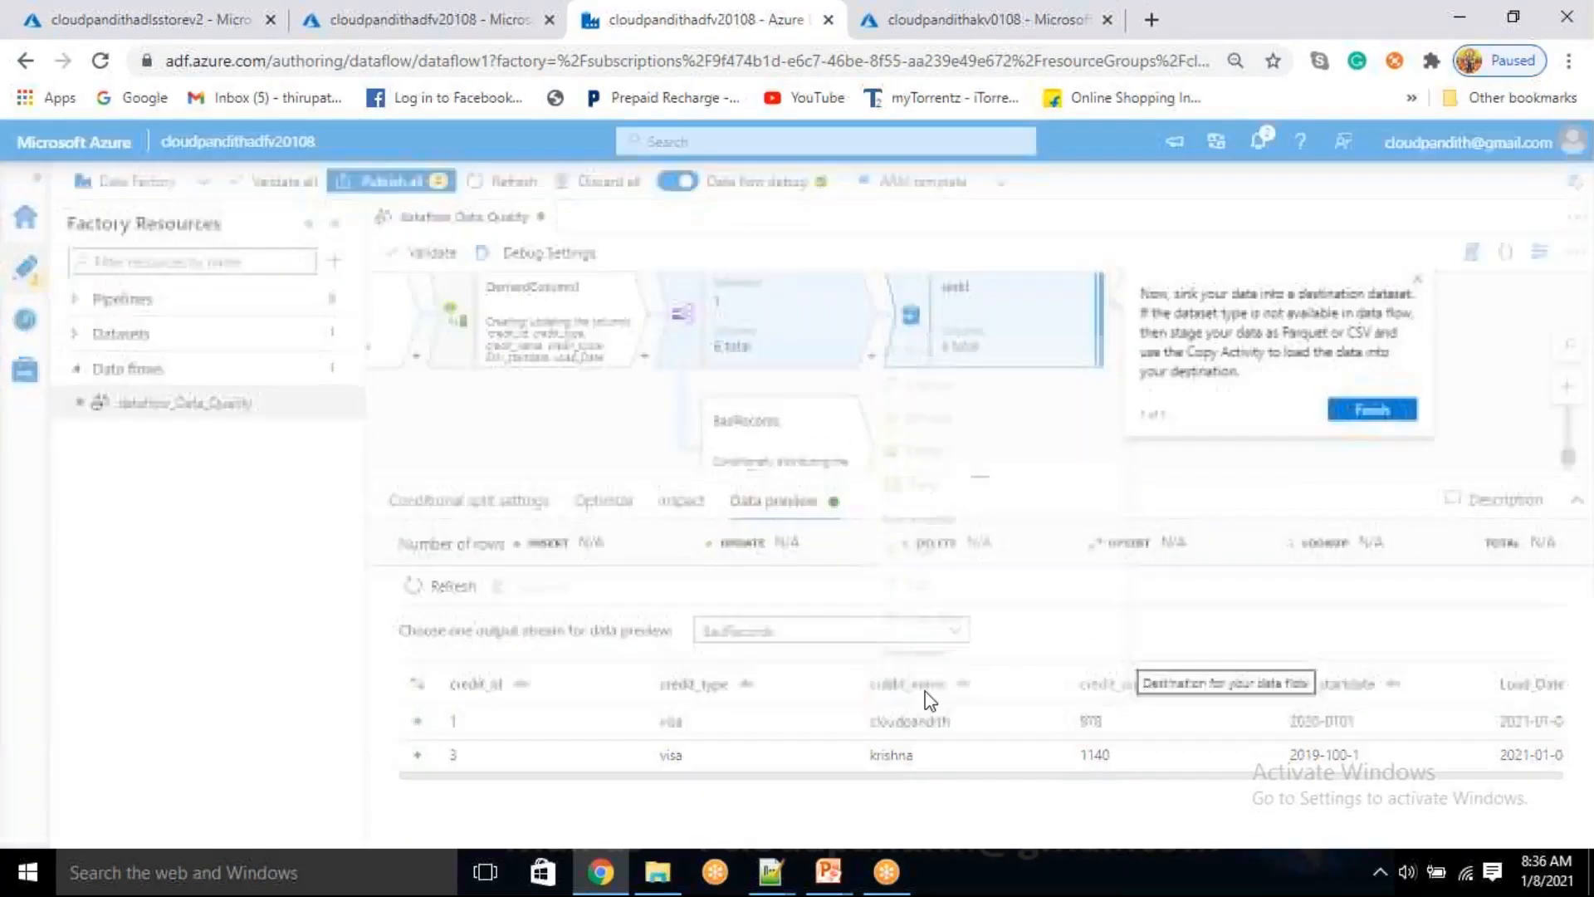
left_click(1421, 277)
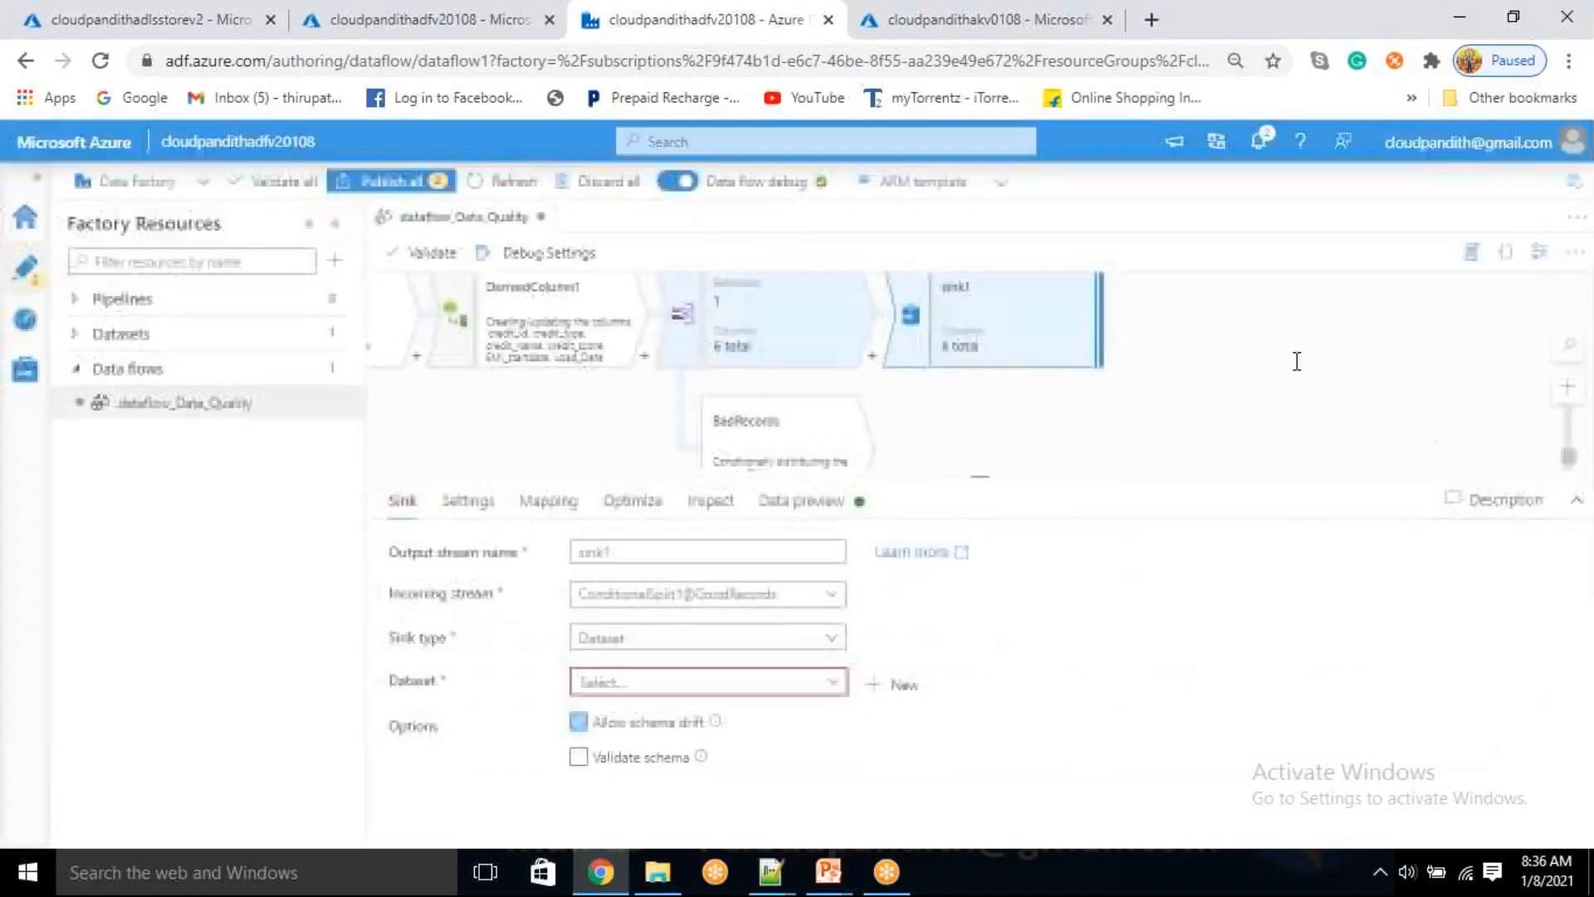
Start a new dataset for the GoodRecords sink on Azure Data Lake Storage Gen2 in DelimitedText format
left_click(903, 677)
left_click(1030, 635)
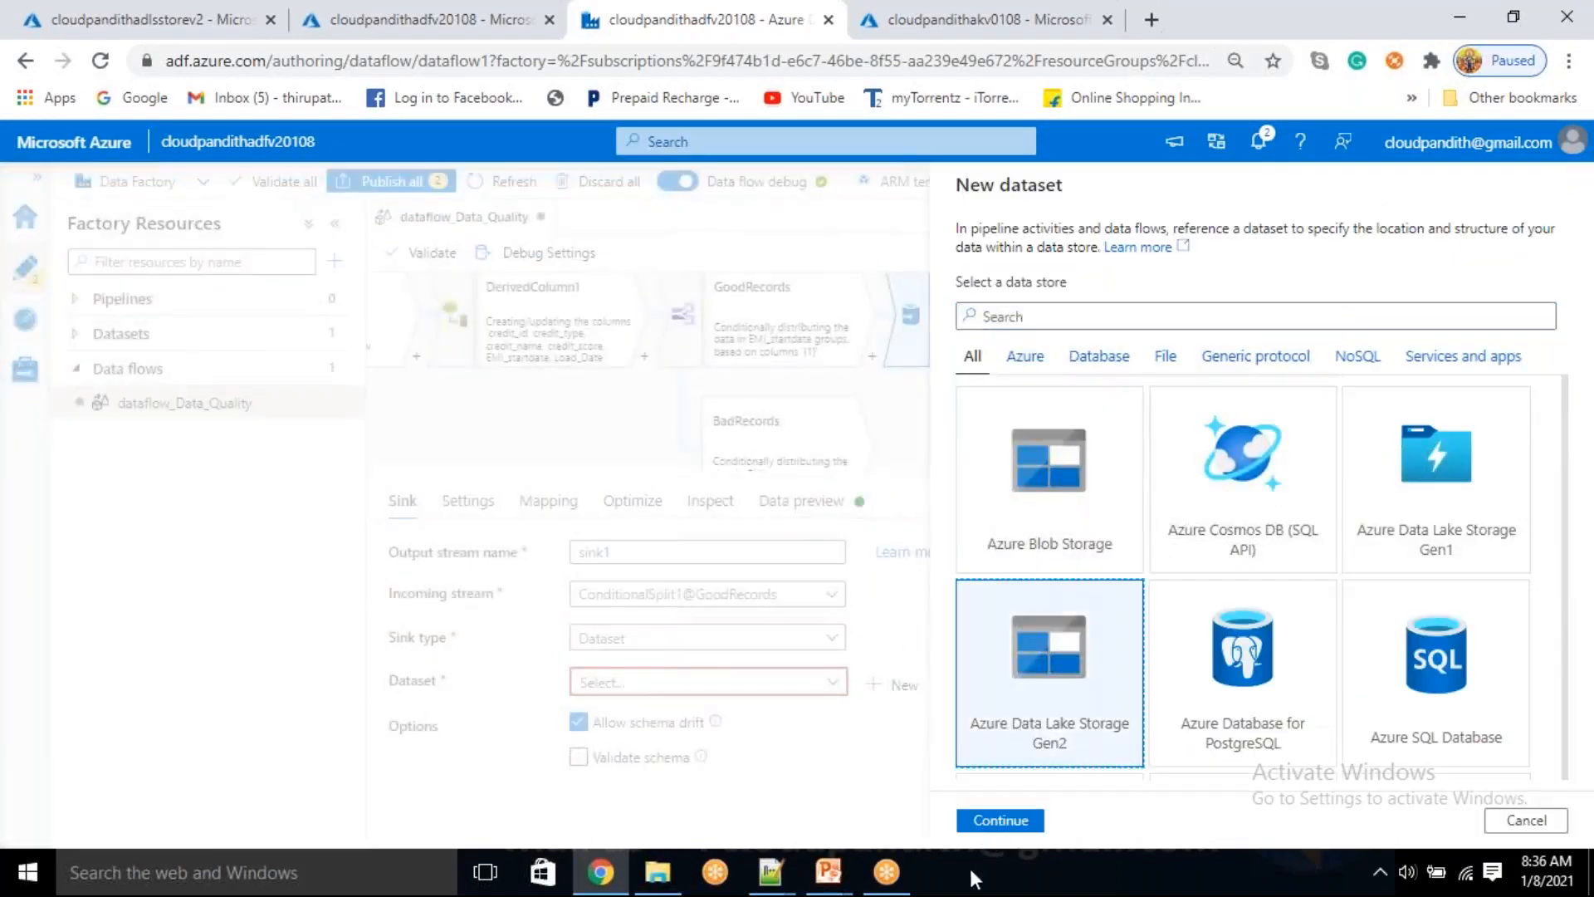
left_click(1015, 825)
left_click(1163, 332)
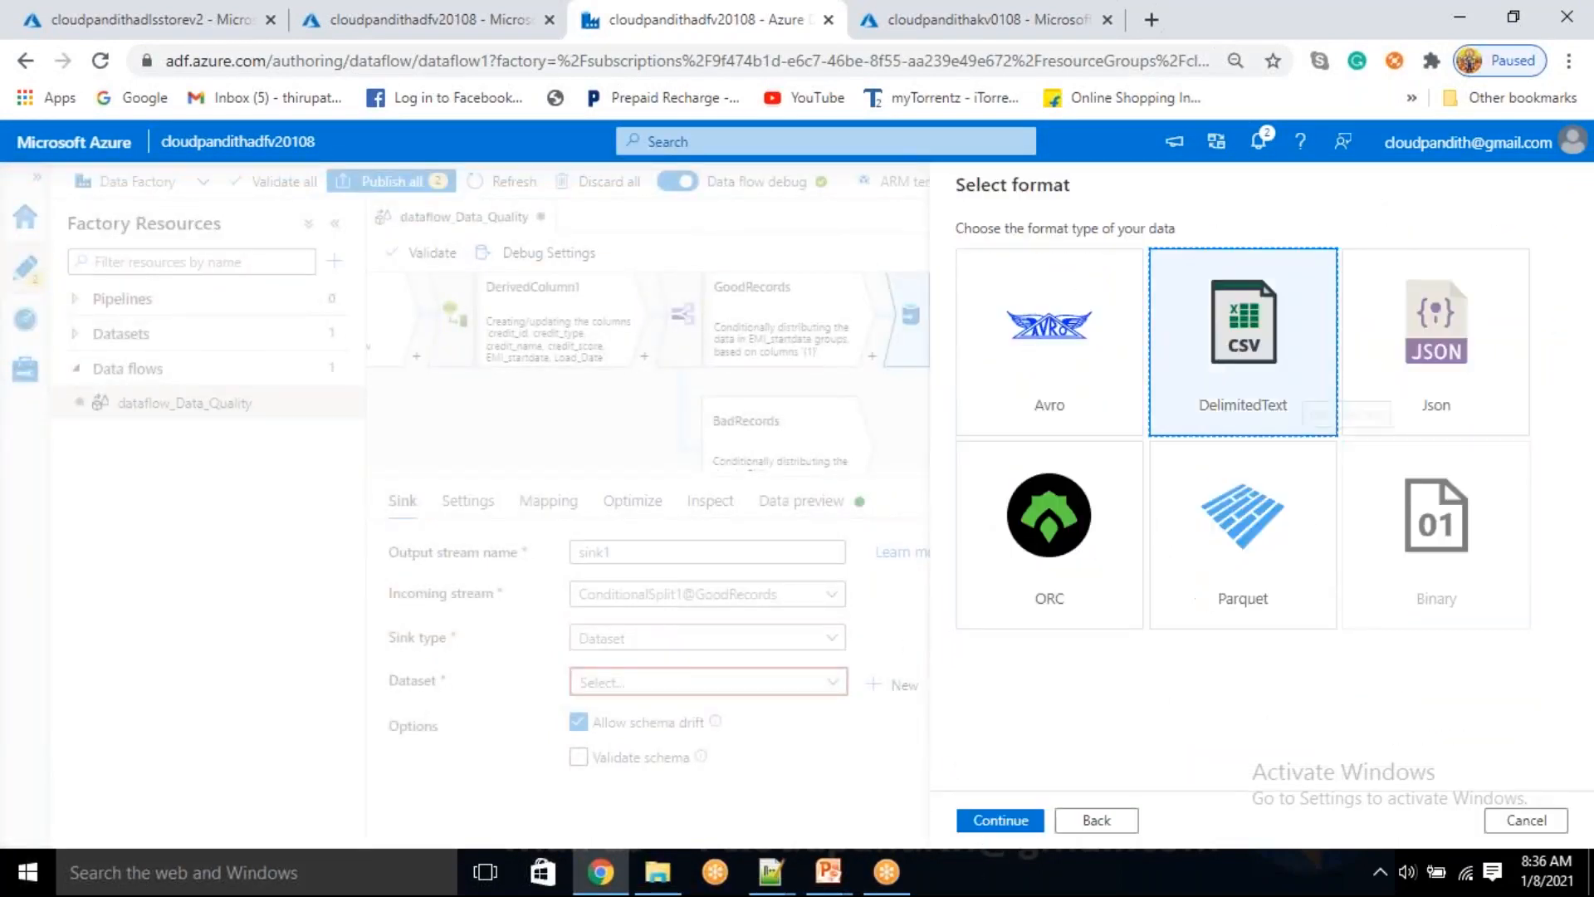
left_click(1003, 819)
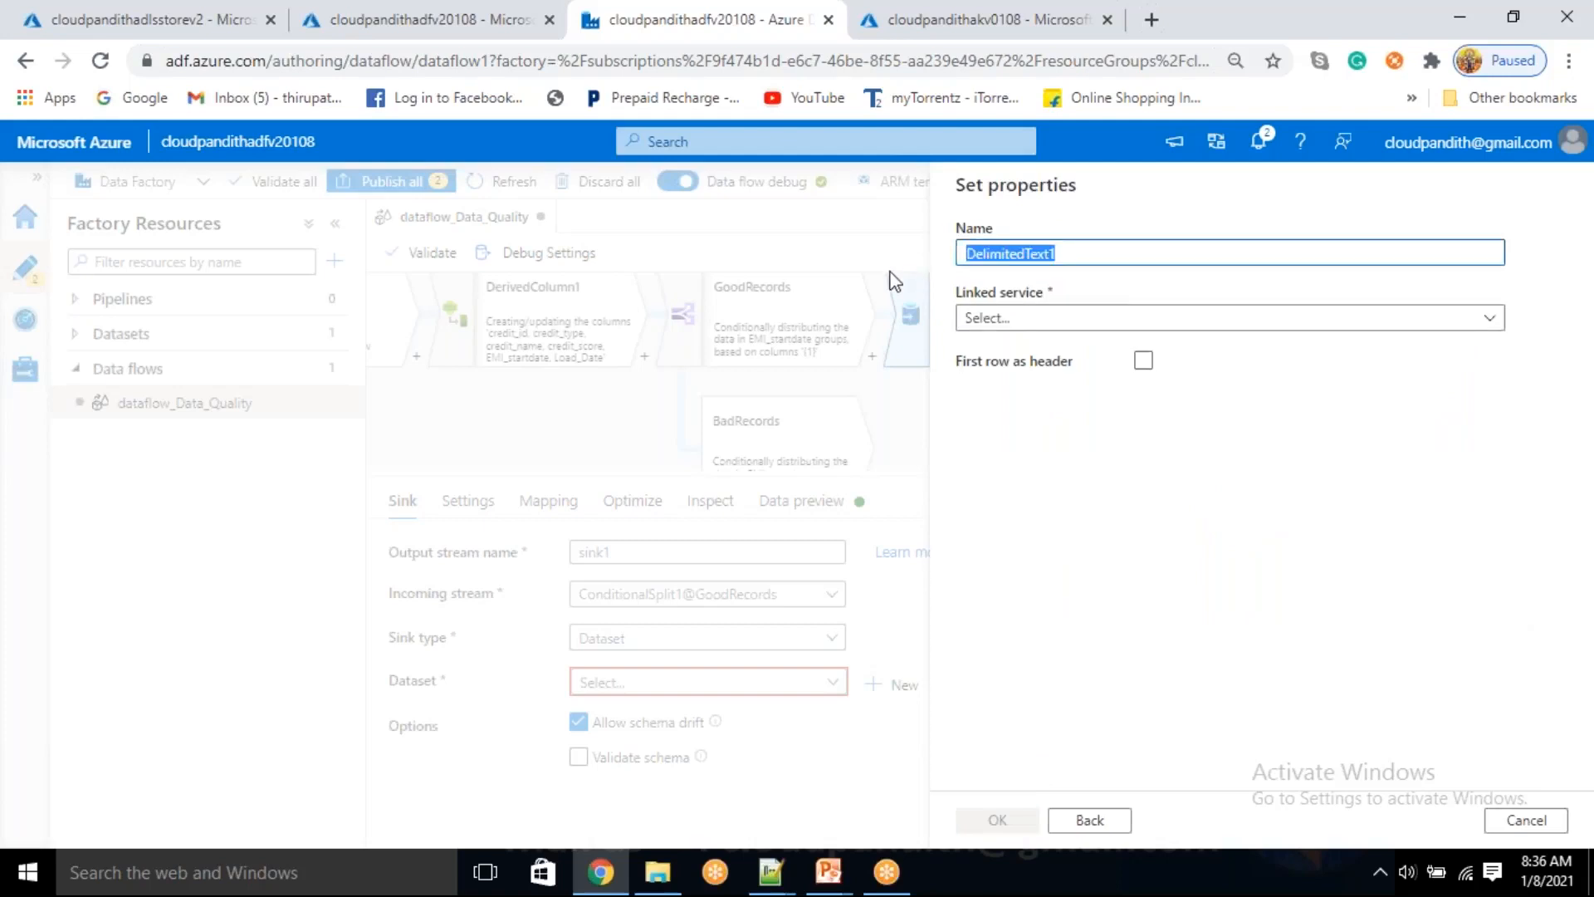
Name the new dataset DS_ADLSGen2_Working and assign it the linked service LS_ADLSGen2
key("BackSpace")
type("DS_ADLSGen2_Working")
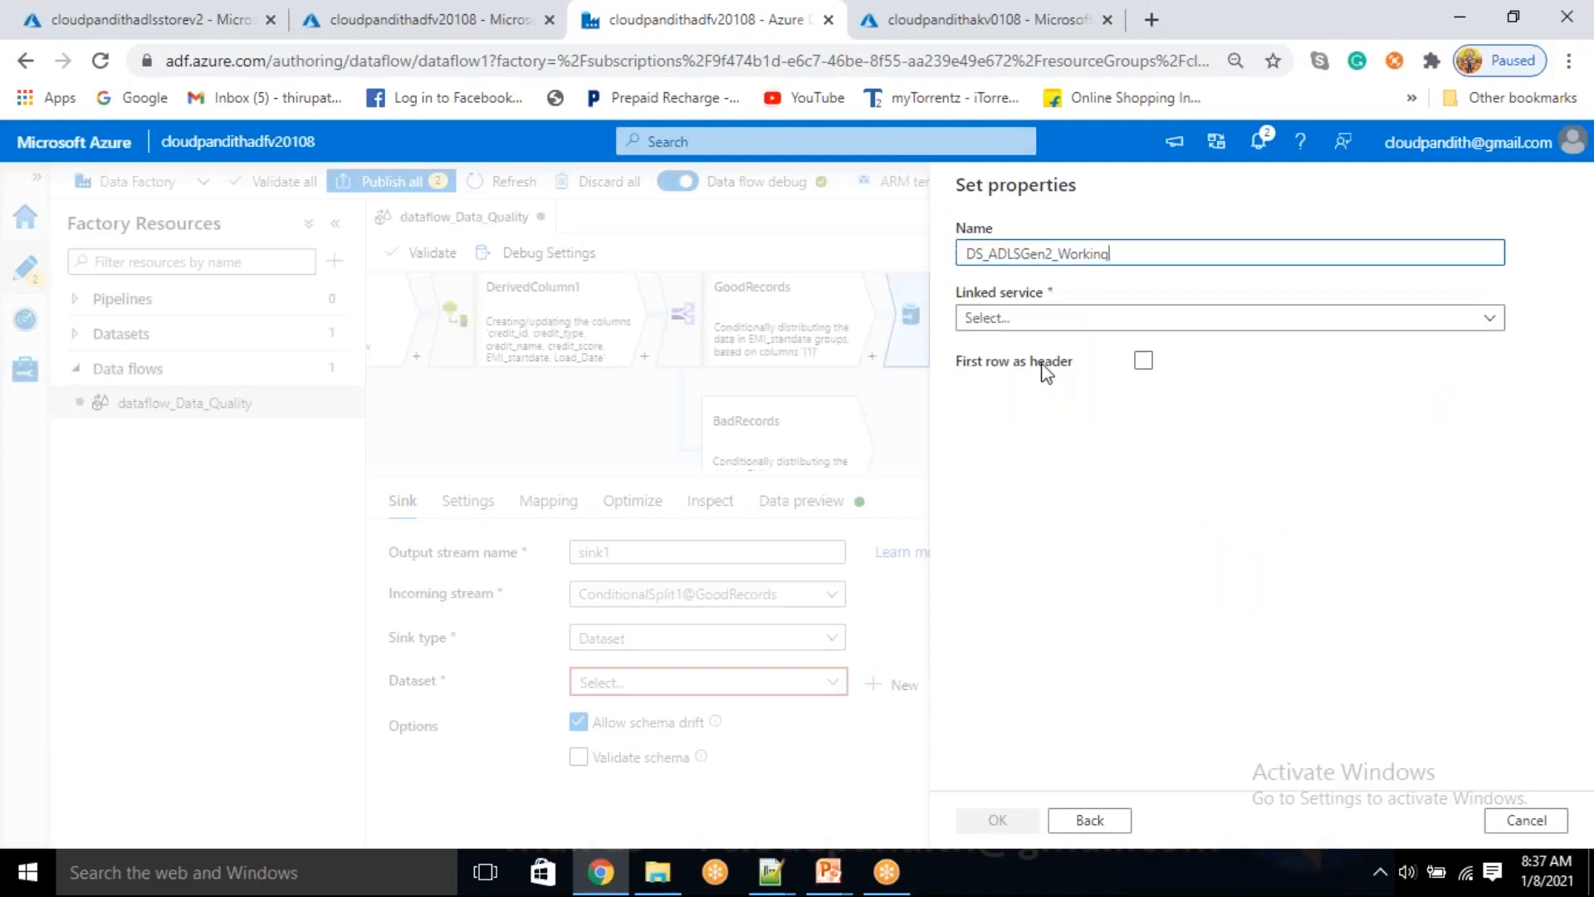
left_click(1056, 322)
left_click(997, 455)
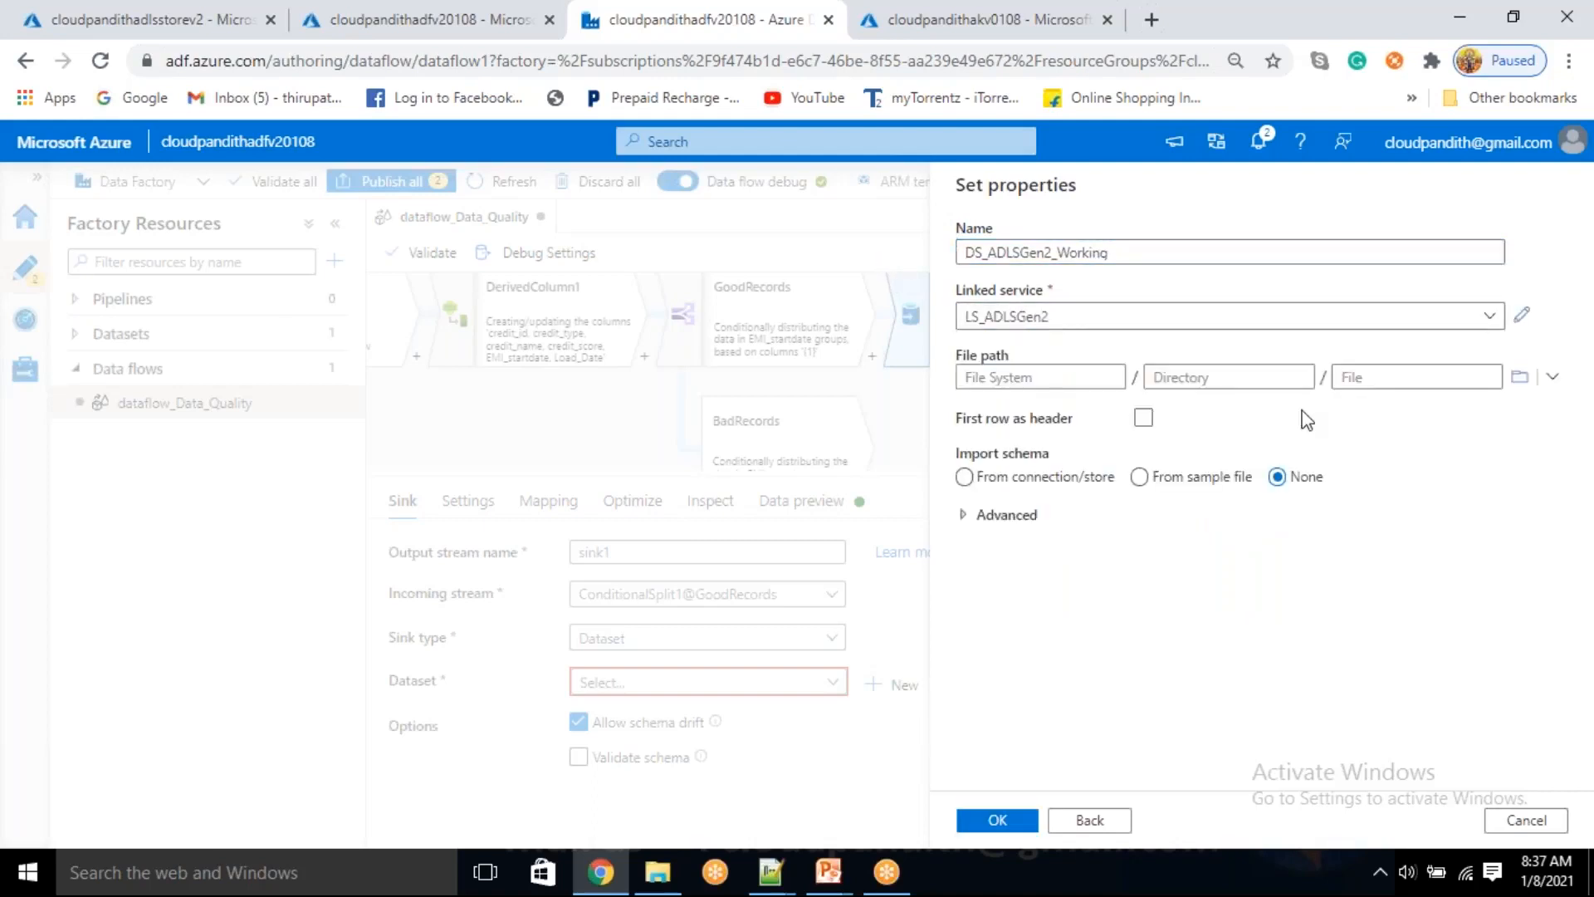
Point the dataset's file path to the working folder, treat the first row as header, and create the dataset
left_click(1514, 380)
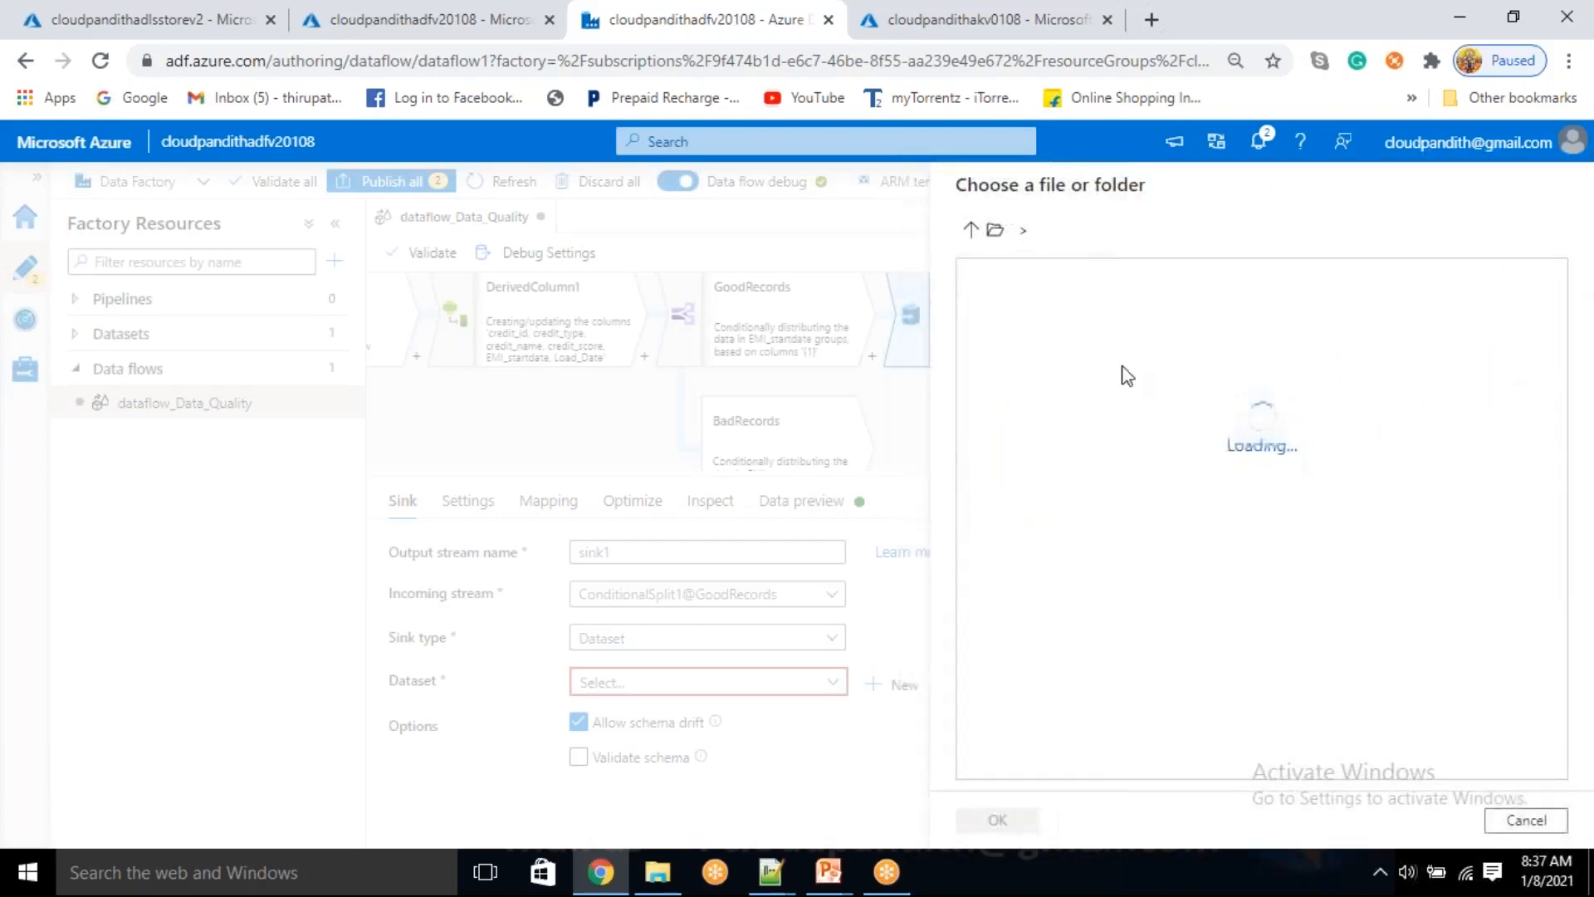
double_click(1074, 393)
left_click(998, 820)
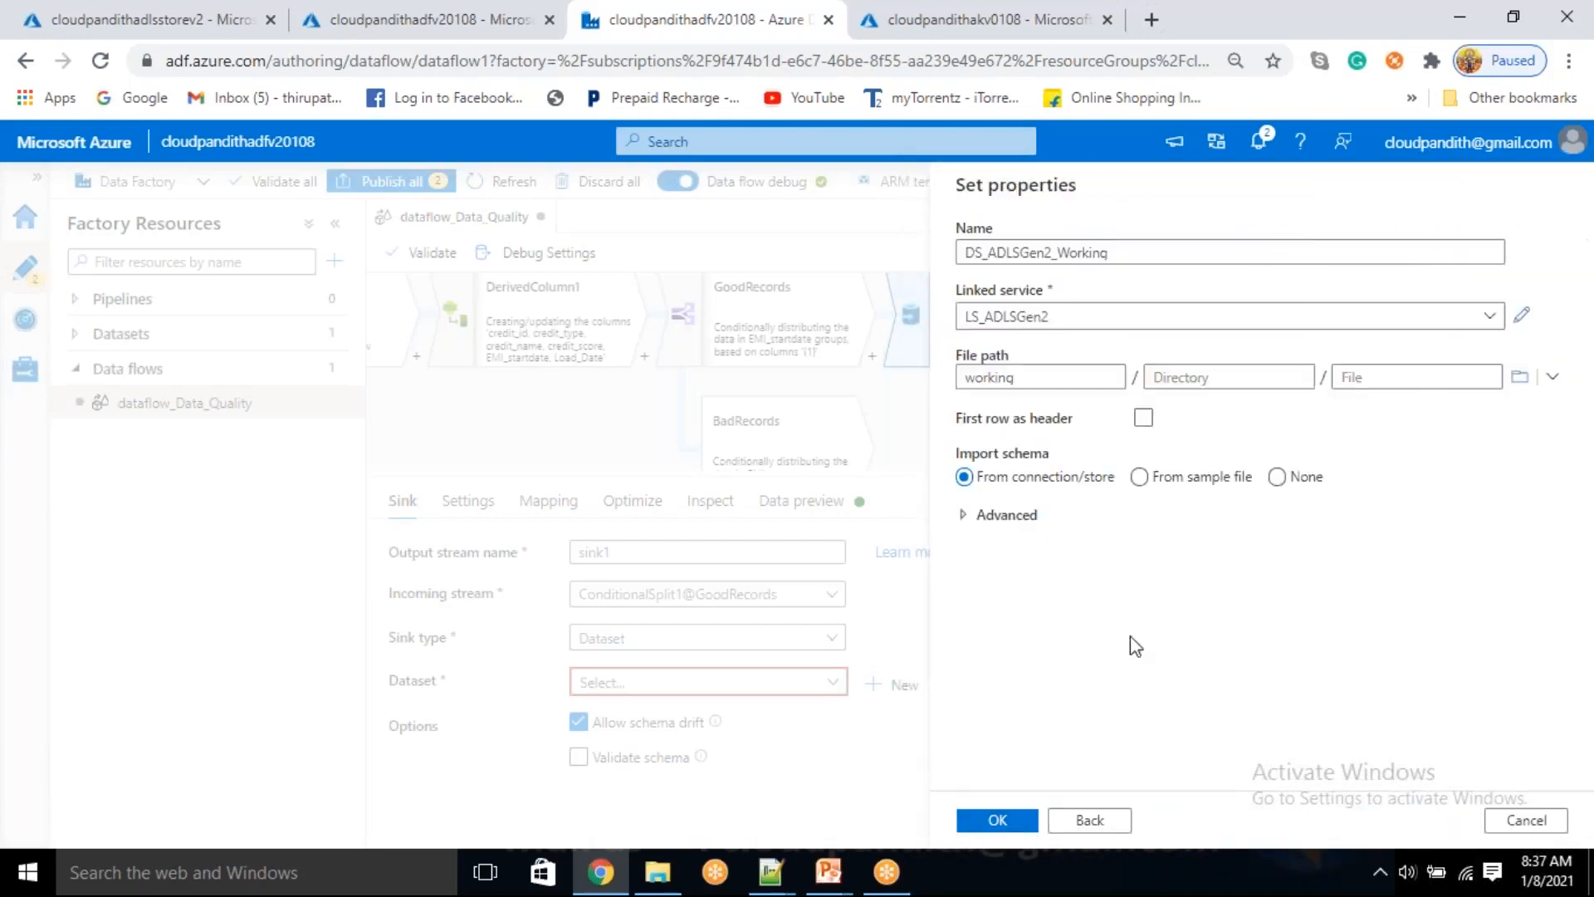
left_click(1144, 419)
left_click(1038, 819)
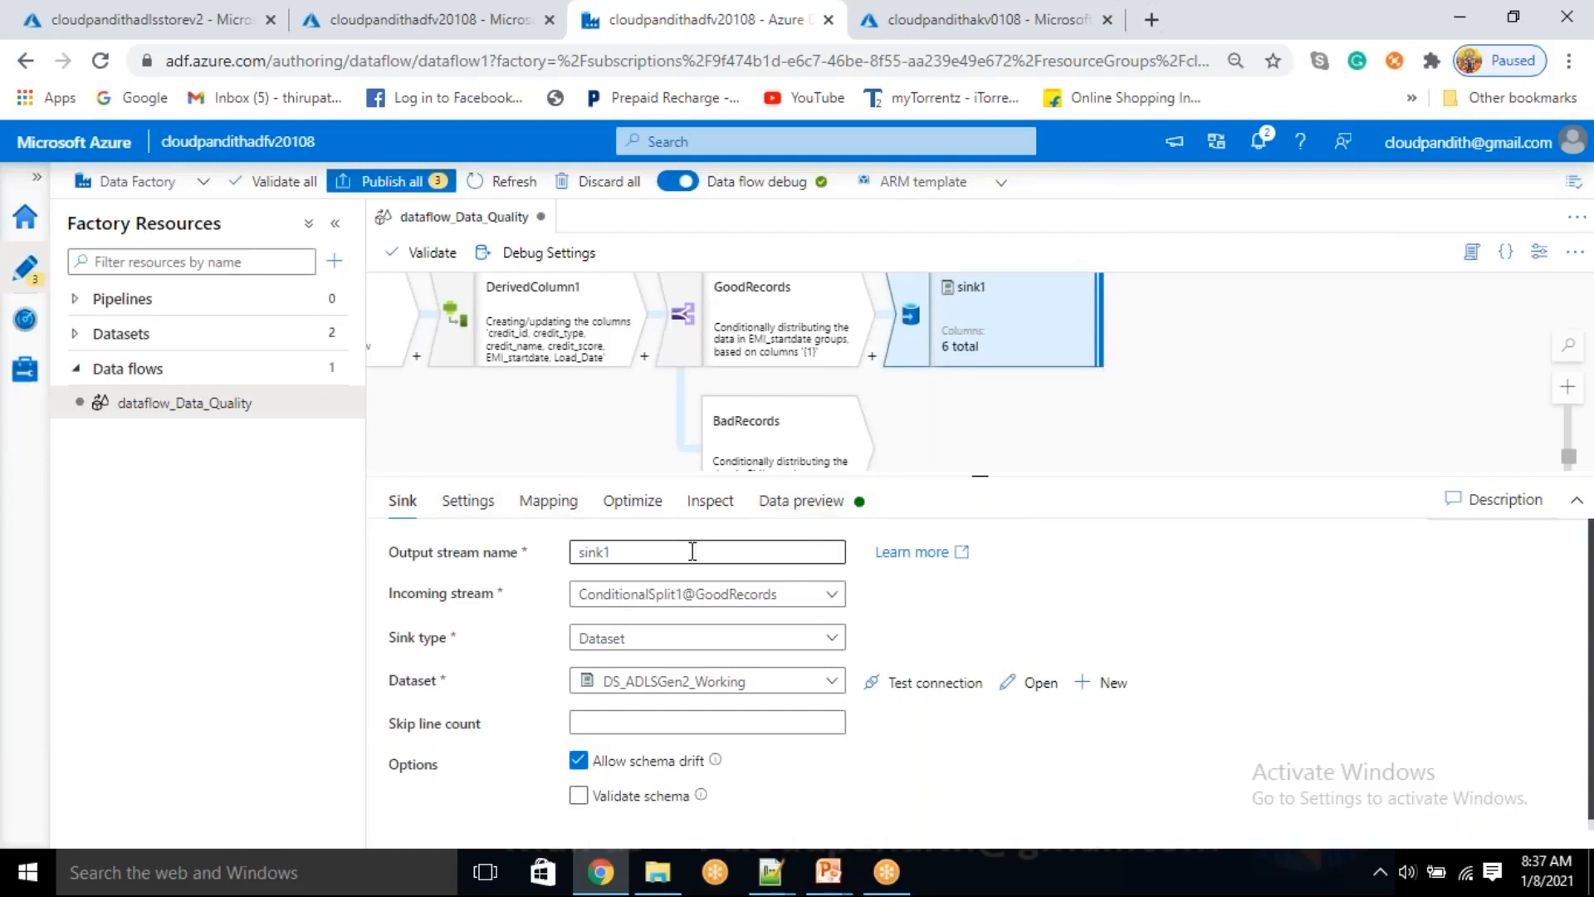
Set sink1 to output to a single file named creditdata.csv using a single partition
left_click(463, 502)
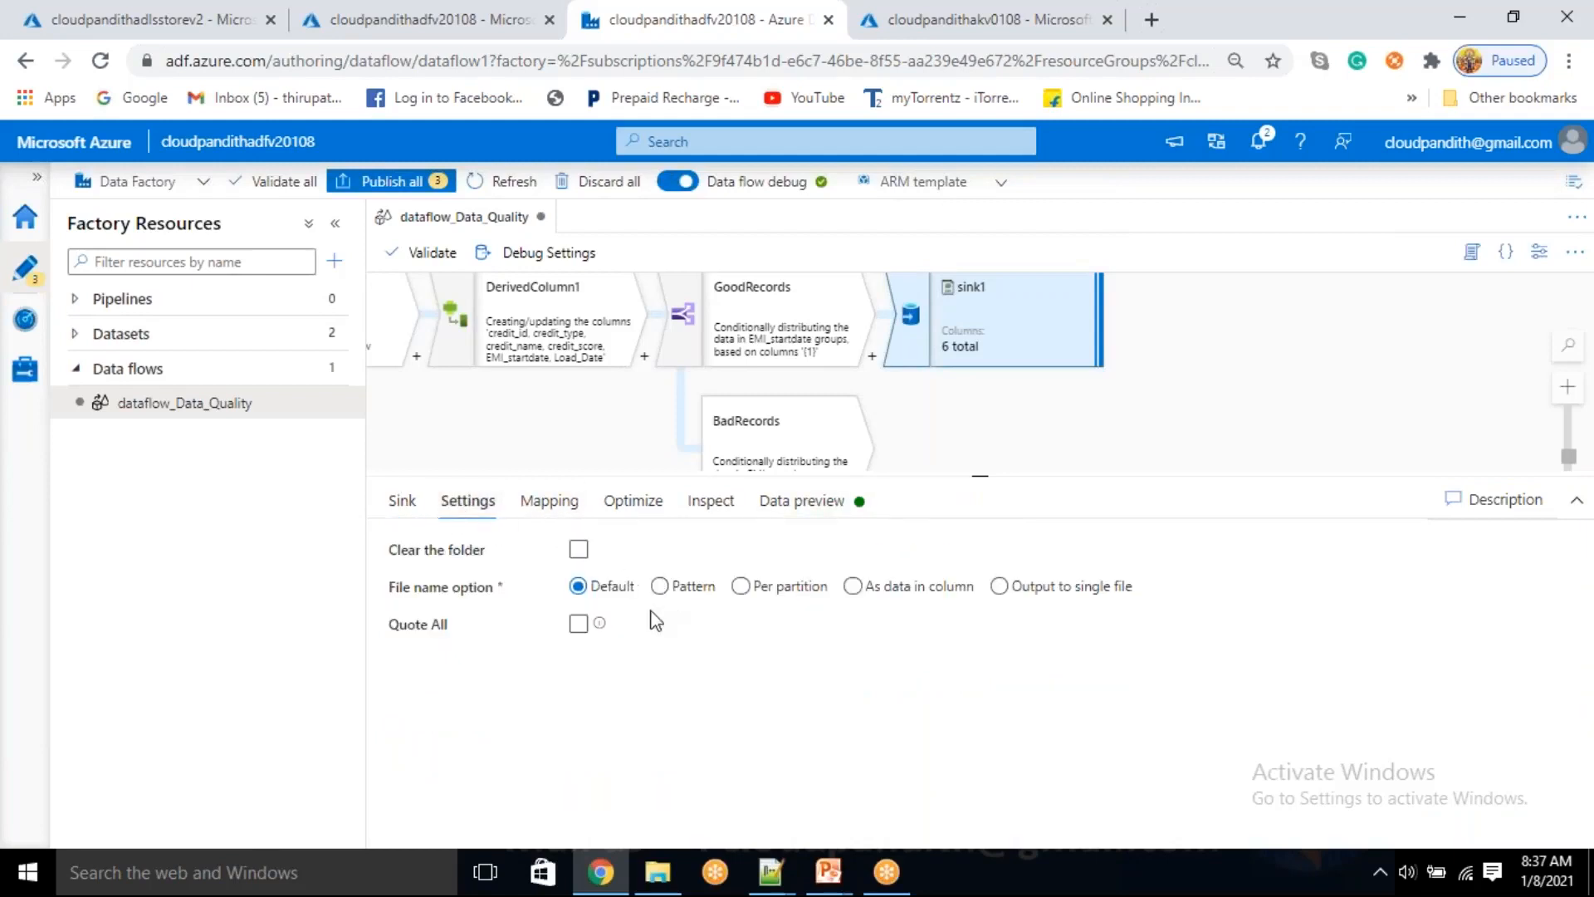
left_click(1000, 586)
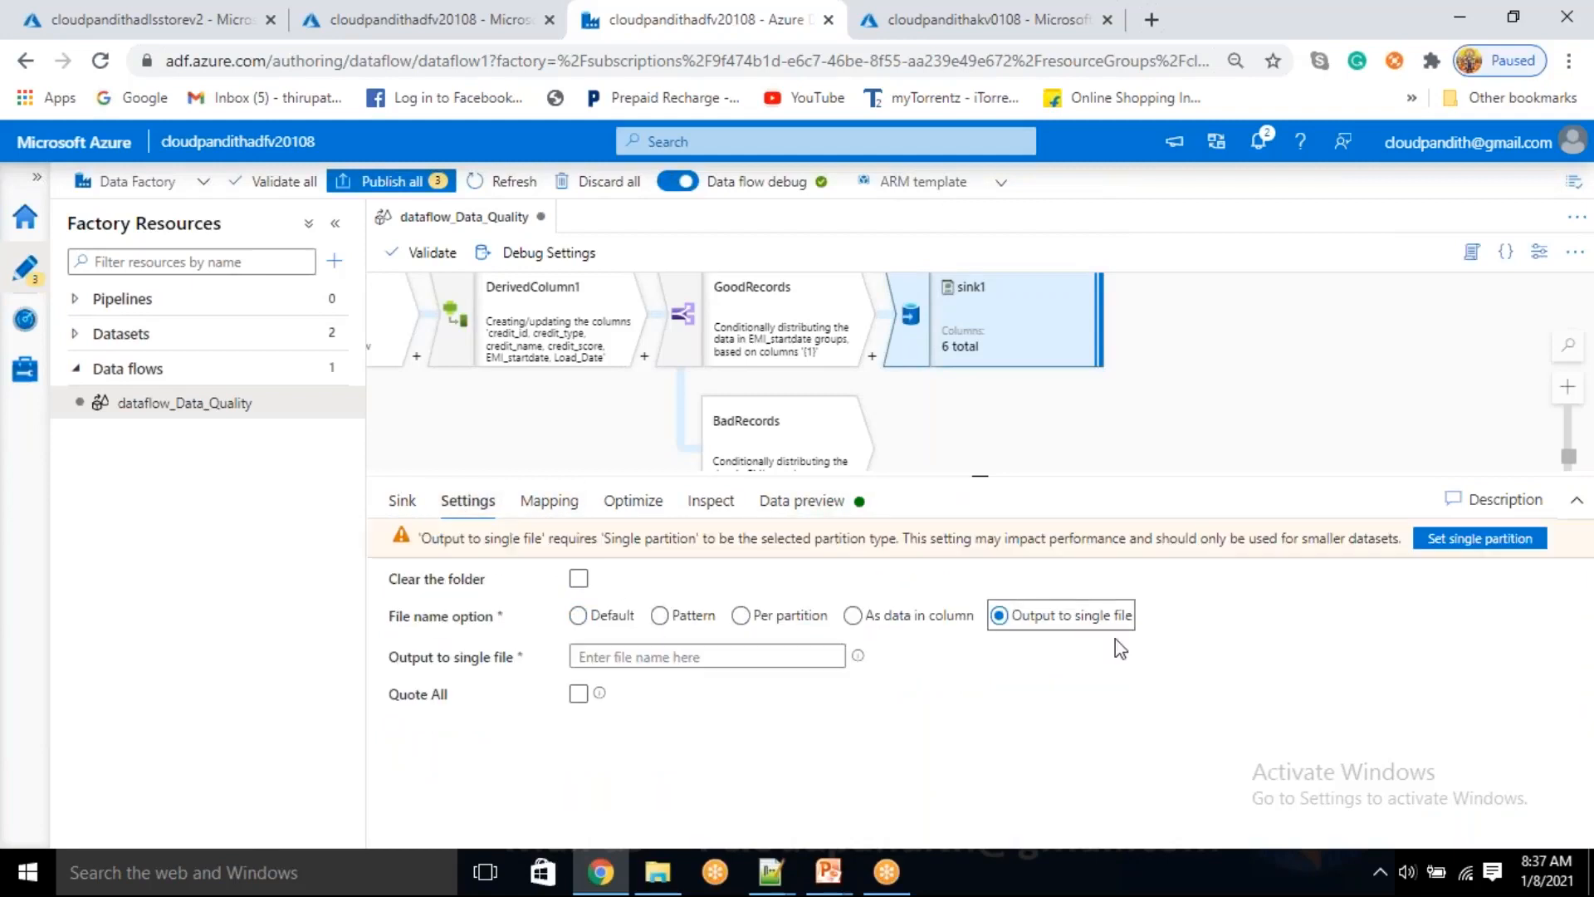
left_click(1505, 541)
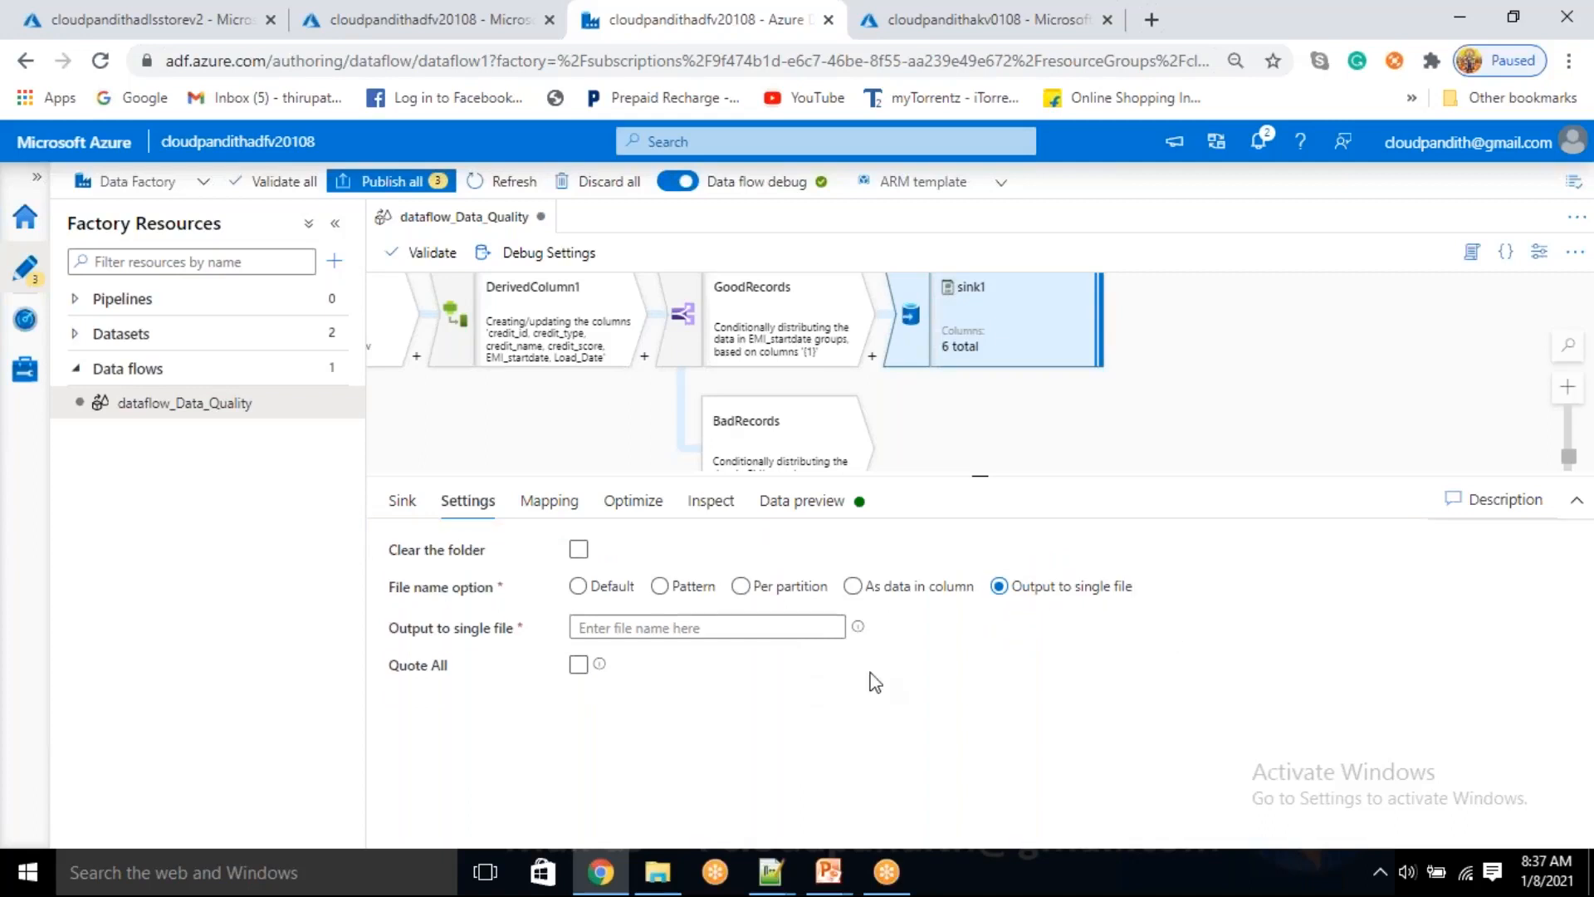
left_click(727, 631)
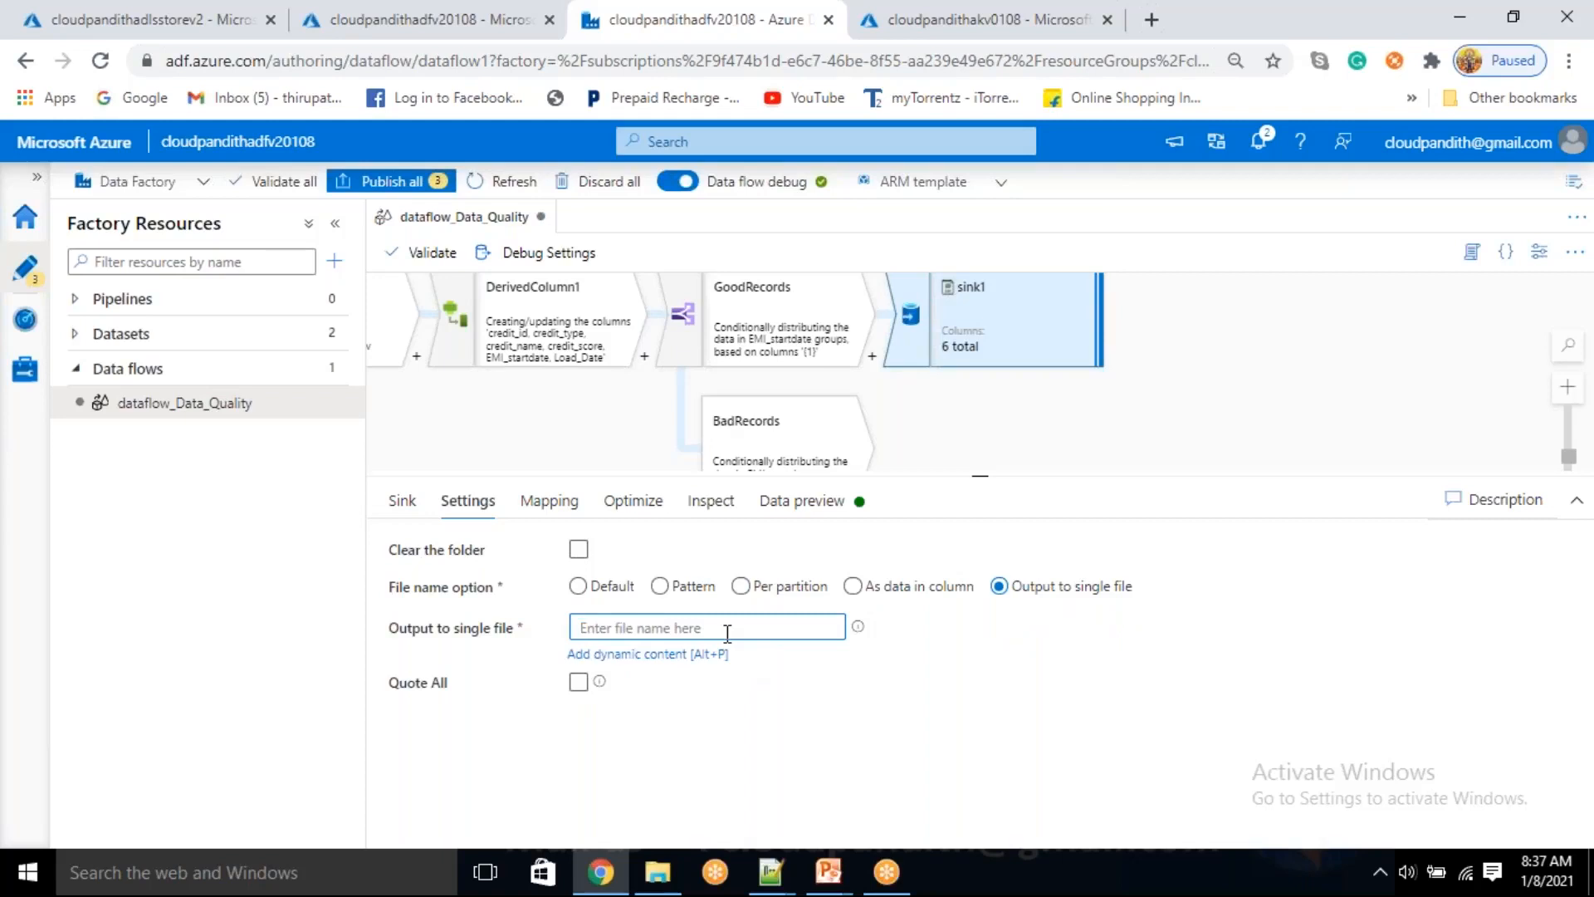
type("creditdata.csv")
Turn off auto mapping for sink1 and check its individual column mappings
left_click_drag(942, 430, 882, 363)
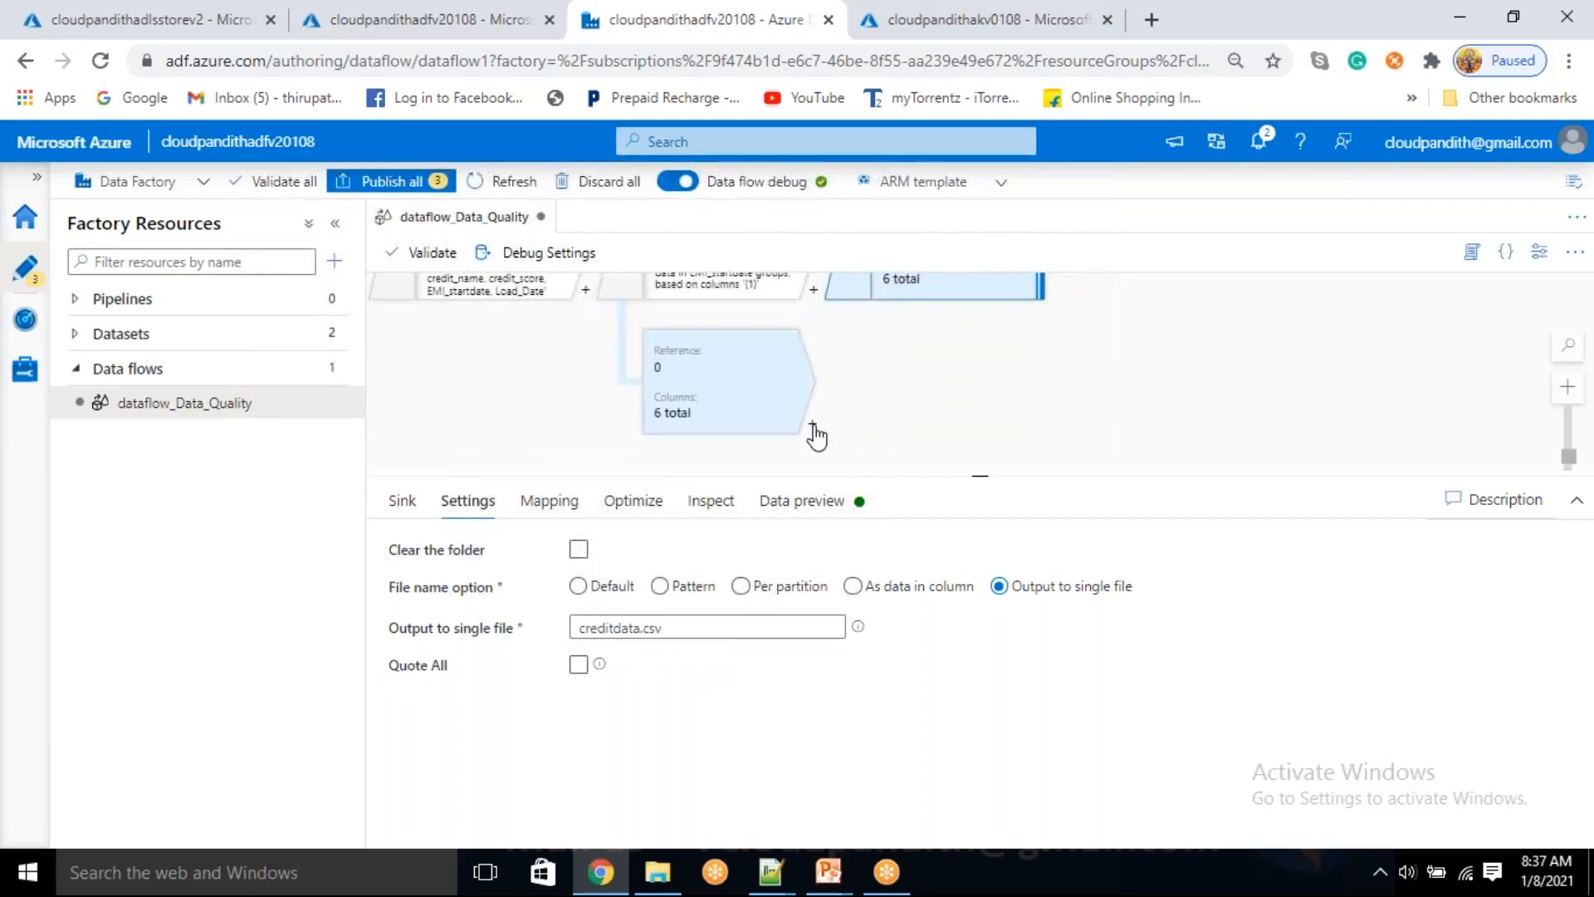
left_click(558, 508)
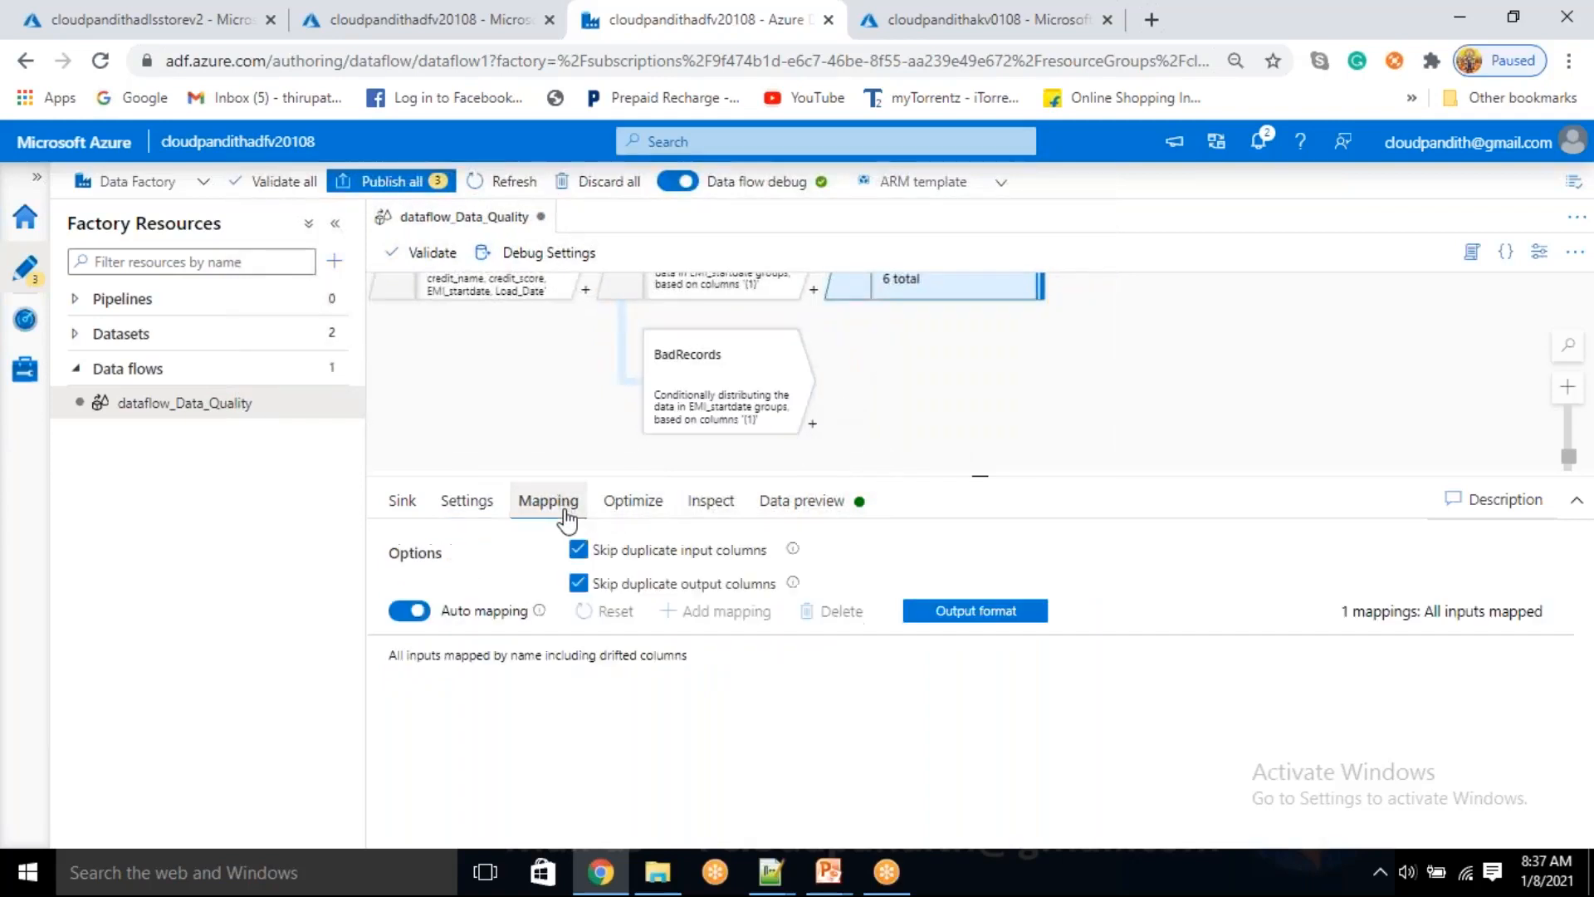
left_click(407, 610)
scroll(580, 694, "down", 2)
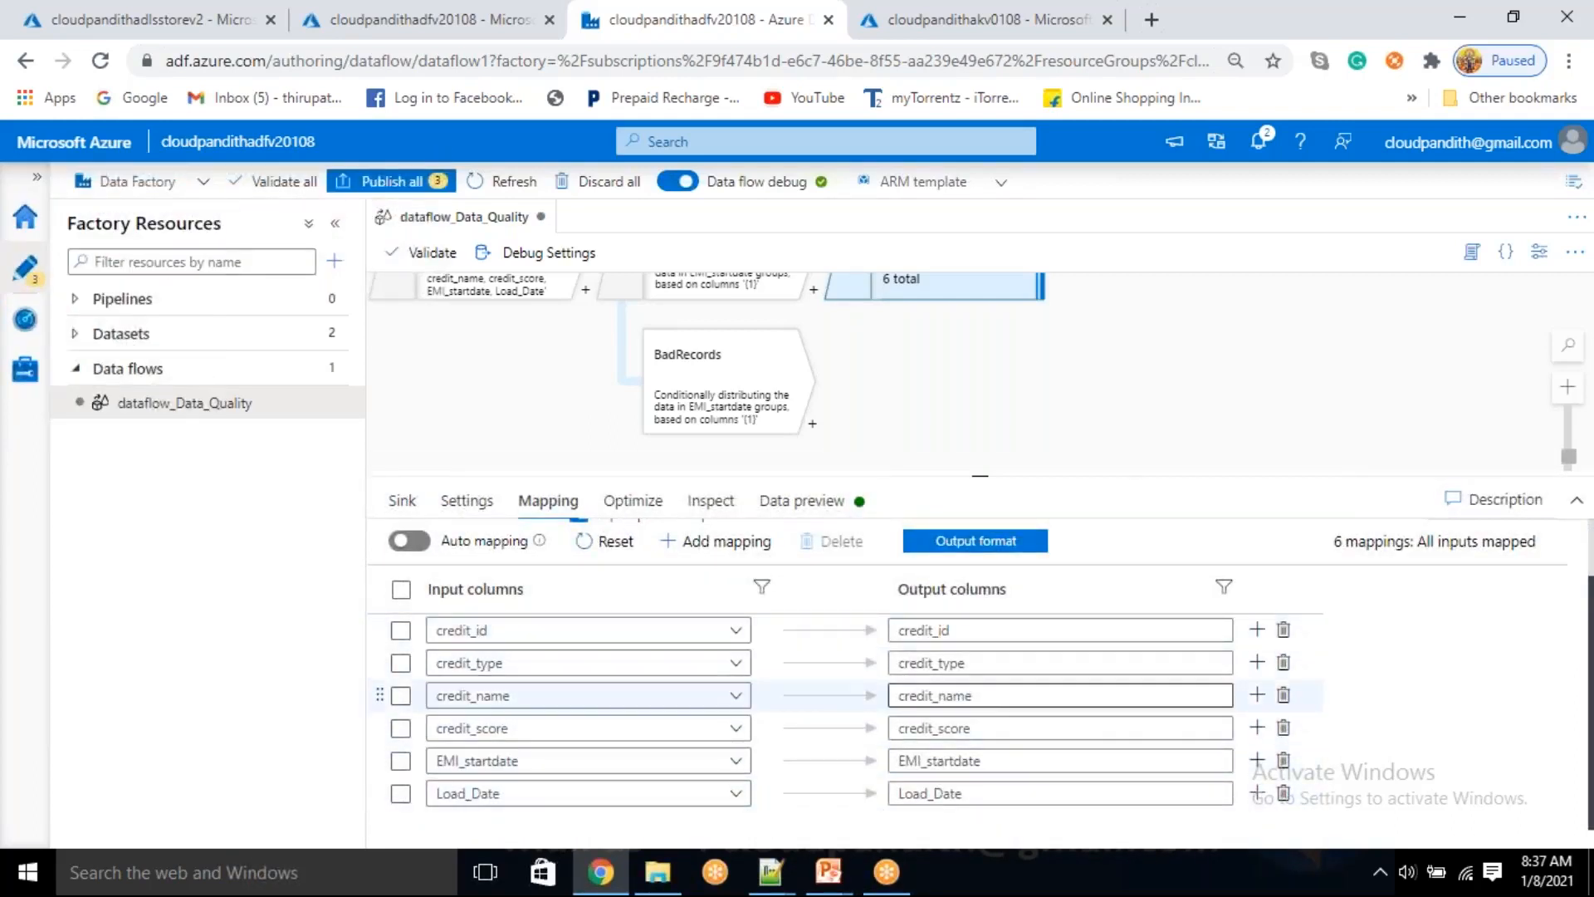
Add a sink transformation to the BadRecords output stream
left_click(812, 425)
scroll(889, 664, "down", 5)
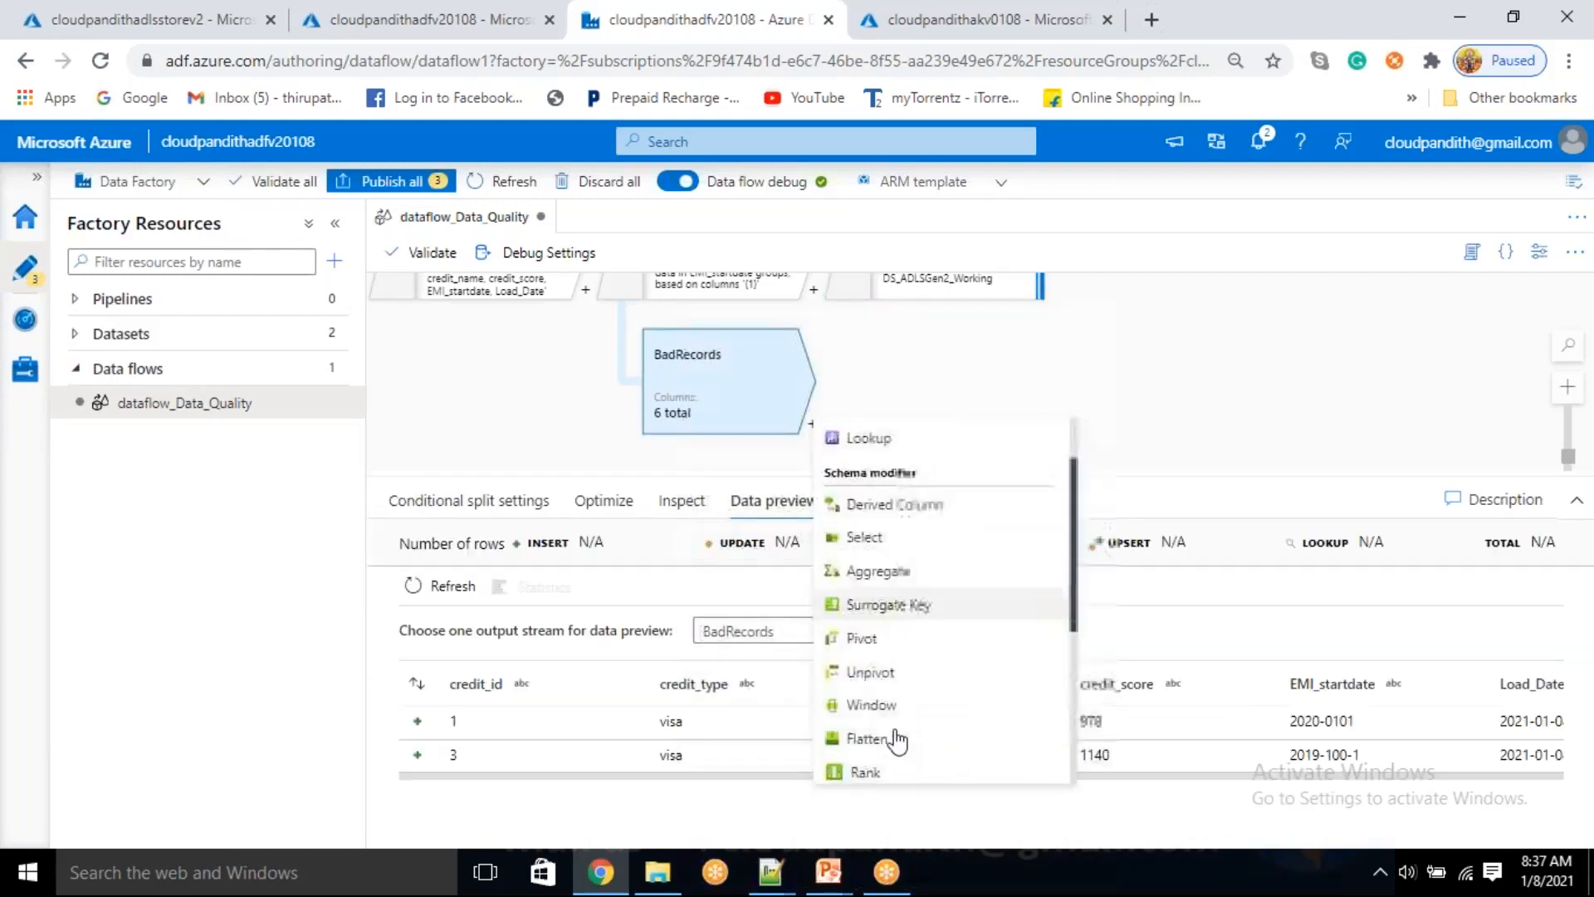
left_click(861, 768)
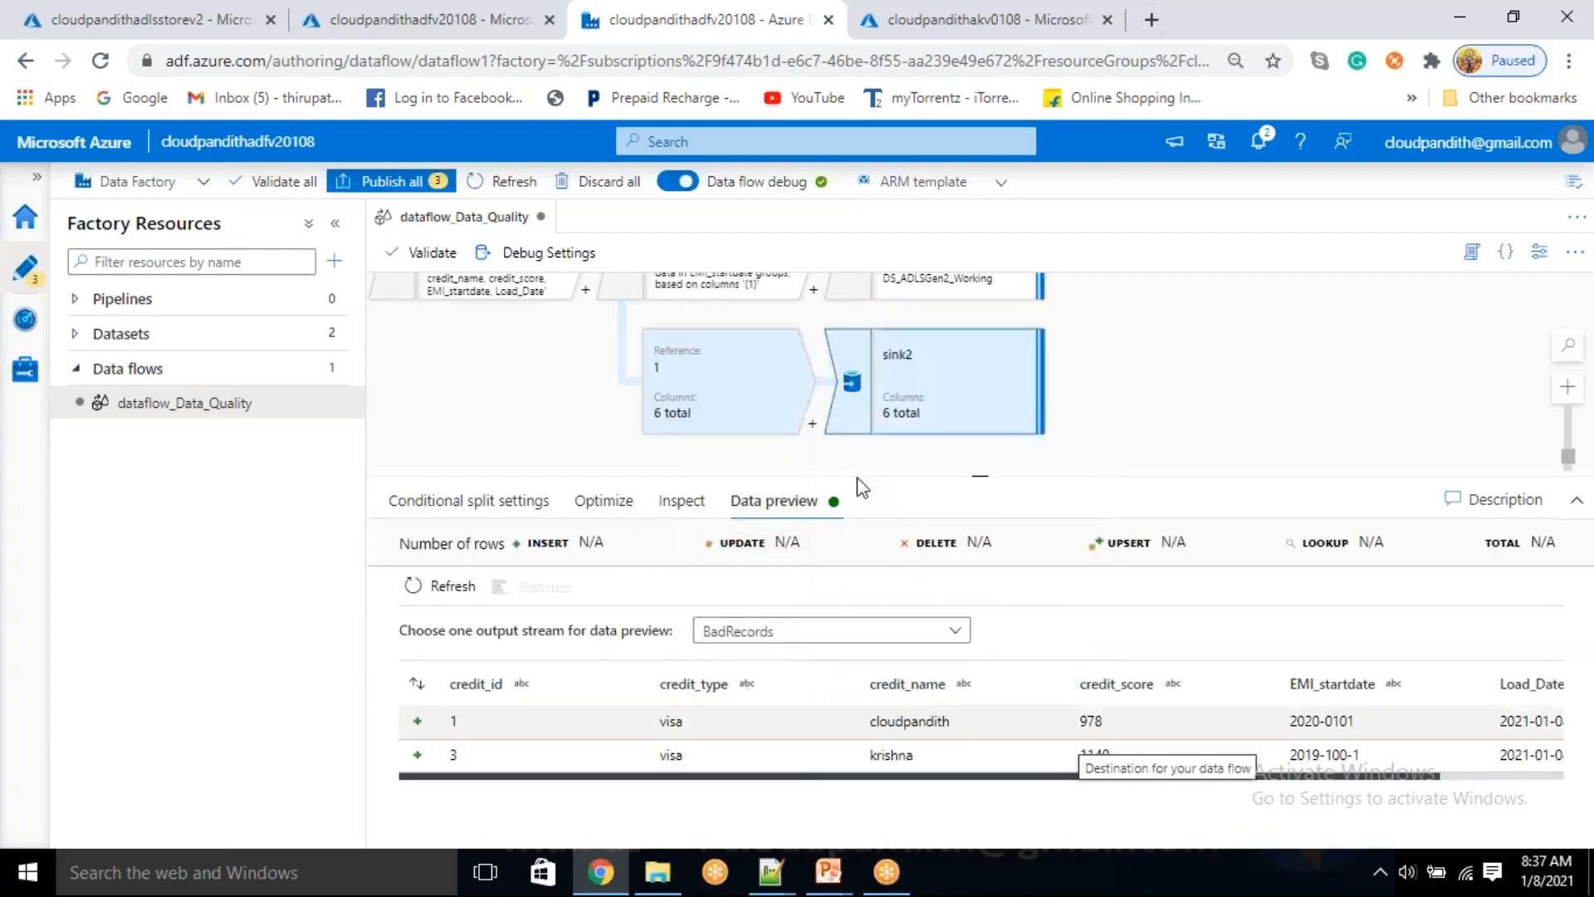
Start a new dataset for the BadRecords sink on Azure Data Lake Storage Gen2 in DelimitedText format
left_click(916, 696)
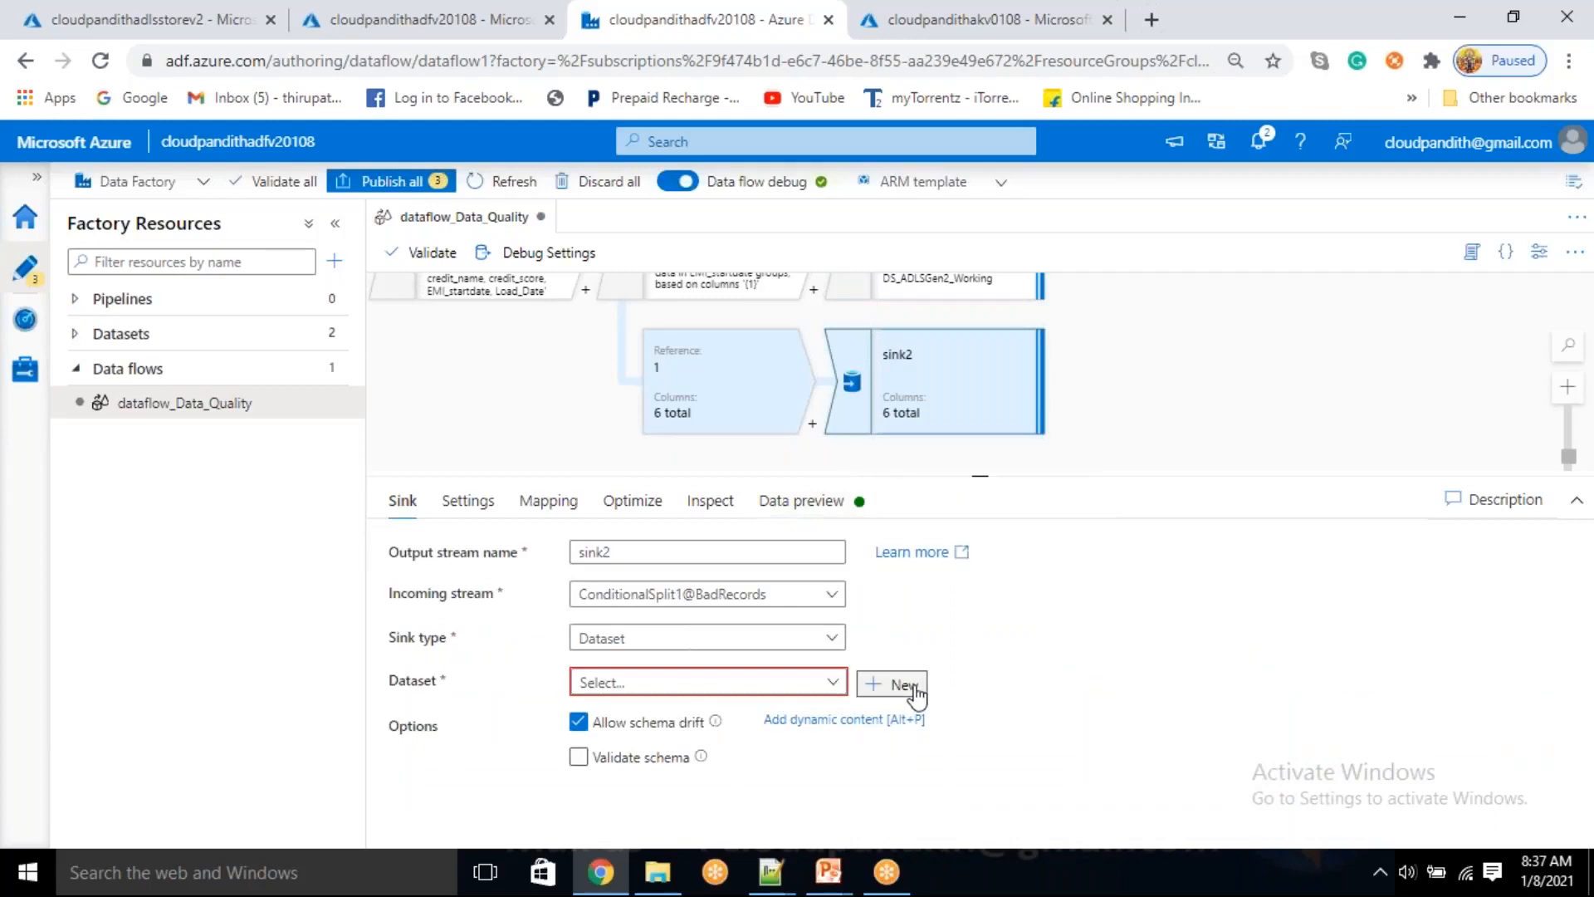
left_click(1068, 706)
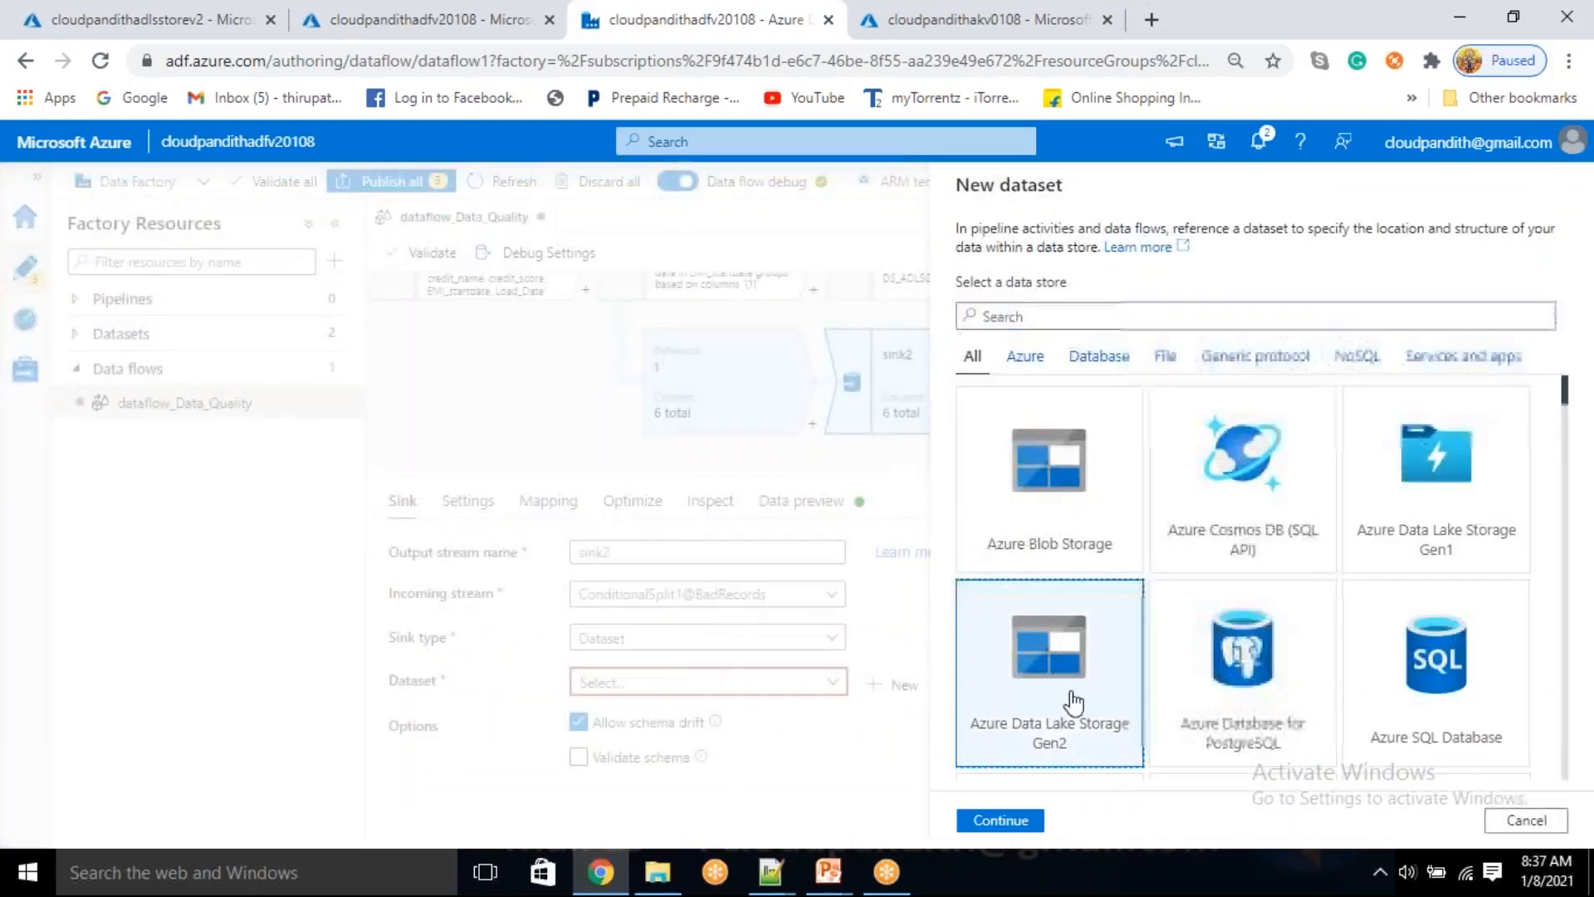
left_click(1017, 825)
left_click(1294, 371)
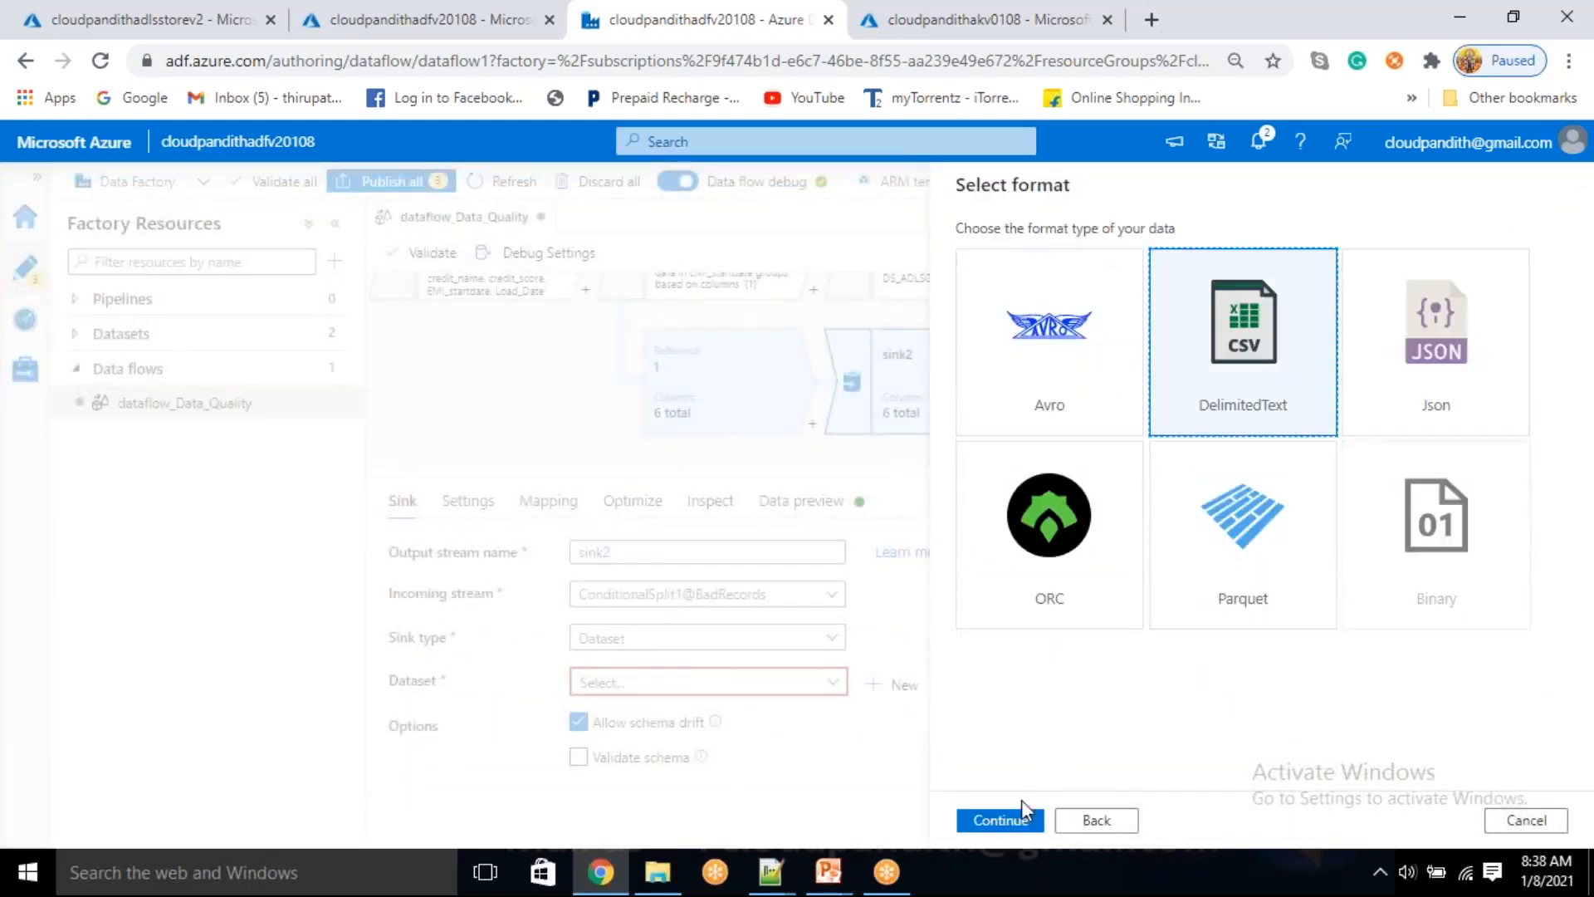
left_click(1006, 818)
Name the BadRecords sink dataset DS_ADLSGen2_Reject and assign it the linked service LS_ADLSGen2
left_click_drag(1085, 252, 745, 266)
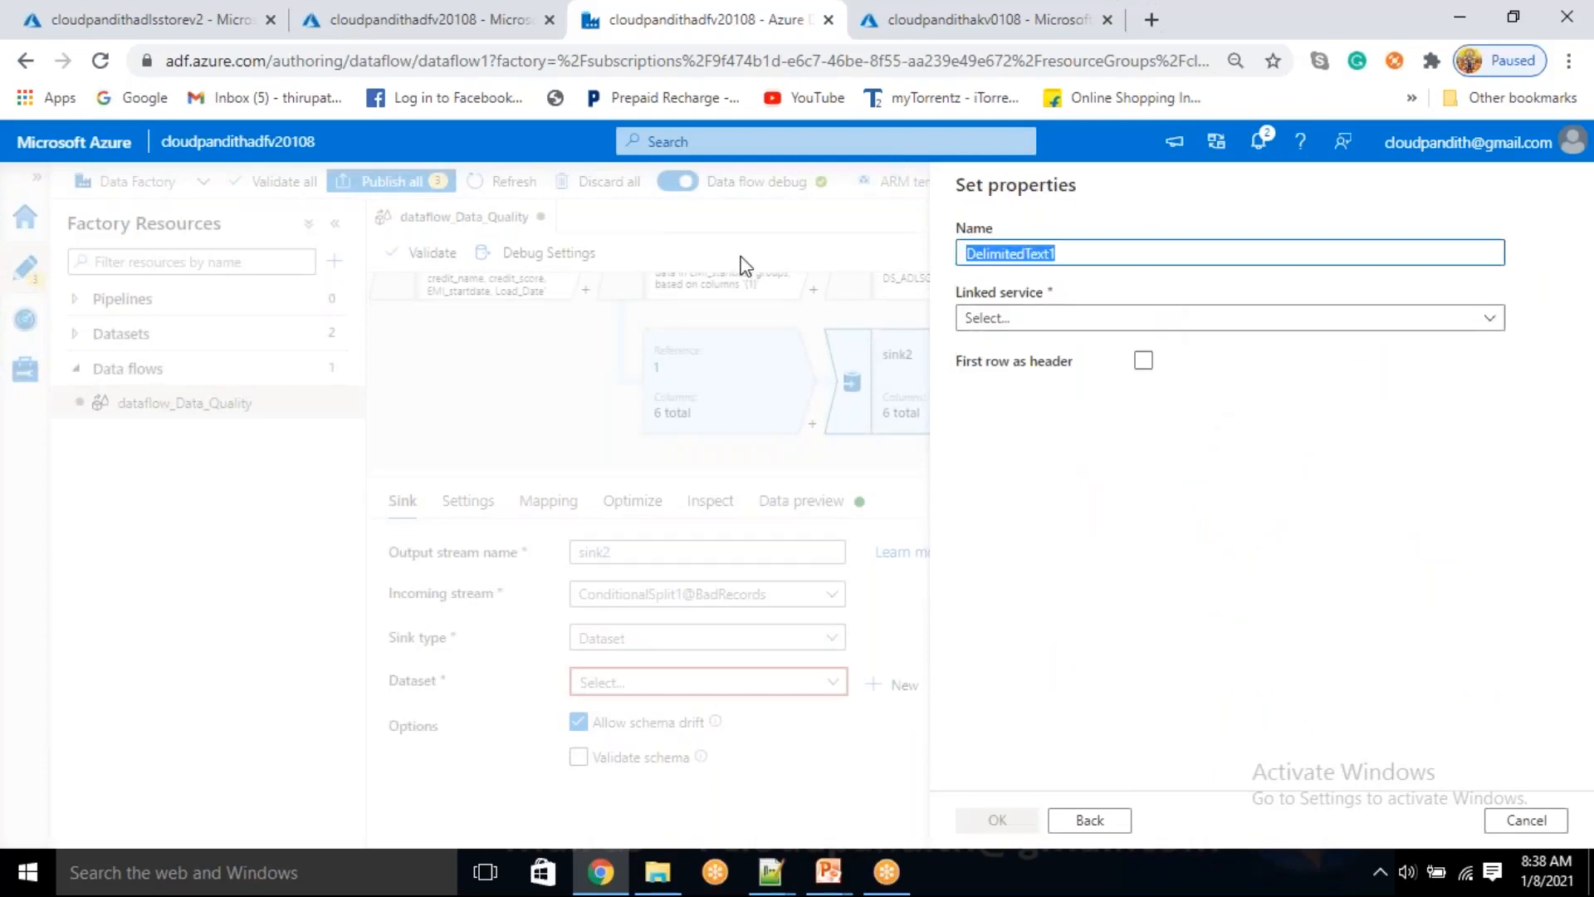
key("BackSpace")
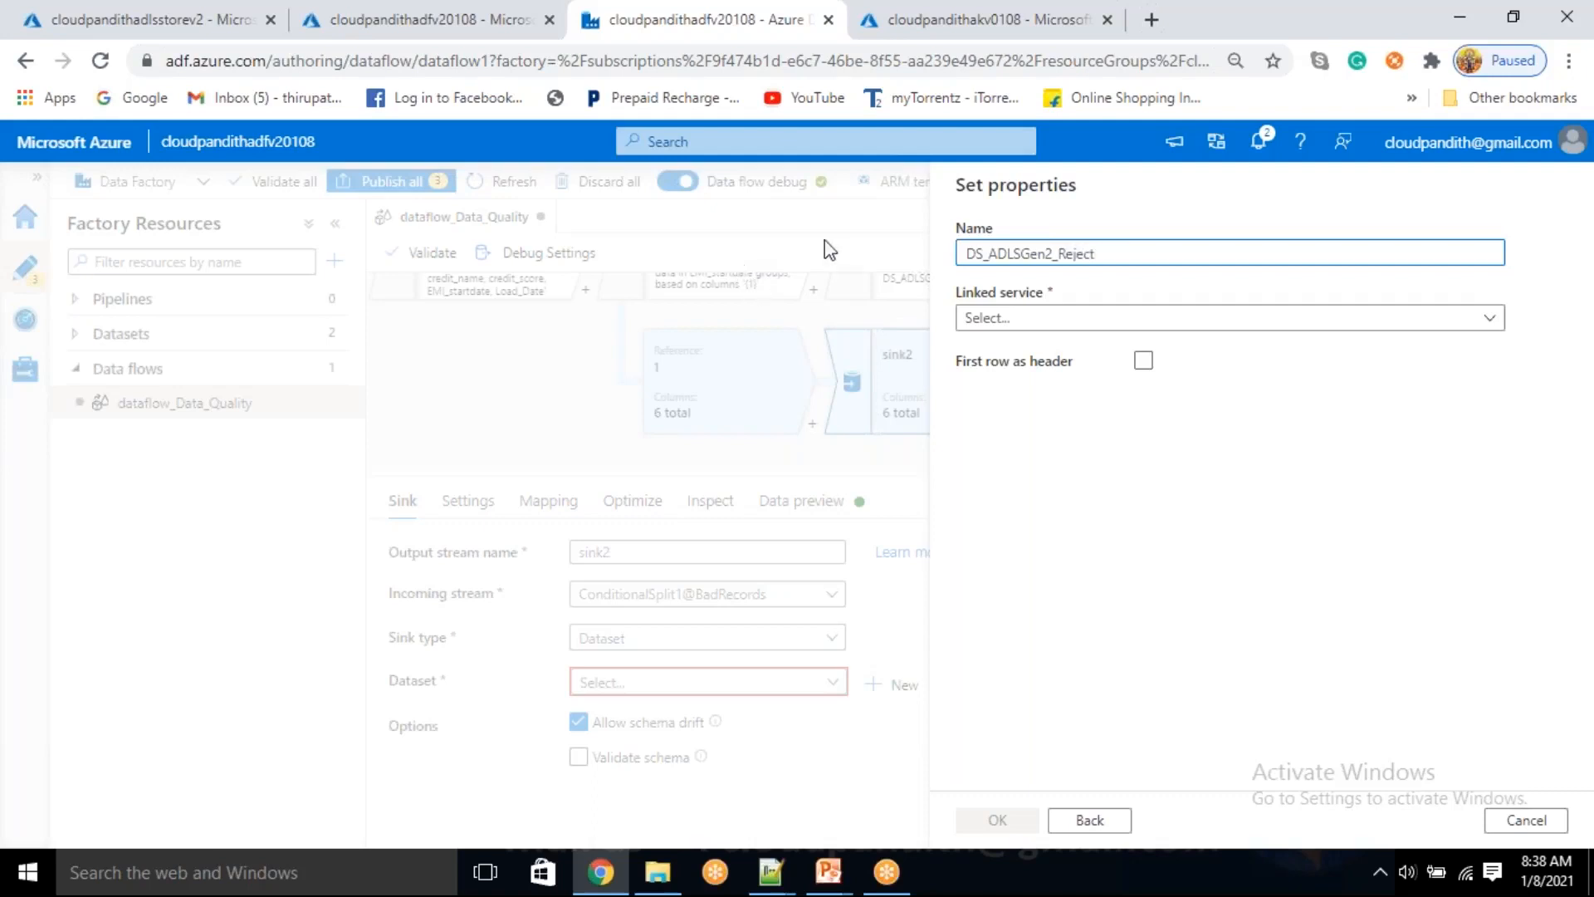
left_click(1028, 321)
left_click(1023, 451)
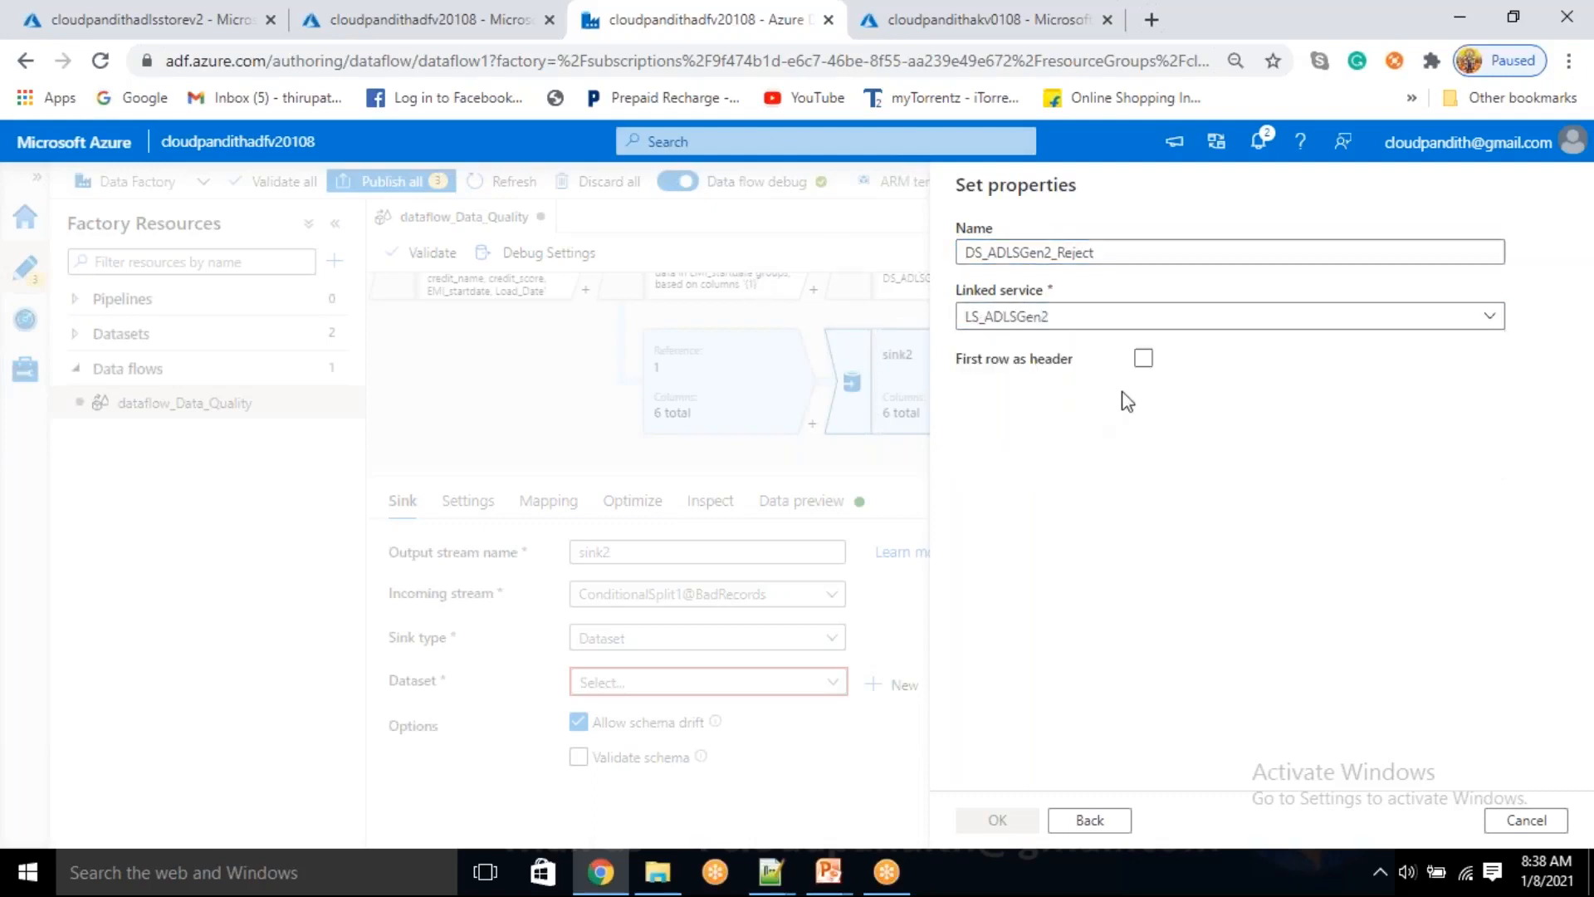
Treat the first row as header, point the file path to the reject folder, and create the dataset
left_click(1143, 418)
left_click(1520, 378)
left_click(1192, 395)
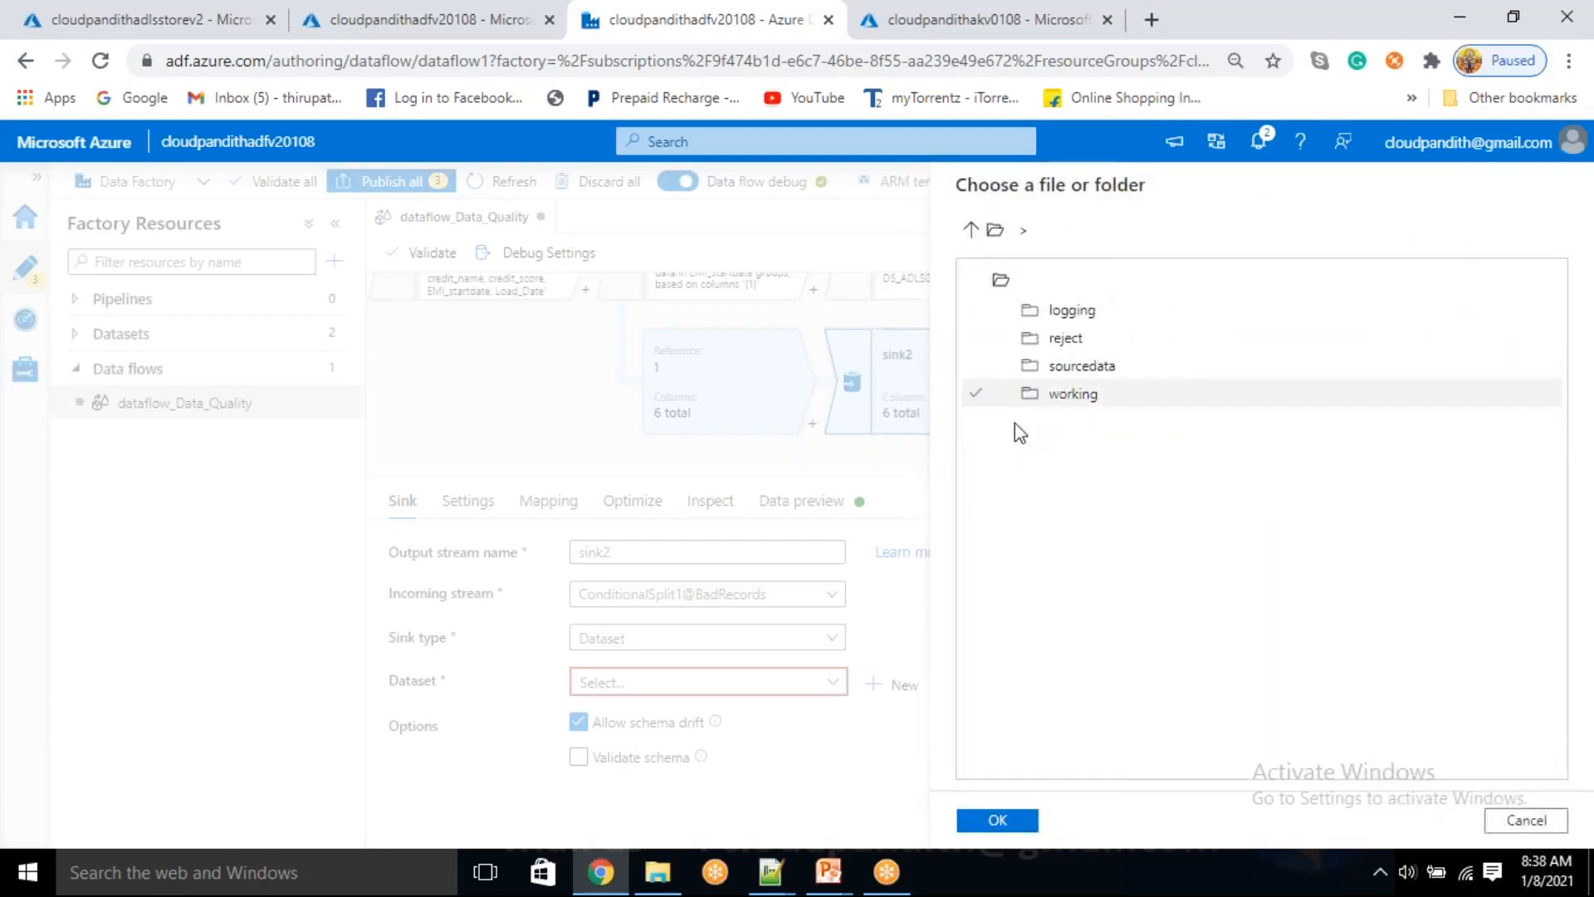
double_click(1057, 338)
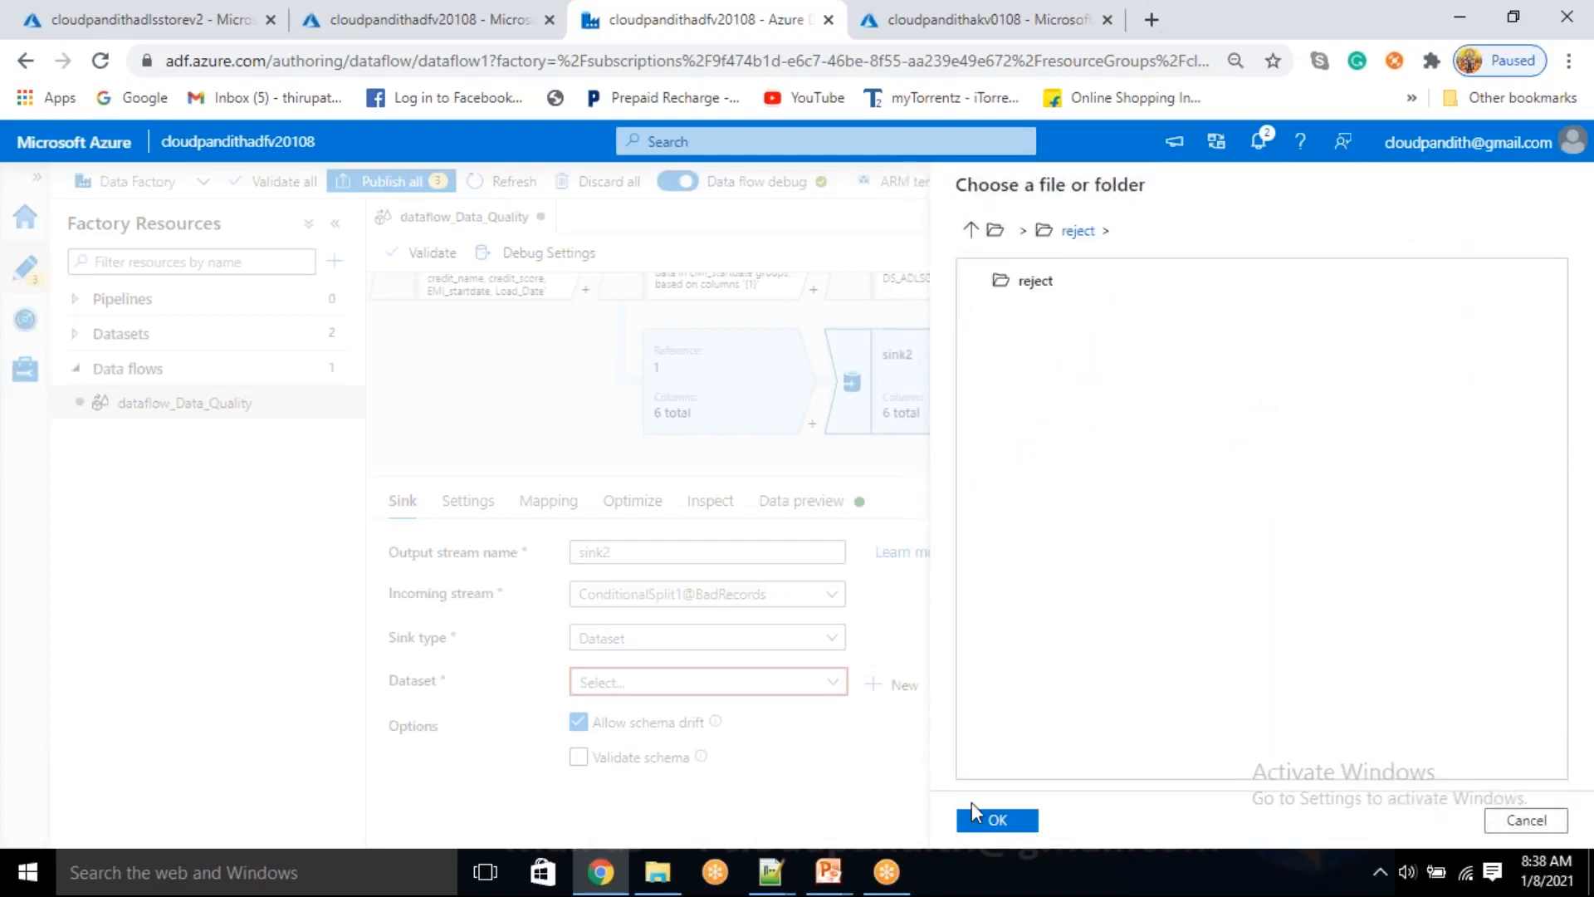
left_click(996, 823)
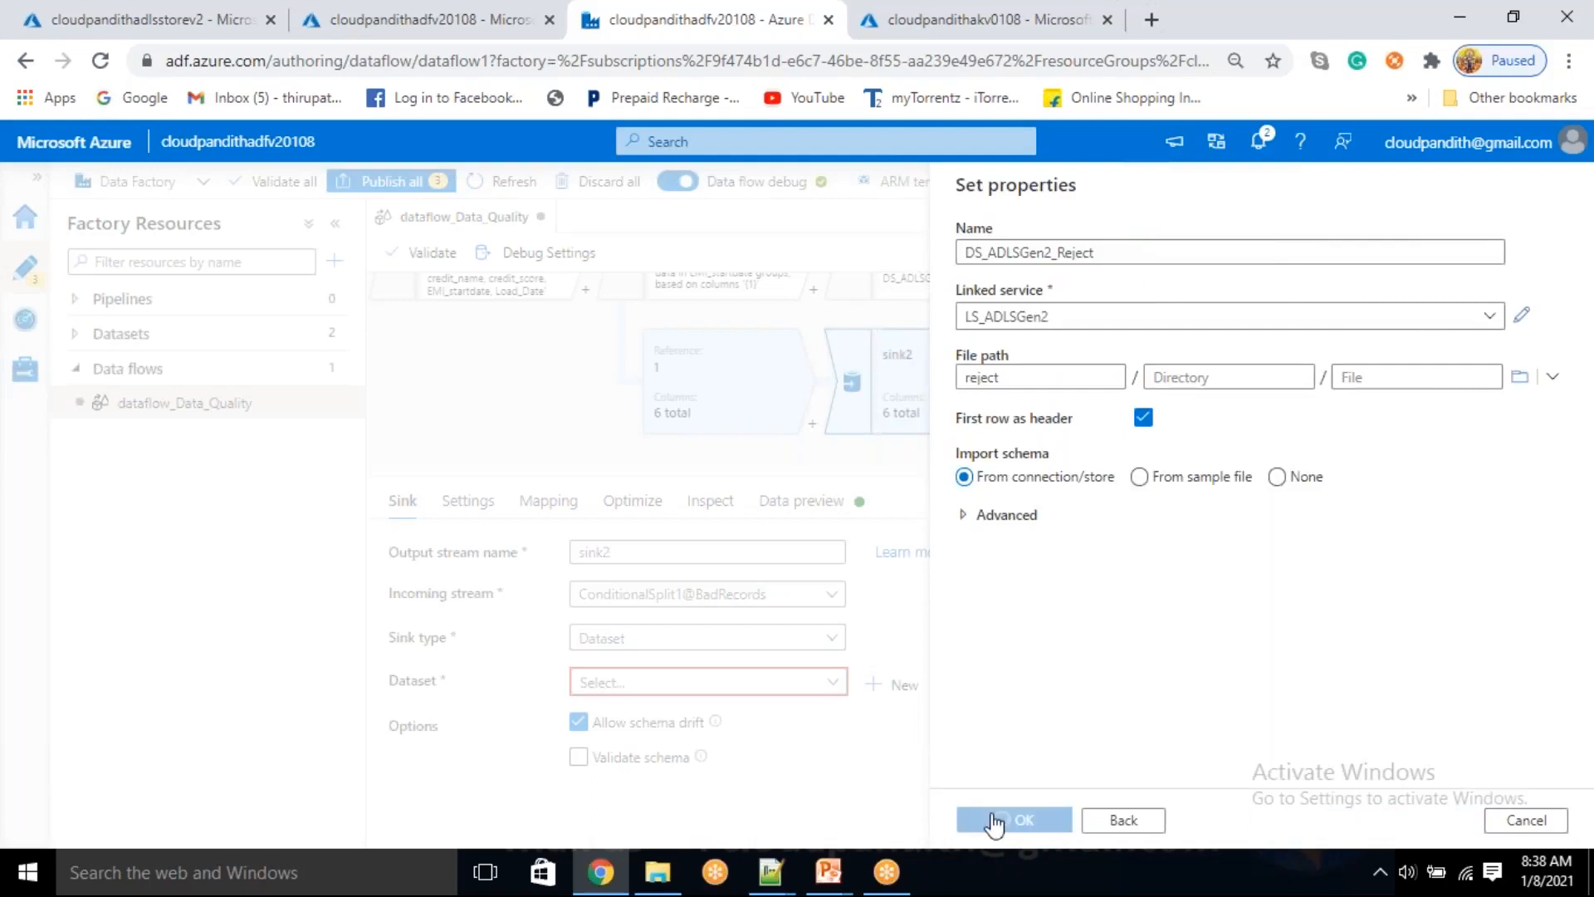
left_click(993, 822)
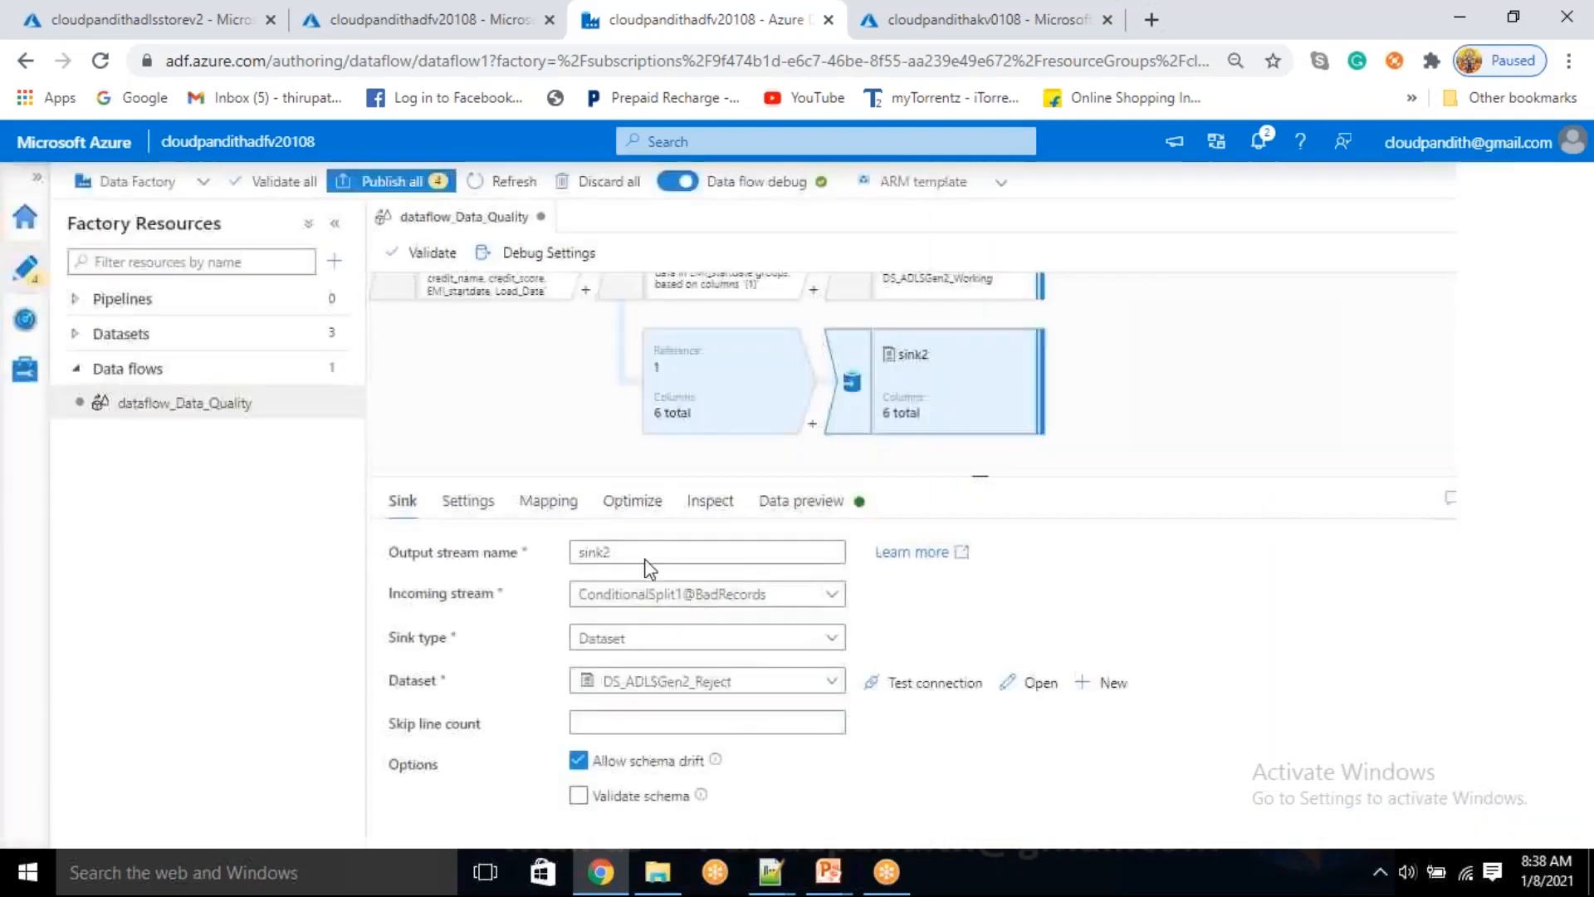
Set sink2 to output to a single file using a single partition, with a file name beginning with reject
left_click(480, 503)
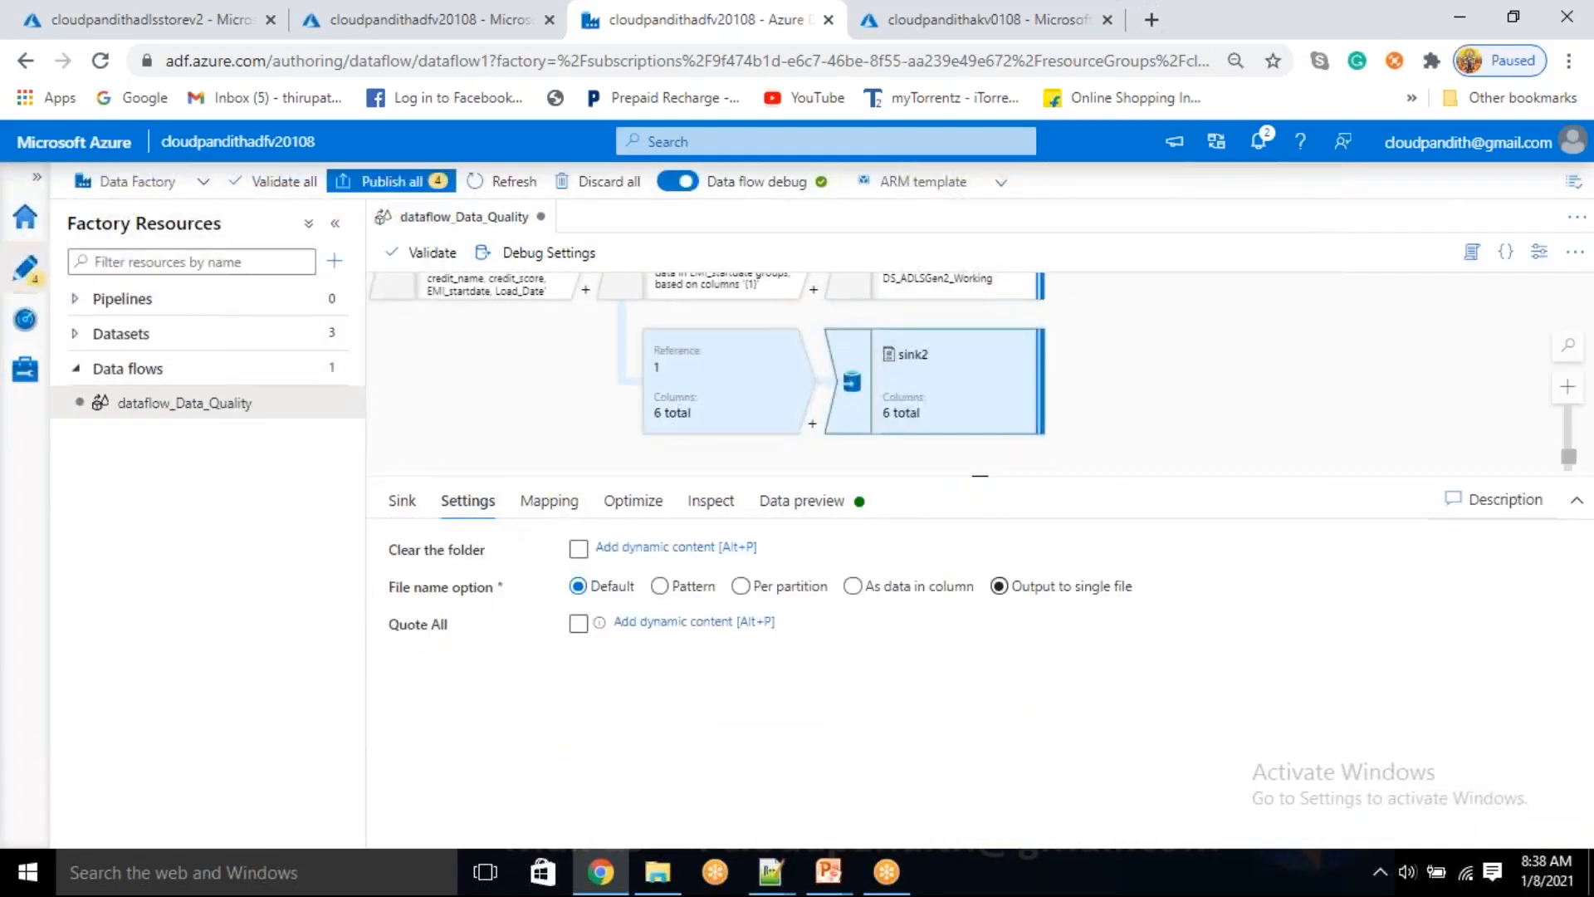
left_click(999, 588)
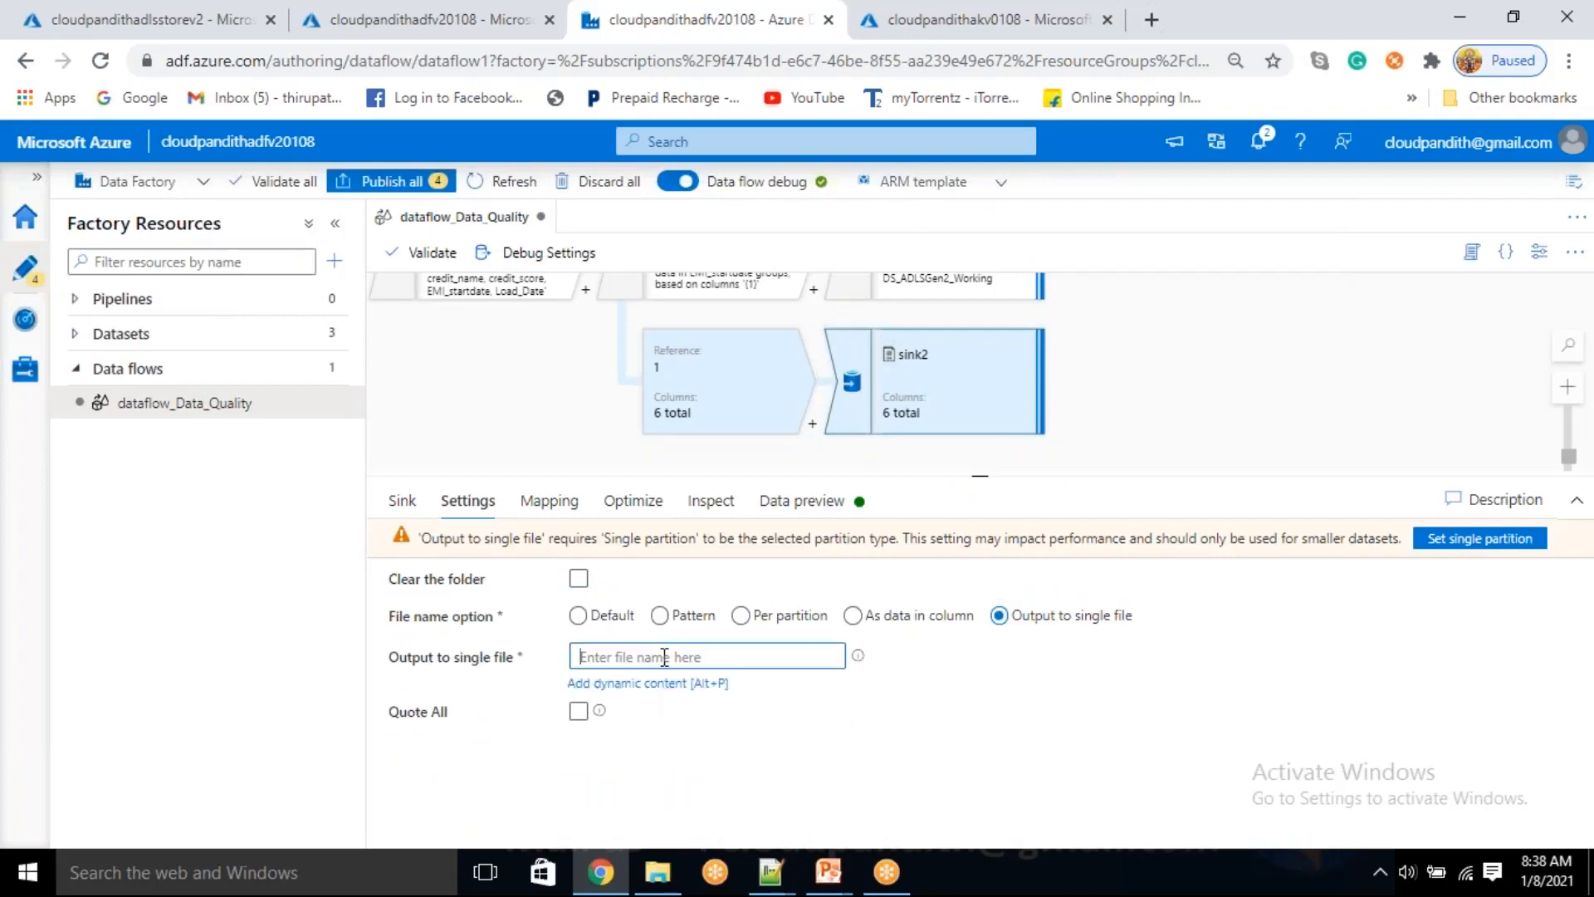
left_click(1462, 539)
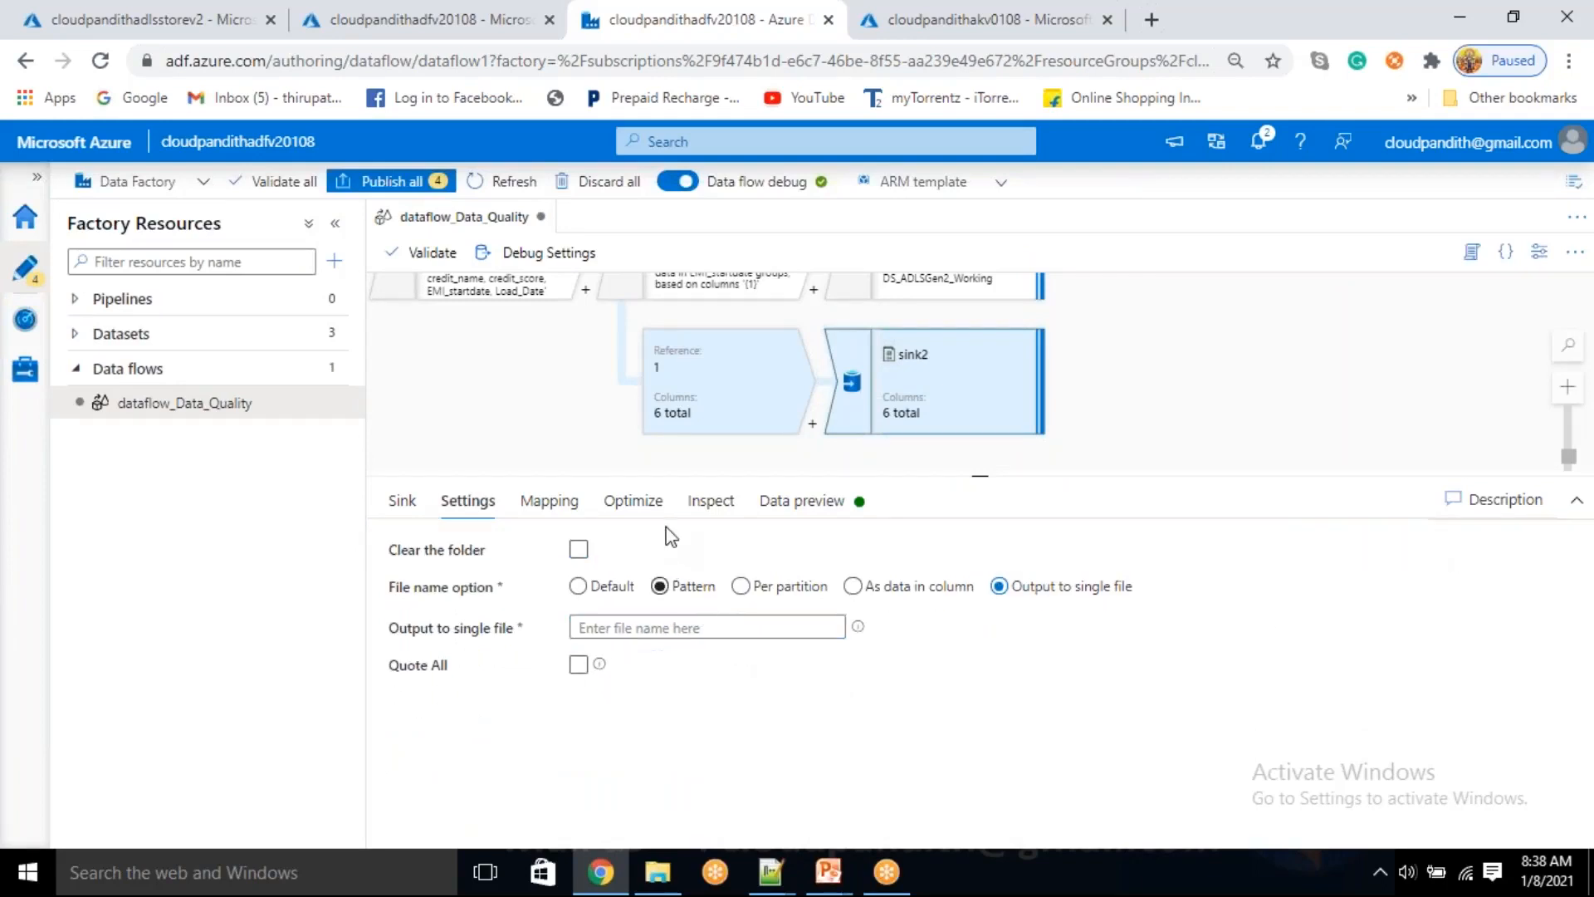
left_click(627, 631)
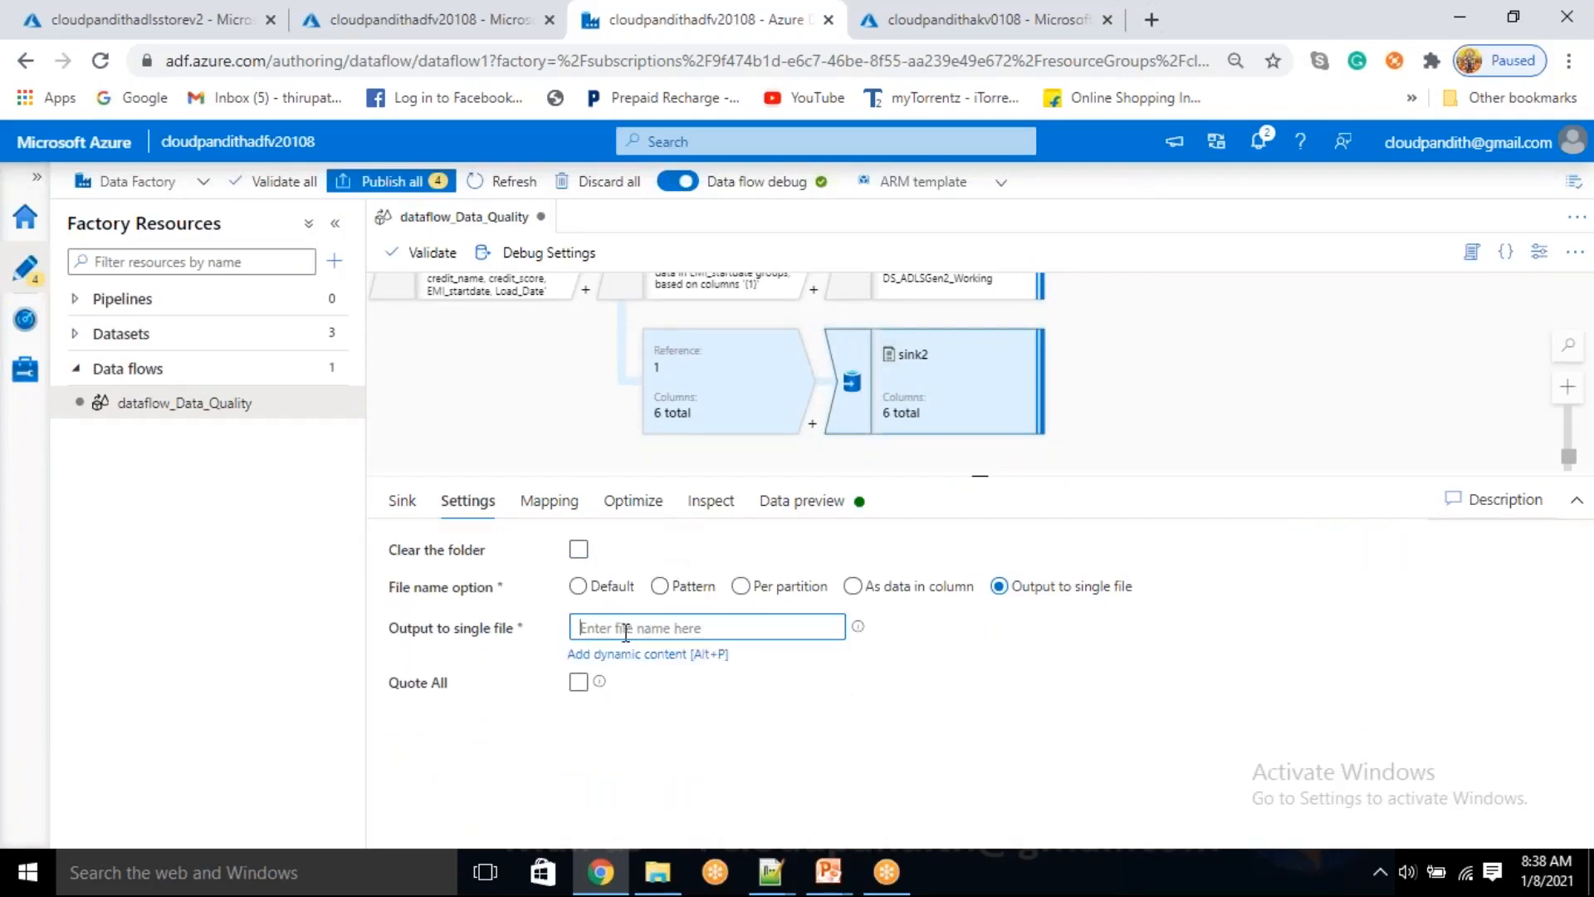
type("ba")
key("BackSpace")
key("BackSpace")
key("BackSpace")
type("reject")
Turn off auto mapping for sink2 and check its individual column mappings
left_click(552, 501)
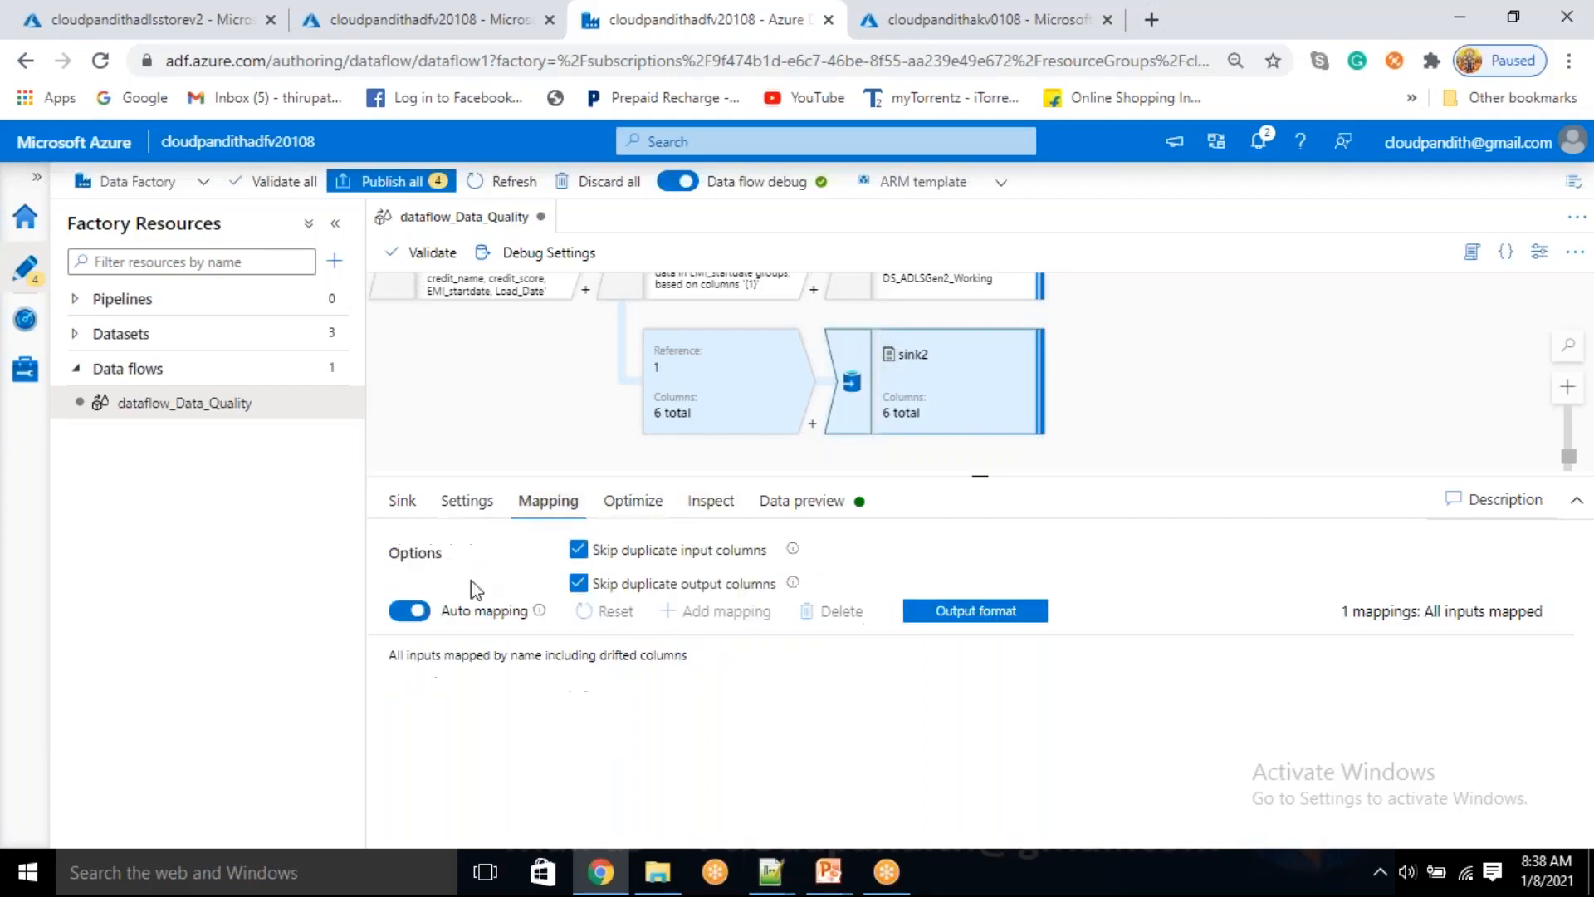
double_click(410, 613)
left_click(410, 611)
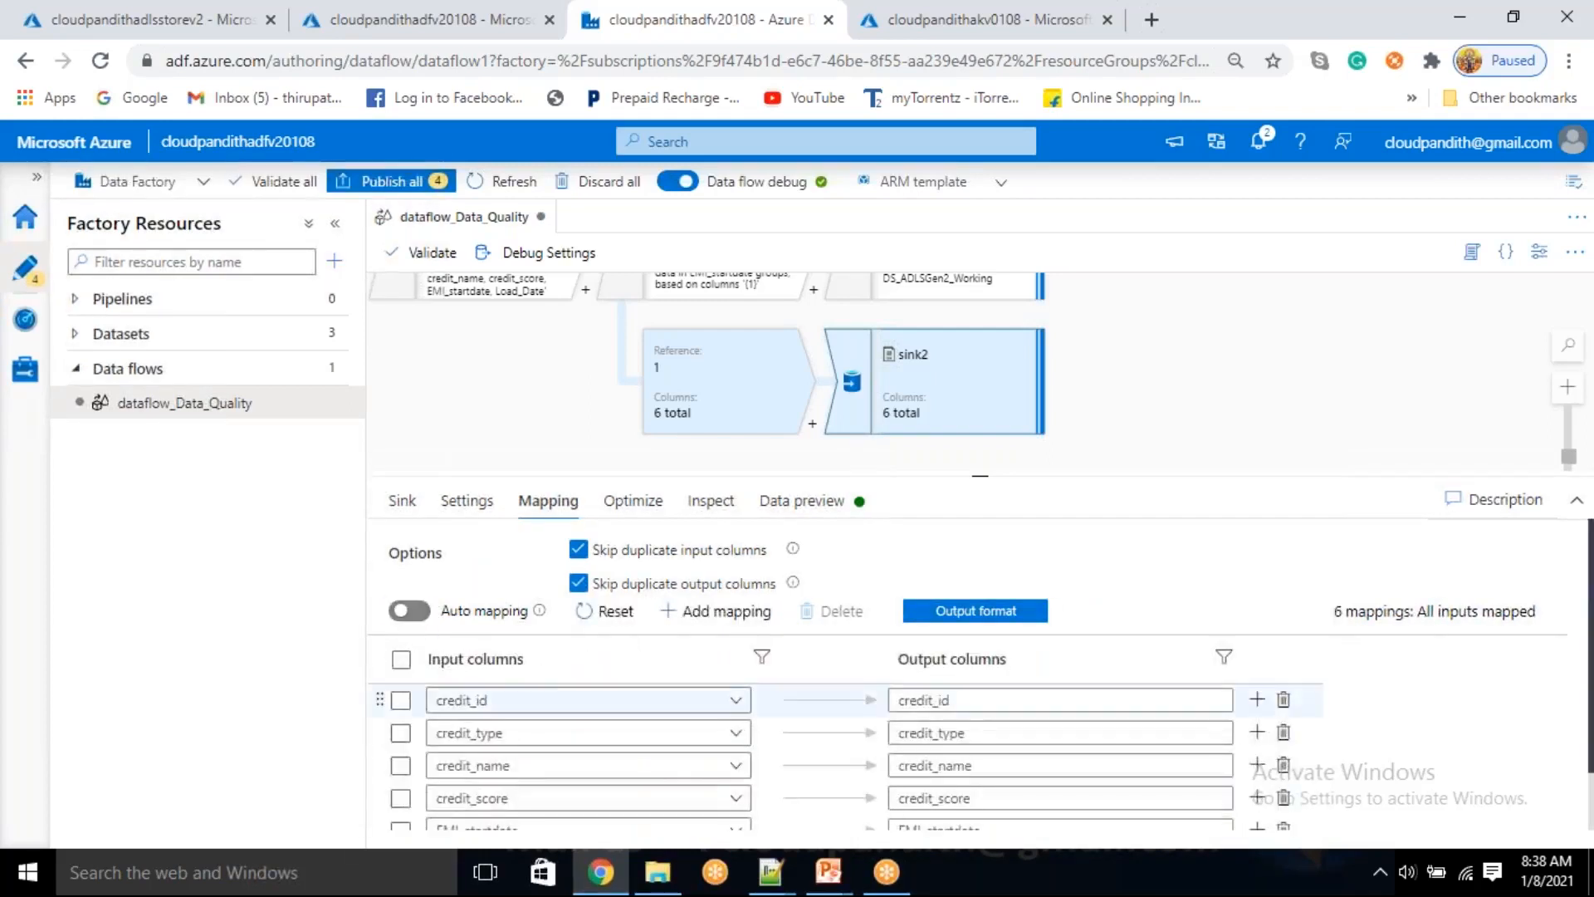
scroll(407, 722, "down", 1)
scroll(582, 671, "up", 1)
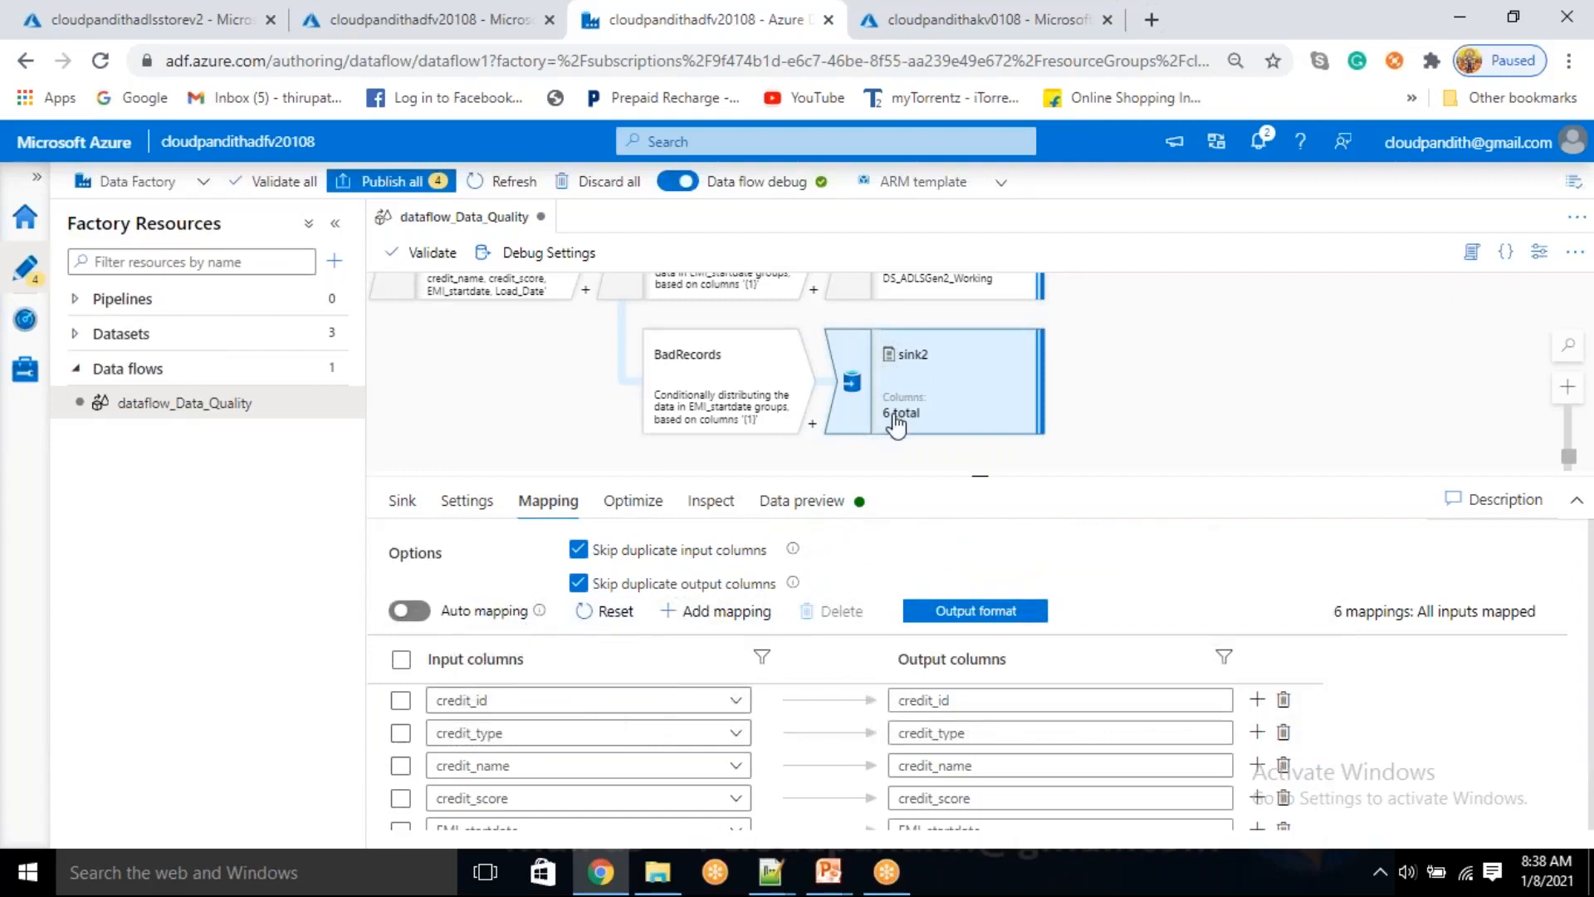
Enlarge the data flow canvas and review the whole flow from source1 to sink1 and sink2
left_click_drag(1157, 376, 1337, 435)
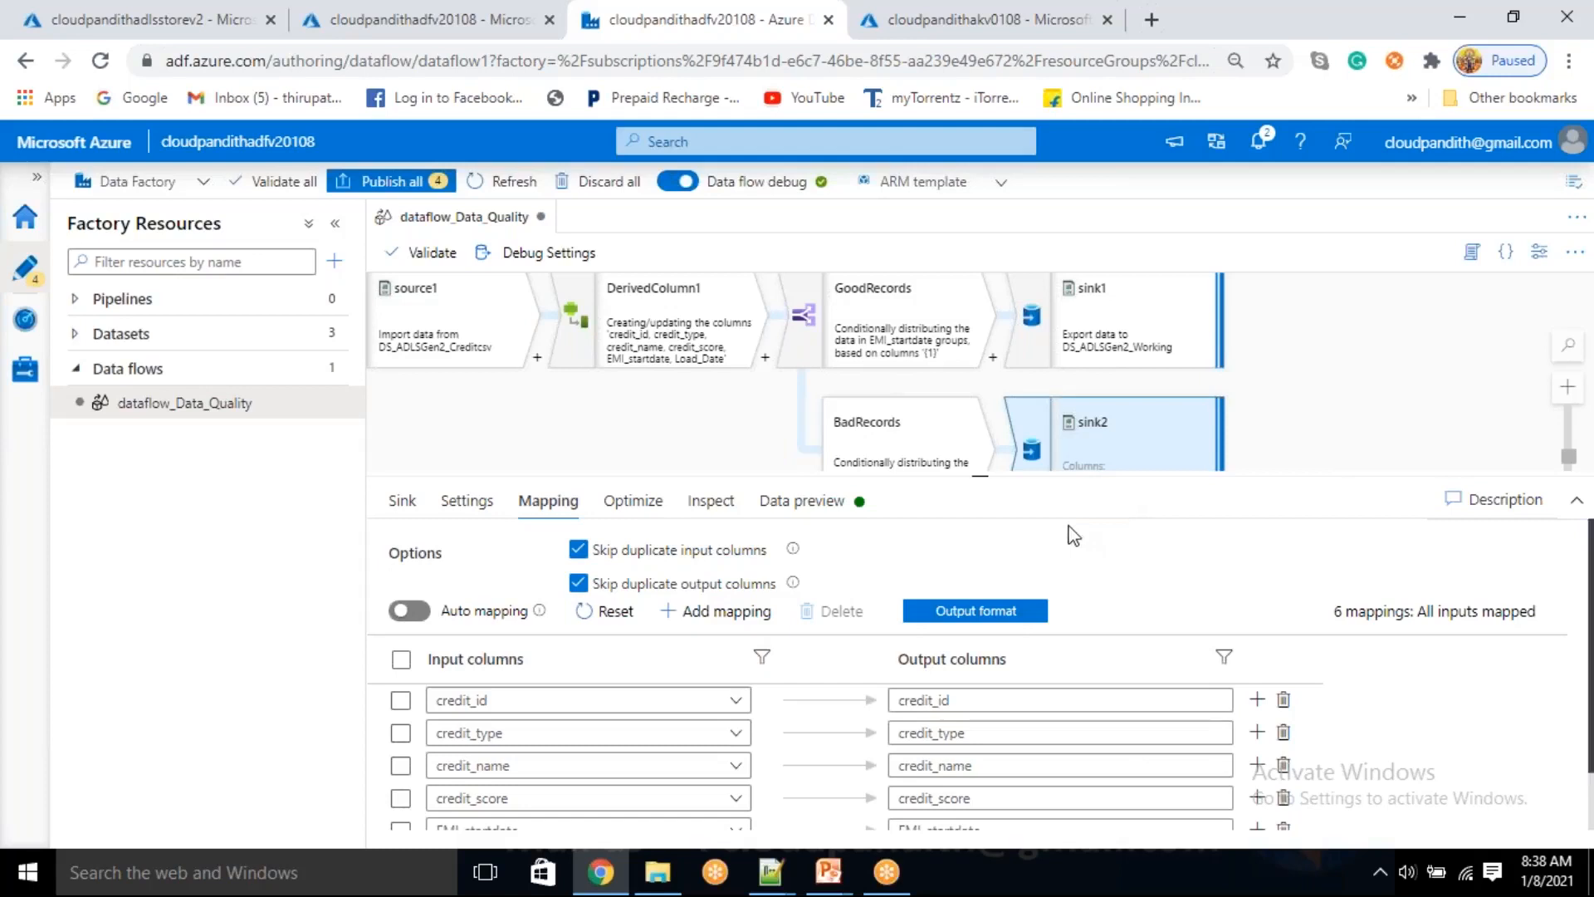
left_click_drag(983, 490, 984, 551)
left_click_drag(1317, 403, 1413, 427)
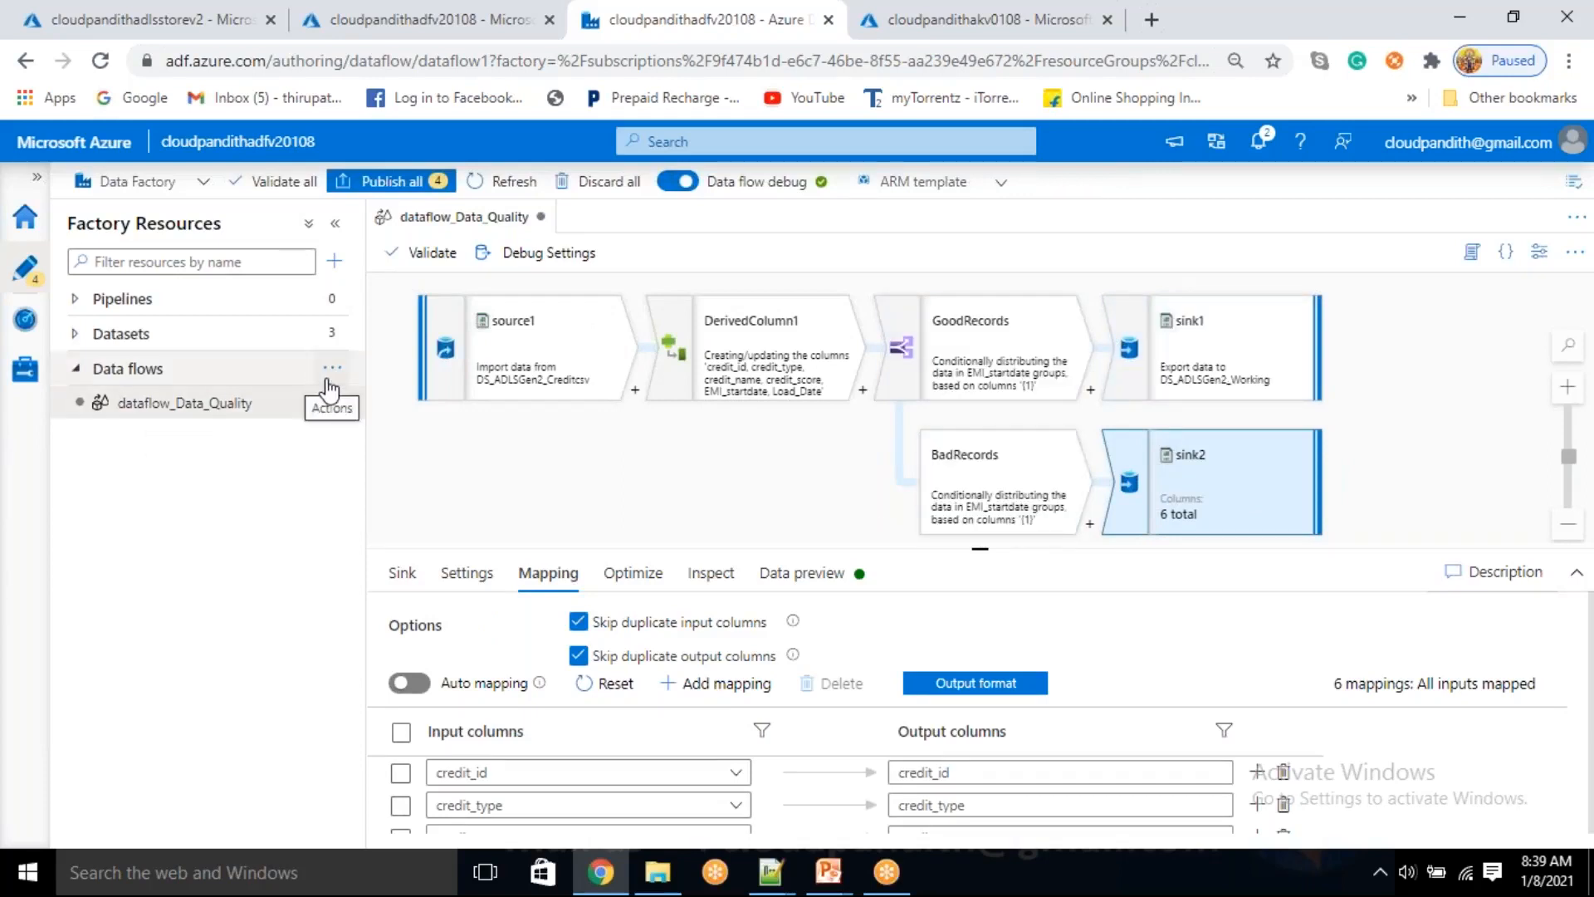
Create a new mapping data flow of the Data flow type and name it dataflow_Logging
left_click(339, 387)
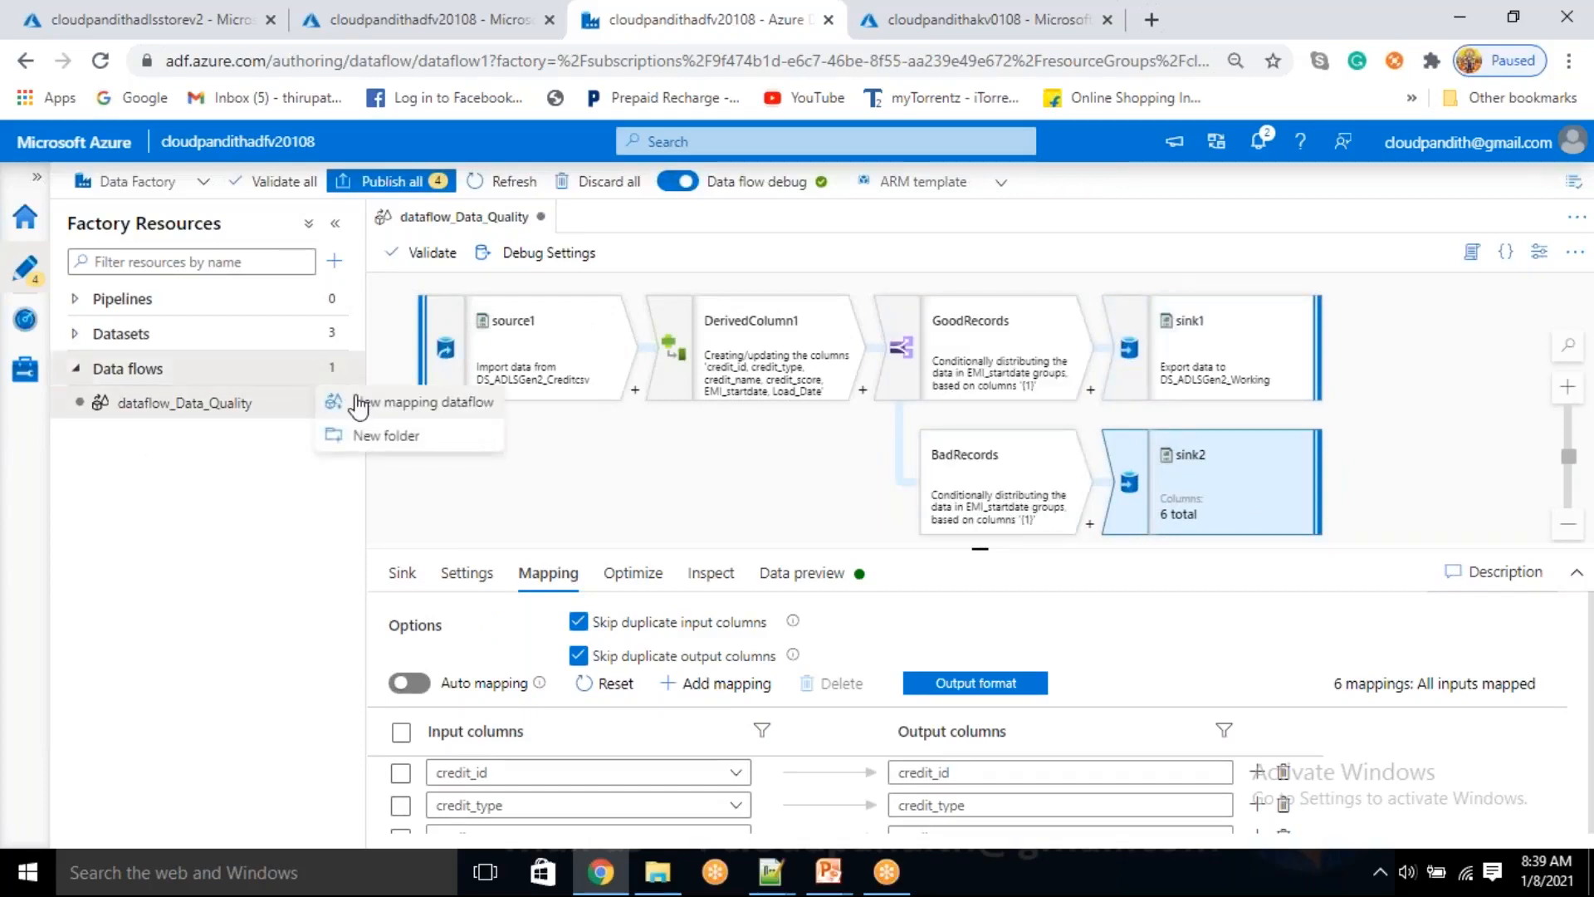
left_click(359, 405)
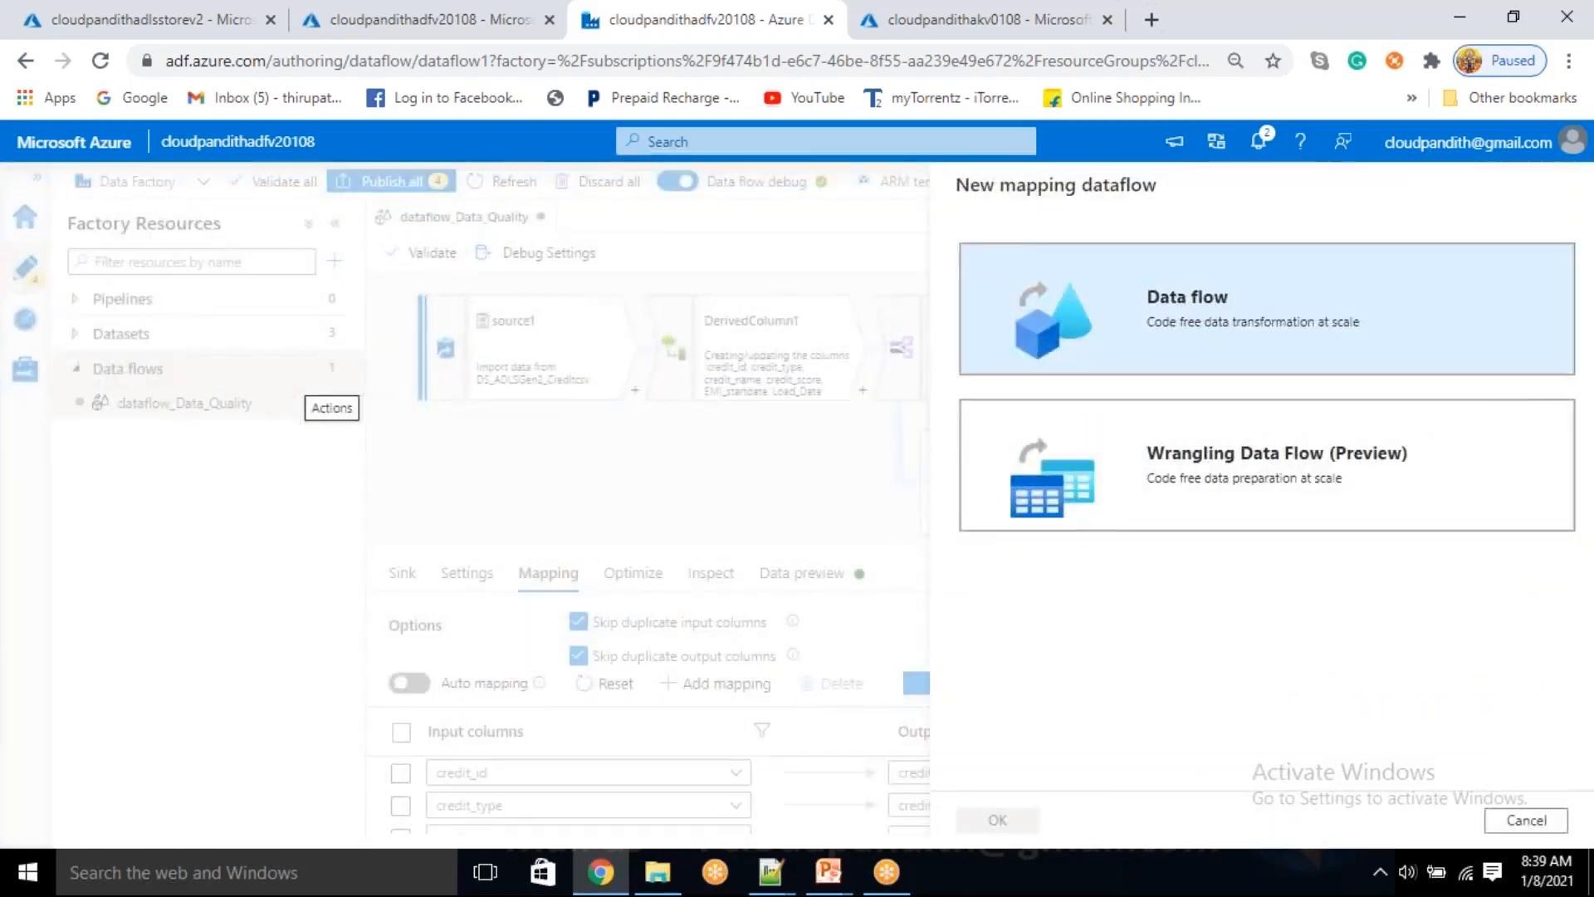
left_click(1169, 376)
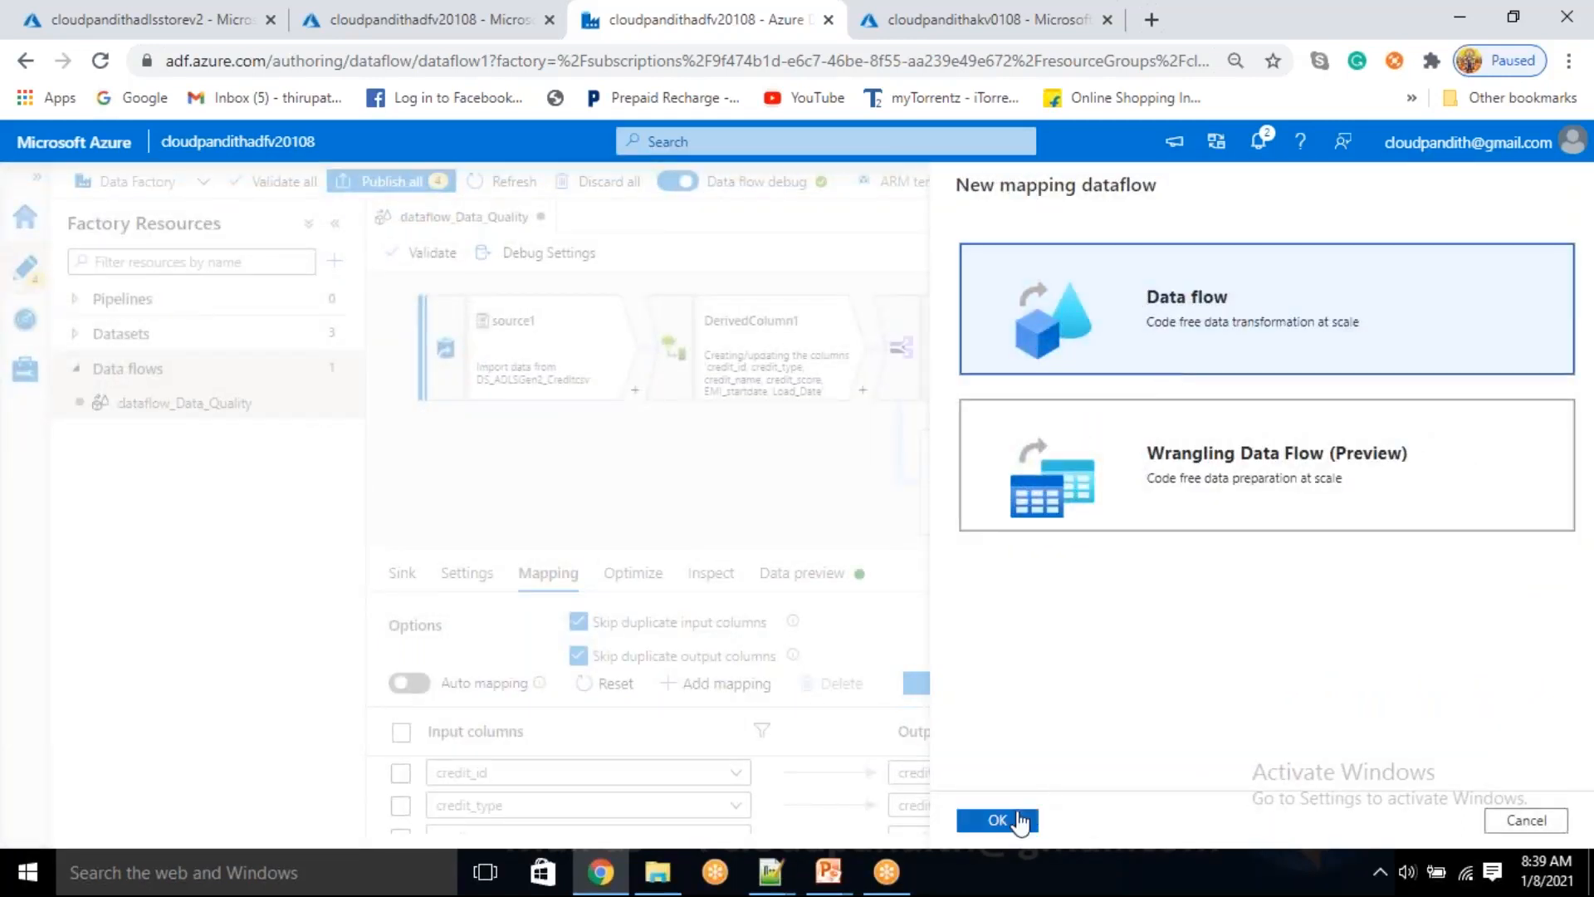
left_click(1020, 821)
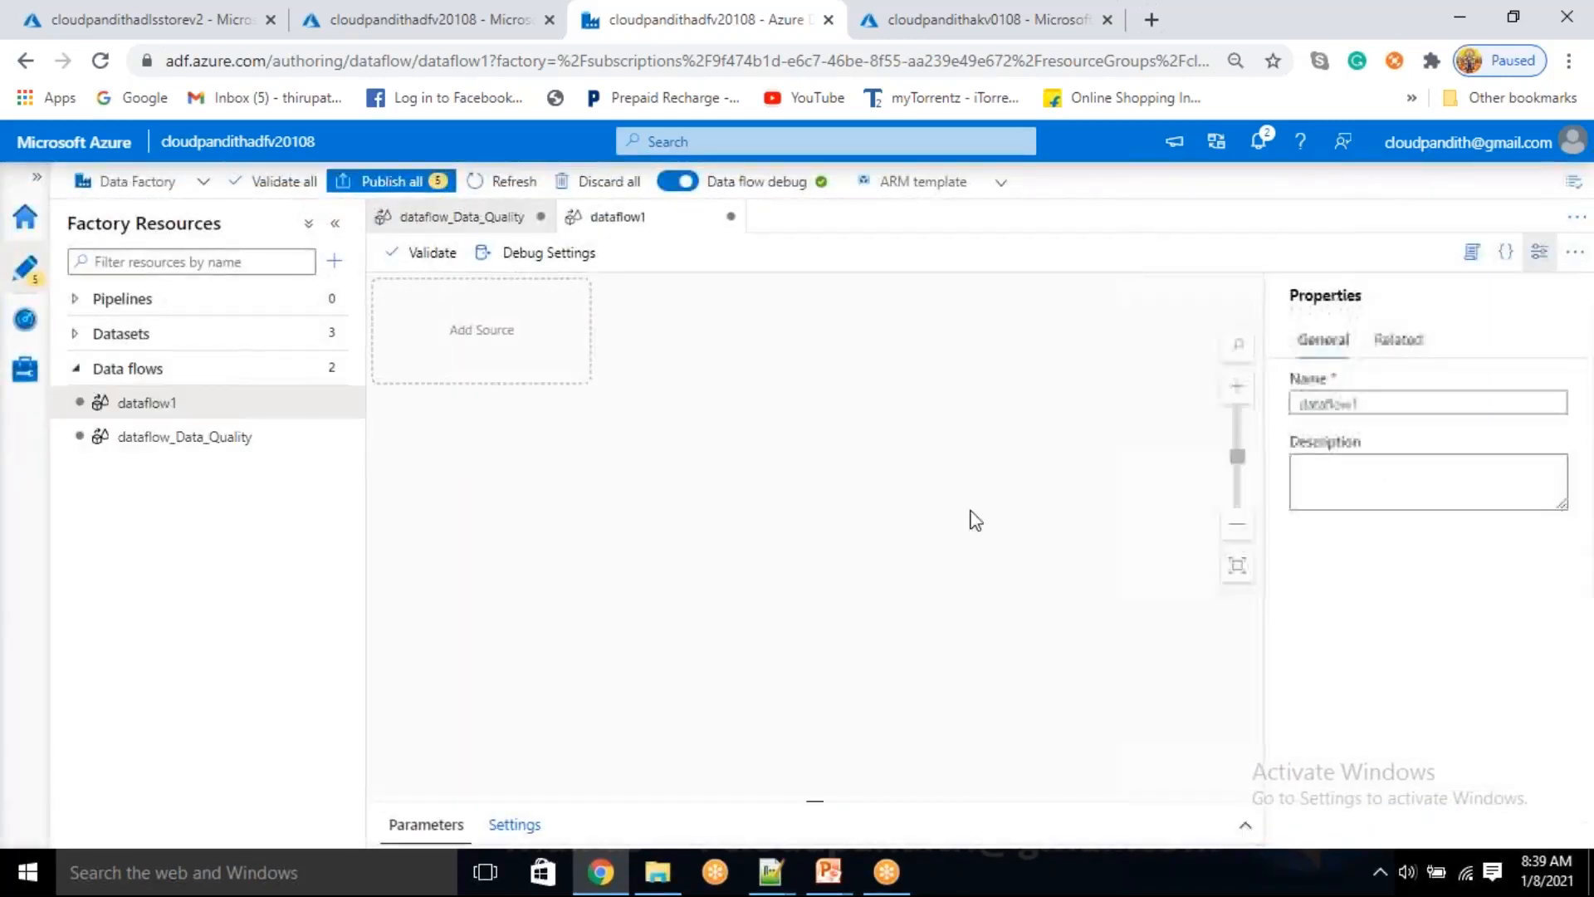
left_click(1399, 404)
left_click(1368, 410)
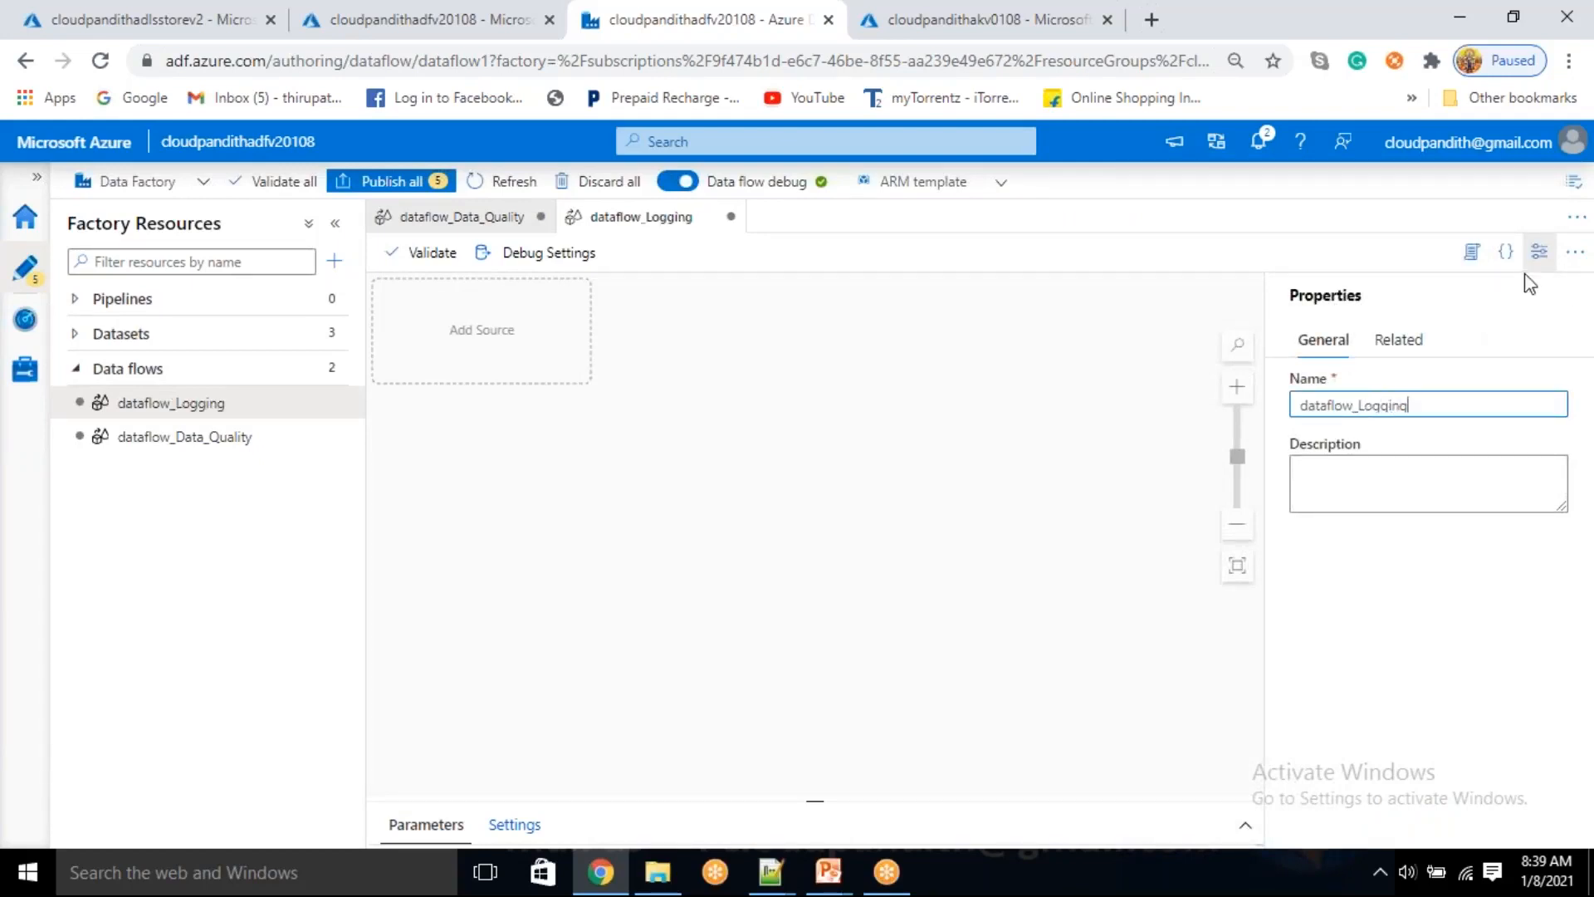
left_click(1540, 251)
Add a source to dataflow_Logging and start a new Azure Data Lake Storage Gen2 dataset in DelimitedText format
left_click(564, 372)
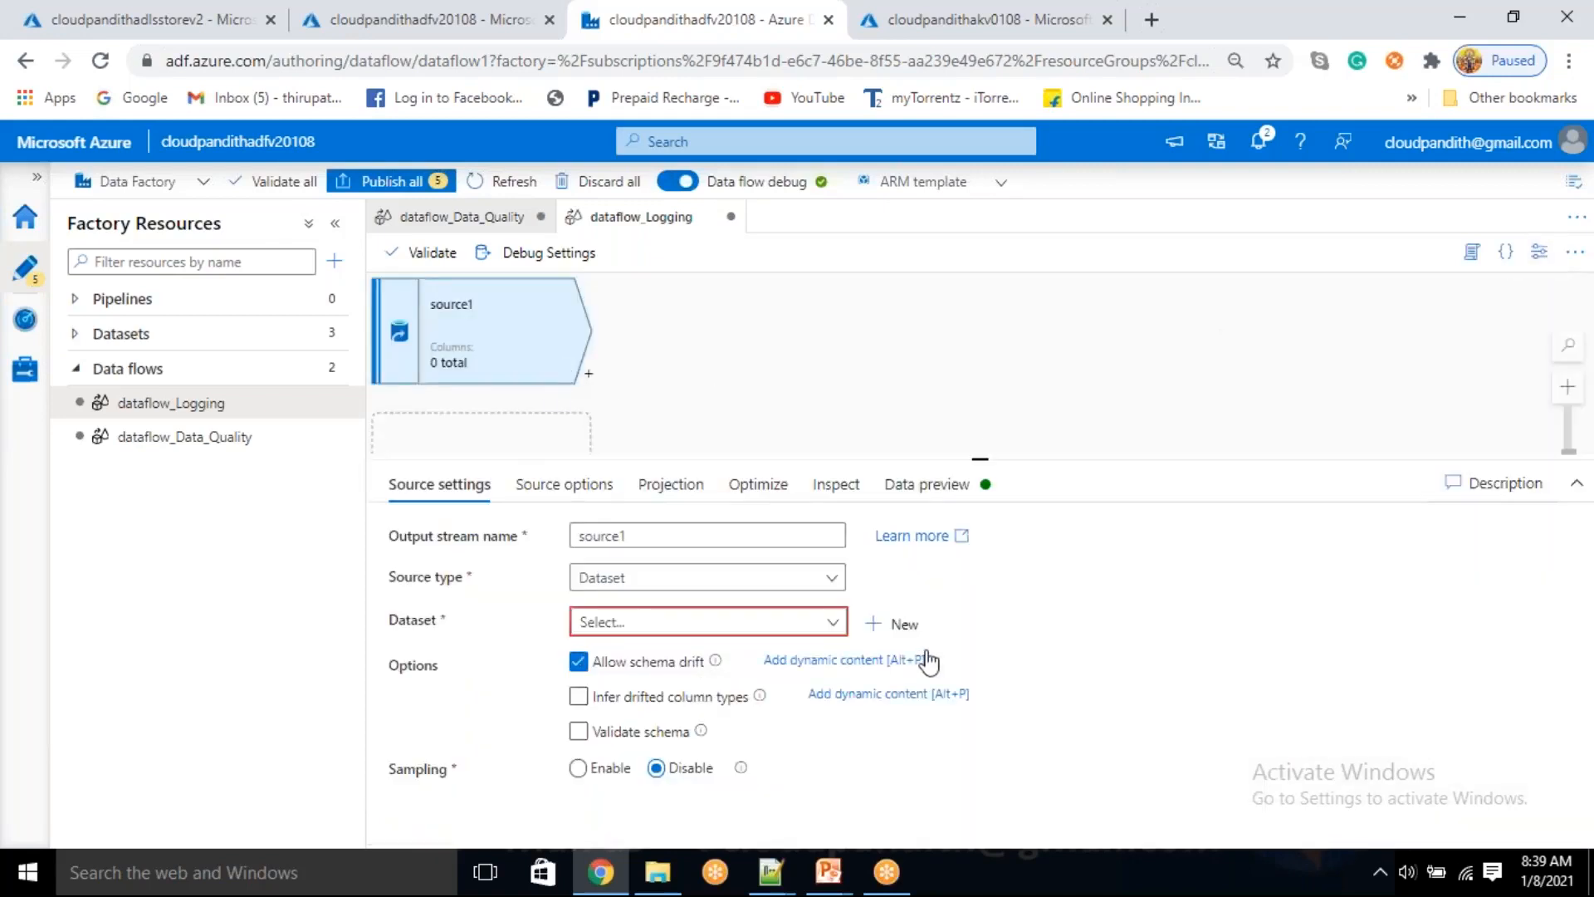
left_click(913, 627)
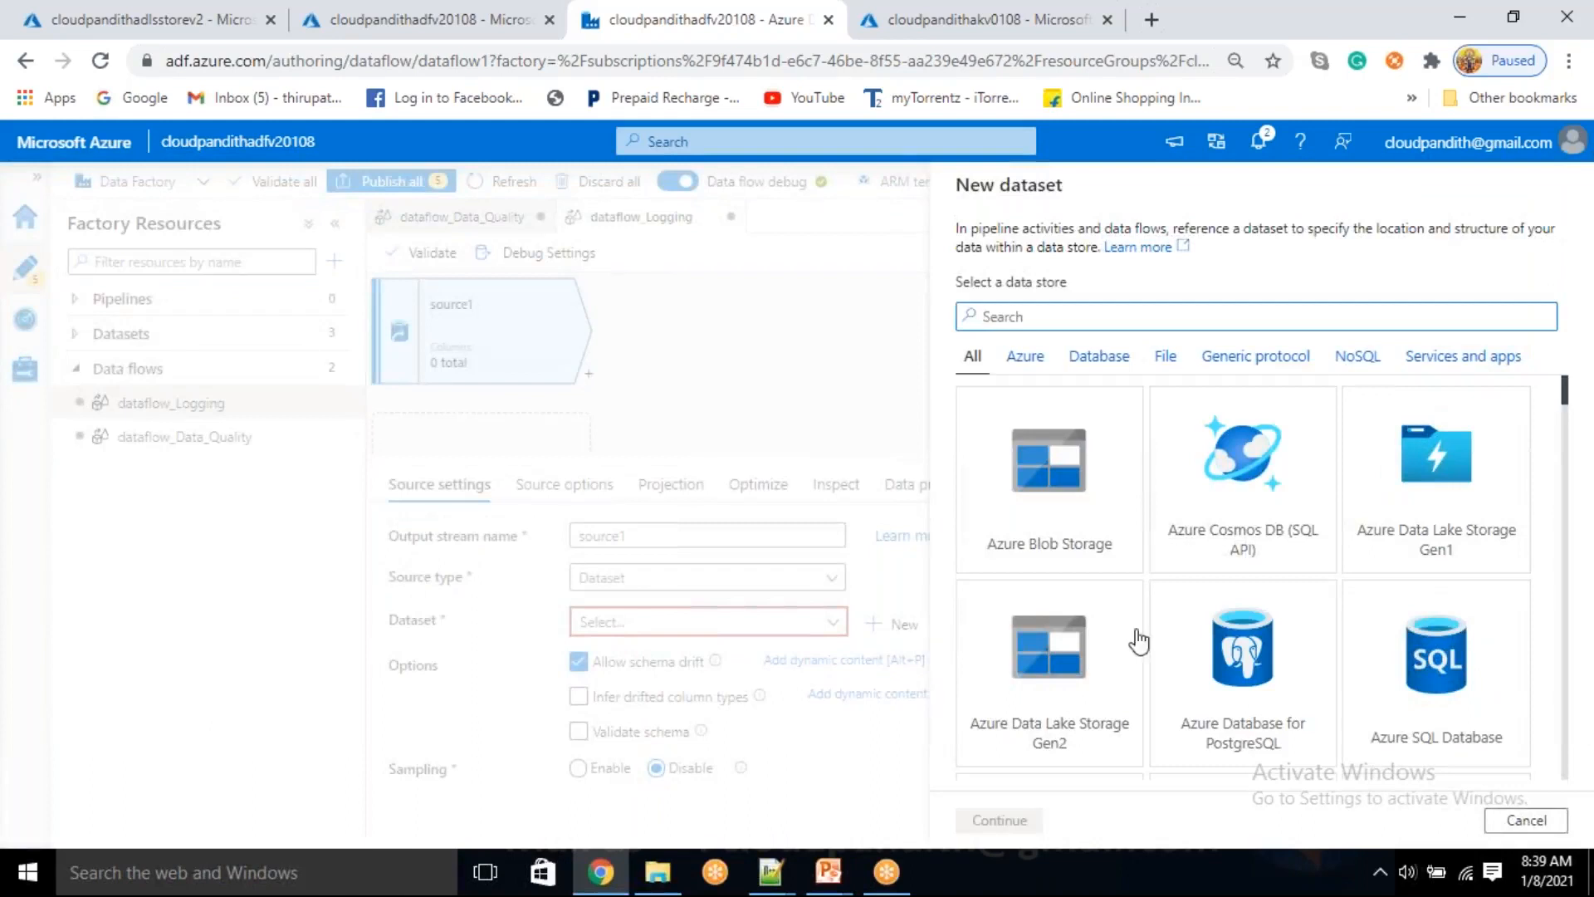
left_click(1080, 697)
left_click(1023, 822)
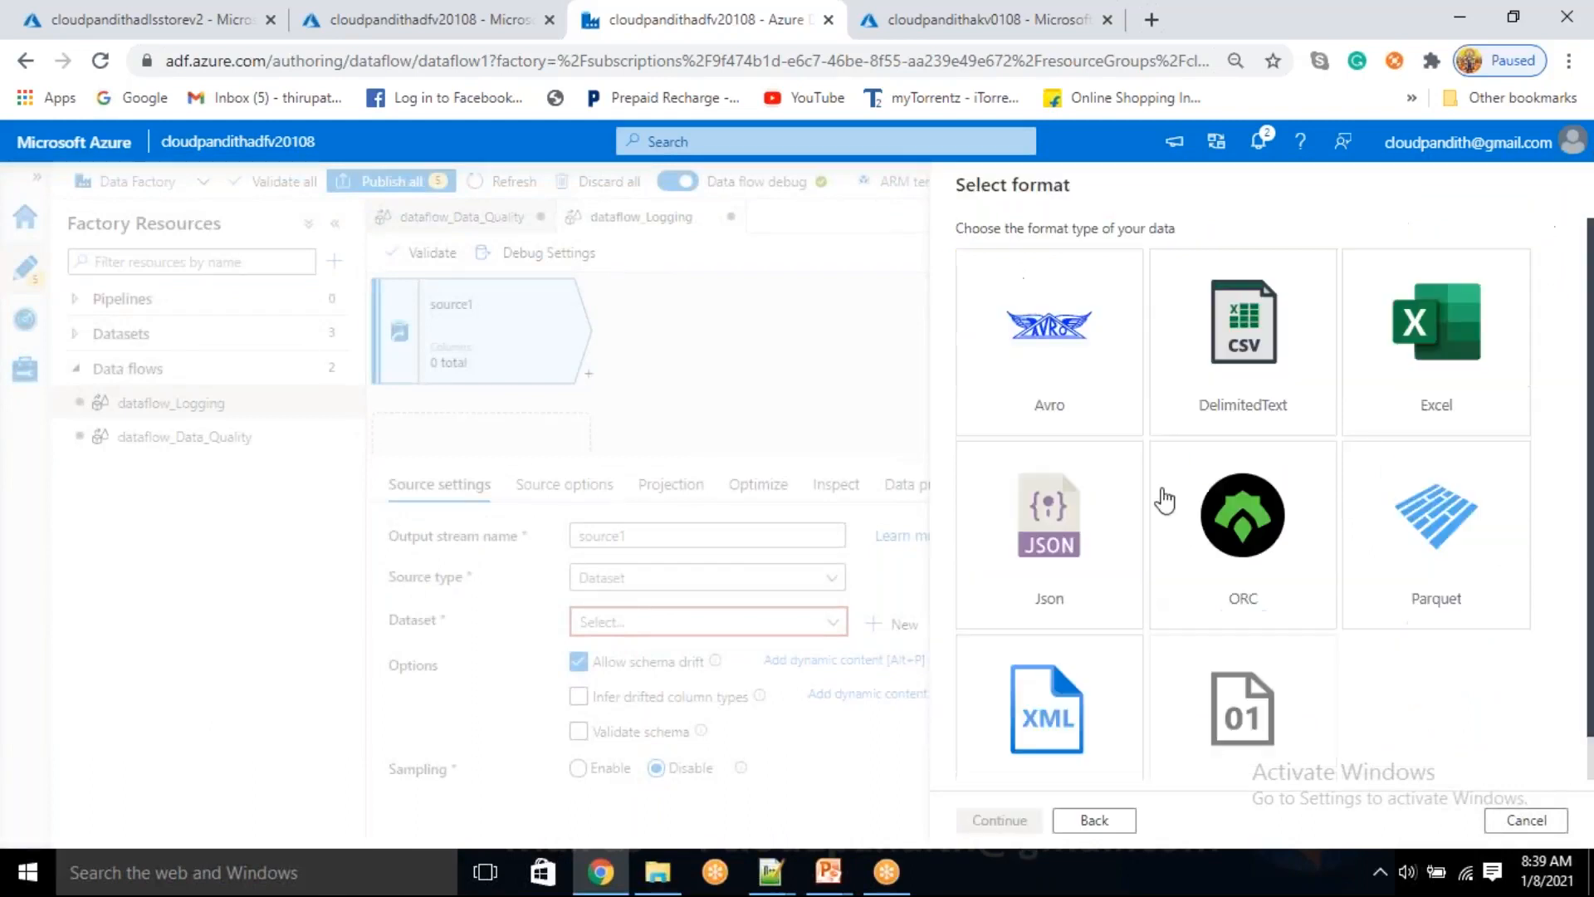
left_click(1283, 372)
left_click(983, 820)
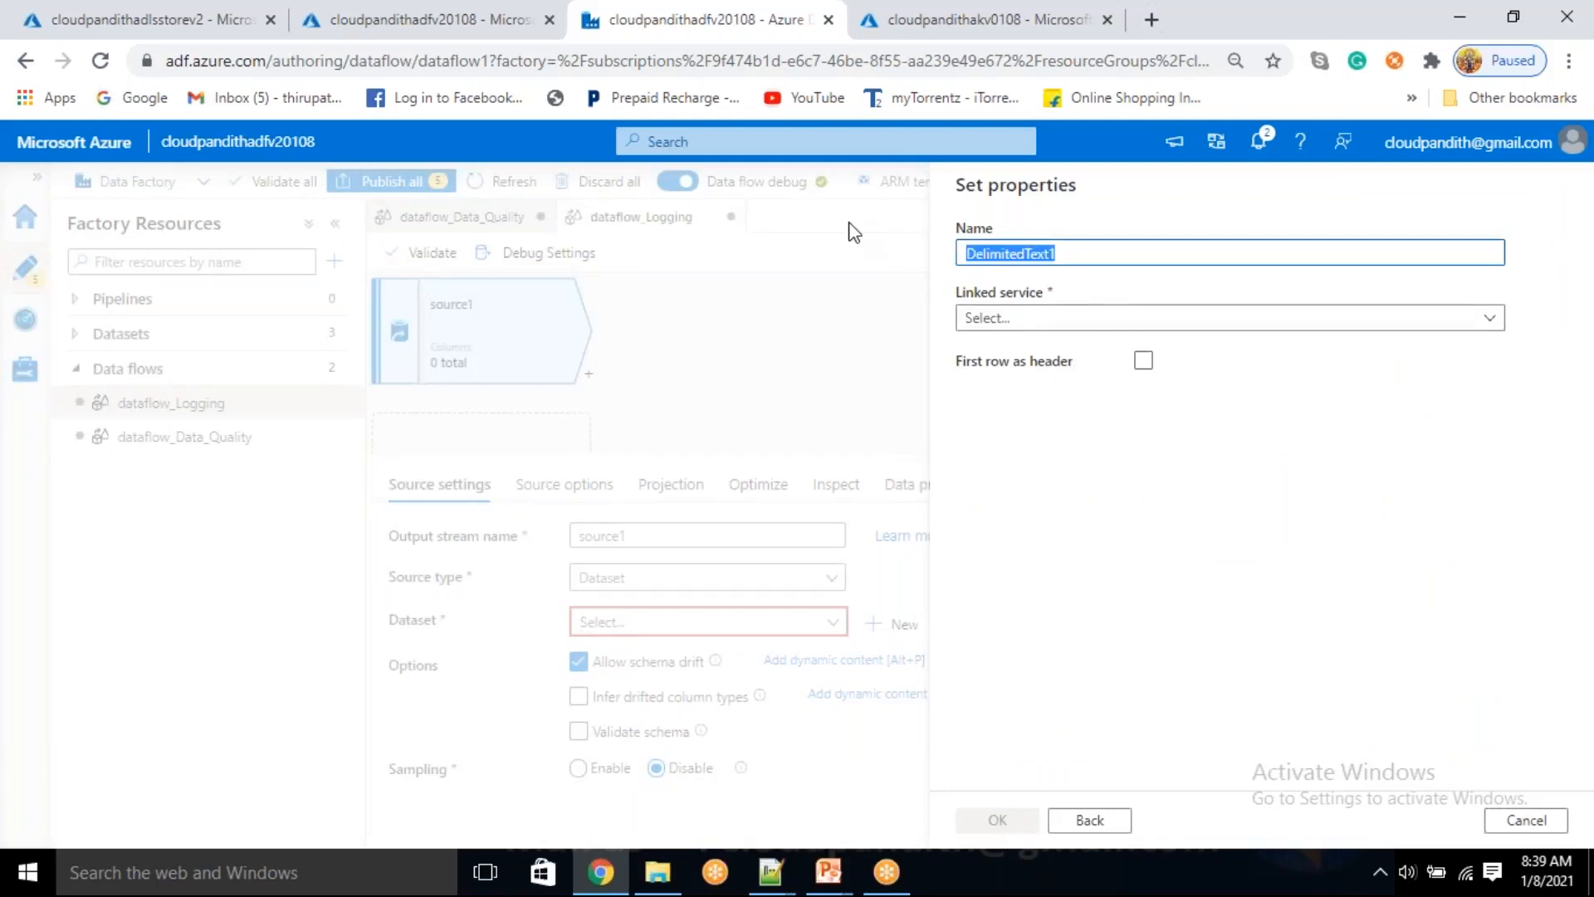
Name the dataset DS_ADLSGen2_LogSource, link it to LS_ADLSGen2, and treat the first row as header
key("BackSpace")
type("DS_")
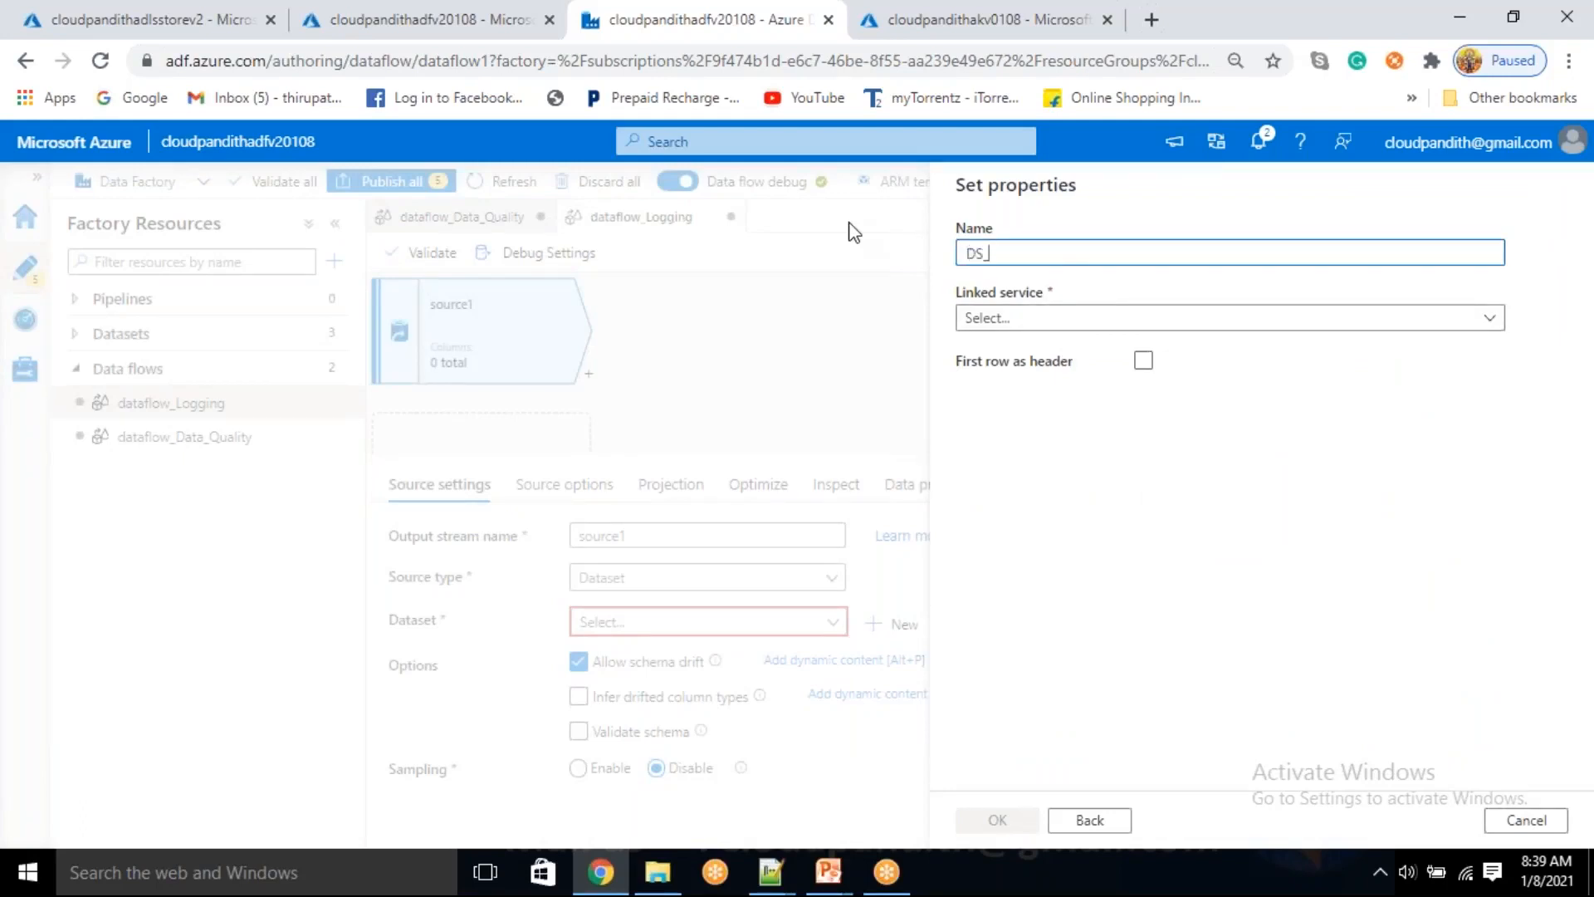
type("ADLS")
type("Geb2")
type("_LogSource")
left_click(1009, 319)
left_click(1011, 456)
left_click(1144, 418)
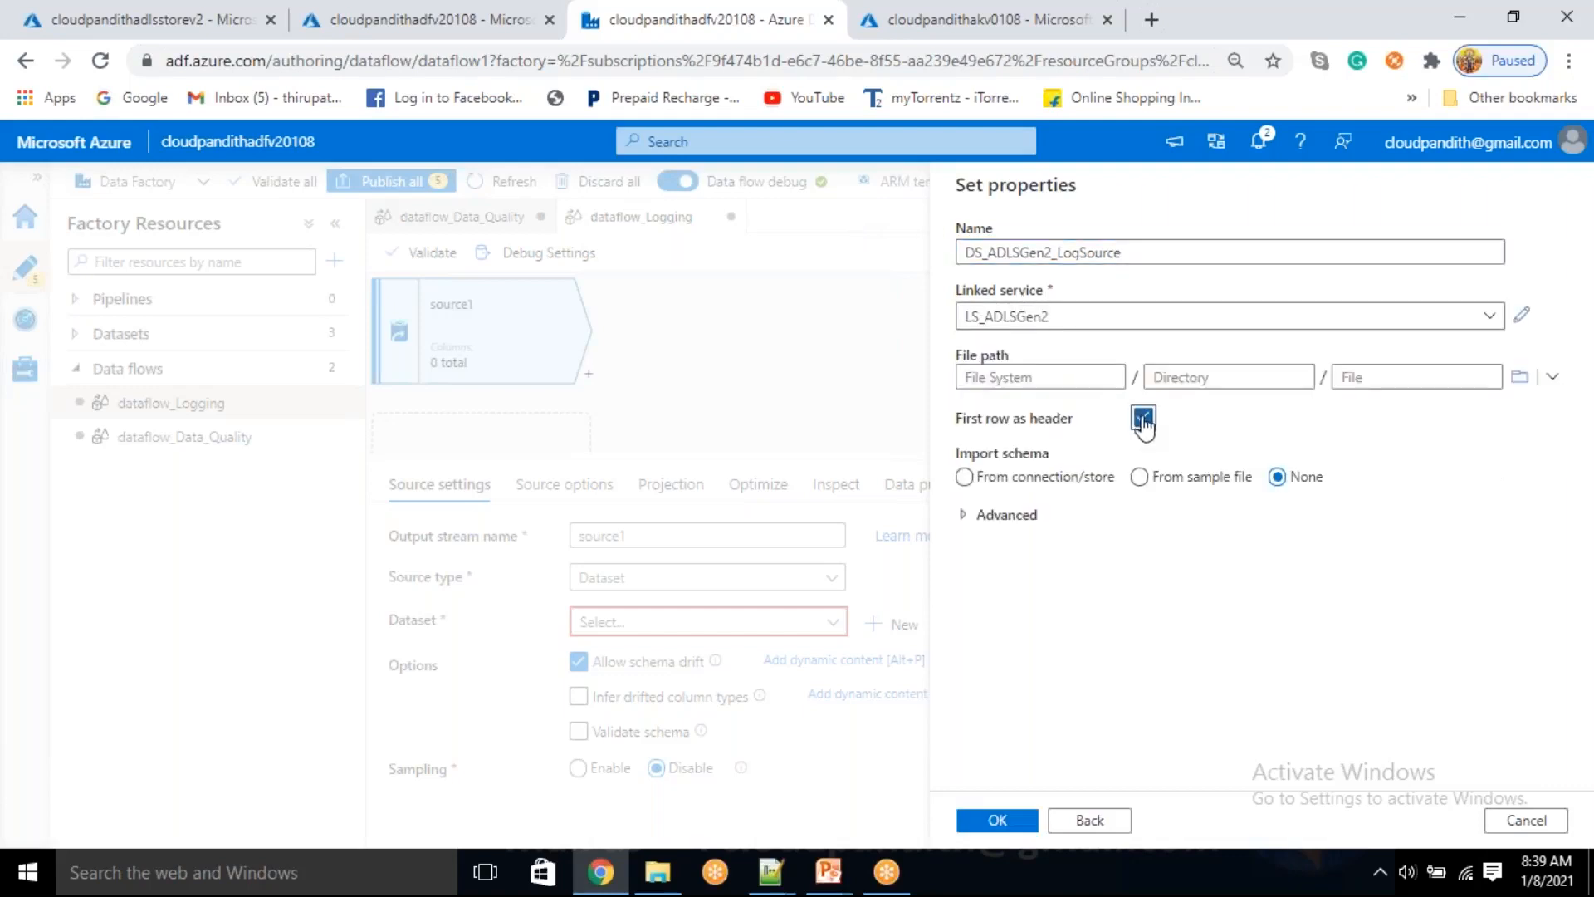
Point the dataset's file path to log_source.csv in the logging folder and create the dataset
left_click(1520, 378)
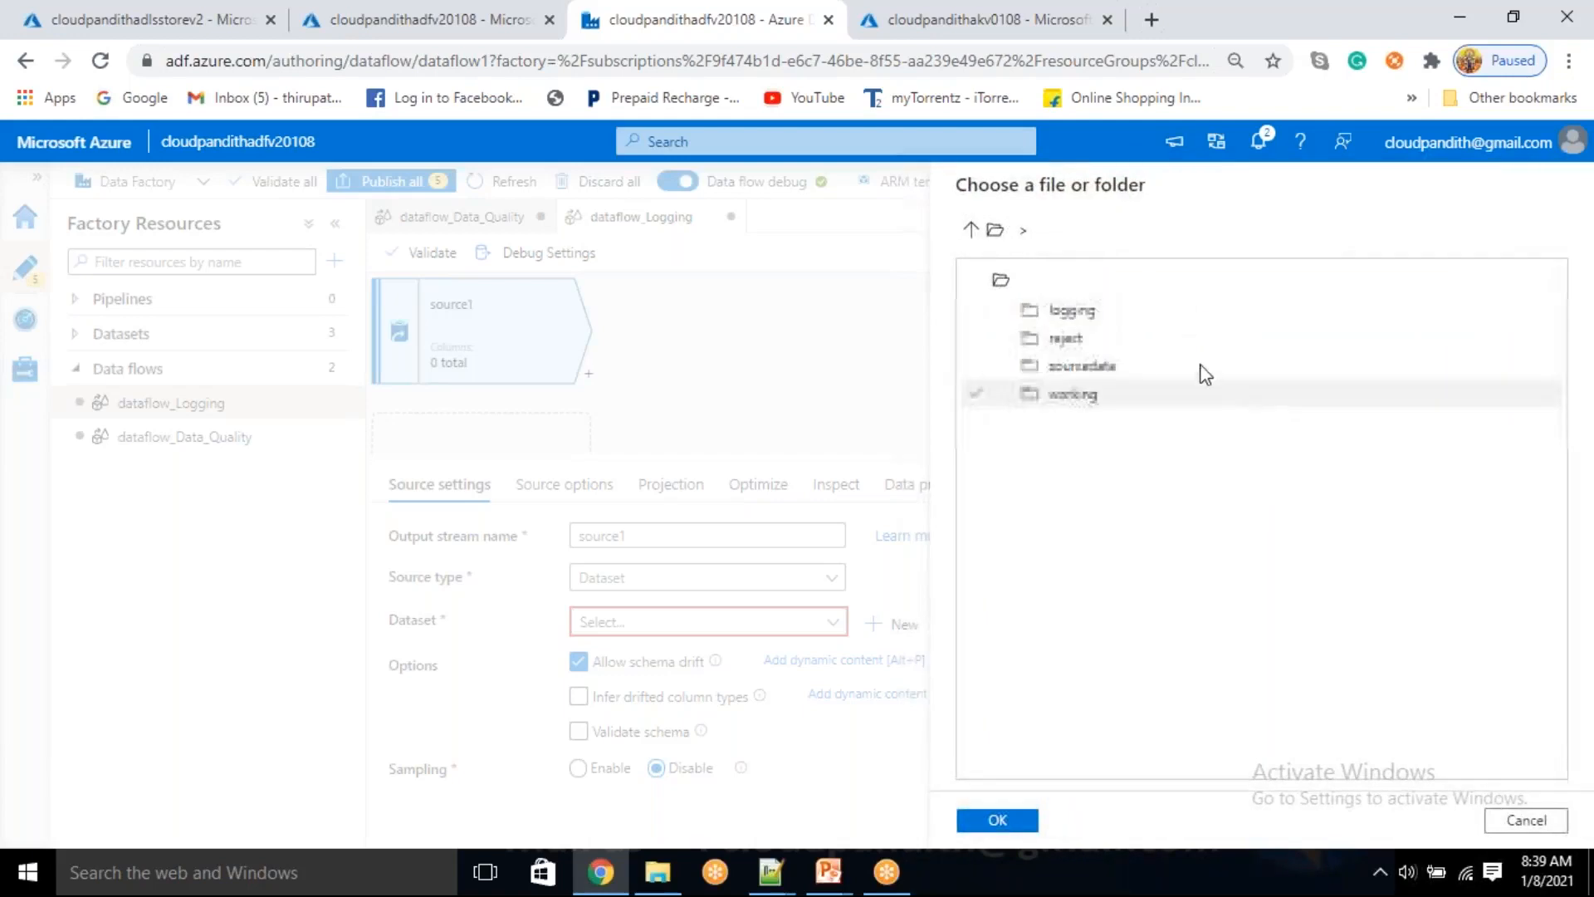
double_click(1080, 335)
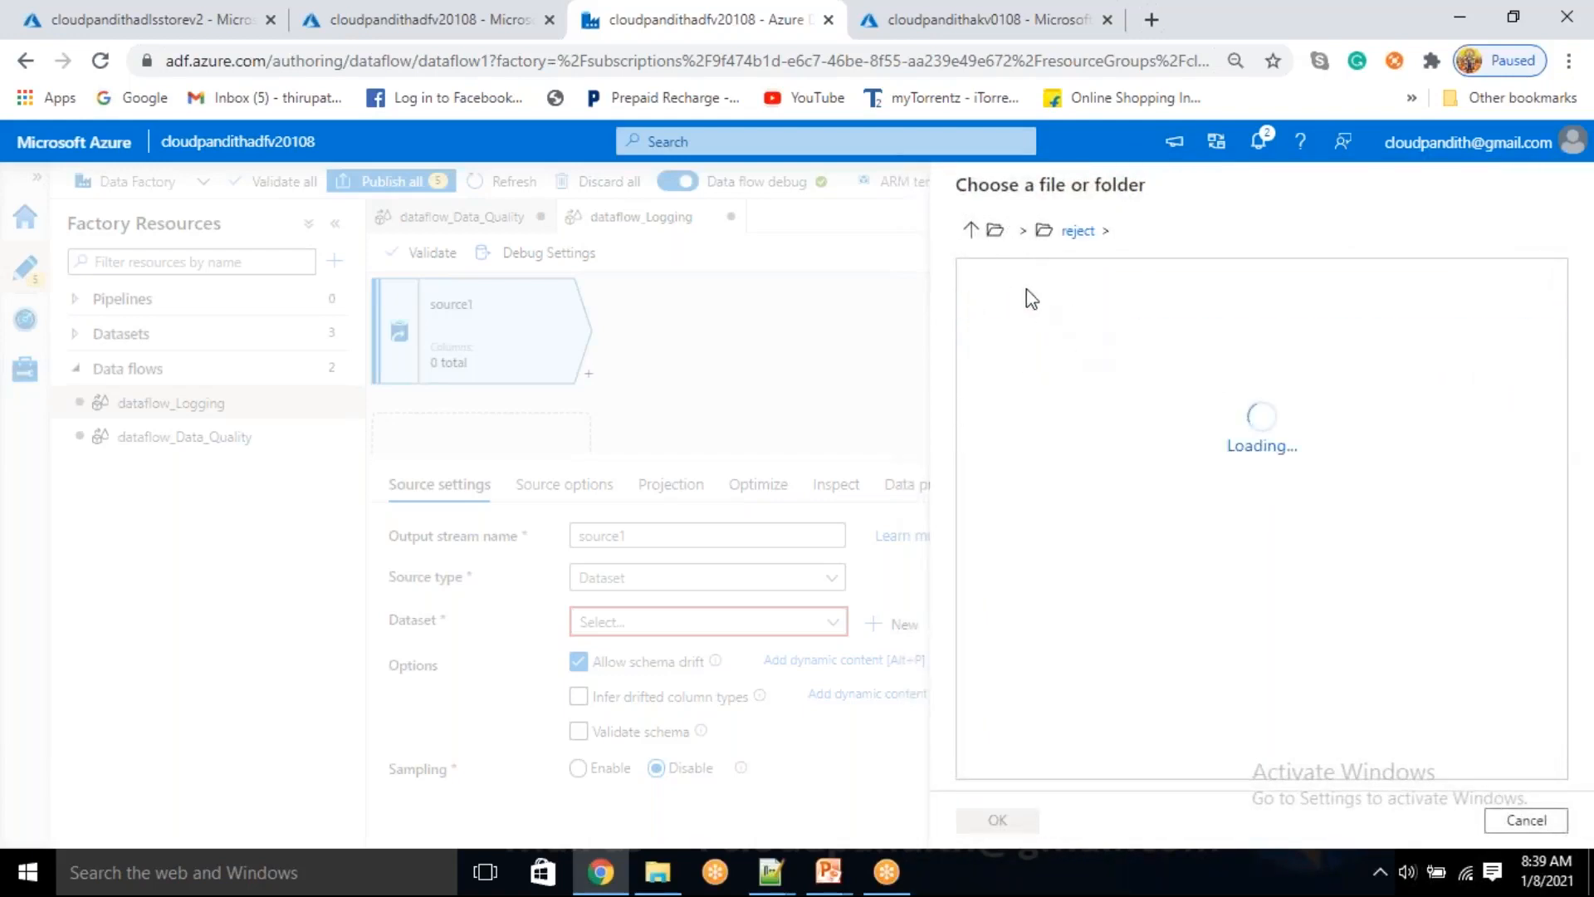
left_click(970, 232)
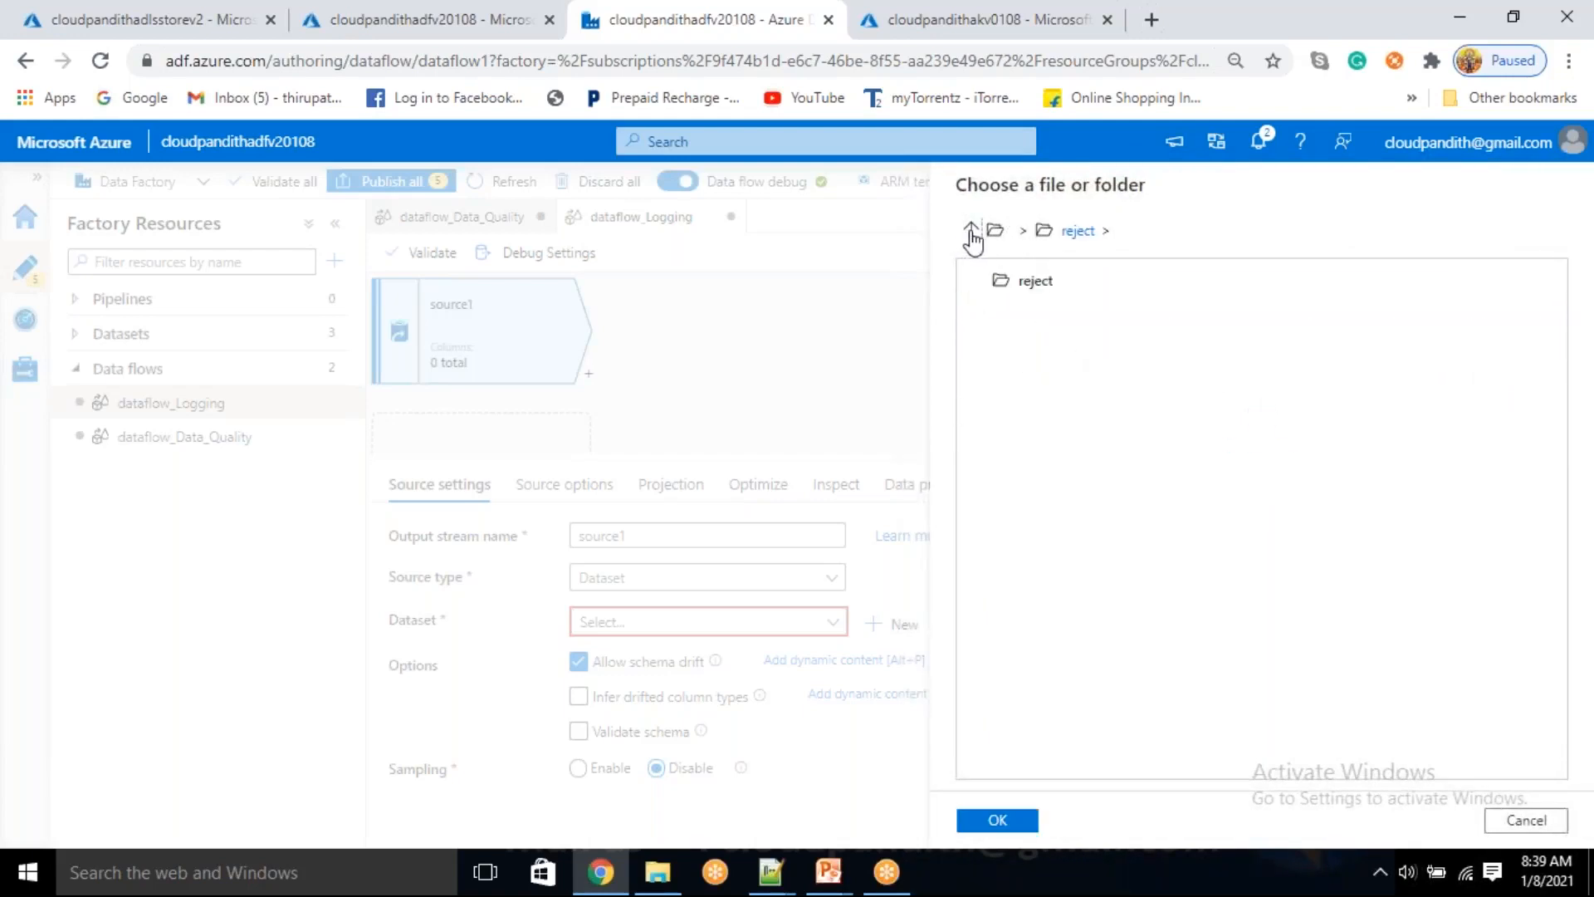
double_click(1082, 313)
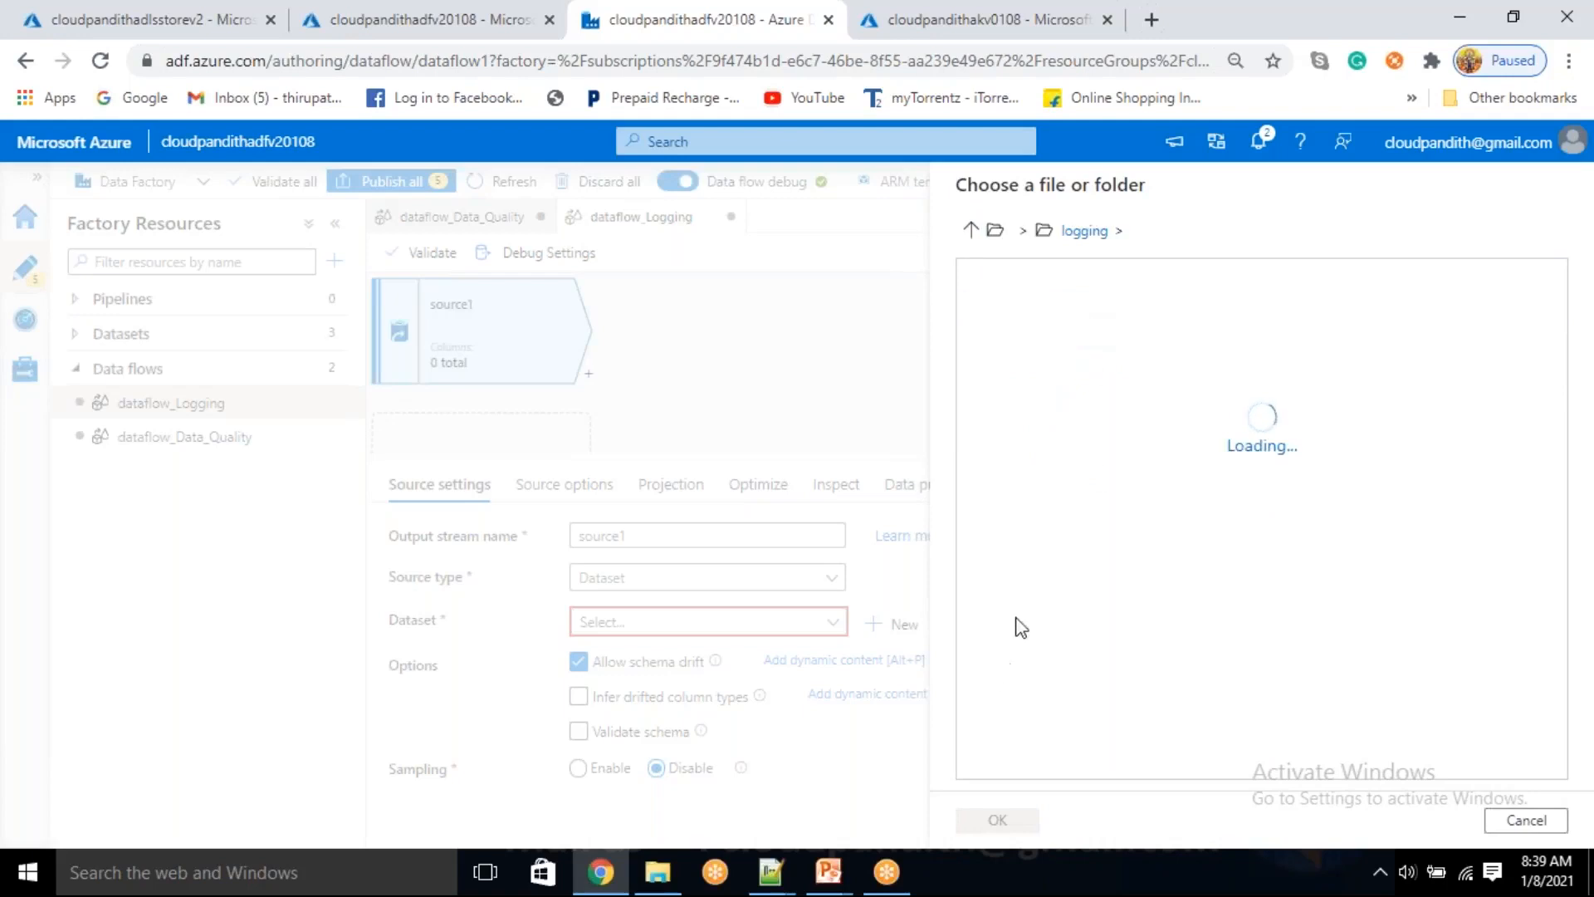
left_click(1095, 313)
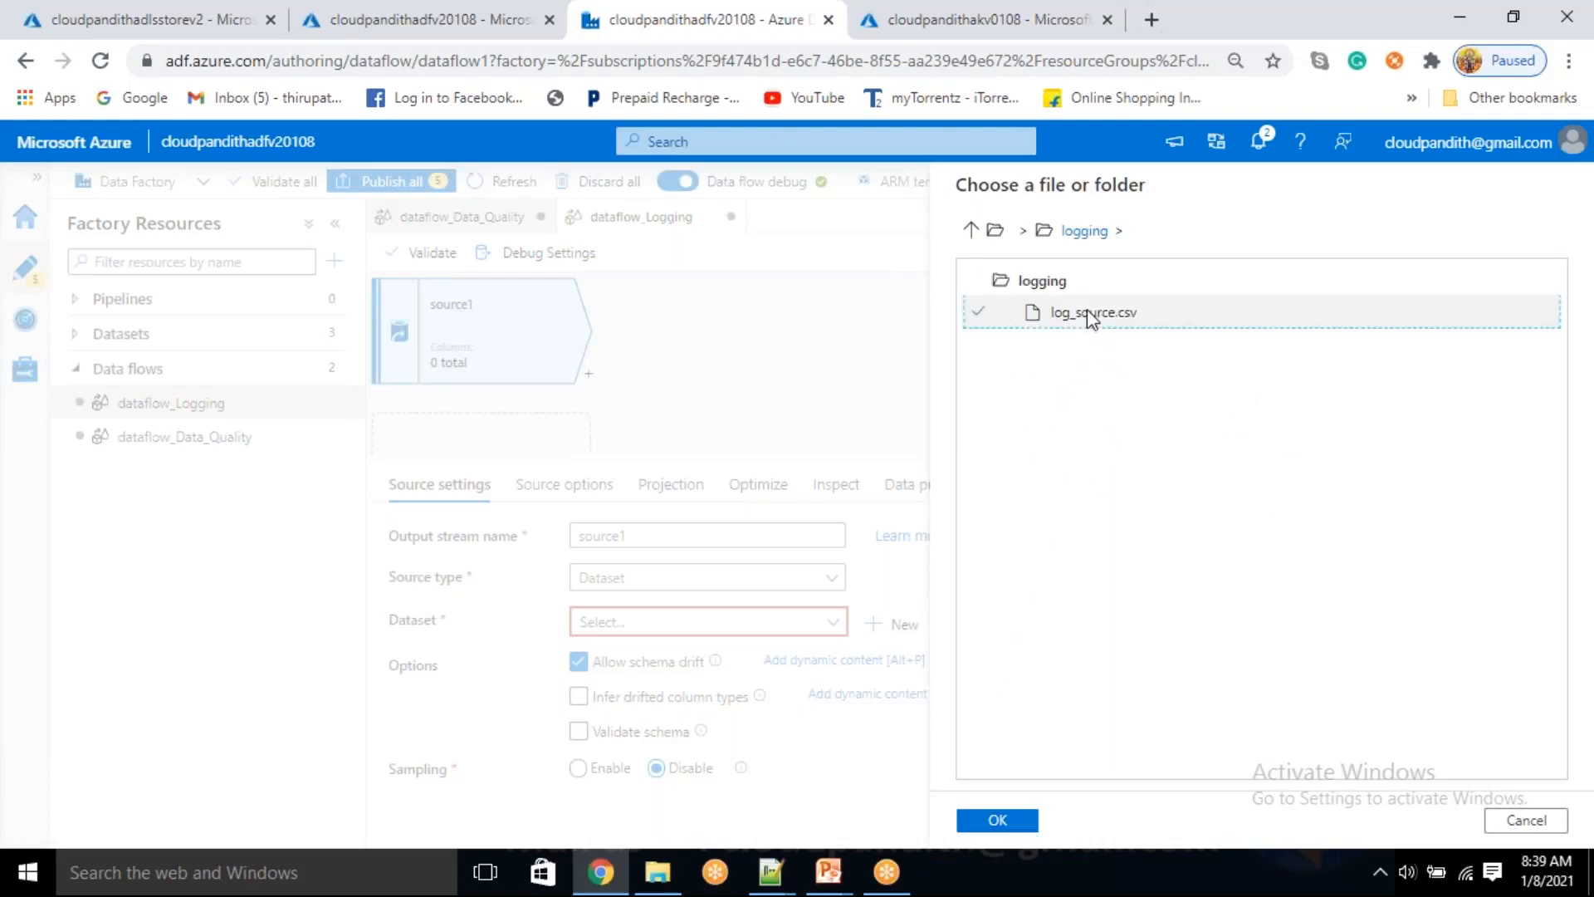
left_click(1001, 822)
left_click(1002, 823)
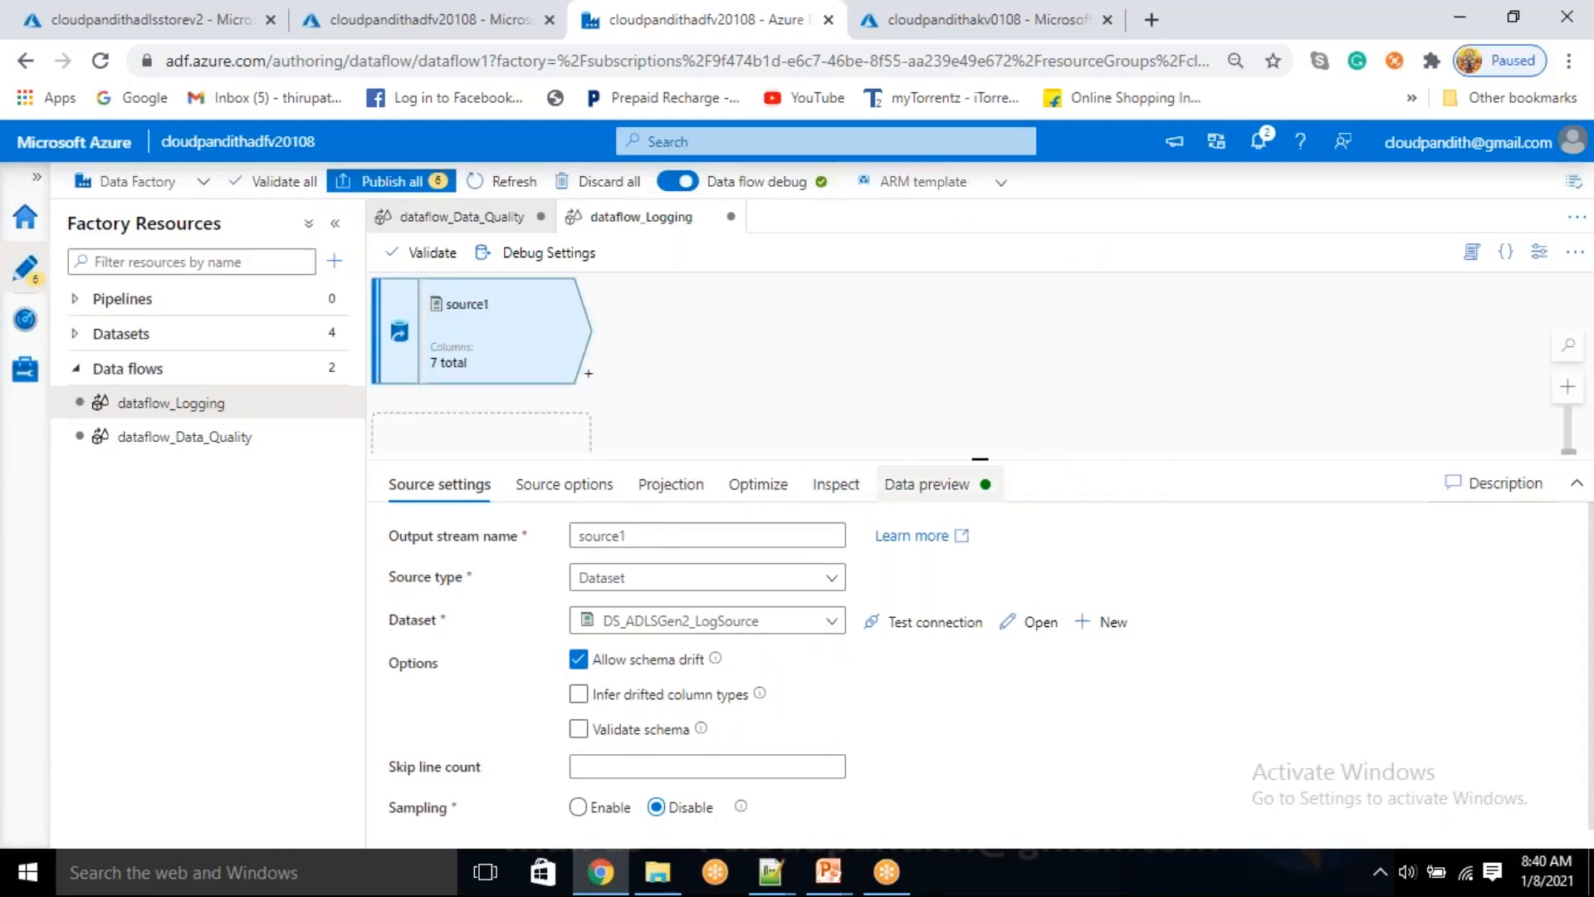
Check source1's column projection and fetch its data preview
left_click(656, 490)
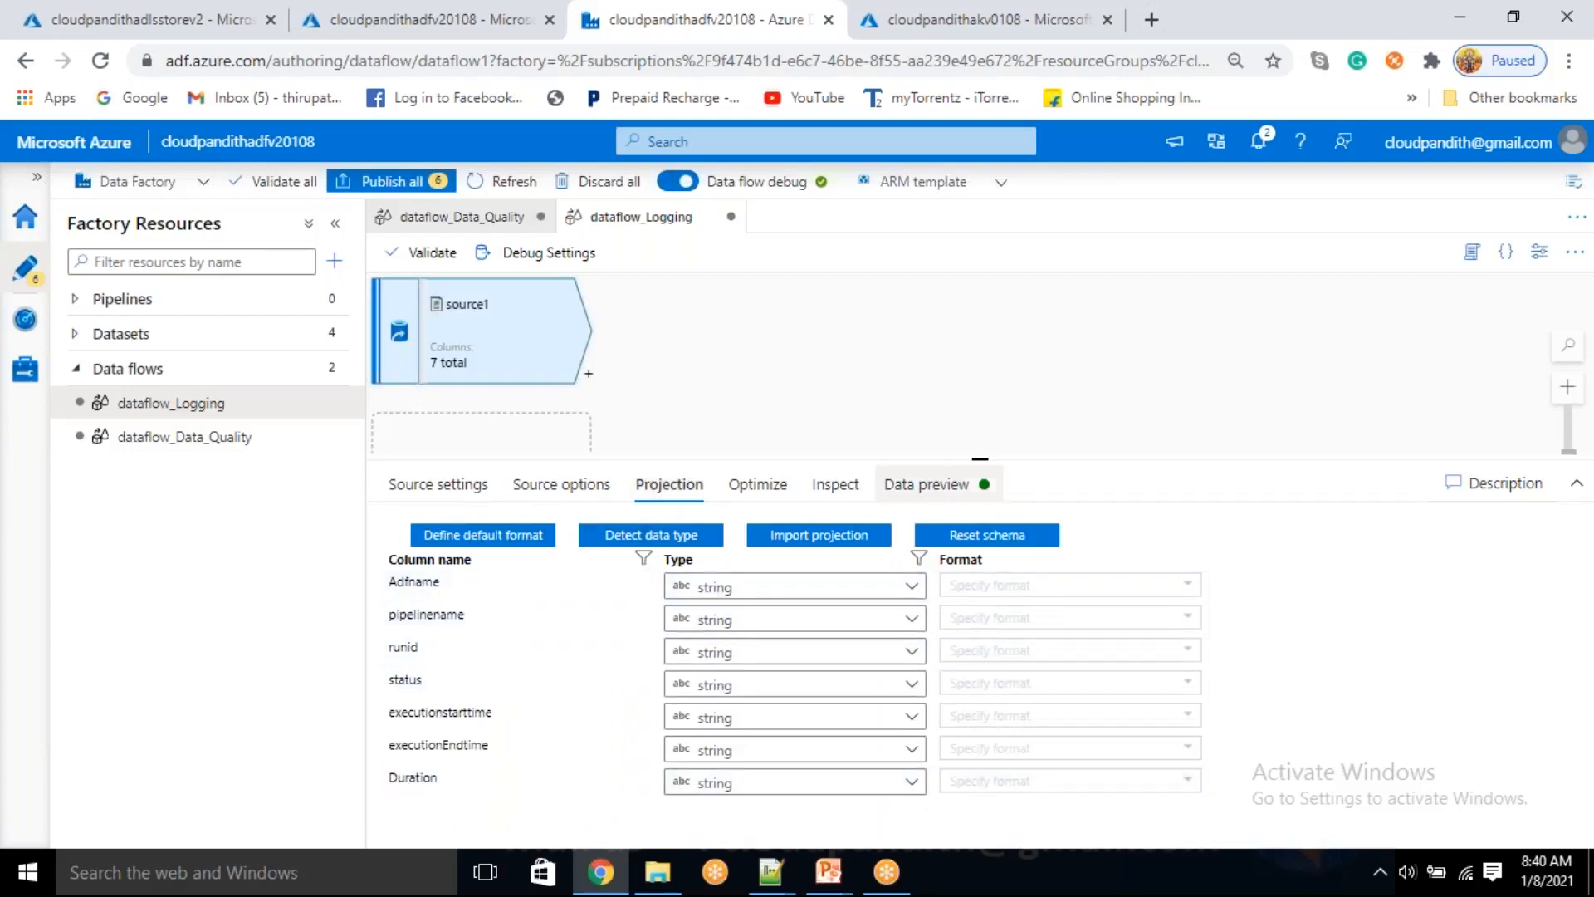
left_click(963, 488)
left_click(467, 588)
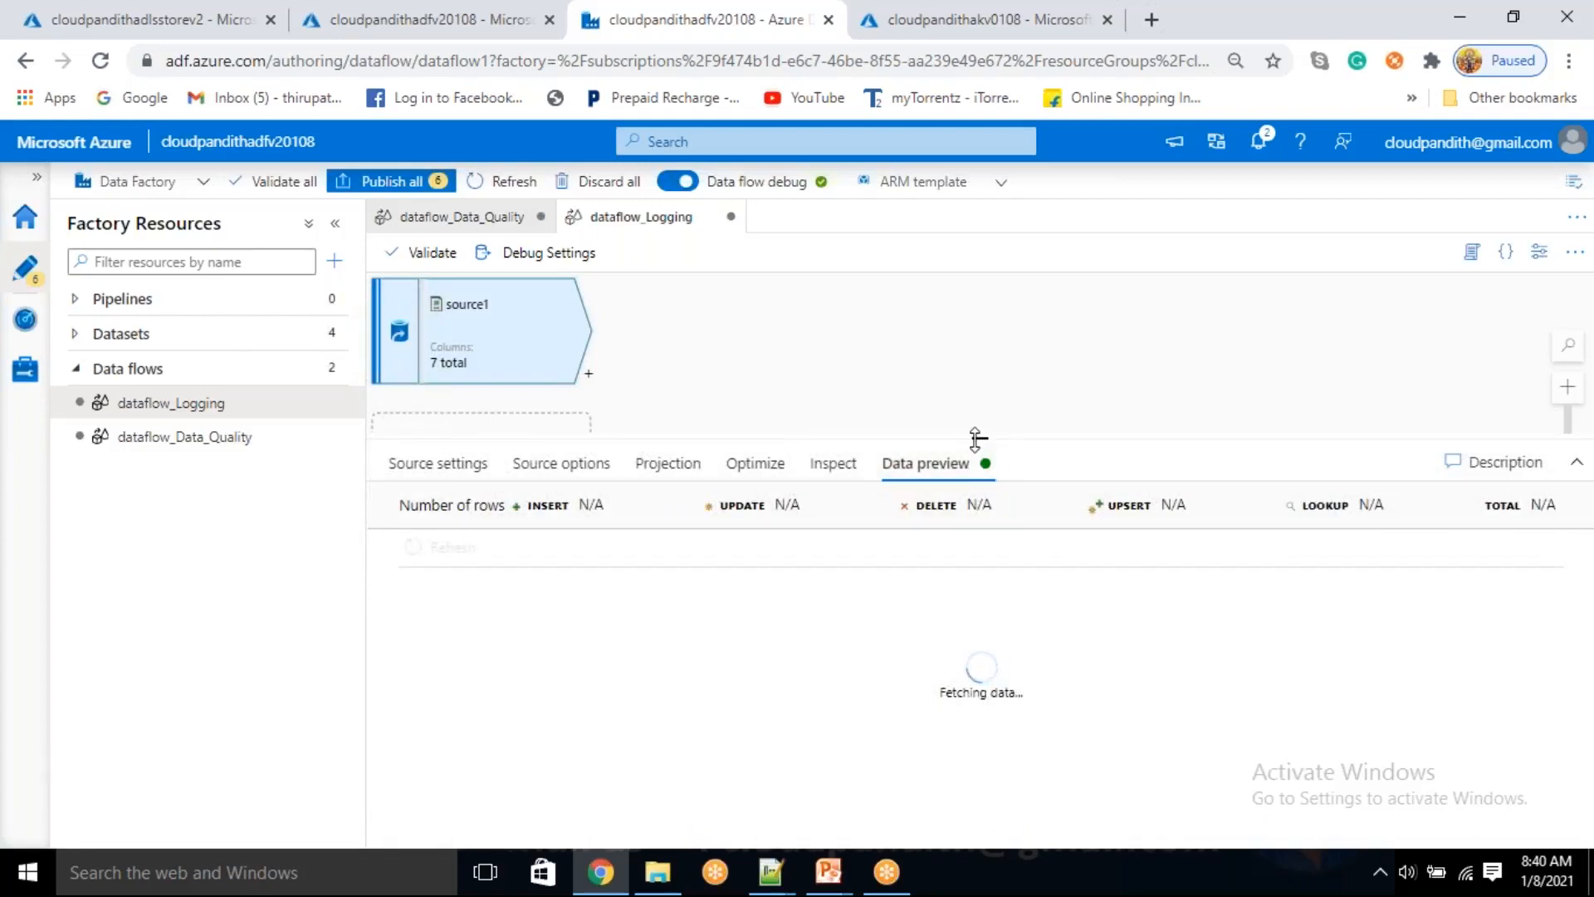
left_click(529, 39)
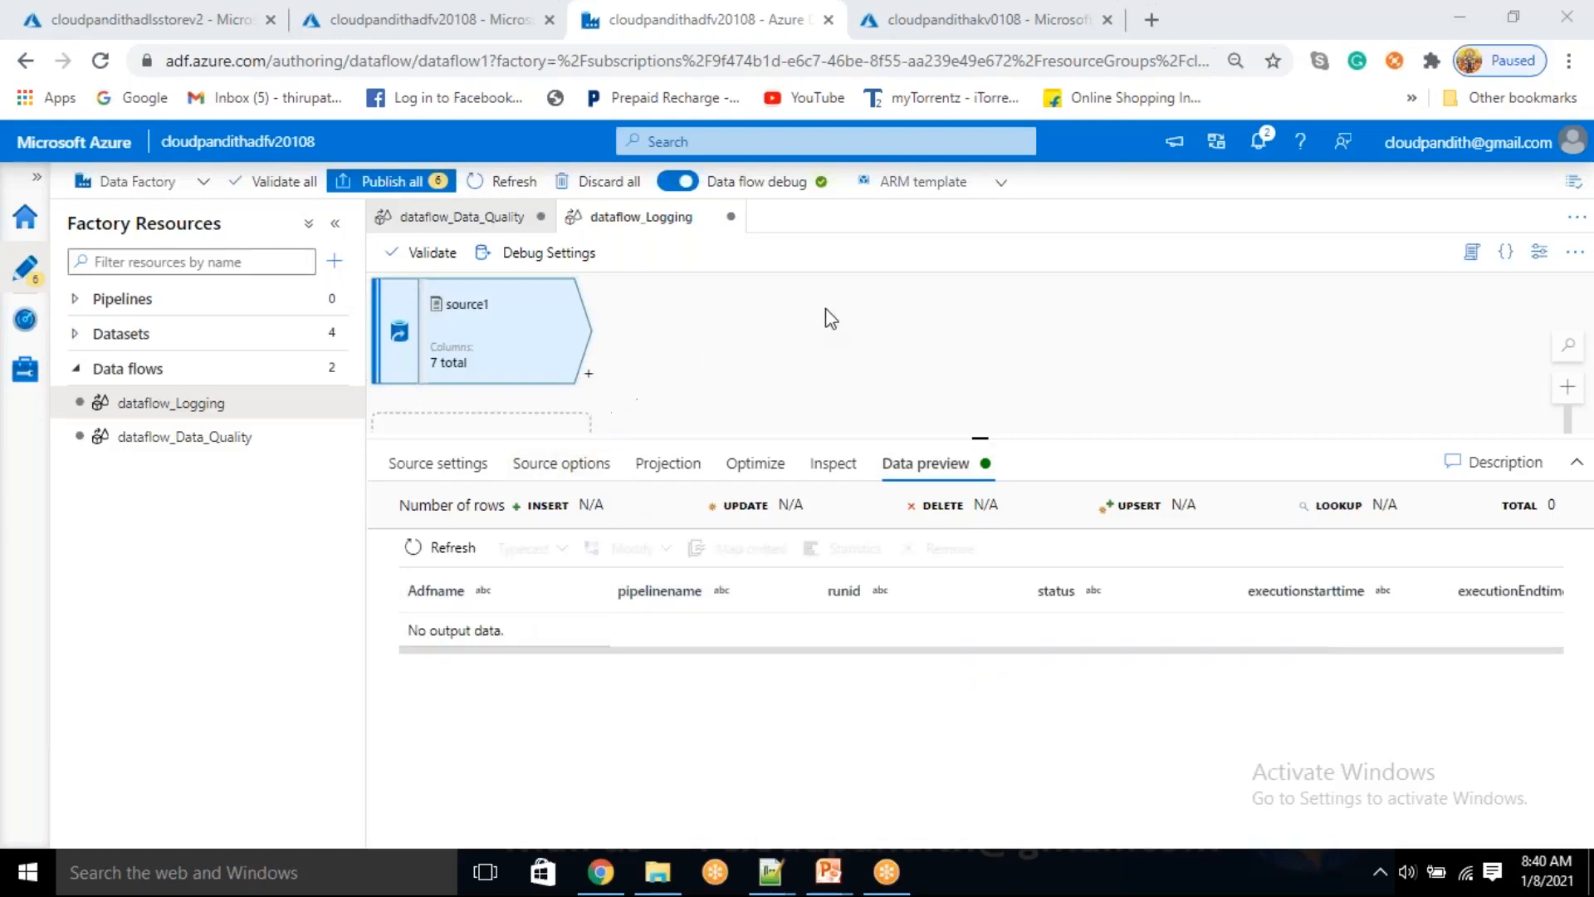
Enlarge the parameters area of dataflow_Logging and add six string parameters to the data flow
left_click(745, 376)
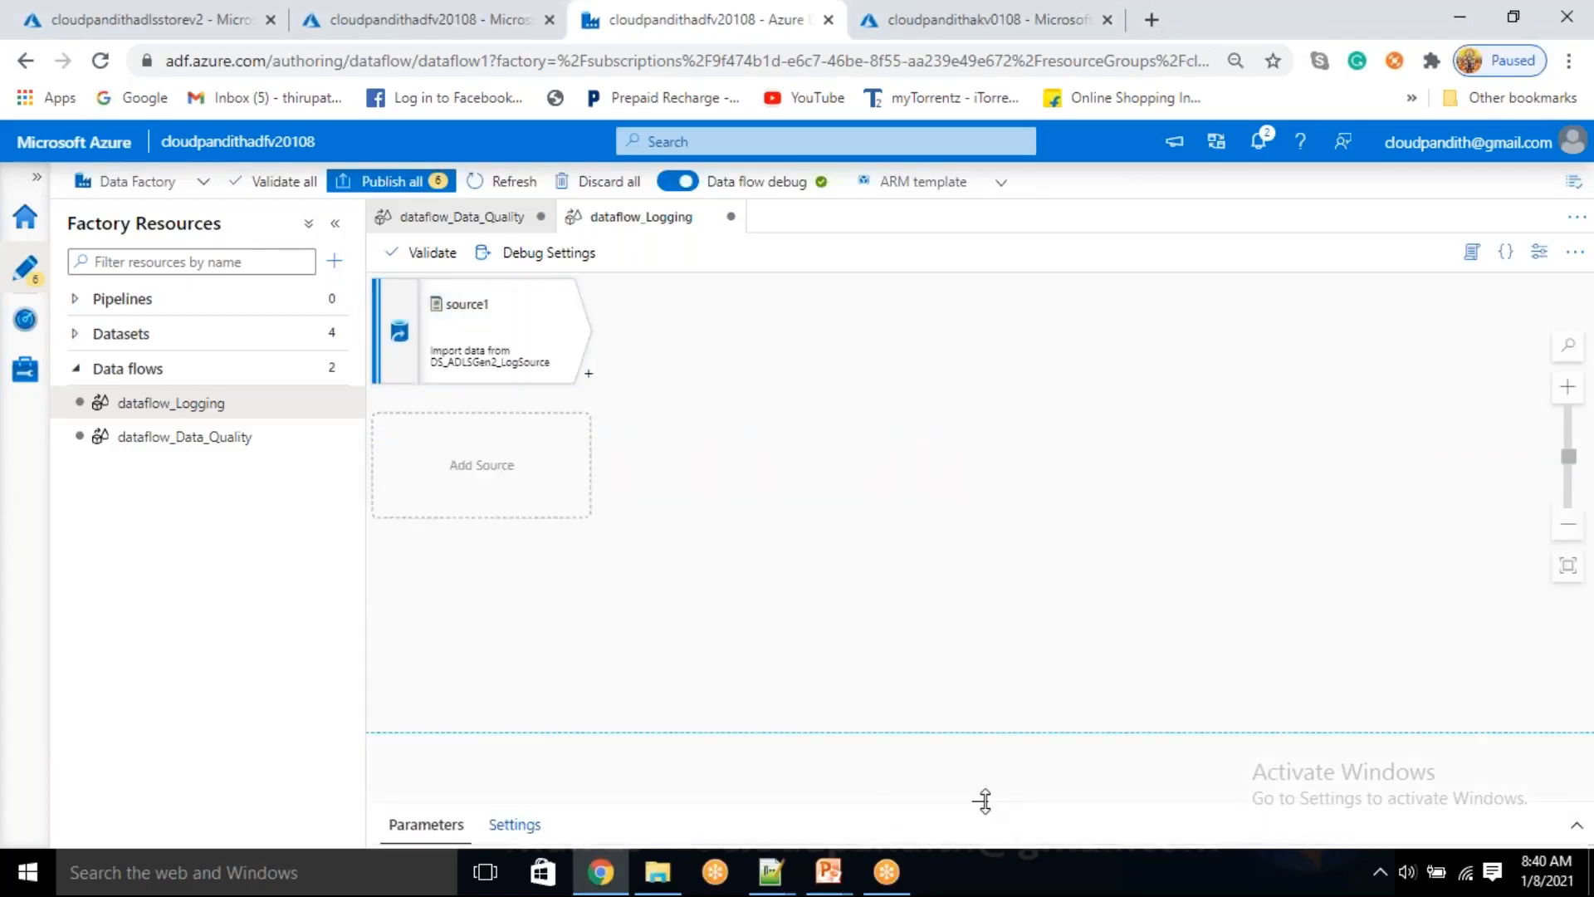
left_click_drag(983, 798, 1000, 546)
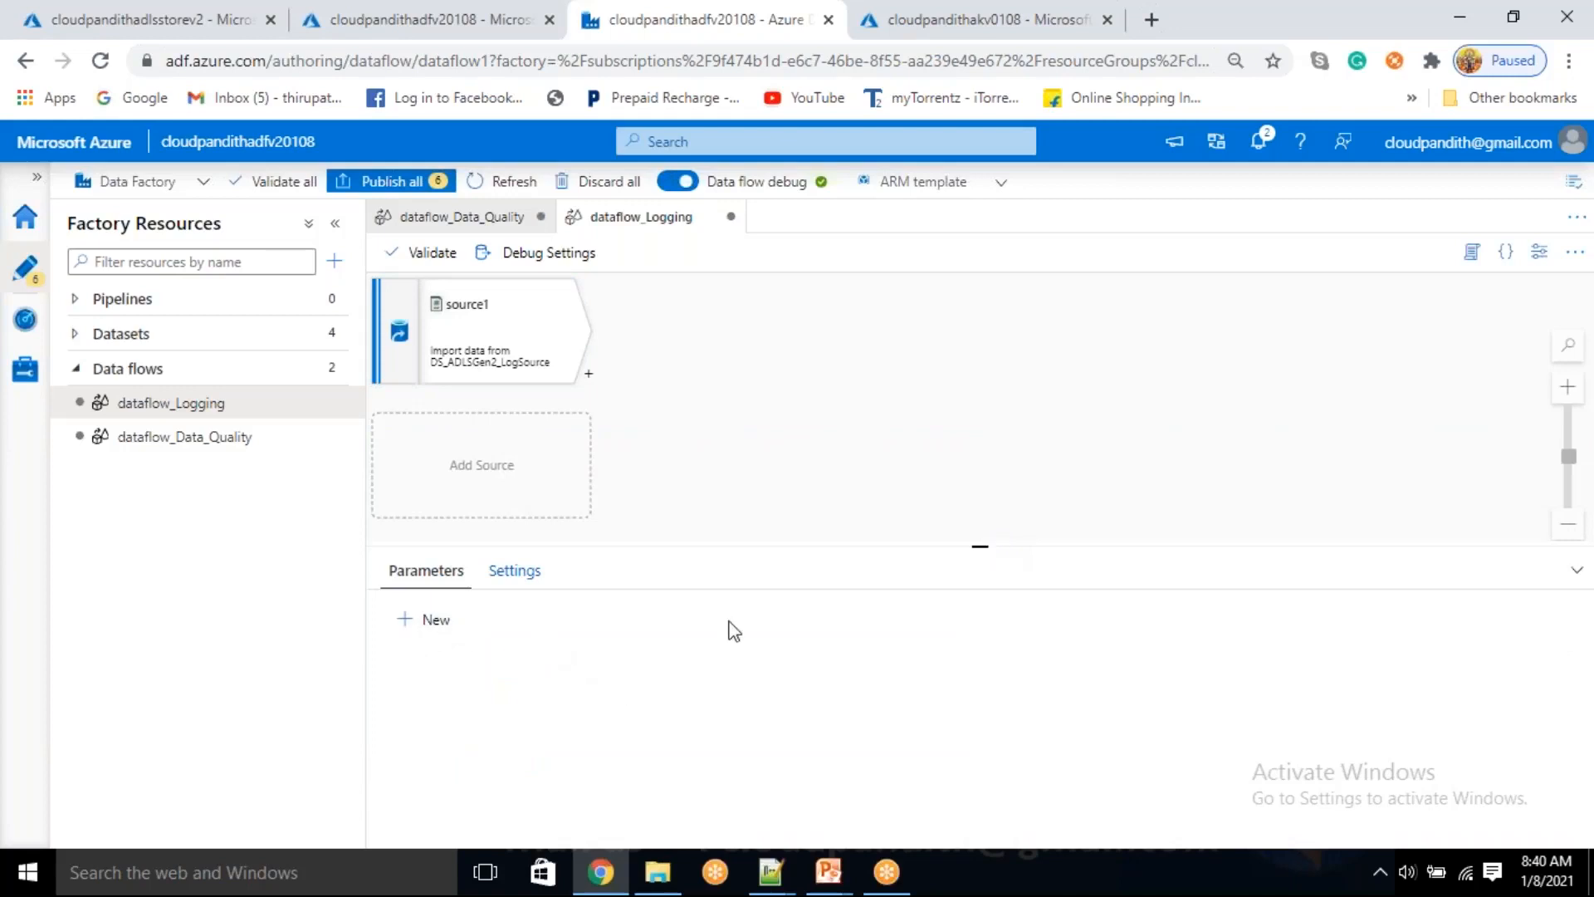
left_click_drag(981, 546, 977, 400)
left_click(436, 473)
left_click(436, 473)
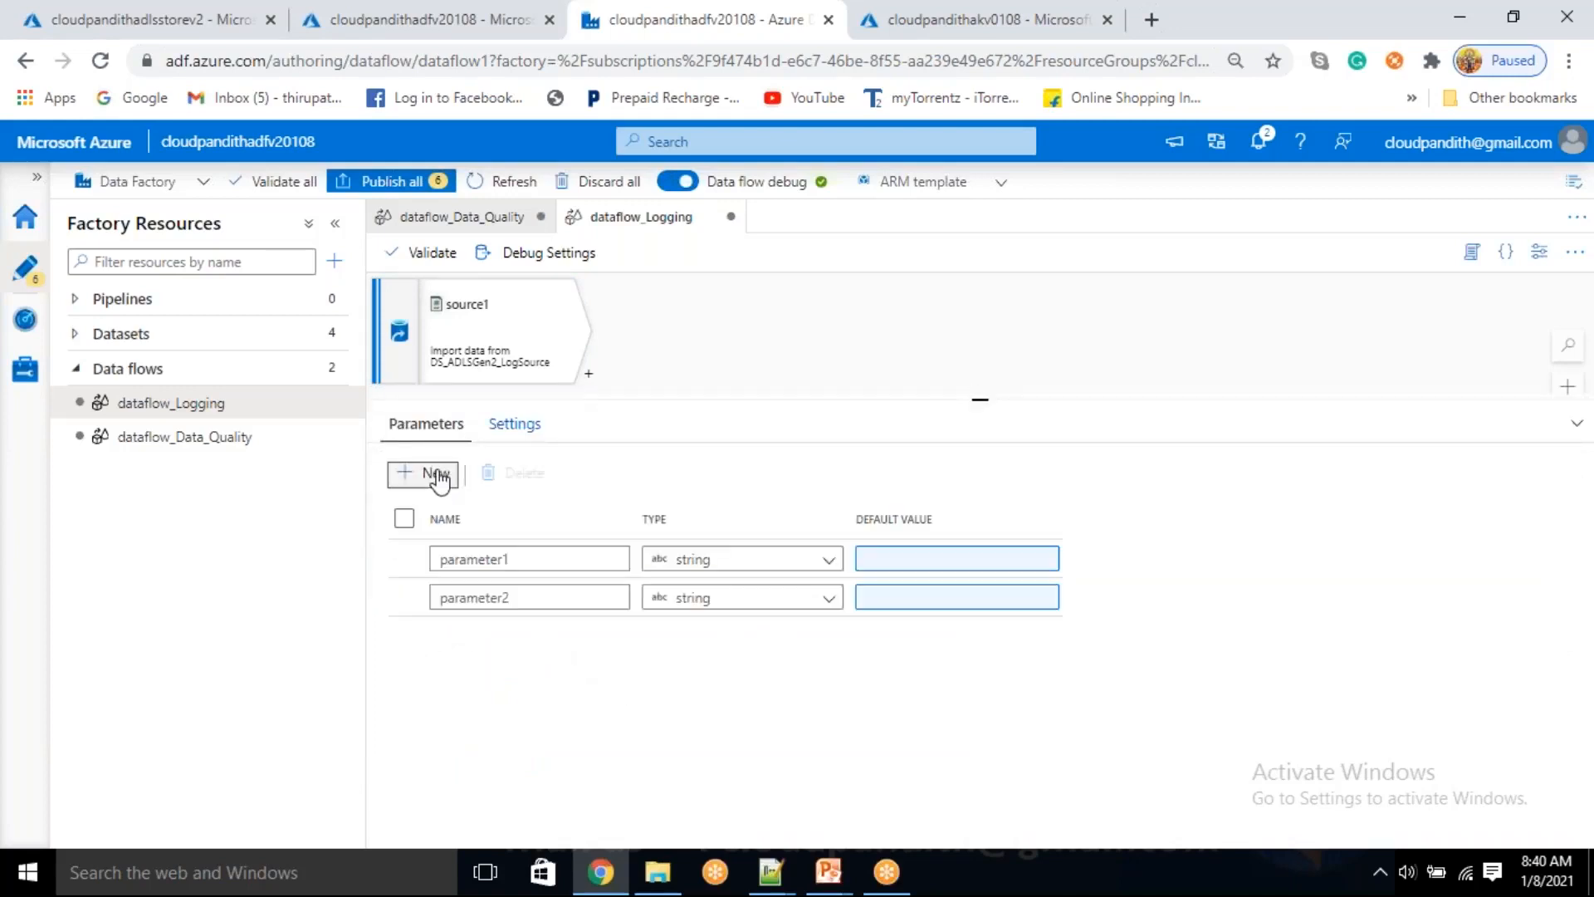
left_click(435, 473)
left_click(435, 474)
left_click(435, 473)
left_click(438, 475)
Name the first three parameters Adfname, Pipelinename and Runid, and clear the fourth parameter's default name
left_click_drag(517, 559, 440, 561)
key("BackSpace")
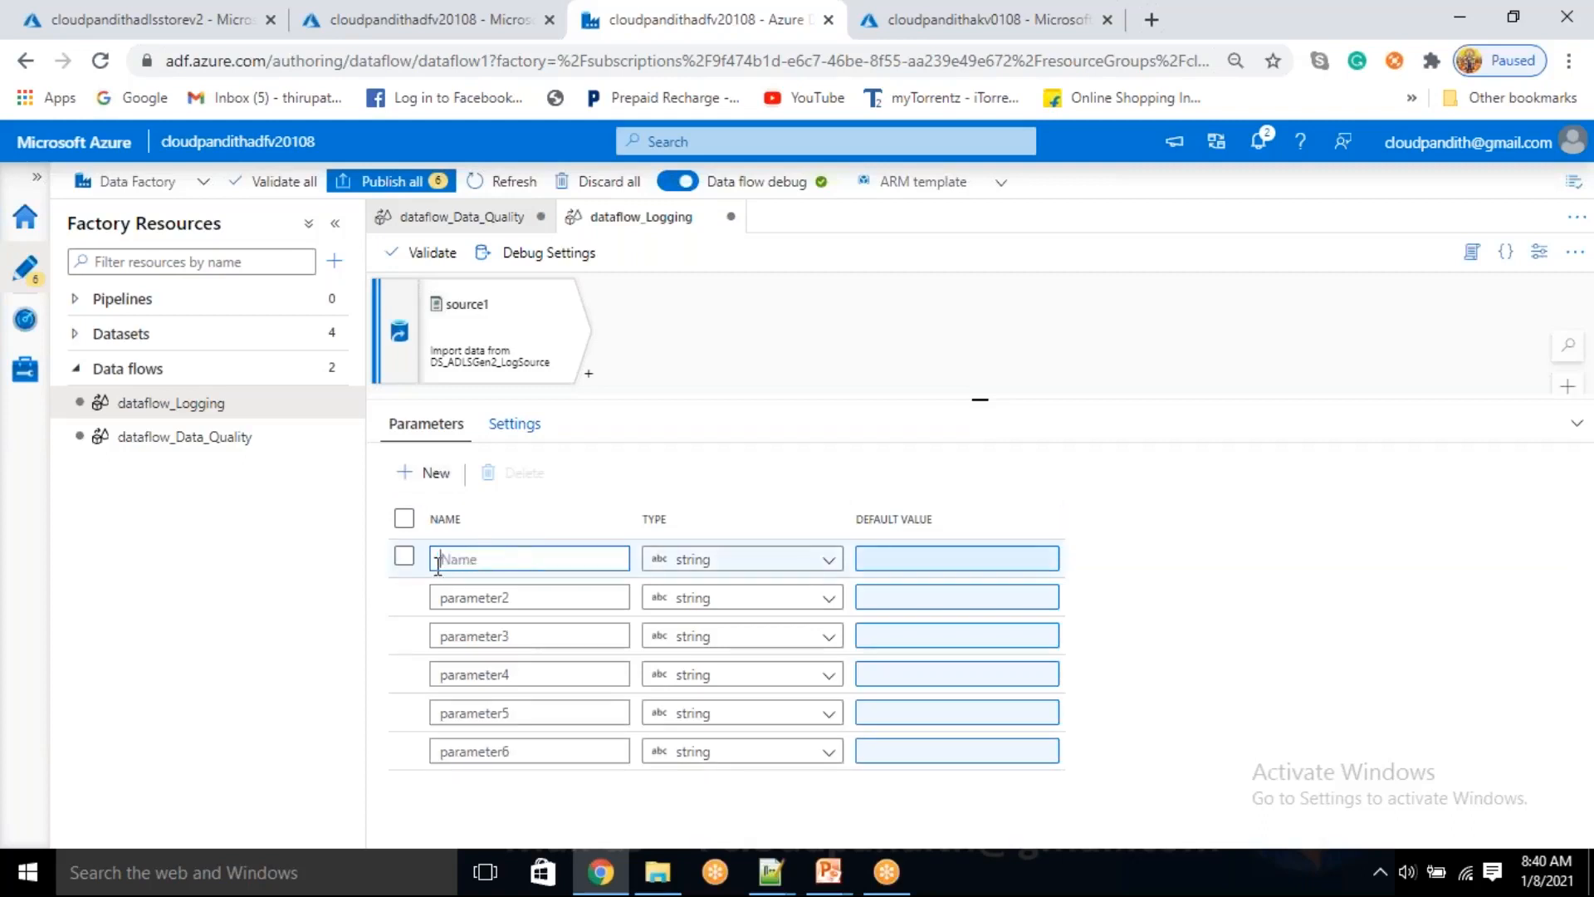
type("Adfname")
left_click_drag(511, 597, 388, 581)
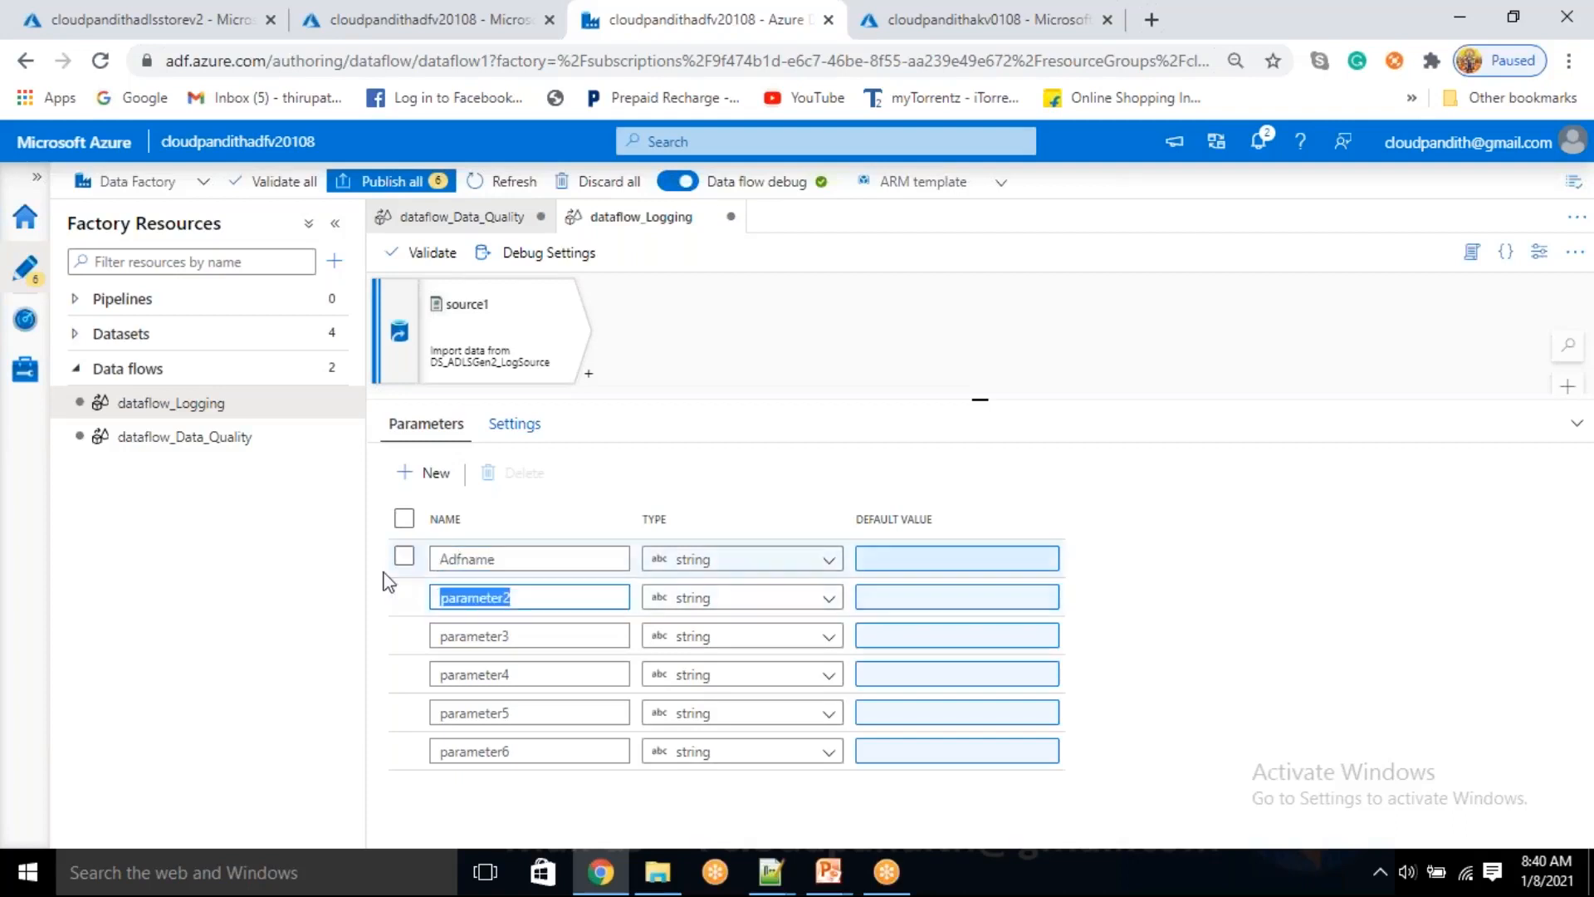
type("Pipelinename")
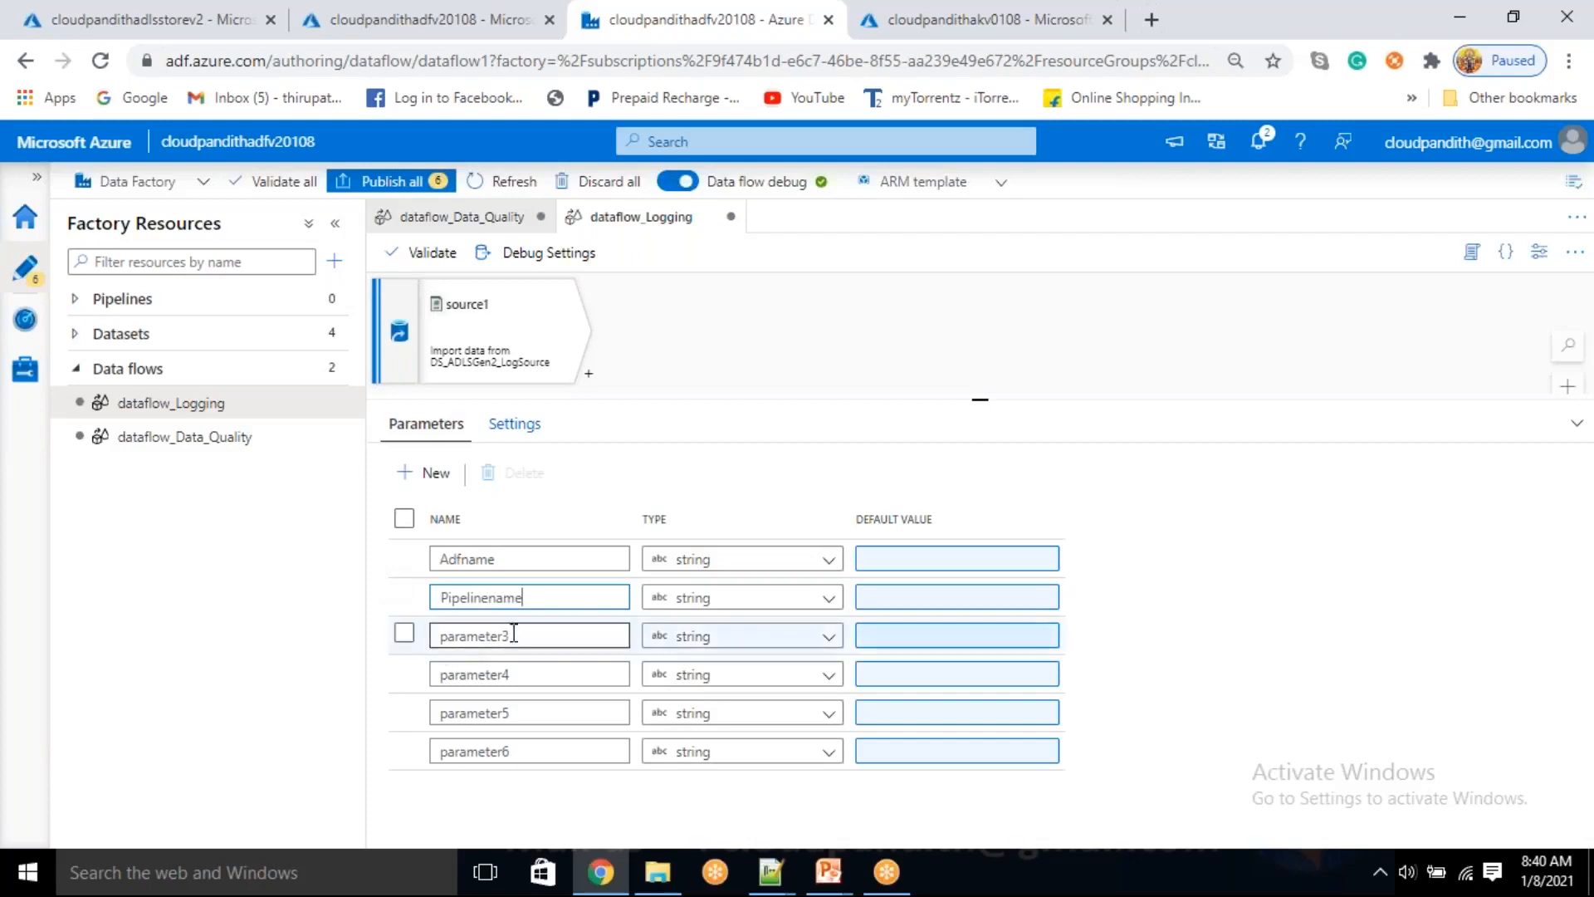
left_click_drag(514, 633, 432, 631)
type("Runid")
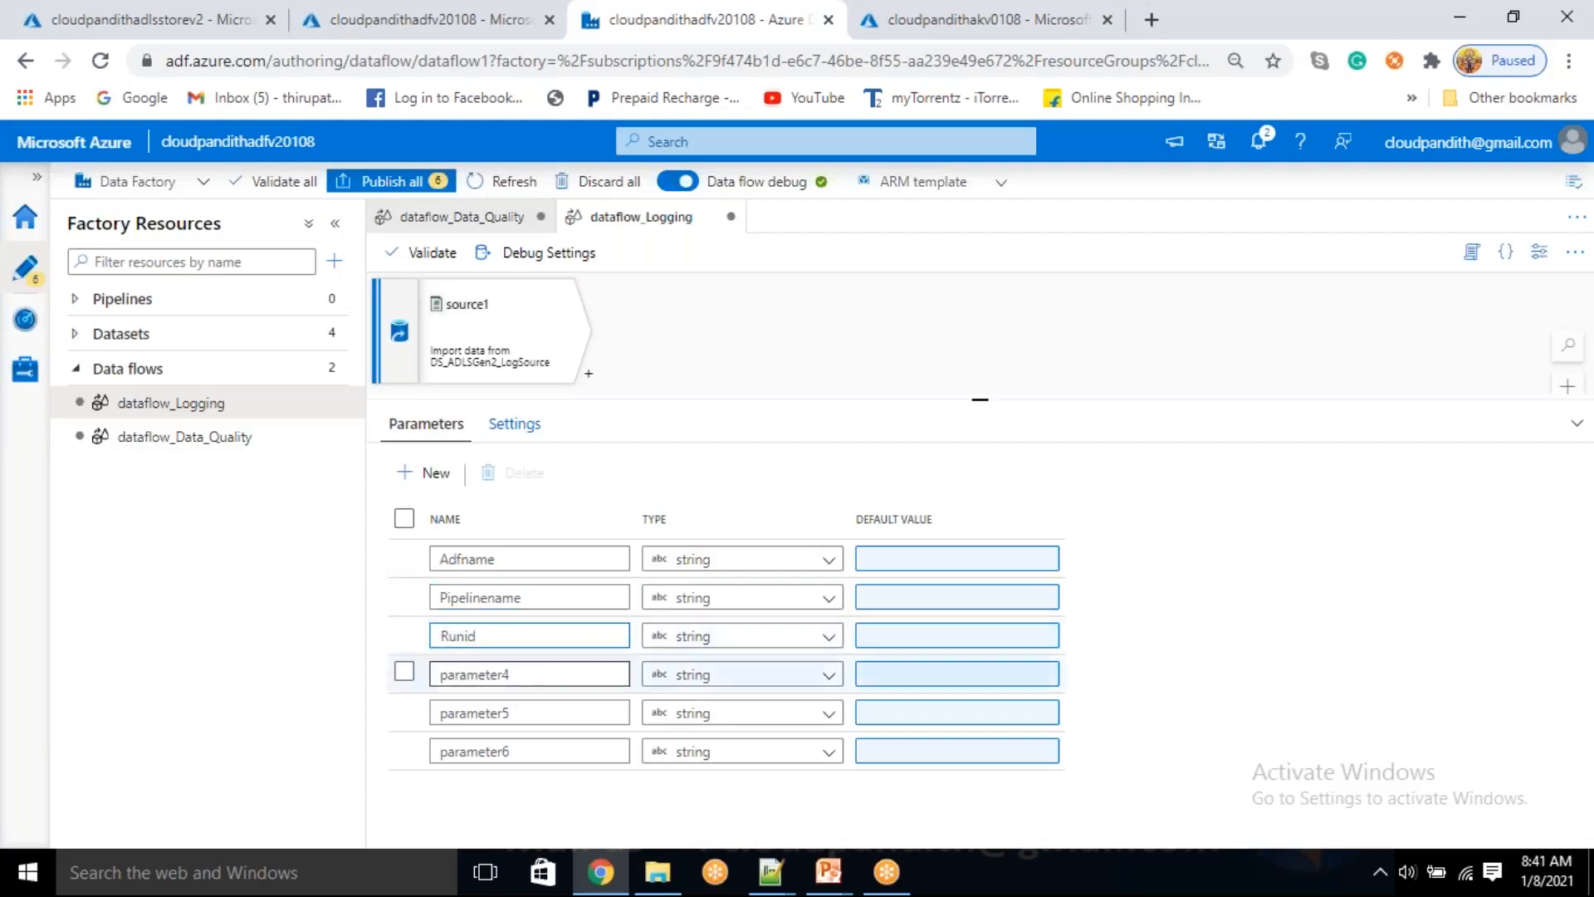
double_click(473, 674)
type("Name")
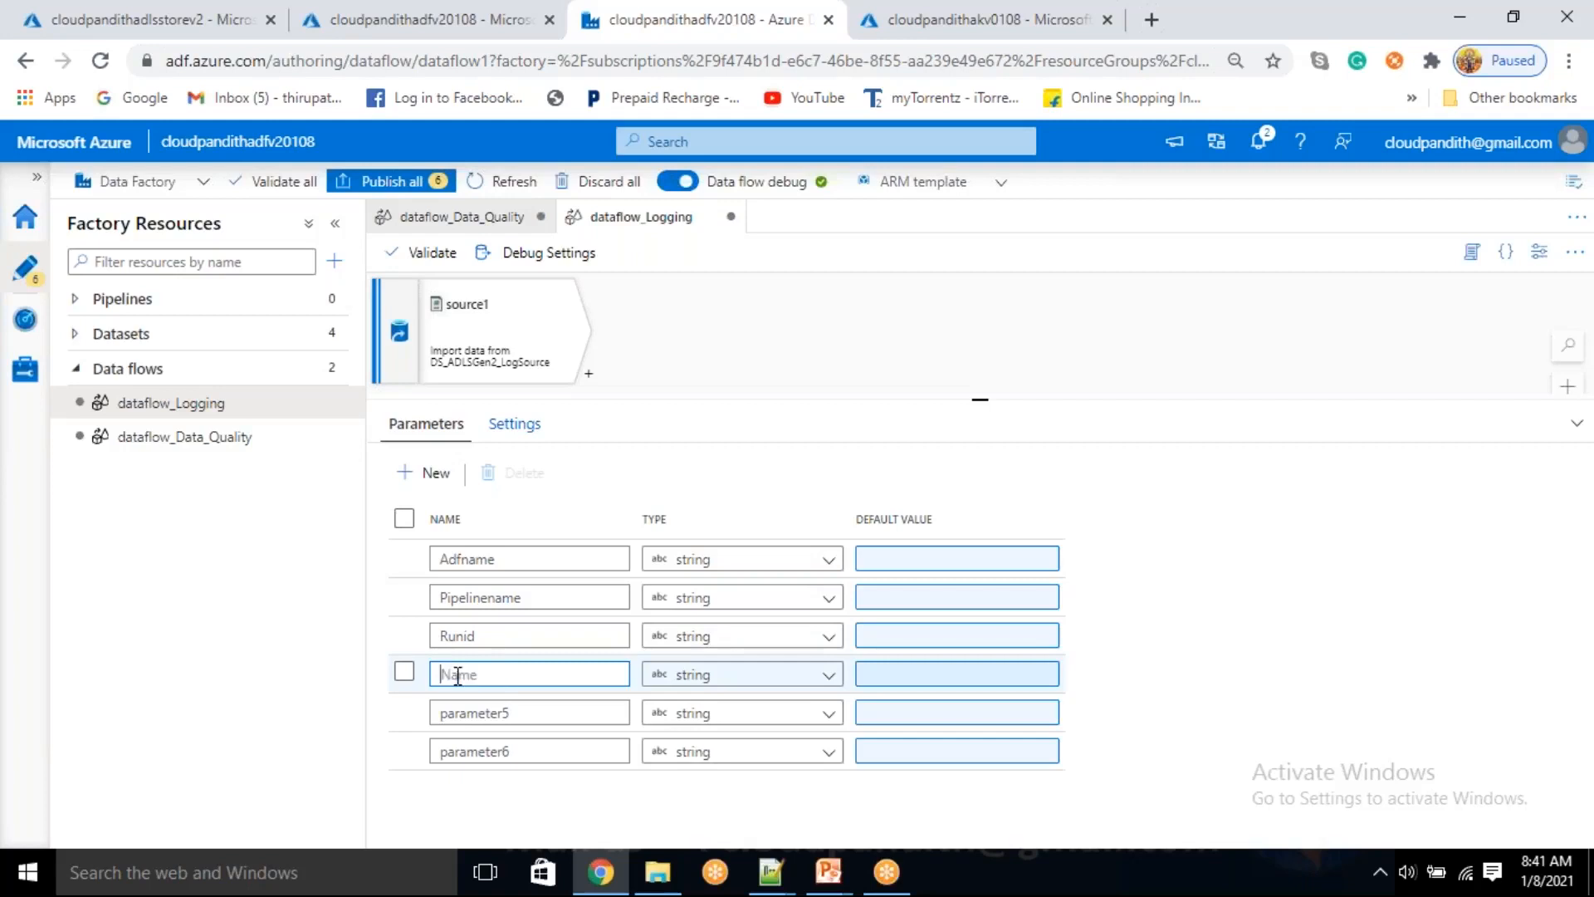
Add the prefix dfp_ to the Adfname, Pipelinename and Runid parameter names
left_click(443, 559)
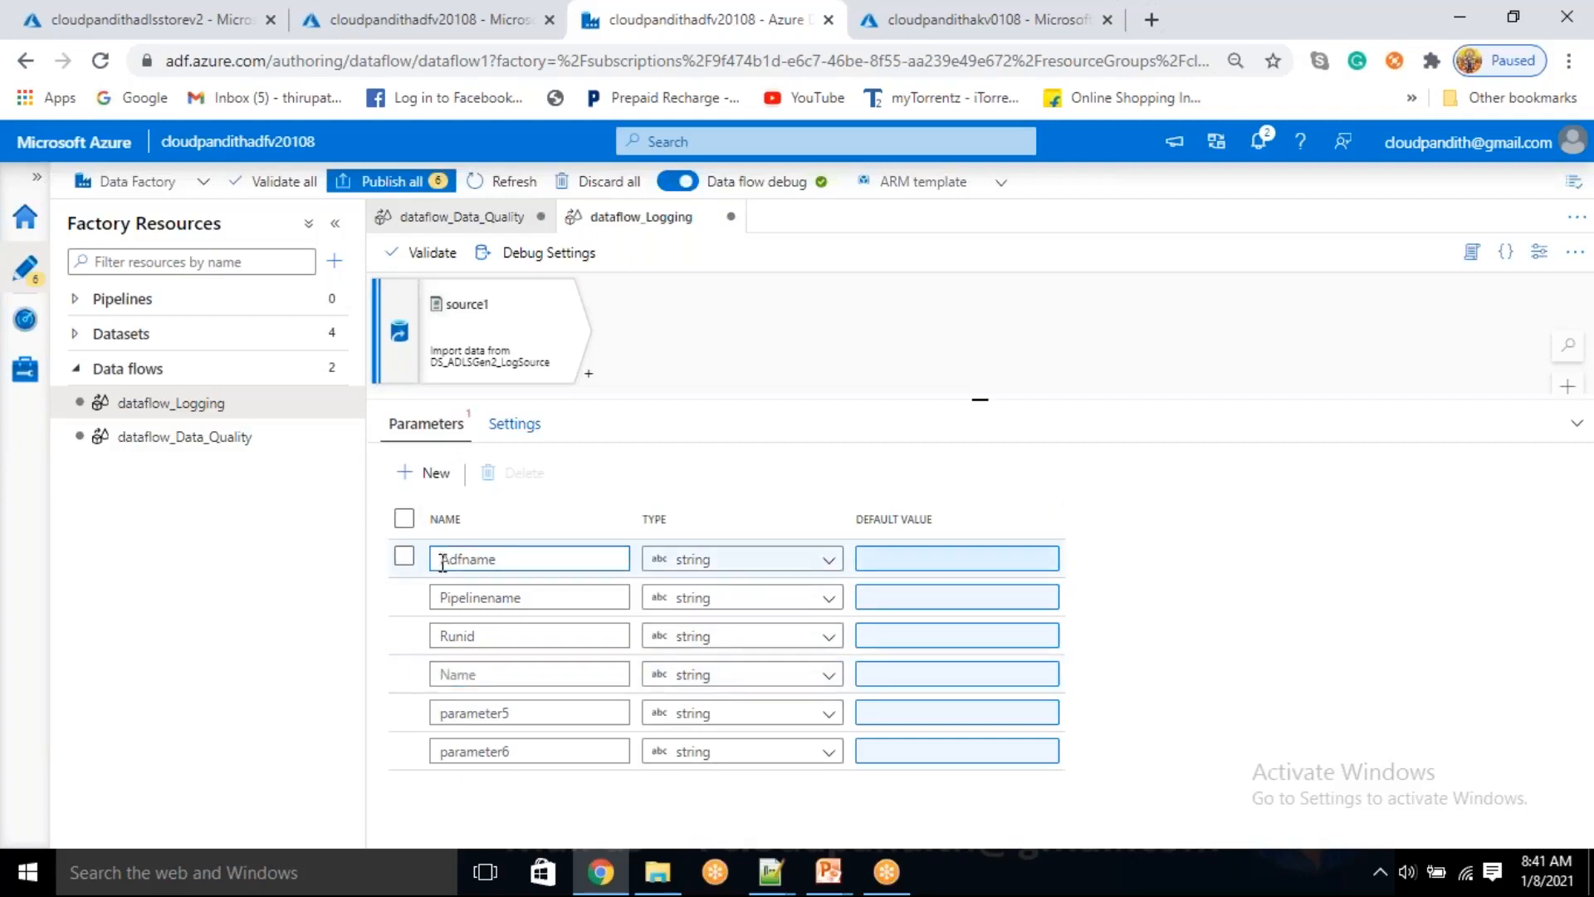
type("Df_")
type("p_")
key("shift+Home")
left_click(442, 598)
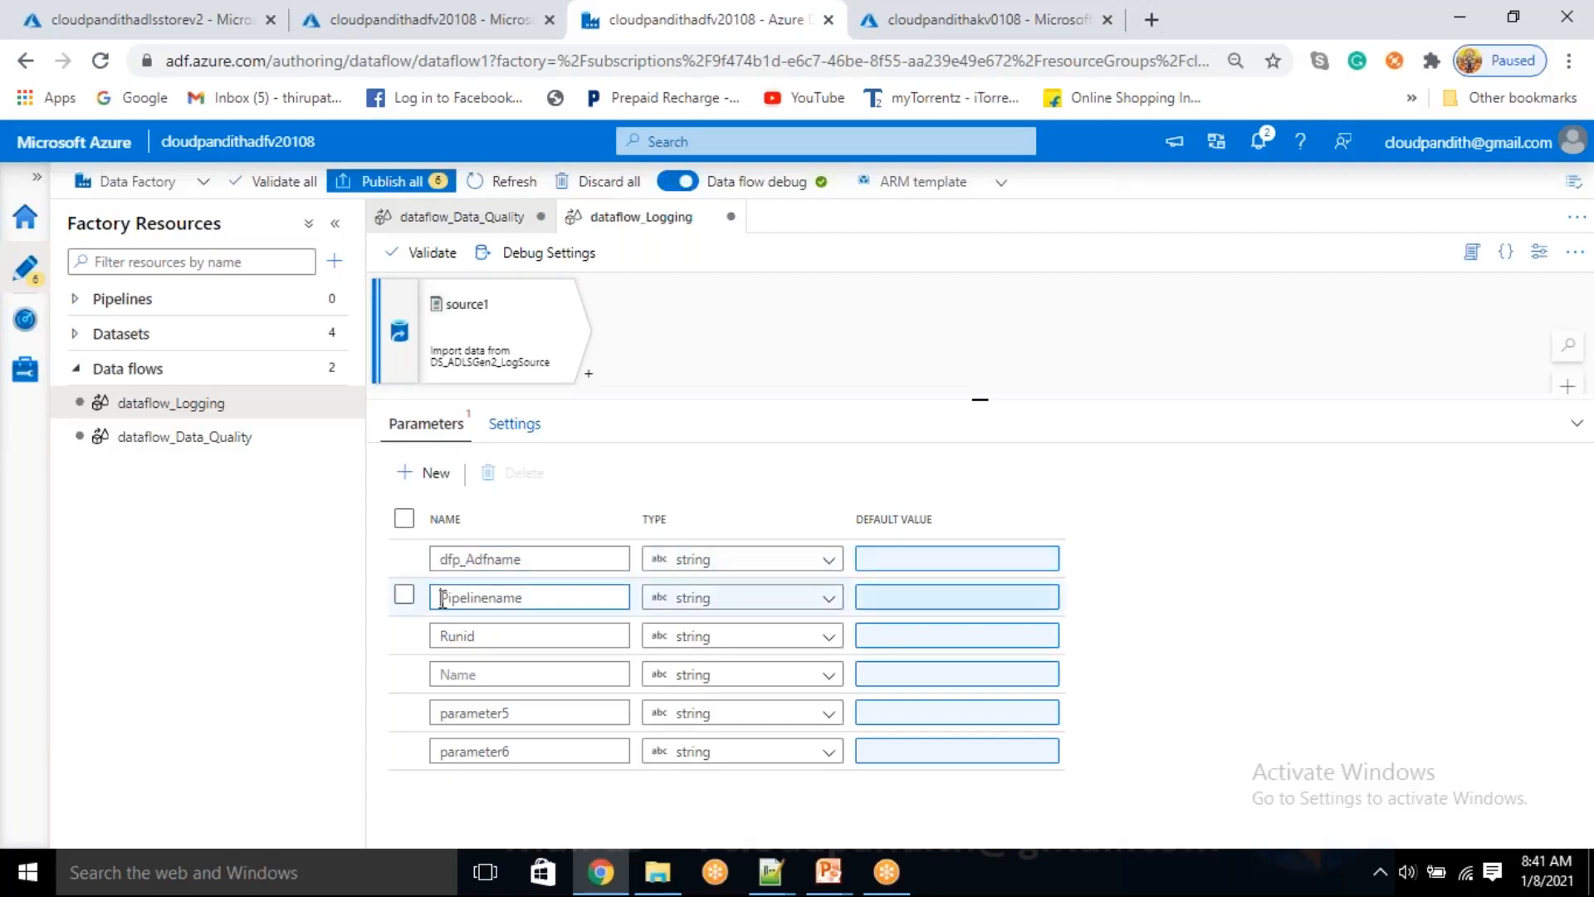
type("dfp_")
left_click(440, 636)
type("dfp_")
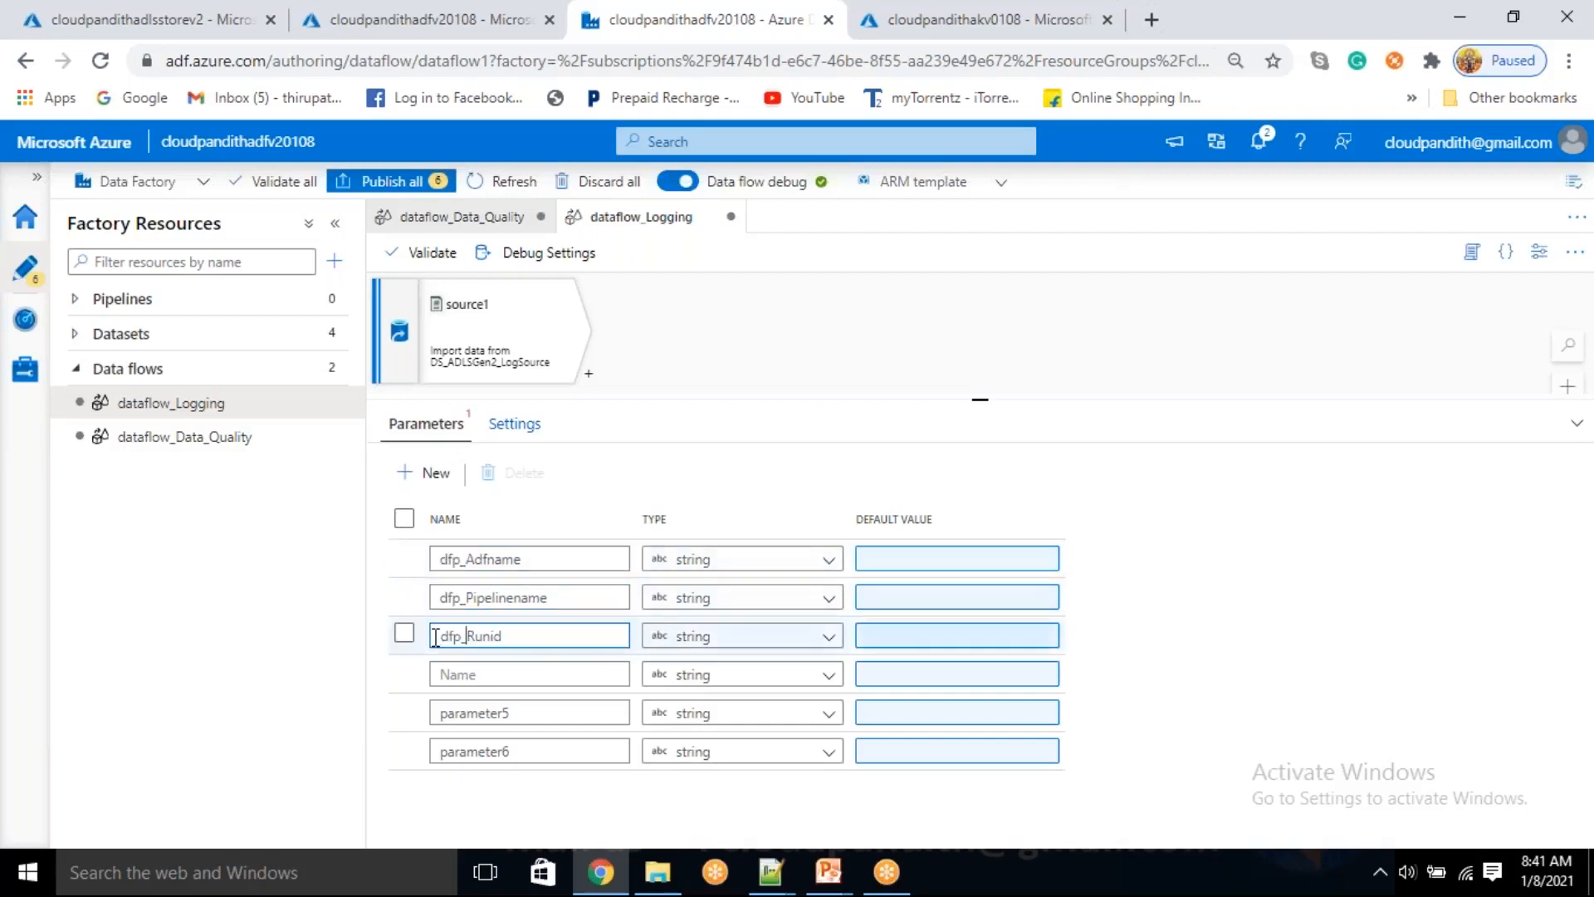
Name the fourth parameter dfp_status and the fifth dfp_executionstarttime
left_click(449, 669)
type("dfp_status")
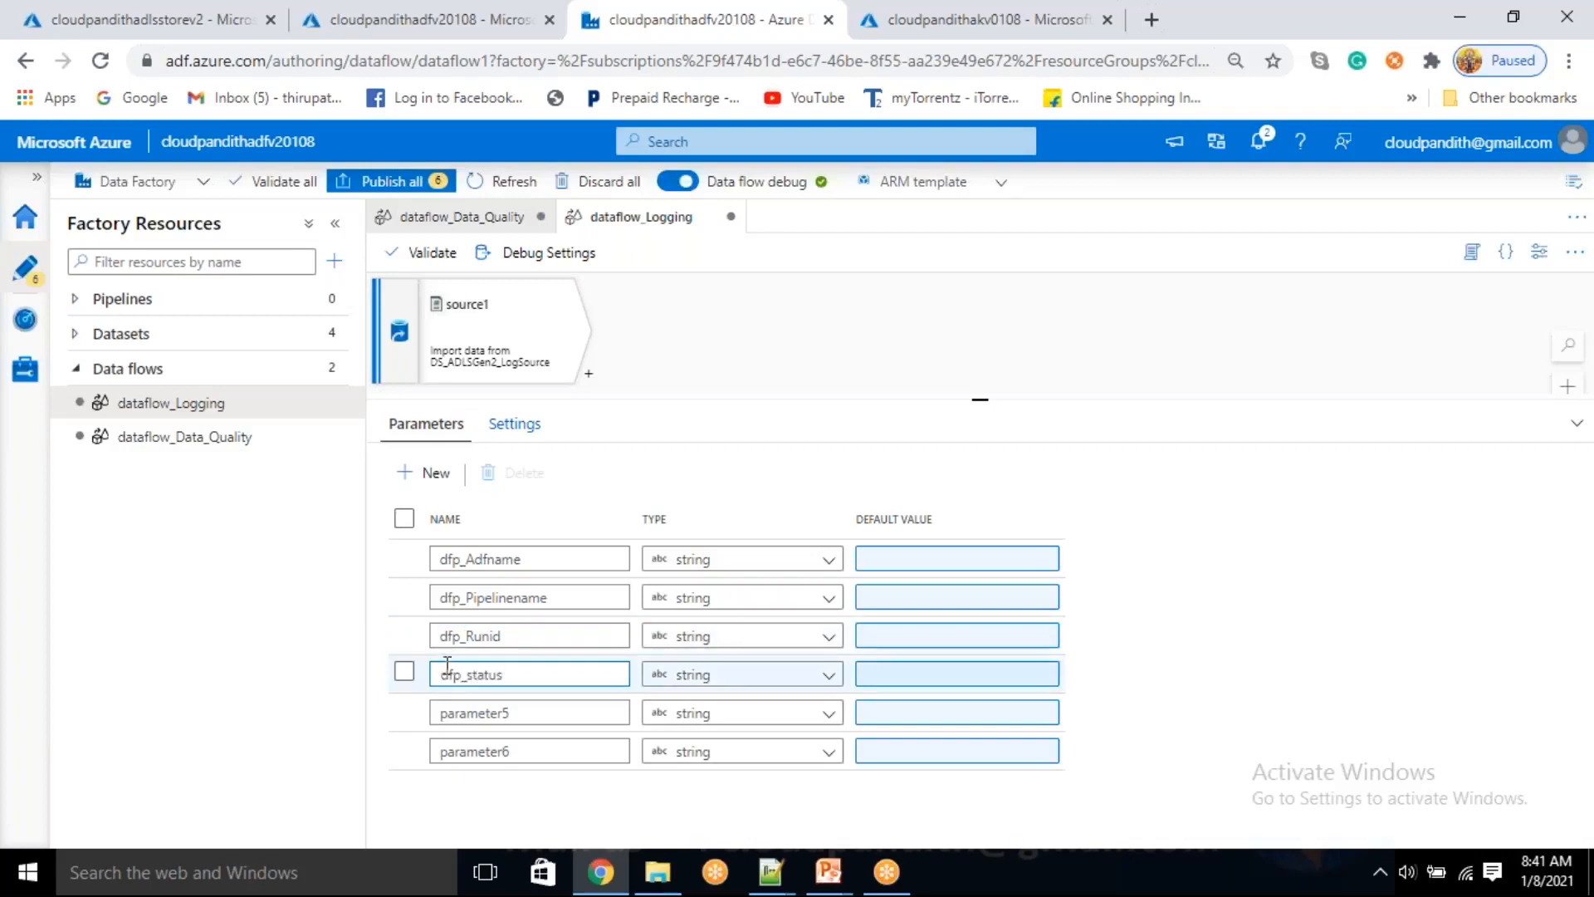
left_click(467, 712)
type("df")
double_click(467, 712)
type("d")
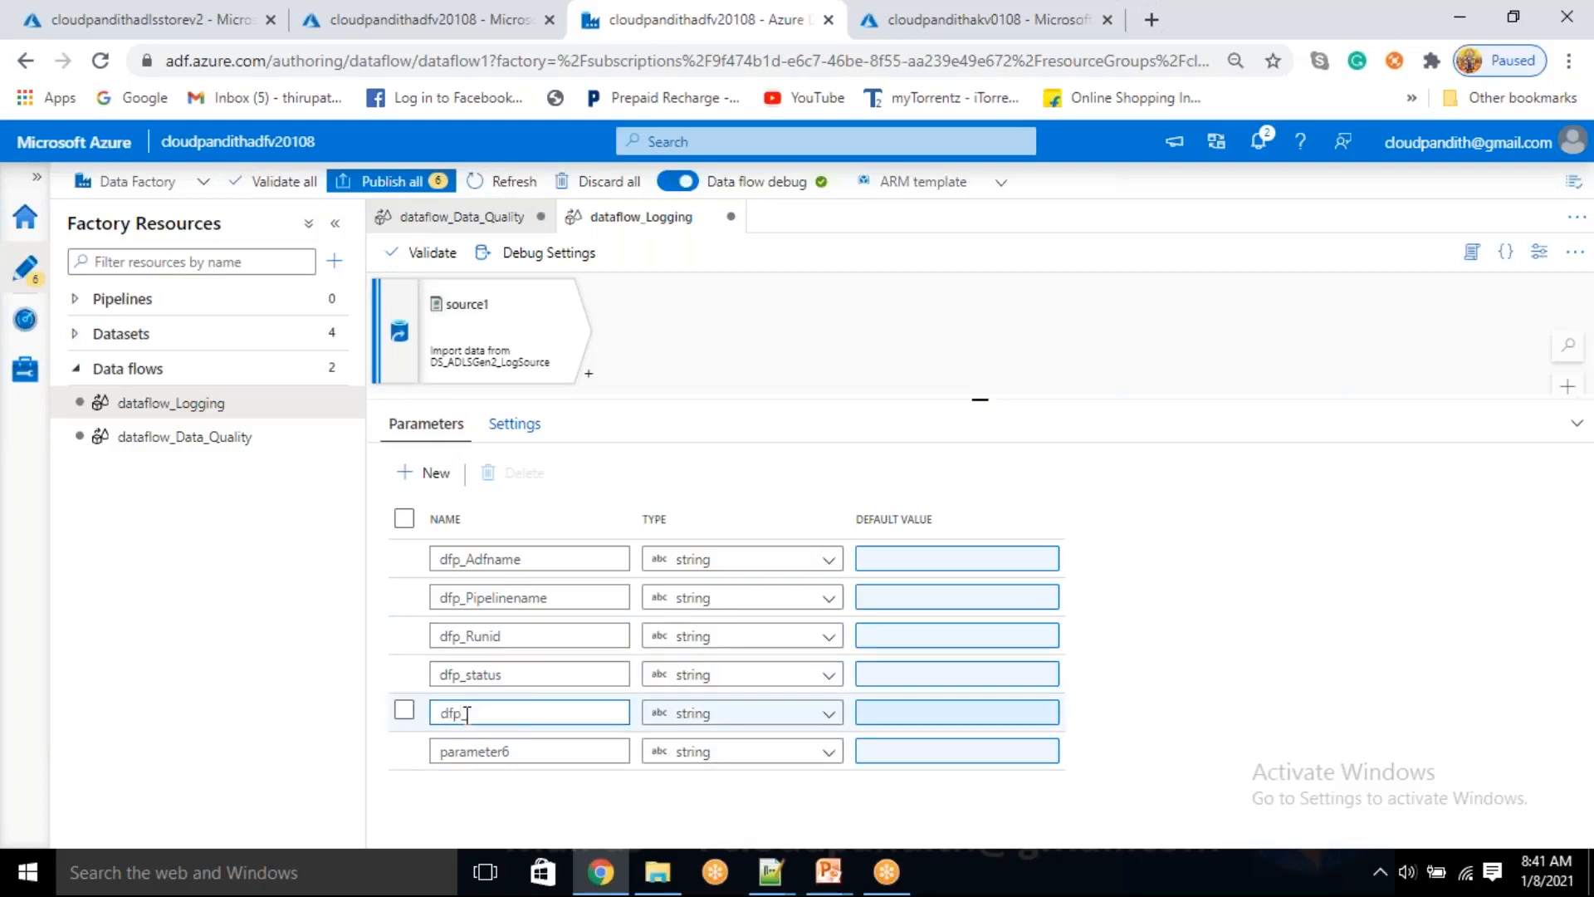
type("fp_Executionsytarttime")
Copy the fifth parameter's name to the sixth parameter and change it to dfp_executionEndtime
double_click(467, 714)
left_click(484, 752)
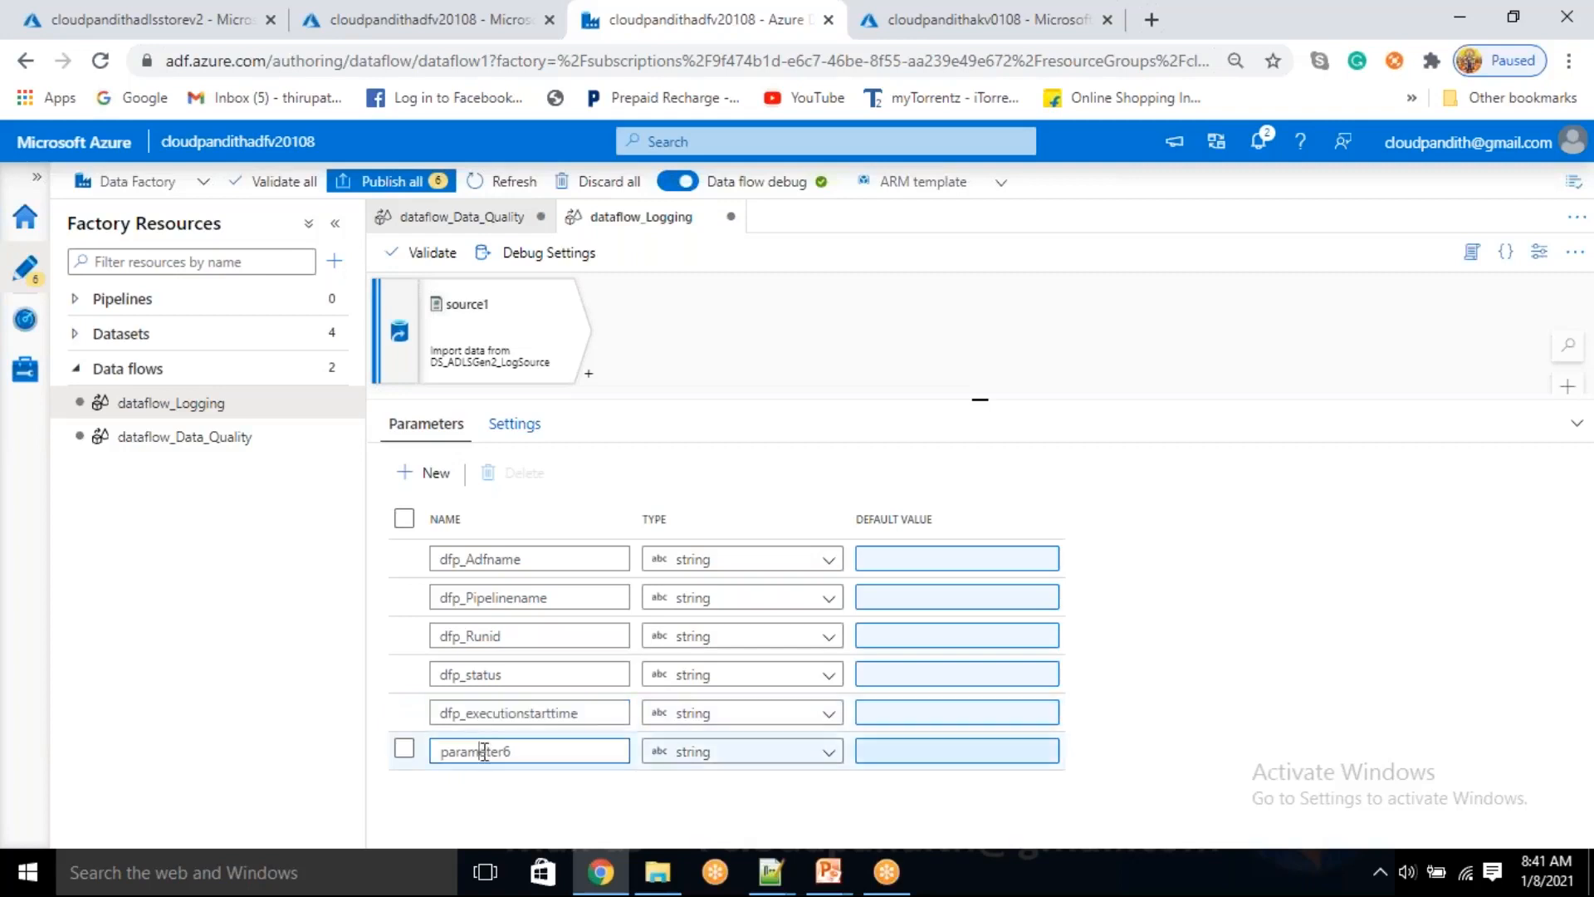
double_click(484, 751)
key("BackSpace")
type("dfp_executionstarttime")
key("BackSpace")
key("BackSpace")
key("BackSpace")
key("BackSpace")
key("BackSpace")
type("End")
Add a seventh string parameter to the logging data flow and name it dfp_duration
left_click(435, 473)
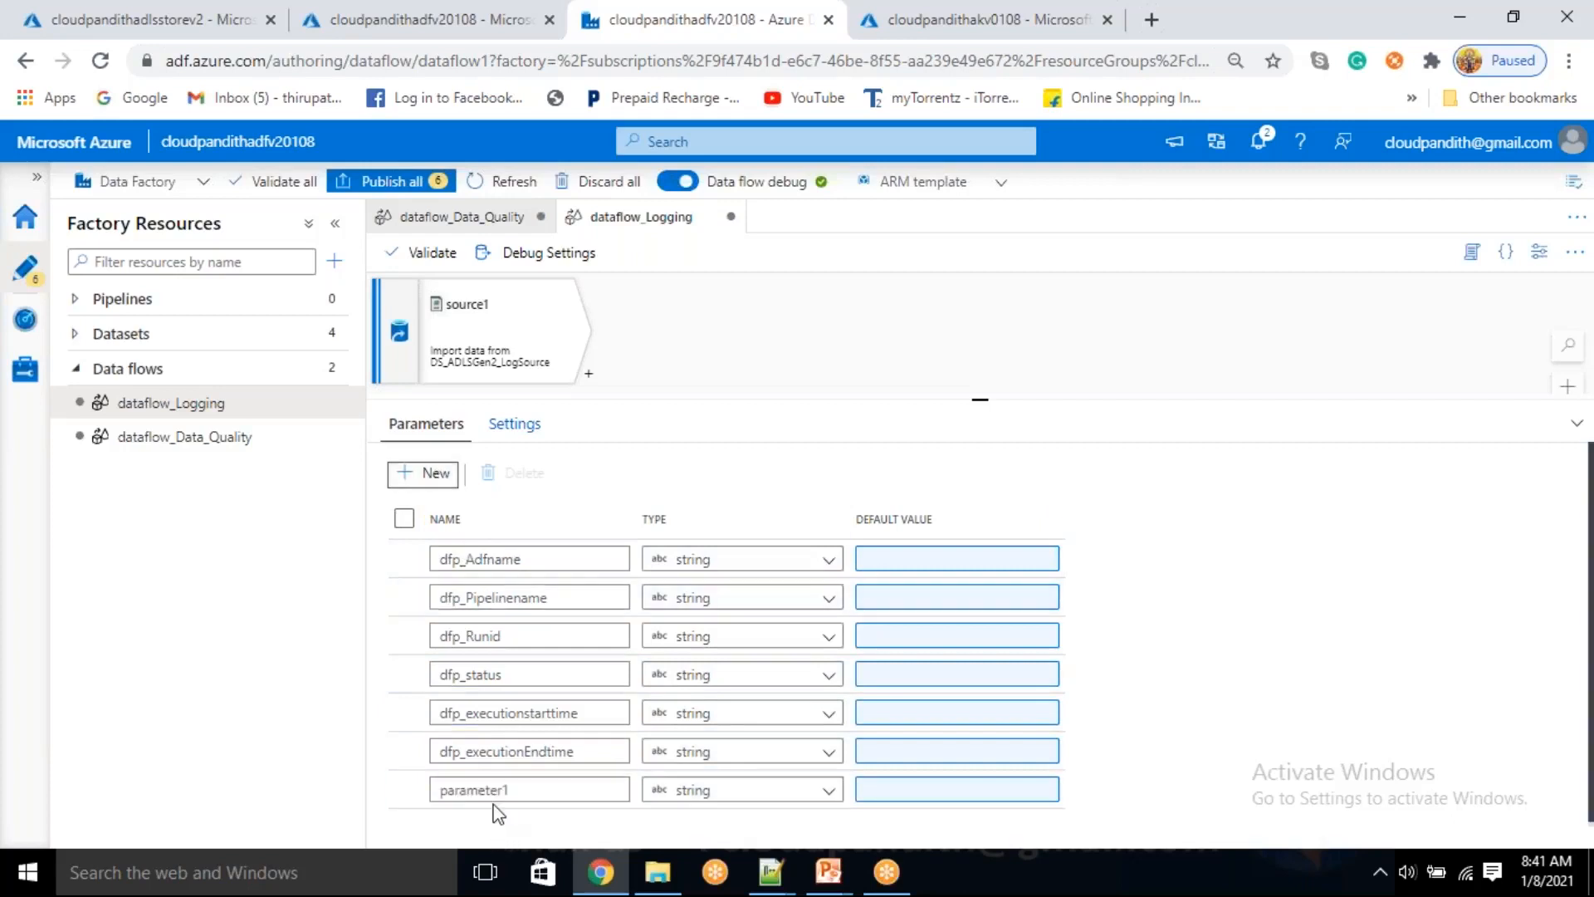
left_click_drag(525, 789, 443, 787)
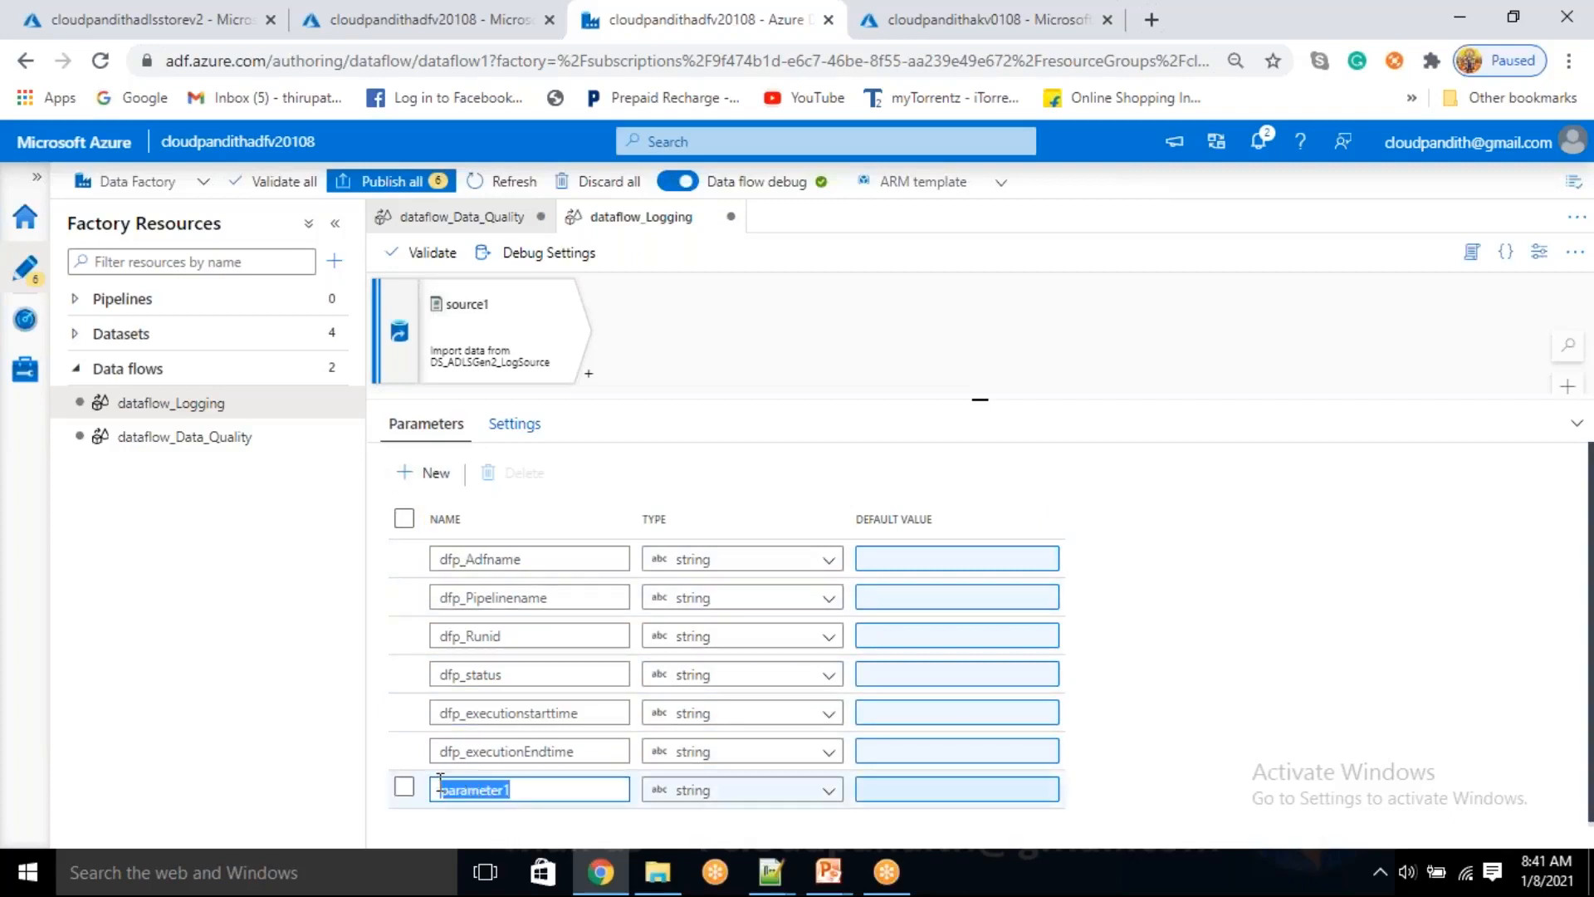
key("BackSpace")
type("dfp_executionstarttime")
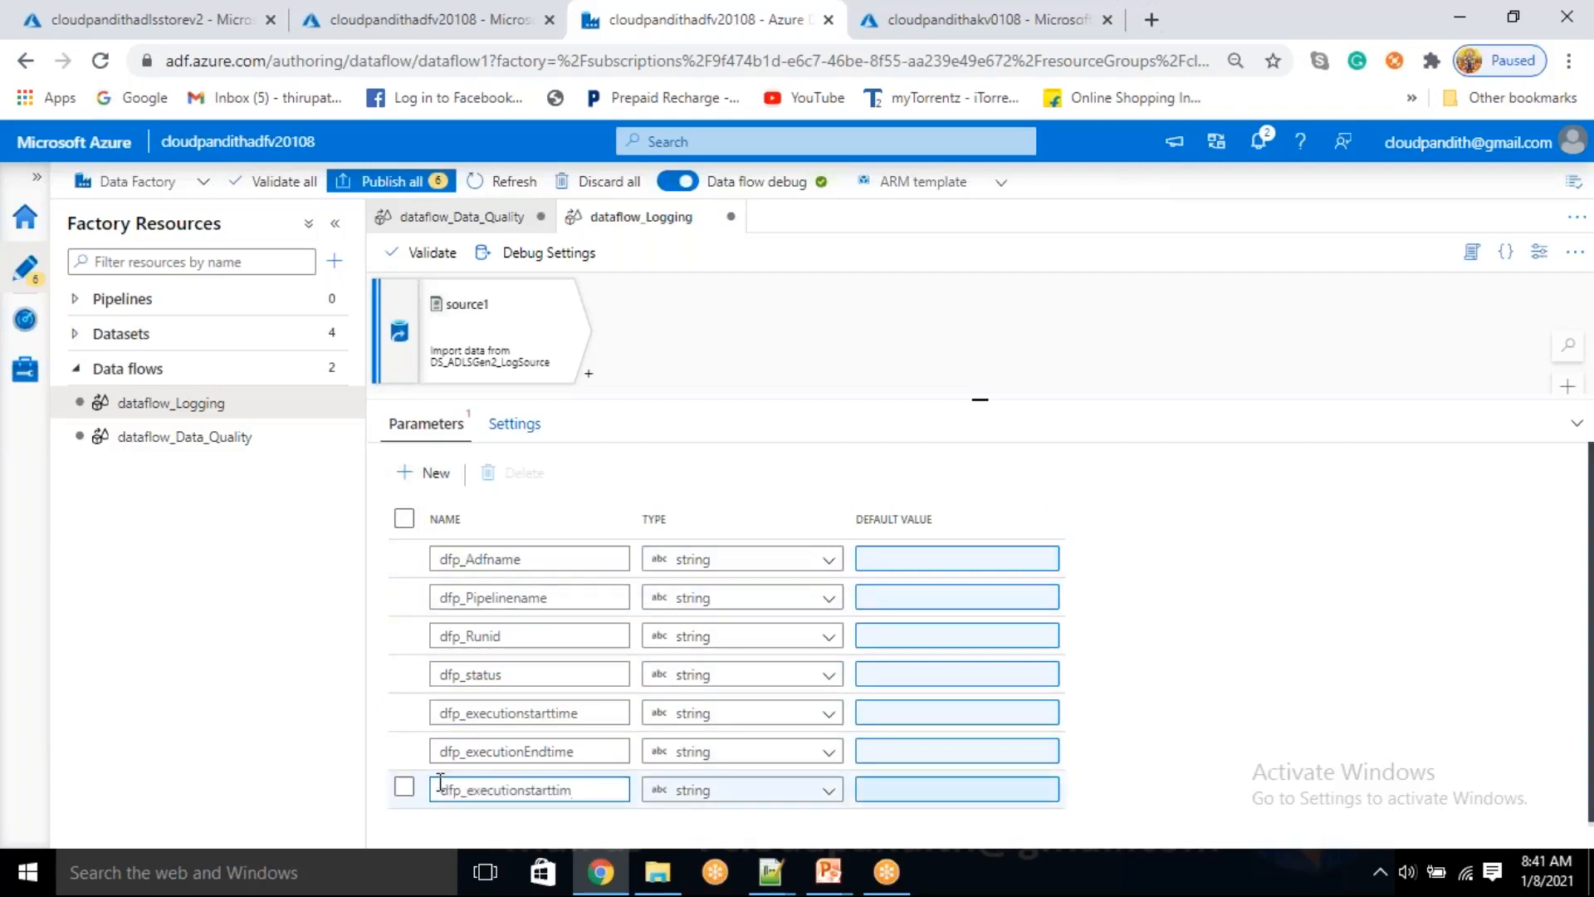
key("BackSpace")
key("BackSpace")
key("BackSpace")
key("BackSpace")
key("BackSpace")
key("BackSpace")
key("BackSpace")
key("BackSpace")
key("BackSpace")
key("BackSpace")
key("BackSpace")
key("BackSpace")
key("BackSpace")
type("on")
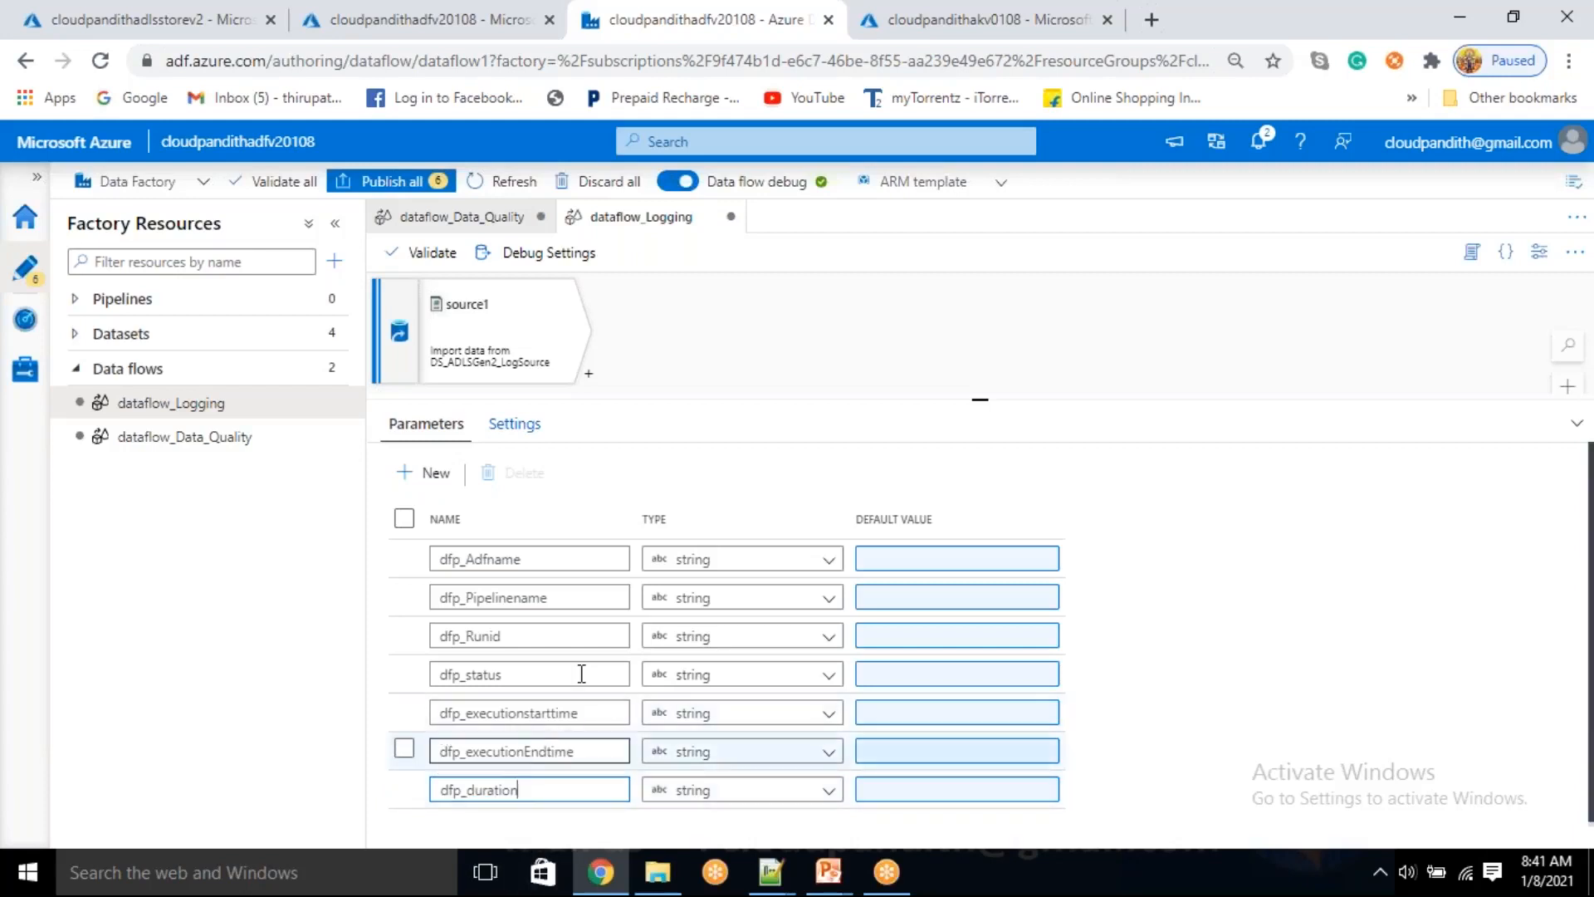
Add a Derived Column transformation after source1 in dataflow_Logging
left_click_drag(979, 402, 955, 480)
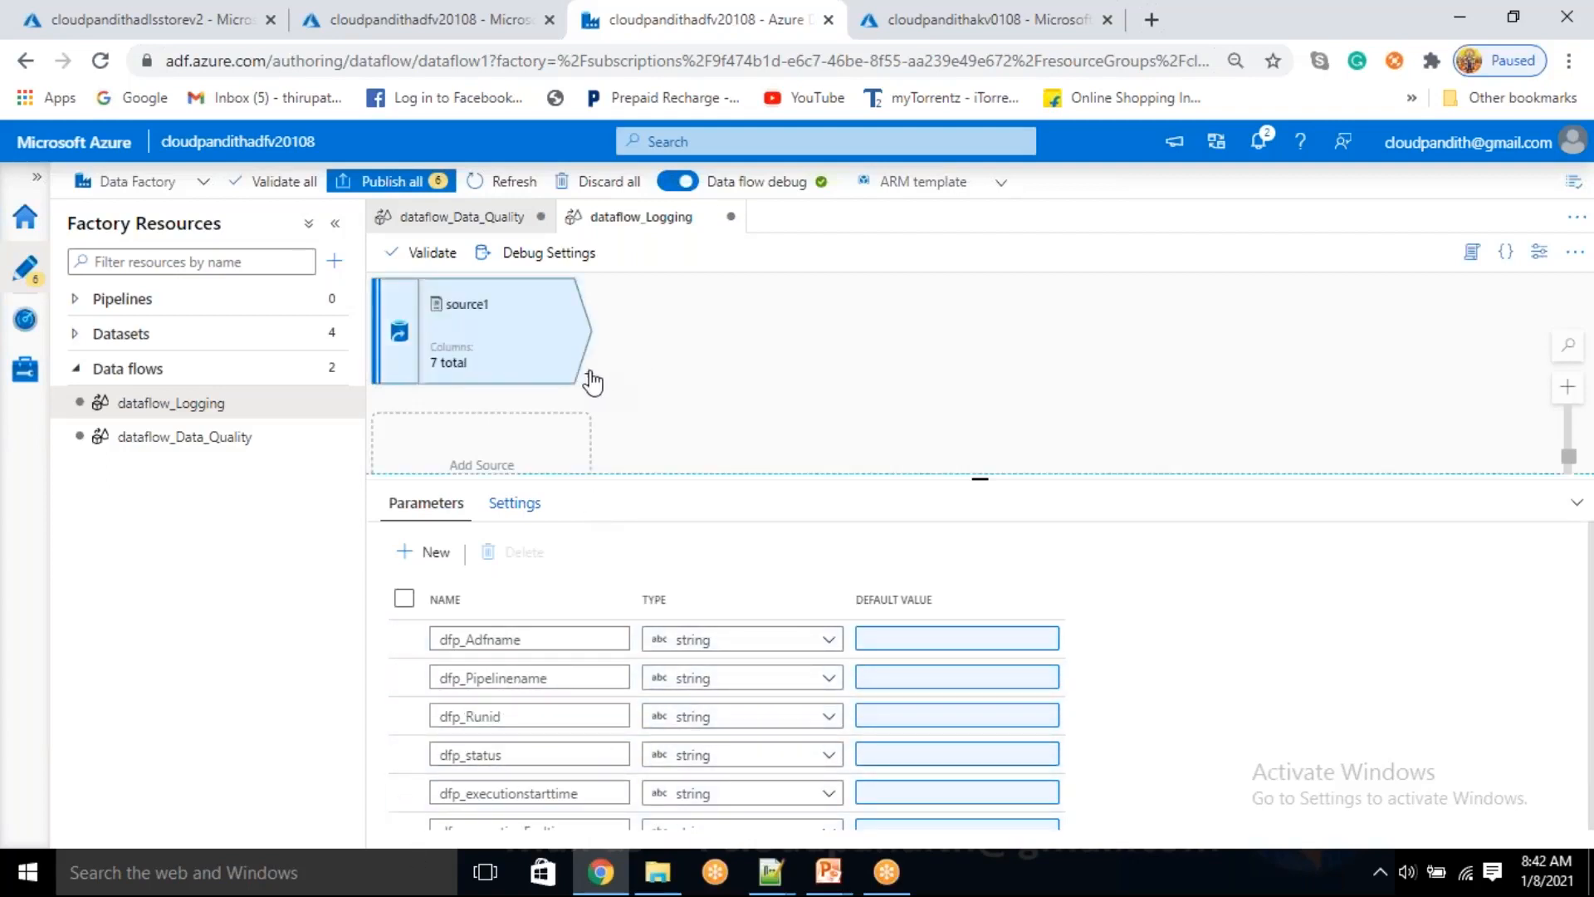
left_click(589, 374)
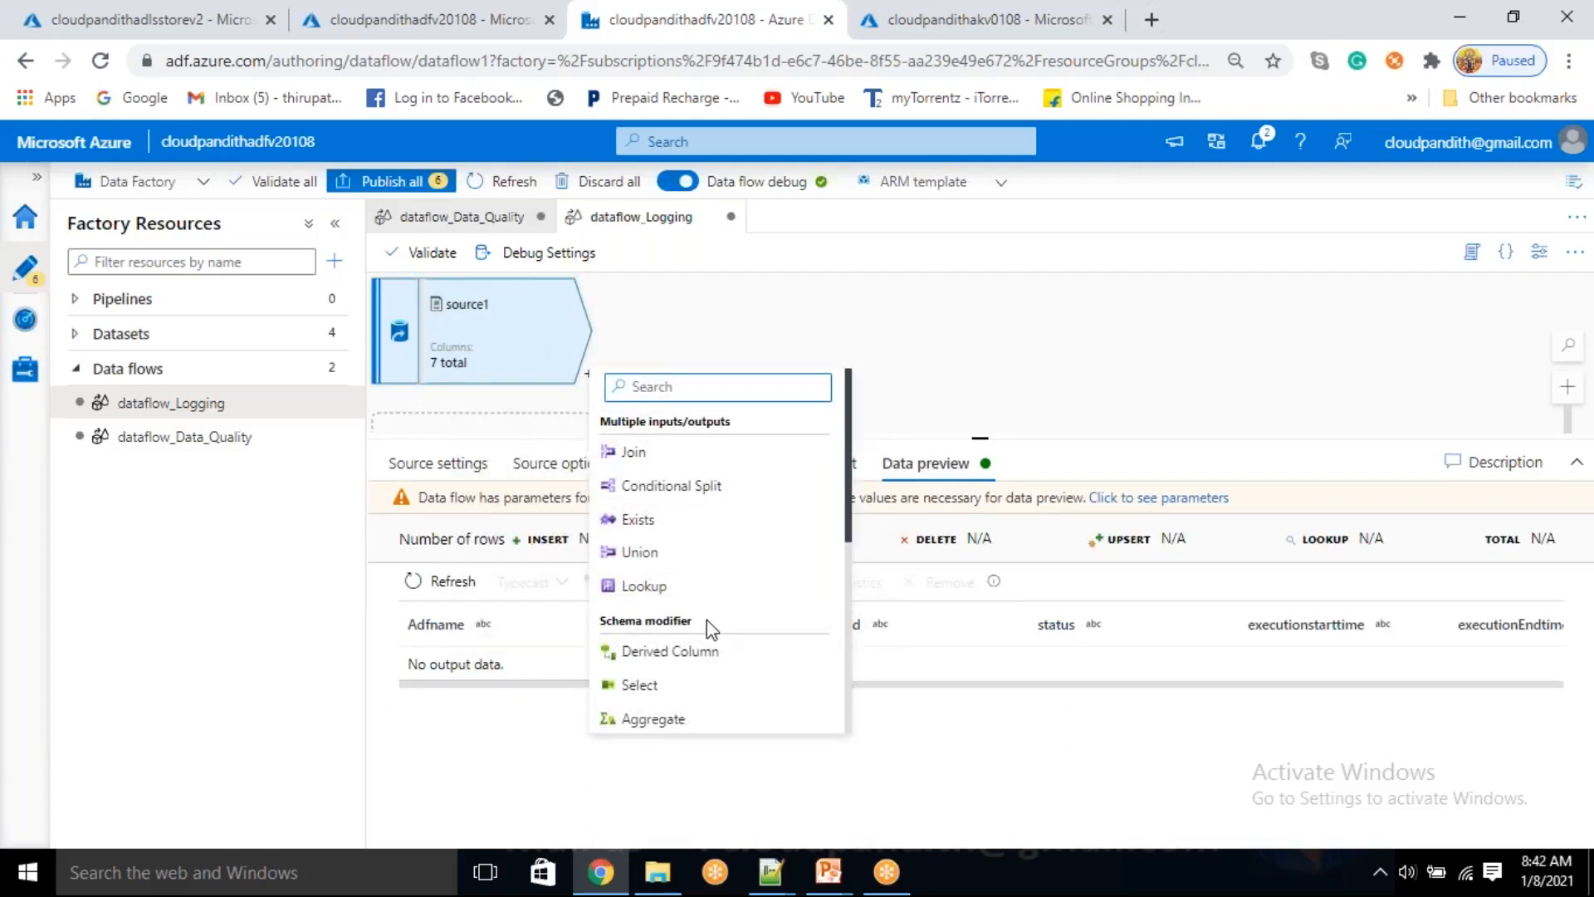
scroll(706, 620, "down", 1)
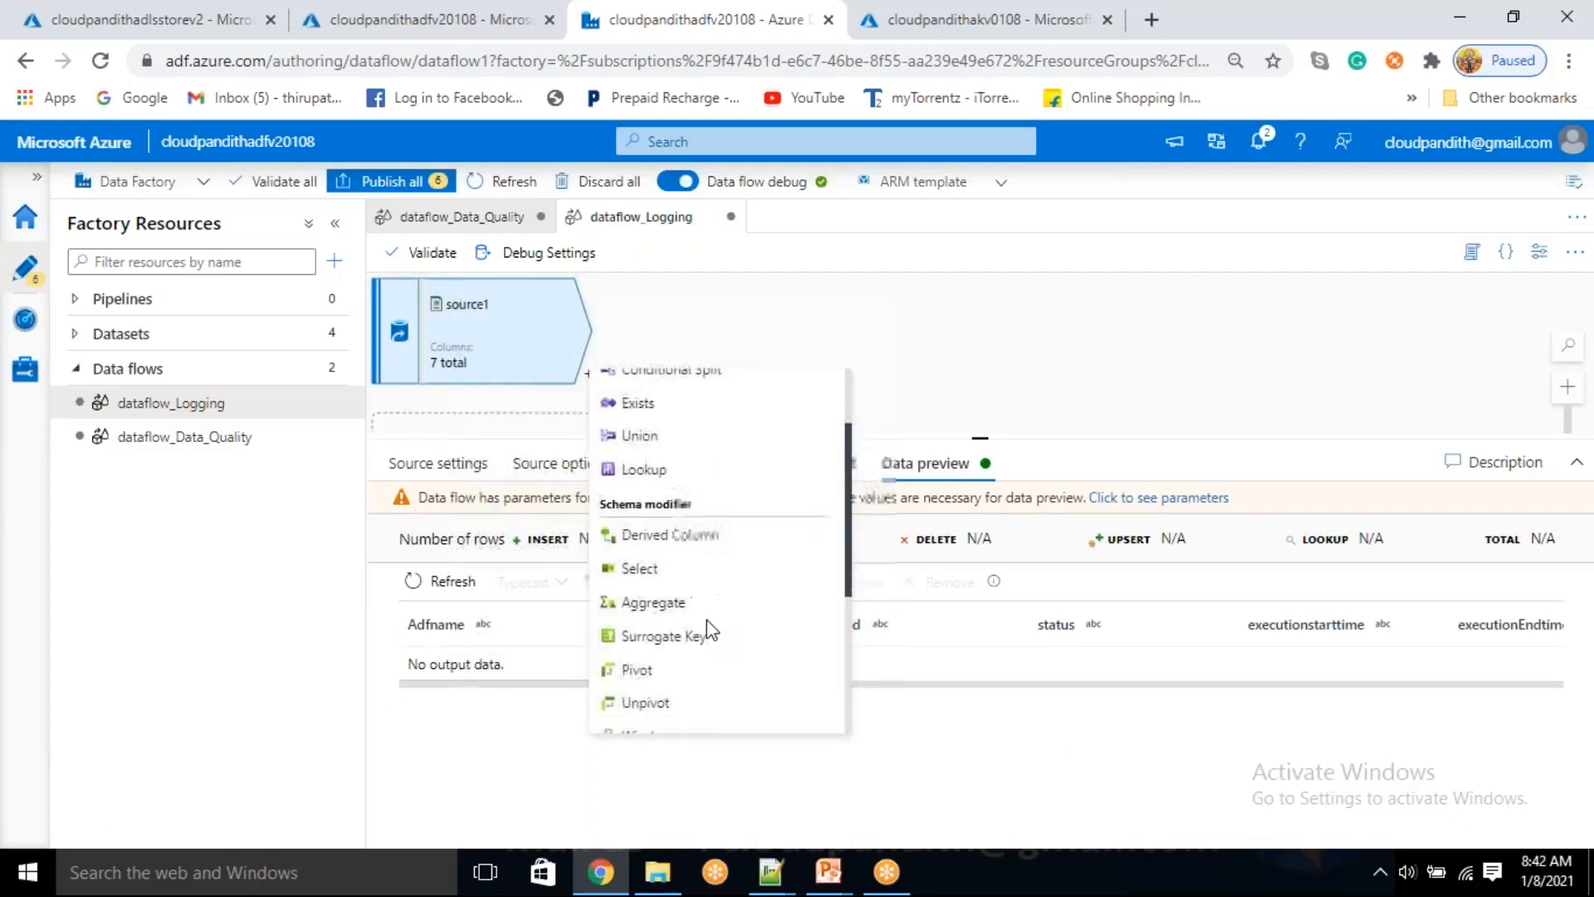
left_click(702, 555)
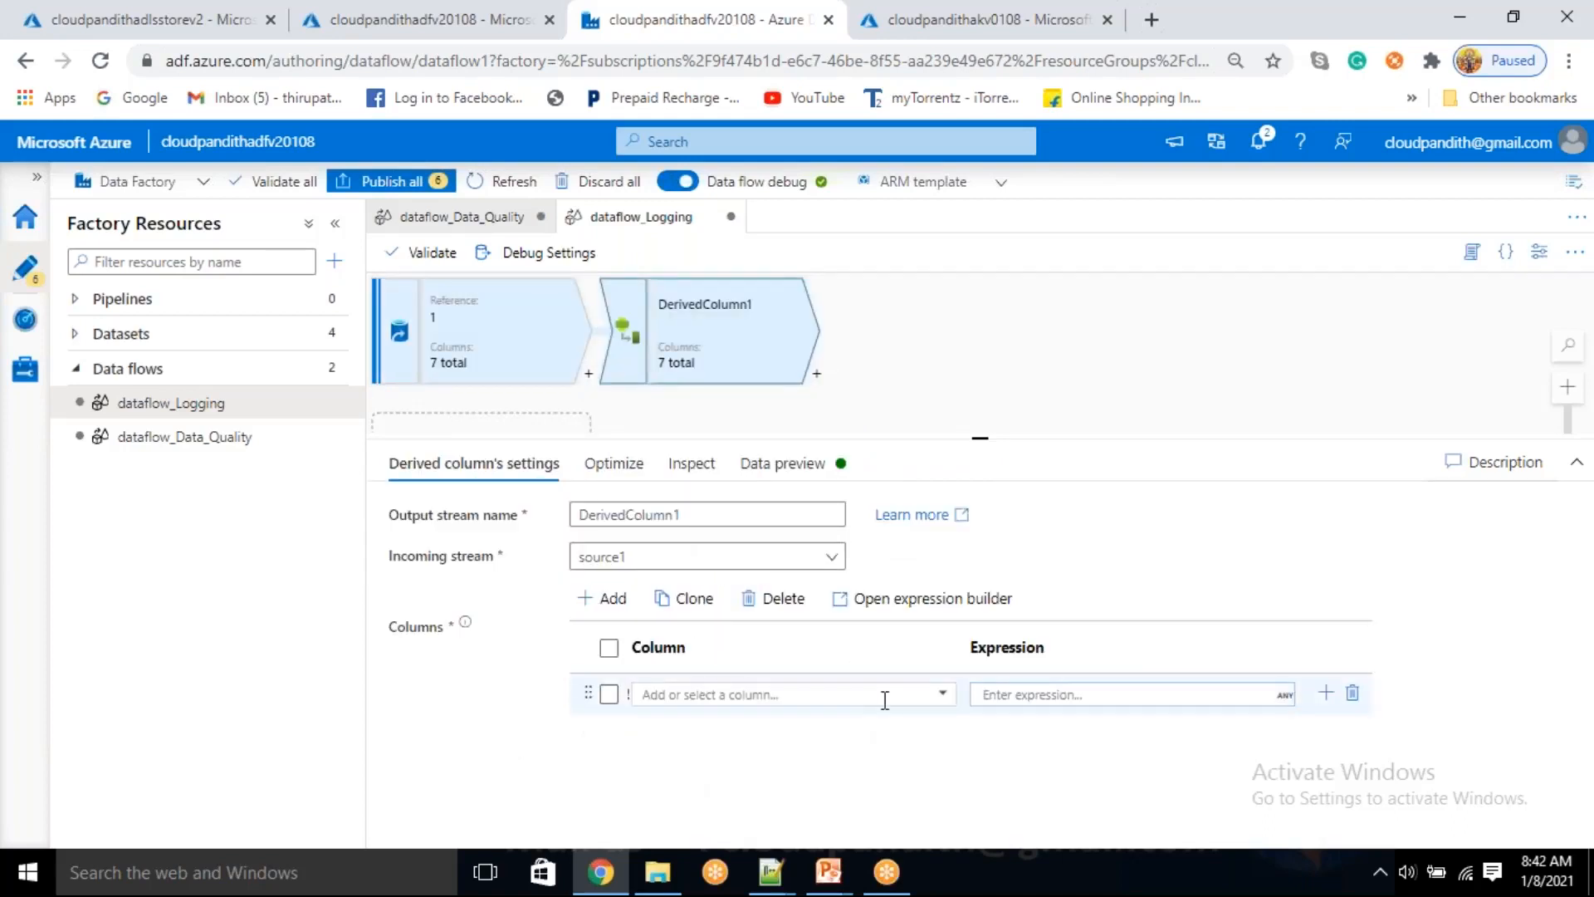
Choose Adfname as the first derived column and set its expression to the parameter $dfp_Adfname
left_click(941, 700)
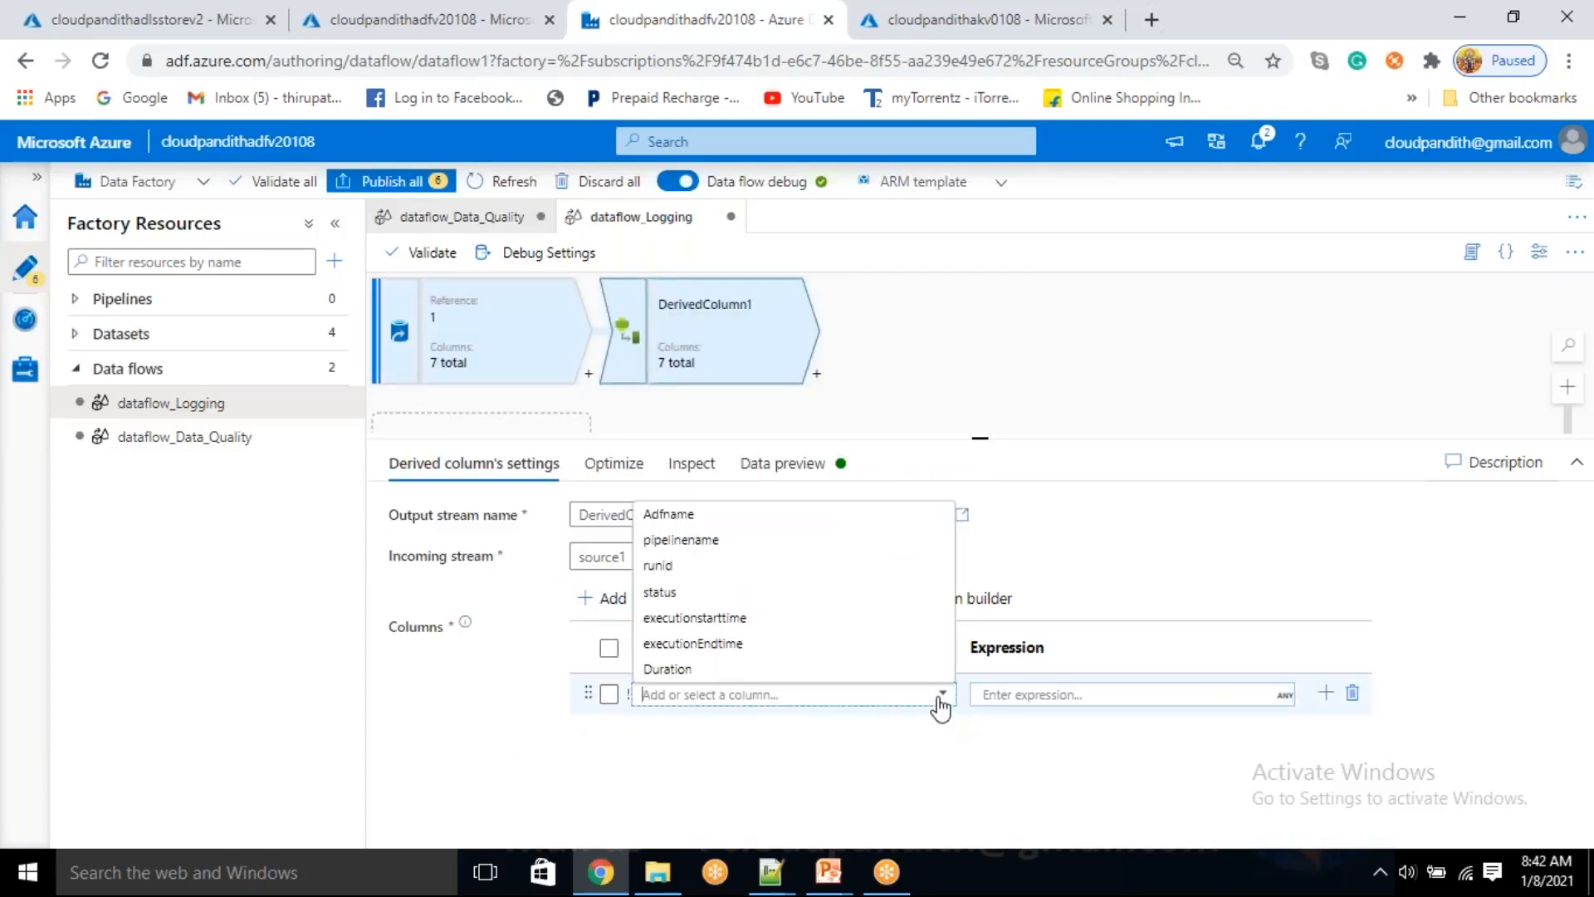
left_click(670, 515)
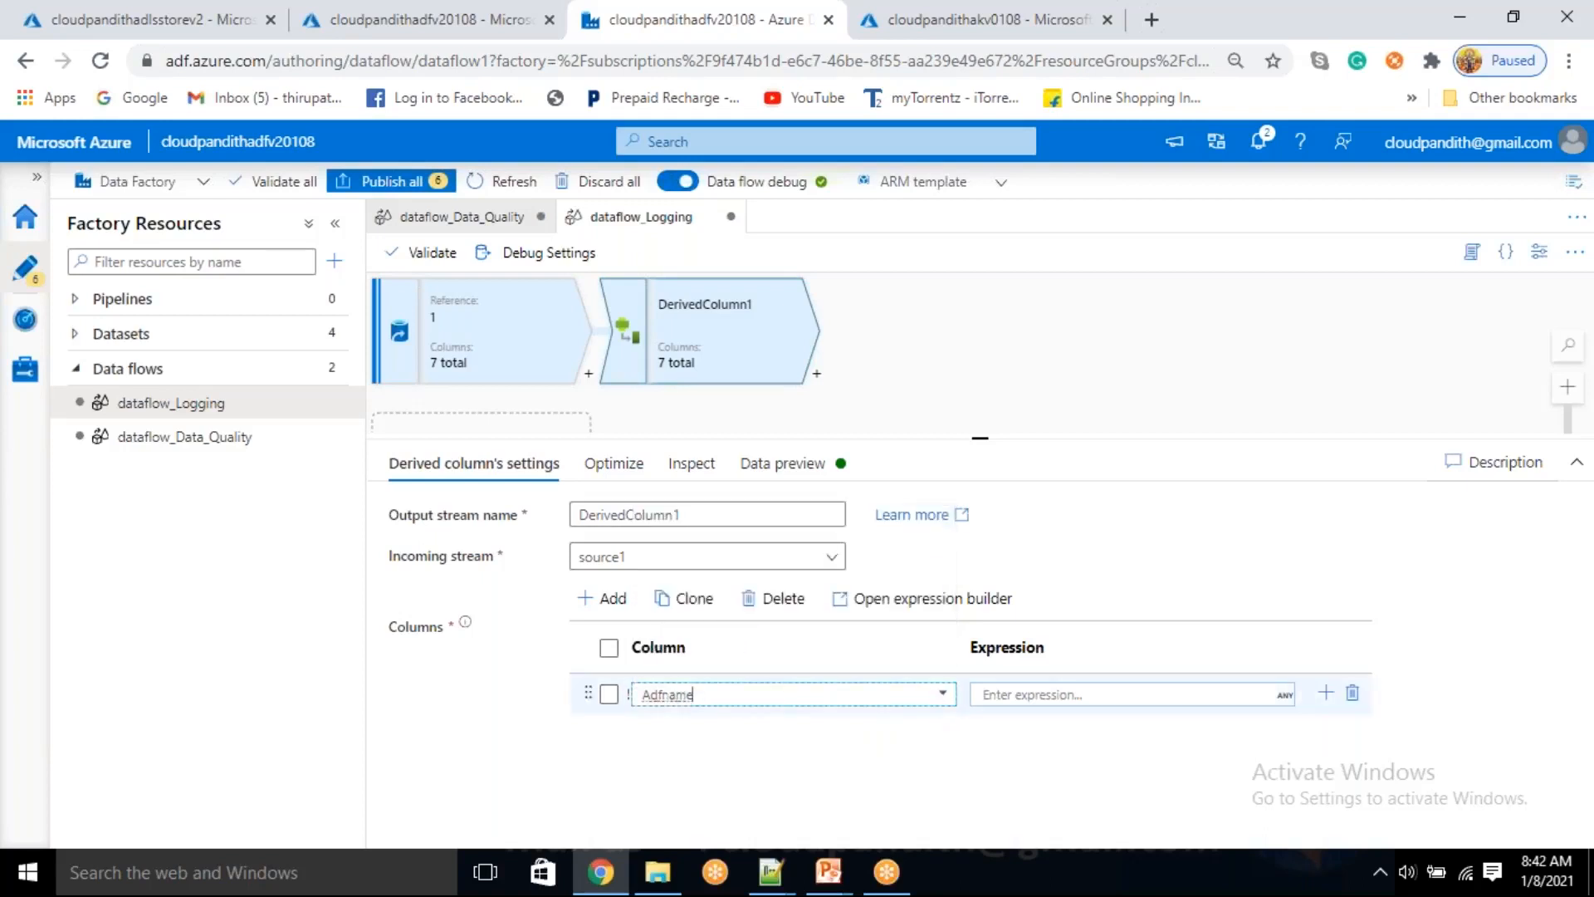
left_click(1004, 695)
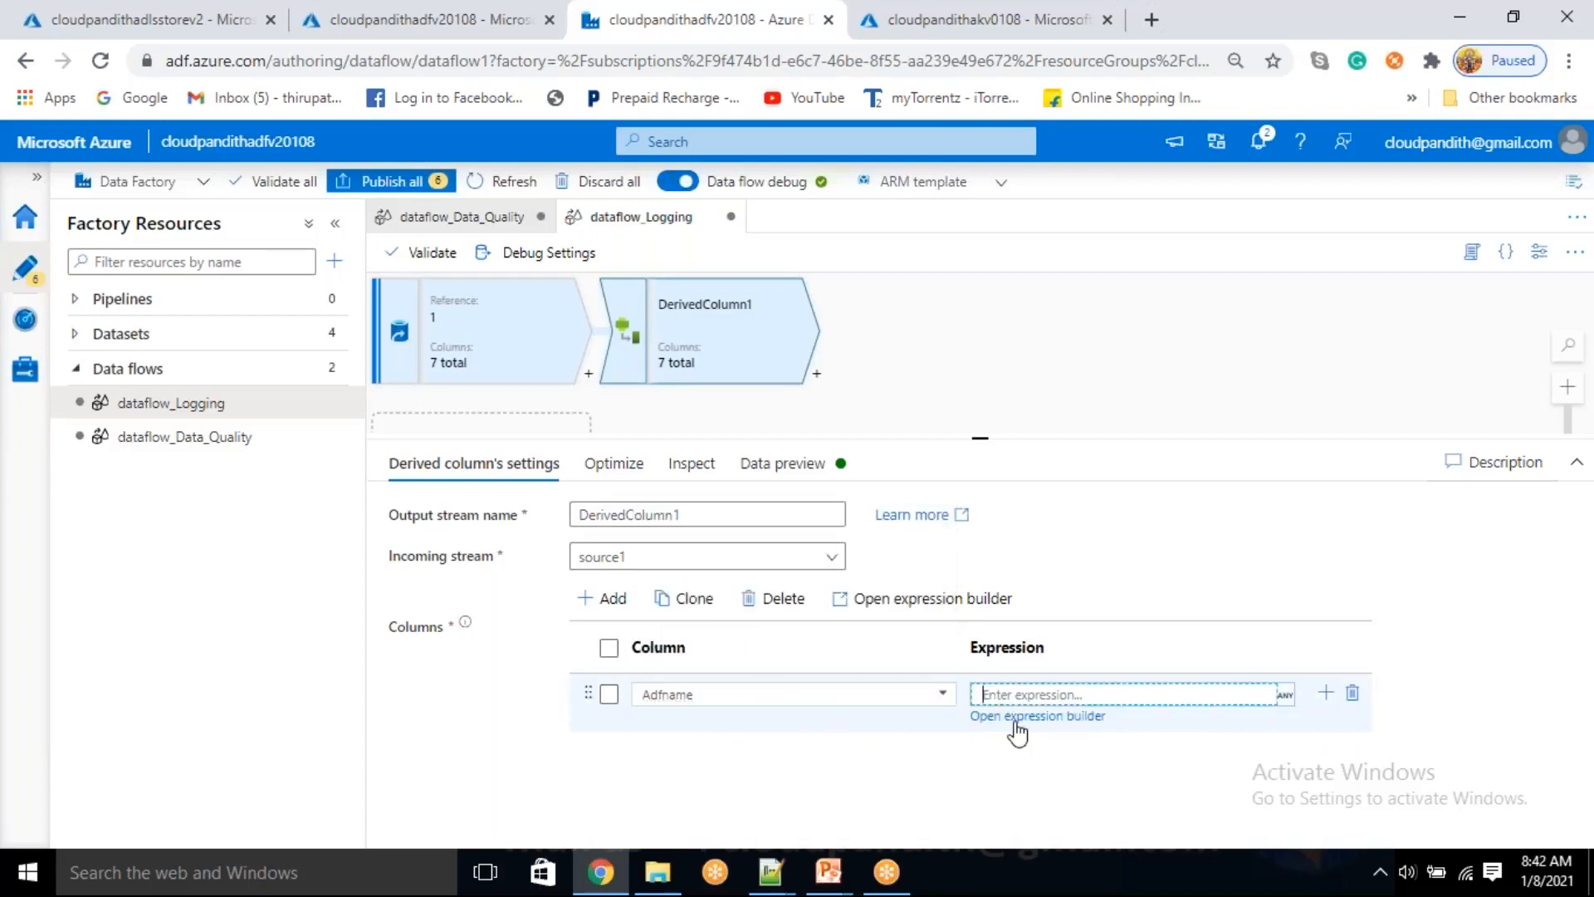
left_click(1016, 719)
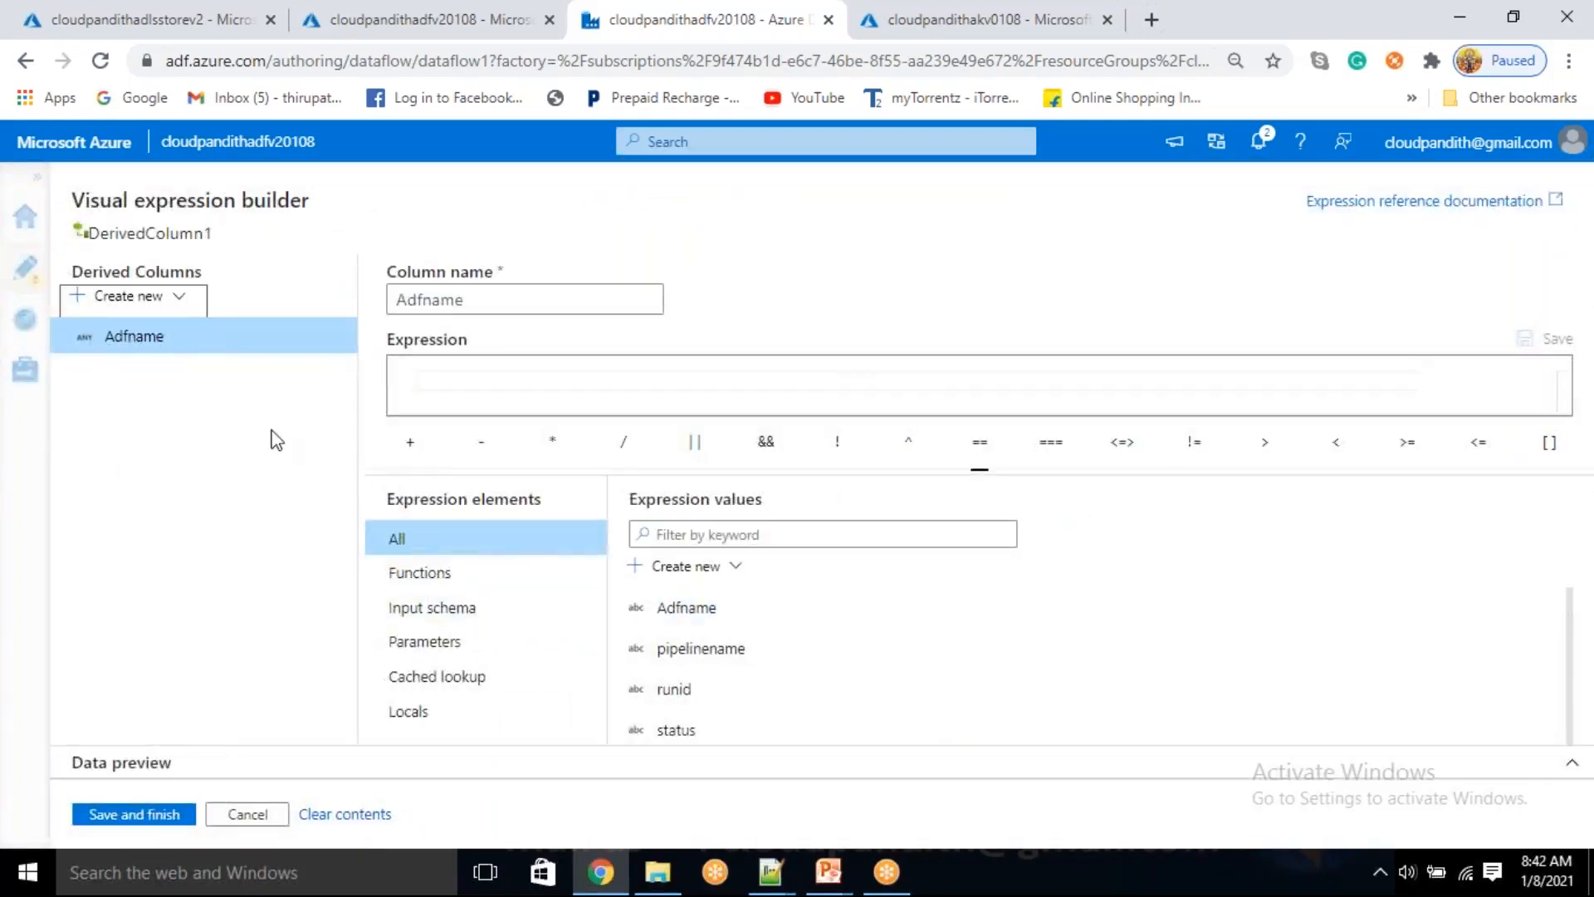
left_click(452, 646)
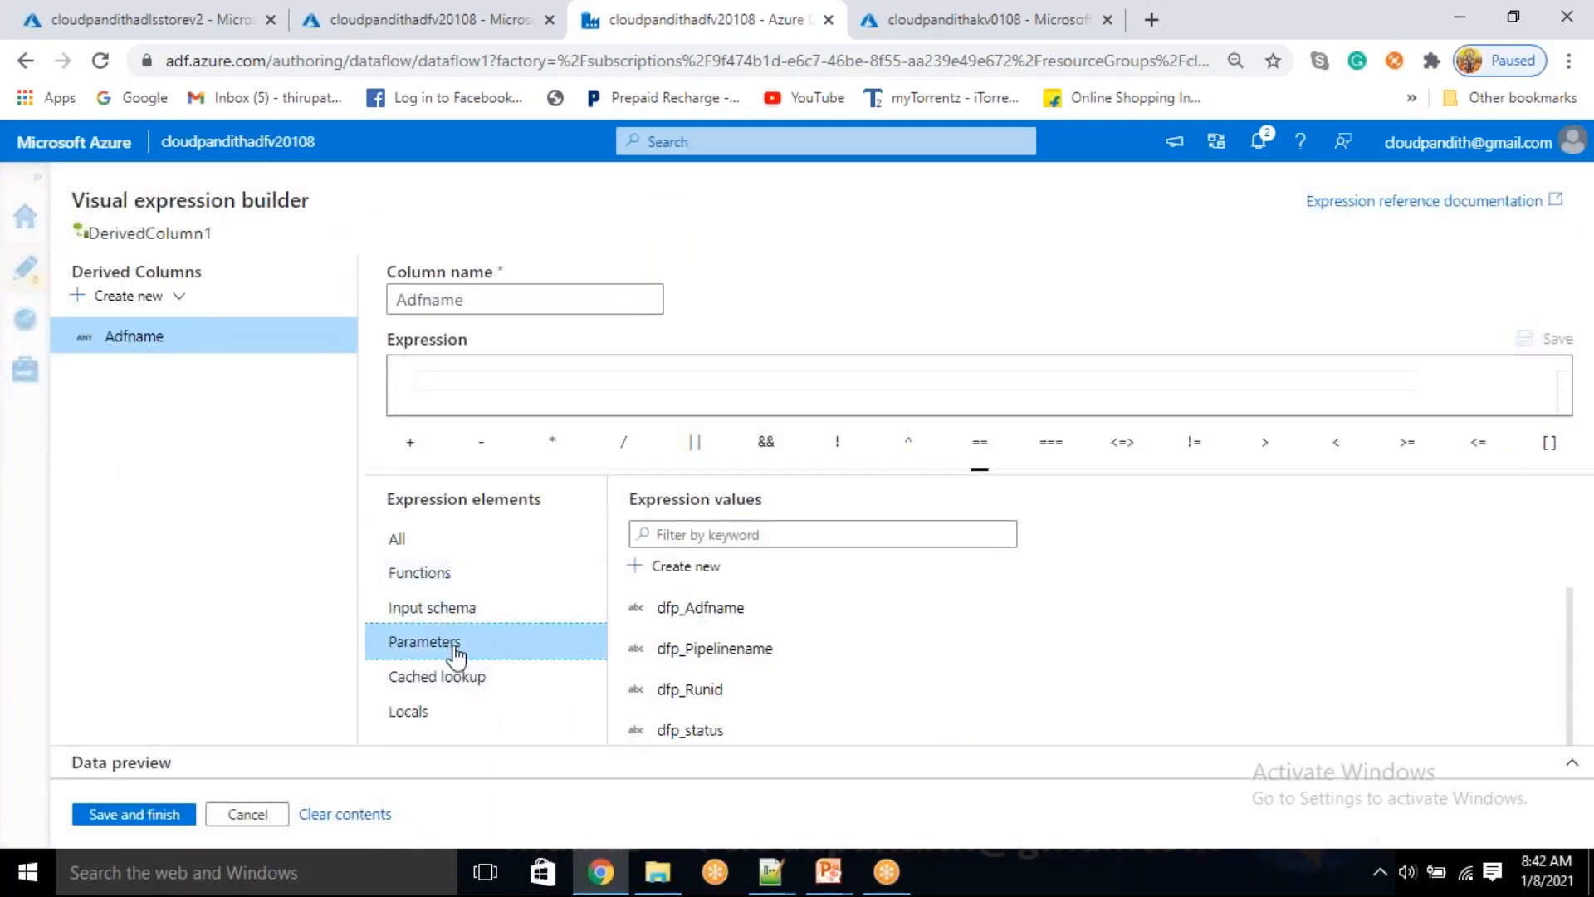
left_click(700, 609)
left_click(166, 816)
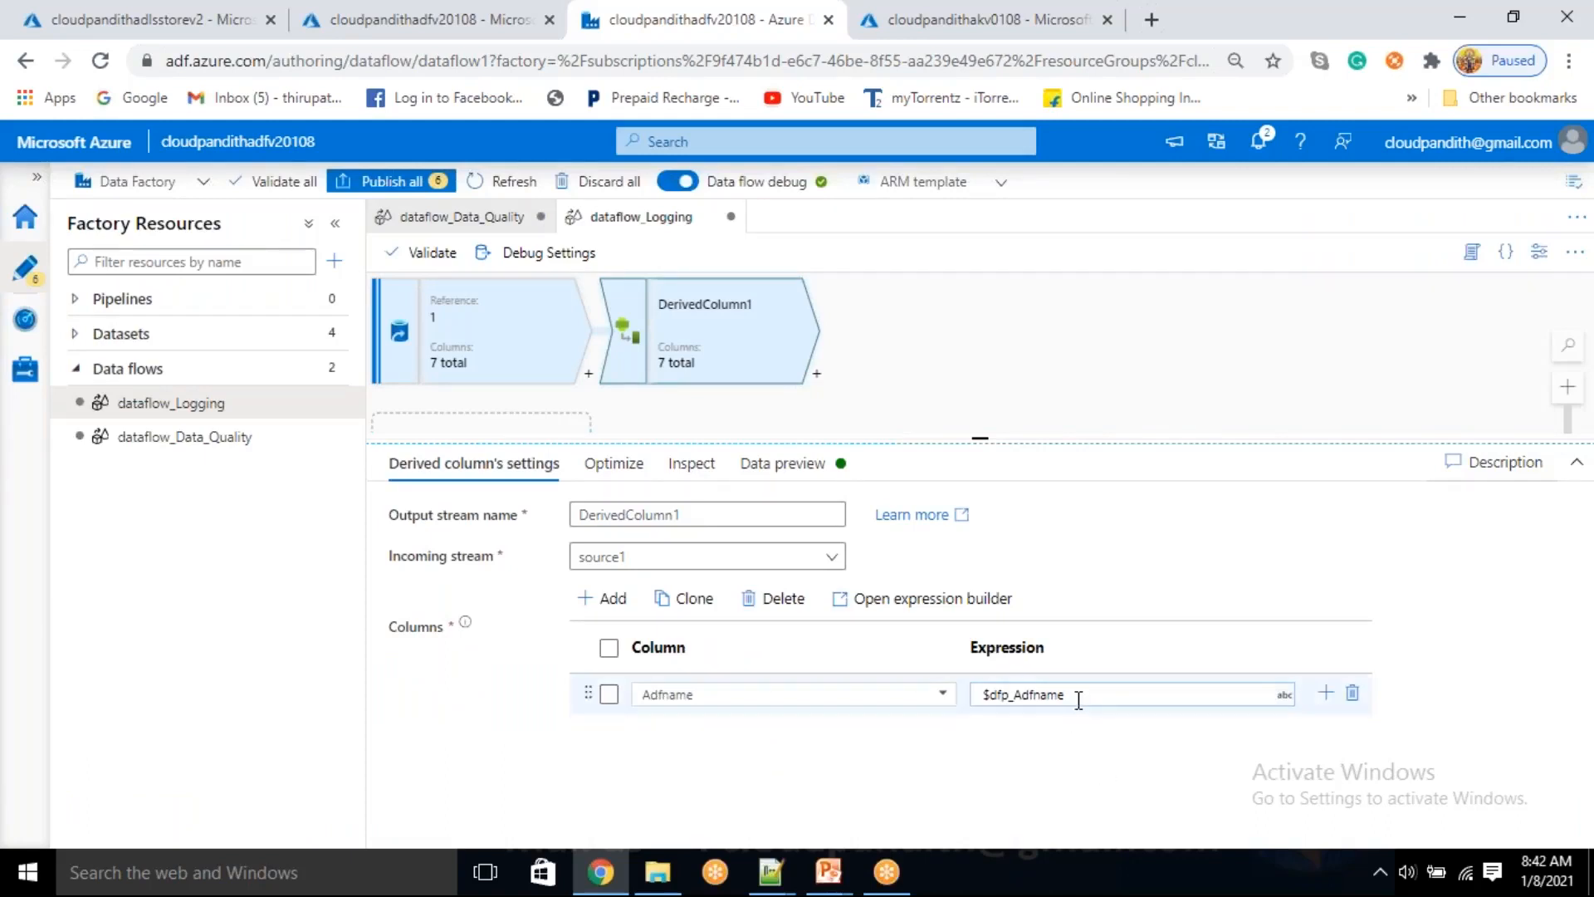
left_click_drag(1076, 696, 993, 696)
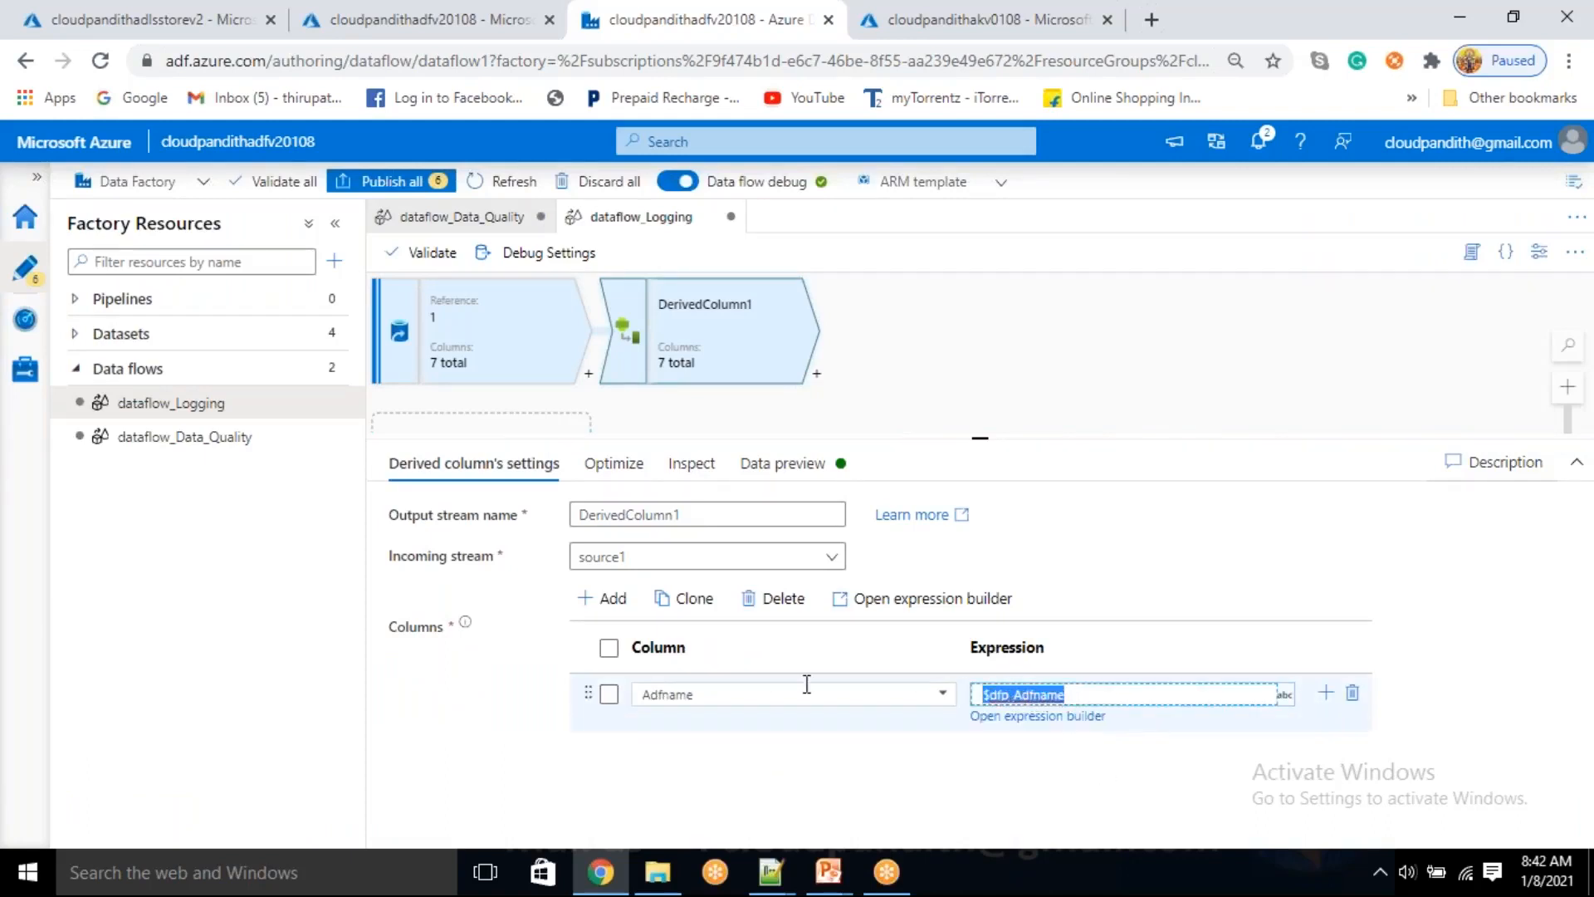
left_click_drag(712, 702, 664, 693)
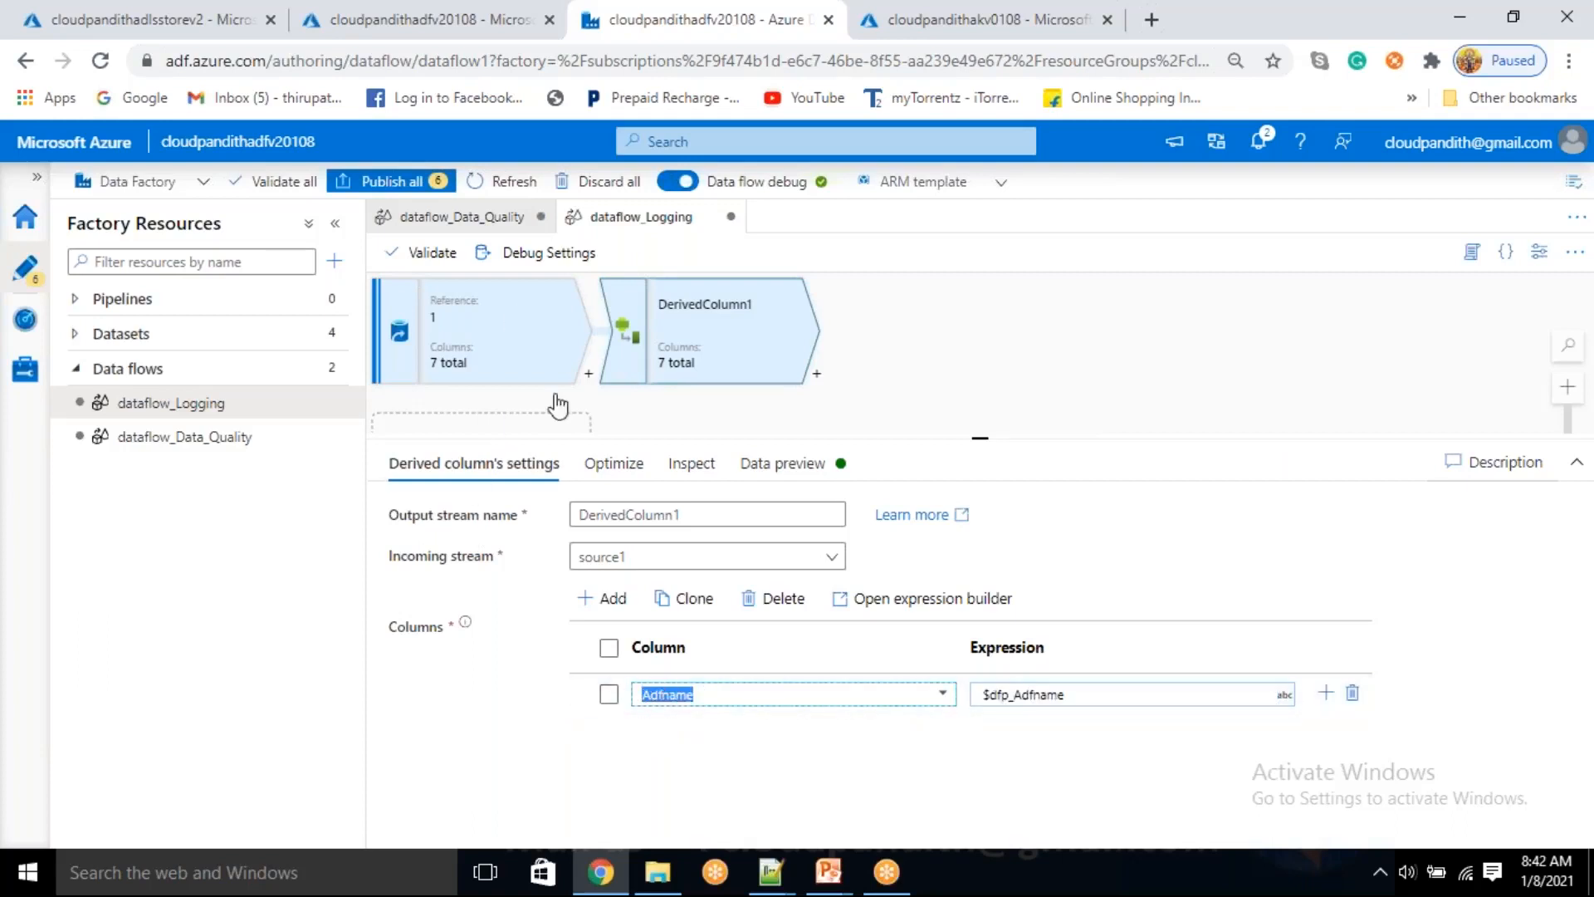
Add a second derived column for pipelinename and set its expression to the parameter $dfp_Pipelinename
left_click(606, 598)
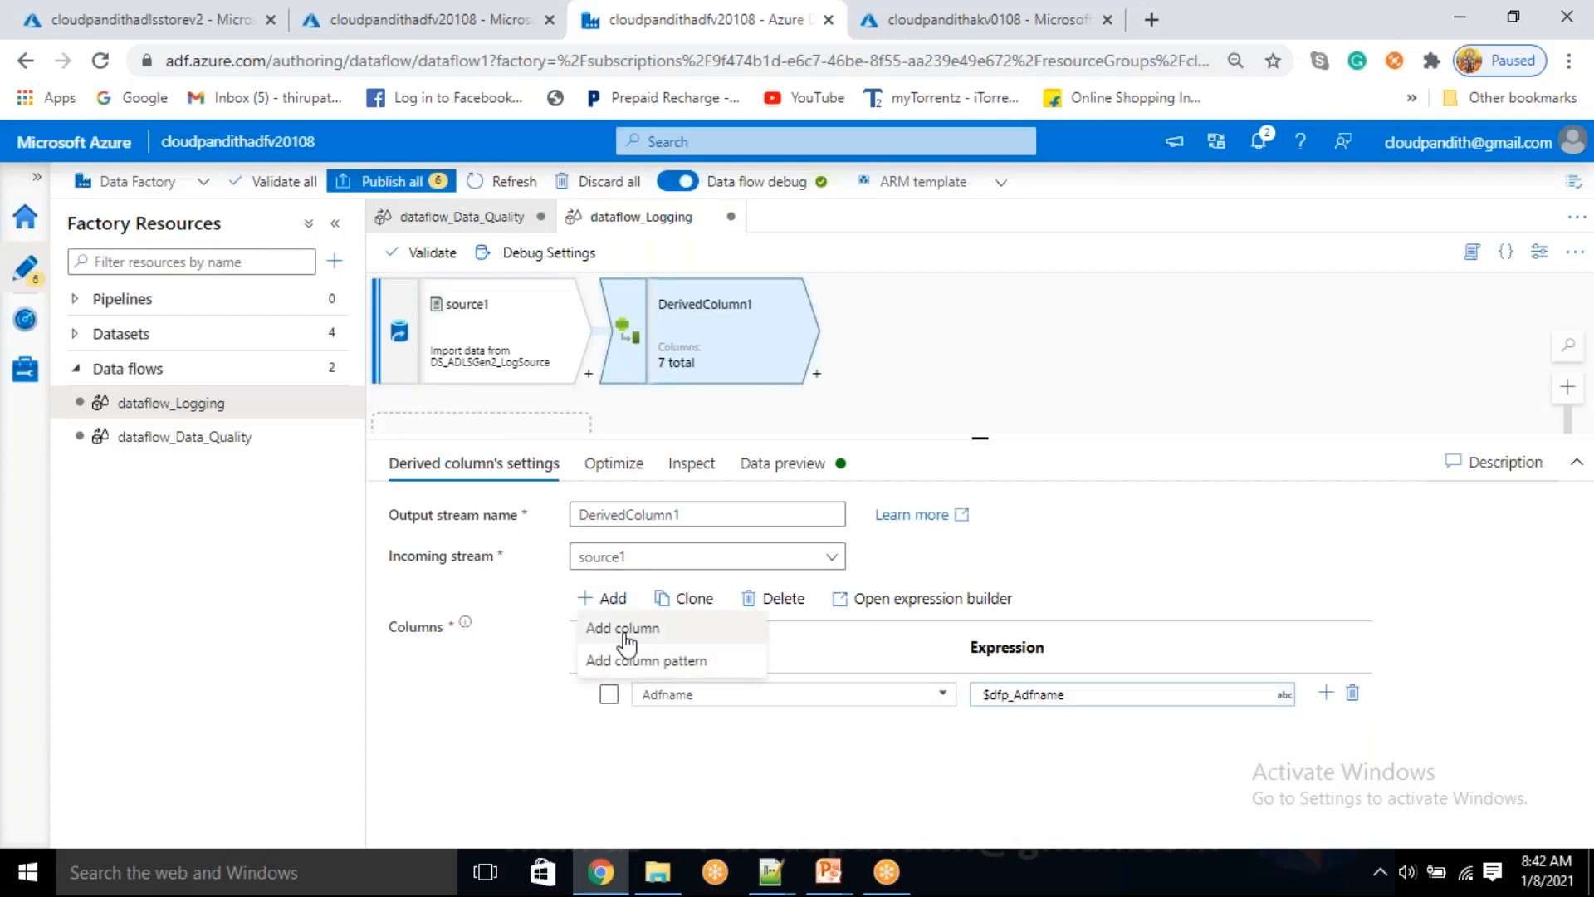
left_click(623, 635)
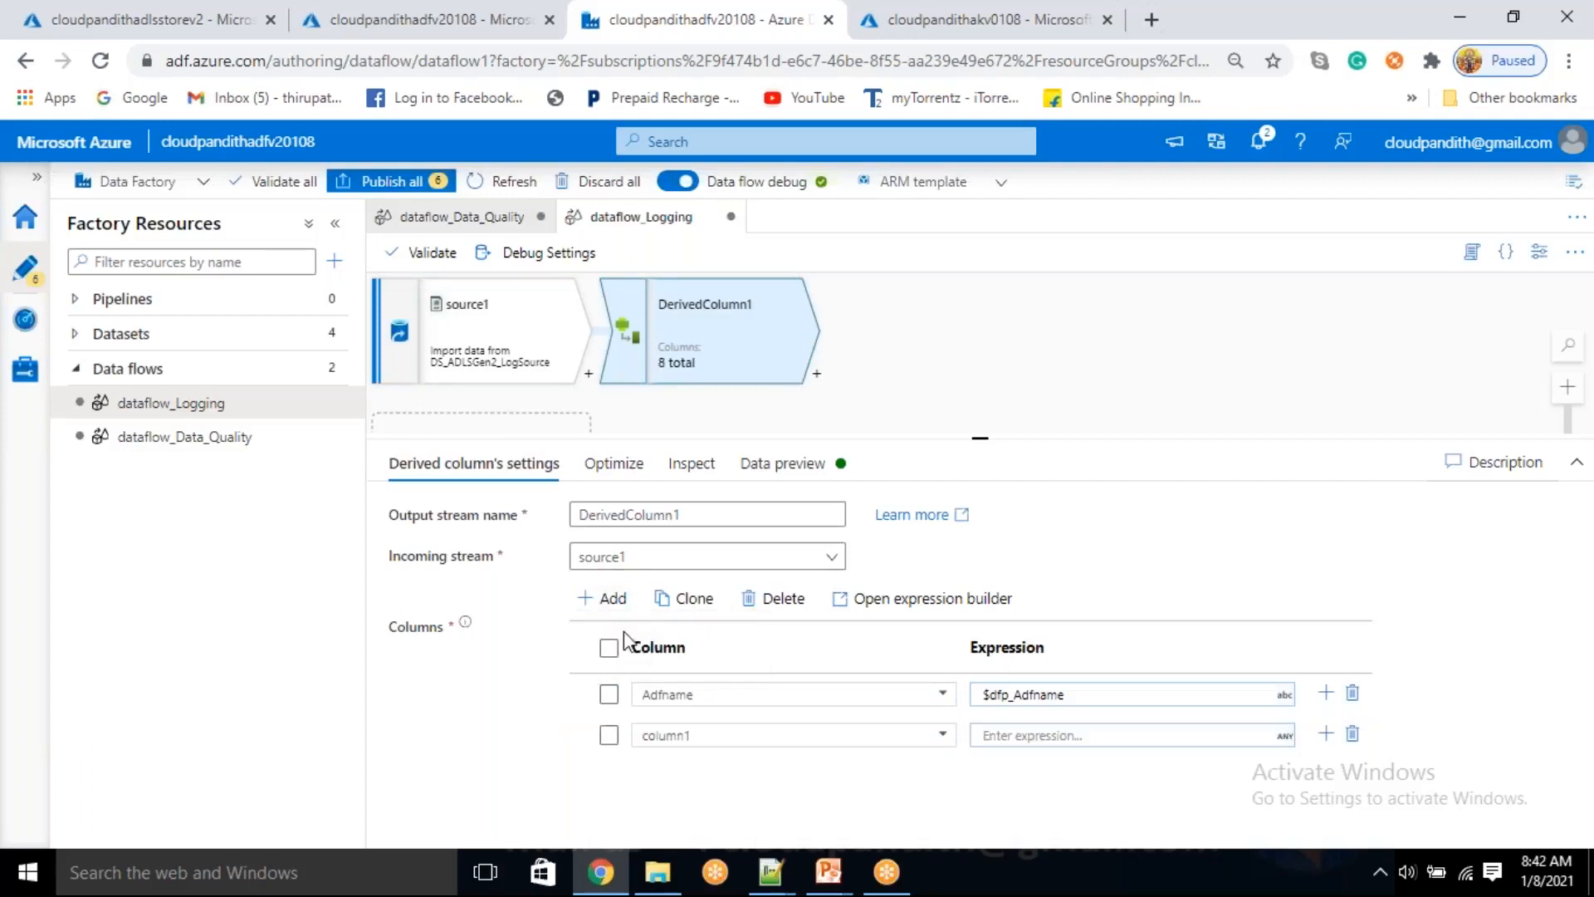
left_click(1575, 463)
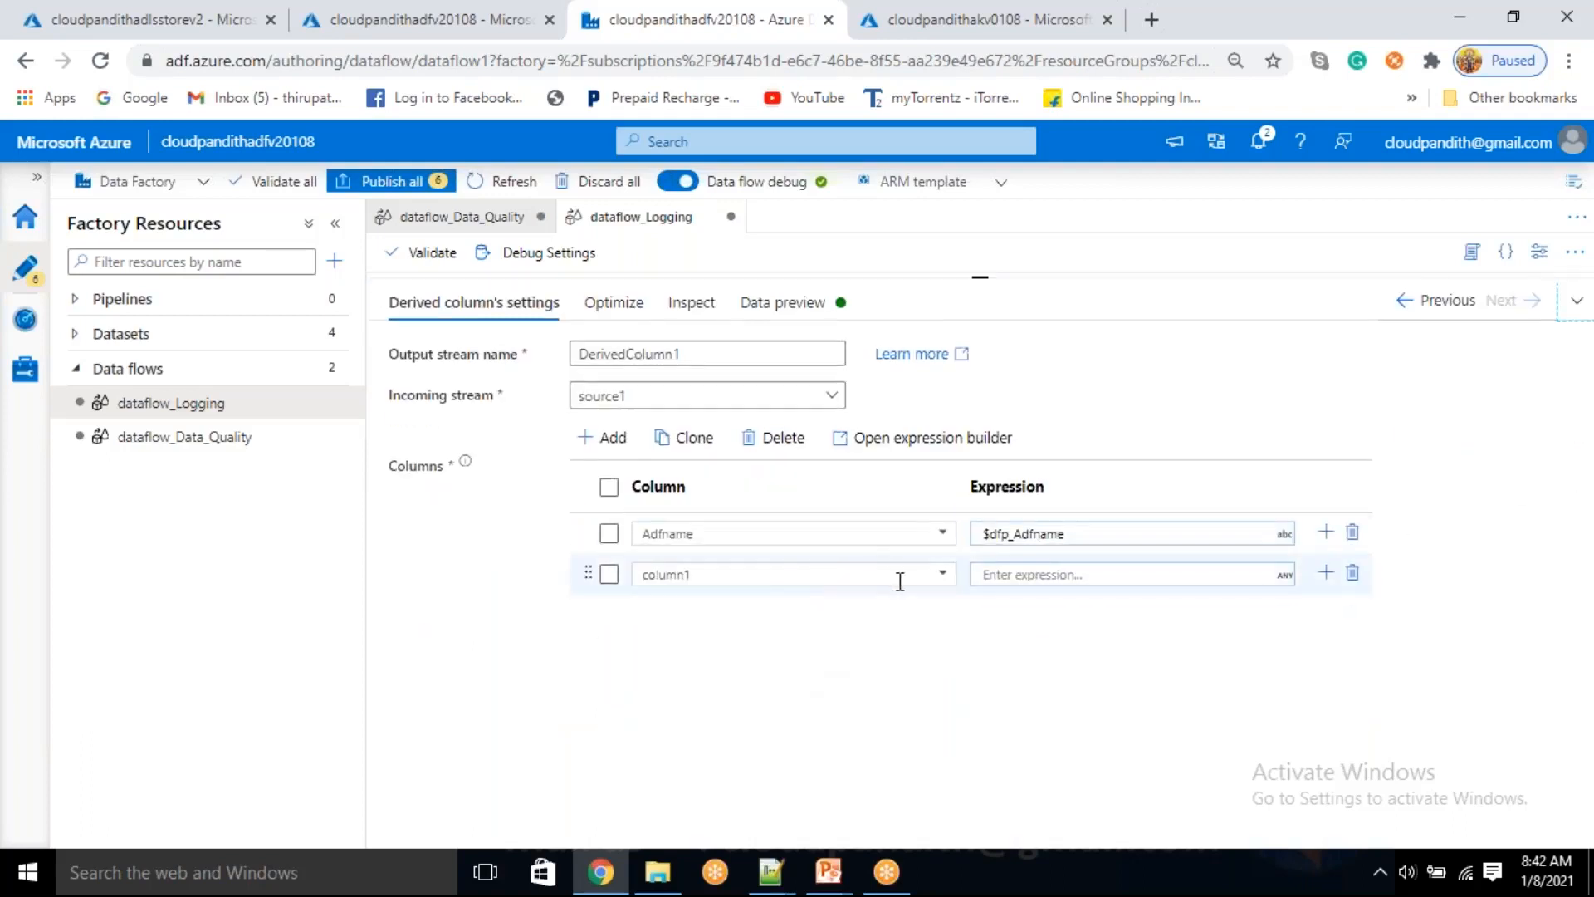
left_click(943, 574)
left_click(709, 627)
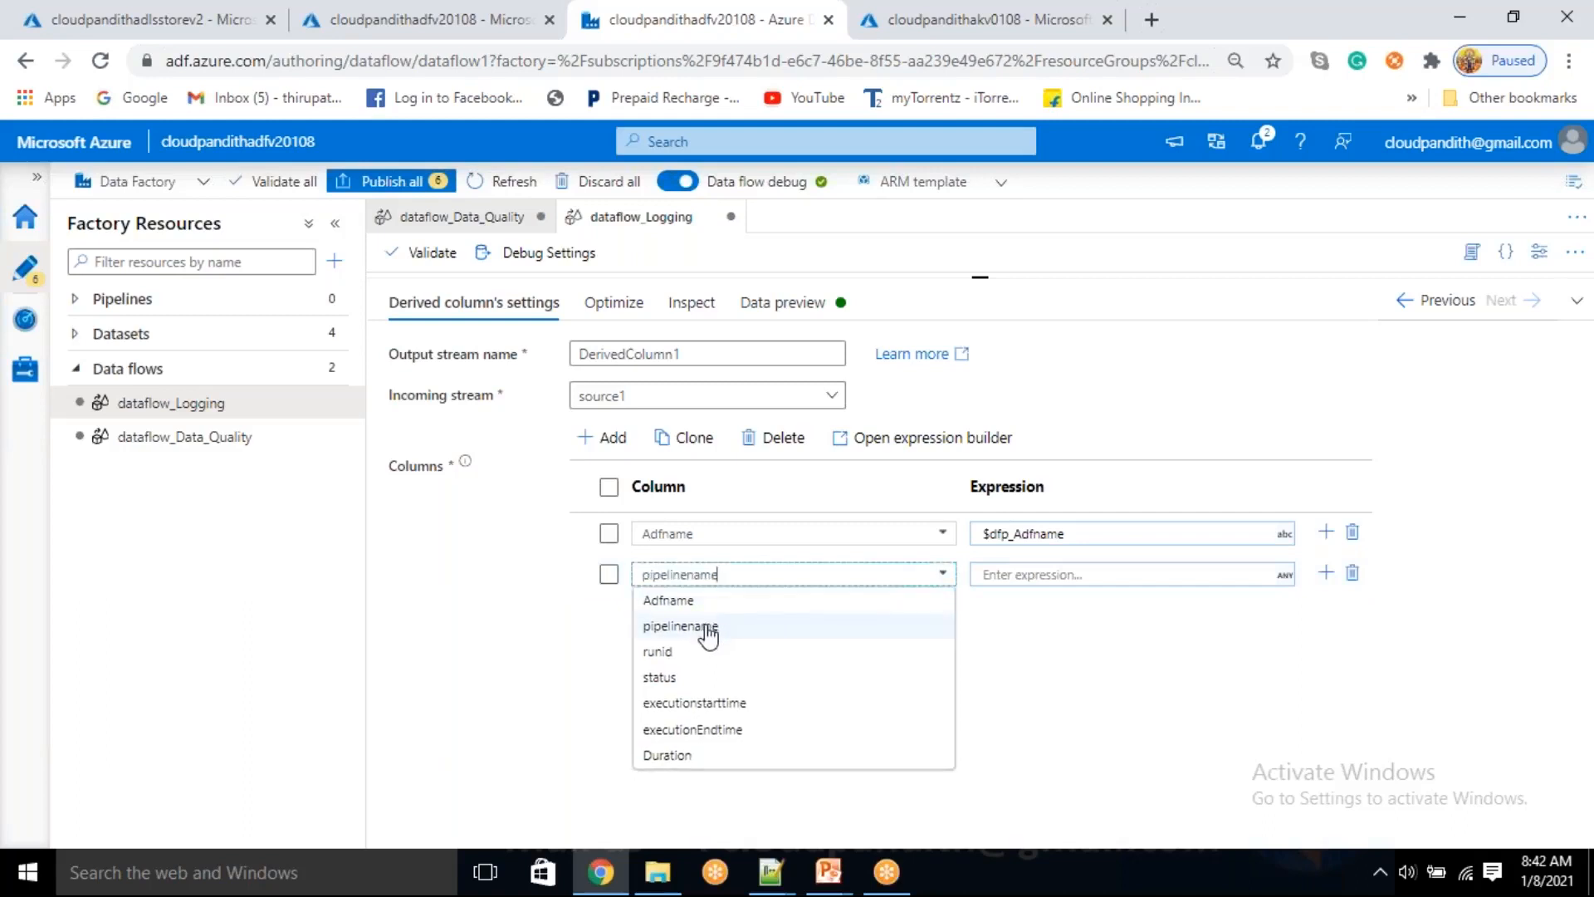
left_click(1040, 582)
left_click(1032, 598)
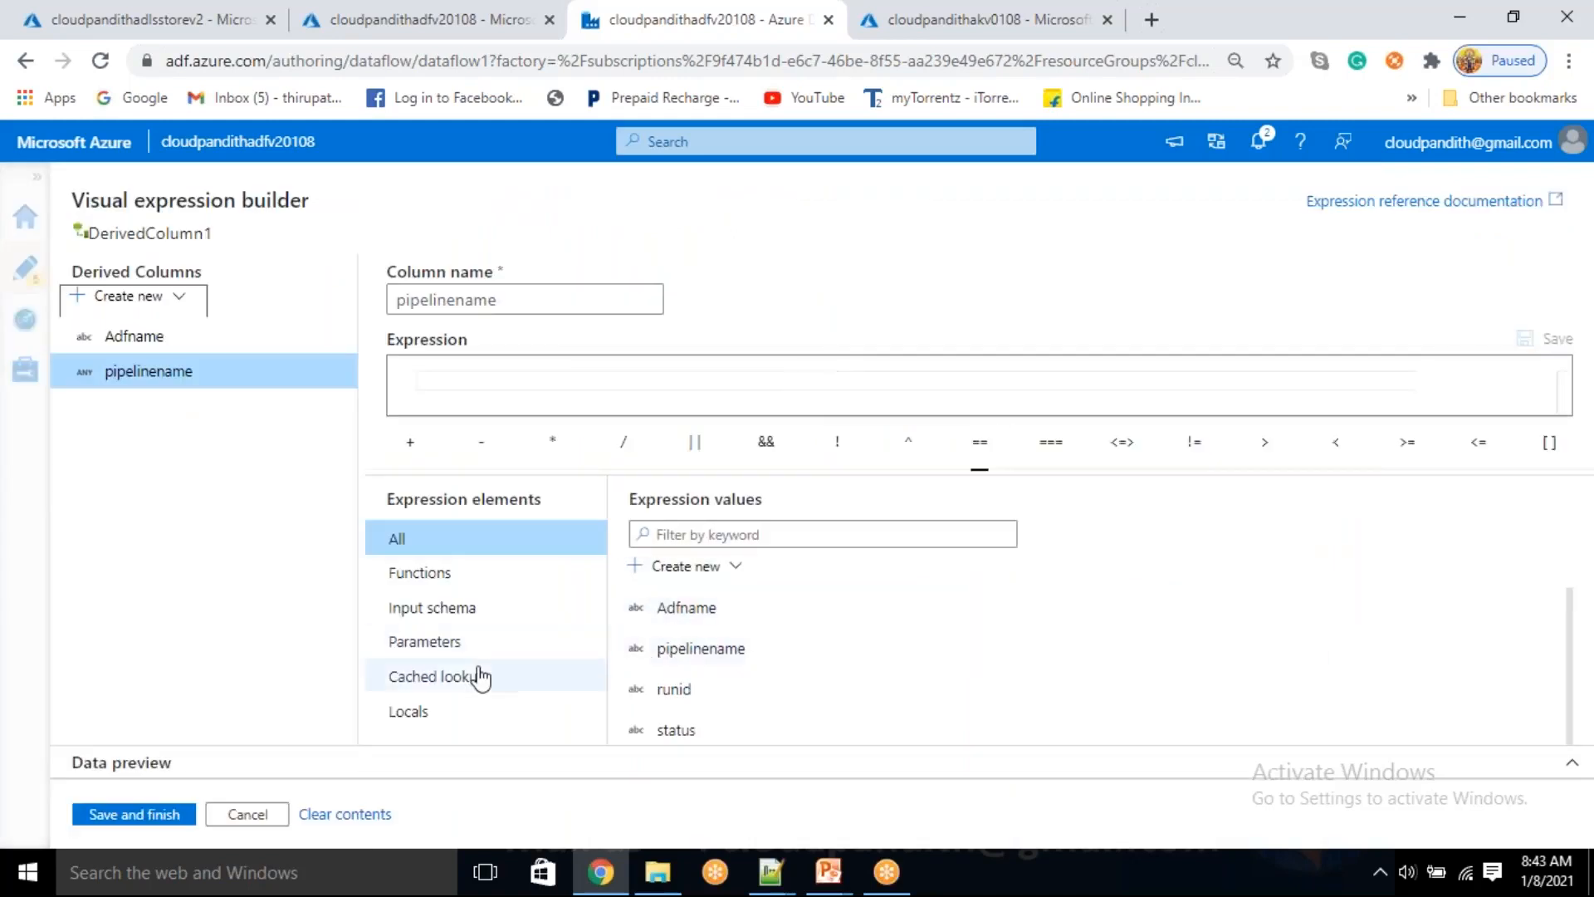
left_click(447, 656)
left_click(701, 651)
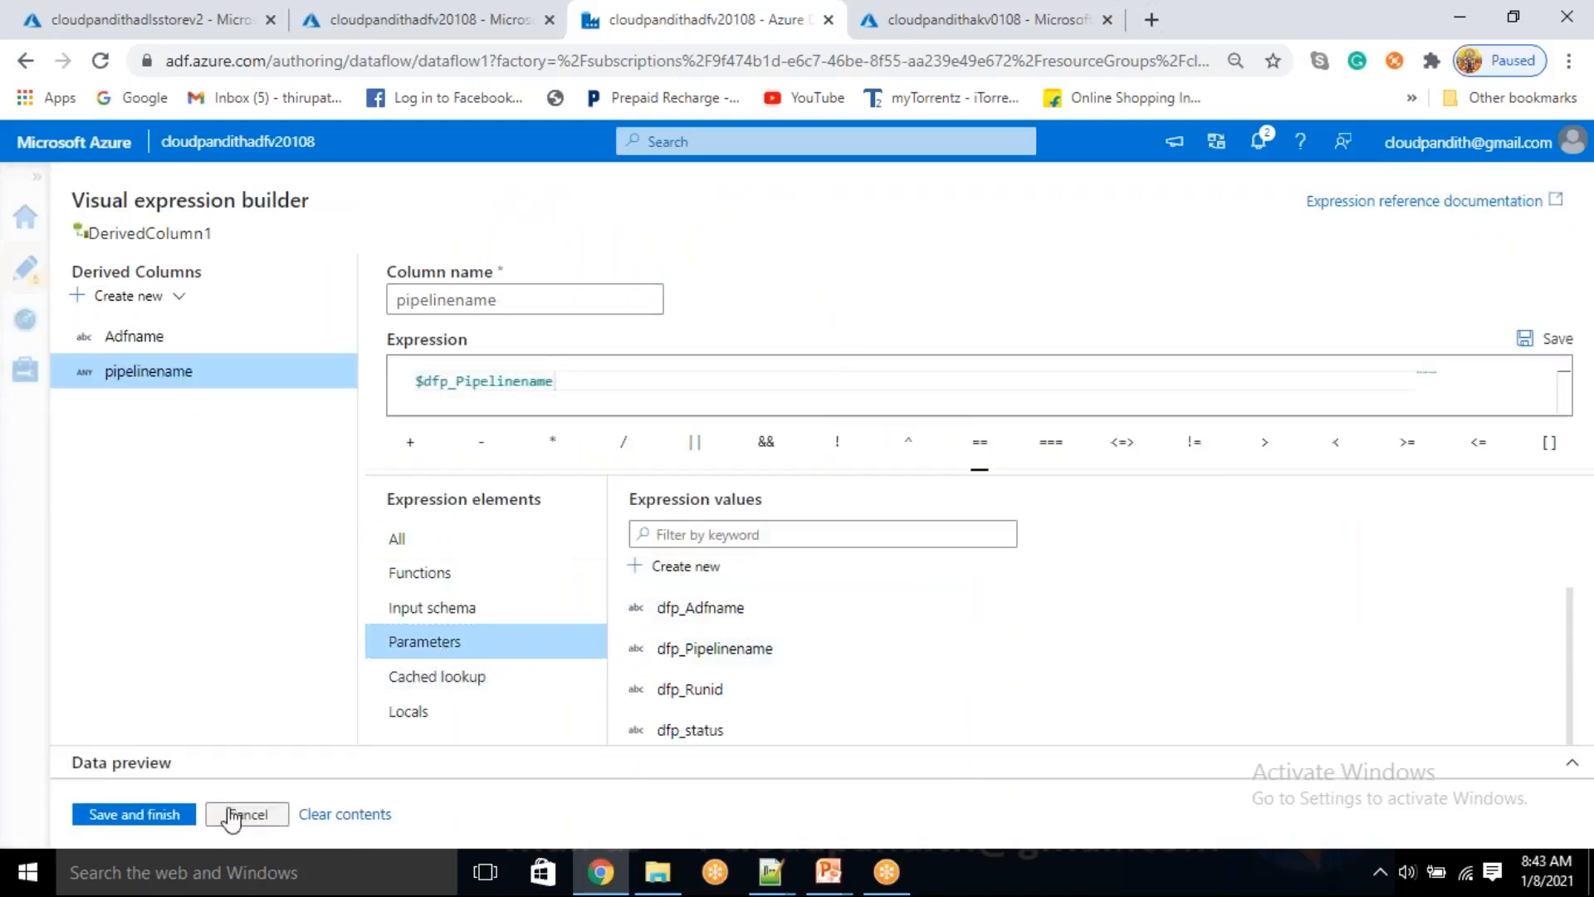
left_click(176, 818)
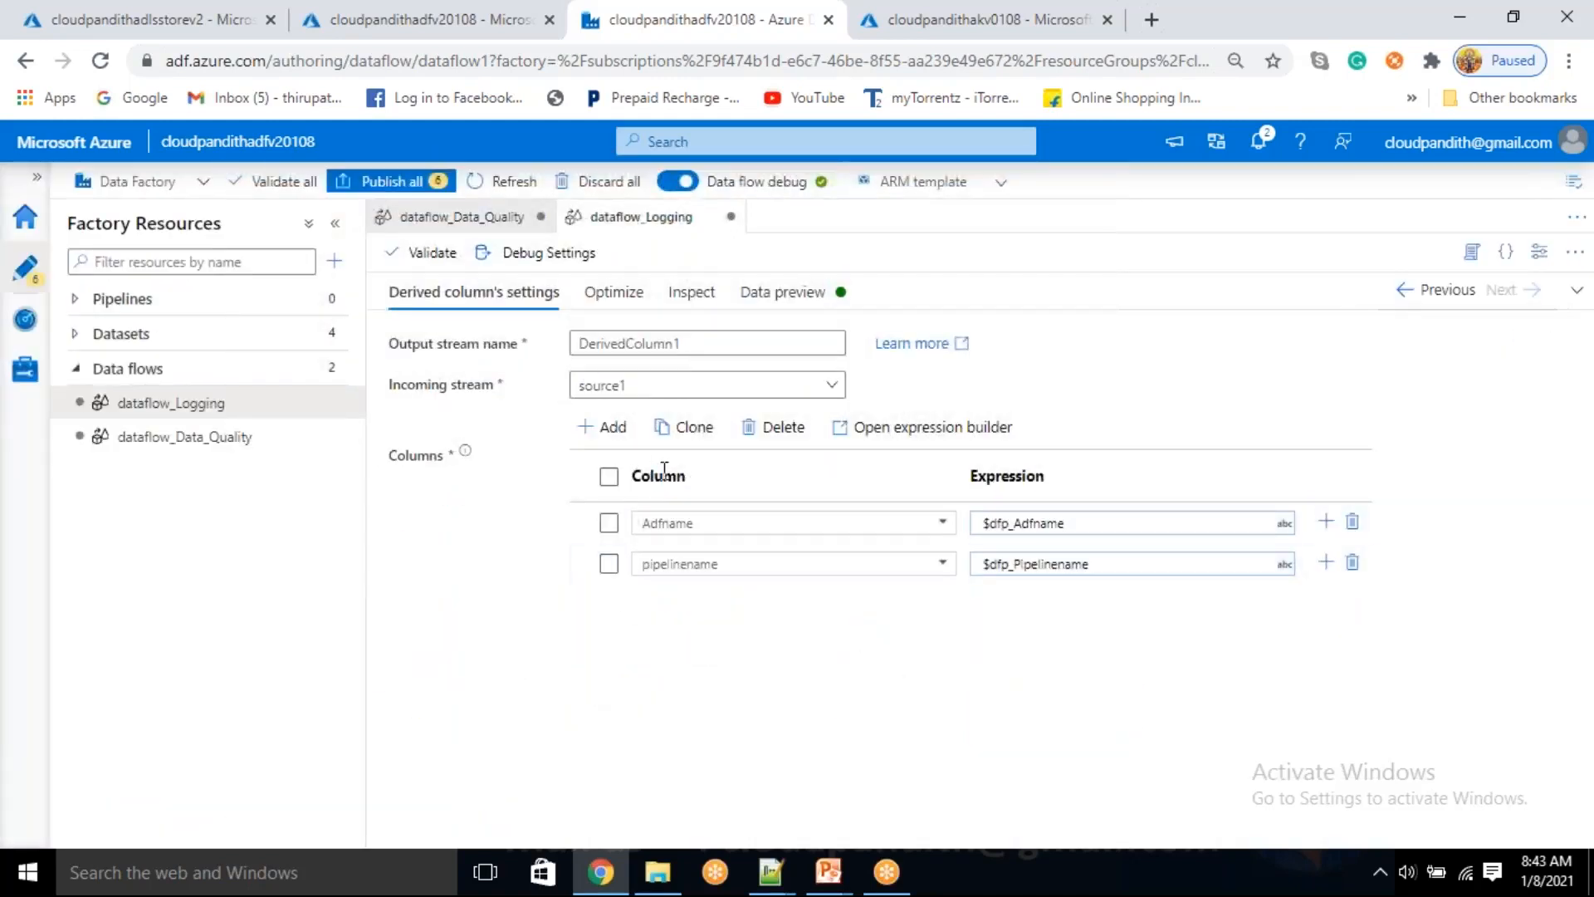
Add five more empty columns to the derived column transformation, below pipelinename
left_click(619, 439)
left_click(623, 455)
left_click(613, 425)
left_click(619, 456)
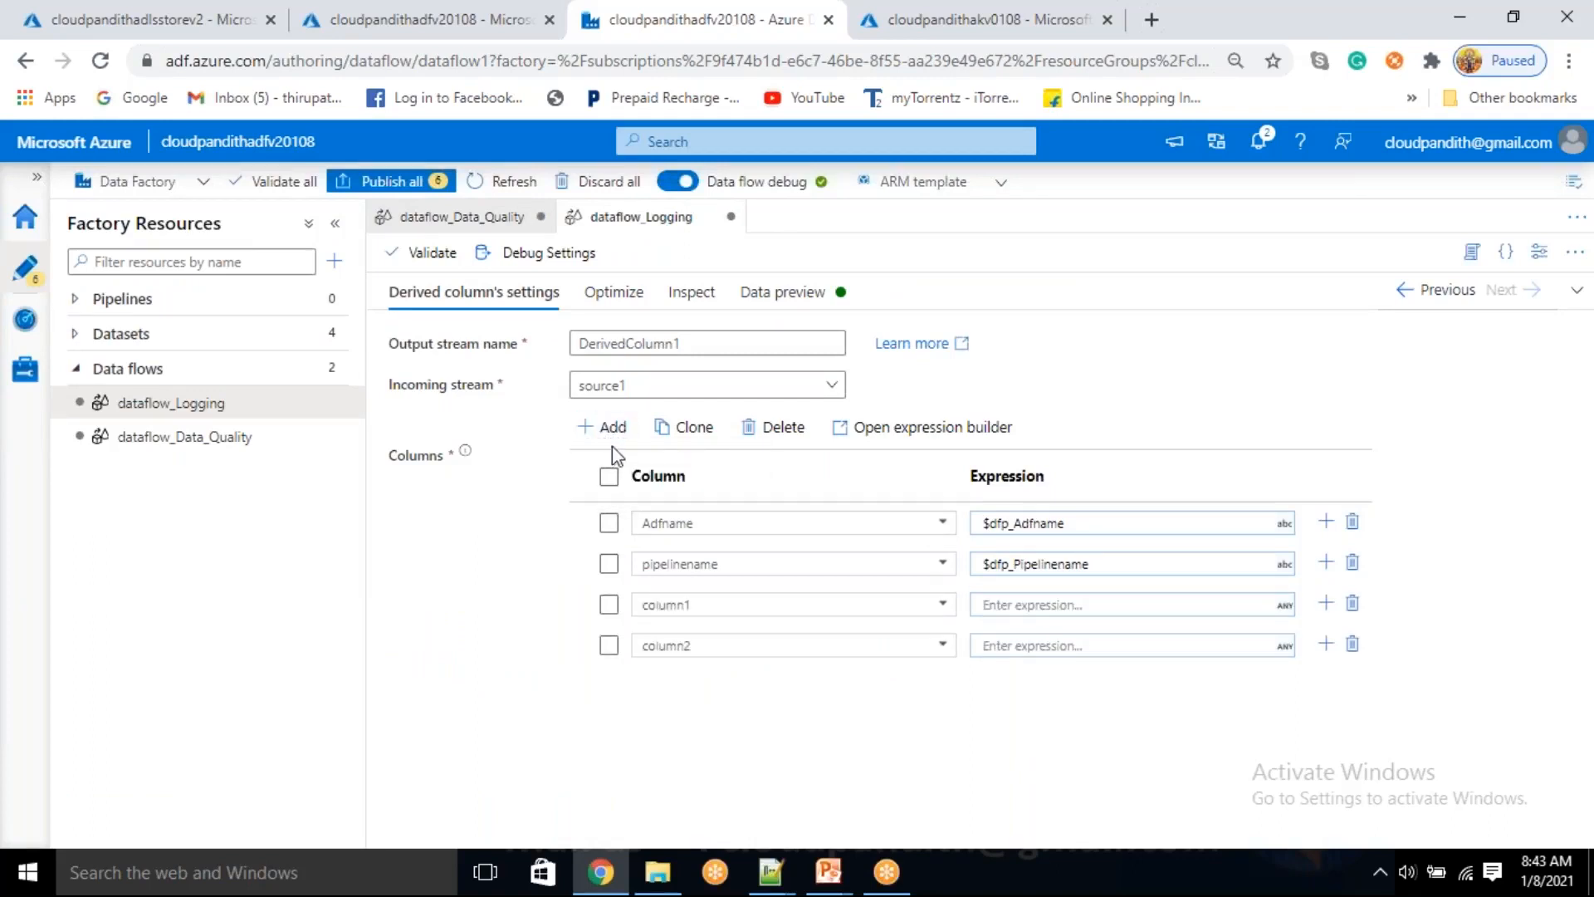
left_click(623, 456)
left_click(613, 427)
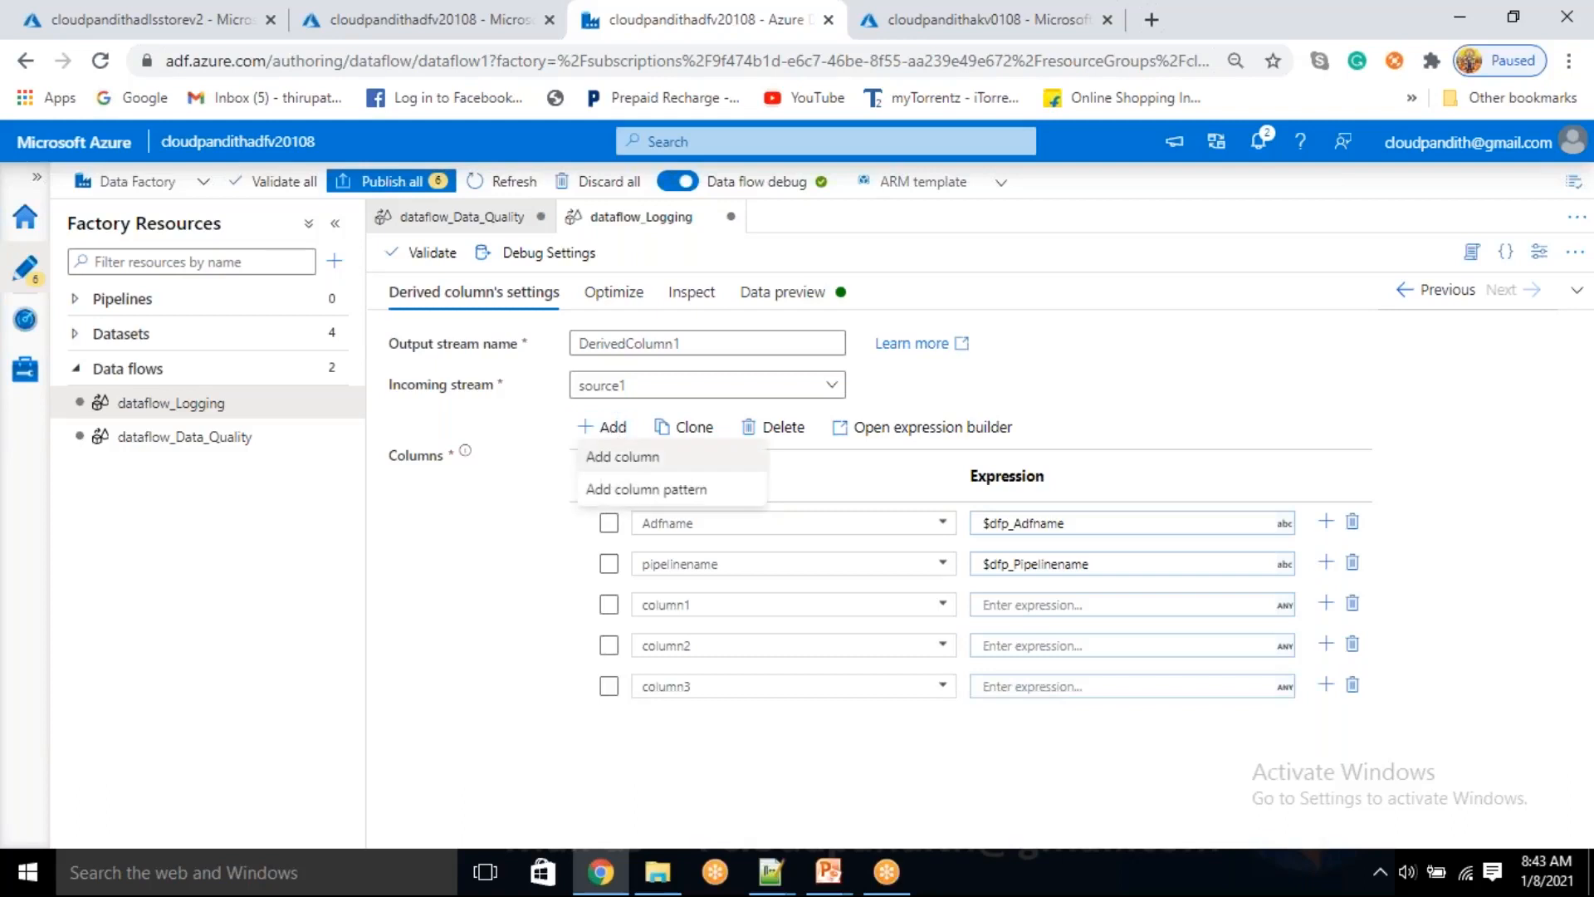
left_click(623, 456)
left_click(613, 427)
left_click(623, 456)
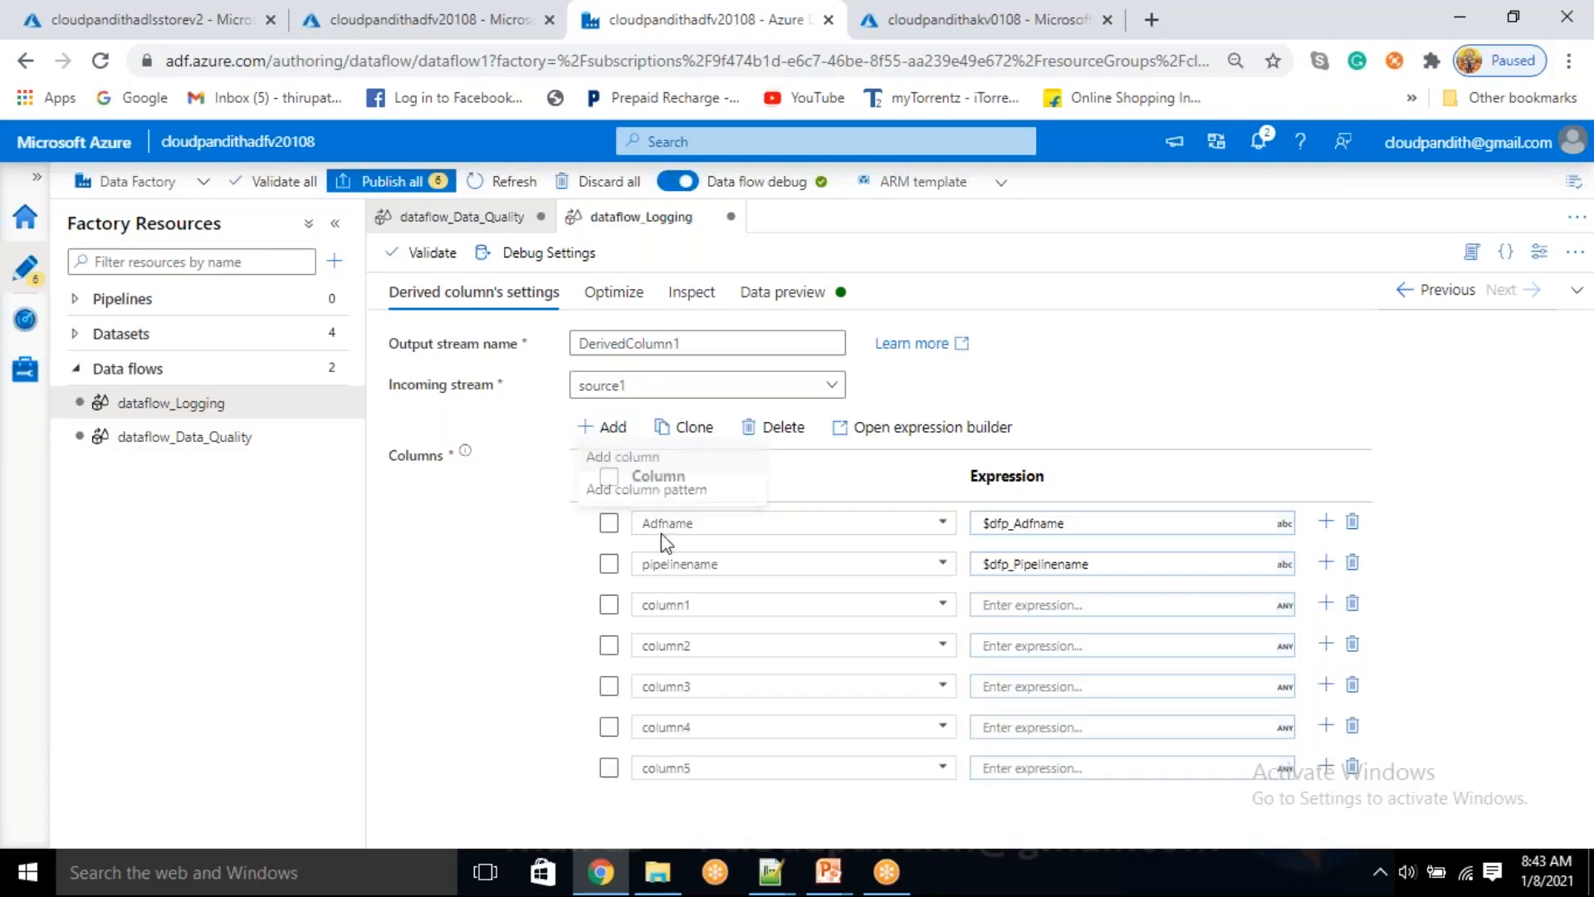
Assign the five new derived columns to runid, status, executionstarttime, executionEndtime and Duration, in that order
left_click(933, 614)
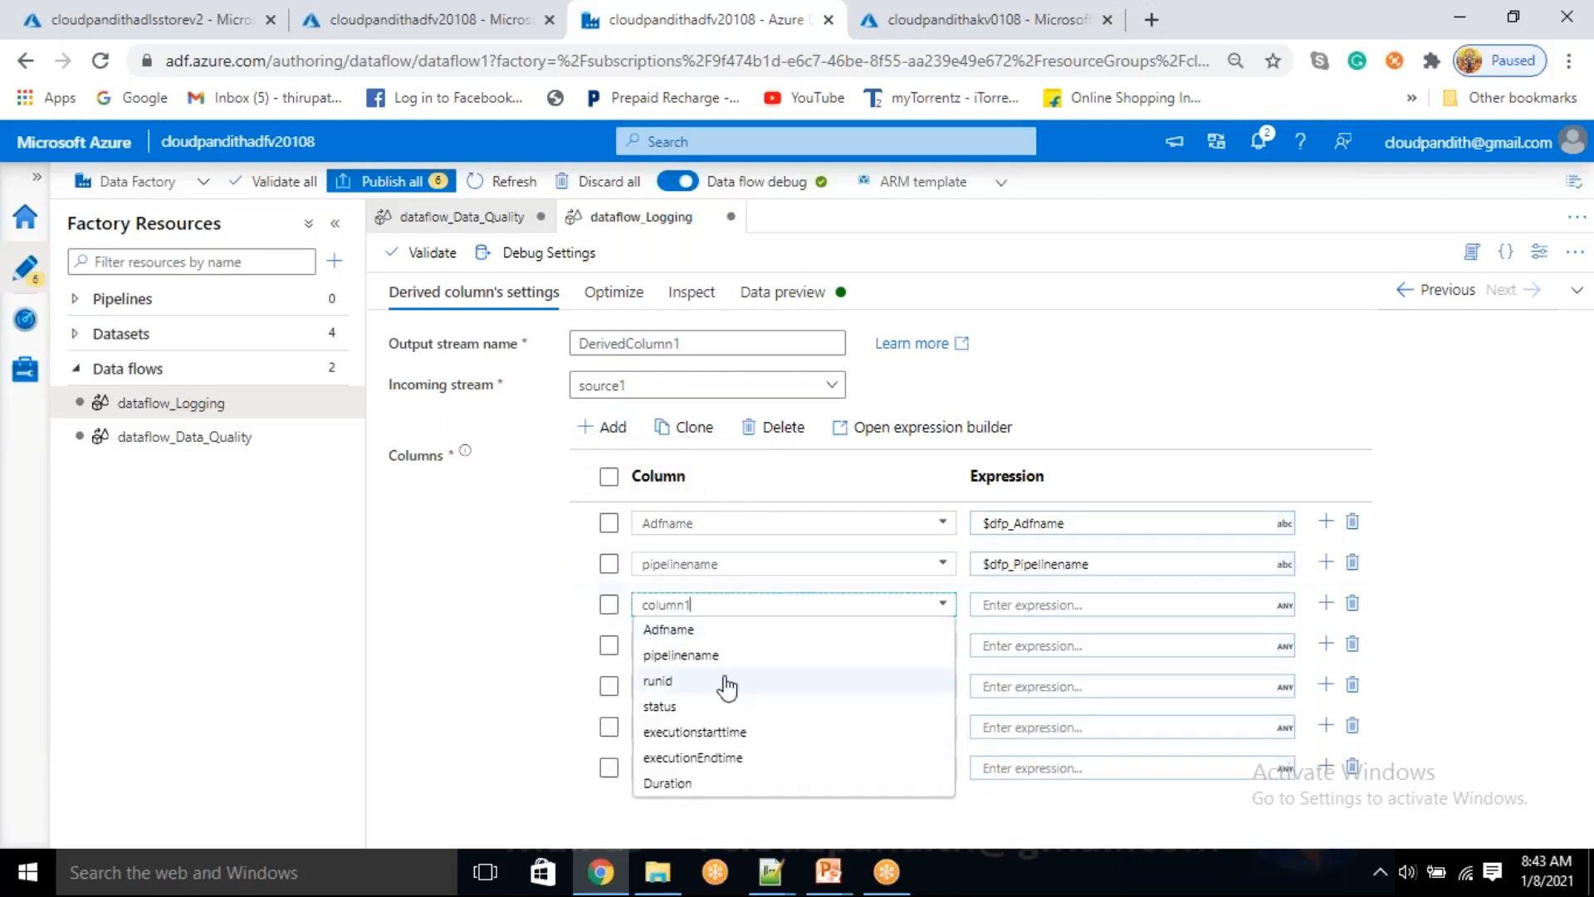
left_click(710, 674)
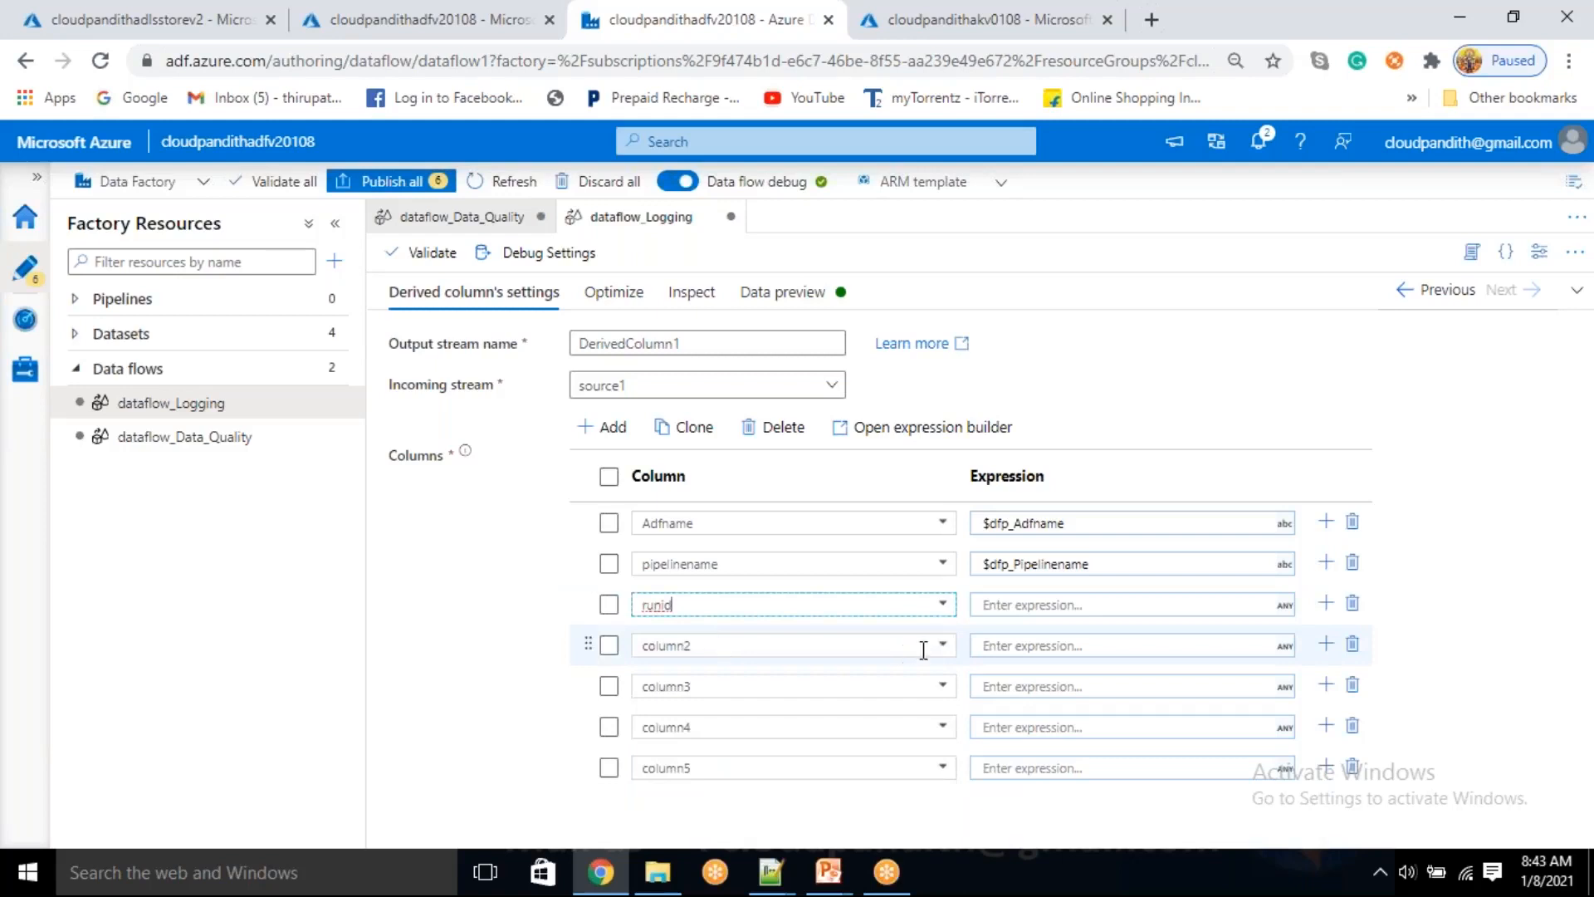
left_click(943, 656)
left_click(710, 743)
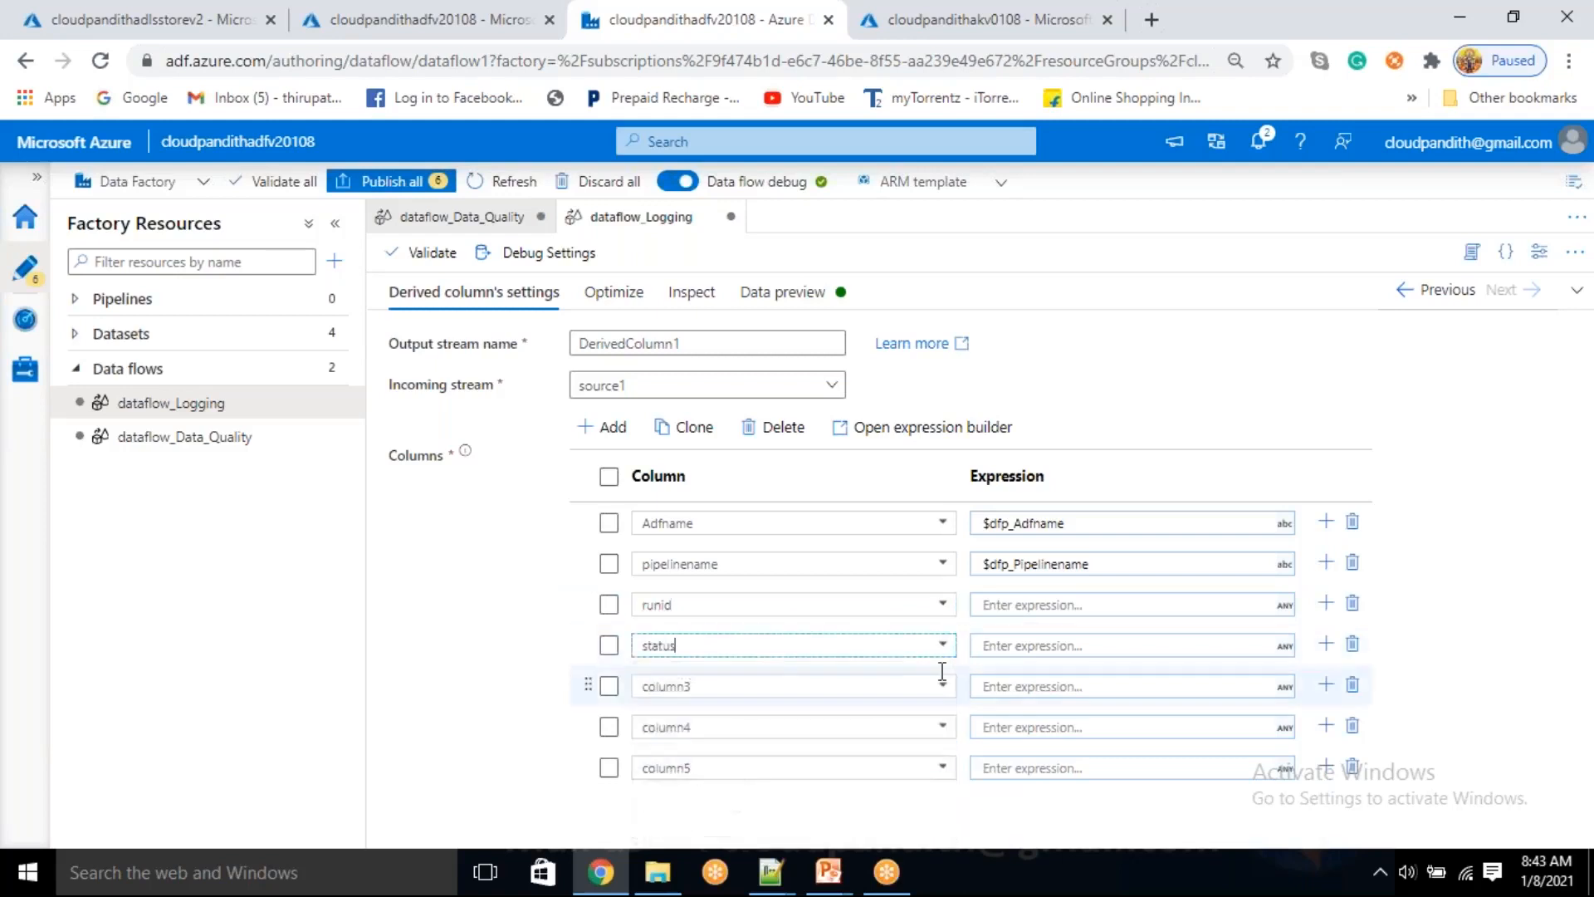
left_click(943, 688)
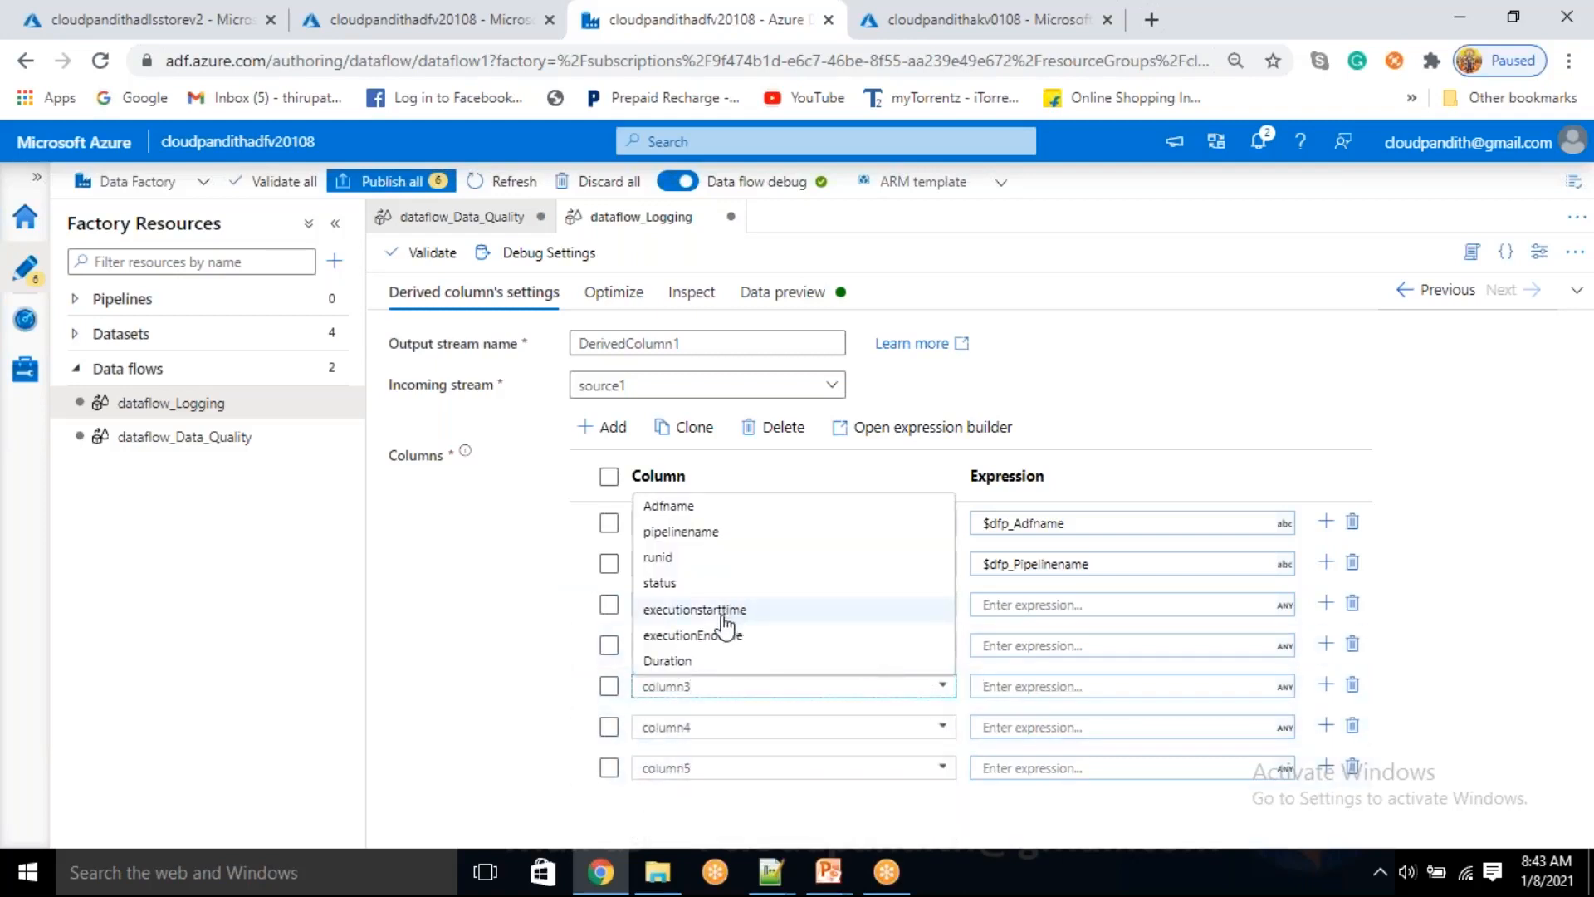
left_click(716, 607)
left_click(928, 731)
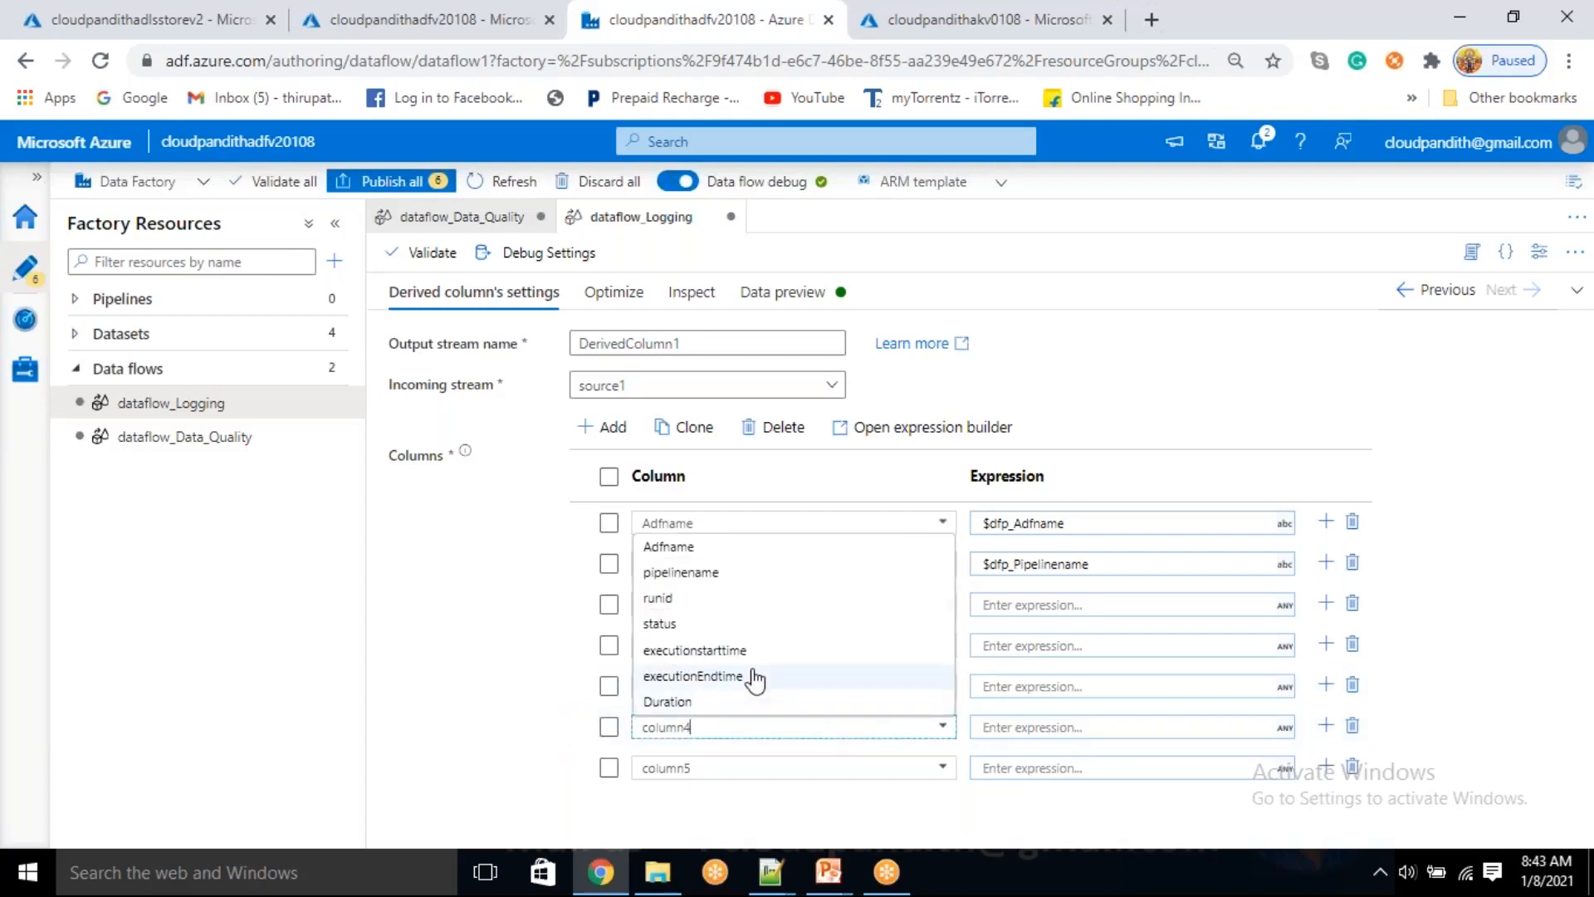
left_click(739, 674)
left_click(938, 769)
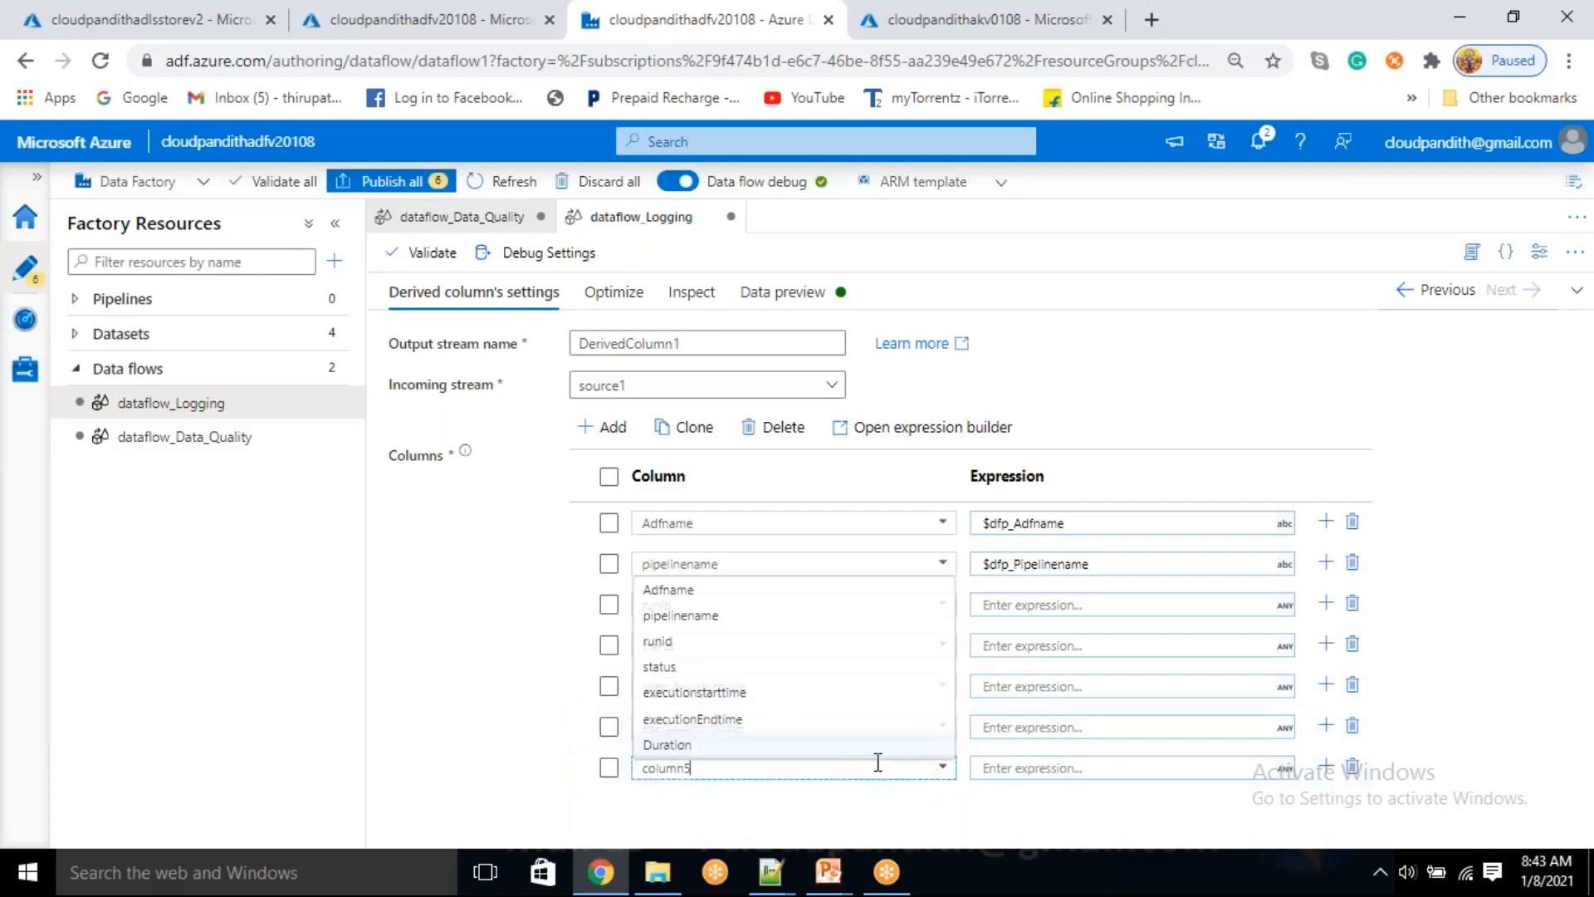
left_click(722, 745)
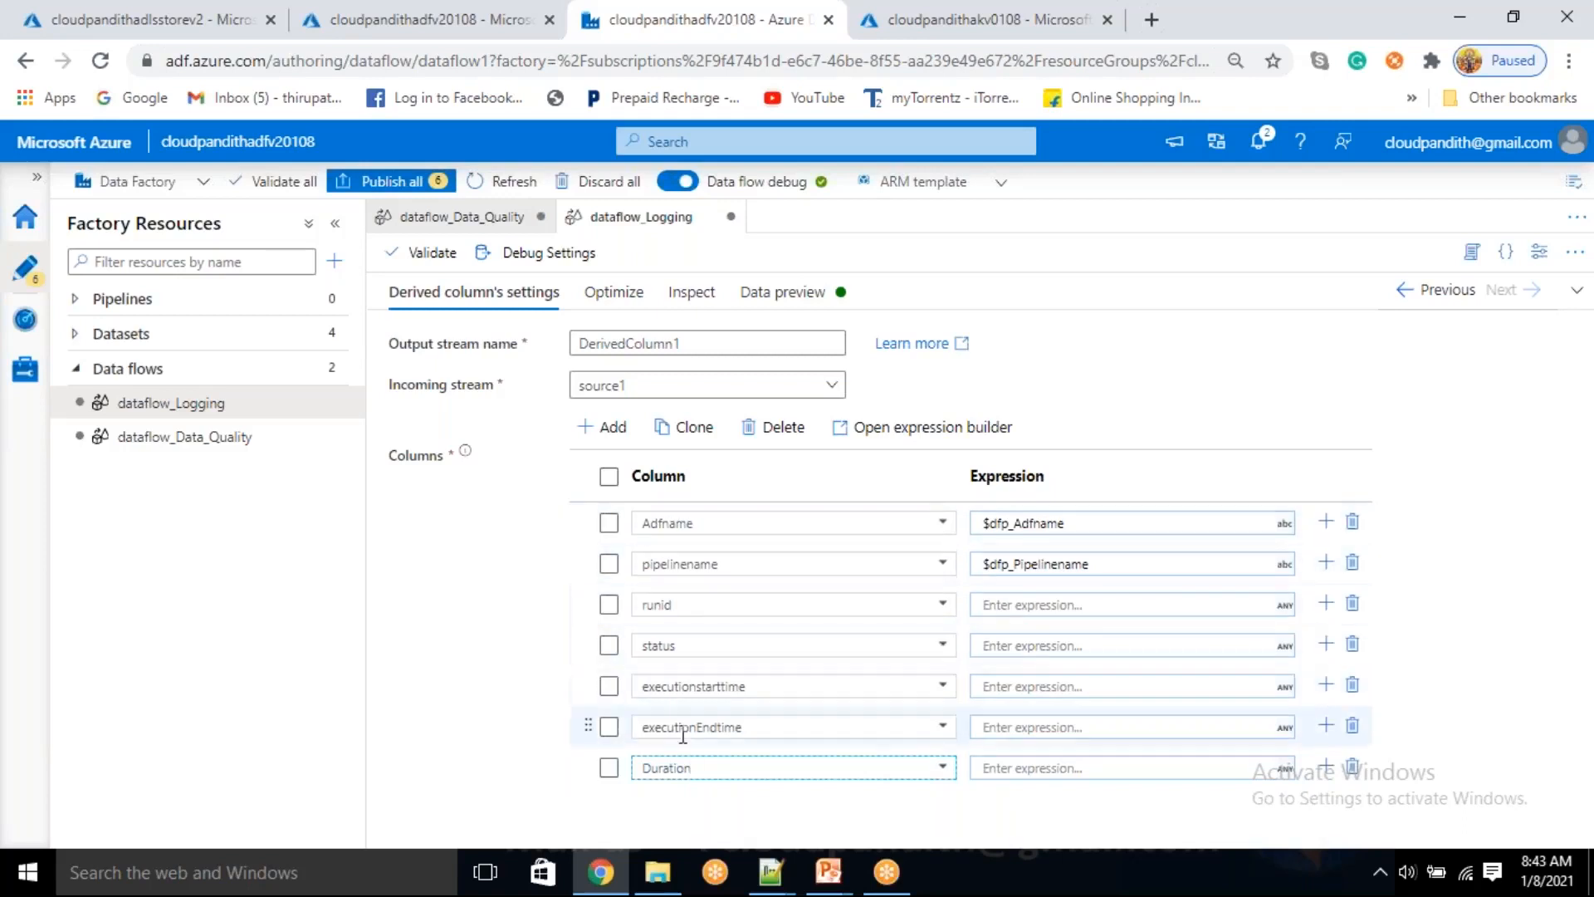
Set the runid column's expression to the parameter $dfp_Runid and save it
left_click(1014, 603)
left_click(1018, 629)
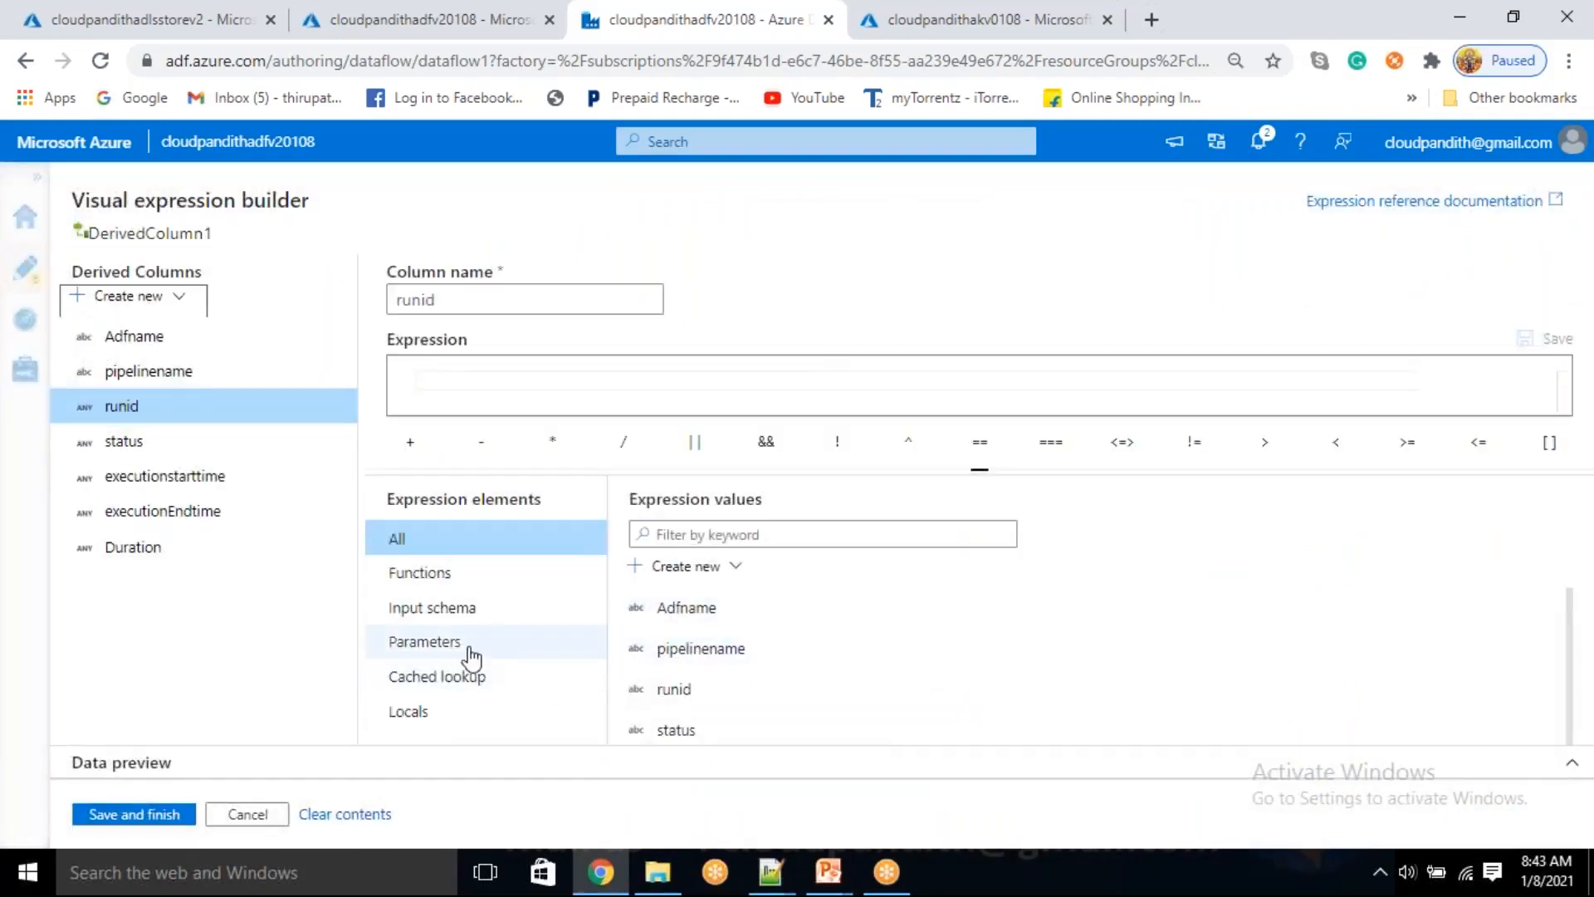
left_click(463, 651)
left_click(717, 702)
left_click(179, 818)
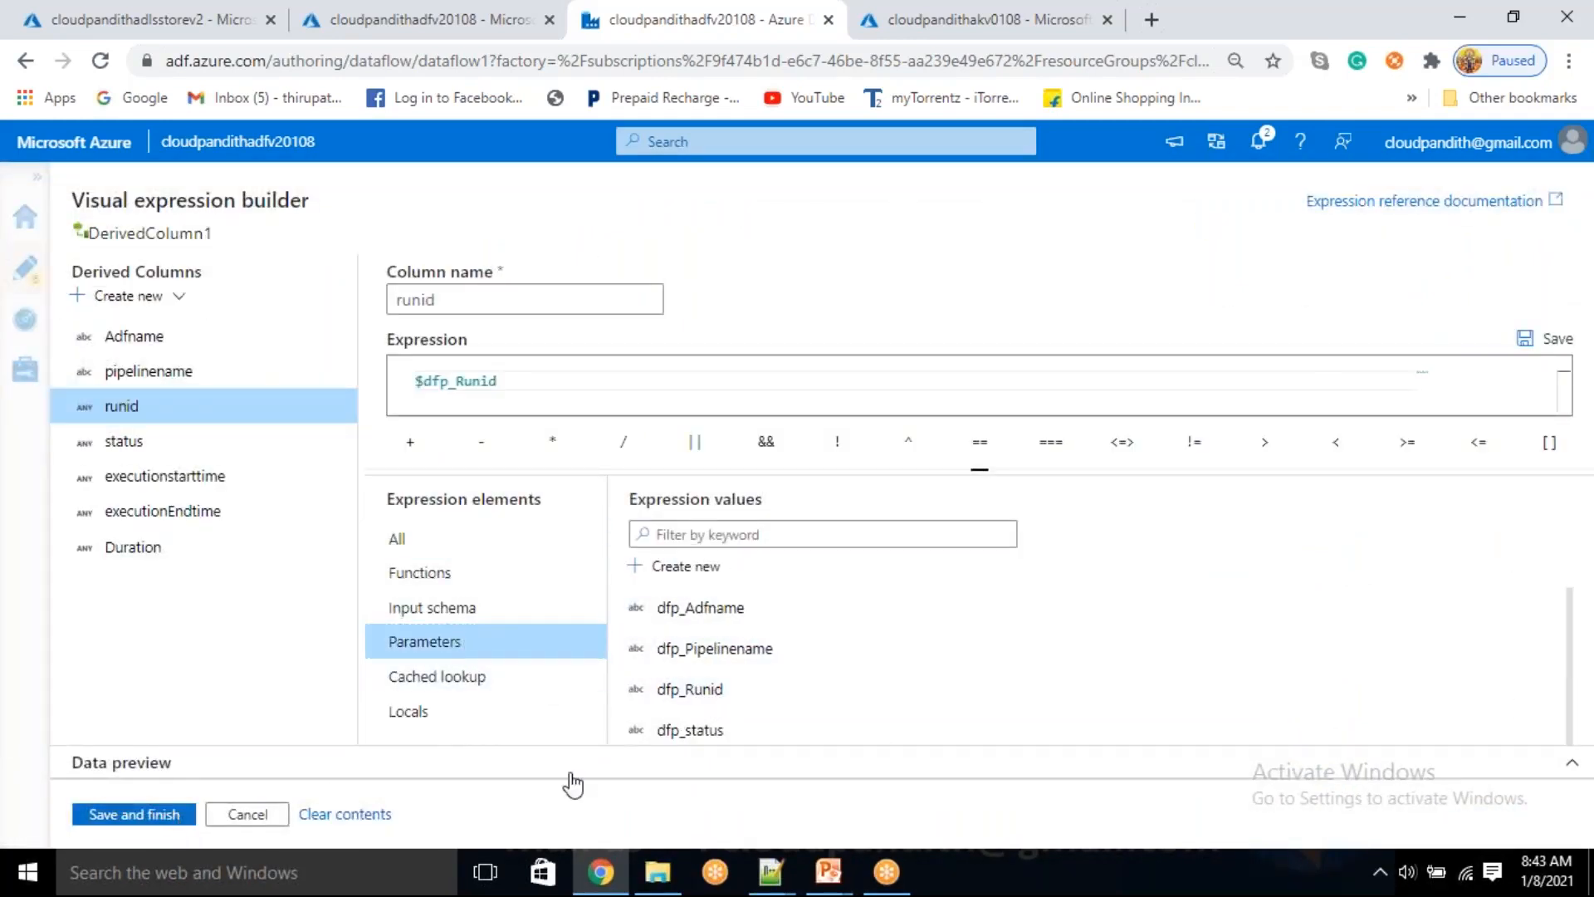
Set the status column's expression to the parameter $dfp_status and save it
left_click(1034, 647)
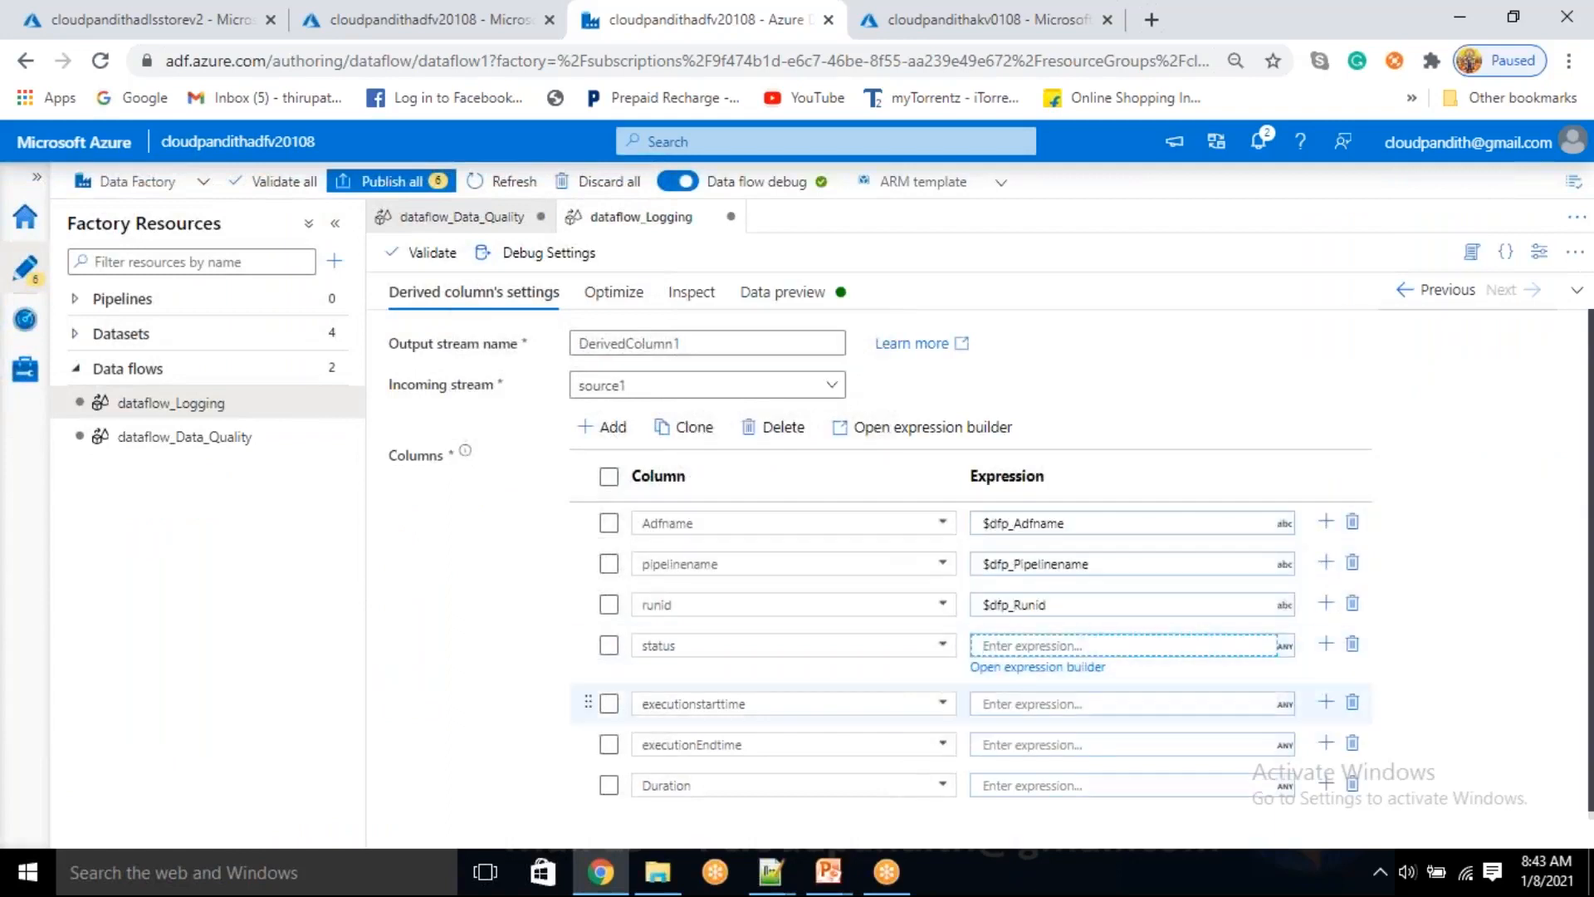
left_click(1021, 670)
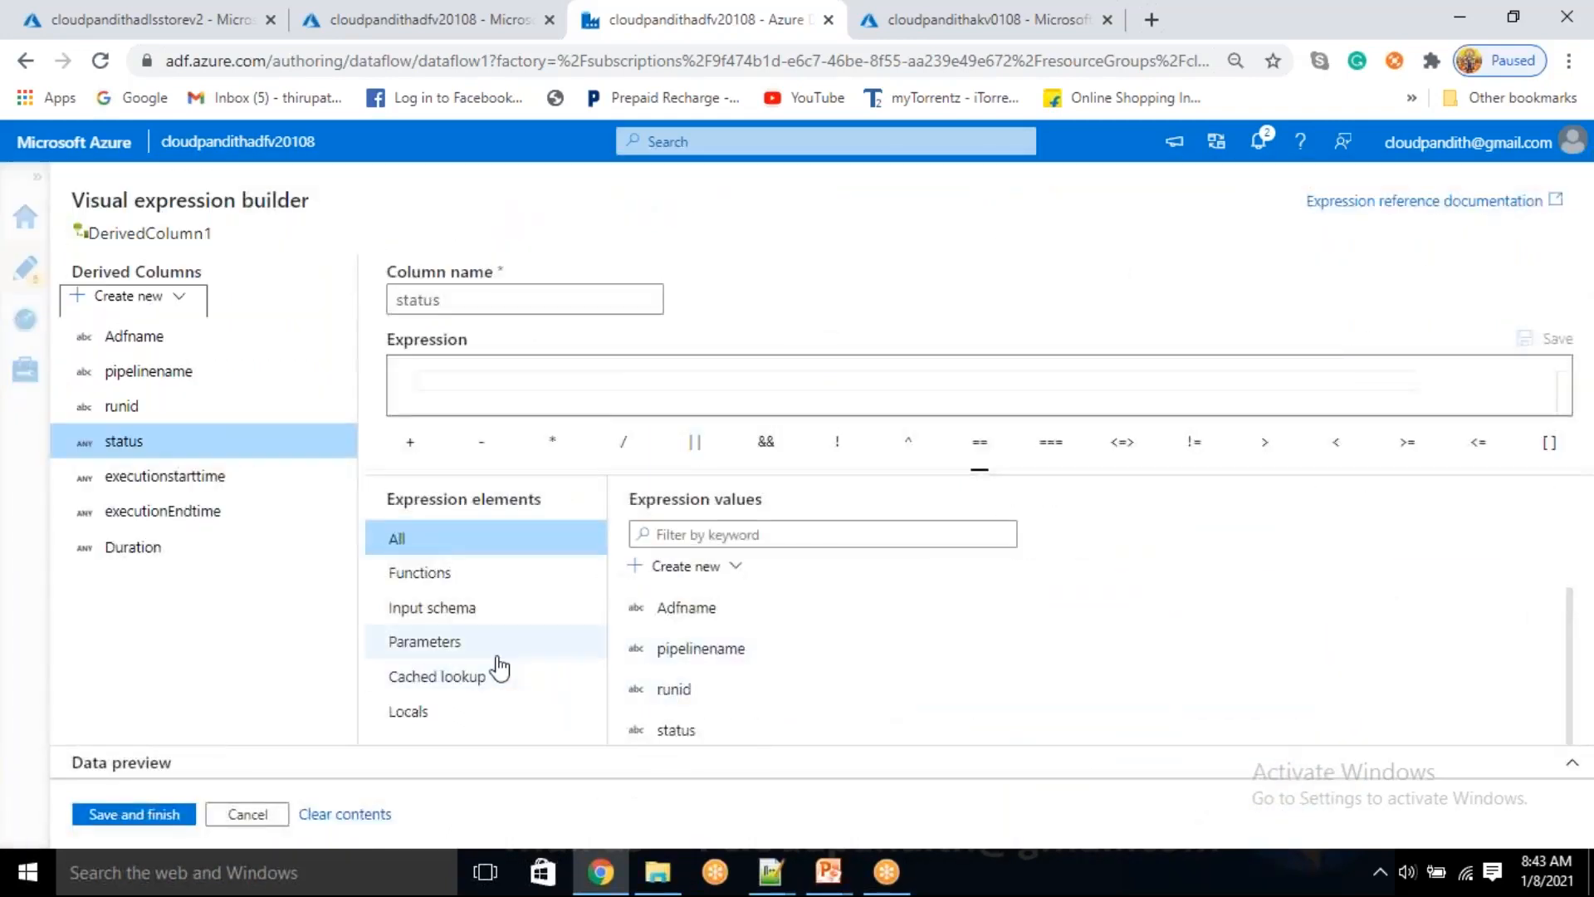
left_click(486, 656)
scroll(698, 674, "down", 2)
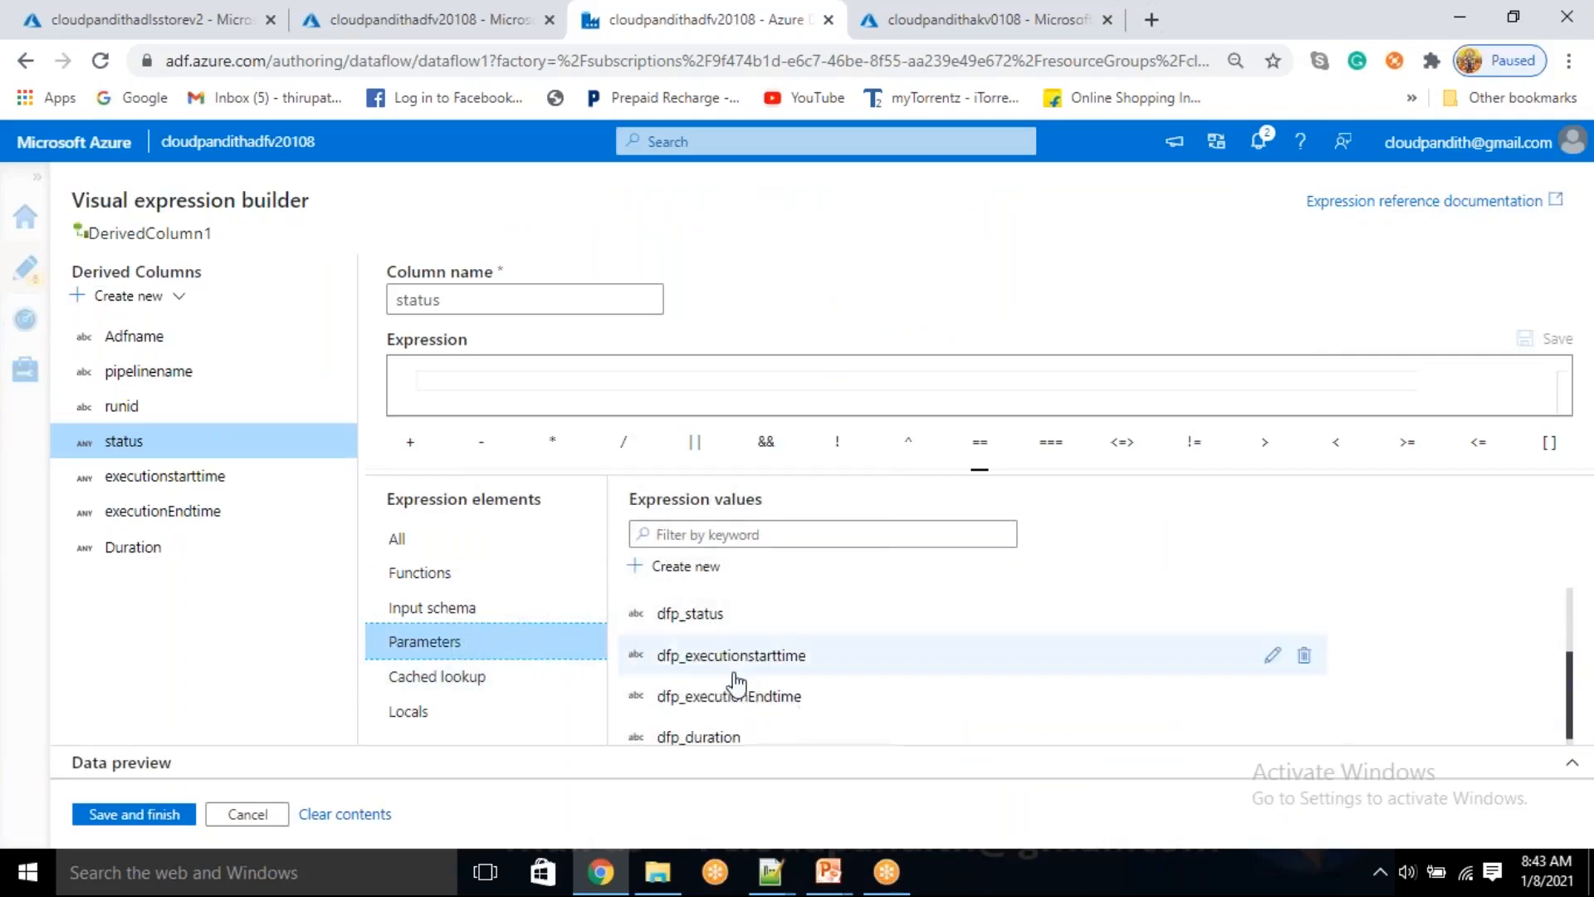
scroll(735, 683, "up", 2)
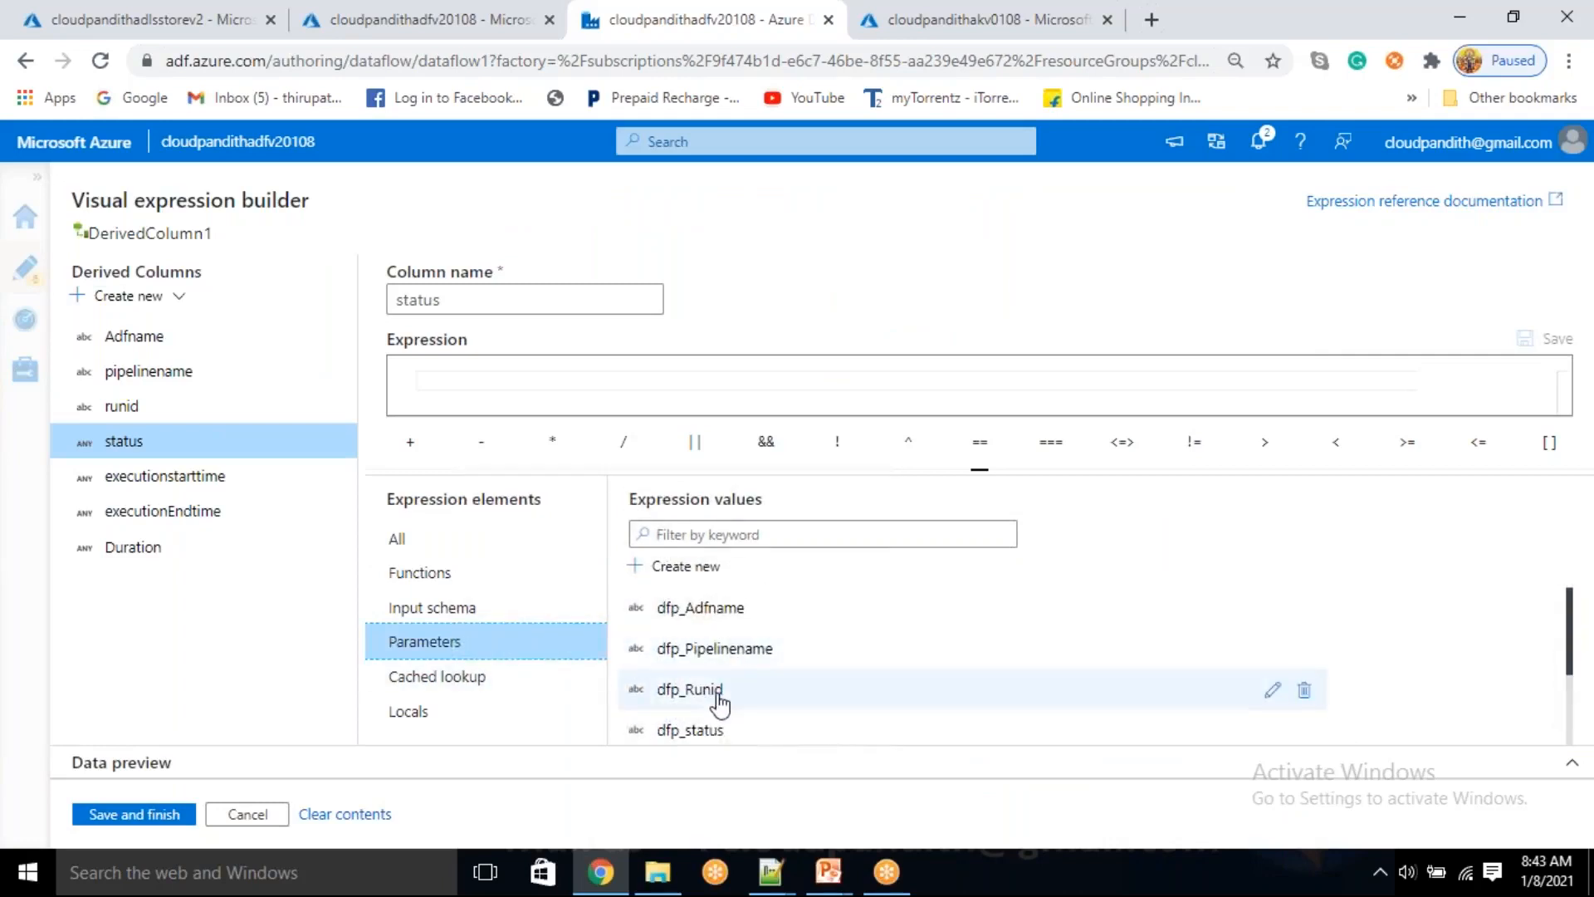
left_click(708, 731)
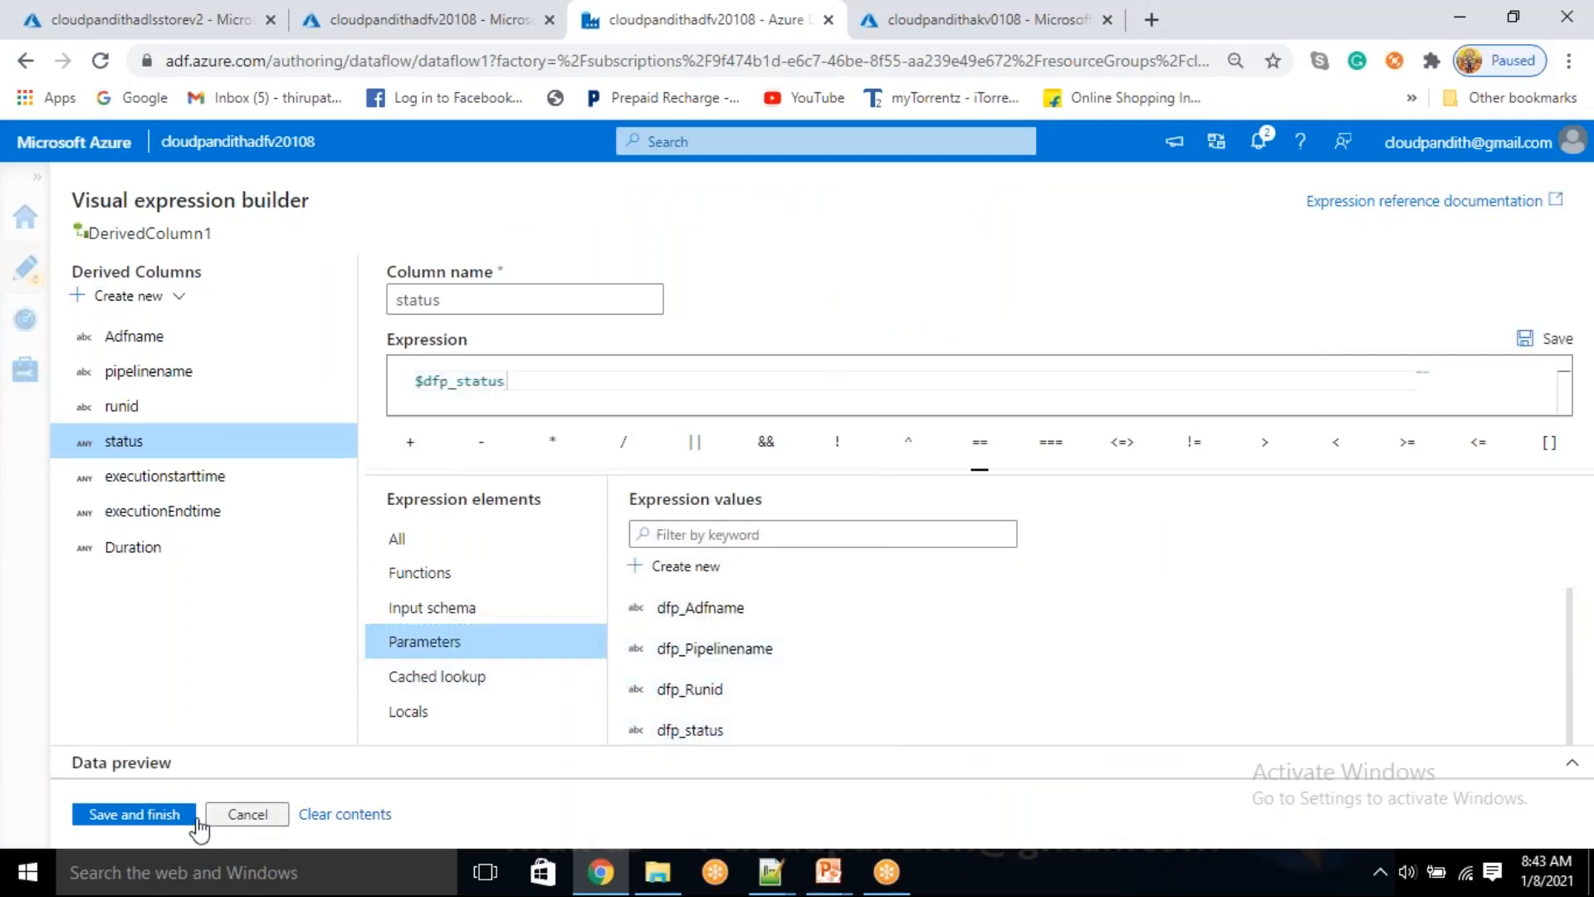
left_click(133, 815)
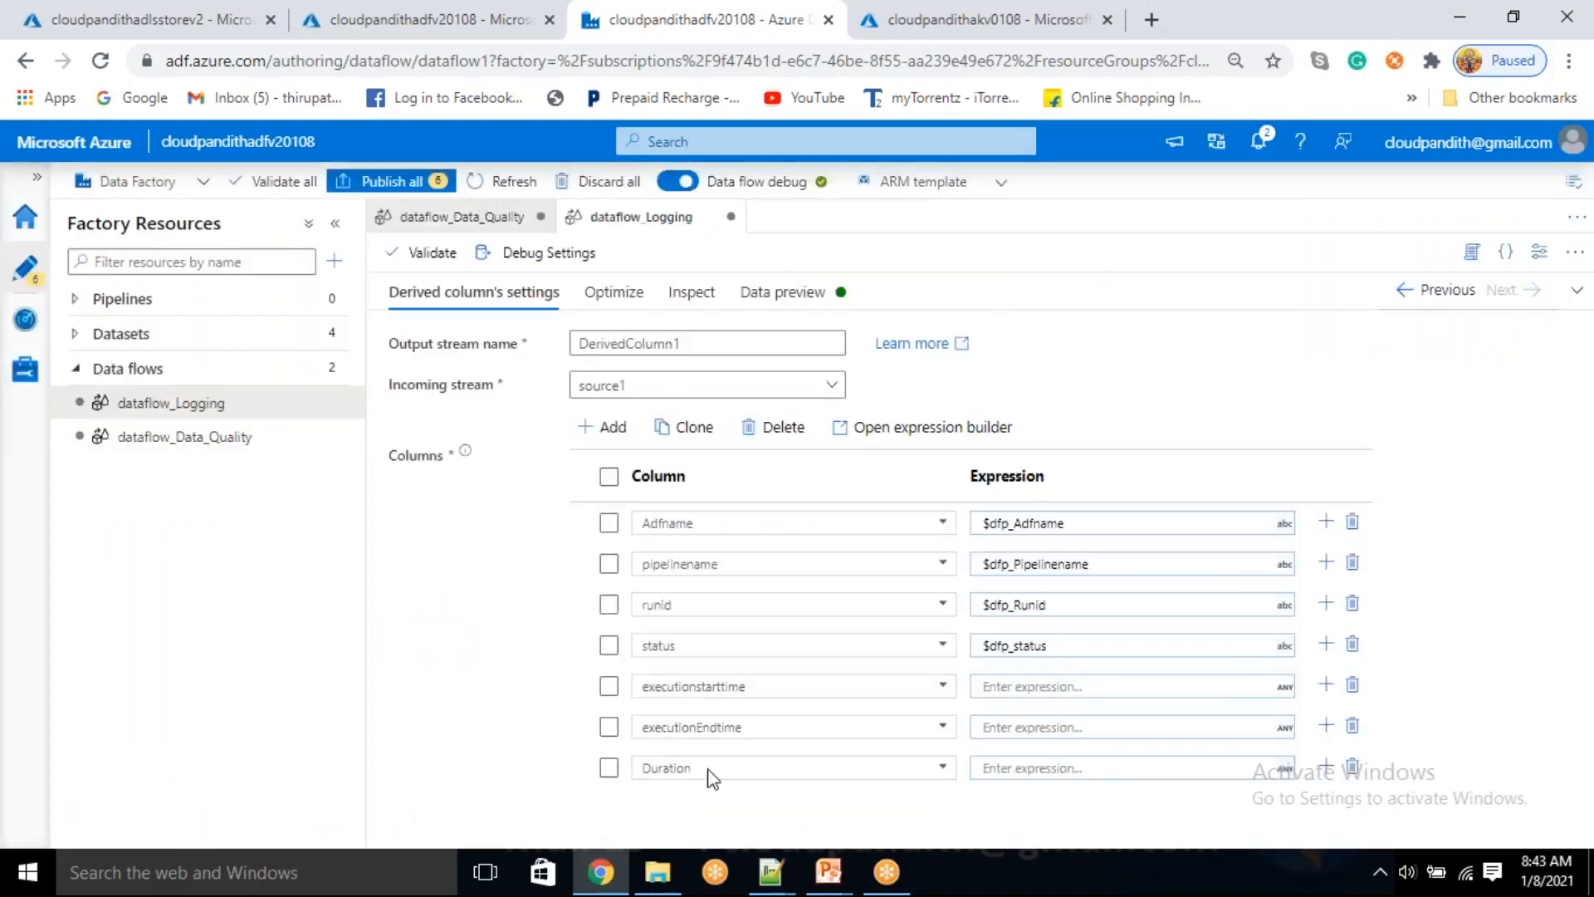
Set the executionstarttime column's expression to the parameter $dfp_executionstarttime and save it
left_click(1012, 684)
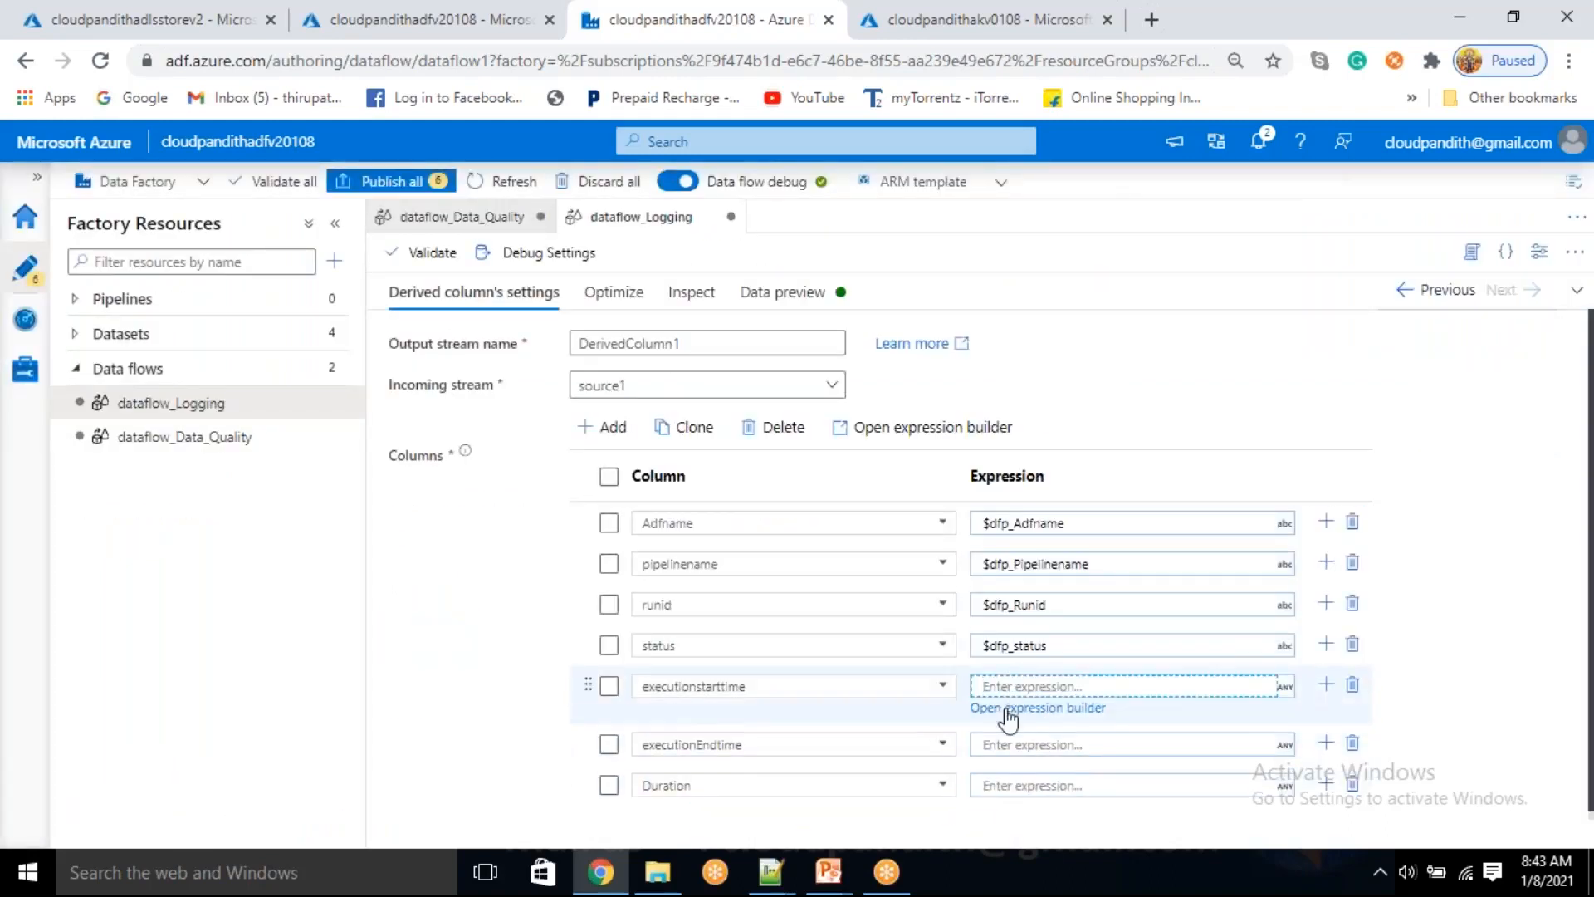
left_click(1007, 708)
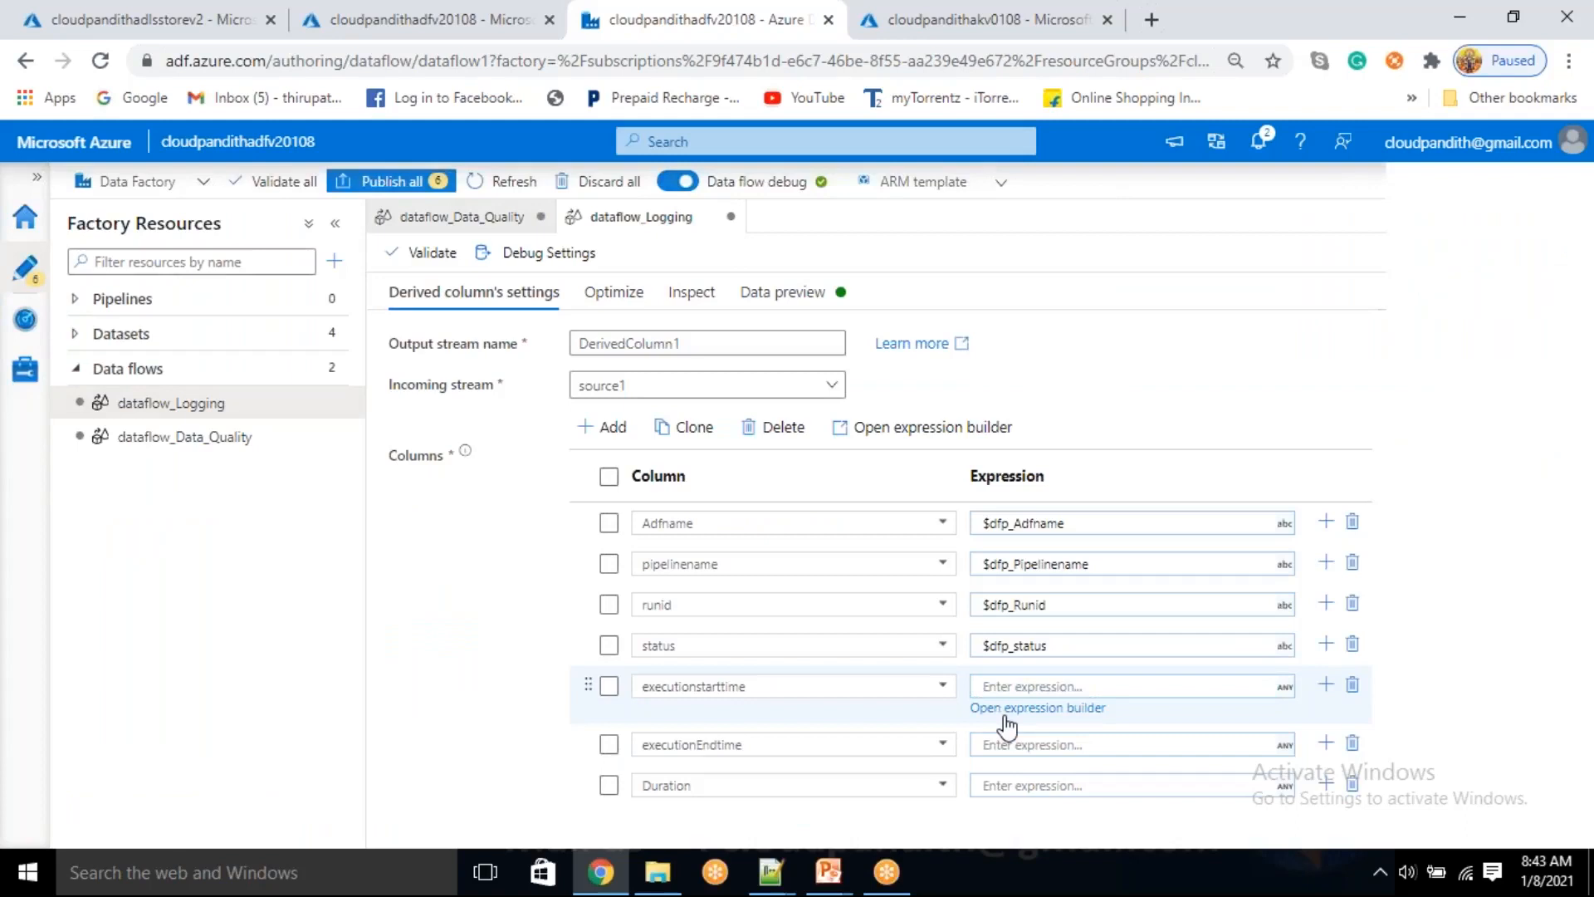
left_click(454, 650)
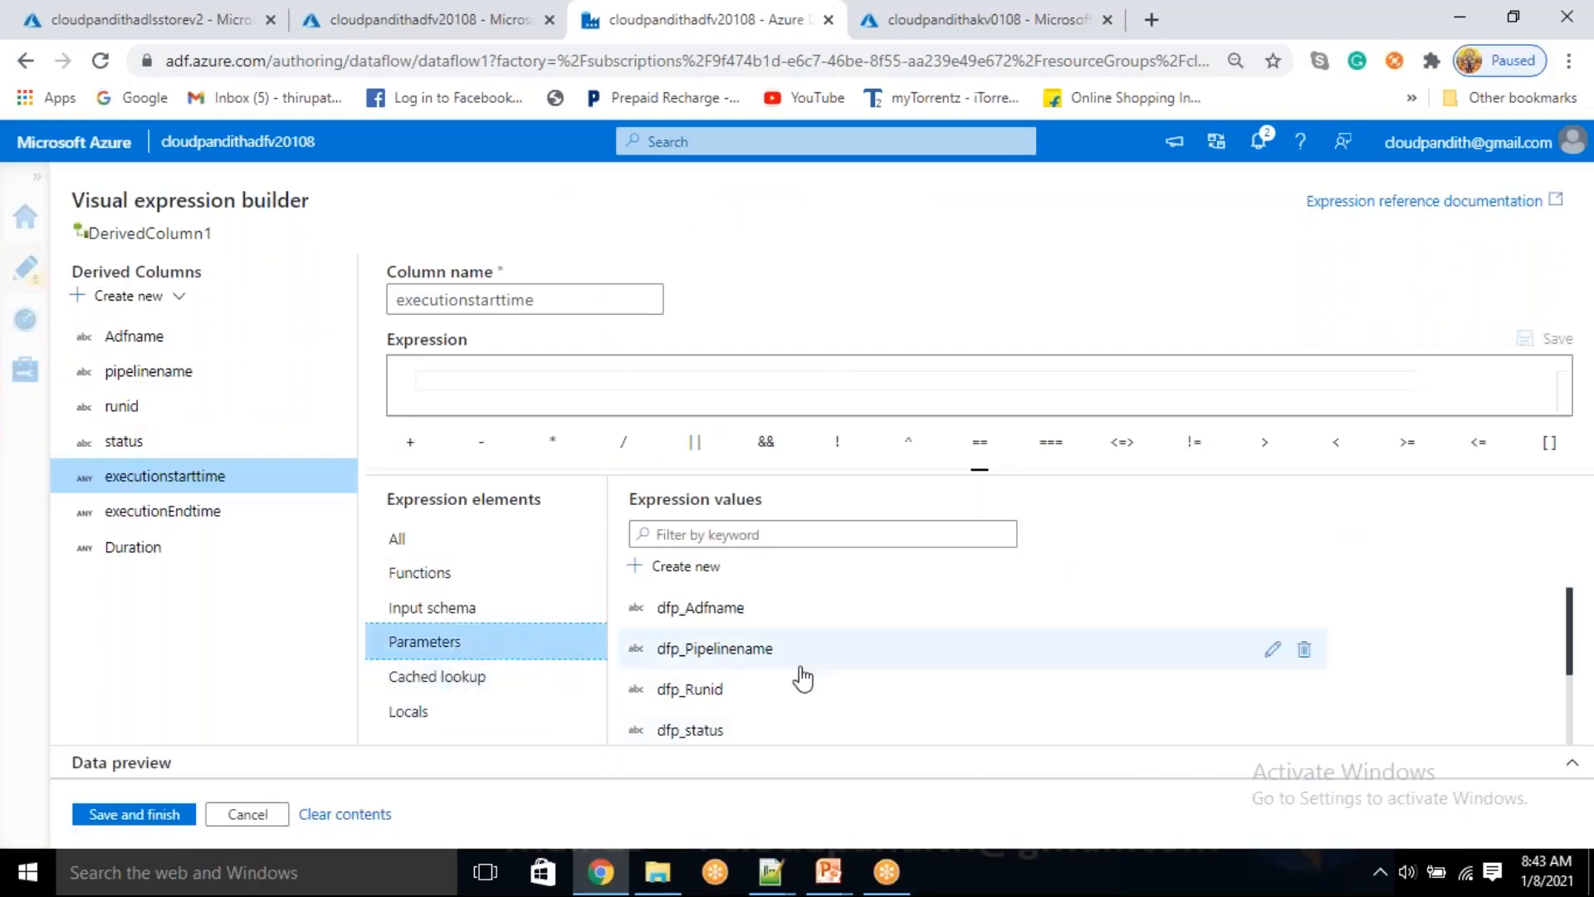
scroll(797, 677, "down", 2)
left_click(740, 660)
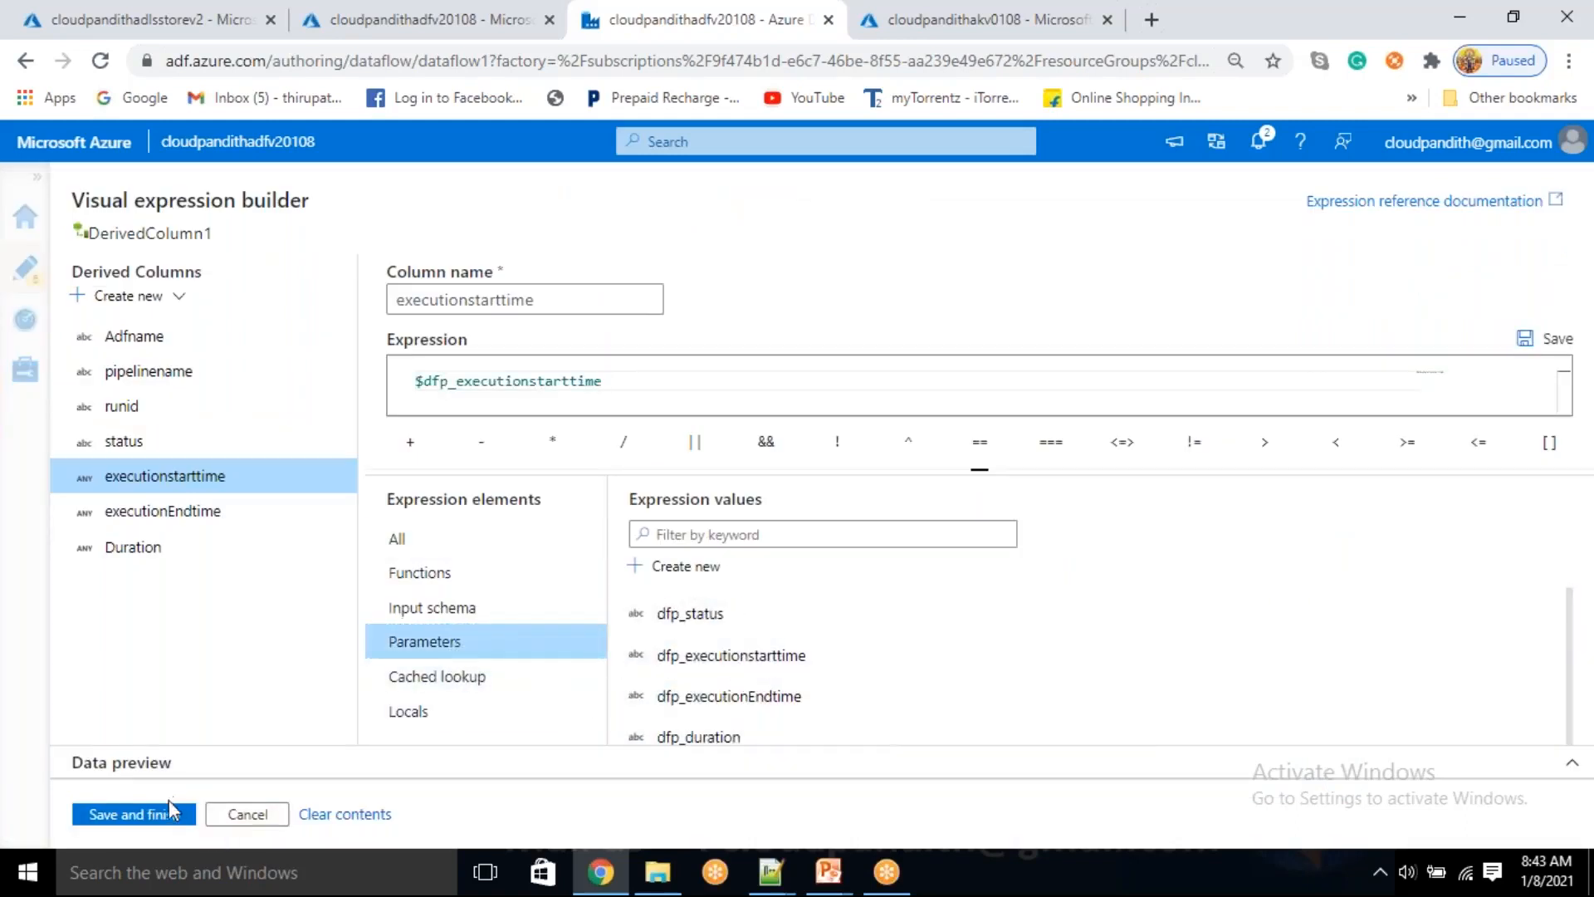
left_click(133, 814)
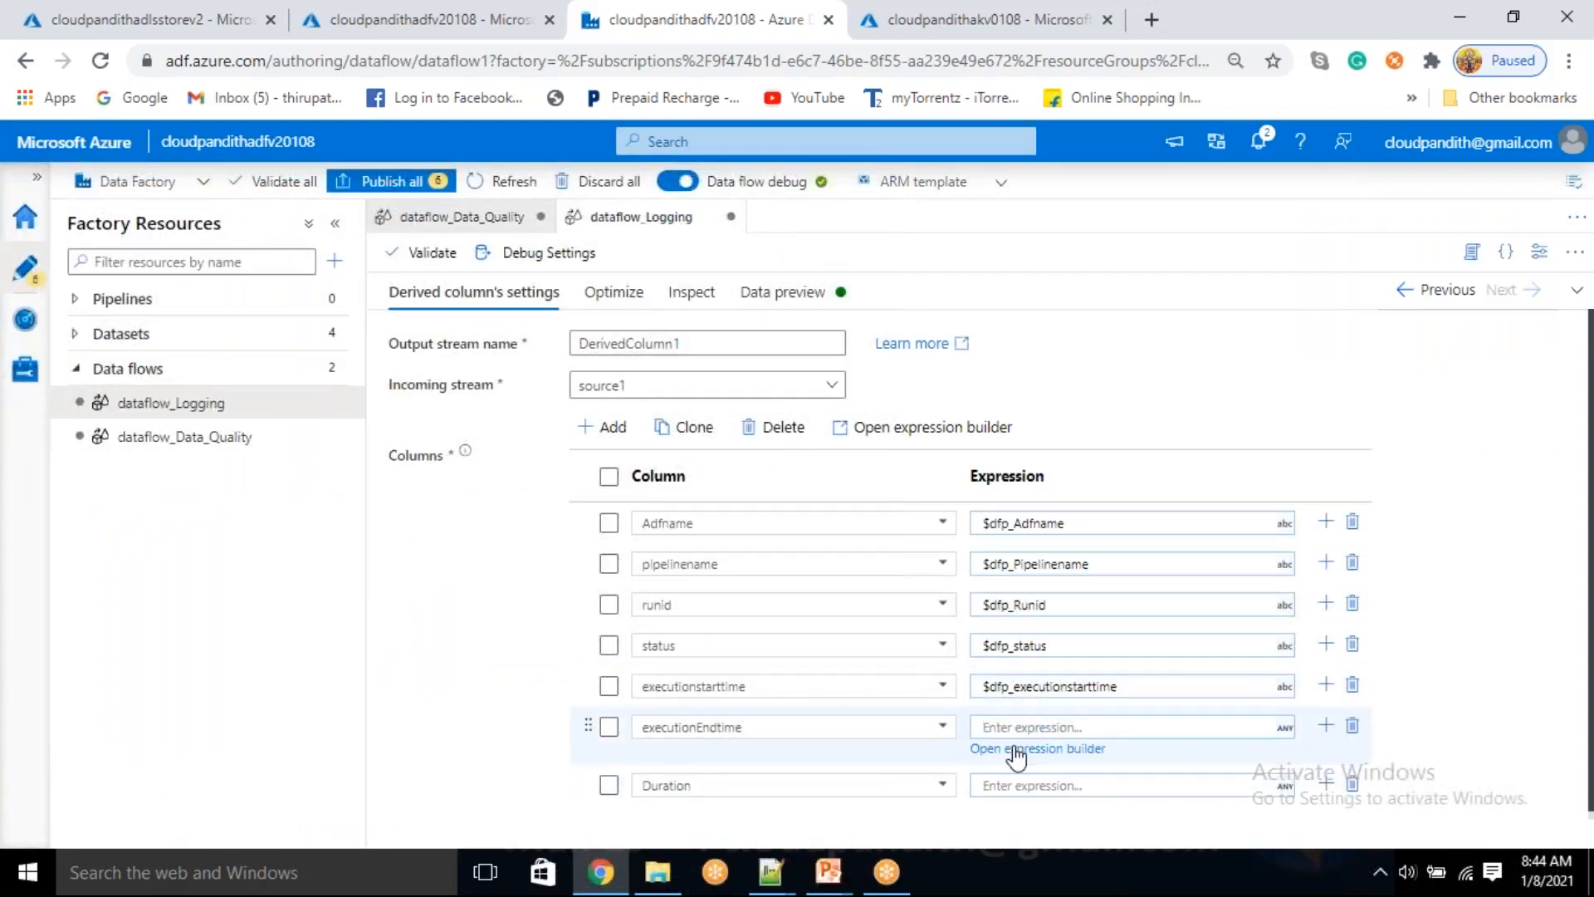
Set the executionEndtime column's expression to the parameter $dfp_executionEndtime and save it
left_click(1016, 750)
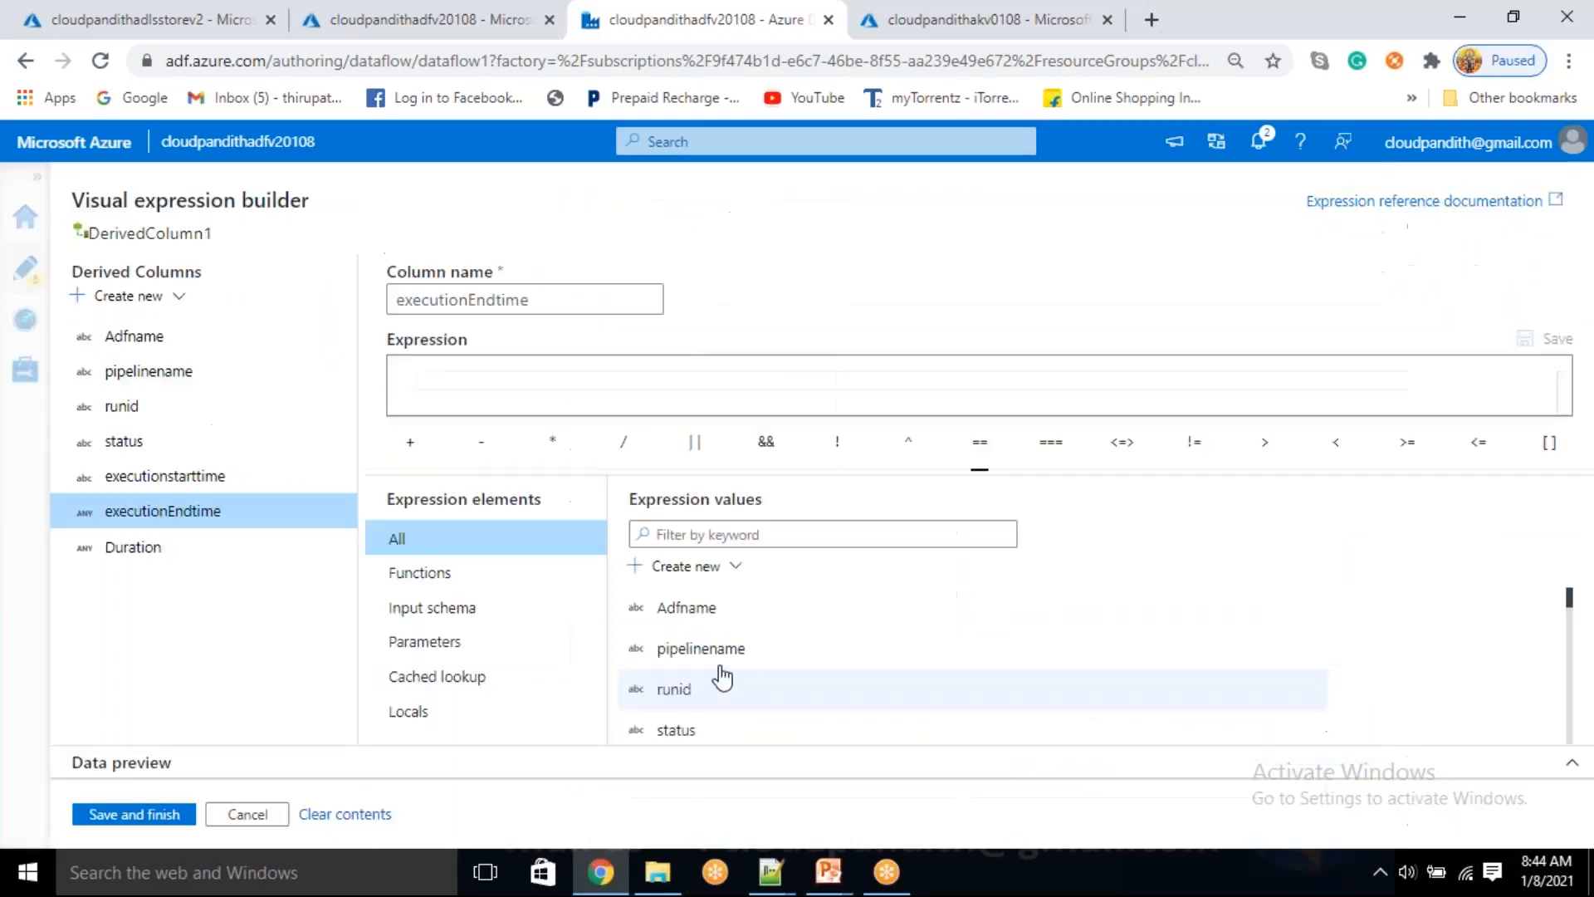
left_click(484, 644)
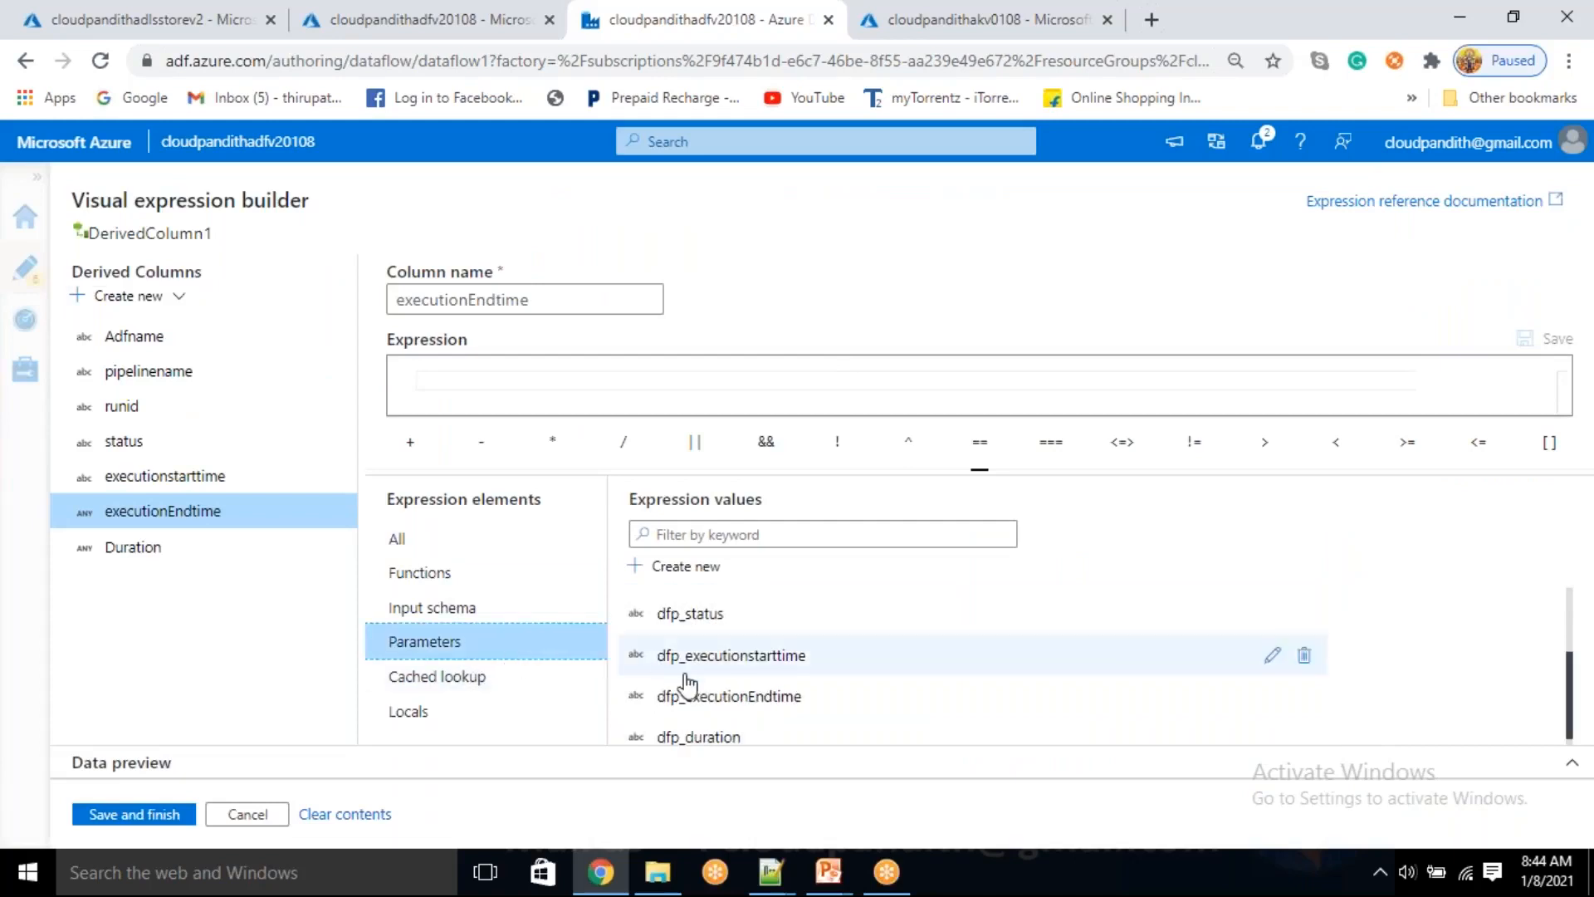
left_click(696, 688)
left_click(189, 814)
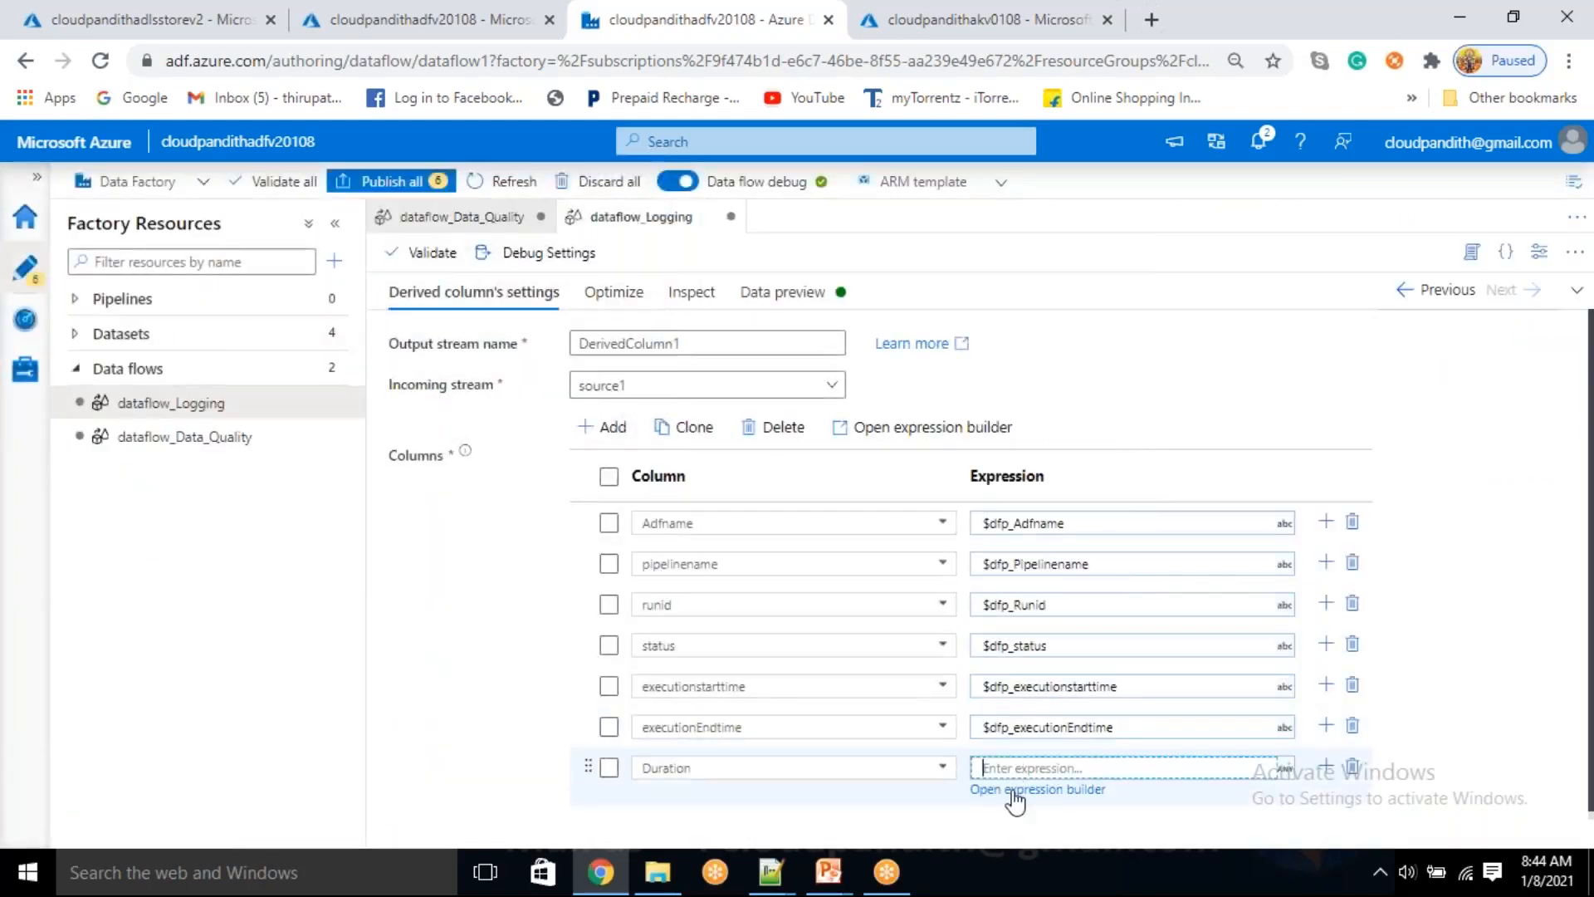
Set the Duration column's expression to the parameter $dfp_duration and save it
left_click(1019, 771)
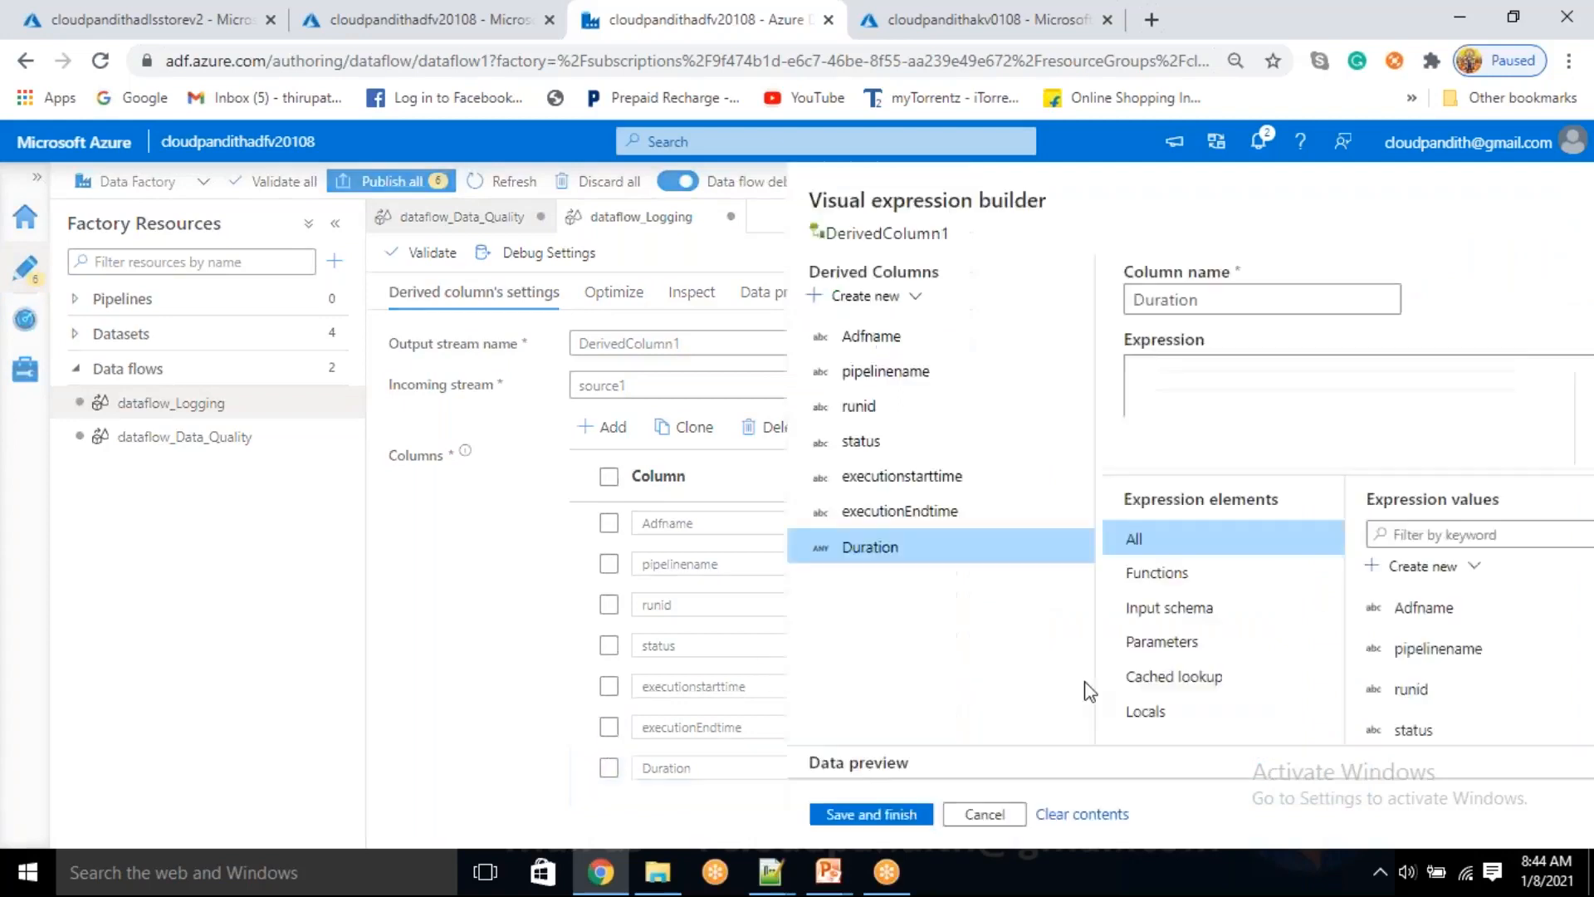
left_click(478, 648)
scroll(844, 734, "down", 2)
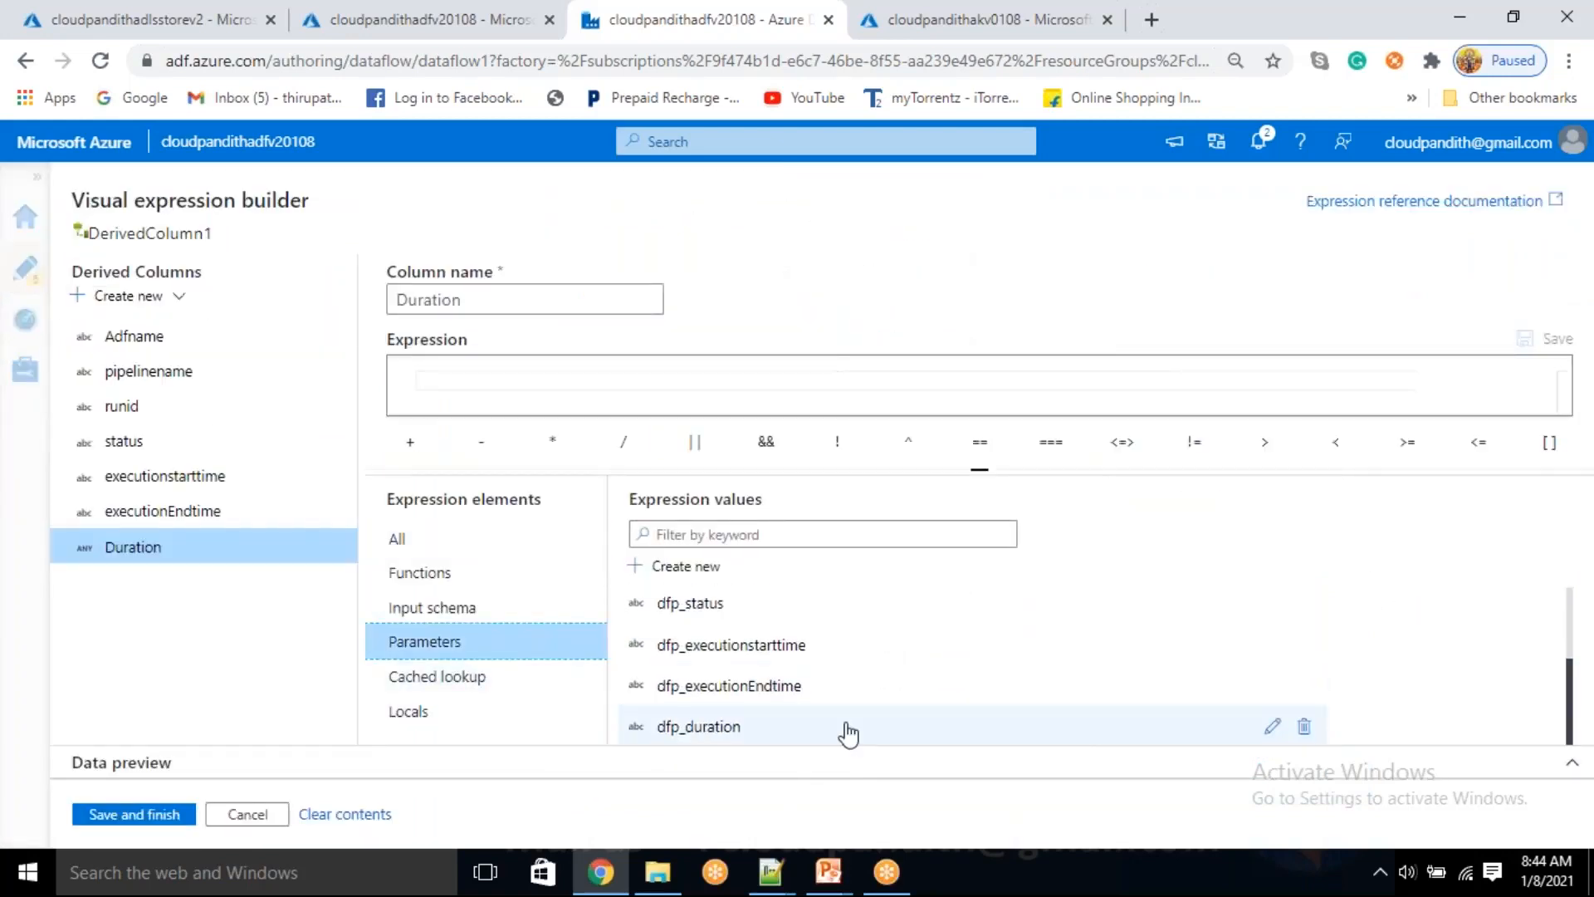
left_click(716, 730)
left_click(167, 816)
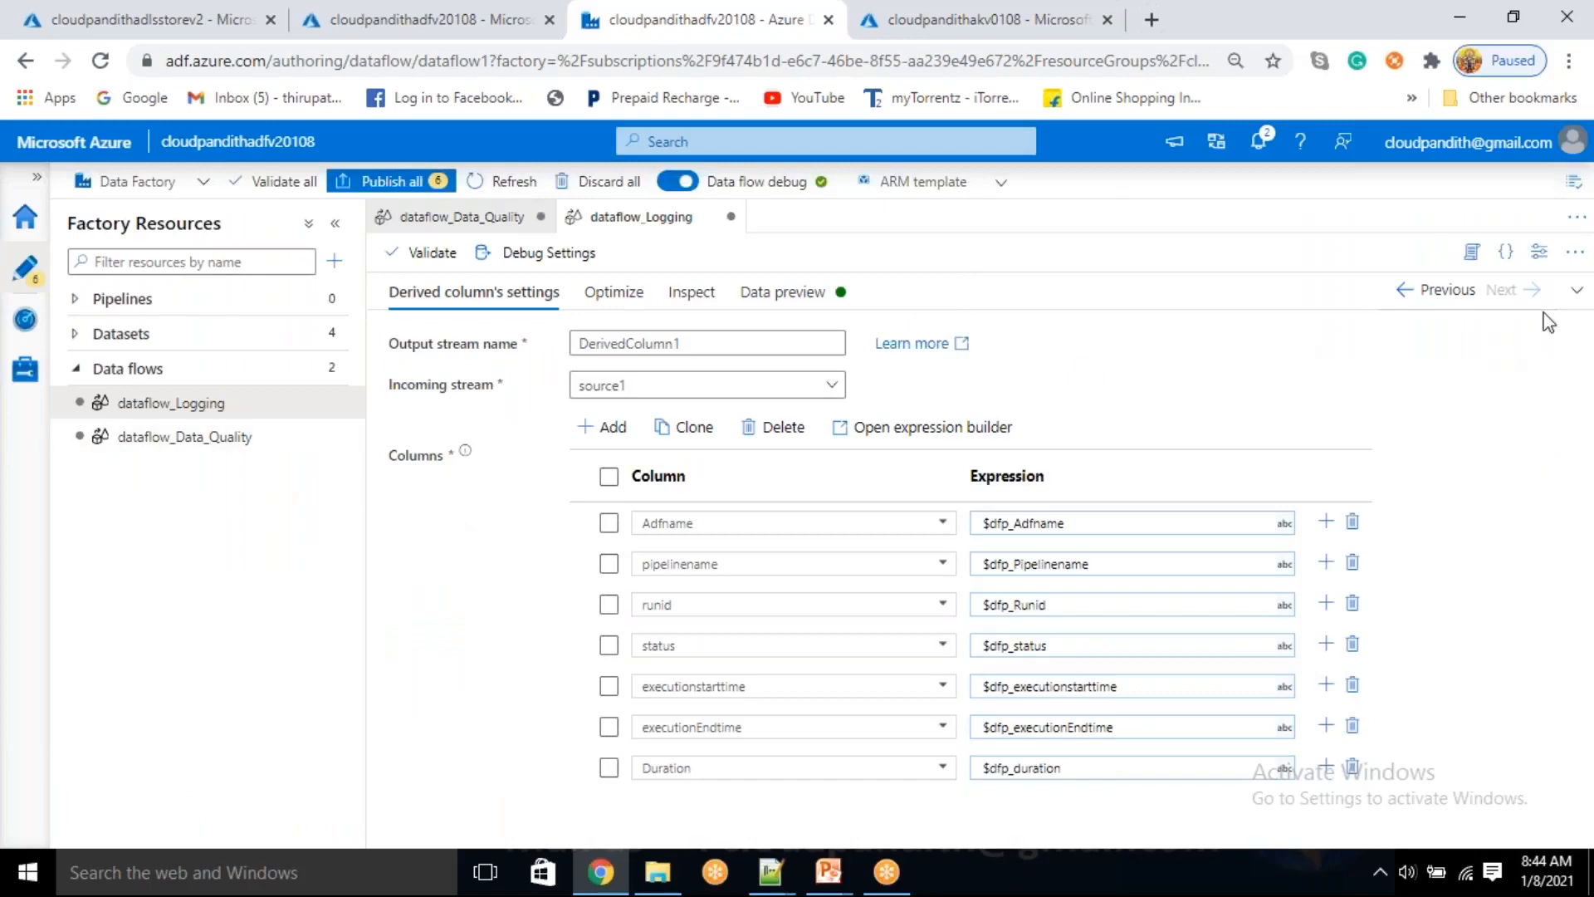
Bring back the data flow graph and check the data previews of DerivedColumn1 and source1
left_click(1577, 289)
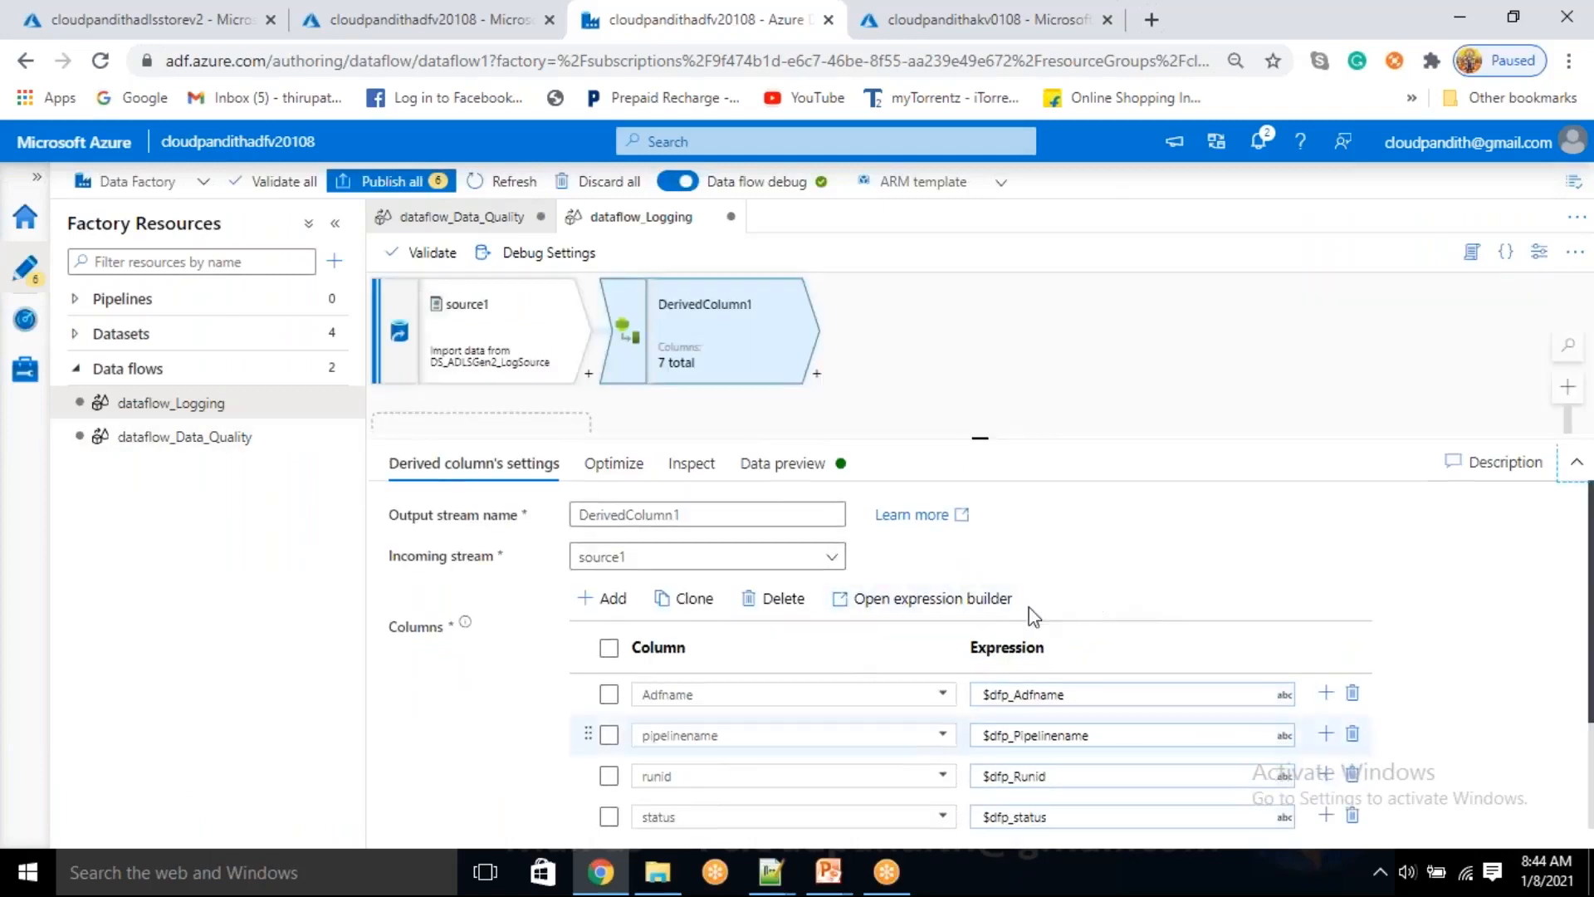
left_click(785, 470)
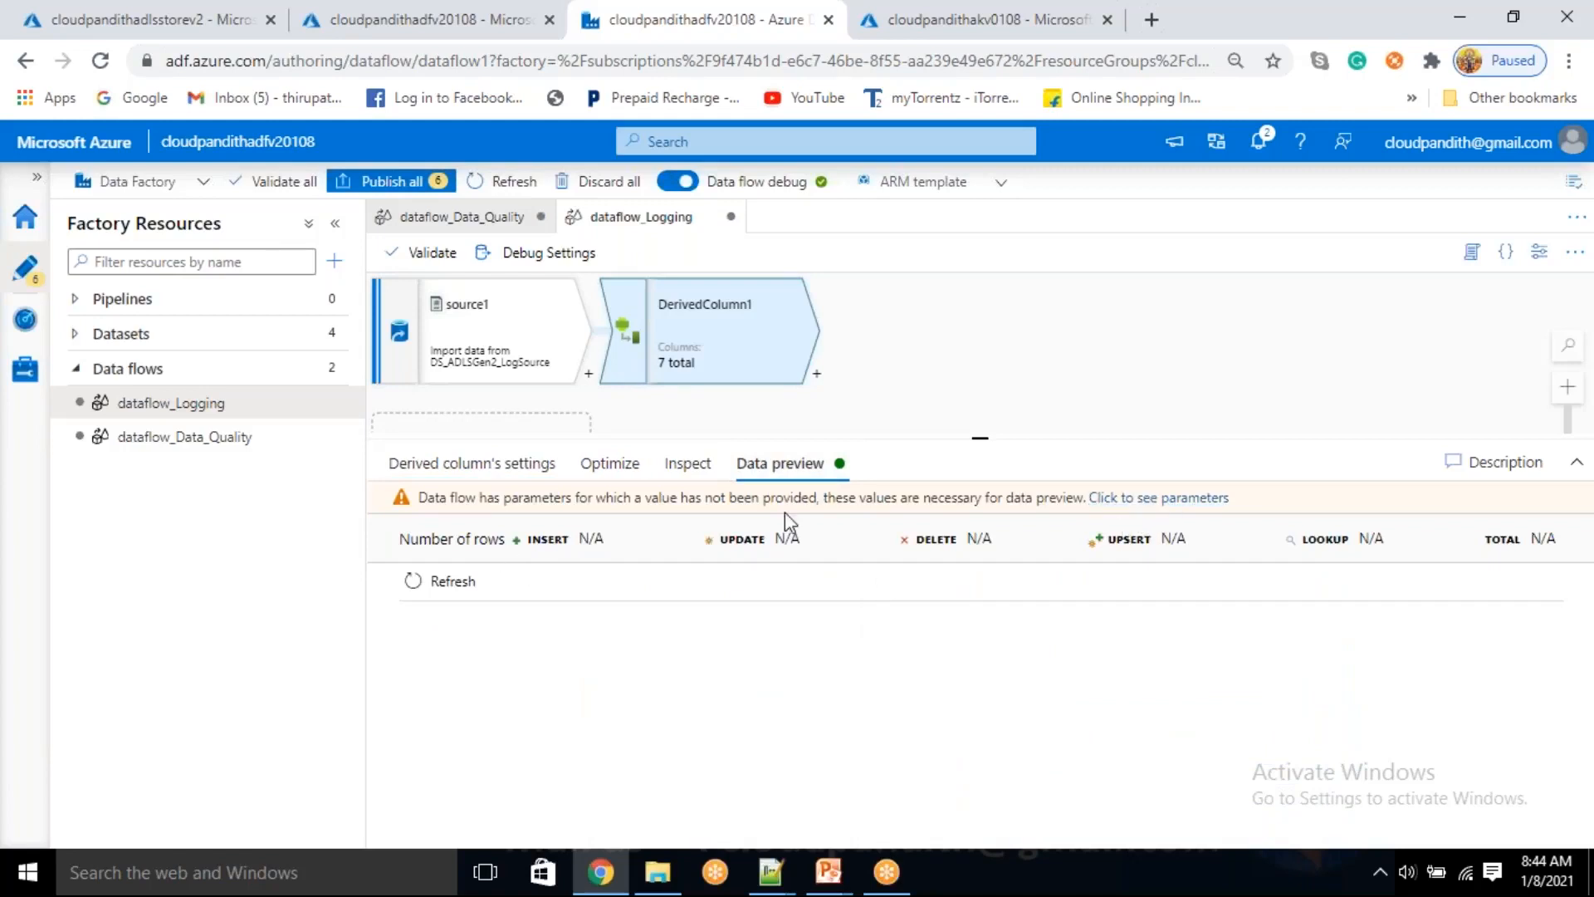
left_click(817, 375)
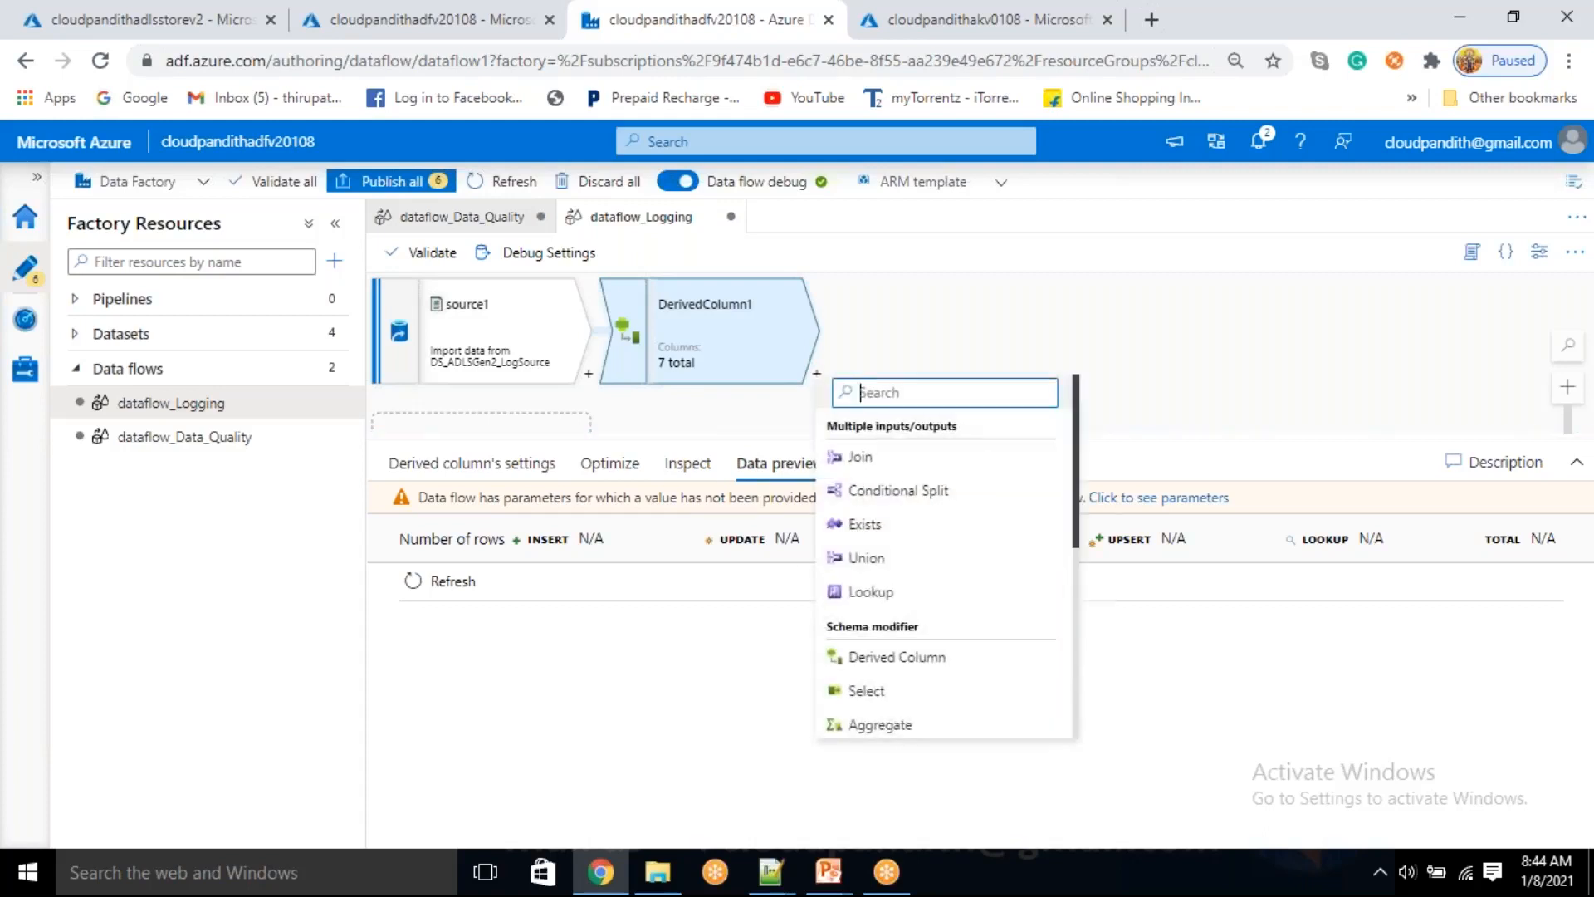
key("Escape")
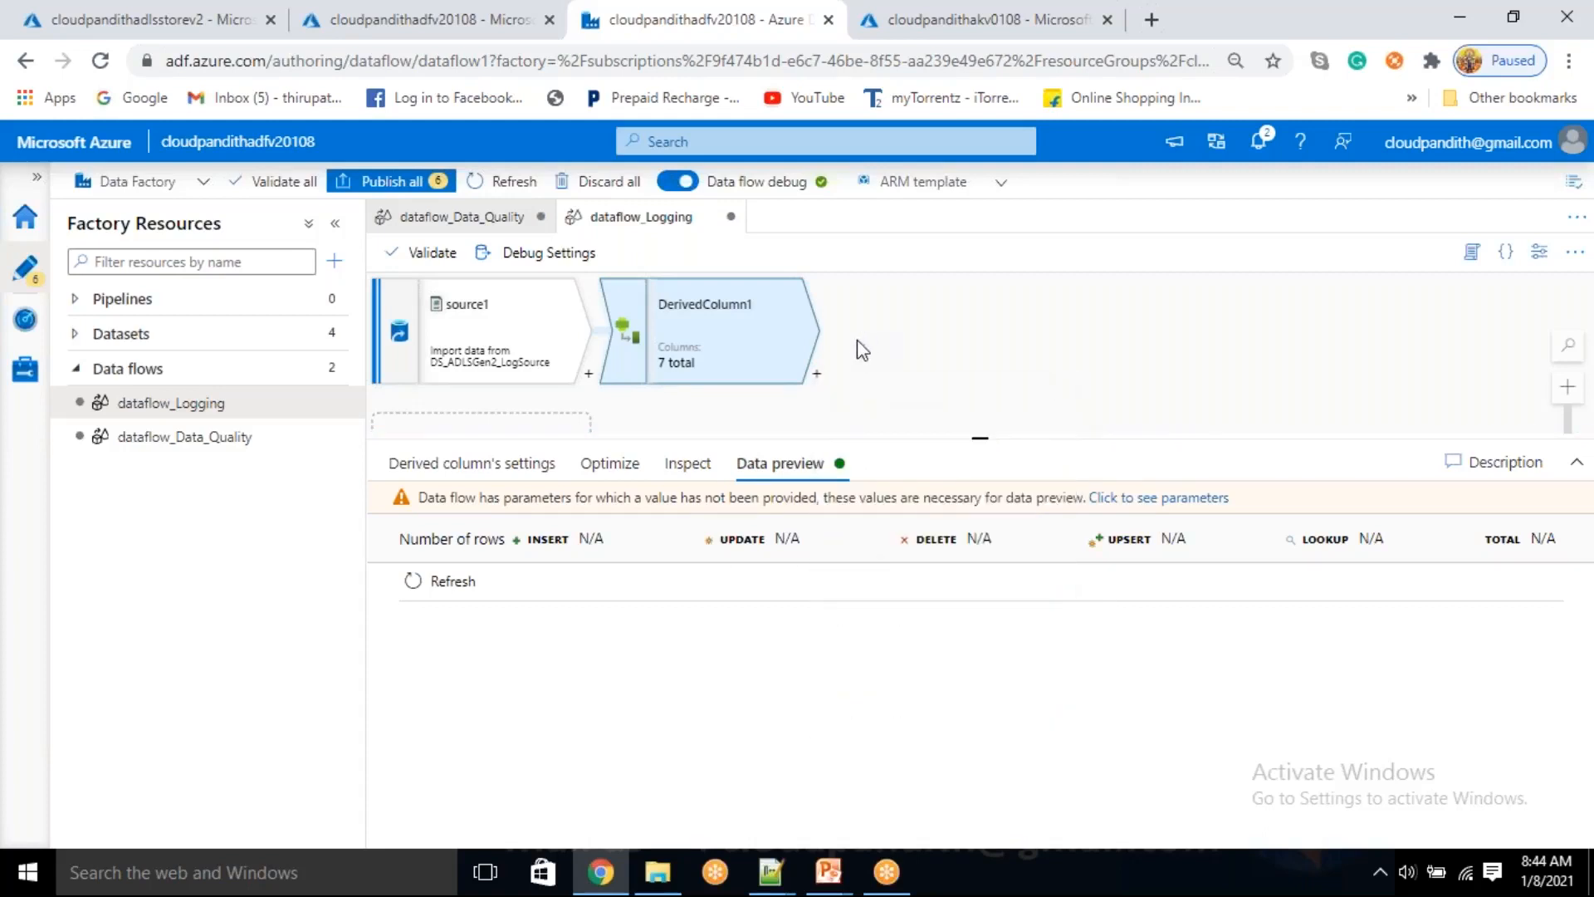
left_click(537, 286)
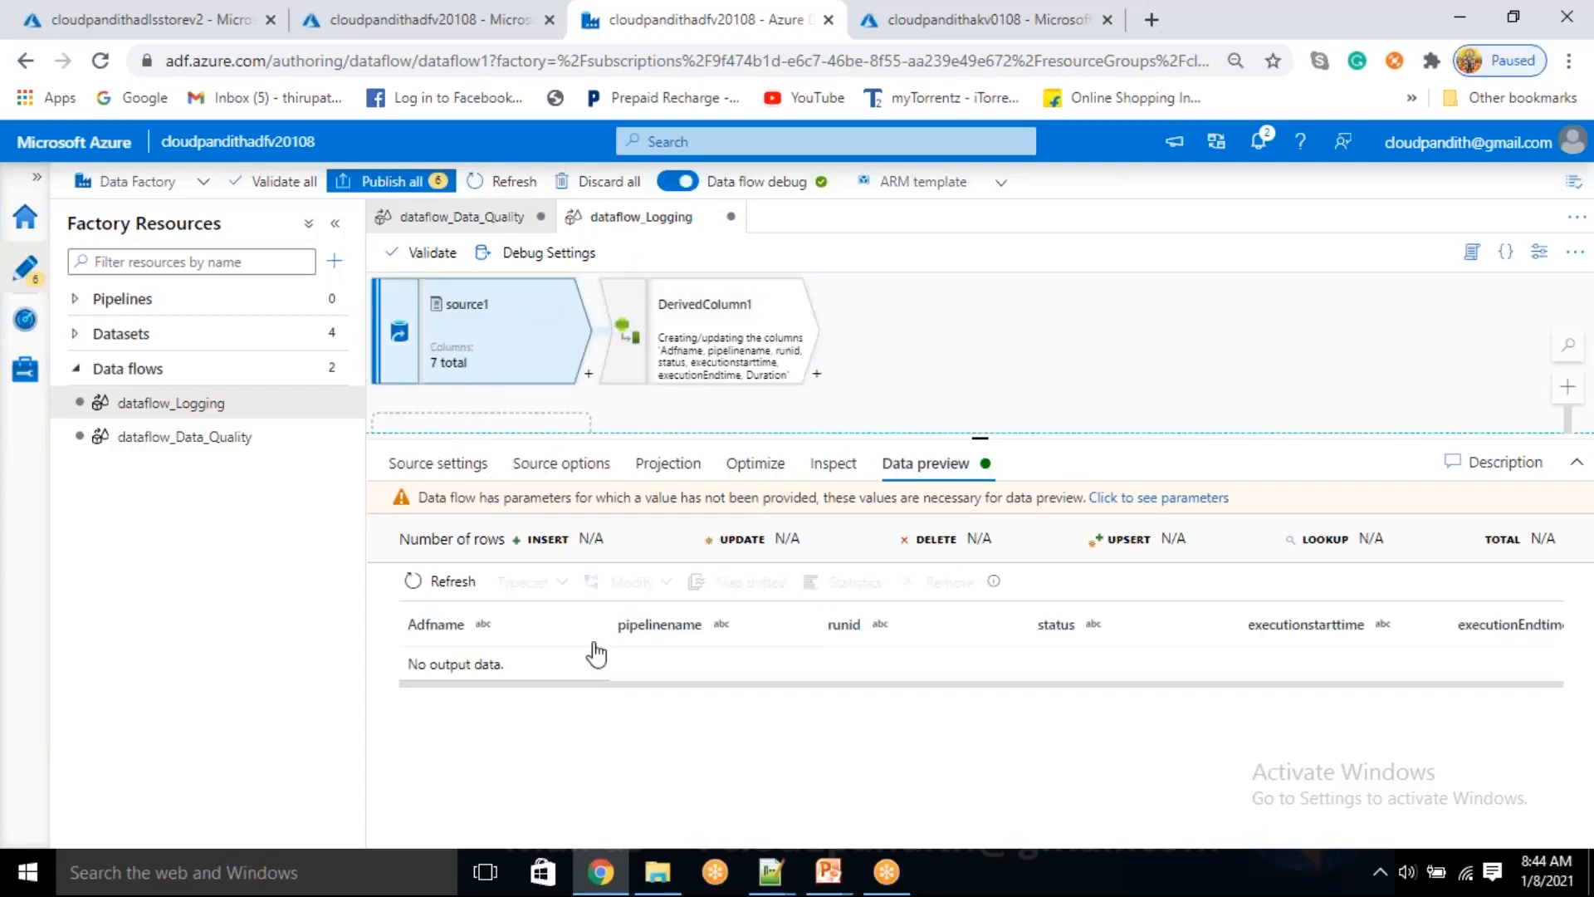
Add another string parameter to dataflow_Logging below dfp_duration and clear its default name
left_click(900, 383)
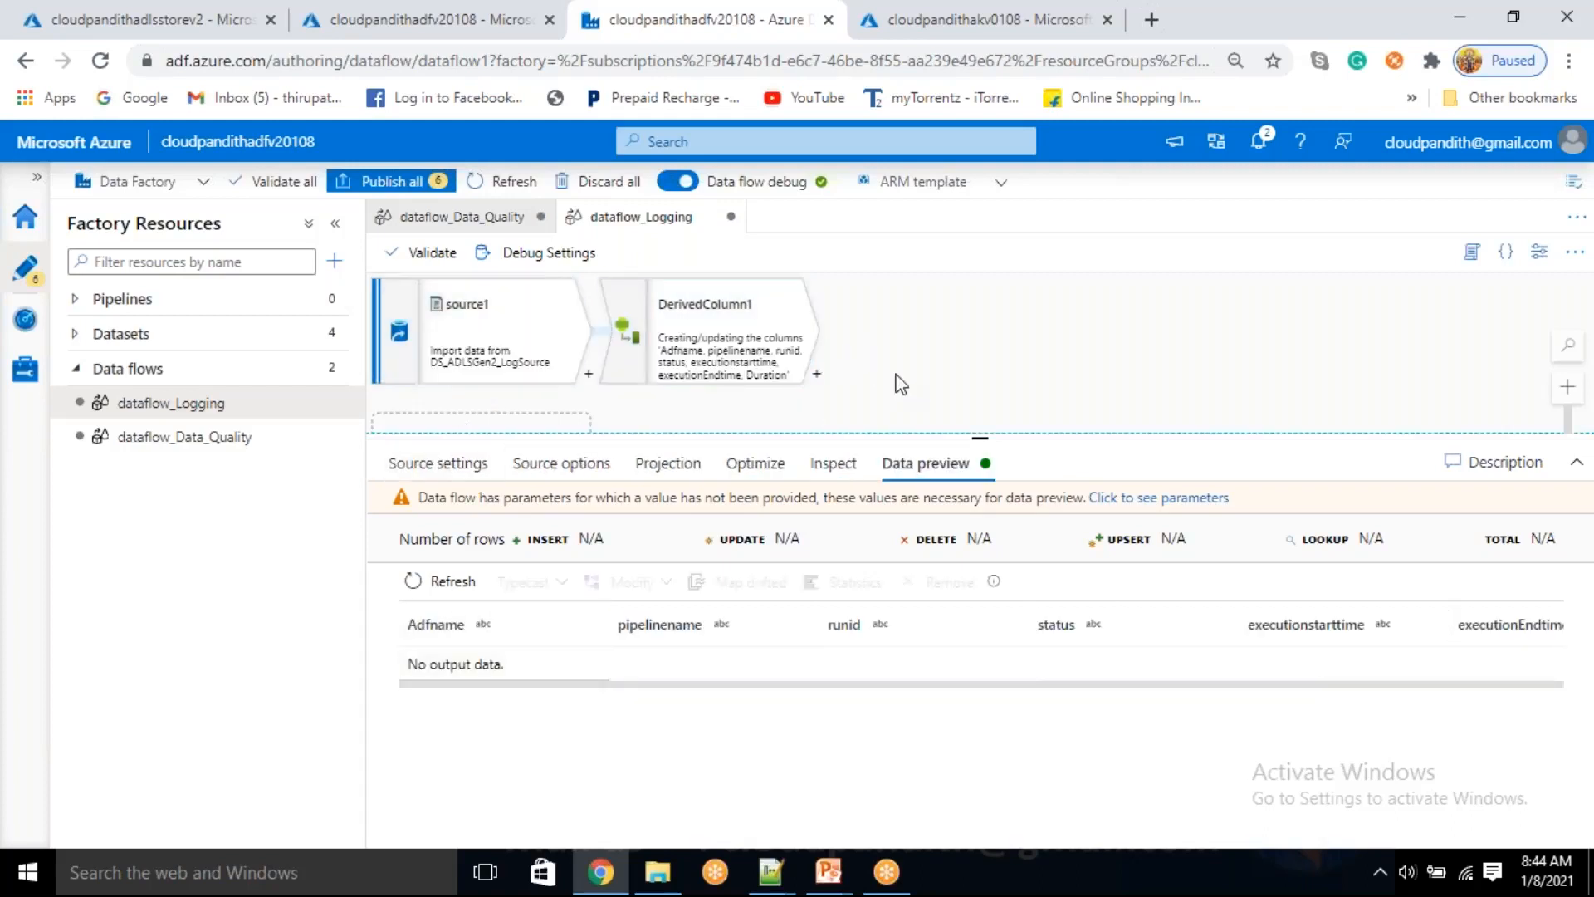
left_click(434, 551)
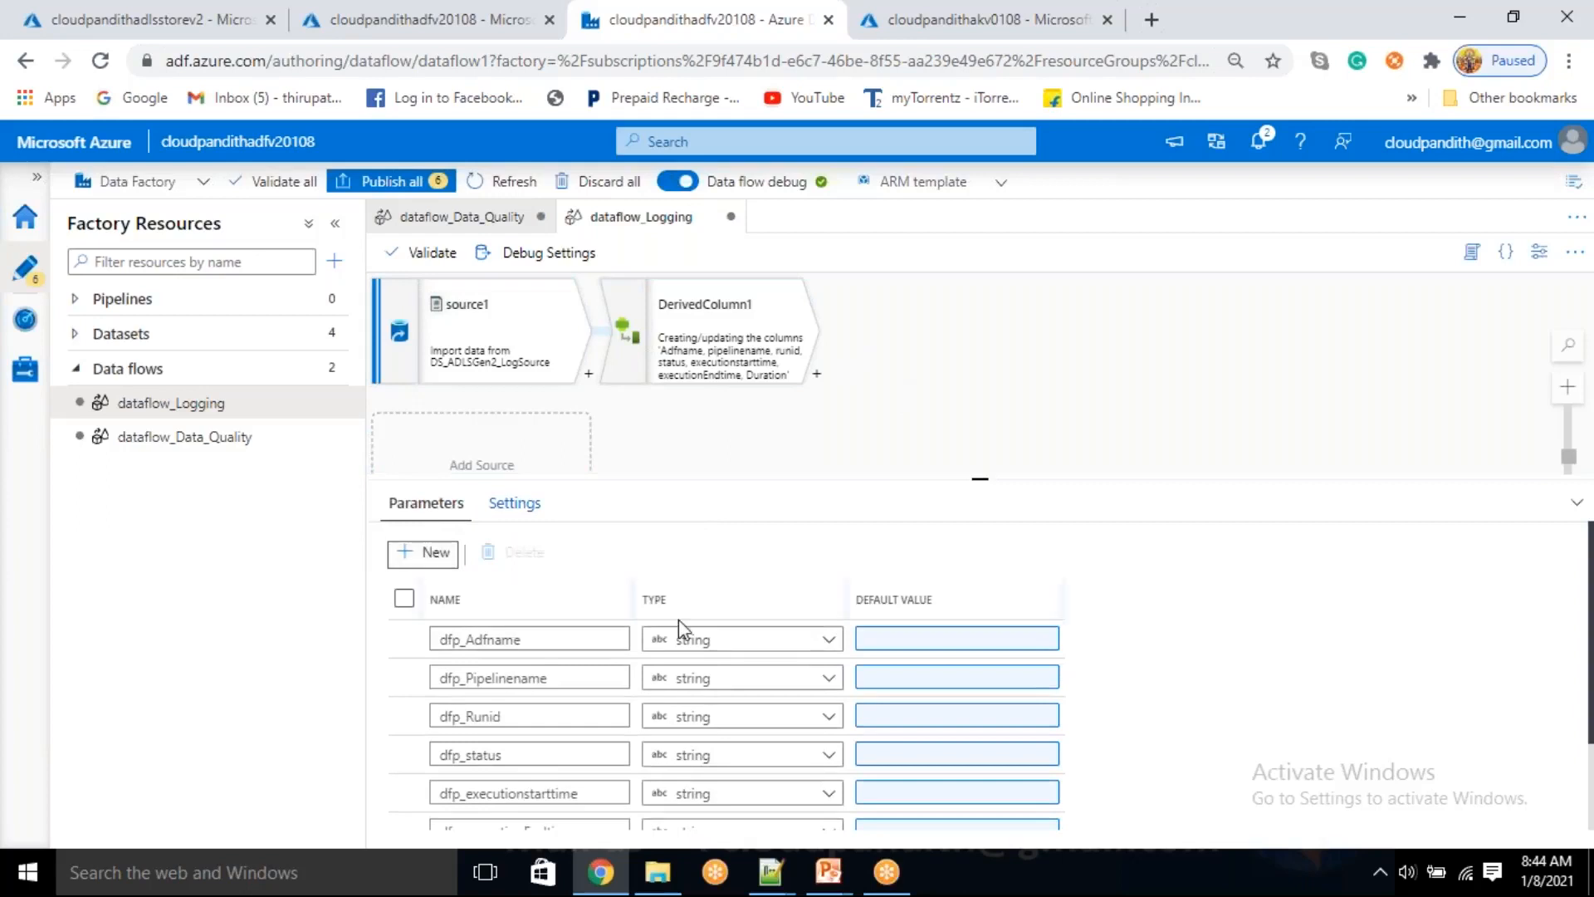
left_click_drag(530, 793, 399, 798)
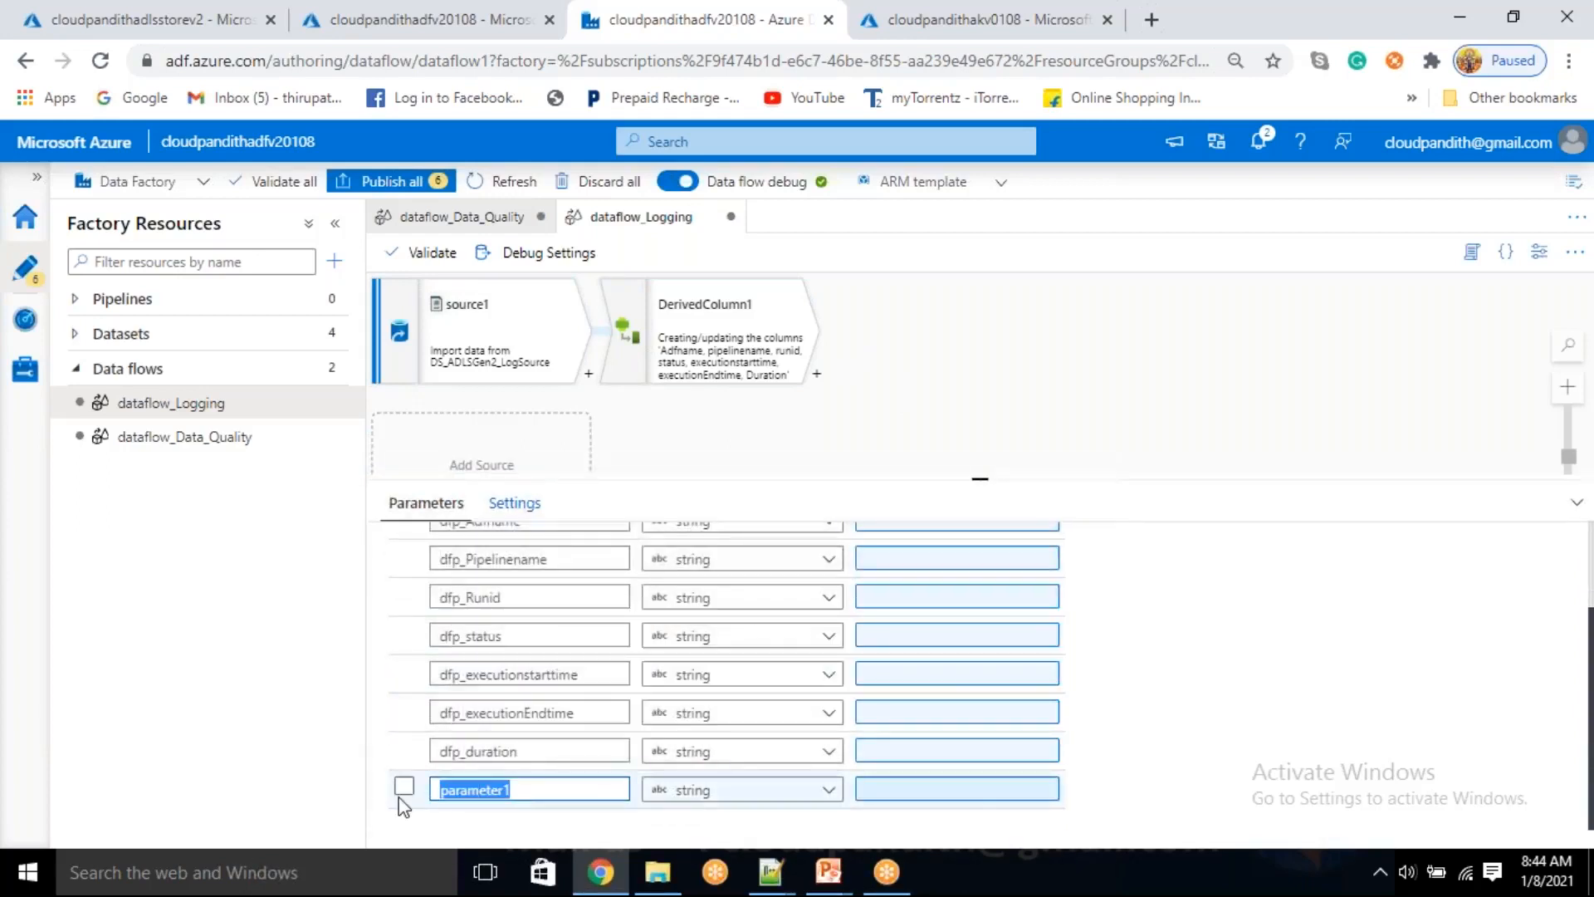
key("BackSpace")
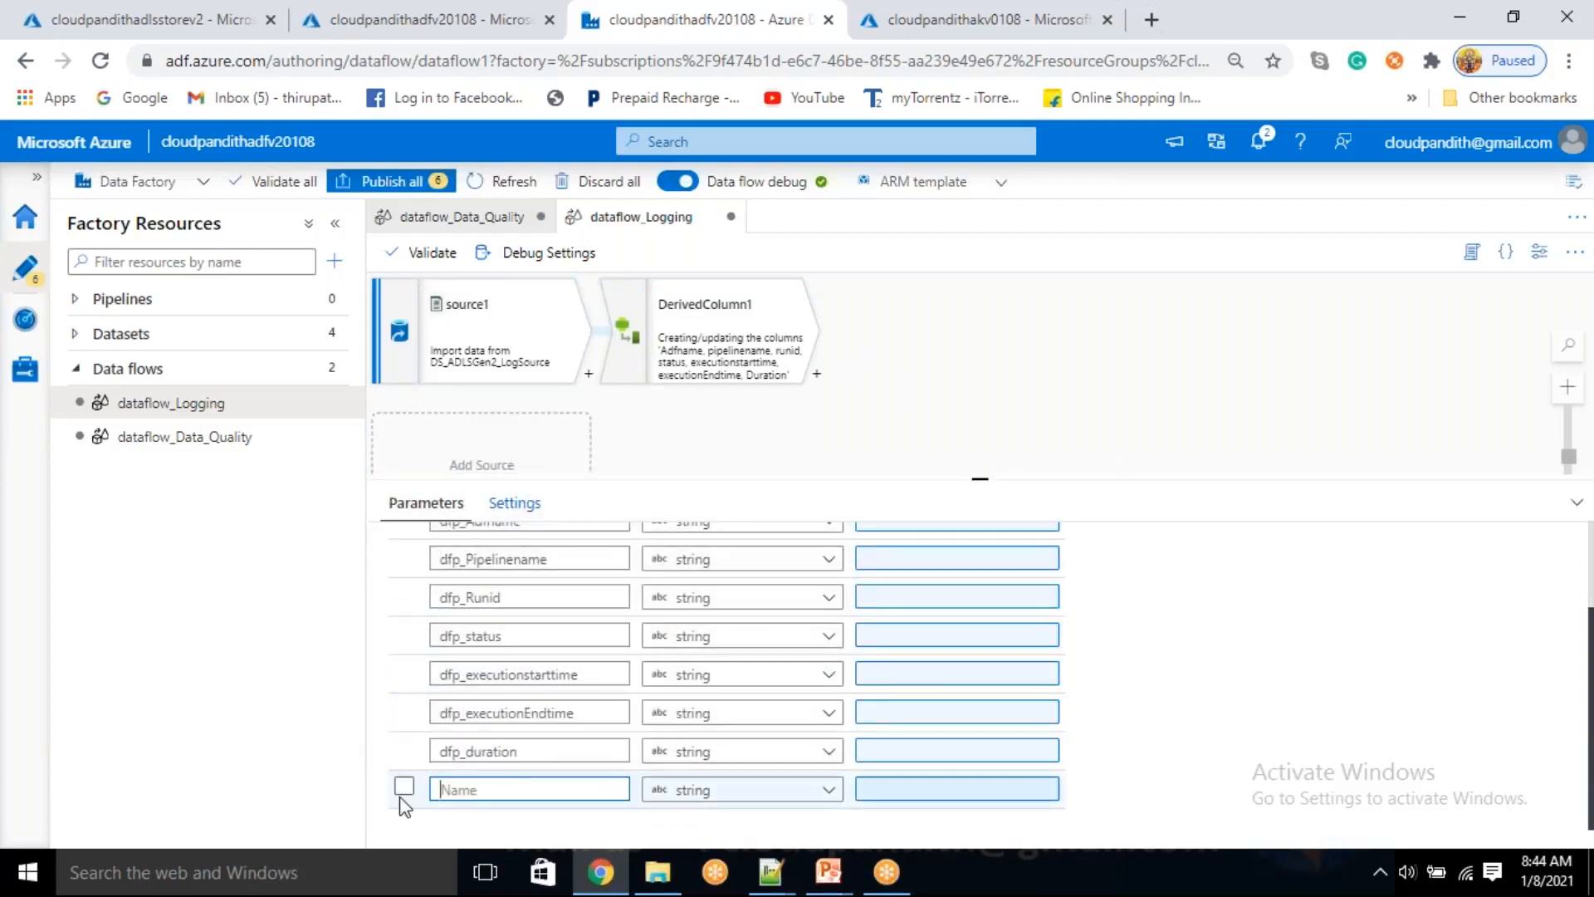
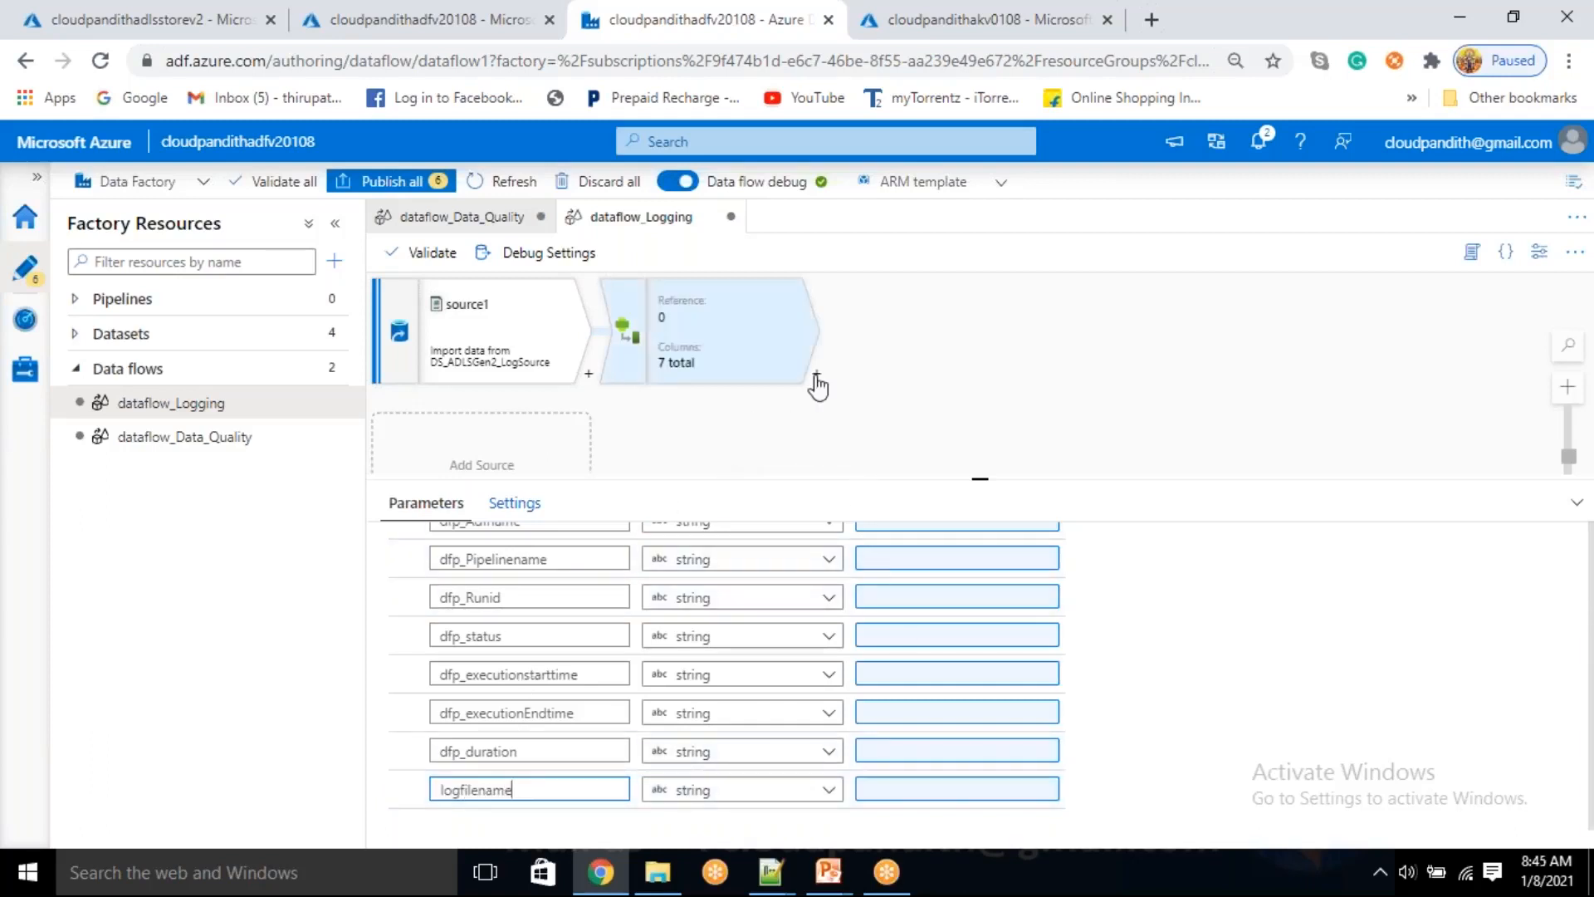
Review the column-to-parameter expressions in the settings of DerivedColumn1
left_click(748, 353)
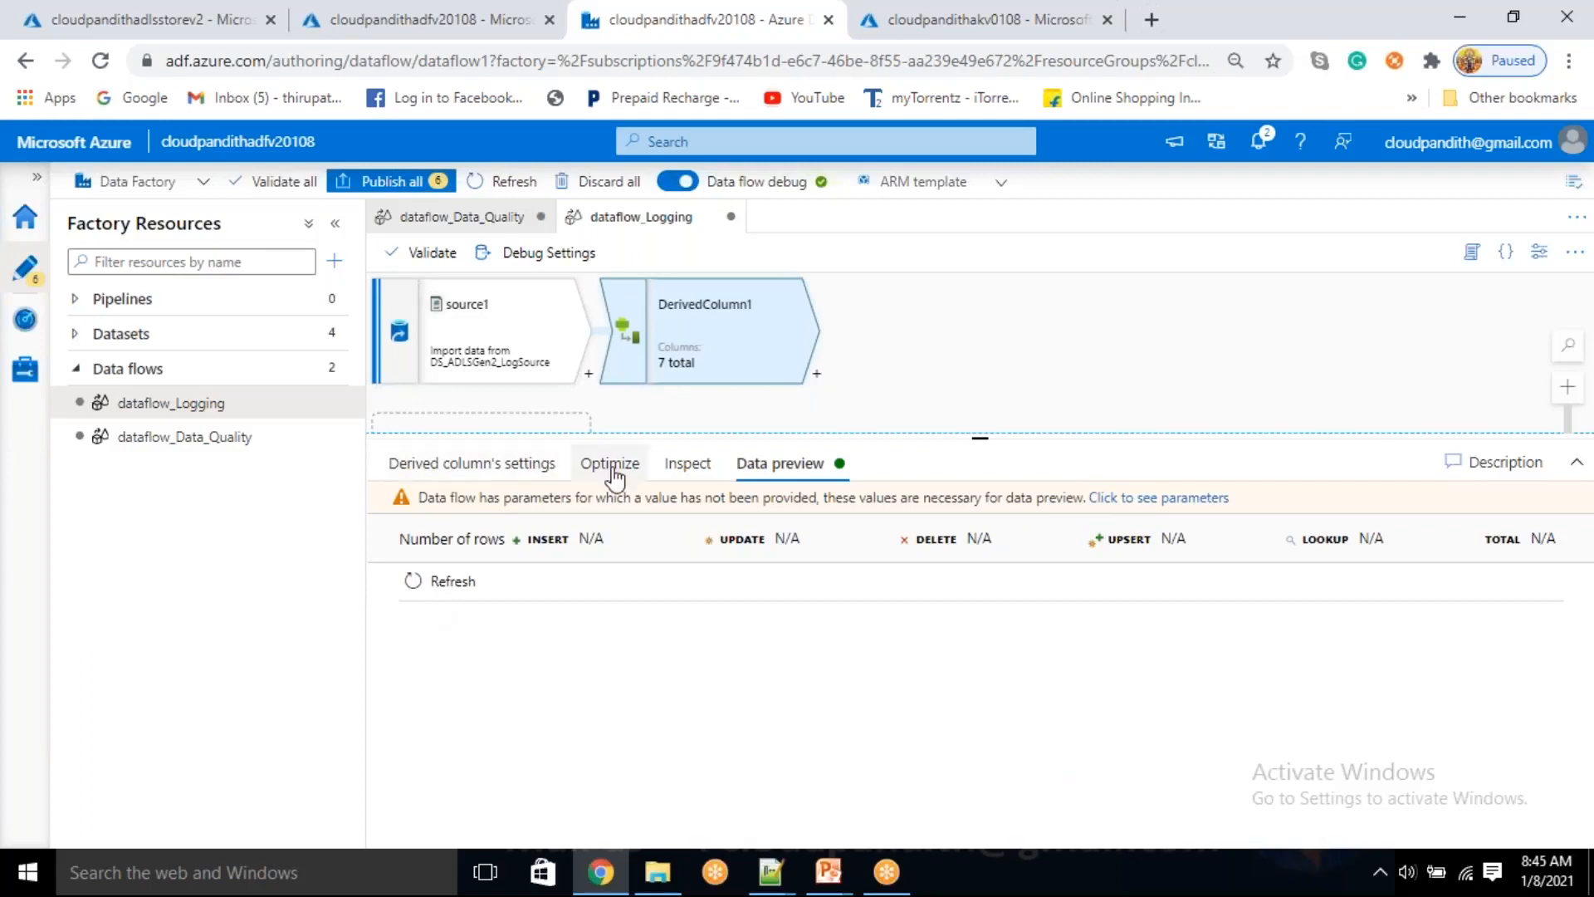
left_click(514, 472)
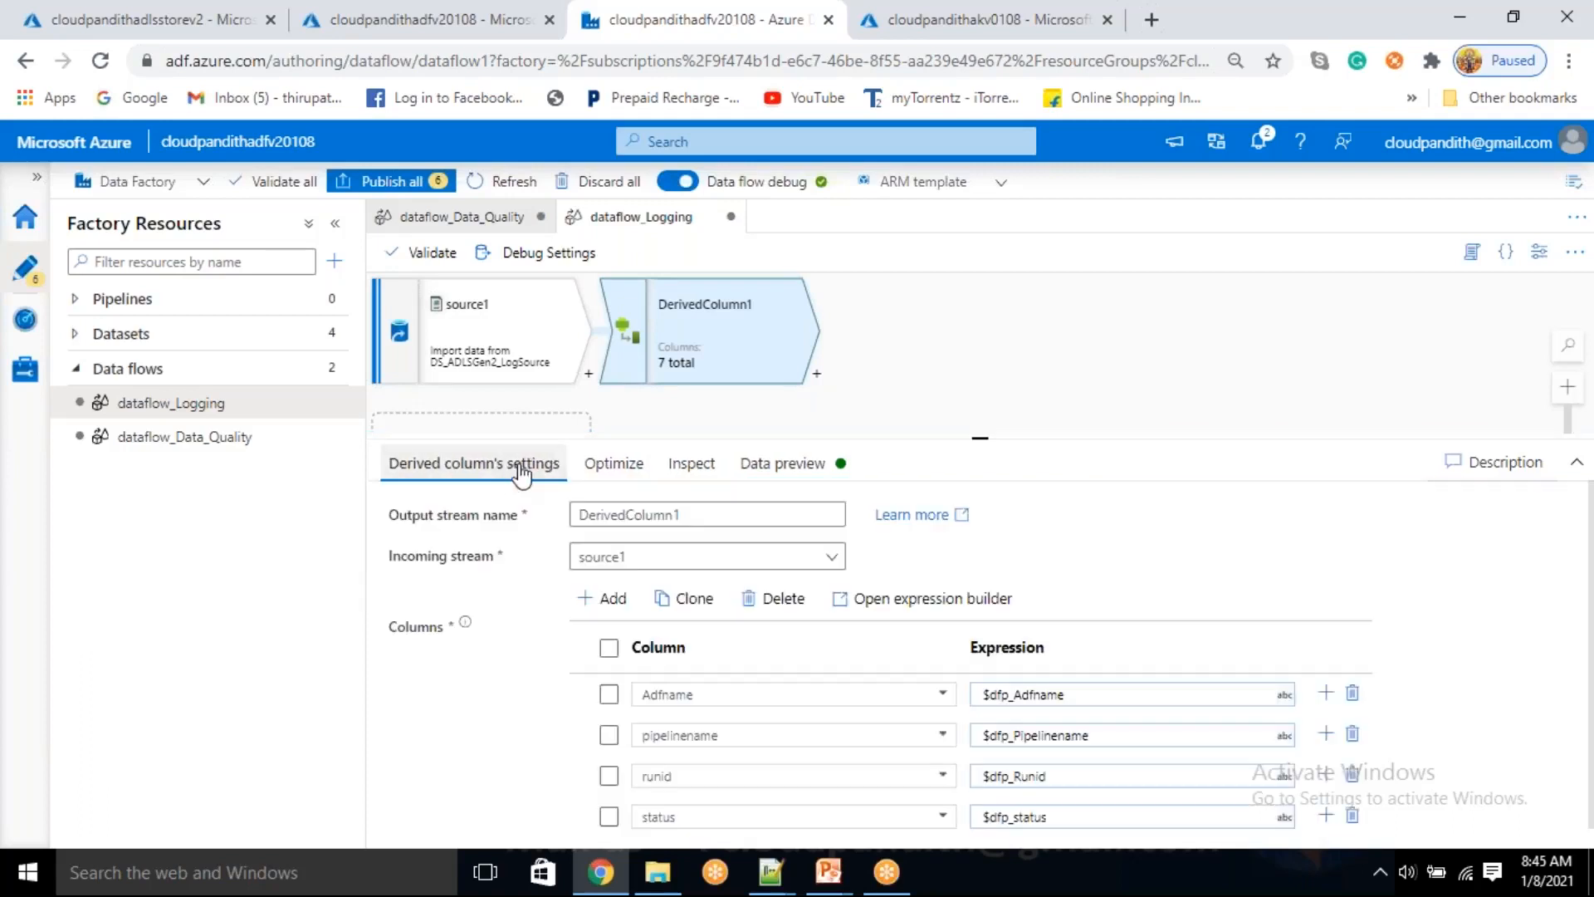
scroll(731, 768, "down", 3)
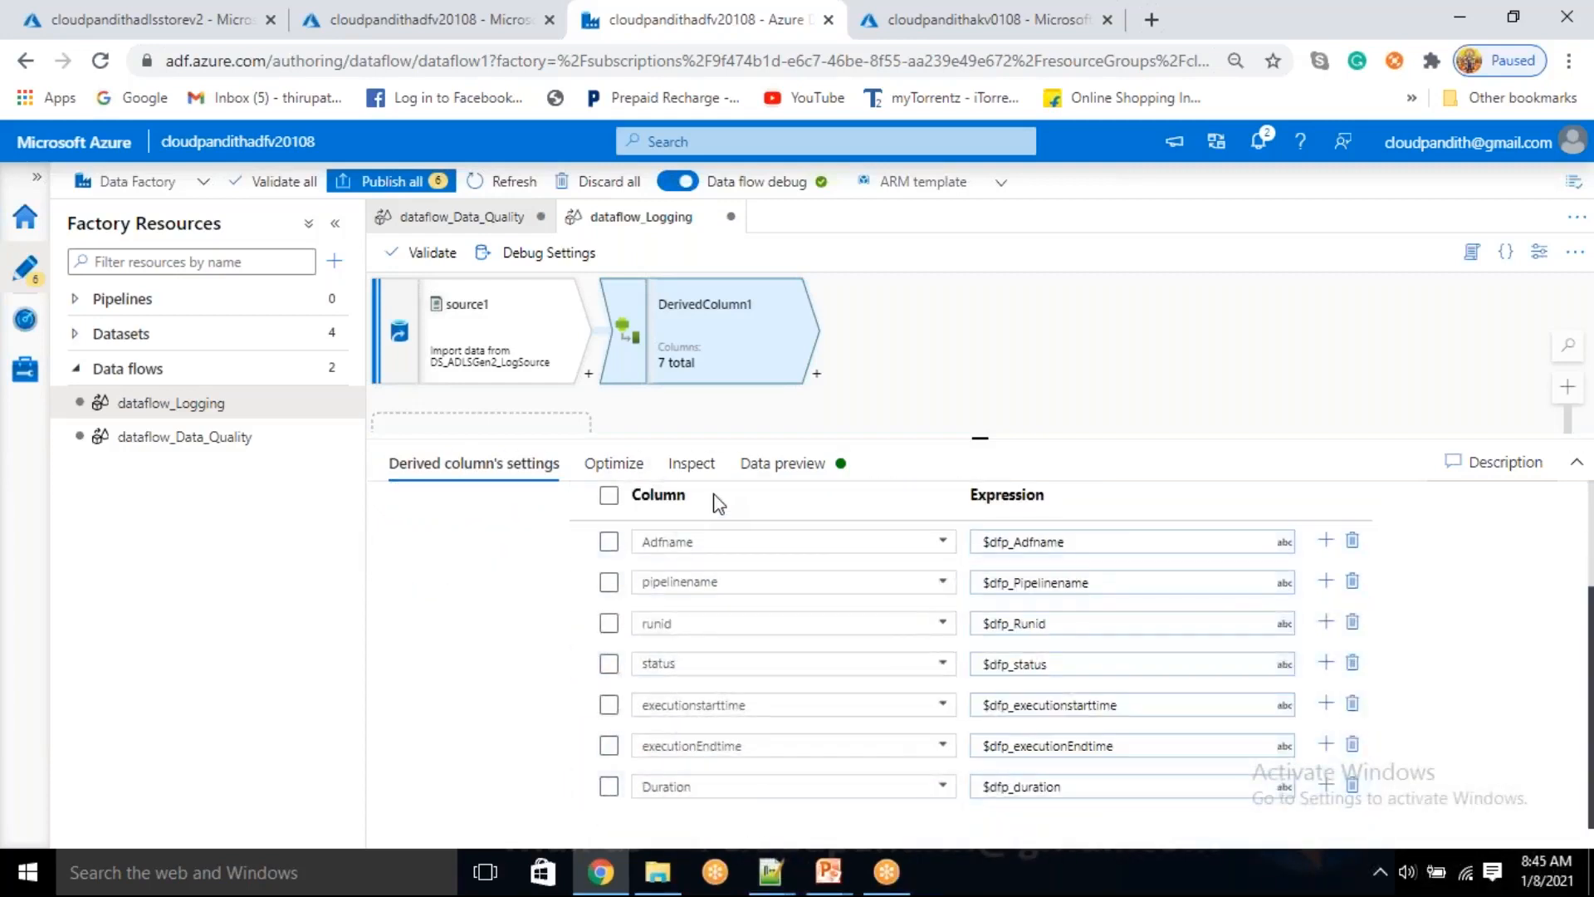
scroll(590, 730, "up", 3)
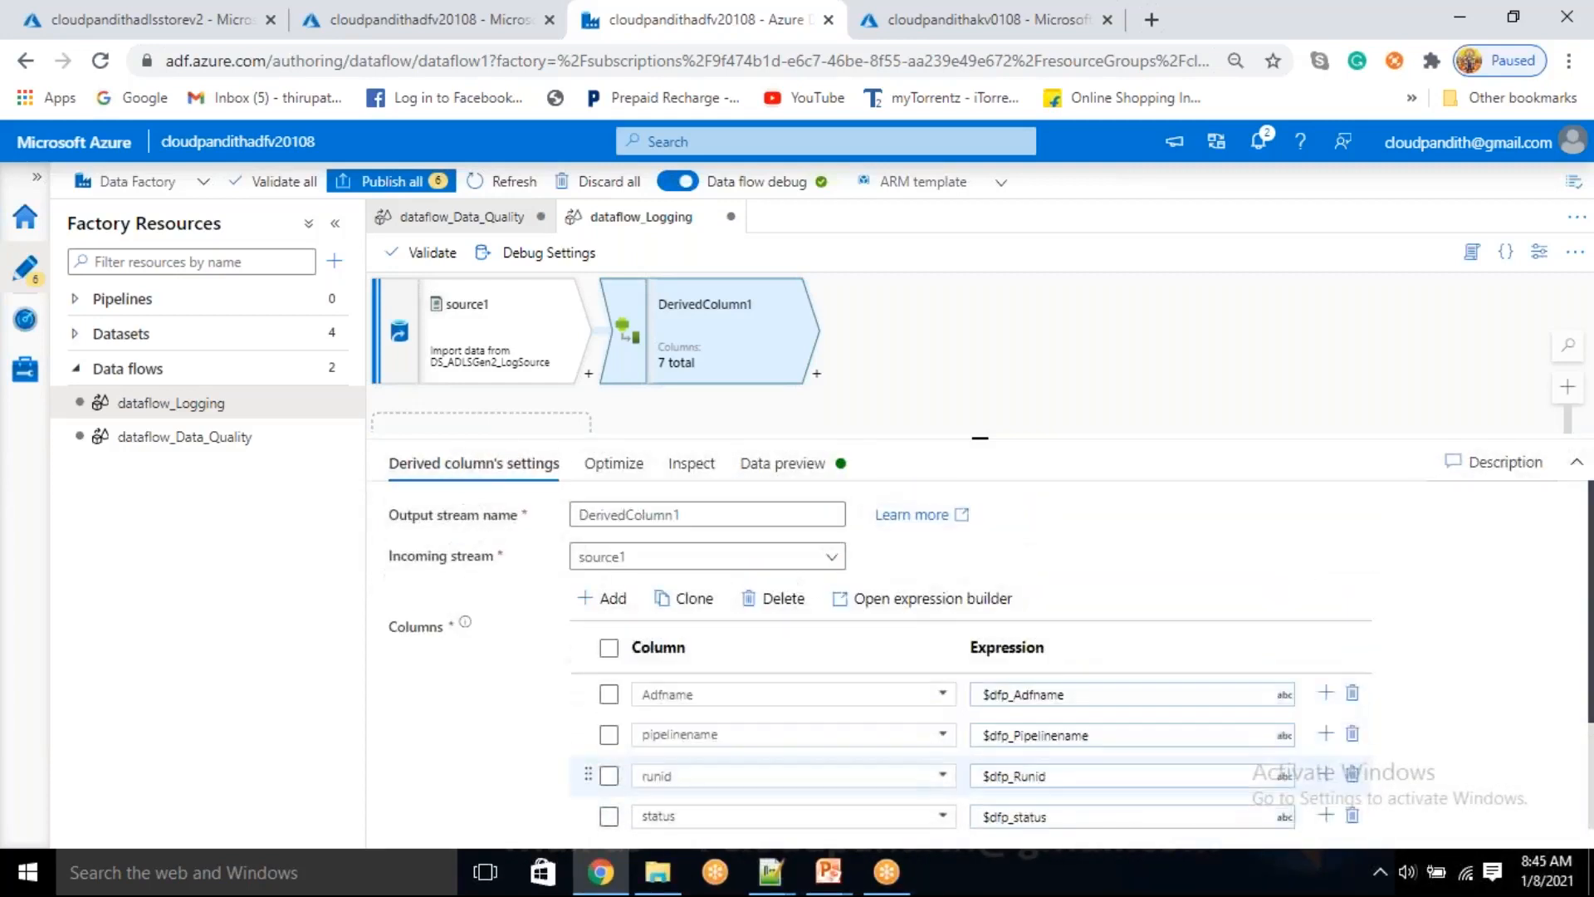
scroll(747, 773, "down", 3)
scroll(783, 523, "up", 3)
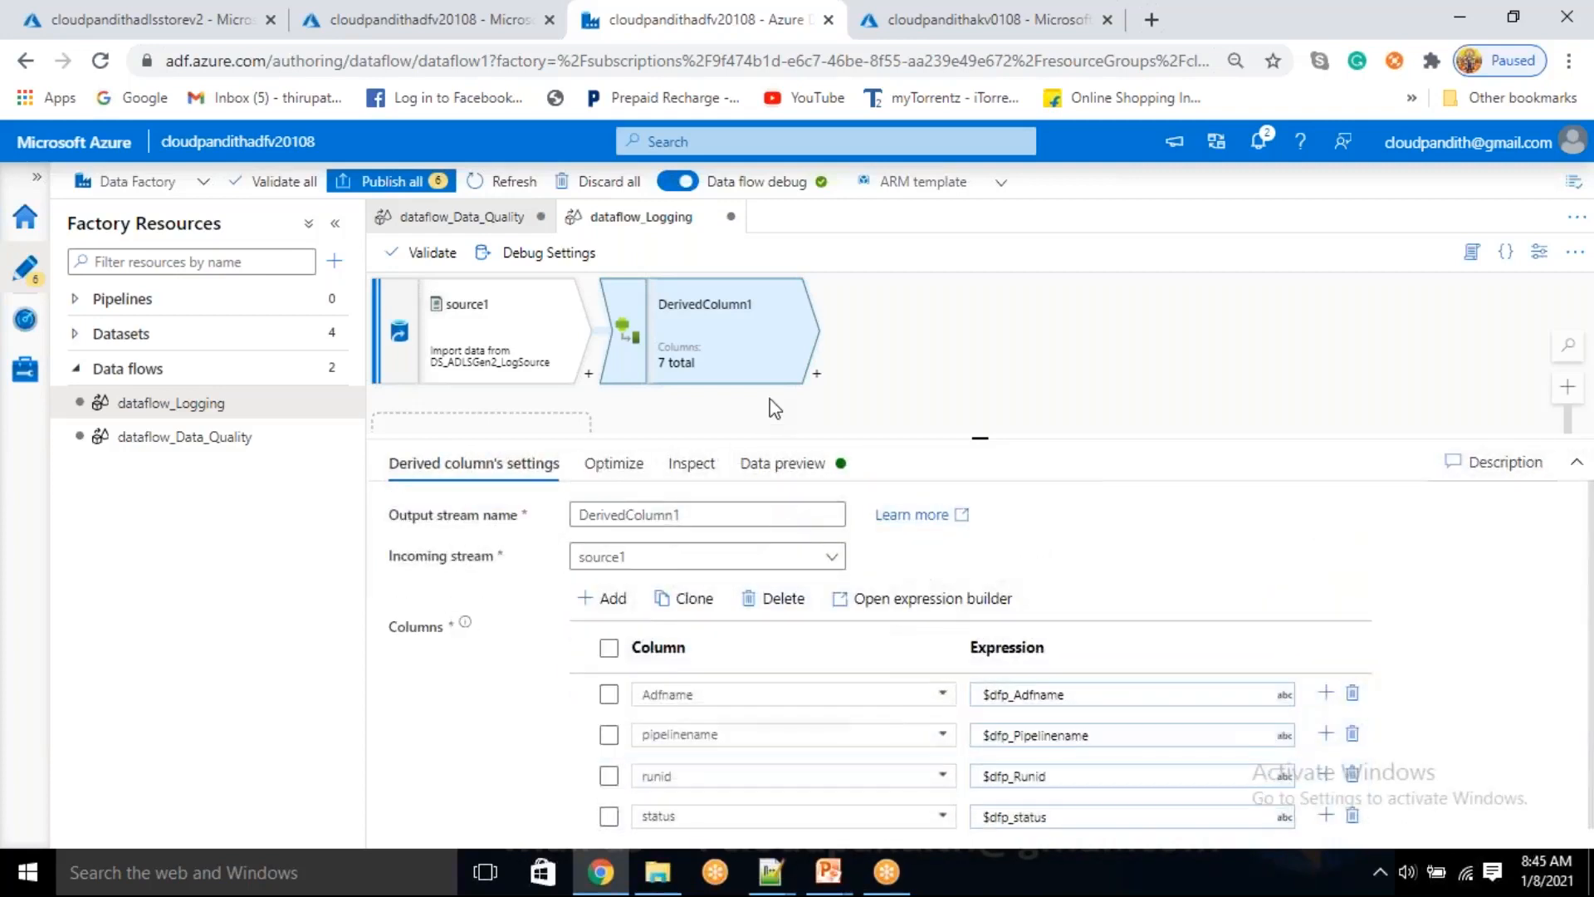
Add a sink after DerivedColumn1 in dataflow_Logging
left_click(816, 382)
scroll(884, 647, "down", 4)
scroll(874, 714, "down", 1)
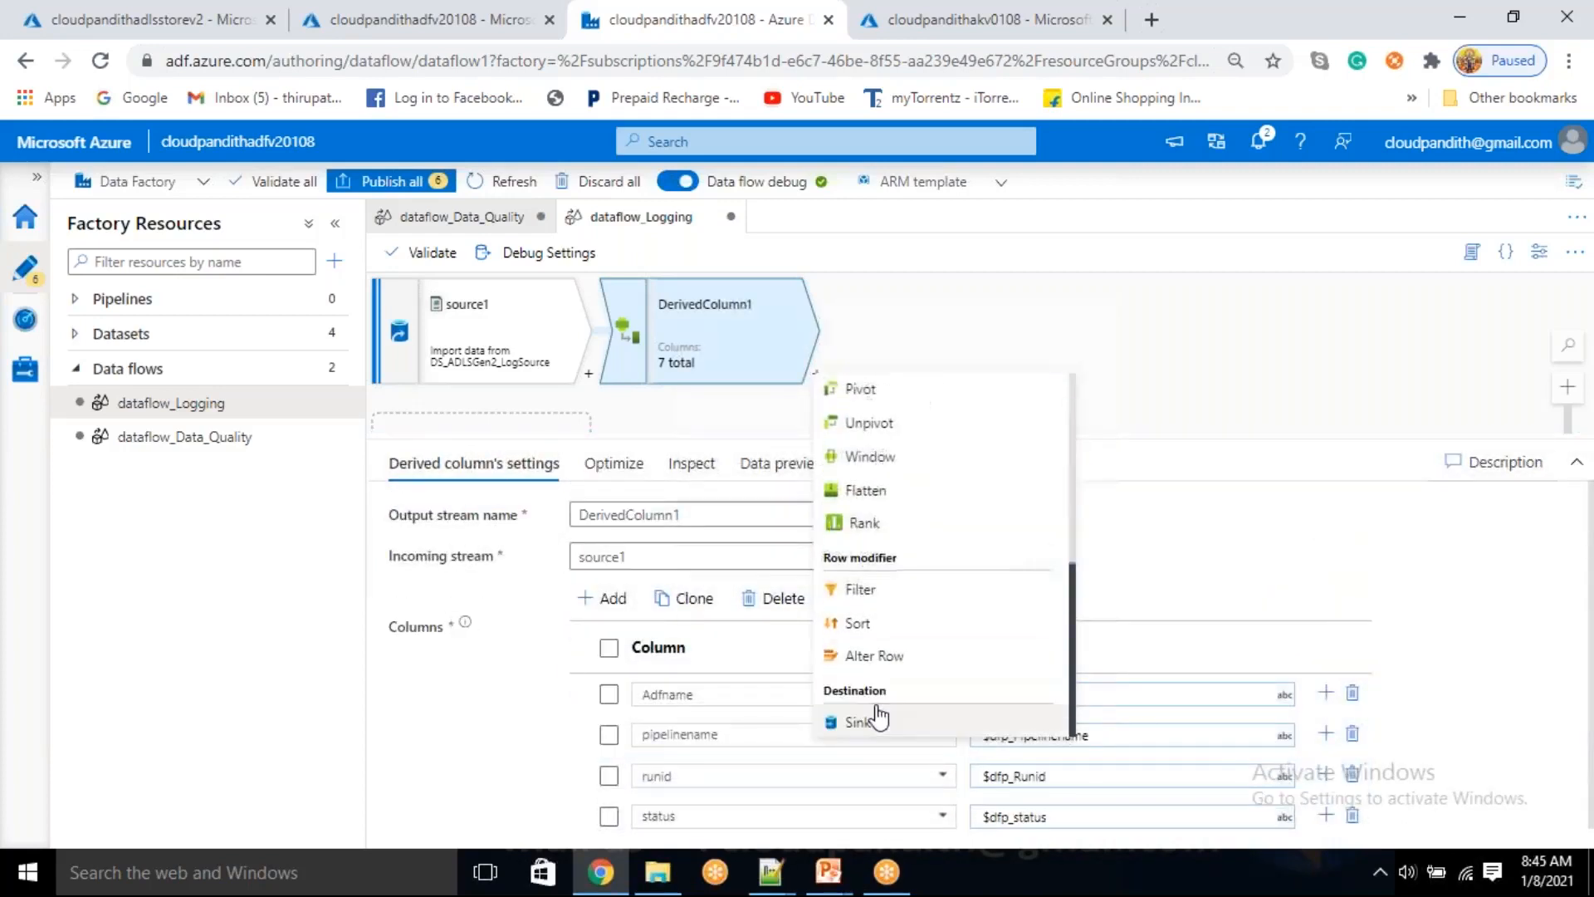
left_click(857, 722)
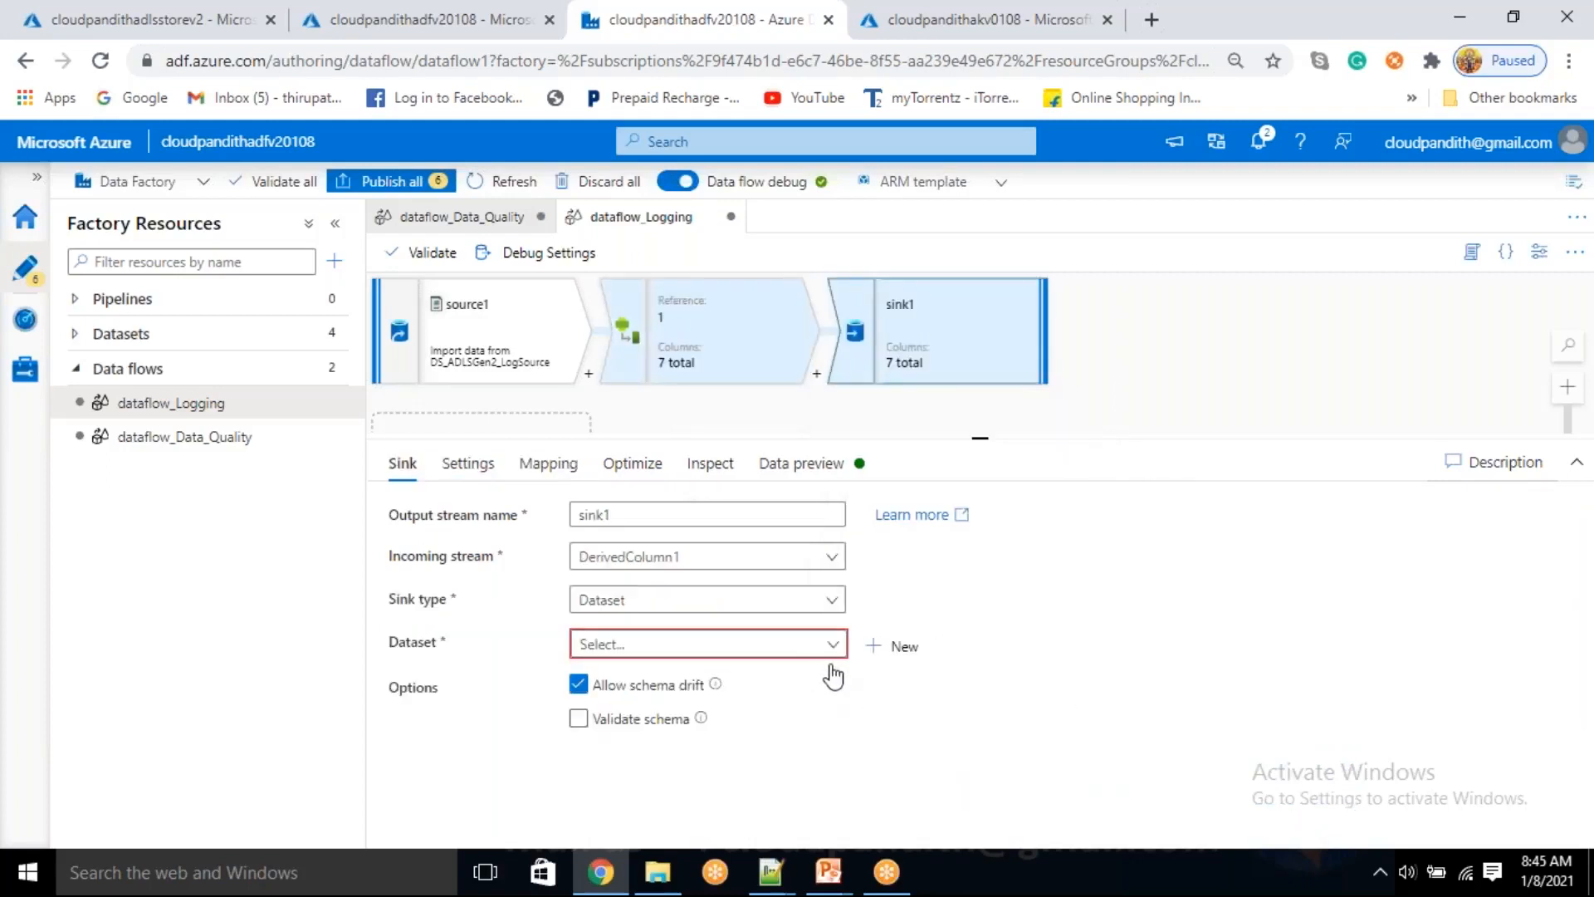
Start a new Azure Data Lake Storage Gen2 dataset in DelimitedText format for sink1
left_click(881, 660)
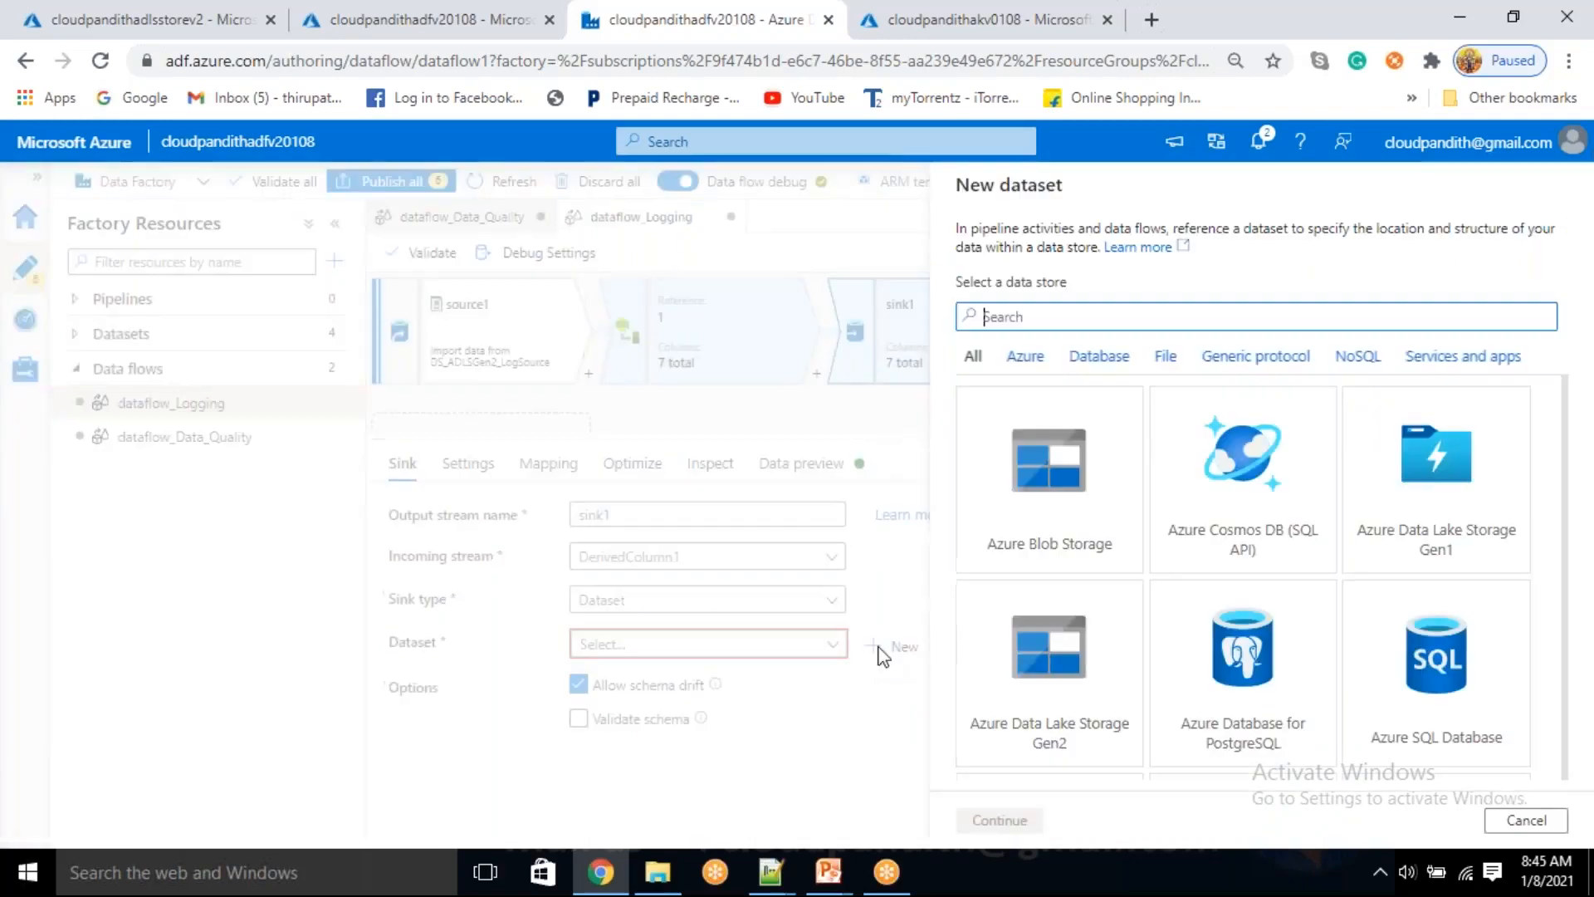
left_click(1042, 737)
left_click(1021, 827)
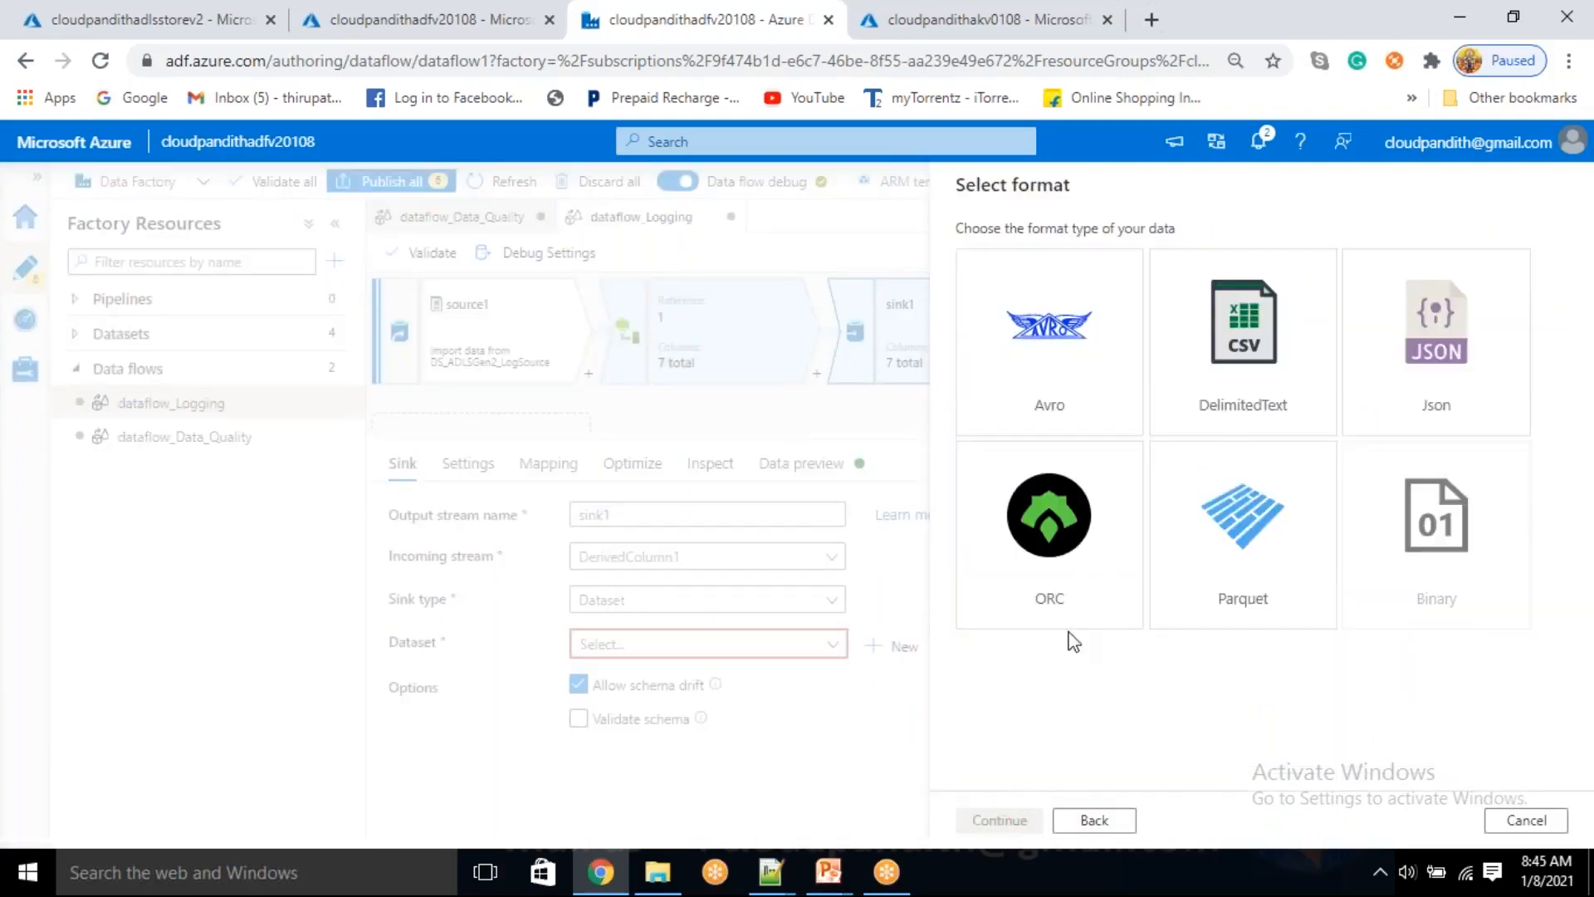
left_click(1253, 402)
left_click(1026, 822)
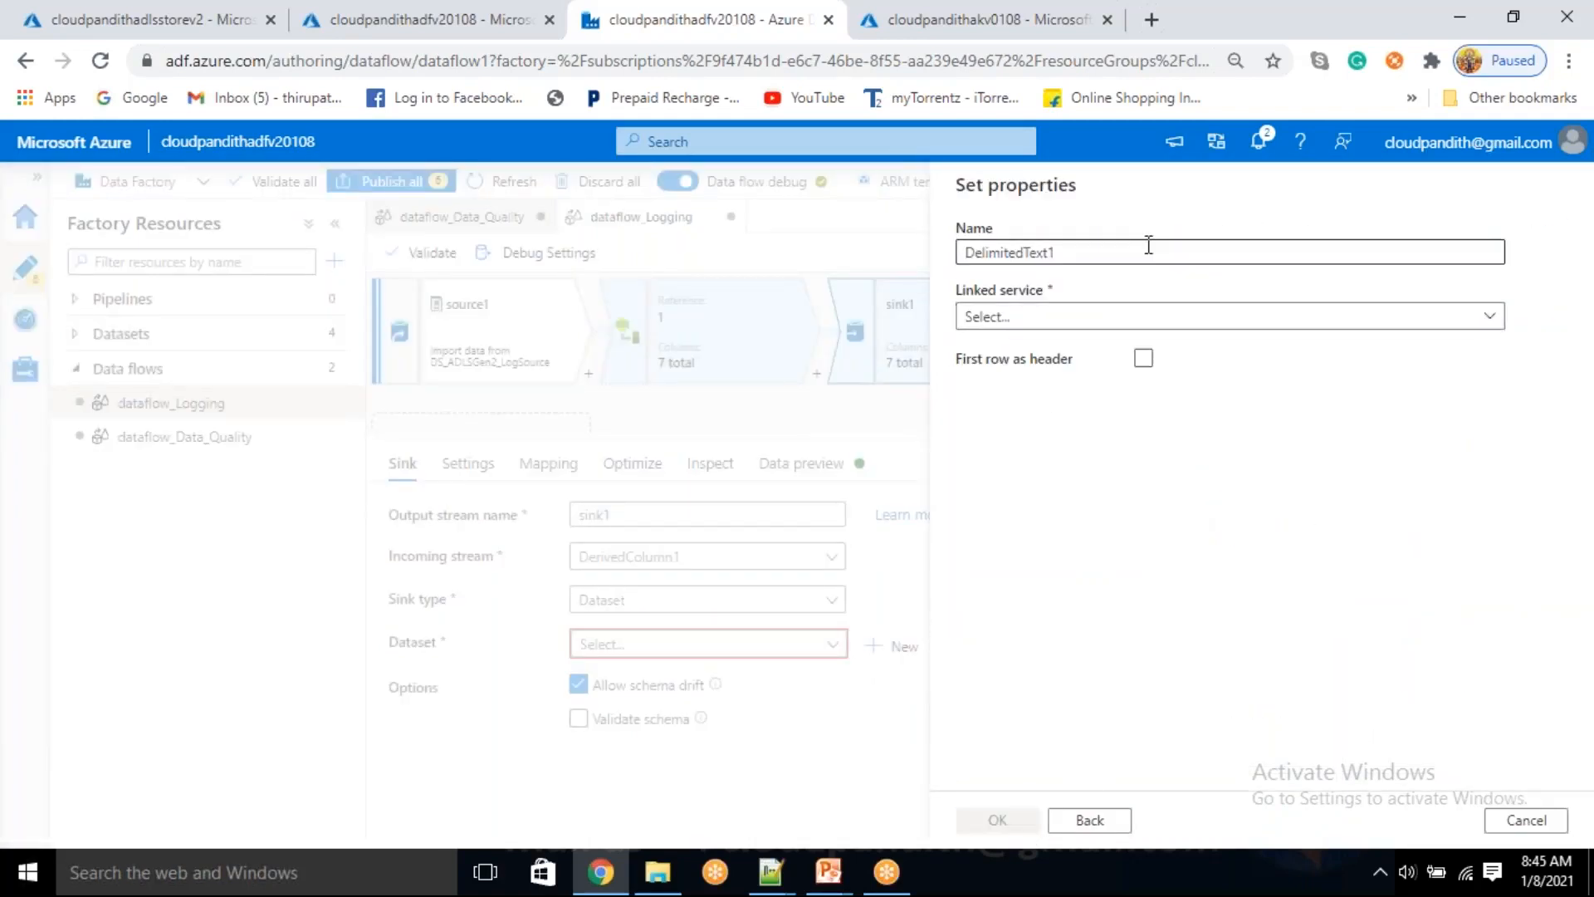
Name the dataset DS_ADLSGen2_logSink and assign it the linked service LS_ADLSGen2
left_click_drag(1075, 256, 890, 282)
key("BackSpace")
type("DS")
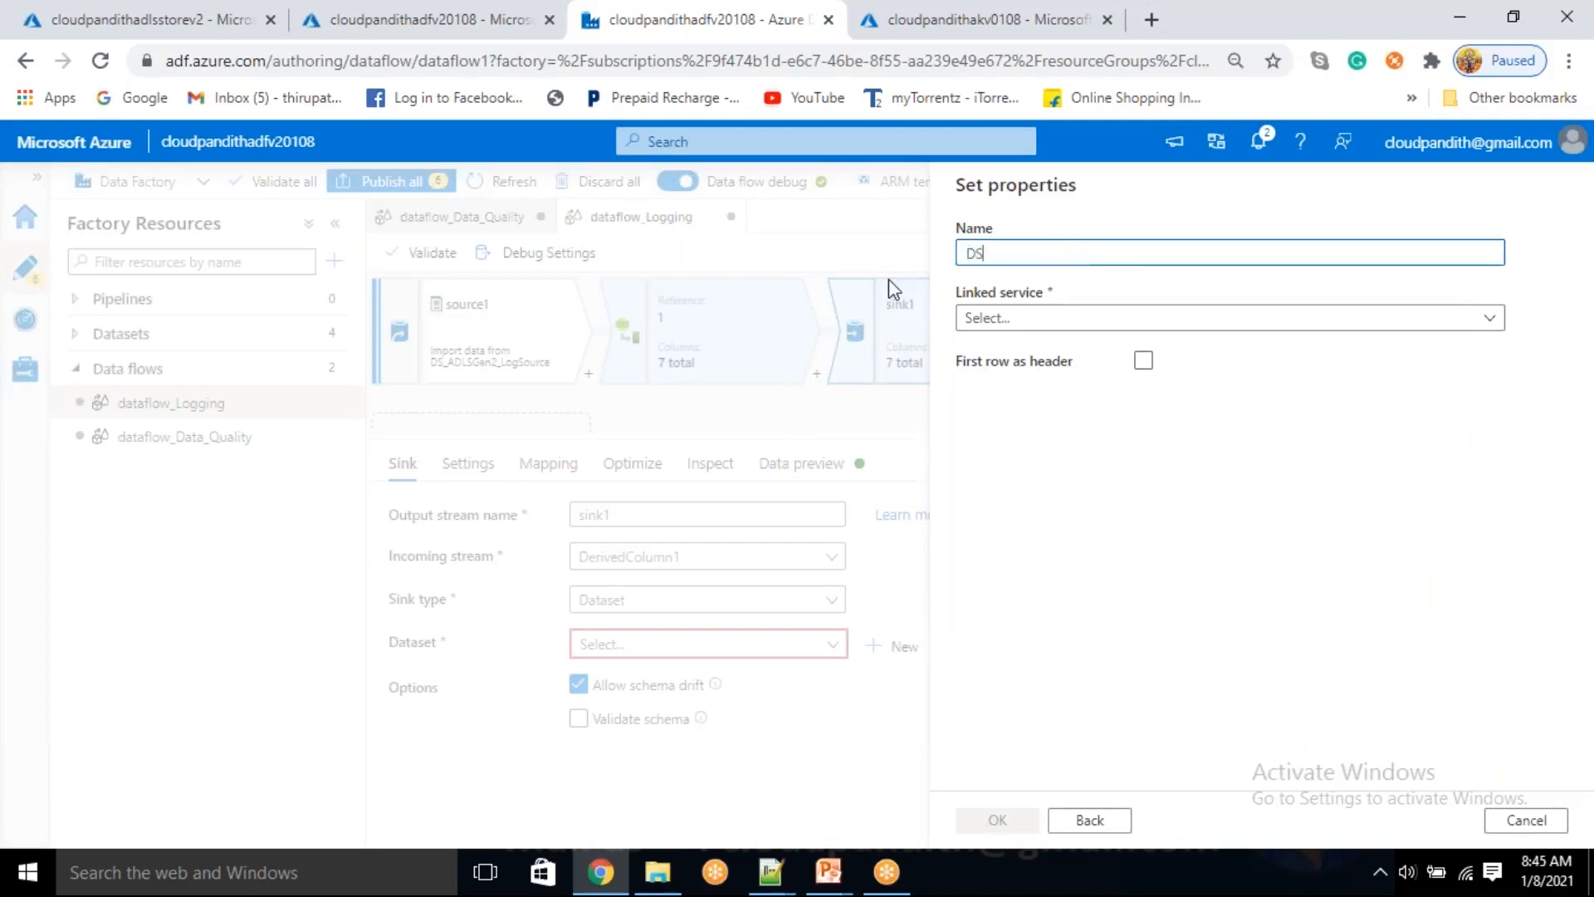
type("_ADLSGen")
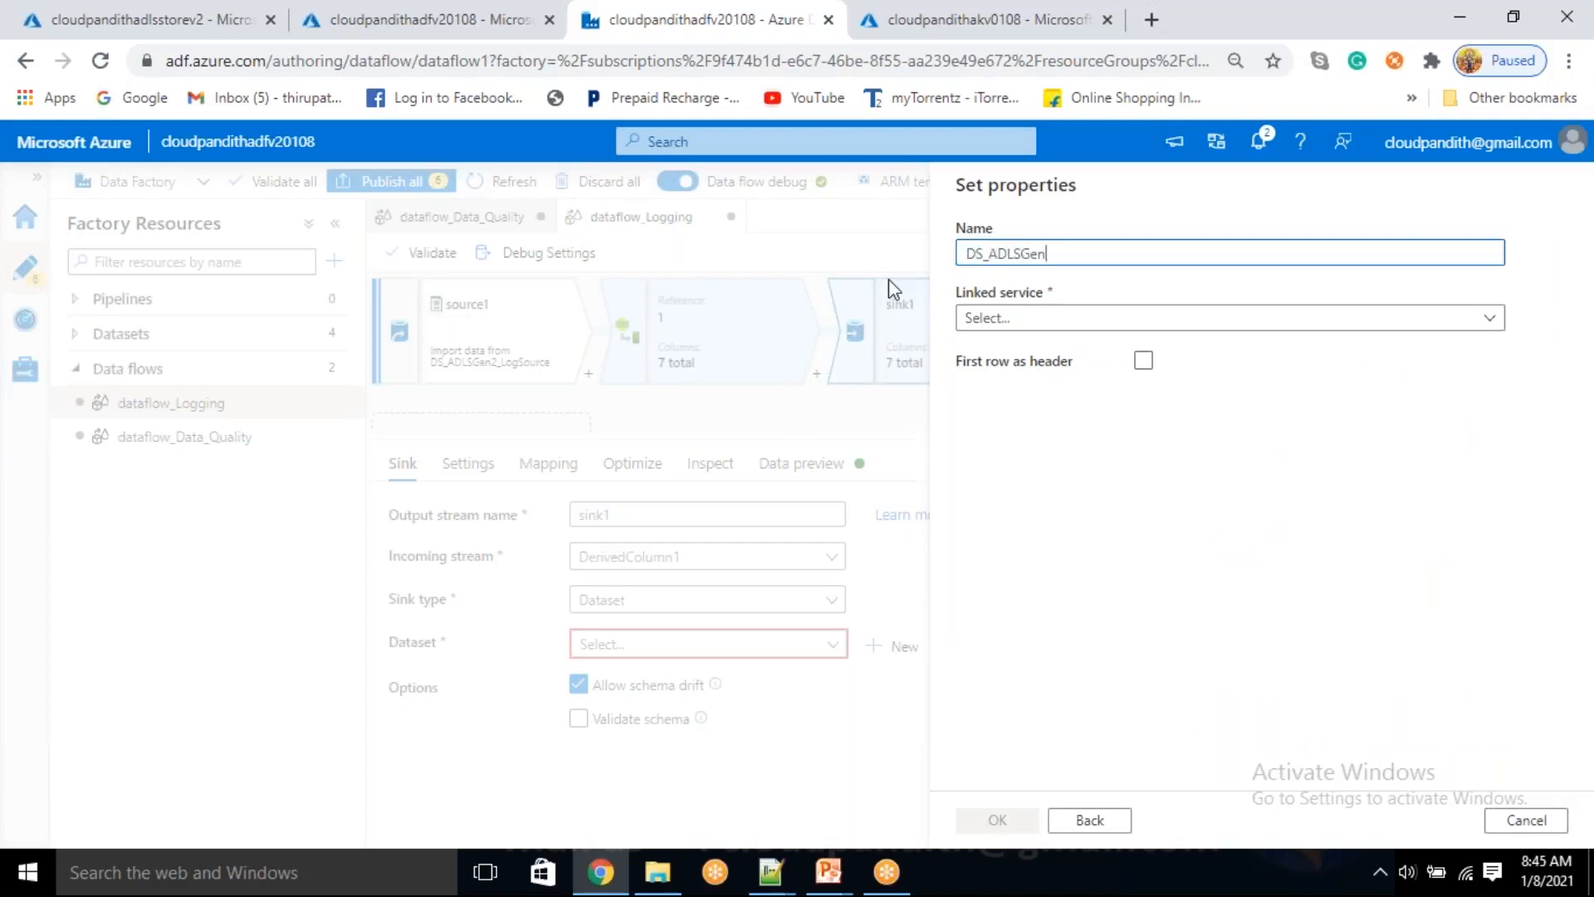
type("2_Sink")
left_click(1067, 324)
left_click(1068, 327)
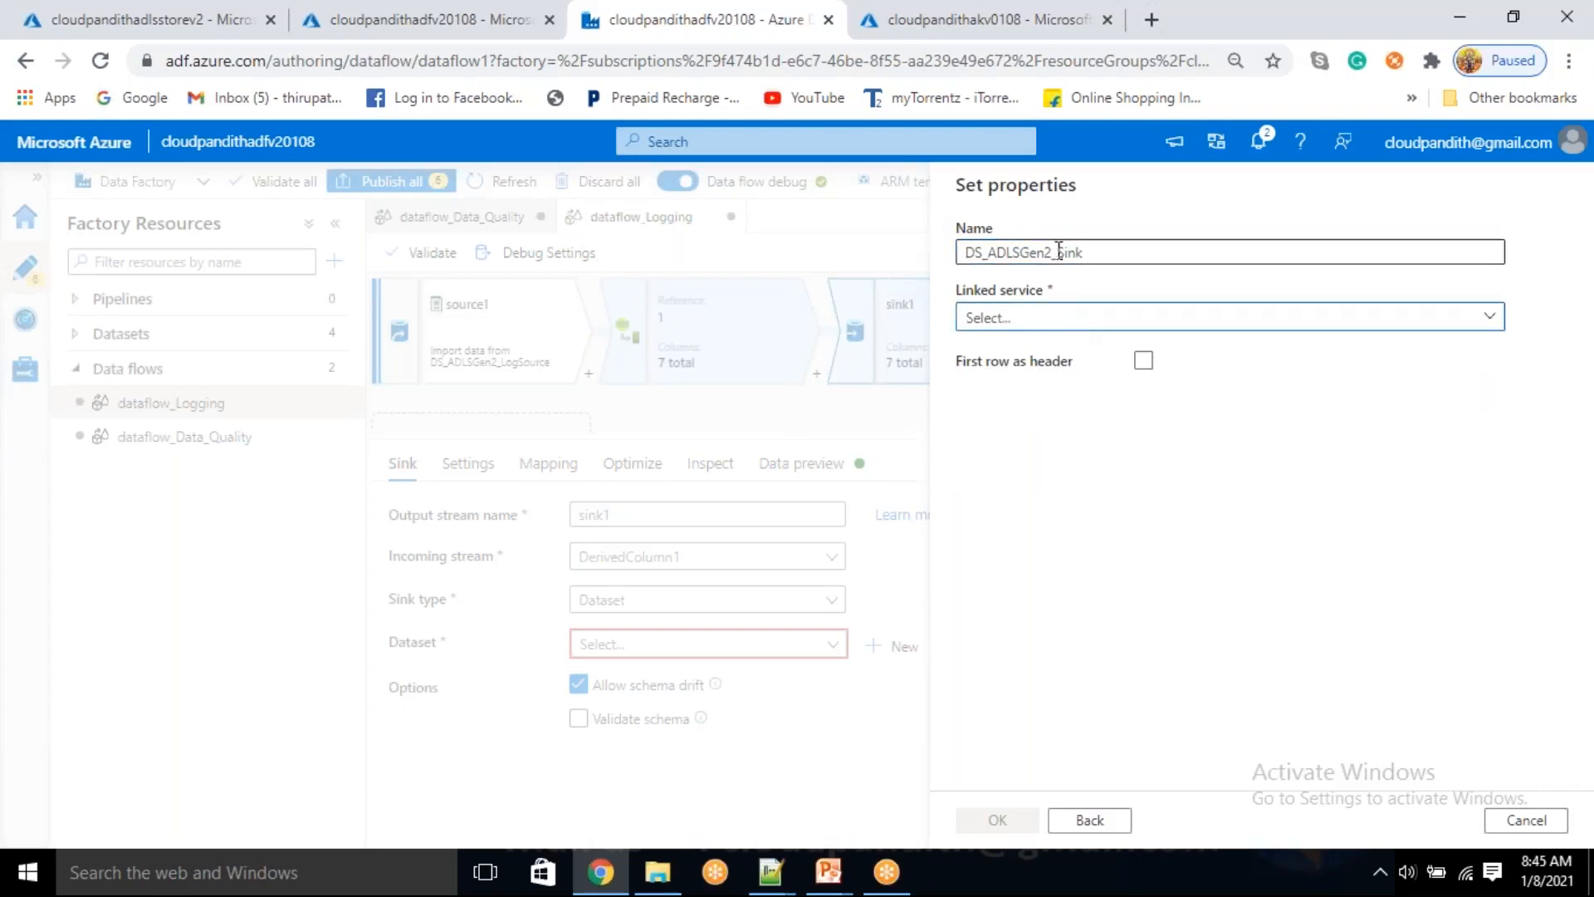
left_click(1062, 252)
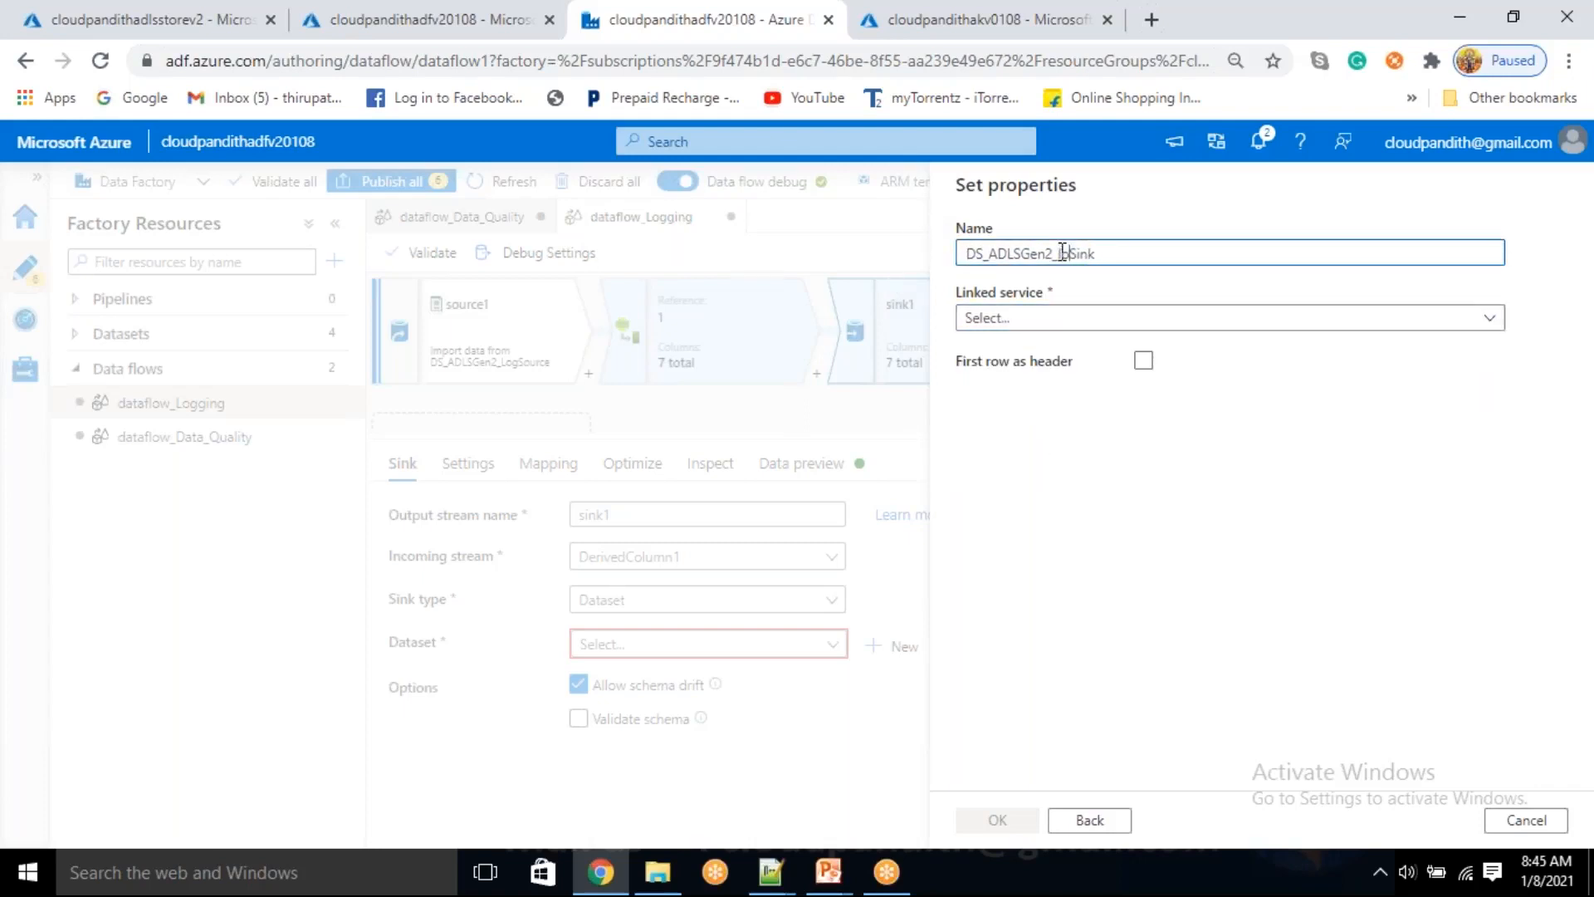
left_click(1069, 324)
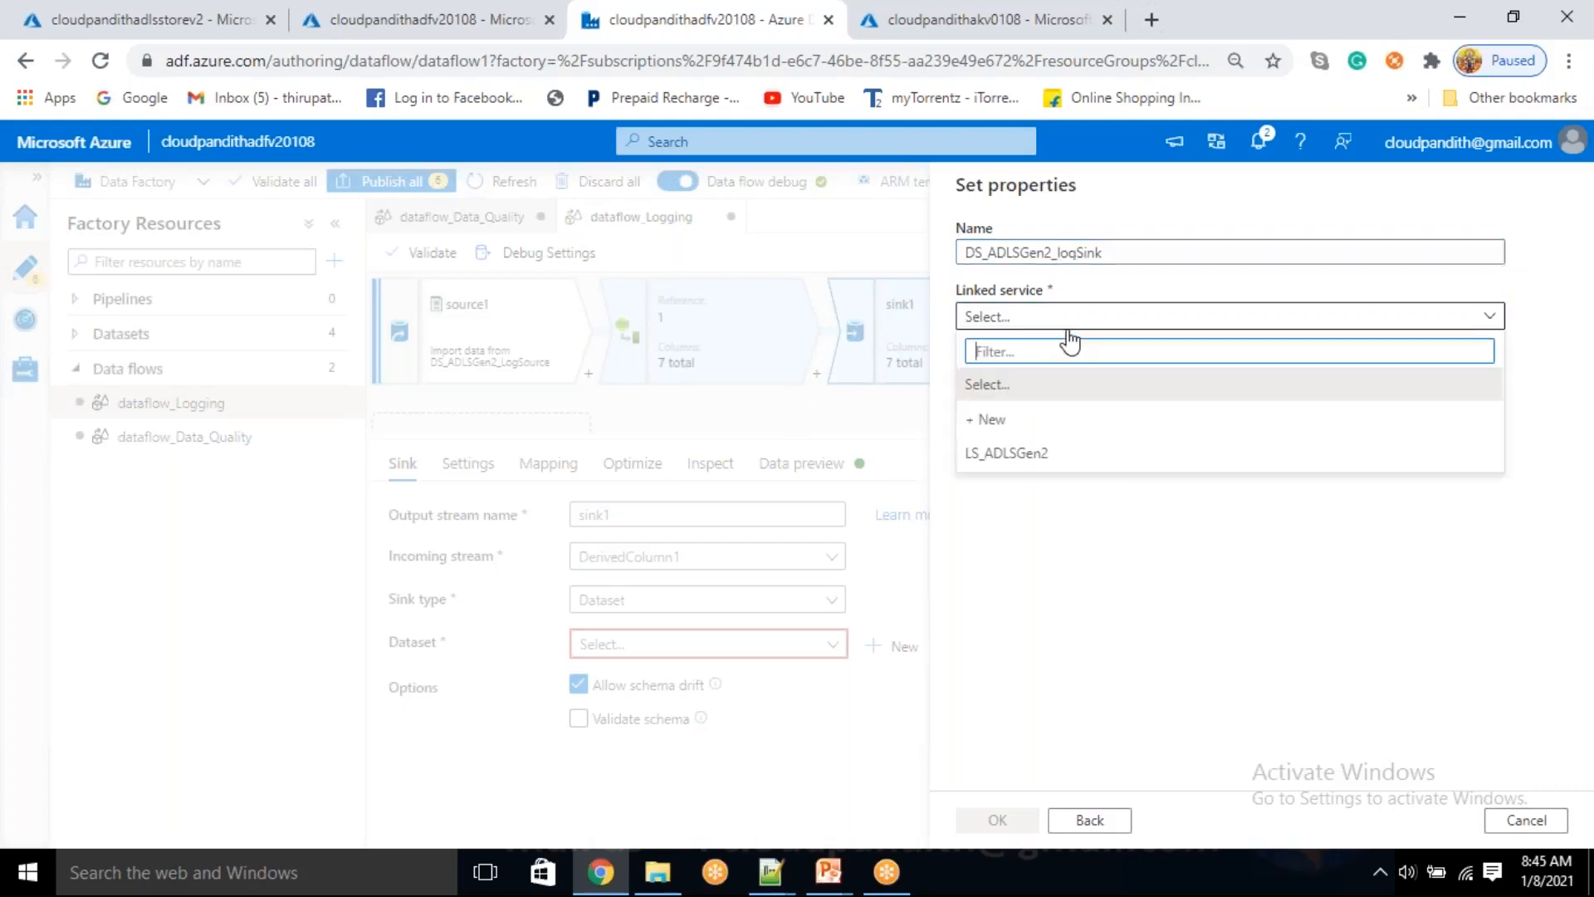
left_click(1008, 462)
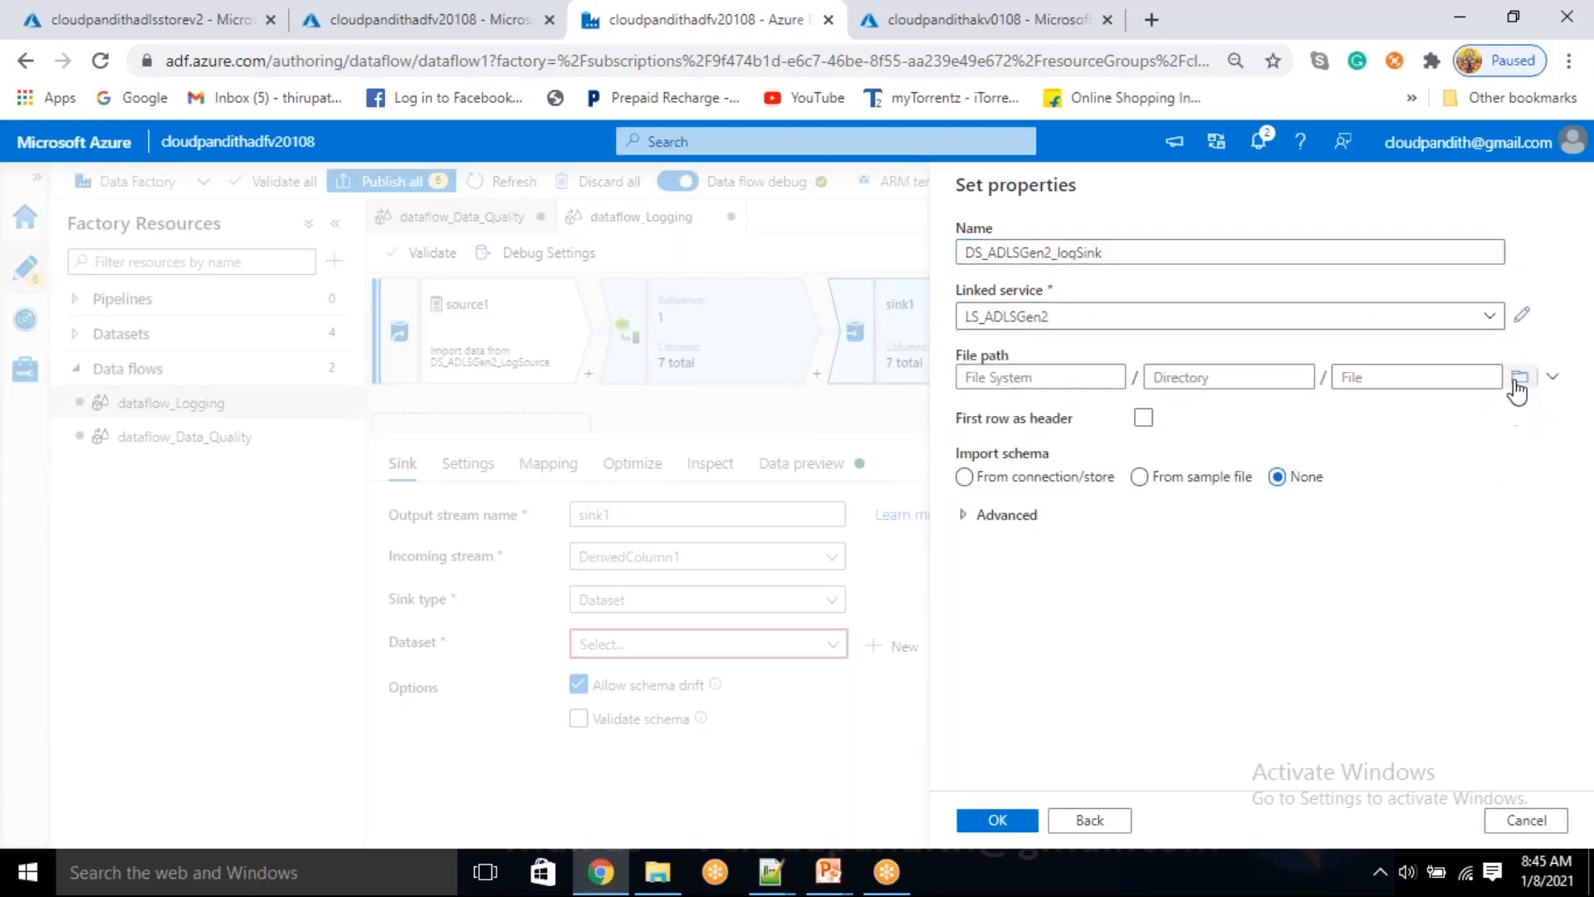
Set the dataset's file path to the logging file system, enable first row as header, and create the dataset
left_click(1520, 377)
left_click(1094, 314)
double_click(1096, 314)
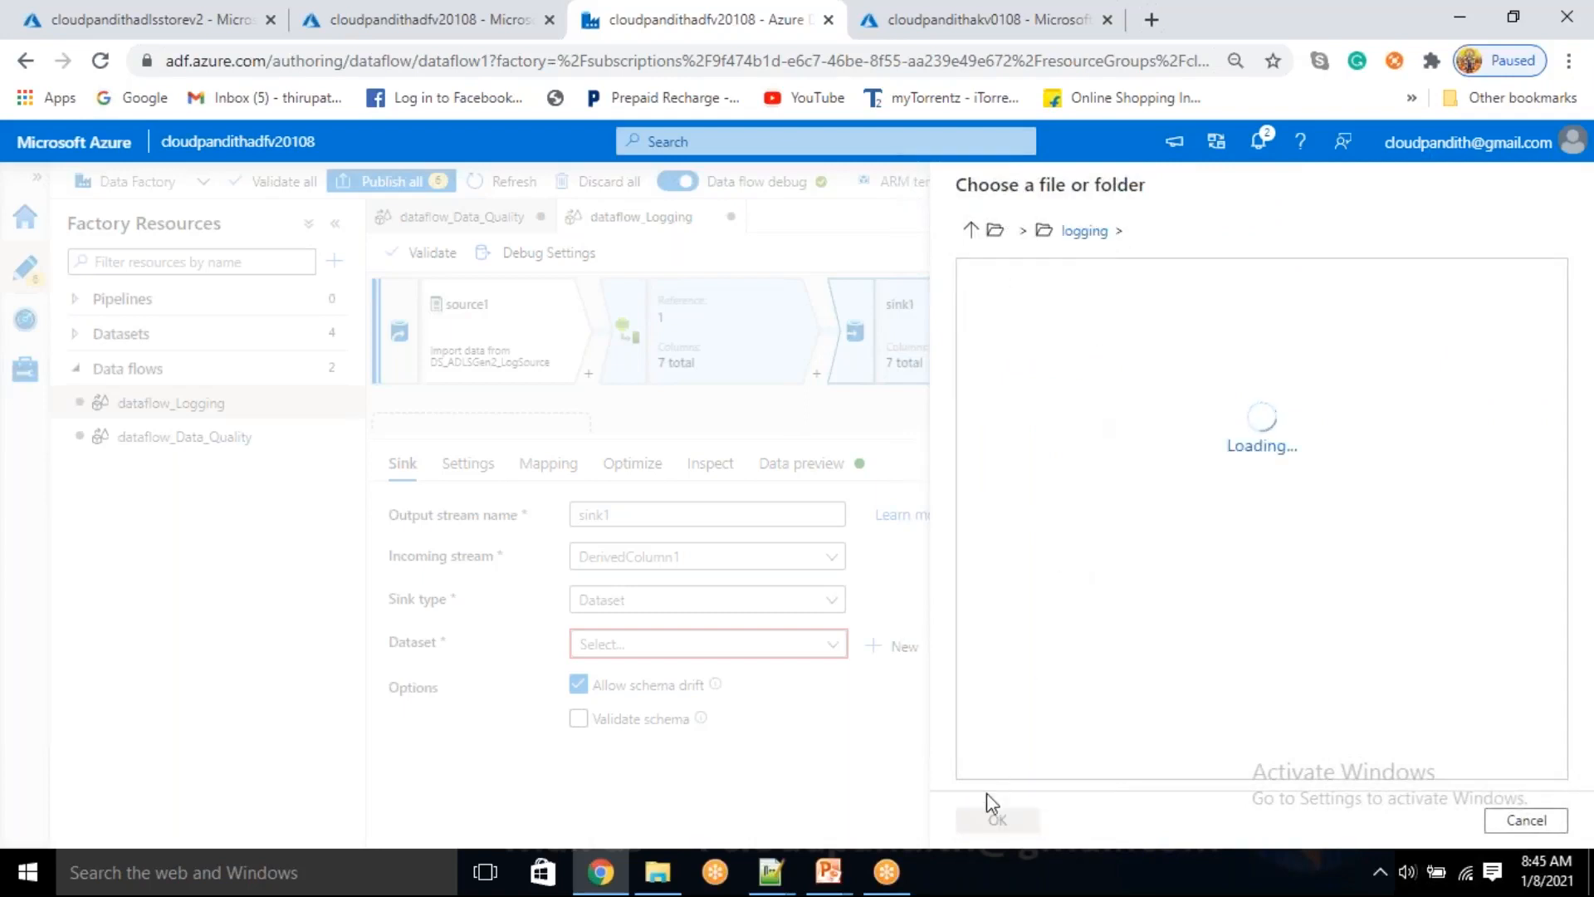
left_click(997, 820)
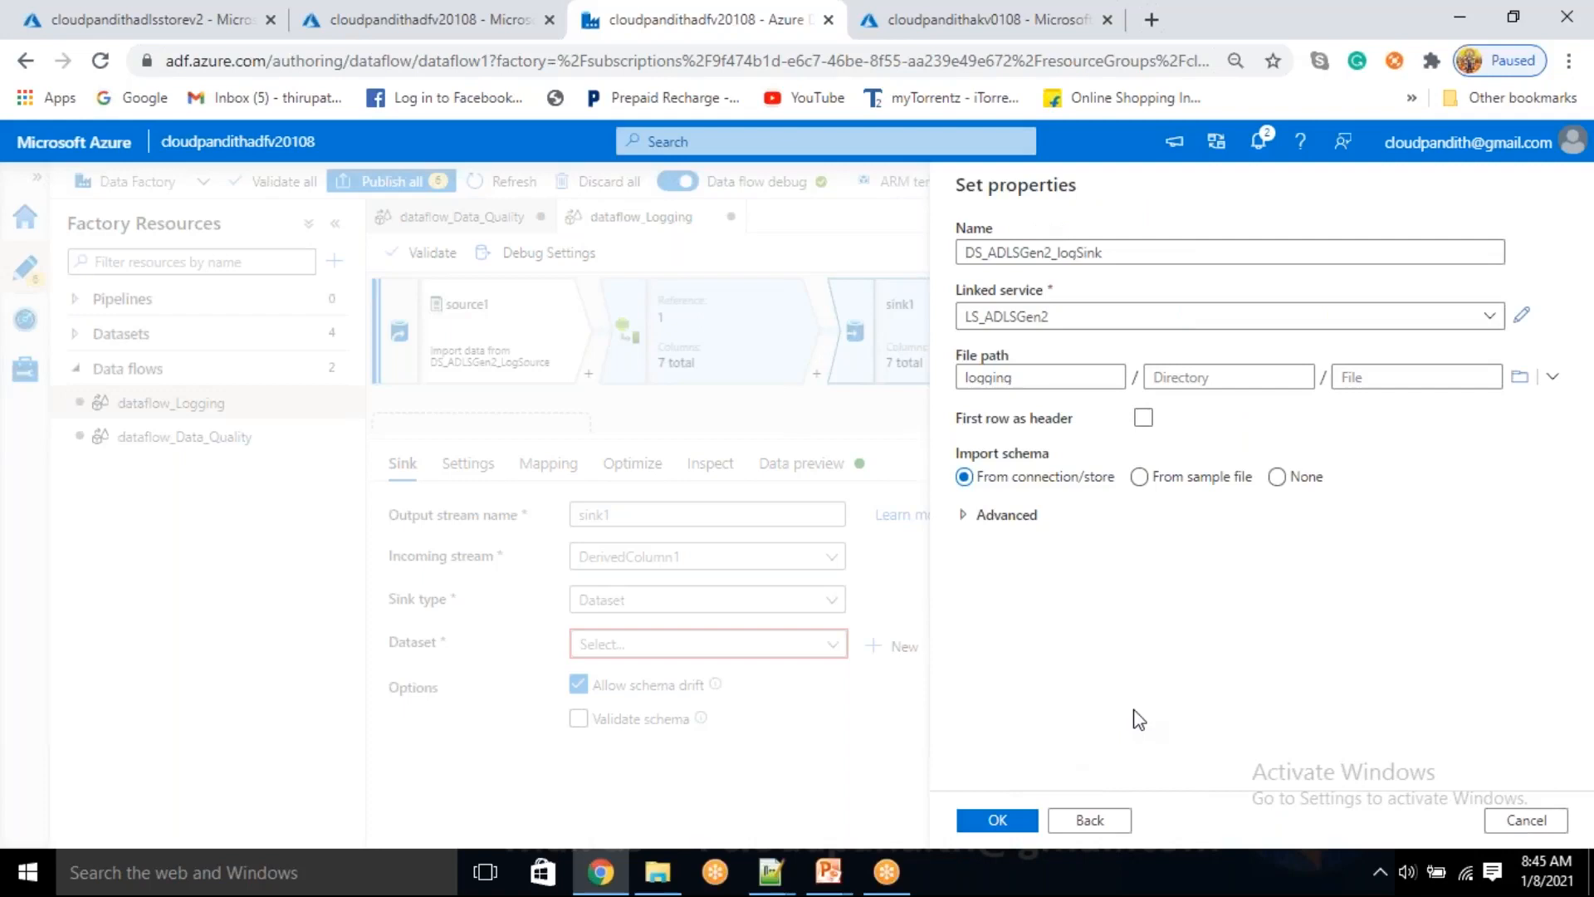
left_click(1144, 418)
left_click(997, 821)
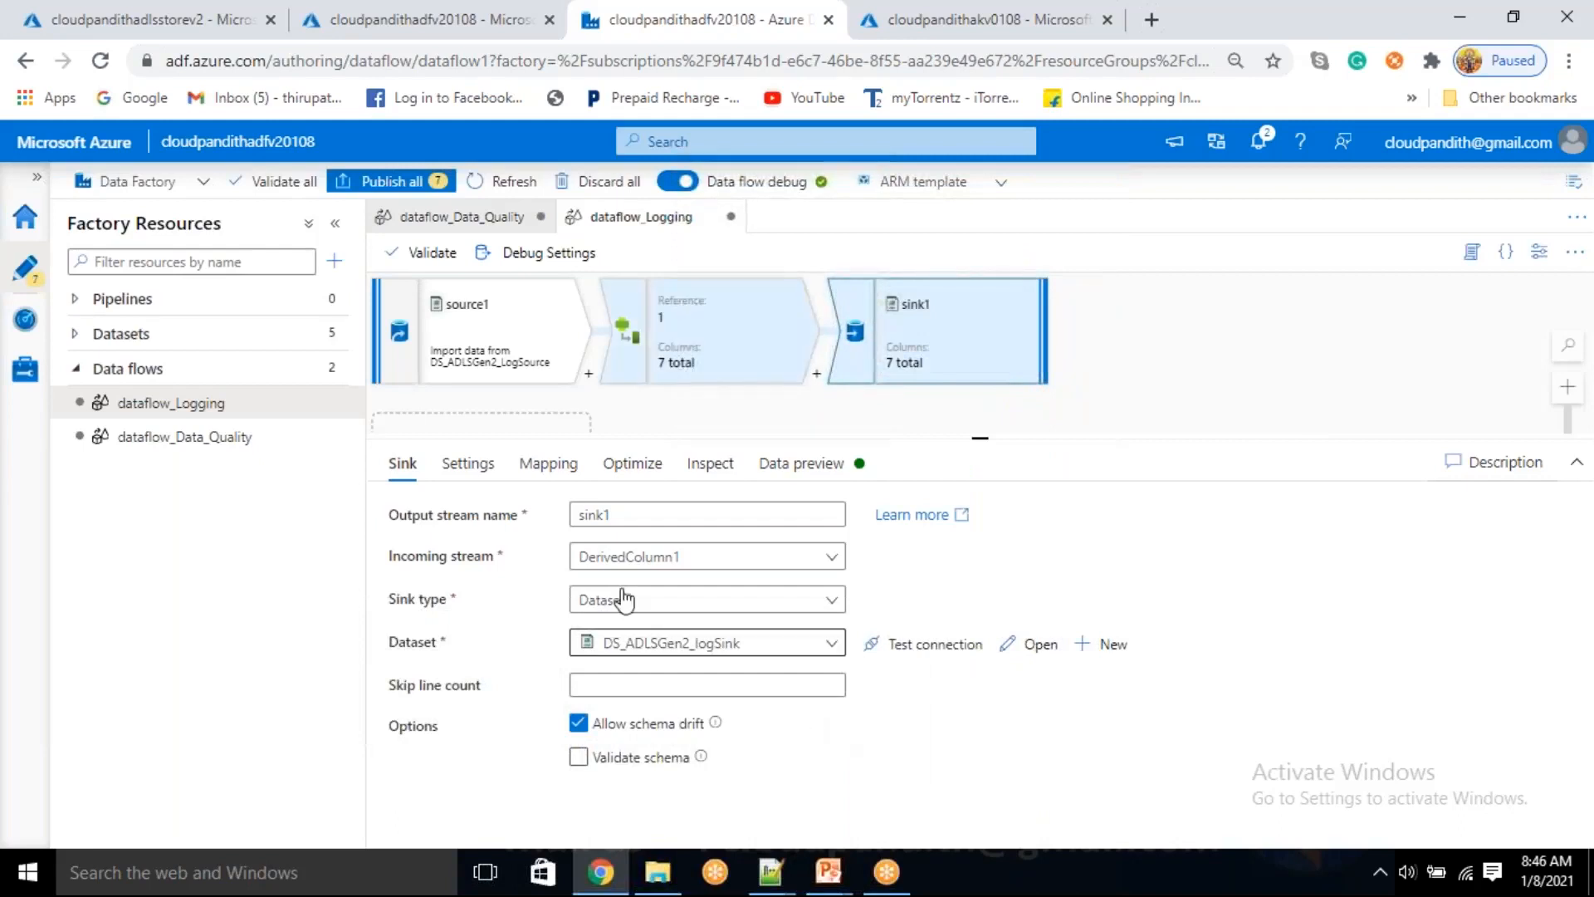
Configure sink1 to output to a single file named by the parameter $logfilename, using a single partition
left_click(469, 468)
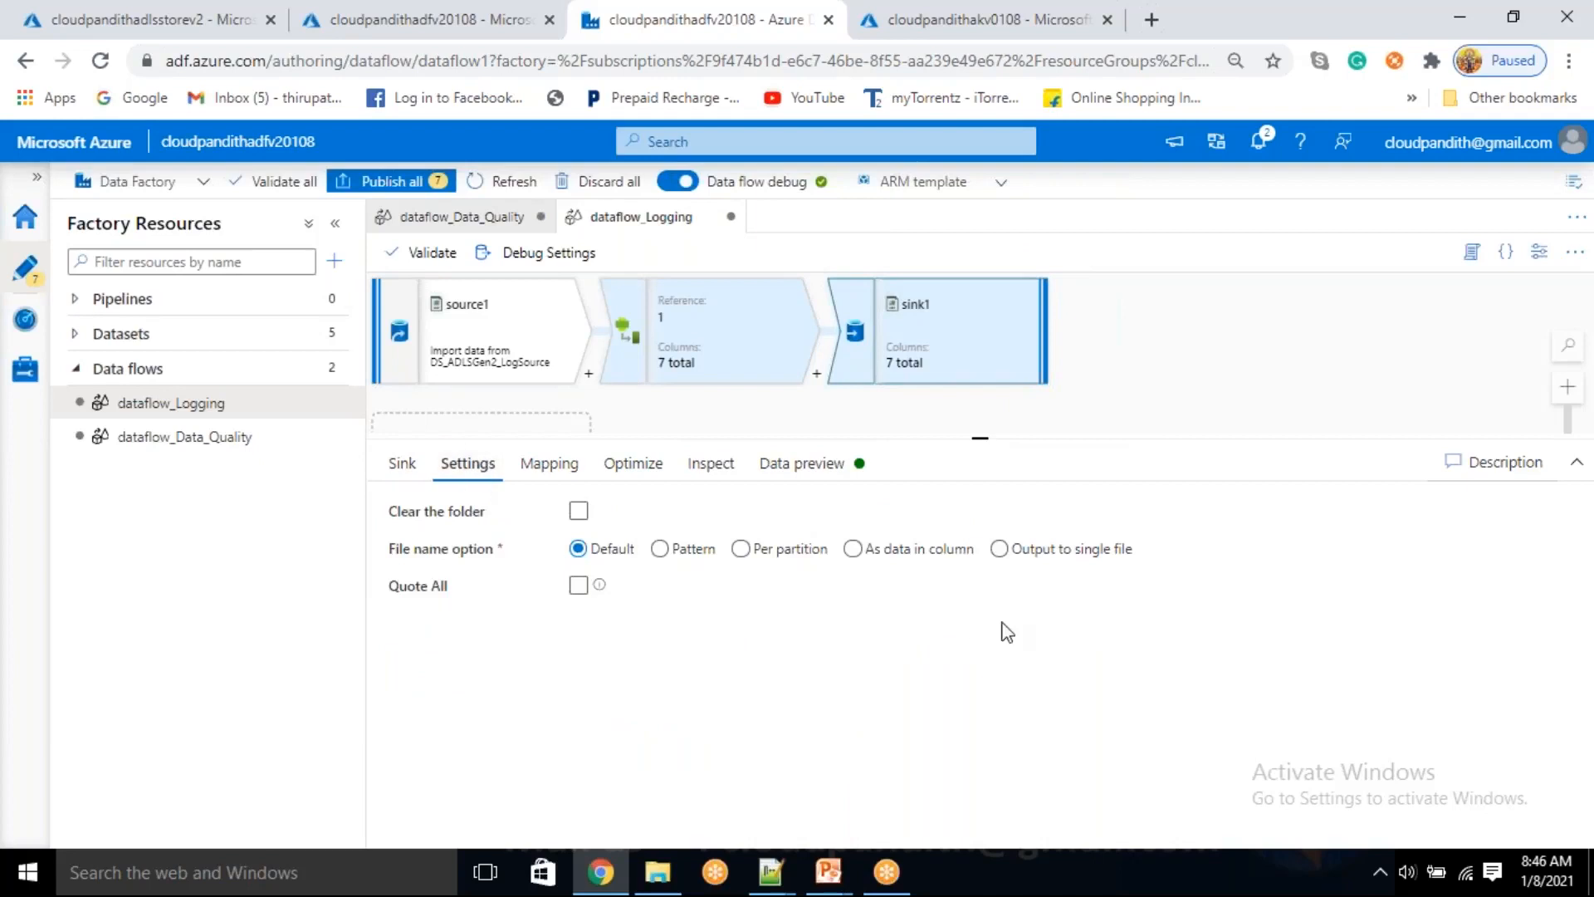
left_click(1000, 549)
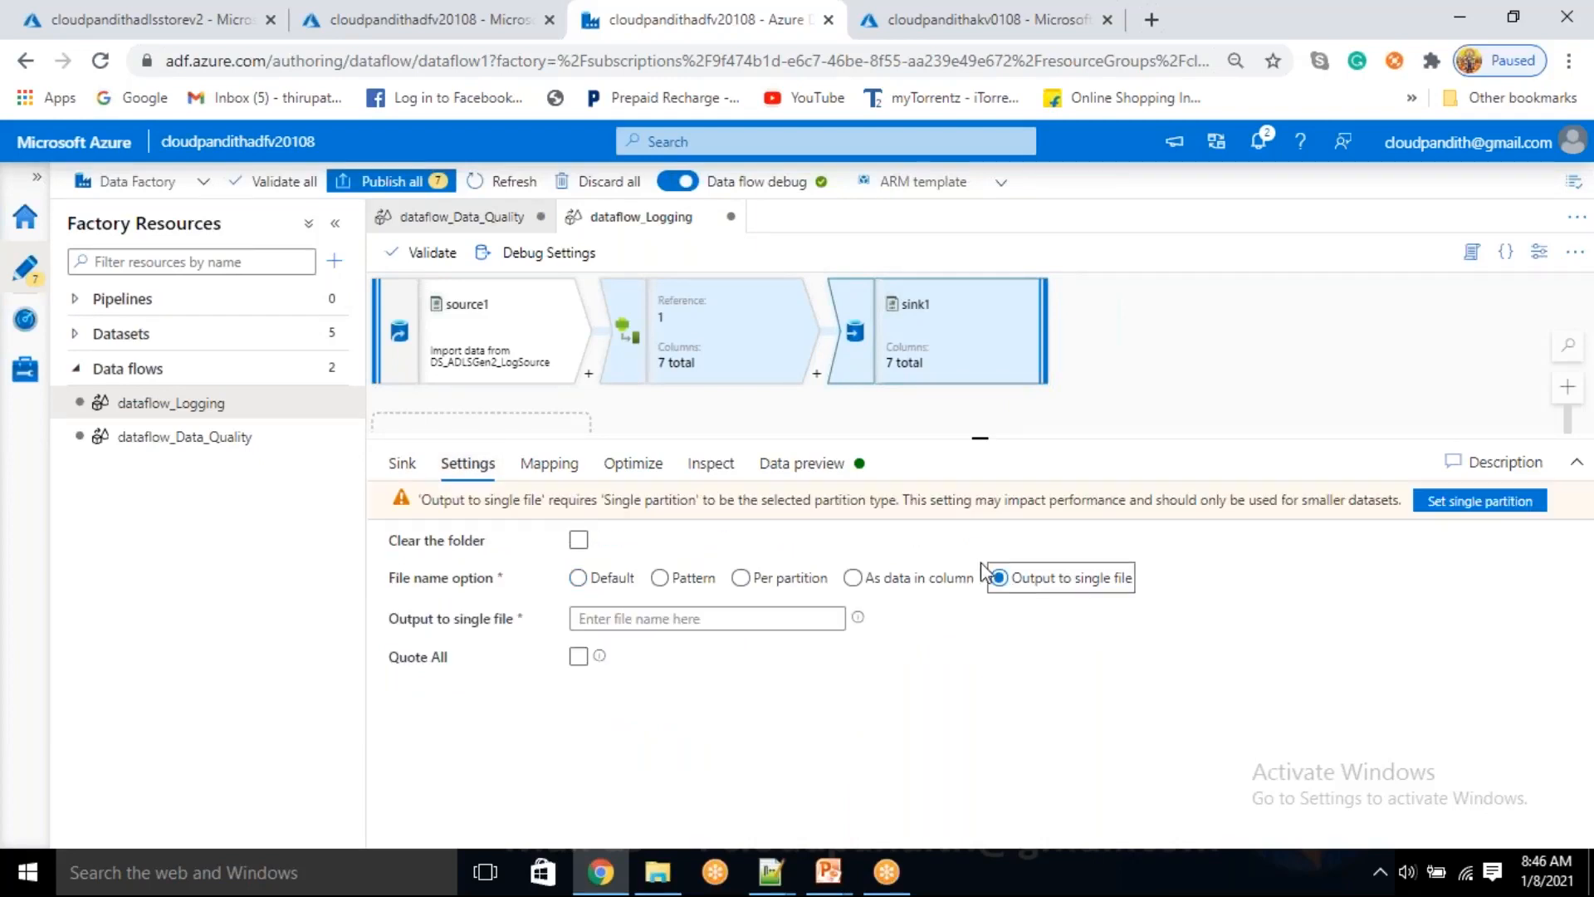
left_click(727, 619)
left_click(678, 648)
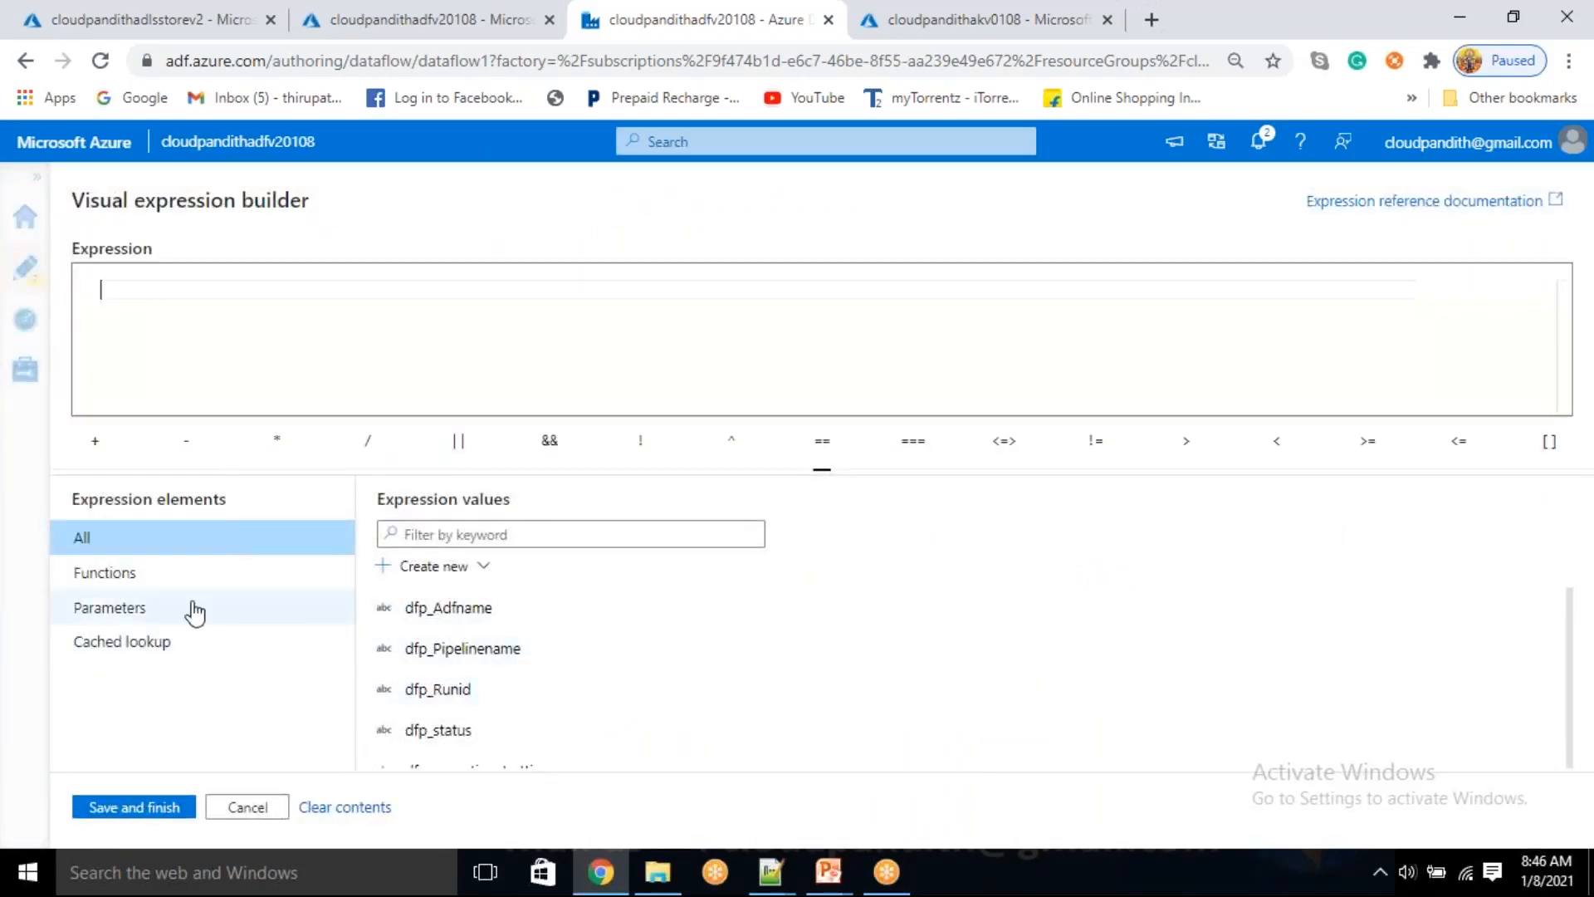
left_click(131, 582)
scroll(595, 729, "down", 5)
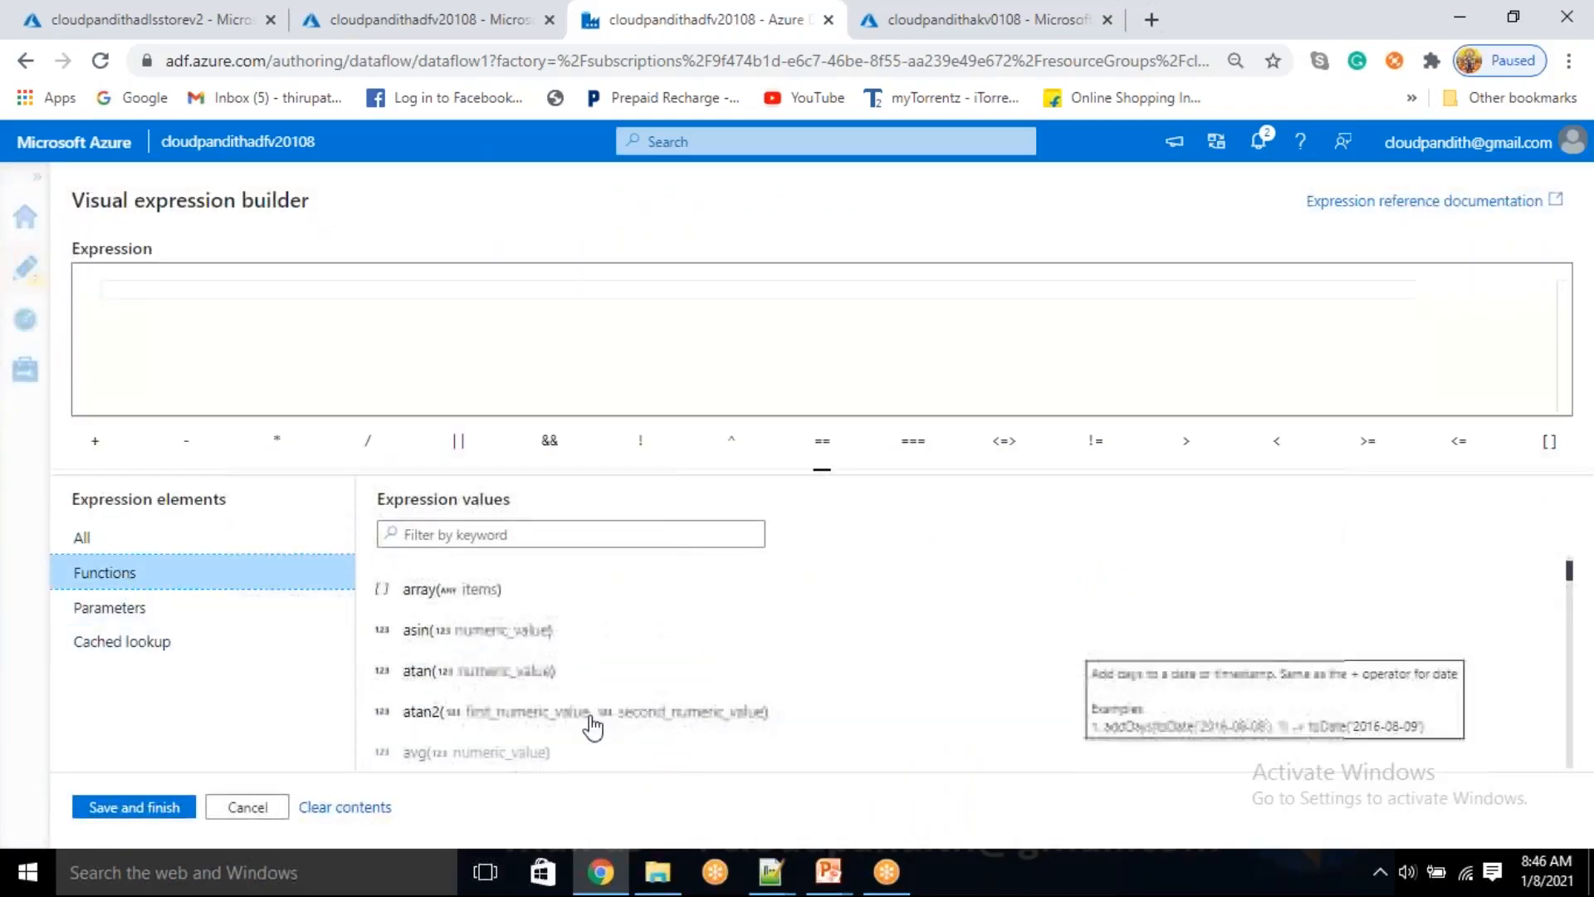
left_click(123, 615)
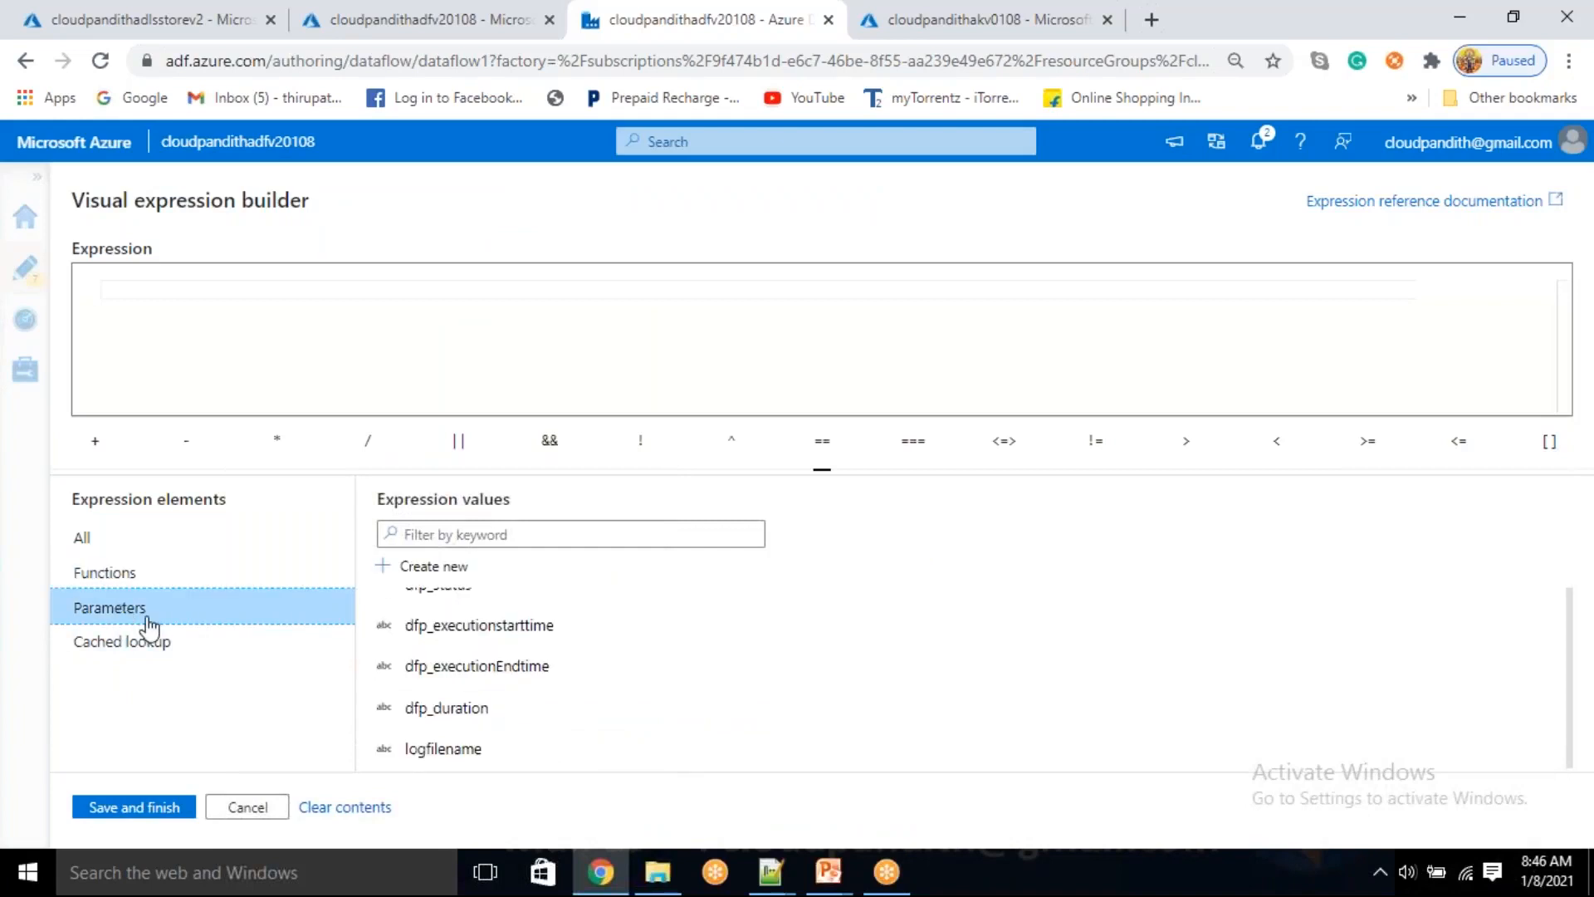
left_click(462, 754)
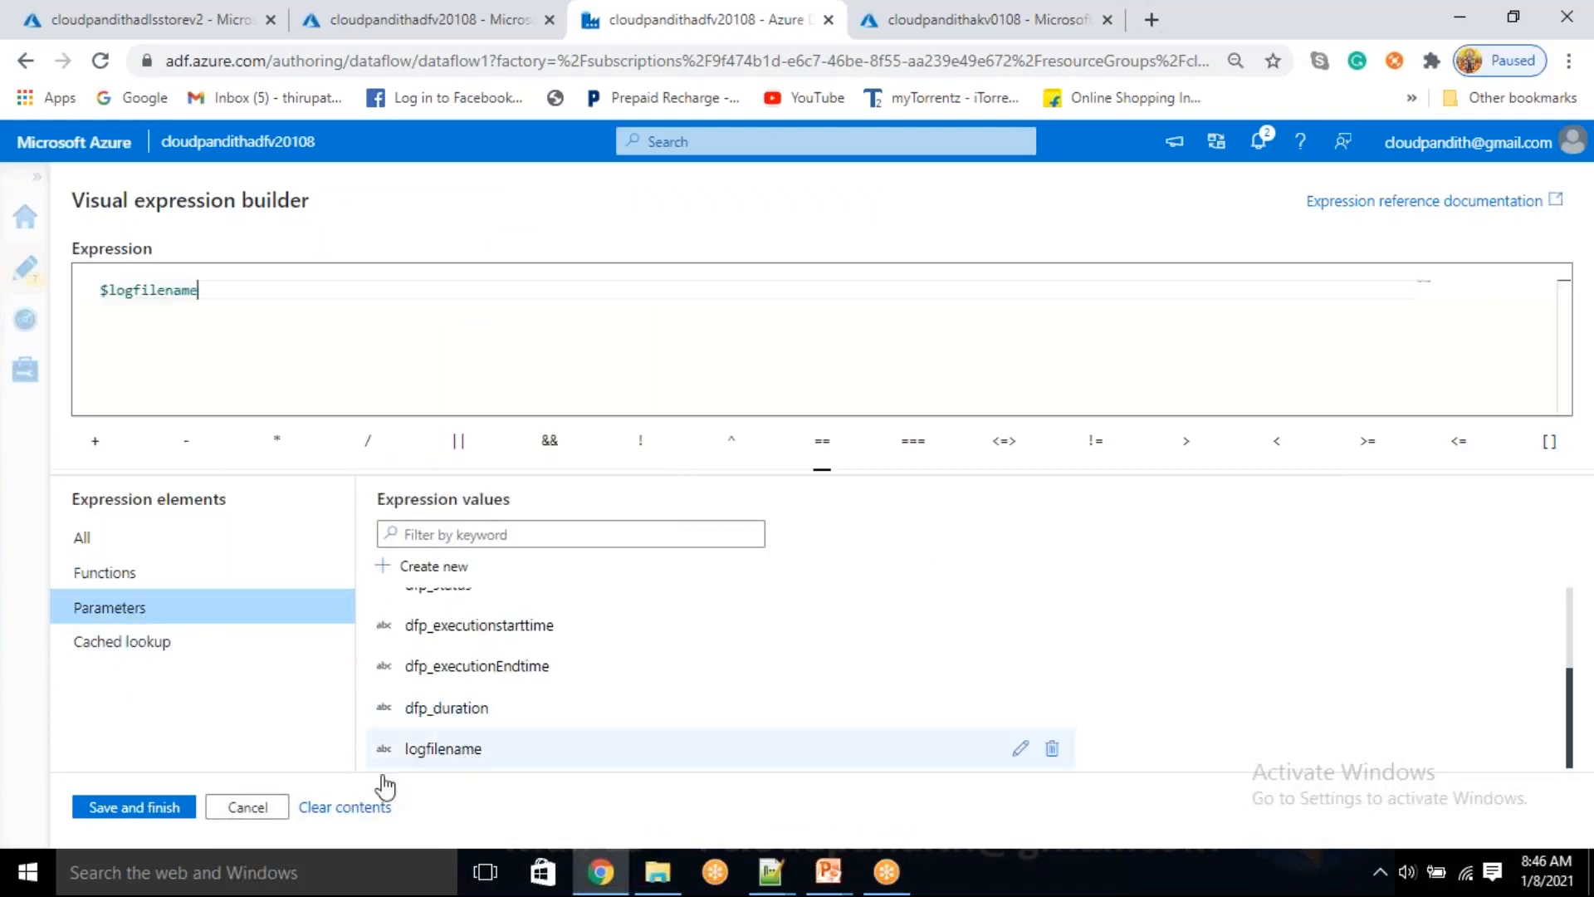
left_click(176, 810)
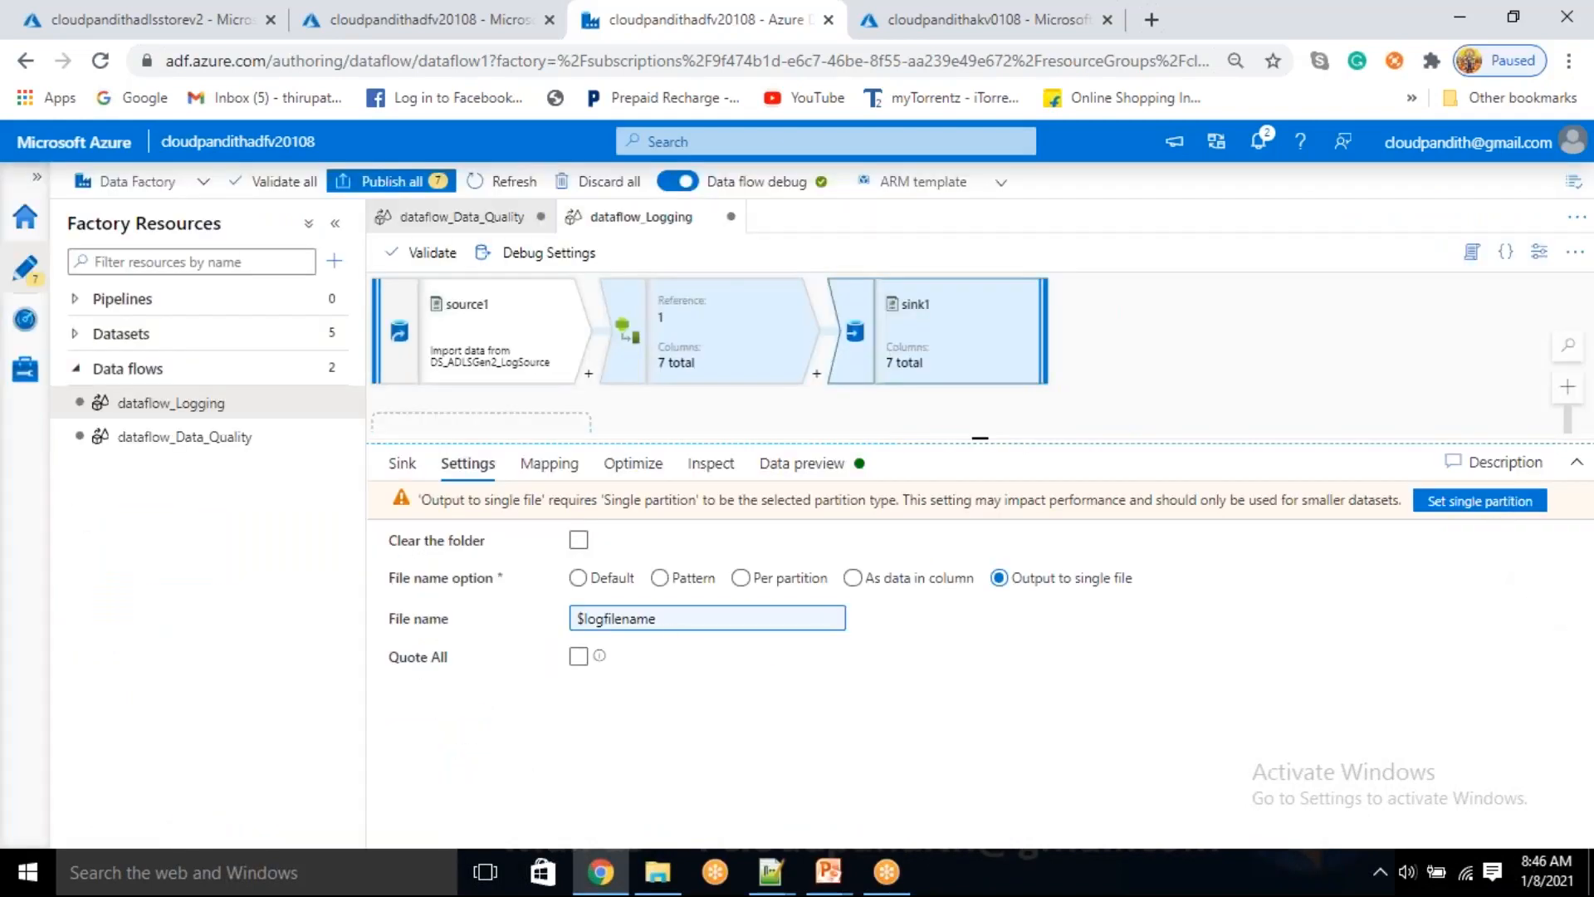
left_click(1498, 502)
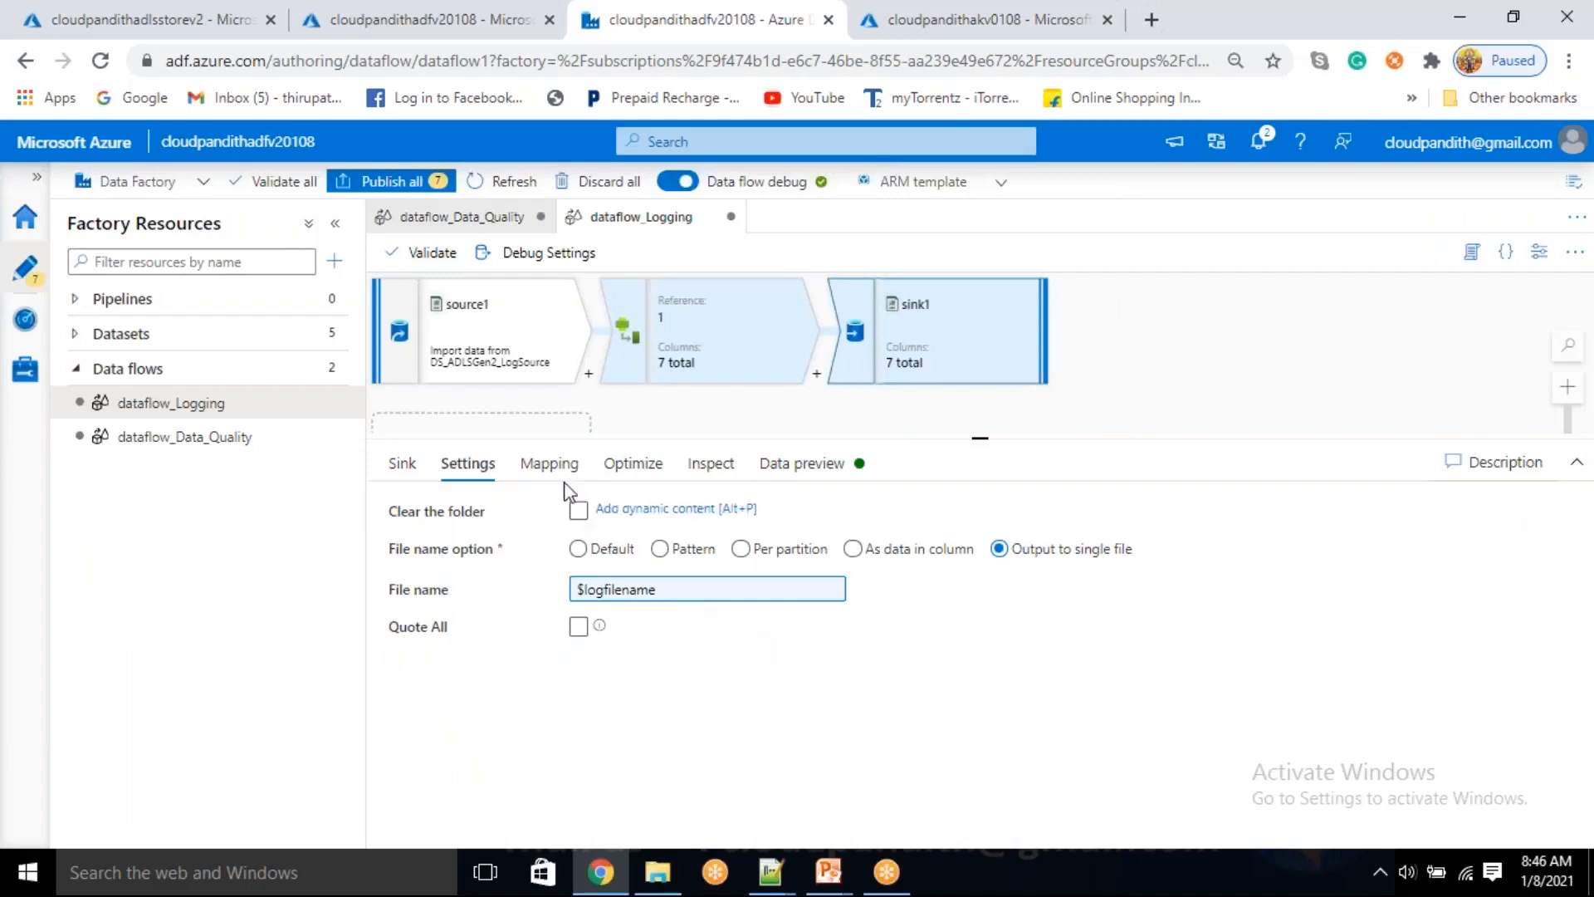
Turn off auto mapping for sink1, review its column mappings, and check its data preview
left_click(551, 465)
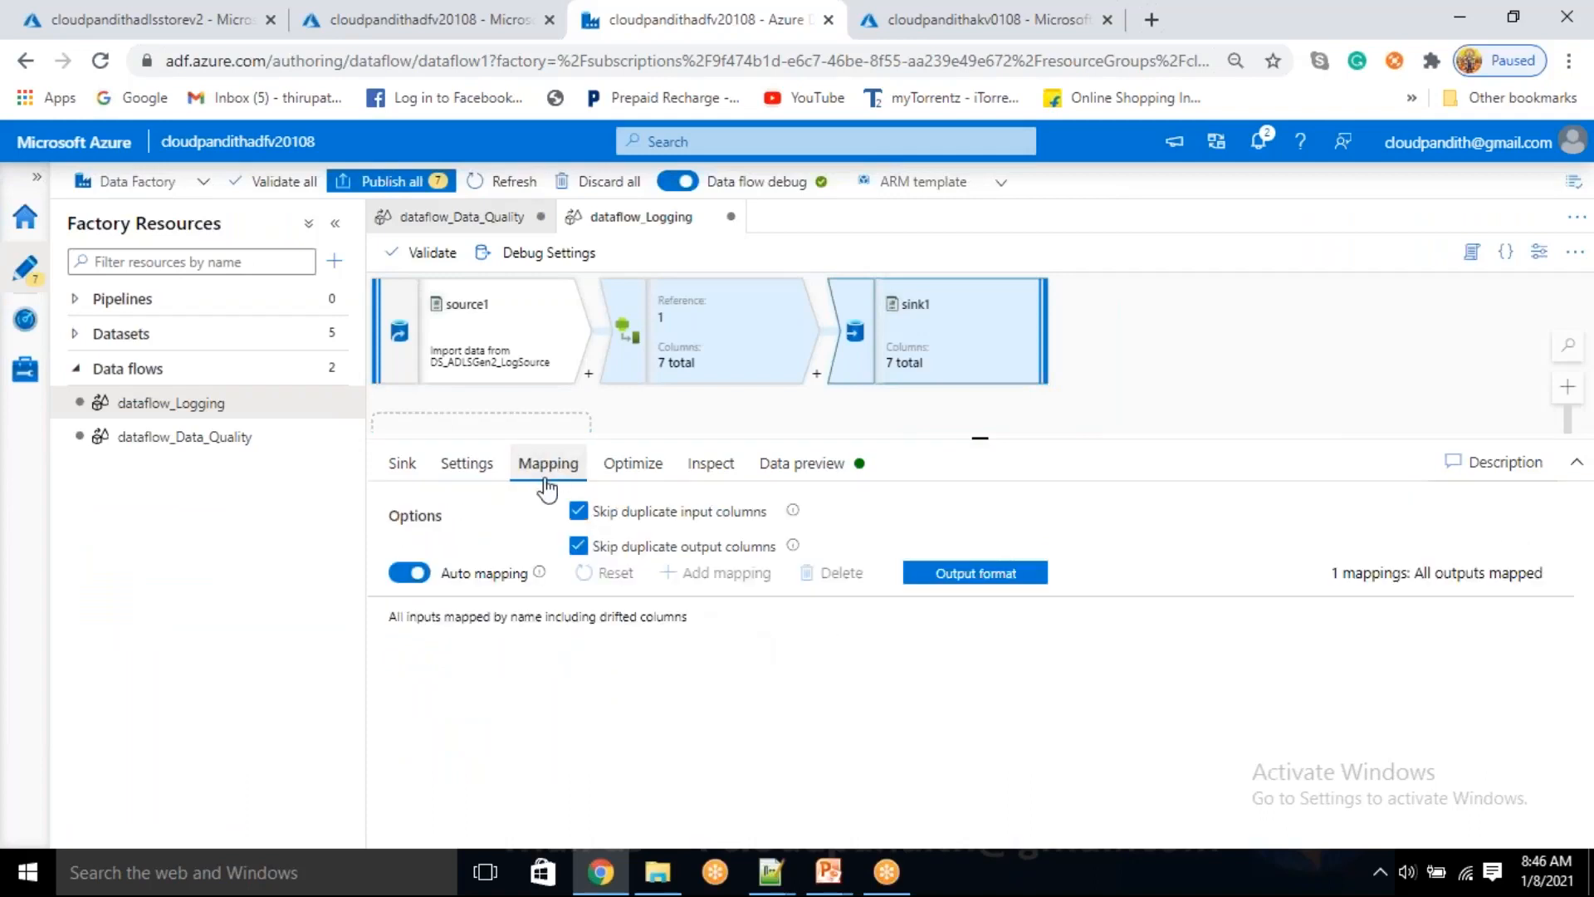
left_click(413, 572)
left_click(413, 572)
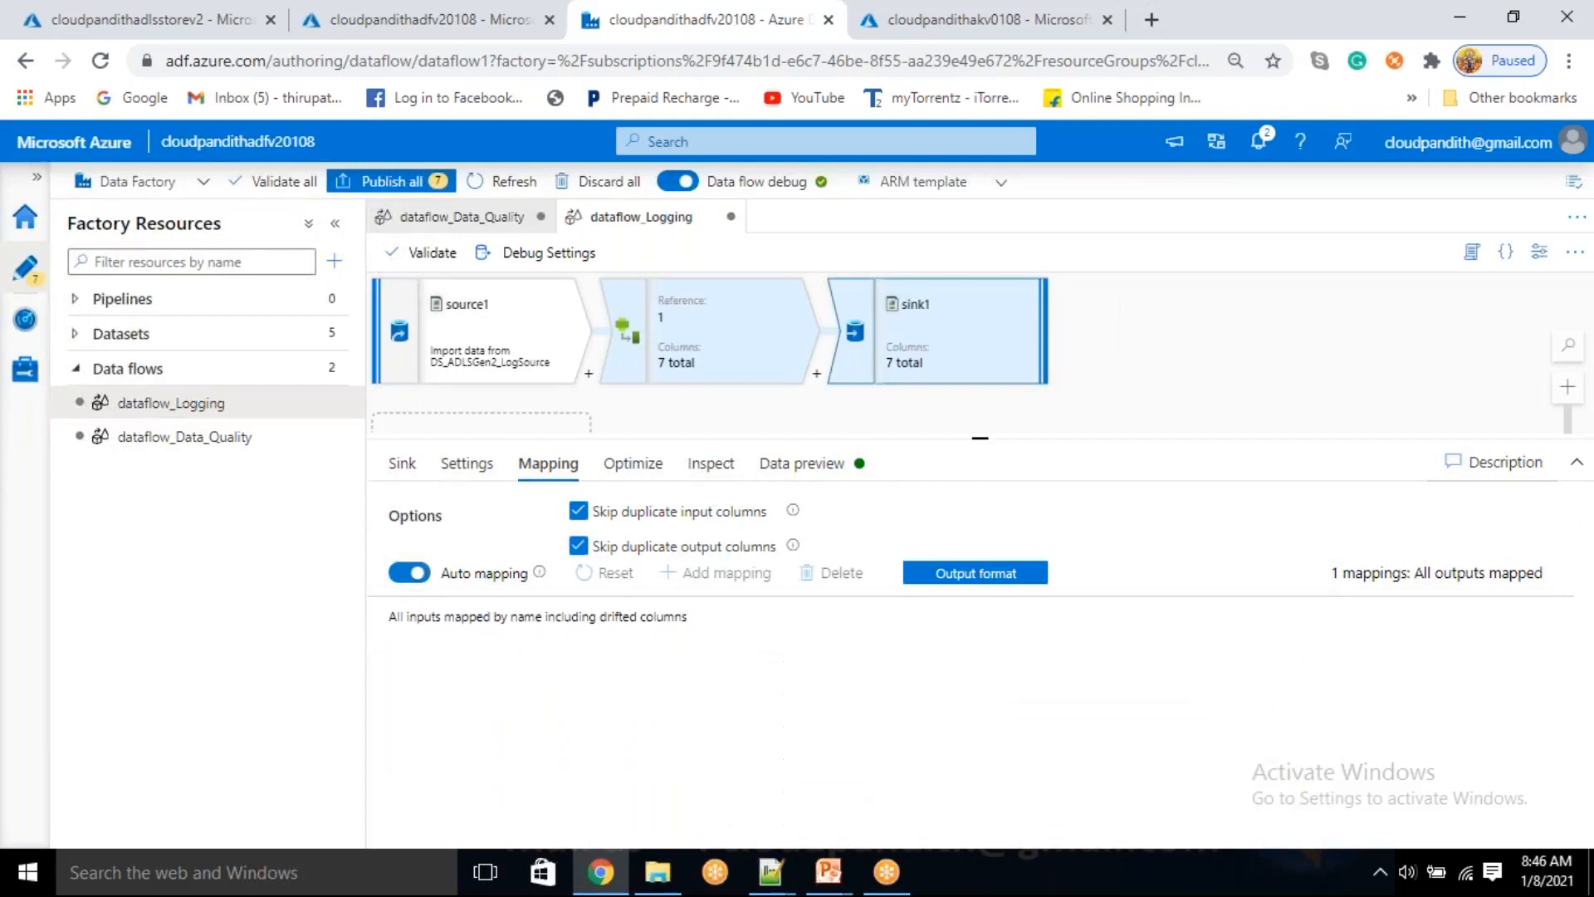
left_click(402, 576)
scroll(830, 752, "down", 2)
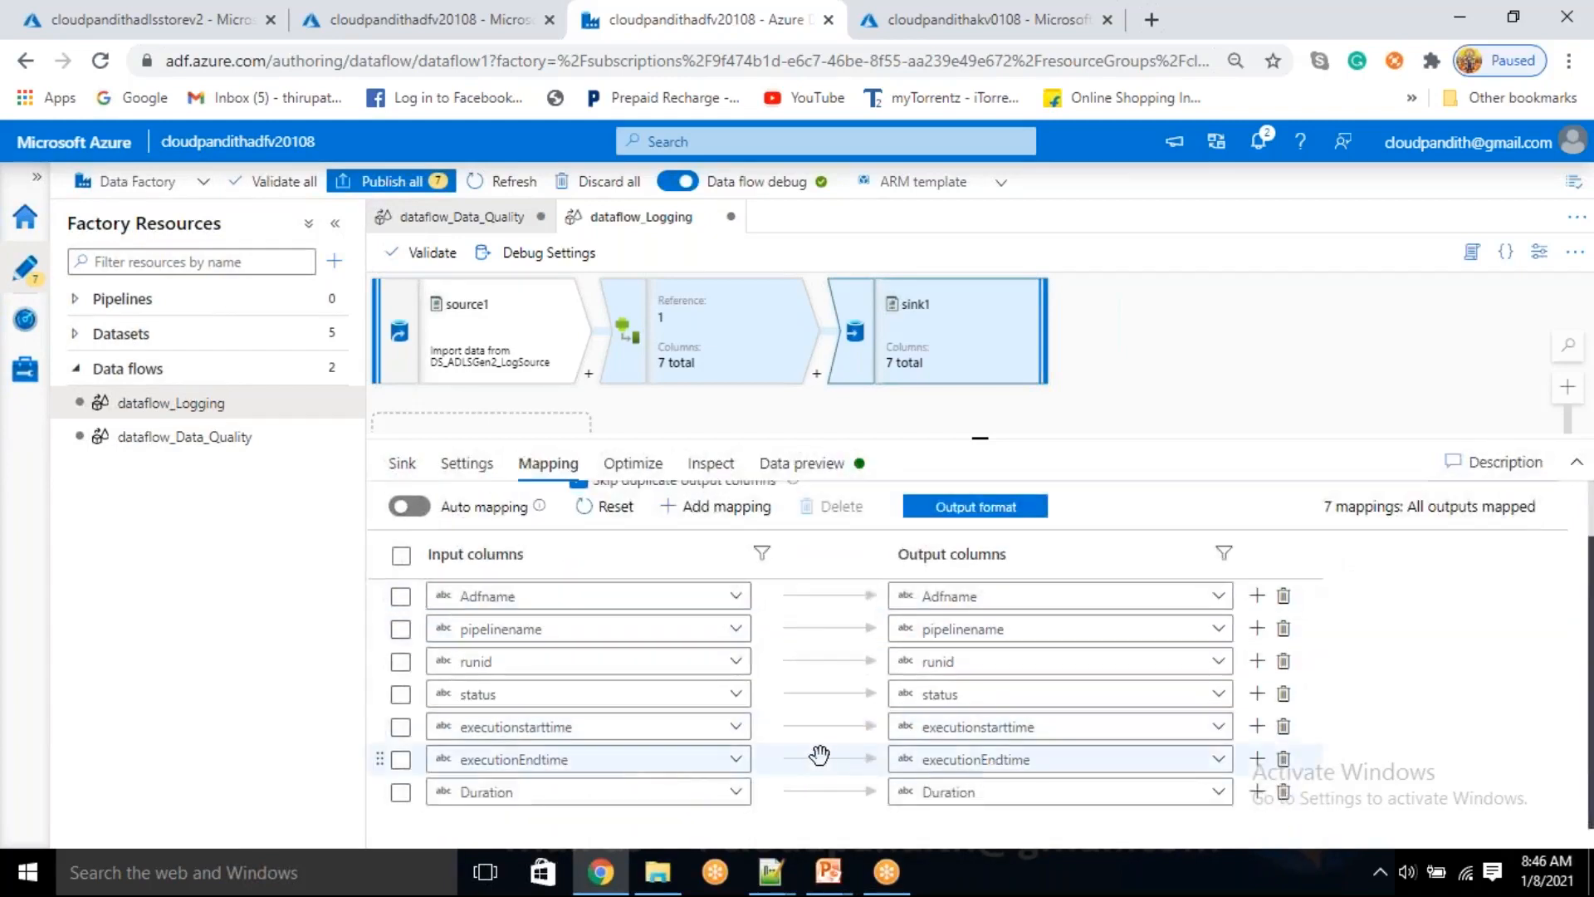
scroll(817, 756, "up", 2)
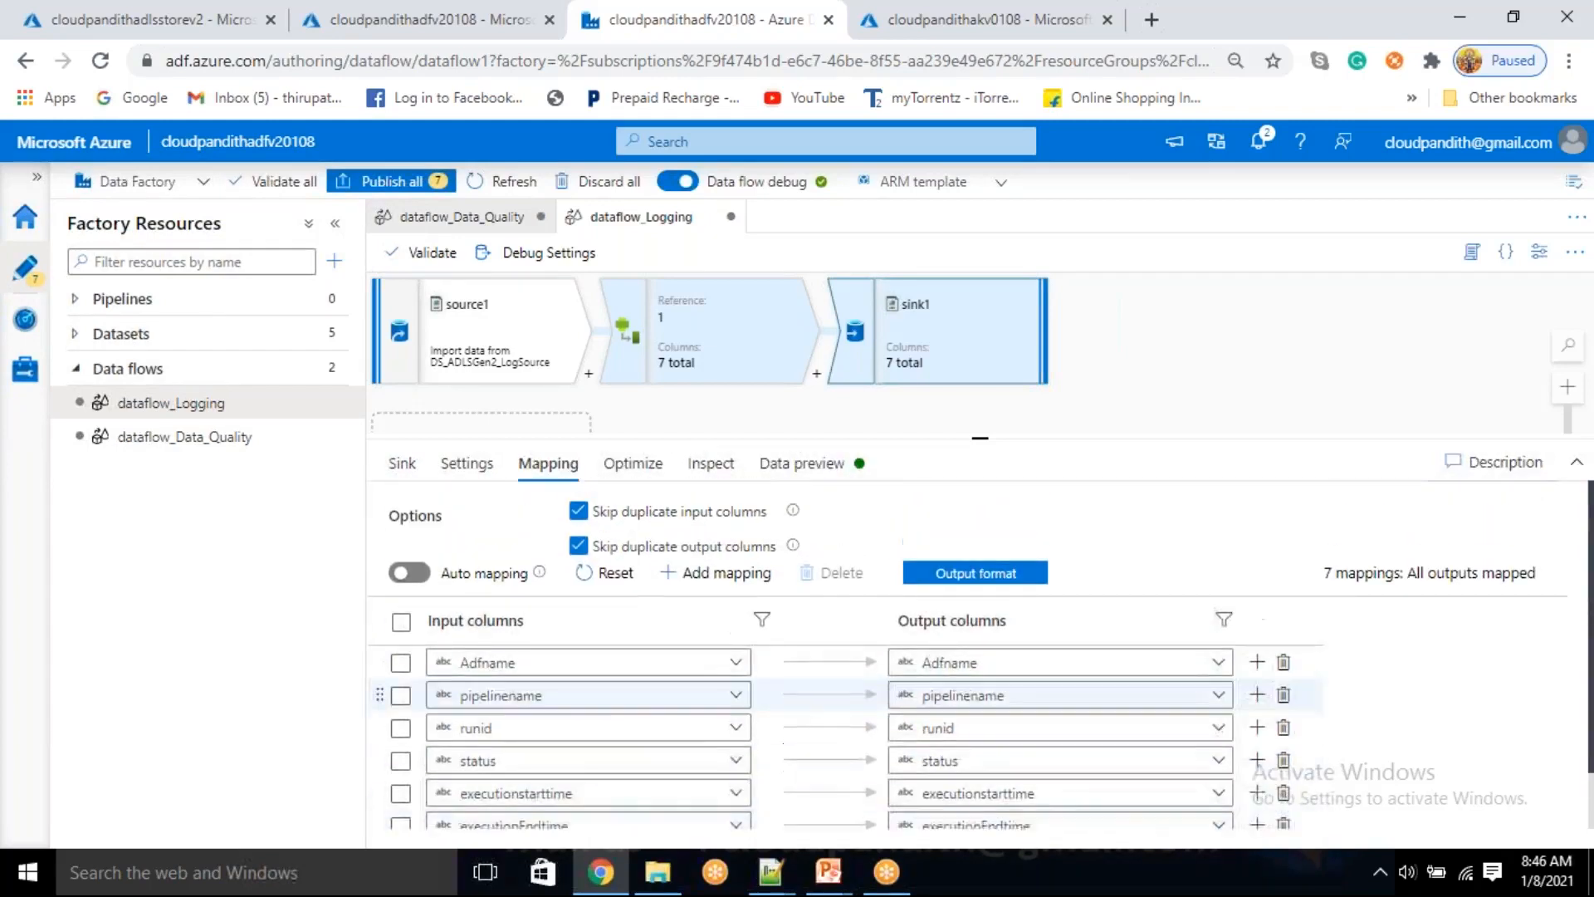
left_click(794, 466)
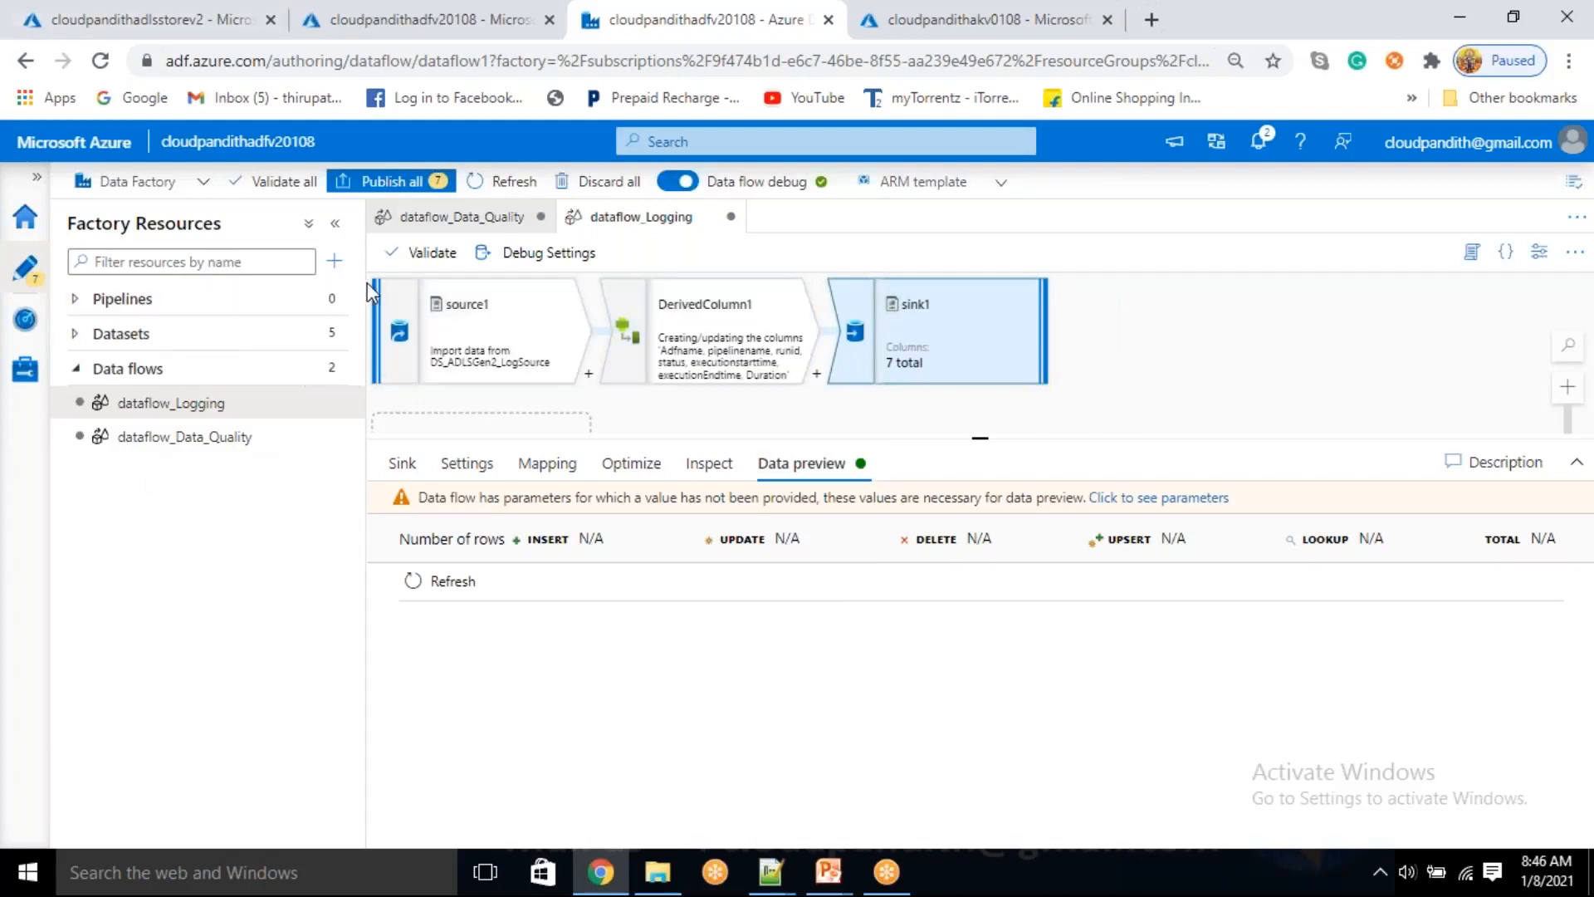
Create a new pipeline and name it df_DQChecks_Logging
left_click(334, 261)
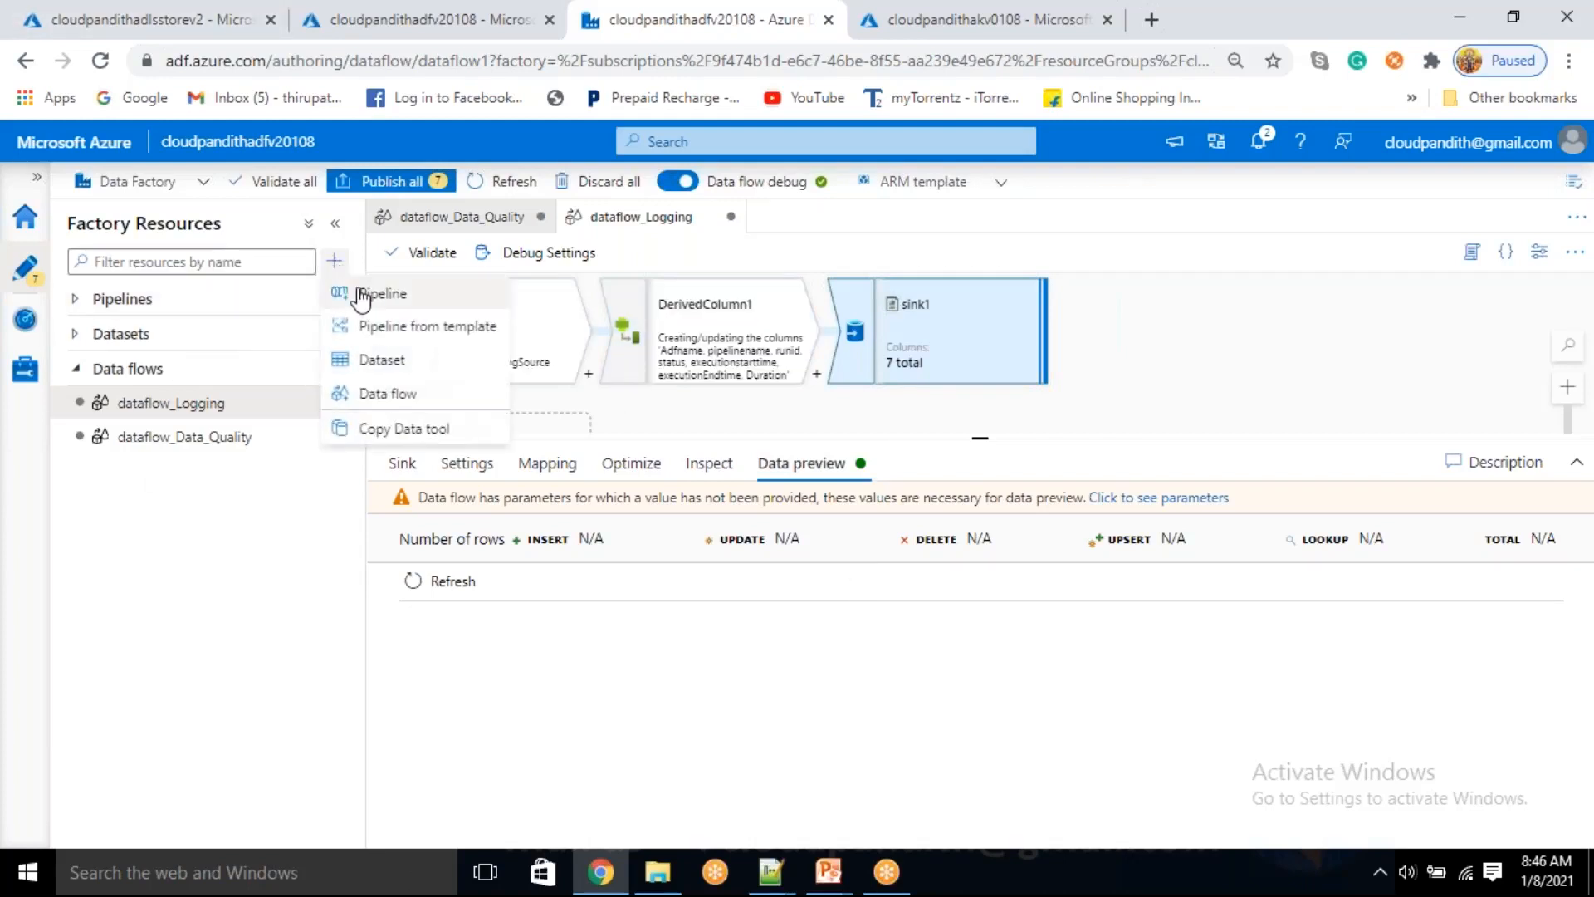
left_click(361, 295)
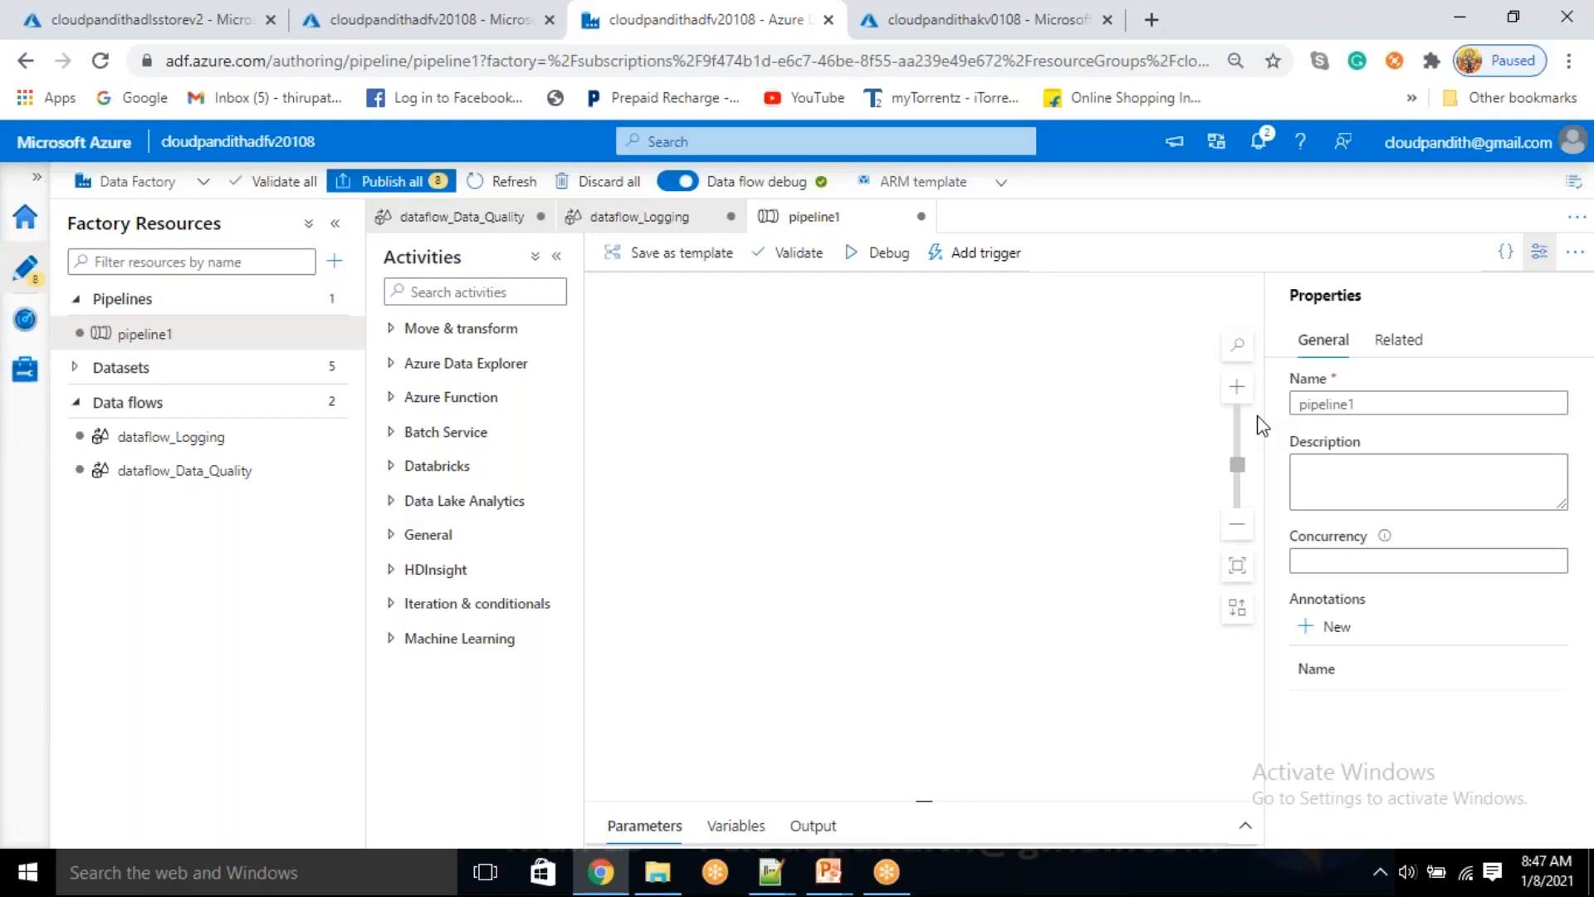
double_click(1403, 404)
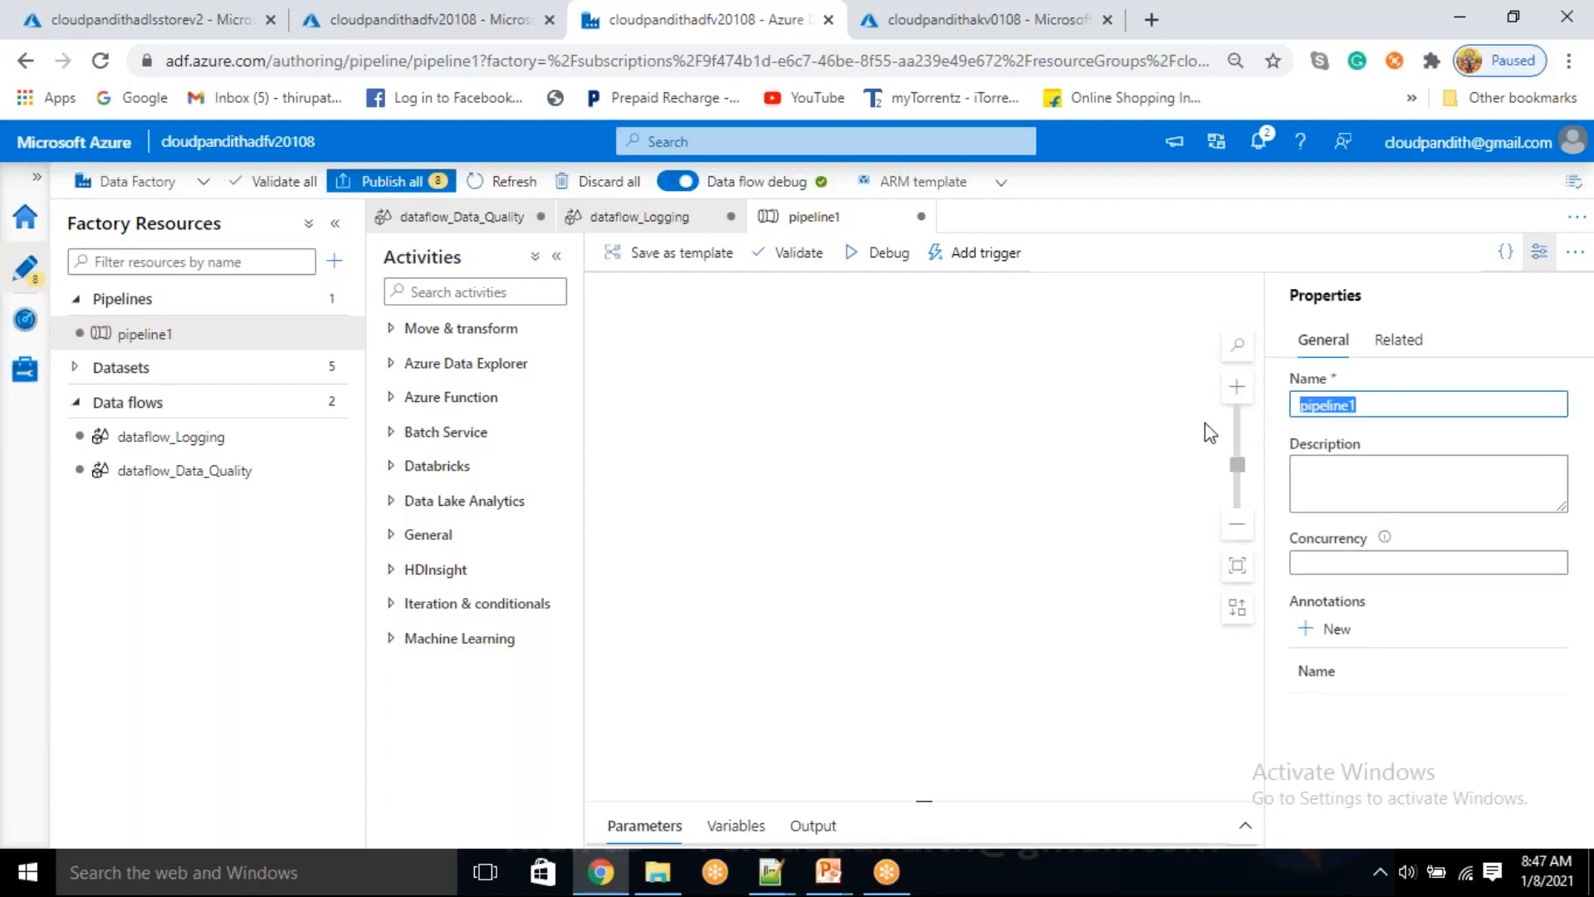
key("BackSpace")
type("df_D")
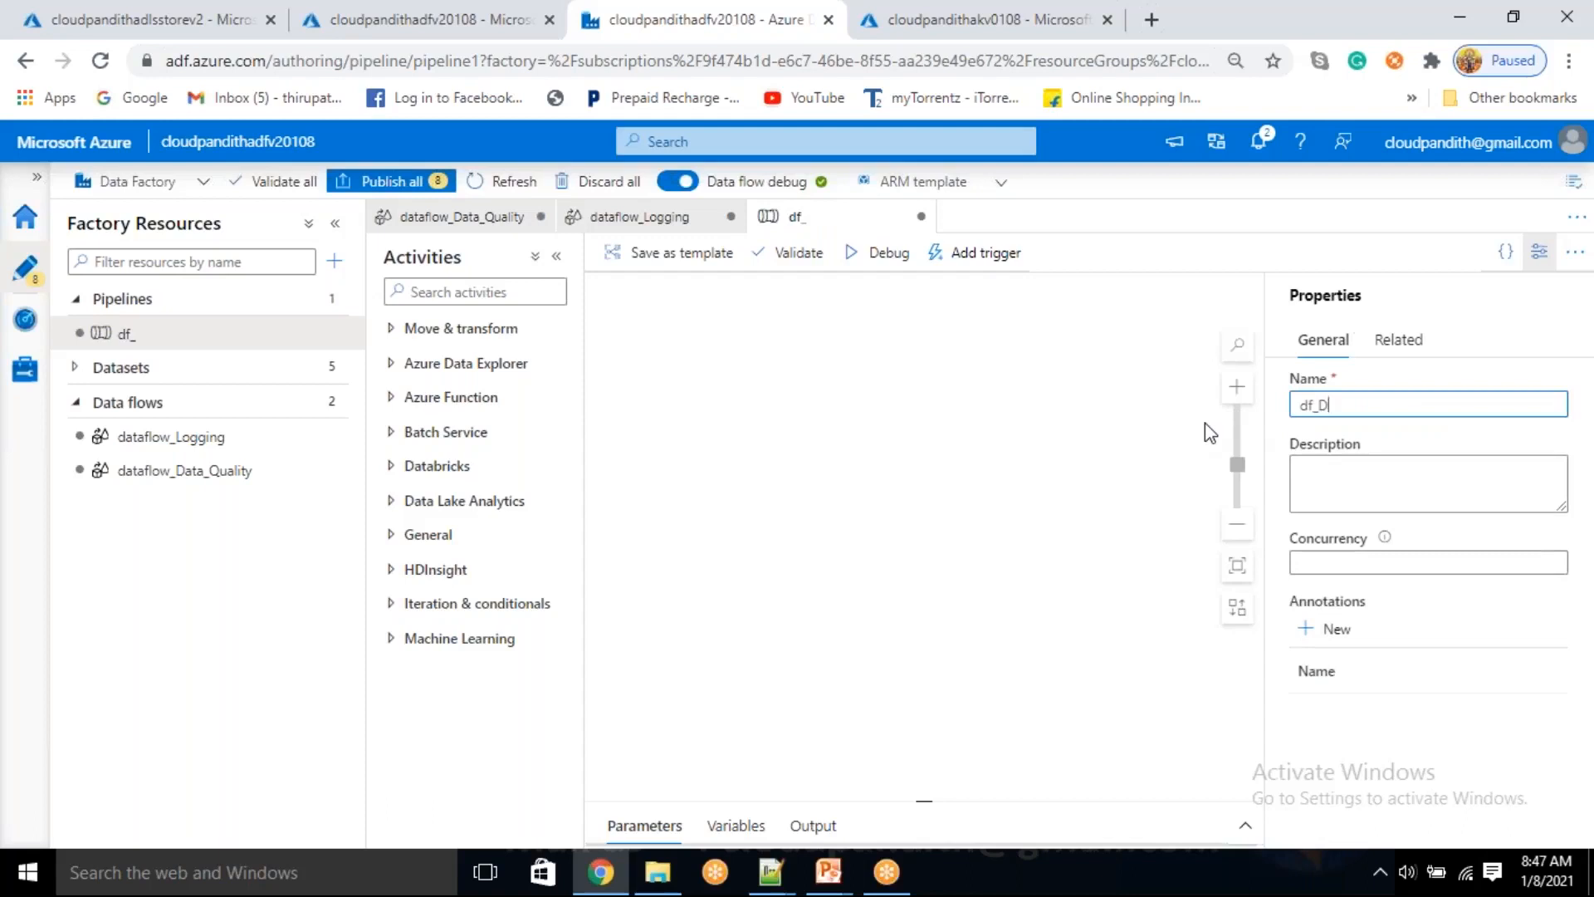
type("QChecks_Logging")
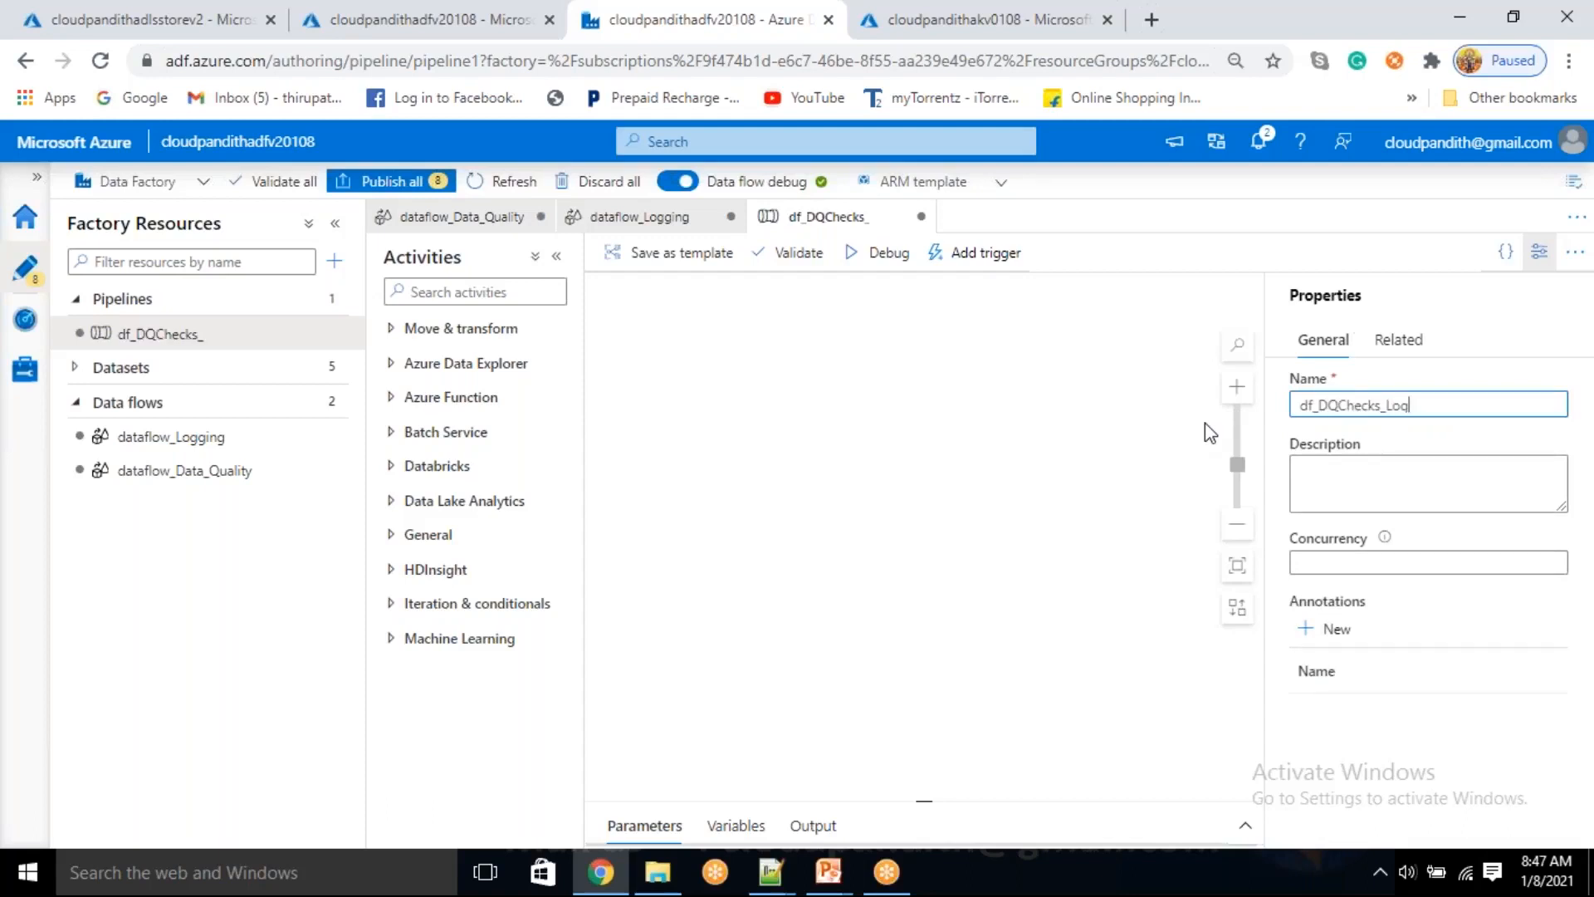
left_click(1540, 251)
Add a data flow activity to the pipeline that uses the existing dataflow_Data_Quality, and check its parameters
left_click(490, 328)
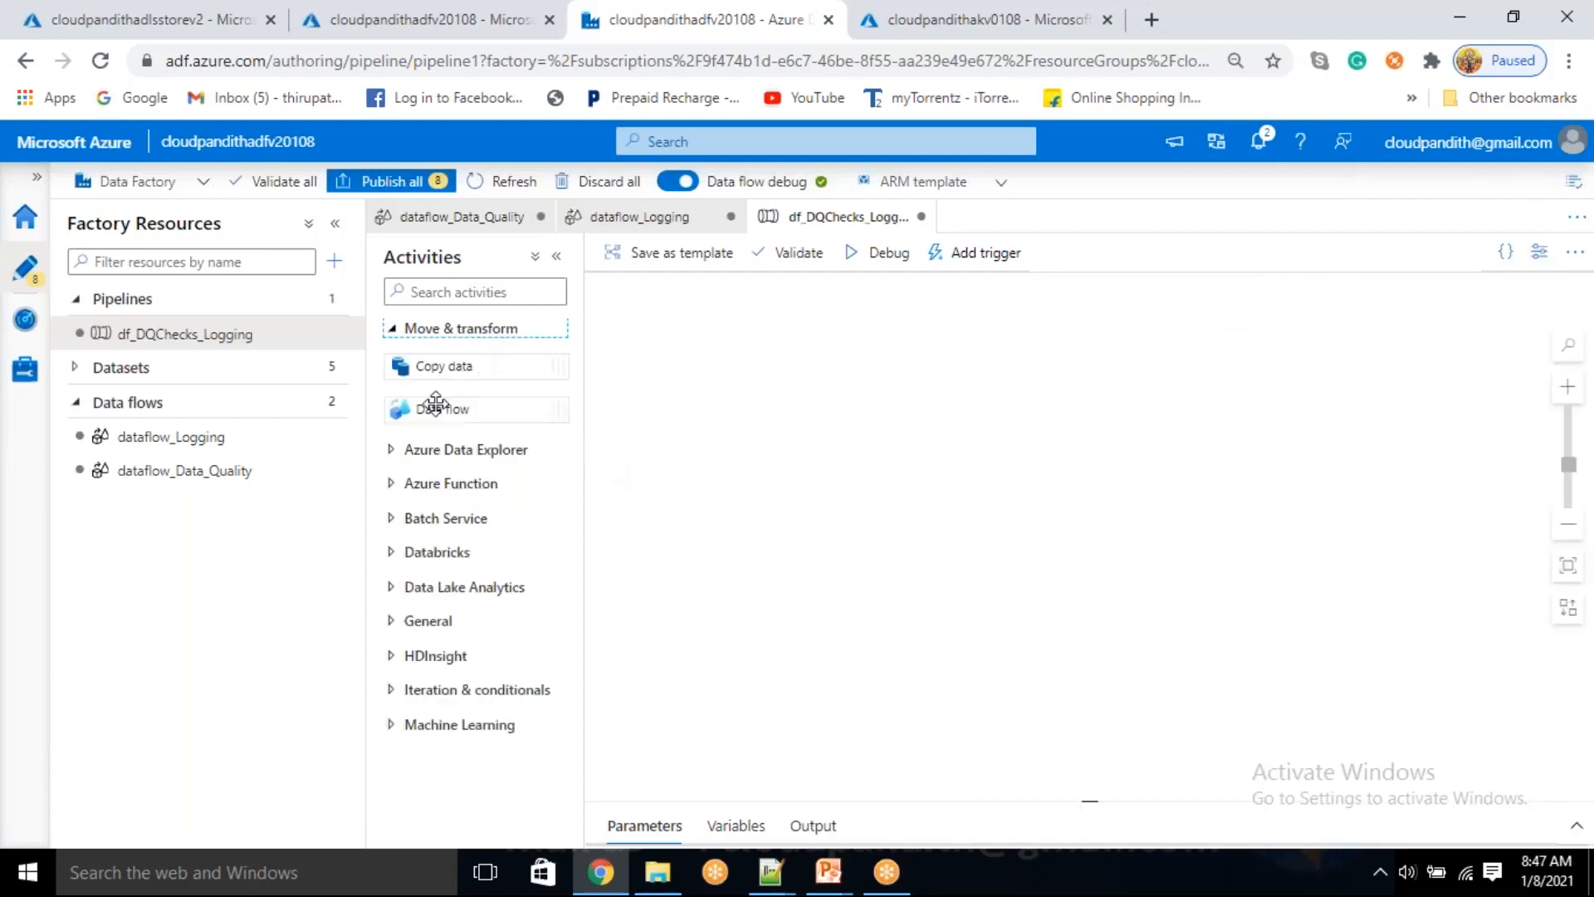
left_click_drag(434, 415, 765, 441)
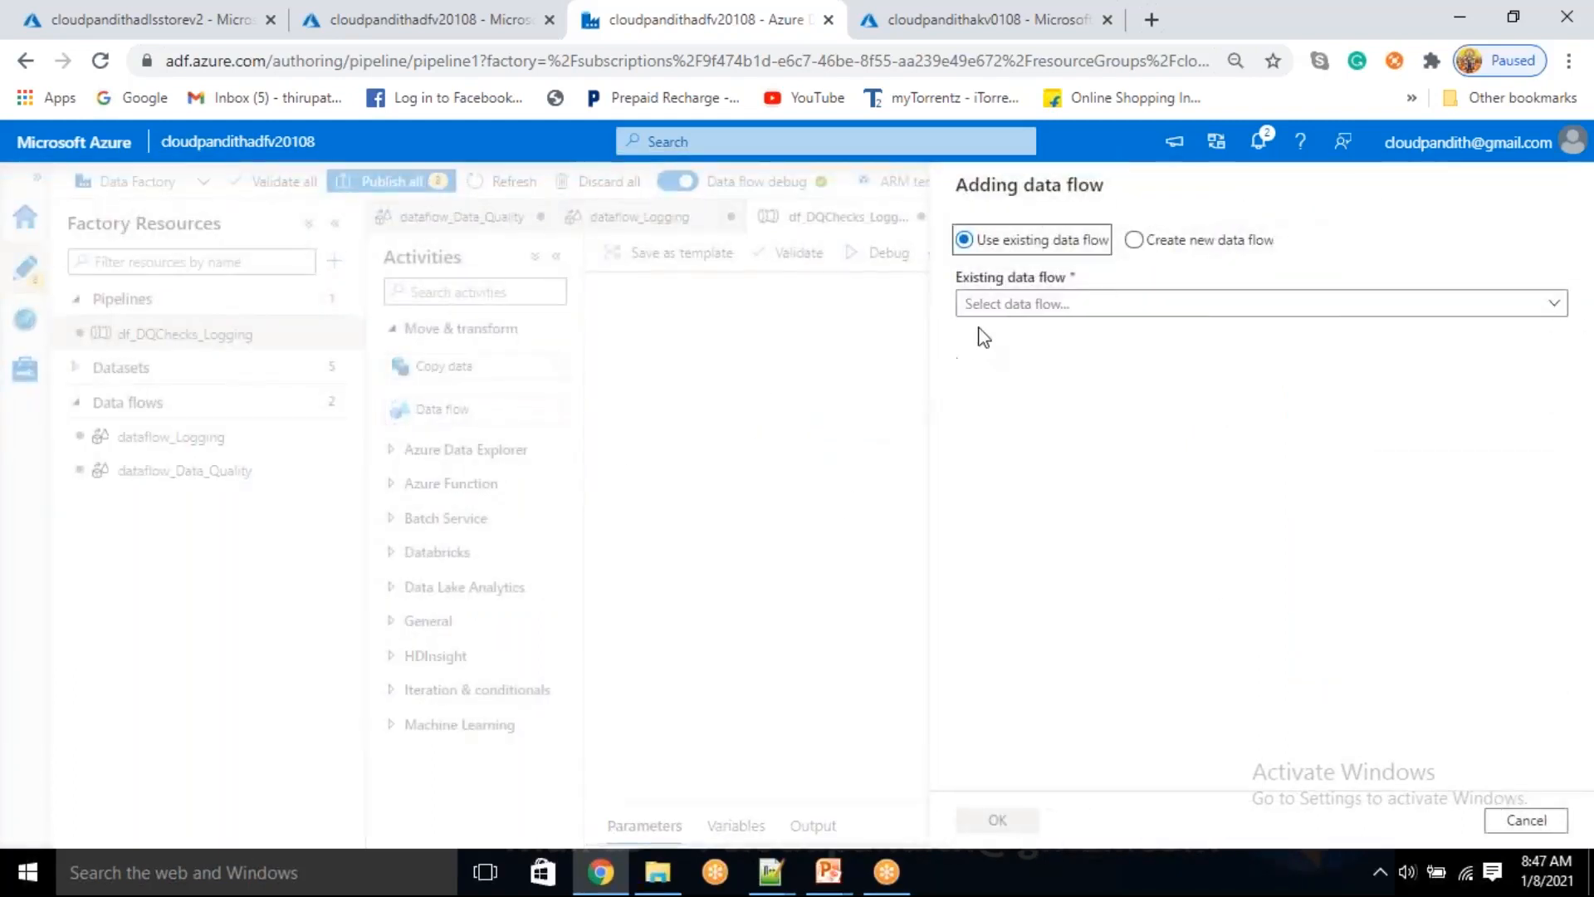
left_click(1008, 306)
left_click(1022, 341)
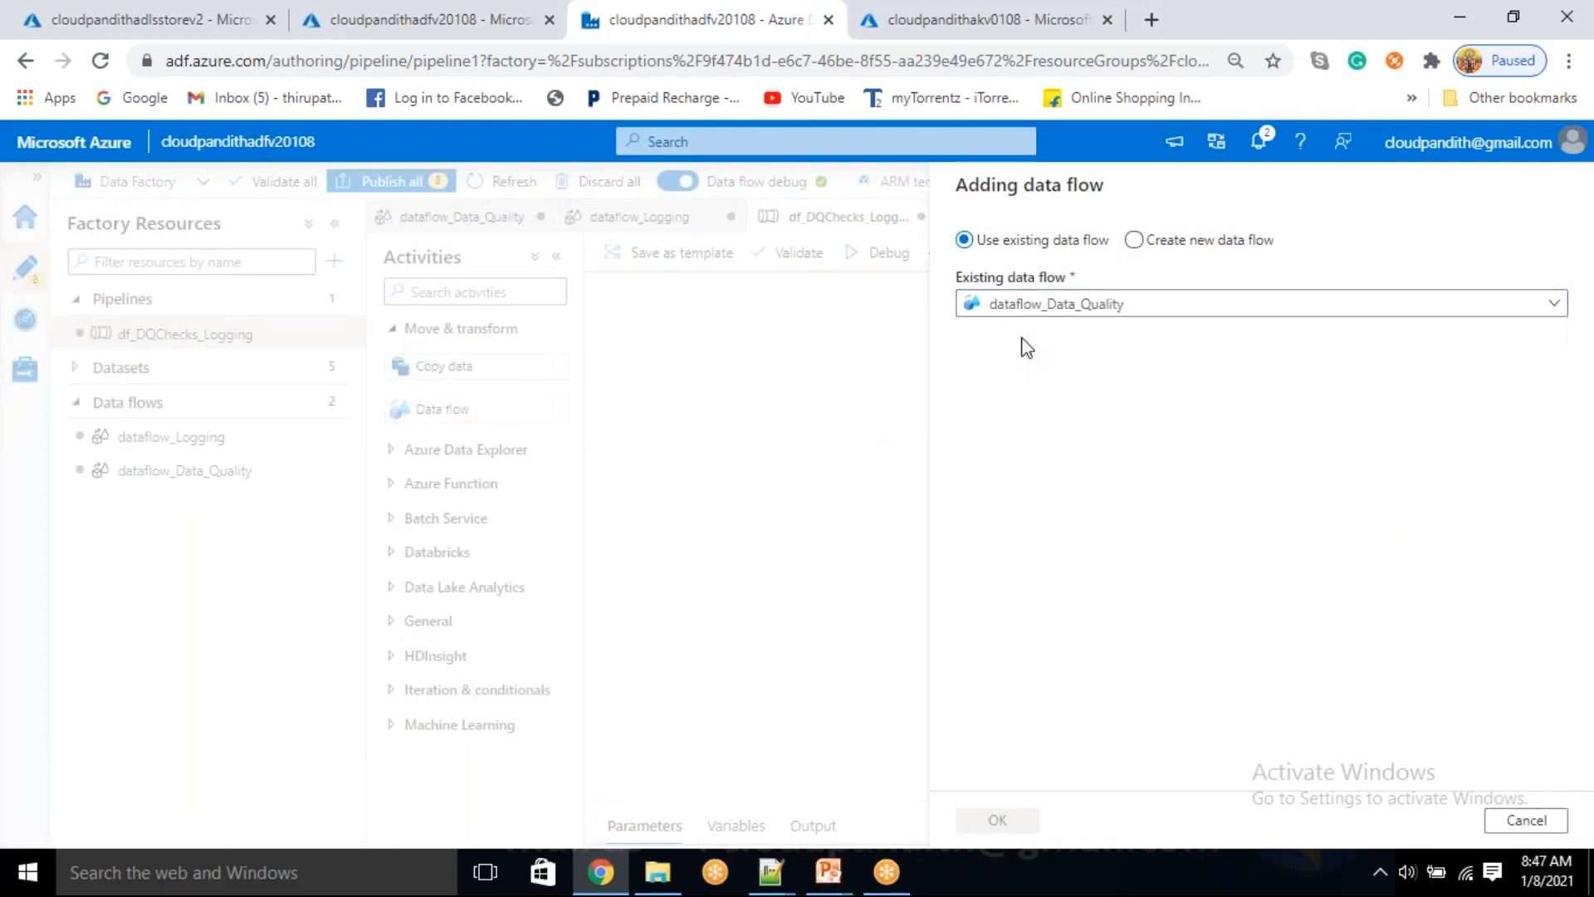
left_click(998, 820)
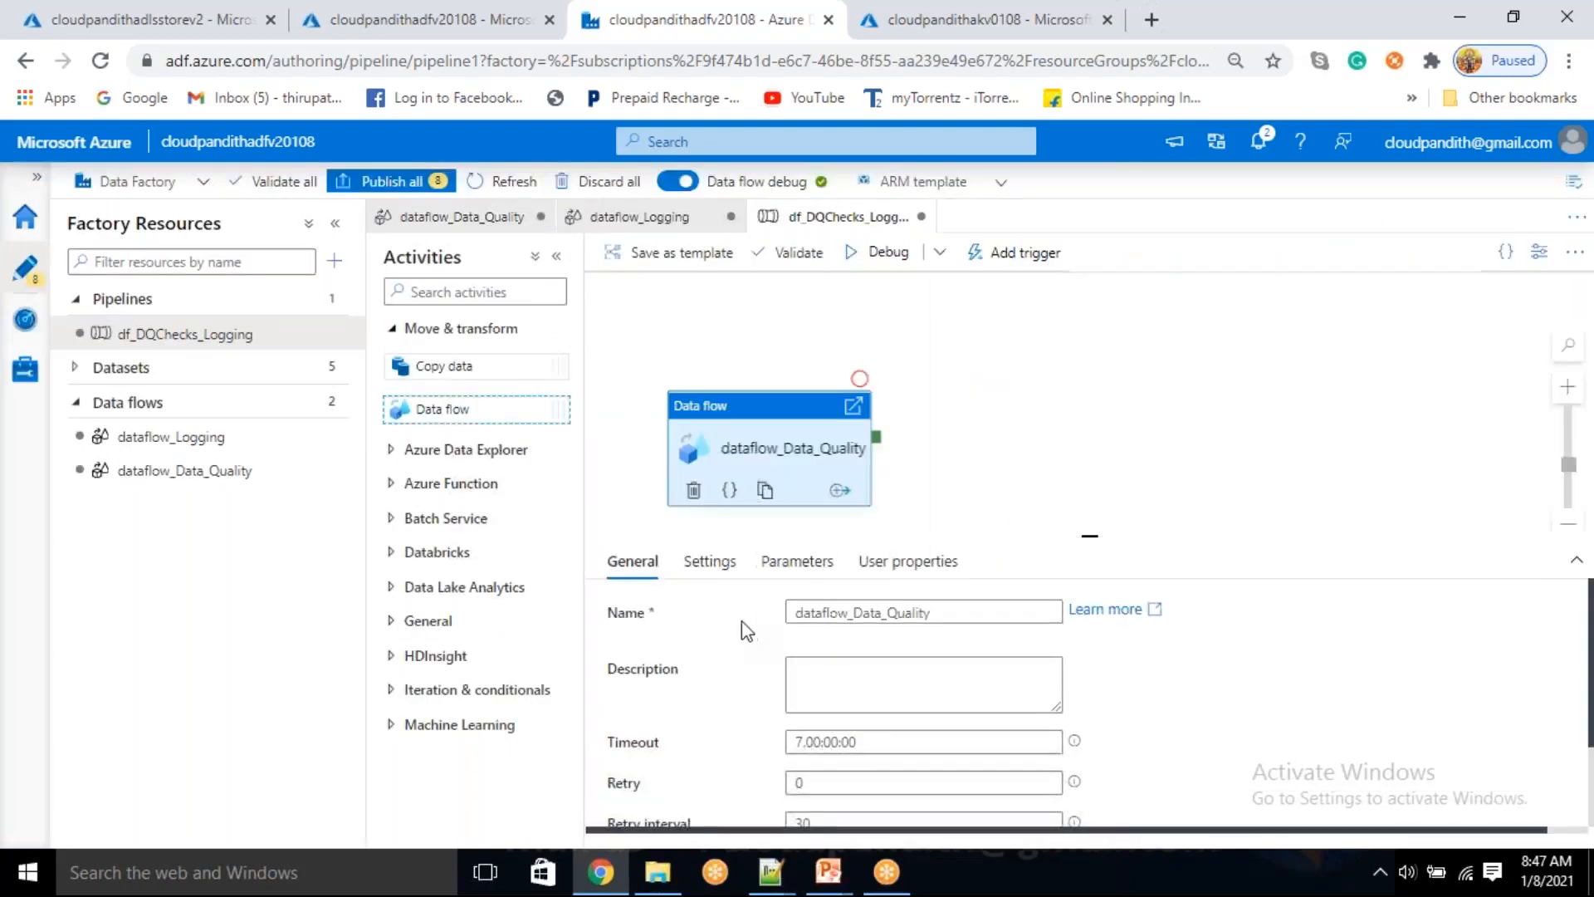
left_click(797, 561)
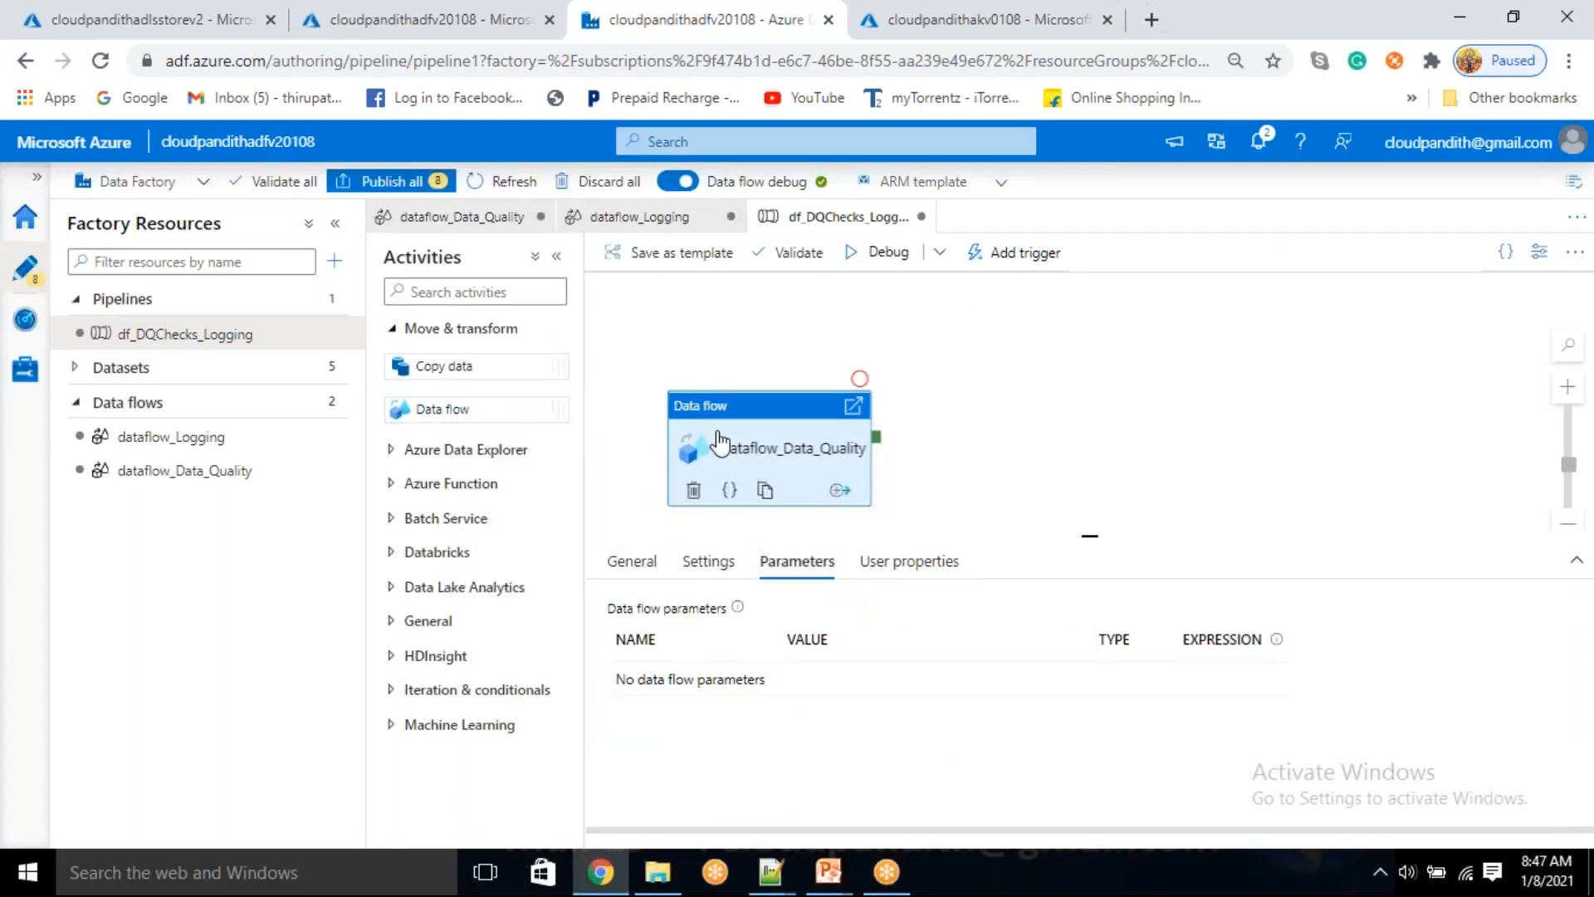
left_click_drag(800, 458, 799, 435)
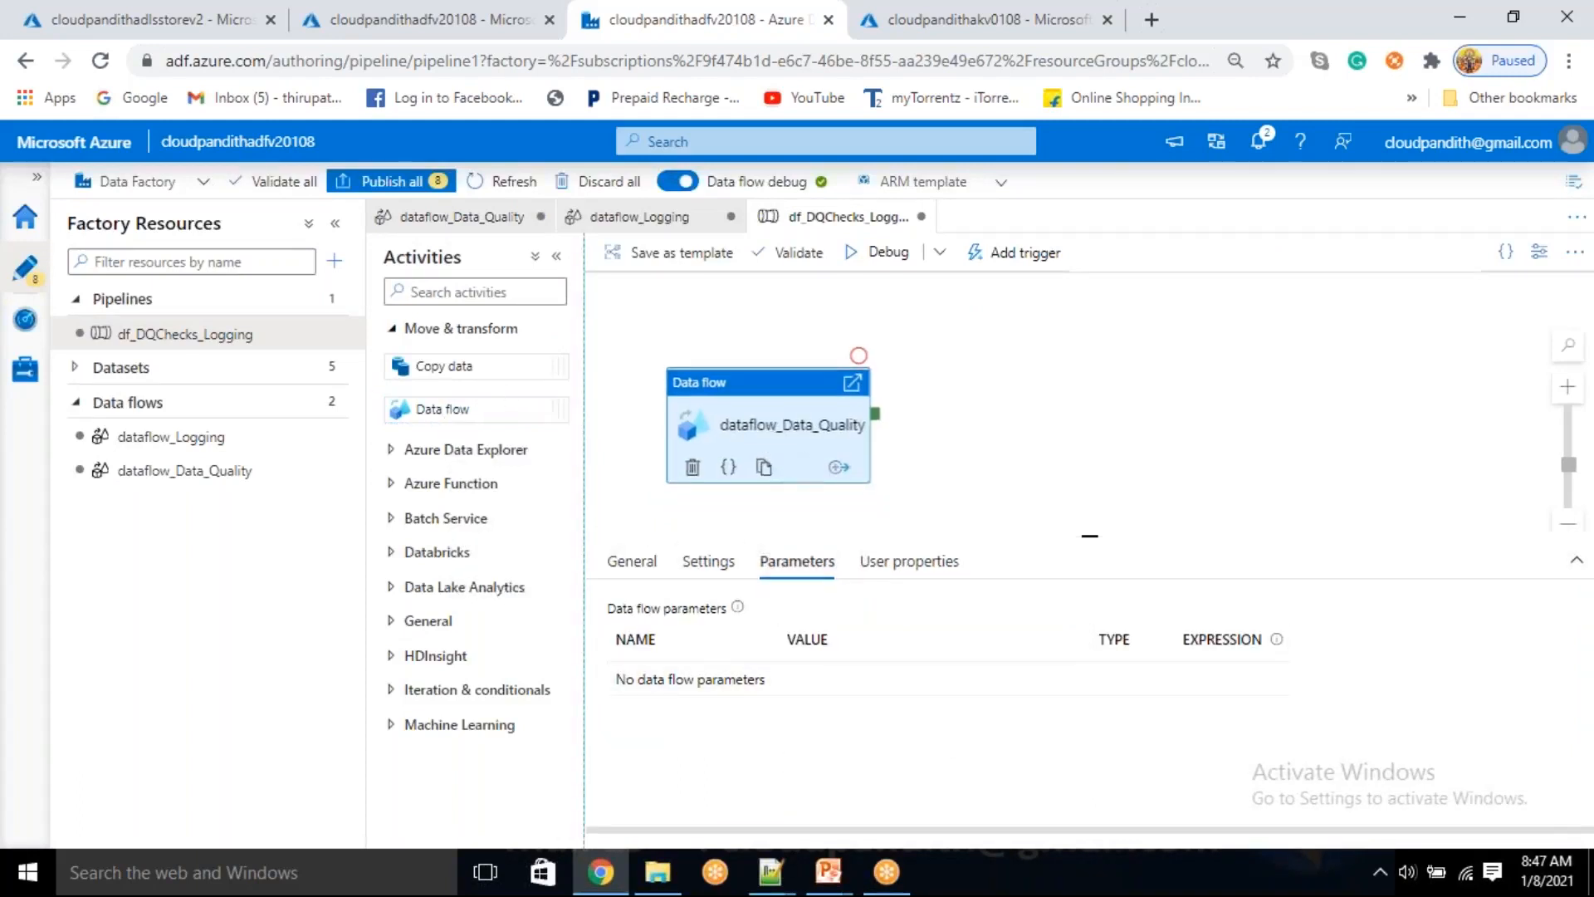
Add a second data flow activity using the existing dataflow_Logging and connect dataflow_Data_Quality's success output to it
left_click_drag(444, 409, 1062, 415)
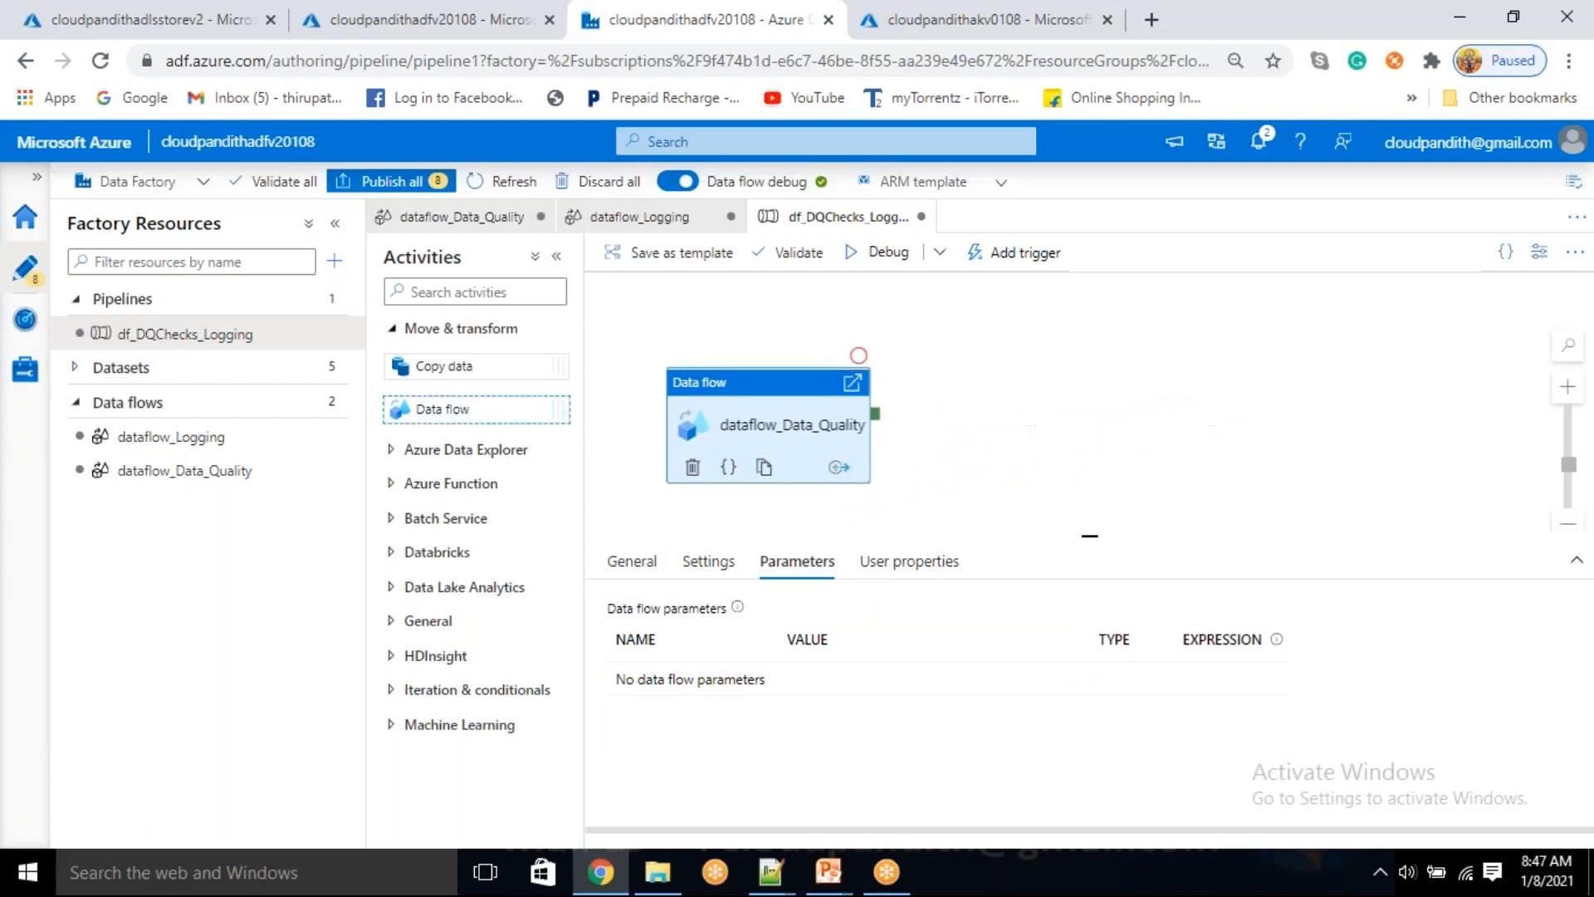
left_click(1033, 306)
left_click(1038, 374)
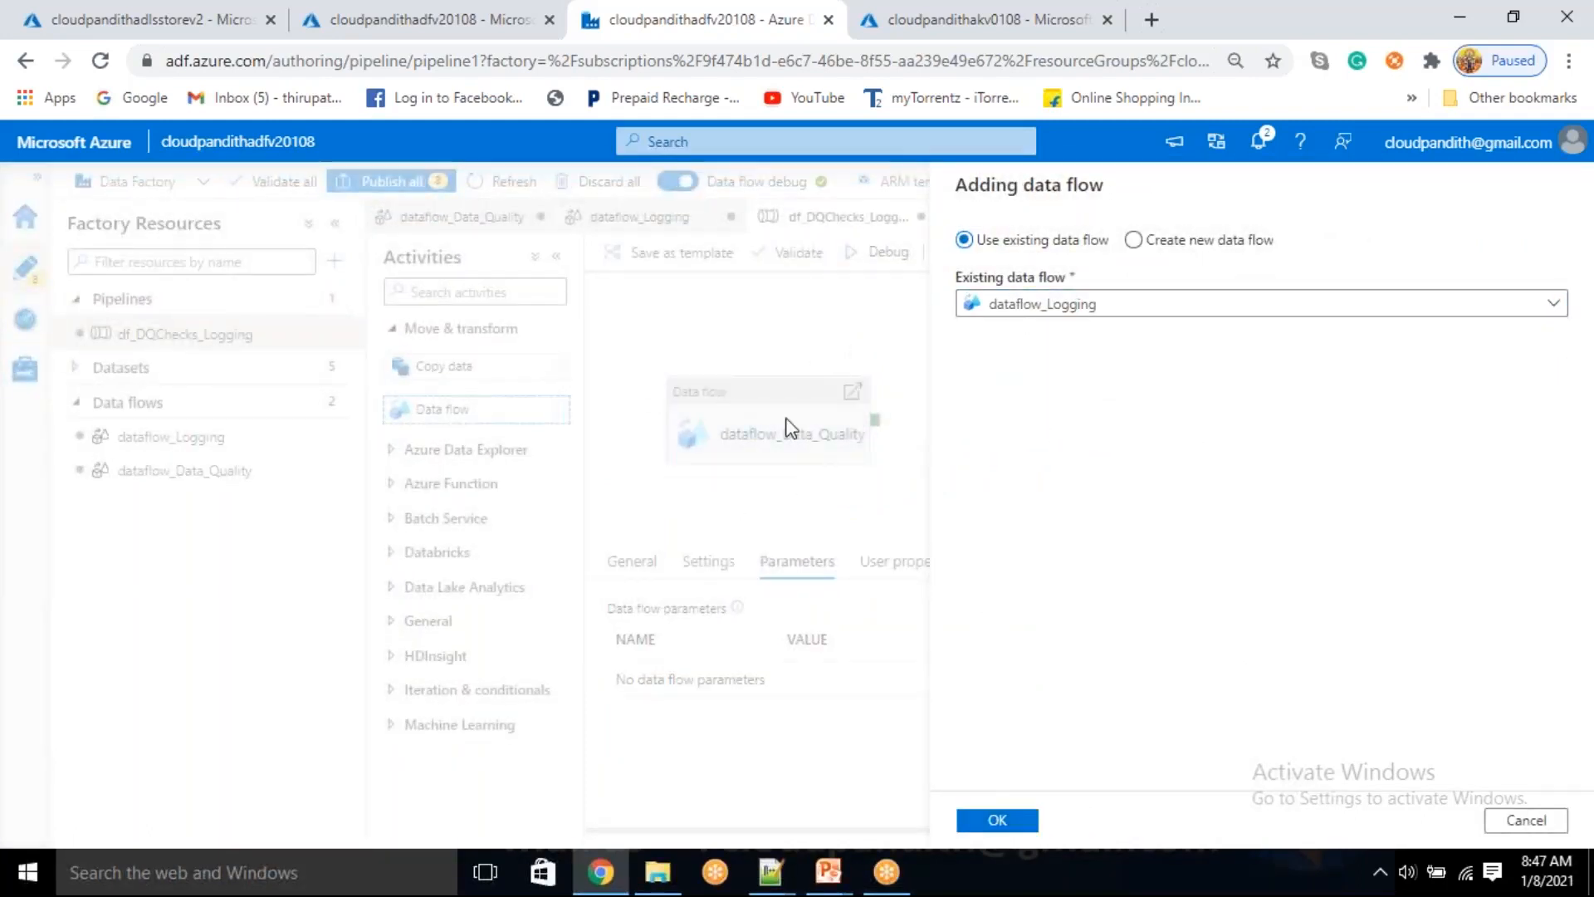
left_click_drag(875, 420, 1060, 448)
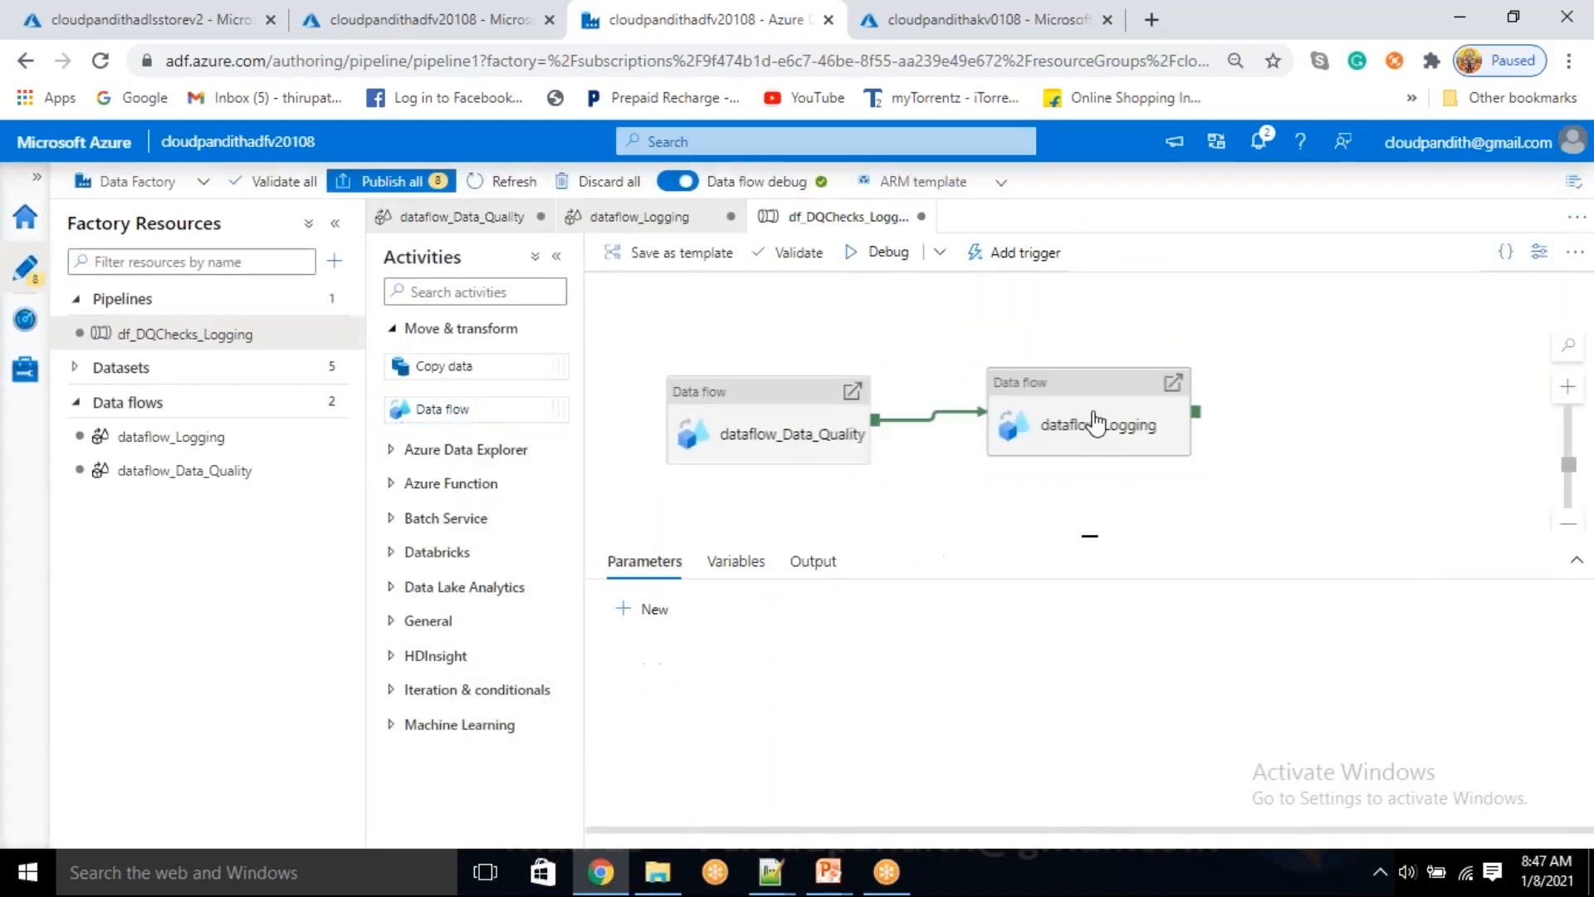
left_click(1093, 422)
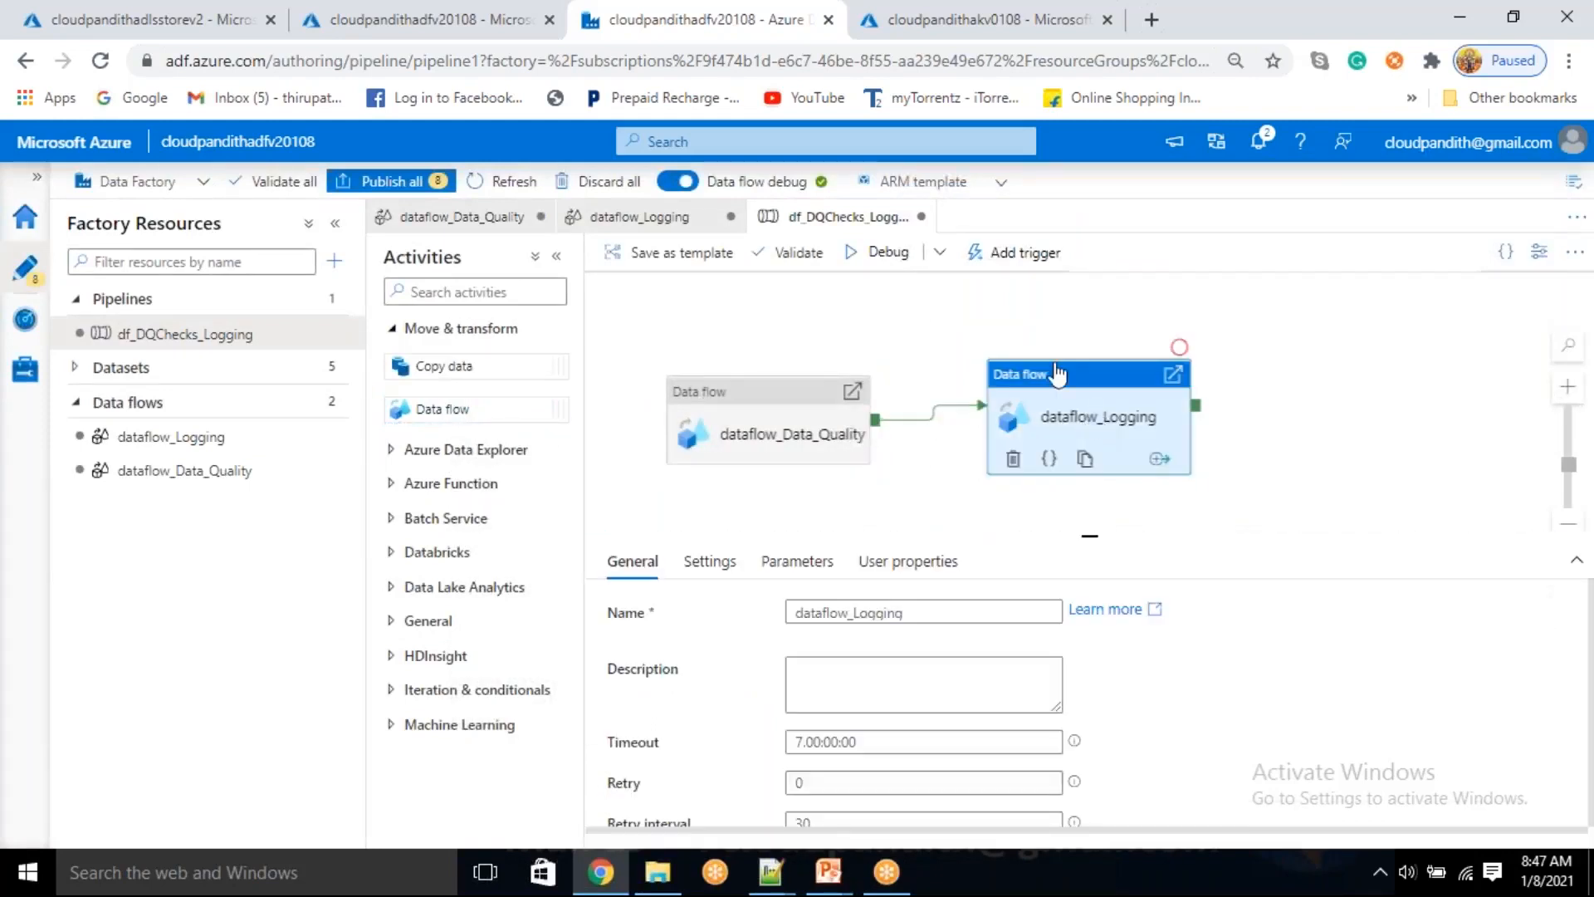
left_click(803, 560)
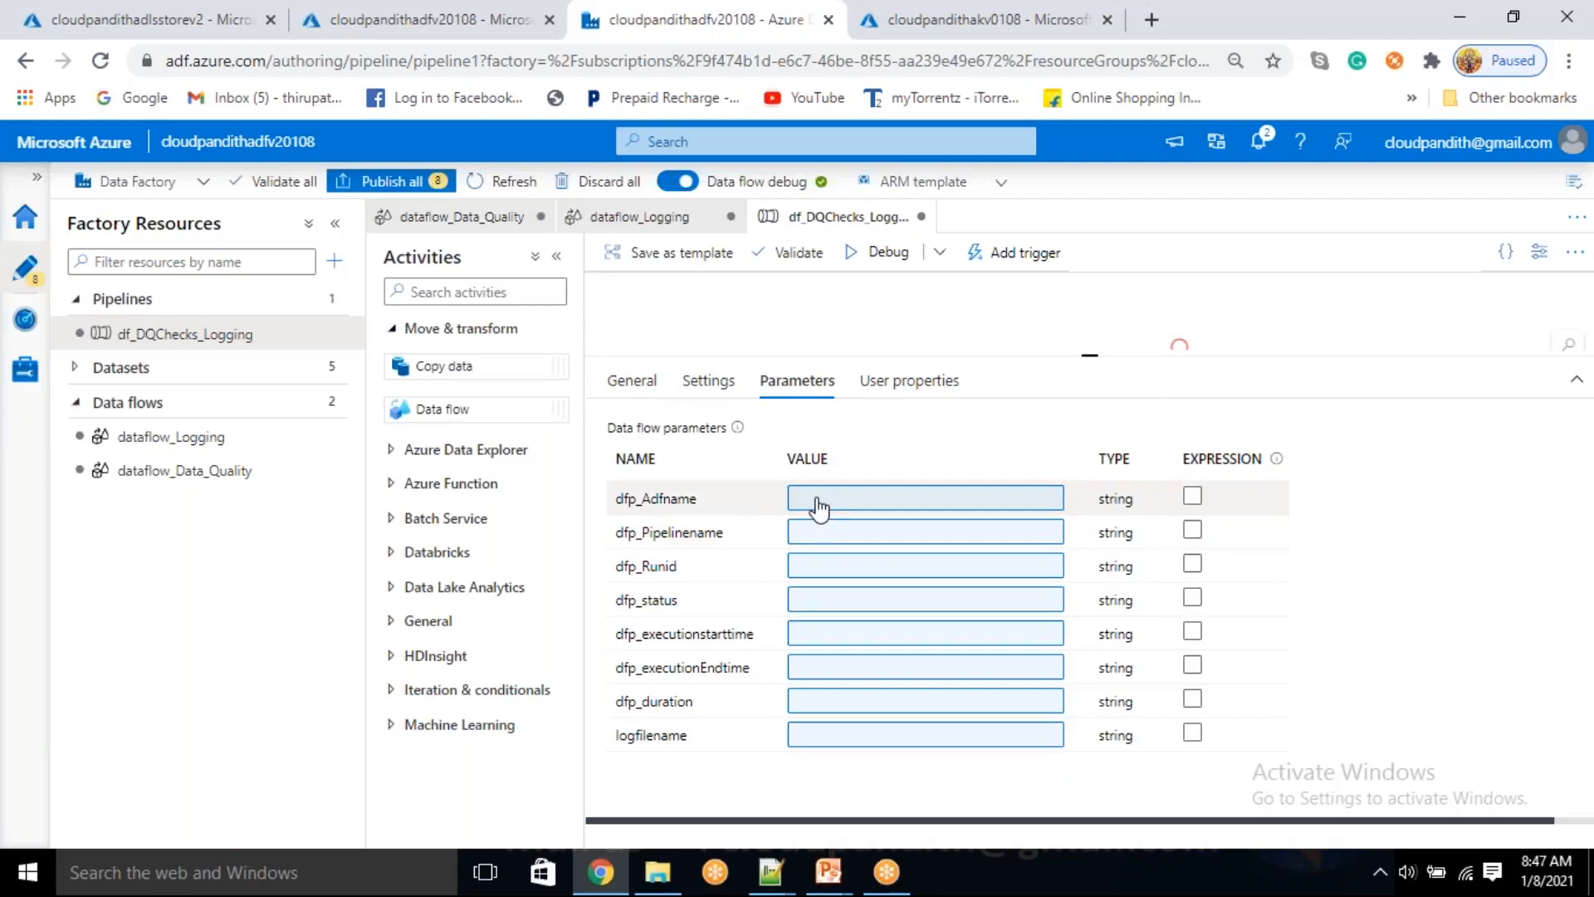
left_click(819, 506)
left_click(988, 552)
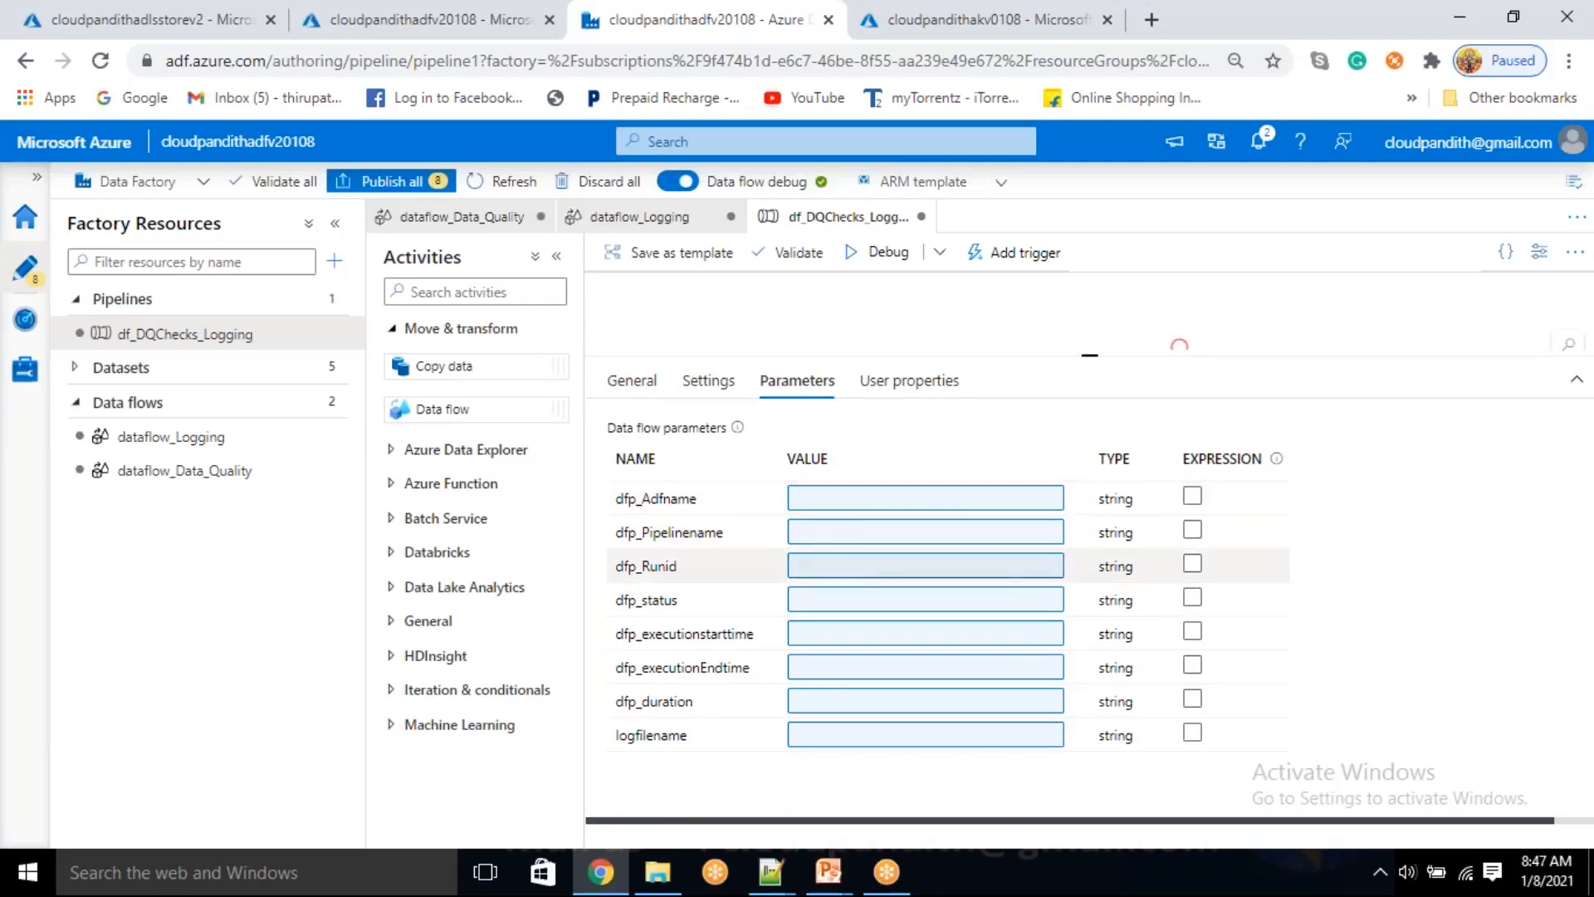
left_click(1062, 606)
left_click(1005, 830)
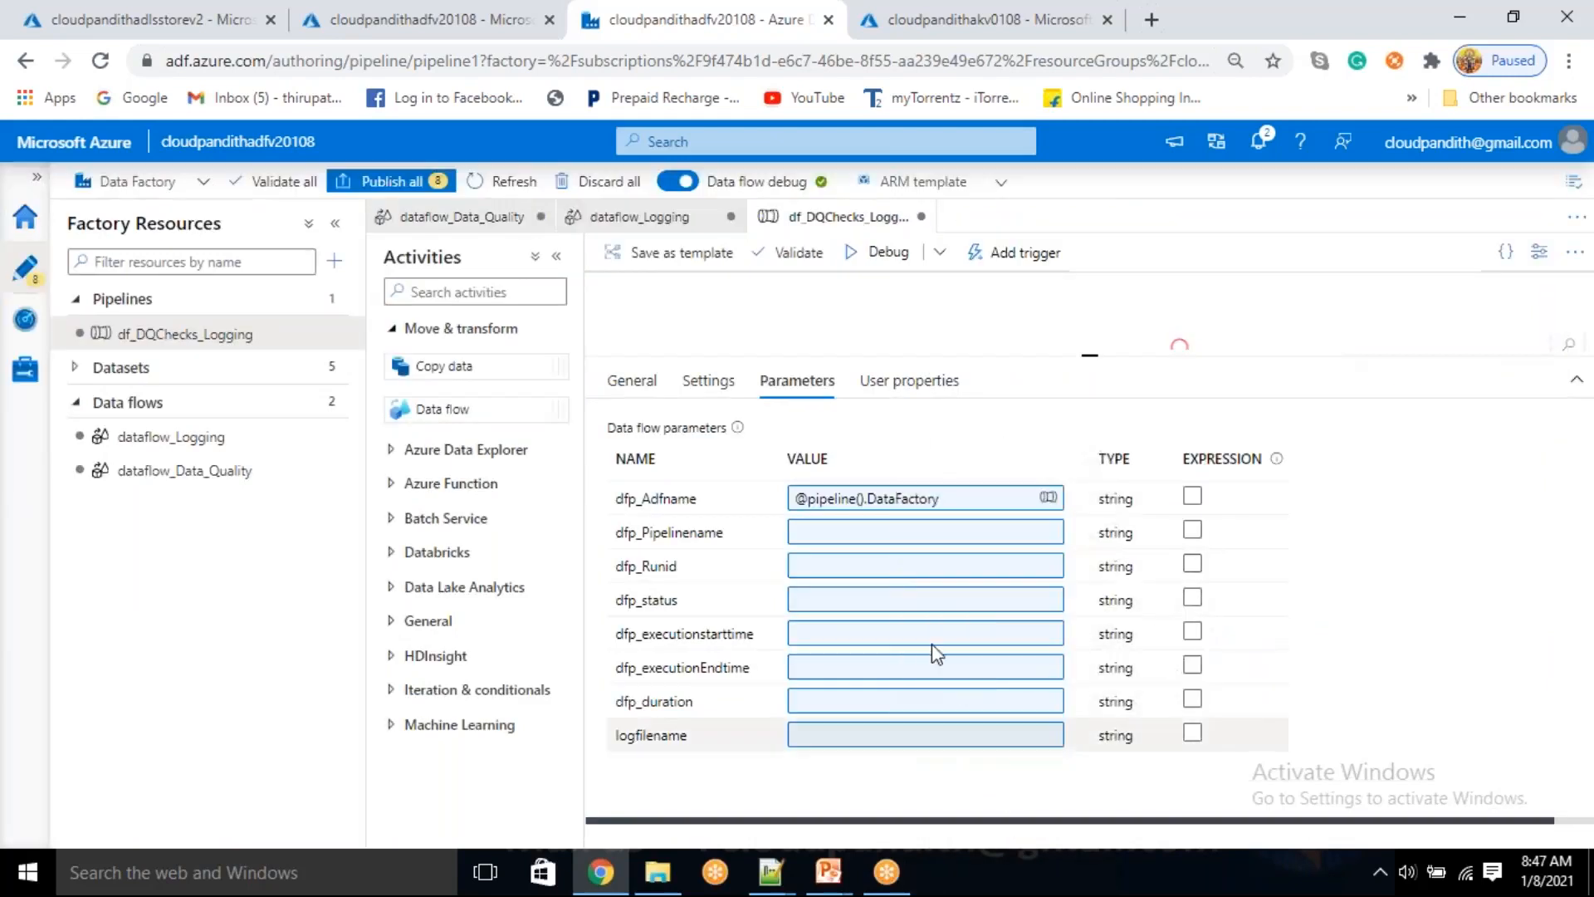
left_click(853, 548)
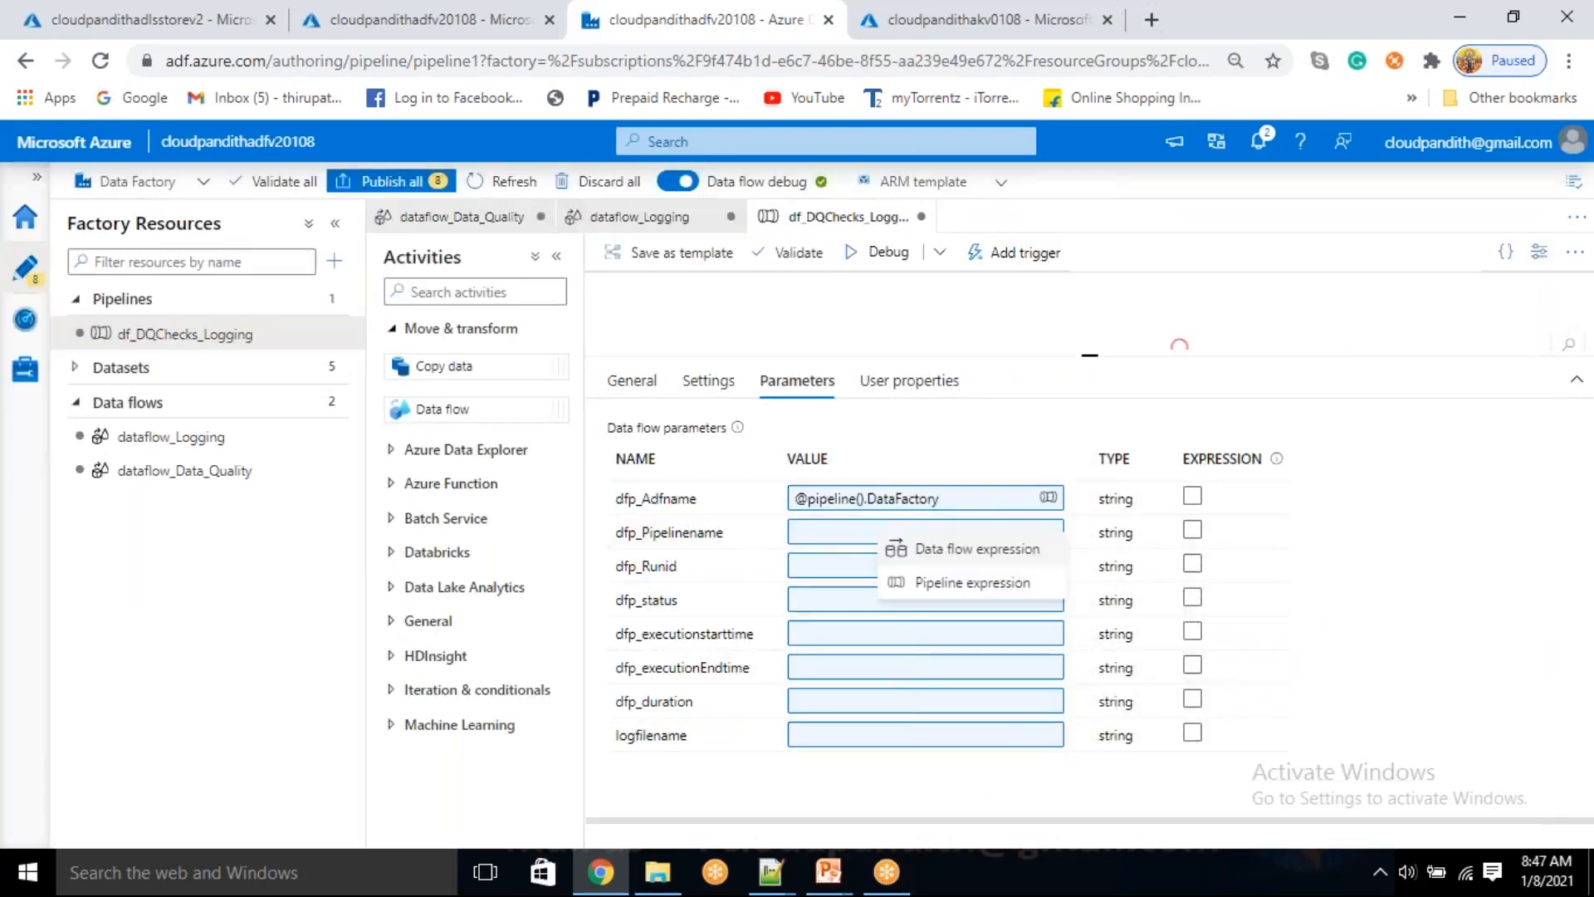
left_click(942, 582)
left_click(1034, 660)
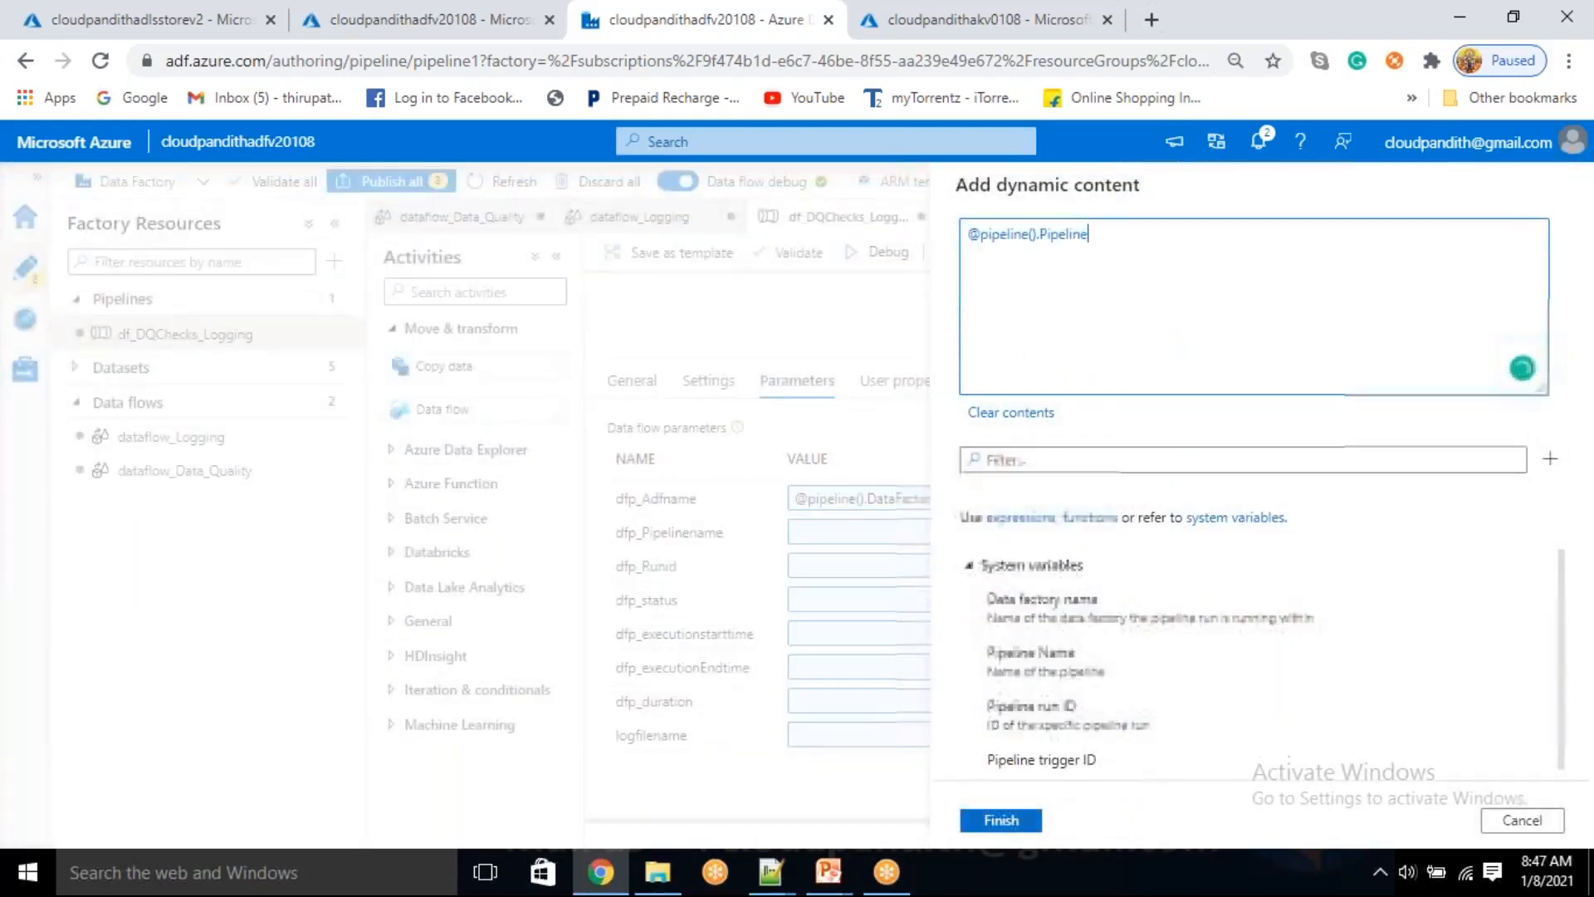
left_click(1007, 820)
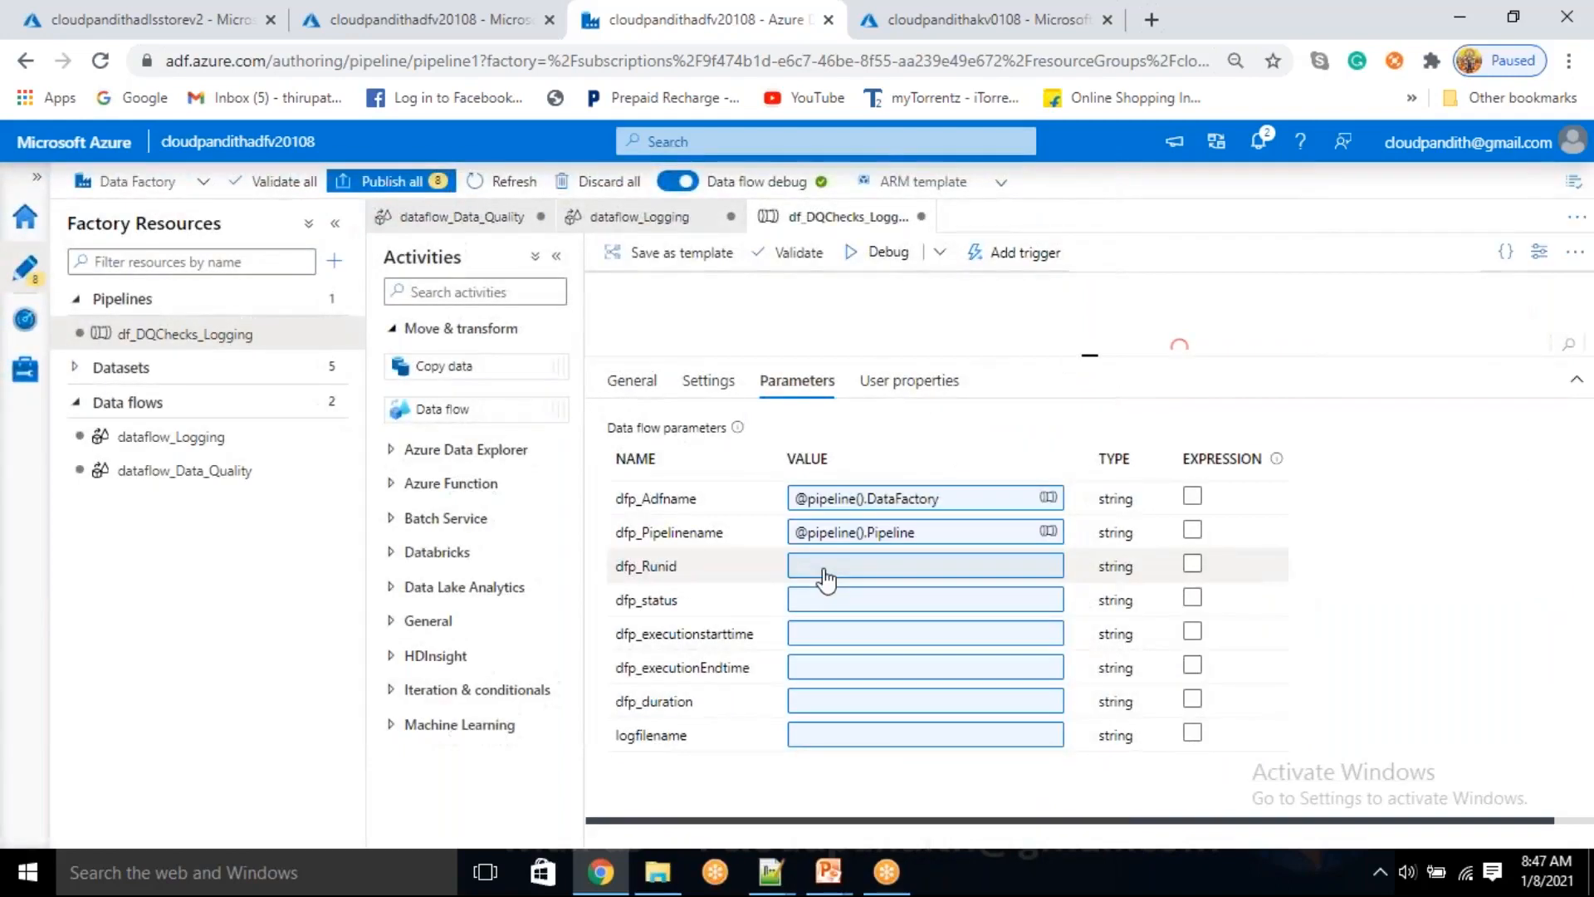
left_click(847, 565)
left_click(920, 618)
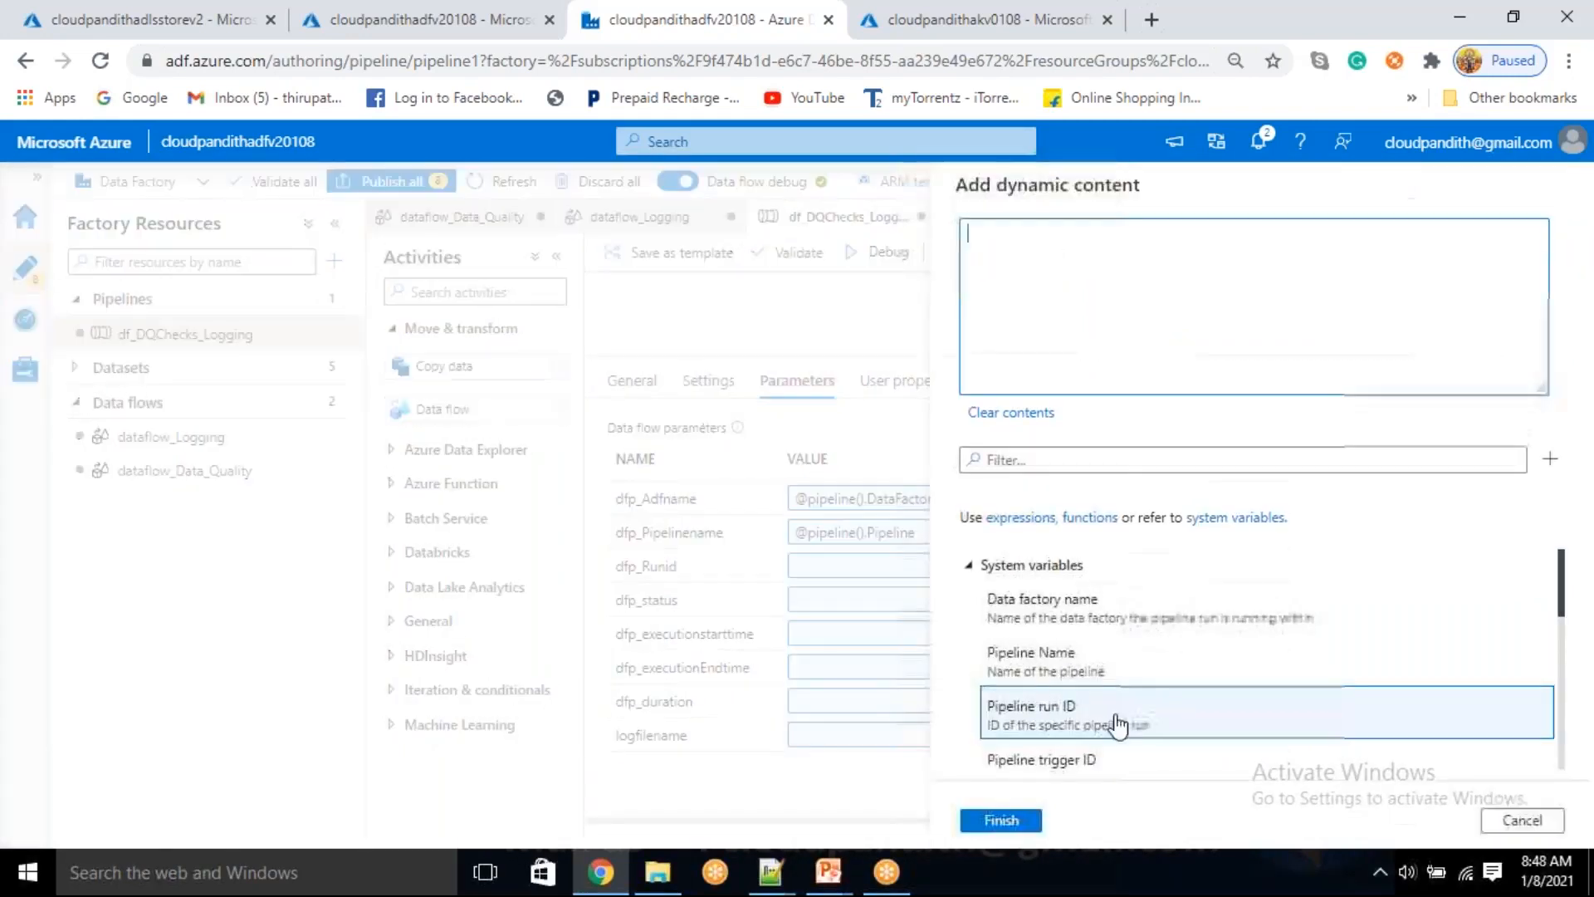
left_click(1080, 723)
left_click(1001, 820)
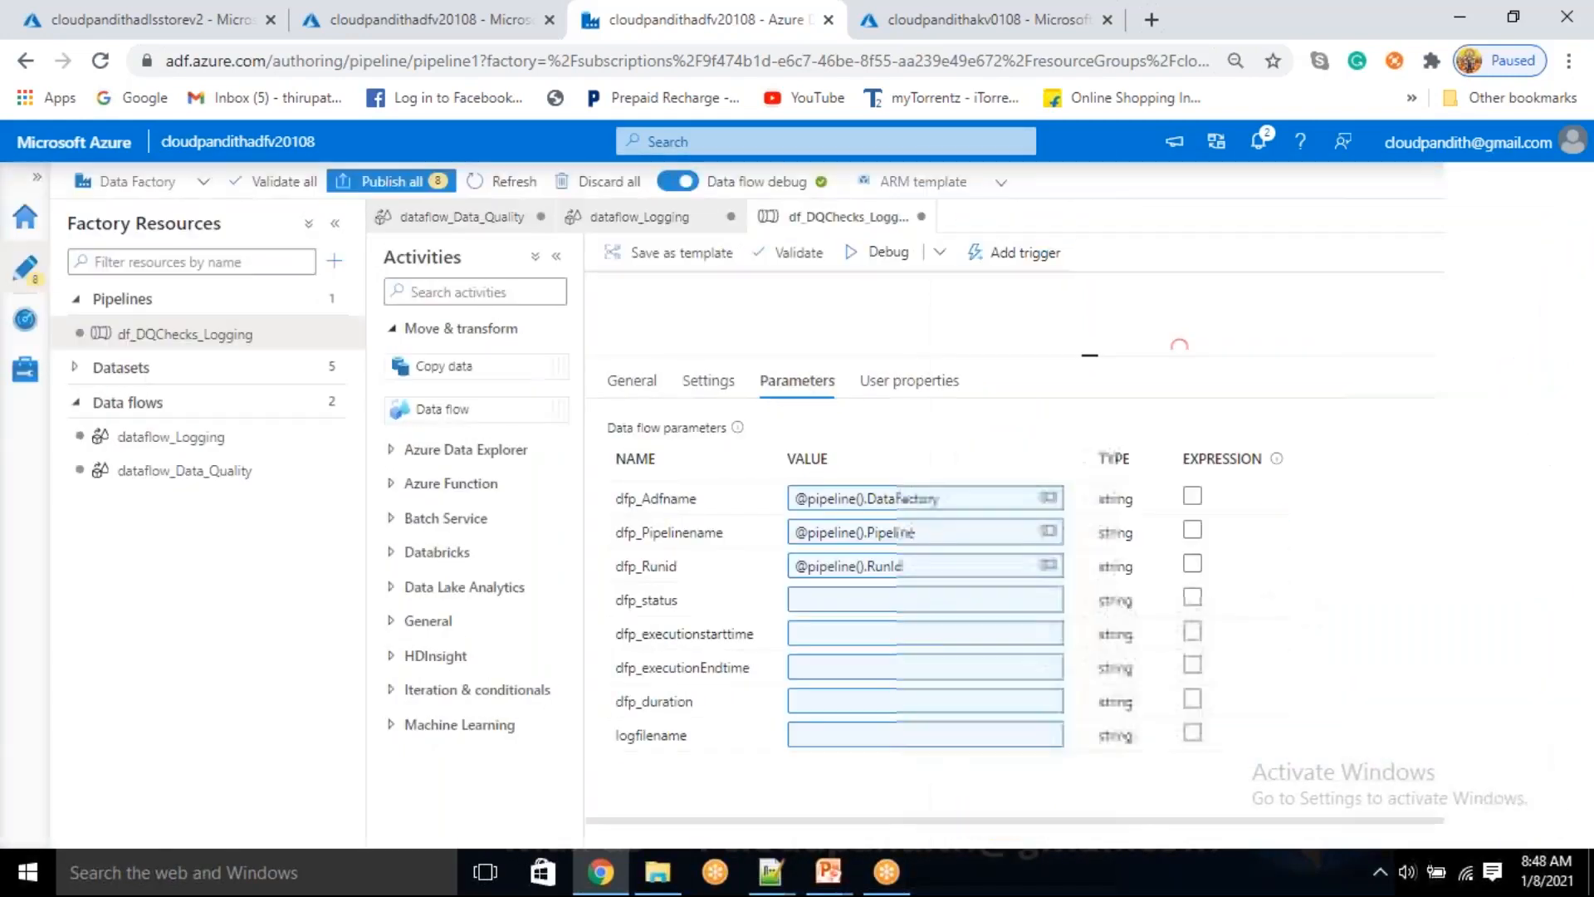
left_click(822, 601)
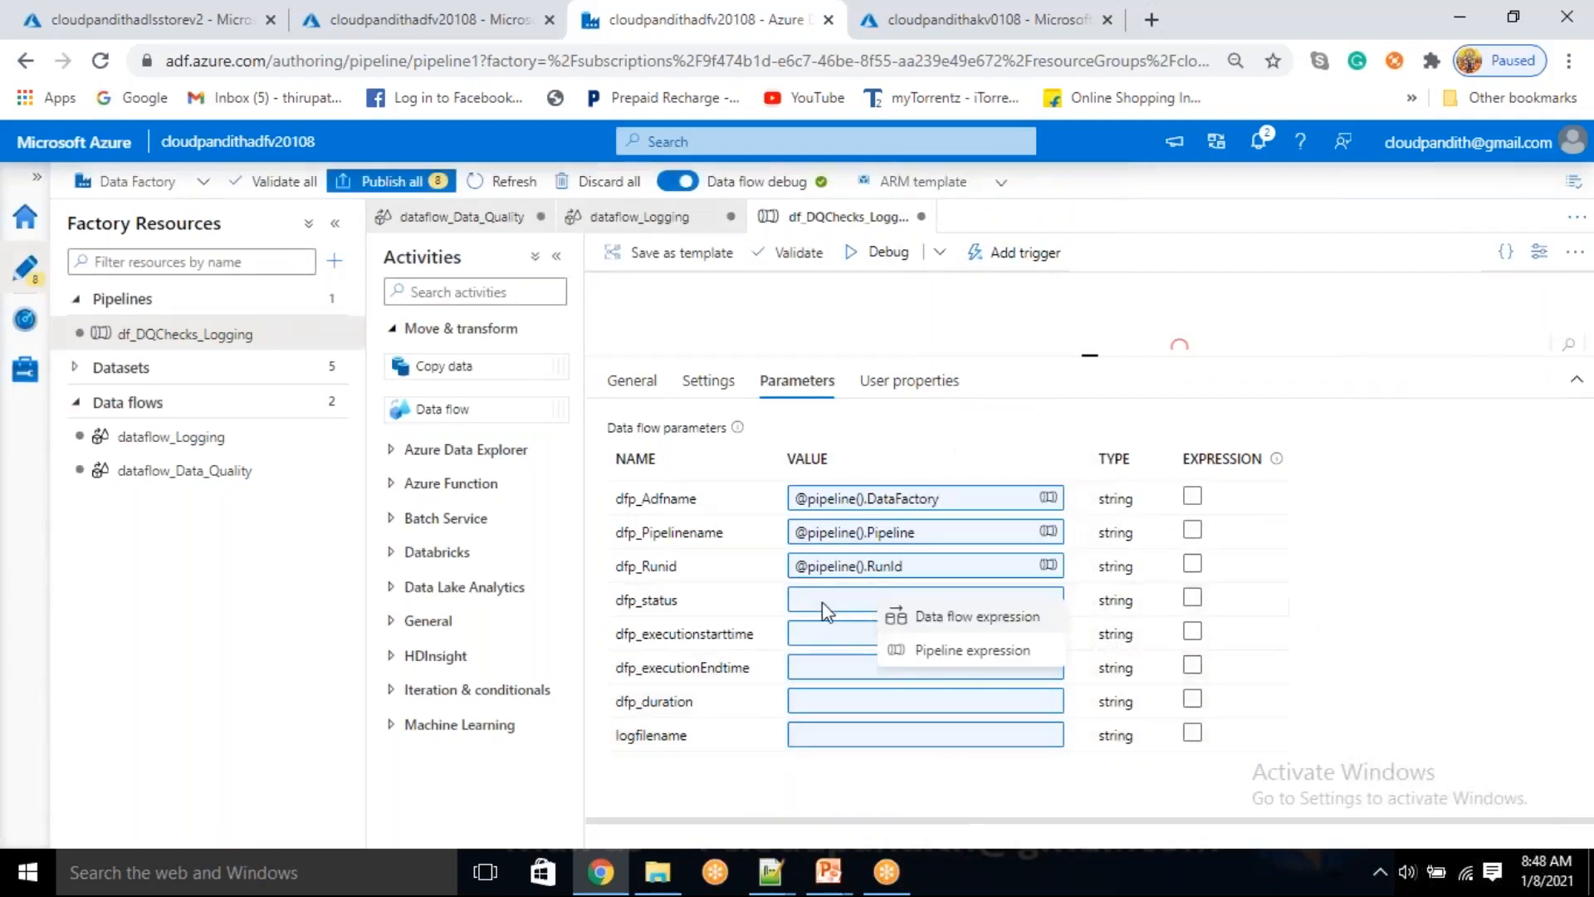
left_click(970, 655)
scroll(1096, 731, "down", 10)
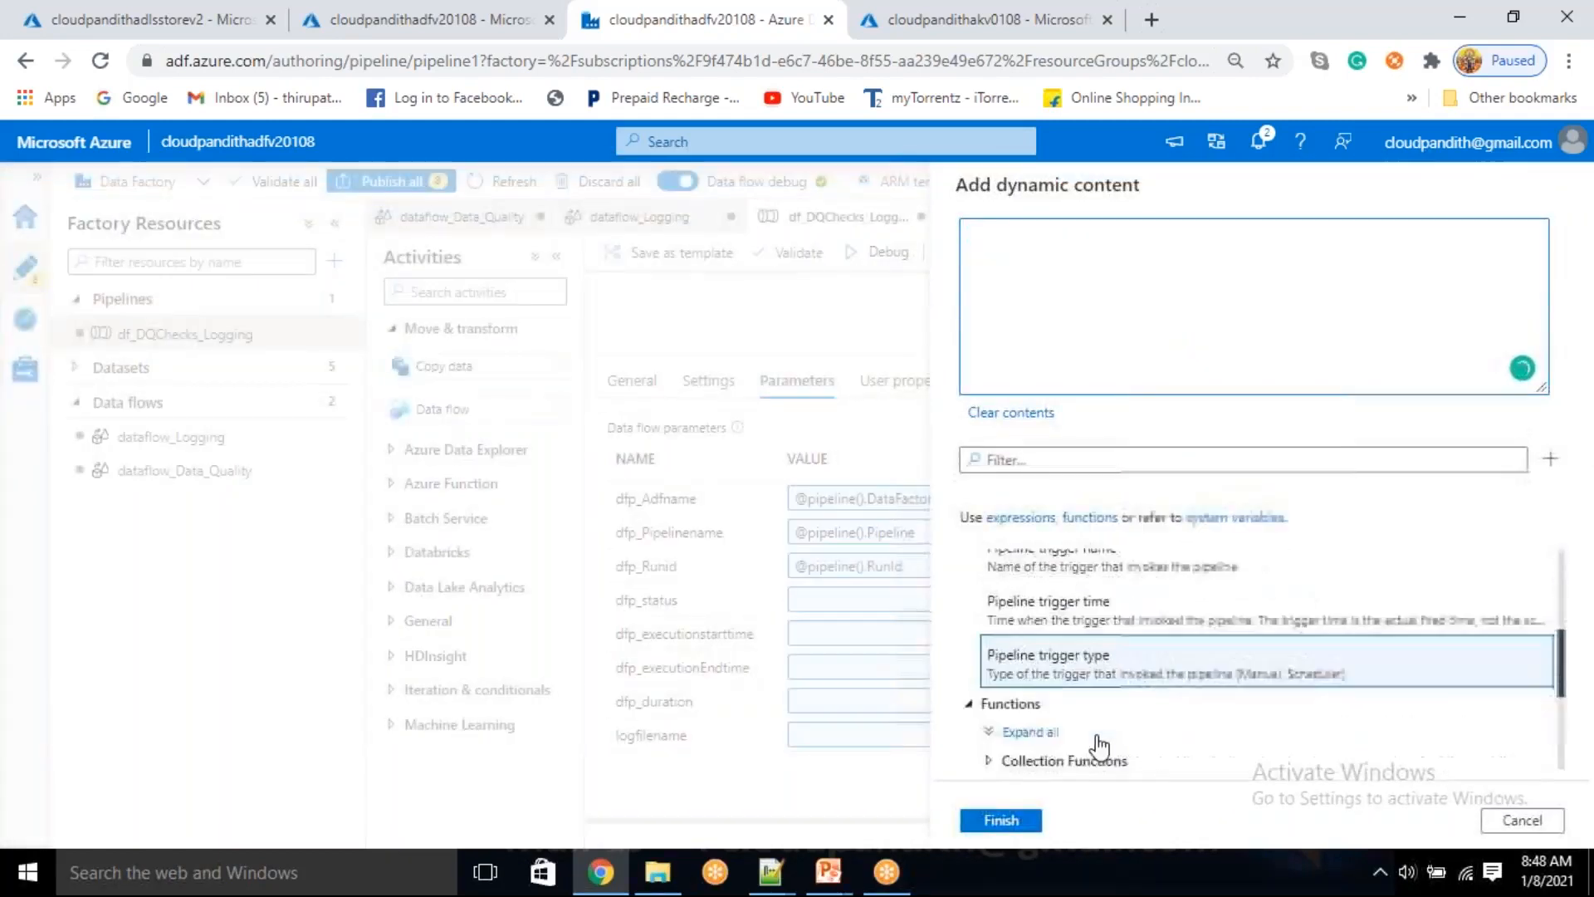
left_click(1080, 760)
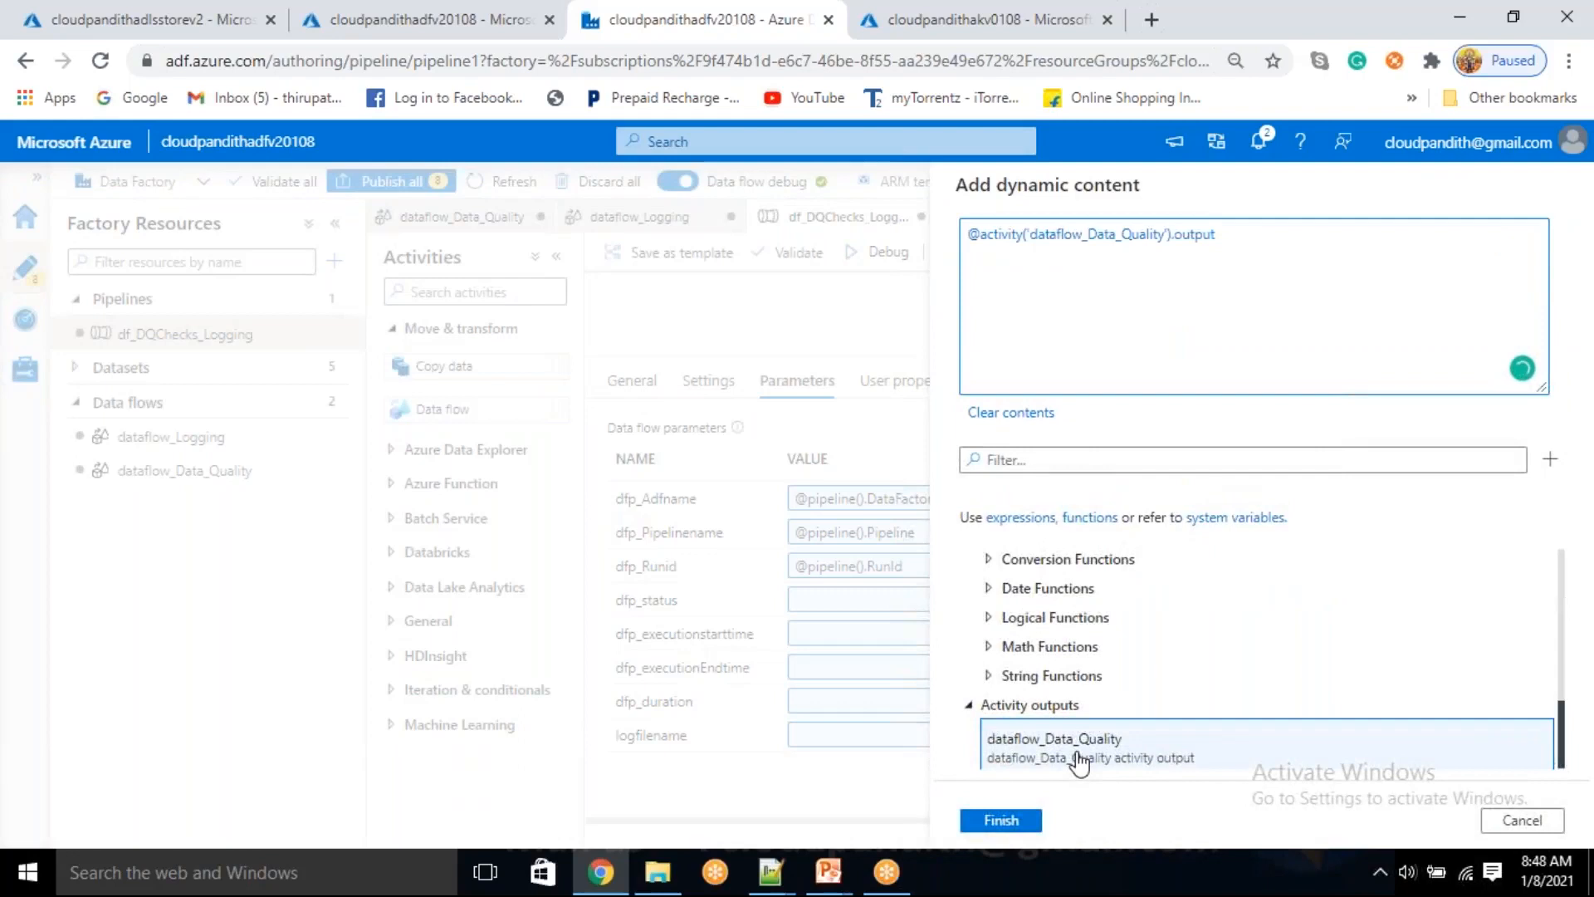
key("BackSpace")
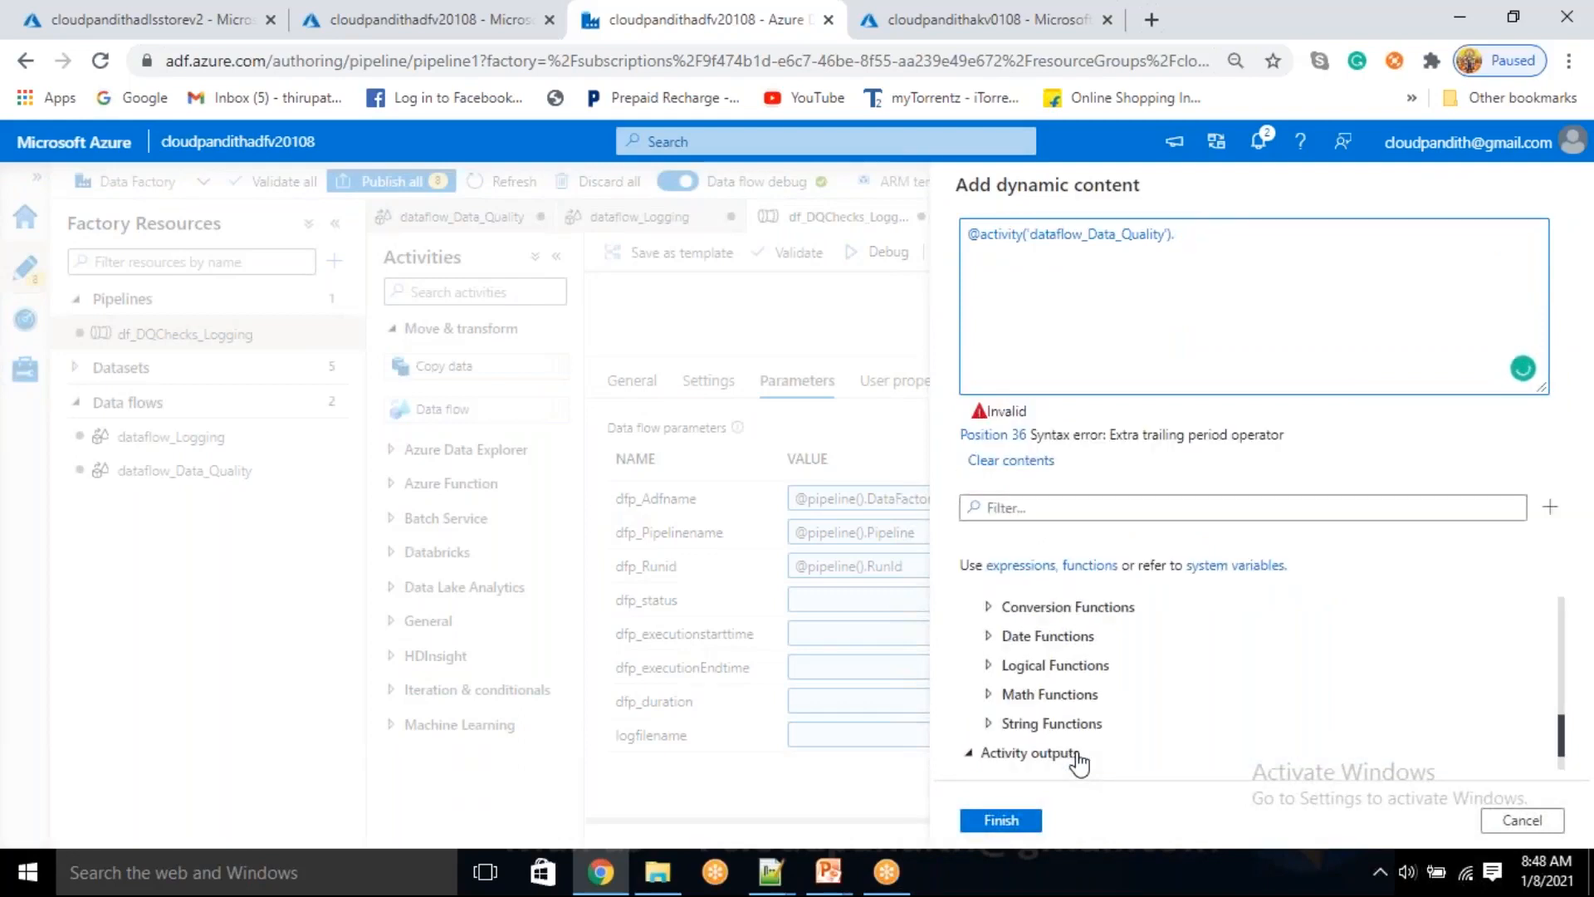
type("Status")
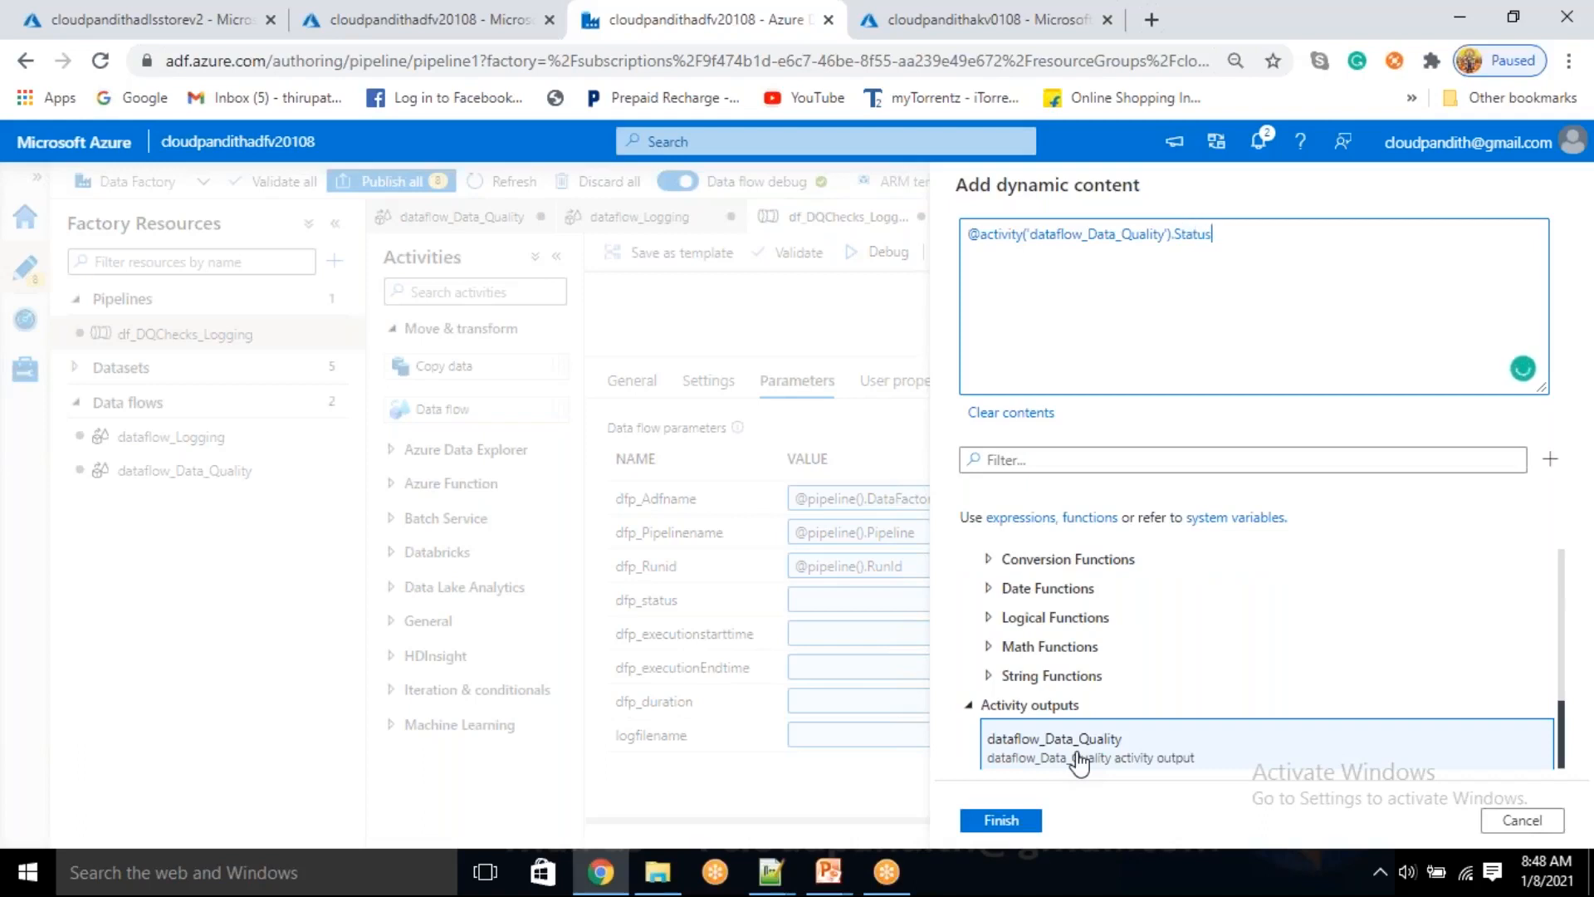
left_click(1005, 819)
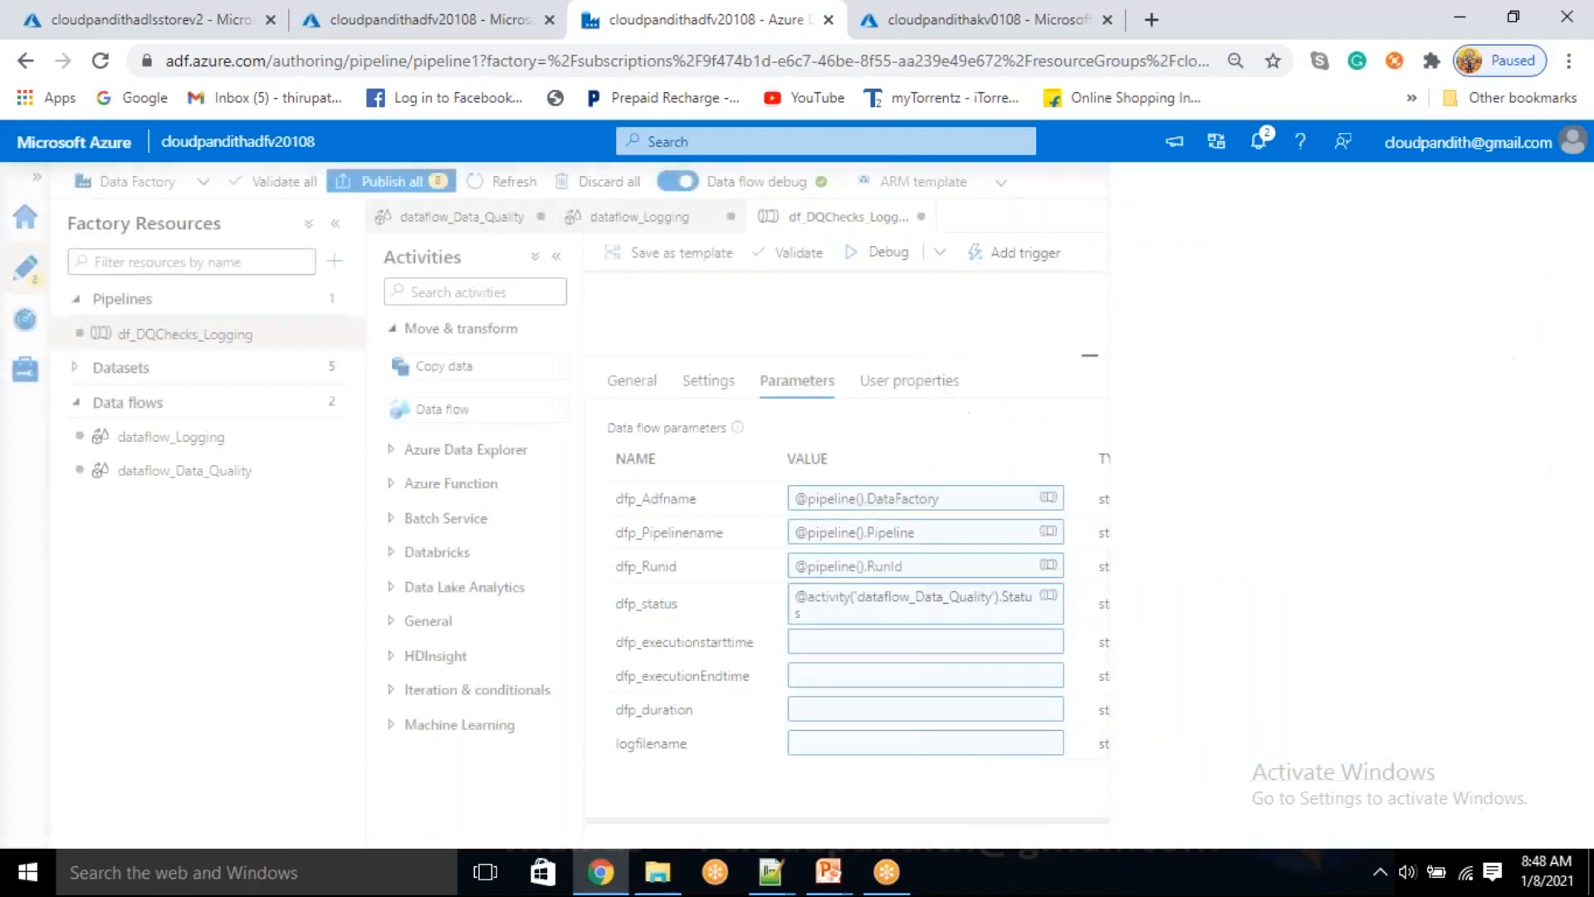
left_click(830, 644)
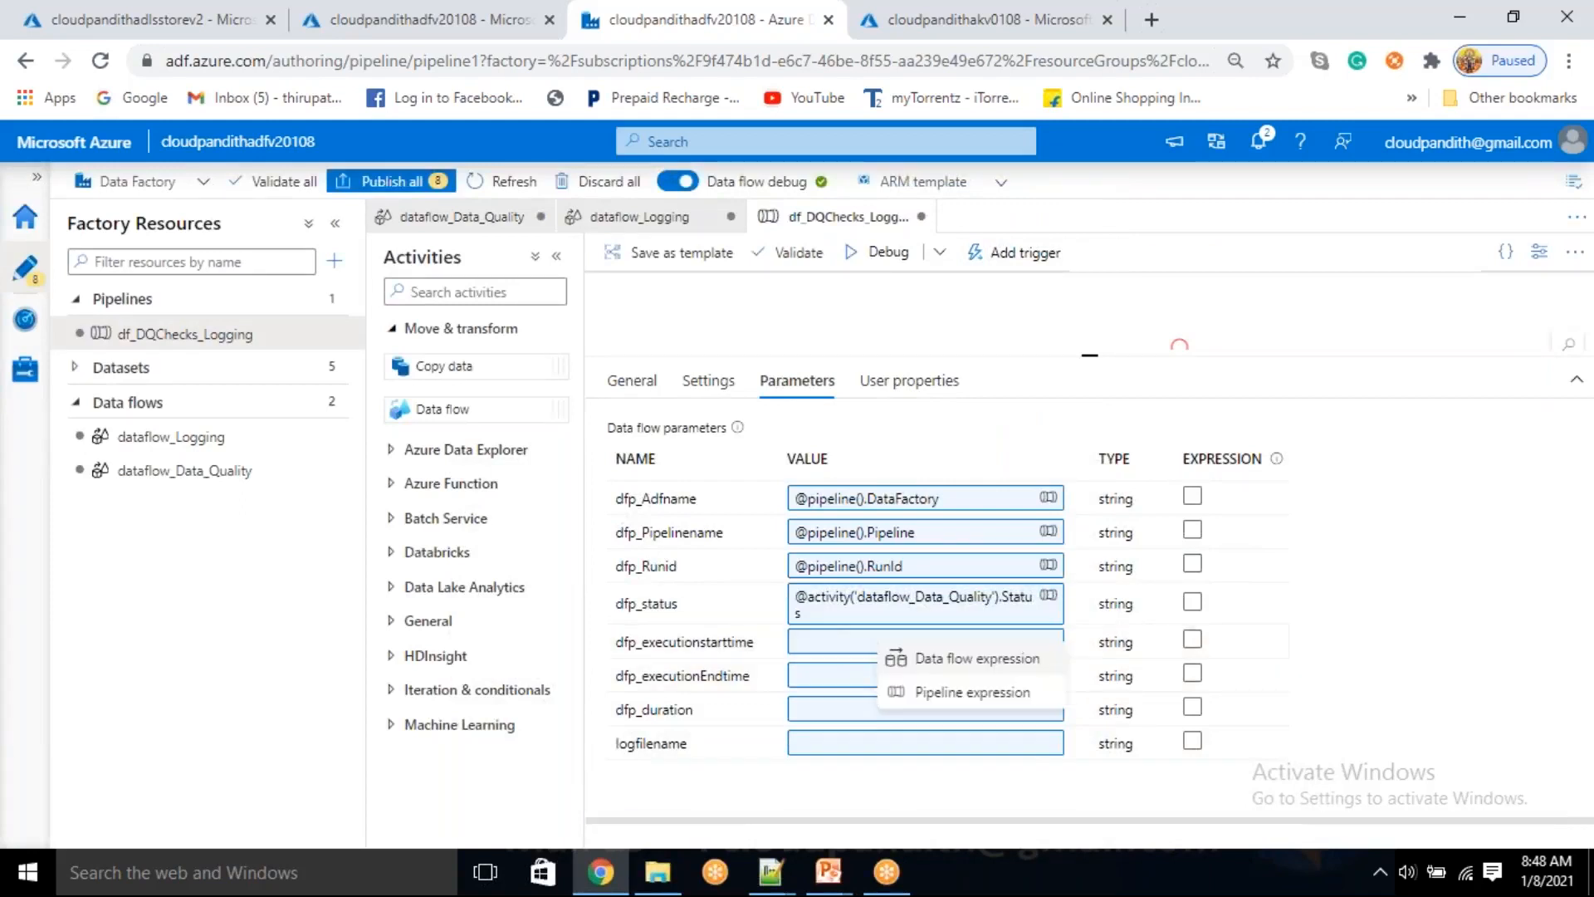
left_click(938, 692)
scroll(1053, 644, "down", 10)
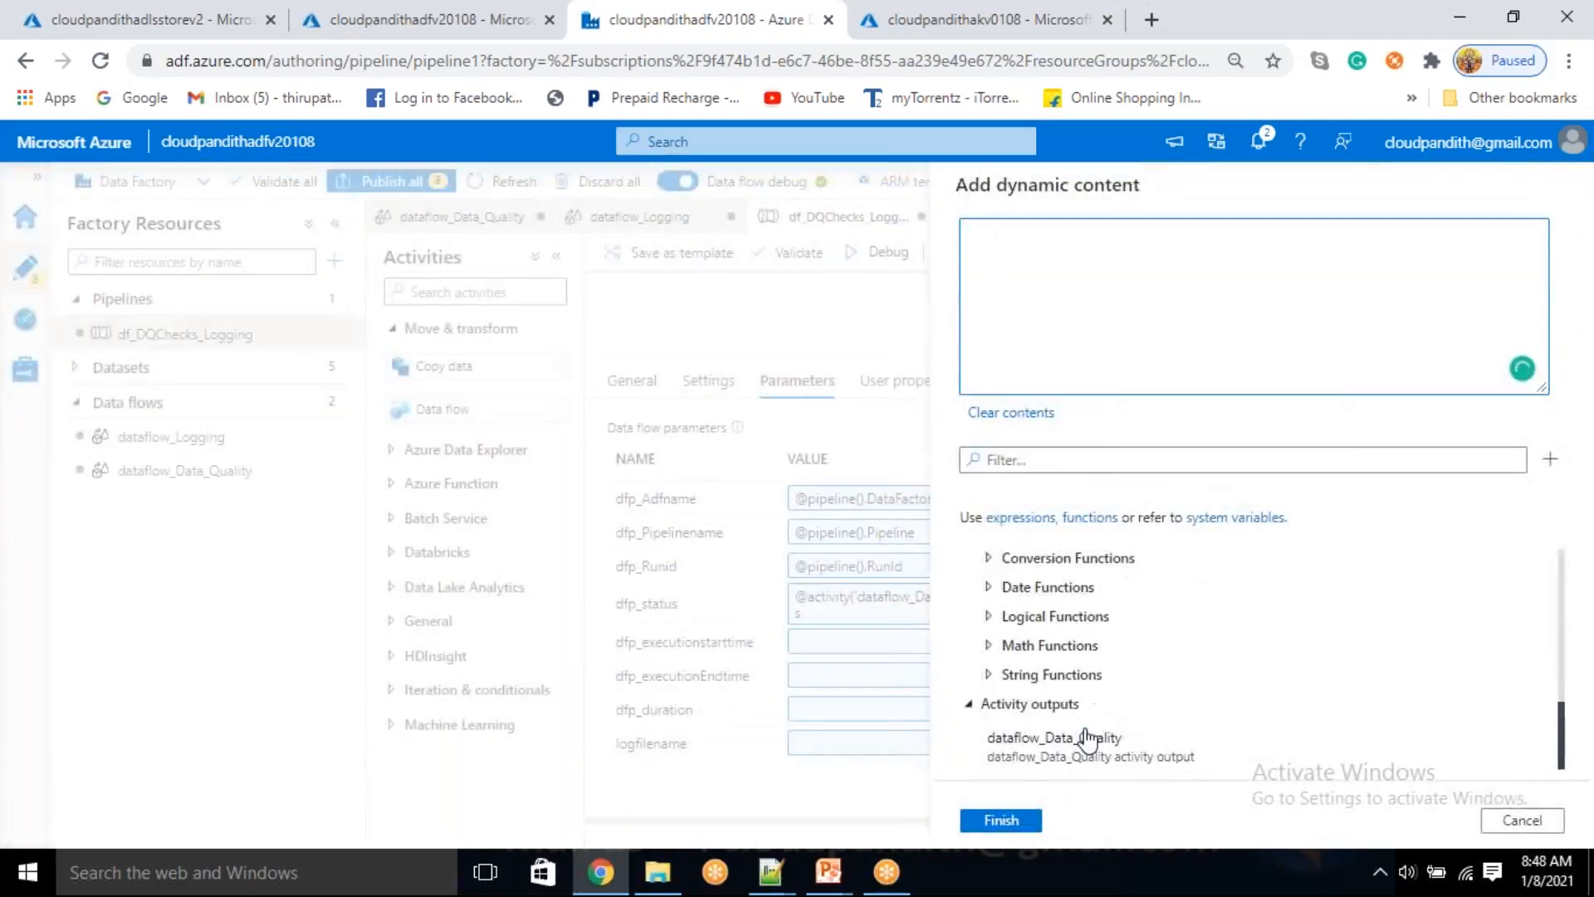
left_click(1087, 739)
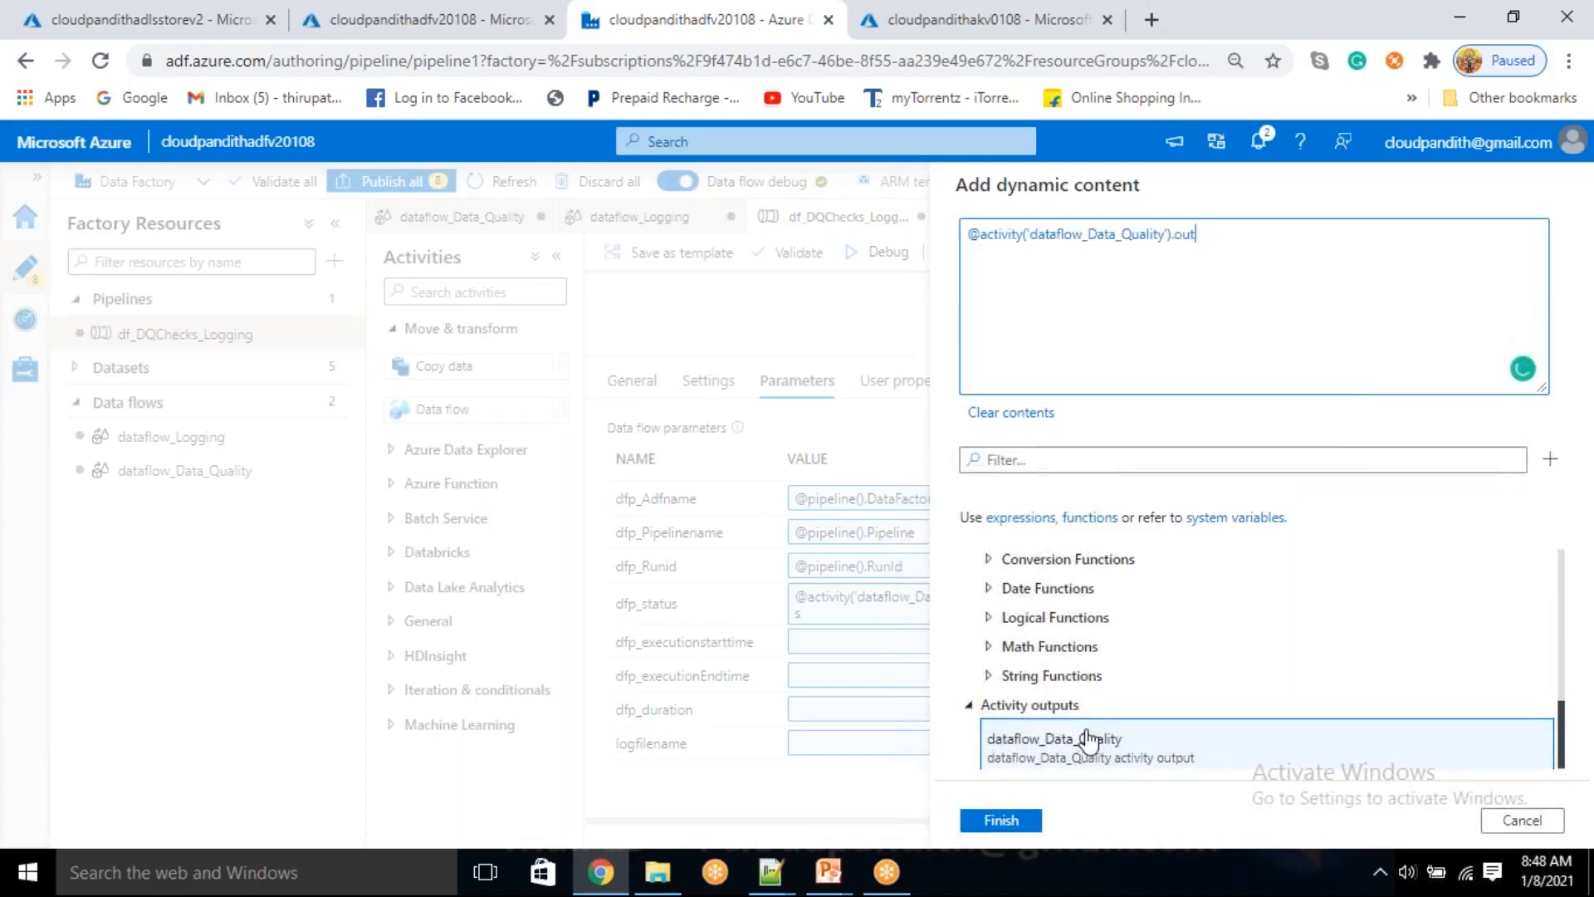
key("BackSpace")
key("BackSpace")
key("BackSpace")
type("E")
left_click(1015, 822)
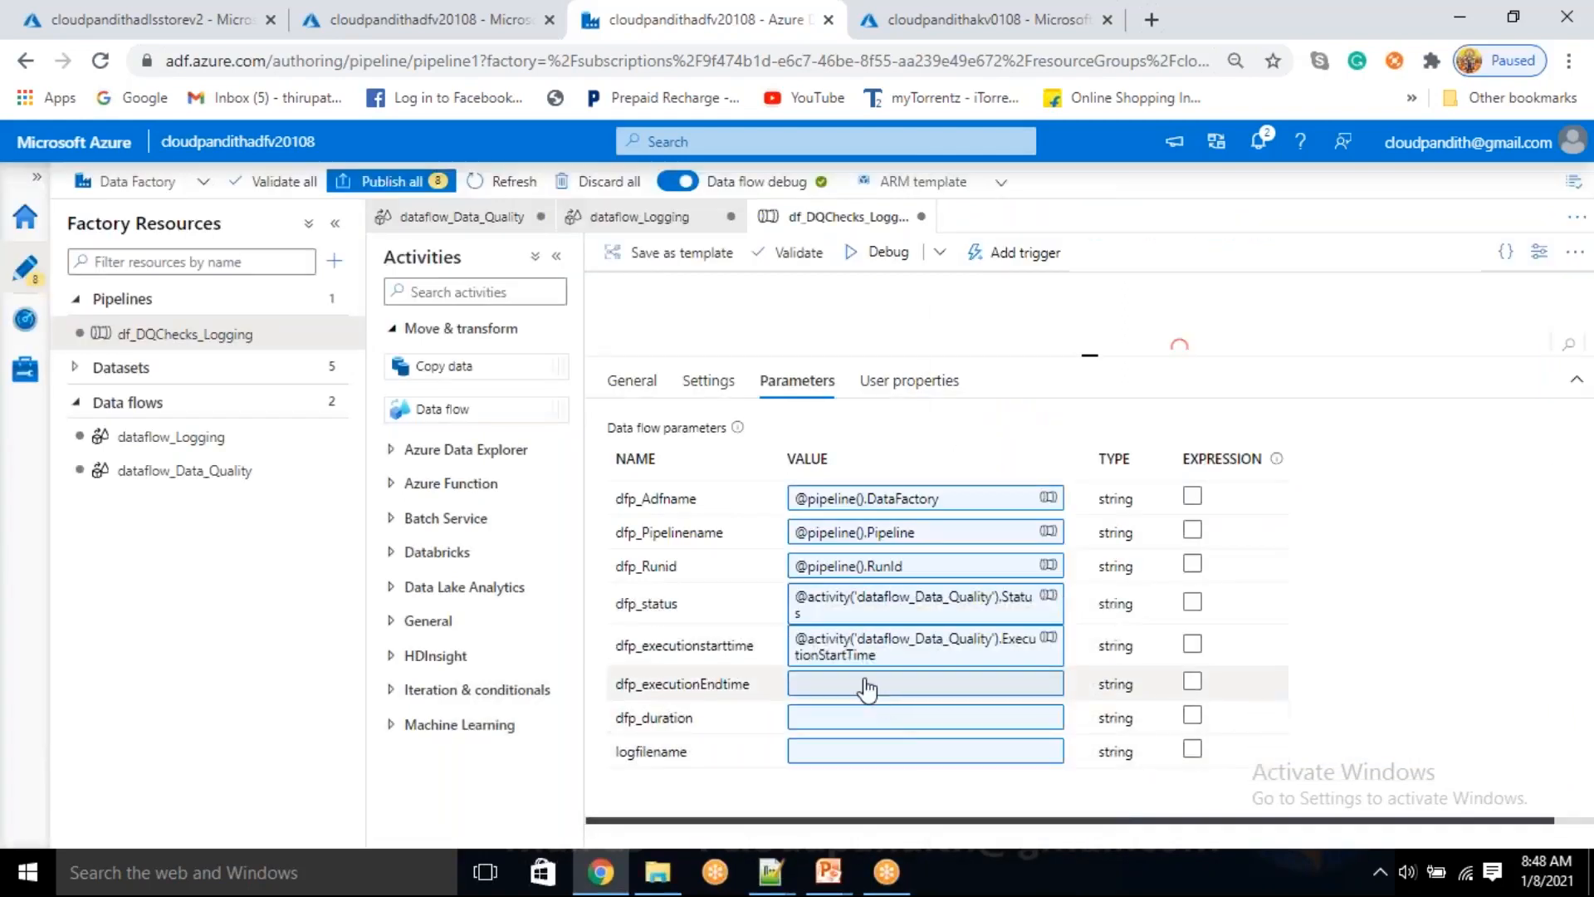
left_click(863, 684)
left_click(936, 735)
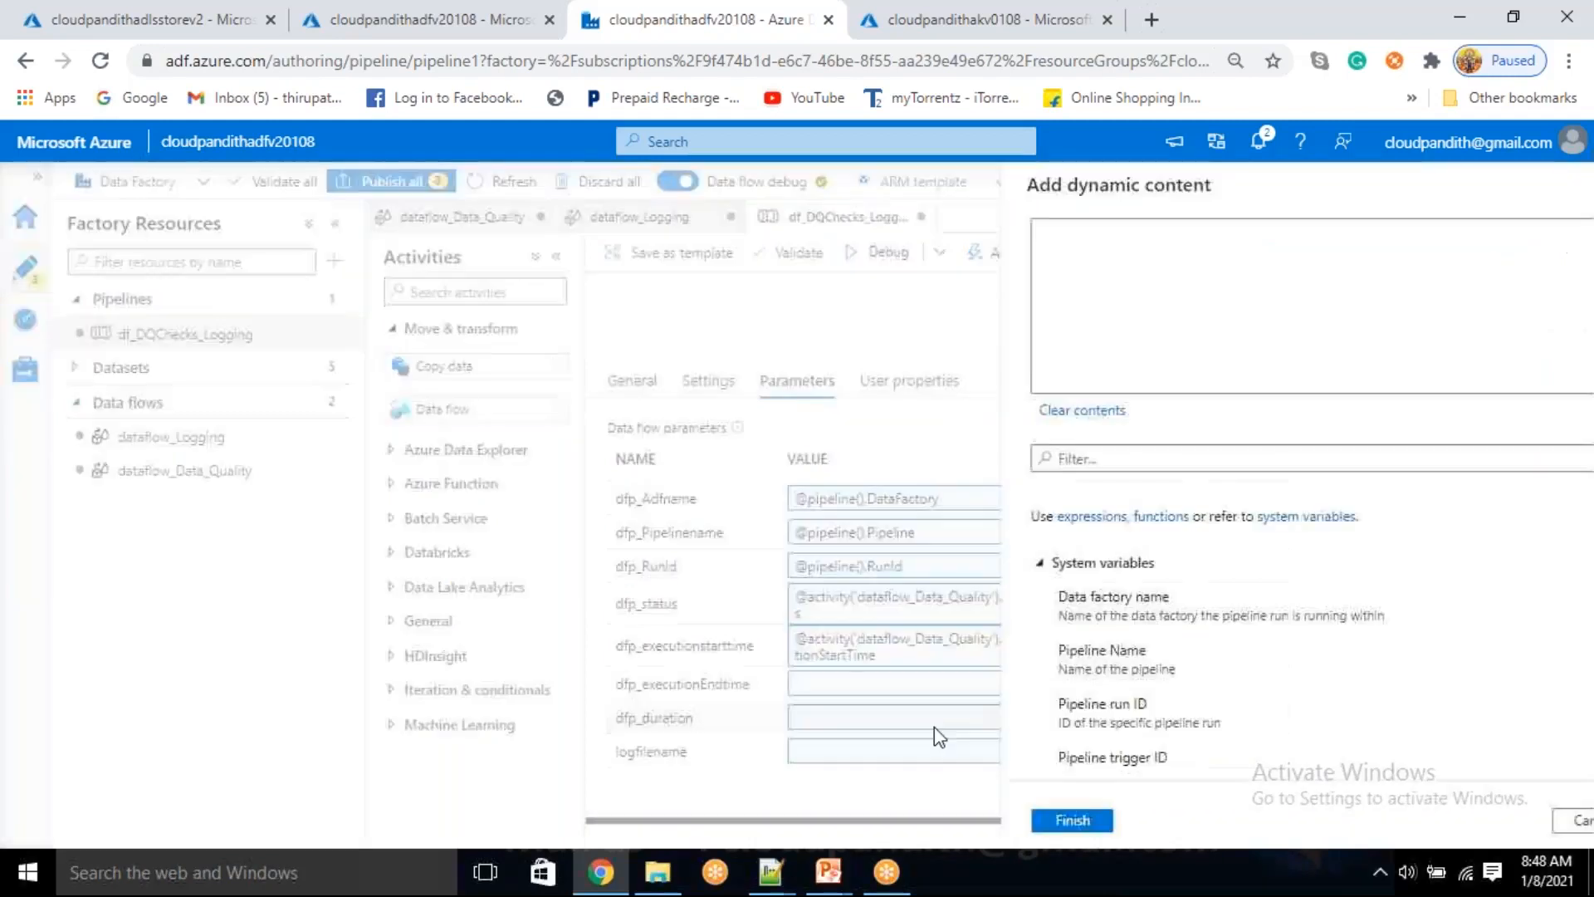
scroll(1100, 713, "down", 5)
left_click(1078, 760)
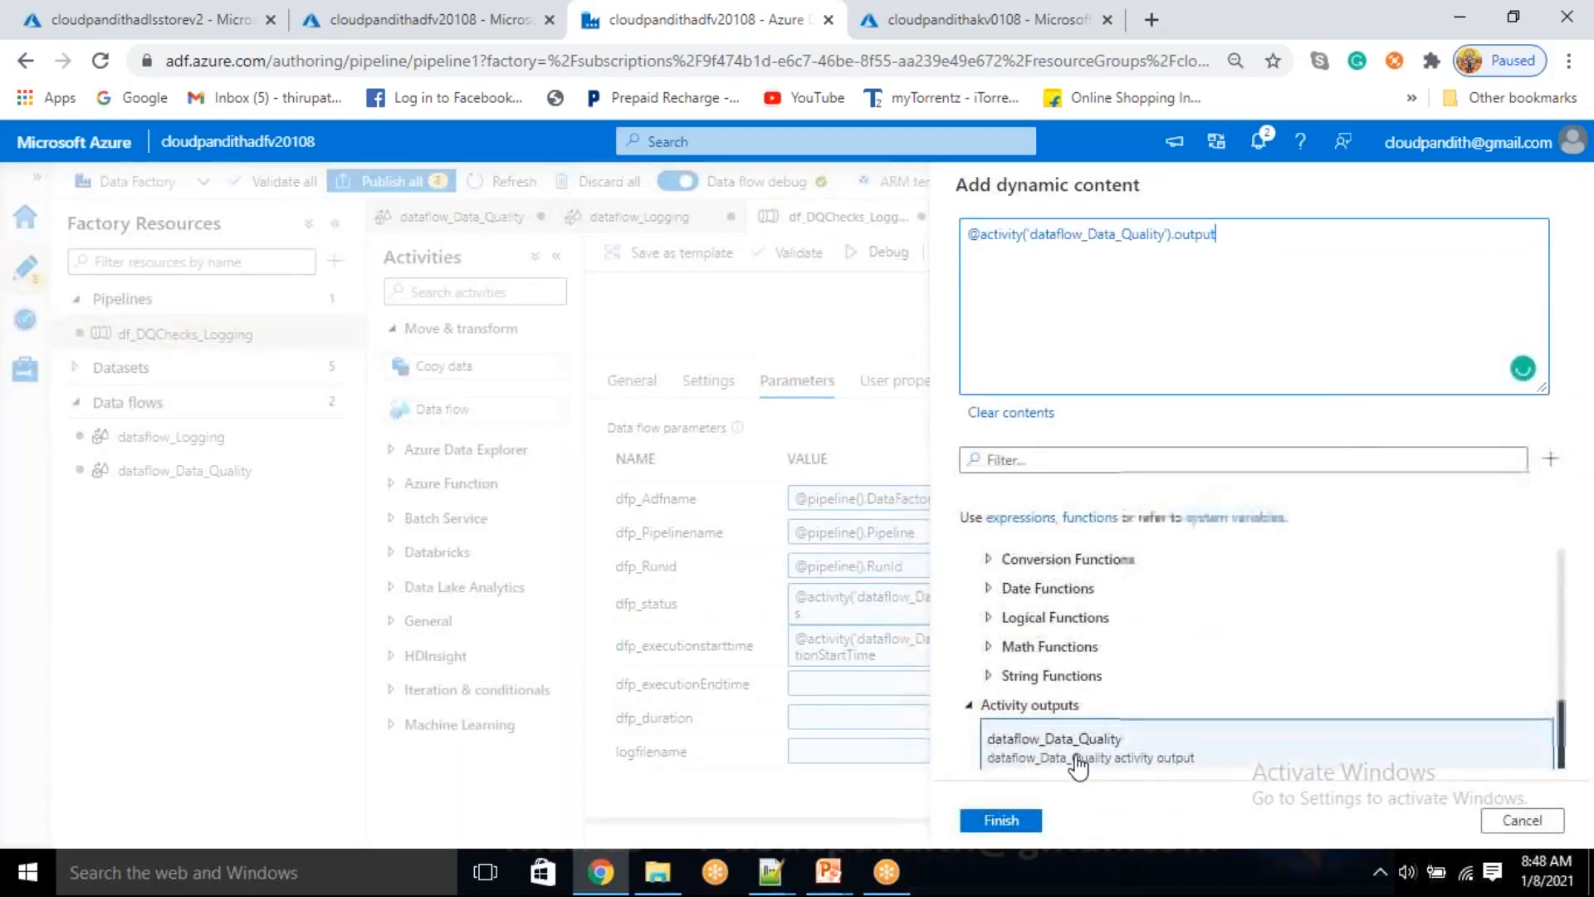
key("BackSpace")
key("BackSpace")
key("BackSpace")
type("EW")
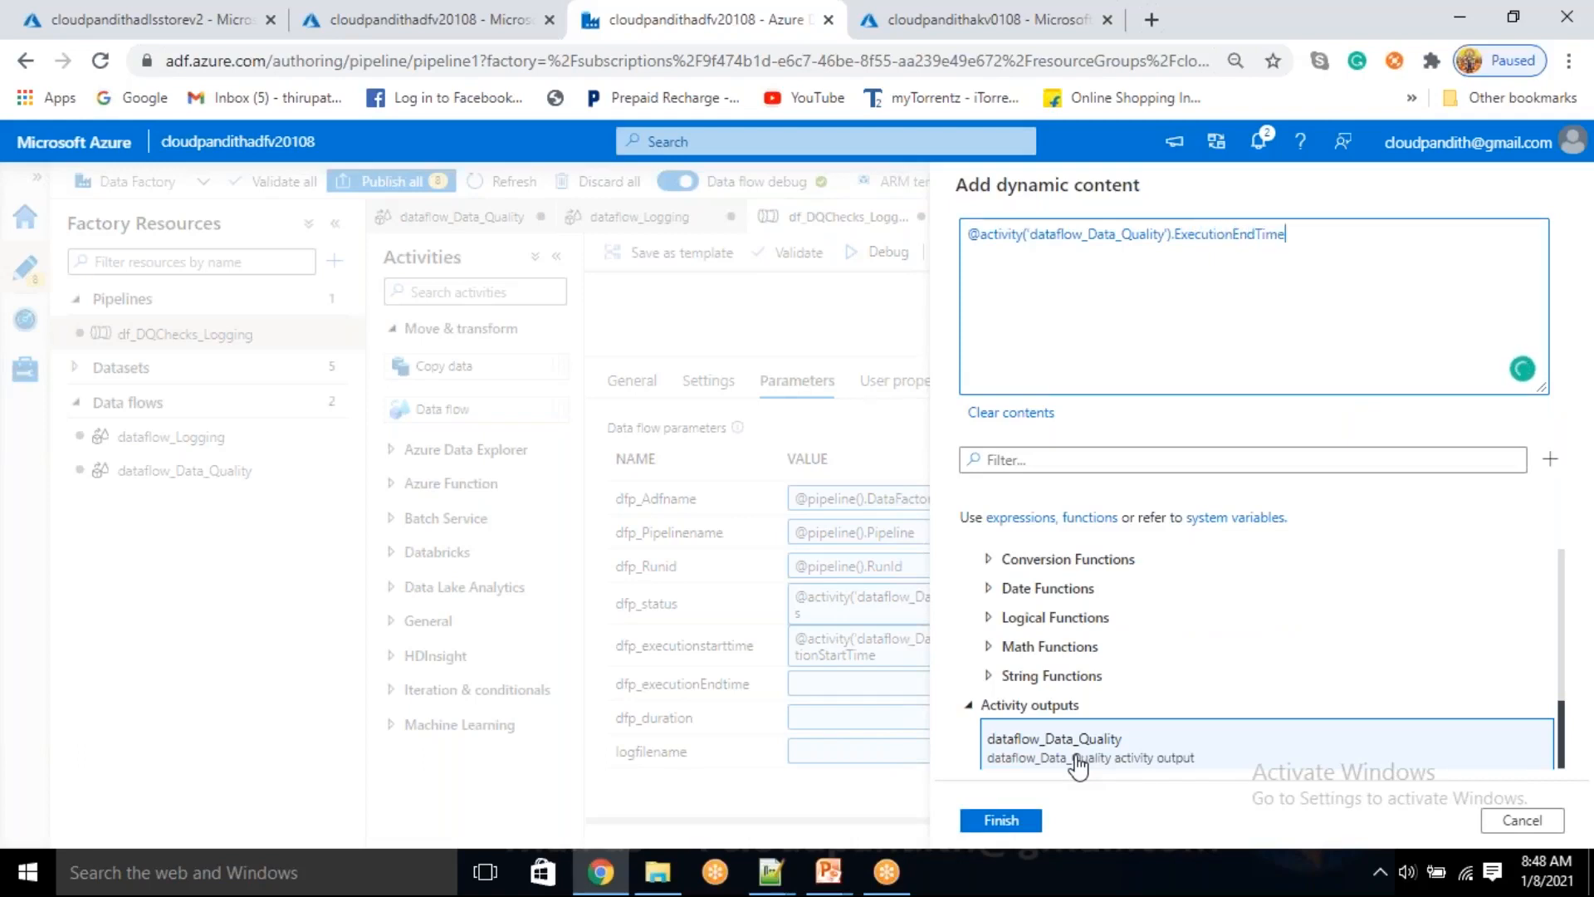
left_click(1002, 820)
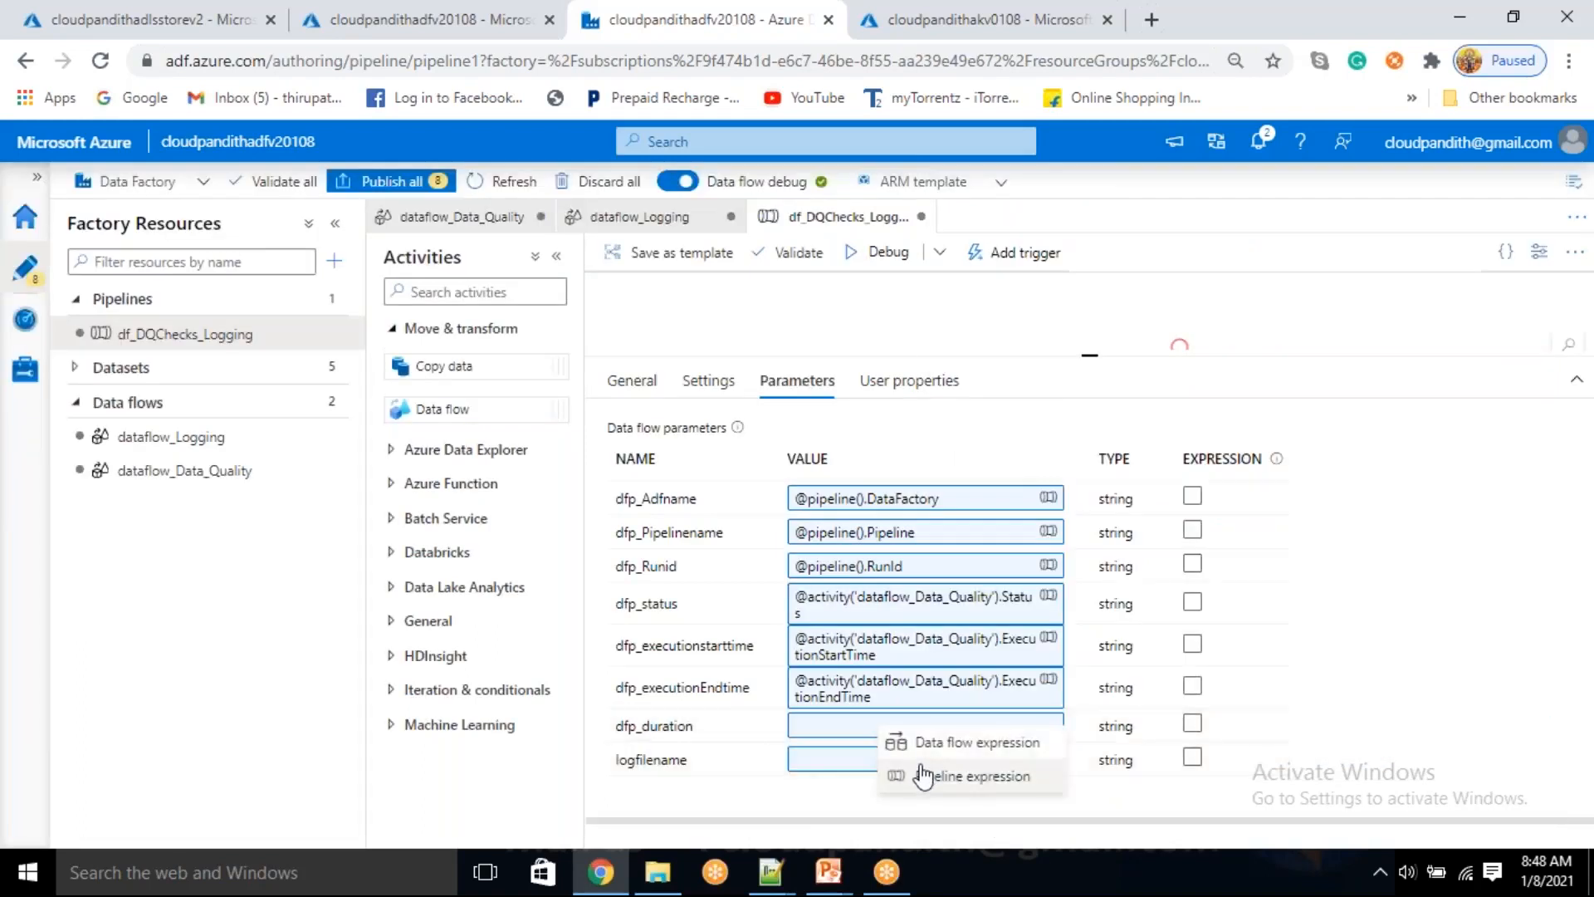
left_click(930, 761)
left_click(1094, 741)
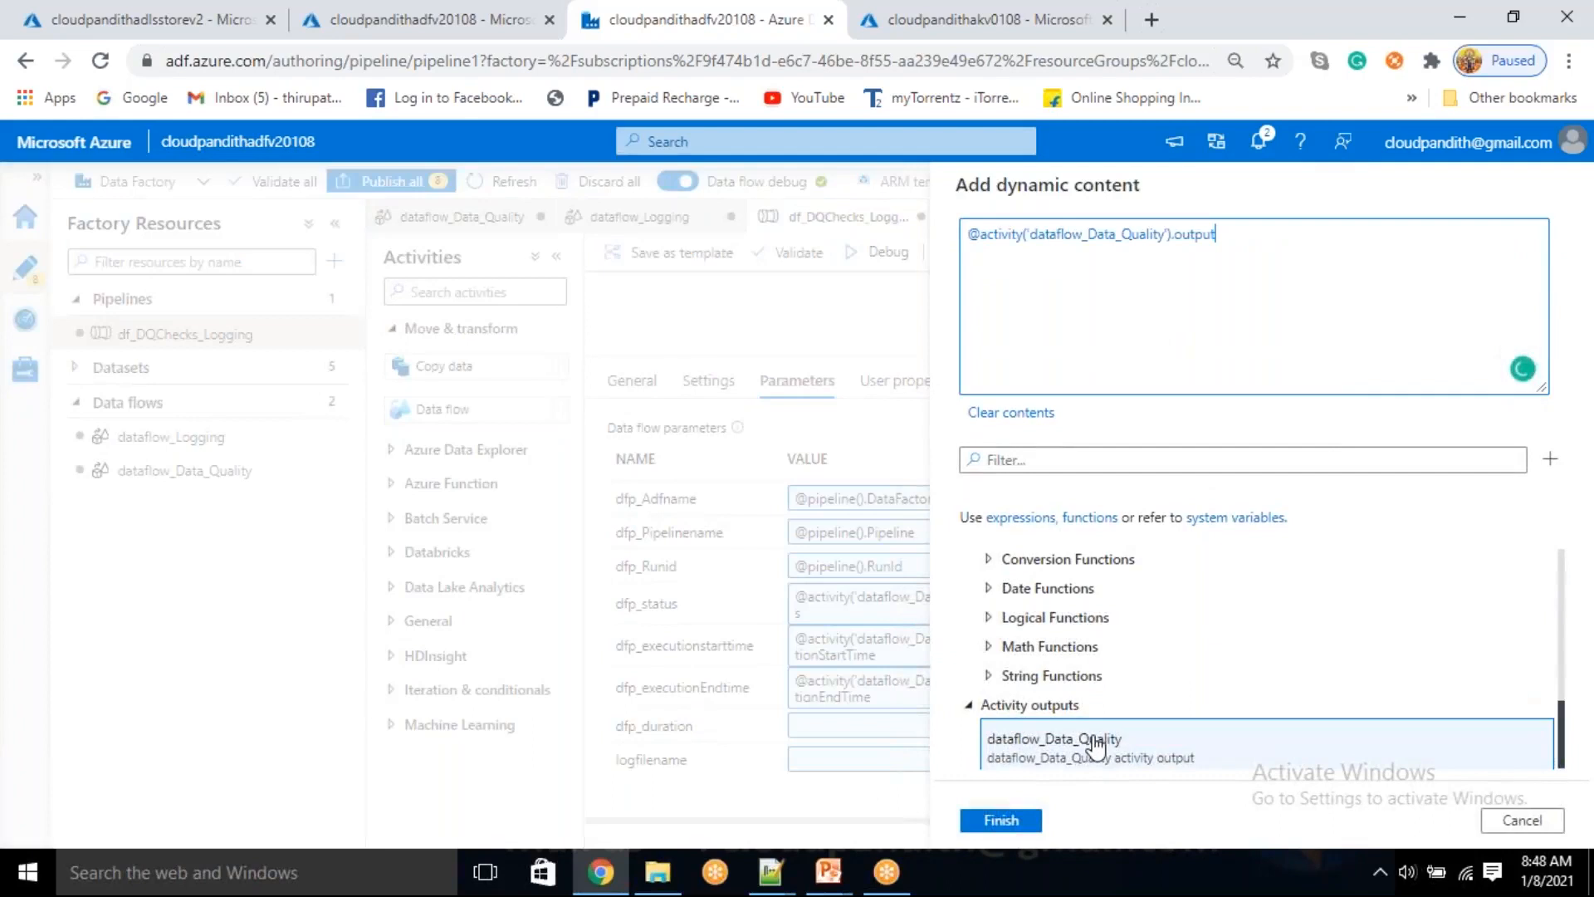
key("BackSpace")
key("BackSpace")
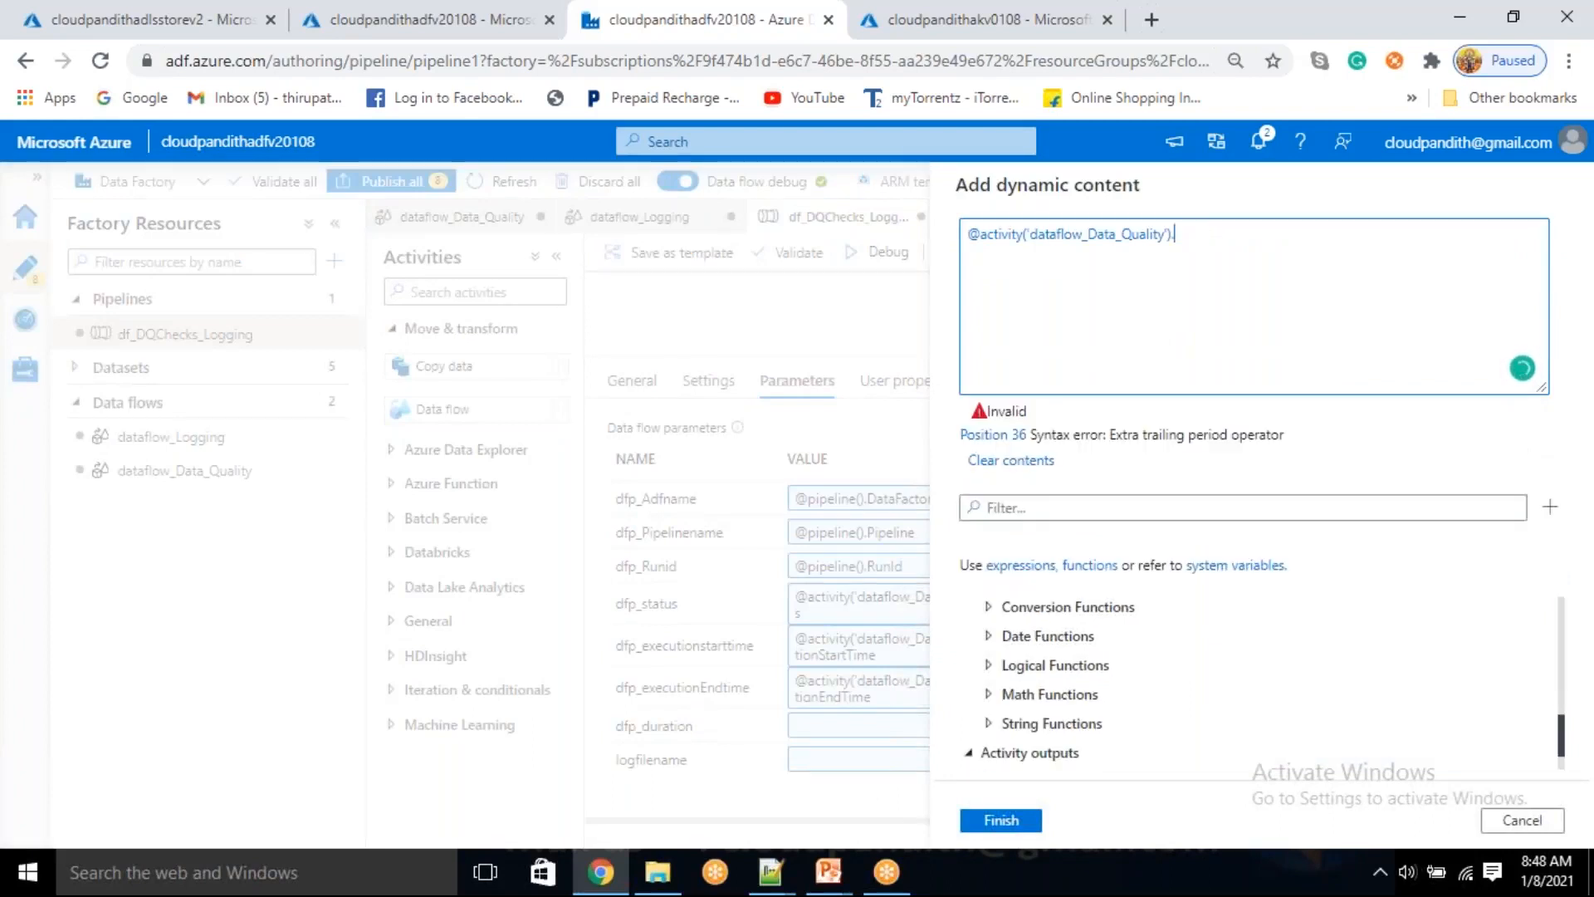
type("Duration")
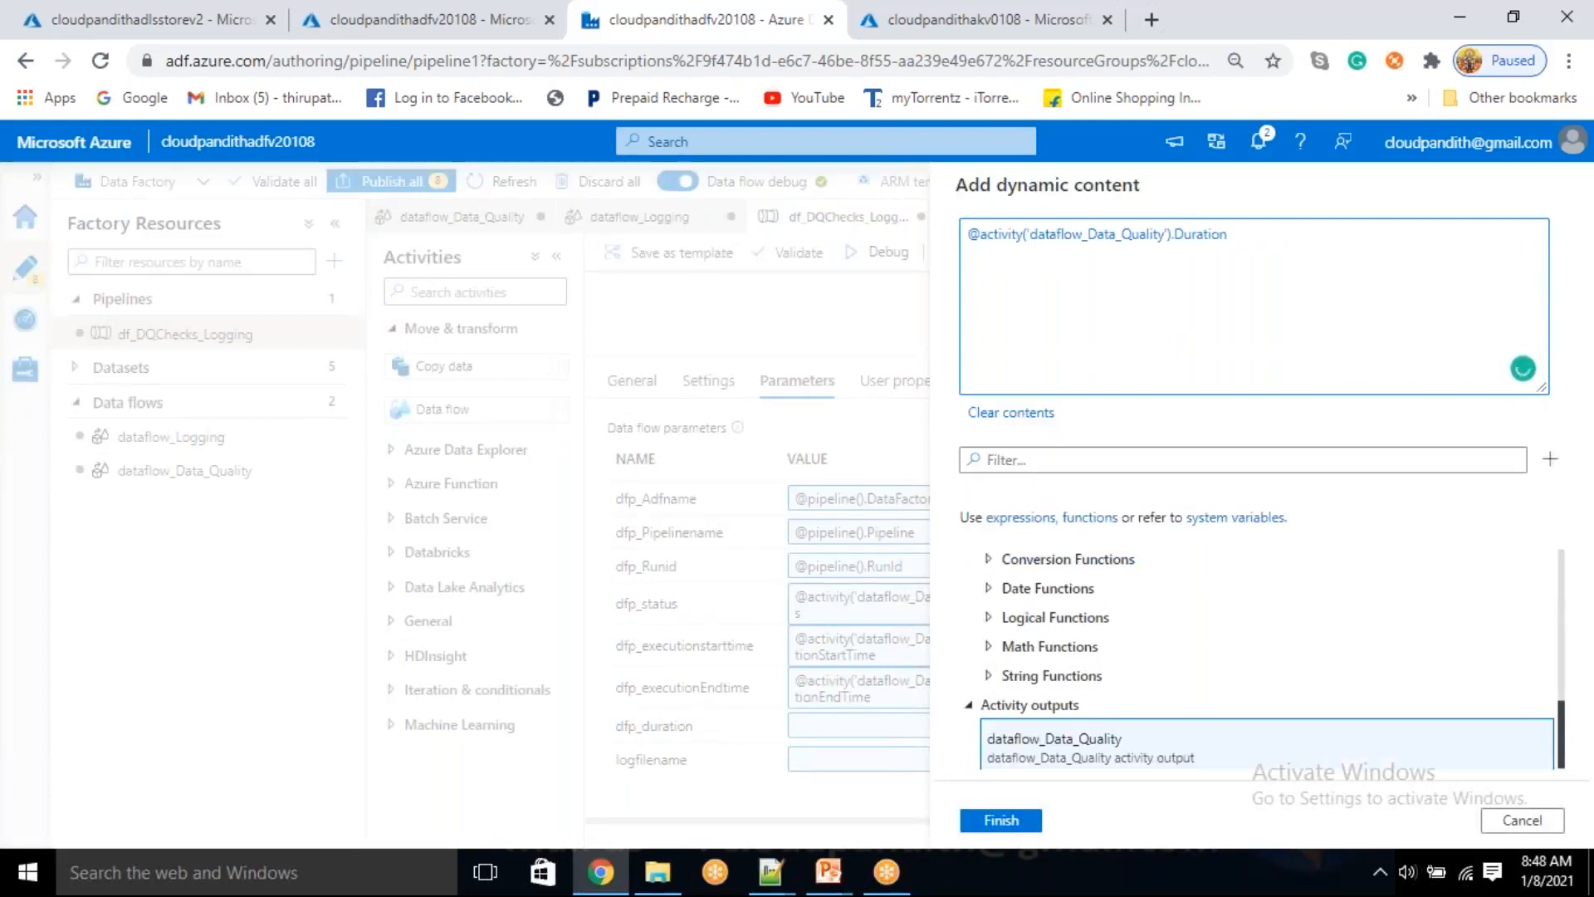
left_click(1026, 827)
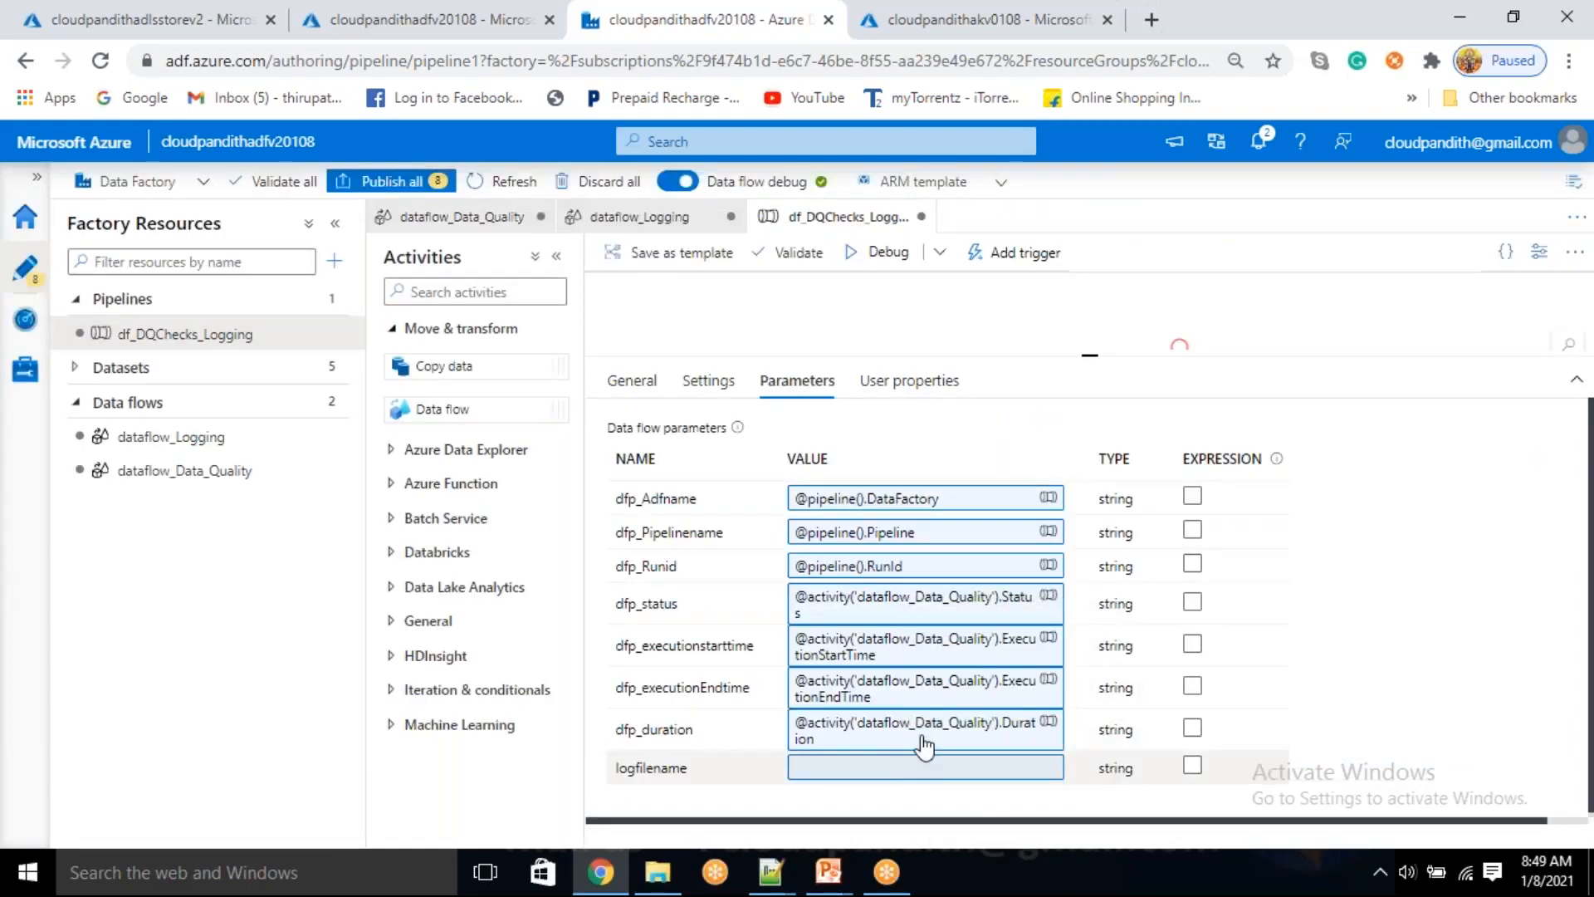
Open a pipeline expression for the logfilename parameter
left_click(967, 769)
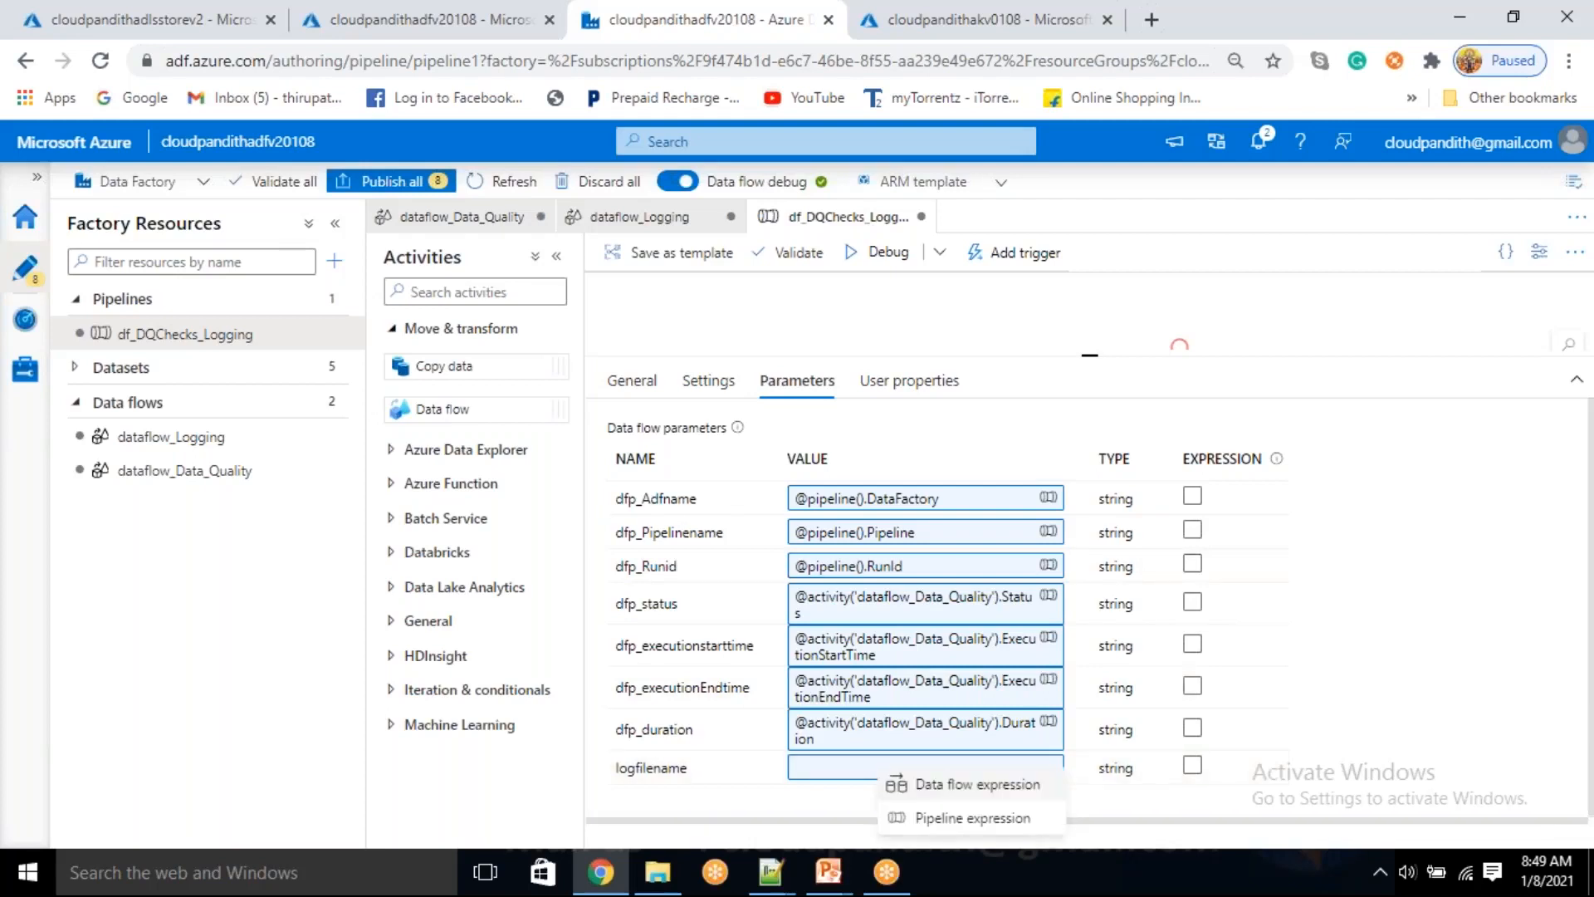
left_click(952, 818)
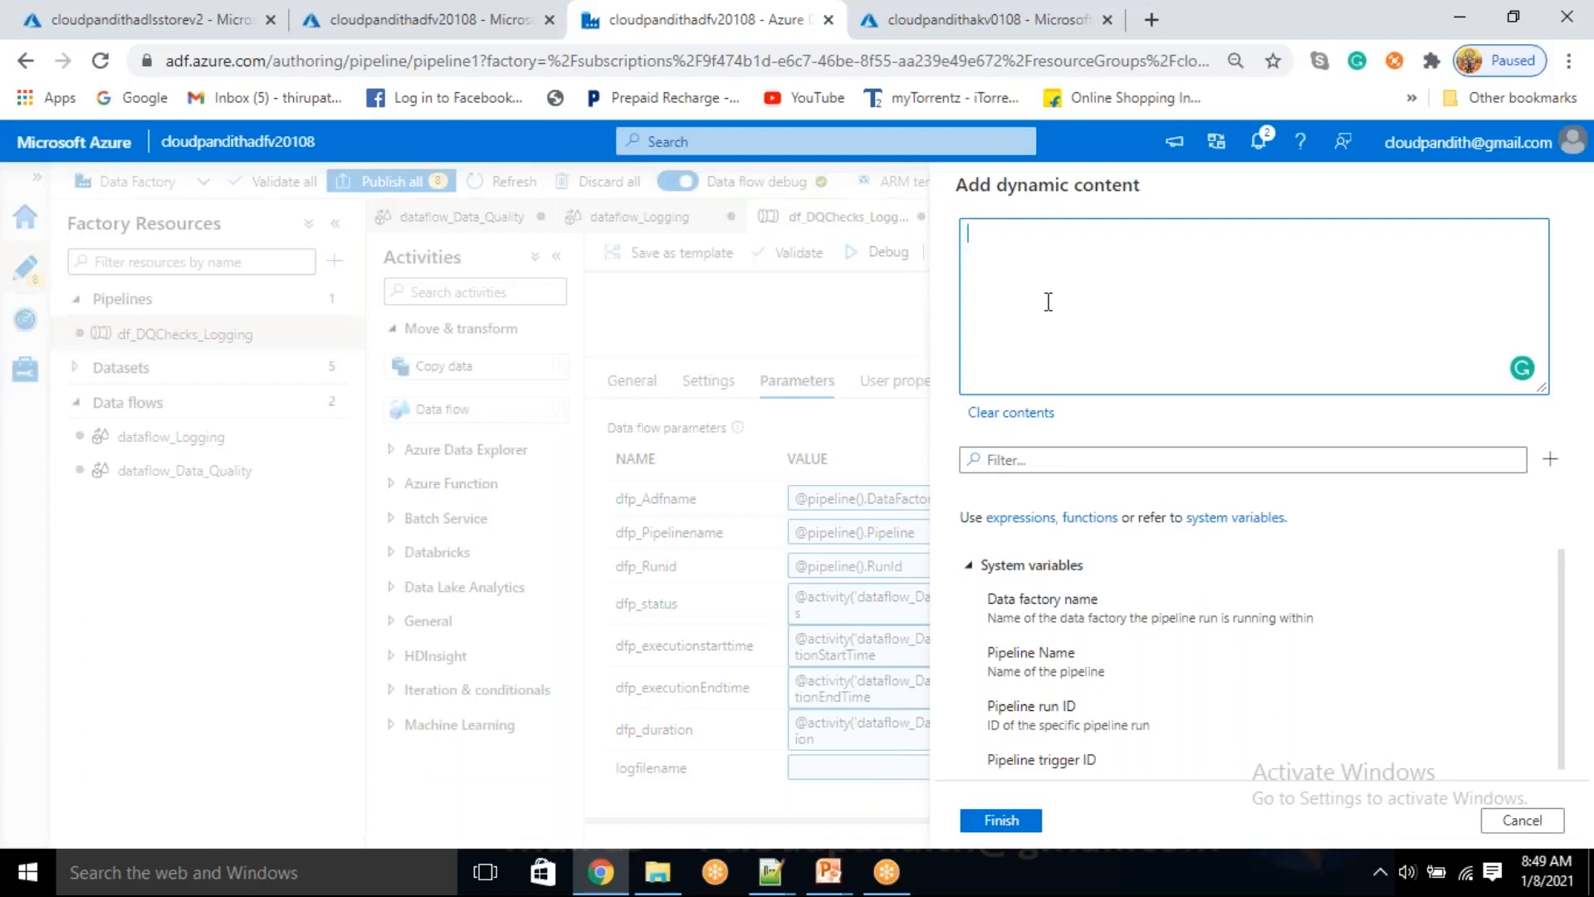
type("formatdate")
key("ctrl+a")
key("BackSpace")
Insert the formatDateTime function in the logfilename expression with utcnow() as its first argument
left_click(1022, 505)
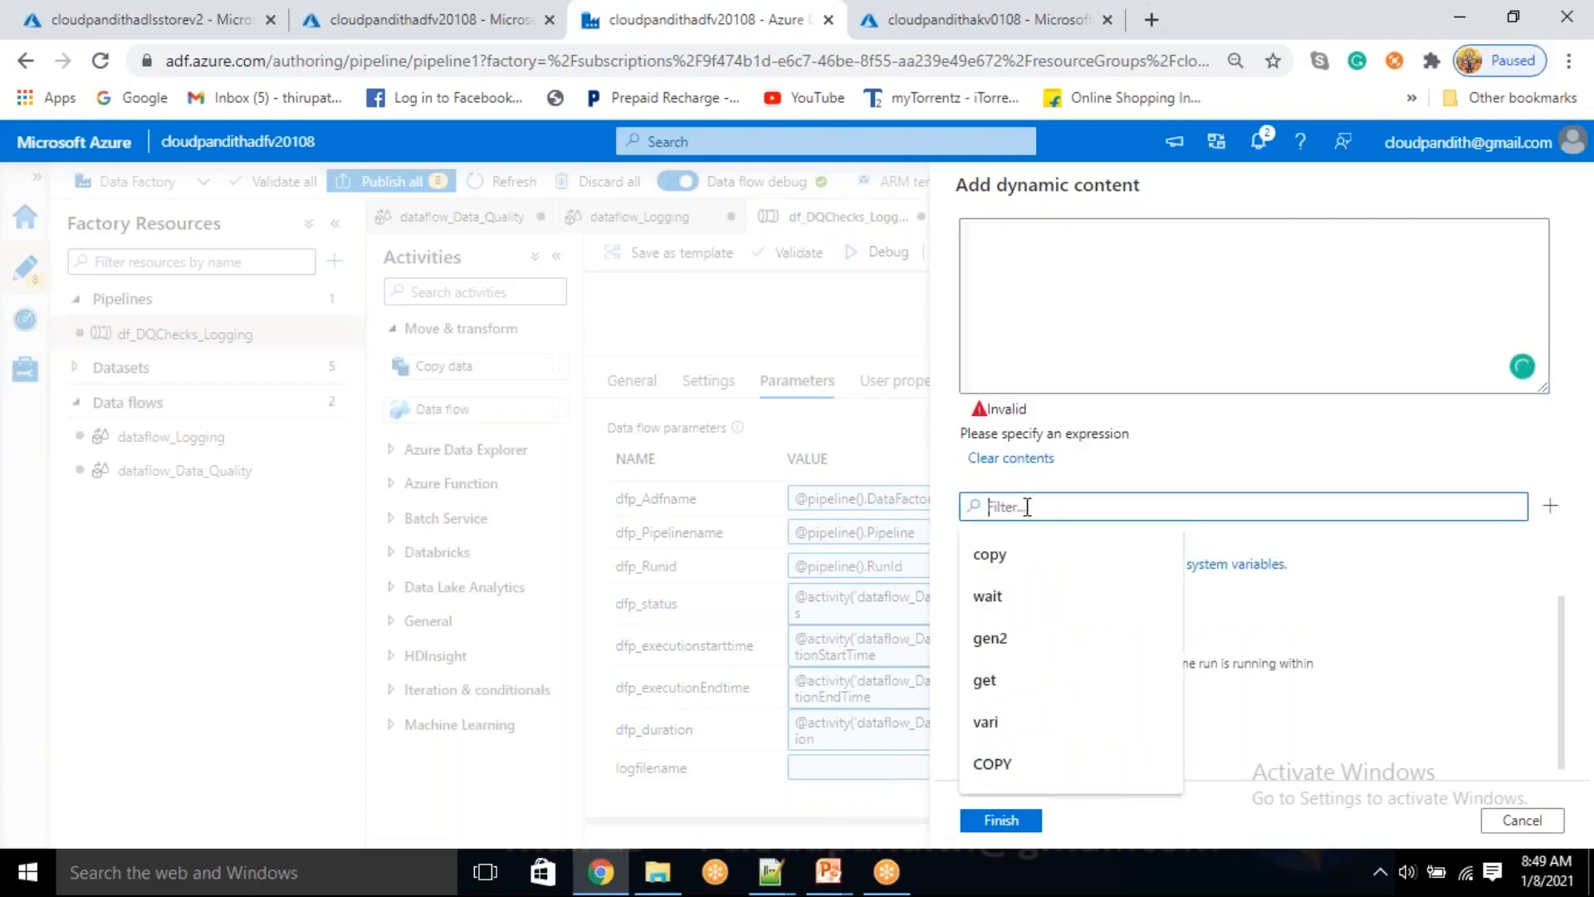
type("form")
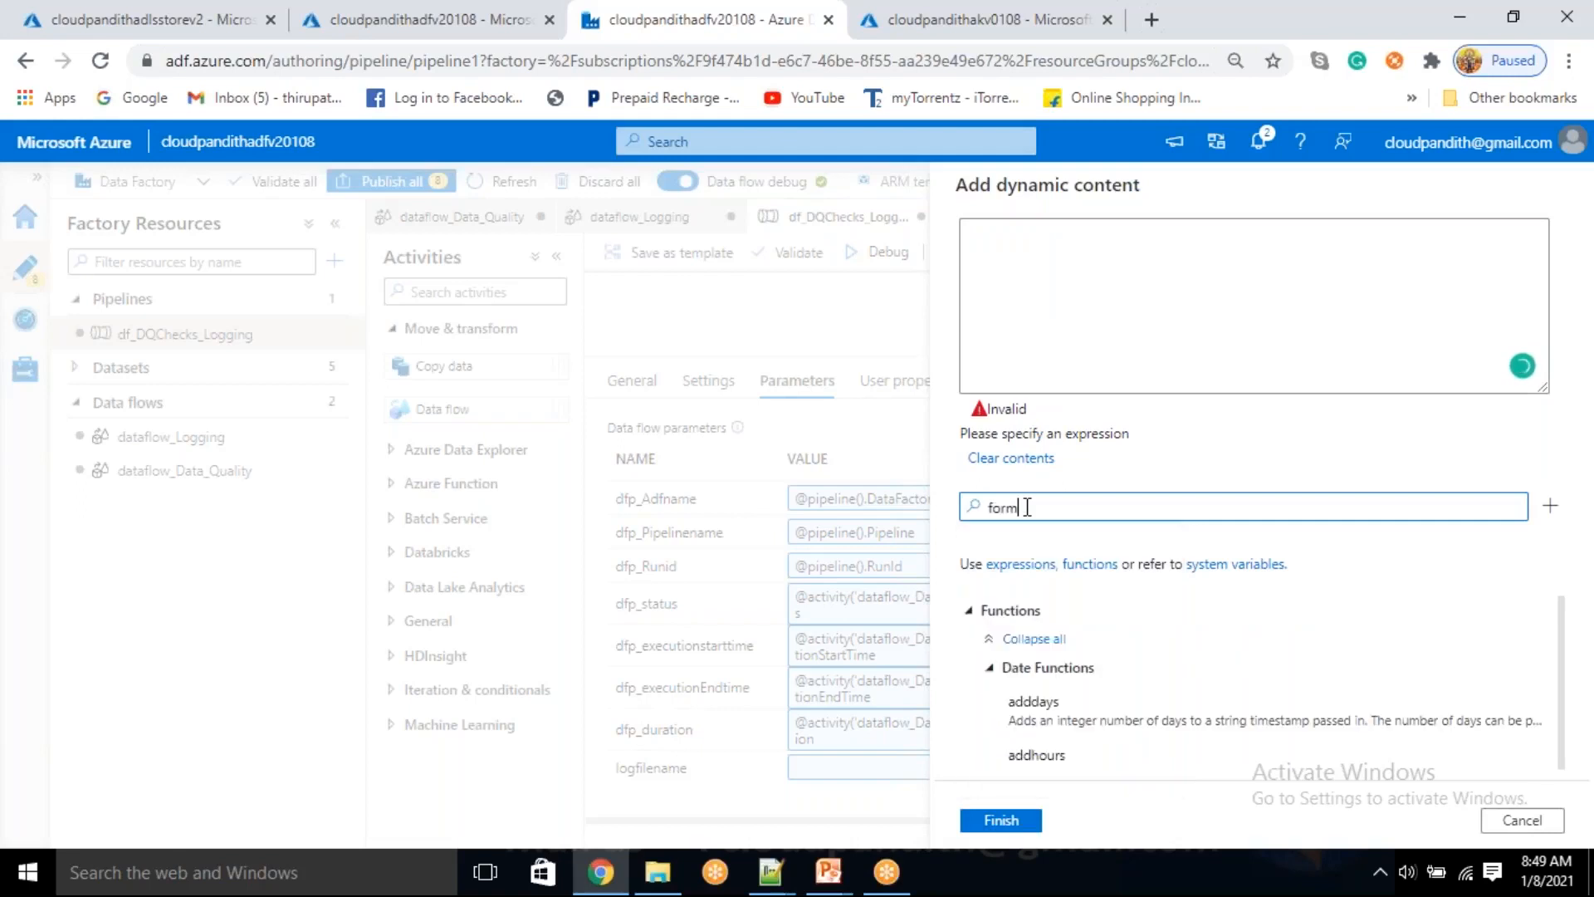
type("atdate")
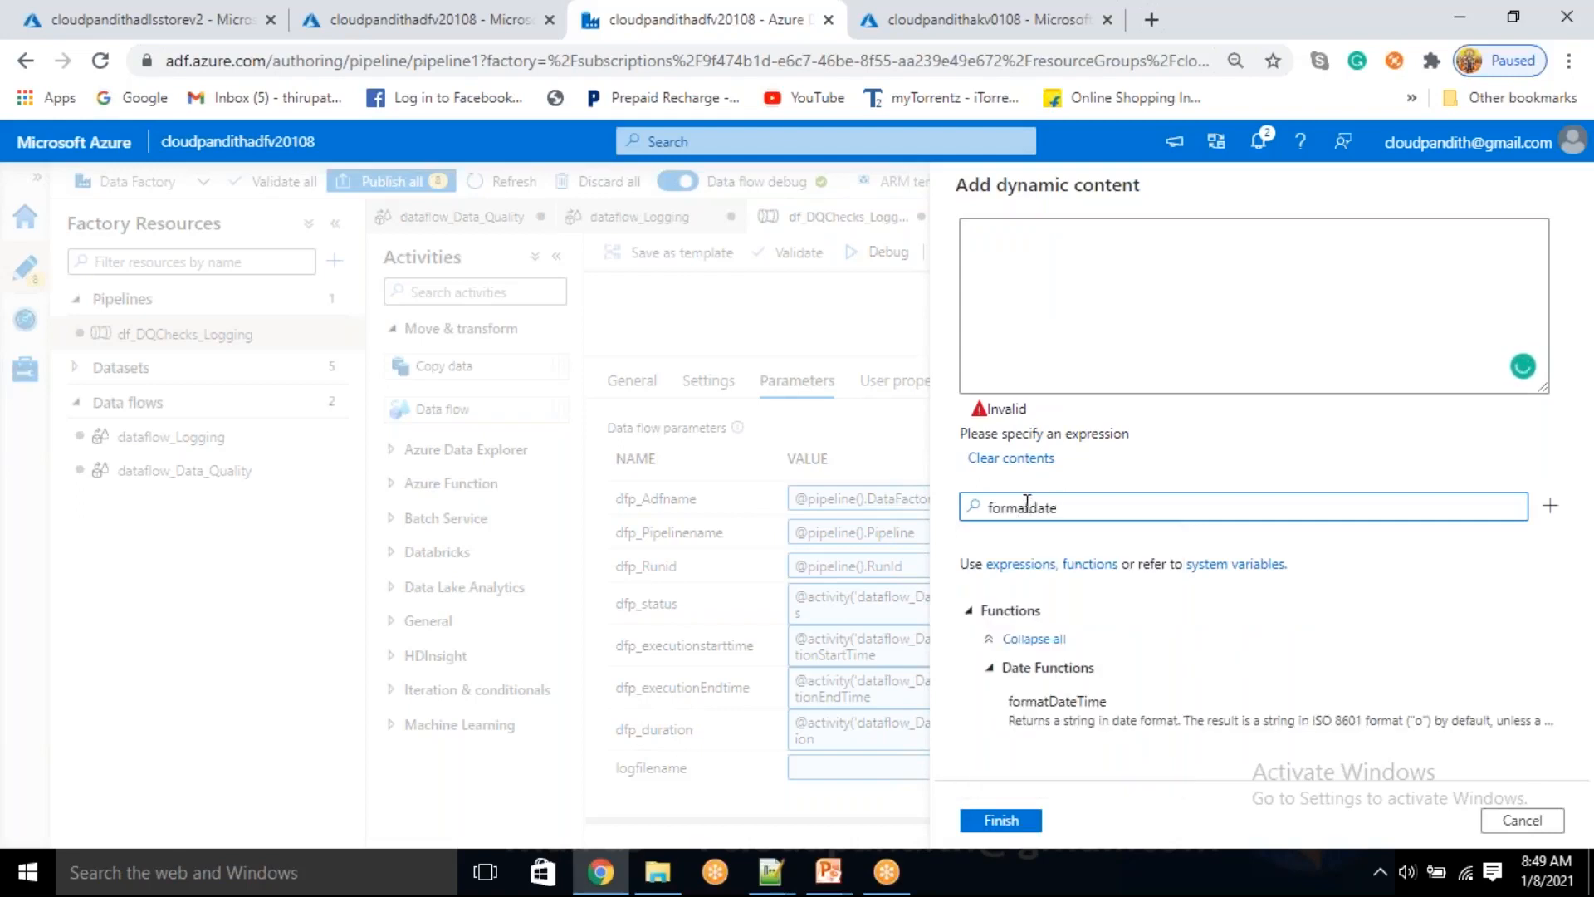
left_click(1121, 703)
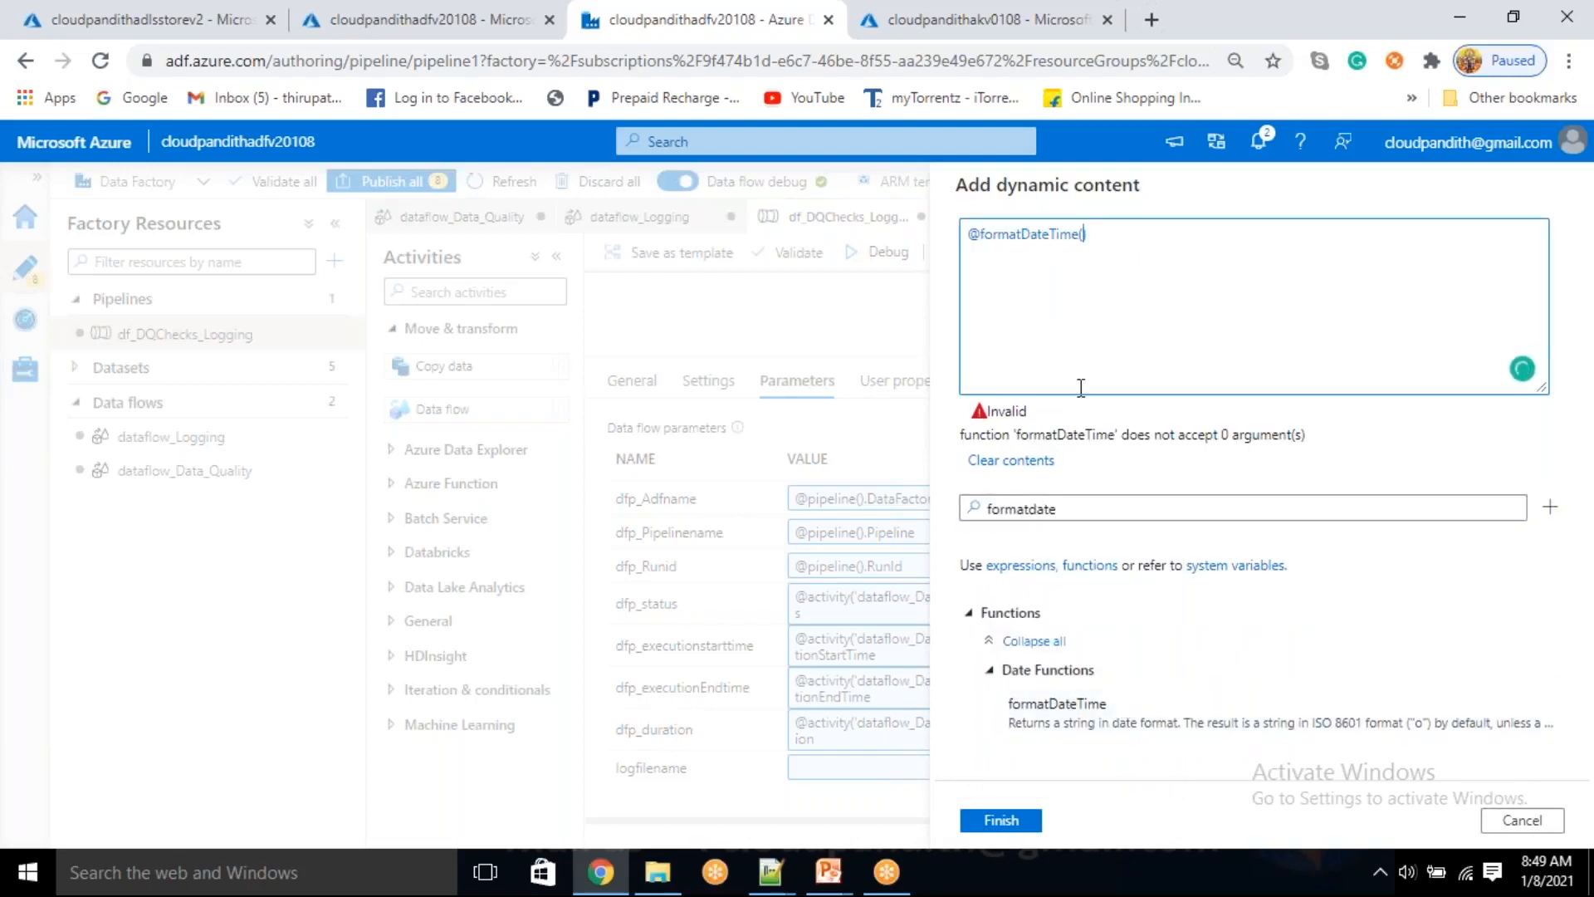
left_click_drag(1077, 501, 952, 508)
key("BackSpace")
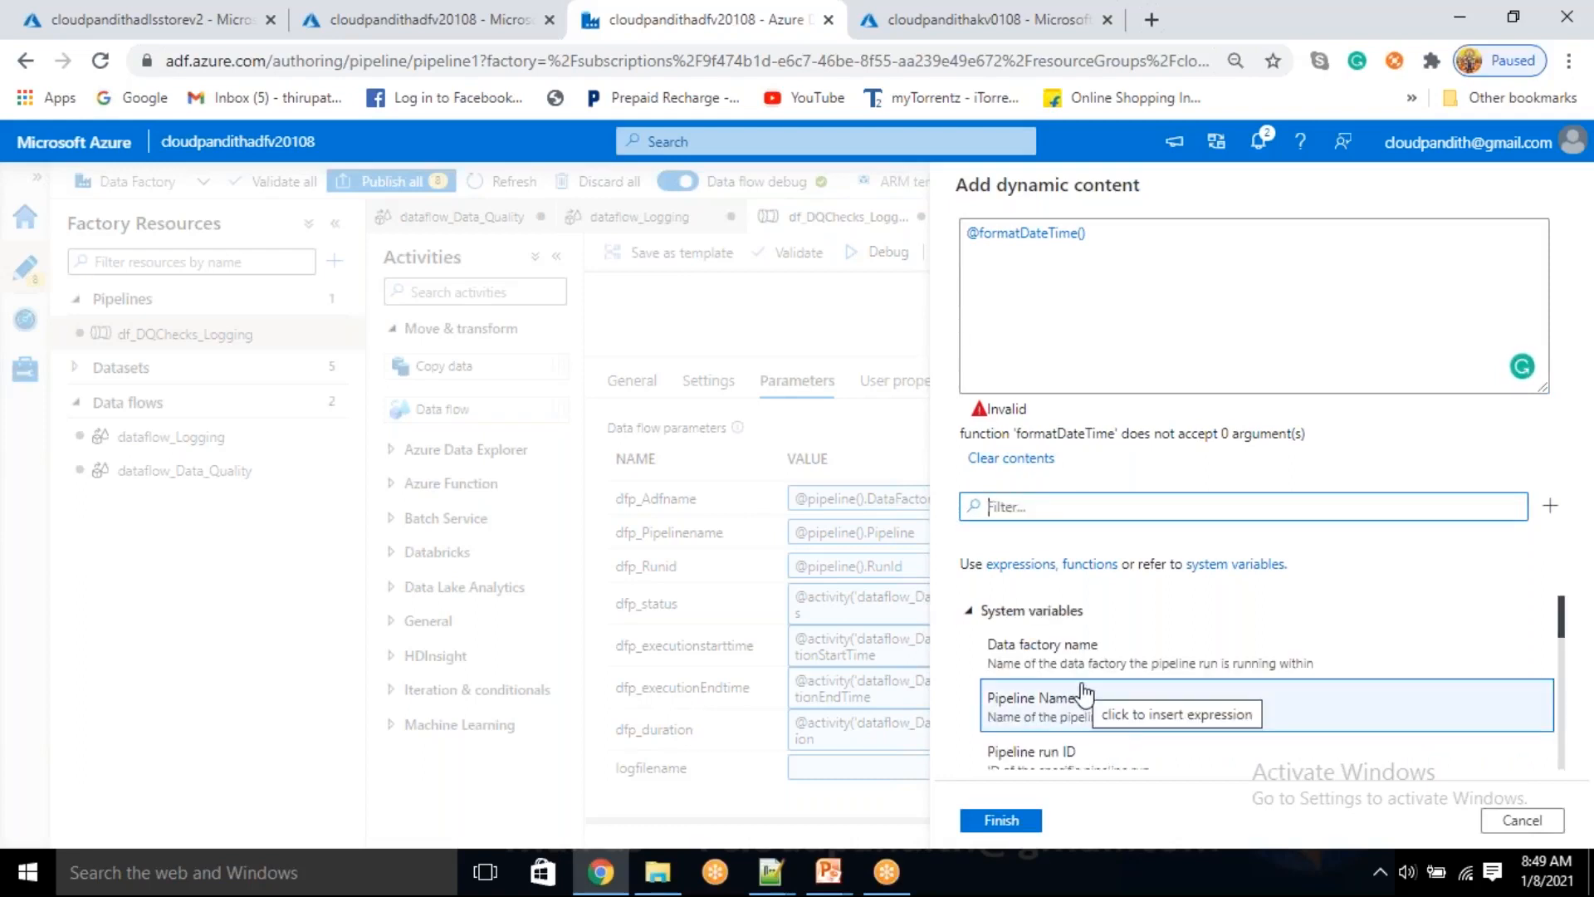
scroll(1084, 691, "down", 5)
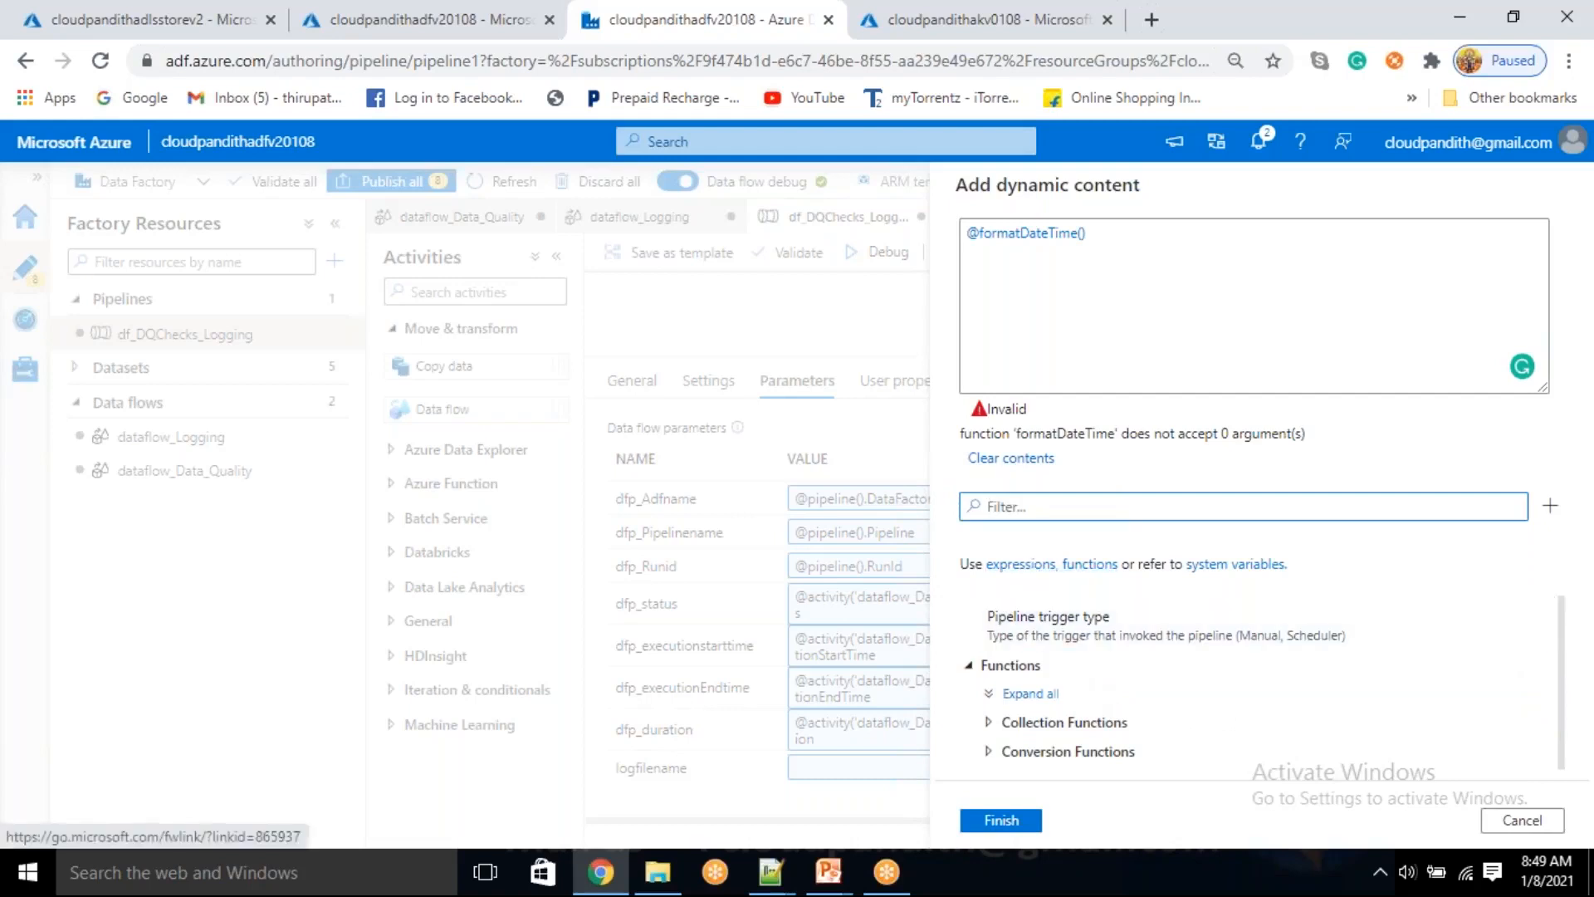
type("utcnow")
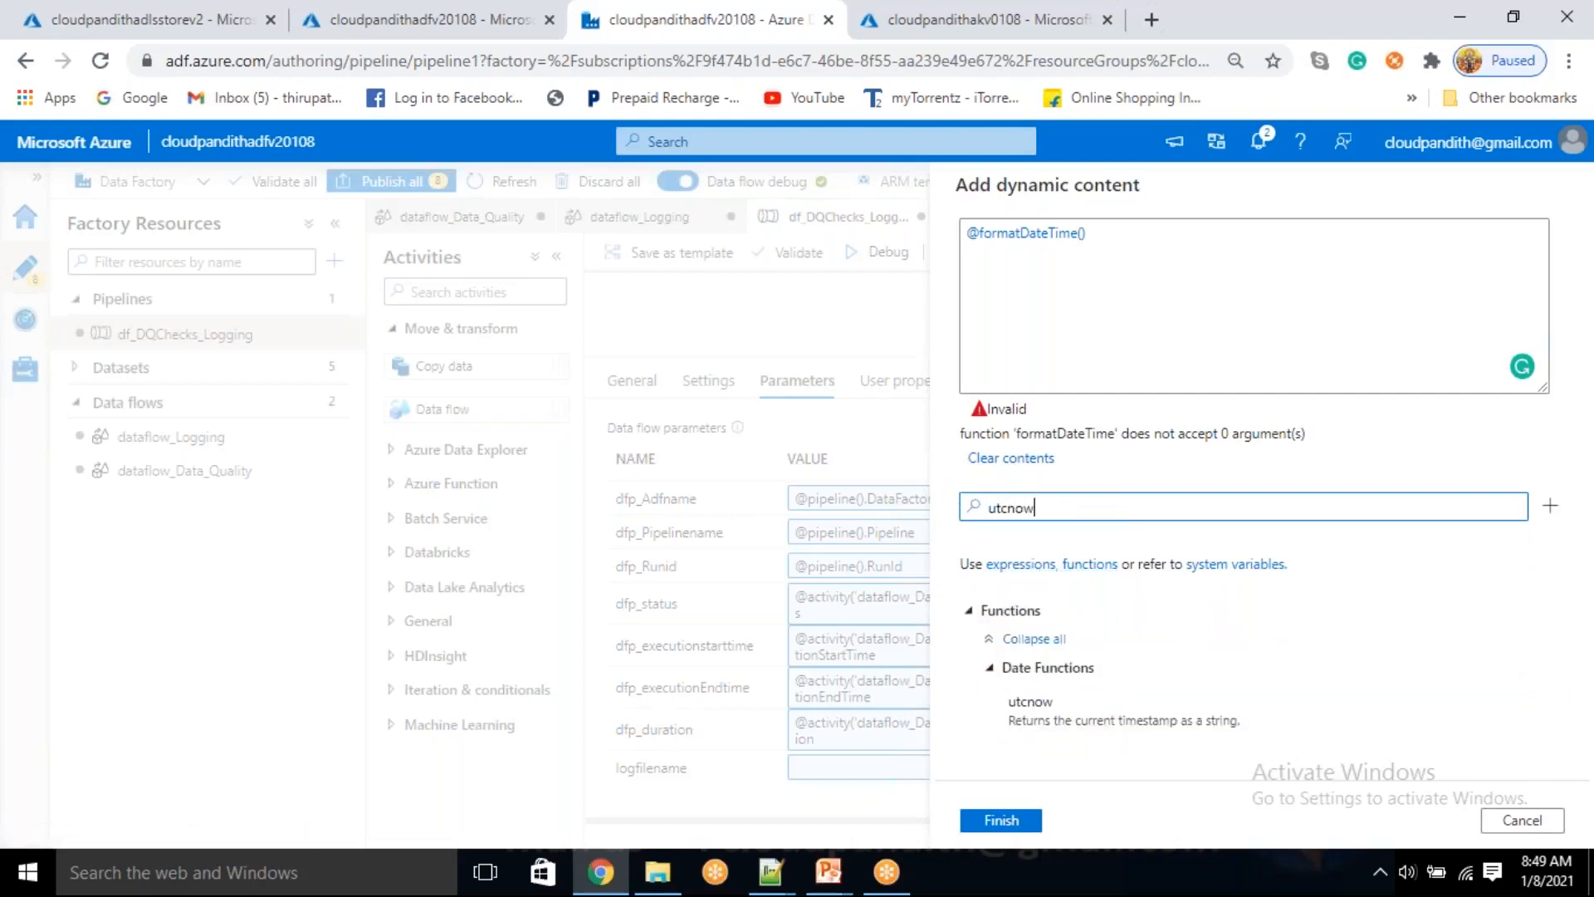
left_click(1084, 696)
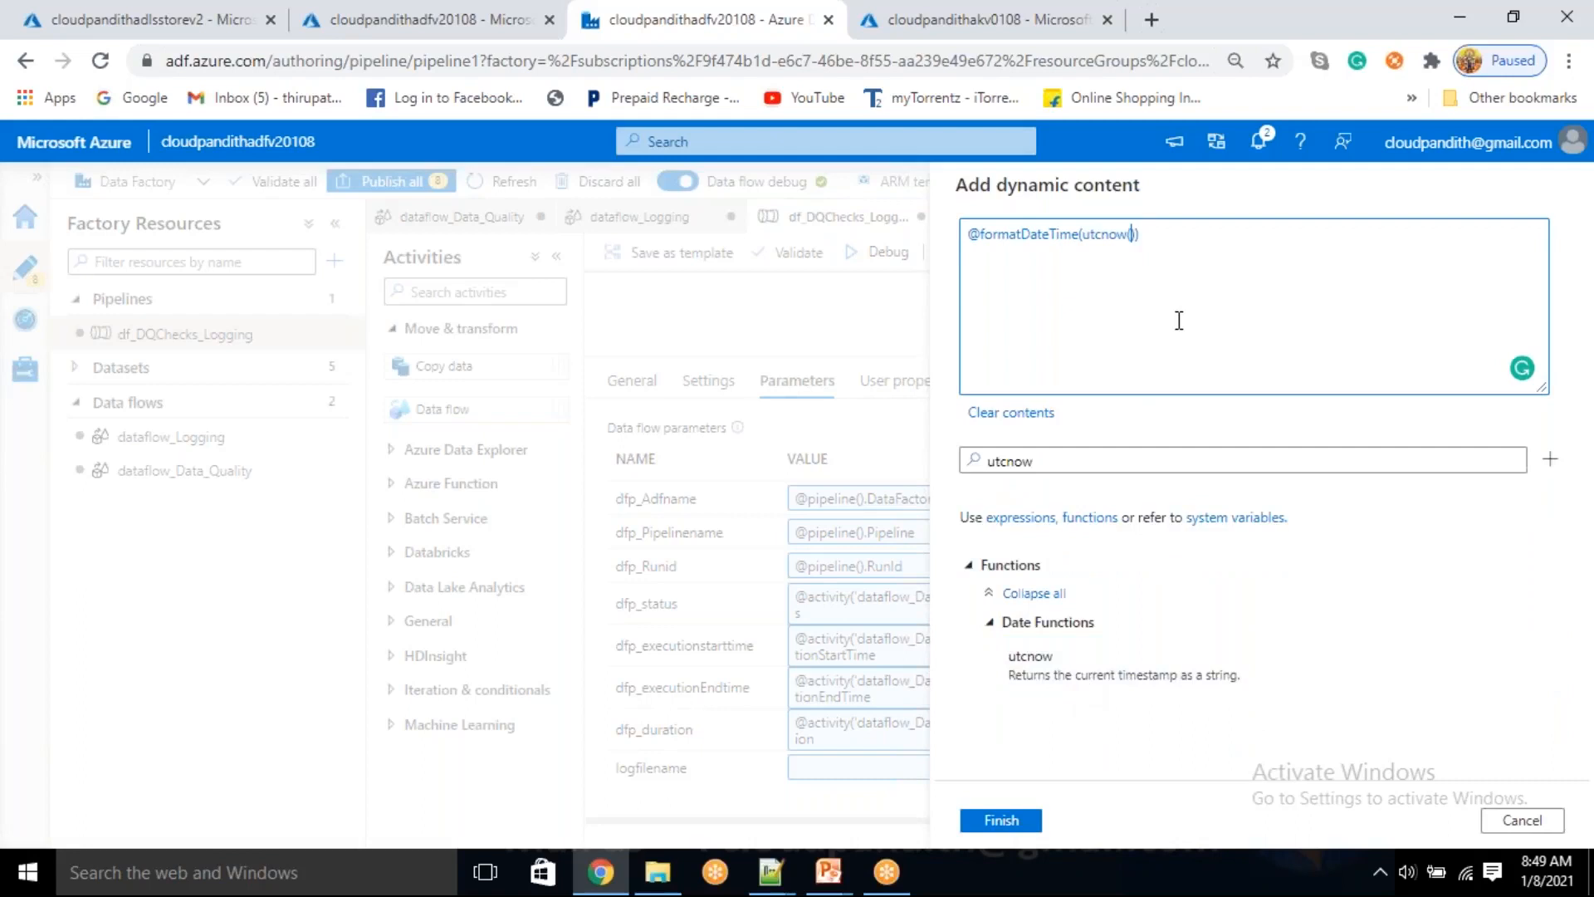
Add the format string 'yyyyMMddHHmmss' as formatDateTime's second argument and remove the leading @ from the expression
type(",'yyyyMMddHHmmss")
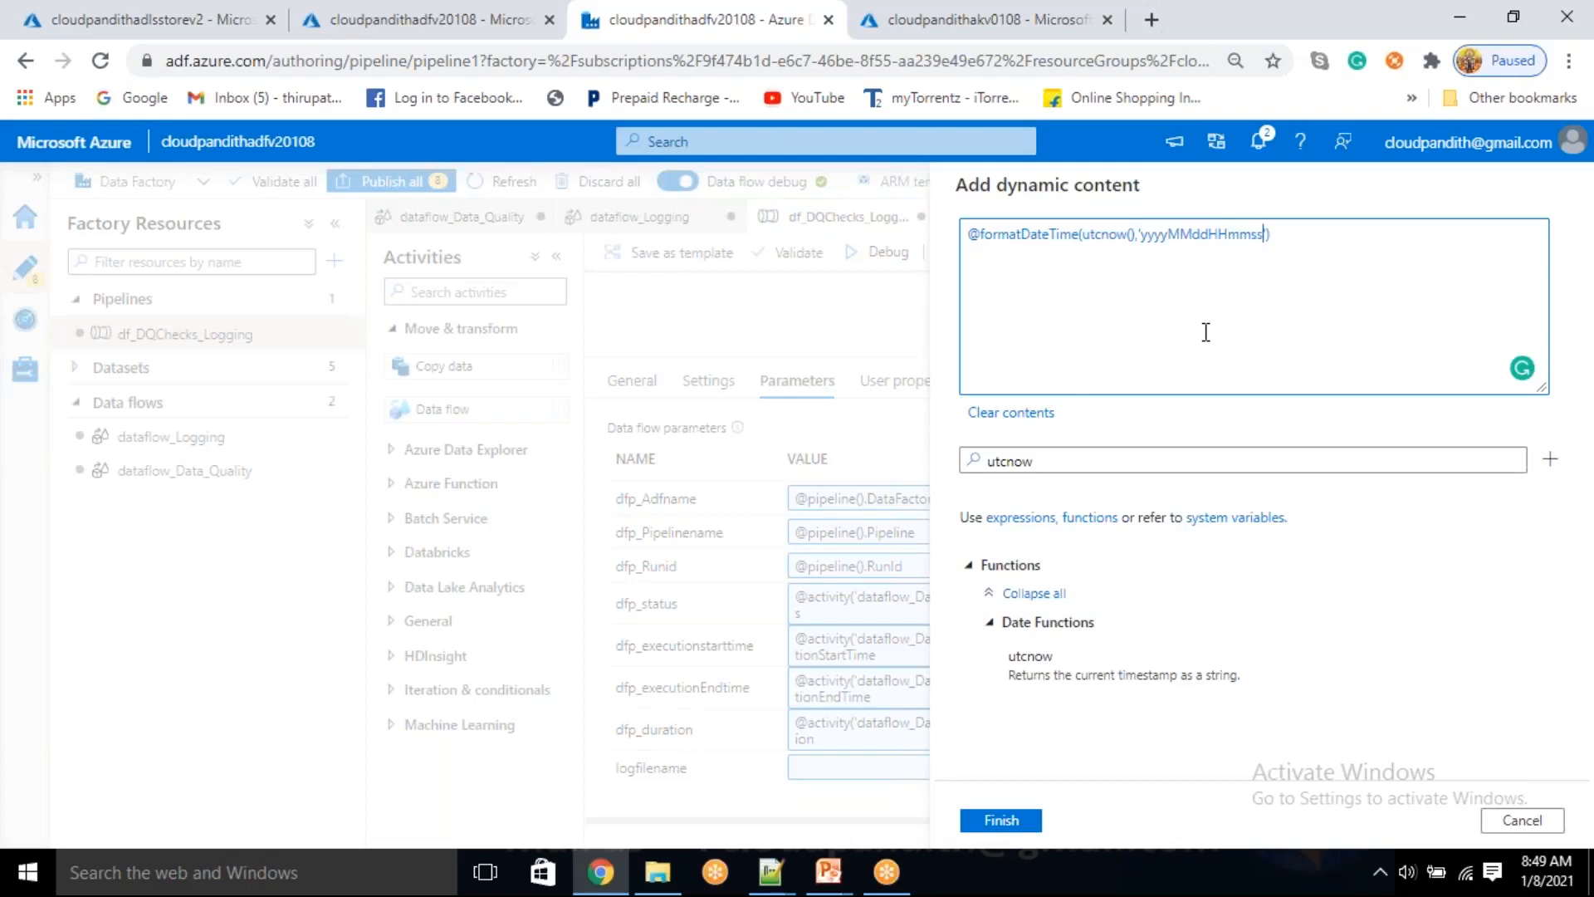
left_click(1049, 462)
left_click_drag(1049, 462, 980, 462)
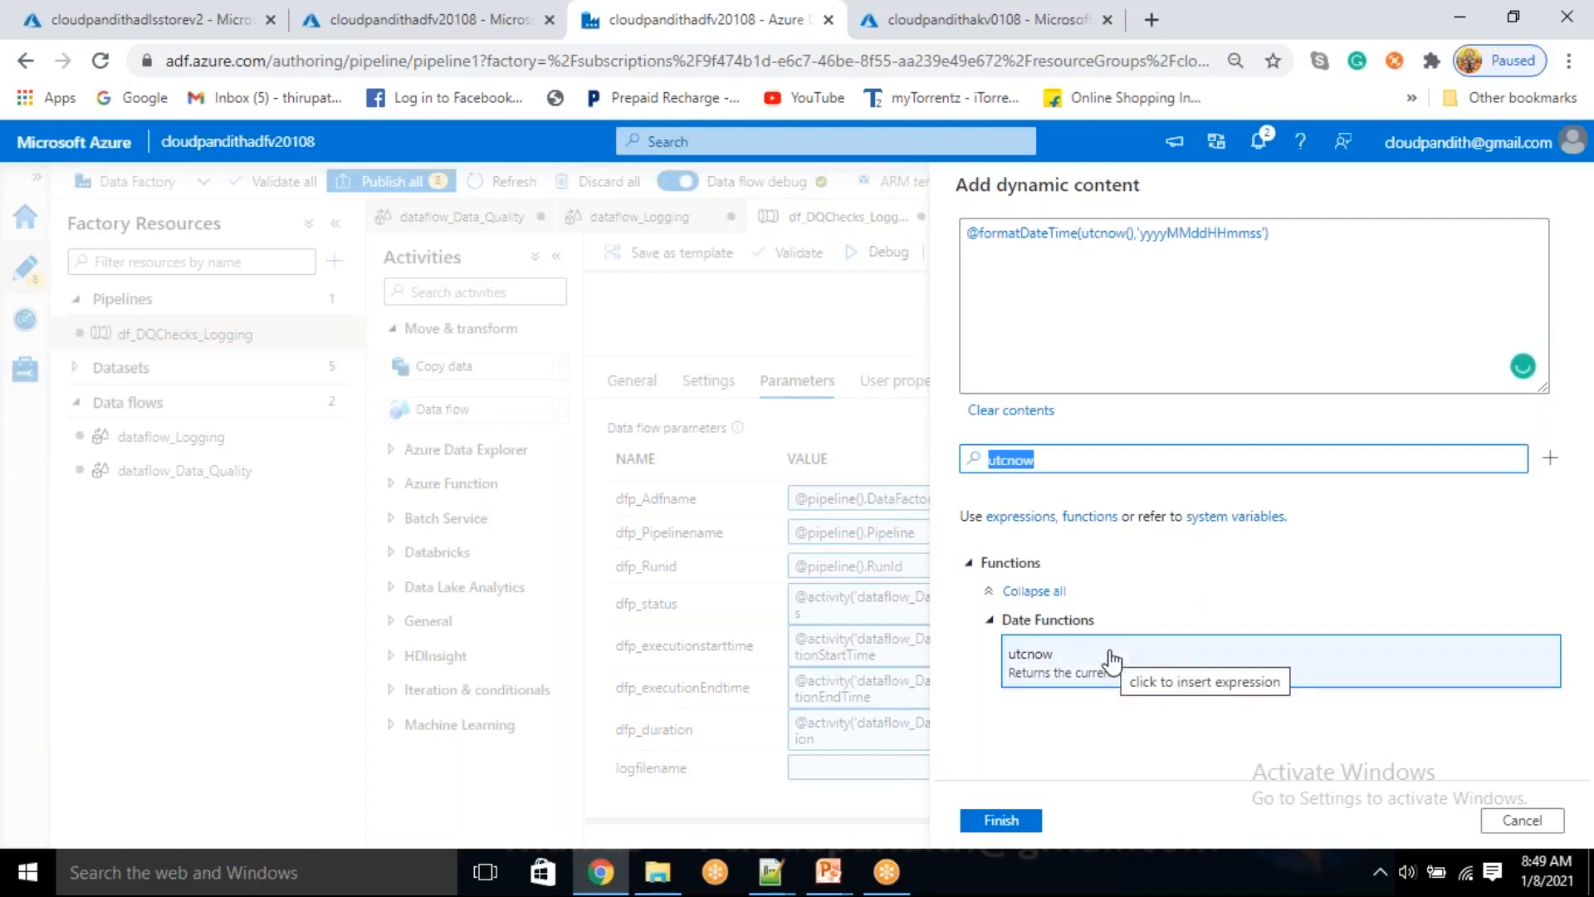
key("BackSpace")
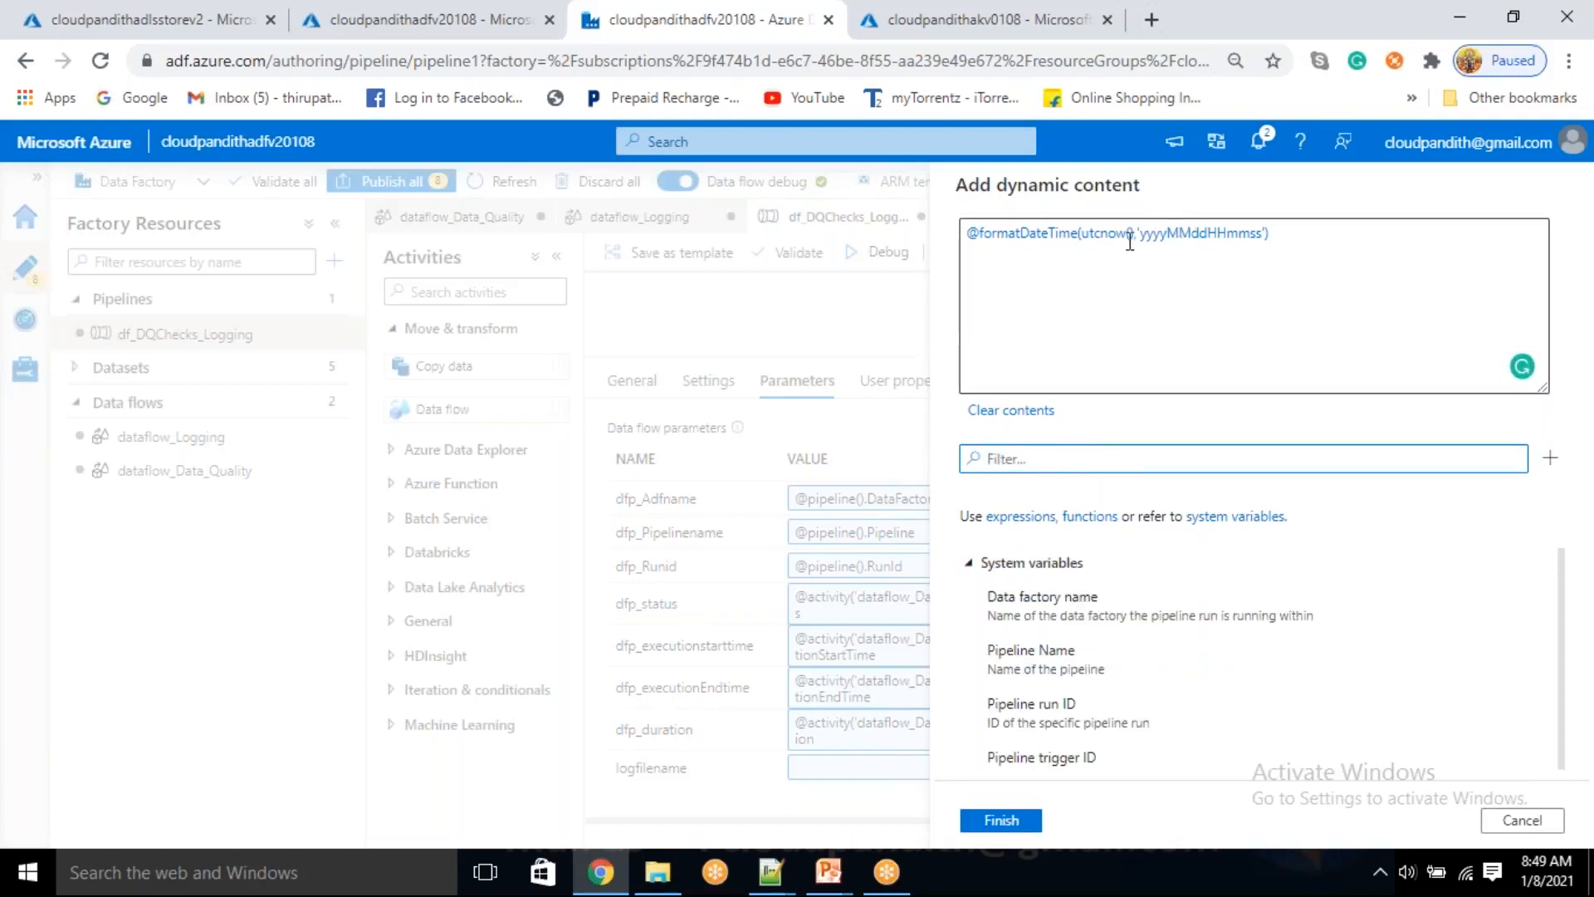
left_click(981, 233)
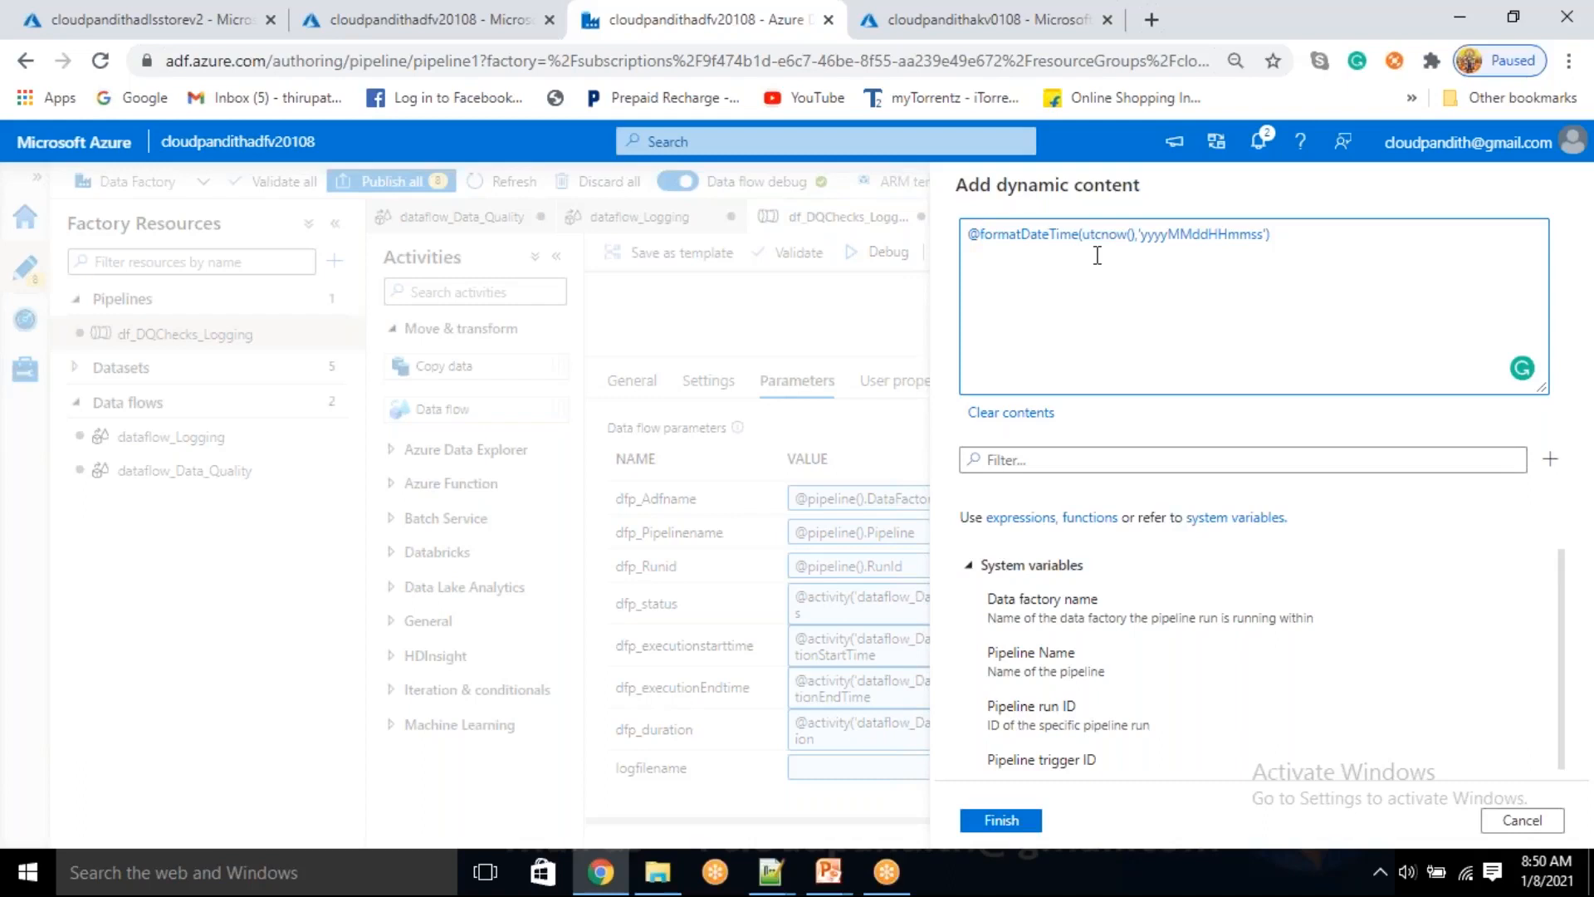
key("BackSpace")
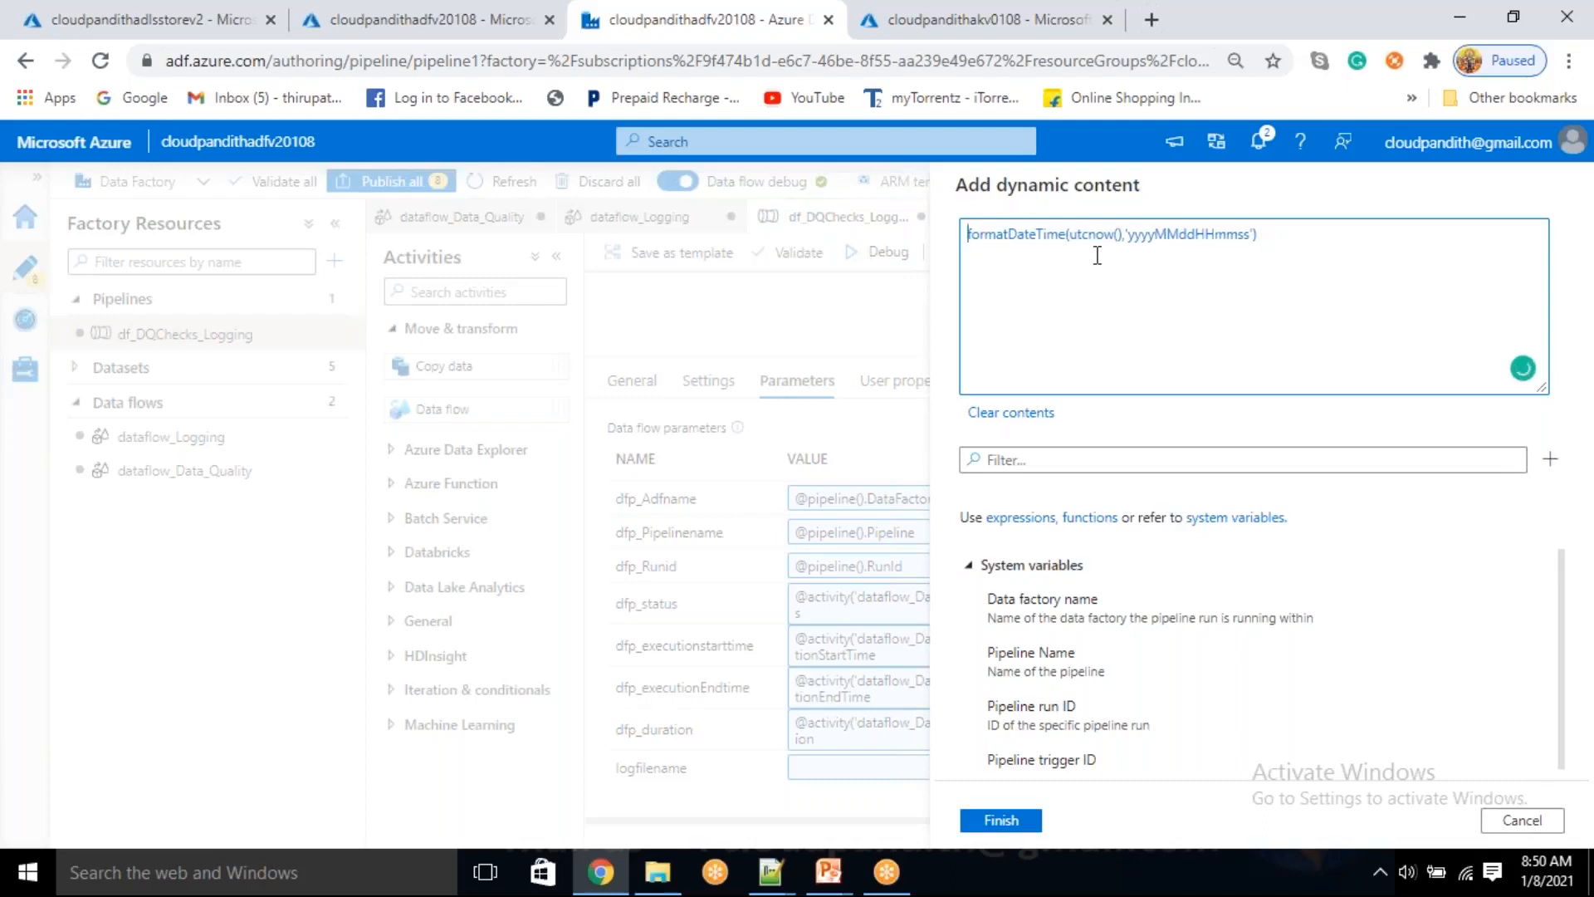
key("ctrl+a")
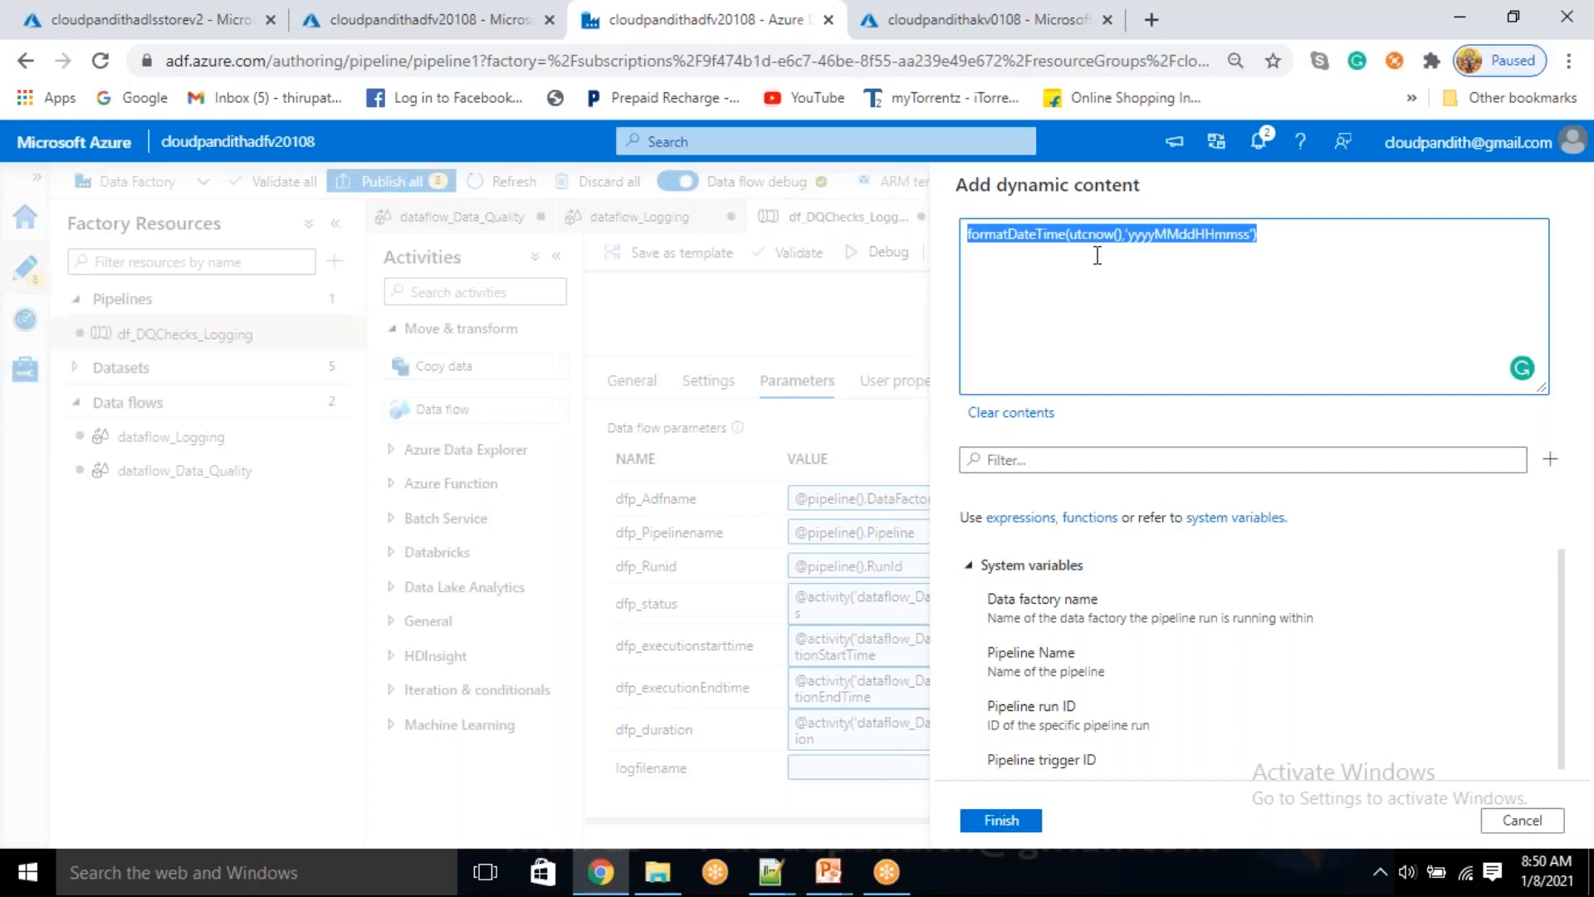
left_click(1542, 872)
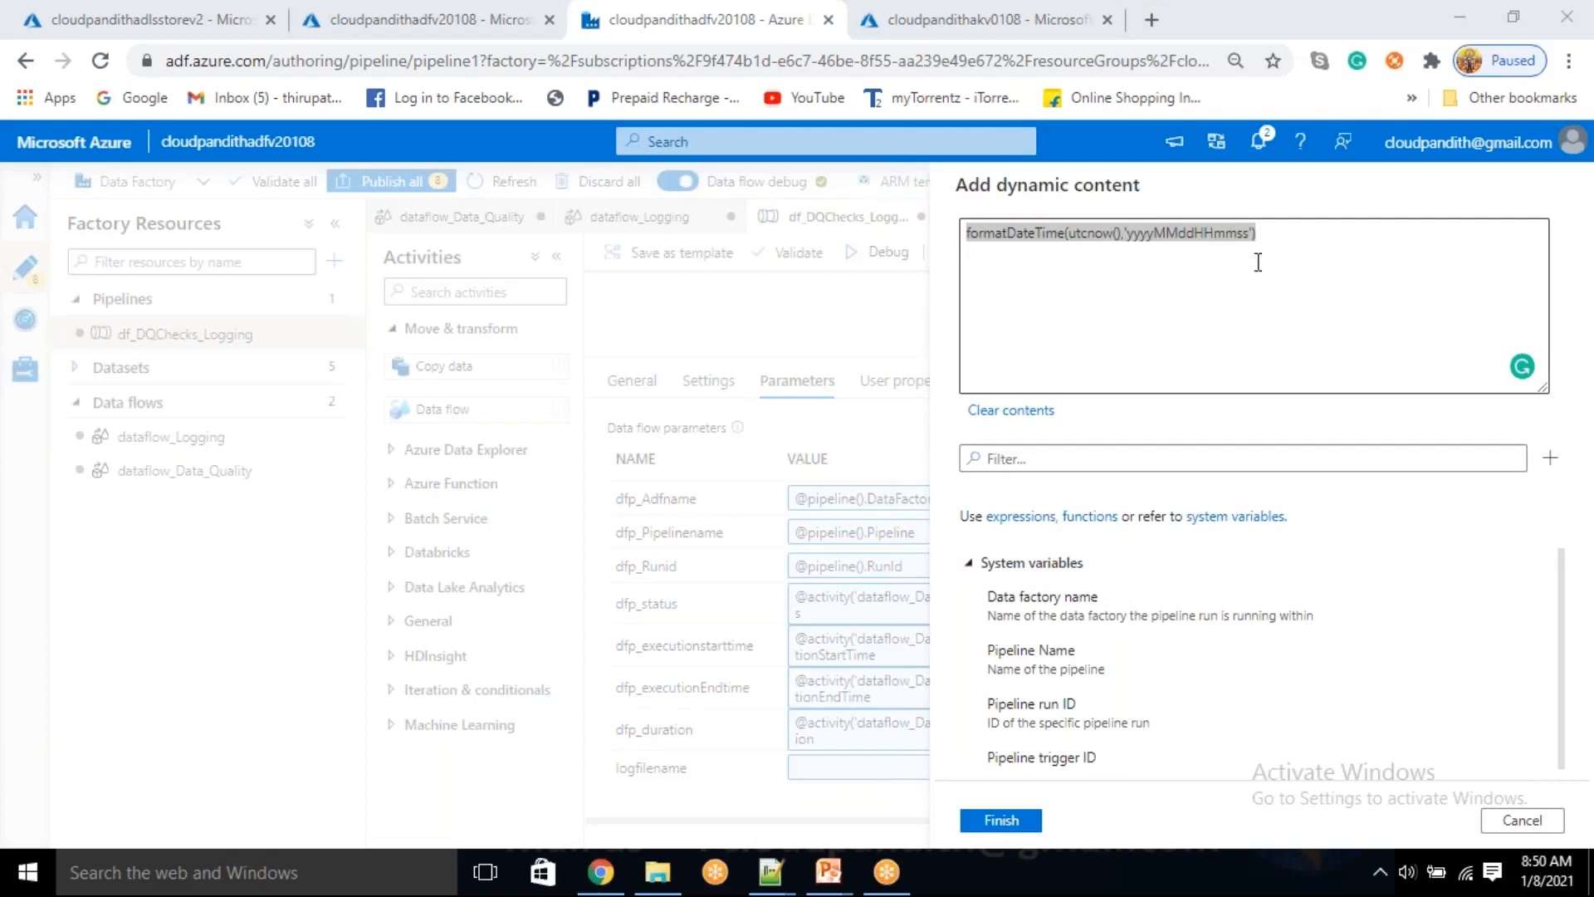
left_click(1291, 231)
left_click(1292, 234)
type("--->202108")
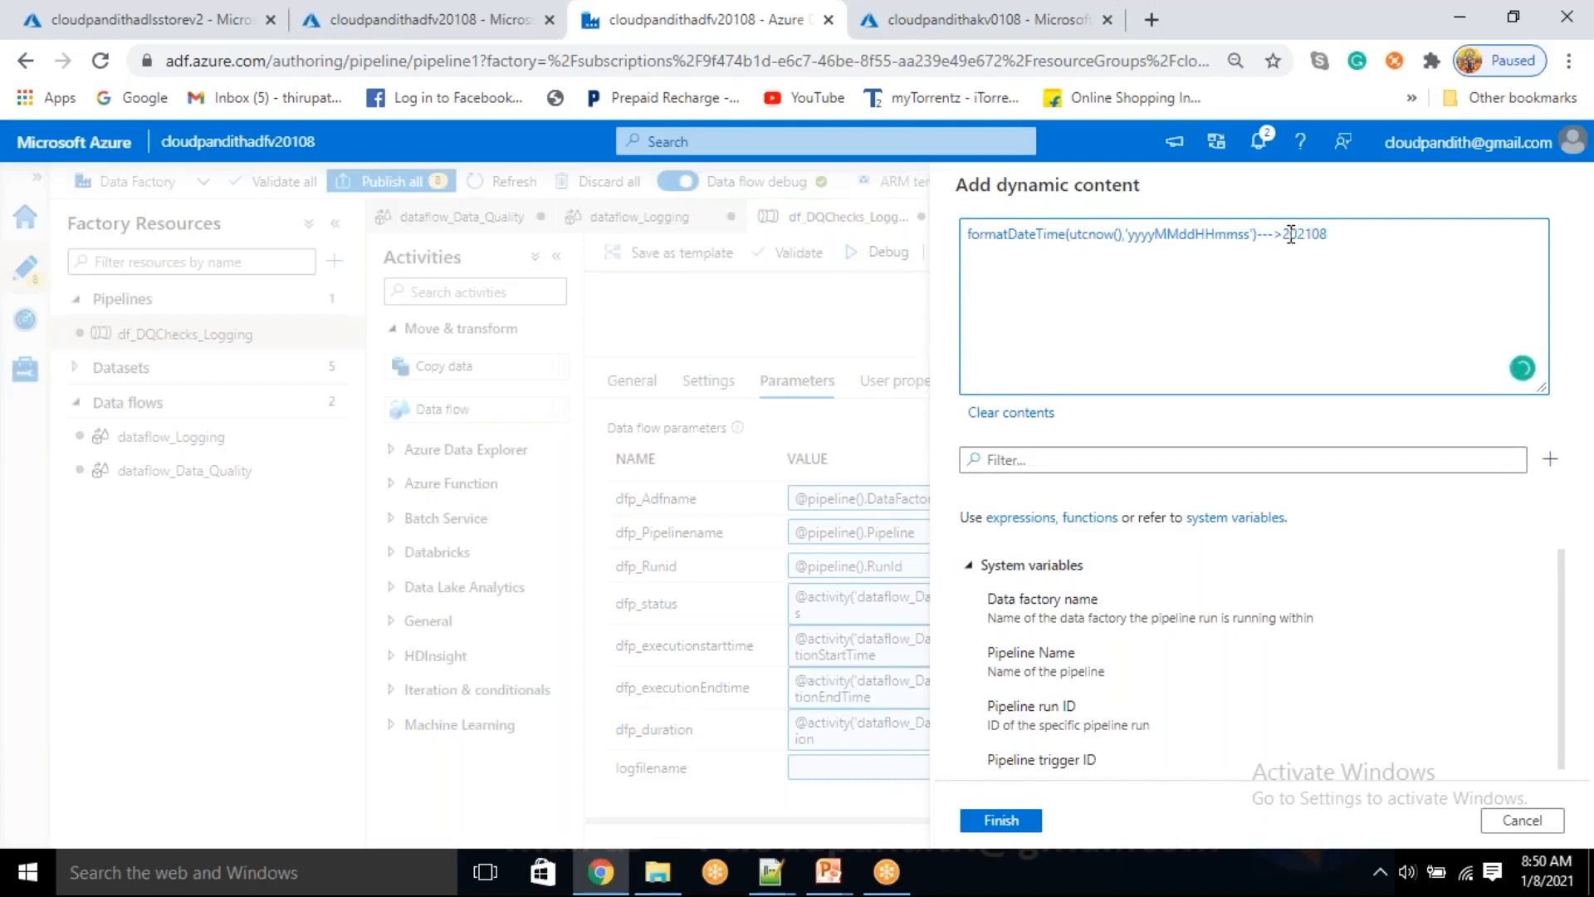
key("Left")
type("108085055")
mouse_move(1291, 236)
left_mouse_down()
mouse_move(1396, 250)
mouse_move(1282, 247)
left_mouse_up()
left_click(1393, 242)
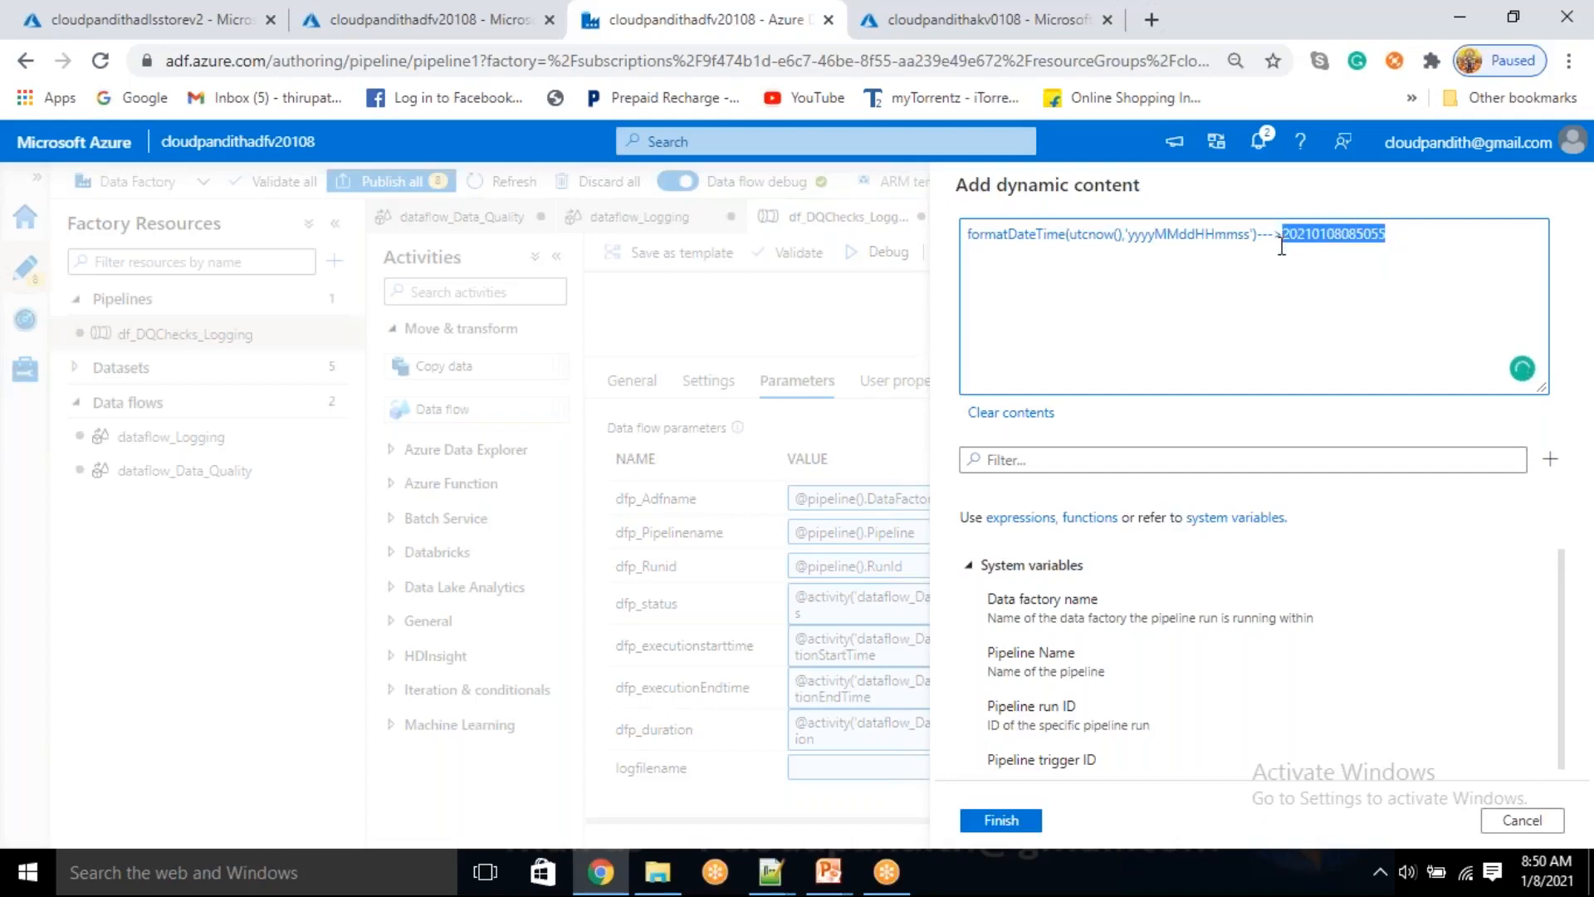
key("BackSpace")
Insert an underscore to make the date format 'yyyyMMdd_HHmmss' and delete the trailing ---> text
left_click(1196, 238)
type("_")
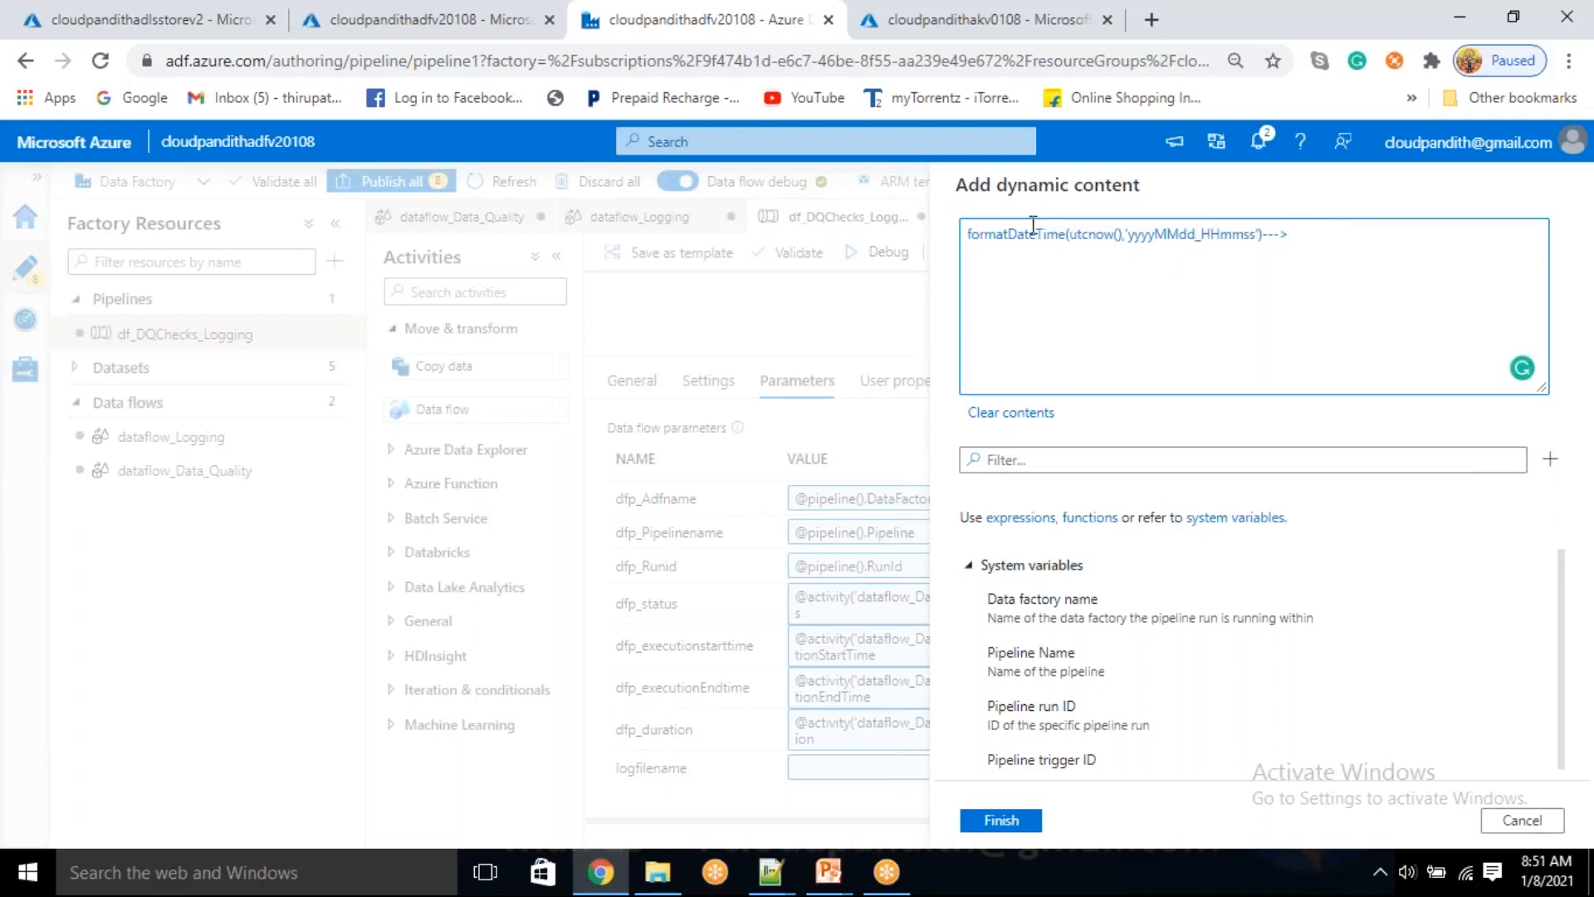
left_click_drag(1262, 235, 1300, 240)
key("BackSpace")
Prefix the formatDateTime expression with the string 'log_' followed by a comma
left_click(966, 238)
type("\"")
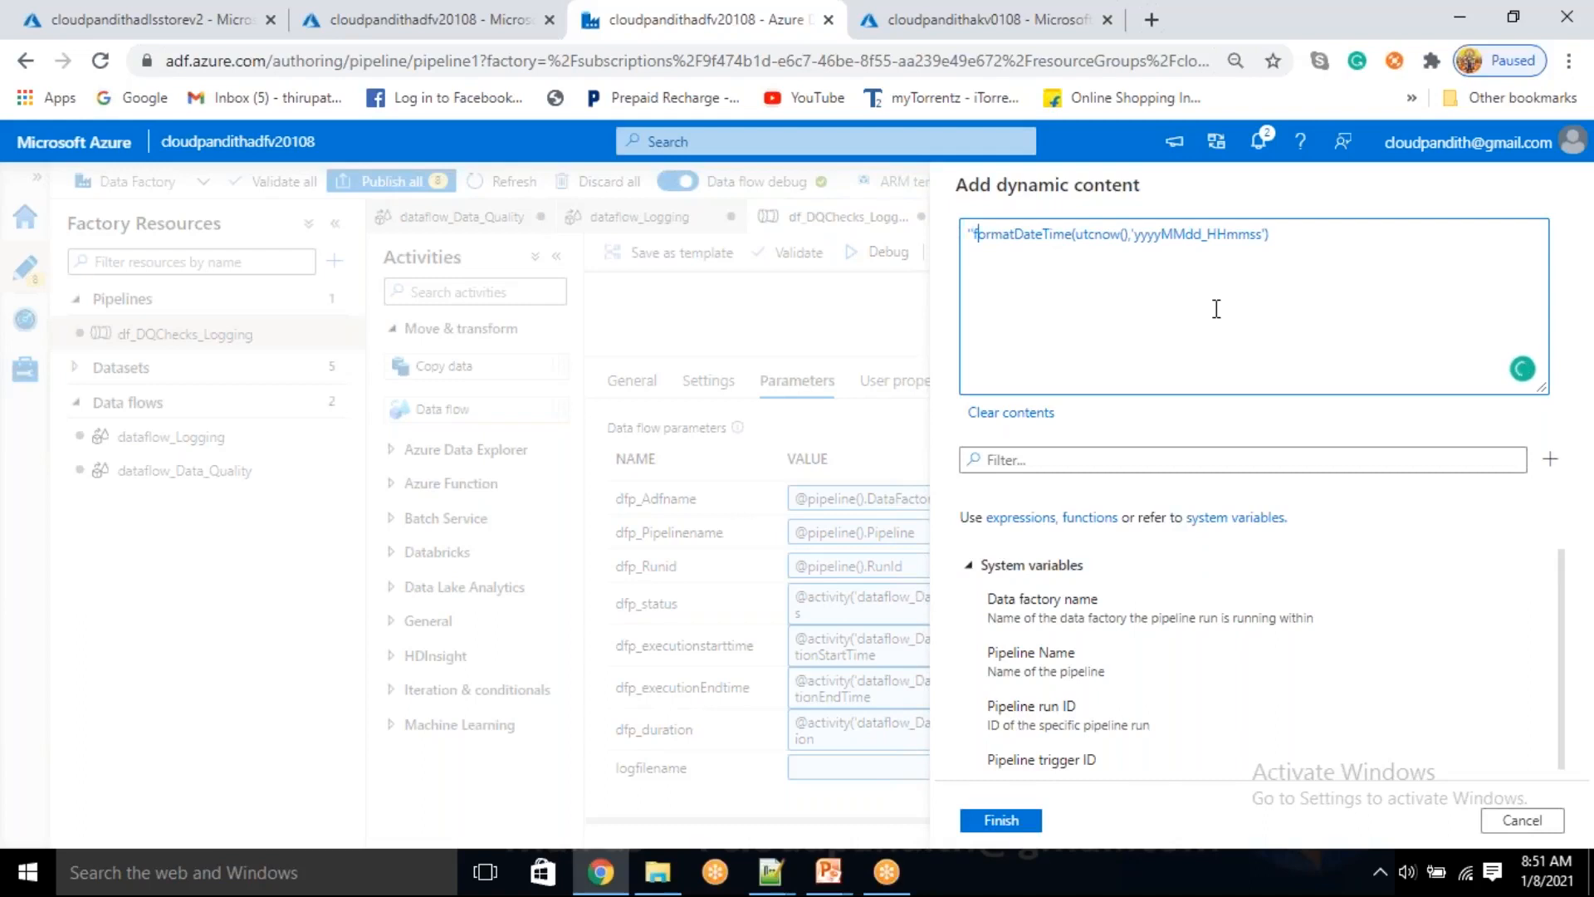
type(",")
key("BackSpace")
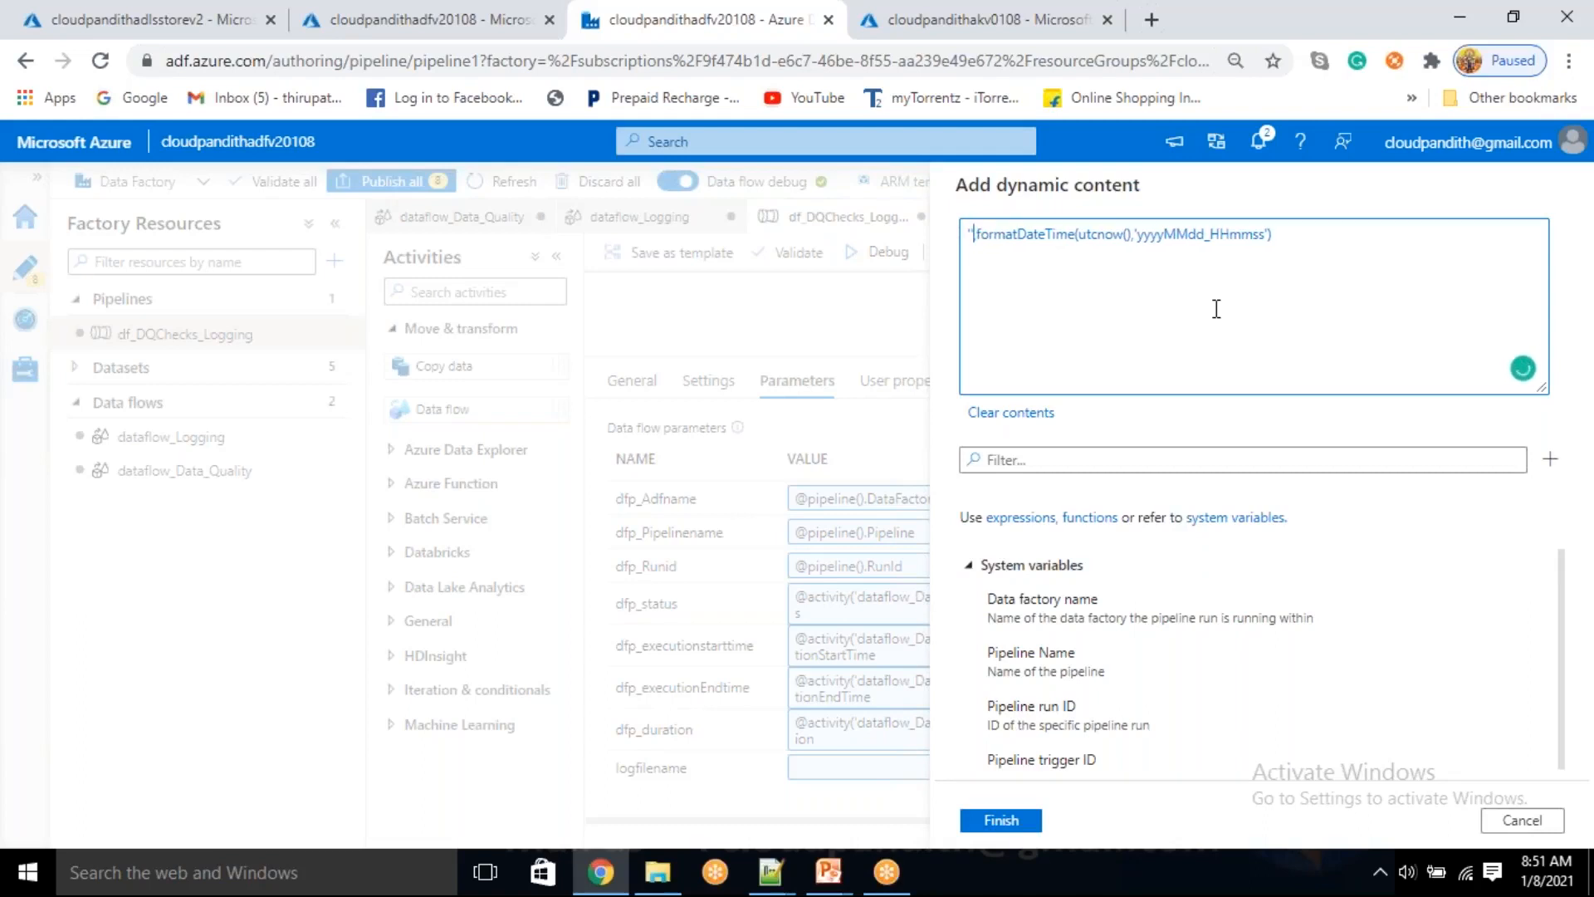
type("log_',")
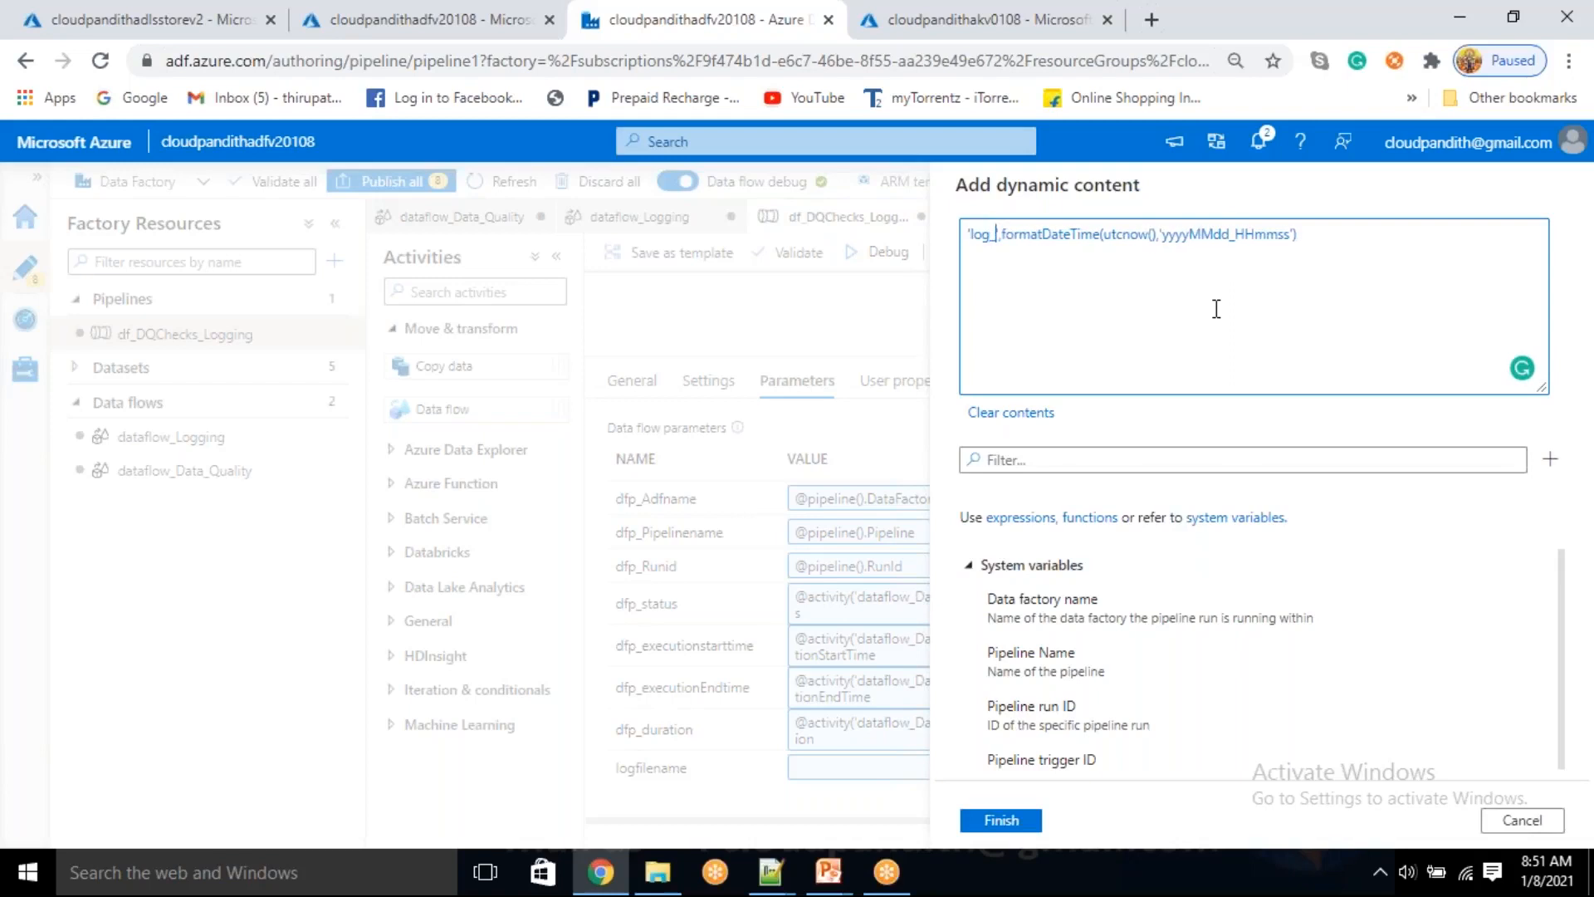
key("shift+Left")
key("shift+Left")
key("shift+Left")
key("shift+Left")
key("shift+Left")
key("shift+Left")
left_click_drag(1343, 240, 1019, 237)
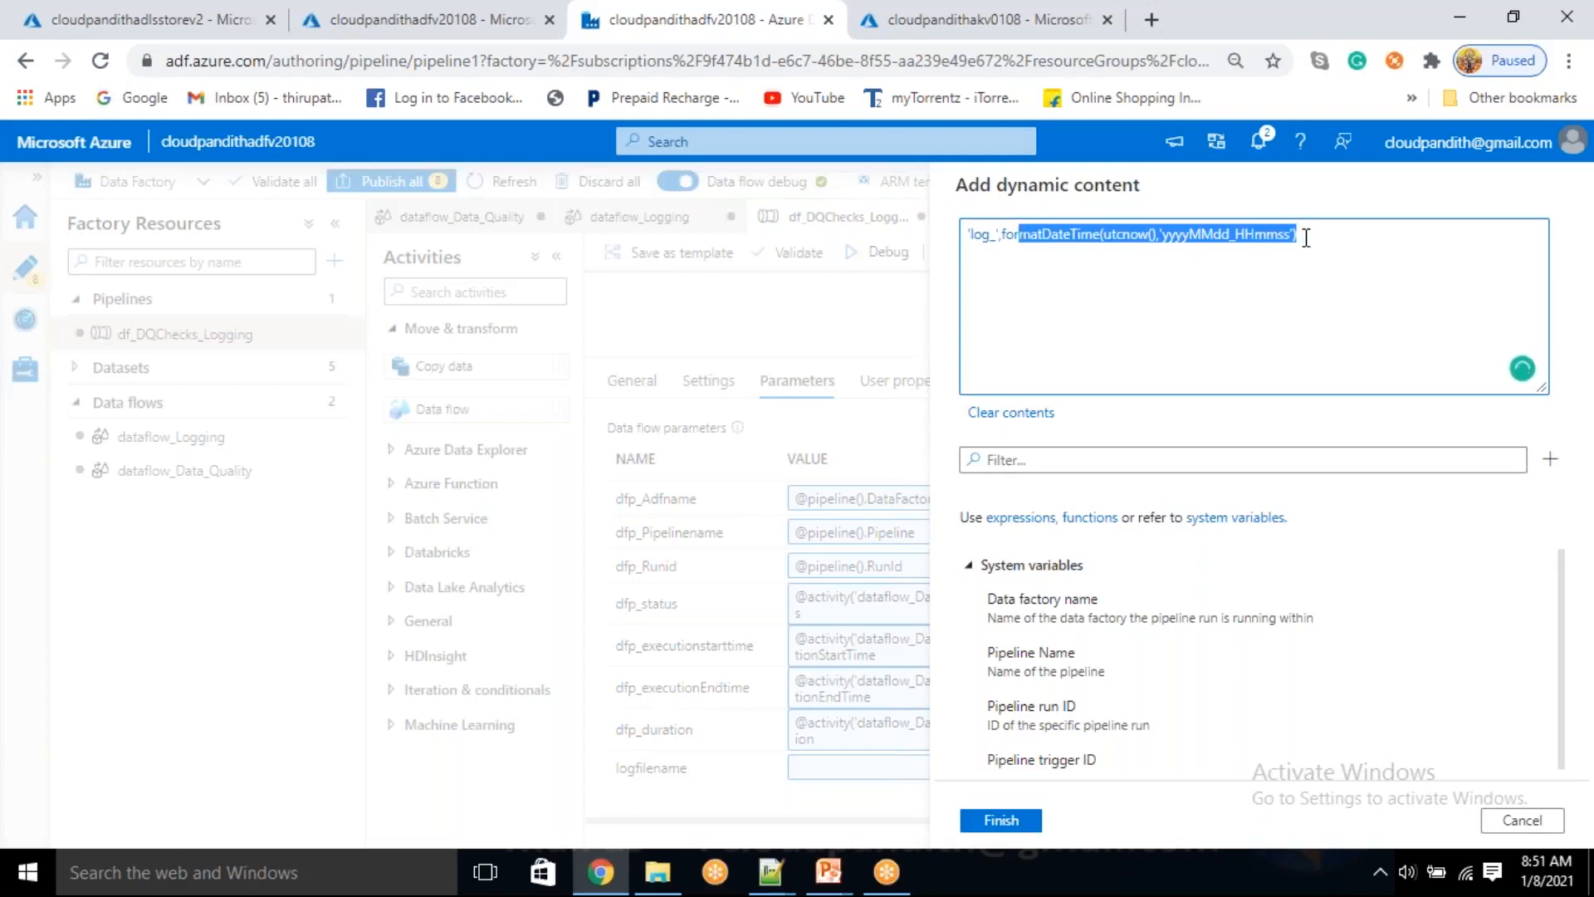
key("ctrl+a")
left_click(1321, 239)
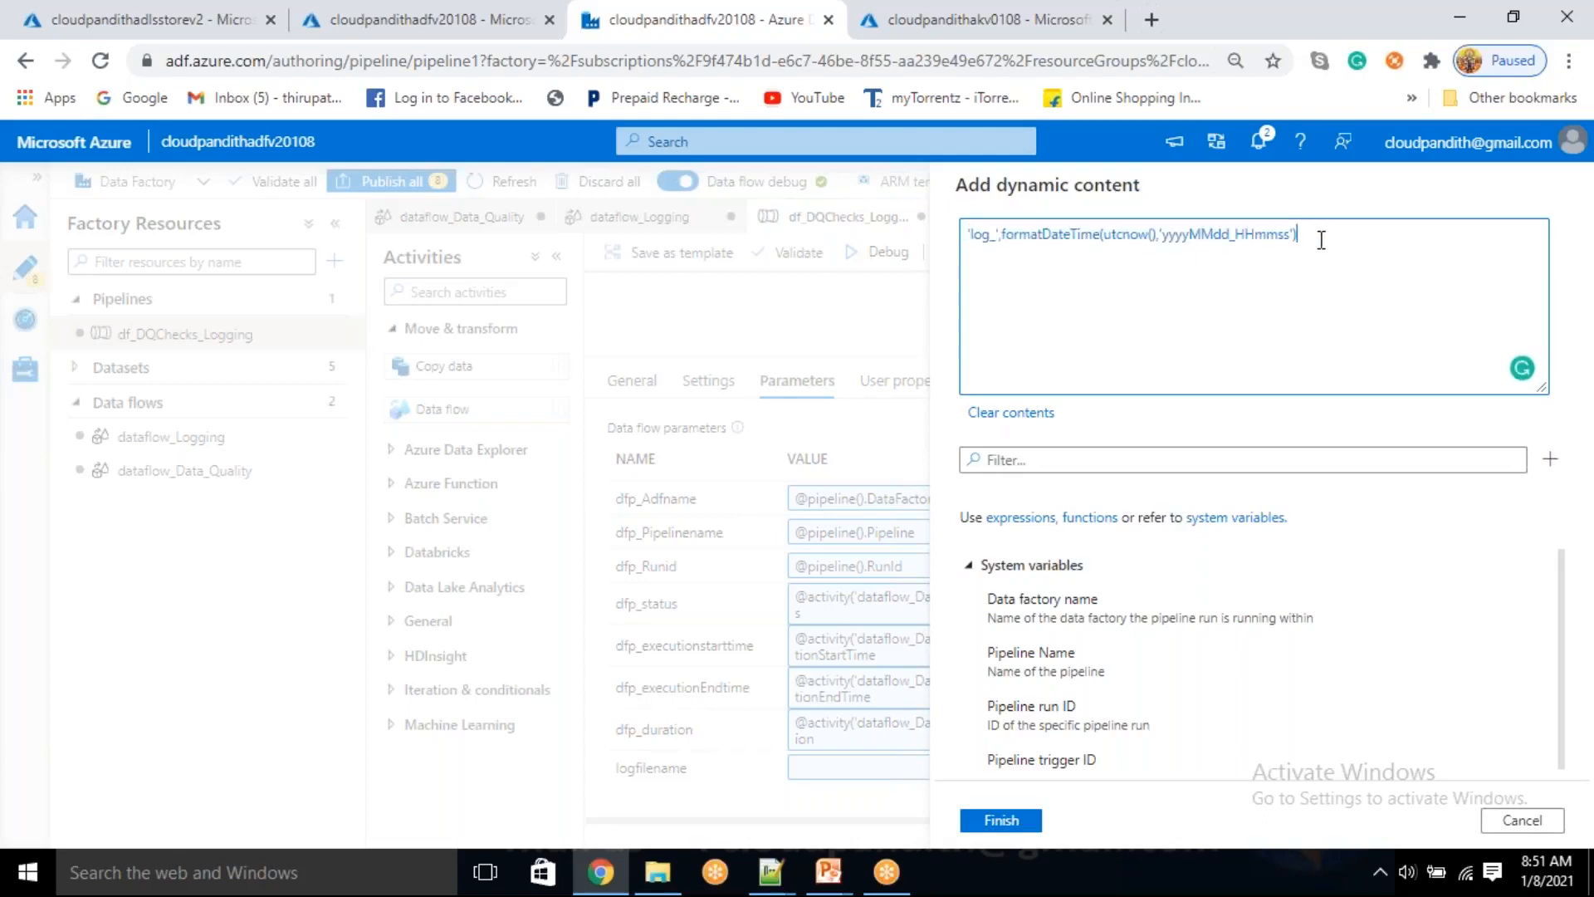
type(",'.csv")
type(")concat(")
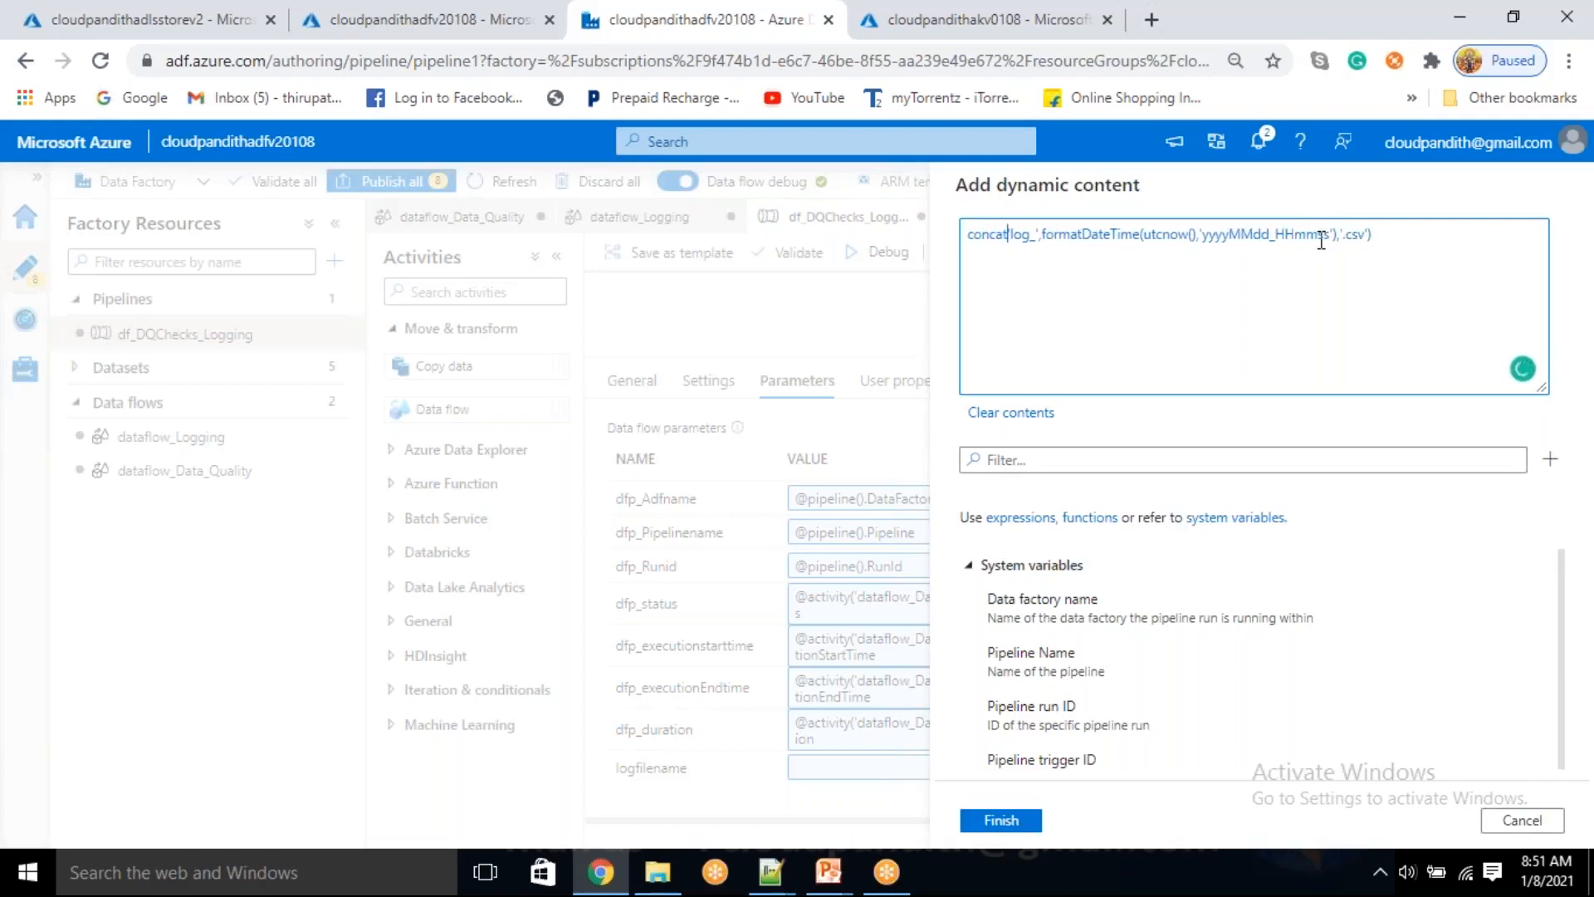
key("Home")
type("@")
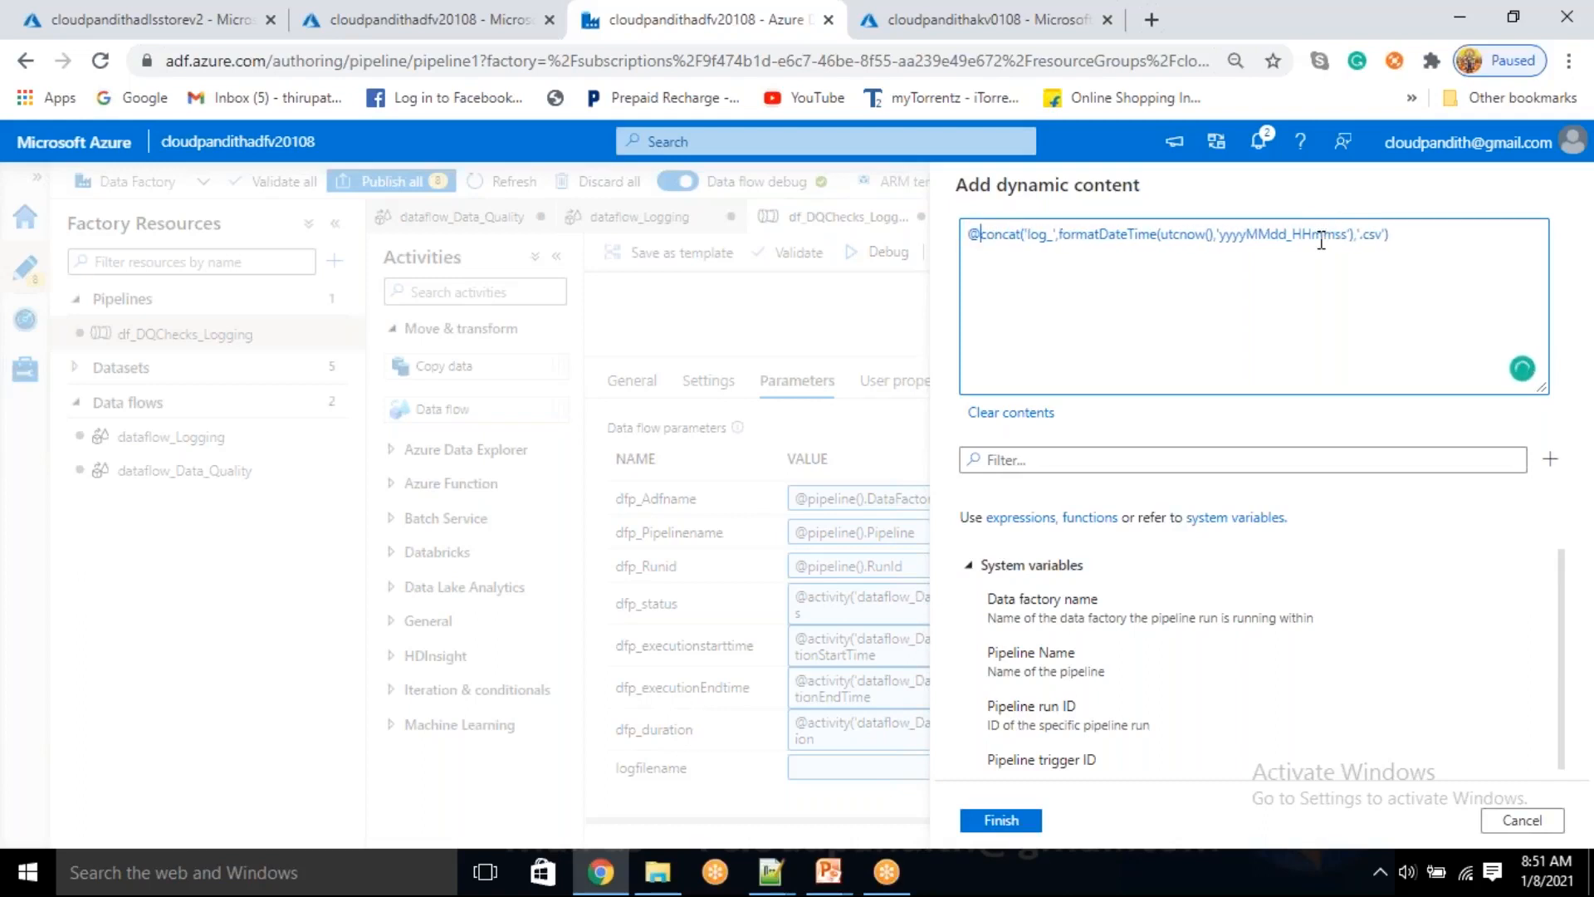
Review the concat expression's 'log_' prefix, formatDateTime(utcnow()) date pattern and '.csv' suffix
double_click(1040, 235)
left_click_drag(1109, 237, 1203, 236)
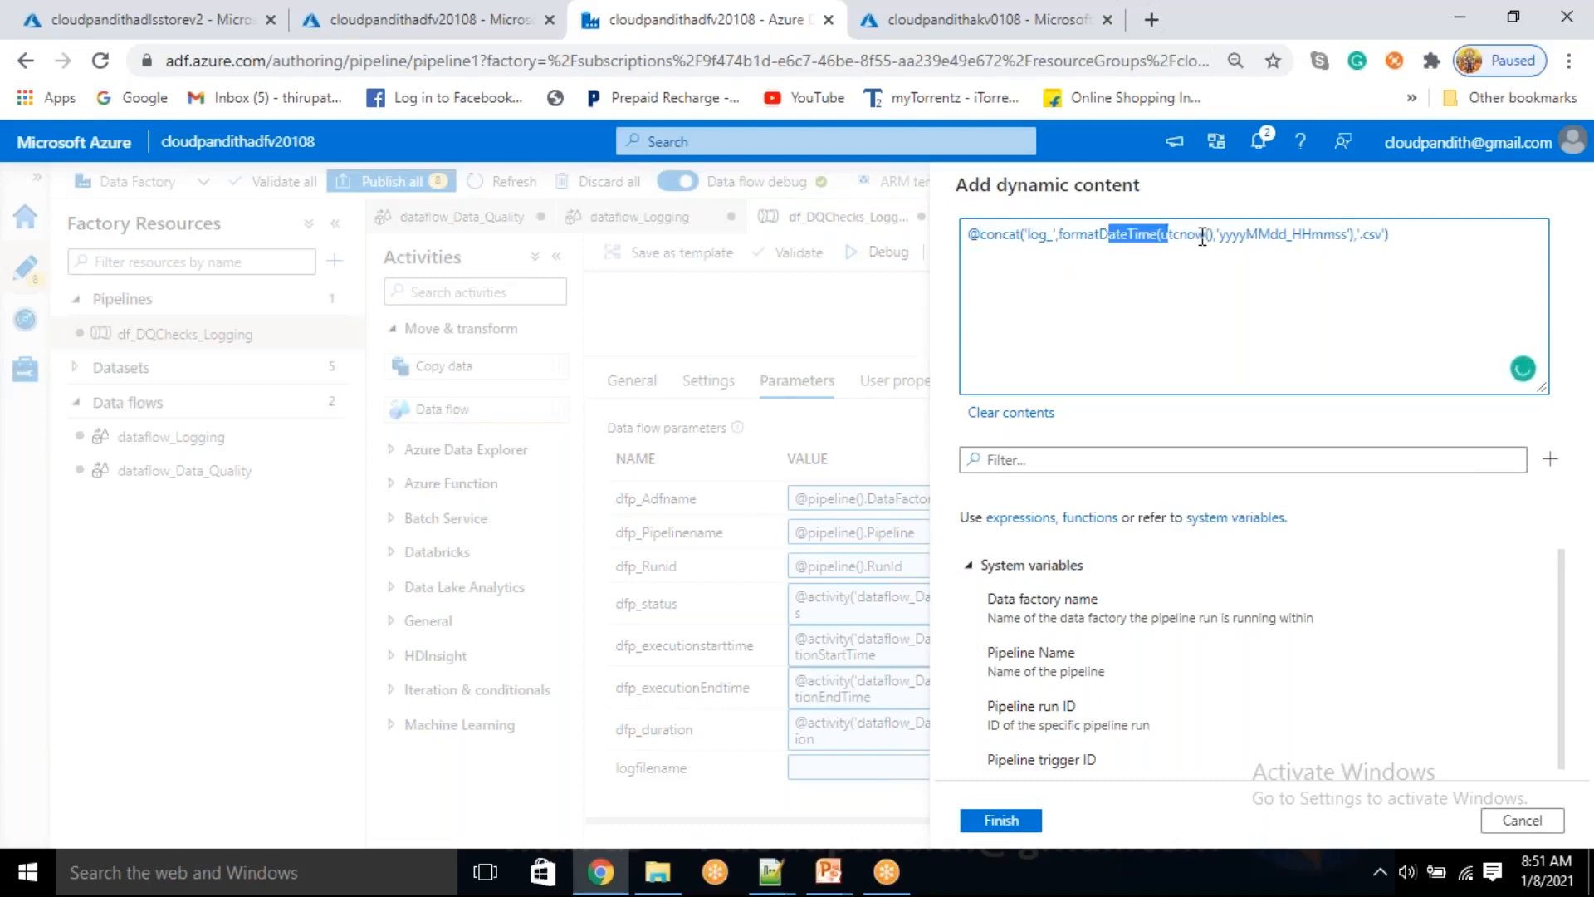
double_click(1257, 243)
left_click(1258, 242)
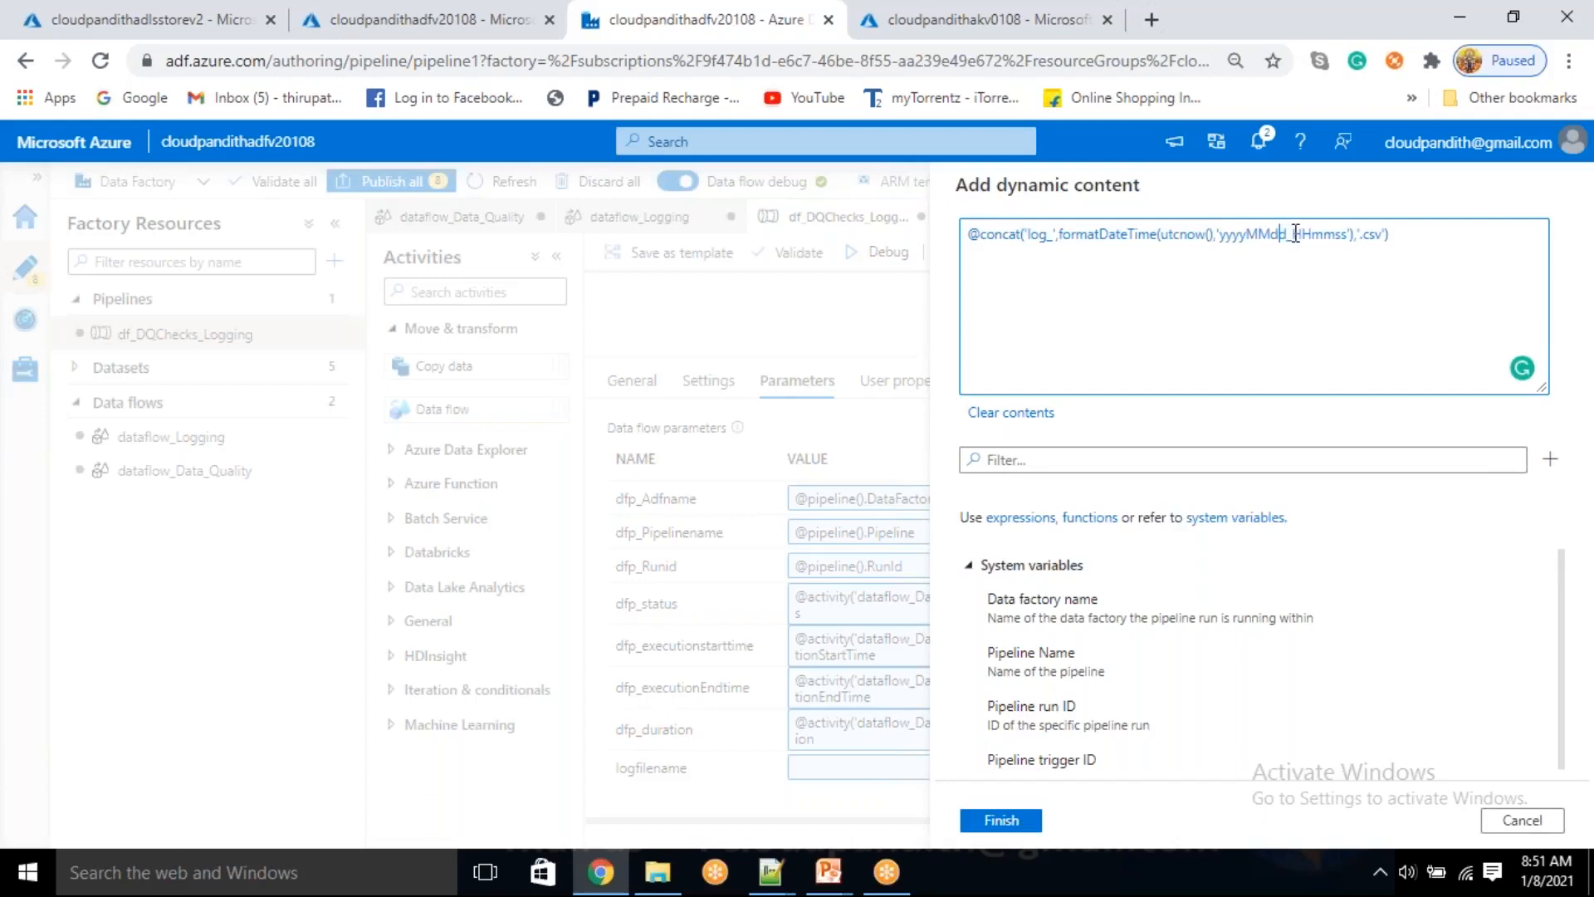
double_click(1325, 238)
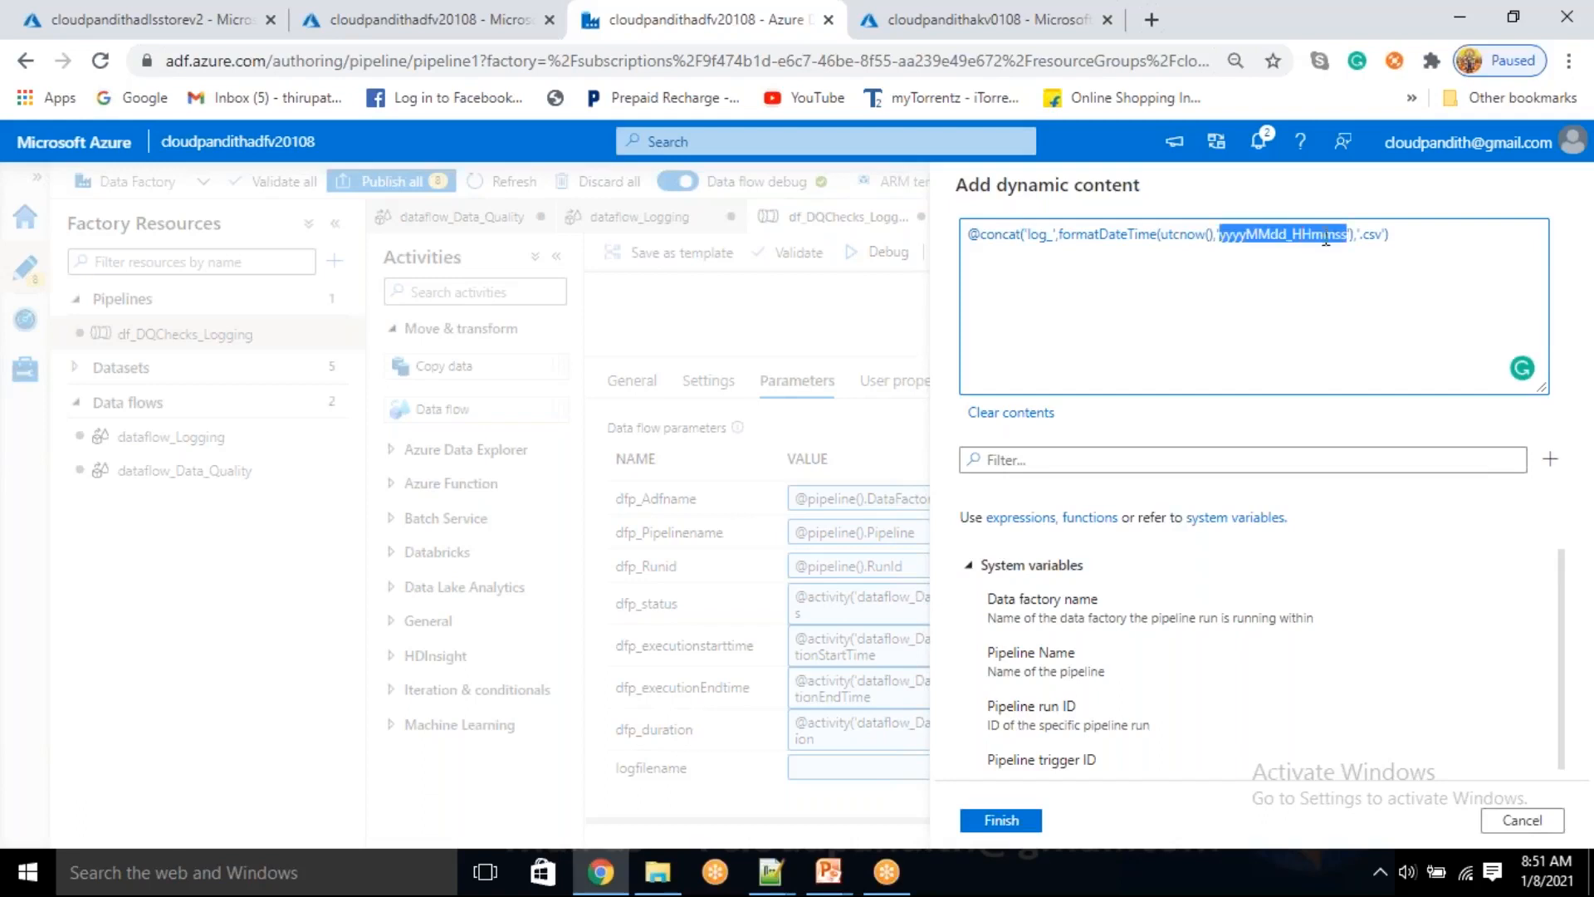
left_click(1340, 233)
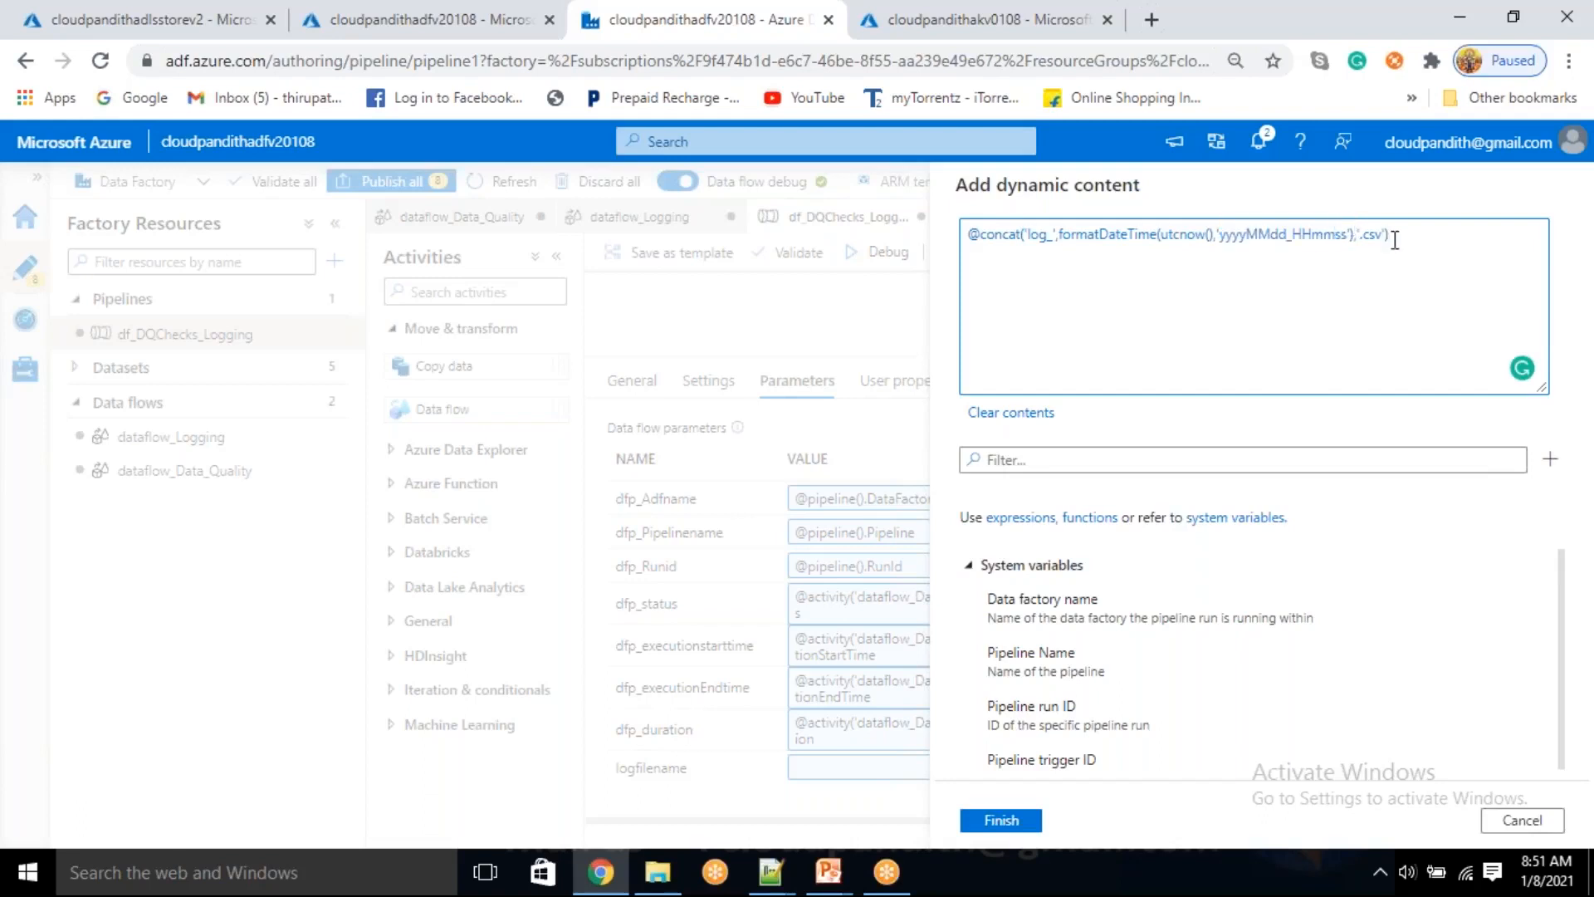
double_click(1375, 235)
left_click_drag(1409, 236, 966, 233)
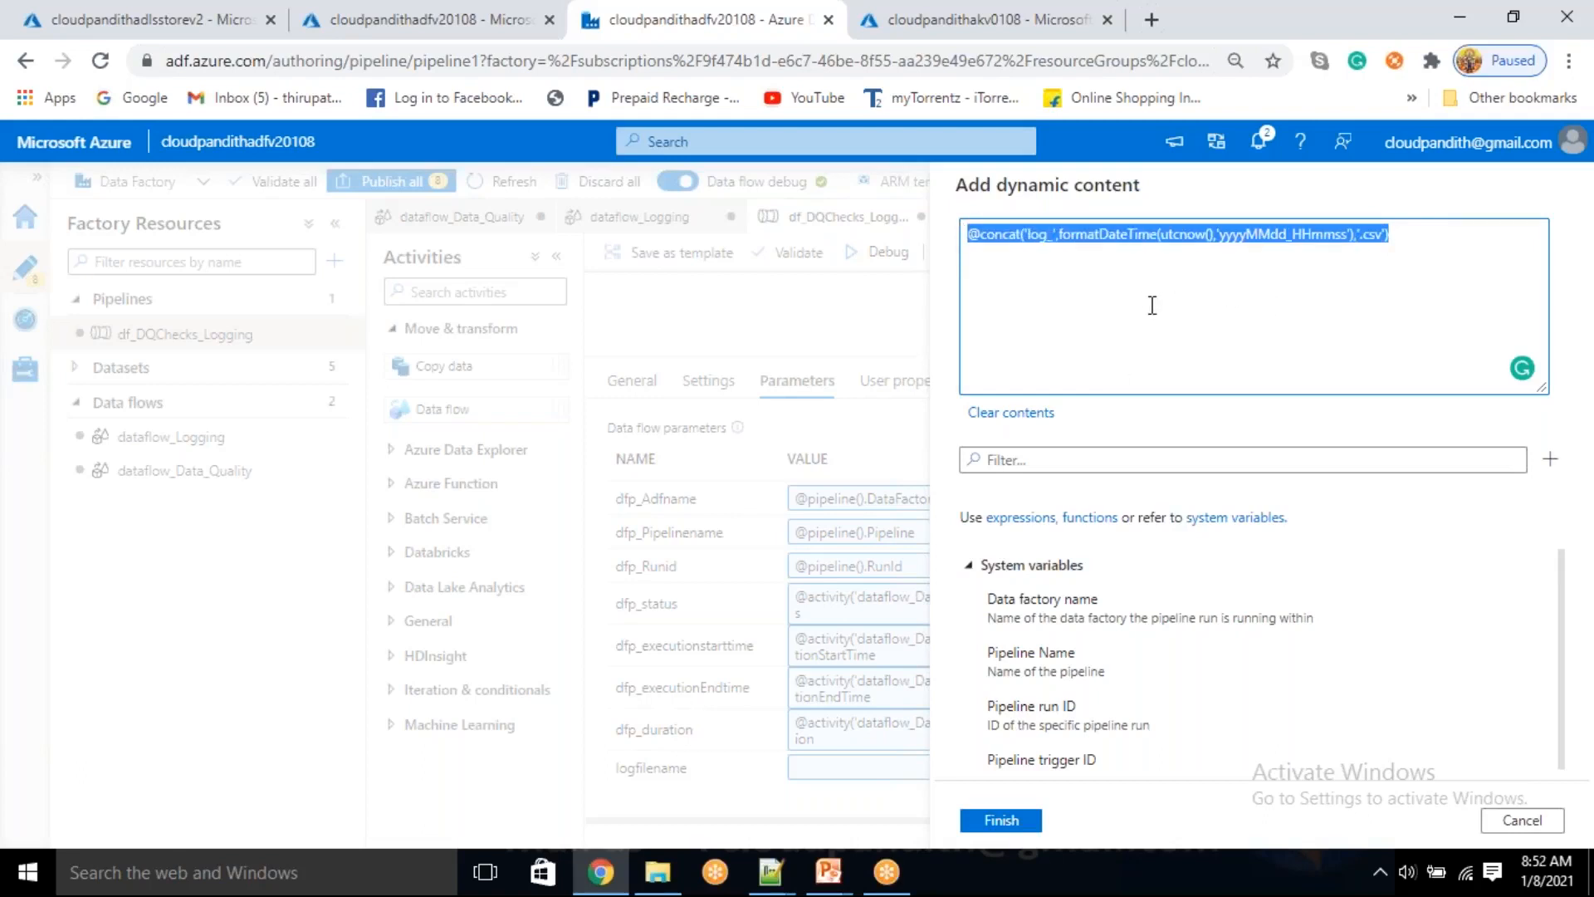
Change the expression's file name prefix to 'cloudpandith_log_' and apply the expression as the logfilename parameter value
left_click(1049, 241)
key("Left")
key("Left")
key("Left")
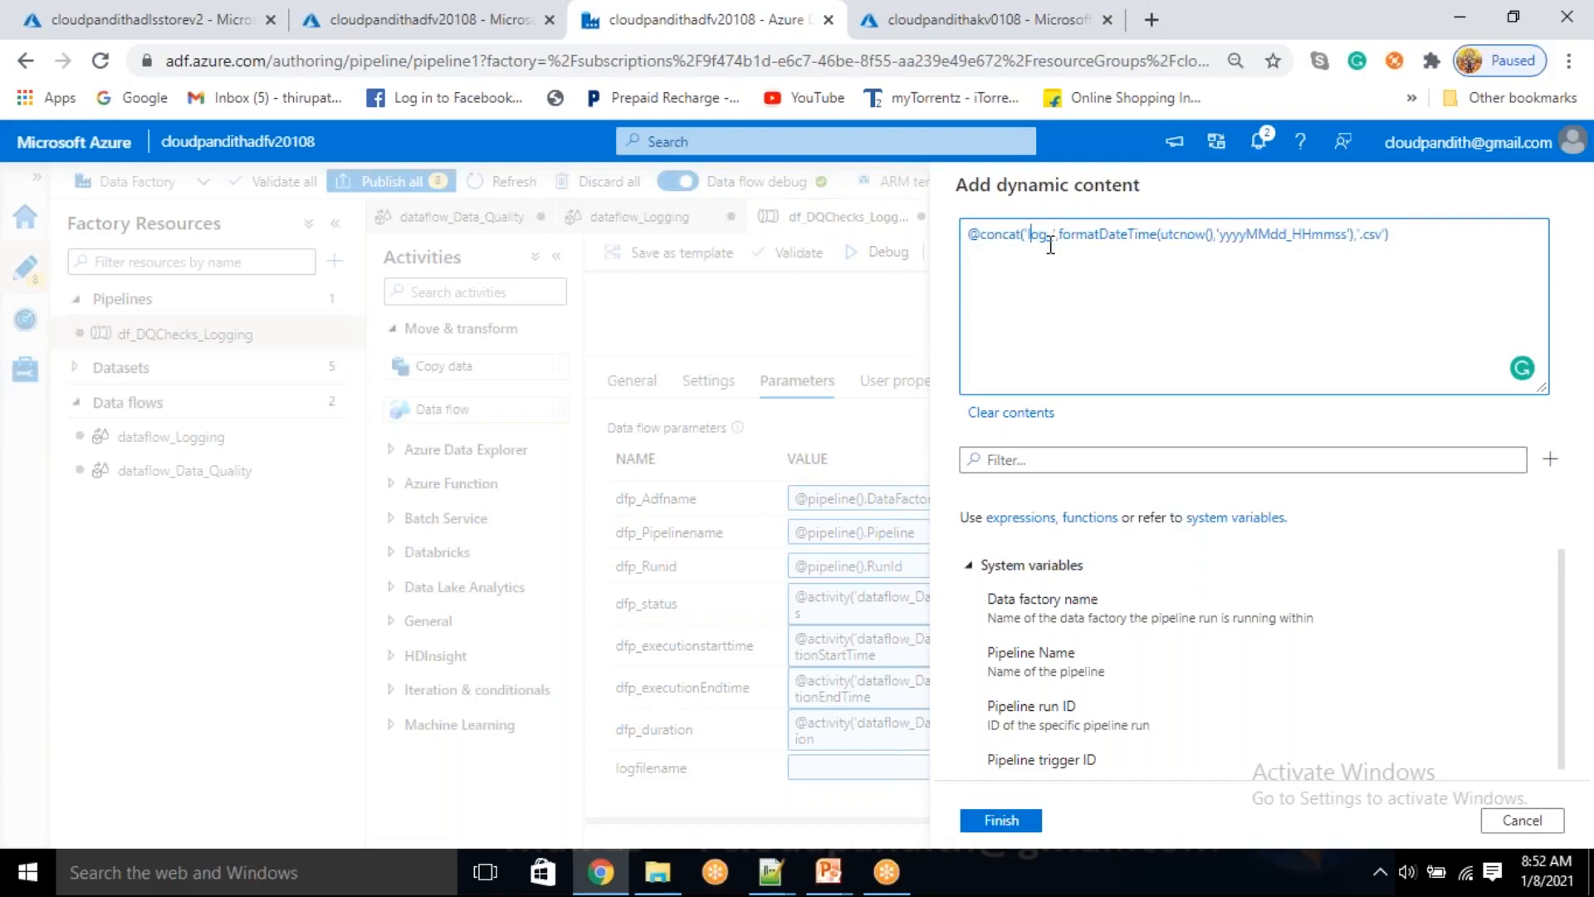
type("cloudpandith")
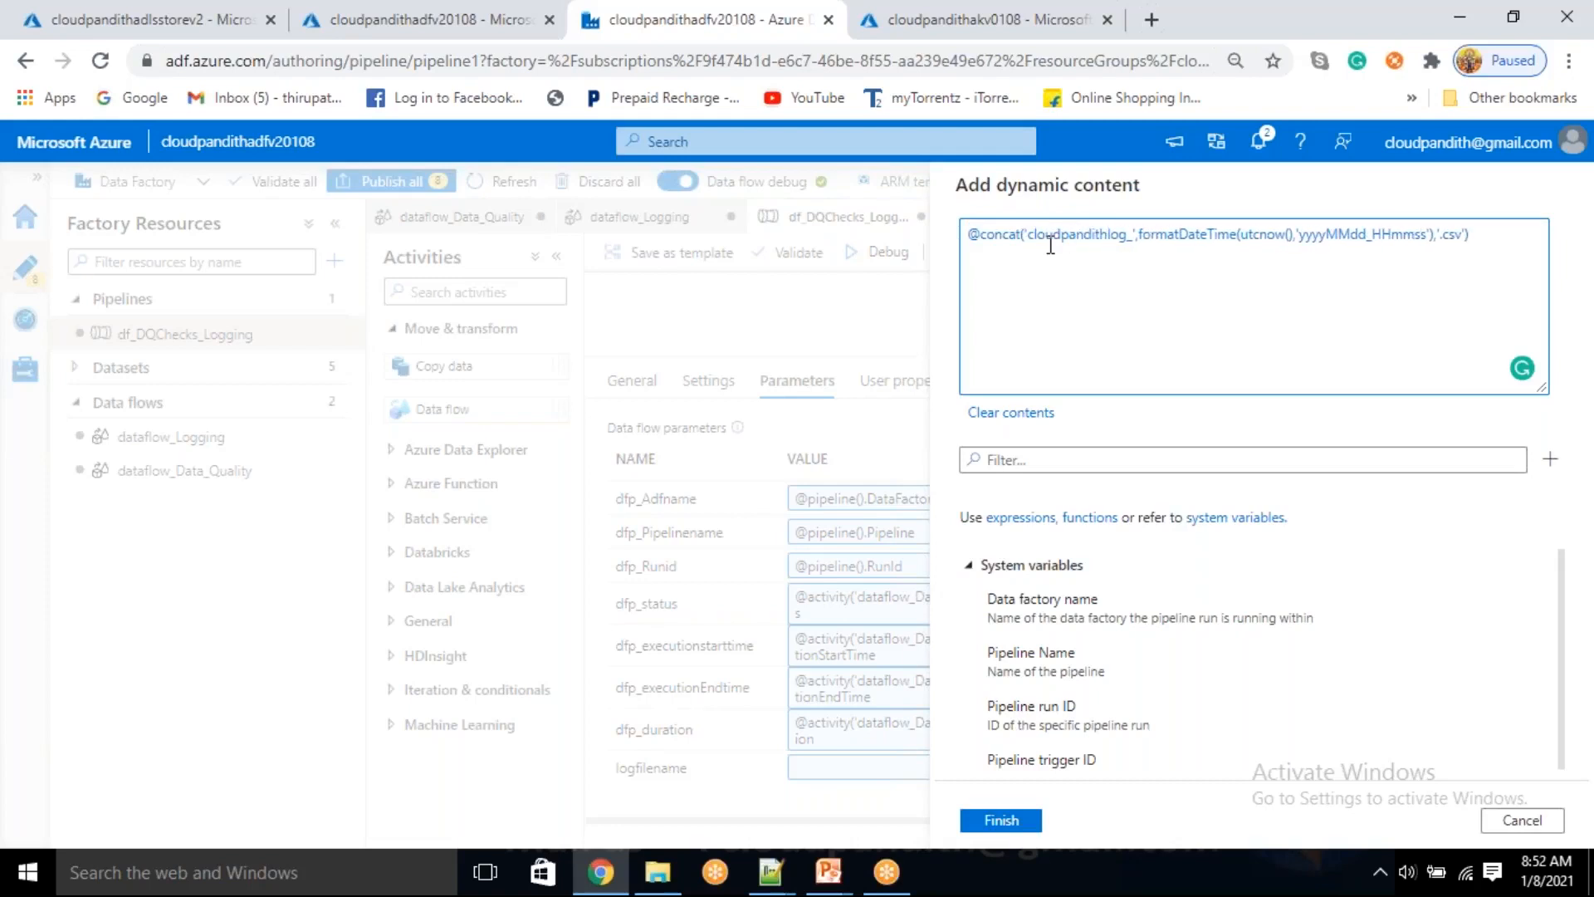
type("_")
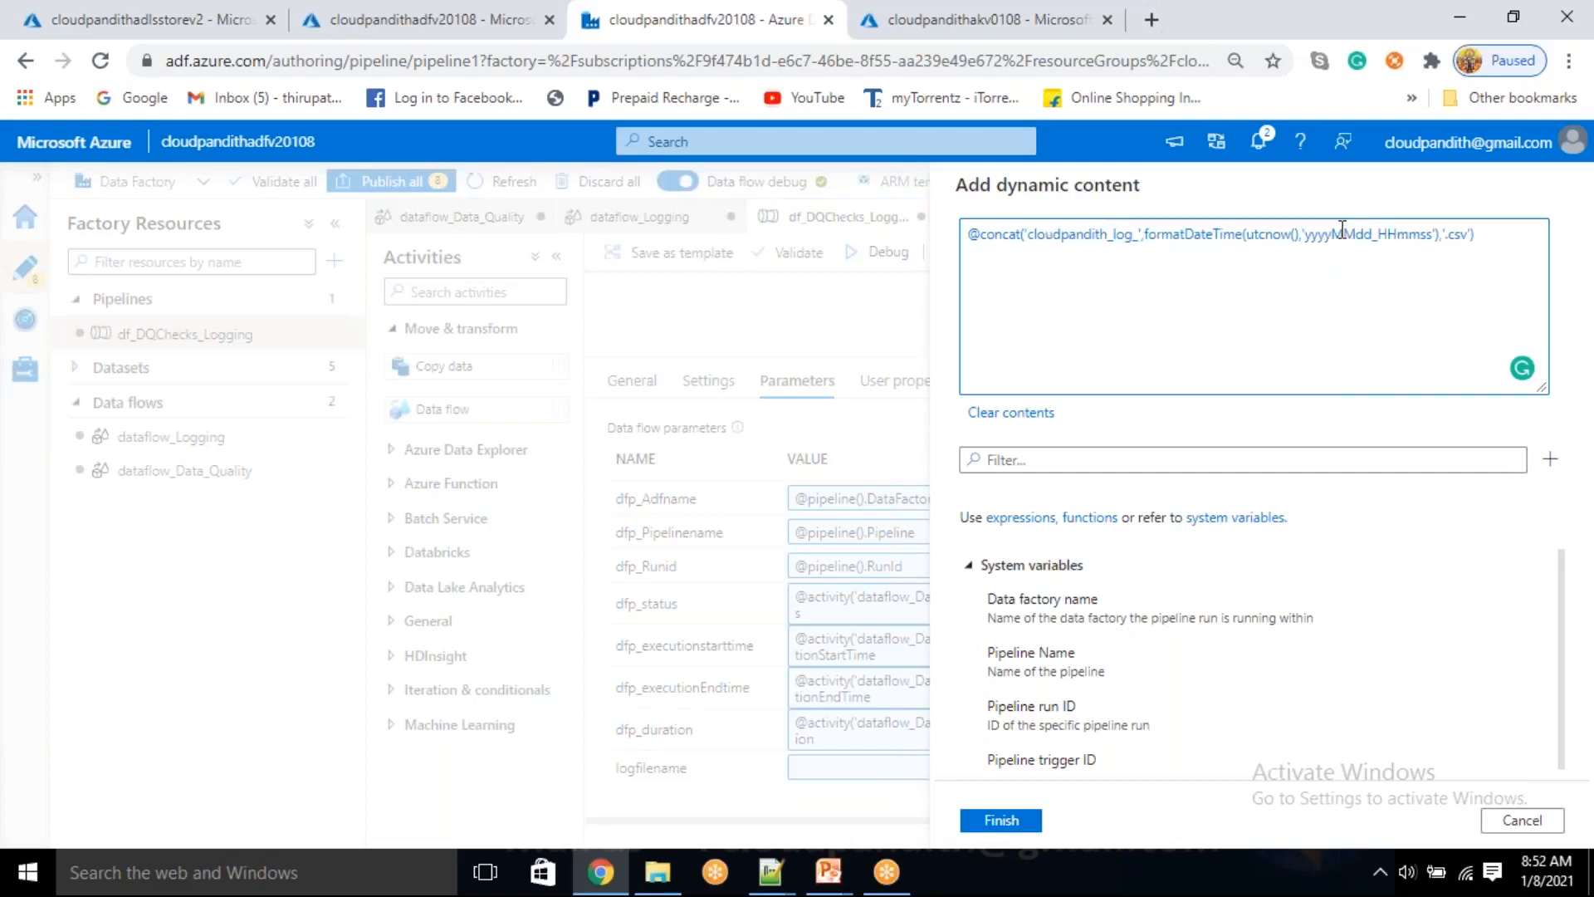
left_click(1400, 237)
double_click(1404, 237)
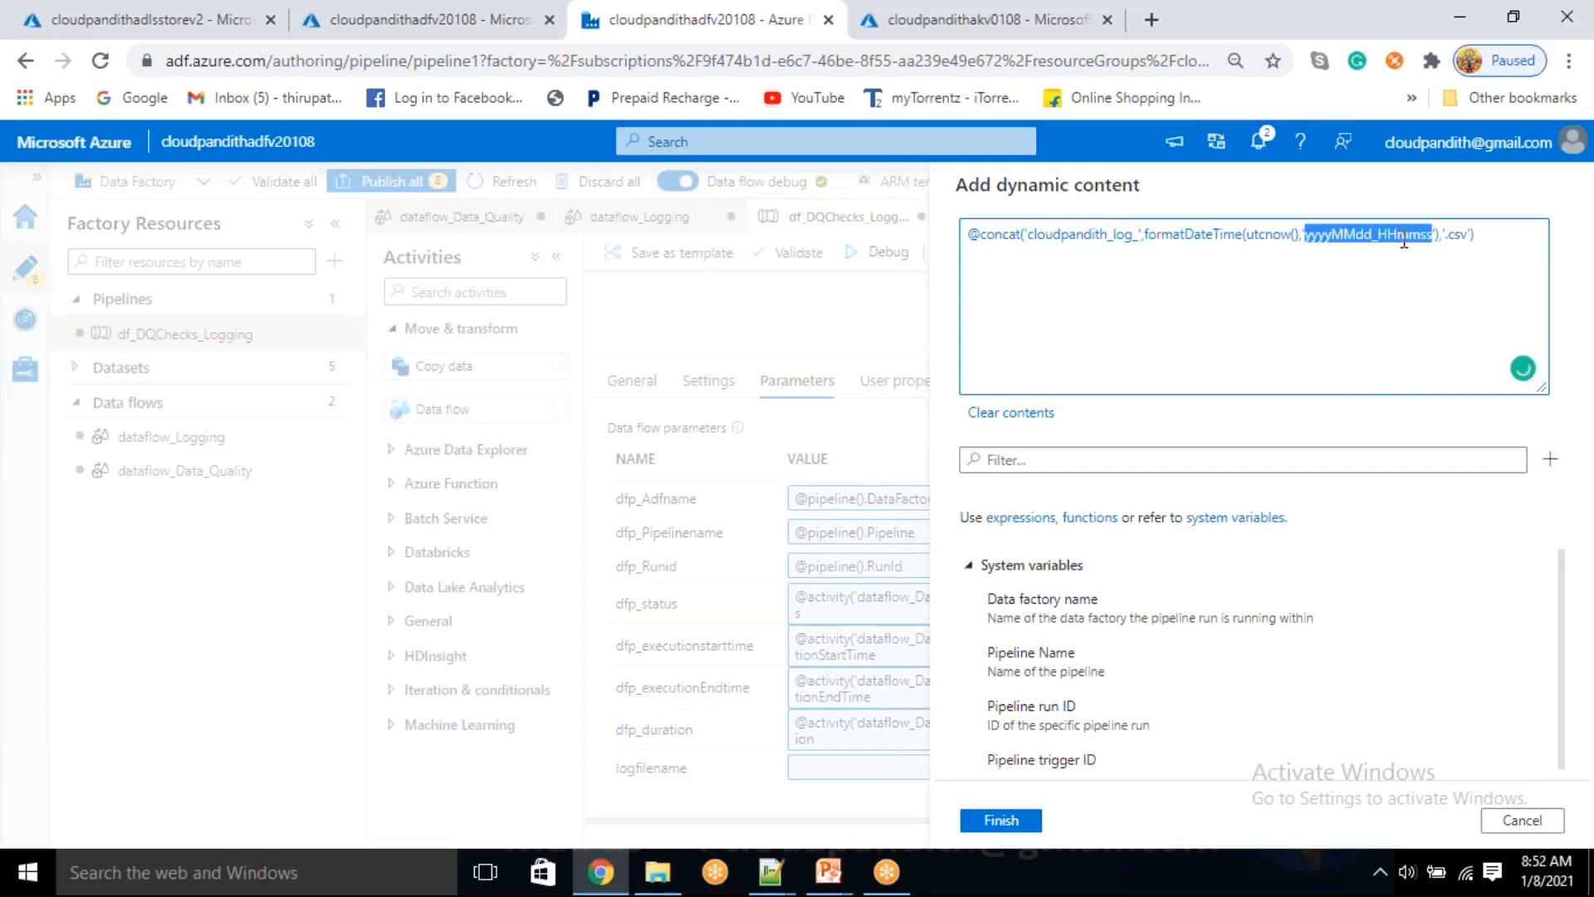
double_click(1463, 237)
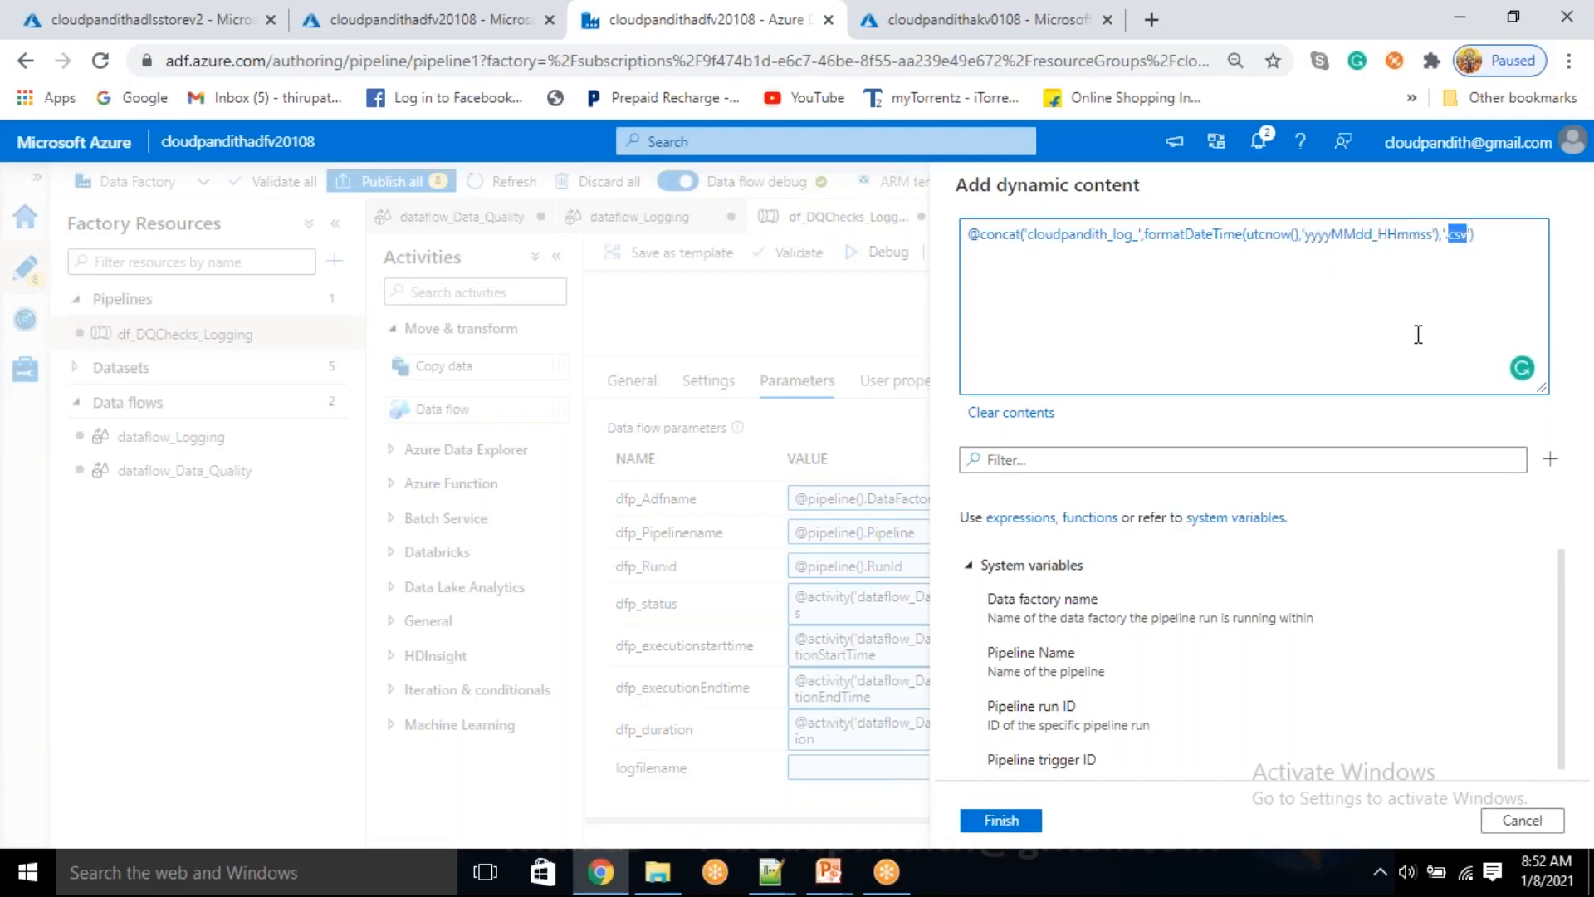
left_click(1018, 823)
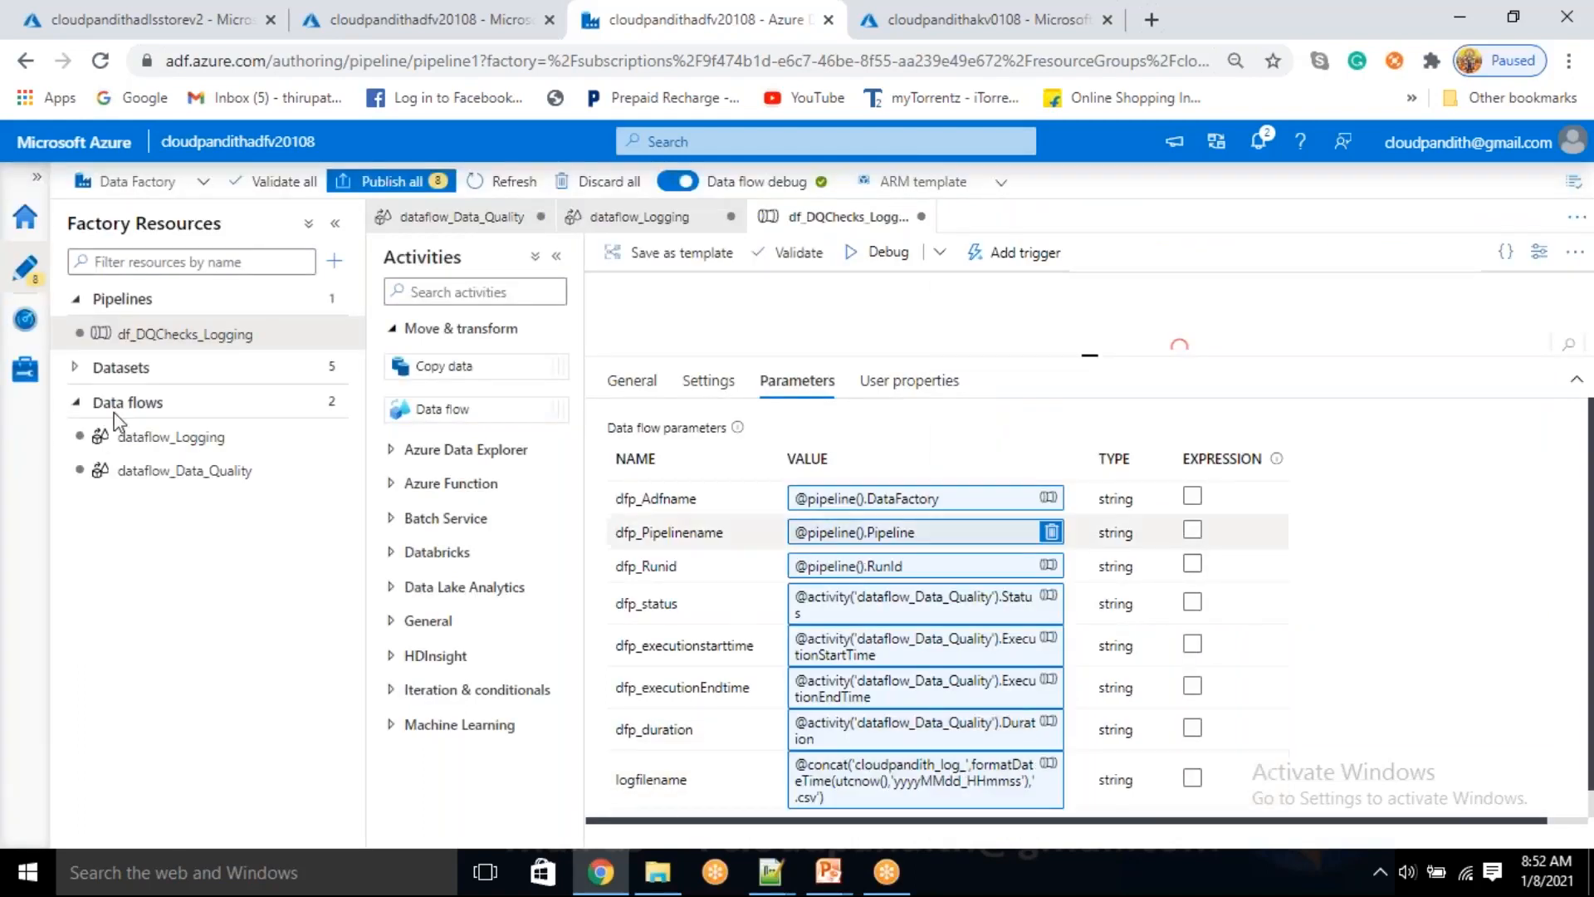
Review the dataflow_Logging and dataflow_Data_Quality data flows against the df_DQChecks_Logging pipeline
left_click(170, 440)
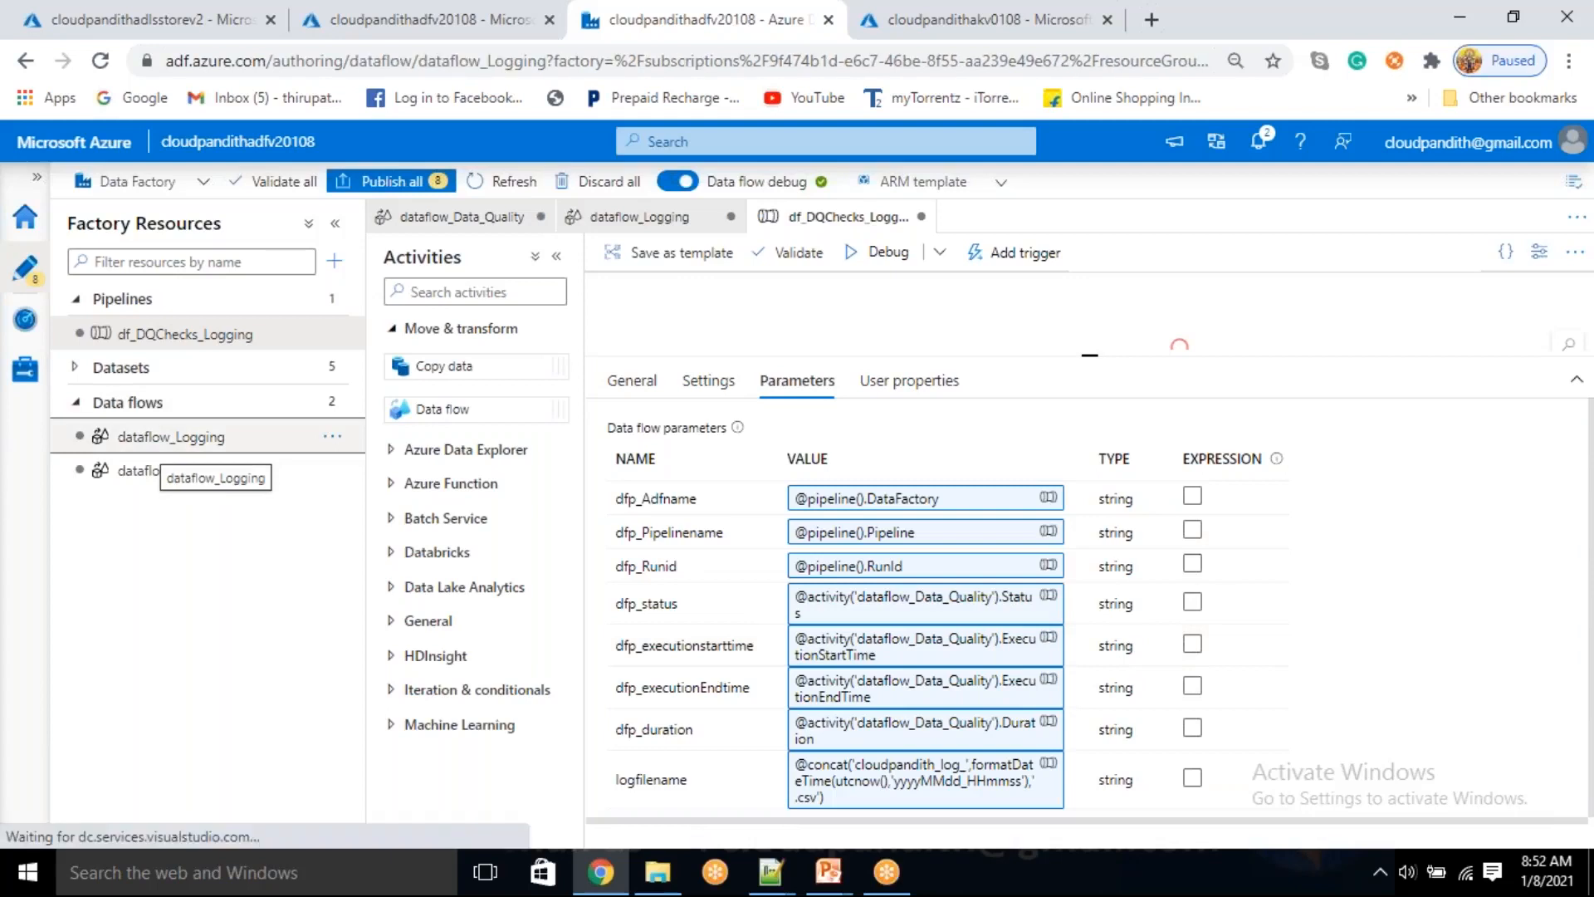
left_click(256, 341)
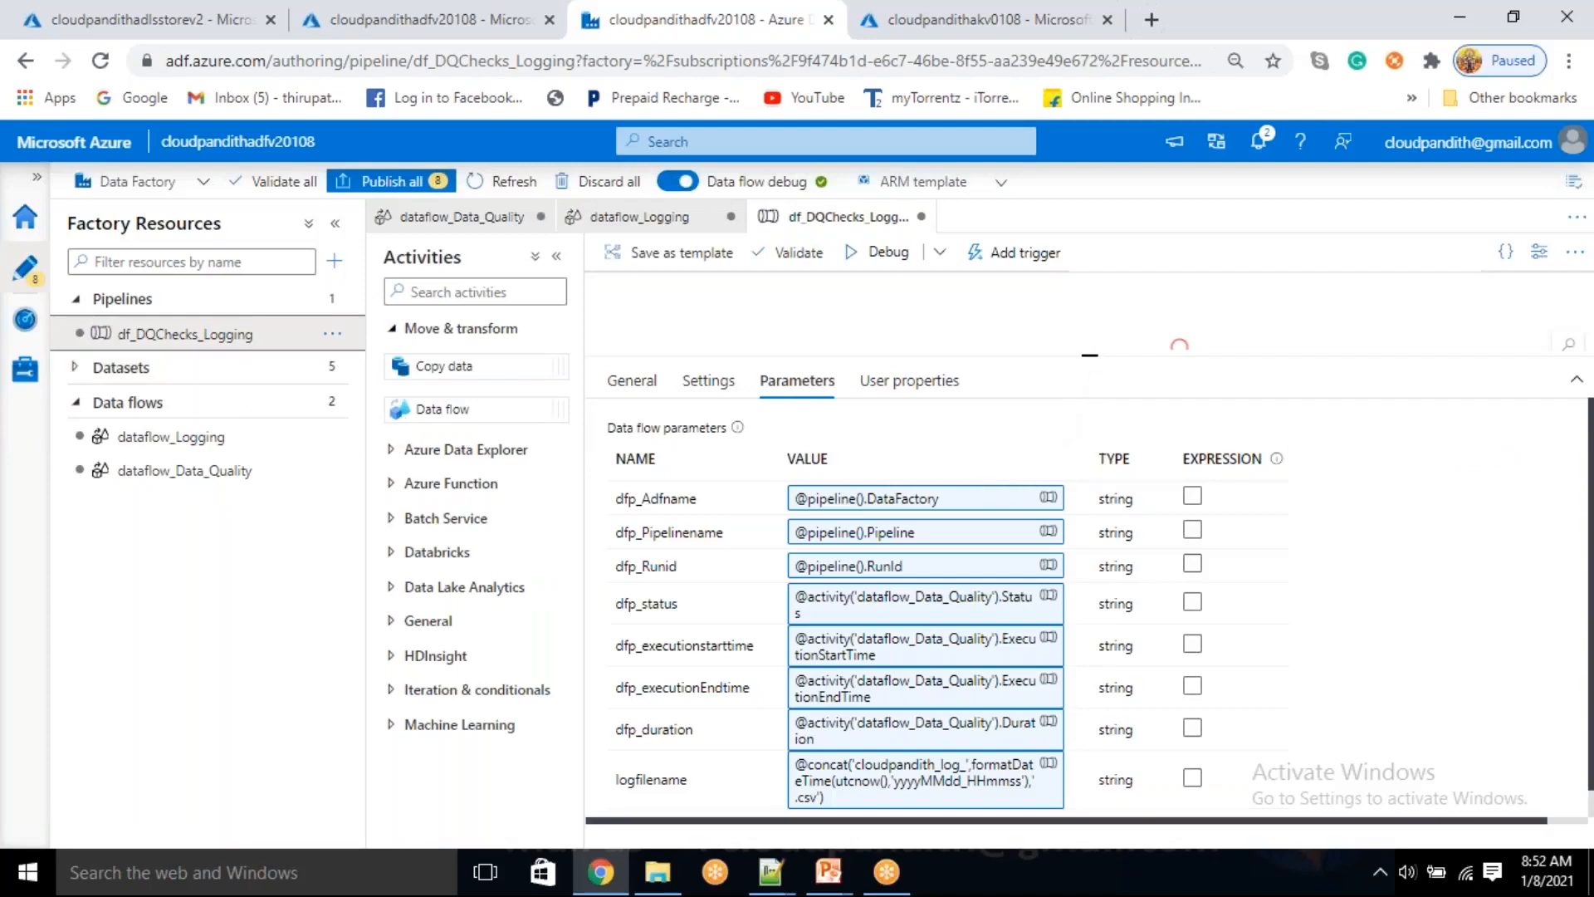
left_click(186, 474)
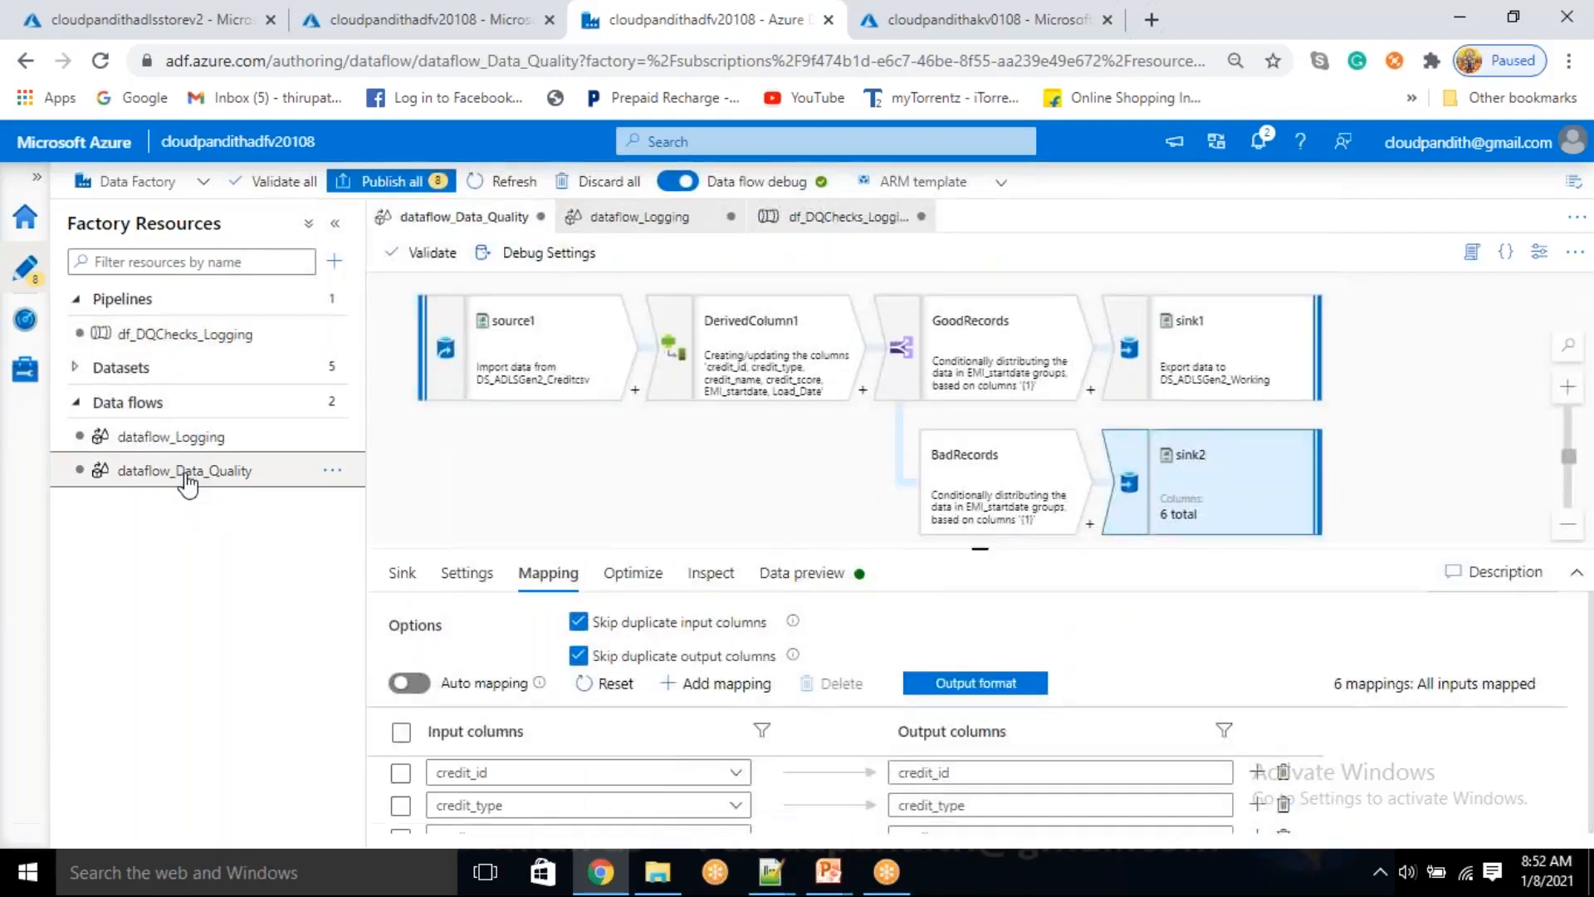
left_click(186, 448)
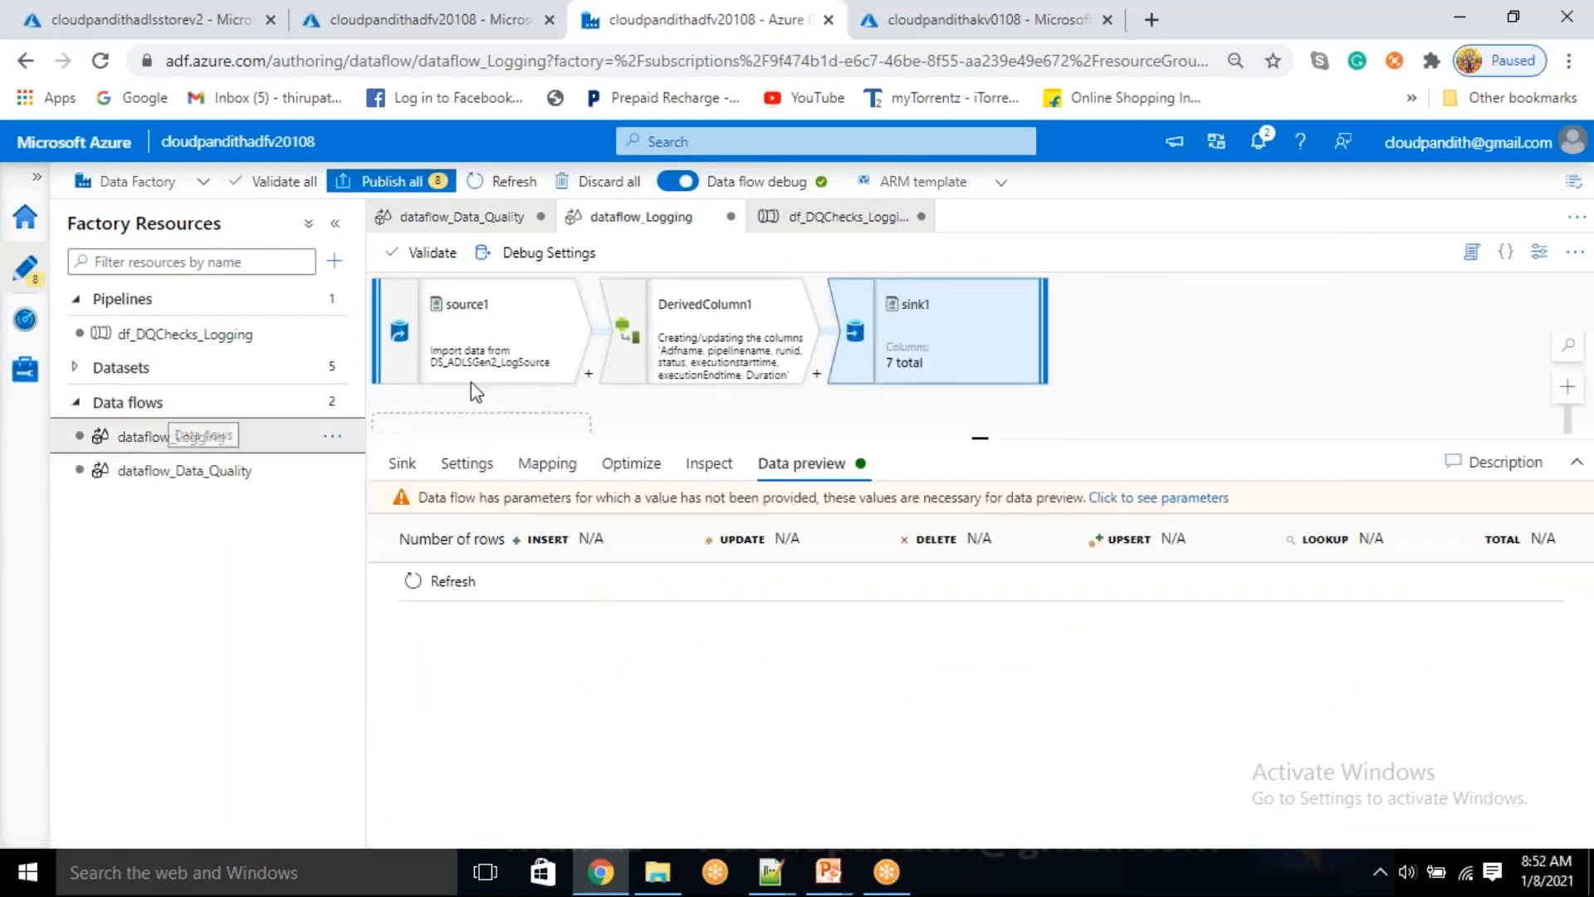
left_click(731, 336)
Start a debug run of the df_DQChecks_Logging pipeline using the integration runtime instead of the debug cluster
left_click(222, 335)
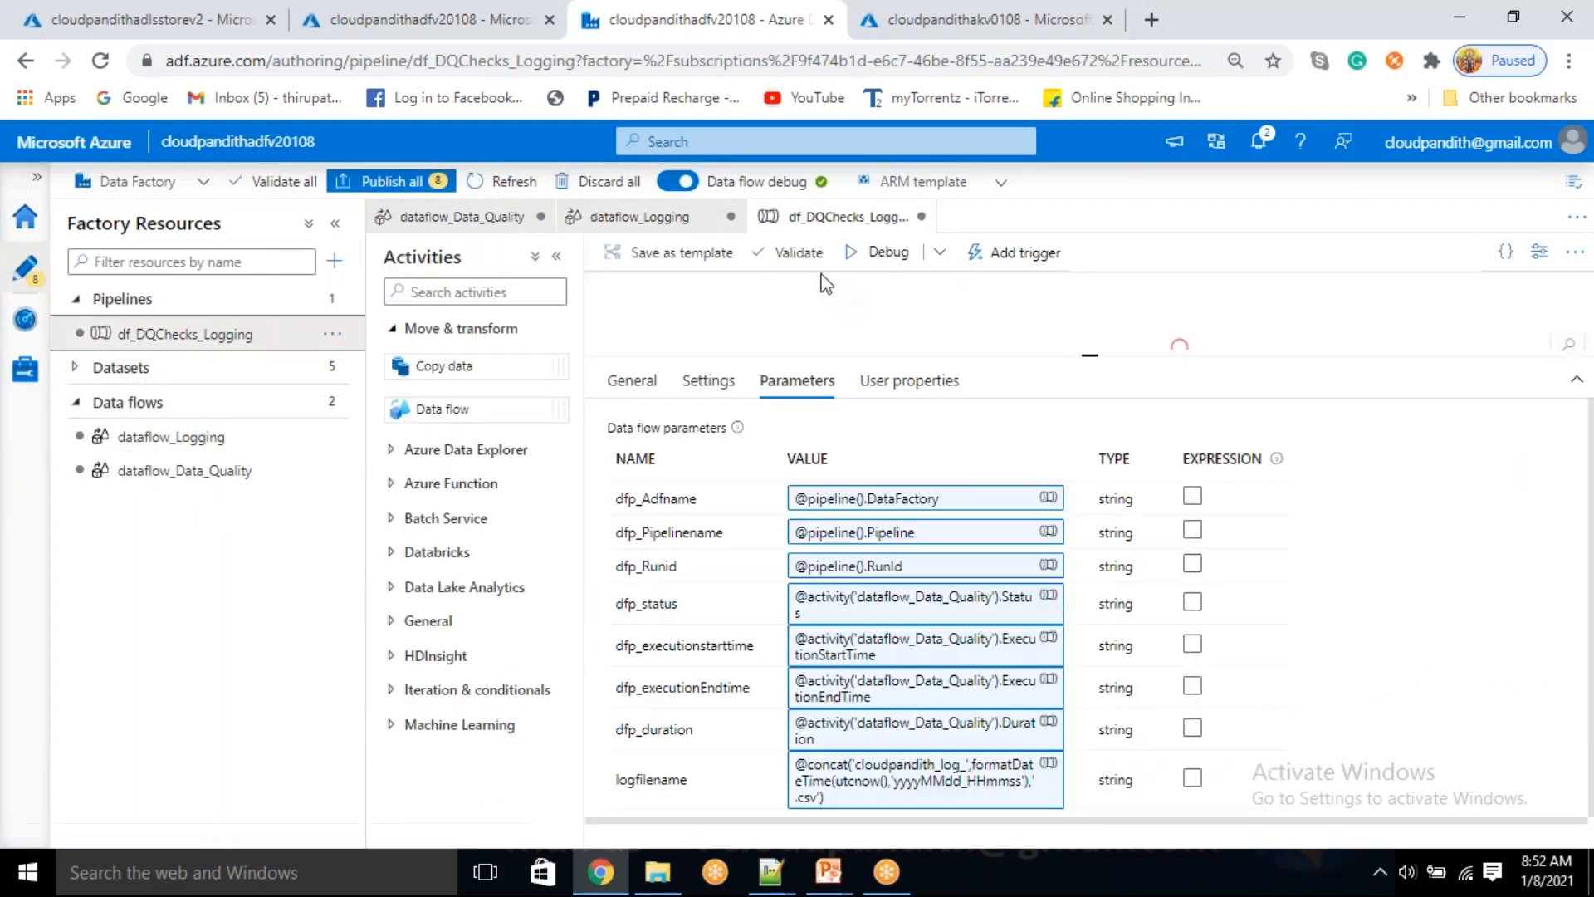
left_click(876, 252)
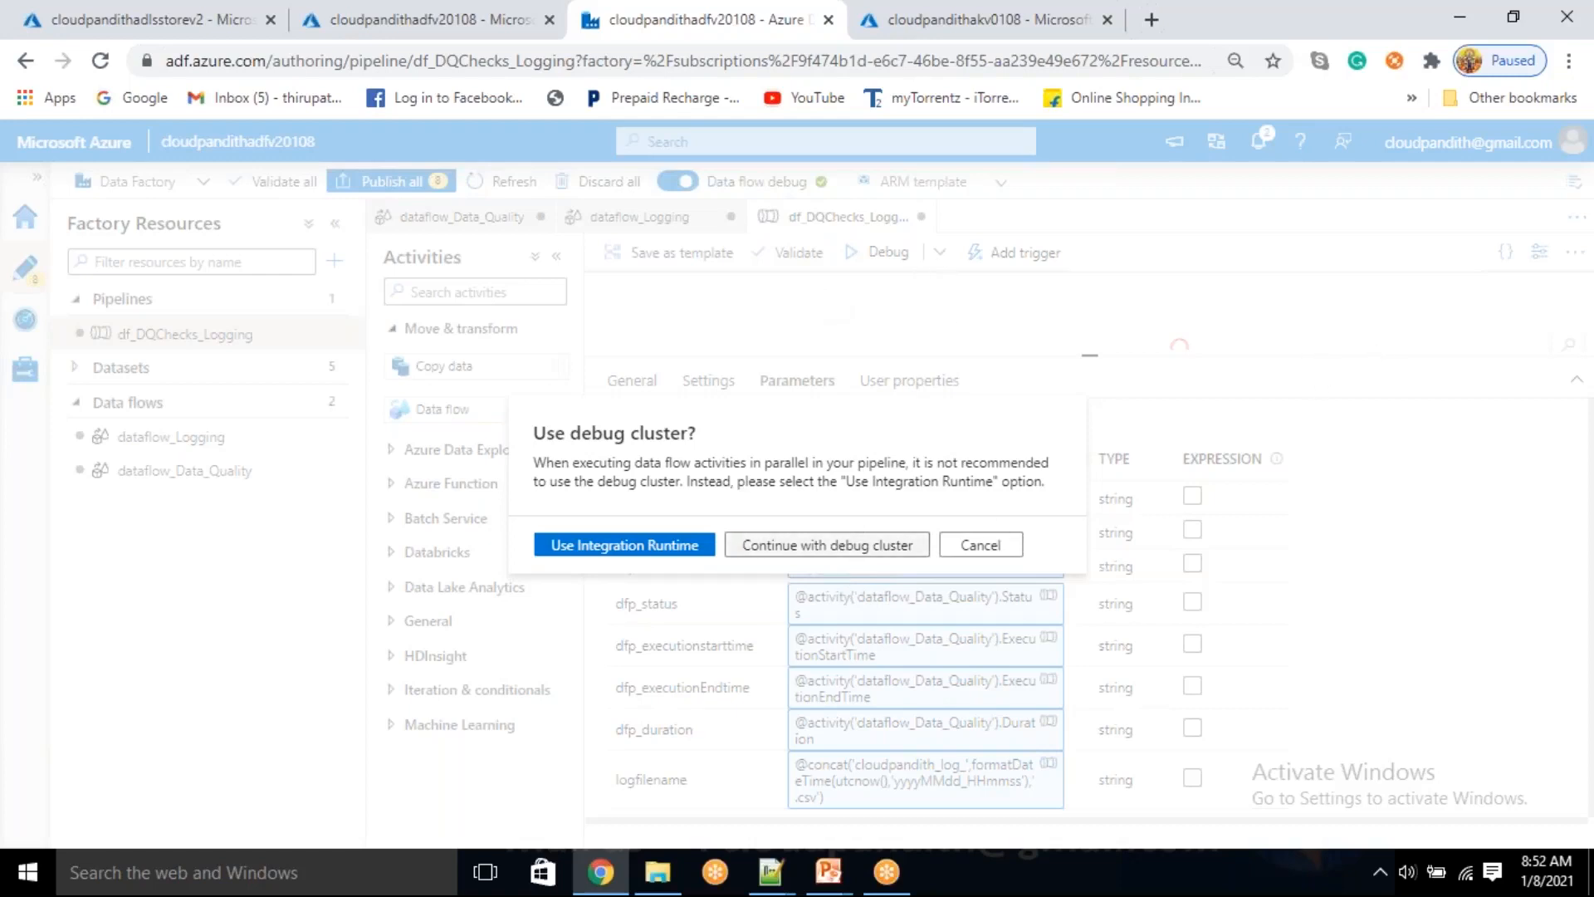
left_click(603, 545)
Show the pipeline's run output below the canvas and refresh the status of its data flow activities
left_click_drag(1110, 419, 1114, 471)
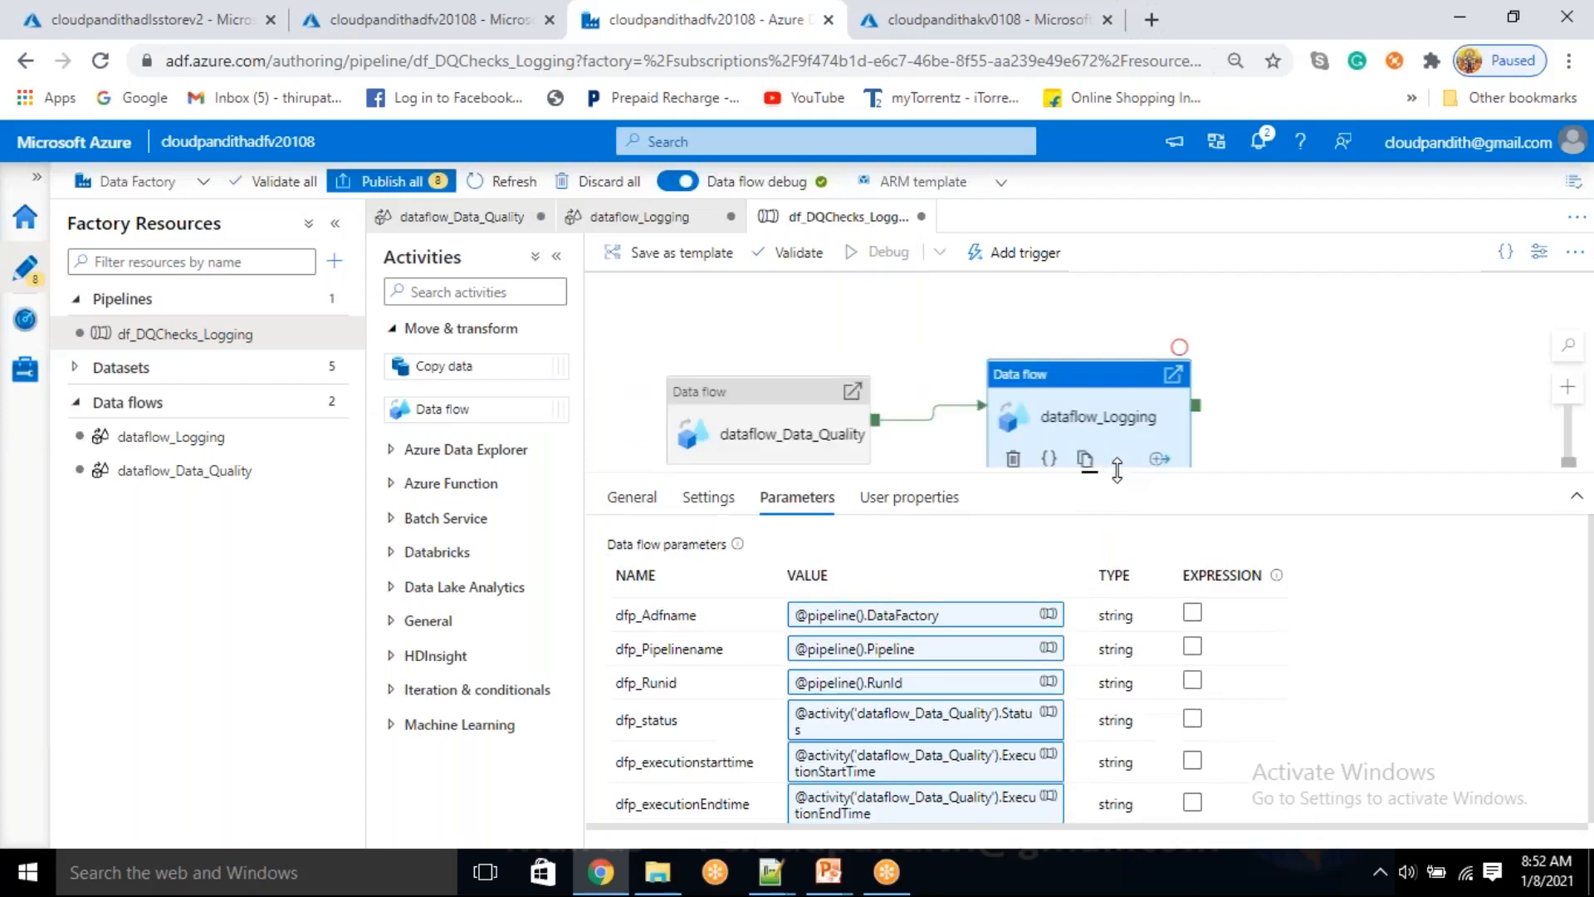
left_click(1230, 402)
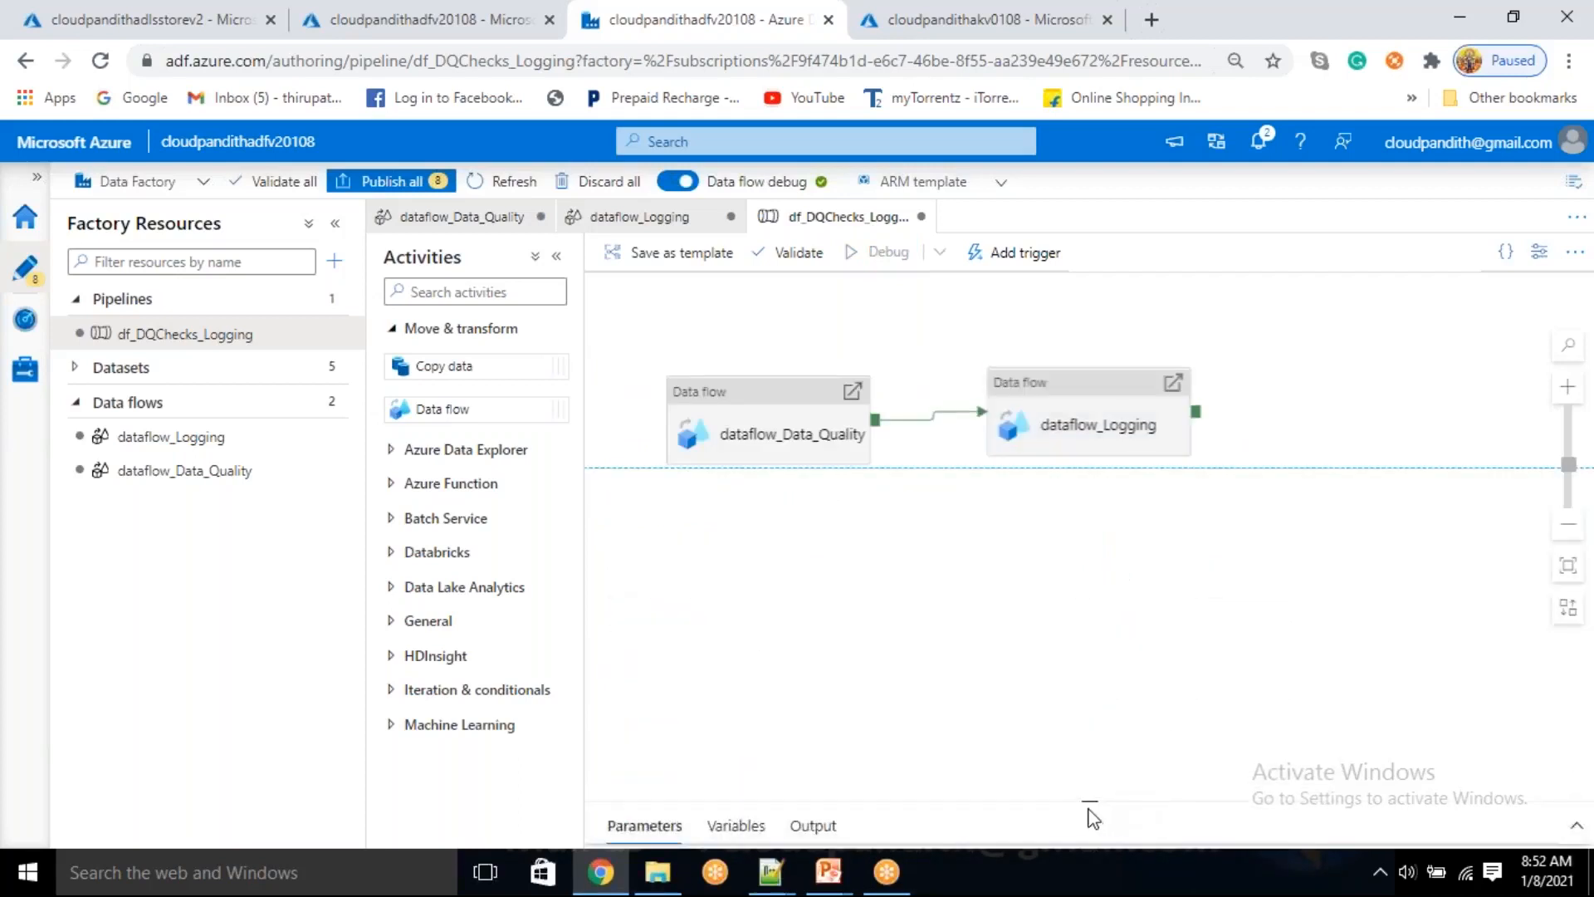
left_click_drag(1093, 818, 1134, 536)
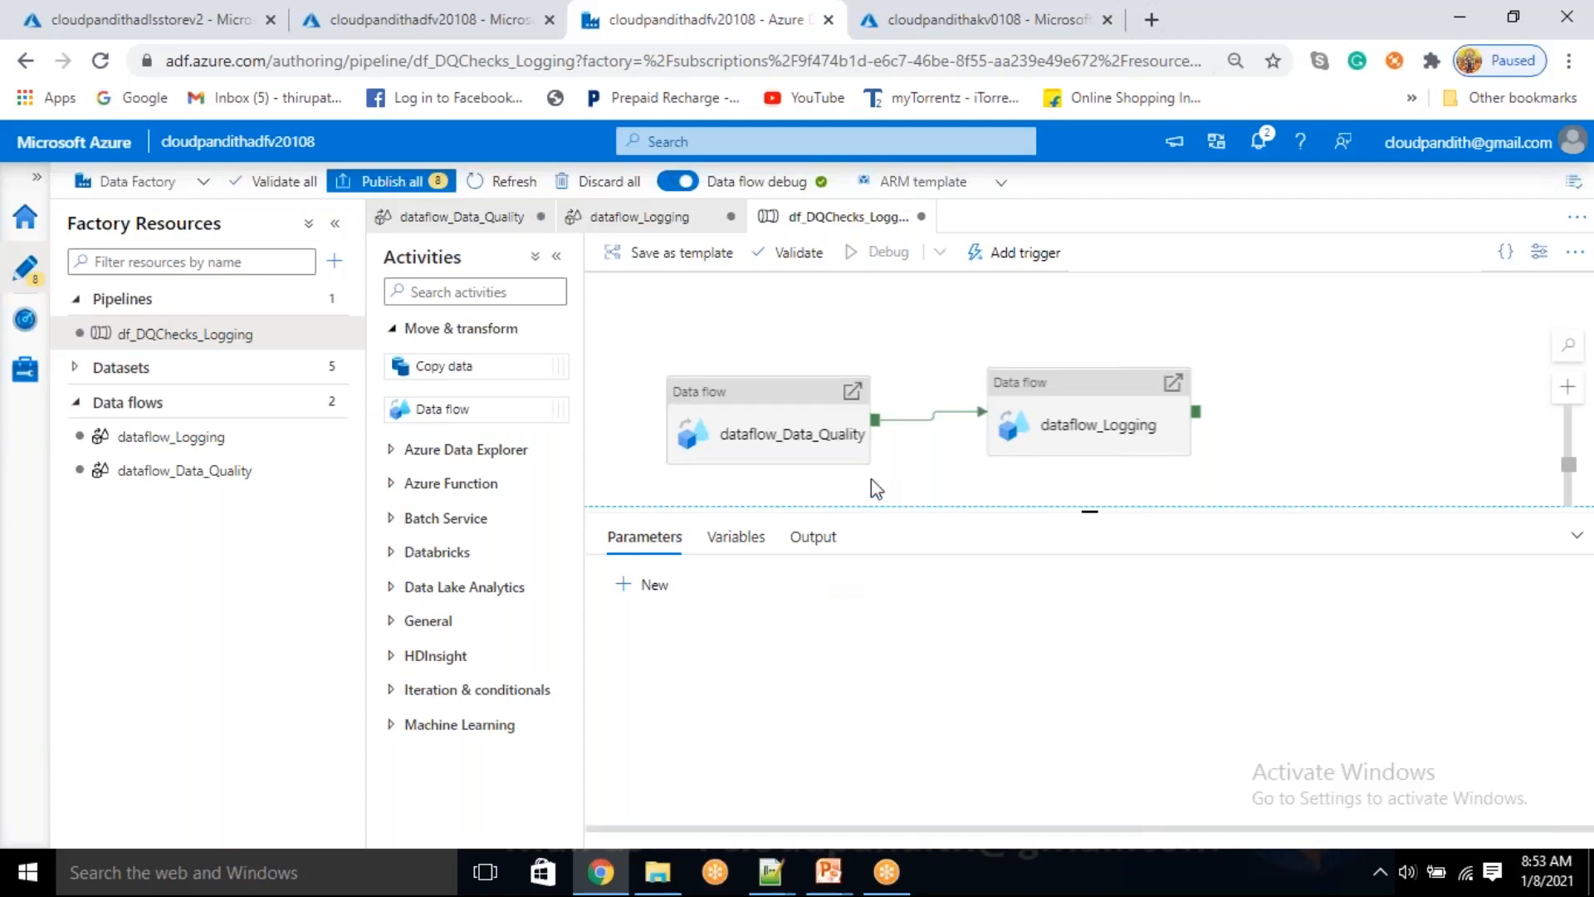
left_click(822, 538)
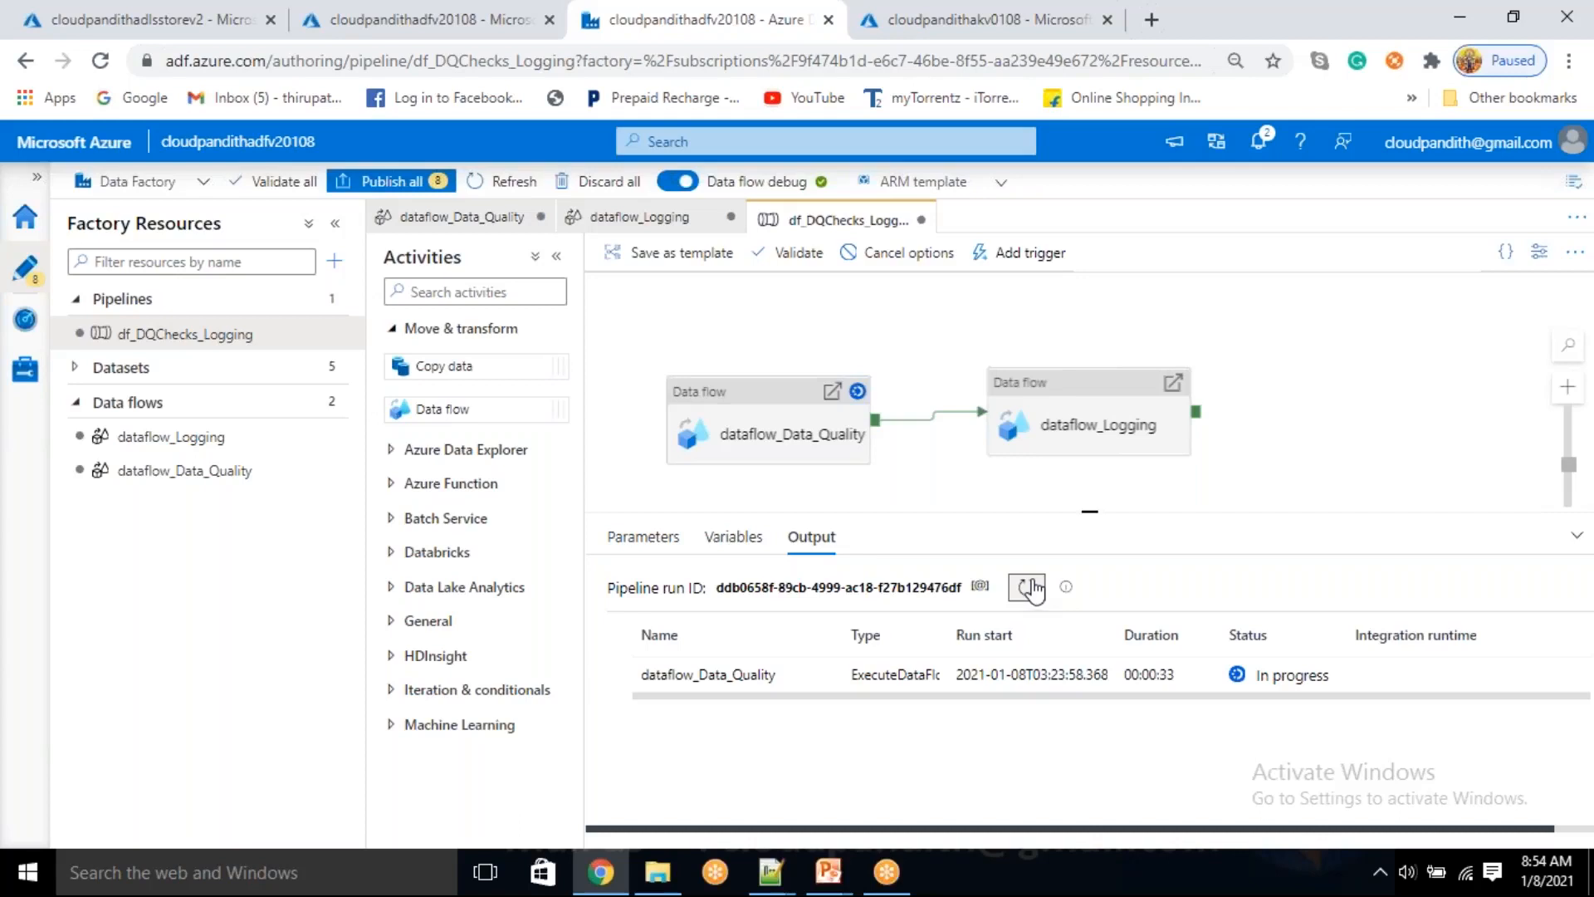
left_click(1030, 588)
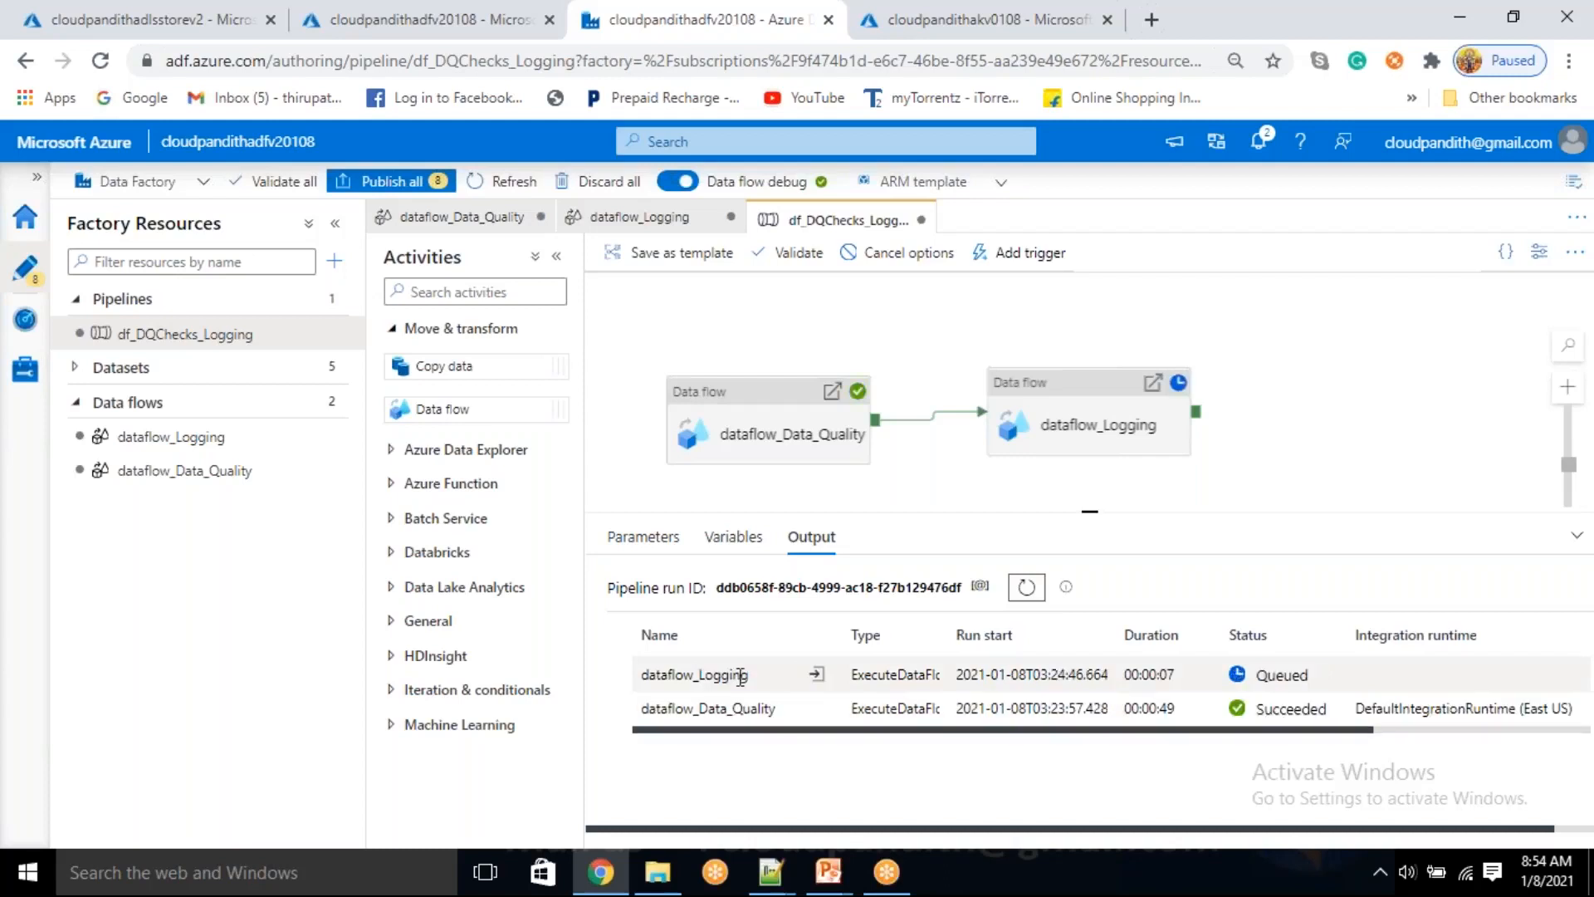
Switch to the cloudpandithadlsstorev2 storage account in the Azure portal and open its reject container
left_click(130, 2)
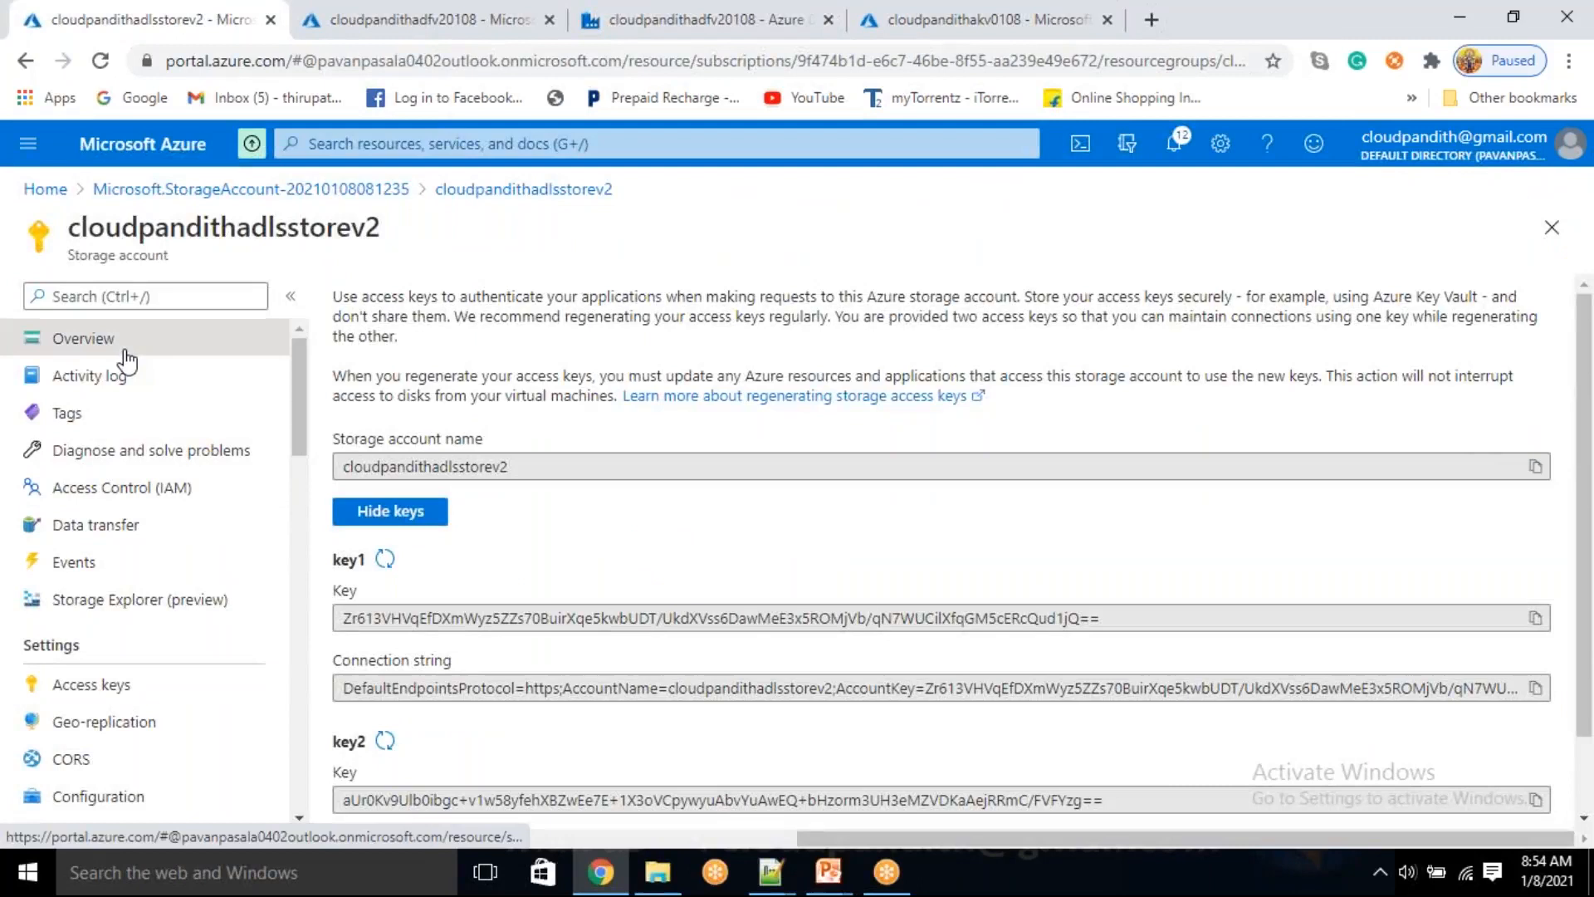
left_click(123, 350)
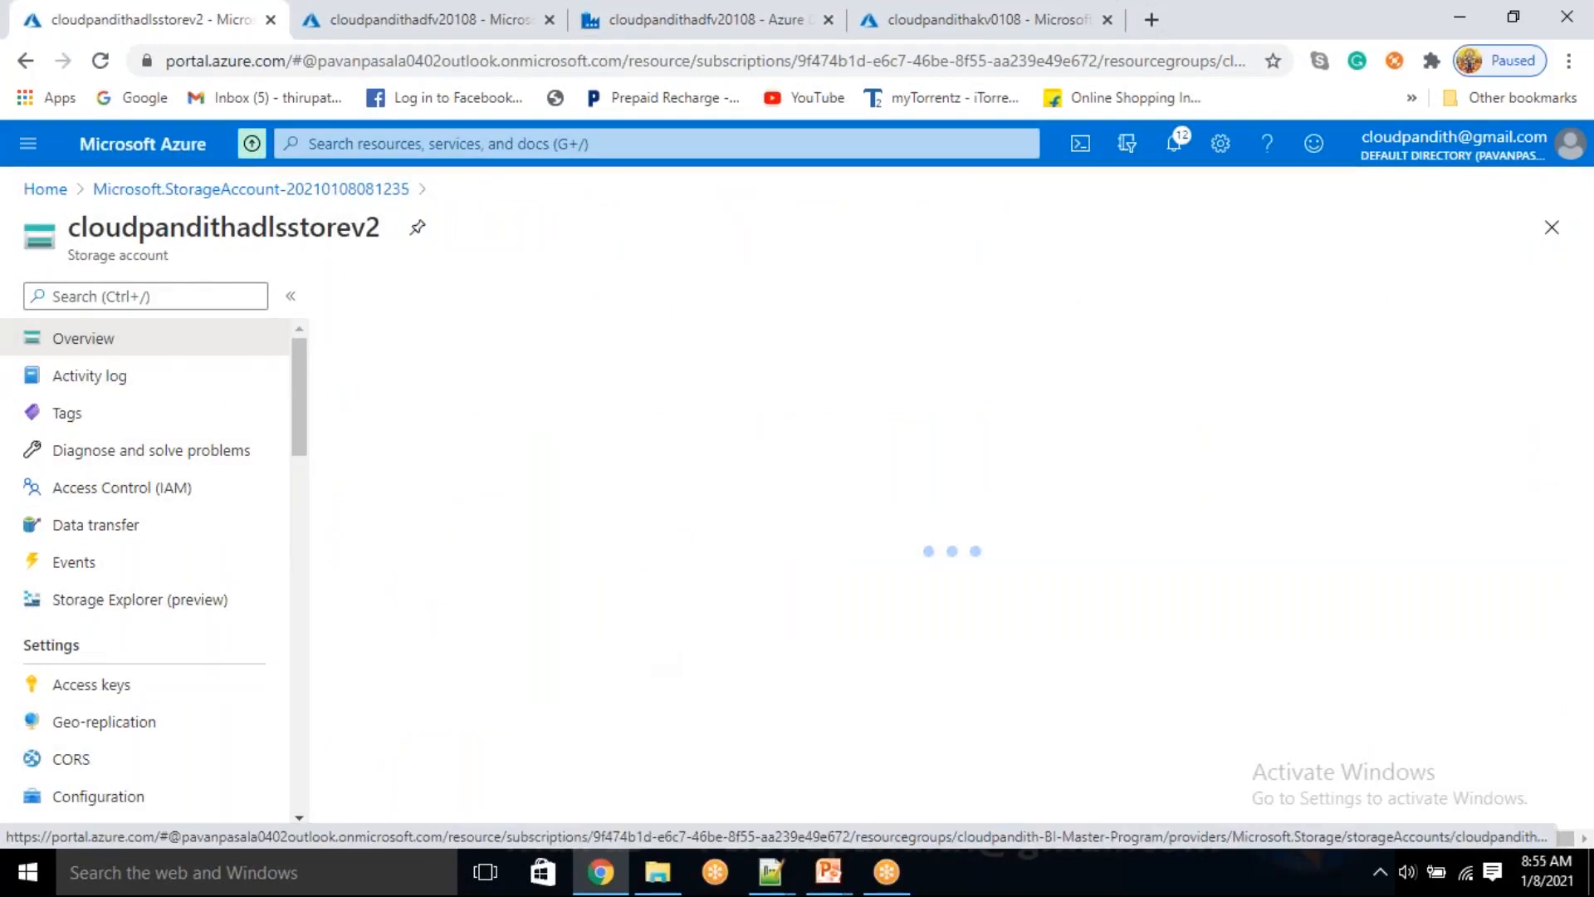
scroll(531, 705, "down", 2)
left_click(459, 591)
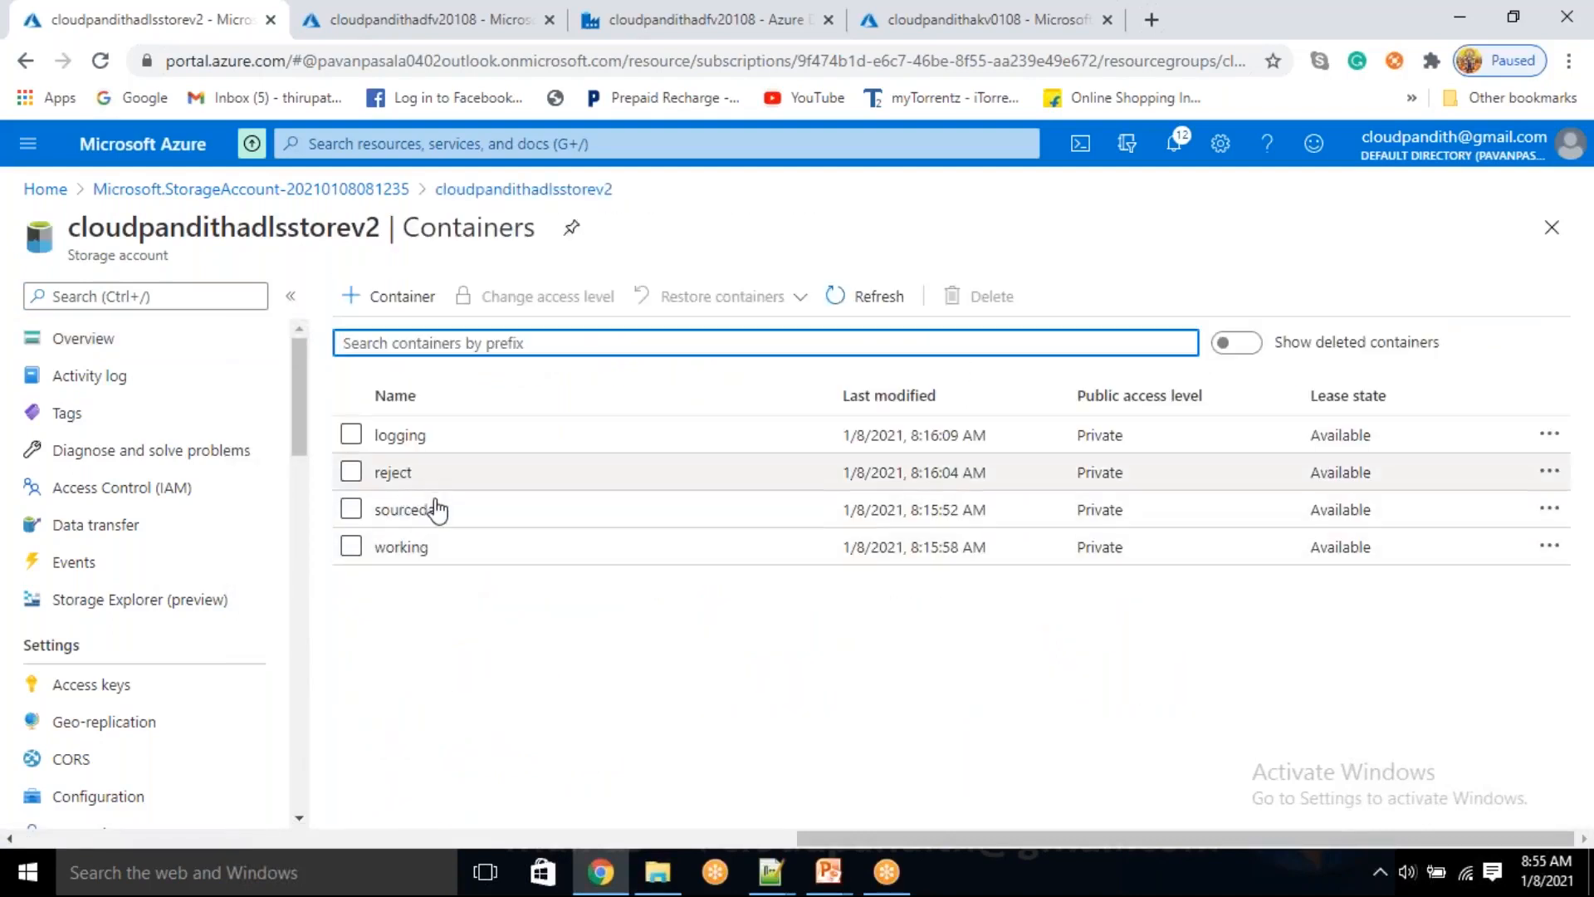
left_click(430, 470)
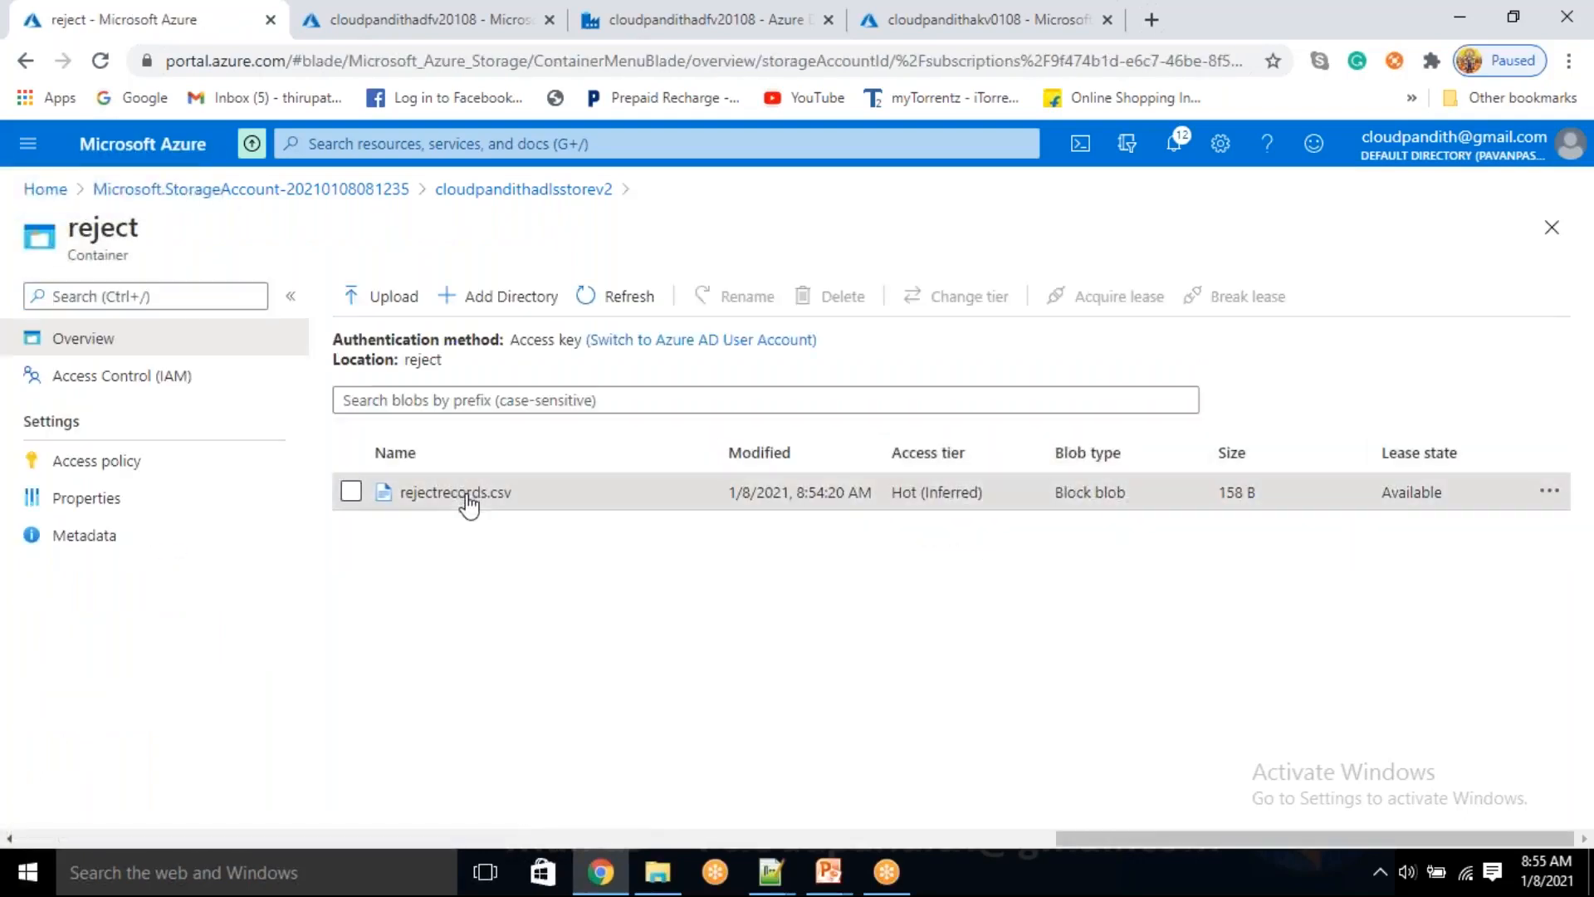
Examine the EMI_startdate values of the records in rejectrecords.csv, and close the file
left_click(455, 493)
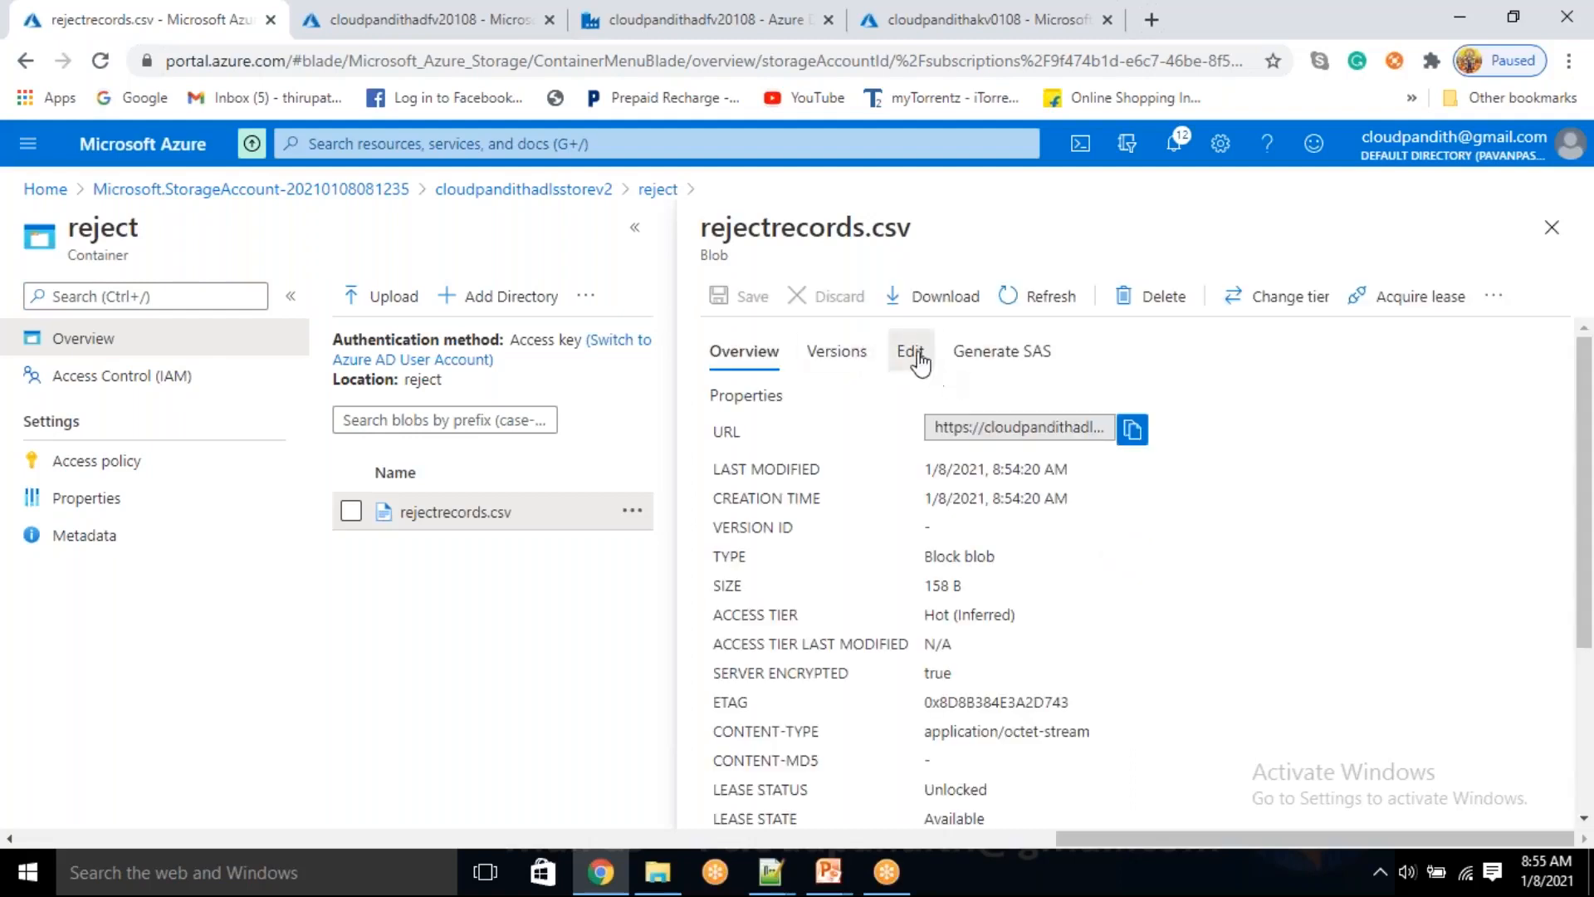
left_click(918, 359)
left_click(964, 441)
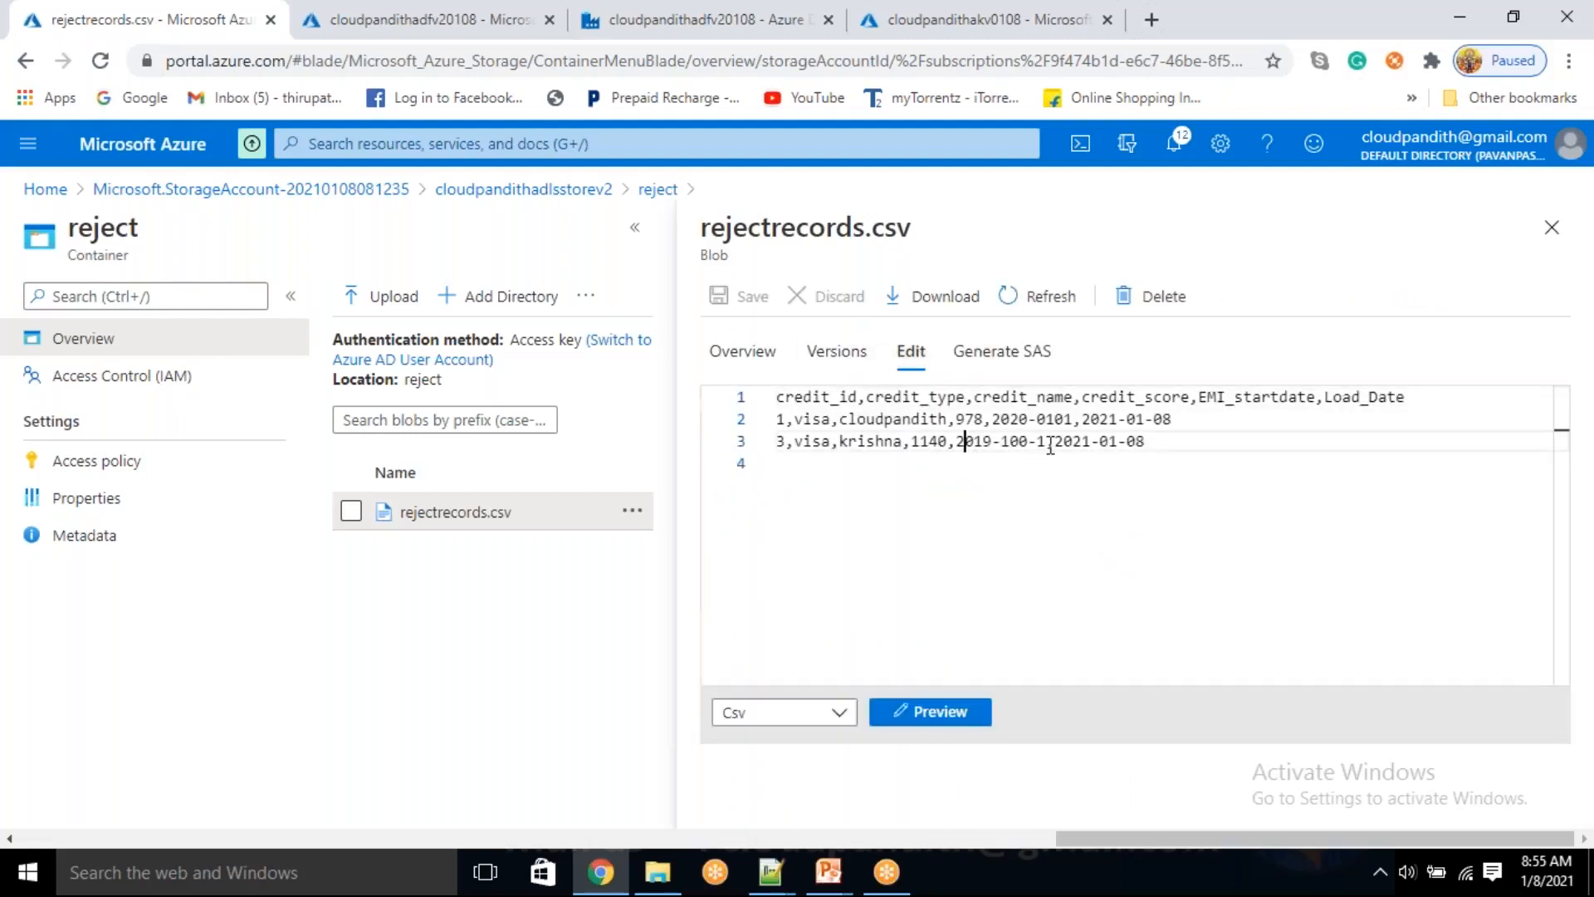
left_click_drag(1147, 439, 1126, 437)
left_click(1064, 464)
left_click_drag(994, 419, 1014, 447)
left_click(1045, 443)
left_click(1529, 244)
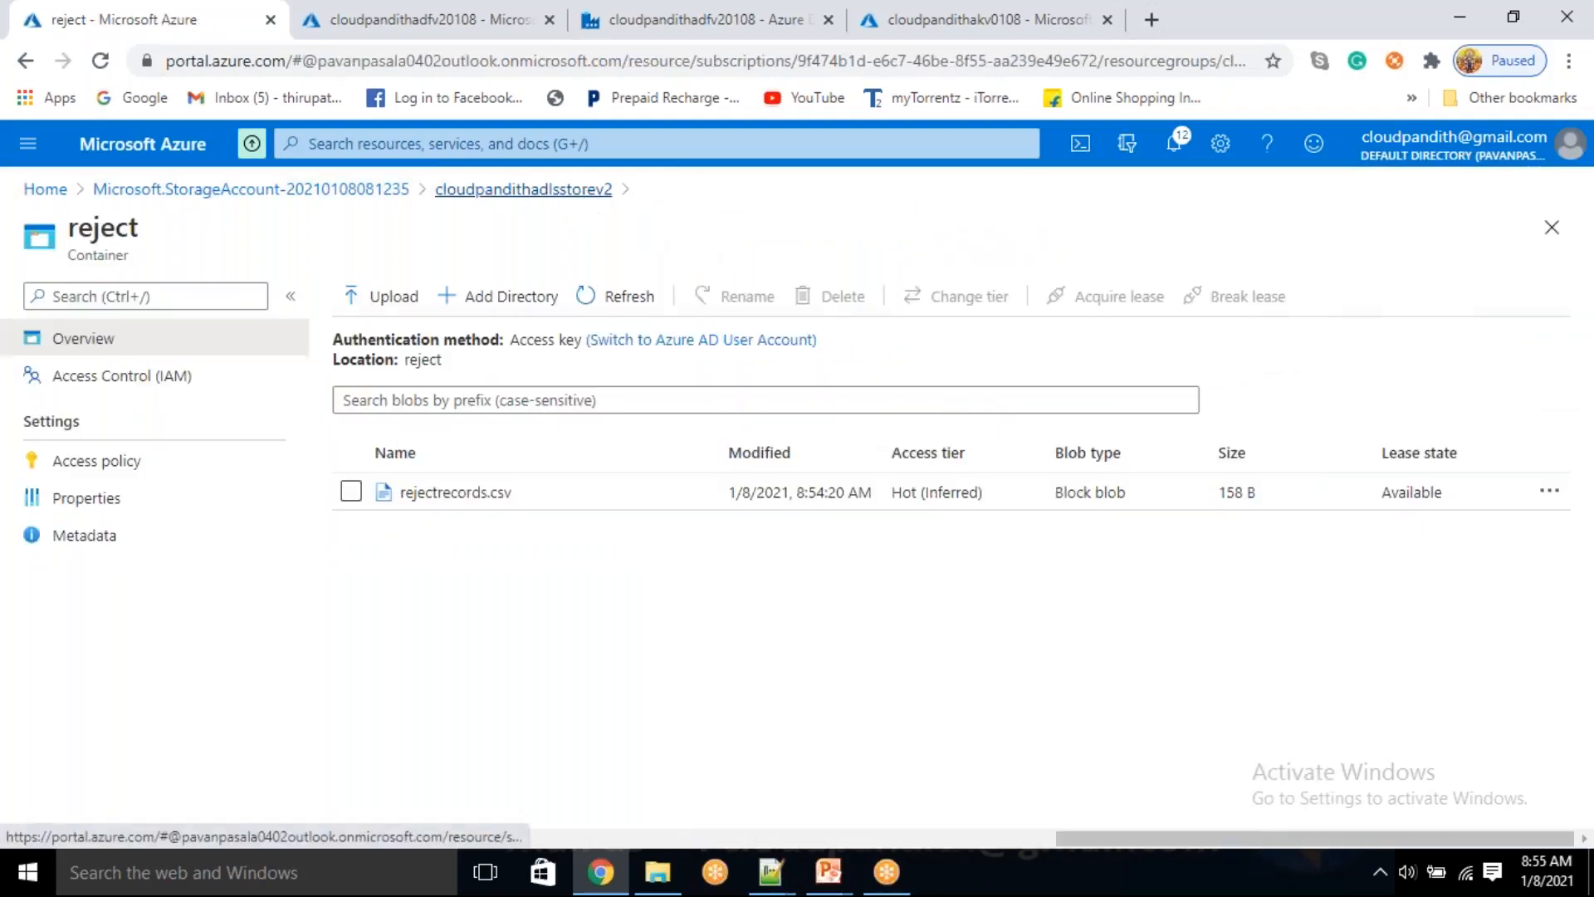
Open creditdata.csv in the storage account's working container and examine its records as text
left_click(523, 189)
left_click(473, 555)
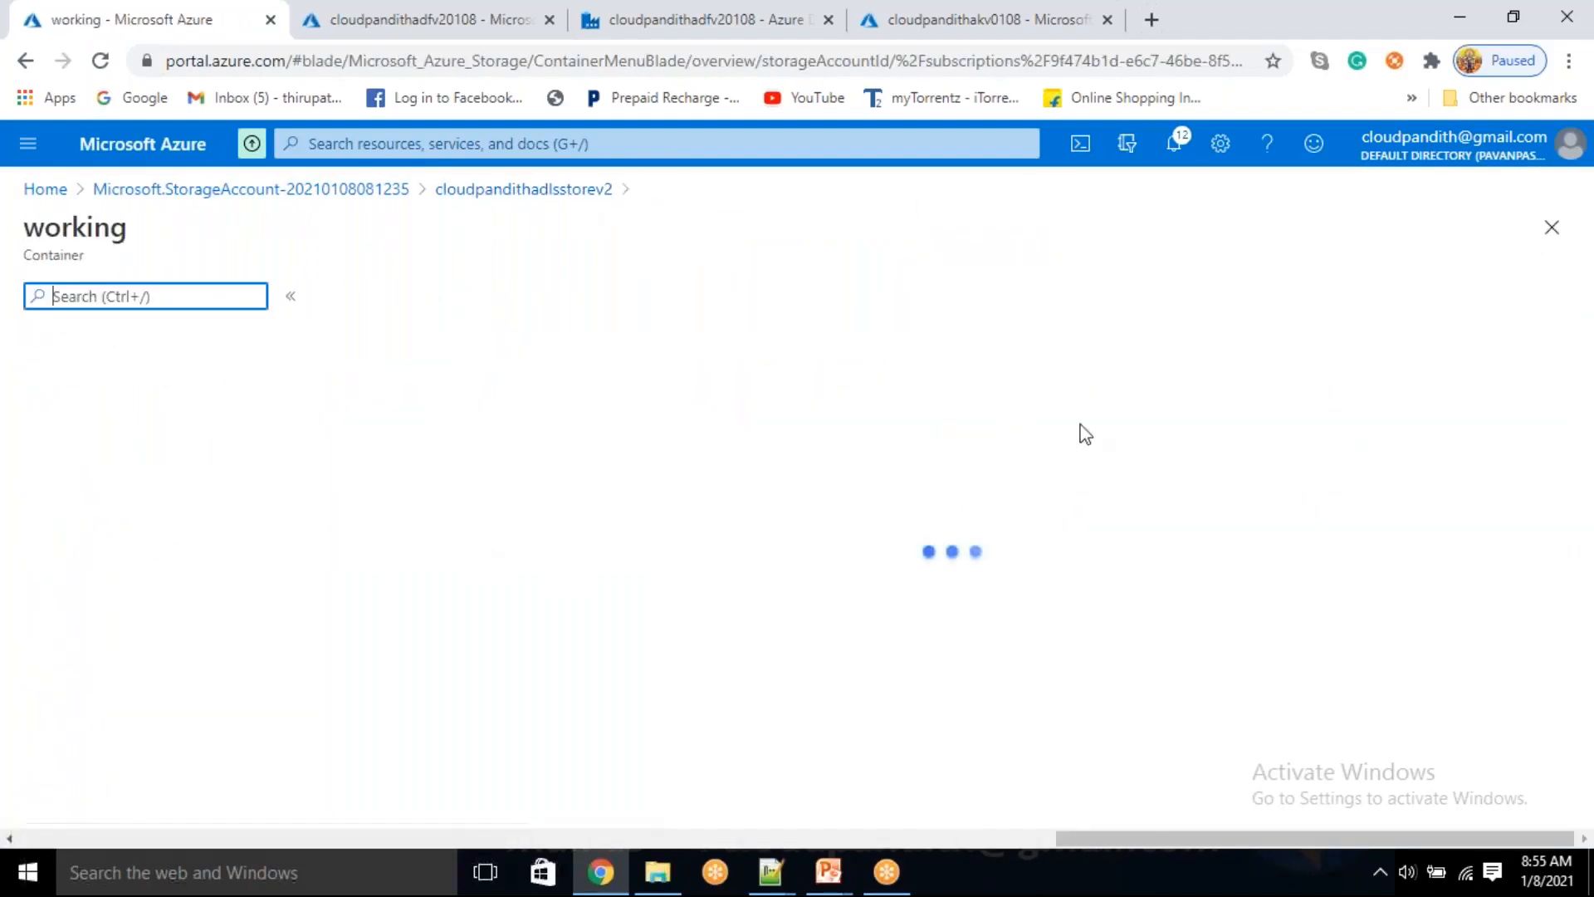
left_click(658, 495)
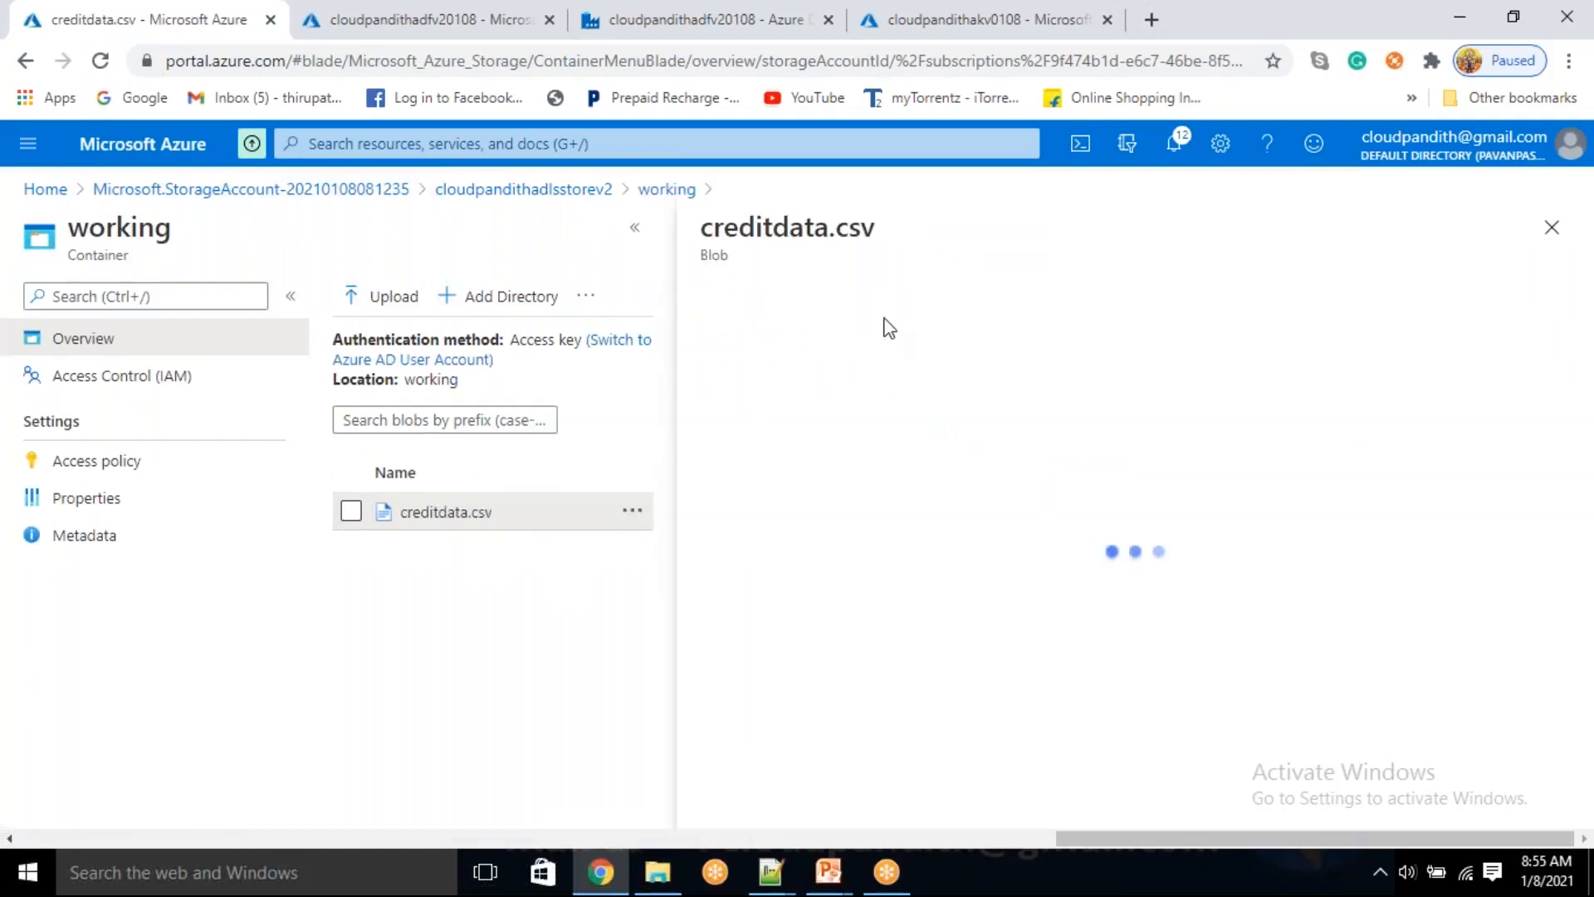
left_click(911, 353)
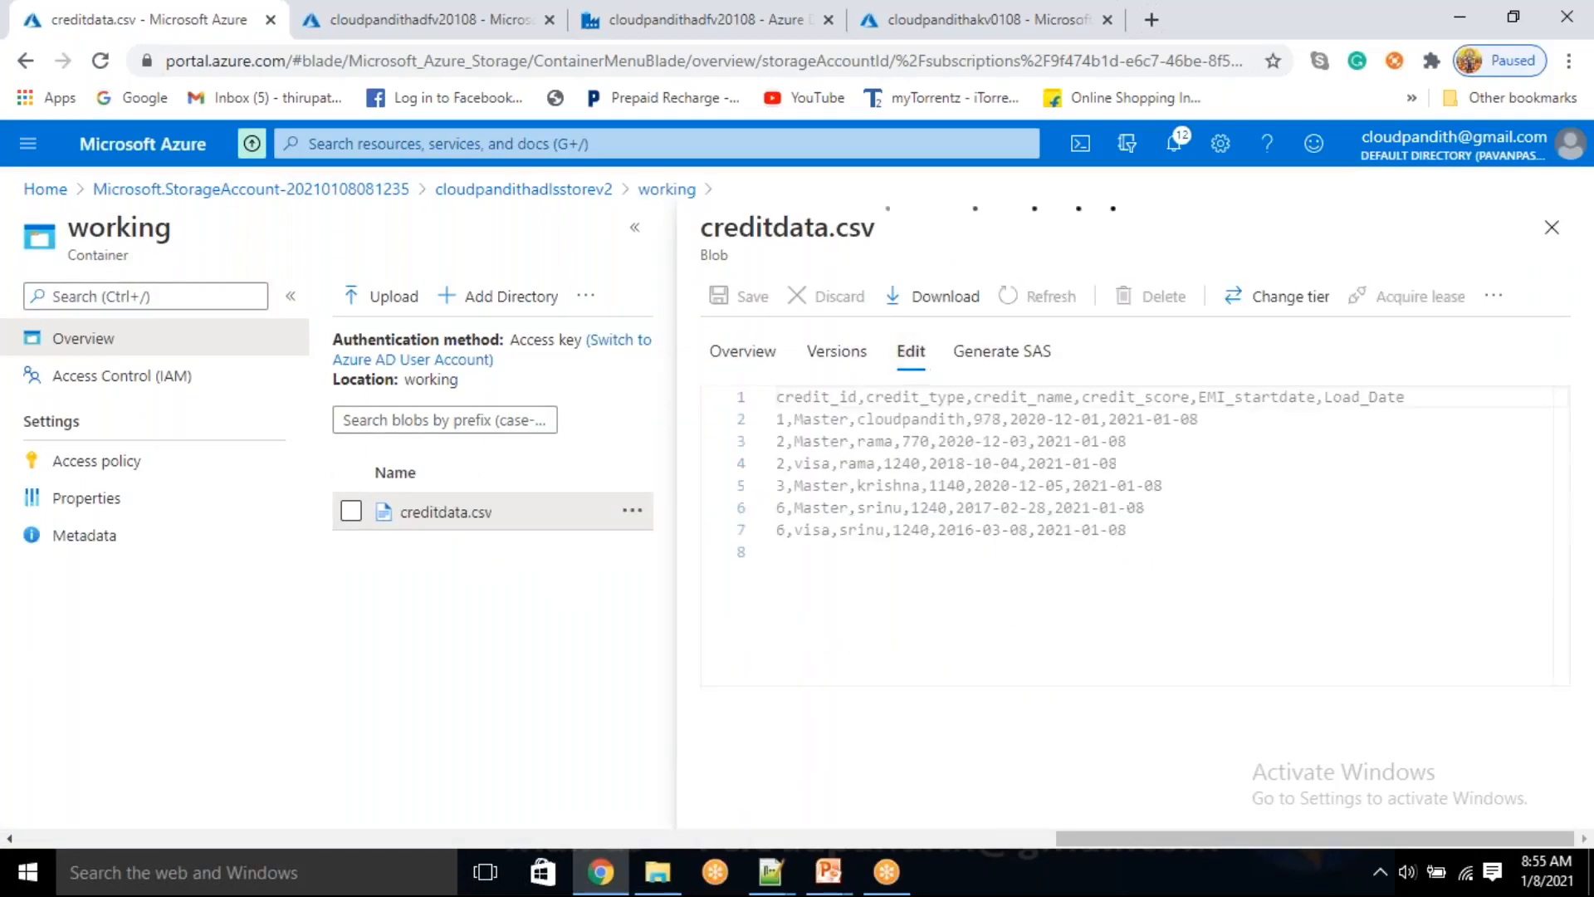
left_click_drag(1193, 534, 772, 399)
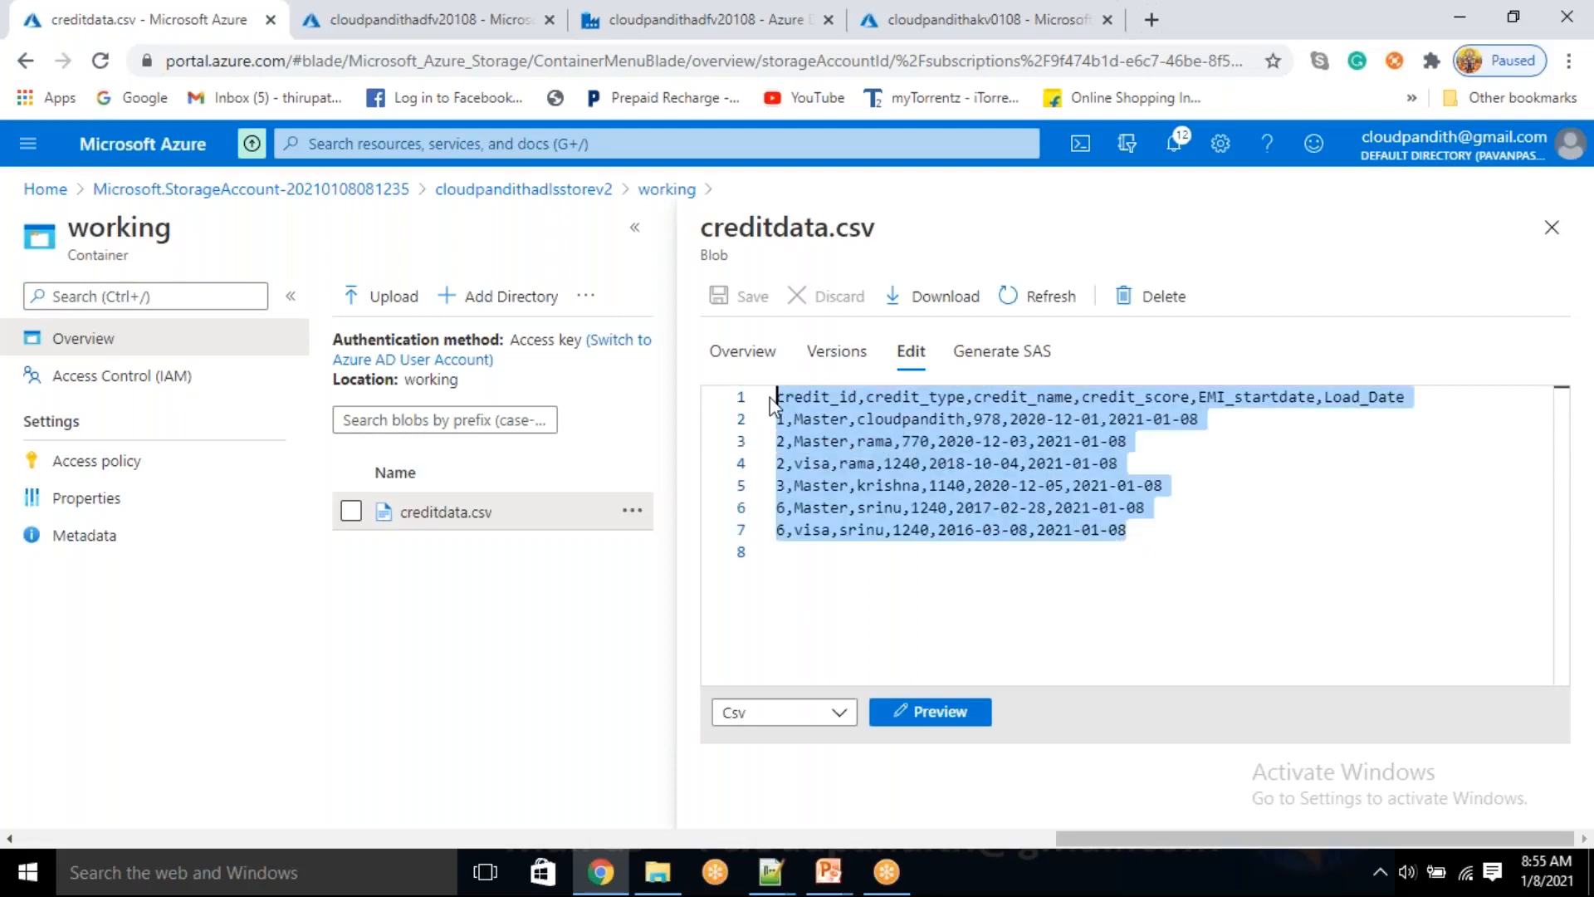
left_click(936, 554)
left_click_drag(1168, 554, 1090, 529)
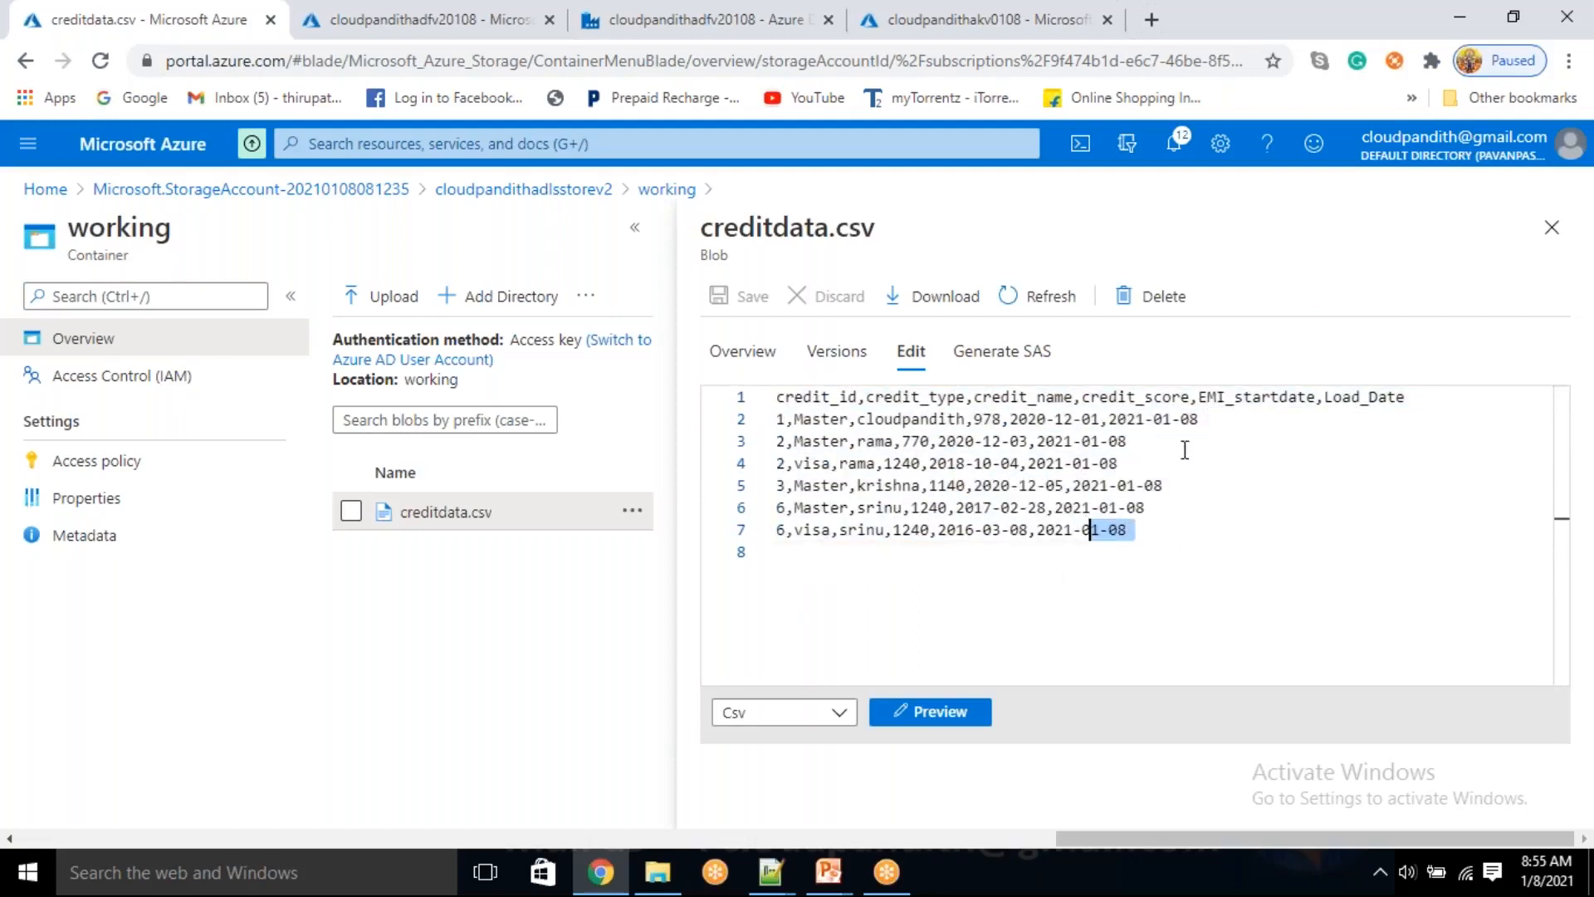
Preview creditdata.csv as a table and check the date format in the EMI_startdate column
left_click(965, 716)
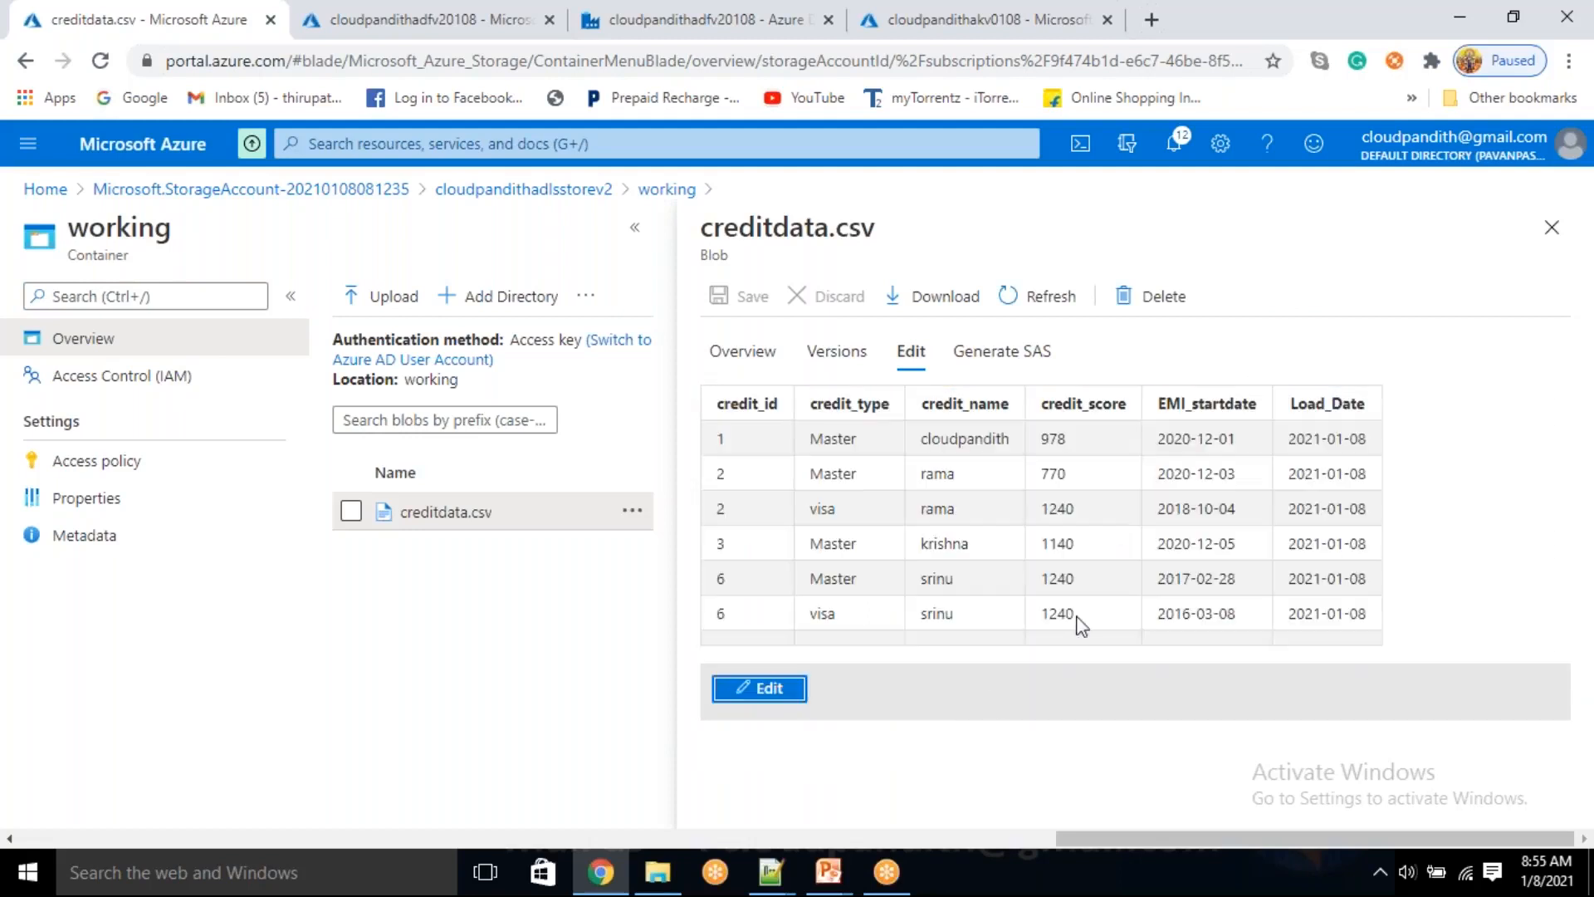
left_click_drag(1186, 404, 1217, 613)
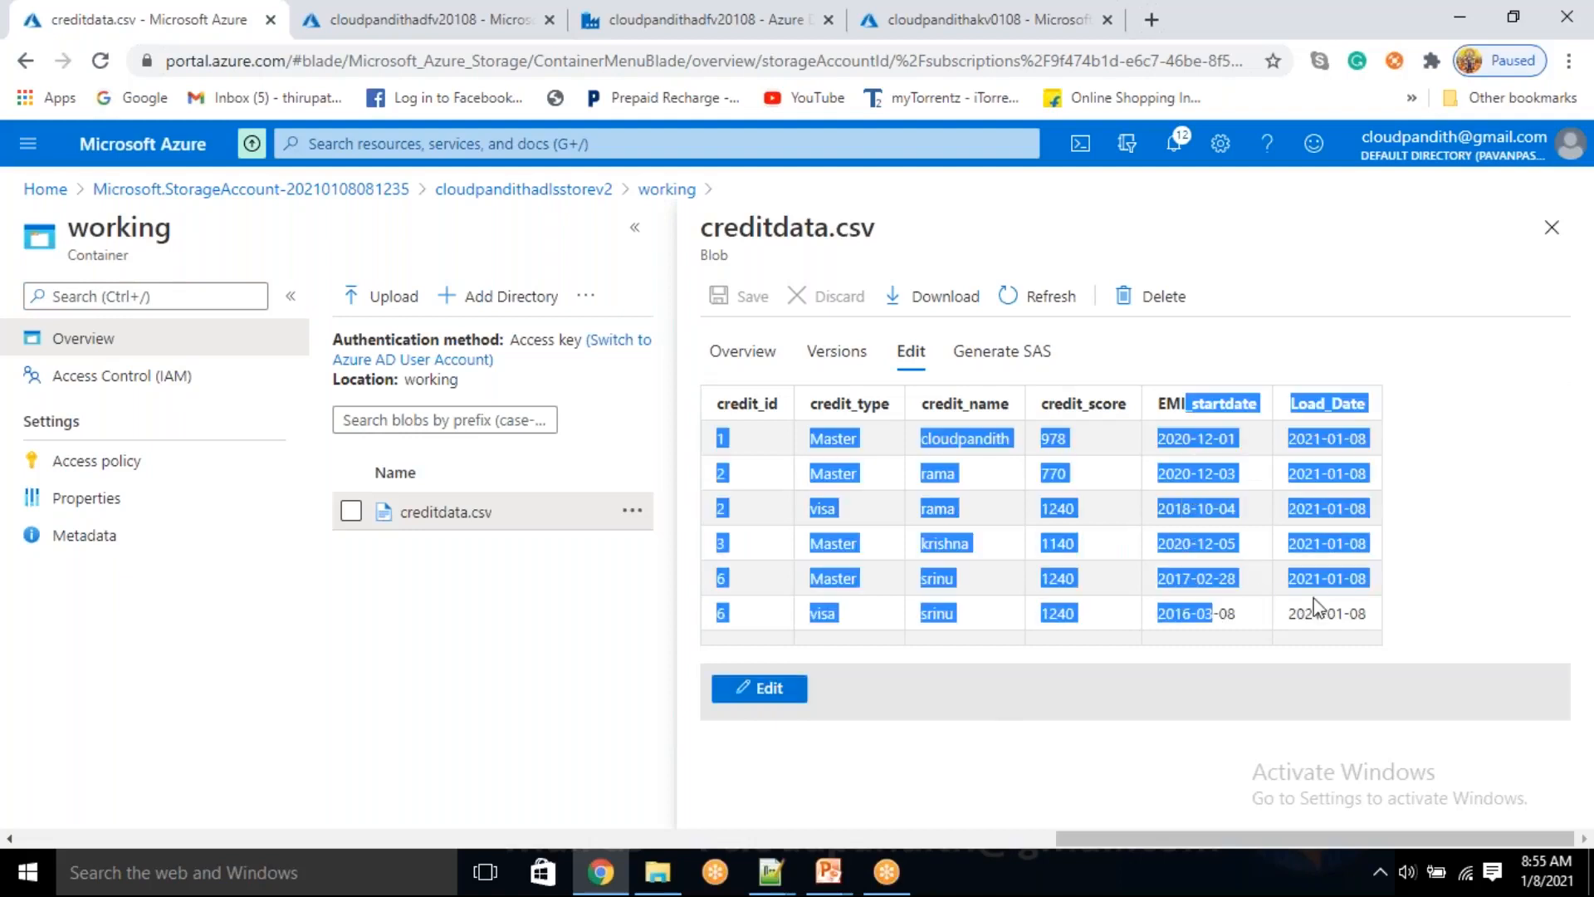
left_click(1237, 489)
left_click_drag(1206, 445, 1214, 543)
left_click(1222, 588)
left_click_drag(1219, 612, 1212, 450)
left_click(1240, 531)
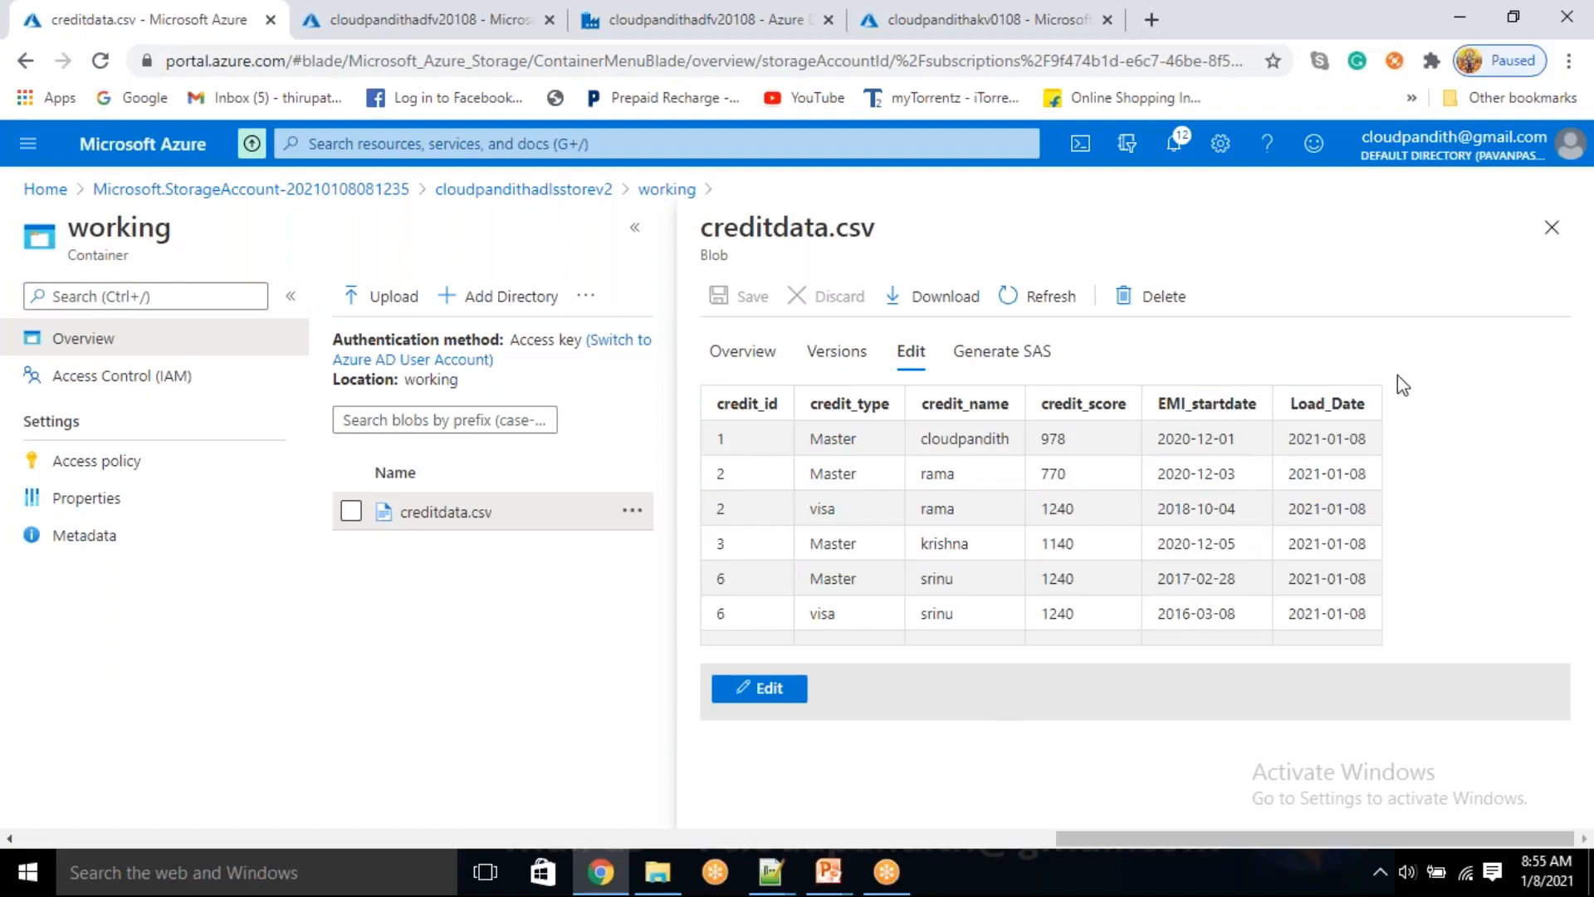
Close creditdata.csv and open the logging container of the cloudpandithadlsstorev2 storage account
left_click(1548, 234)
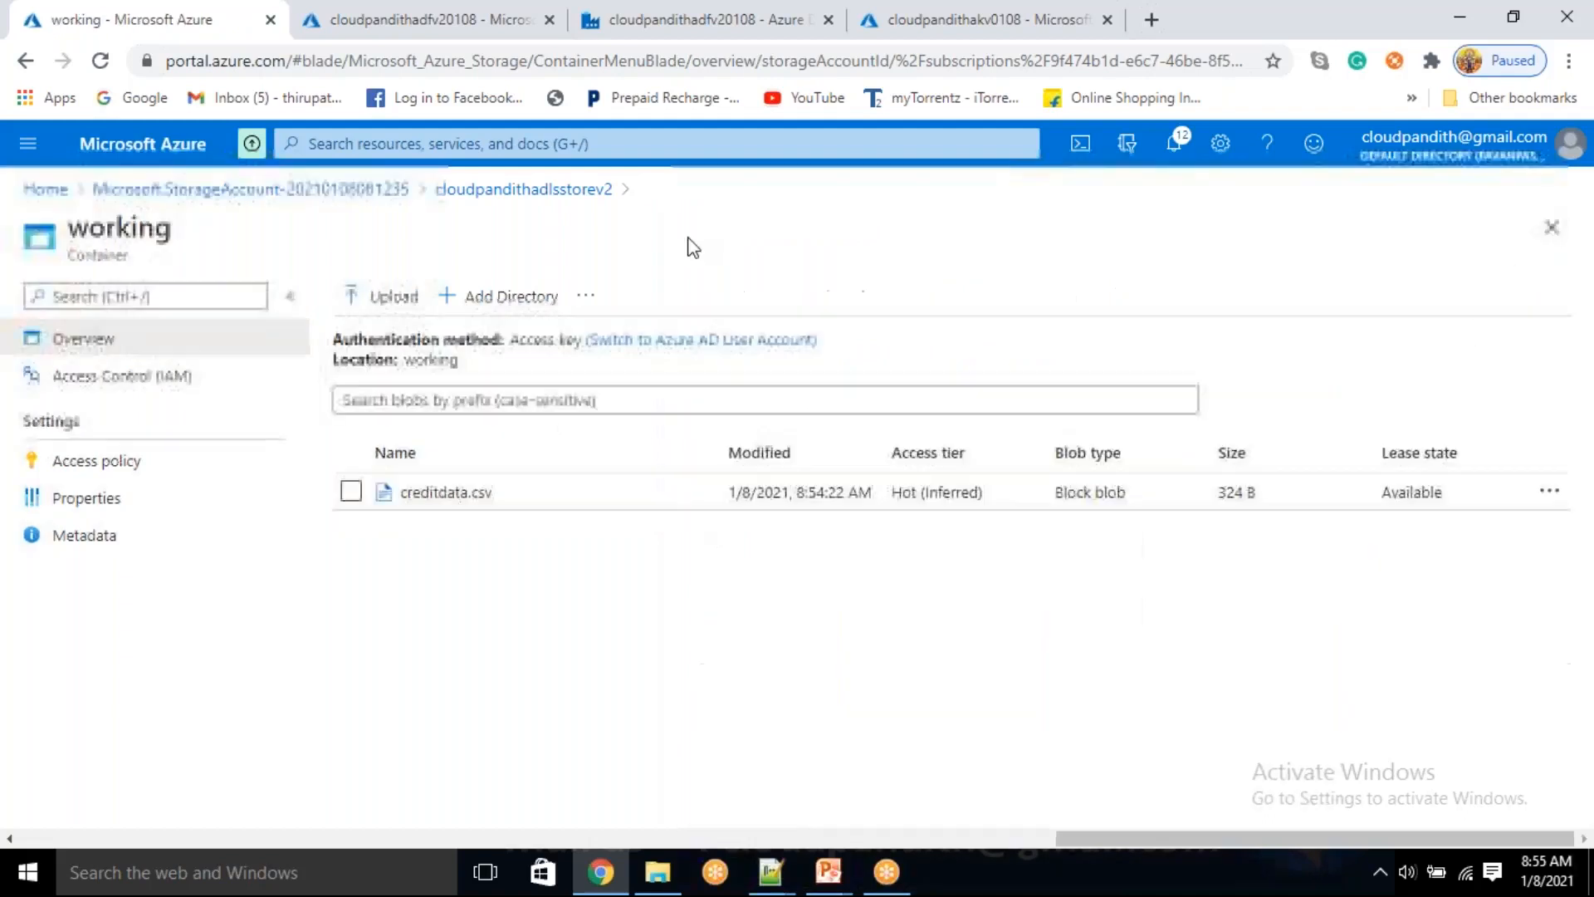
left_click(580, 191)
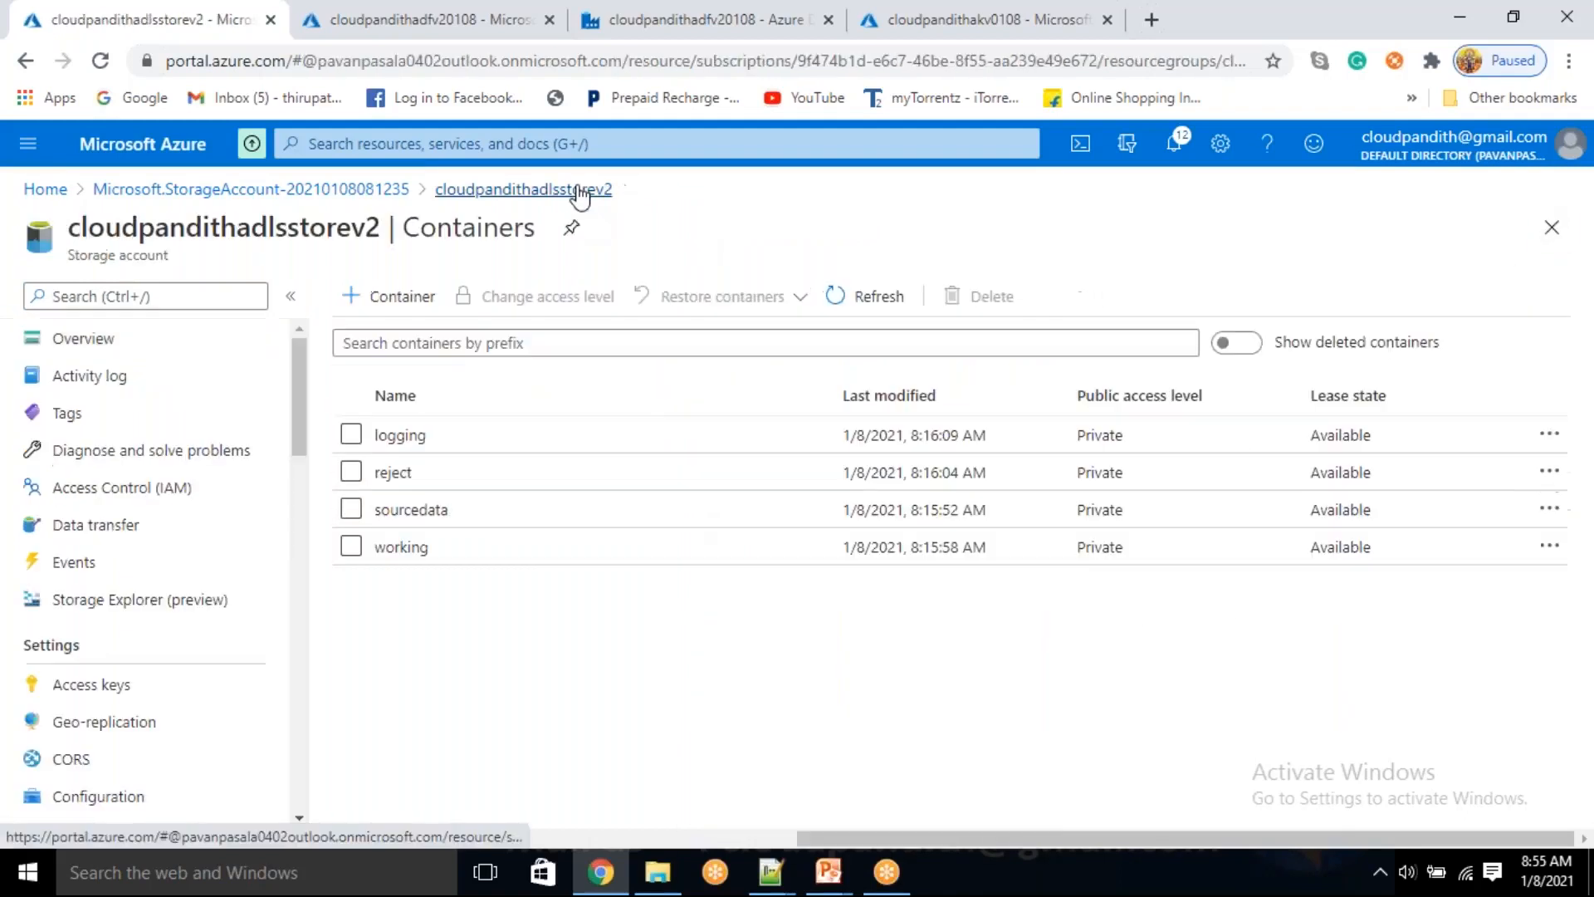
left_click(479, 451)
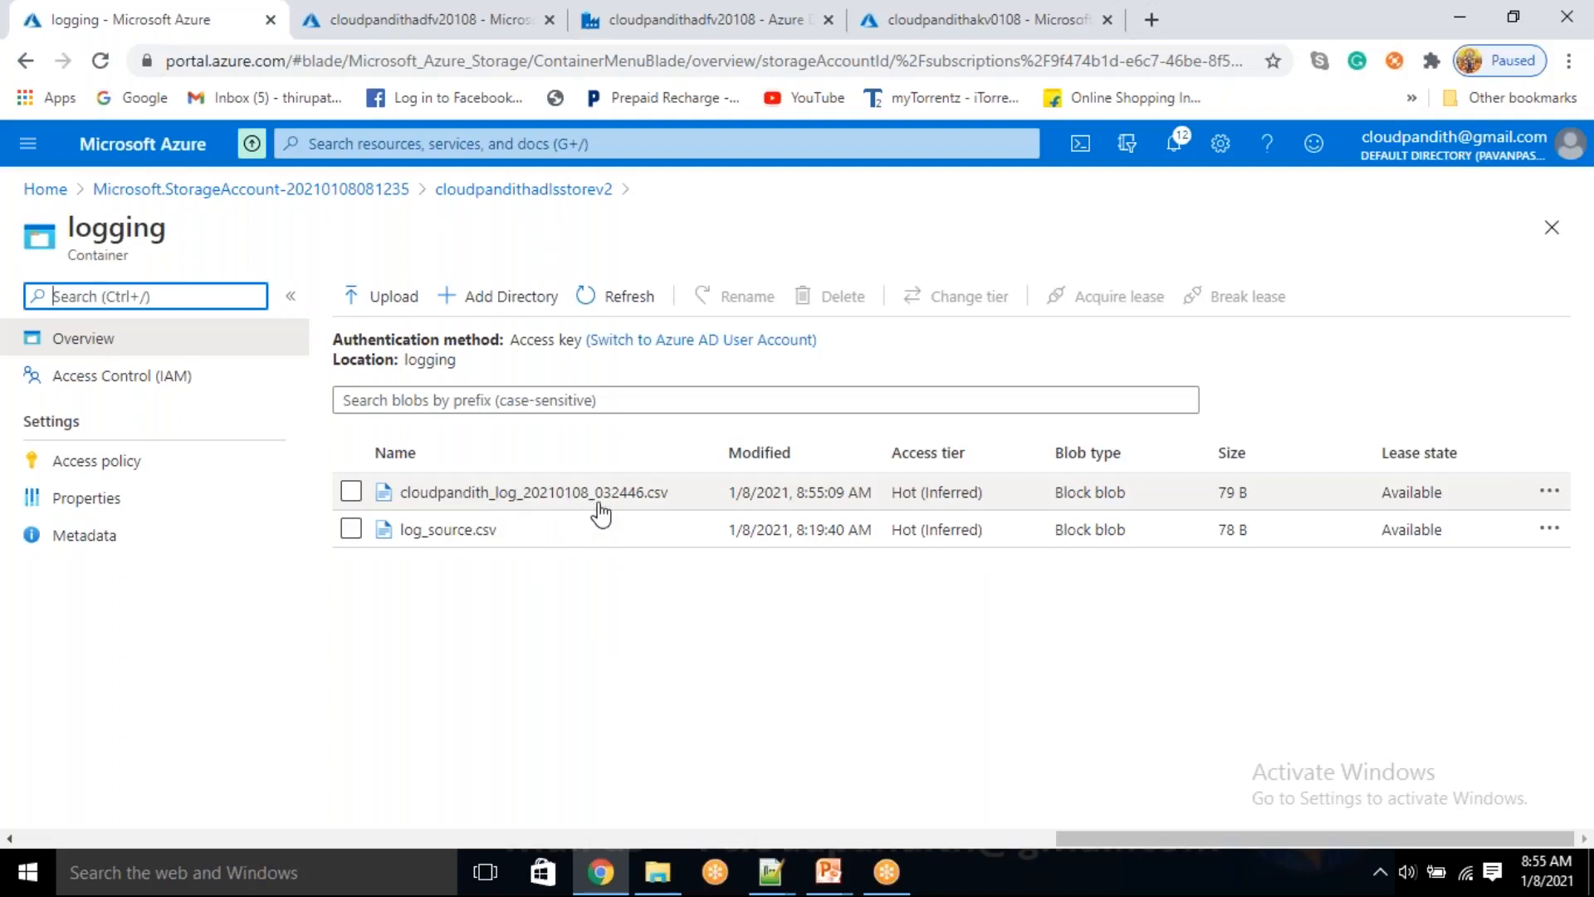
Open cloudpandith_log_20210108_032446.csv, examine its contents as text and as a table preview, and close the file
left_click(653, 498)
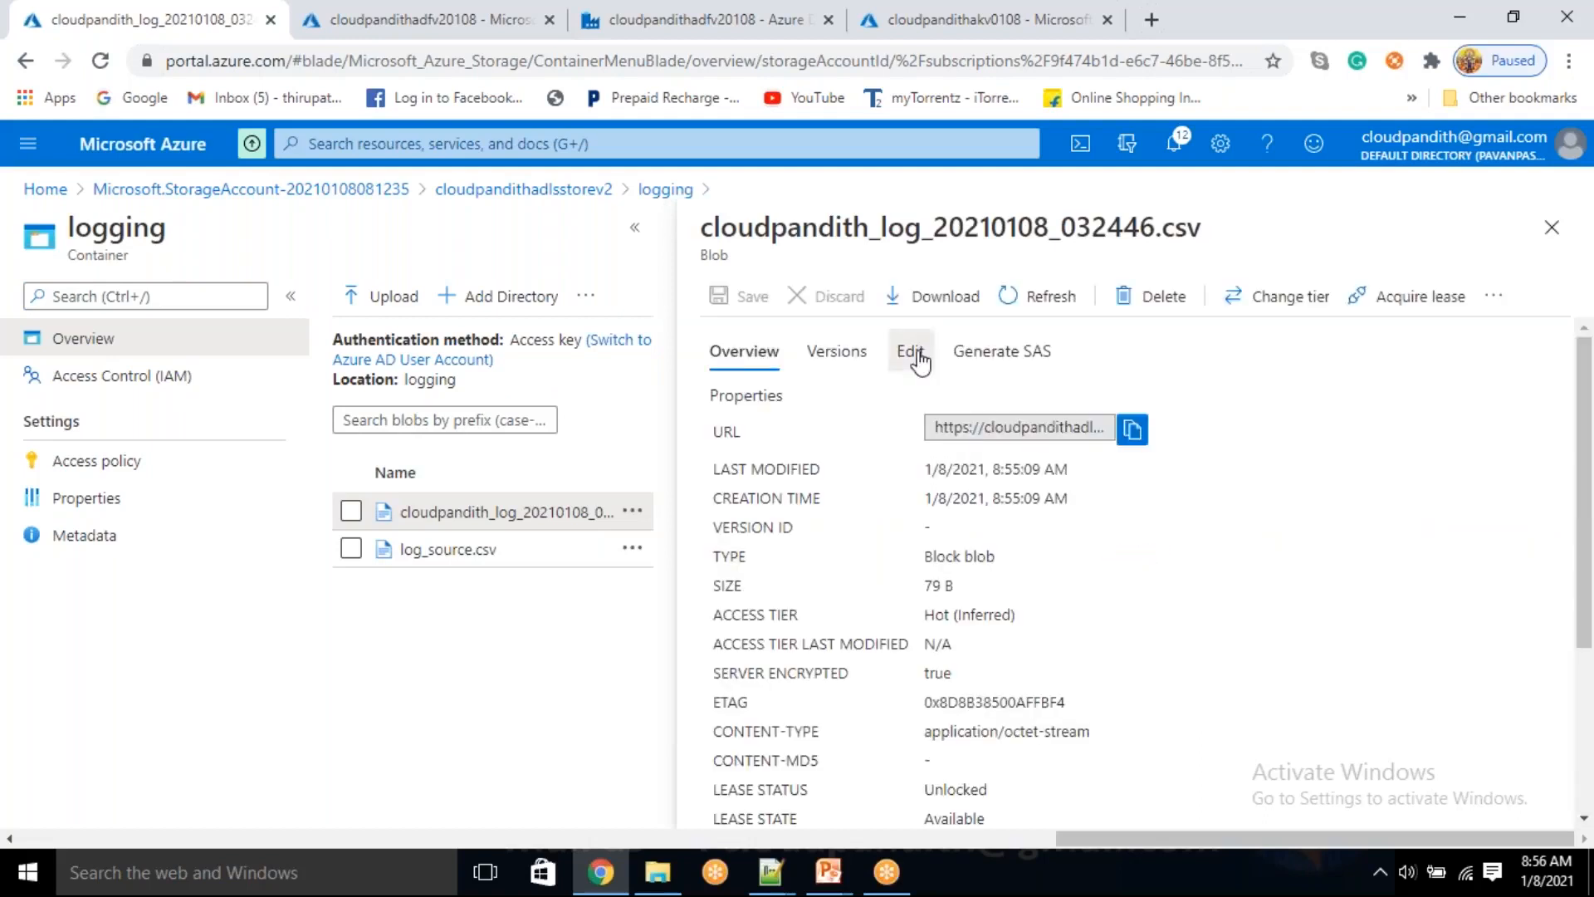
left_click(911, 351)
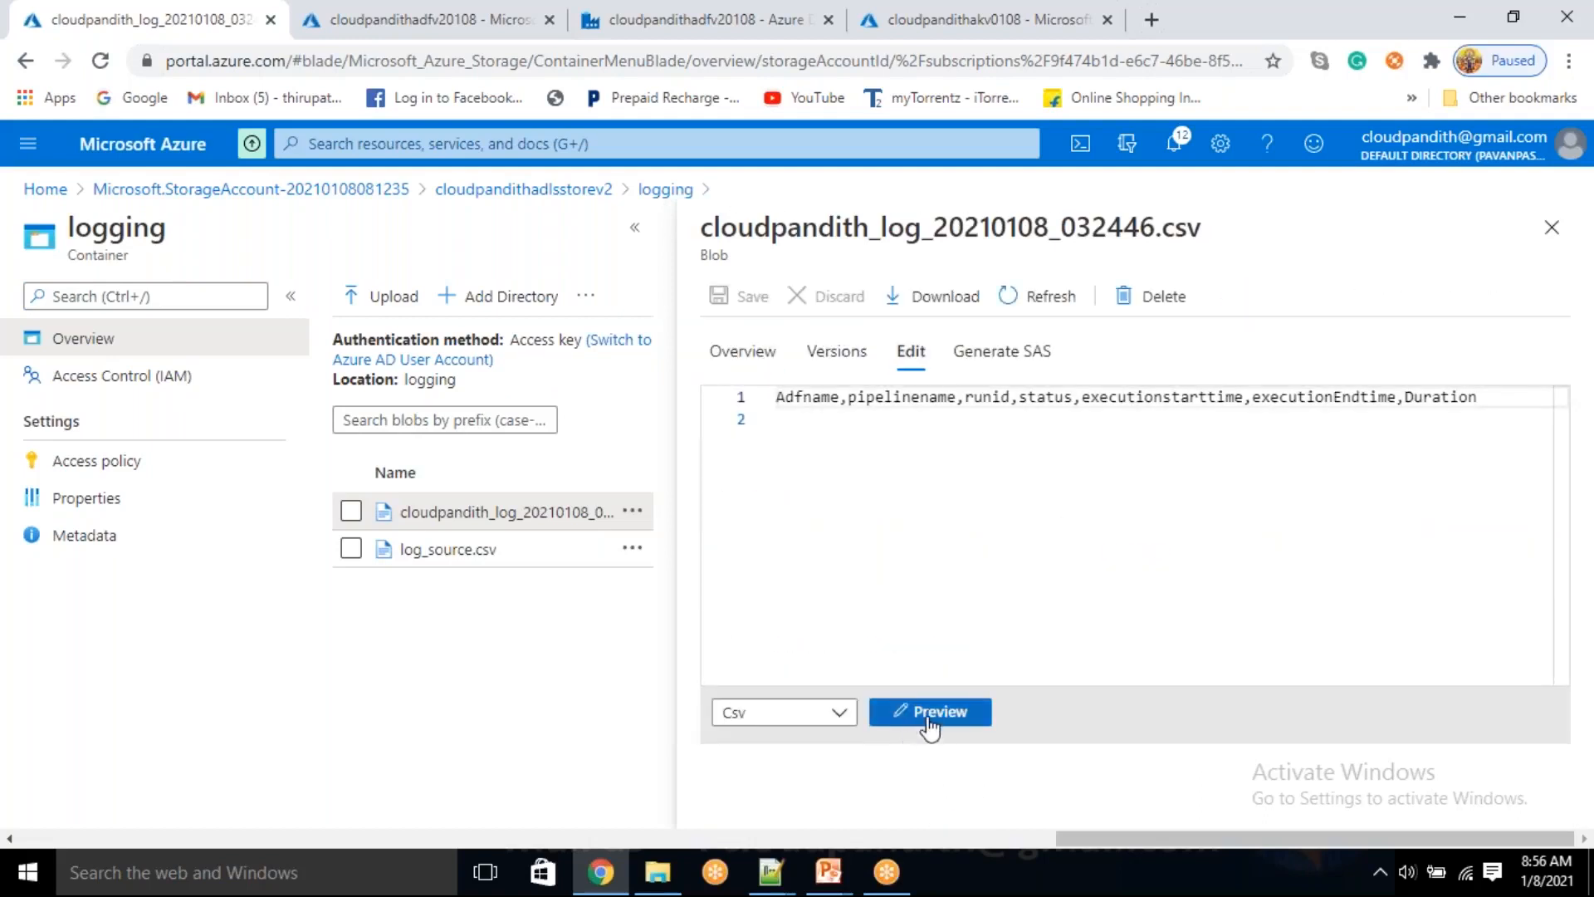
left_click(929, 730)
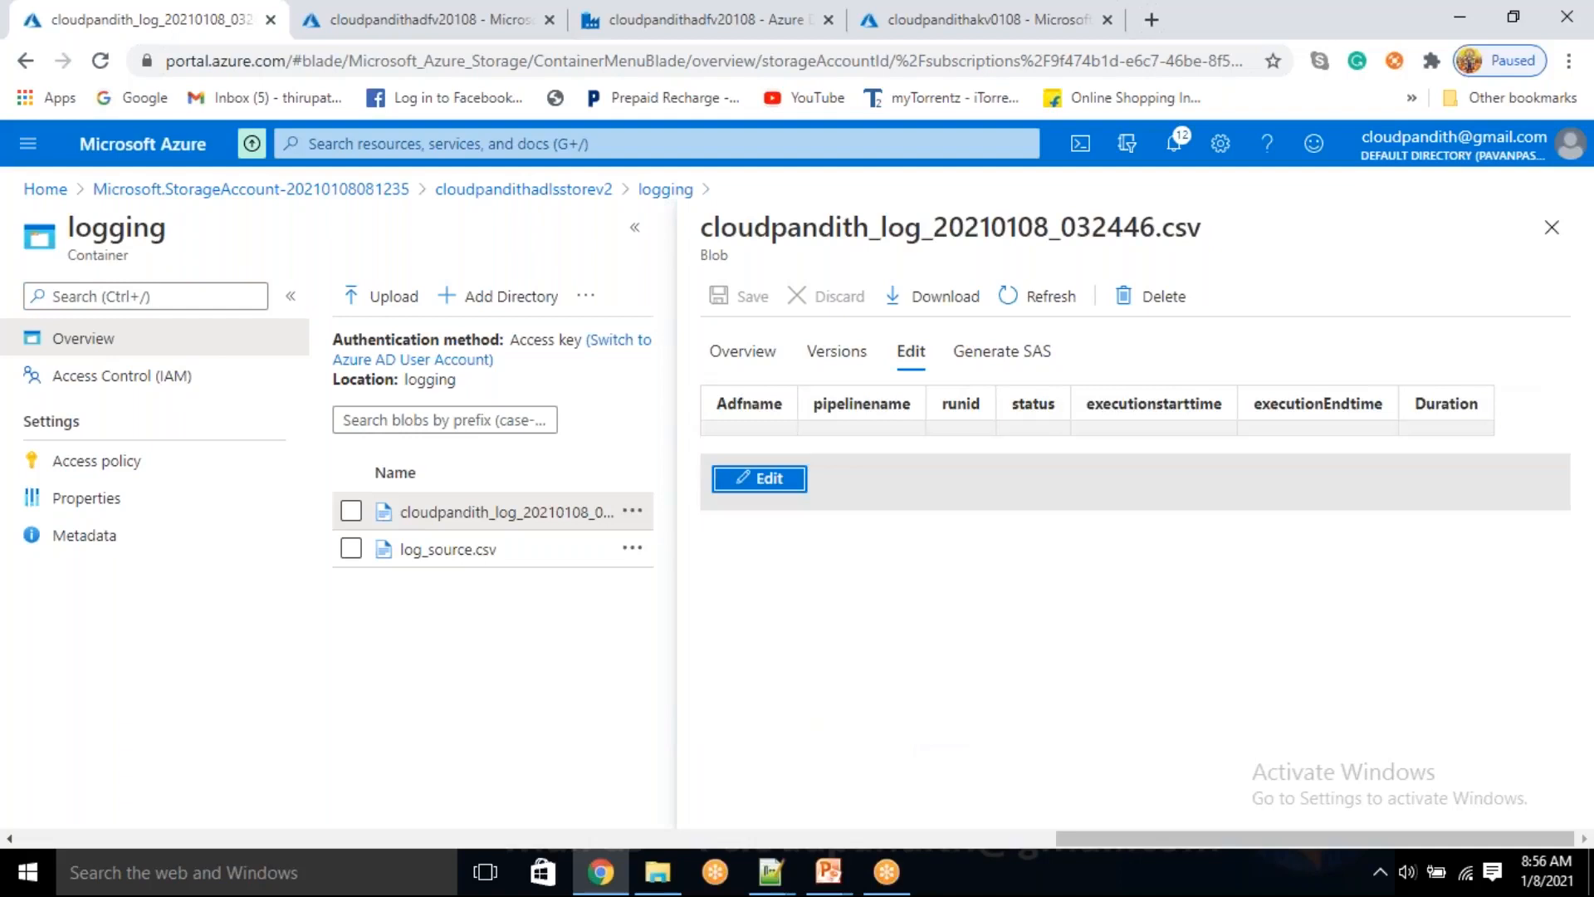
left_click(1551, 226)
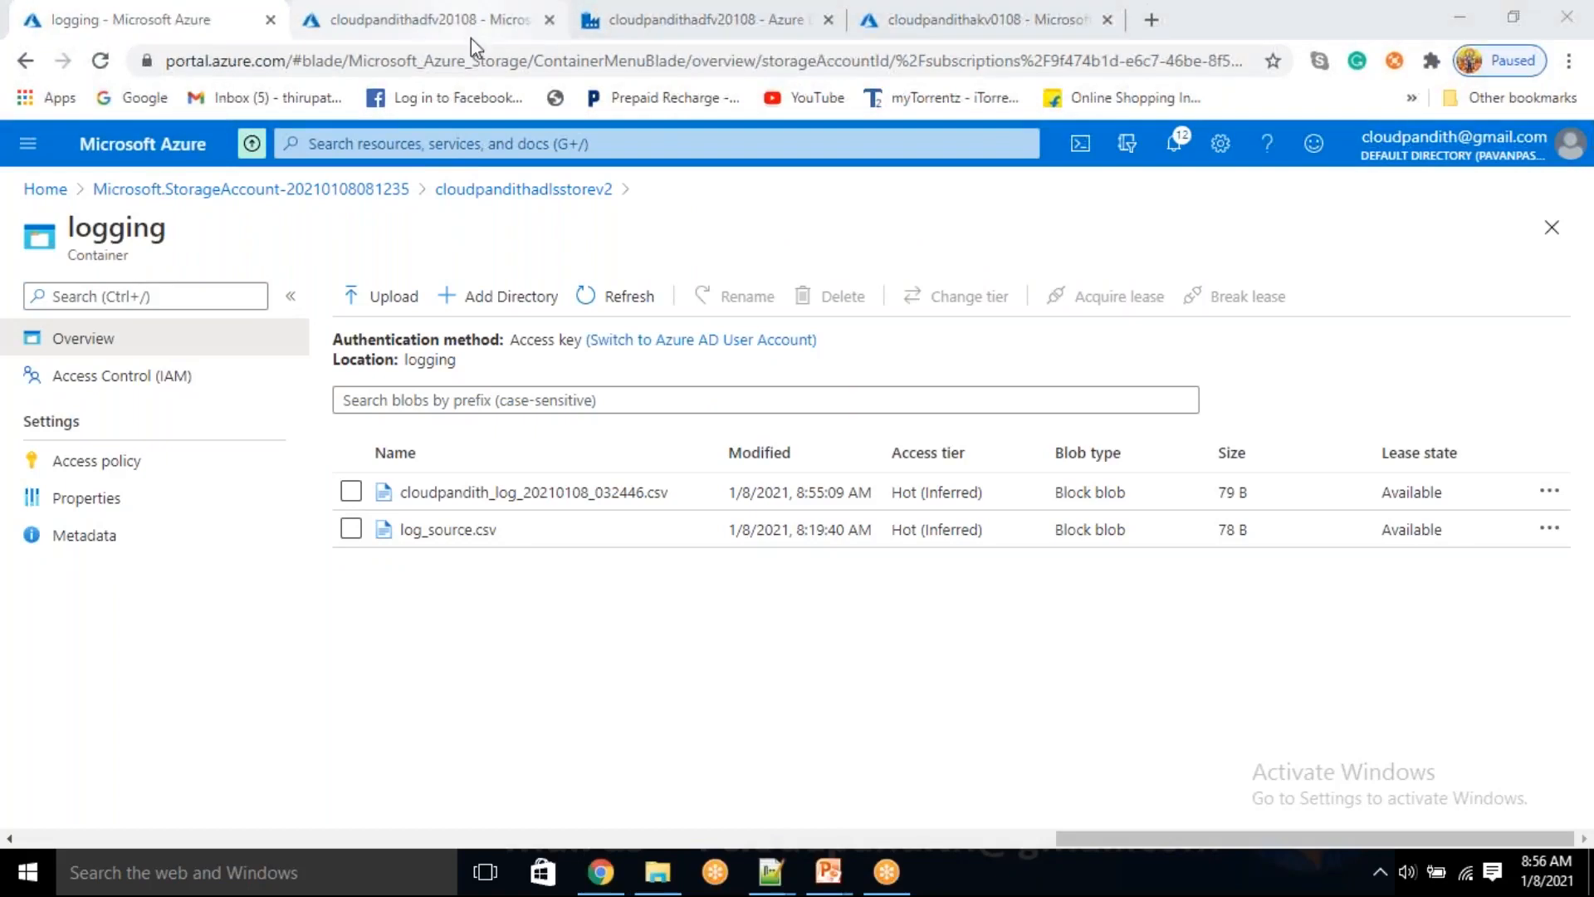
Switch to Azure Data Factory, refresh the debug run output, and check source1 in the dataflow_Logging run details
left_click(711, 25)
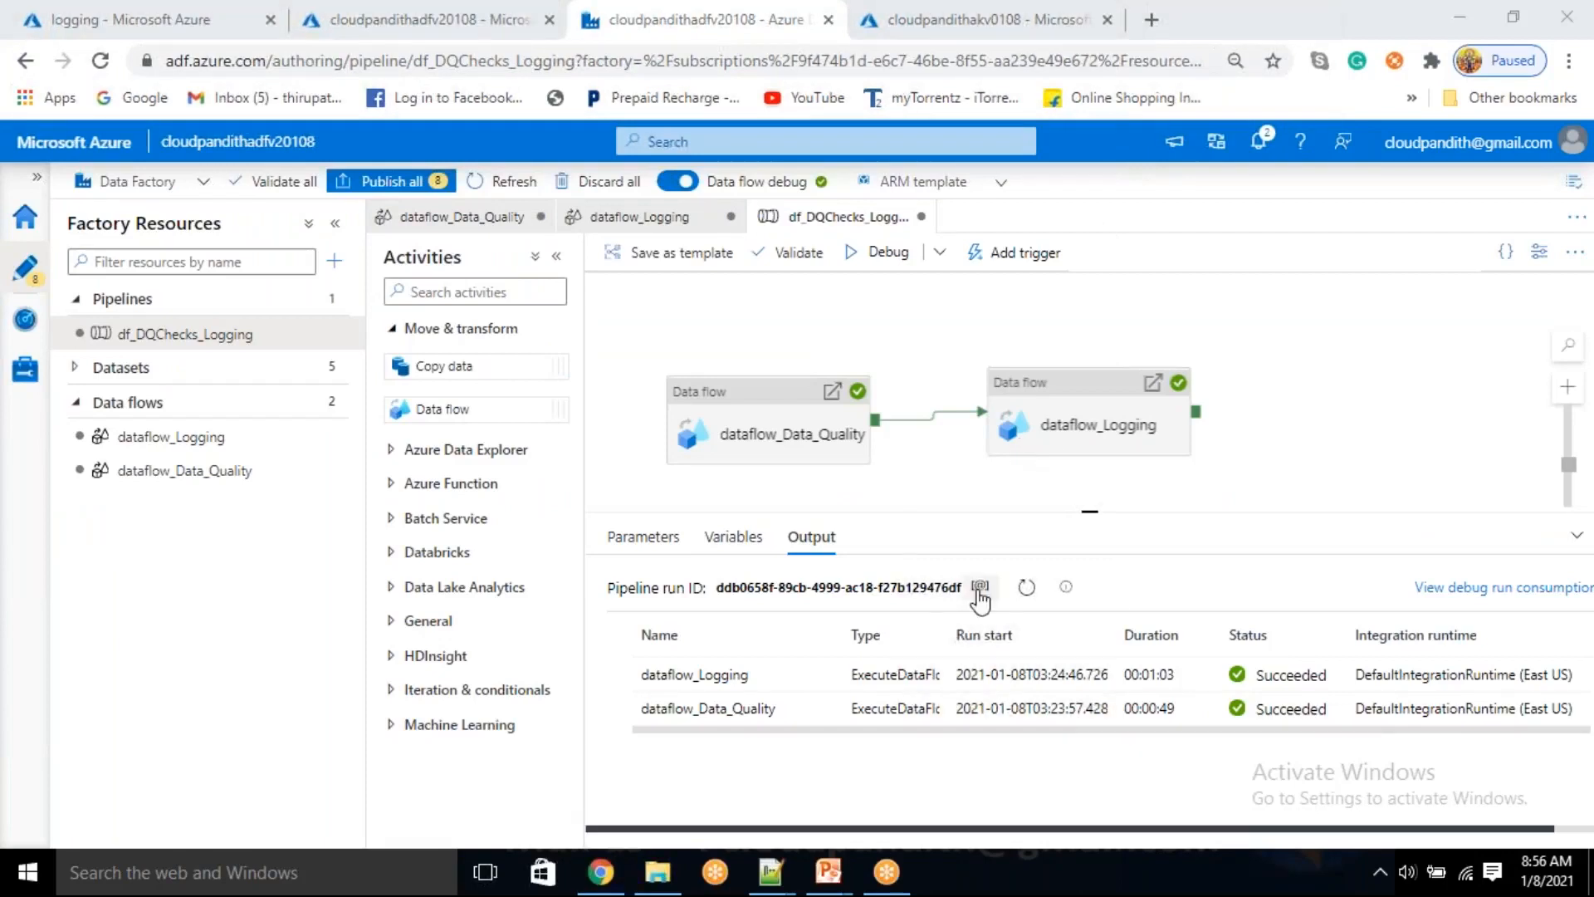
left_click(1026, 587)
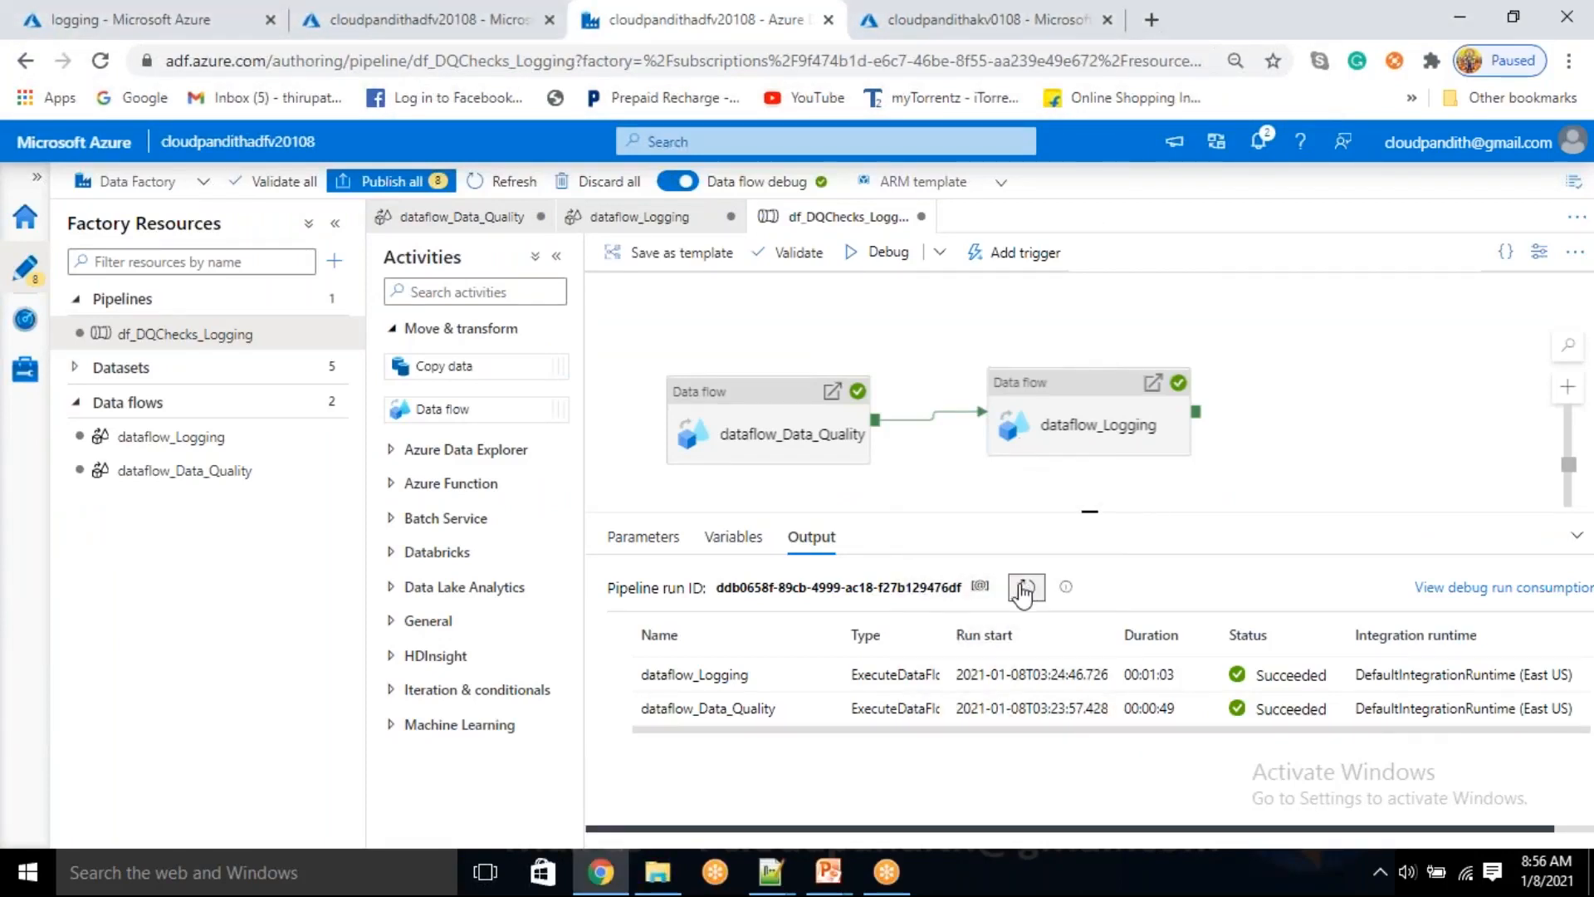
left_click(815, 679)
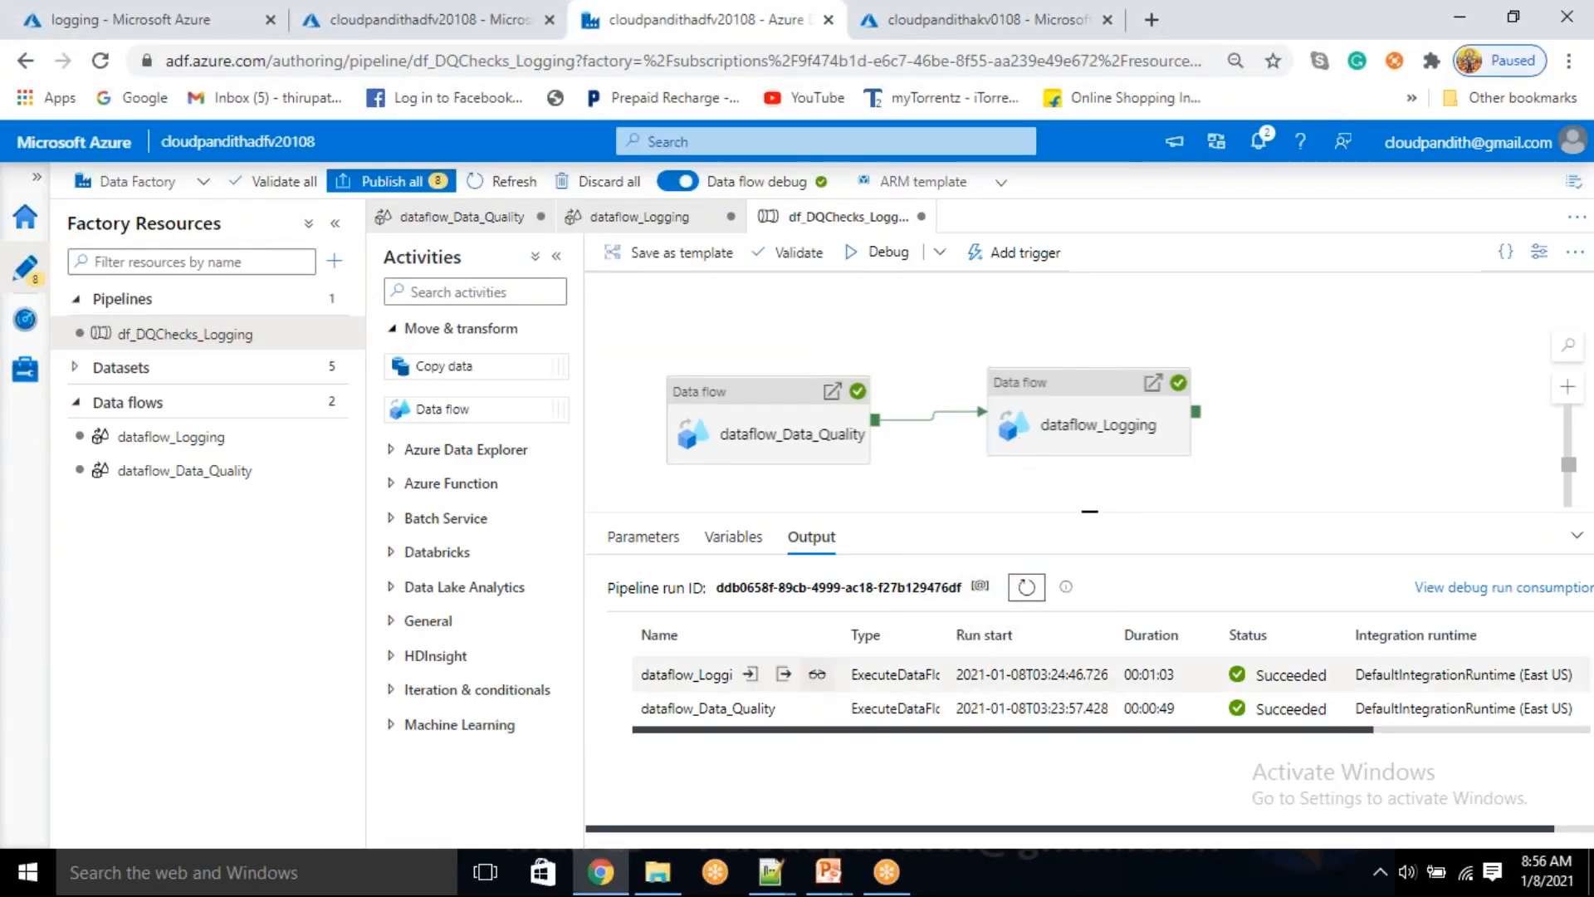
left_click(816, 681)
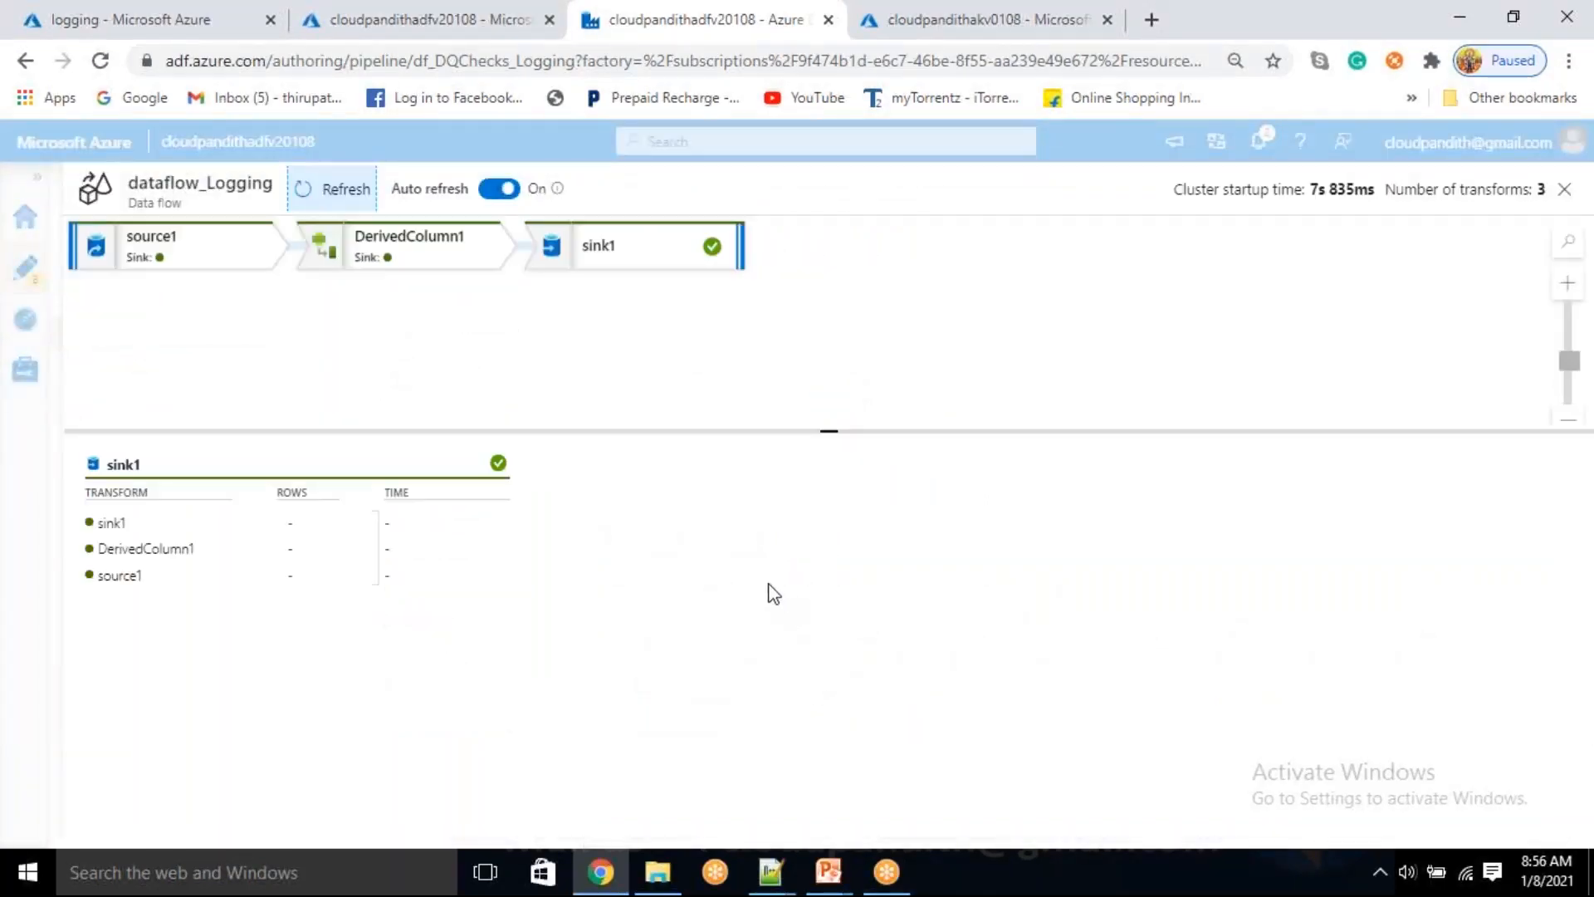
left_click(204, 263)
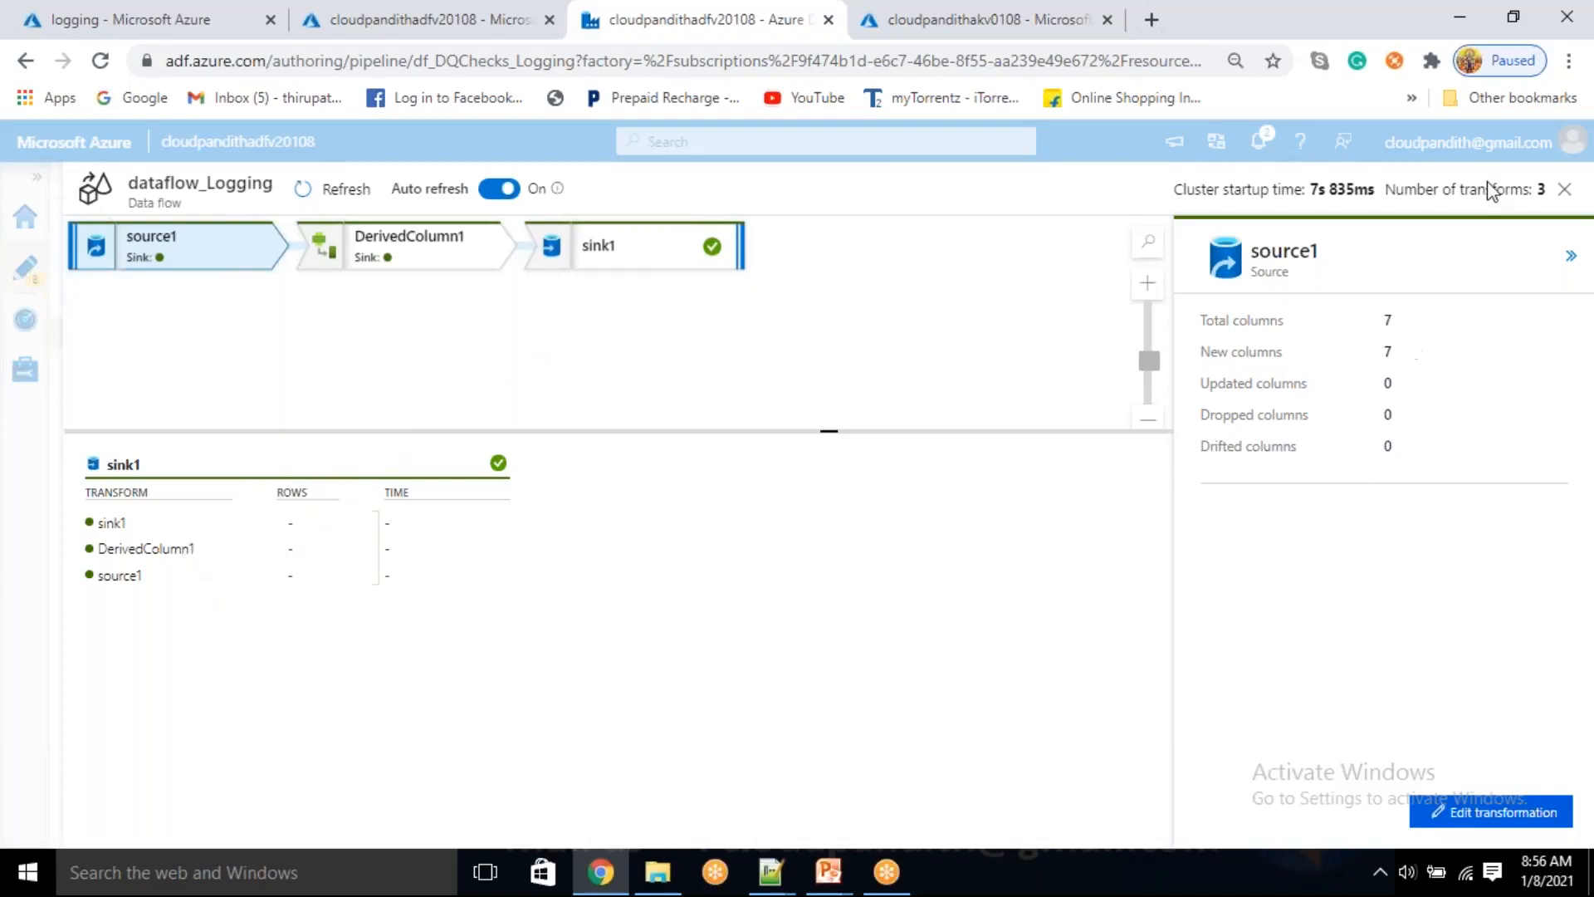
left_click(1564, 189)
Reopen the dataflow_Logging run details and compare the column statistics of source1, DerivedColumn1 and sink1
mouse_move(676, 666)
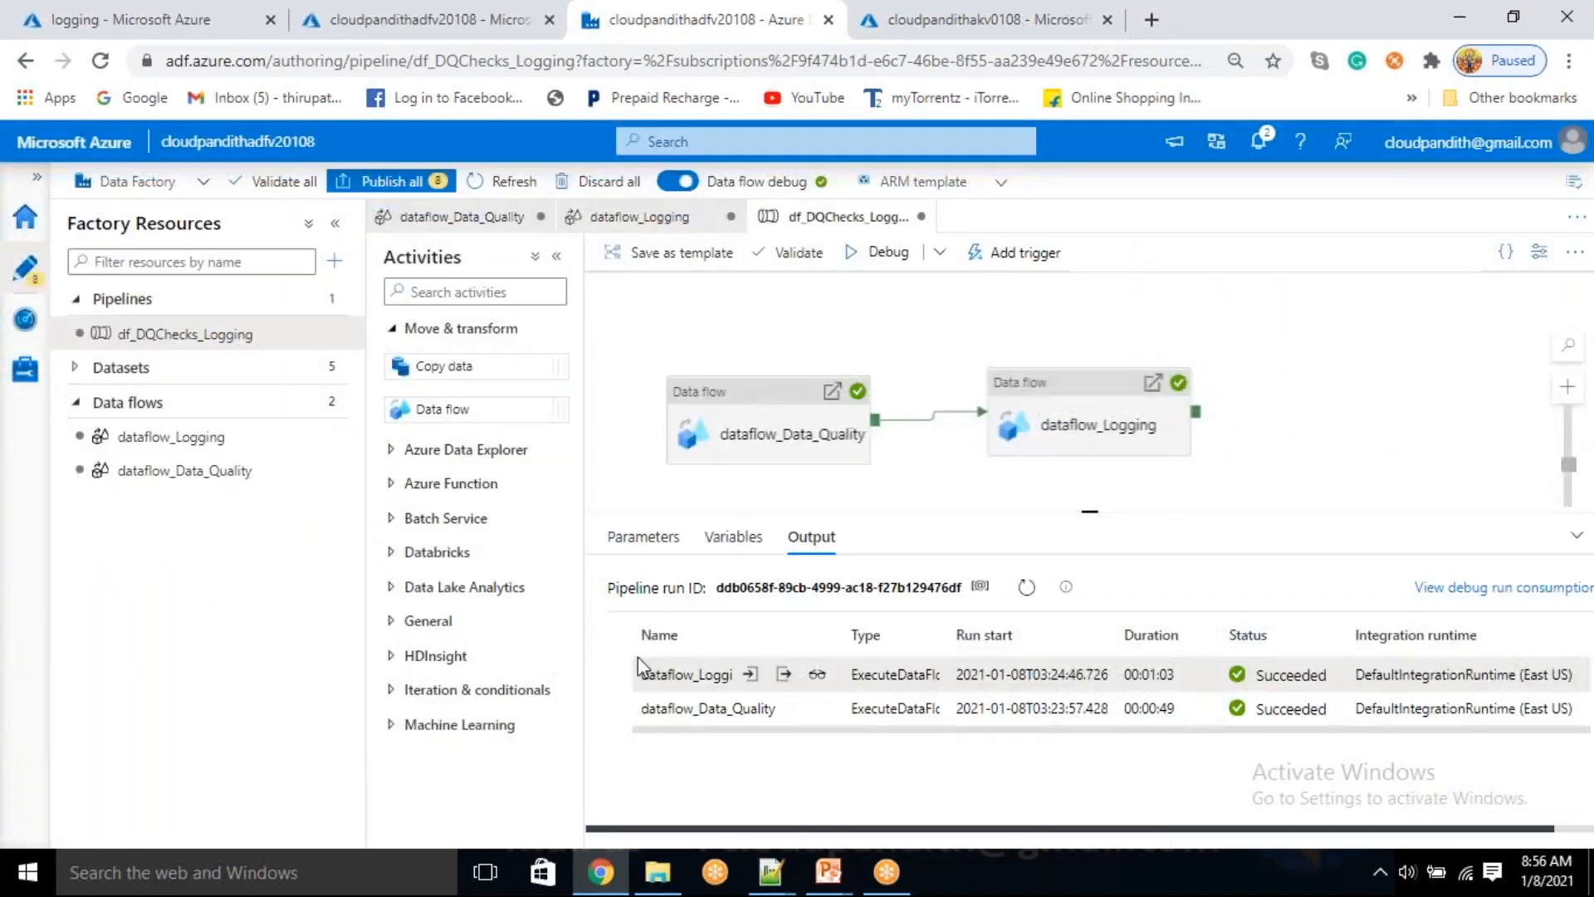
left_click(816, 675)
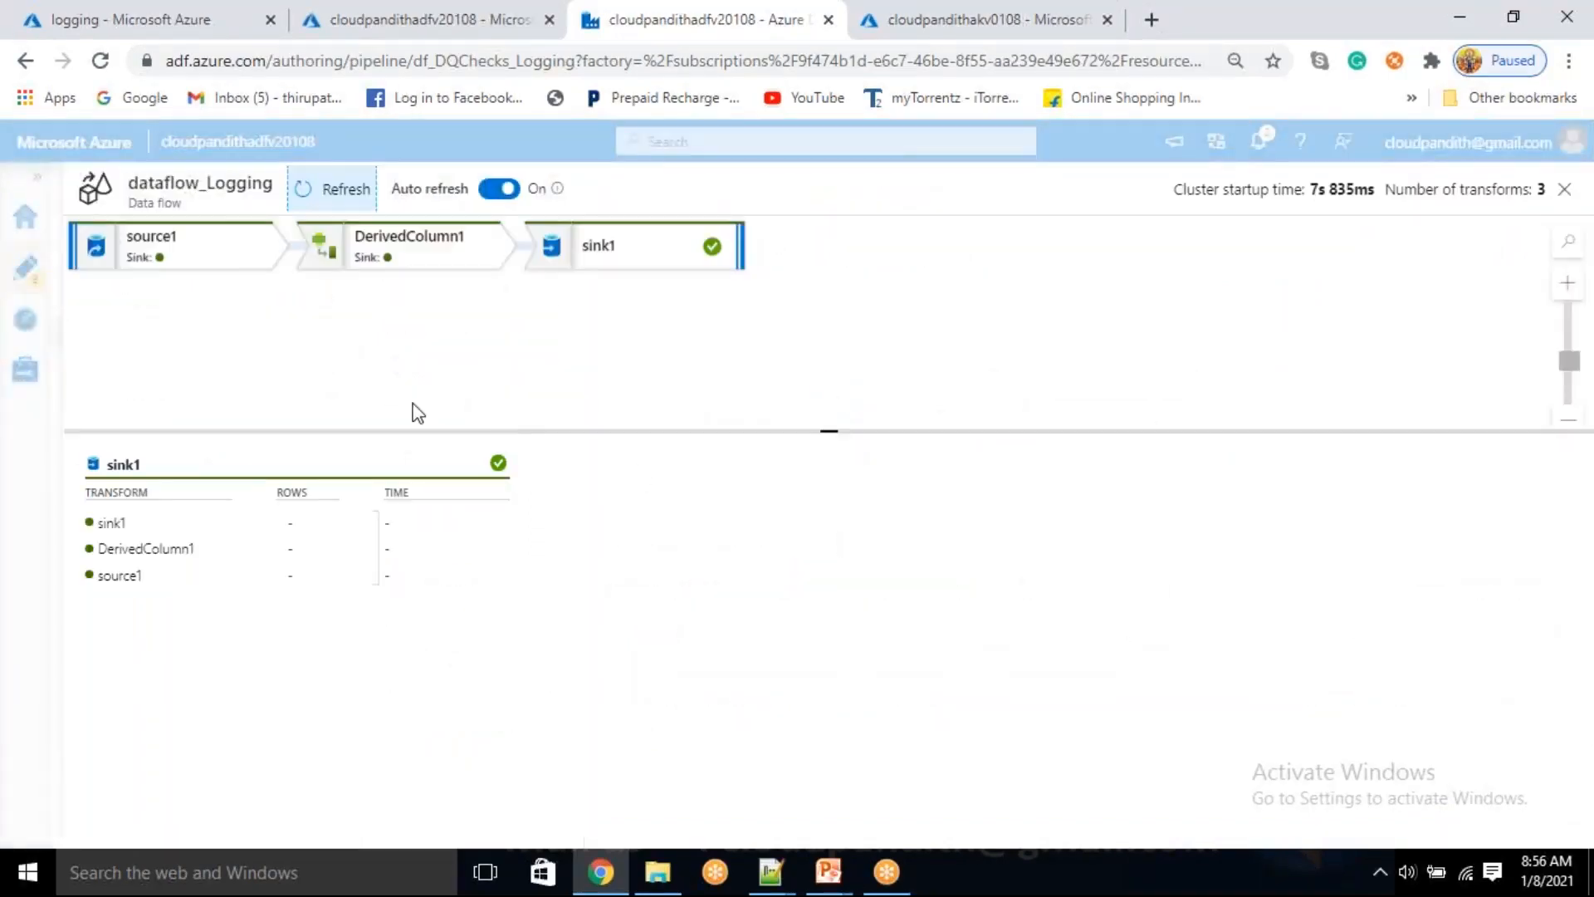
left_click(185, 241)
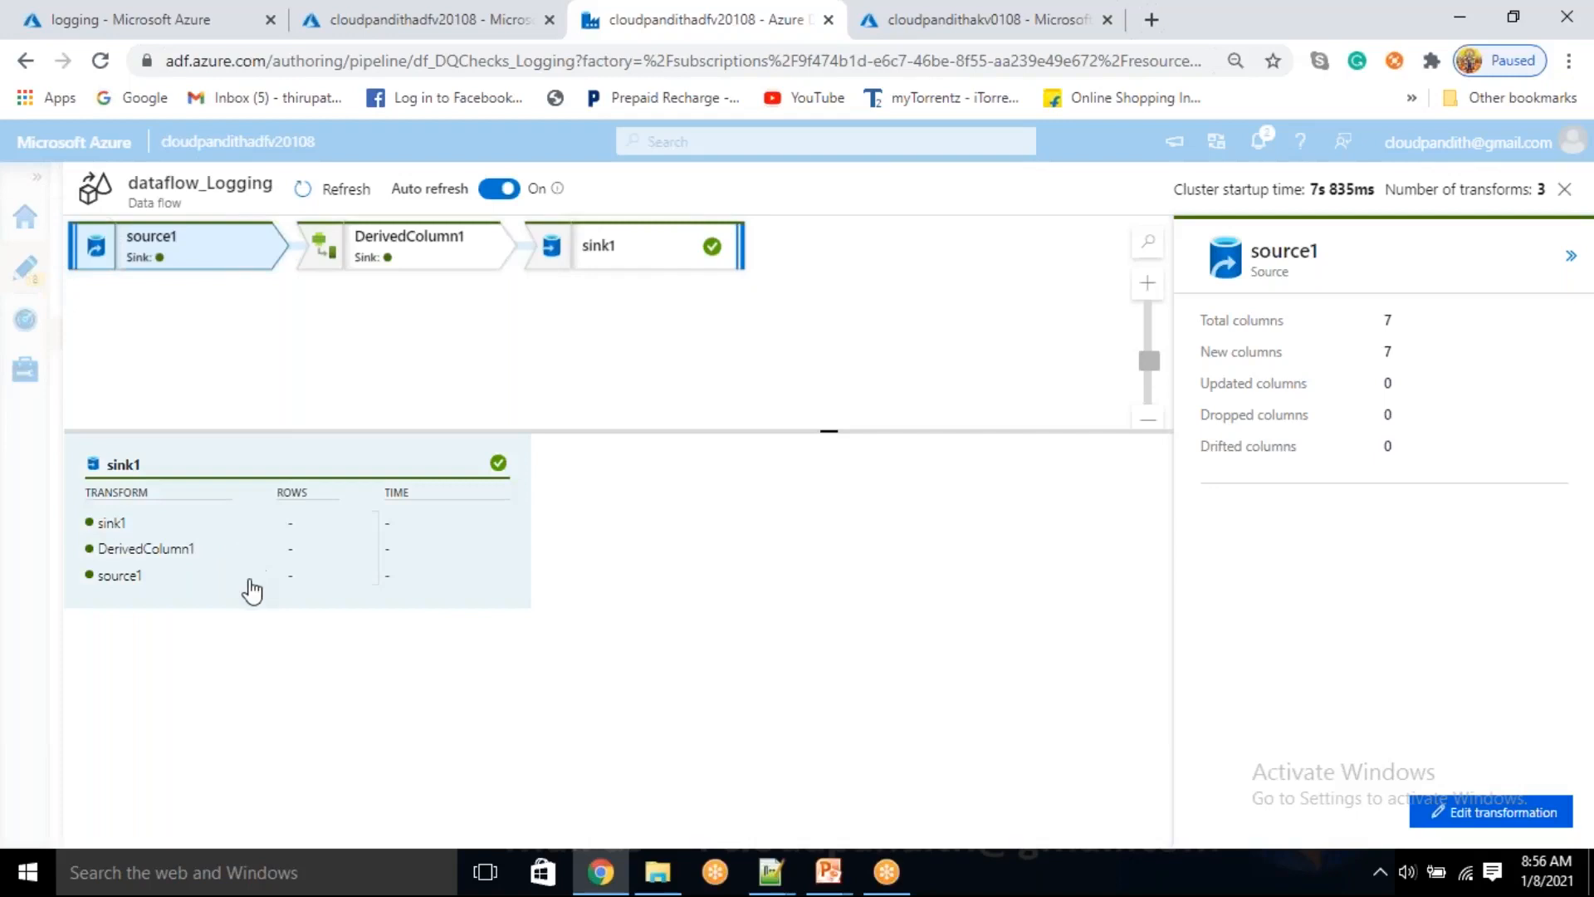
left_click(407, 257)
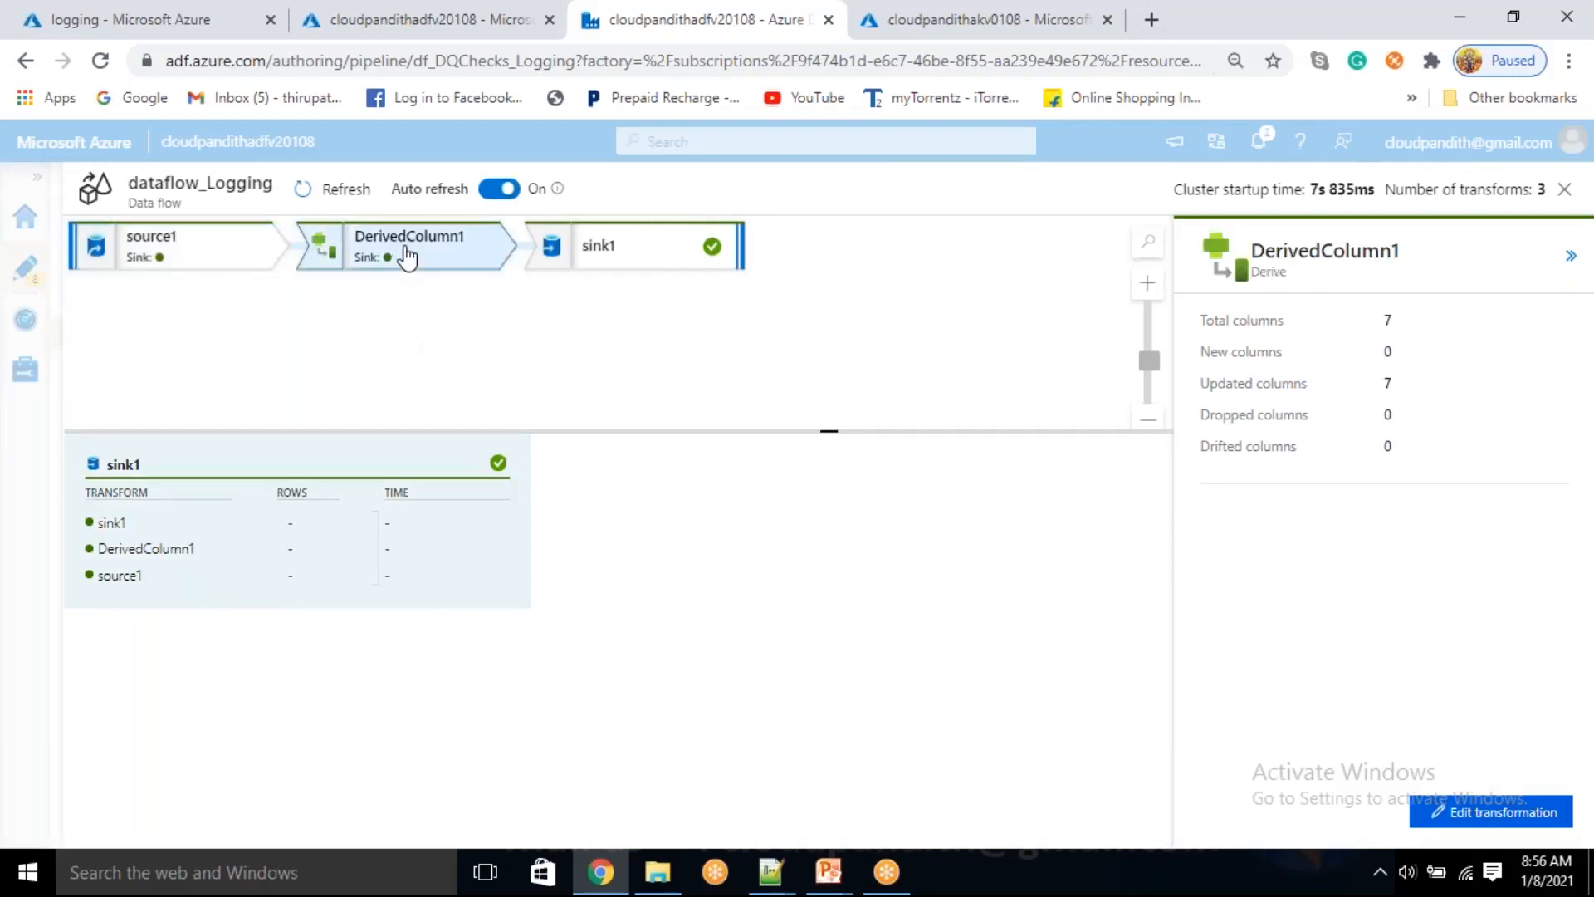
left_click(613, 260)
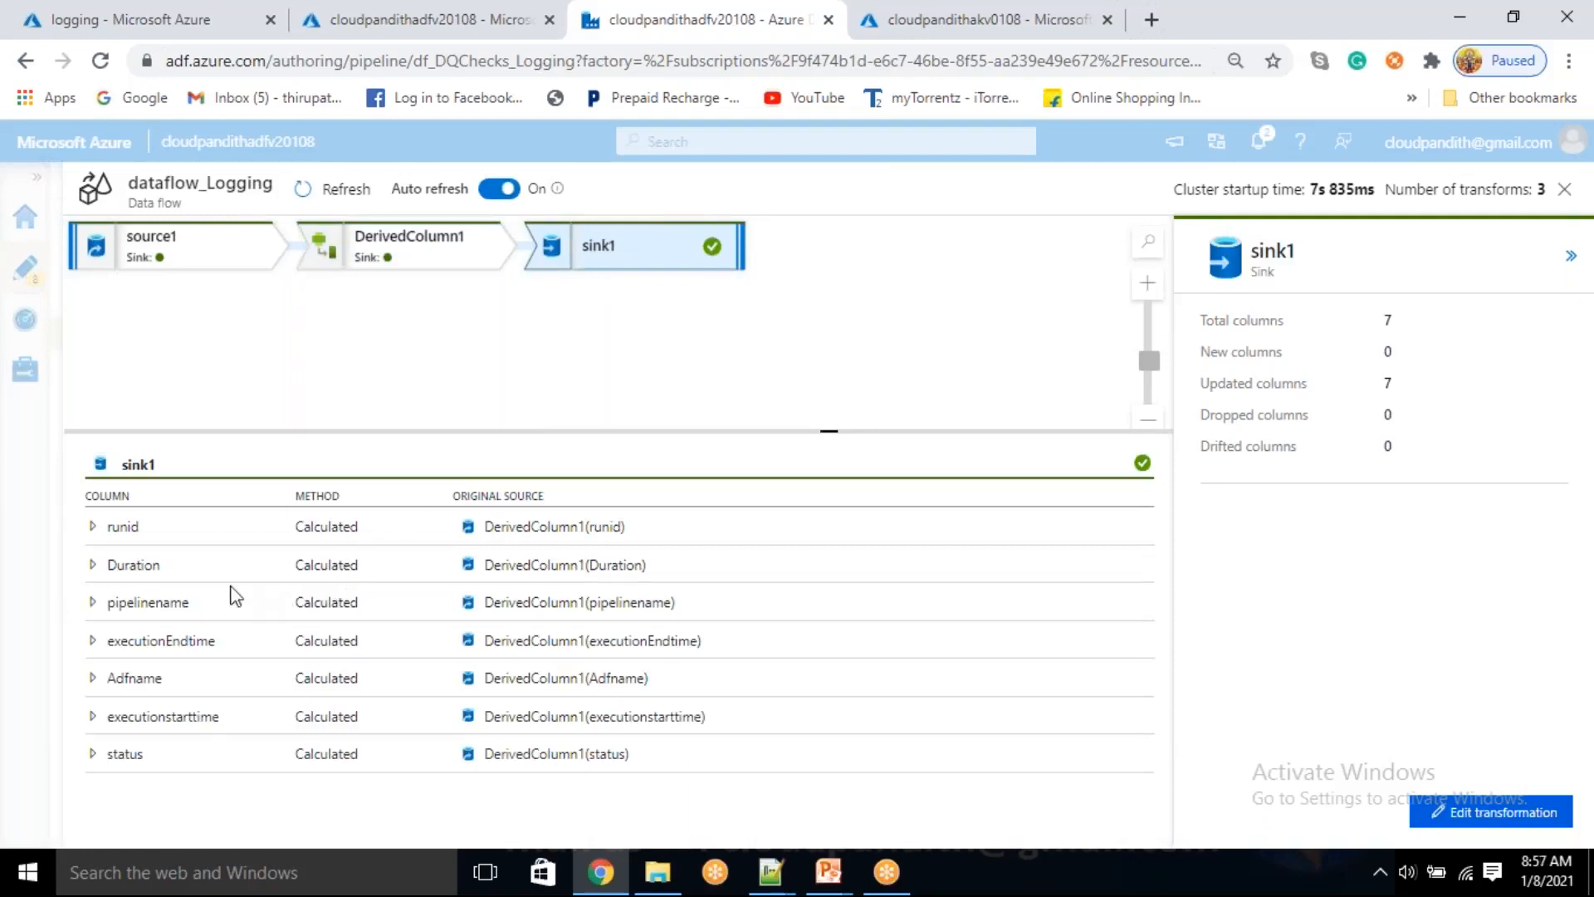
Inspect the original source of sink1's runid, Duration, pipelinename and executionEndtime columns in the run details
left_click(93, 527)
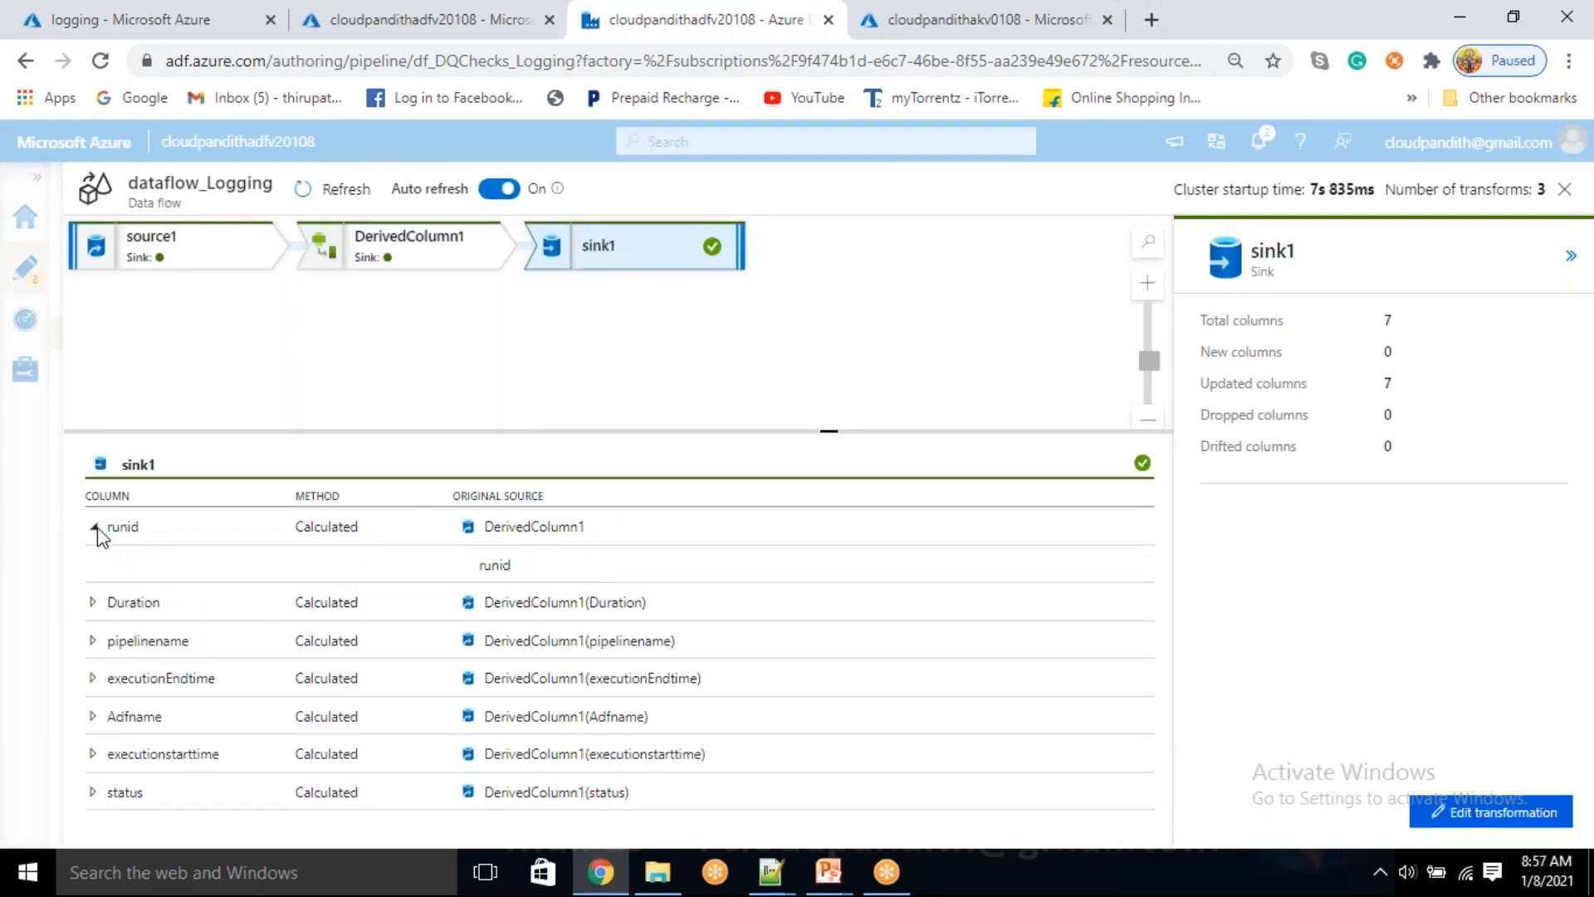
left_click(94, 526)
left_click(94, 565)
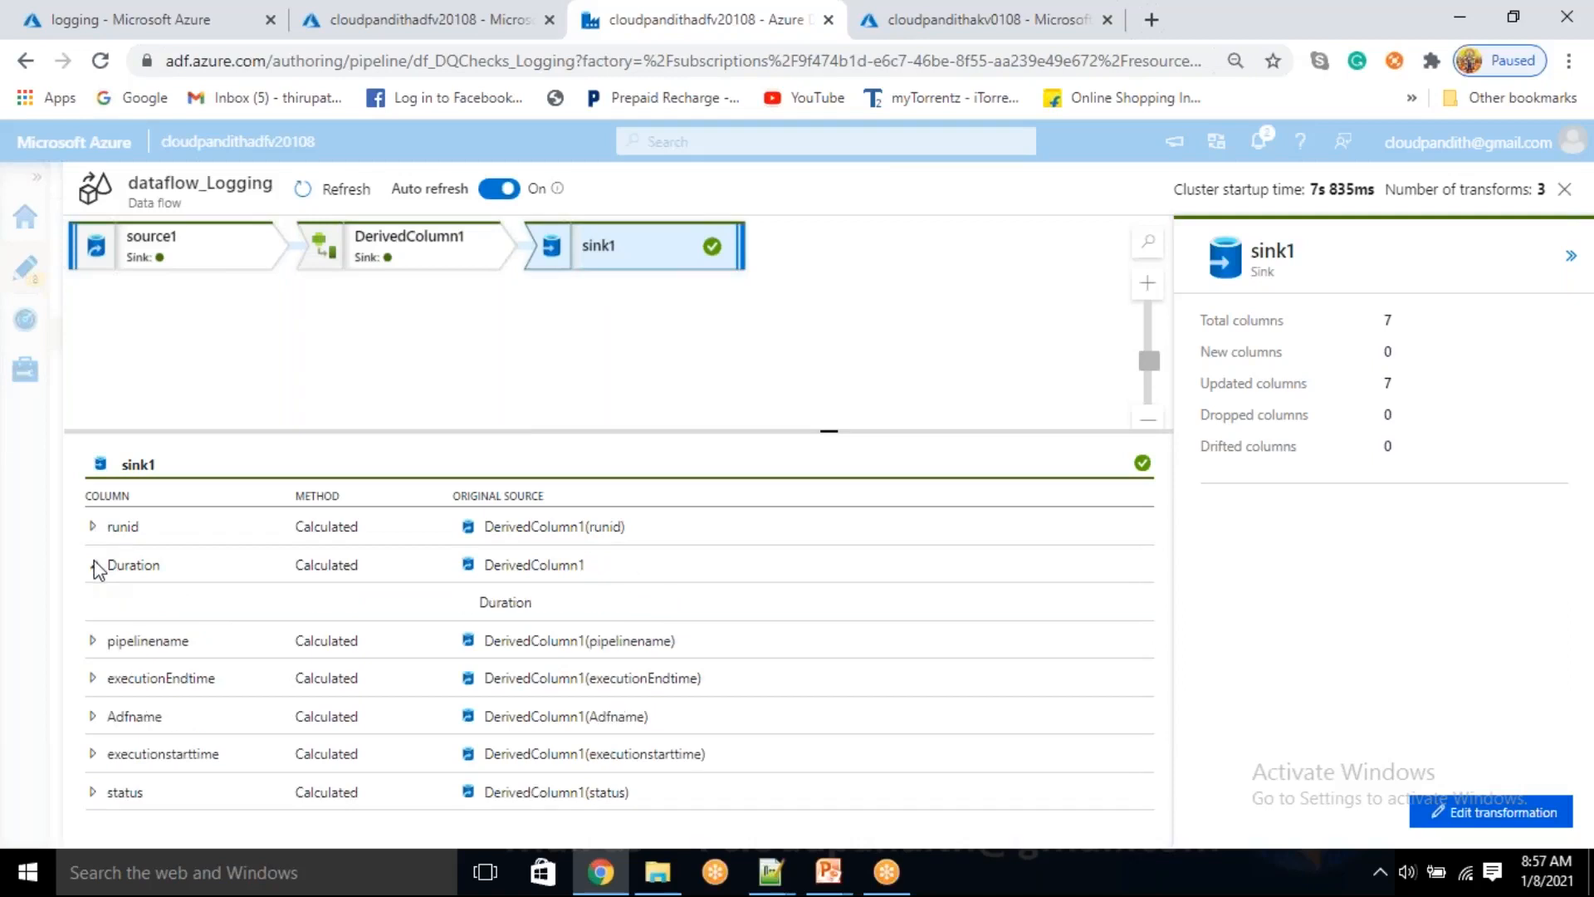
left_click(94, 566)
left_click(94, 602)
left_click(94, 602)
left_click(94, 640)
left_click(95, 640)
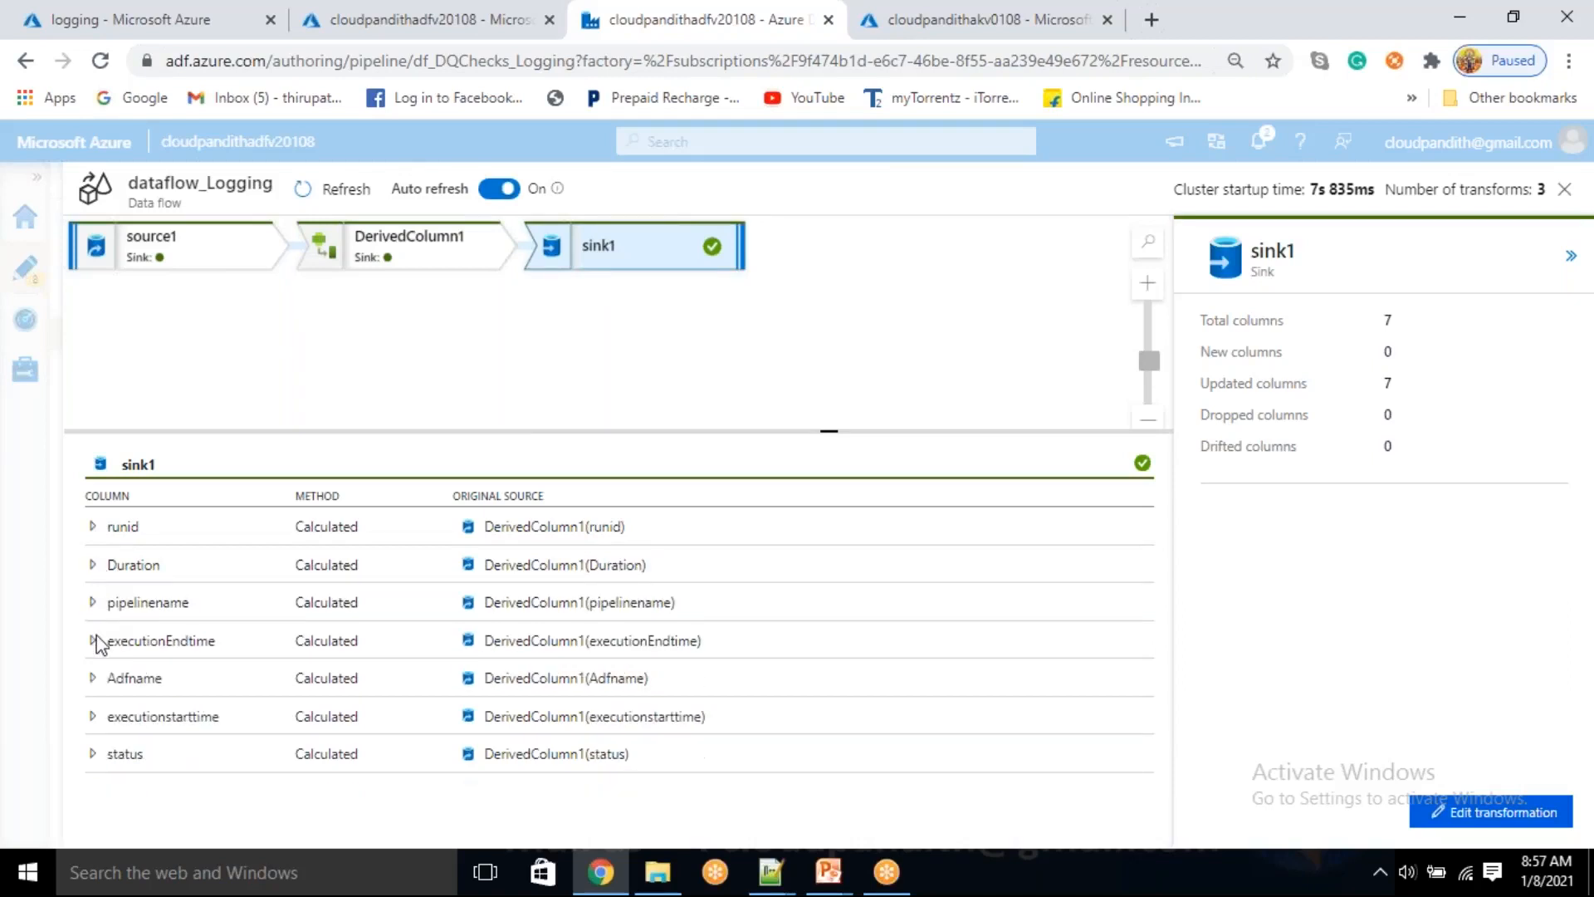
Go from the run details to the dataflow_Logging editor and check source1's dataset settings and column projection
left_click(1492, 818)
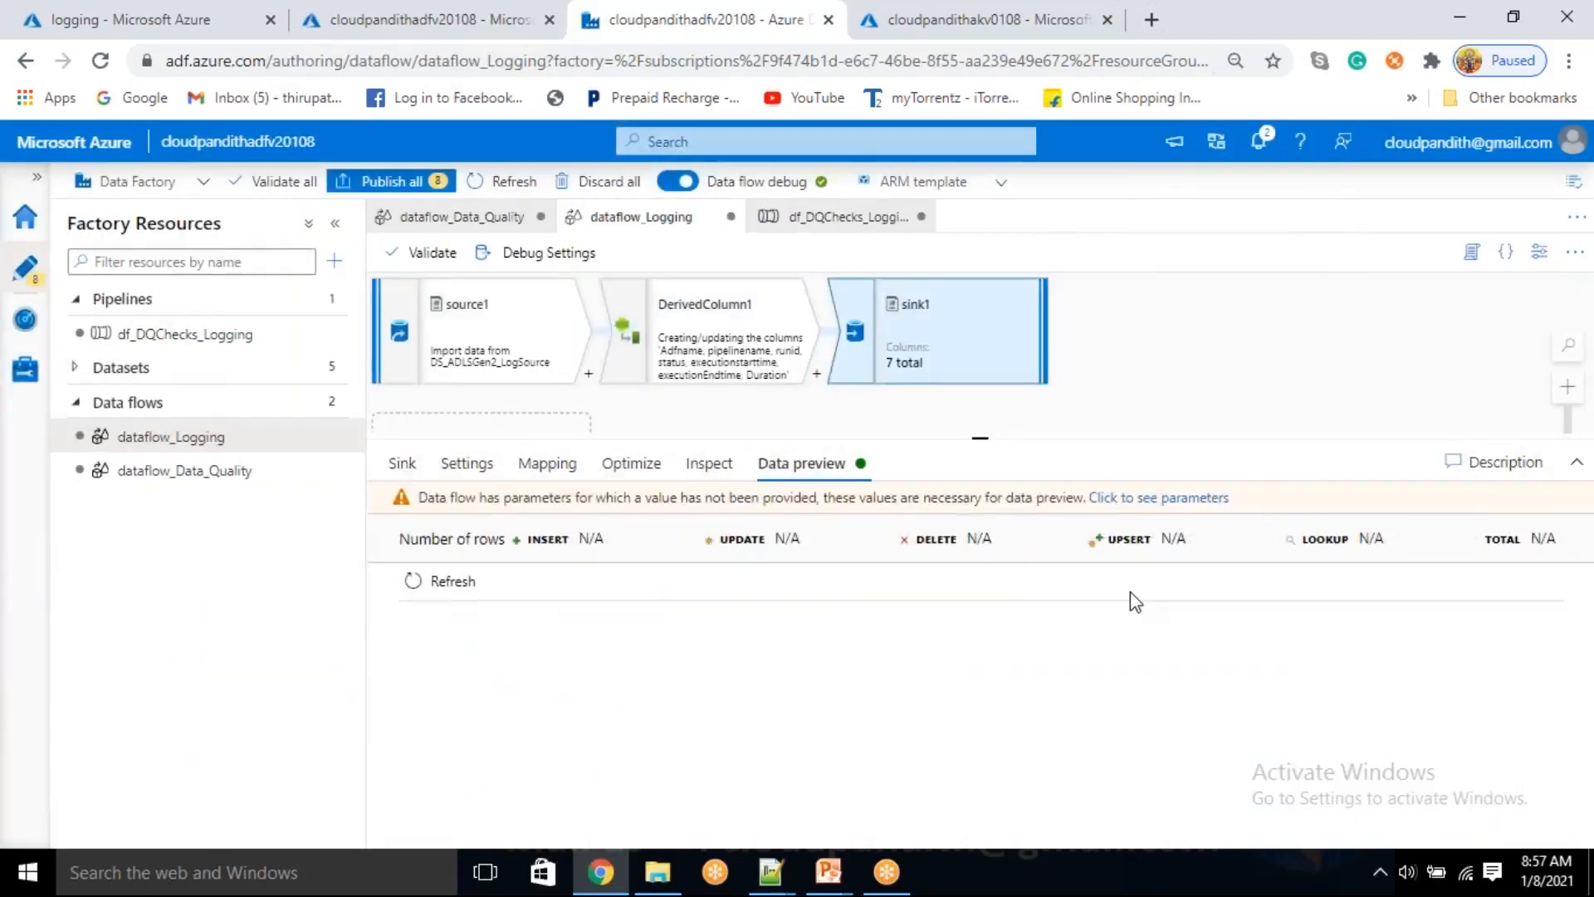
left_click(512, 372)
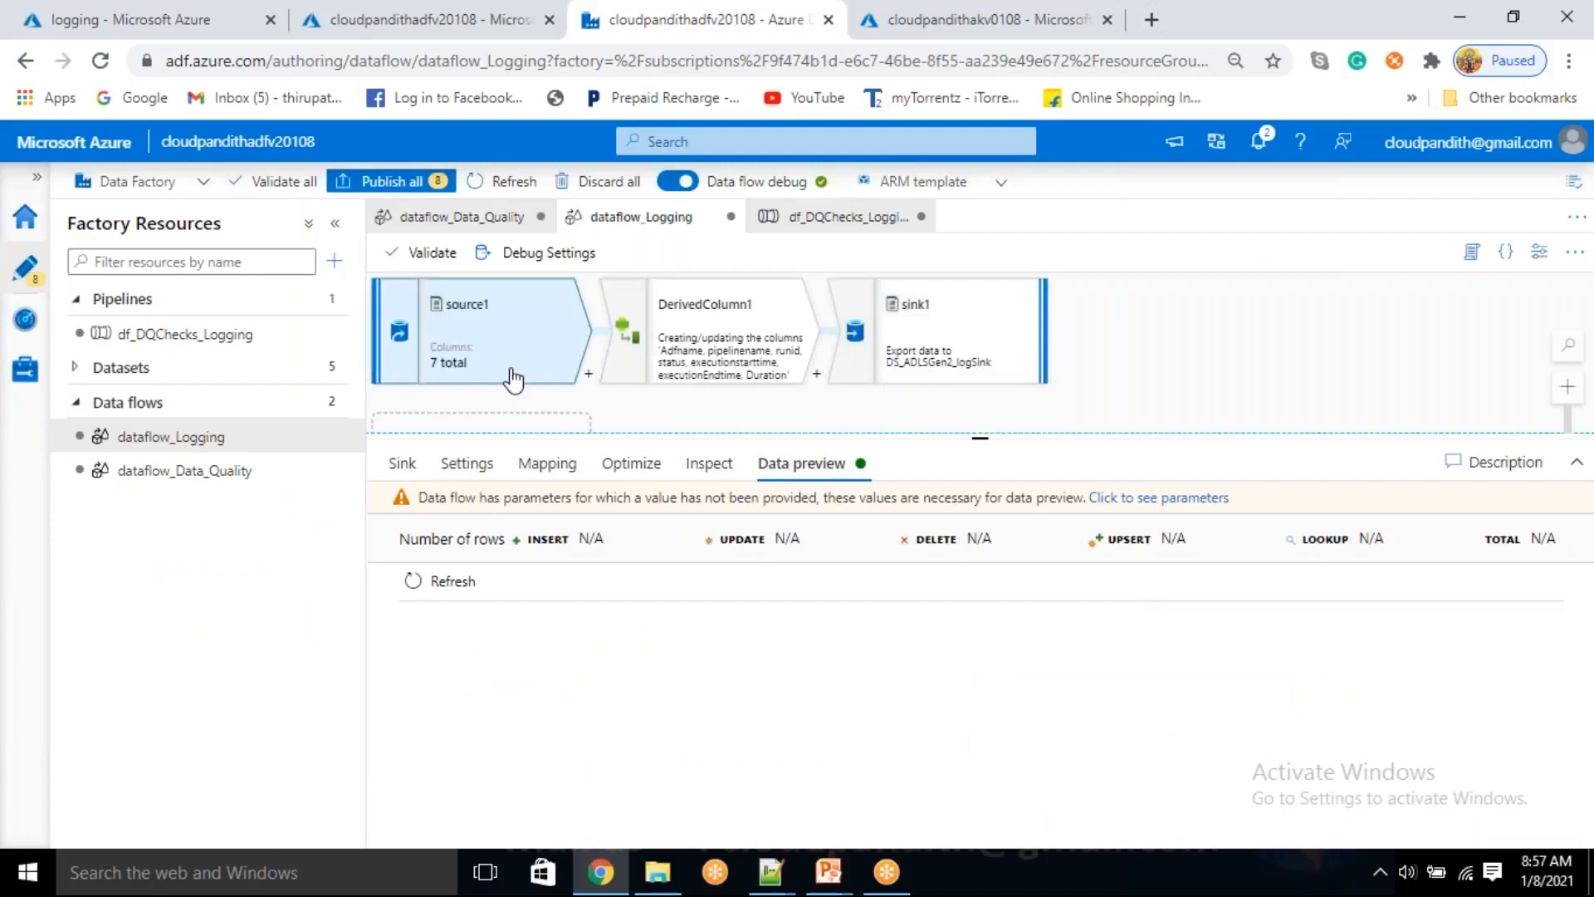
left_click(475, 475)
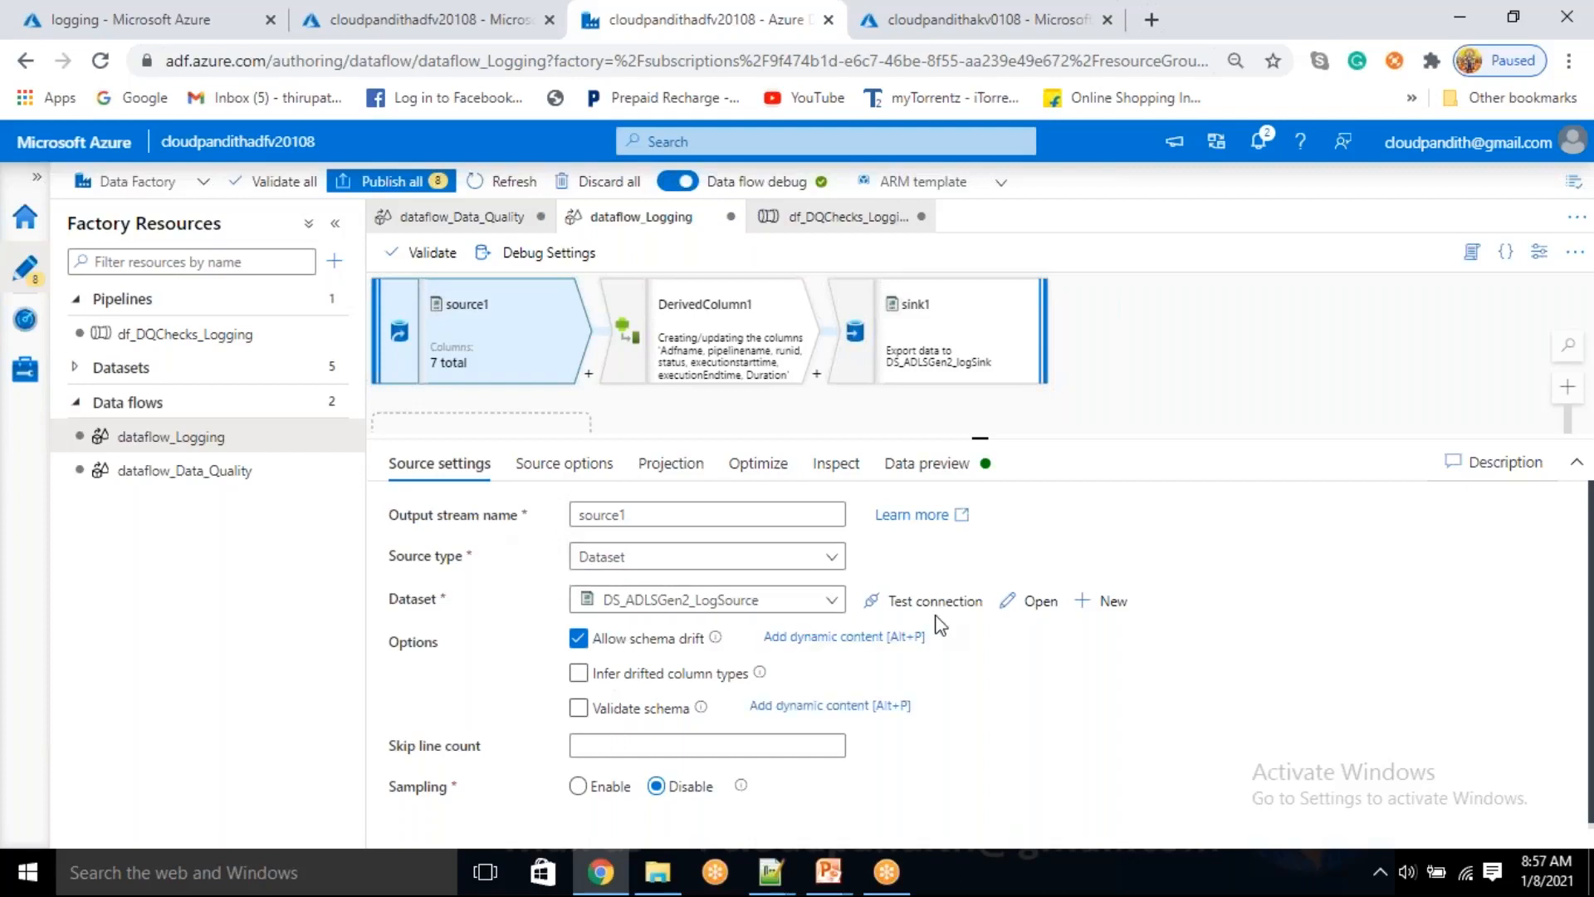
left_click(702, 482)
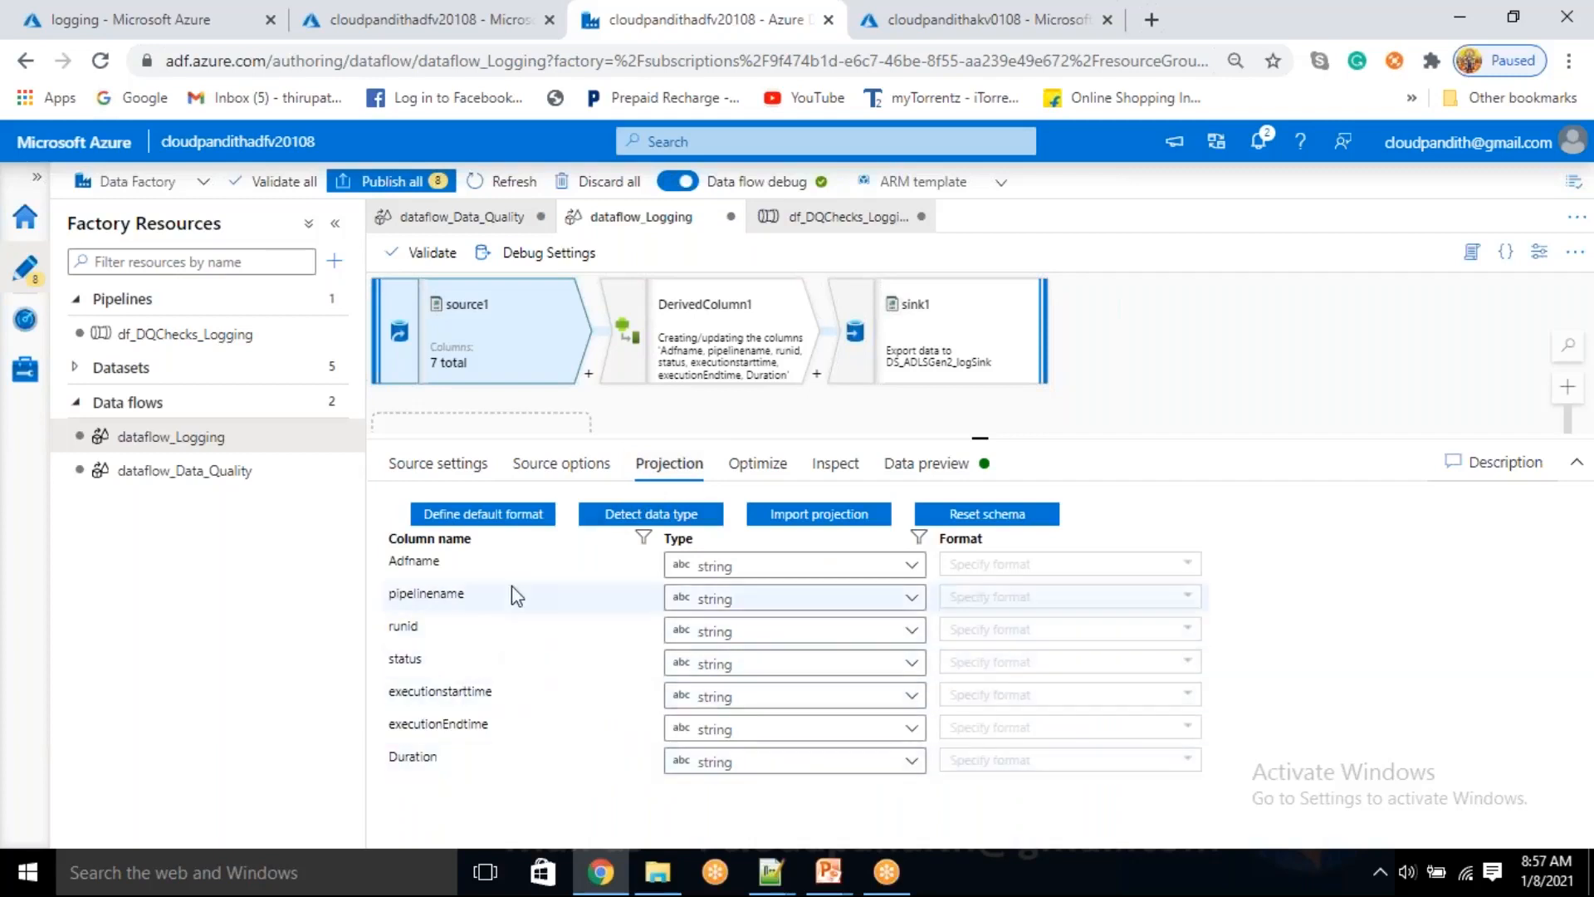
Review the parameter expressions assigned to the columns in DerivedColumn1
left_click(702, 341)
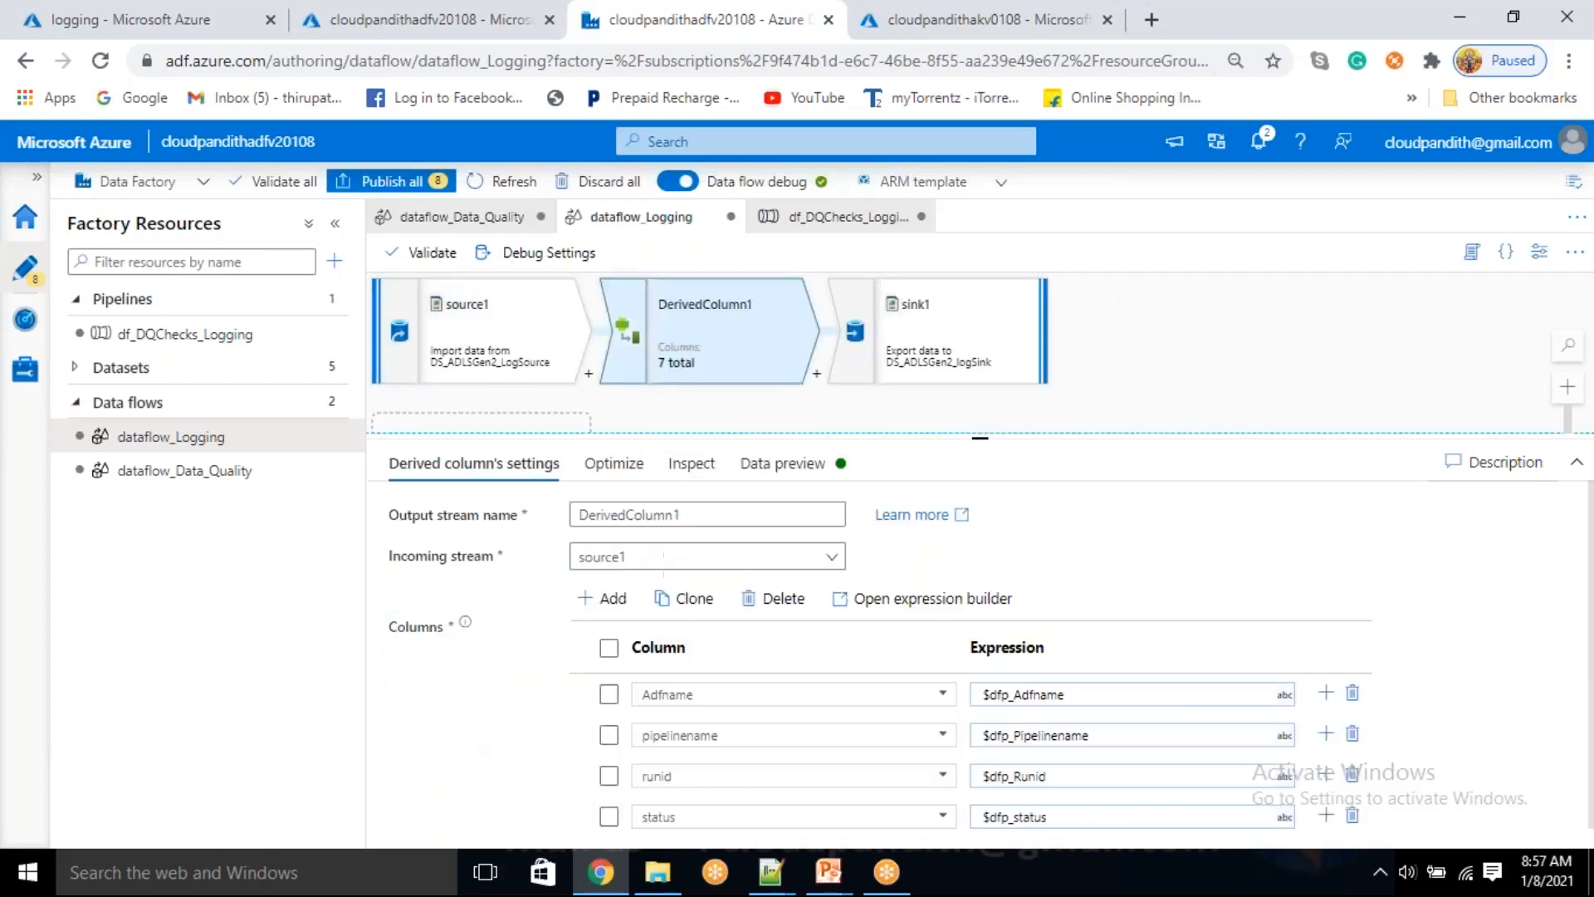
scroll(563, 616, "down", 3)
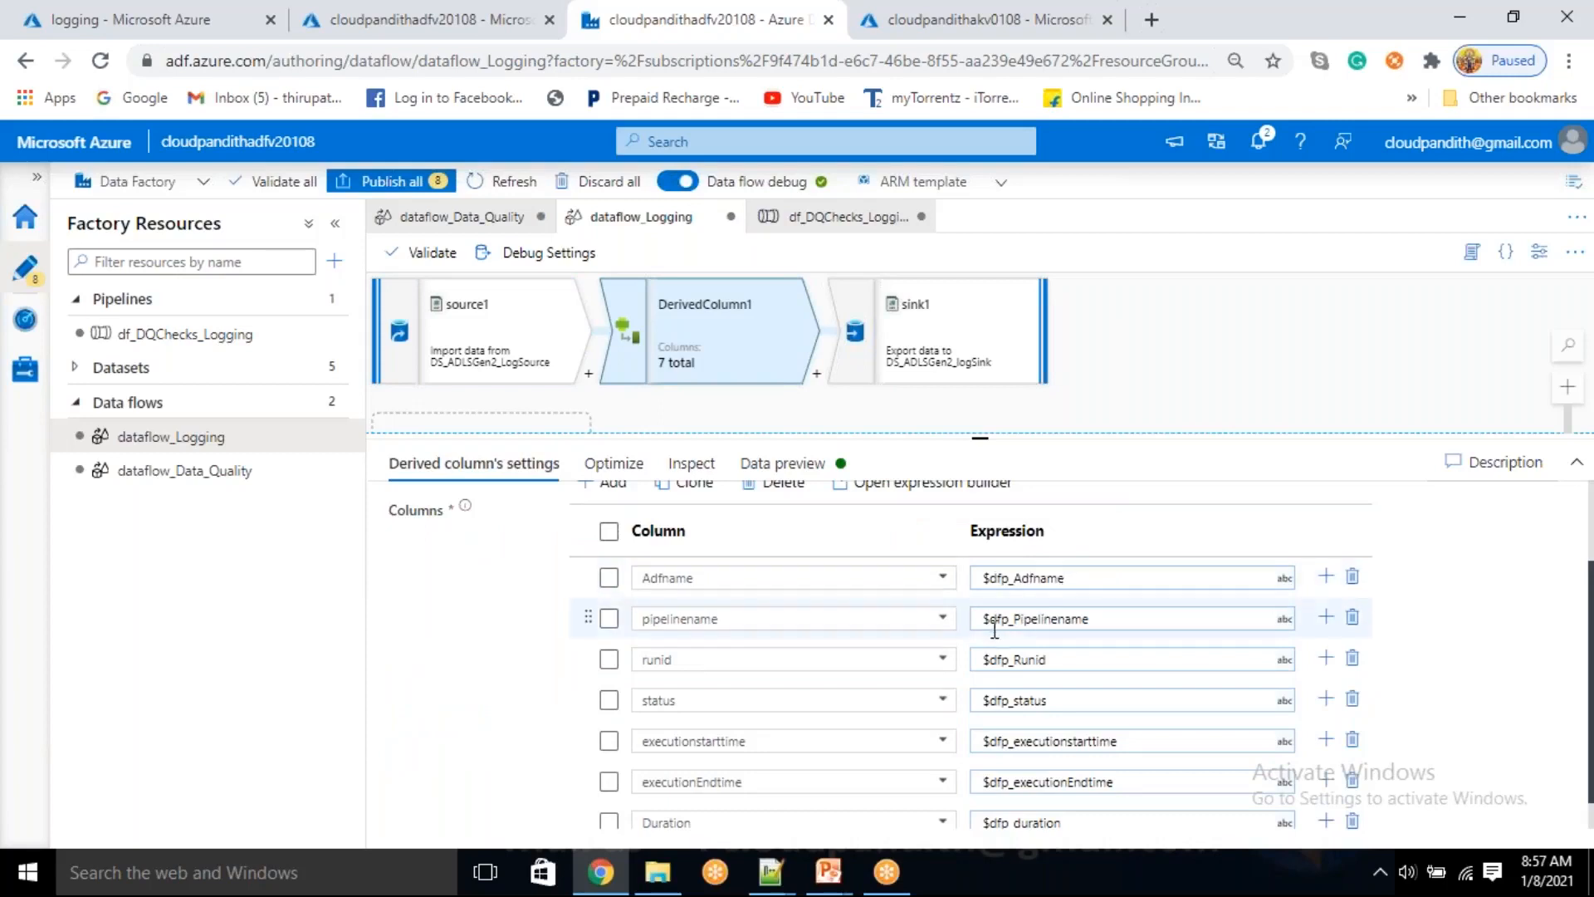
scroll(989, 636, "down", 1)
scroll(989, 636, "up", 4)
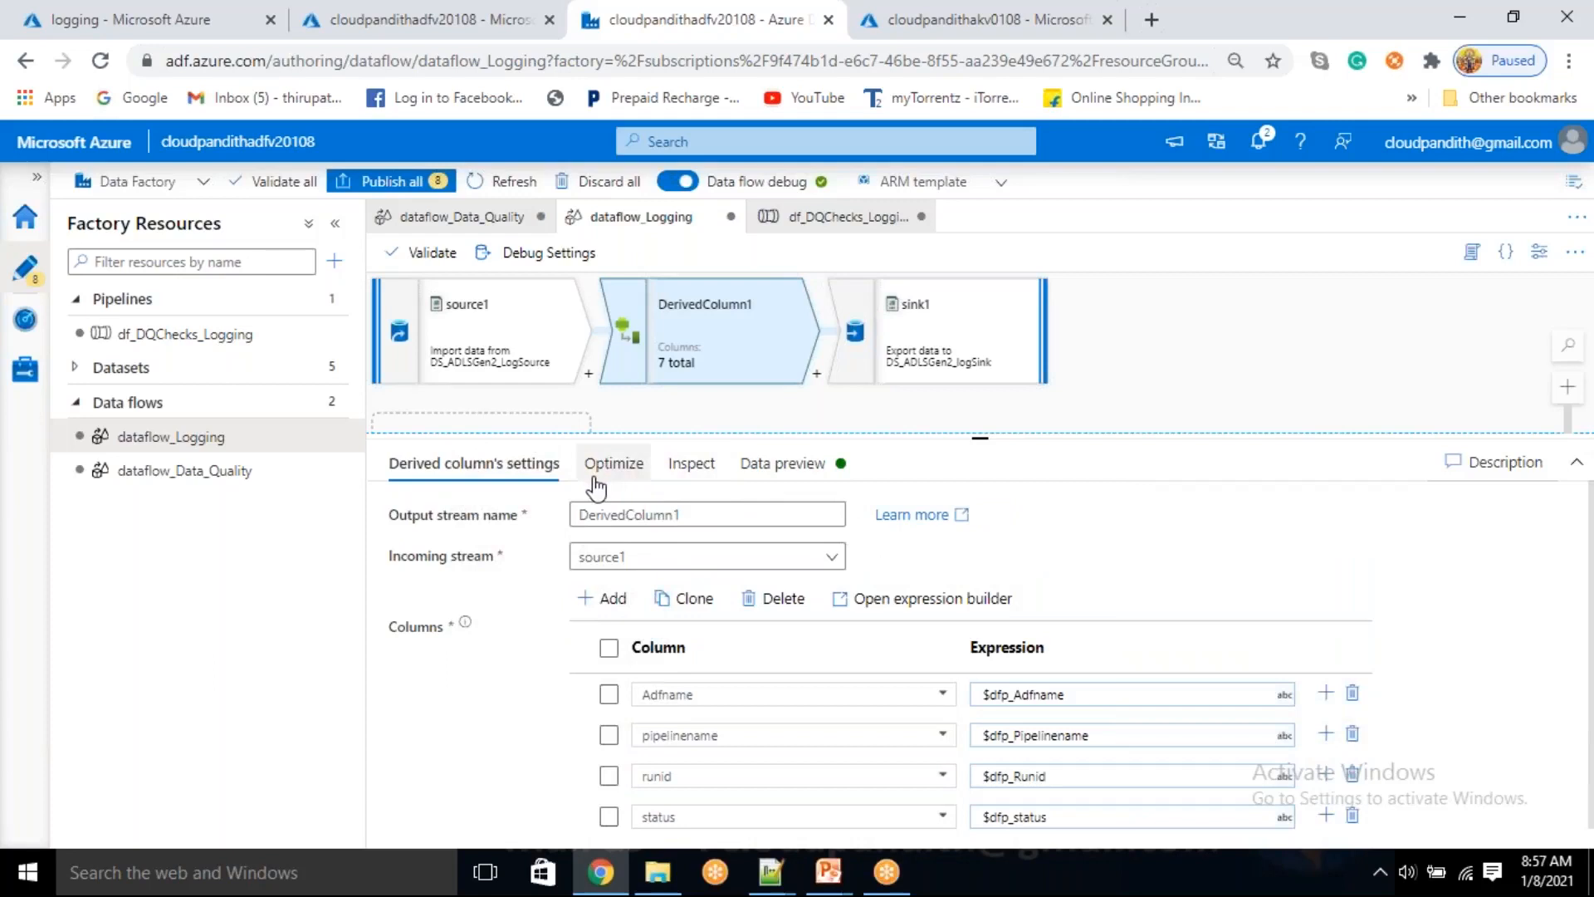
Review the mapping of input columns to output columns in sink1
left_click(851, 330)
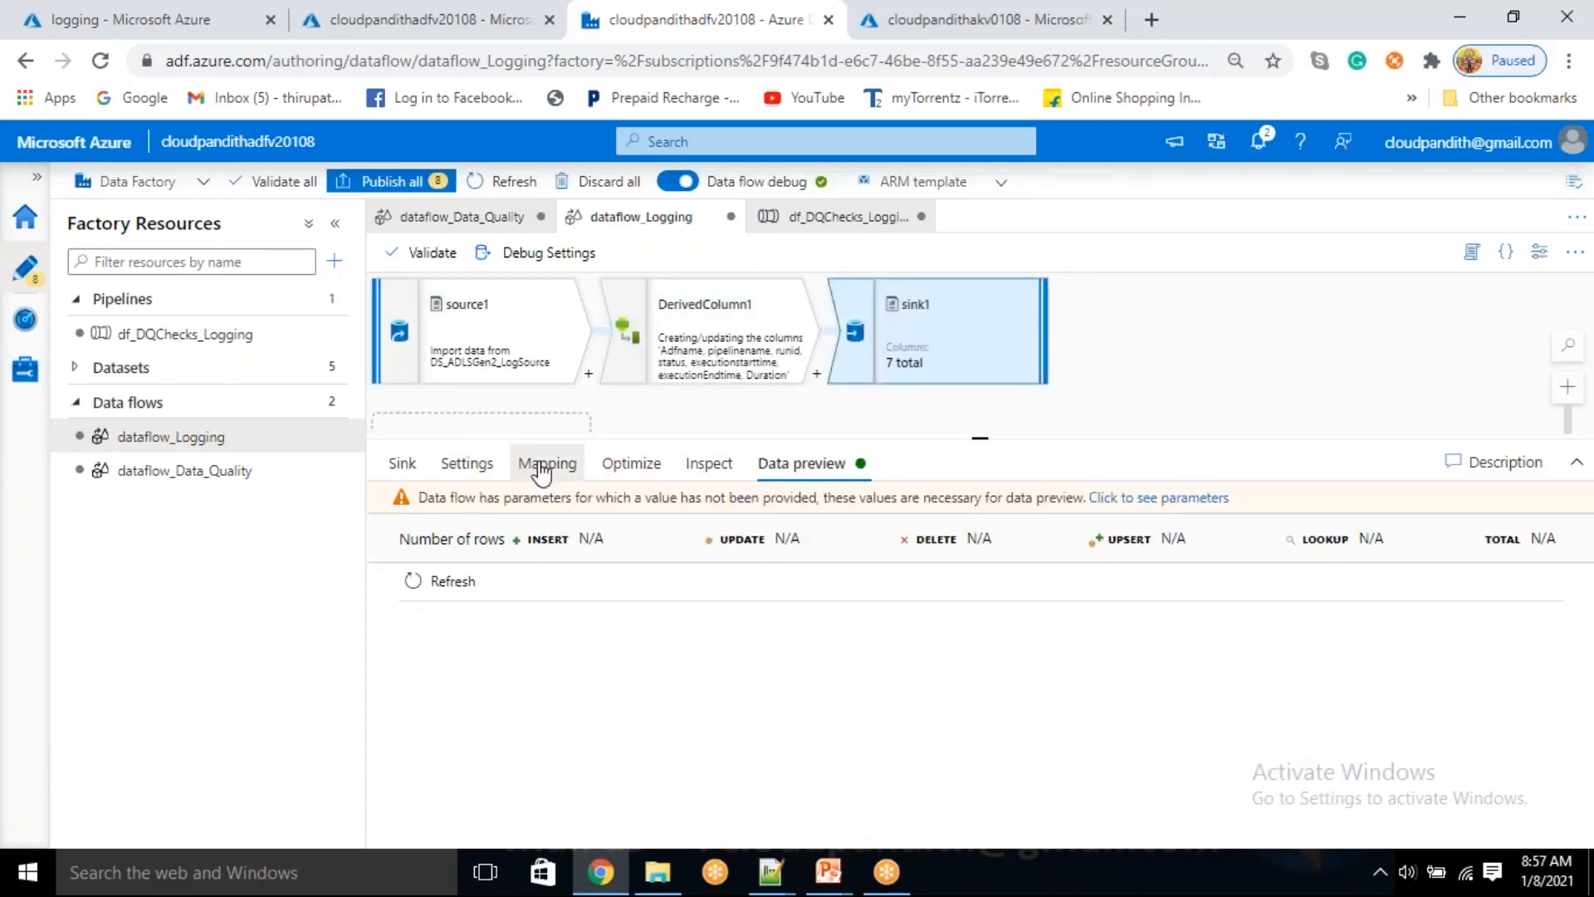
left_click(542, 469)
scroll(421, 640, "down", 1)
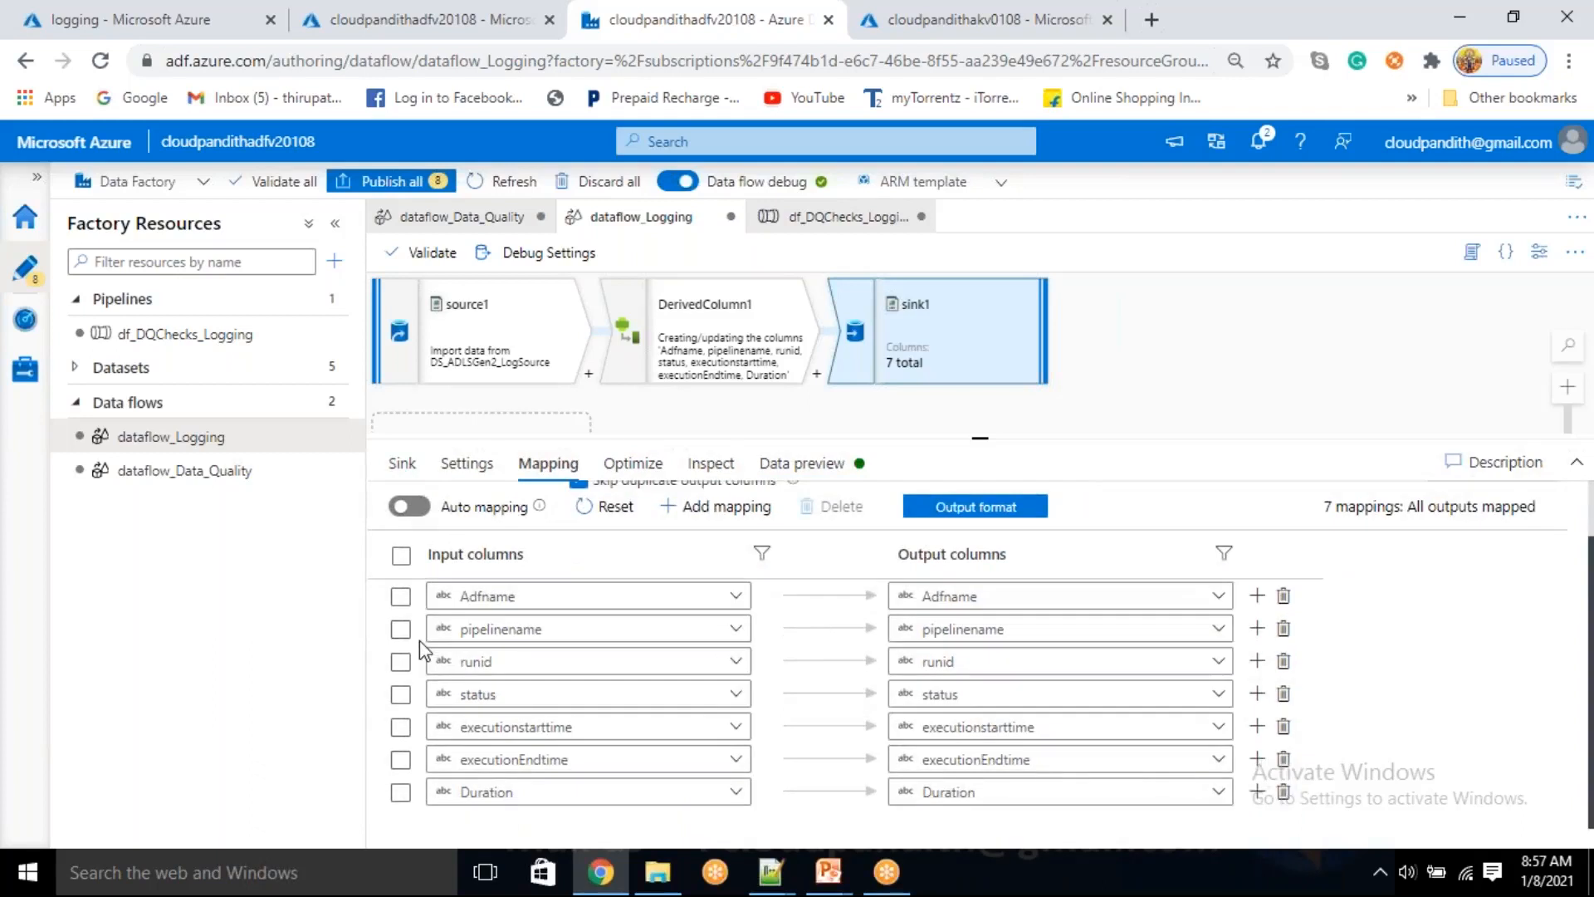
scroll(921, 629, "up", 1)
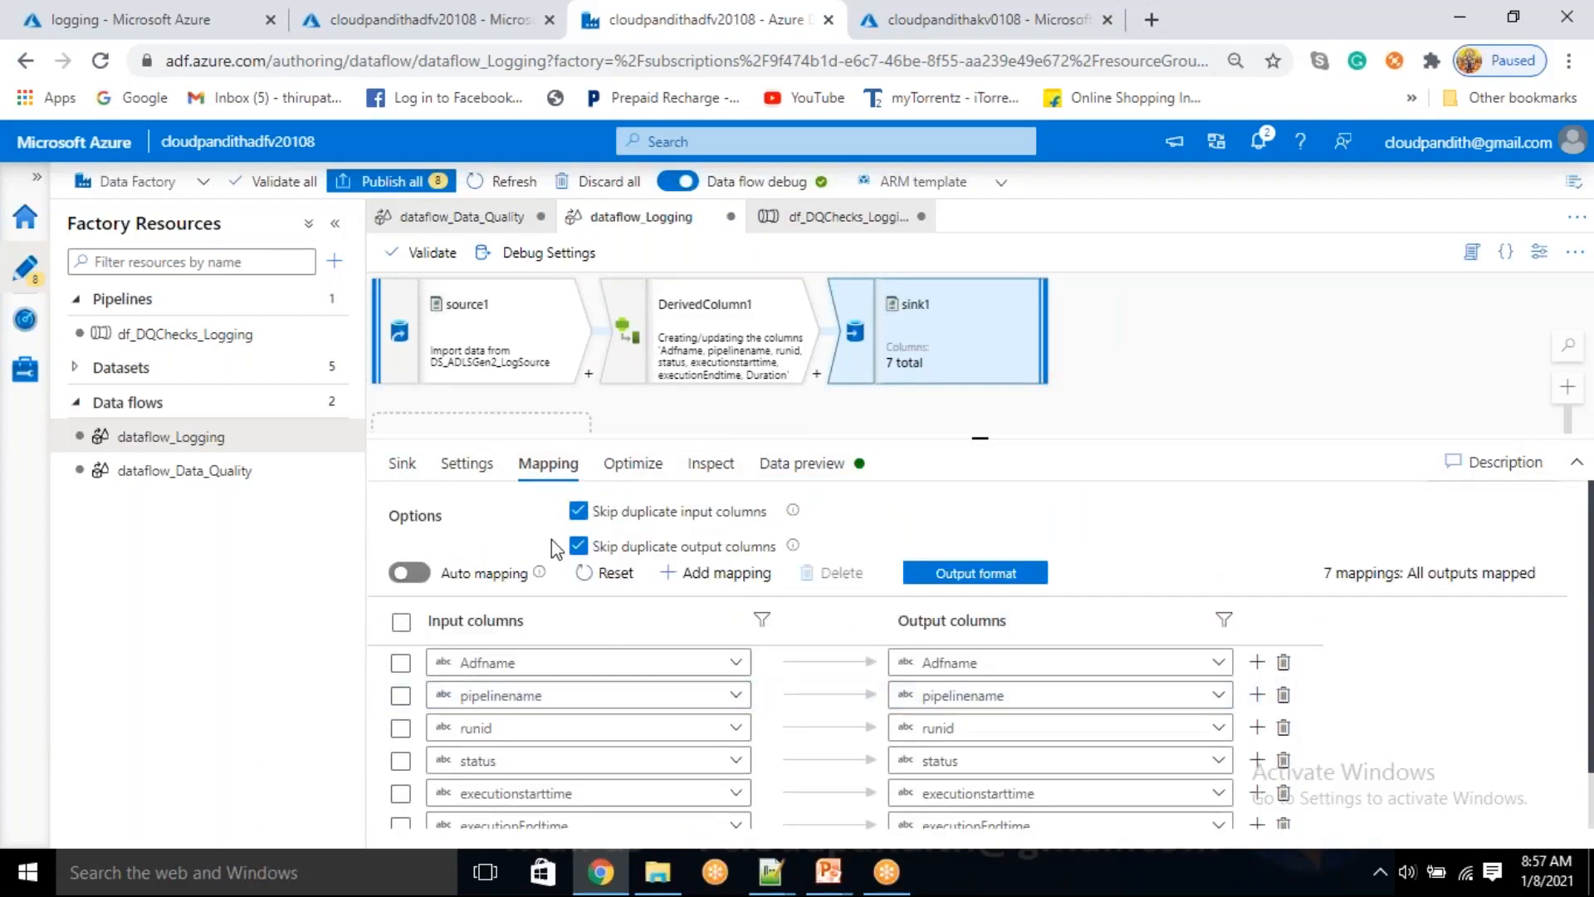
Try to refresh DerivedColumn1's data preview, and check the debug parameter values and general debug settings without saving
left_click(734, 343)
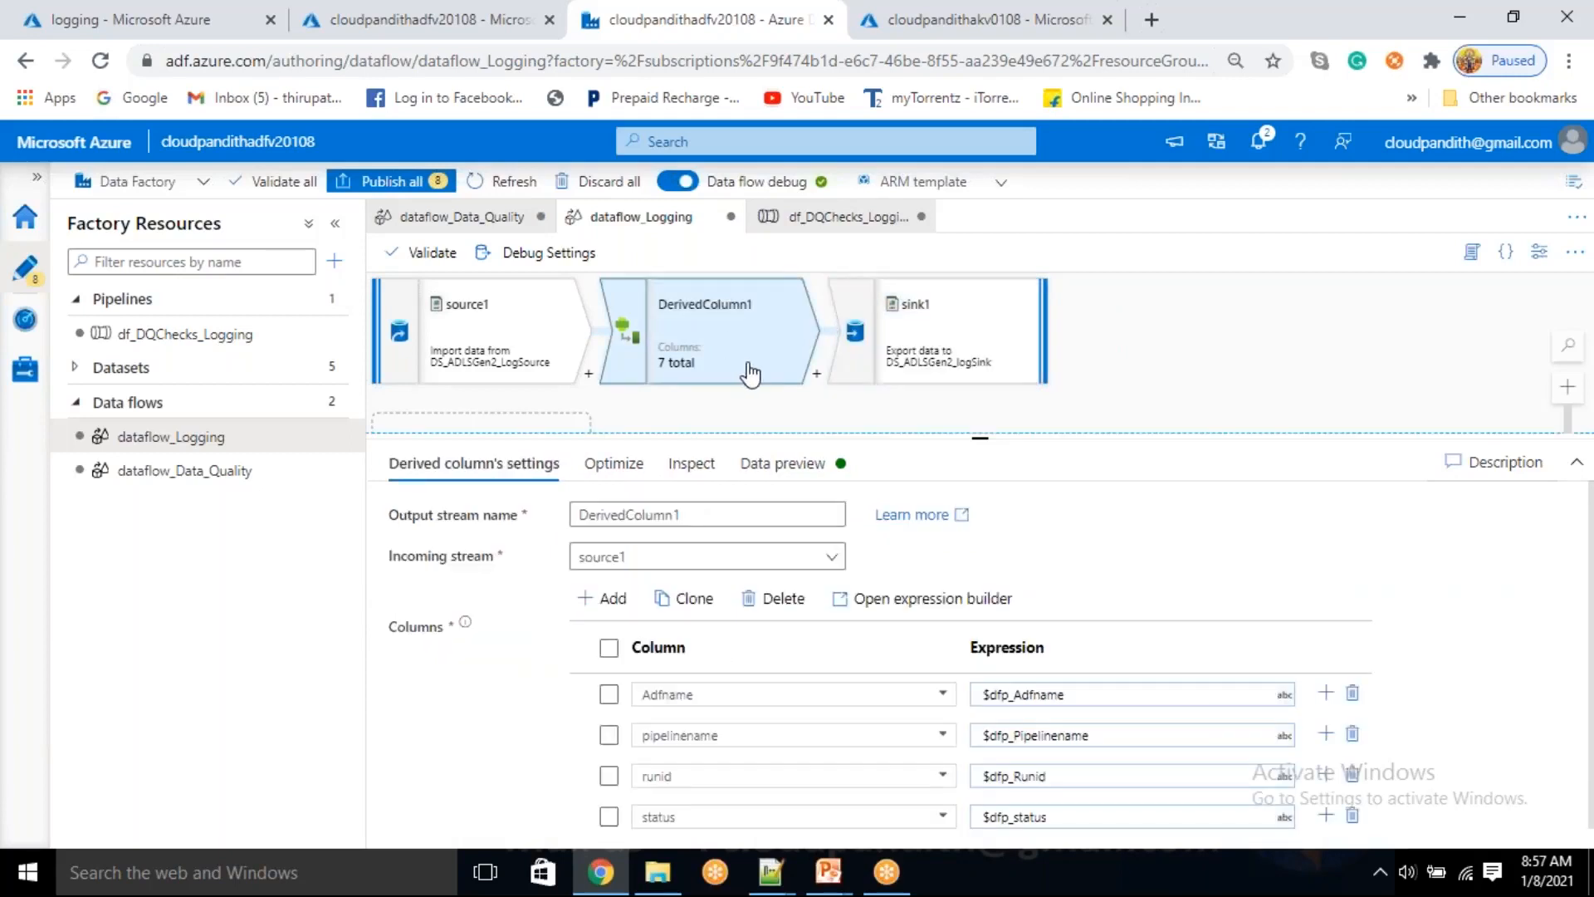
left_click(779, 464)
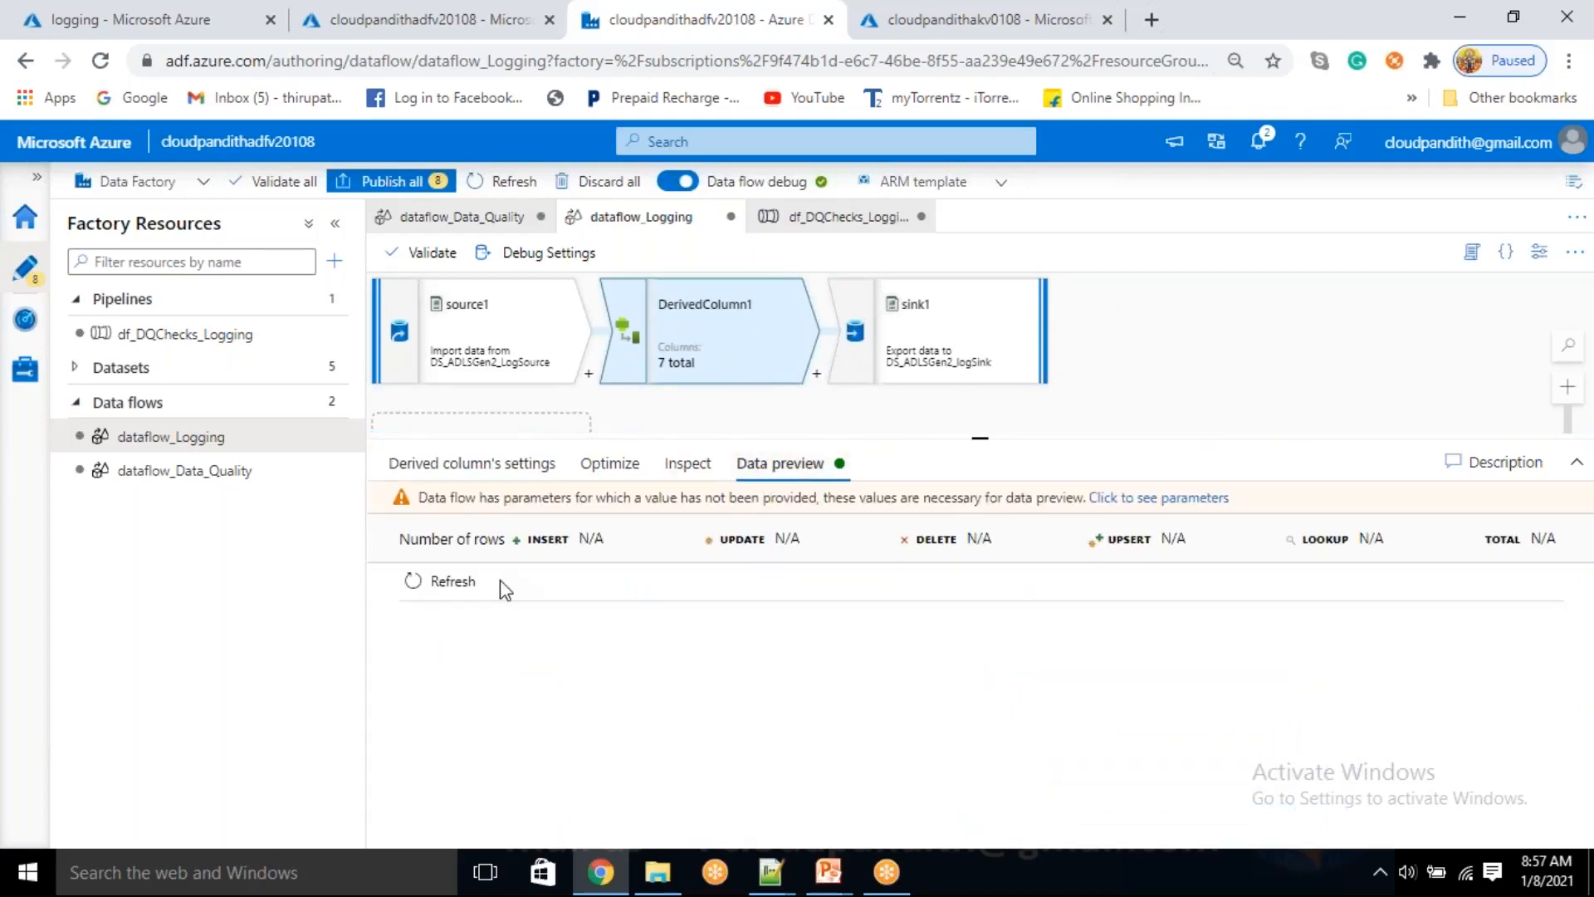
left_click(438, 583)
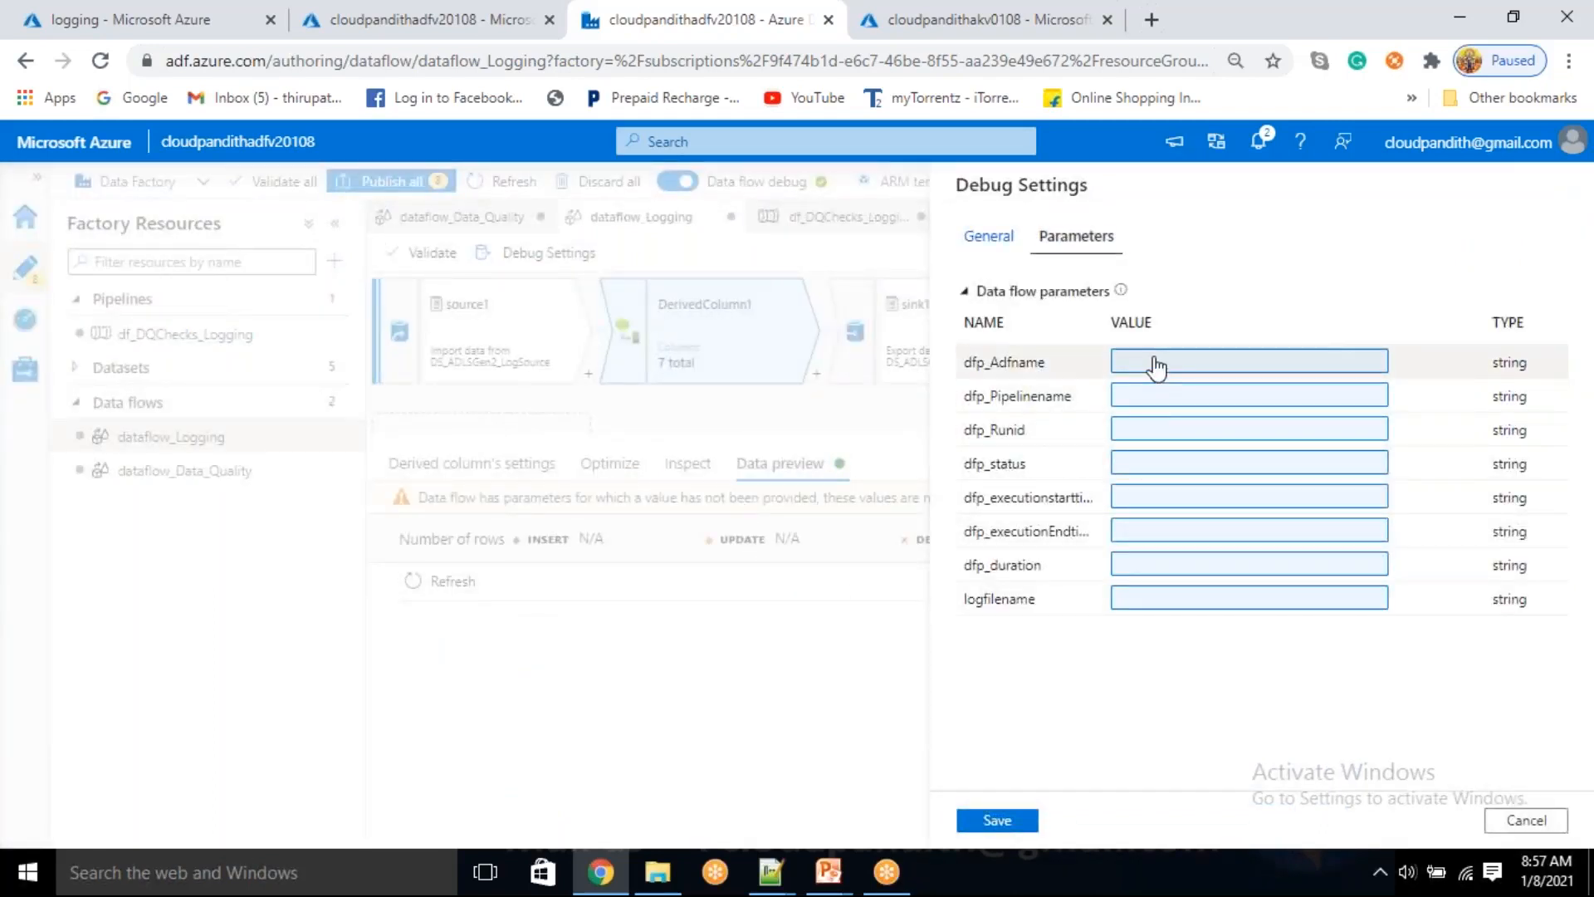
left_click(1155, 364)
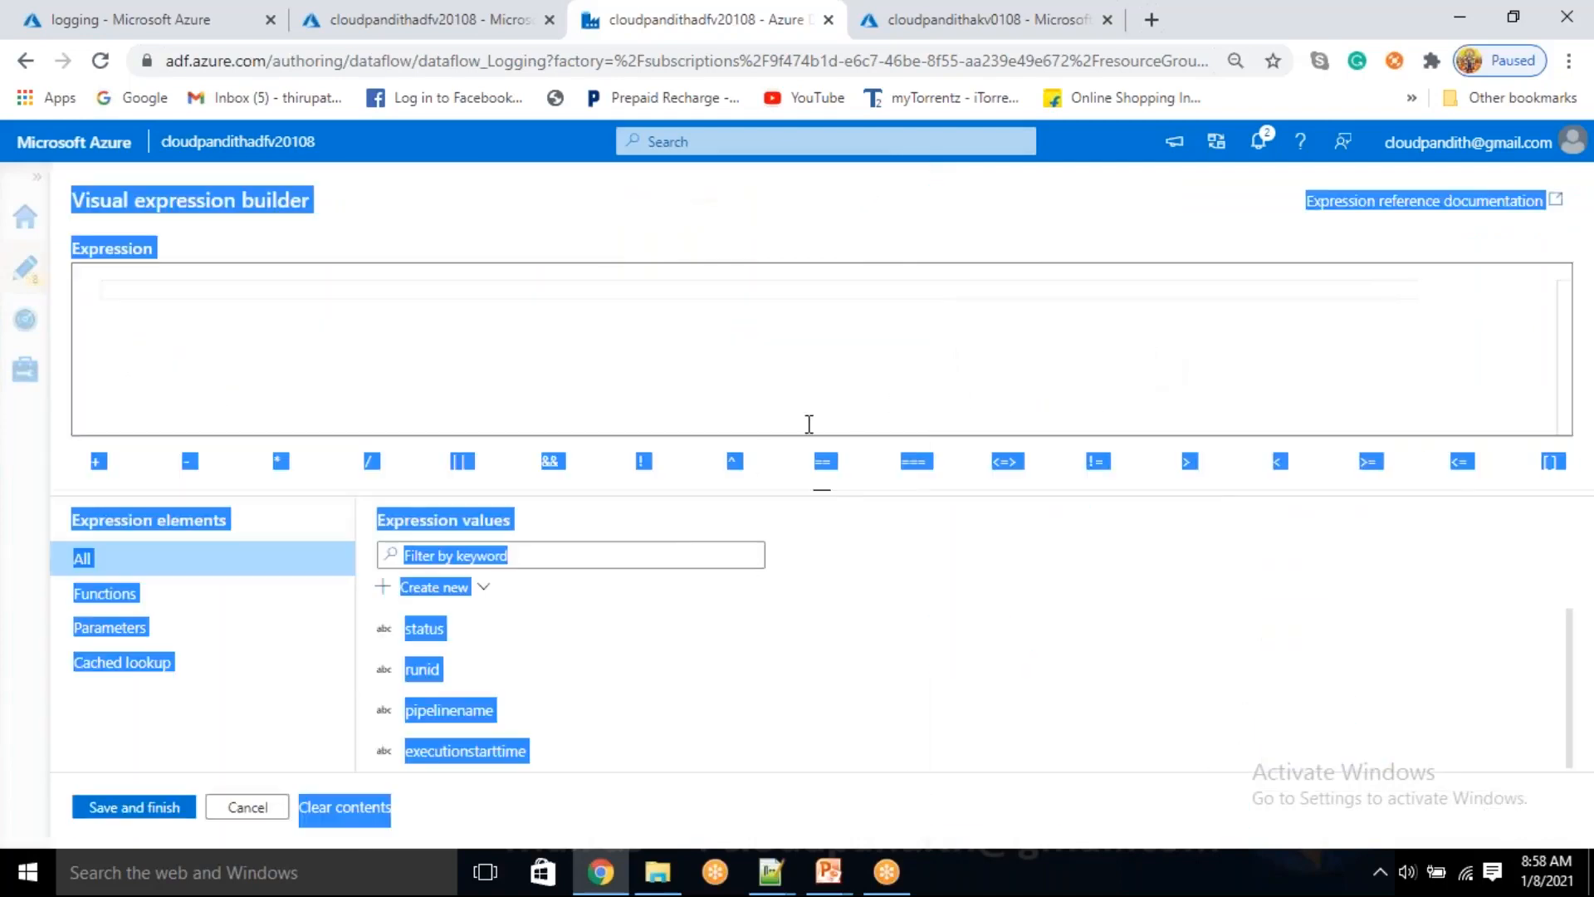
left_click(585, 378)
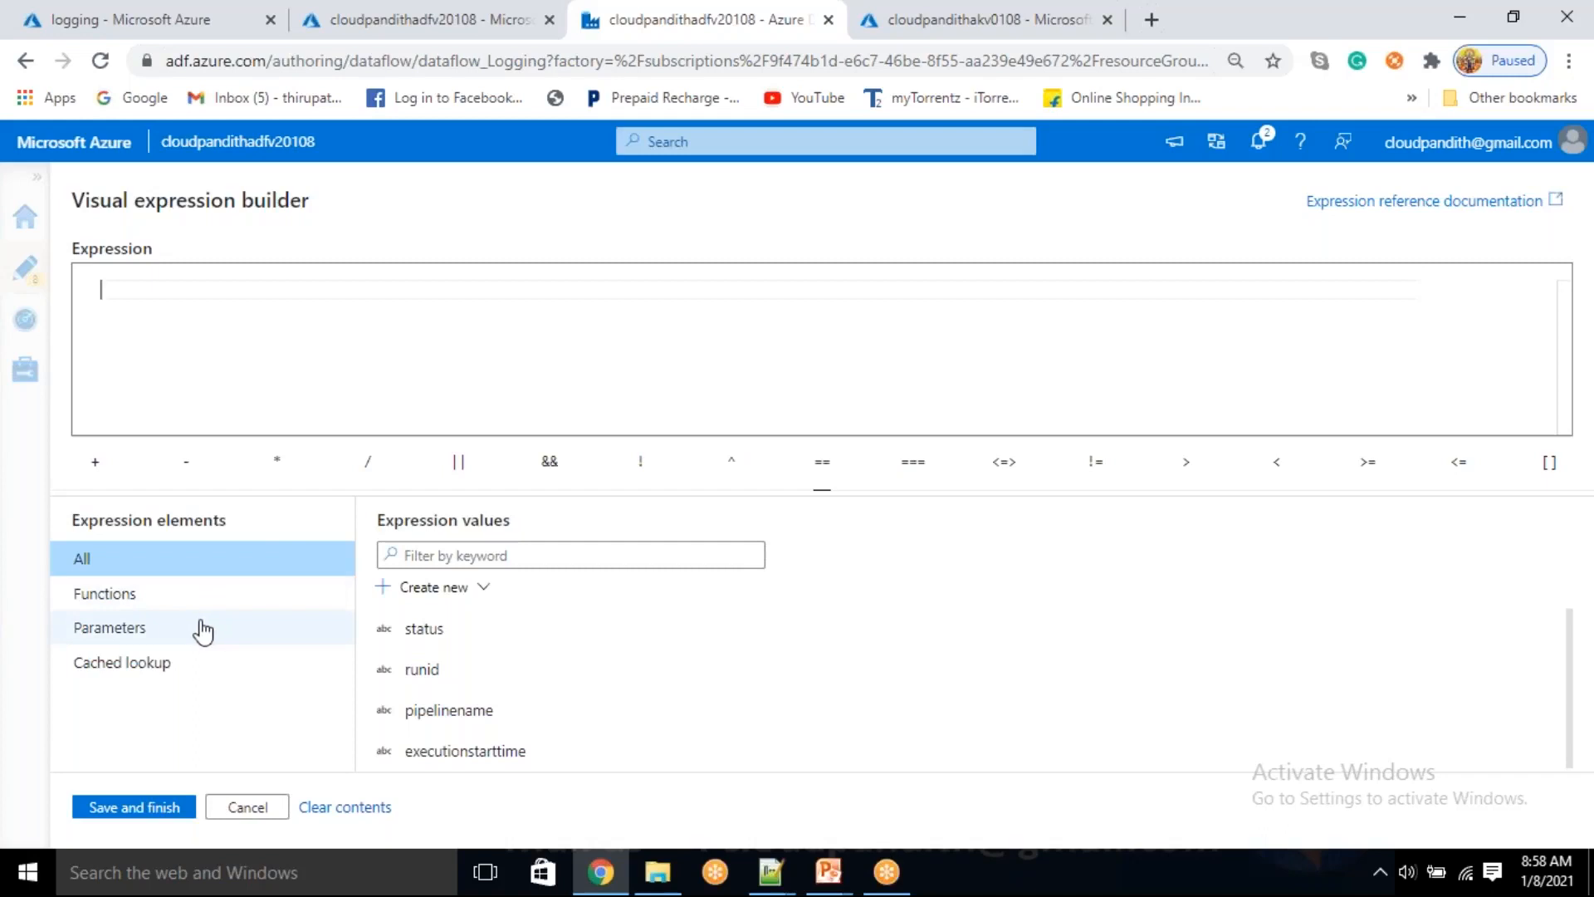
left_click(248, 808)
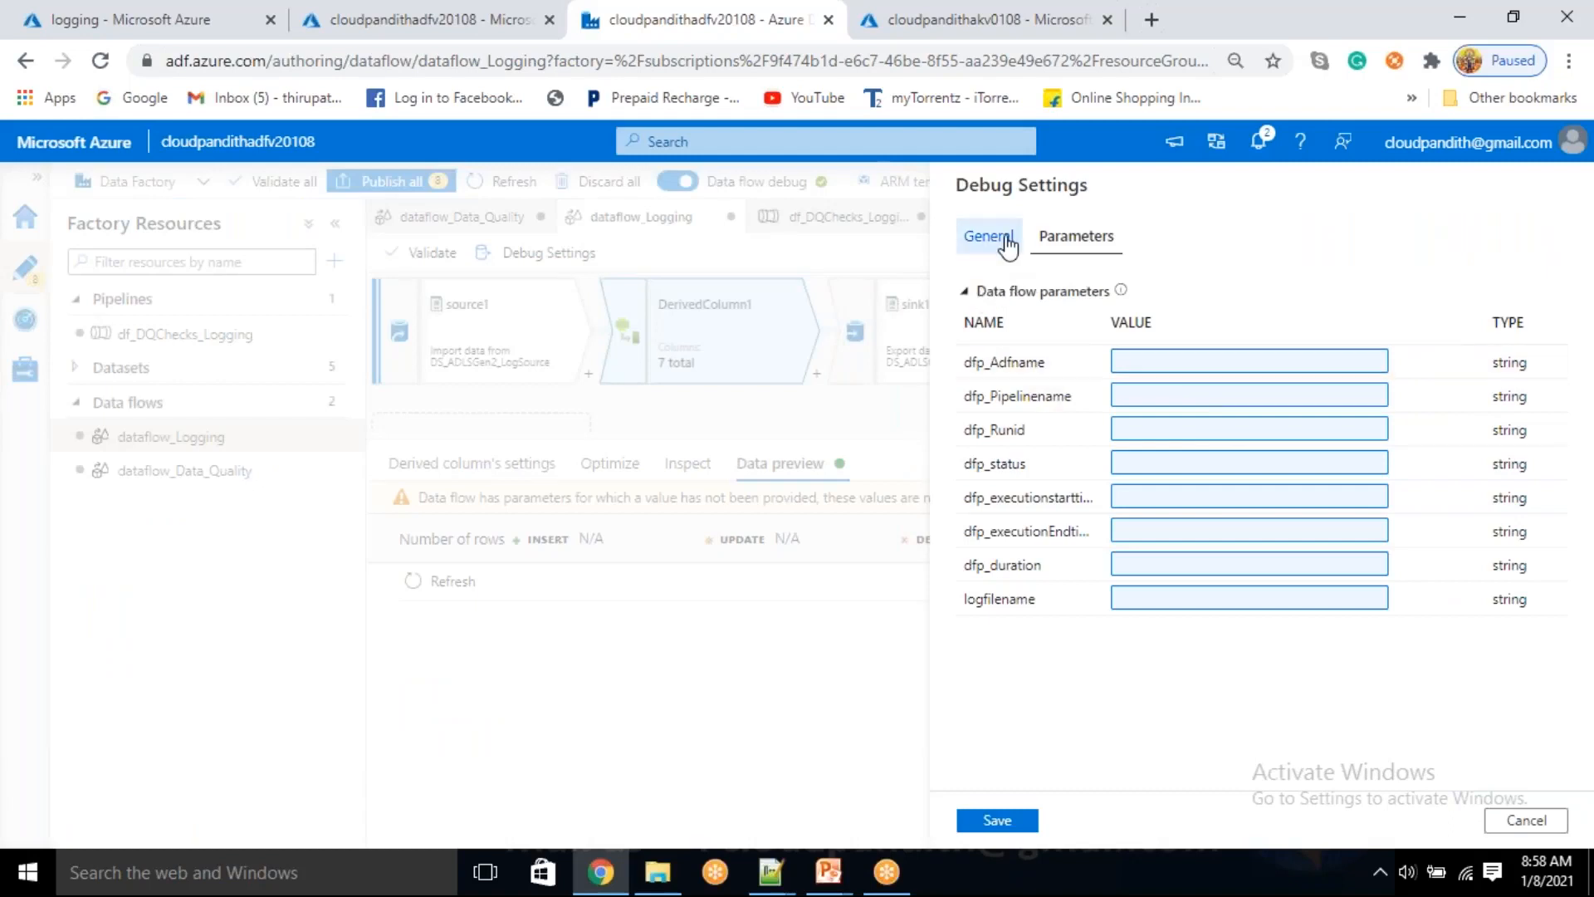
left_click(992, 237)
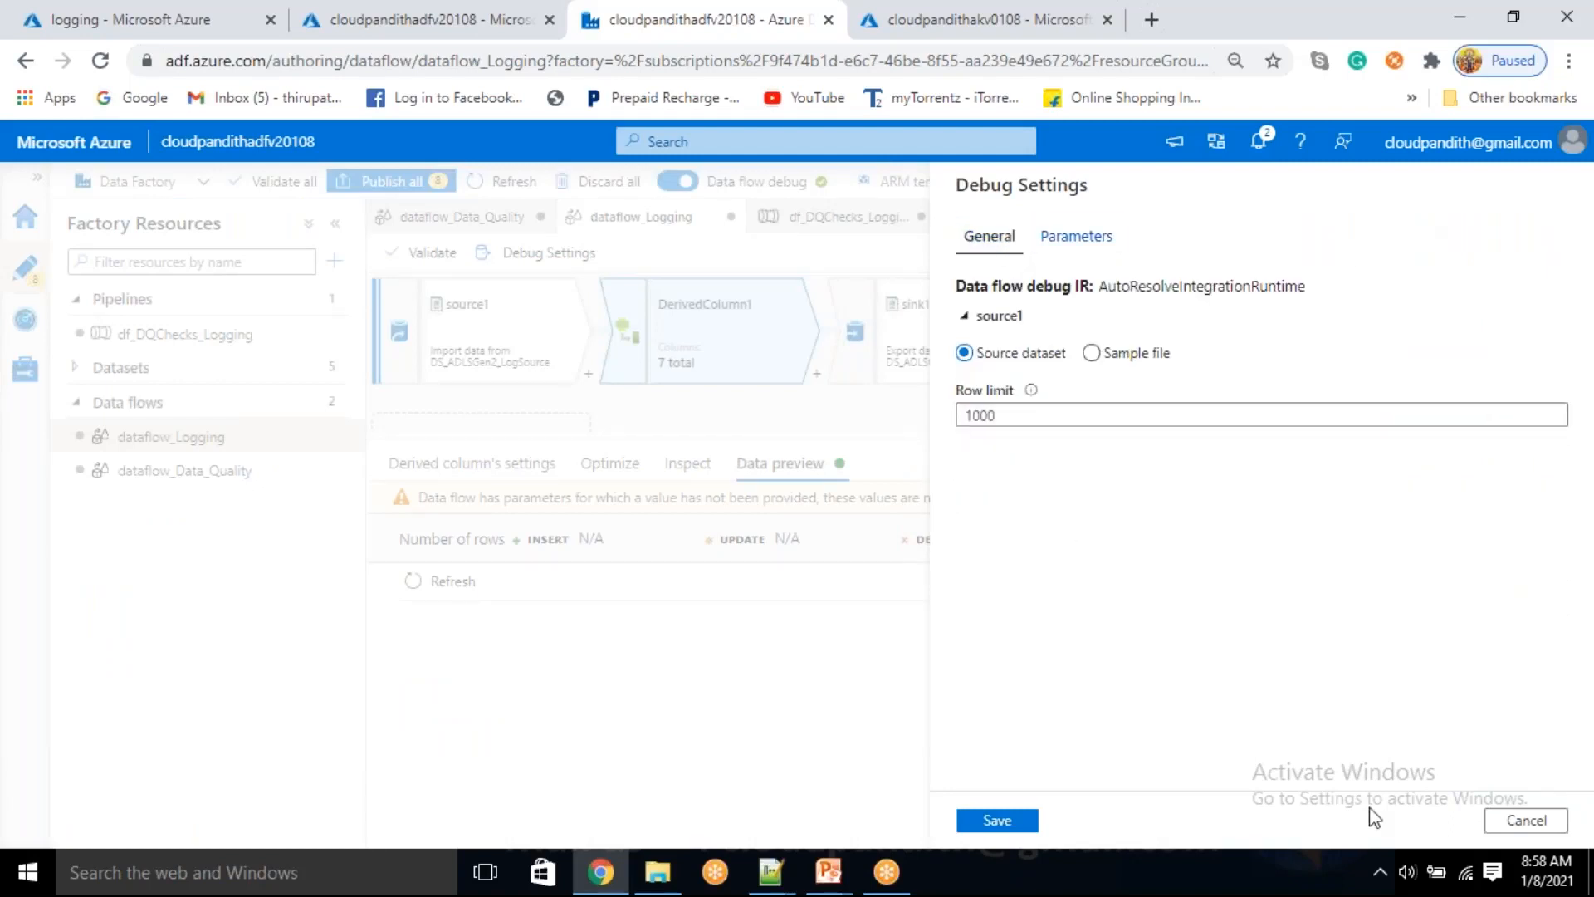
left_click(1508, 822)
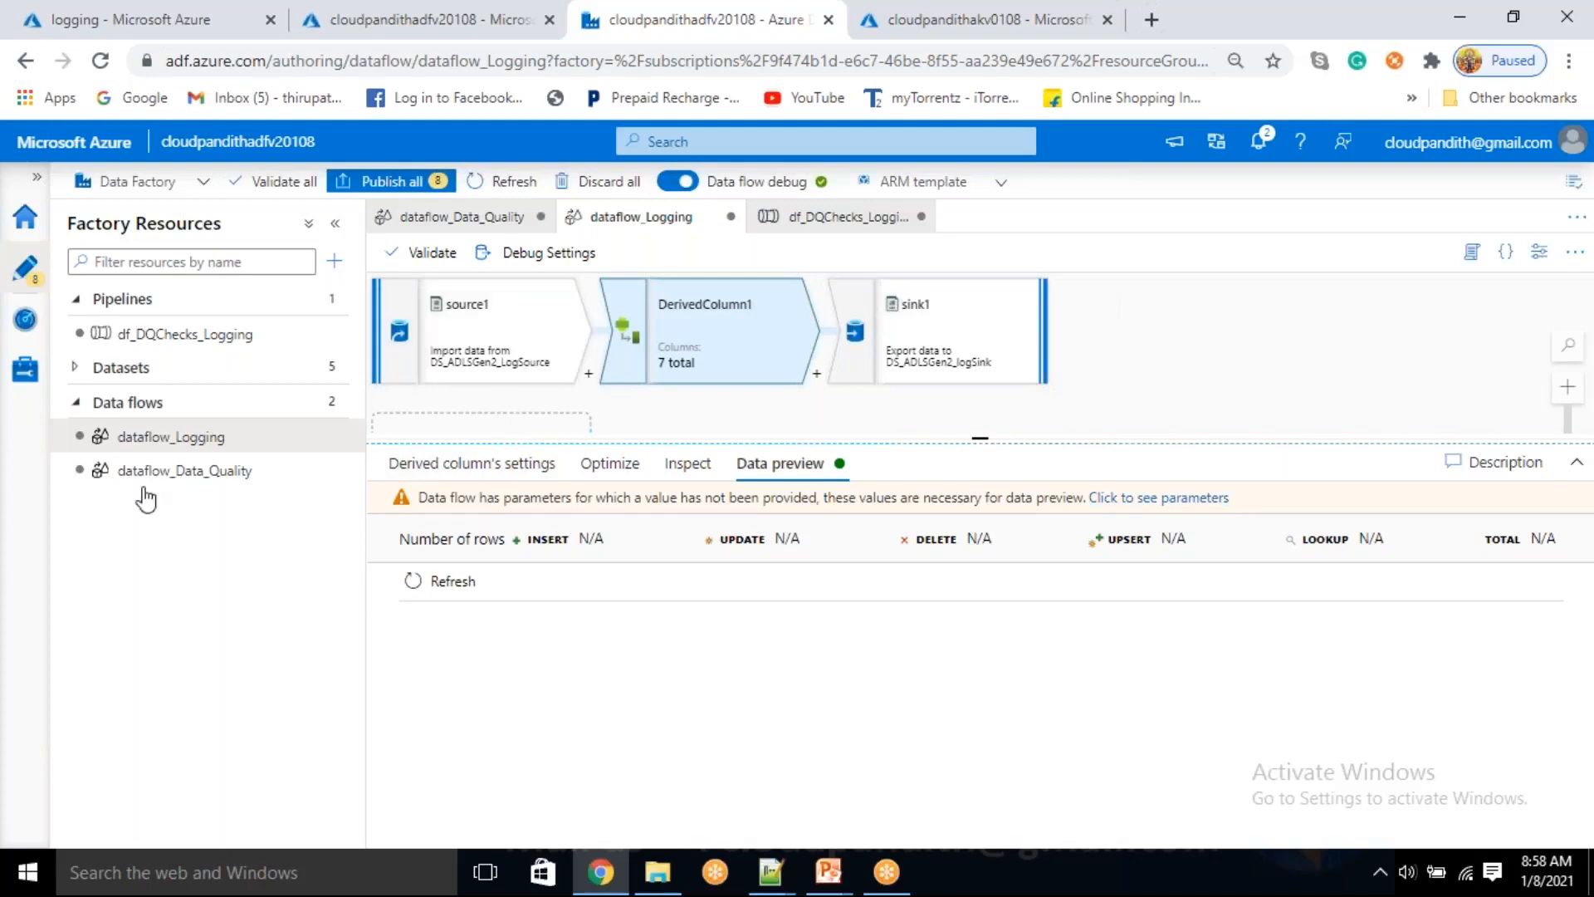
Refresh the logging container and inspect the contents of cloudpandith_log_20210108_032446.csv
left_click(161, 17)
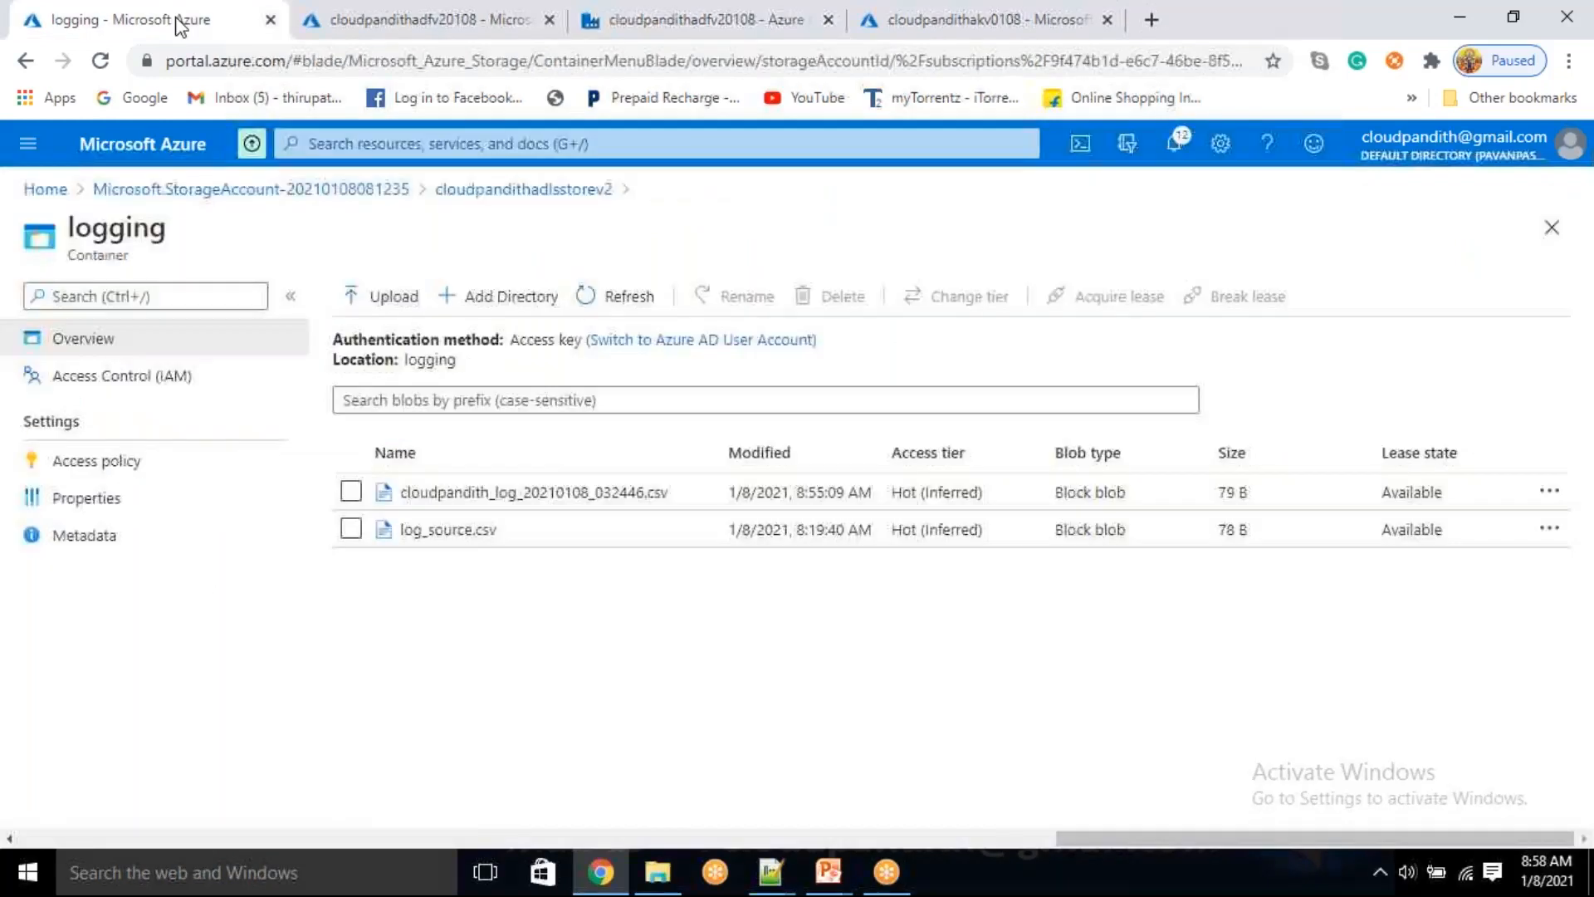
left_click(629, 301)
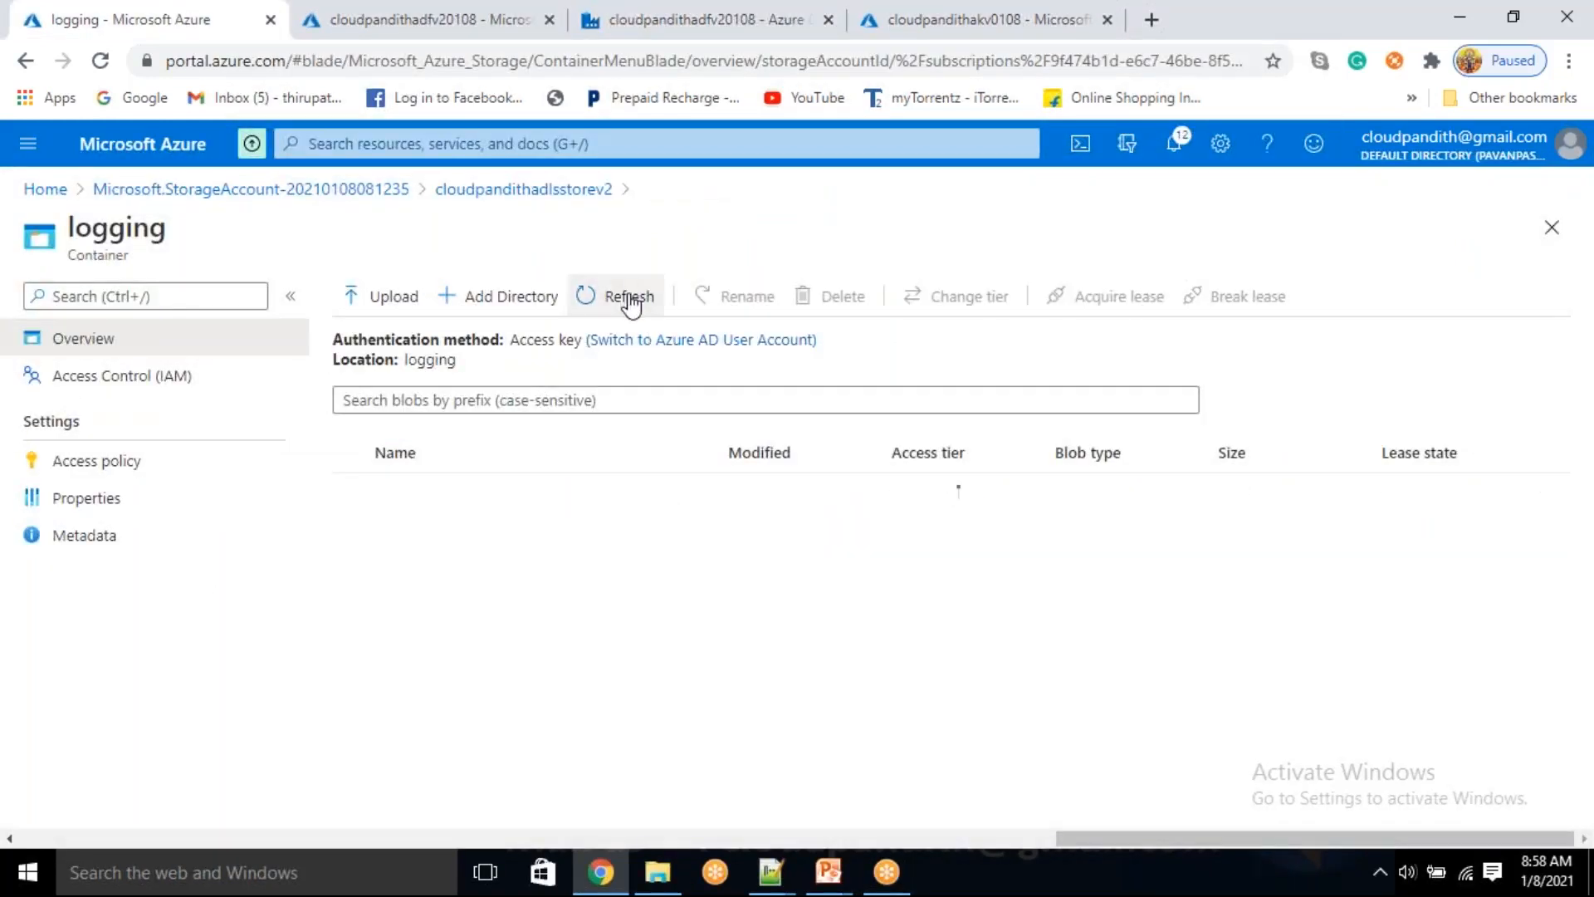
left_click(629, 299)
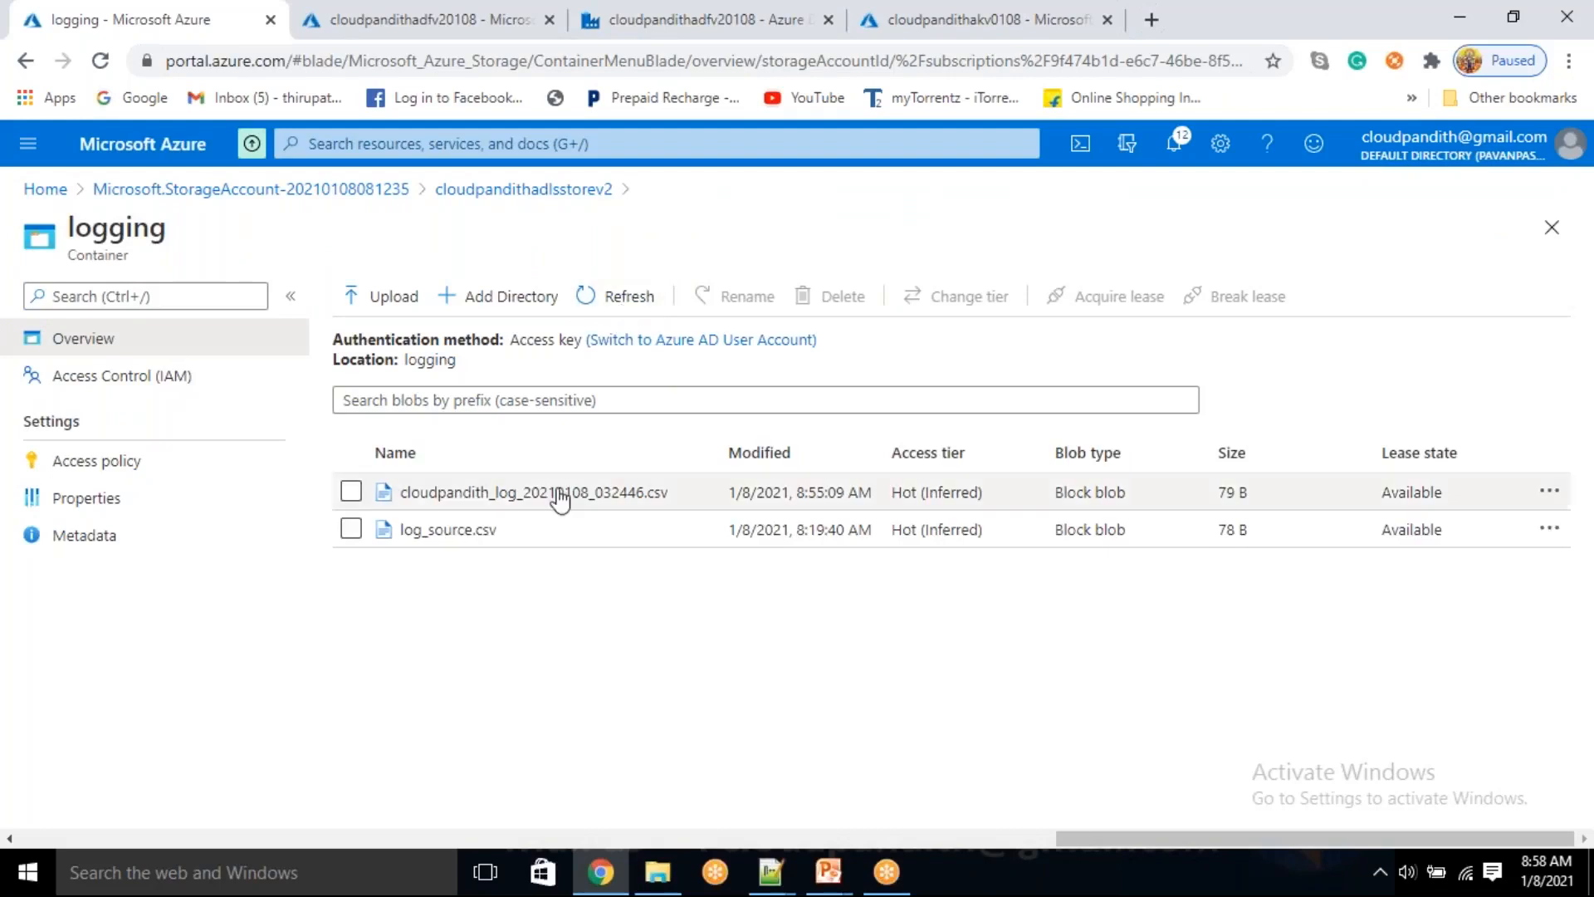
left_click(544, 495)
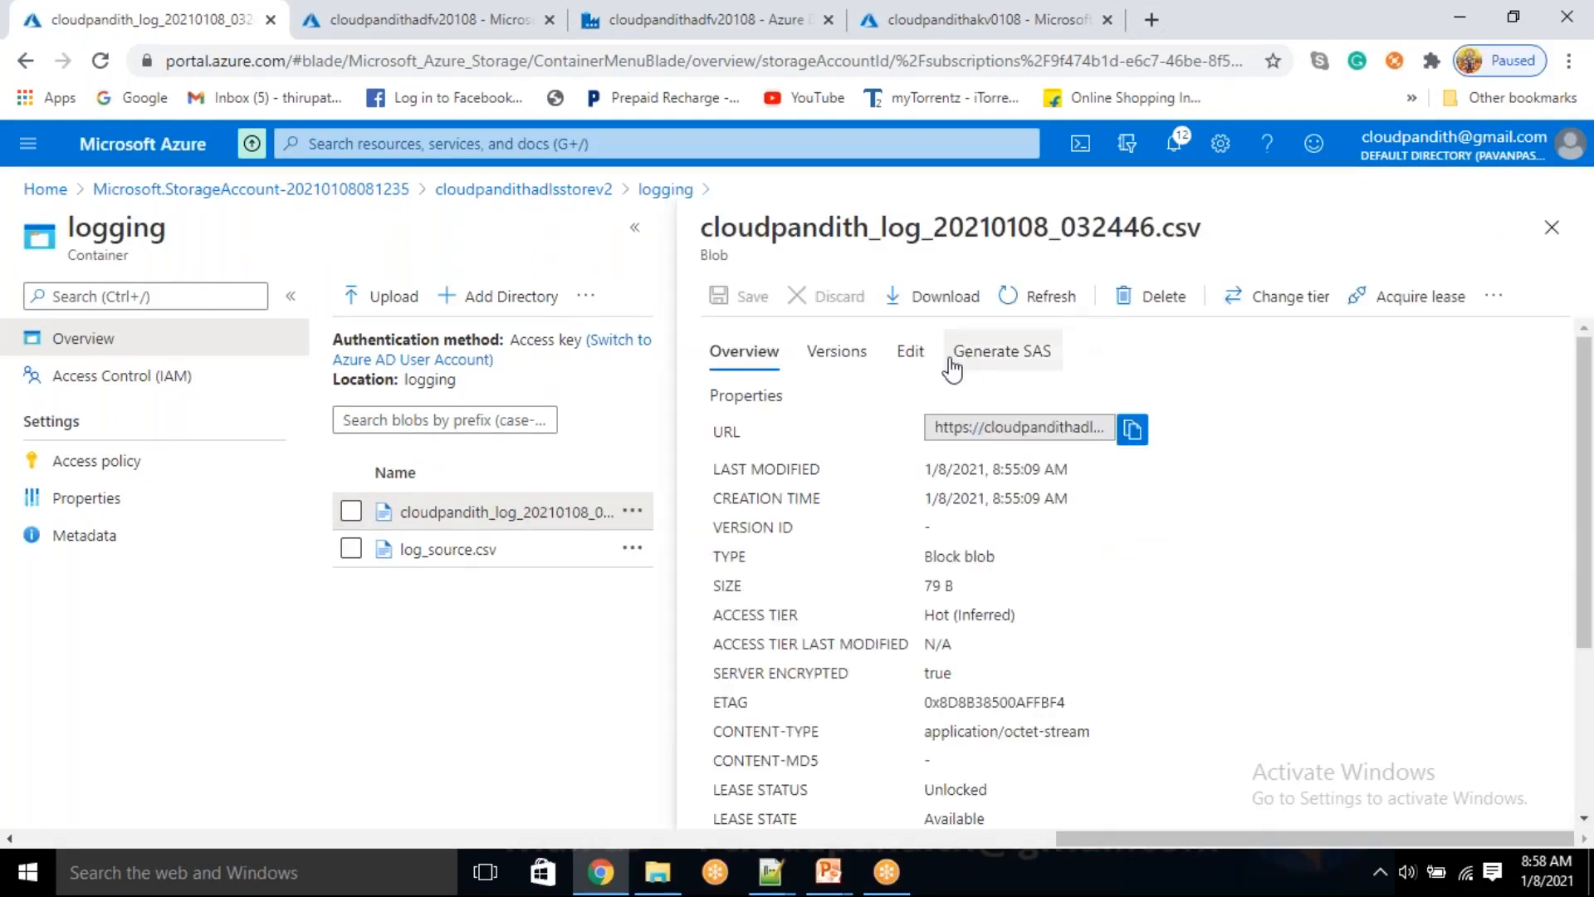
left_click(910, 352)
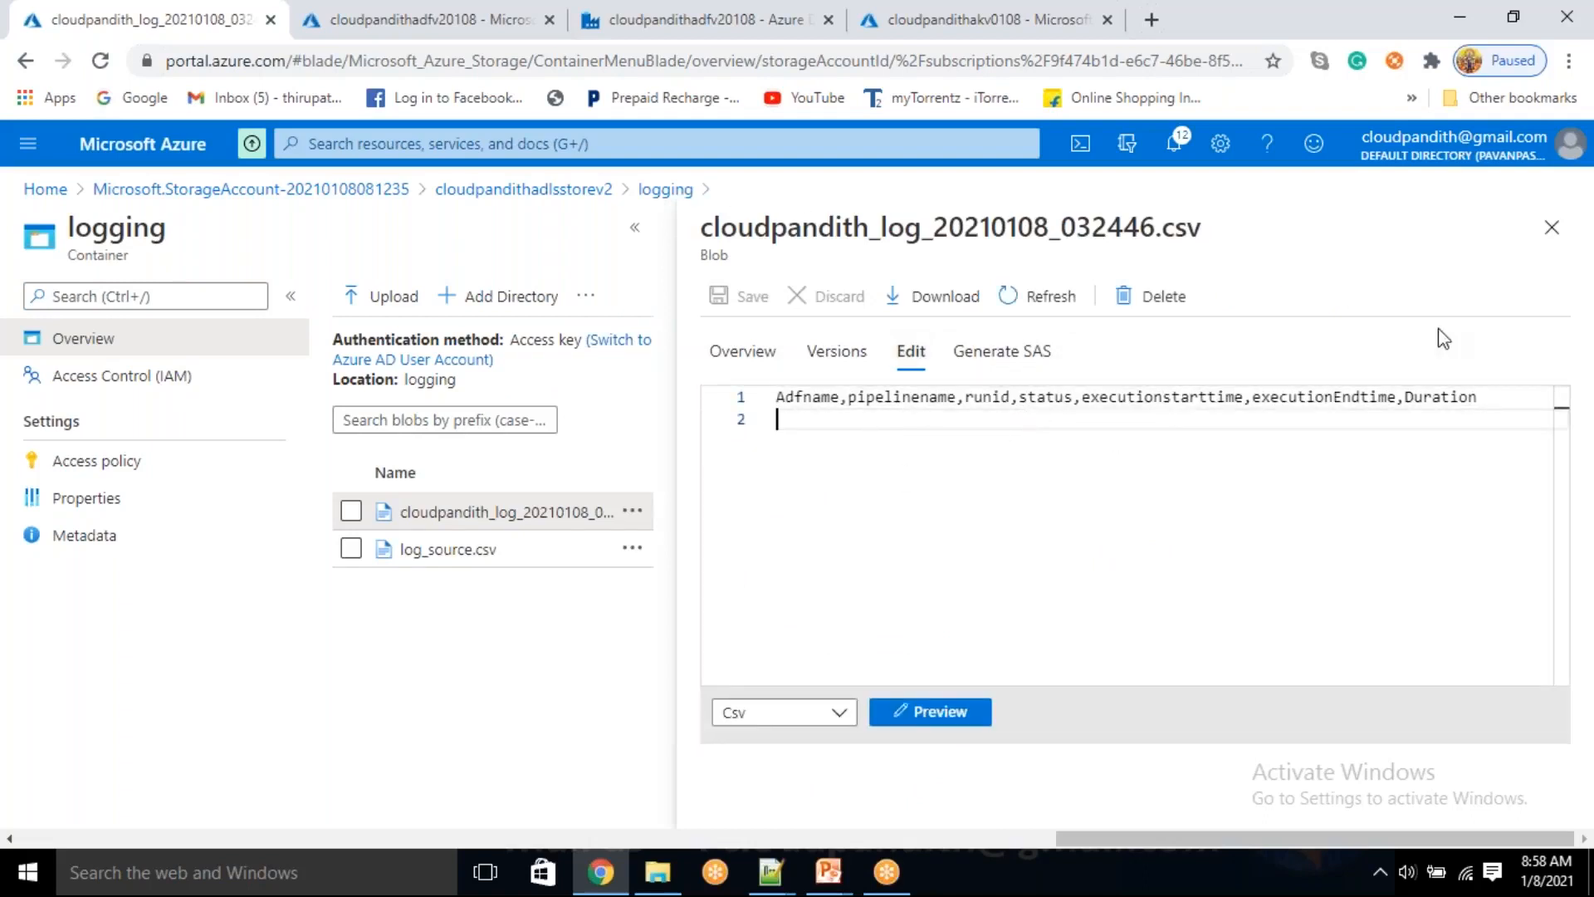
left_click(1551, 227)
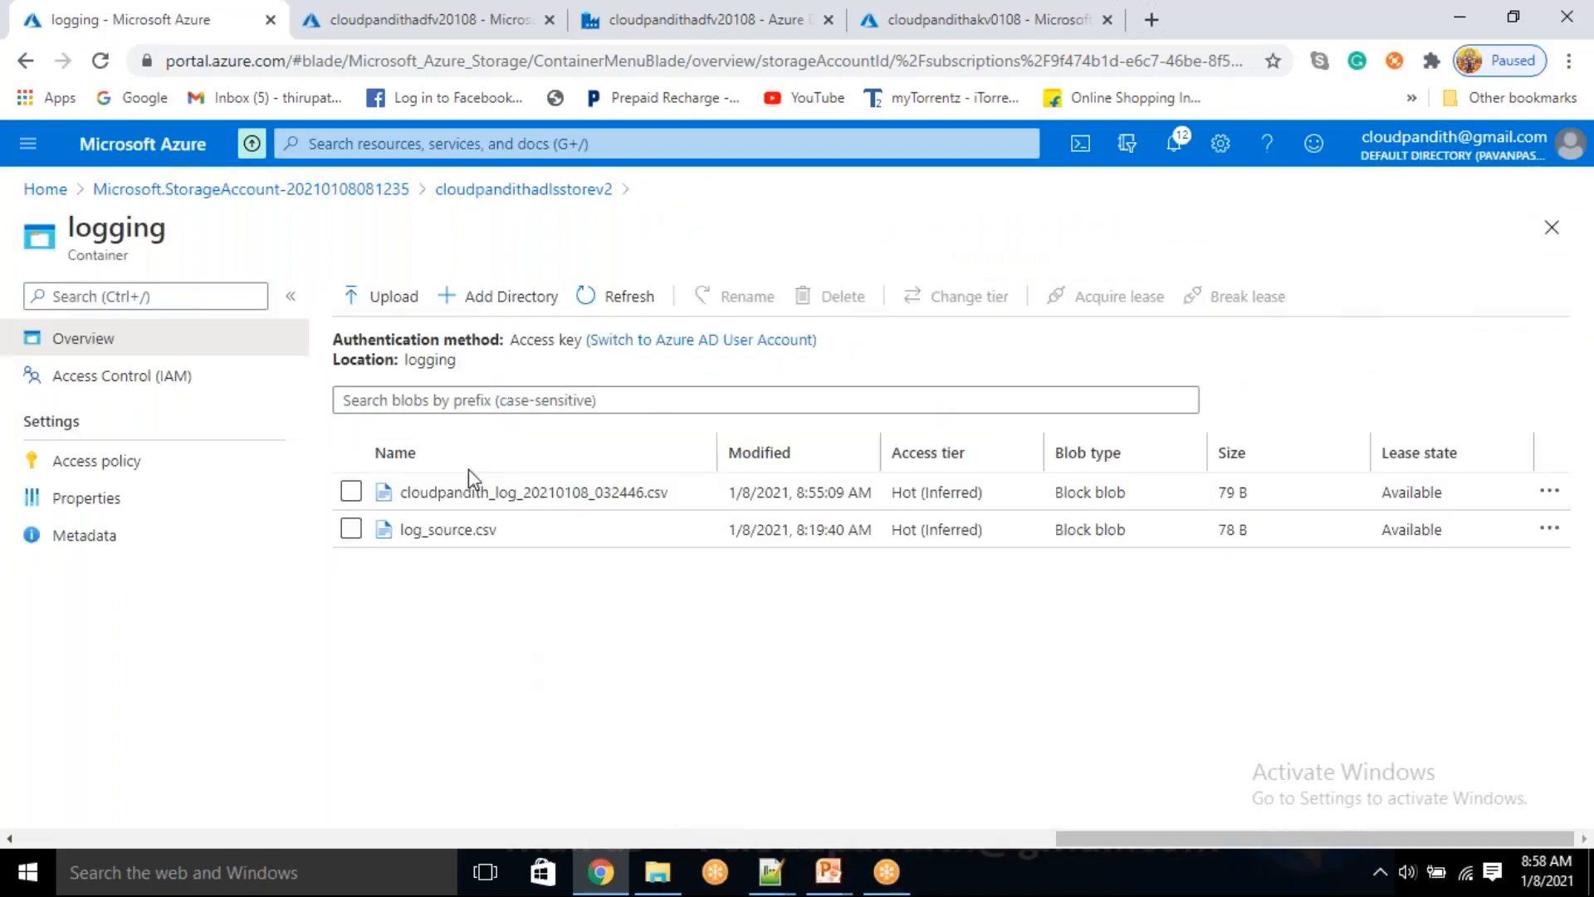
Go back to the data factory editor and start a debug run of df_DQChecks_Logging with the Use Integration Runtime option
left_click(391, 18)
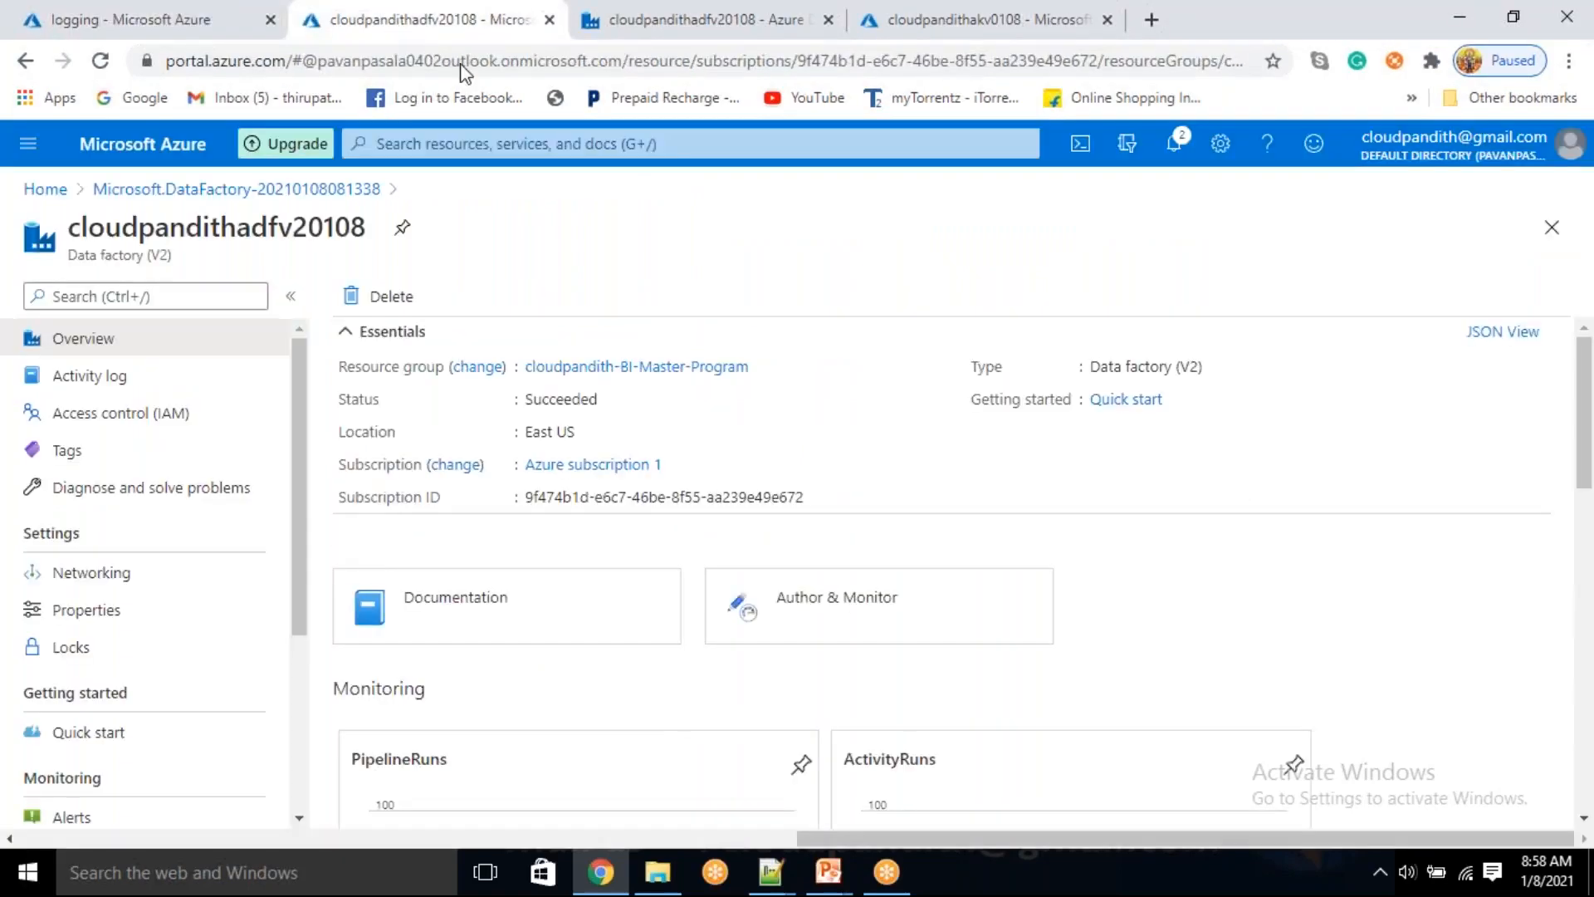
left_click(699, 25)
left_click(242, 337)
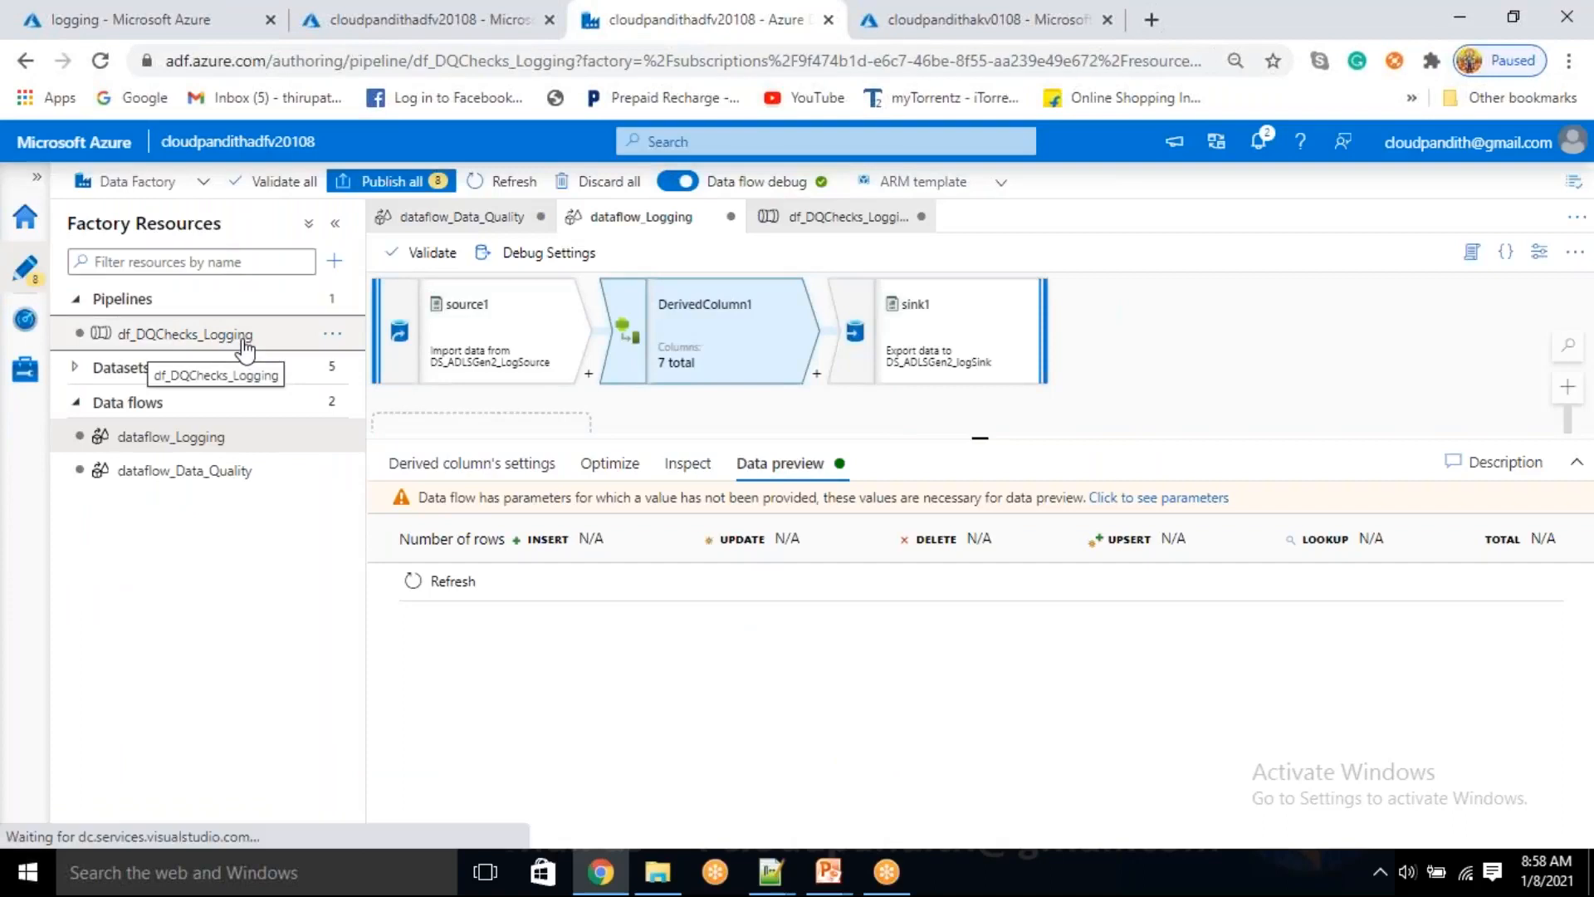
left_click(881, 258)
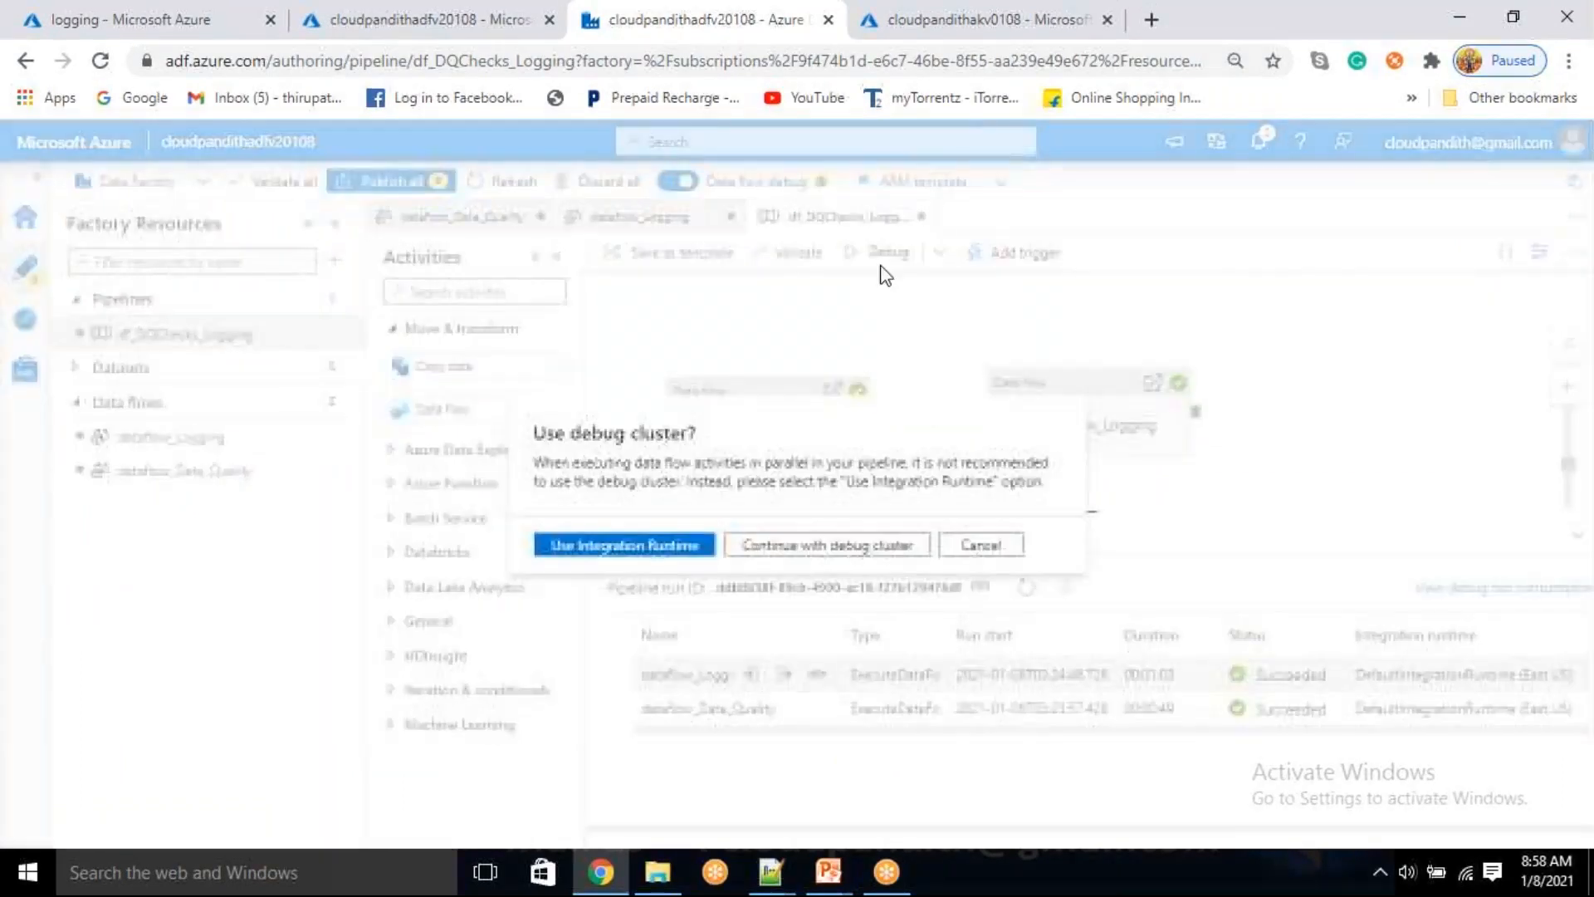
left_click(637, 548)
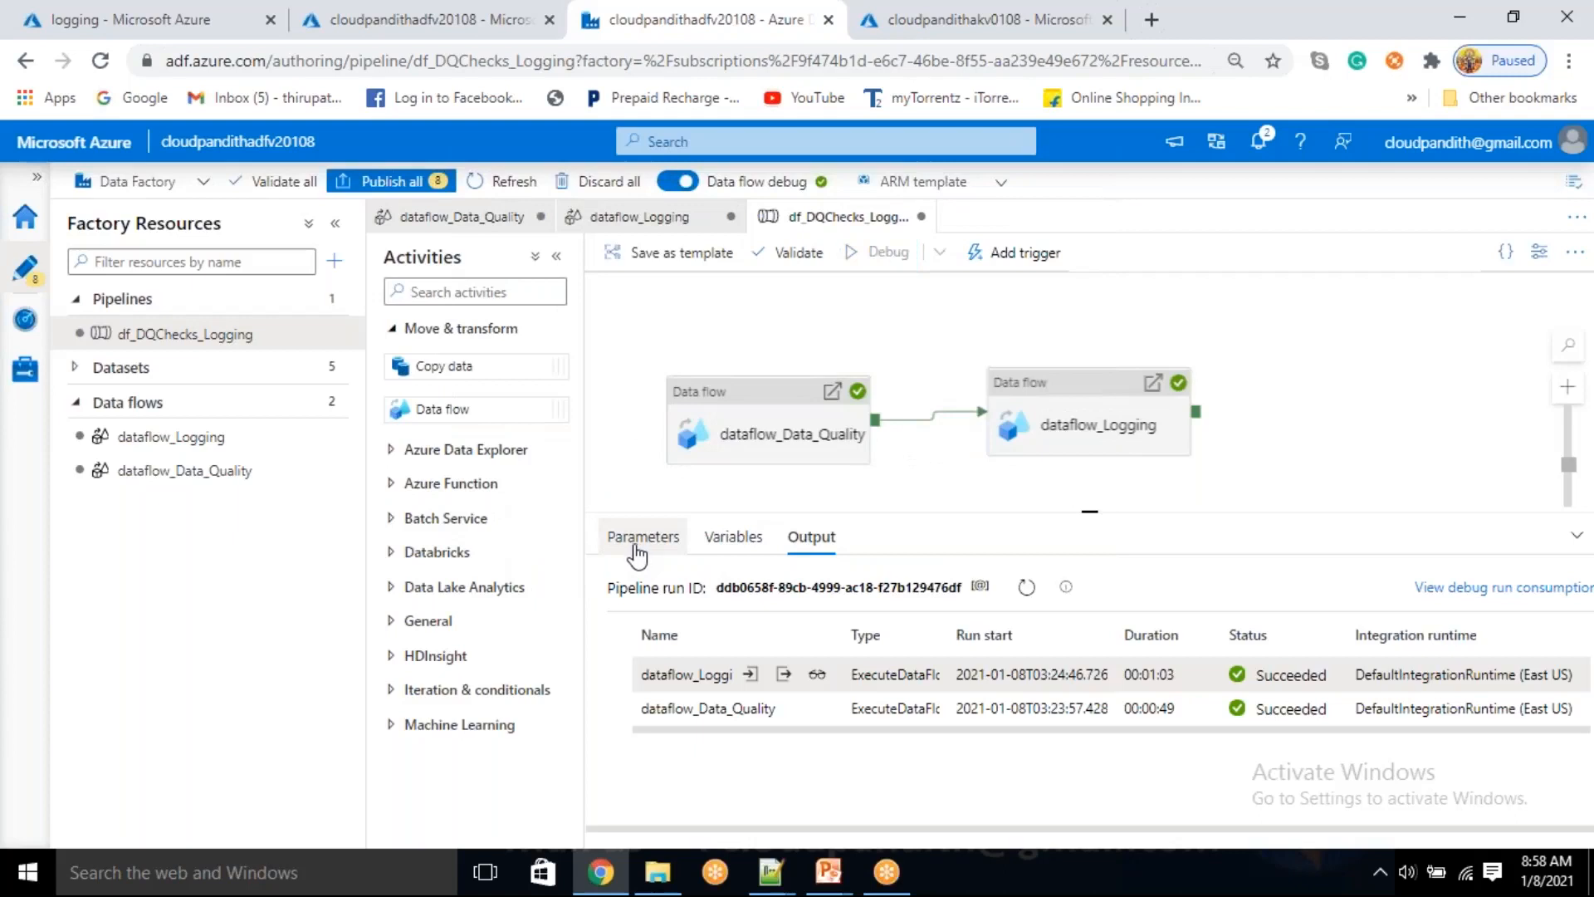
Review the parameter names, types and default values defined for dataflow_Logging
left_click(171, 437)
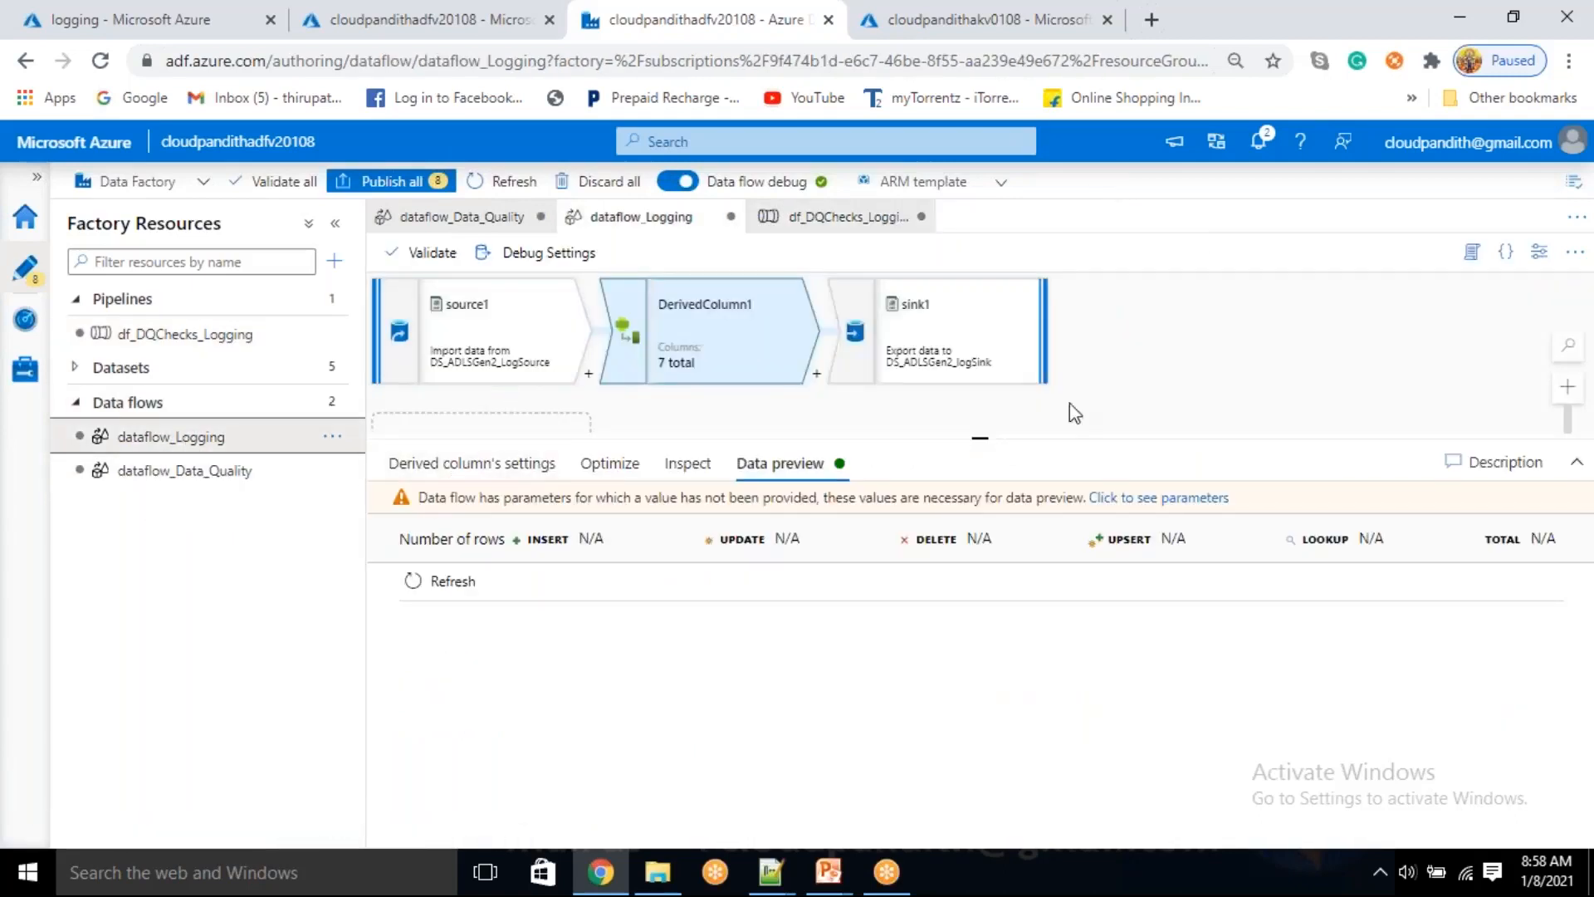
left_click(1165, 400)
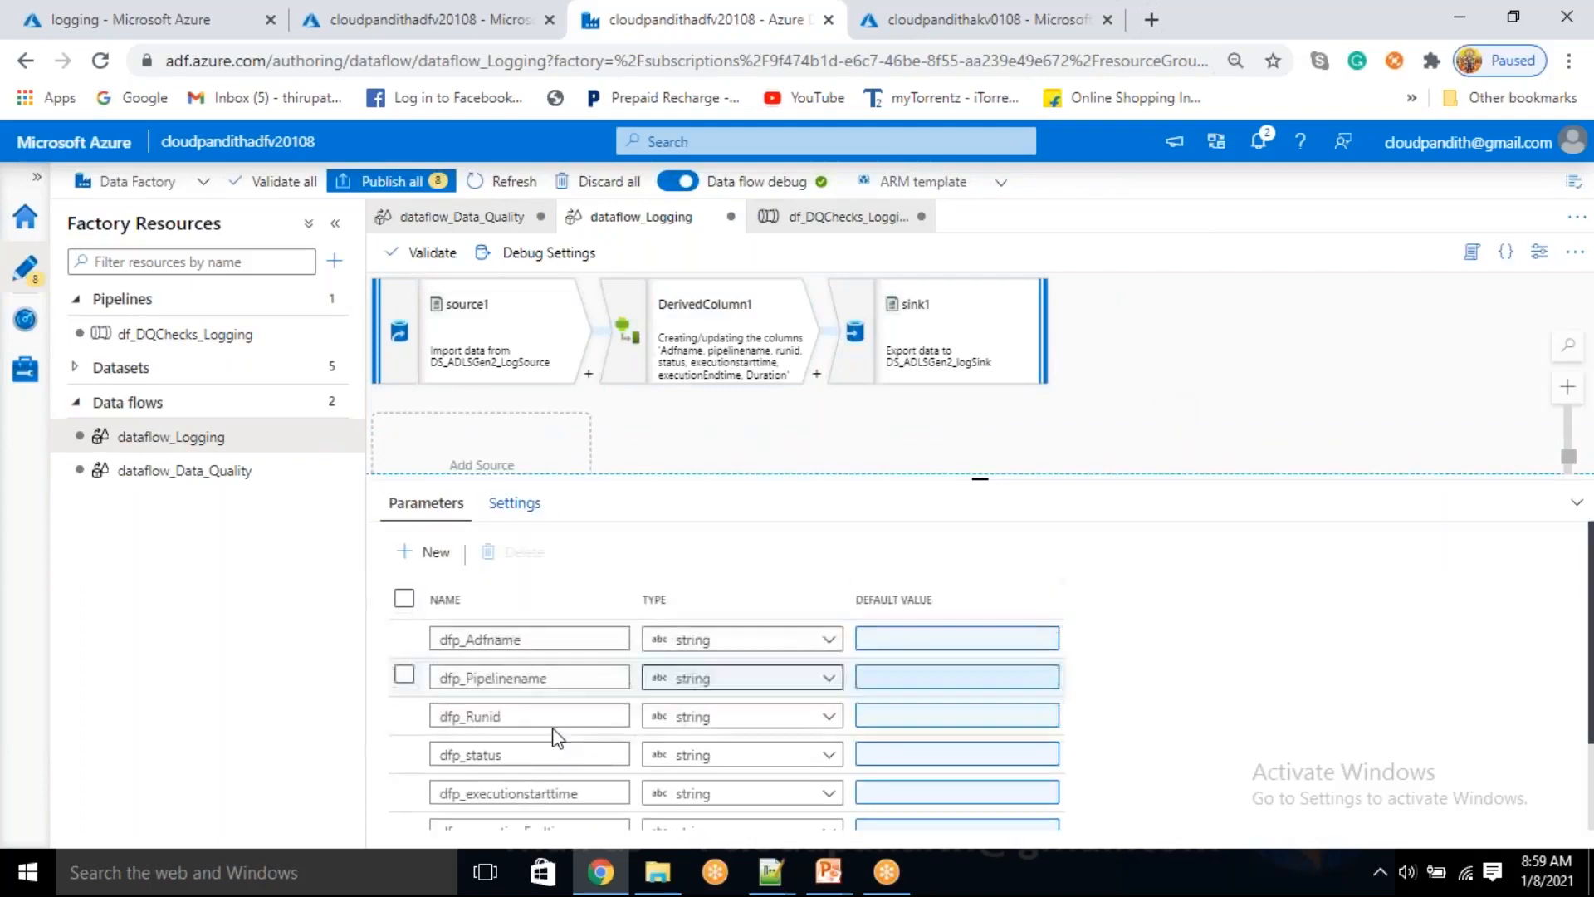
scroll(546, 672, "down", 2)
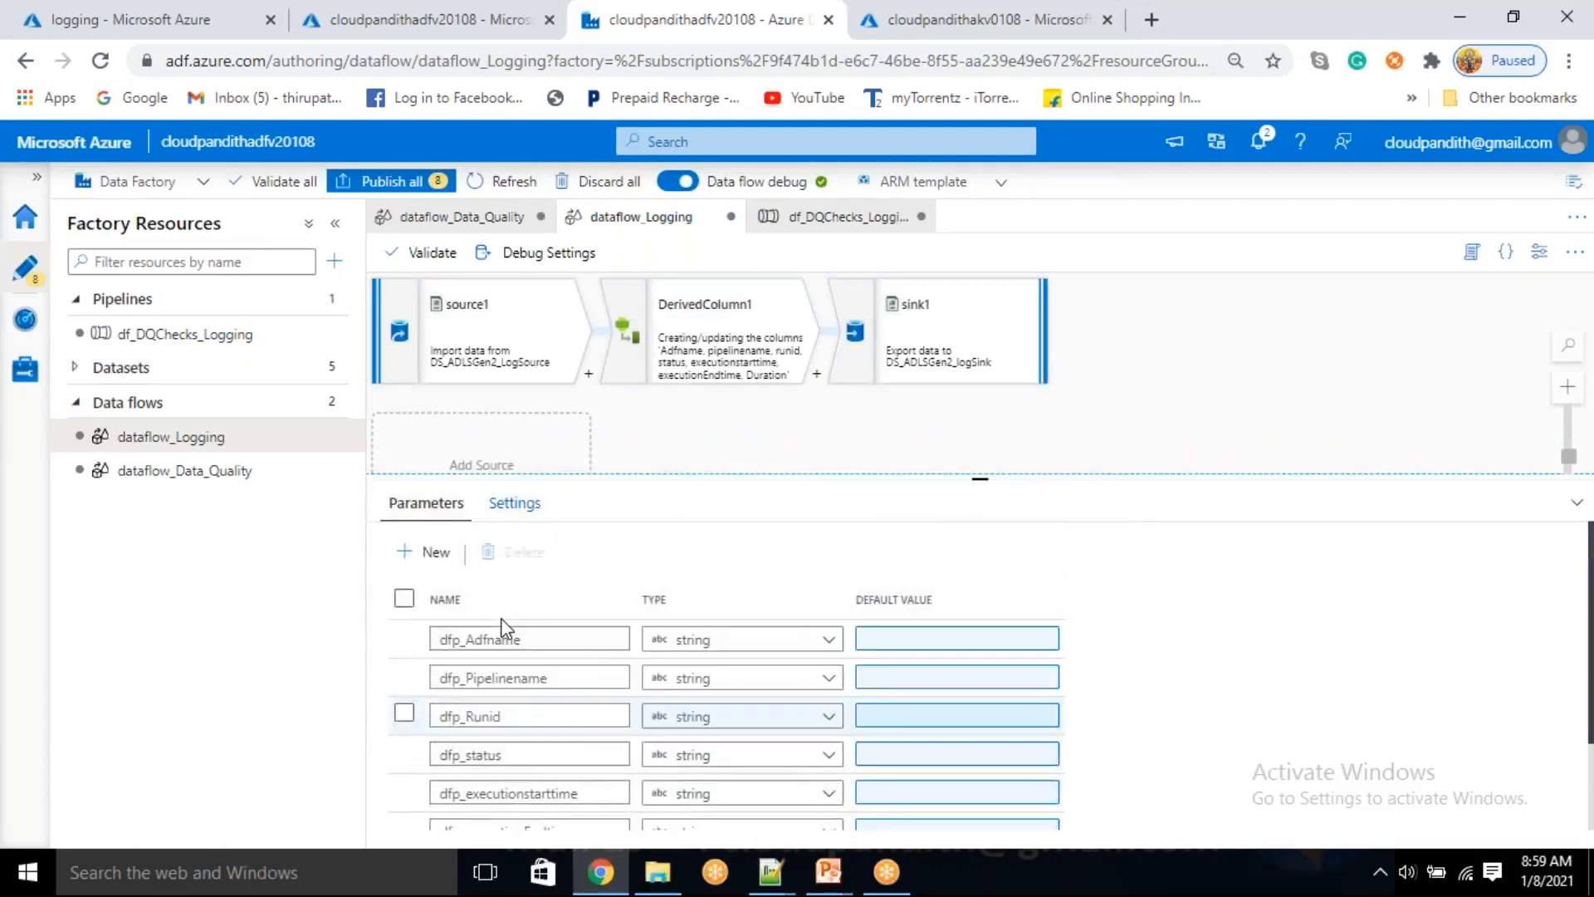
scroll(469, 747, "down", 3)
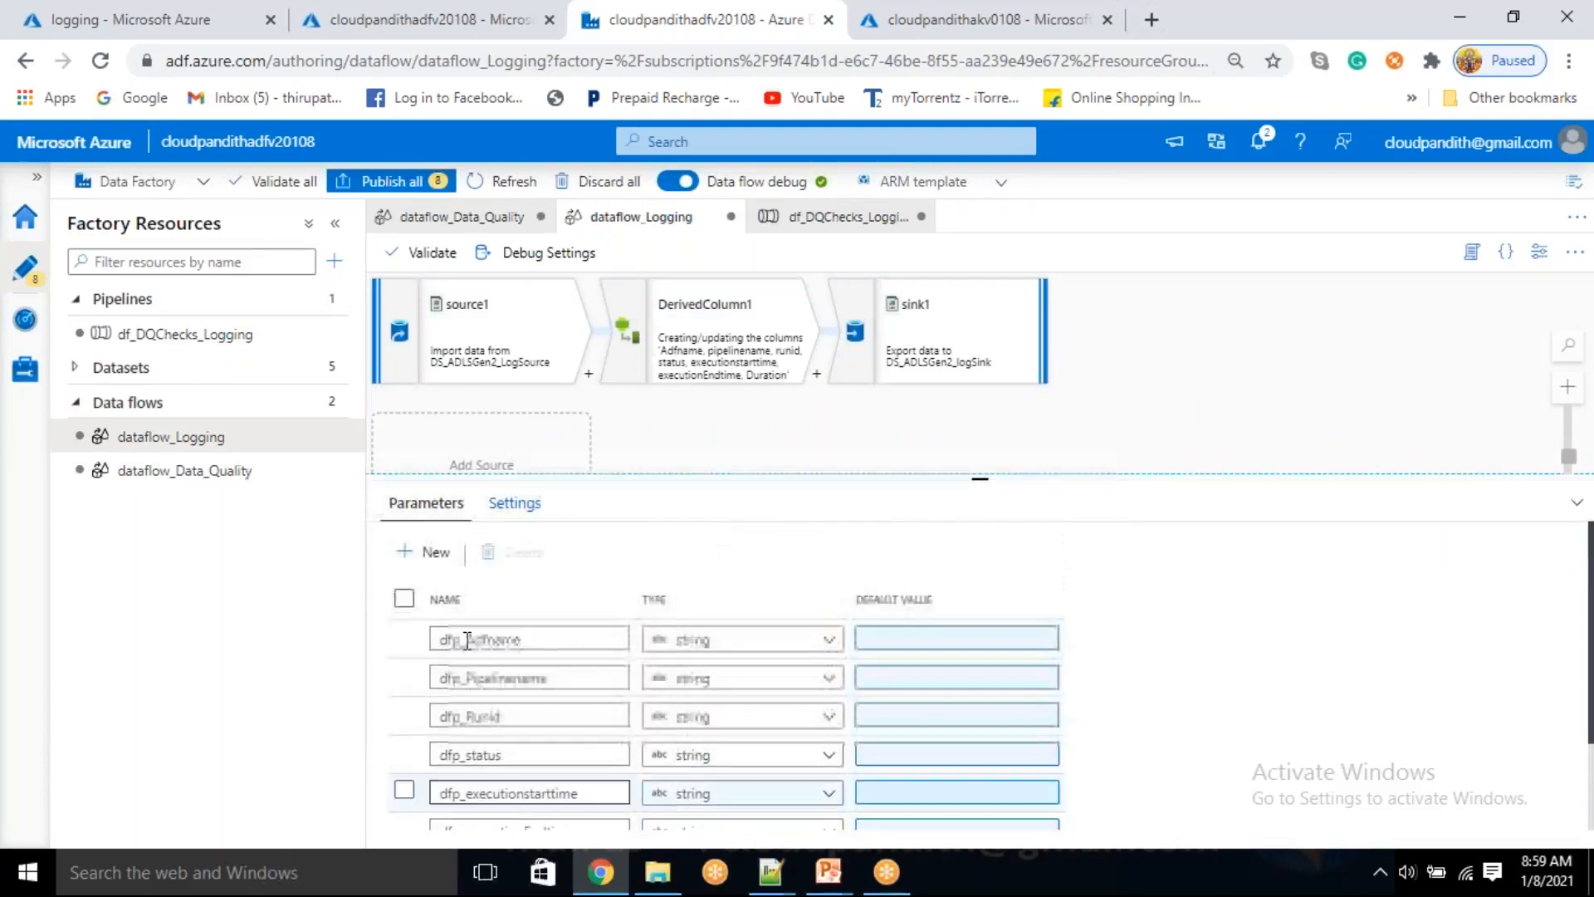
Compare each column in DerivedColumn1 with its assigned parameter expression, from Adfname through Duration
left_click(676, 353)
left_click(475, 462)
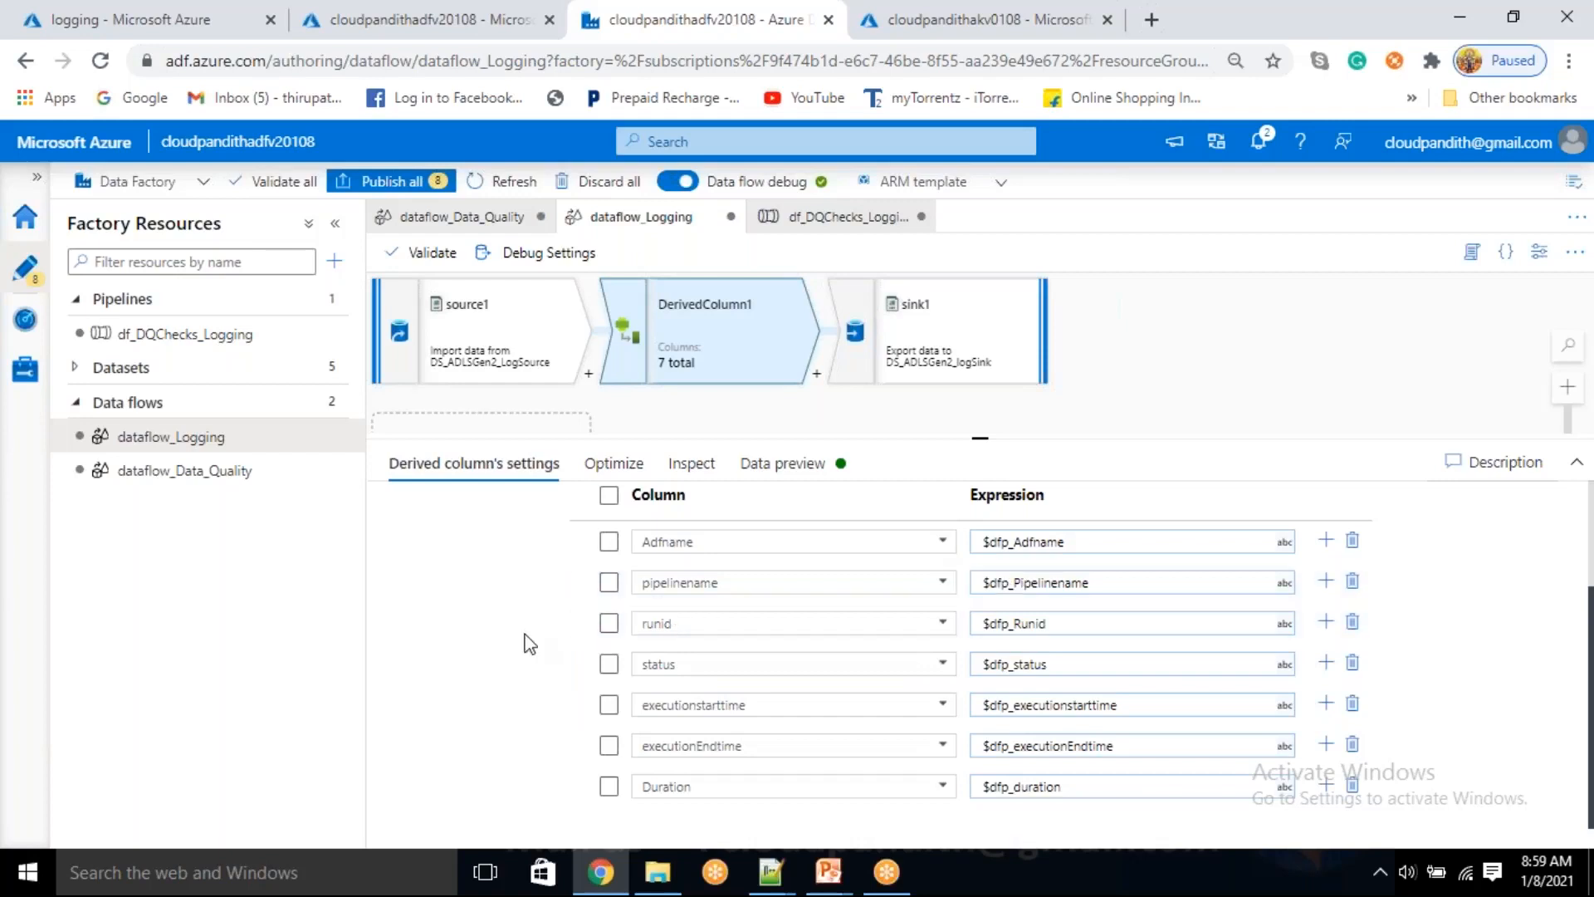
scroll(528, 643, "up", 1)
scroll(528, 643, "up", 3)
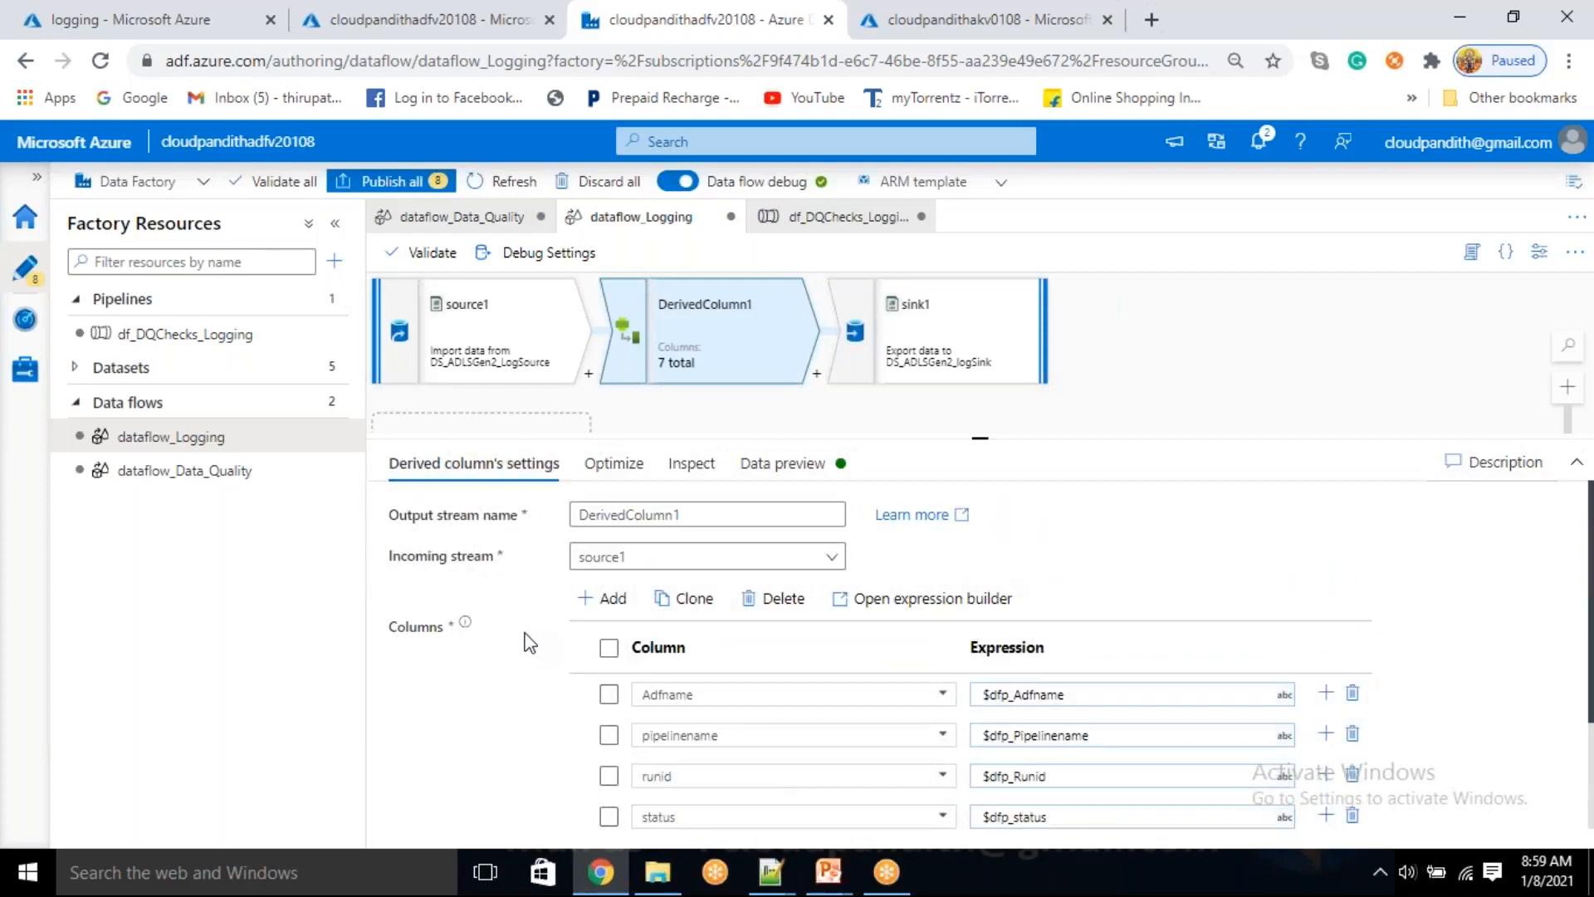
scroll(528, 644, "down", 2)
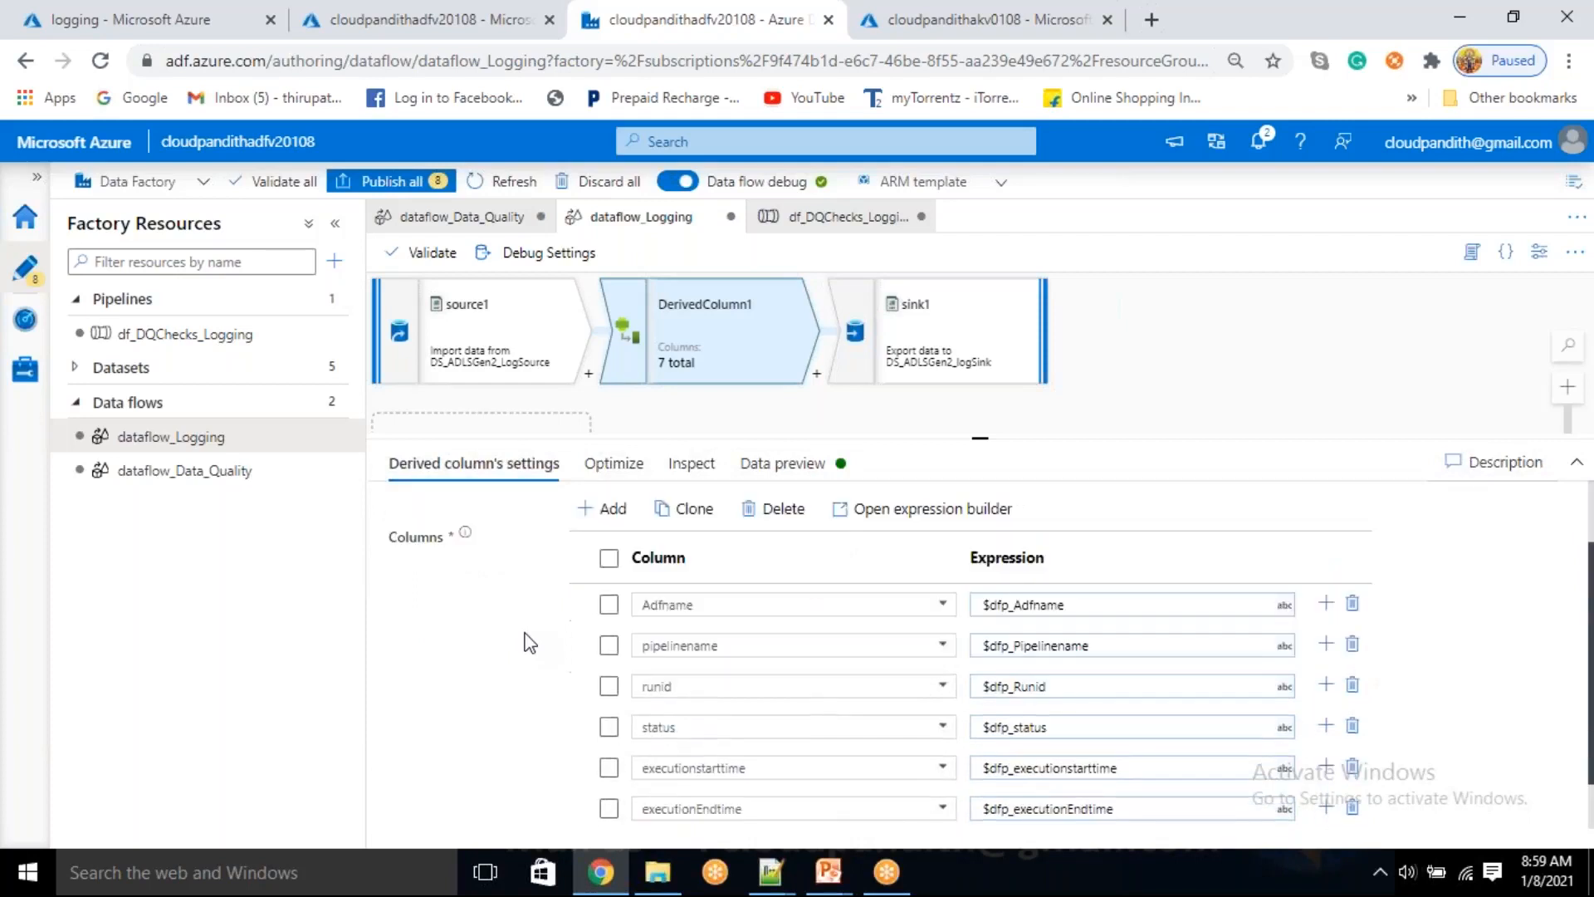
scroll(528, 644, "up", 2)
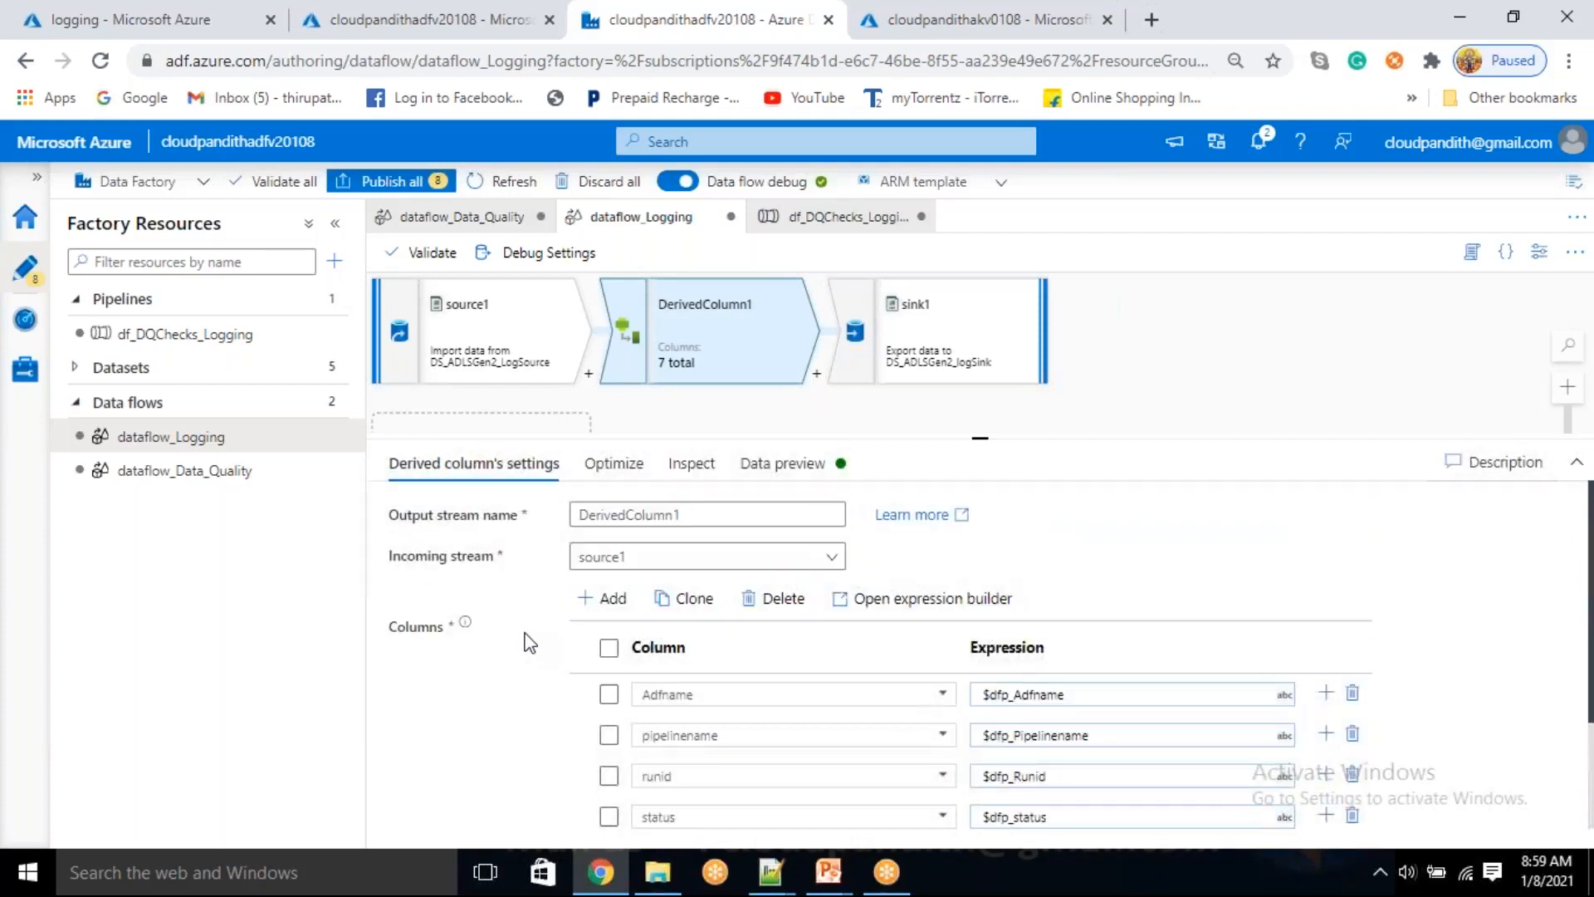
scroll(700, 633, "down", 3)
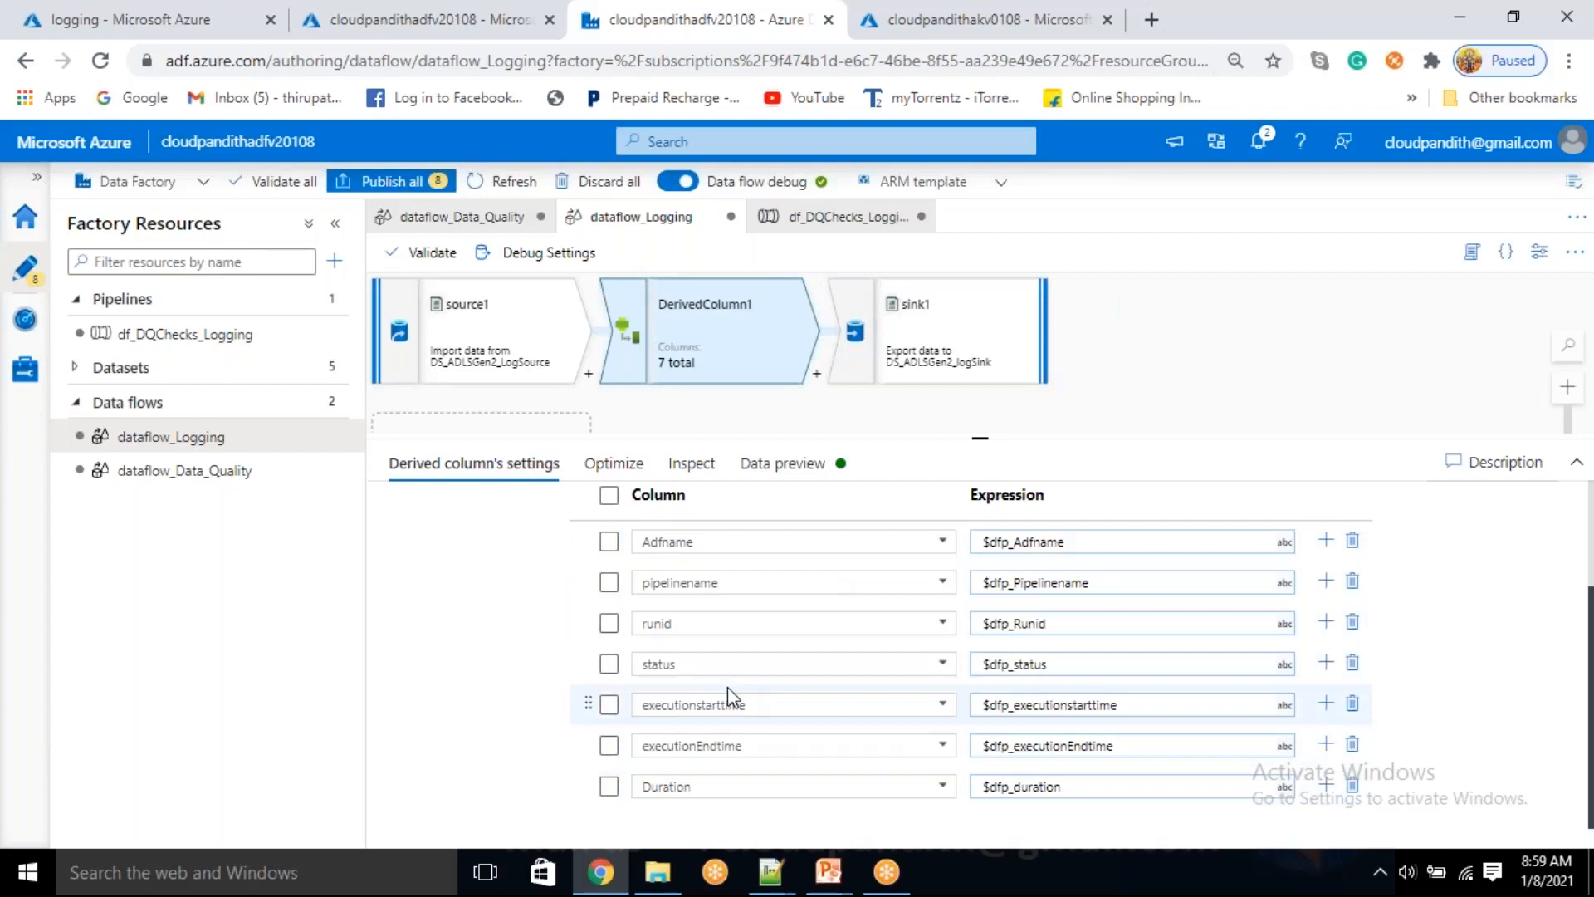
scroll(729, 621, "up", 2)
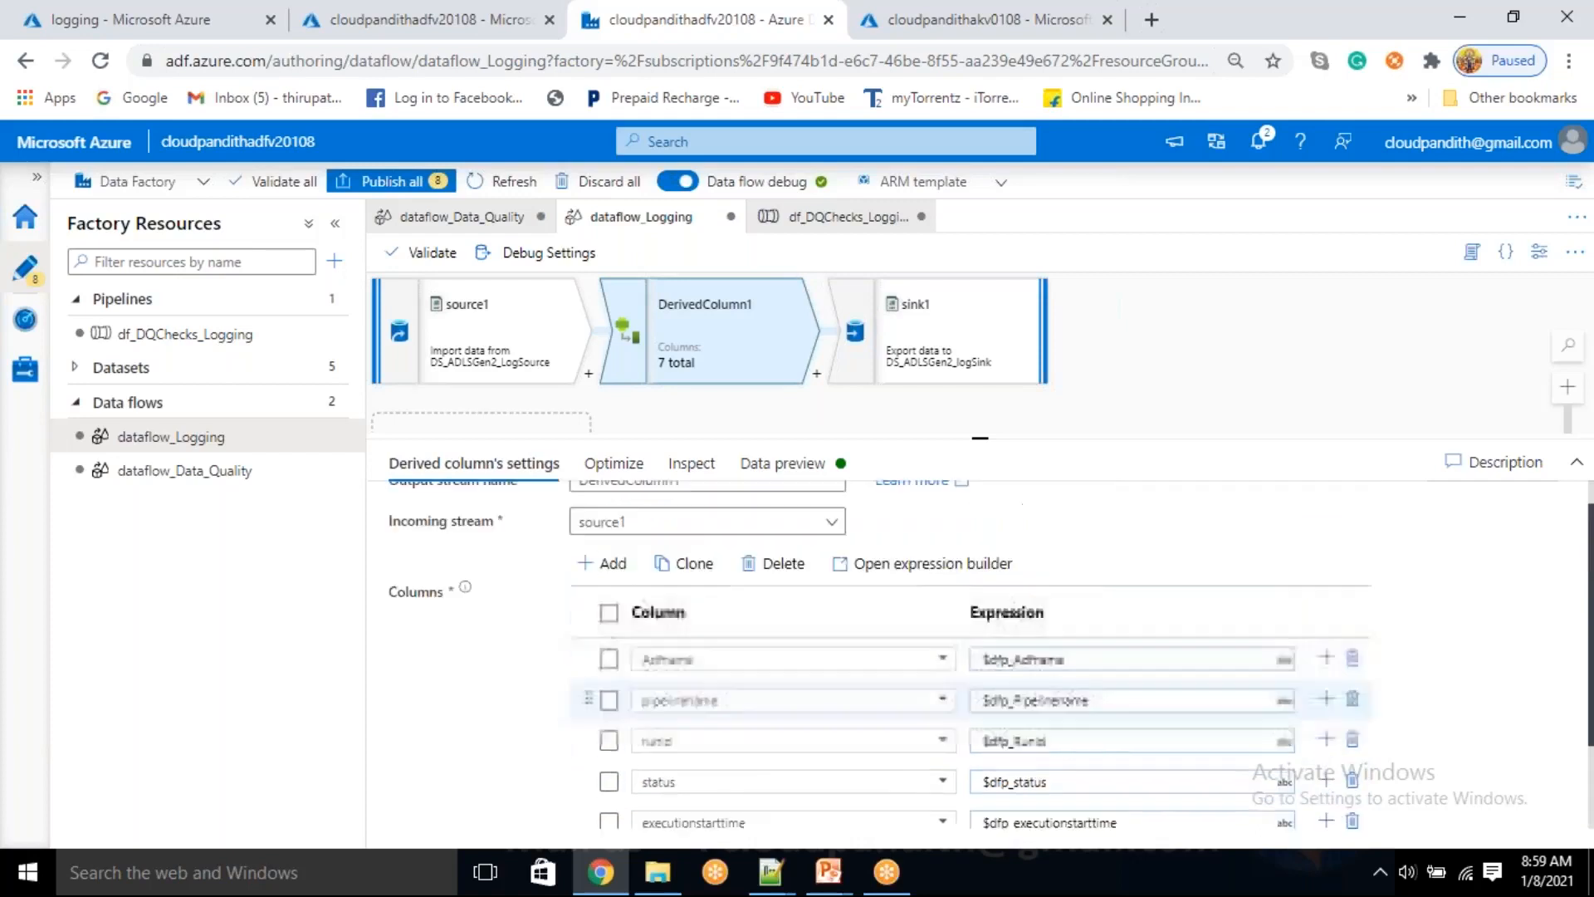
scroll(728, 620, "down", 2)
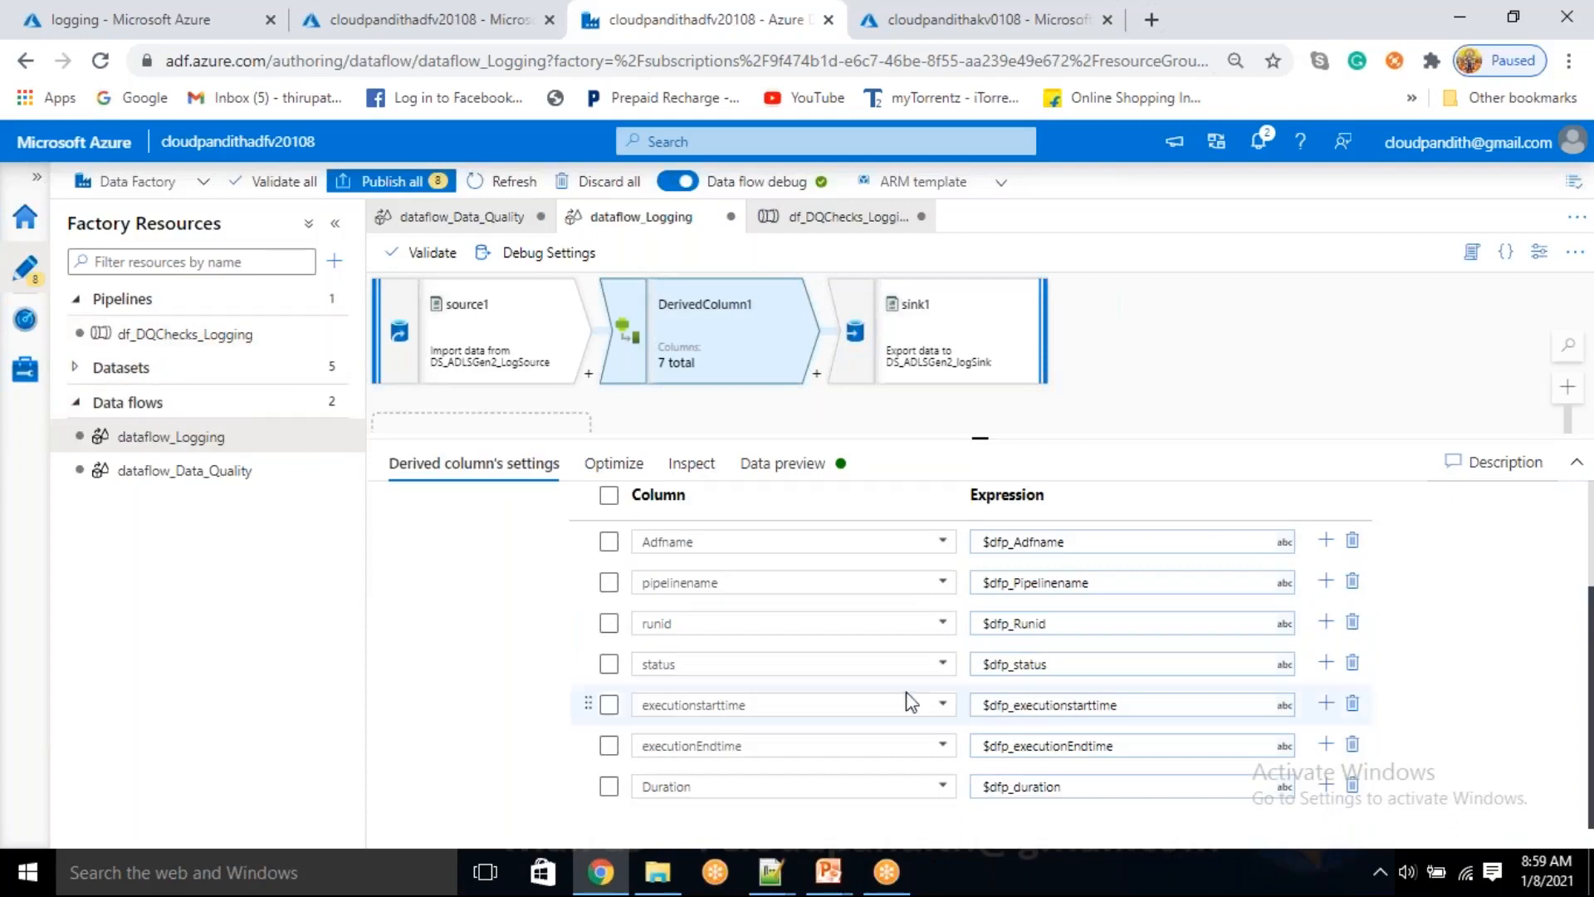
scroll(881, 698, "up", 2)
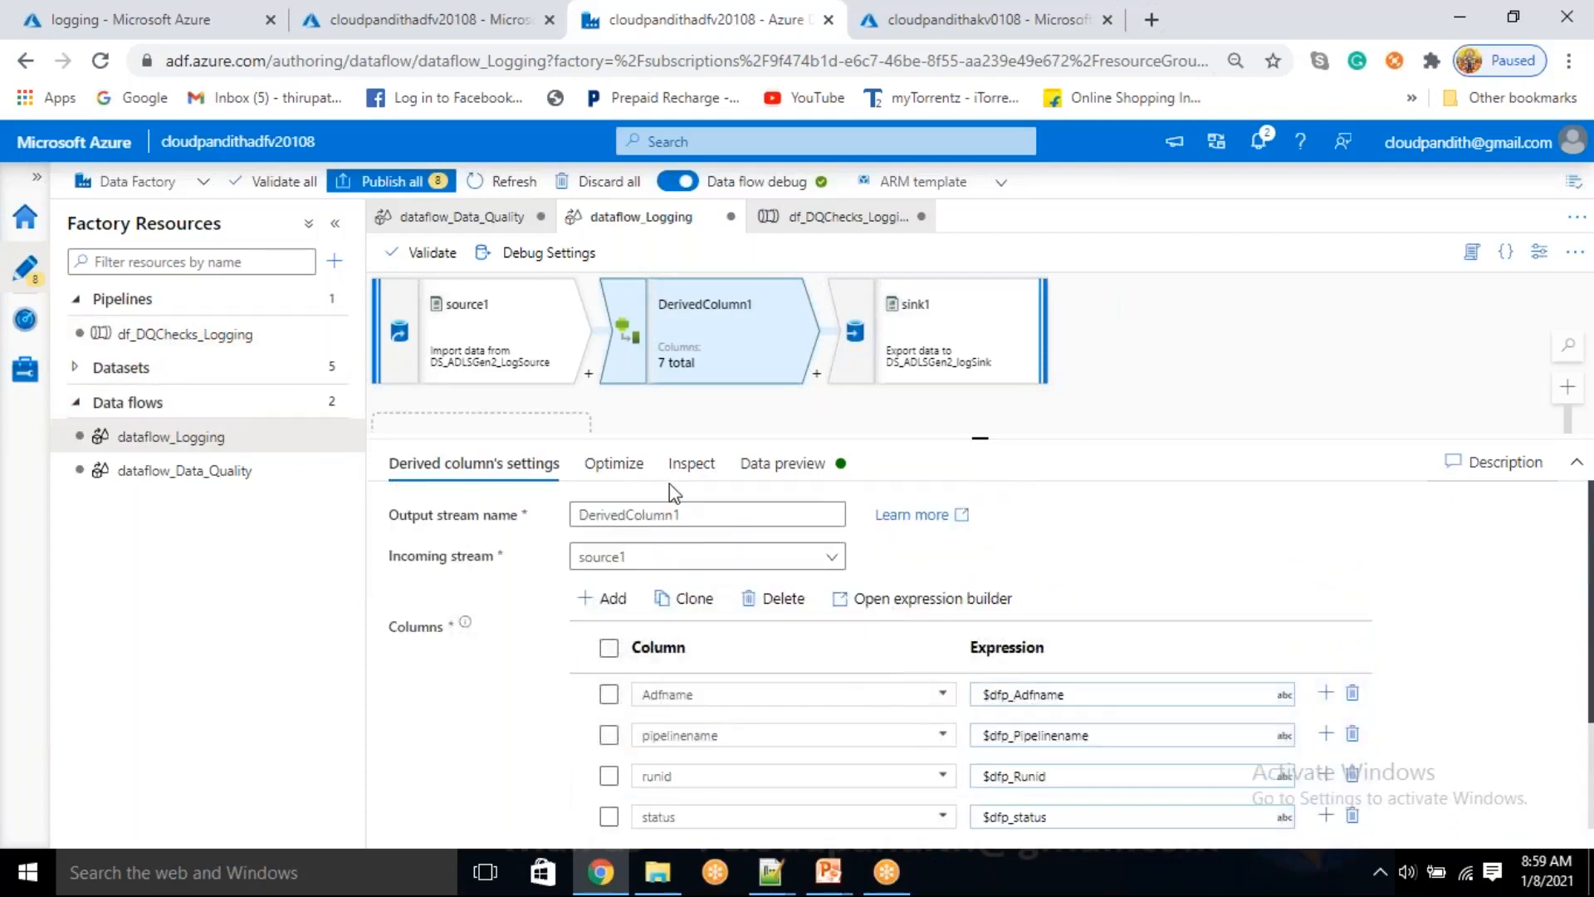
Check source1's column projection and data preview, and return to DerivedColumn1's settings
left_click(508, 341)
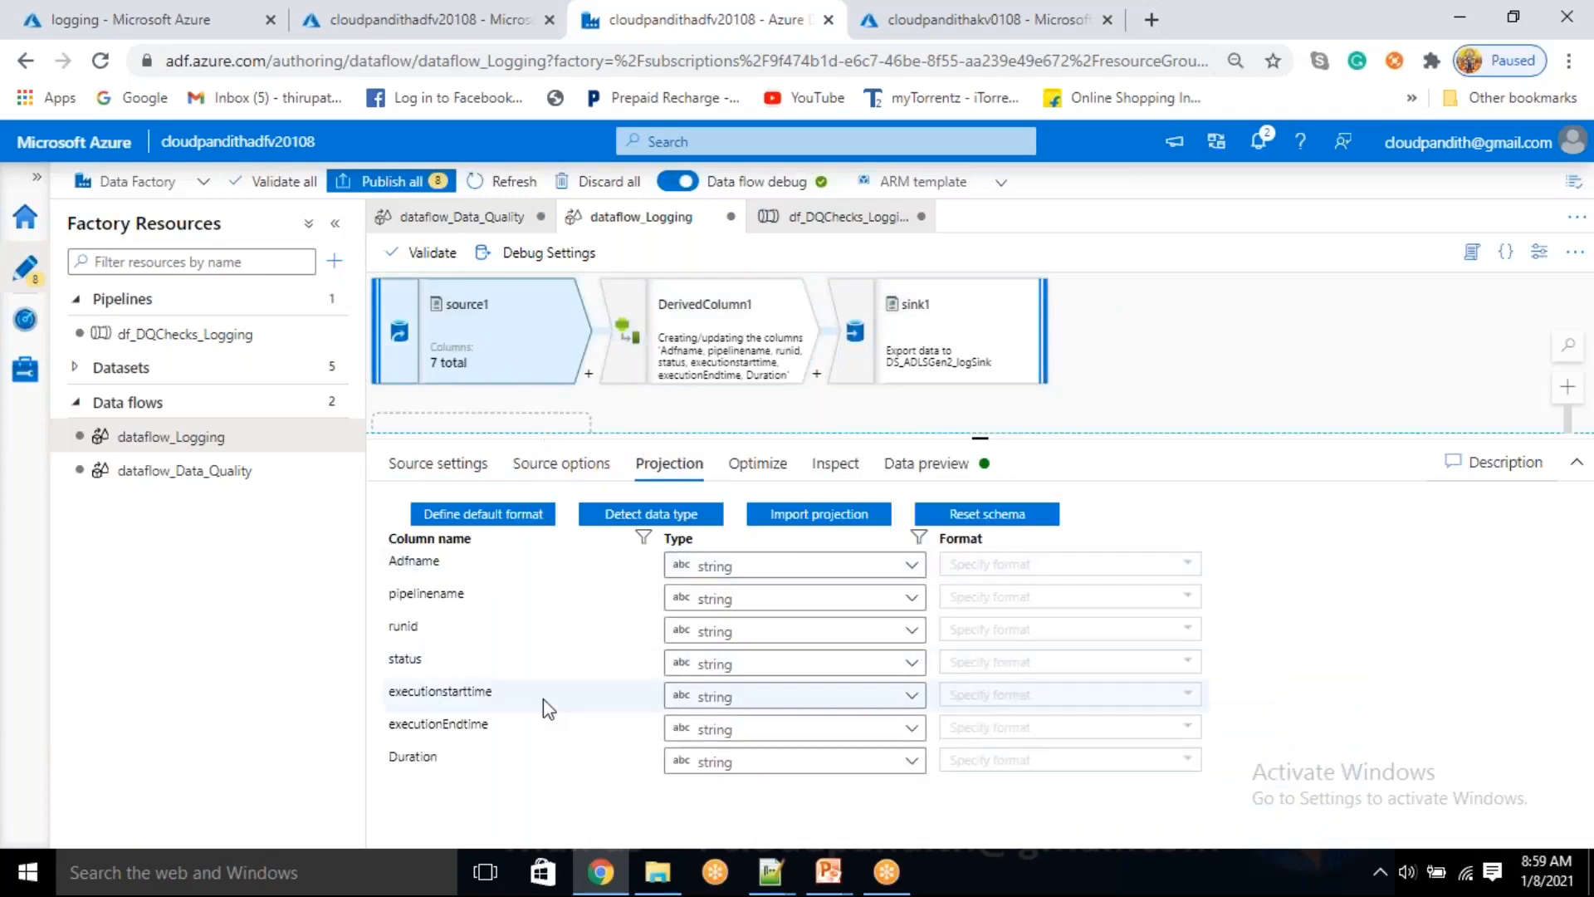
left_click(952, 487)
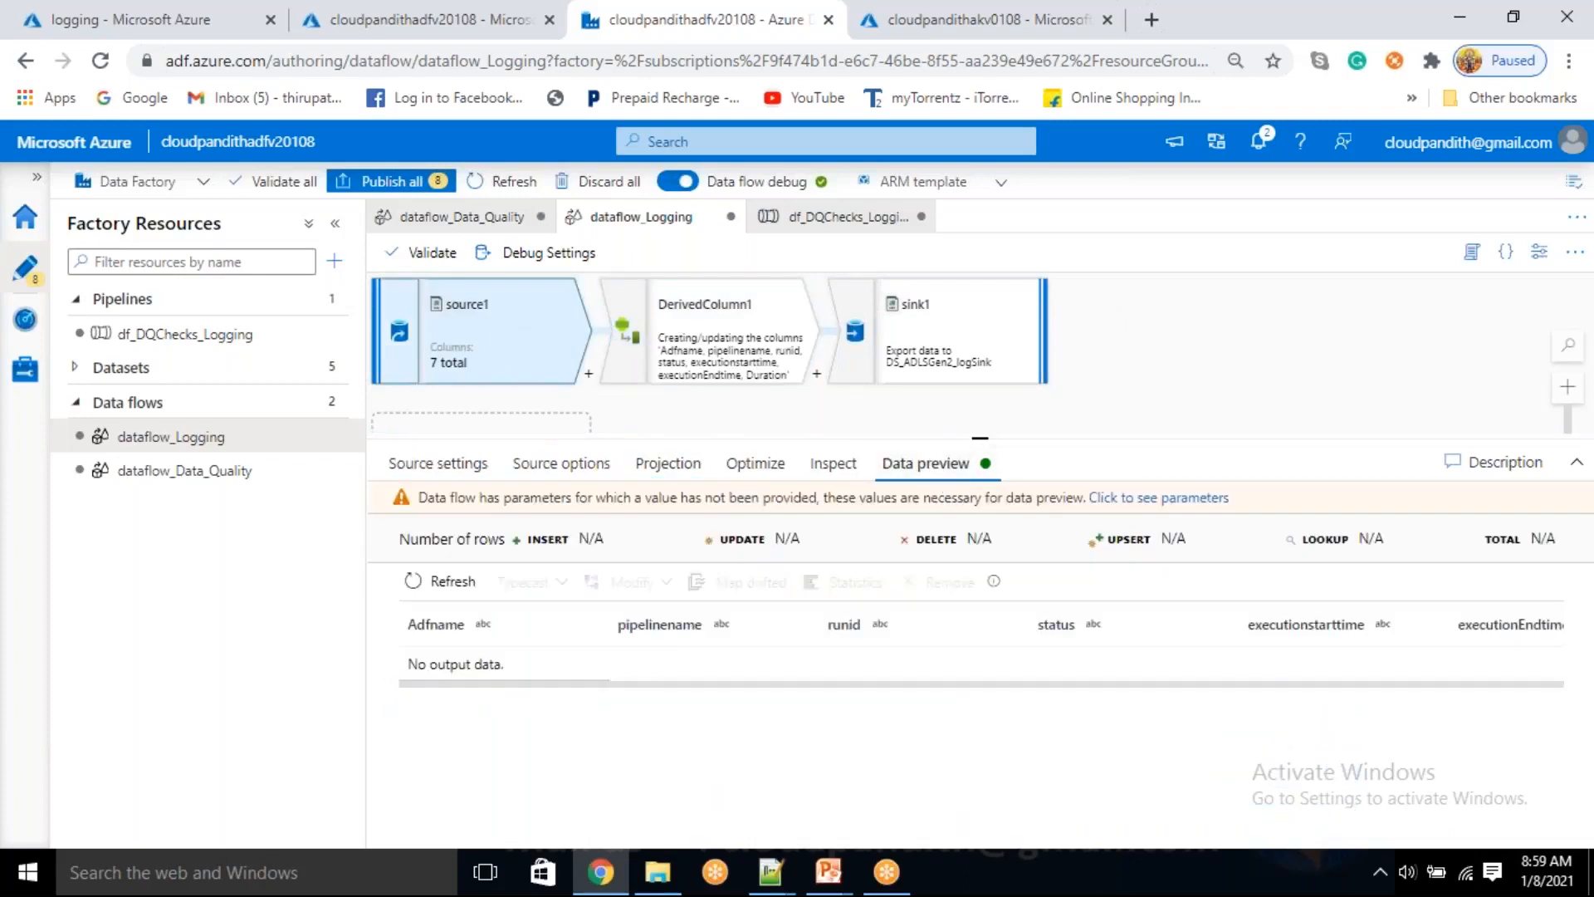
left_click(776, 356)
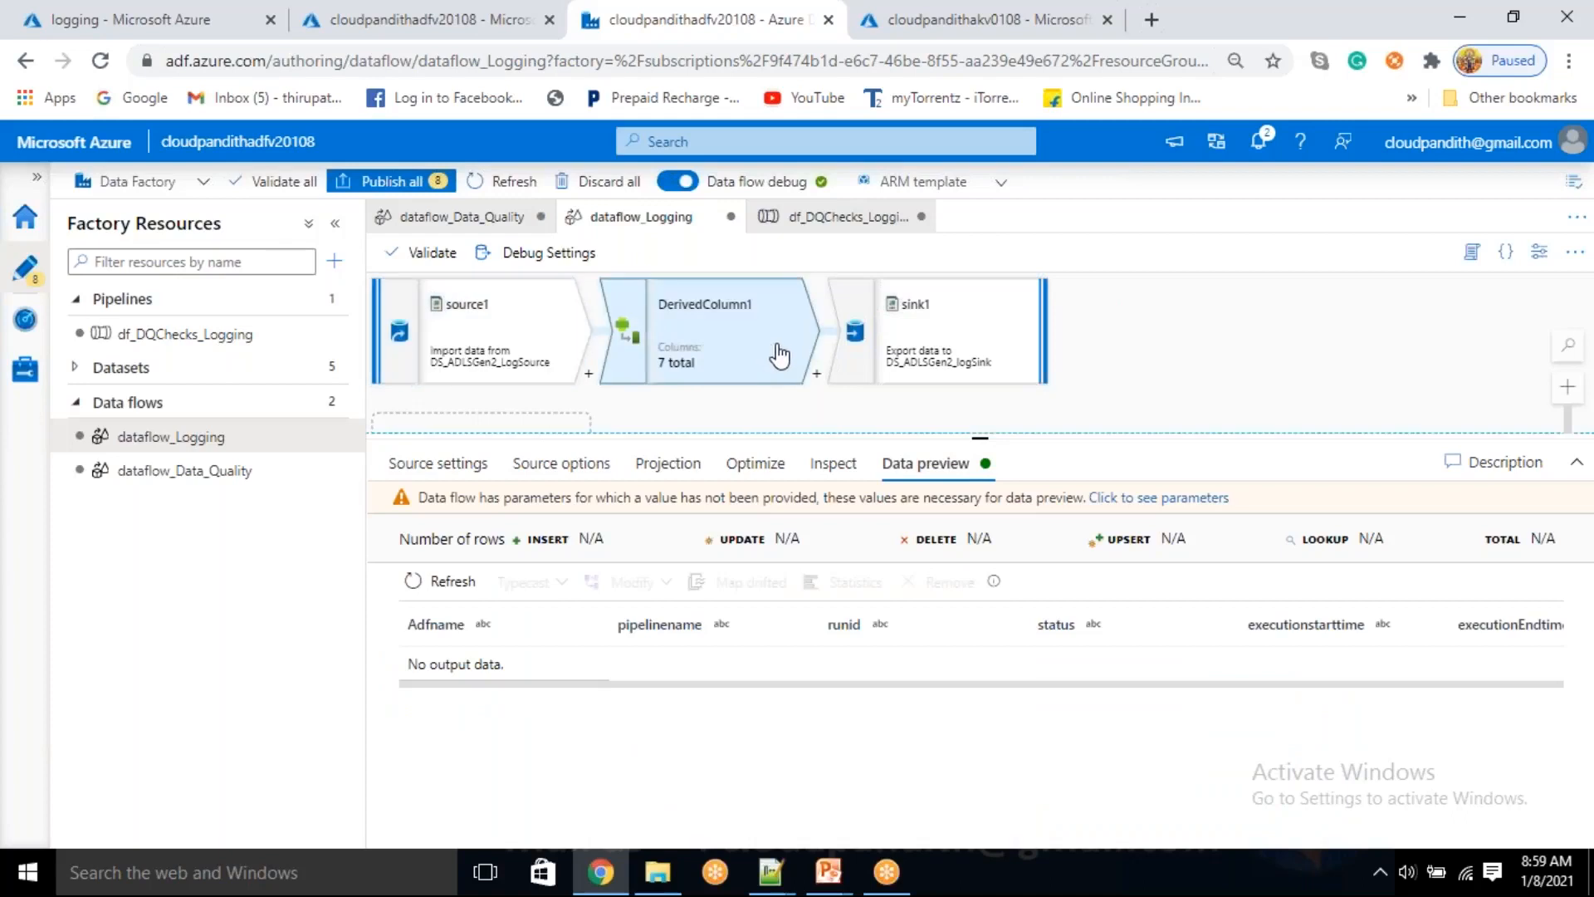
Check sink1's data preview in dataflow_Logging and dismiss the debug parameter values without filling them in
left_click(891, 336)
scroll(627, 730, "down", 1)
scroll(626, 728, "up", 1)
left_click(828, 465)
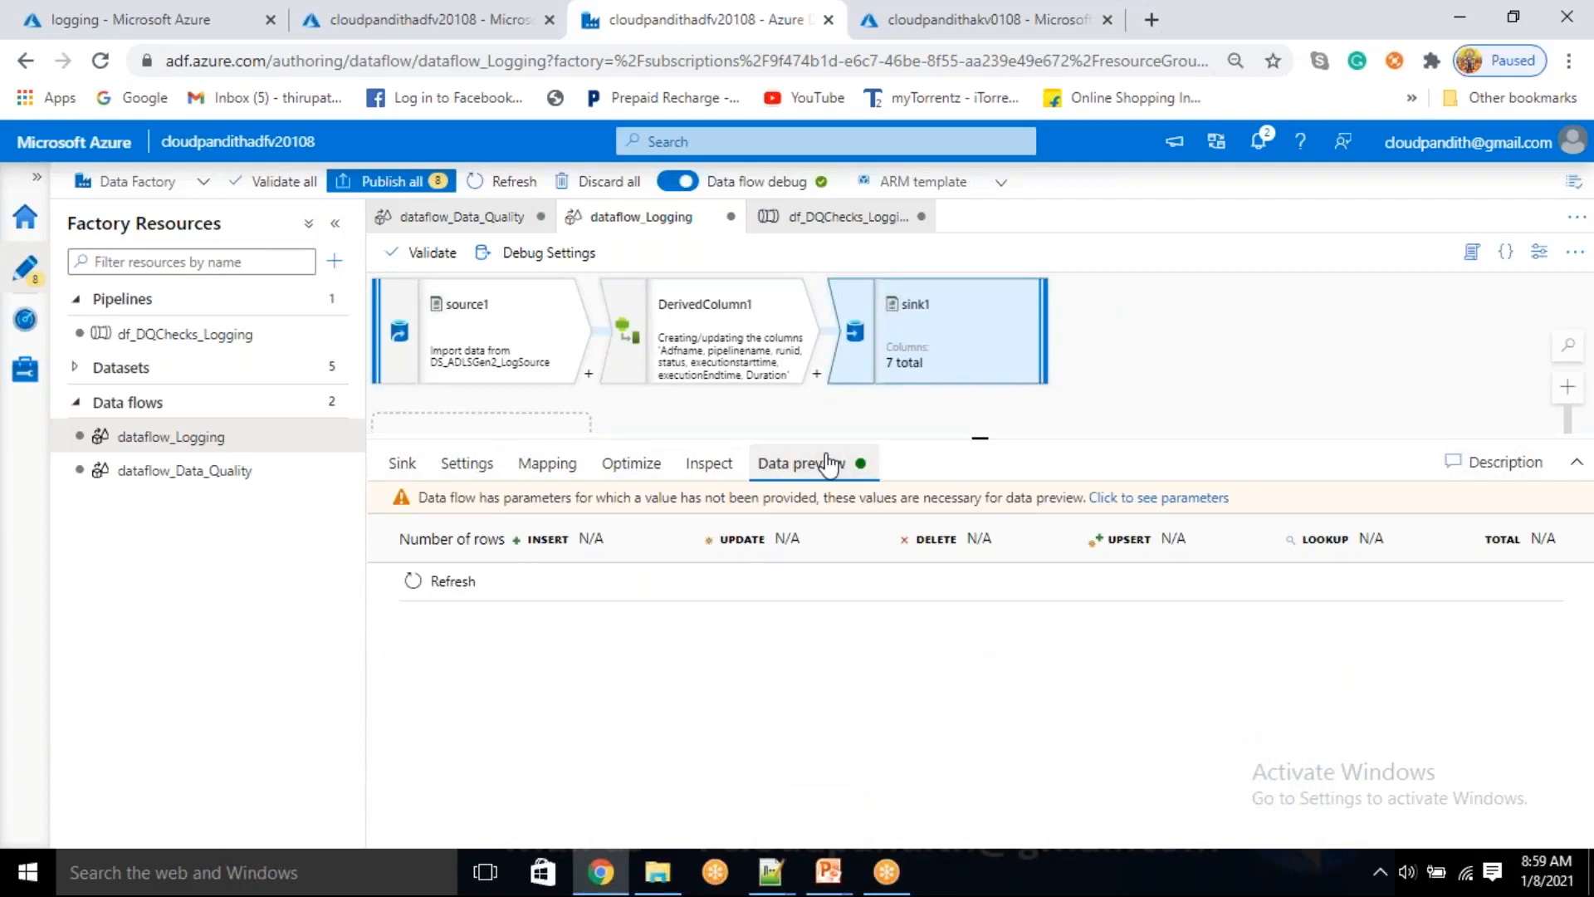
left_click(453, 583)
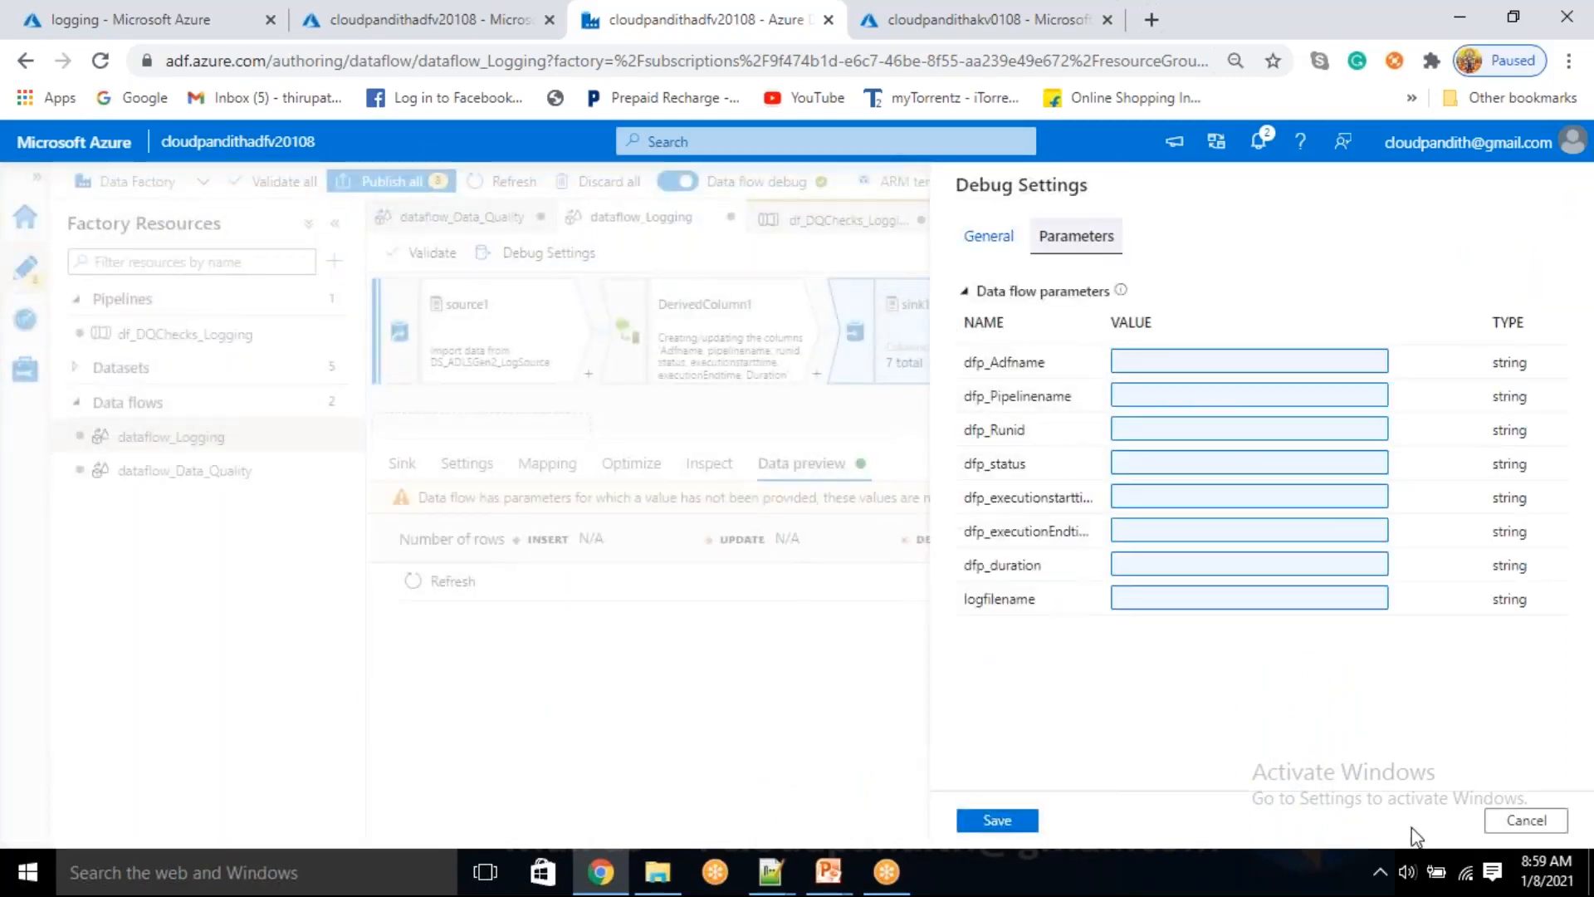
left_click(1527, 819)
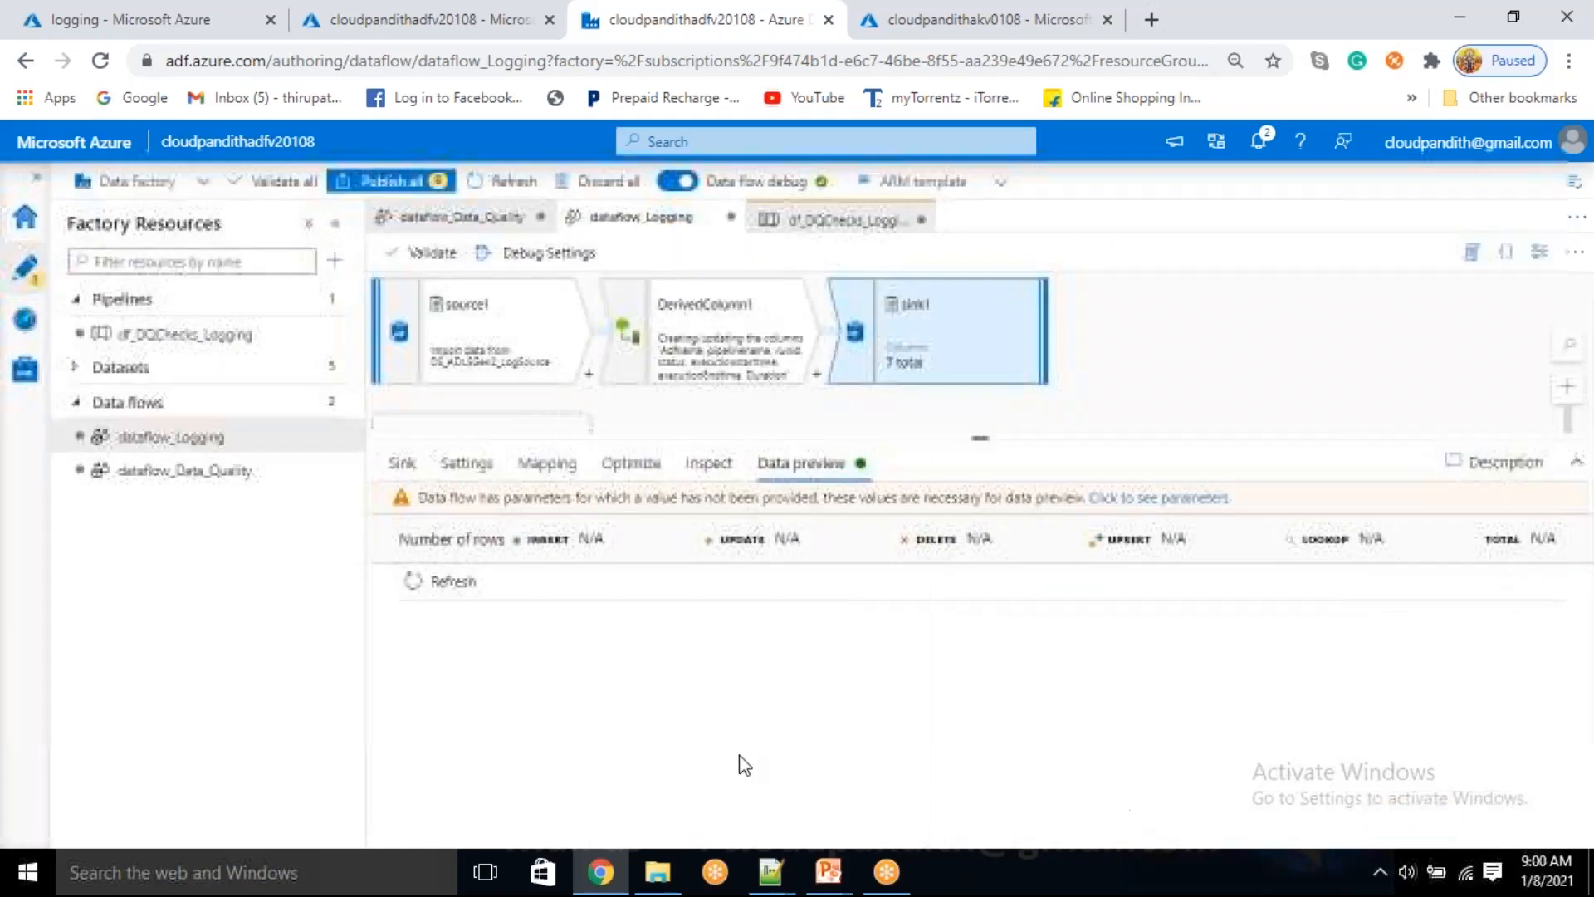
Publish all pending changes to the live environment and return to the df_DQChecks_Logging pipeline
left_click(416, 179)
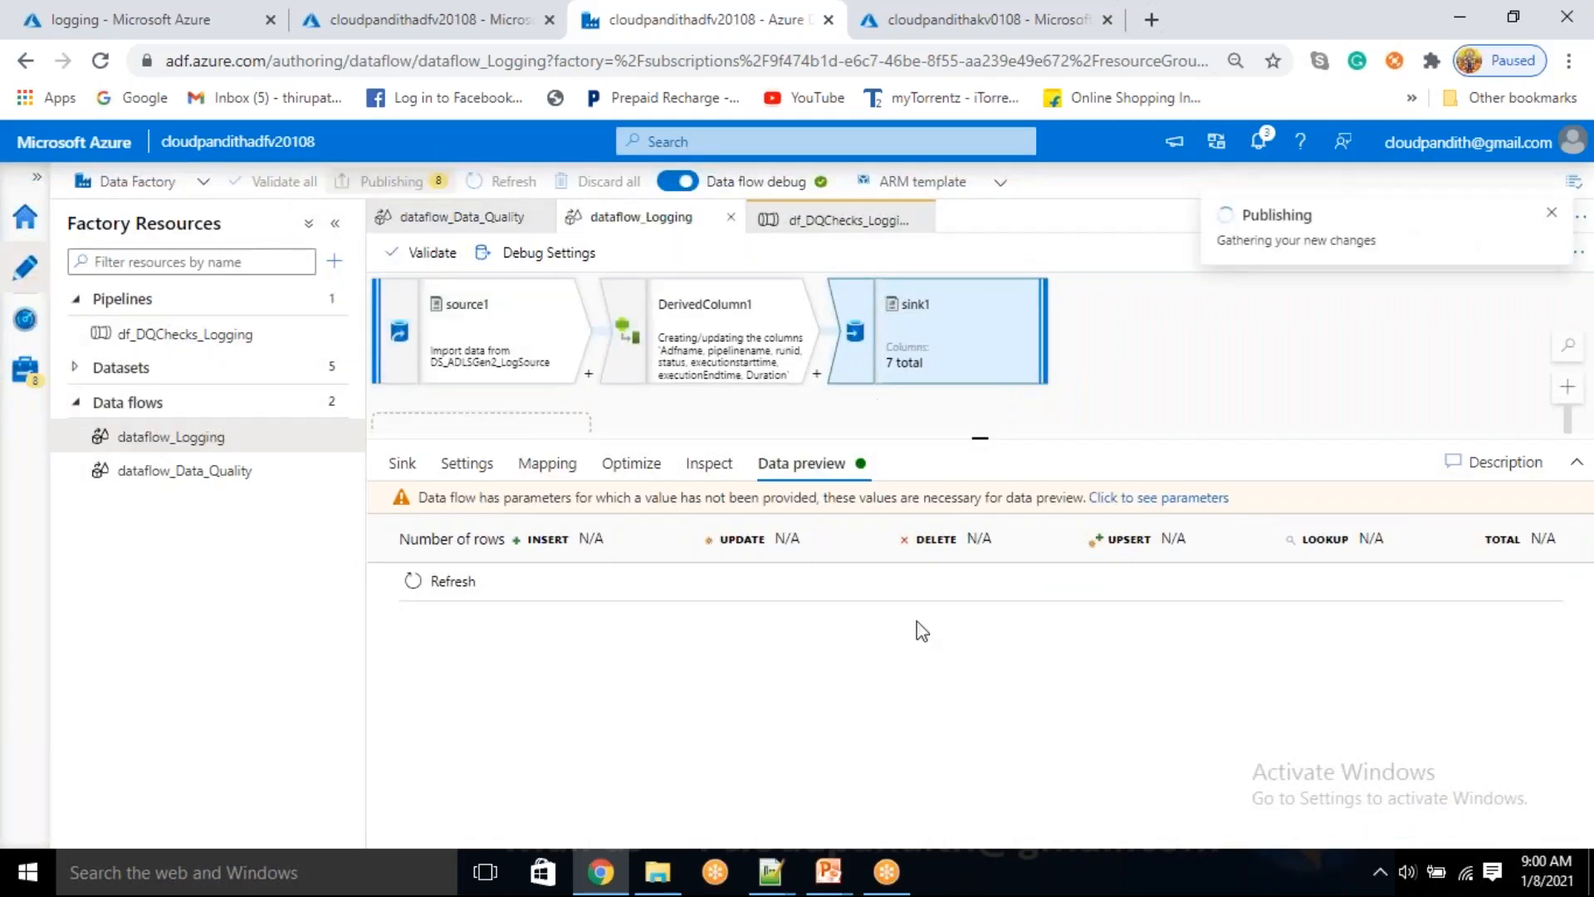
left_click(1006, 821)
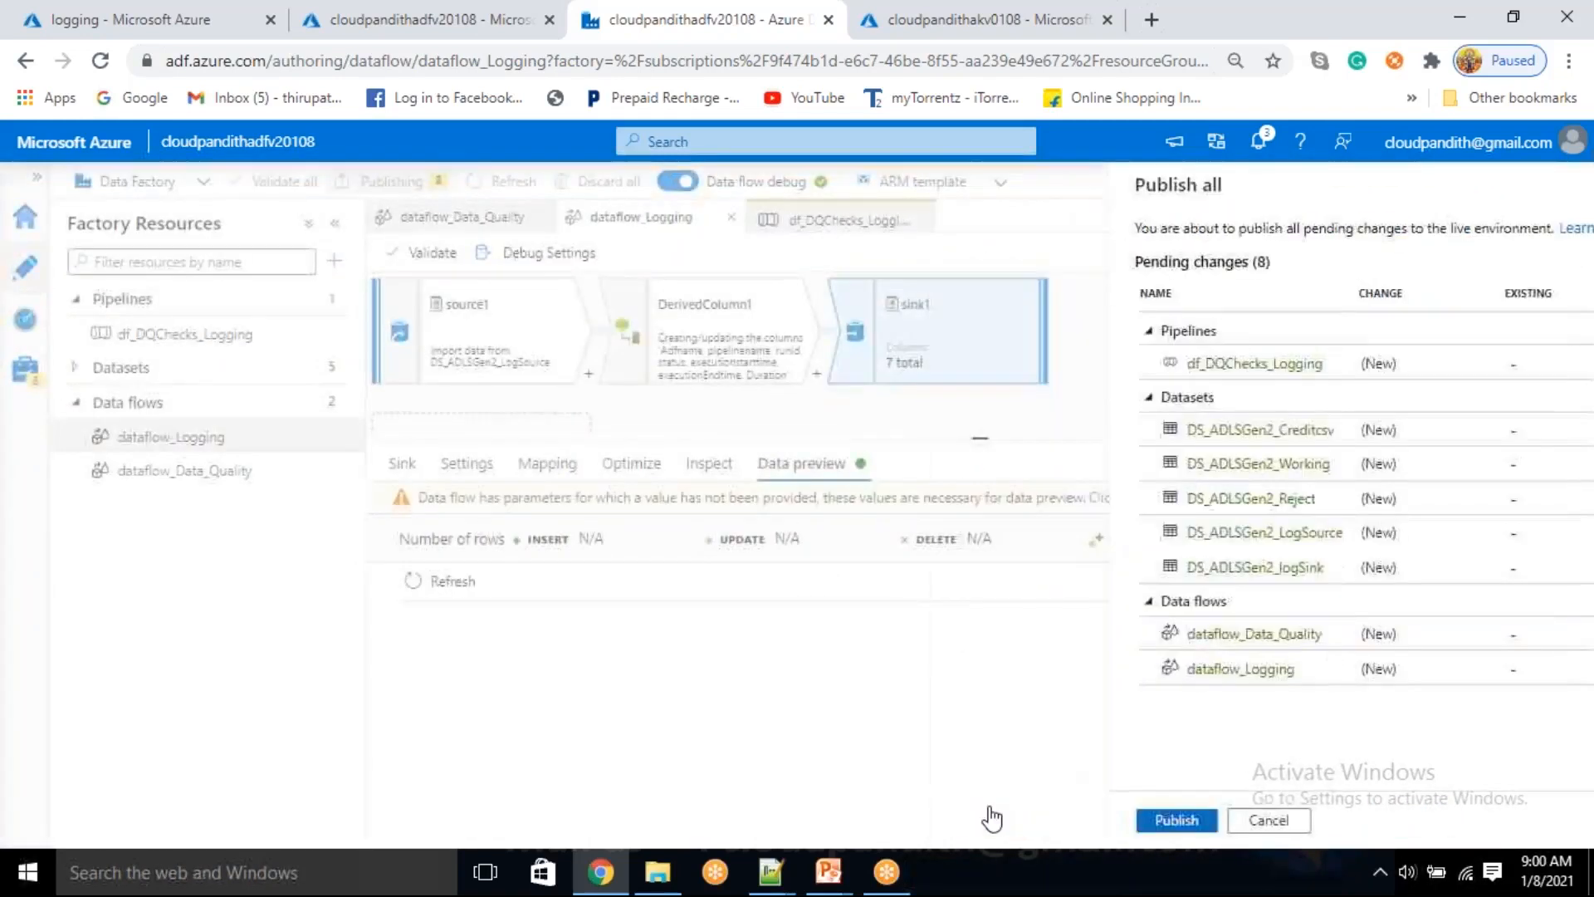
left_click(231, 336)
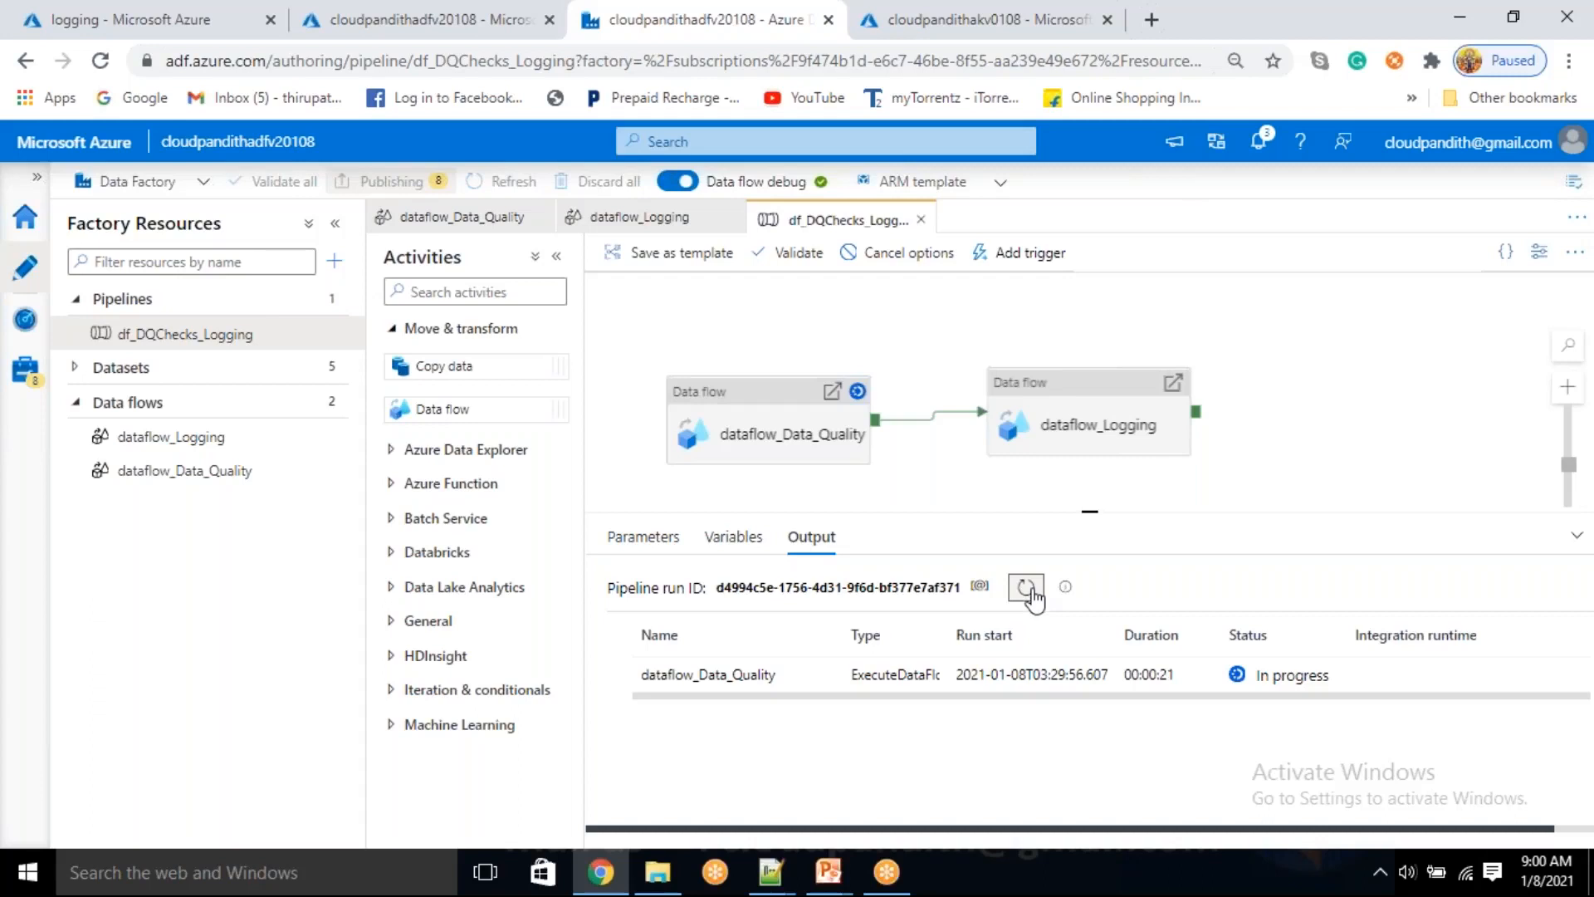
Refresh the logging container in the storage account and inspect the contents of log_source.csv
left_click(174, 23)
left_click(625, 301)
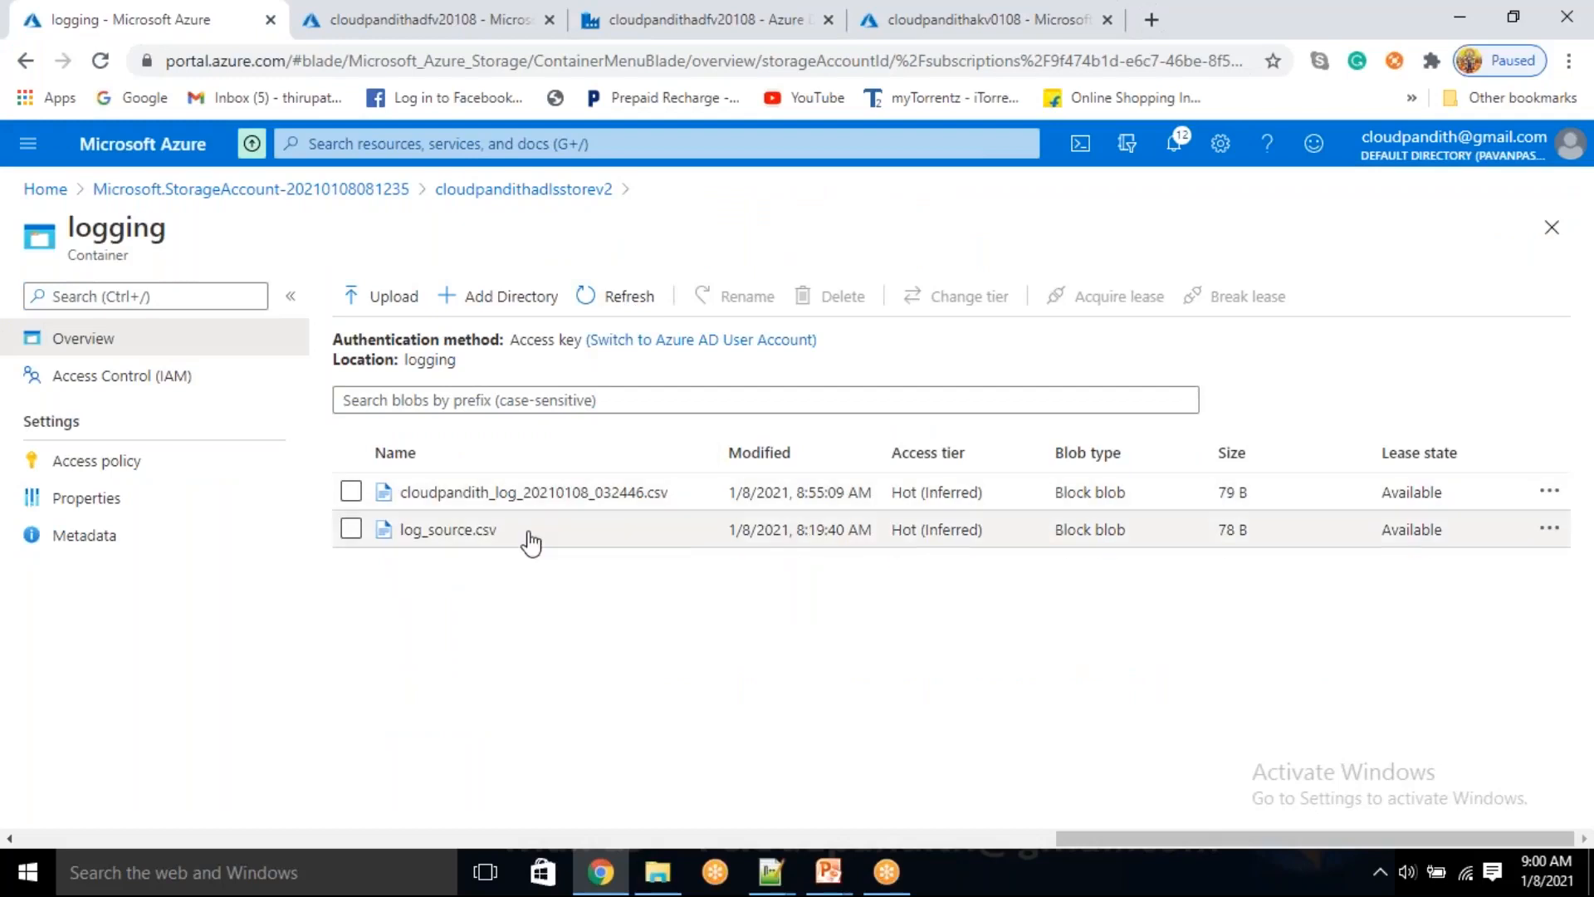
left_click(530, 544)
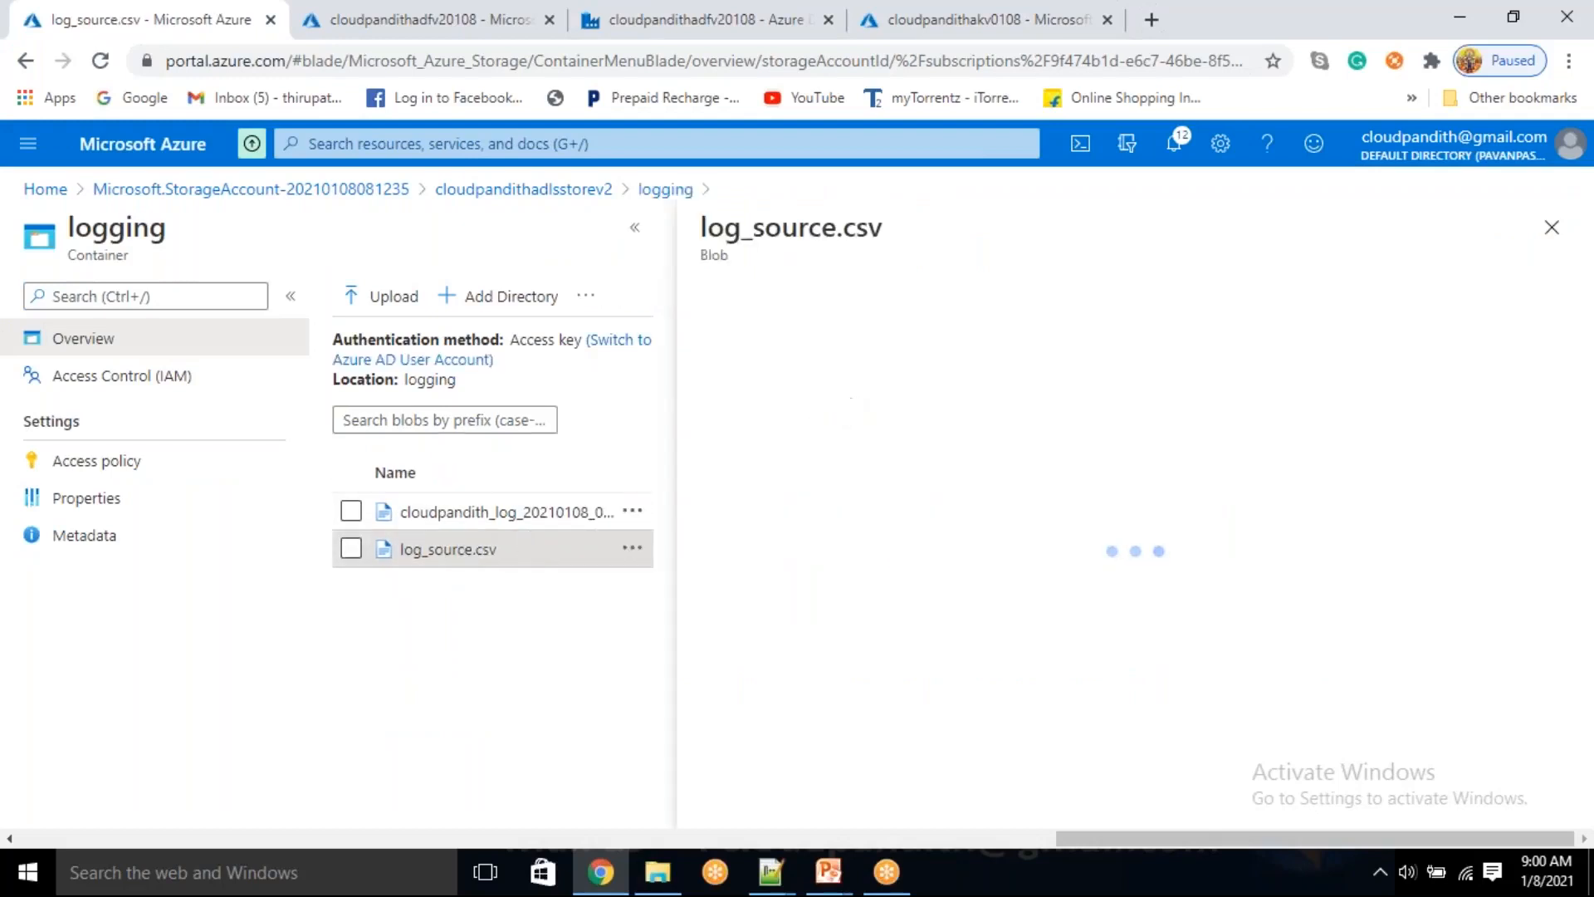
left_click(917, 354)
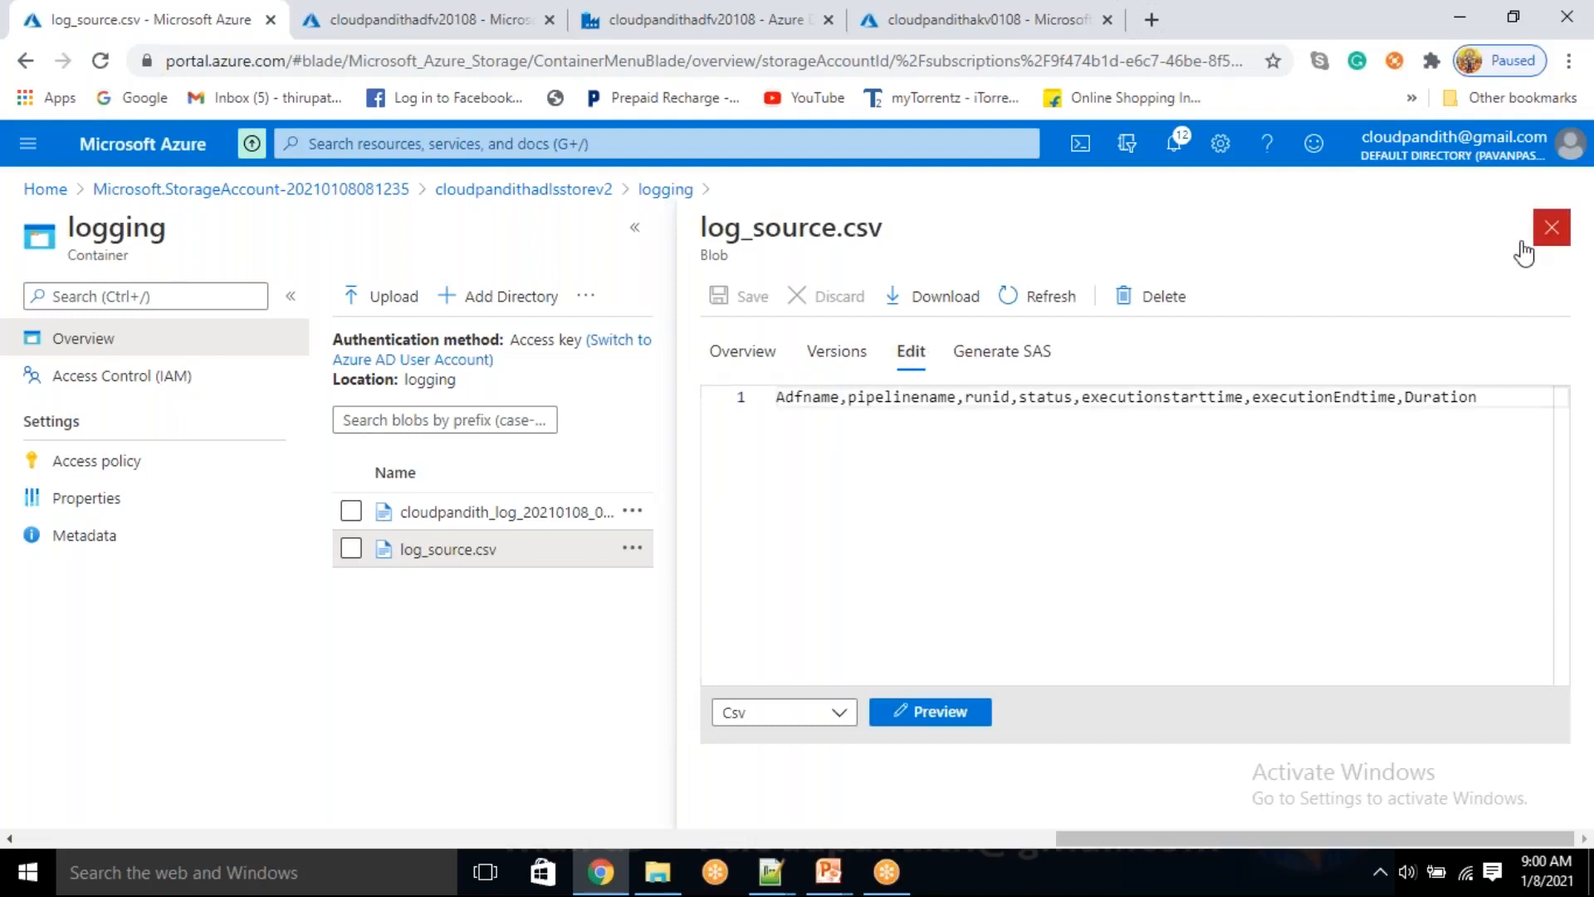
left_click(1551, 228)
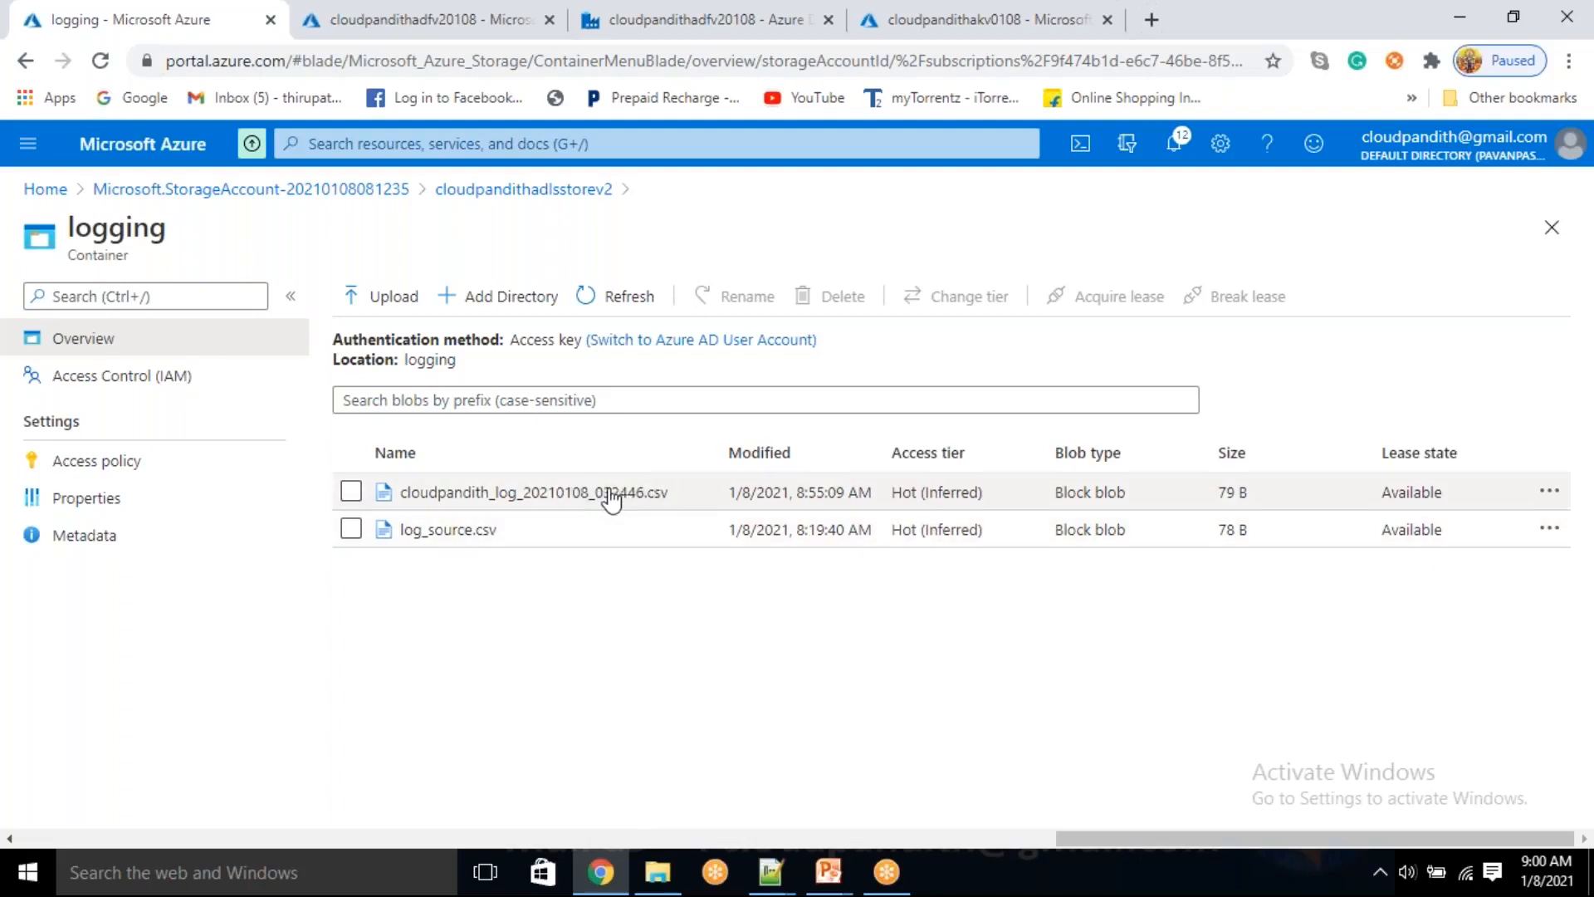
Go back to the data factory editor, refresh the debug run status and view dataflow_Data_Quality's run details
left_click(719, 15)
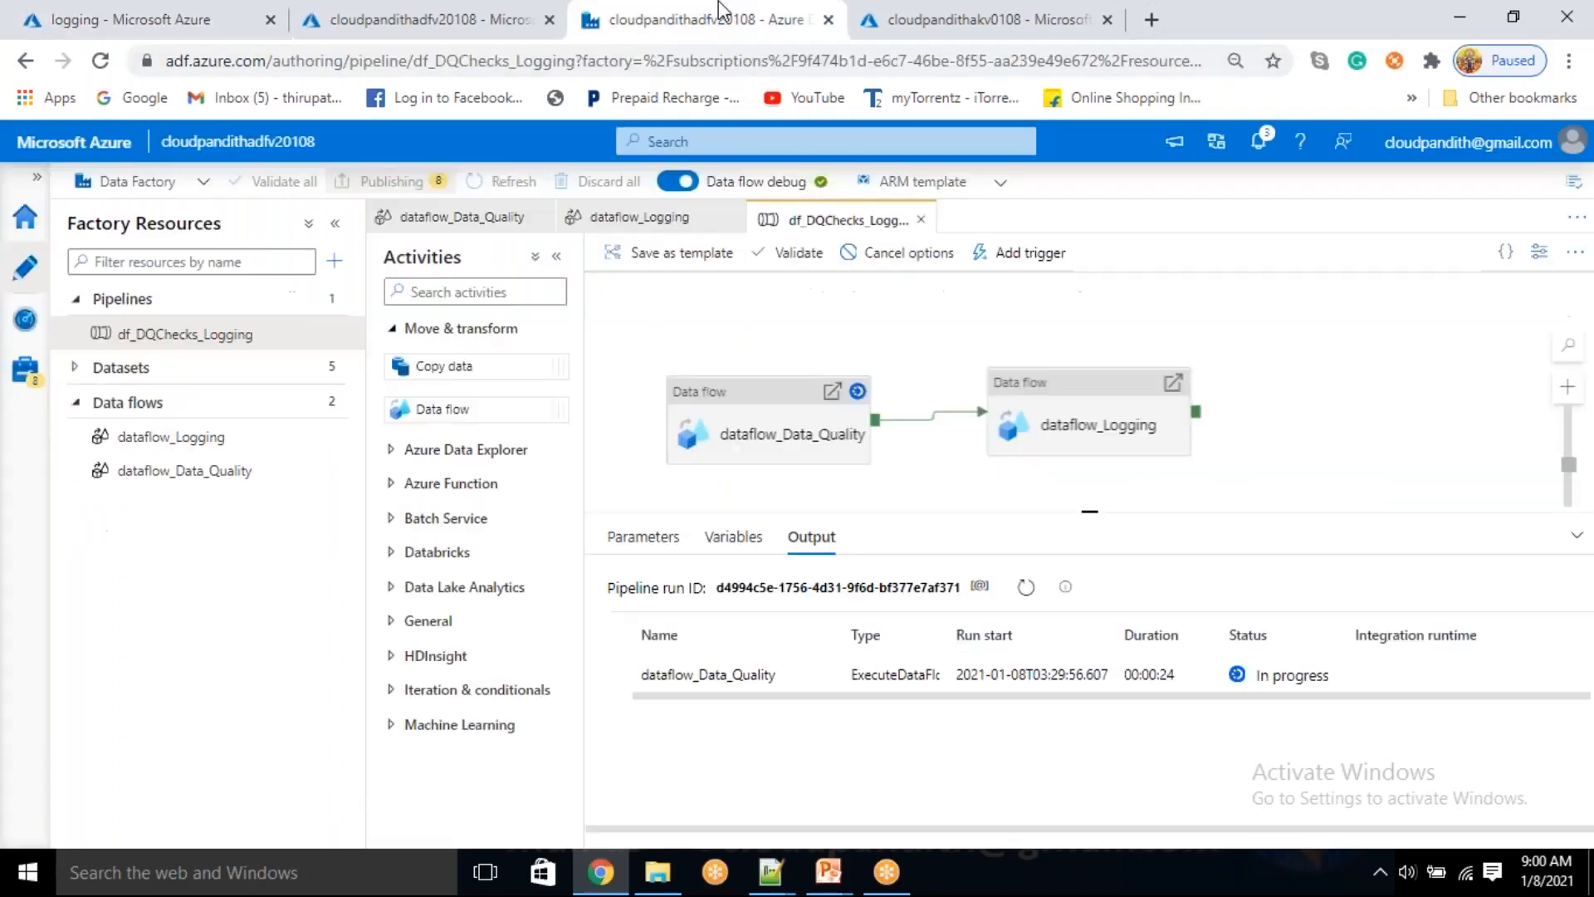
left_click(1028, 590)
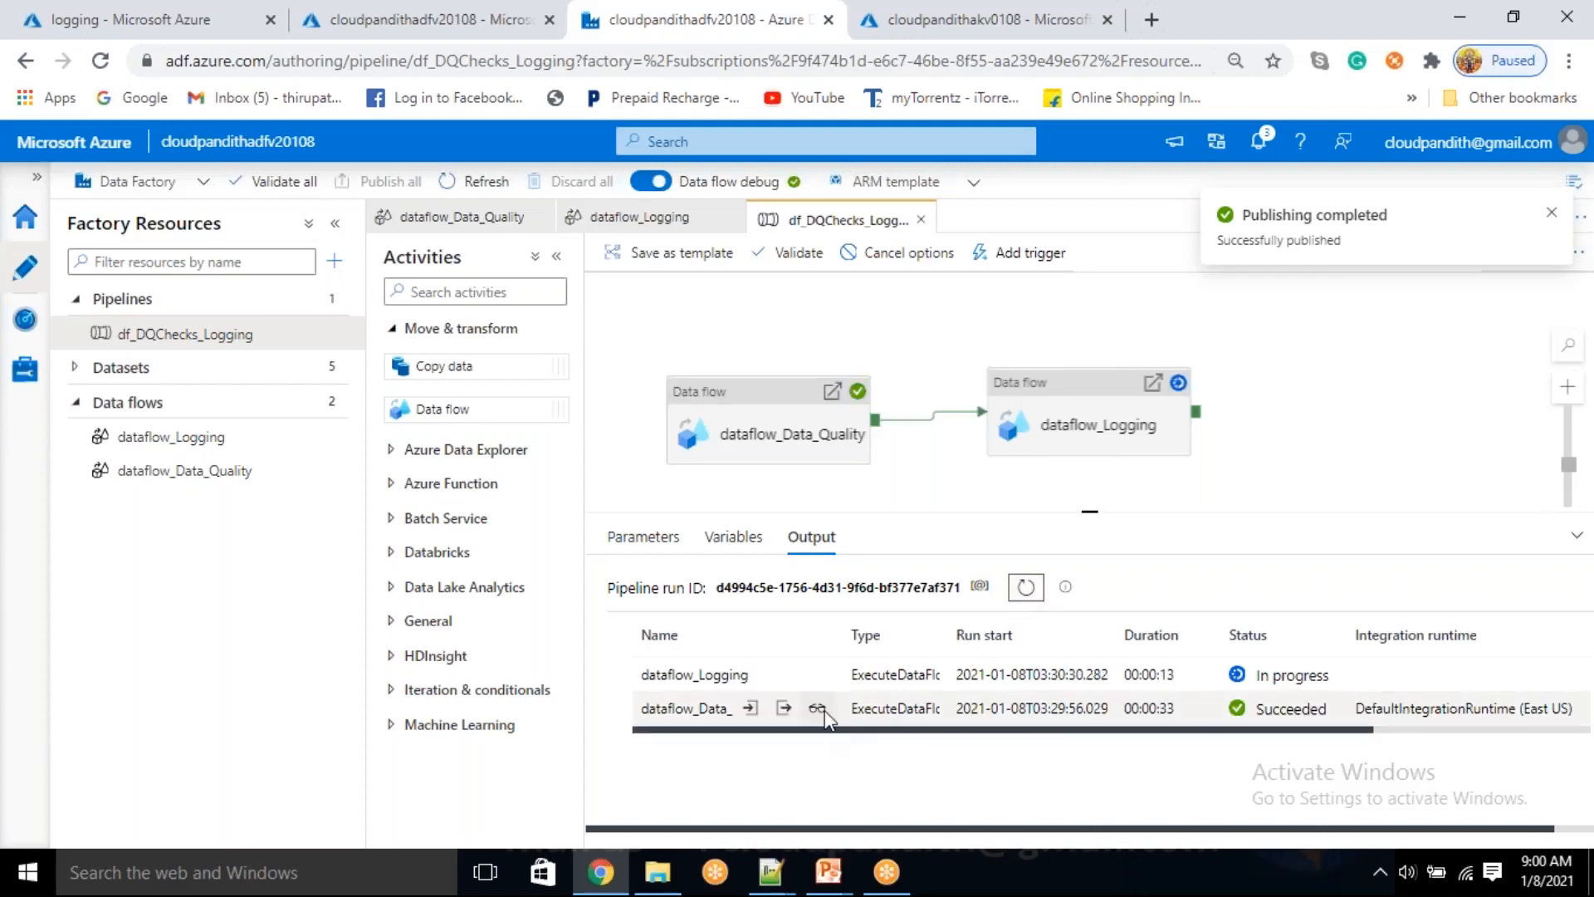
left_click(817, 708)
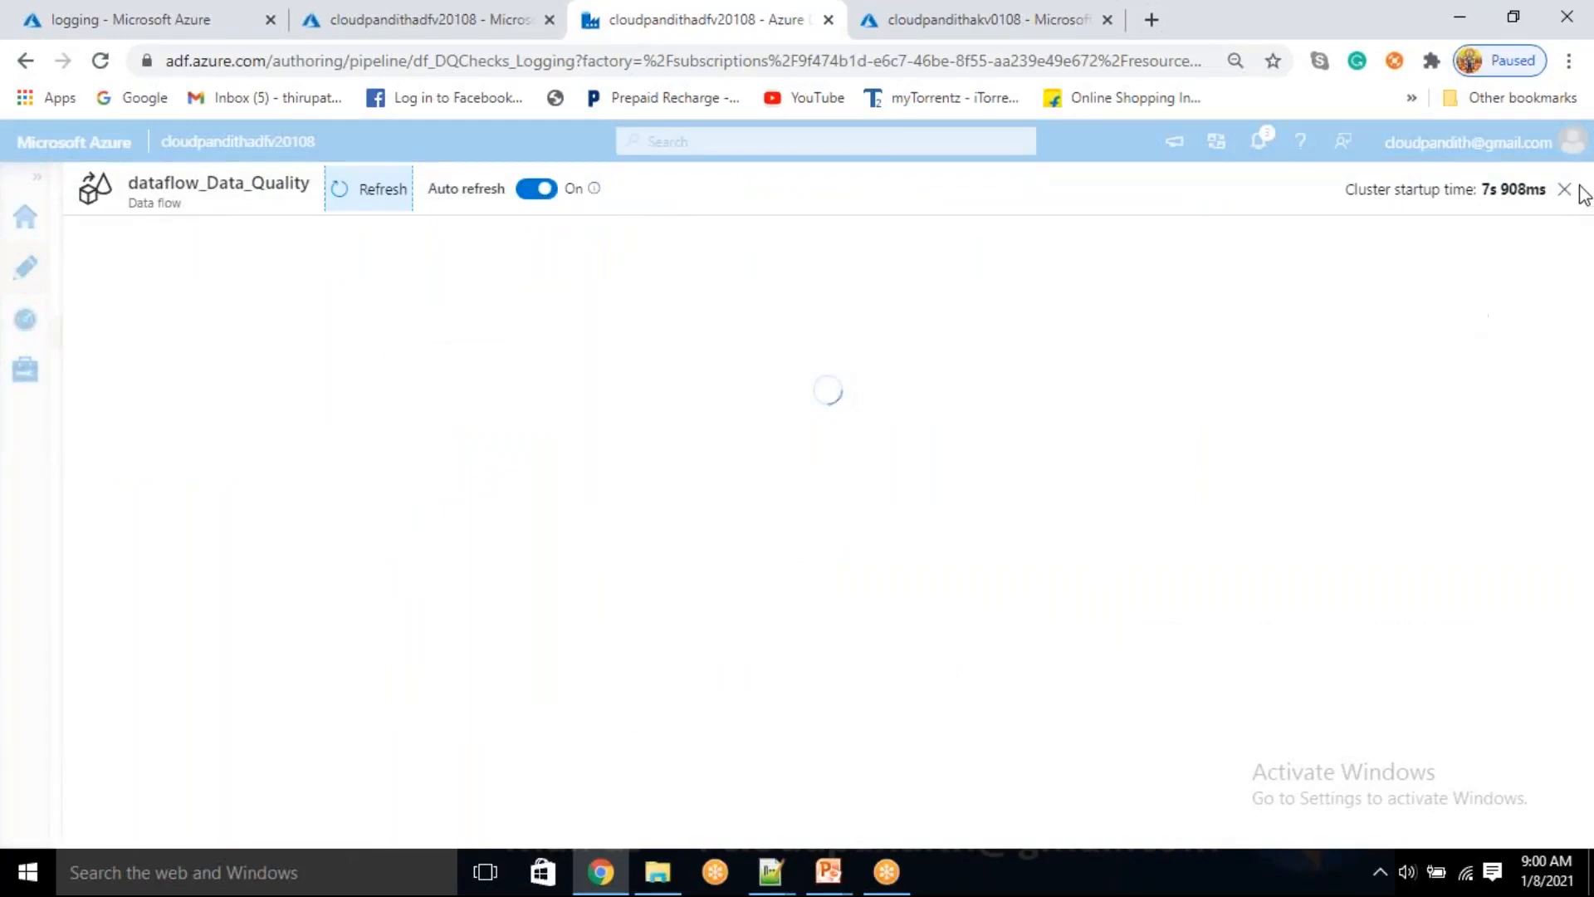
Review the dataflow_Logging activity's settings and its parameter expressions, from dfp_Adfname through logfilename
left_click(1133, 407)
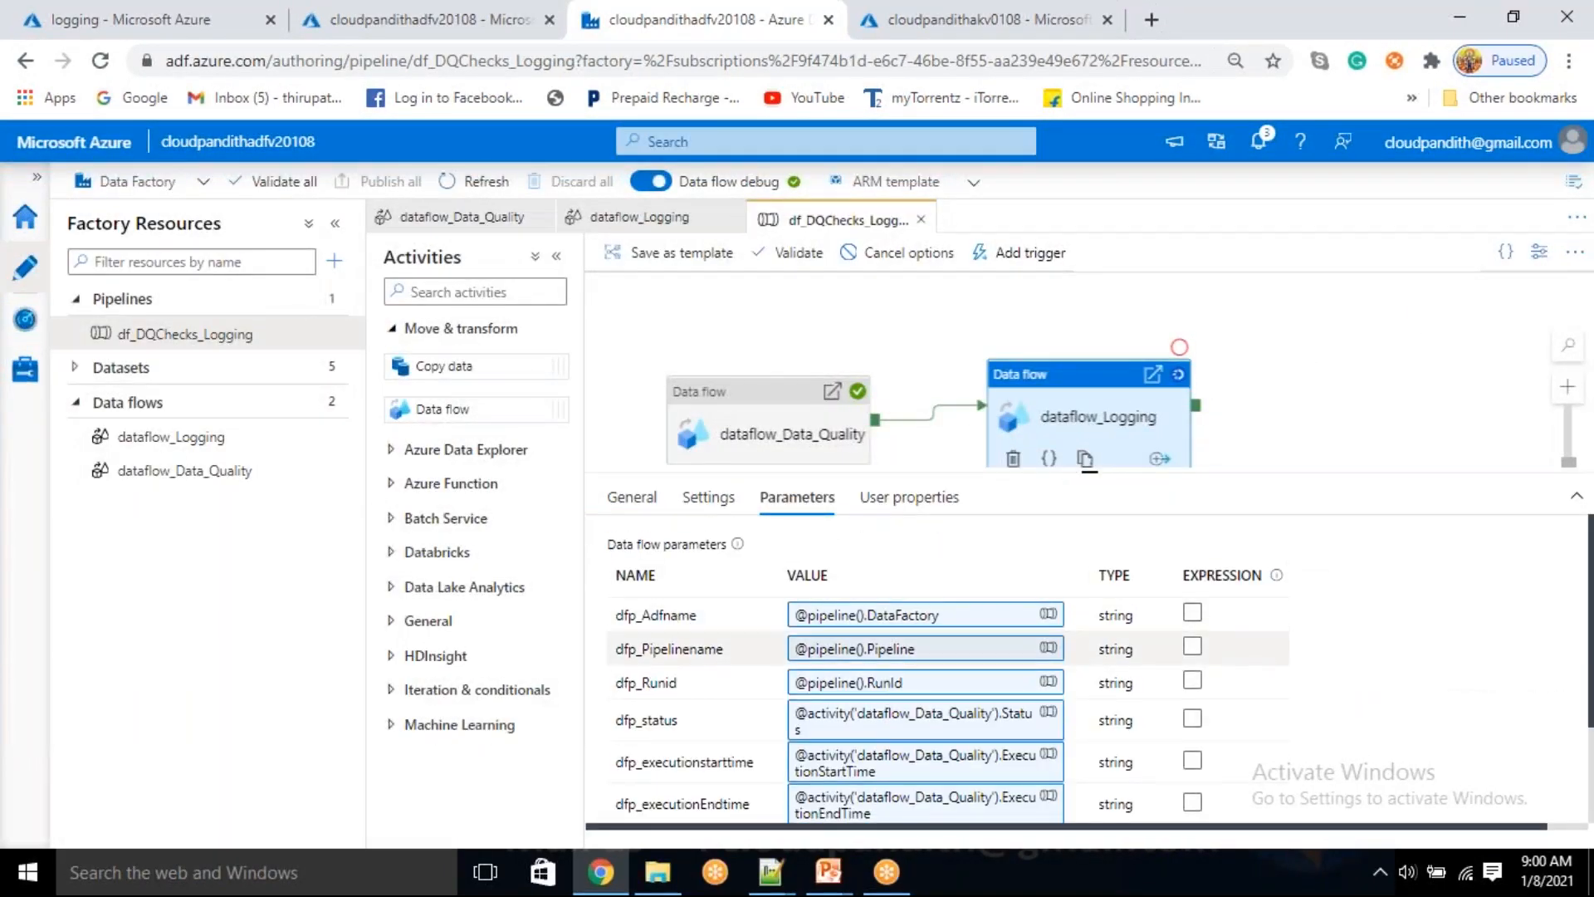
scroll(926, 659, "down", 2)
scroll(926, 658, "up", 1)
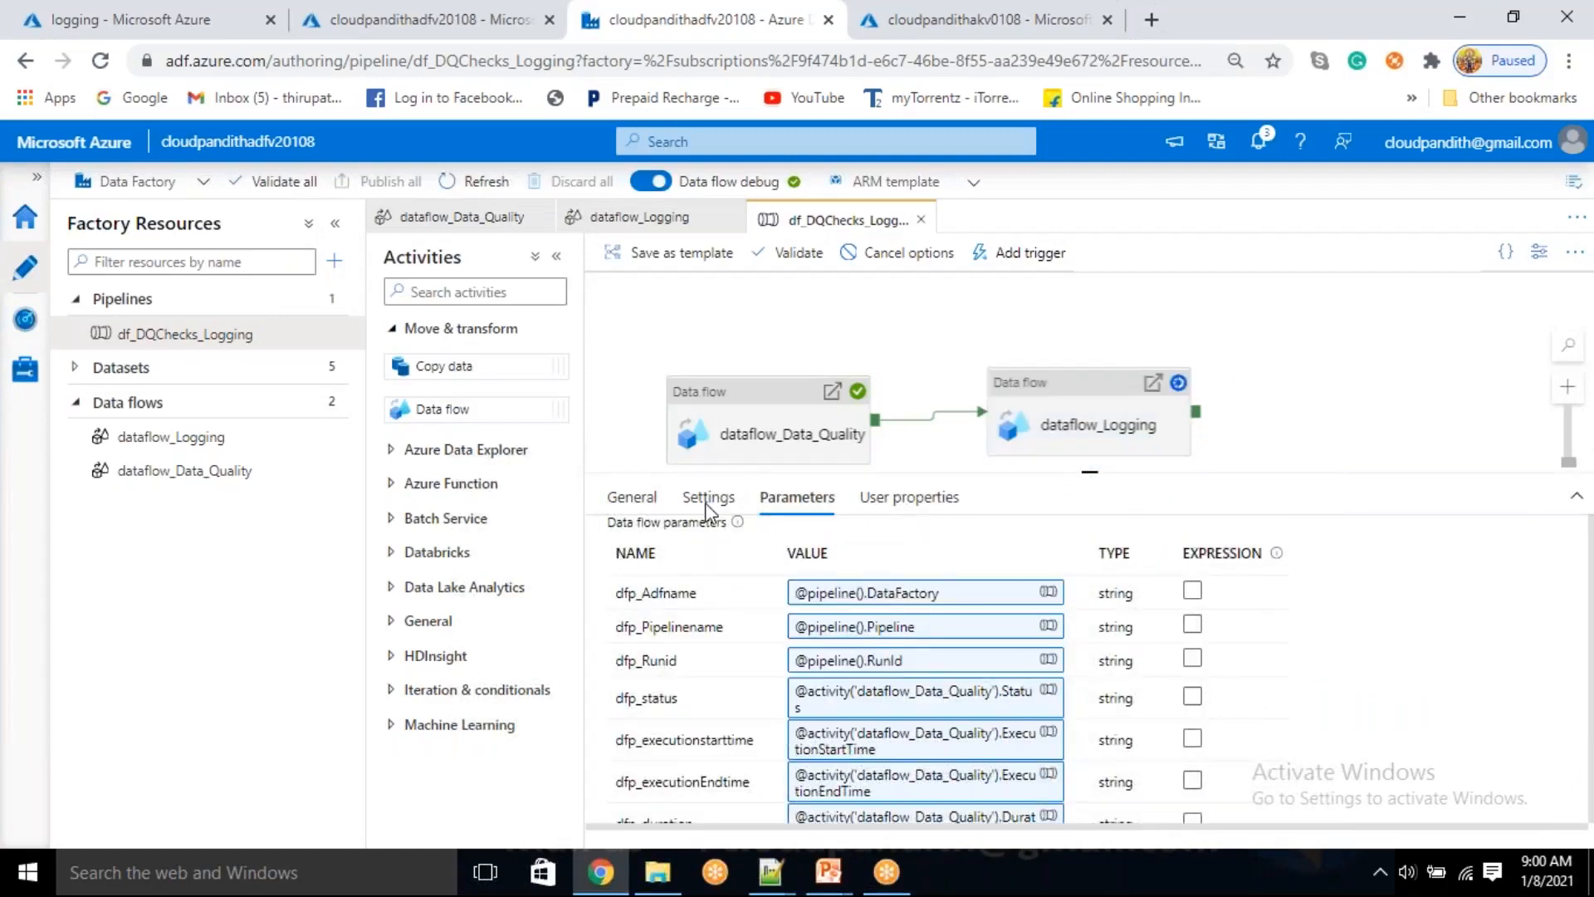
left_click(1013, 446)
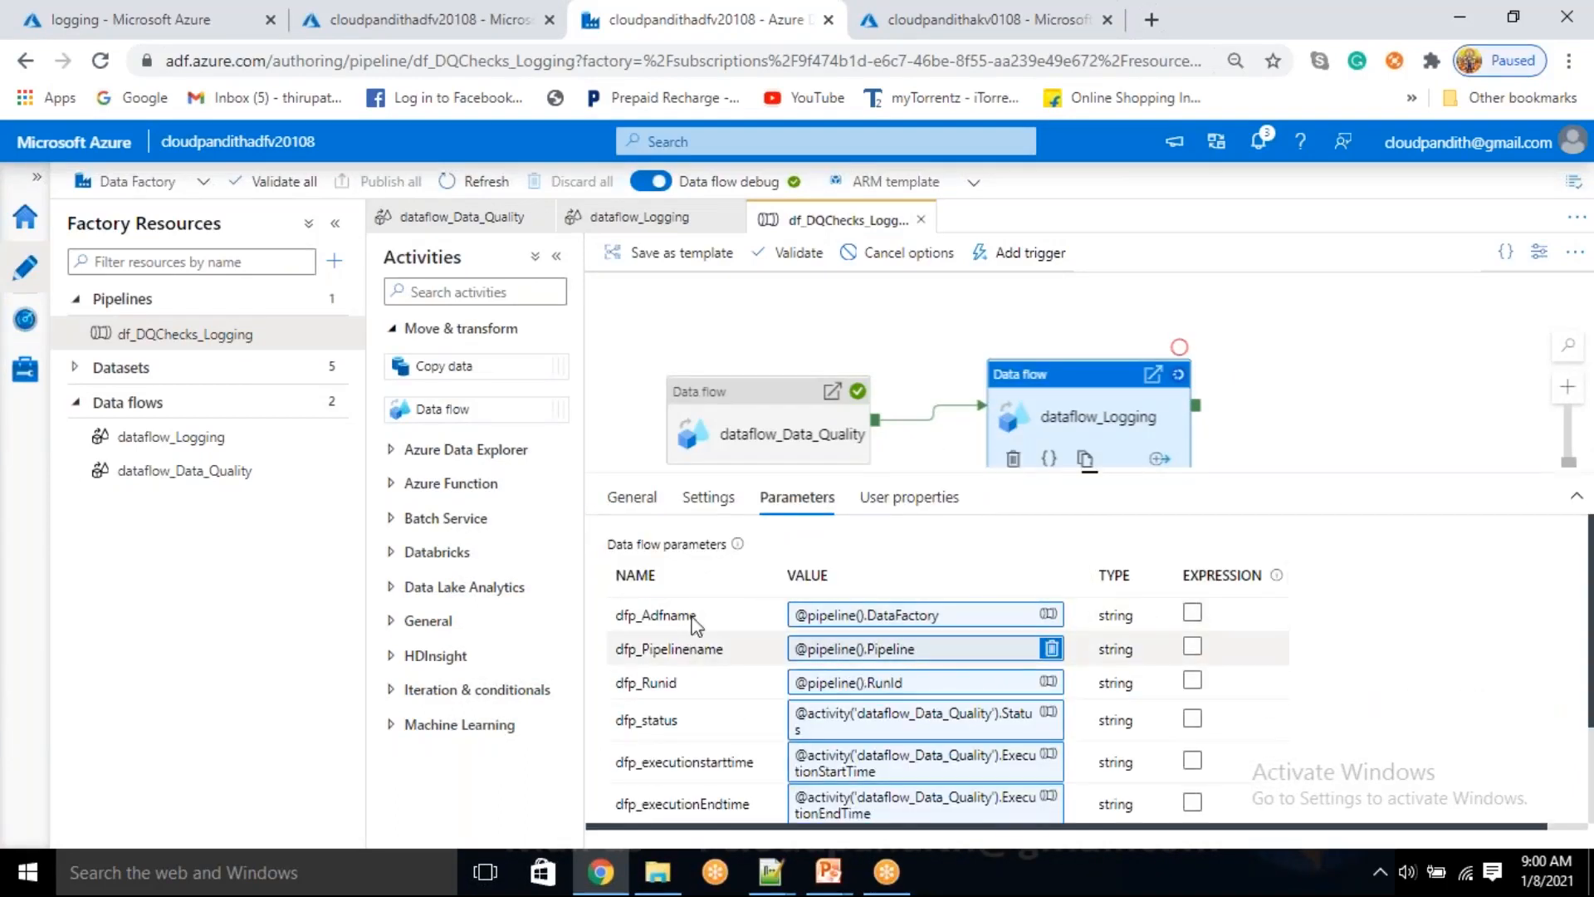
left_click(716, 501)
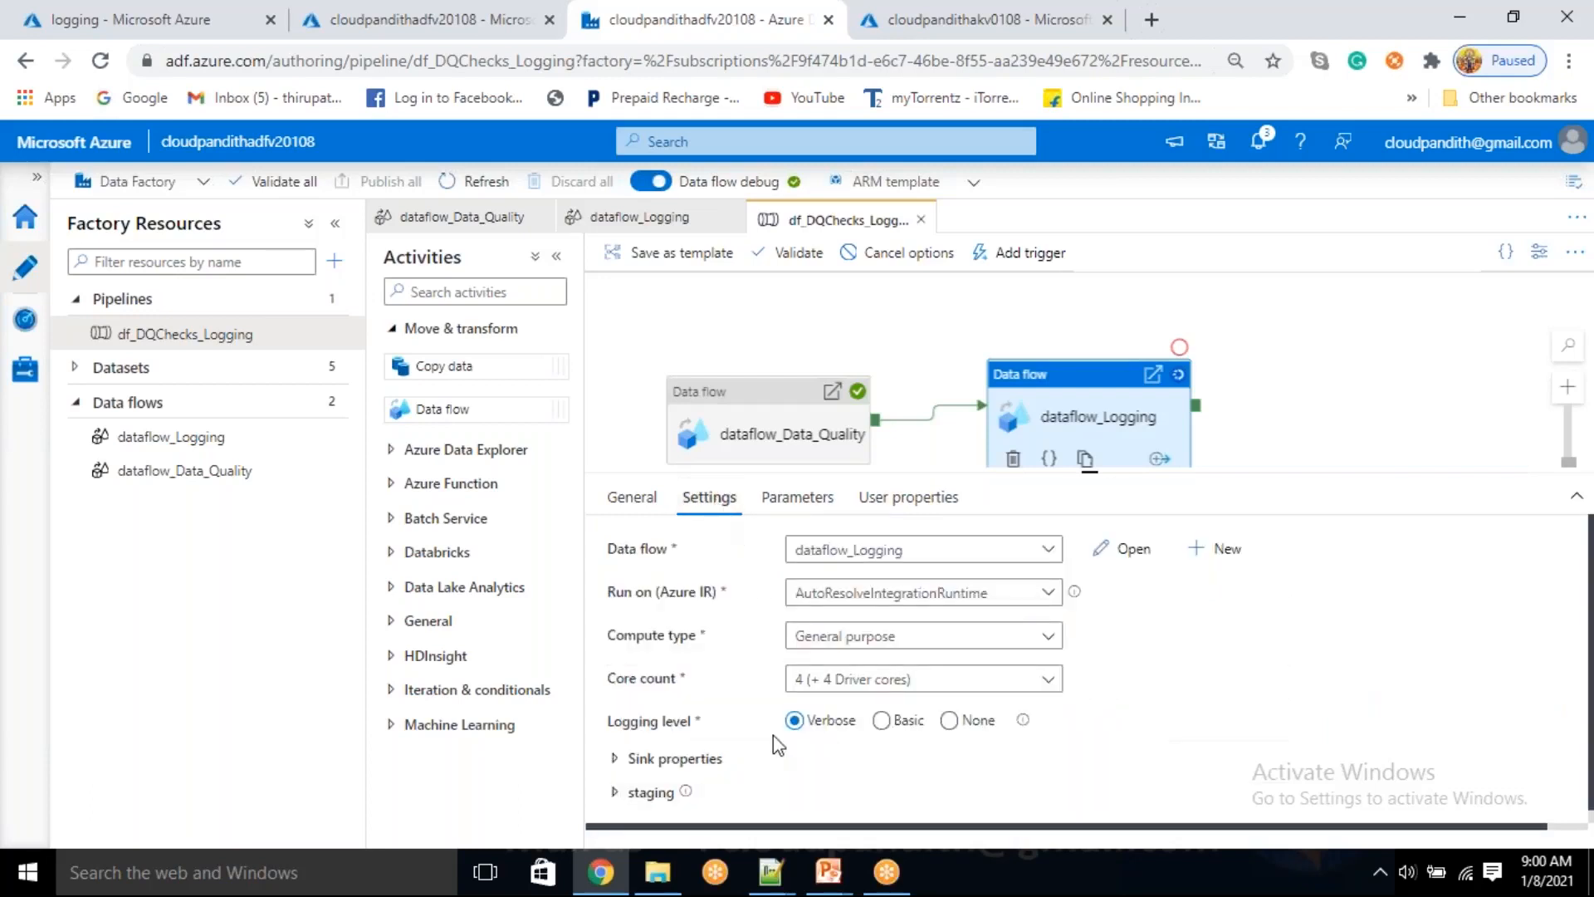
left_click(831, 499)
scroll(740, 691, "down", 3)
scroll(740, 691, "up", 2)
scroll(740, 691, "down", 1)
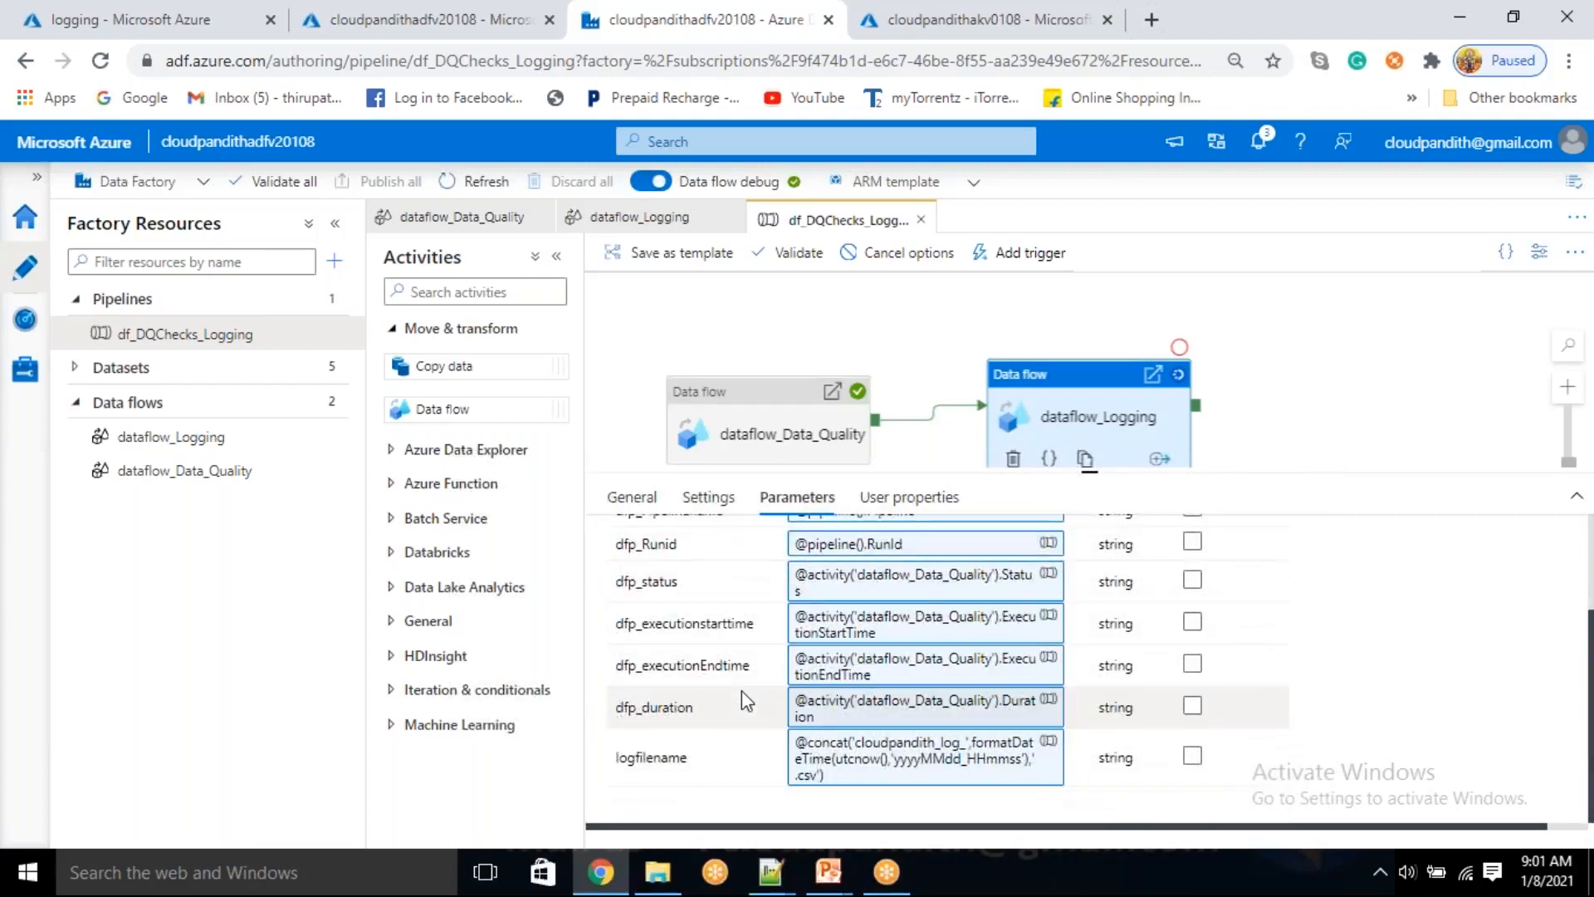
left_click(905, 758)
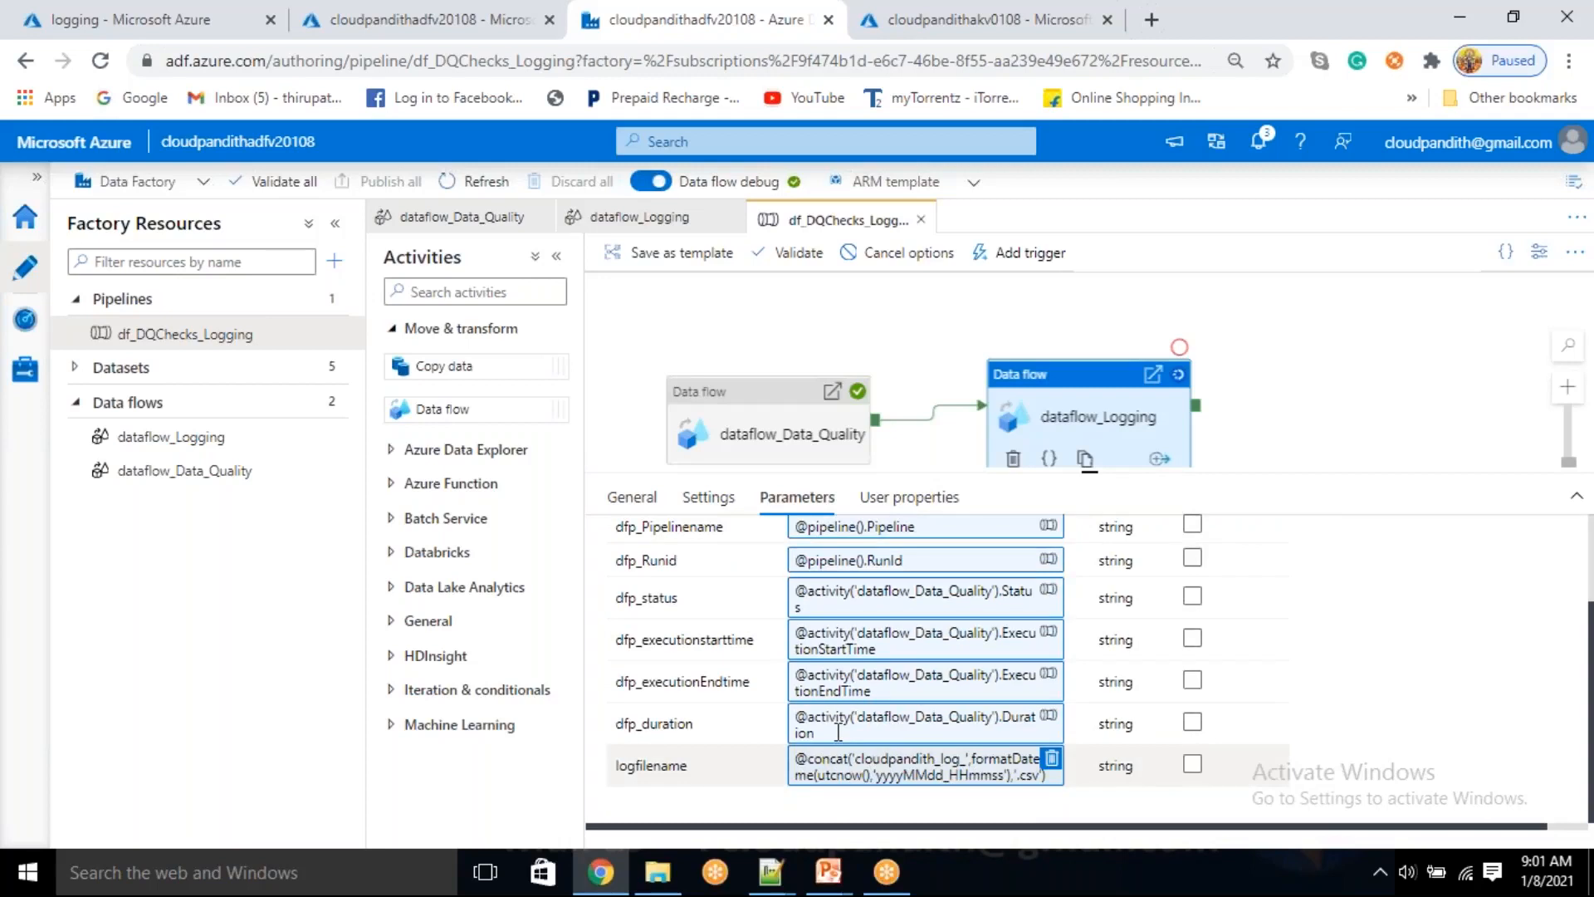
left_click(873, 734)
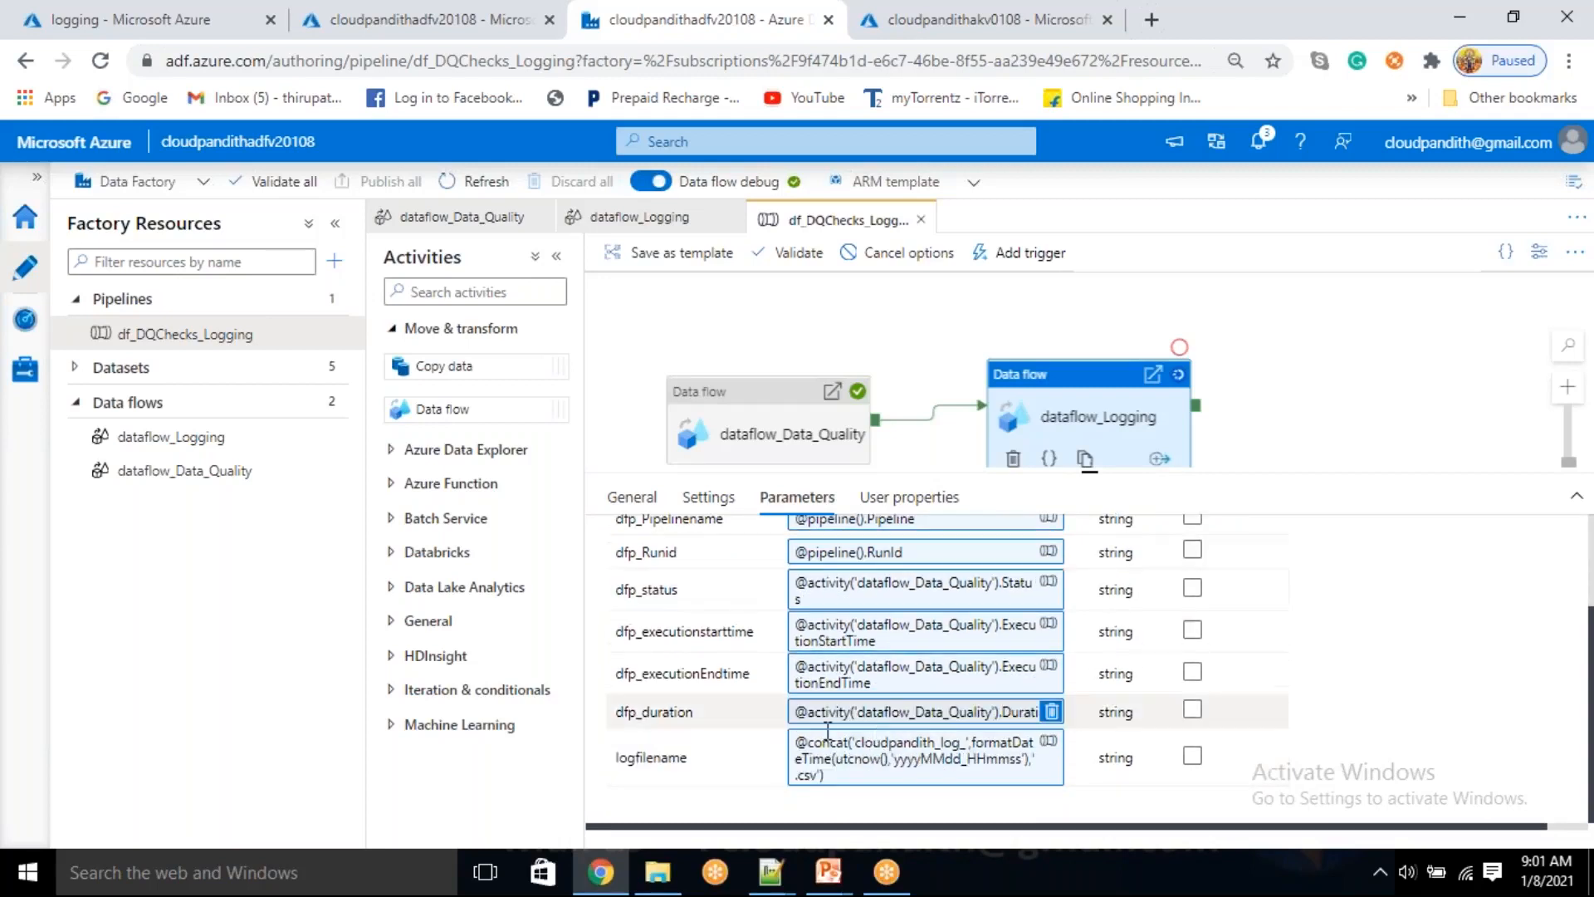
Refresh the logging container's file list, replace the header line of log_source.csv with loggingformat and save the file
left_click(167, 8)
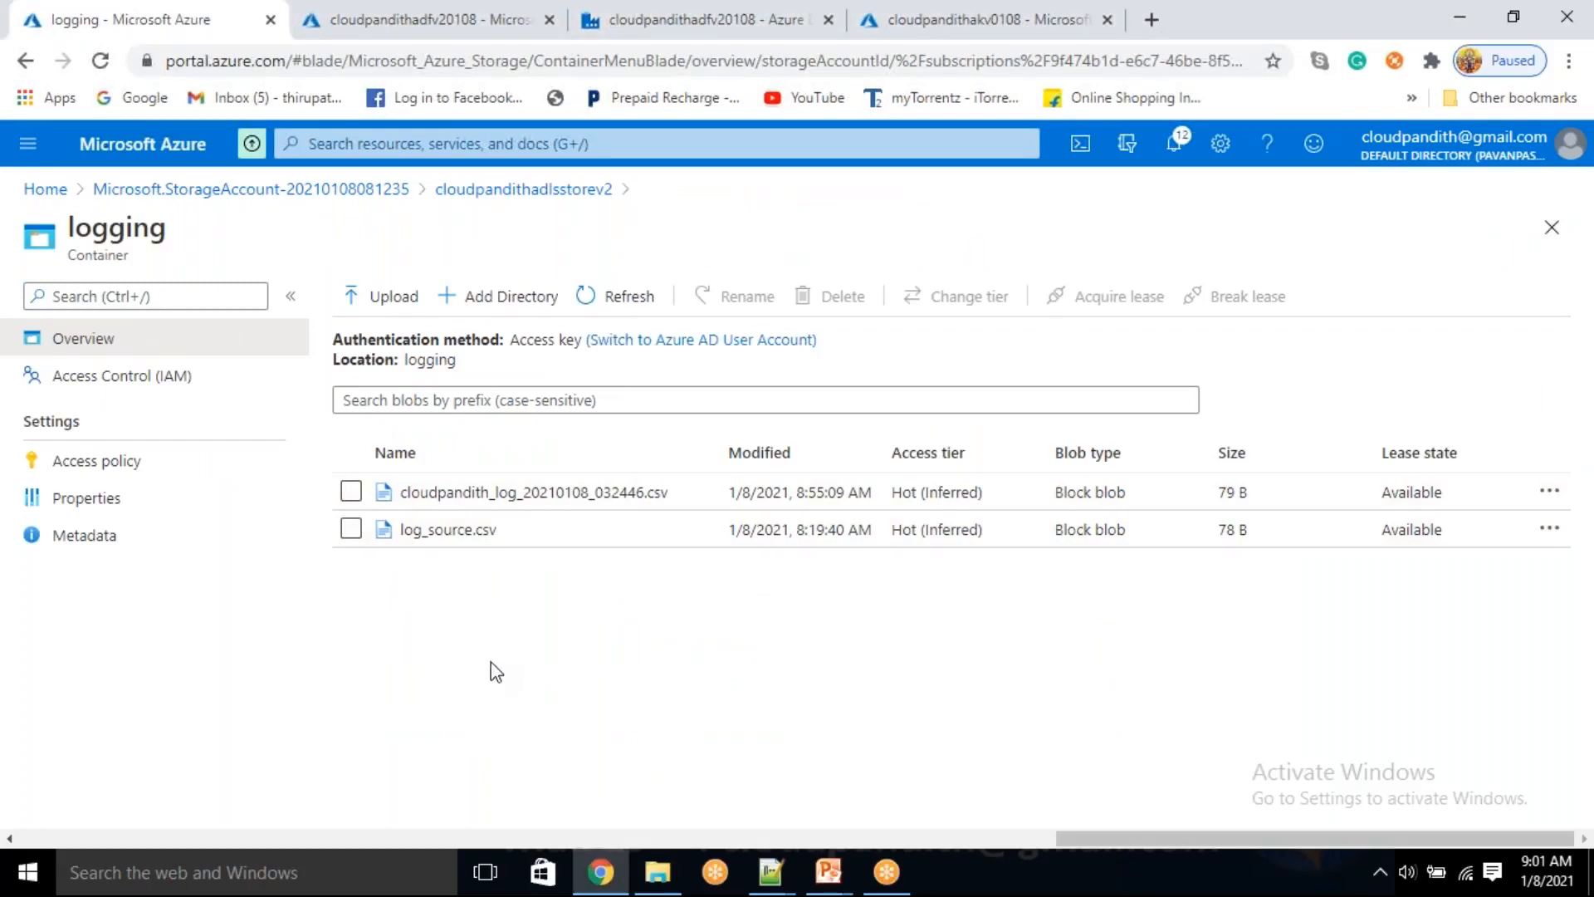
left_click(631, 307)
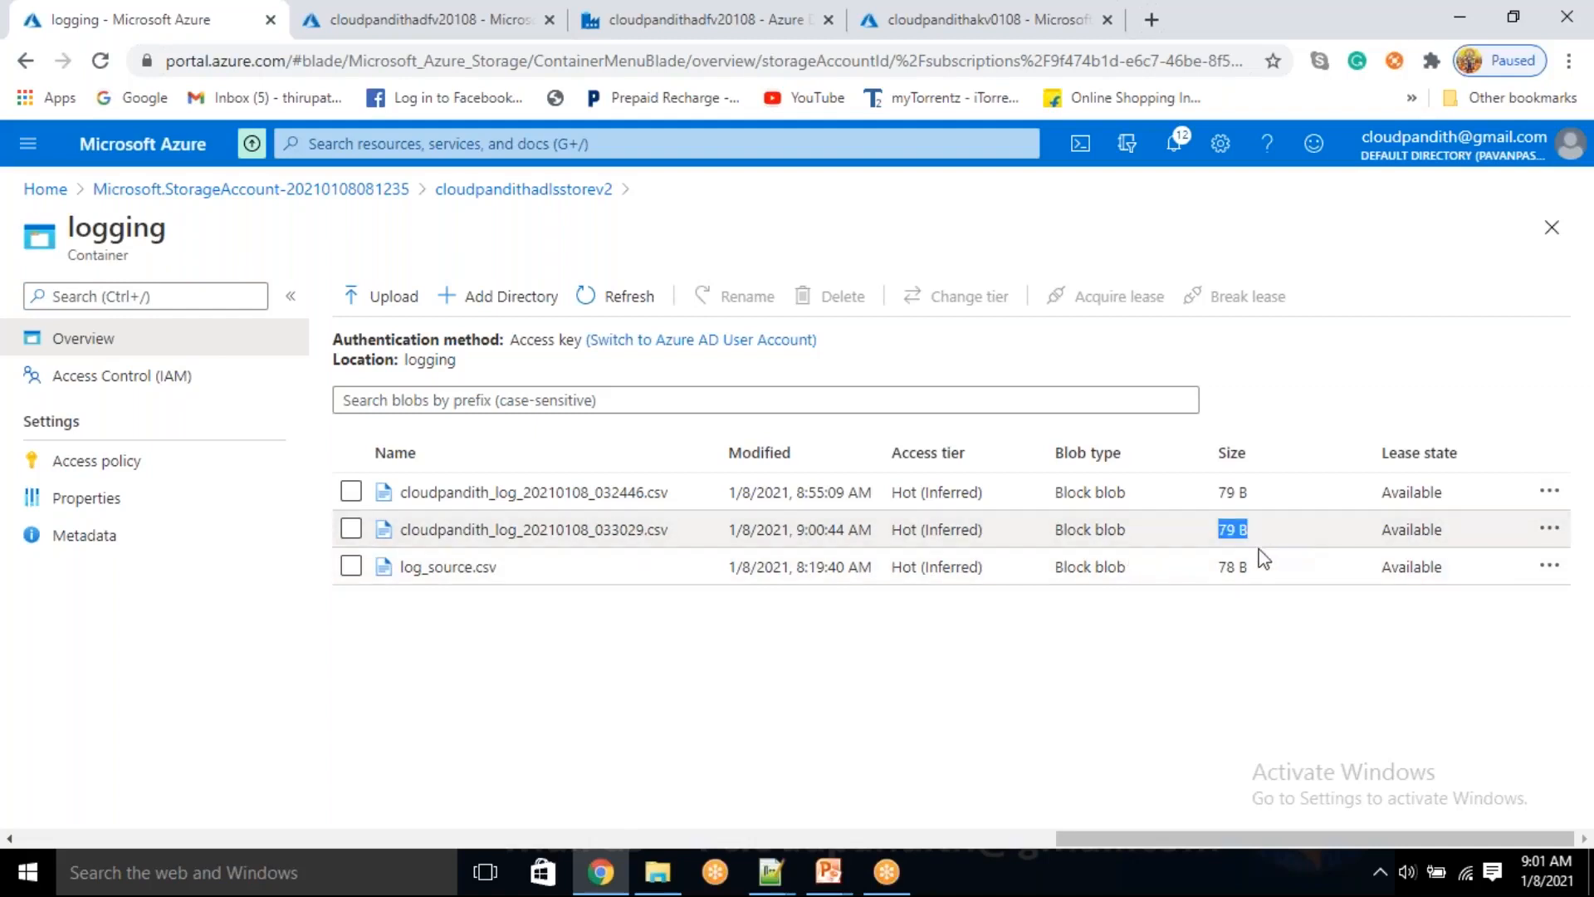
left_click(496, 571)
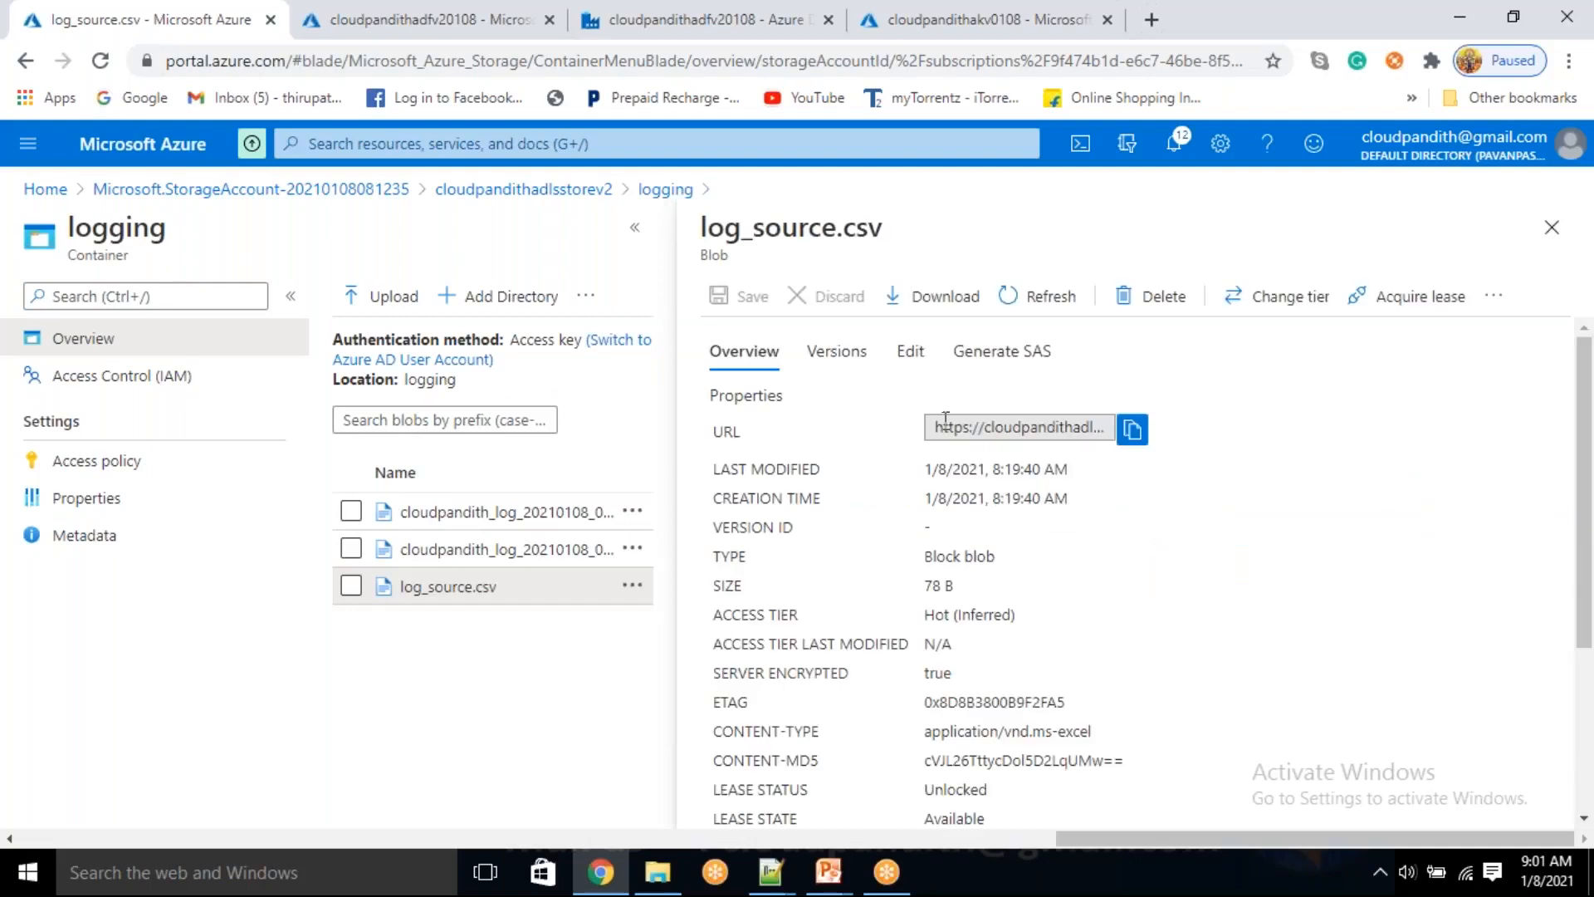
left_click(893, 366)
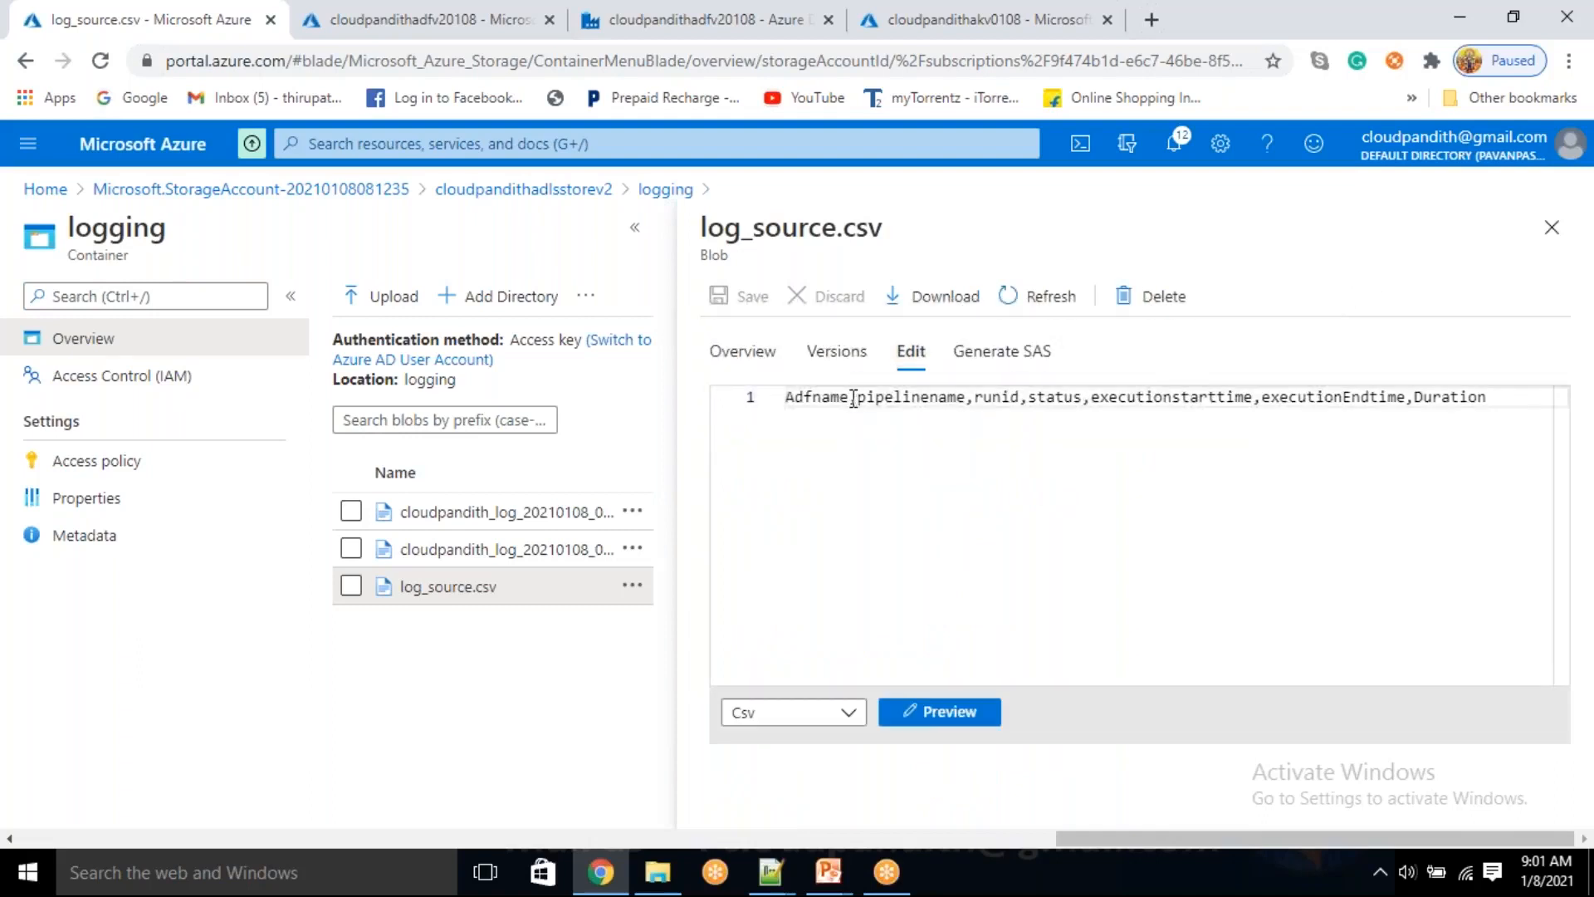
double_click(848, 399)
left_click(851, 400)
key("shift+End")
key("Delete")
key("shift+Home")
key("Delete")
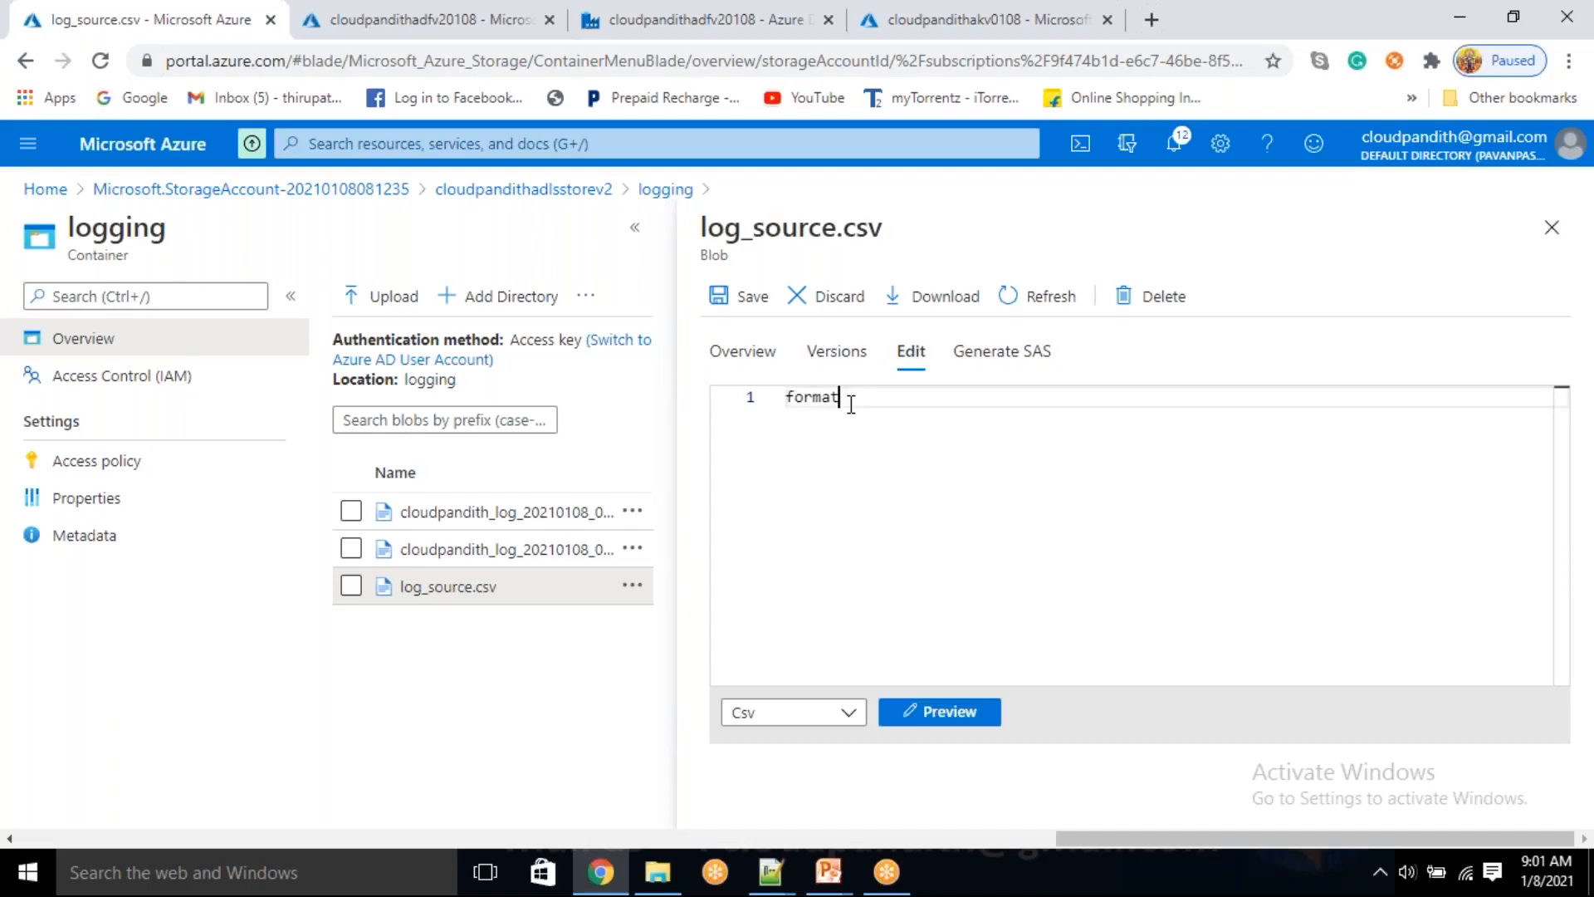
key("ctrl+z")
left_click(743, 299)
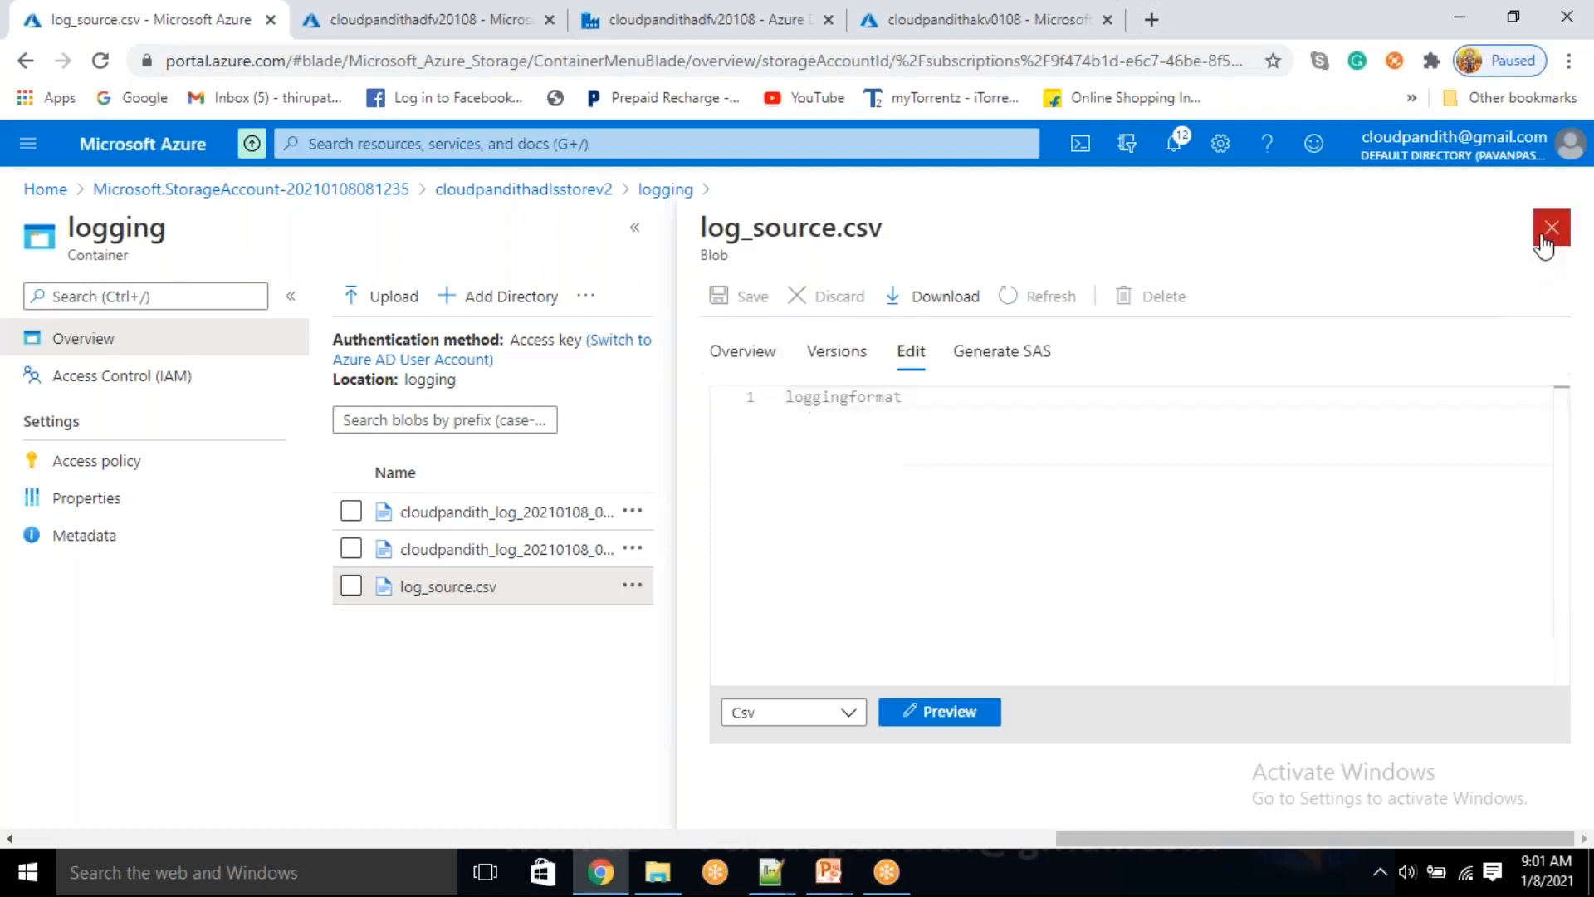
left_click(1543, 240)
Go back to the data factory editor and open source1's column projection in dataflow_Logging
left_click(719, 12)
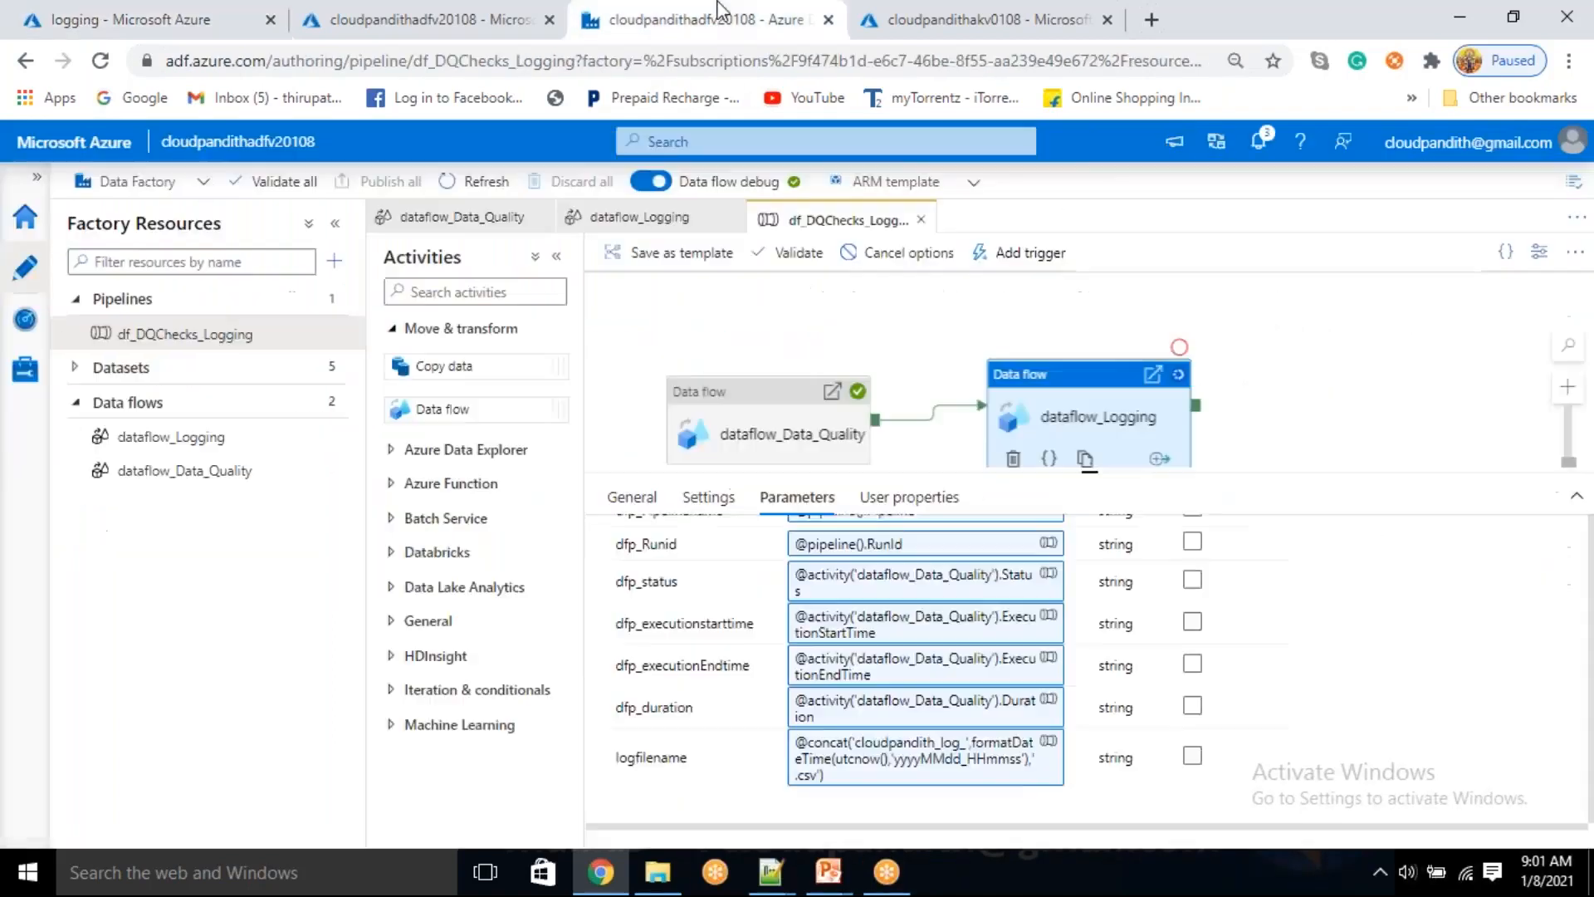
left_click(205, 437)
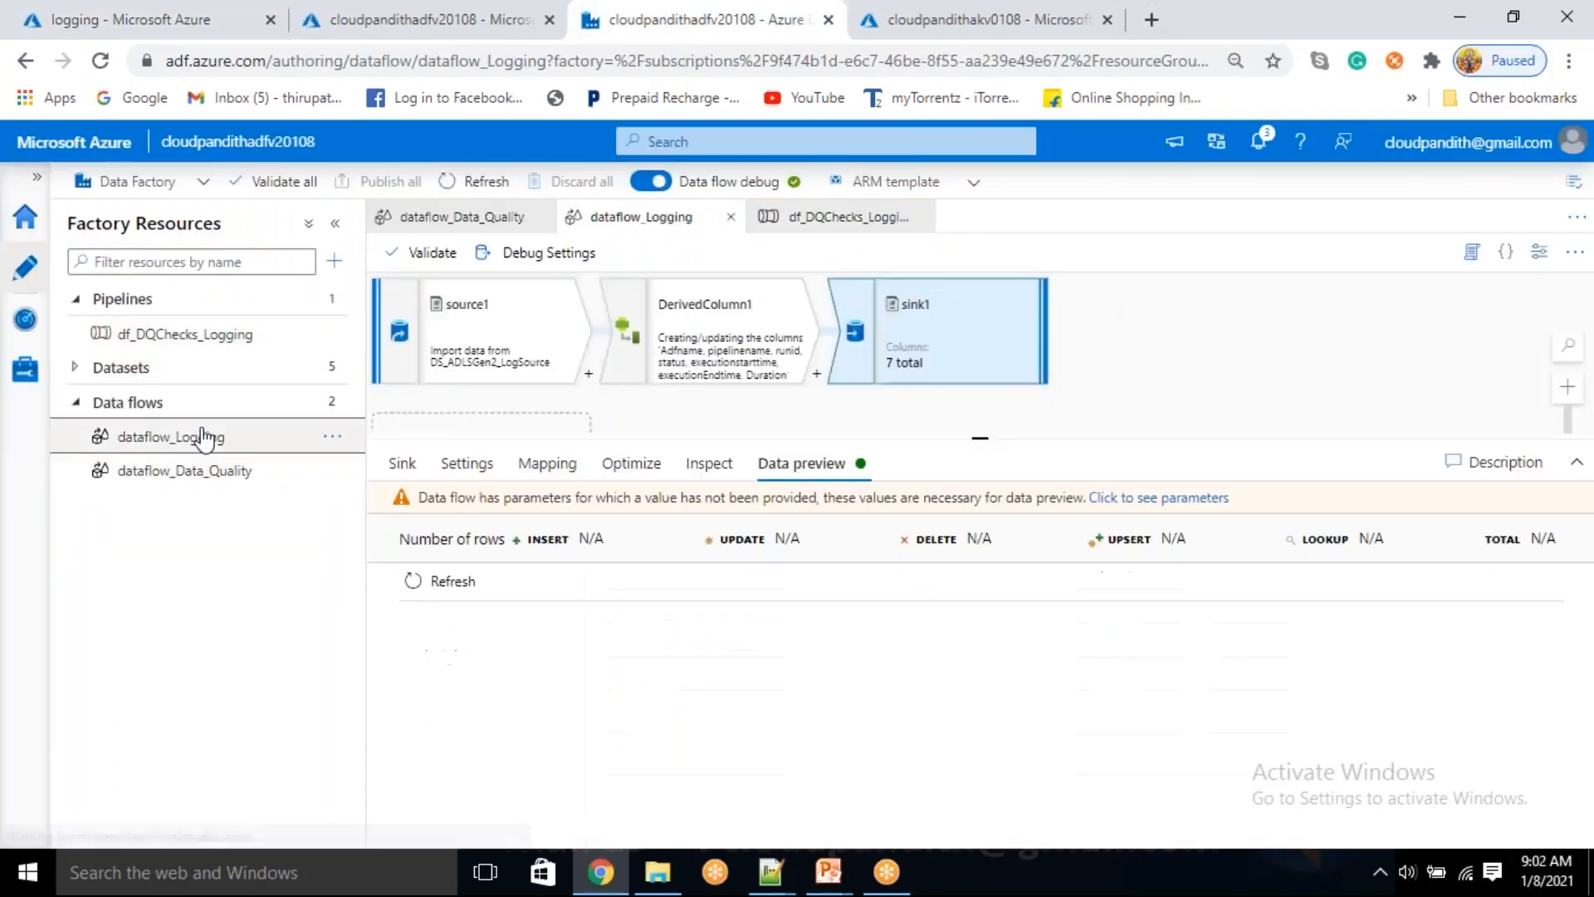
left_click(477, 328)
left_click(471, 469)
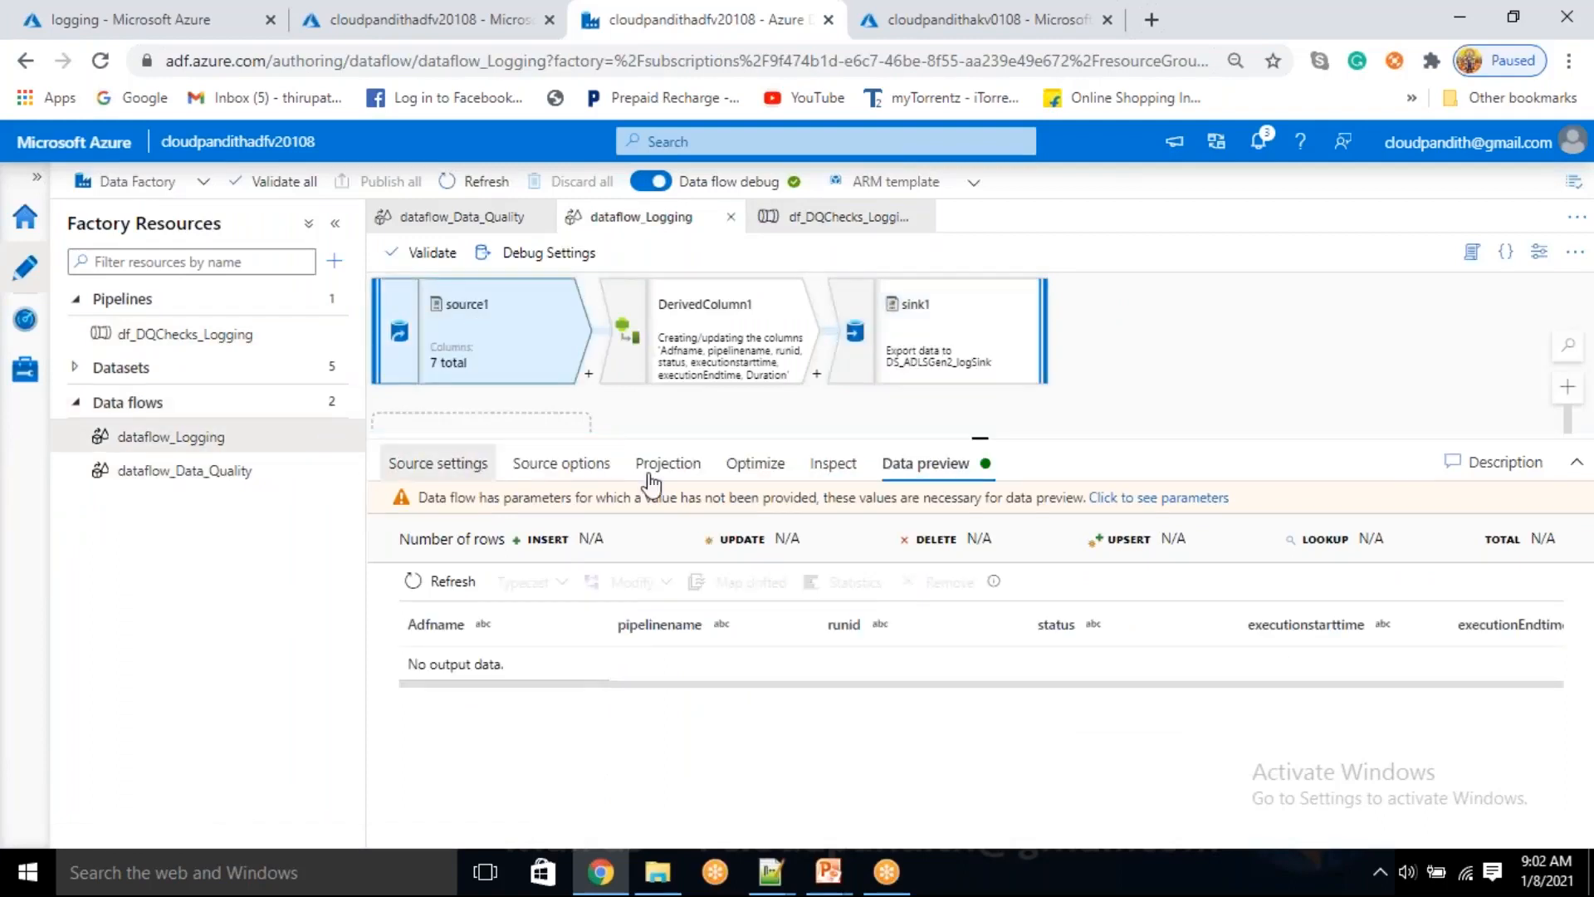
left_click(667, 468)
left_click(822, 516)
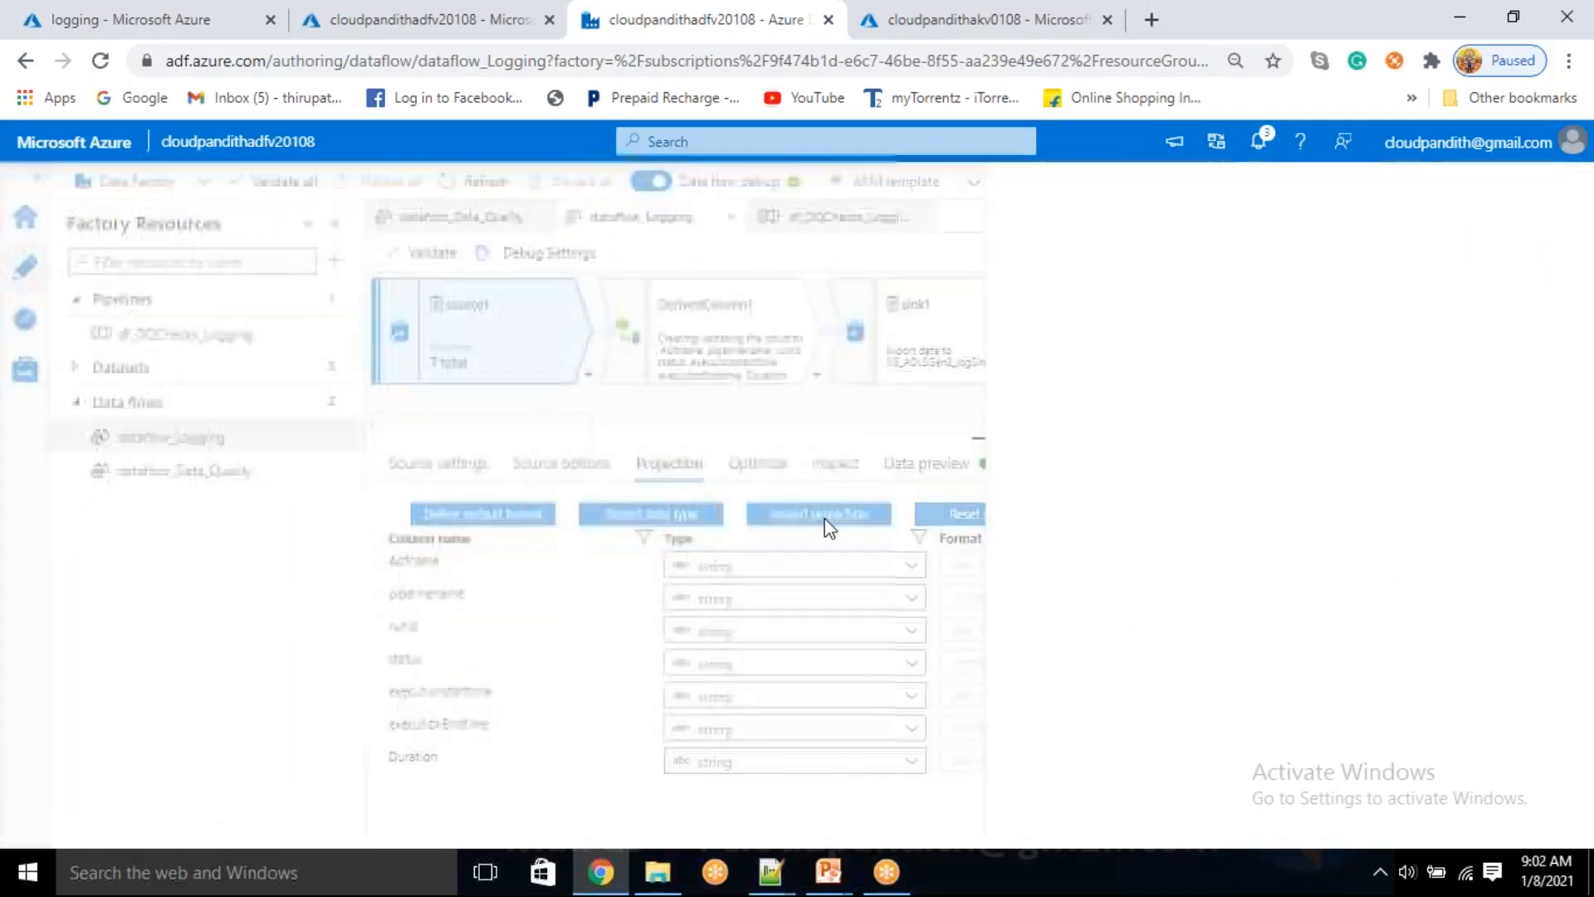
left_click(1526, 819)
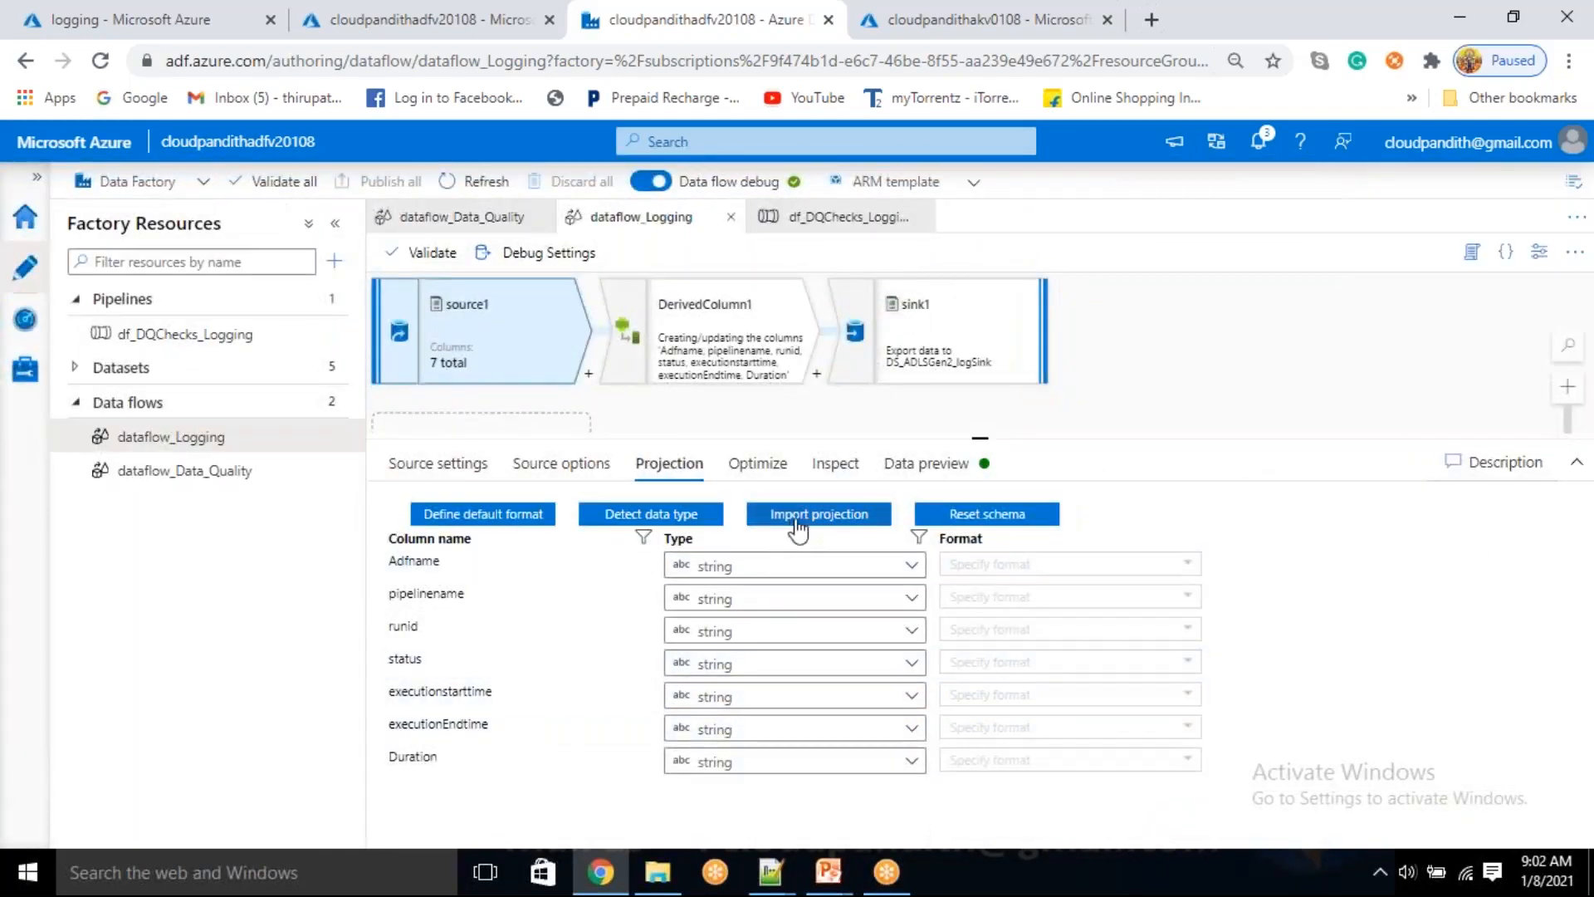
left_click(799, 516)
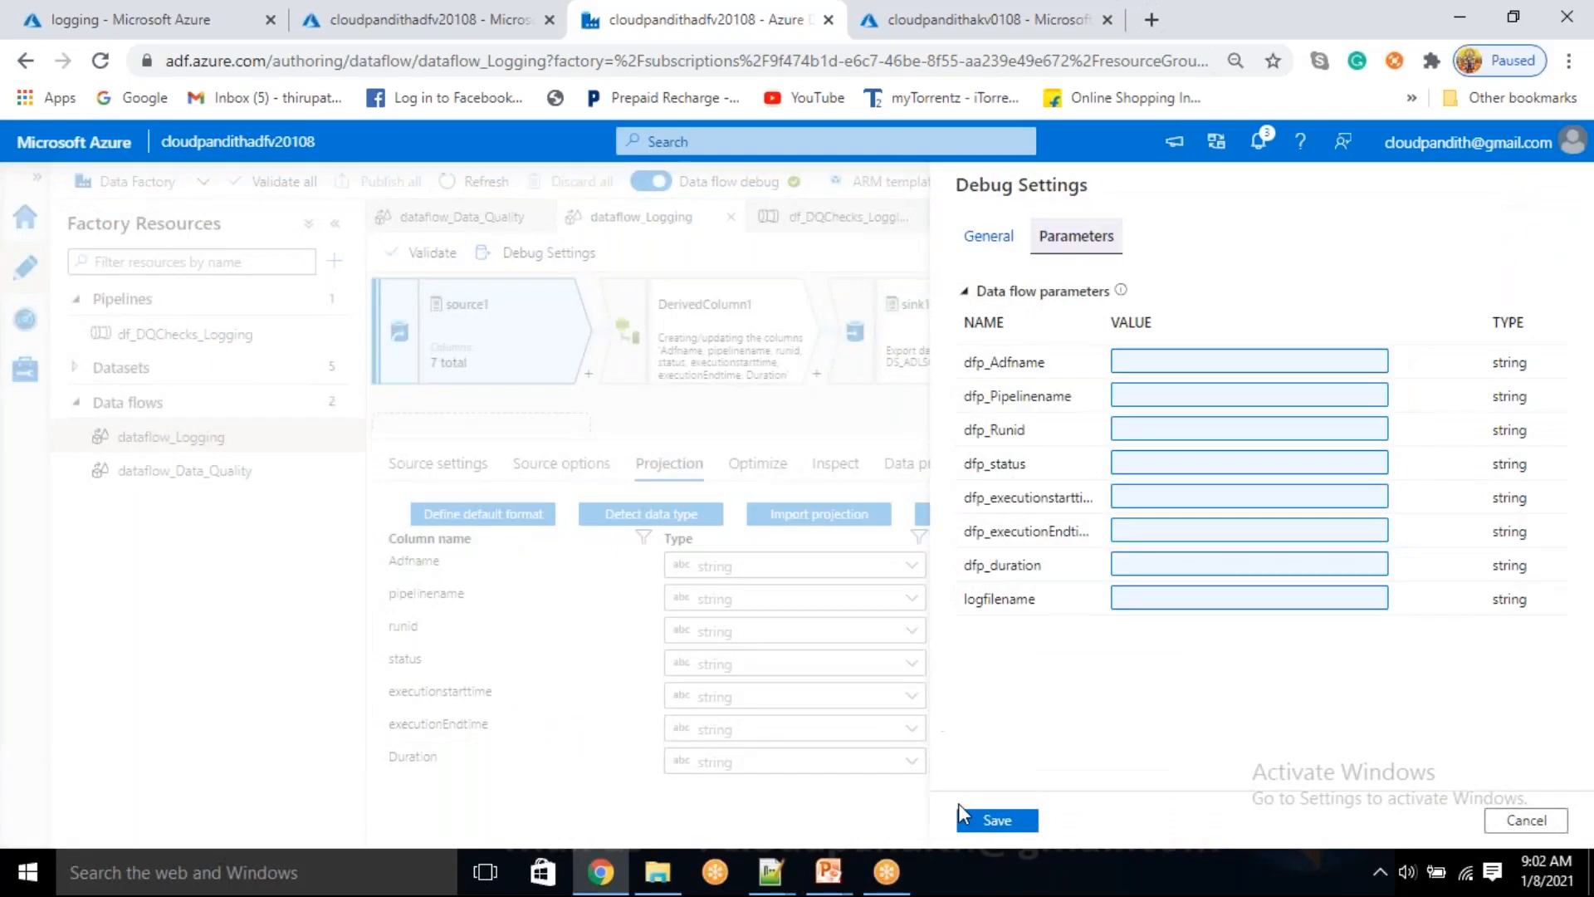
left_click(1503, 823)
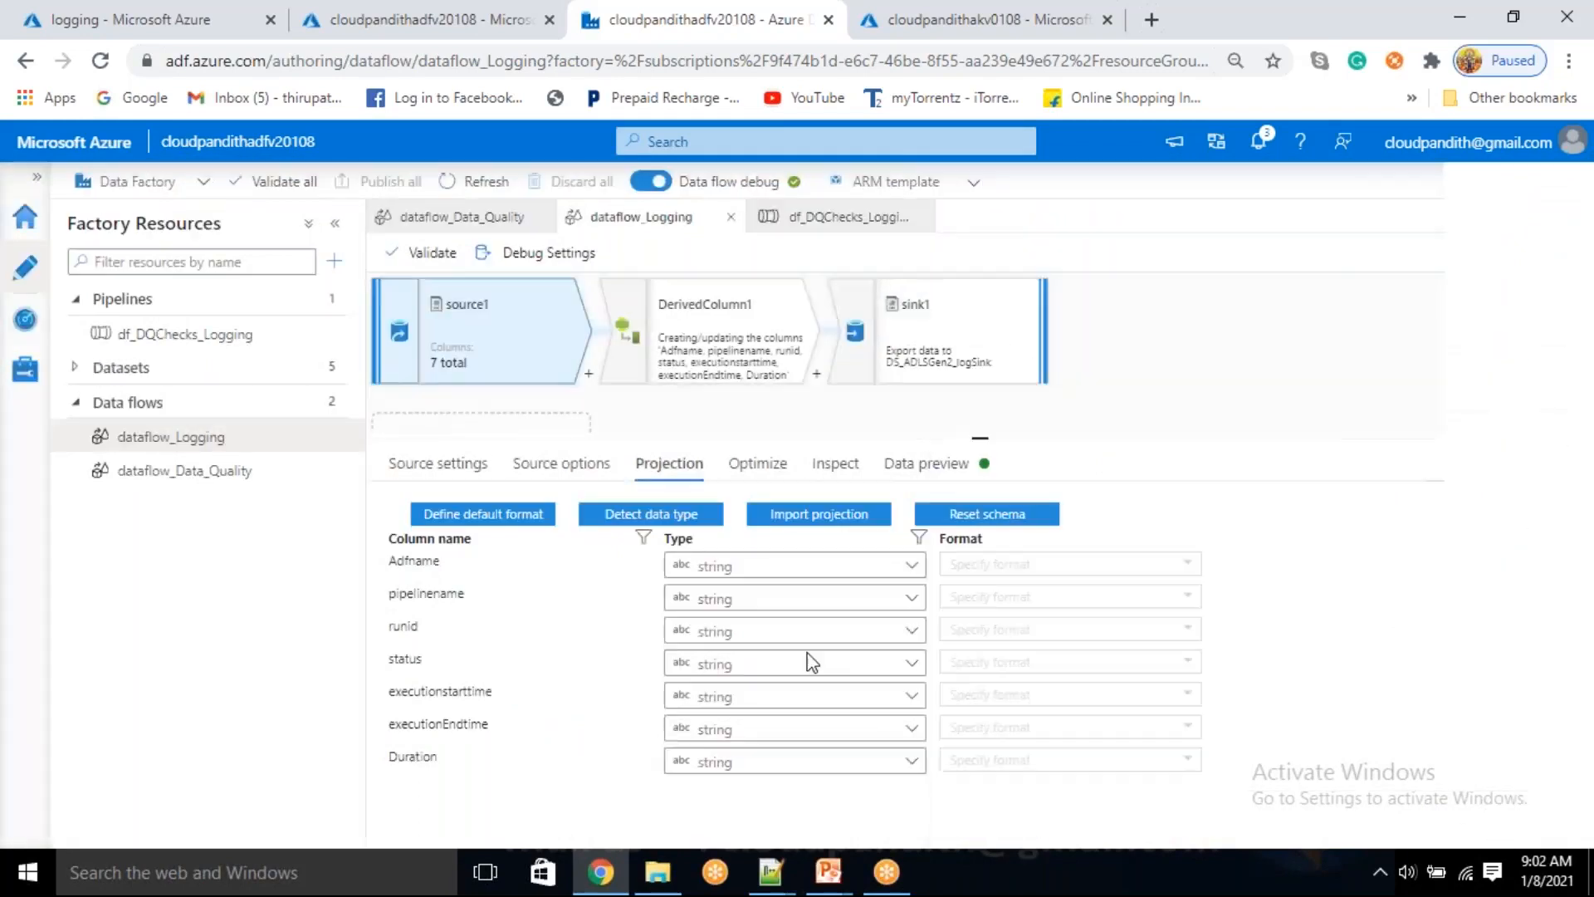
Detect the column data types in source1's projection and try to reset its schema
left_click(449, 473)
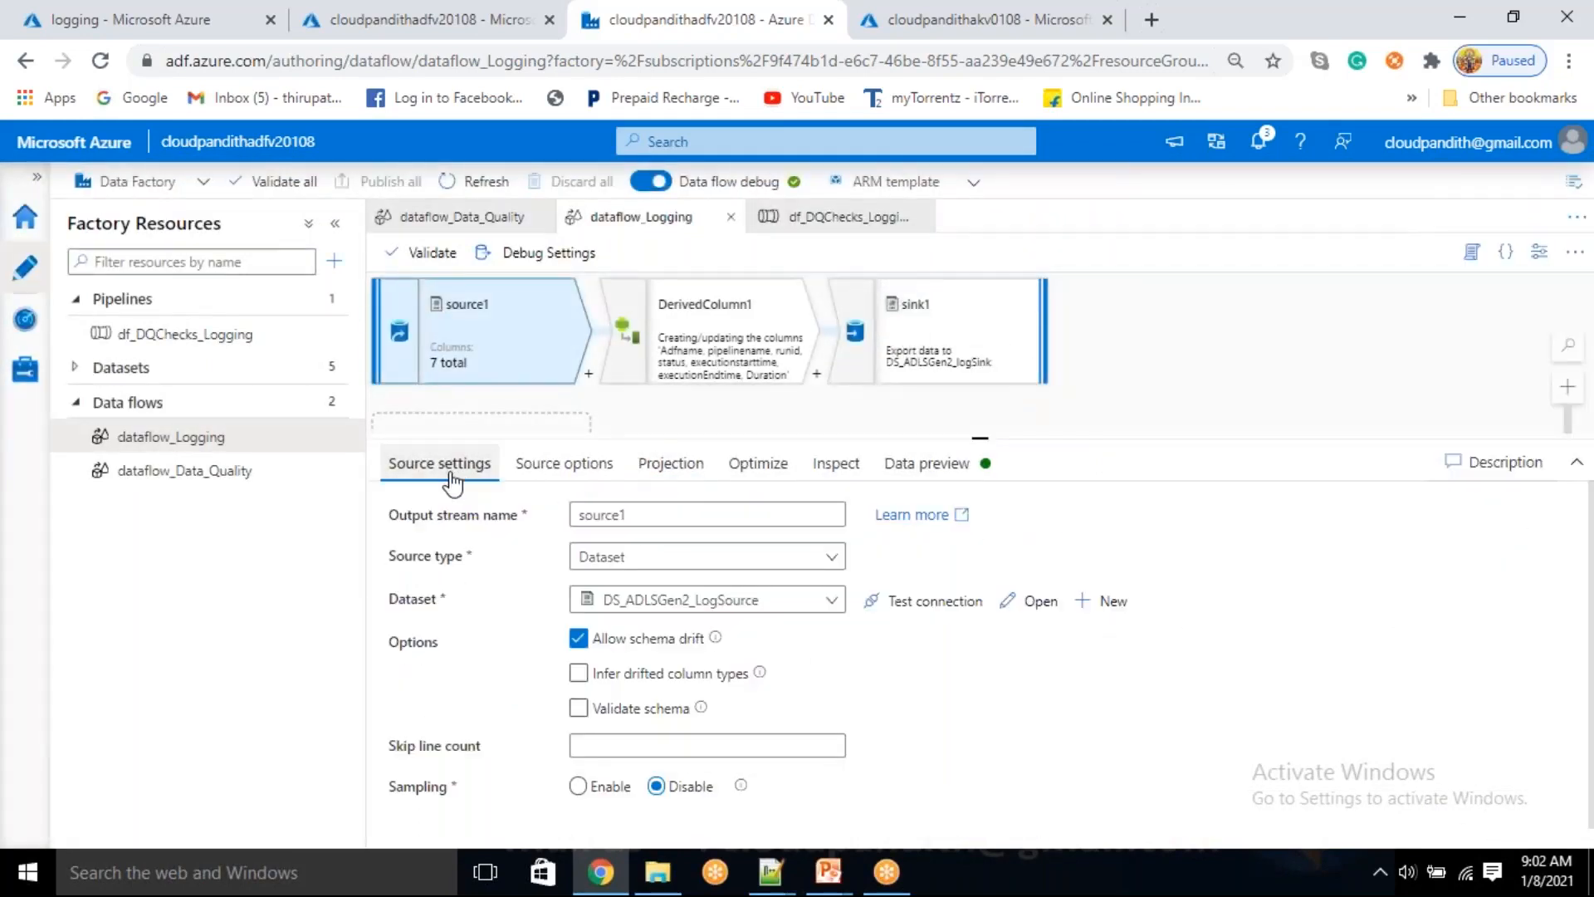
left_click(688, 467)
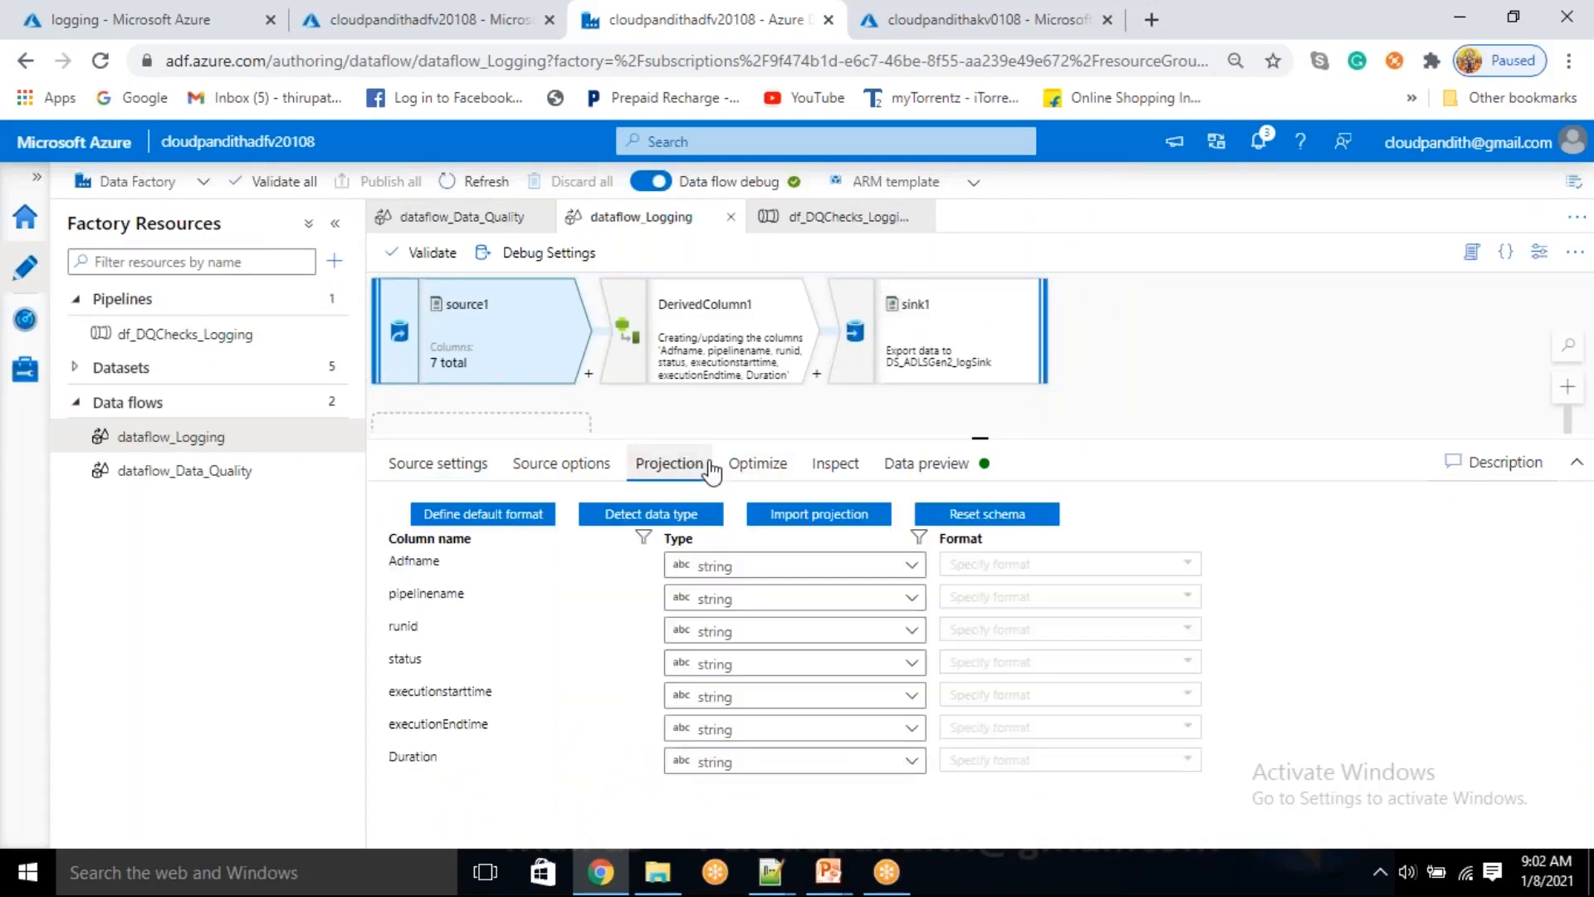
left_click(652, 517)
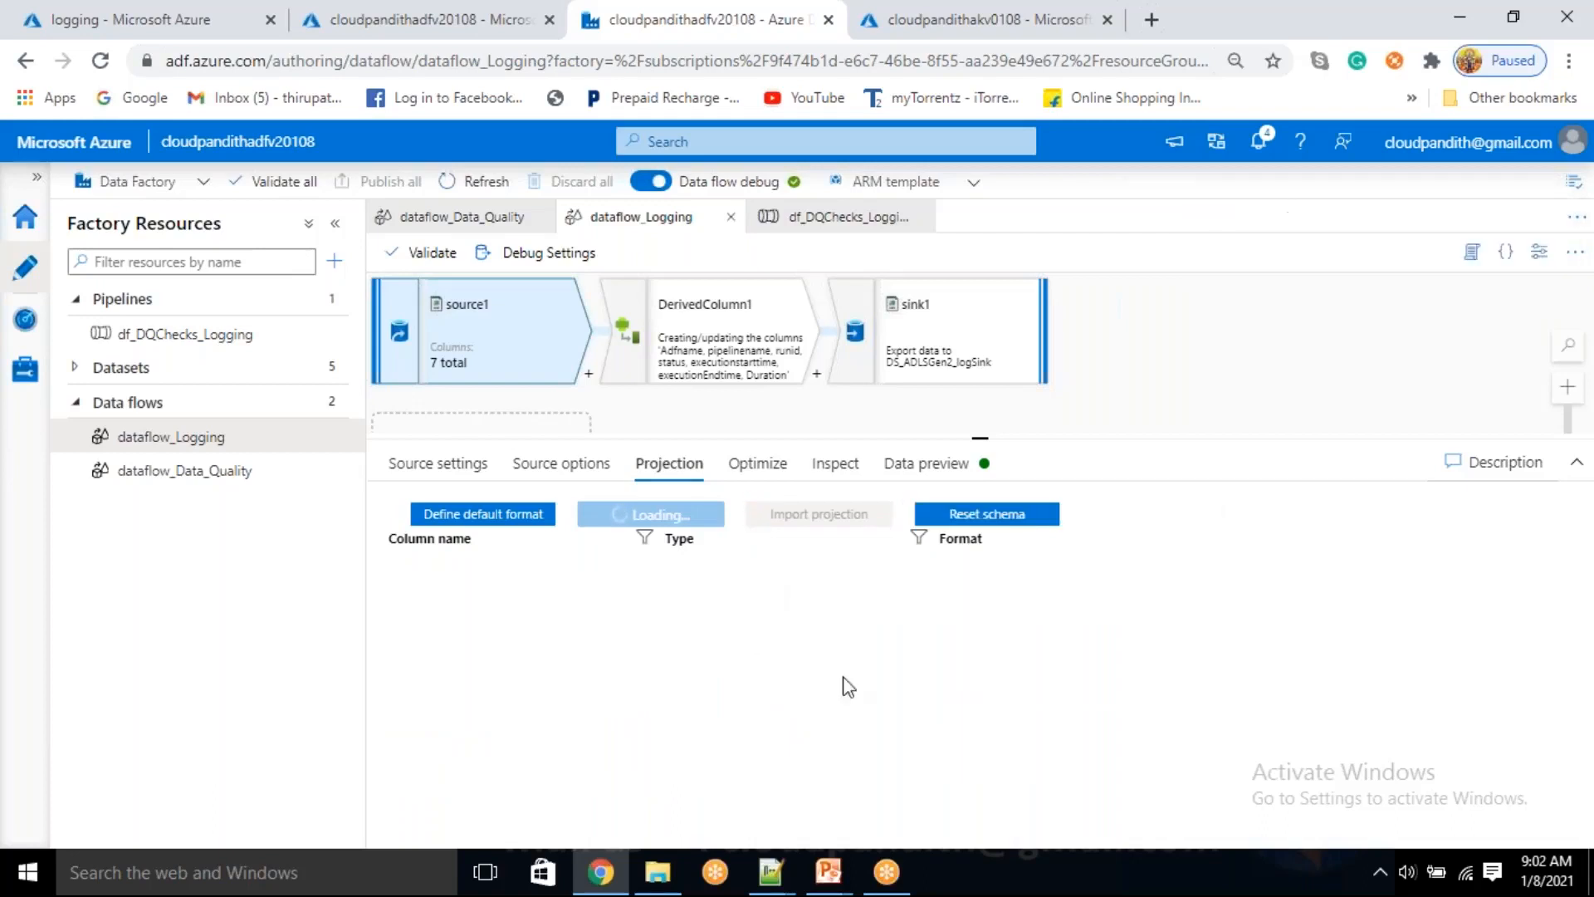
left_click(980, 528)
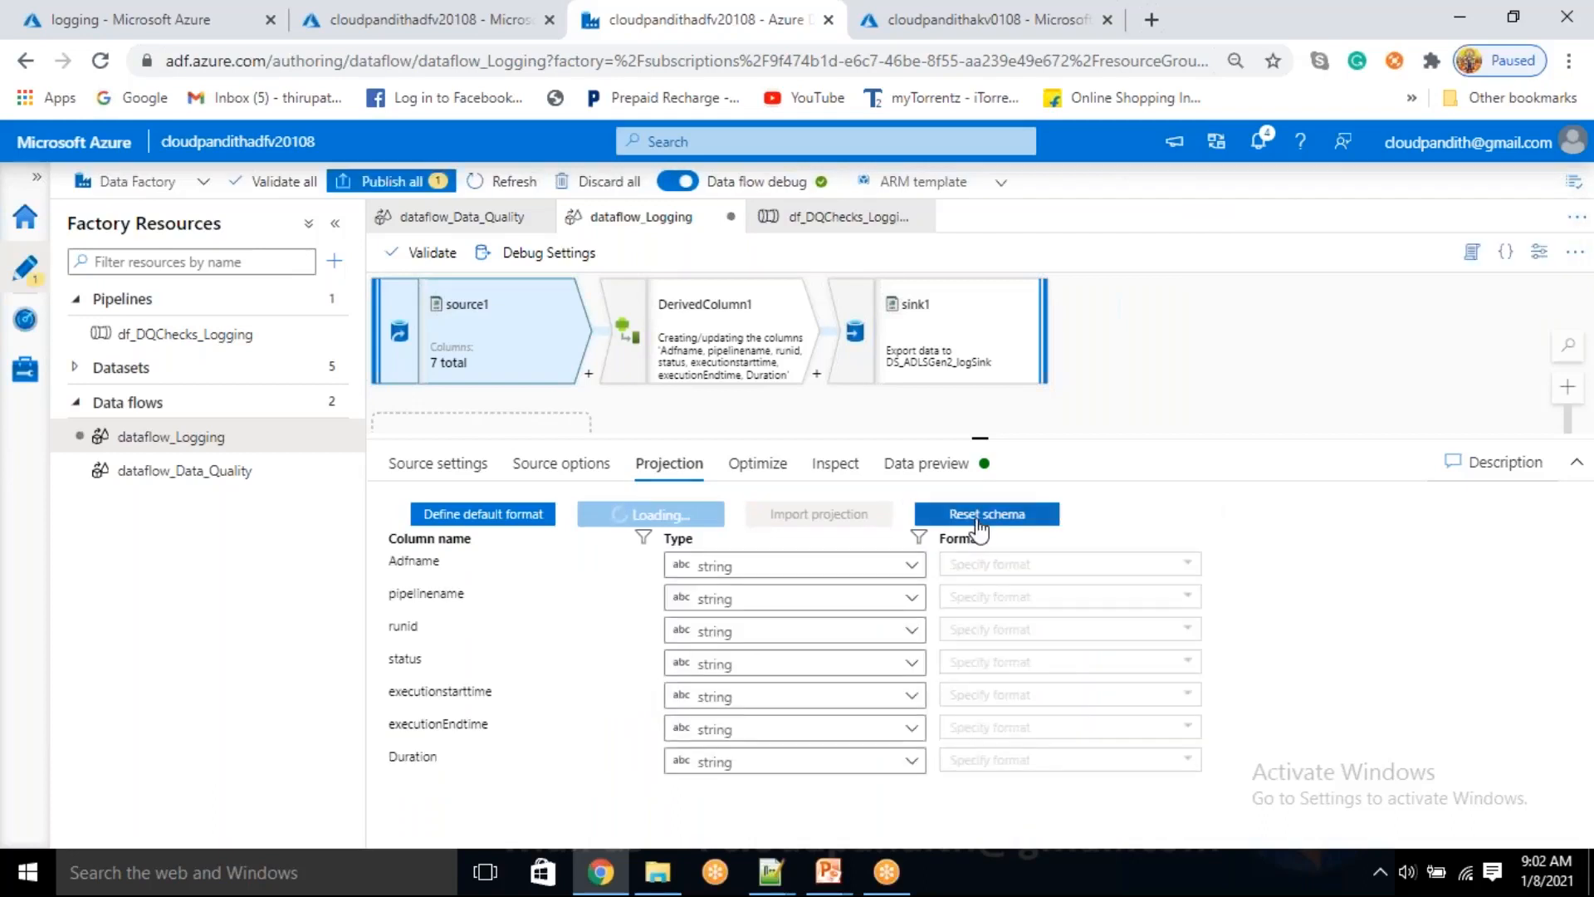
left_click(949, 540)
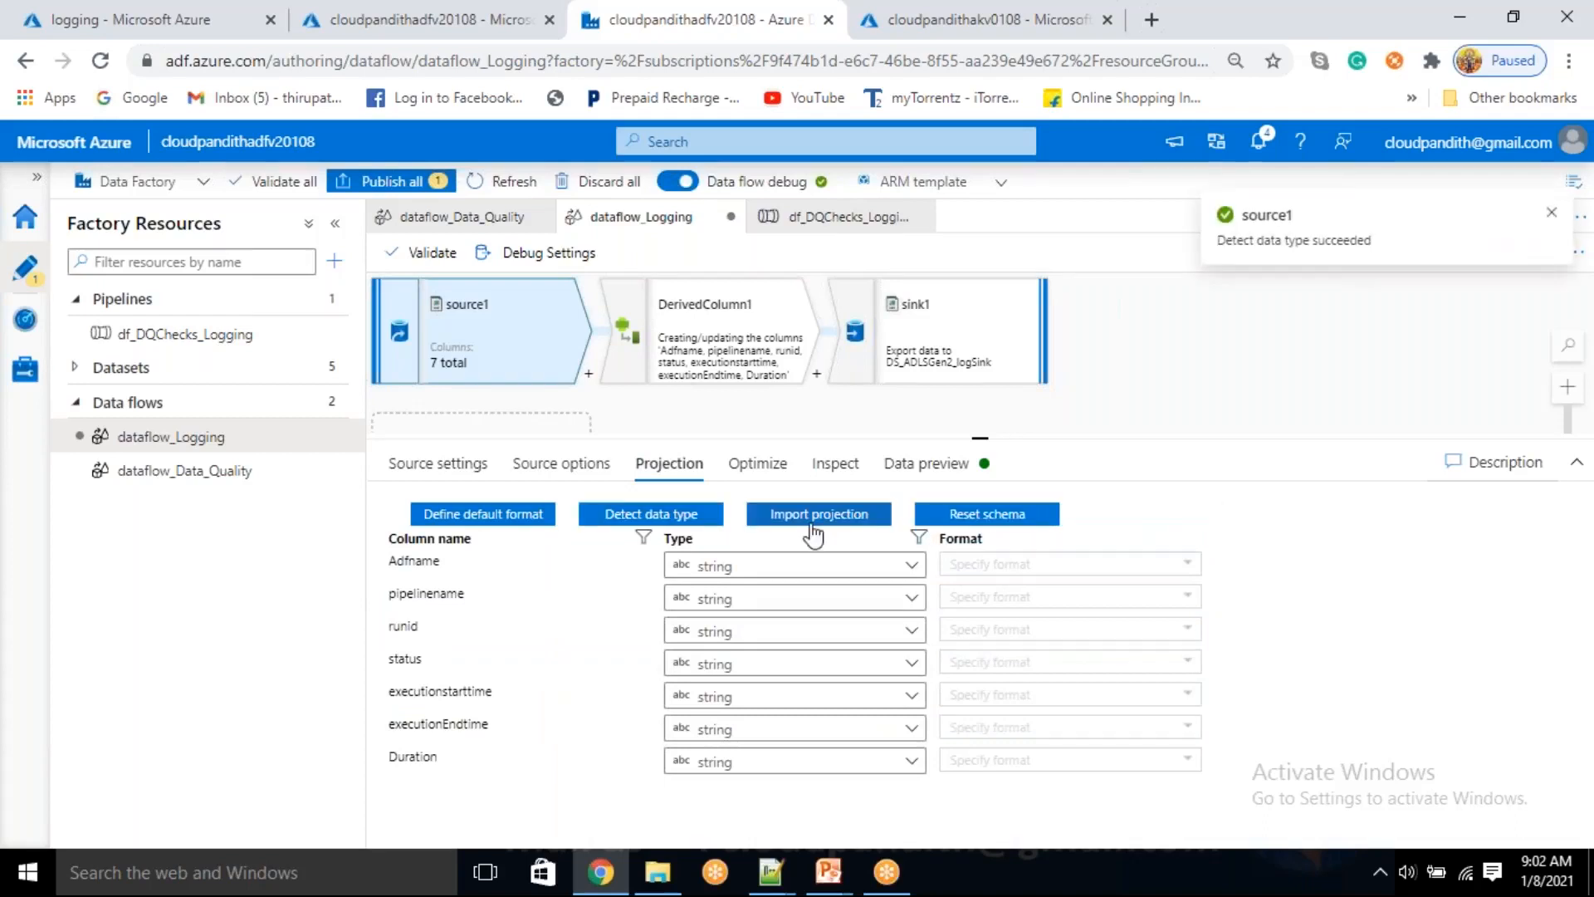
Start importing source1's projection and set the debug parameter dfp_Adfname to 'cloudpandith'
left_click(812, 523)
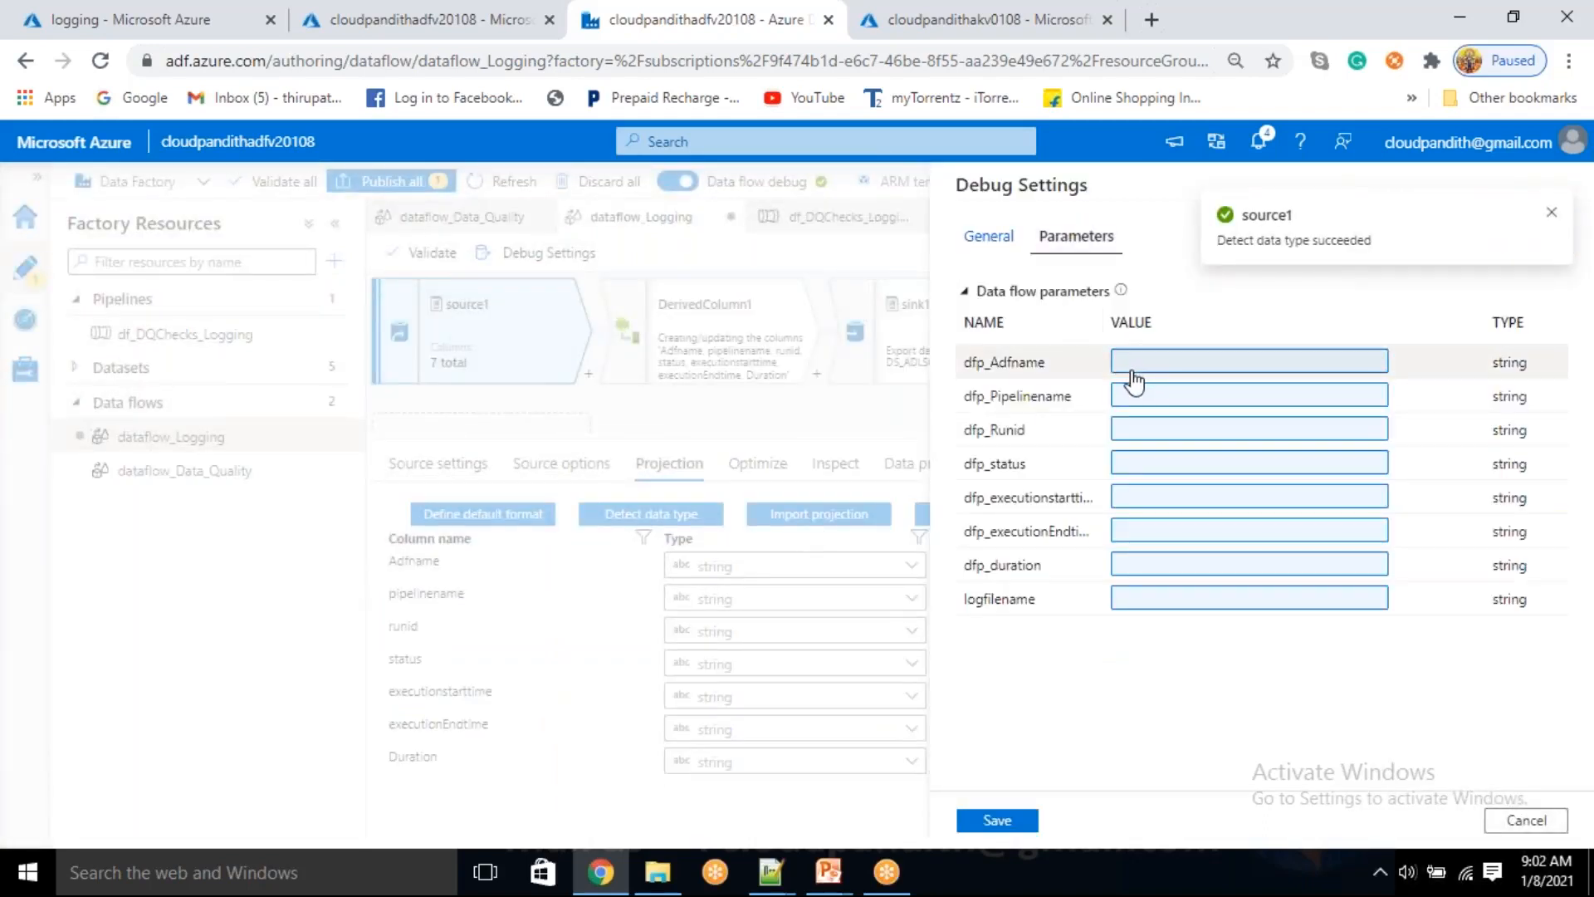
left_click(1129, 364)
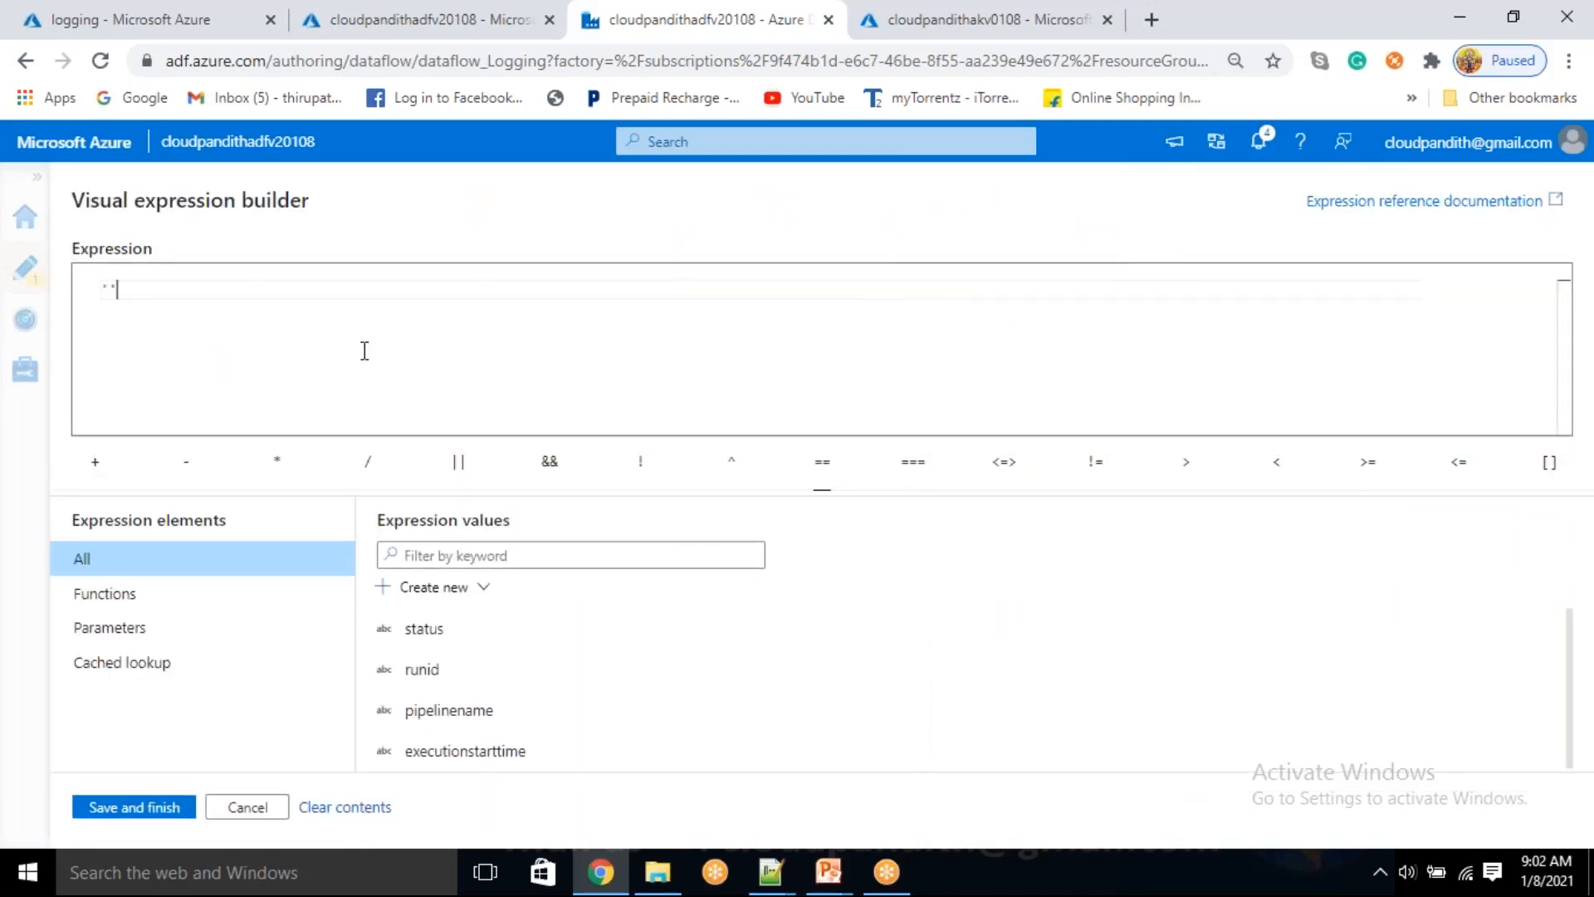
type("'cp")
key("BackSpace")
type("loudpandith")
key("ctrl+a")
key("ctrl+c")
left_click(117, 807)
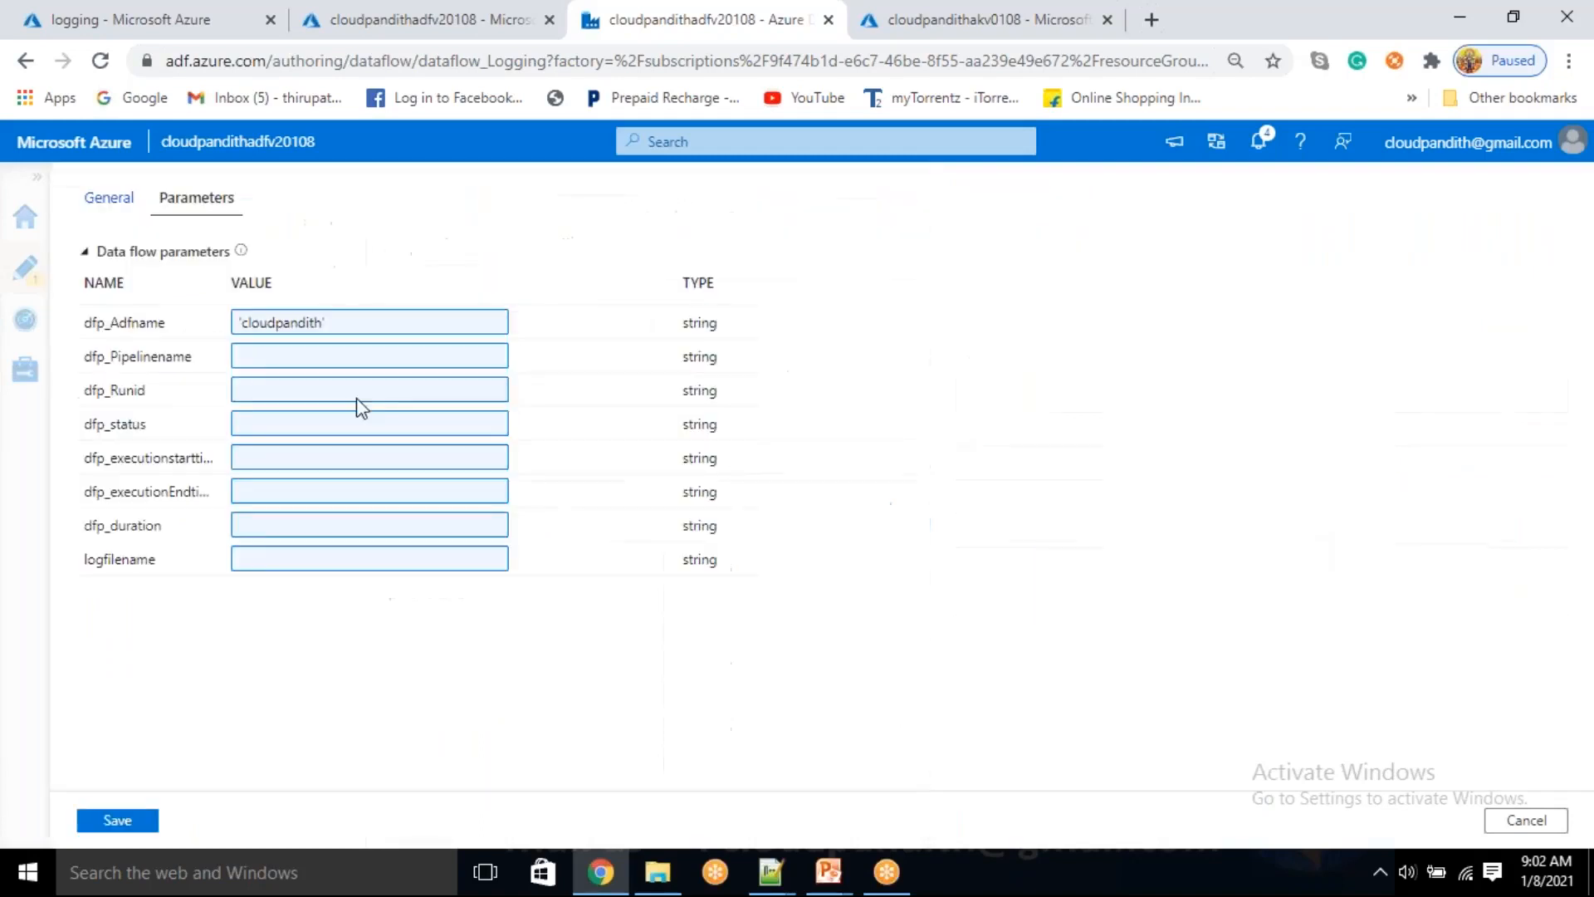
Set the debug parameters dfp_Pipelinename, dfp_Runid and dfp_status to 'cloudpandith'
key("ctrl+v")
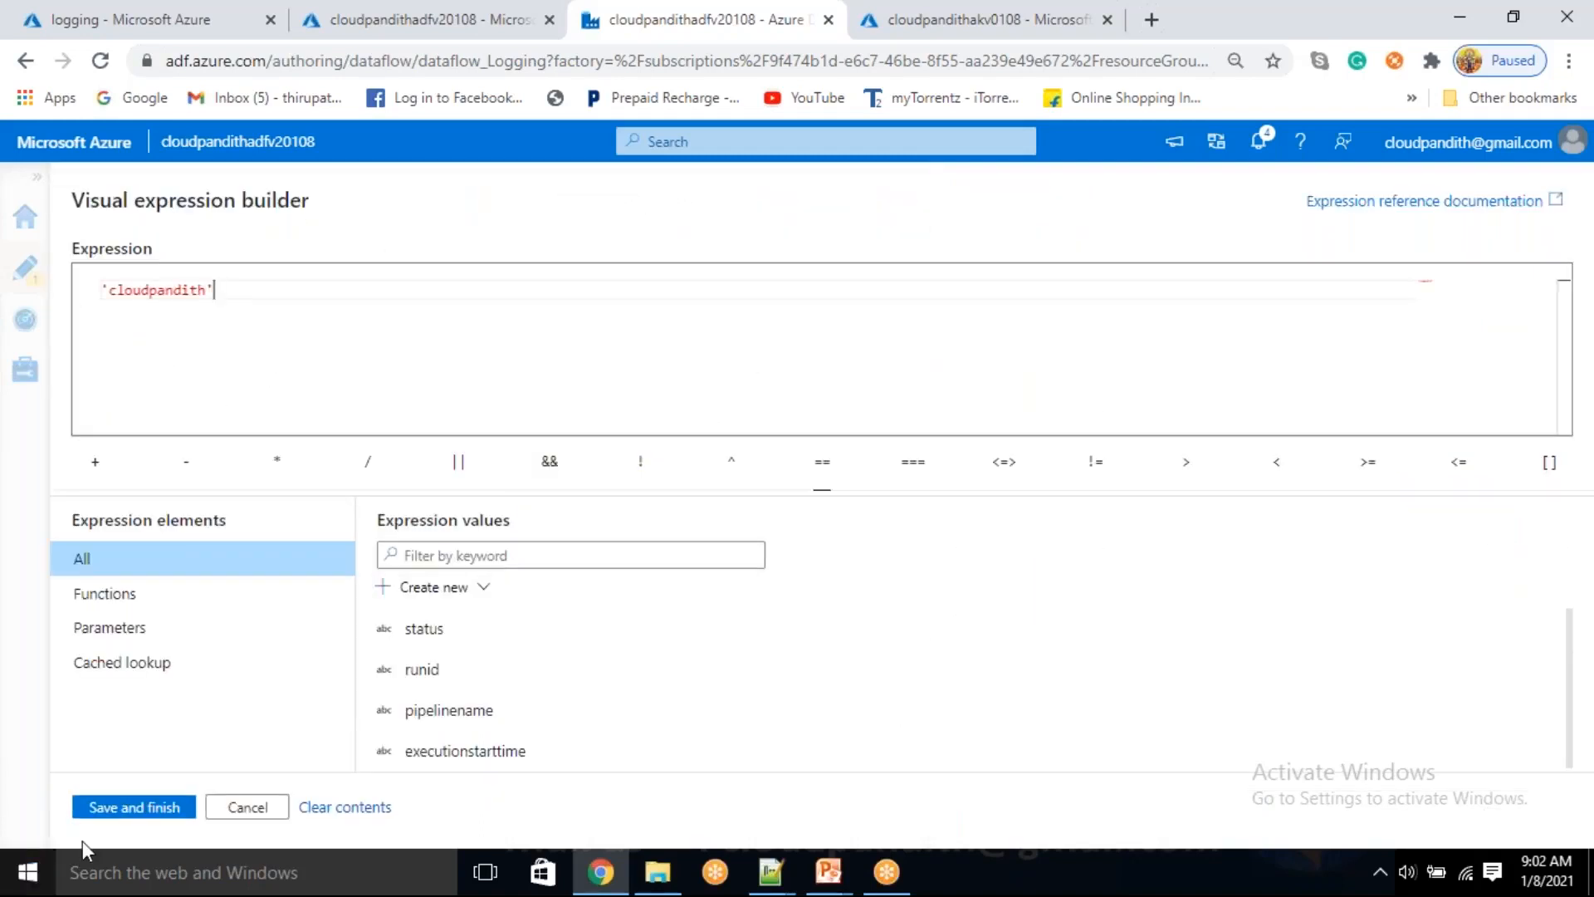
left_click(124, 809)
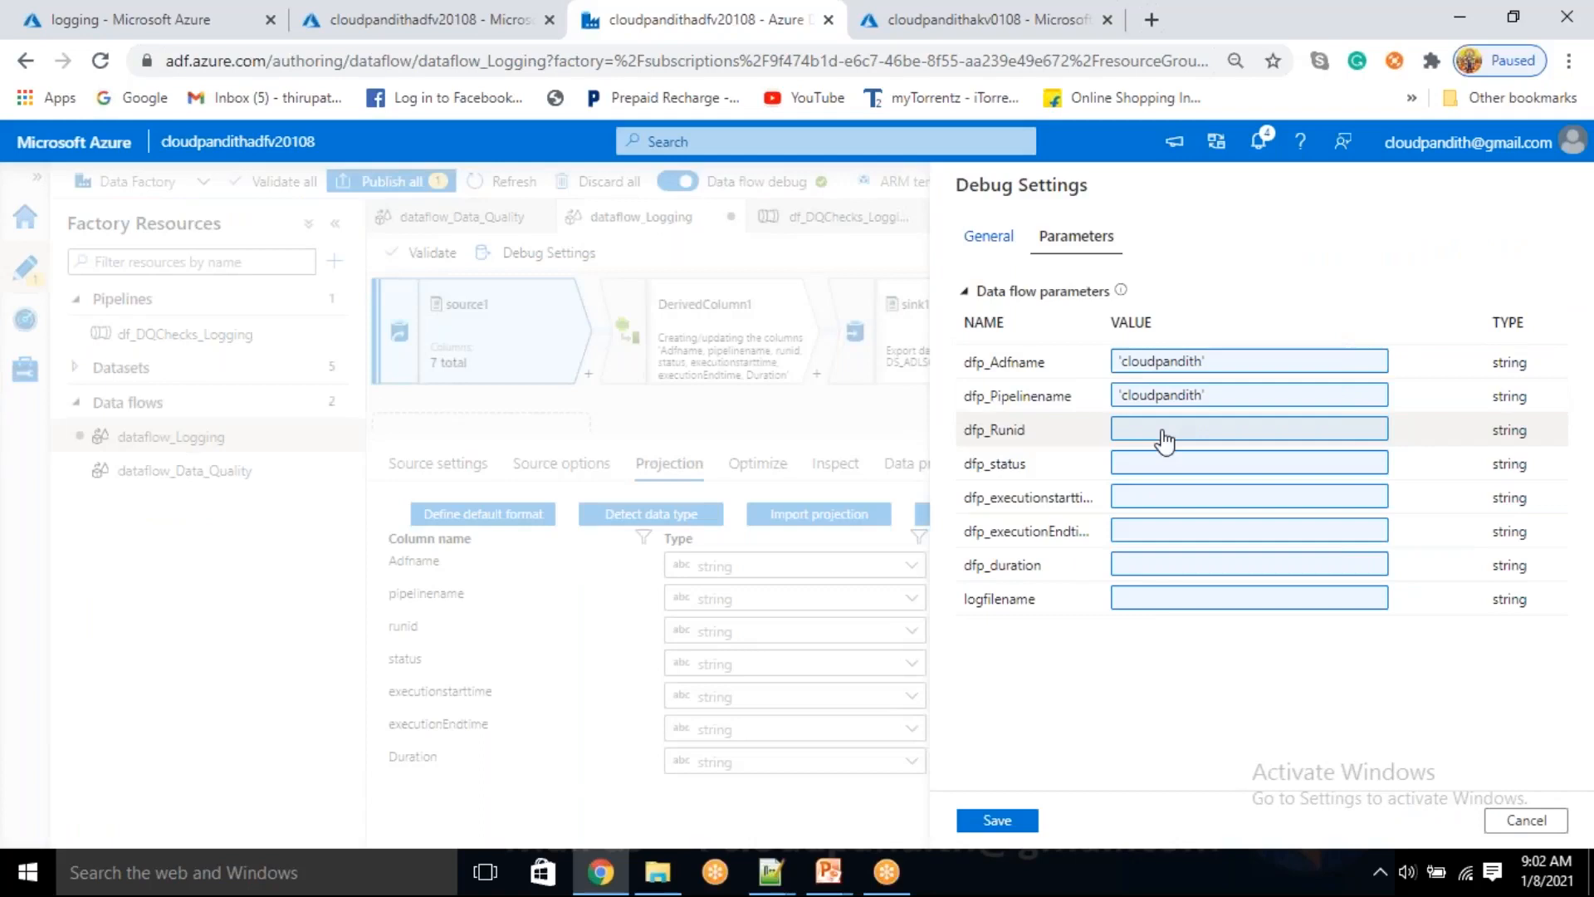
left_click(1163, 432)
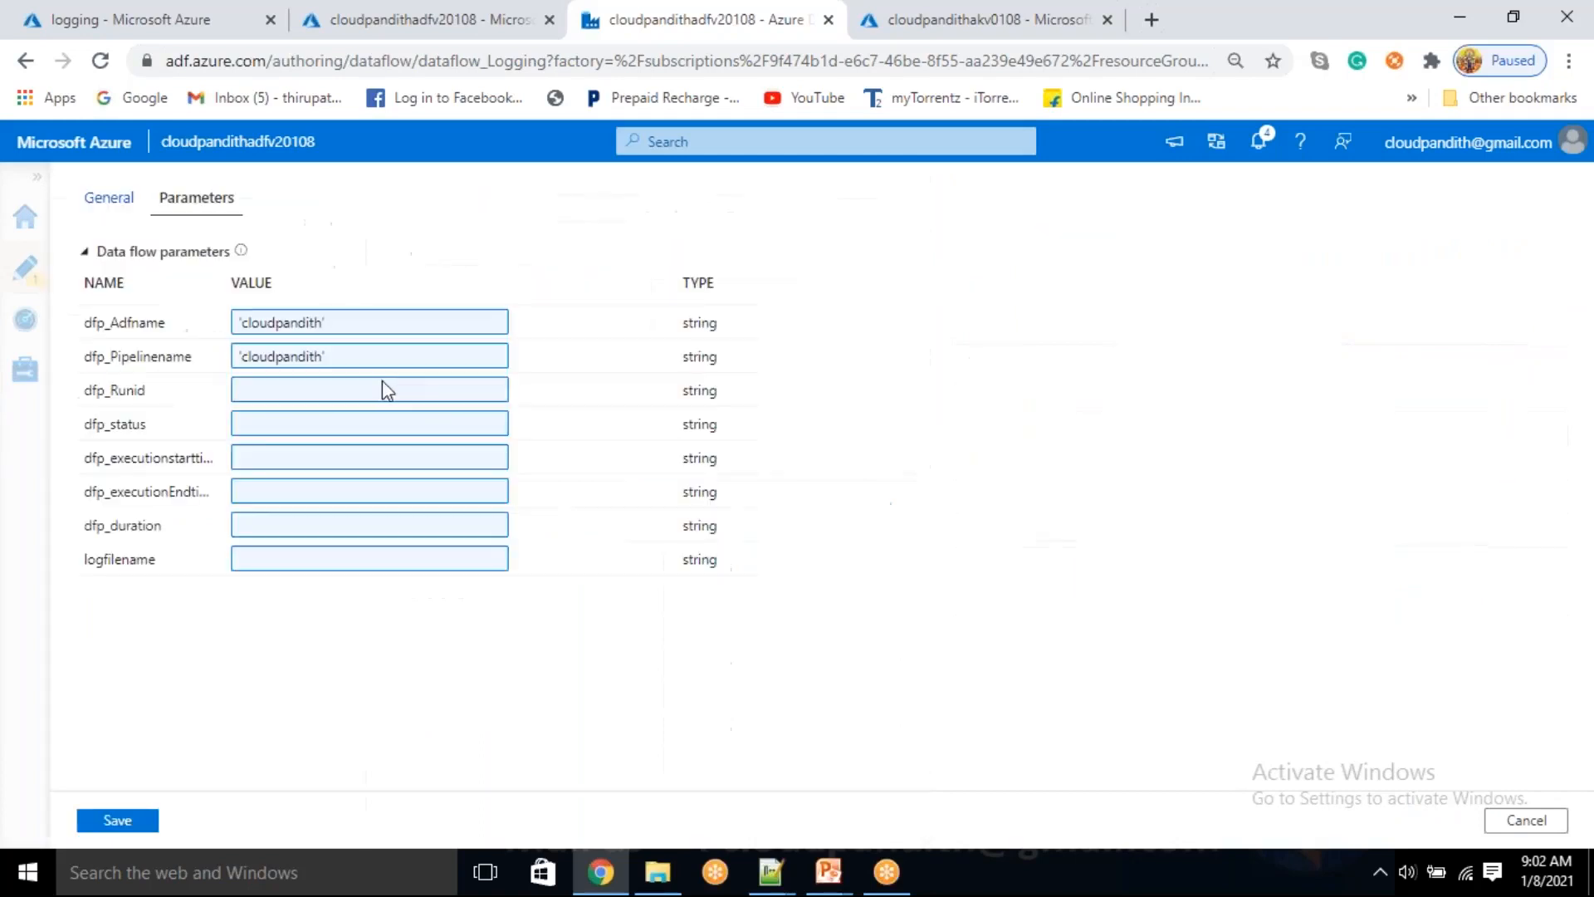
key("ctrl+v")
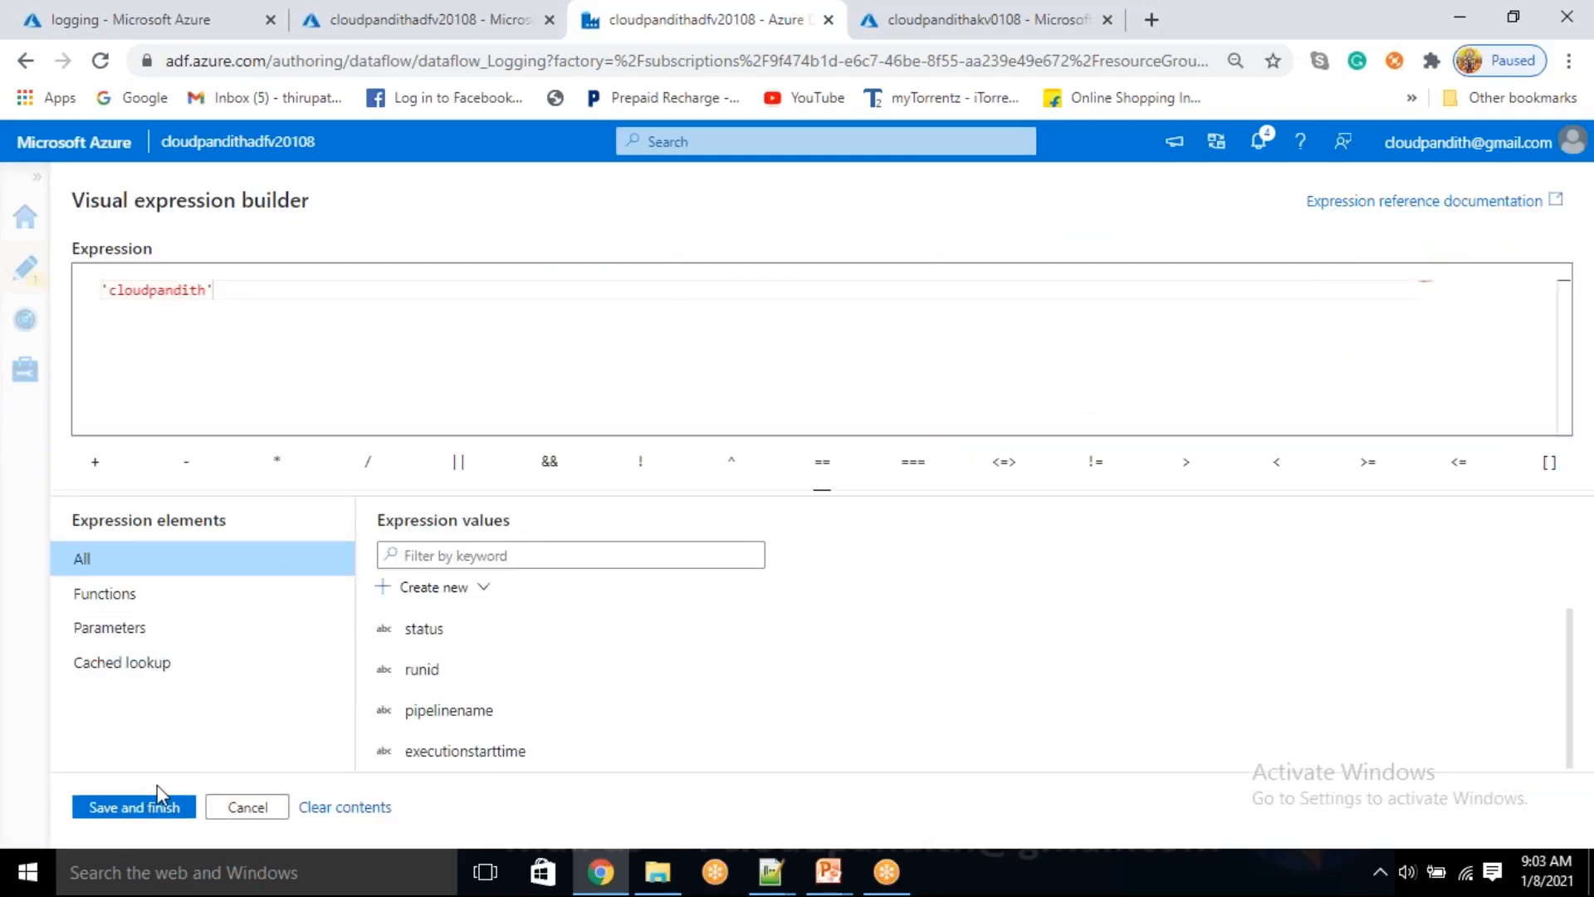
left_click(136, 807)
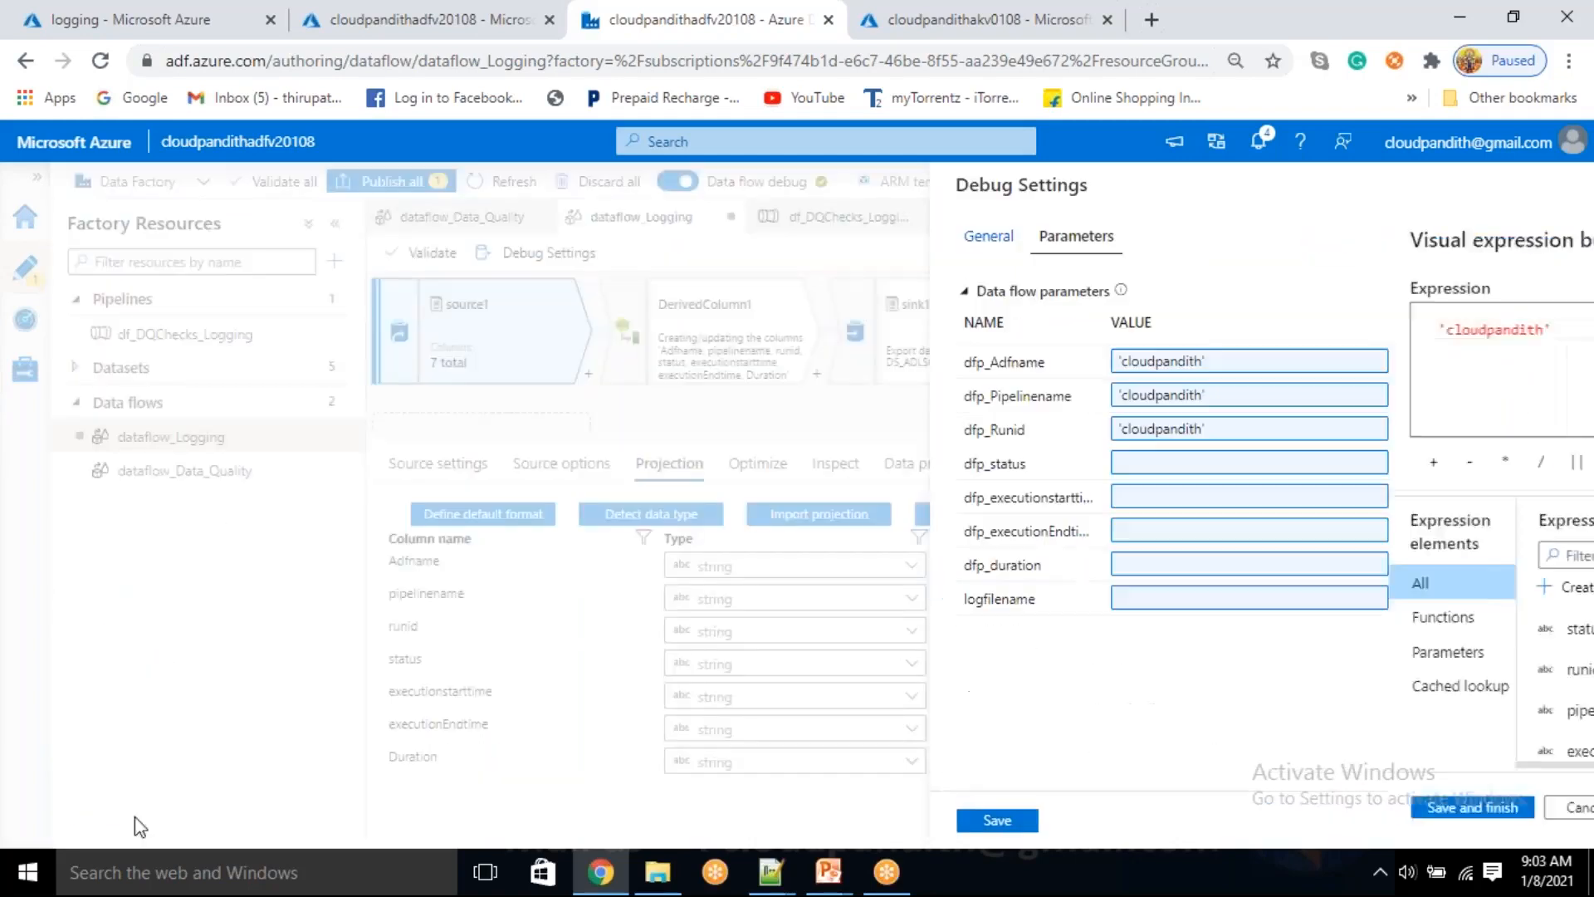
left_click(1186, 465)
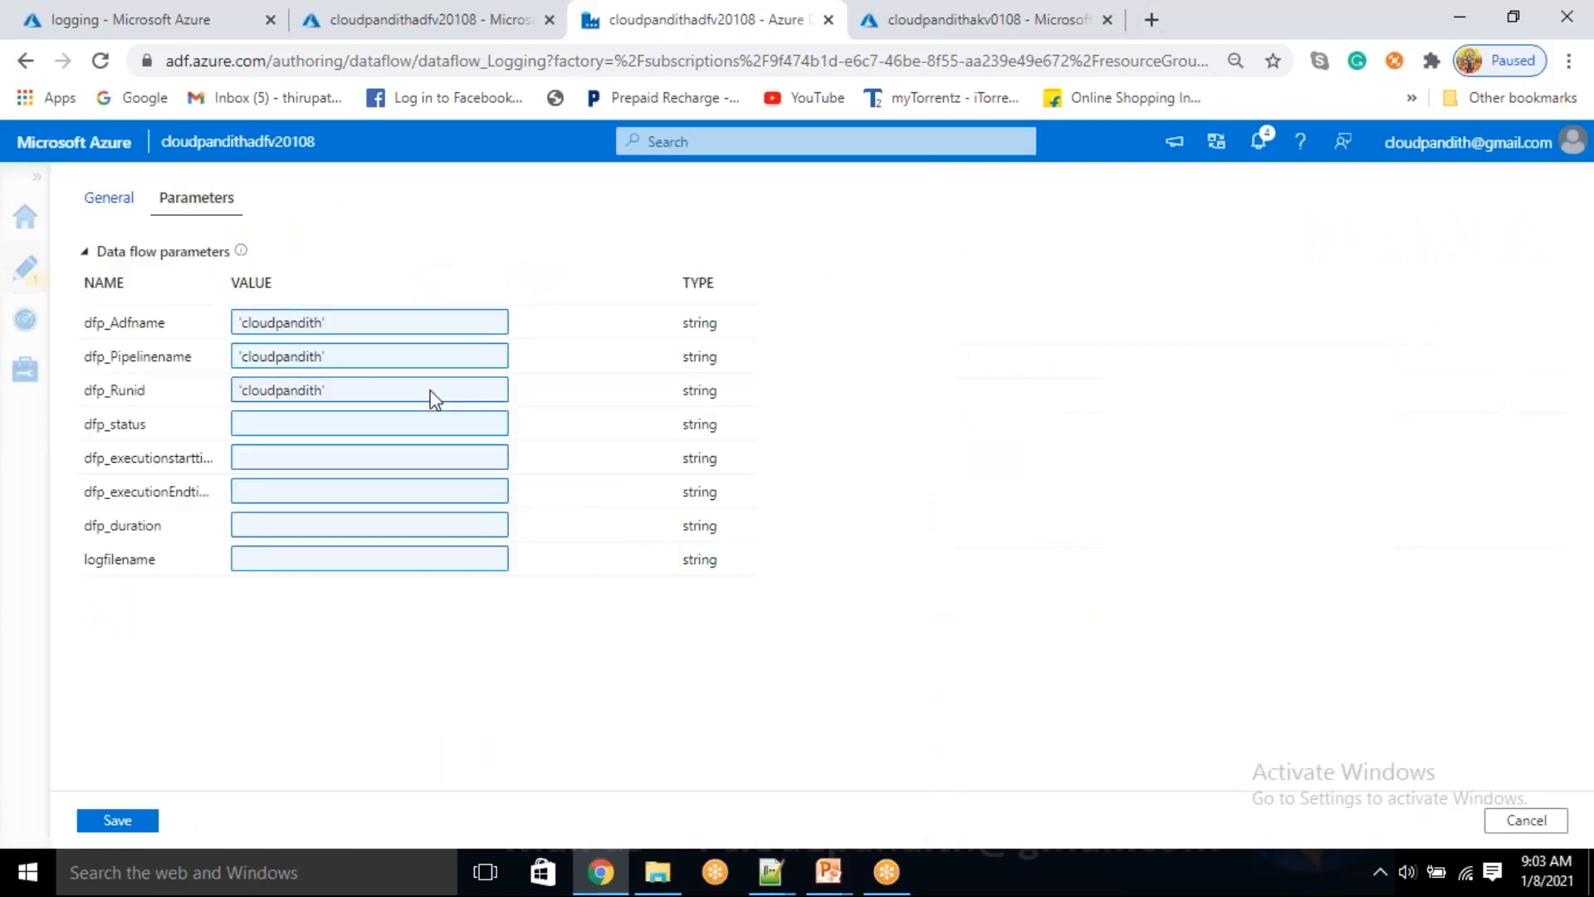
key("ctrl+v")
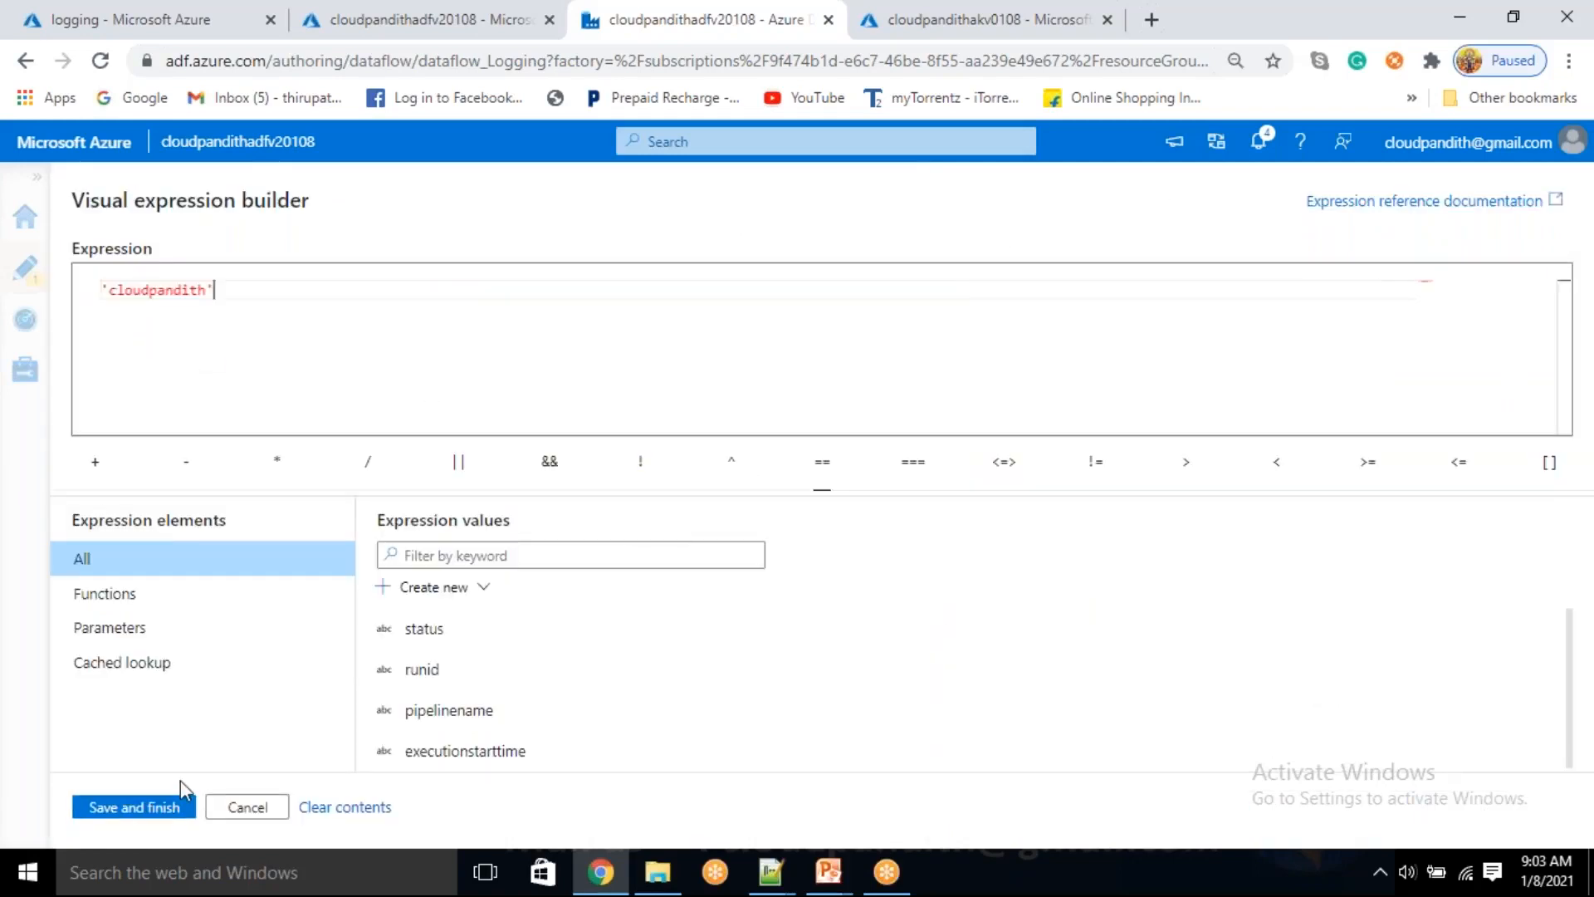
left_click(142, 810)
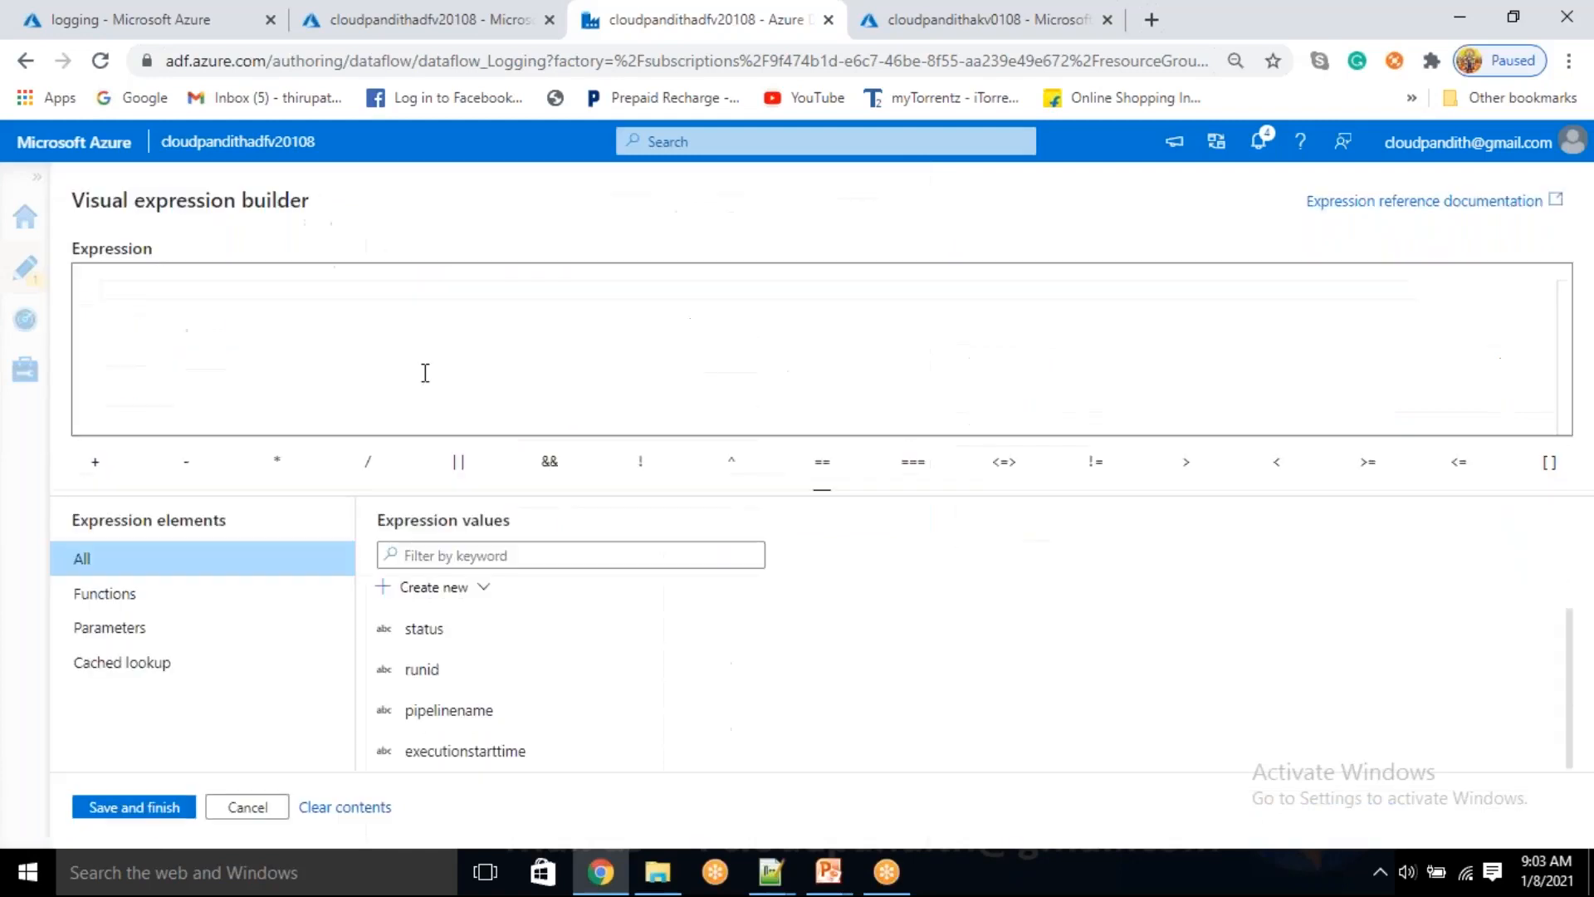
Set the debug parameters for execution start time, execution end time and duration to 'cloudpandith'
key("ctrl+v")
left_click(133, 808)
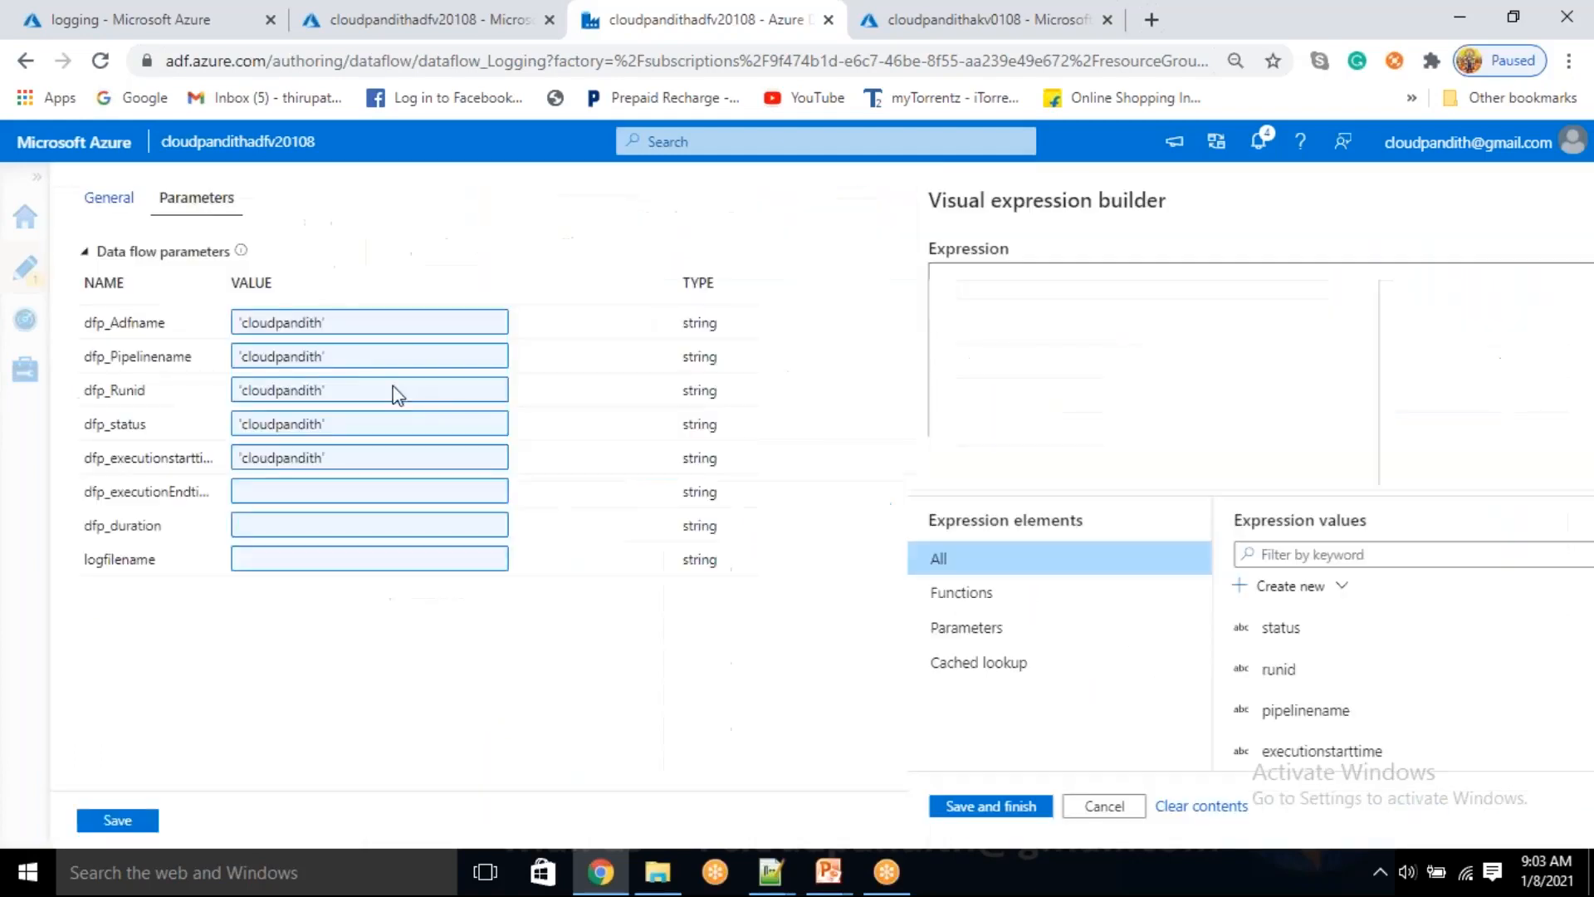
key("ctrl+v")
left_click(130, 805)
left_click(1153, 564)
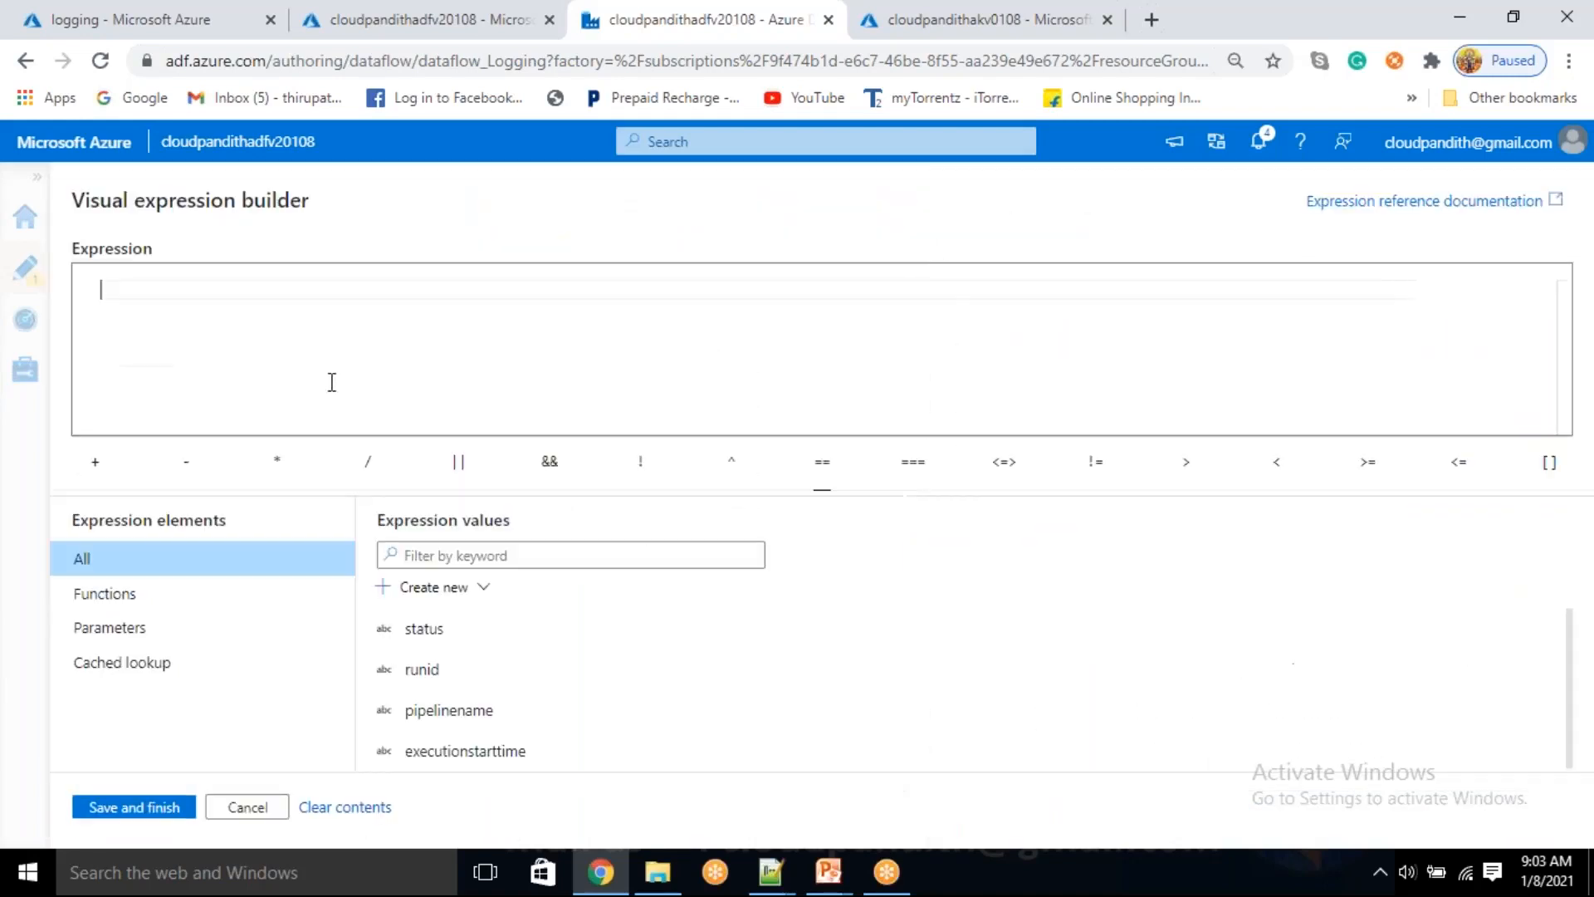
key("ctrl+v")
left_click(129, 805)
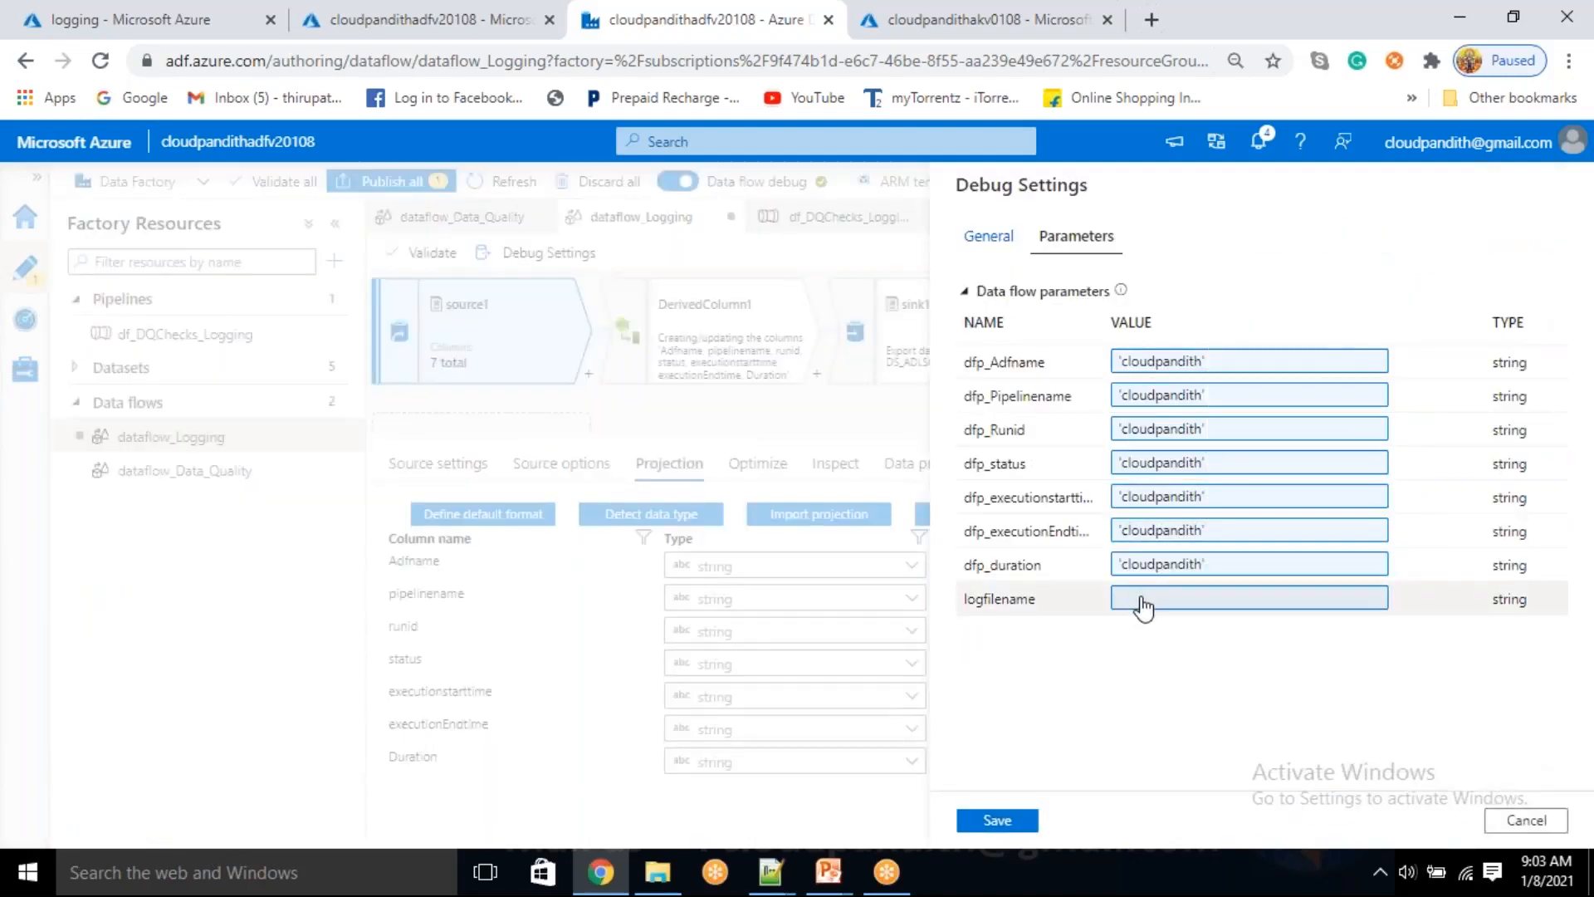
Set the logfilename debug parameter to 'cloudpandith' and save the debug settings to import source1's projection
left_click(1143, 599)
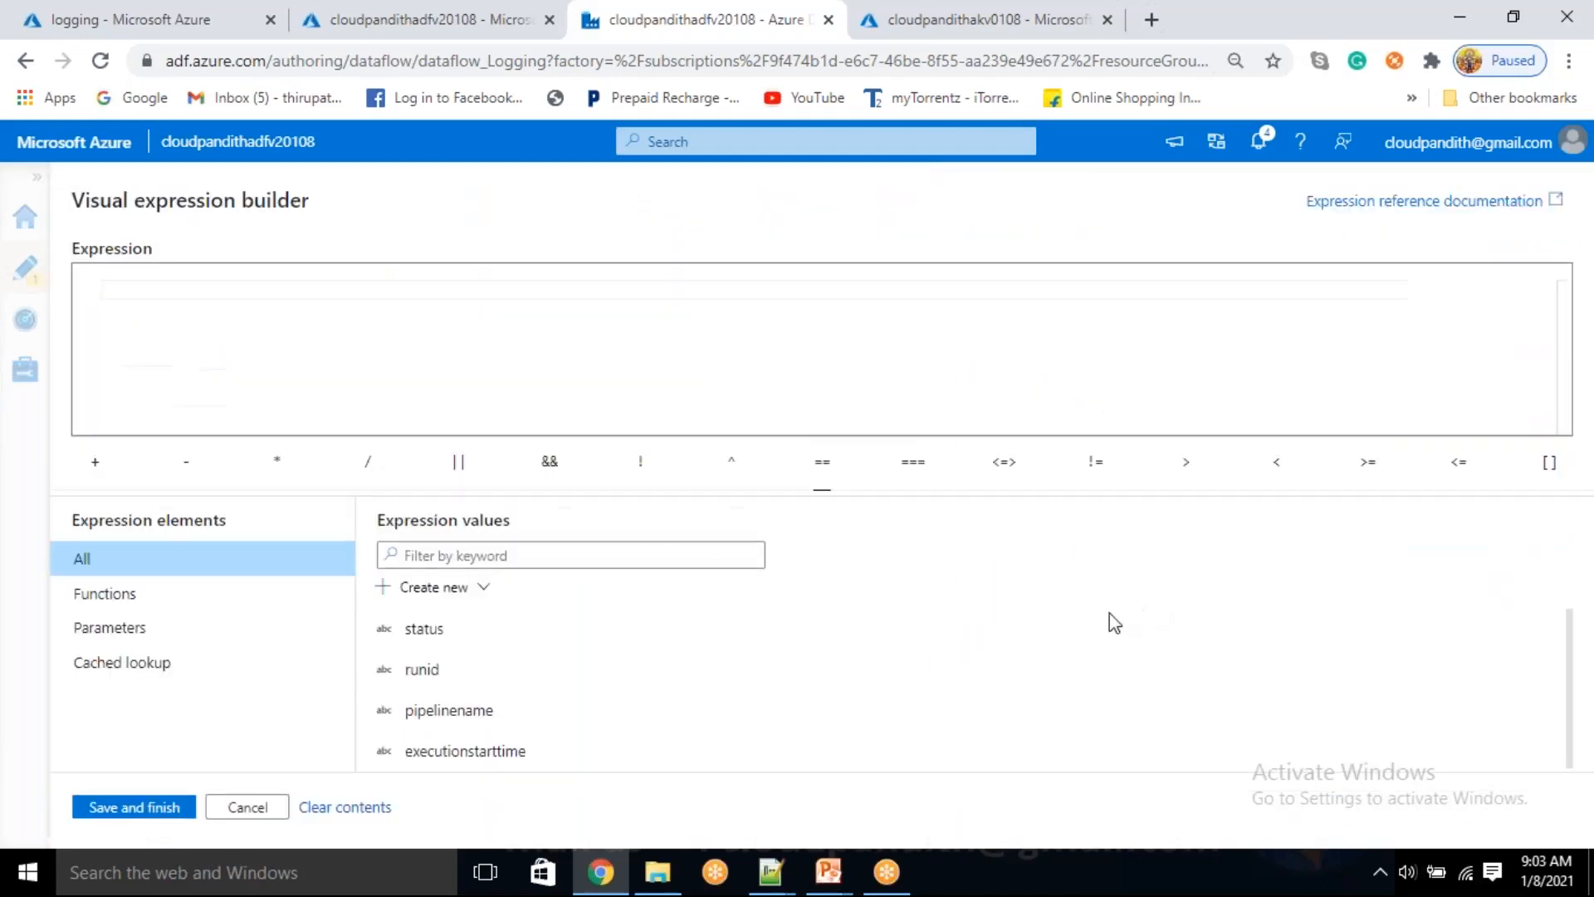
left_click(169, 360)
key("ctrl+v")
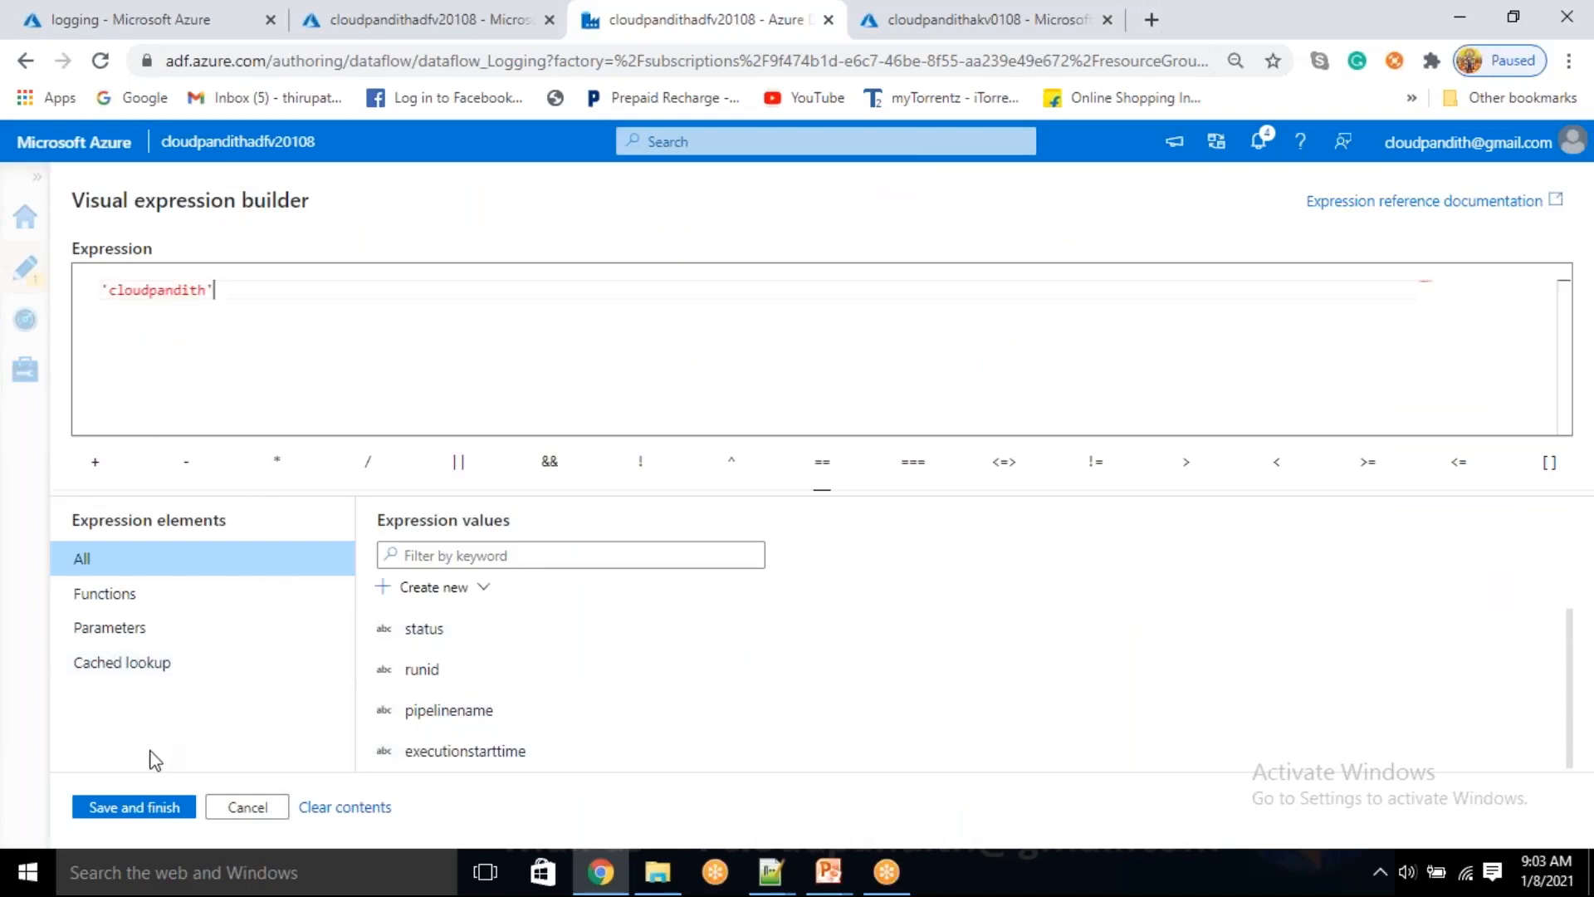
left_click(148, 815)
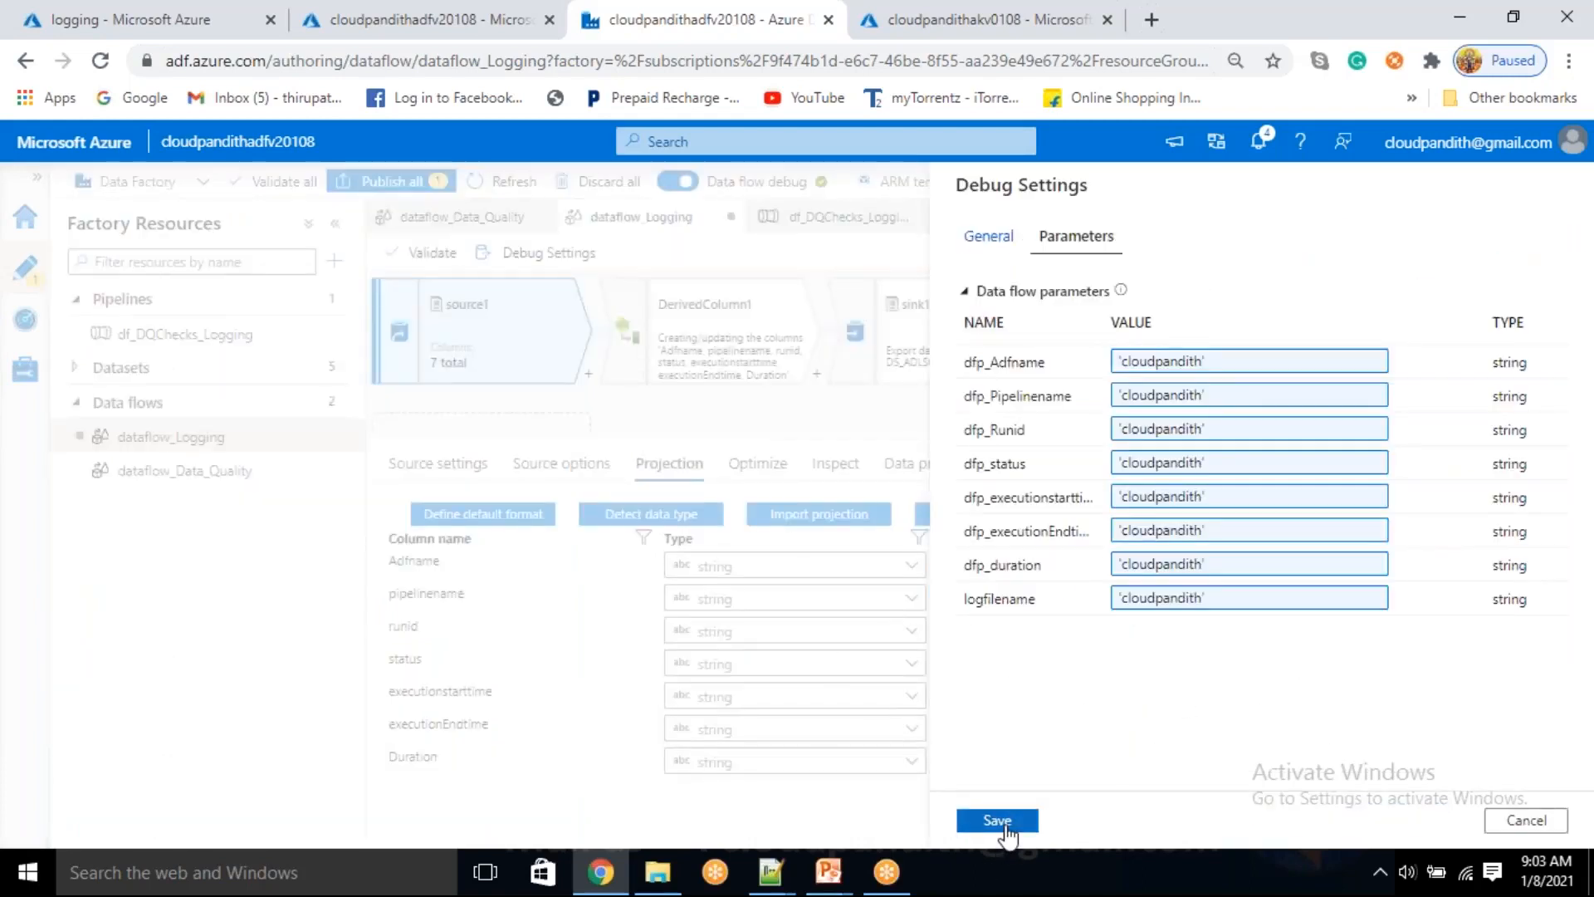
left_click(998, 820)
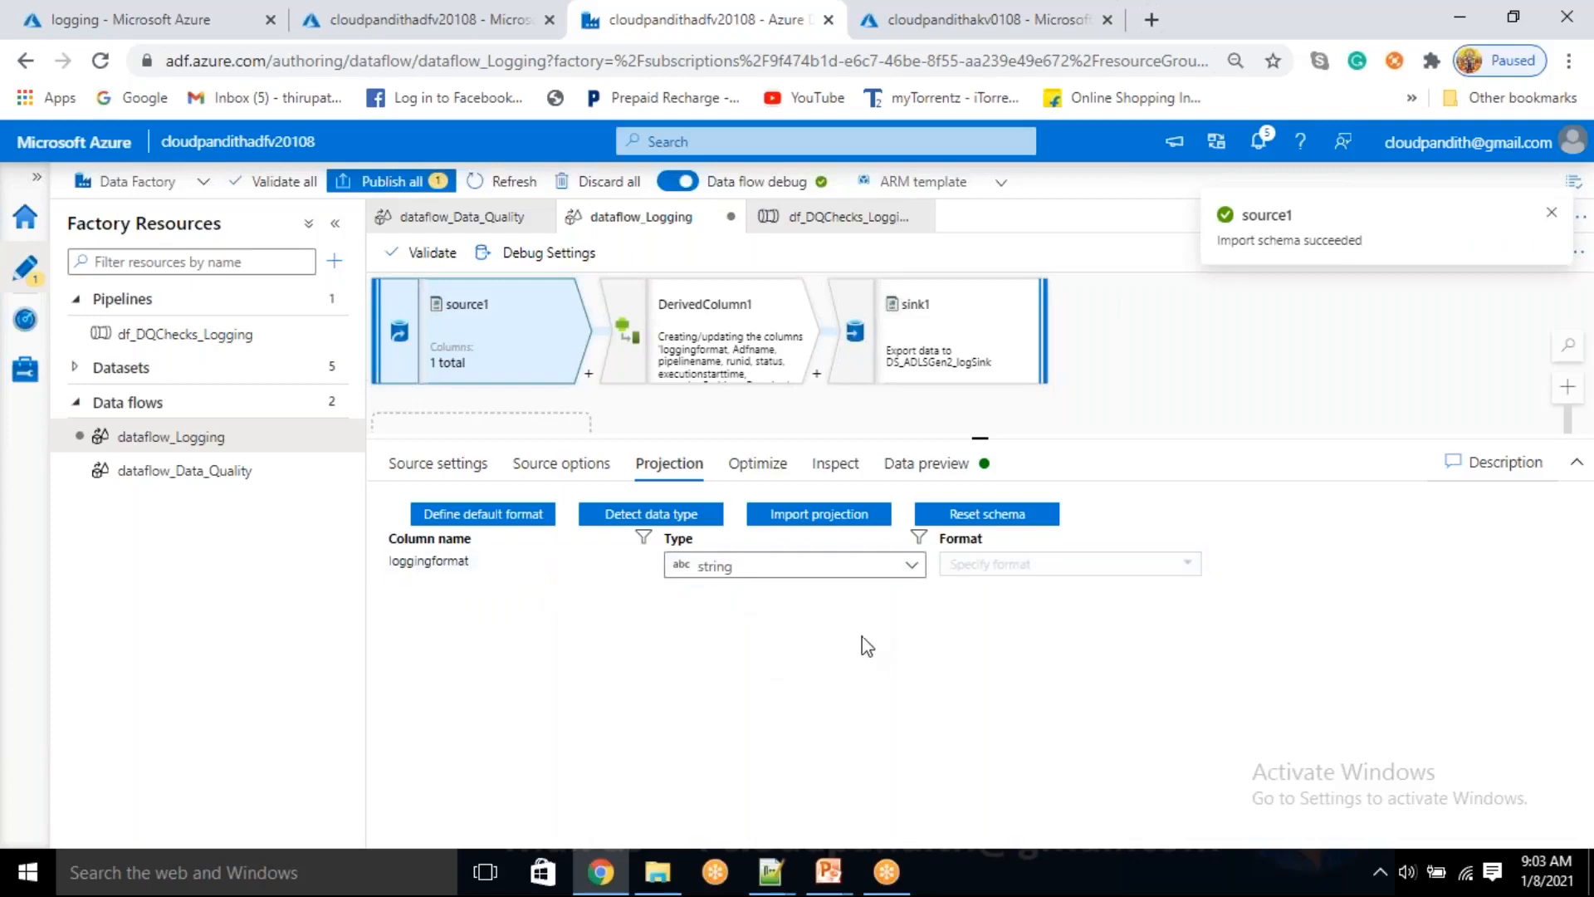
Review DerivedColumn1's columns and expressions, including the incoming columns offered for Adfname
left_click(731, 342)
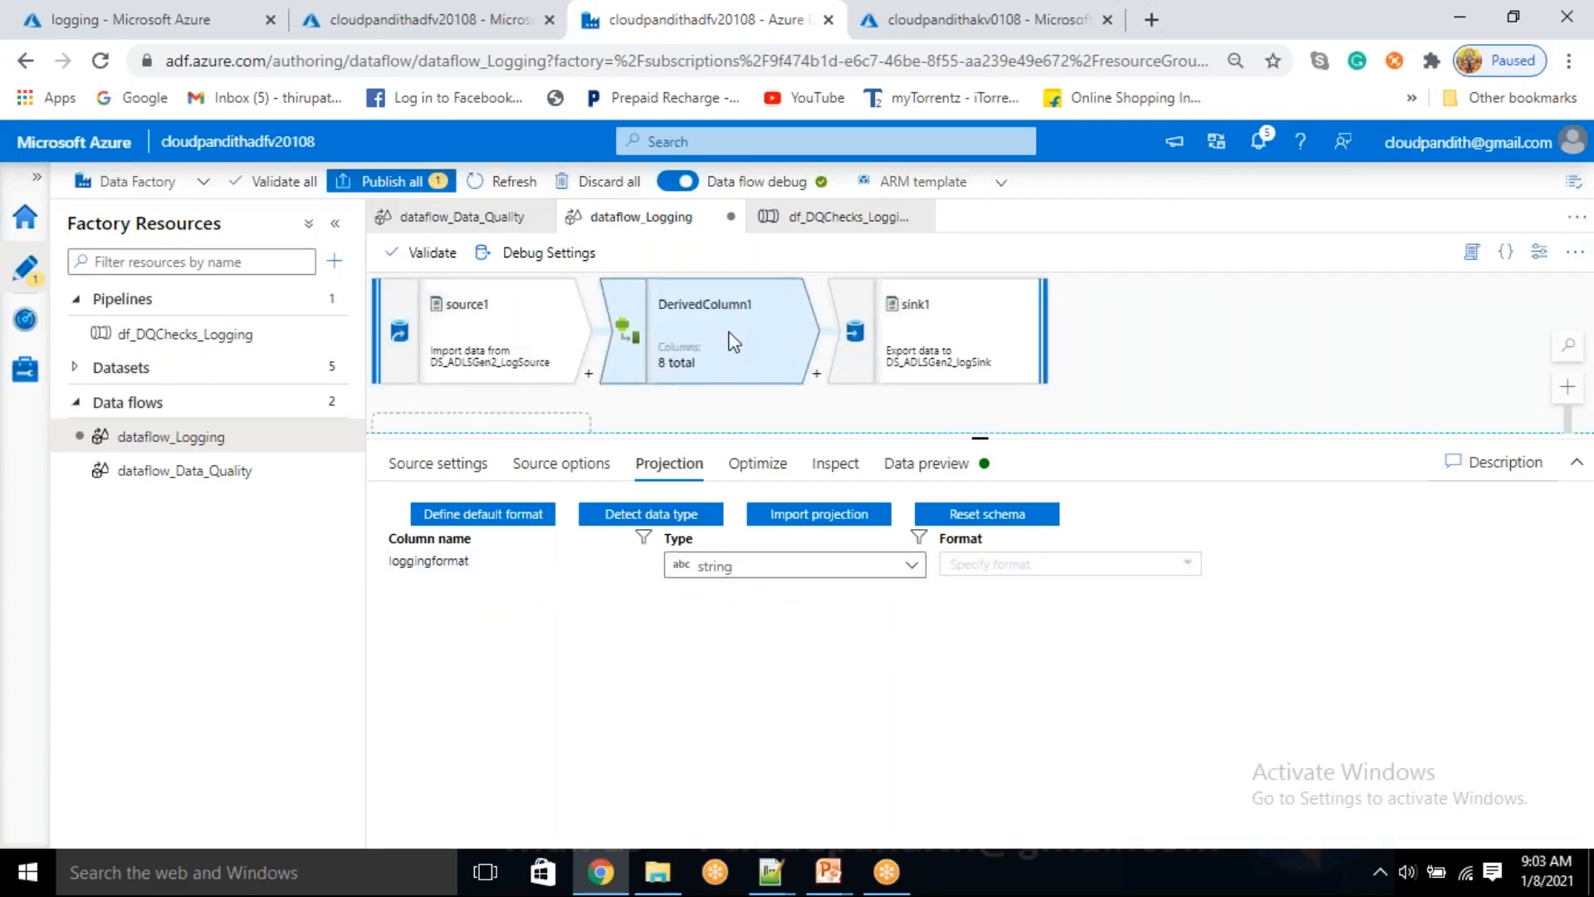
scroll(750, 610, "down", 3)
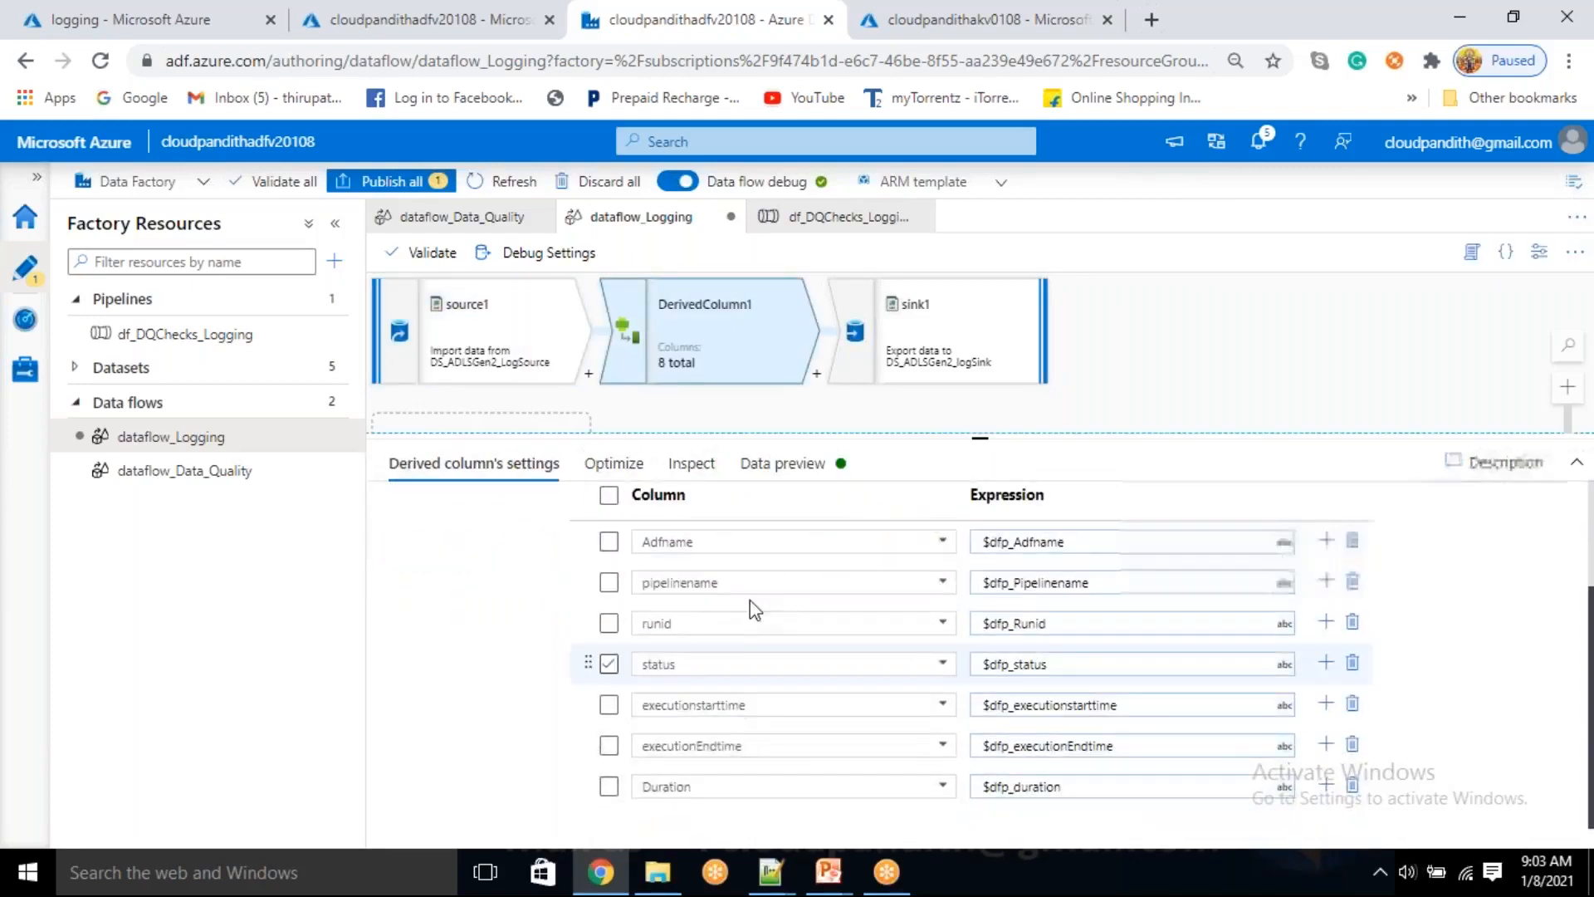
left_click(764, 536)
left_click(941, 544)
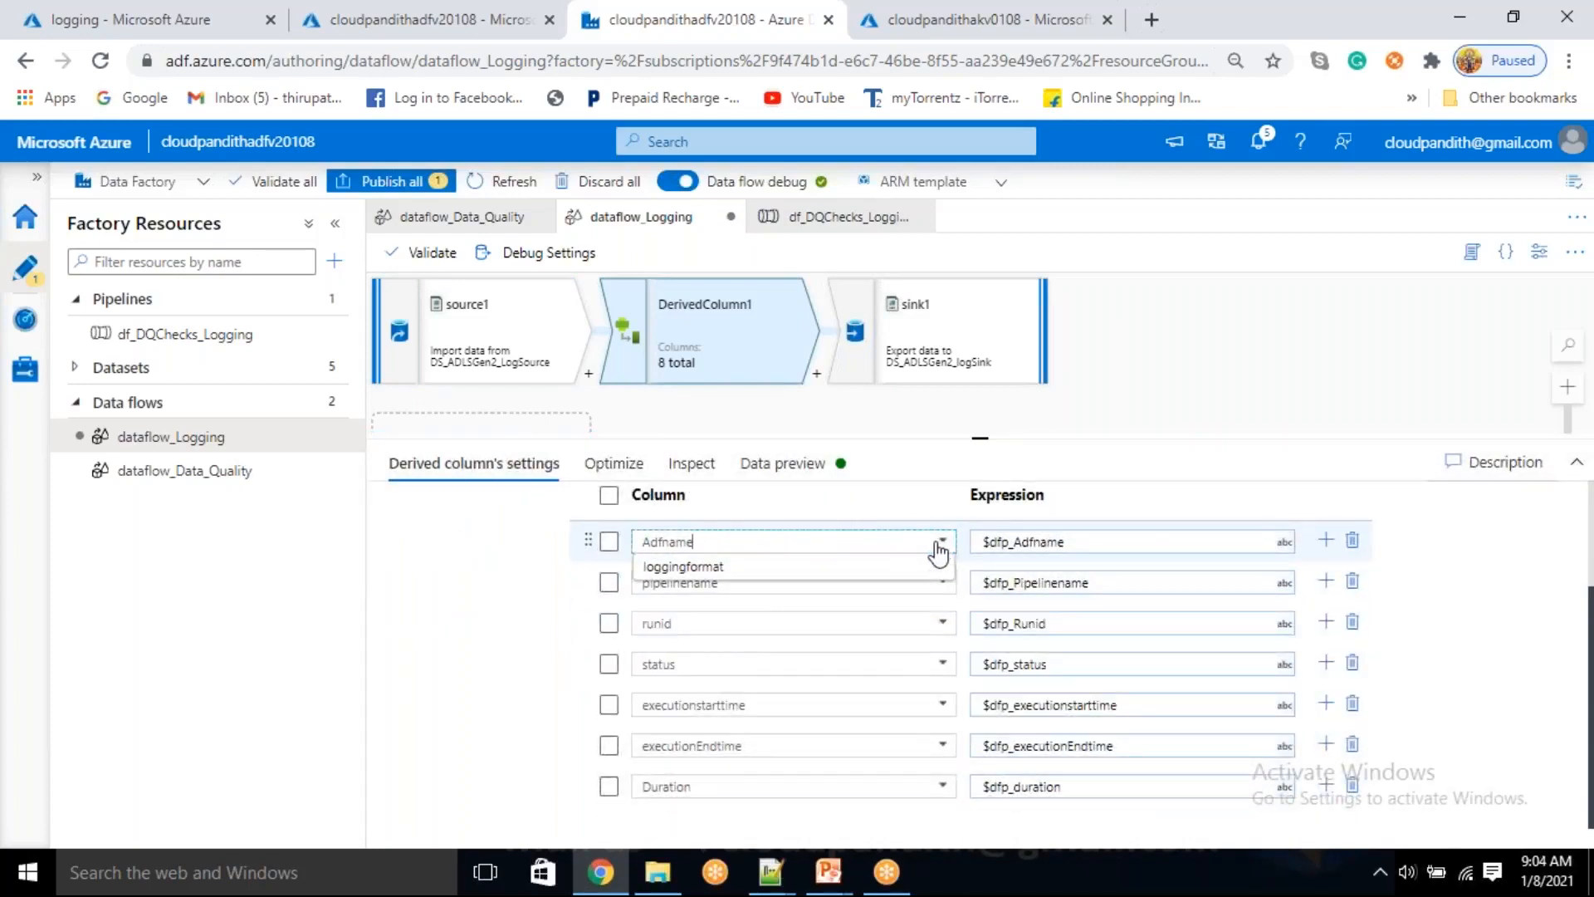
left_click(473, 569)
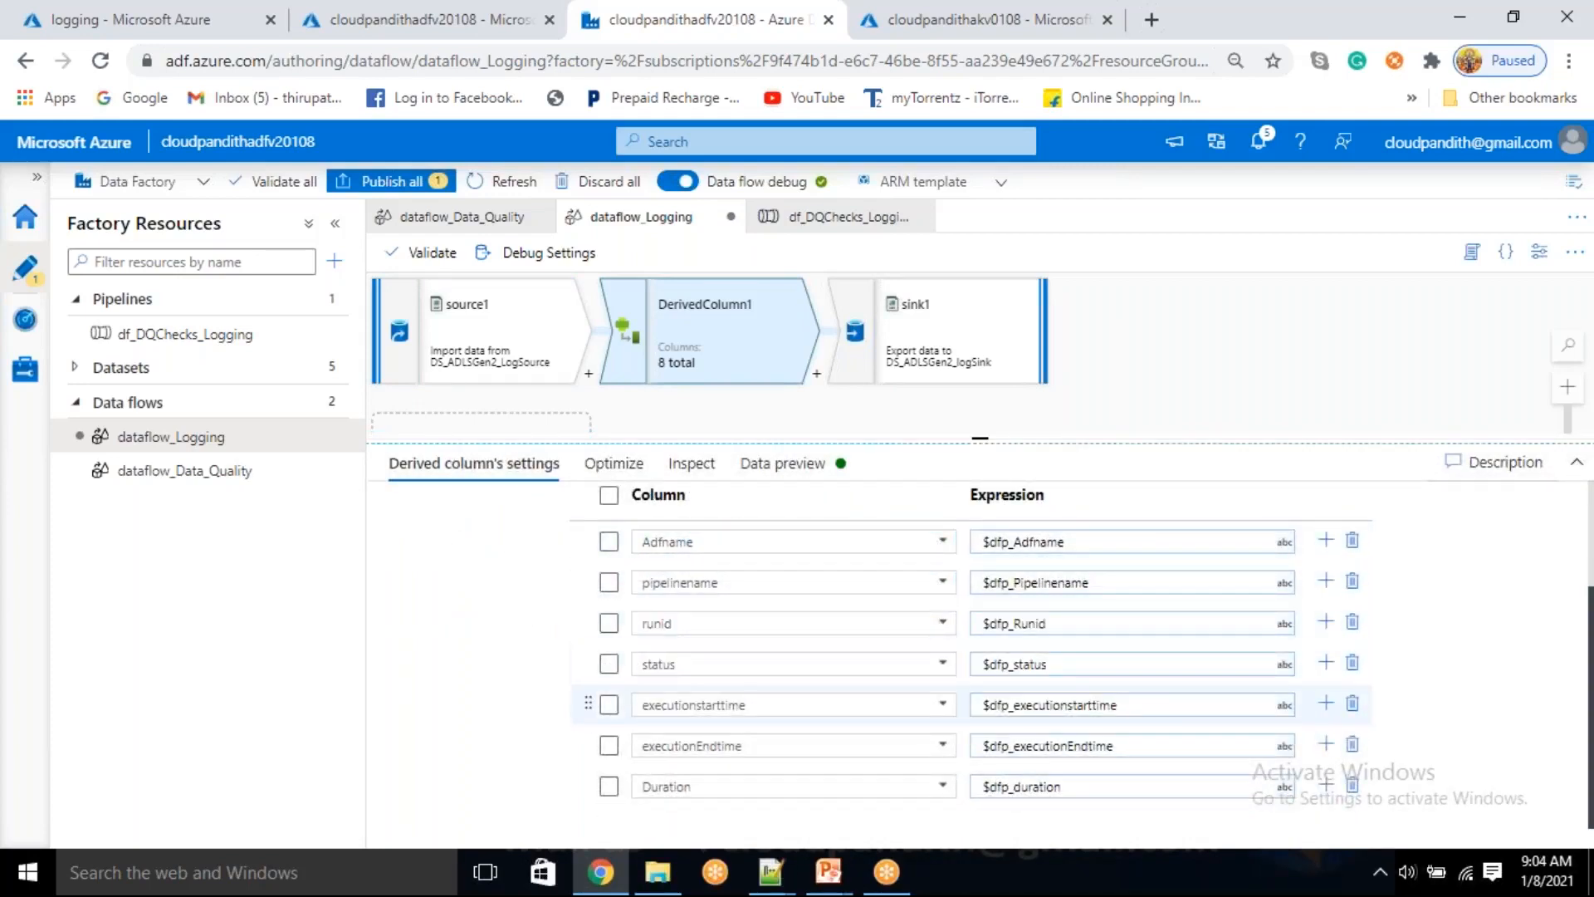
scroll(582, 701, "up", 2)
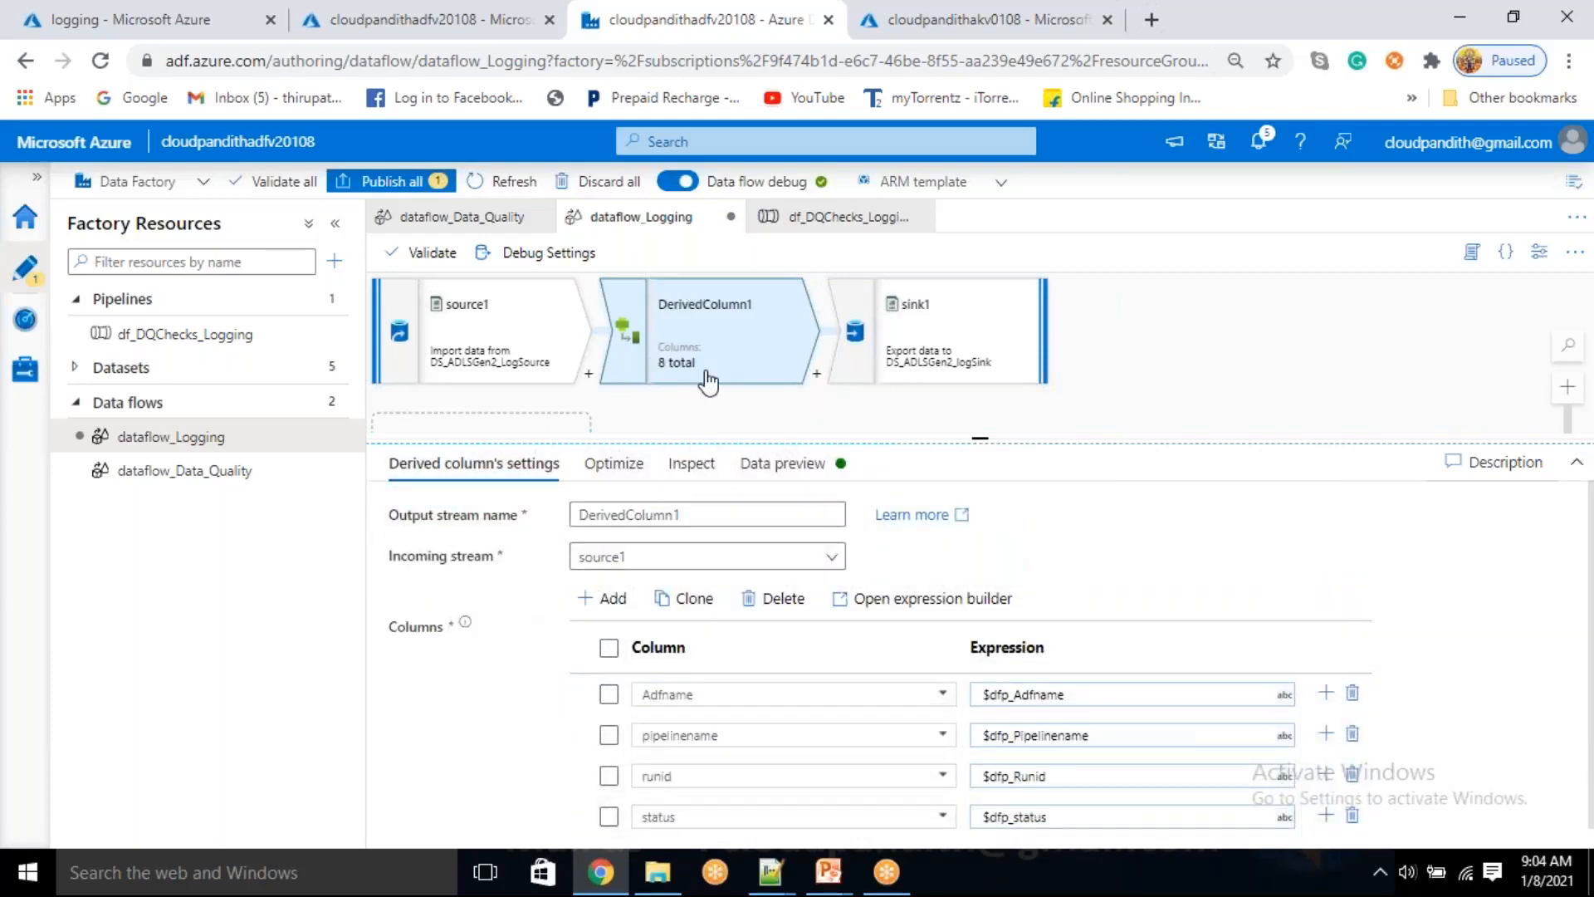
Add a Select transformation after DerivedColumn1 and remove its loggingformat mapping
left_click(817, 379)
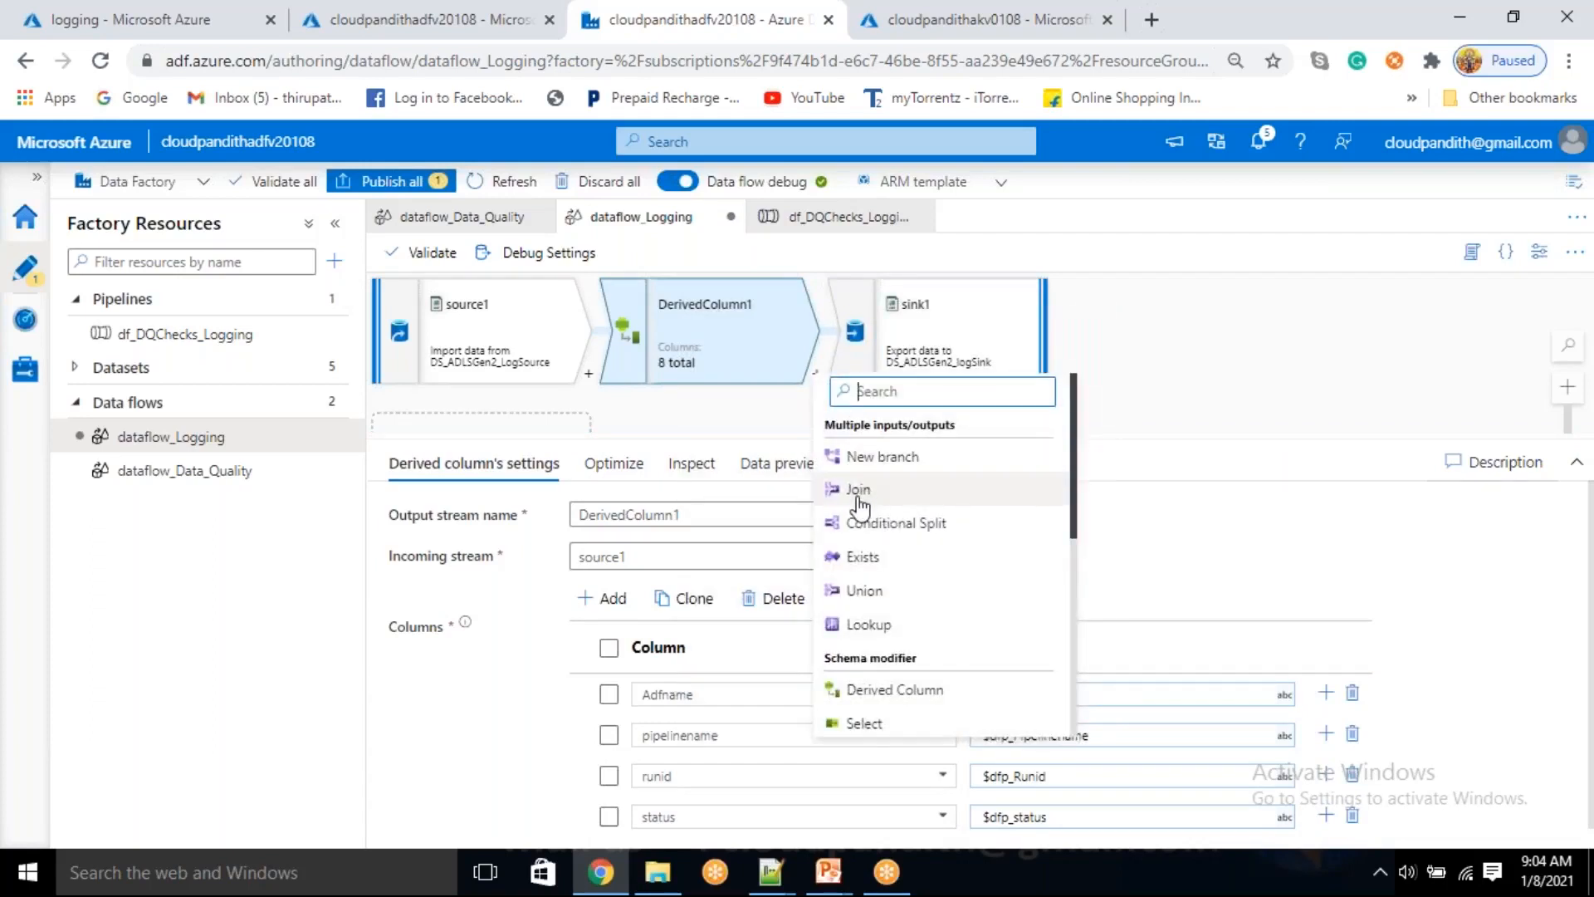
left_click(855, 723)
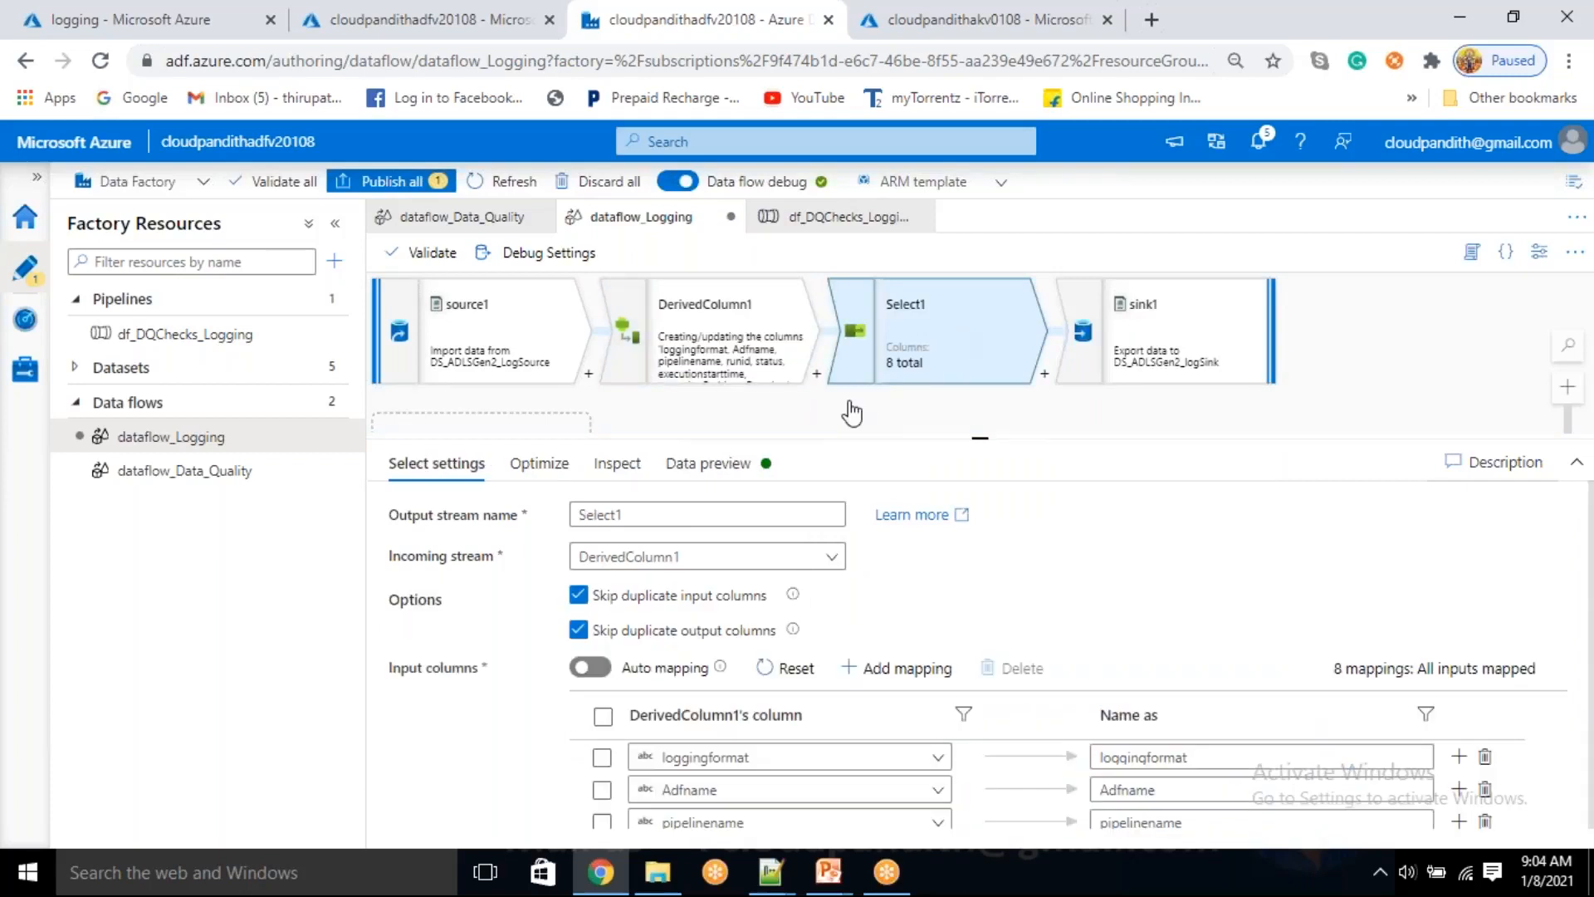
scroll(570, 648, "down", 3)
left_click(602, 563)
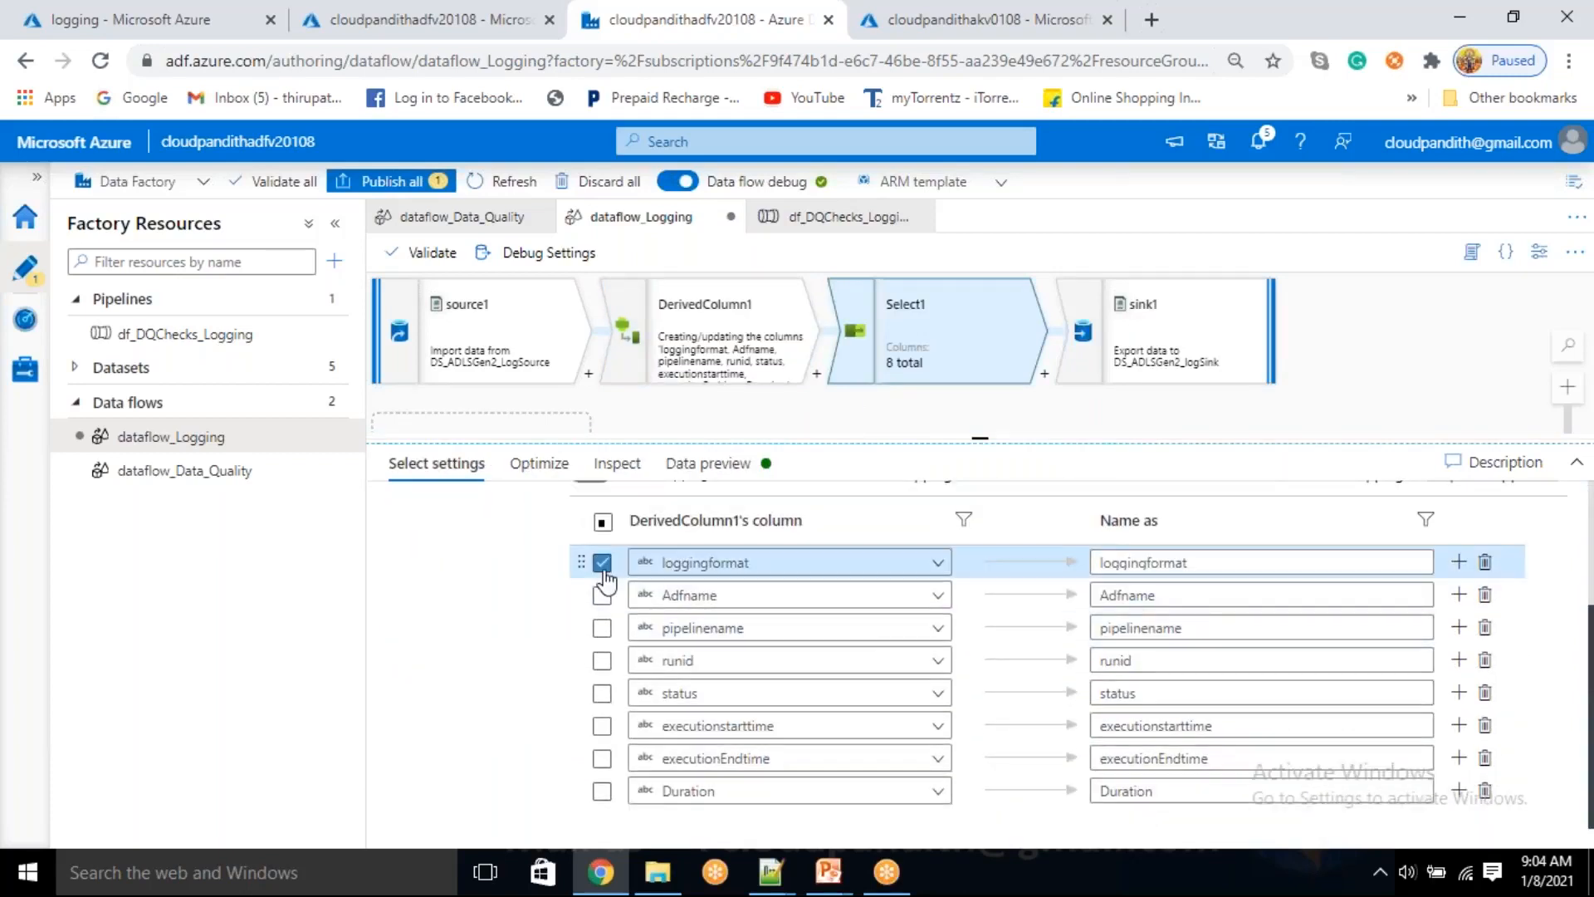
left_click(1487, 566)
Check Select1's remaining column mappings and refresh its data preview
scroll(526, 671, "up", 3)
scroll(534, 689, "down", 3)
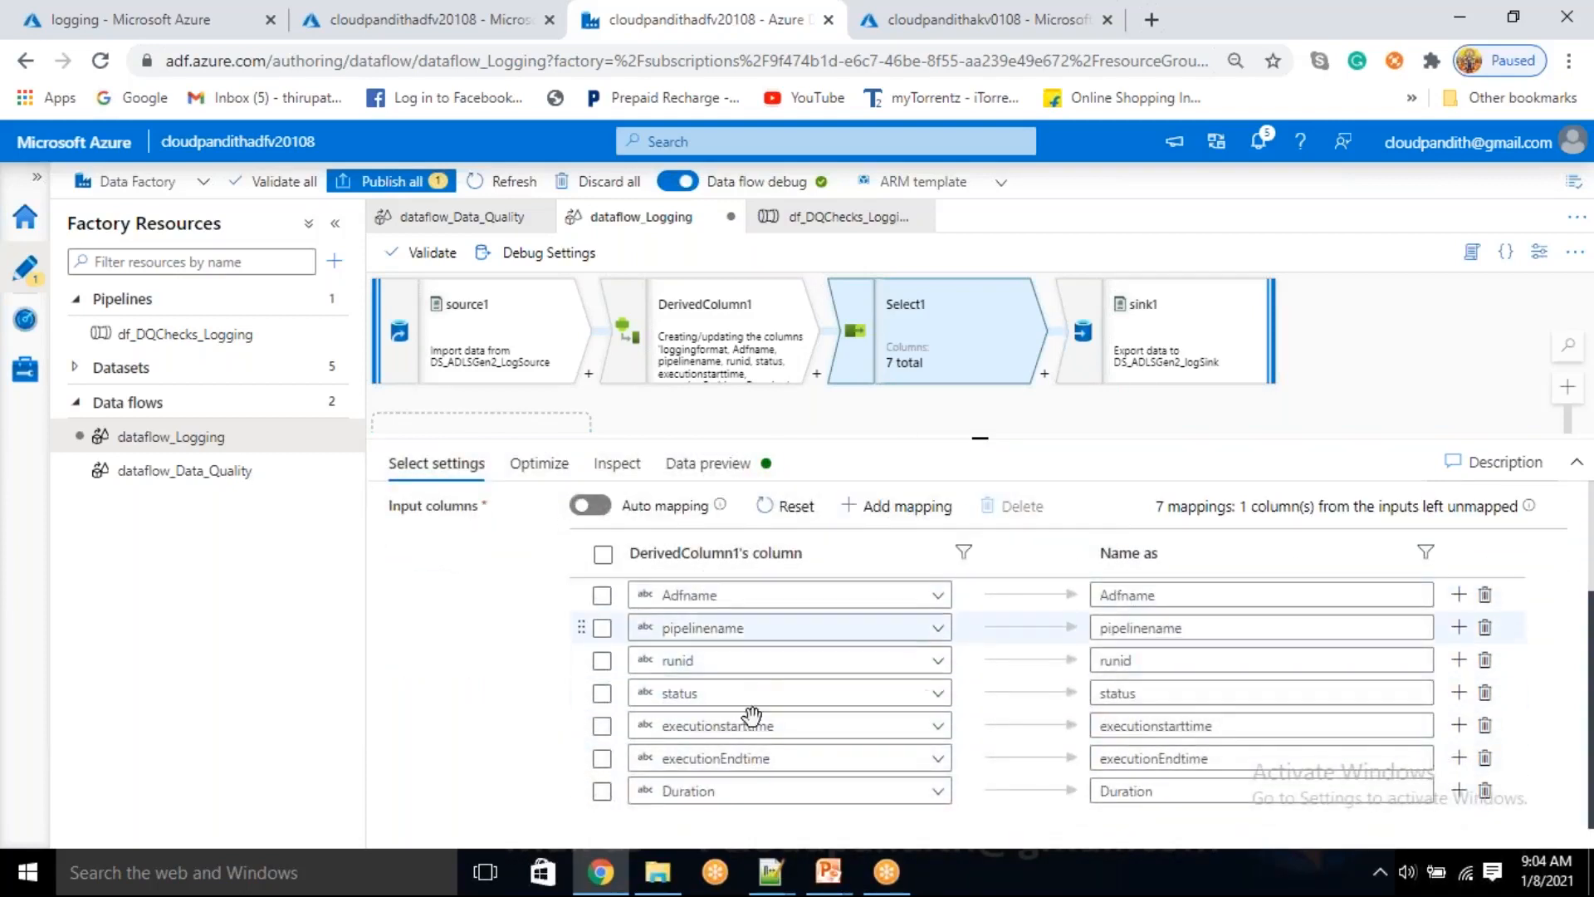
left_click(602, 595)
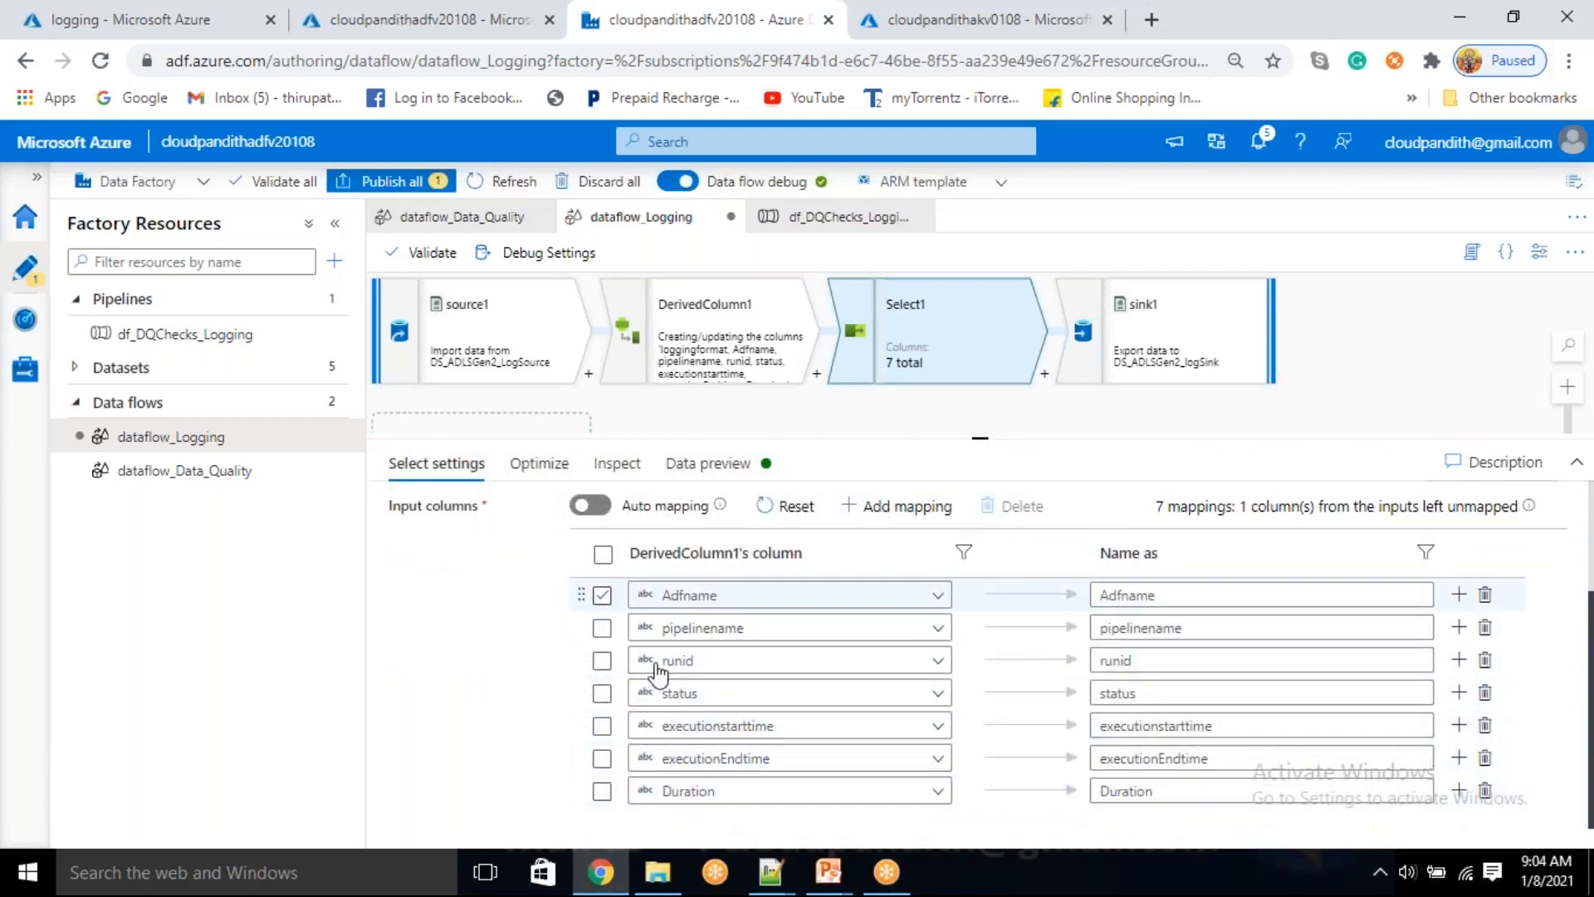
left_click(719, 458)
left_click(448, 548)
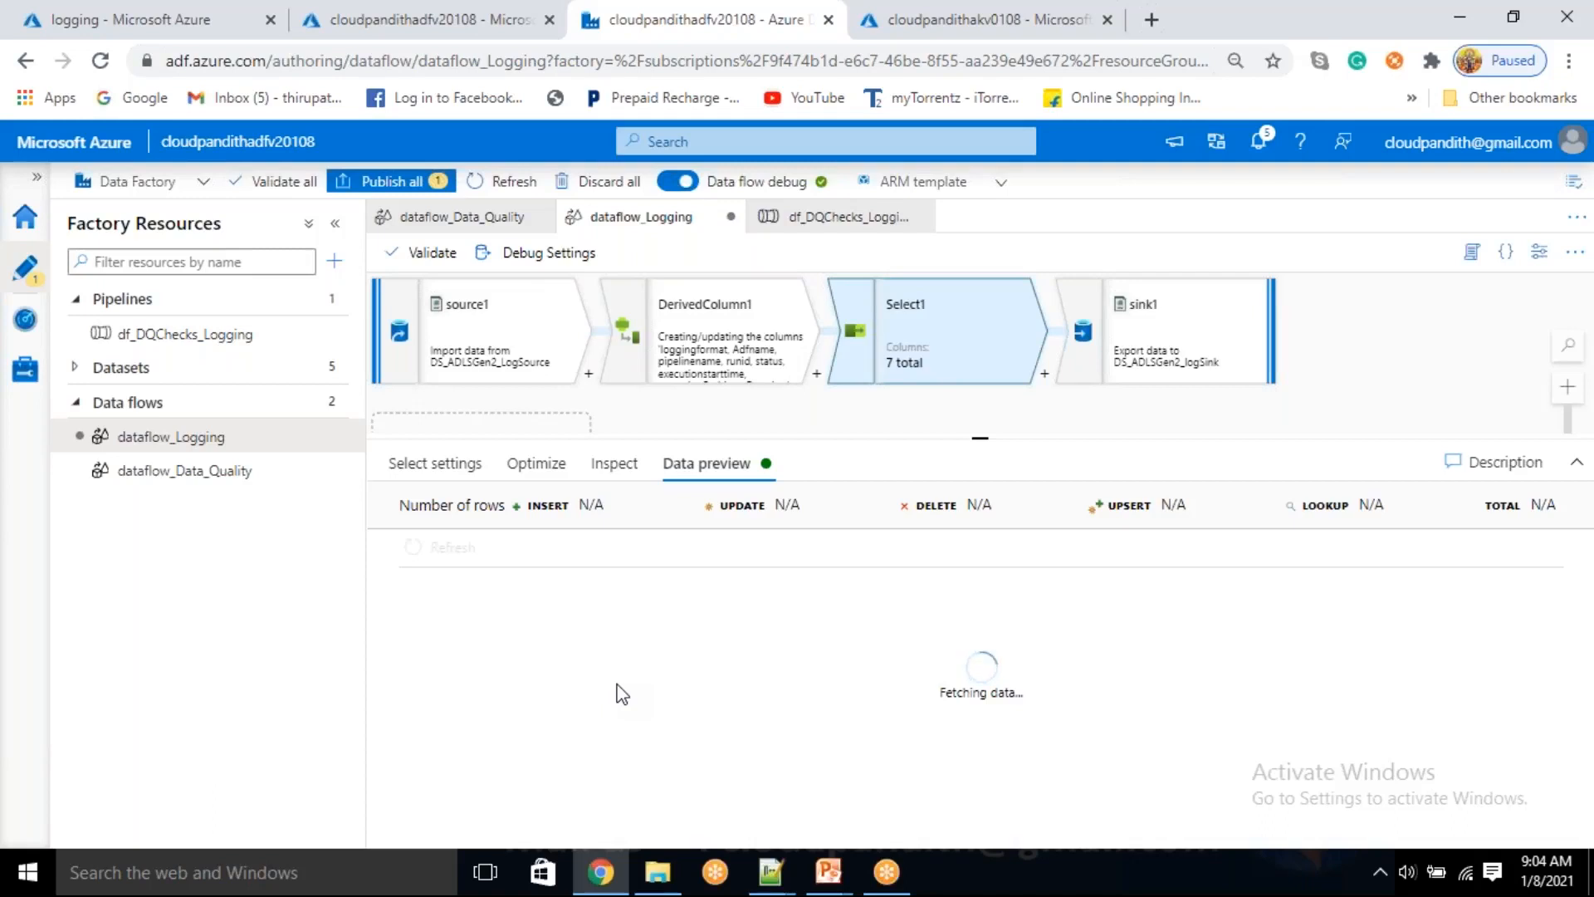
Check the data flow parameter values in the debug settings, leaving them unchanged
left_click(519, 264)
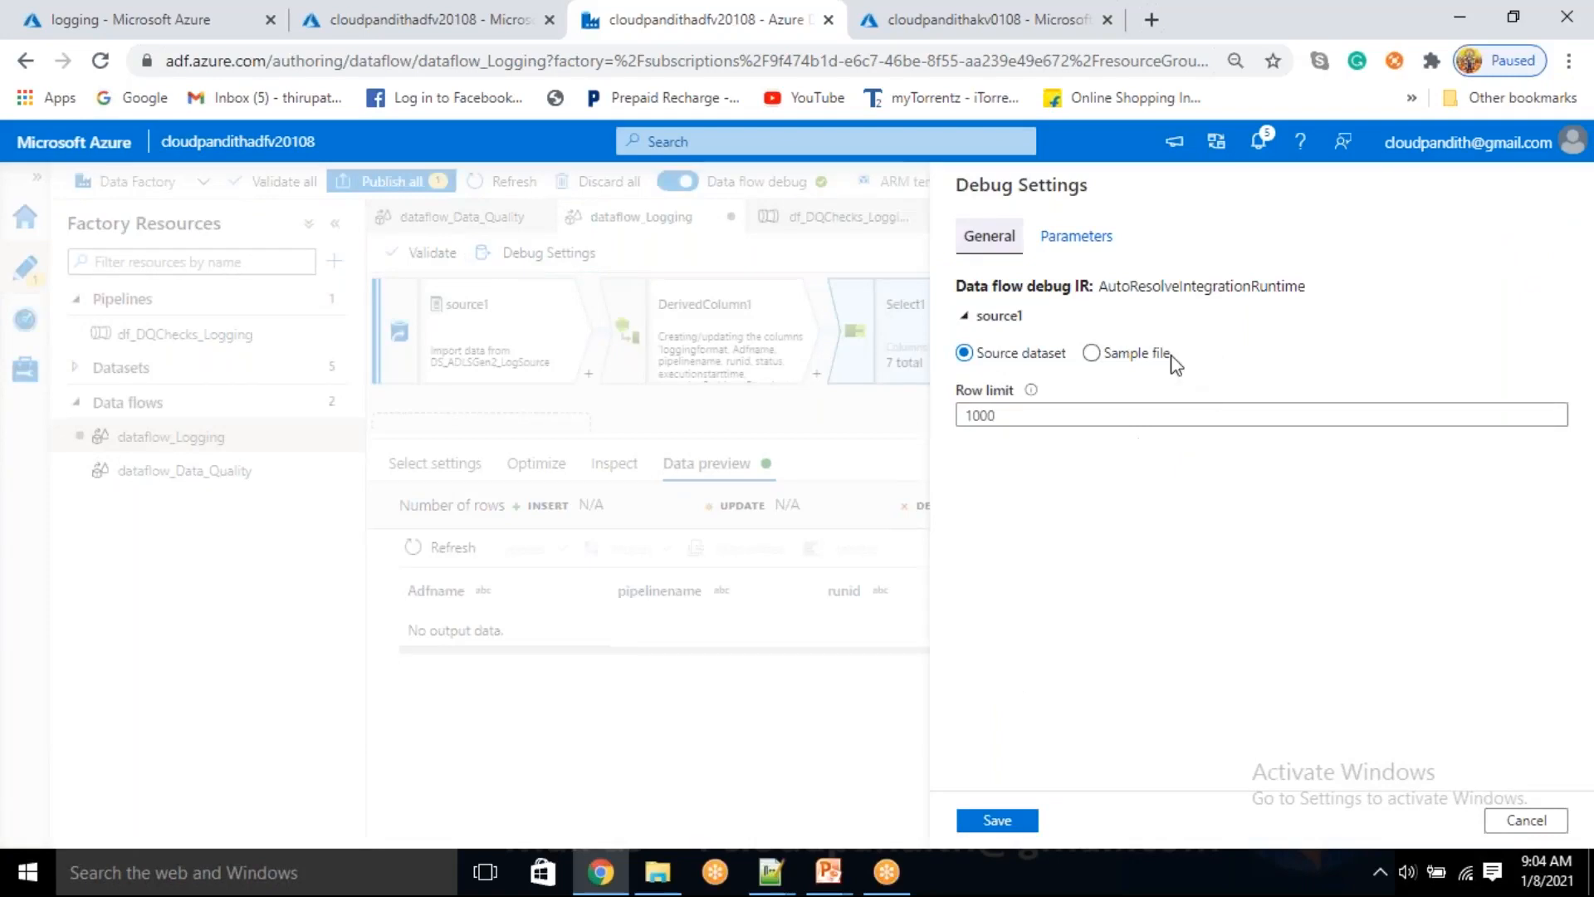
left_click(1093, 249)
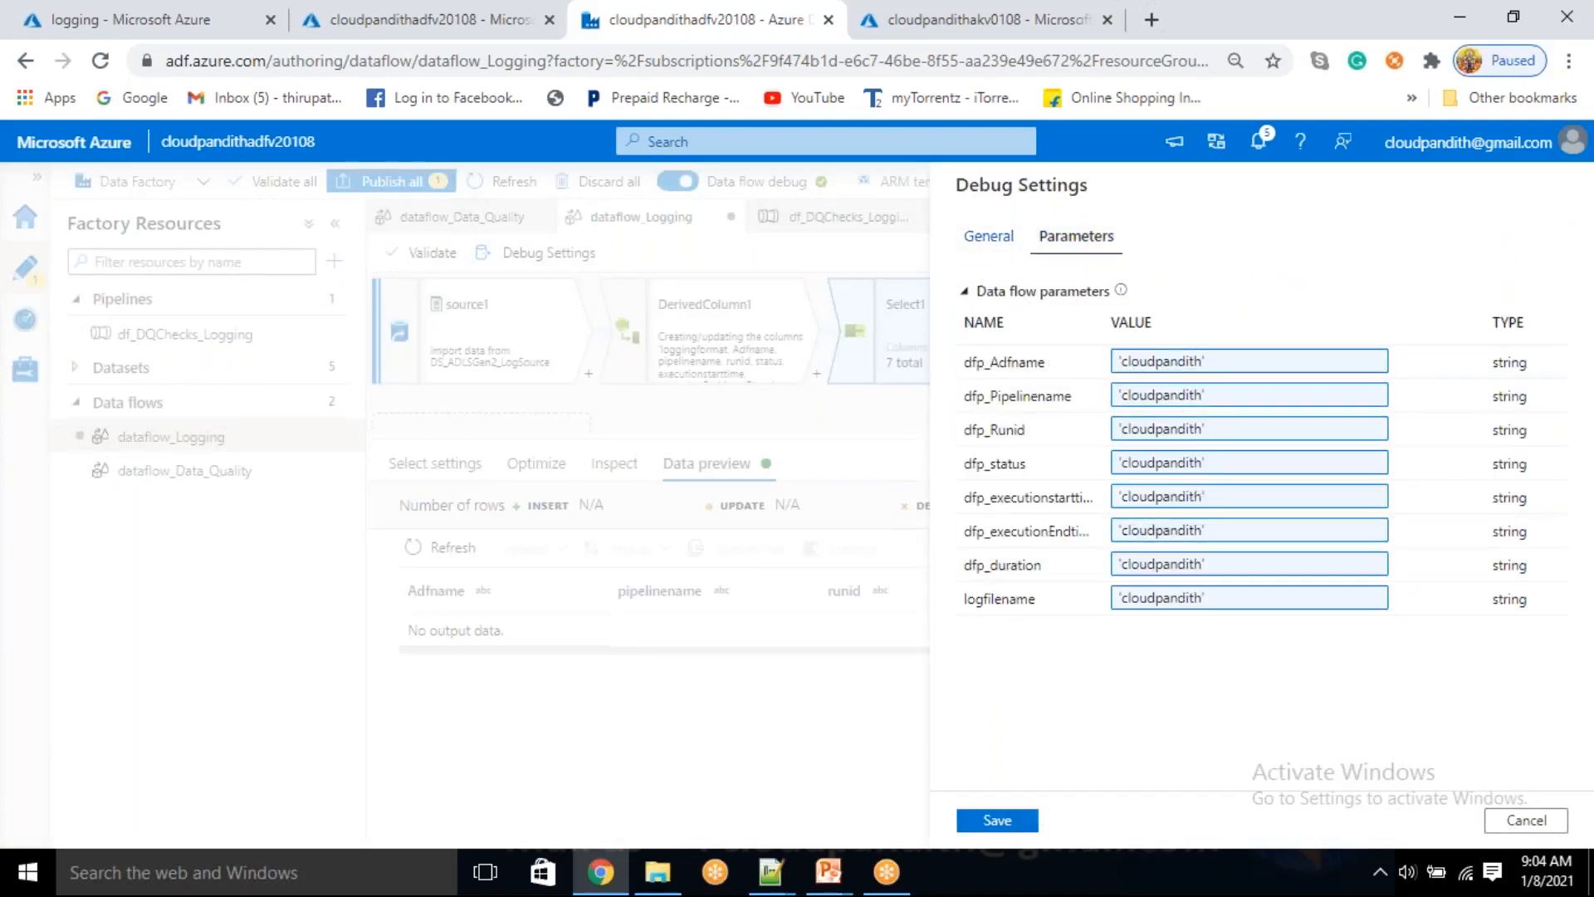
left_click(1516, 821)
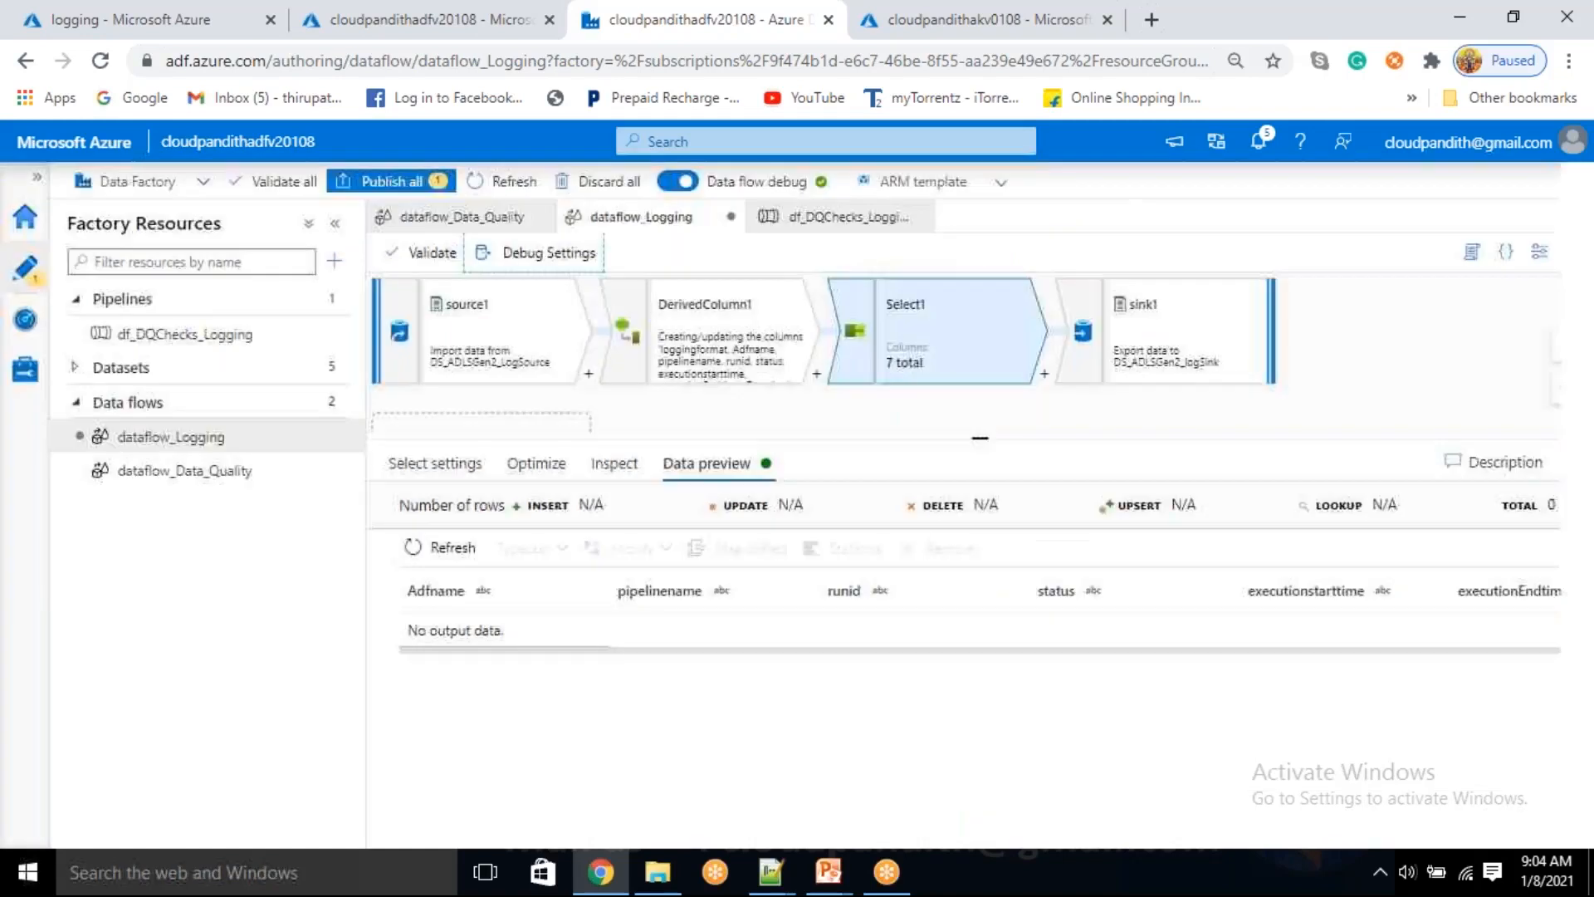
left_click(890, 719)
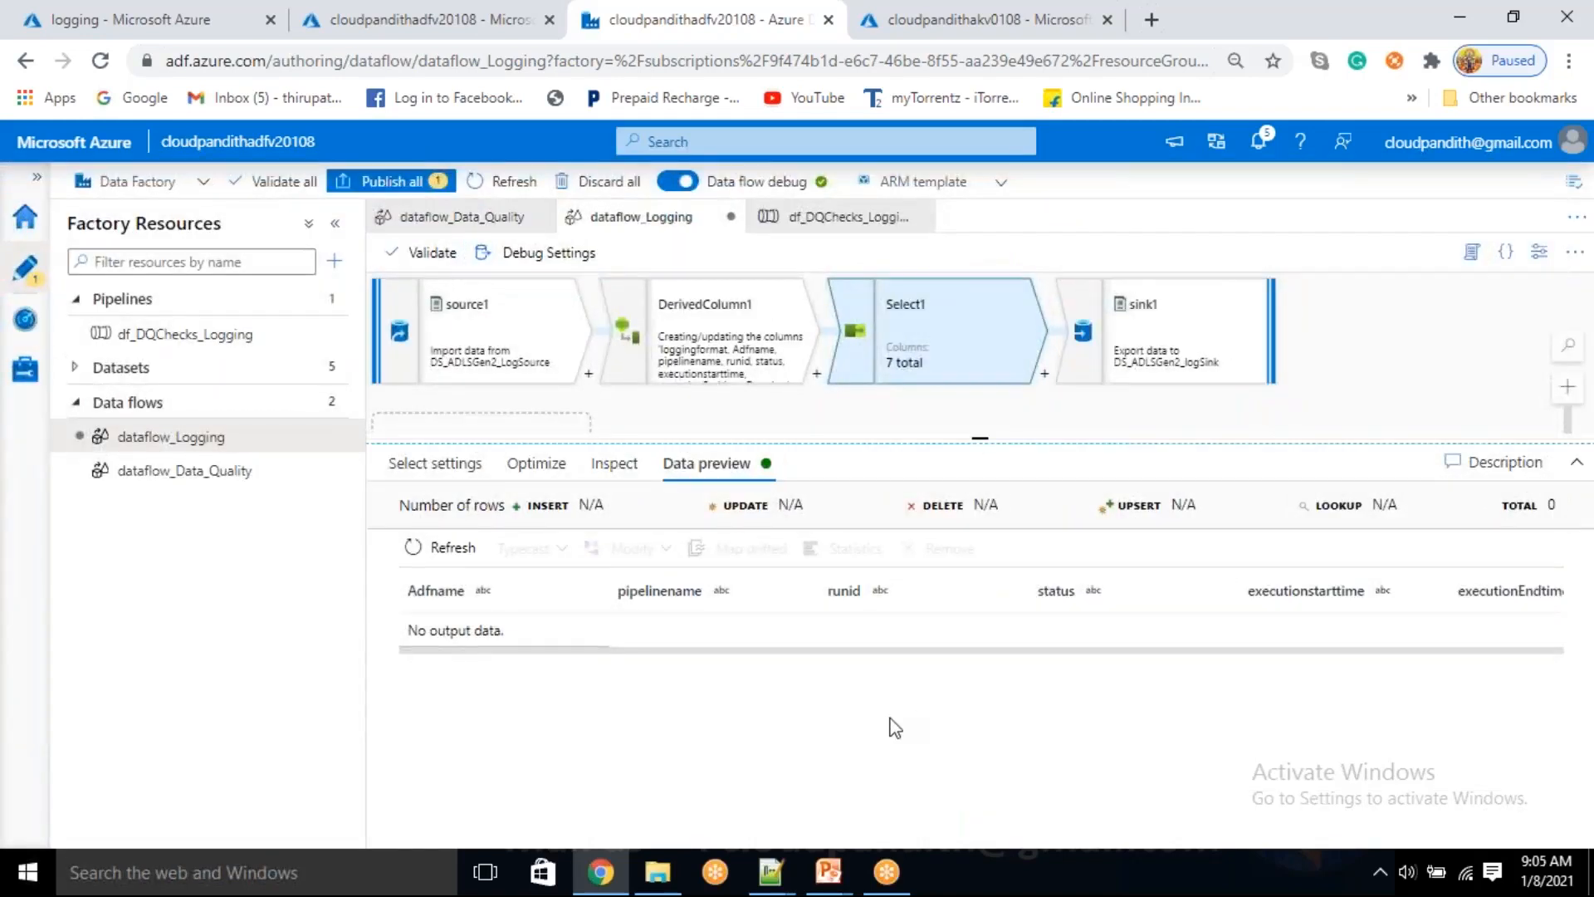
Review DerivedColumn1's column expressions and refresh source1's data preview
left_click(712, 328)
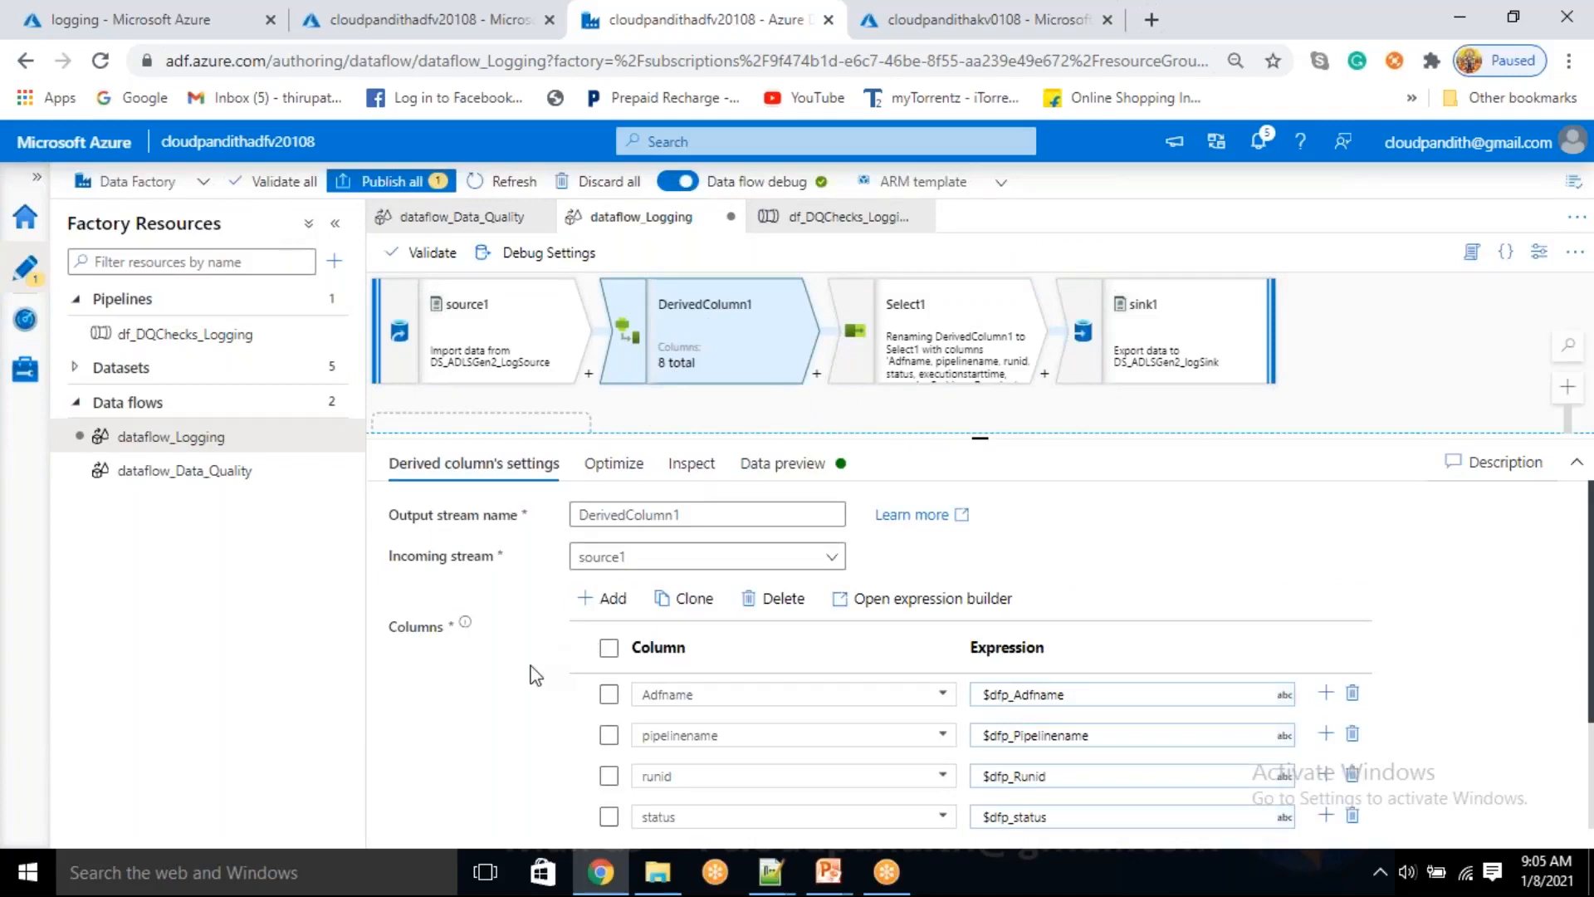
scroll(536, 675, "down", 2)
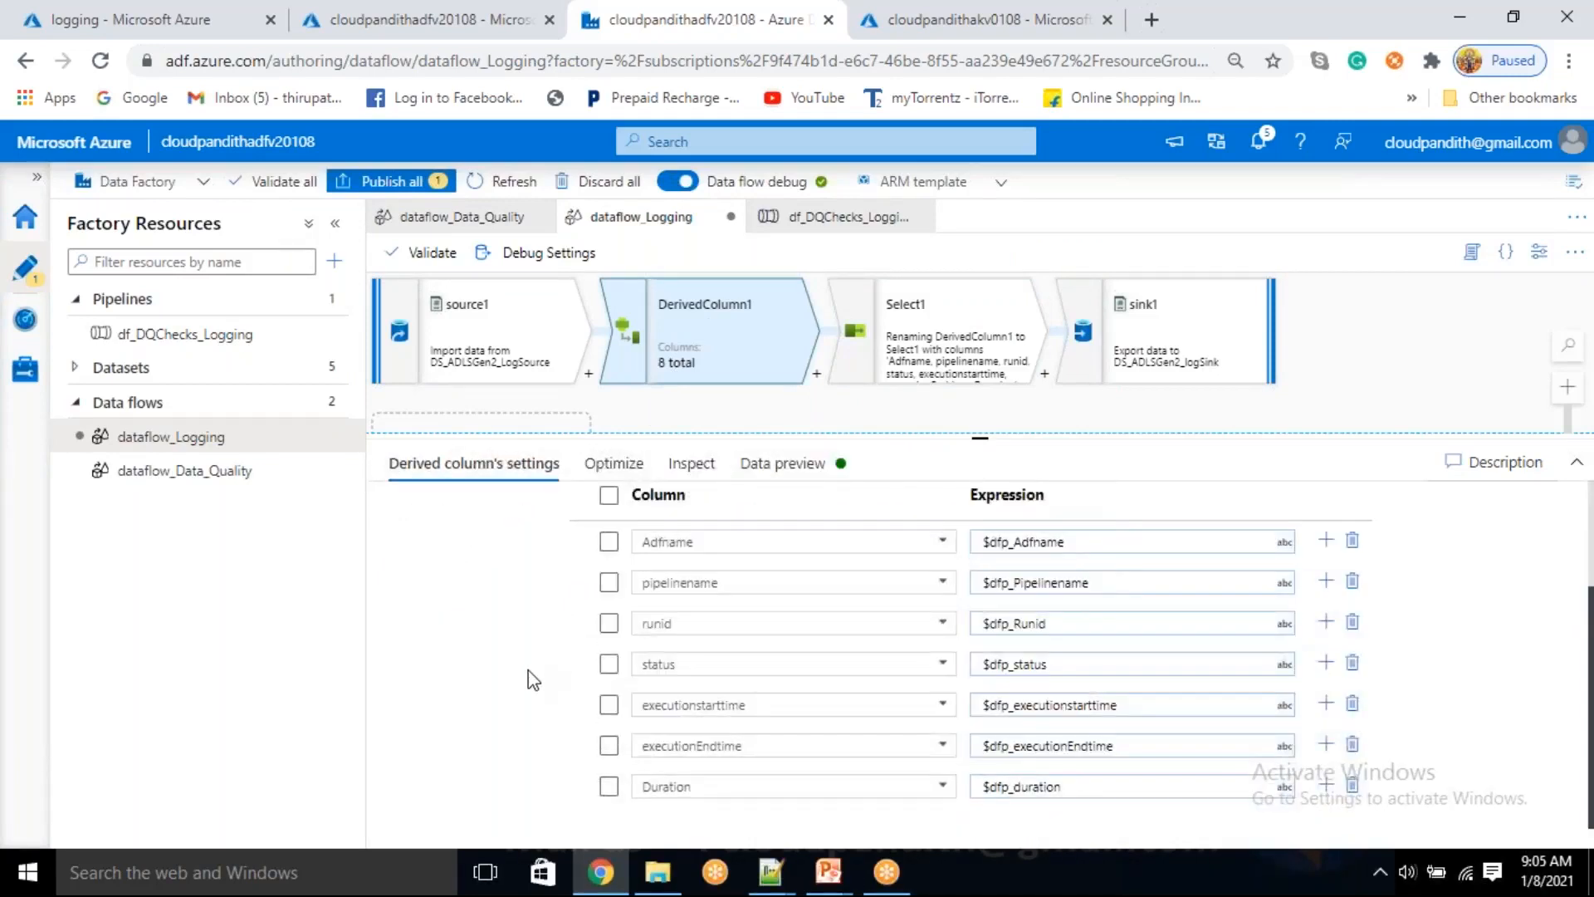
scroll(532, 679, "up", 2)
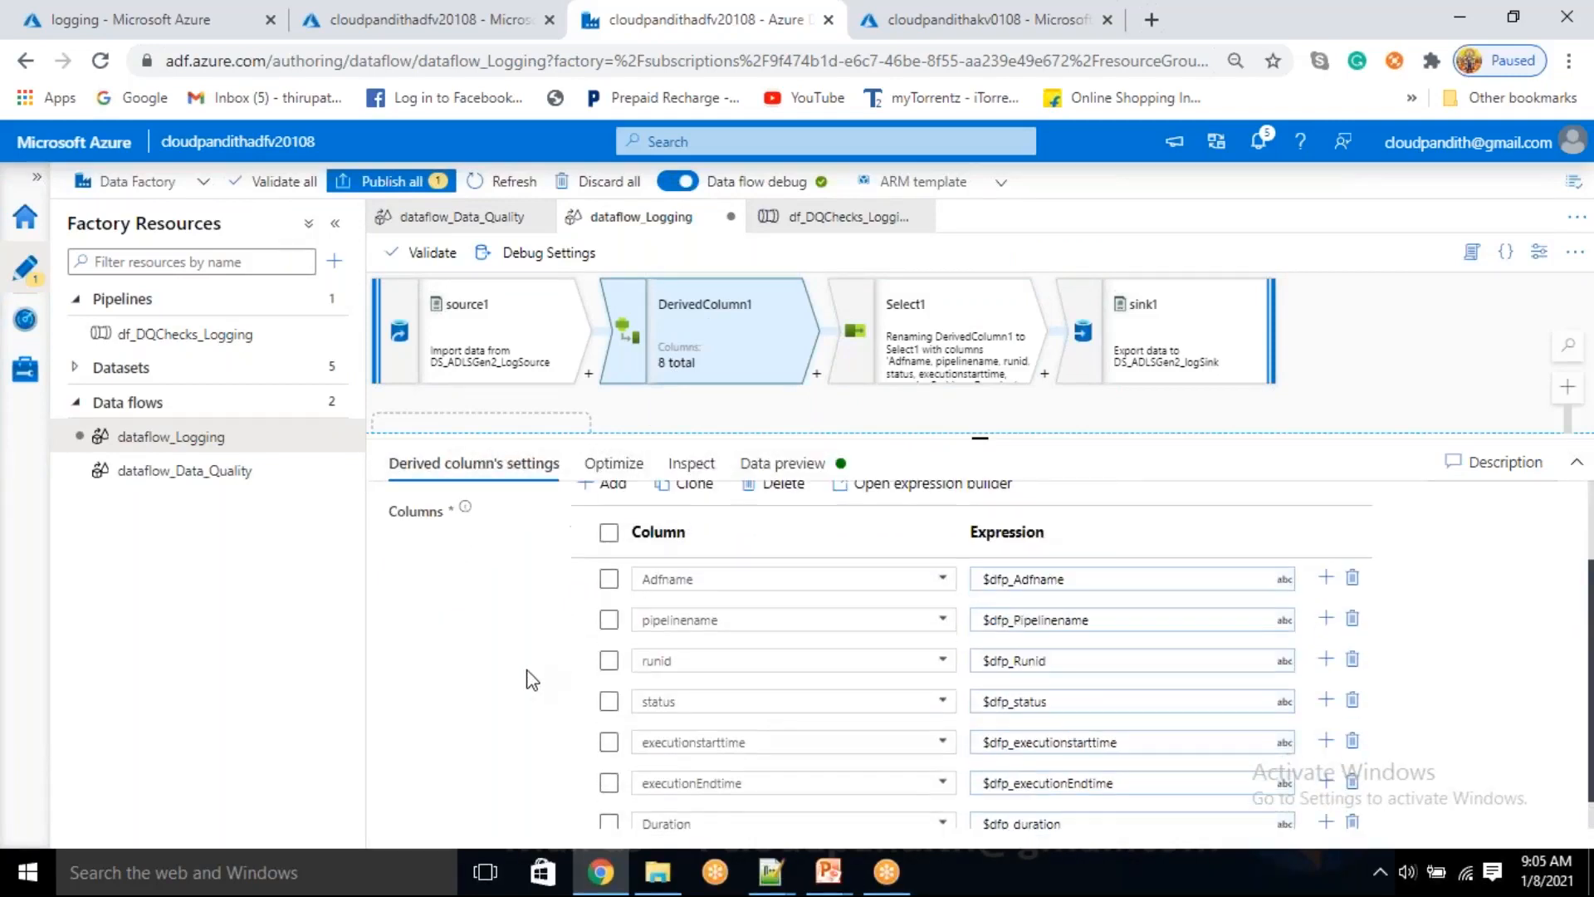
left_click(506, 336)
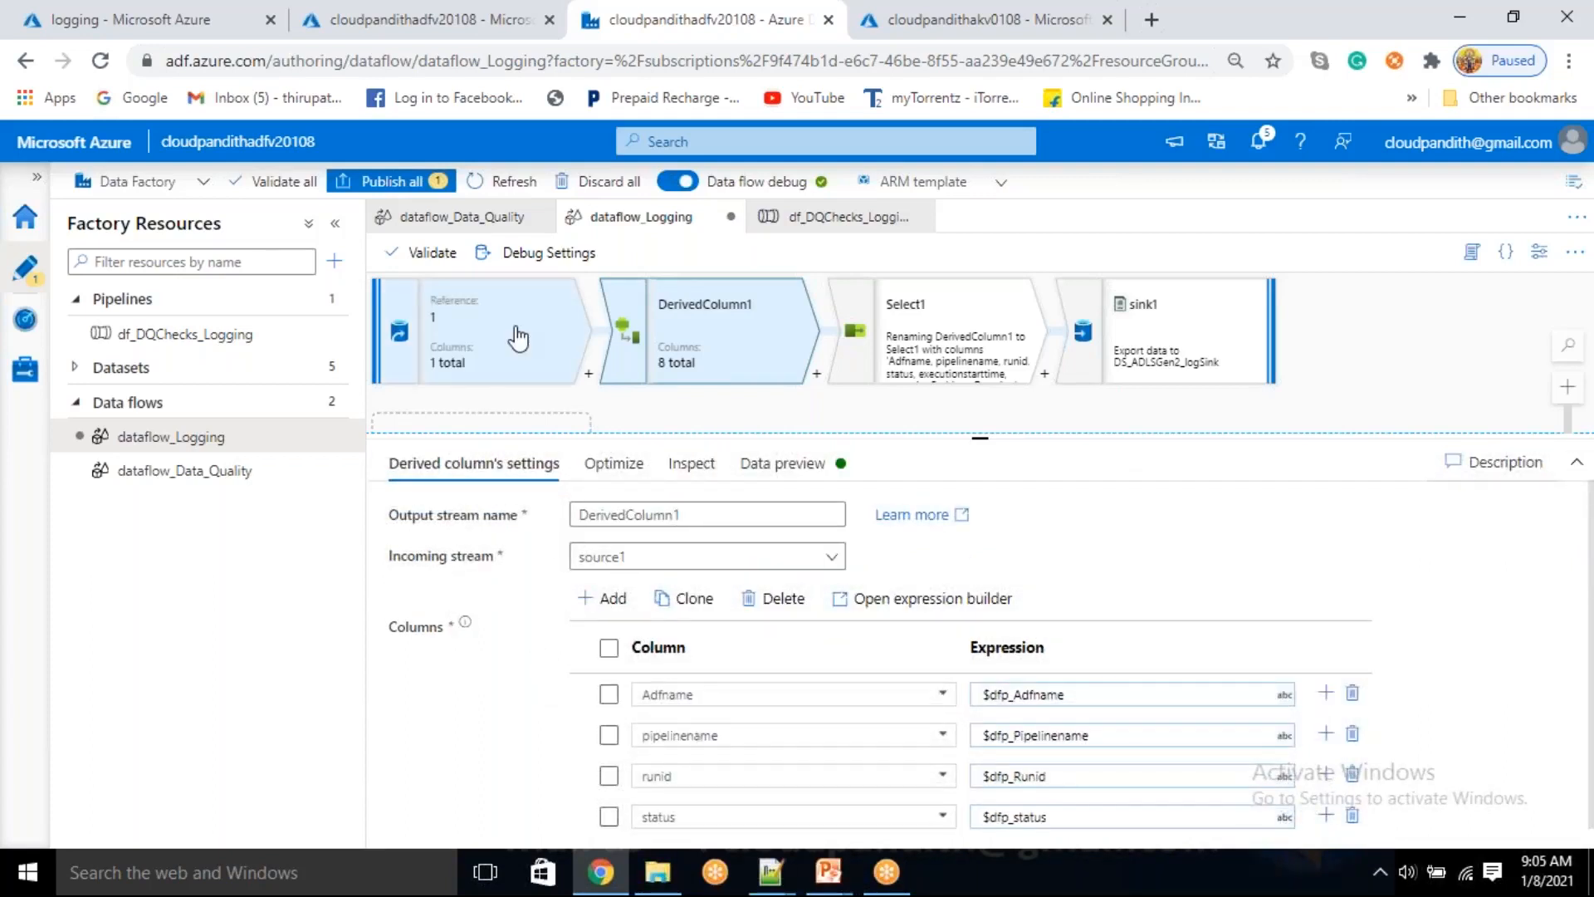
left_click(925, 463)
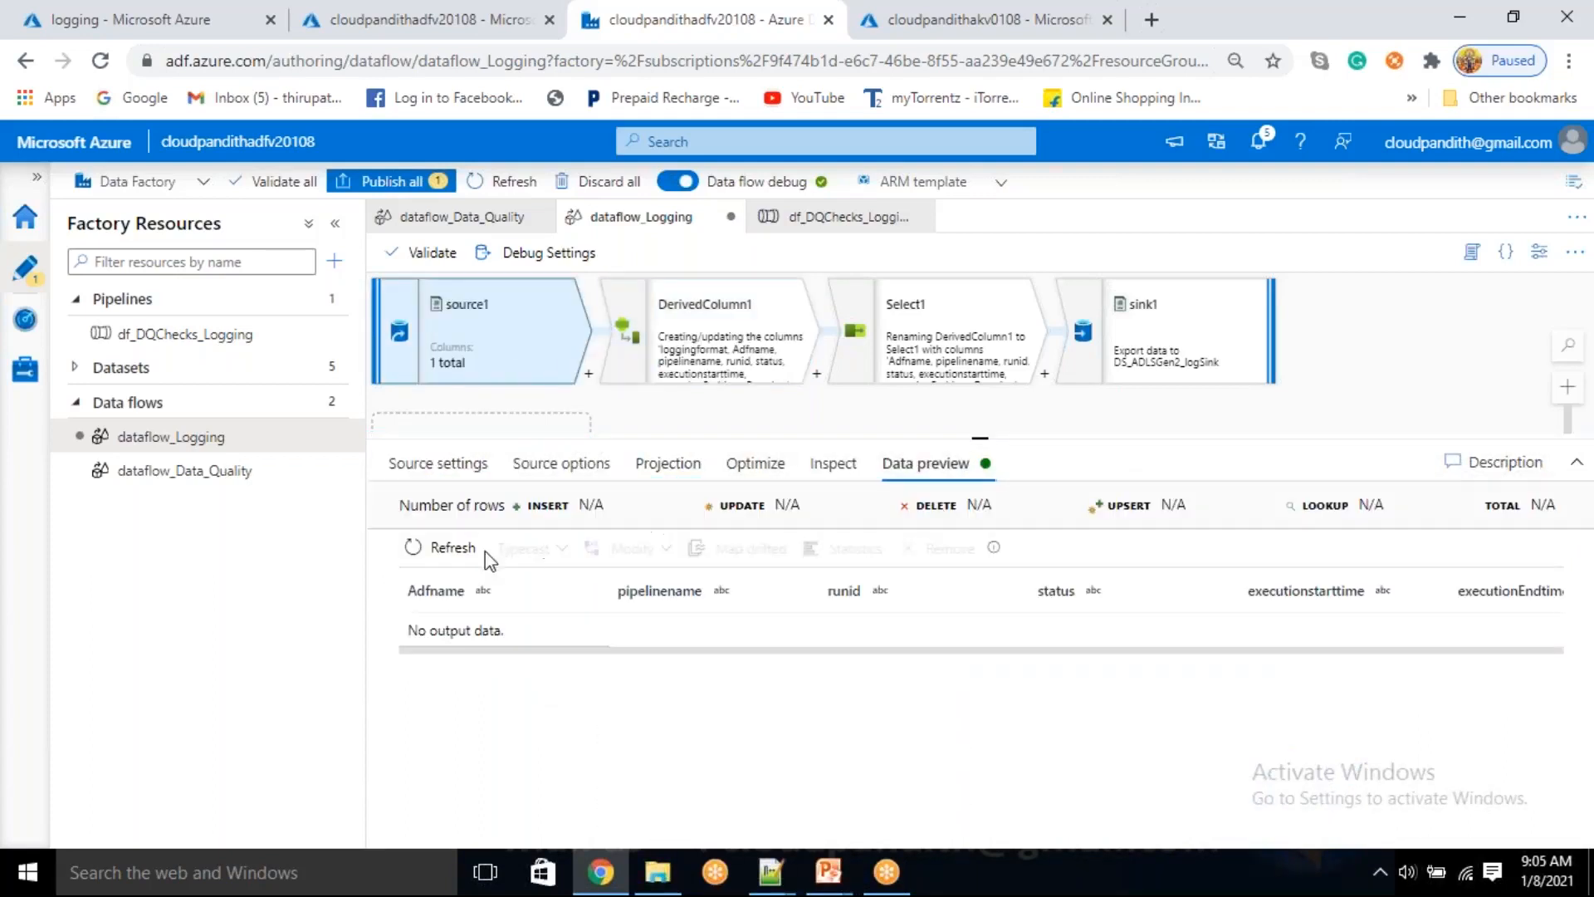
left_click(449, 548)
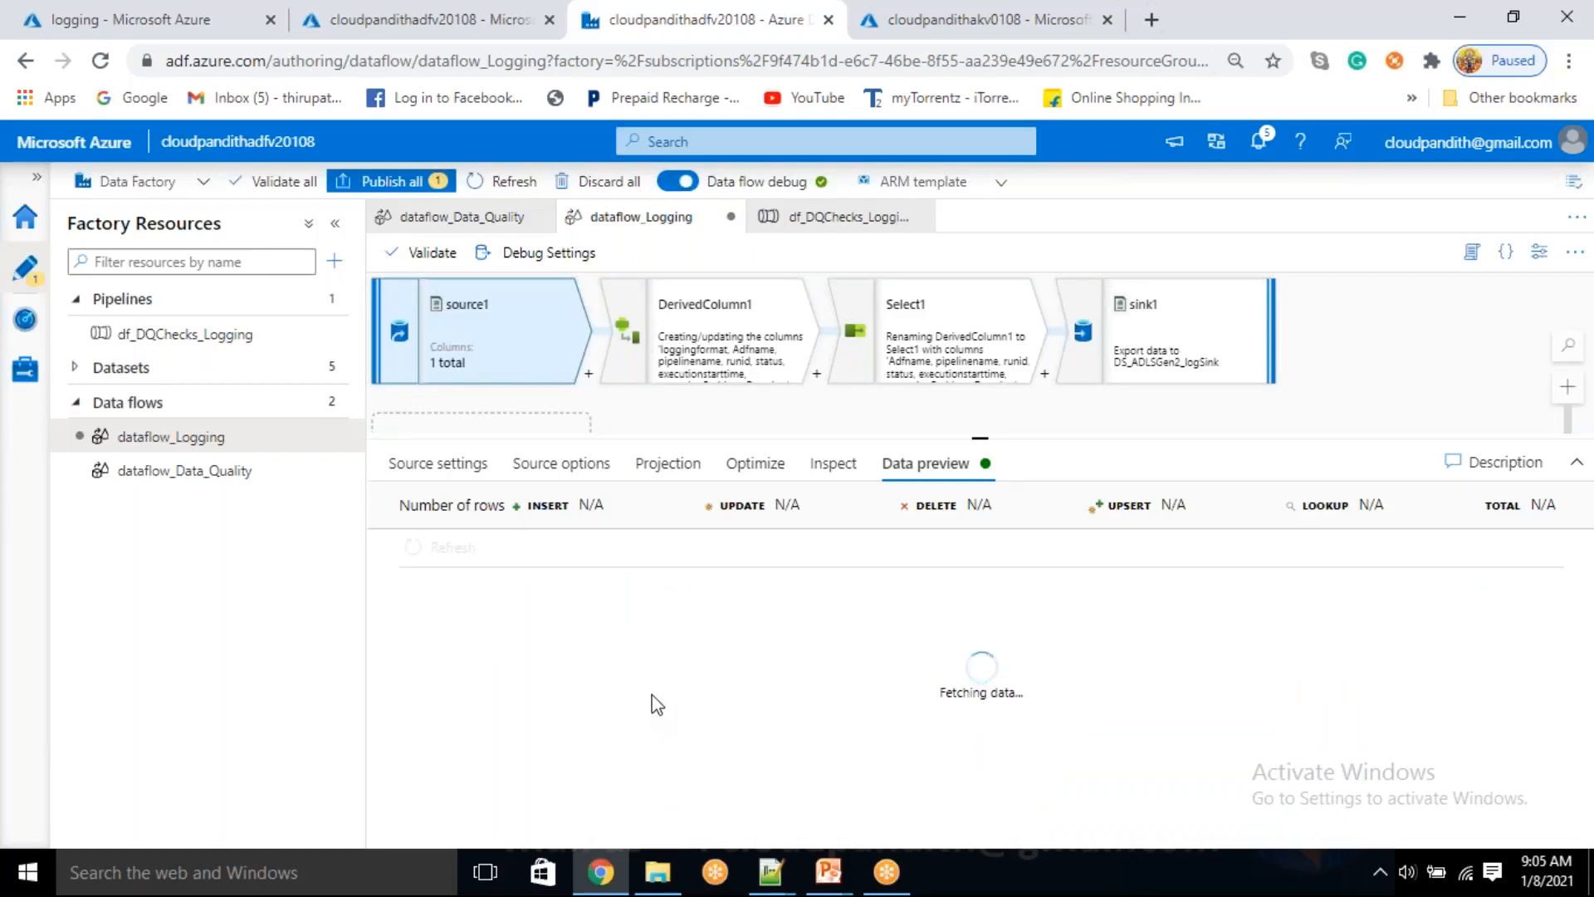
Refresh DerivedColumn1's data preview
left_click(677, 353)
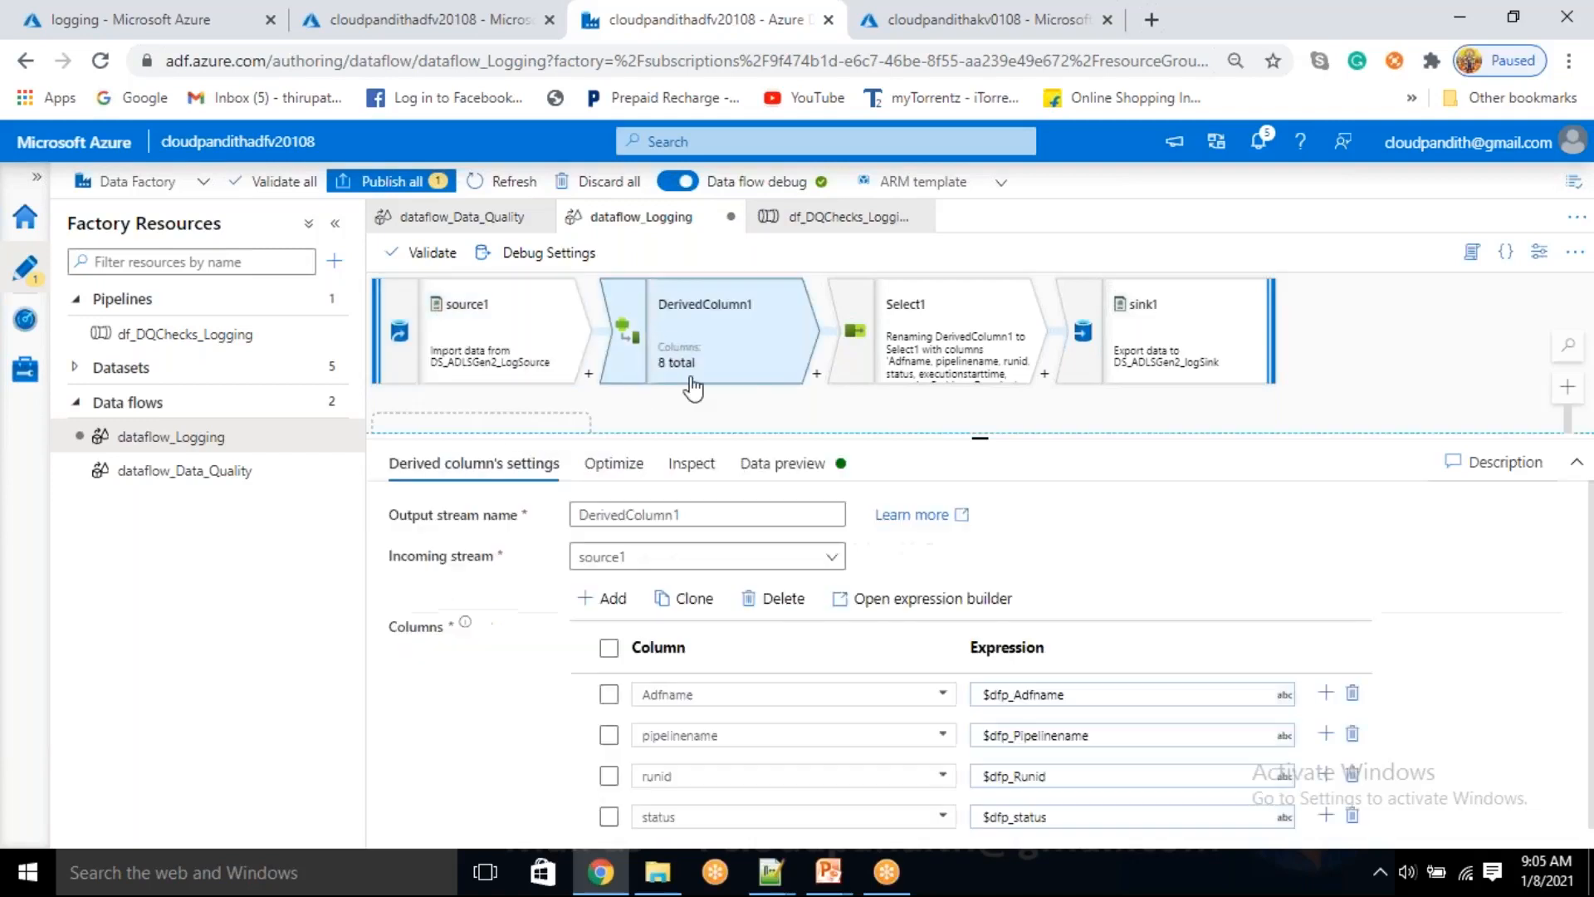
left_click(785, 462)
left_click(408, 547)
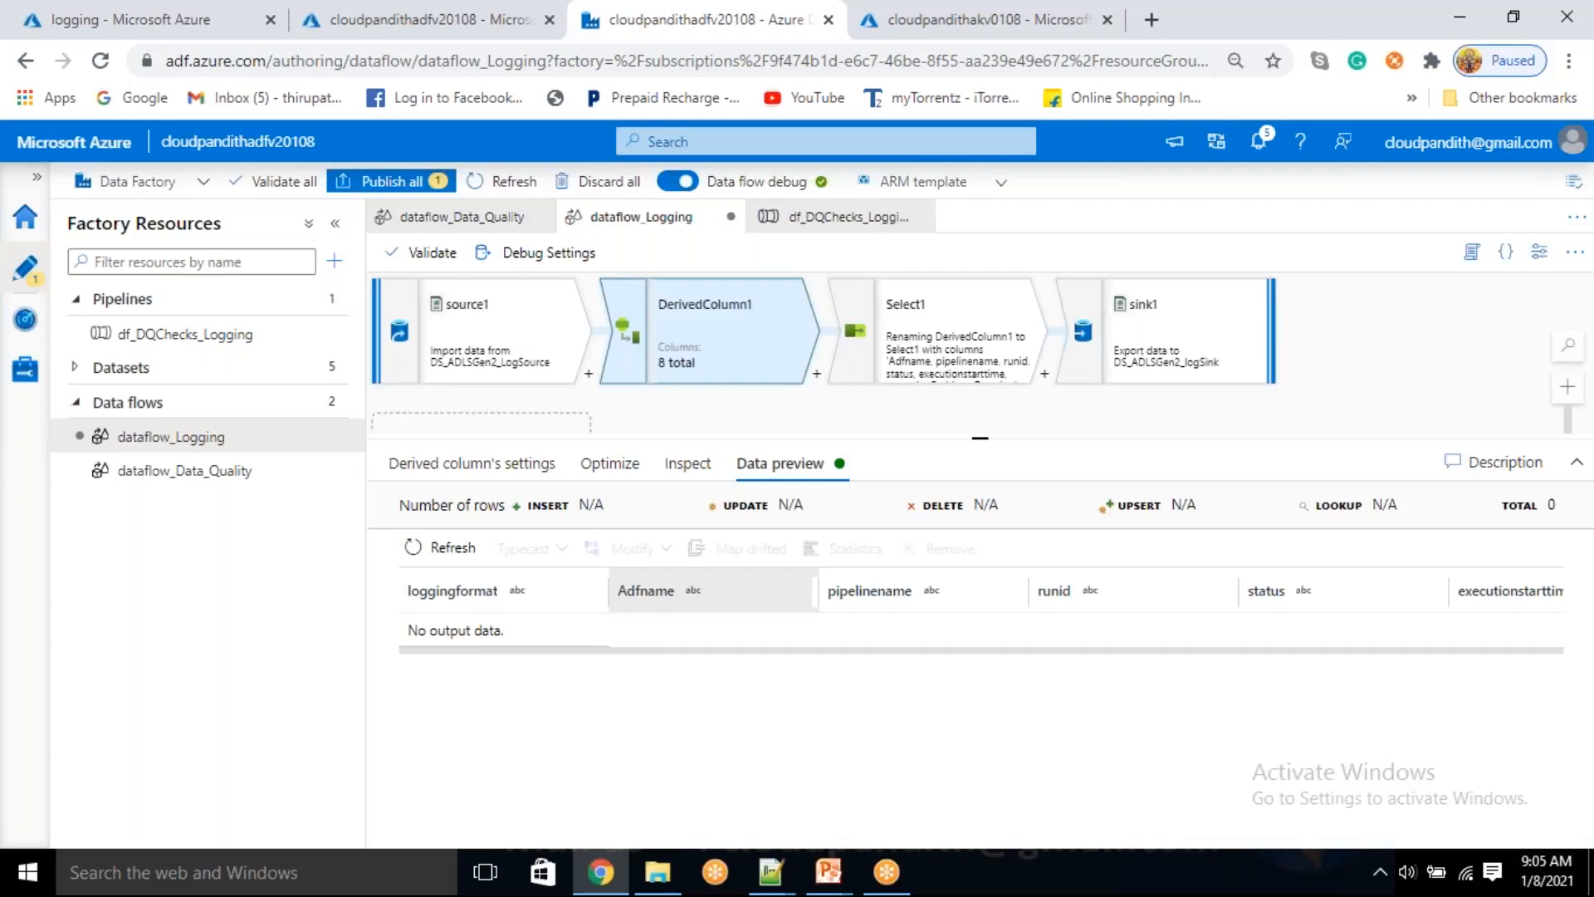
Examine DerivedColumn1's column expressions, partition option and output schema
left_click(507, 479)
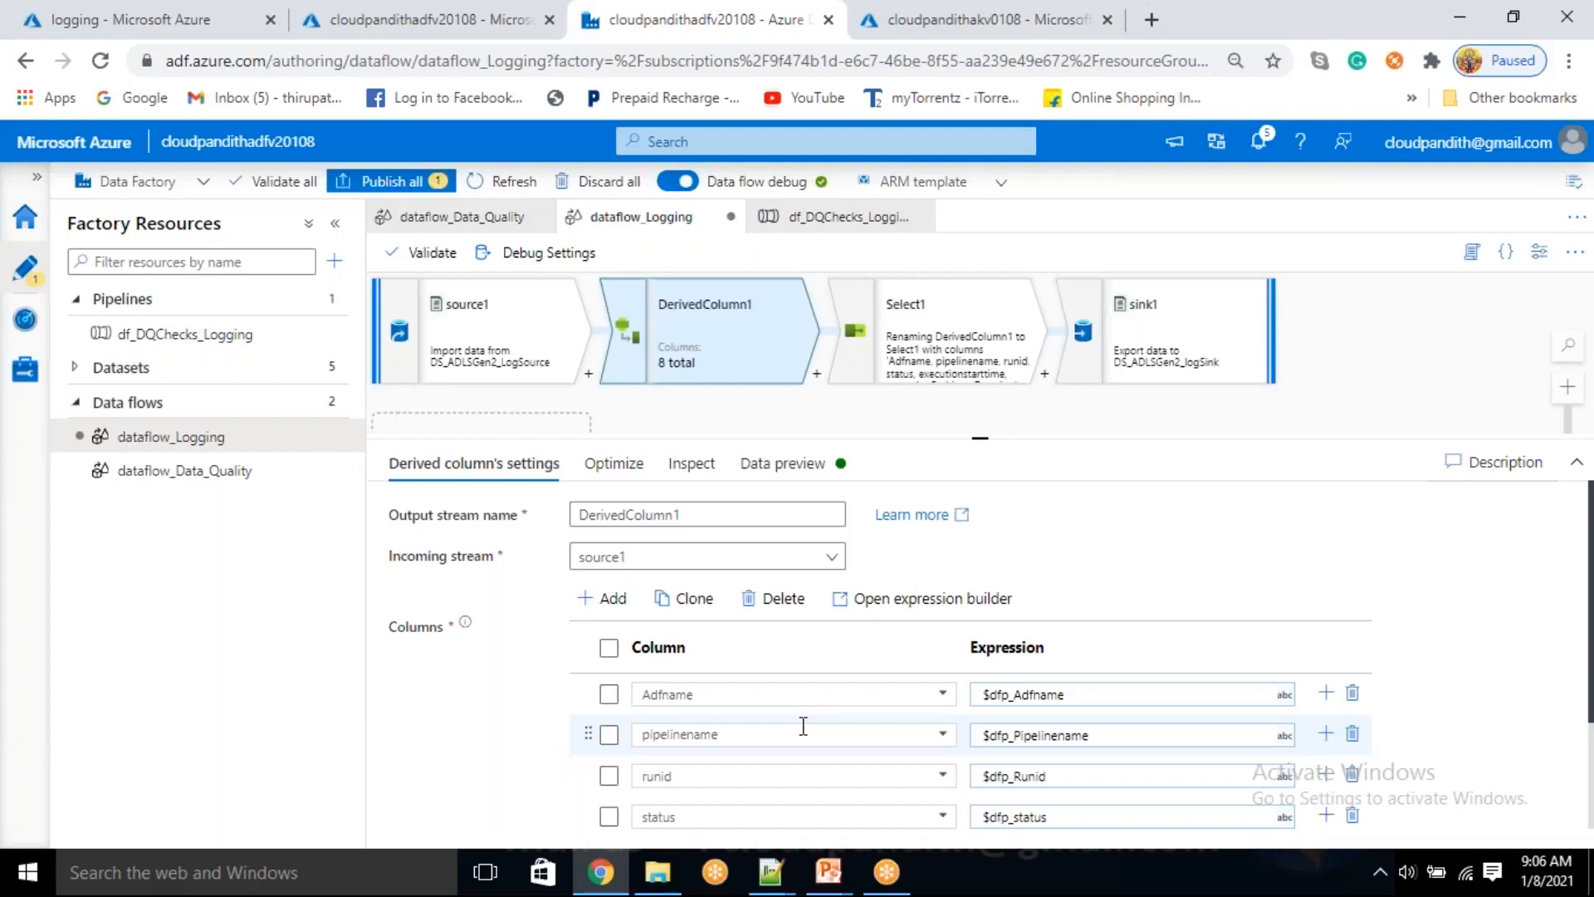
scroll(735, 724, "down", 2)
scroll(735, 724, "up", 2)
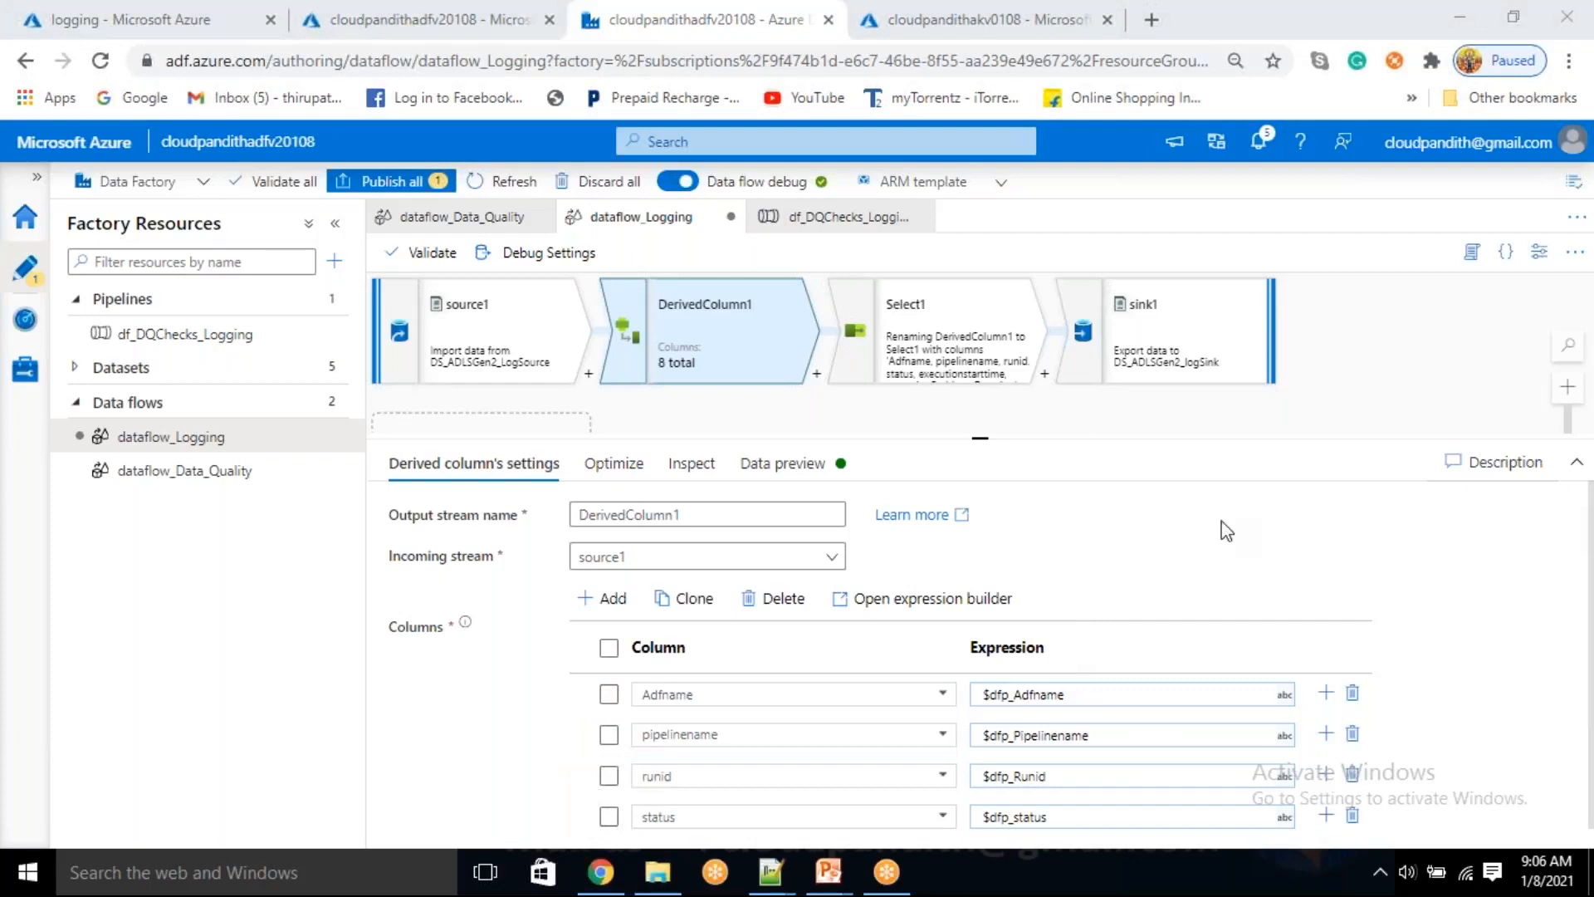
scroll(585, 703, "down", 2)
scroll(585, 704, "up", 3)
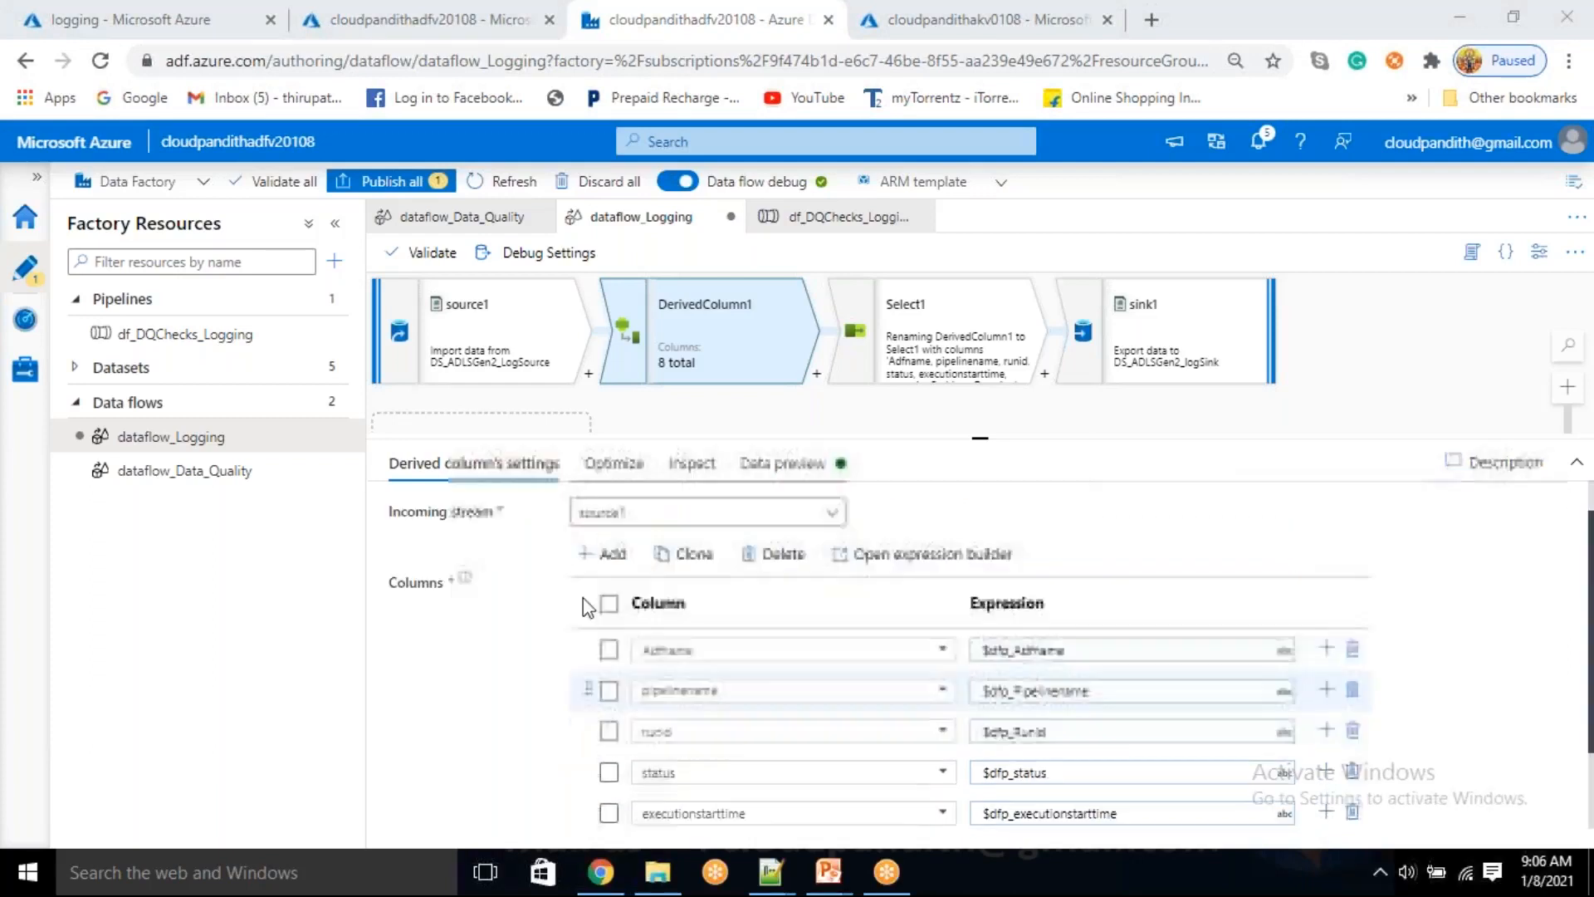
left_click(613, 464)
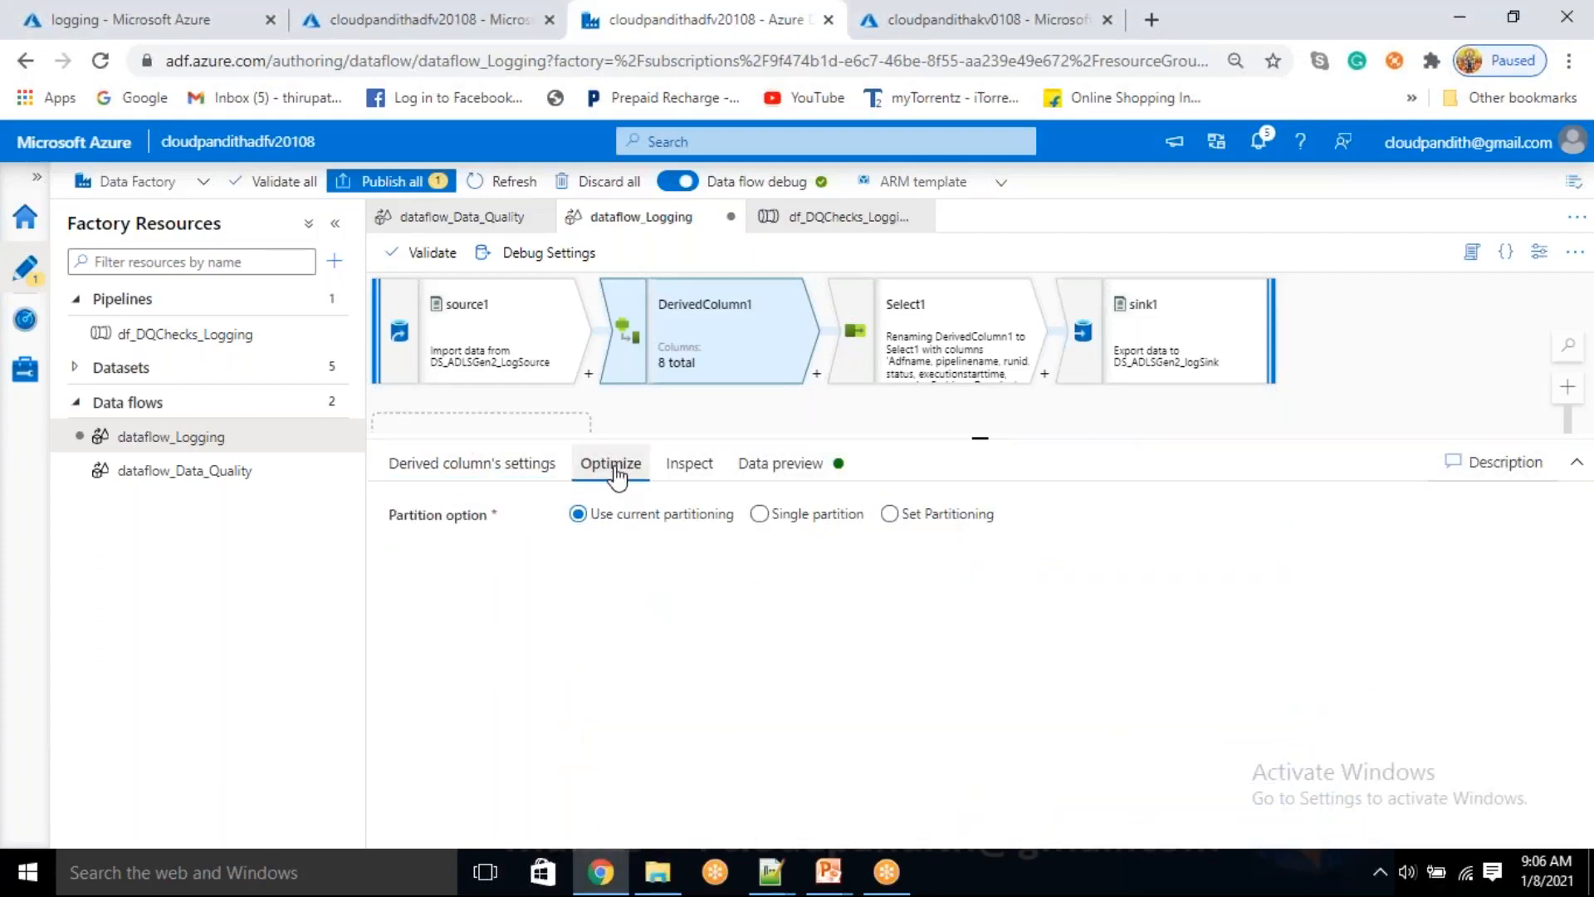
left_click(704, 469)
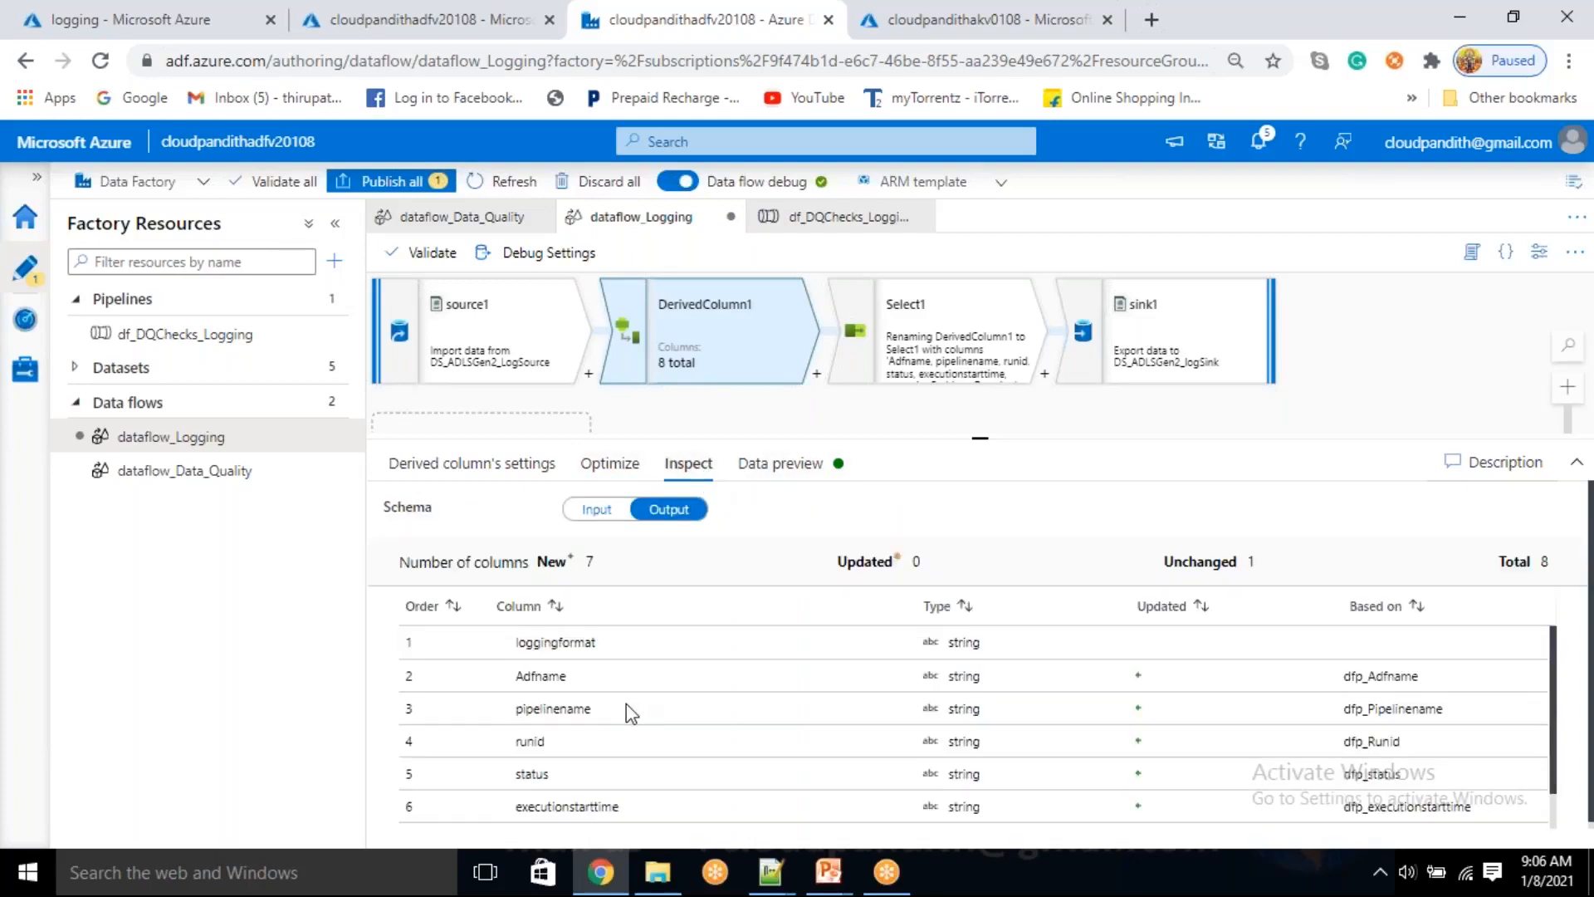
scroll(626, 704, "down", 2)
scroll(626, 704, "up", 2)
scroll(626, 704, "down", 1)
scroll(626, 704, "up", 1)
Refresh DerivedColumn1's data preview once more and compare it with the transformation's settings
left_click(762, 465)
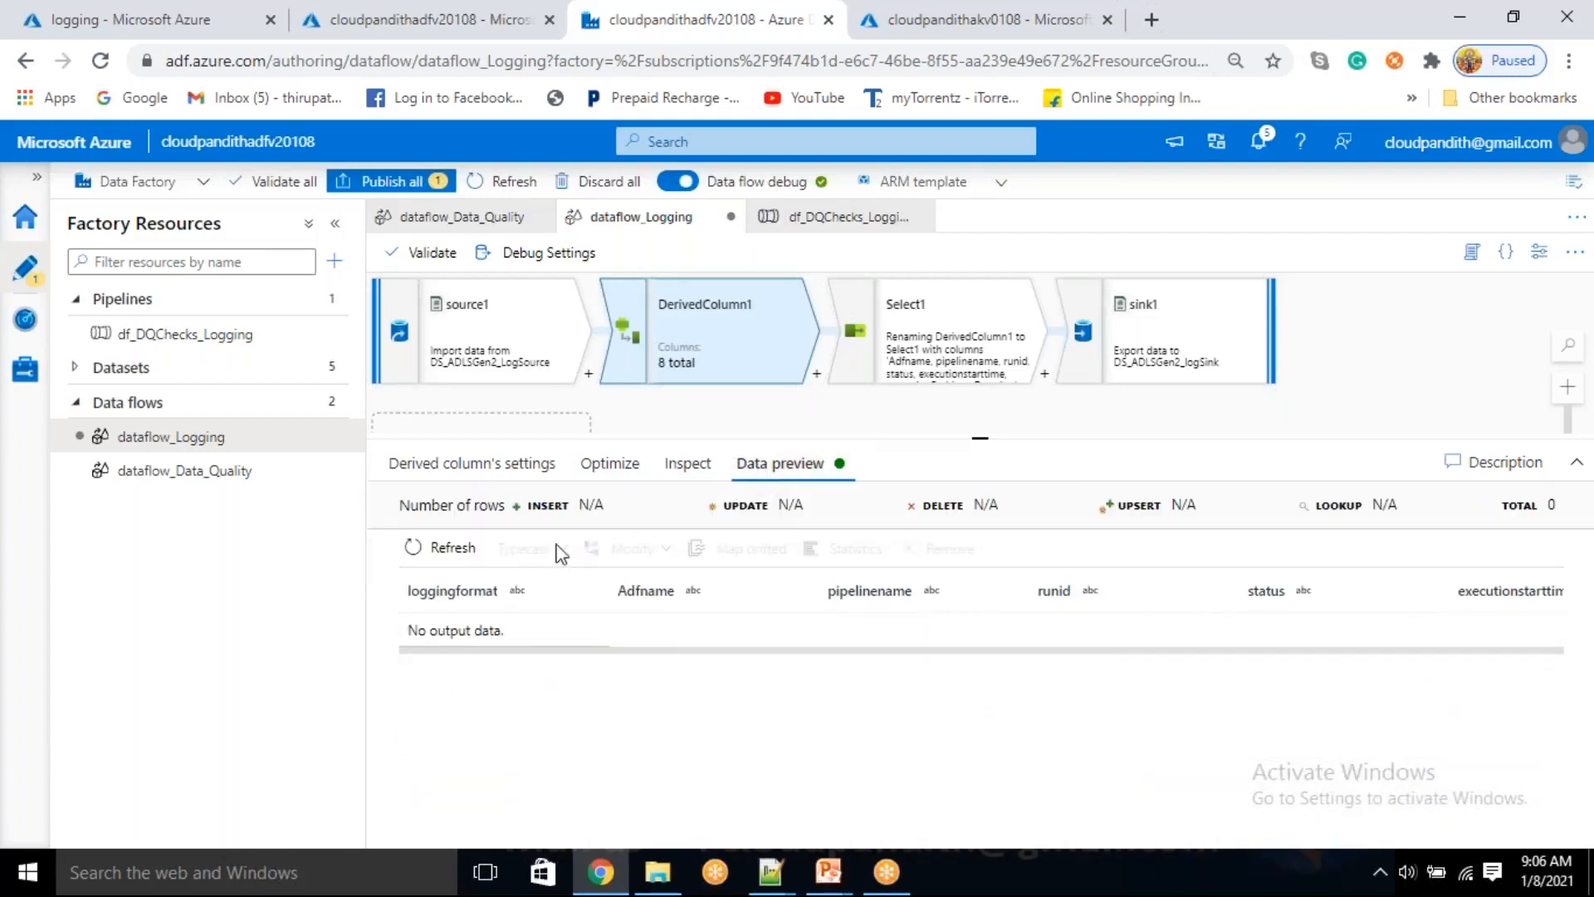
left_click(454, 547)
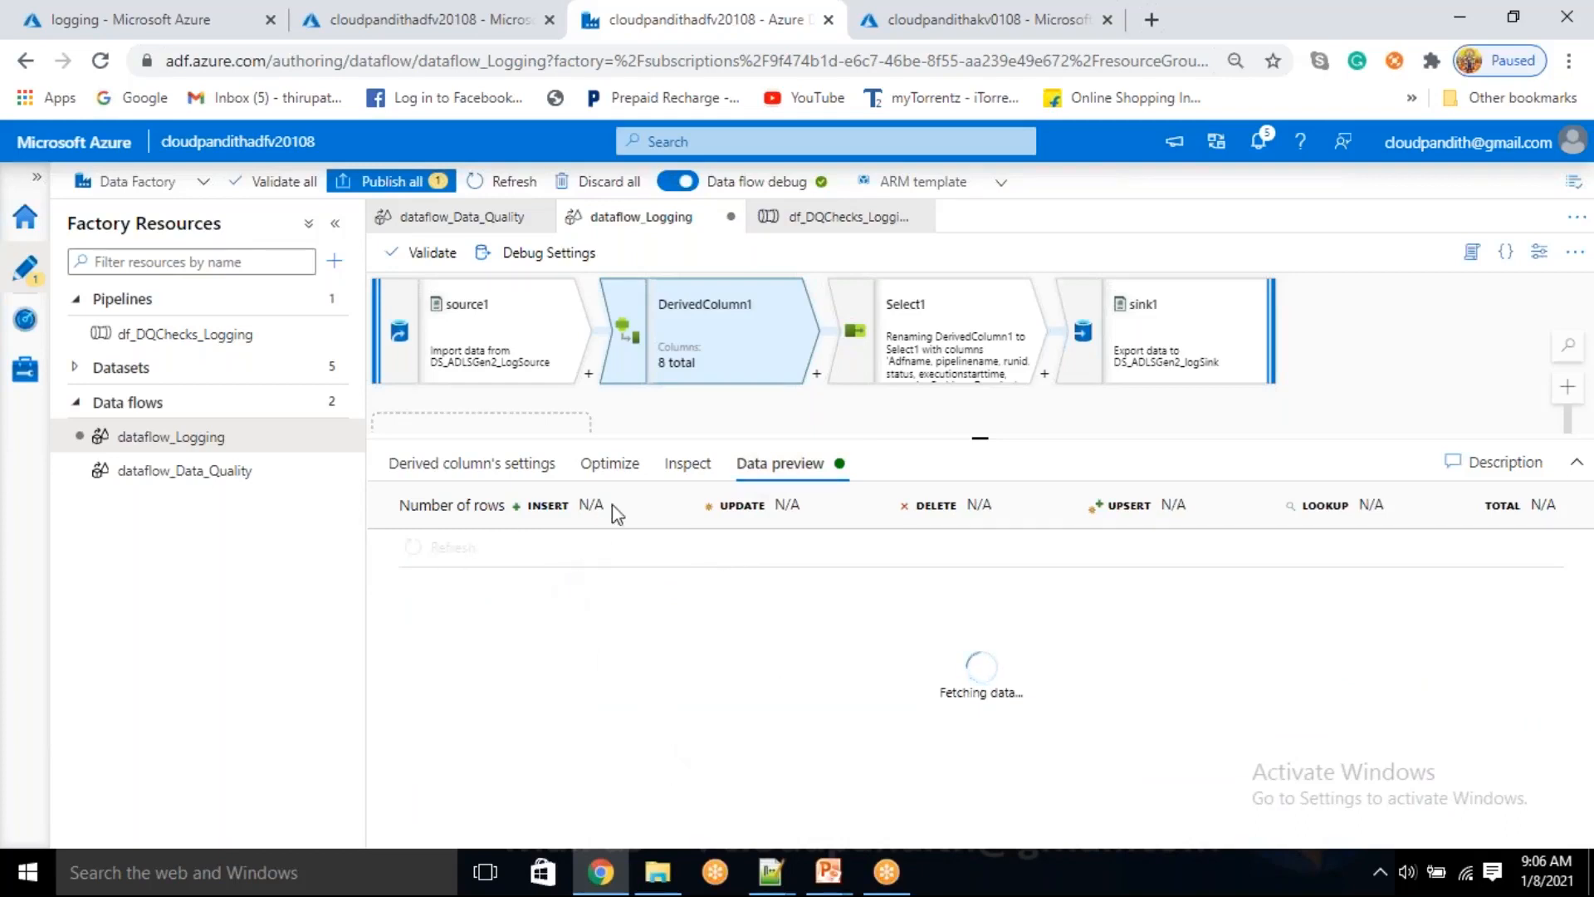
left_click(463, 465)
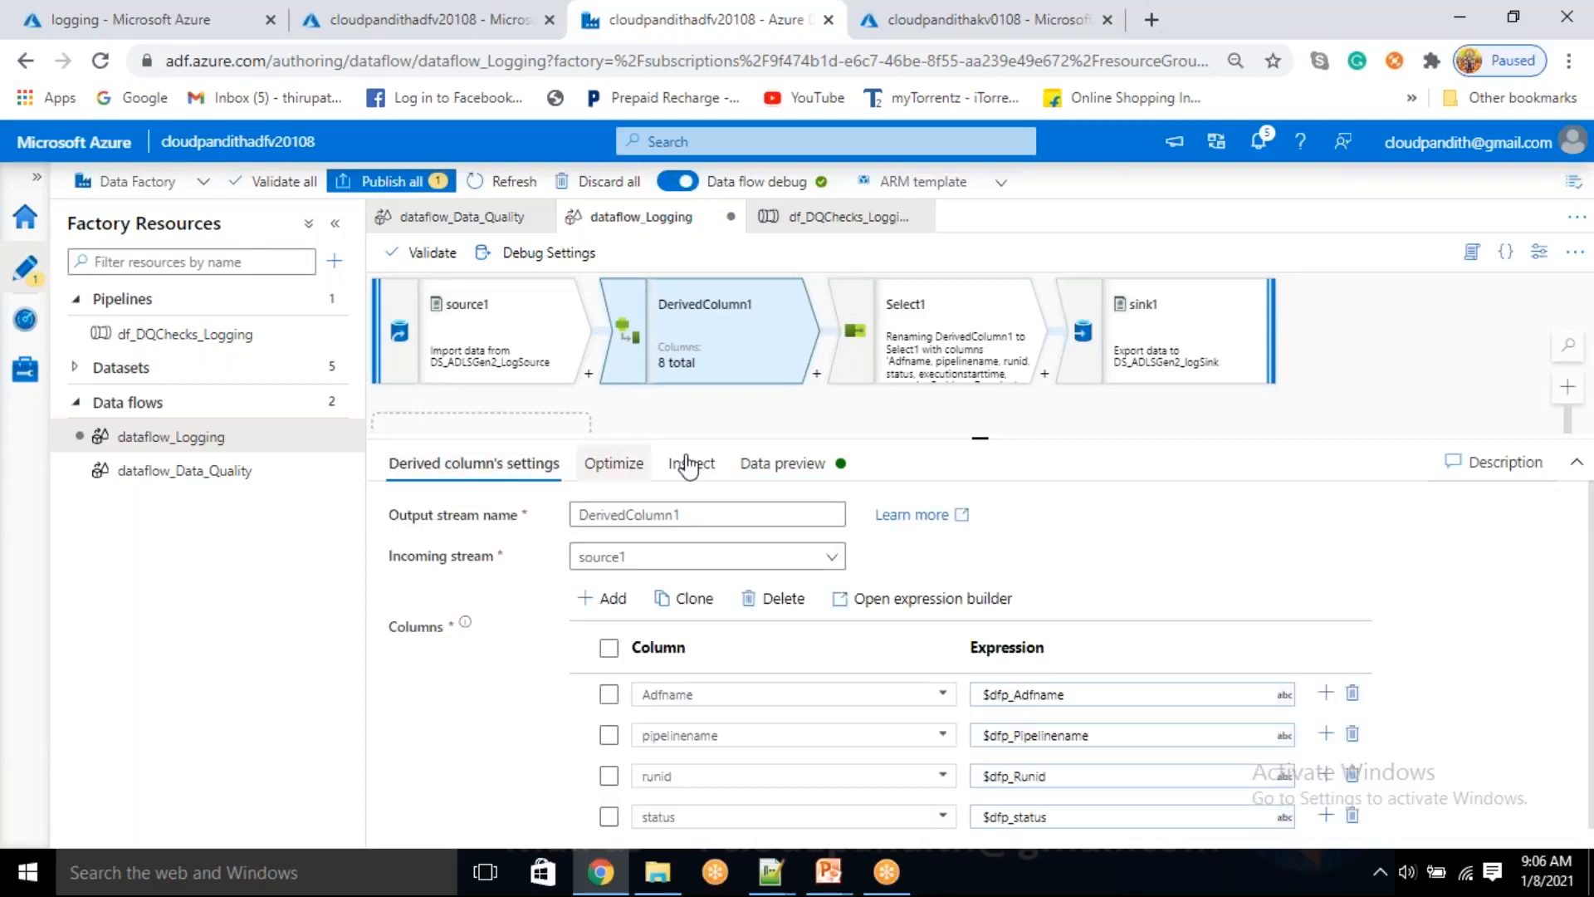
left_click(777, 465)
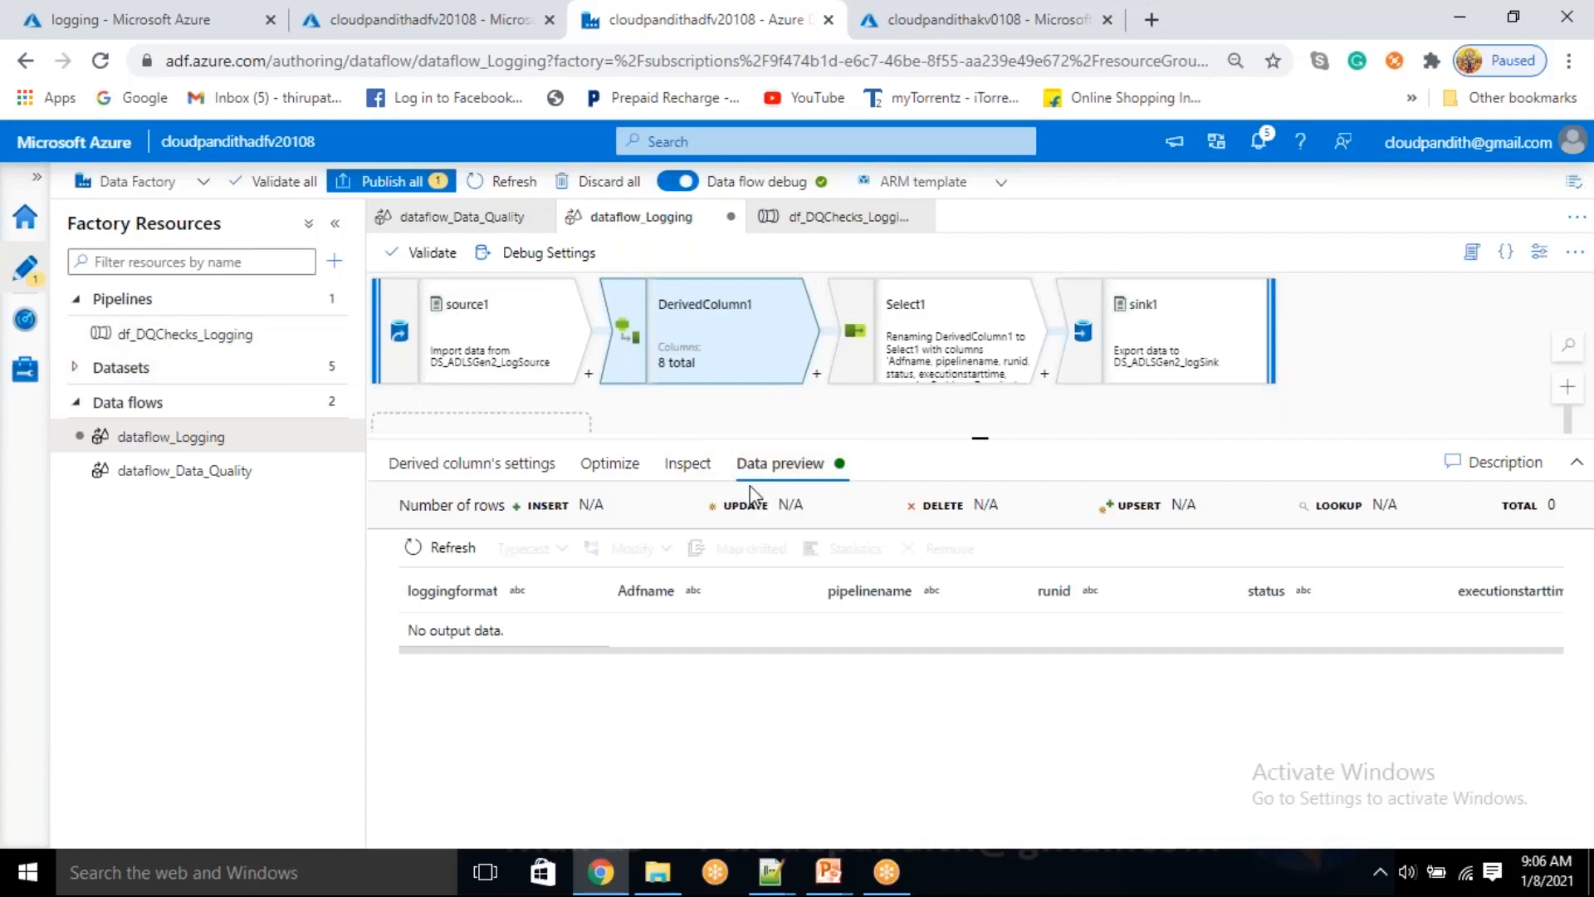
Check the data flow debug parameters and save the debug settings
left_click(565, 256)
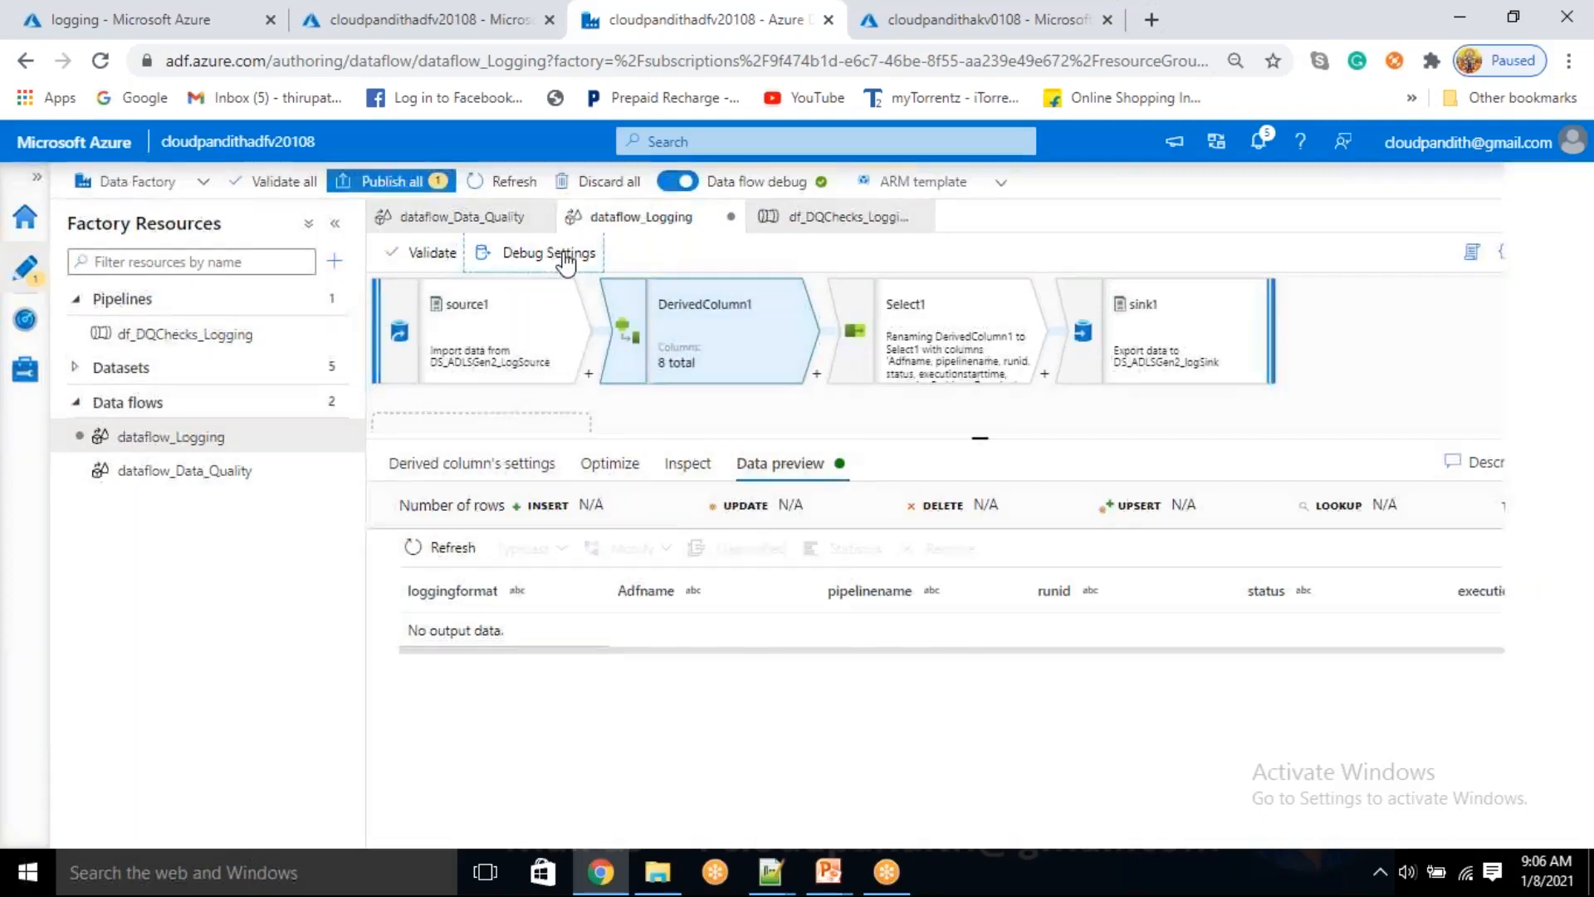
left_click(1048, 236)
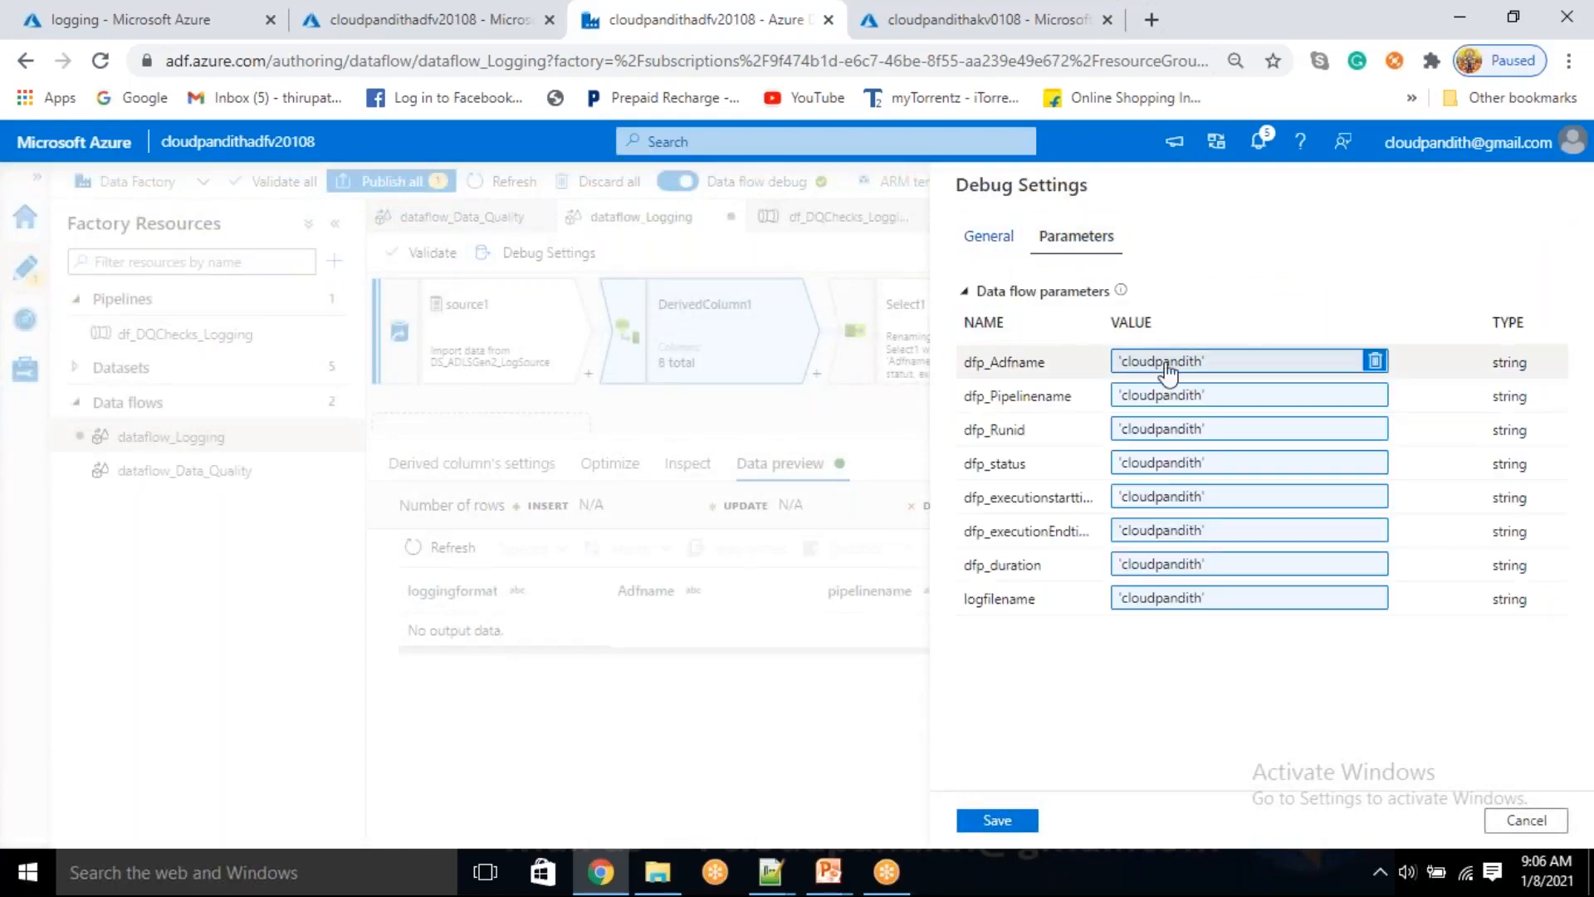
left_click(997, 820)
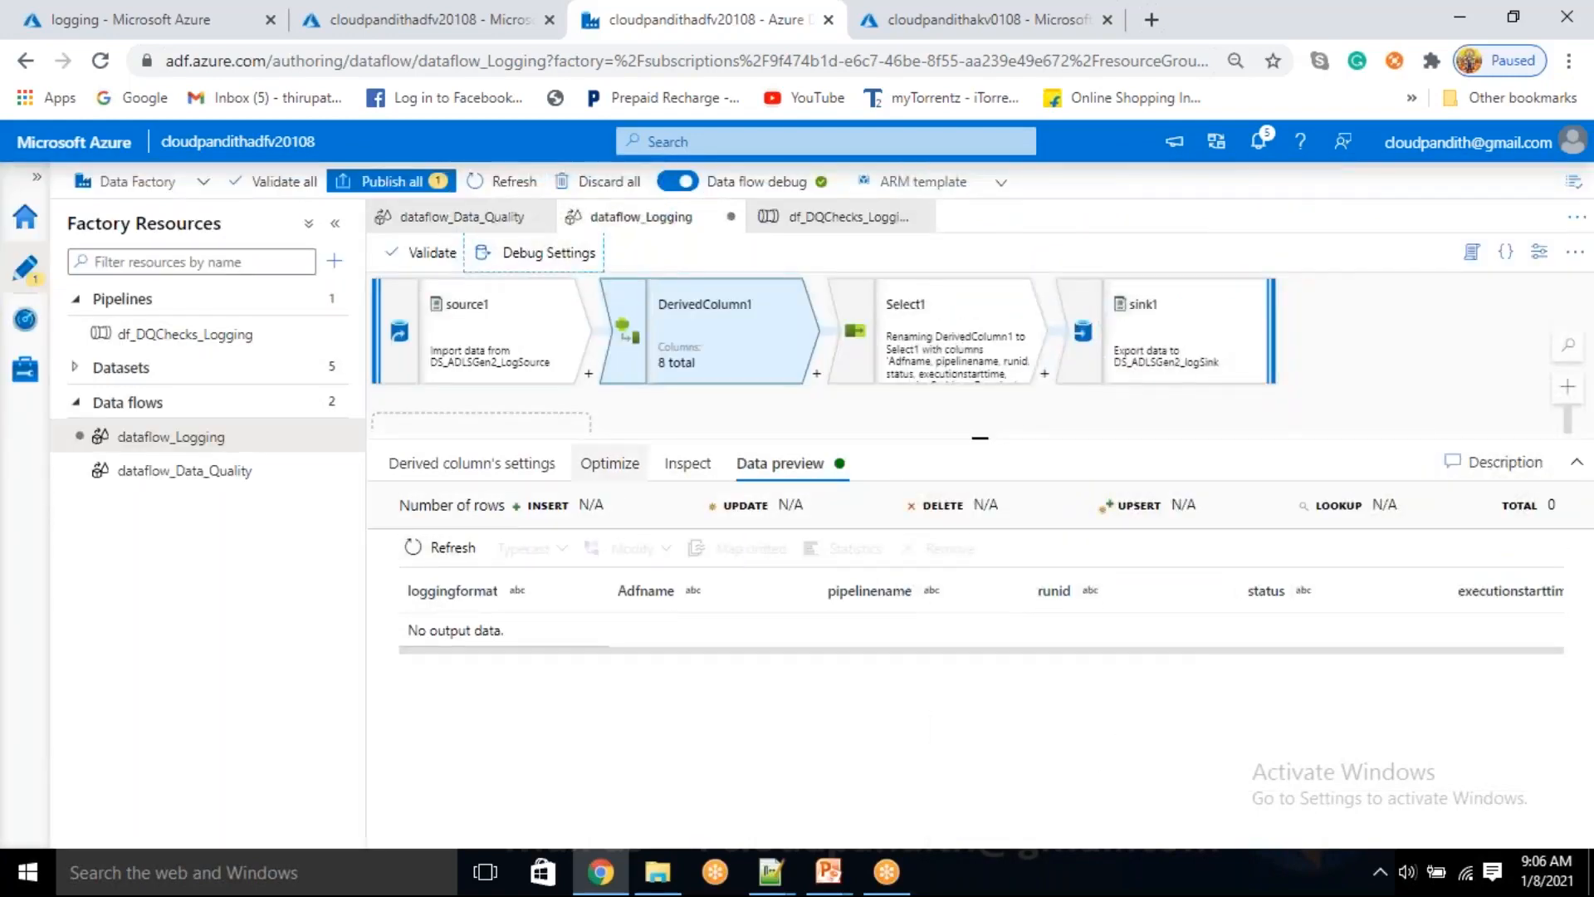
Inspect DerivedColumn1's partition option and its output and input schemas
left_click(610, 470)
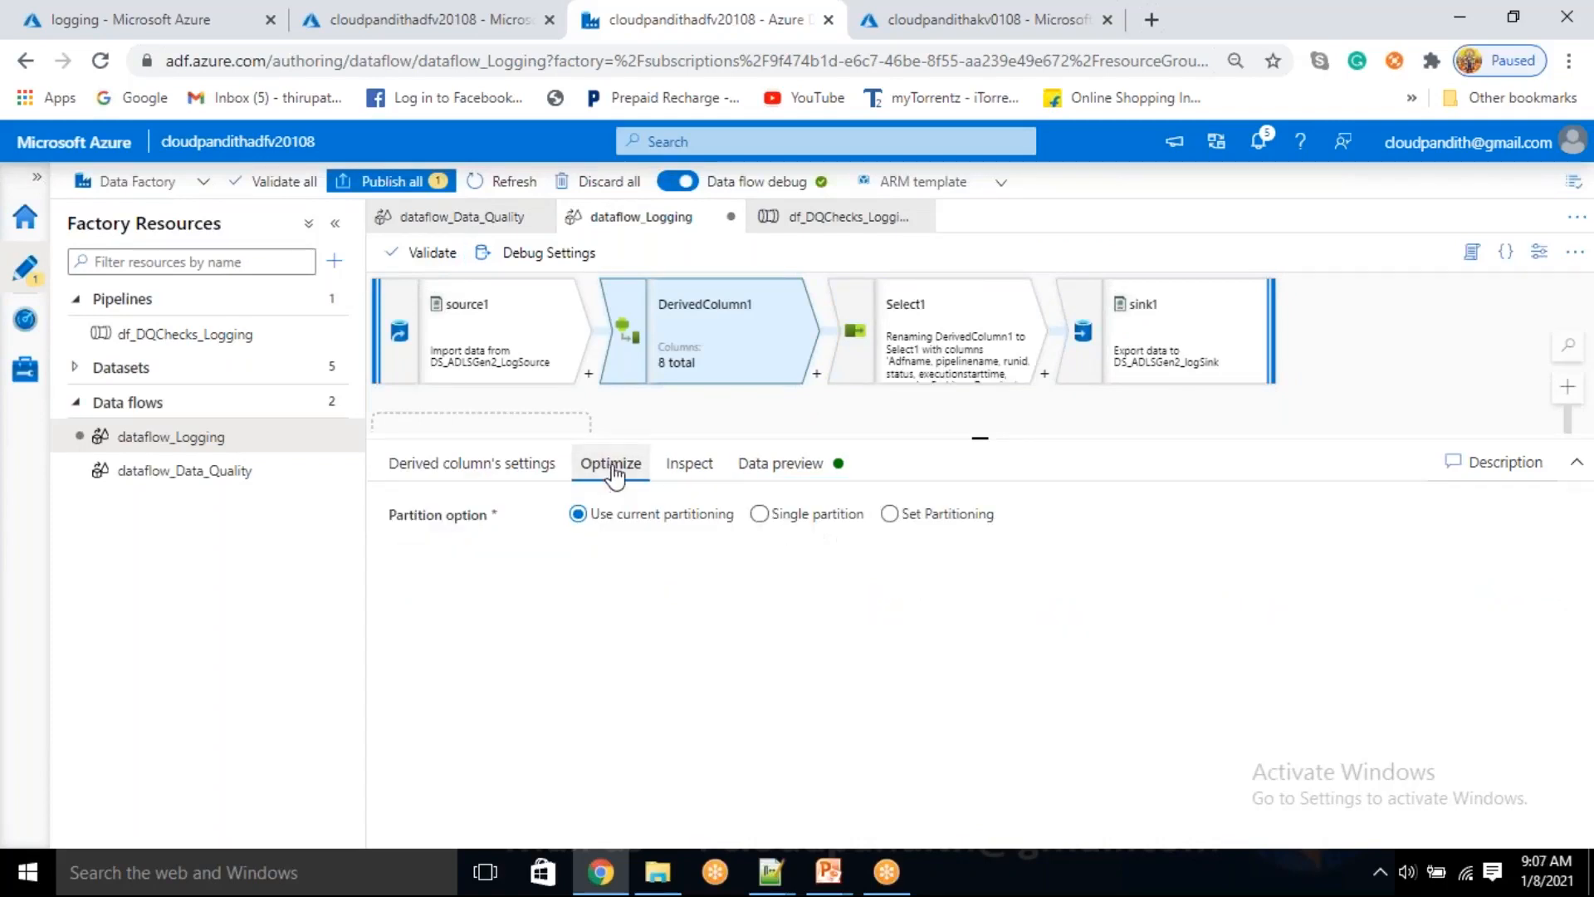
left_click(700, 470)
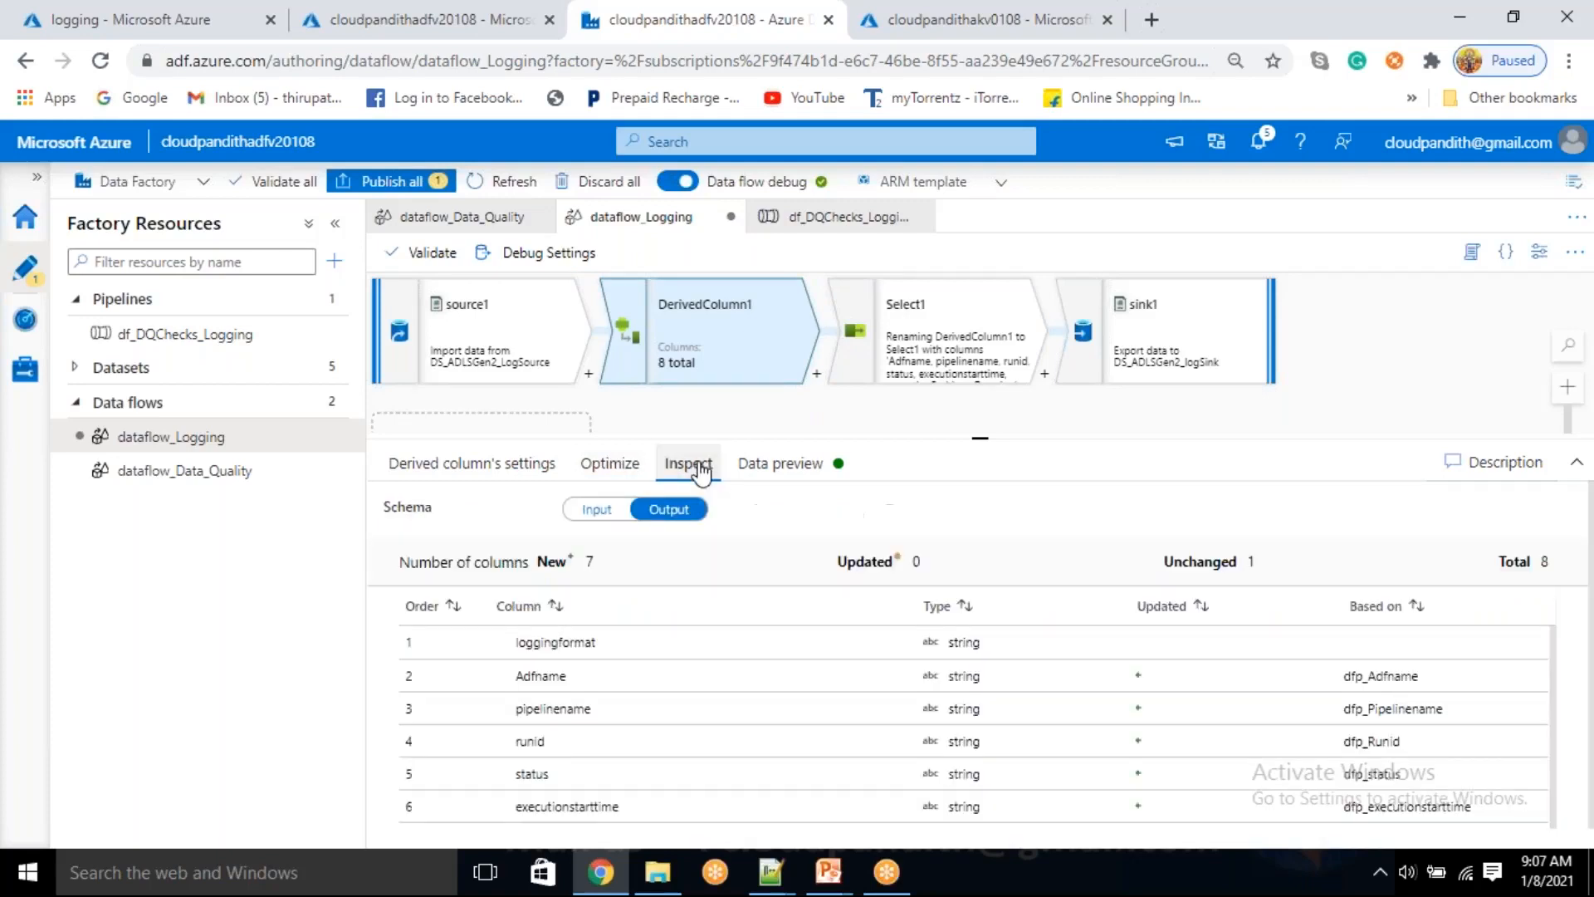
left_click(604, 516)
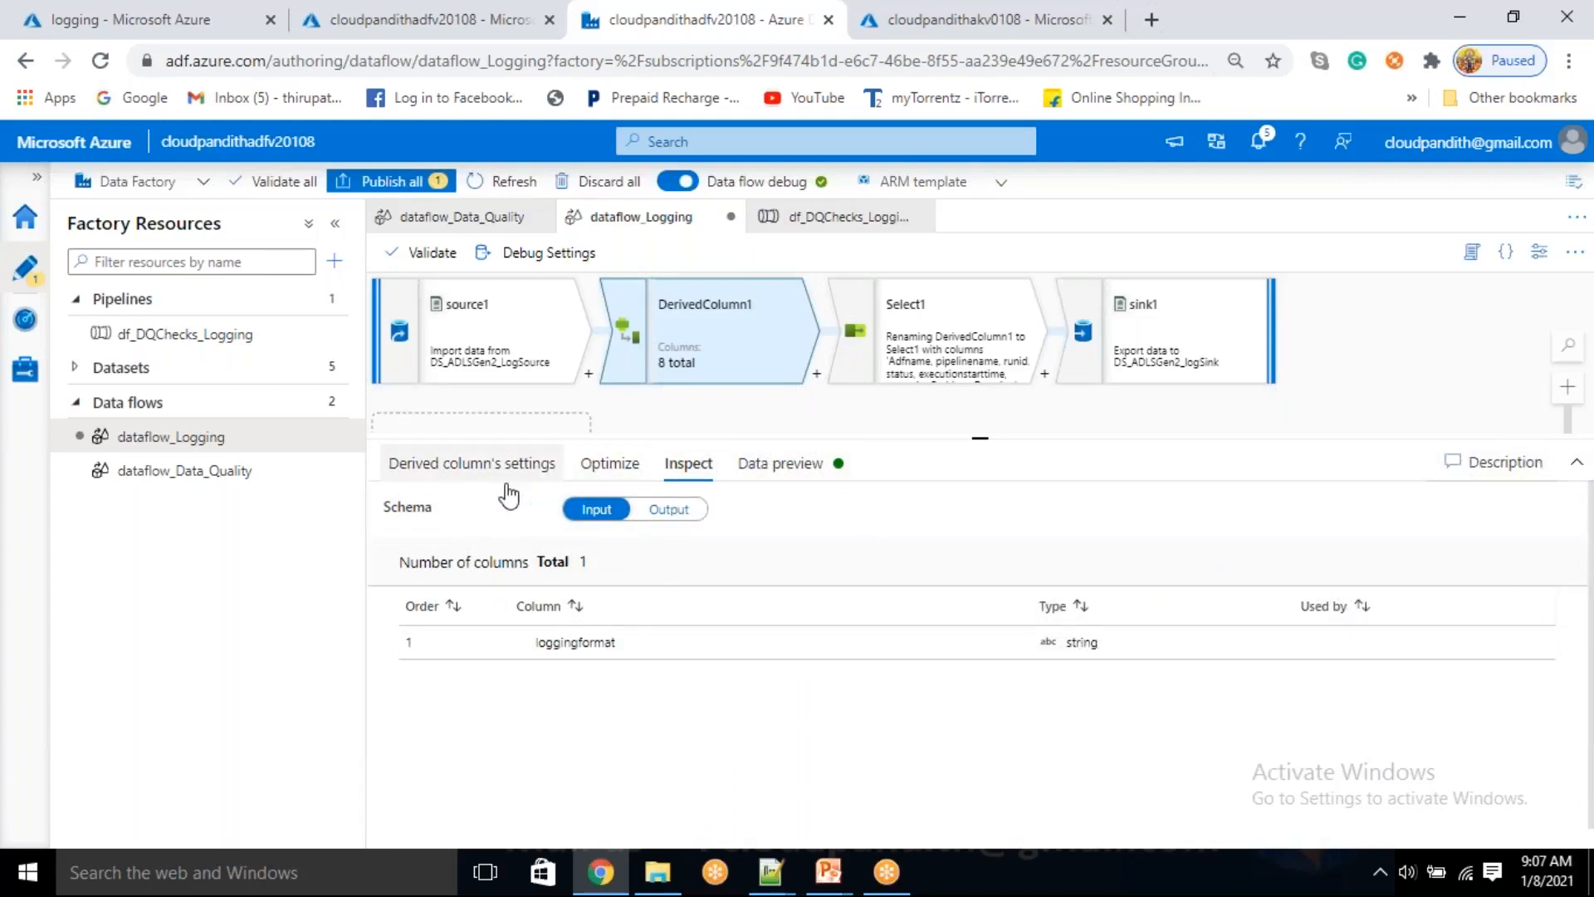
Set the Adfname column's expression in DerivedColumn1 to case(isNull($dfp_Adfname),'NoLog') in the expression builder and save it
left_click(446, 467)
left_click_drag(979, 436, 979, 402)
left_click(1098, 660)
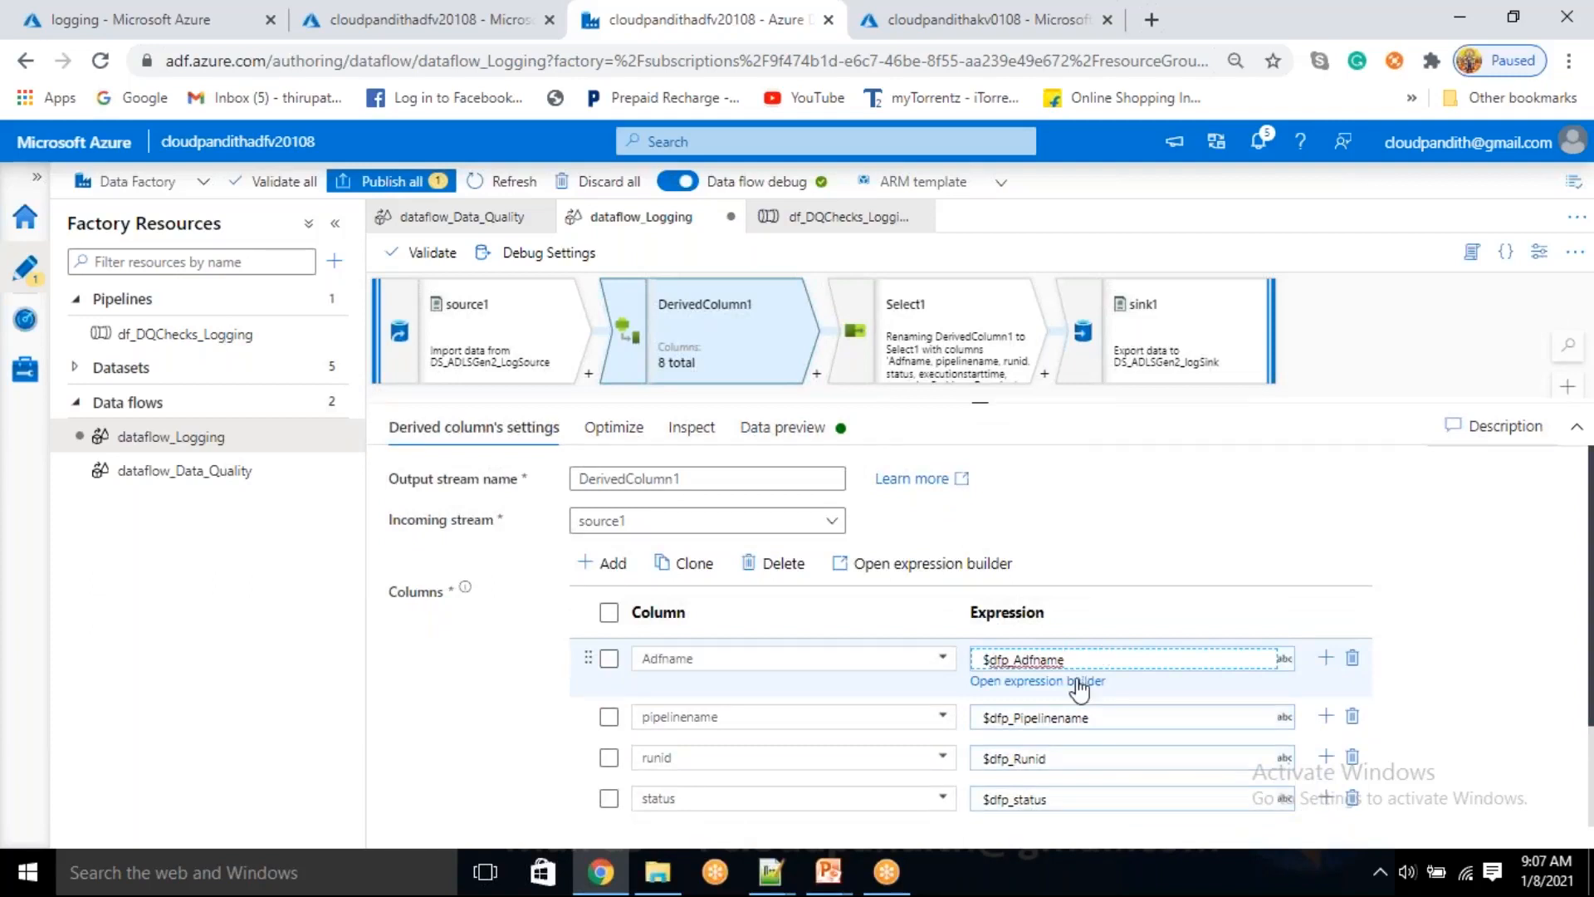
left_click(1079, 683)
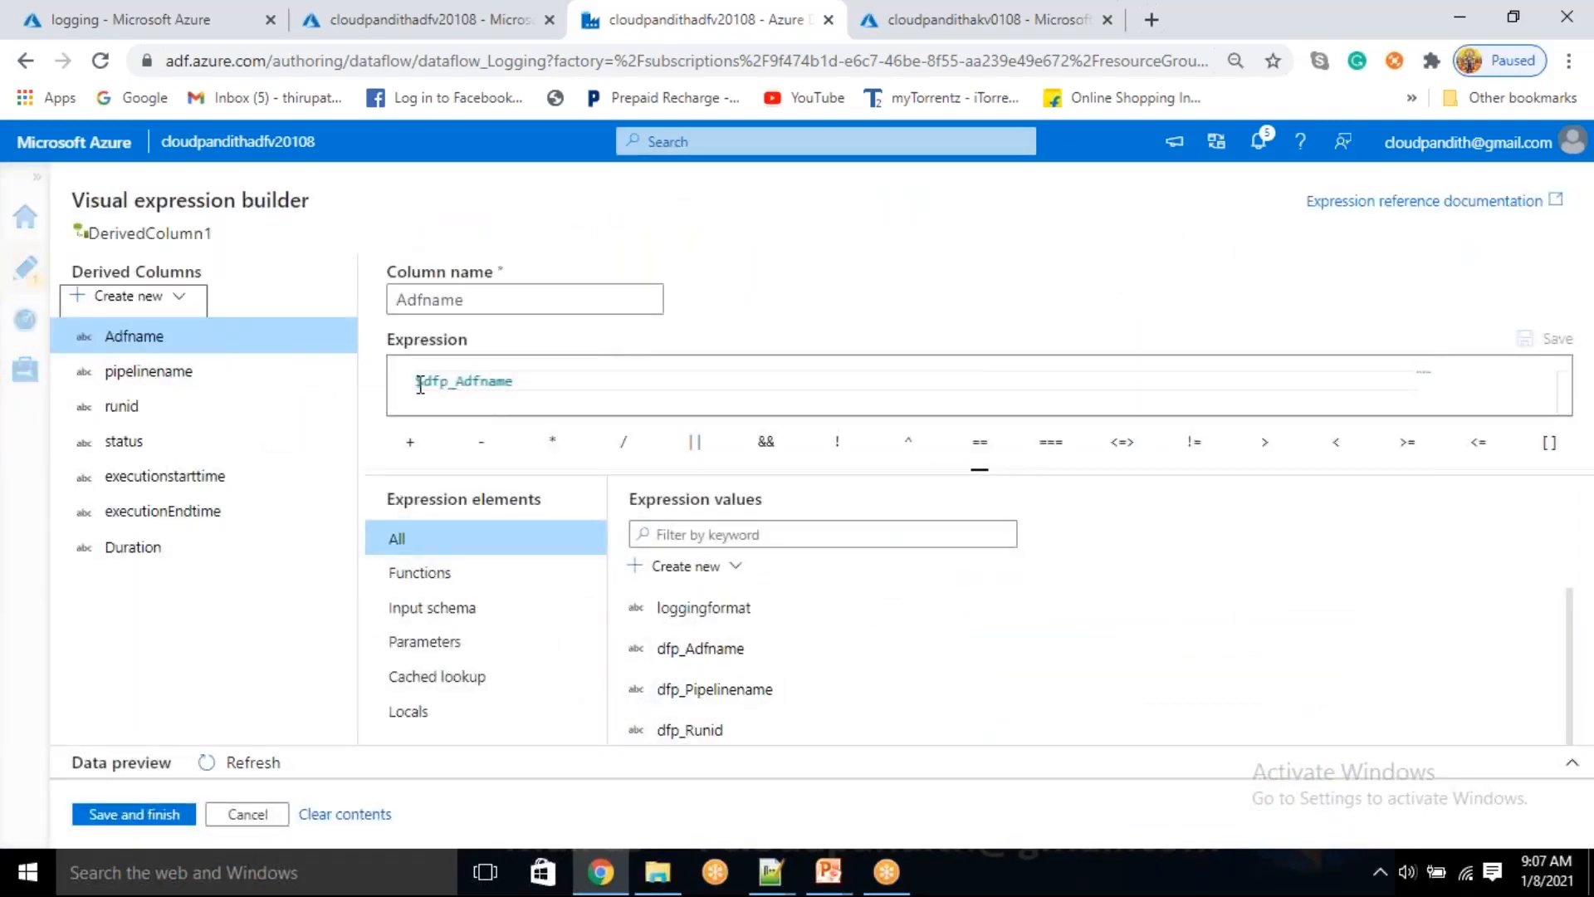
left_click(421, 383)
type("c")
type("ase(isNull")
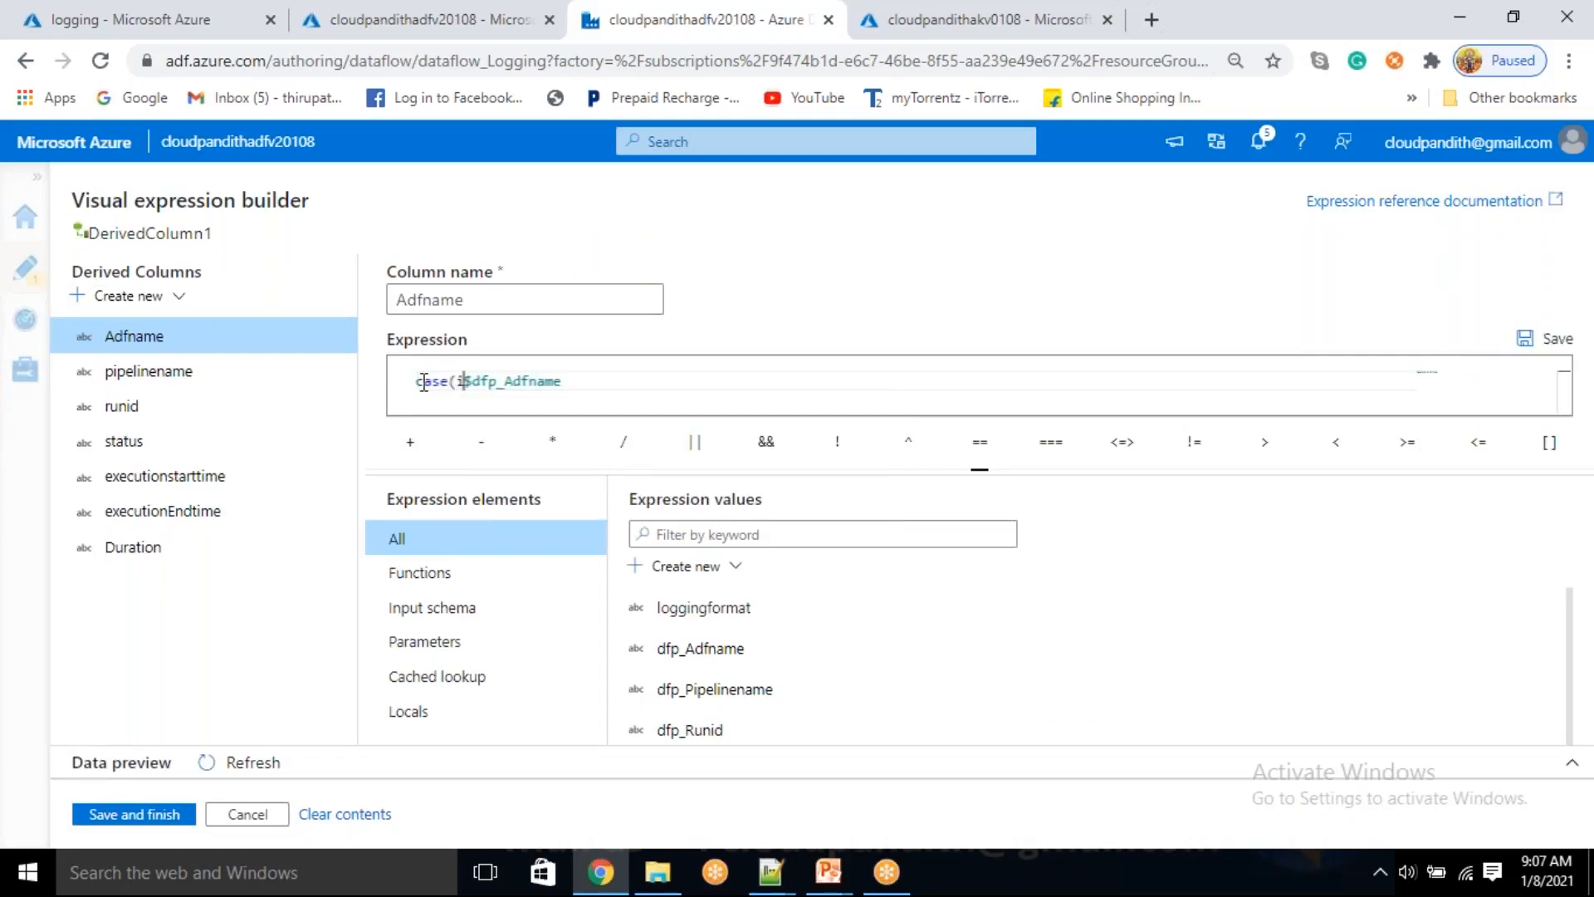
type("(")
key("End")
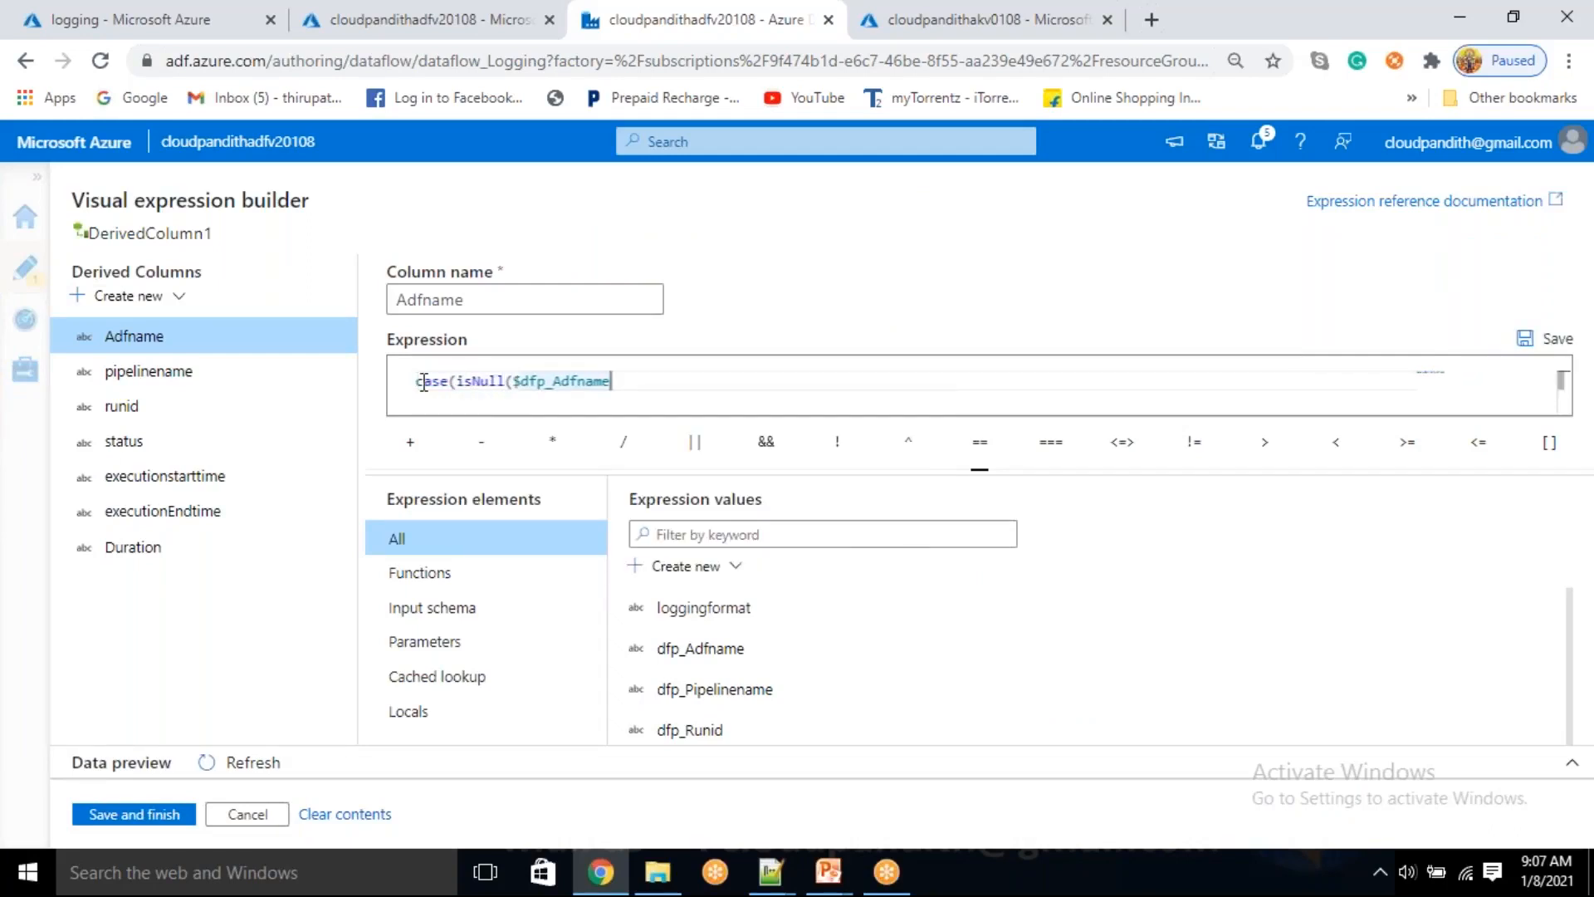
type("),")
type("'")
type("nOlOa")
key("BackSpace")
key("BackSpace")
key("BackSpace")
key("BackSpace")
key("BackSpace")
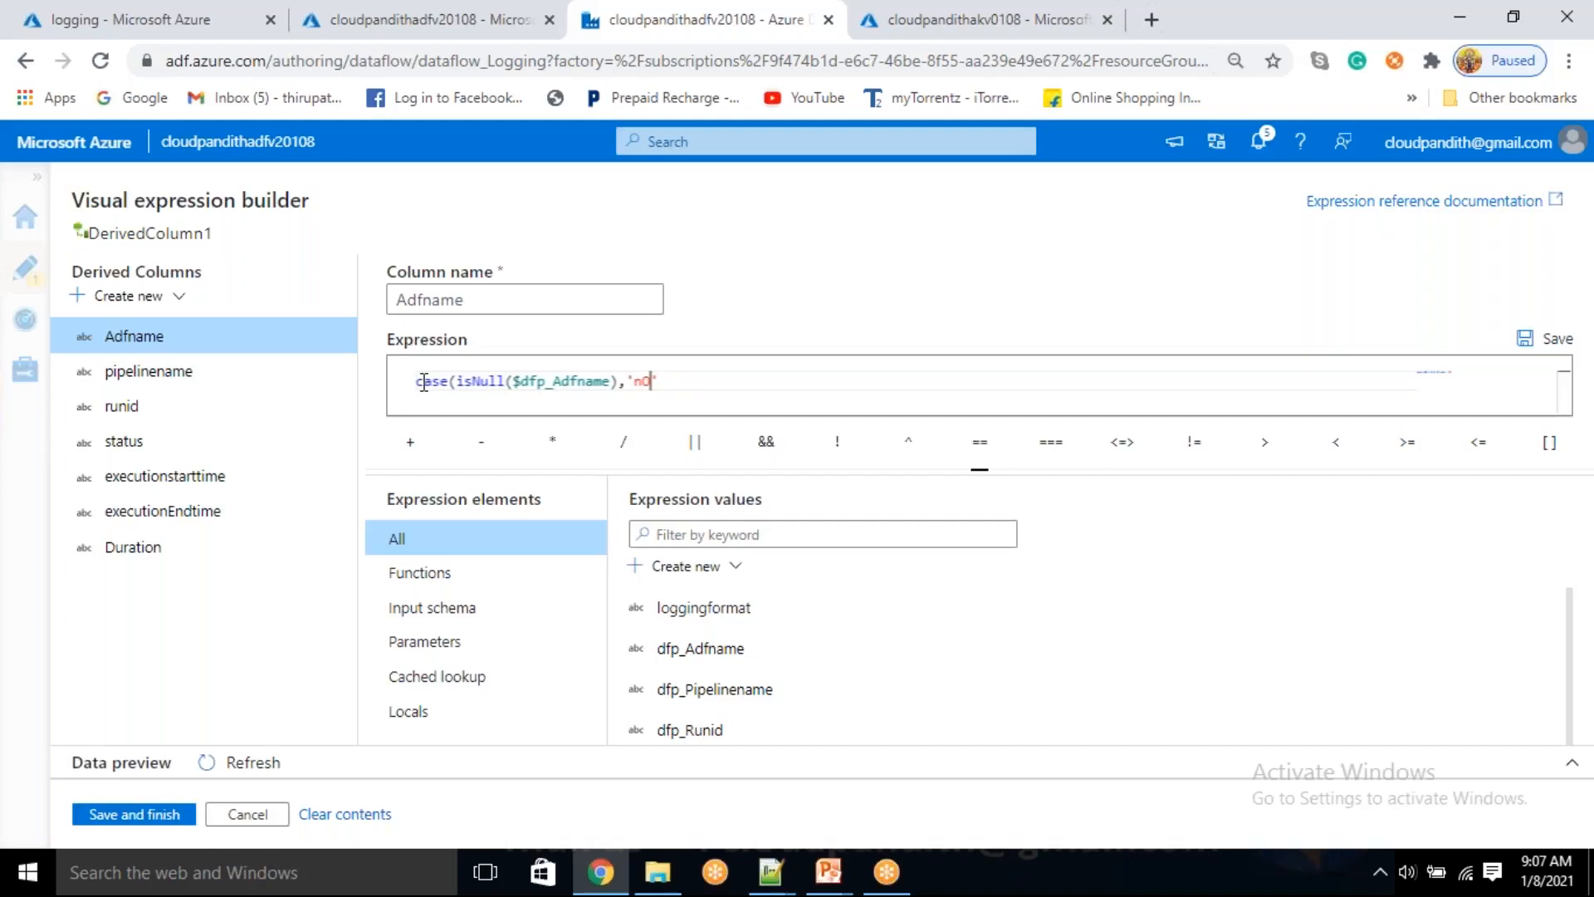
type("NoLog")
key("Right")
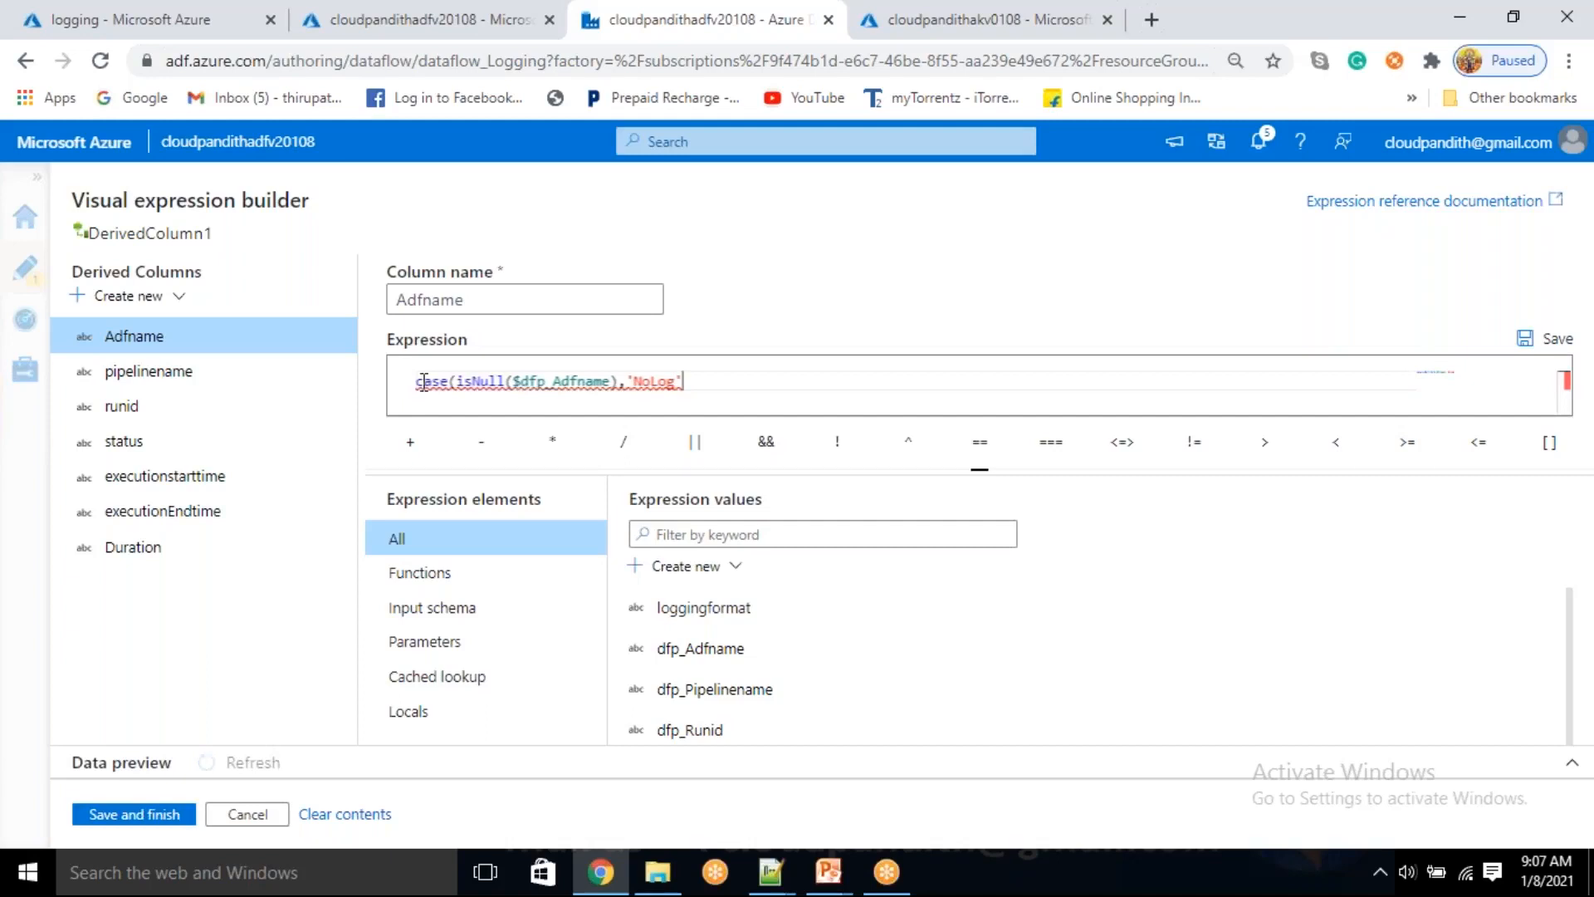
key("ctrl+a")
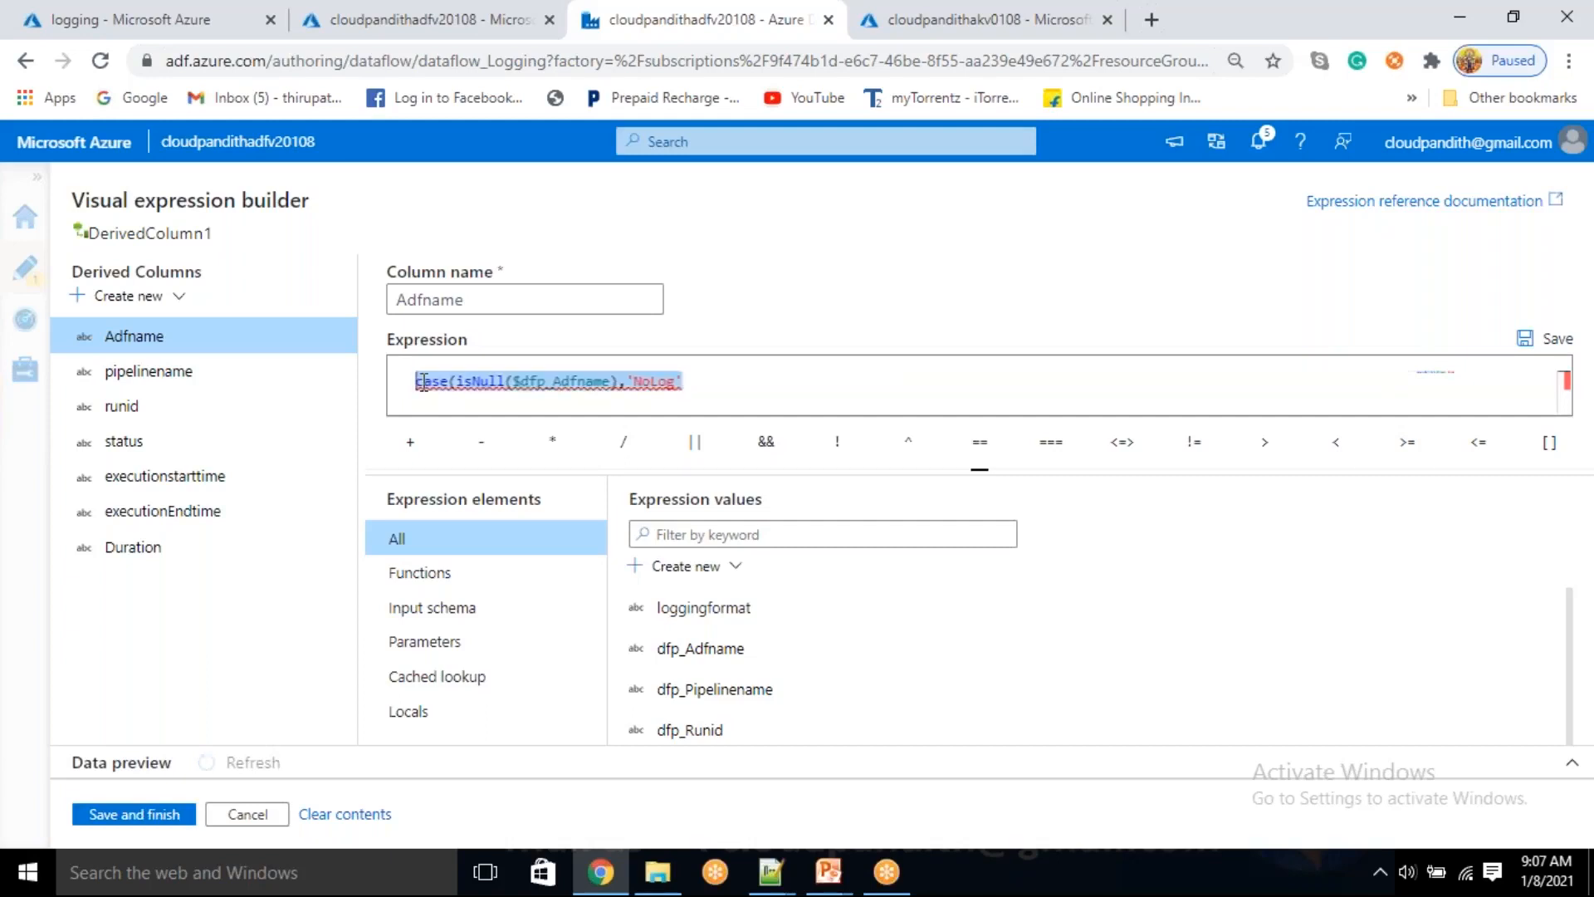
key("End")
type(")")
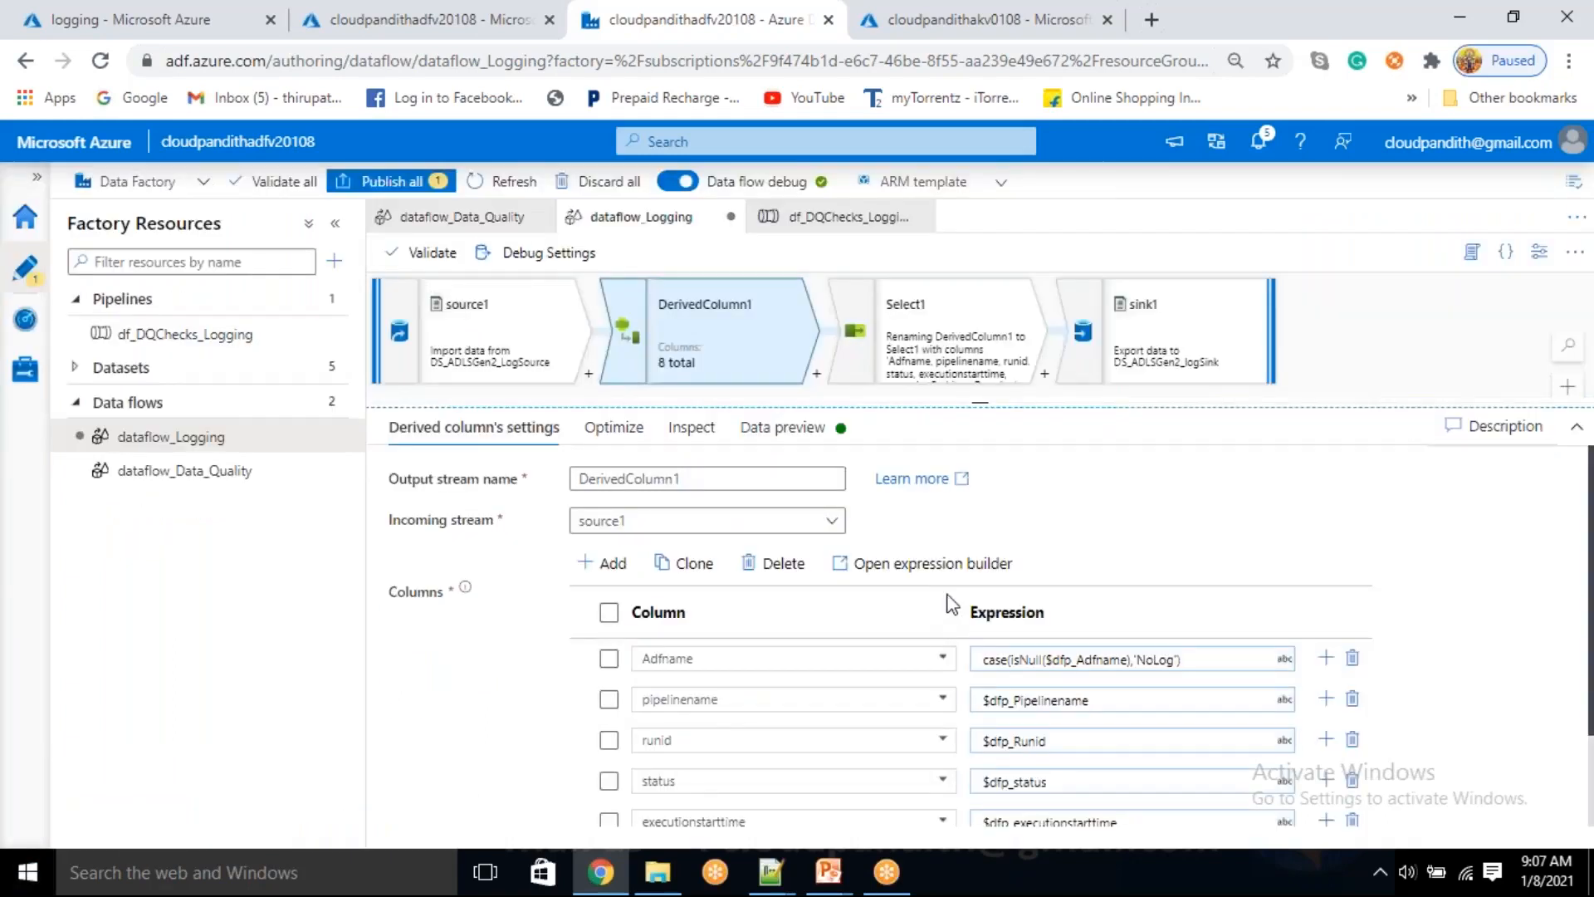
Refresh DerivedColumn1's data preview and recheck the Adfname expression in its settings while the data loads
left_click(781, 426)
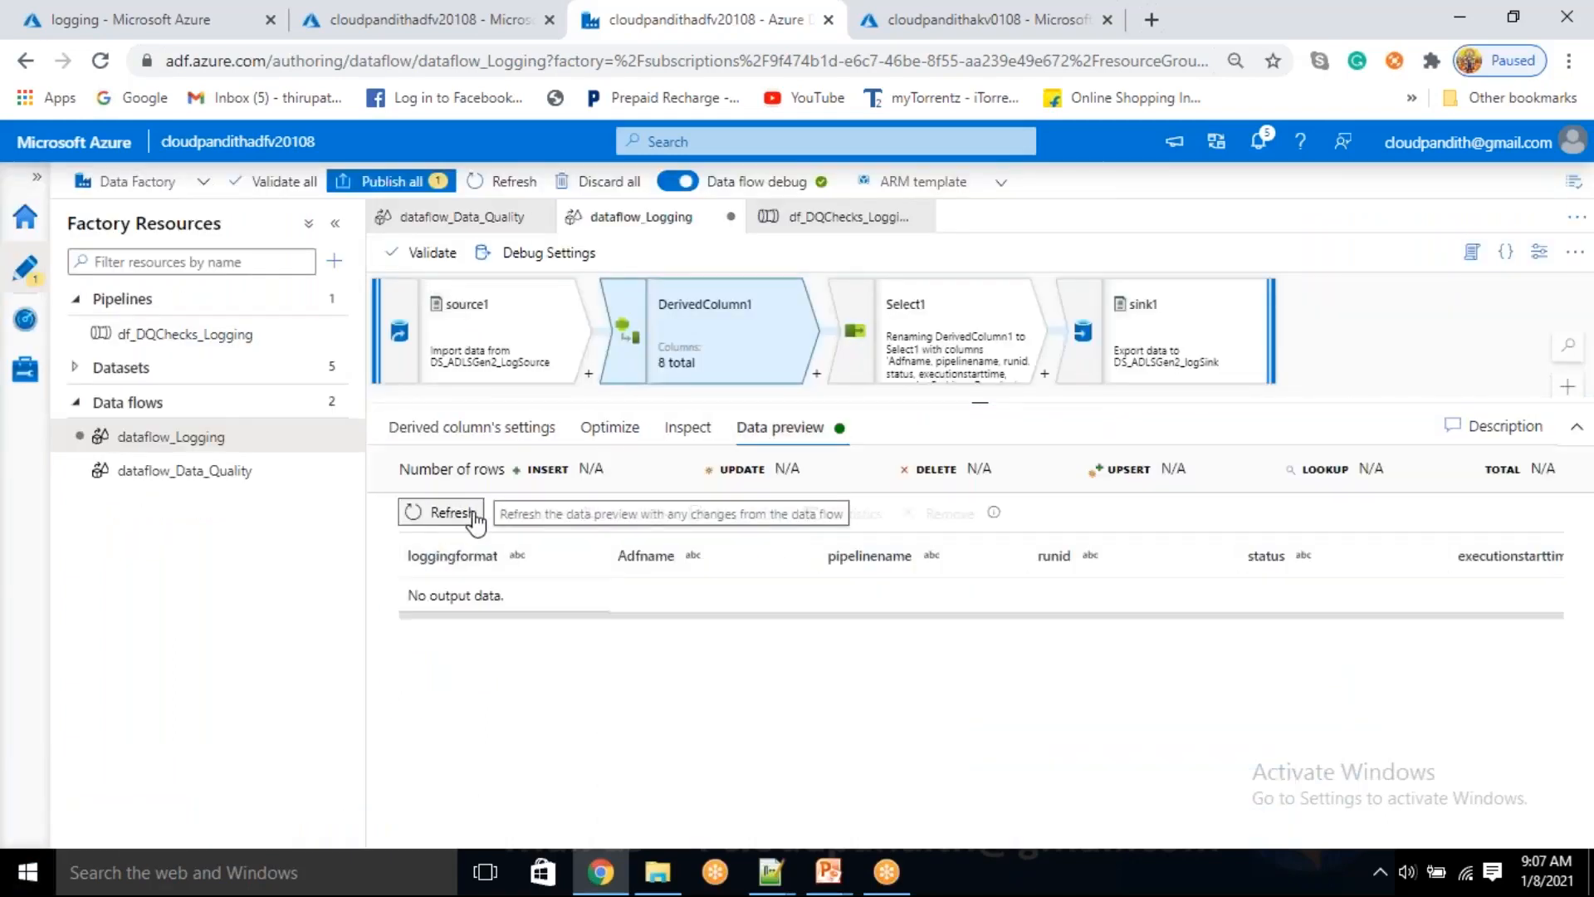
left_click(440, 512)
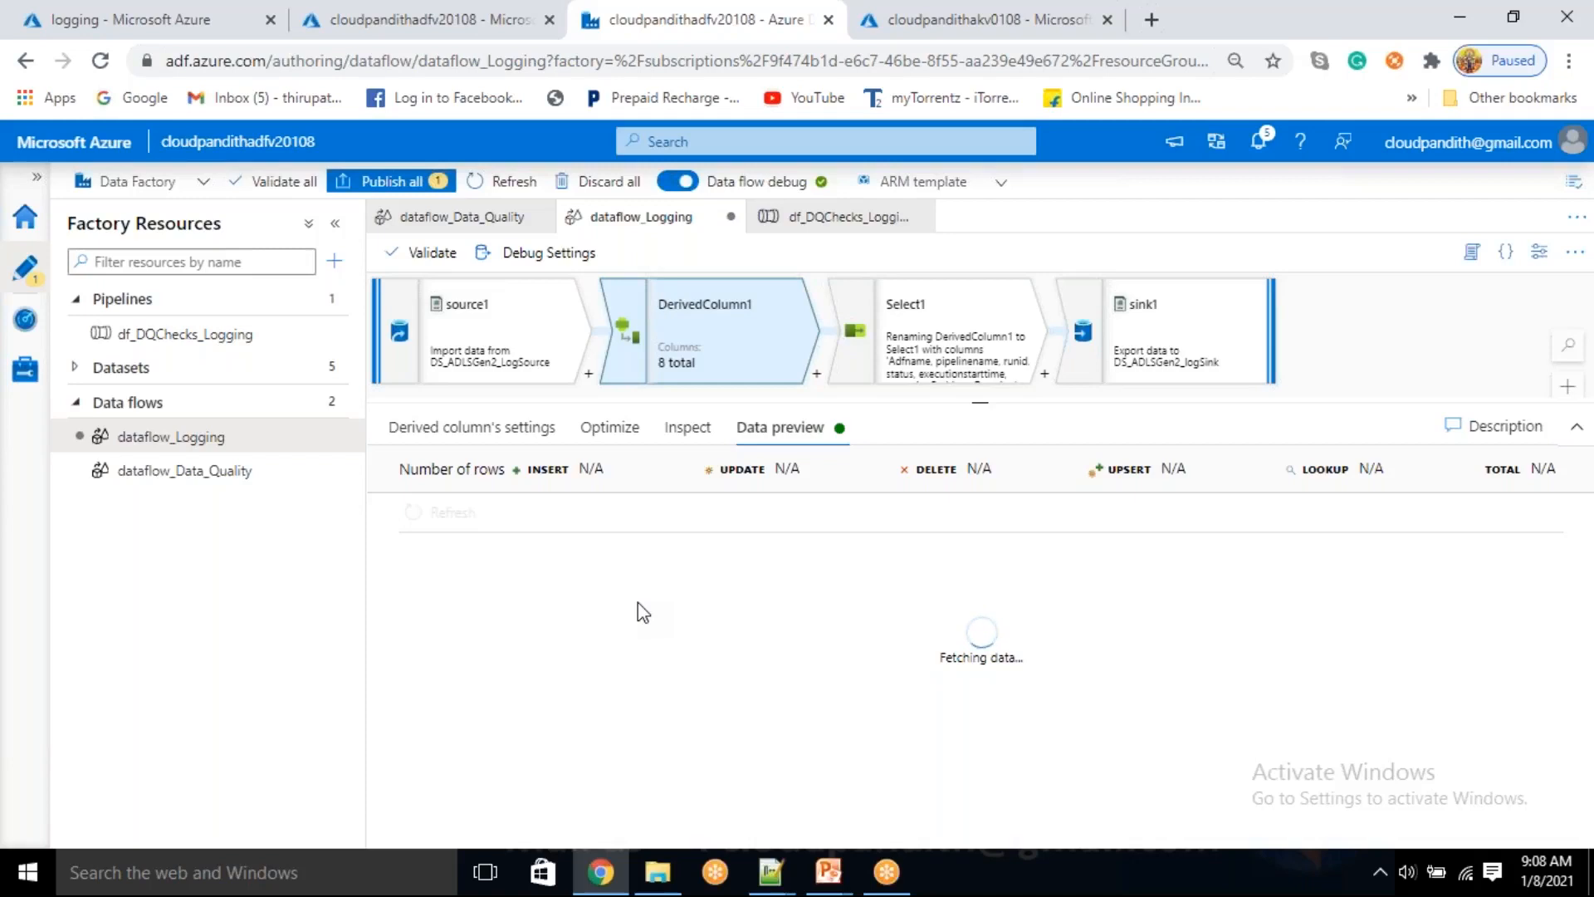
left_click(501, 438)
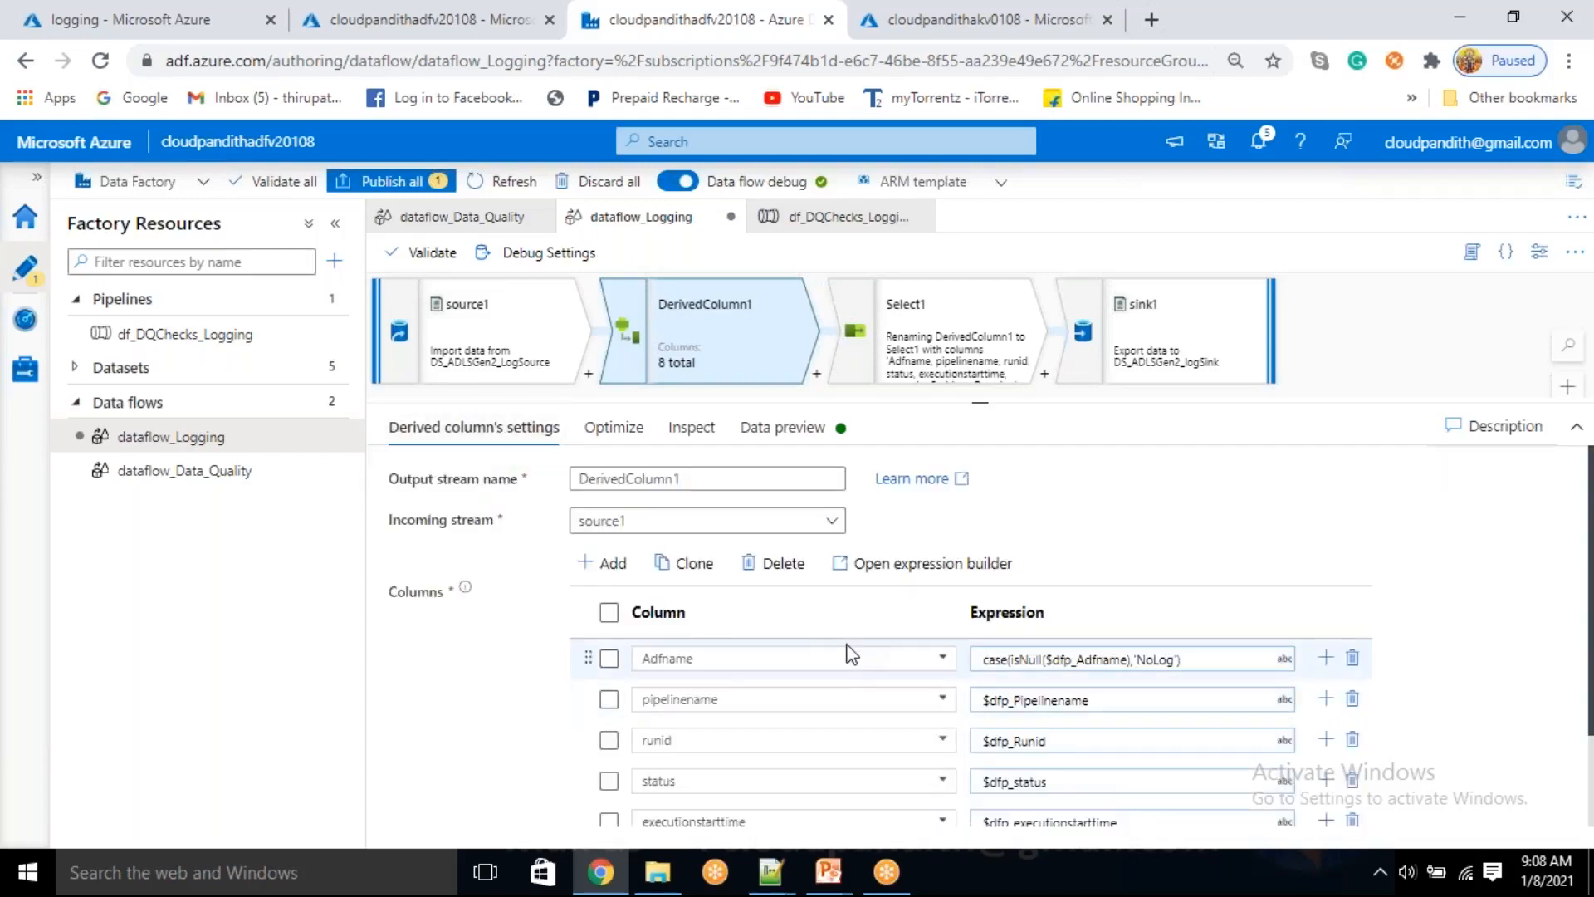
left_click(788, 435)
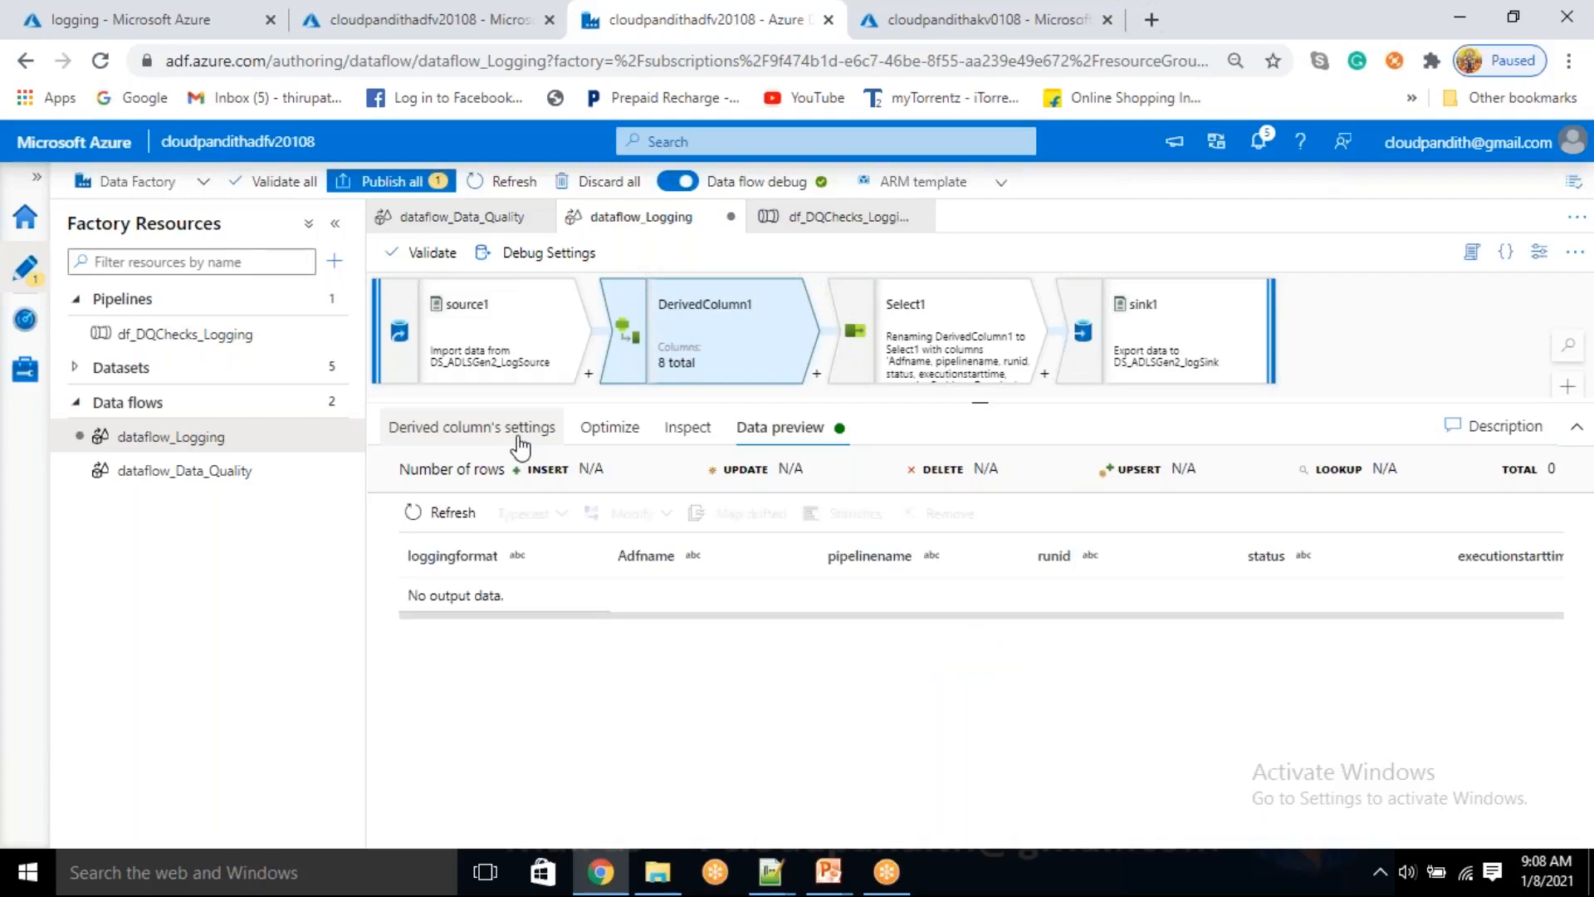
Delete all the existing column definitions from DerivedColumn1
left_click(521, 447)
left_click(777, 565)
left_click(607, 615)
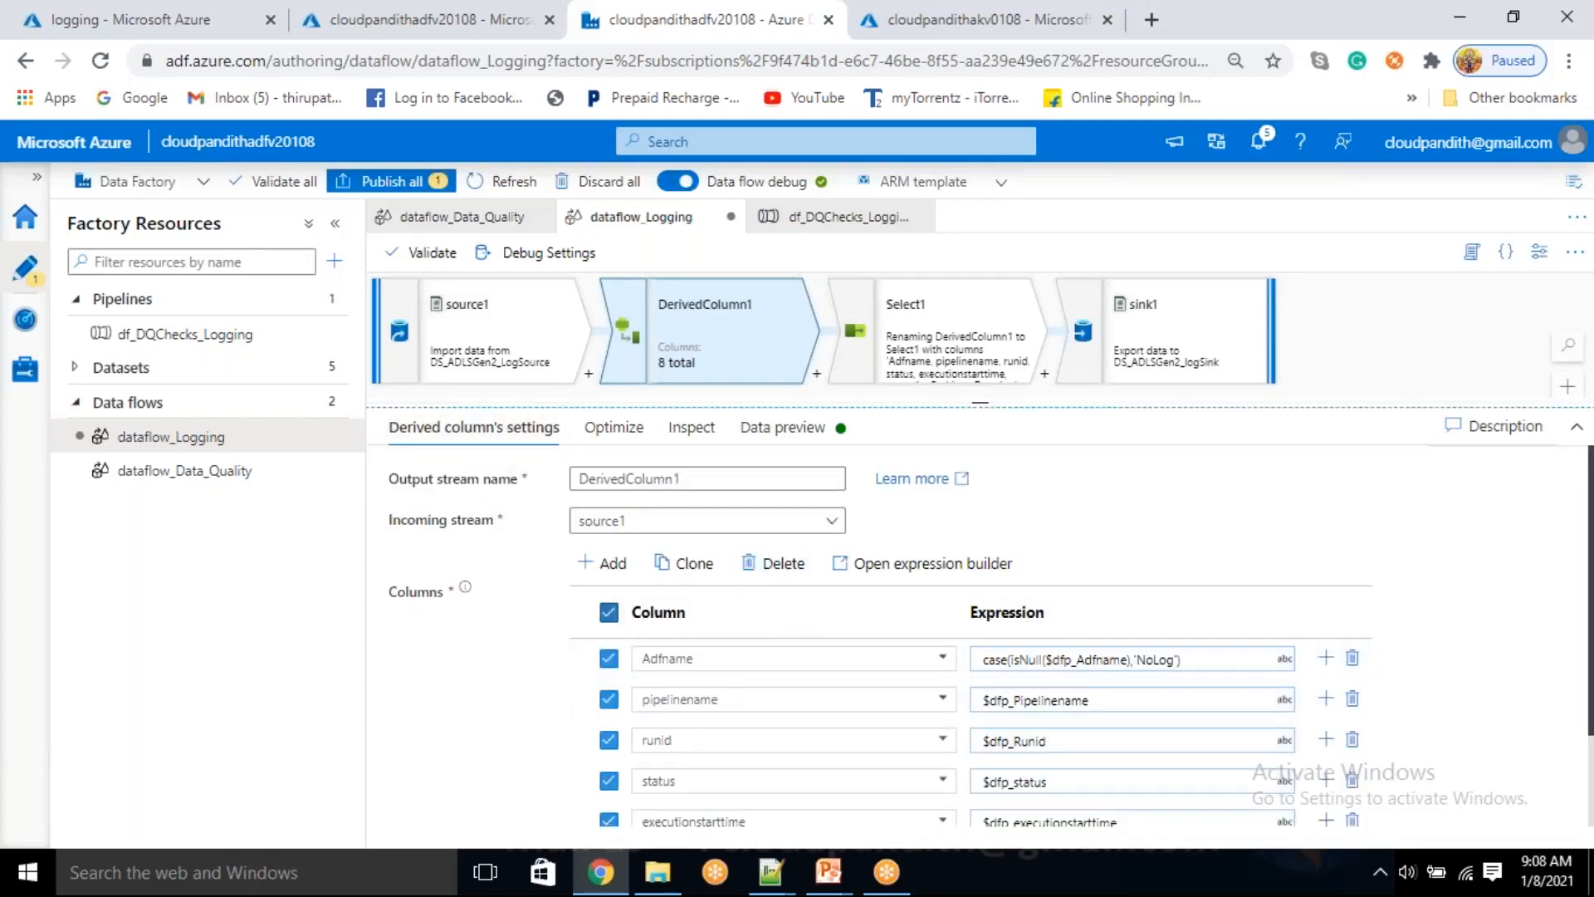
left_click(776, 573)
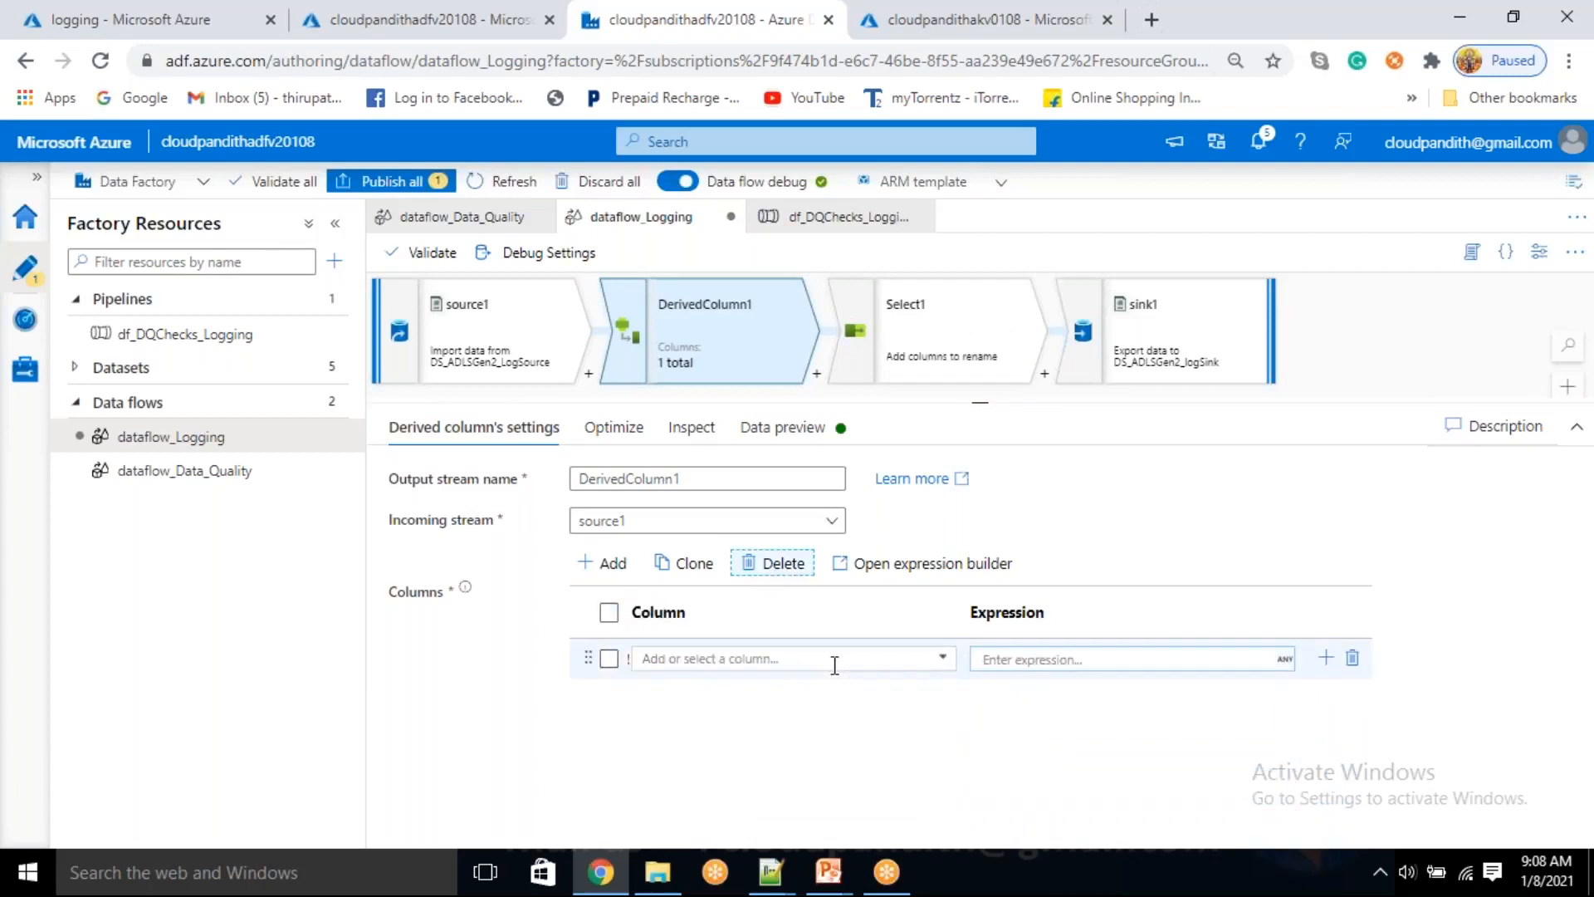
Define a single column adfname in DerivedColumn1 with the parameter expression $dfp_Adfname and save it
left_click(929, 658)
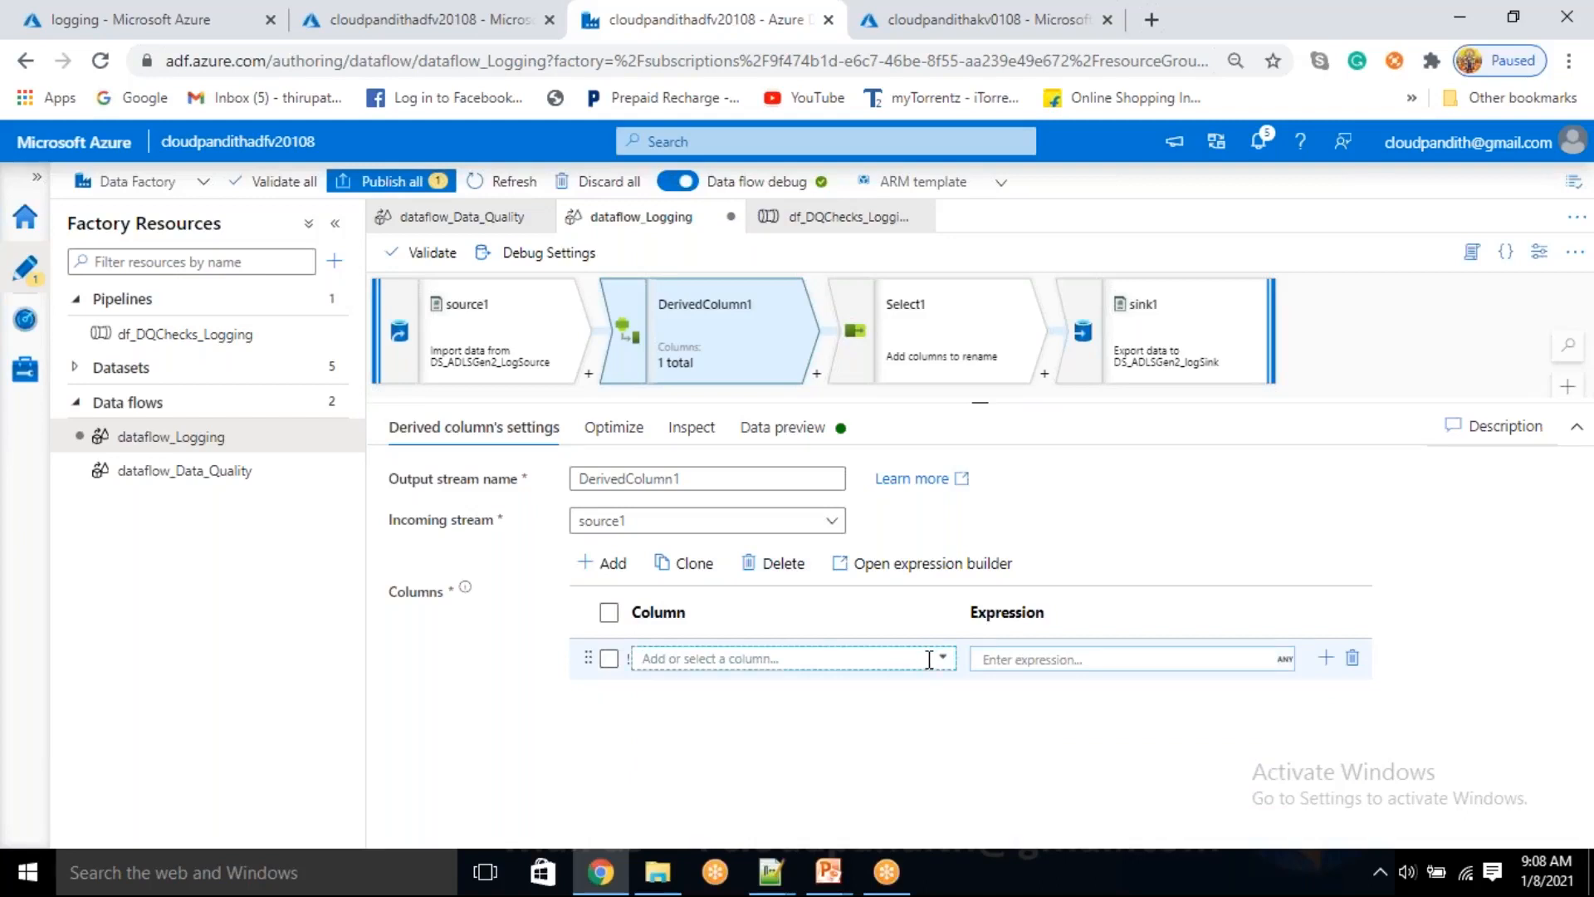
left_click(943, 661)
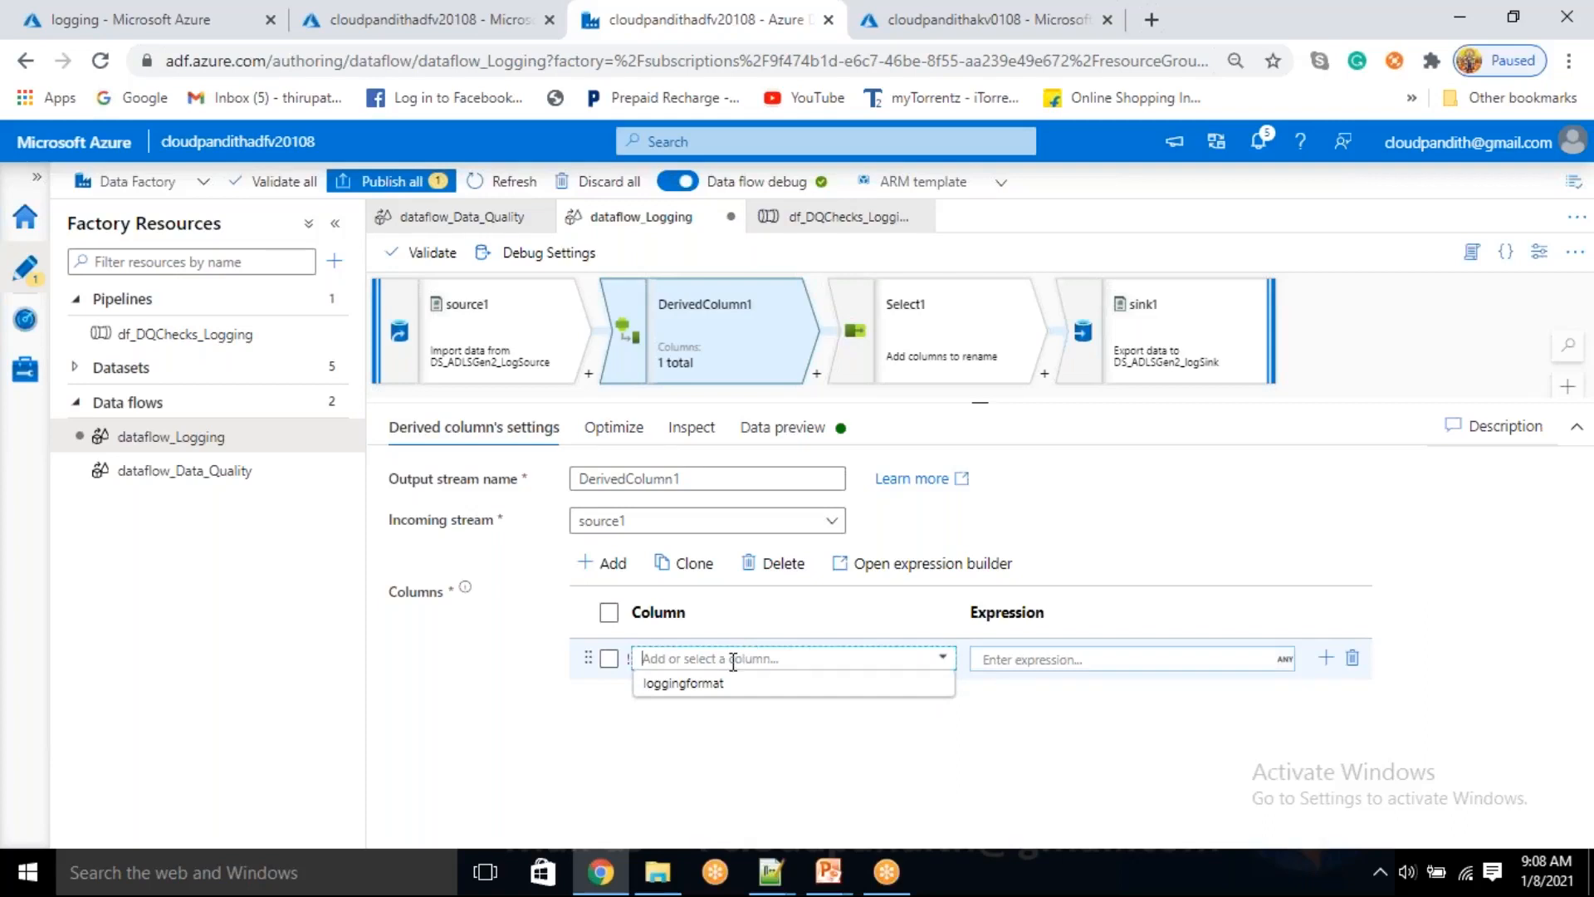
type("adfname")
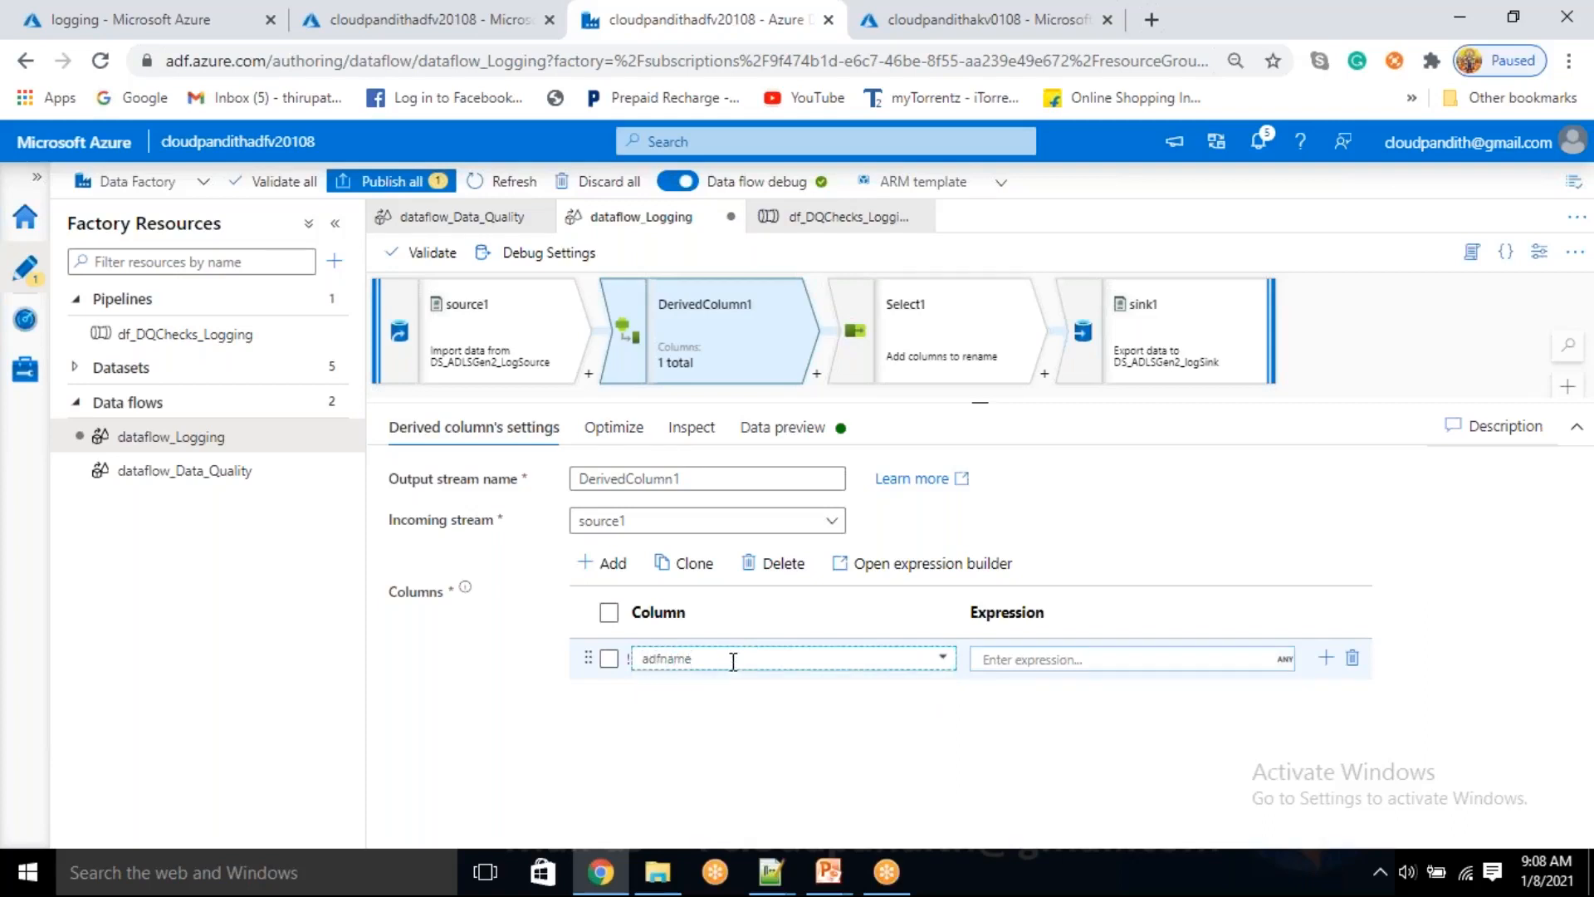
left_click(1012, 658)
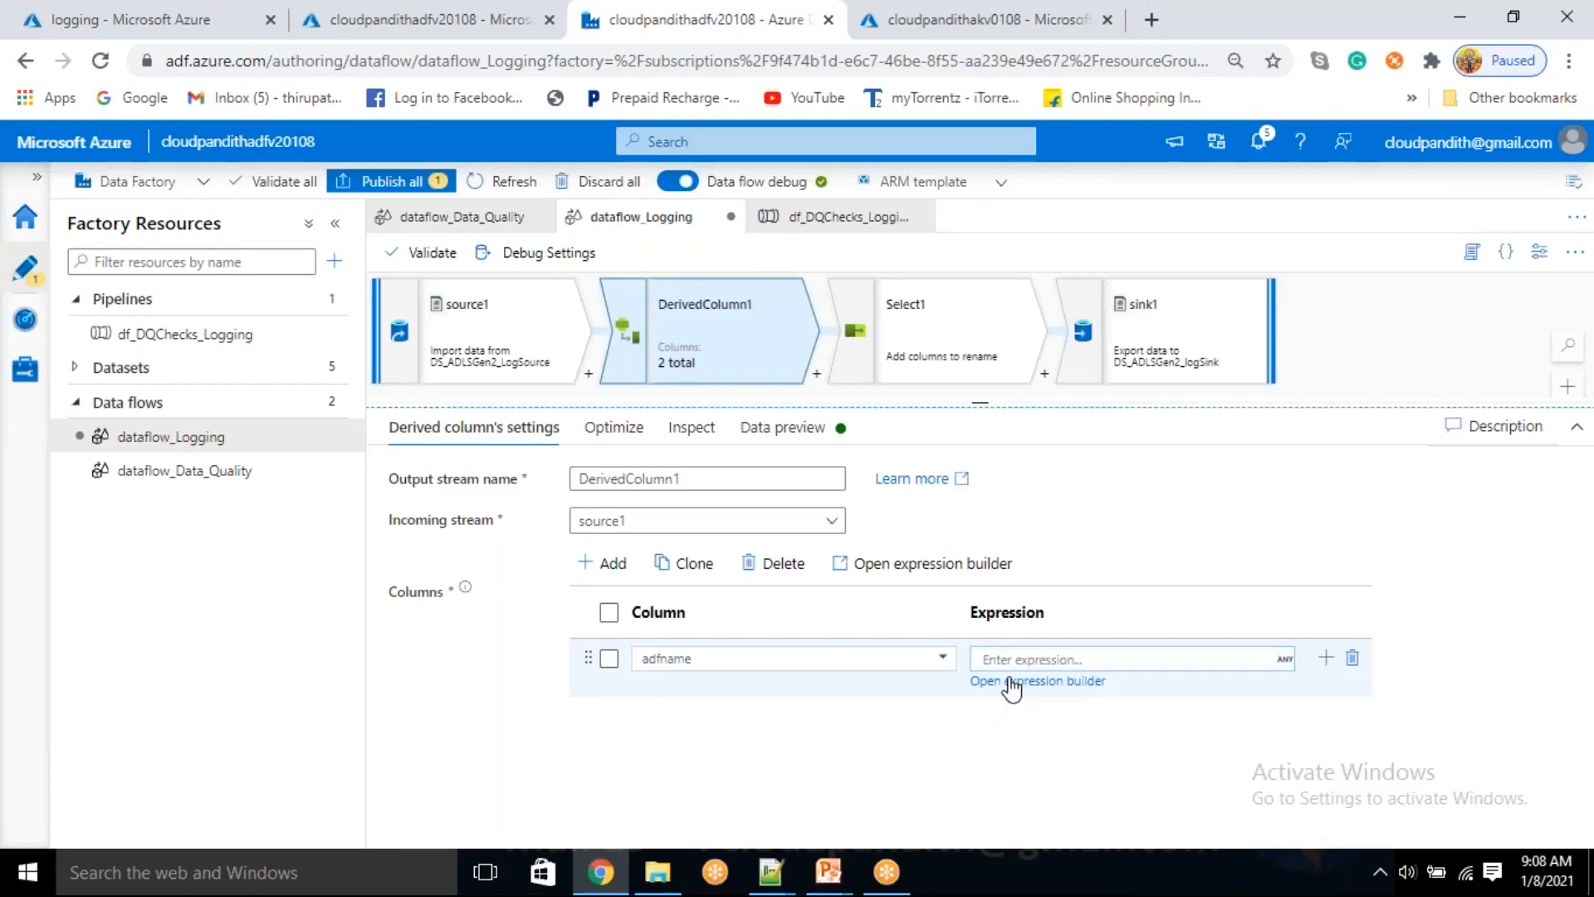
left_click(1012, 688)
left_click(425, 642)
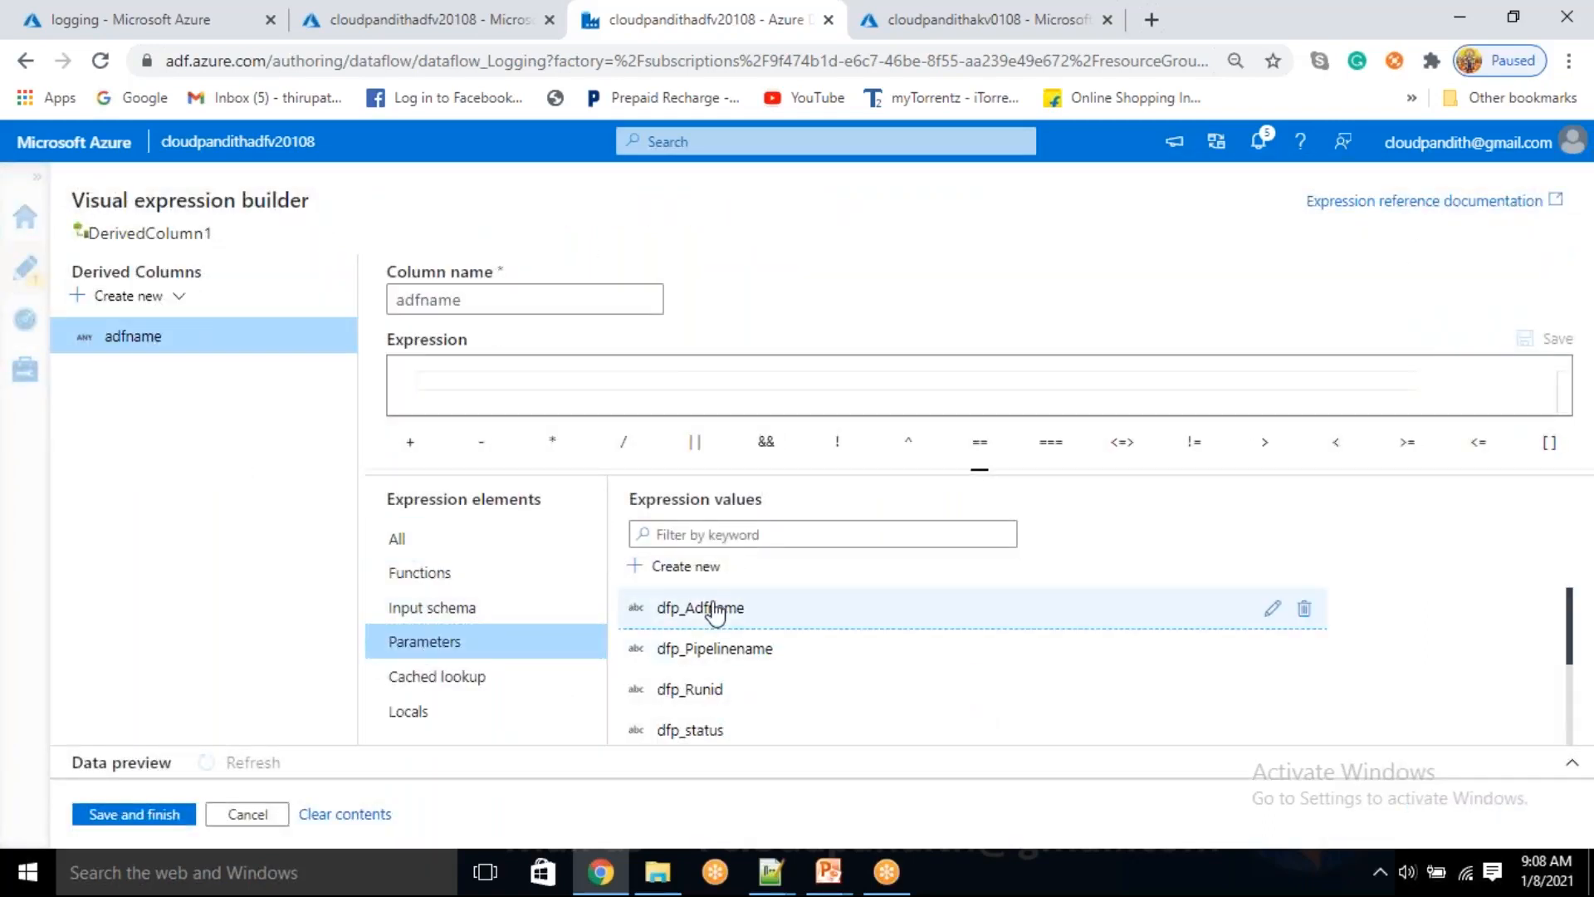
left_click(716, 613)
left_click(159, 814)
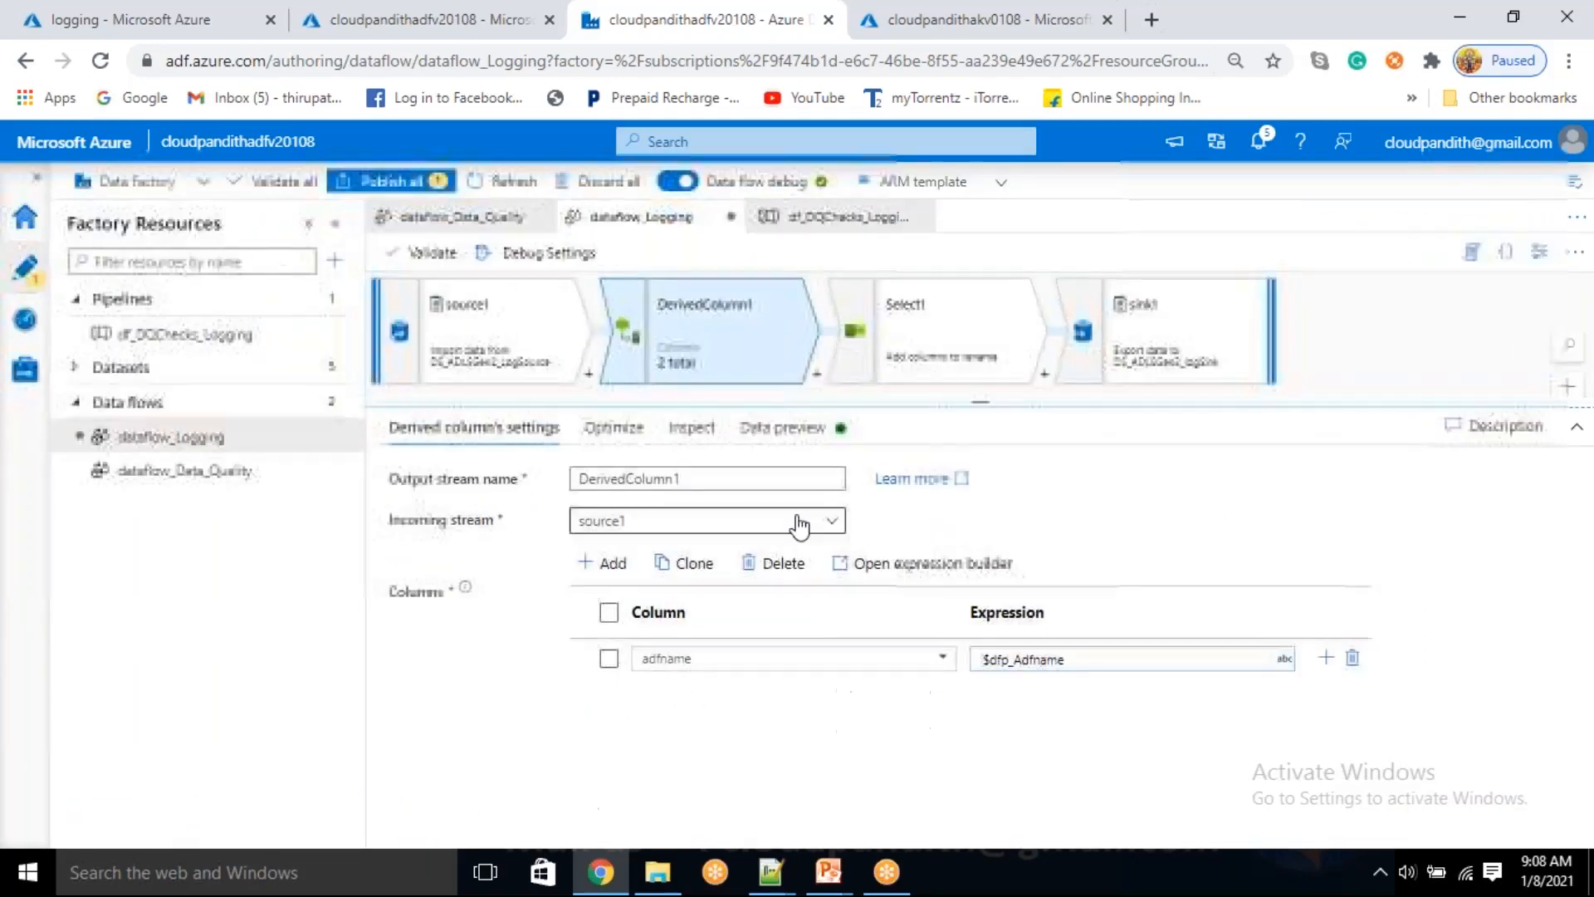
Refresh DerivedColumn1's data preview to check the output of the adfname column, and return to its settings
left_click(796, 427)
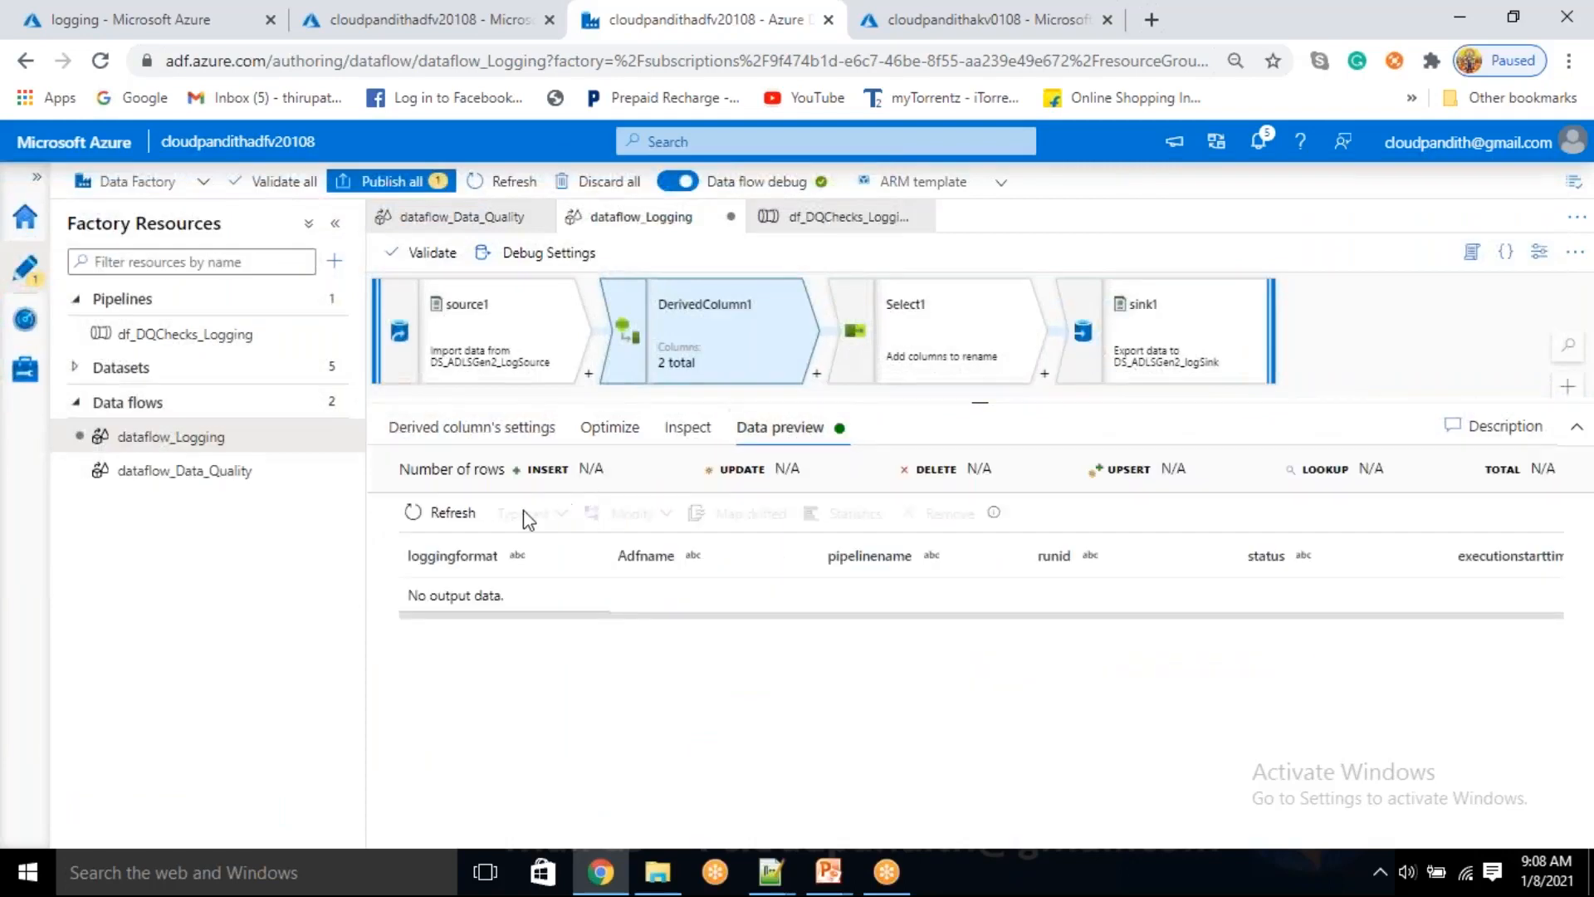
left_click(443, 513)
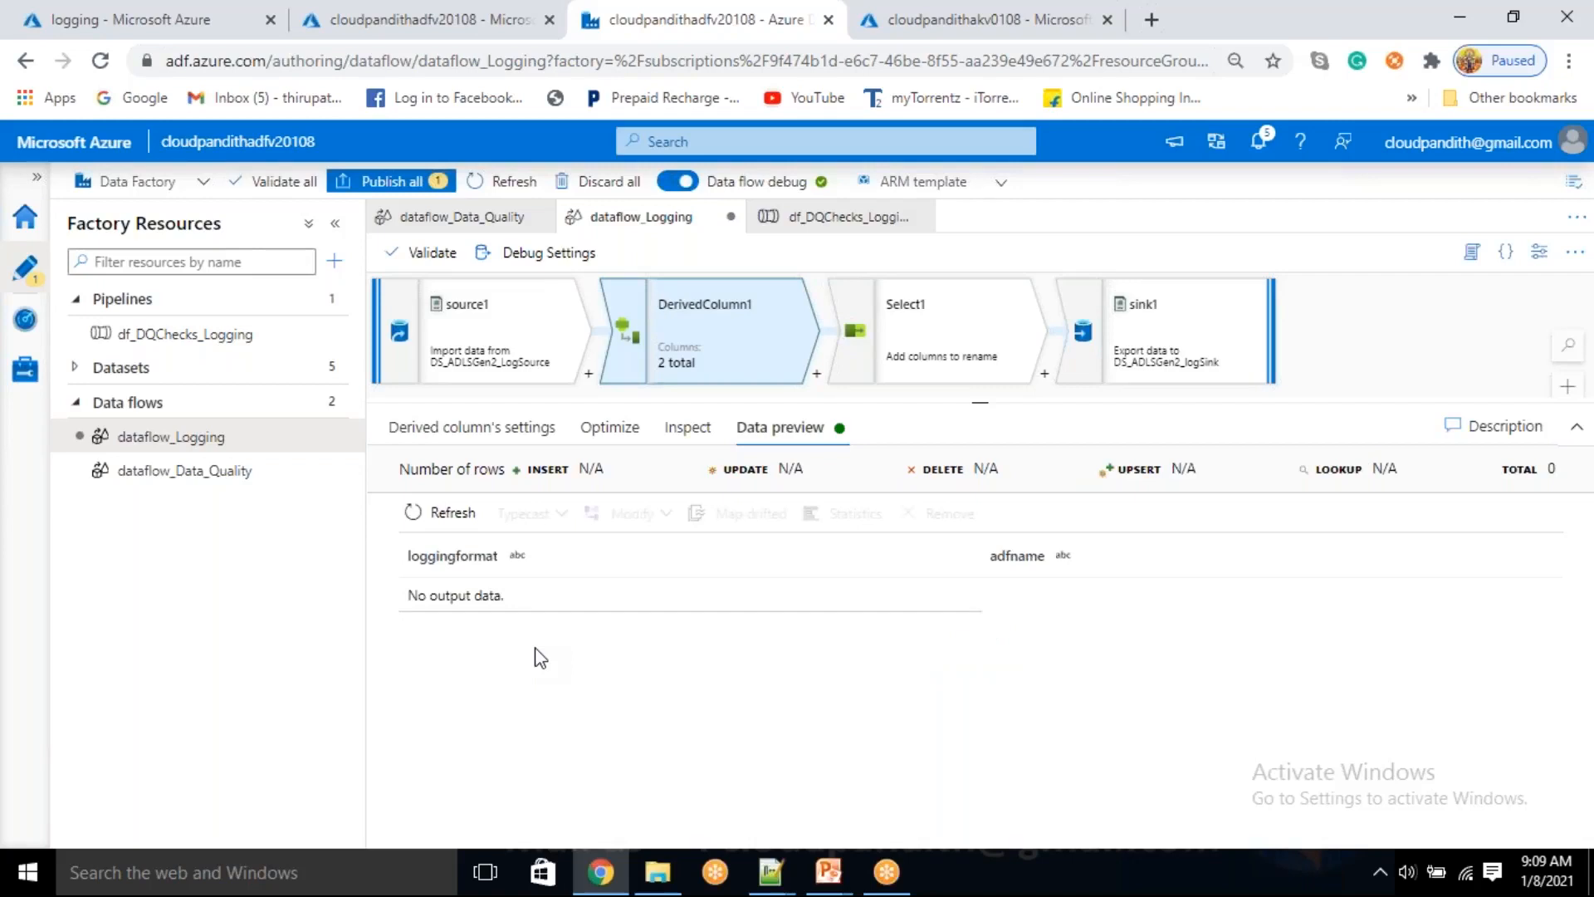
left_click(444, 429)
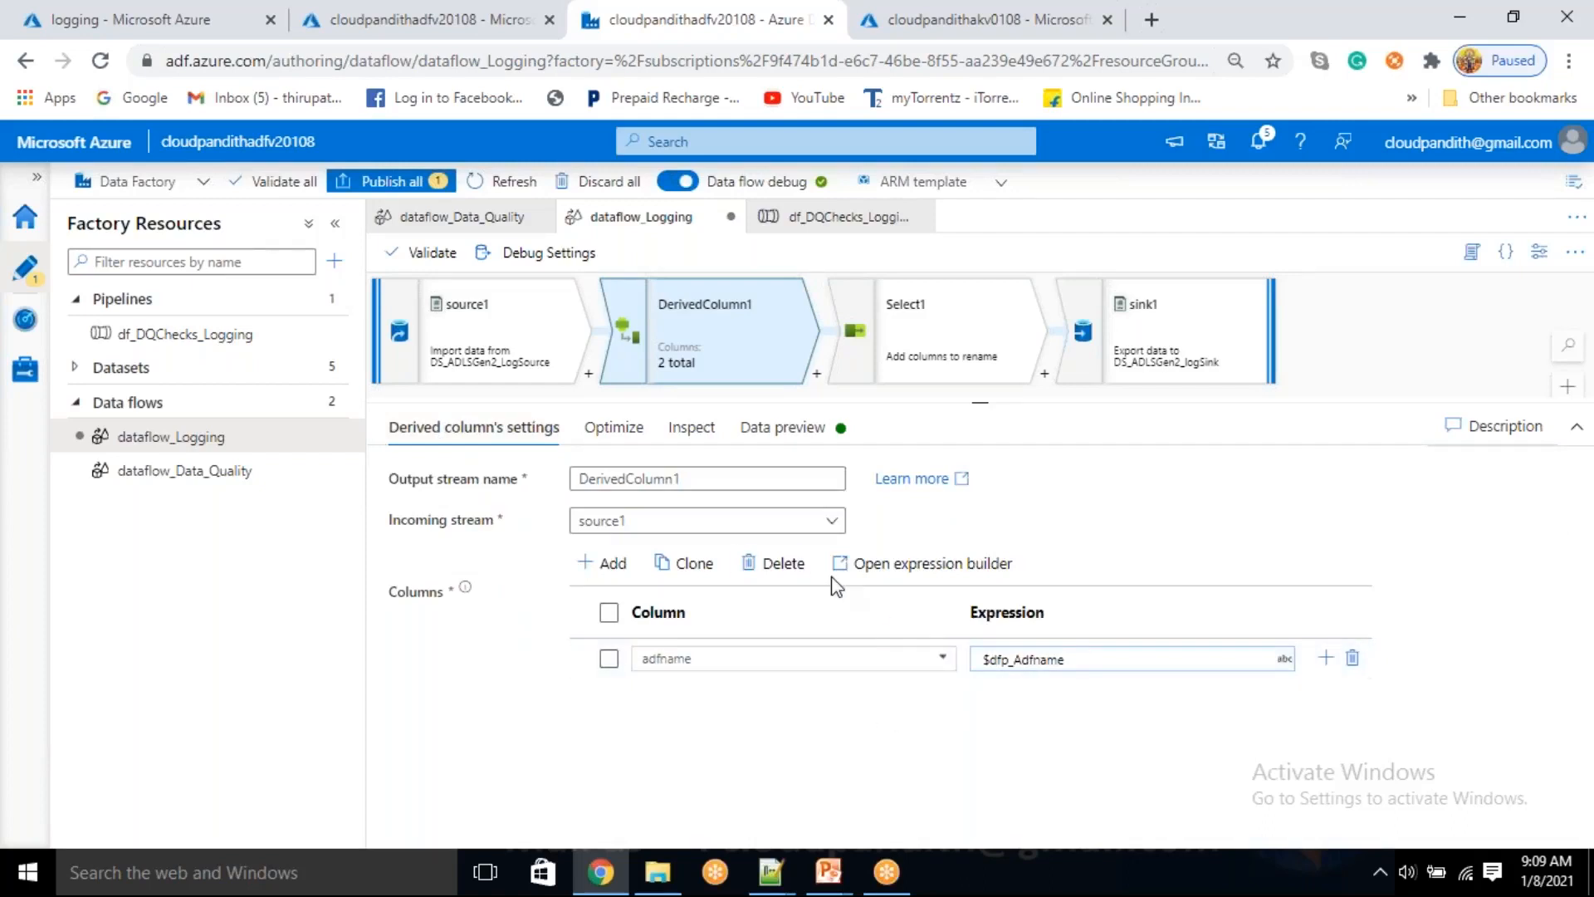
Set the default value of data flow parameter dfp_Adfname to 'defaultvalue'
left_click(1306, 347)
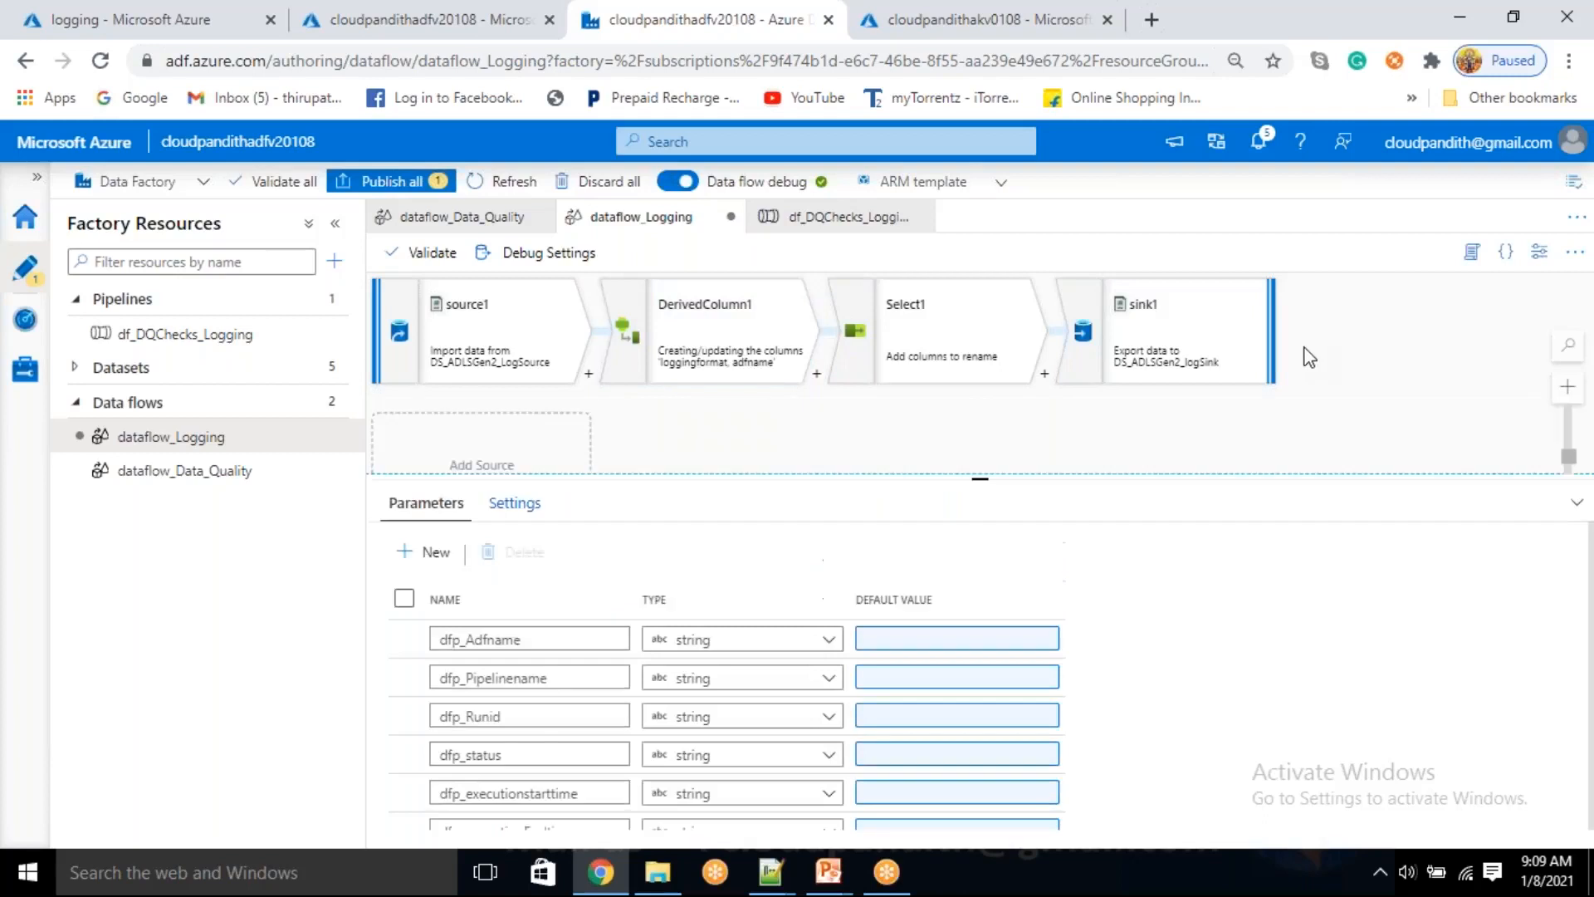
left_click(924, 636)
left_click_drag(691, 314, 508, 275)
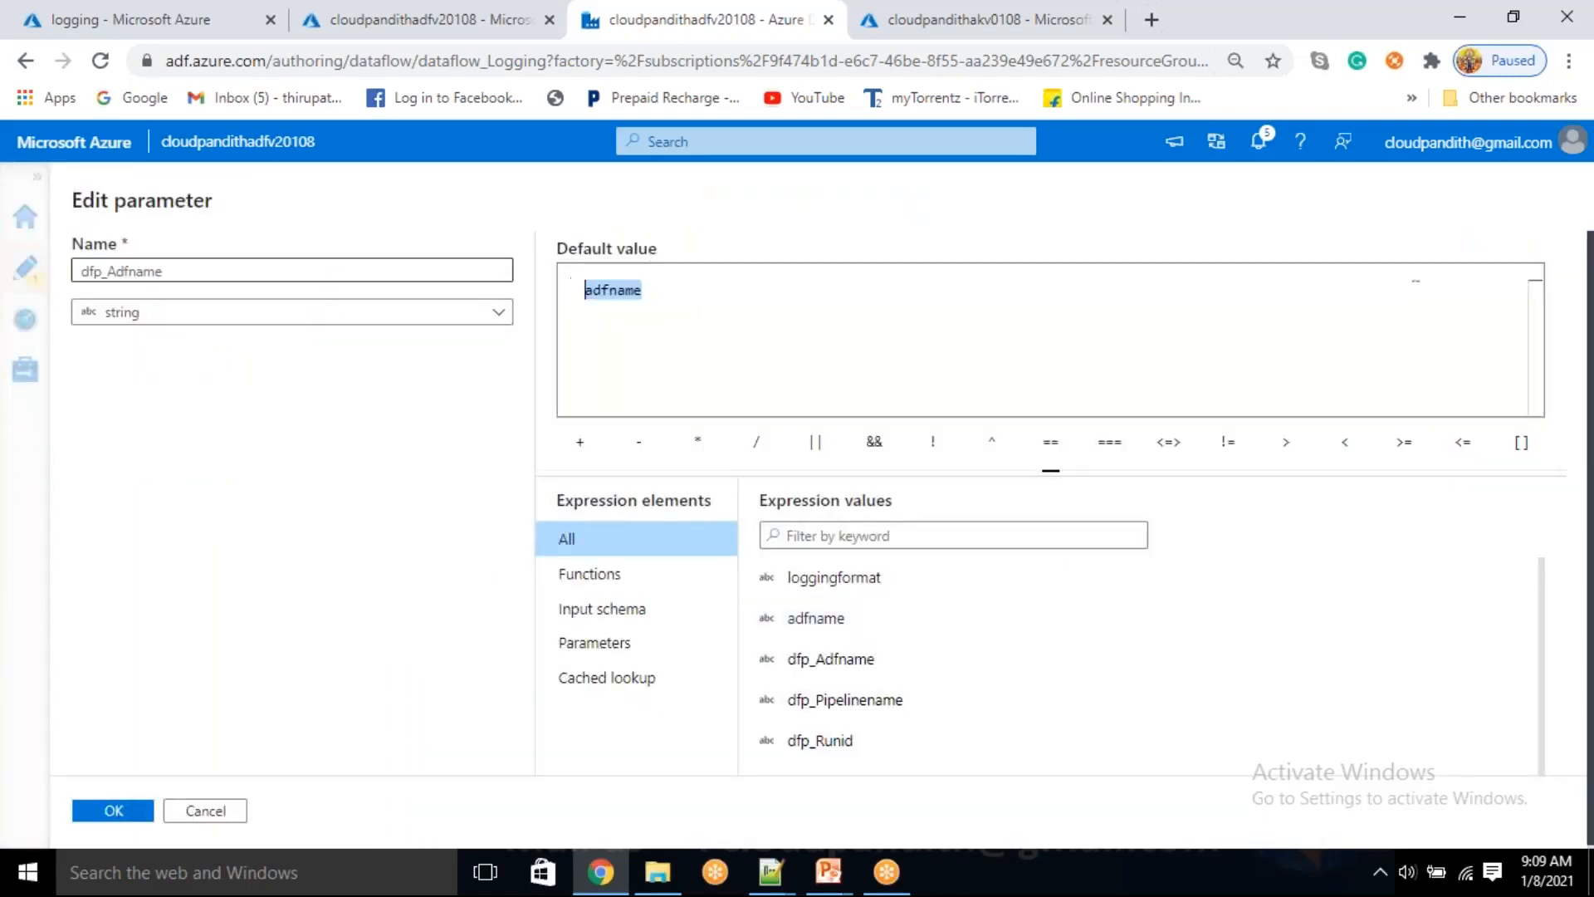
key("BackSpace")
type("'defaultav")
key("BackSpace")
key("BackSpace")
type("value")
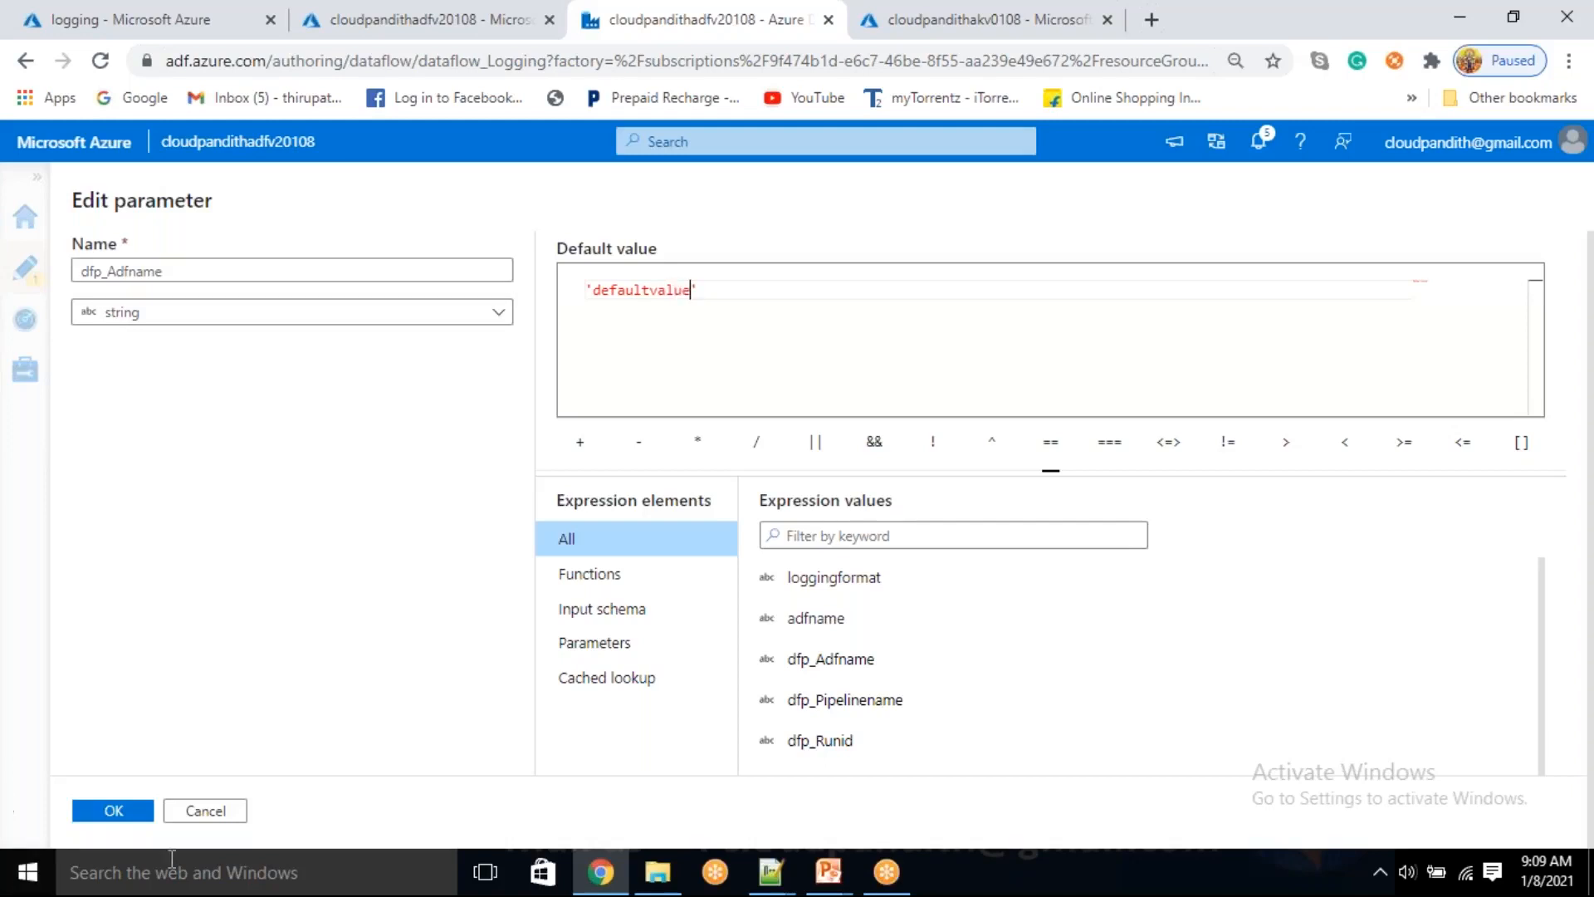
left_click(113, 810)
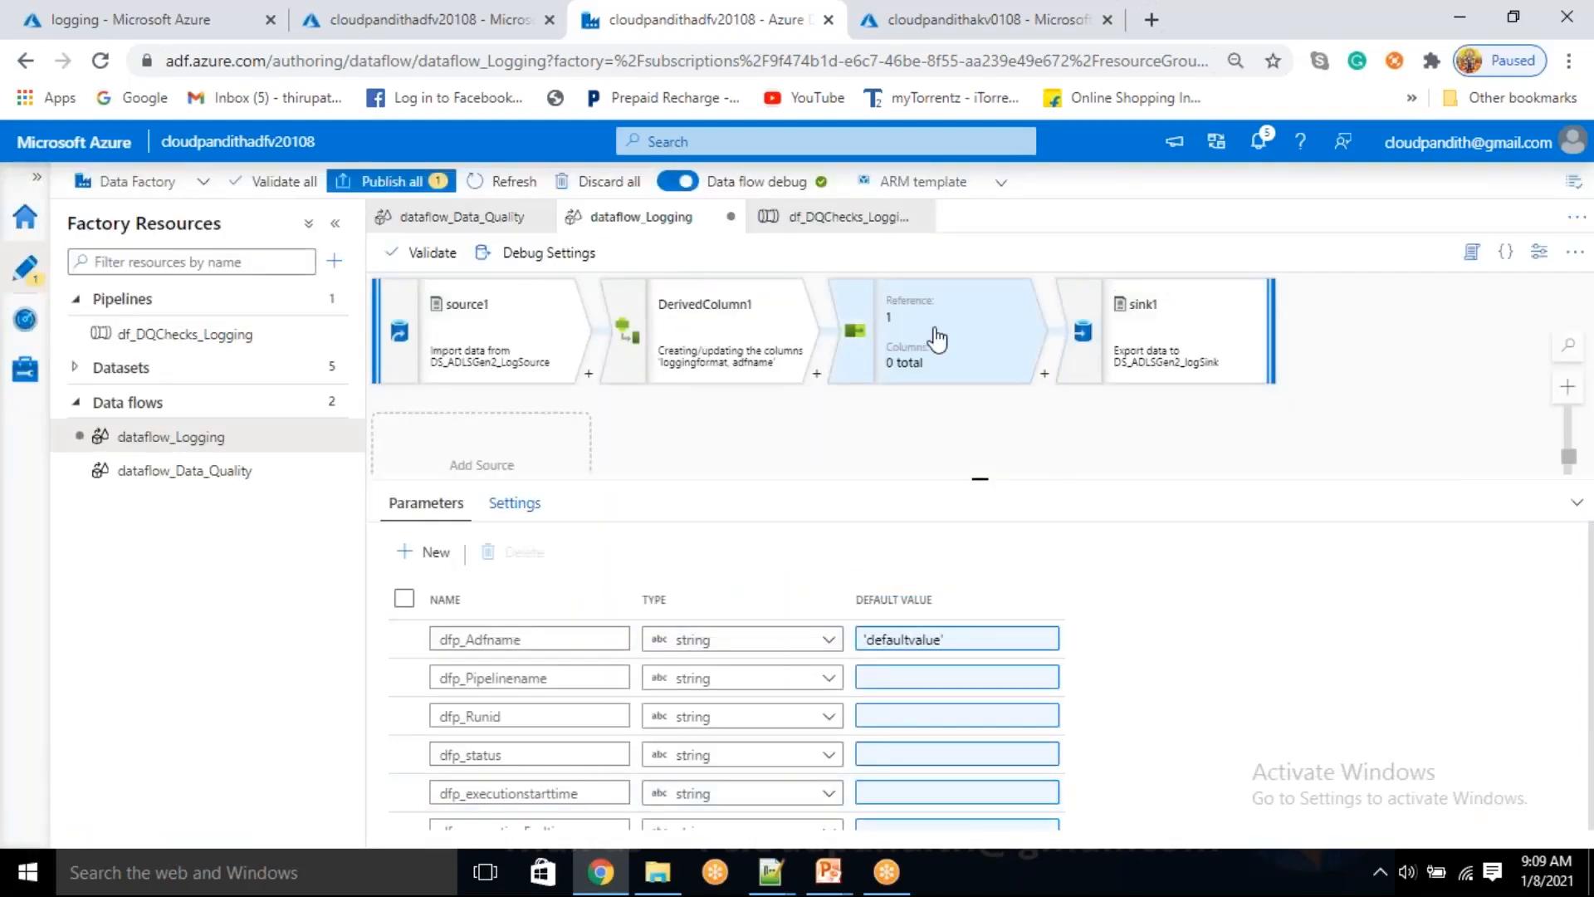
Refresh DerivedColumn1's data preview again to test the parameter's default value
left_click(706, 332)
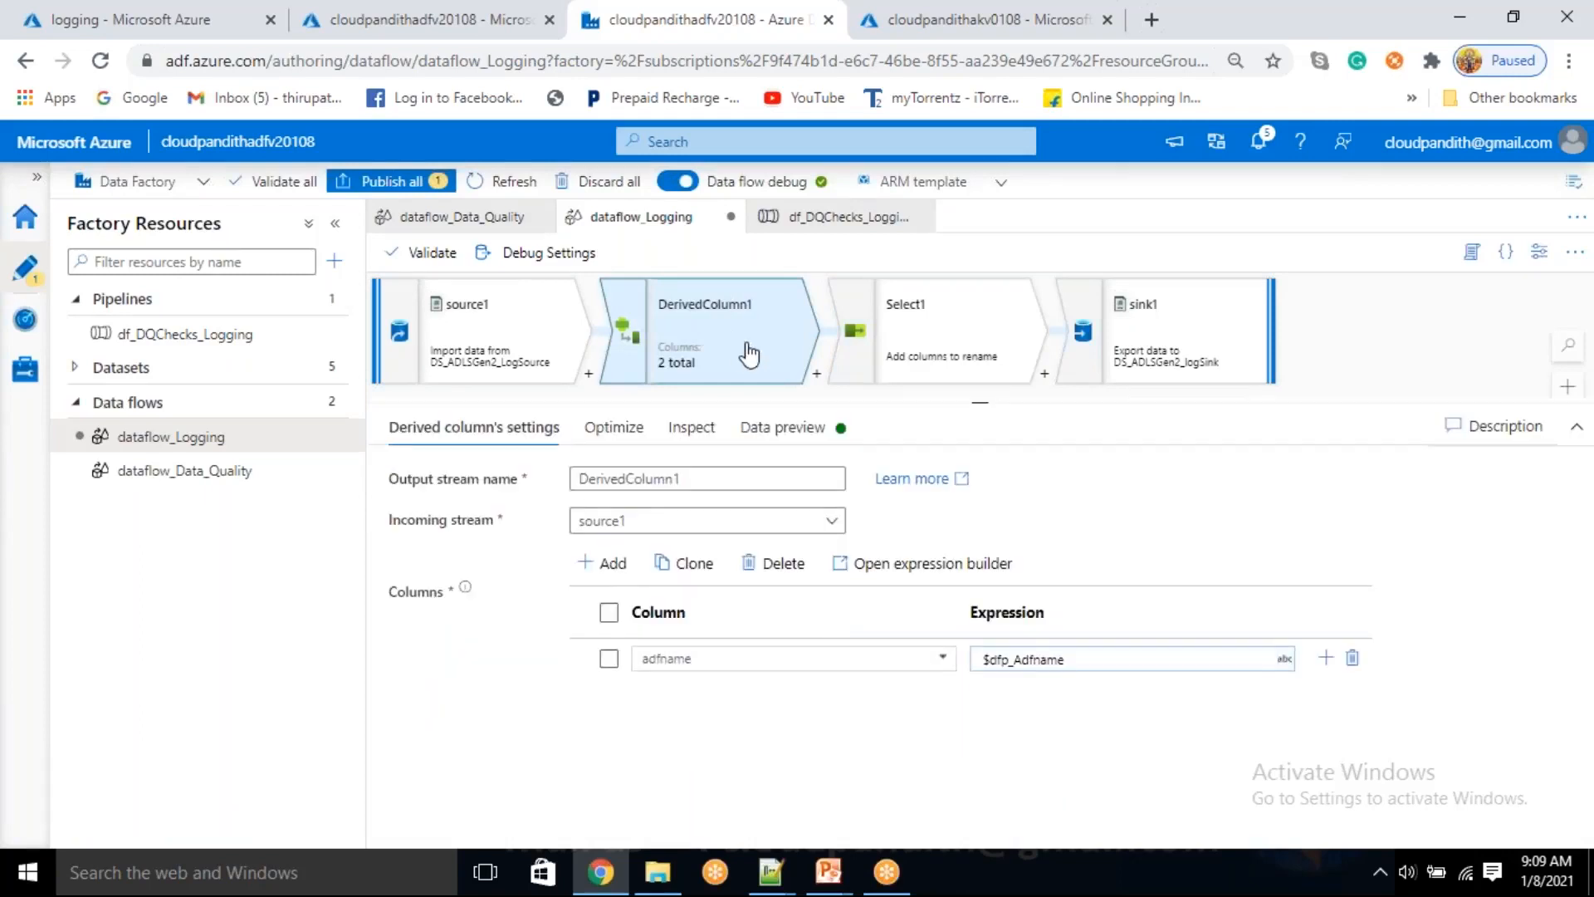
left_click(783, 426)
left_click(444, 512)
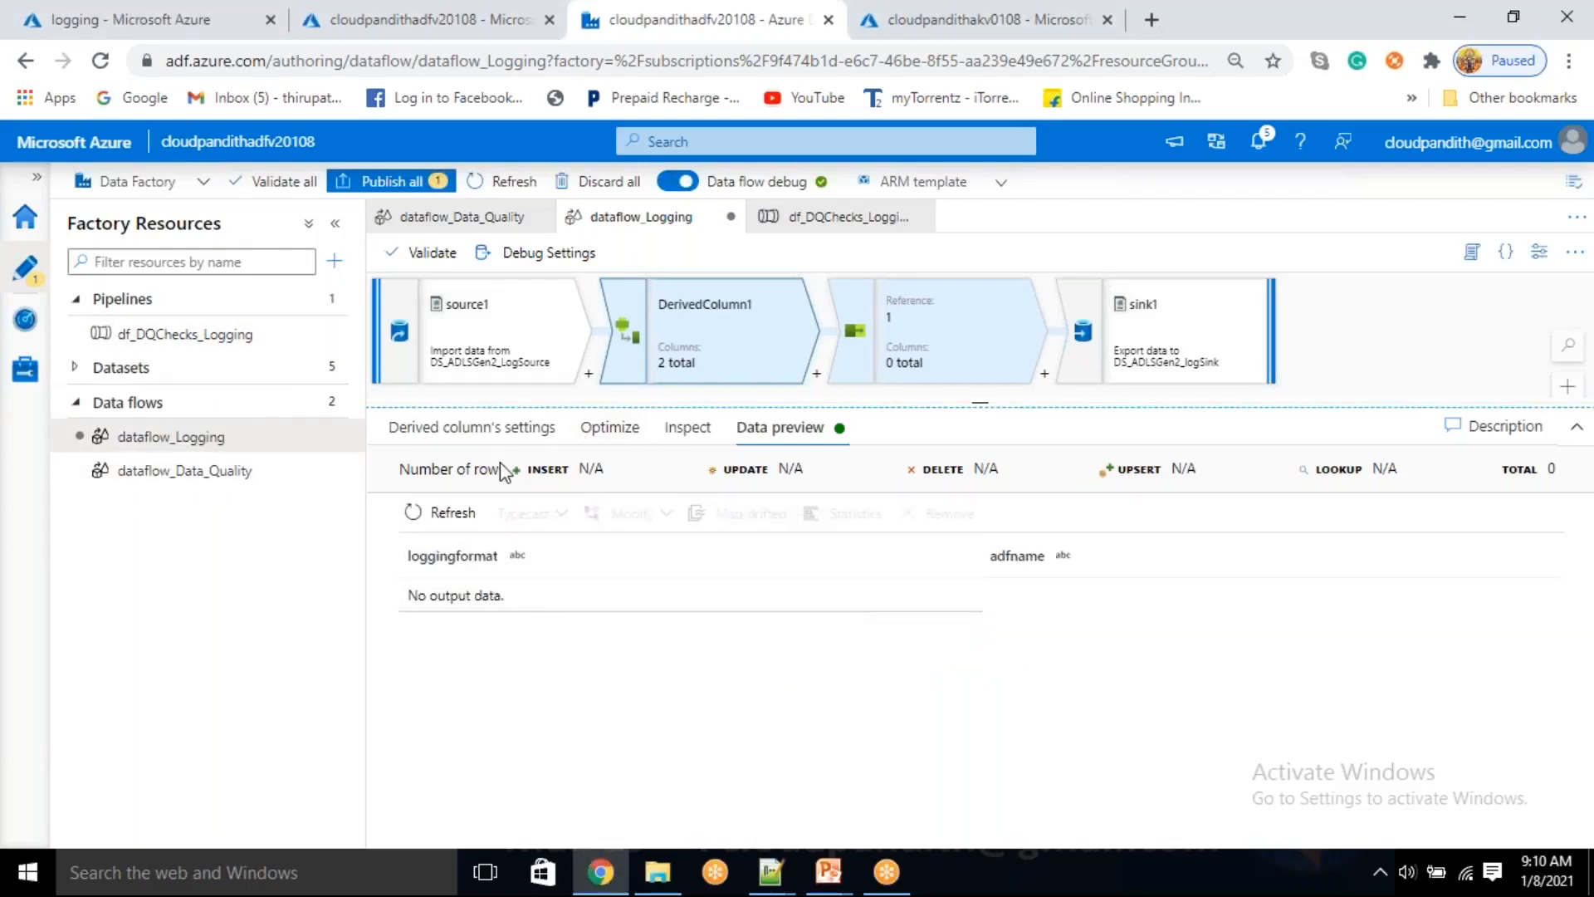
left_click(453, 432)
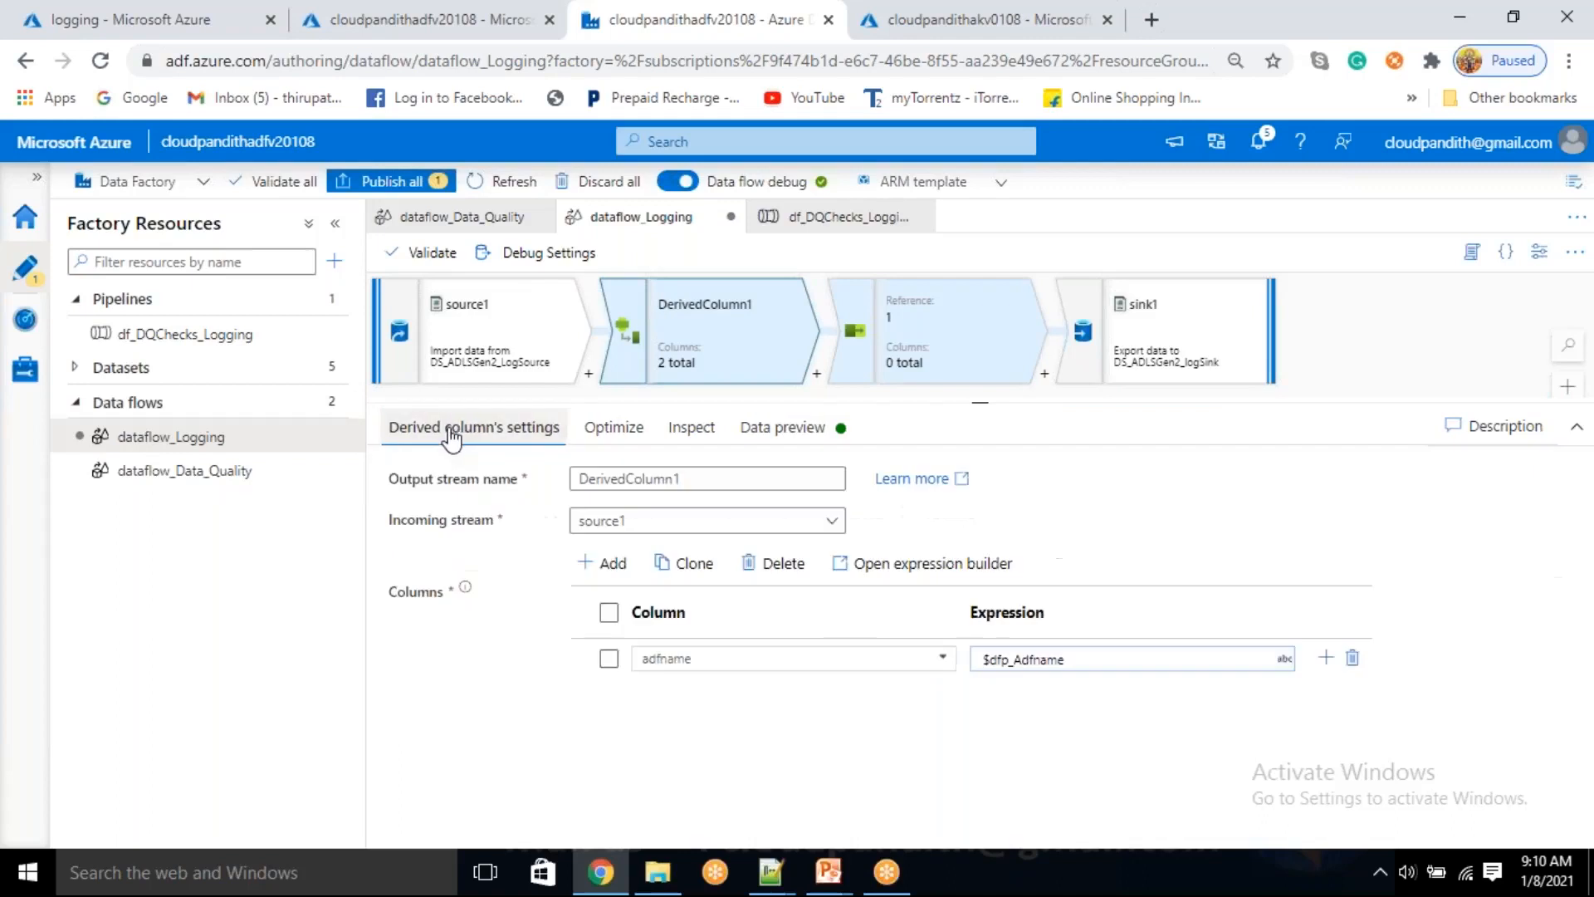
Delete the DerivedColumn1 and Select1 transformations from dataflow_Logging
right_click(694, 330)
left_click(744, 375)
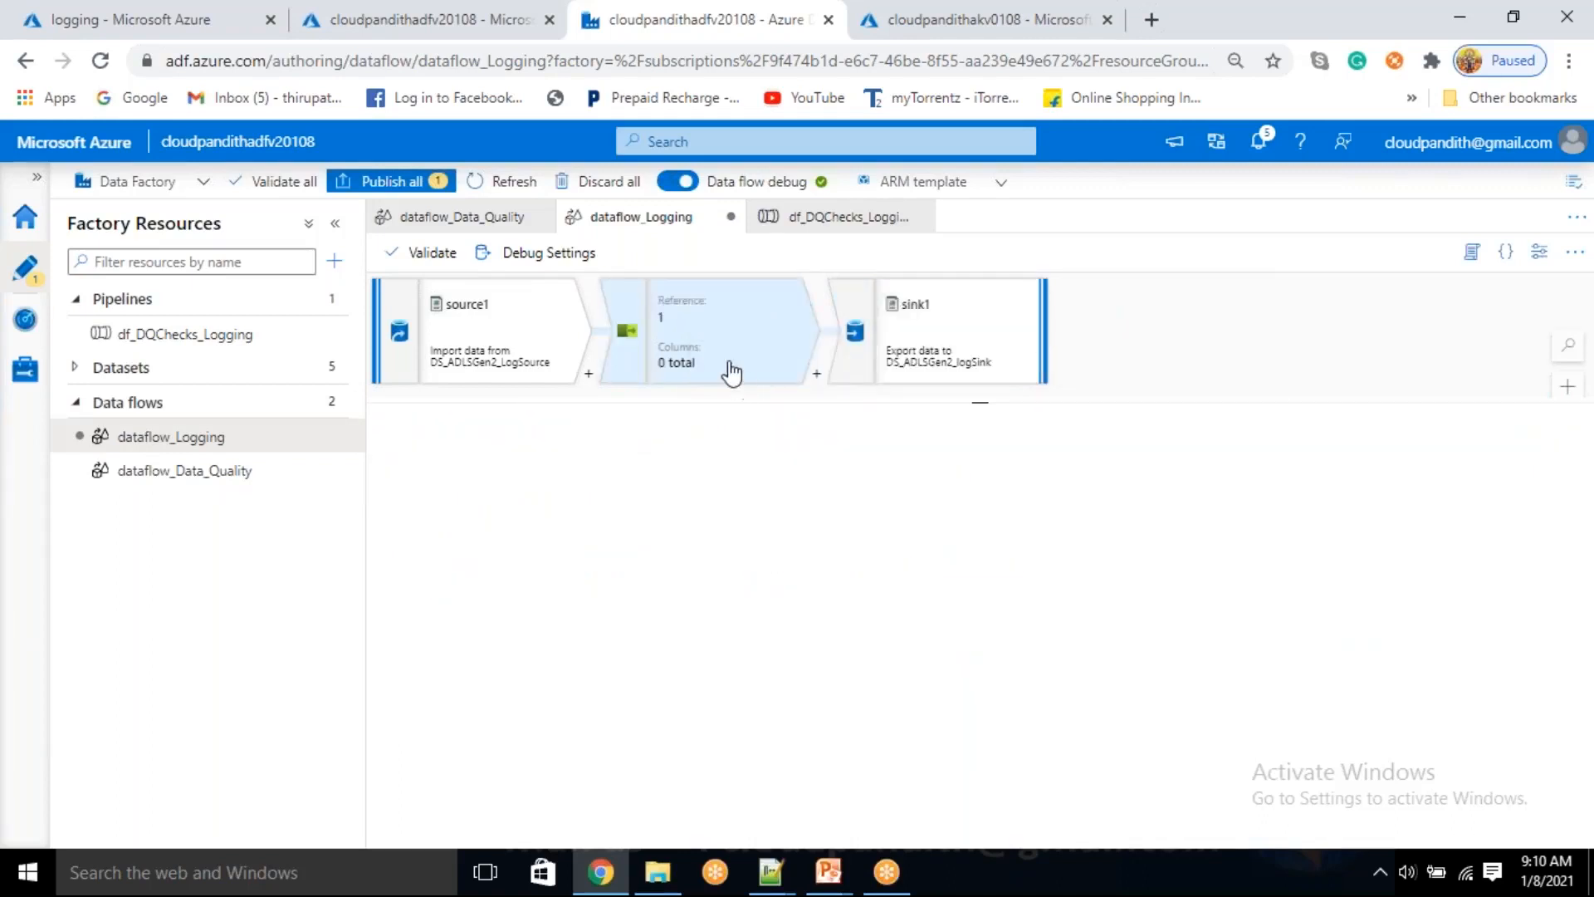
left_click(726, 353)
right_click(706, 332)
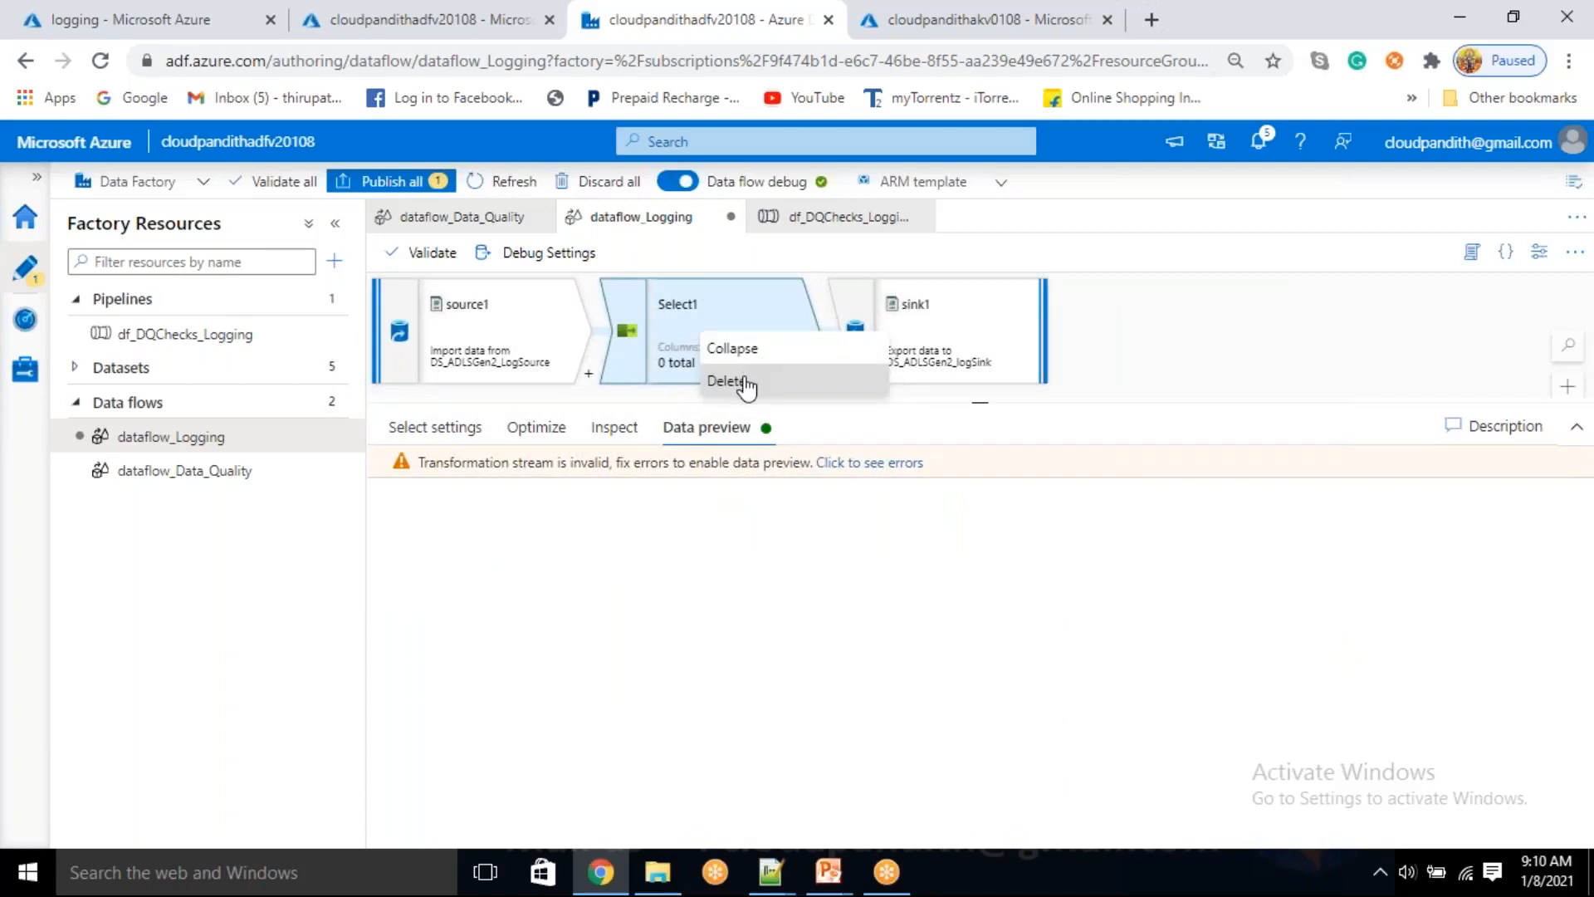
left_click(744, 378)
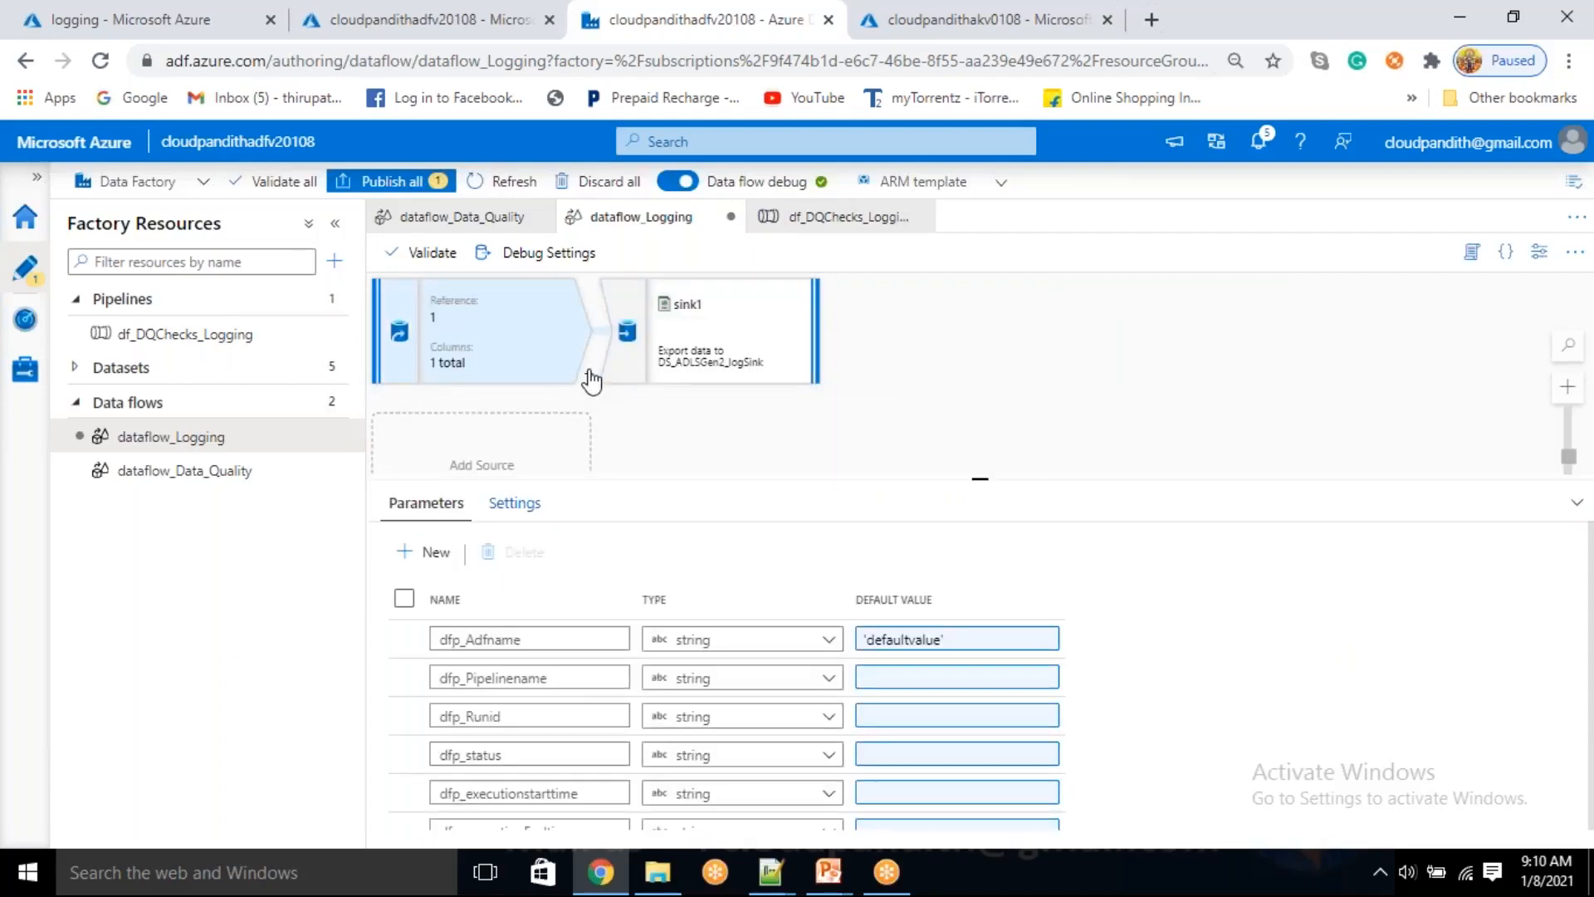
Clear the default value of the dfp_Adfname parameter and confirm the edit
left_click(956, 644)
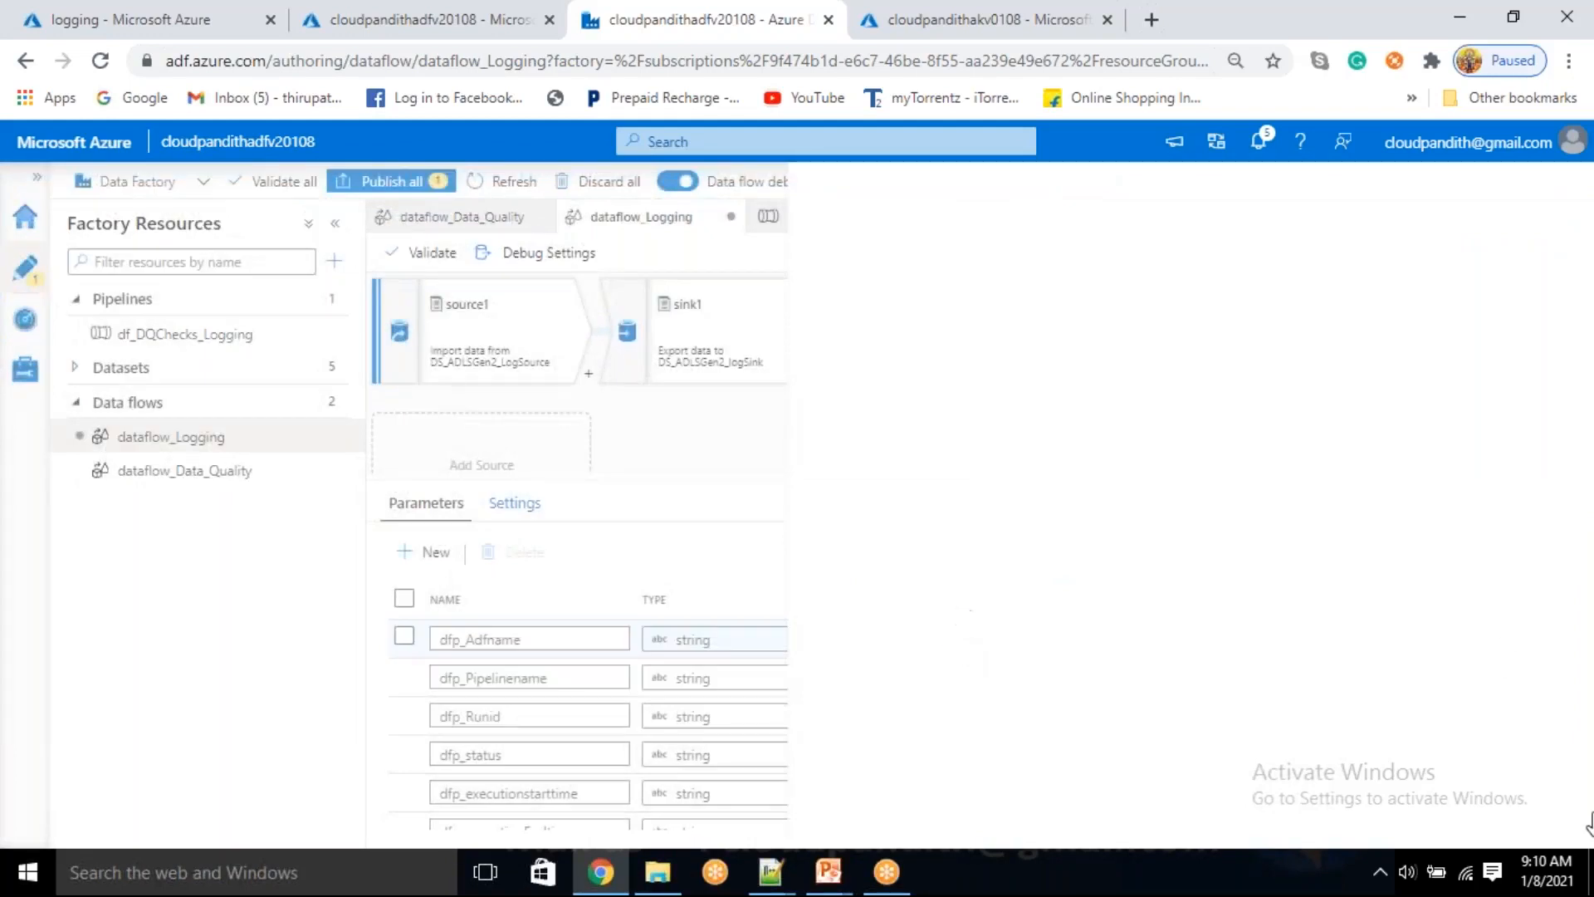
left_click(734, 294)
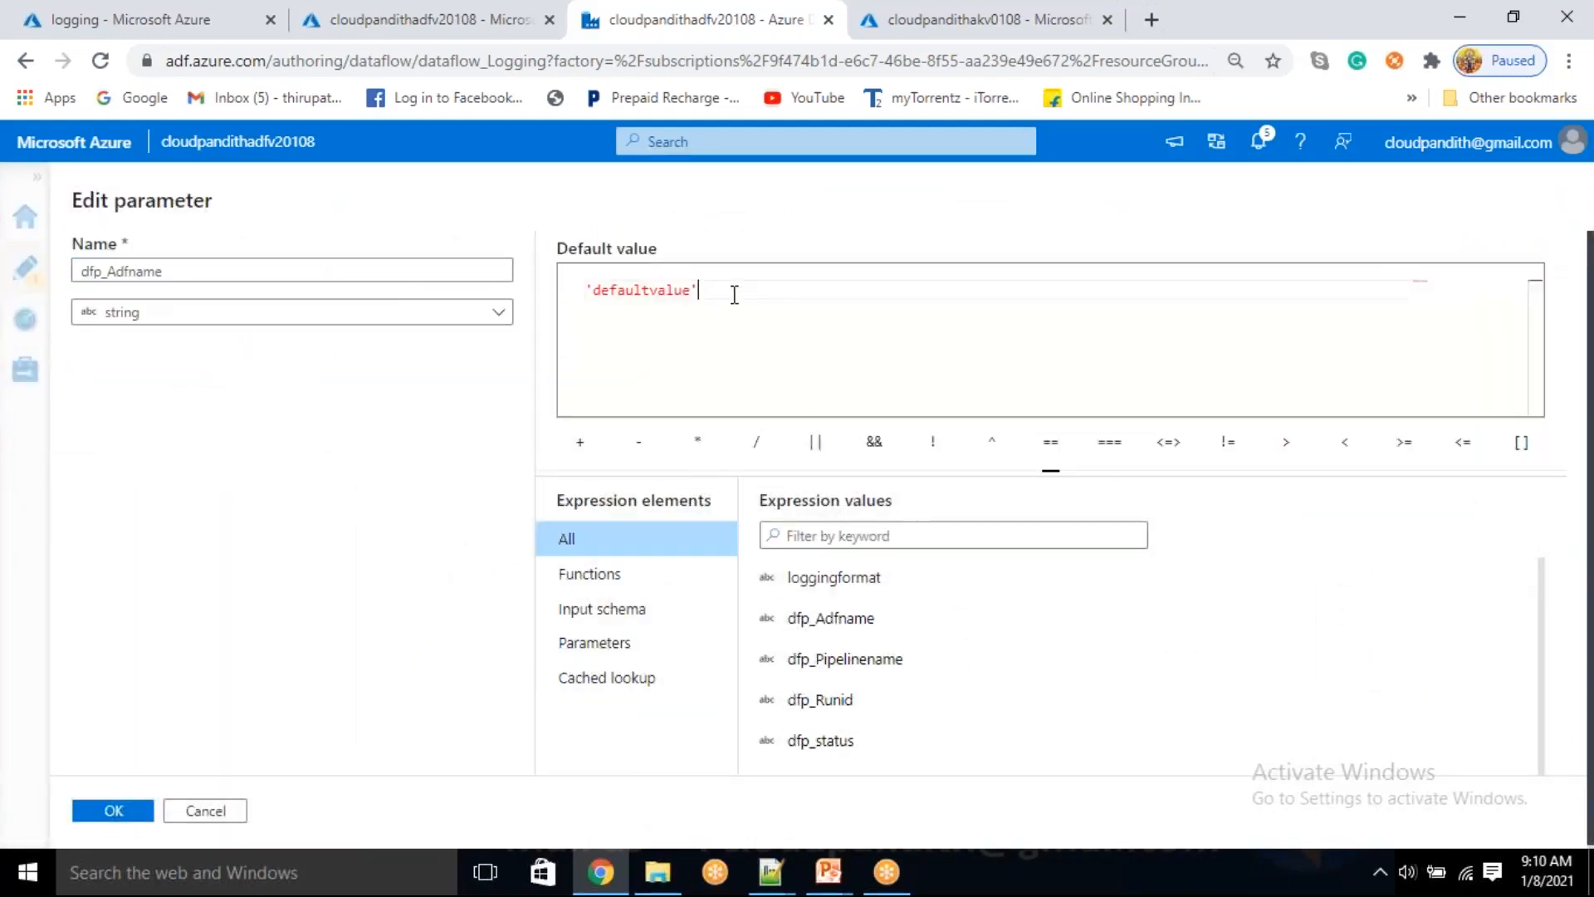
key("ctrl+a")
key("BackSpace")
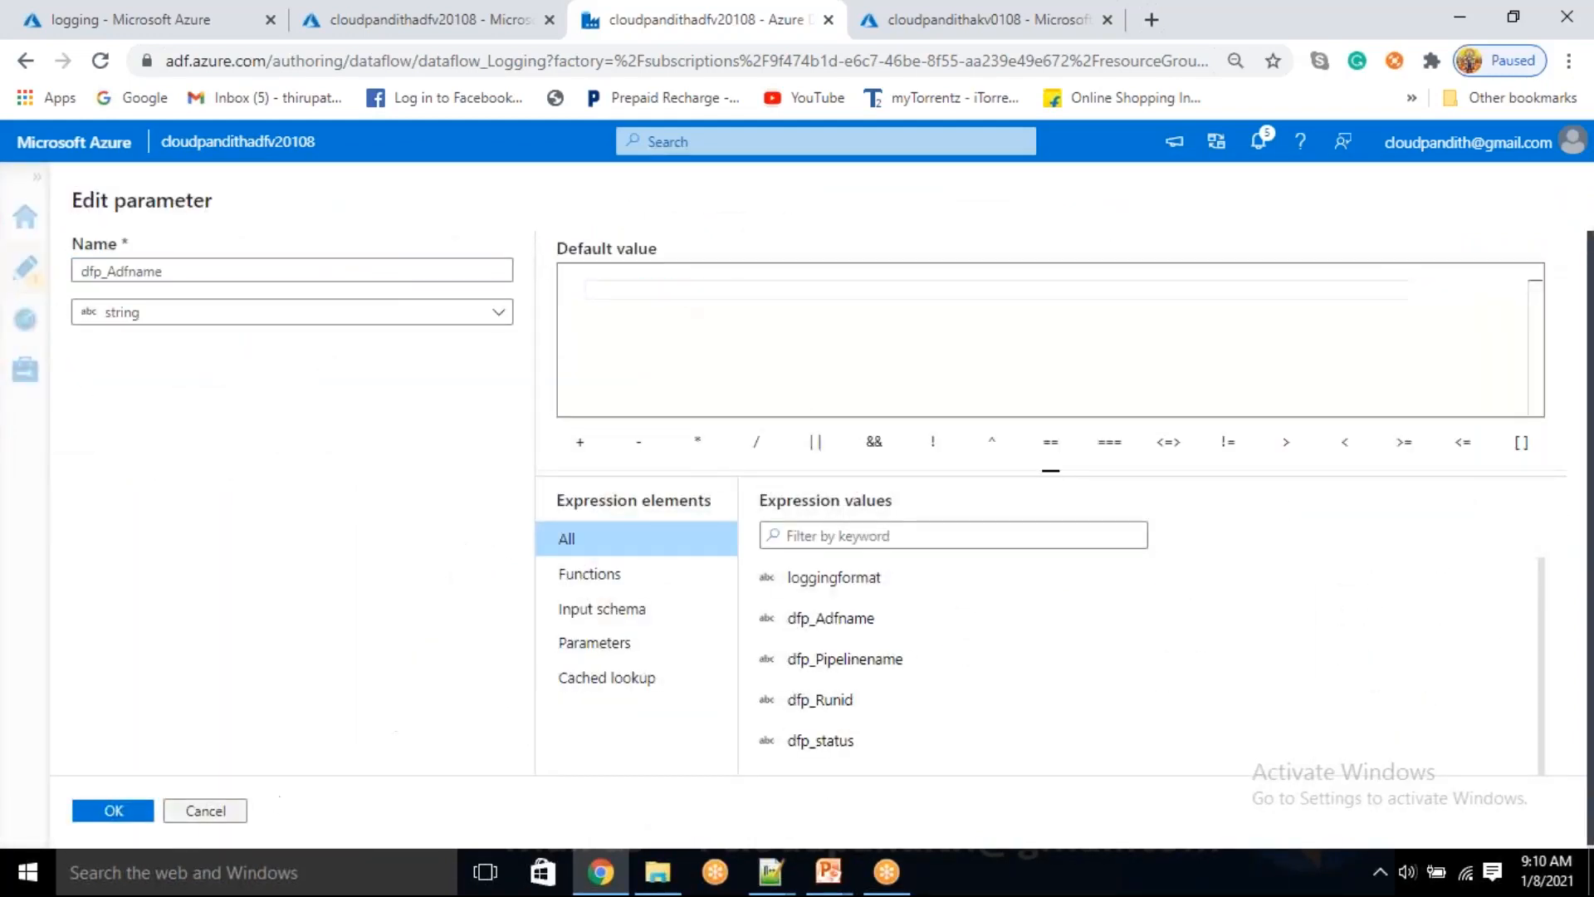
left_click(113, 811)
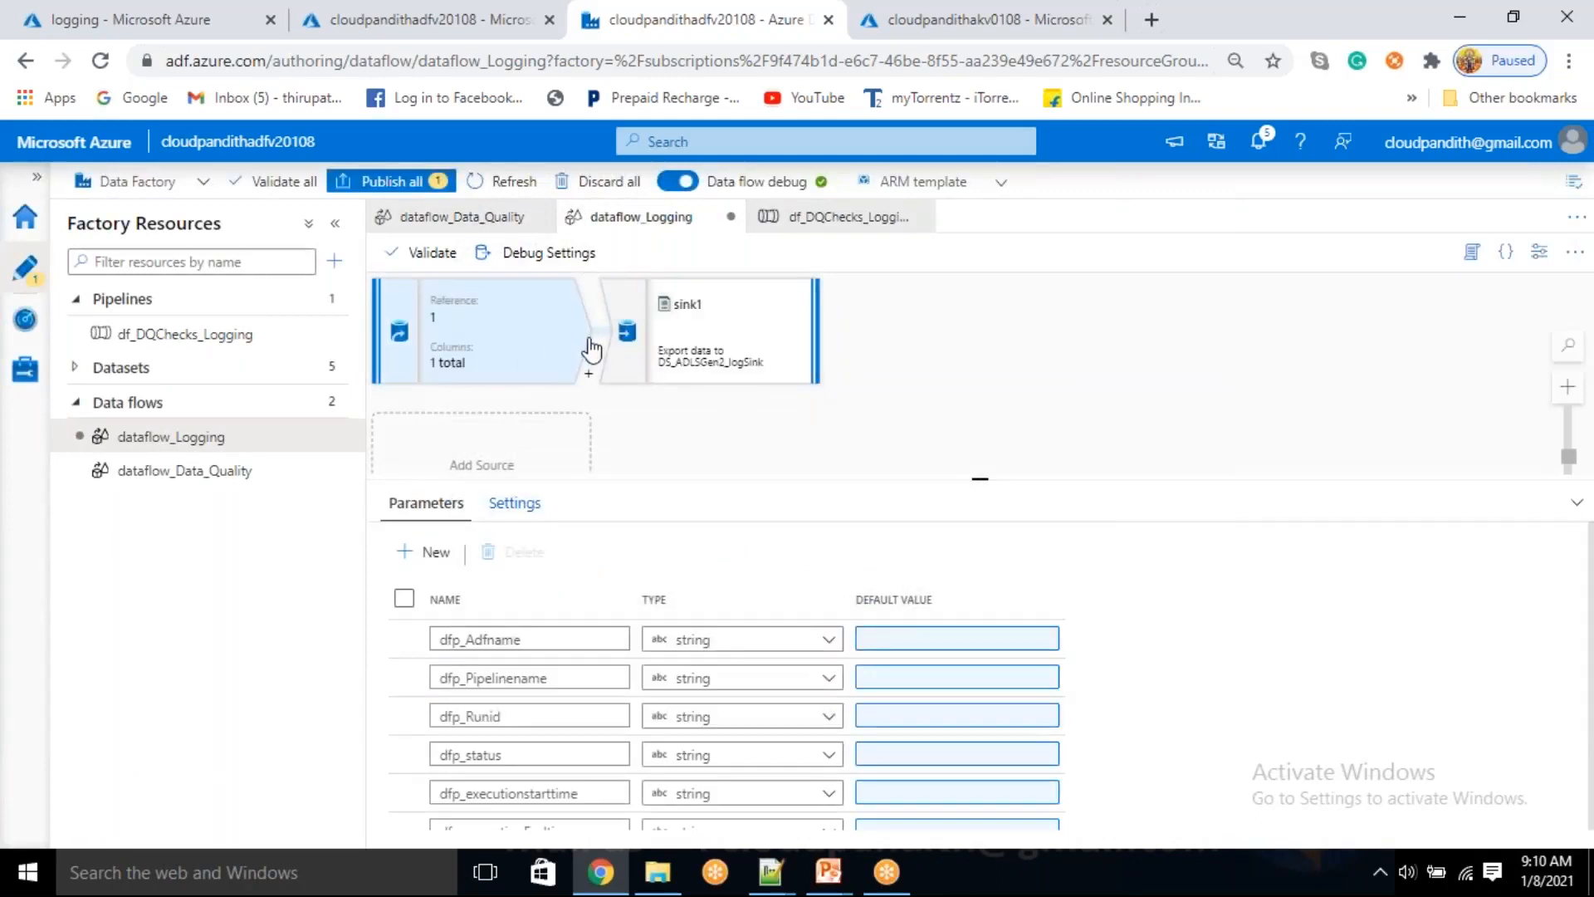
Rename the data flow parameter dfp_Adfname to dfpAdfname
scroll(694, 737, "down", 3)
scroll(708, 785, "up", 3)
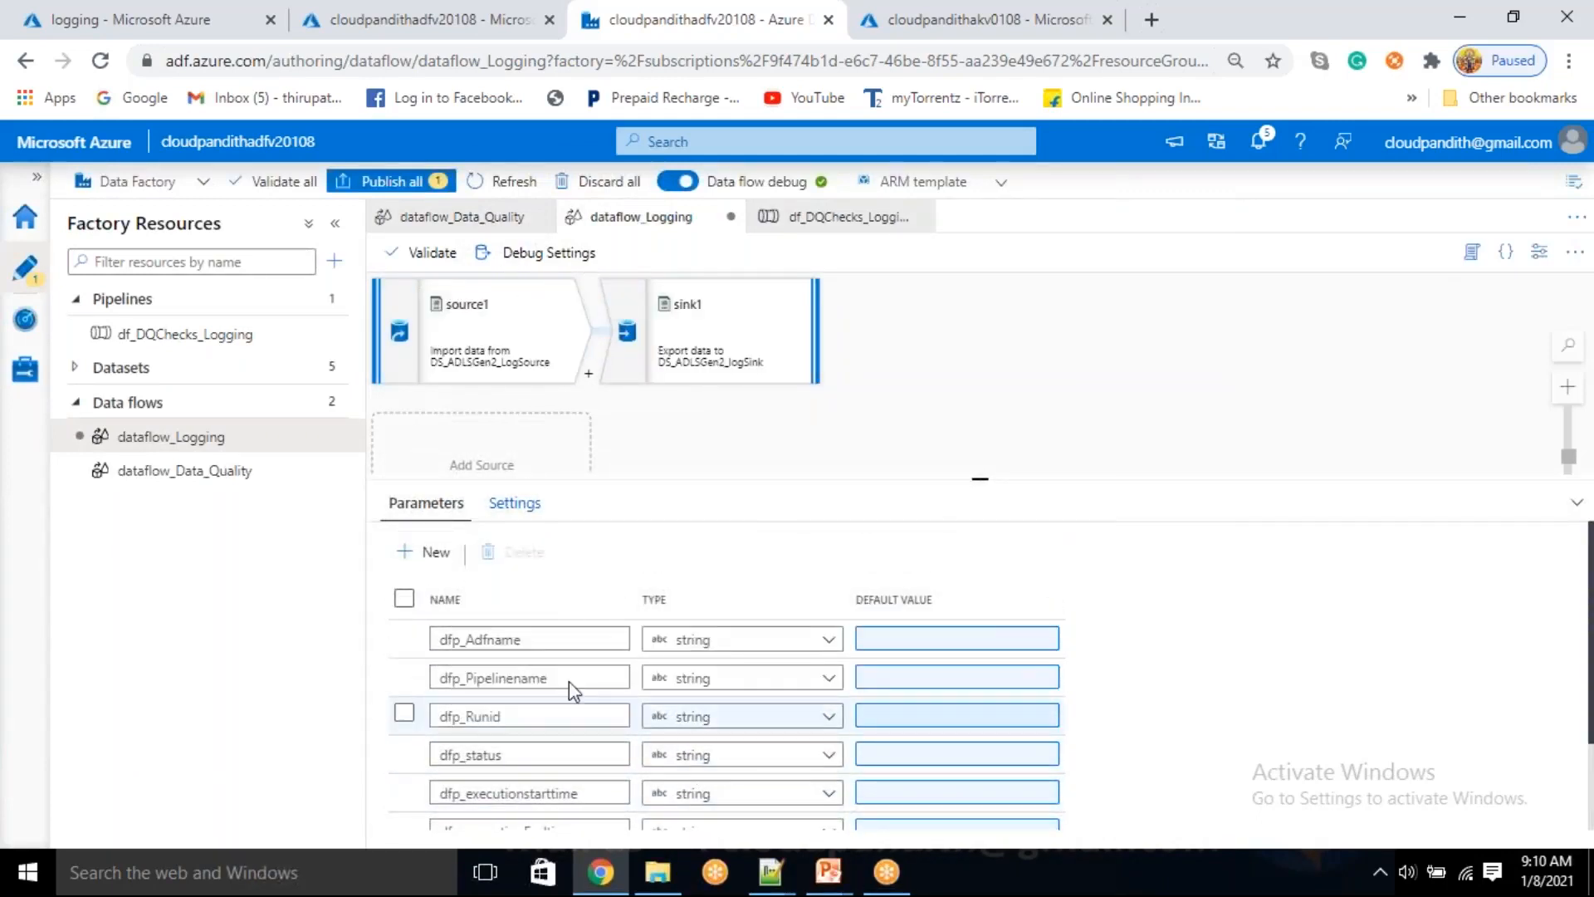
left_click(465, 644)
key("BackSpace")
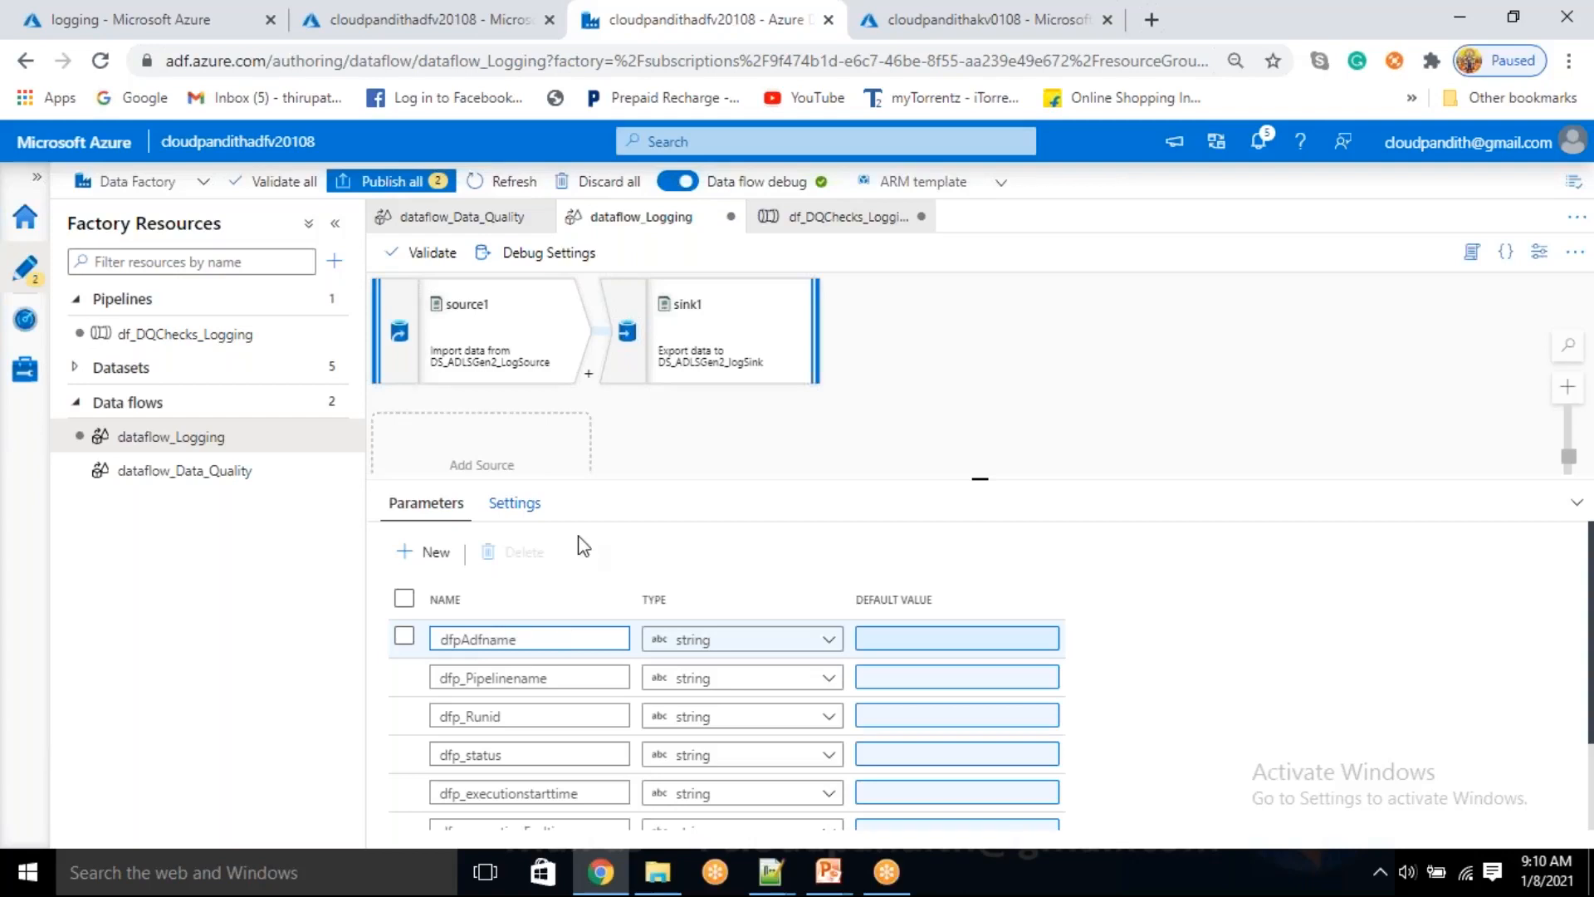
Add a Derived Column transformation after source1 and name its column adfname
left_click(590, 377)
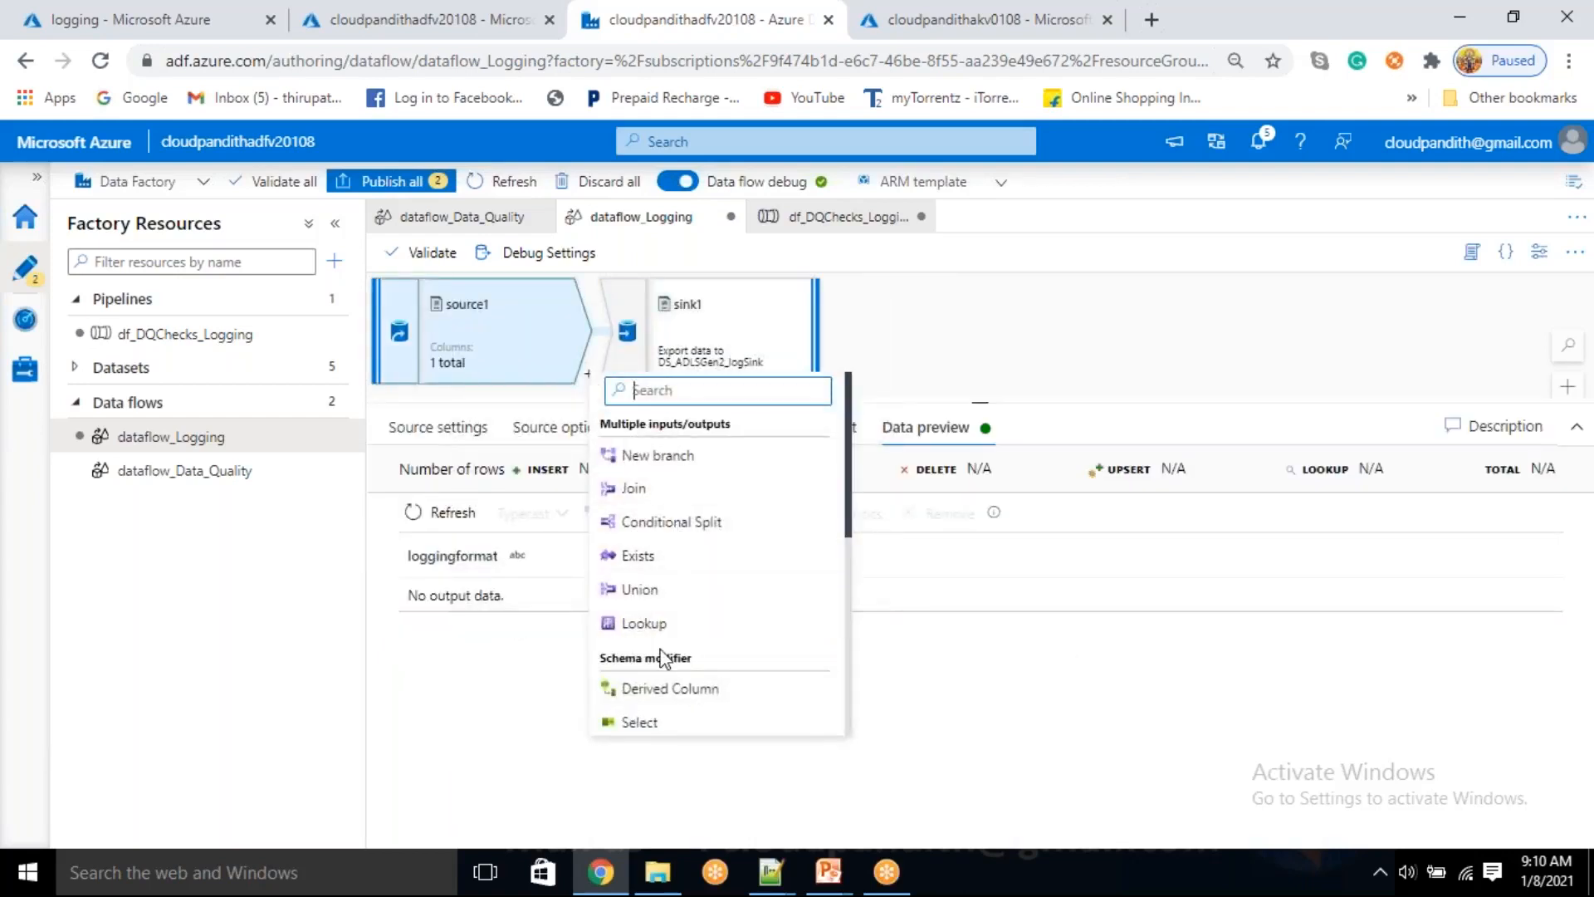
left_click(656, 691)
left_click(728, 658)
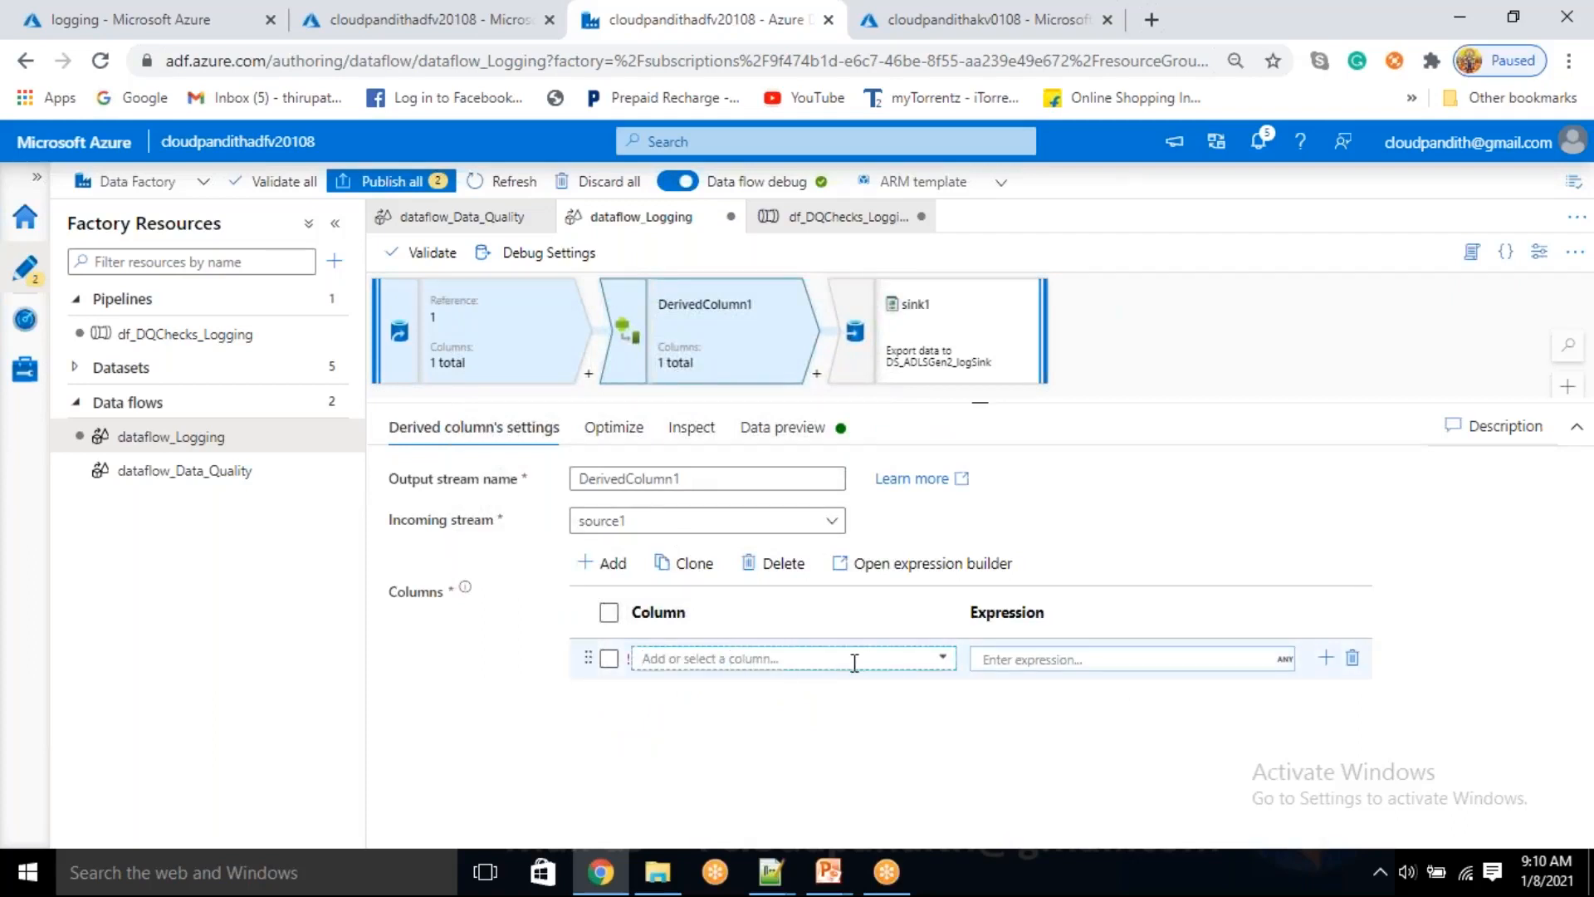
type("adfname")
Set the adfname column's expression to the parameter $dfpAdfname, save it and refresh DerivedColumn1's data preview
left_click(986, 657)
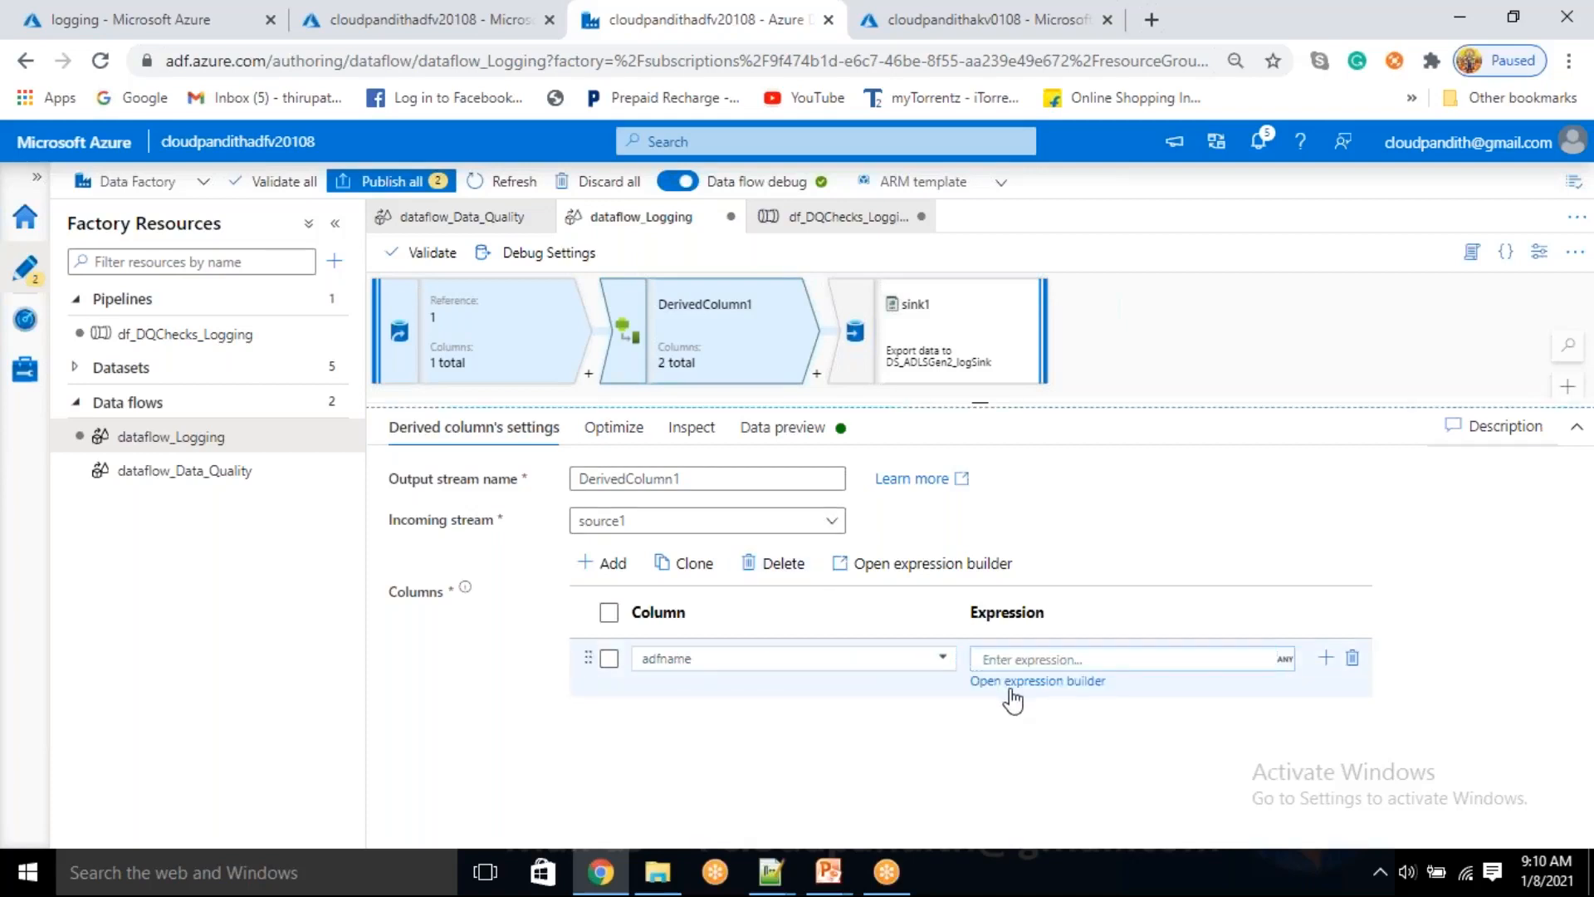
left_click(1011, 685)
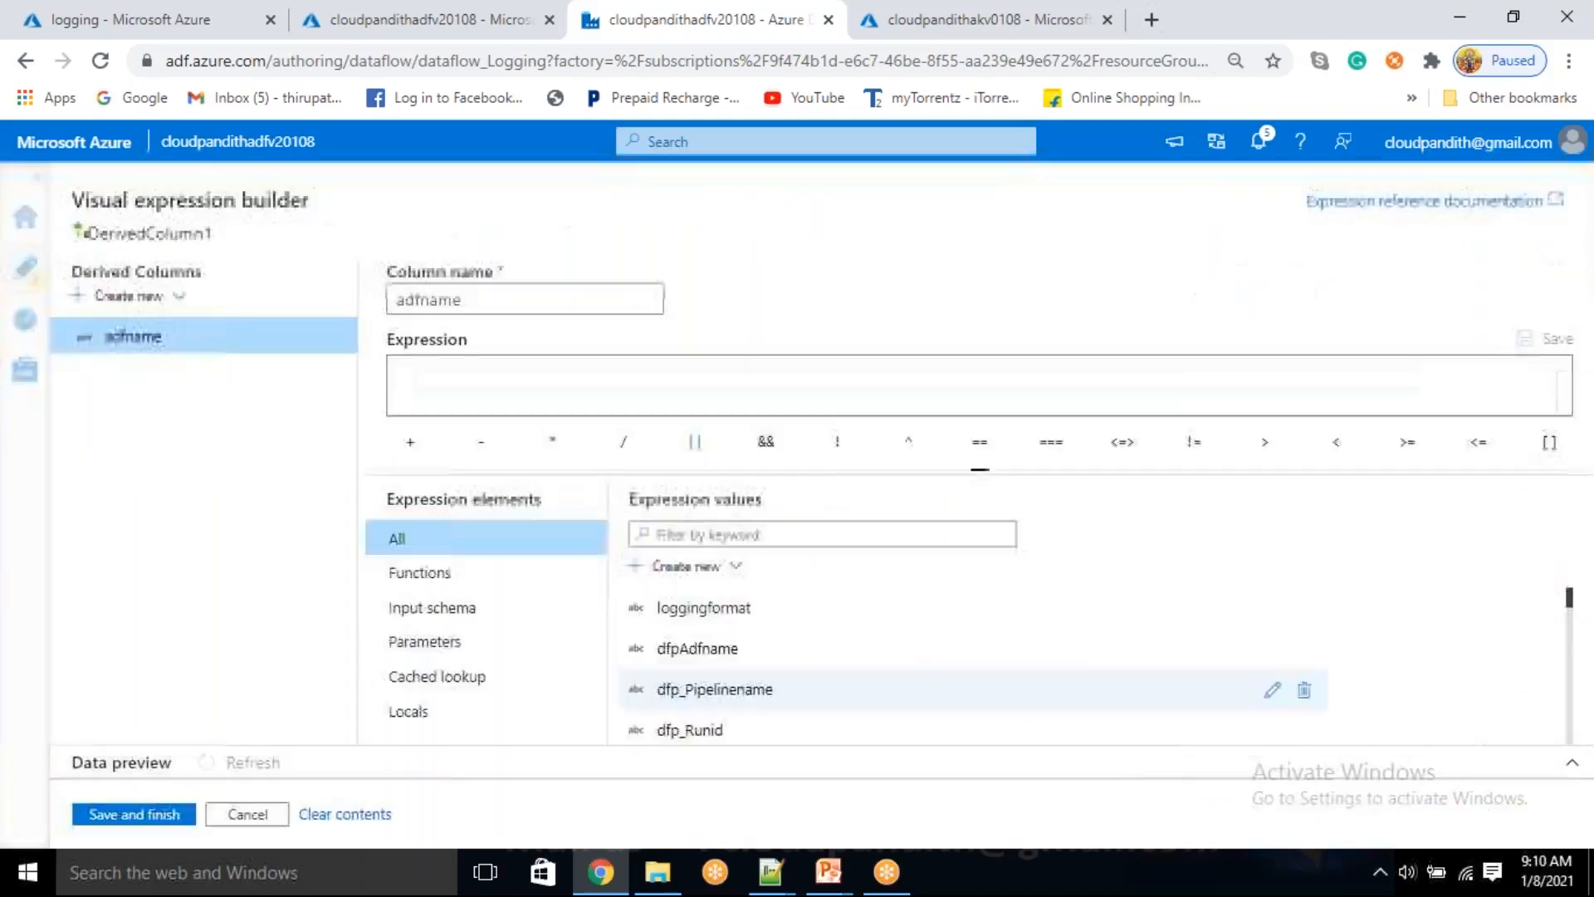
left_click(440, 653)
left_click(706, 607)
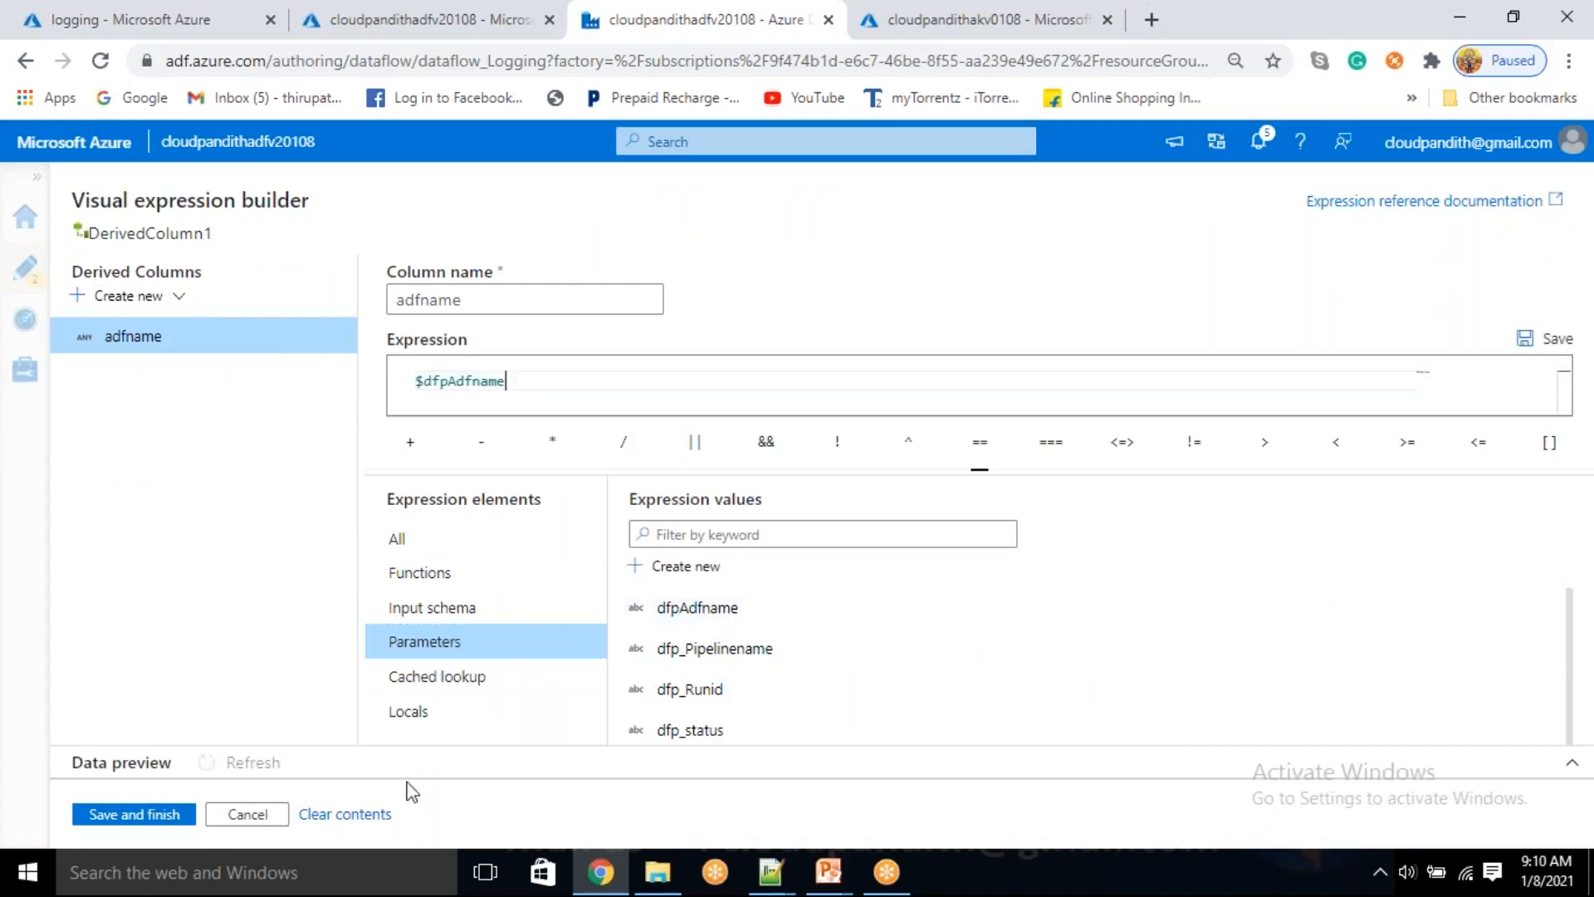
left_click(159, 818)
left_click(779, 427)
left_click(445, 520)
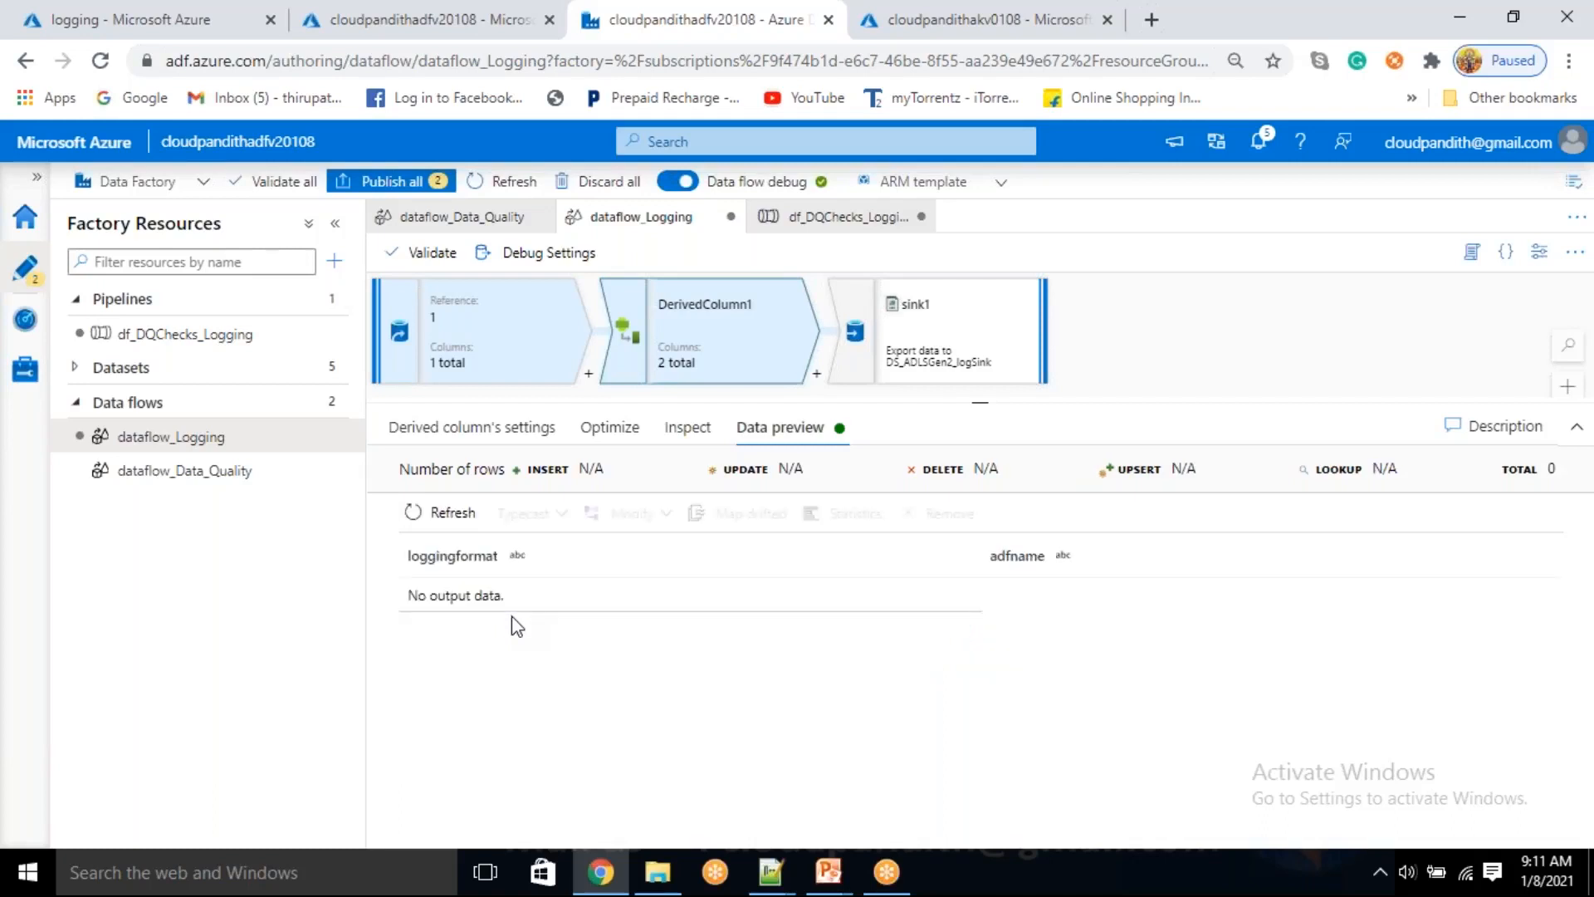
Review source1's data preview, source settings, source options, projection, partitioning and column inspection for the cause of the missing rows
left_click(463, 435)
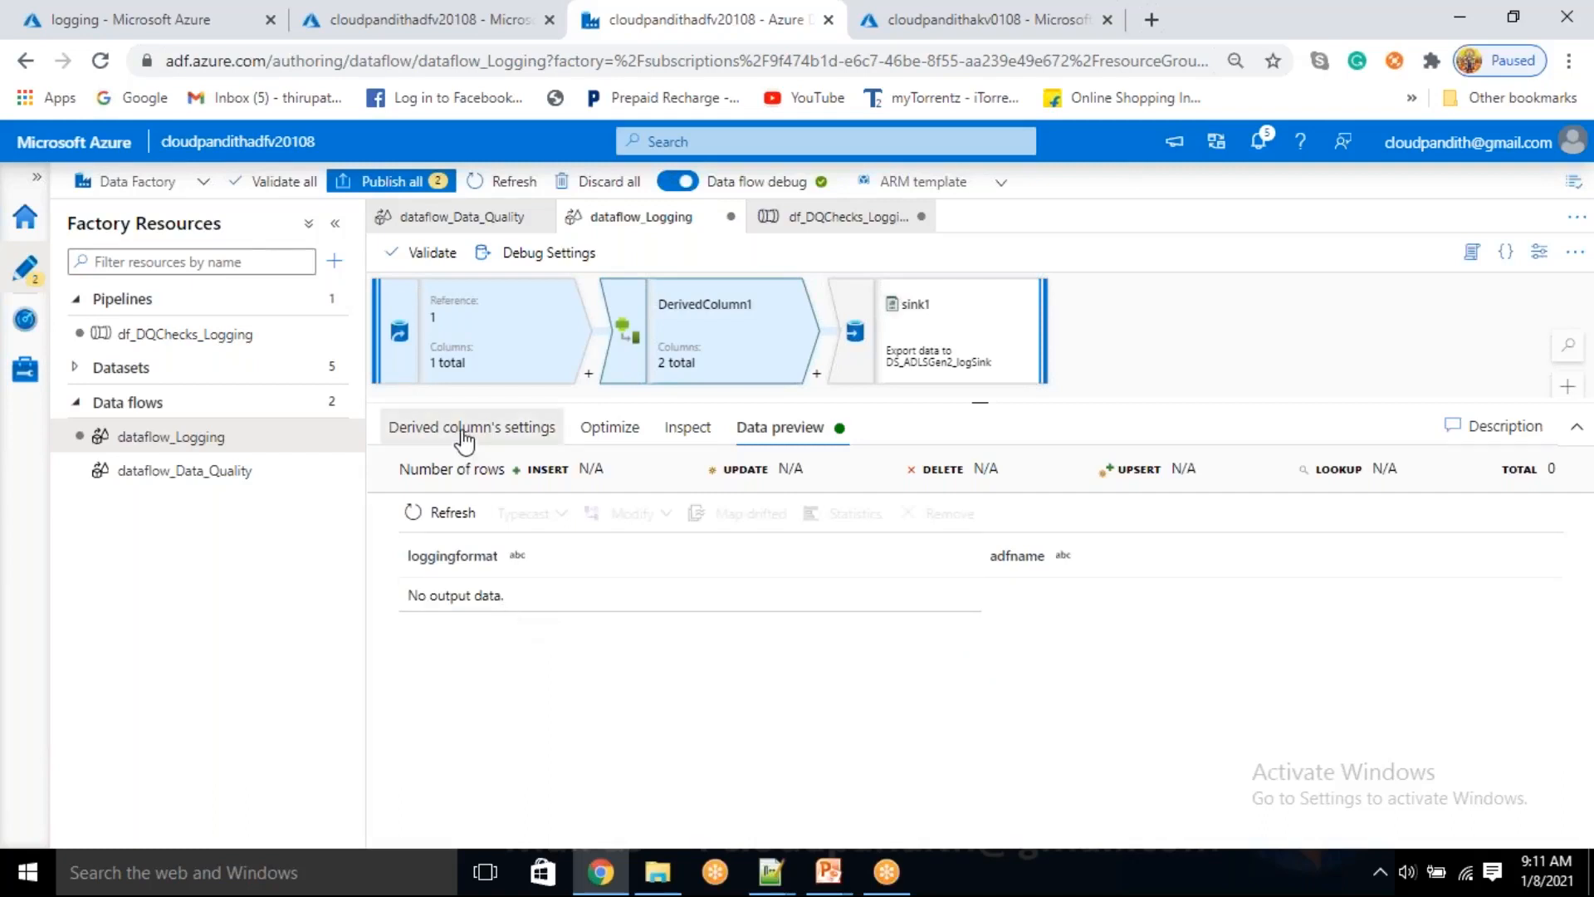
left_click(465, 344)
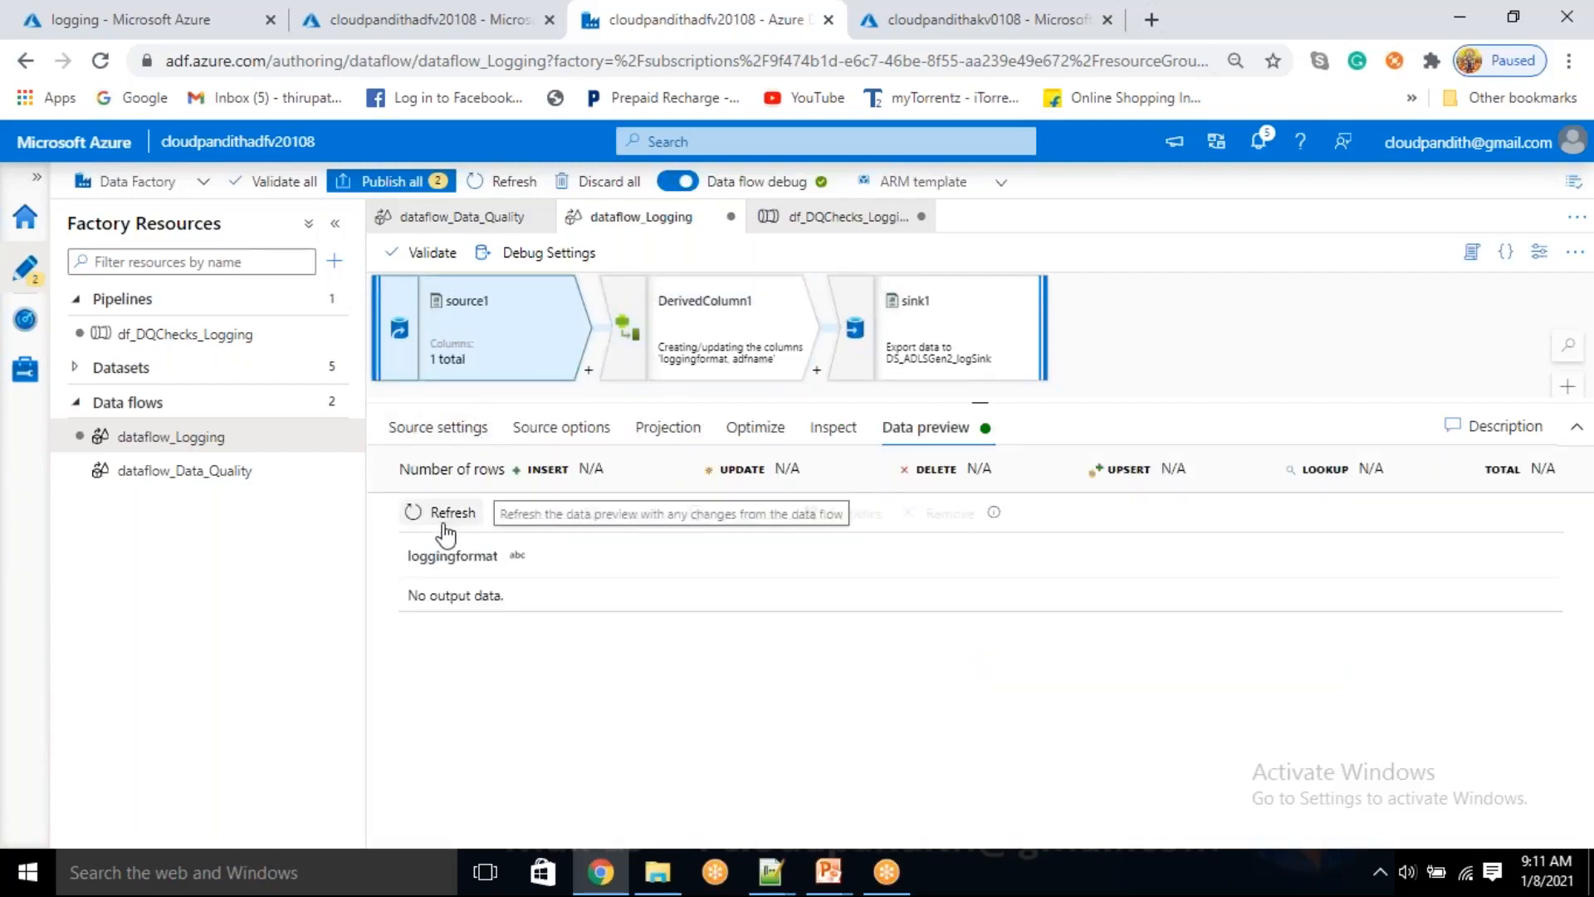
left_click(456, 442)
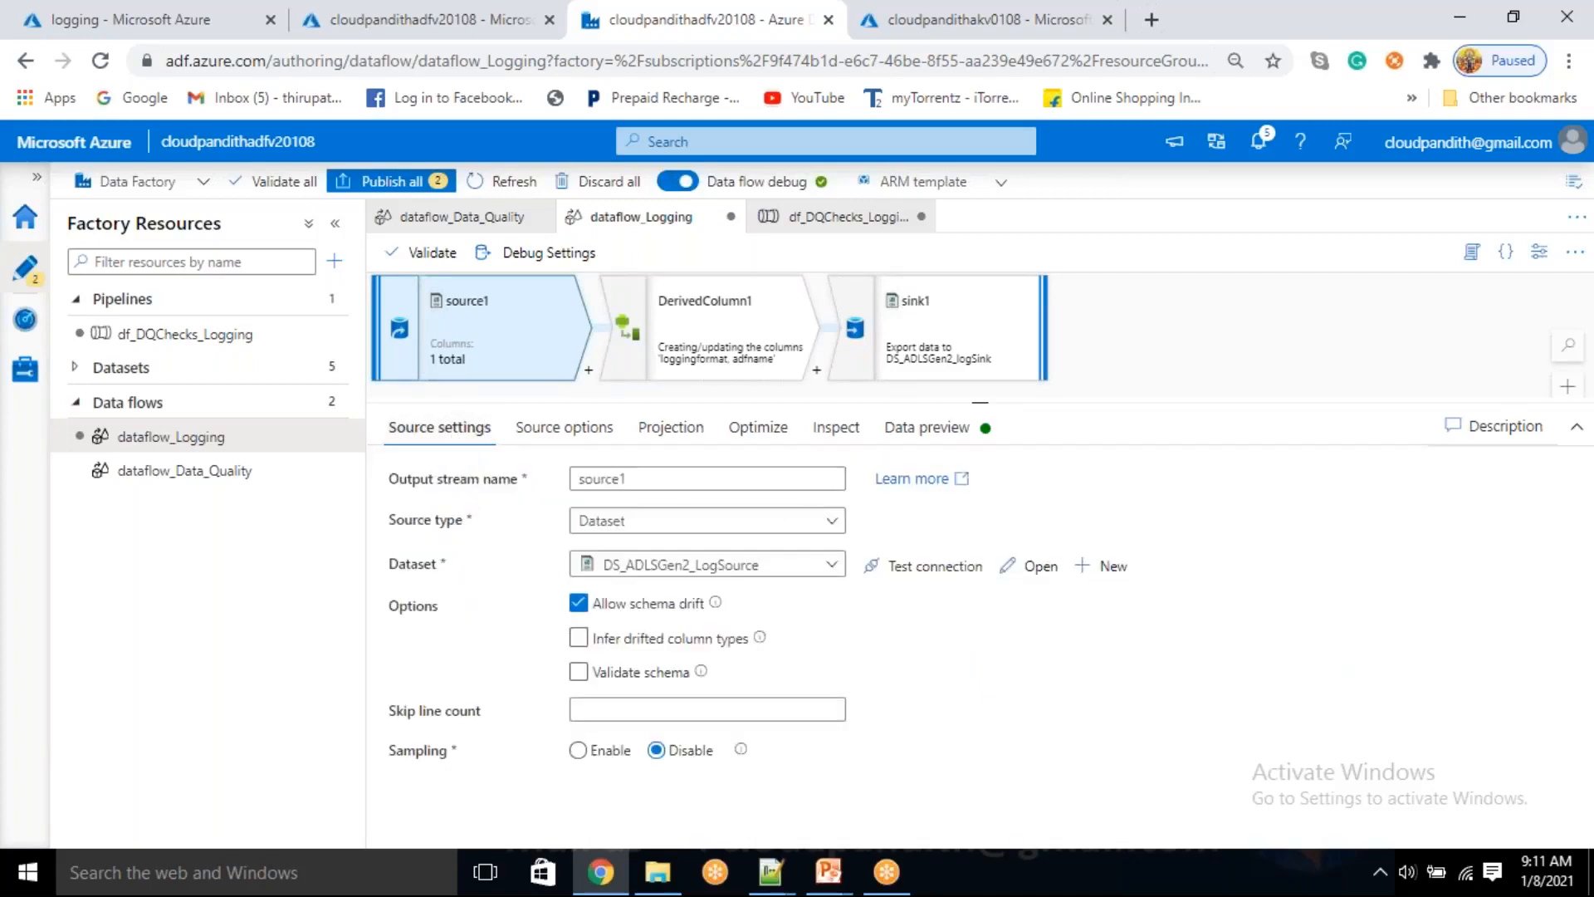
left_click(559, 429)
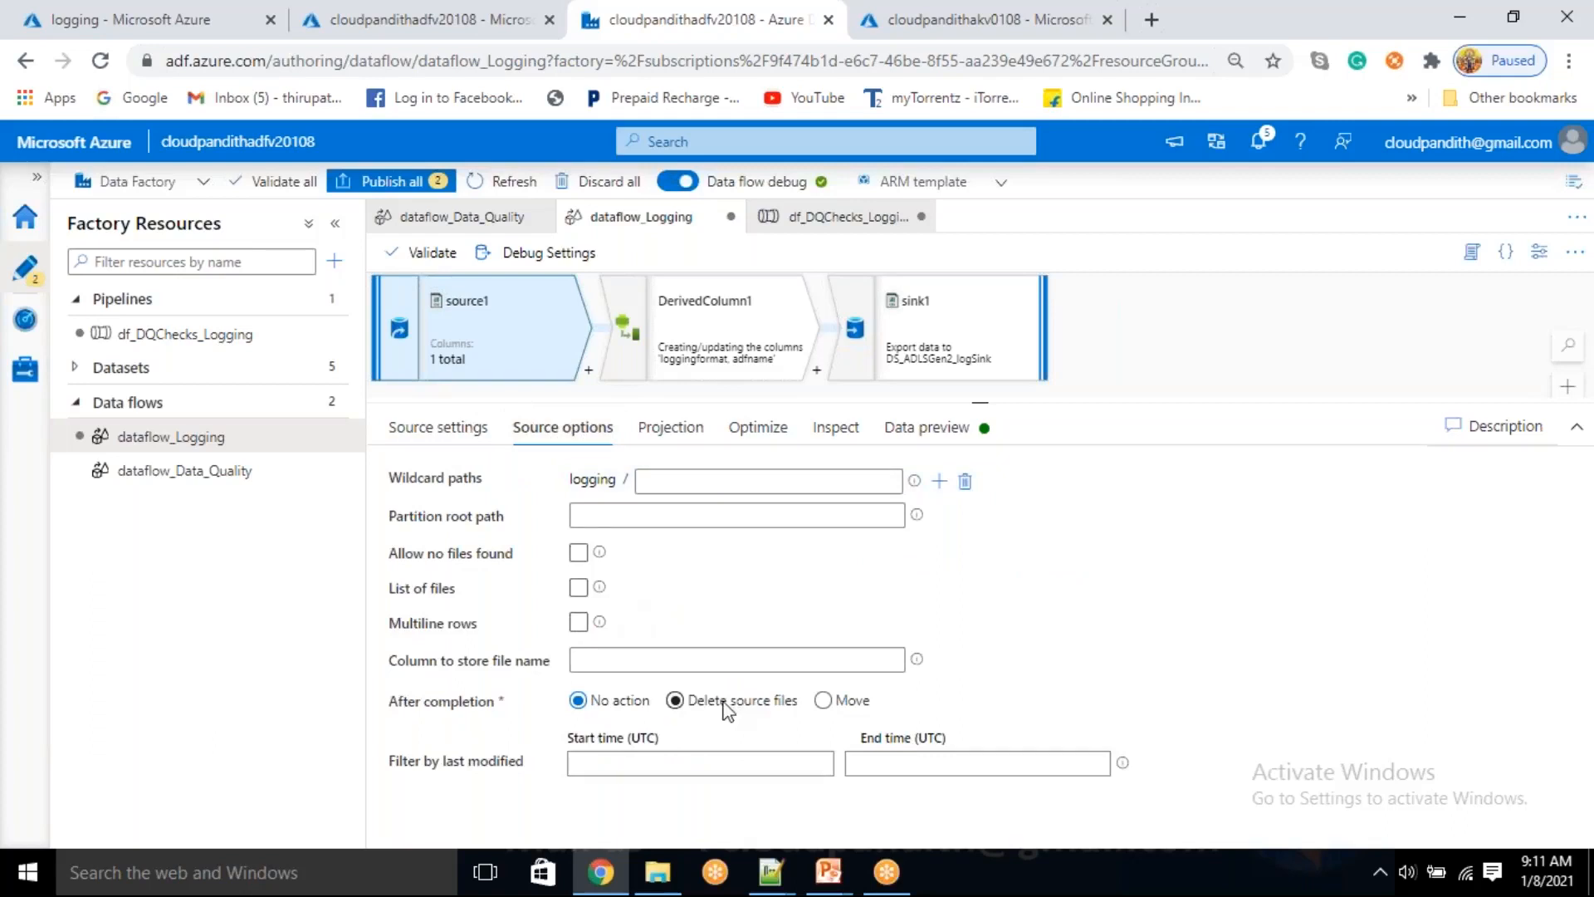
left_click(674, 430)
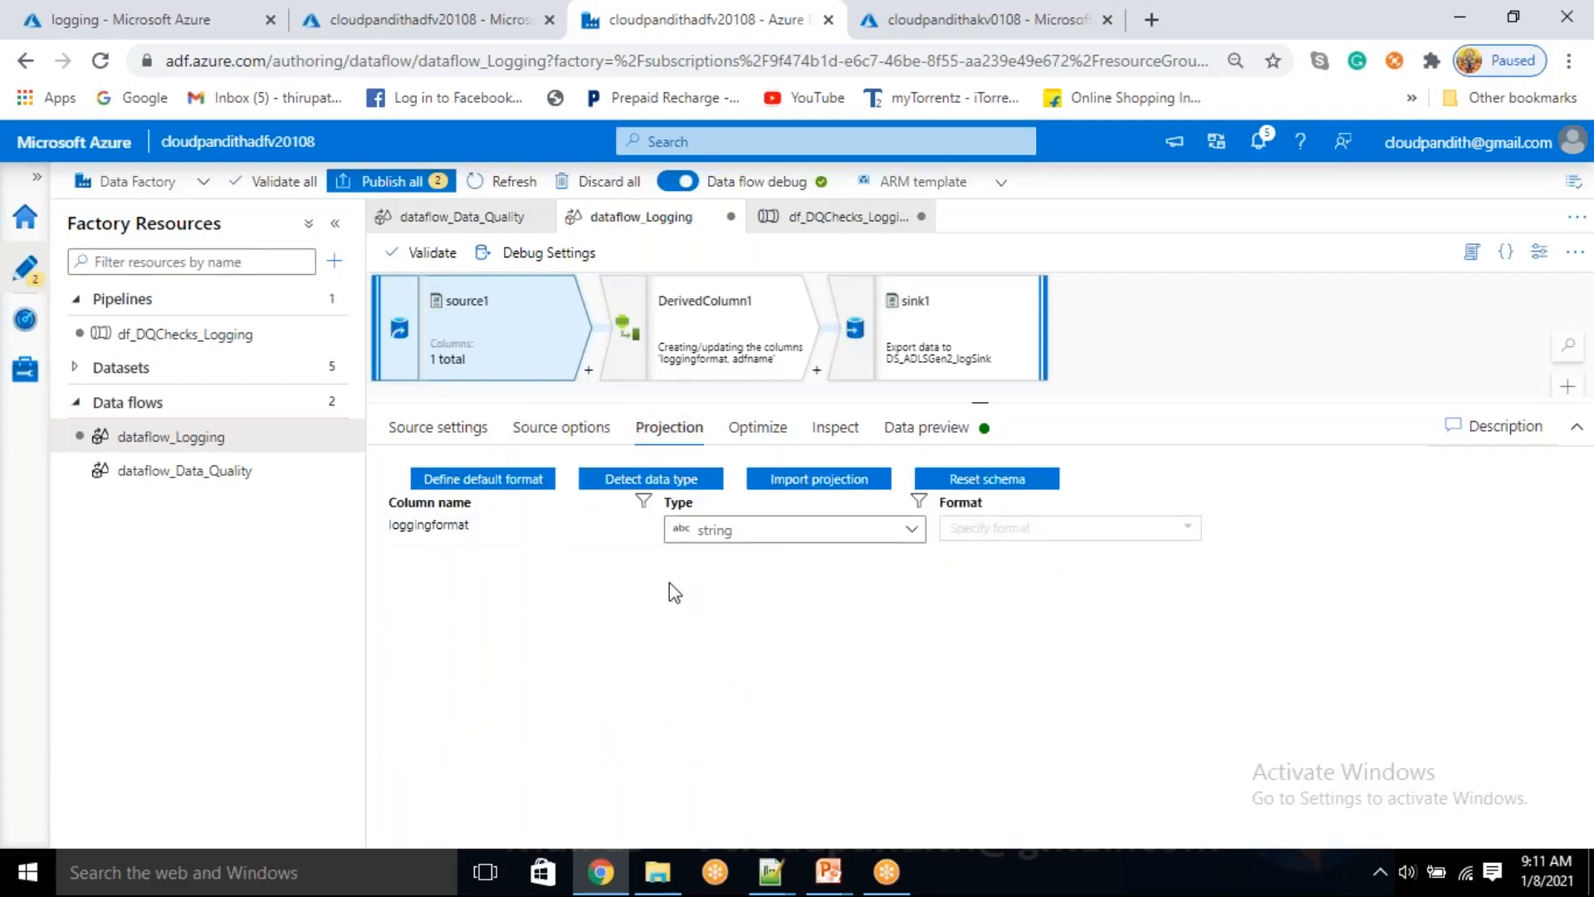
left_click(749, 430)
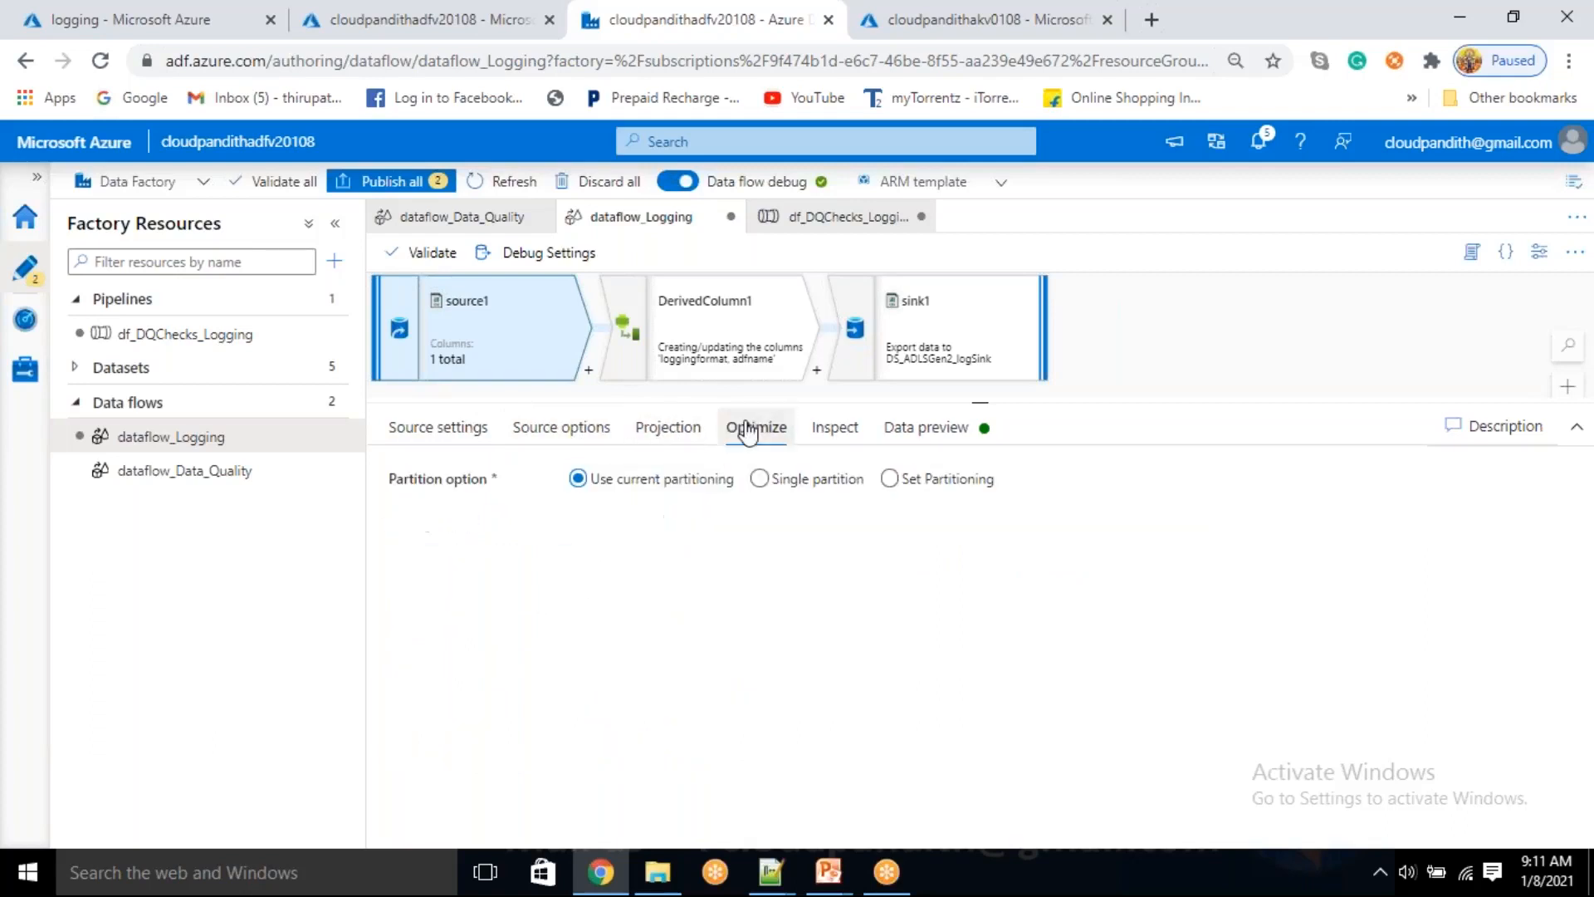
left_click(833, 433)
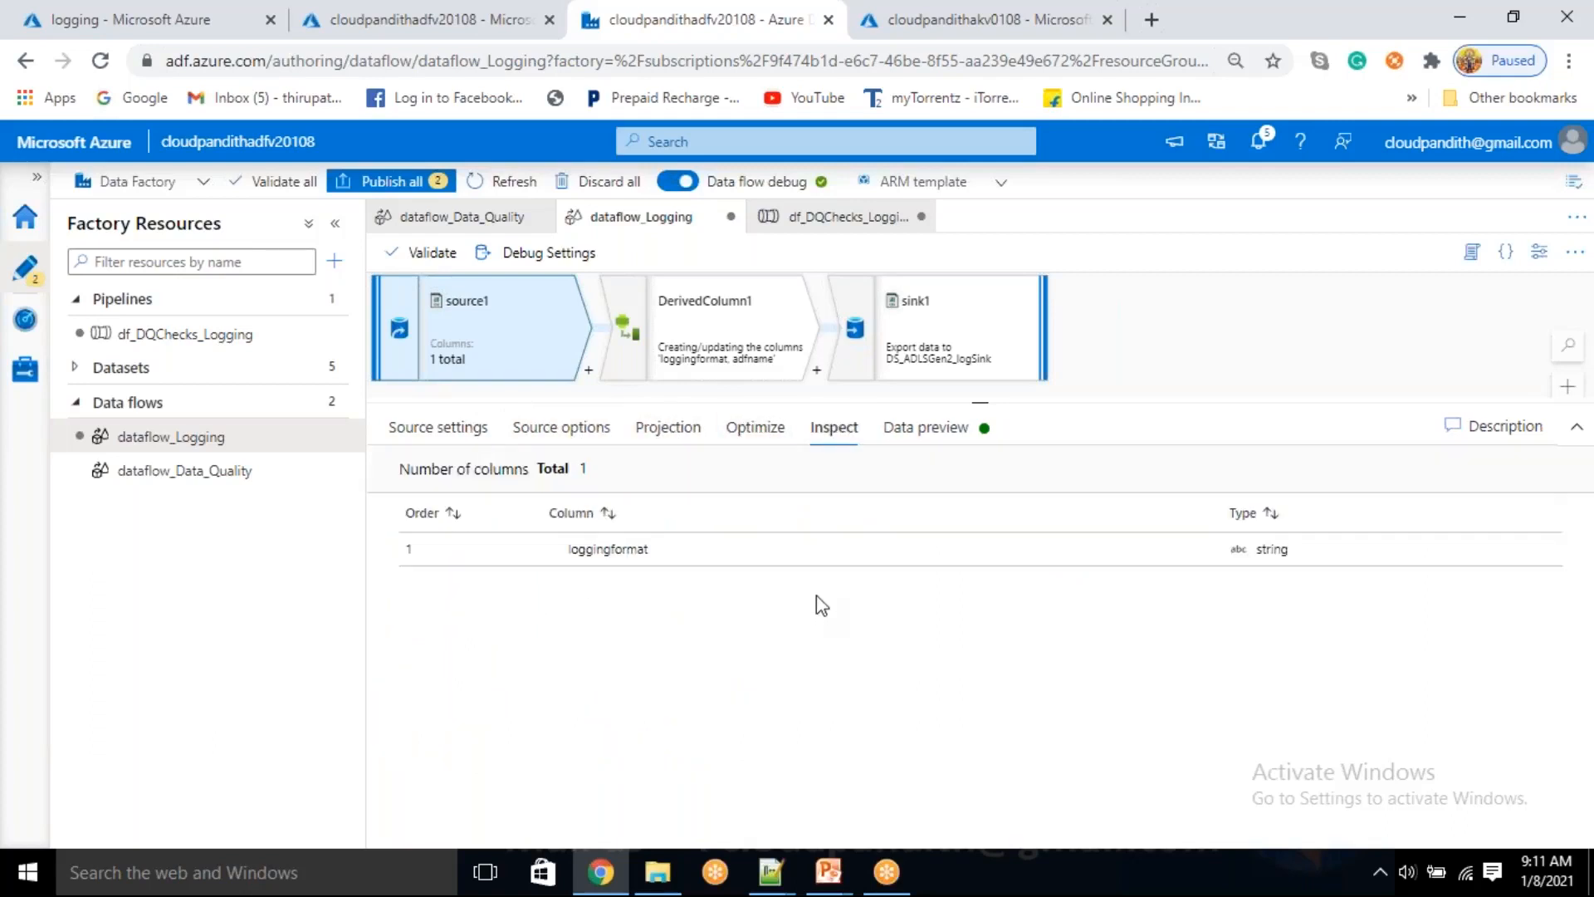
Check the data flow's general debug settings and debug parameter values, leaving without saving
left_click(678, 351)
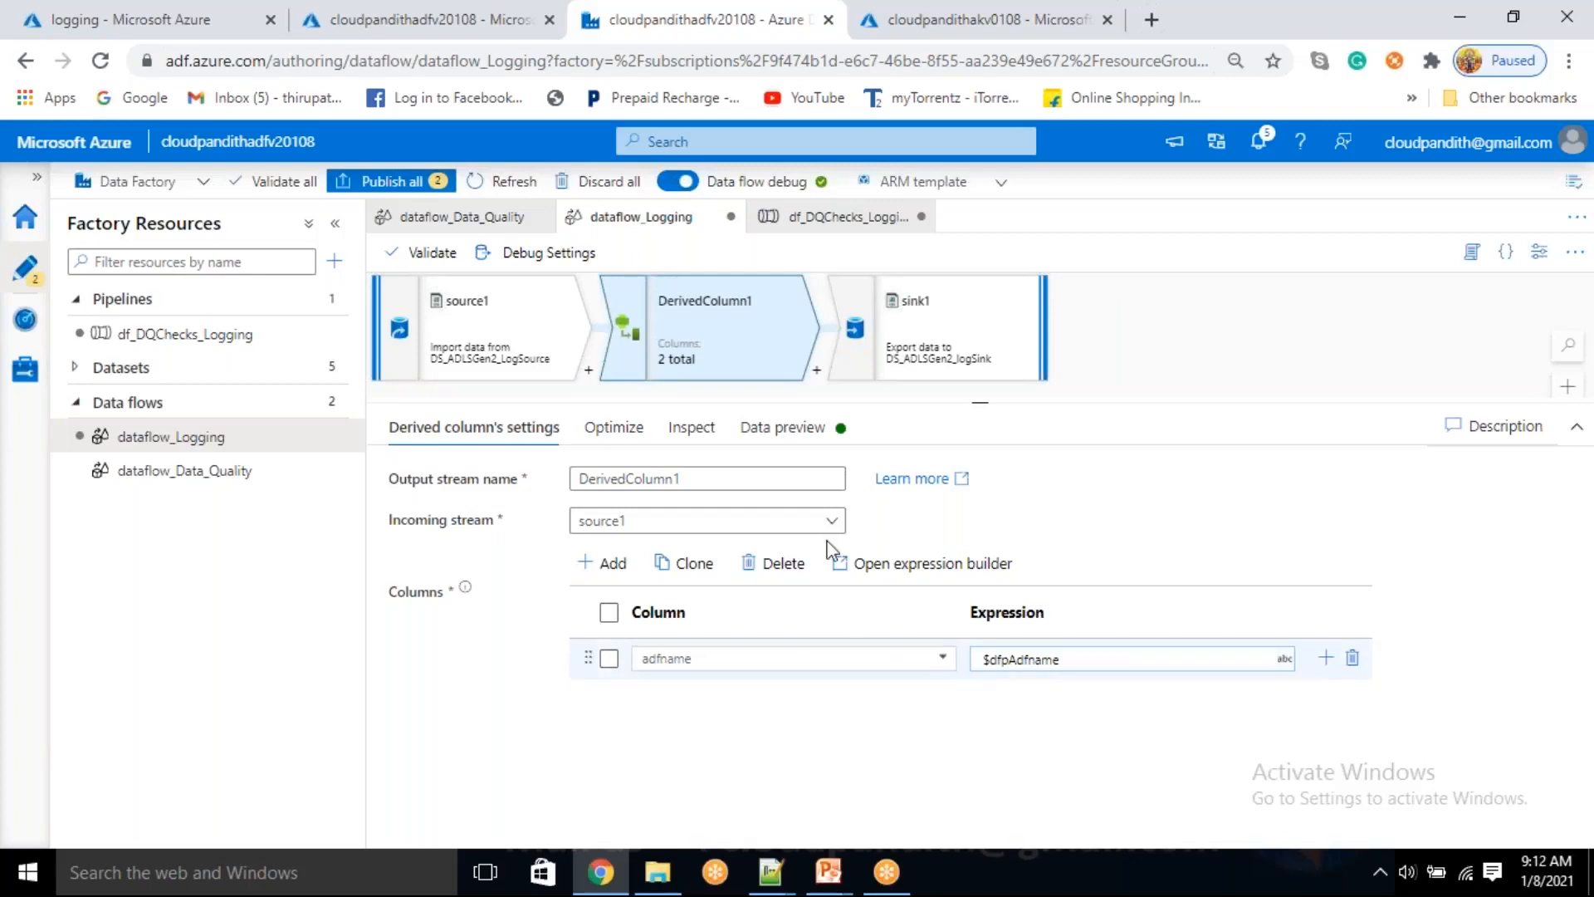
left_click(560, 251)
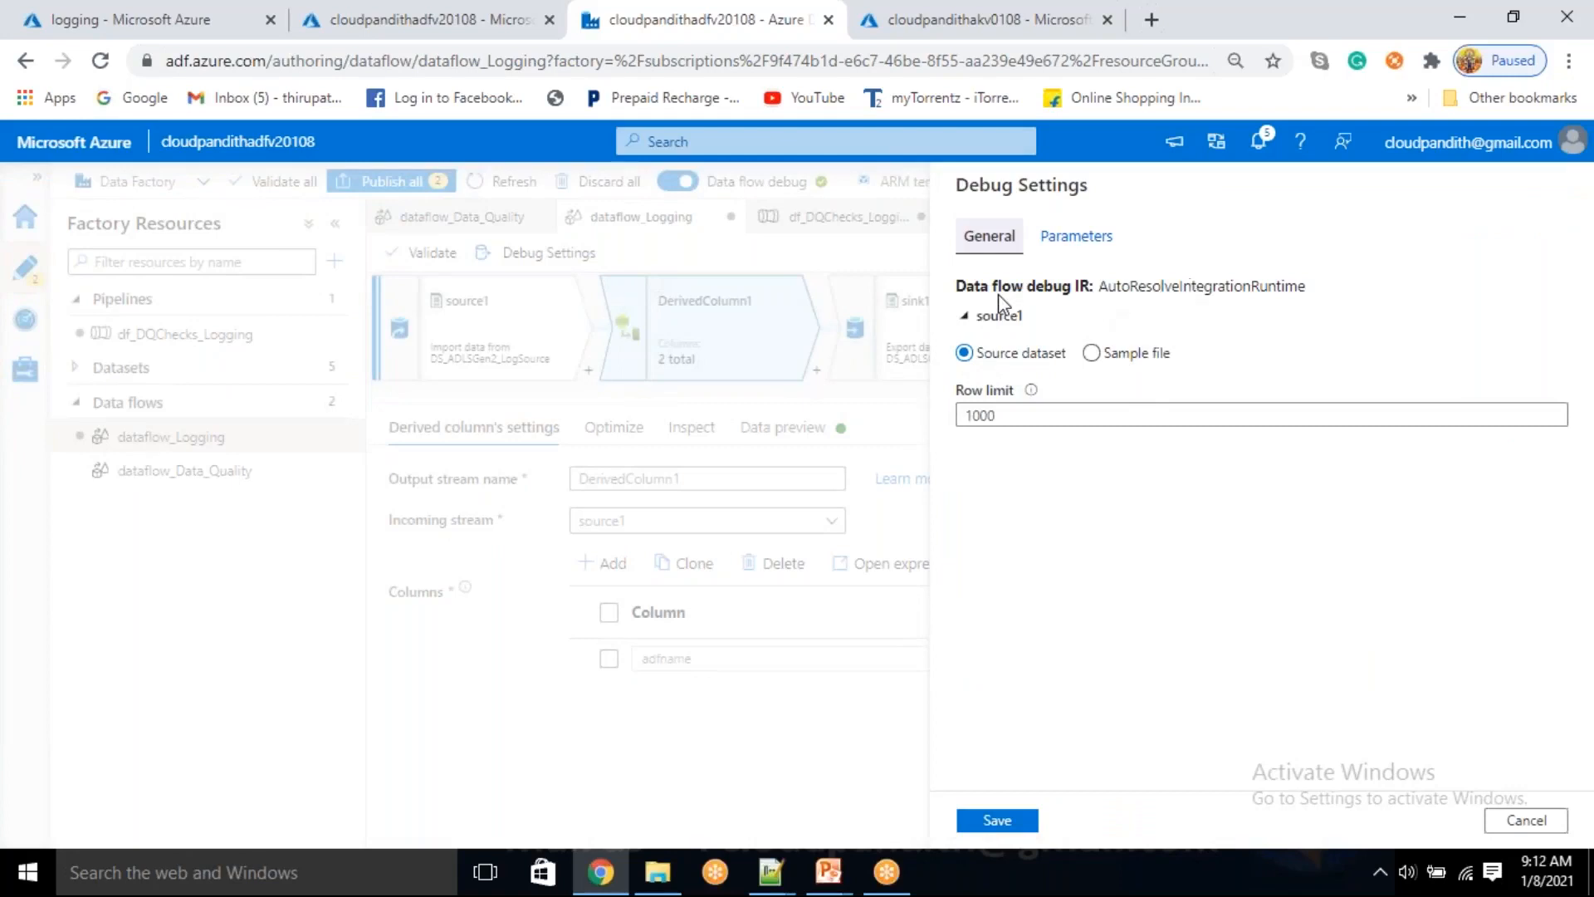
left_click(966, 317)
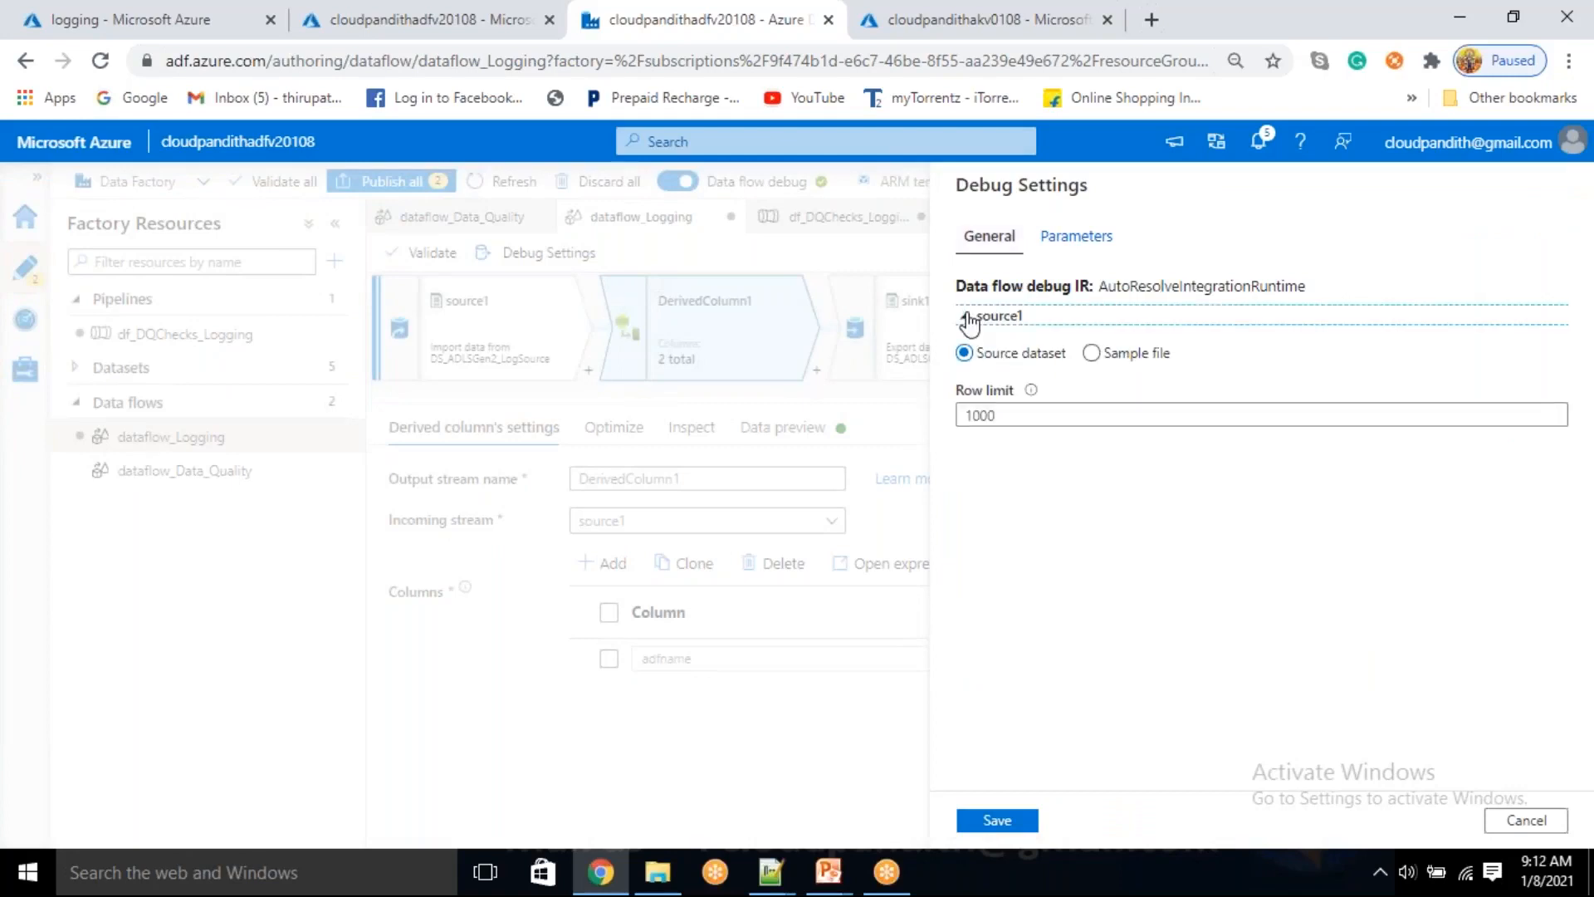
left_click(1074, 238)
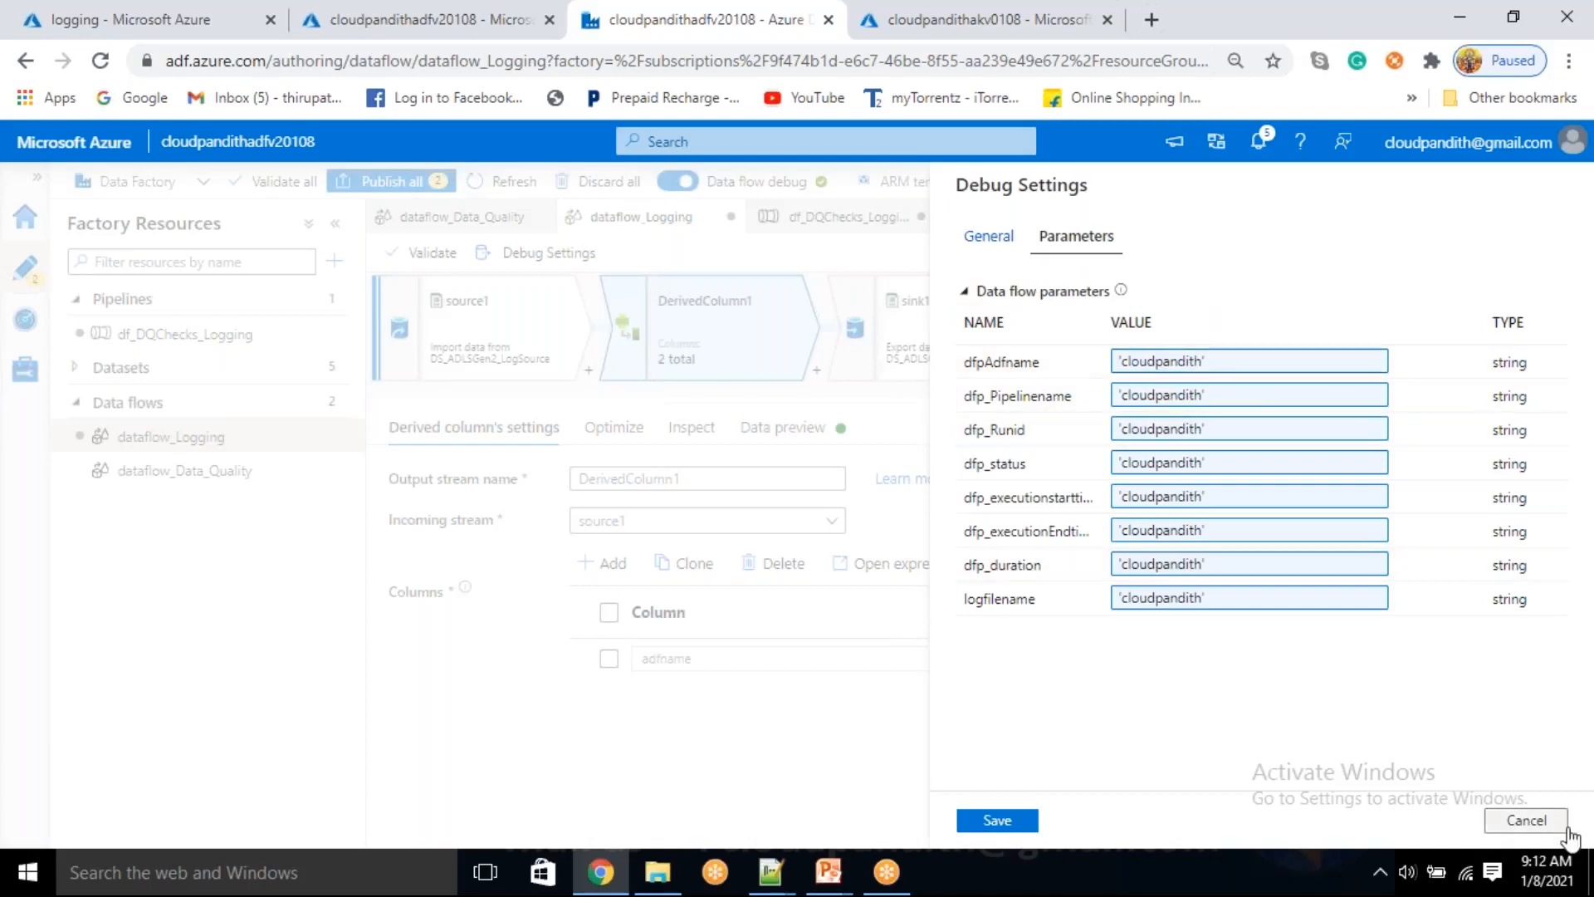
left_click(1526, 820)
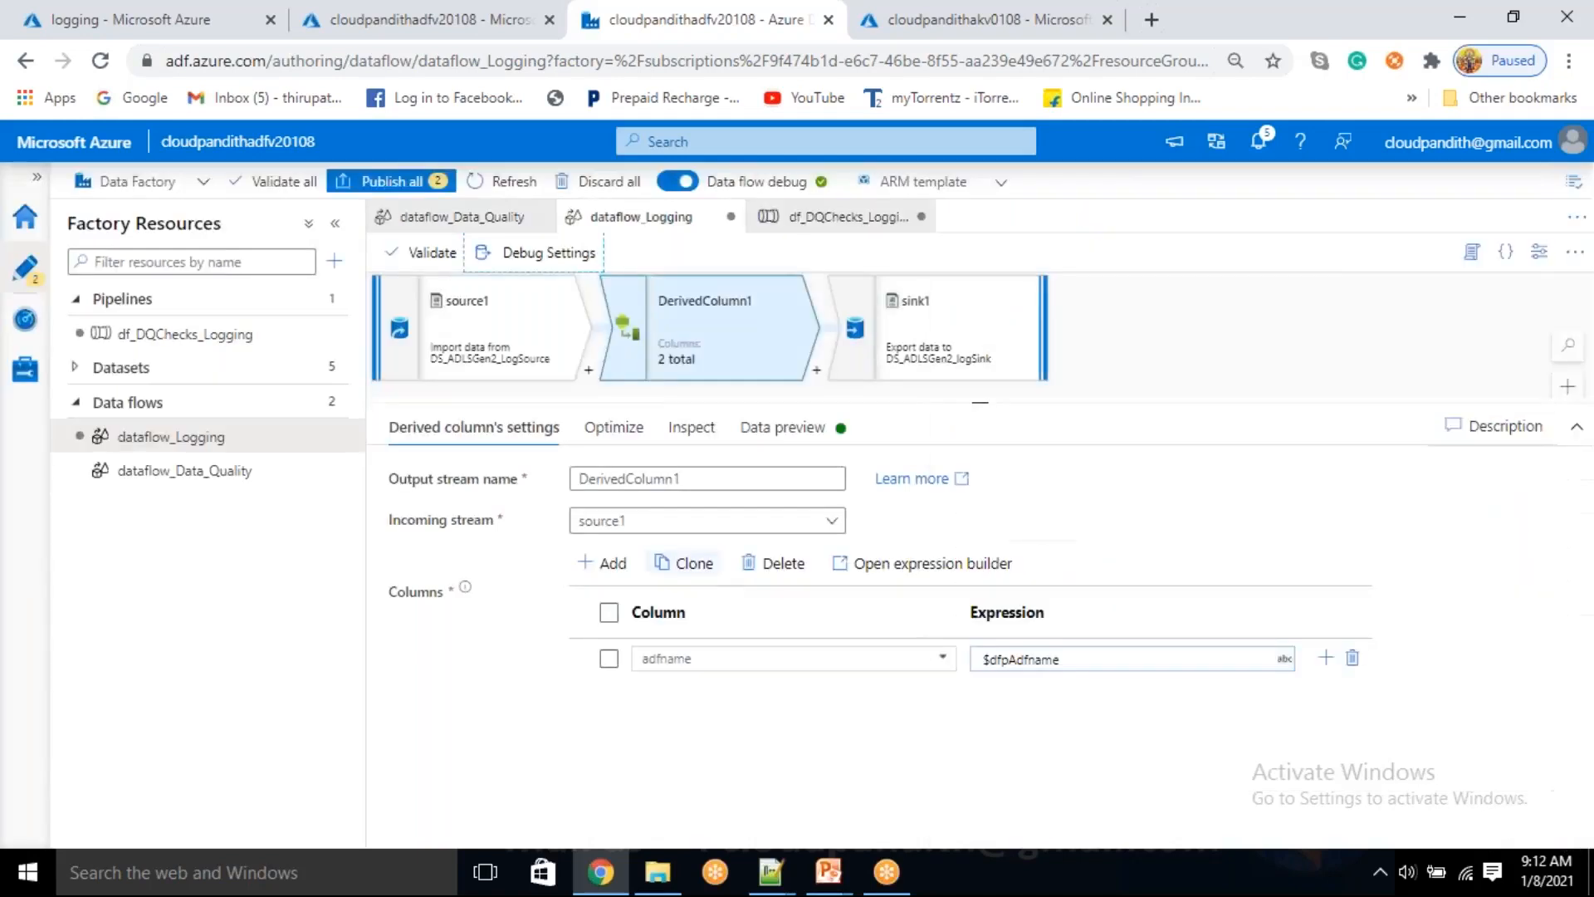
Rename the data flow parameter dfpAdfname to dfp_Adfname and check the reference in DerivedColumn1
left_click(1274, 331)
left_click(464, 639)
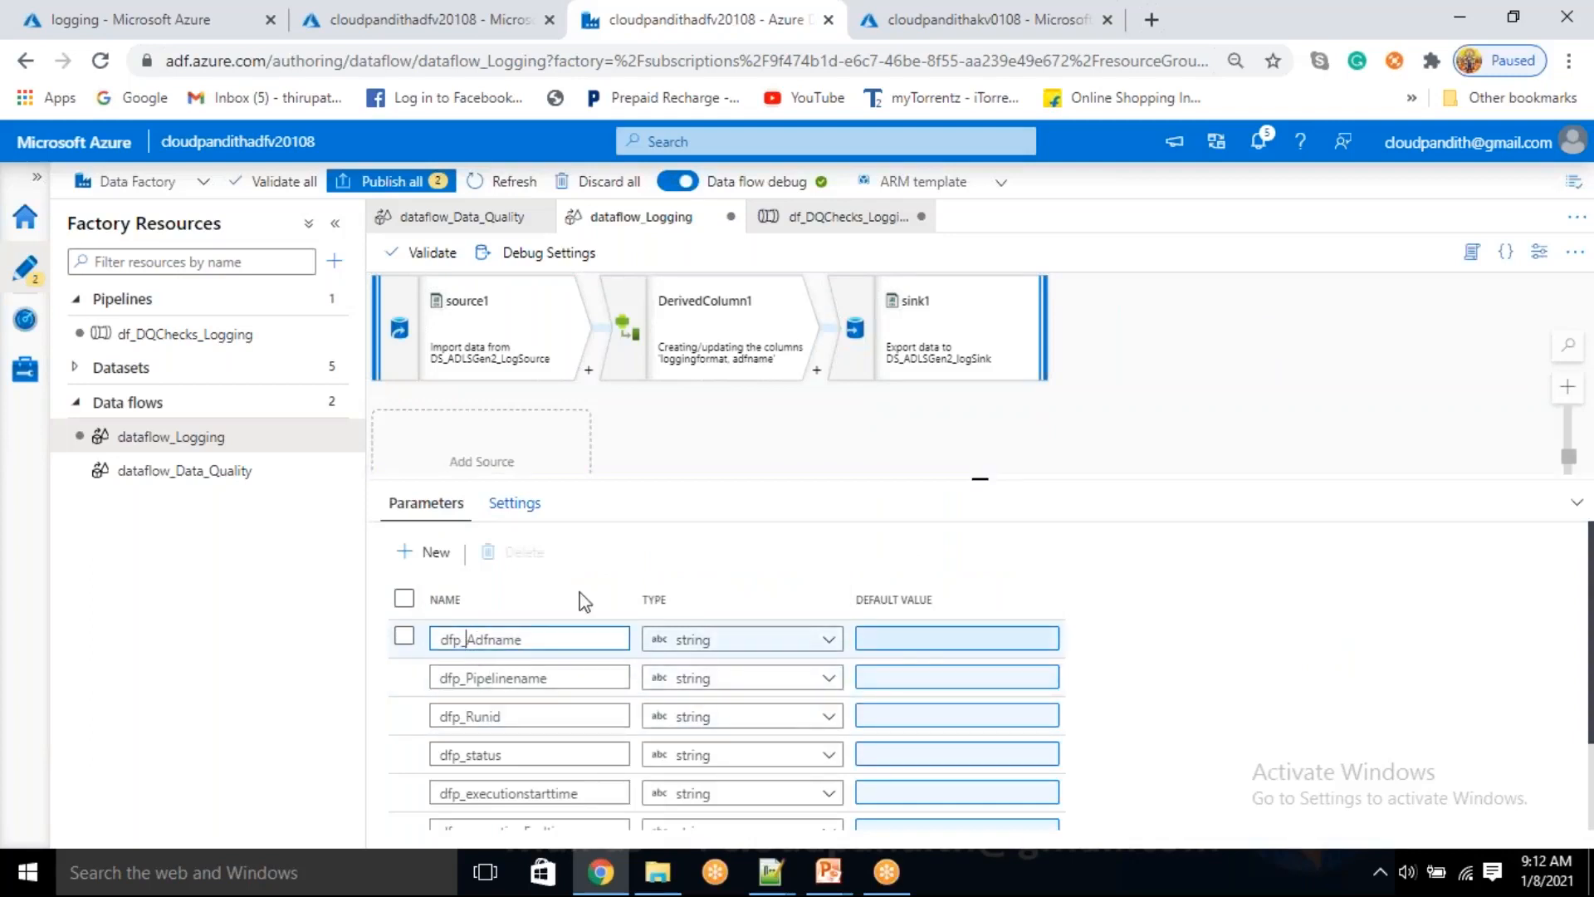
left_click(673, 368)
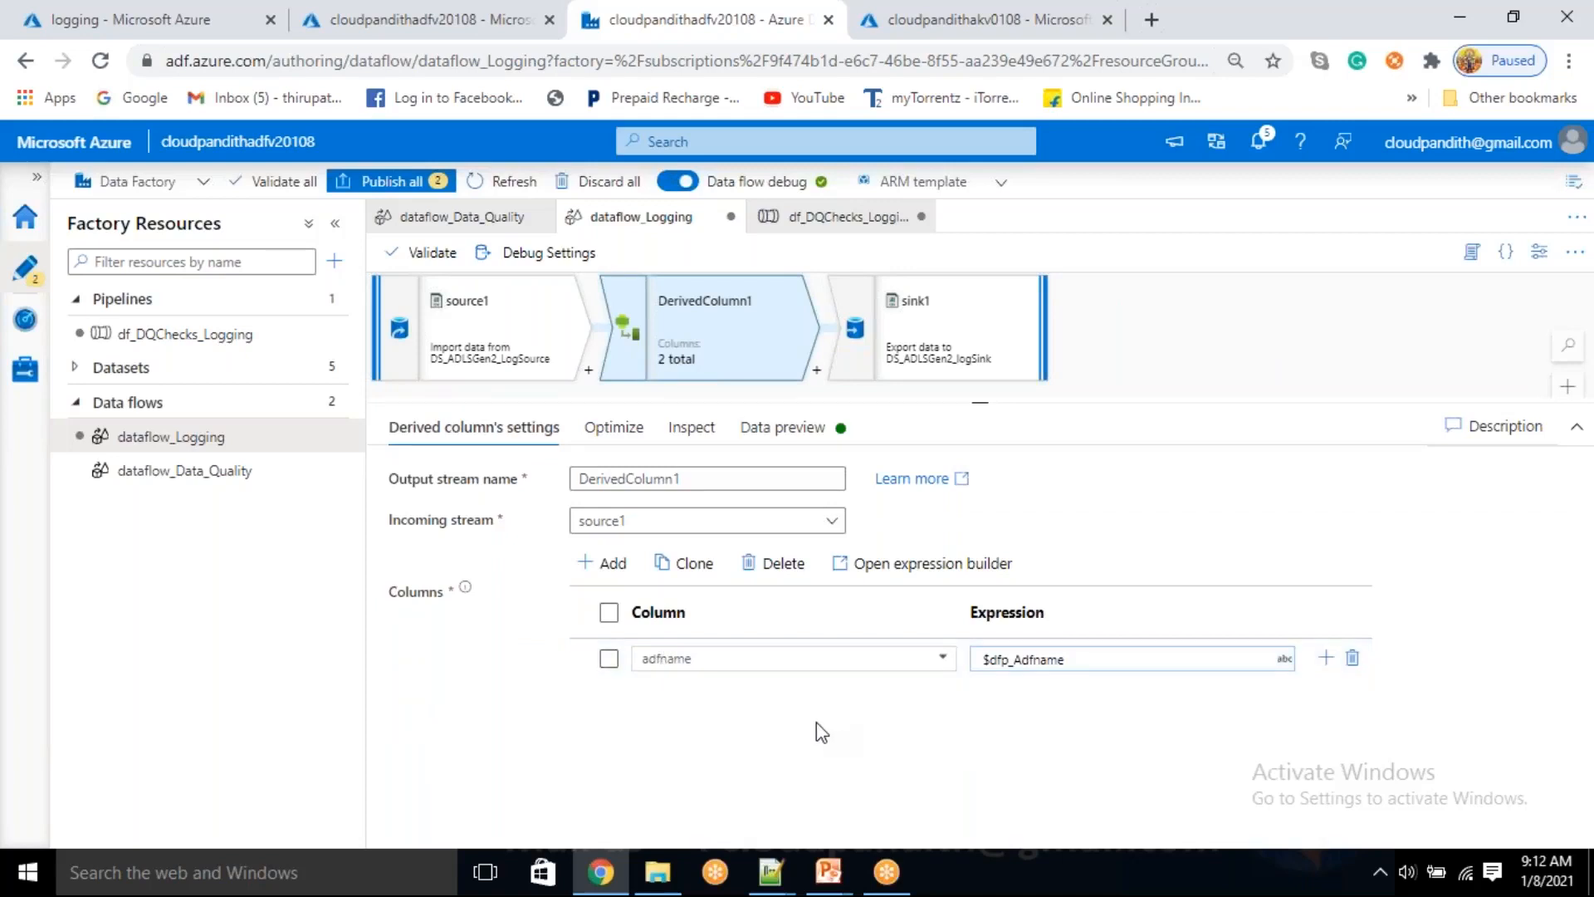
left_click(516, 345)
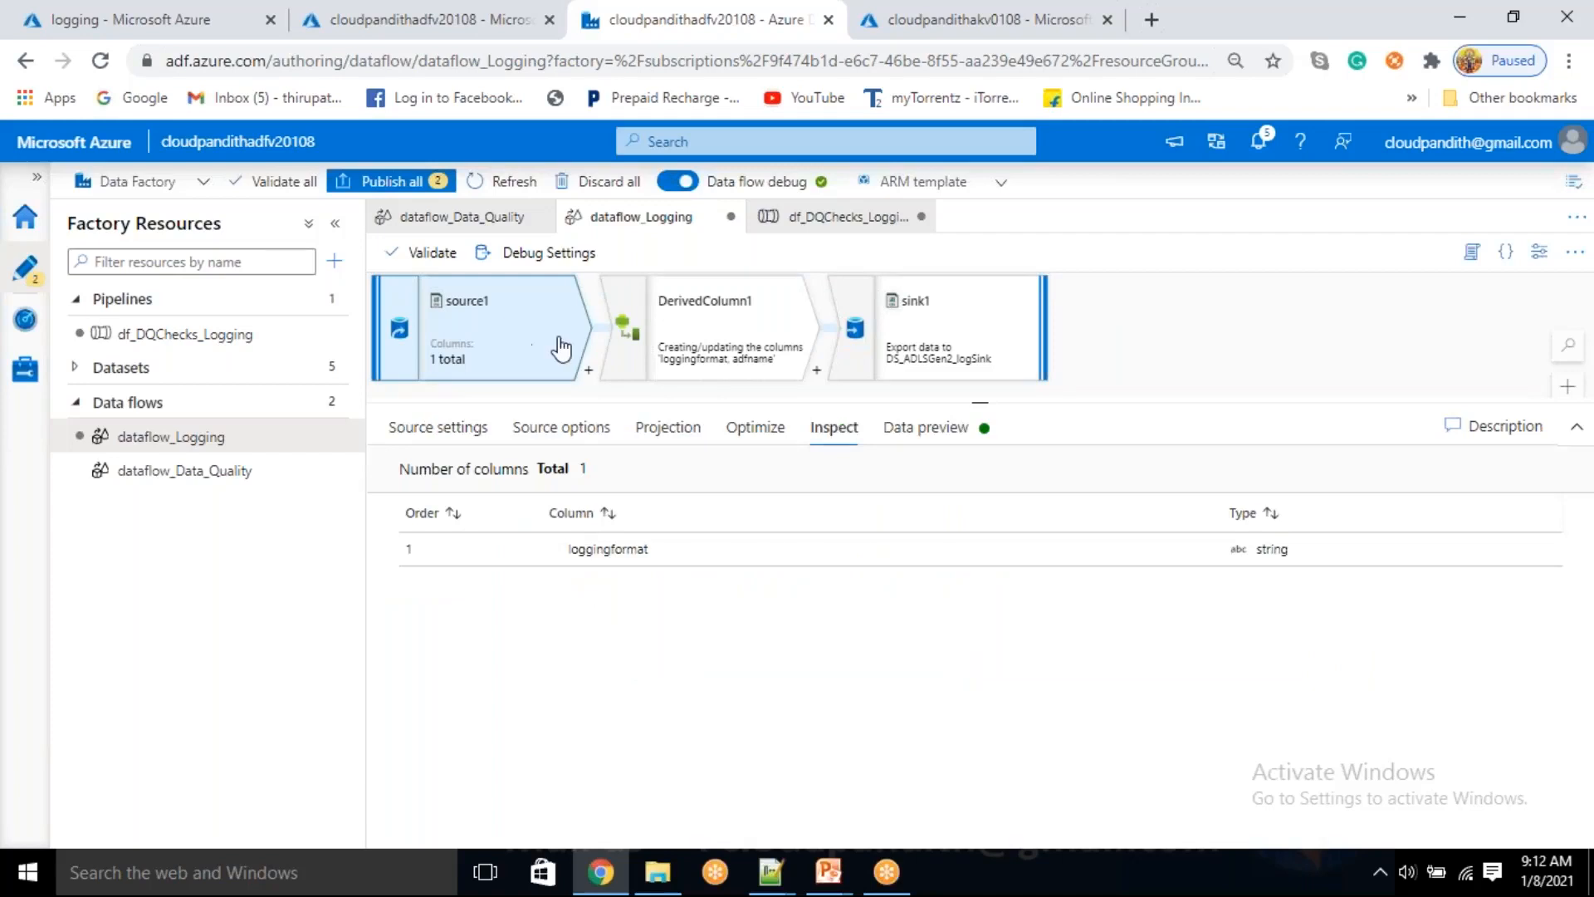
Replace the adfname column's expression with currentDate('UTC'), save it and refresh DerivedColumn1's data preview
left_click(706, 340)
left_click_drag(1103, 662, 963, 675)
key("BackSpace")
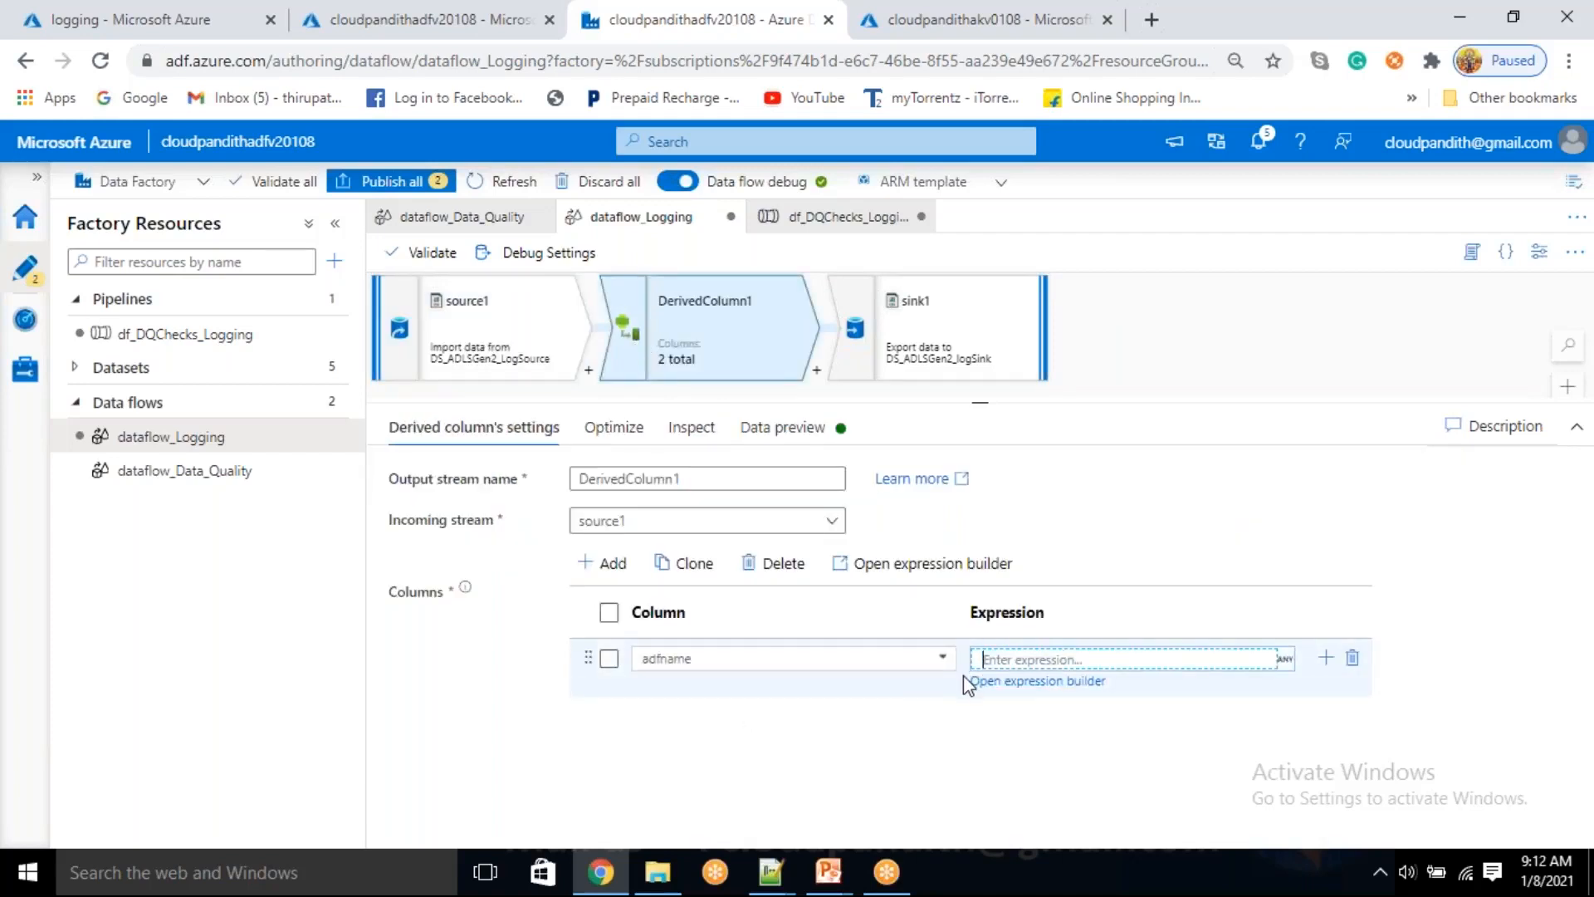
left_click(1014, 683)
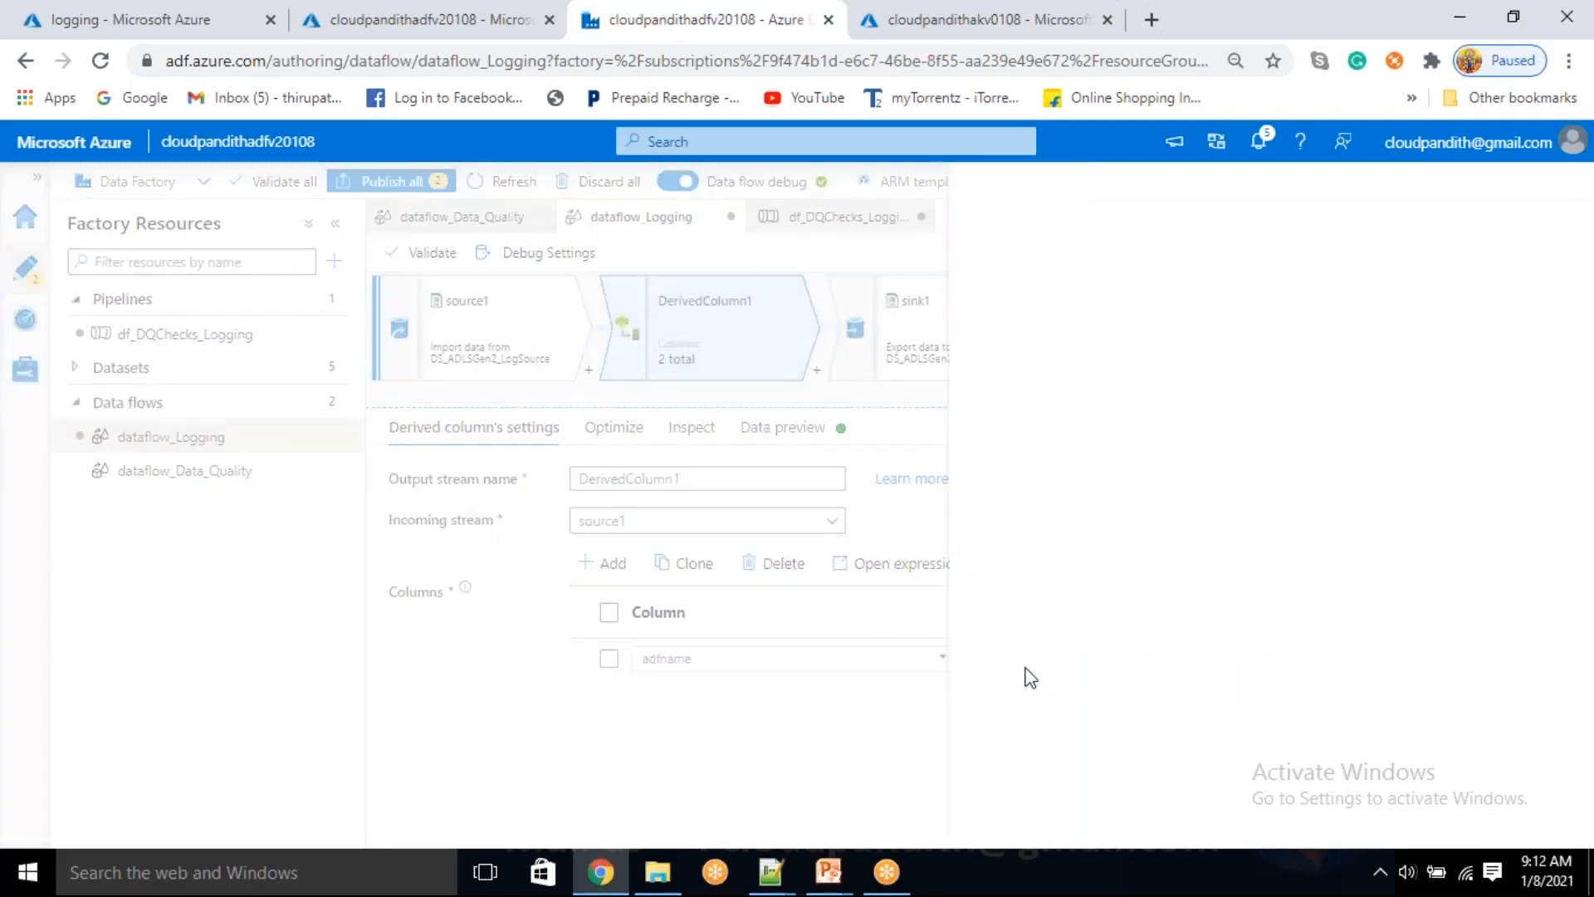
left_click(701, 402)
type("curr")
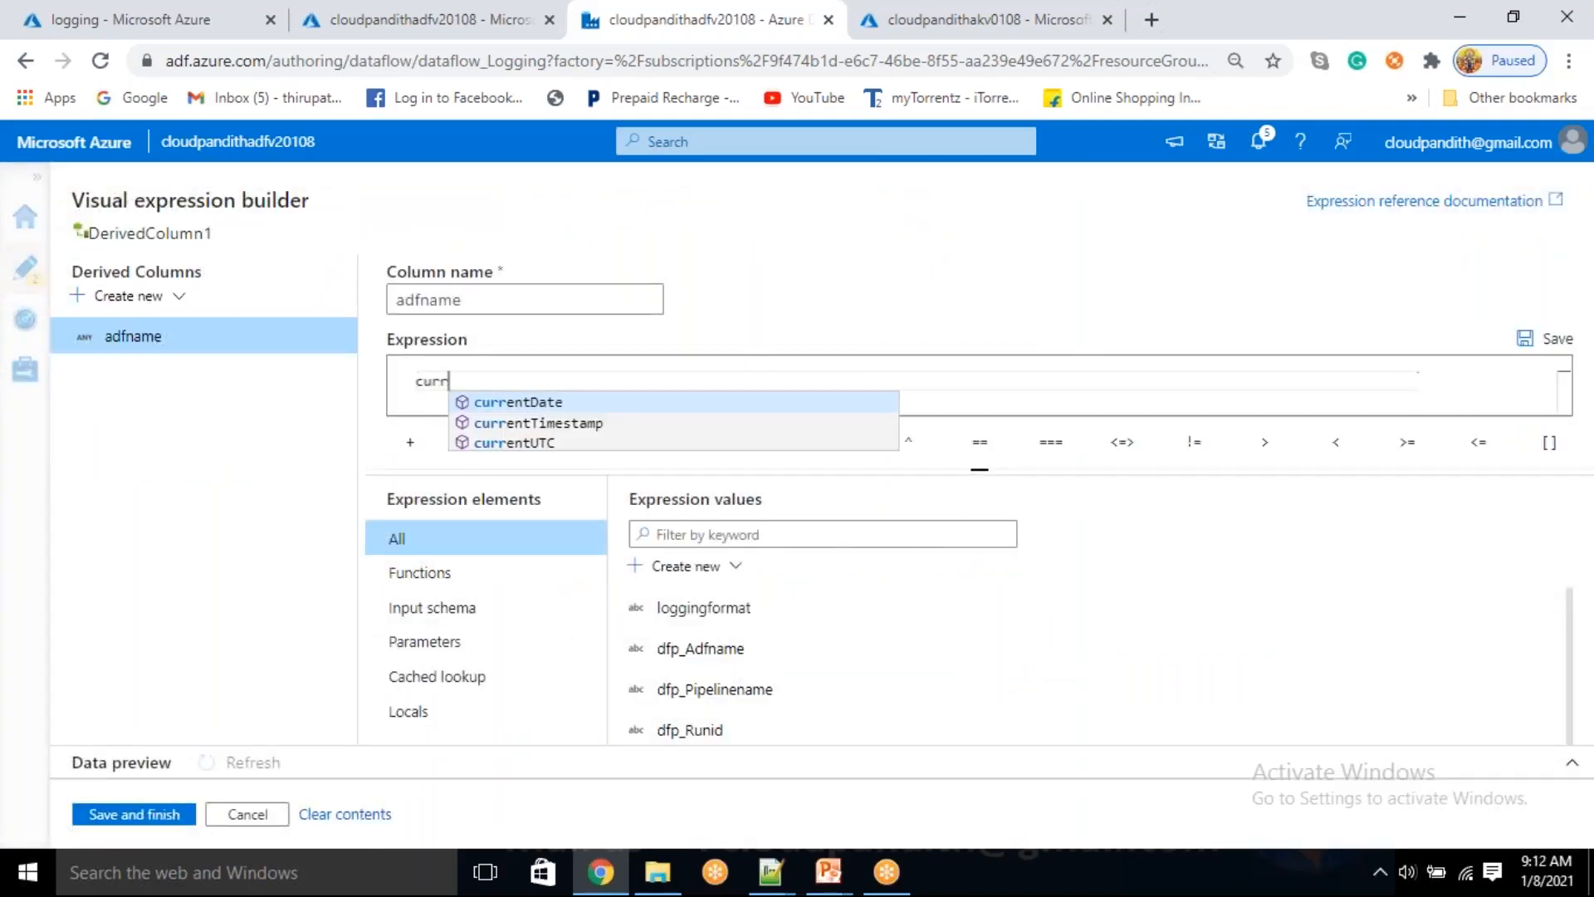
key("Return")
type("'")
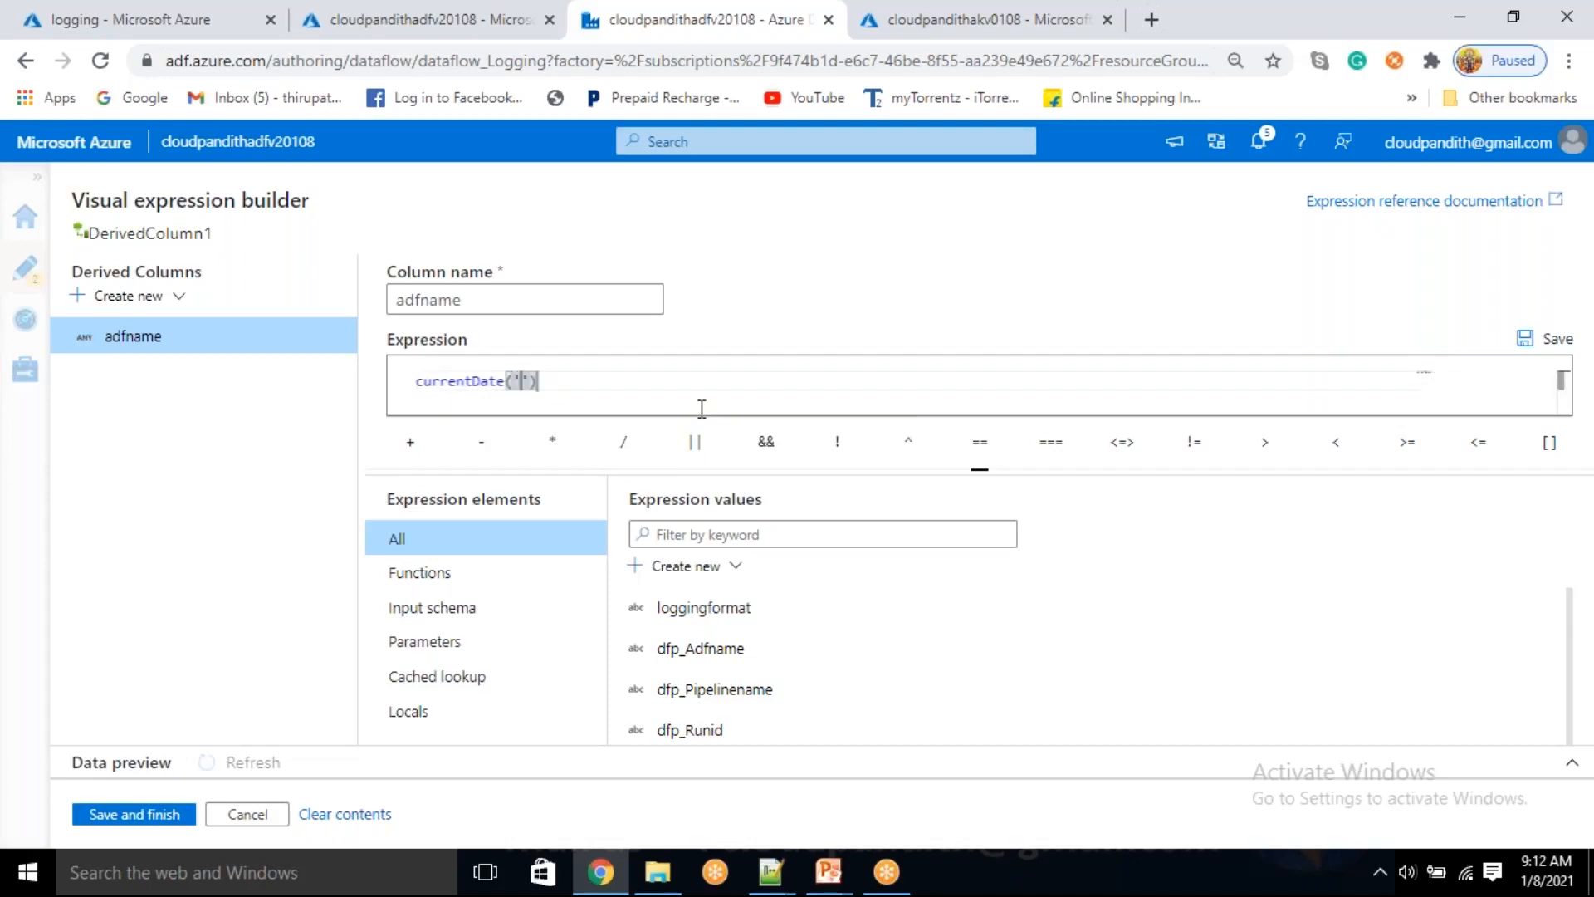
type("UTC")
left_click(136, 814)
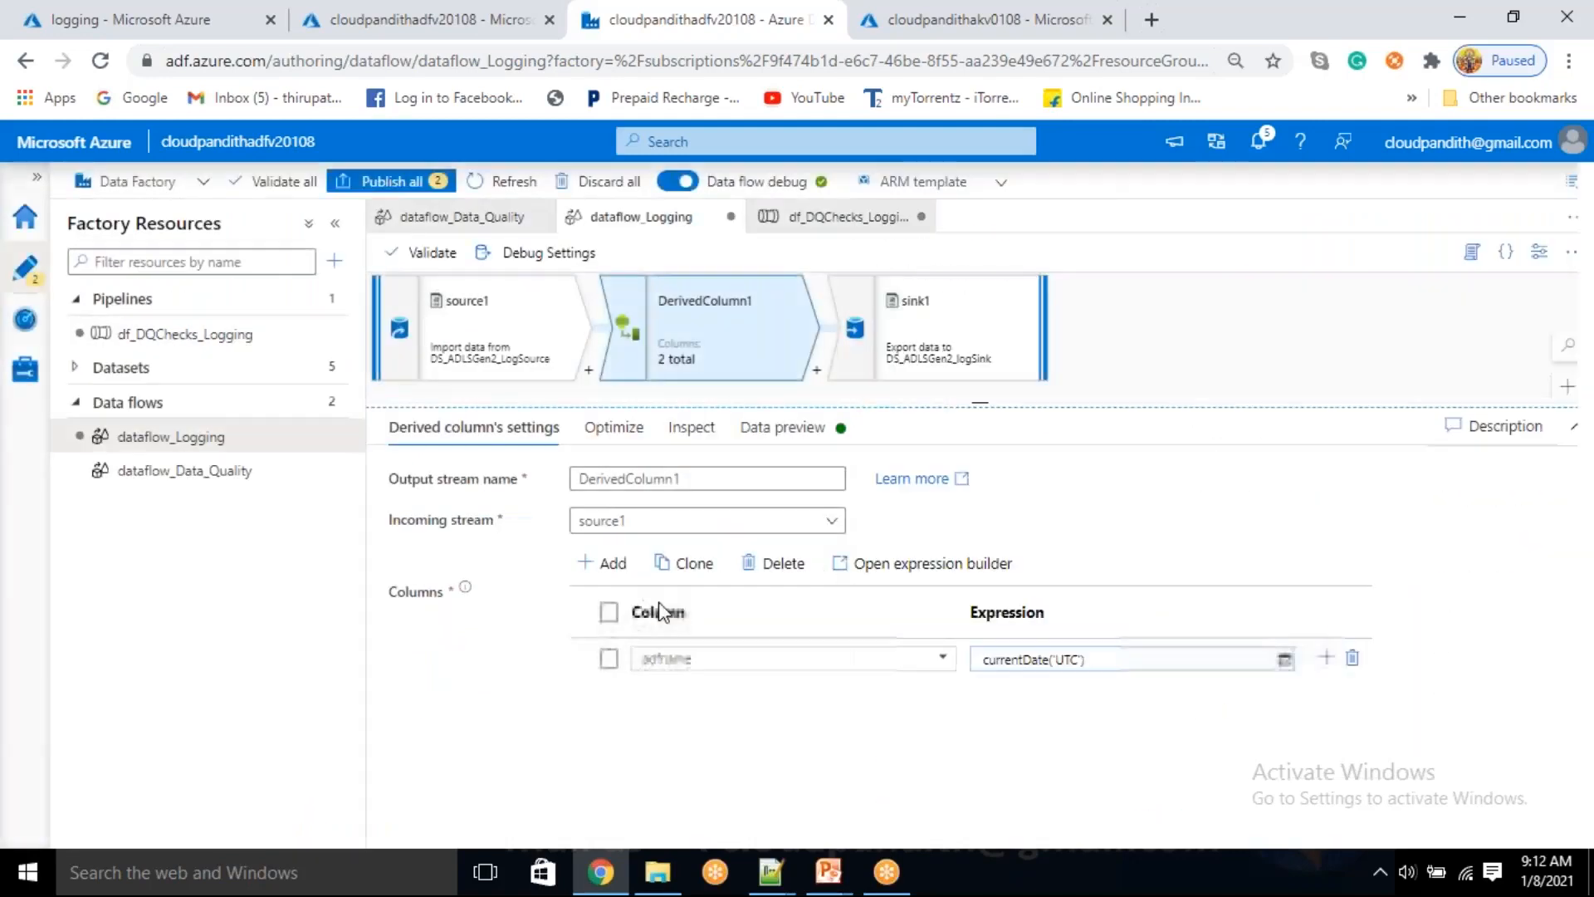
left_click(777, 426)
left_click(438, 512)
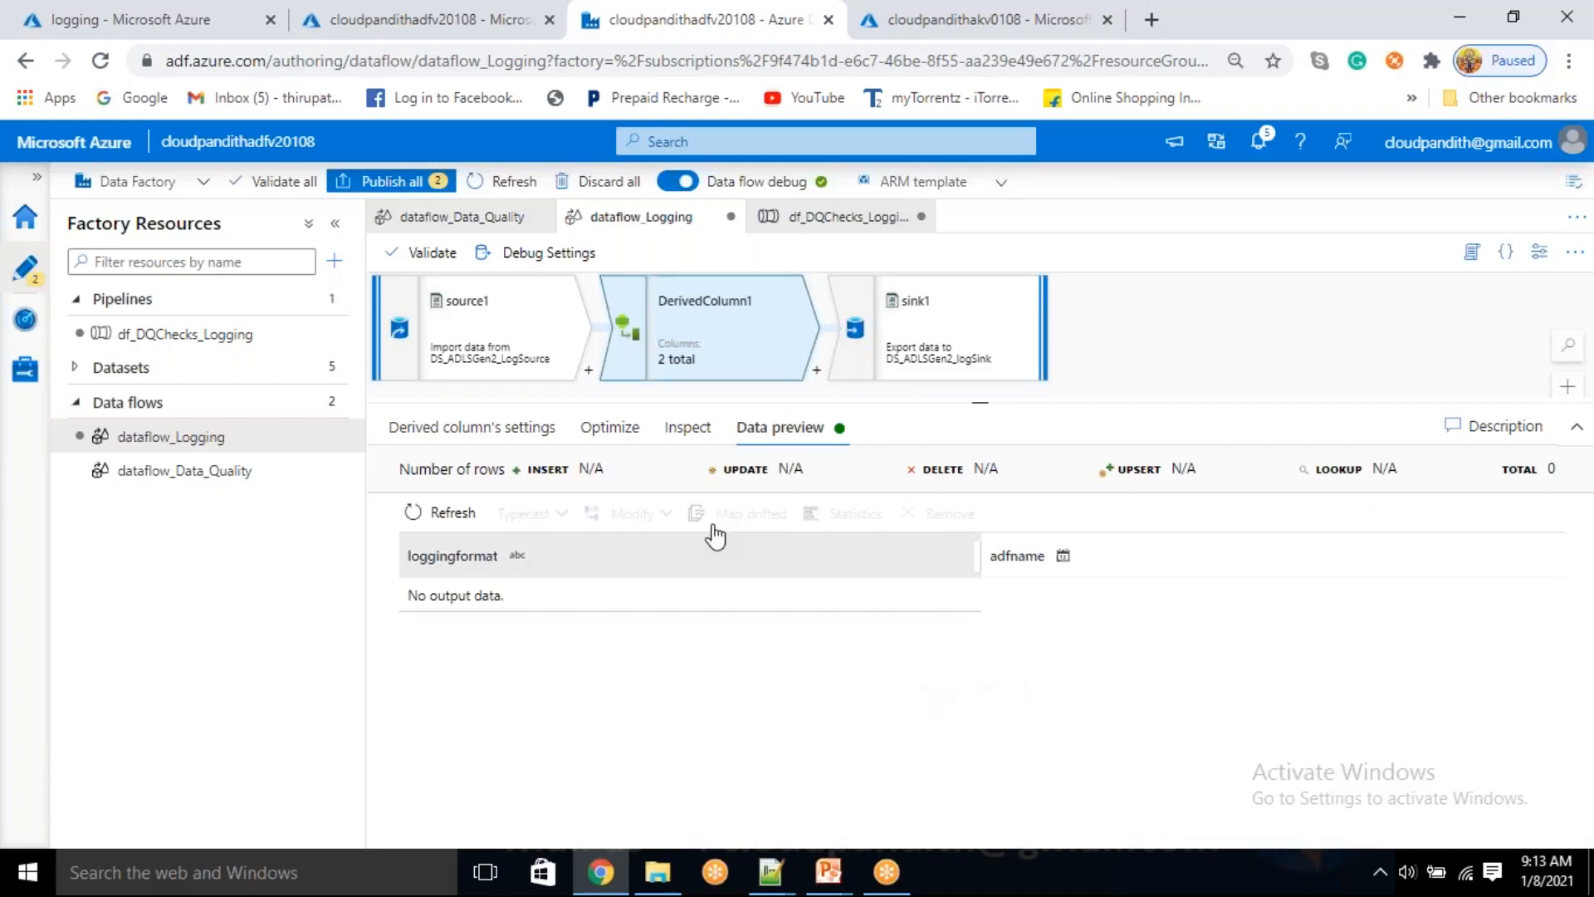
Delete the data flow dataflow_Logging from the factory resources and confirm the deletion
left_click(333, 440)
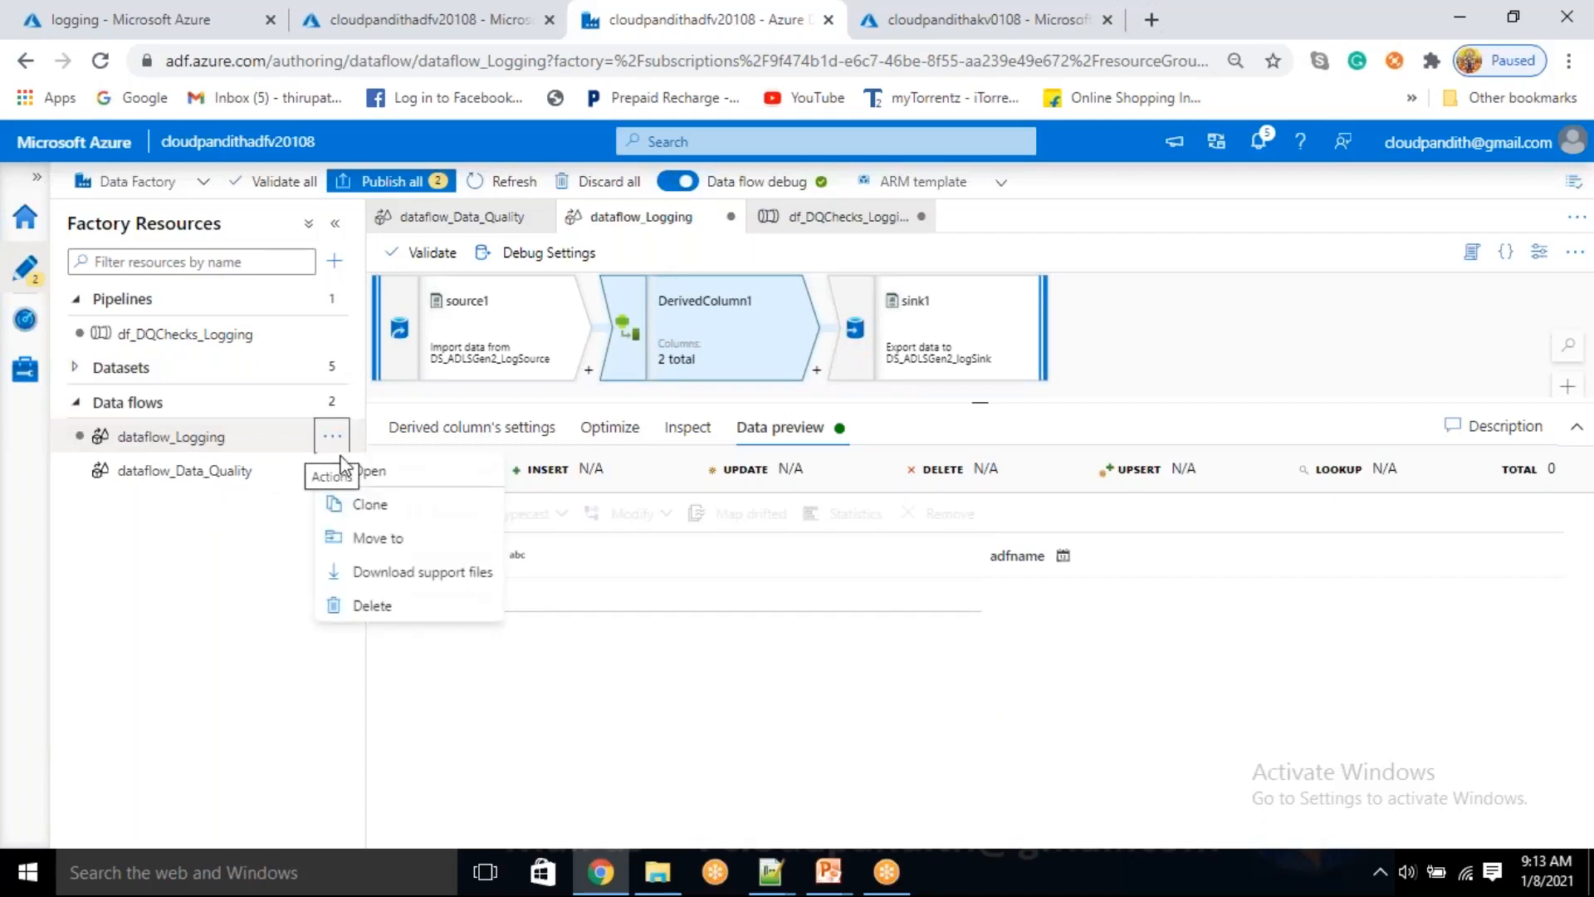
left_click(371, 603)
left_click(665, 548)
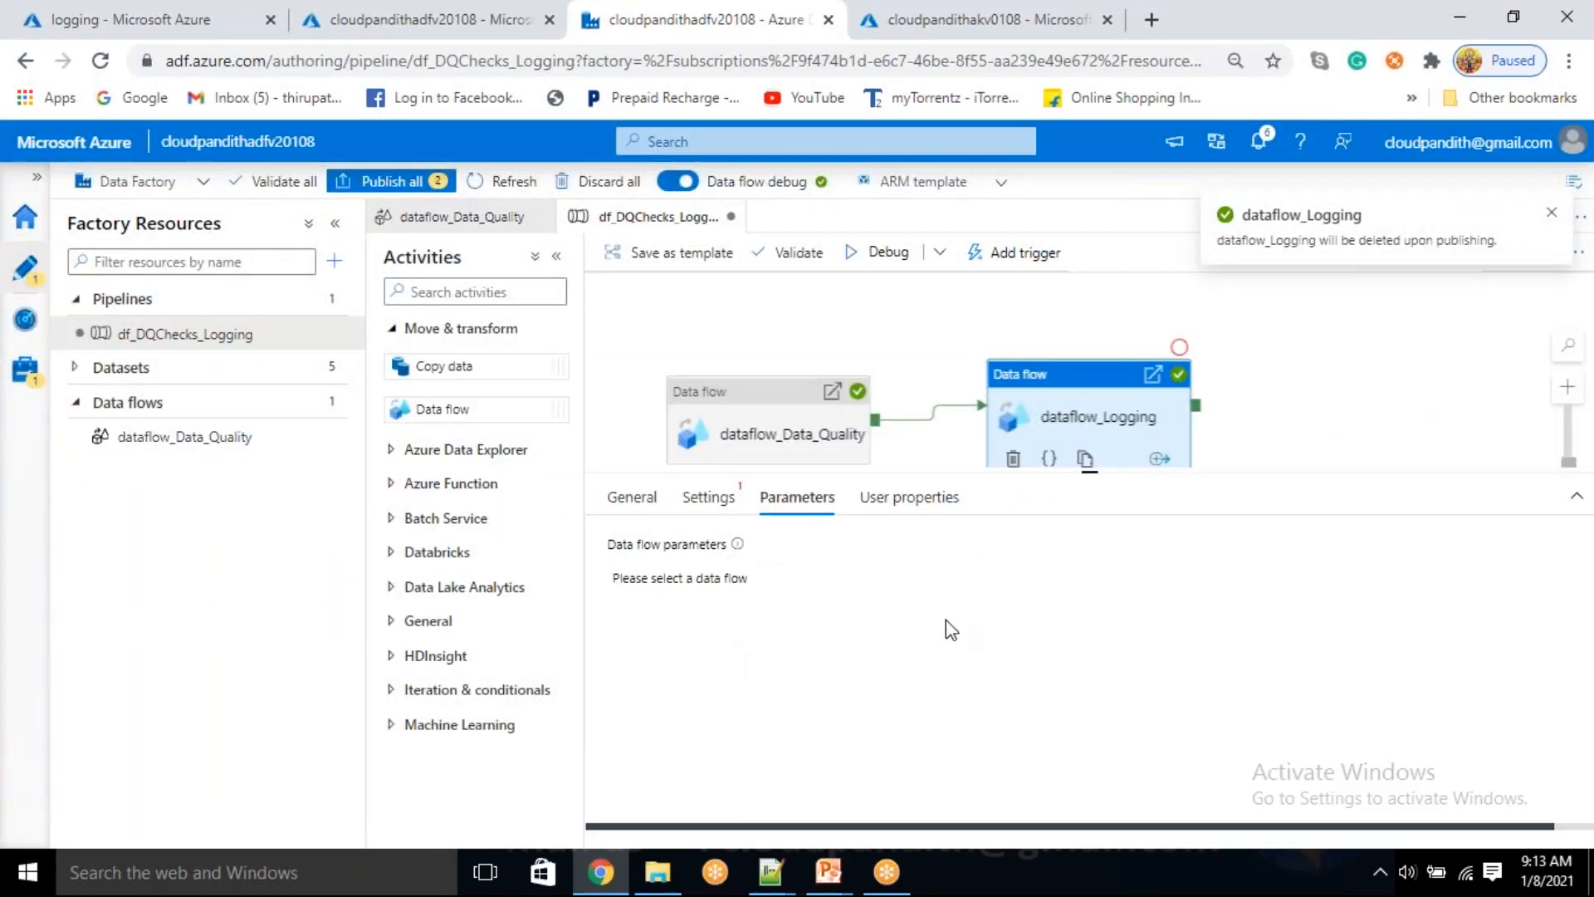
Create a new mapping data flow of the Data flow type and close its properties
left_click(335, 405)
left_click(415, 434)
left_click(1113, 365)
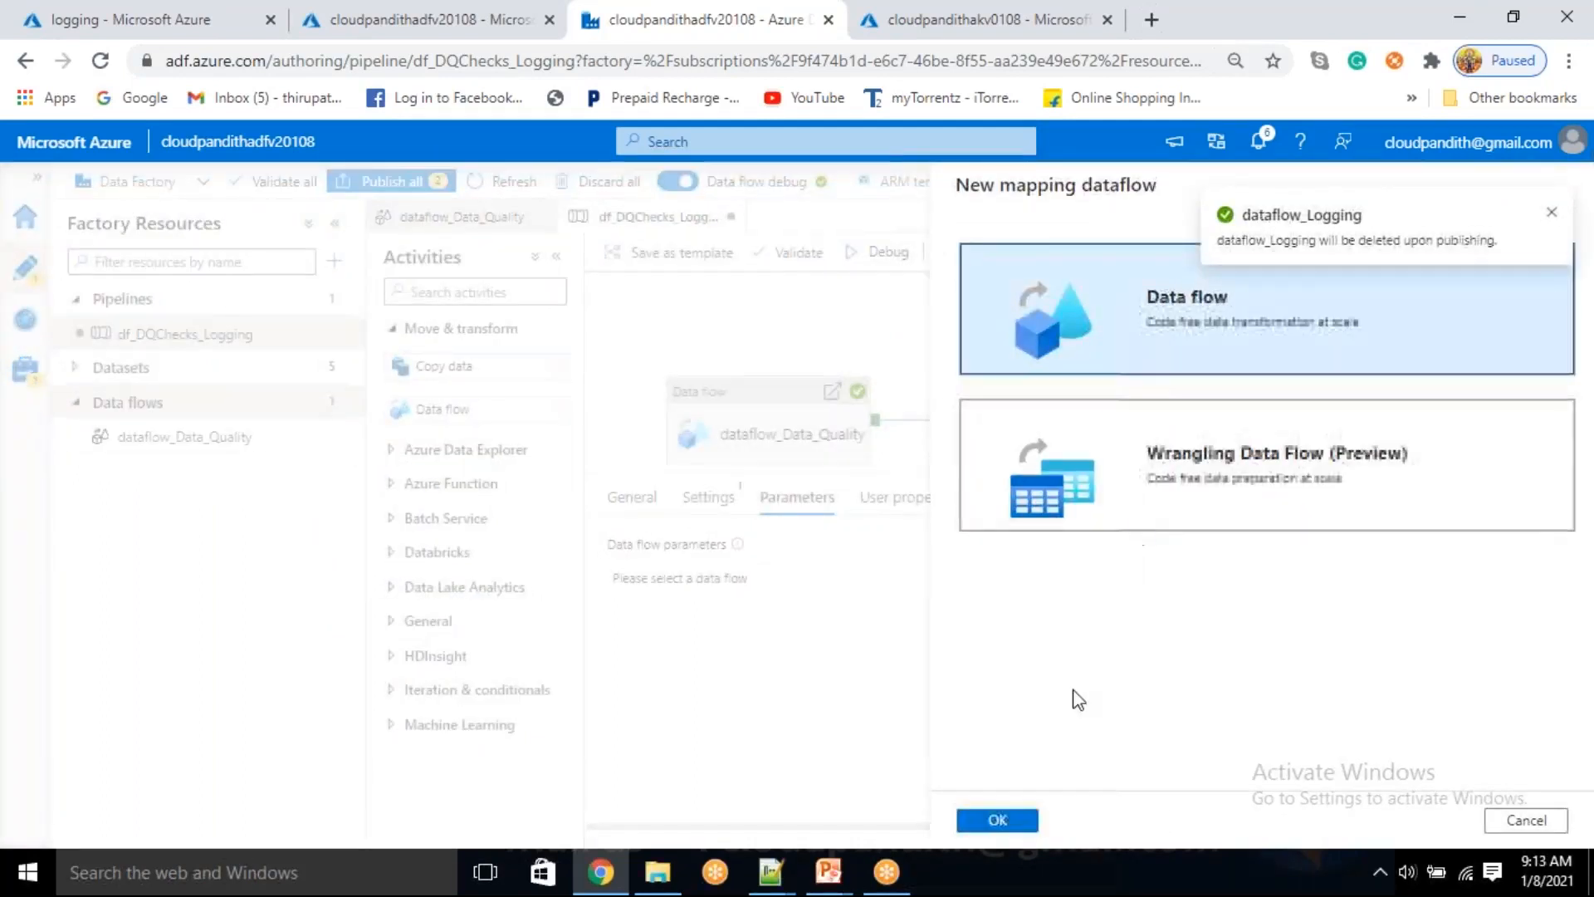
key("Return")
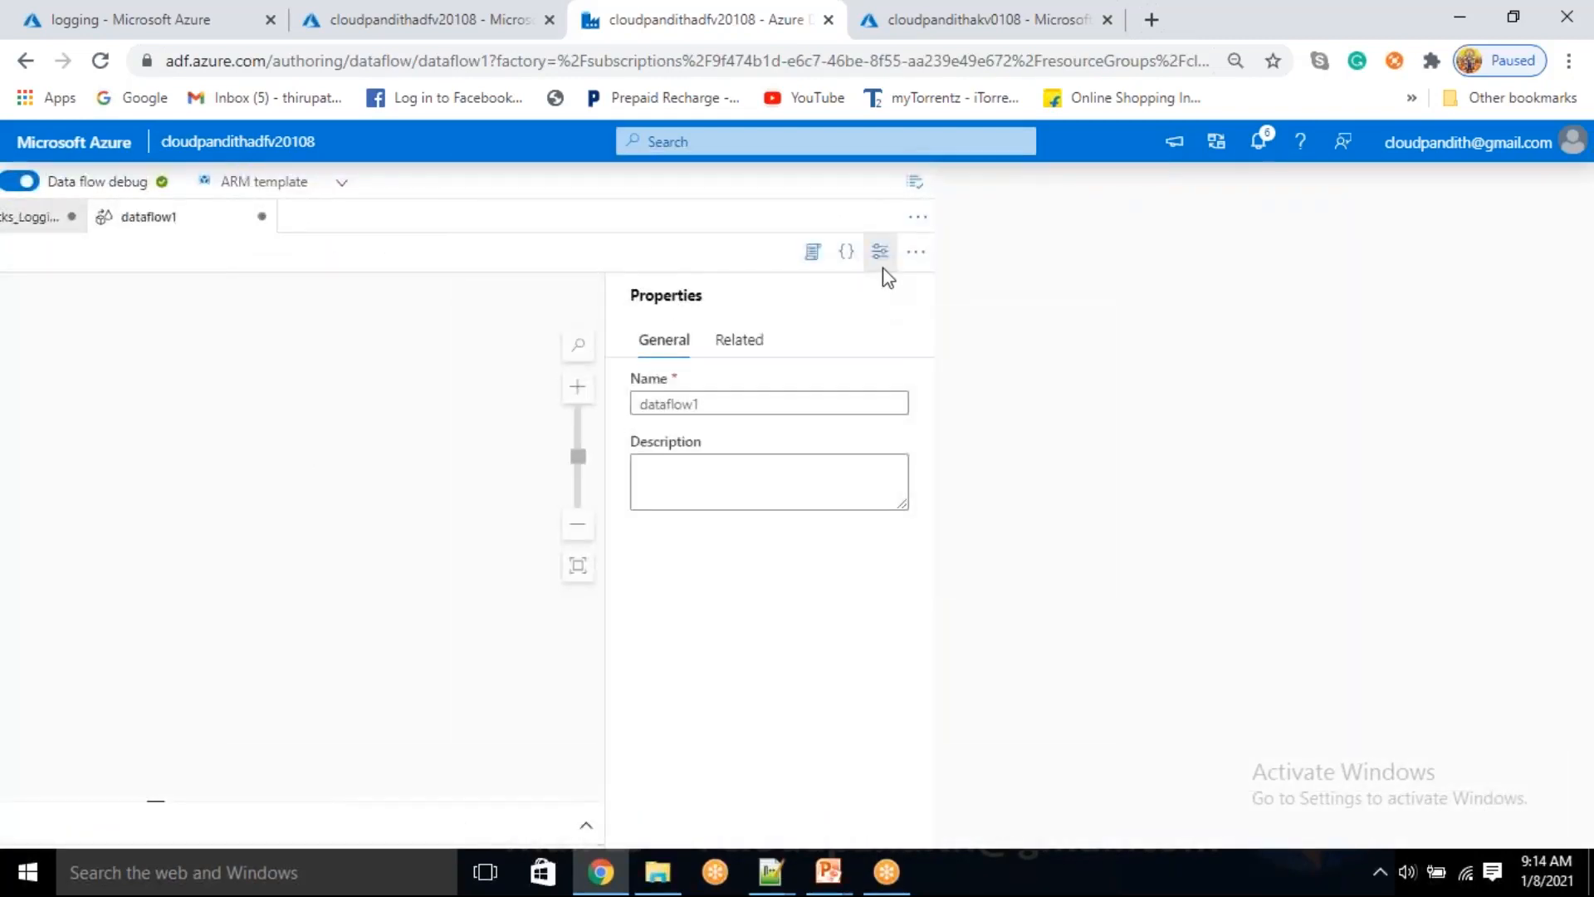
left_click(882, 259)
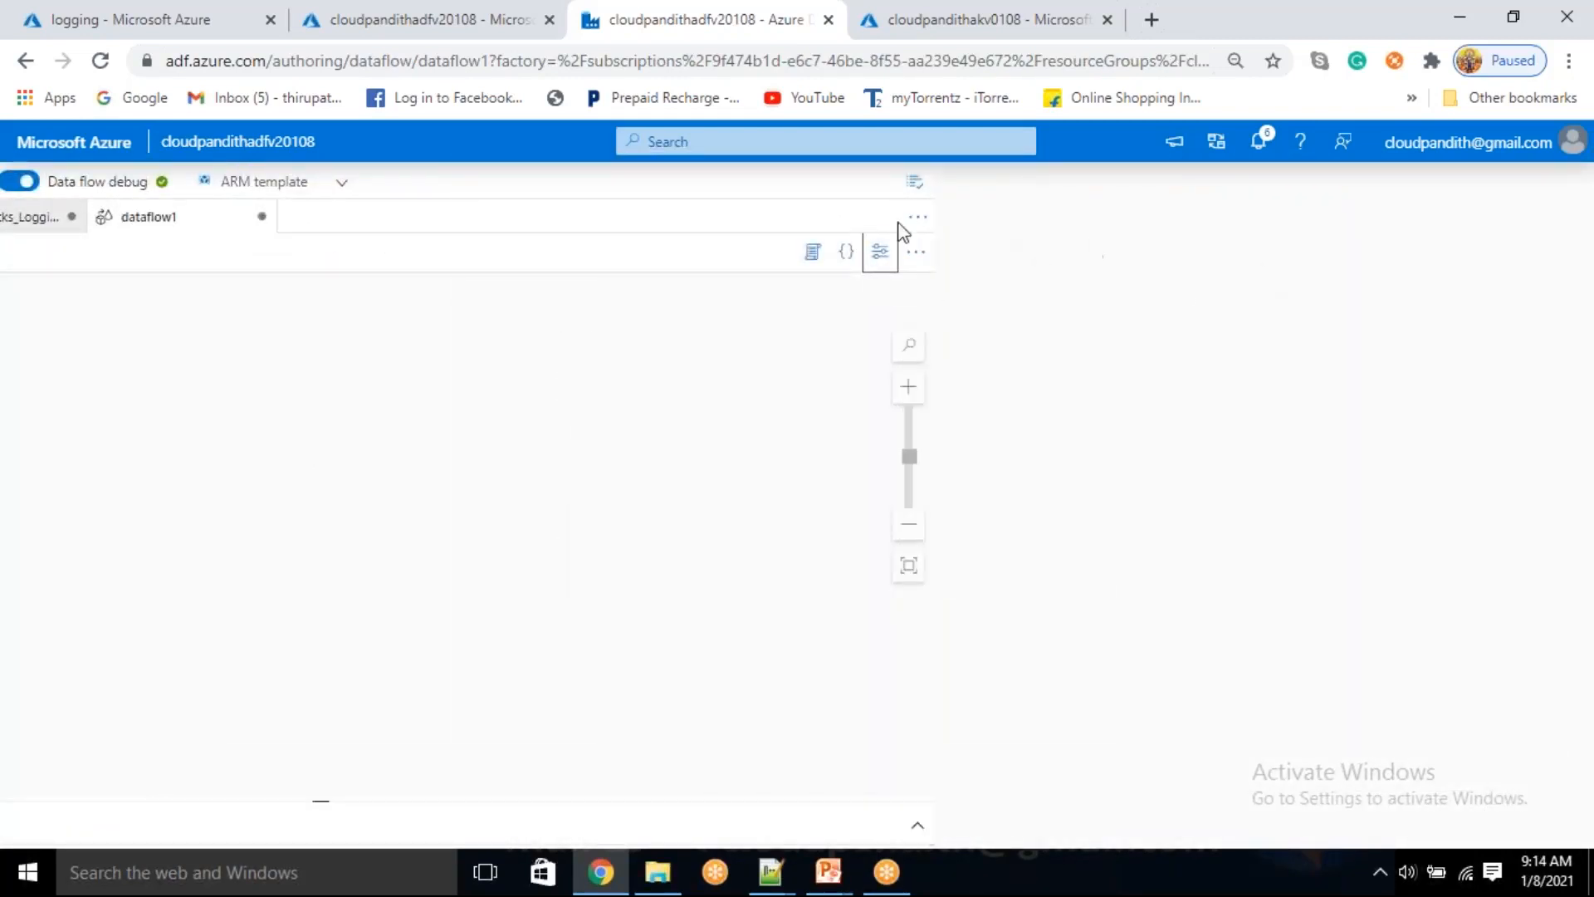
left_click(885, 255)
left_click(1255, 144)
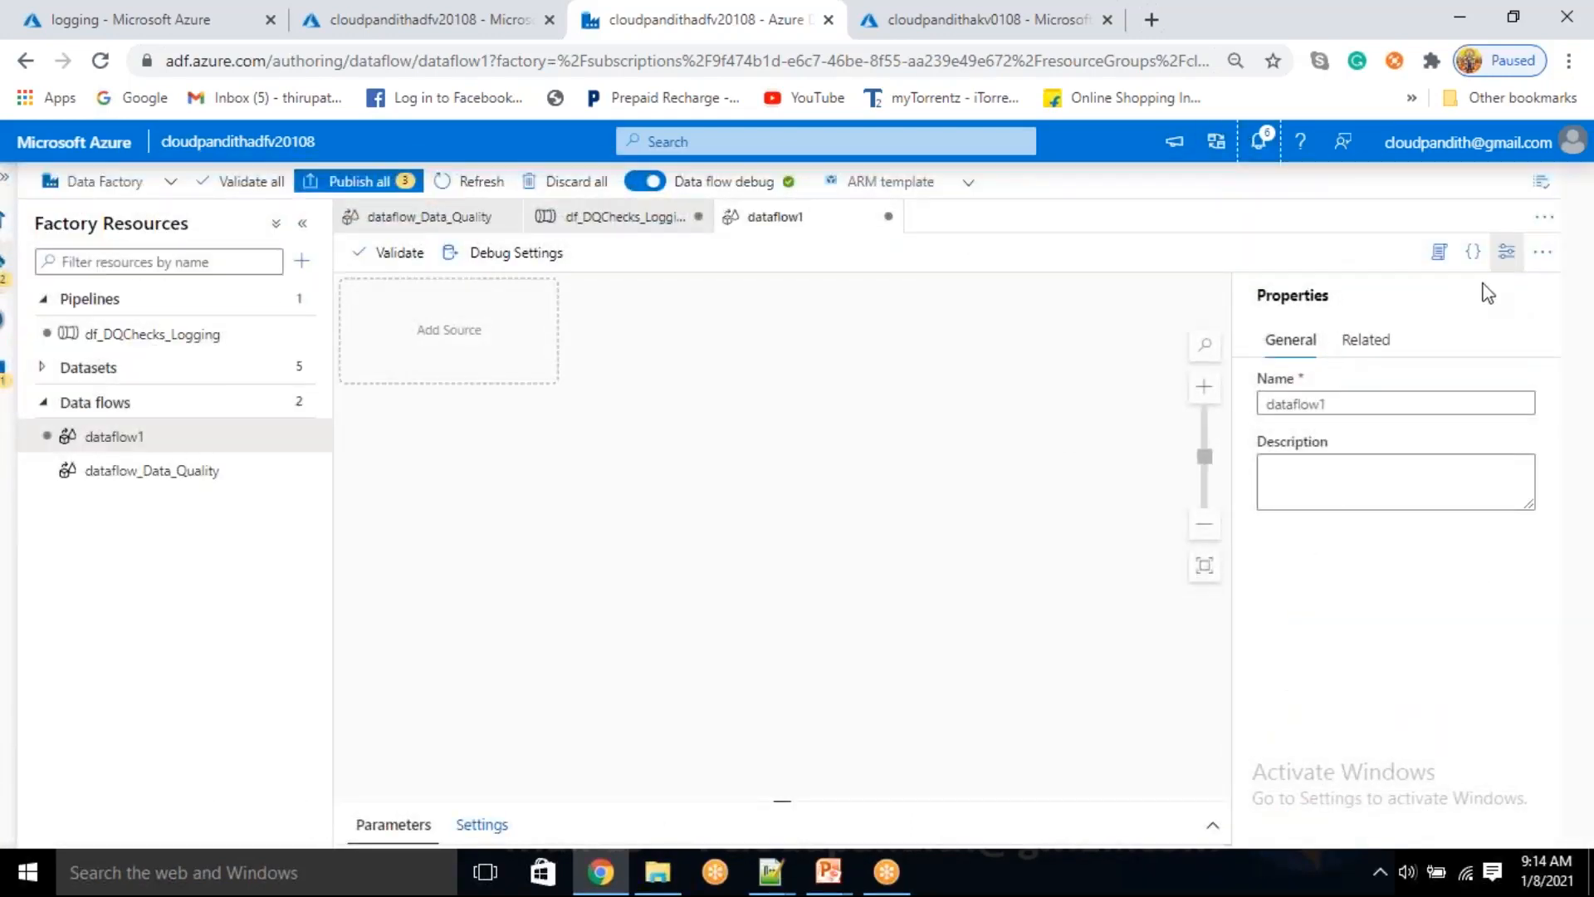
left_click(1506, 254)
Add a source using the dataset DS_ADLSGen2_LogSource and import its projection
left_click(433, 329)
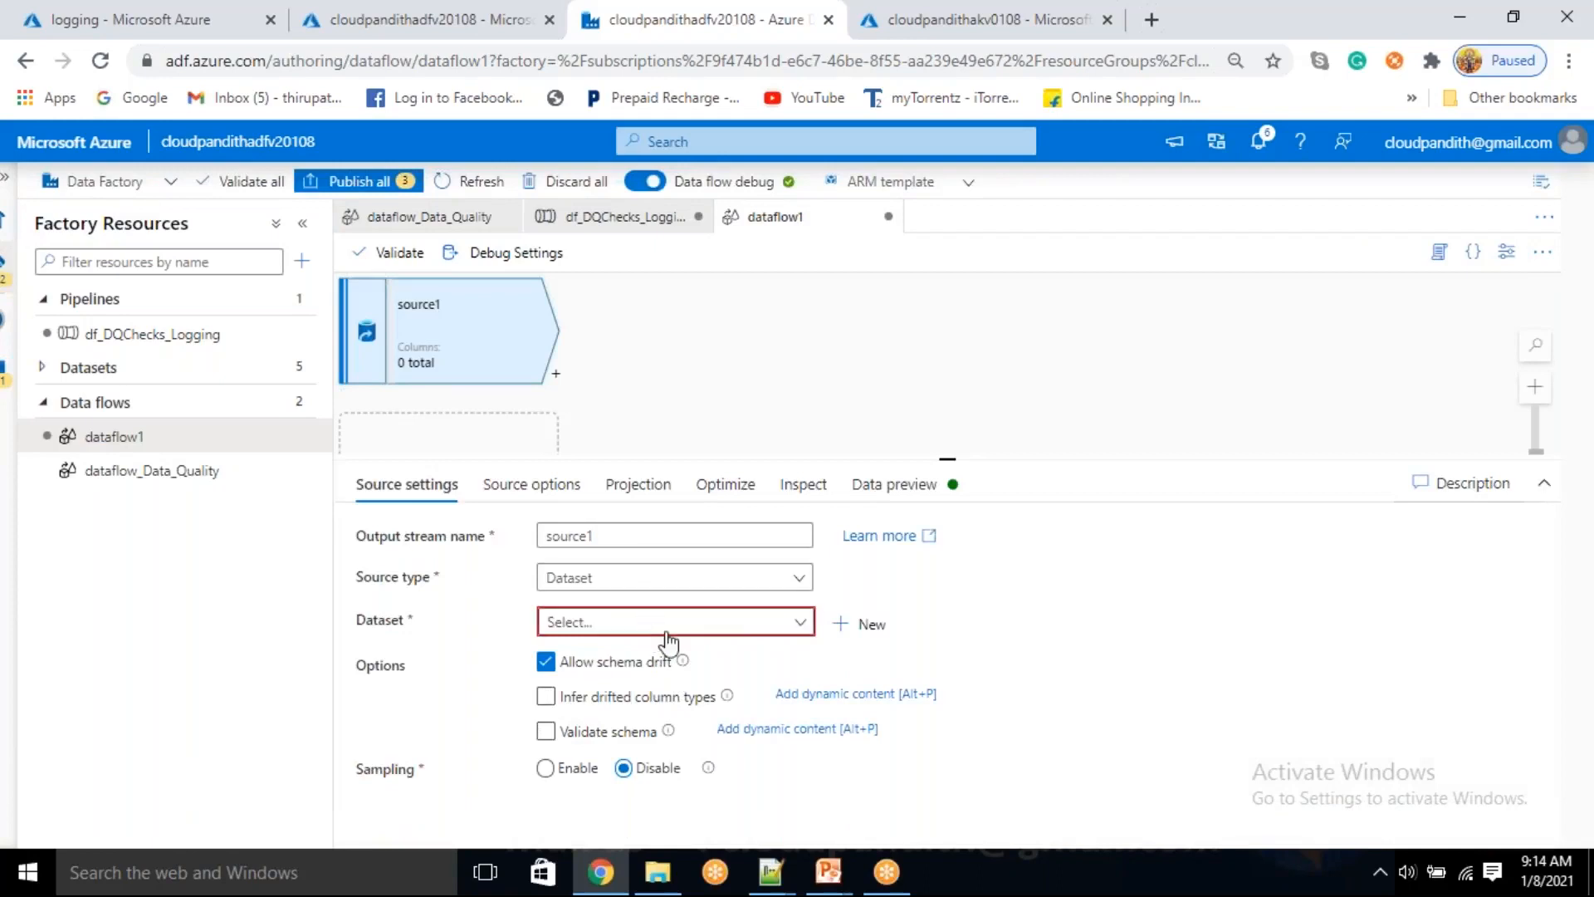
left_click(804, 627)
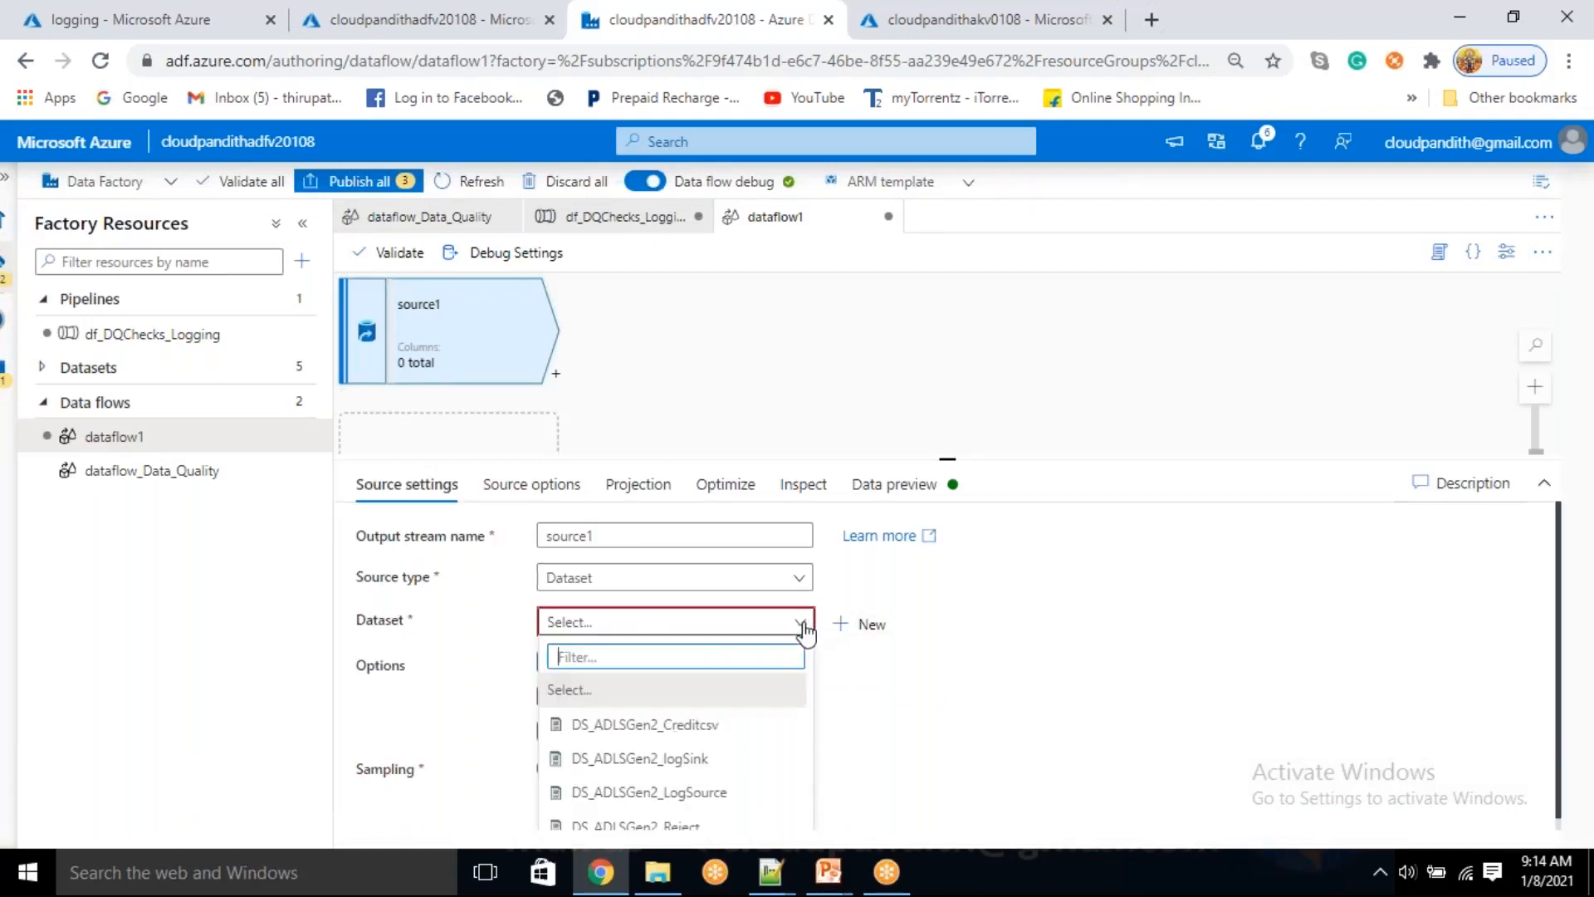
left_click(668, 791)
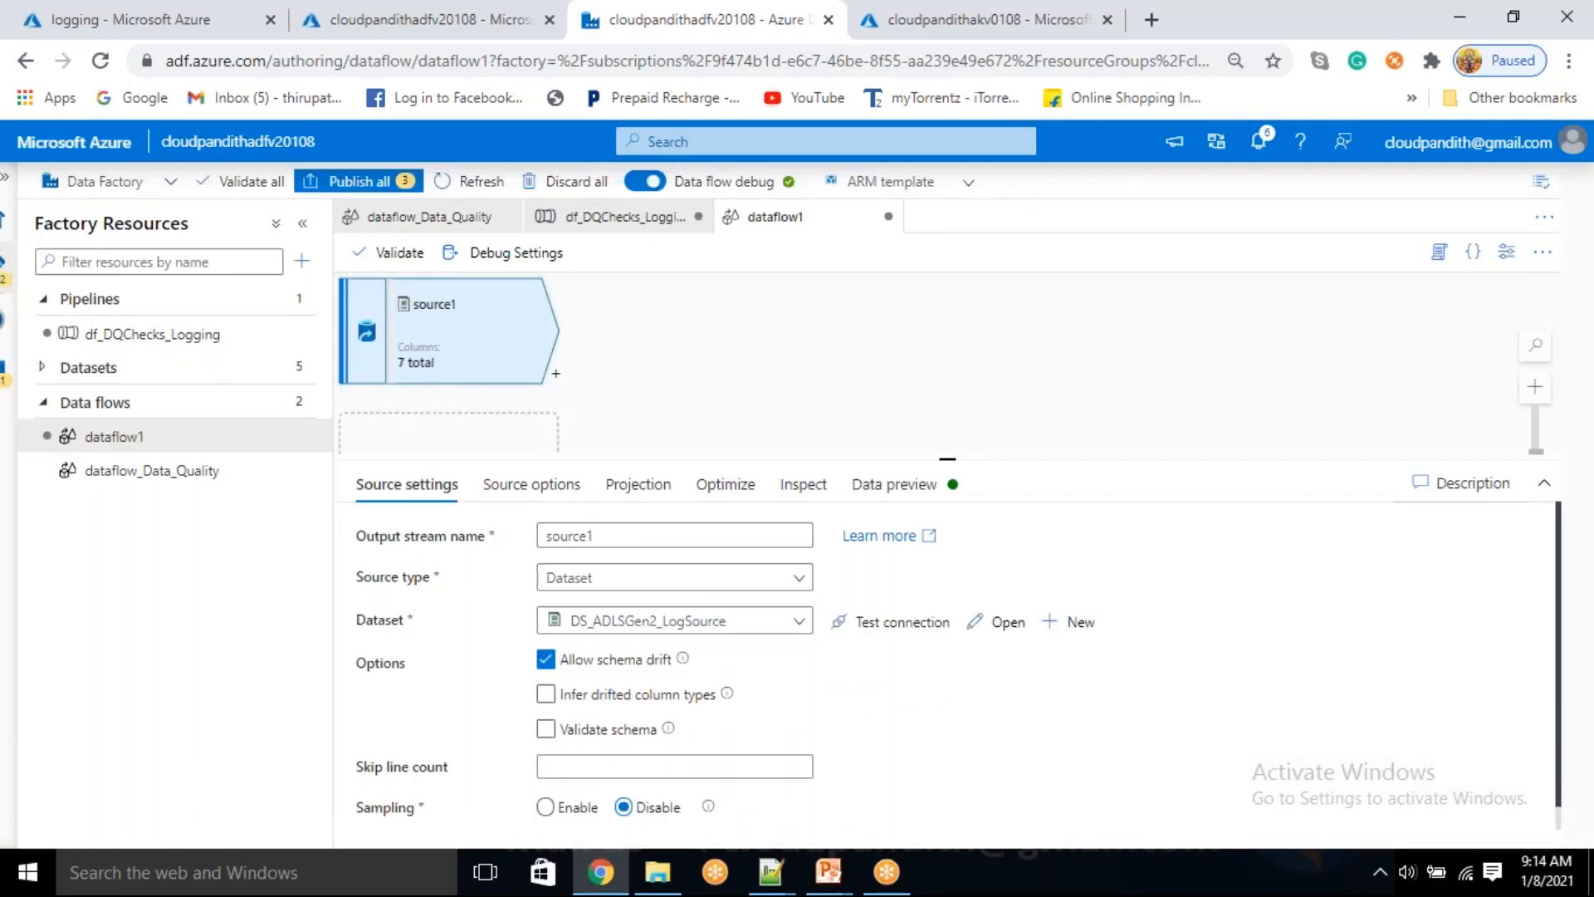
left_click(647, 492)
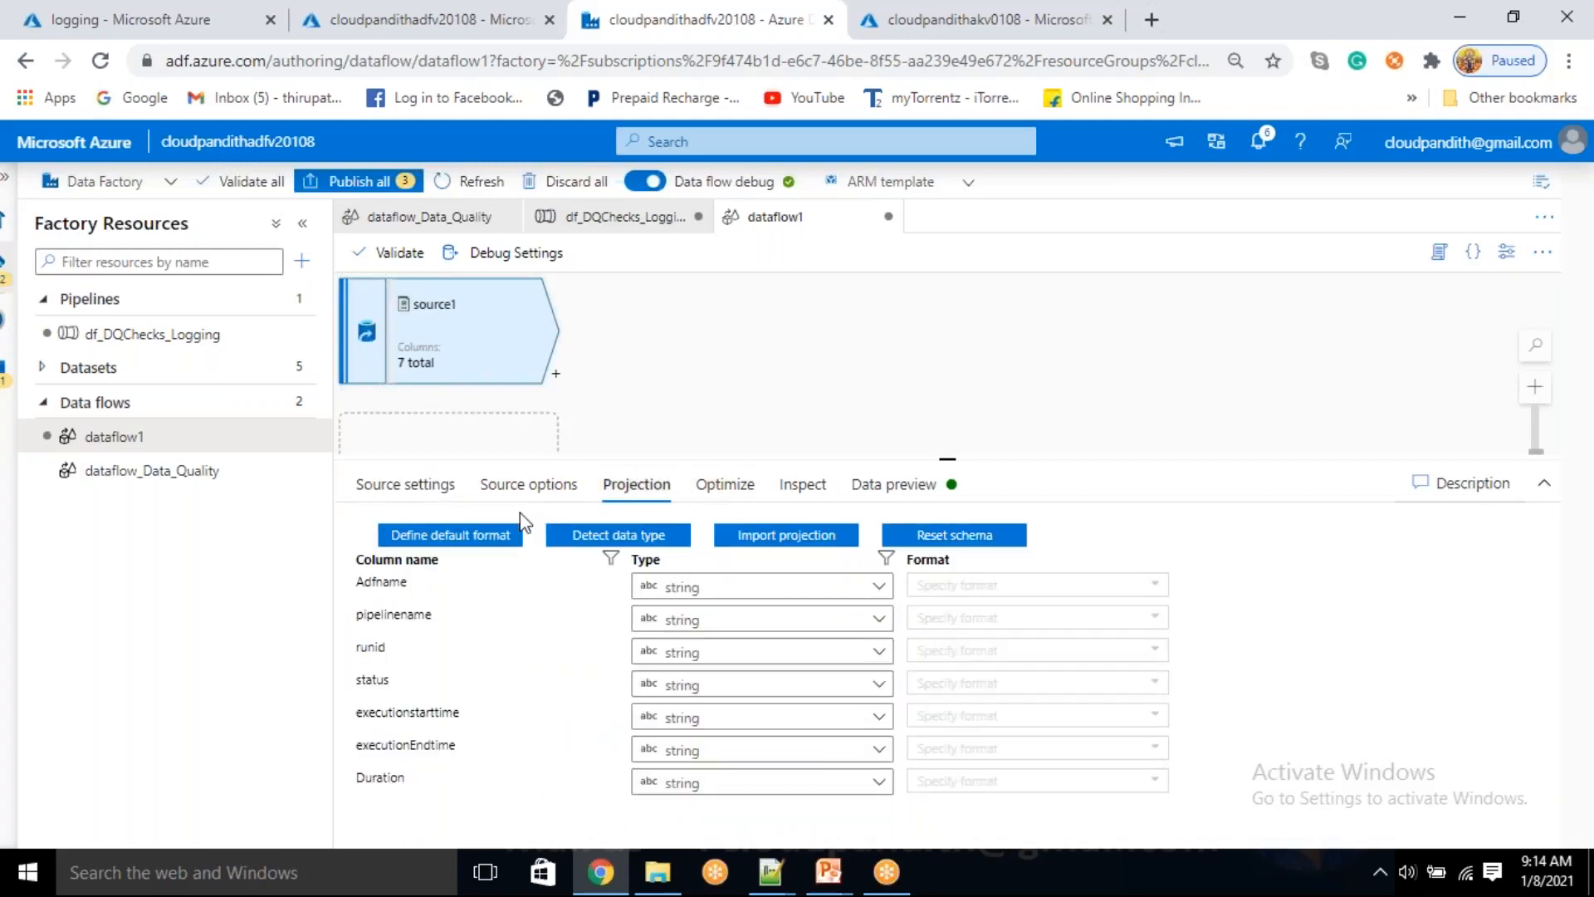
left_click(750, 539)
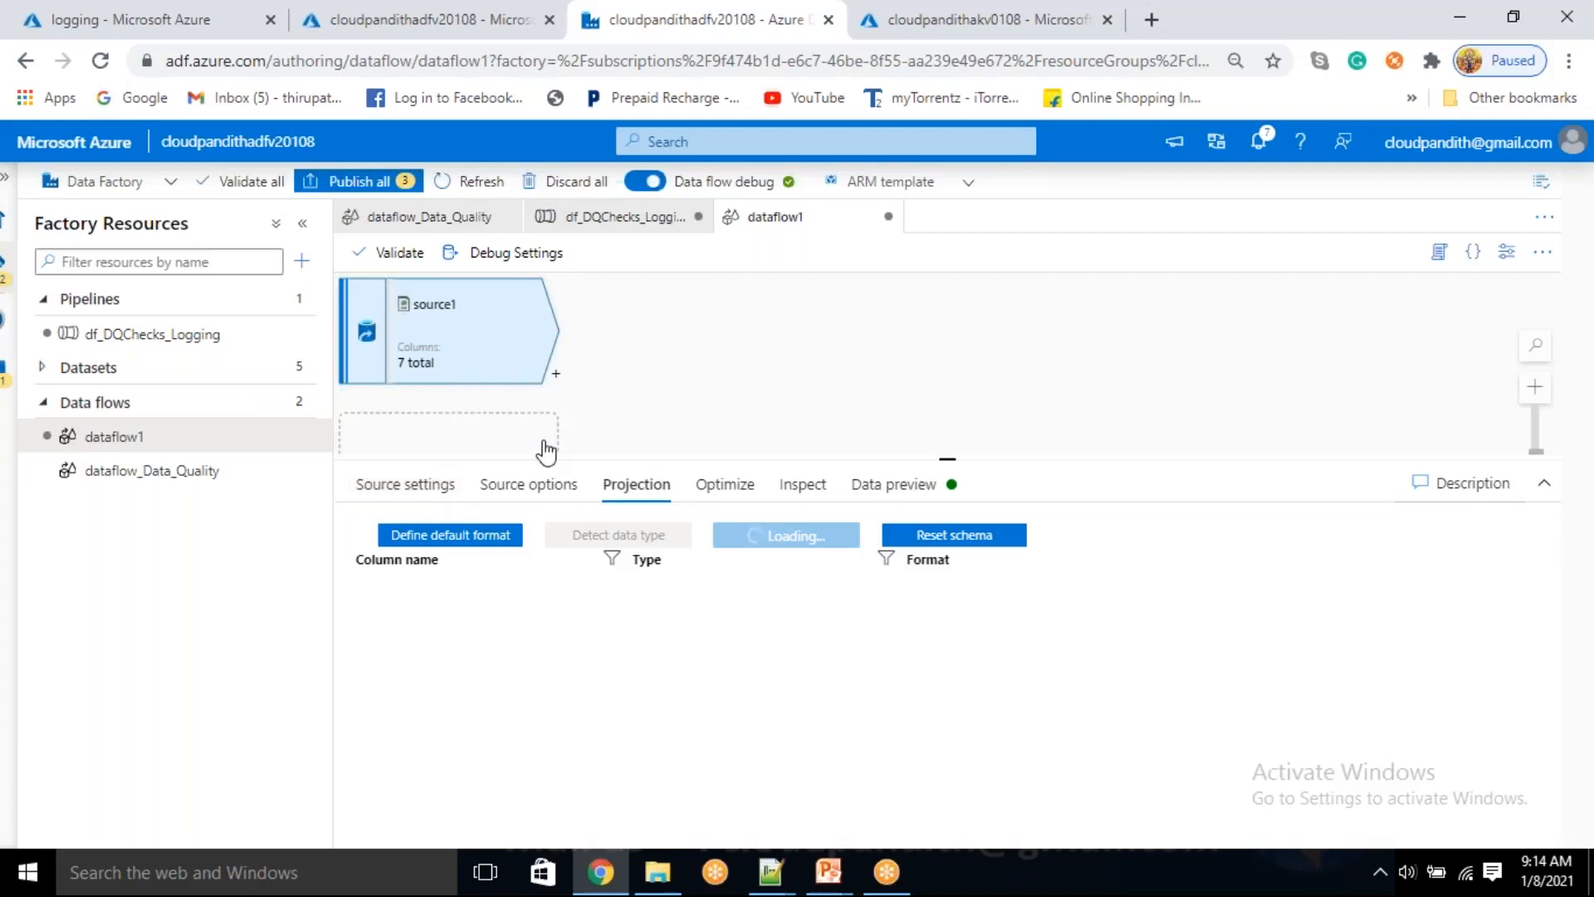
Add seven string parameters to the data flow dataflow1
left_click(809, 319)
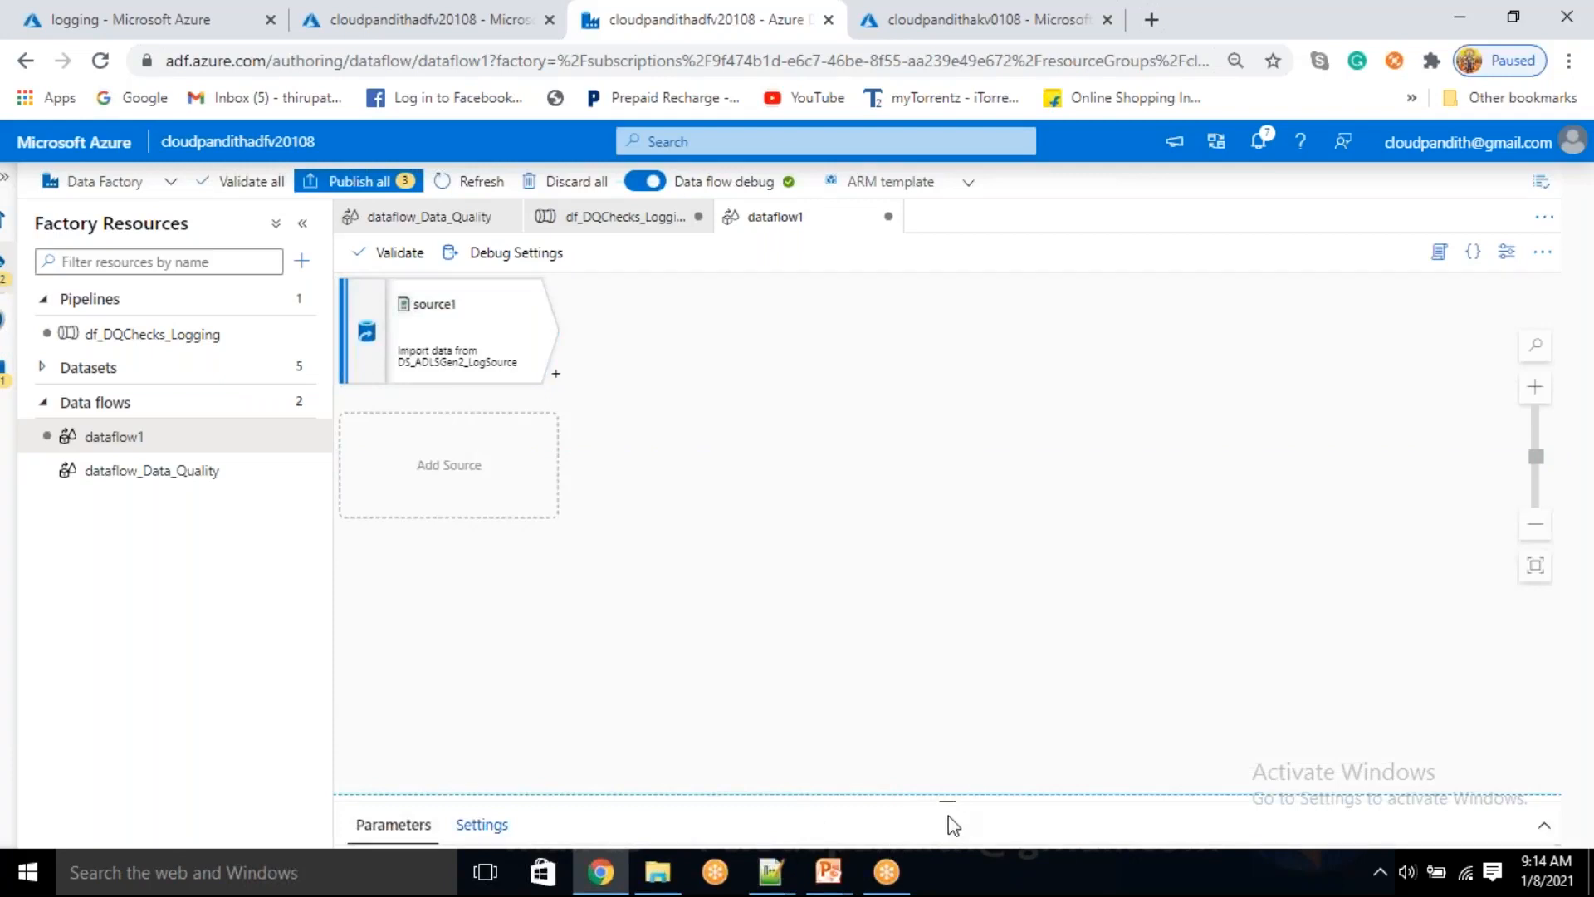
left_click_drag(950, 798, 789, 371)
left_click(399, 465)
left_click(398, 465)
left_click(399, 465)
left_click(399, 465)
left_click(398, 466)
left_click(398, 465)
left_click(399, 465)
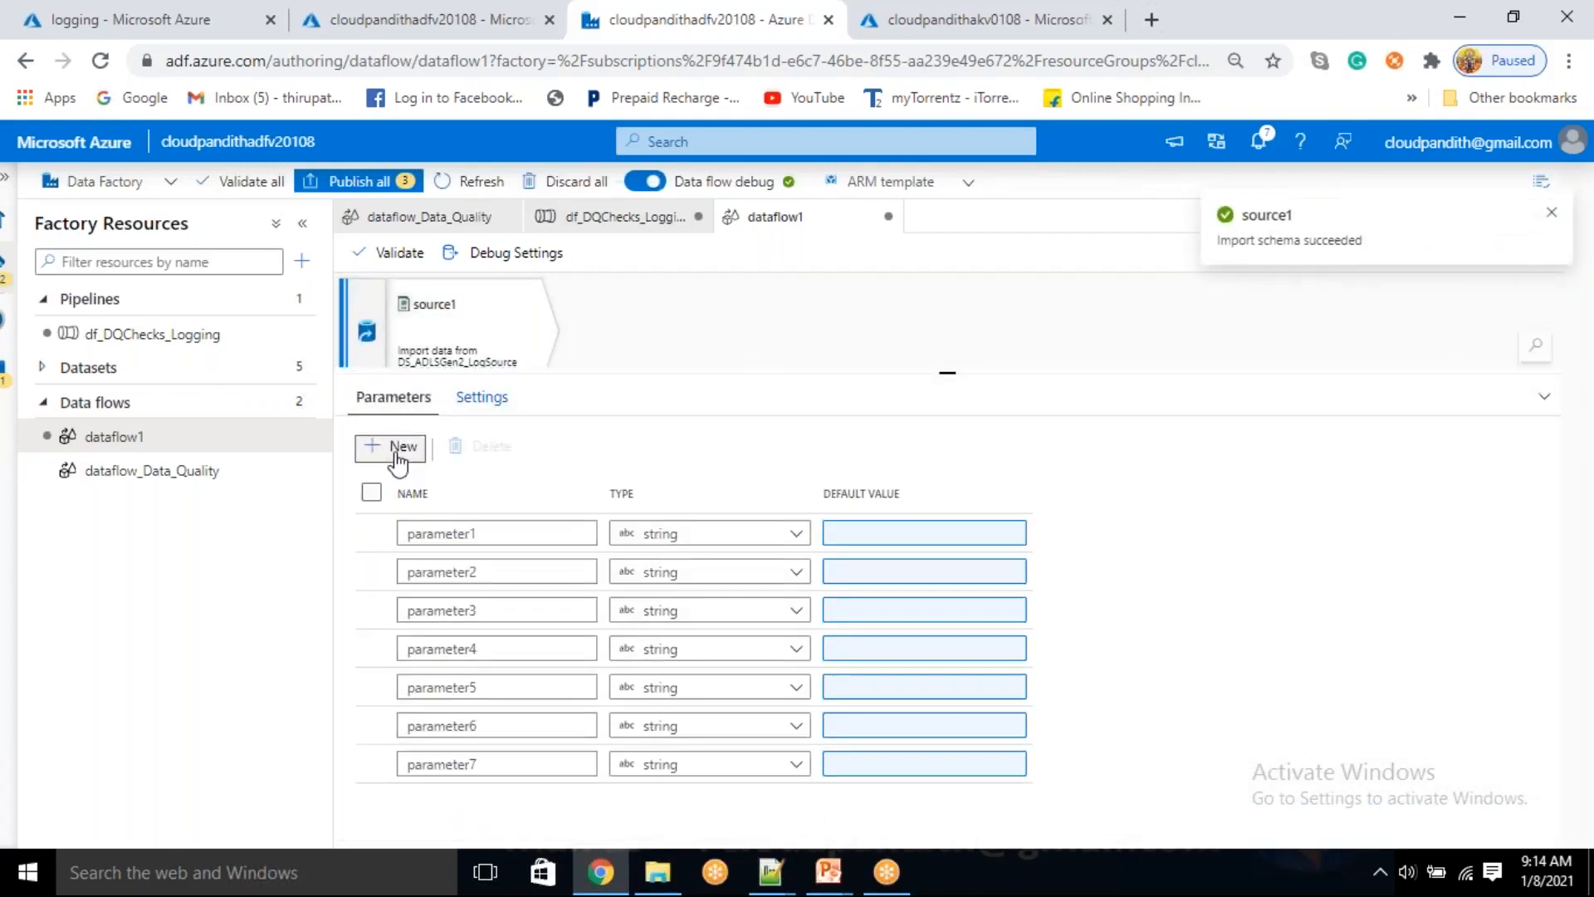
Rename the first two data flow parameters as dfp_adfname and dfp_pipelinename
left_click_drag(516, 534, 390, 535)
type("dfp_")
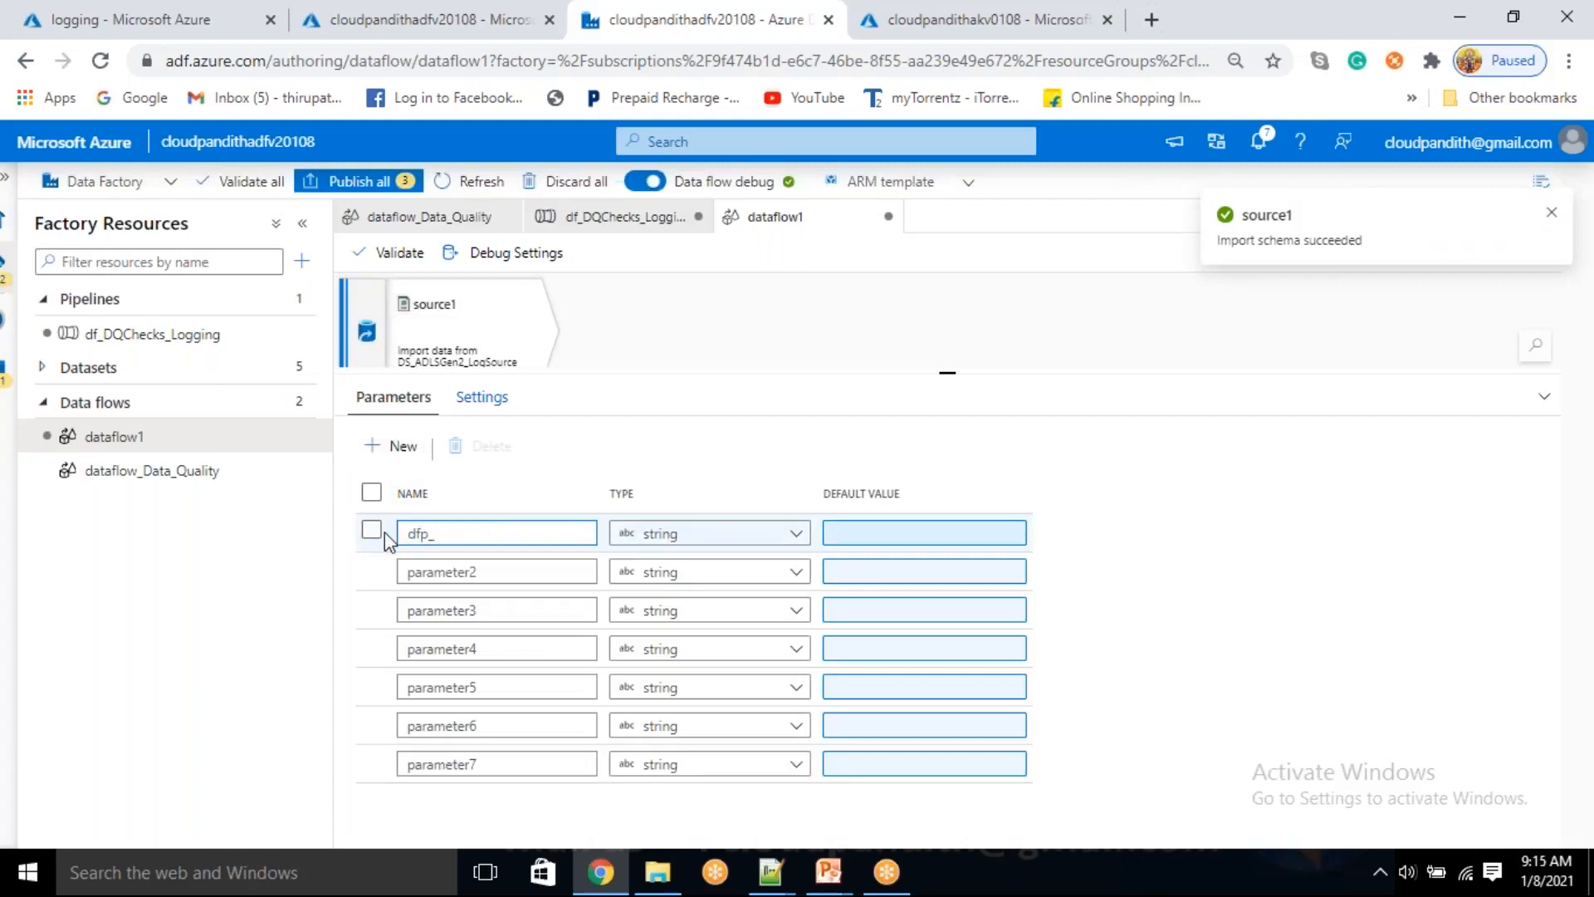
type("adfname")
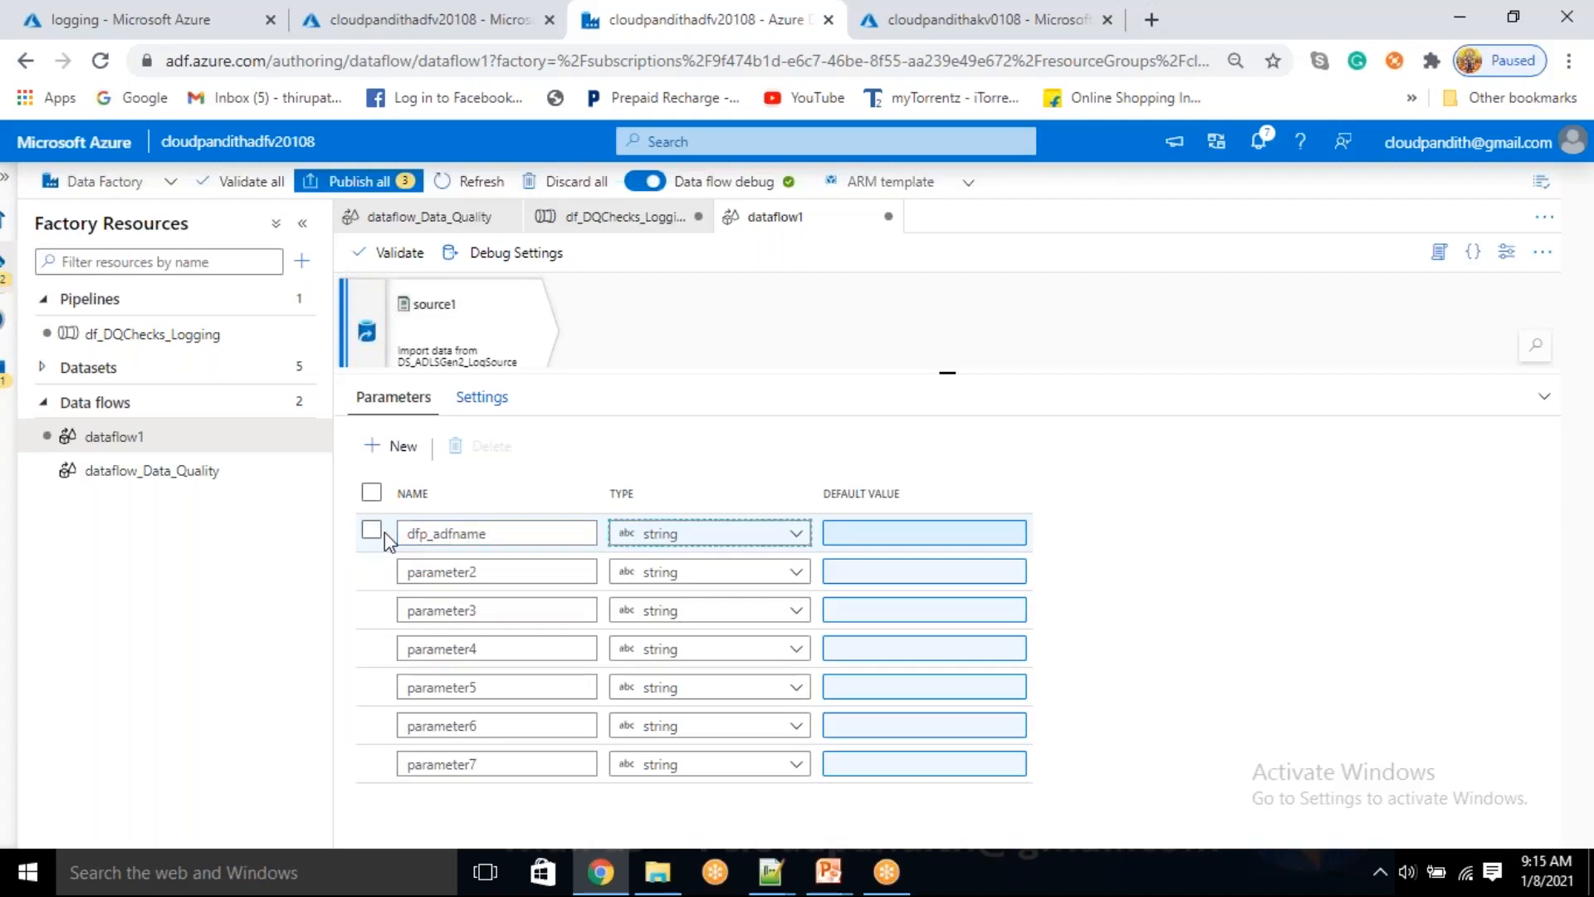
double_click(457, 573)
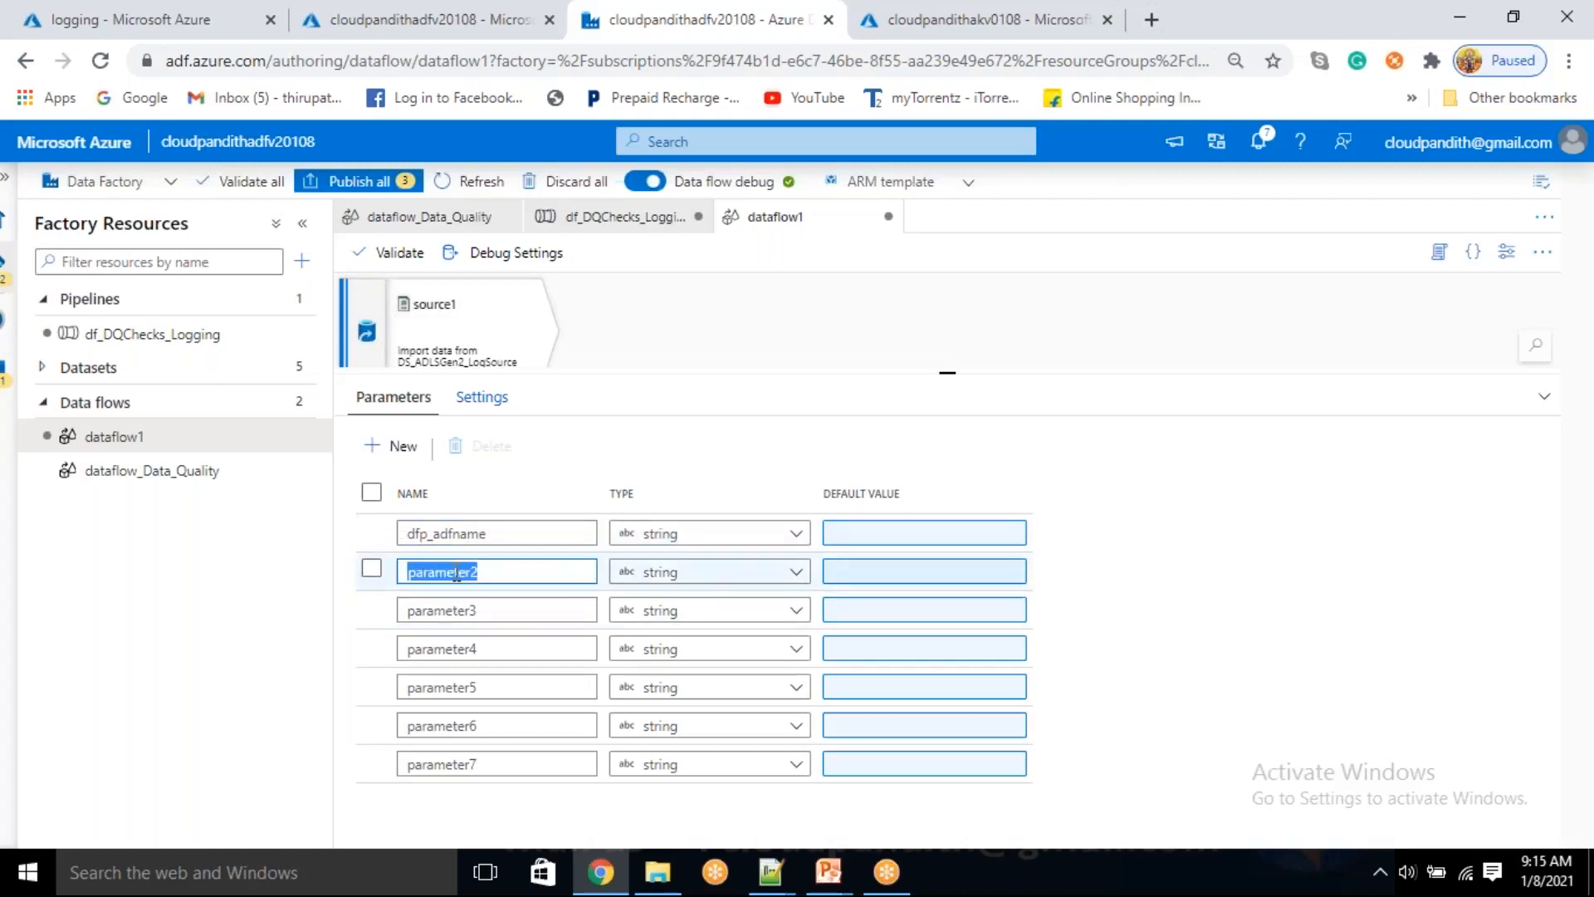
type("dfp_pip")
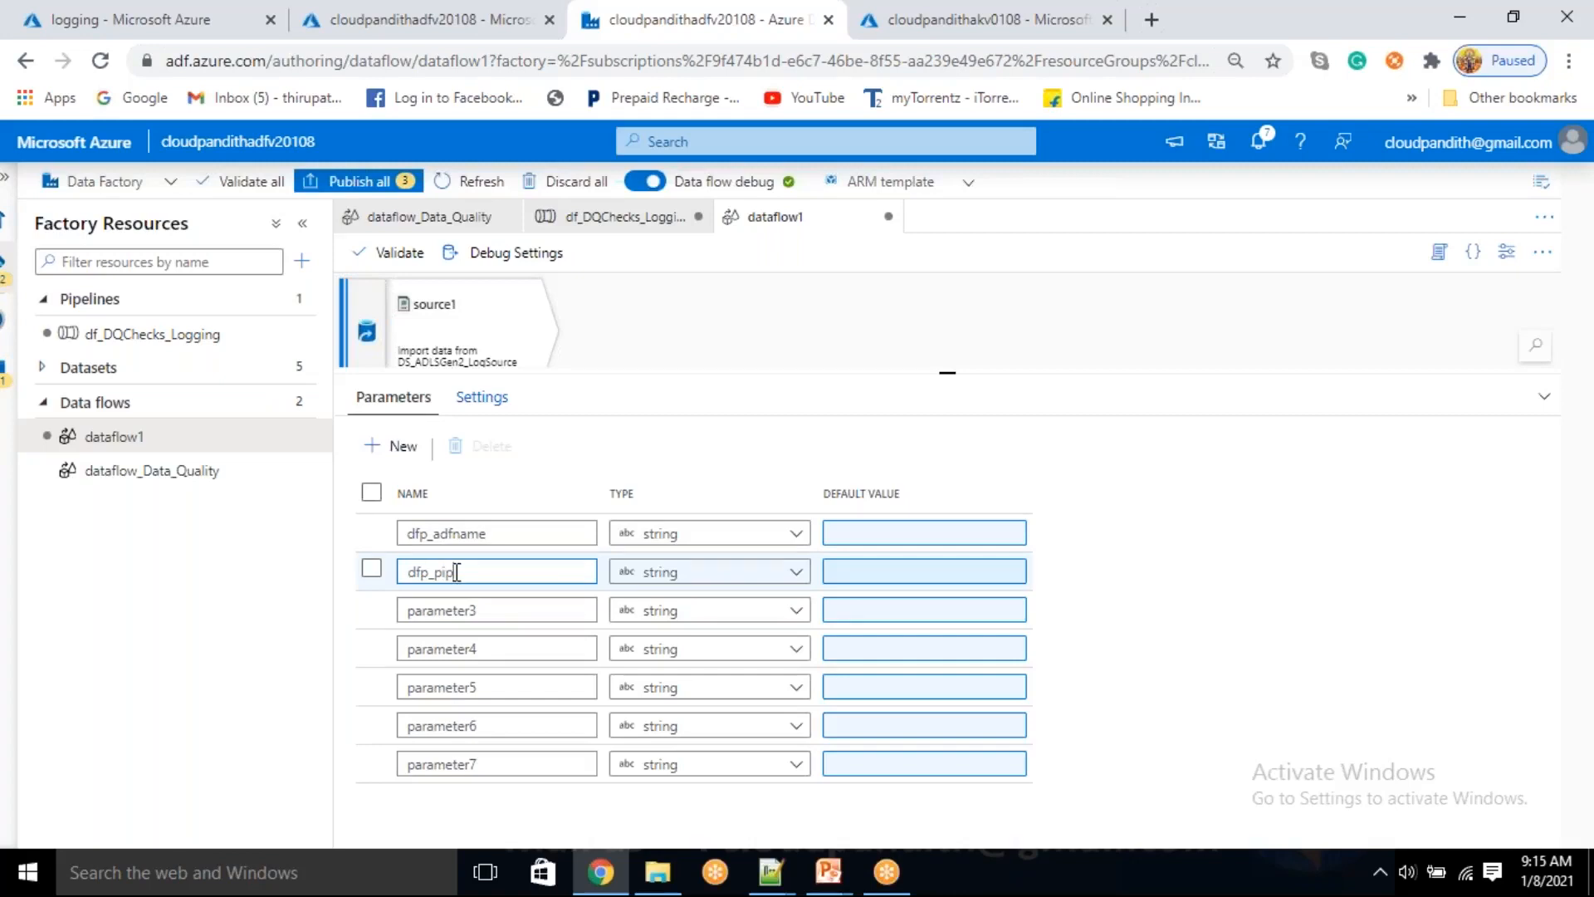
type("elinename")
Rename the third, fourth and fifth data flow parameters as dfp_runid, dfp_status and dfp_duration
double_click(440, 619)
type("dfp_")
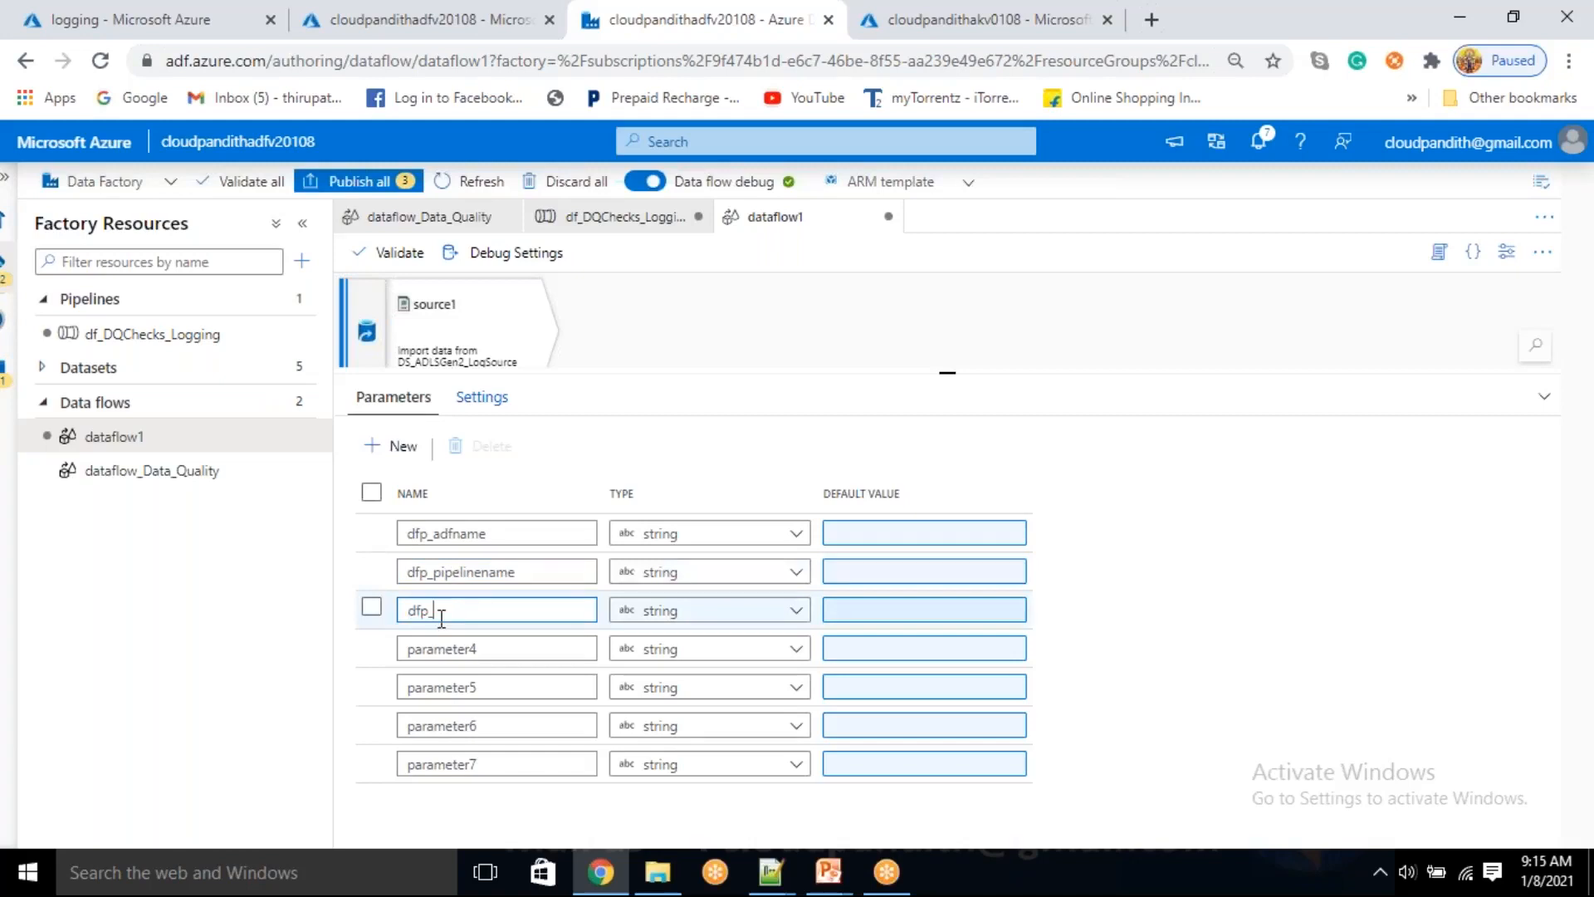
type("runid")
double_click(436, 647)
type("dfp_status")
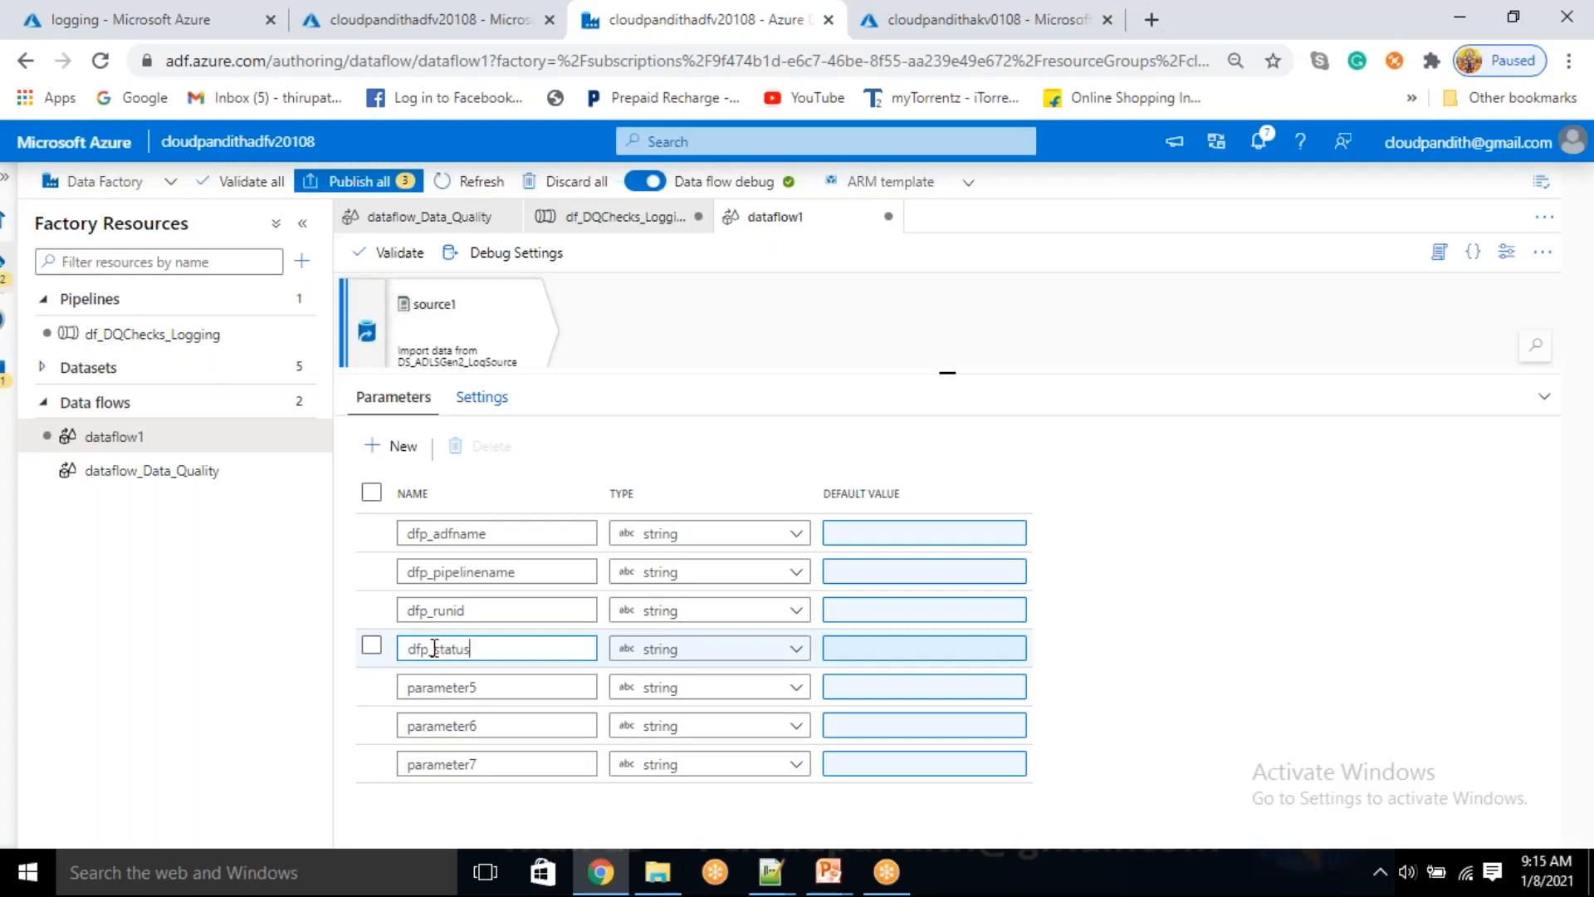
double_click(461, 687)
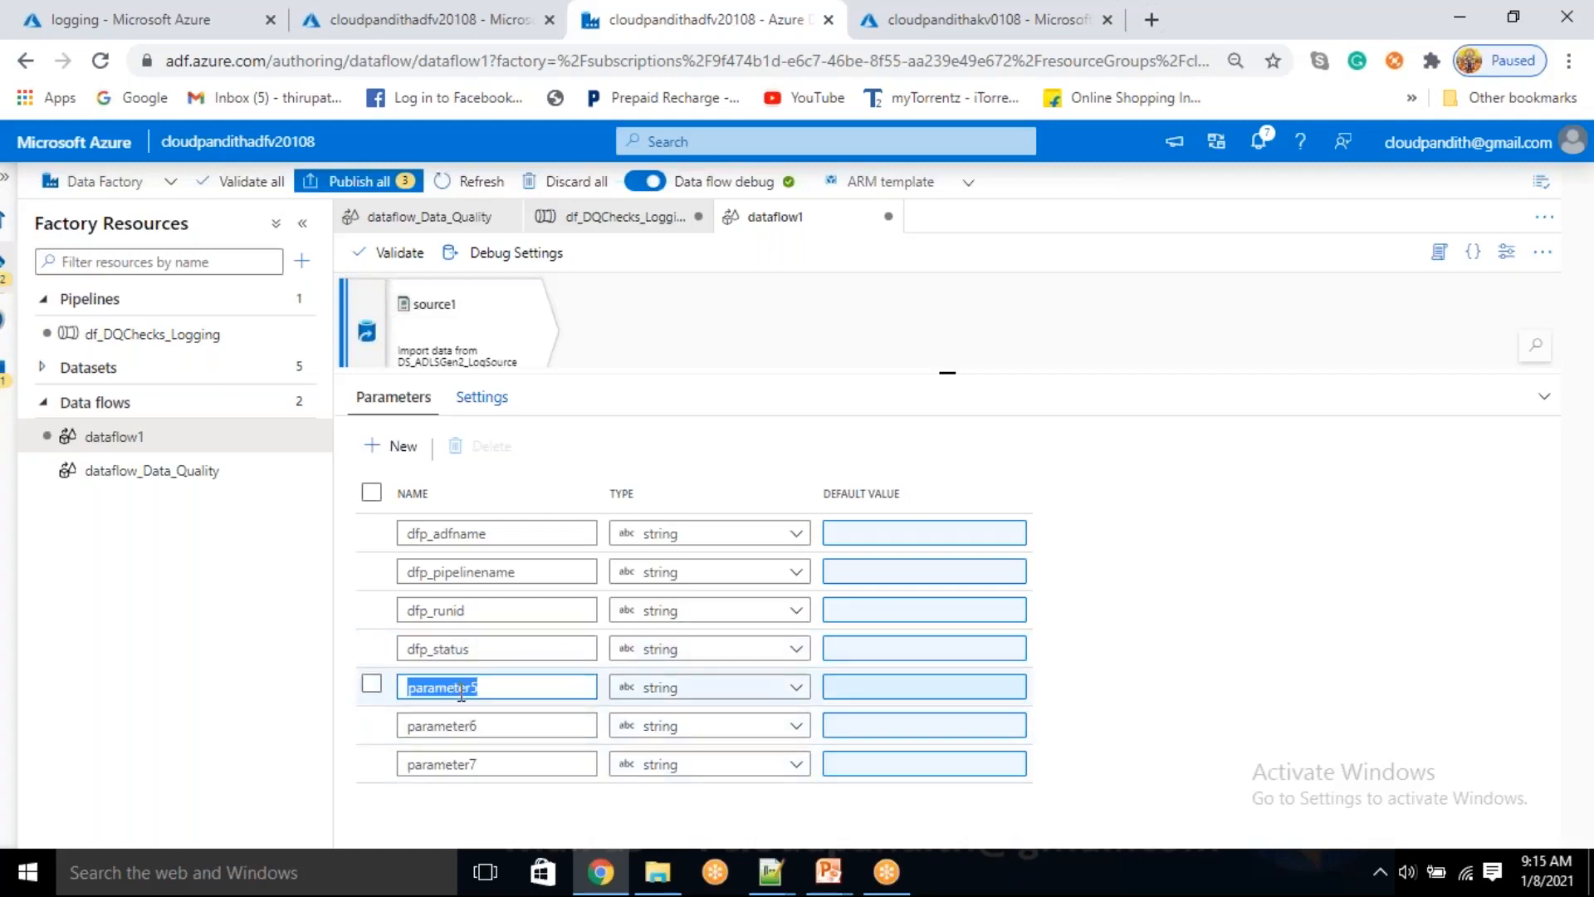
type("dfp_duration")
Rename the last two data flow parameters as dfp_executionstarttime and dfp_executionendtime
double_click(461, 729)
type("dfp_")
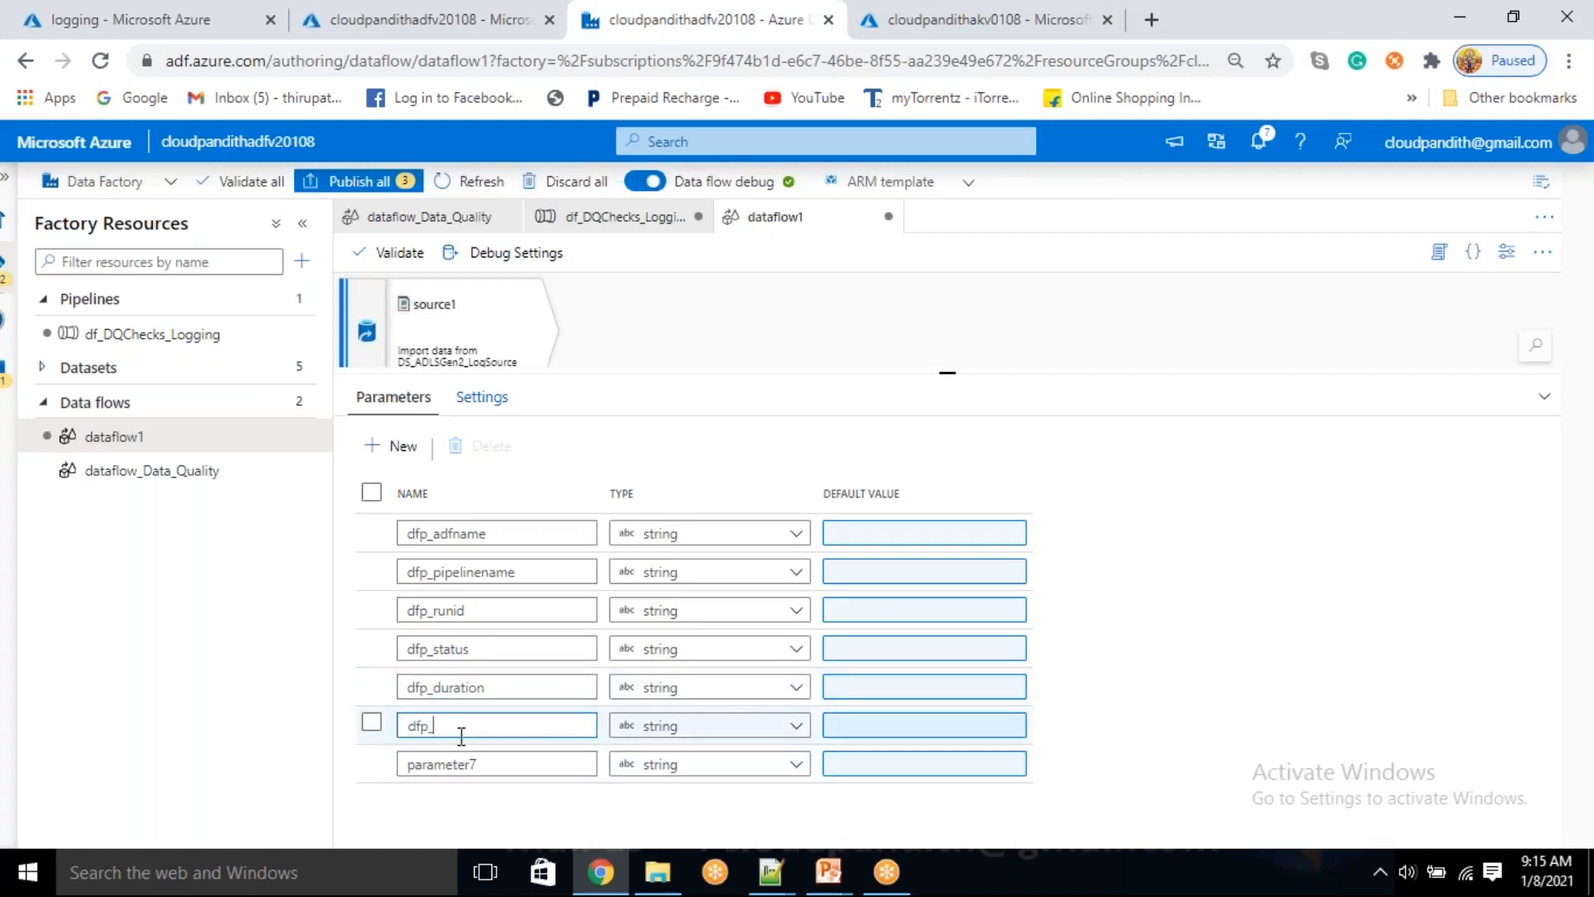
type("executionstarttime")
left_click(495, 764)
double_click(455, 765)
type("dfp_e")
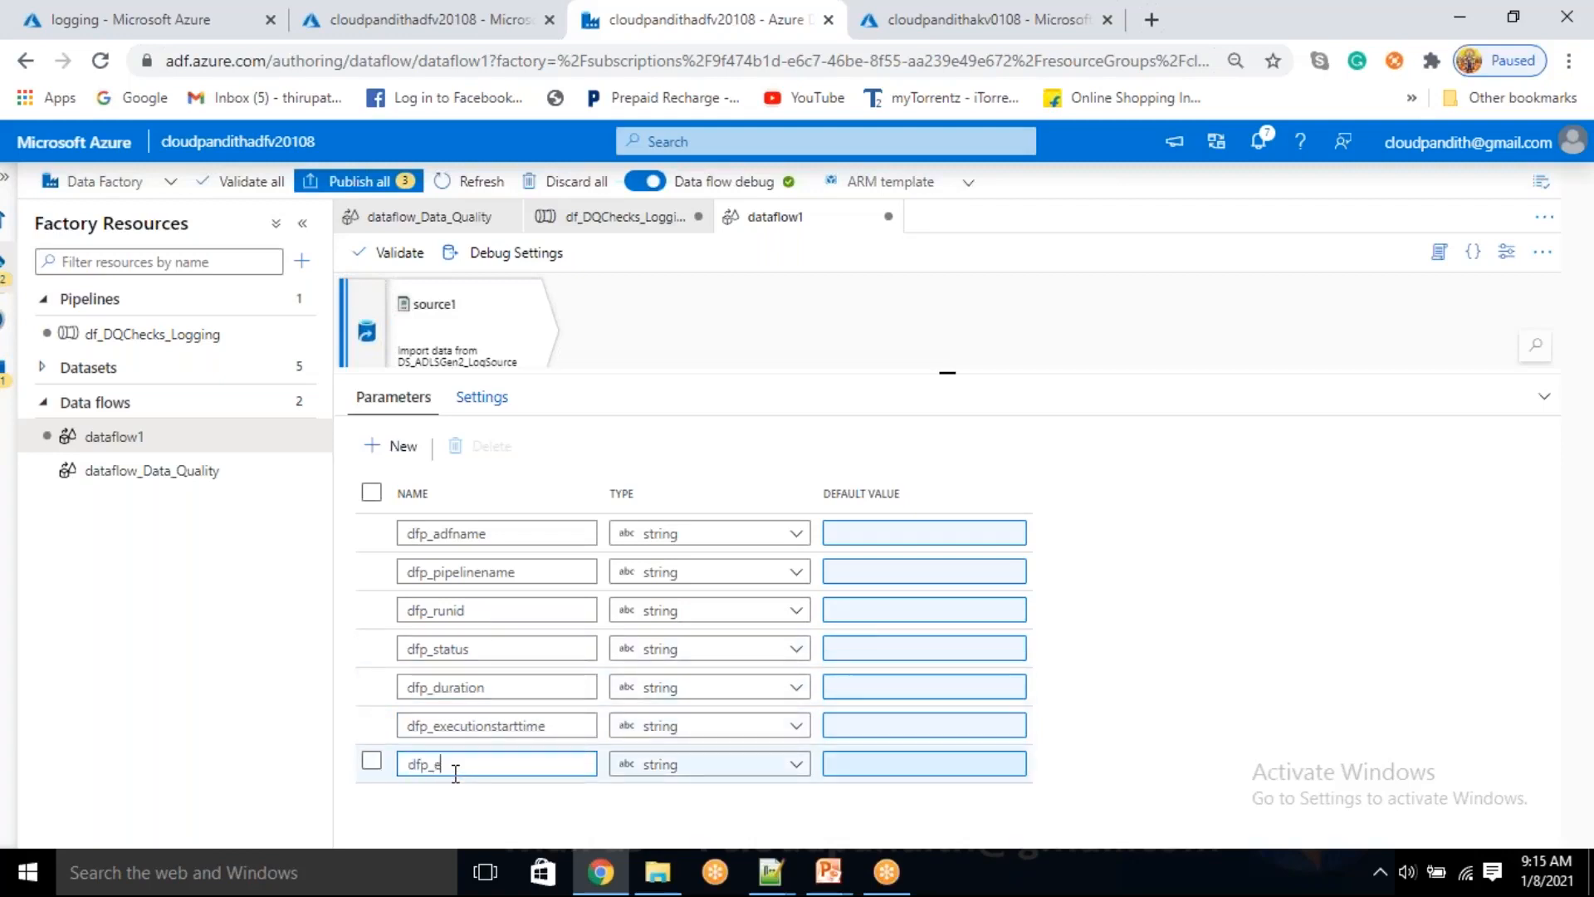
type("ndtime")
Import the projection of source1 again and set the debug value of dfp_adfname to 'cloudpandithj'
left_click(509, 349)
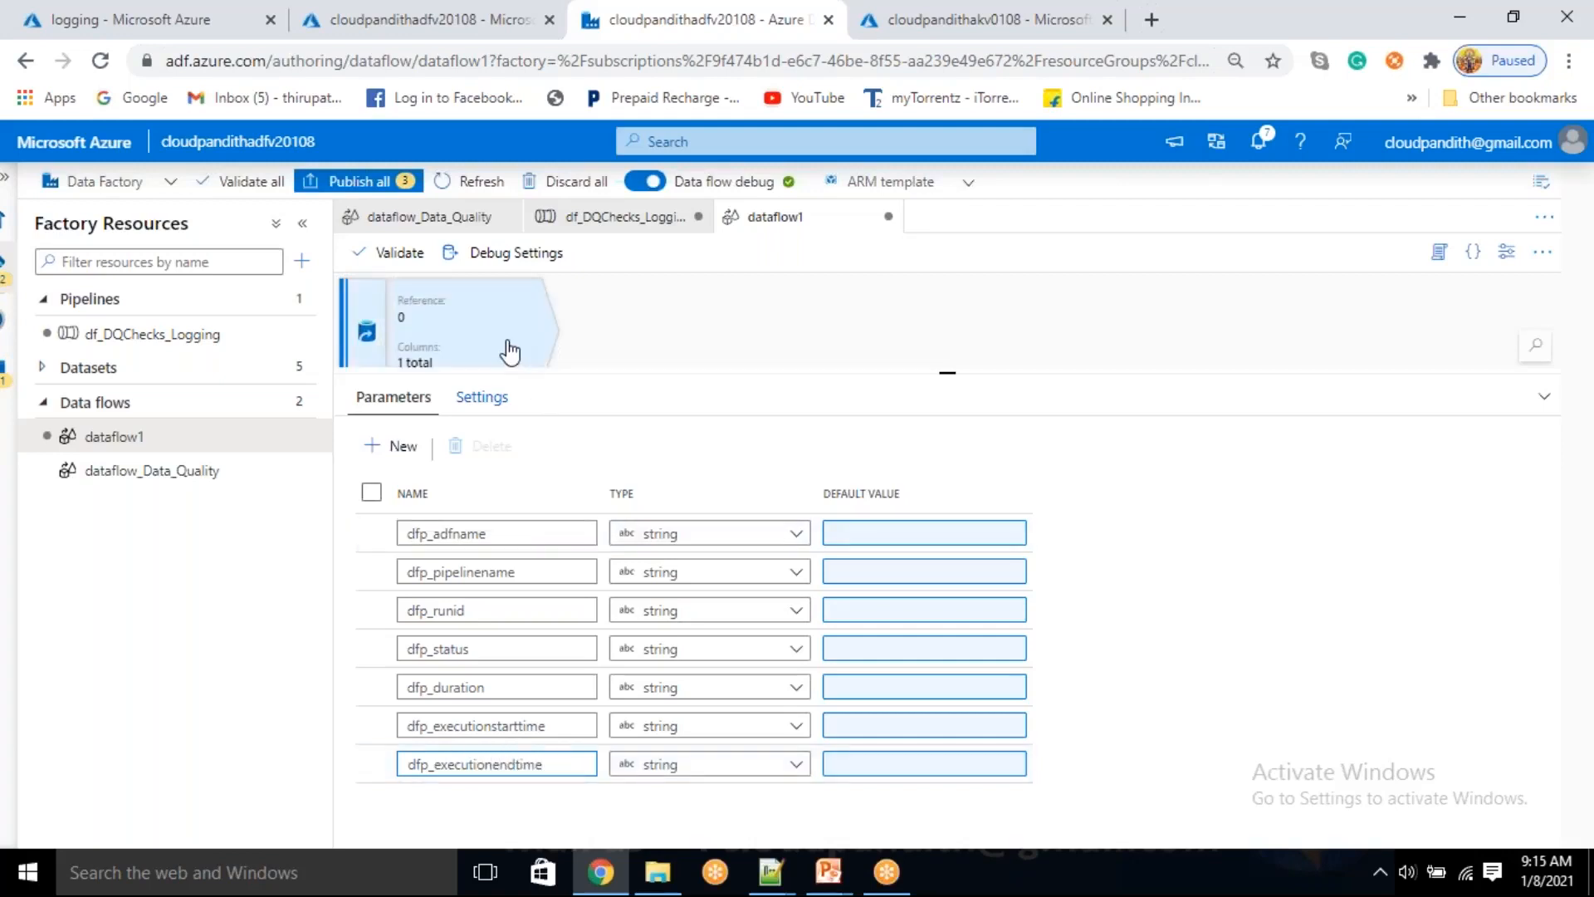
left_click(764, 538)
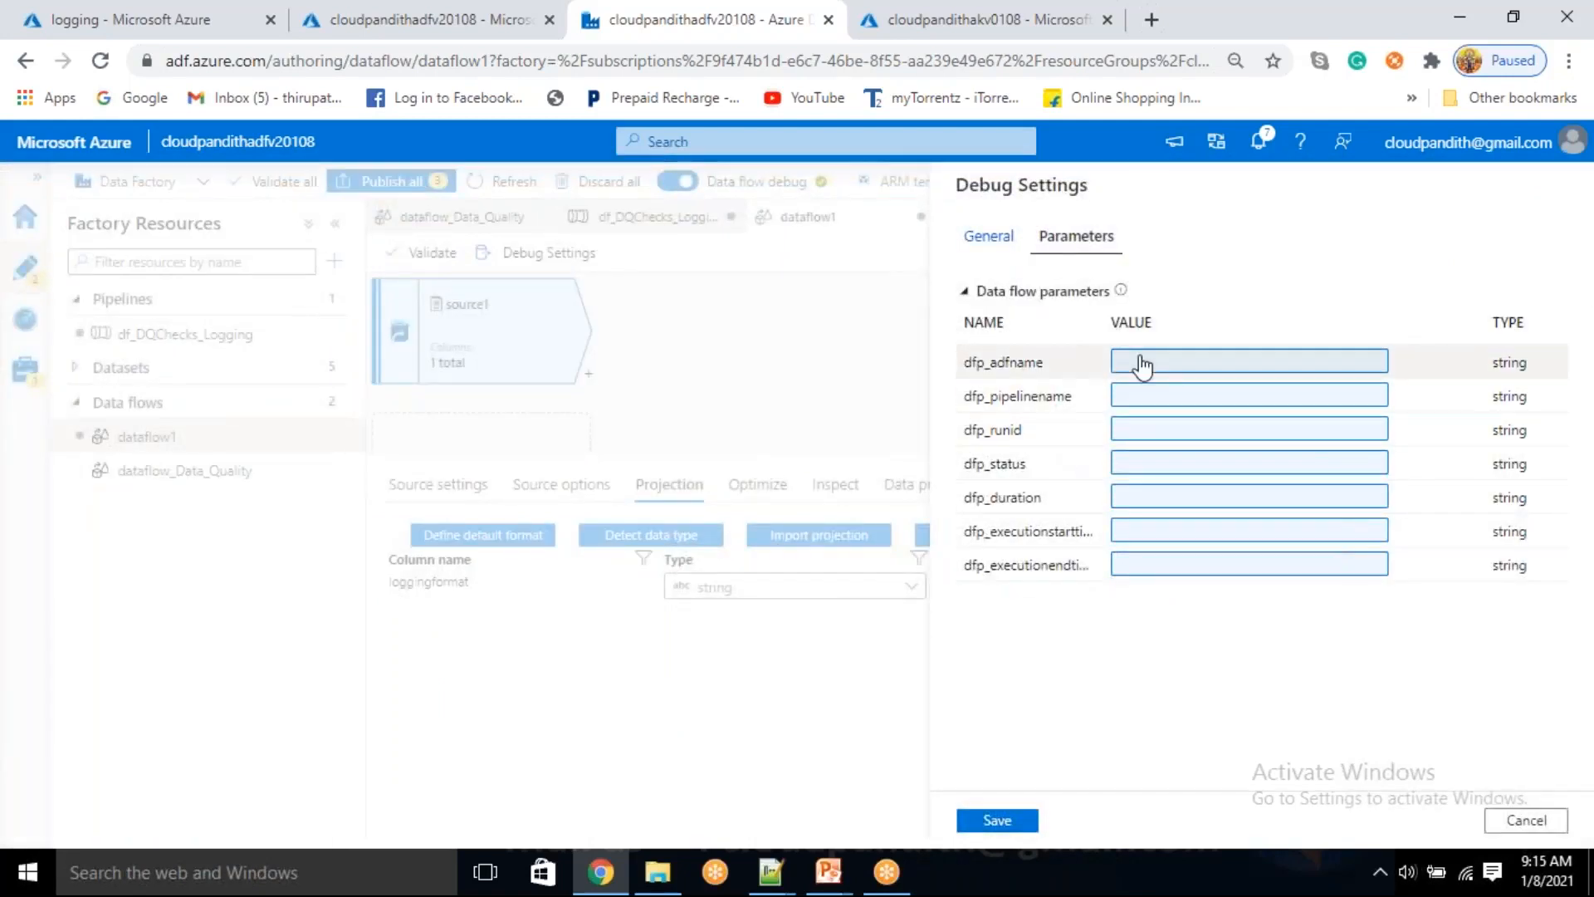
left_click(1141, 364)
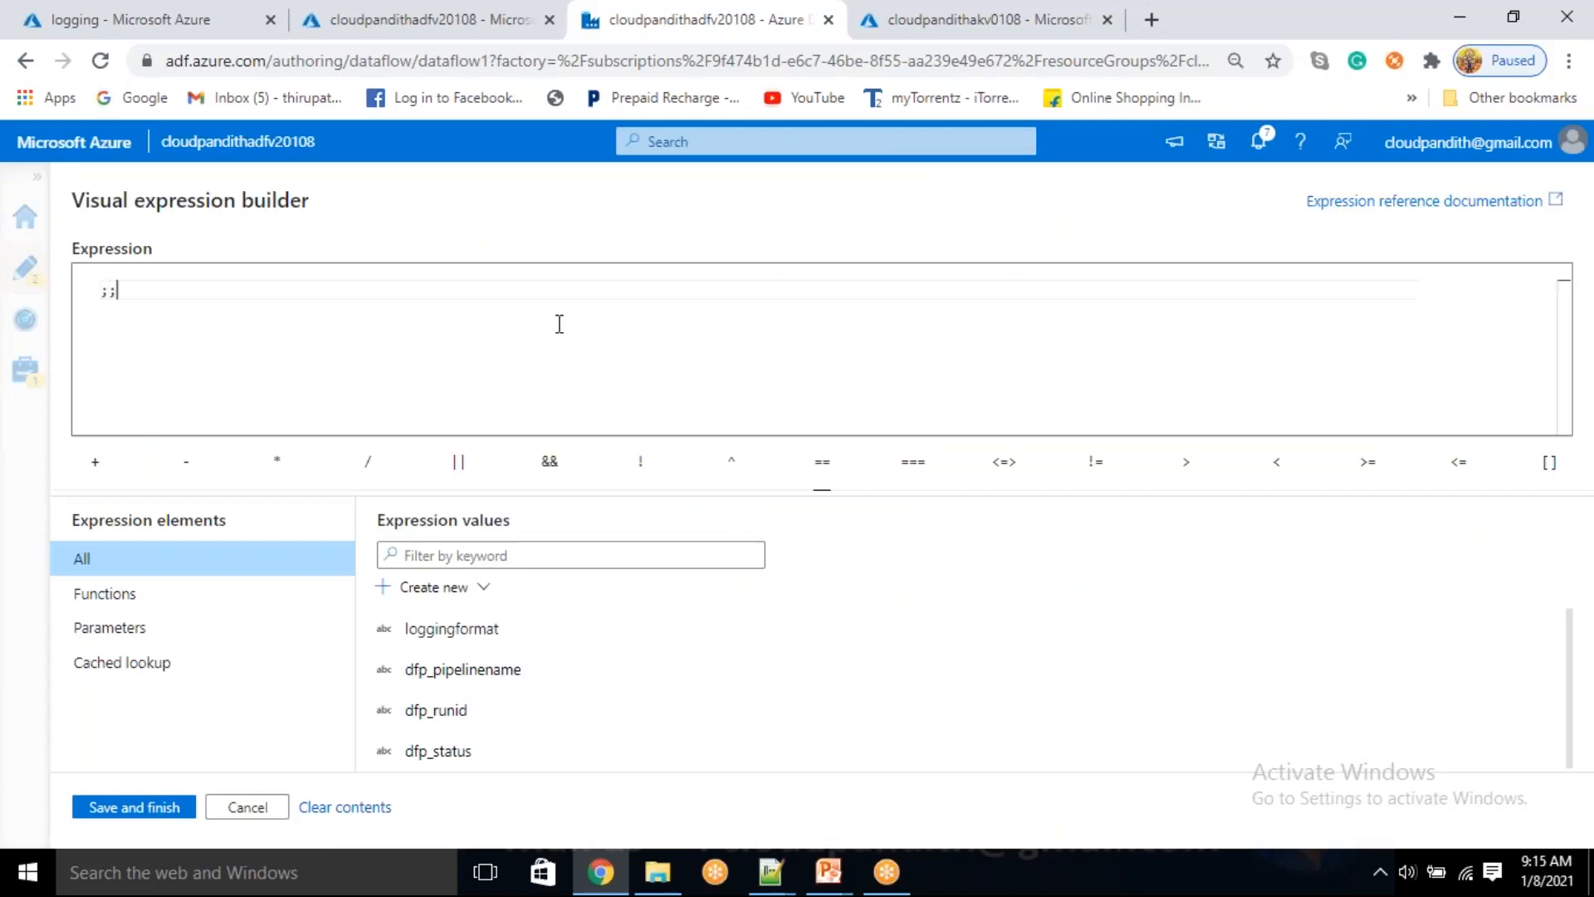
type("'cloudpandithj")
key("ctrl+a")
key("ctrl+c")
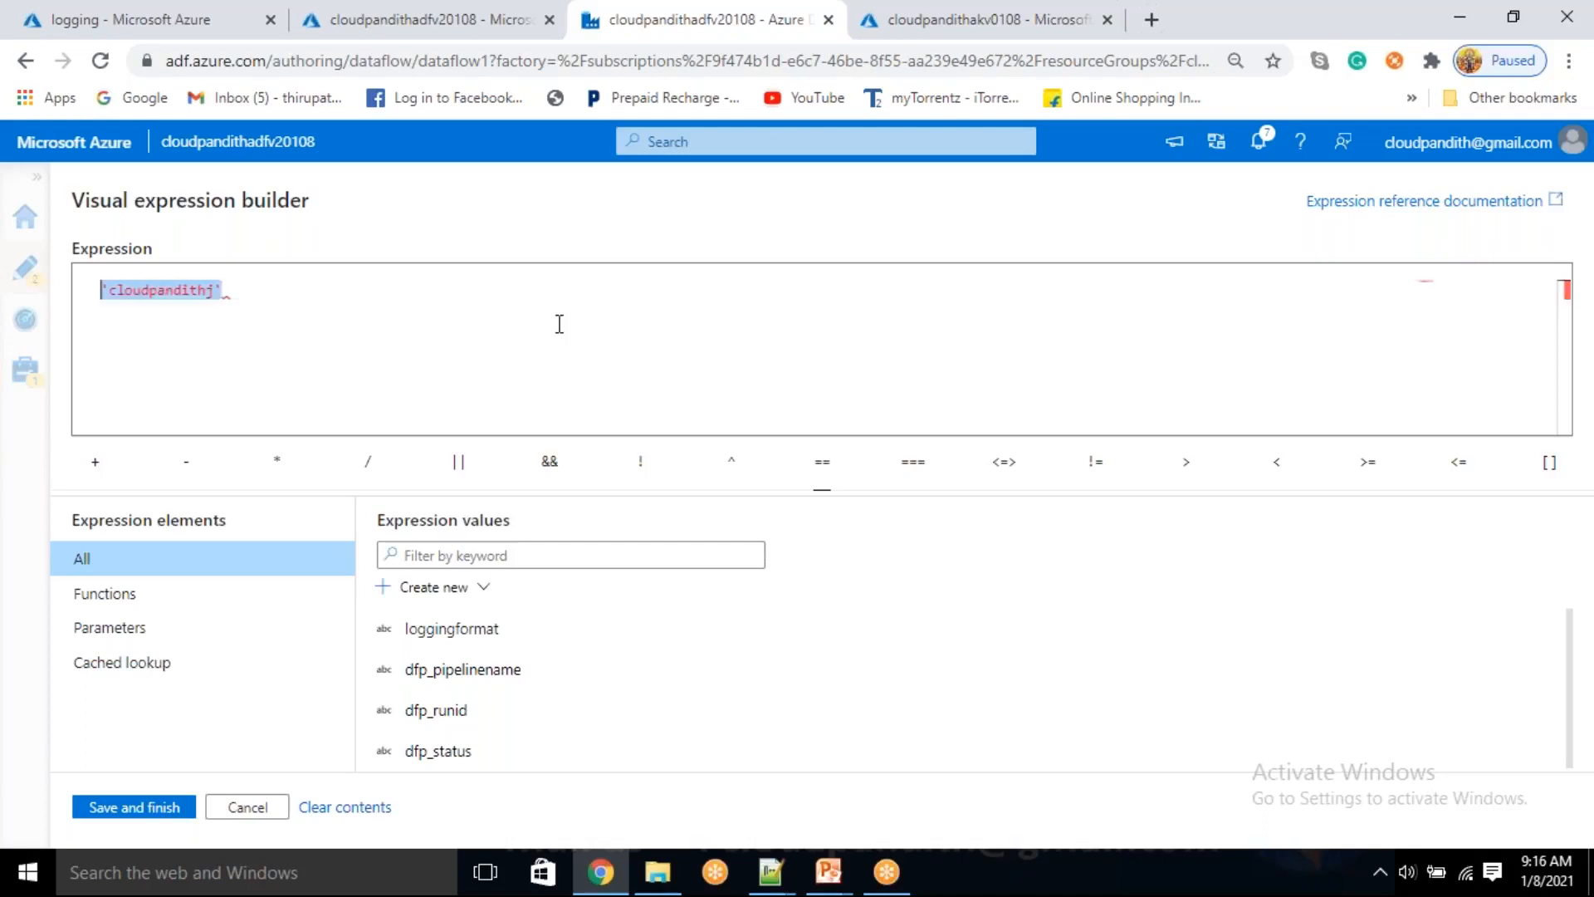
left_click(183, 810)
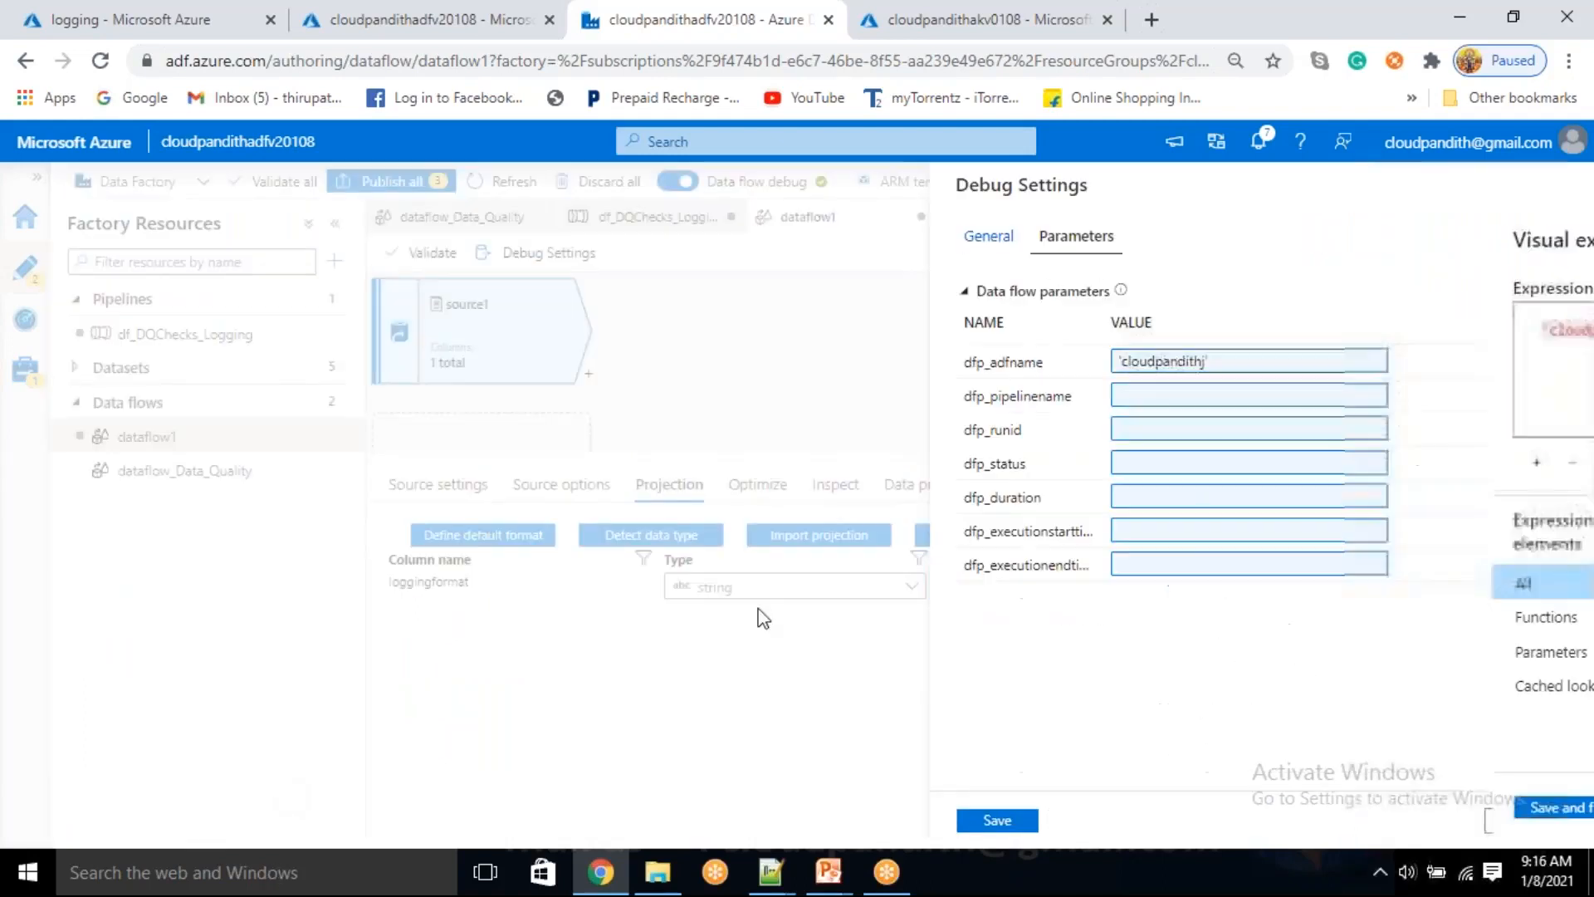
Set the debug values of dfp_pipelinename and dfp_runid to 'cloudpandithj'
left_click(1154, 397)
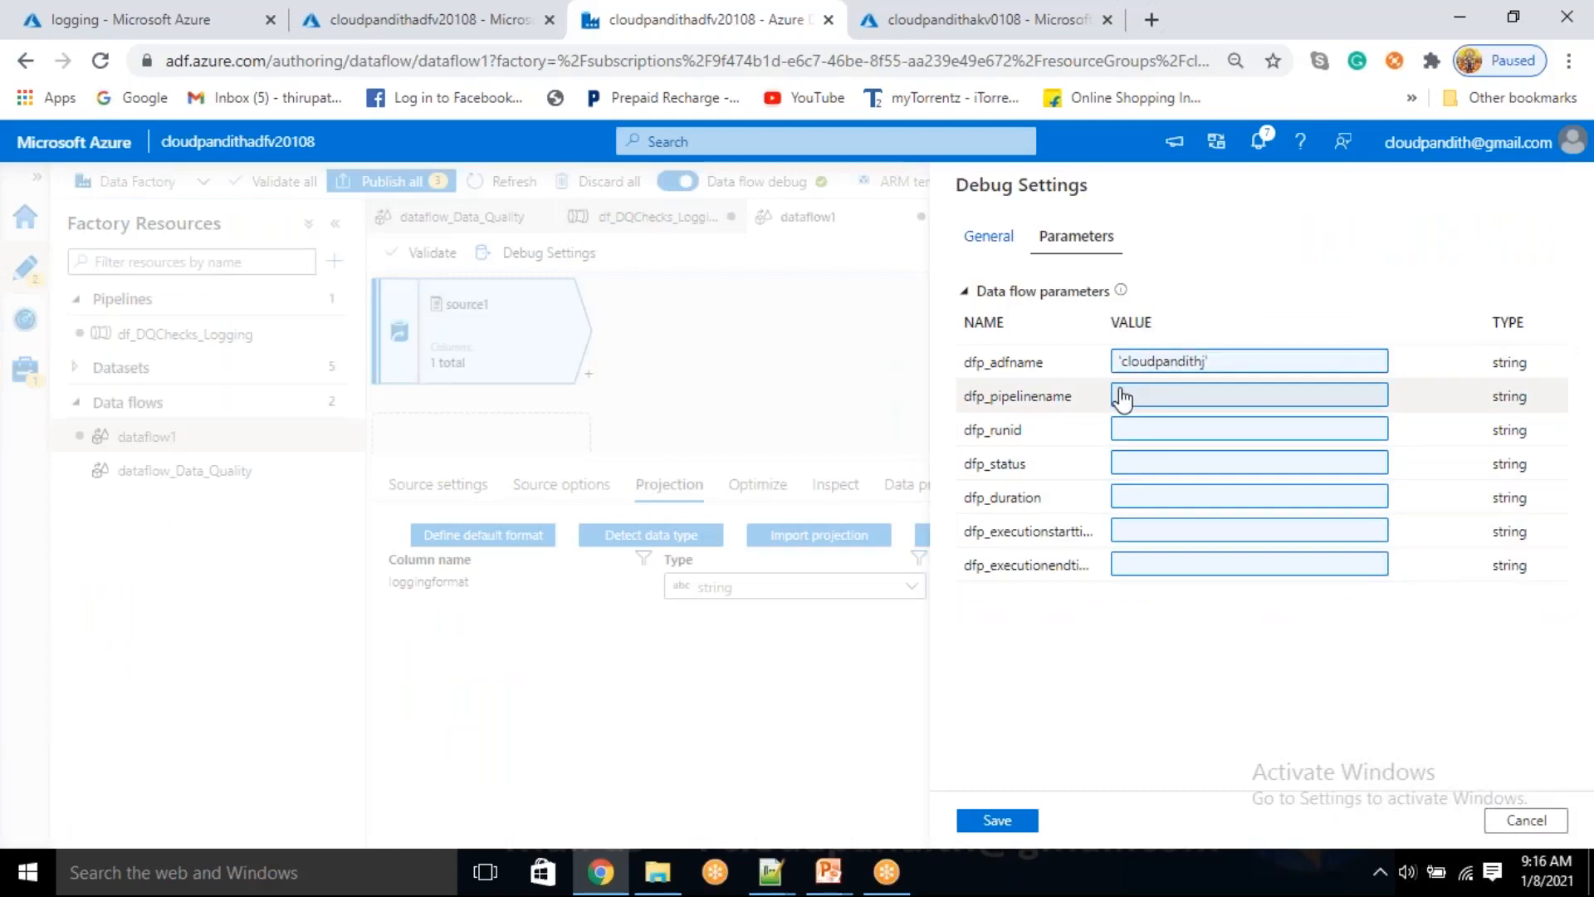
left_click(560, 324)
key("ctrl+v")
left_click(101, 802)
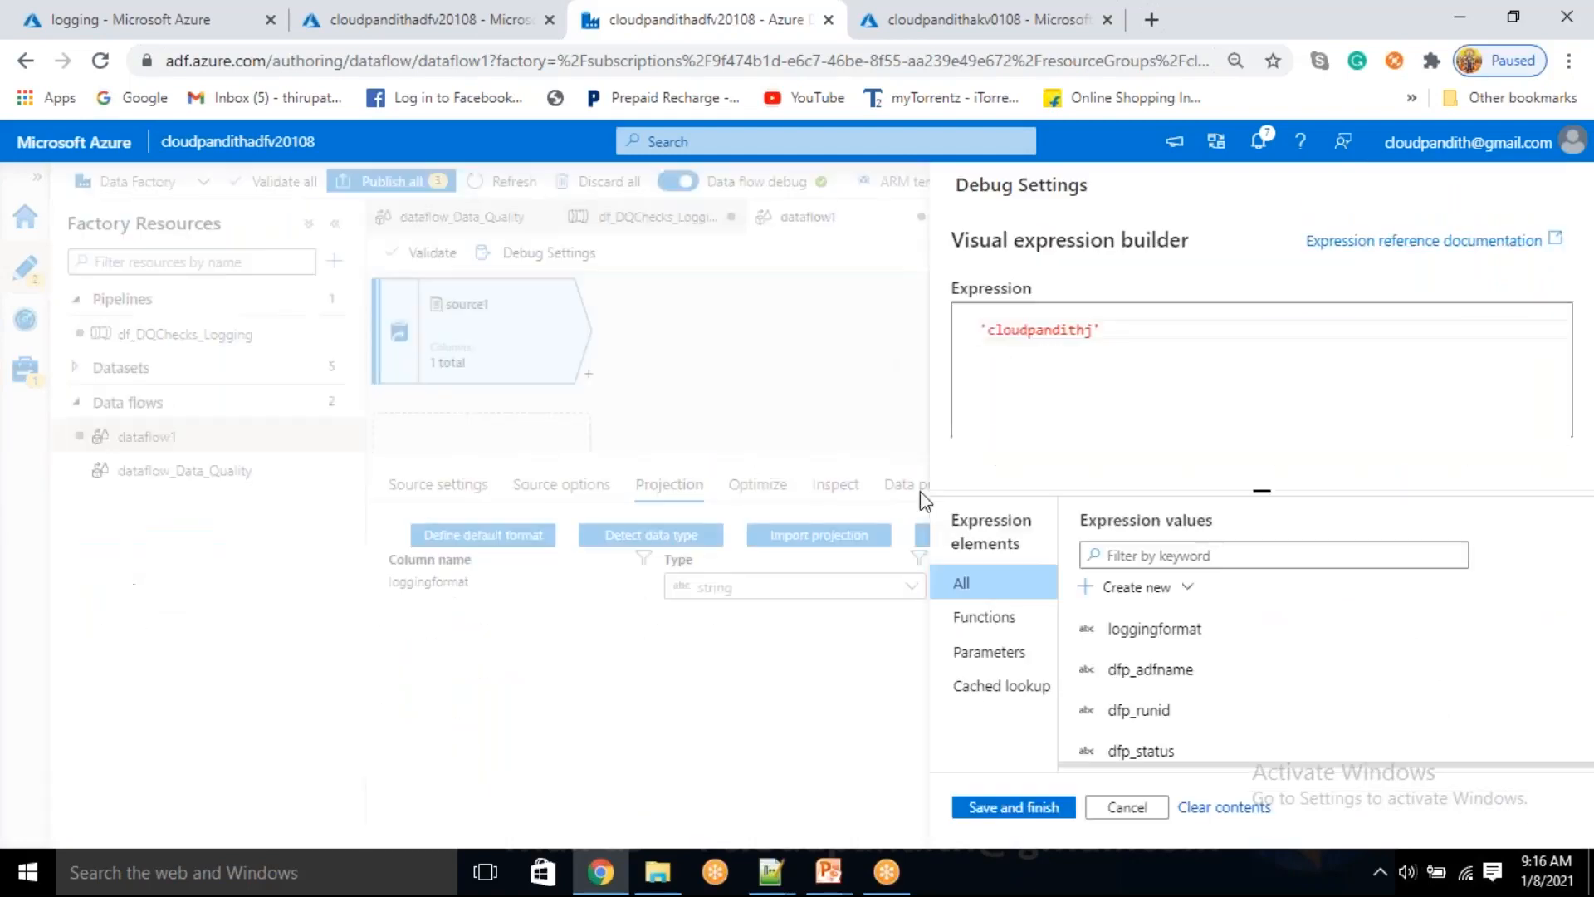
left_click(1123, 432)
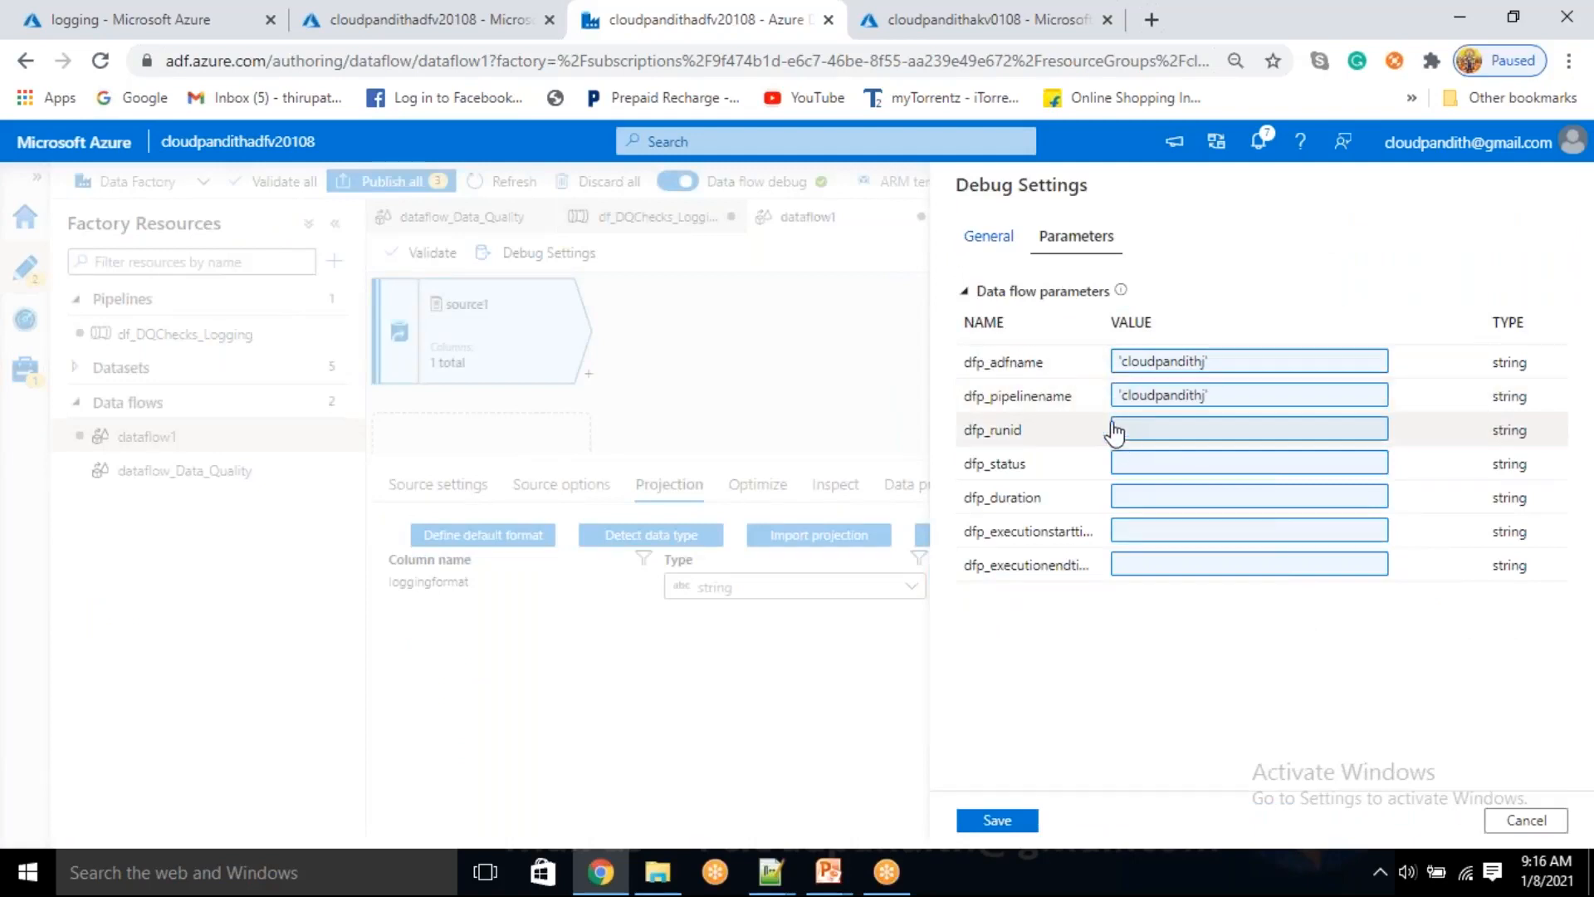
left_click(300, 327)
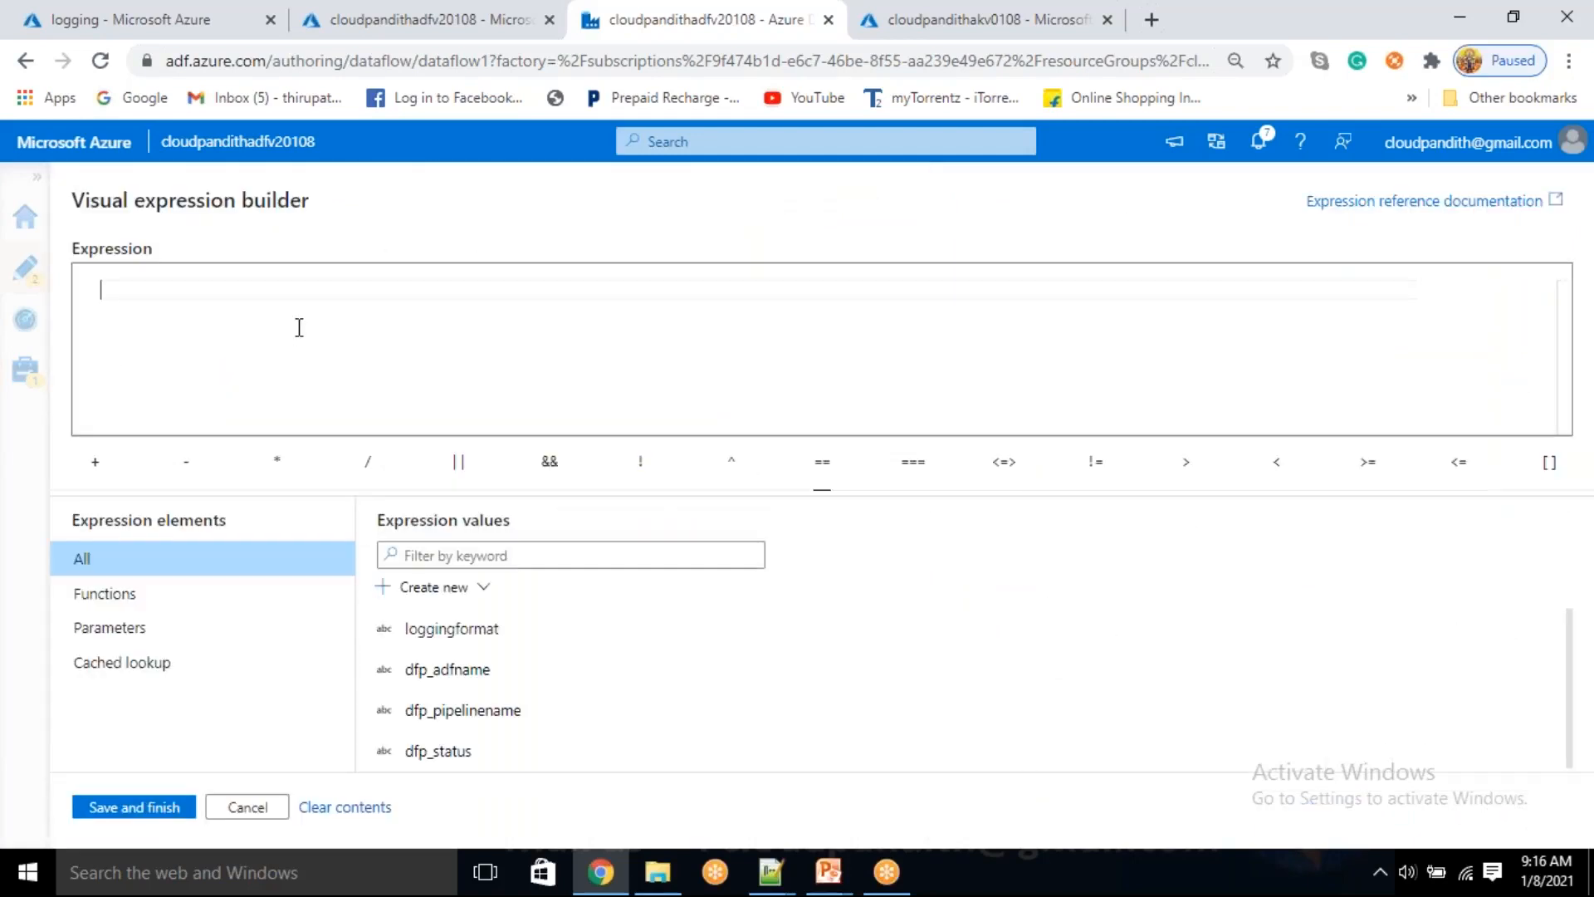
key("ctrl+v")
left_click(133, 805)
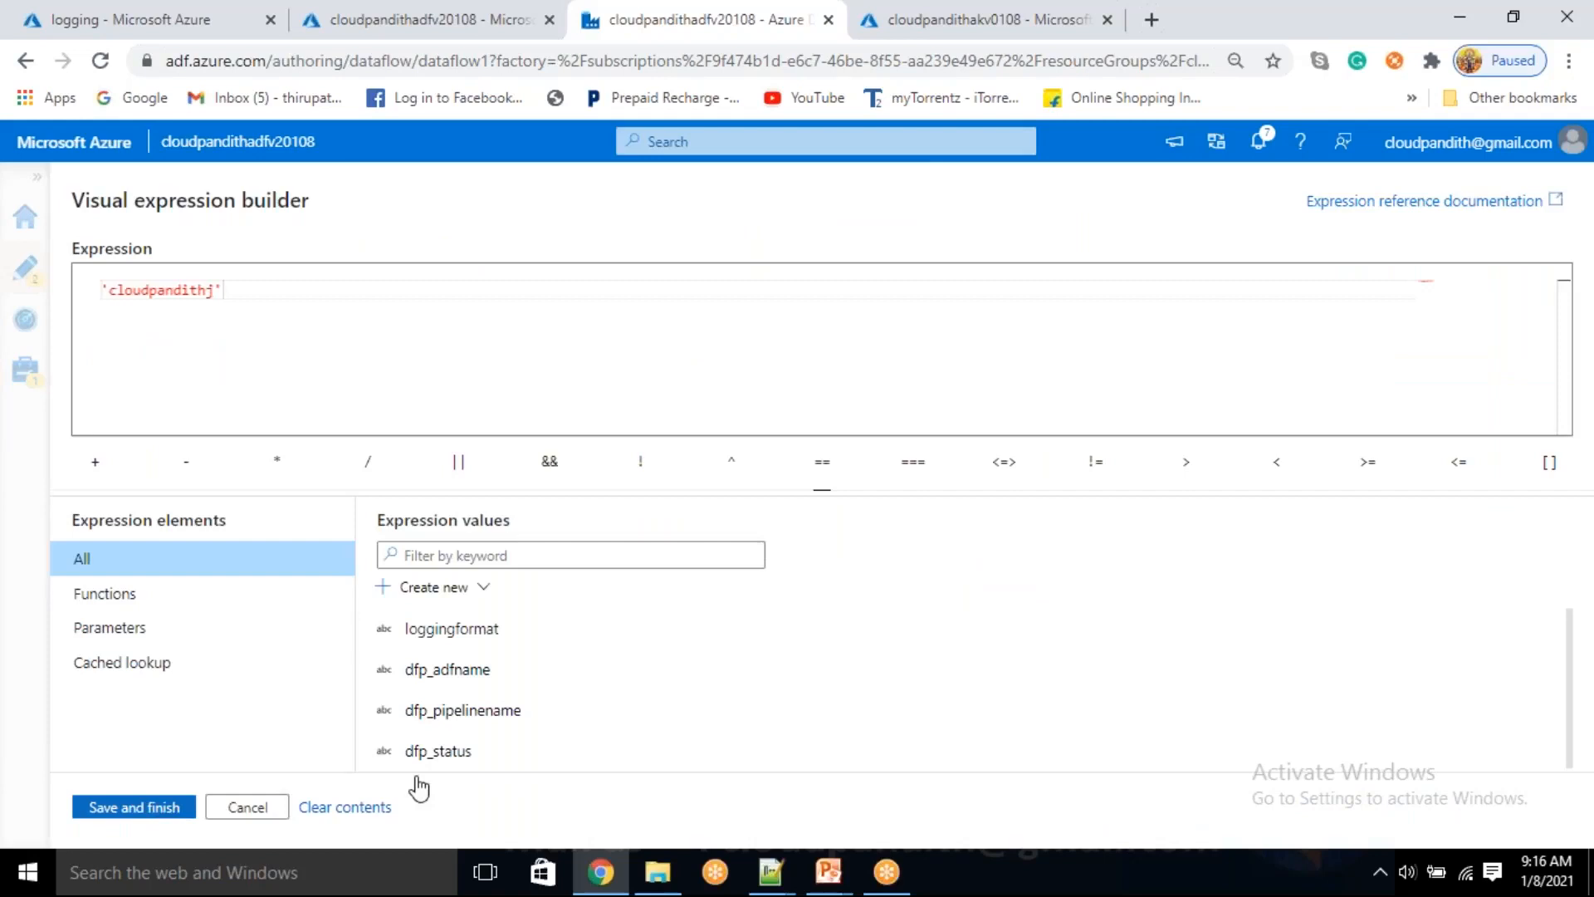
Set the debug values of dfp_status and dfp_duration to 'cloudpandithj'
left_click(1186, 477)
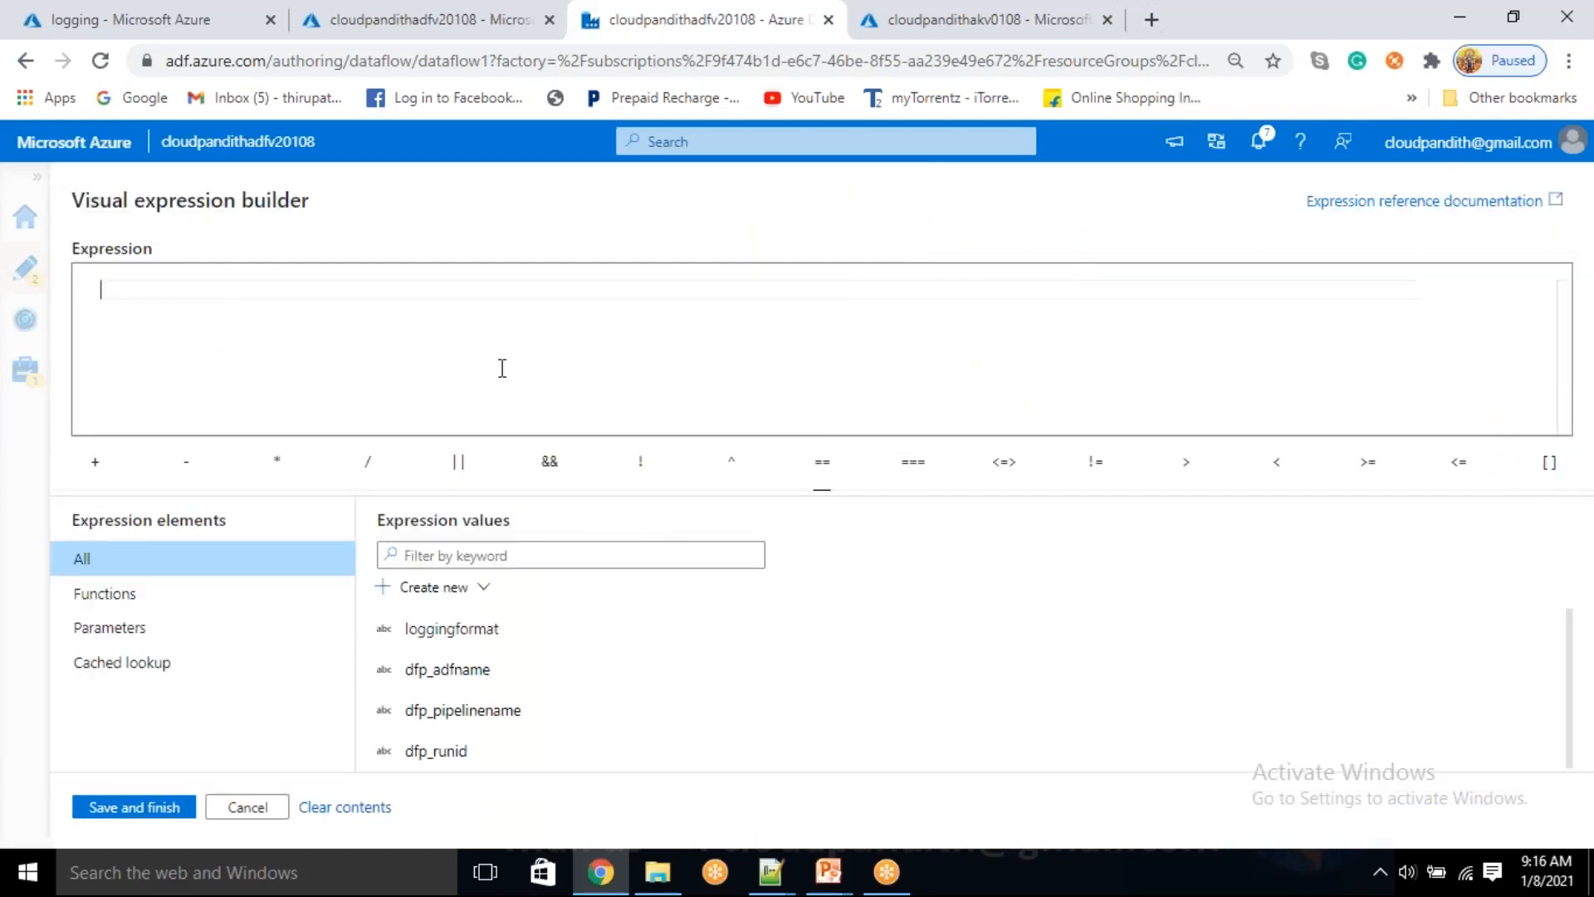
key("ctrl+v")
left_click(166, 807)
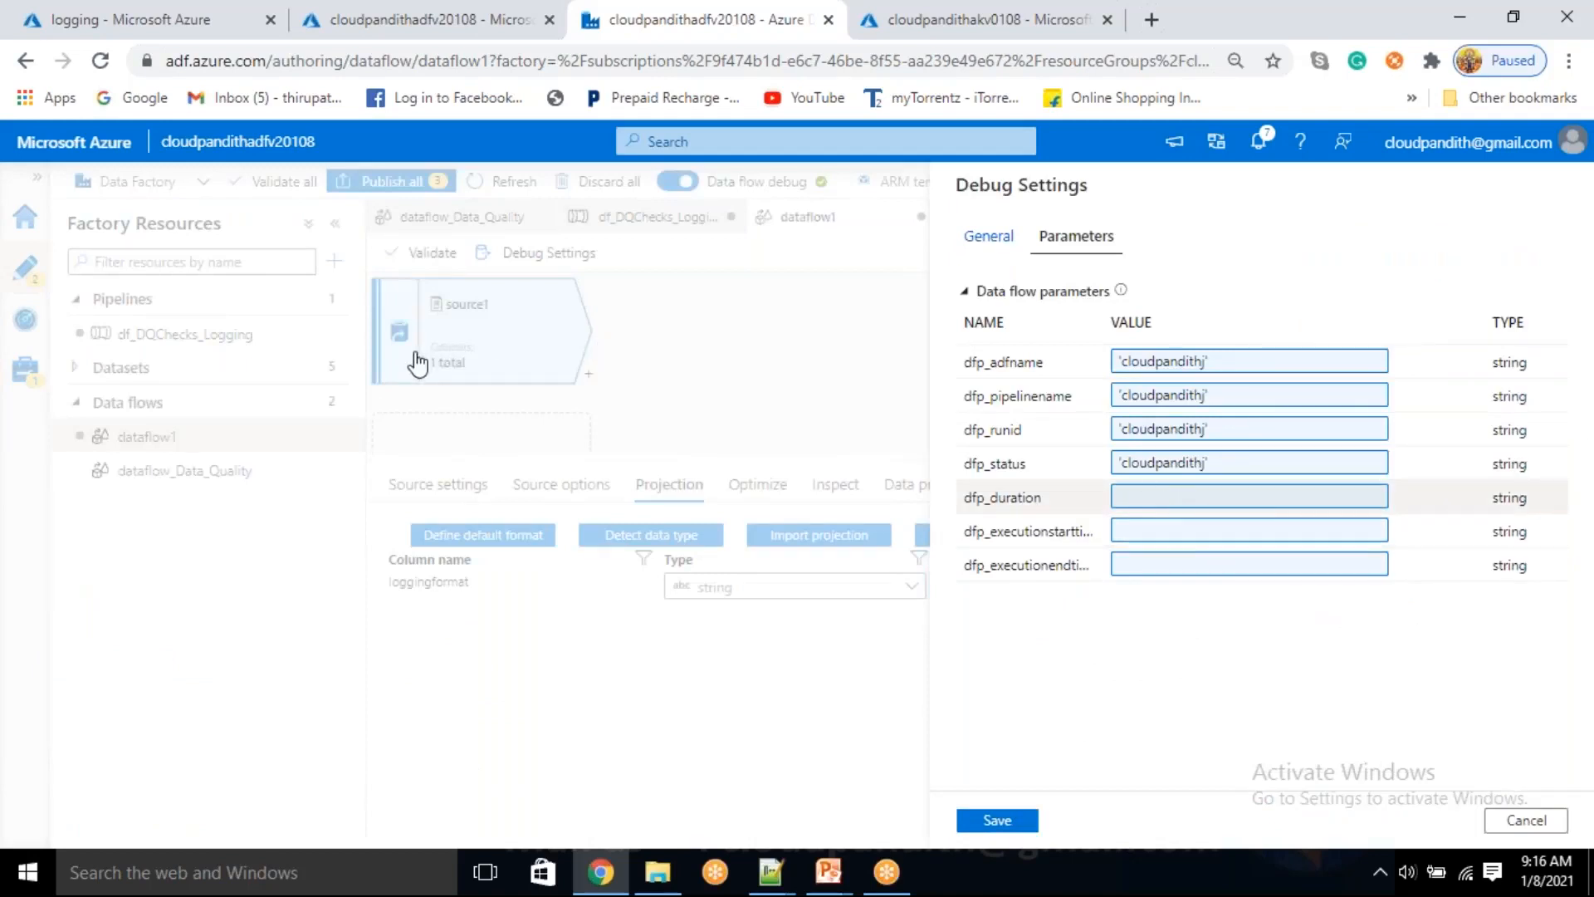
key("ctrl+v")
left_click(158, 807)
Set the debug values of dfp_executionstarttime and dfp_executionendtime to 'cloudpandithj' and save the debug settings
left_click(1190, 532)
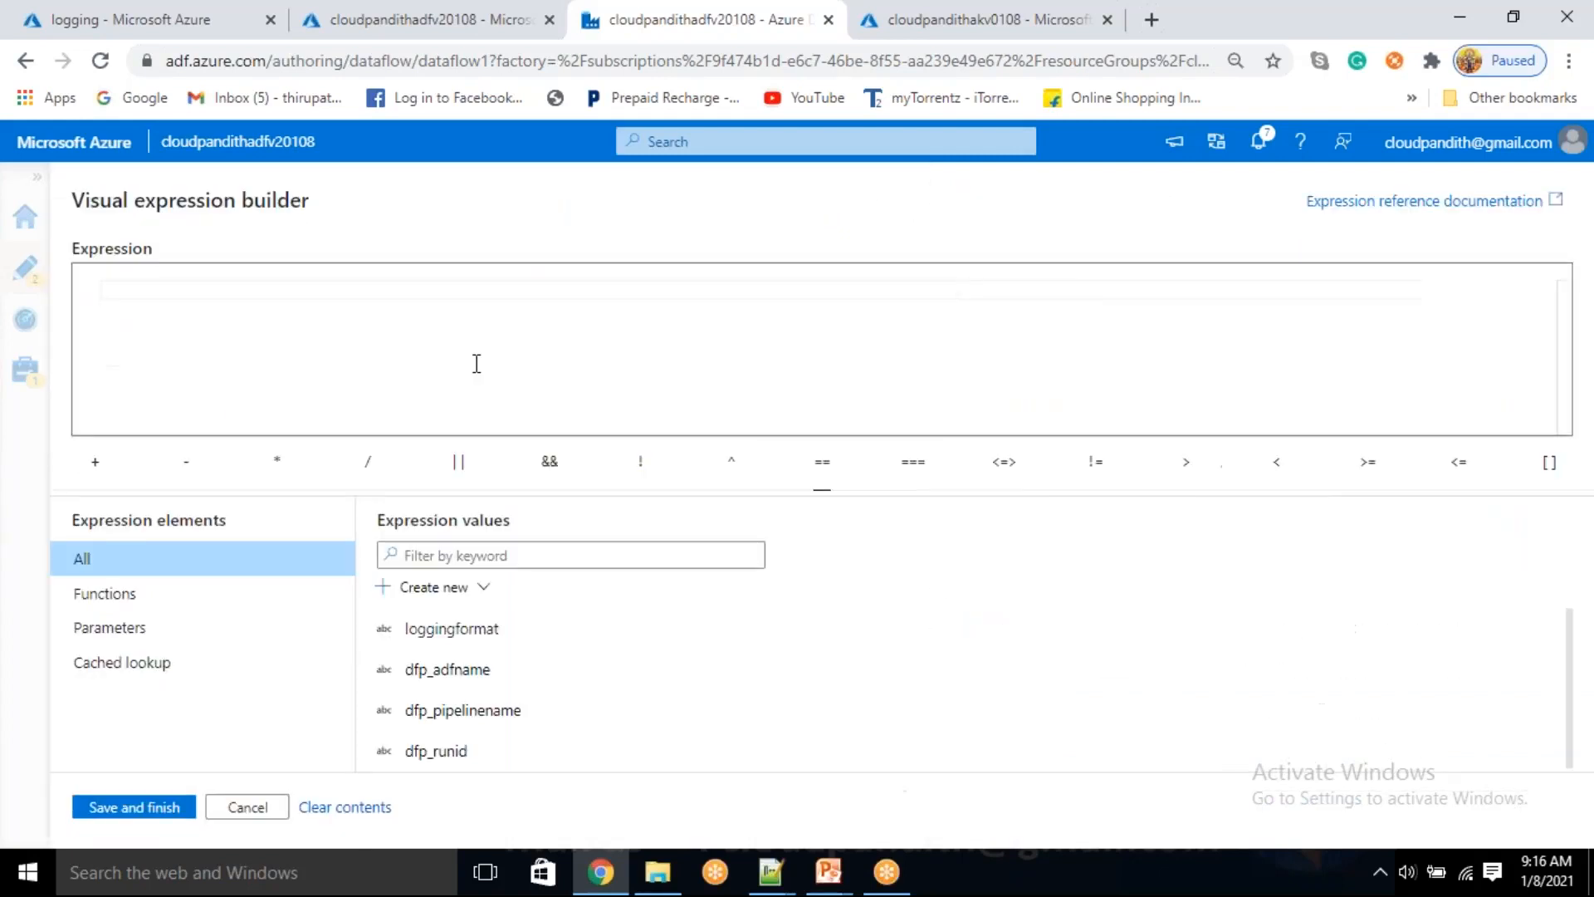
key("ctrl+v")
left_click(137, 817)
left_click(1179, 567)
key("ctrl+v")
left_click(134, 806)
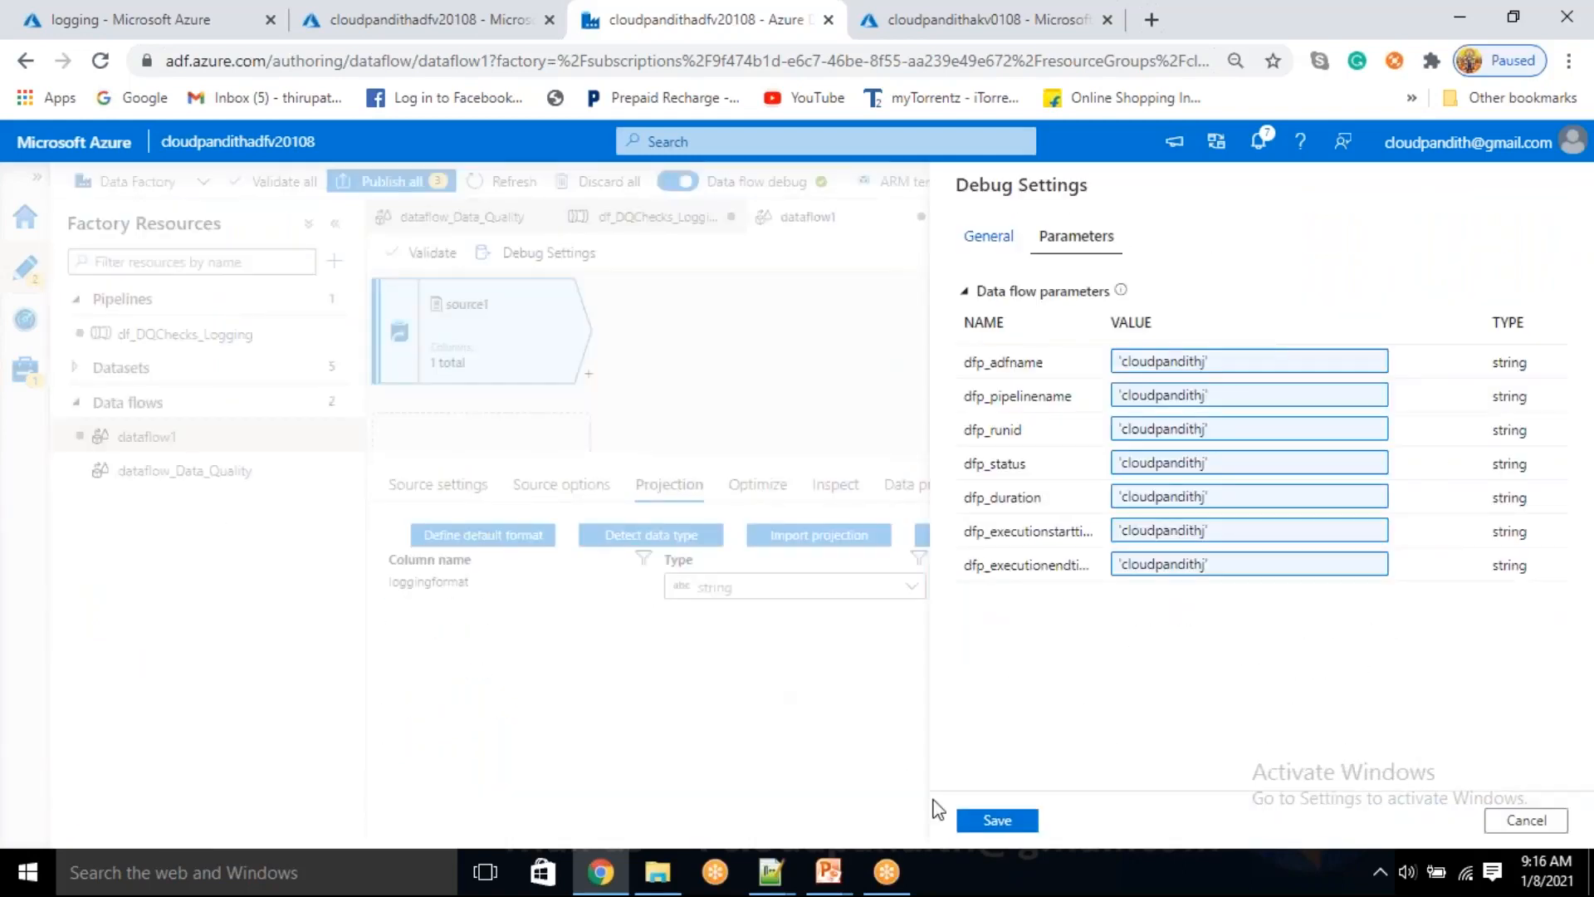
left_click(997, 820)
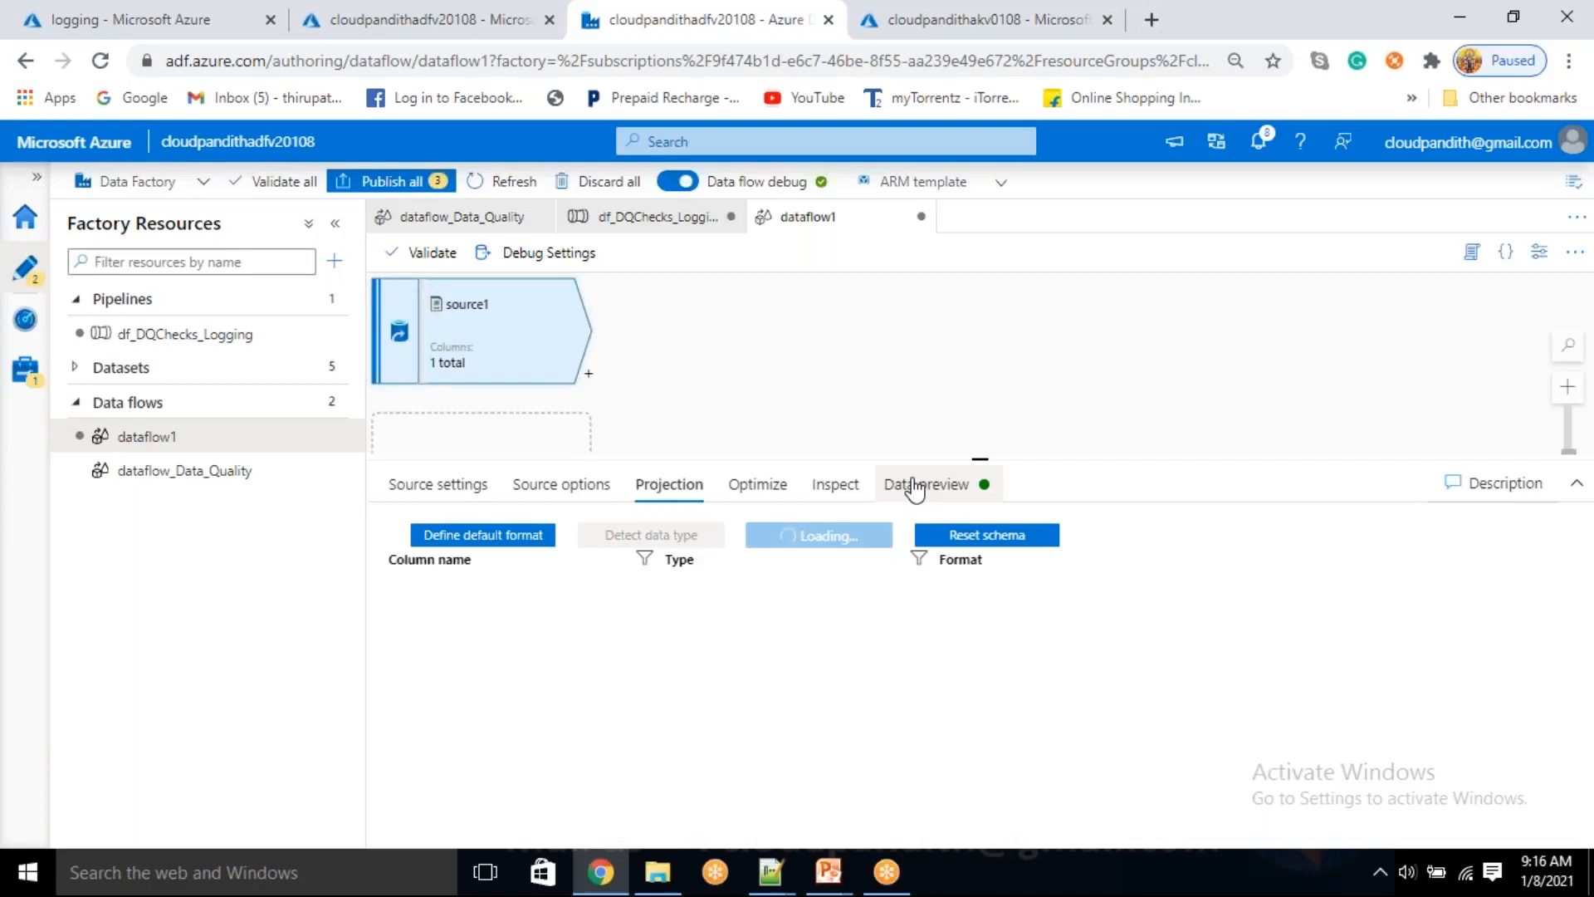
Inspect log_source.csv in the logging container, and open the data preview of source1 in dataflow1
left_click(212, 17)
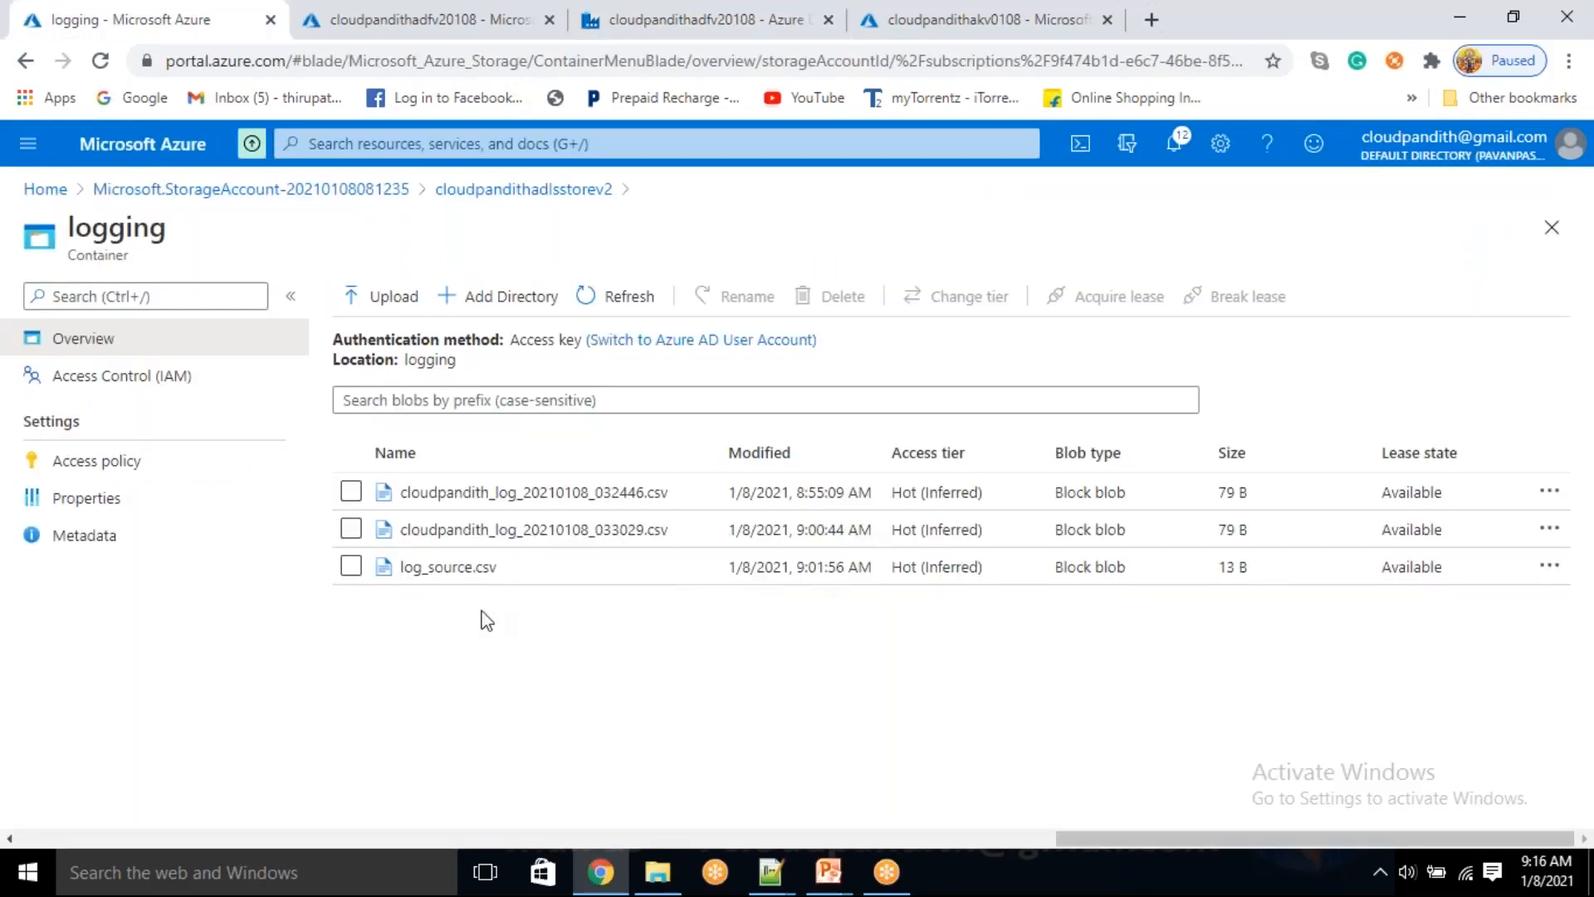
left_click(477, 580)
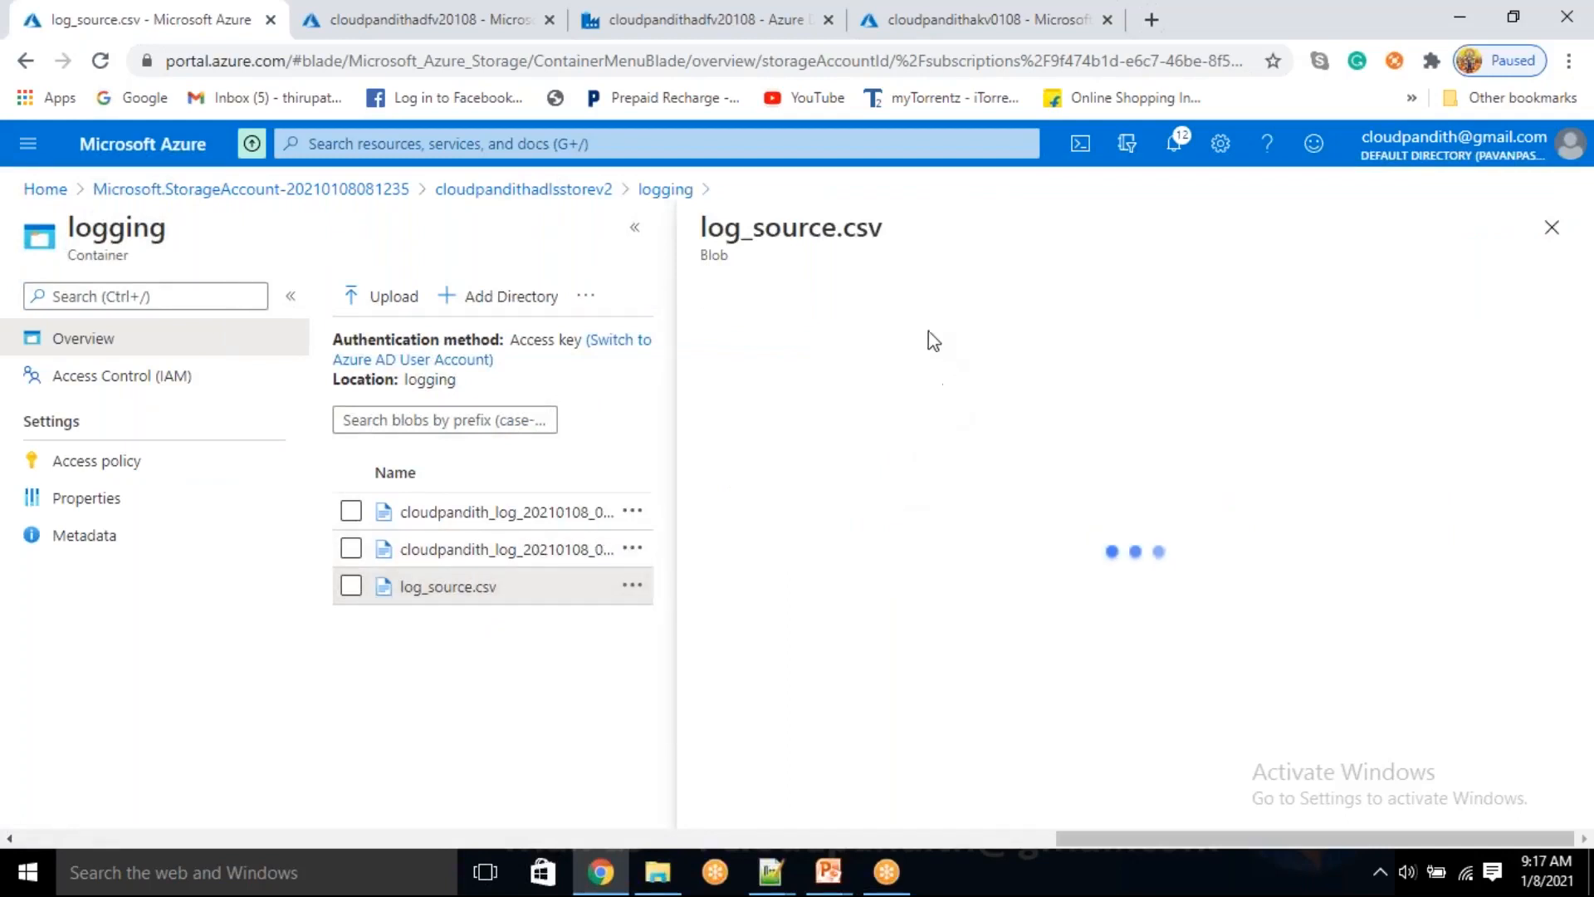
left_click(913, 352)
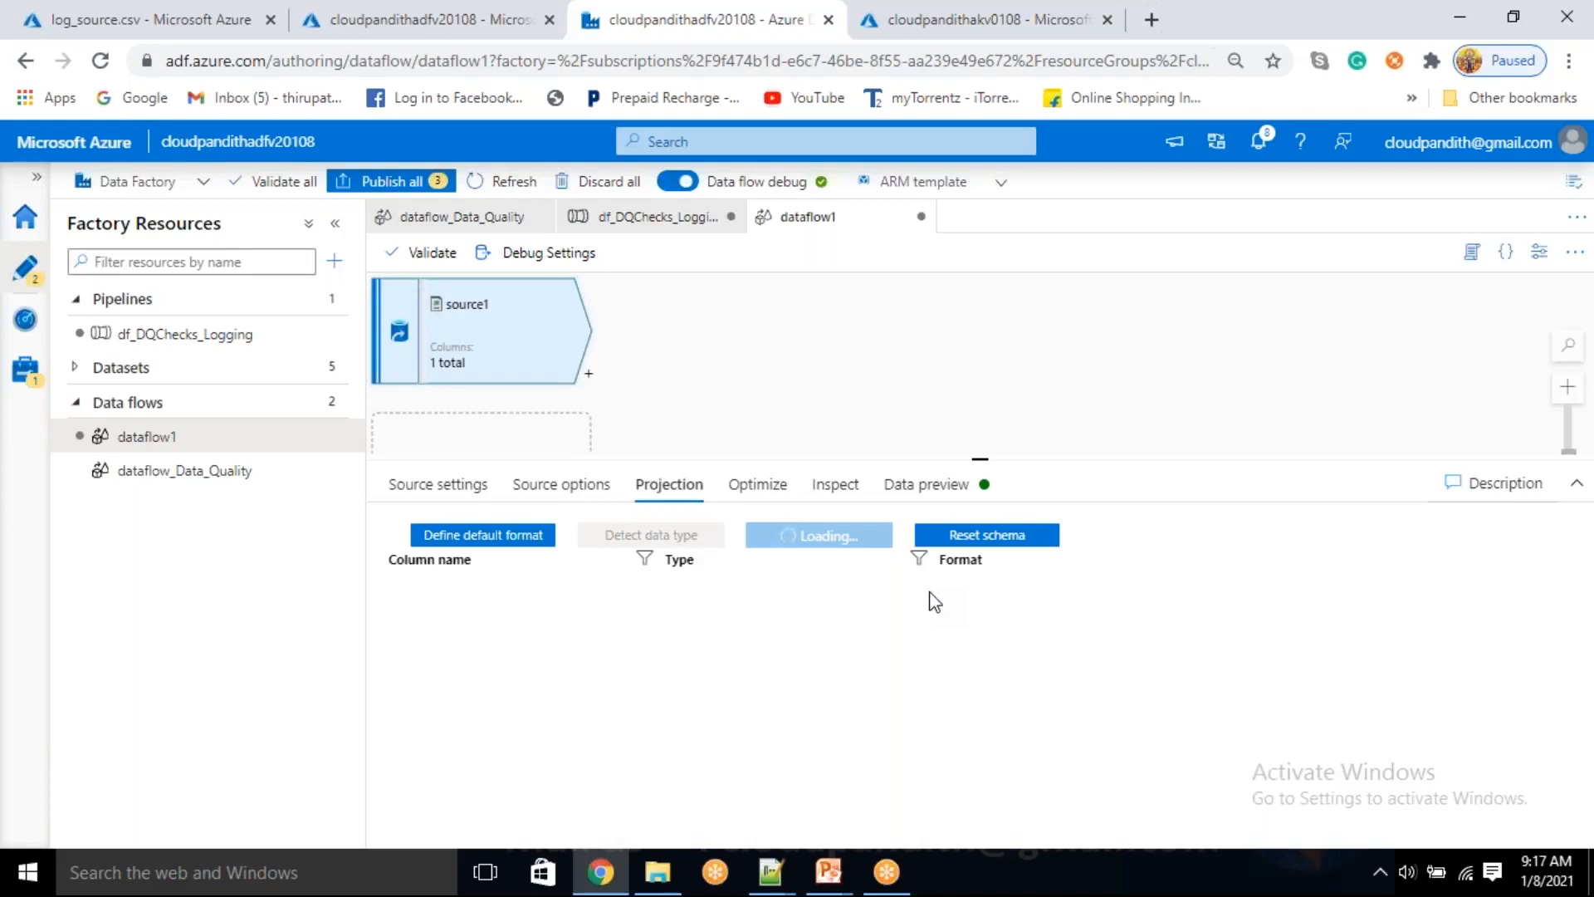
left_click(925, 487)
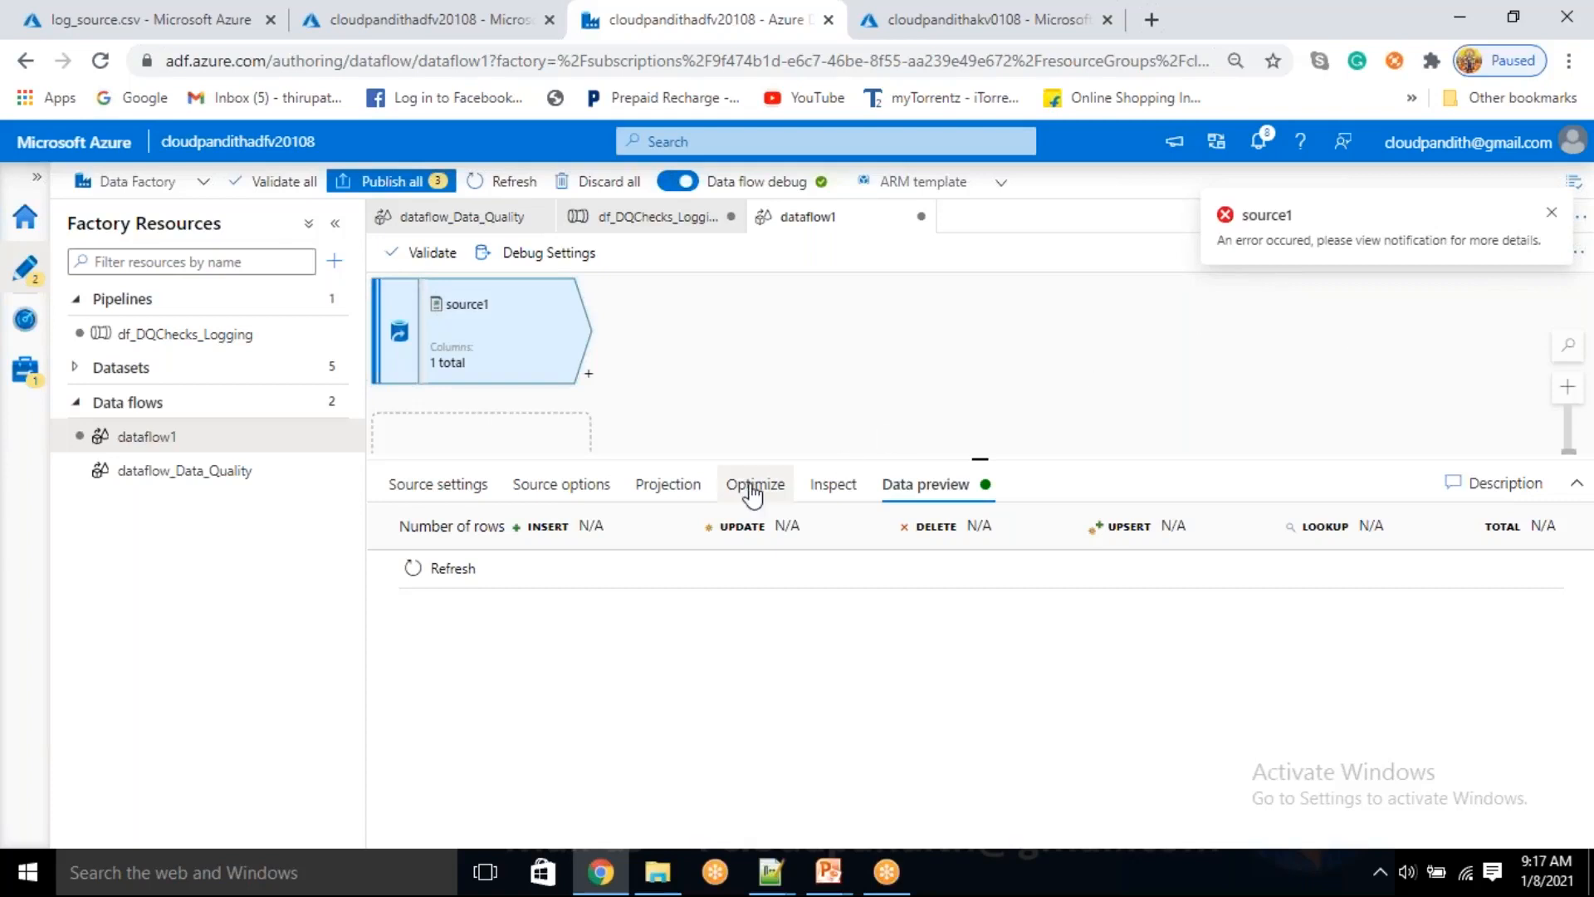
Review the error details of the failed schema import notification for source1
left_click(1261, 150)
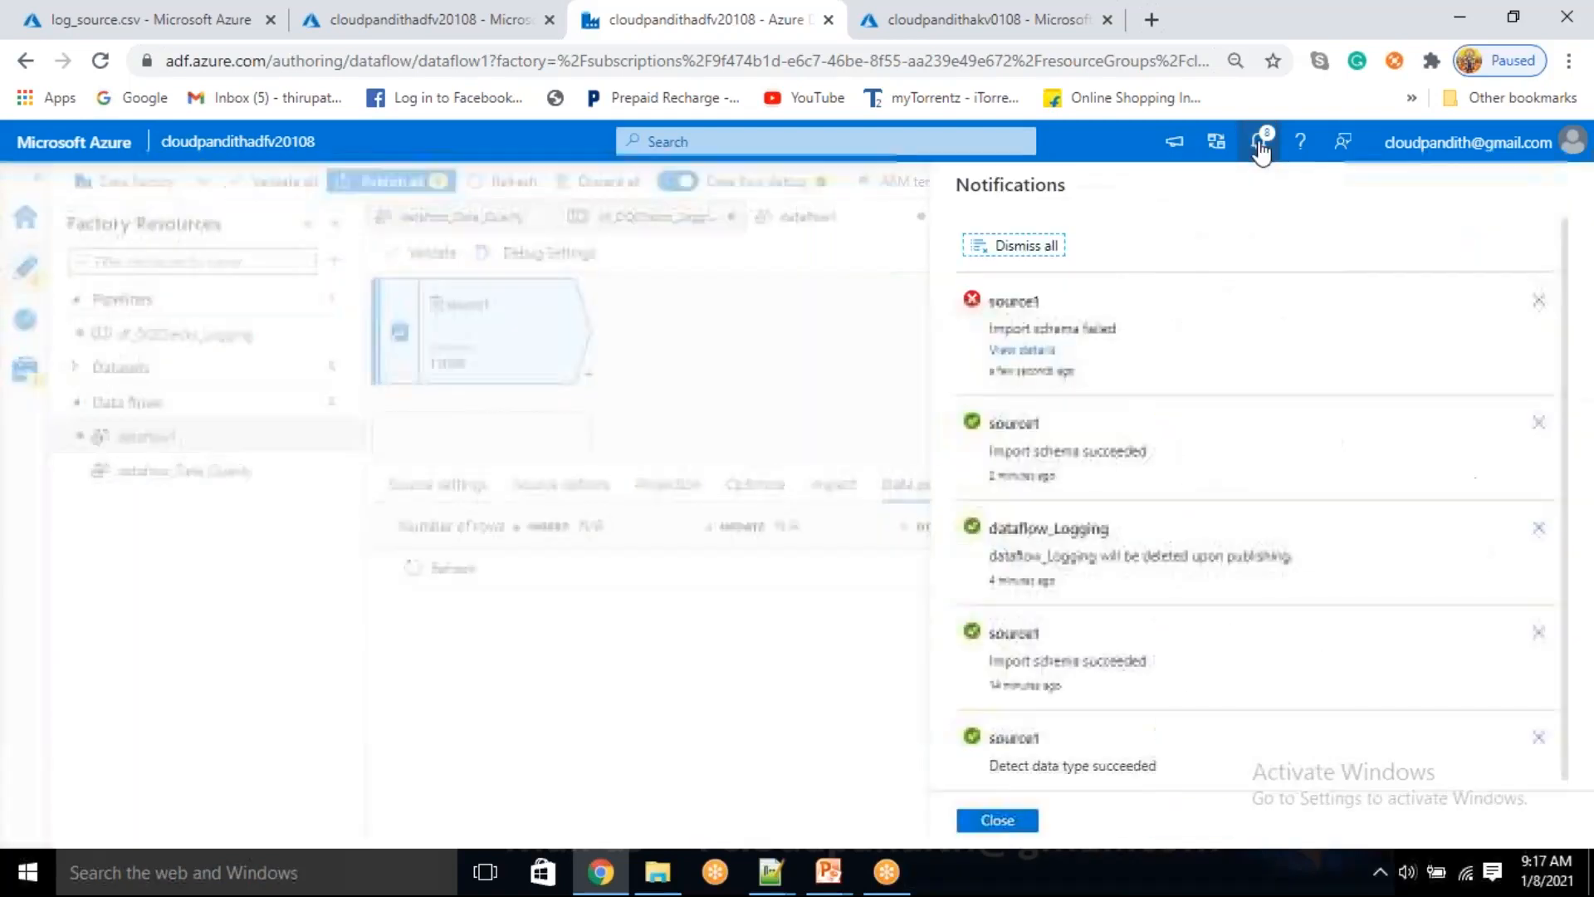
left_click(1009, 353)
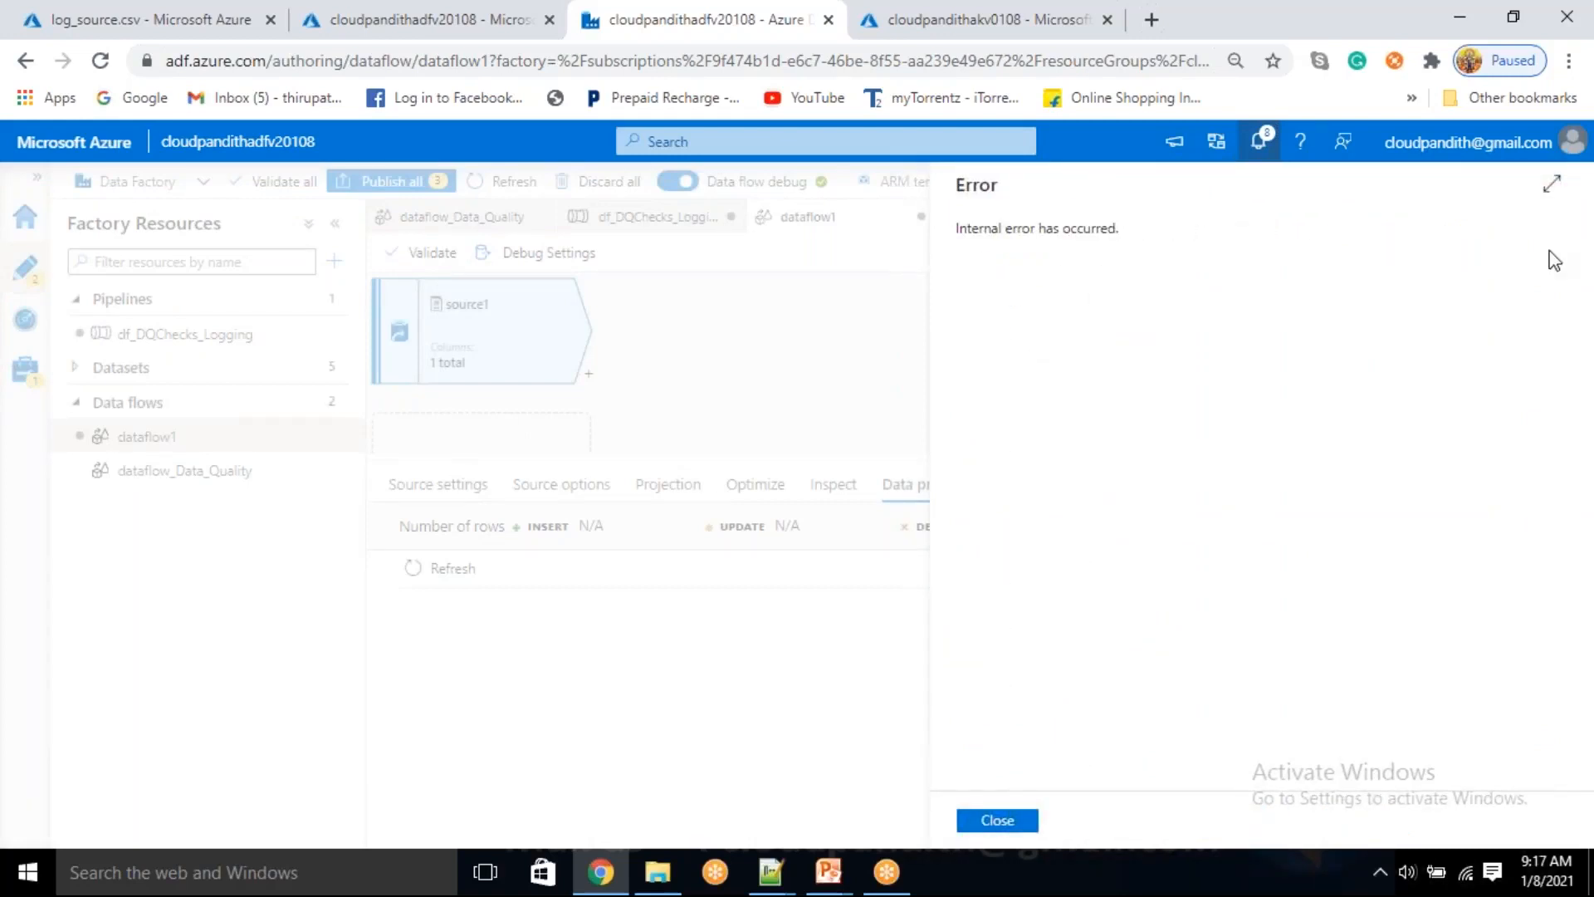
left_click(1551, 185)
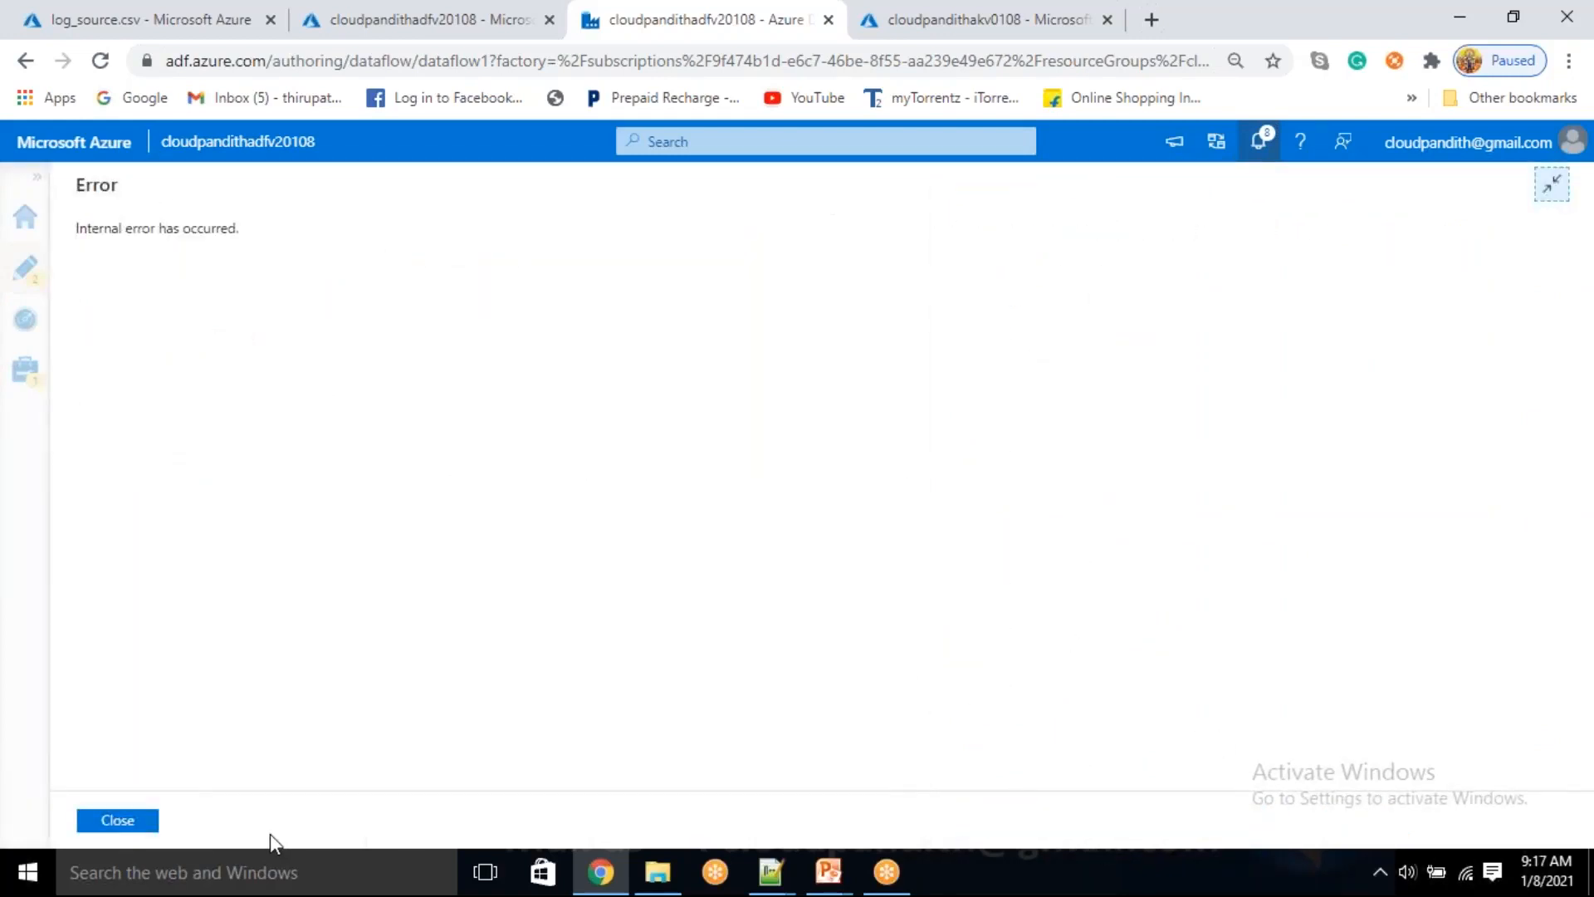
left_click(125, 820)
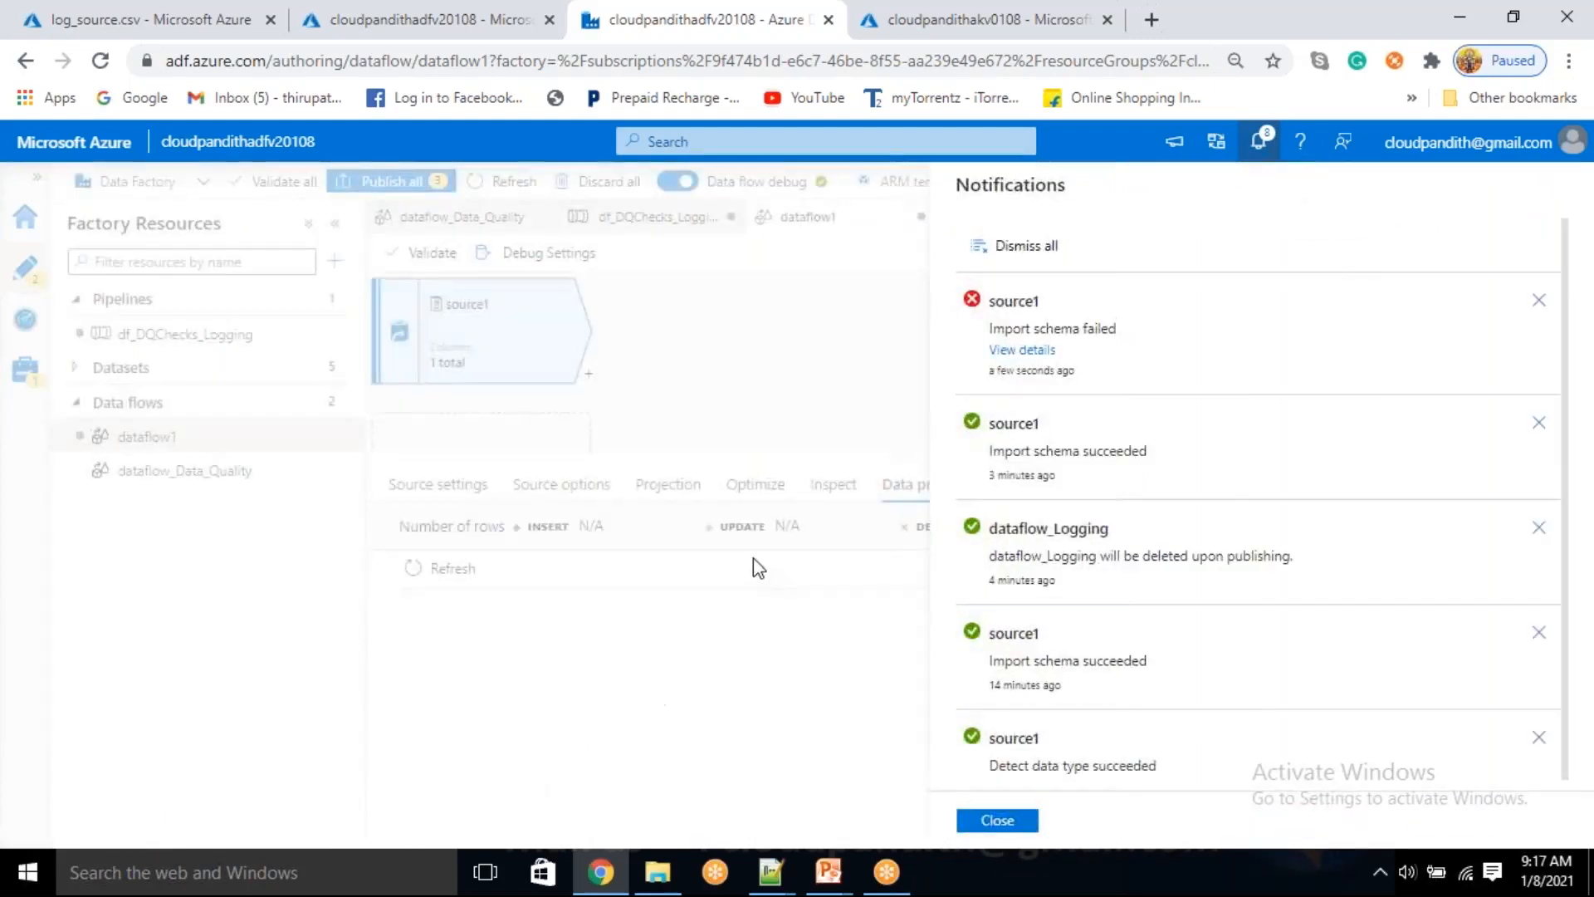
left_click(997, 820)
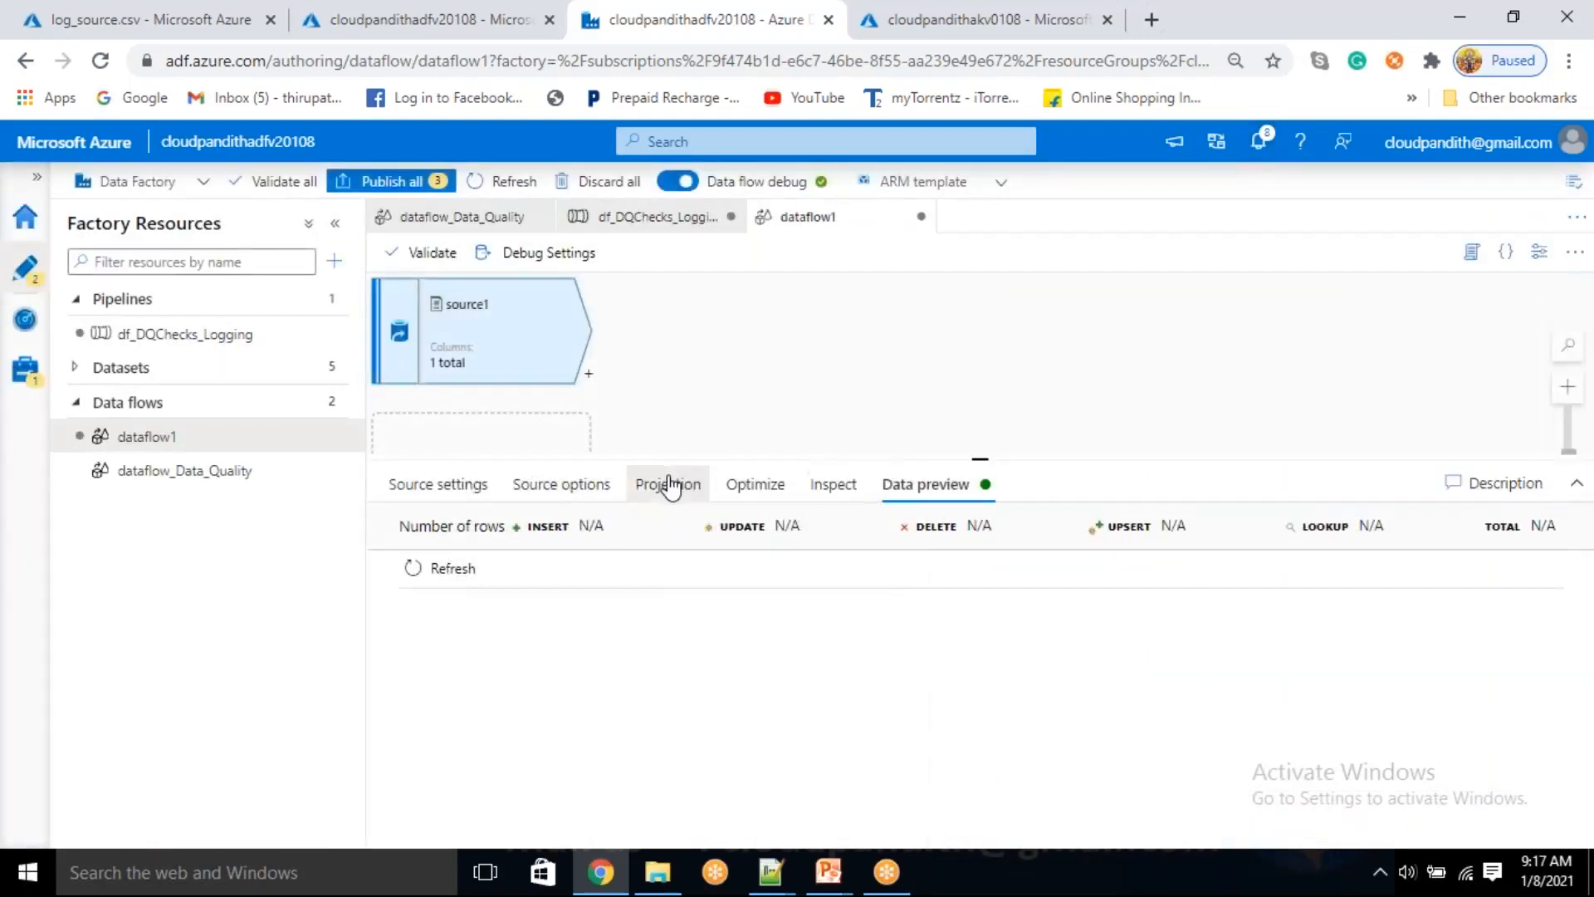
Import the projection of source1 again and refresh its data preview
left_click(671, 487)
left_click(807, 544)
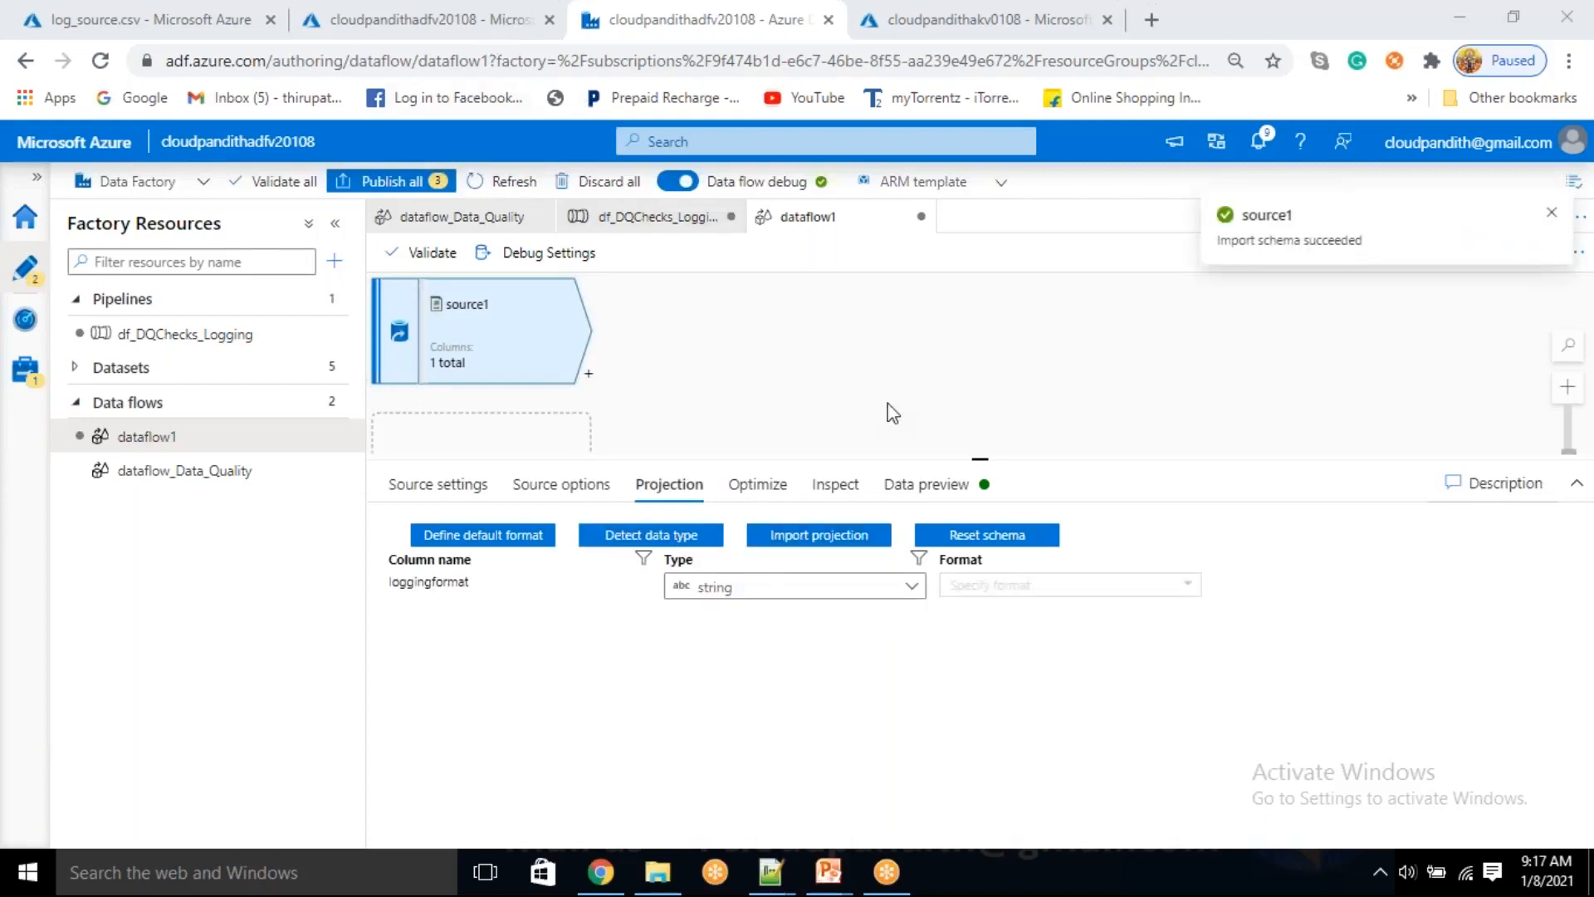
left_click(922, 484)
left_click(431, 569)
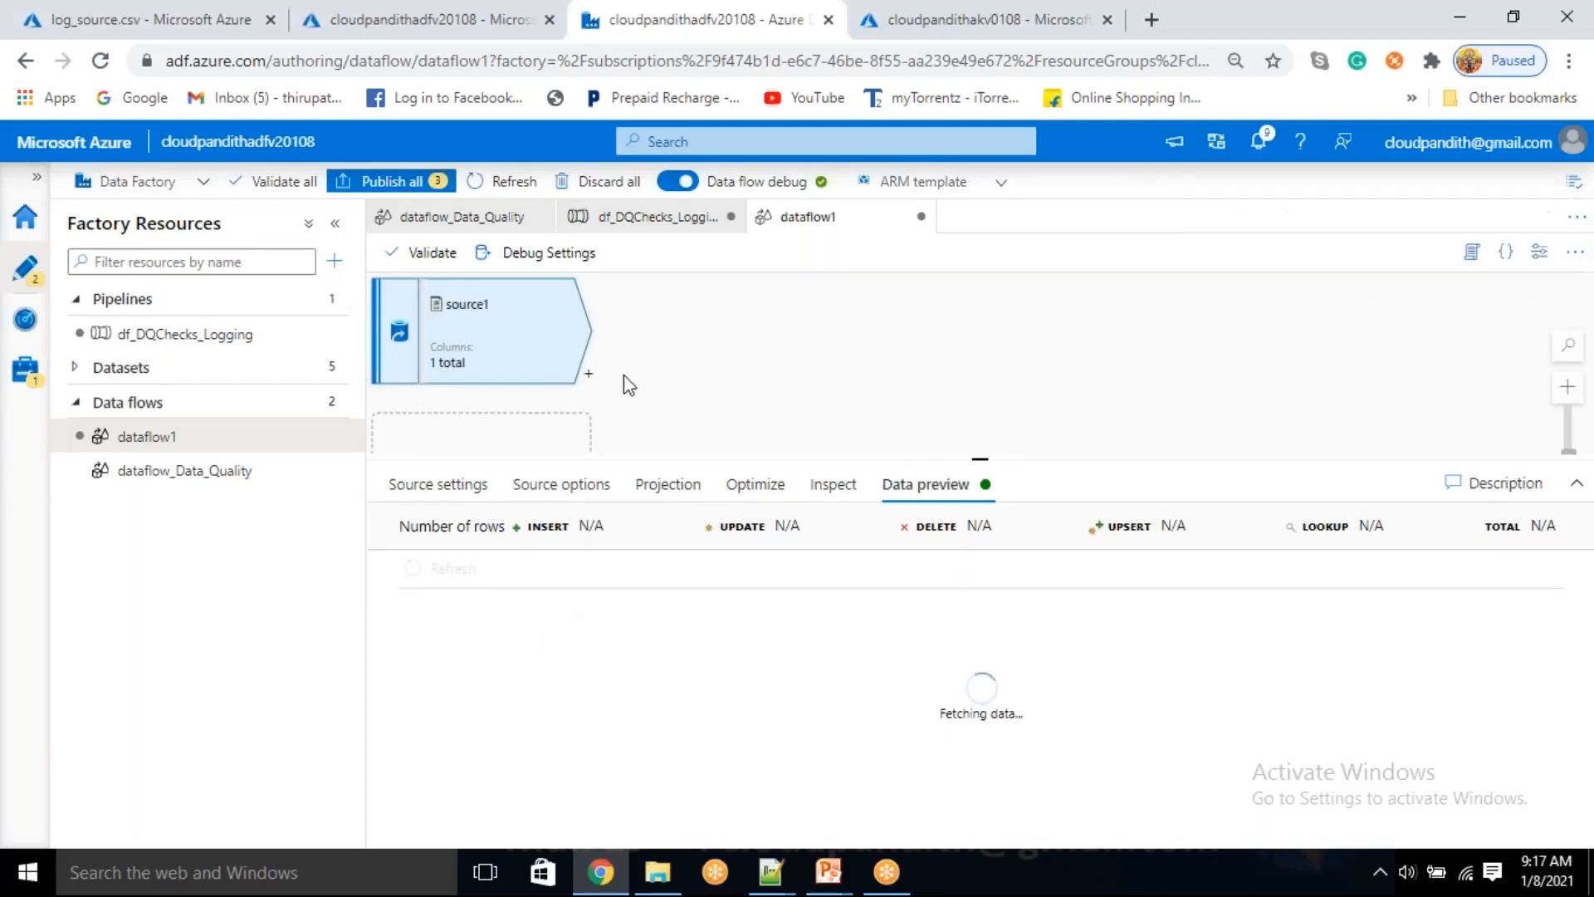
Add a Derived Column transformation after source1 with a column named adfname
left_click(589, 380)
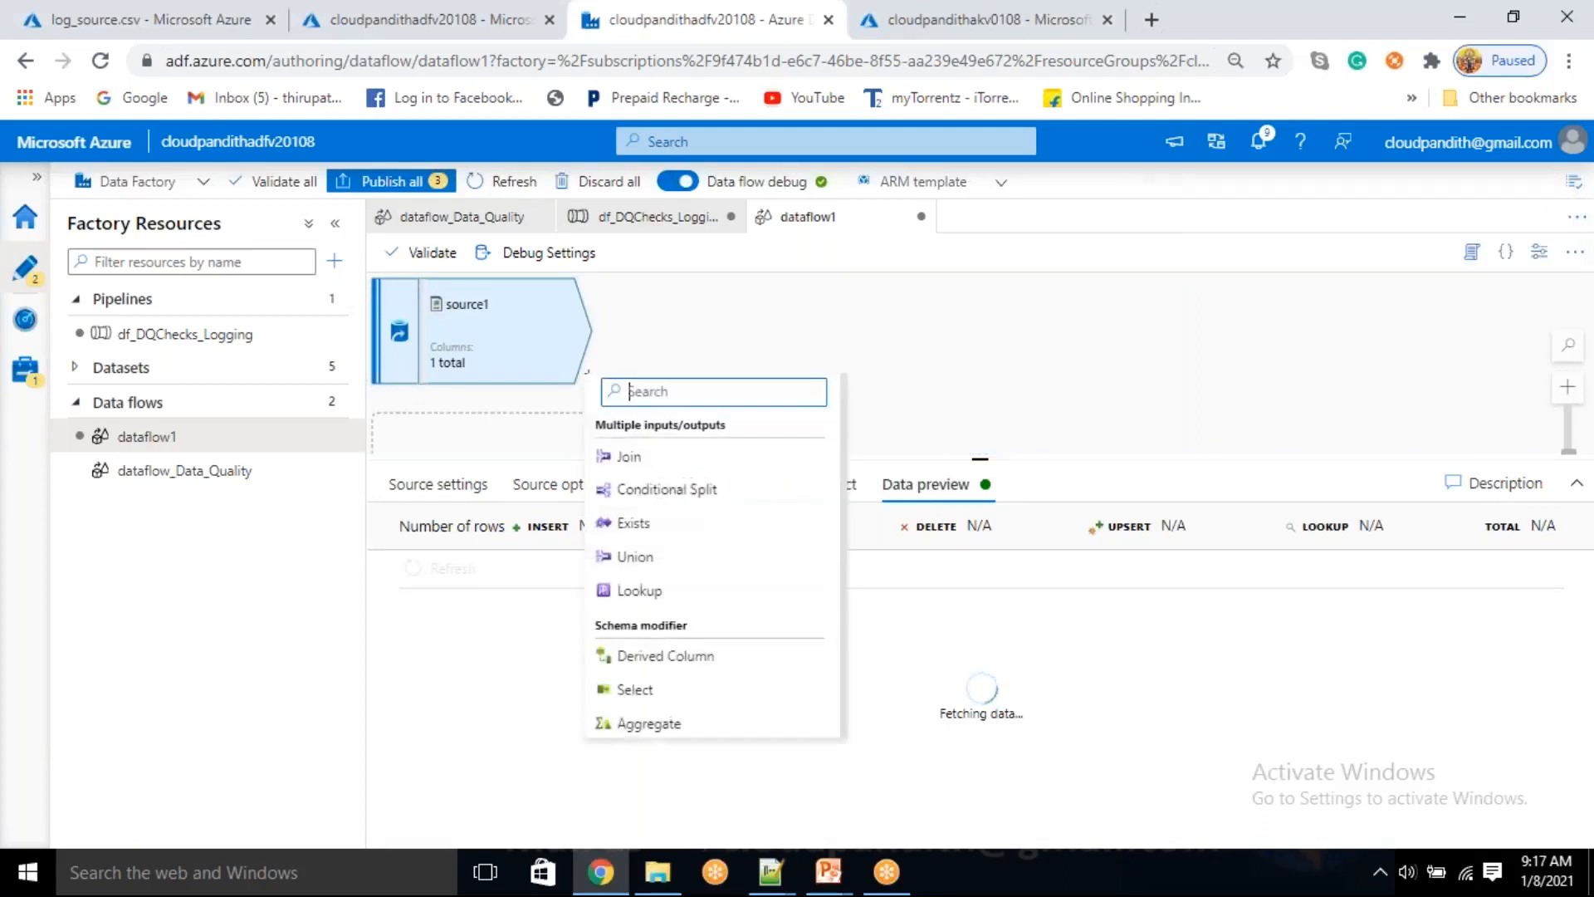
left_click(646, 657)
left_click(722, 719)
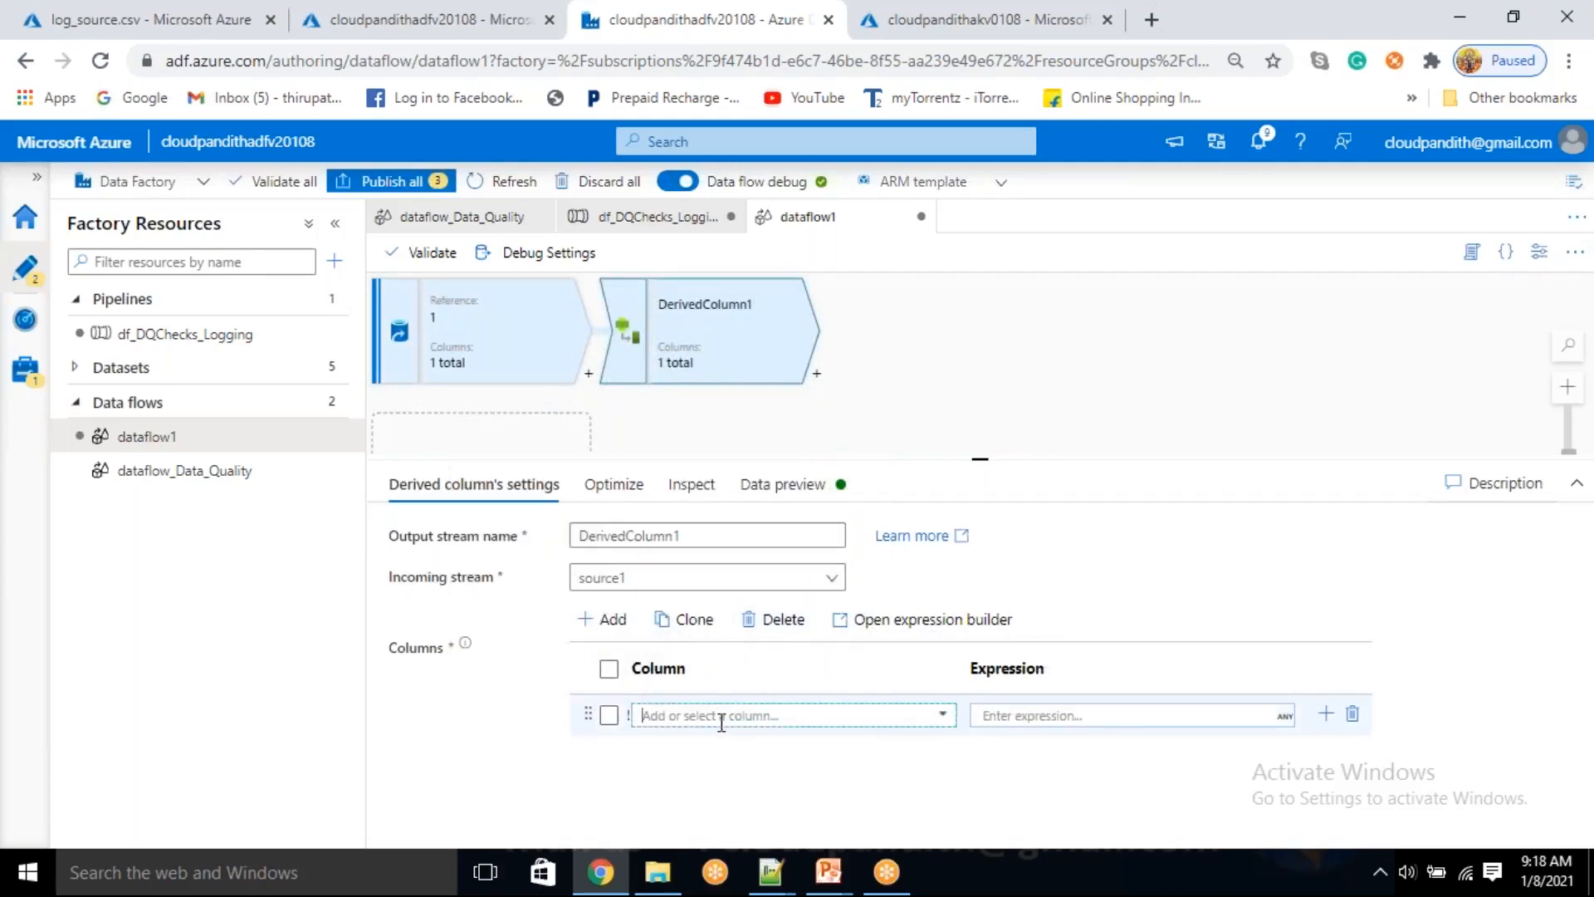
type("adfname")
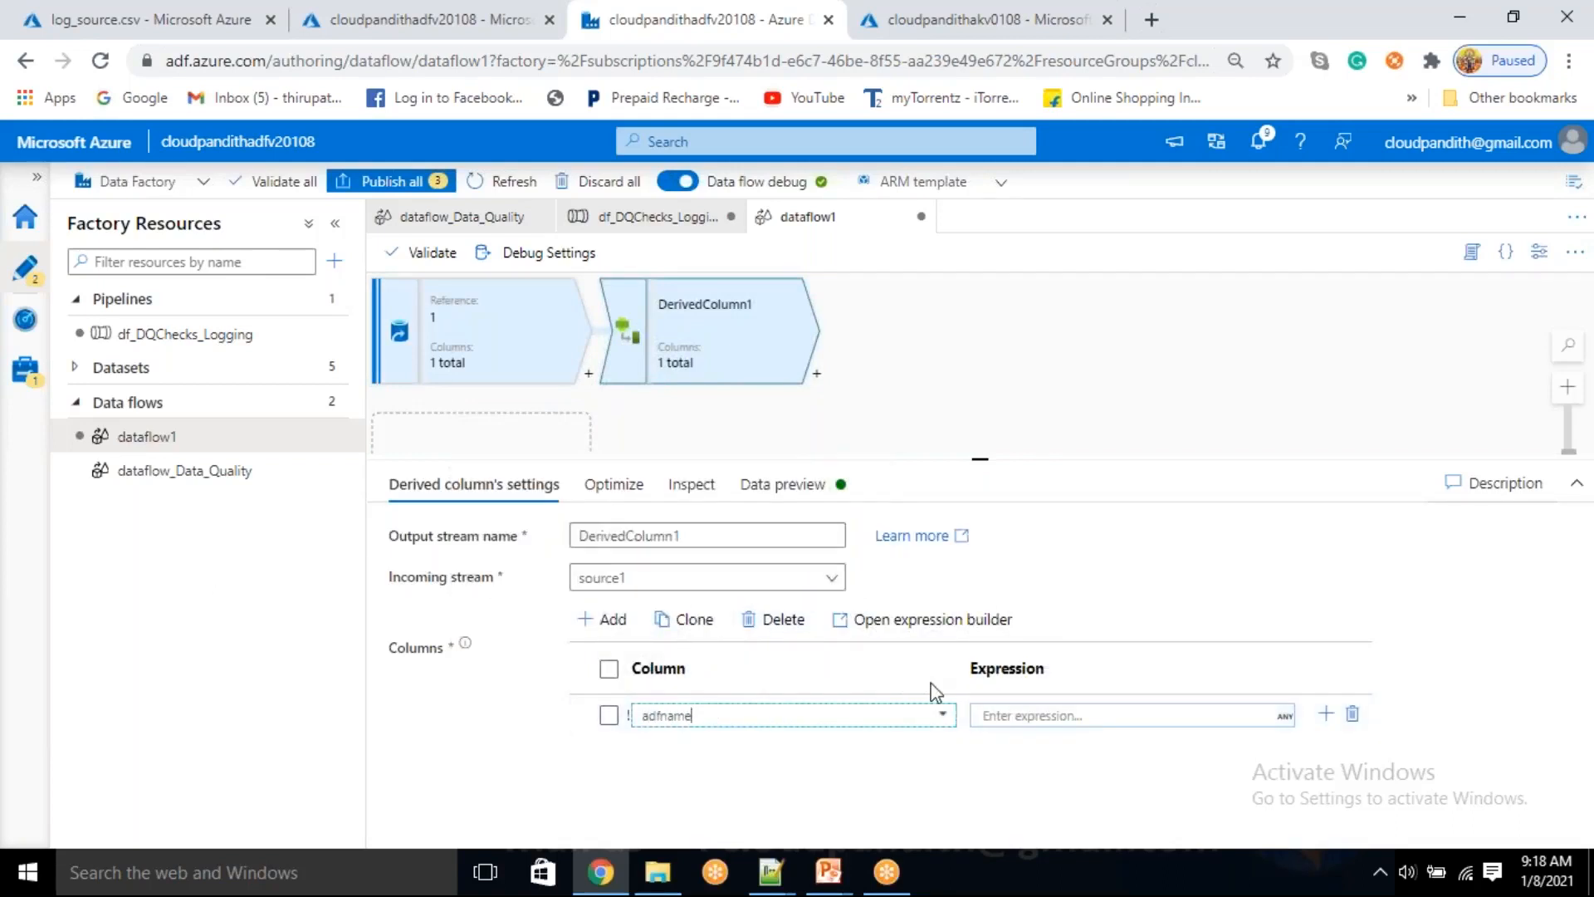
Build the adfname column's expression from the parameter $dfp_adfname and save it
left_click(1012, 716)
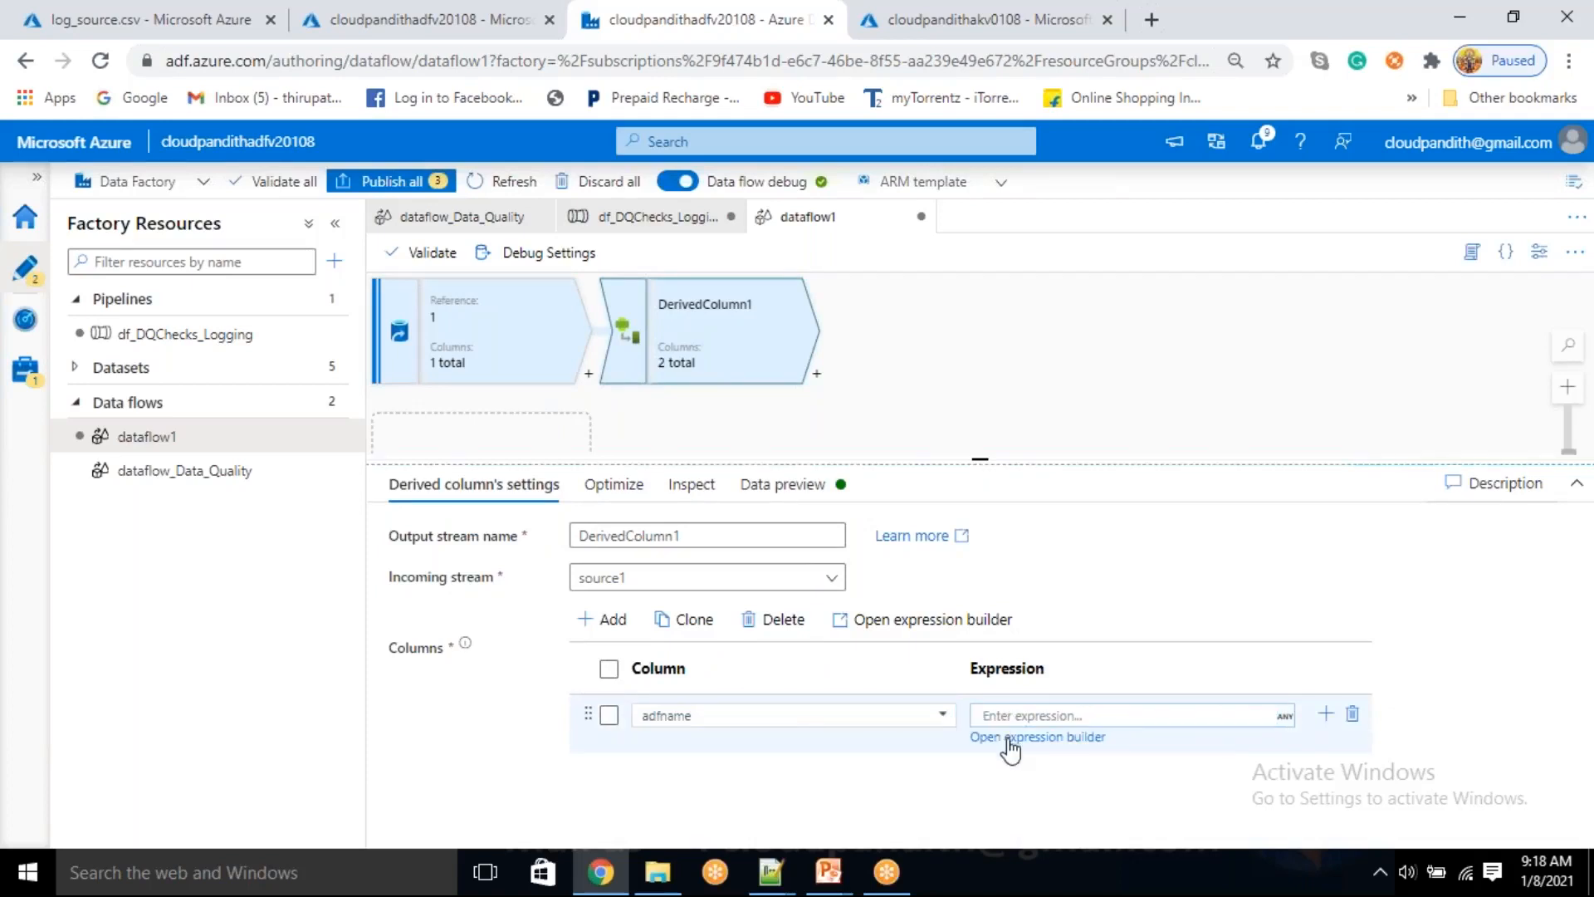
left_click(1009, 738)
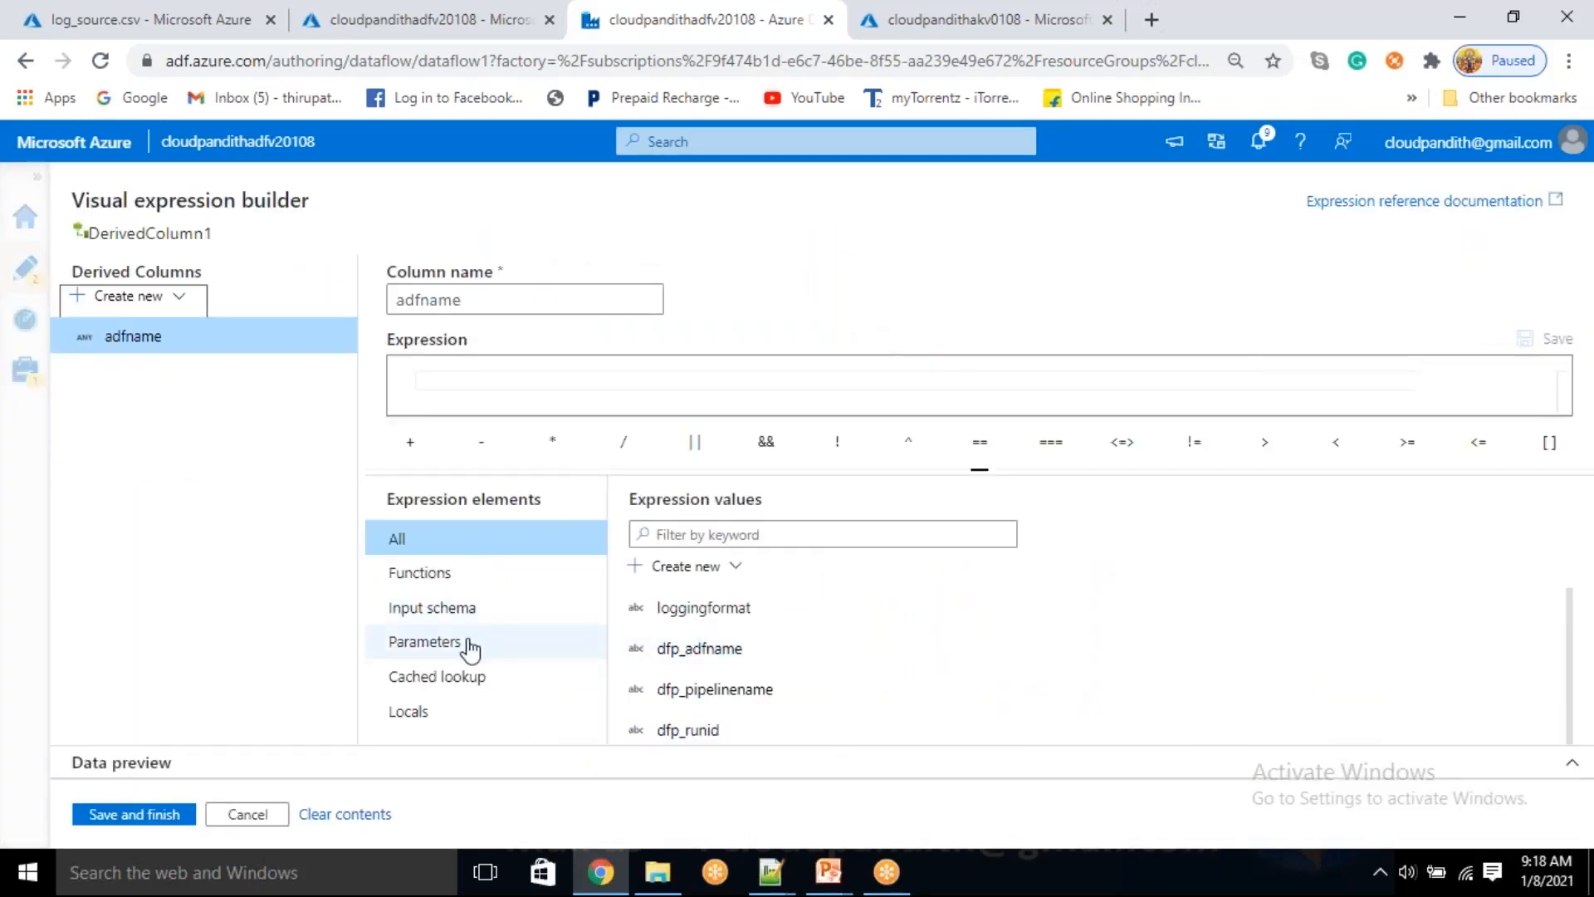
left_click(448, 642)
left_click(698, 615)
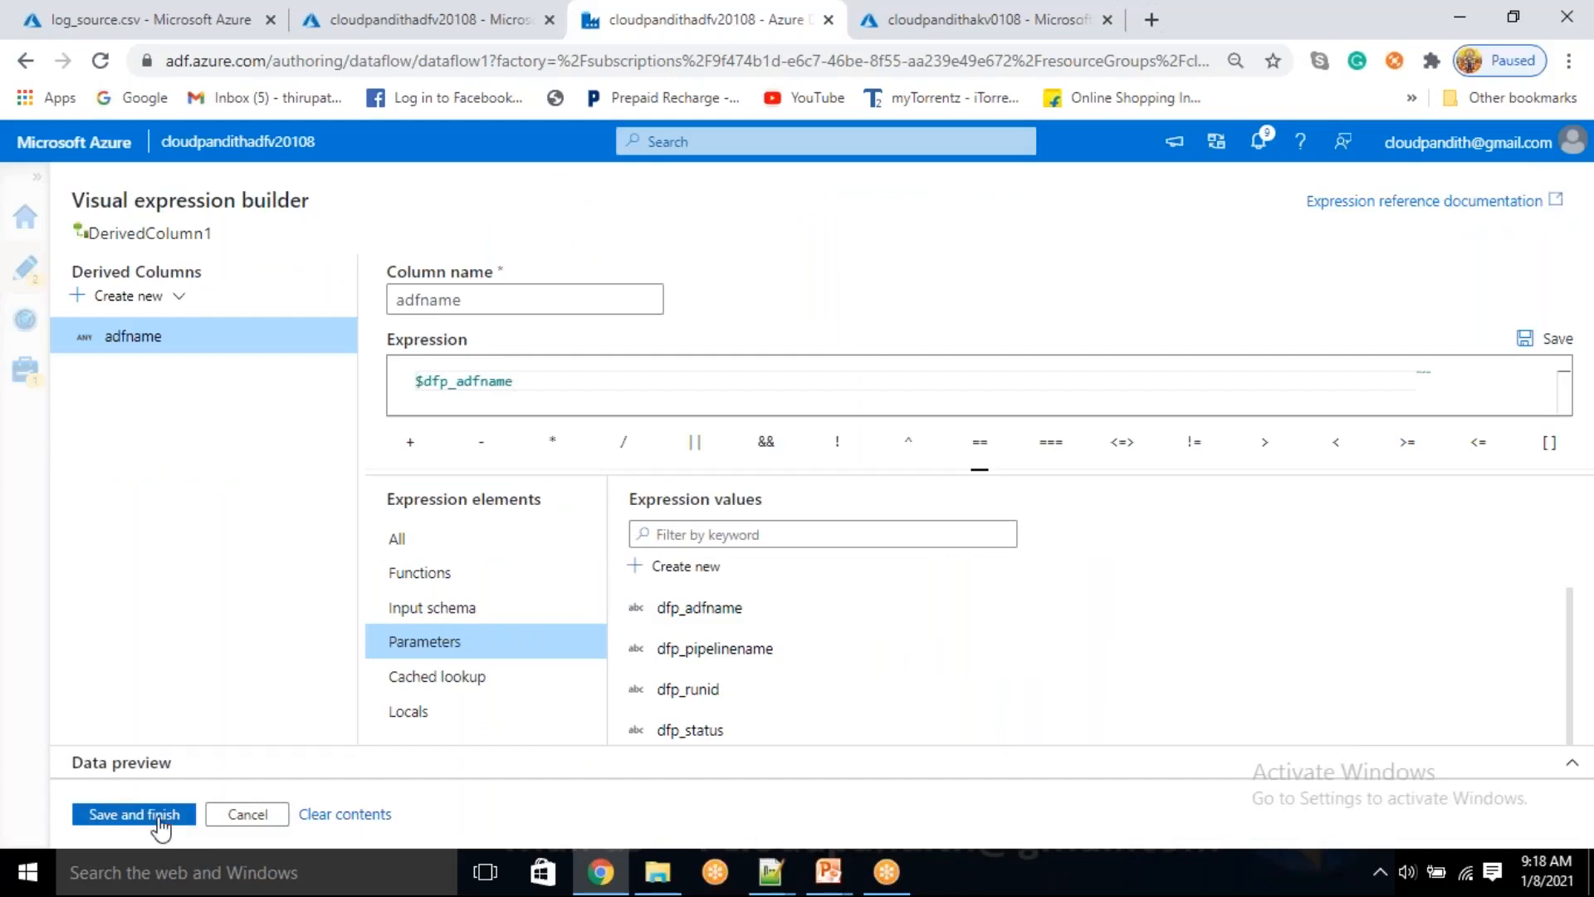
left_click(134, 813)
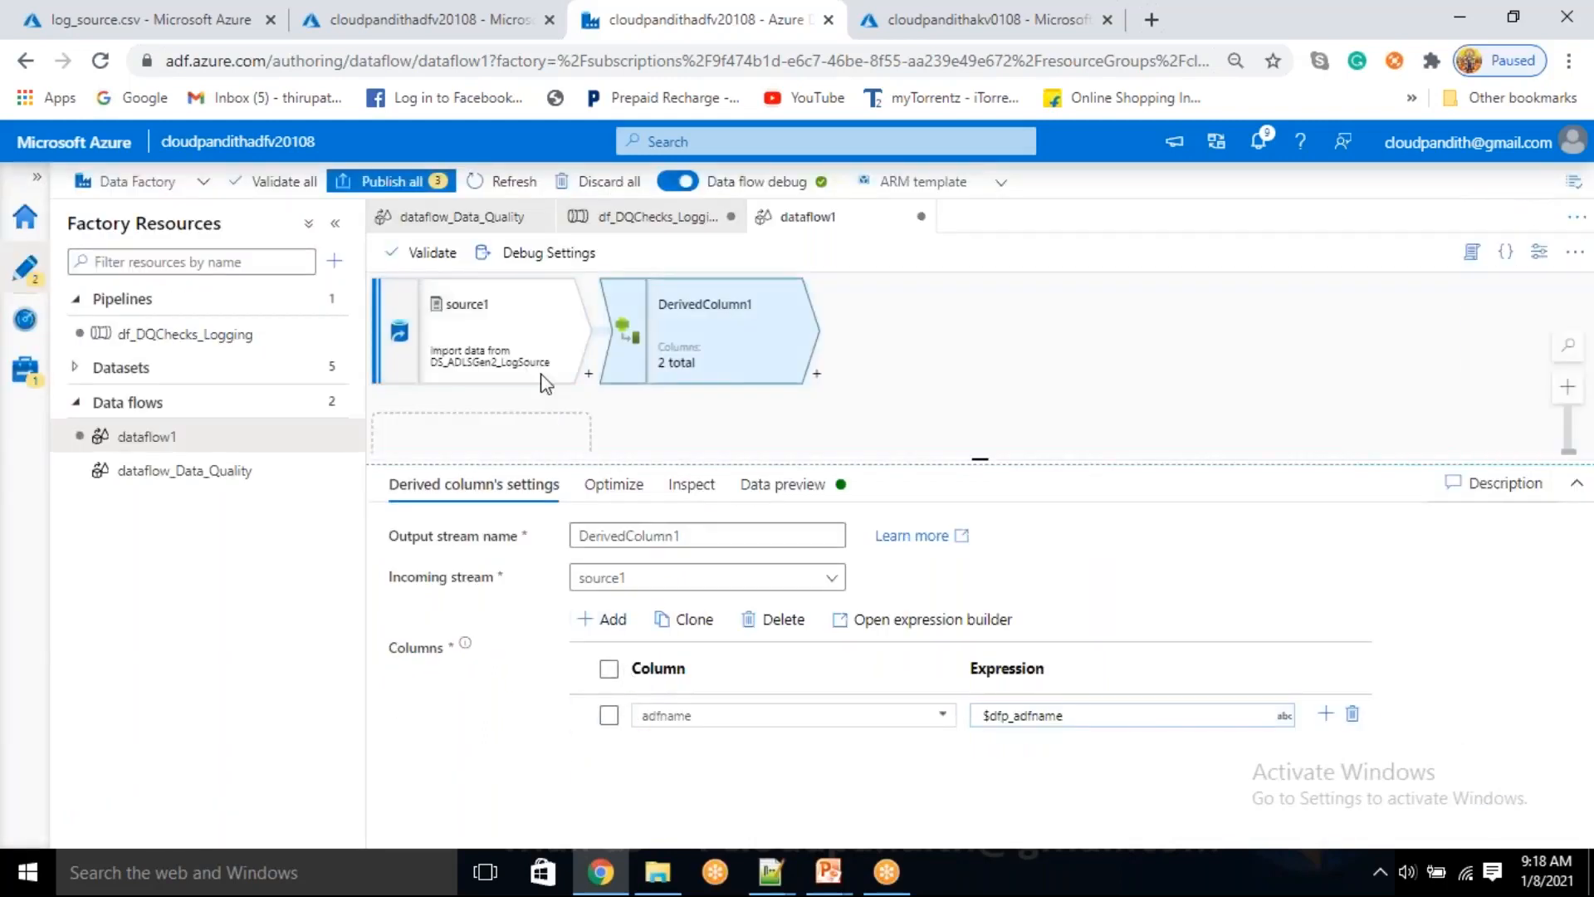
Refresh the data preview of DerivedColumn1 and examine the output rows for loggingformat and adfname
left_click(480, 348)
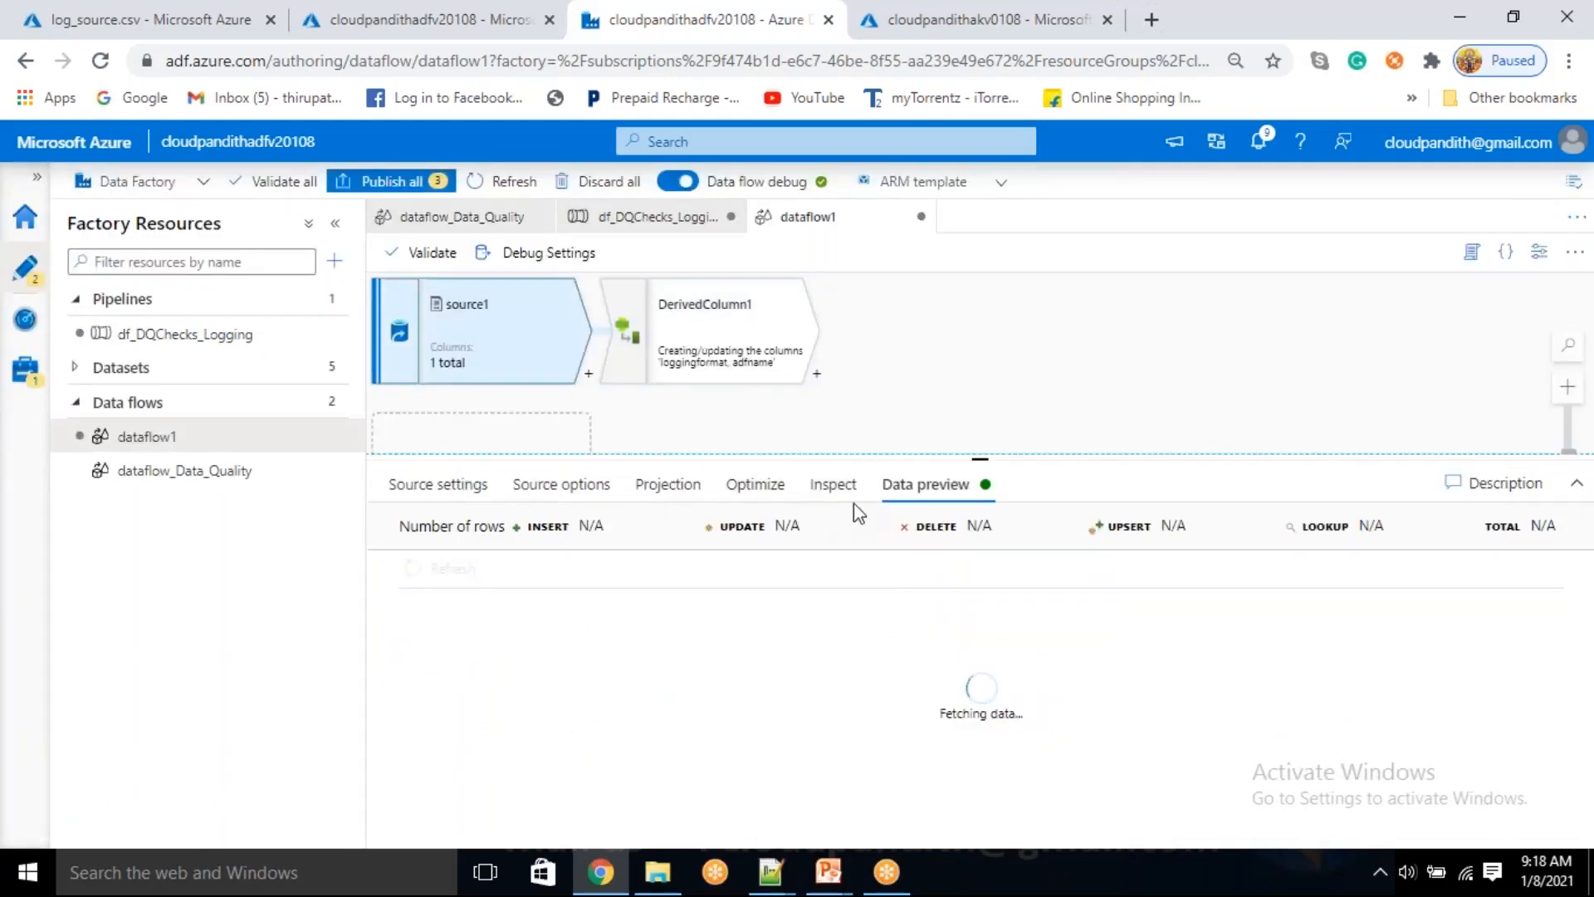
left_click(722, 335)
left_click(779, 484)
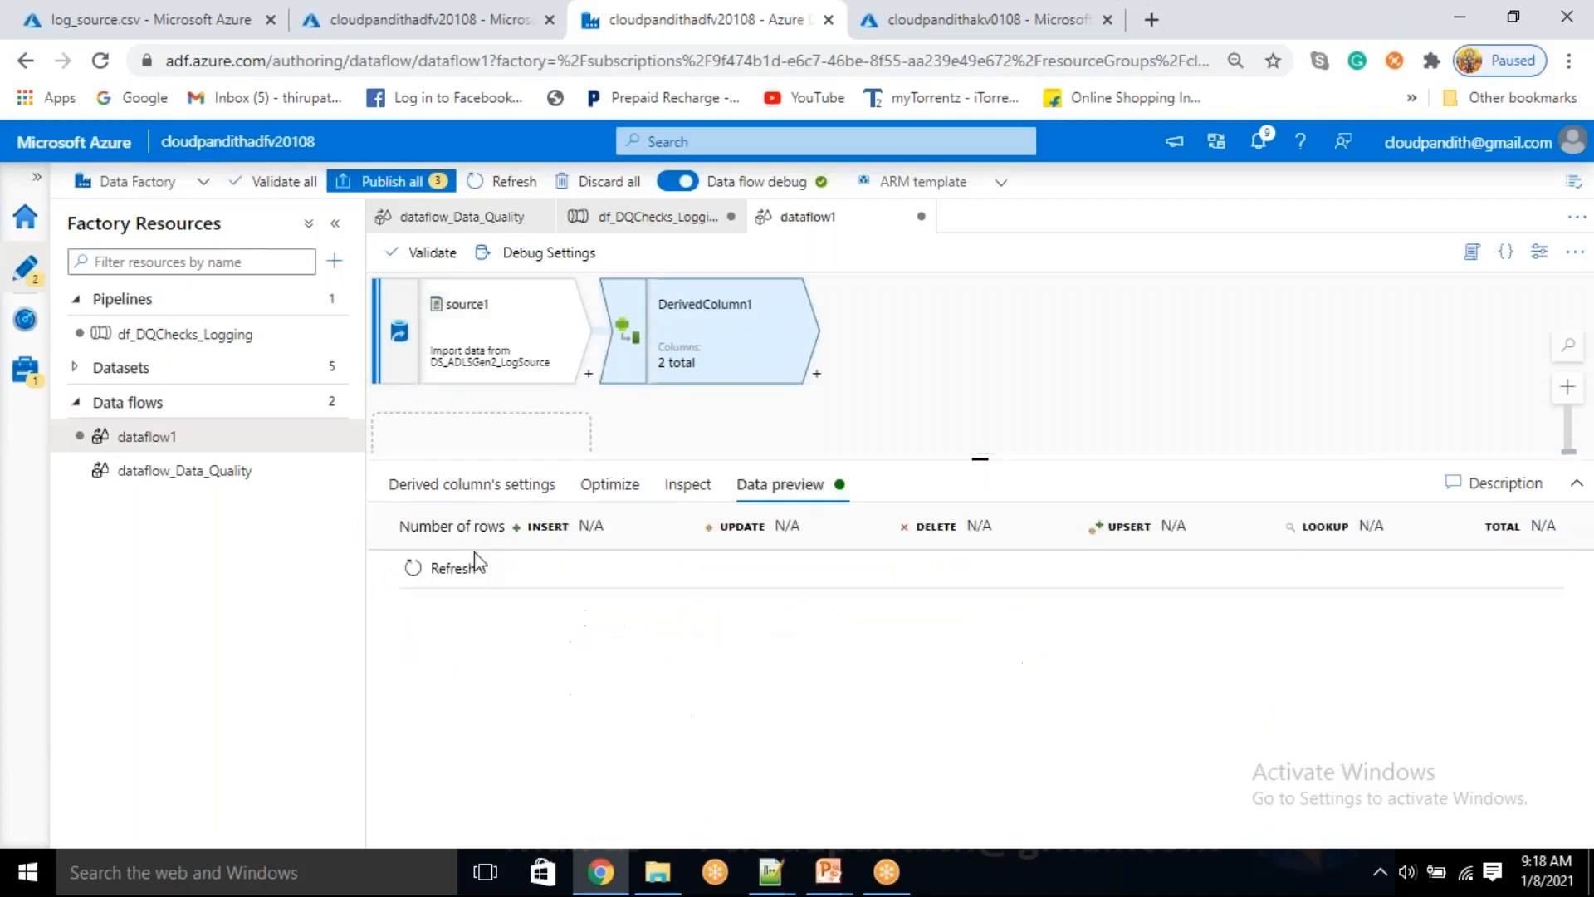
left_click(451, 573)
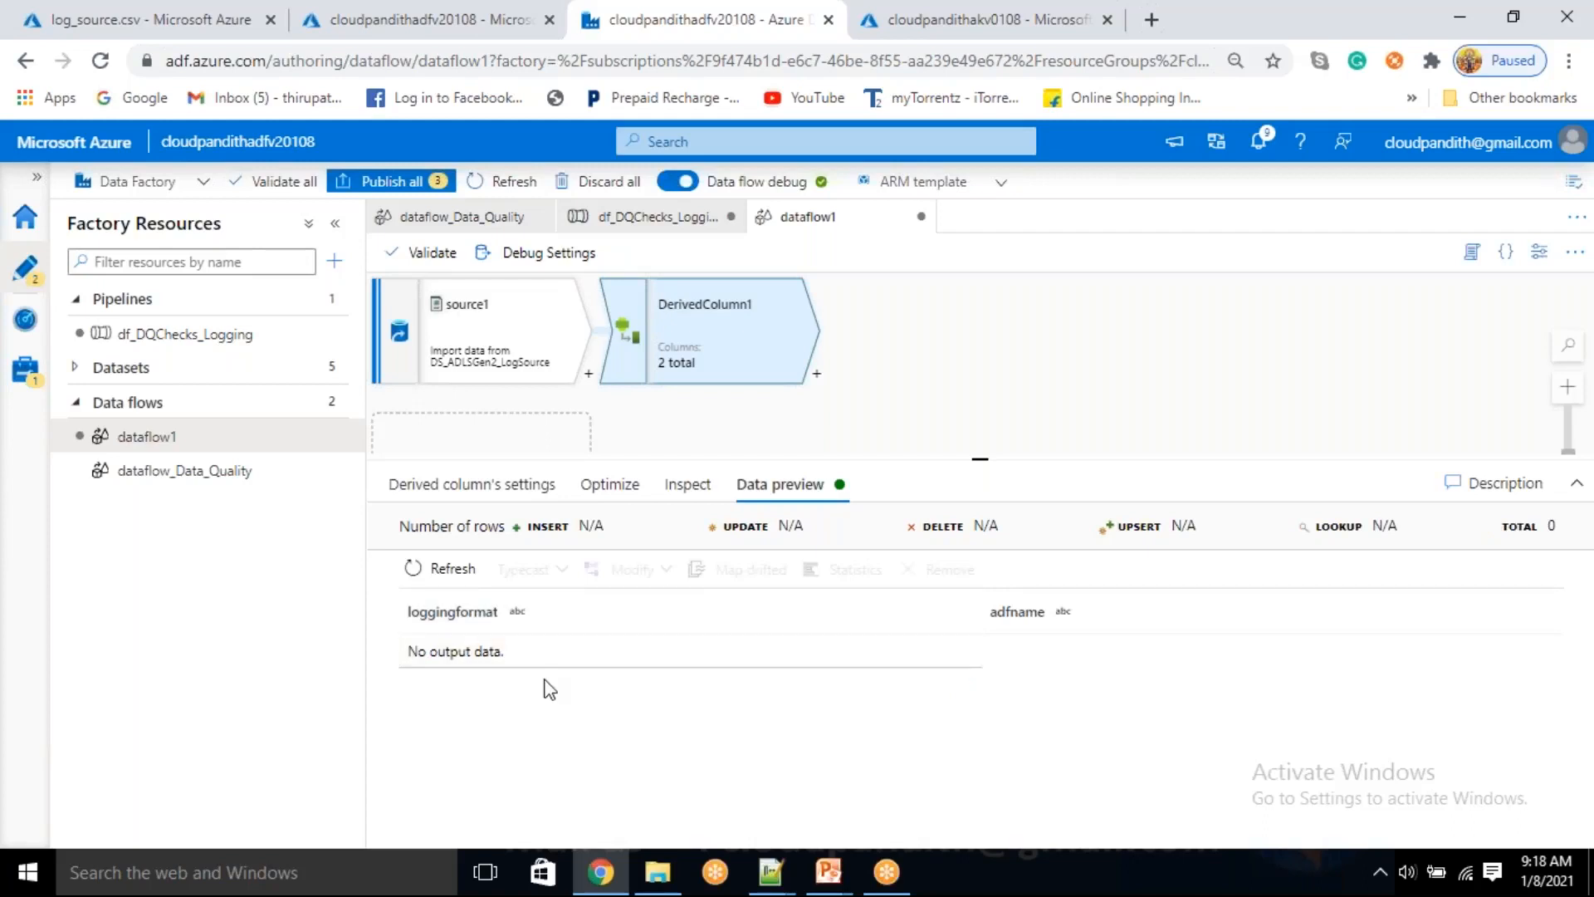
mouse_move(407, 651)
left_mouse_down()
mouse_move(516, 669)
mouse_move(384, 639)
left_mouse_up()
left_click(498, 697)
left_click(532, 706)
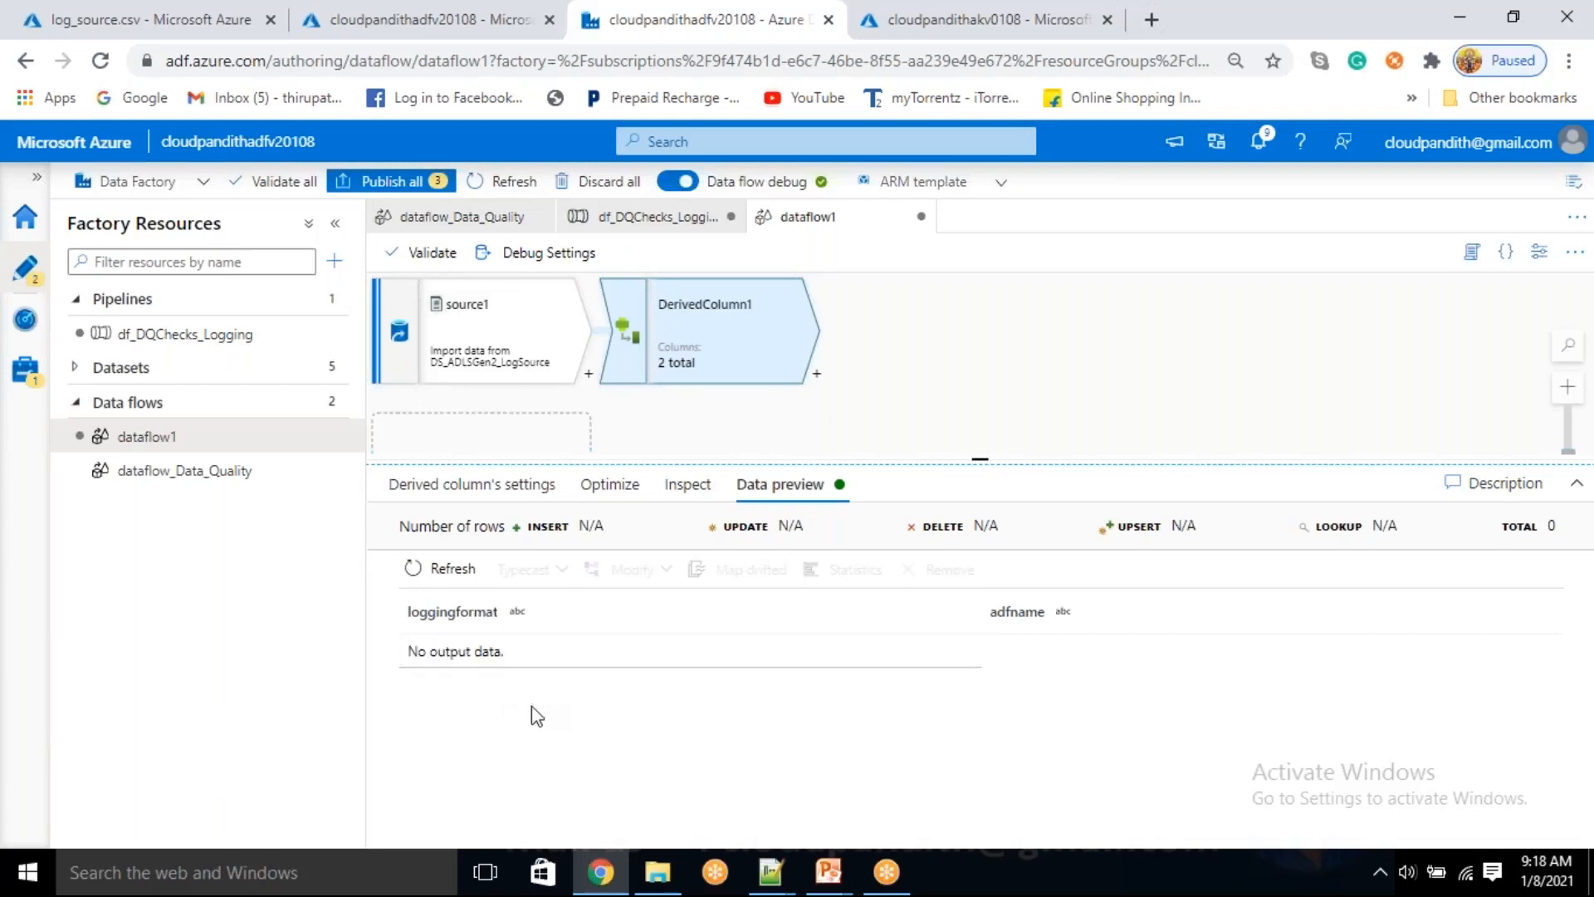
left_click_drag(519, 662, 402, 648)
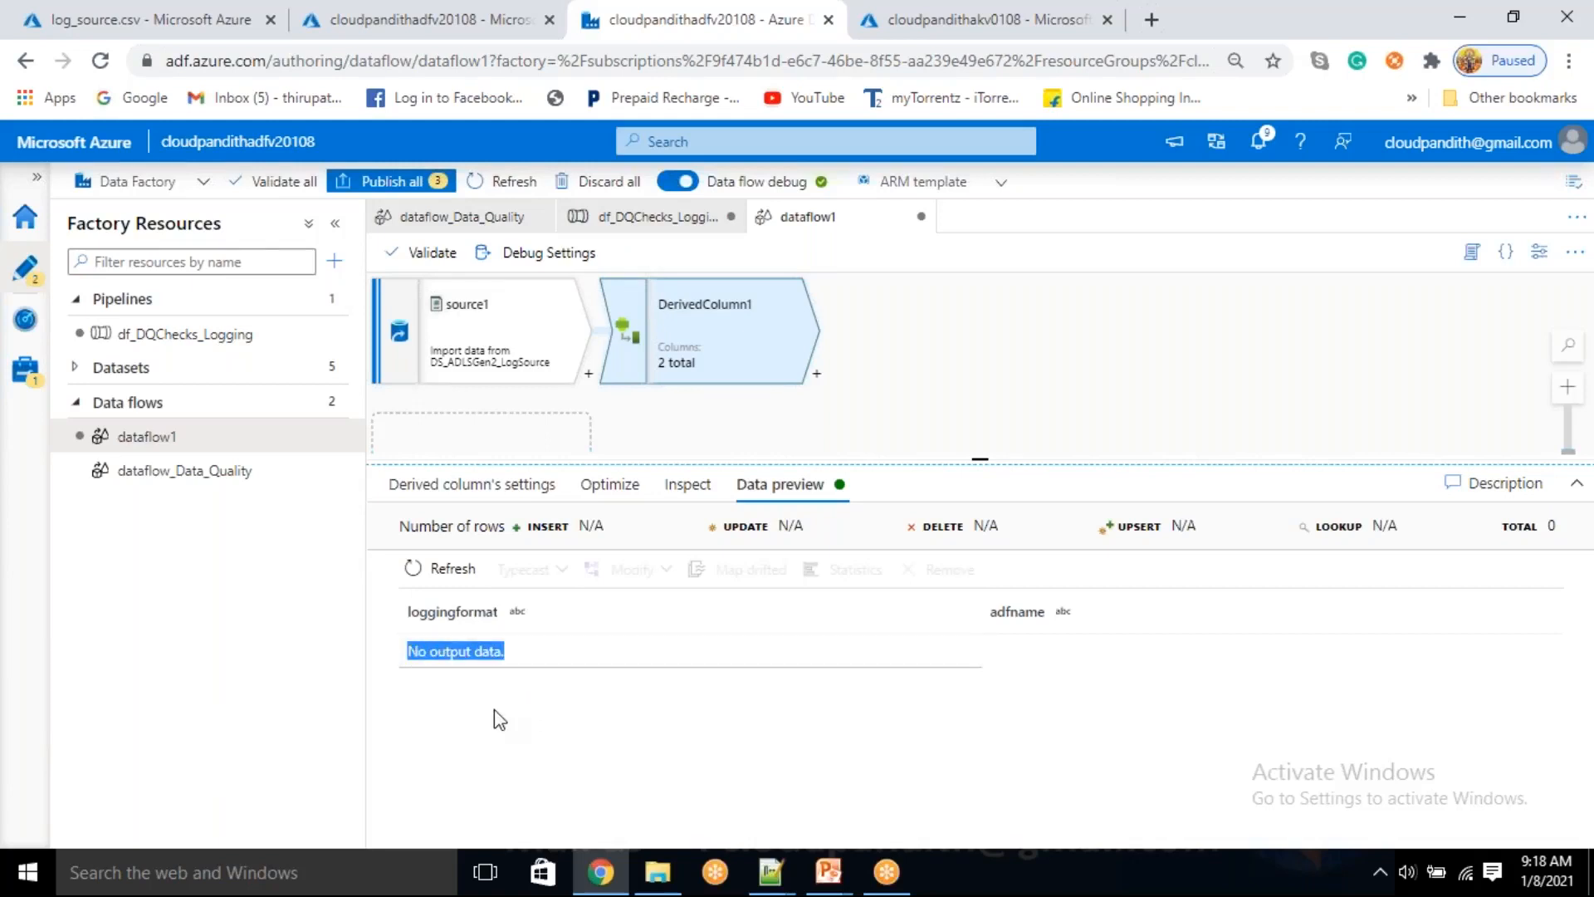
left_click(496, 714)
left_click_drag(537, 654, 406, 650)
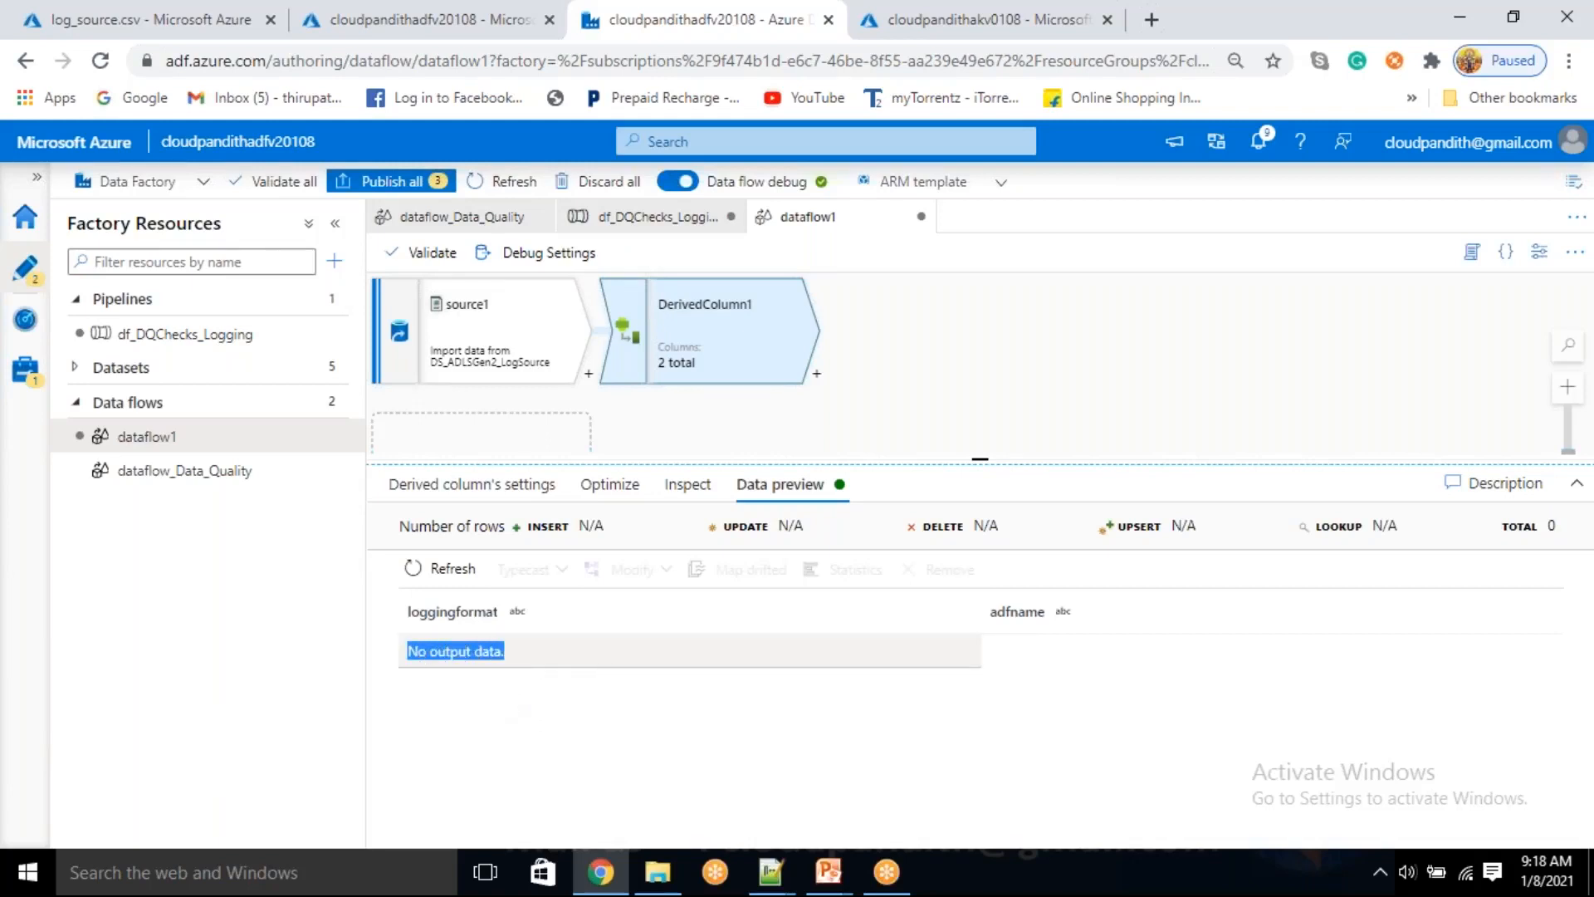
left_click(519, 714)
left_click_drag(526, 660, 406, 651)
Add a second line cloudpandith below the loggingformat header in log_source.csv and save the file
left_click(245, 16)
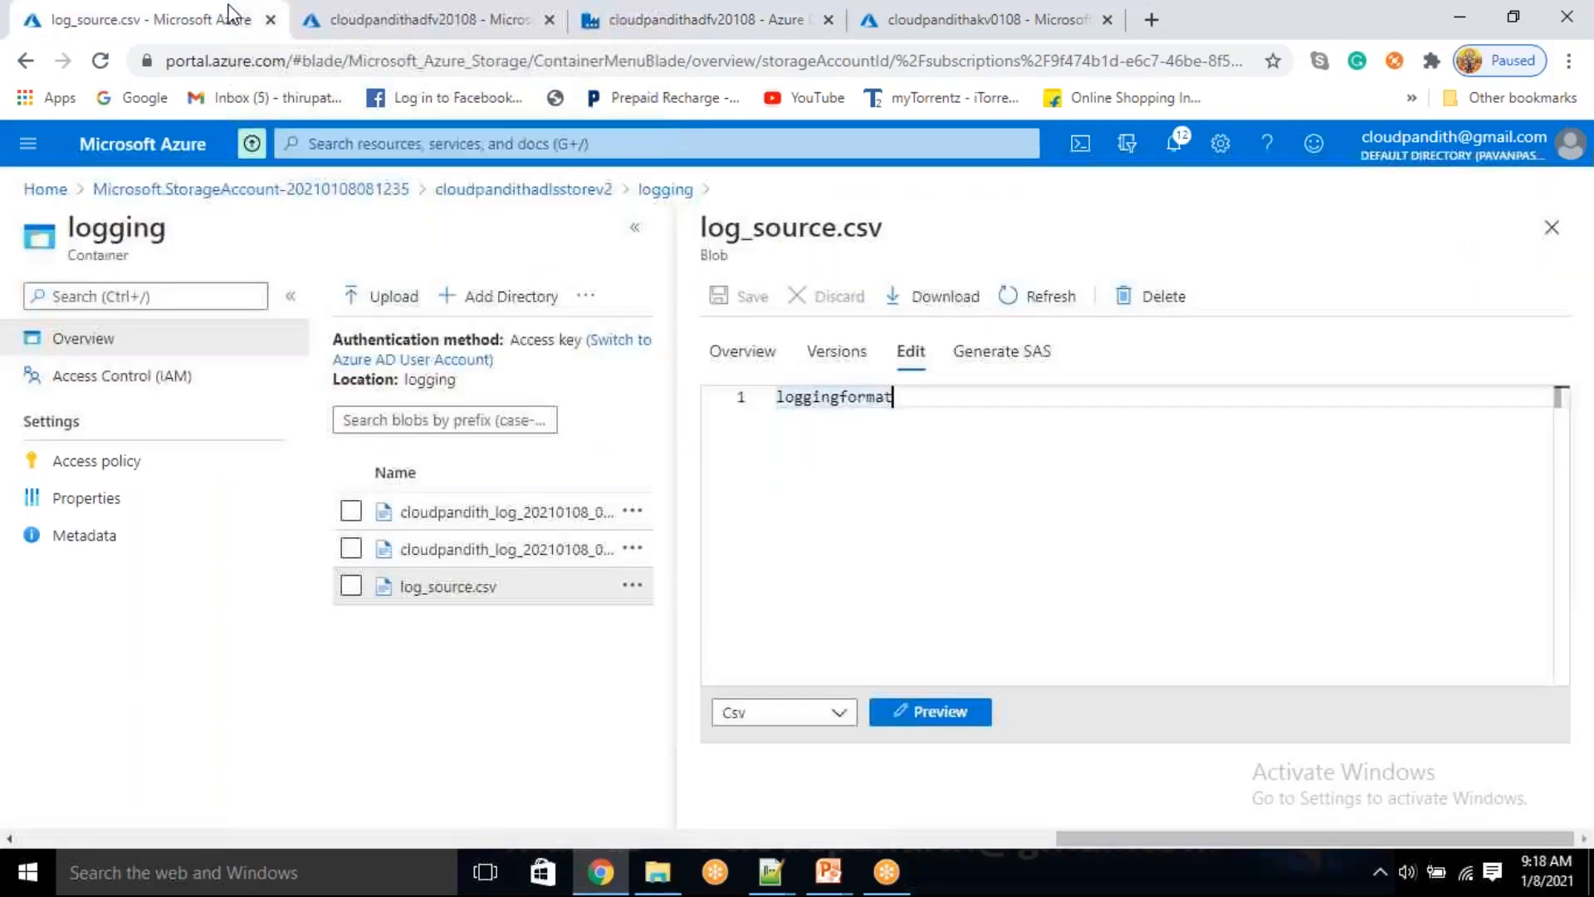
key("Return")
key("Return")
left_click(892, 424)
type("abc")
key("Down")
key("BackSpace")
key("BackSpace")
key("BackSpace")
key("BackSpace")
type("a")
type("loudpandith")
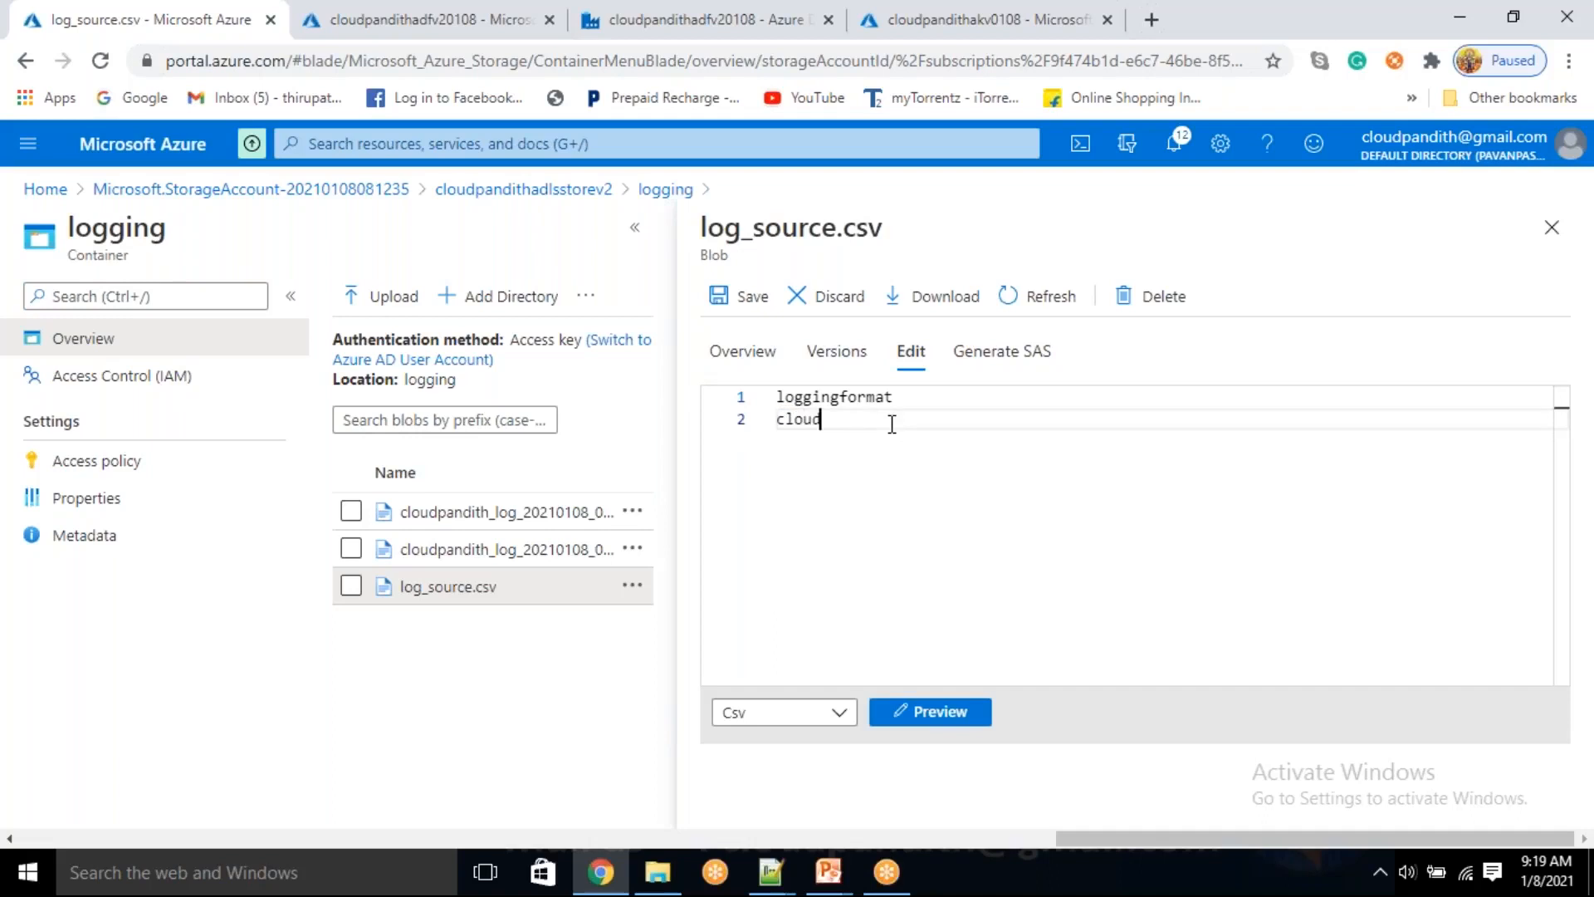
left_click(739, 296)
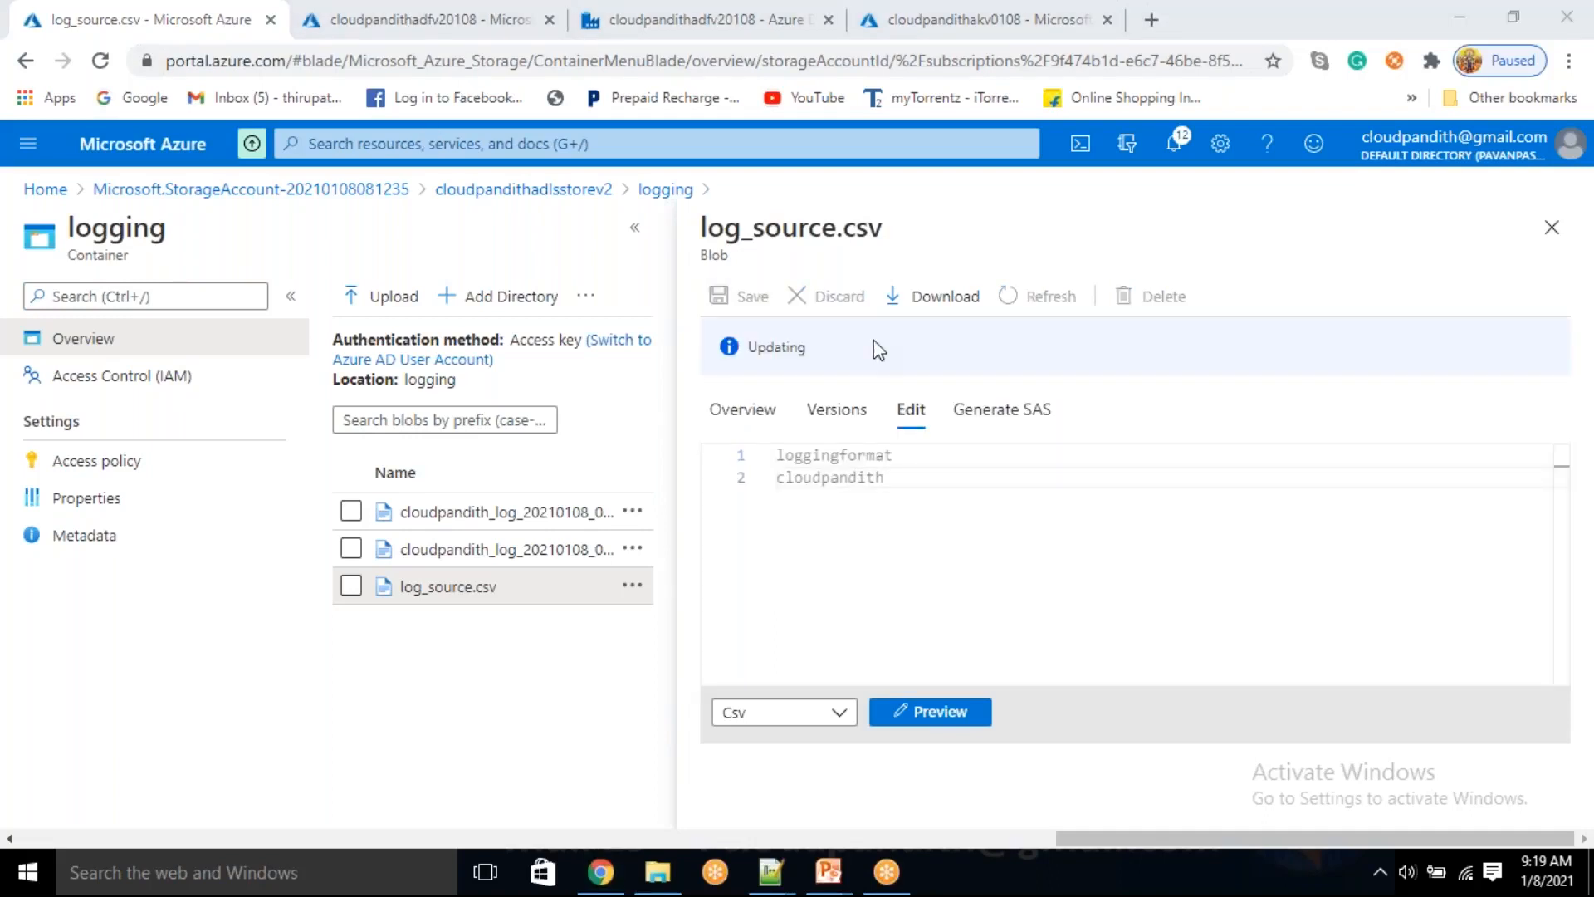
Refresh the data preview of DerivedColumn1 in dataflow1 and check its column settings, output schema and partition option
left_click(708, 20)
left_click(441, 568)
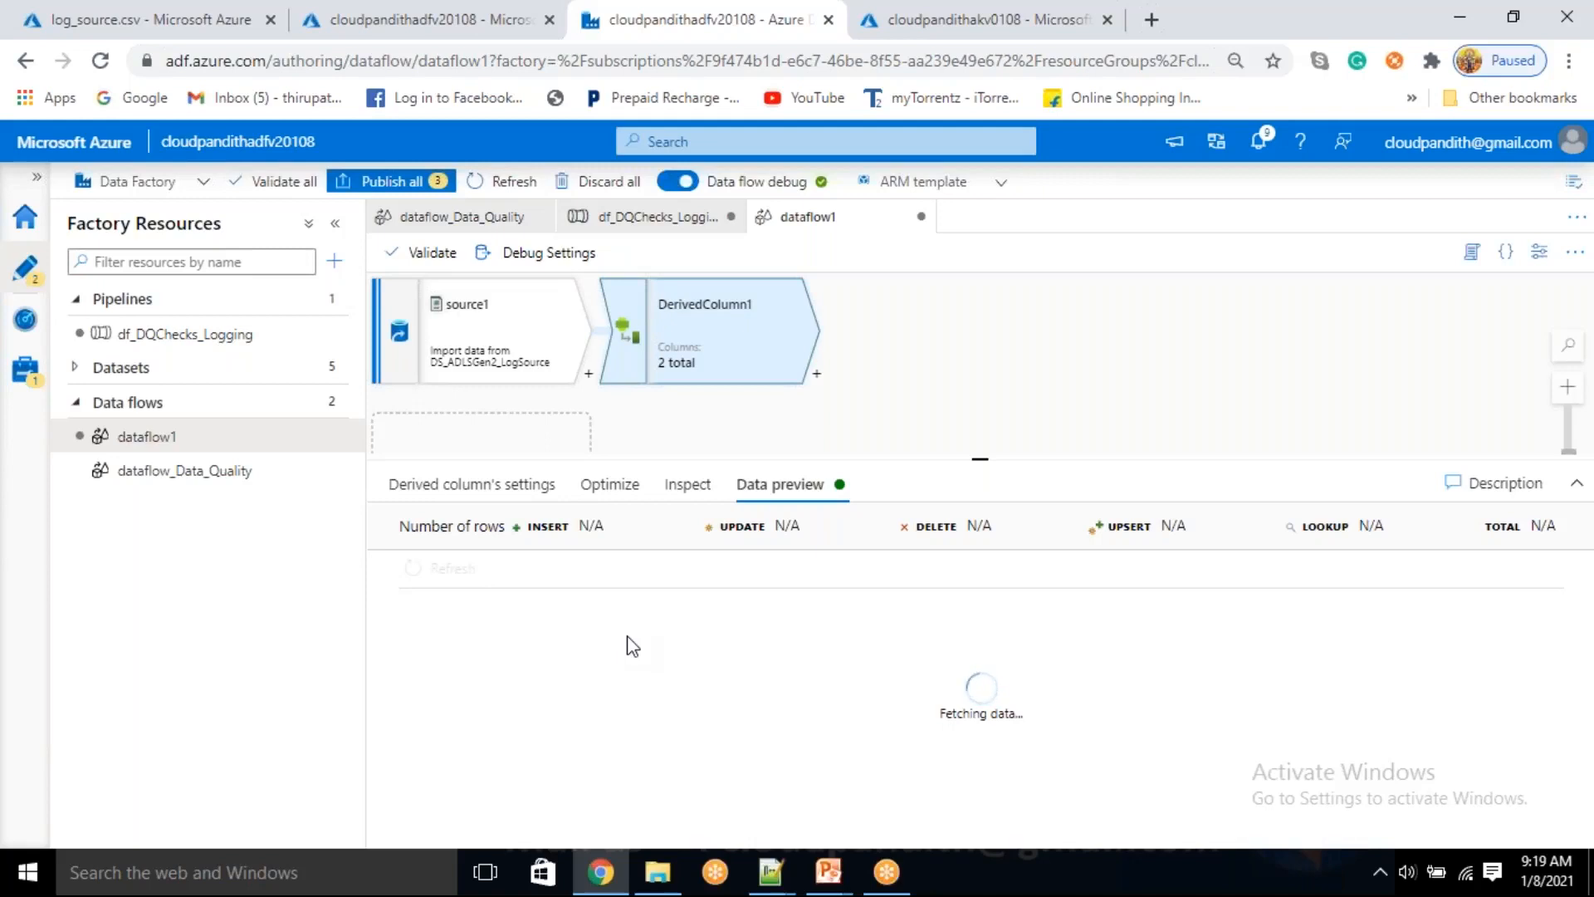
left_click_drag(909, 420, 867, 440)
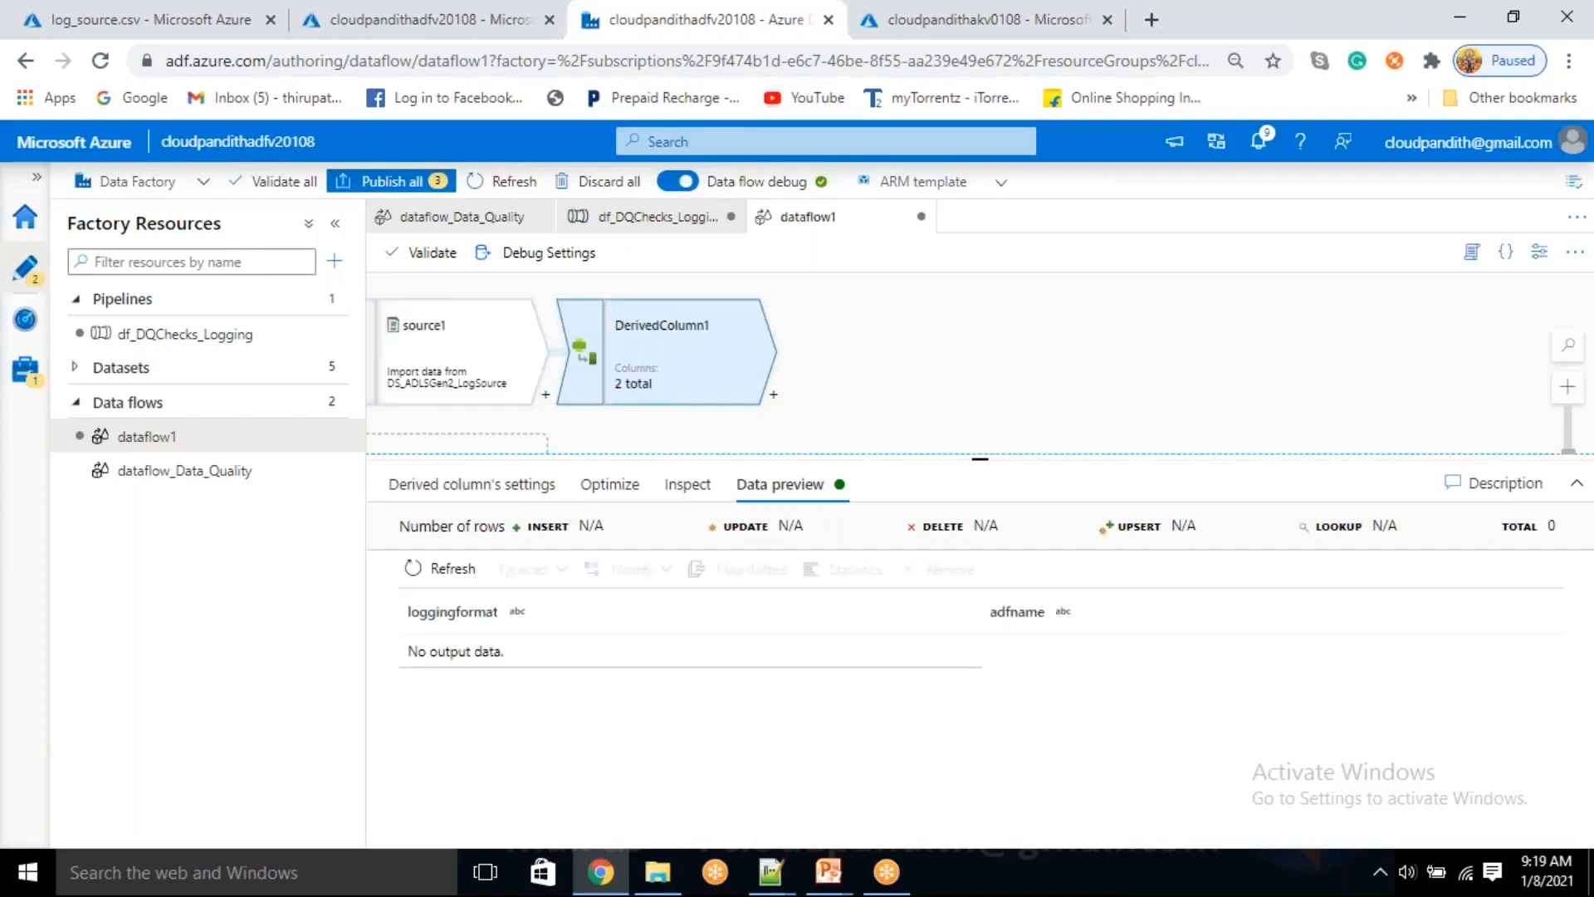
left_click(486, 489)
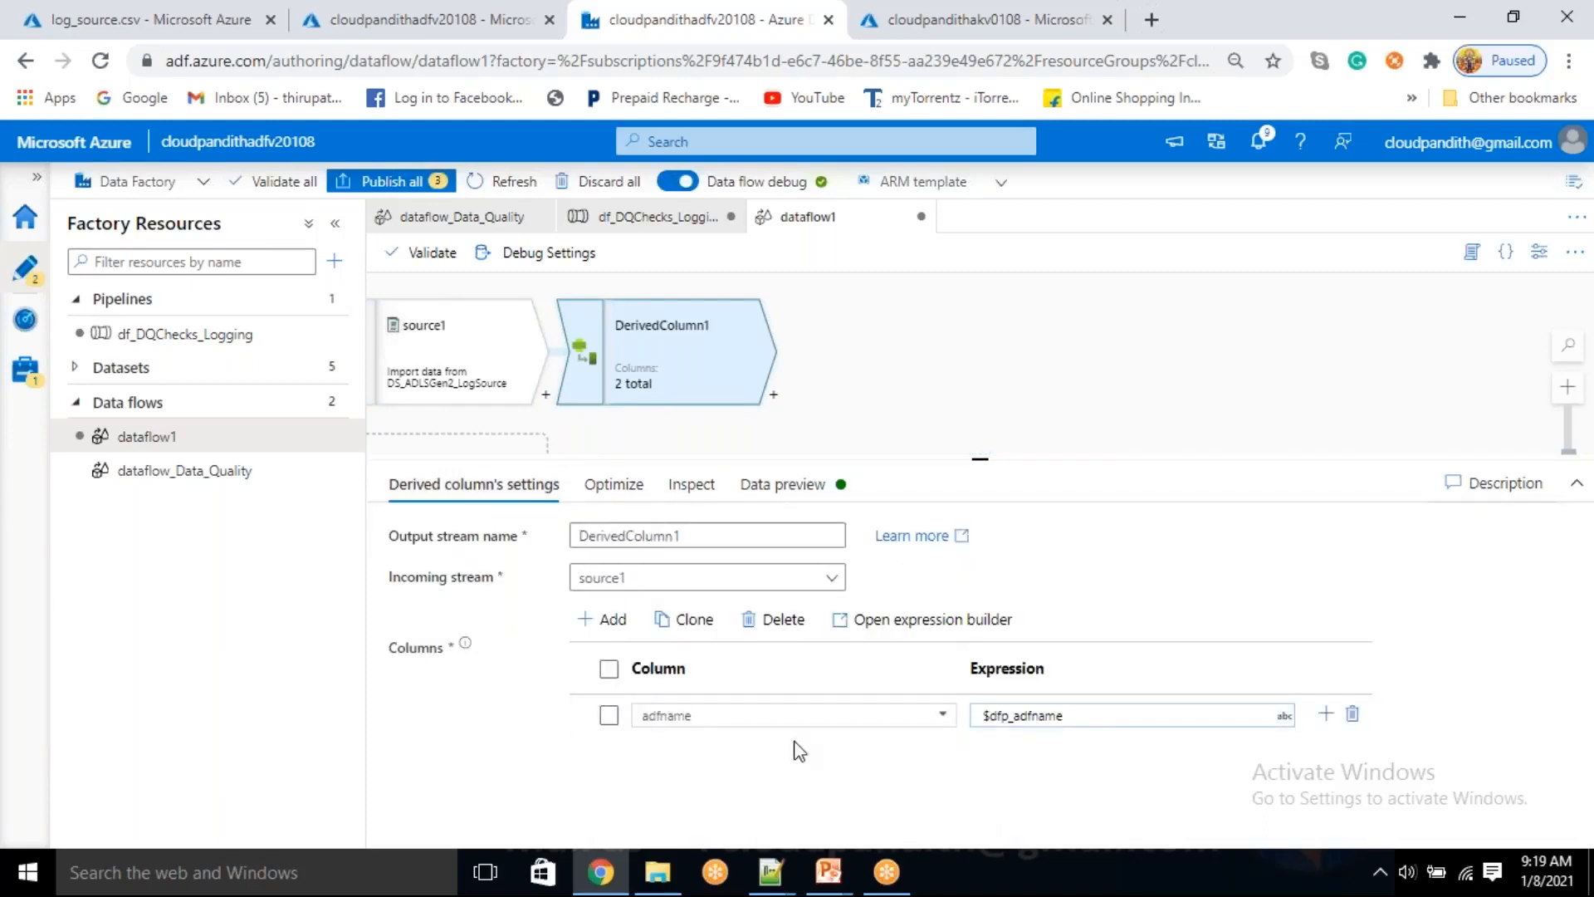
left_click(747, 484)
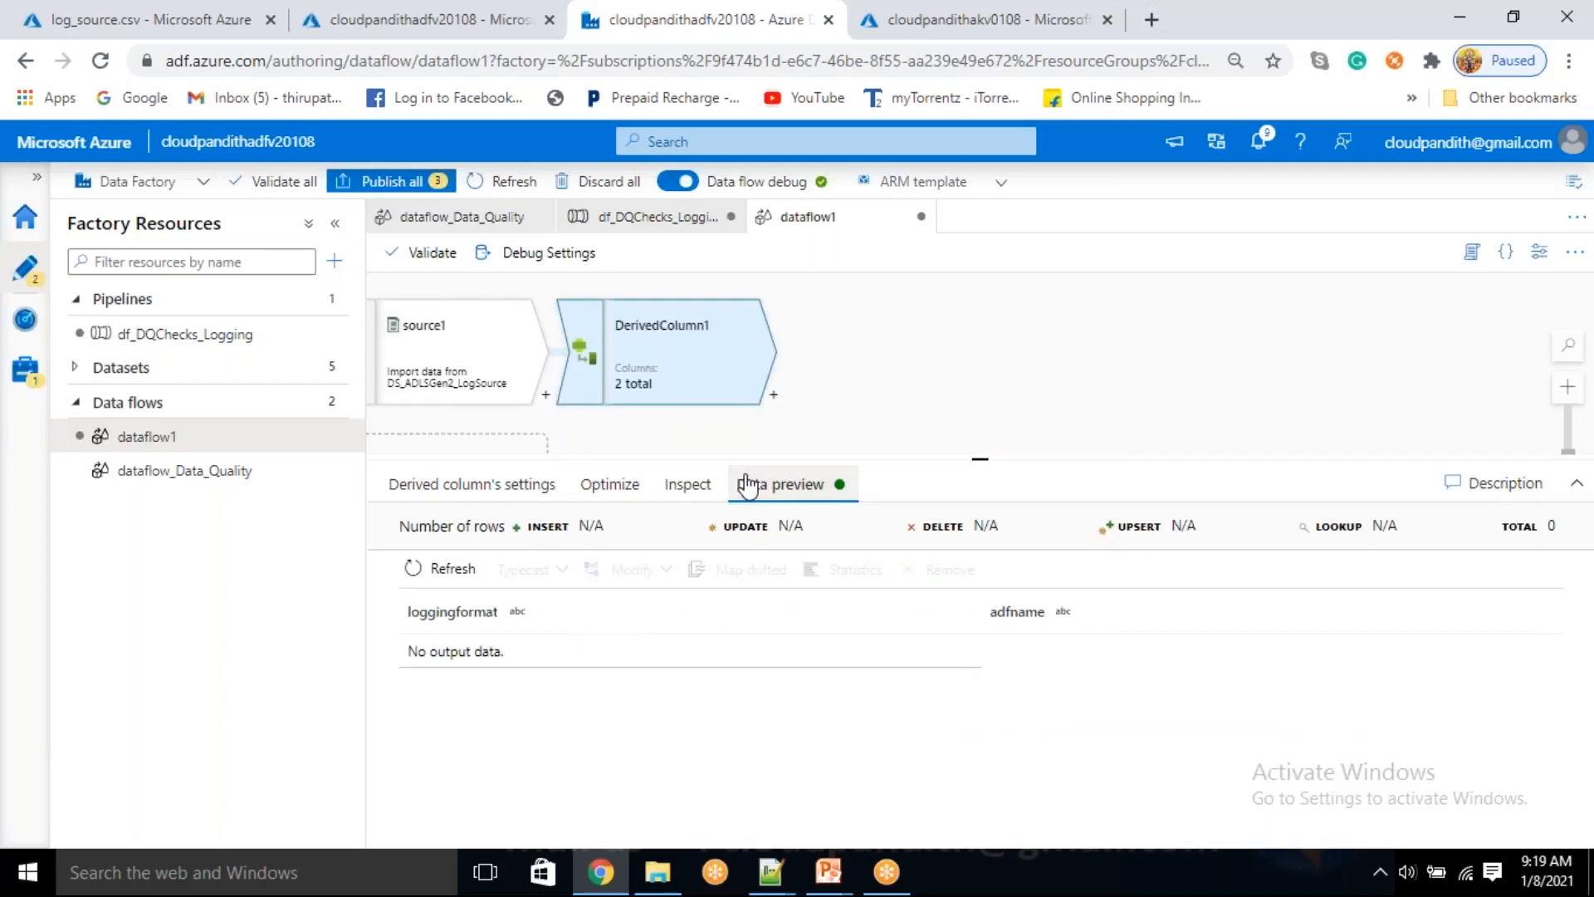
left_click(688, 486)
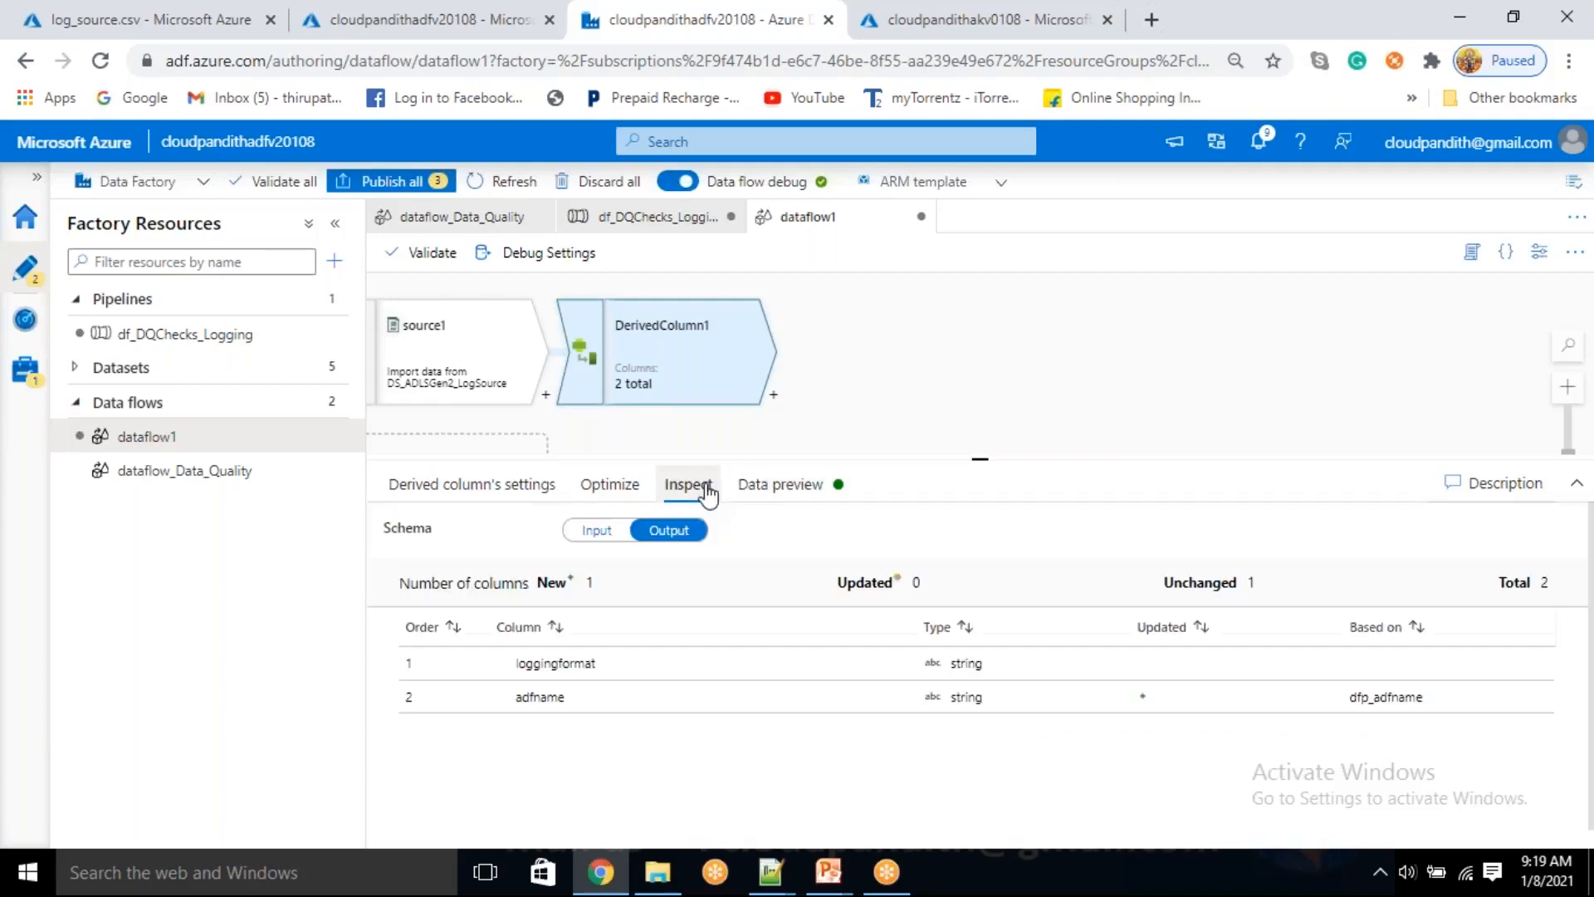
left_click(613, 486)
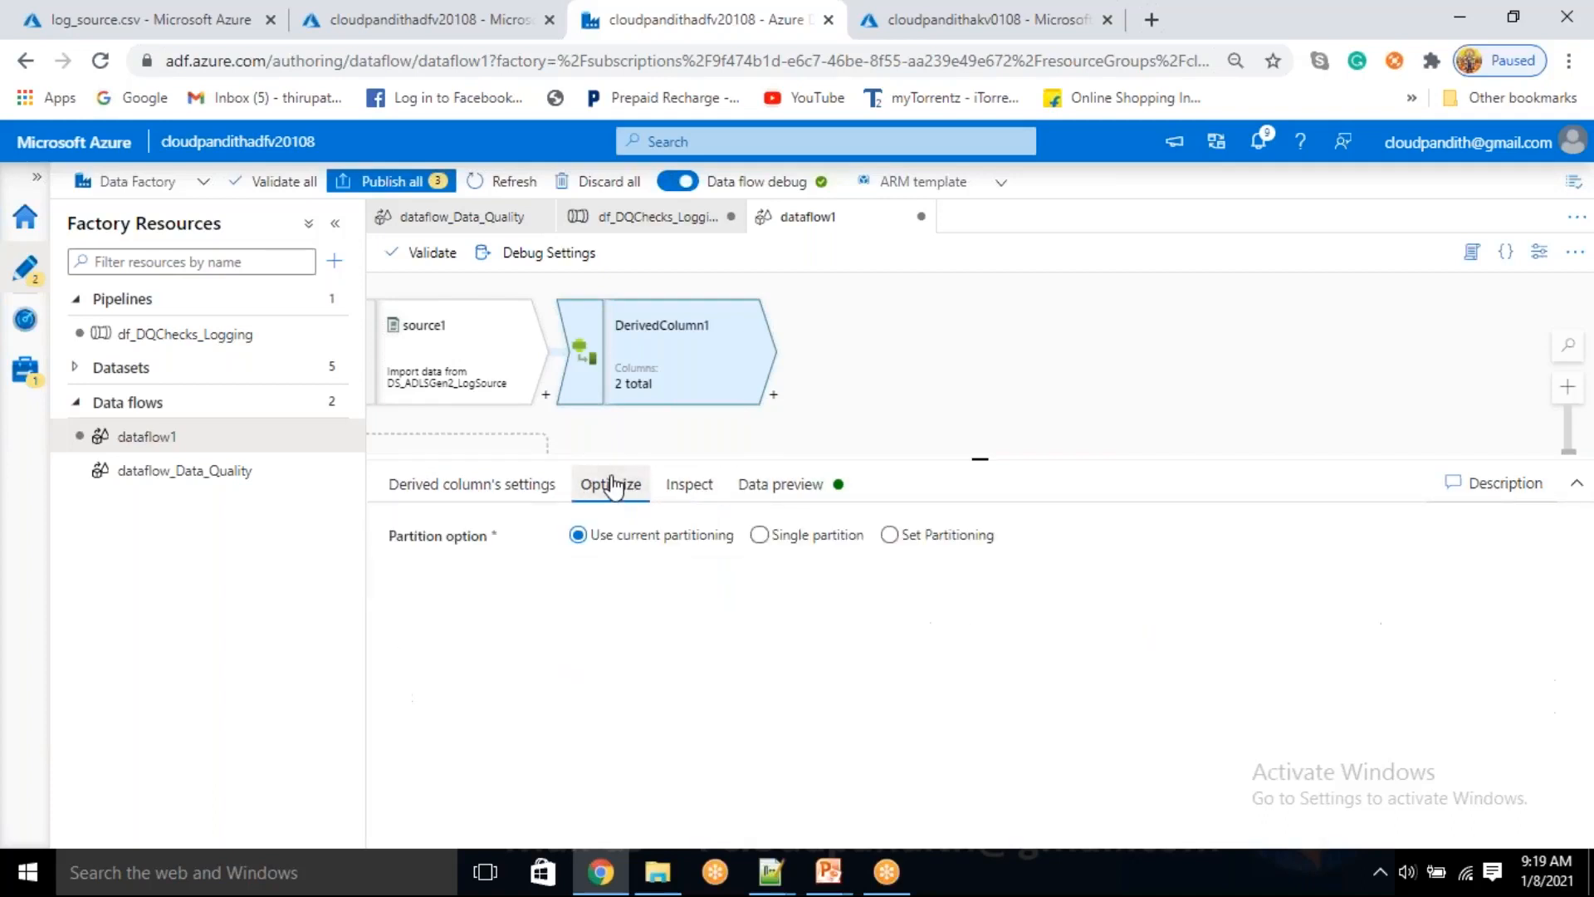
left_click(465, 490)
Refresh the data preview of source1 and compare its projection with the contents of log_source.csv
left_click(463, 357)
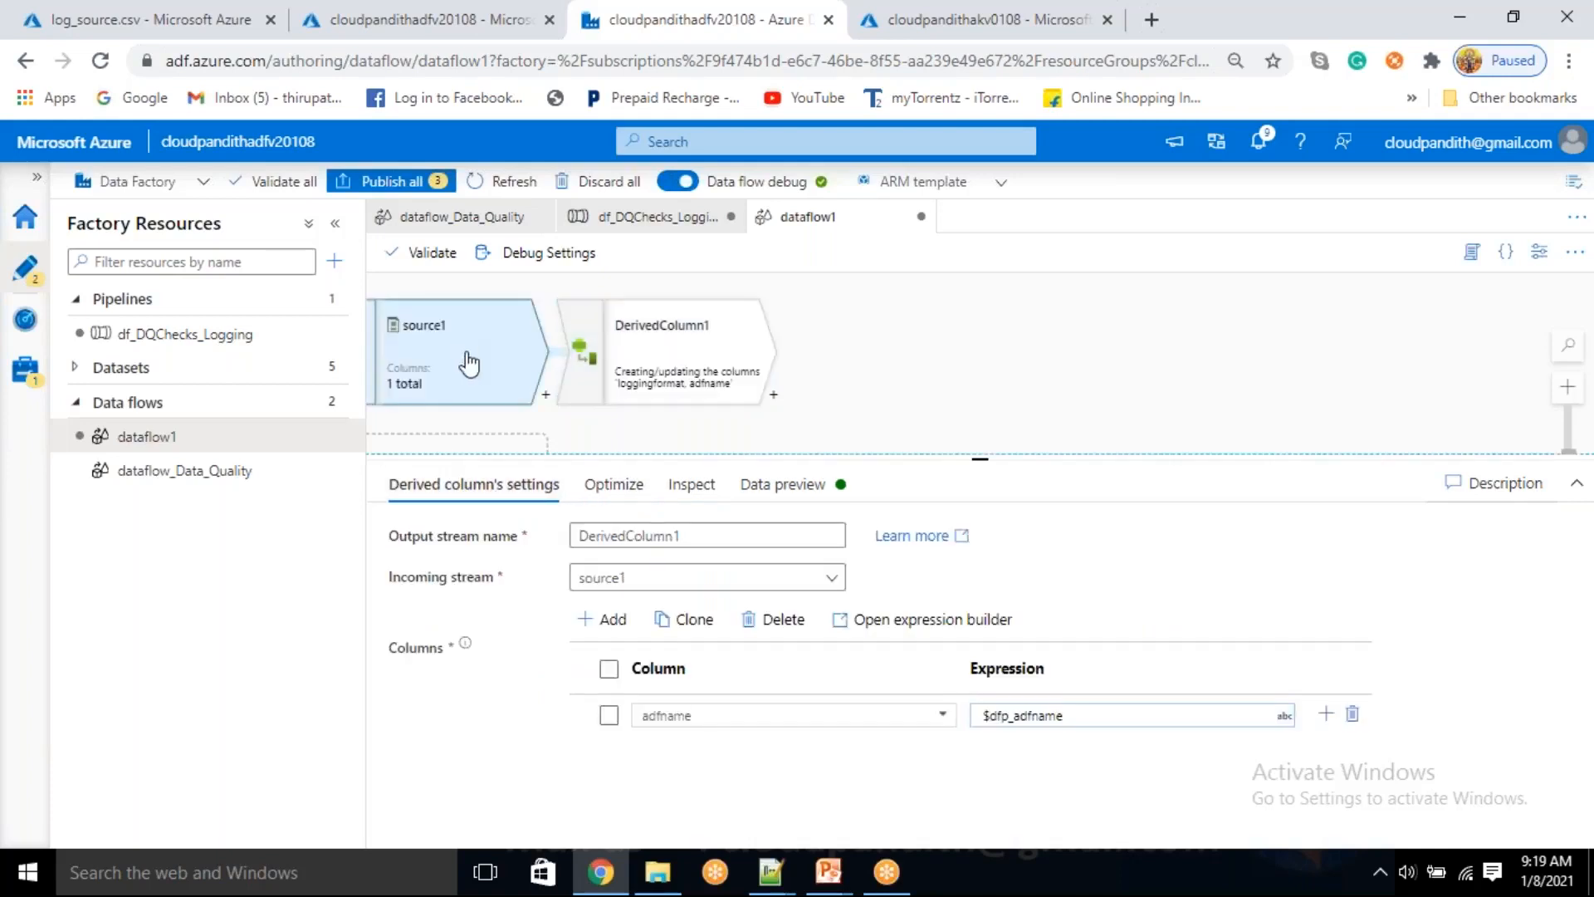
left_click(668, 485)
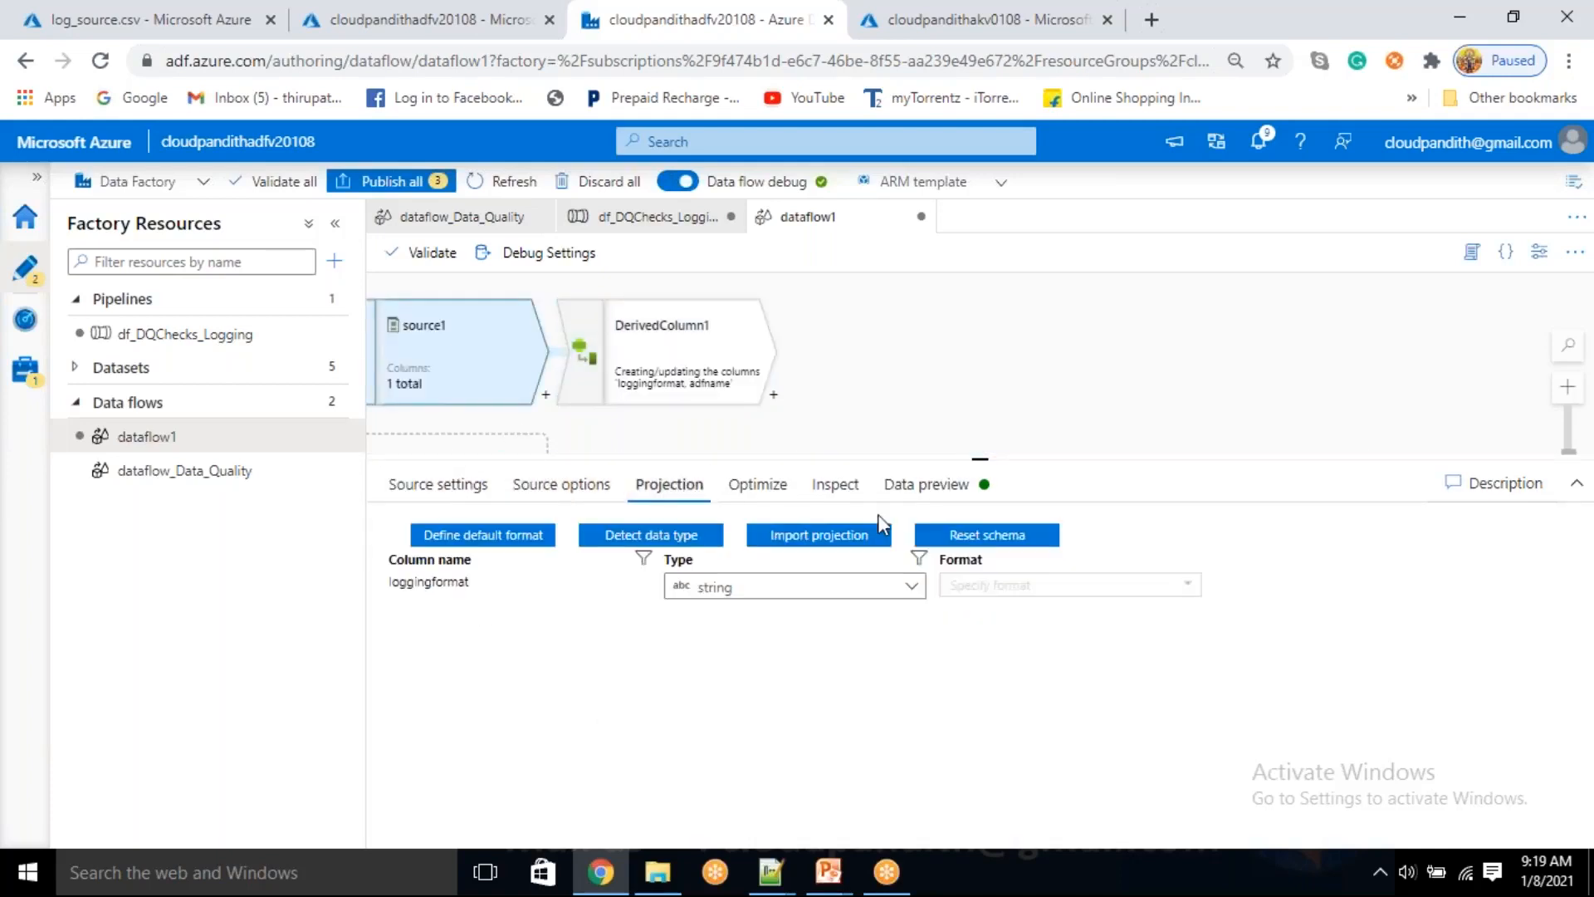
left_click(926, 485)
left_click(489, 572)
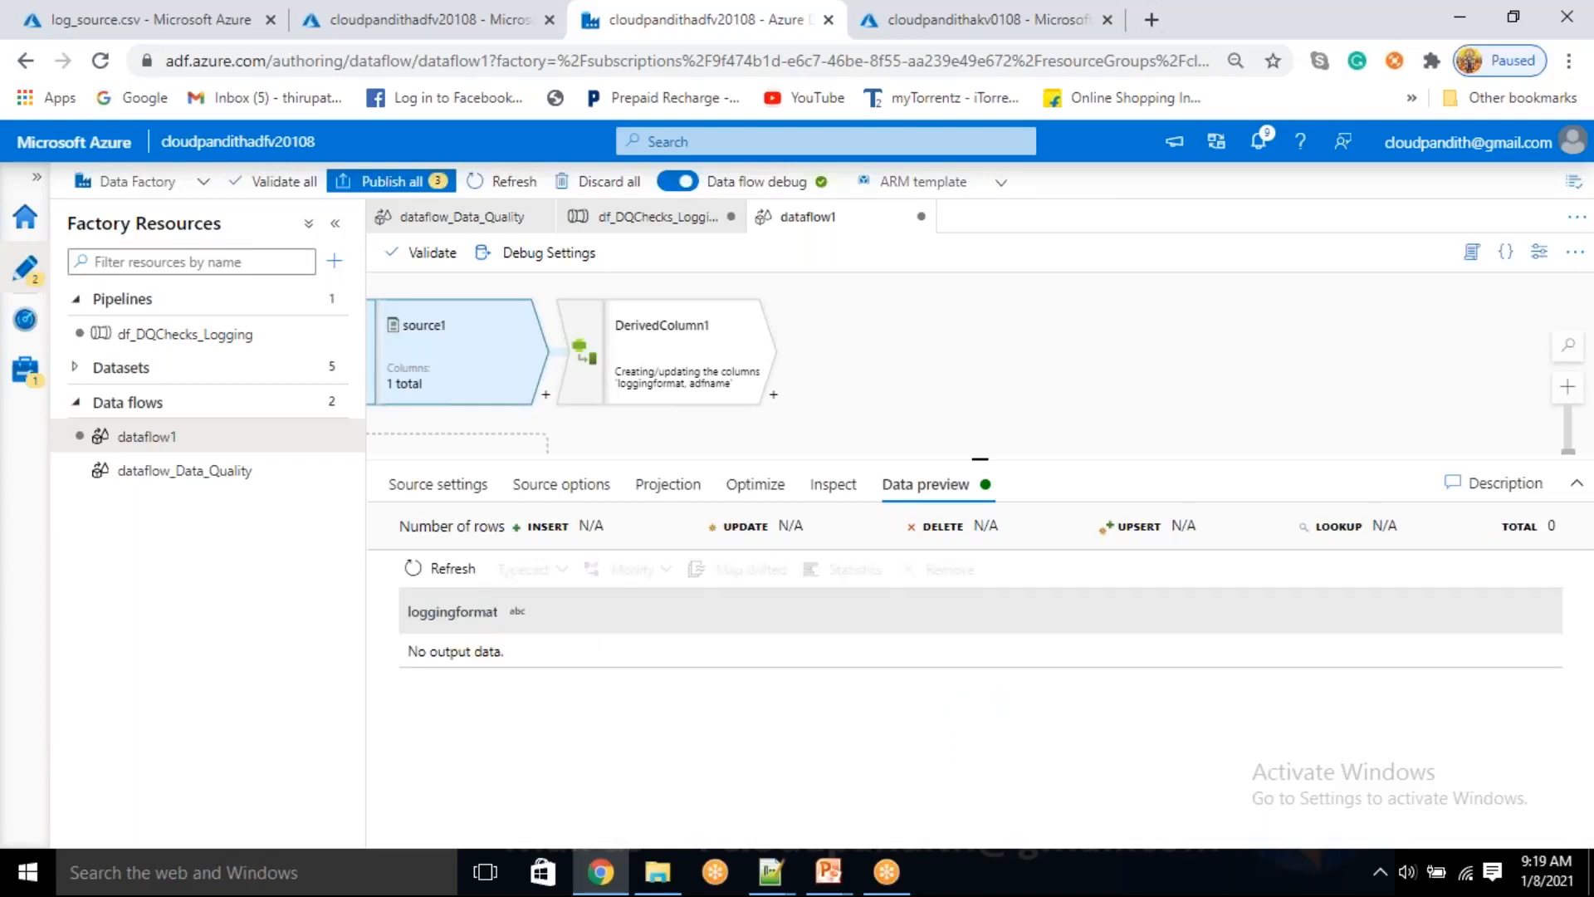
left_click(677, 491)
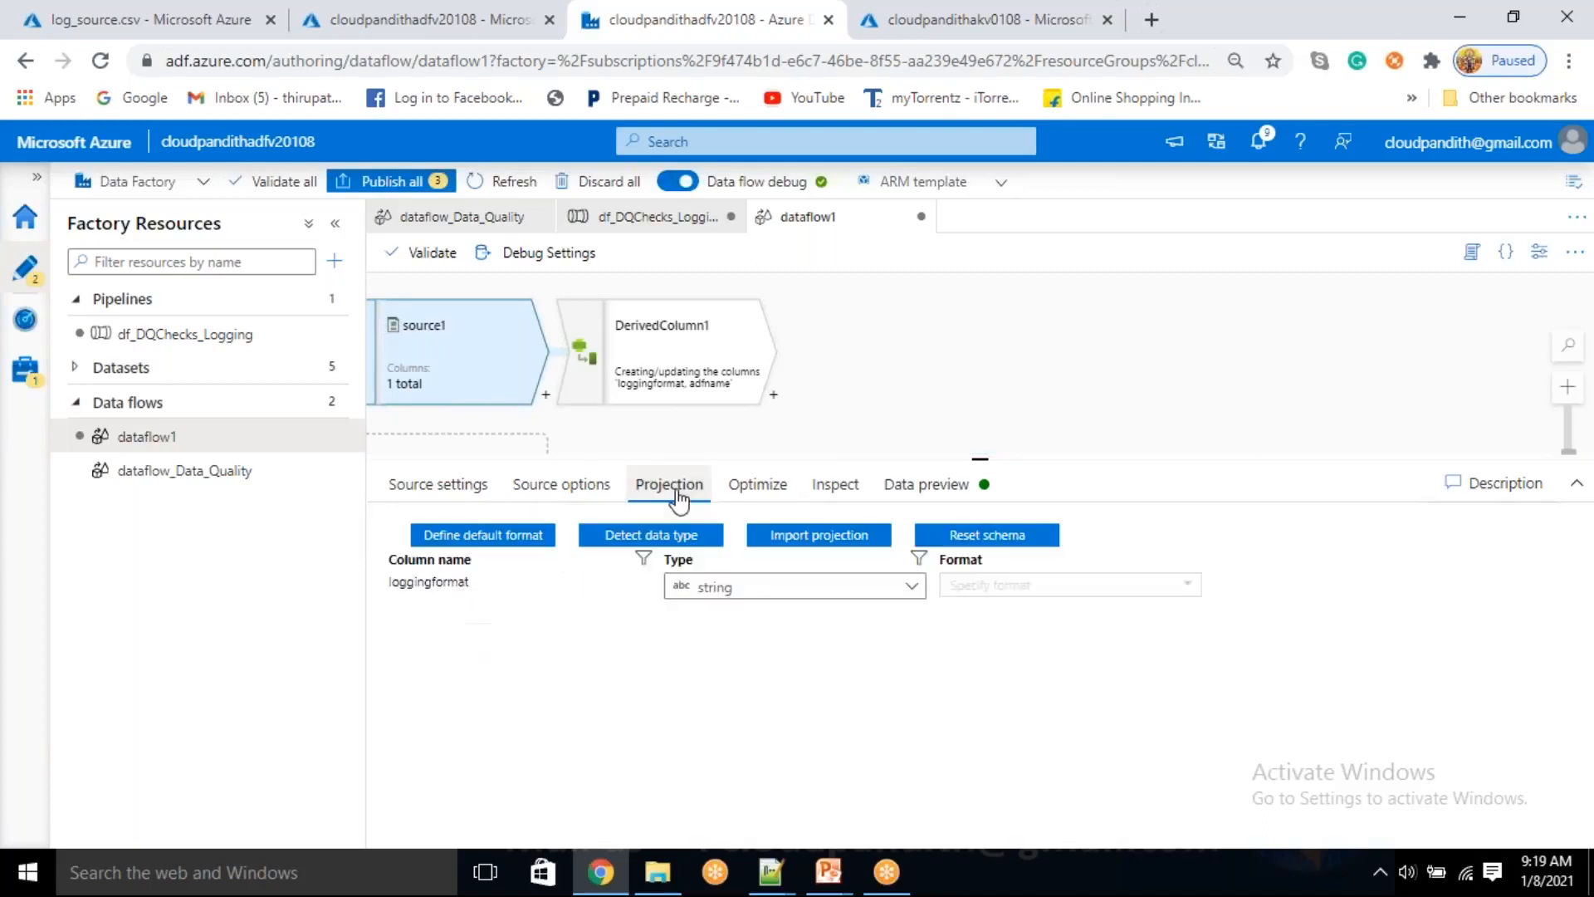
left_click(119, 10)
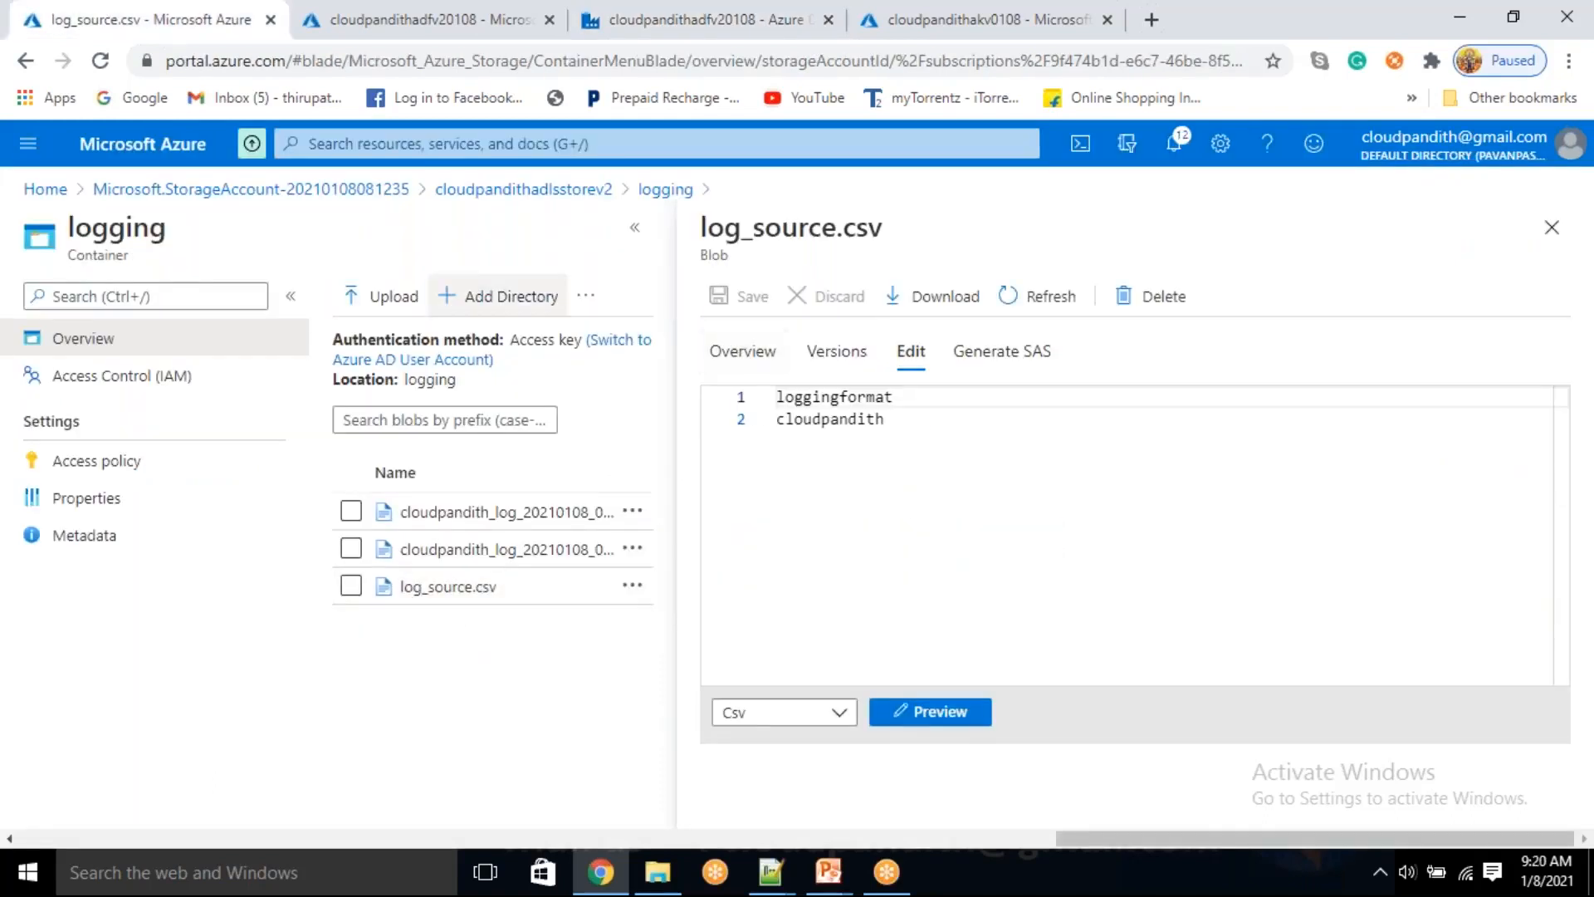
left_click(665, 20)
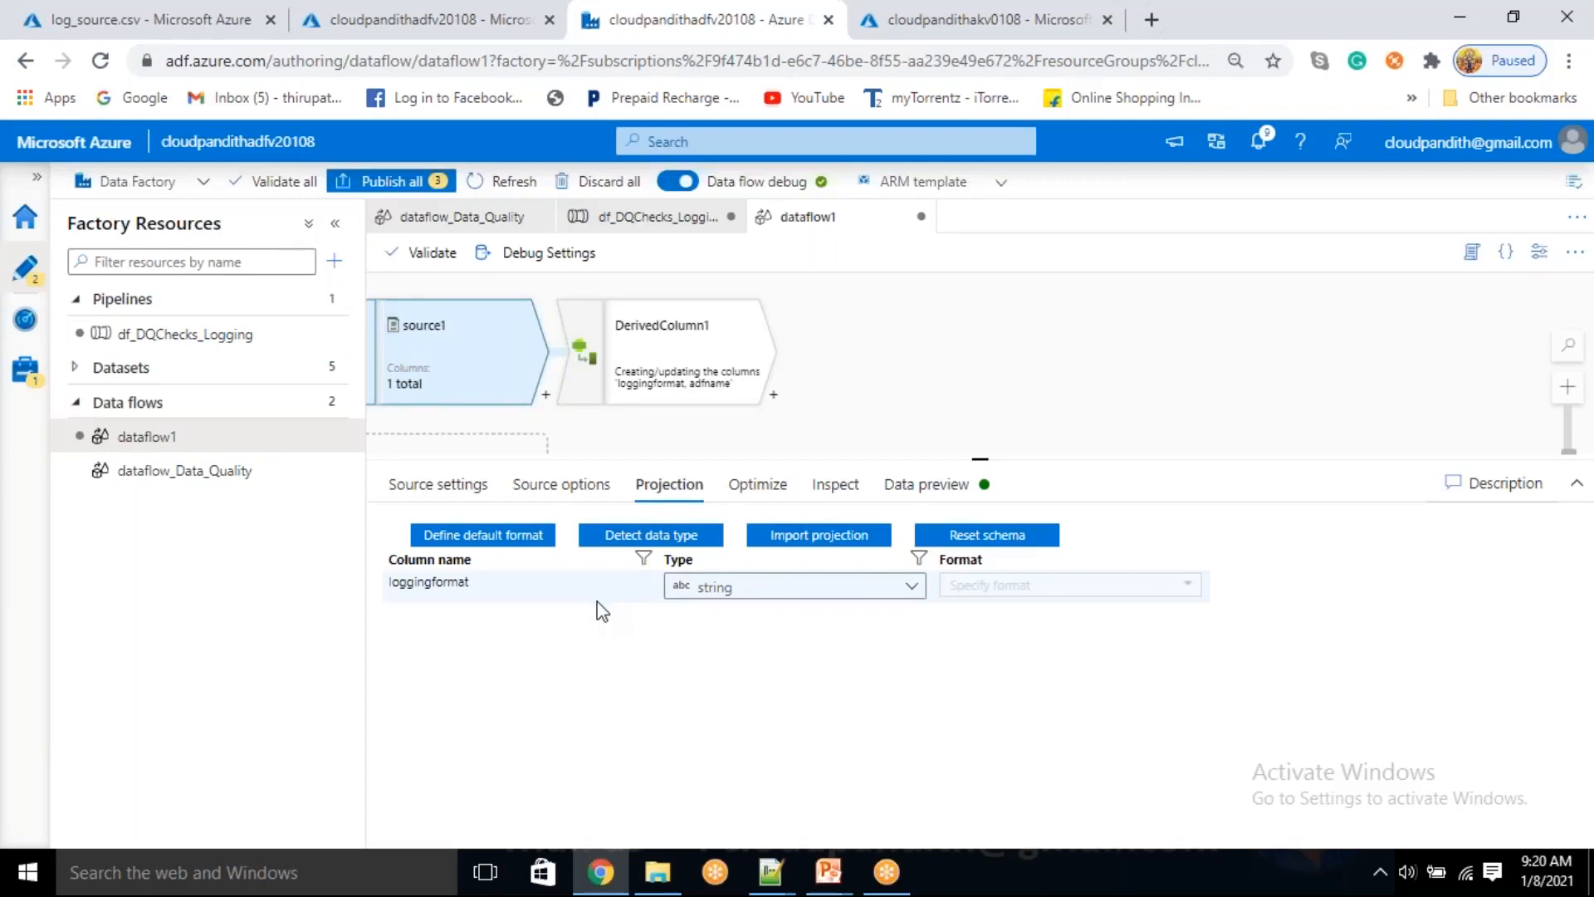
Import the projection of source1 again and refresh its data preview
left_click(793, 536)
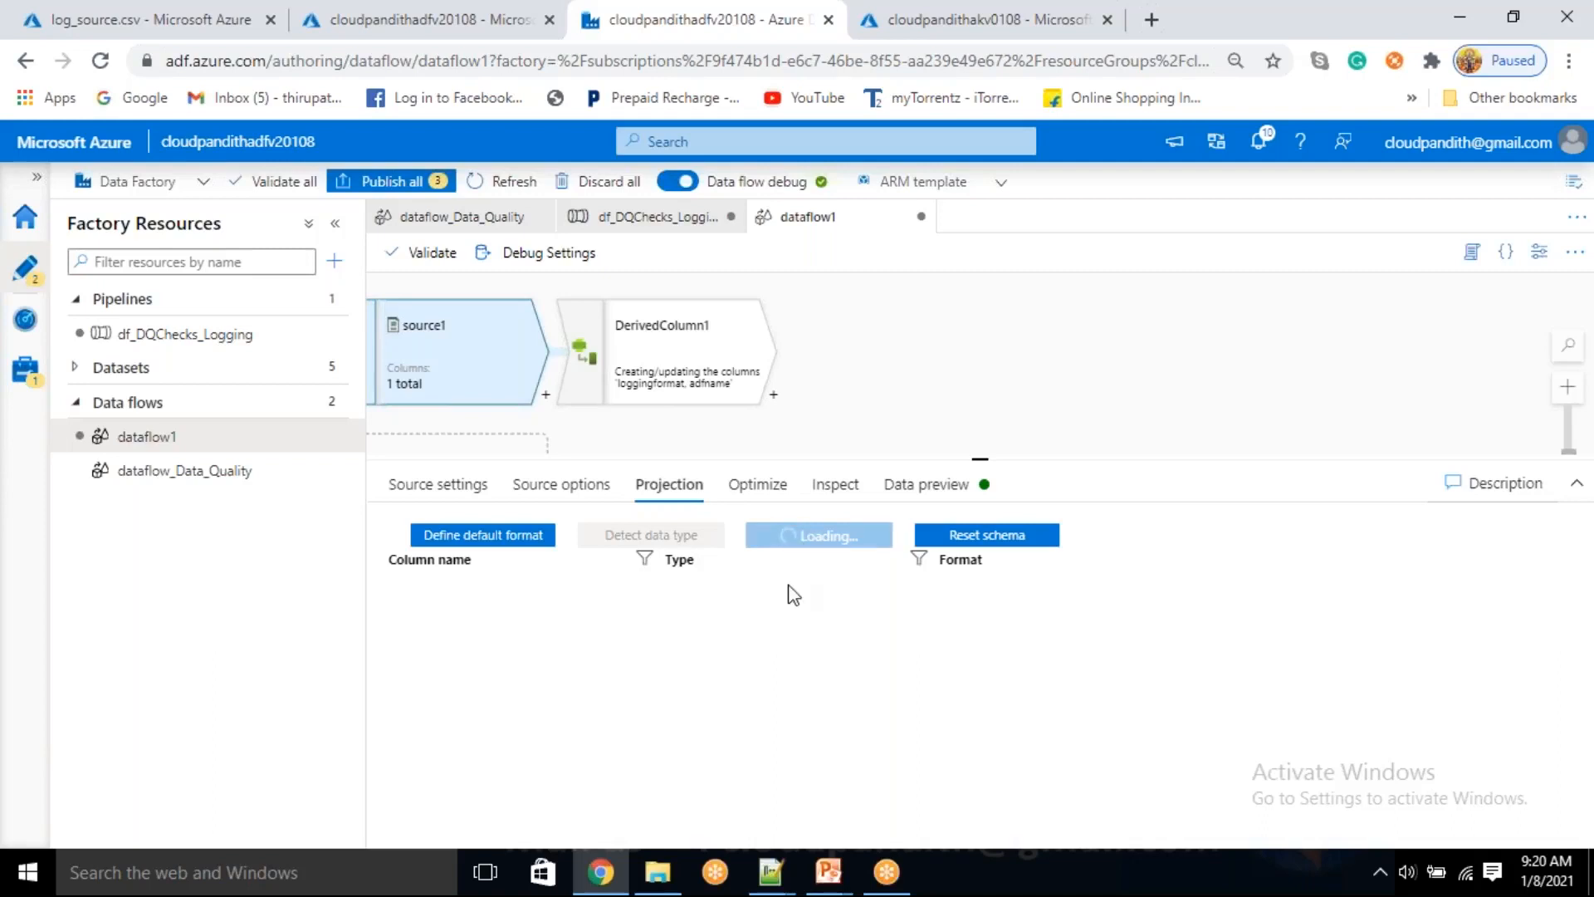
left_click(925, 485)
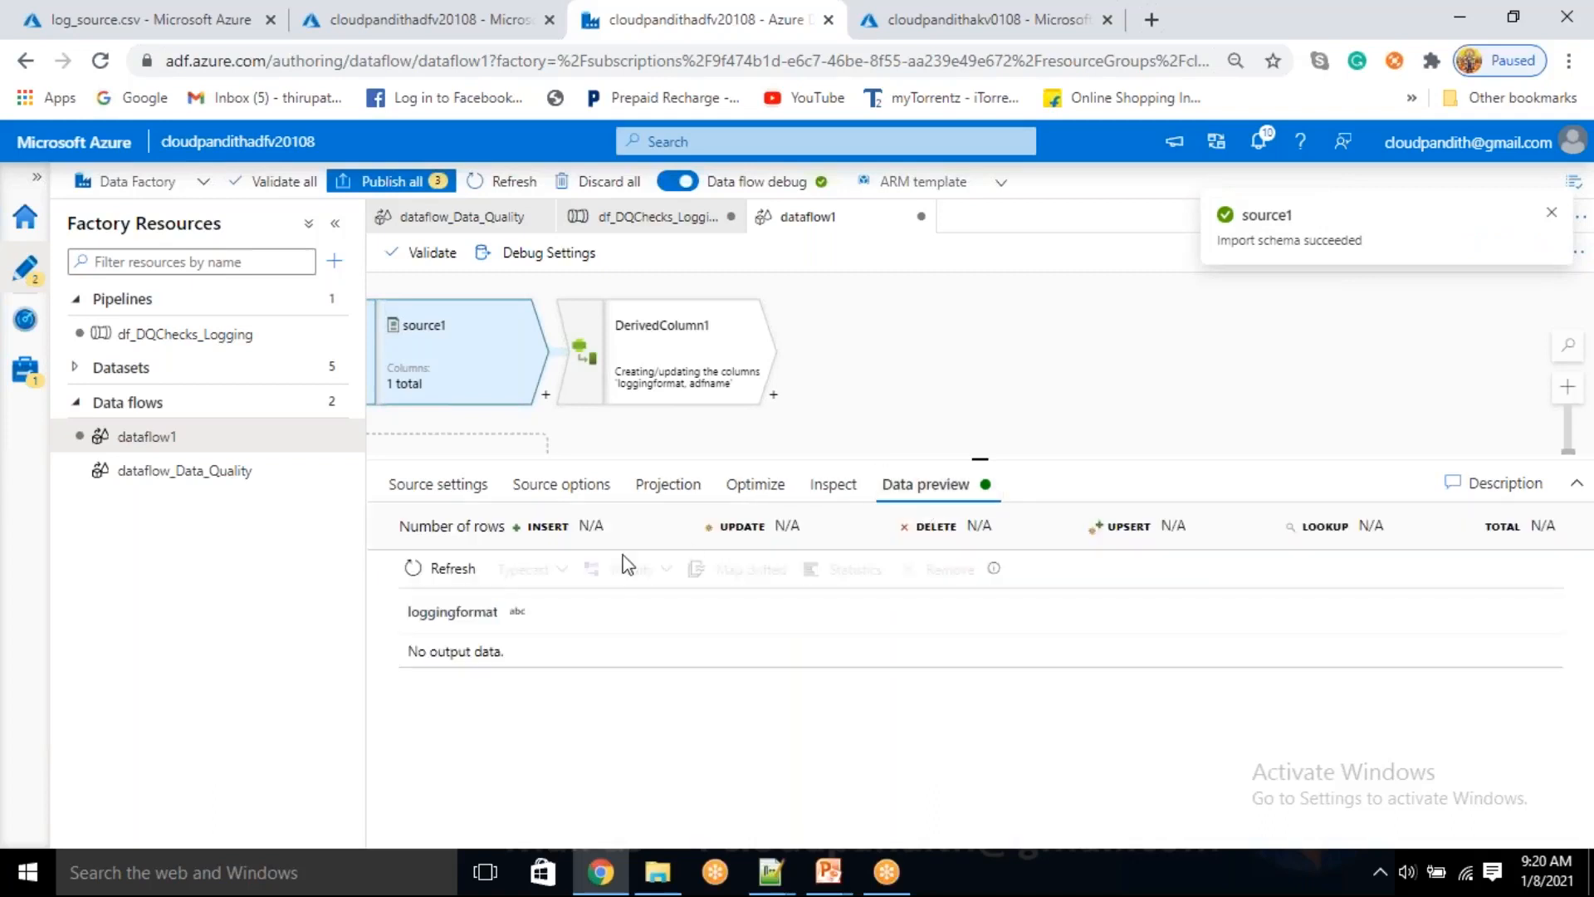
left_click(452, 570)
left_click(667, 486)
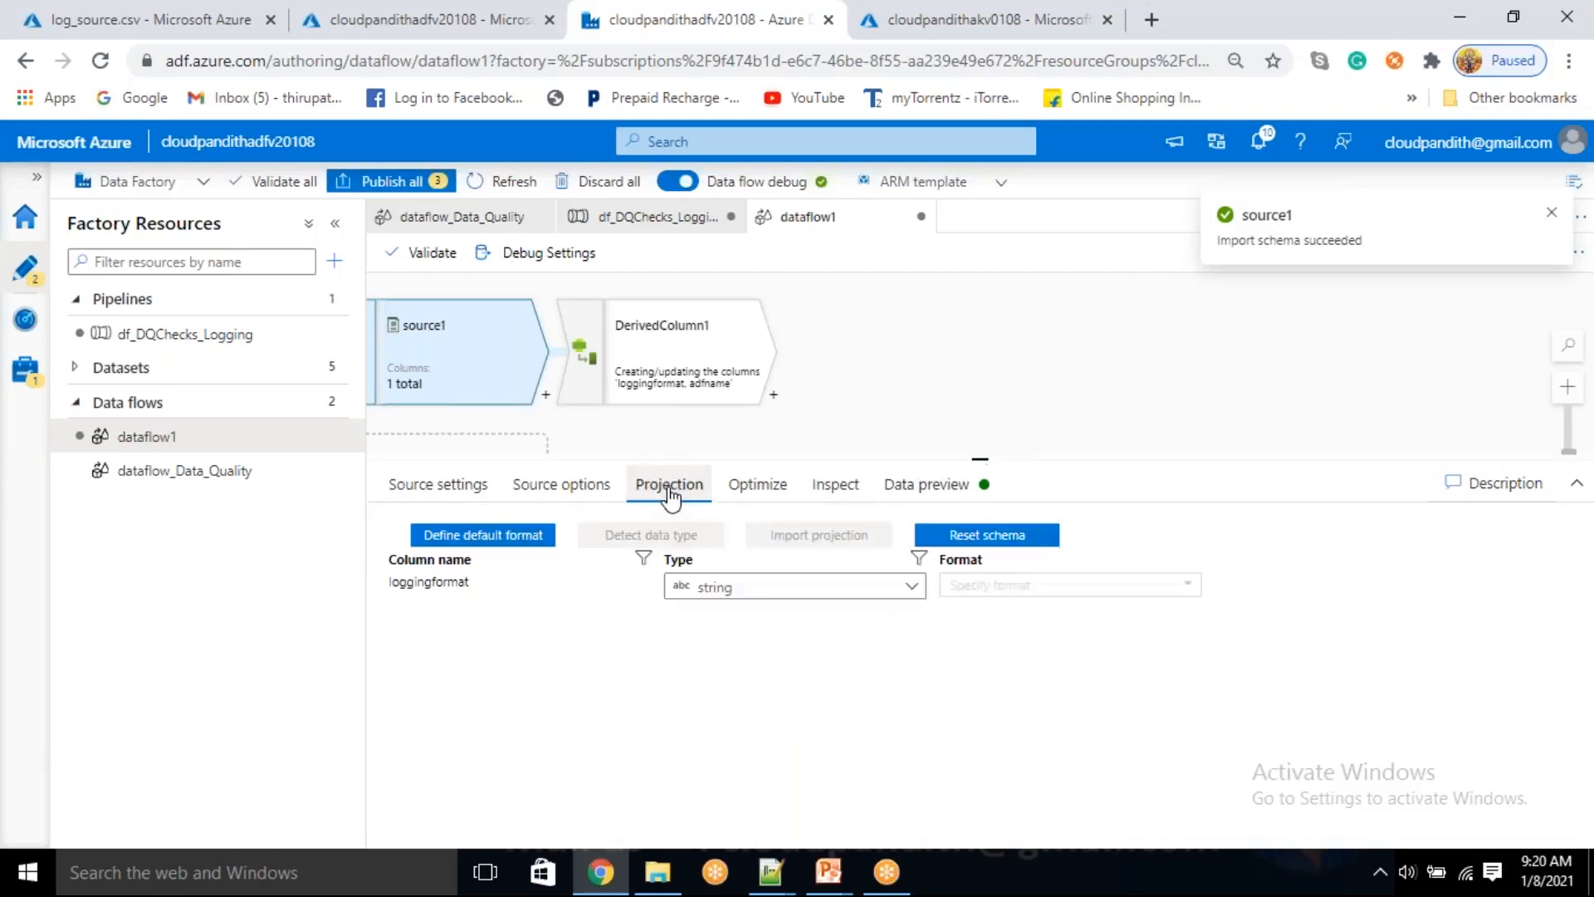
left_click(972, 487)
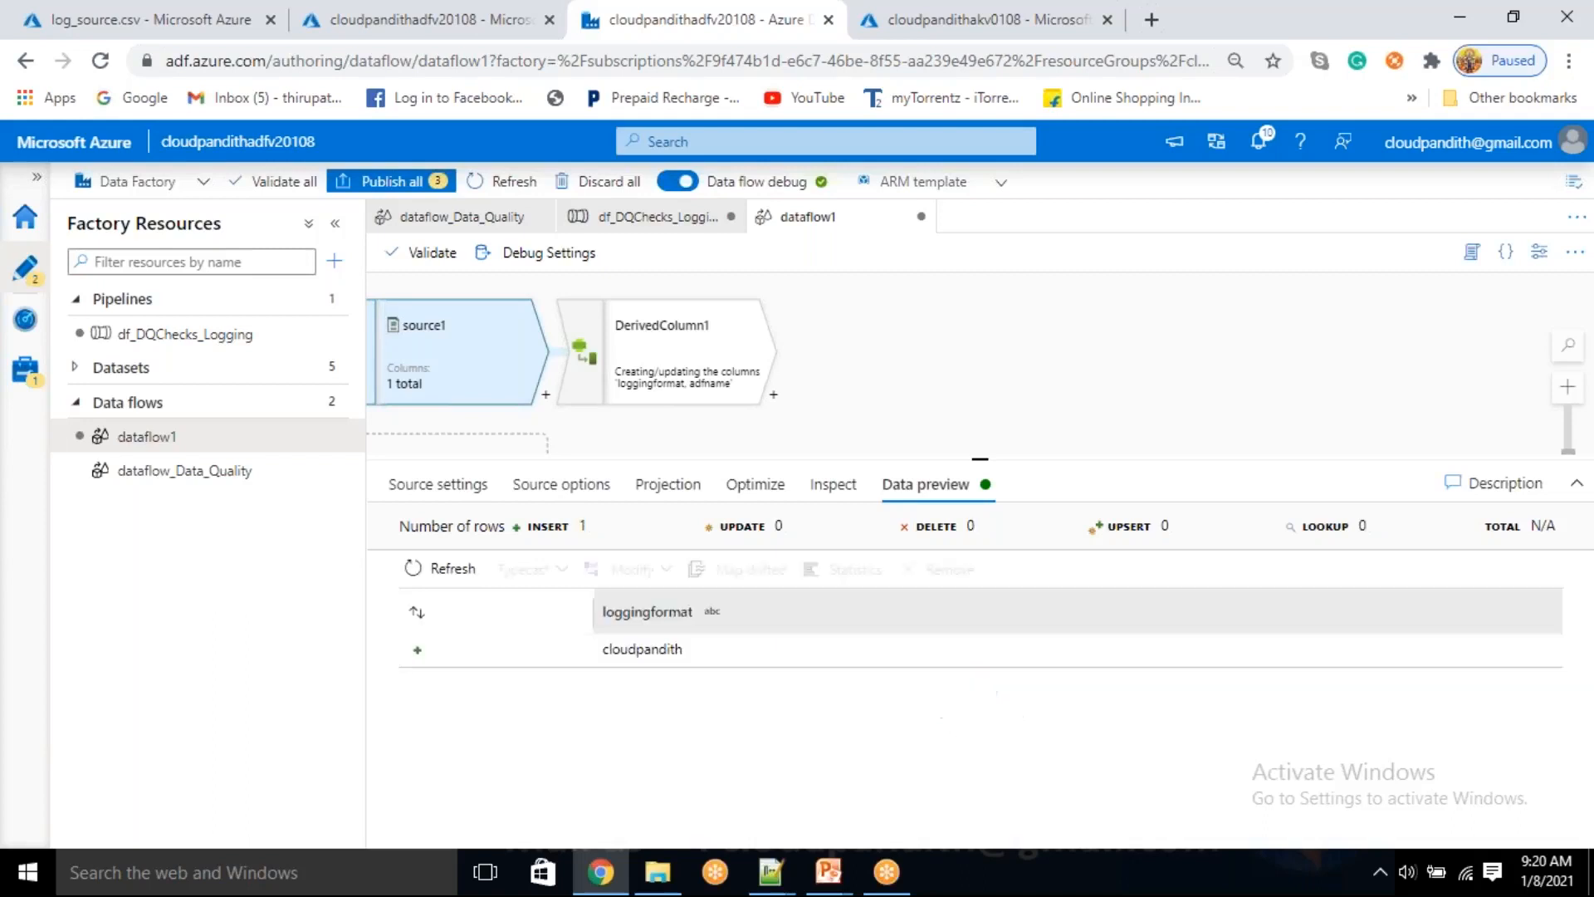
Refresh the data preview of DerivedColumn1 and compare its output columns and rows with those of source1
left_click(681, 373)
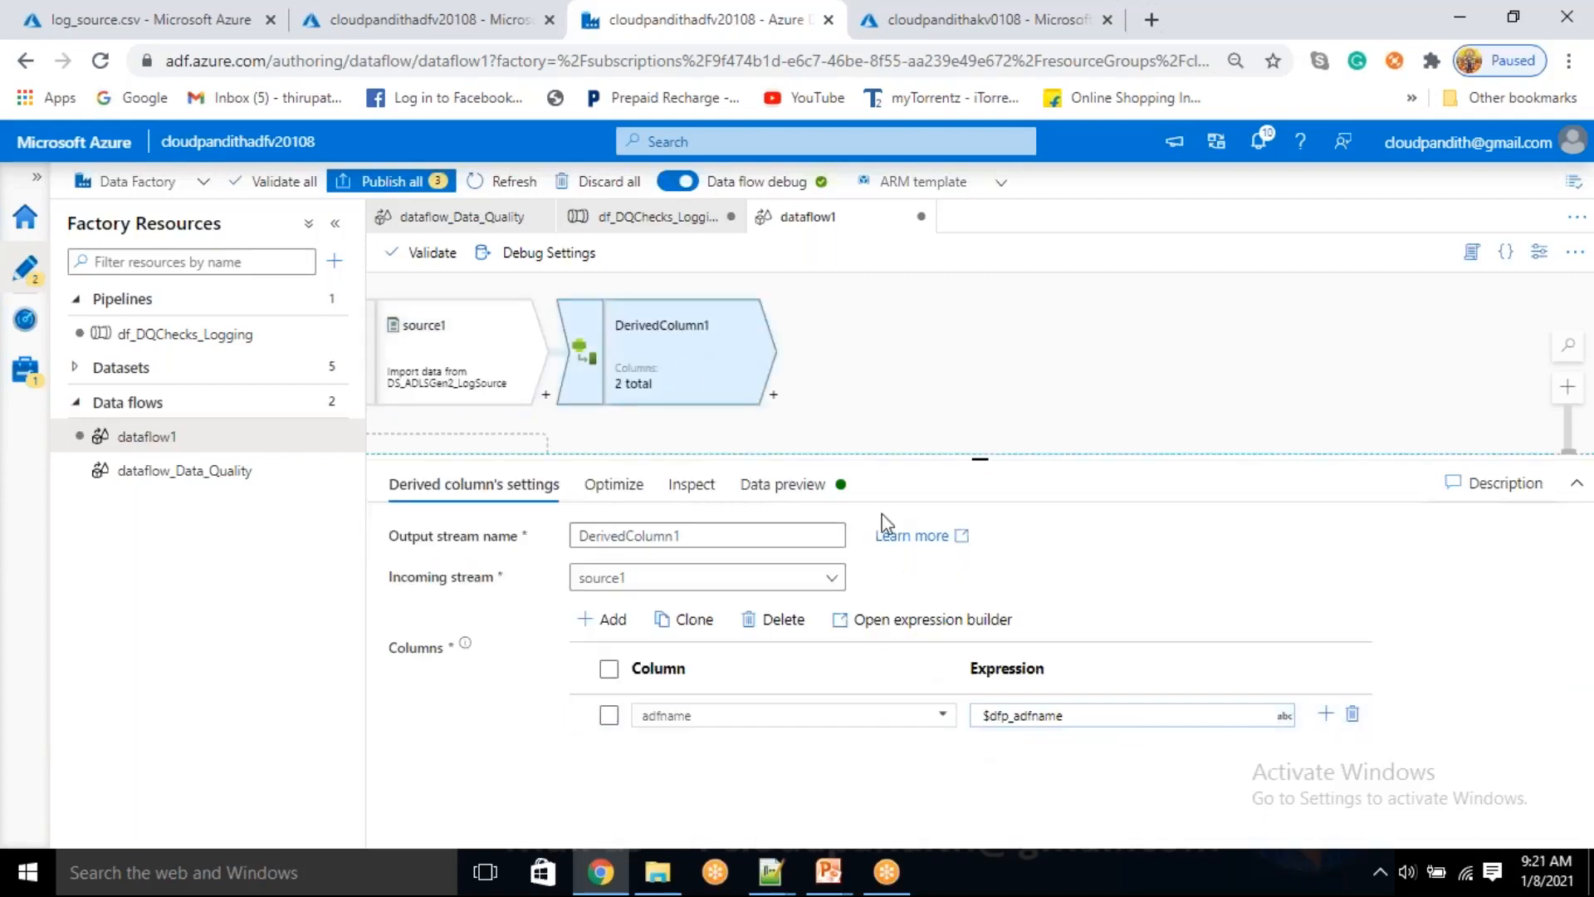
left_click(785, 481)
left_click(445, 568)
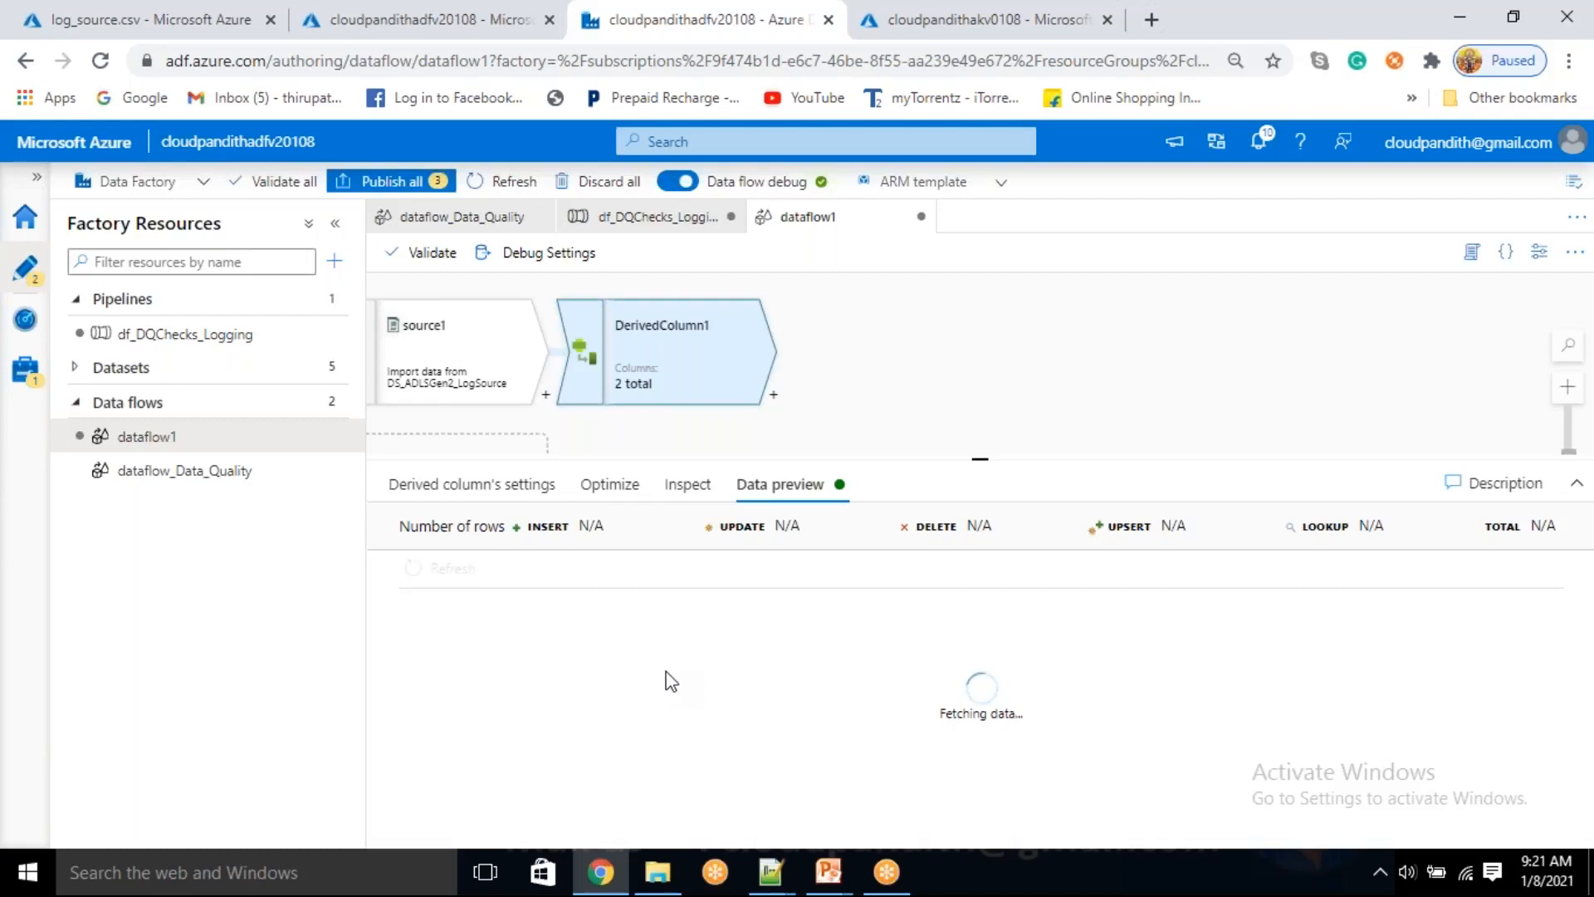
left_click(451, 384)
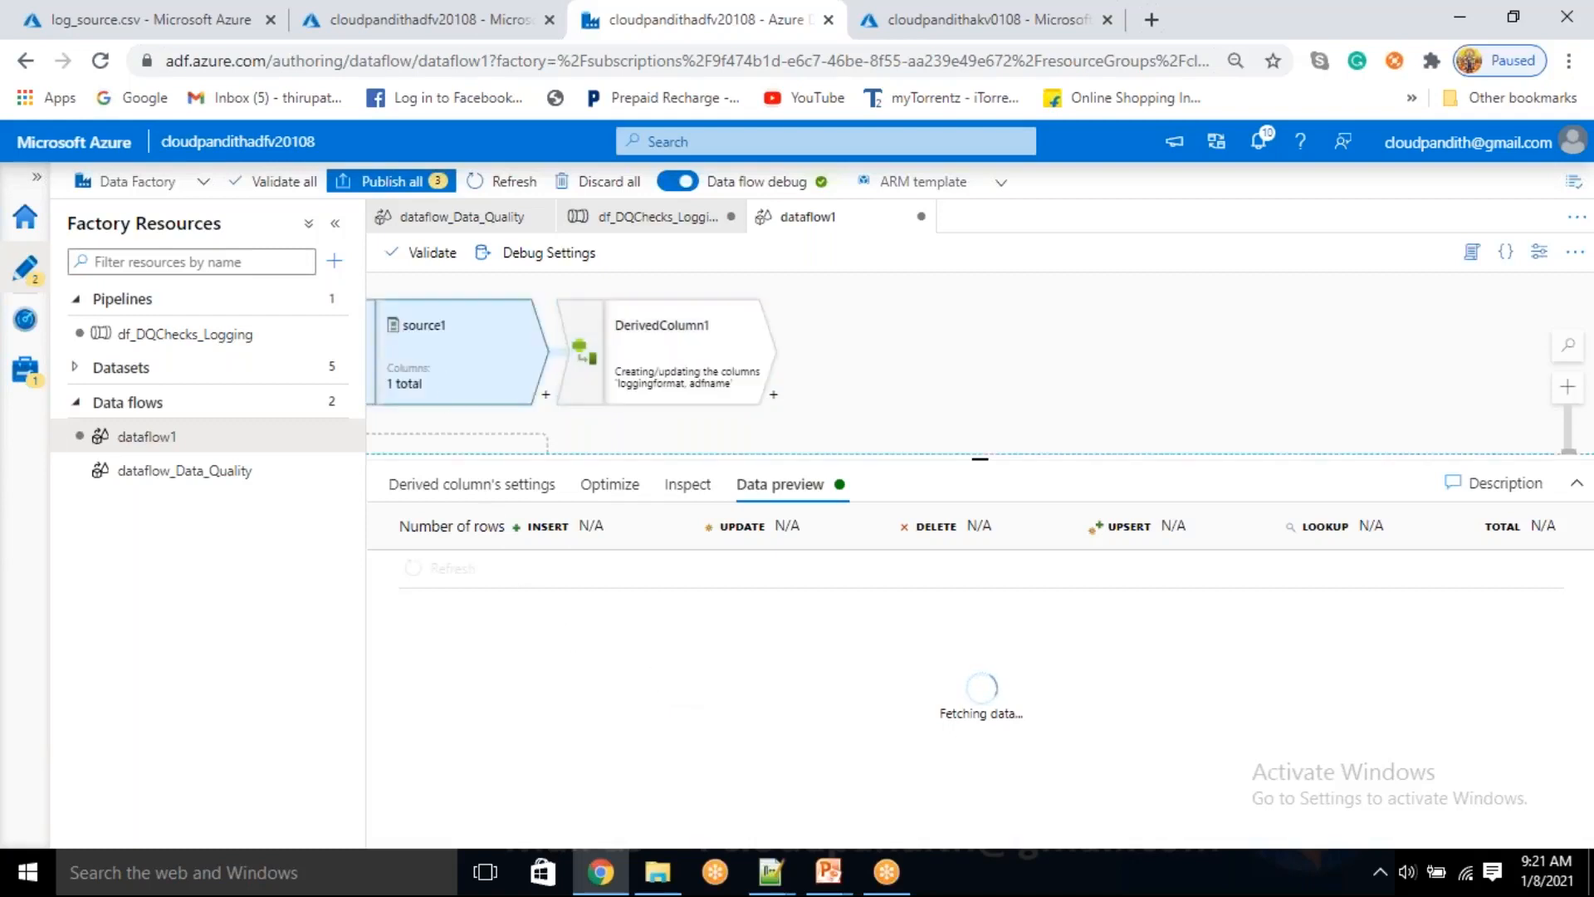
left_click(661, 353)
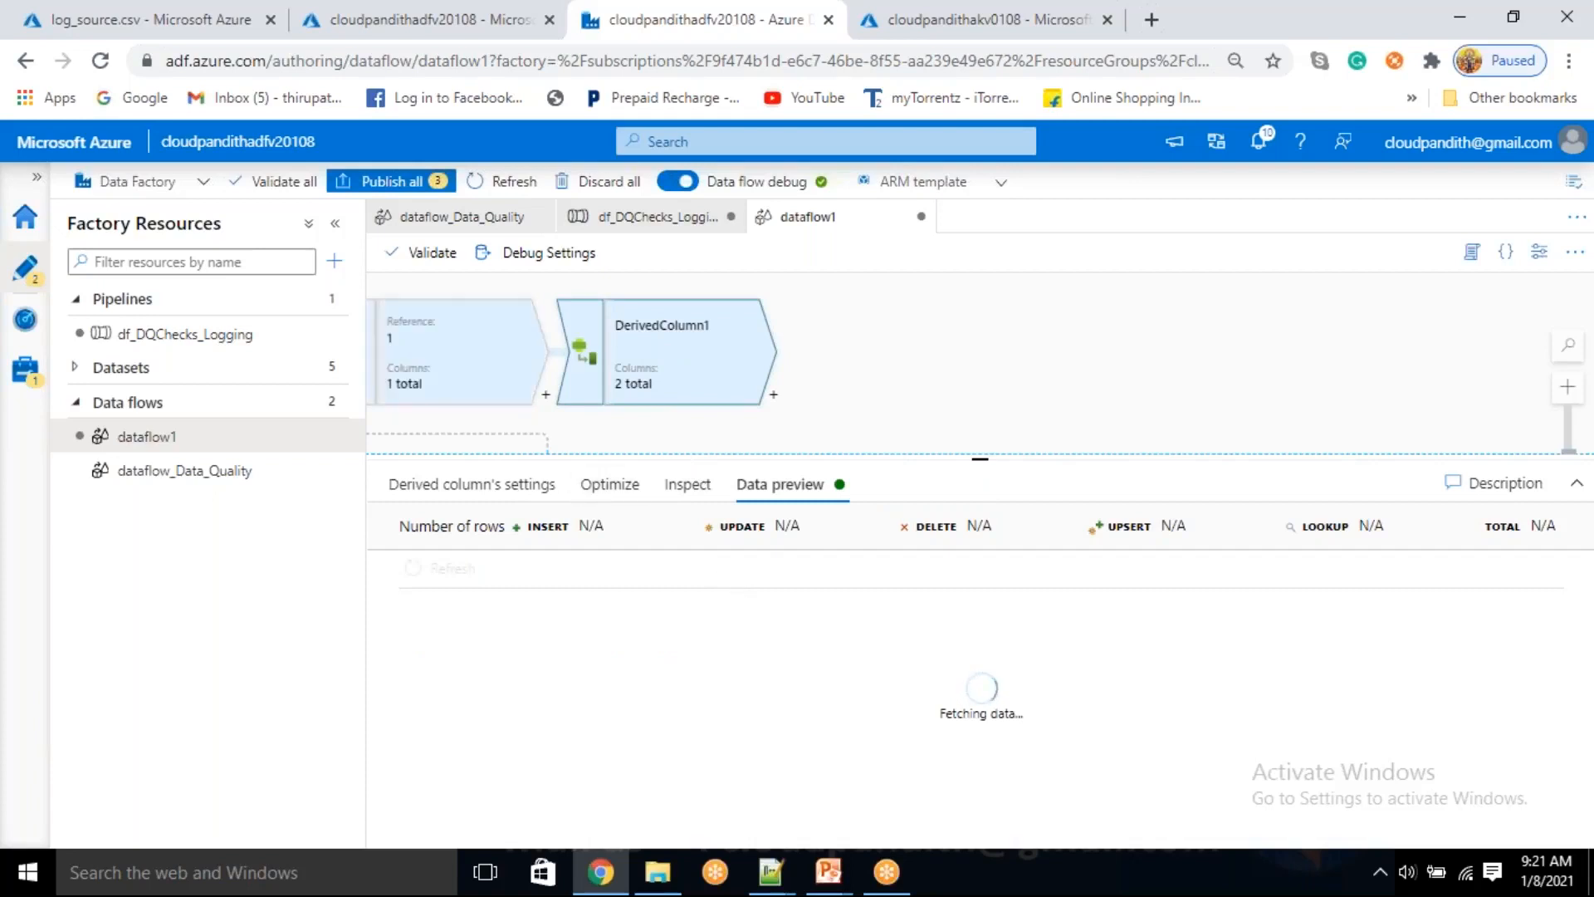
left_click(528, 365)
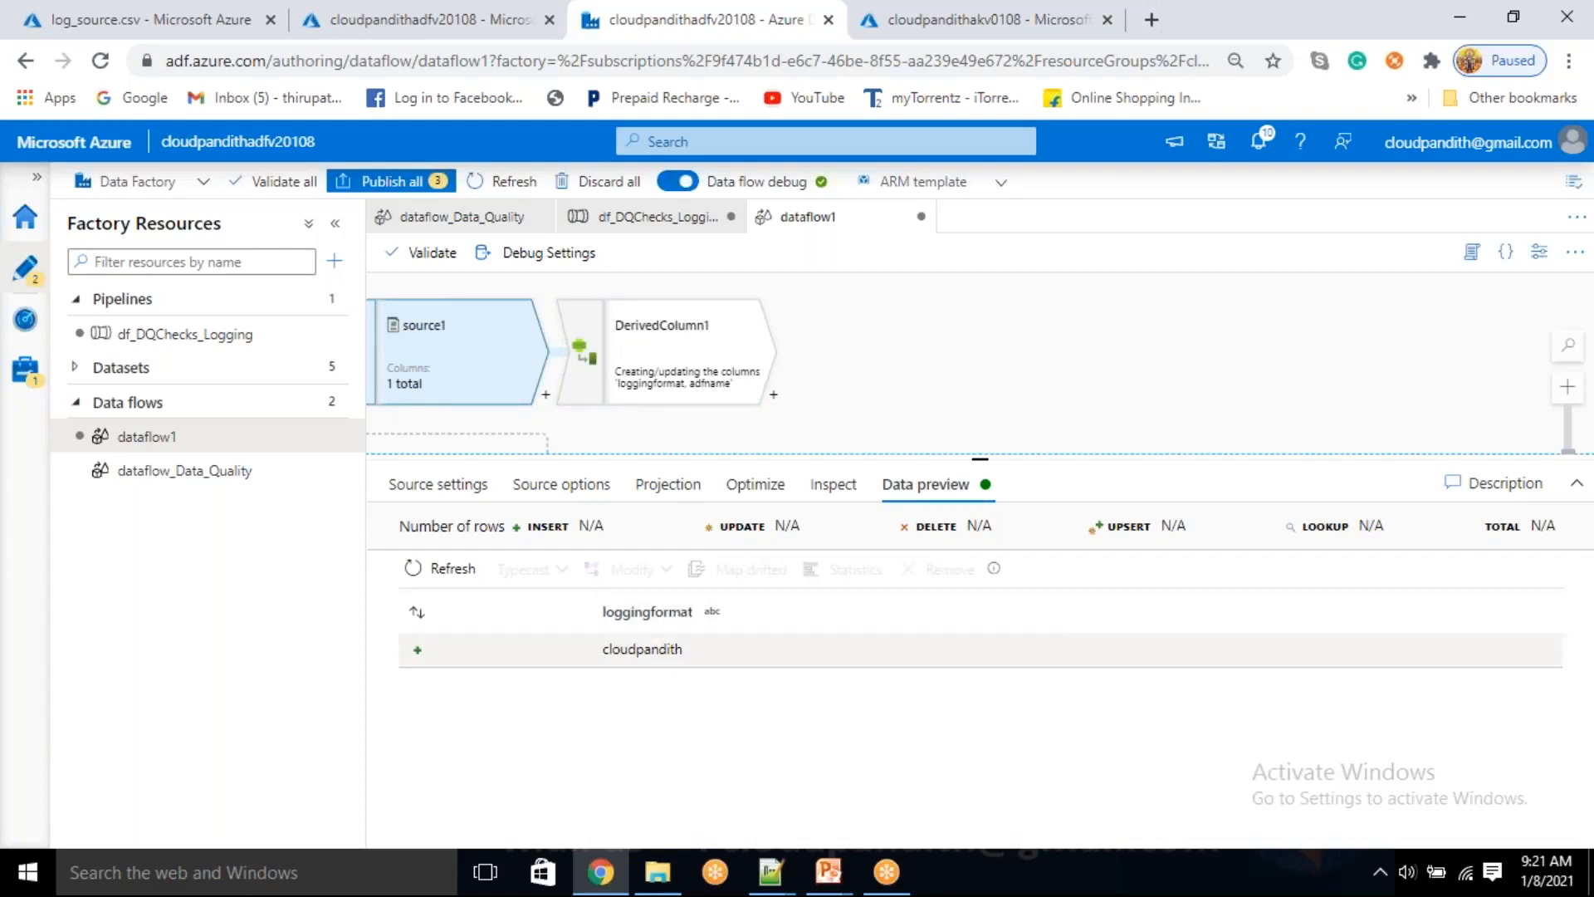
left_click(688, 348)
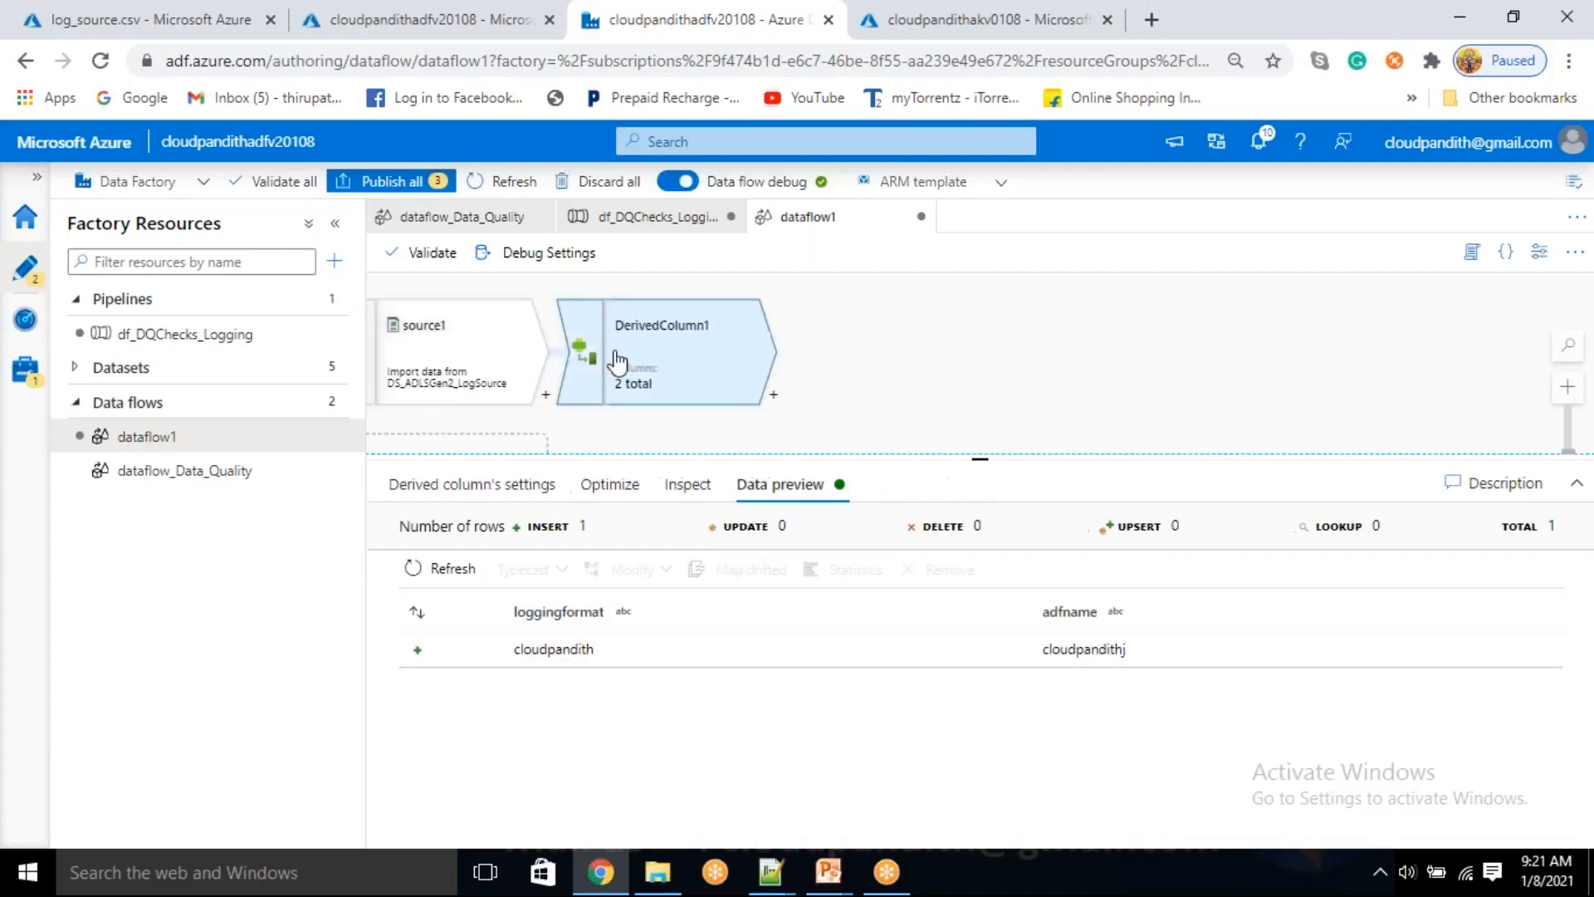
left_click(428, 366)
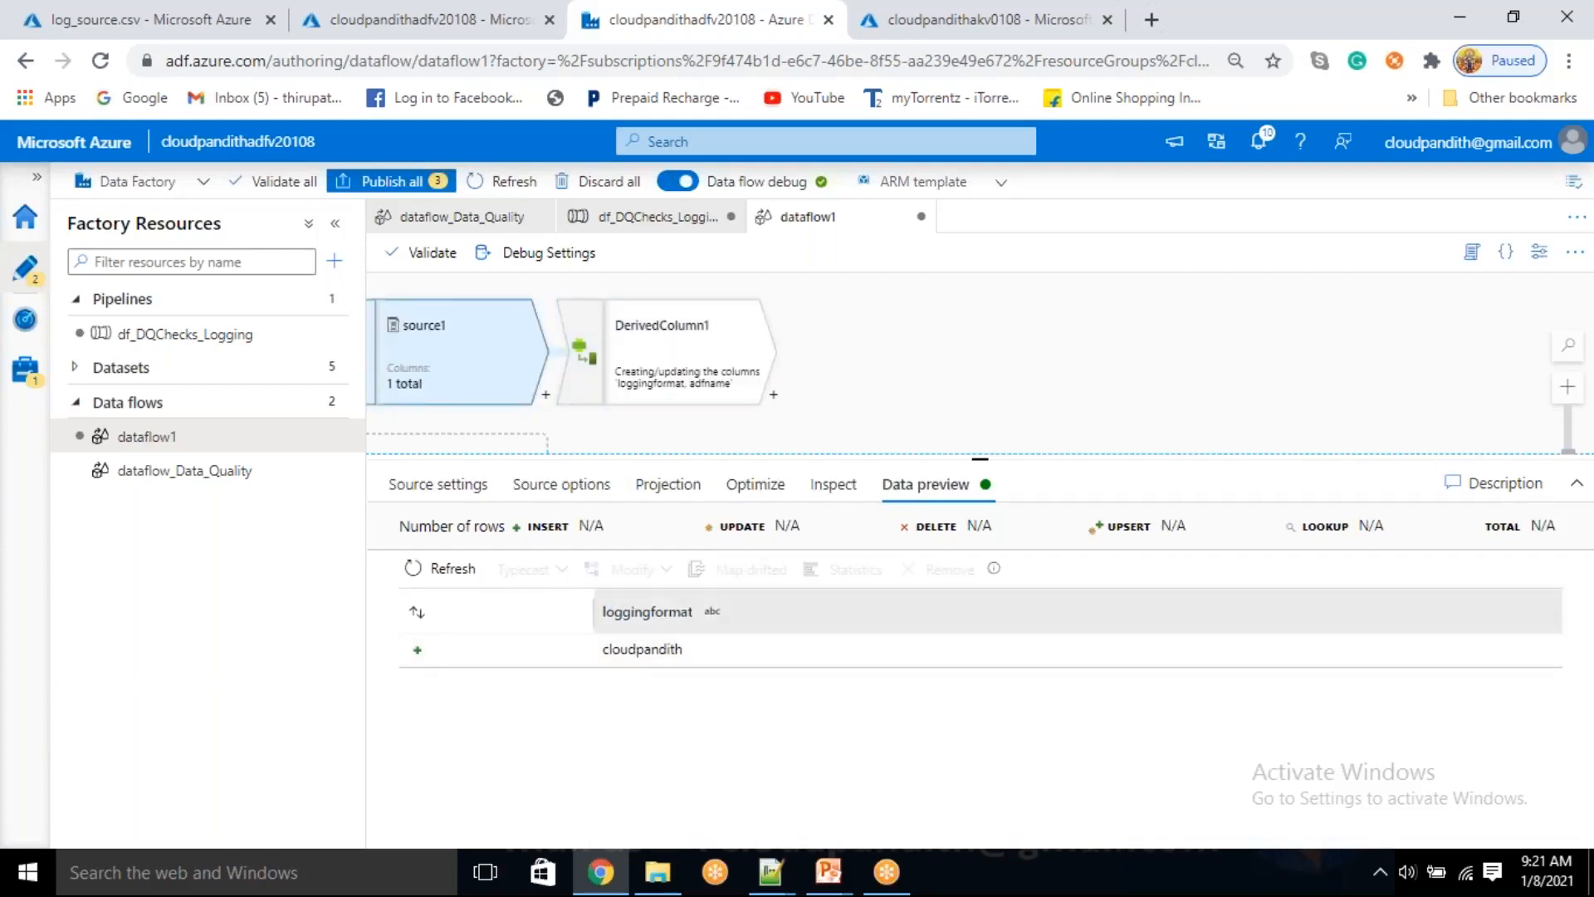
left_click(640, 340)
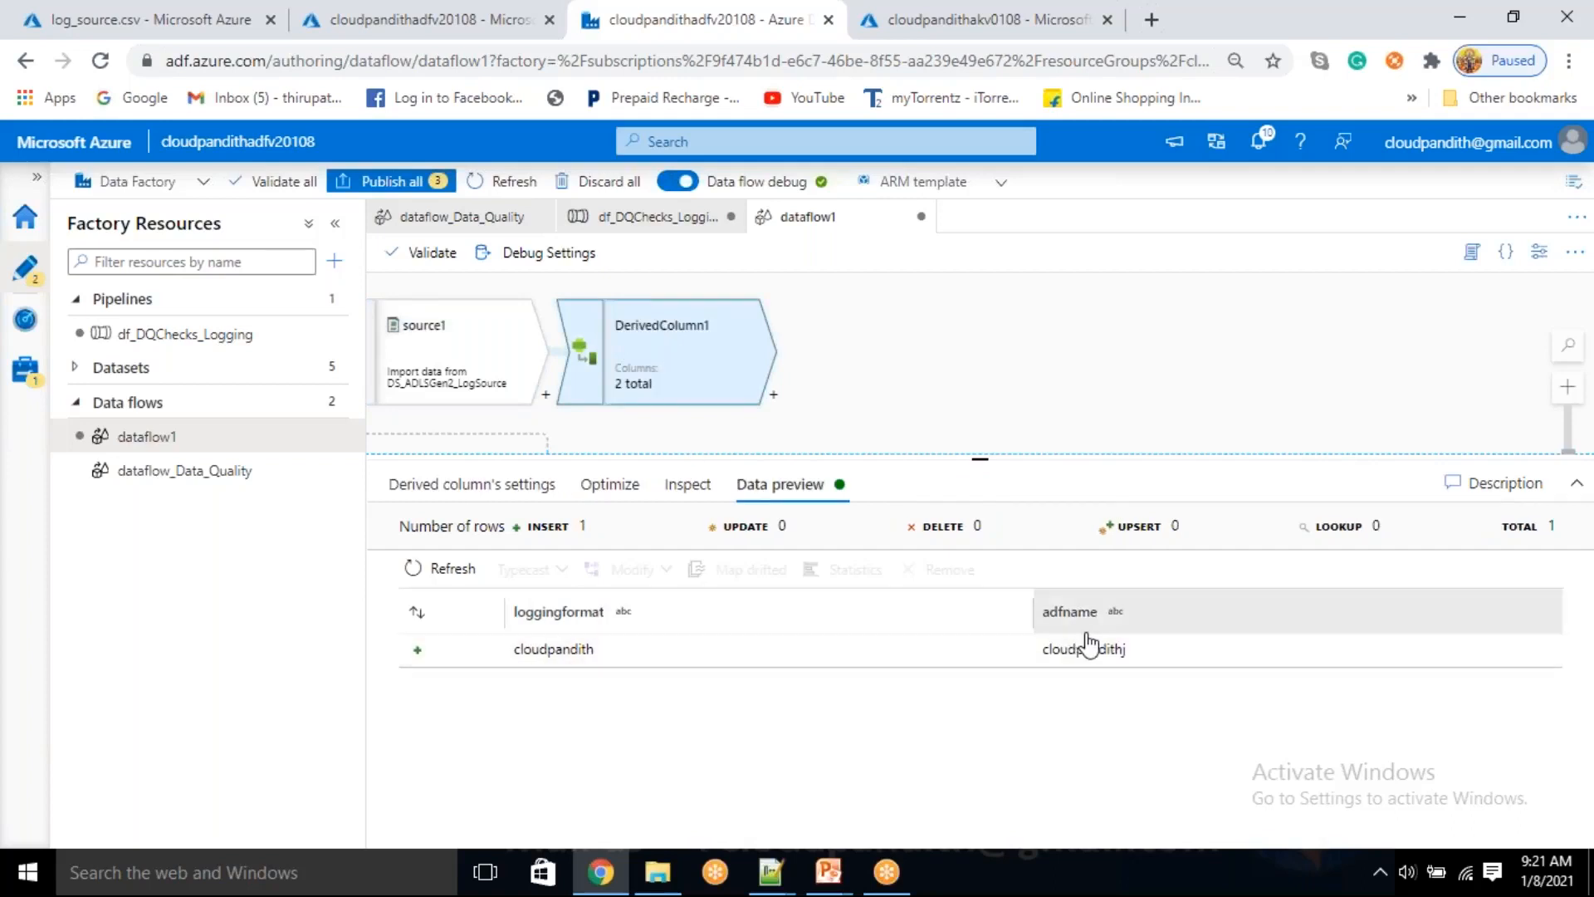
Add five new columns below adfname in the settings of DerivedColumn1
left_click(514, 484)
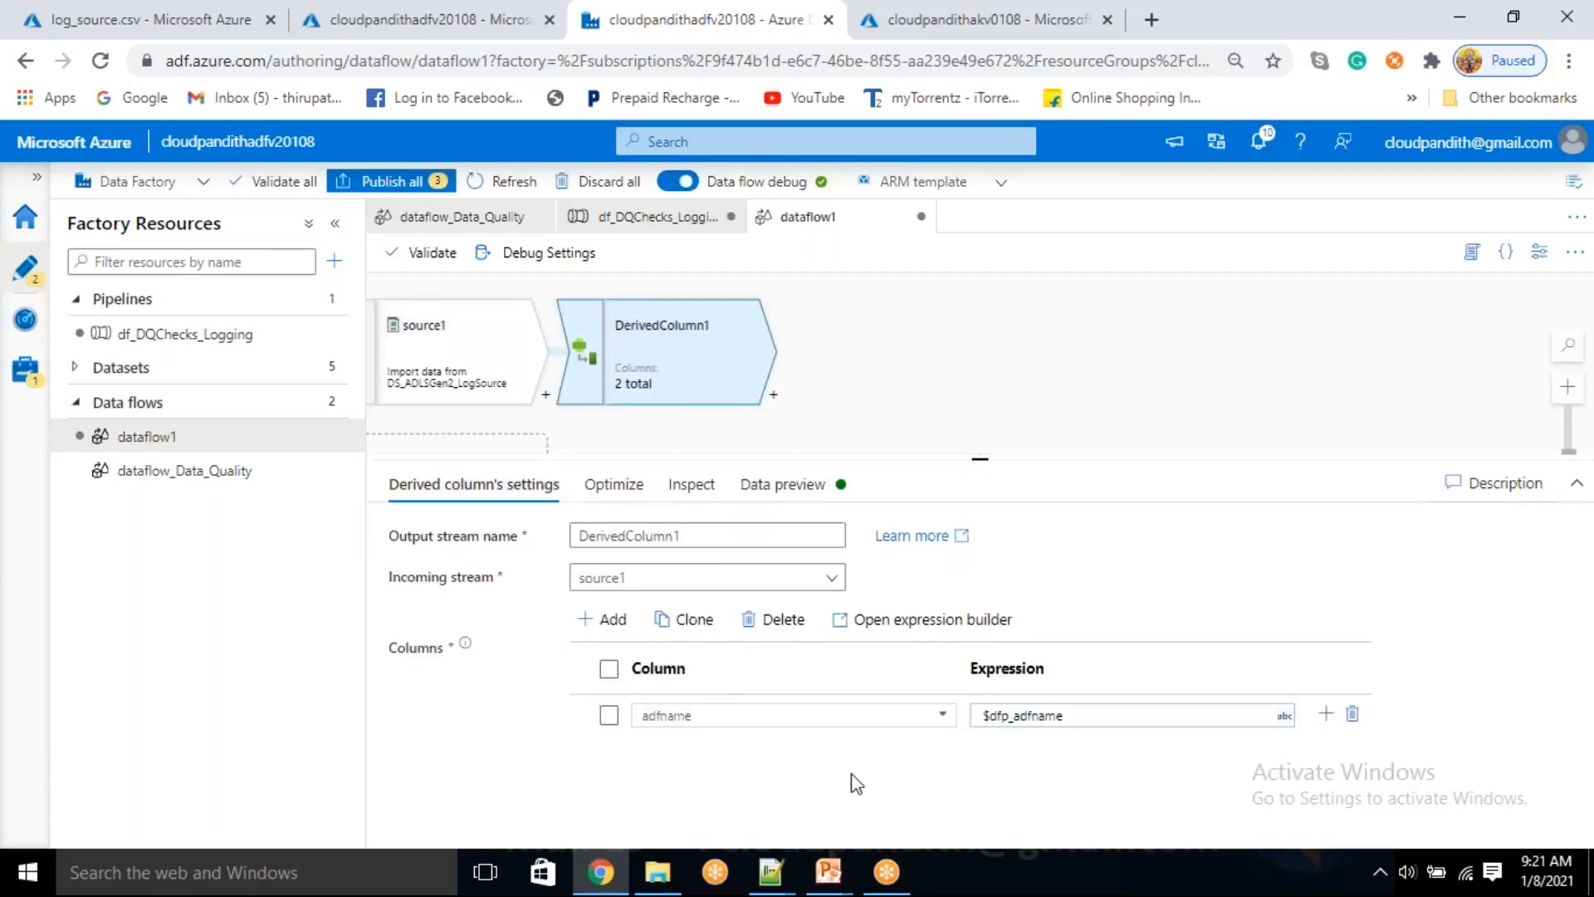
left_click(619, 629)
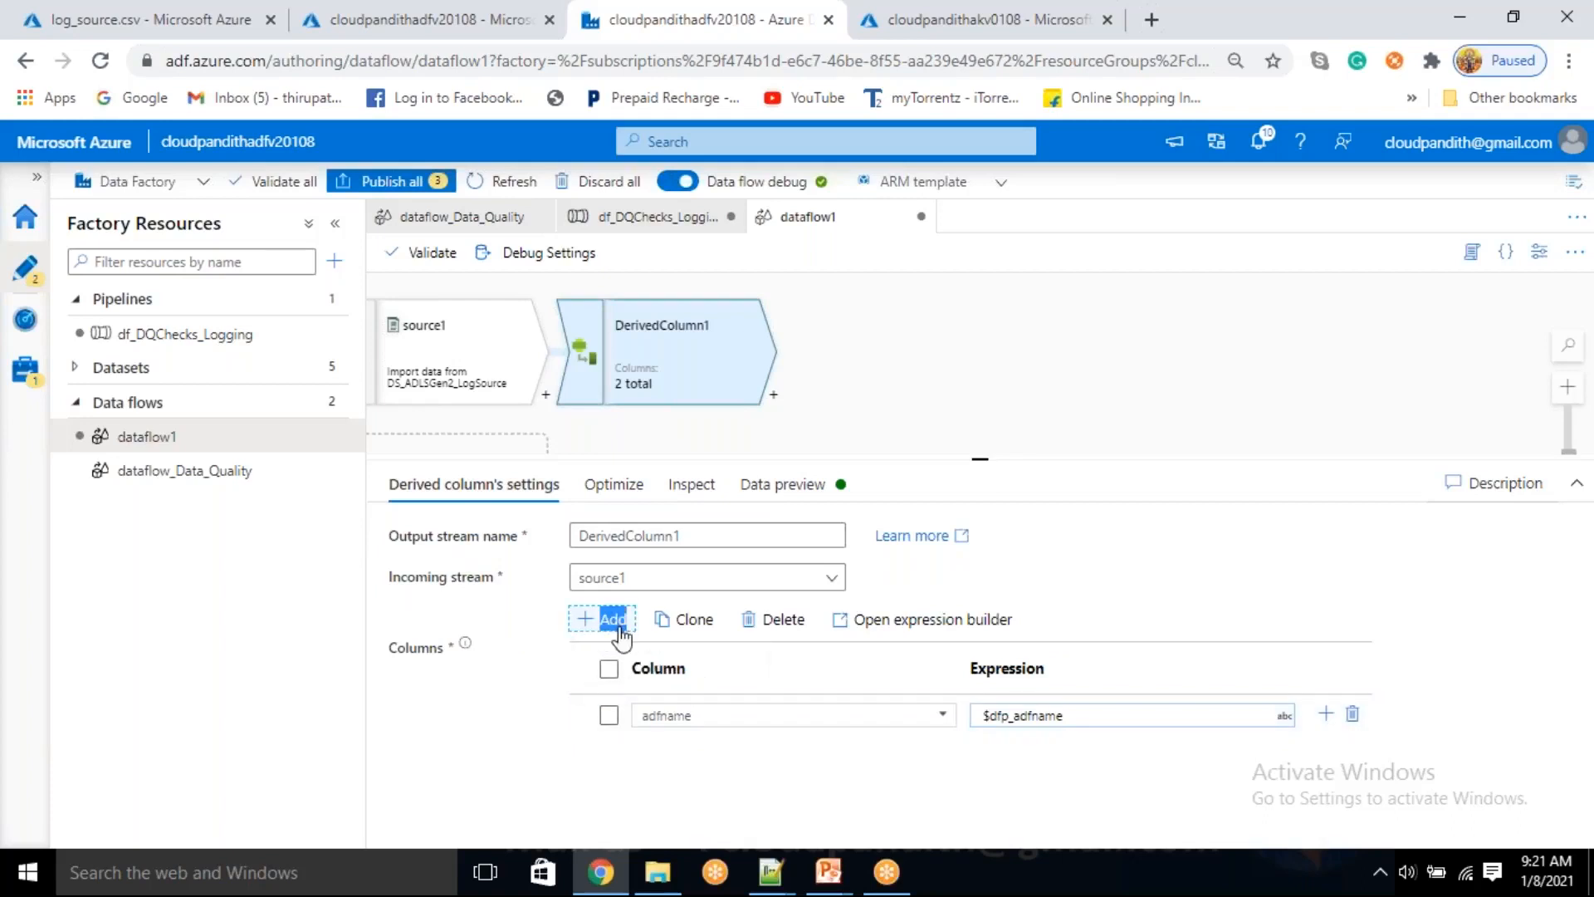
left_click(628, 651)
left_click(616, 624)
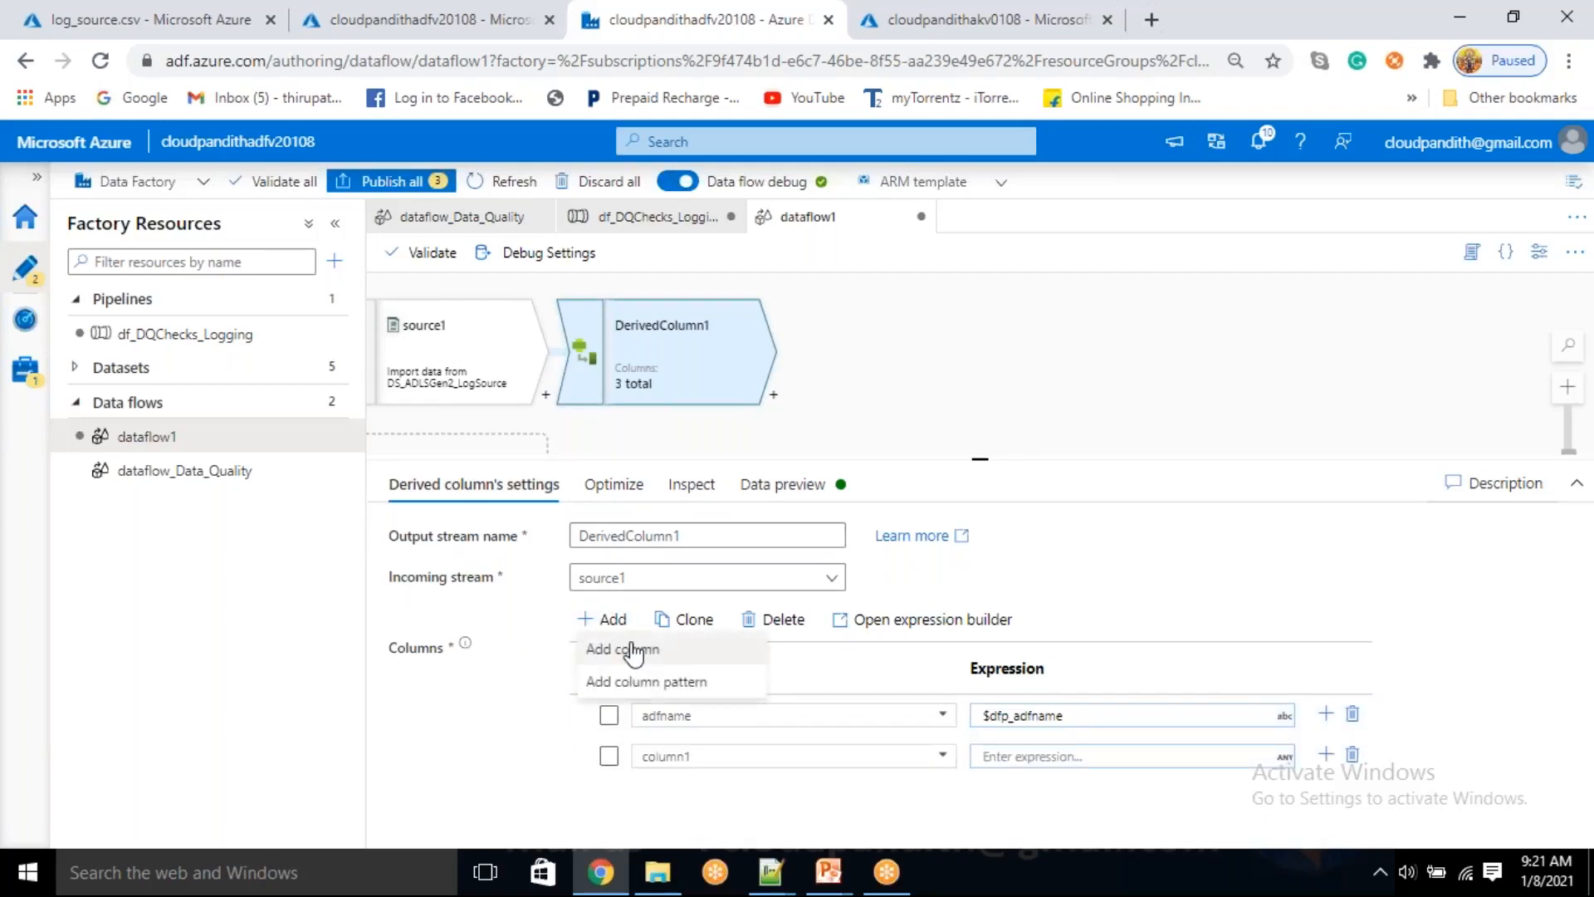
left_click(623, 648)
left_click(613, 621)
left_click(623, 648)
left_click(613, 621)
left_click(623, 648)
left_click(613, 621)
left_click(623, 648)
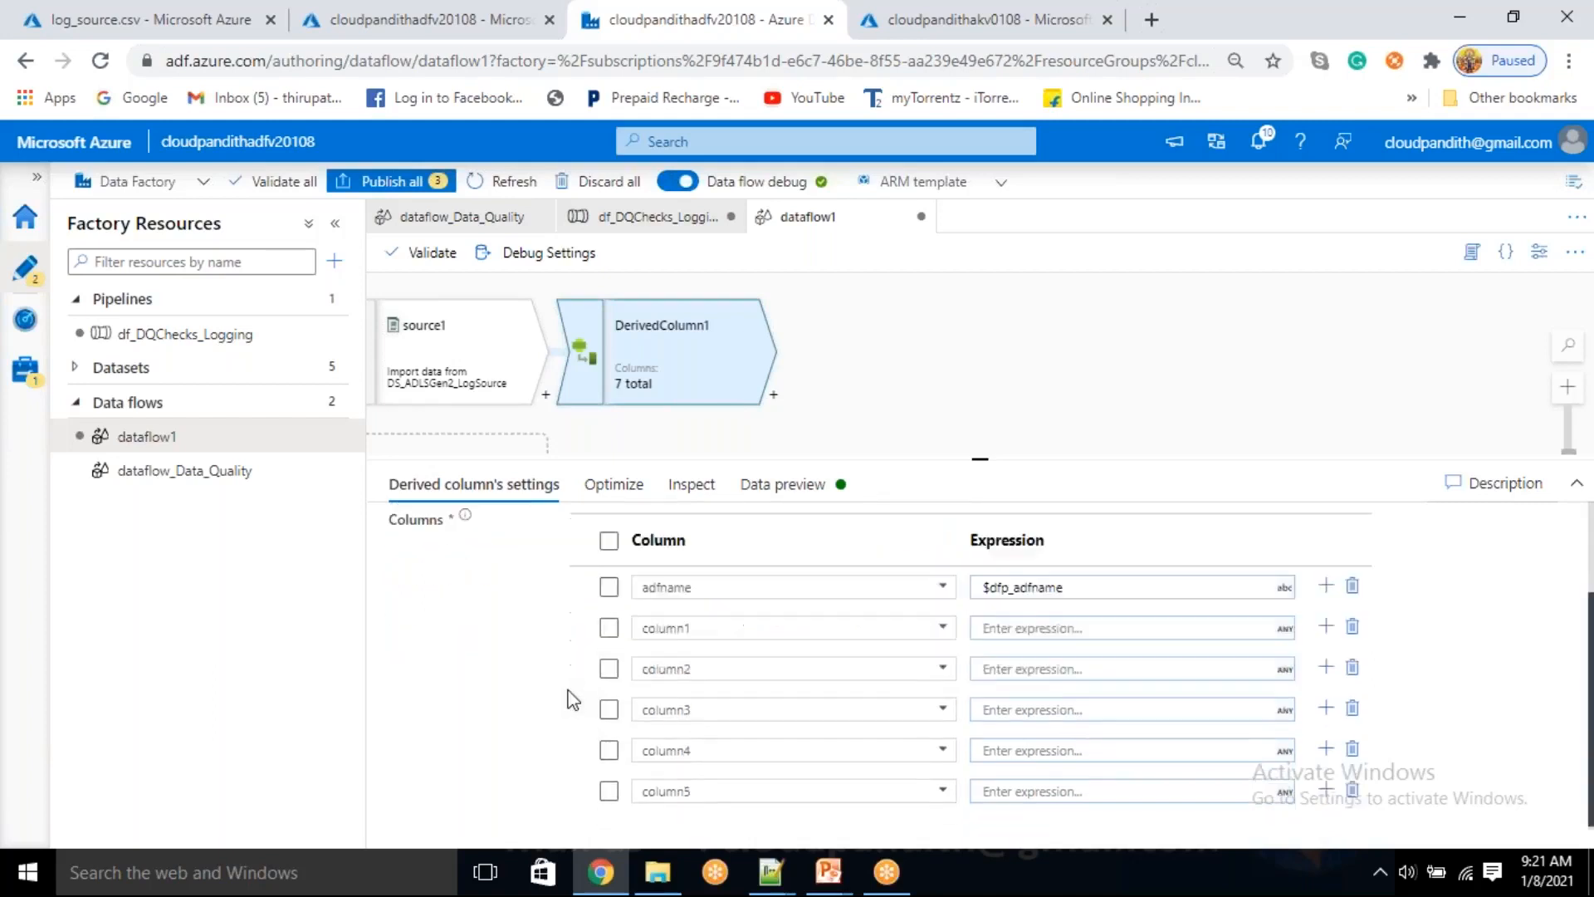
Name the first two new derived columns pipelinename and runid
left_click_drag(693, 625, 621, 633)
type("pipelinename")
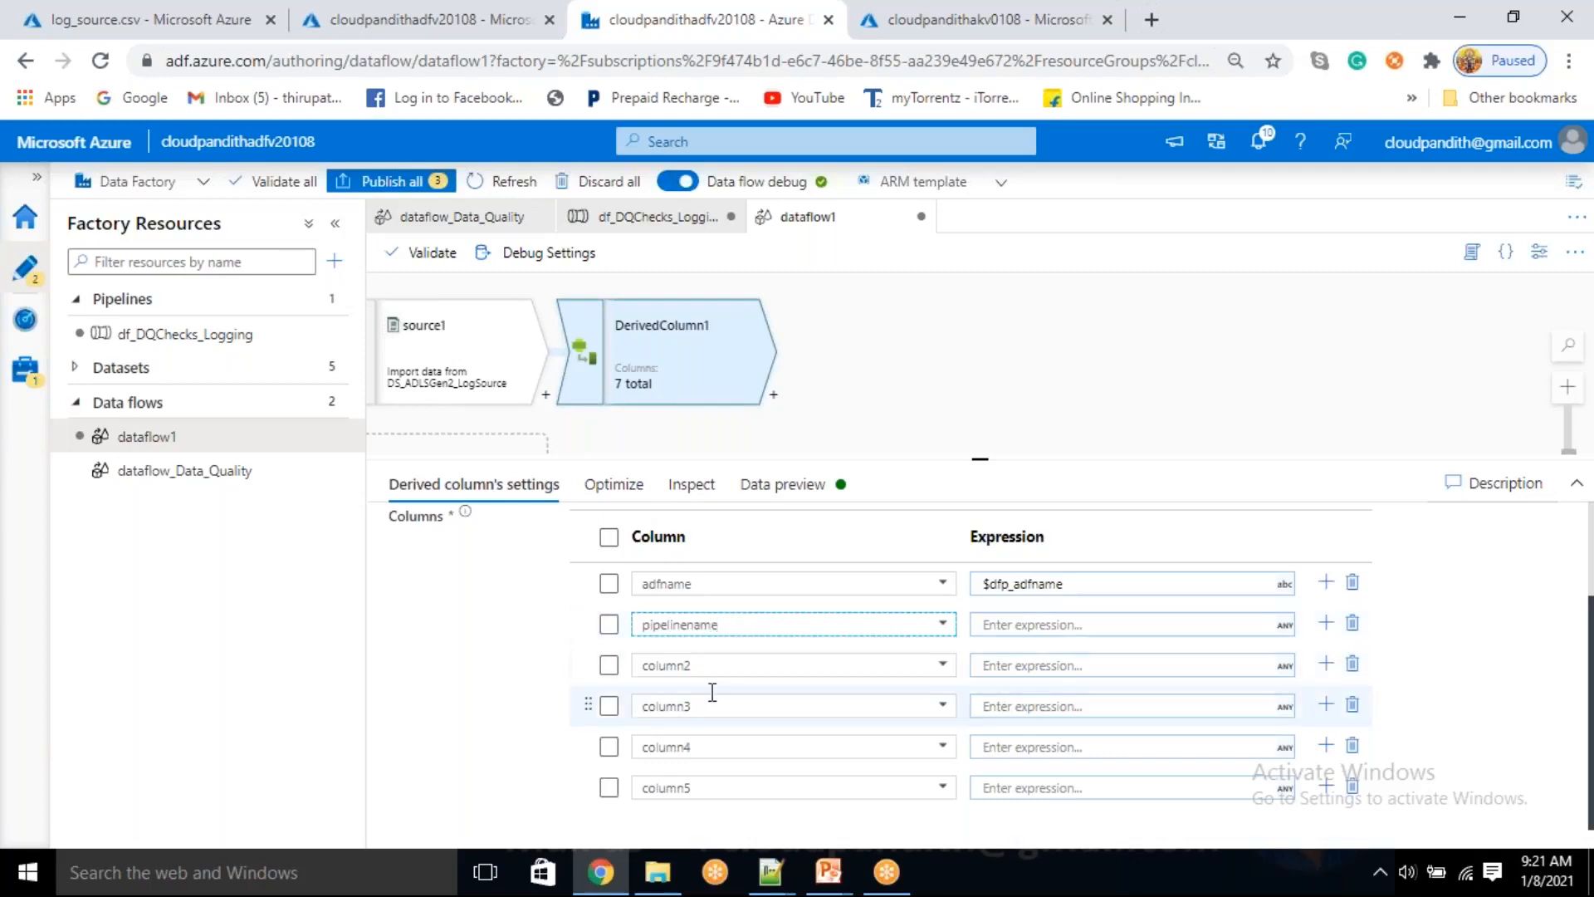
left_click_drag(683, 665, 635, 671)
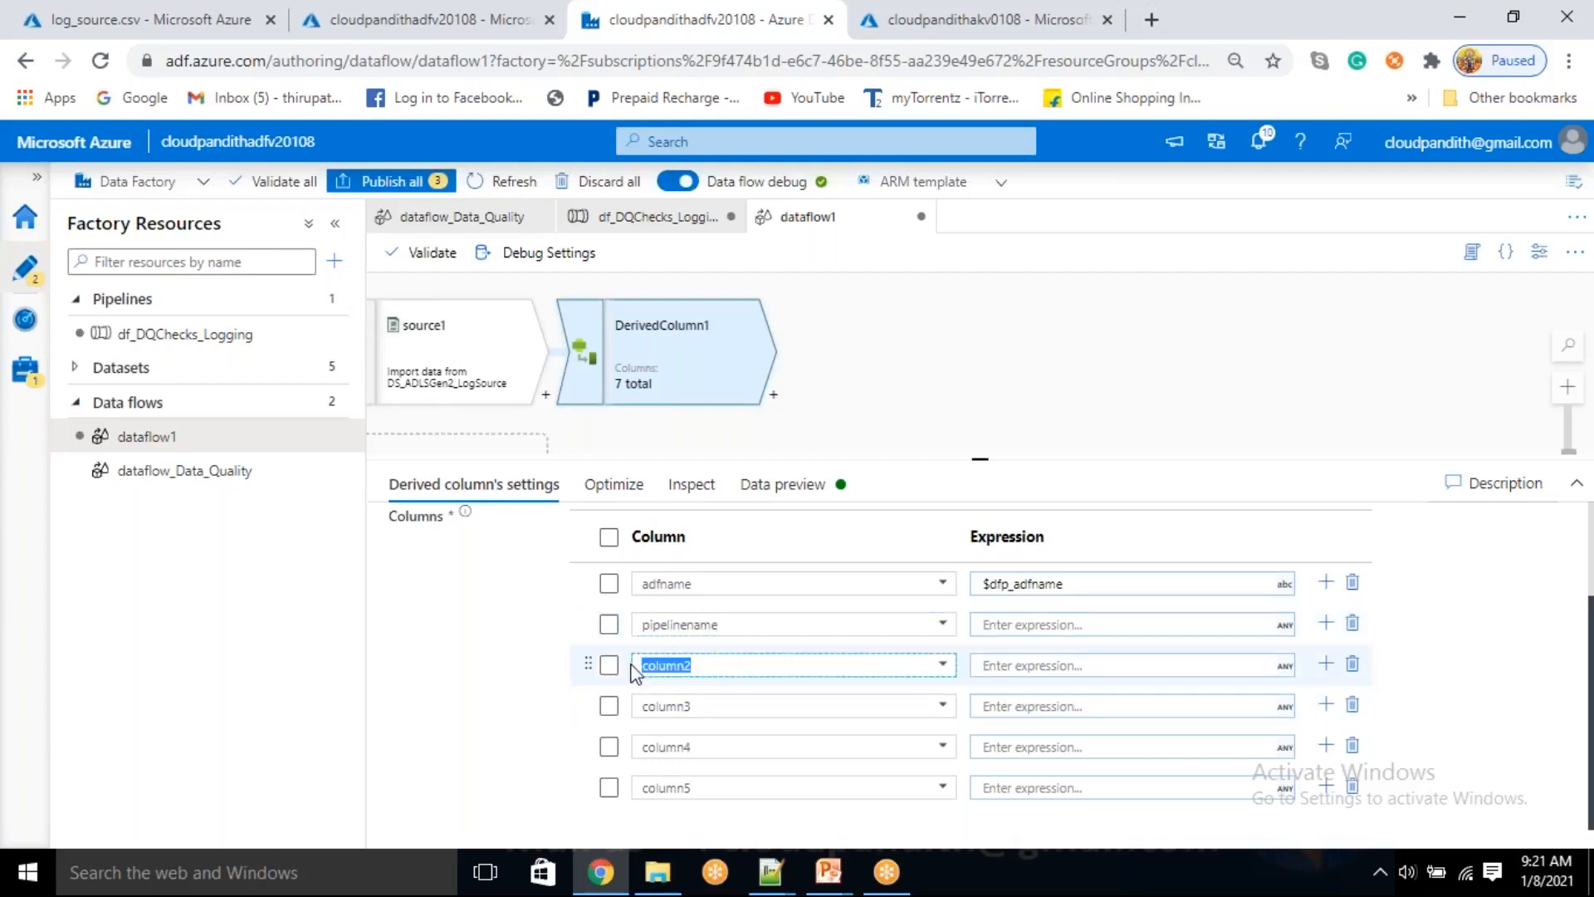
key("BackSpace")
type("runid")
Name the third and fourth new derived columns executionstarttime and executionendtime
left_click_drag(689, 711, 638, 700)
type("execution")
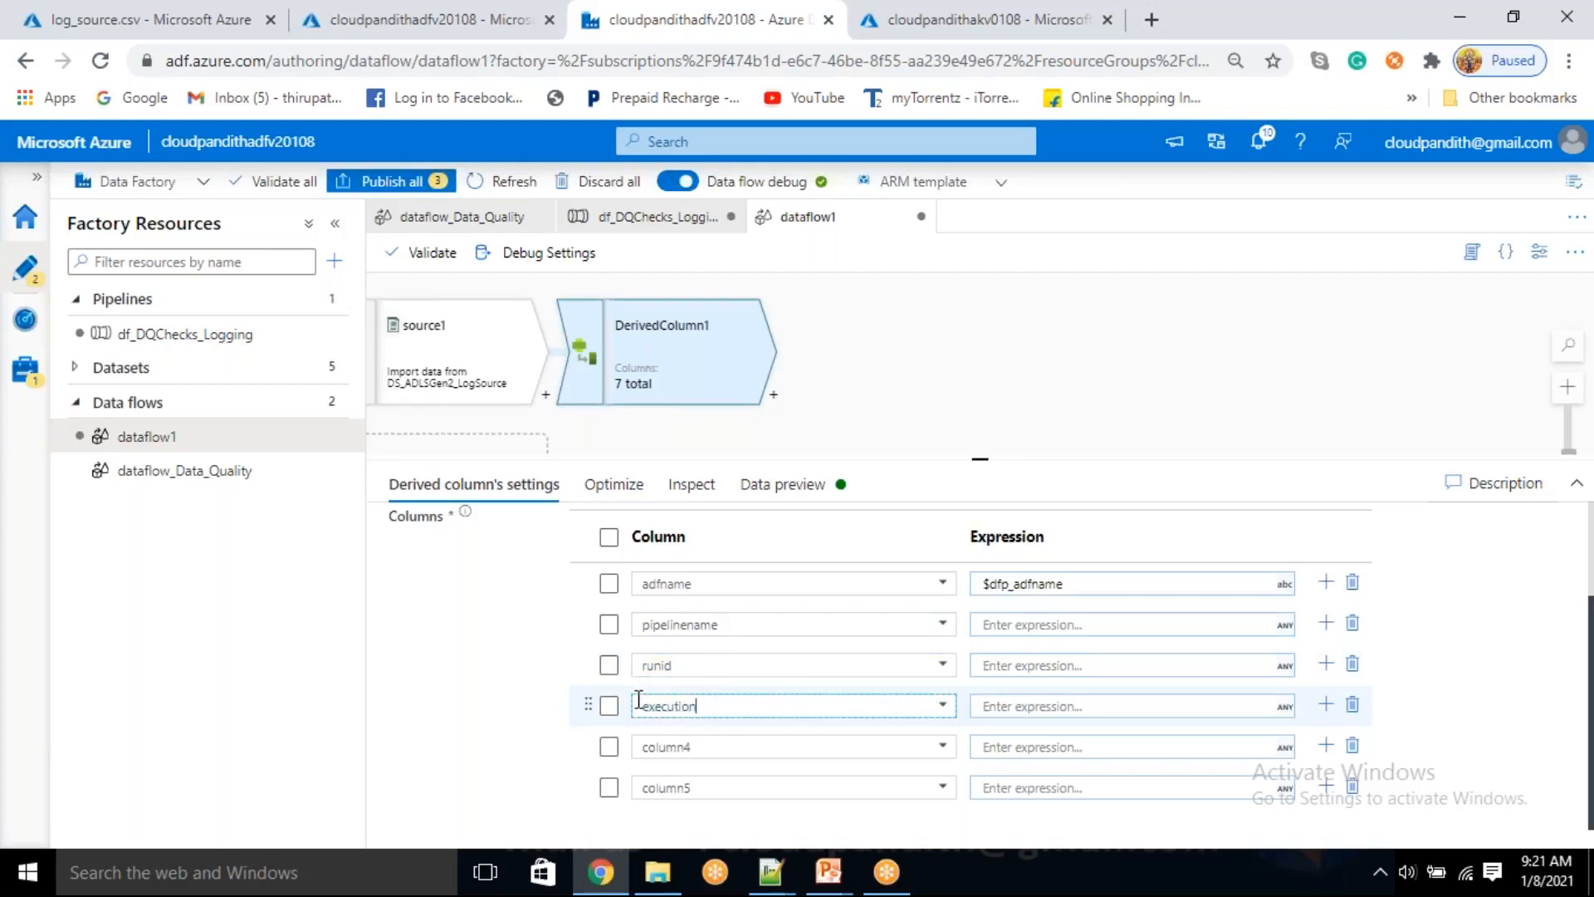
type("starttime")
left_click(724, 747)
type("executionendtime")
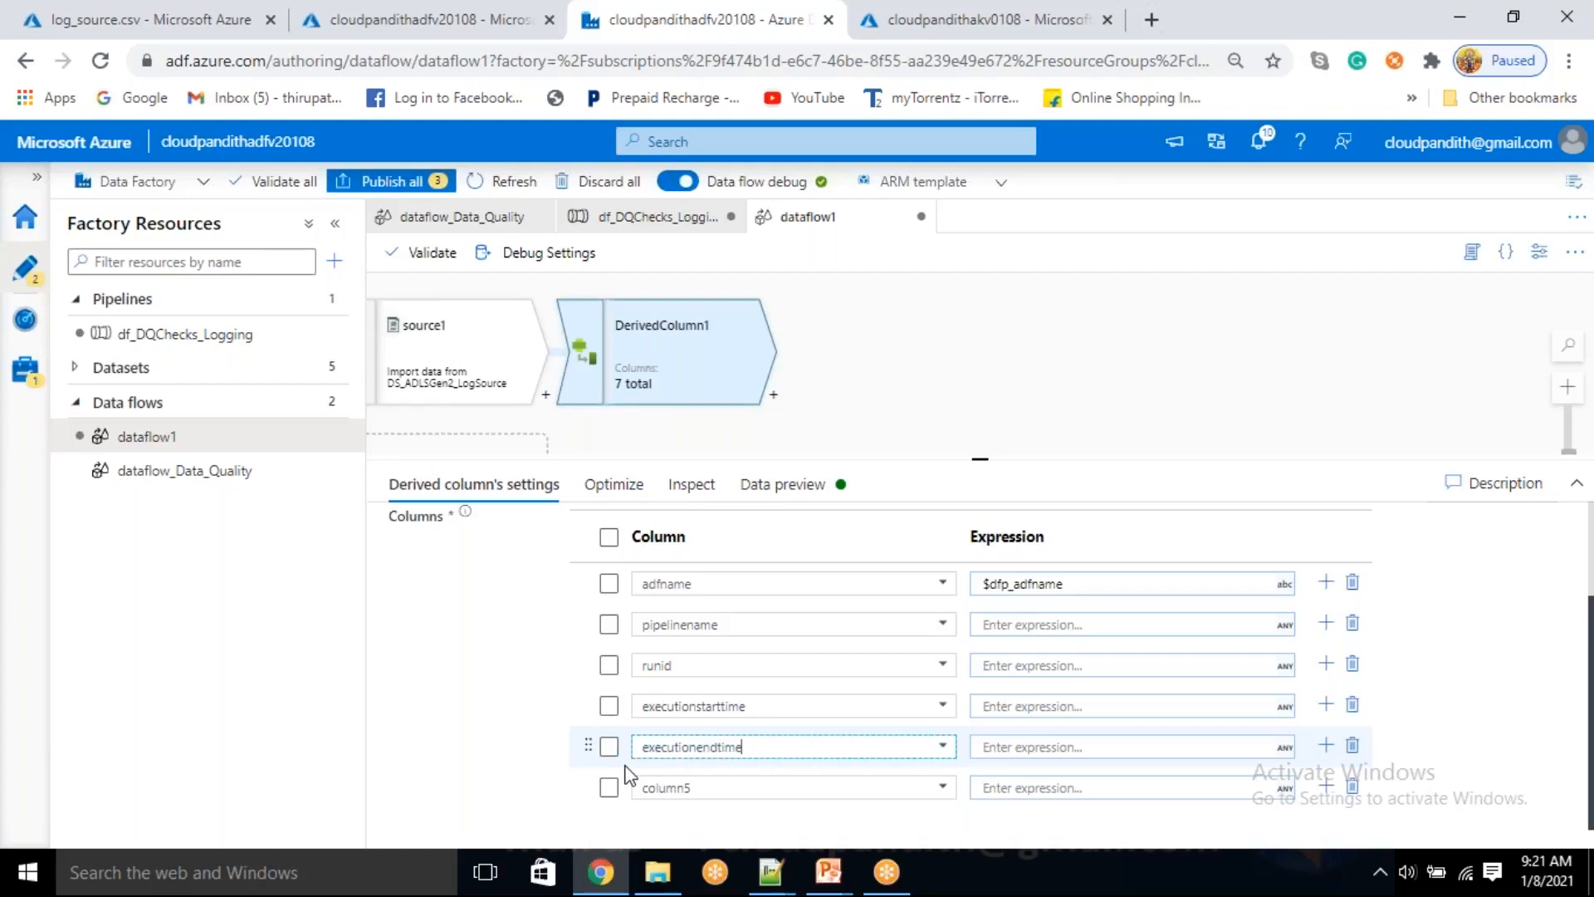
Name the fifth new derived column status and add one more column named duration below it
left_click(722, 787)
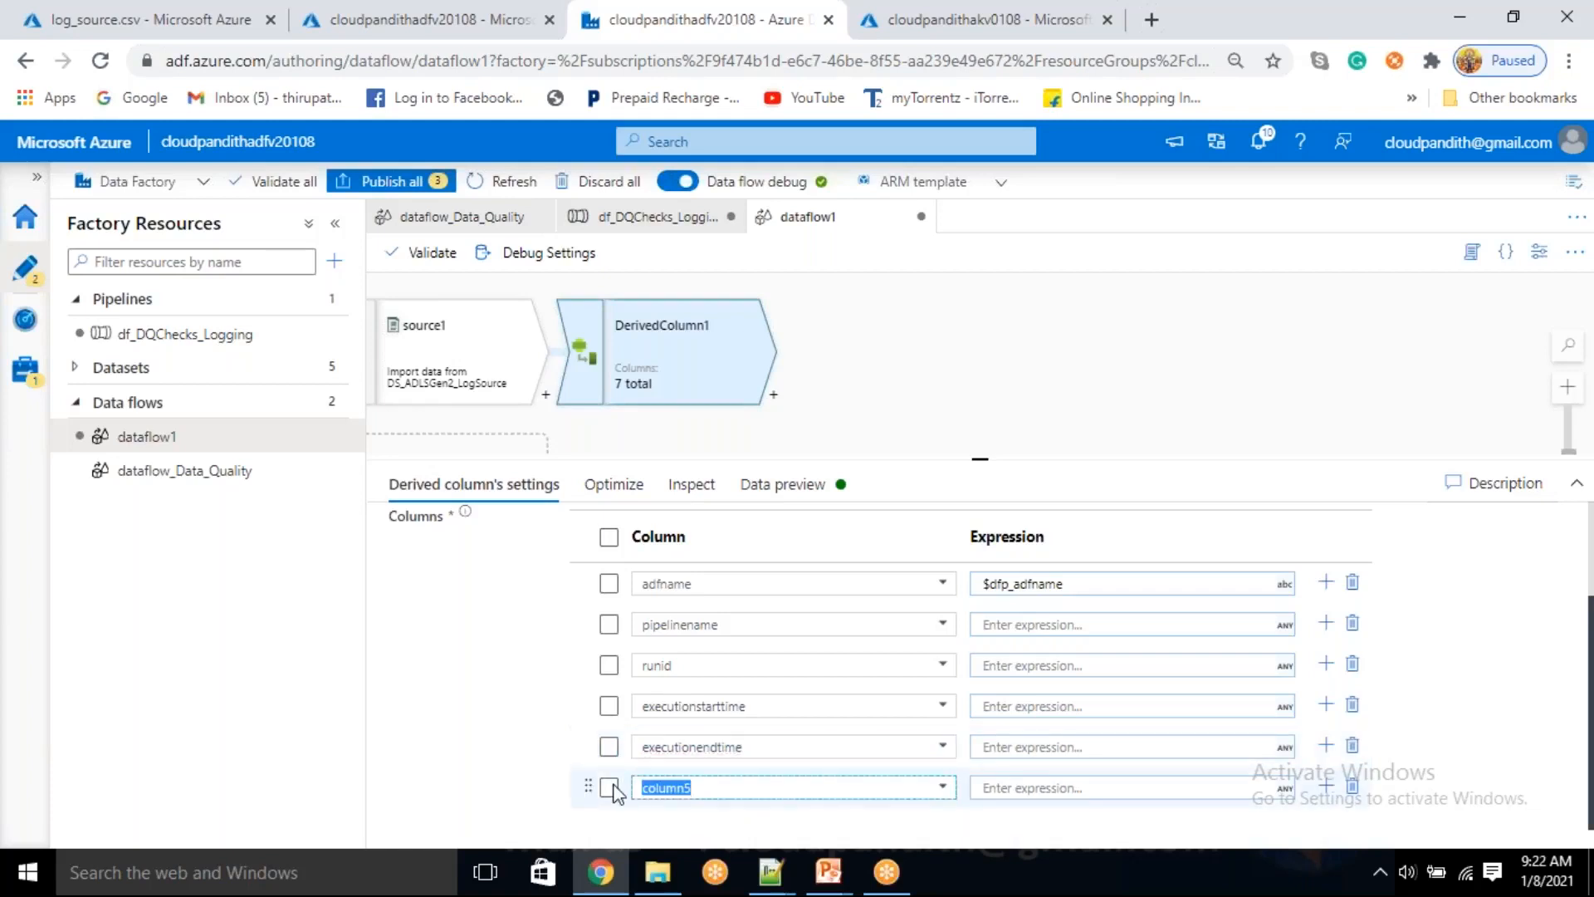
key("BackSpace")
type("status")
left_click(1329, 787)
left_click(1385, 729)
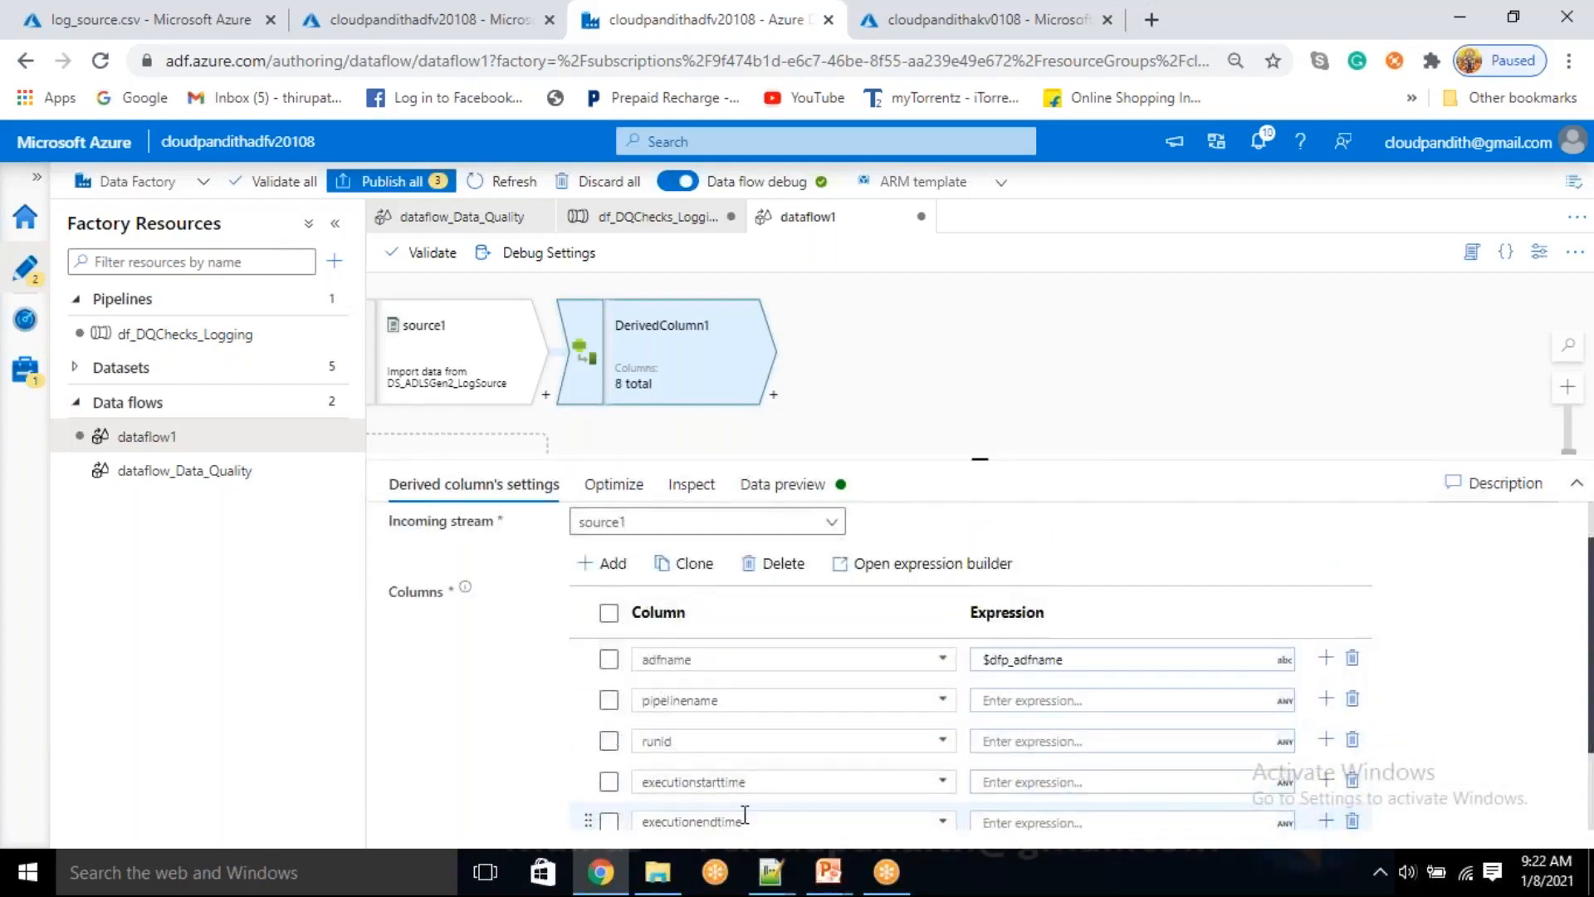
double_click(729, 787)
type("duration")
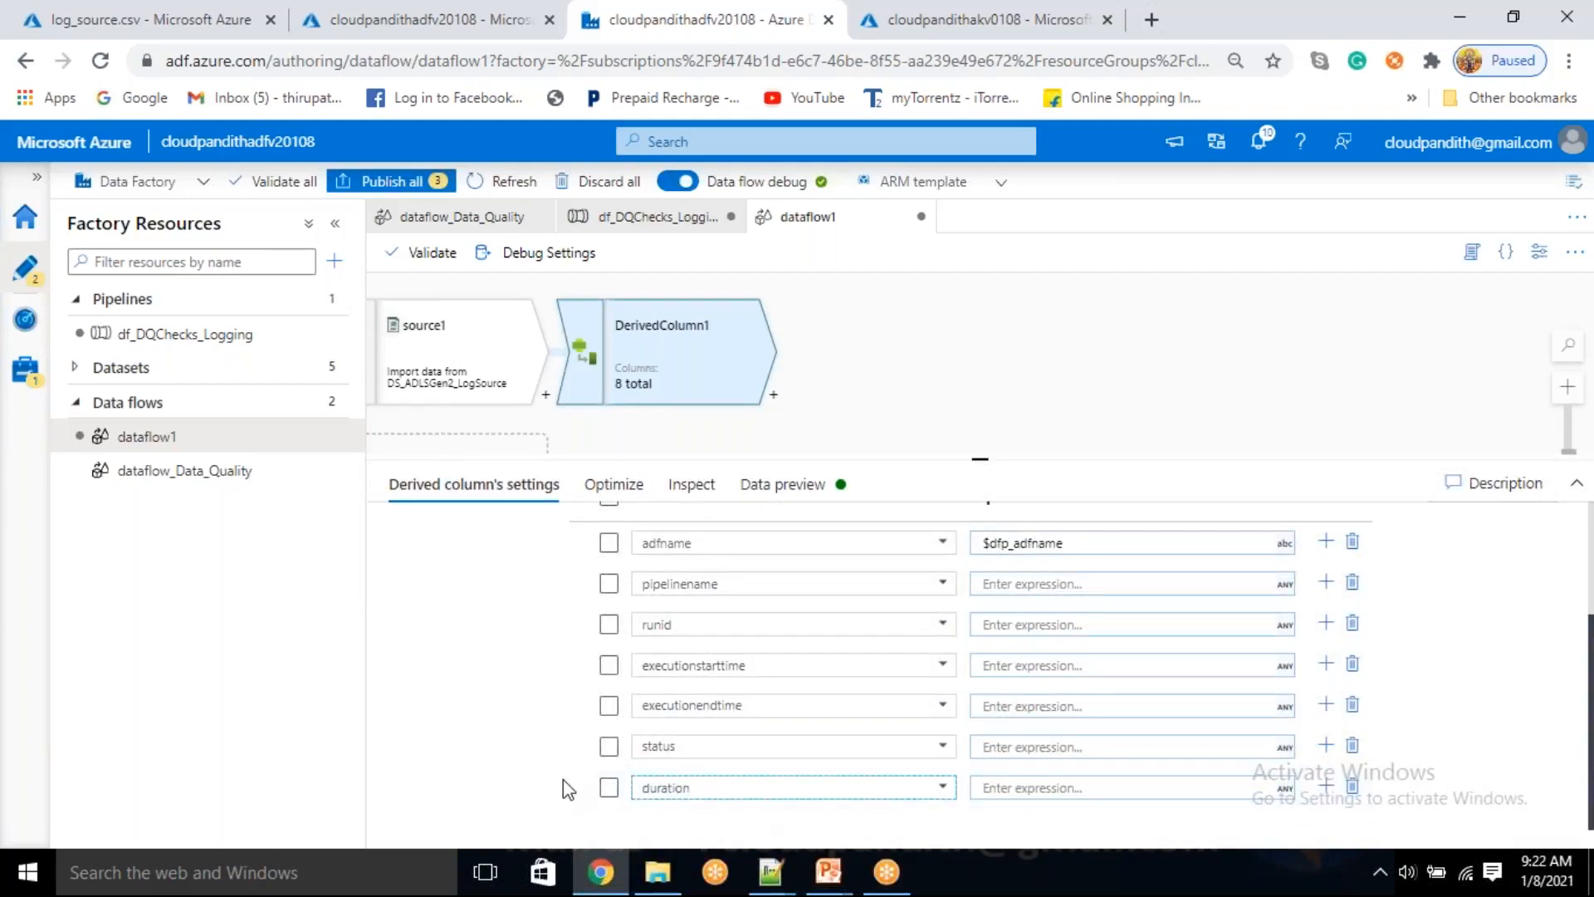
Set the expression of the pipelinename column to the parameter $dfp_pipelinename and save it
left_click(1013, 582)
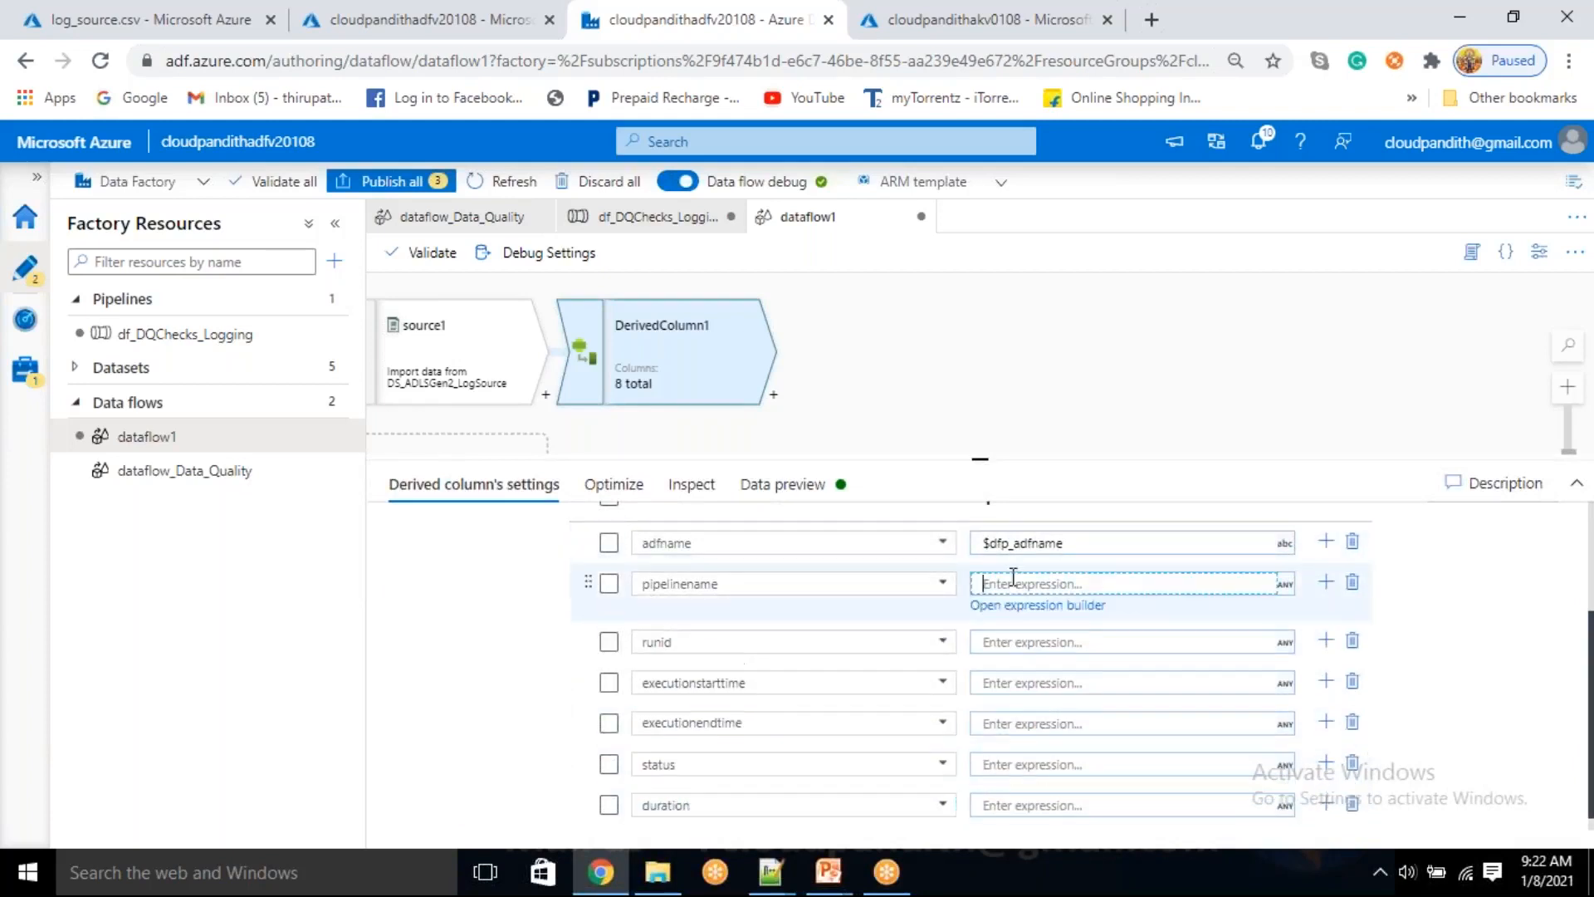
left_click(1015, 604)
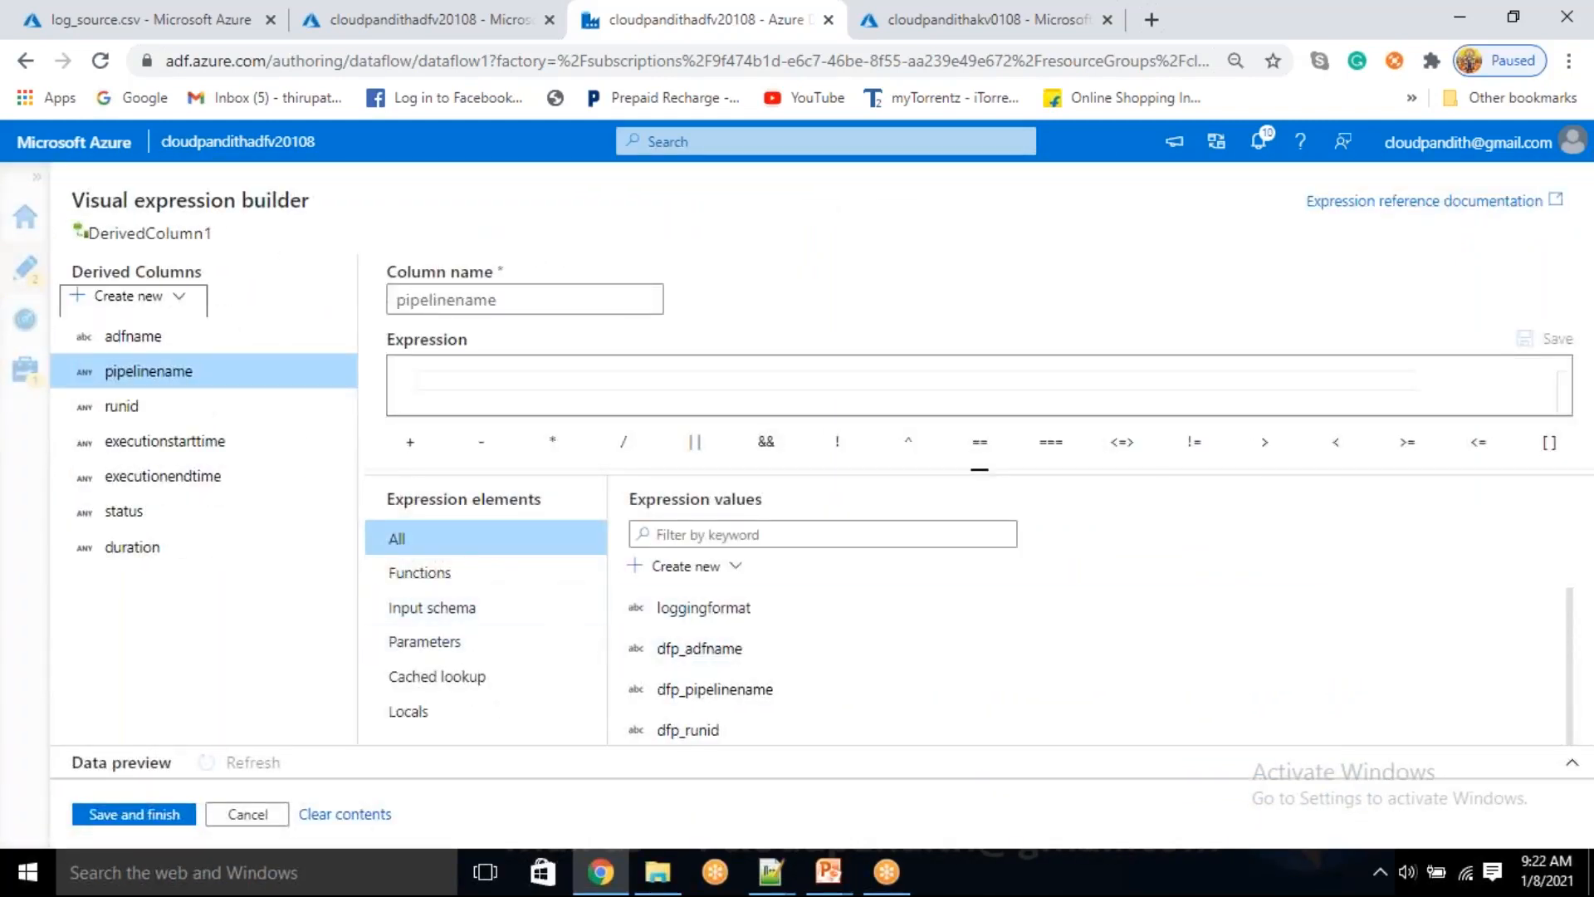
left_click(465, 647)
left_click(747, 660)
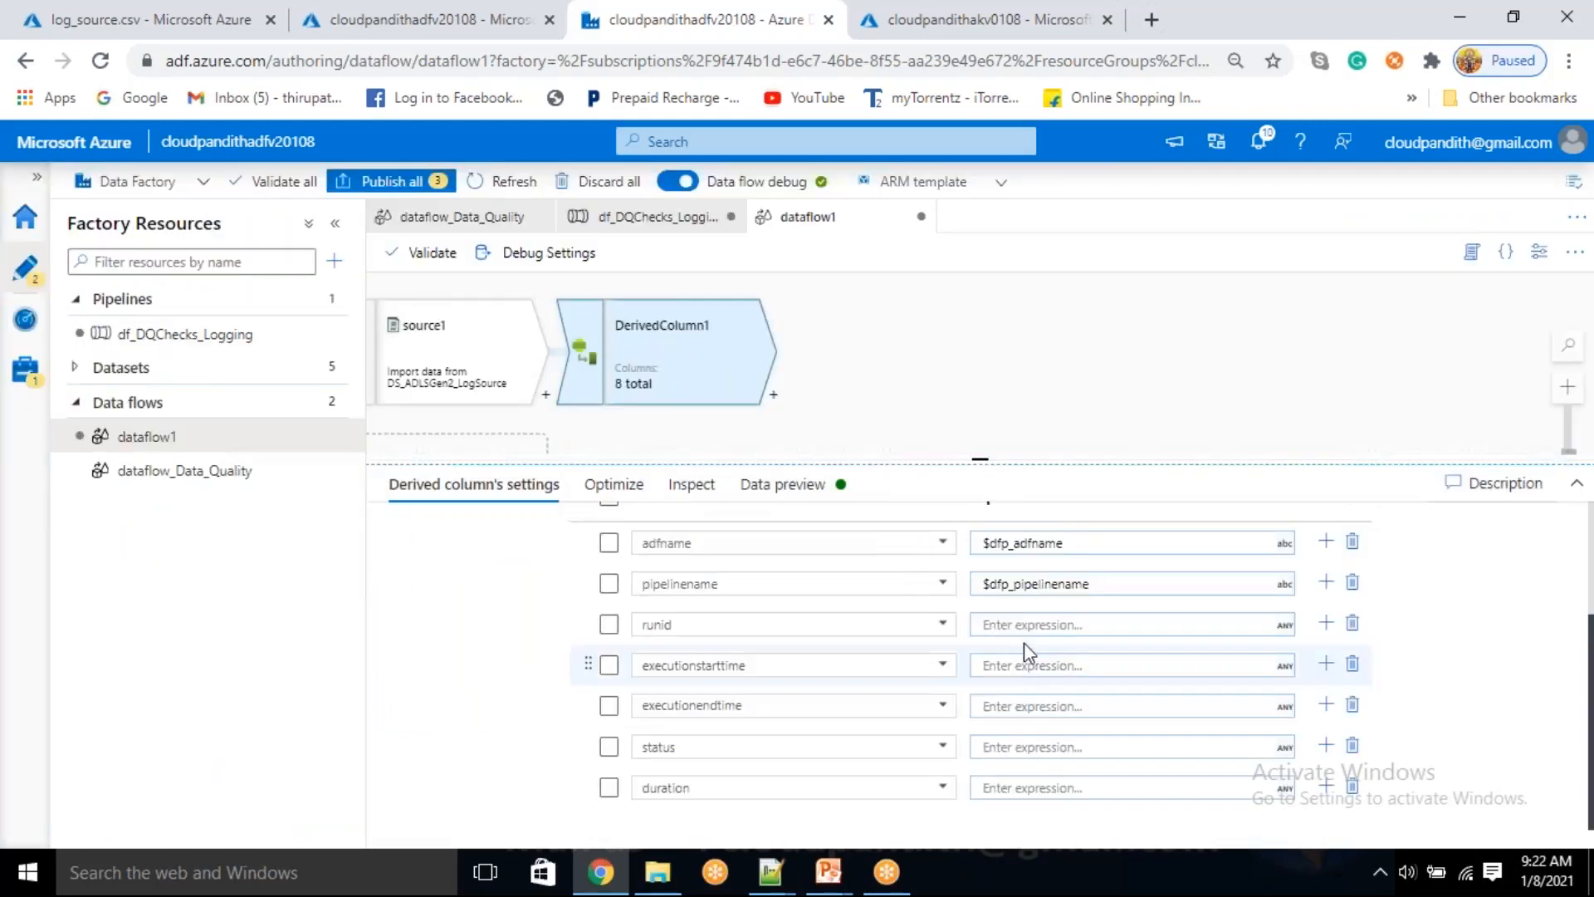
Set the expression of the runid column to the parameter $dfp_runid and save it
left_click(1020, 627)
left_click(1007, 648)
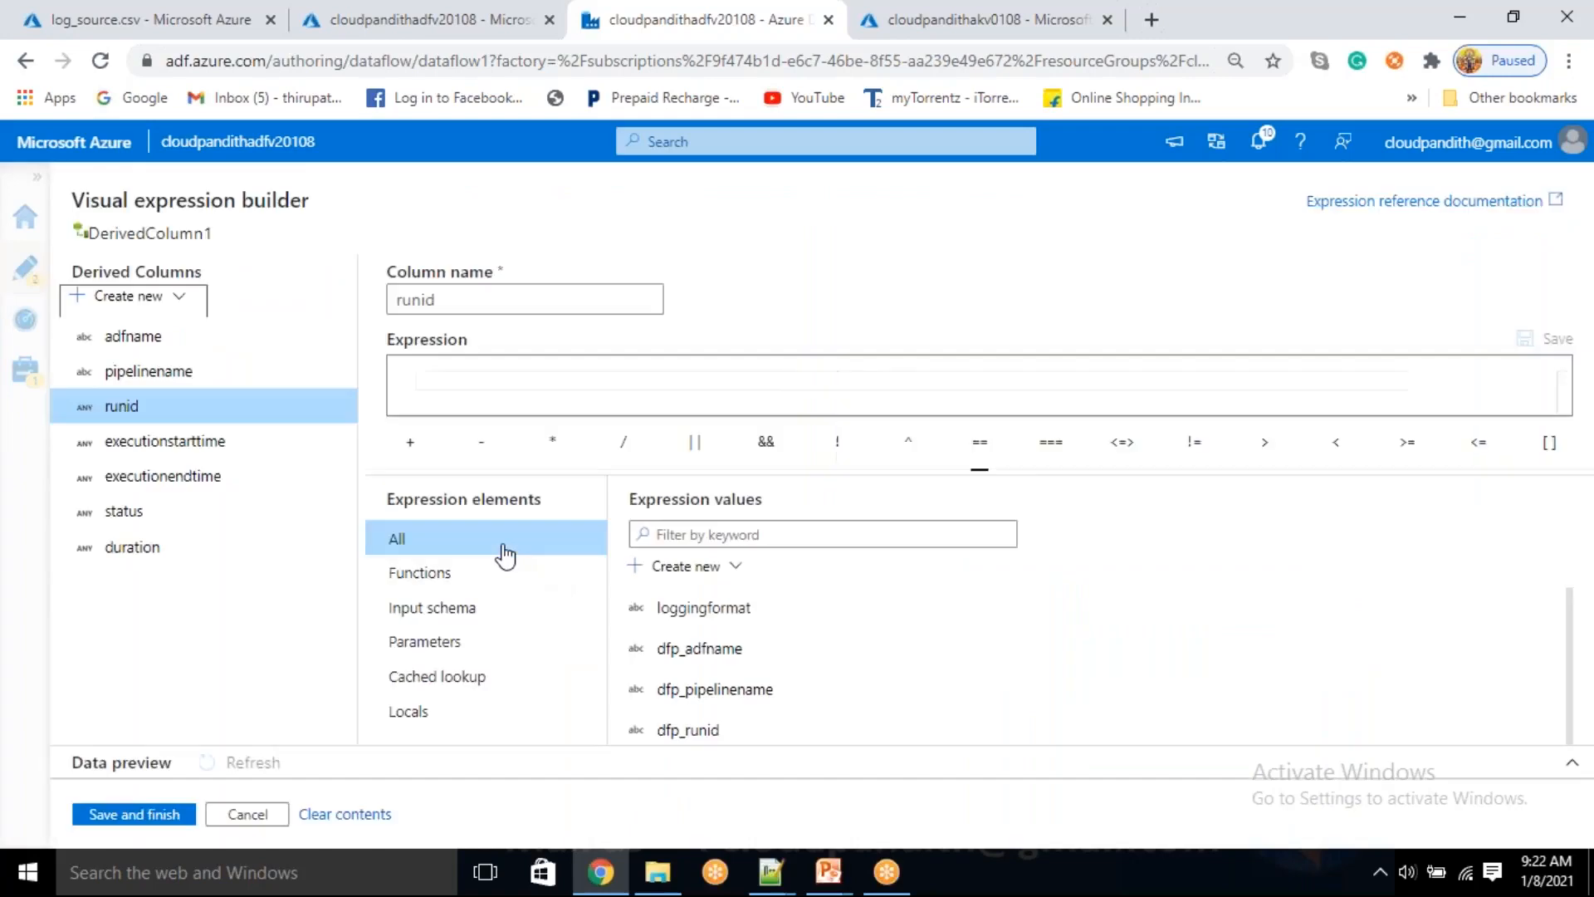
left_click(462, 641)
left_click(721, 700)
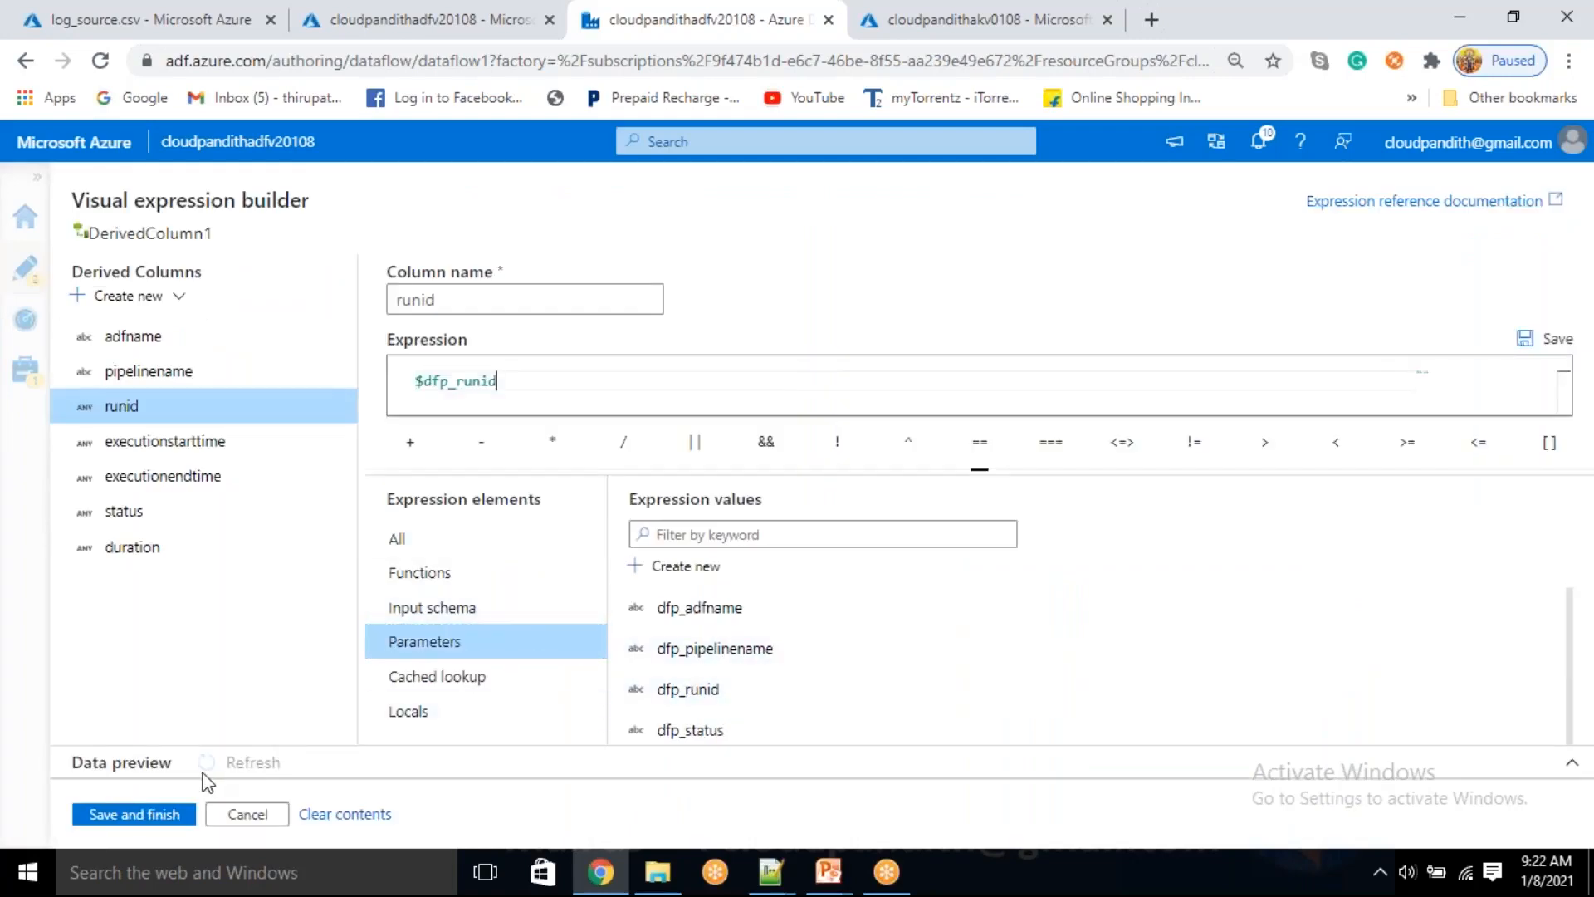
left_click(164, 817)
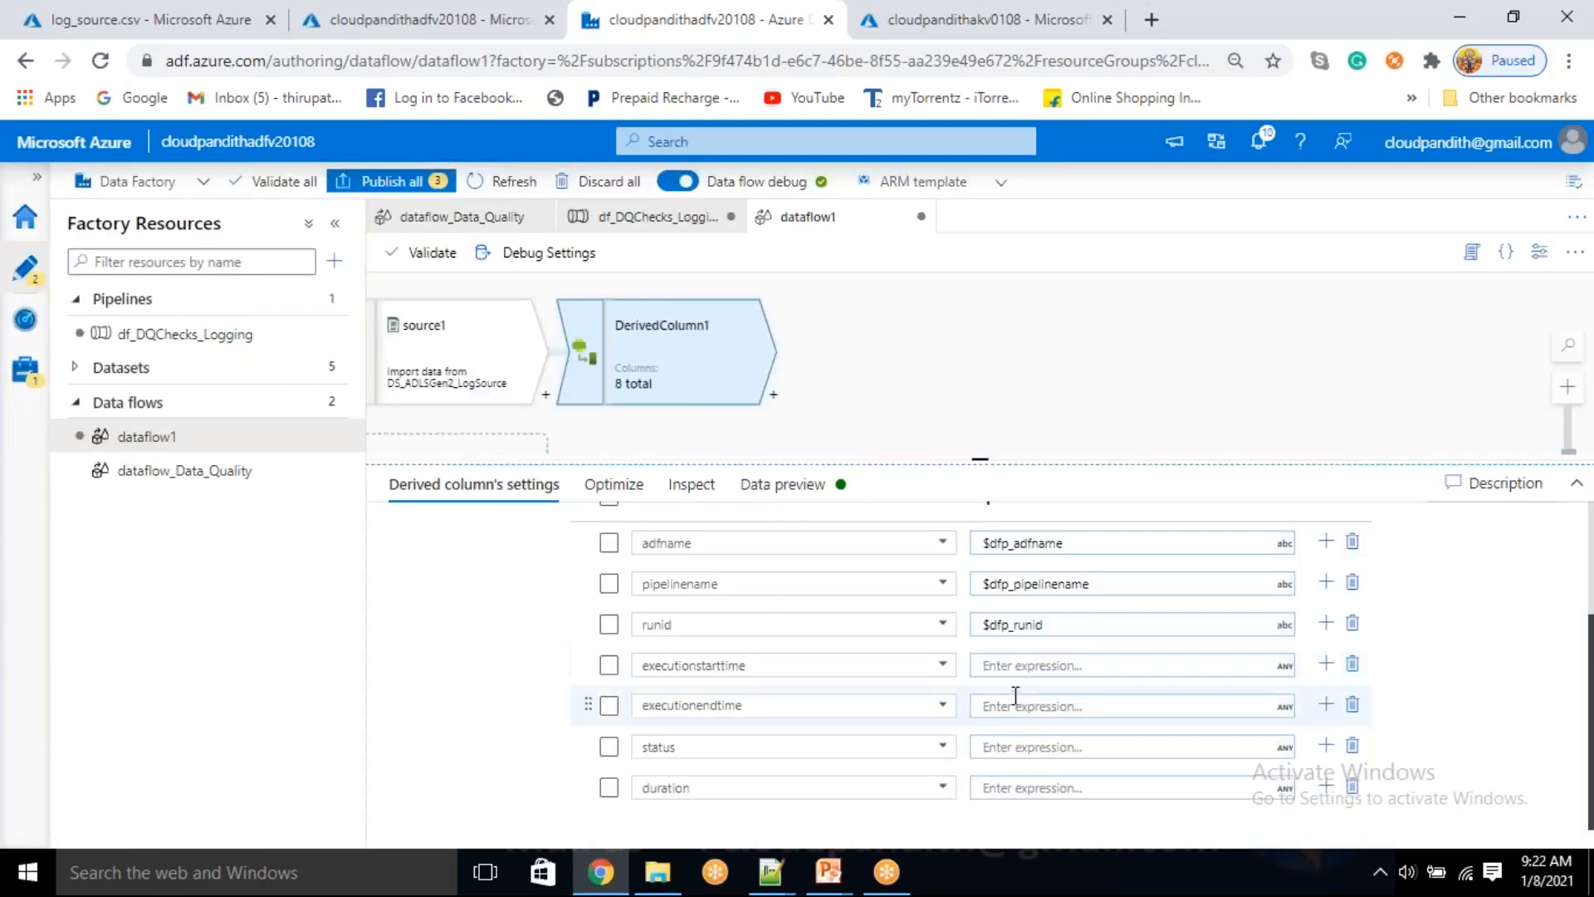
Set the expression of the executionstarttime column to the parameter $dfp_executionstarttime and save it
left_click(1005, 693)
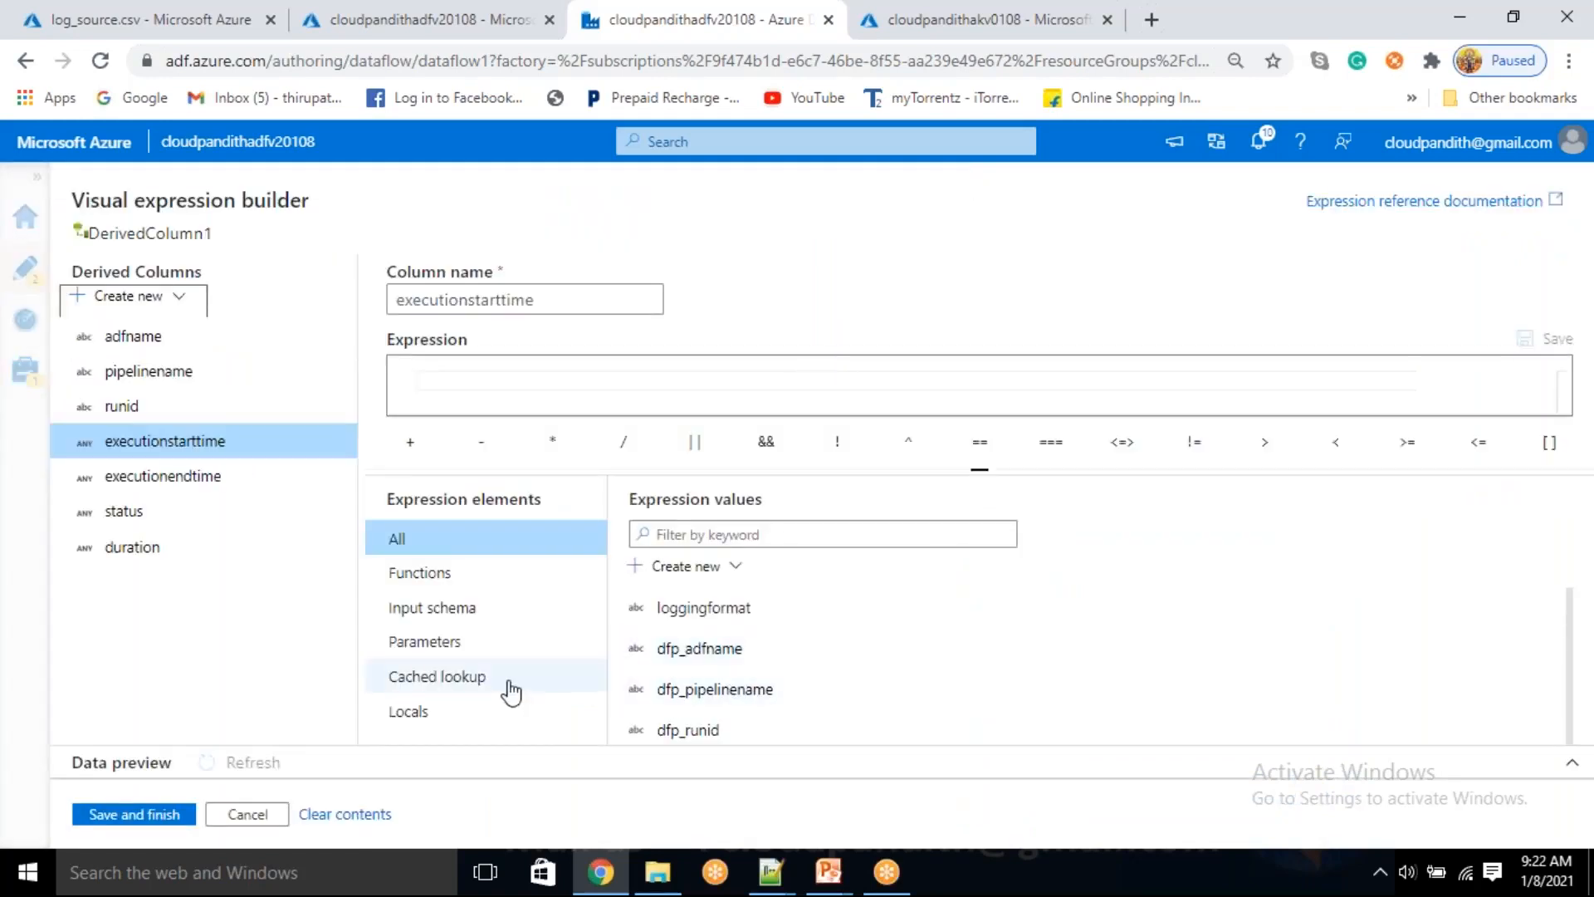
left_click(452, 640)
scroll(741, 689, "down", 3)
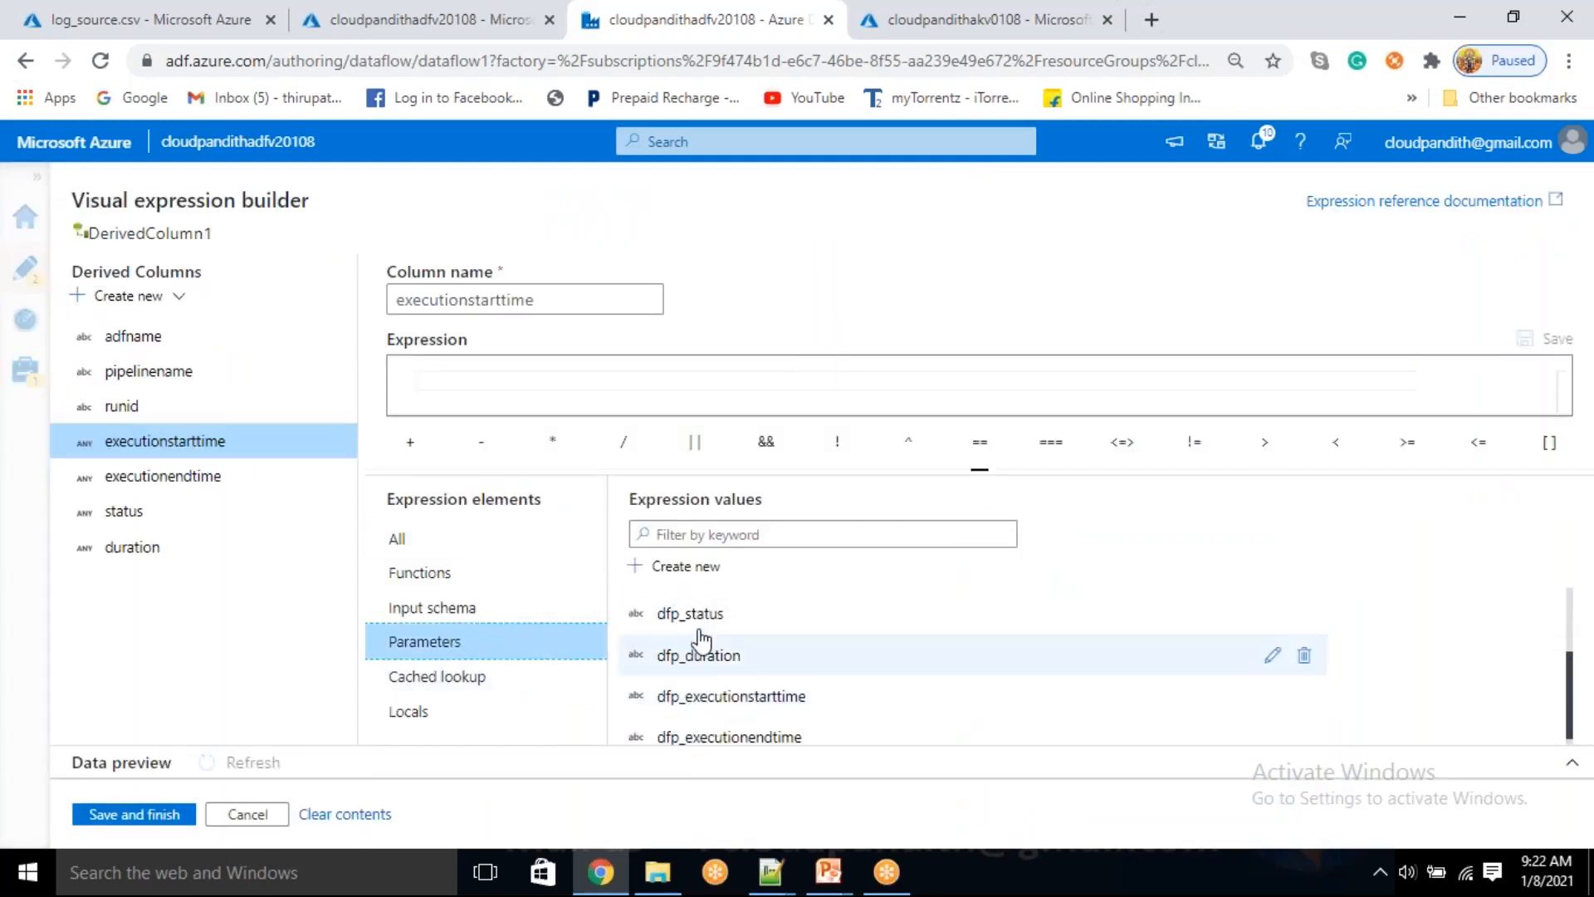
left_click(731, 696)
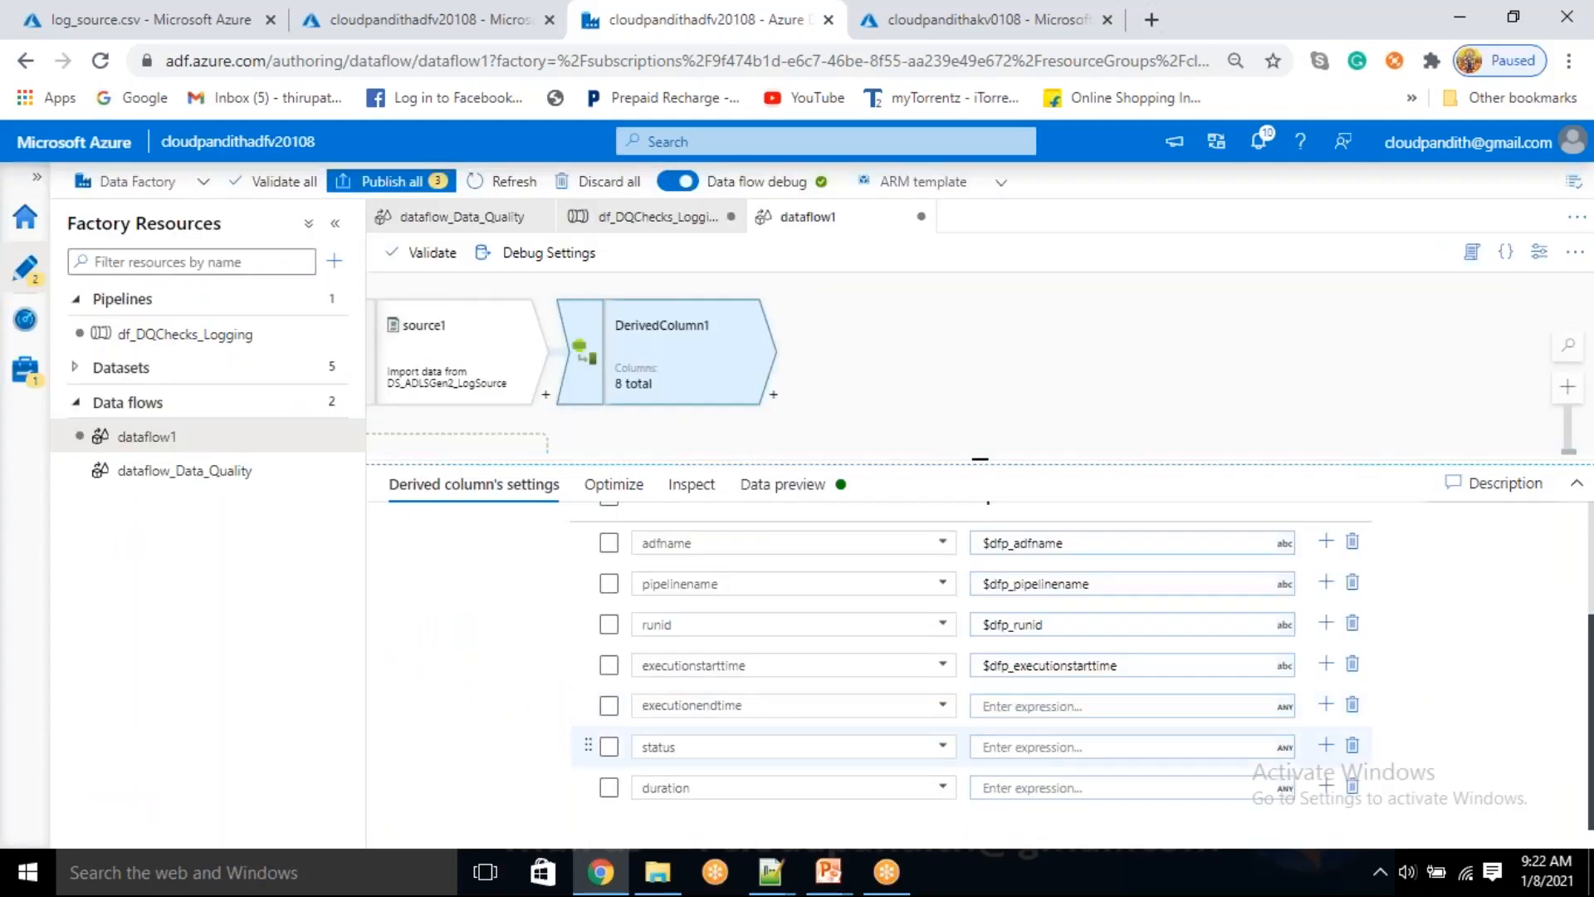
Set the expression of the executionendtime column to the parameter $dfp_executionendtime and save it
left_click(1038, 706)
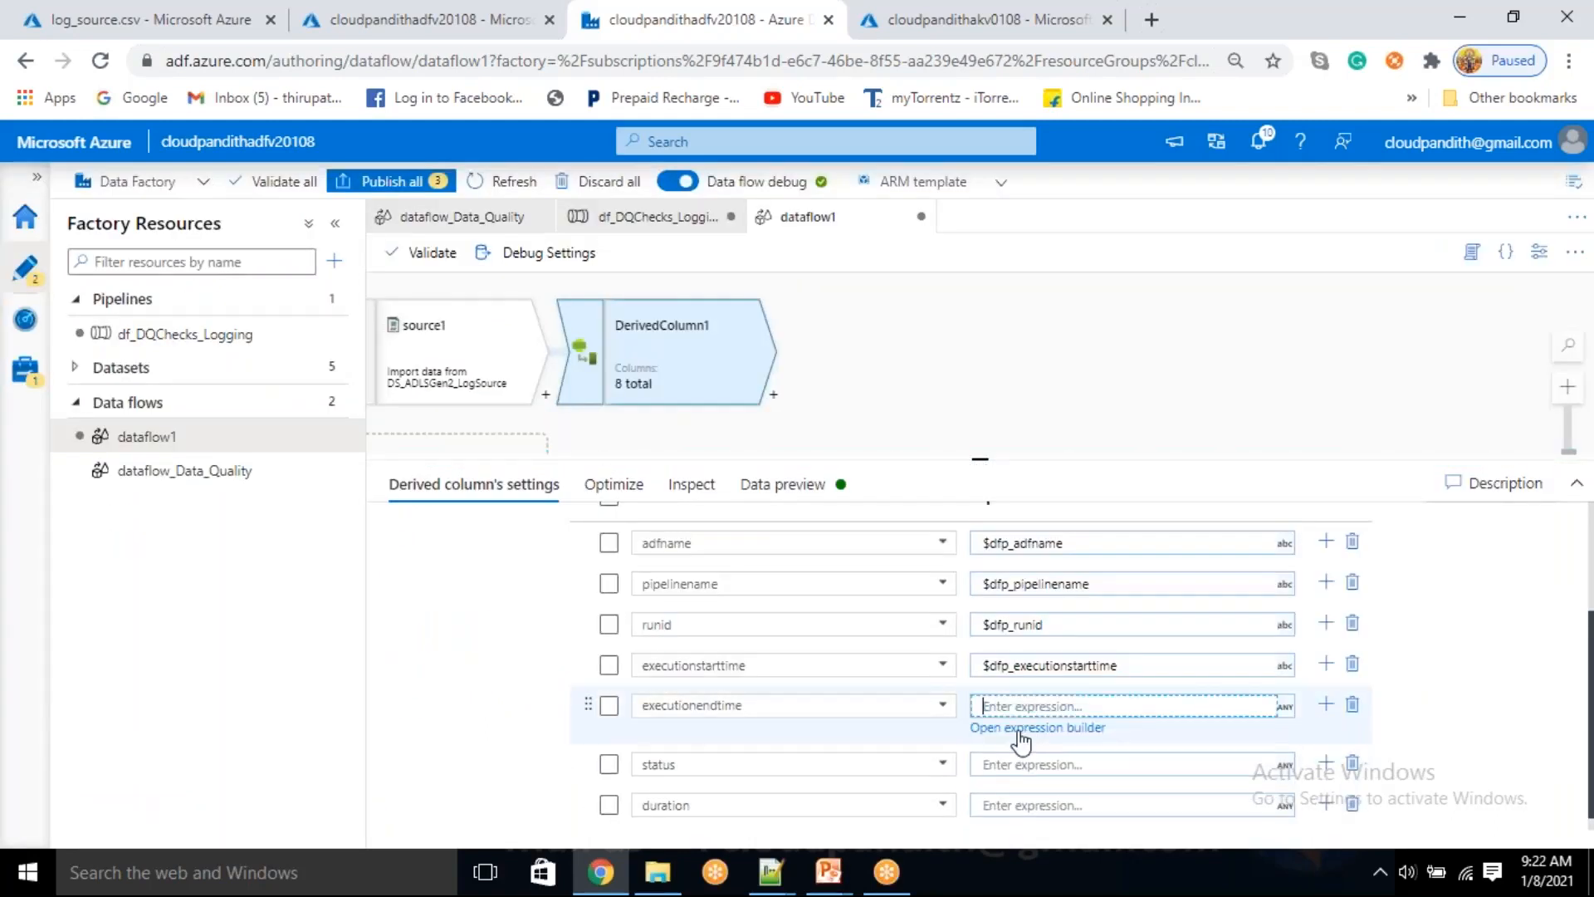
left_click(1022, 729)
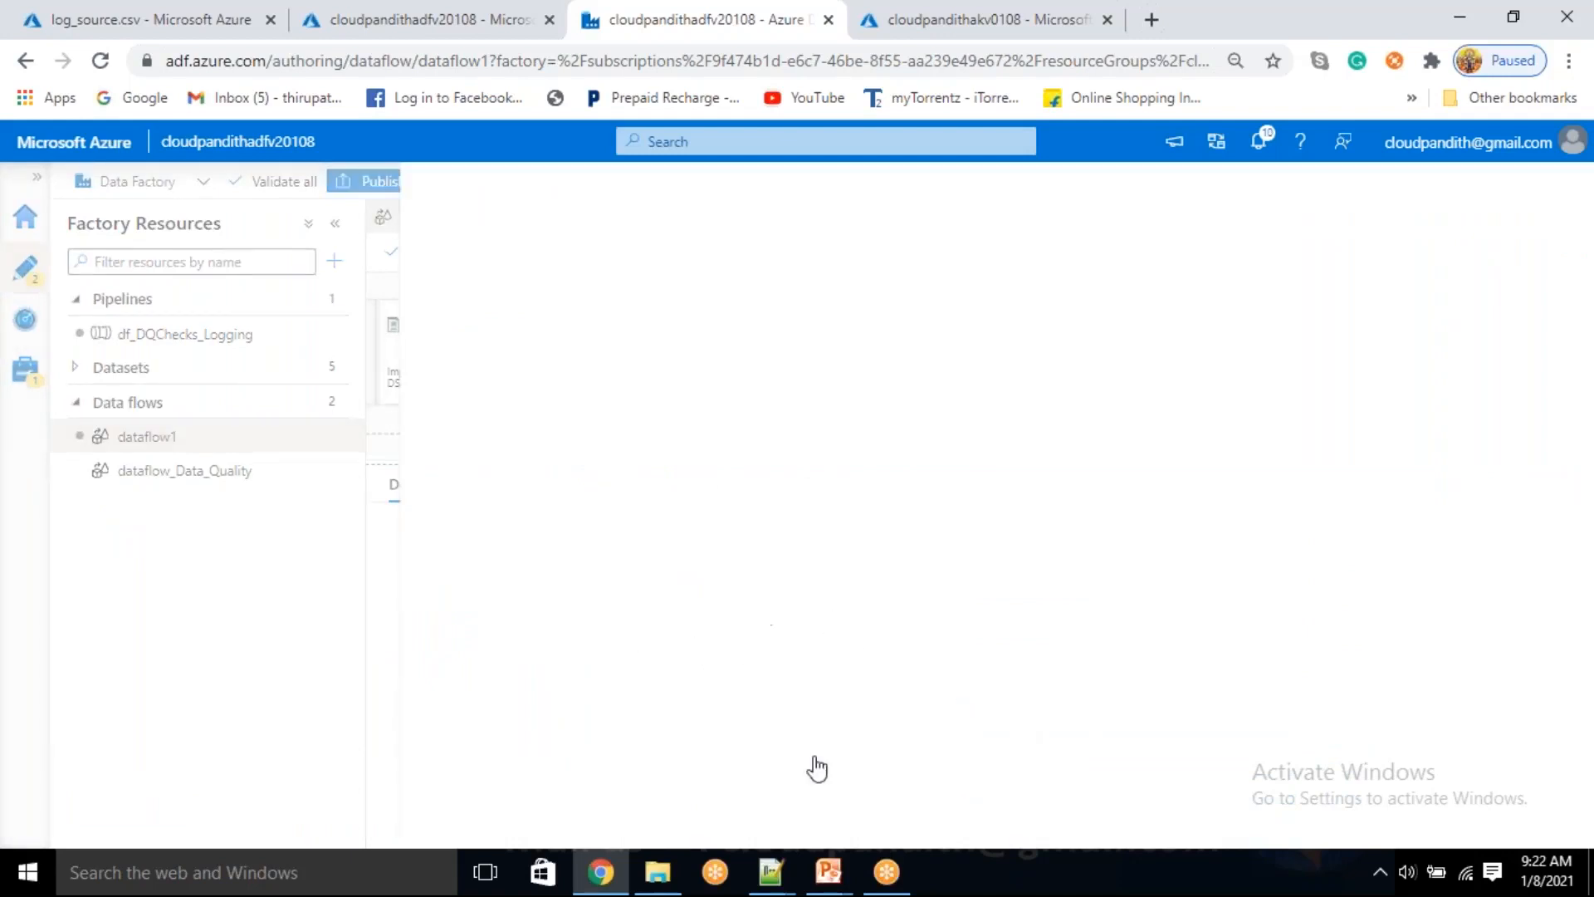
left_click(550, 646)
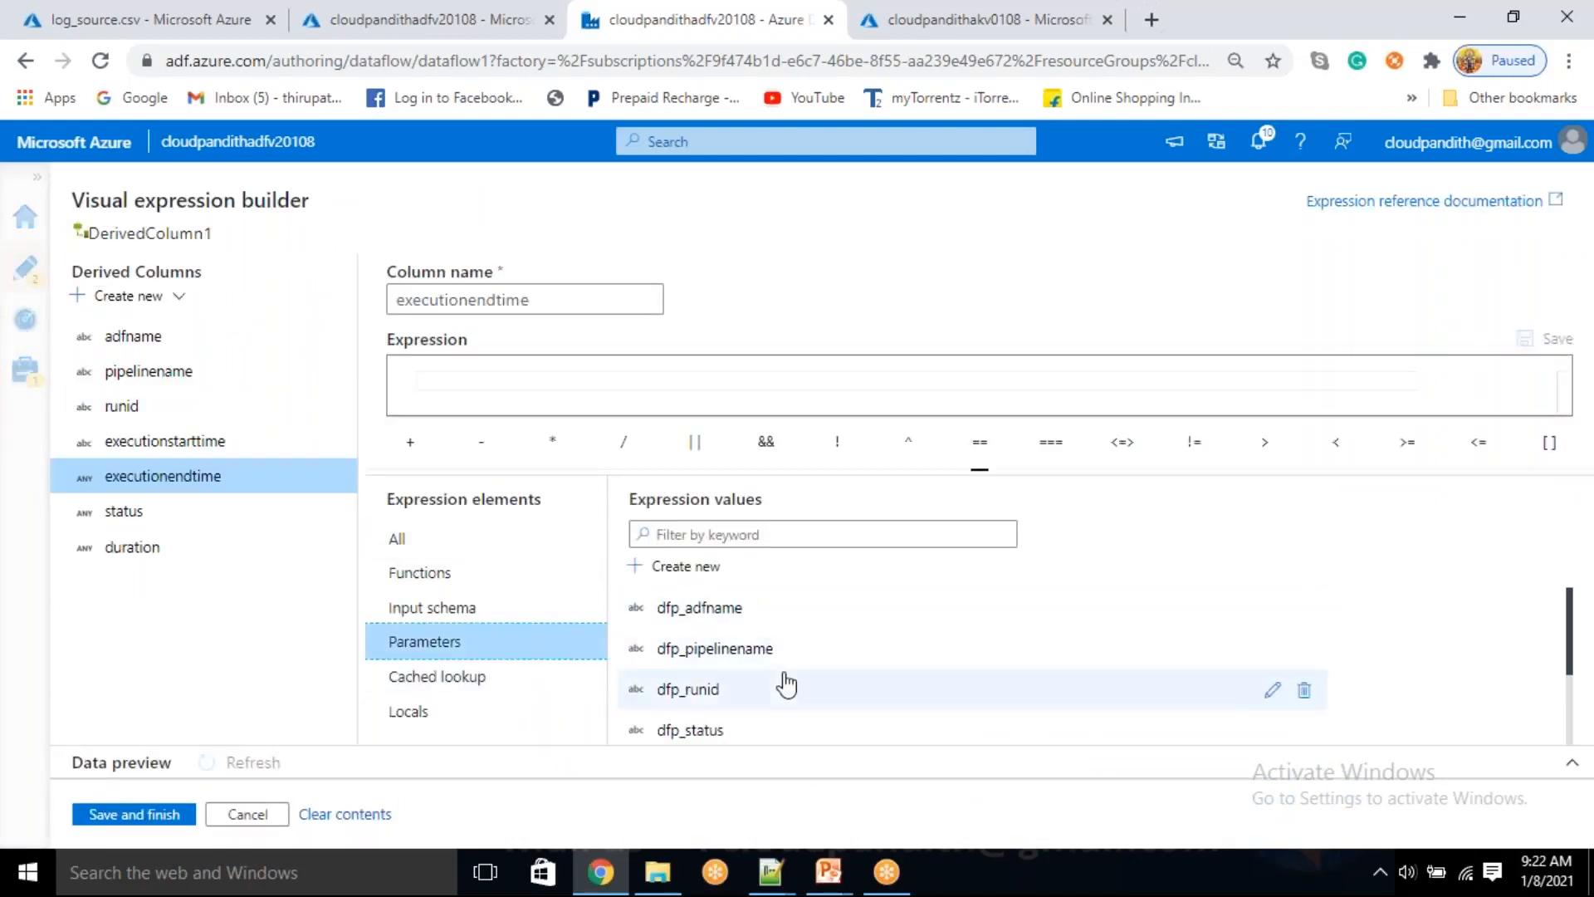
scroll(786, 686, "down", 2)
left_click(735, 727)
left_click(135, 814)
Set the expression of the status column to the parameter $dfp_status and save it
left_click(1052, 750)
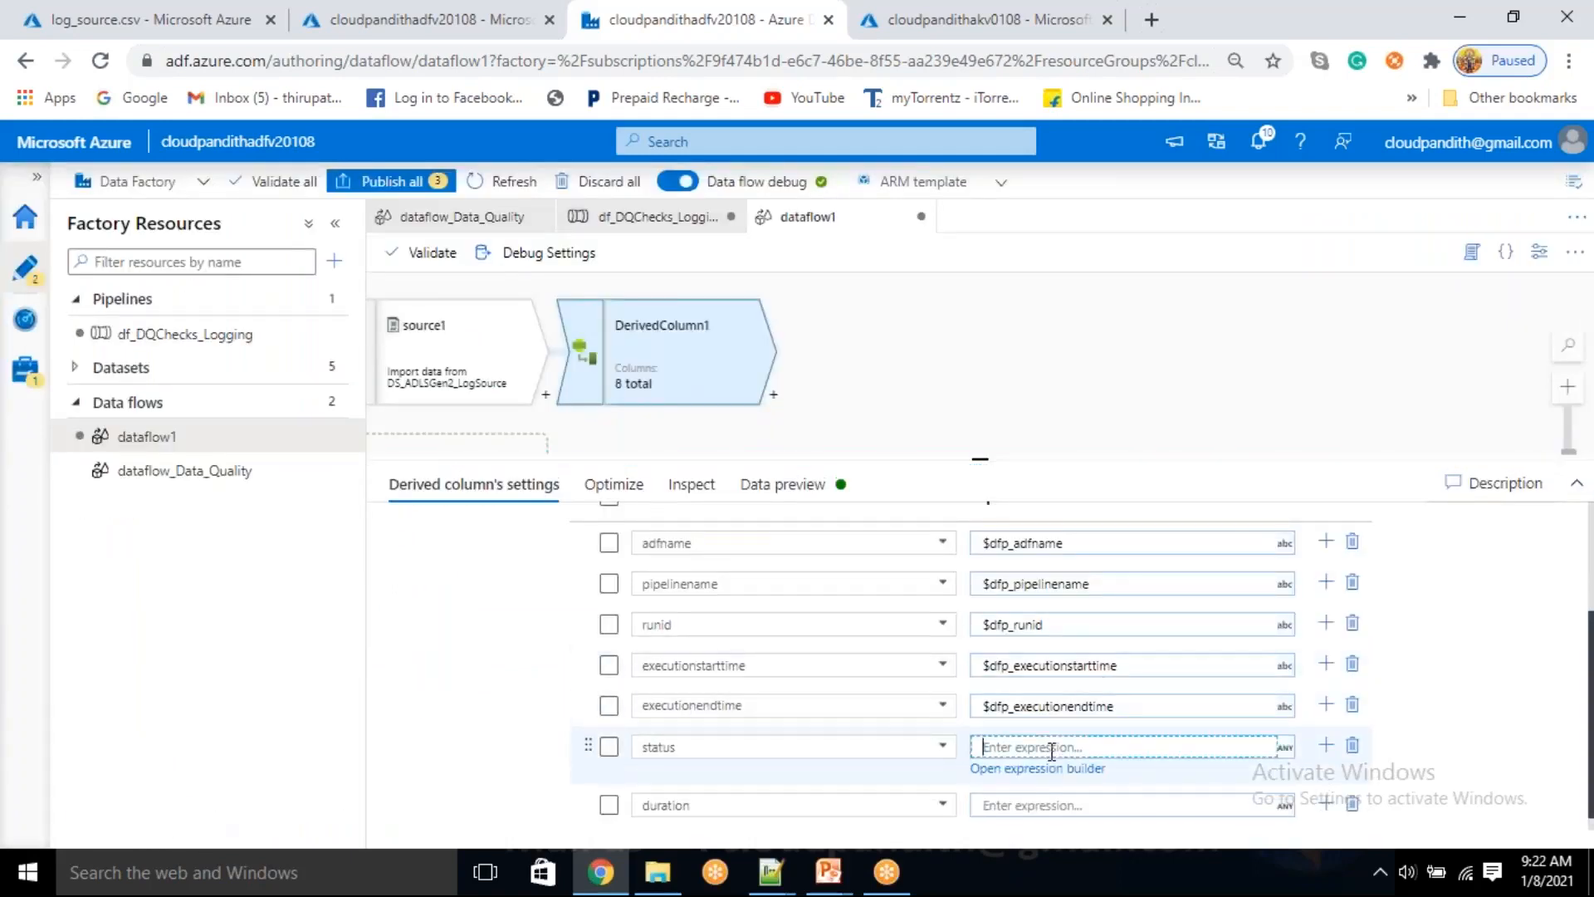
left_click(1019, 771)
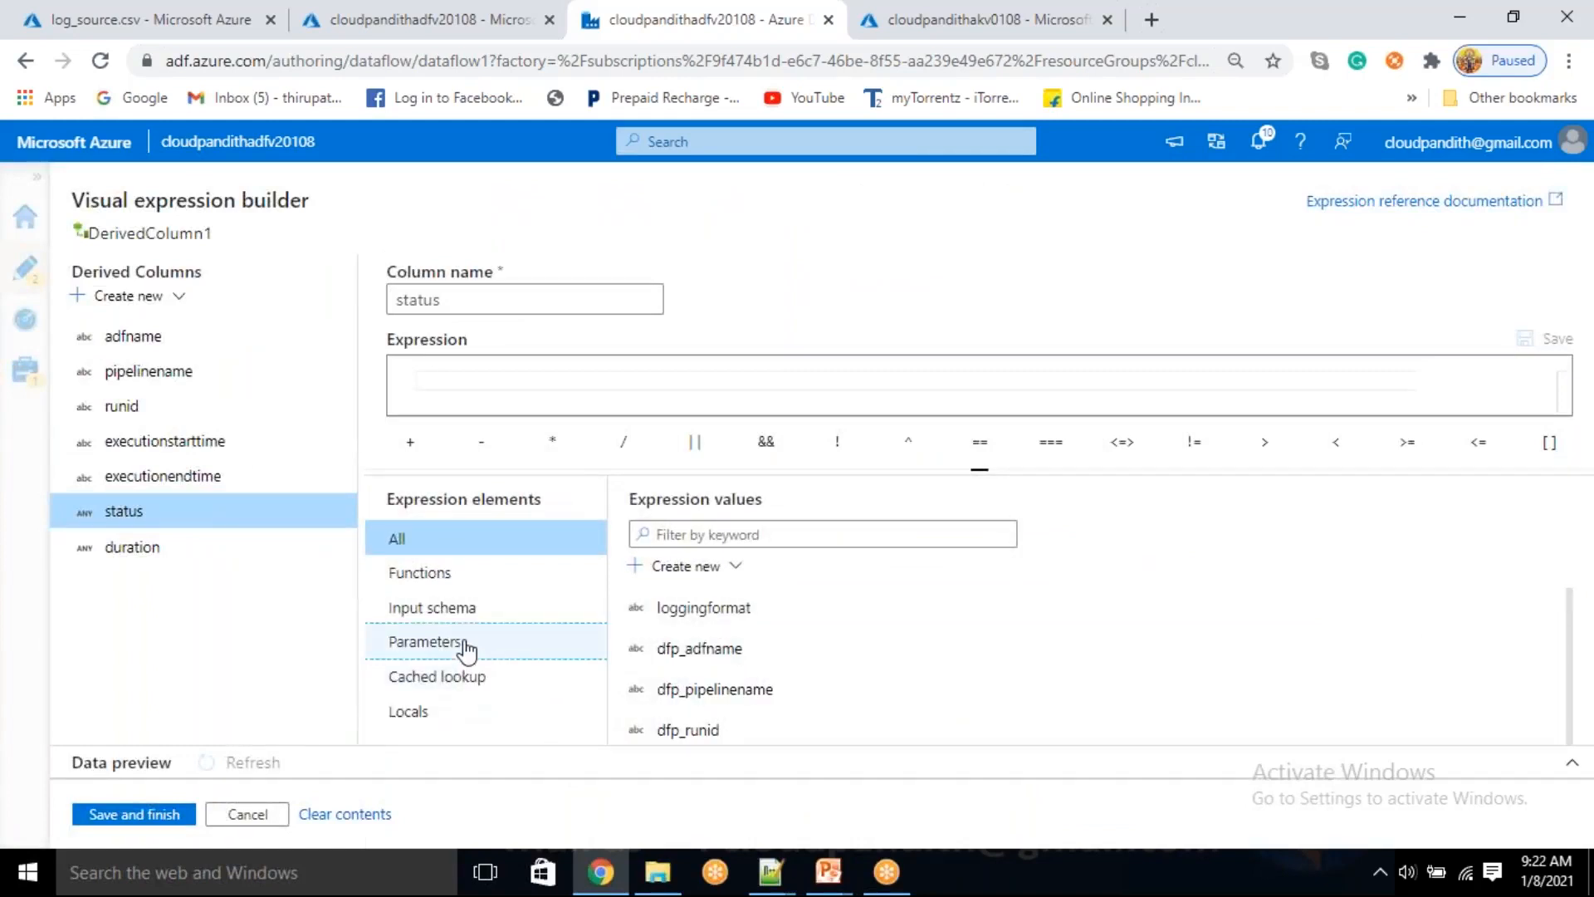
left_click(463, 646)
scroll(665, 704, "down", 2)
left_click(677, 605)
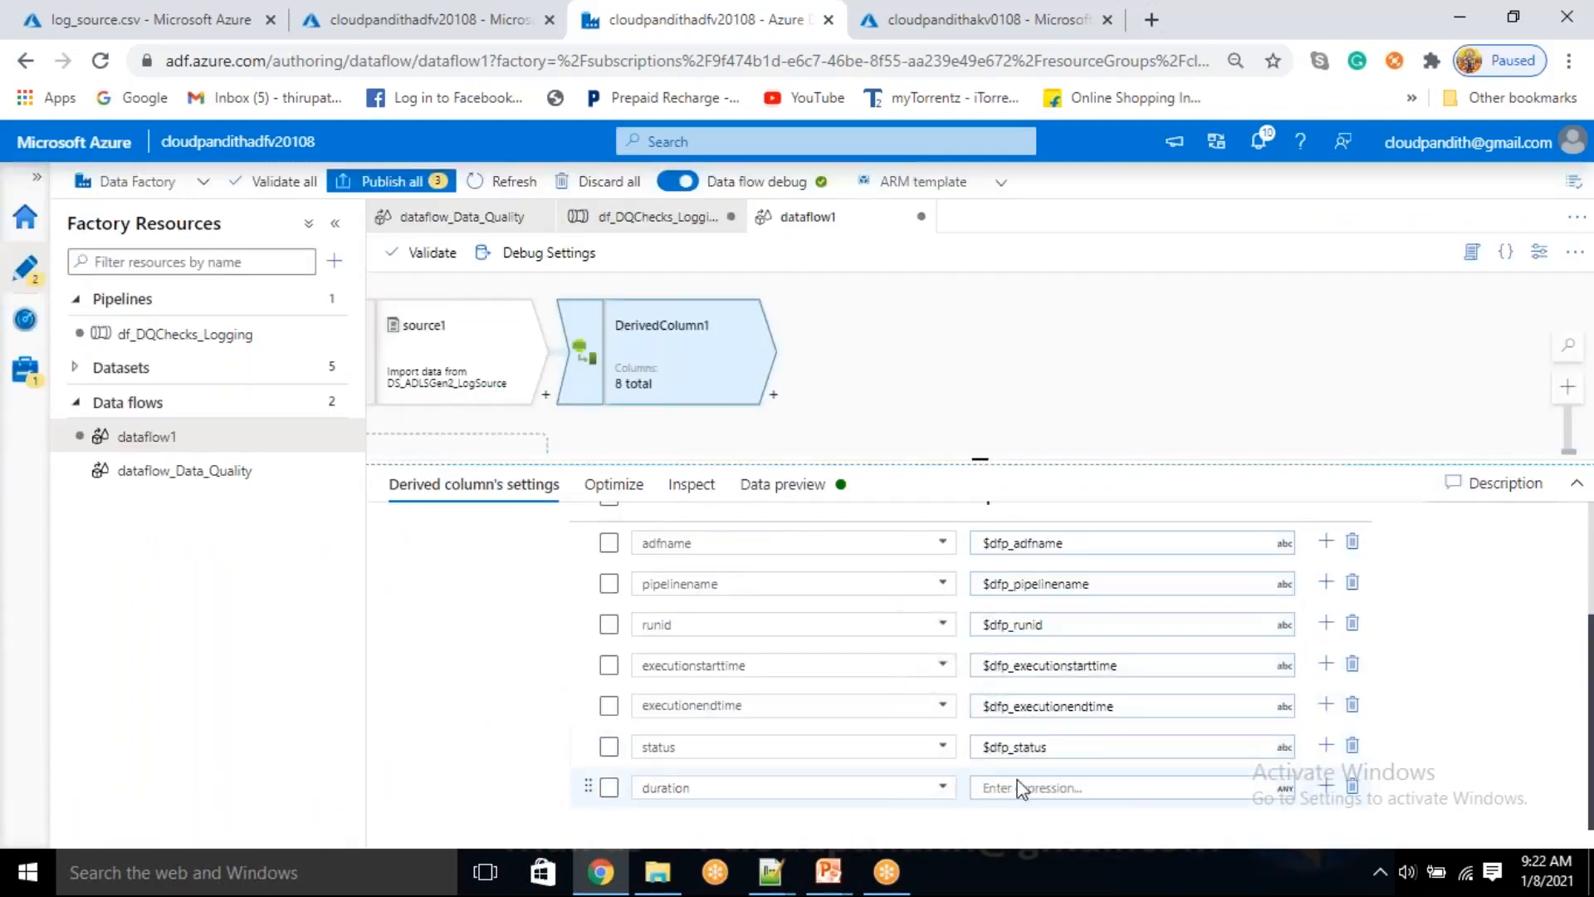
Set the expression of the duration column to the parameter $dfp_duration and save it
left_click(1017, 787)
left_click(996, 811)
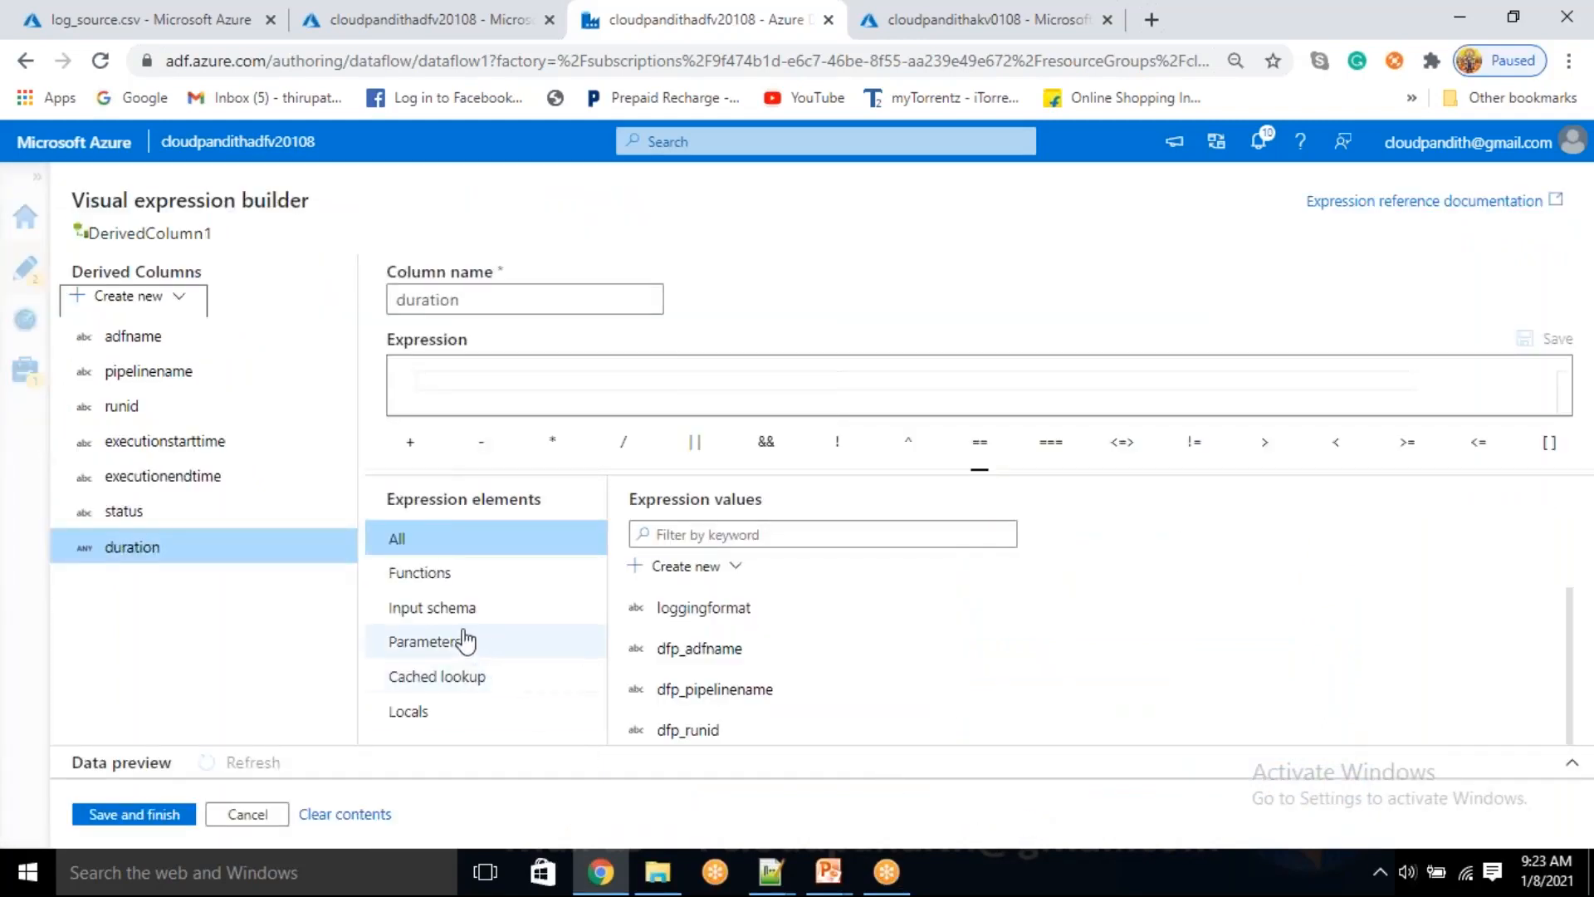
left_click(465, 641)
scroll(785, 705, "down", 2)
left_click(719, 651)
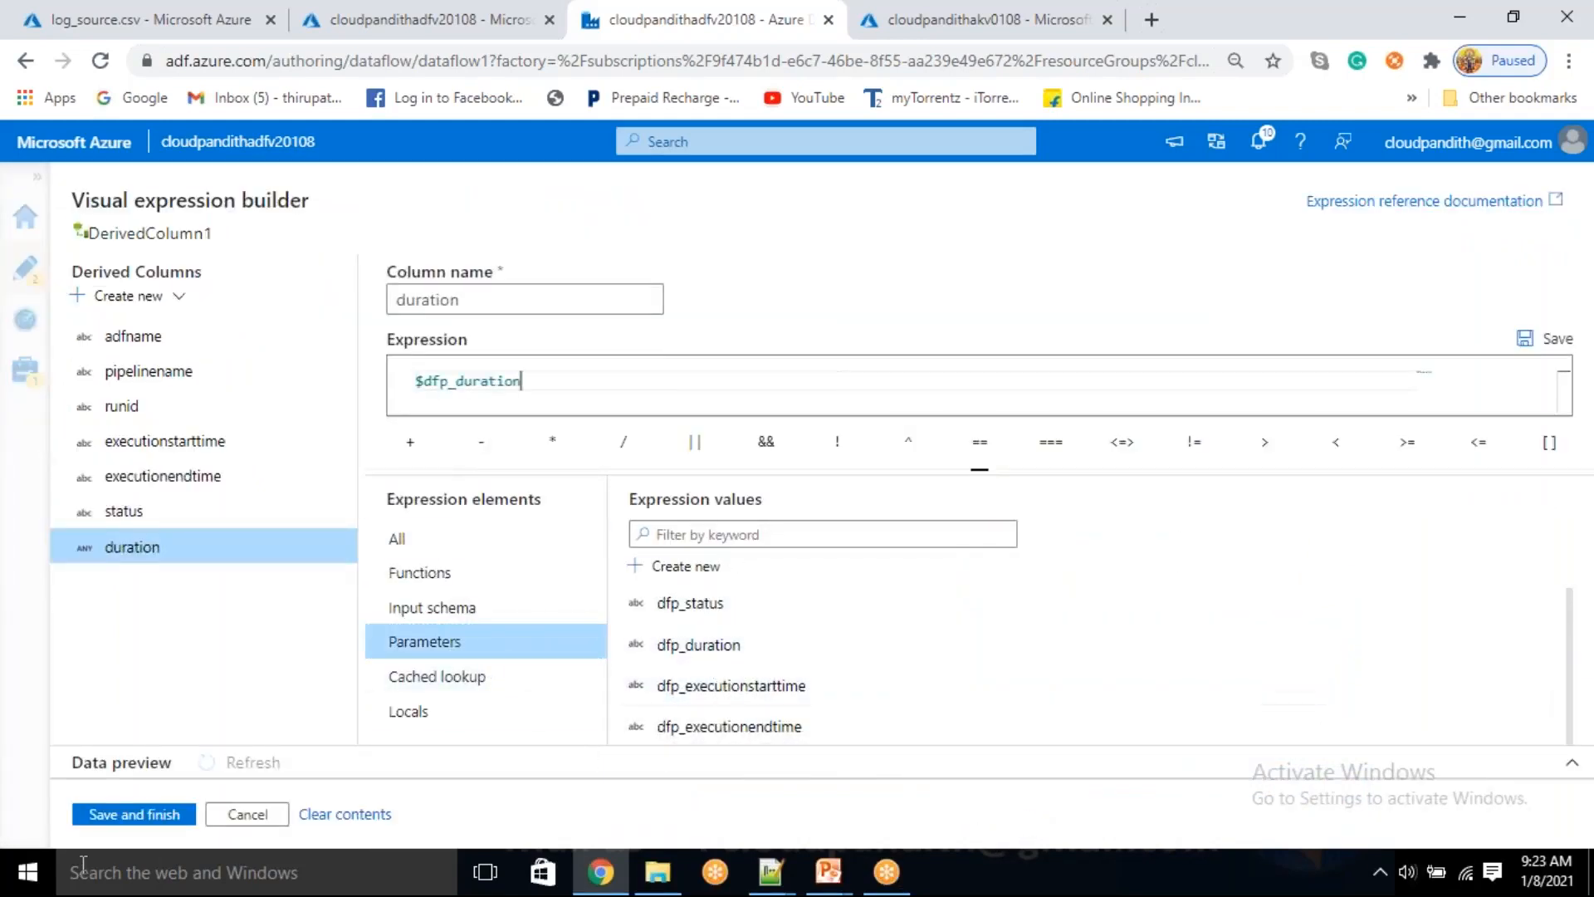
left_click(127, 814)
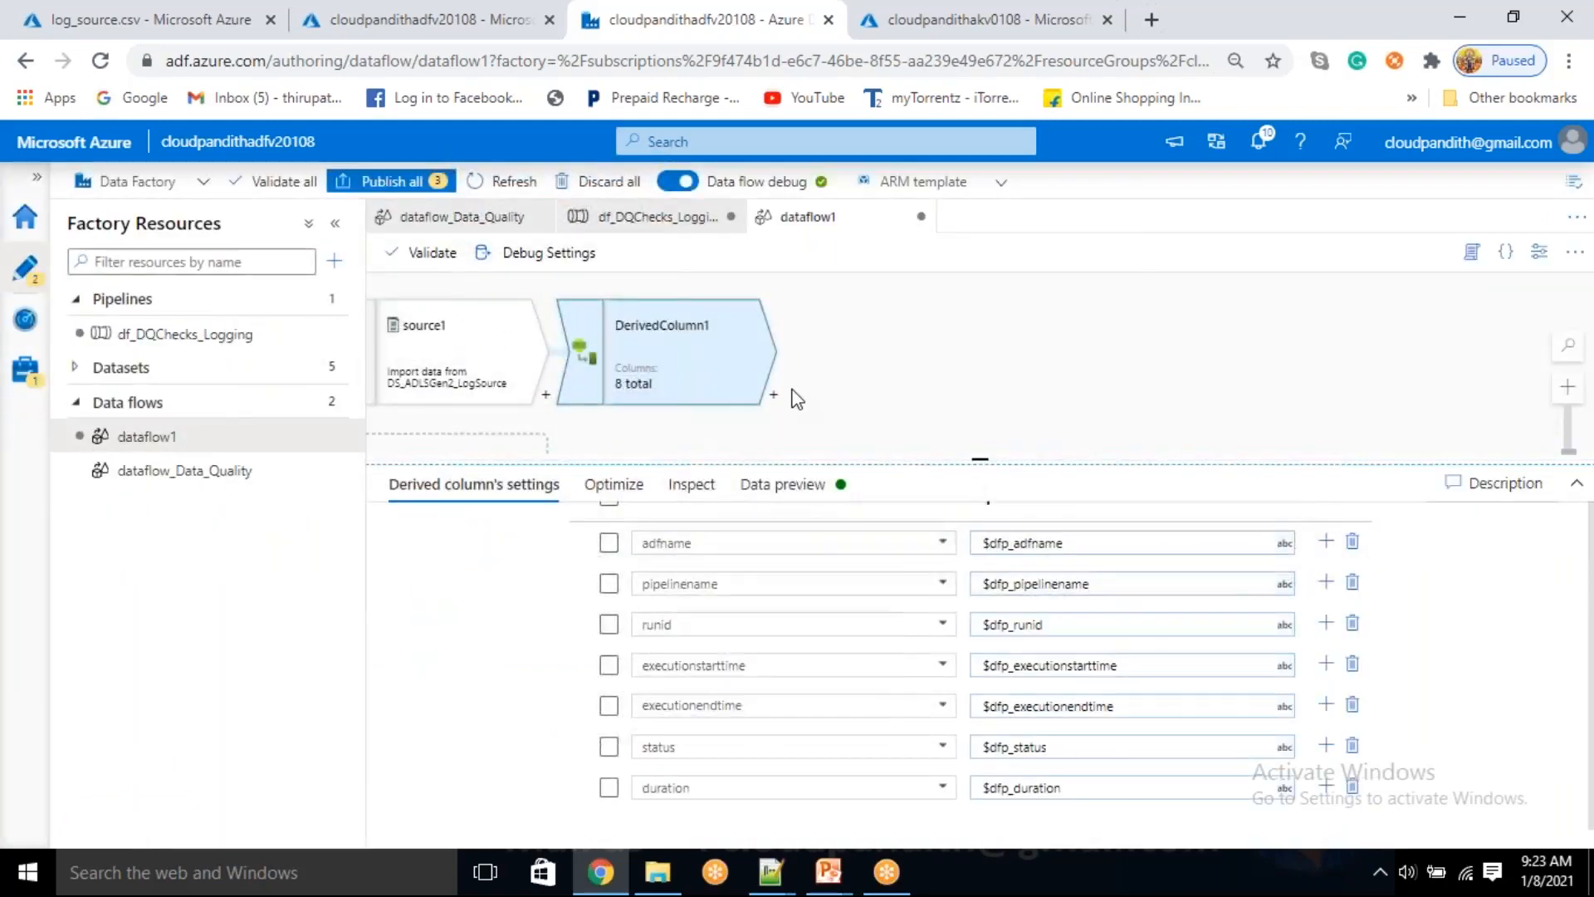
Inspect DerivedColumn1's output columns, then add a Select transformation after it that drops the loggingformat column
scroll(751, 623, "up", 2)
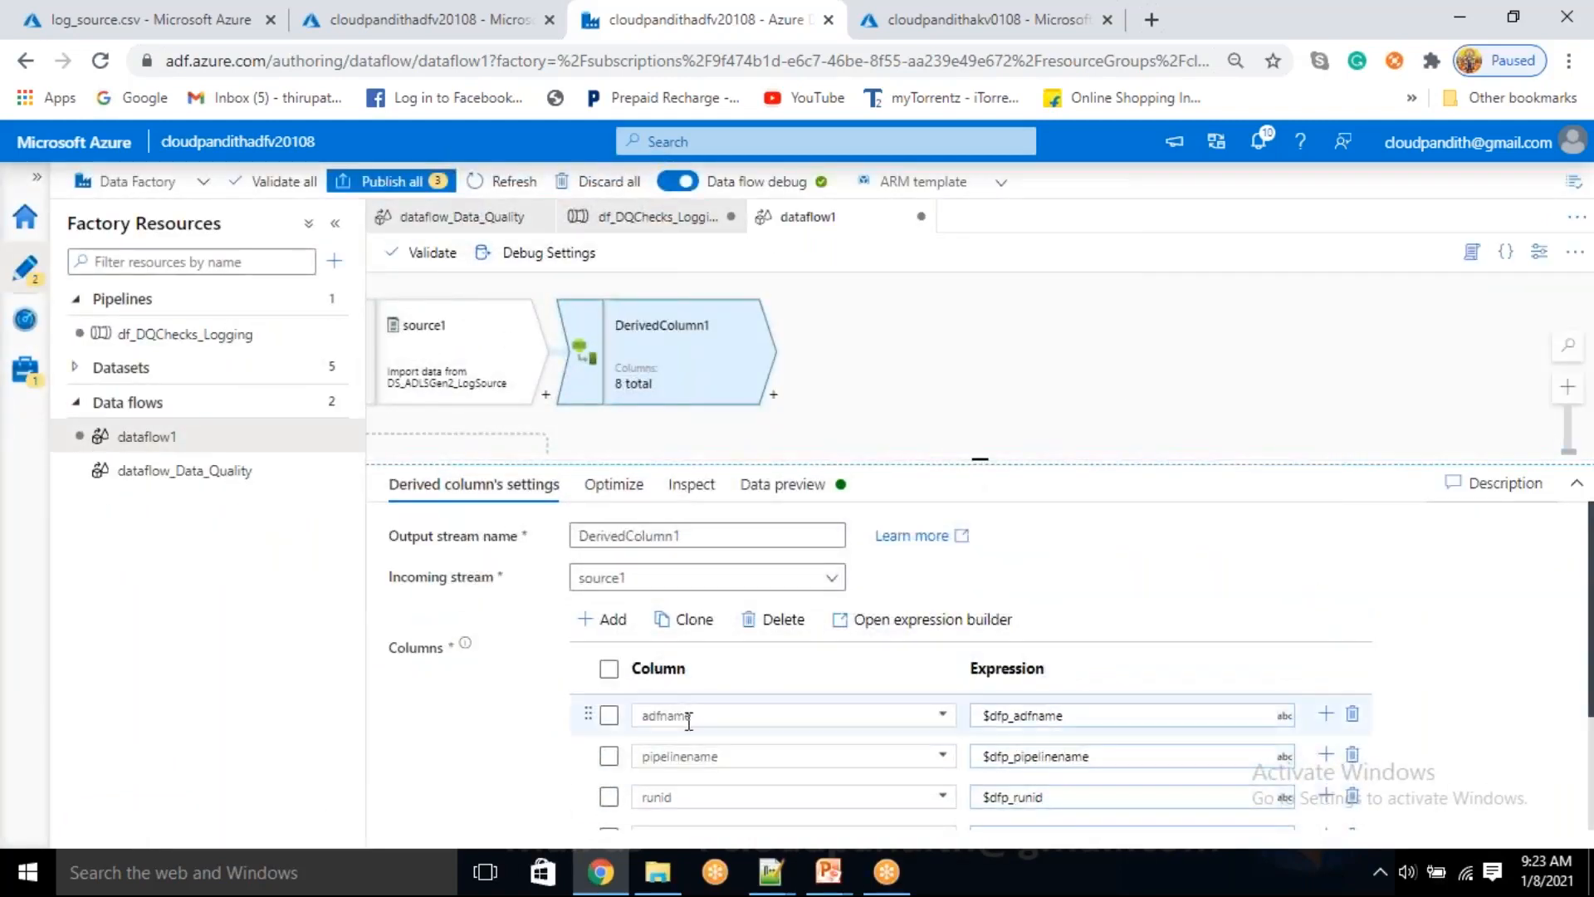
left_click(689, 490)
left_click_drag(526, 663, 585, 663)
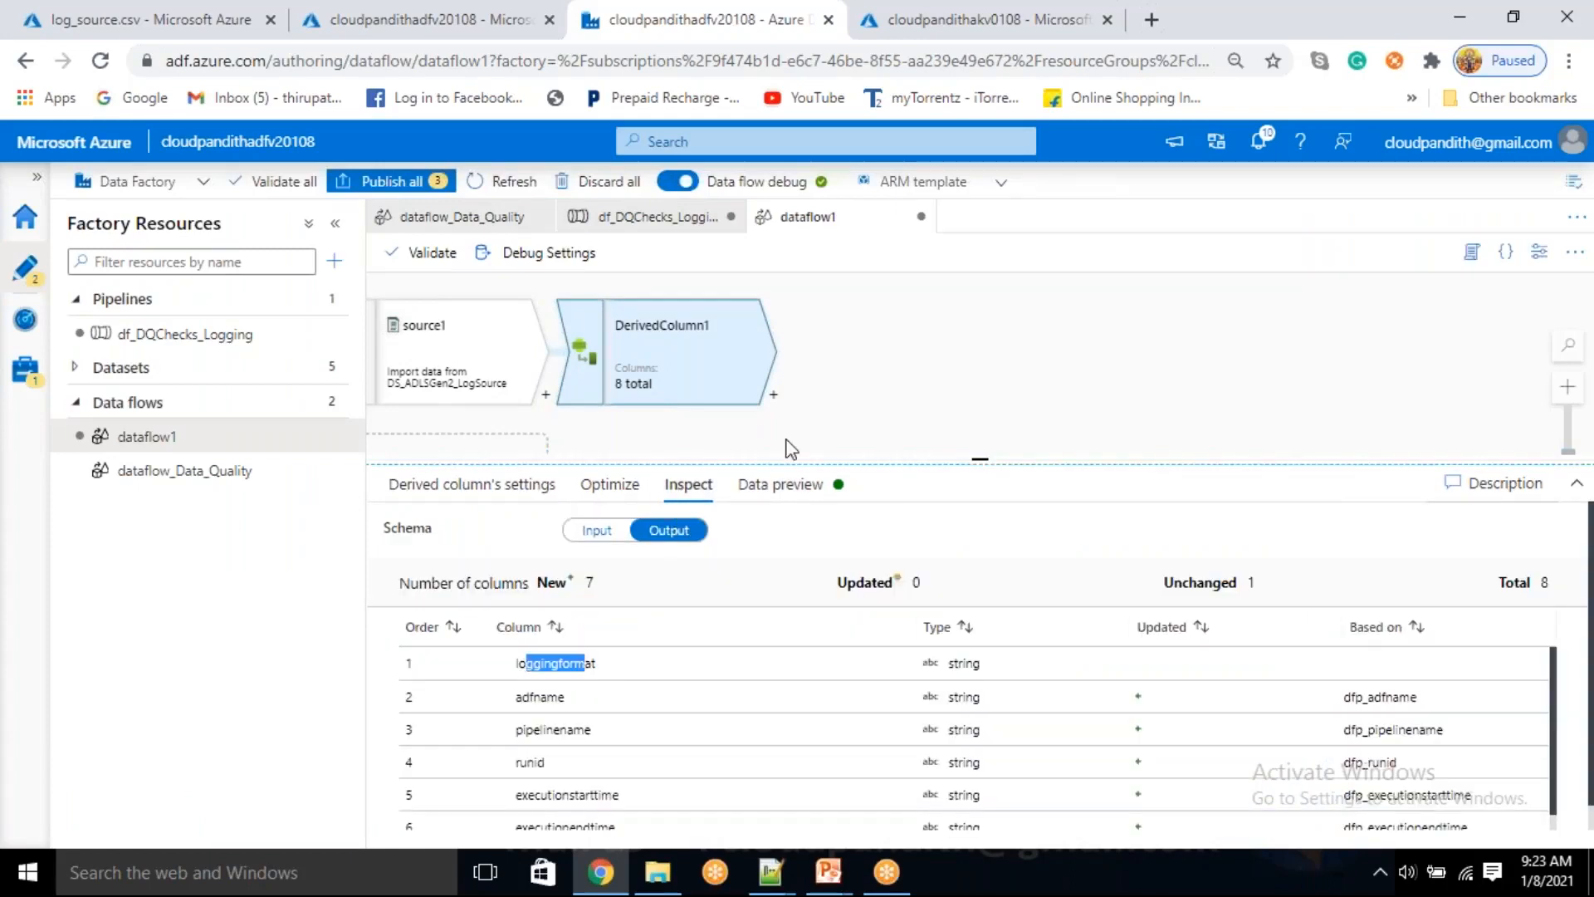
left_click(773, 395)
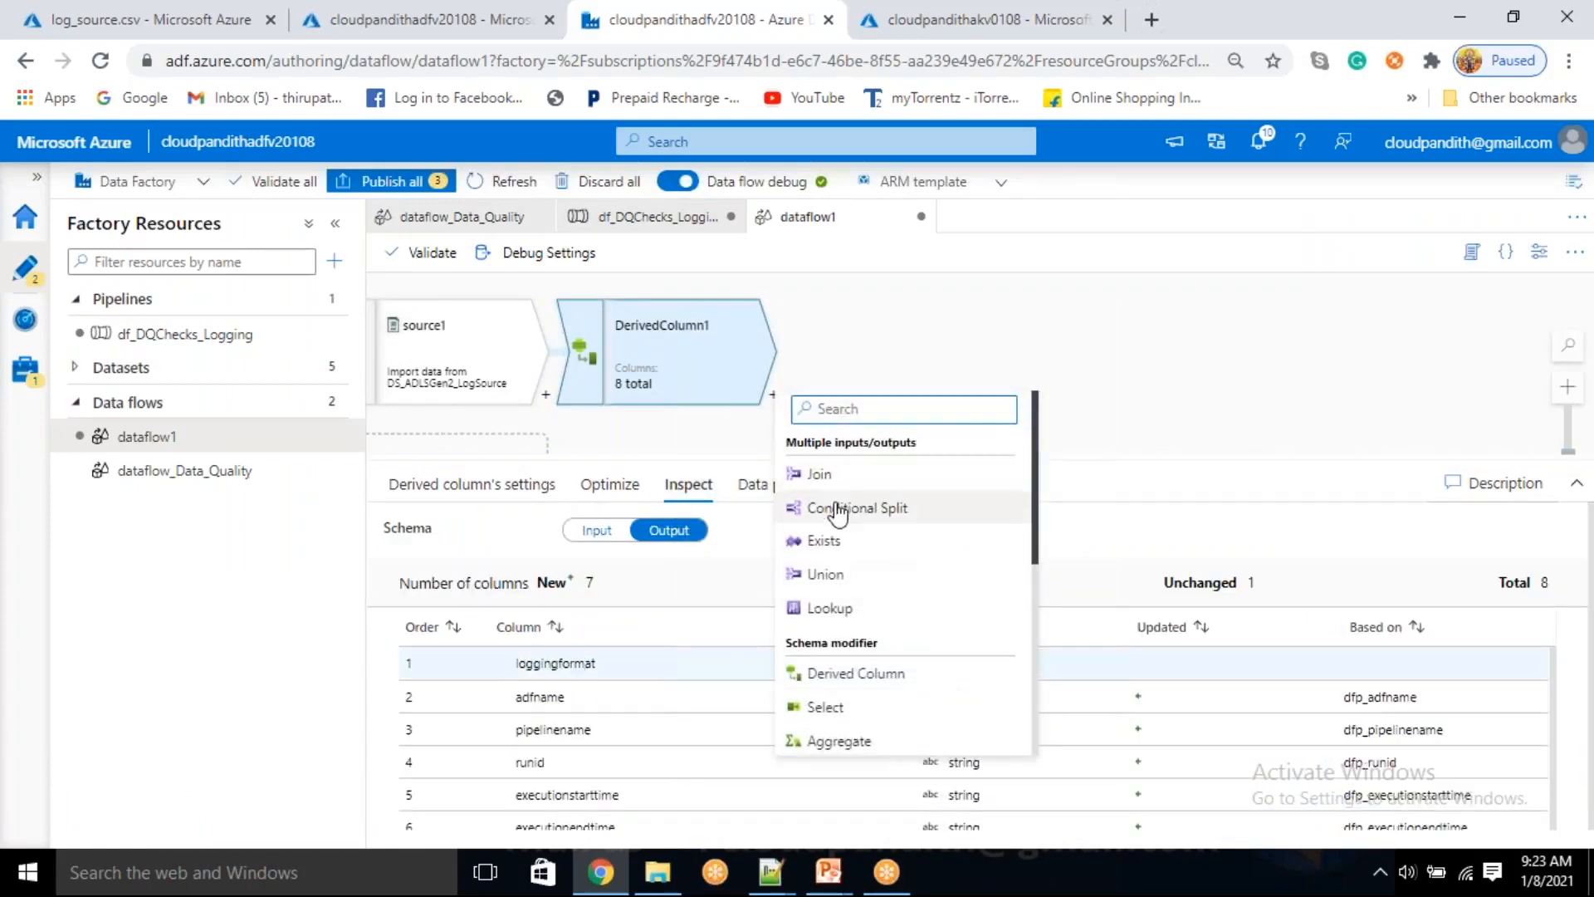
left_click(840, 707)
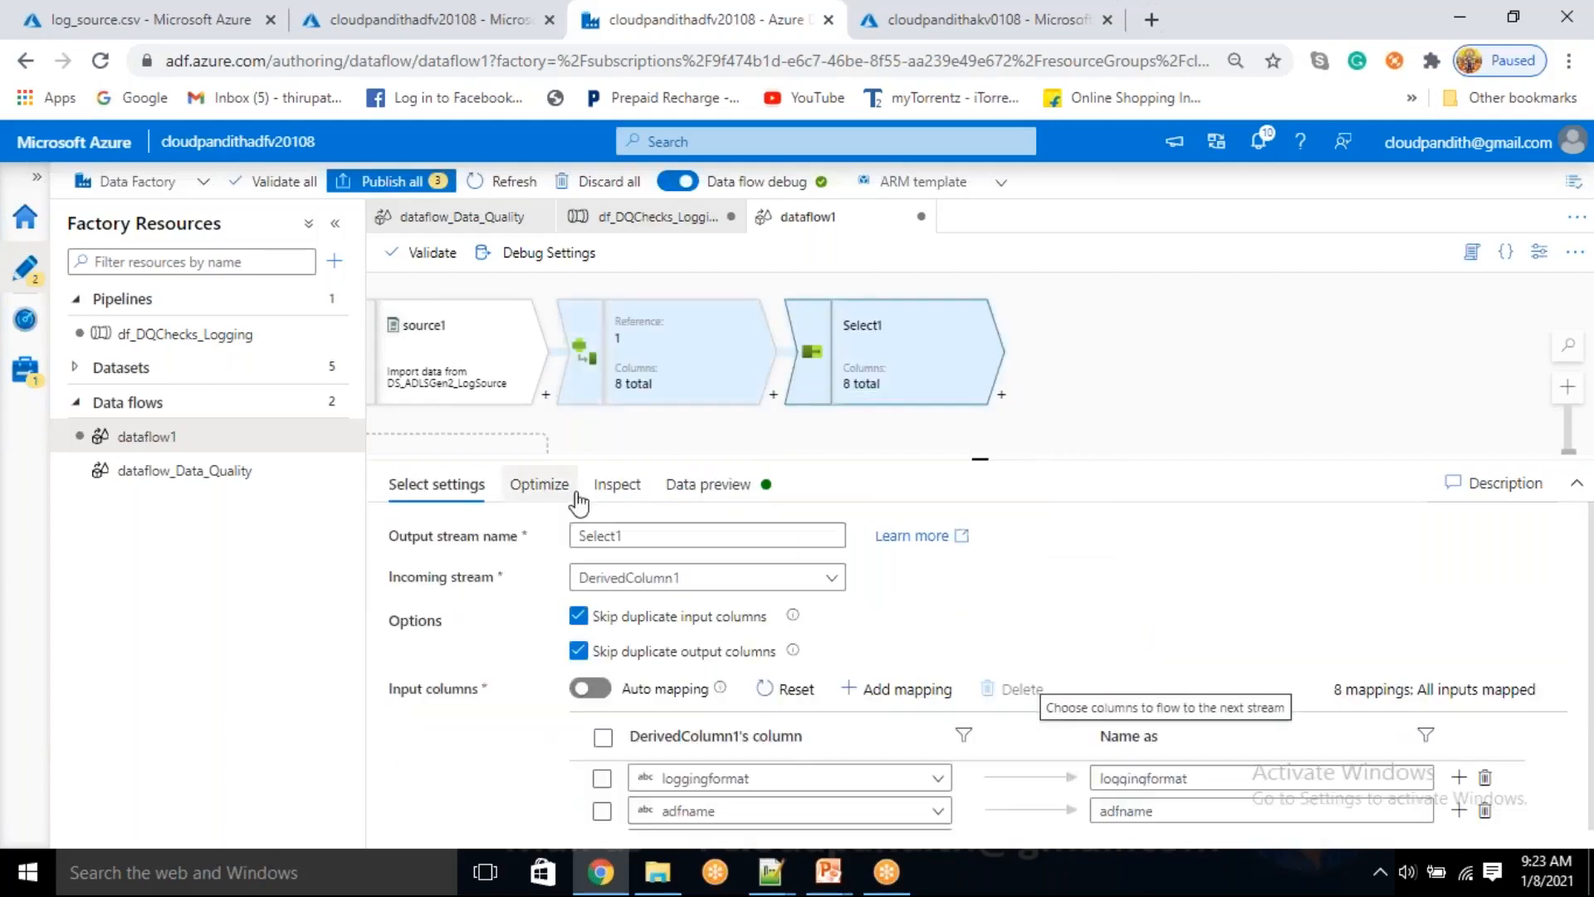
left_click(603, 779)
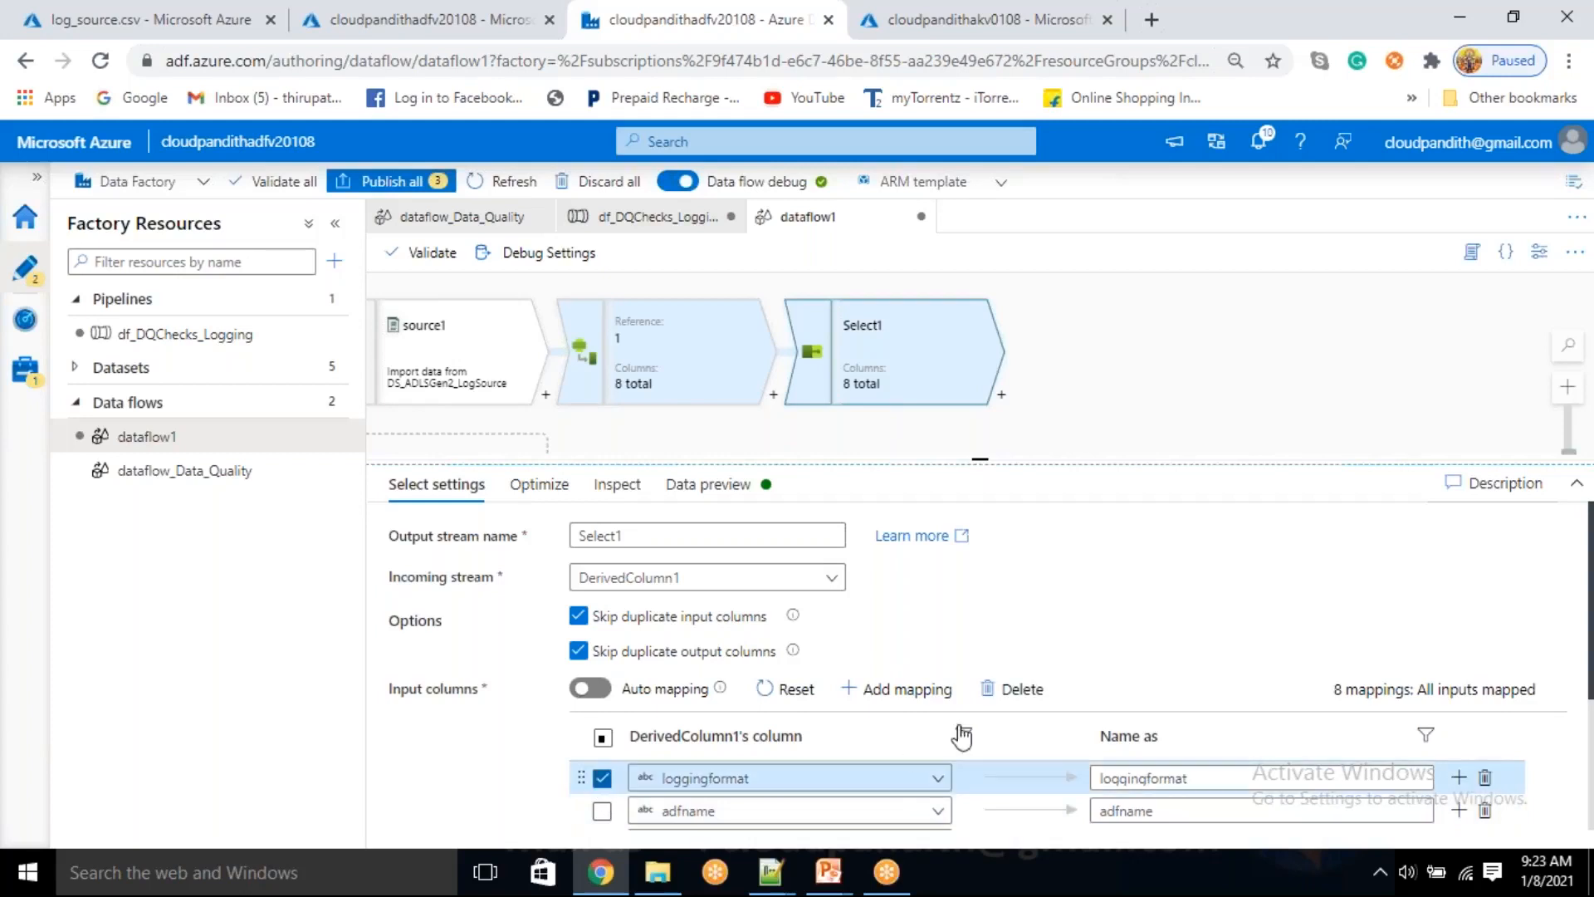
left_click(1023, 691)
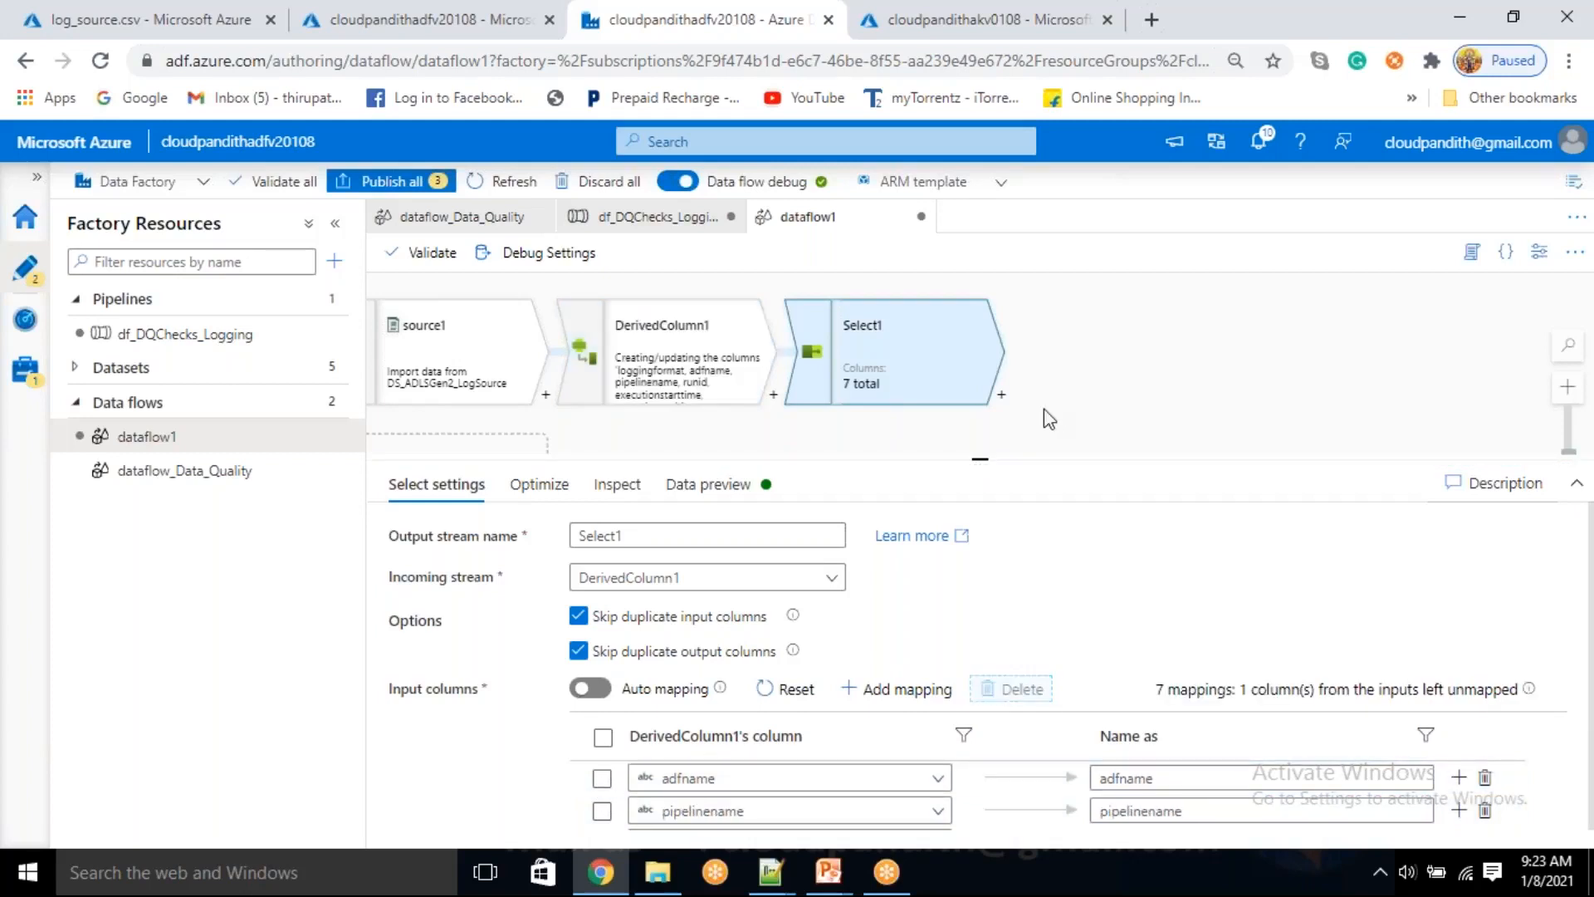
Add a sink after Select1 and assign it the dataset DS_ADLSGen2_logSink
left_click(1001, 398)
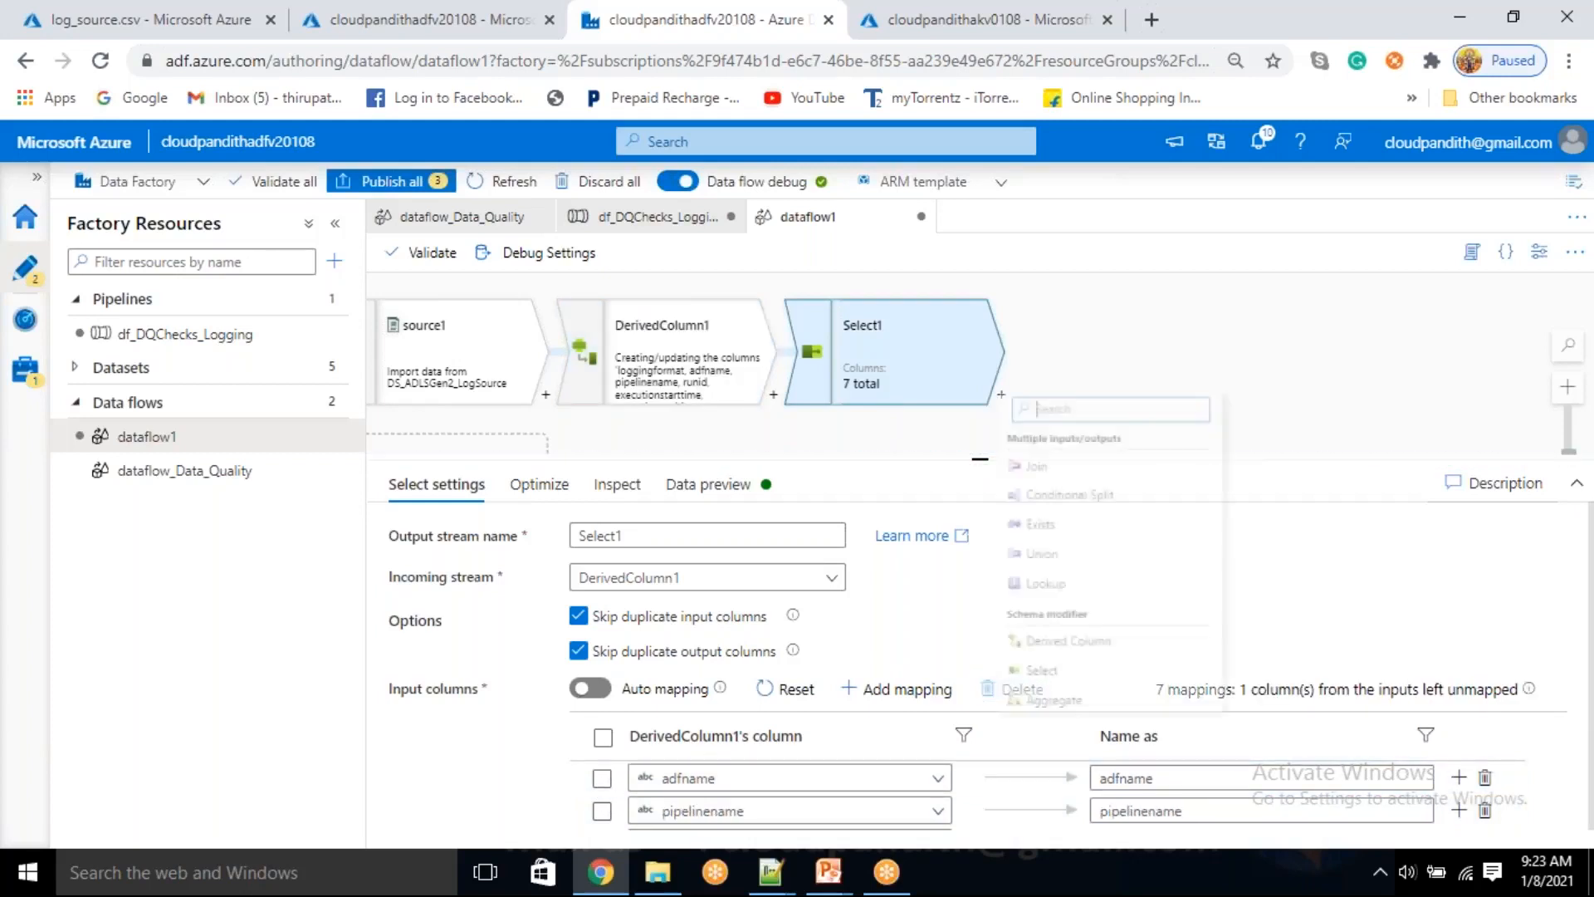
scroll(1055, 615, "down", 5)
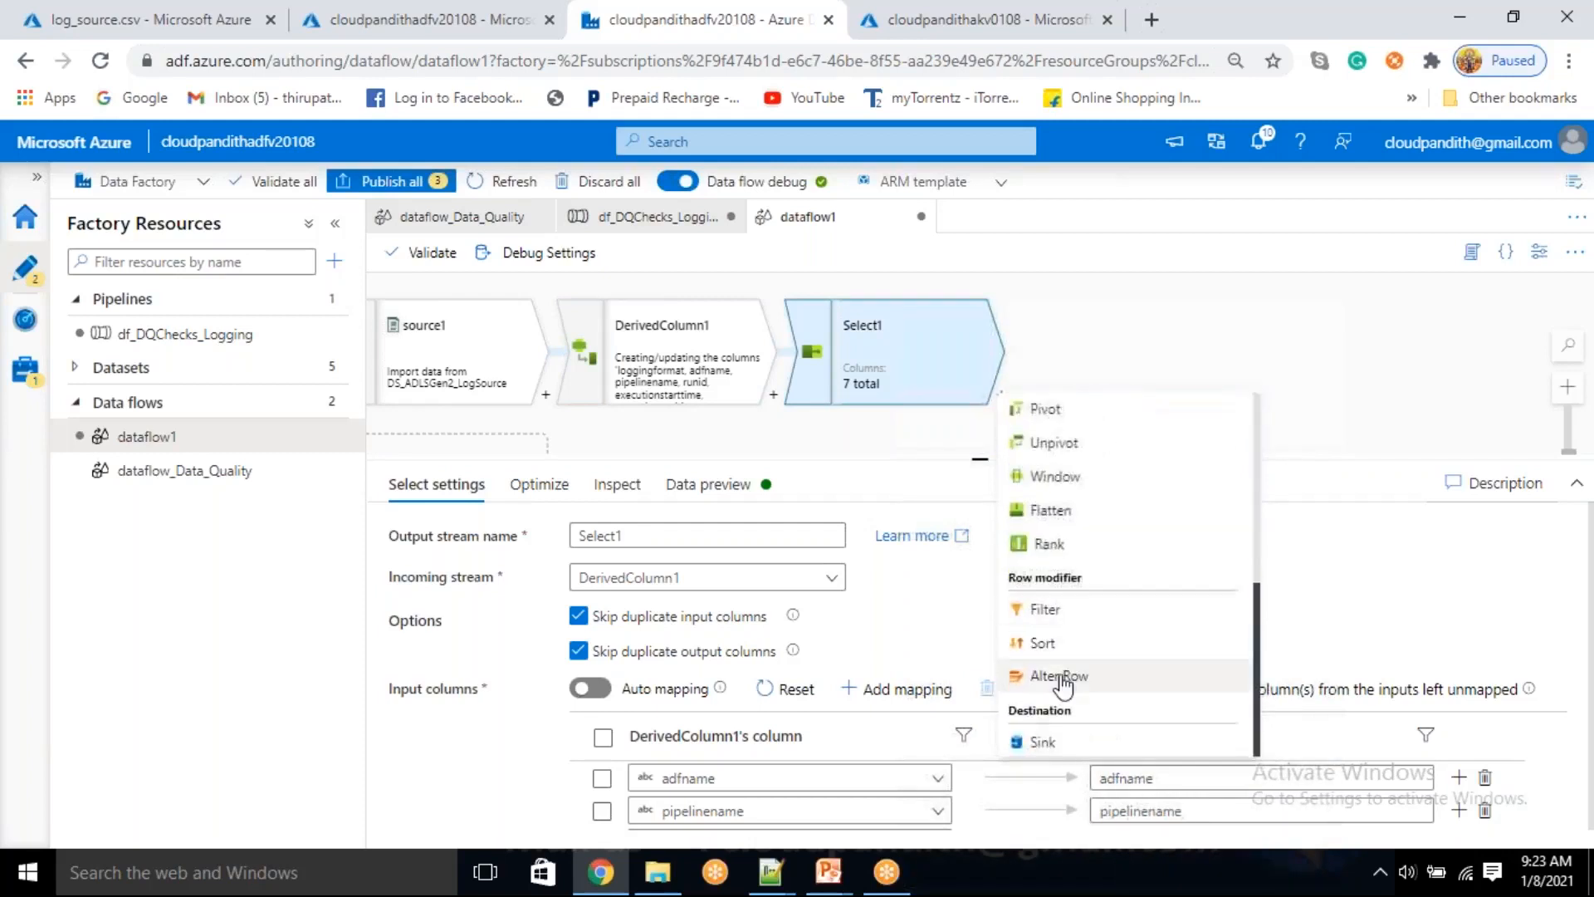
left_click(1044, 743)
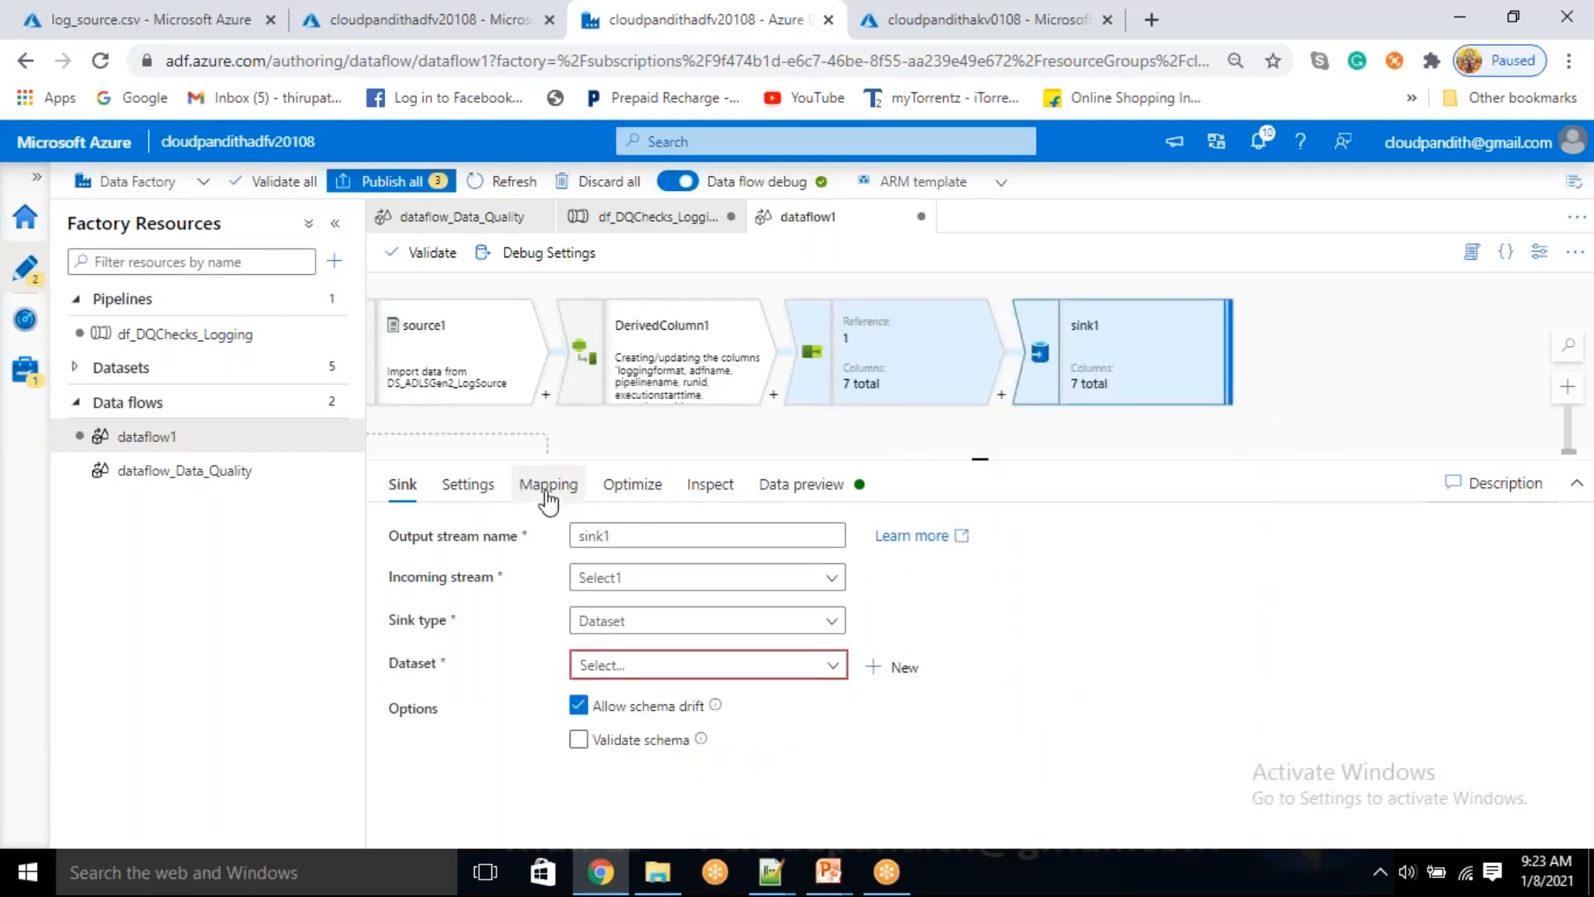
left_click(801, 665)
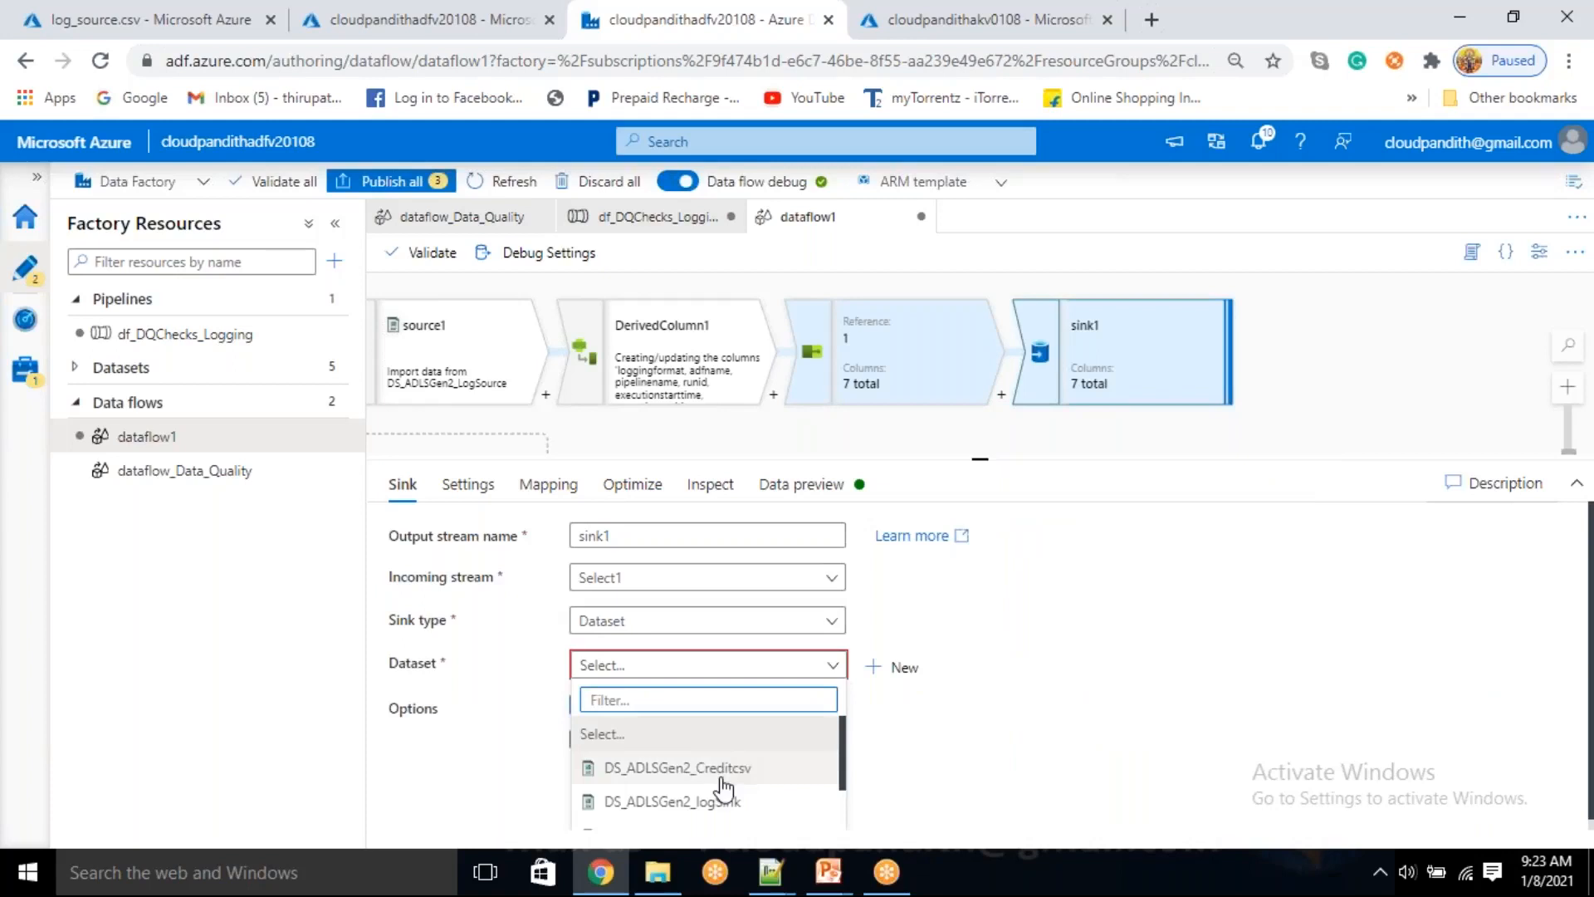
scroll(719, 785, "down", 3)
scroll(730, 743, "up", 2)
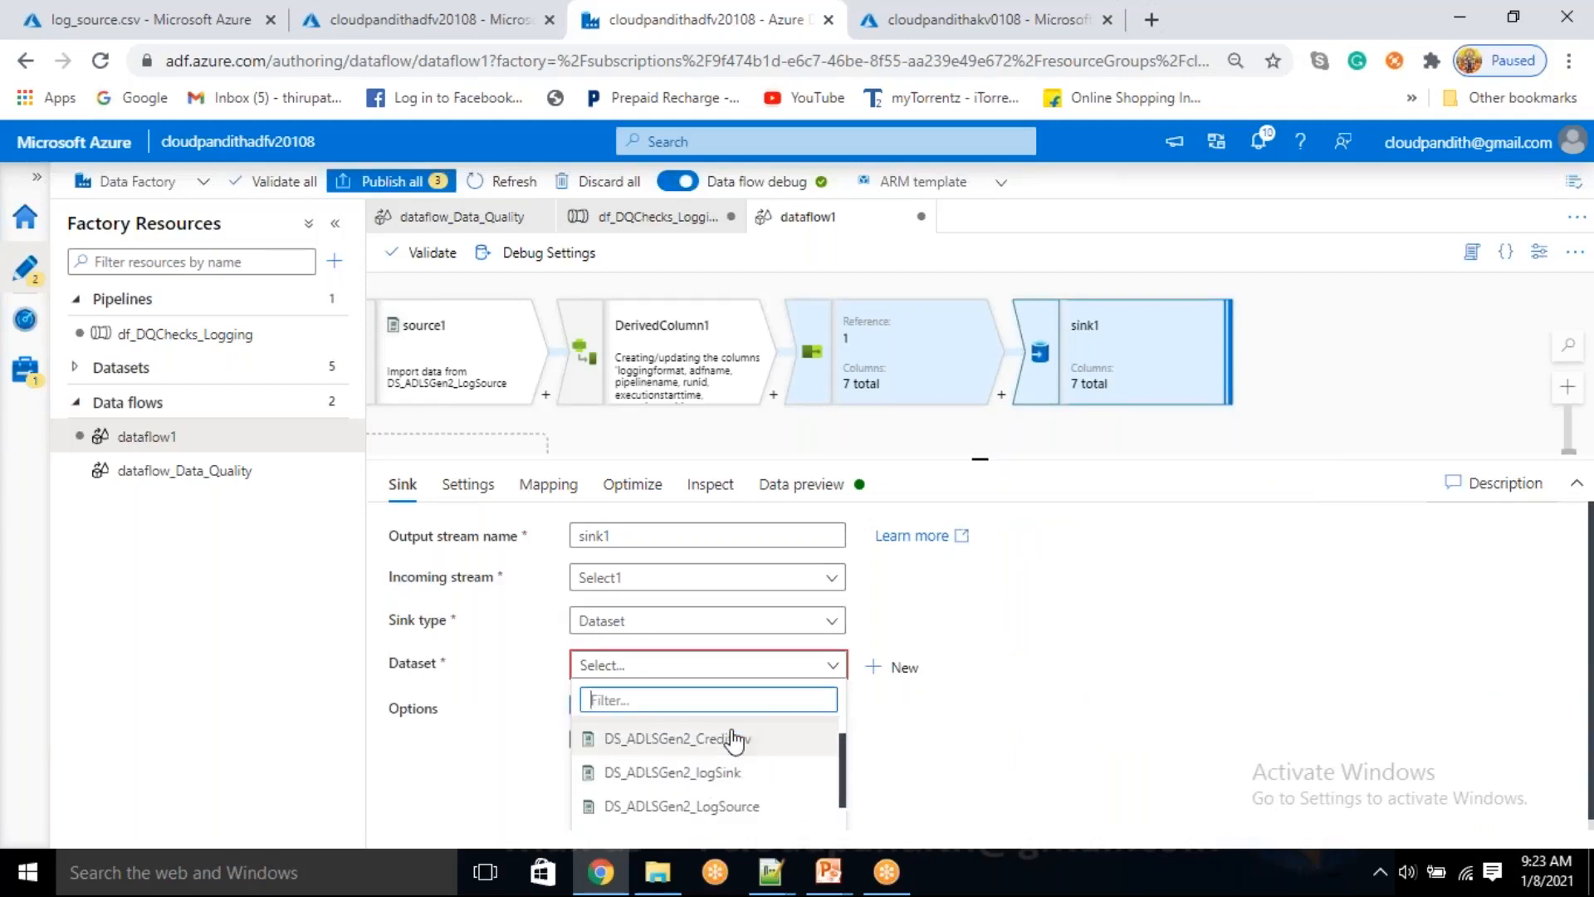
left_click(727, 773)
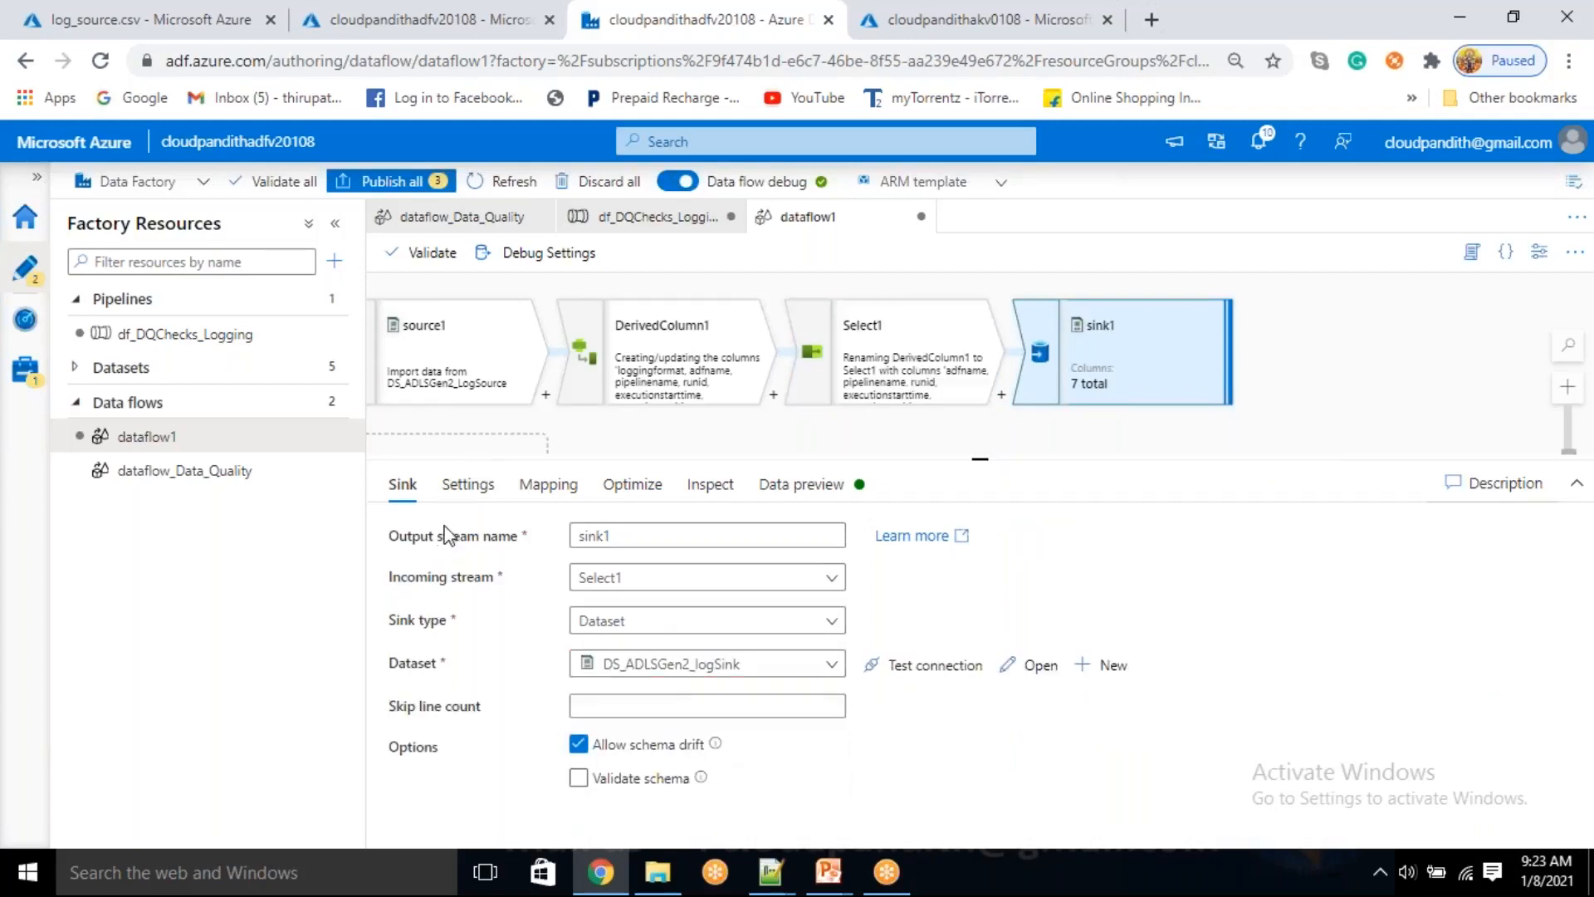
Set sink1's file name option to Output to single file and apply single partition
left_click(461, 490)
left_click(1006, 573)
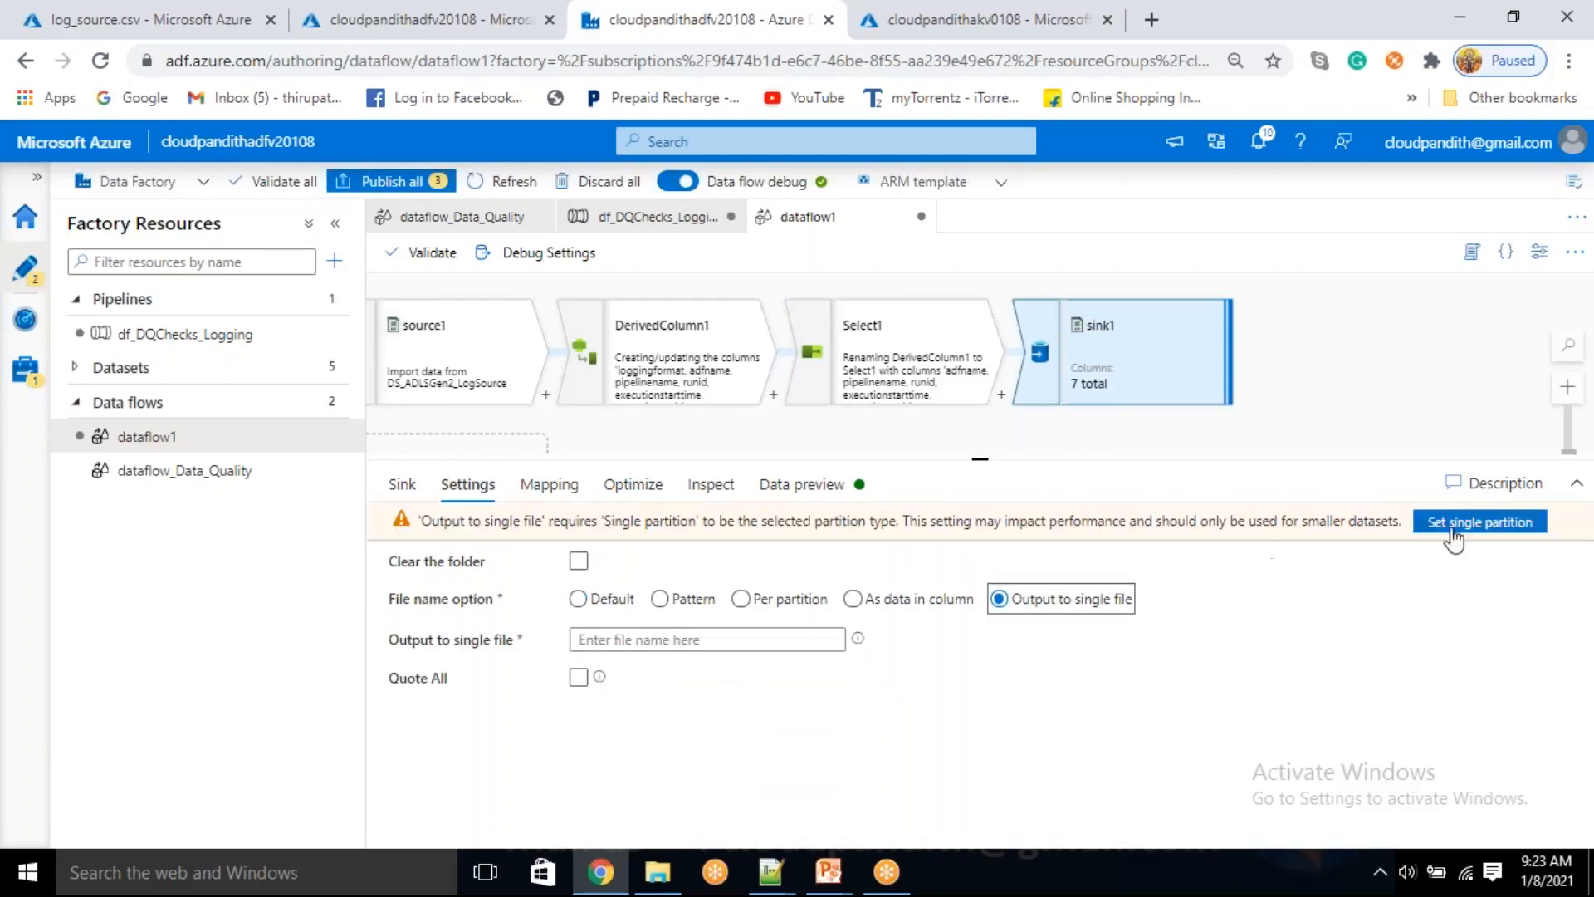
left_click(1461, 519)
left_click(712, 612)
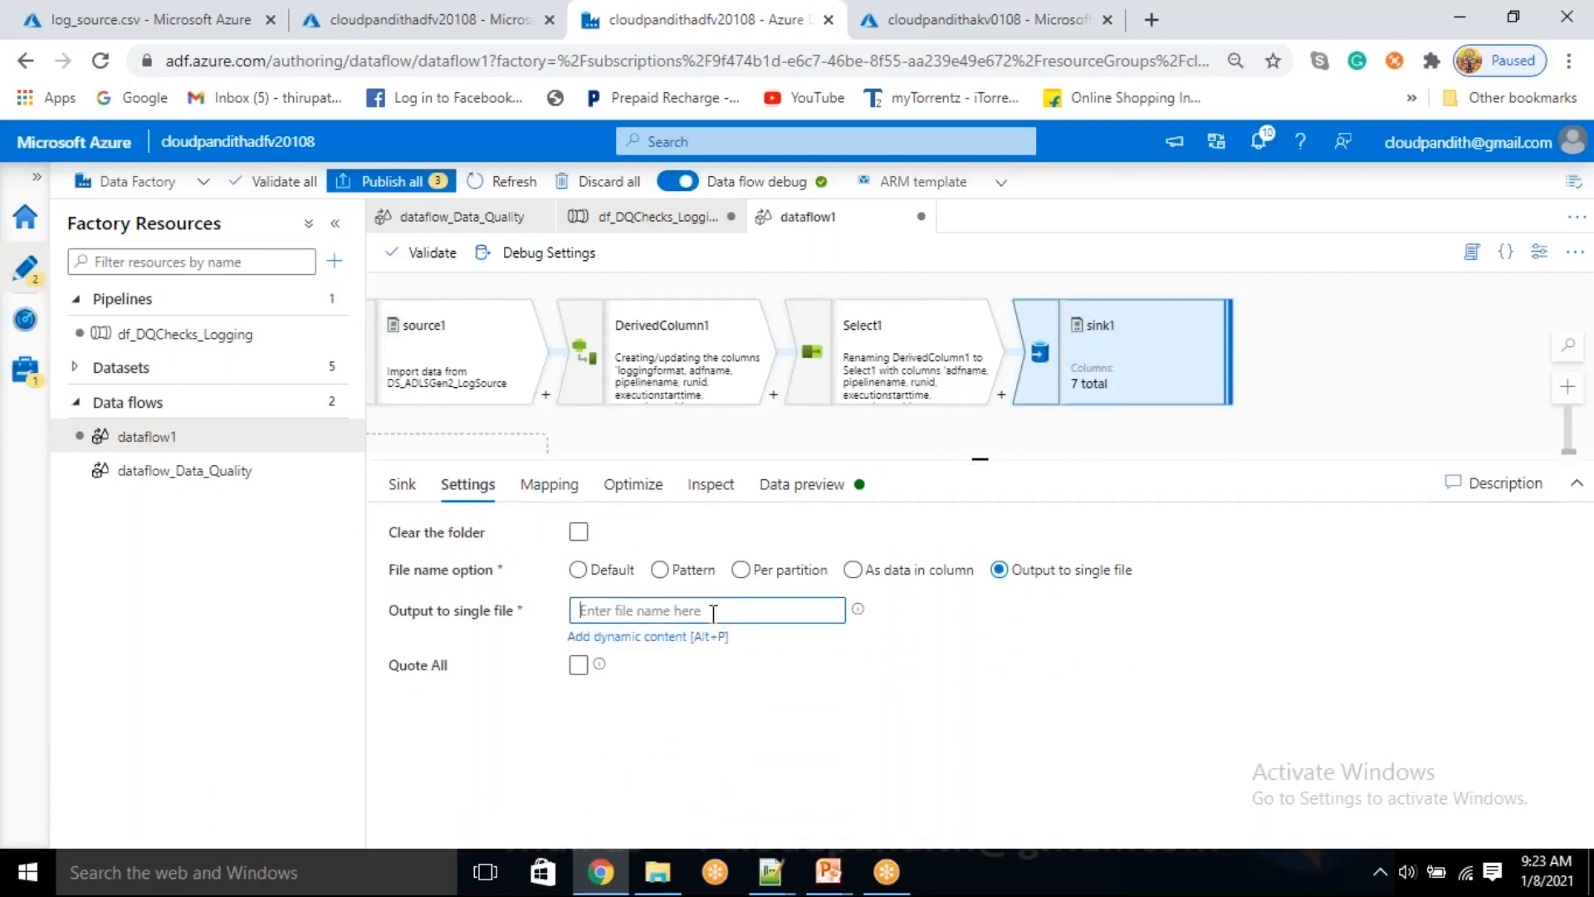
left_click(683, 641)
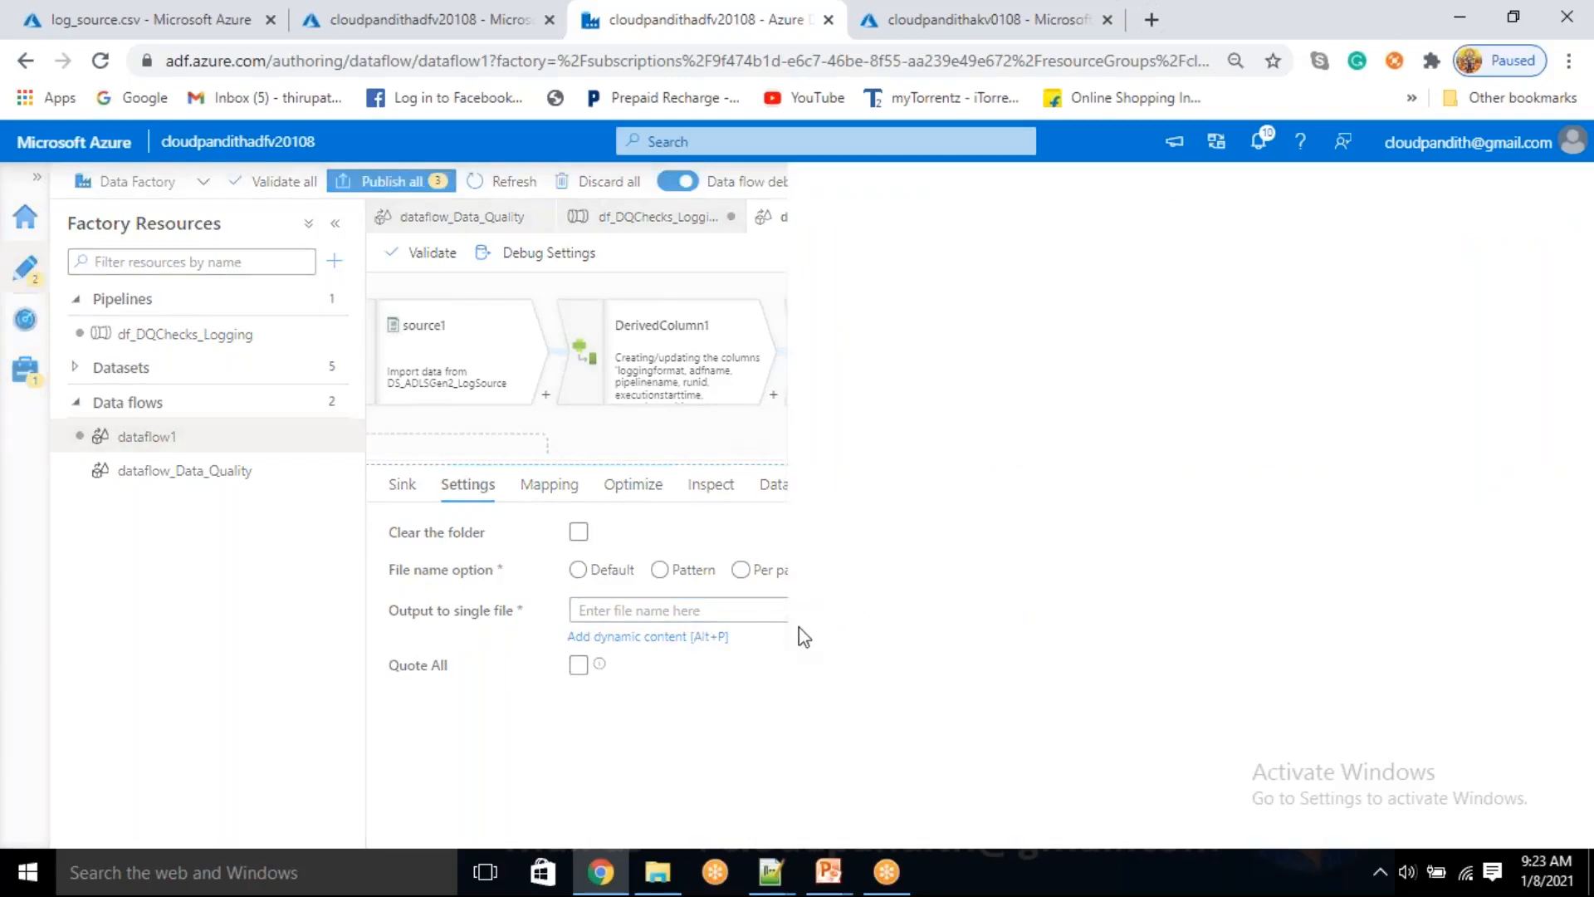
left_click(154, 619)
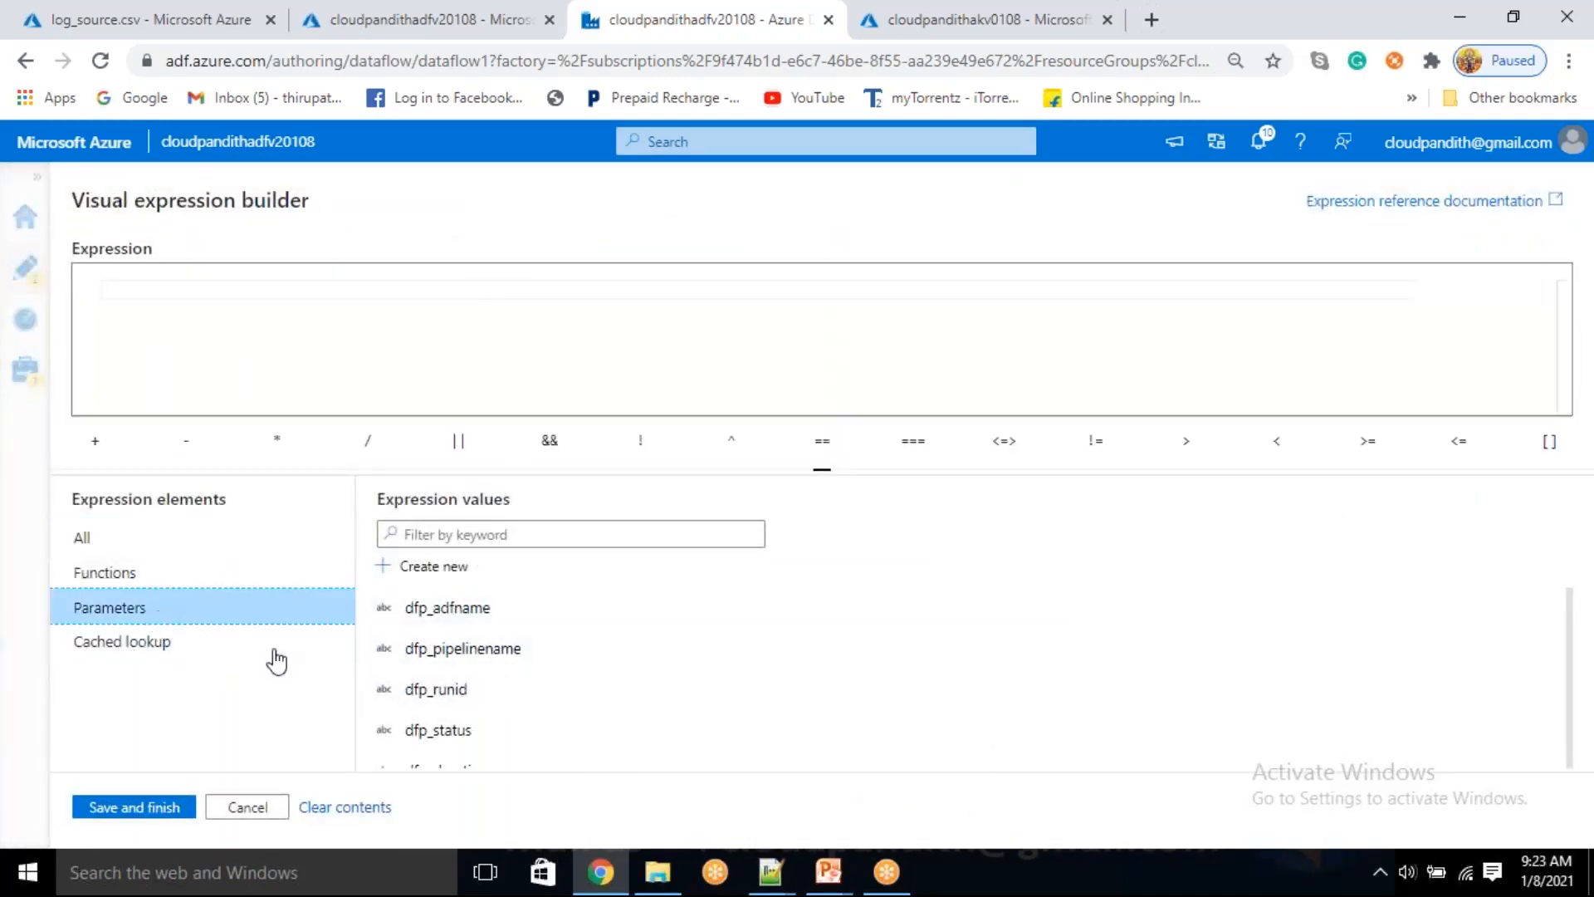
scroll(507, 710, "down", 3)
scroll(480, 721, "up", 2)
scroll(481, 725, "down", 2)
scroll(482, 725, "up", 3)
left_click(246, 810)
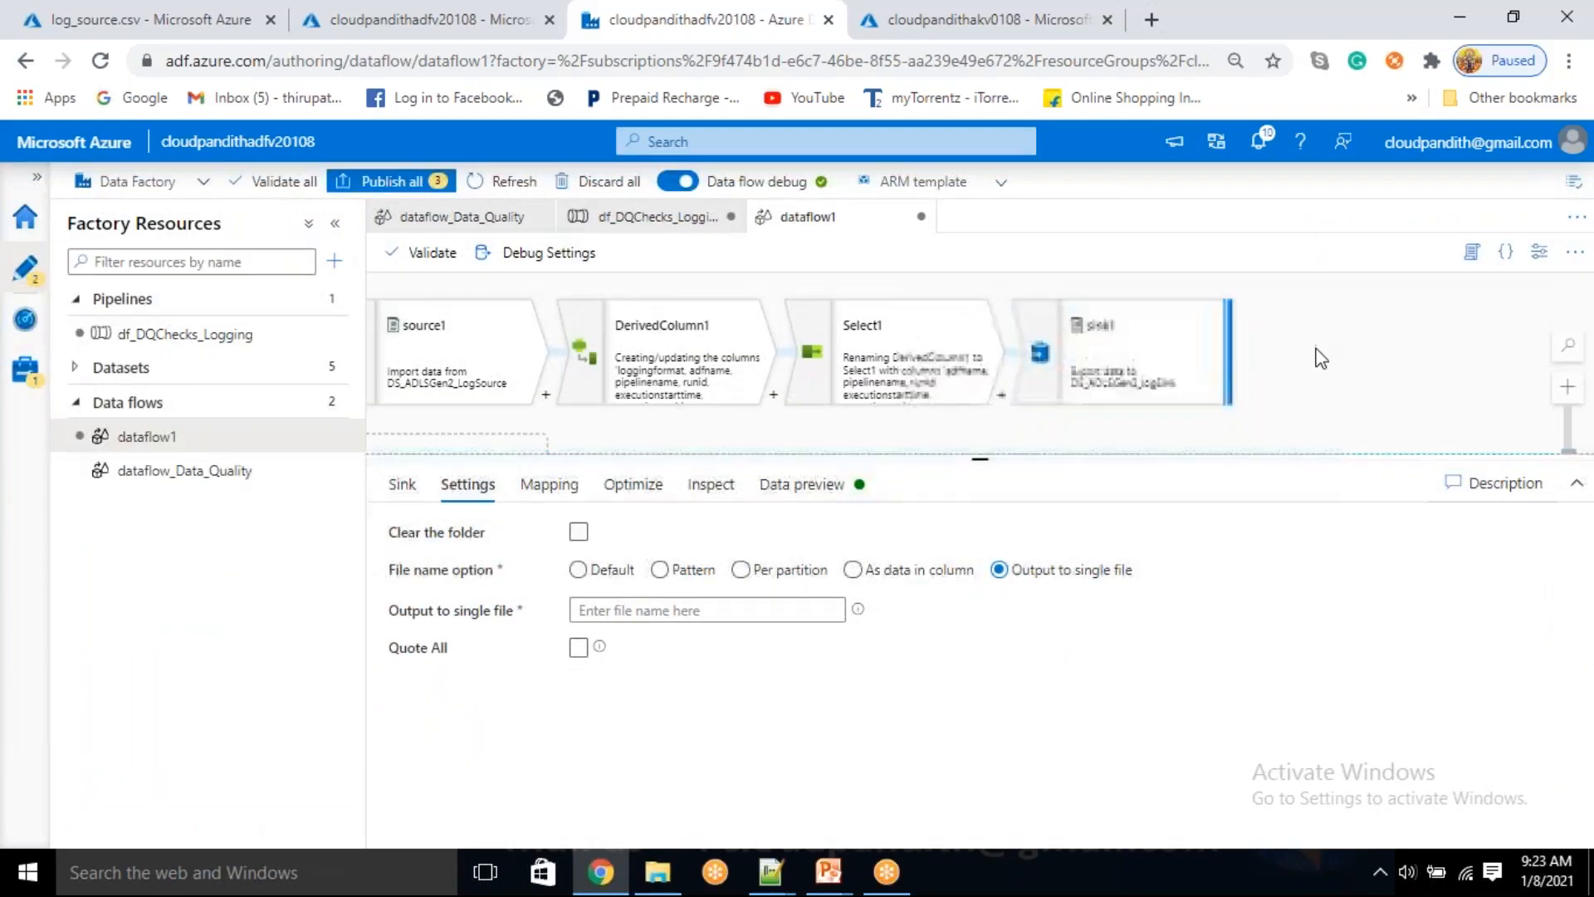
Add a new string parameter named lofgfilename to the data flow dataflow1
left_click(1079, 432)
left_click(424, 446)
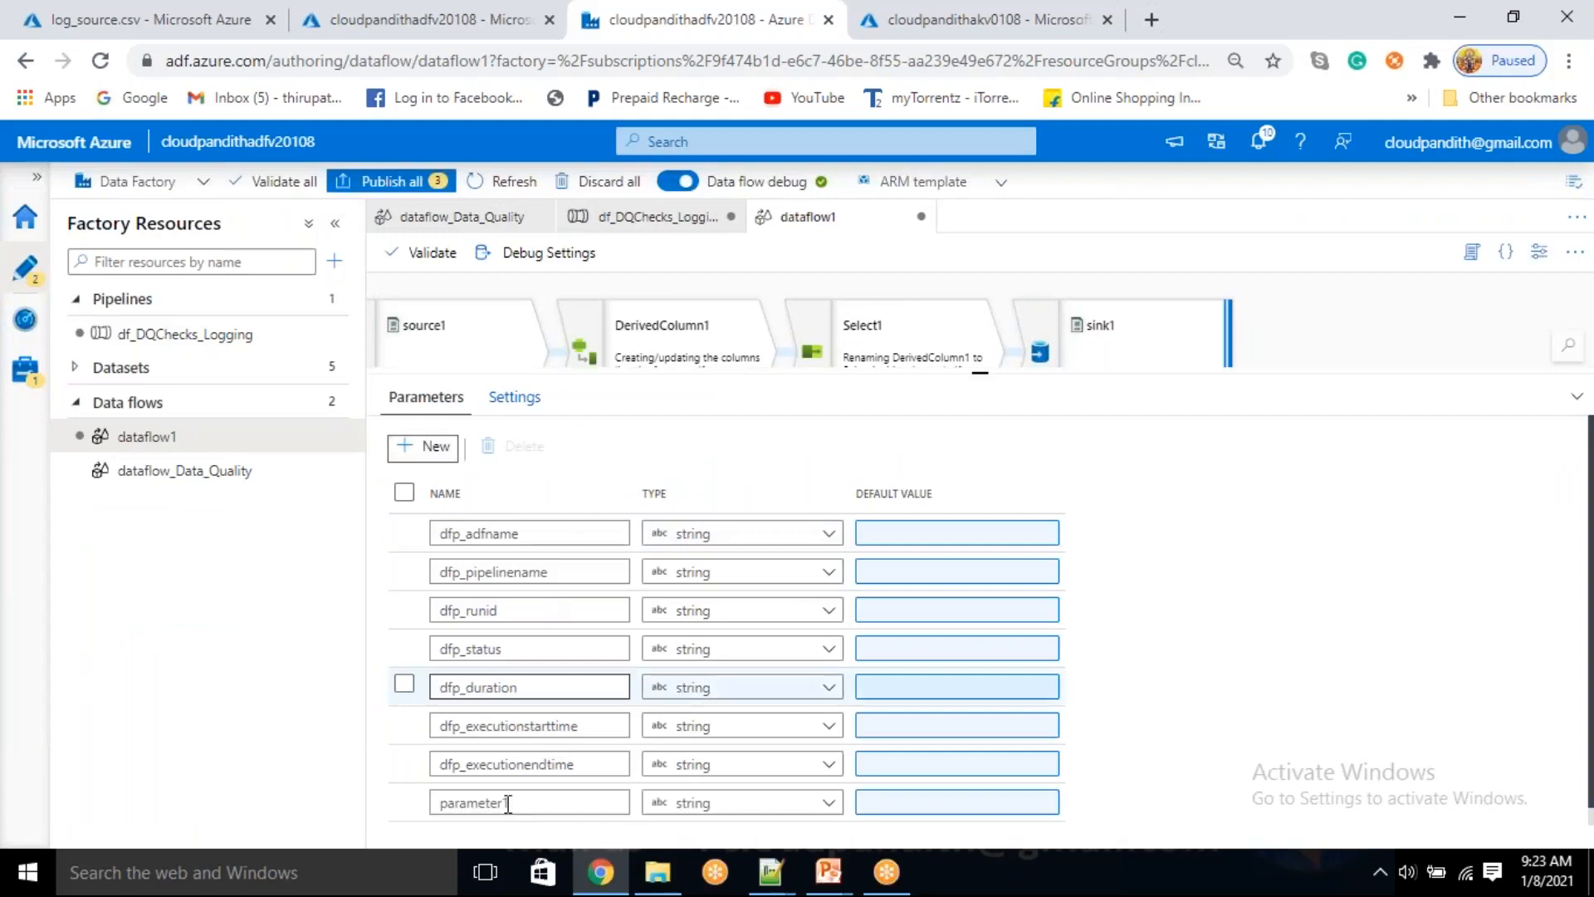
key("BackSpace")
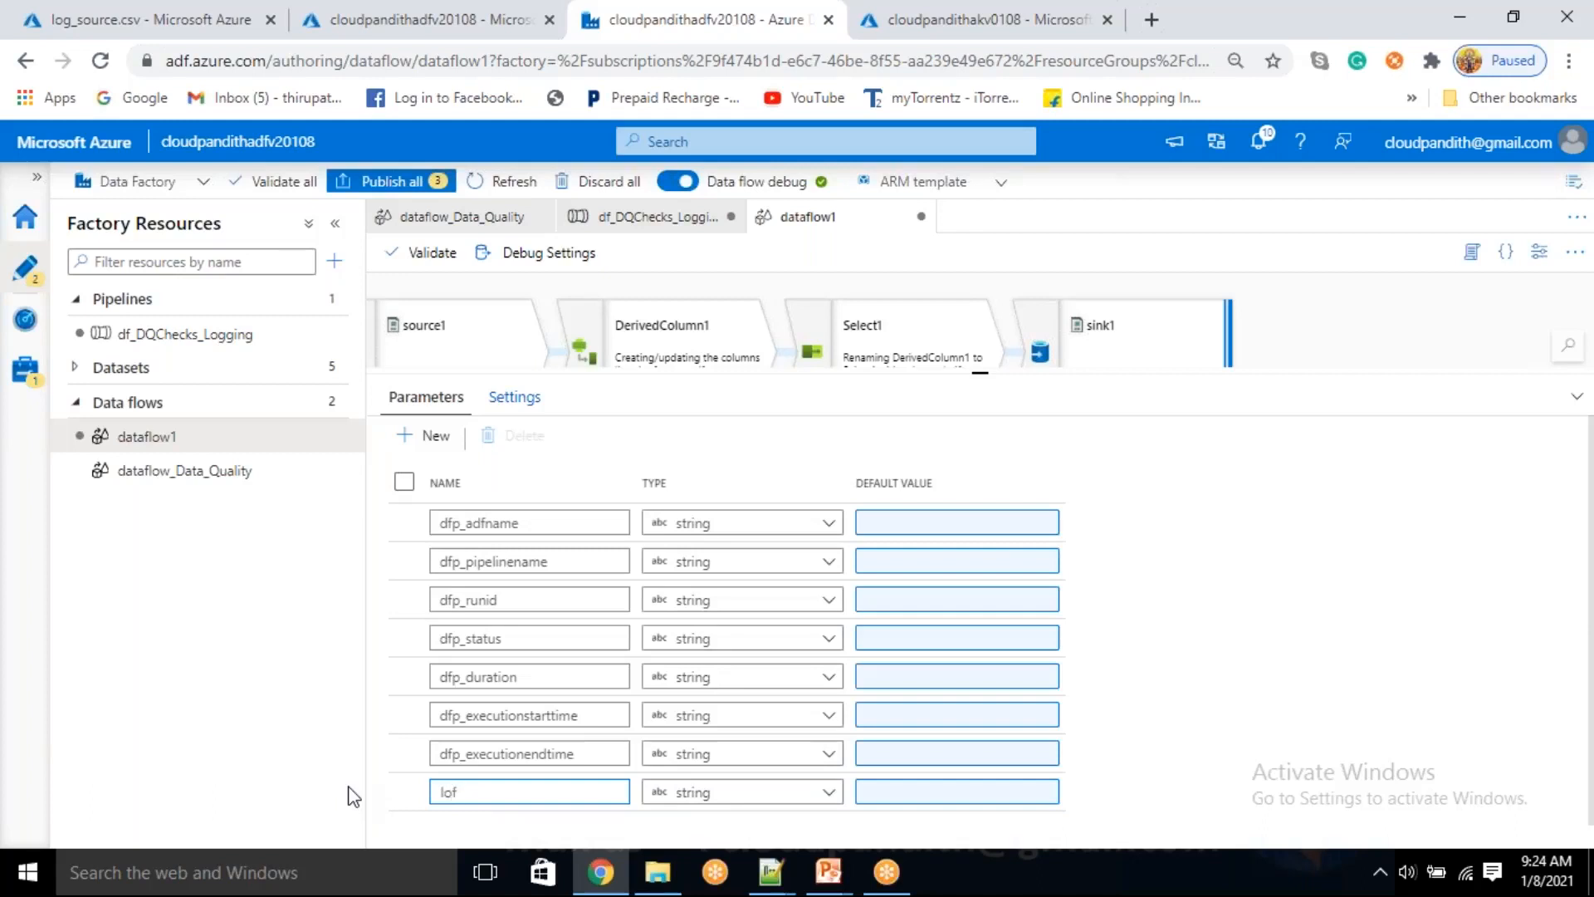
type("lofgfilename")
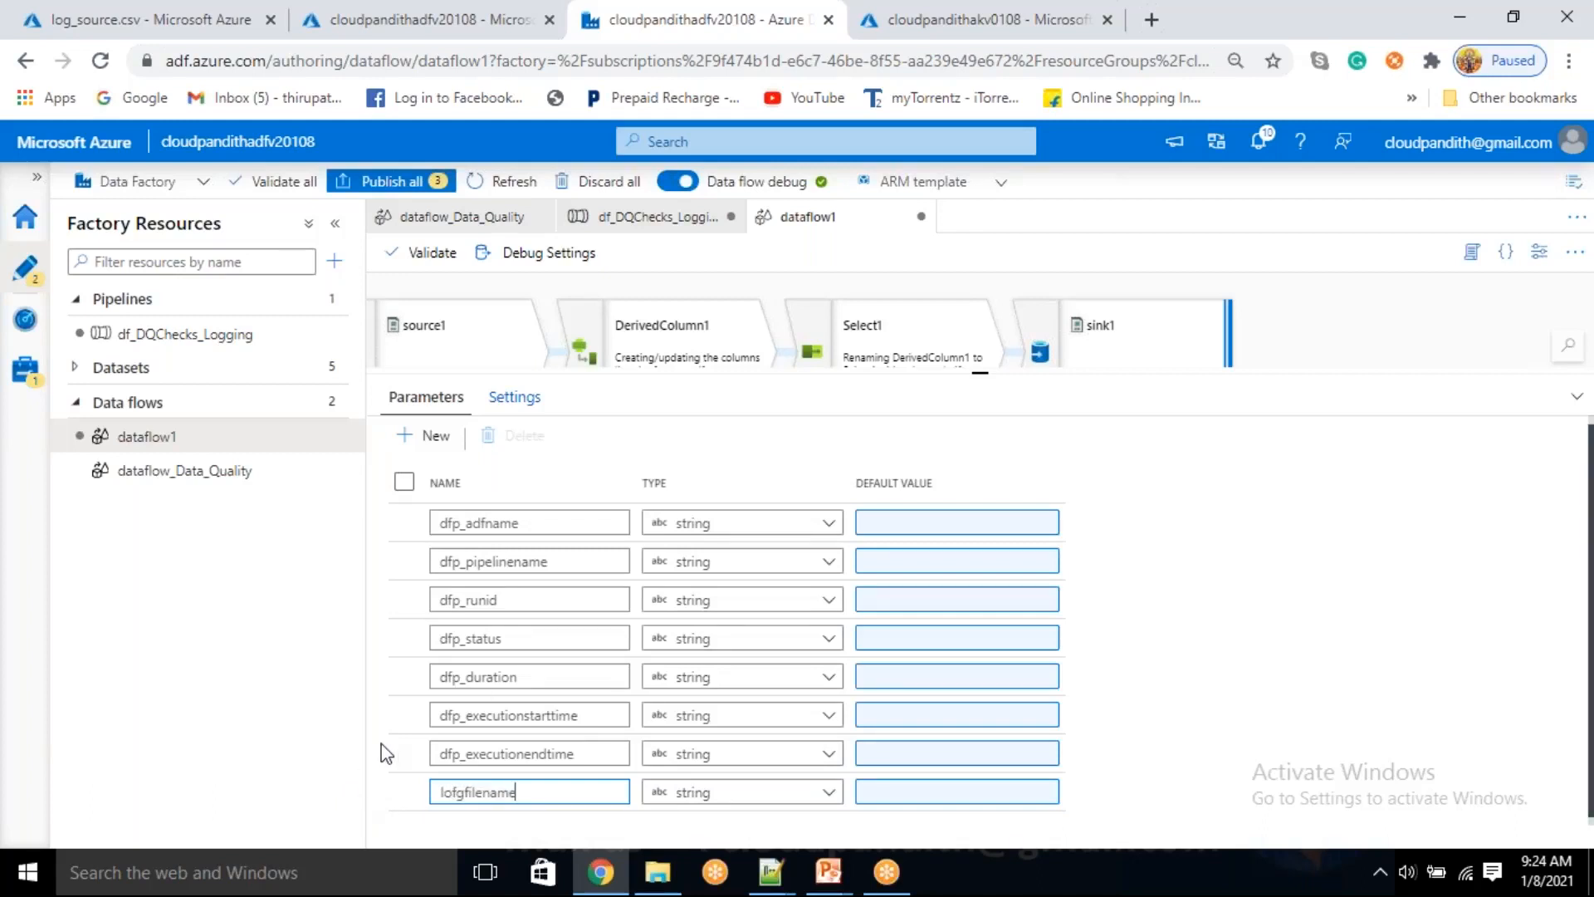
Set sink1's single output file name to the parameter $lofgfilename, save it and open the sink's data preview
left_click(1105, 348)
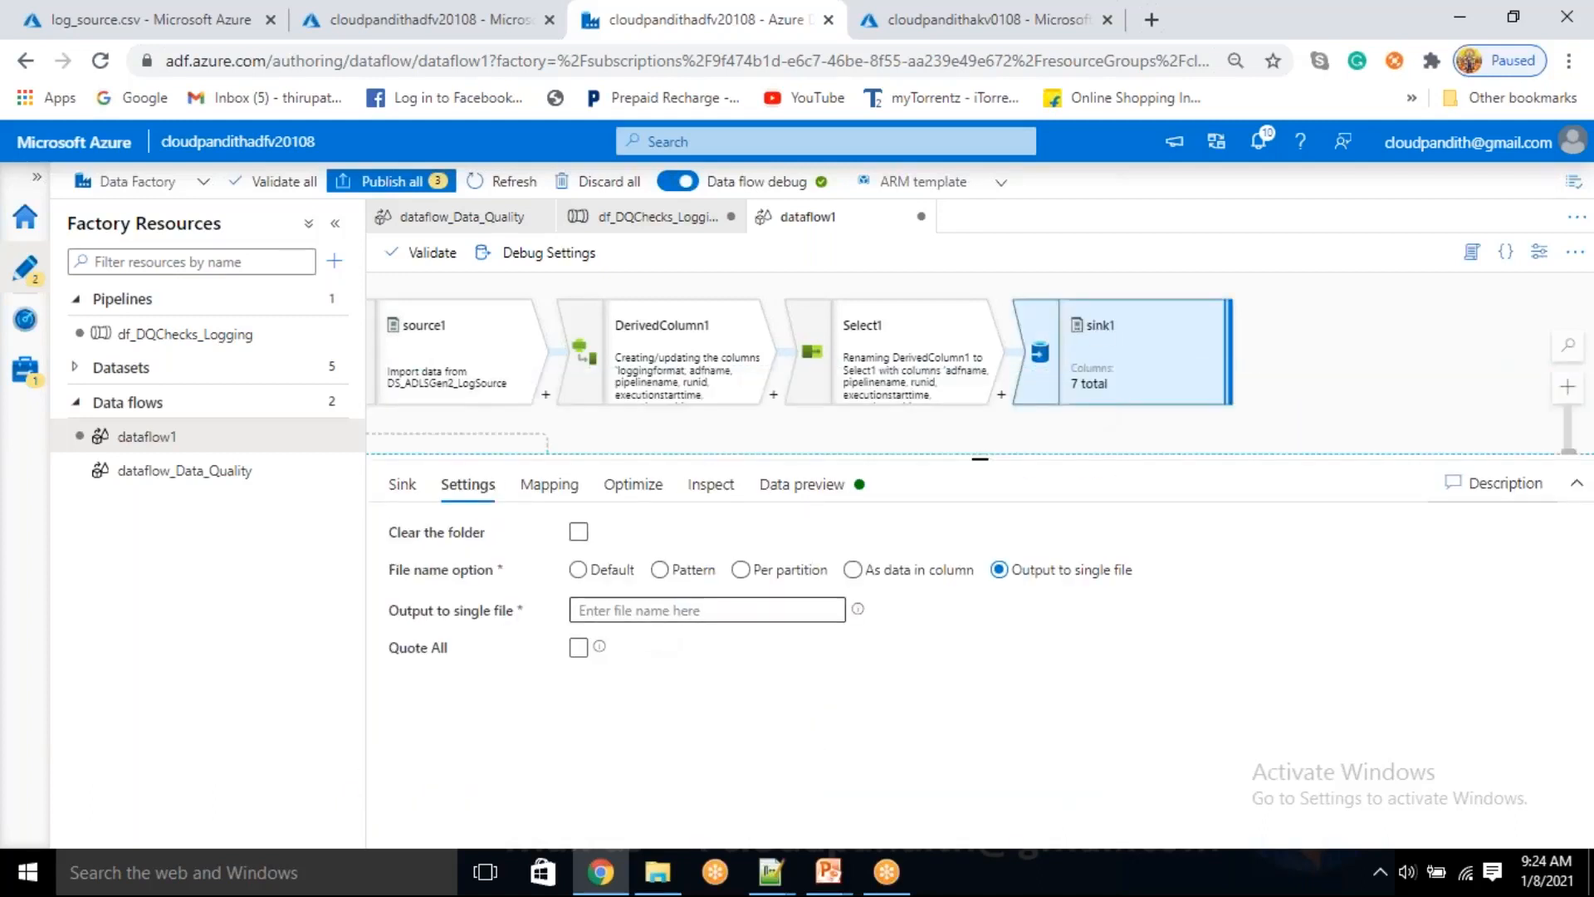
left_click(645, 613)
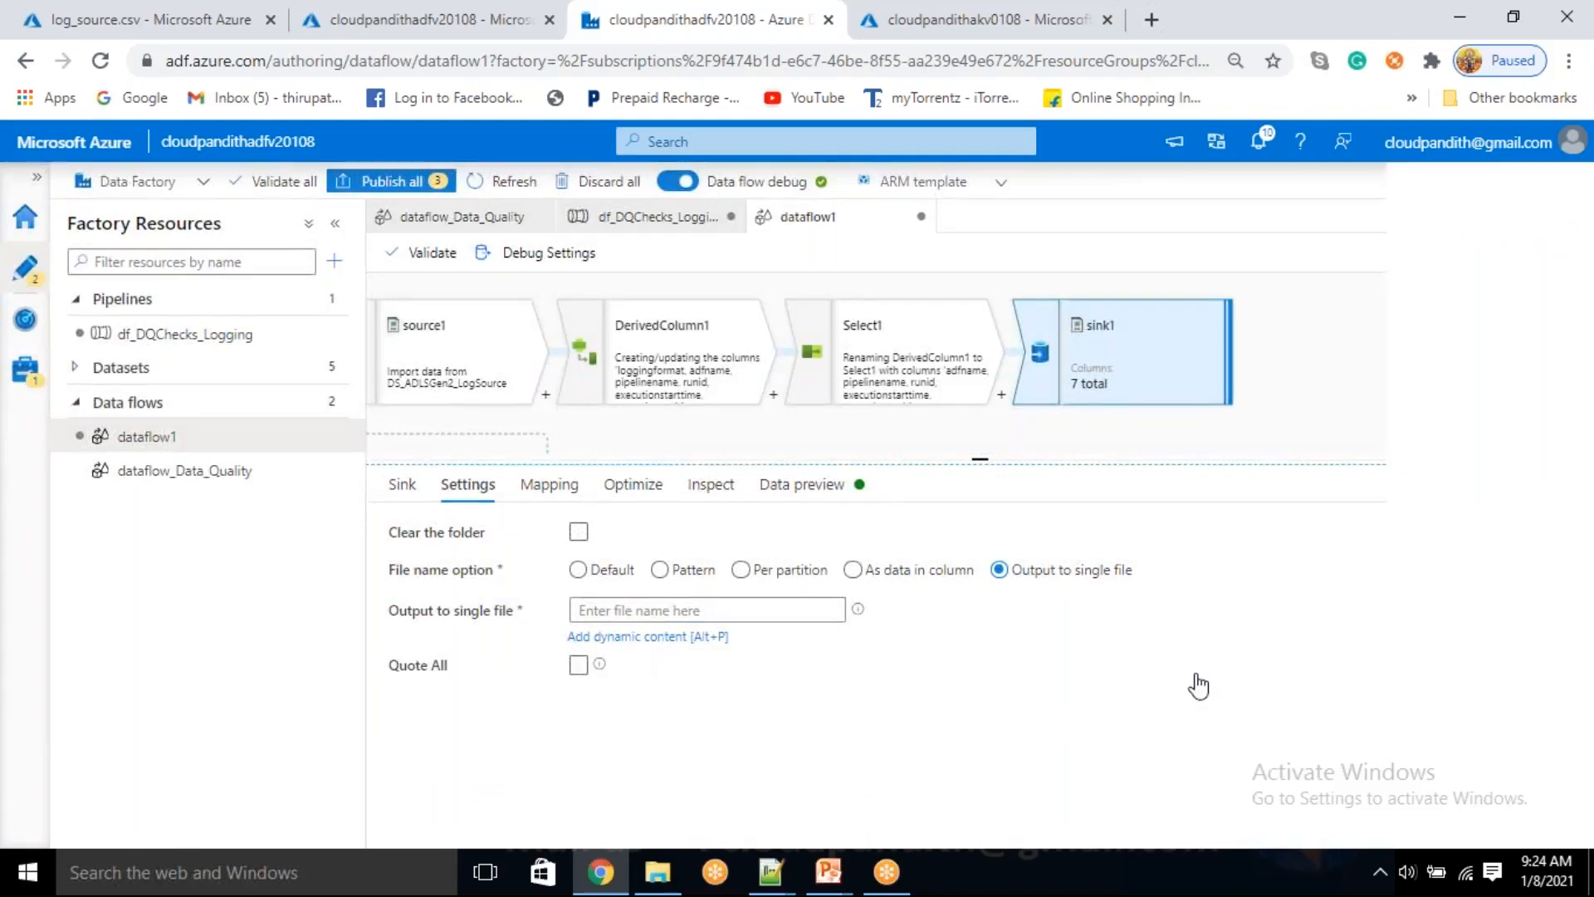
left_click(573, 636)
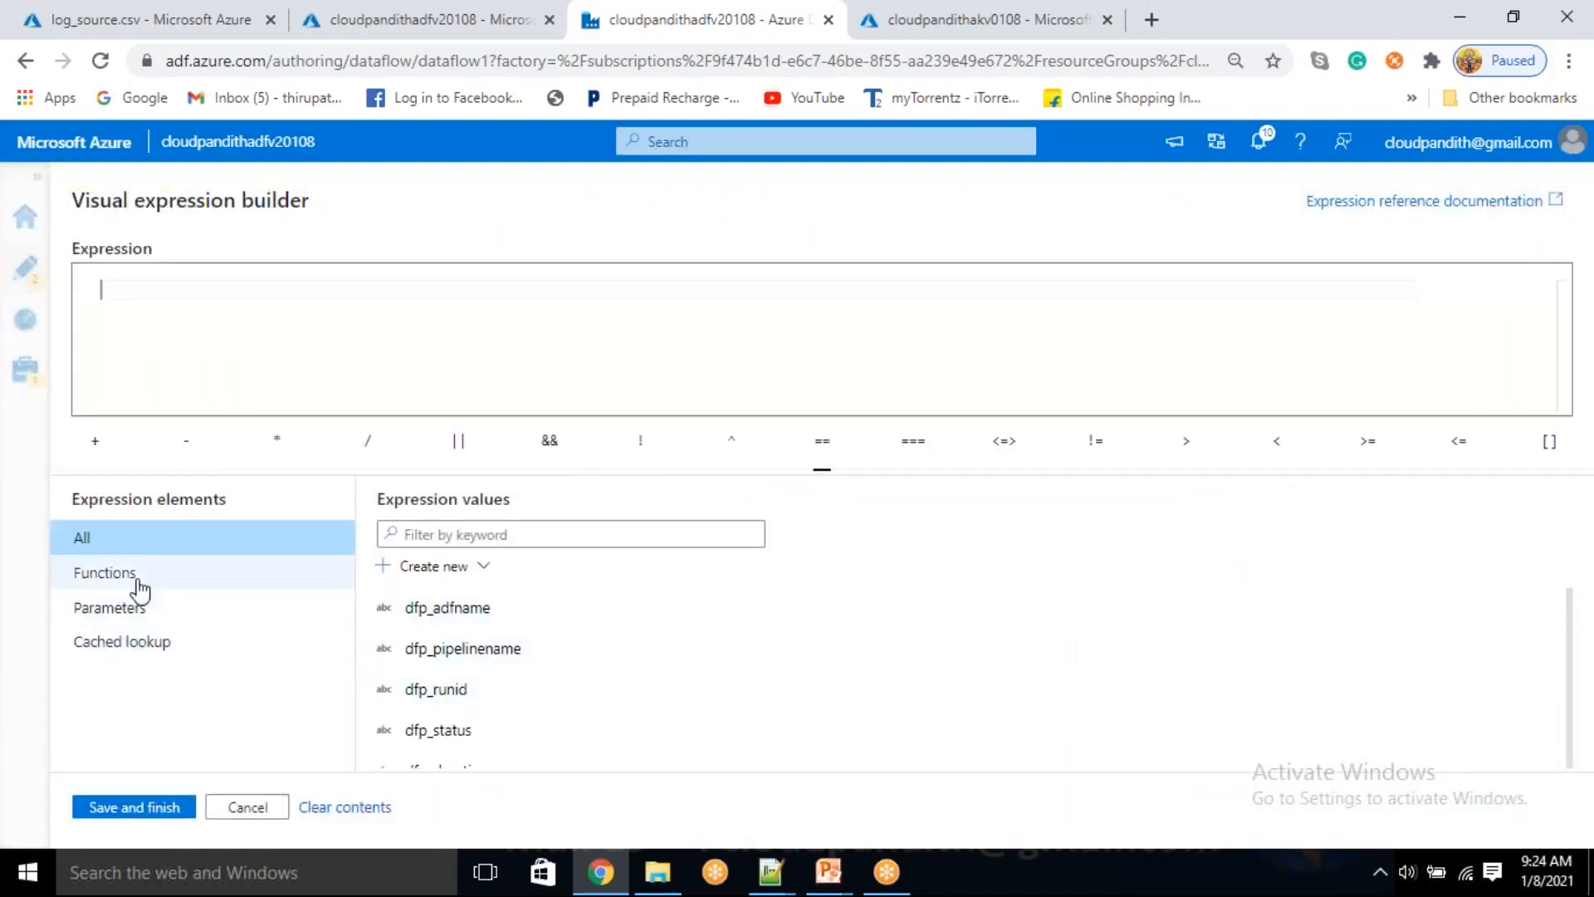
left_click(128, 619)
scroll(623, 729, "down", 4)
left_click(445, 750)
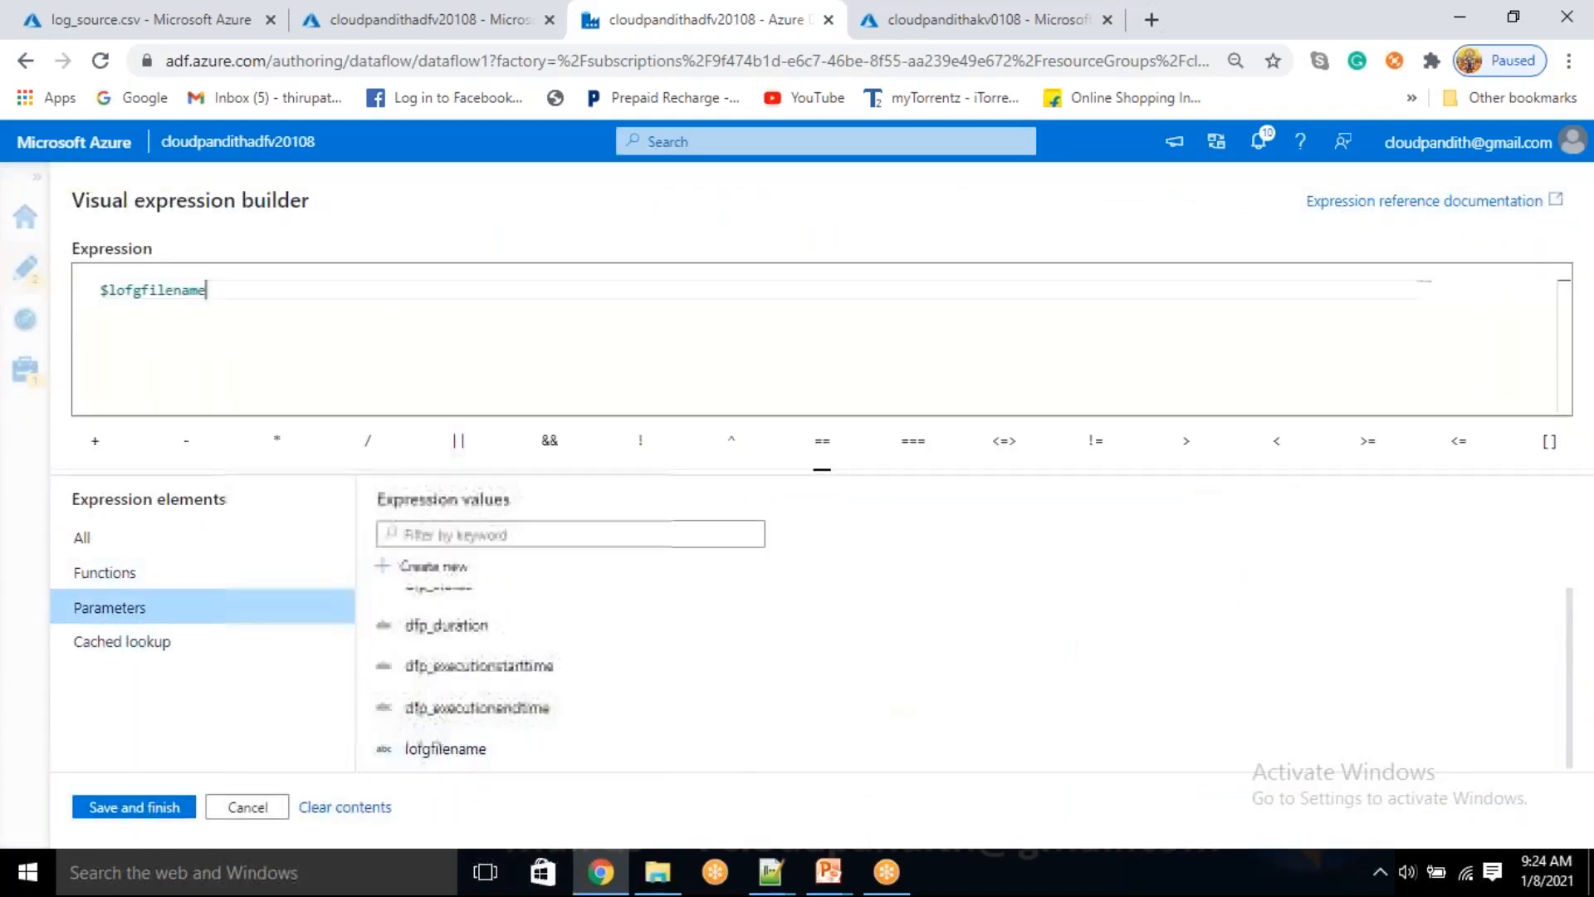
left_click(160, 809)
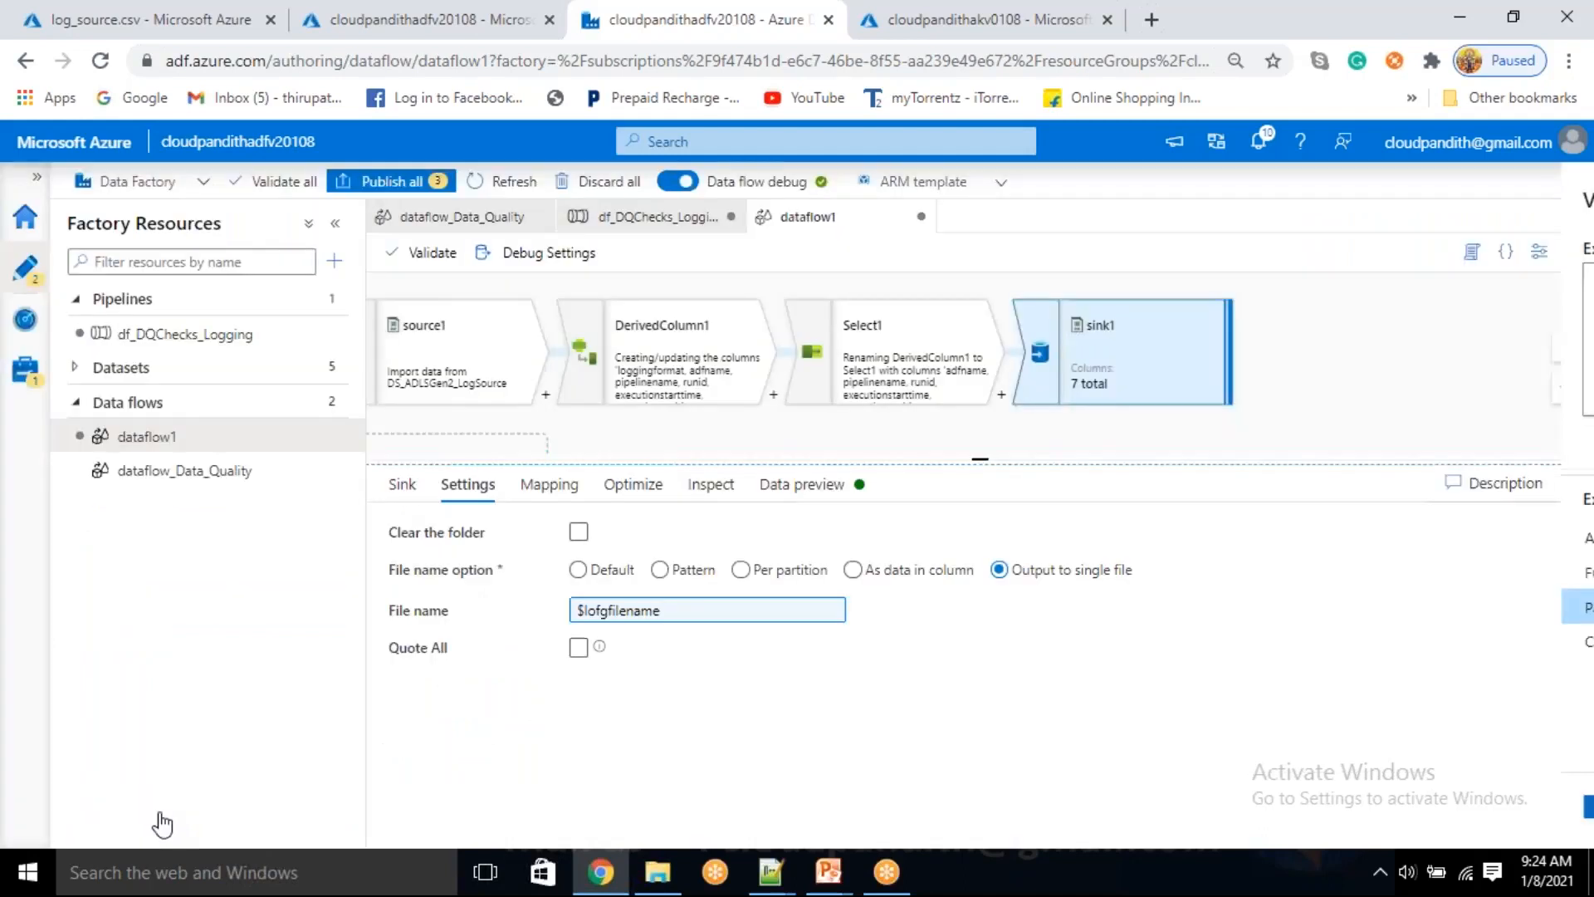
left_click(805, 484)
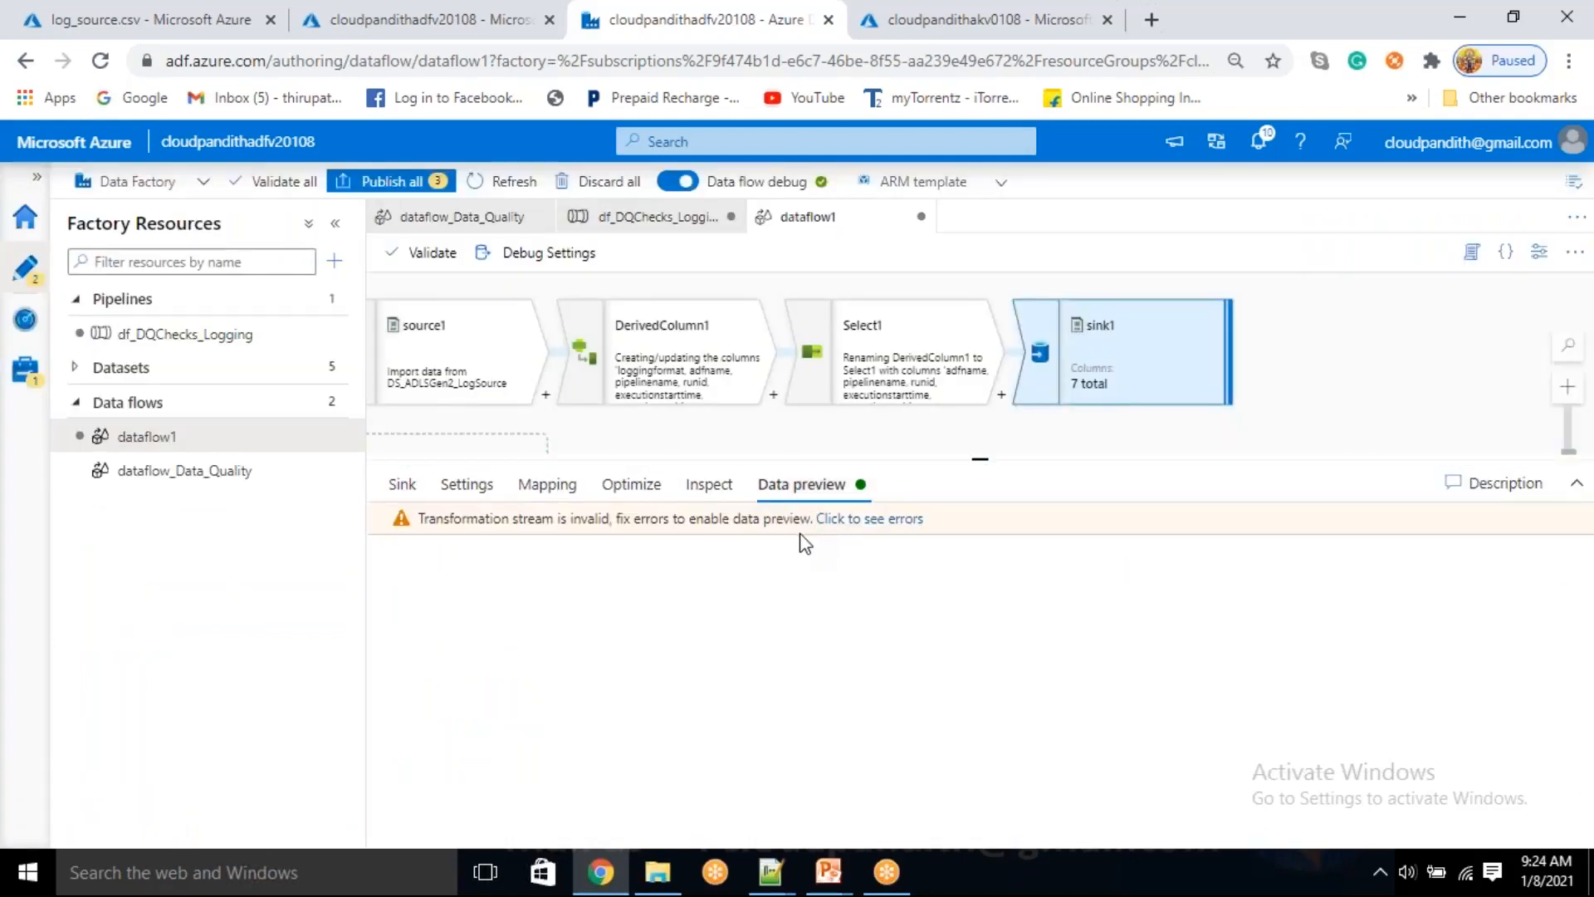
Check Select1's column mappings and data preview, then set the debug value of the data flow parameter lofgfilename to 'abc.csv' and save it
left_click(470, 484)
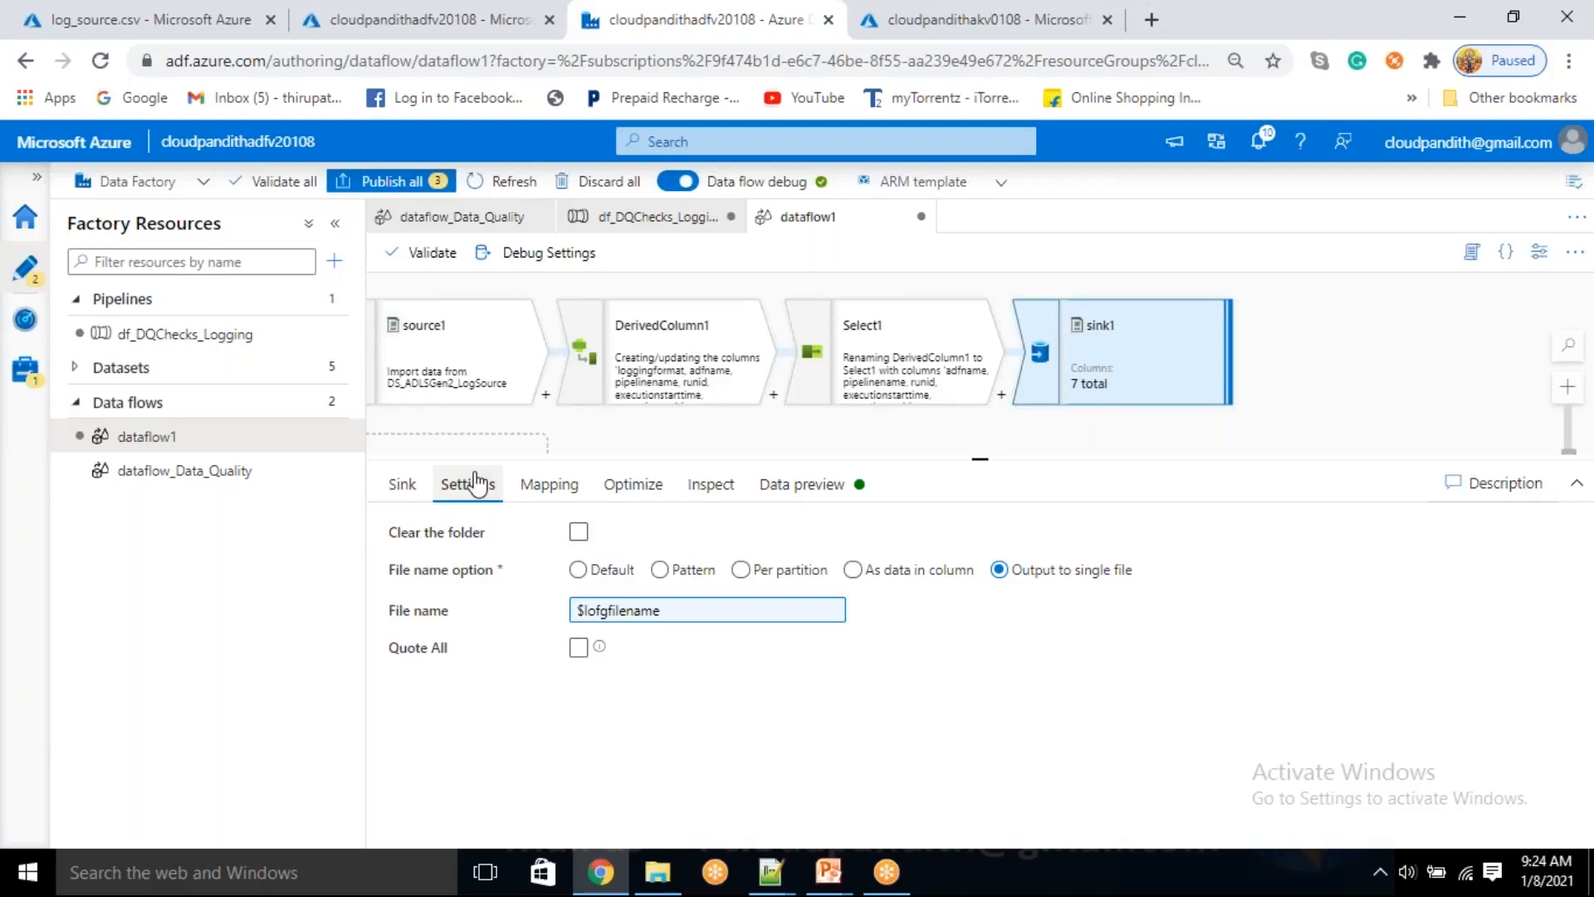
left_click(874, 369)
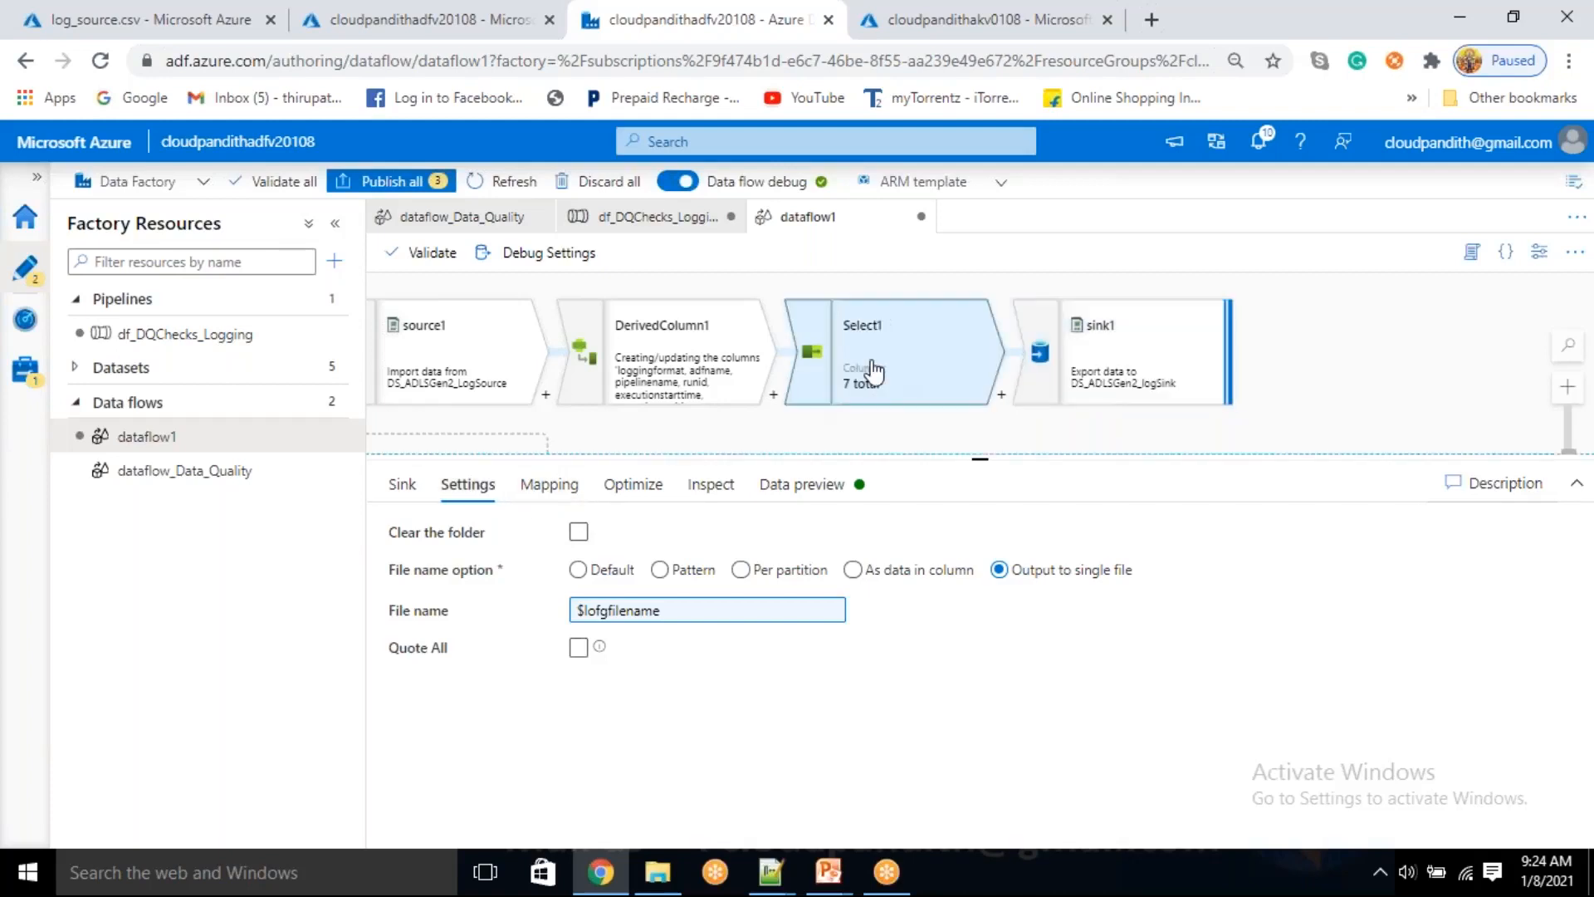
scroll(632, 731, "down", 3)
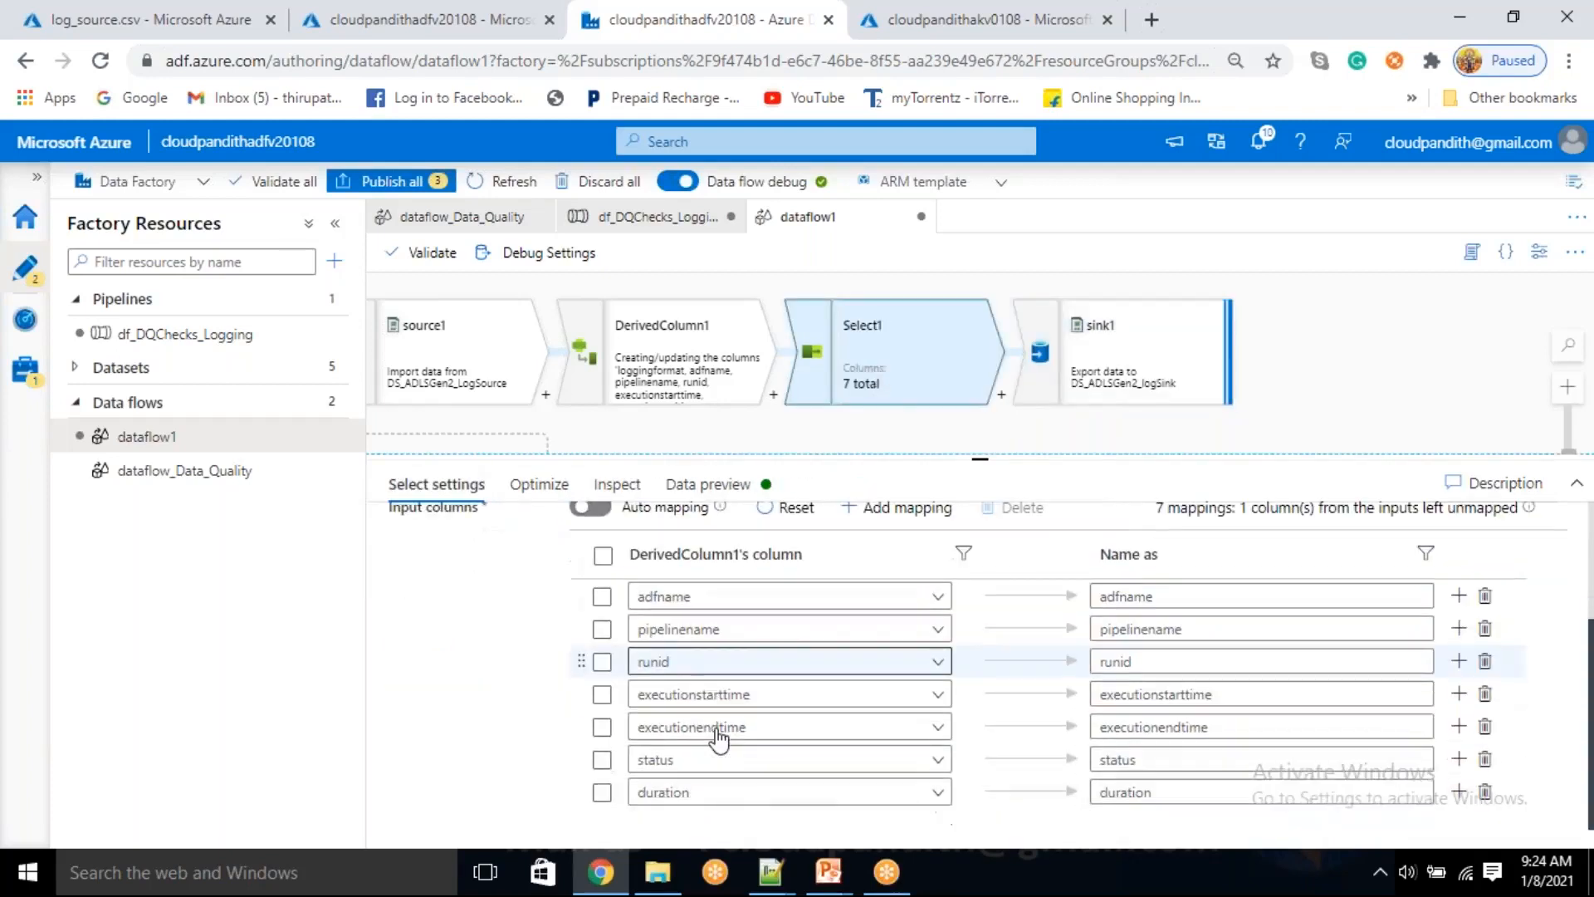
scroll(719, 739, "up", 3)
left_click(716, 485)
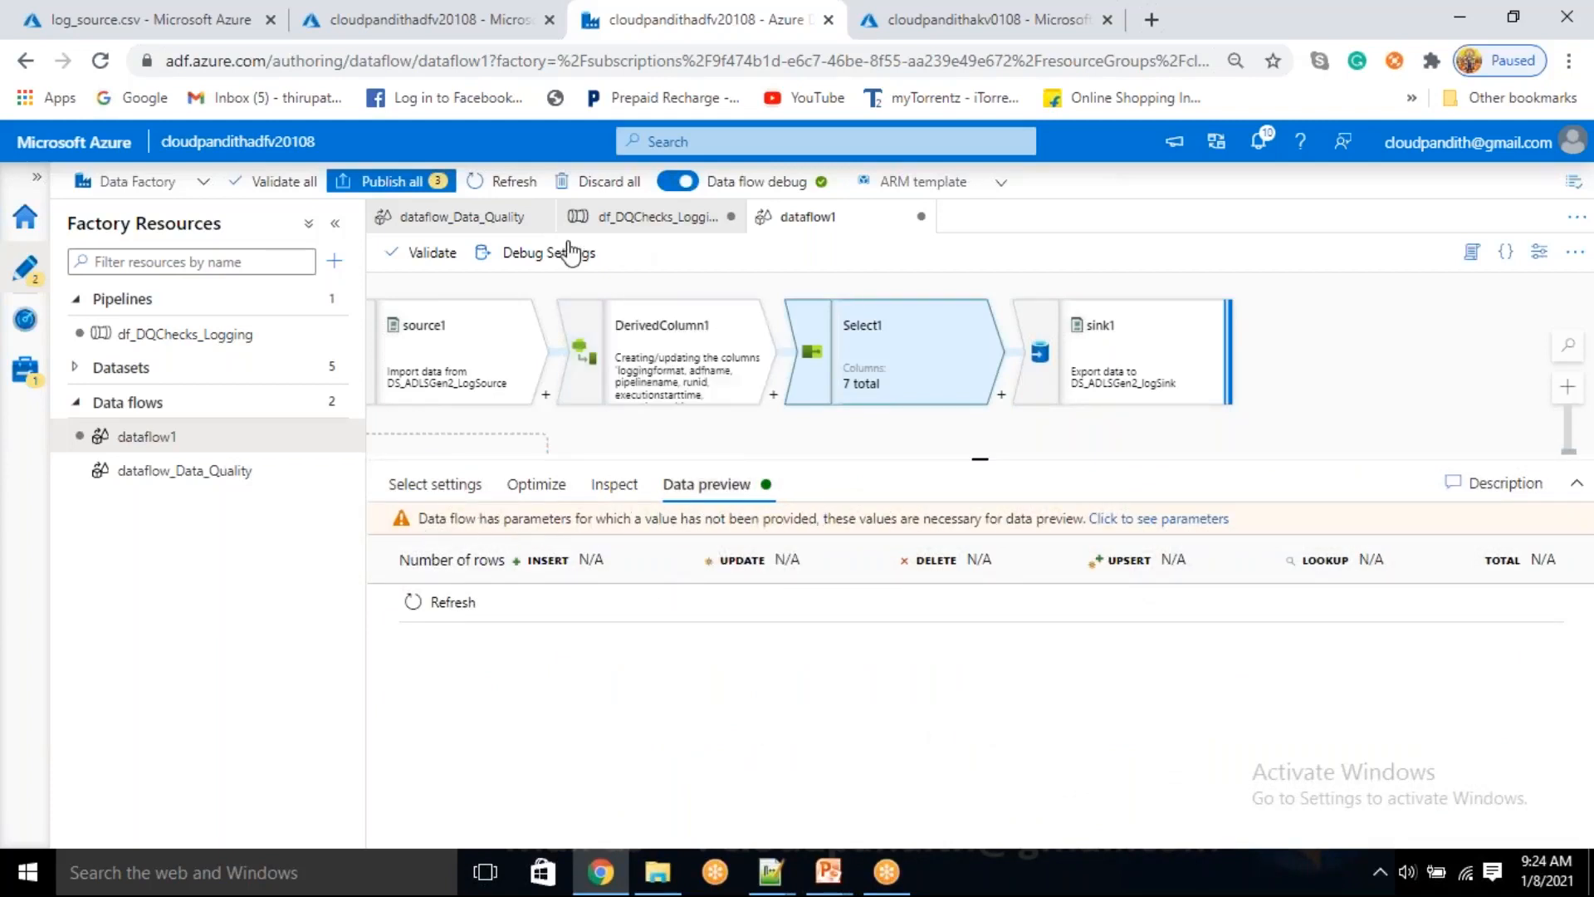
left_click(541, 254)
left_click(1105, 243)
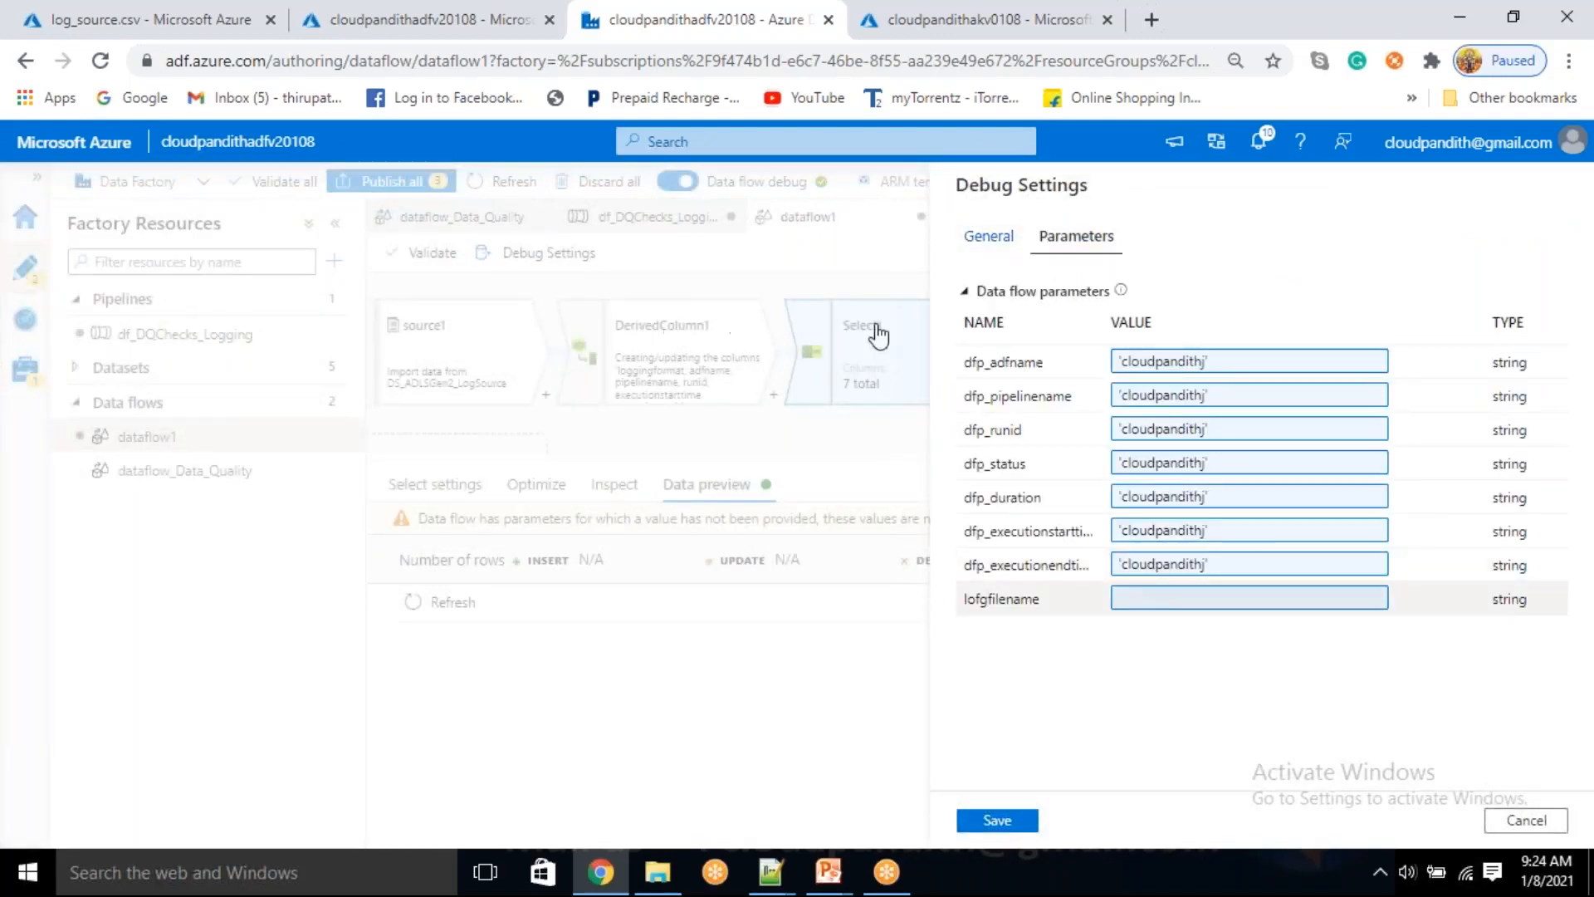
left_click(1162, 601)
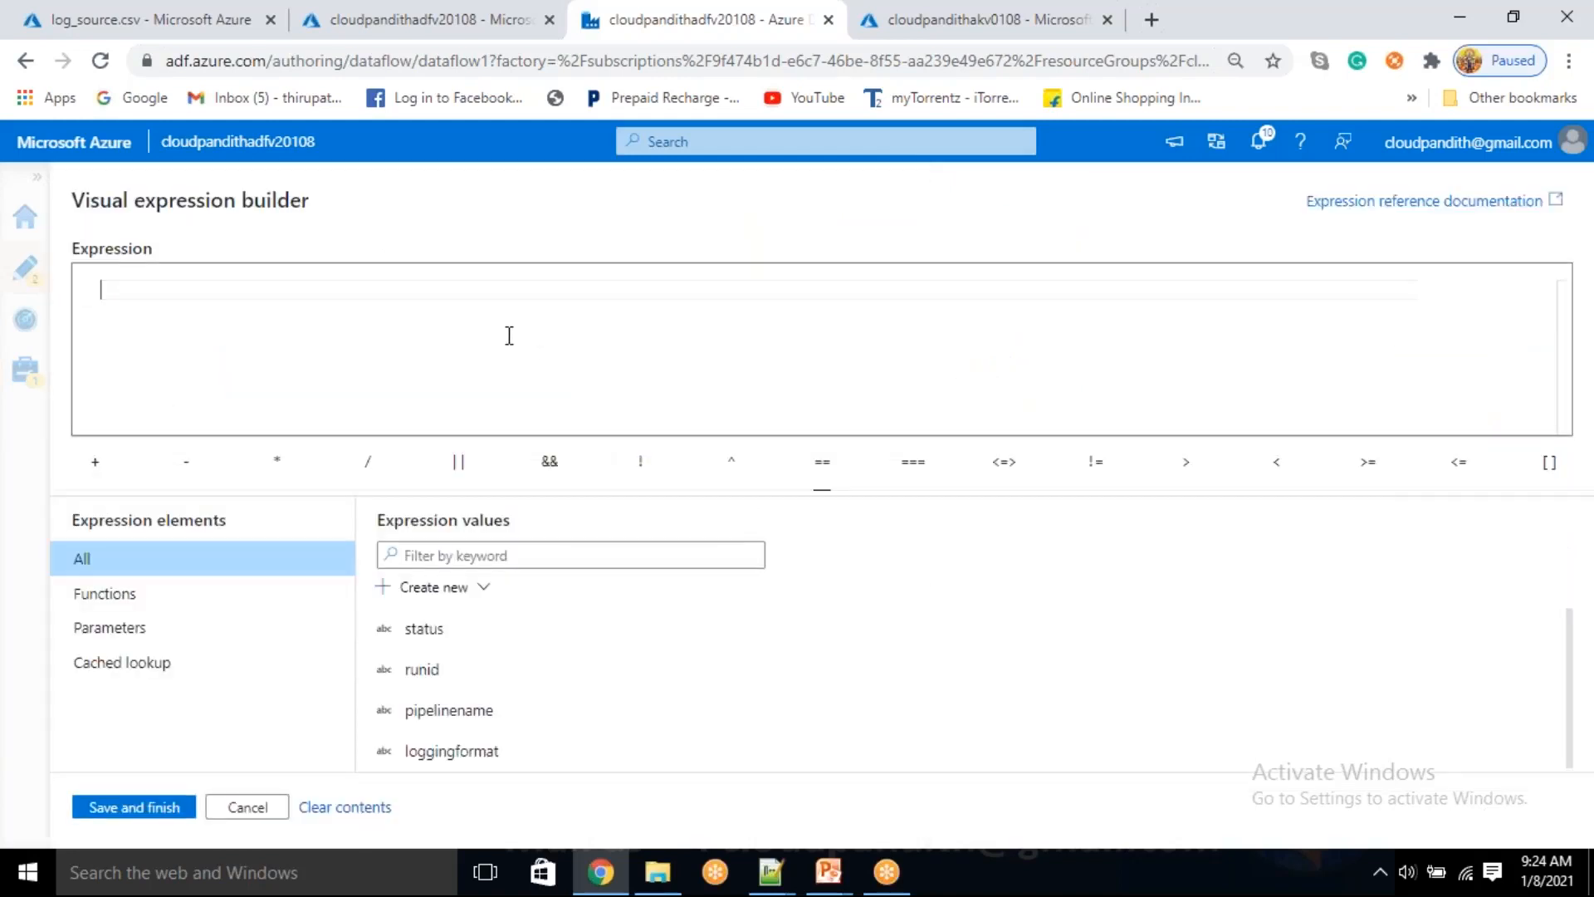
type("'abc.csv")
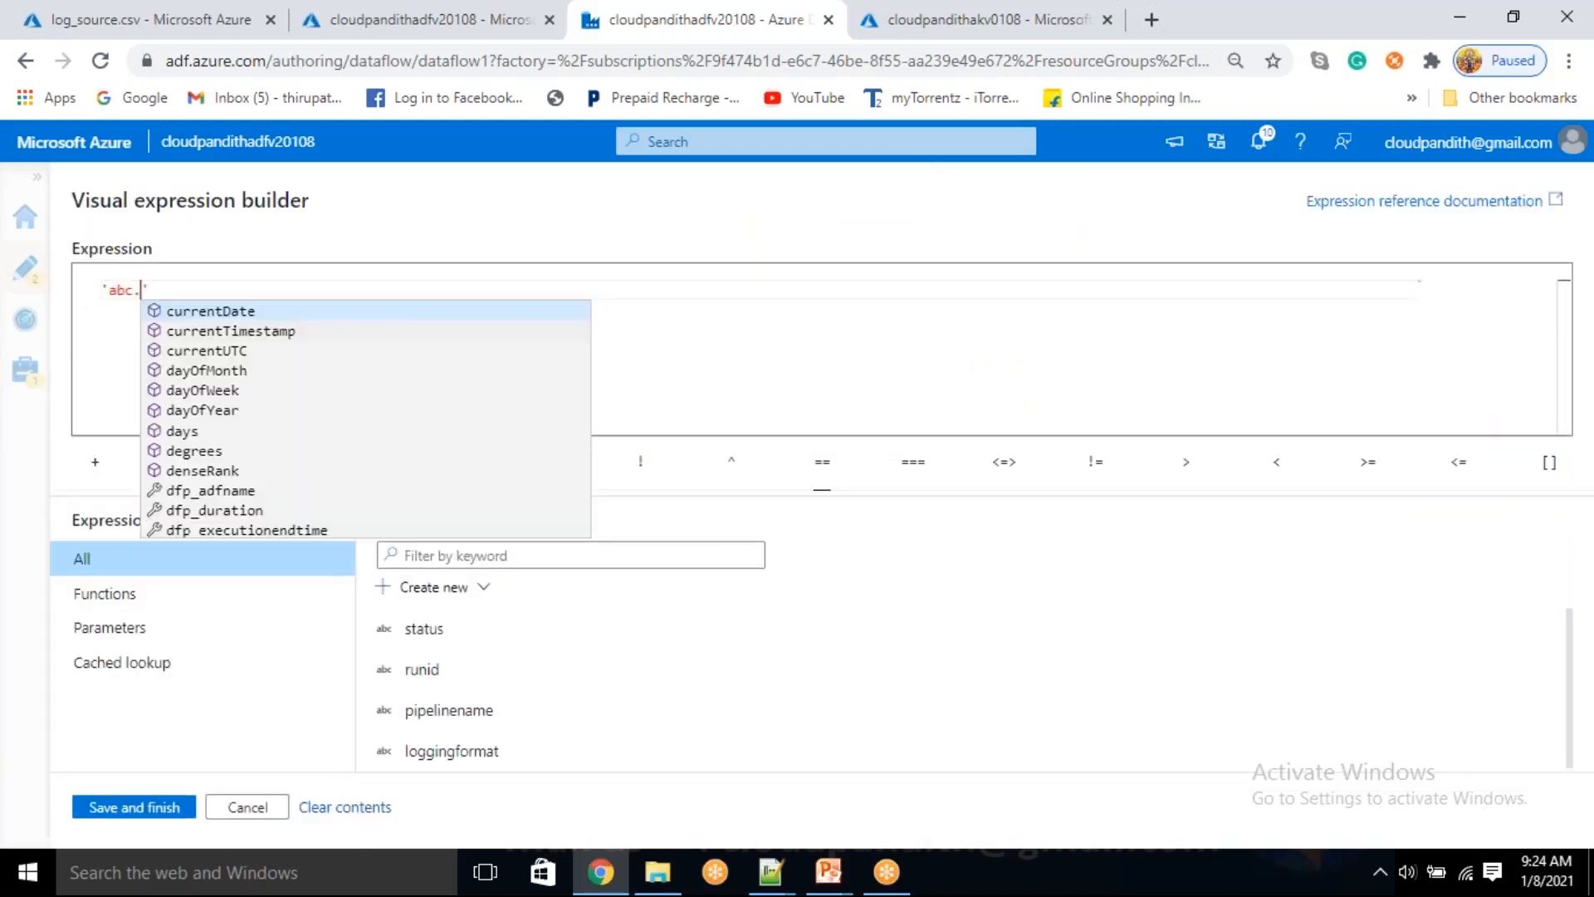
left_click(139, 817)
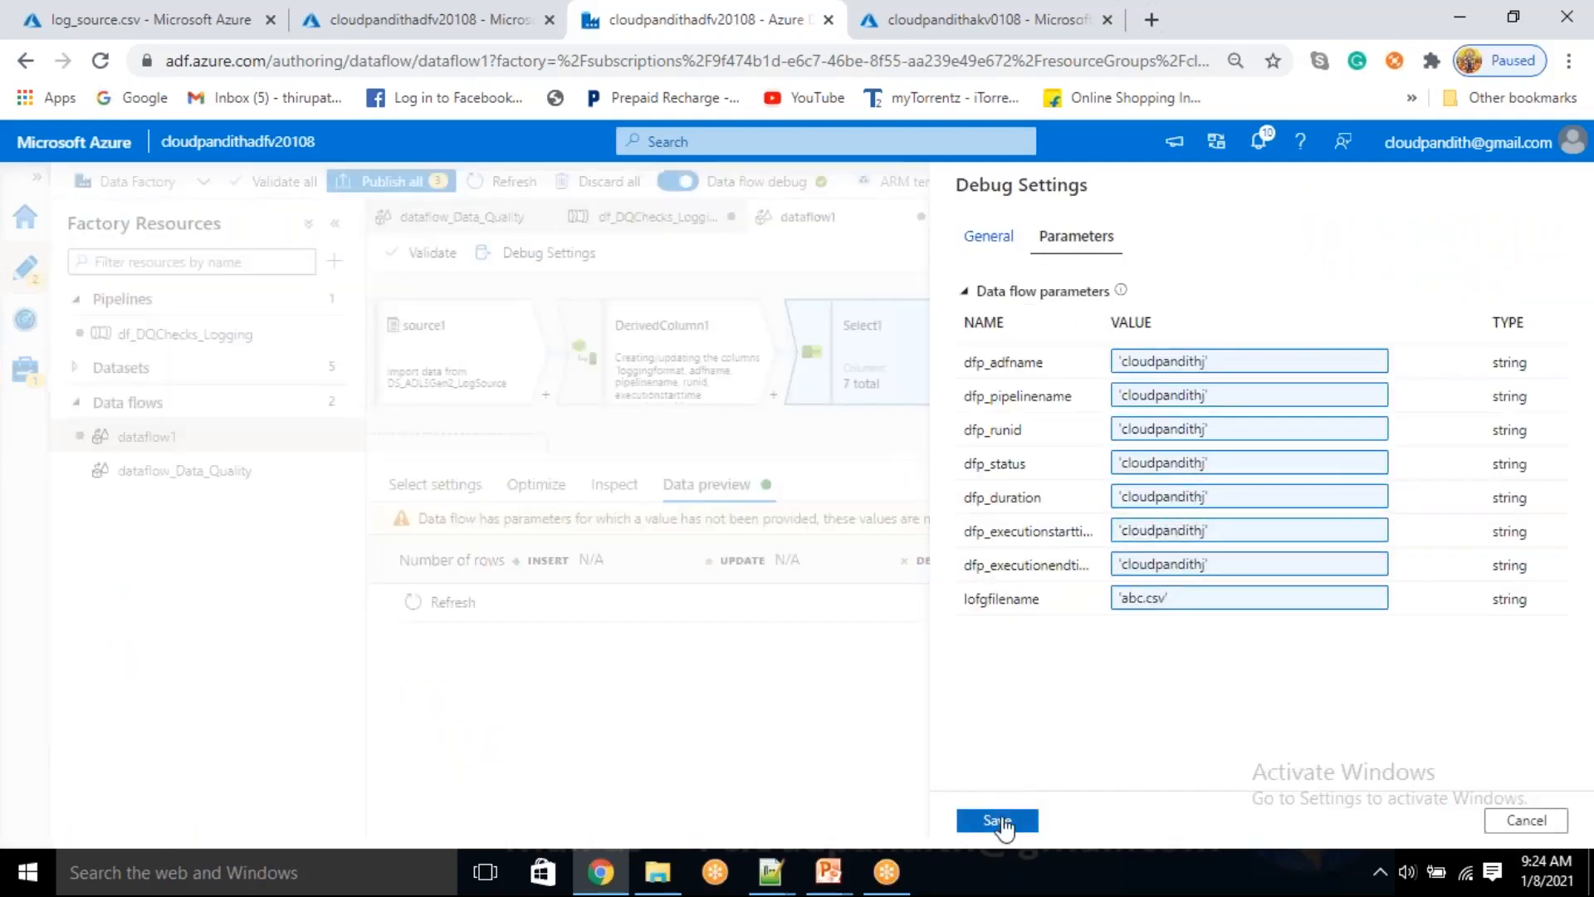
left_click(999, 820)
Open the data preview of sink1 and refresh it to fetch the output rows
left_click(1121, 356)
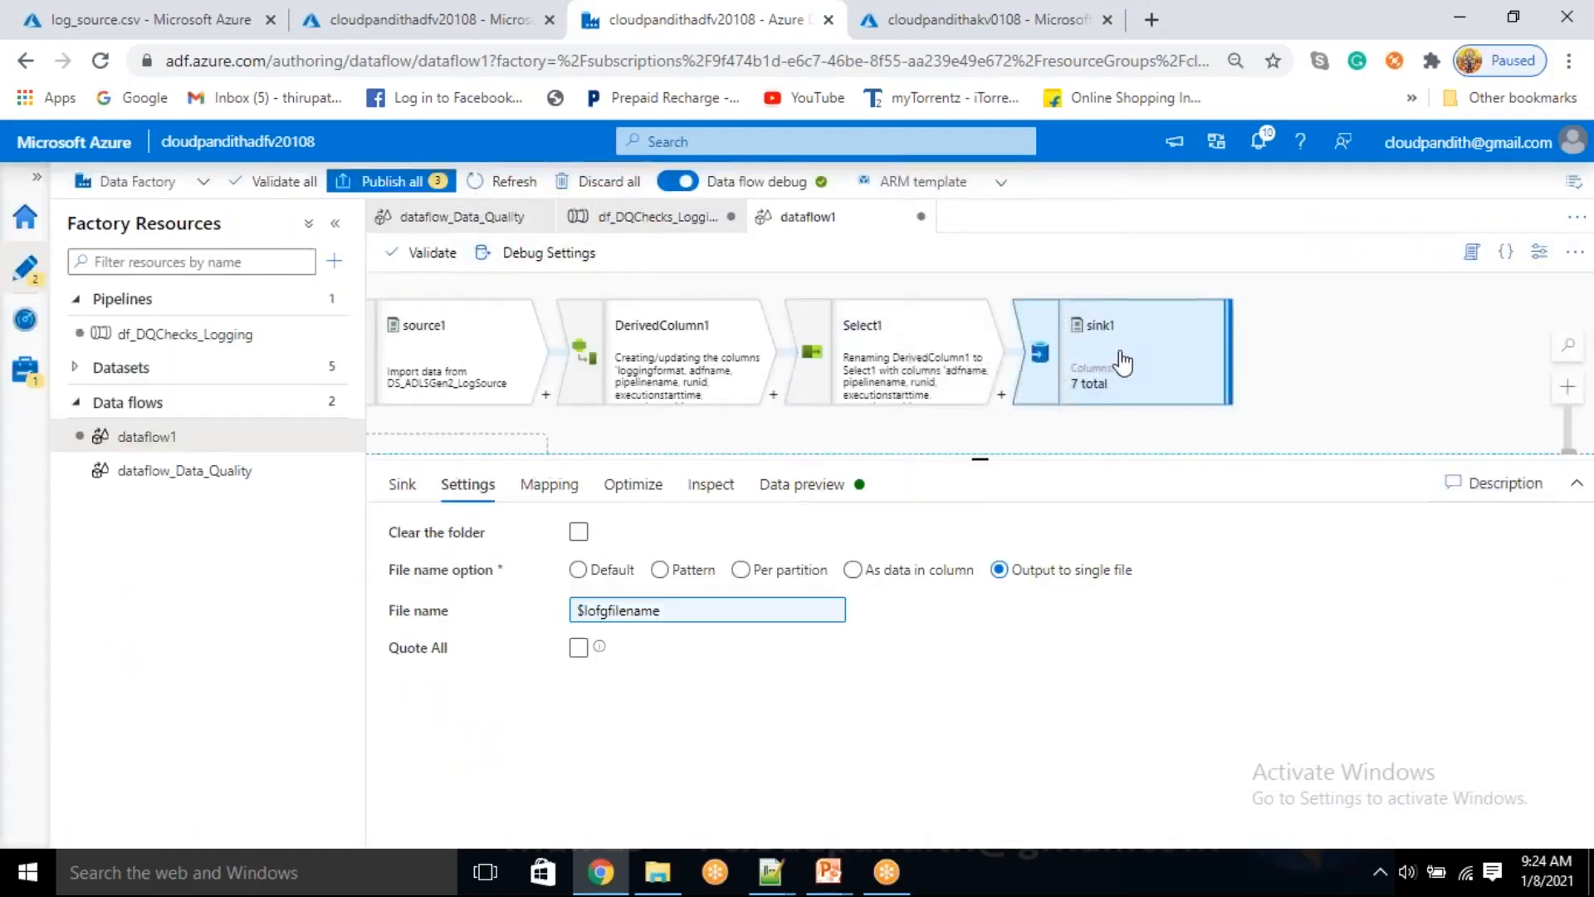
left_click(887, 371)
left_click(1038, 351)
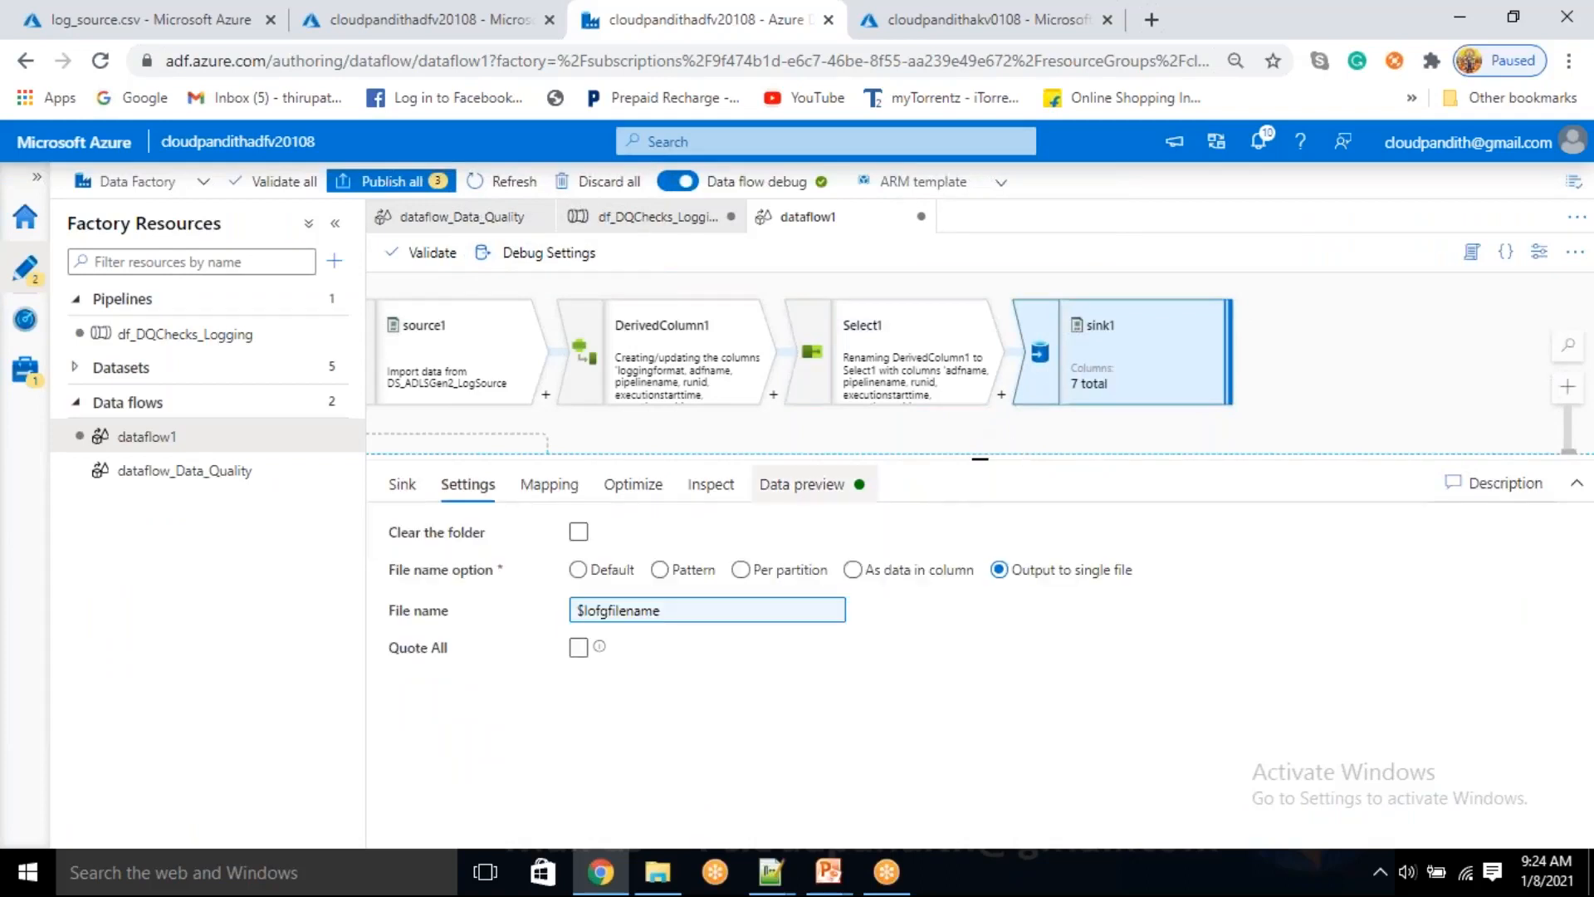
left_click(802, 487)
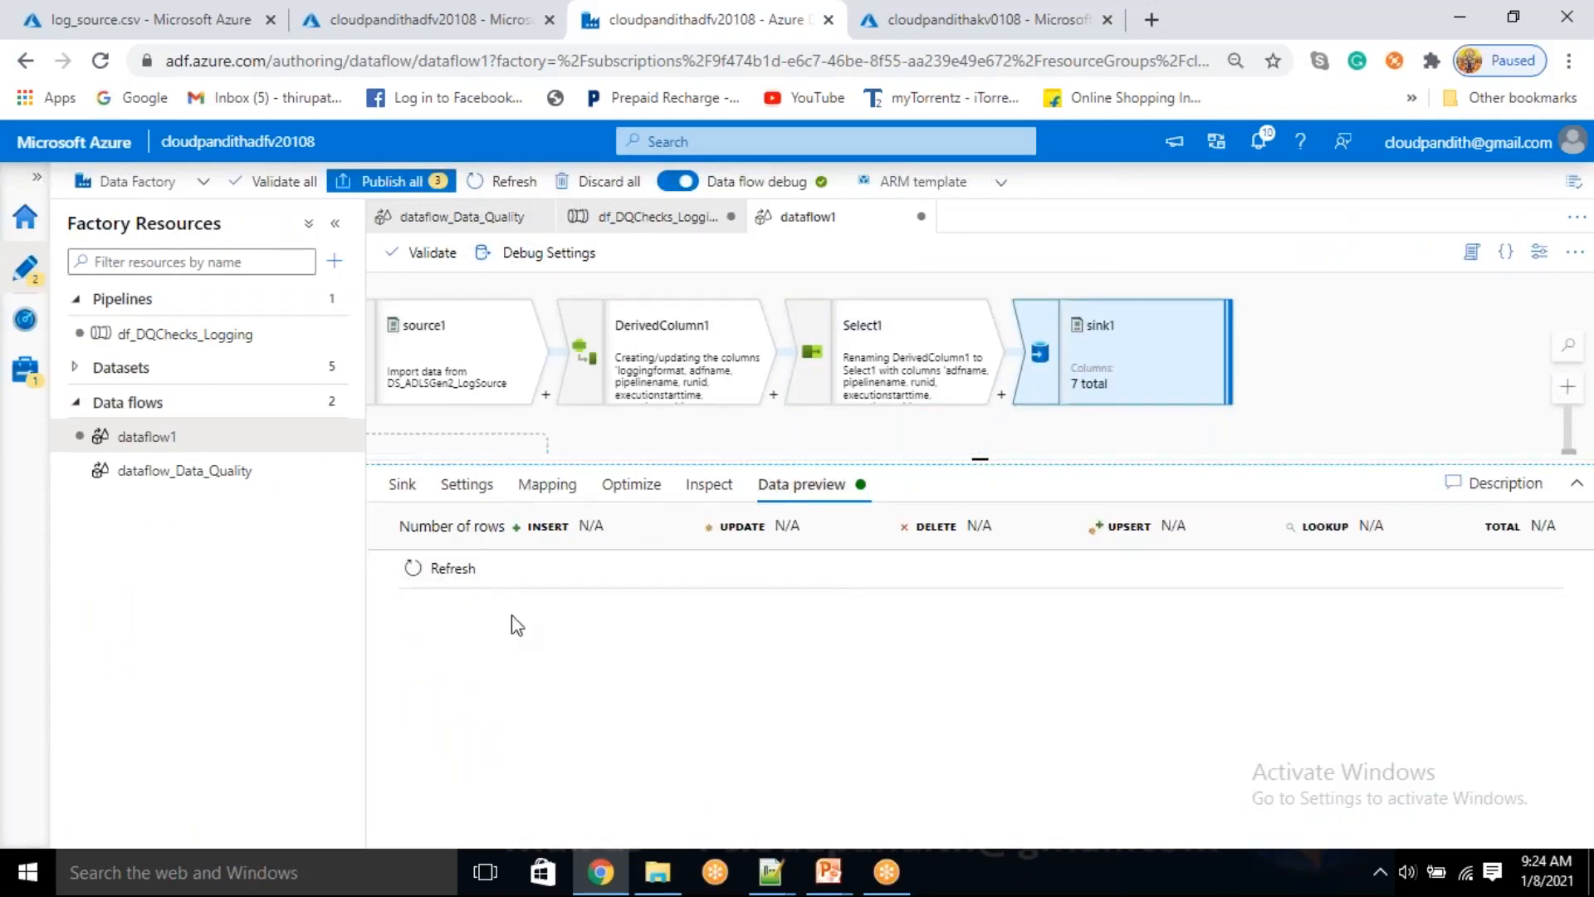
left_click(452, 571)
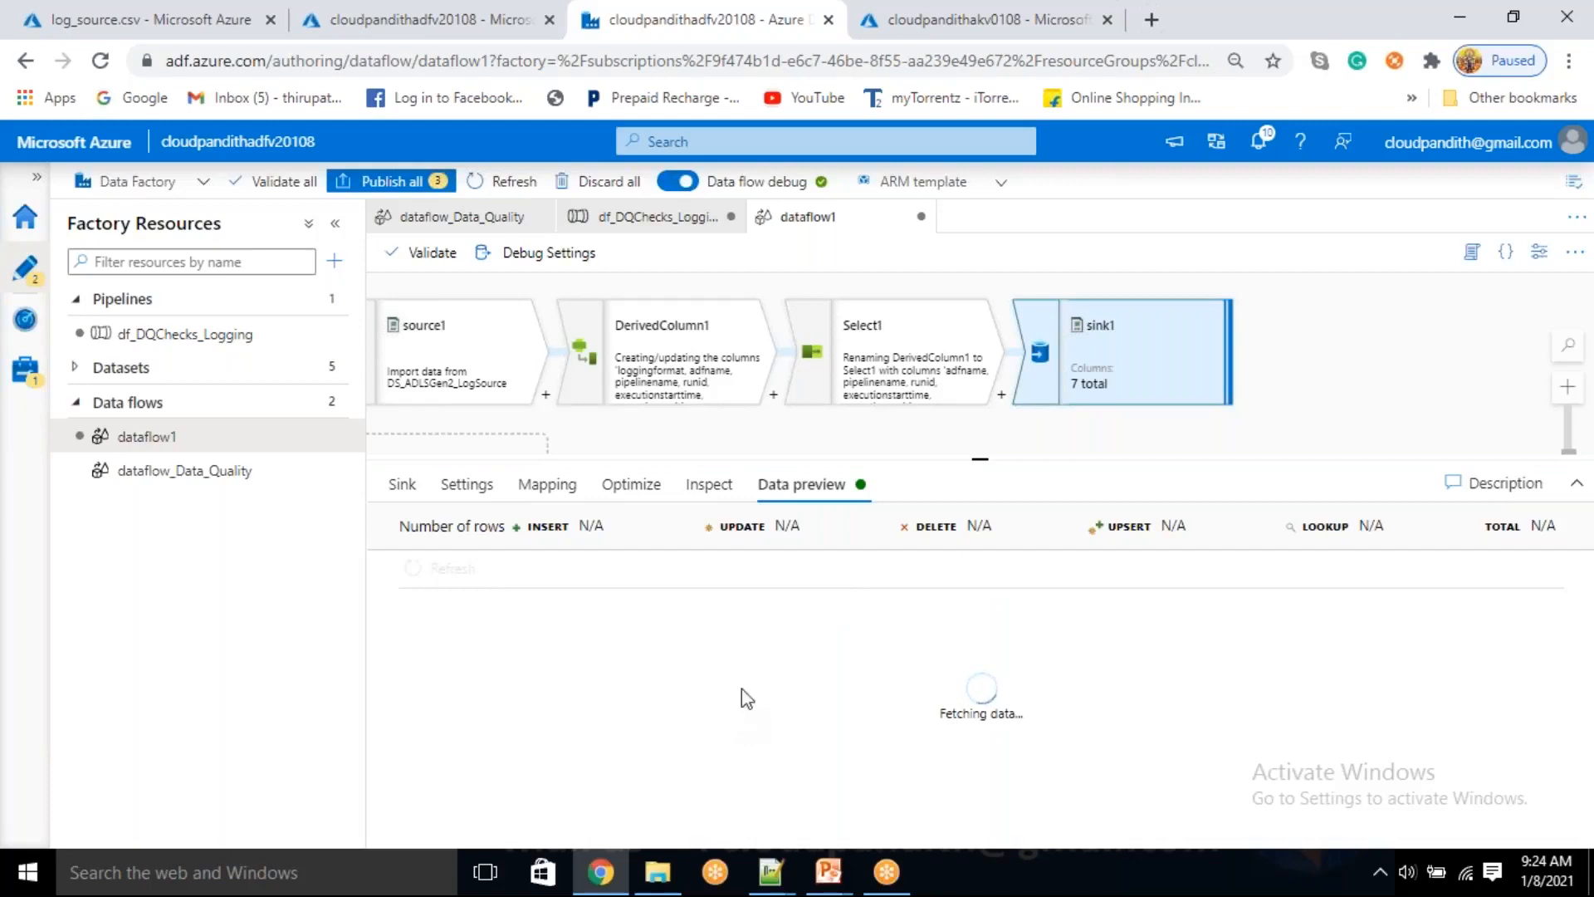
Rename the data flow dataflow1 as dataflow_logging in its properties and close them
left_click(1537, 260)
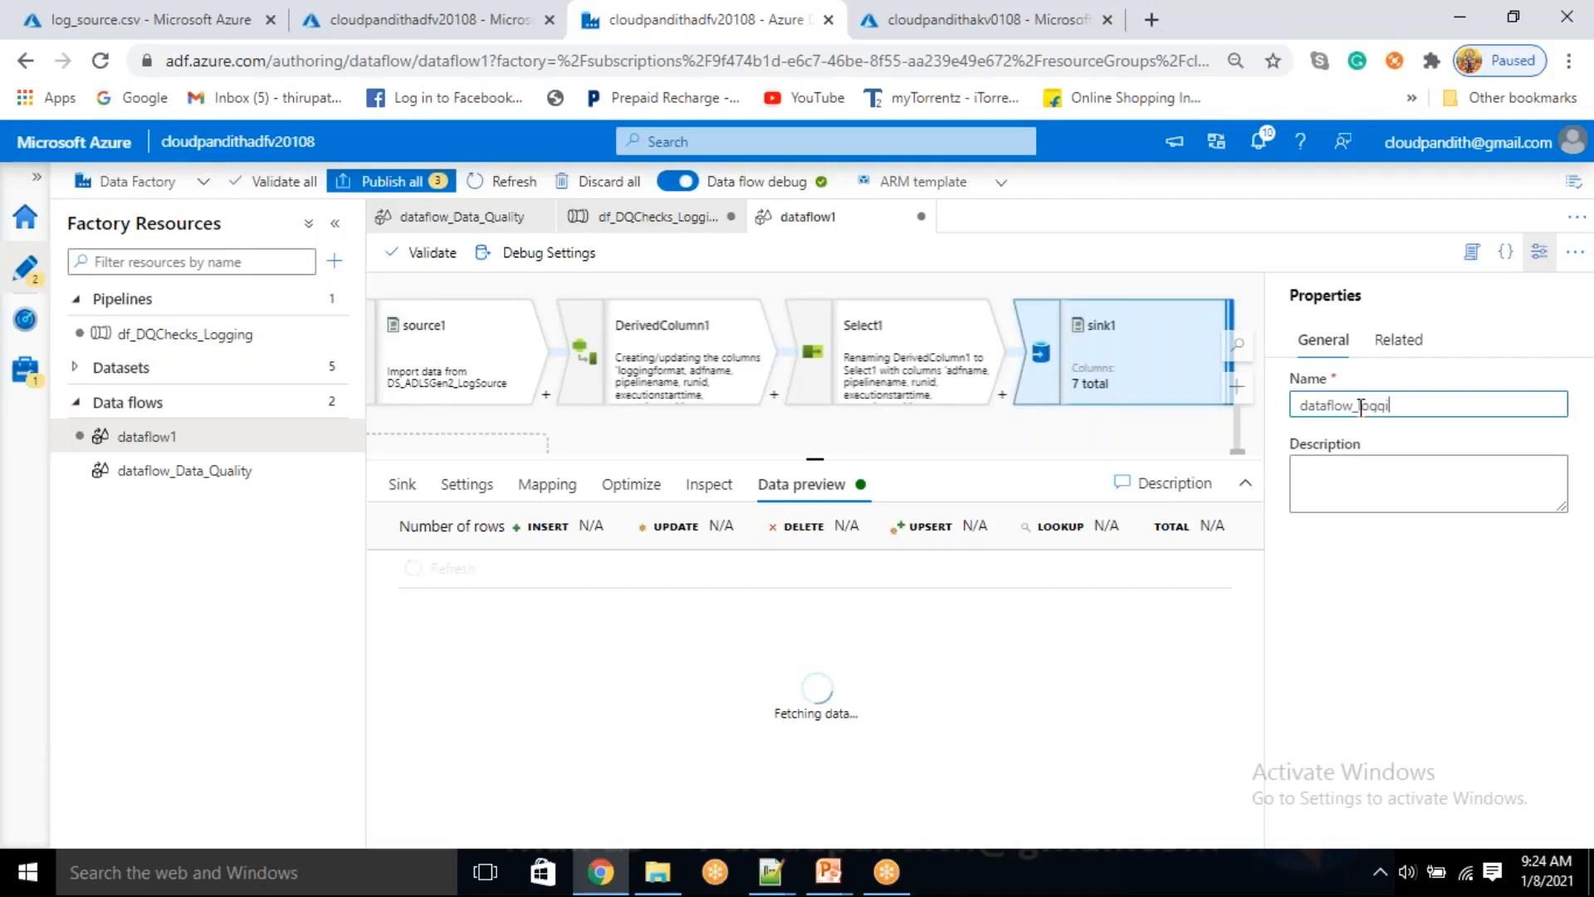
left_click(1539, 252)
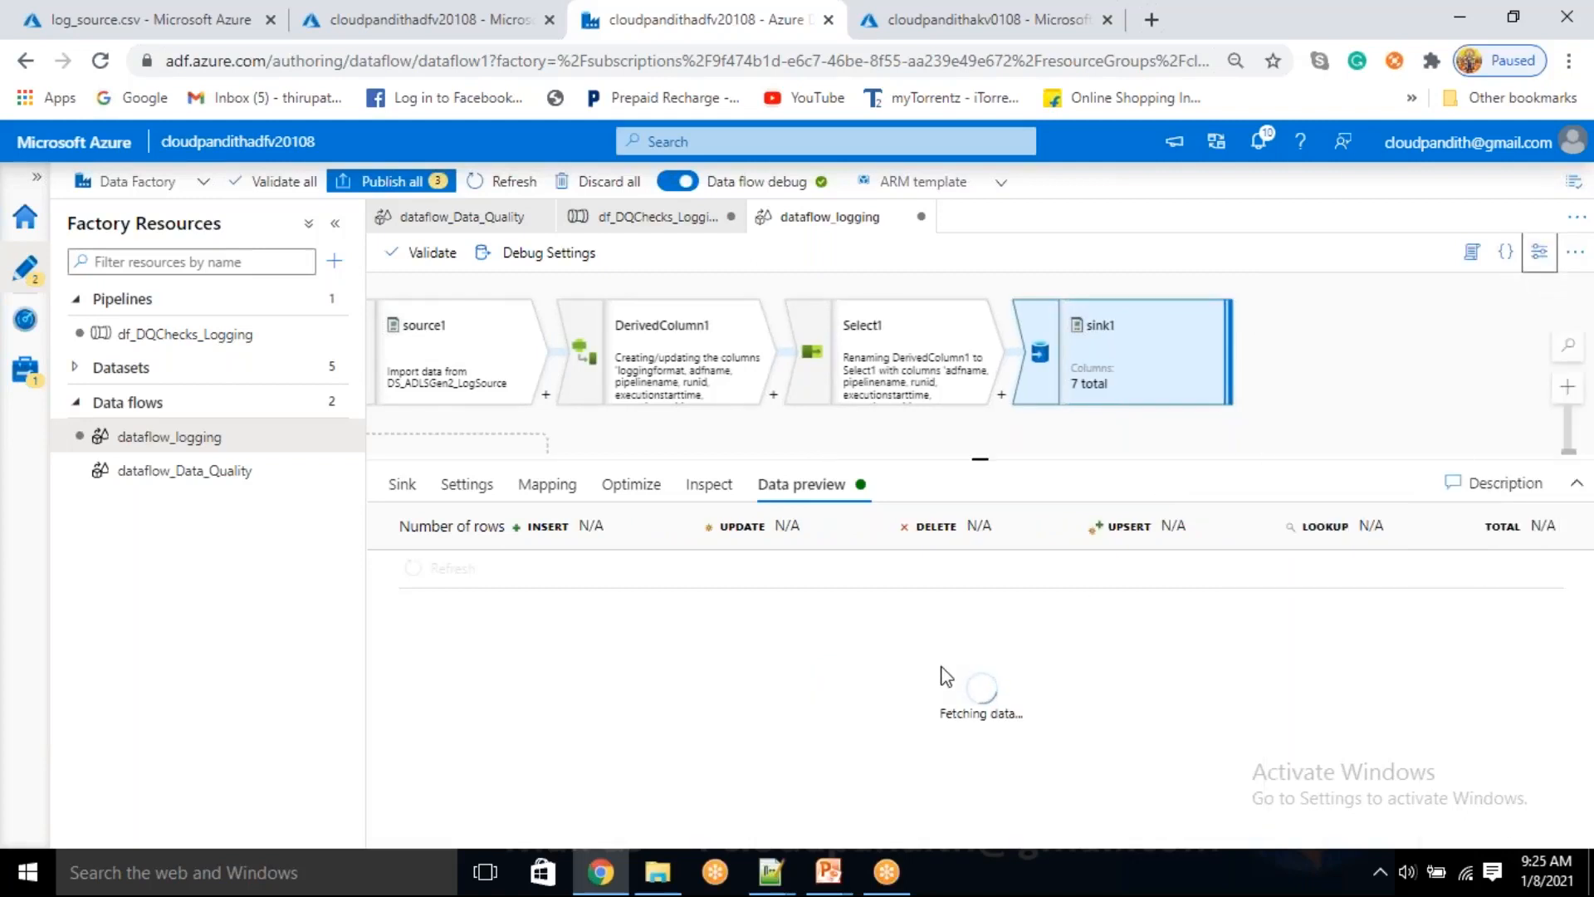
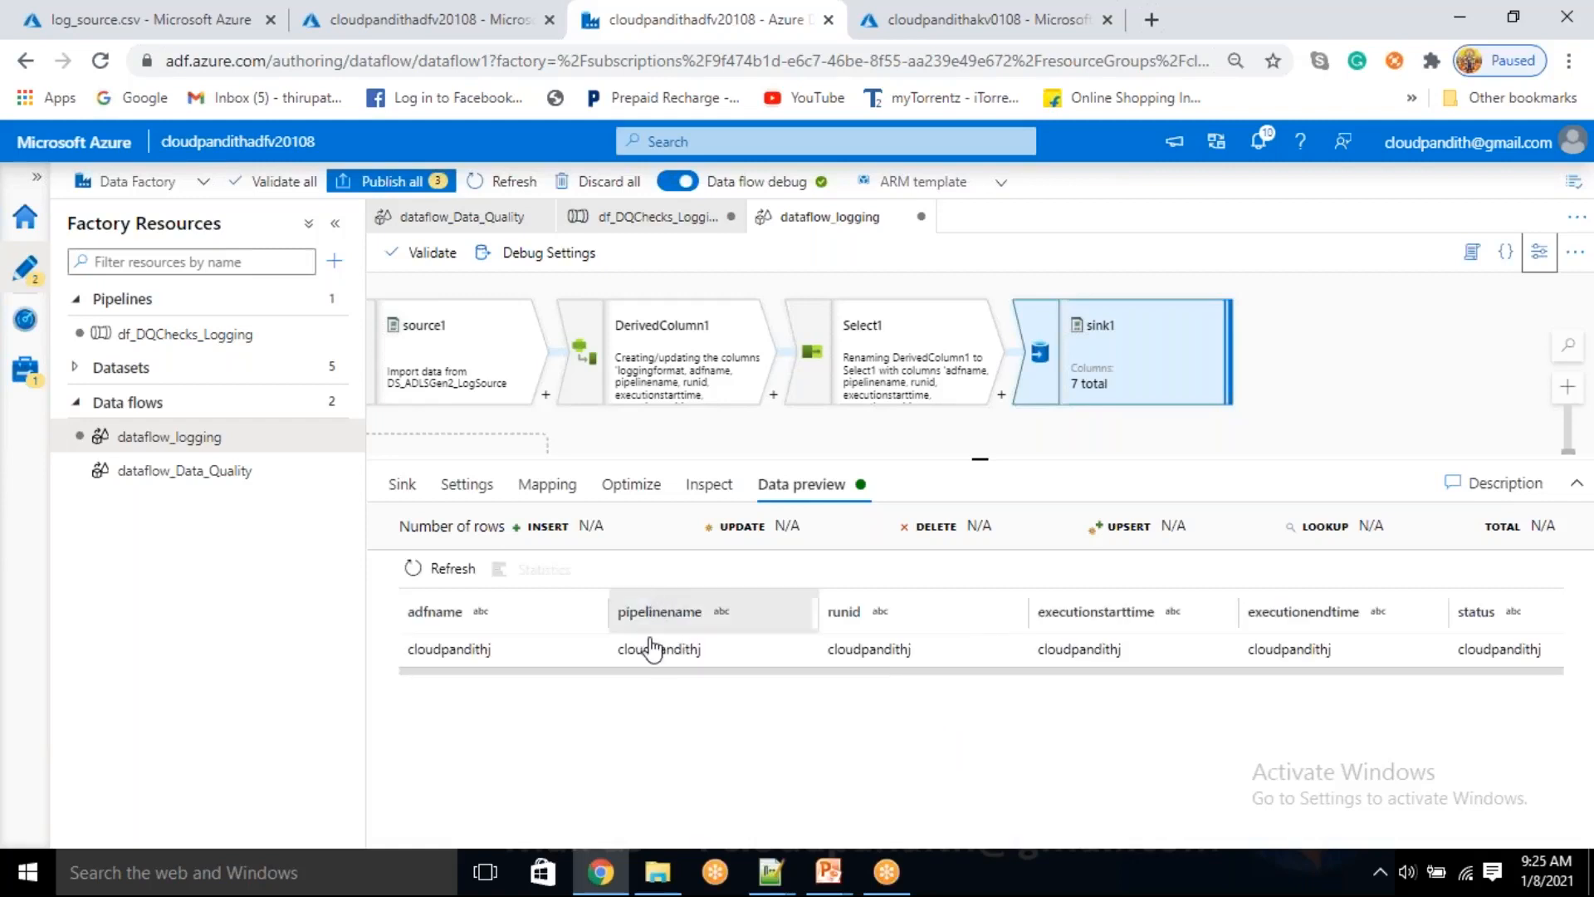
In the df_DQChecks_Logging pipeline, assign the dataflow_logging data flow to the dataflow_Logging activity
left_click_drag(975, 672, 853, 680)
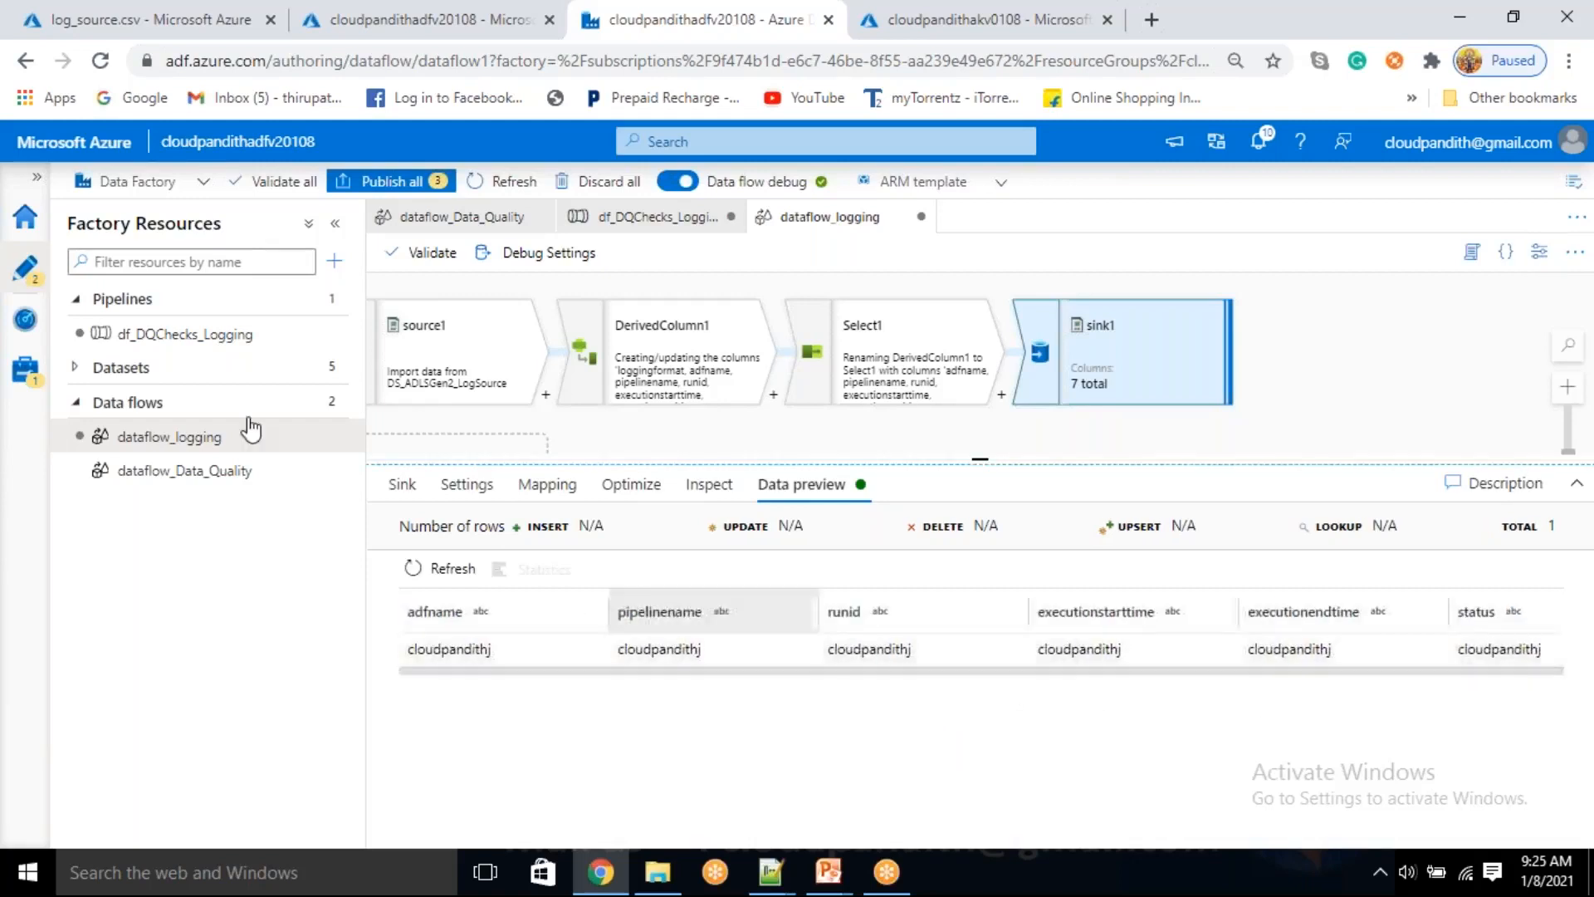
left_click(177, 347)
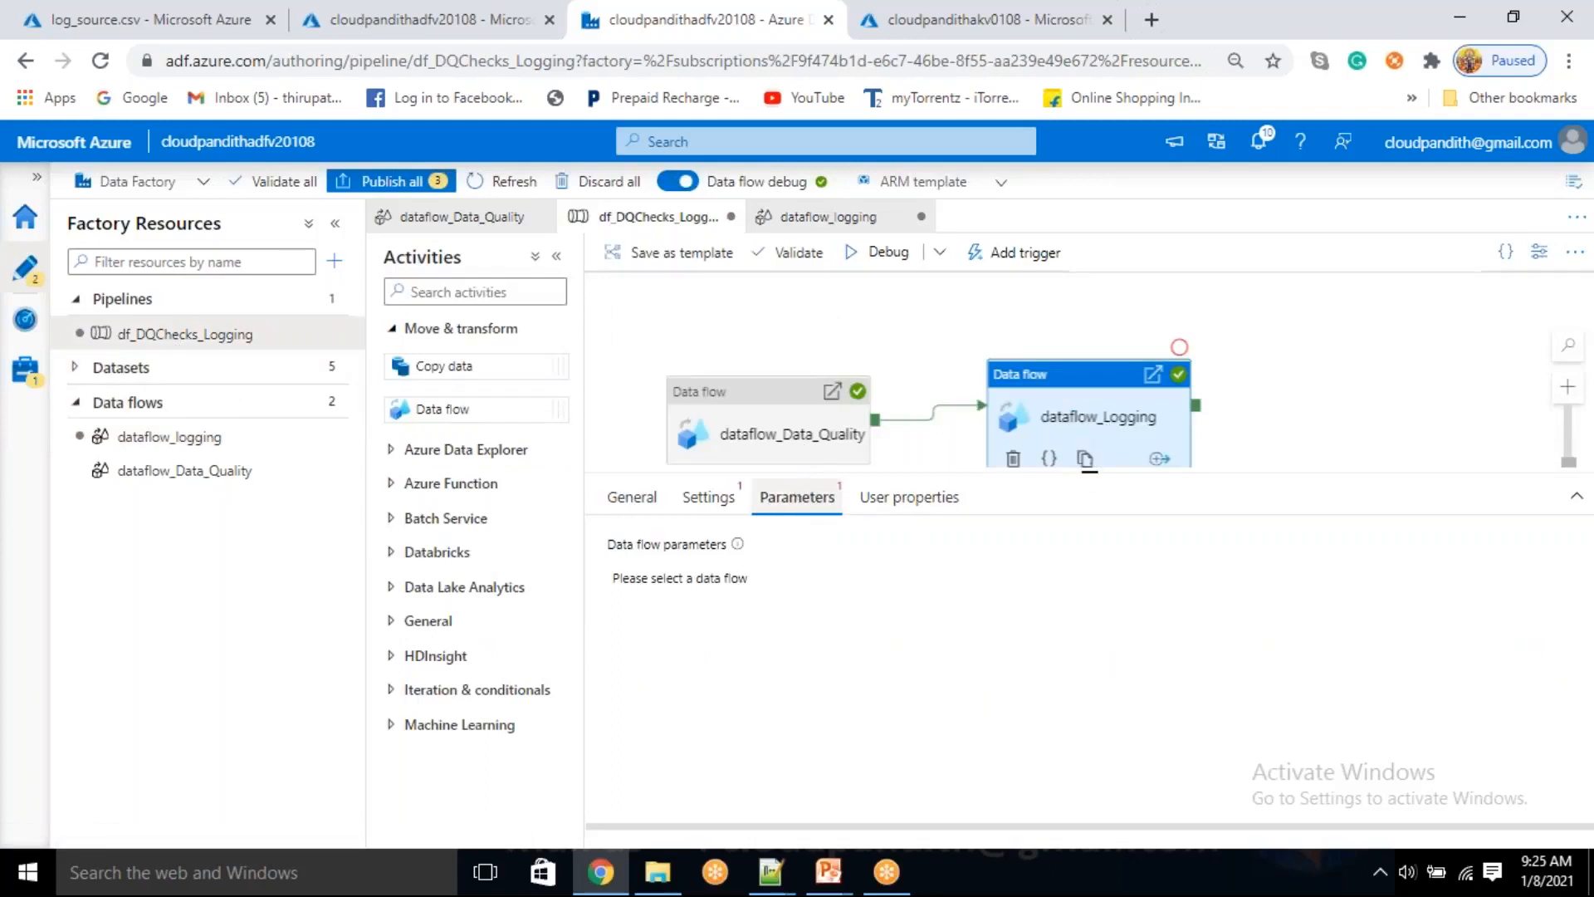
left_click(719, 500)
left_click(861, 554)
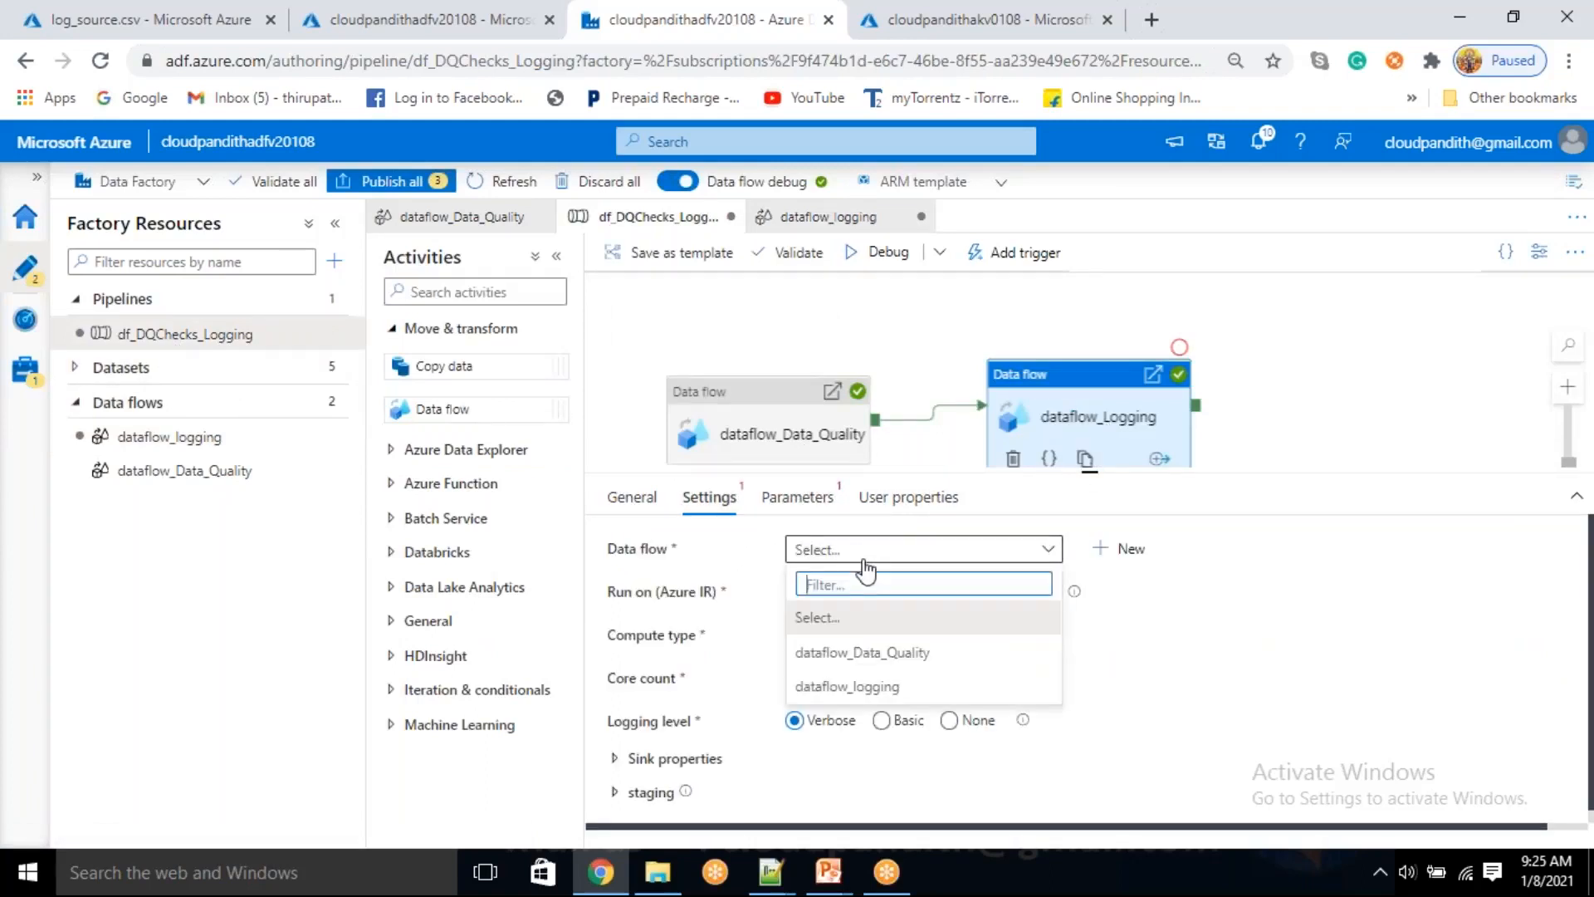
left_click(887, 688)
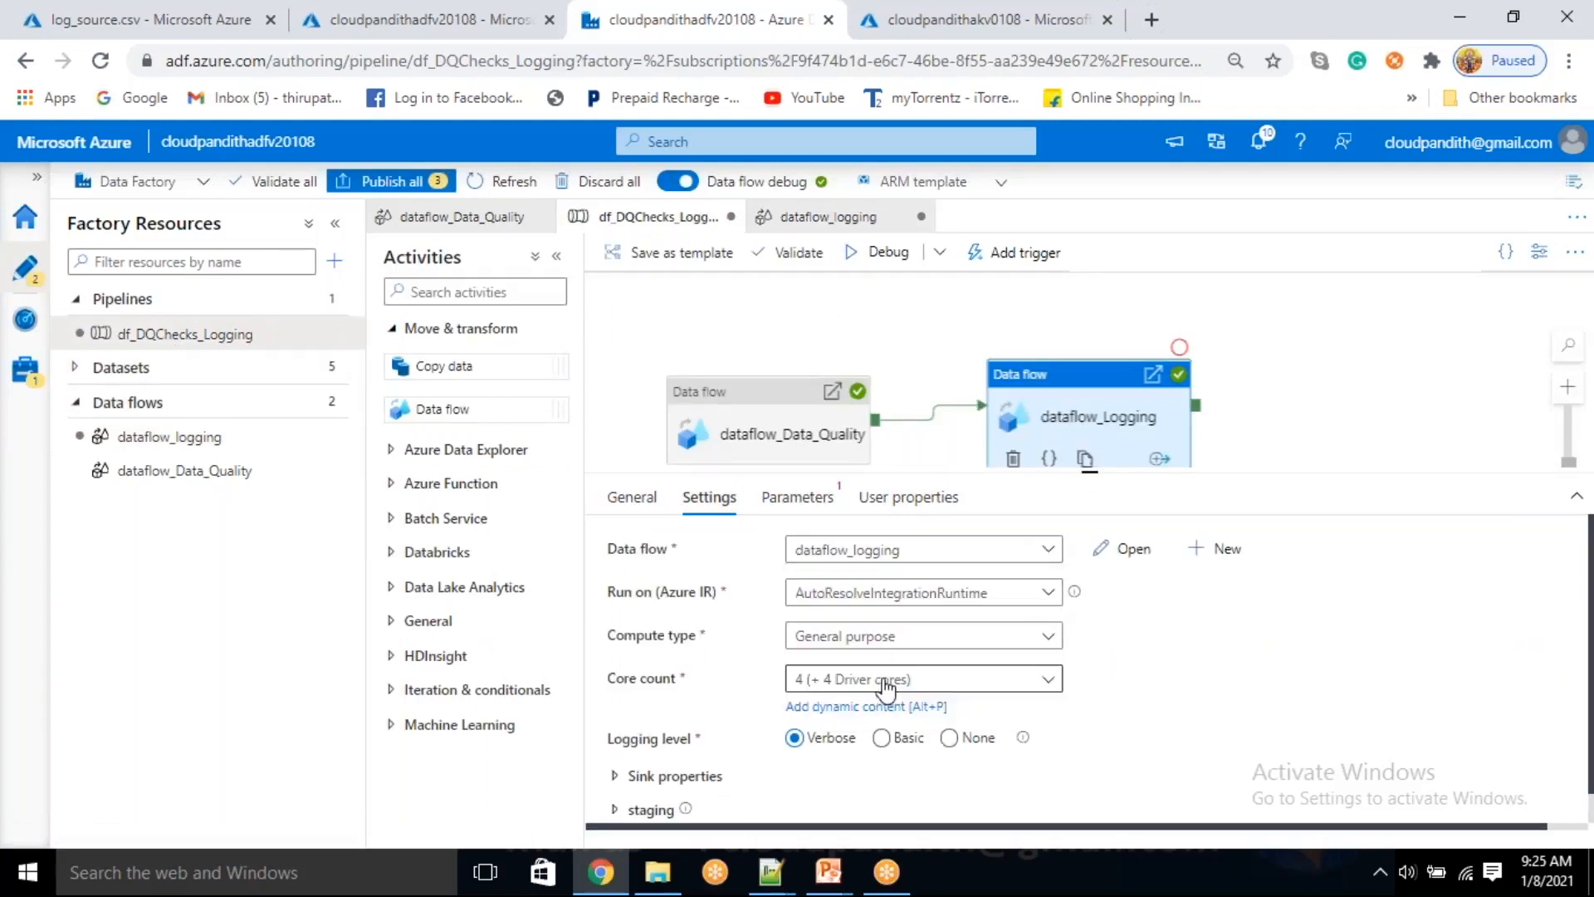
left_click(812, 509)
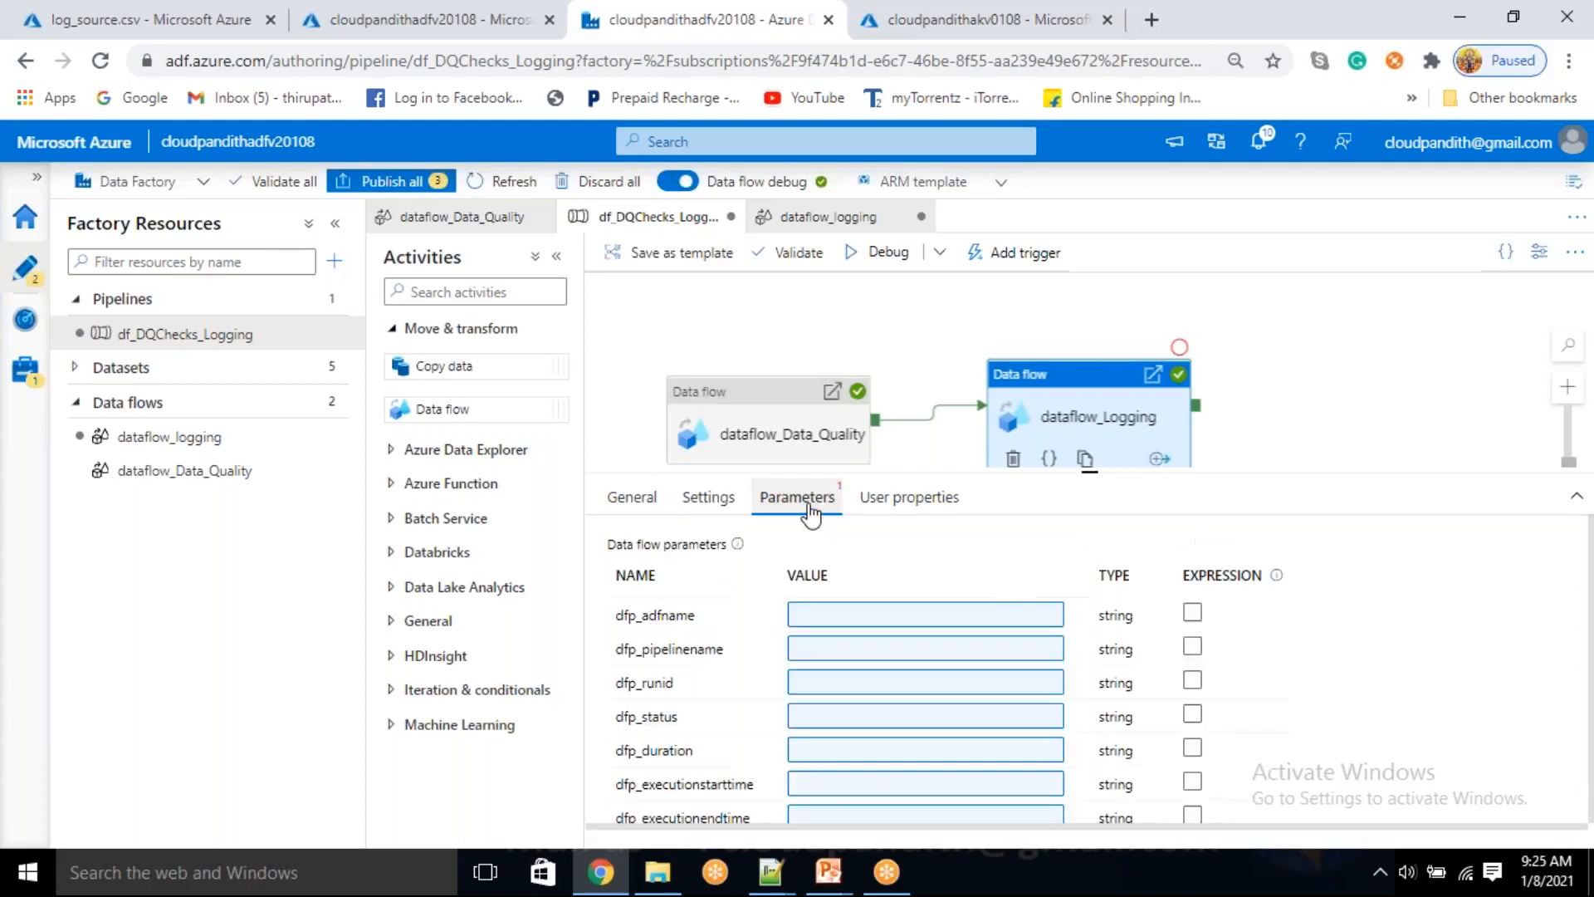
left_click(847, 612)
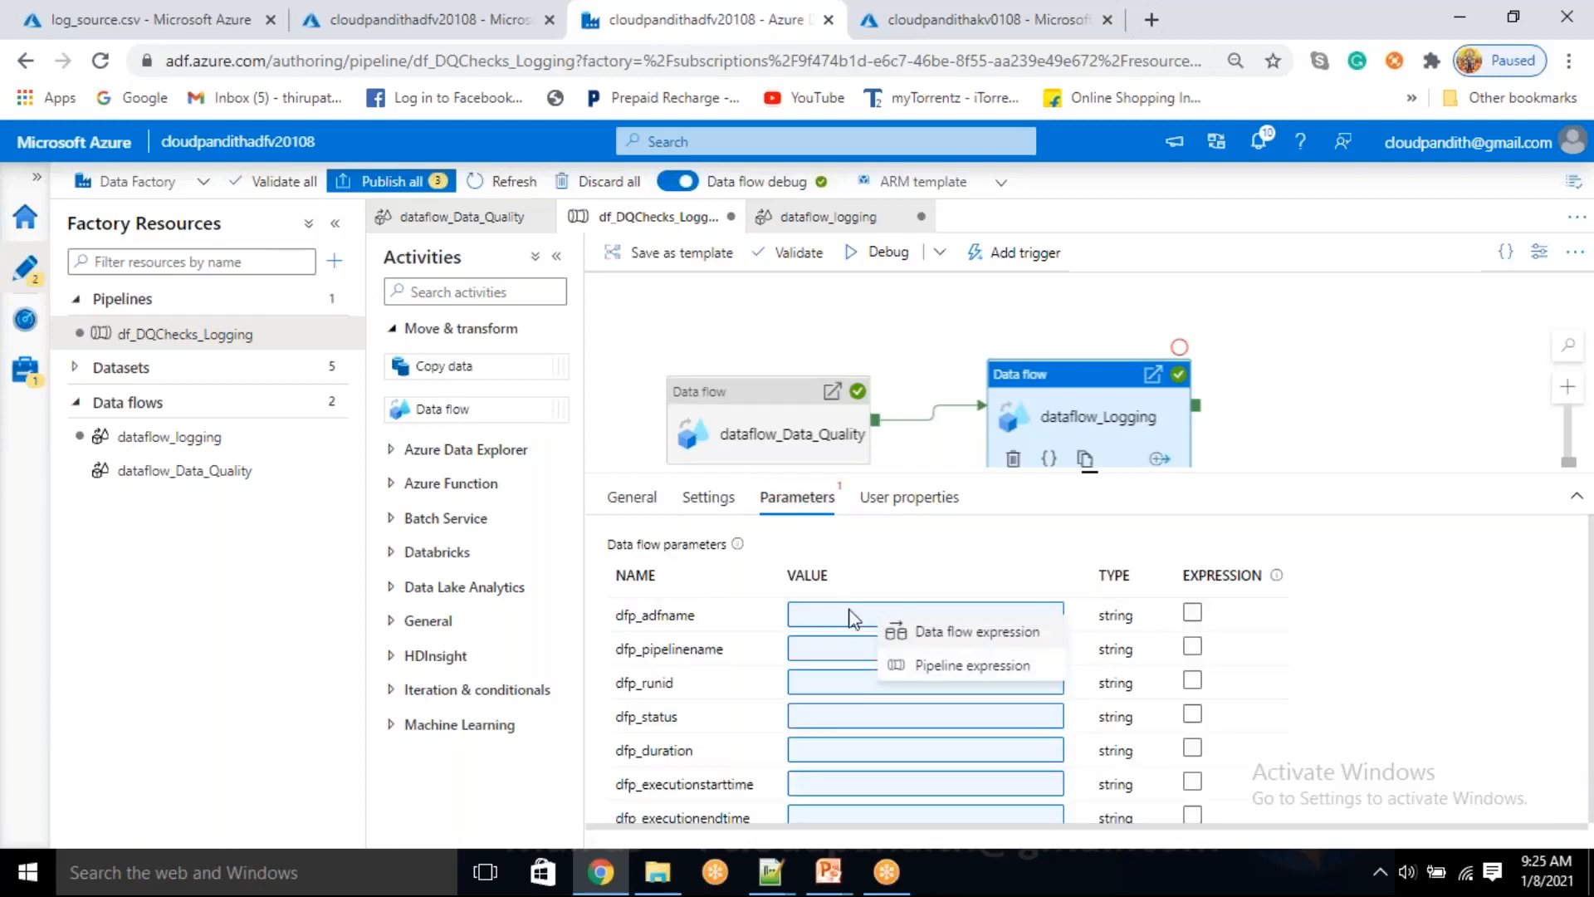
left_click(922, 662)
left_click(1040, 599)
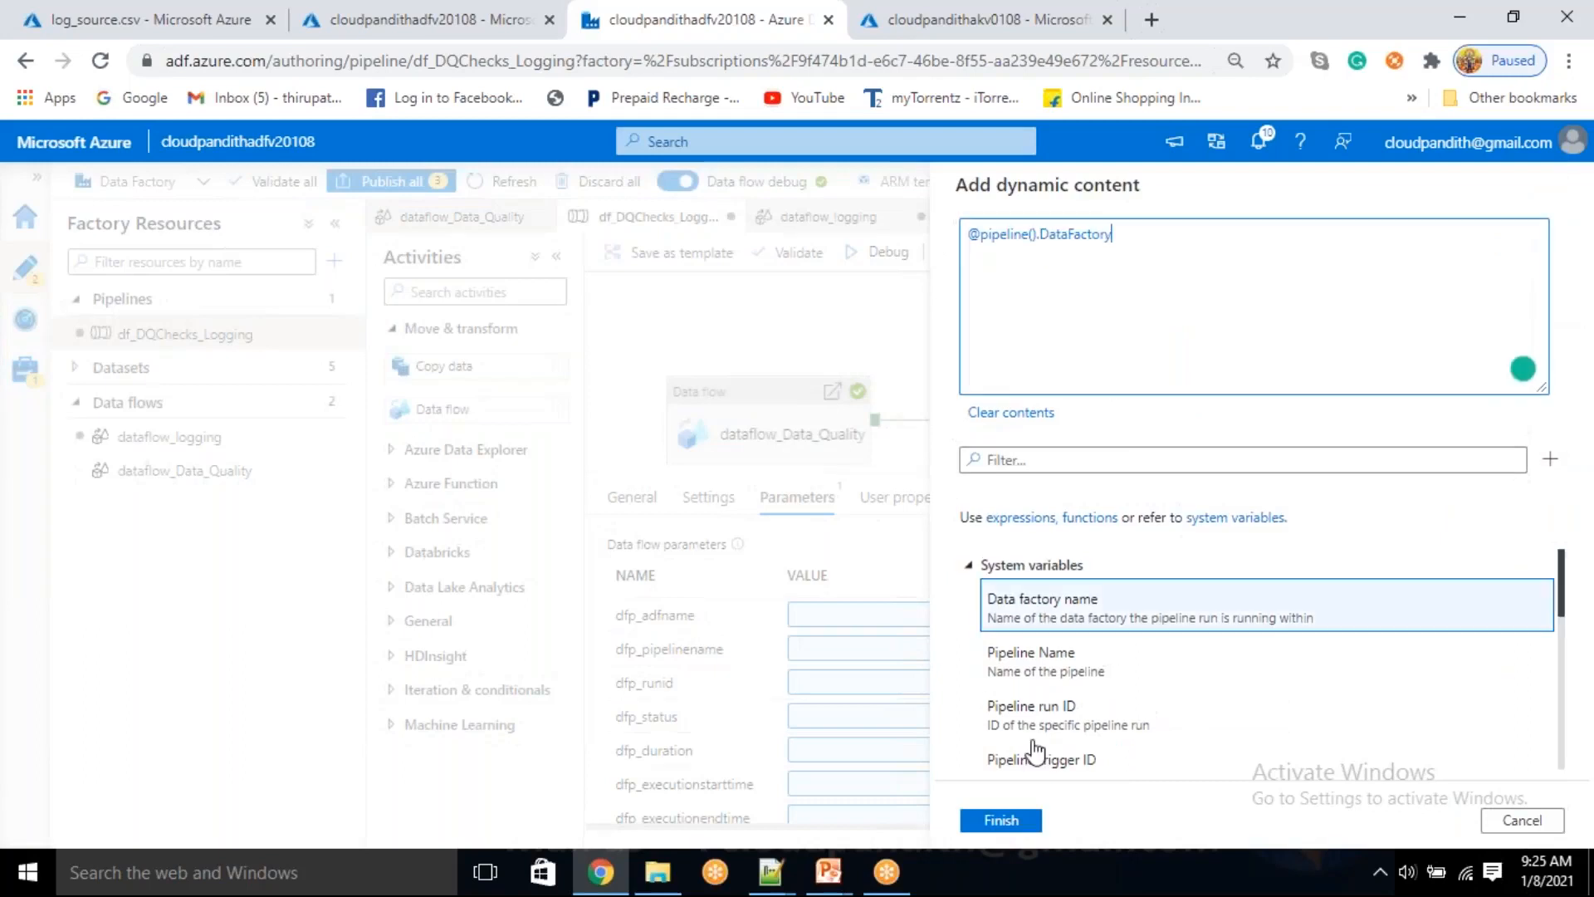
left_click(1002, 819)
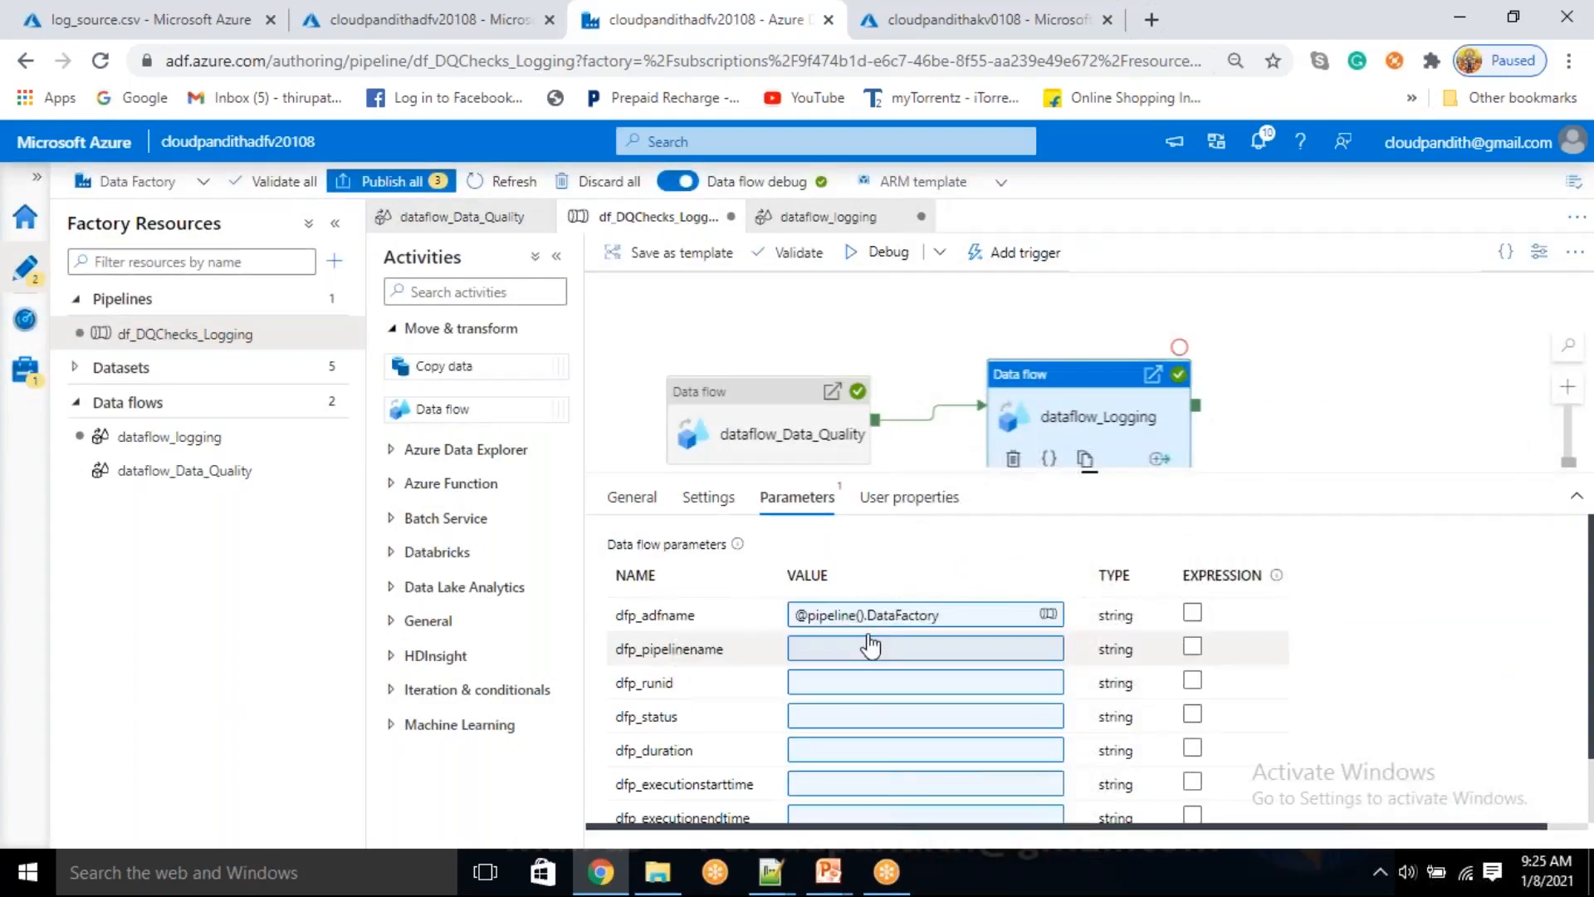
left_click(848, 649)
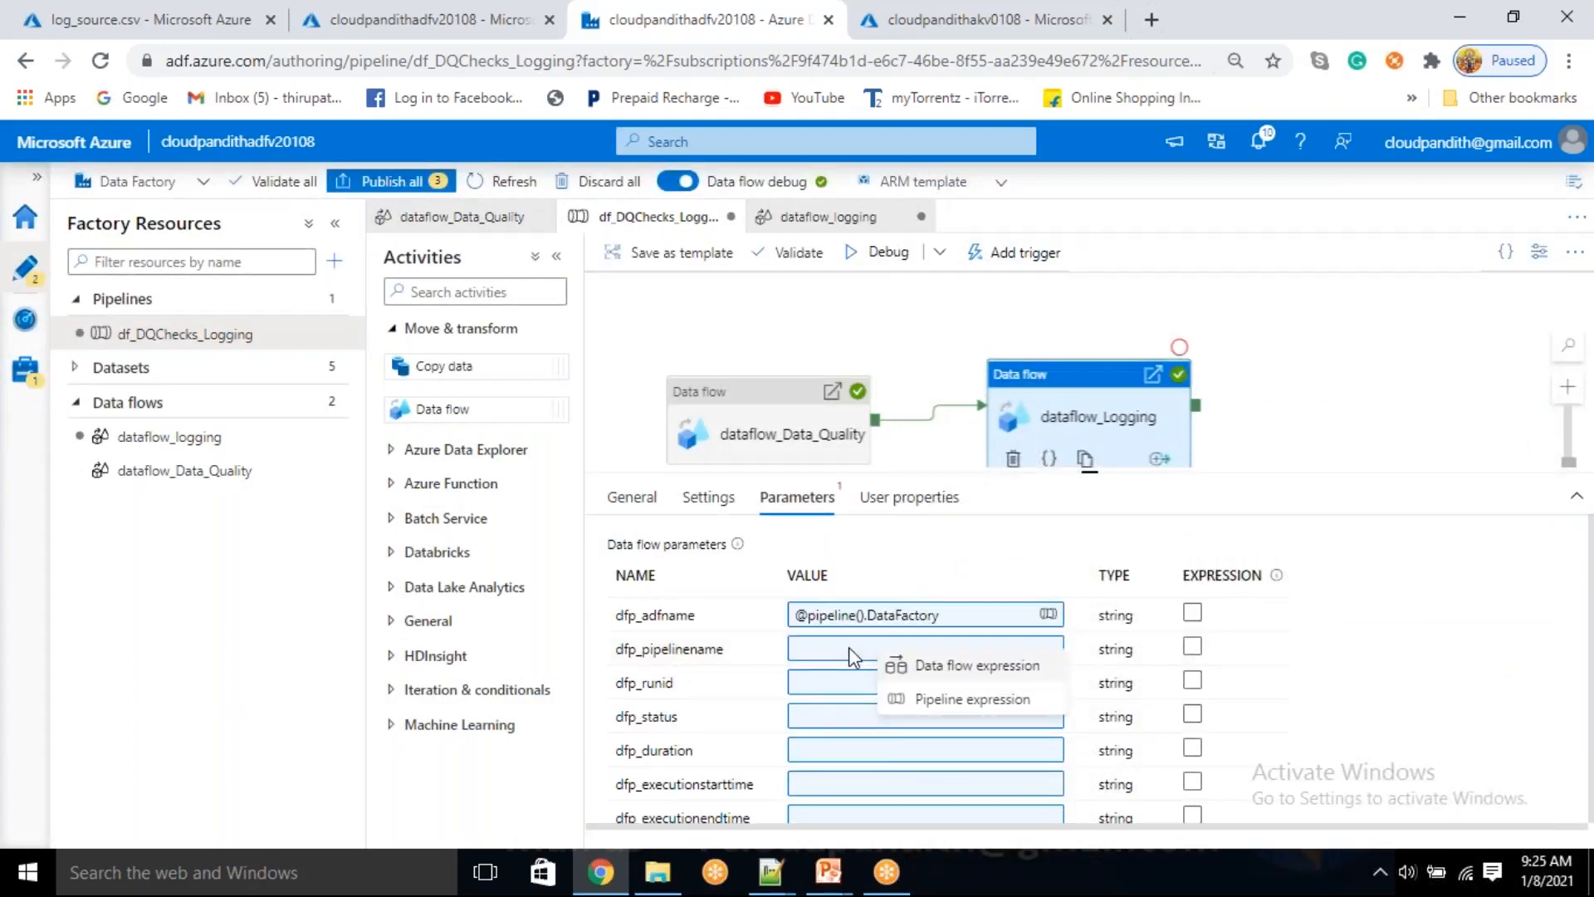
left_click(932, 698)
left_click(1110, 662)
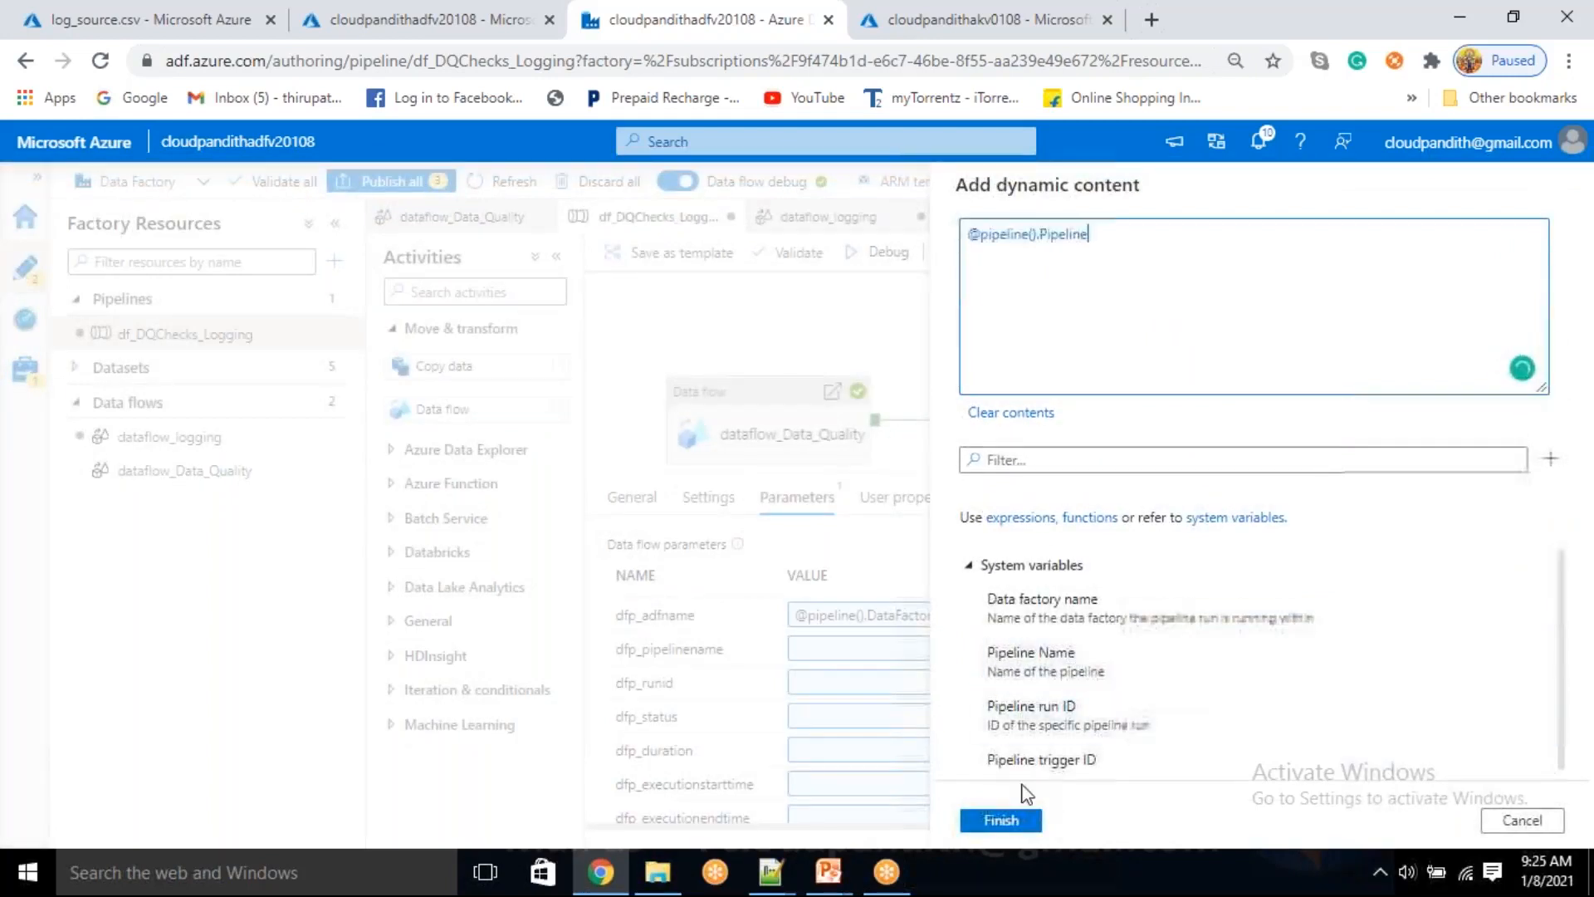
left_click(1002, 819)
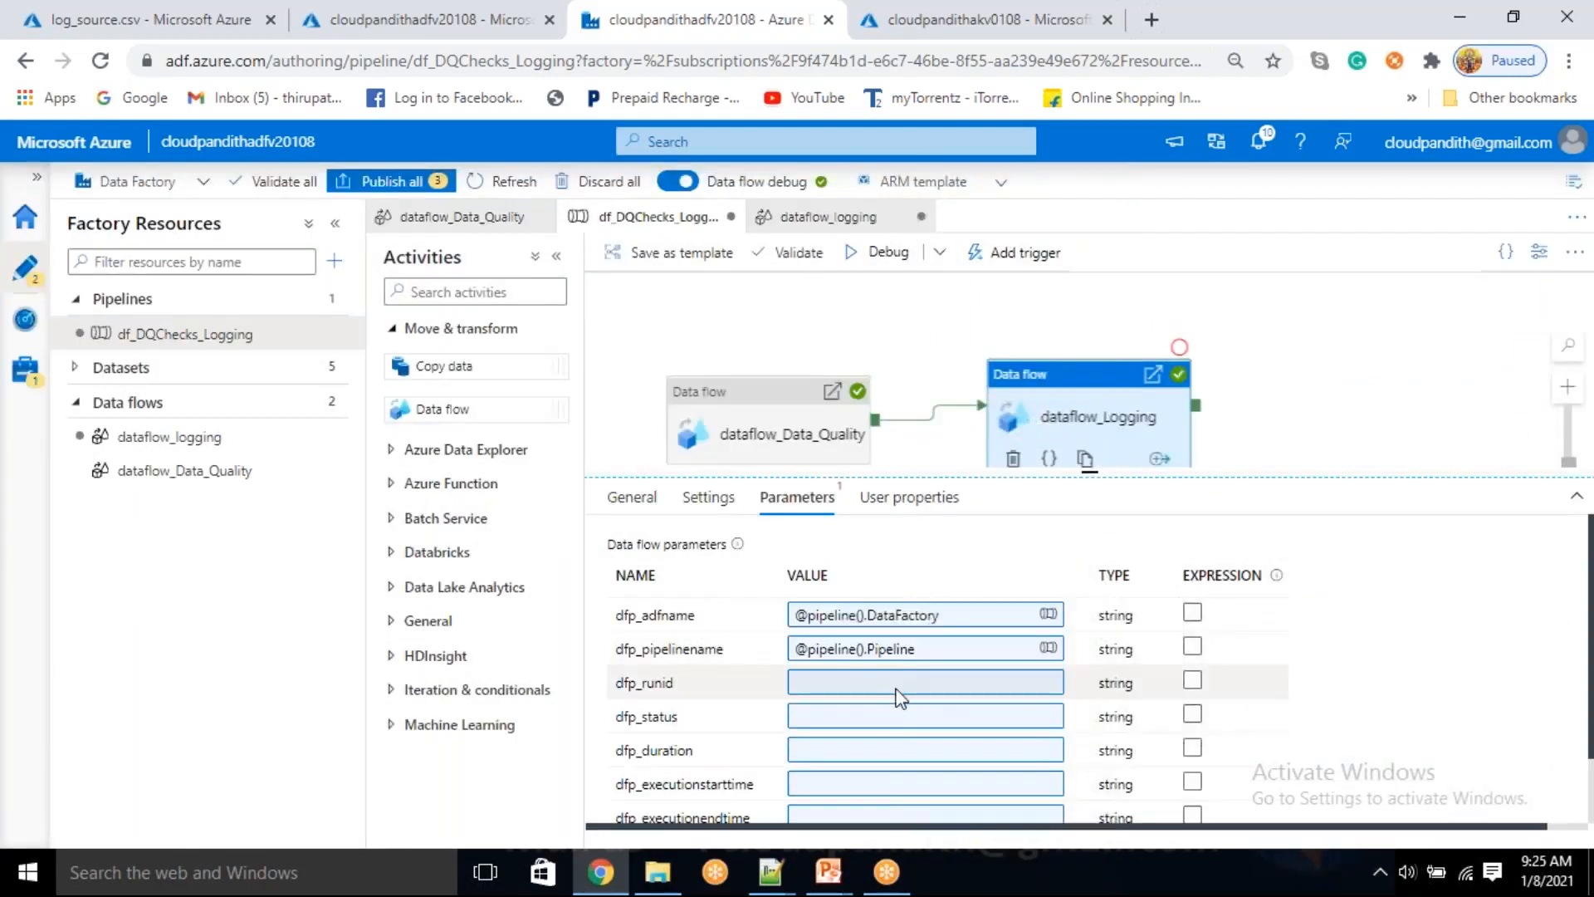
left_click(897, 689)
left_click(997, 732)
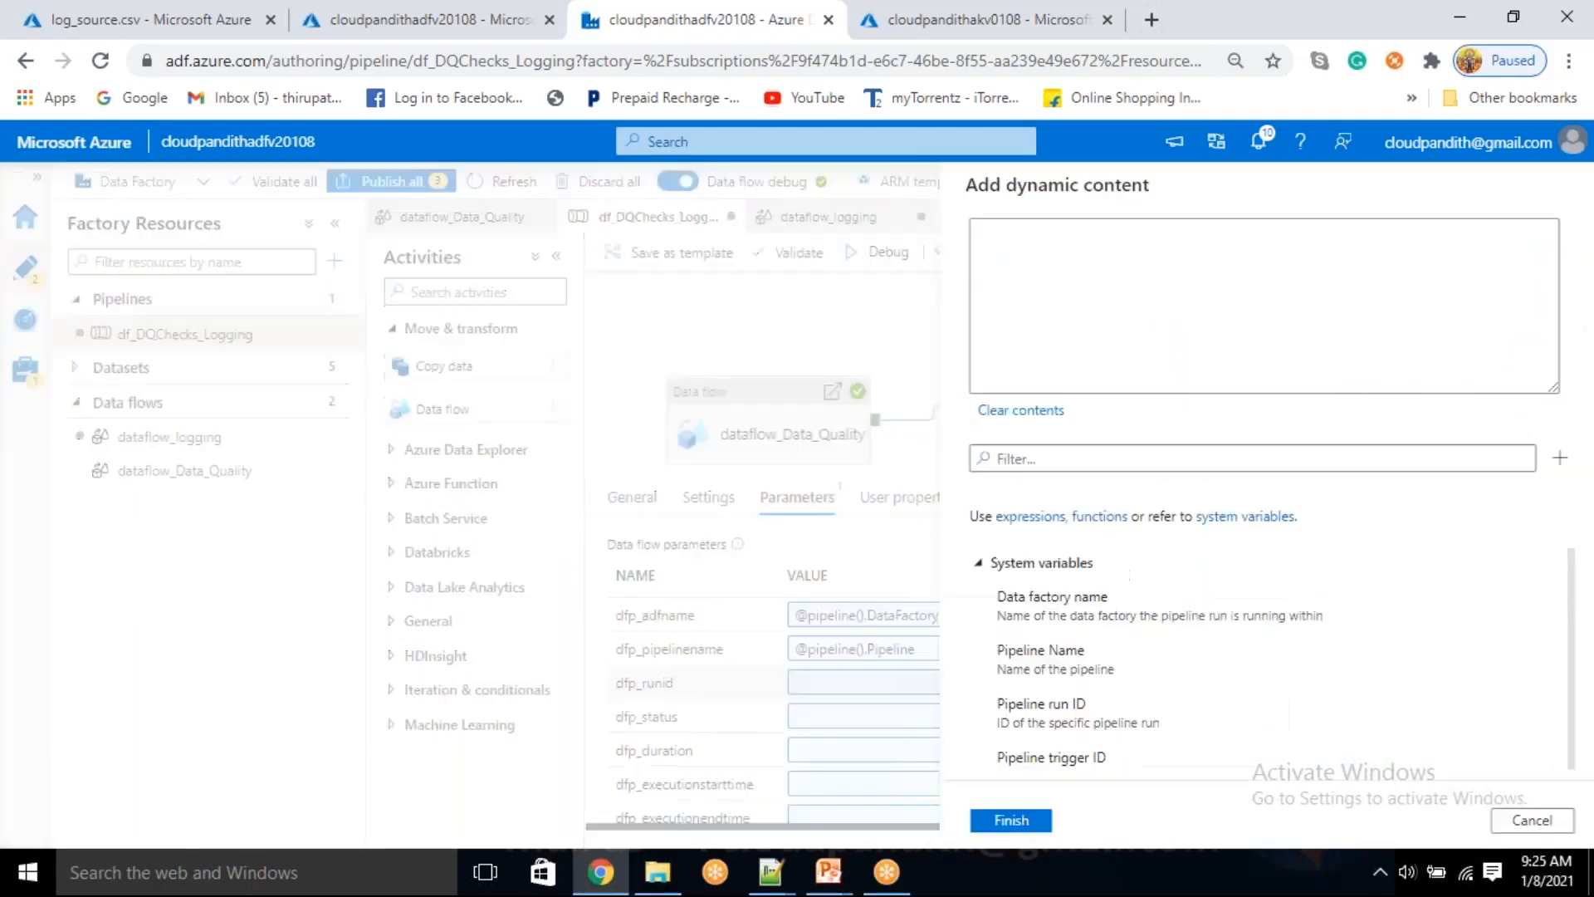
left_click(1080, 716)
left_click(1002, 820)
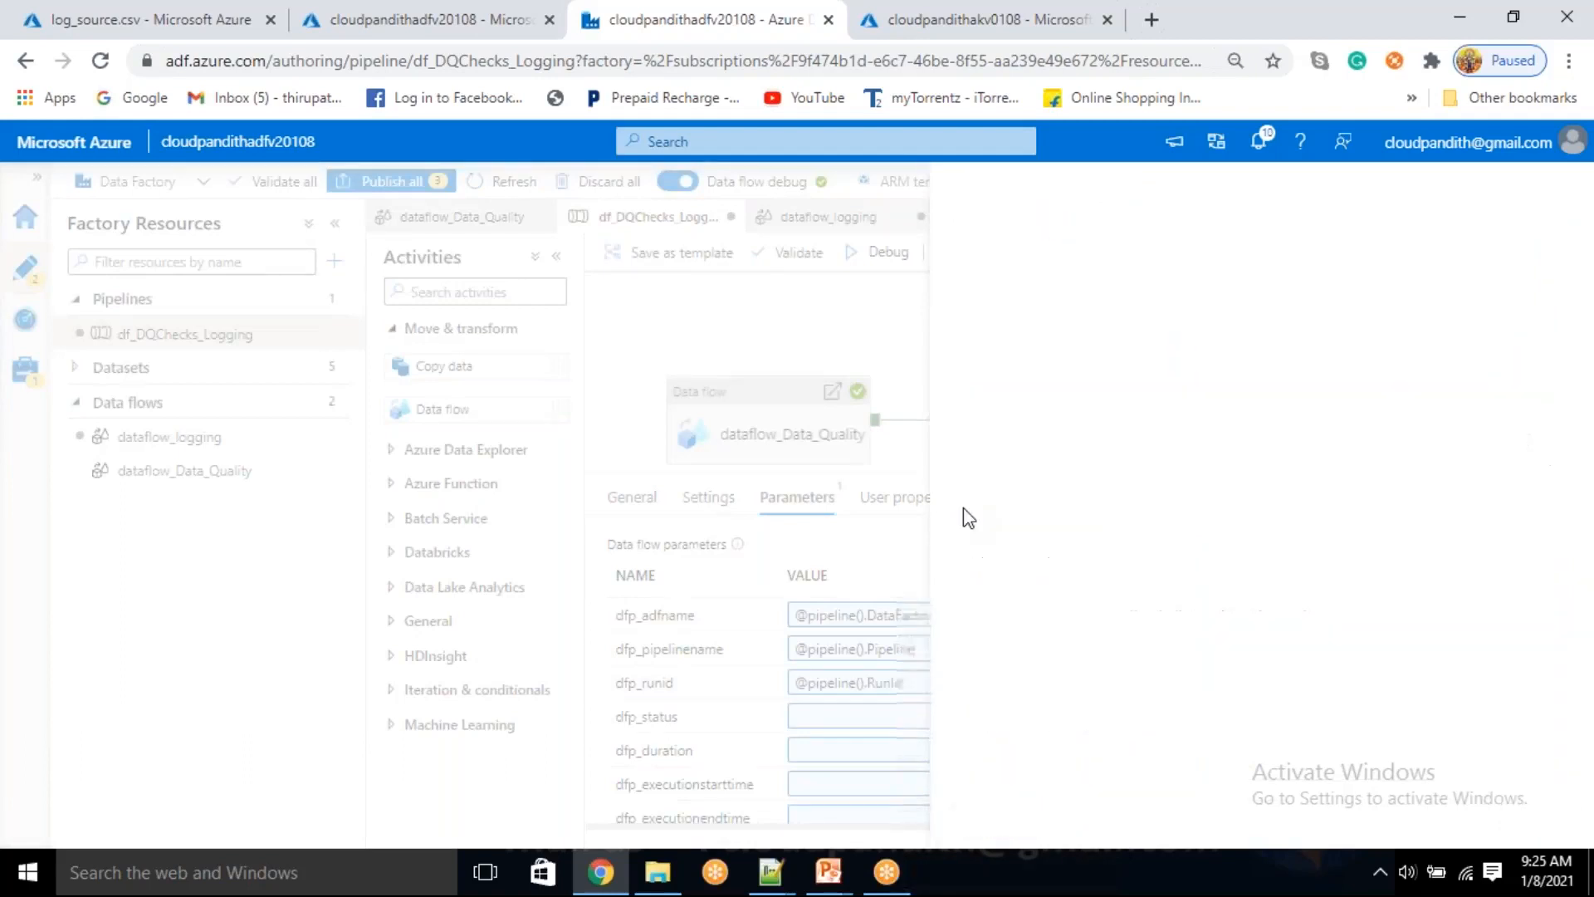
left_click_drag(1086, 489, 1085, 353)
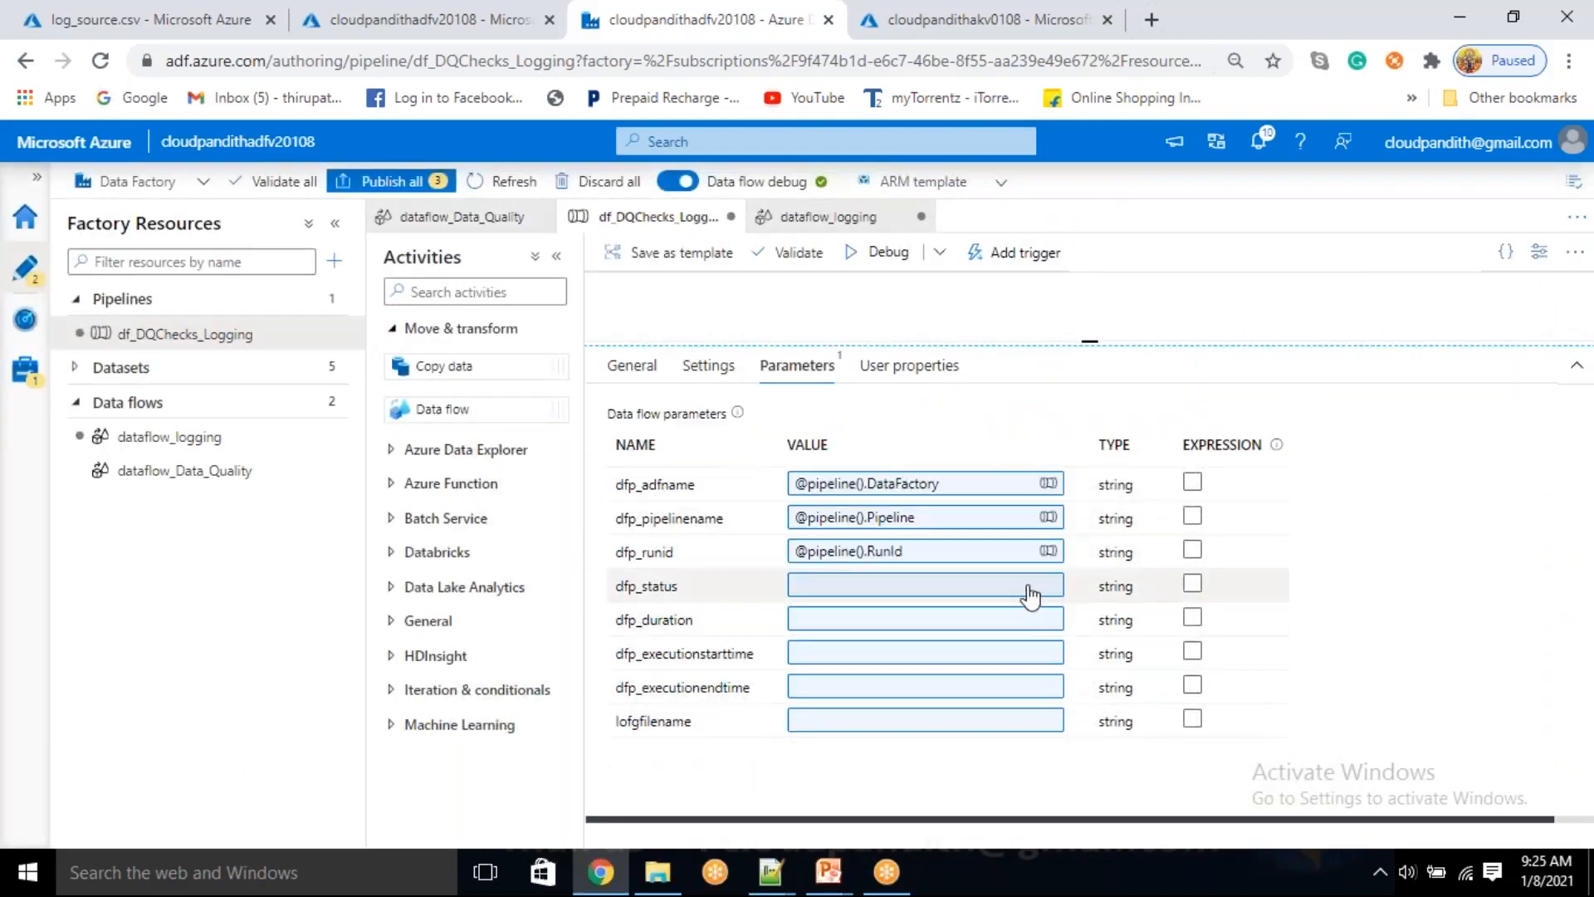
left_click(1029, 586)
left_click(984, 639)
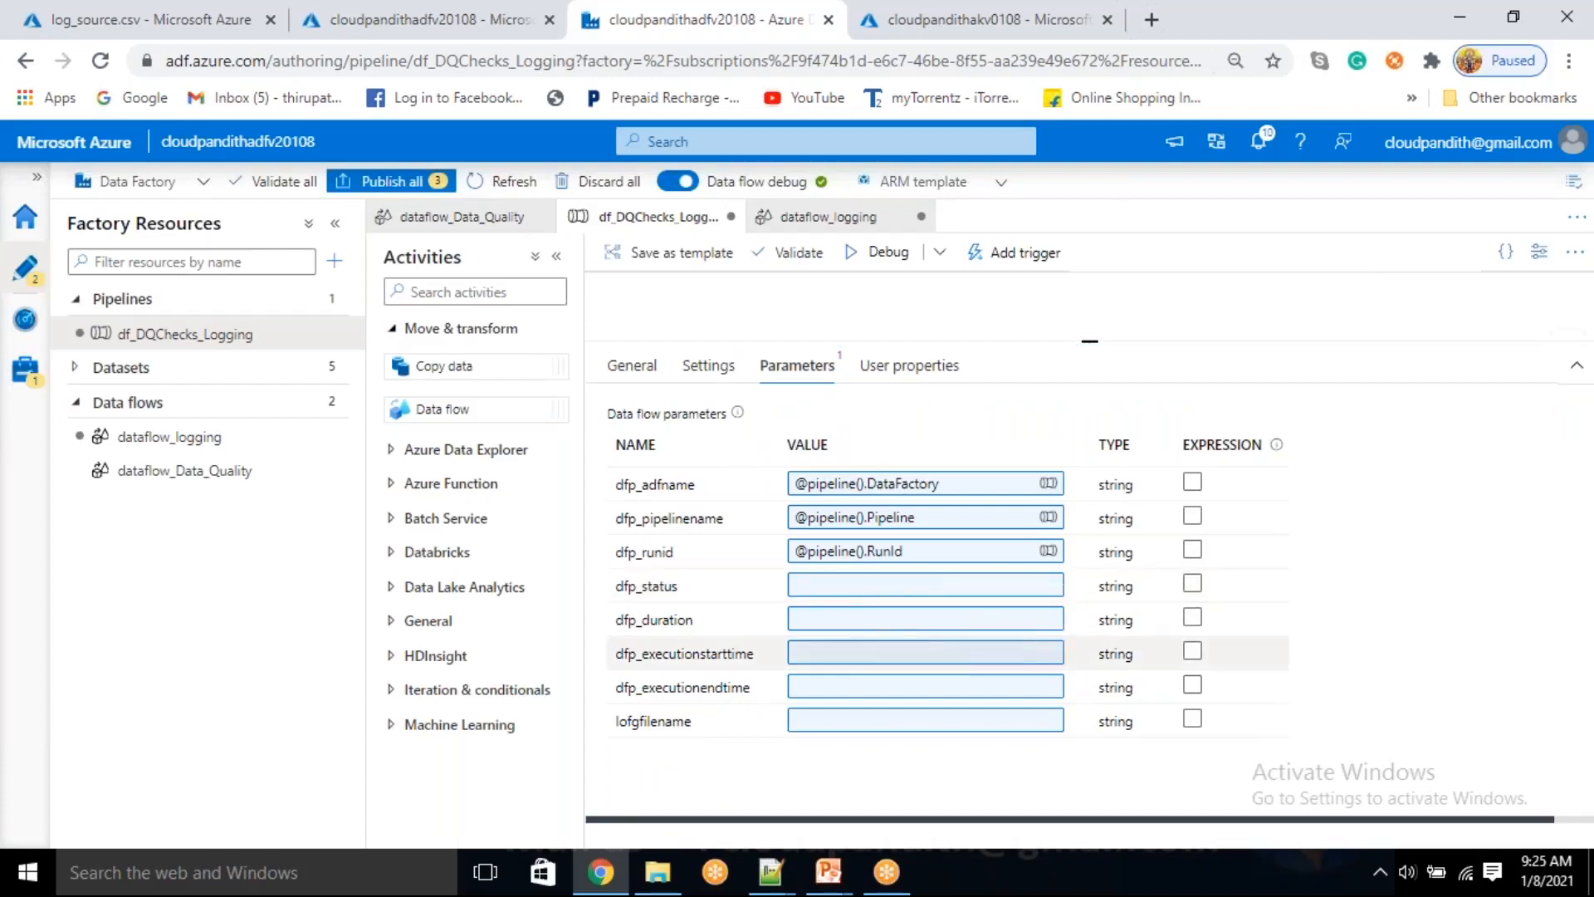
scroll(1113, 658, "down", 5)
left_click(1061, 745)
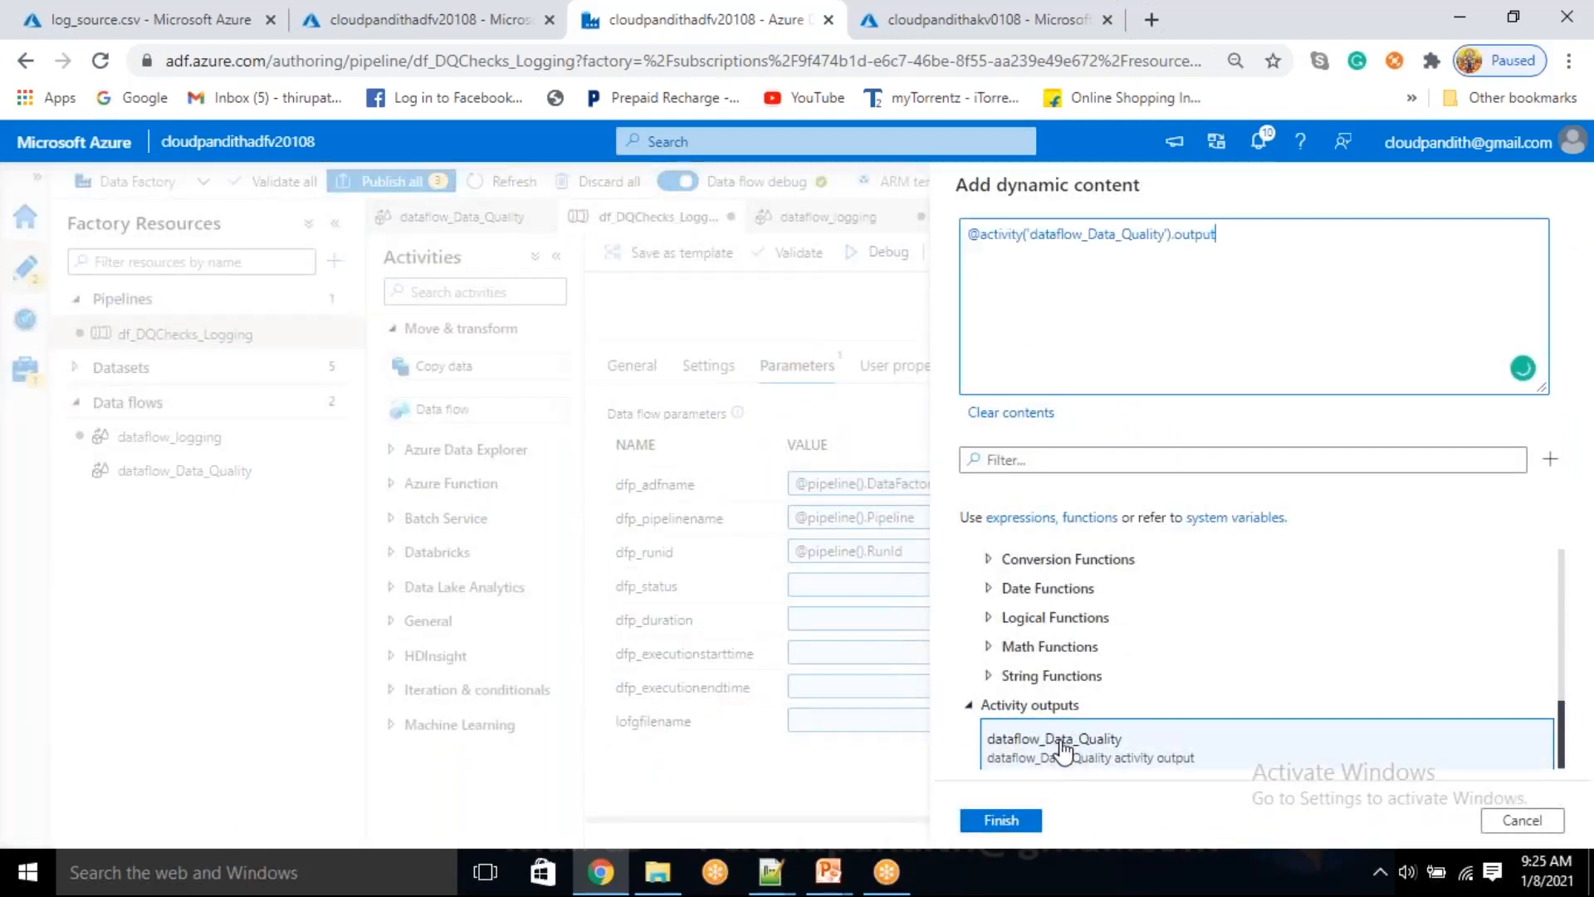
key("BackSpace")
key("BackSpace")
key("BackSpace")
key("BackSpace")
key("BackSpace")
key("BackSpace")
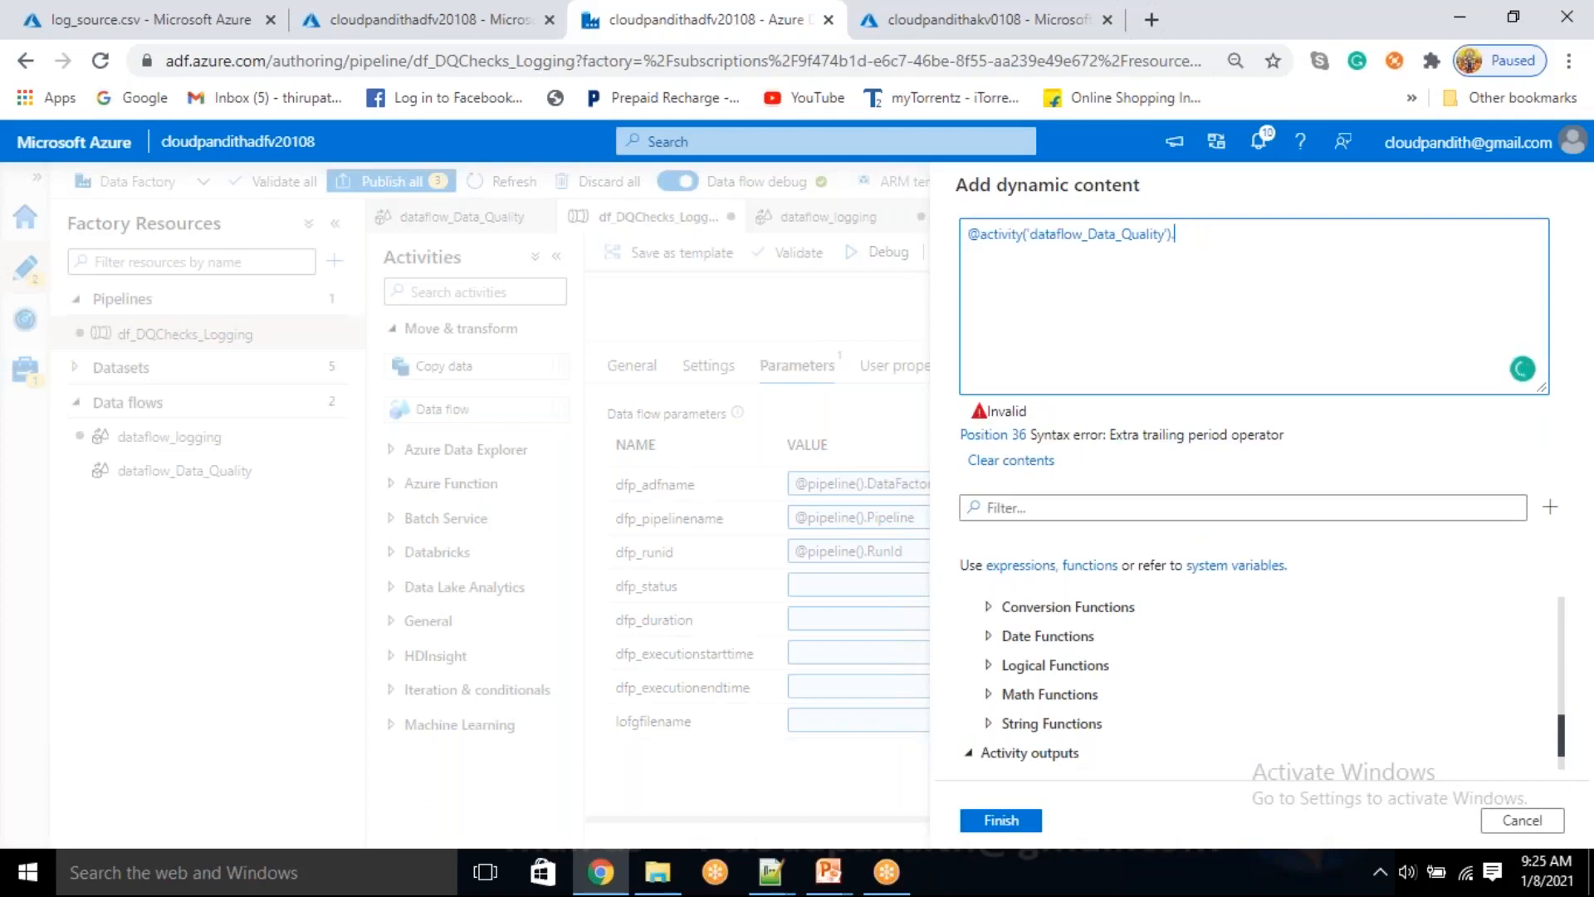
type("St")
key("BackSpace")
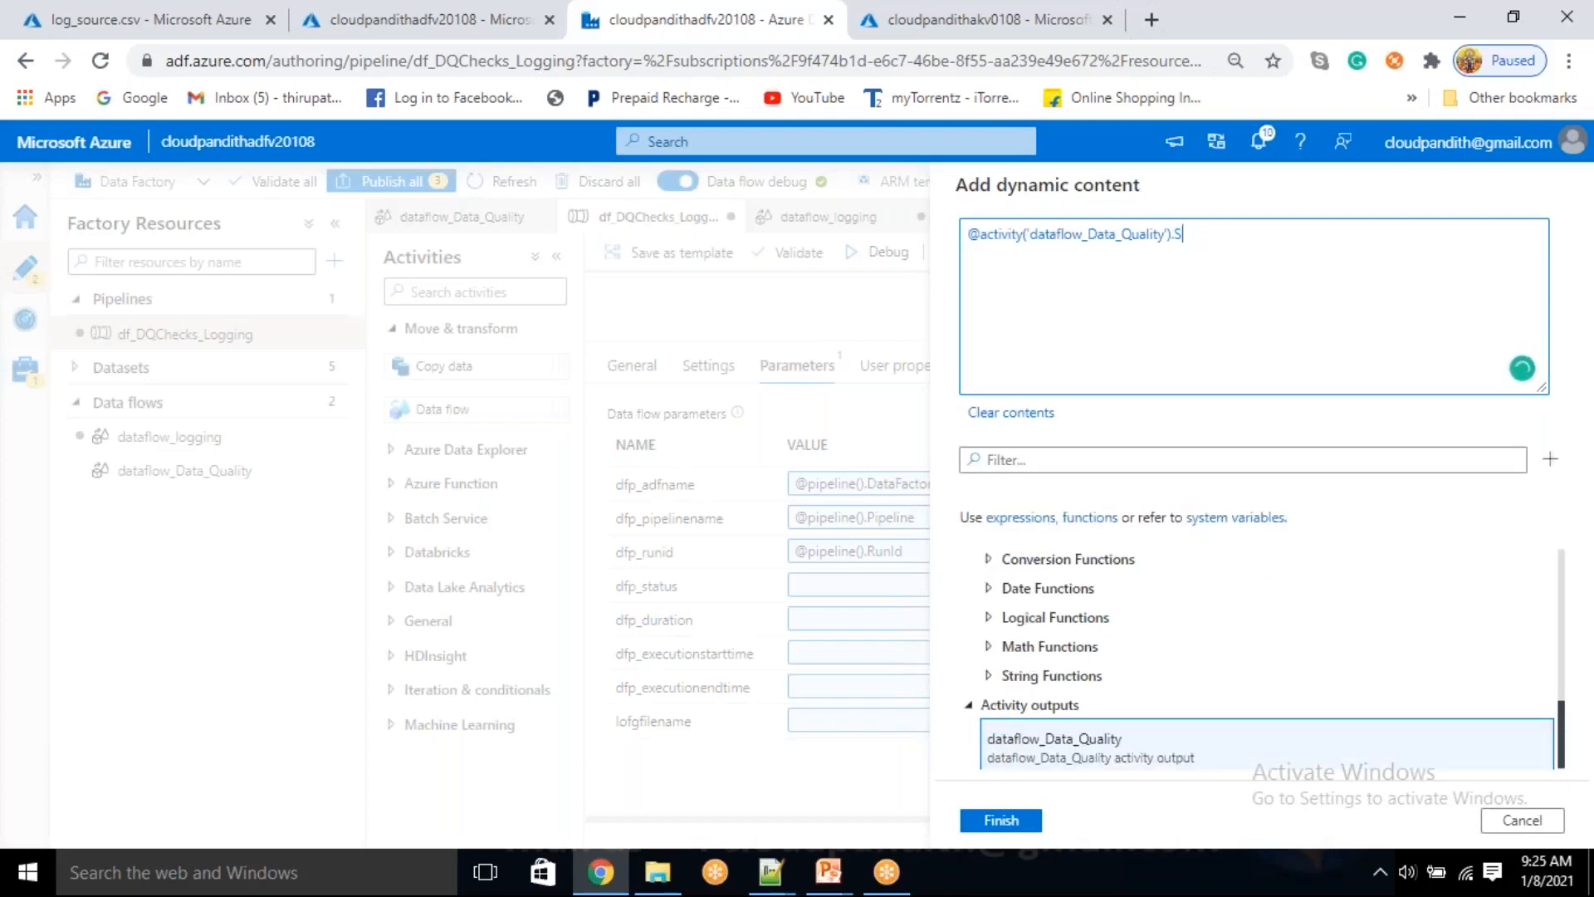
type("tatus")
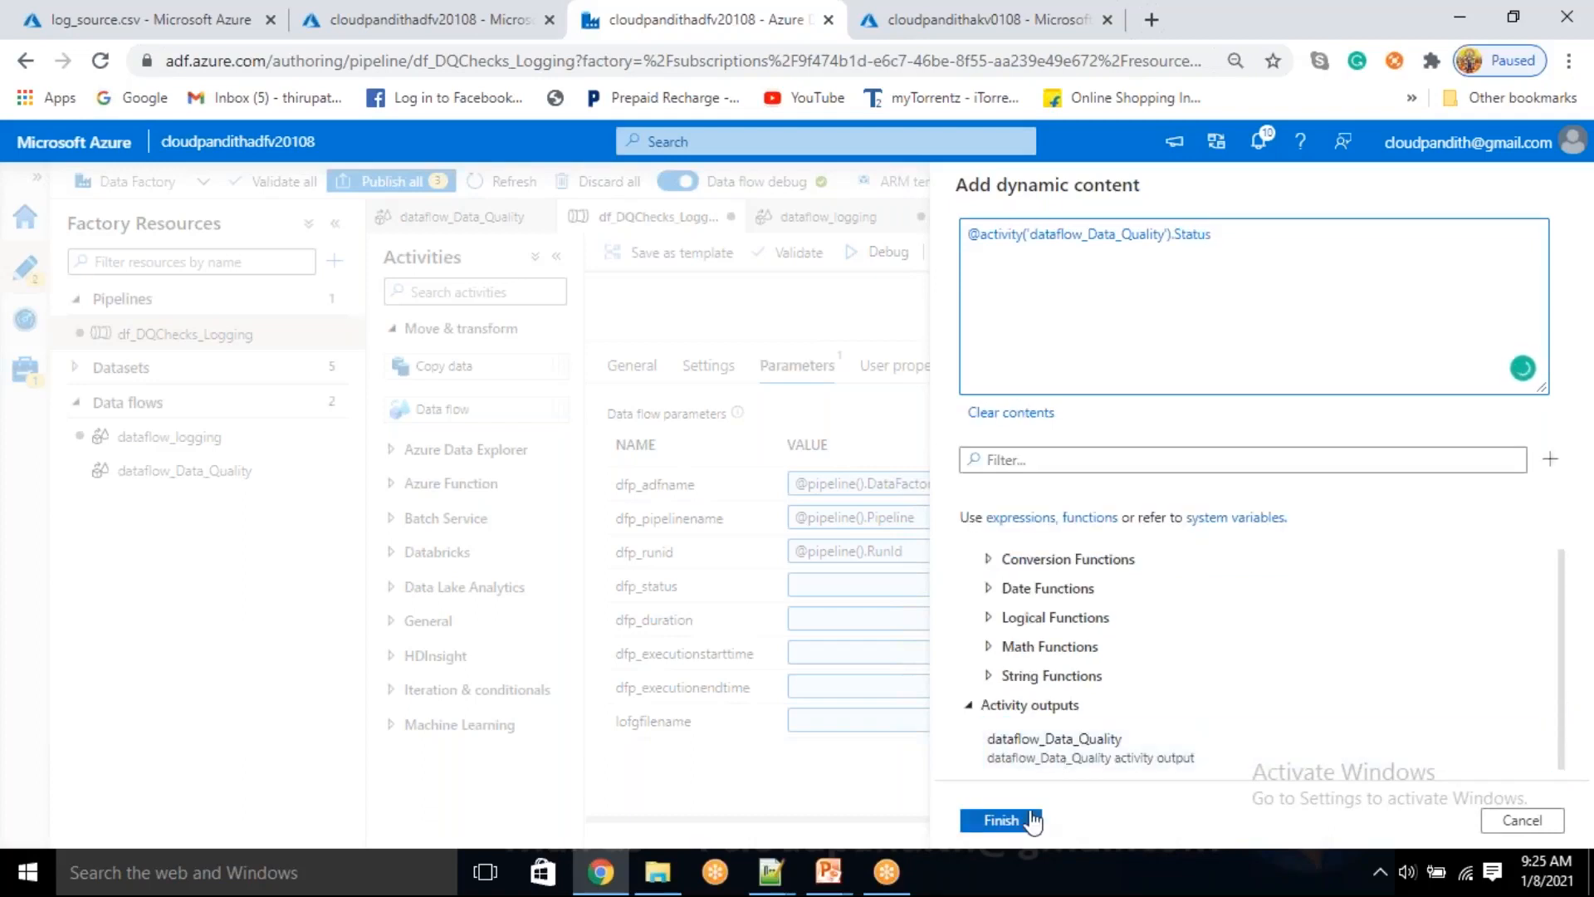
left_click(1027, 822)
left_click(843, 629)
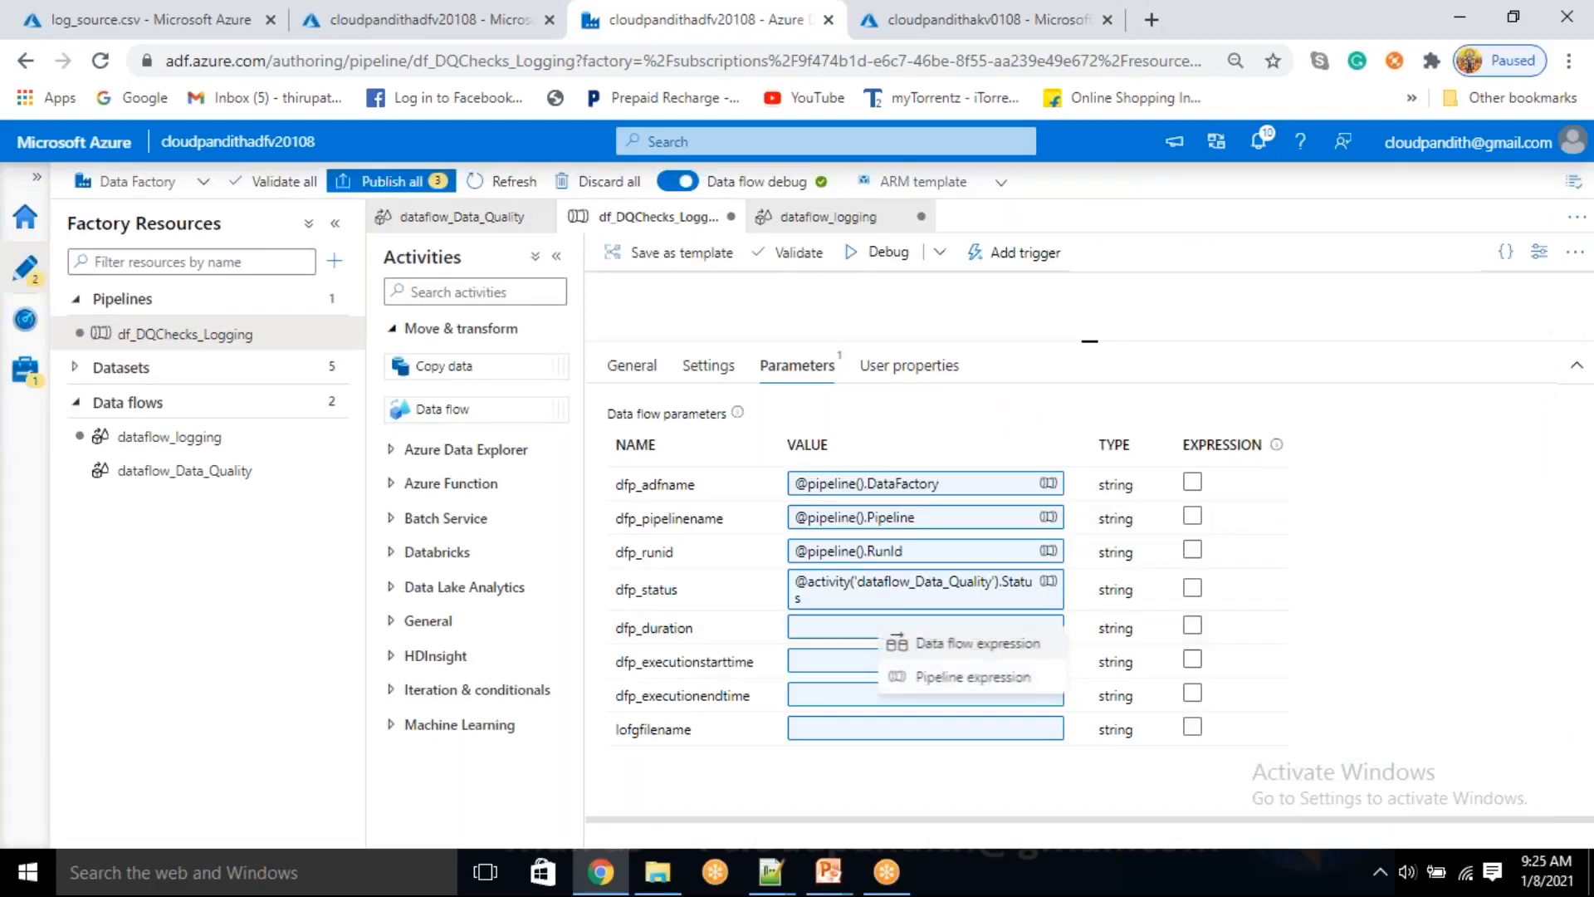
left_click(933, 678)
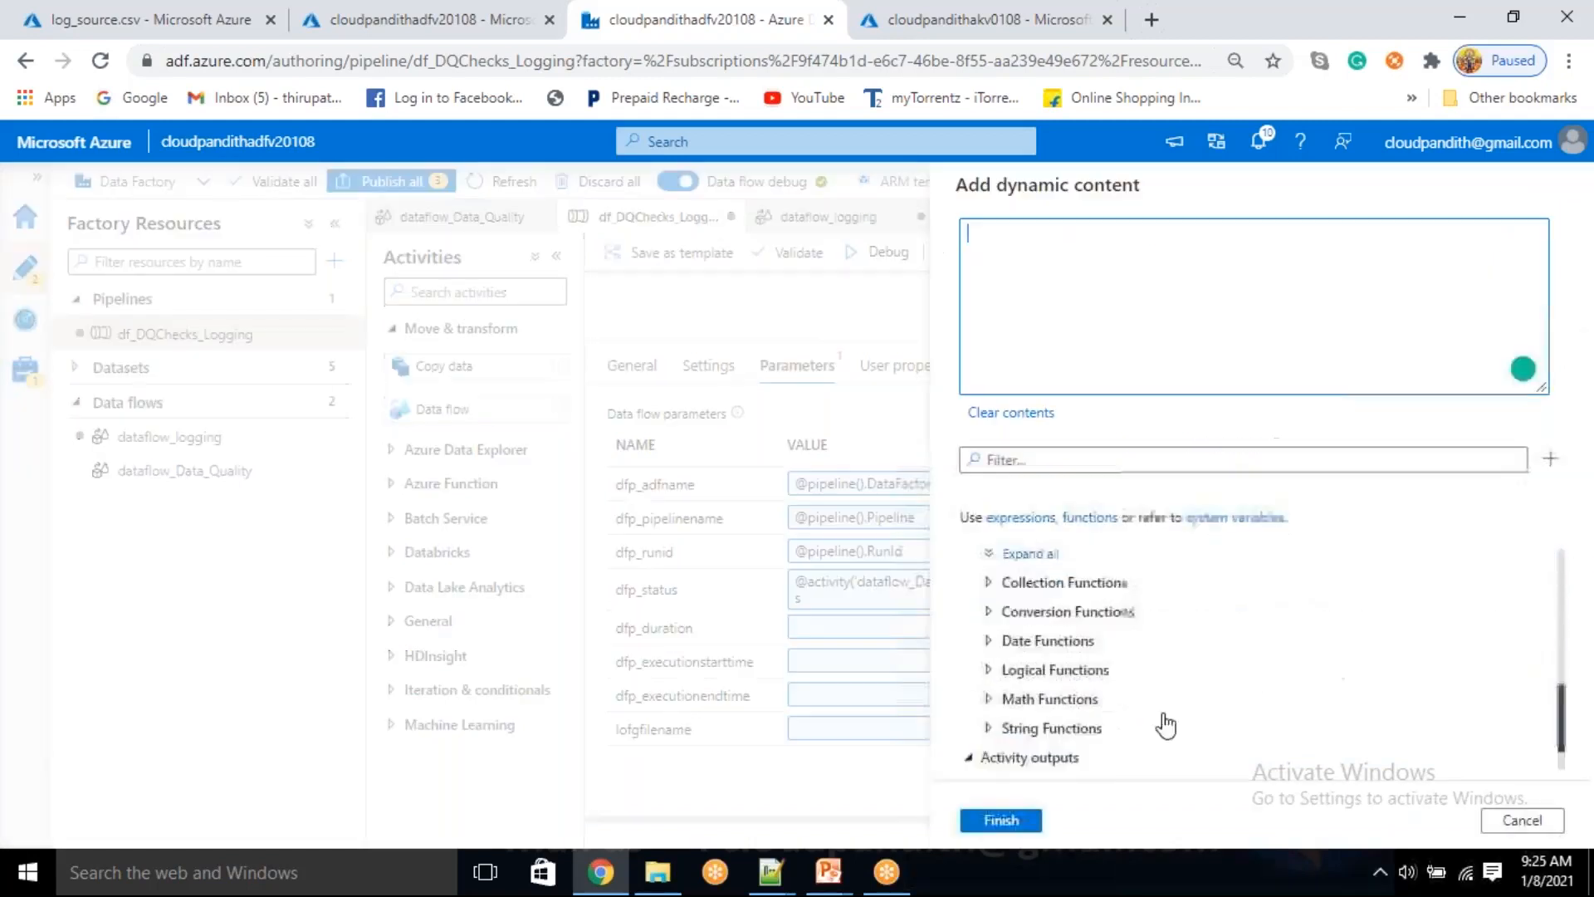
left_click(1100, 757)
key("BackSpace")
key("BackSpace")
key("BackSpace")
key("BackSpace")
key("BackSpace")
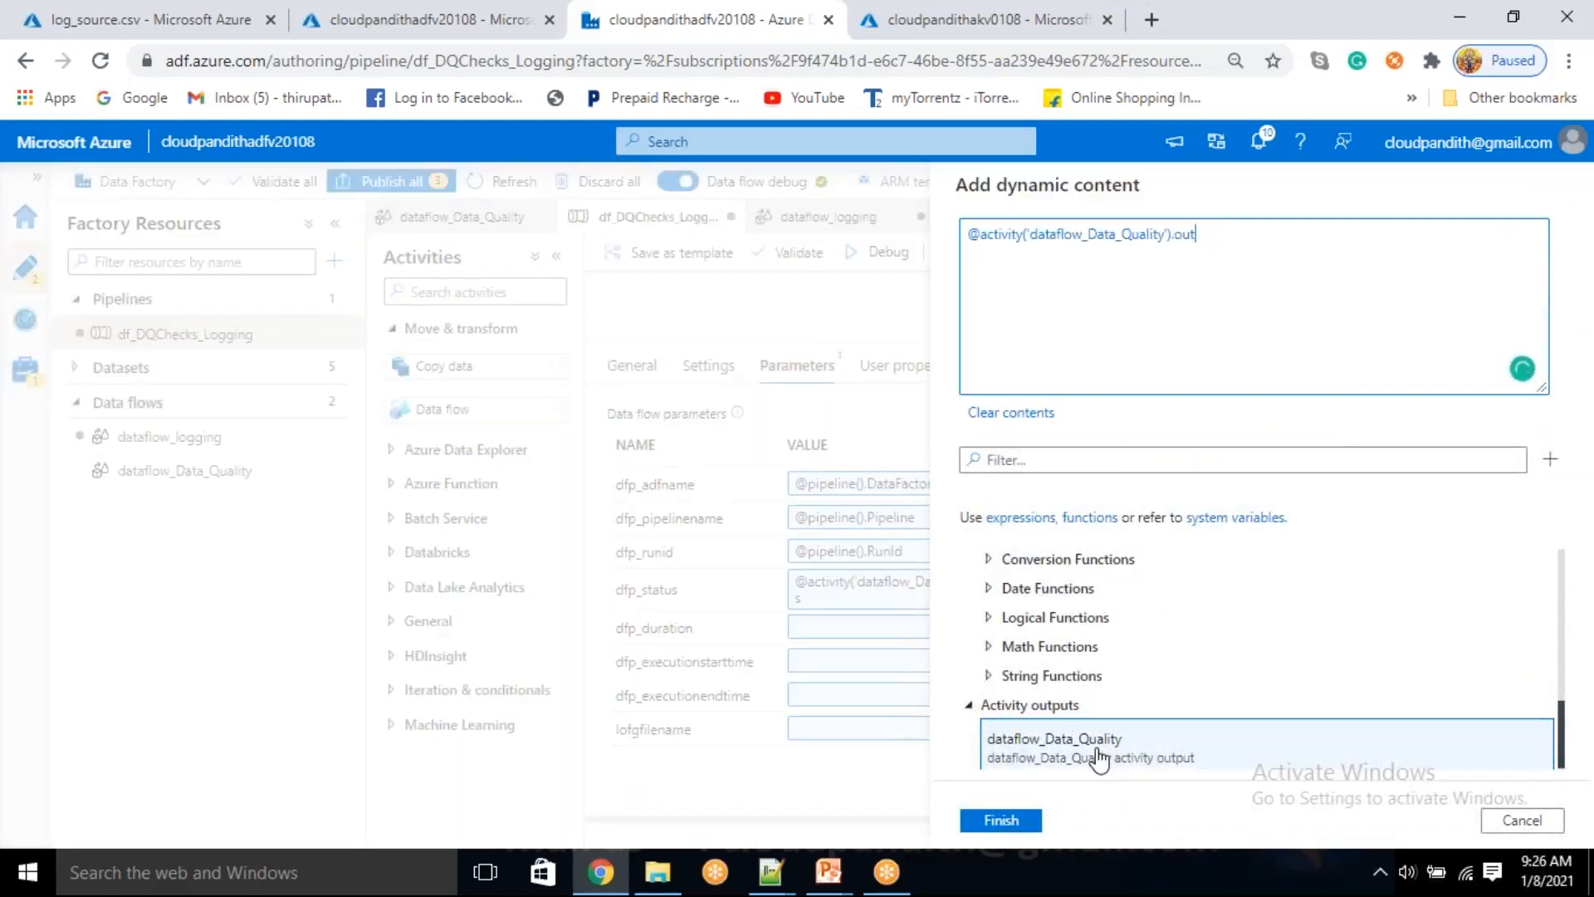
key("BackSpace")
type("ExecutionStartTime")
left_click(1022, 822)
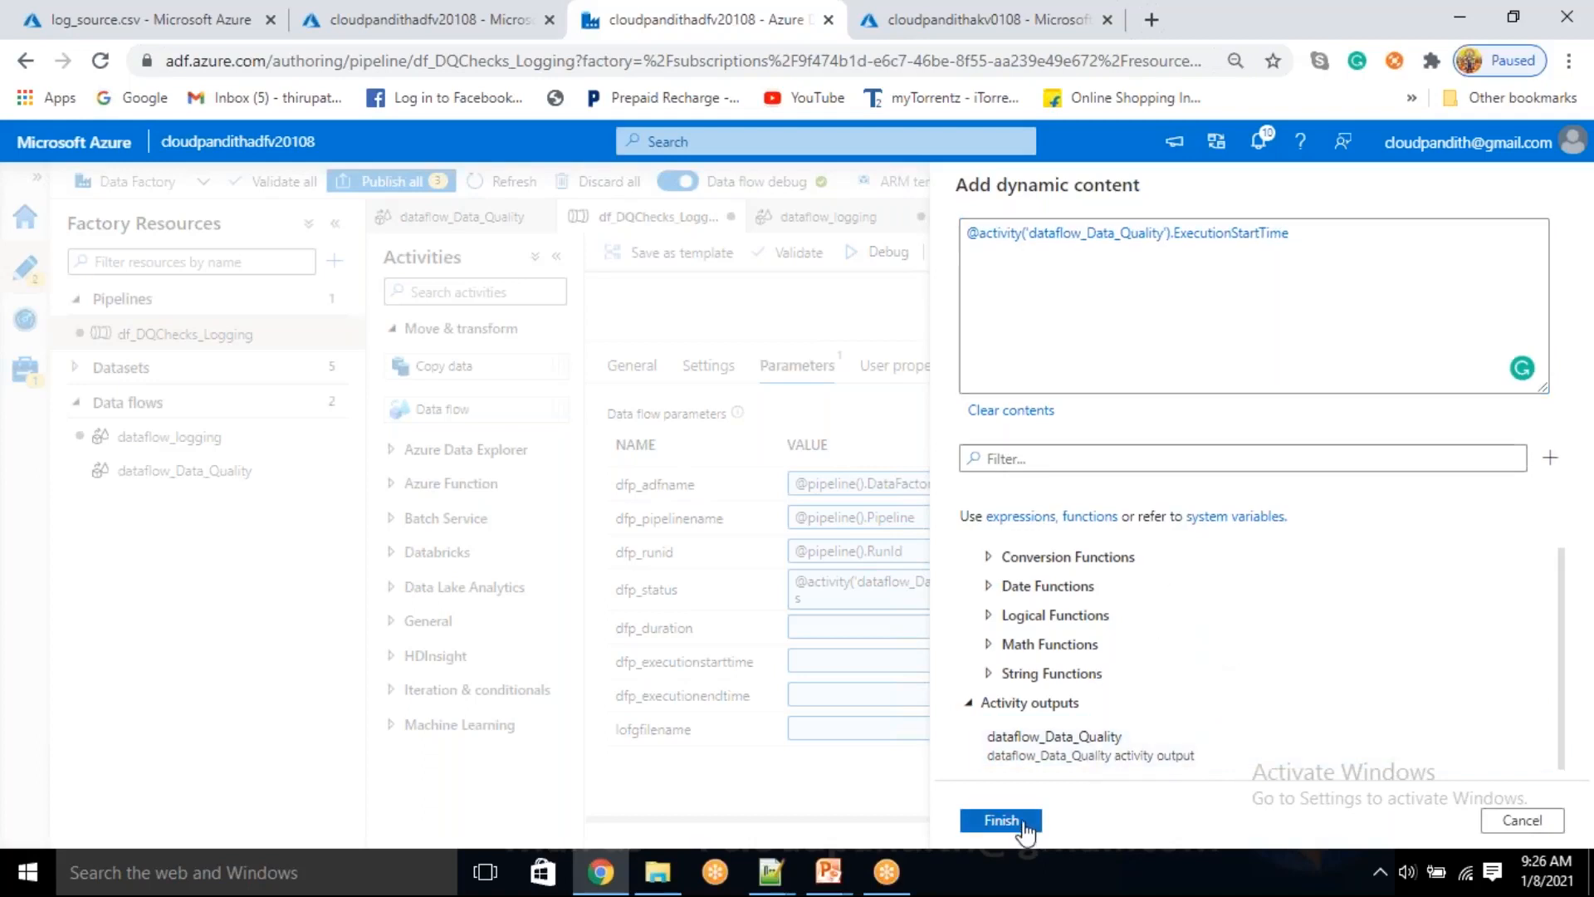
left_click(833, 685)
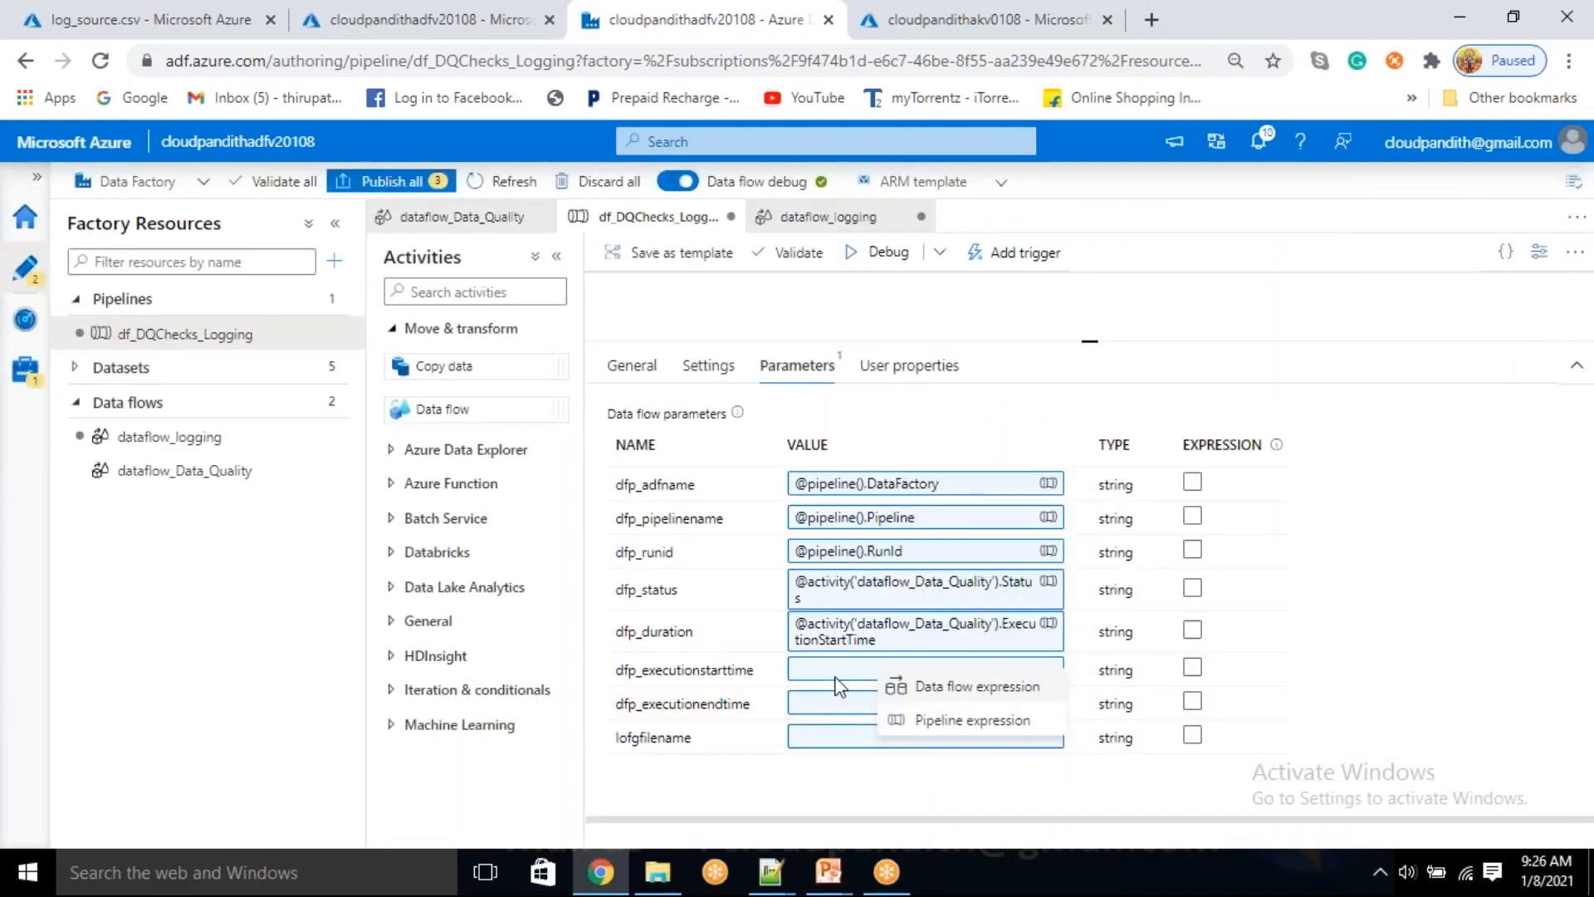
left_click(922, 721)
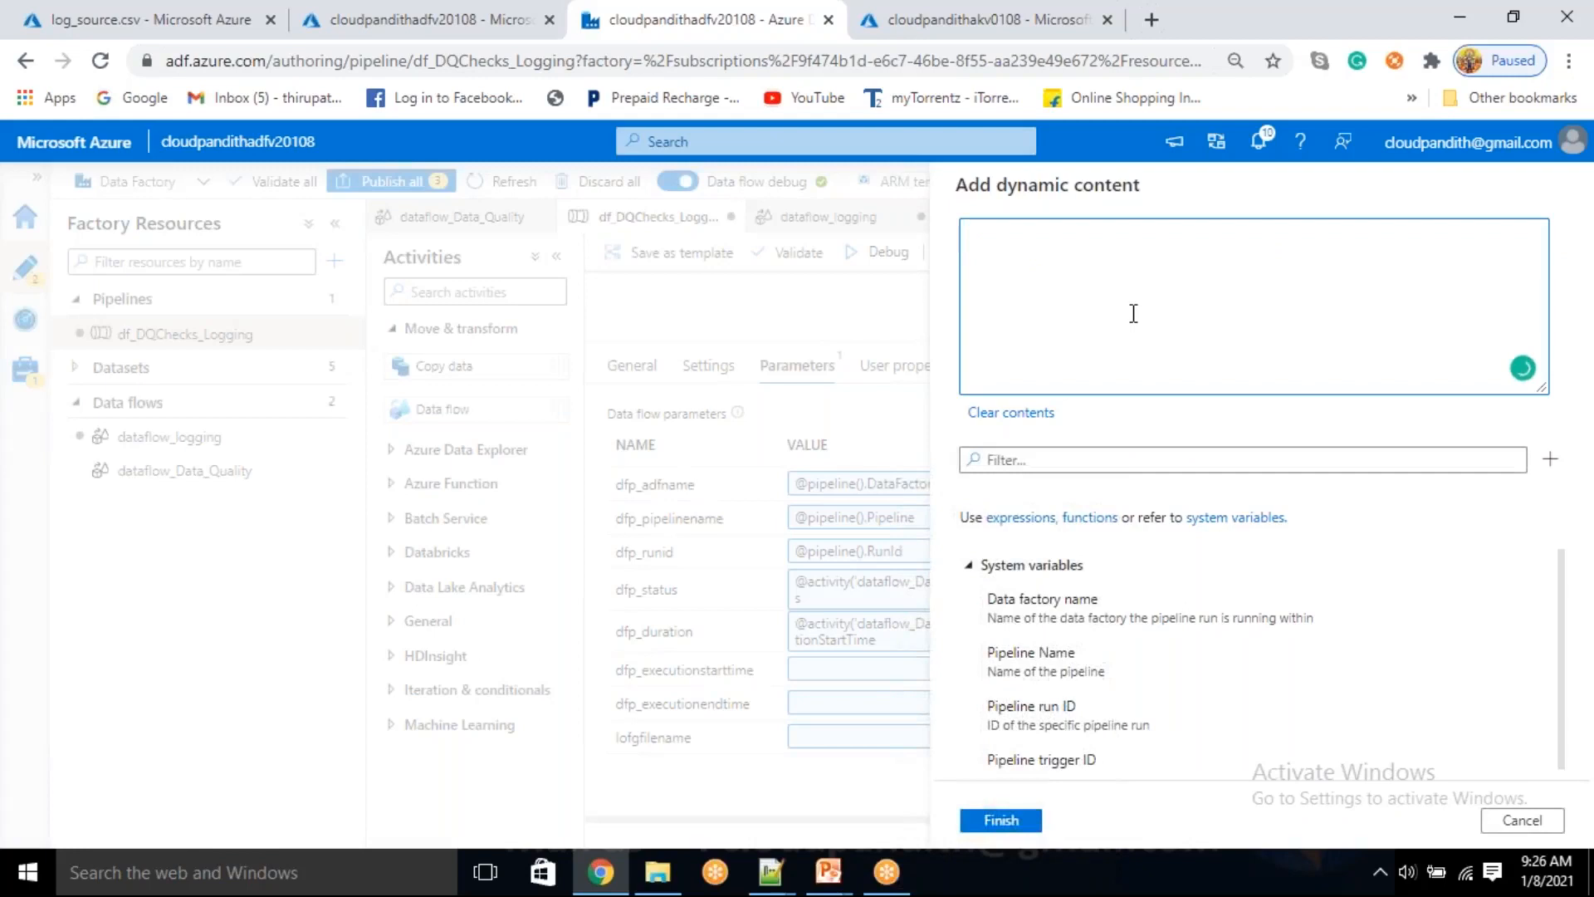
scroll(1080, 664, "down", 10)
left_click(1088, 774)
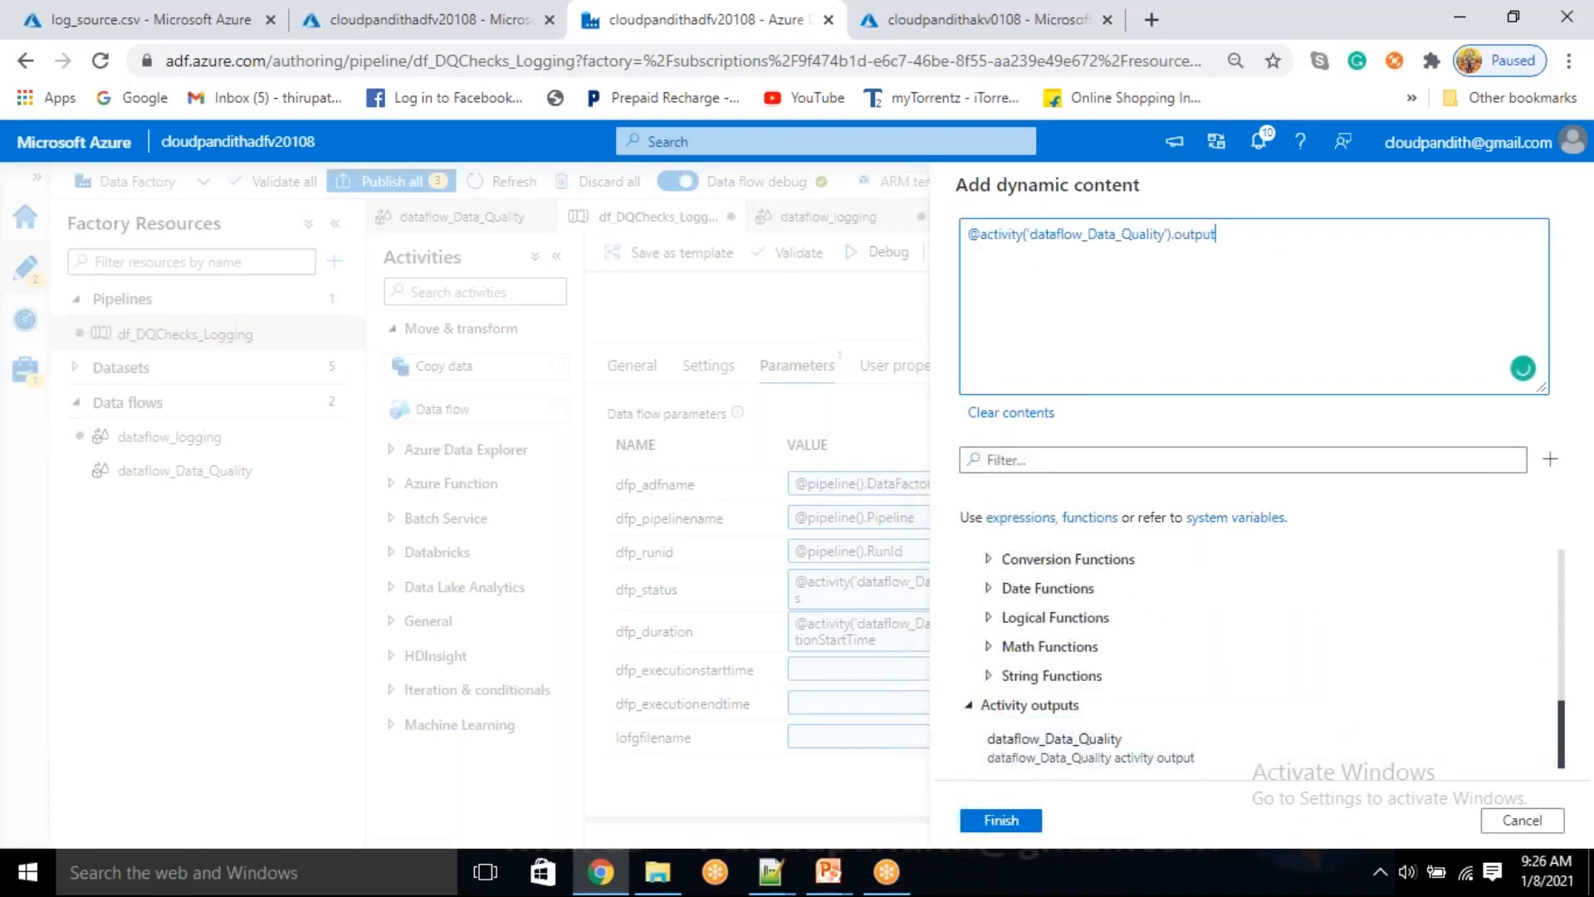
key("BackSpace")
key("BackSpace")
key("BackSpace")
key("BackSpace")
key("BackSpace")
key("BackSpace")
type("ExecutionEndTime")
left_click(1003, 819)
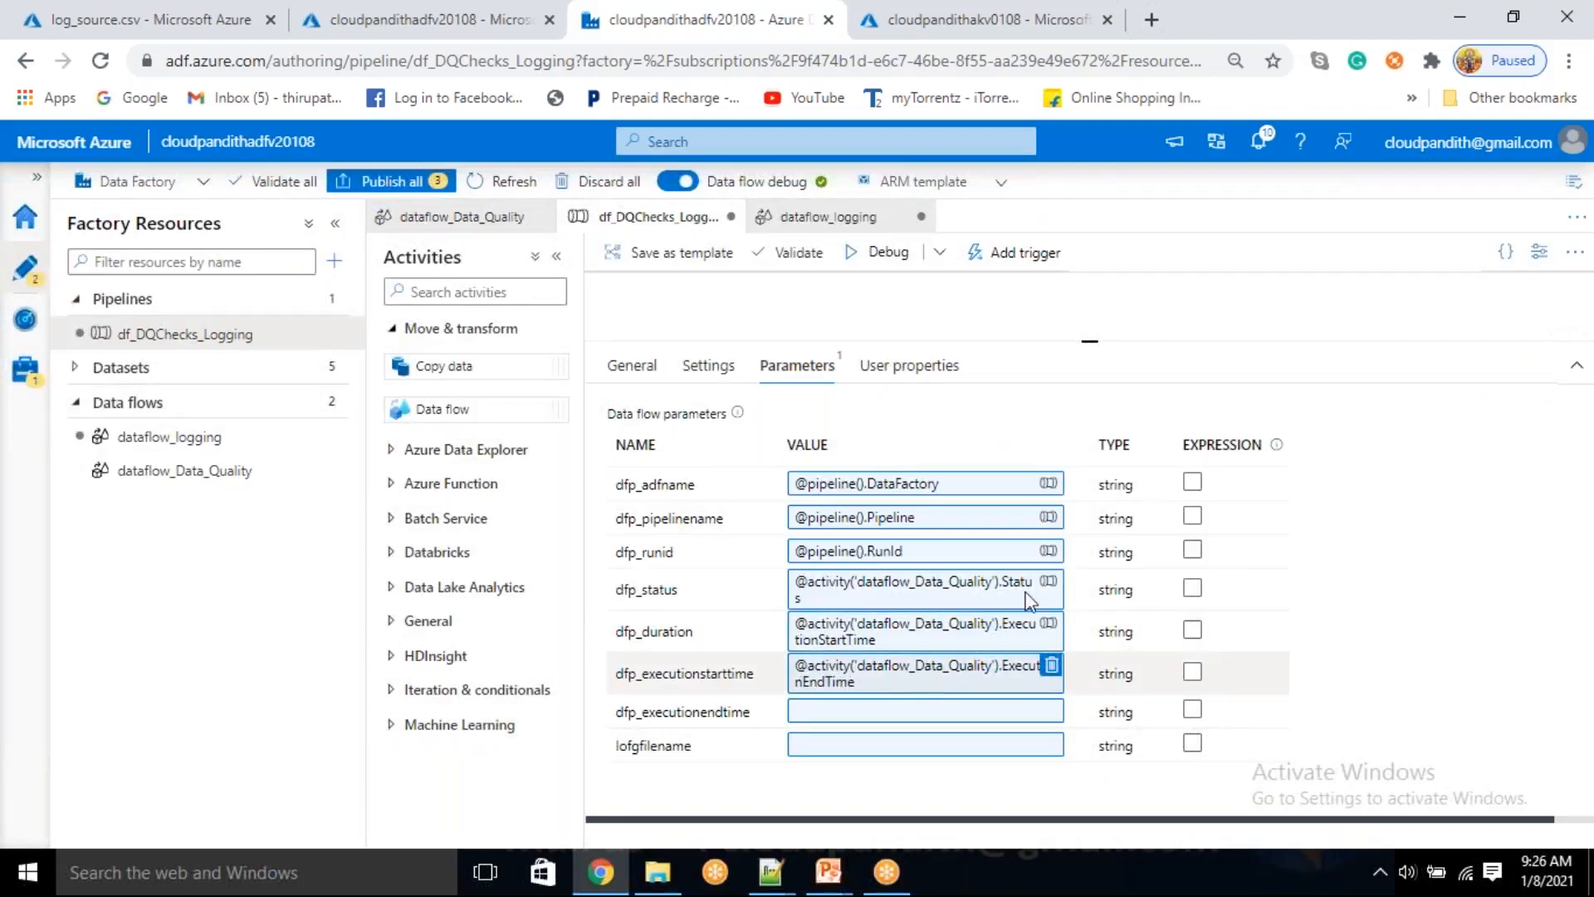
left_click(857, 711)
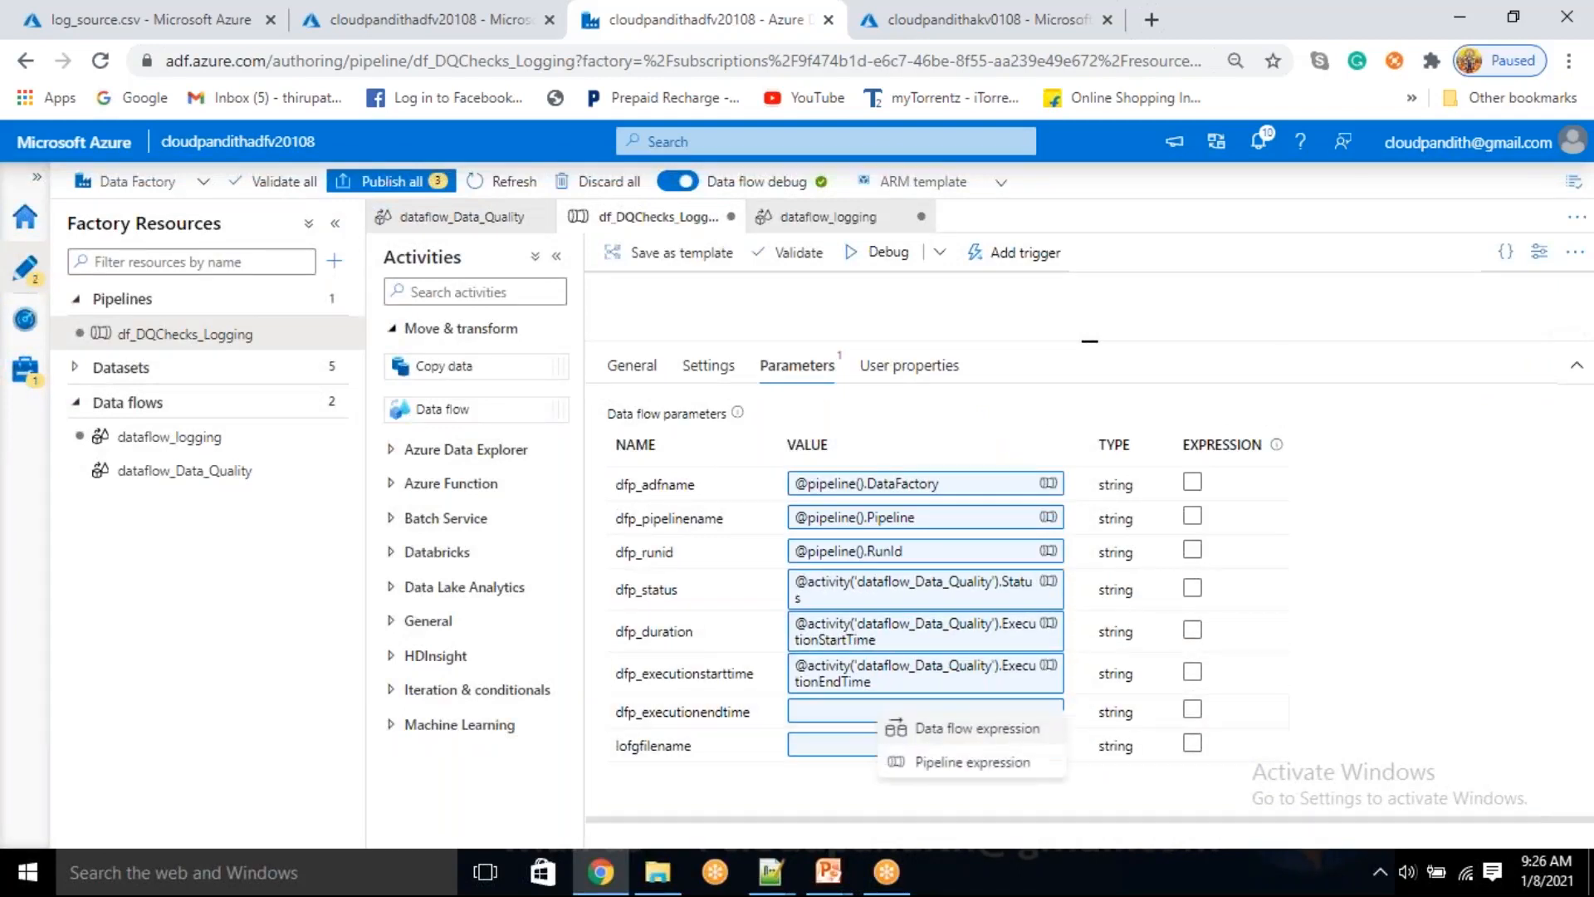
left_click(927, 761)
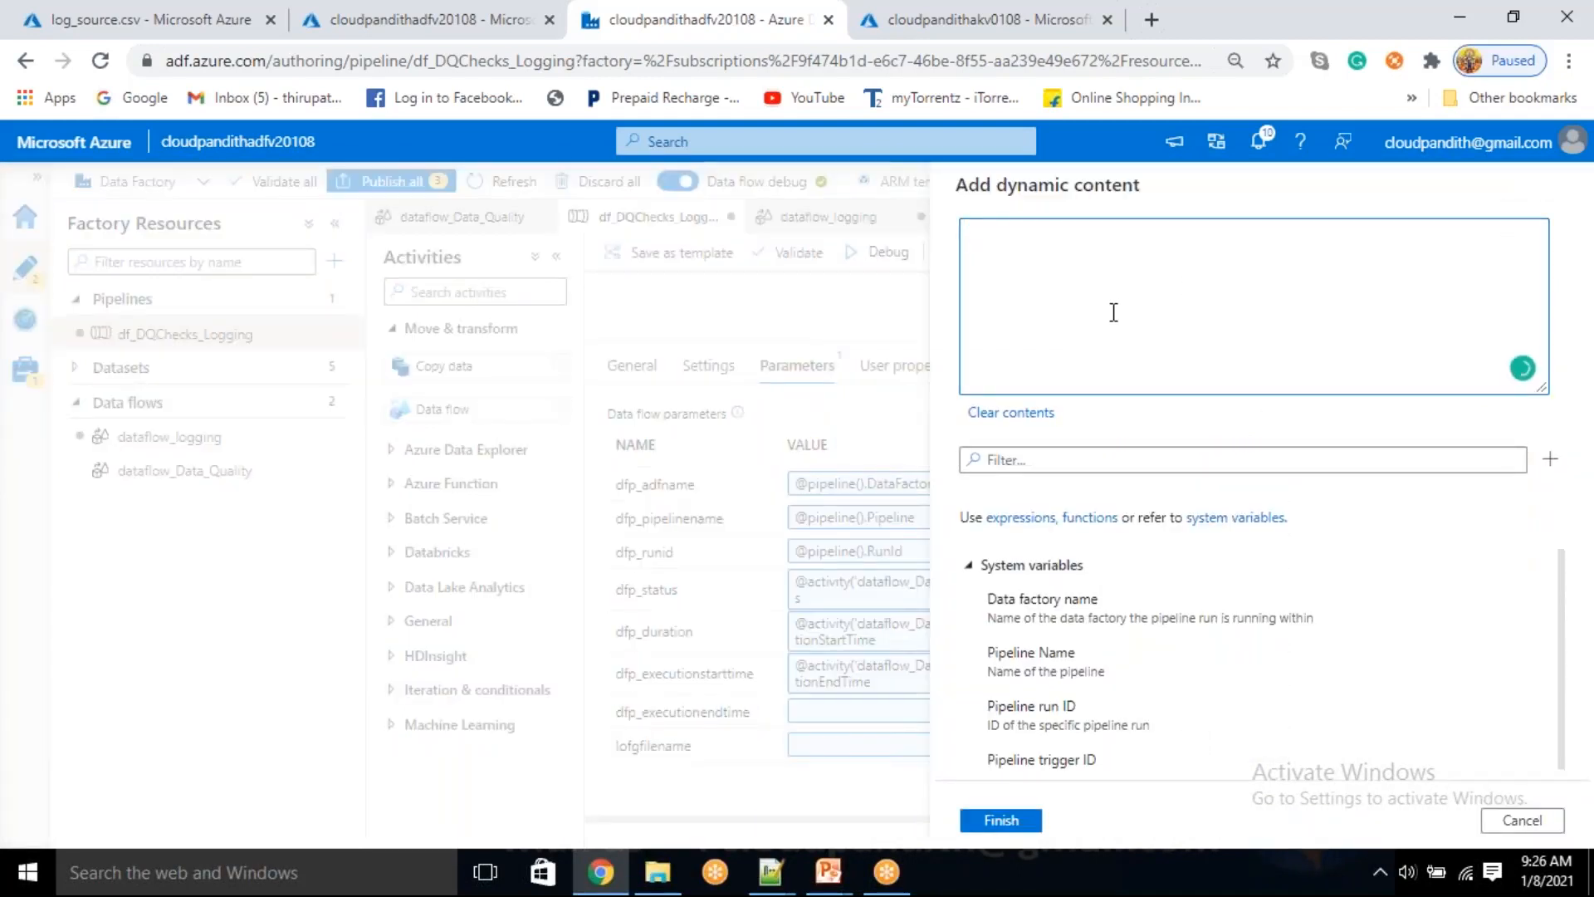
scroll(1159, 731, "down", 5)
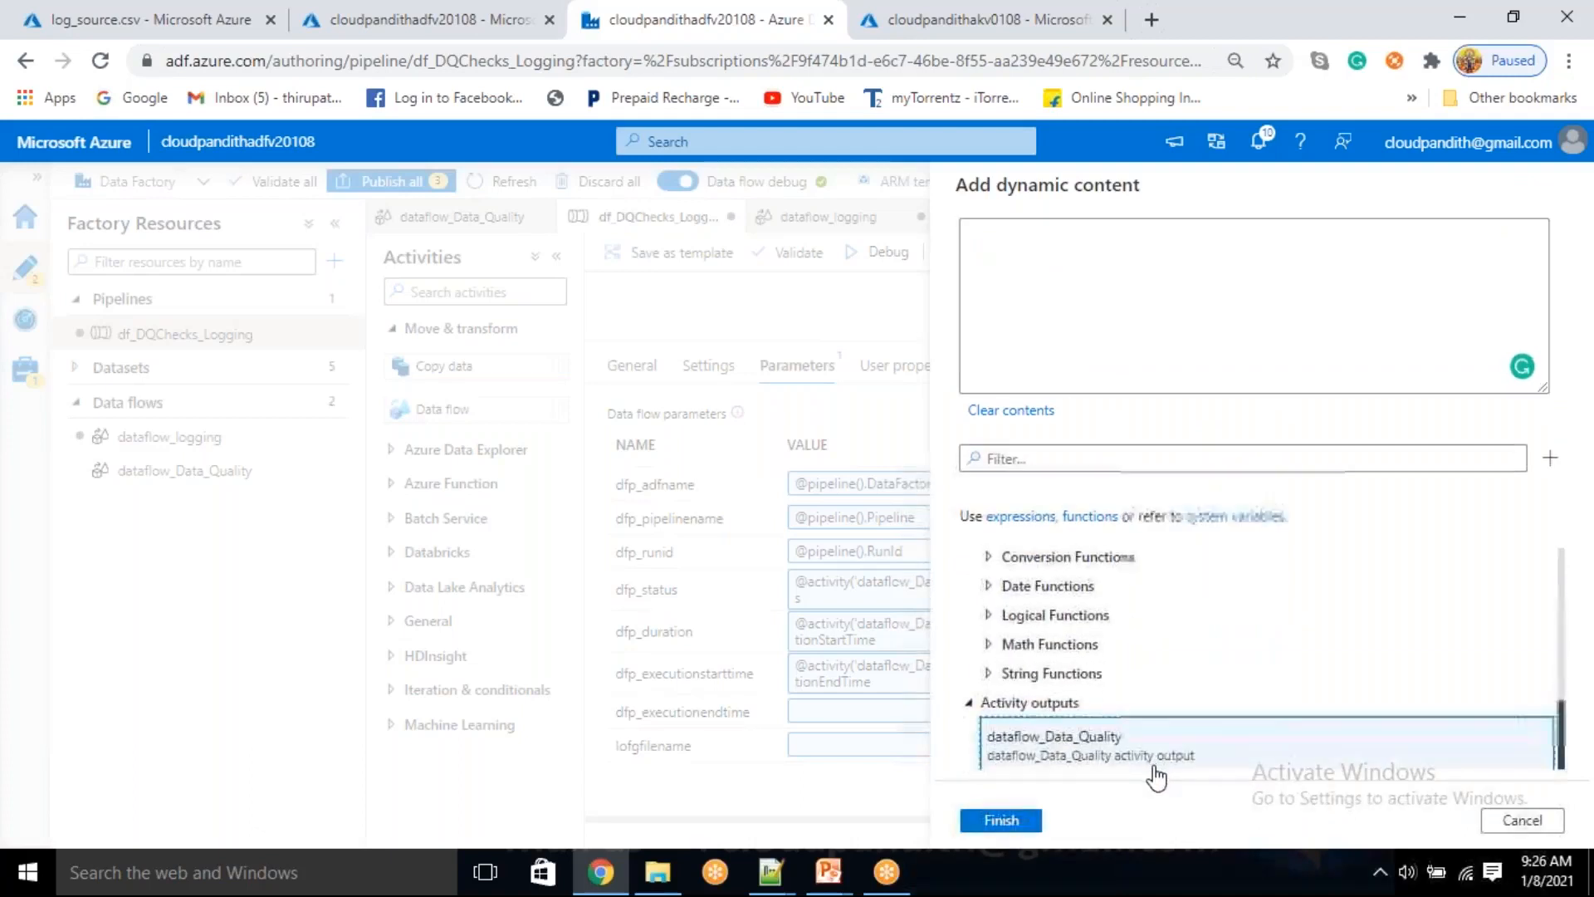
left_click(1154, 751)
key("BackSpace")
key("BackSpace")
key("BackSpace")
key("BackSpace")
key("BackSpace")
type("Duration")
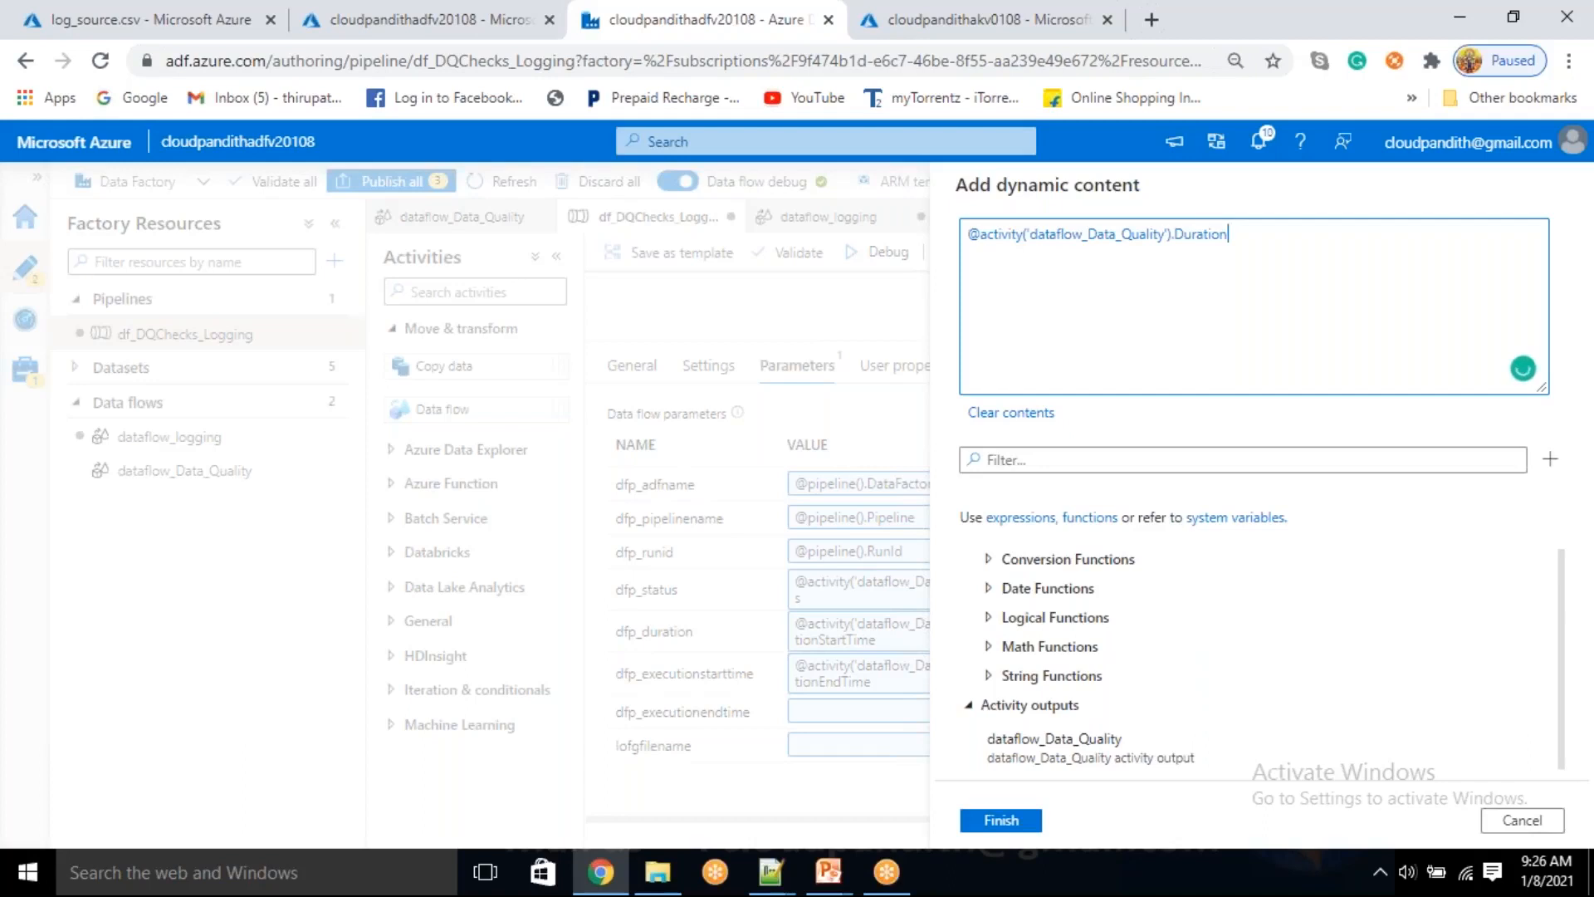
left_click(1001, 820)
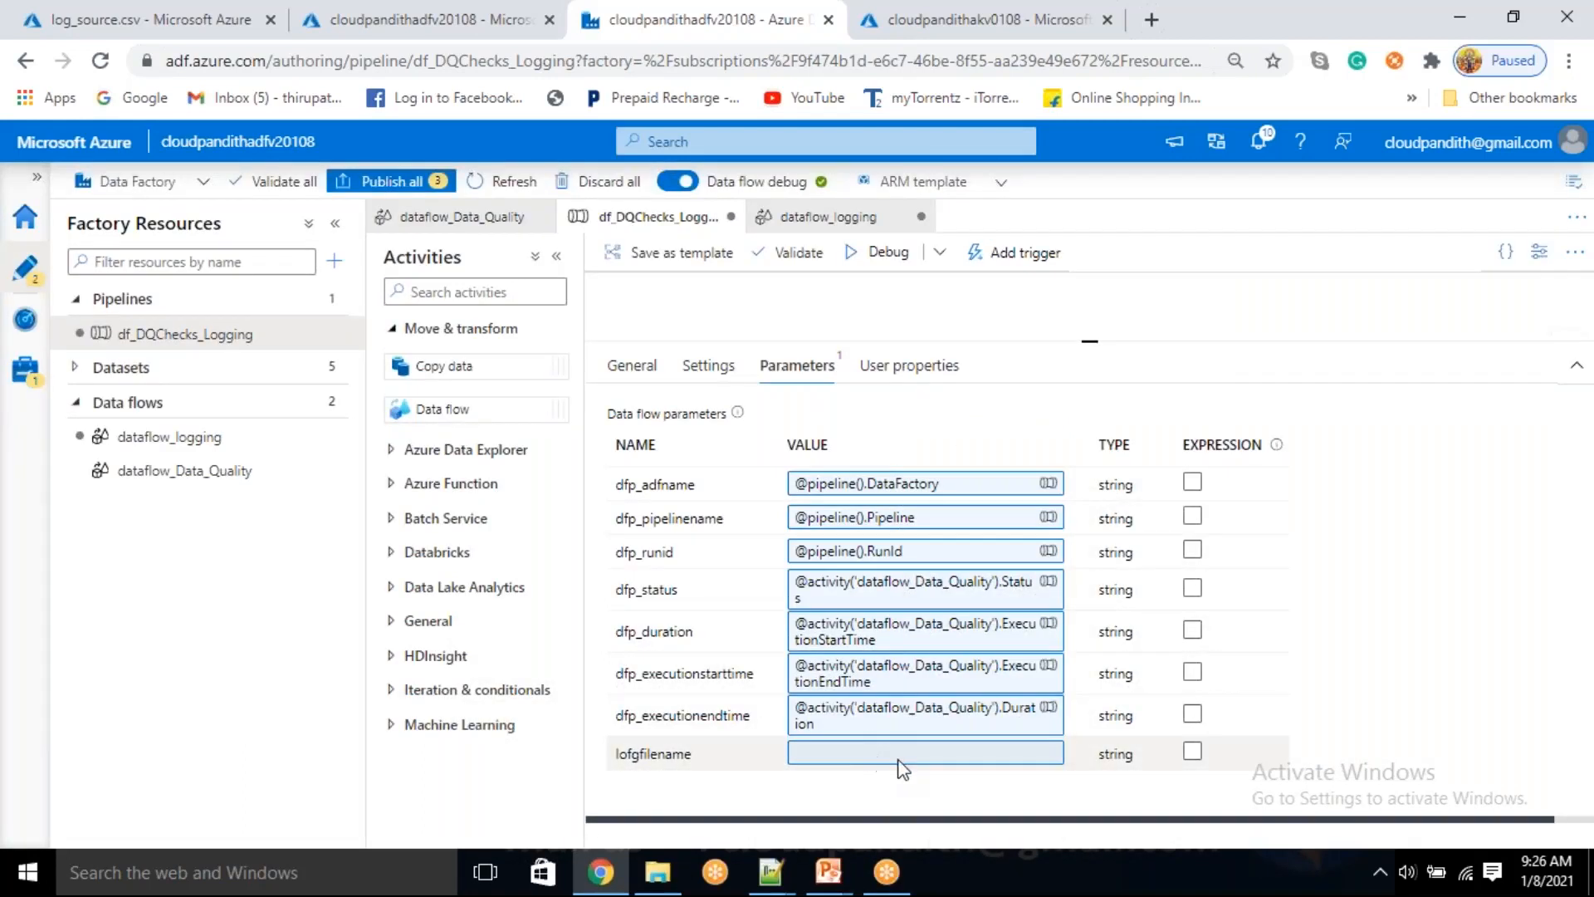
Start a dynamic expression for the lofgfilename parameter with the concat function and 'cloudpandith_log' as its first argument
left_click(921, 765)
left_click(961, 816)
scroll(1071, 665, "down", 5)
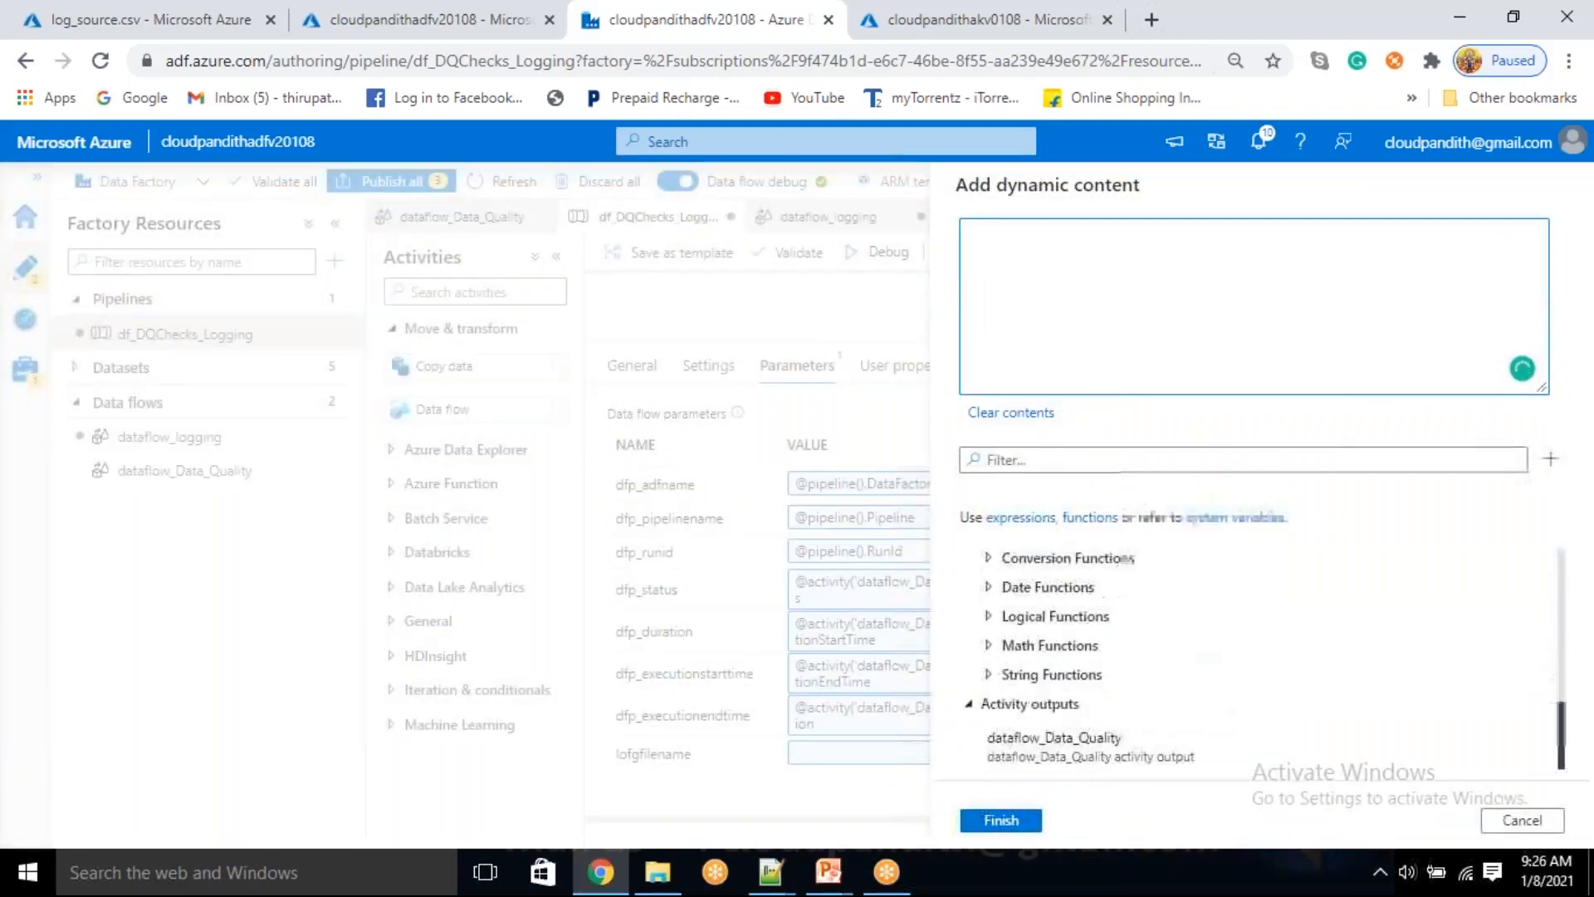
left_click(1046, 478)
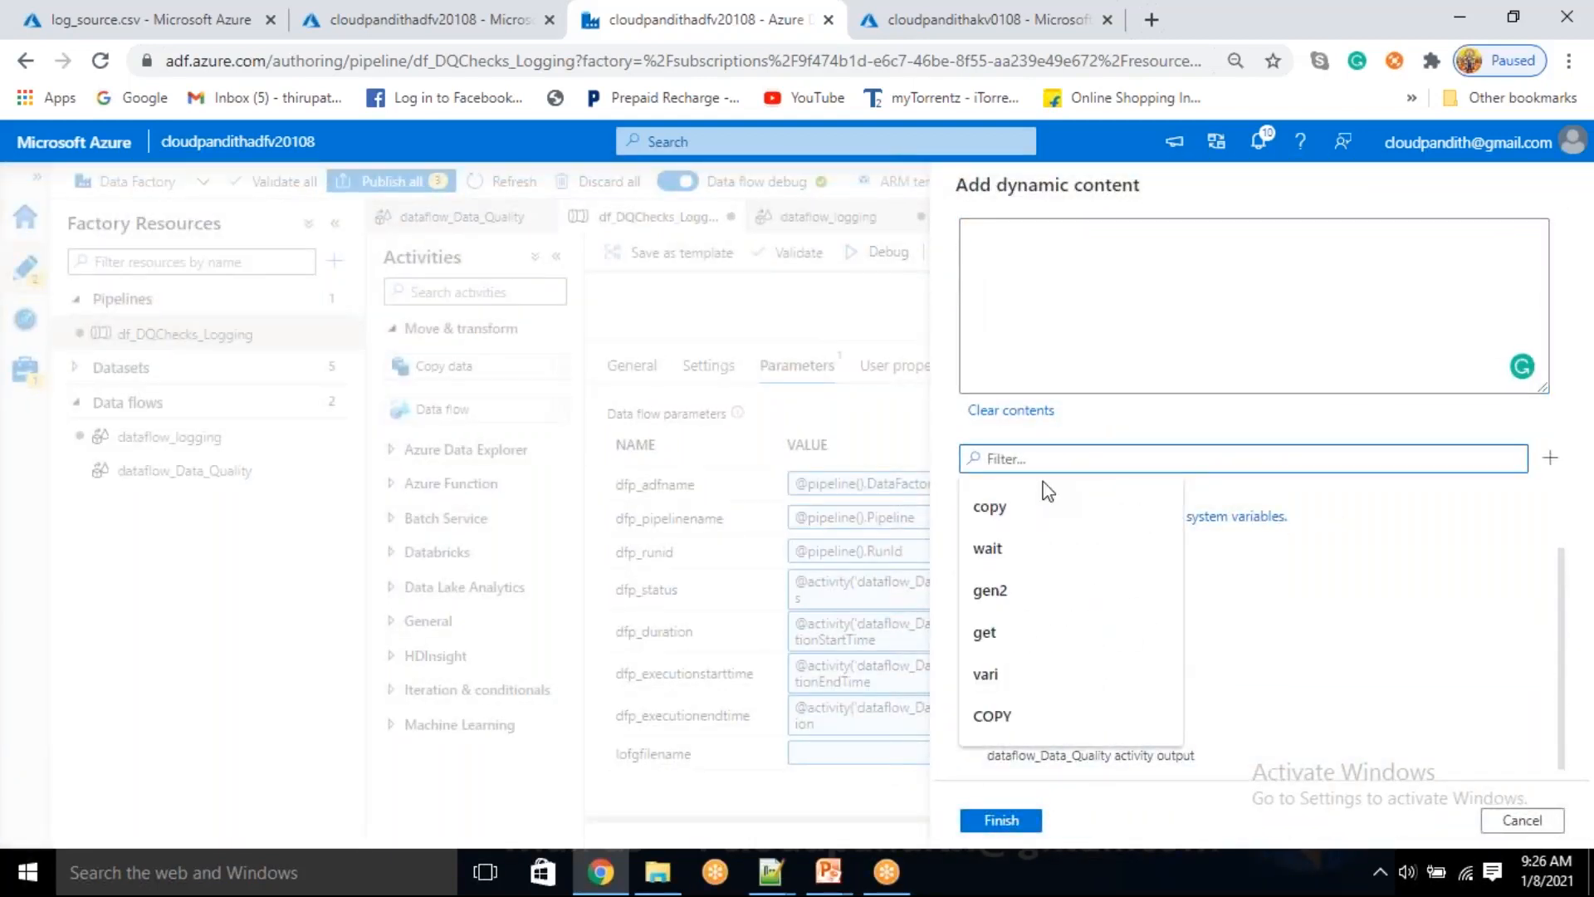
type("concat")
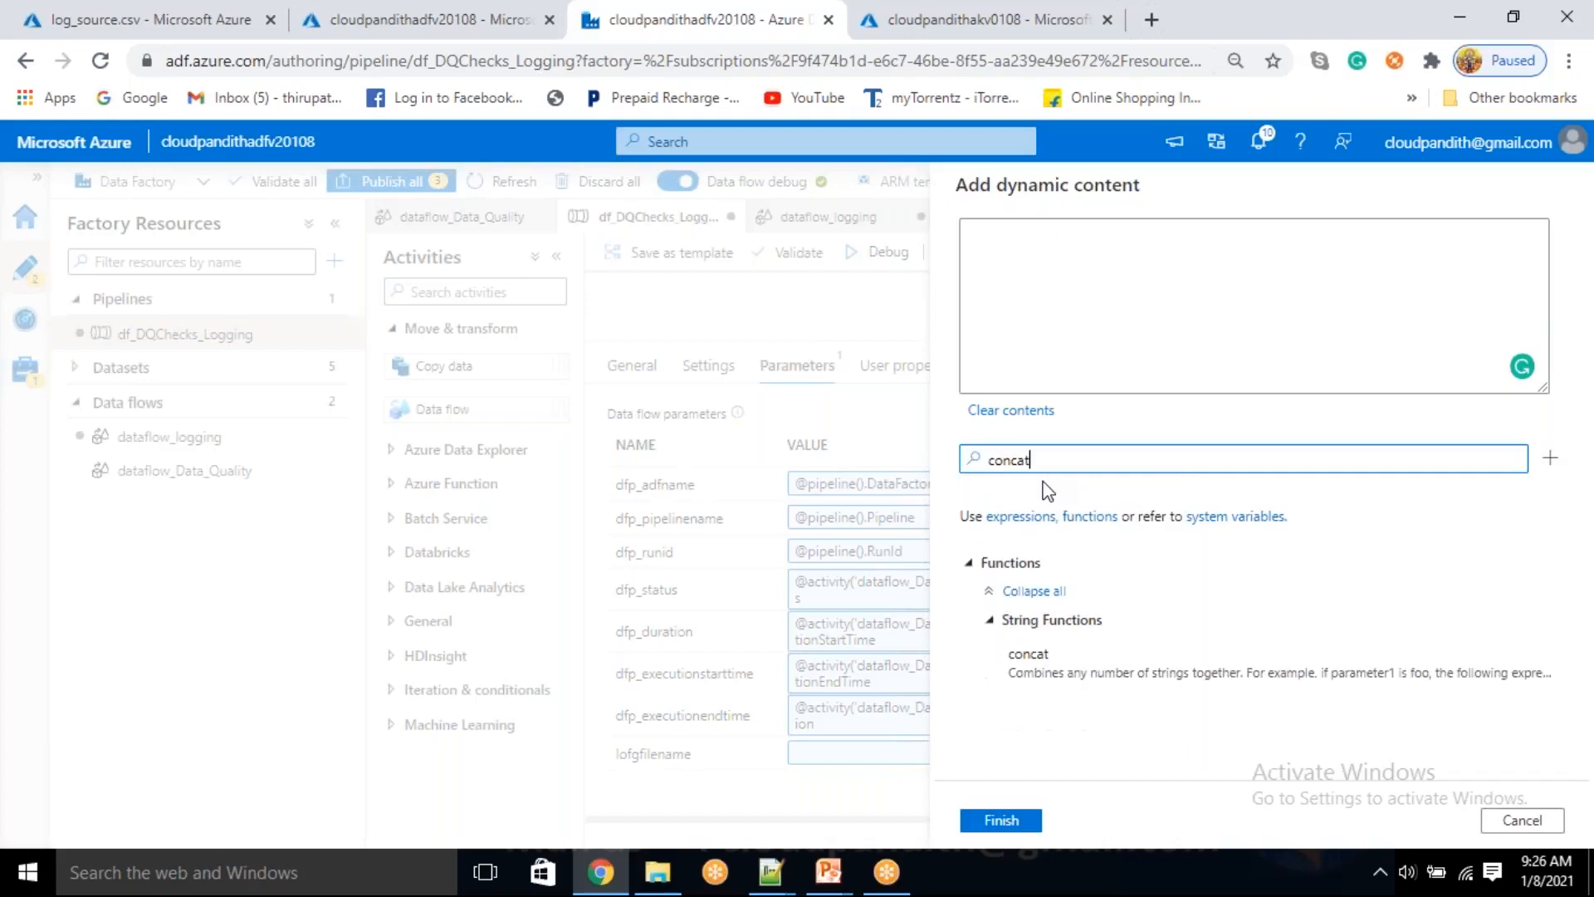
left_click(1127, 674)
type("'cloud")
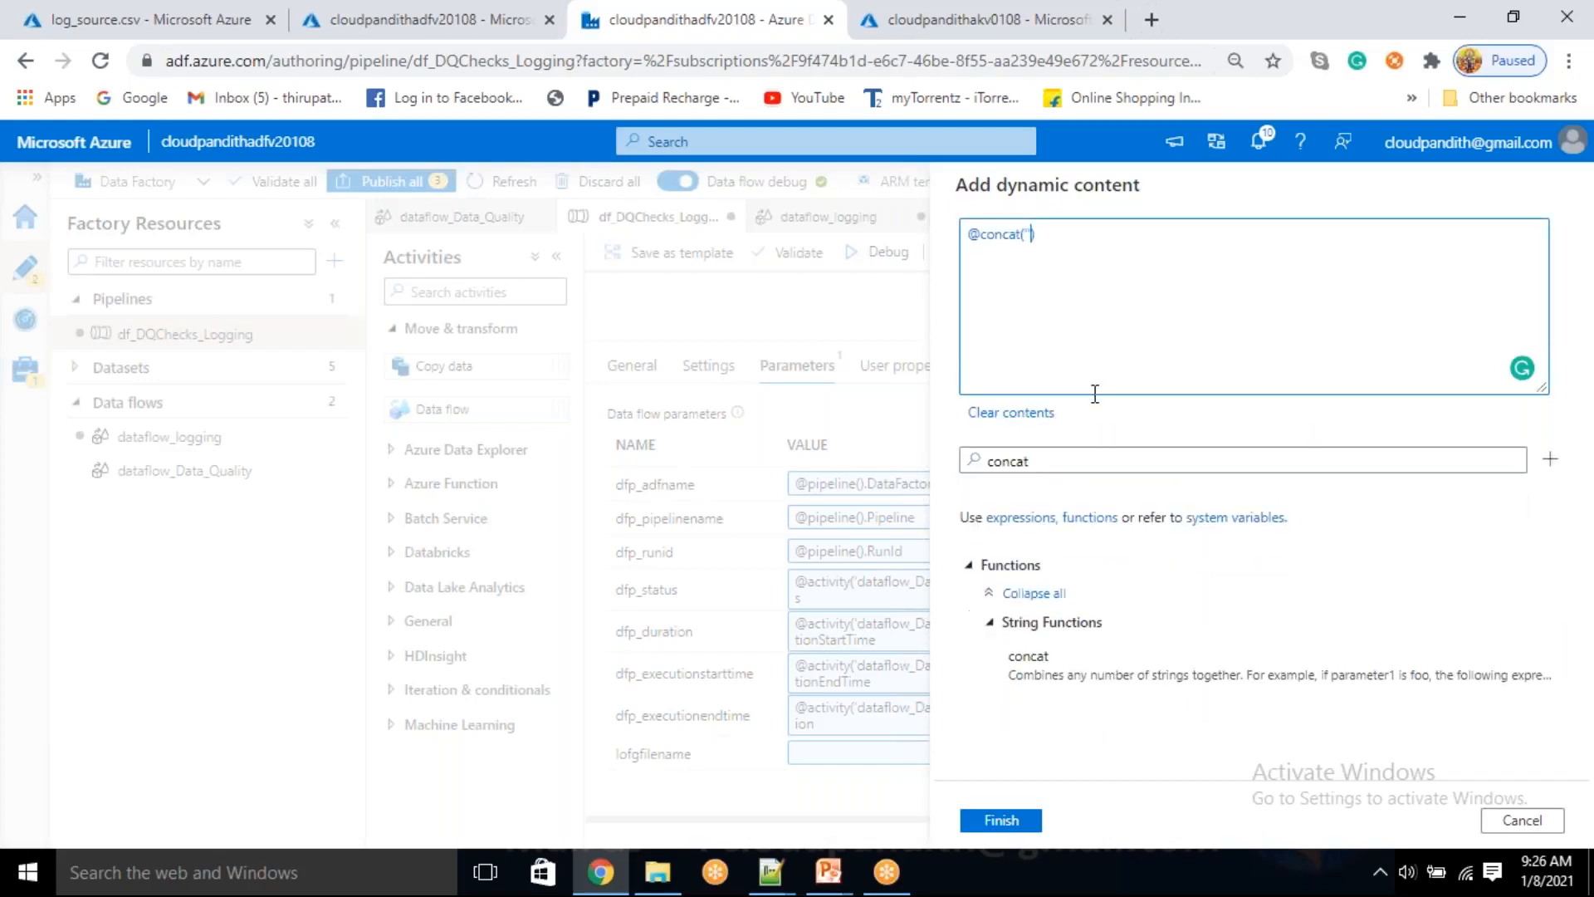
type("pandith_log'")
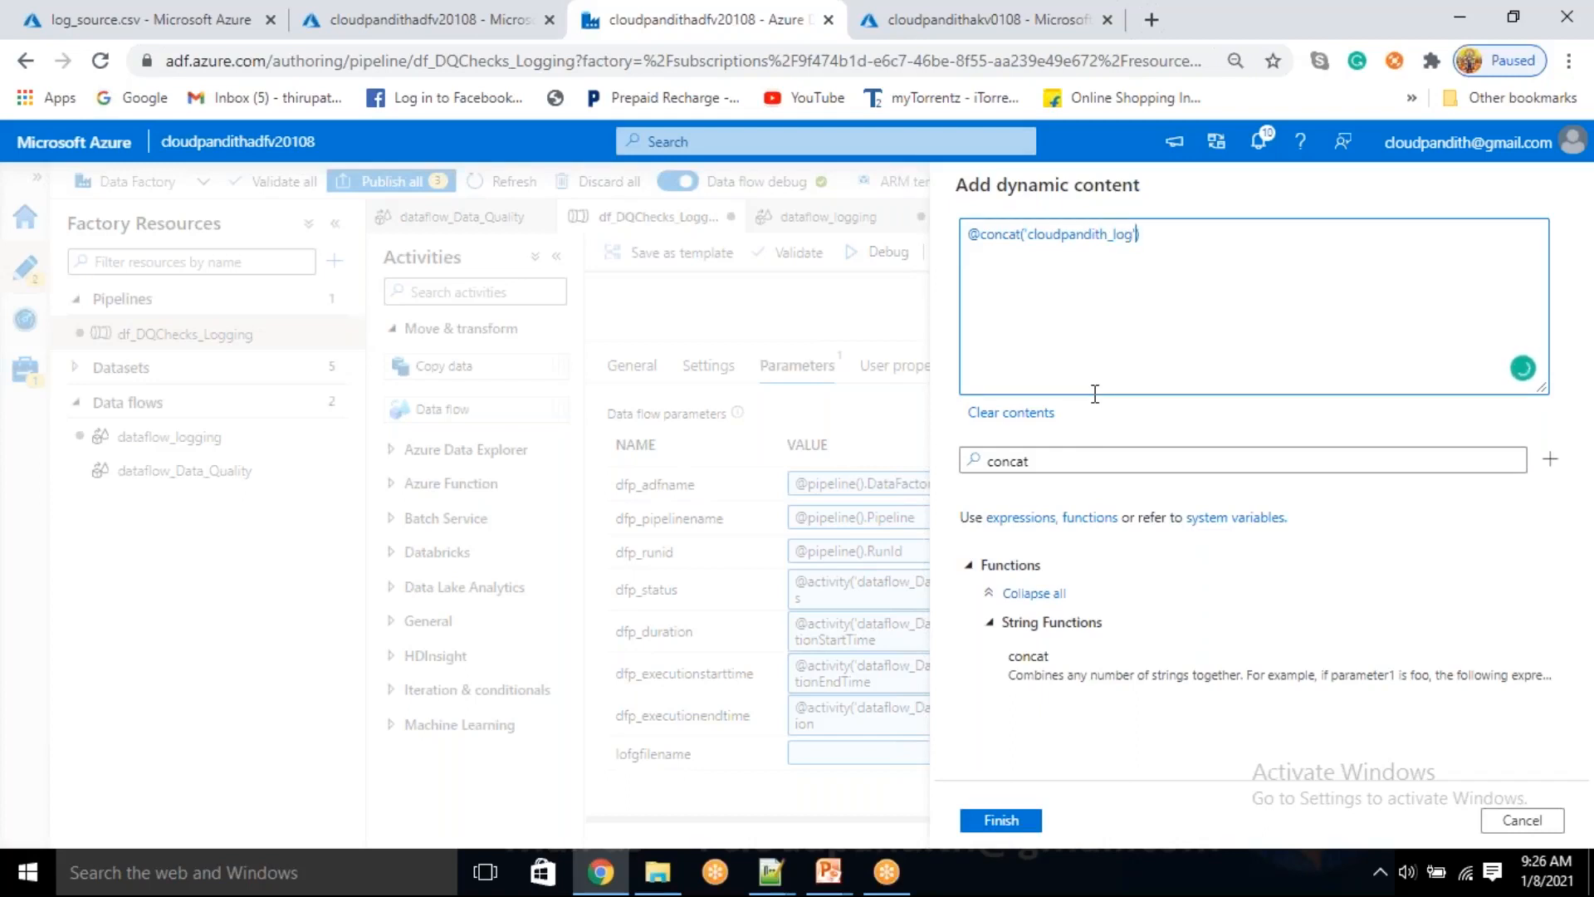
type(",")
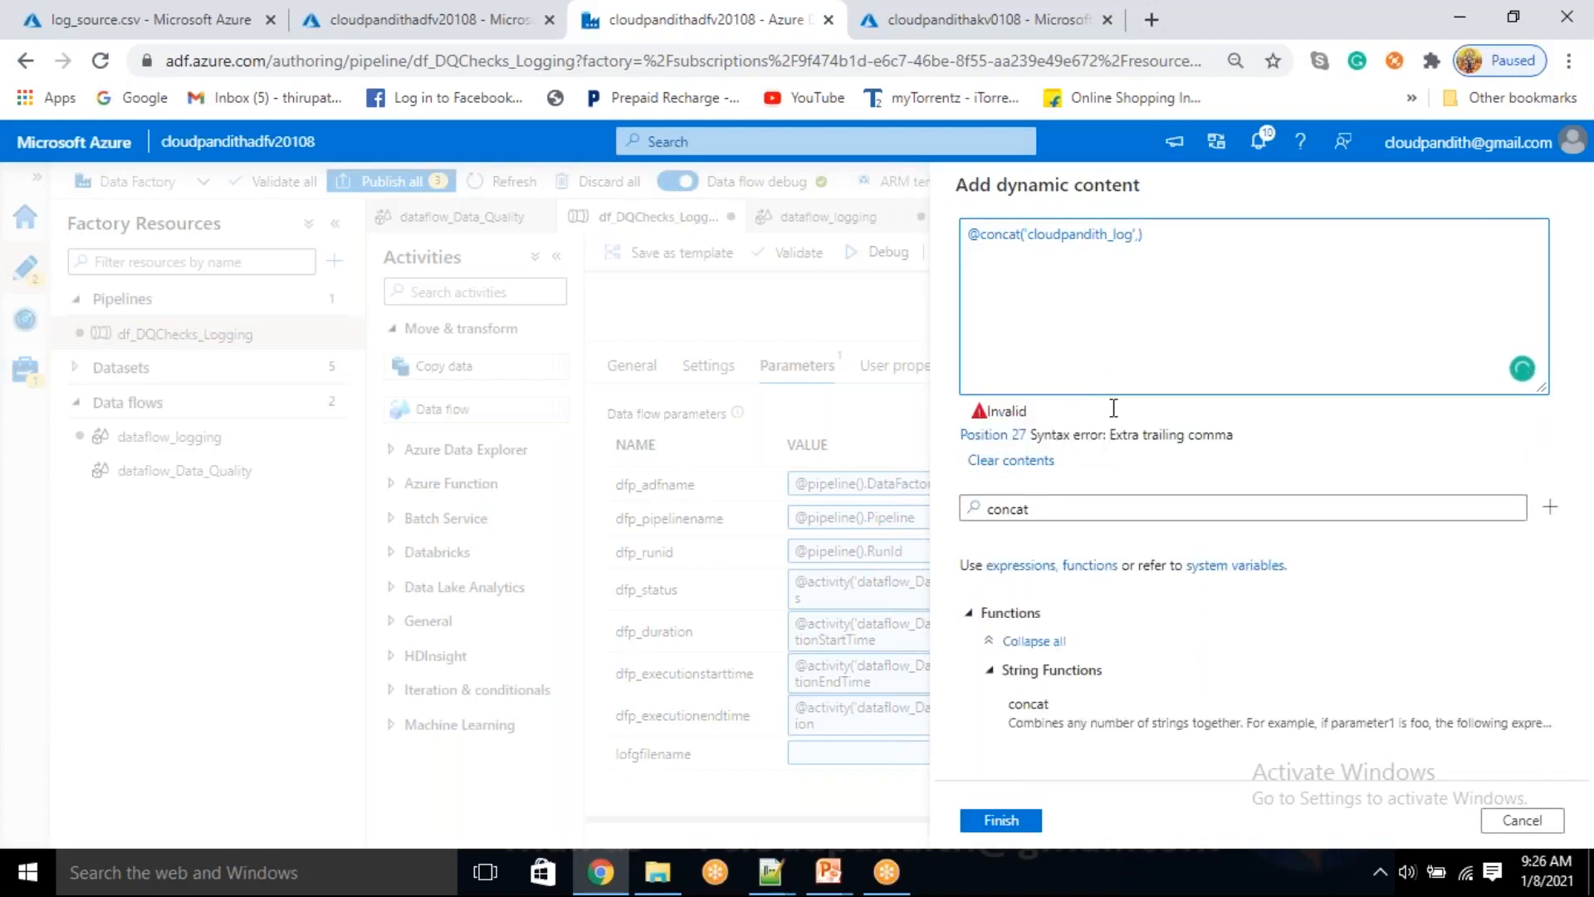
Add formatDateTime as the second concat argument, with utcnow() as the timestamp inside it
left_click(1057, 507)
key("BackSpace")
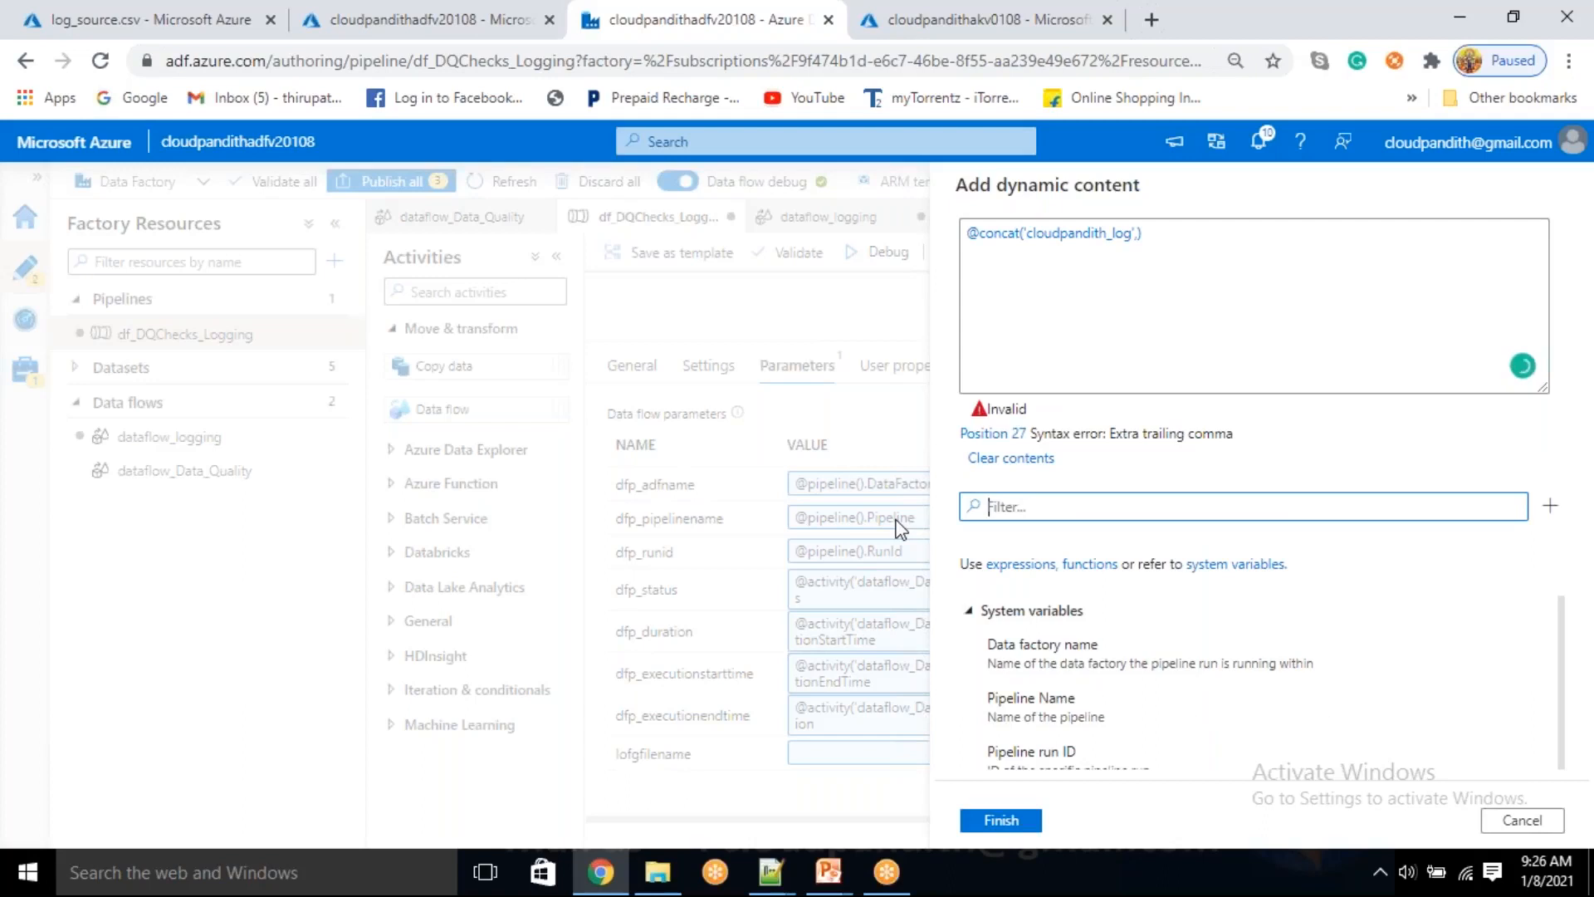
type("format")
scroll(1125, 725, "down", 3)
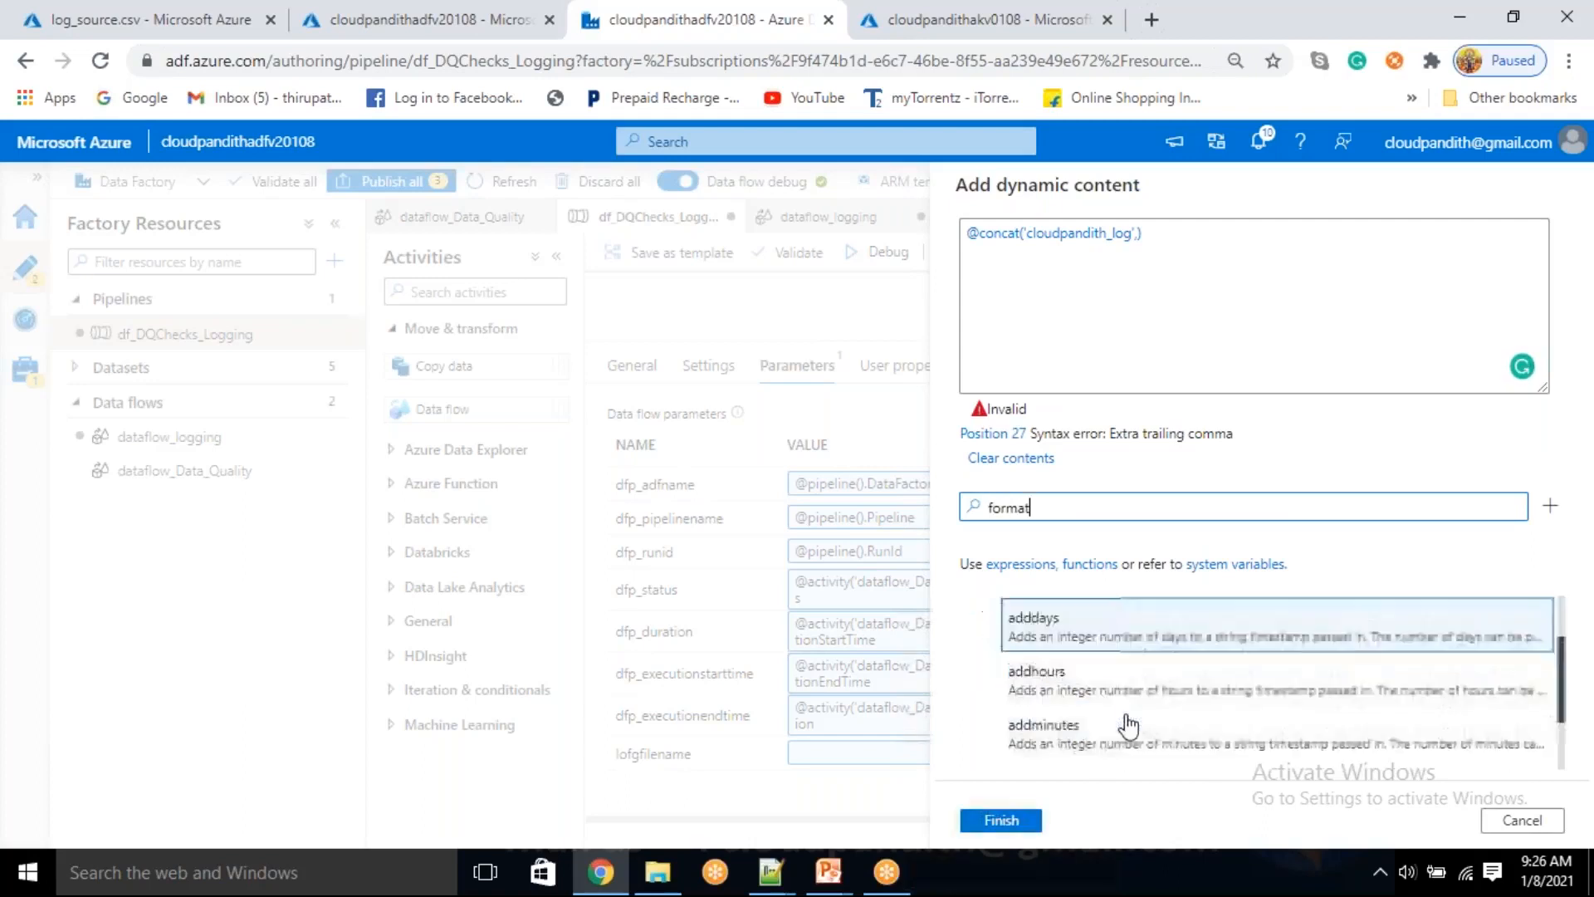
left_click(1100, 742)
left_click(962, 515)
double_click(962, 515)
key("BackSpace")
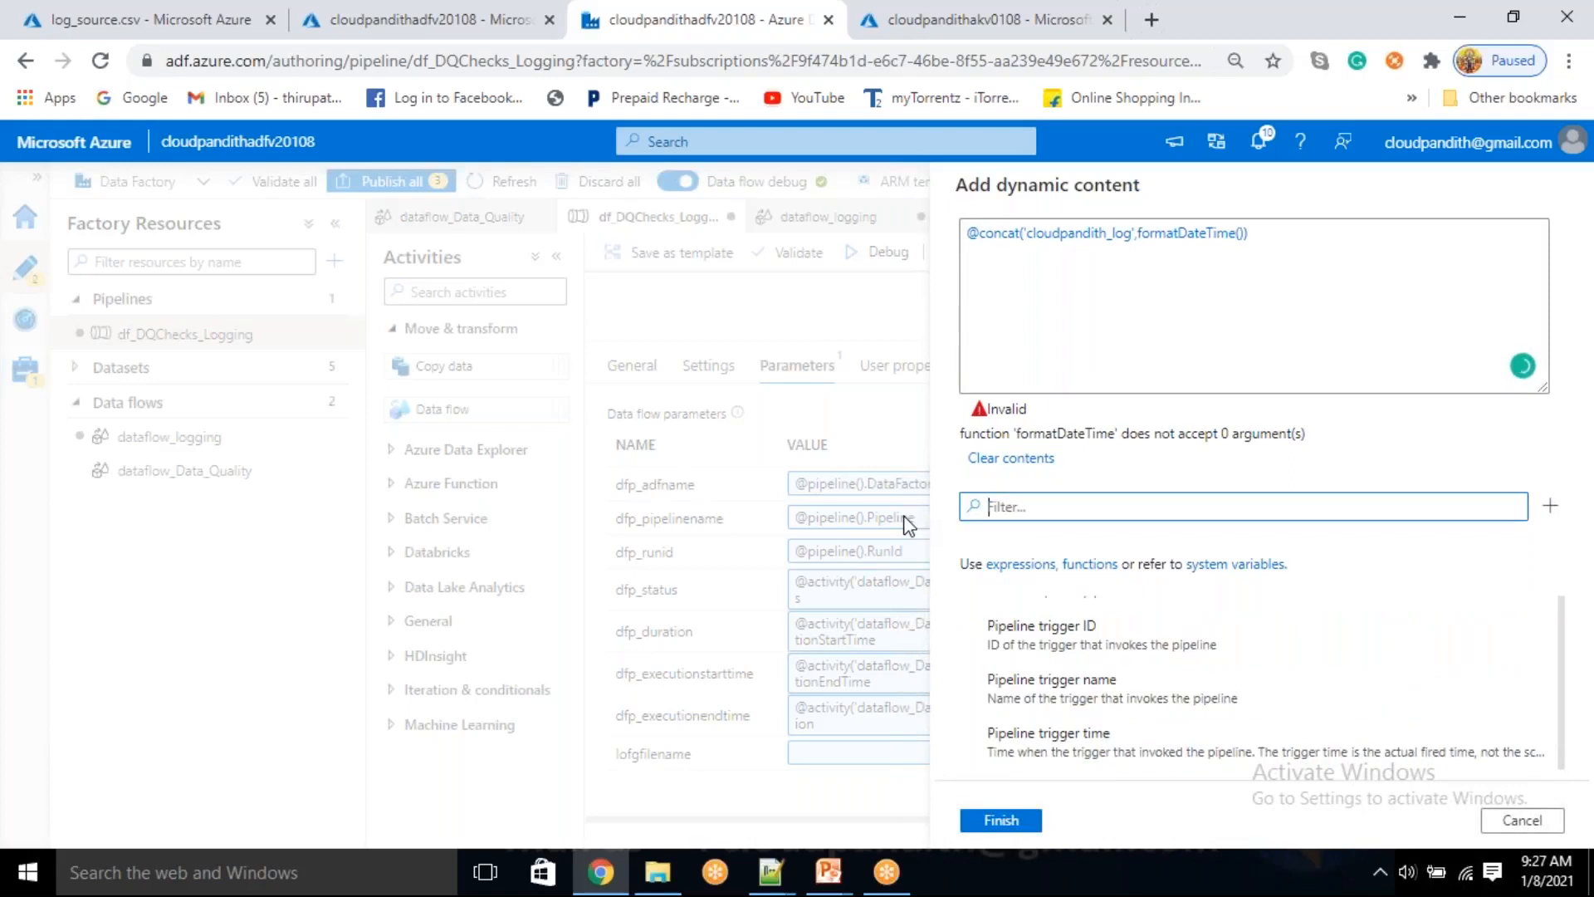
type("utc")
left_click(1038, 756)
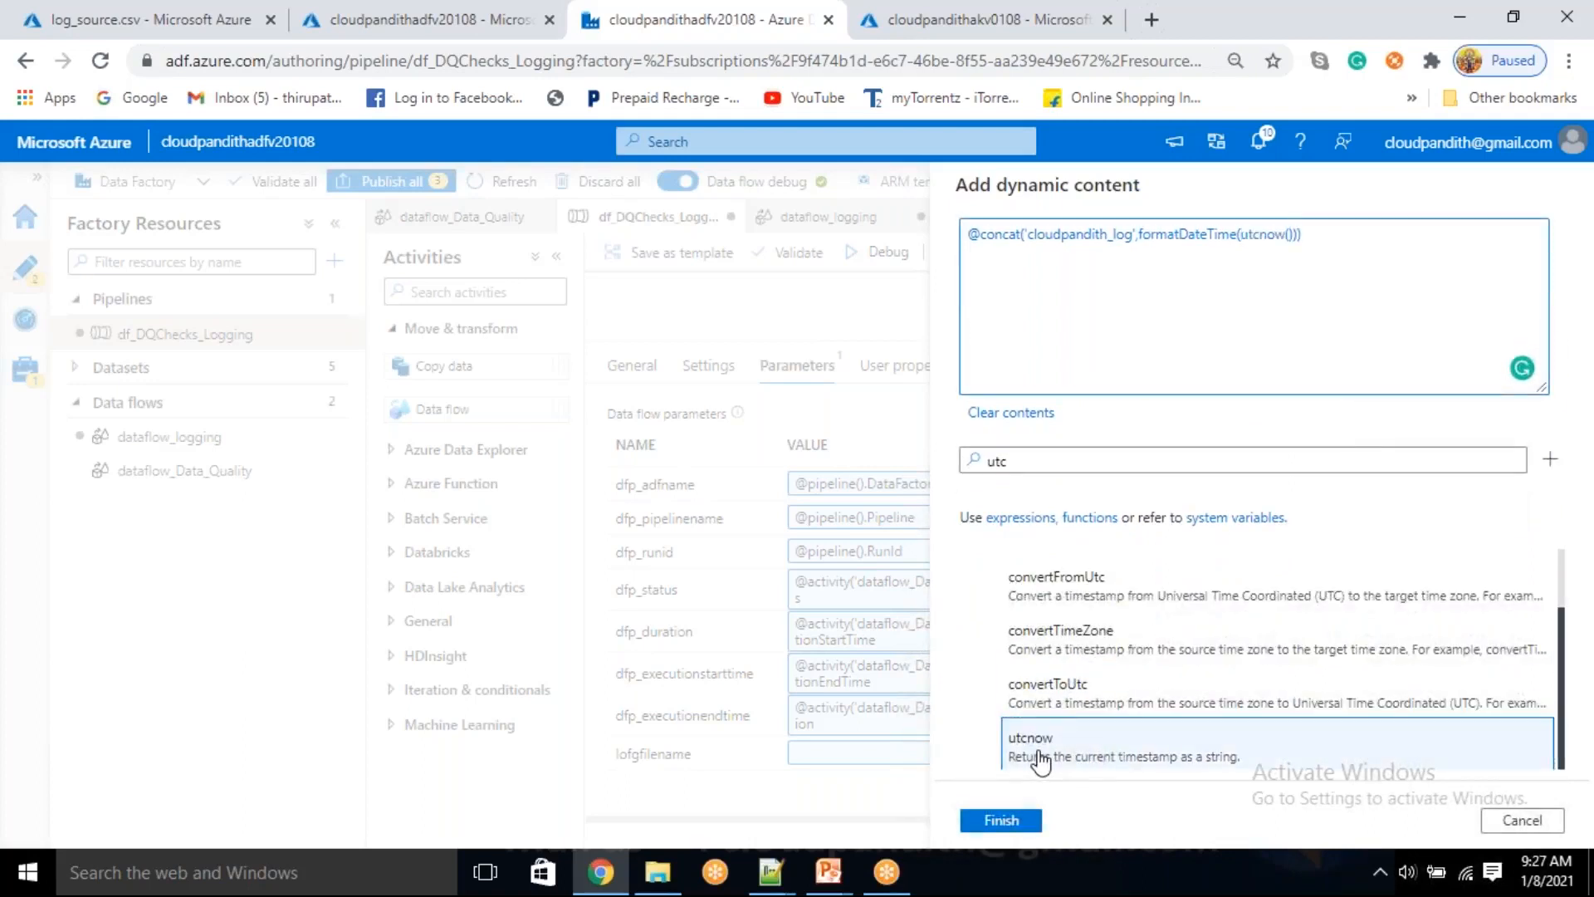
Give formatDateTime the format 'yyyyMMdd_HHmmss', append '.csv' as the last concat argument, and apply the lofgfilename expression
key("Right")
type(",''")
key("Left")
type("yyyy")
type("MMdd")
type("_HHmmss'")
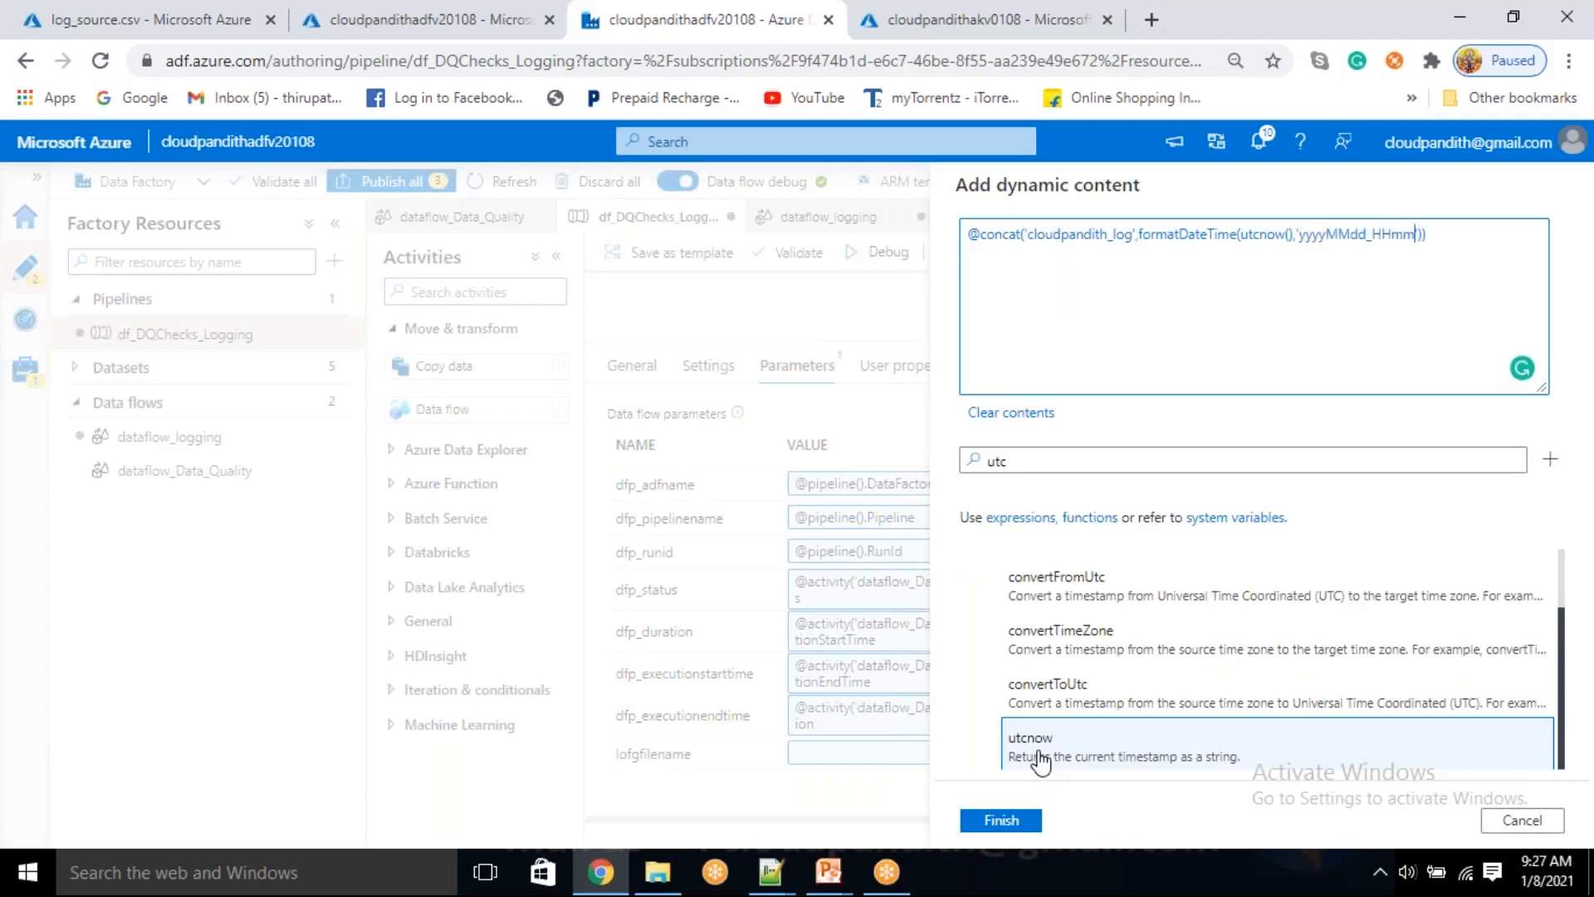
type(")")
key("Left")
type(",'.csv")
left_click(993, 822)
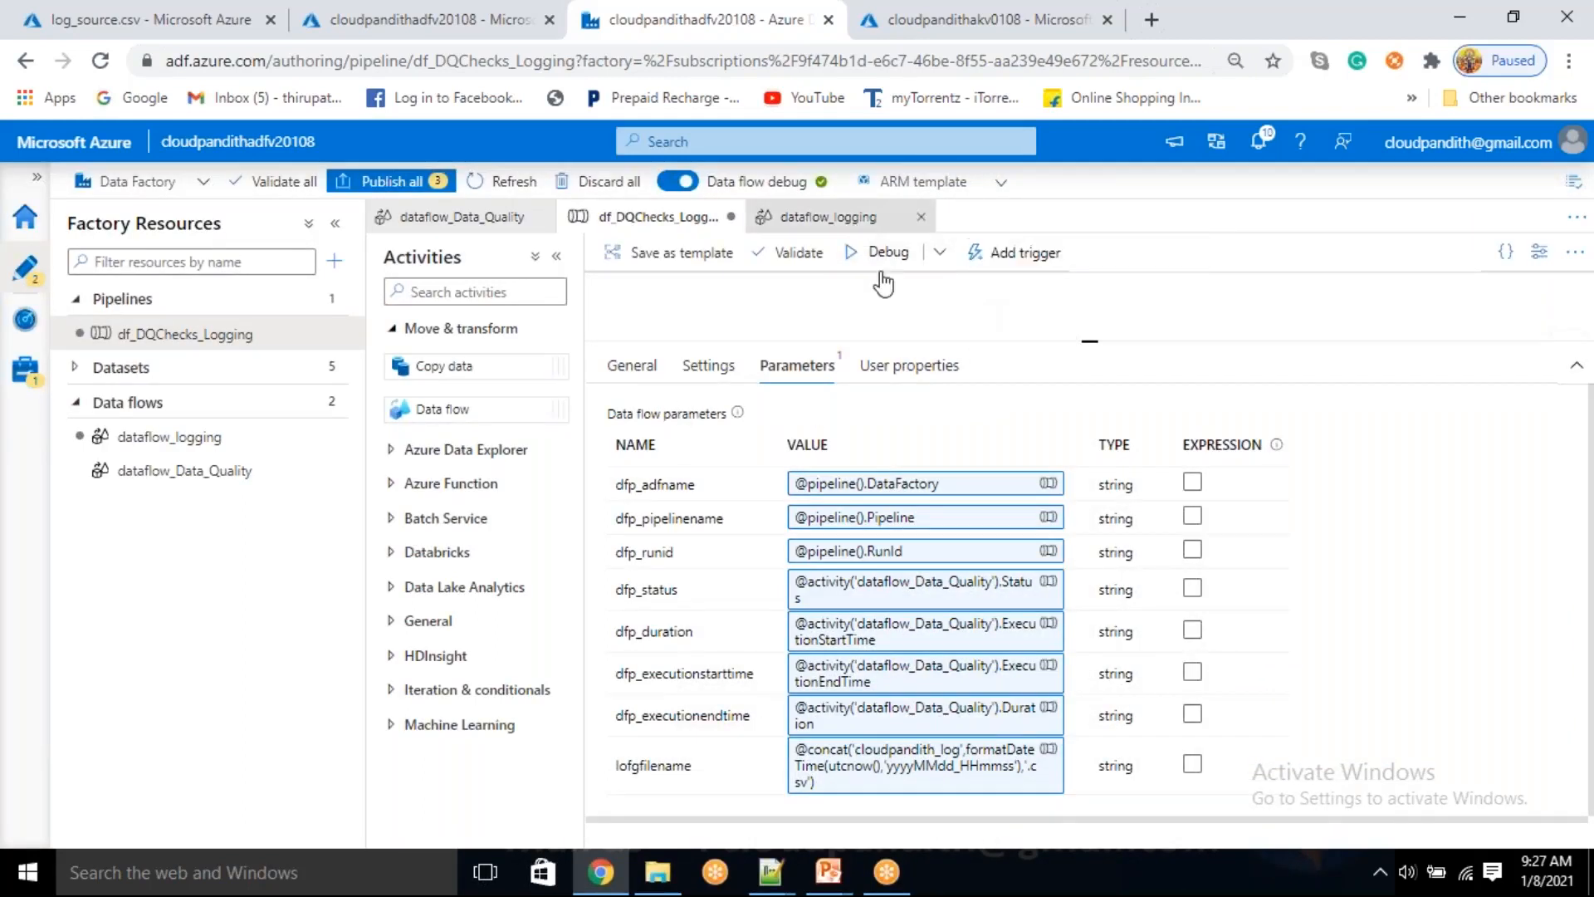
Start a debug run of the pipeline using the integration runtime, and close log_source.csv in the storage account's logging container
left_click(886, 251)
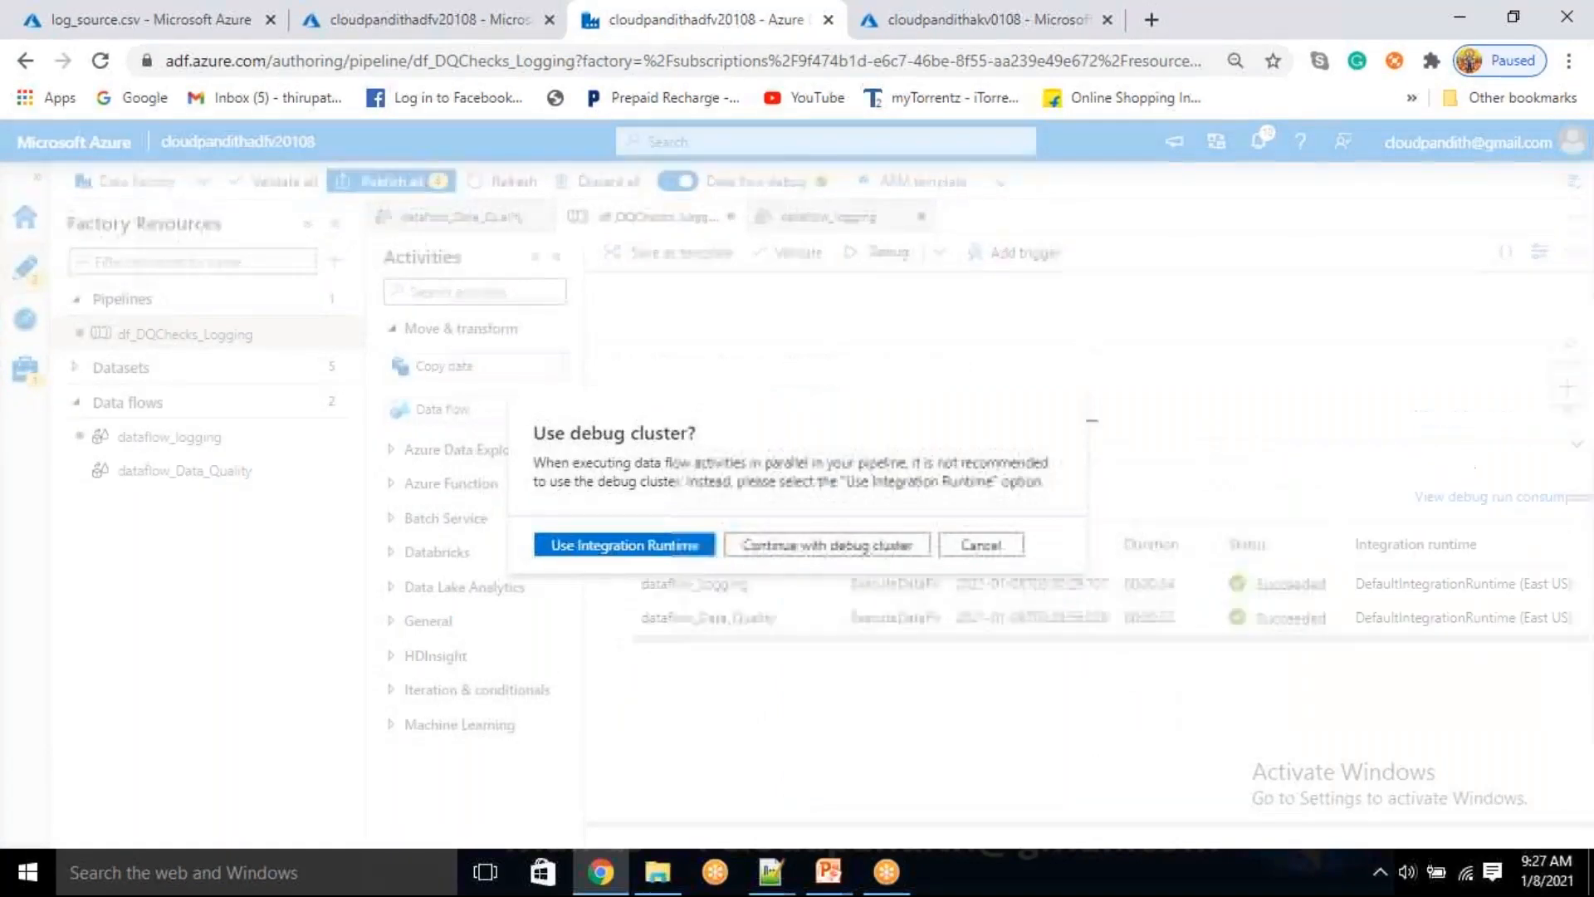
left_click(639, 546)
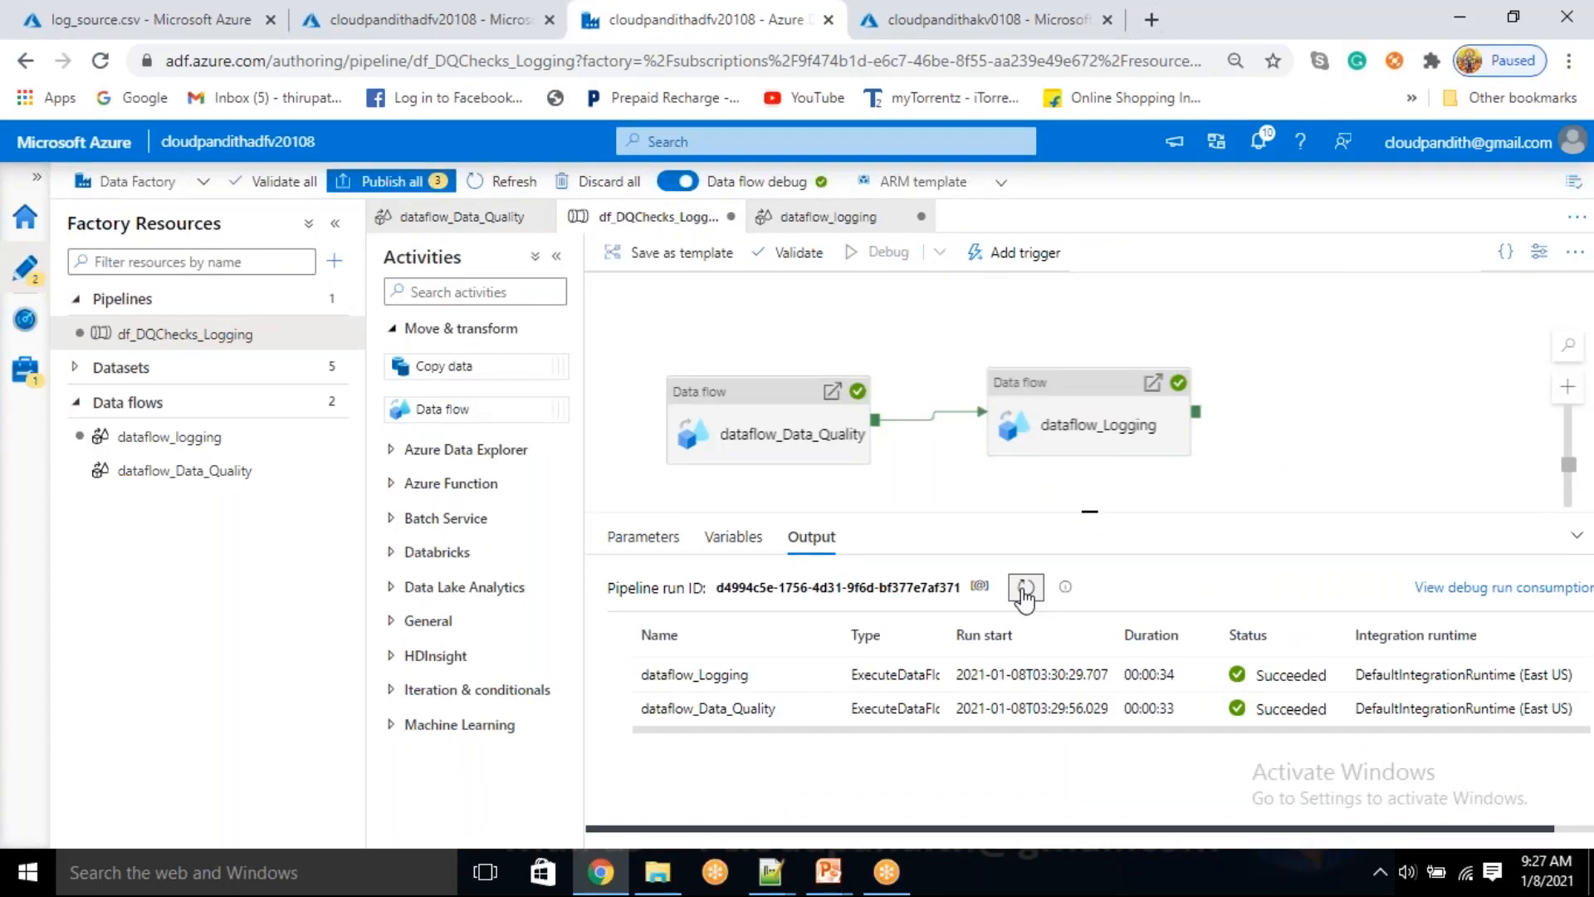
left_click(349, 18)
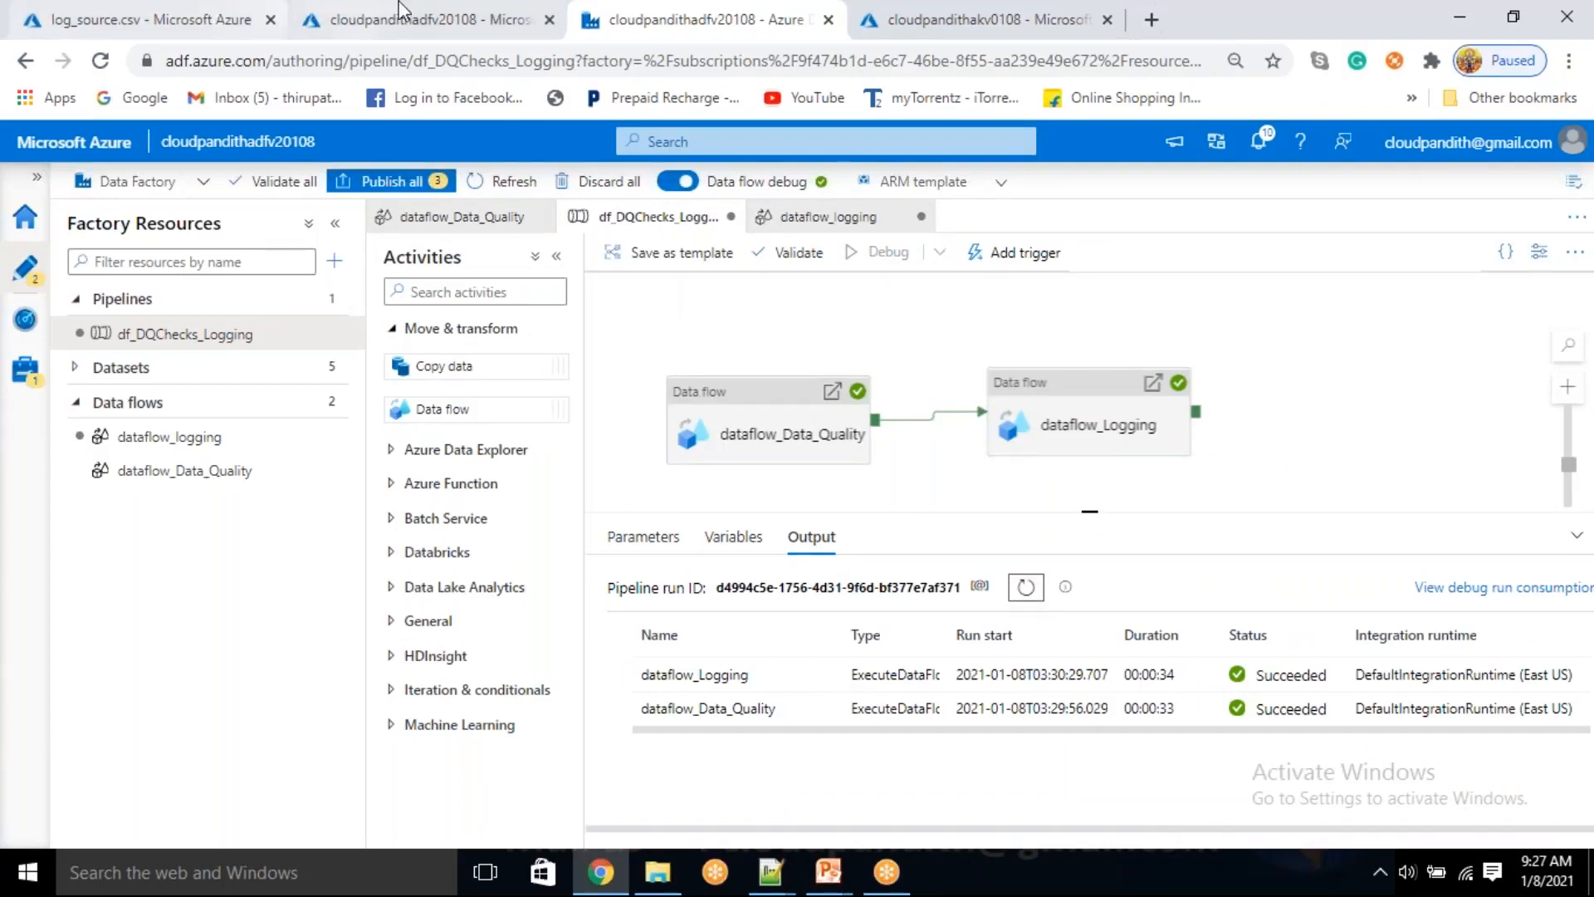
left_click(283, 12)
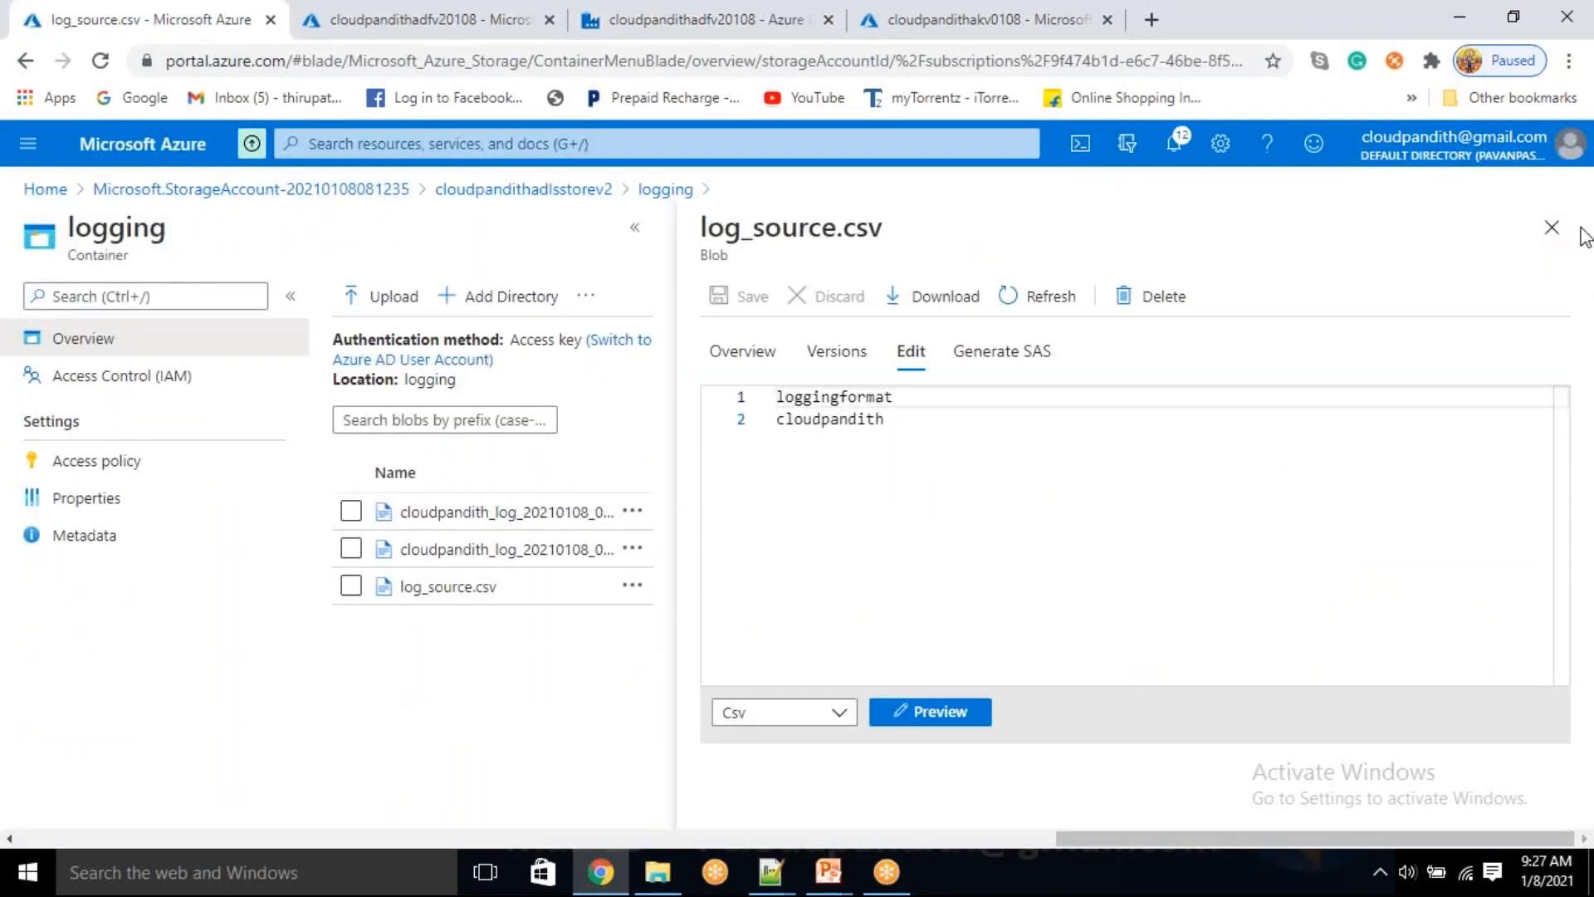
left_click(1552, 227)
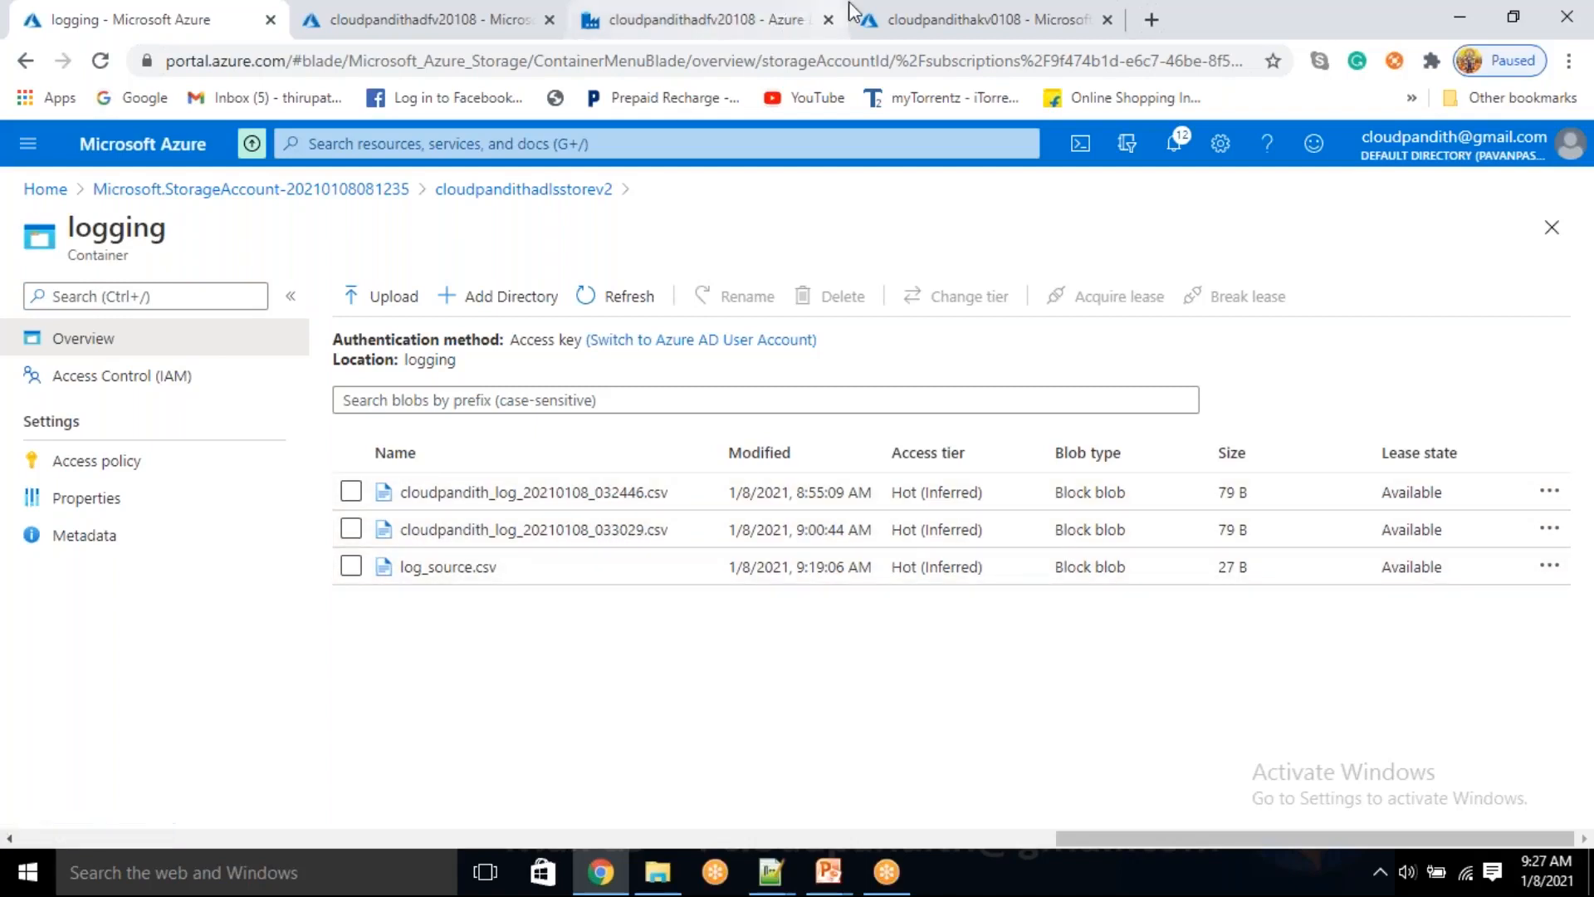
Return to the df_DQChecks_Logging pipeline and monitor the debug run by refreshing the status of its two data flow activities
left_click(878, 13)
left_click(722, 17)
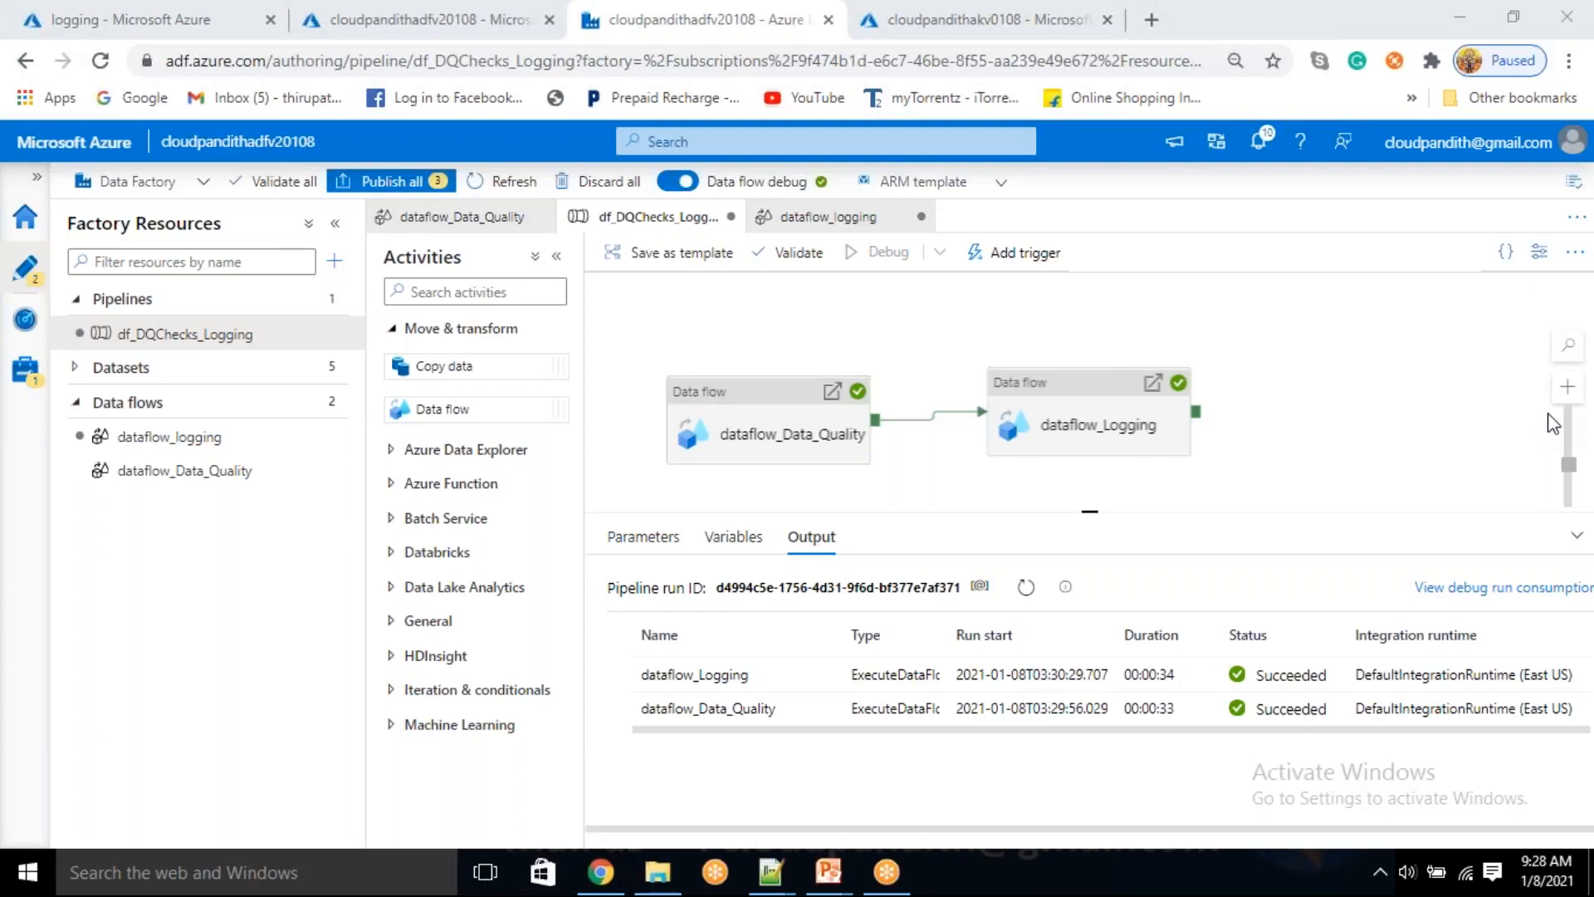
left_click(1027, 587)
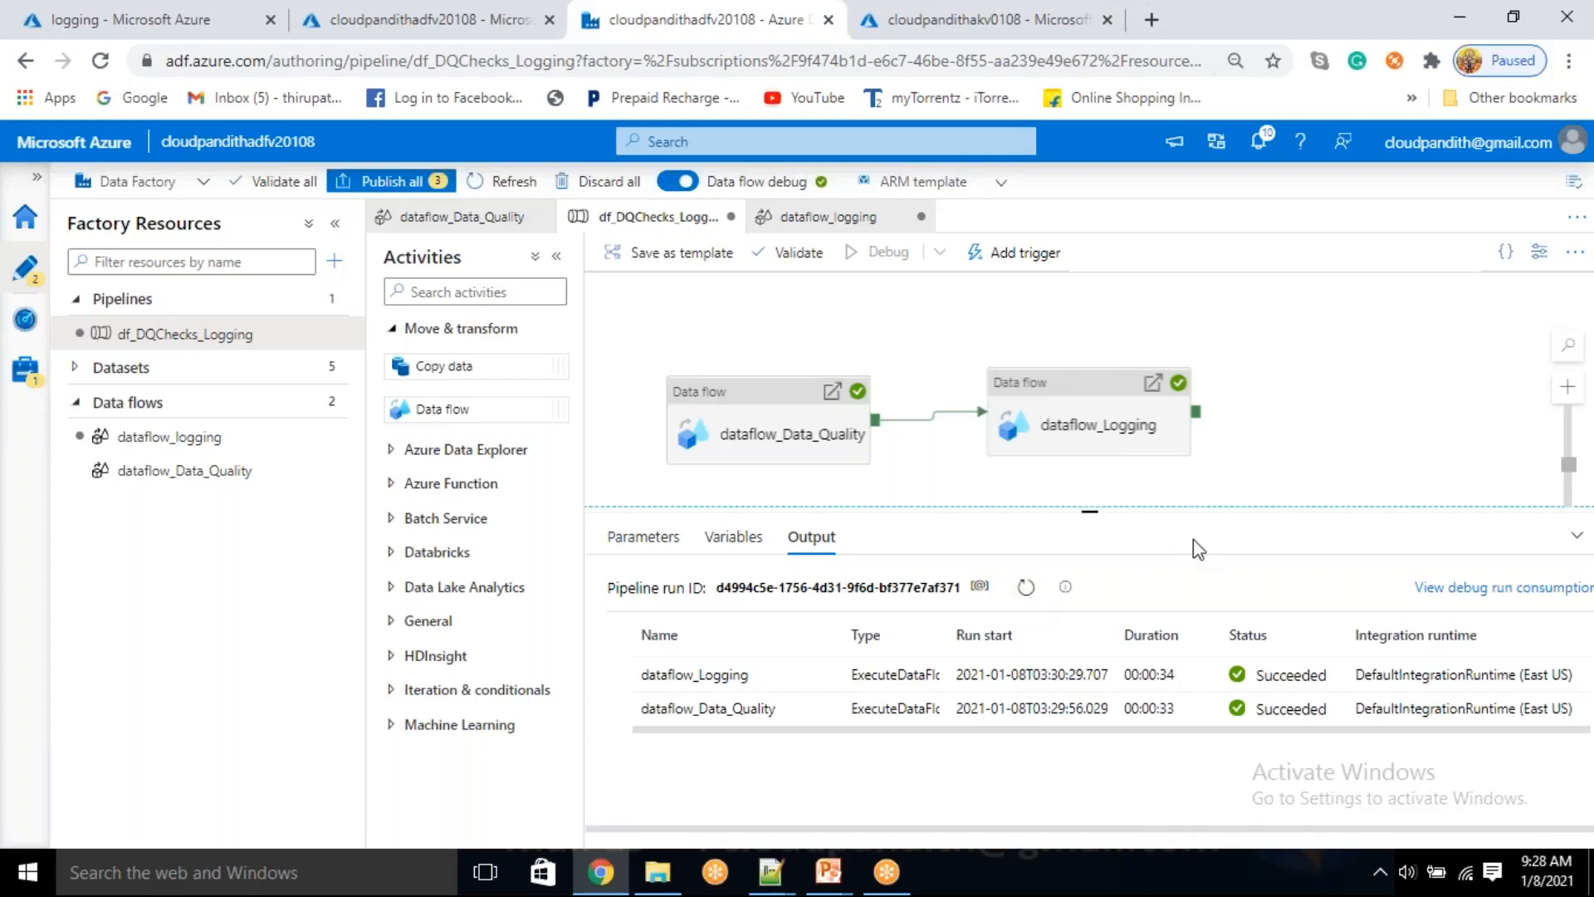
left_click(1026, 590)
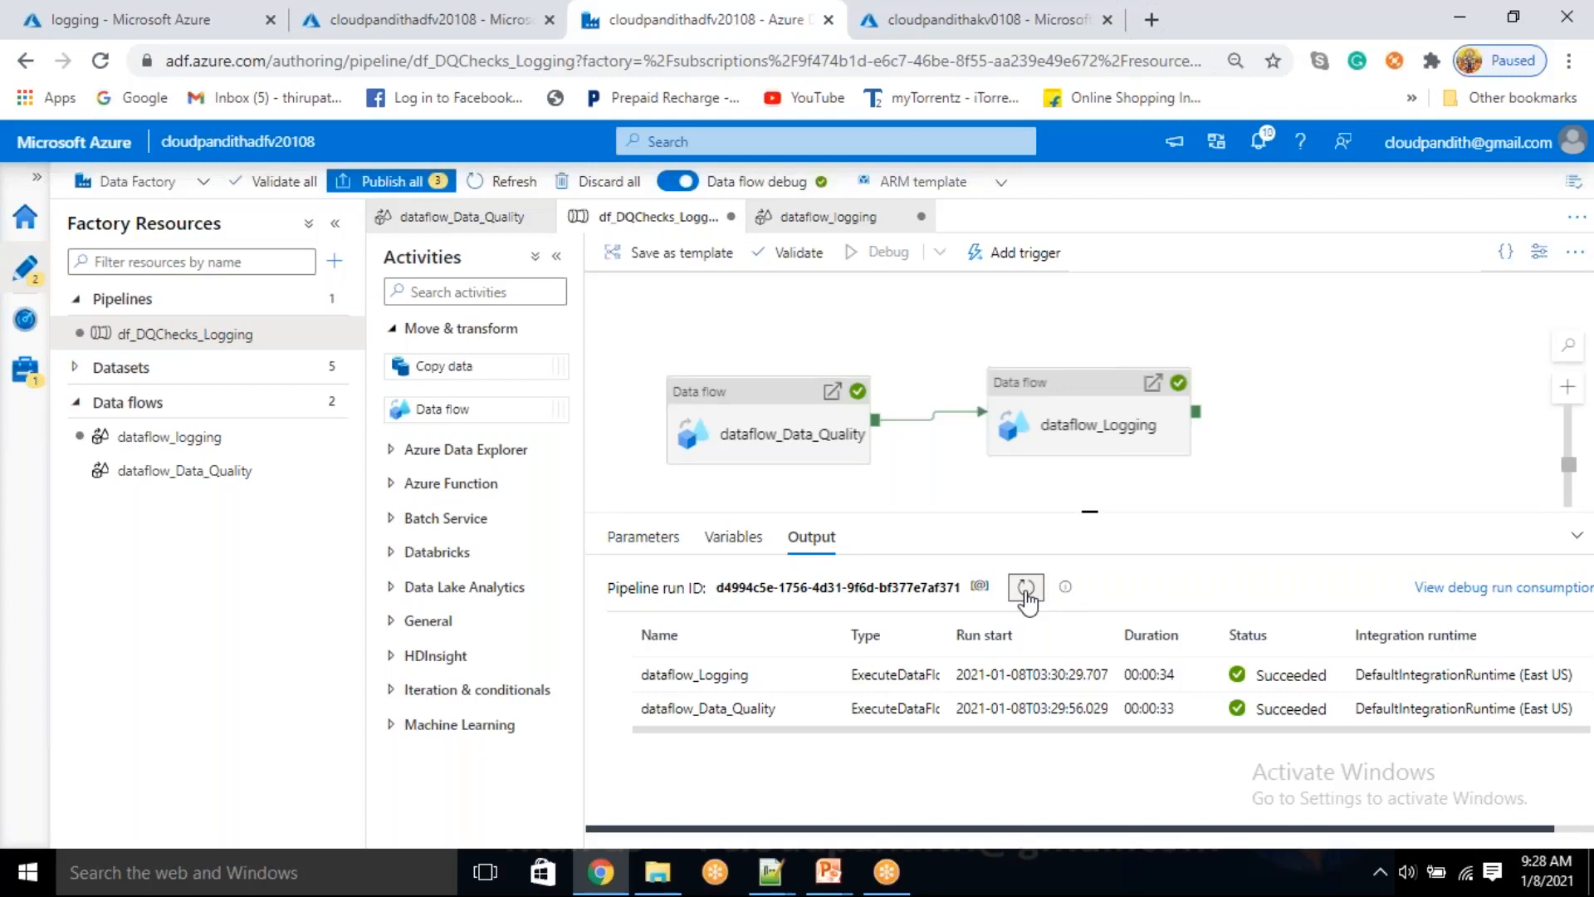
left_click(1027, 590)
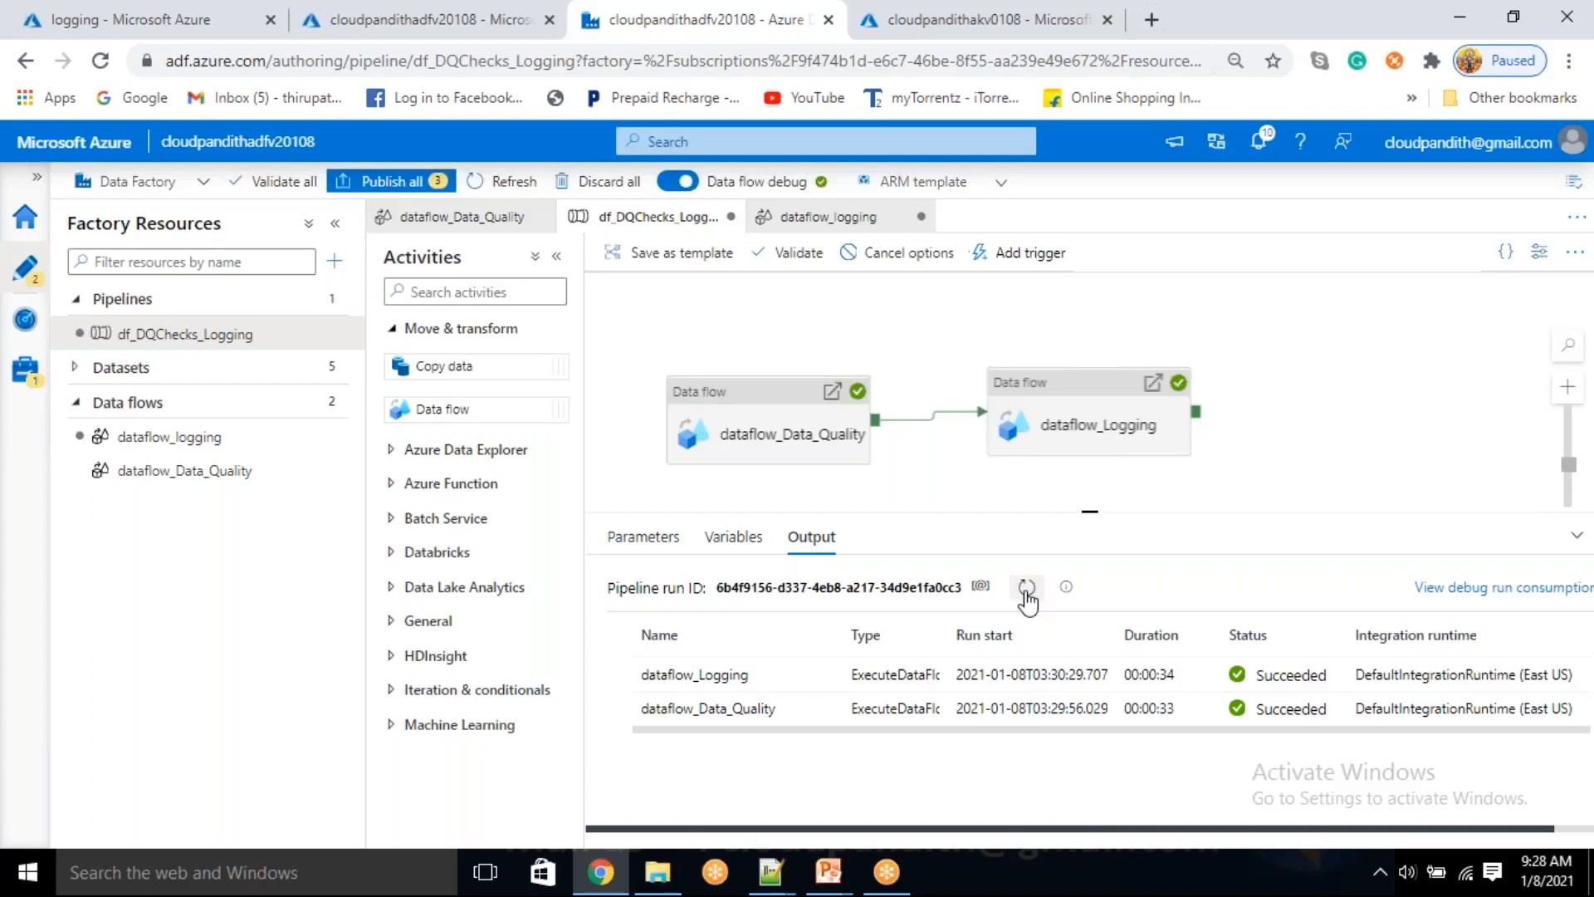
left_click(1026, 590)
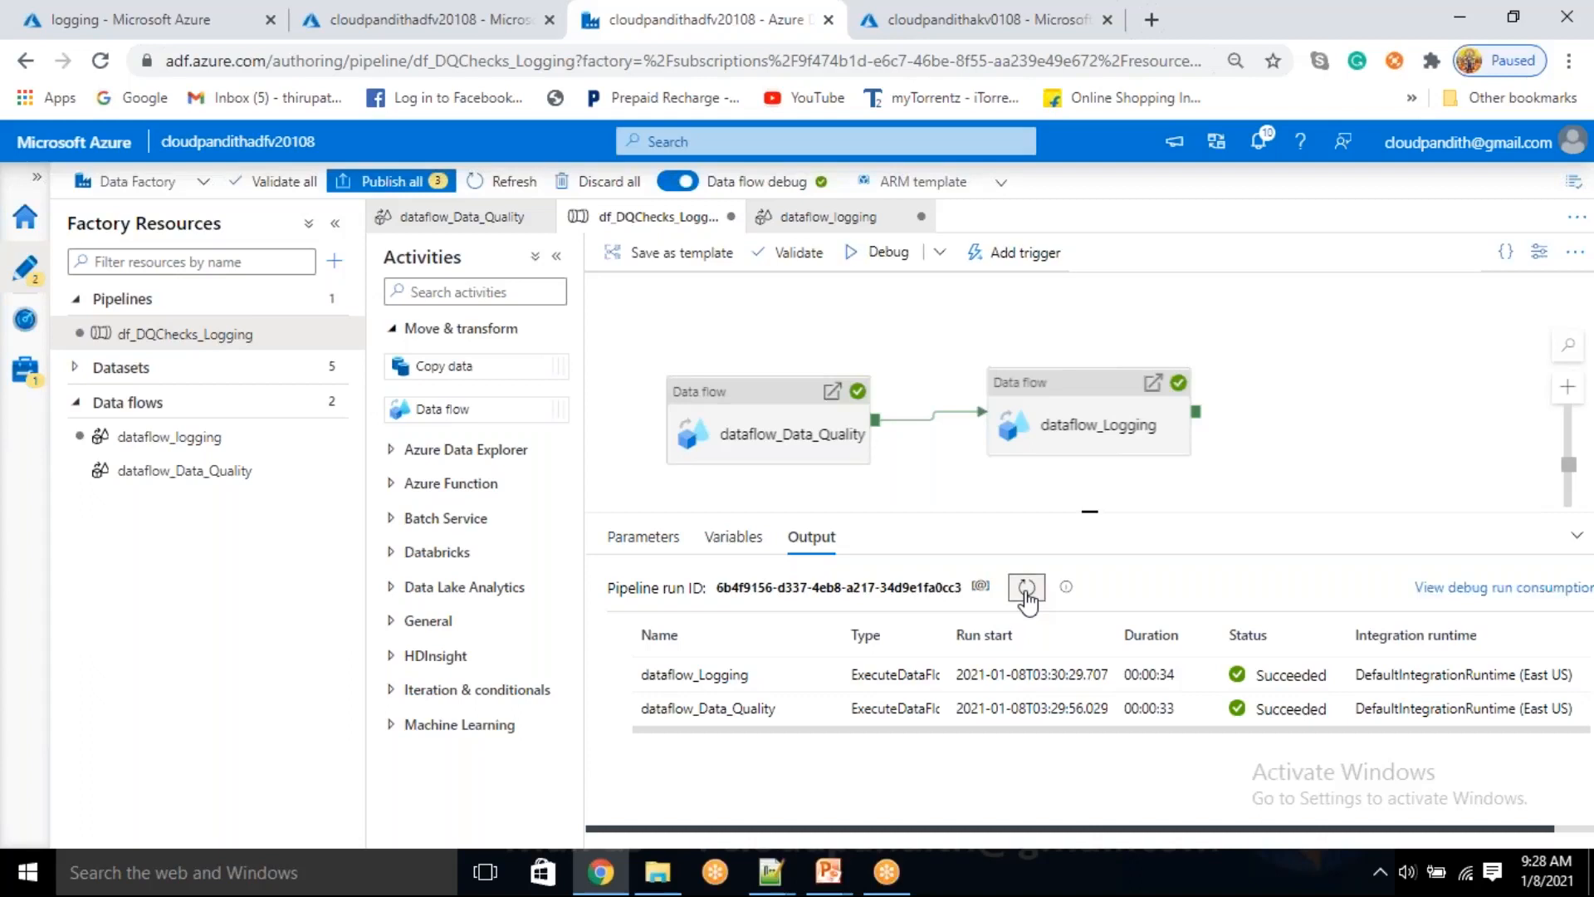
left_click(1026, 588)
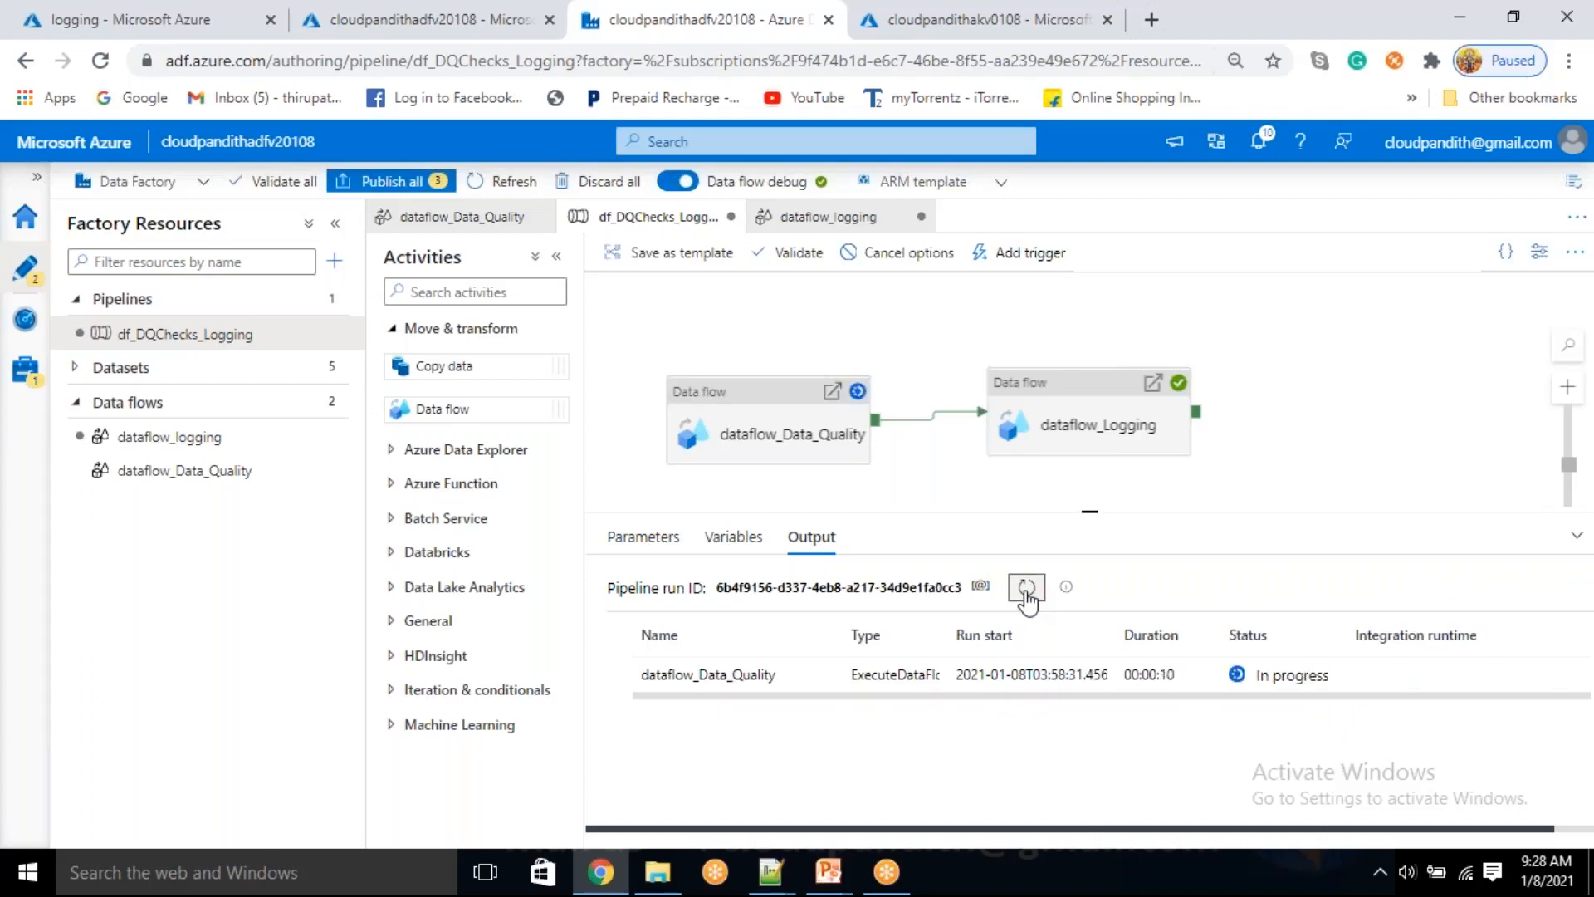
left_click(1027, 591)
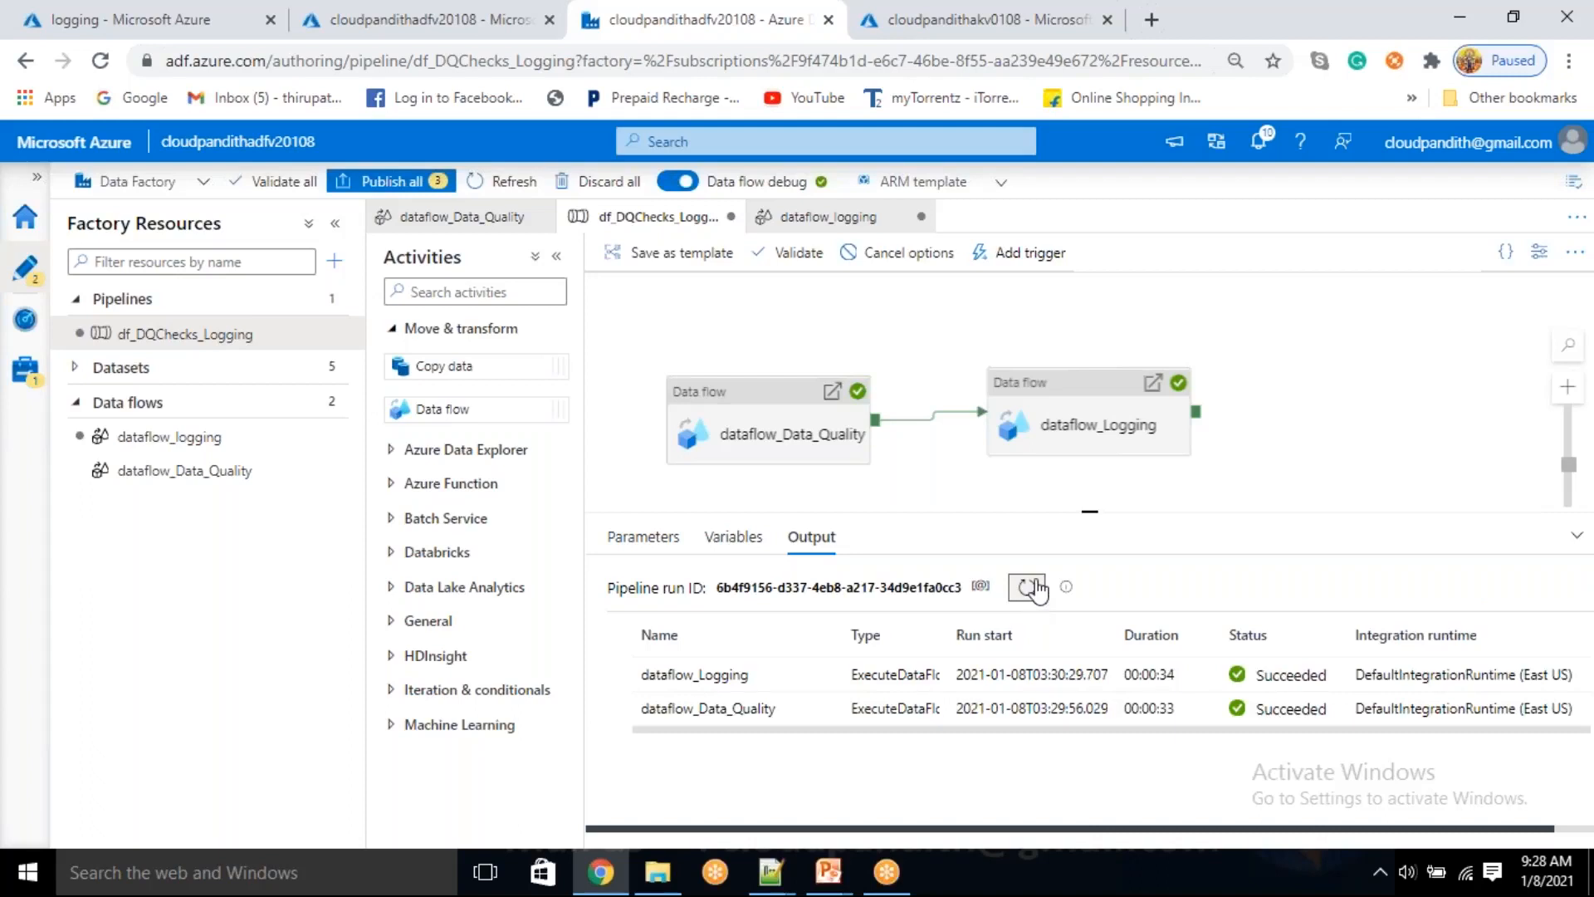
left_click(1027, 590)
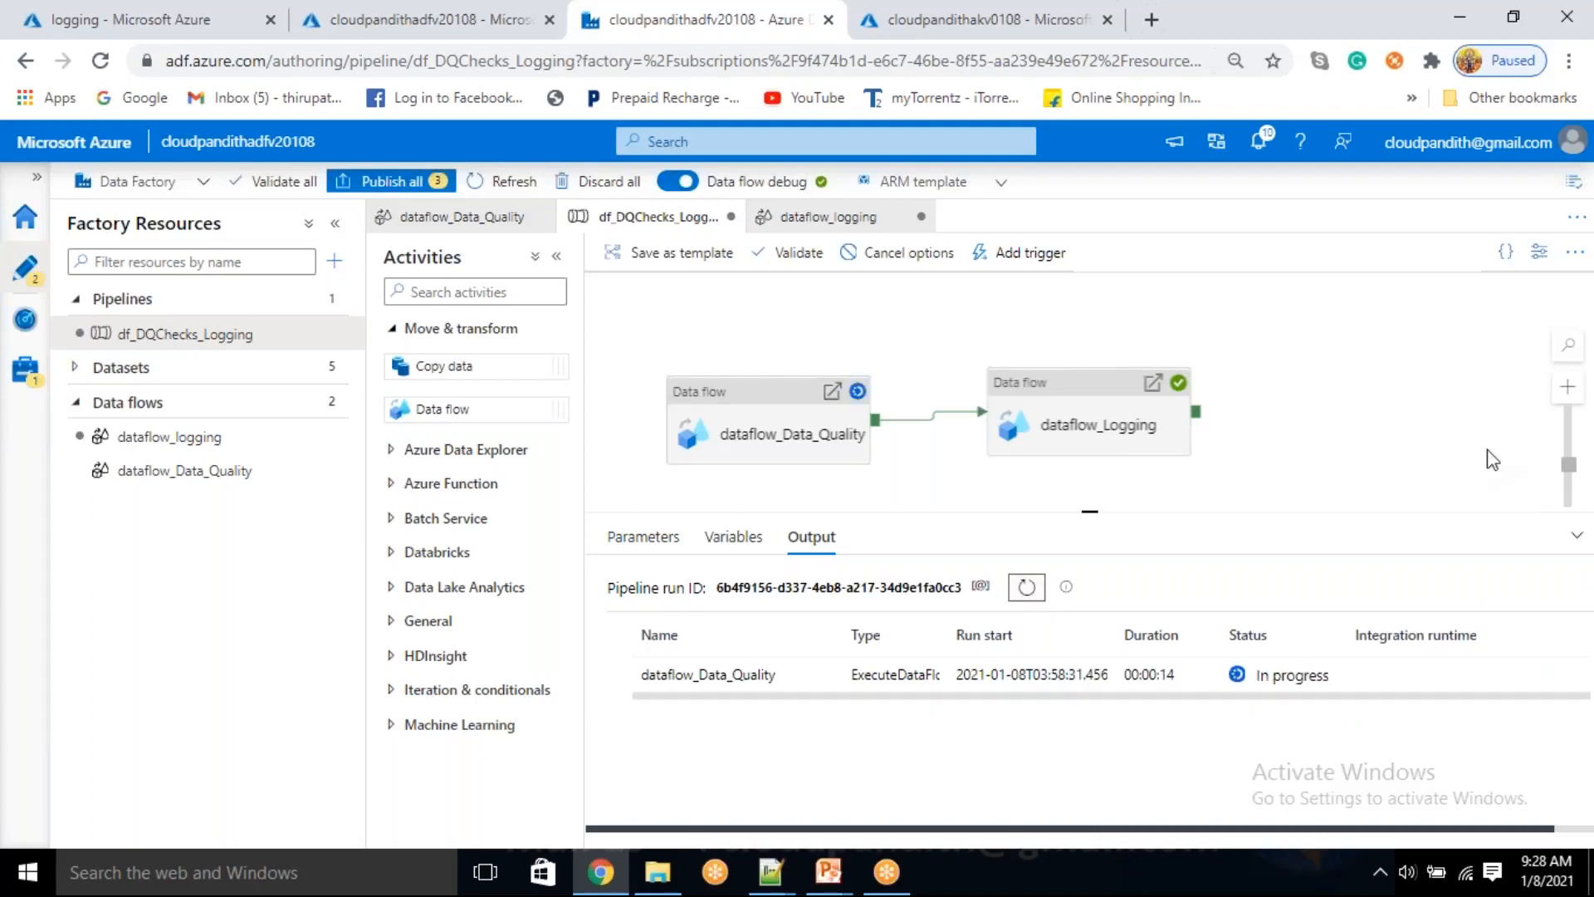
left_click(1545, 446)
left_click(1027, 591)
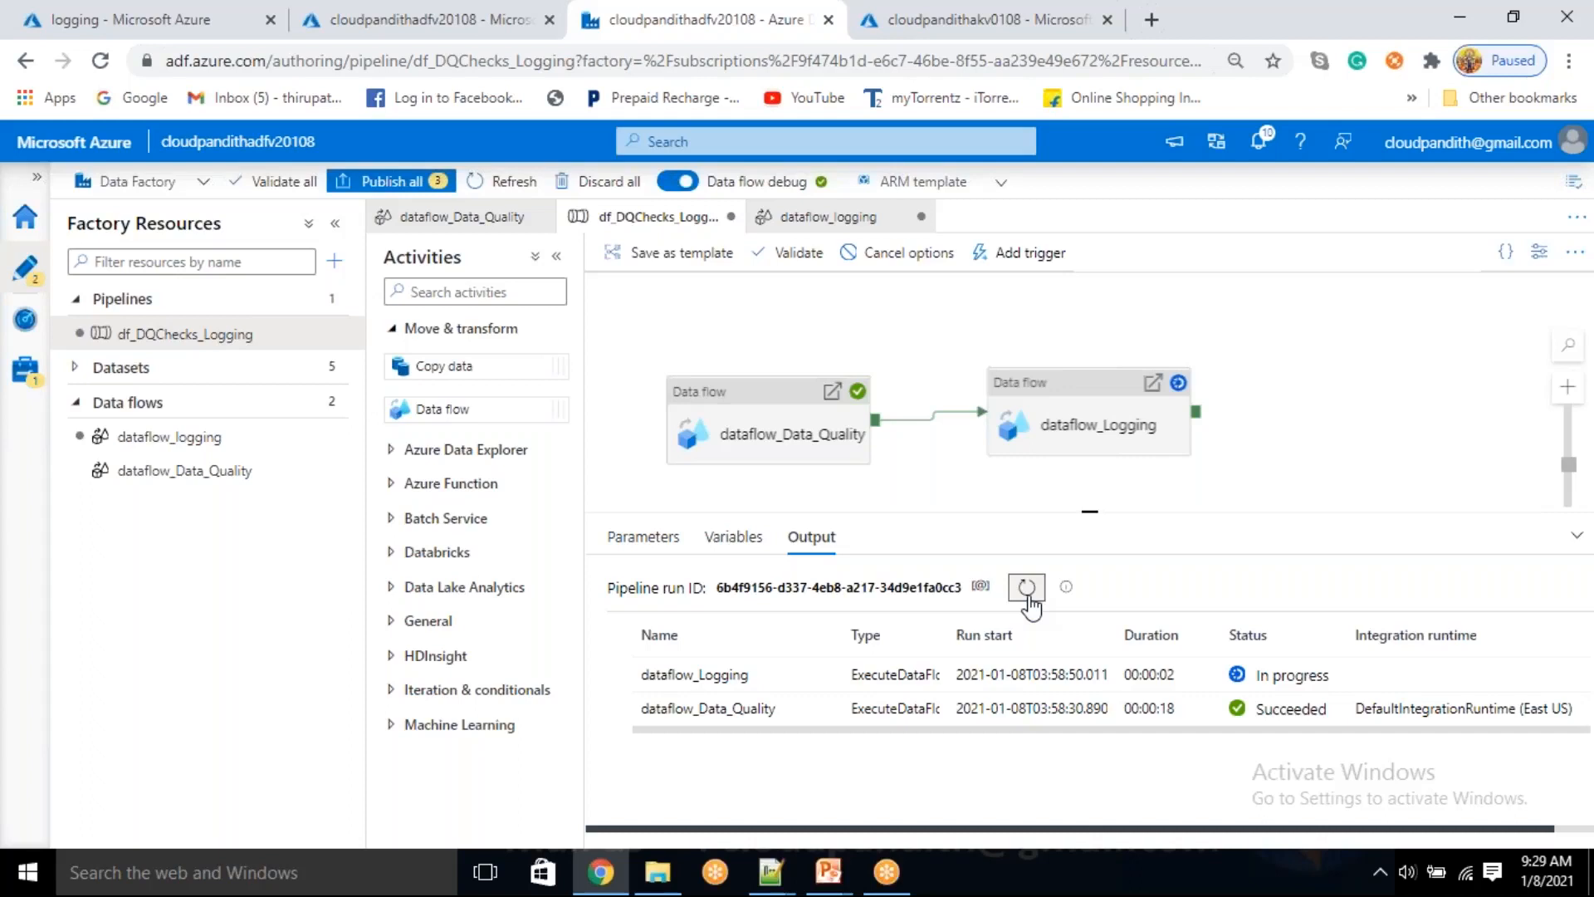
left_click(1027, 588)
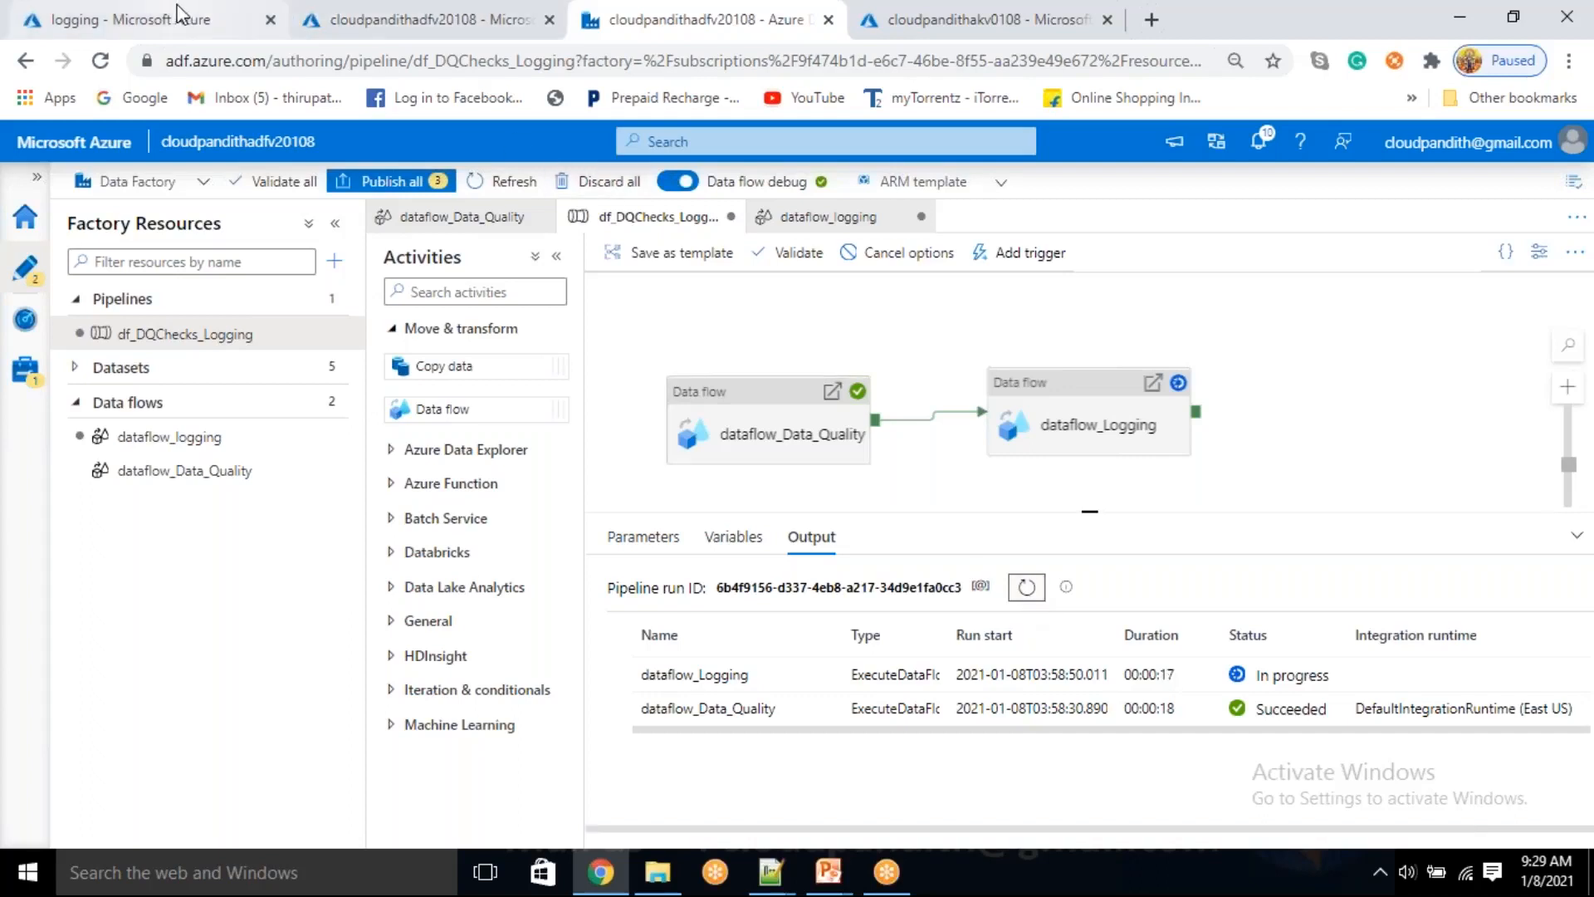
Check the logging container for a new log file, and look at the run details of the dataflow_Logging activity
left_click(124, 19)
left_click(646, 304)
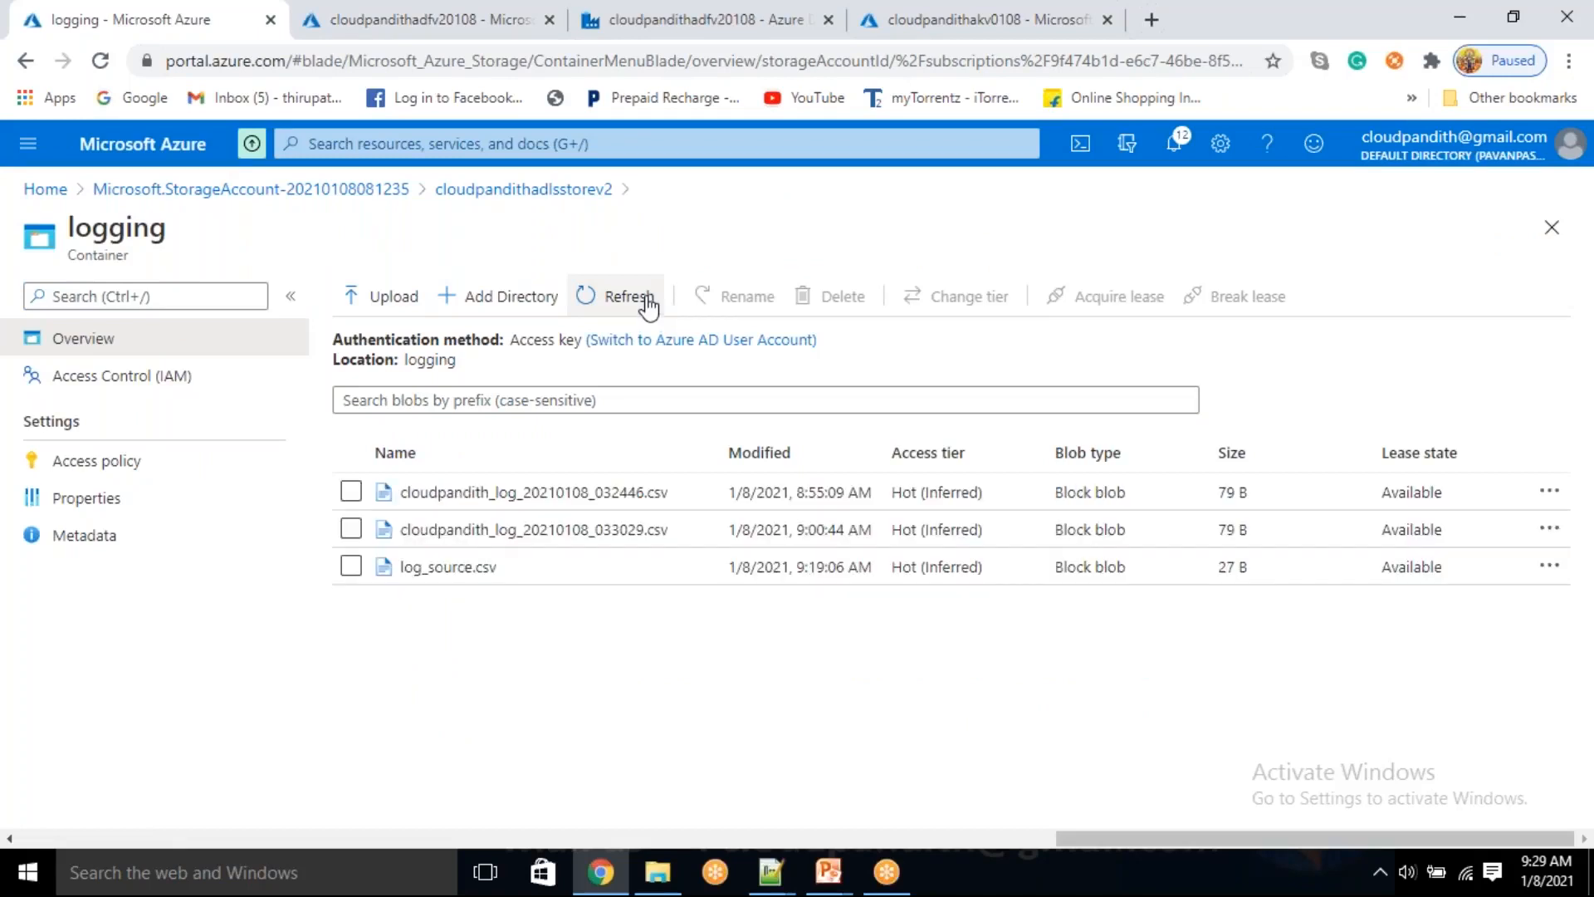
left_click(669, 25)
left_click(1028, 588)
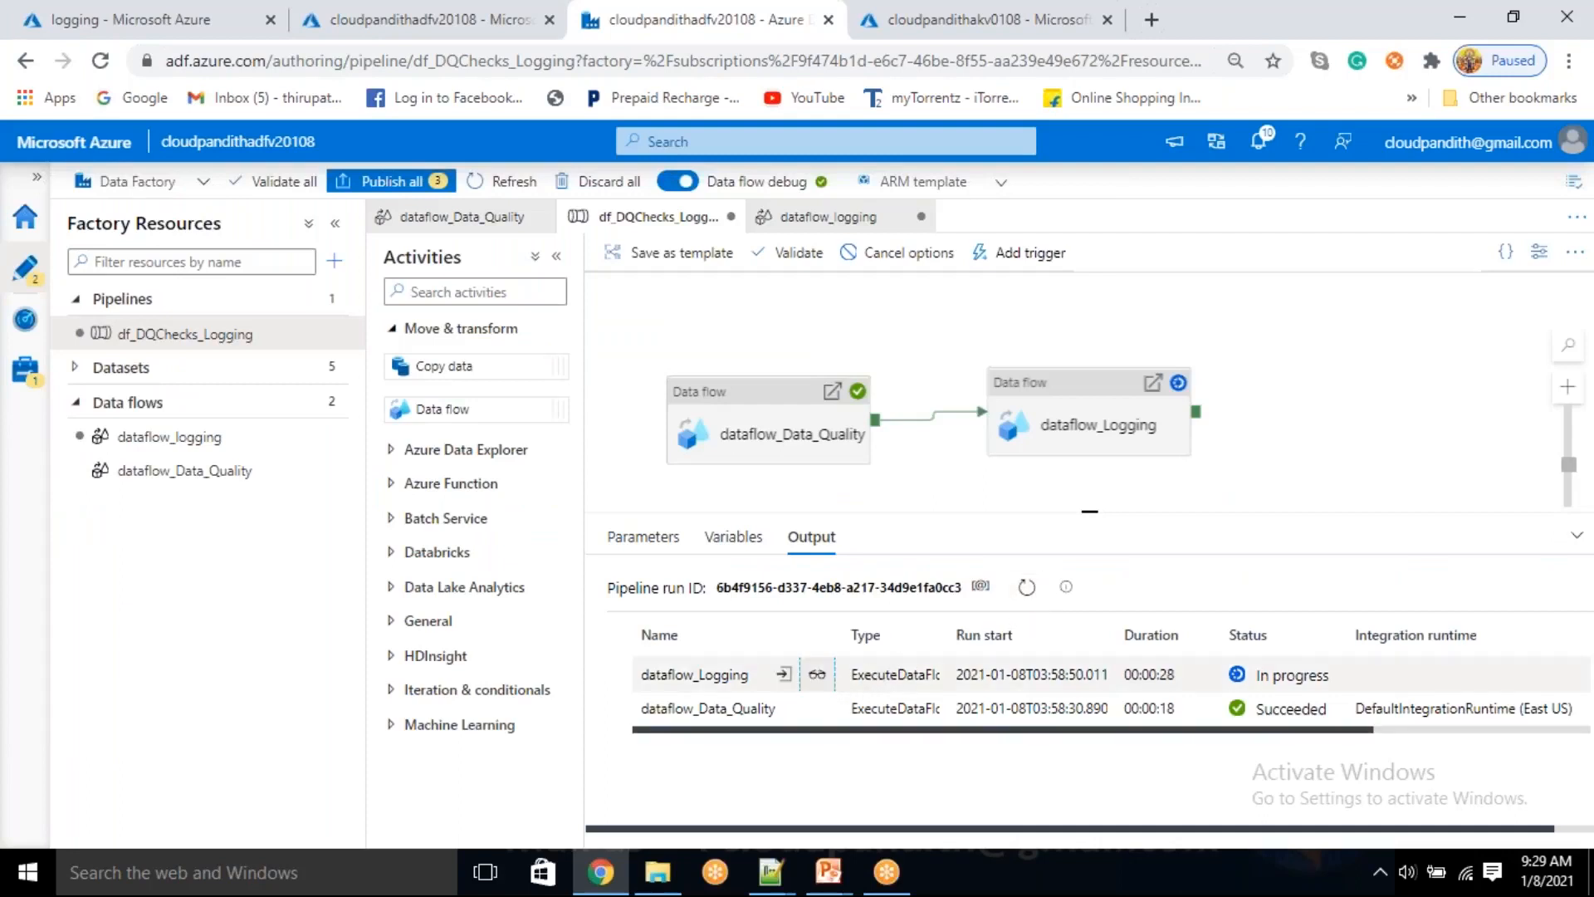
left_click(818, 674)
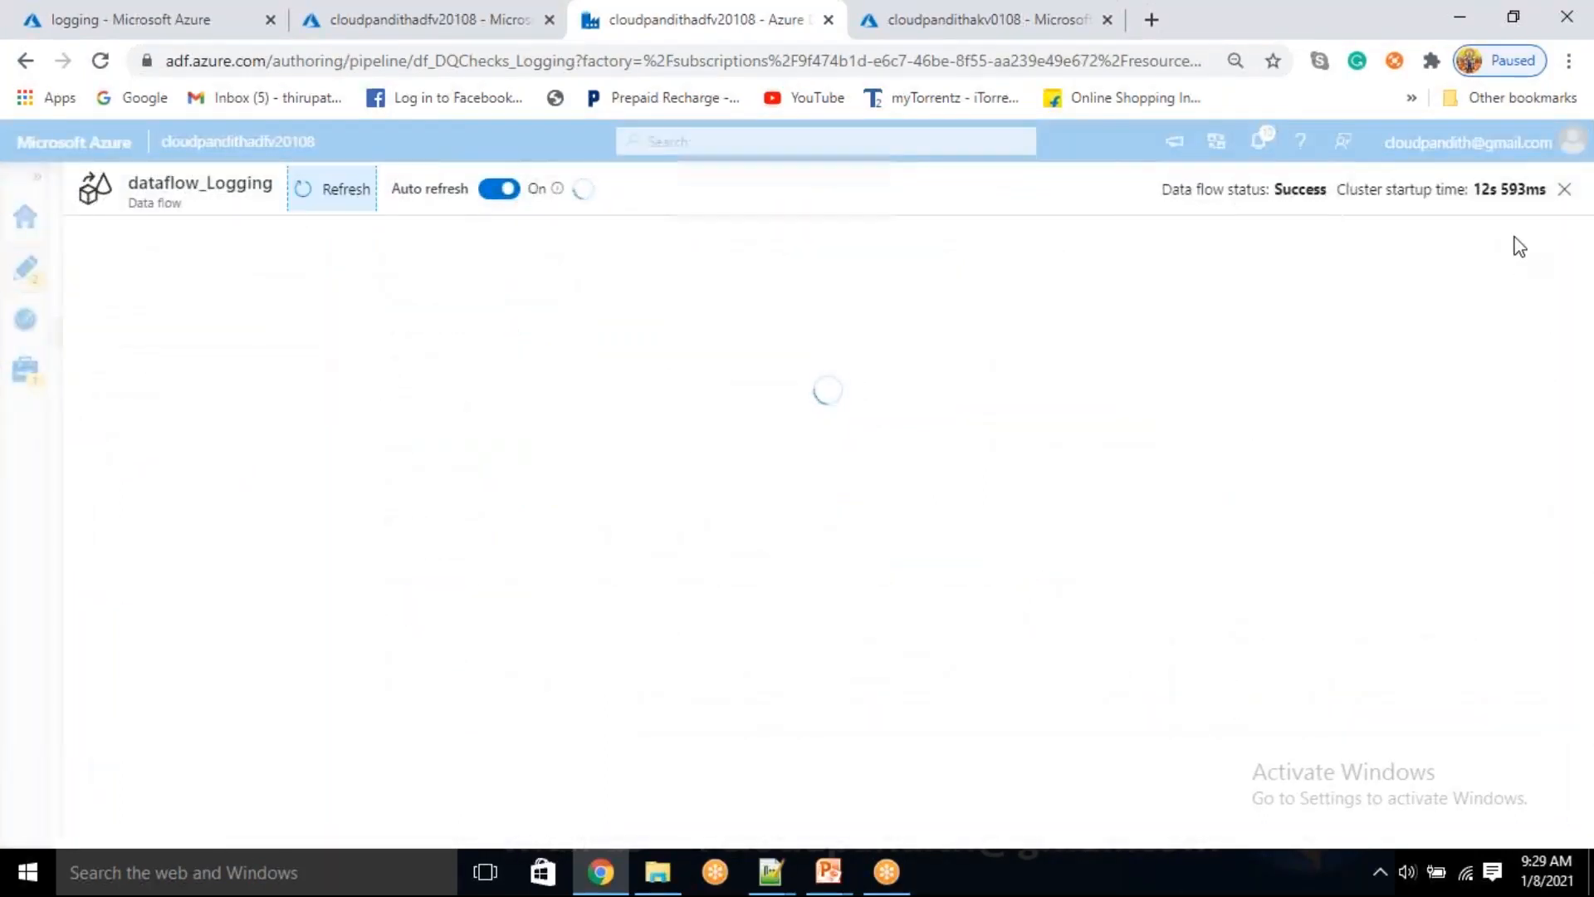
left_click(1564, 189)
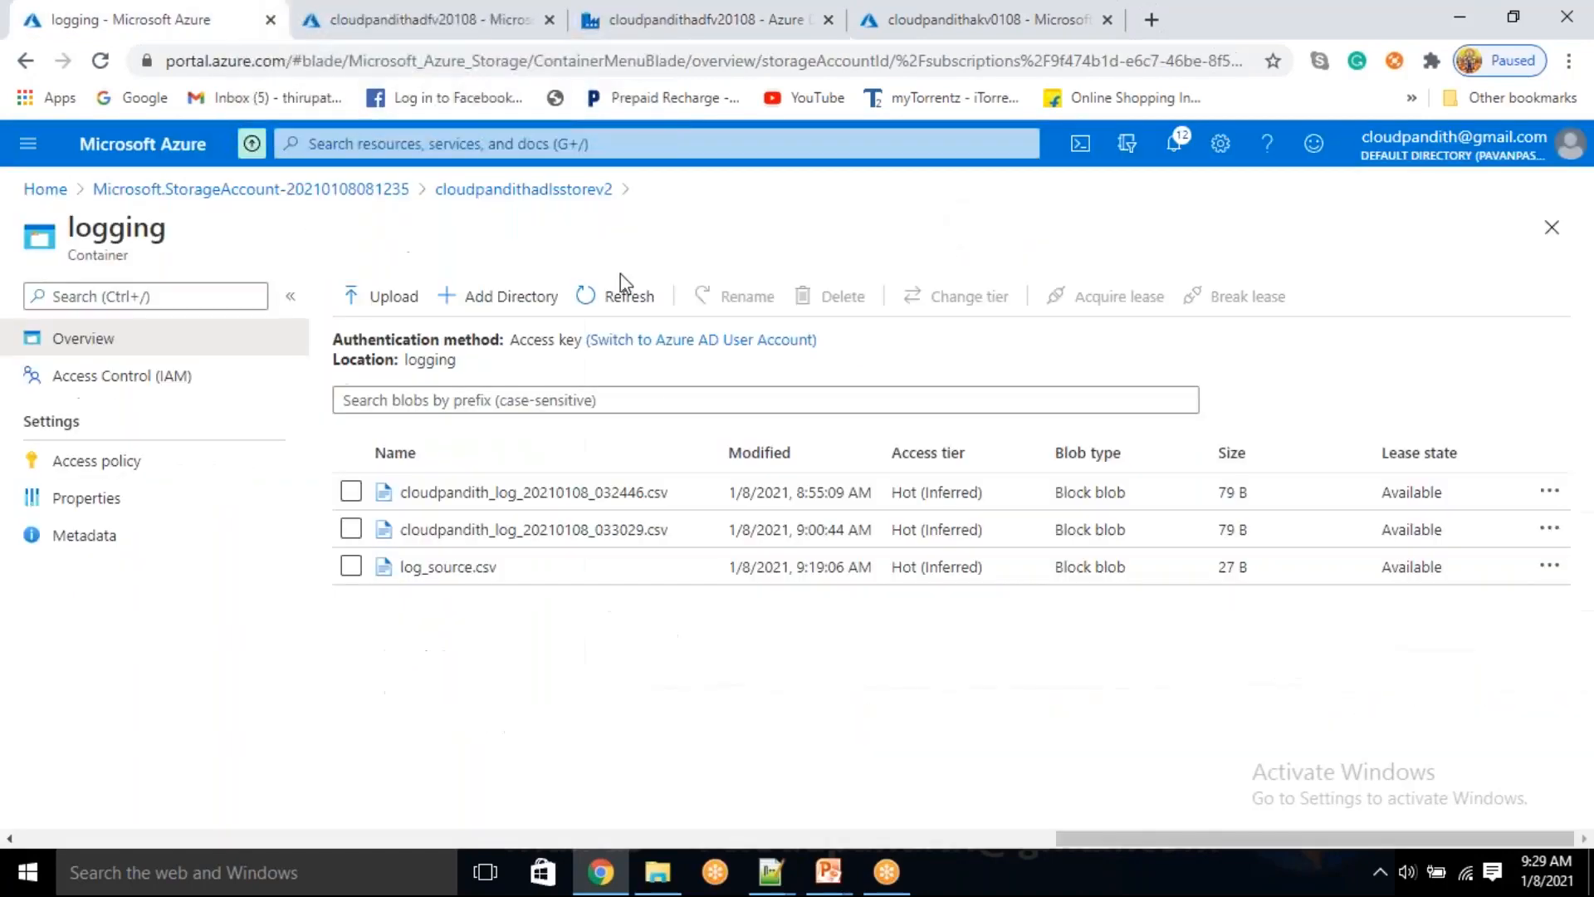
Refresh the logging container and examine the factory name logged in the contents of cloudpandith_log20210108_035849.csv
left_click(624, 290)
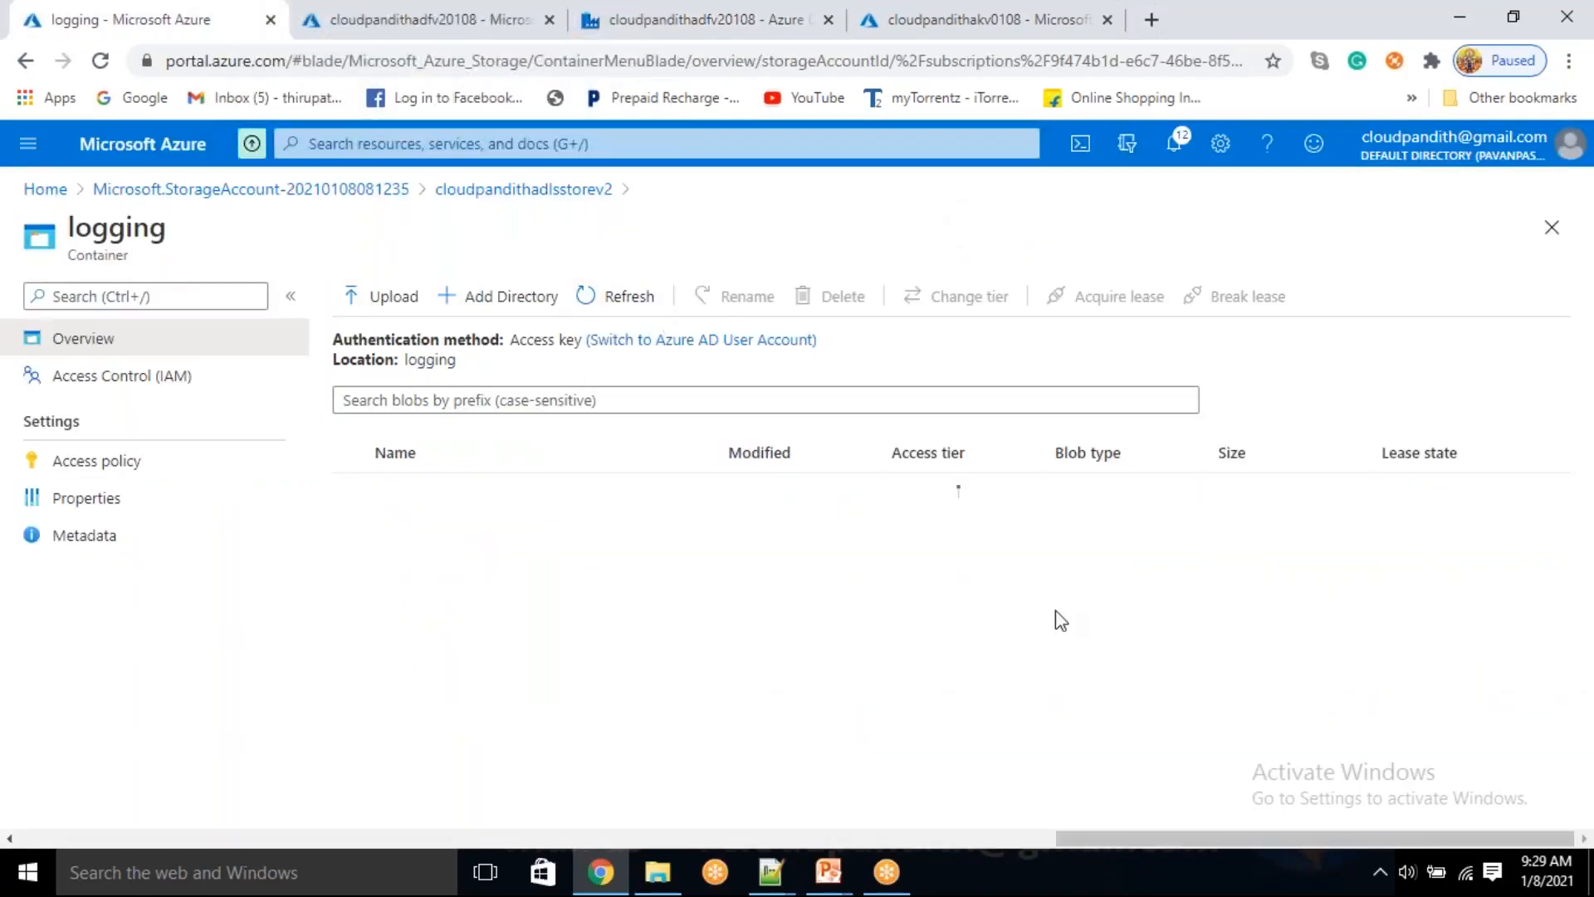
left_click_drag(1267, 573, 1240, 565)
left_click(640, 584)
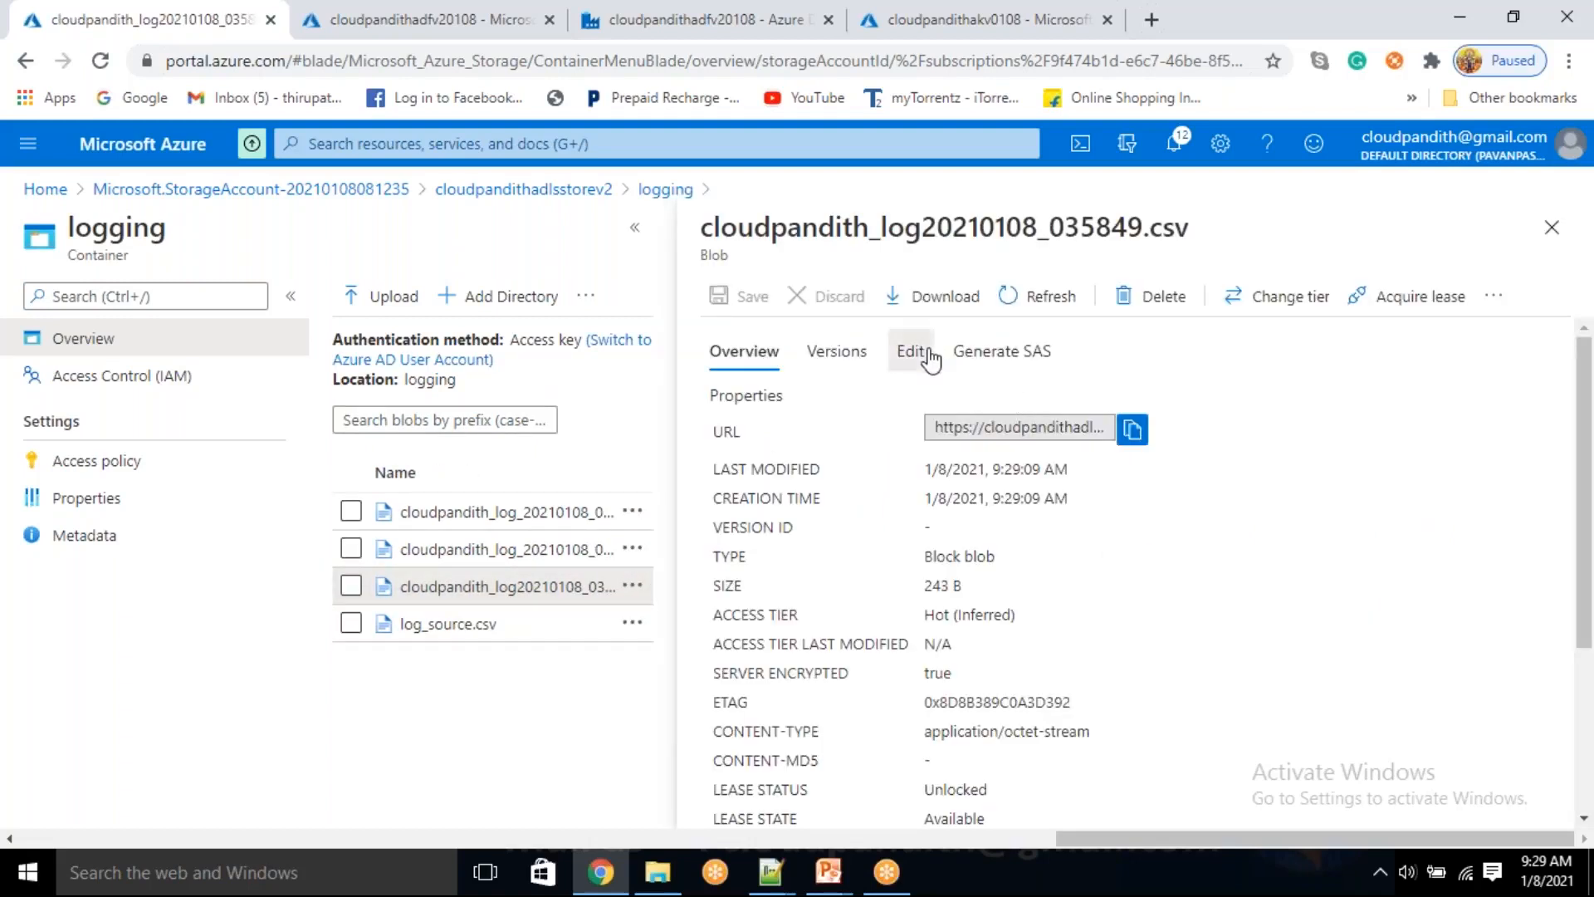
left_click(913, 353)
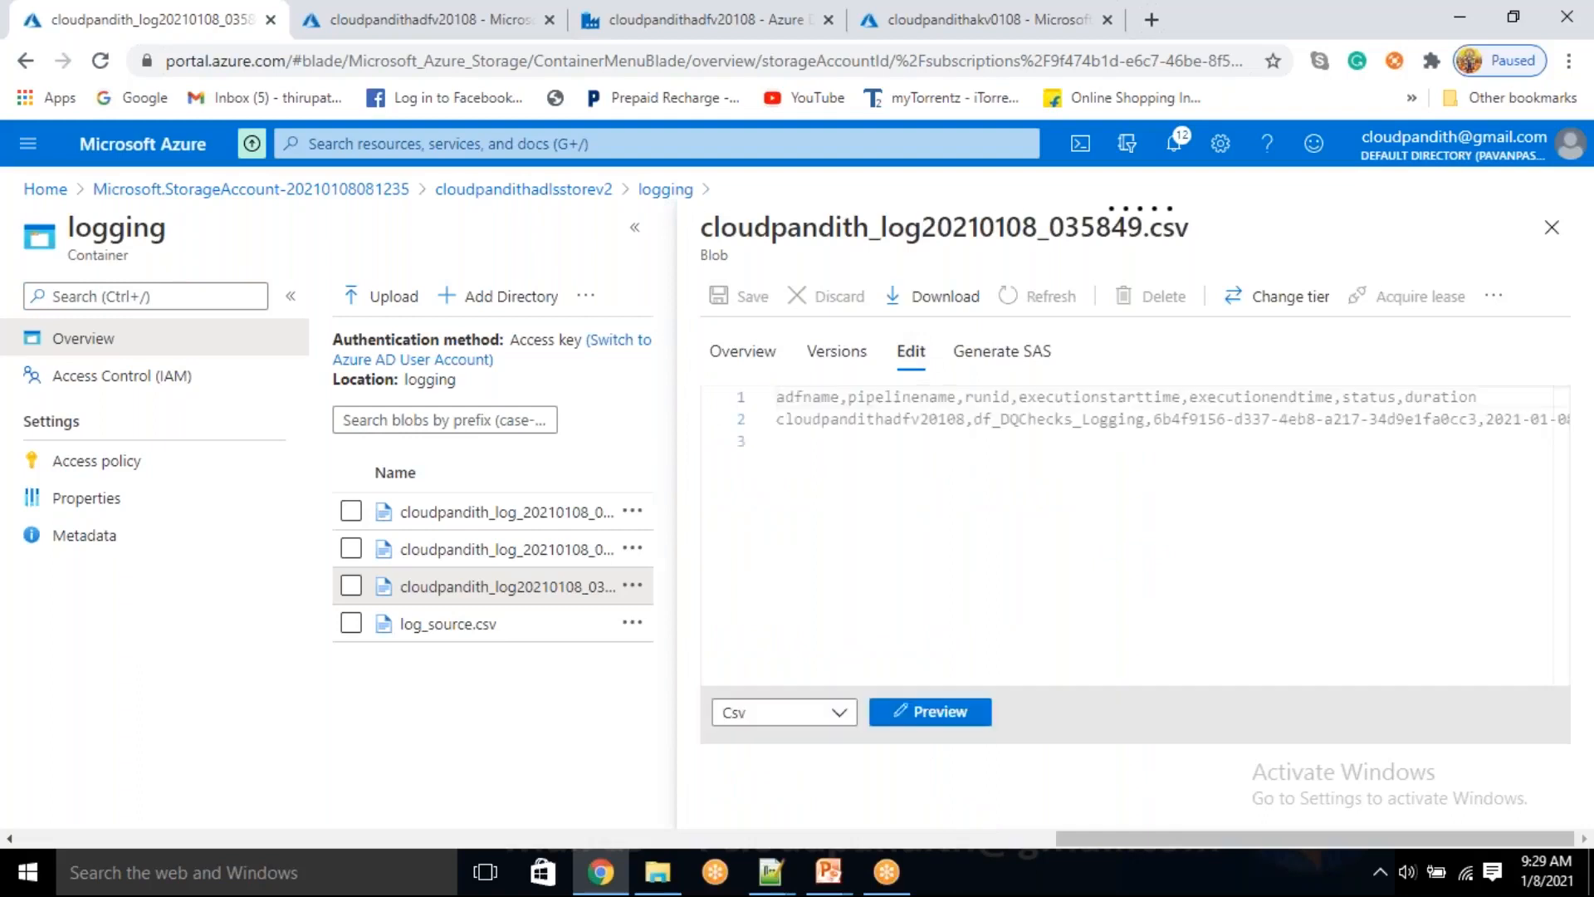
double_click(840, 424)
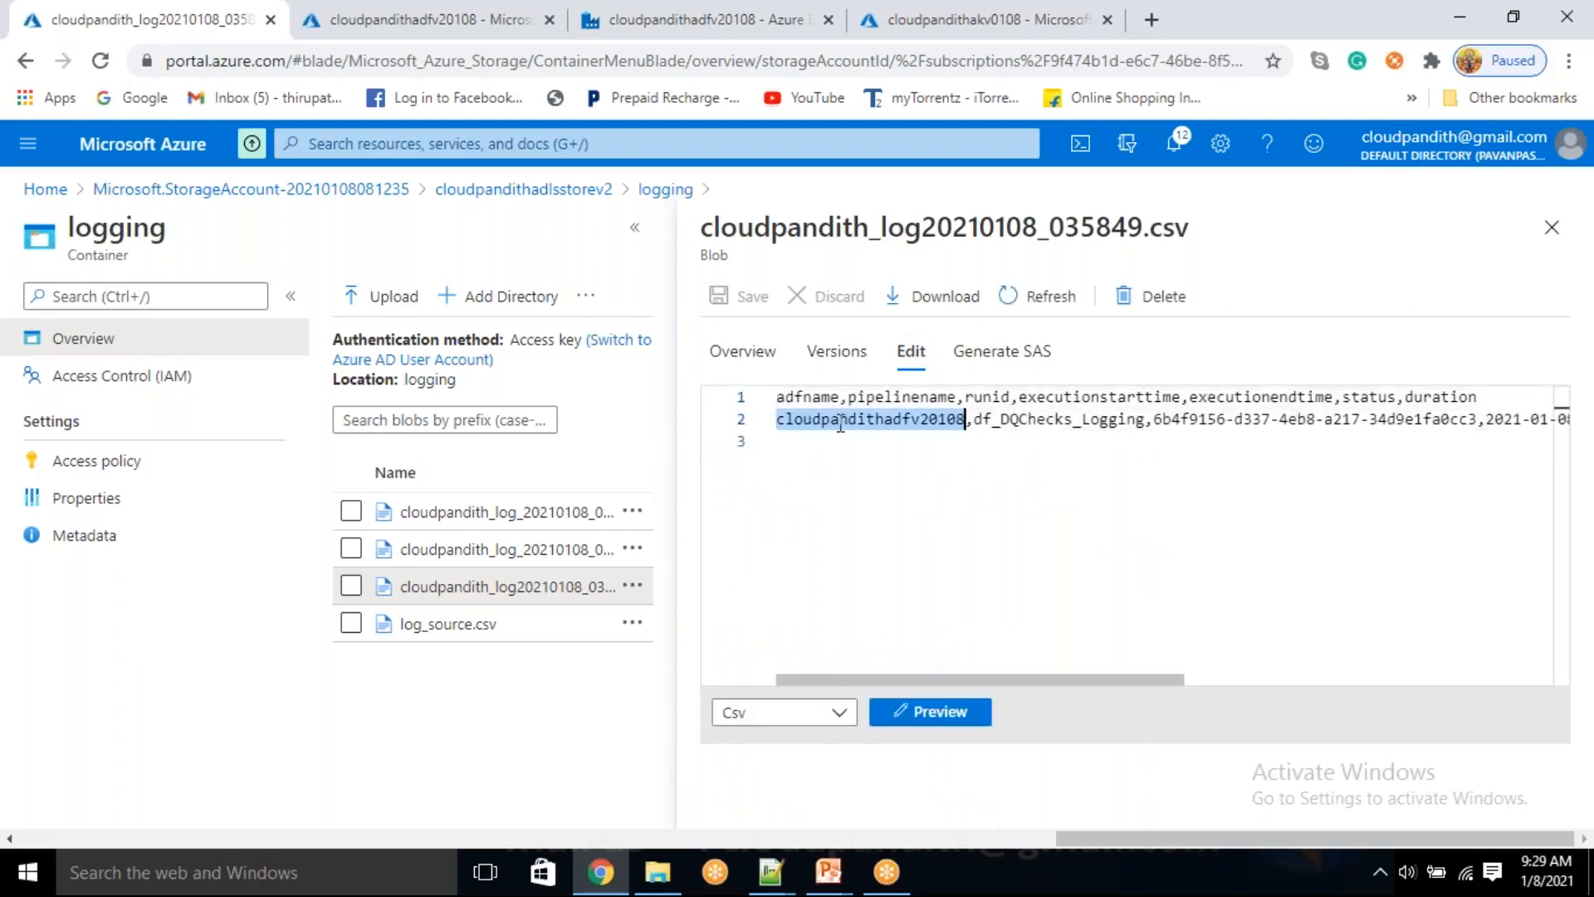
Examine the pipeline name, run ID and remaining values in the log file's text, and preview the file as a table
double_click(1023, 417)
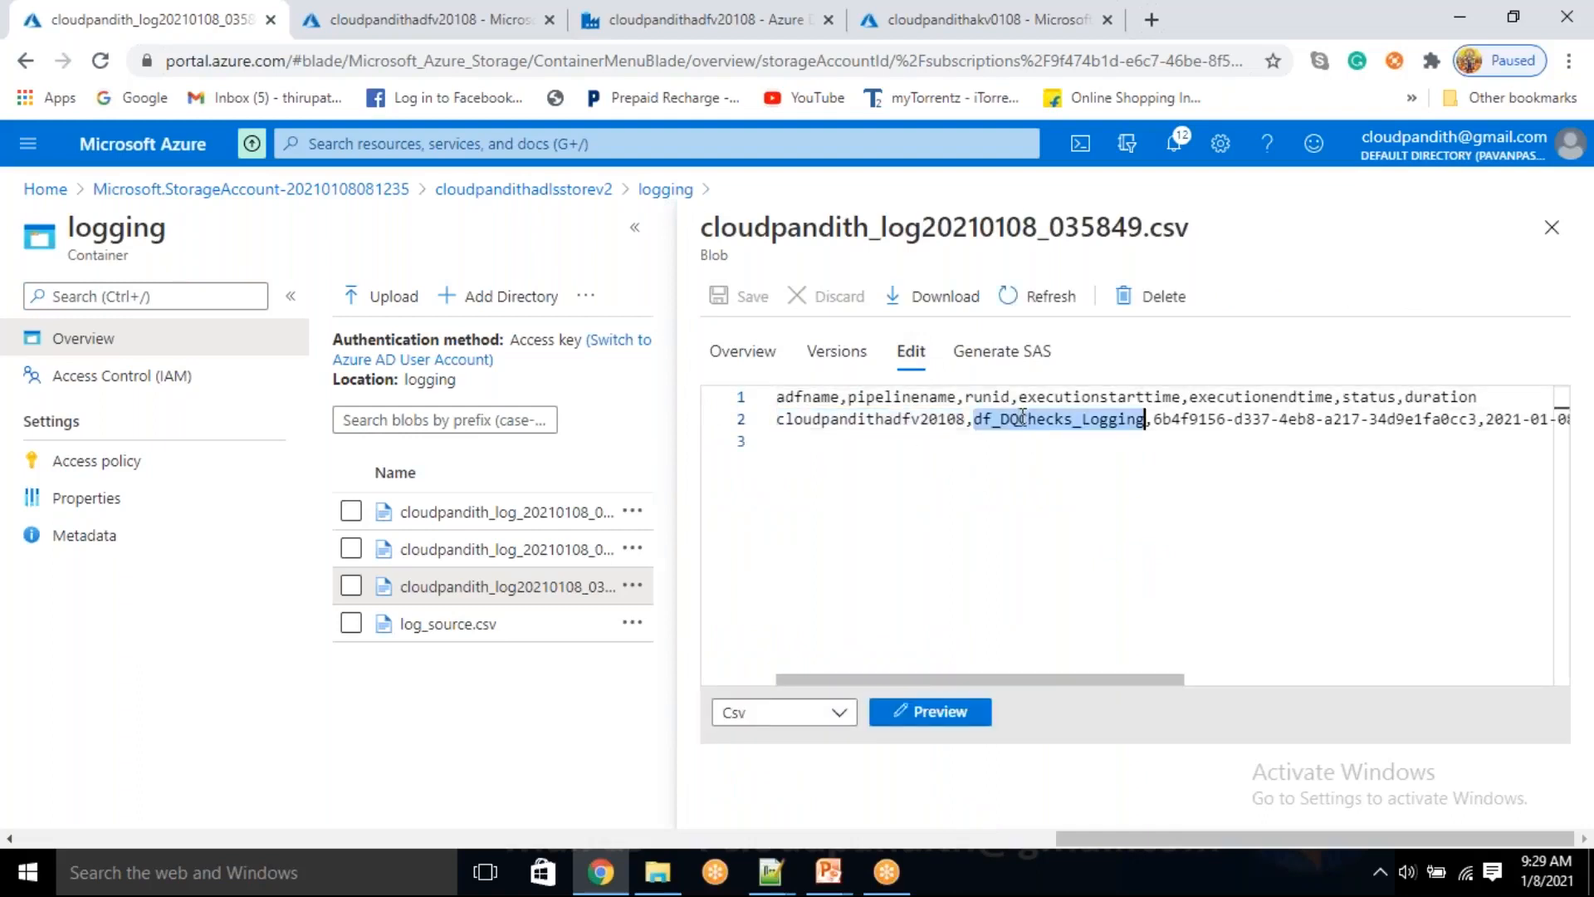
double_click(1252, 419)
left_click_drag(1039, 679, 1388, 647)
left_click_drag(947, 418, 1001, 418)
left_click(1246, 433)
left_click(933, 714)
left_click_drag(965, 541, 1252, 572)
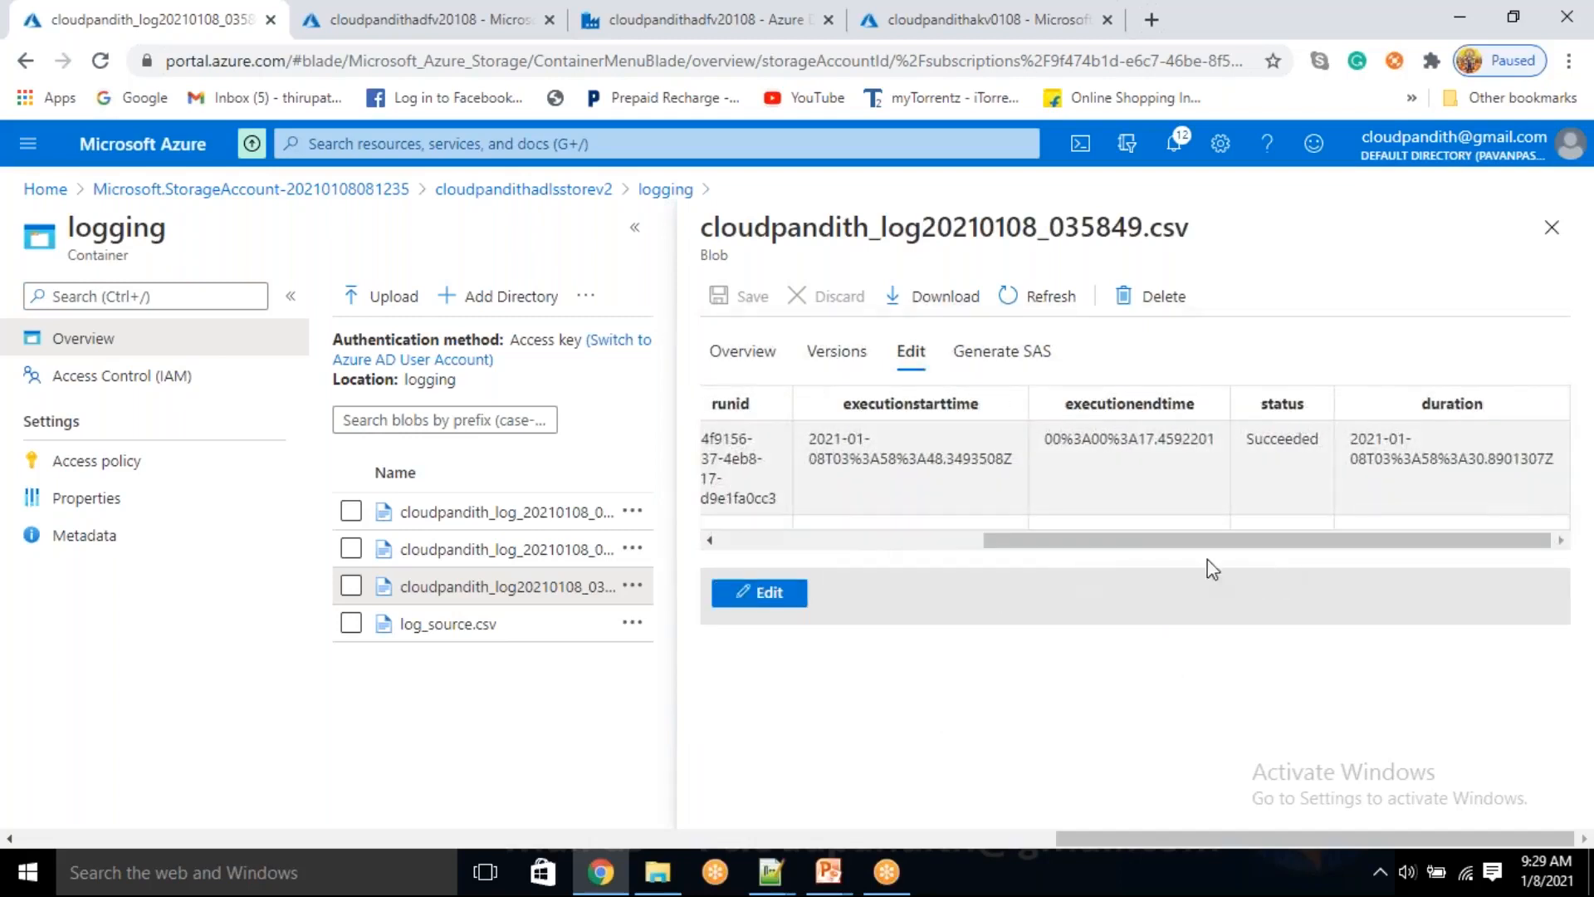
Examine the execution start time, execution end time, status and duration columns in the log file's table preview
left_click_drag(863, 449, 866, 460)
left_click_drag(1086, 438, 1156, 437)
left_click_drag(1266, 437, 1302, 438)
left_click_drag(1200, 562, 1129, 559)
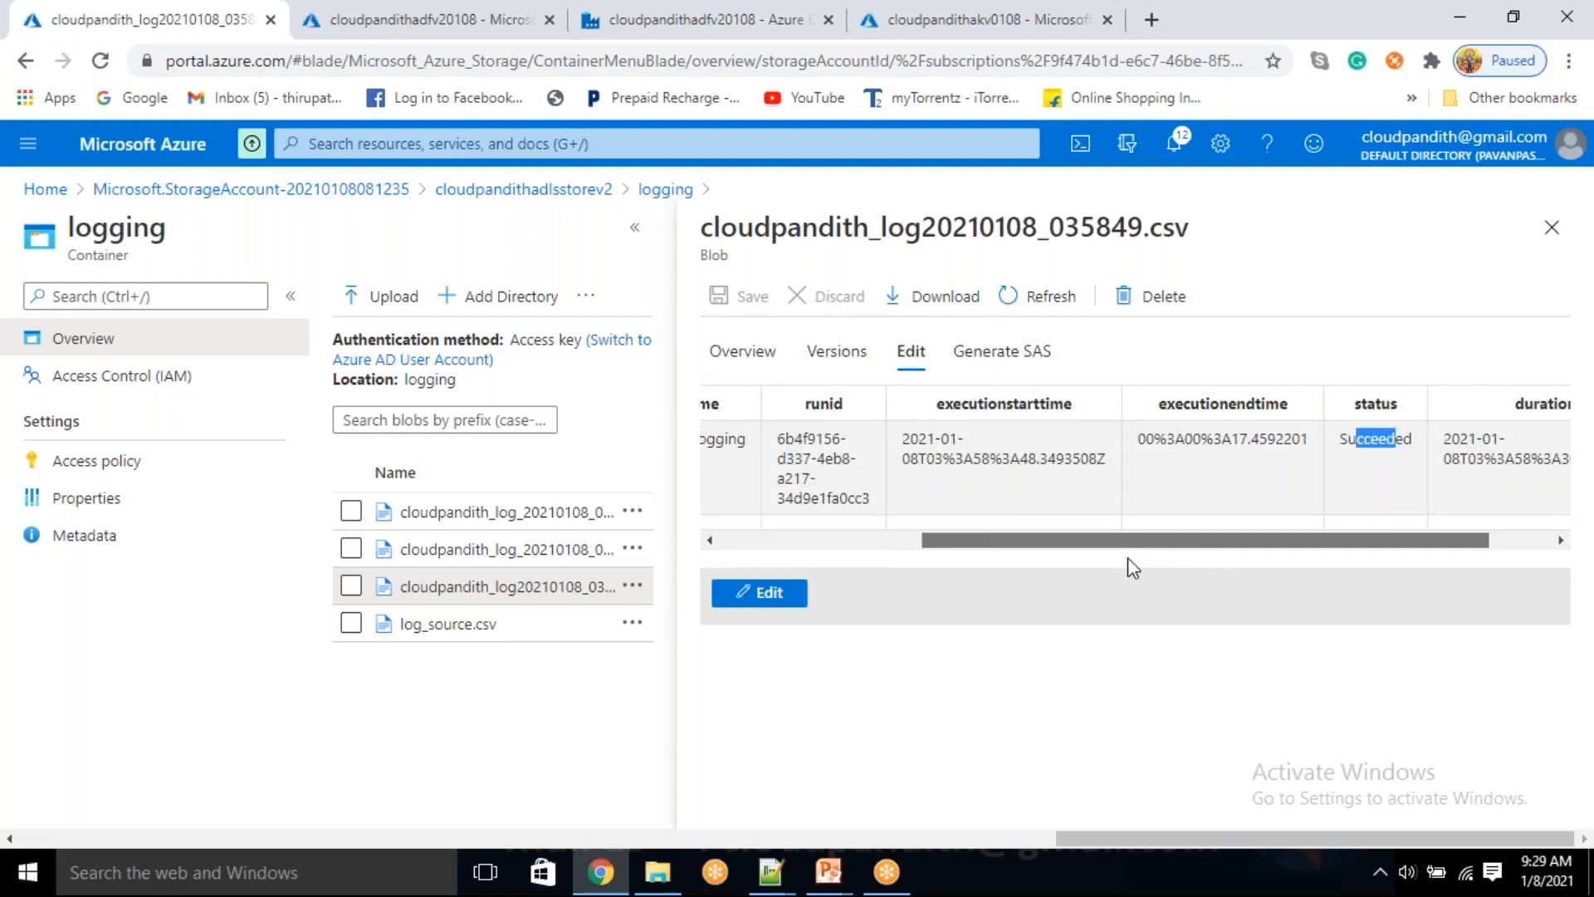
left_click_drag(1127, 558, 1255, 568)
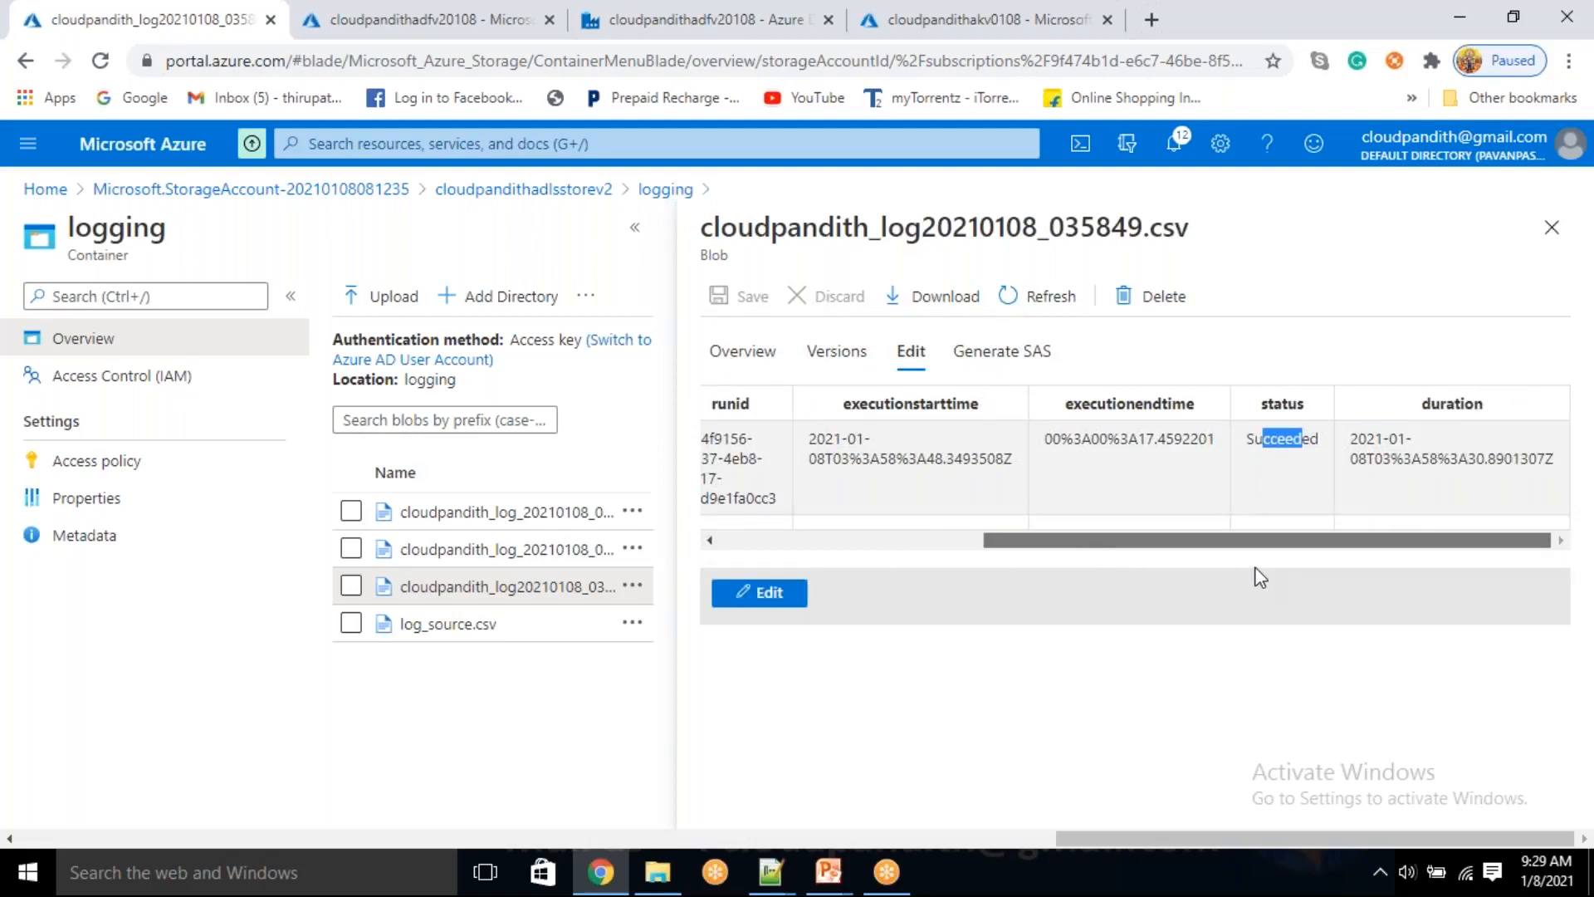
left_click_drag(1359, 439, 1382, 509)
left_click(1383, 510)
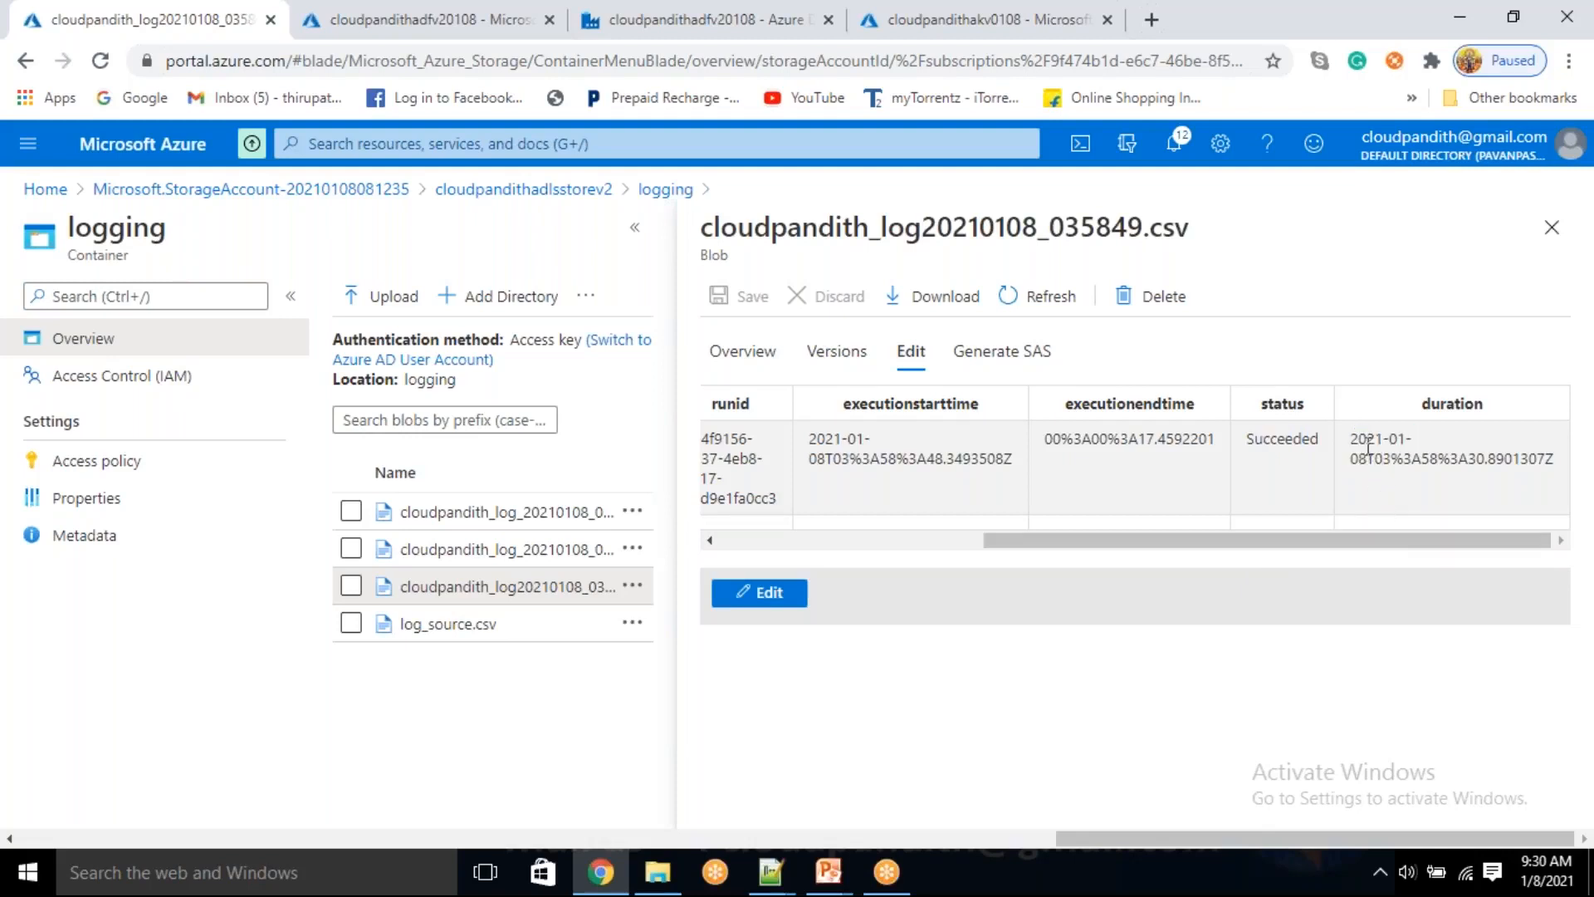
left_click_drag(1352, 434, 1404, 494)
left_click(1389, 504)
Compare the logged execution start time, end time and duration values to check whether each sits under the correct column
left_click_drag(842, 439, 878, 459)
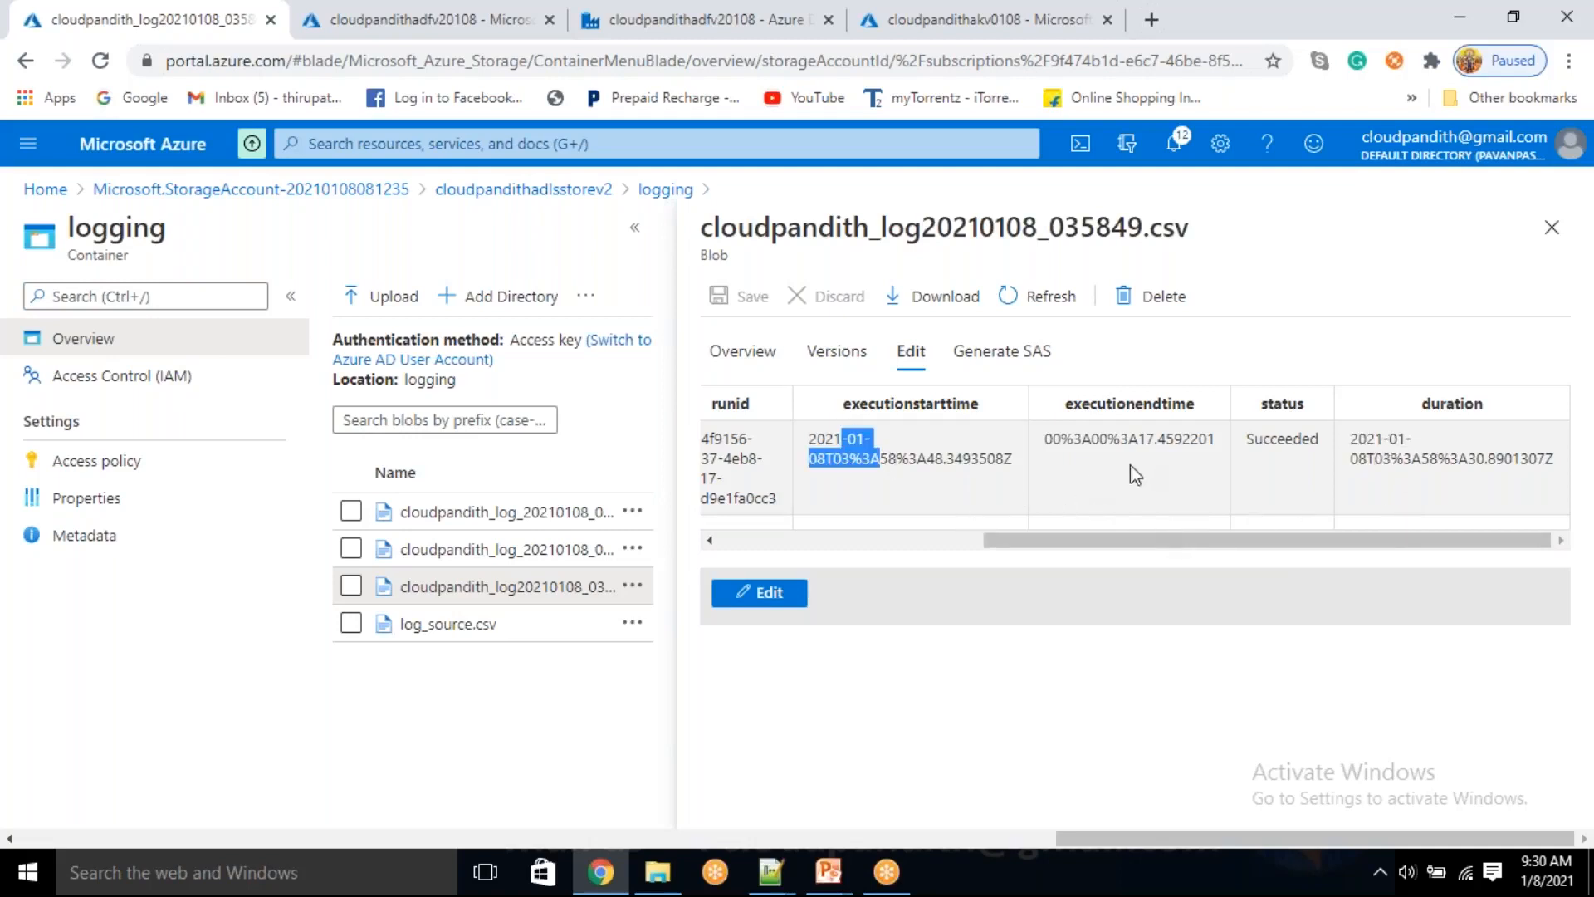
left_click_drag(1053, 438, 1173, 440)
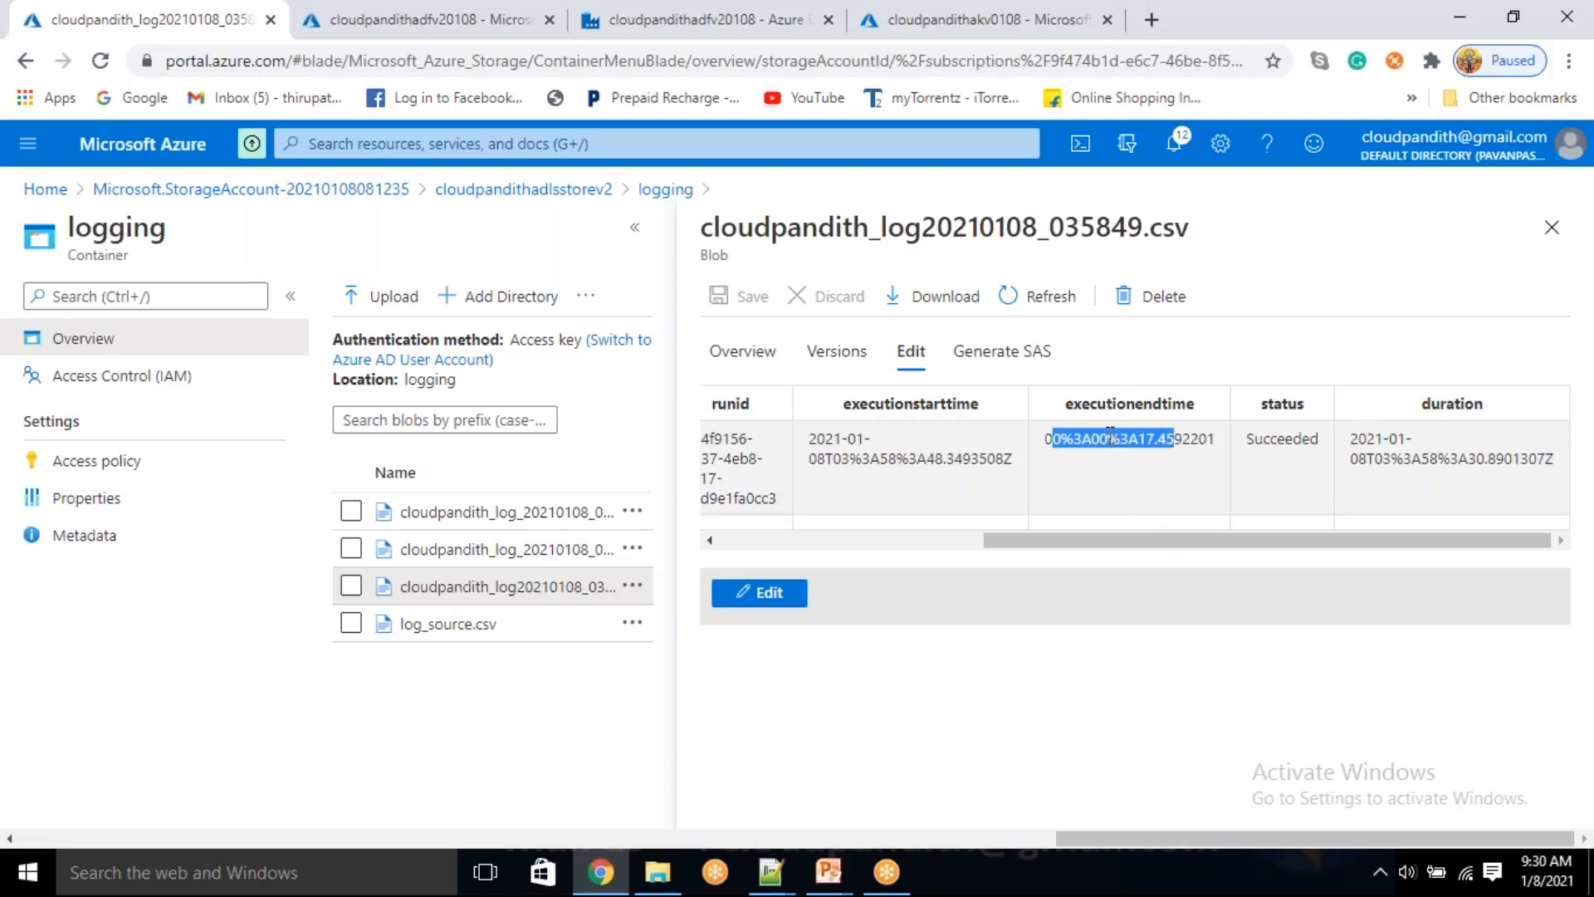
double_click(1113, 438)
left_click_drag(1092, 439, 1098, 440)
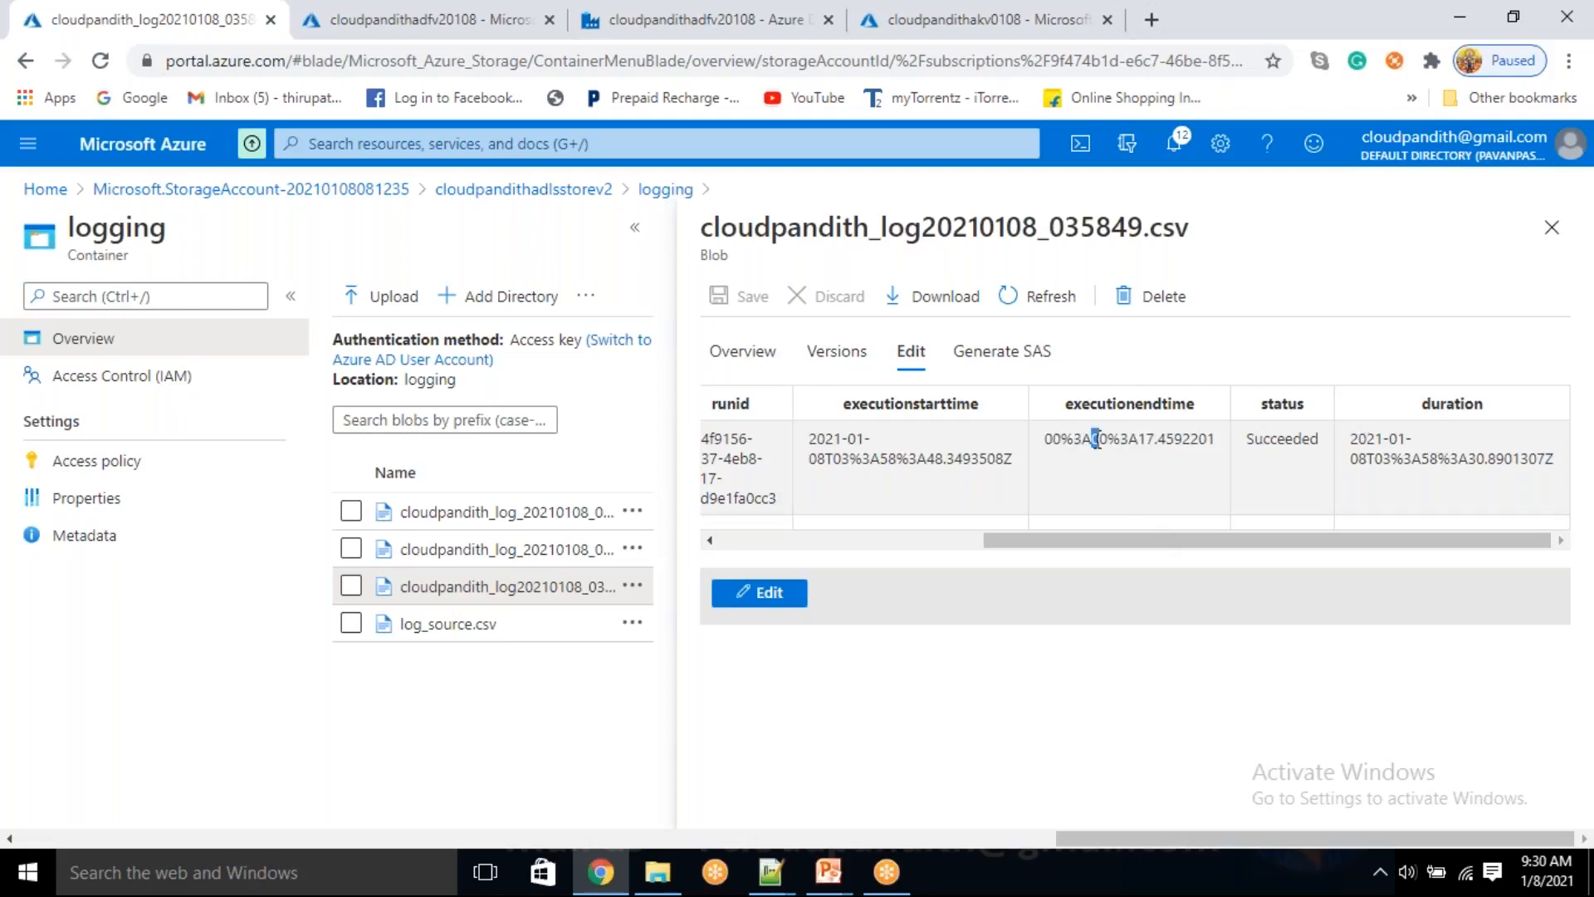
triple_click(1096, 440)
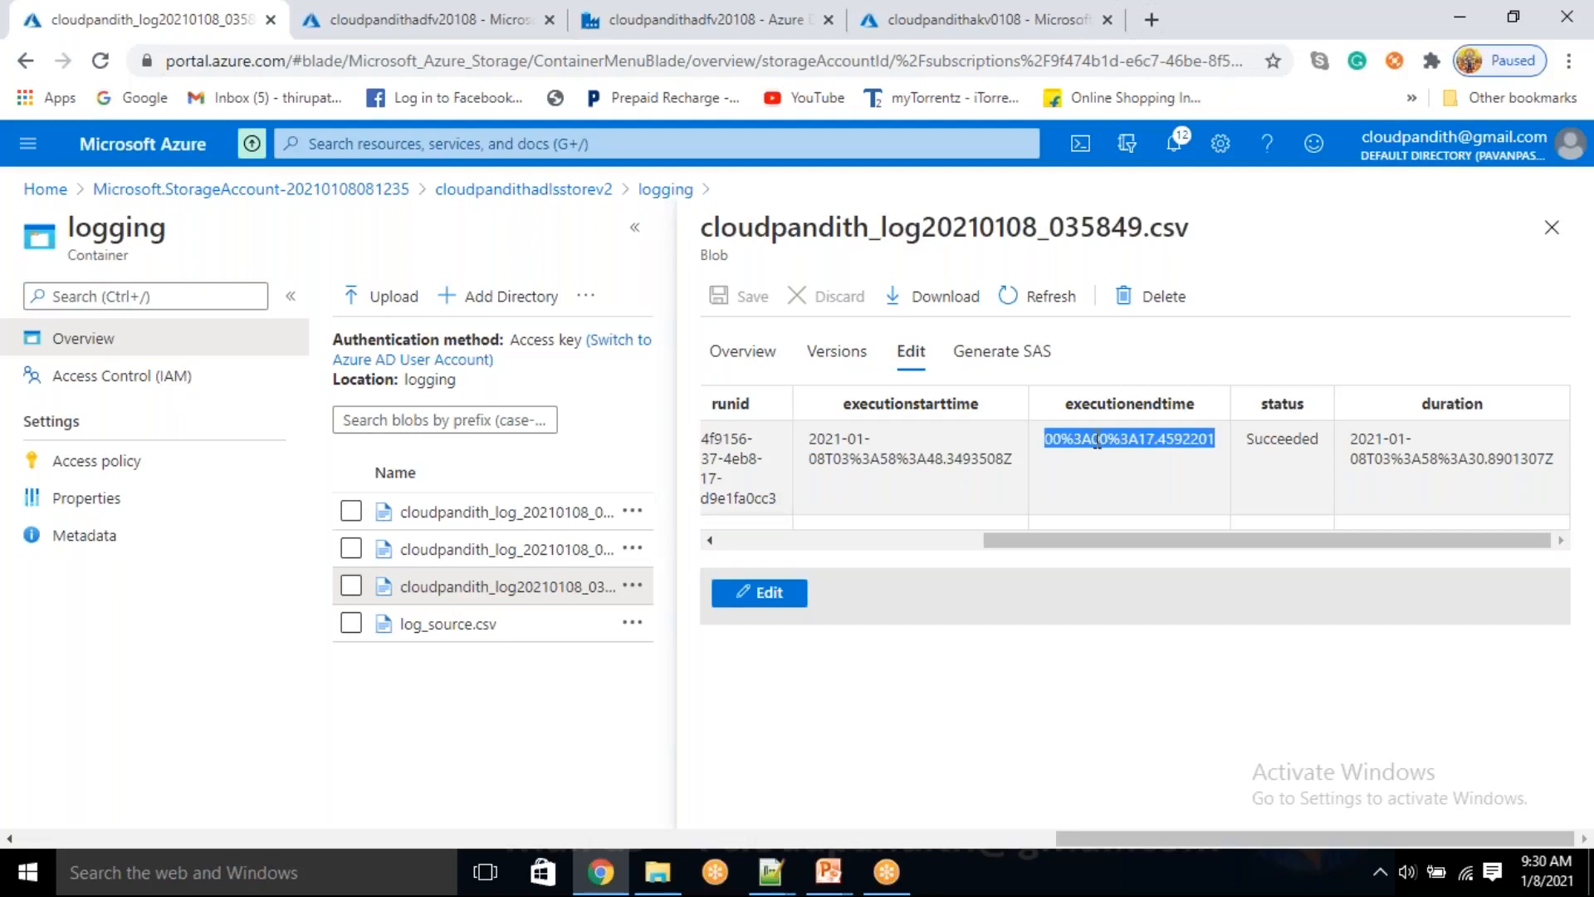
double_click(1412, 455)
triple_click(1413, 456)
left_click(1099, 425)
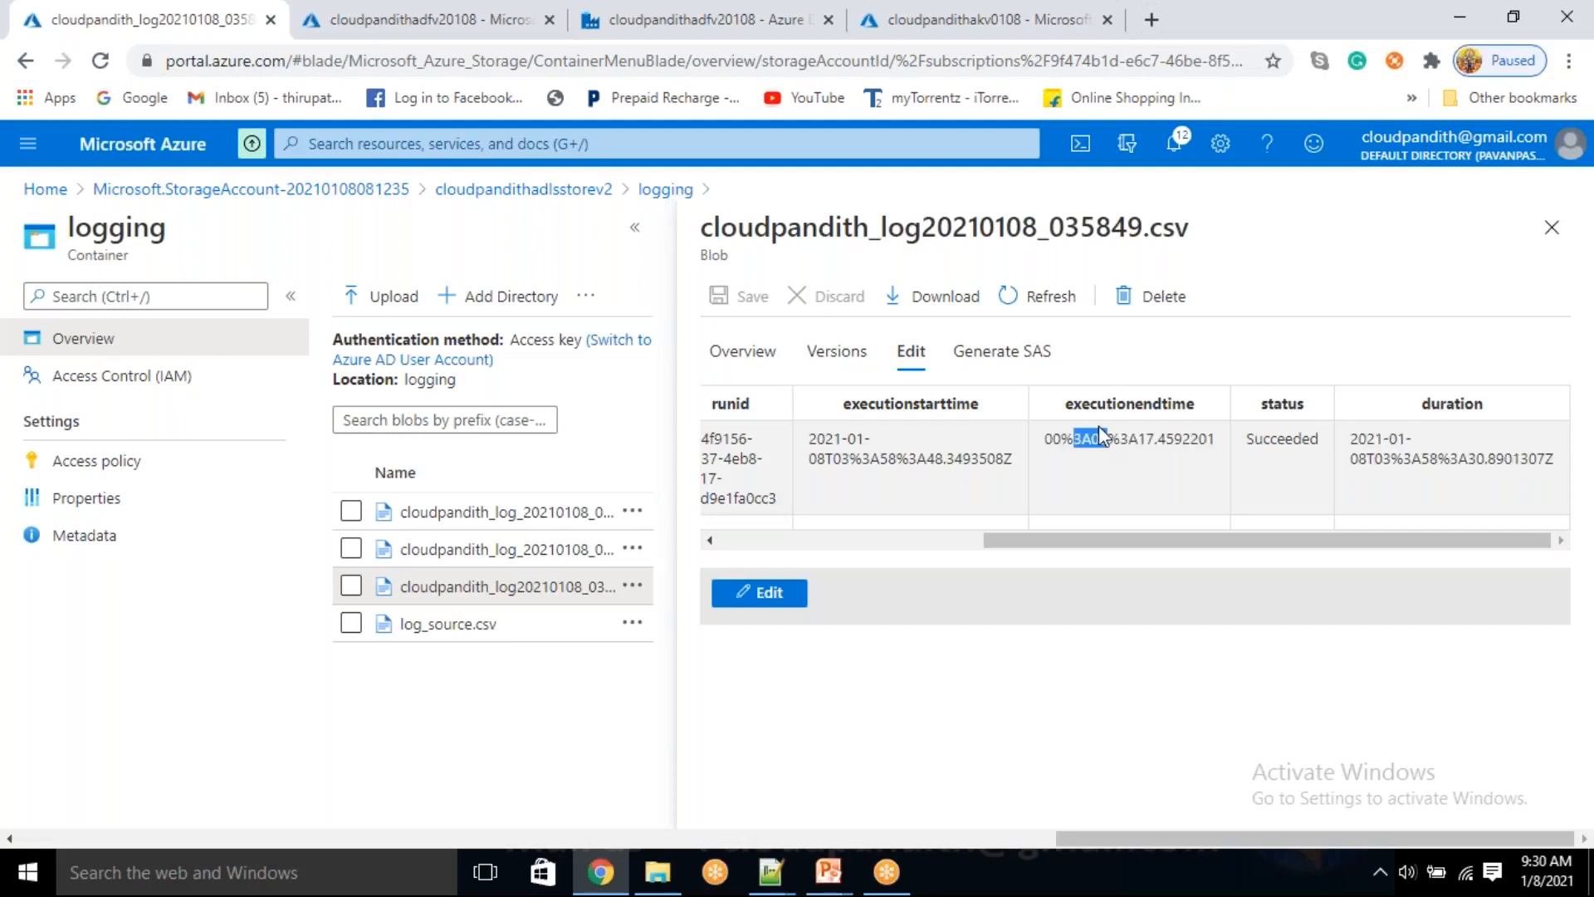
Close the log file and open the dataflow_Logging activity's parameters in the df_DQChecks_Logging pipeline
left_click(1552, 226)
left_click(683, 17)
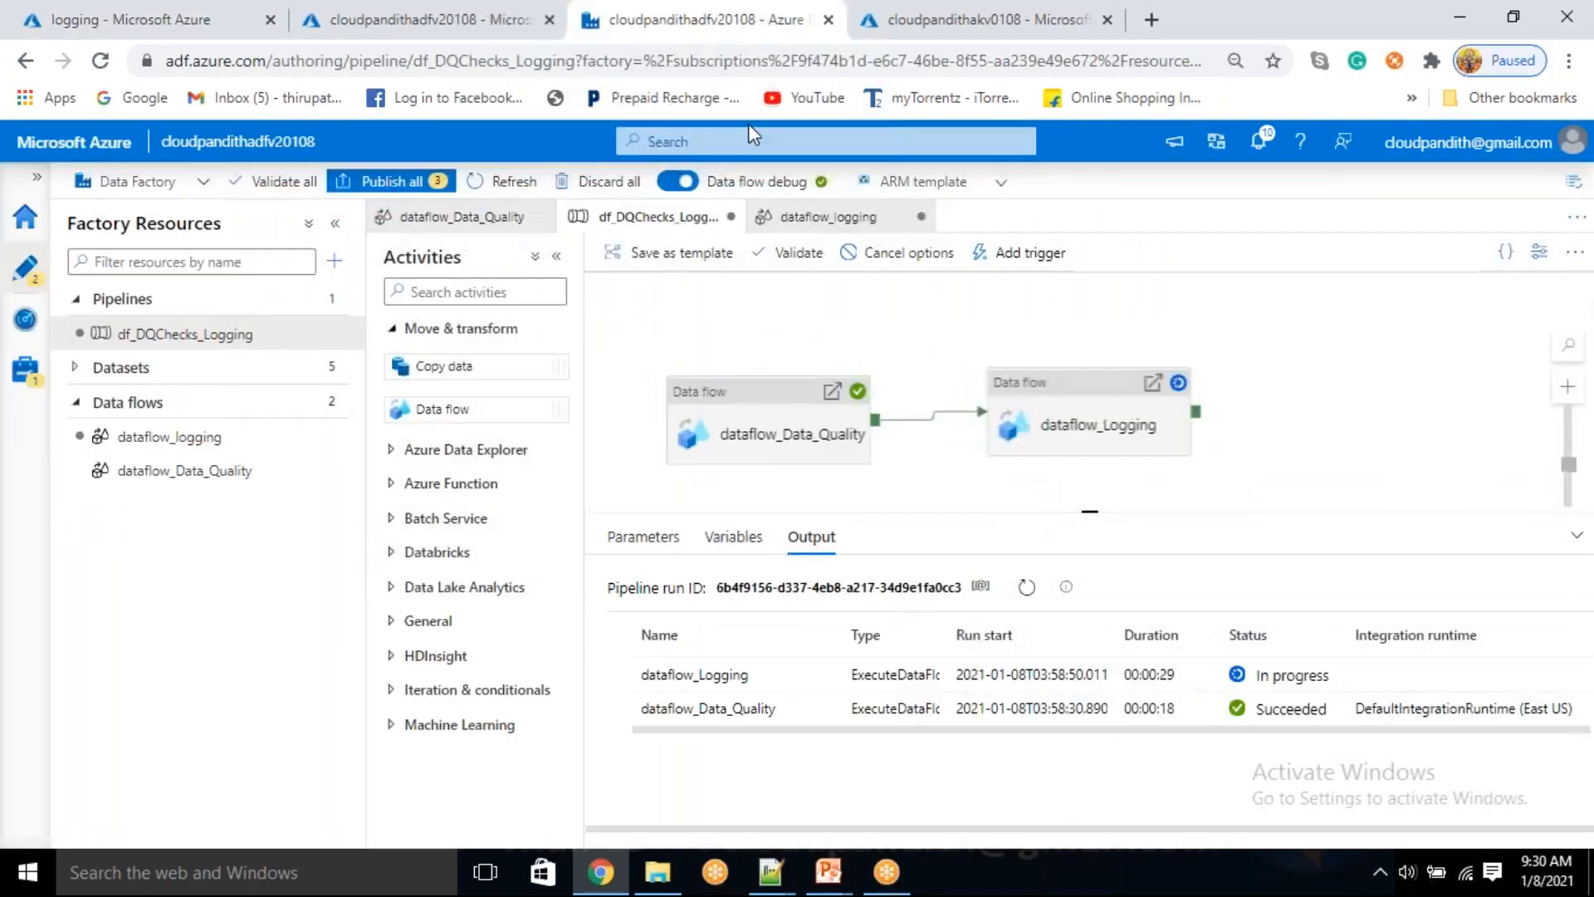
left_click(1071, 432)
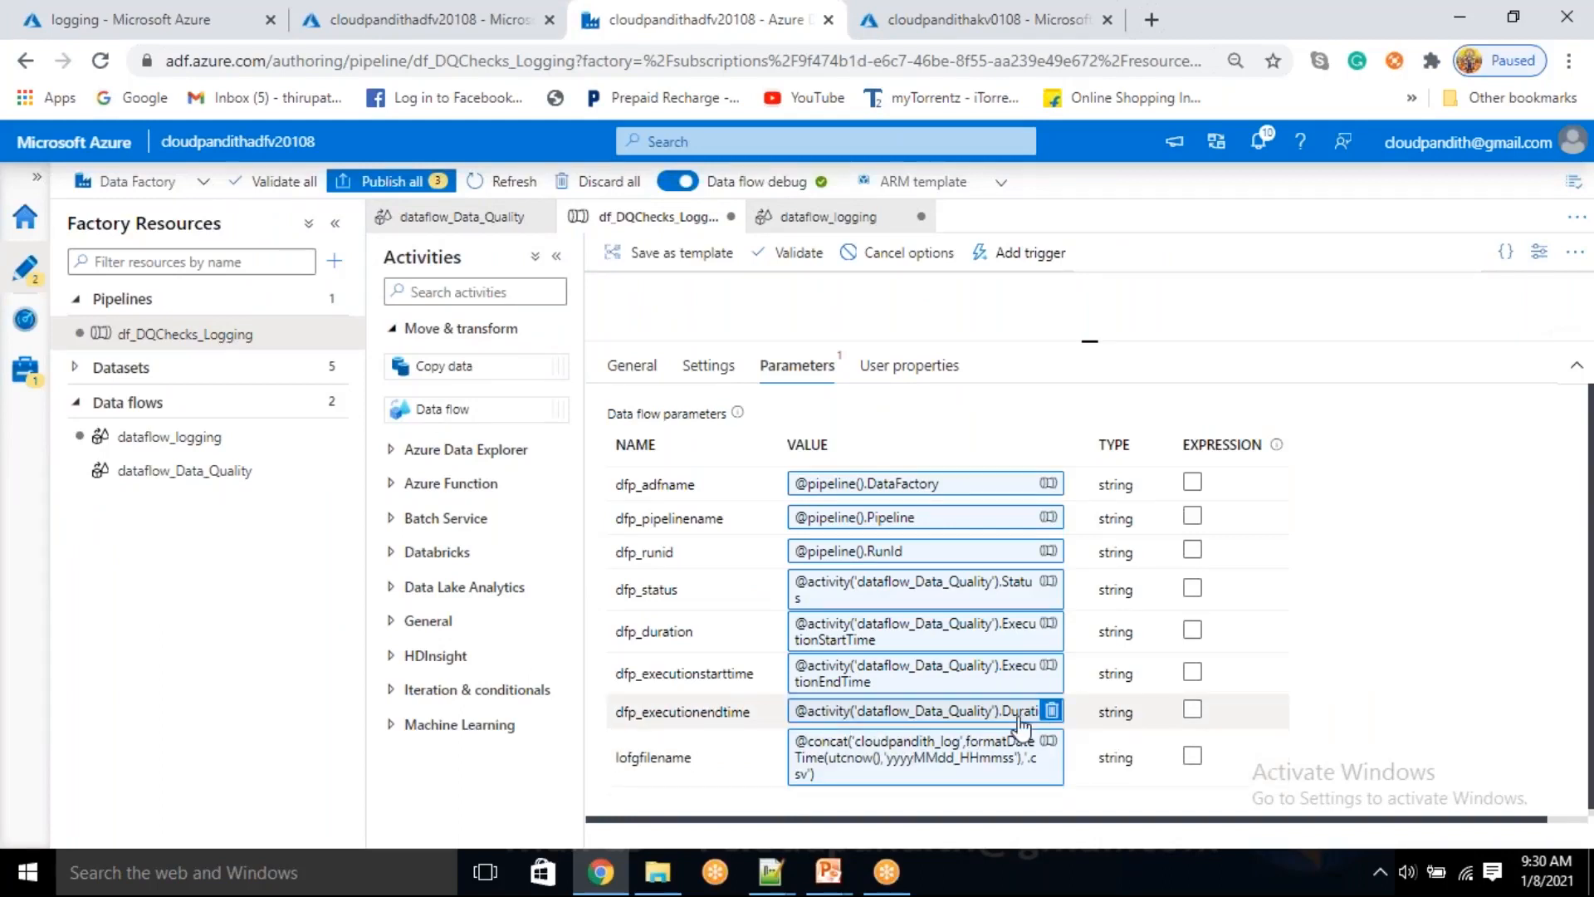
left_click(1046, 625)
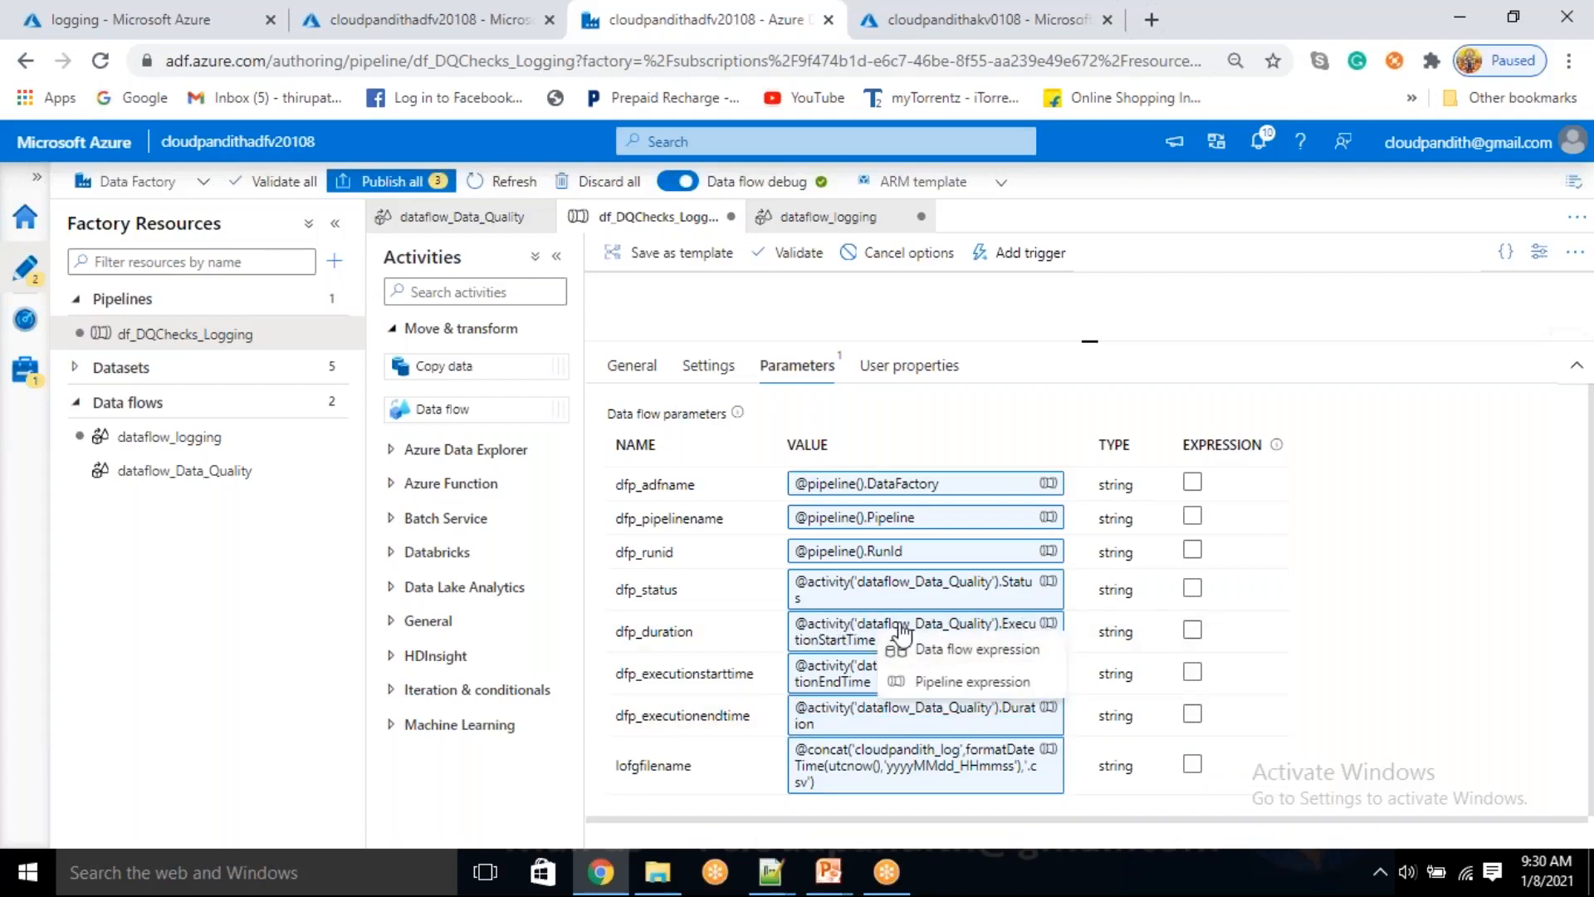
left_click(978, 649)
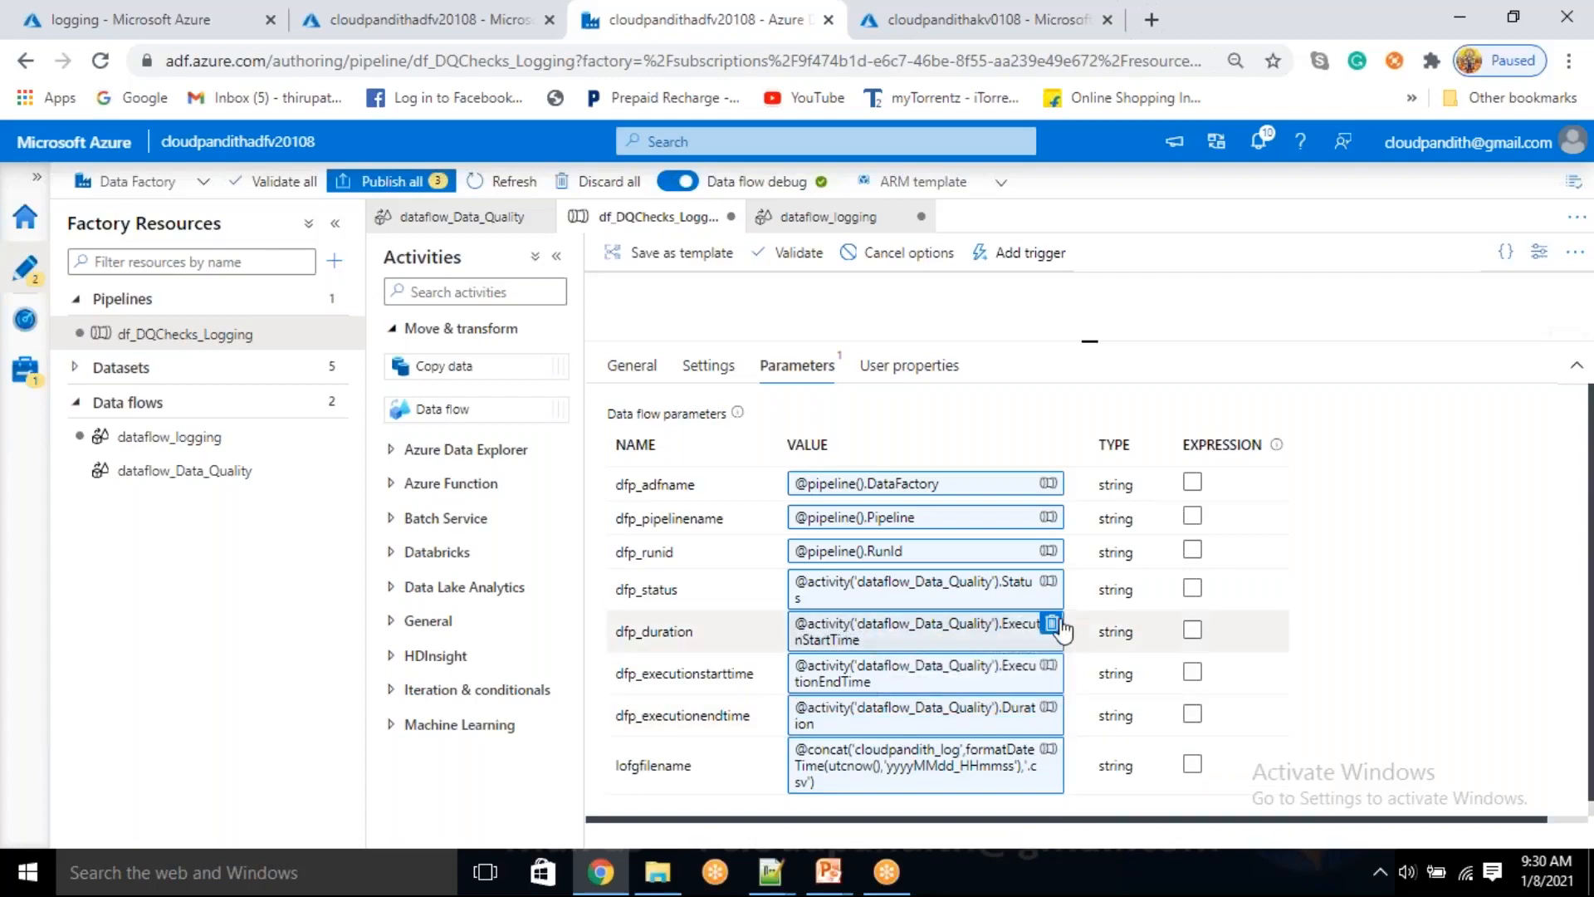
left_click(991, 635)
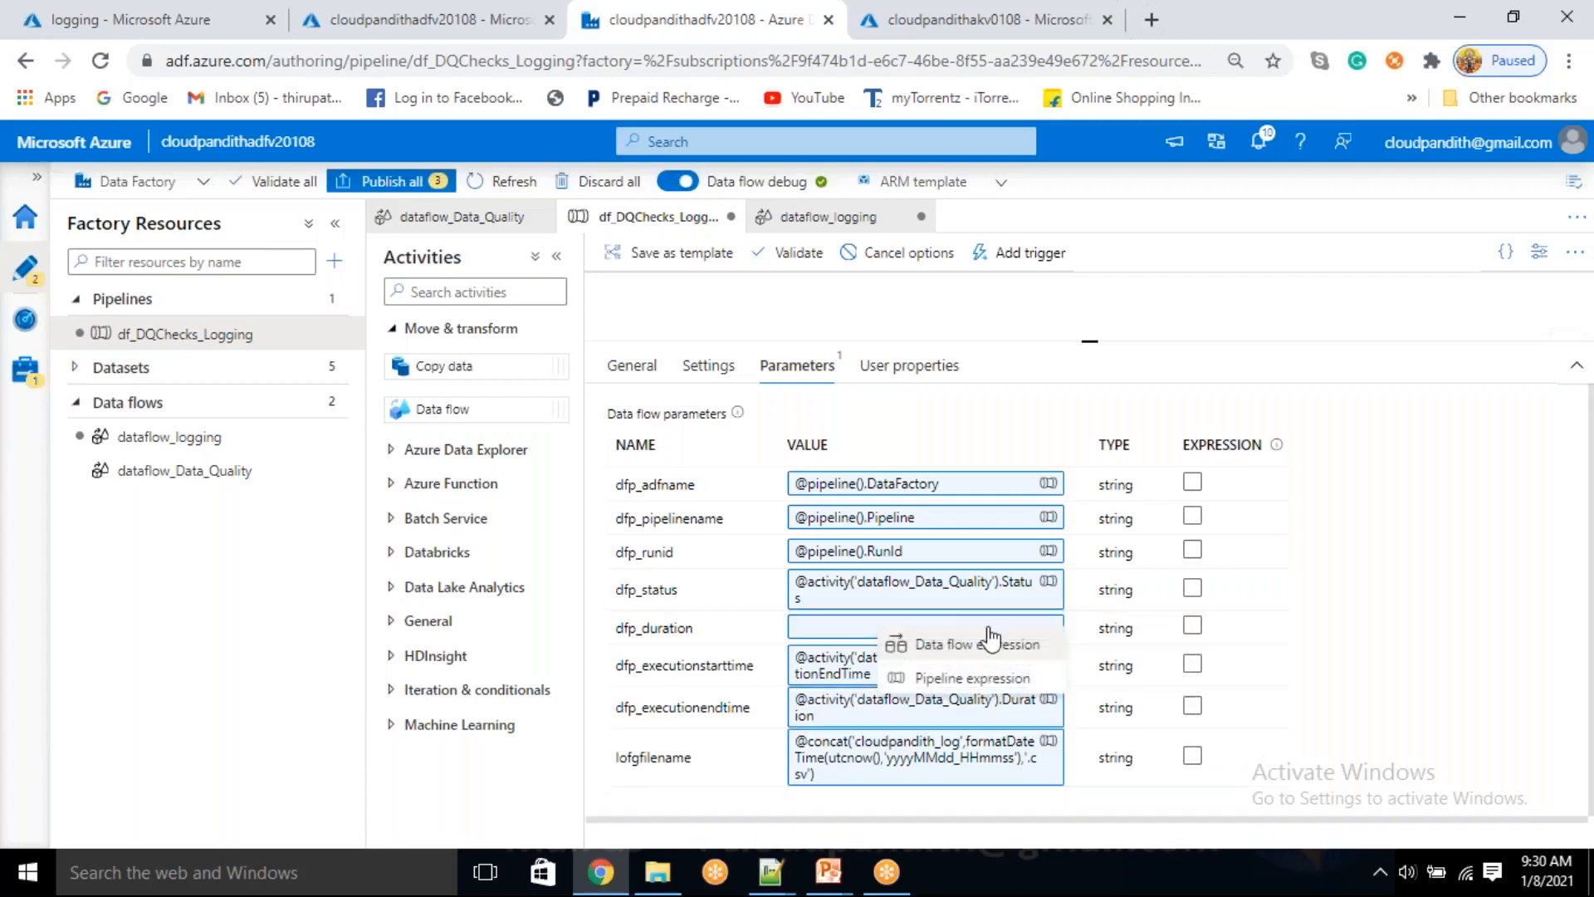
left_click(962, 679)
scroll(1079, 681, "down", 8)
left_click(1076, 745)
double_click(1200, 236)
key("BackSpace")
type("Duration")
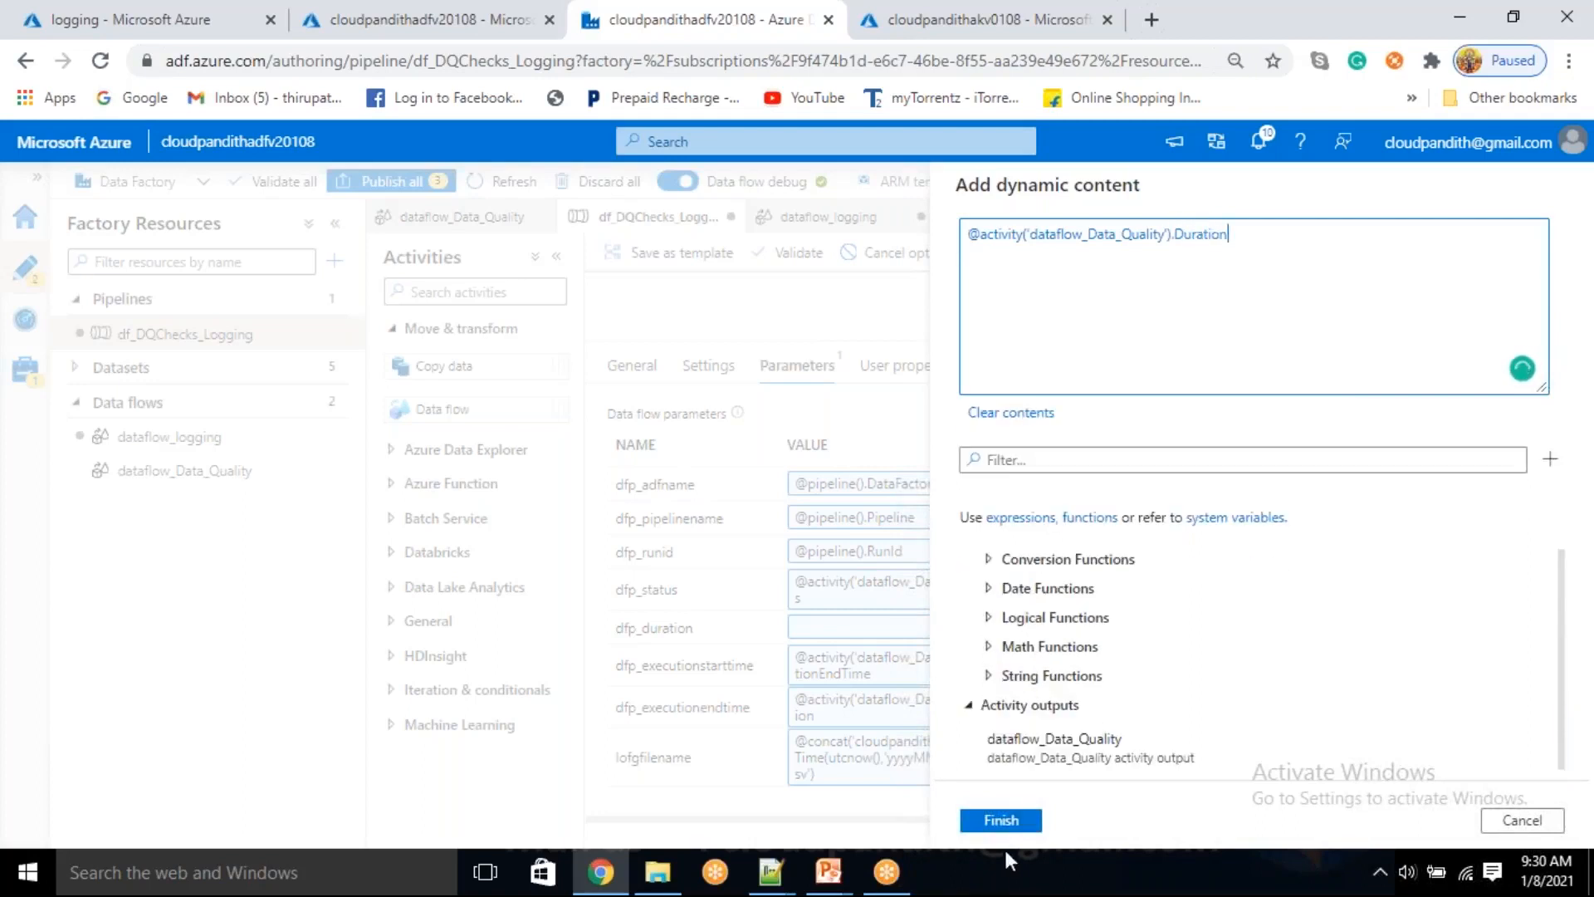
left_click(1003, 820)
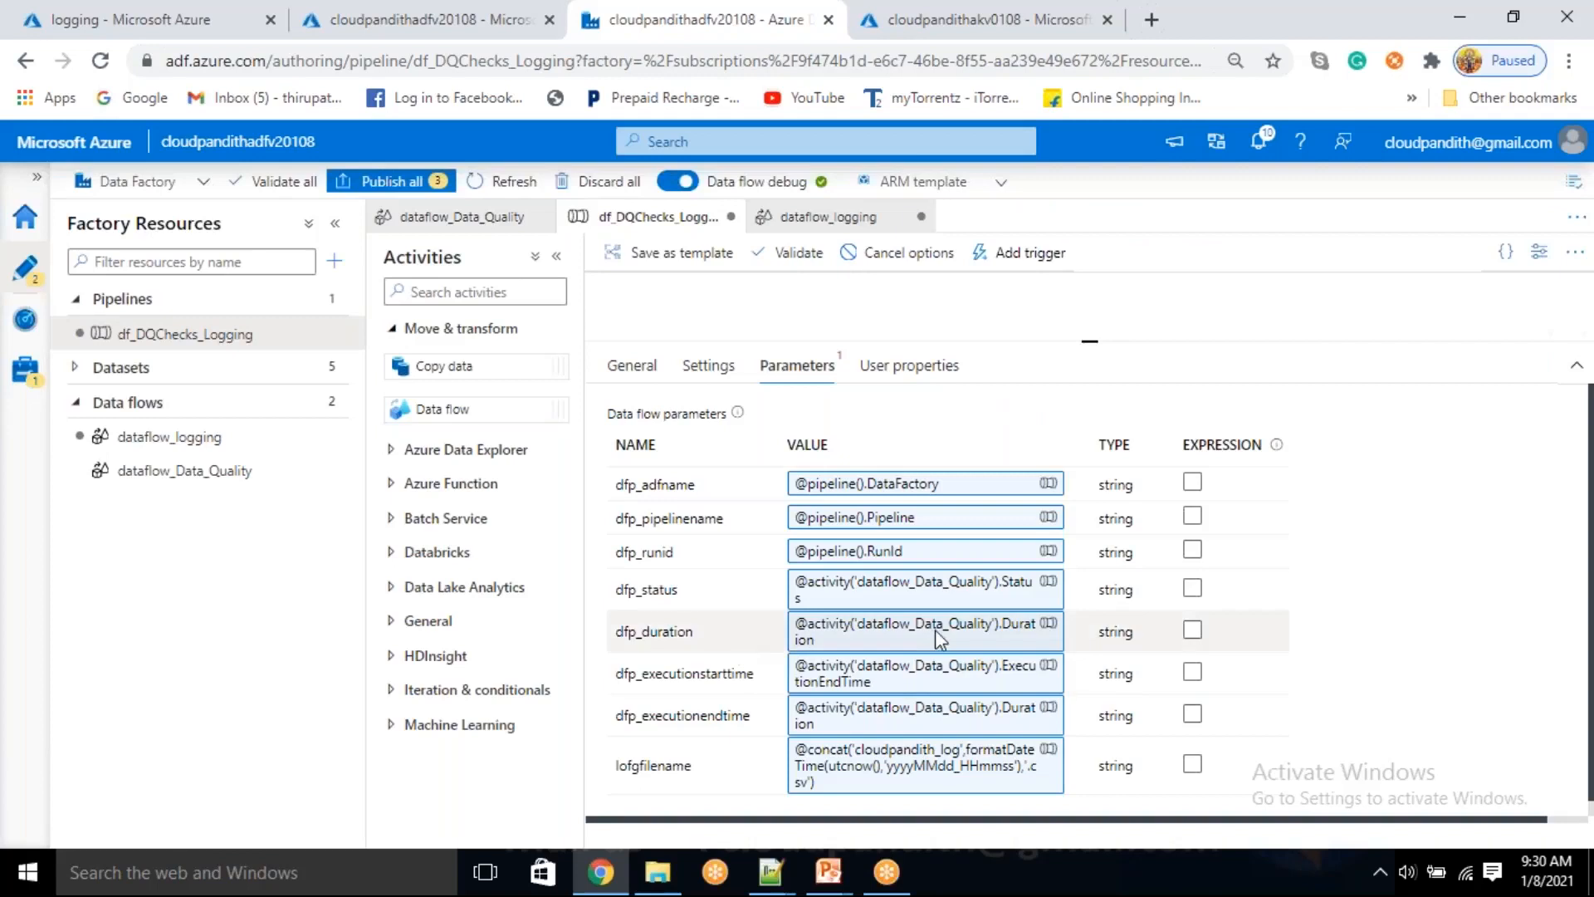
left_click(868, 723)
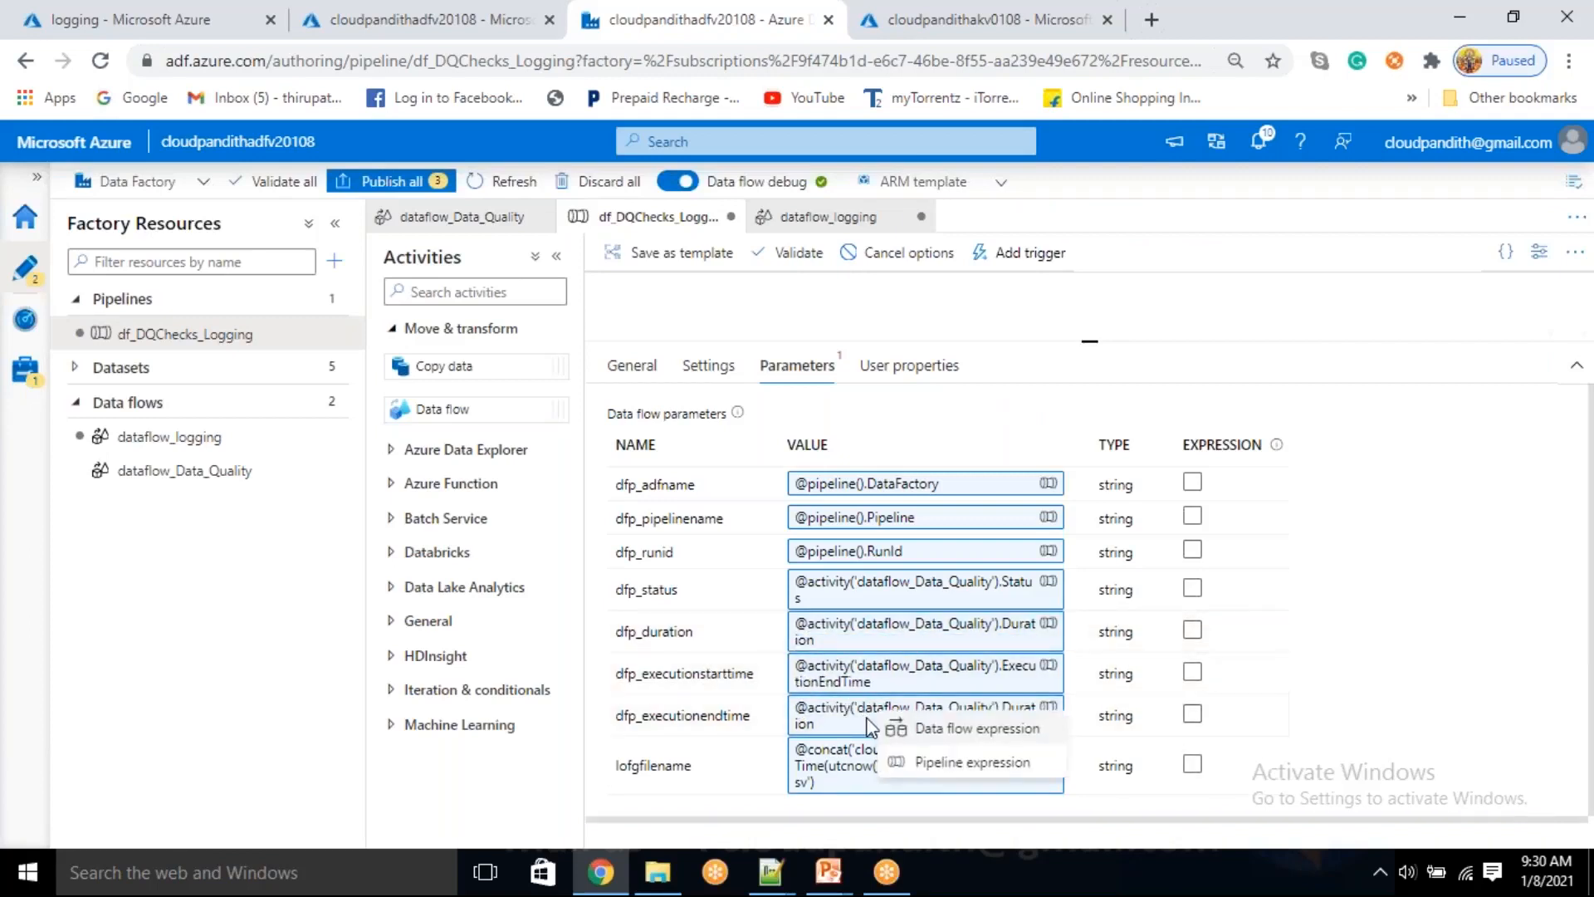
left_click(971, 762)
double_click(1207, 235)
key("BackSpace")
key("BackSpace")
type("E")
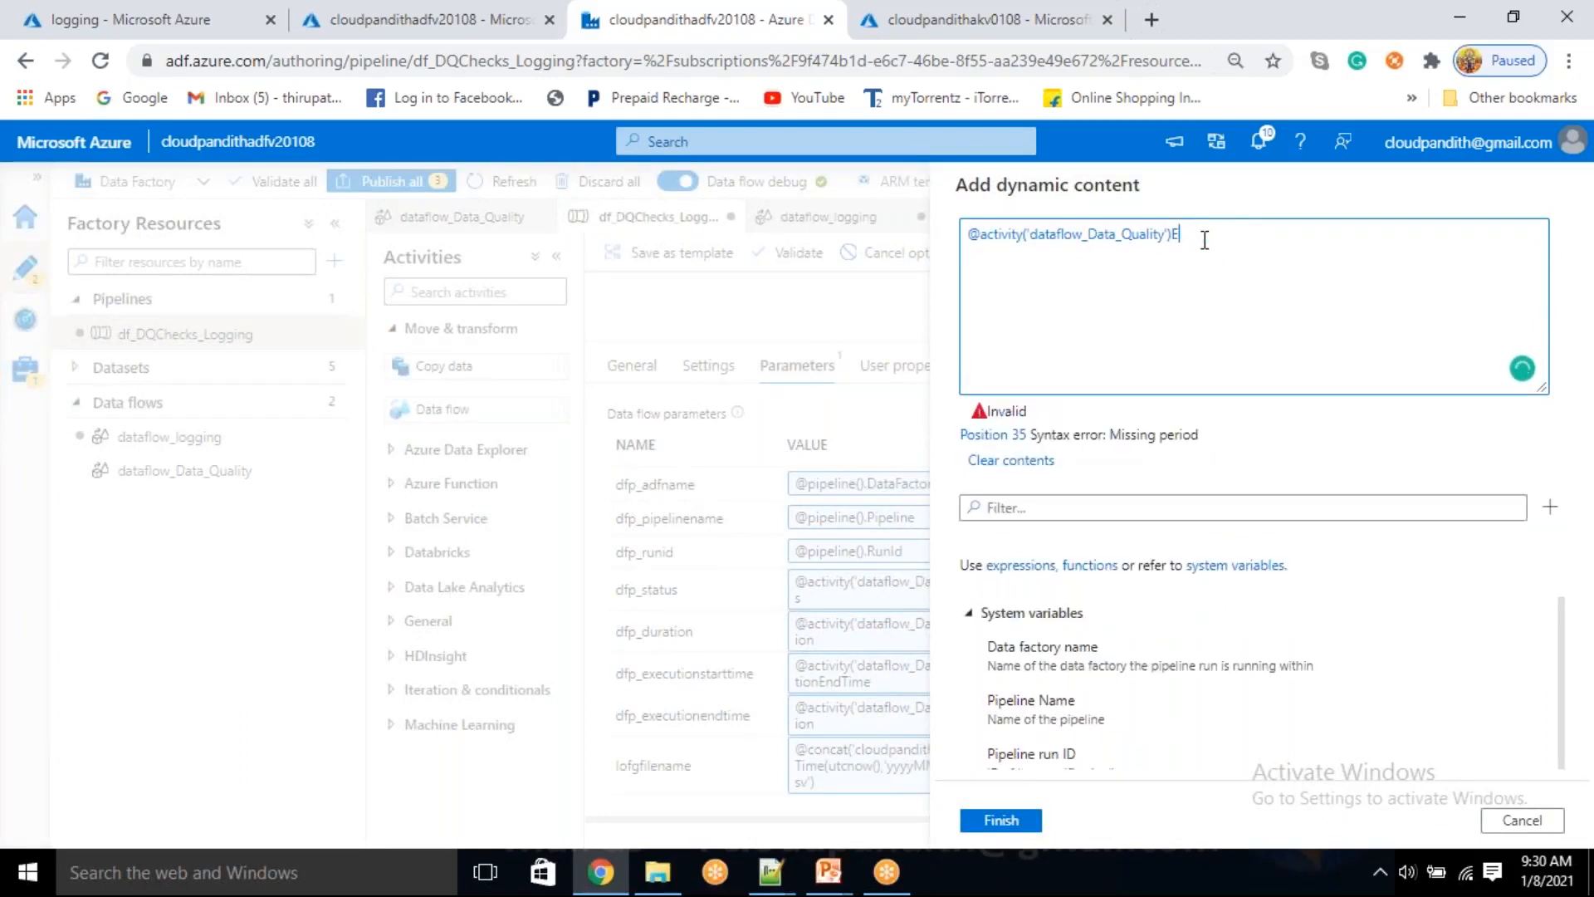
key("BackSpace")
type(".Ex")
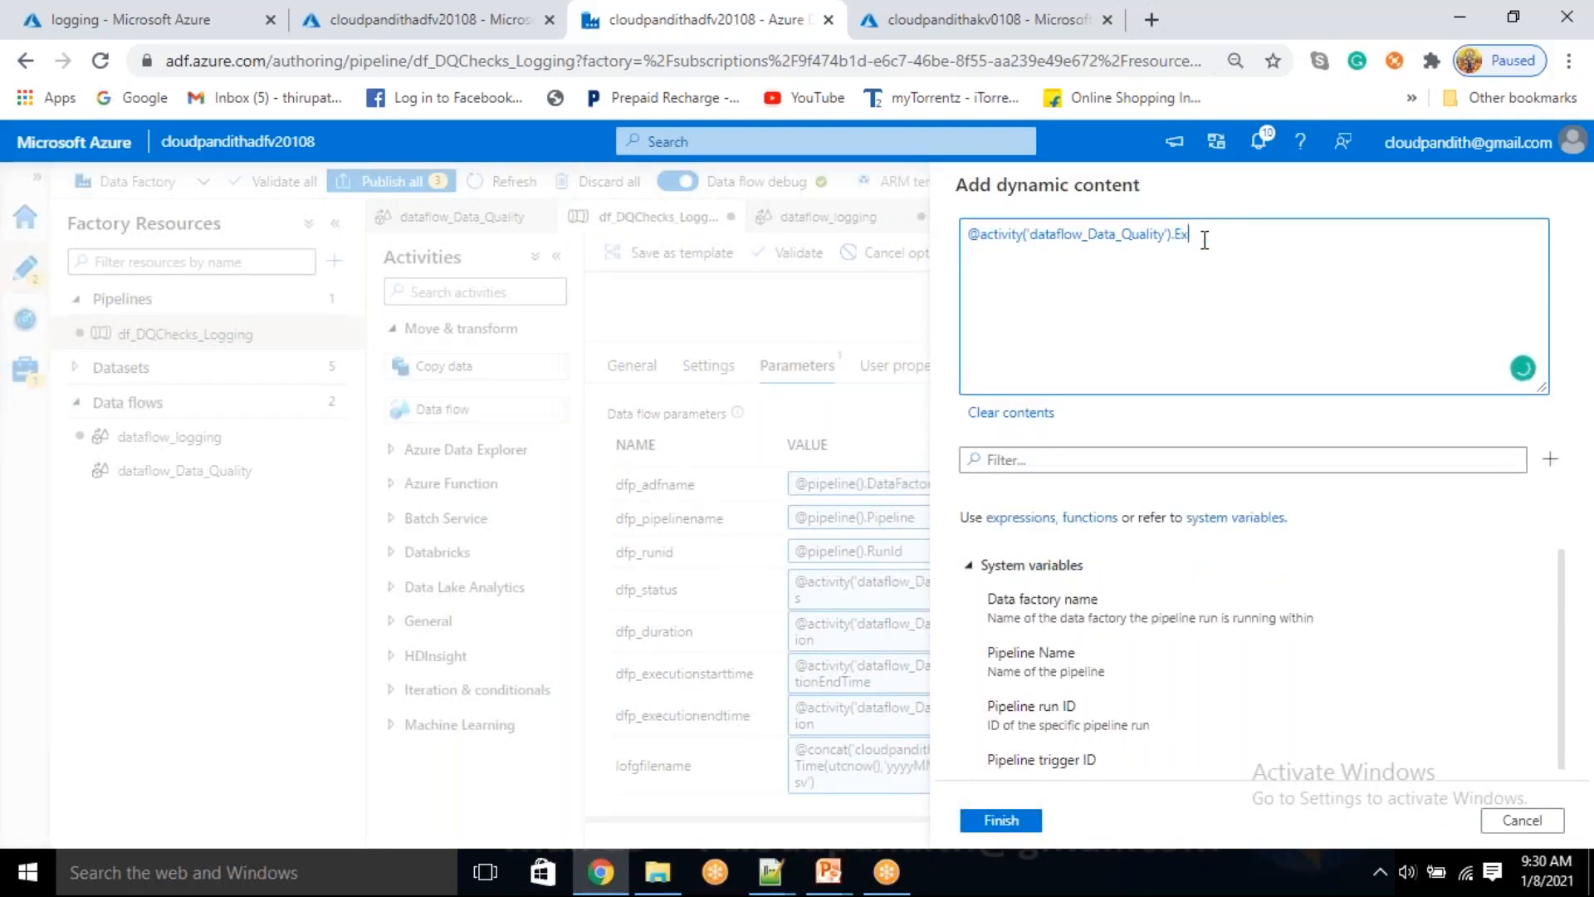
type("ecutionEndTime")
left_click(1019, 823)
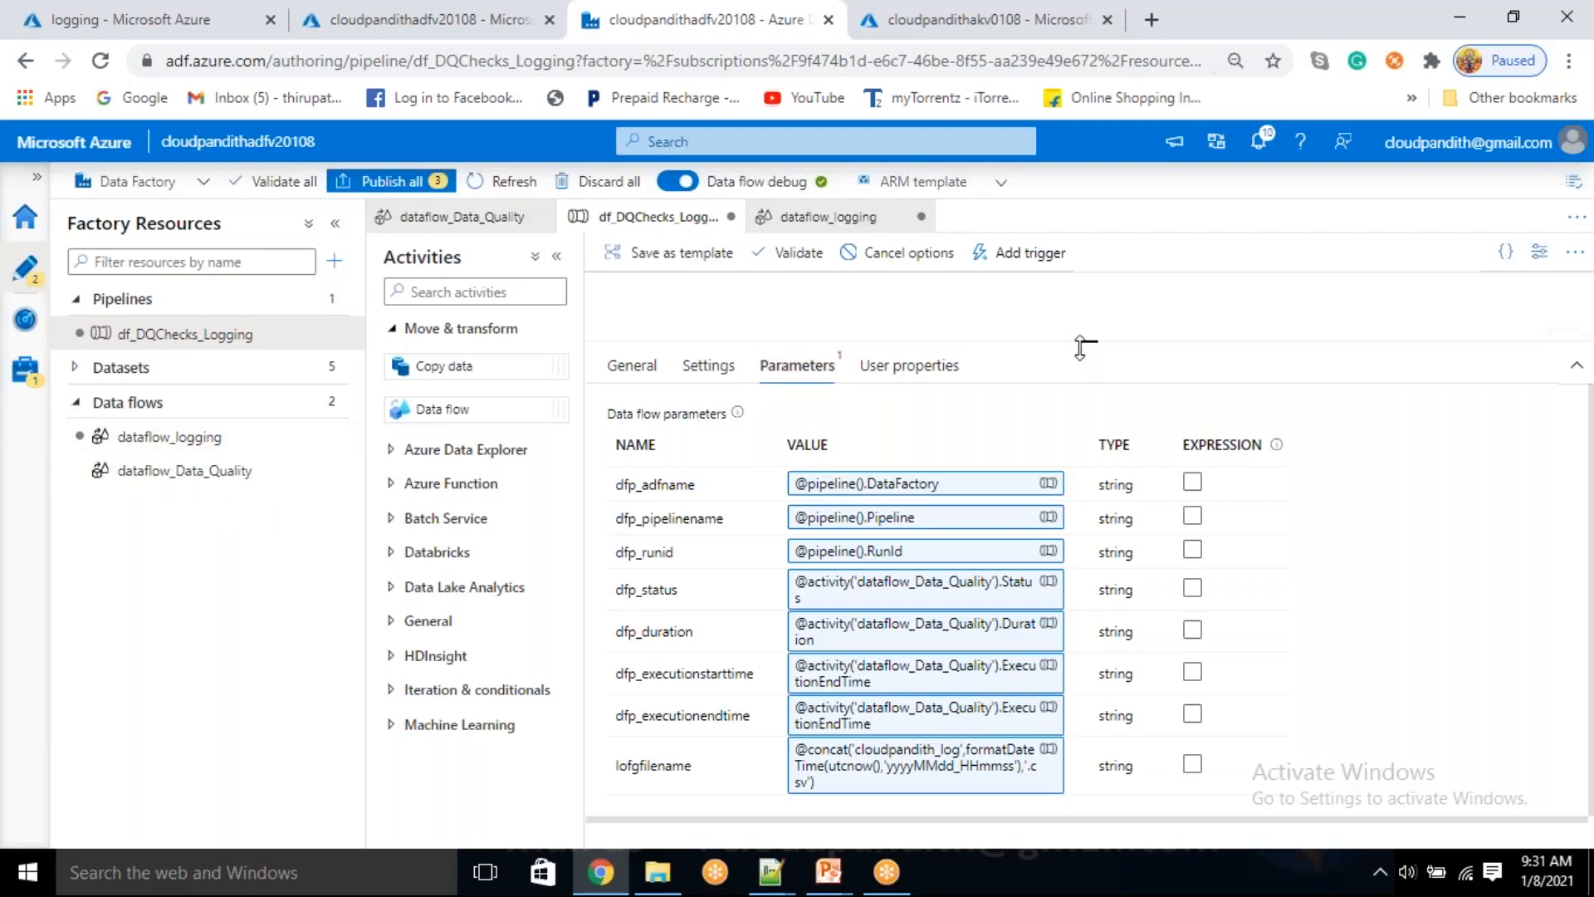
Refresh the previous run's status, start a new debug run of the pipeline using the integration runtime, and refresh the run output
left_click_drag(1087, 344, 1091, 548)
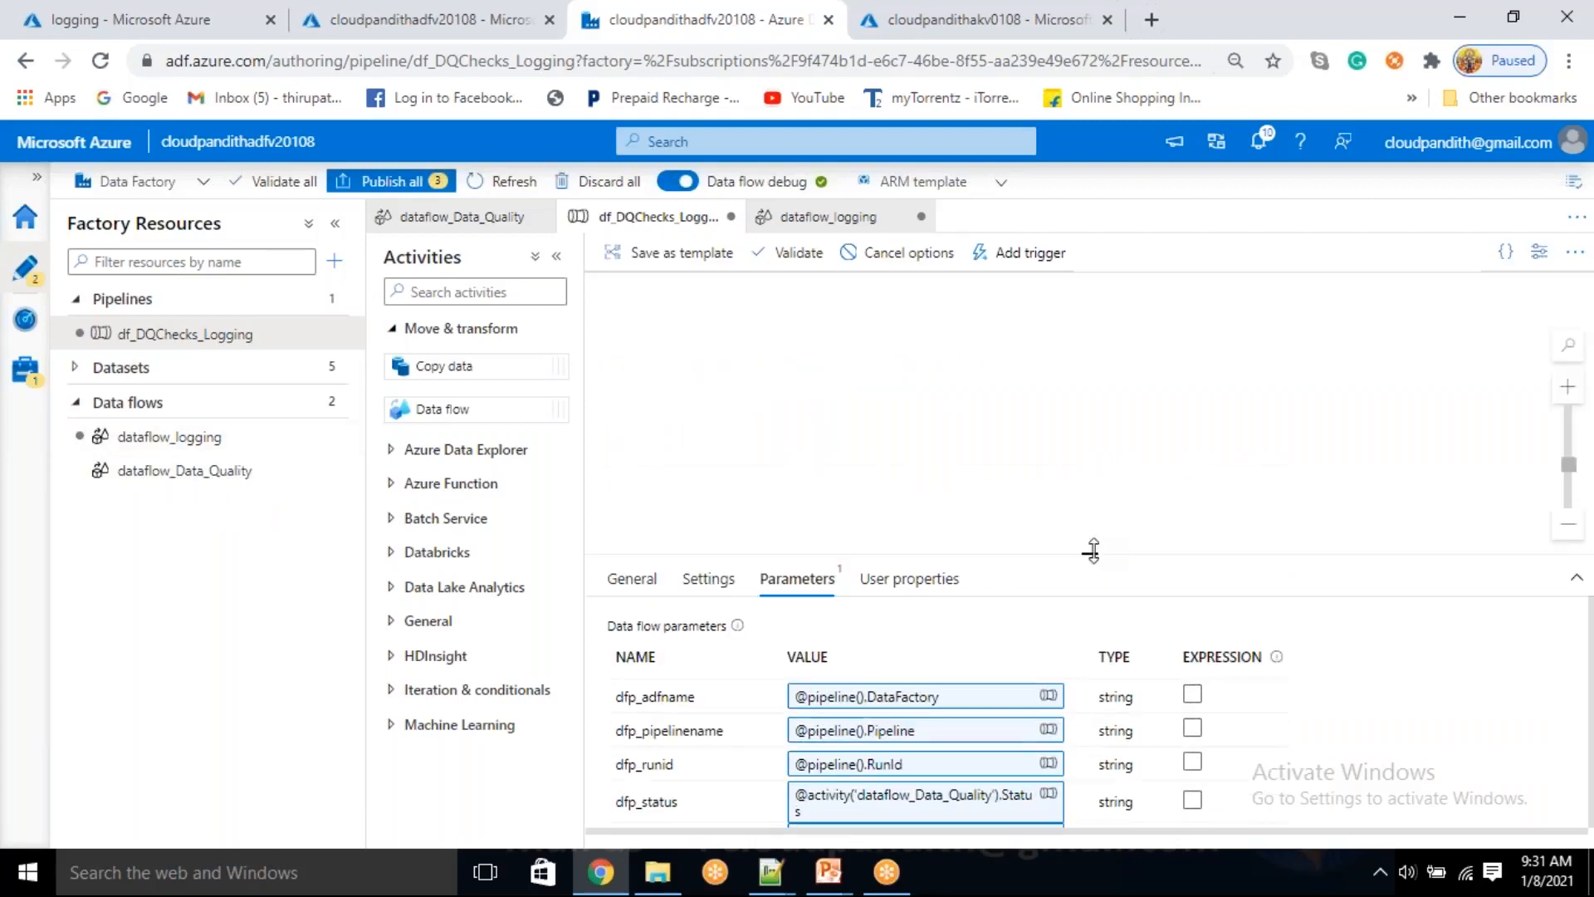
left_click(983, 508)
left_click(1028, 589)
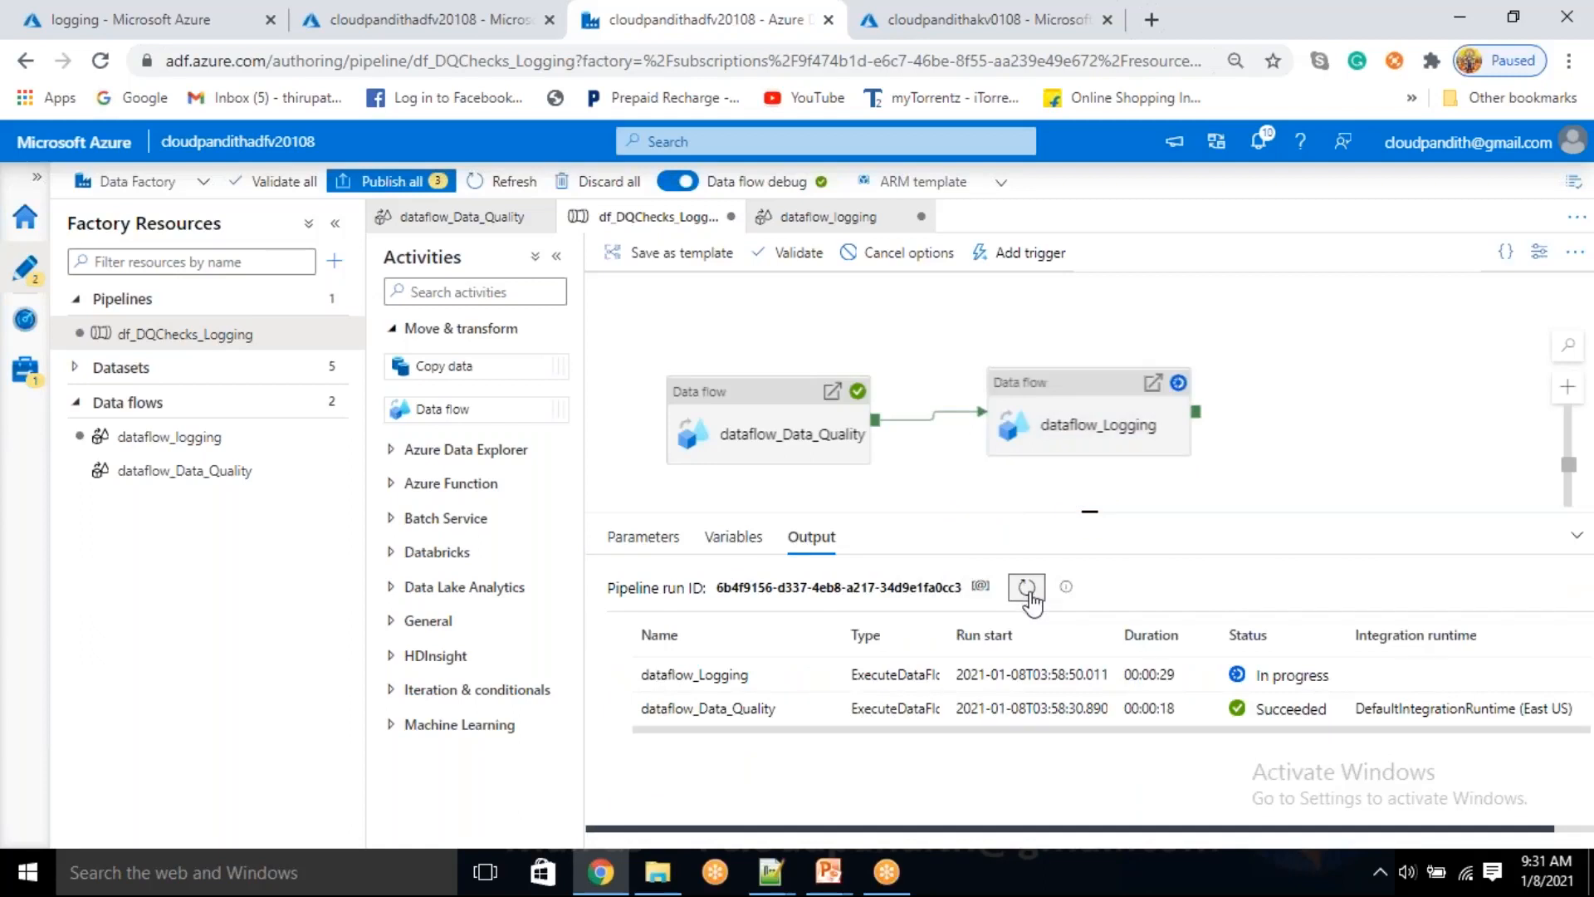
left_click(884, 251)
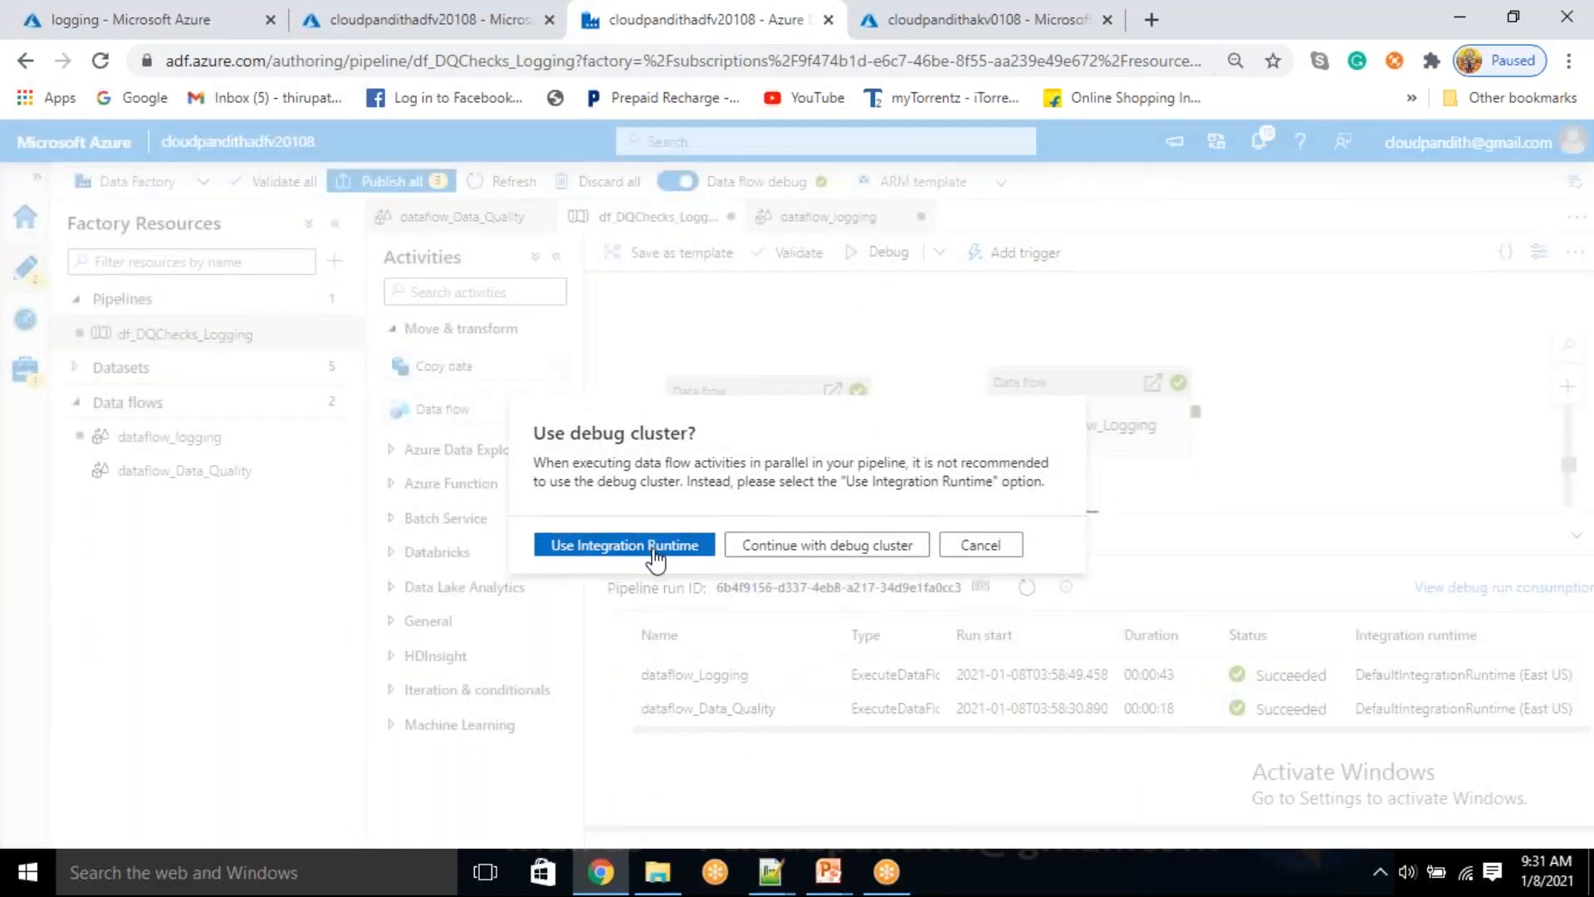
left_click(656, 548)
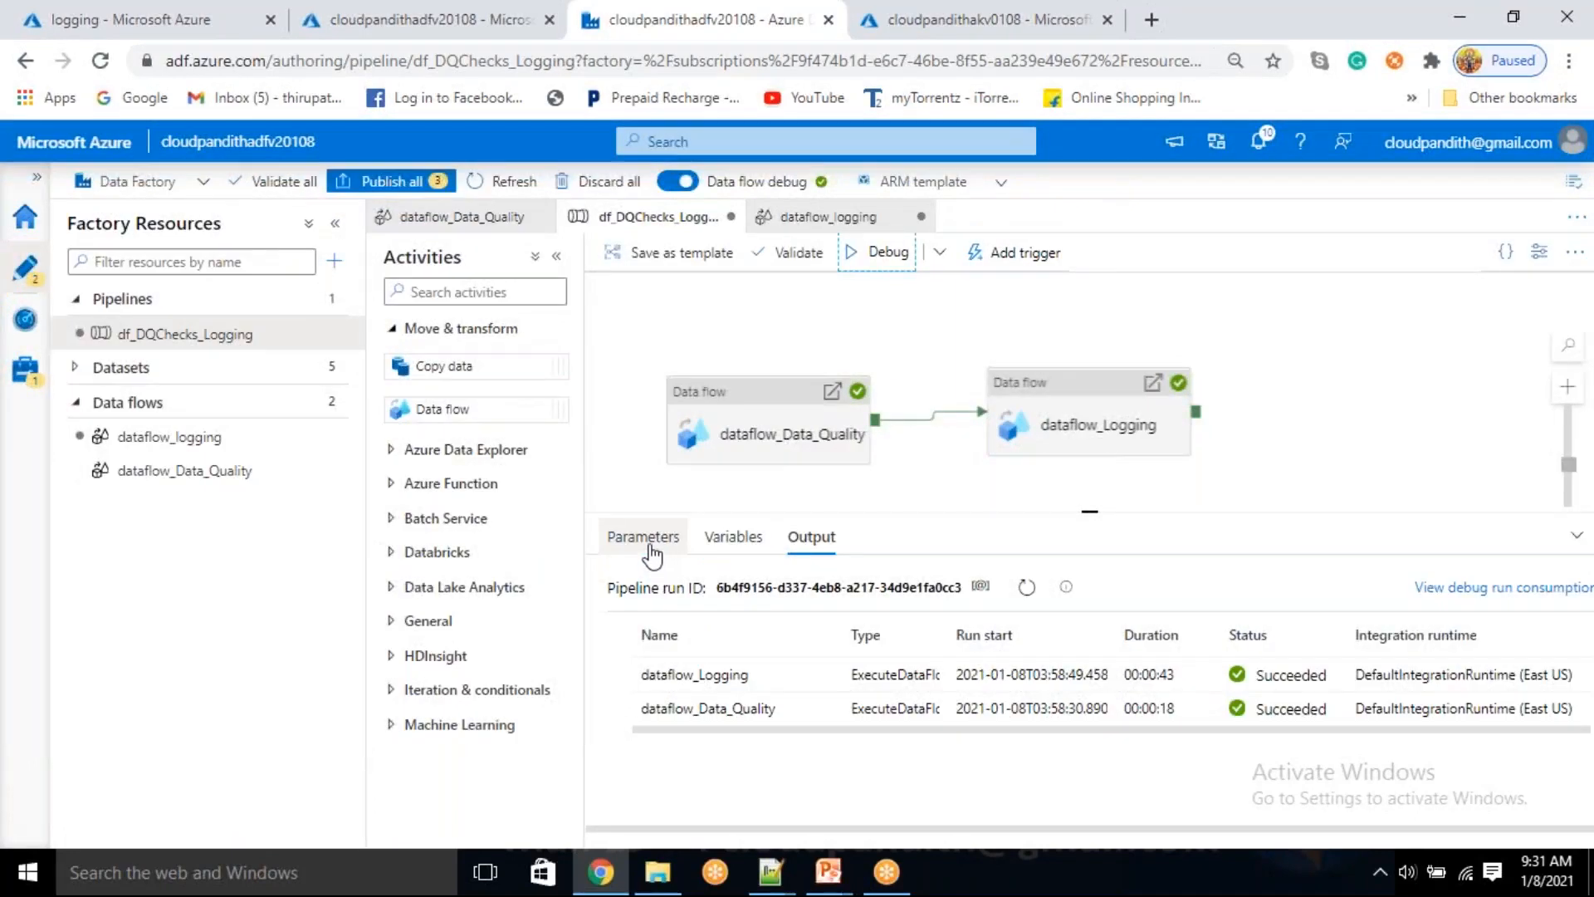
left_click(1026, 590)
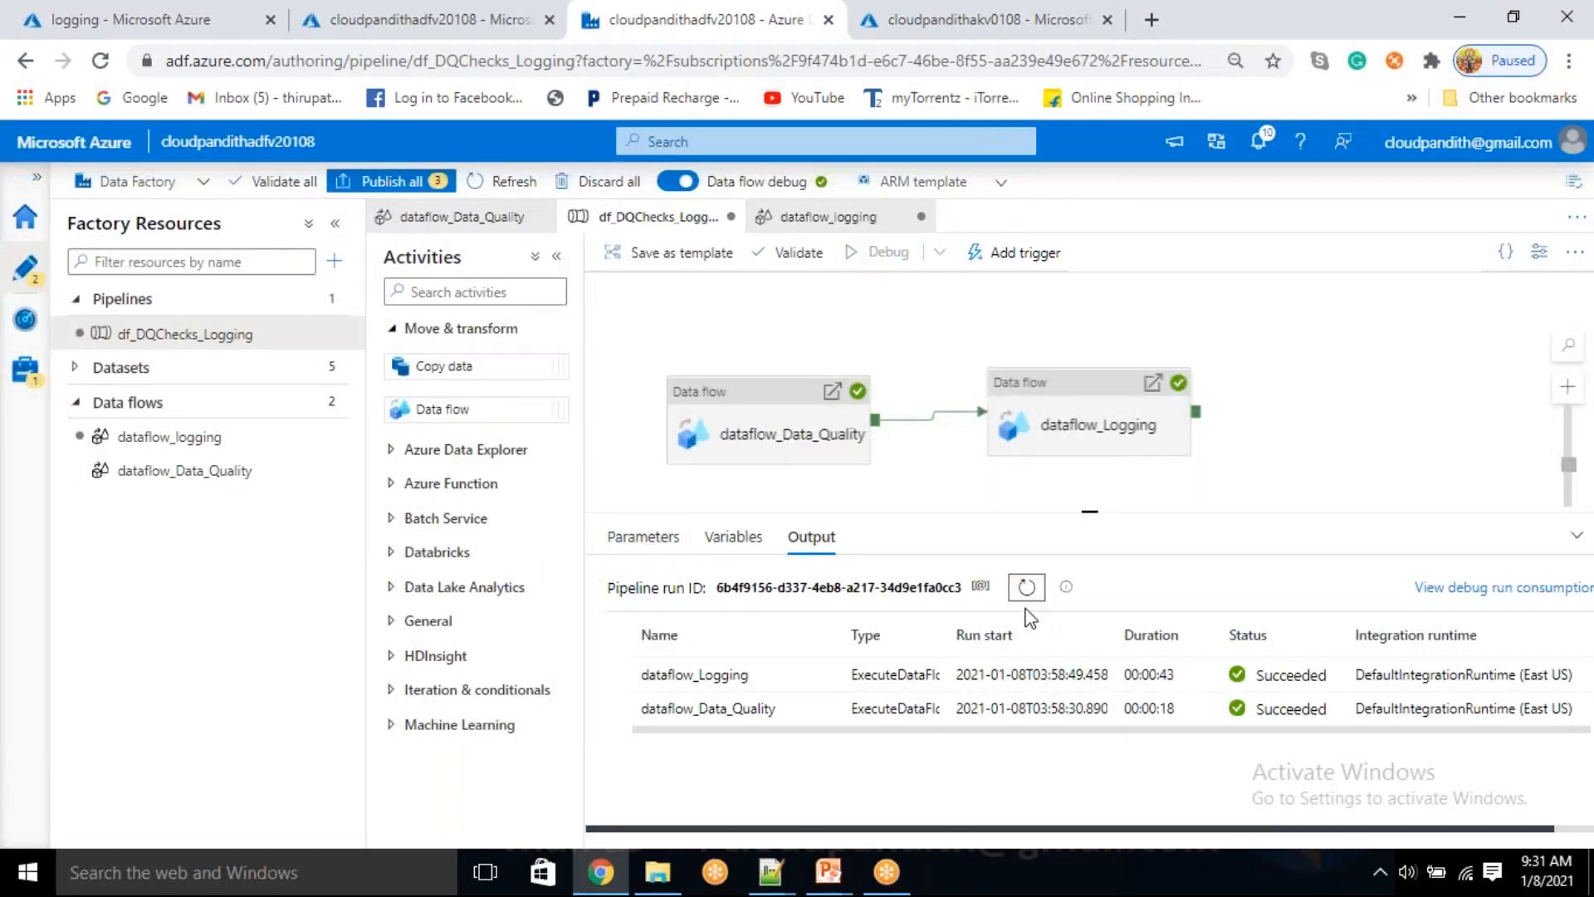
left_click(1027, 596)
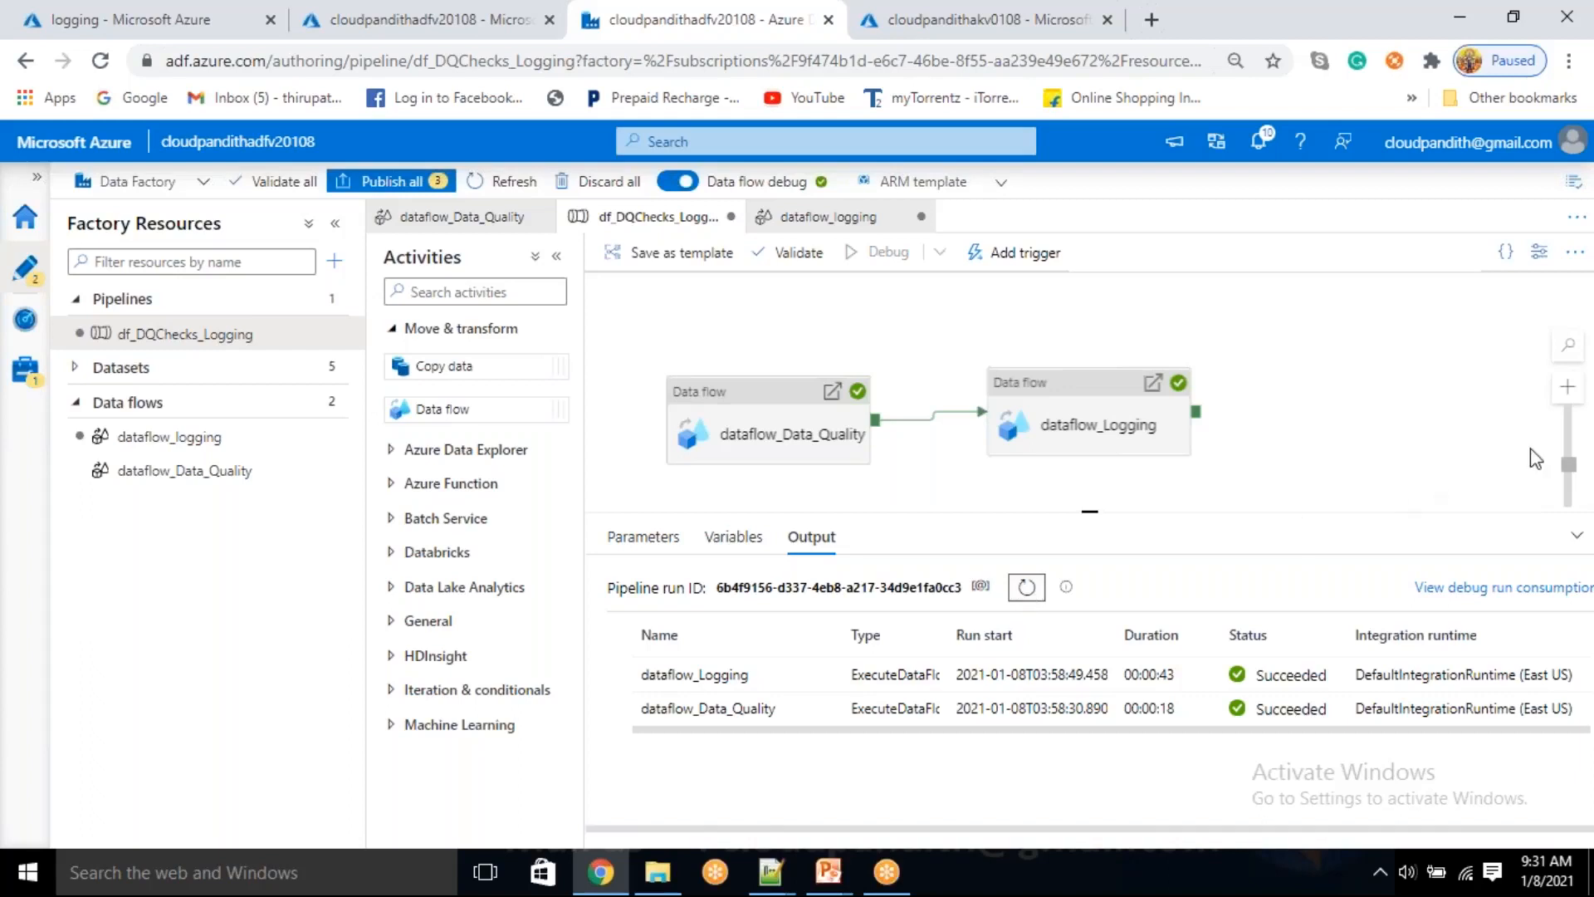
left_click(1577, 415)
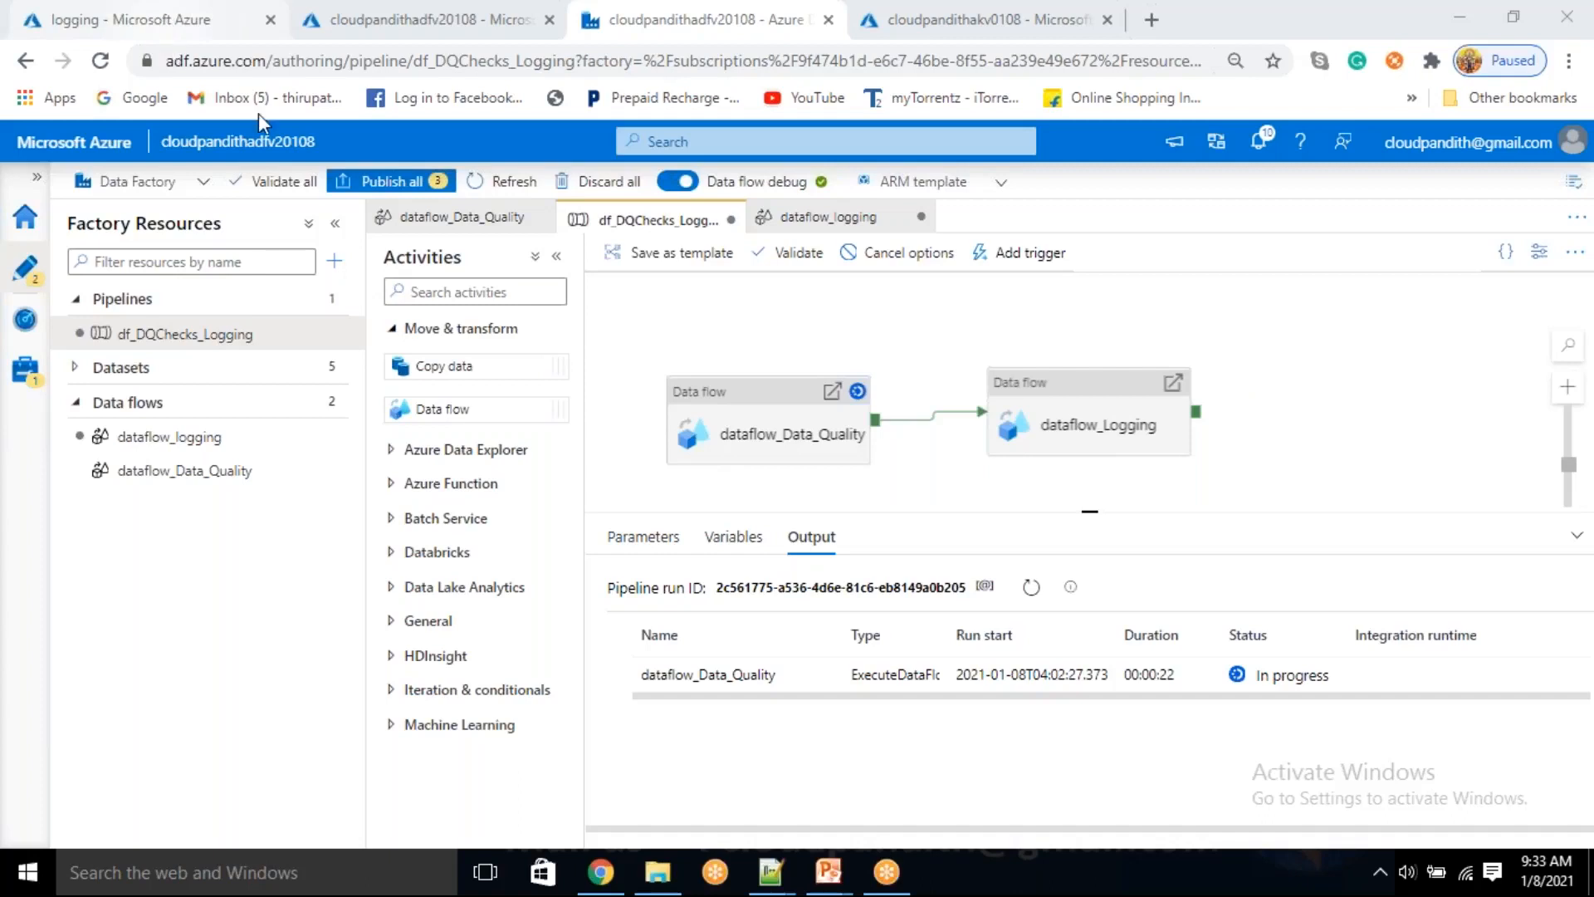
Open log_source.csv in the storage account's logging container for editing and examine its contents
left_click(133, 19)
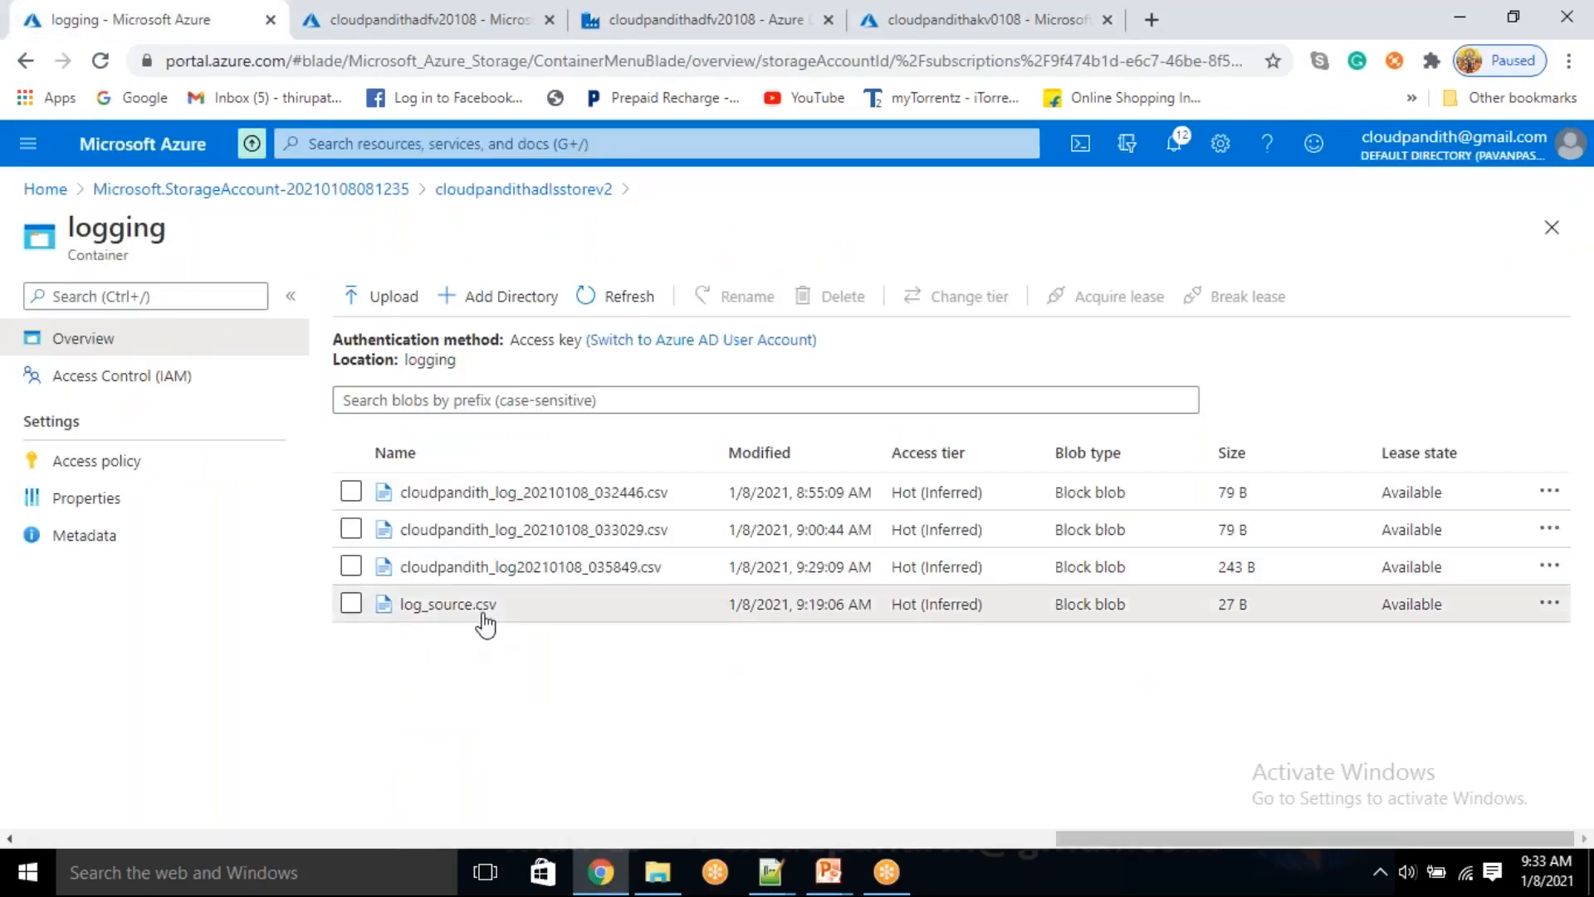
left_click(484, 616)
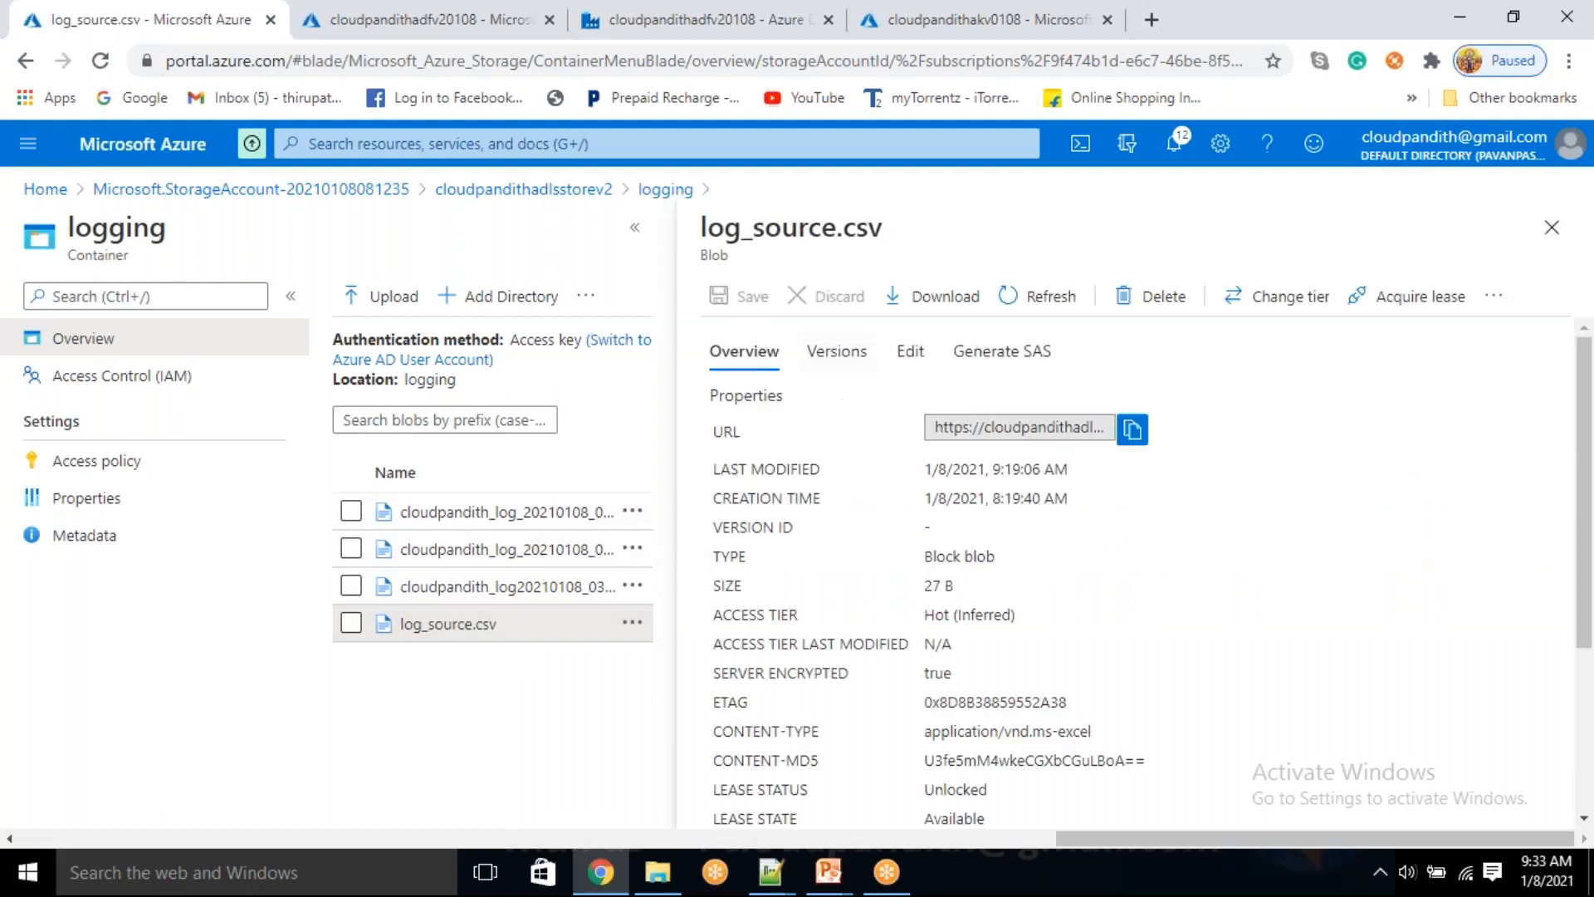
left_click(921, 365)
left_click_drag(900, 417, 774, 398)
left_click(912, 452)
double_click(854, 399)
left_click(834, 424)
key("ctrl+a")
left_click(900, 480)
key("ctrl+a")
Return to the df_DQChecks_Logging pipeline and refresh the debug run's status for both data flow activities
left_click(673, 18)
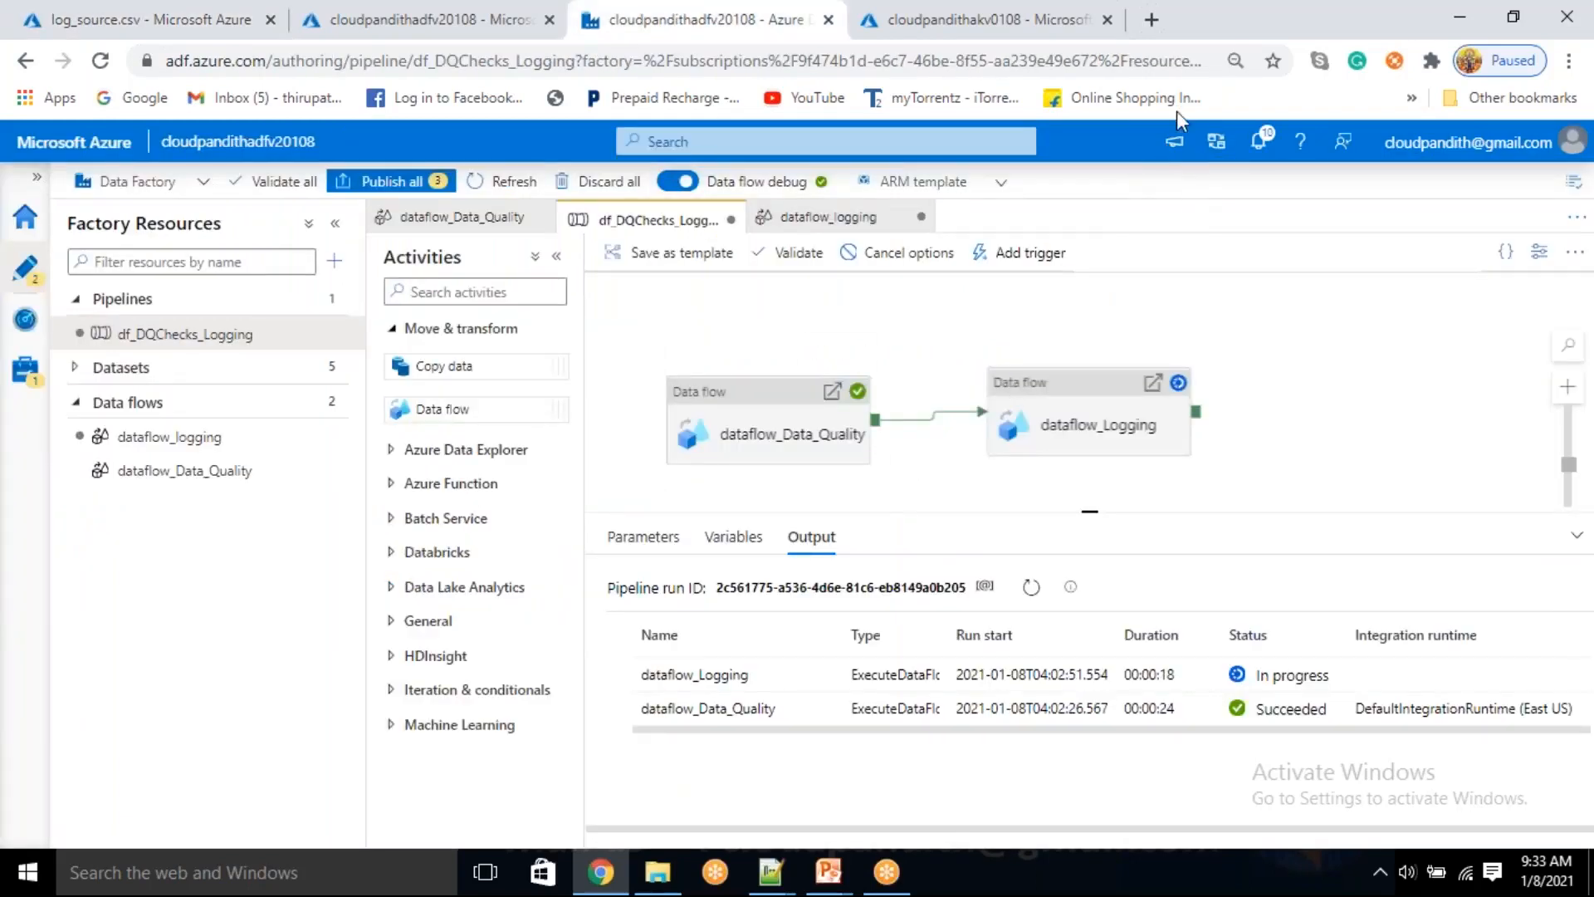
left_click(1028, 591)
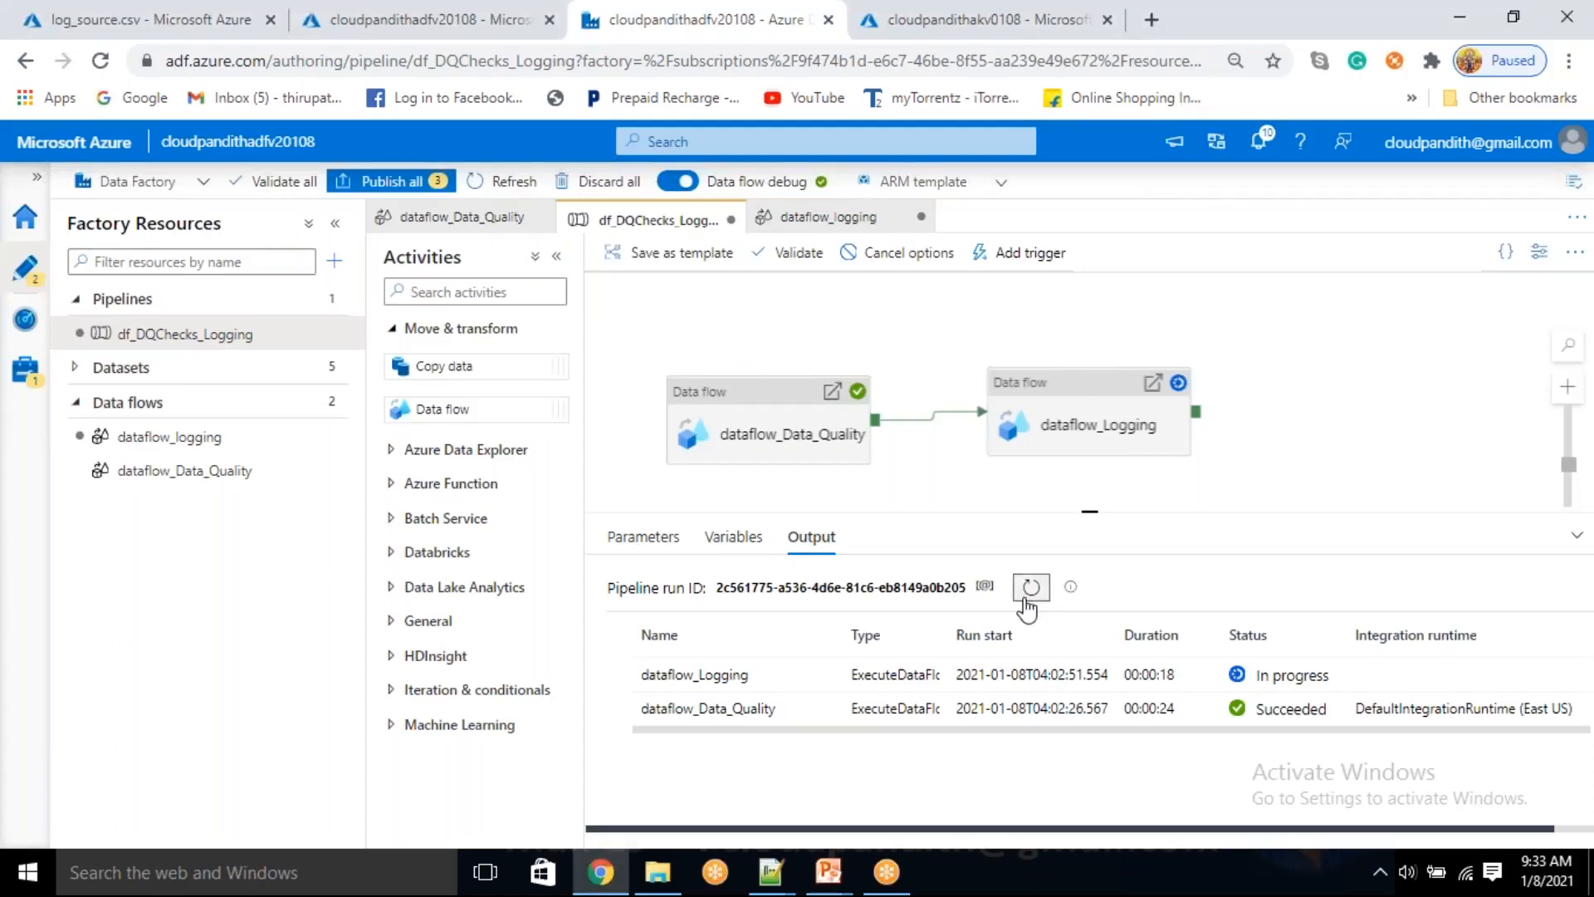
left_click(1030, 587)
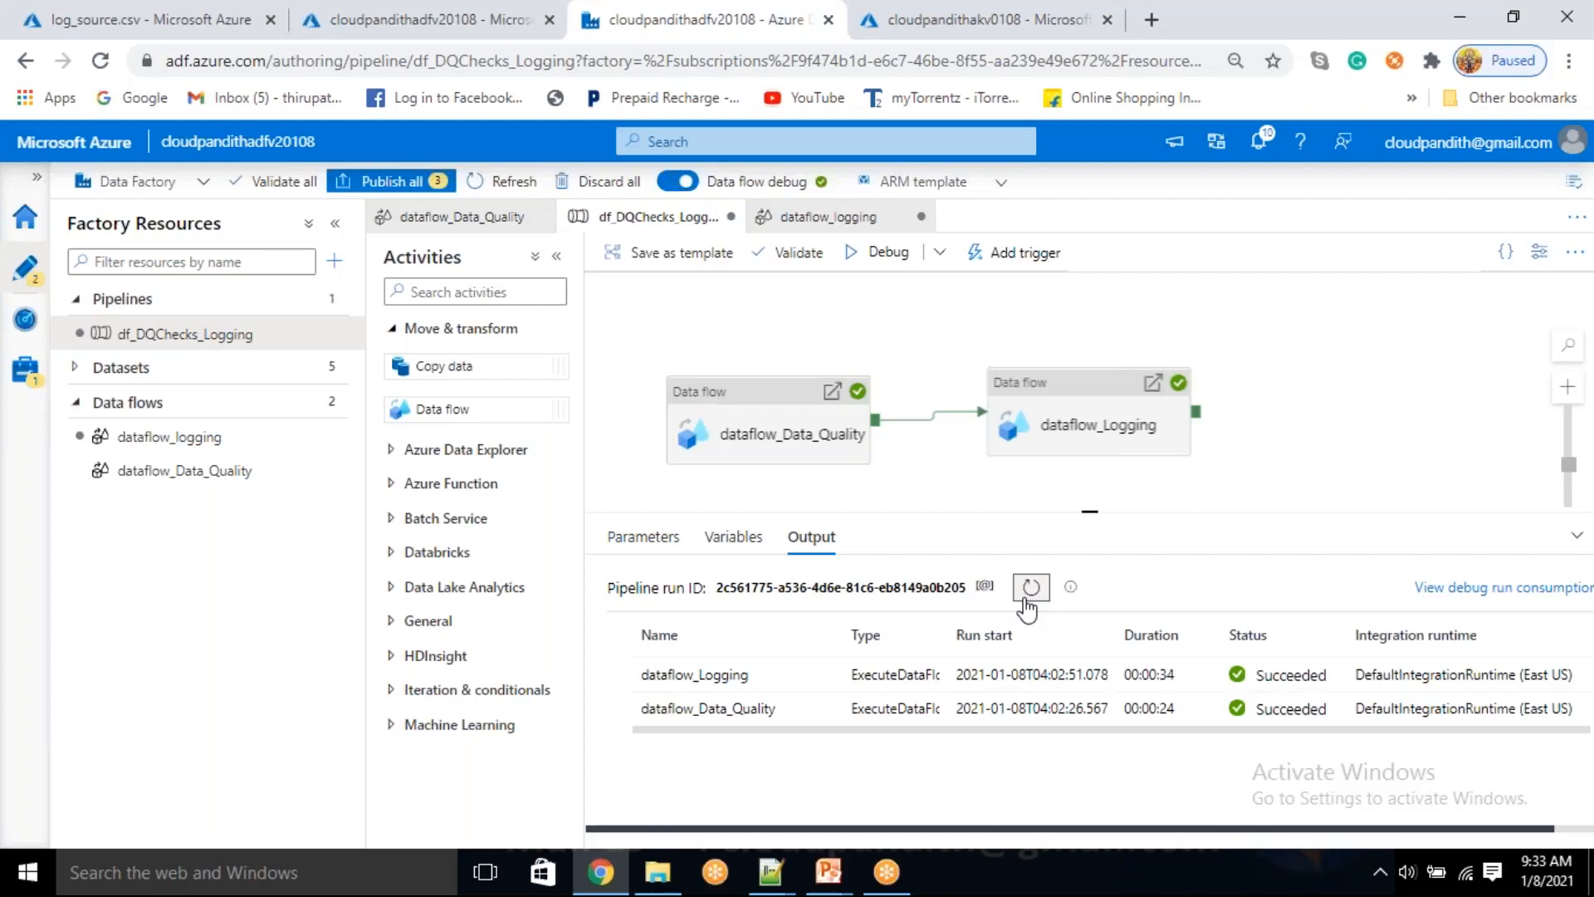
Close log_source.csv and refresh the logging container to check for a new log file
left_click(133, 31)
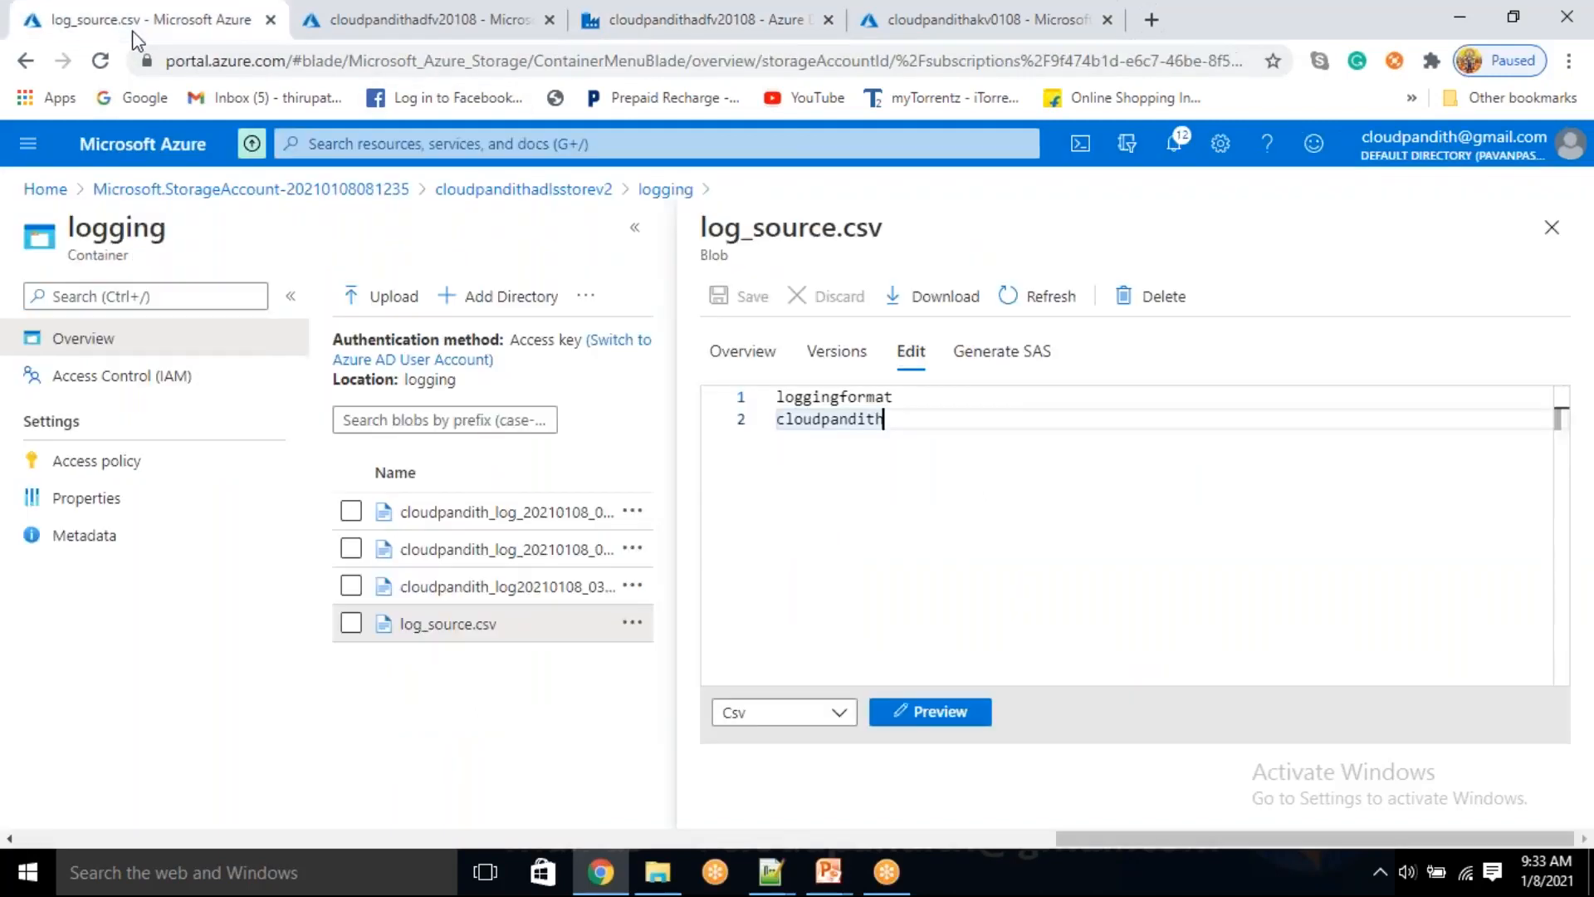
left_click(1563, 236)
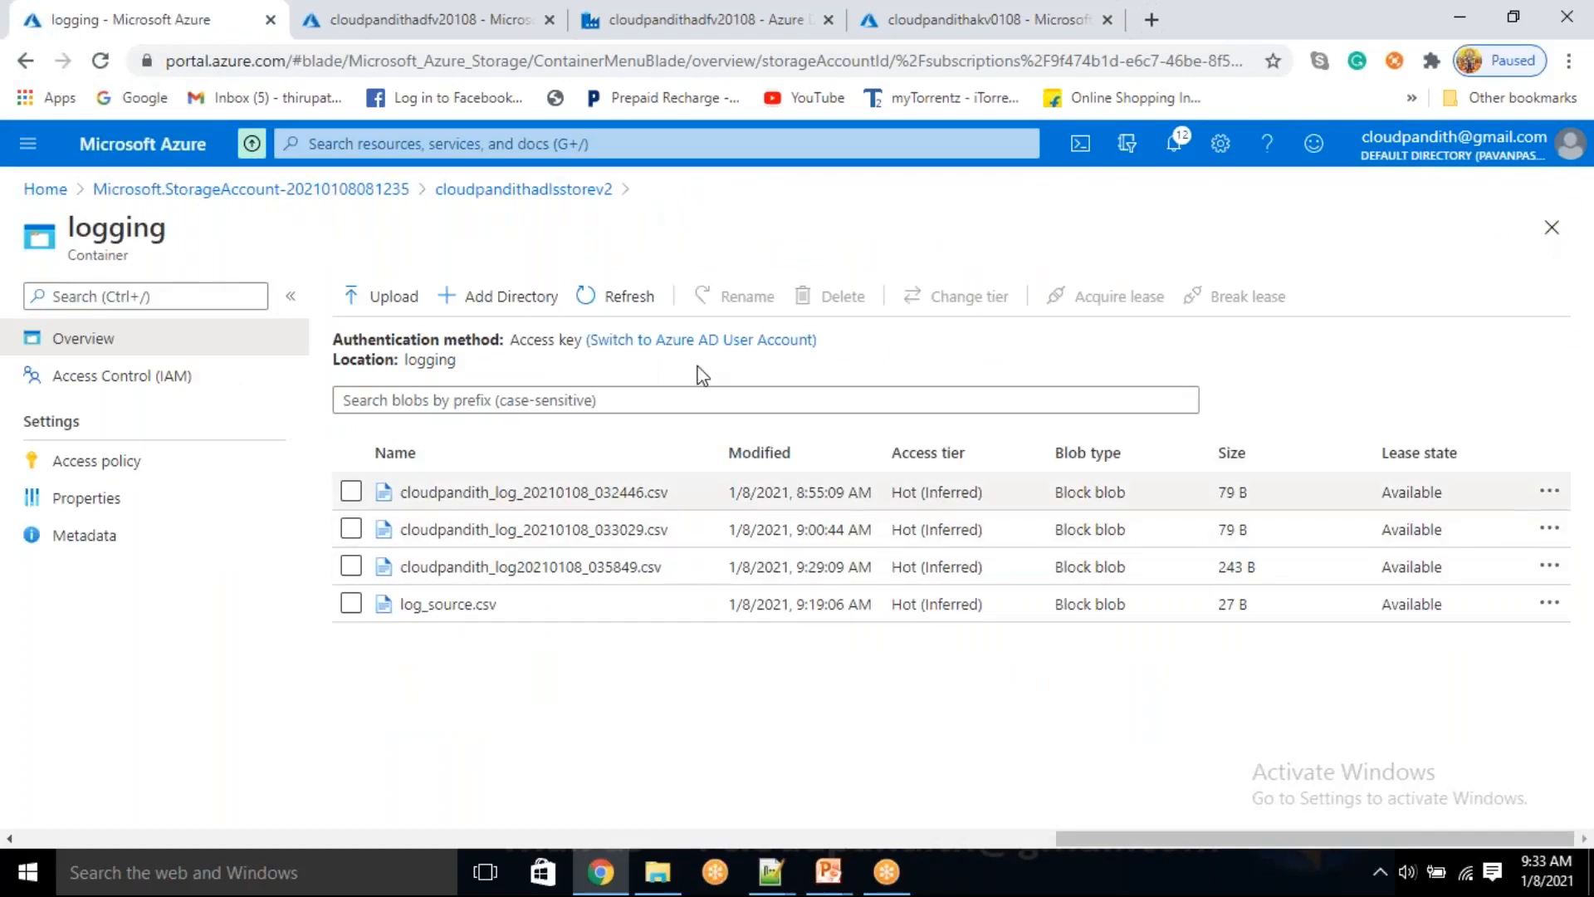
left_click(628, 298)
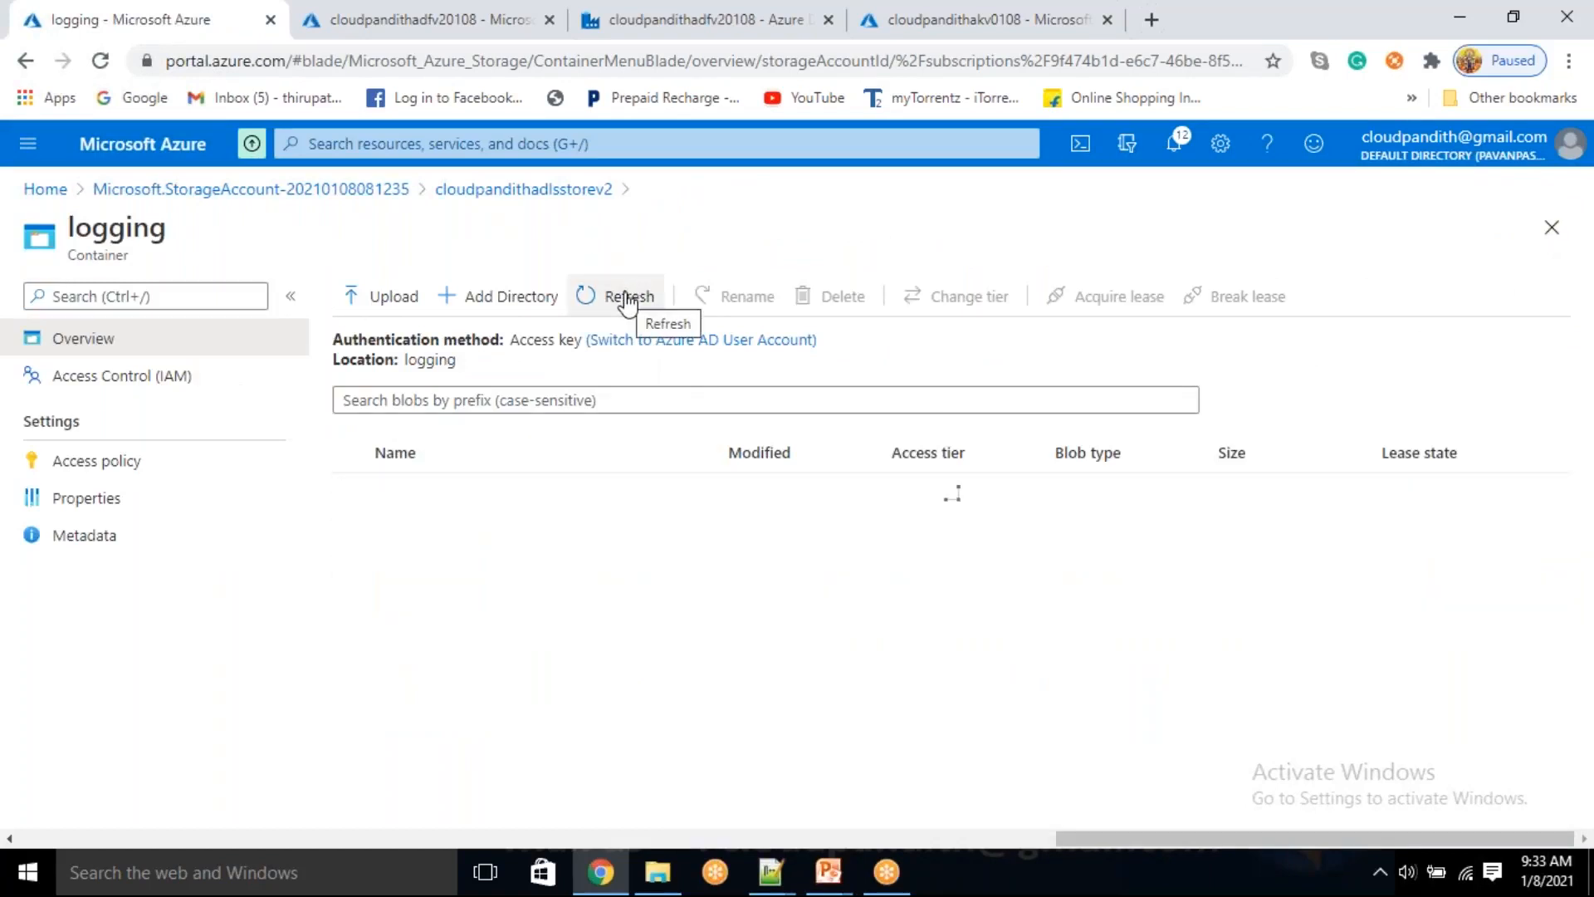
Open the new log file cloudpandith_log20210108_040251.csv from the logging container and preview its contents as a table
left_click_drag(802, 610, 843, 607)
left_click(569, 623)
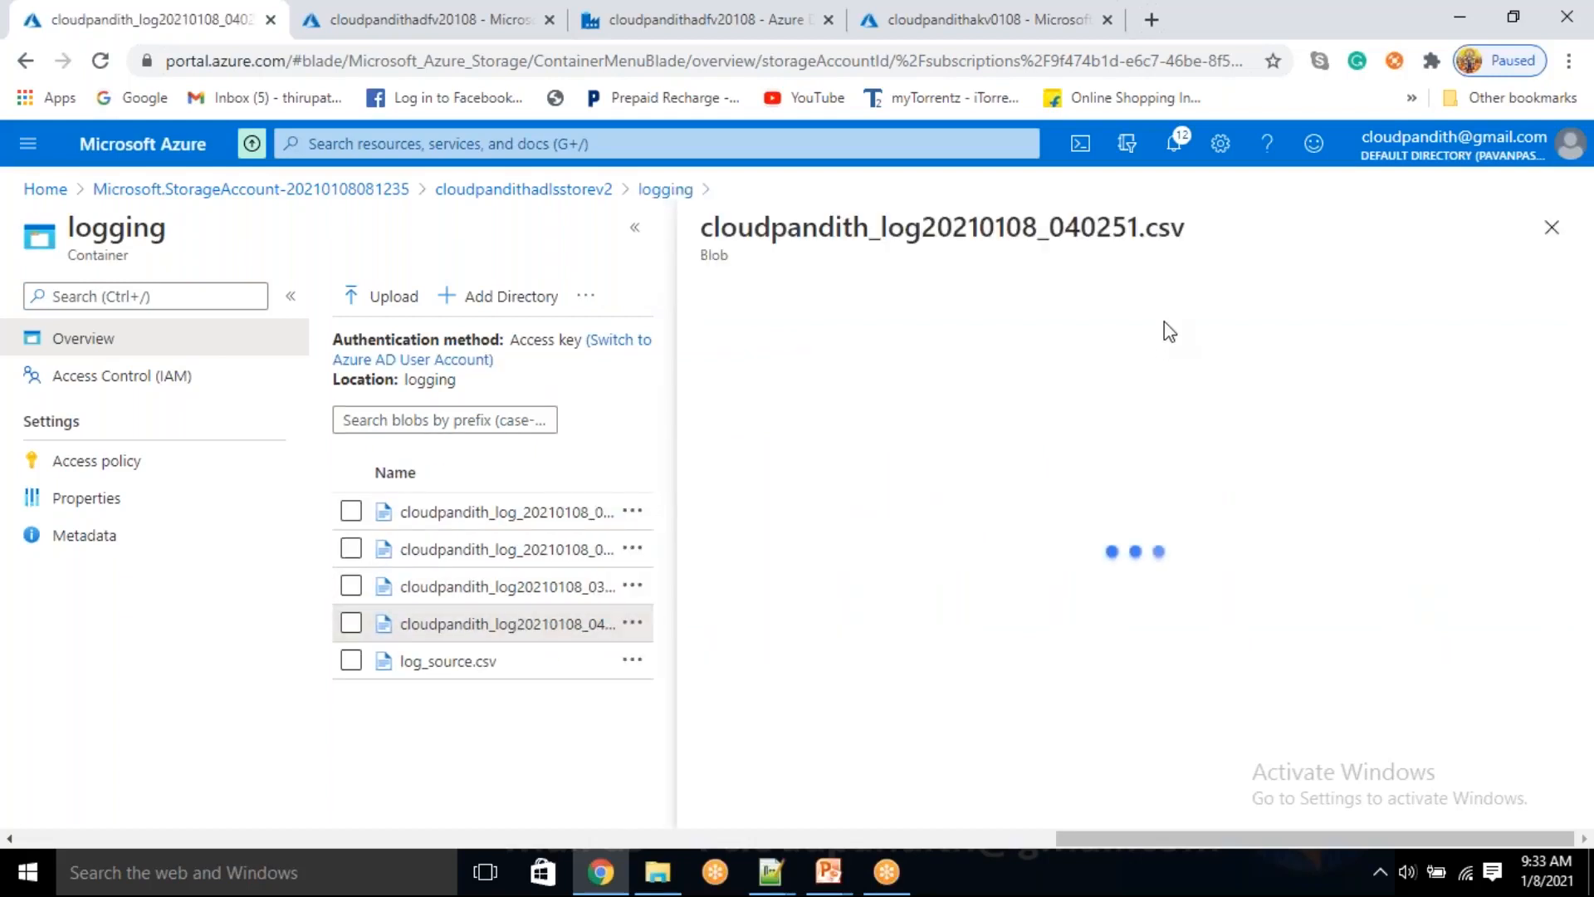
left_click(910, 353)
left_click(955, 716)
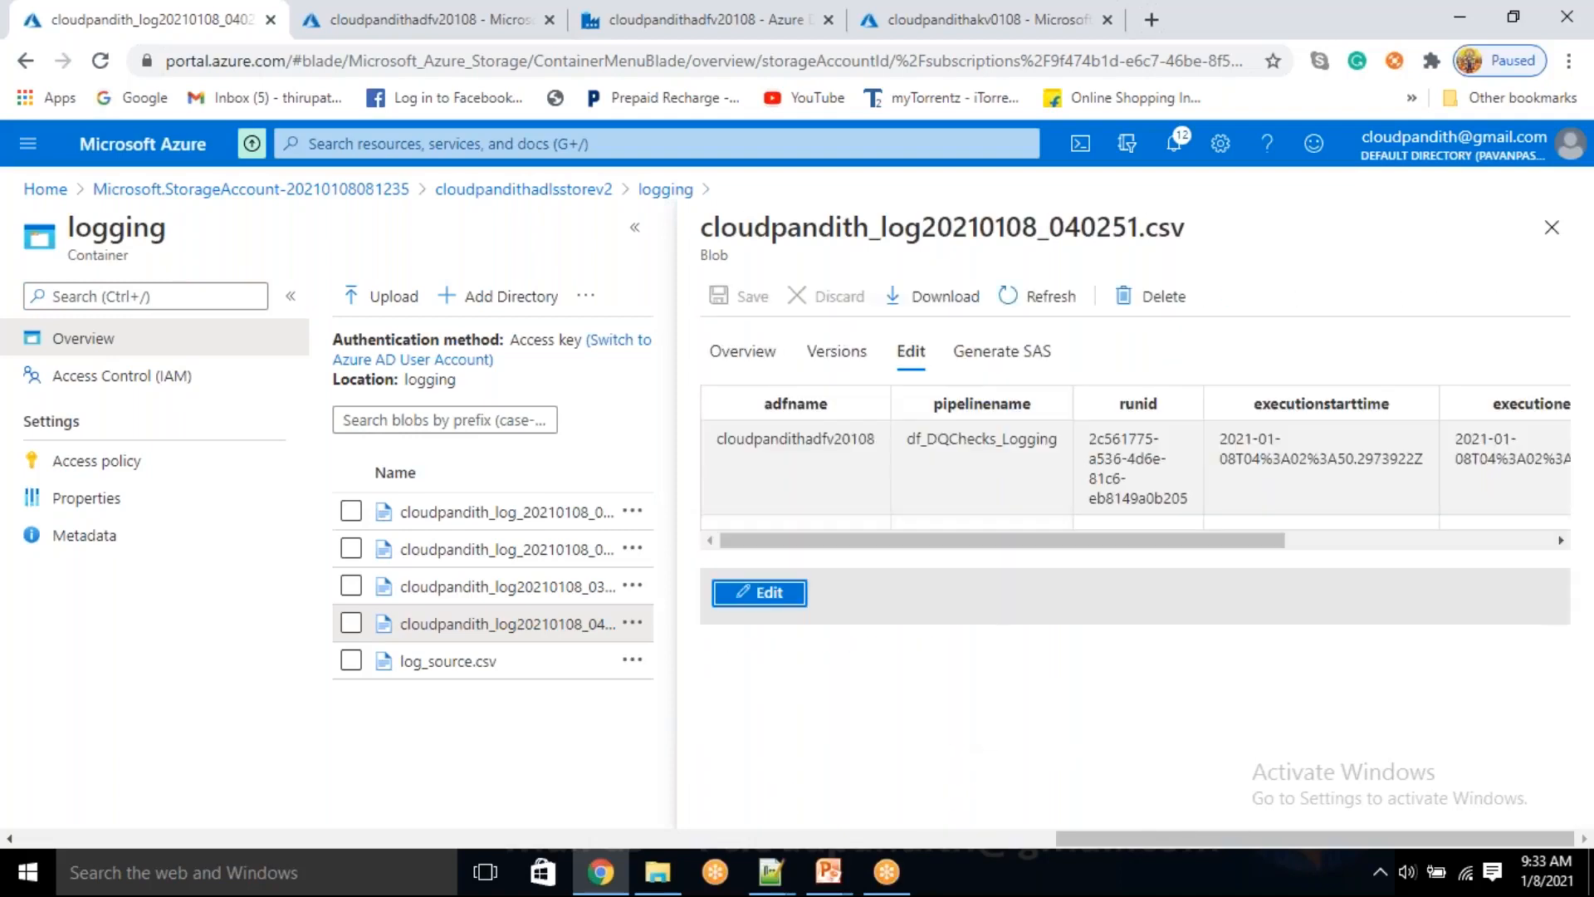
Examine the previewed log row's factory name, pipeline name, run ID, execution start and end times, status and duration
left_click_drag(779, 448, 807, 449)
left_click_drag(975, 449, 1143, 475)
left_click_drag(1149, 544, 1370, 541)
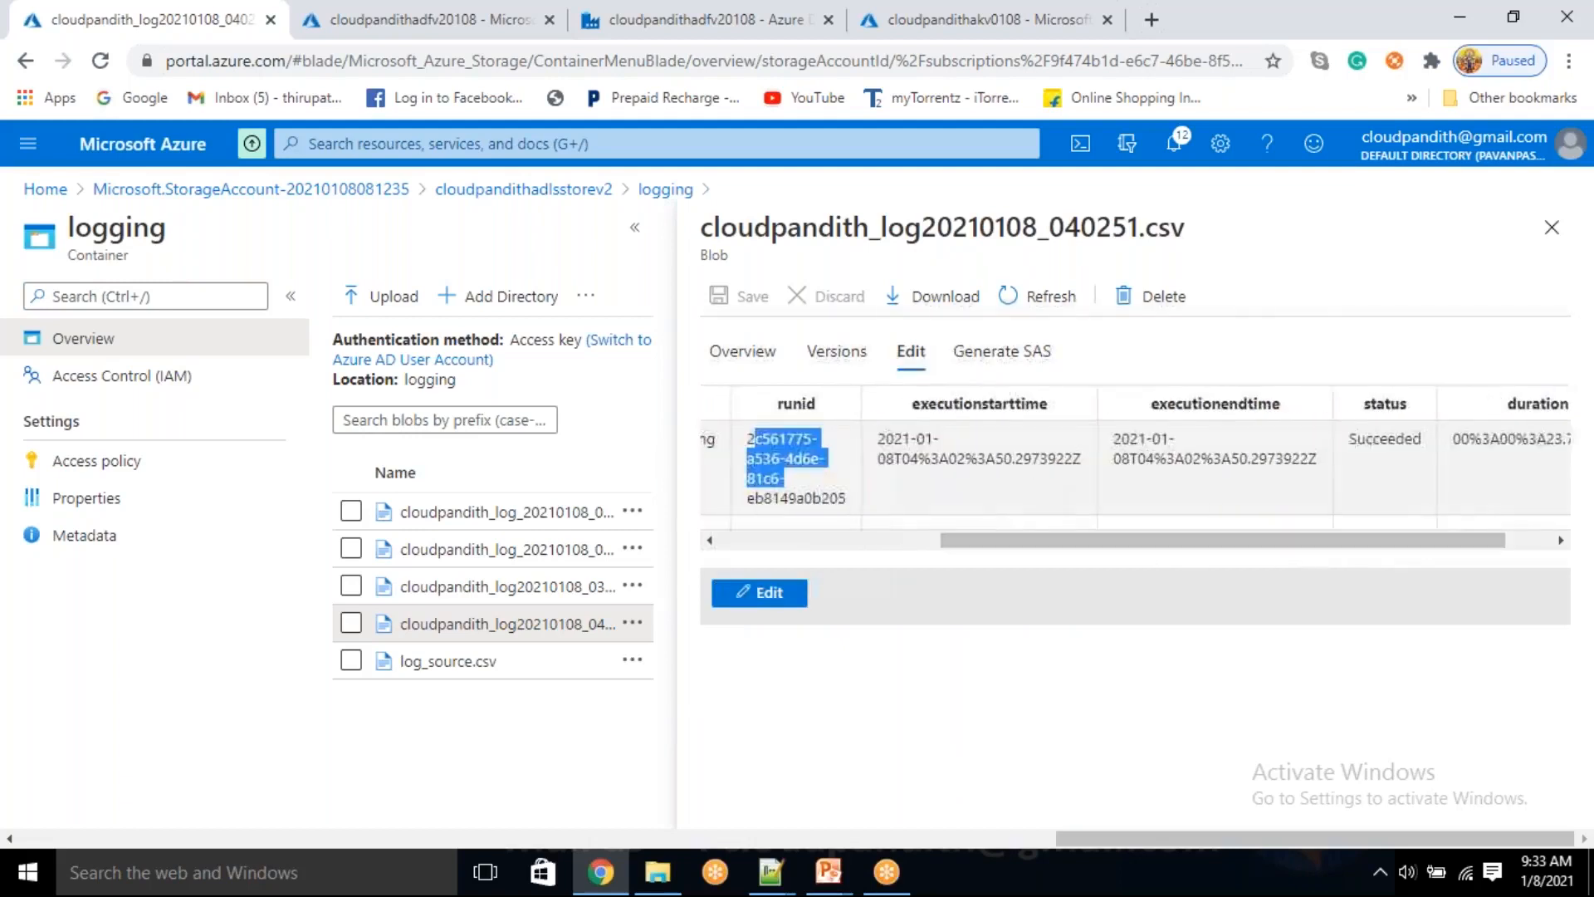
left_click_drag(1186, 458, 1286, 458)
left_click_drag(1354, 540, 1399, 540)
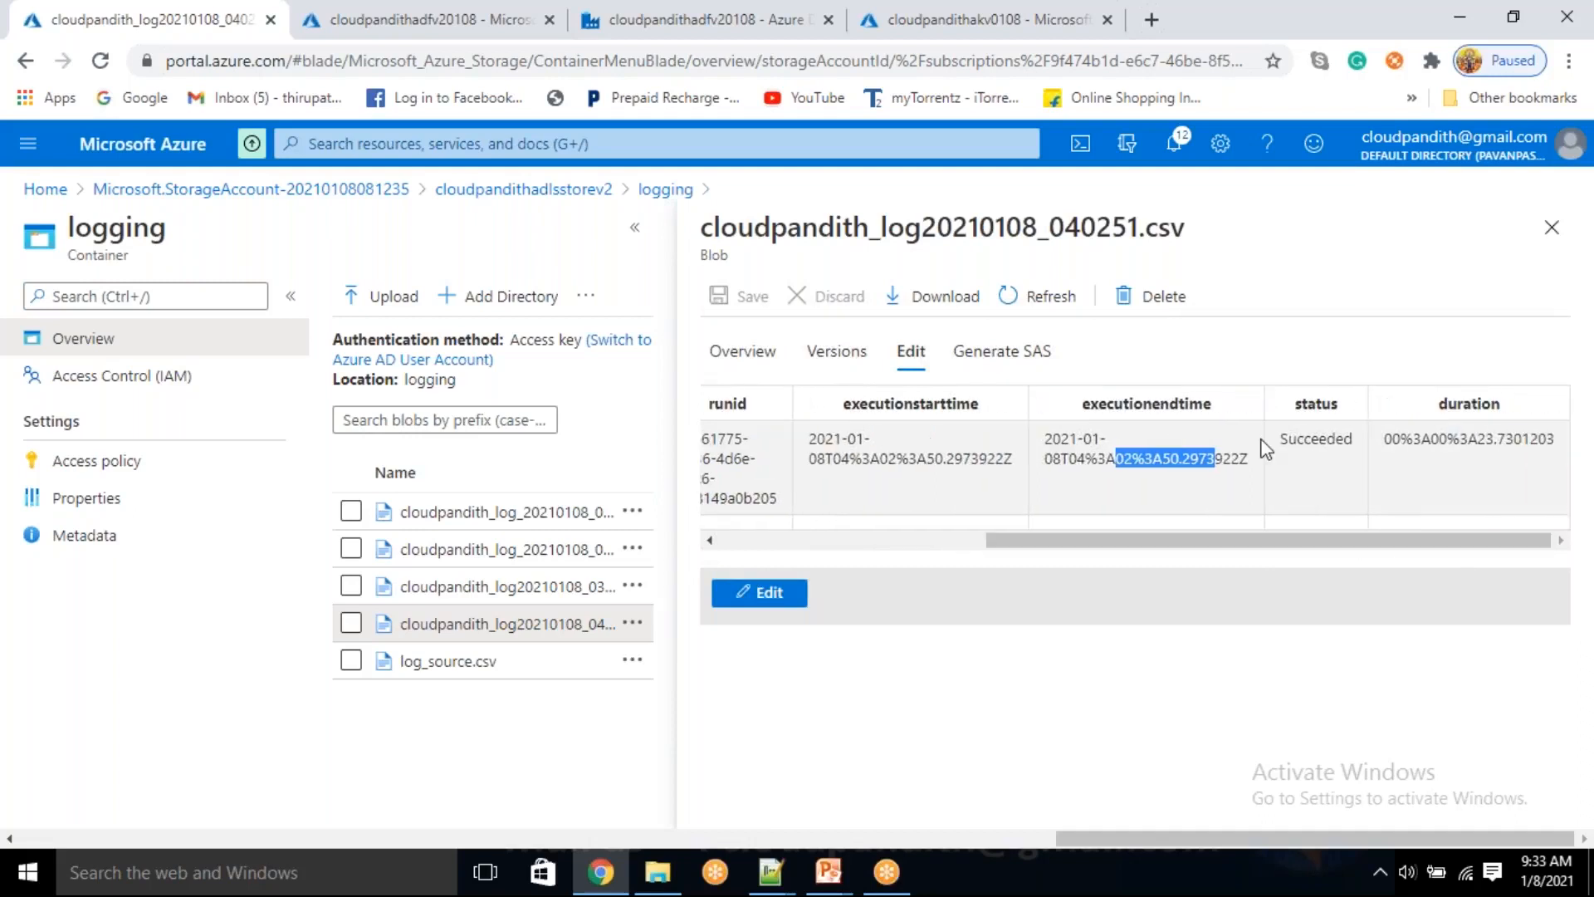
left_click_drag(1283, 437, 1480, 517)
left_click(1479, 516)
Switch the log file back to its raw CSV text and check the duration value at the end of the row
left_click(759, 593)
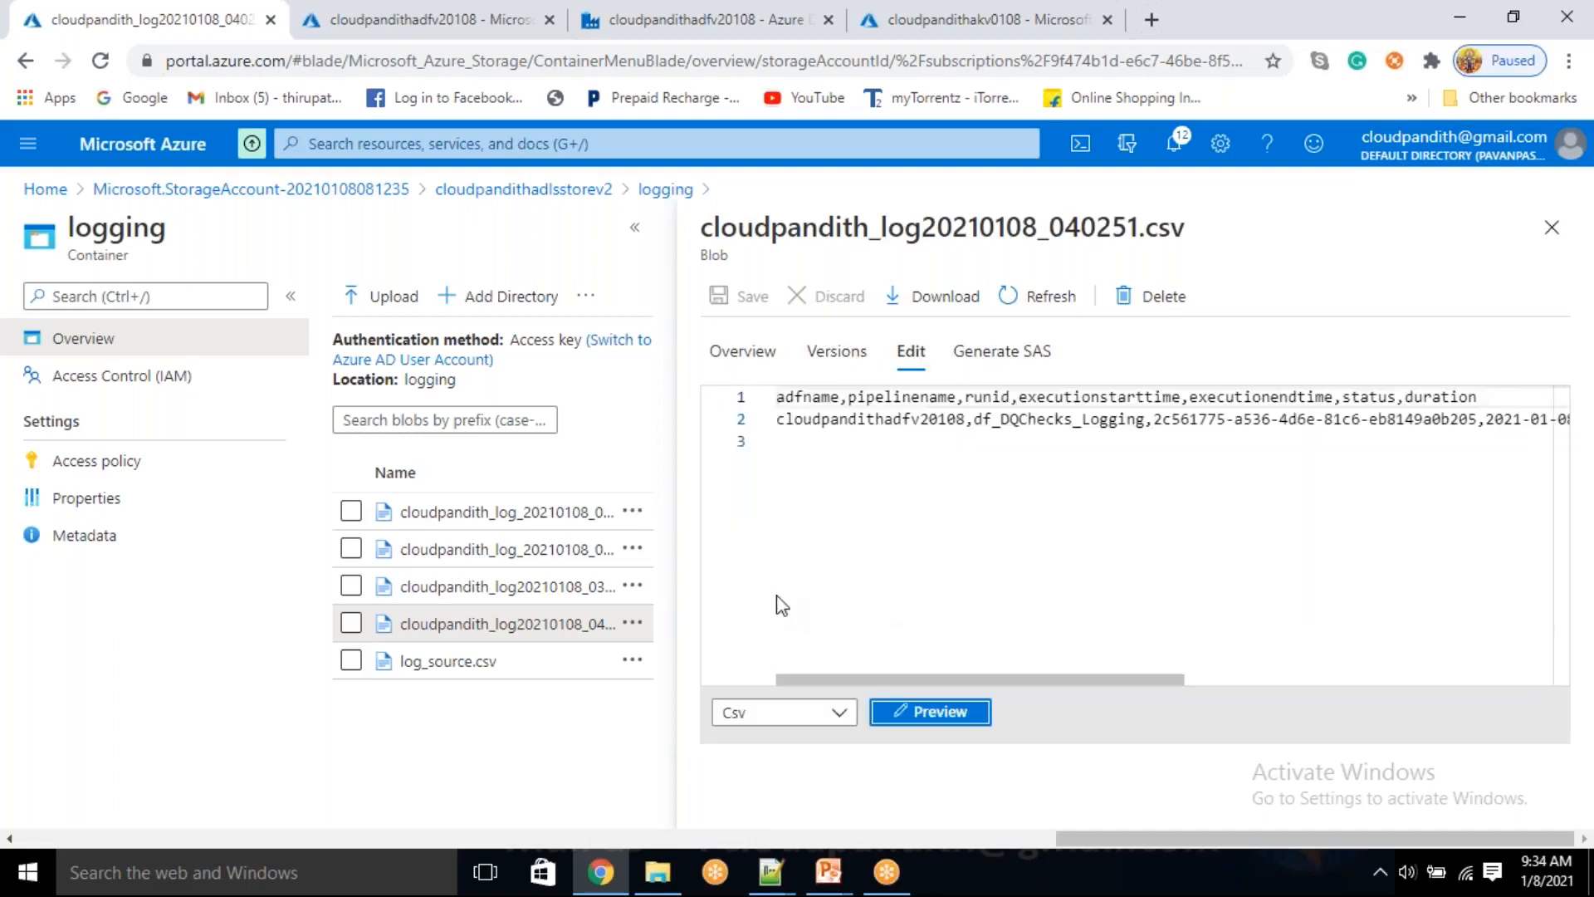
left_click_drag(1135, 679, 1503, 680)
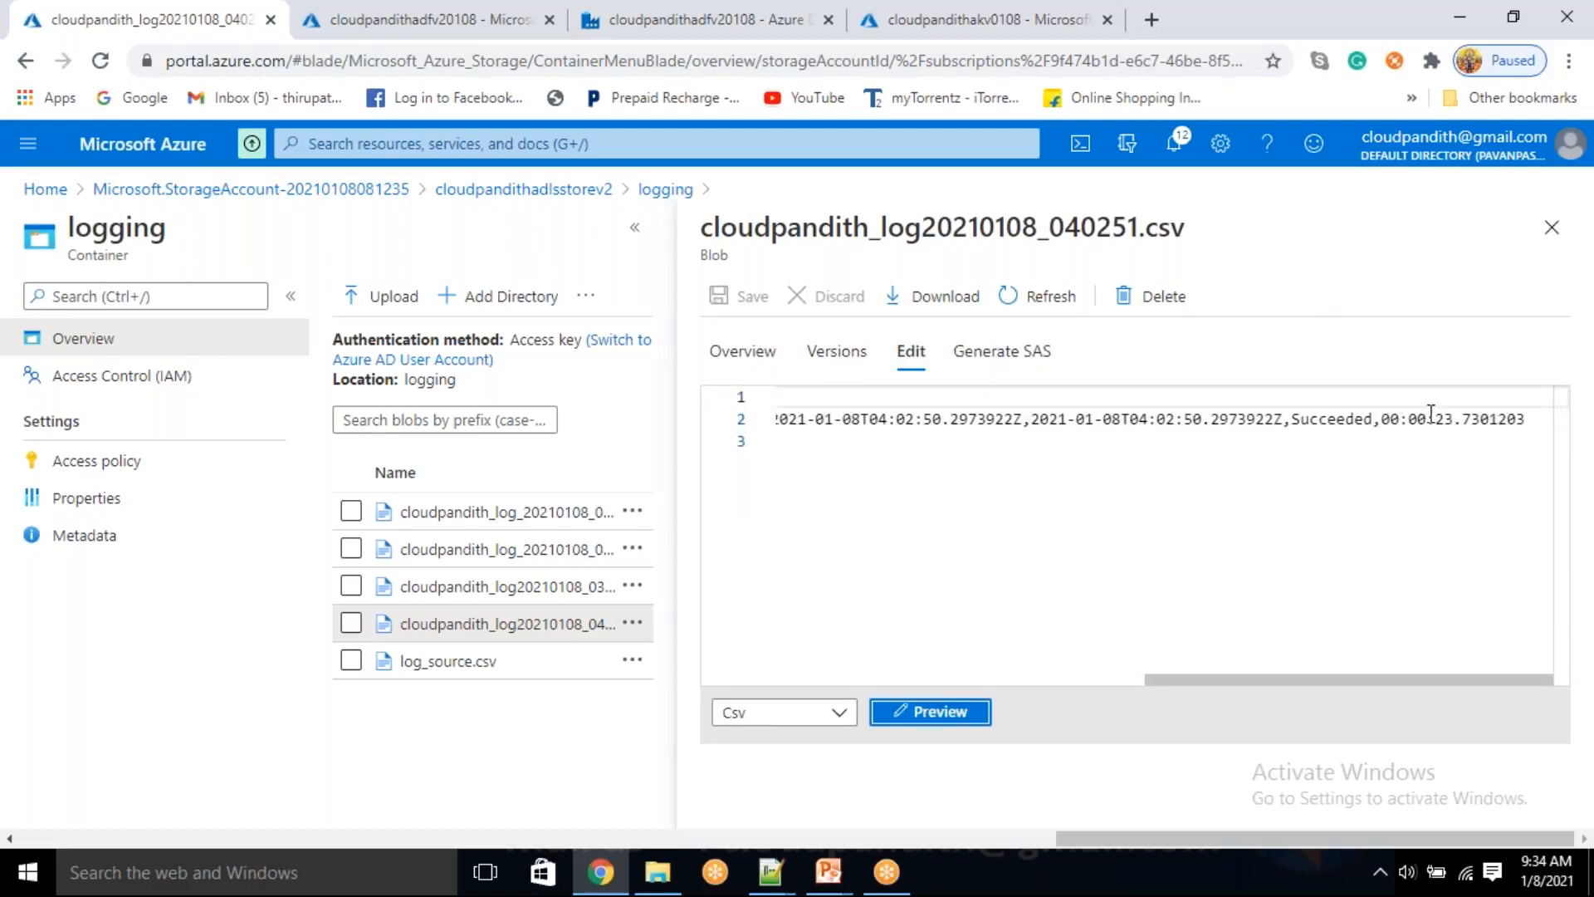
left_click_drag(1438, 418, 1475, 418)
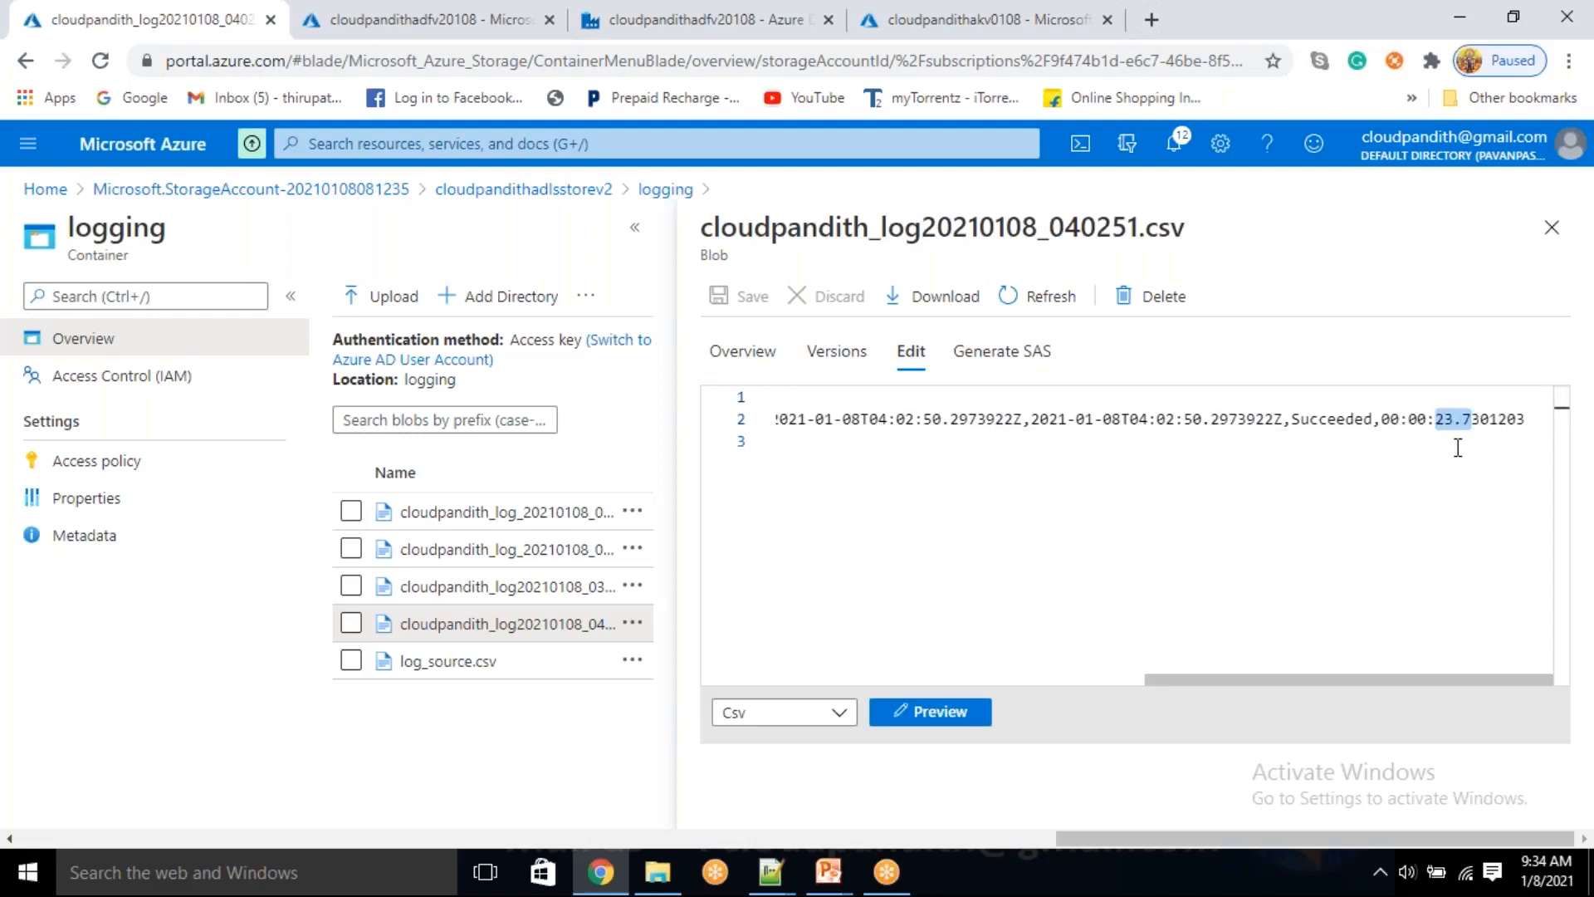
left_click(1458, 447)
left_click_drag(1073, 681, 1441, 681)
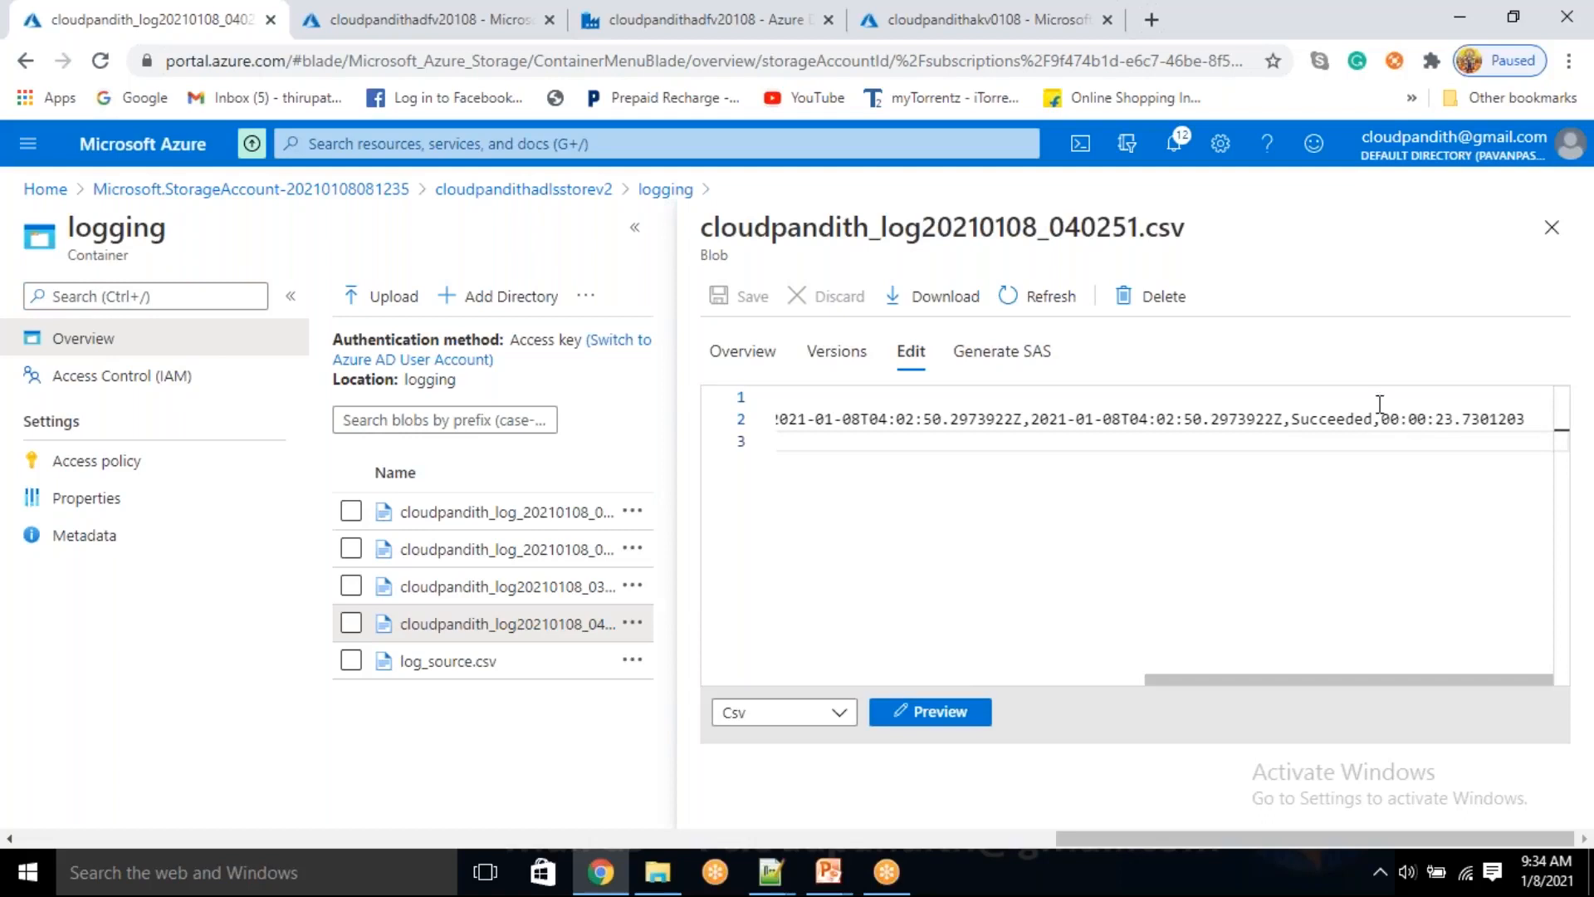
left_click_drag(1382, 419, 1455, 420)
left_click(1420, 421)
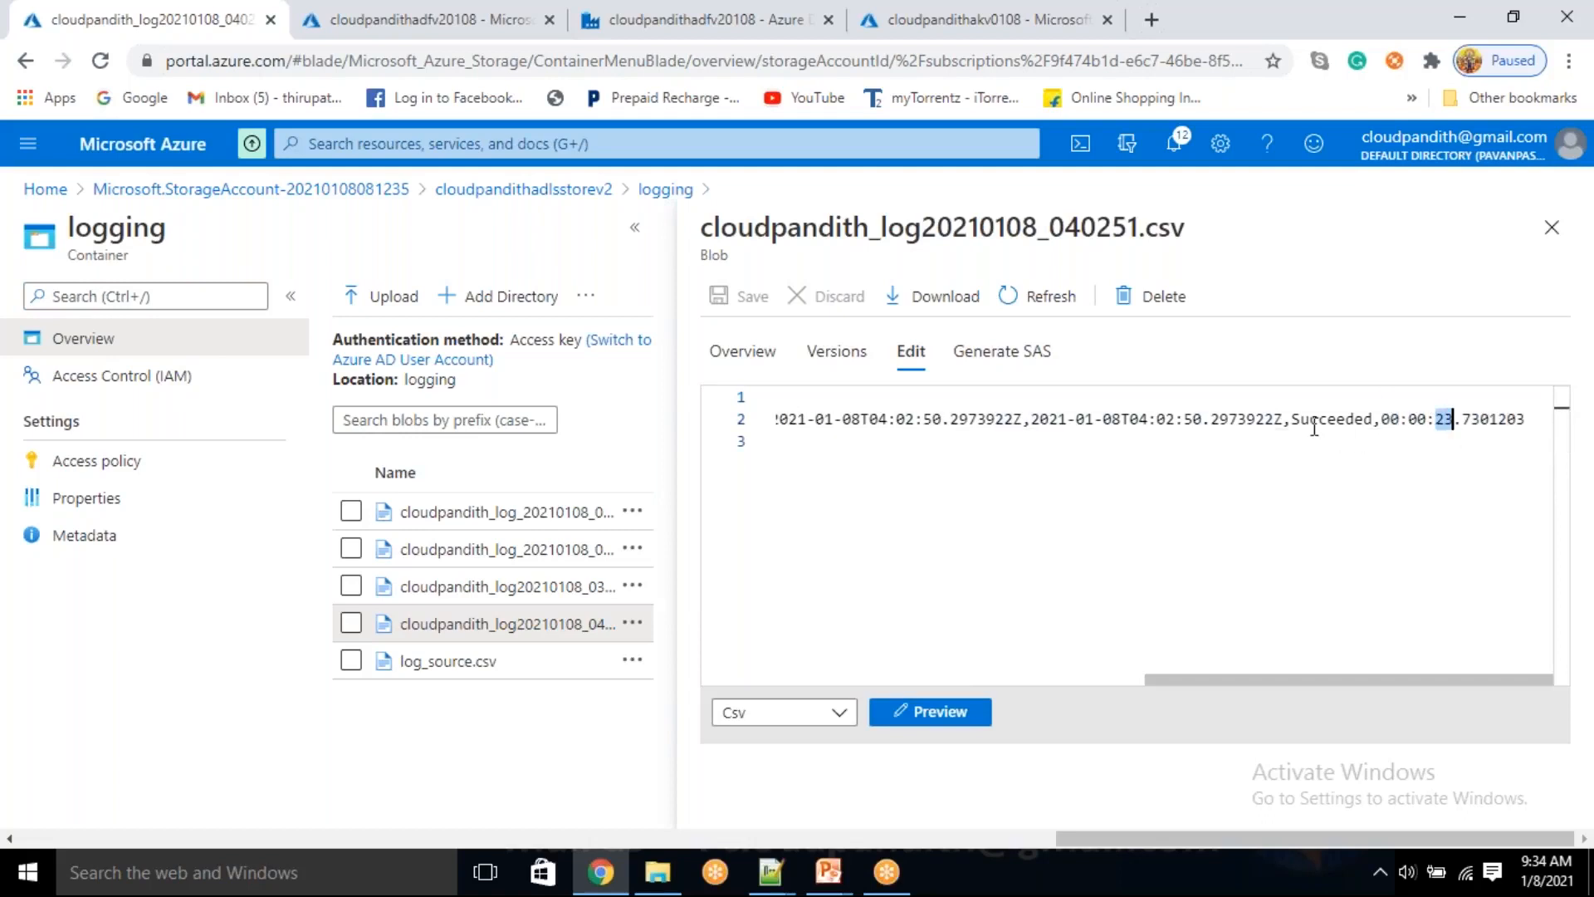
Check the status and the execution start and end times in the raw log row, and close the log file
double_click(1332, 421)
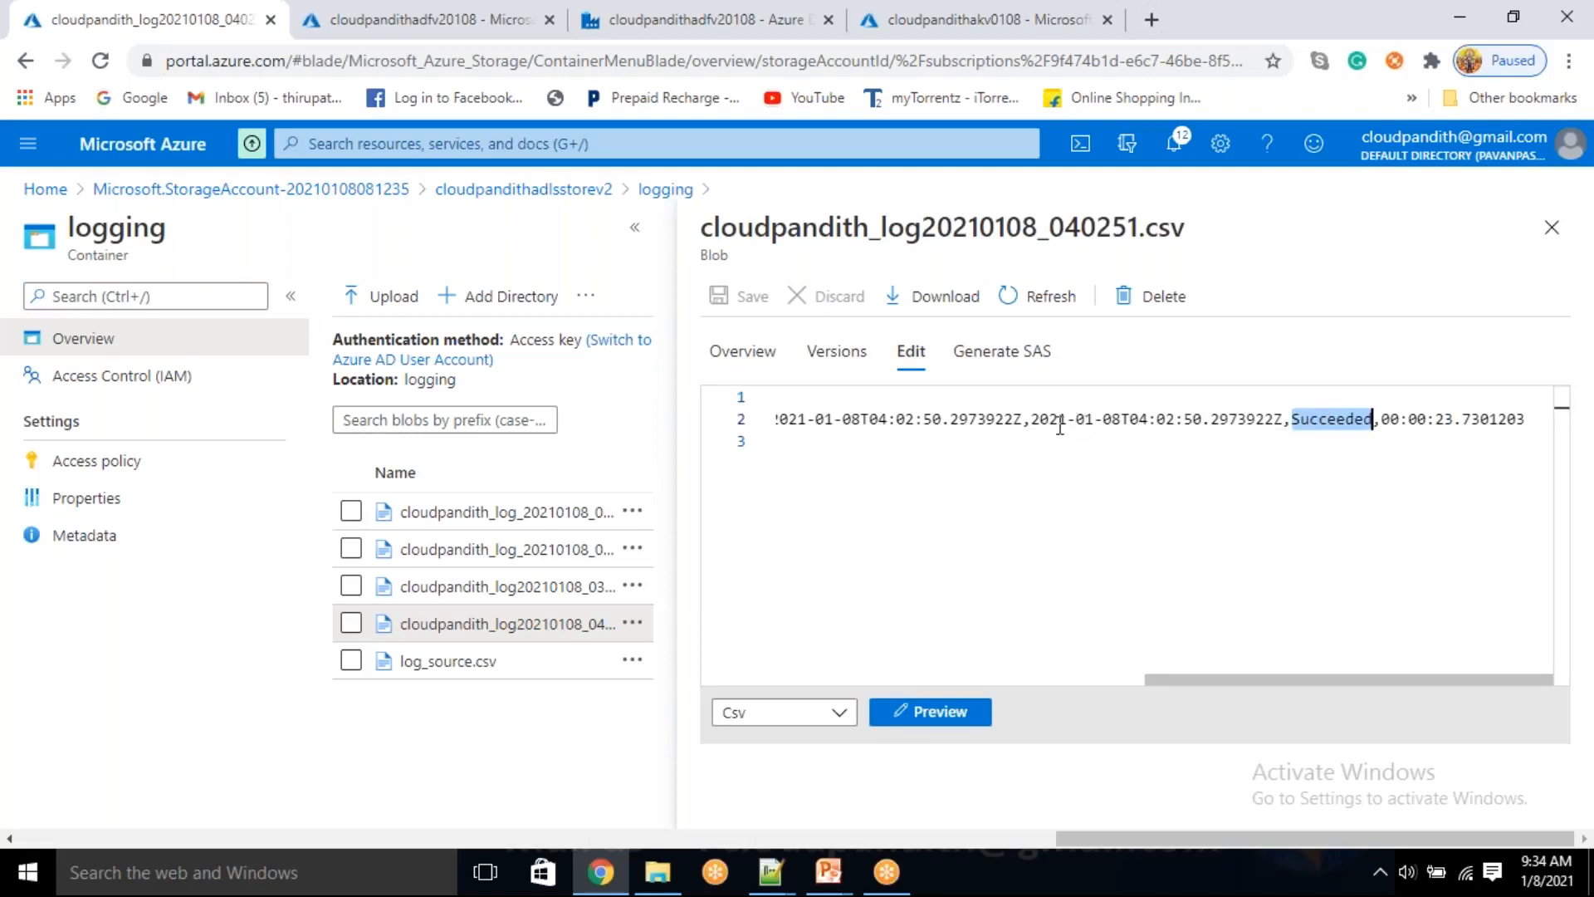
left_click_drag(1060, 420, 1103, 420)
left_click_drag(887, 424, 940, 423)
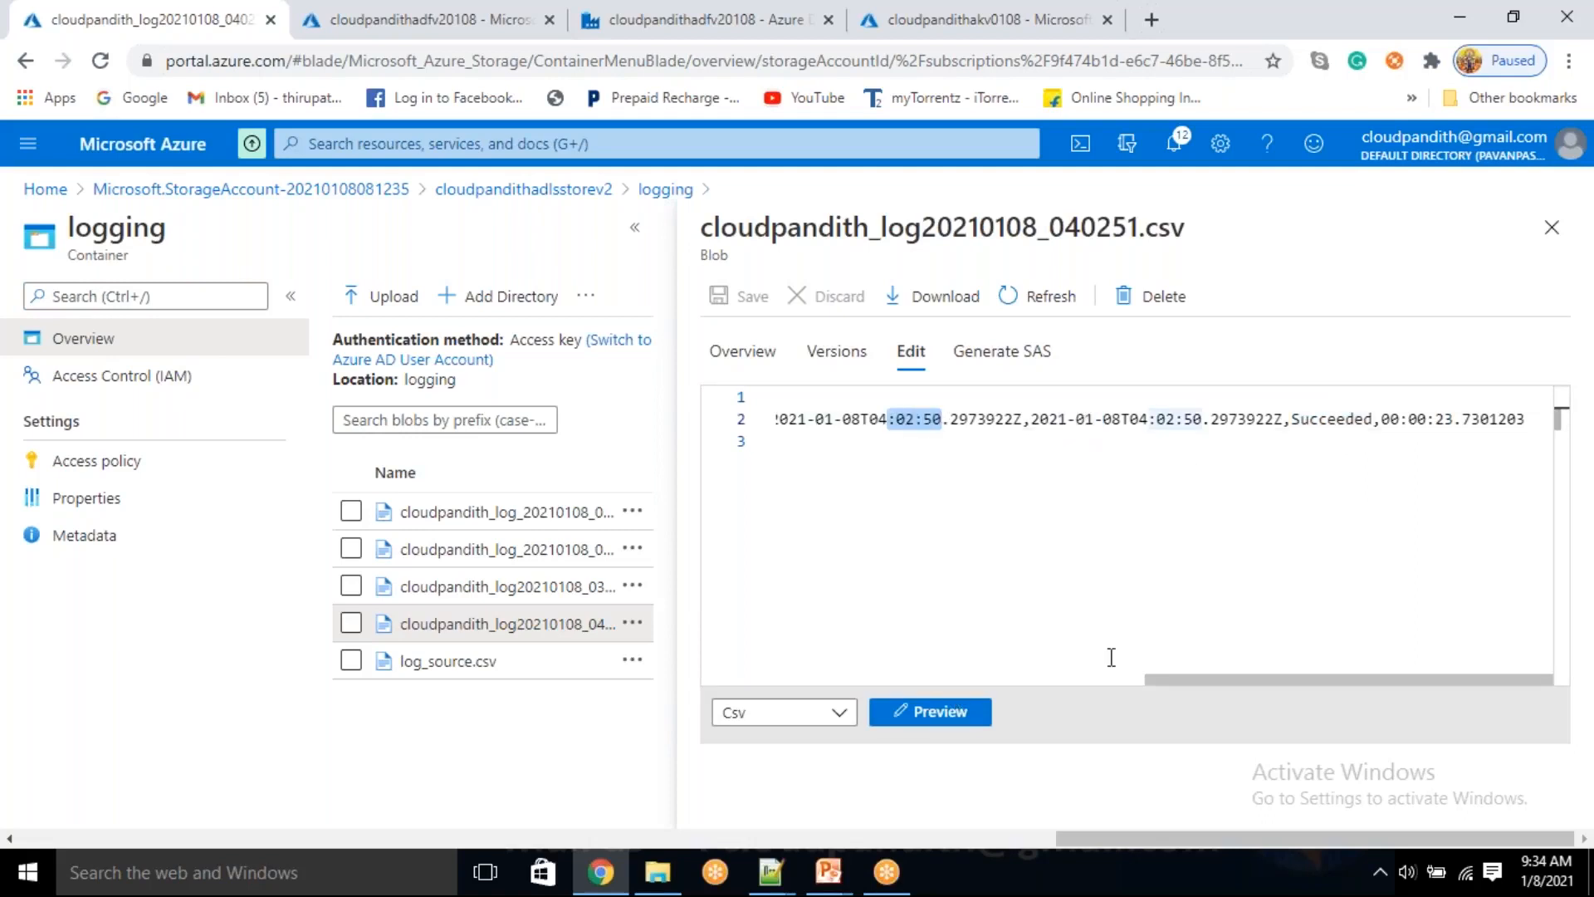
left_click_drag(1156, 681, 876, 669)
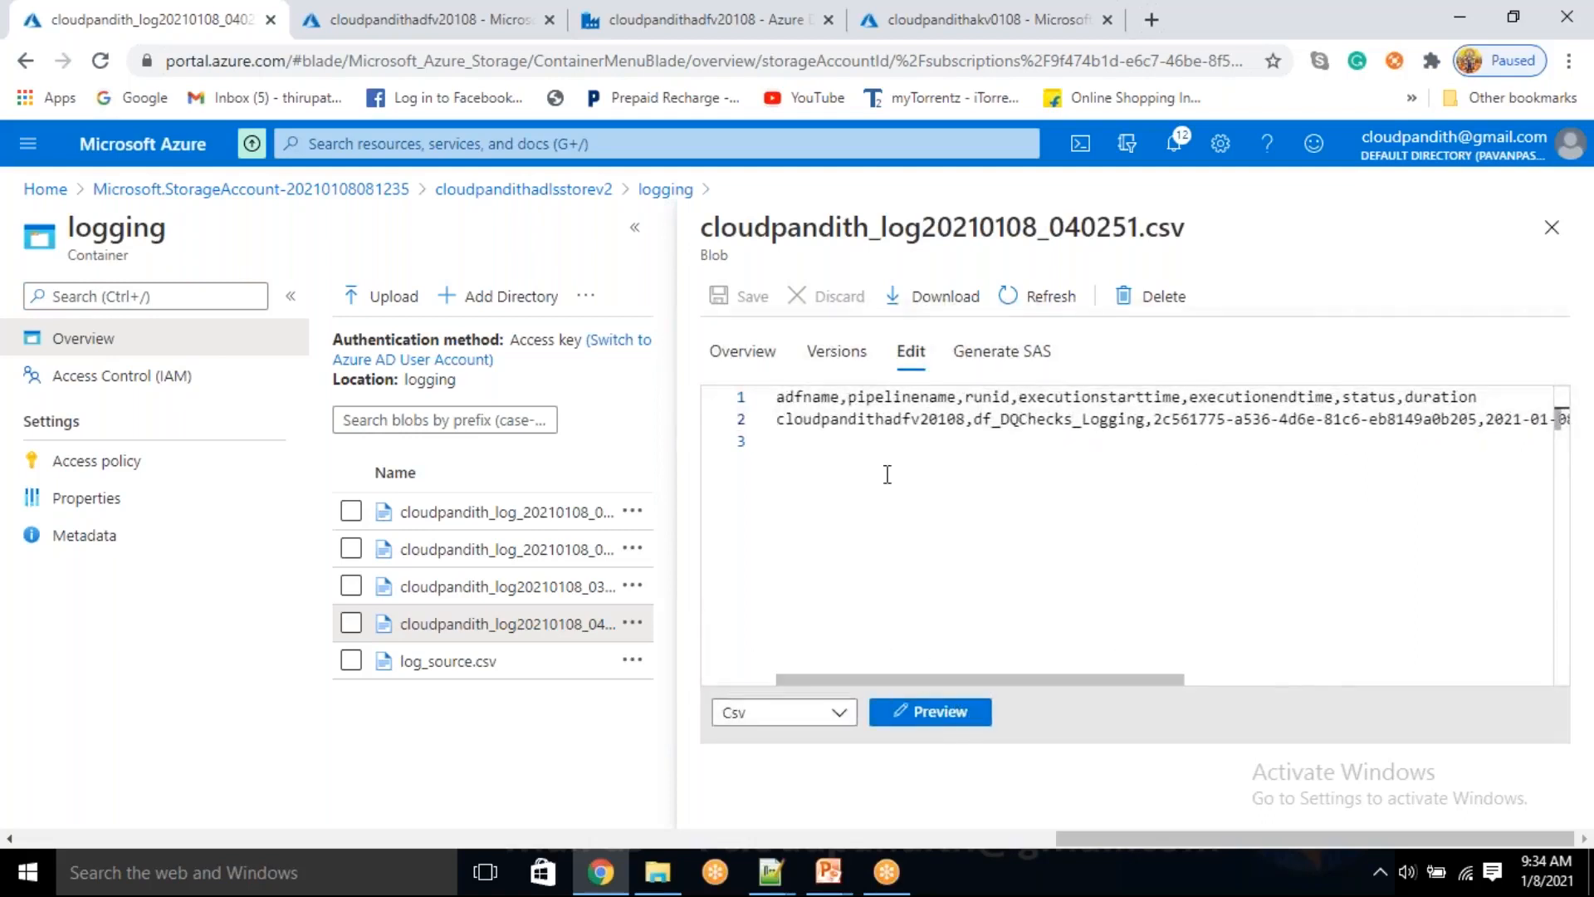
left_click(881, 439)
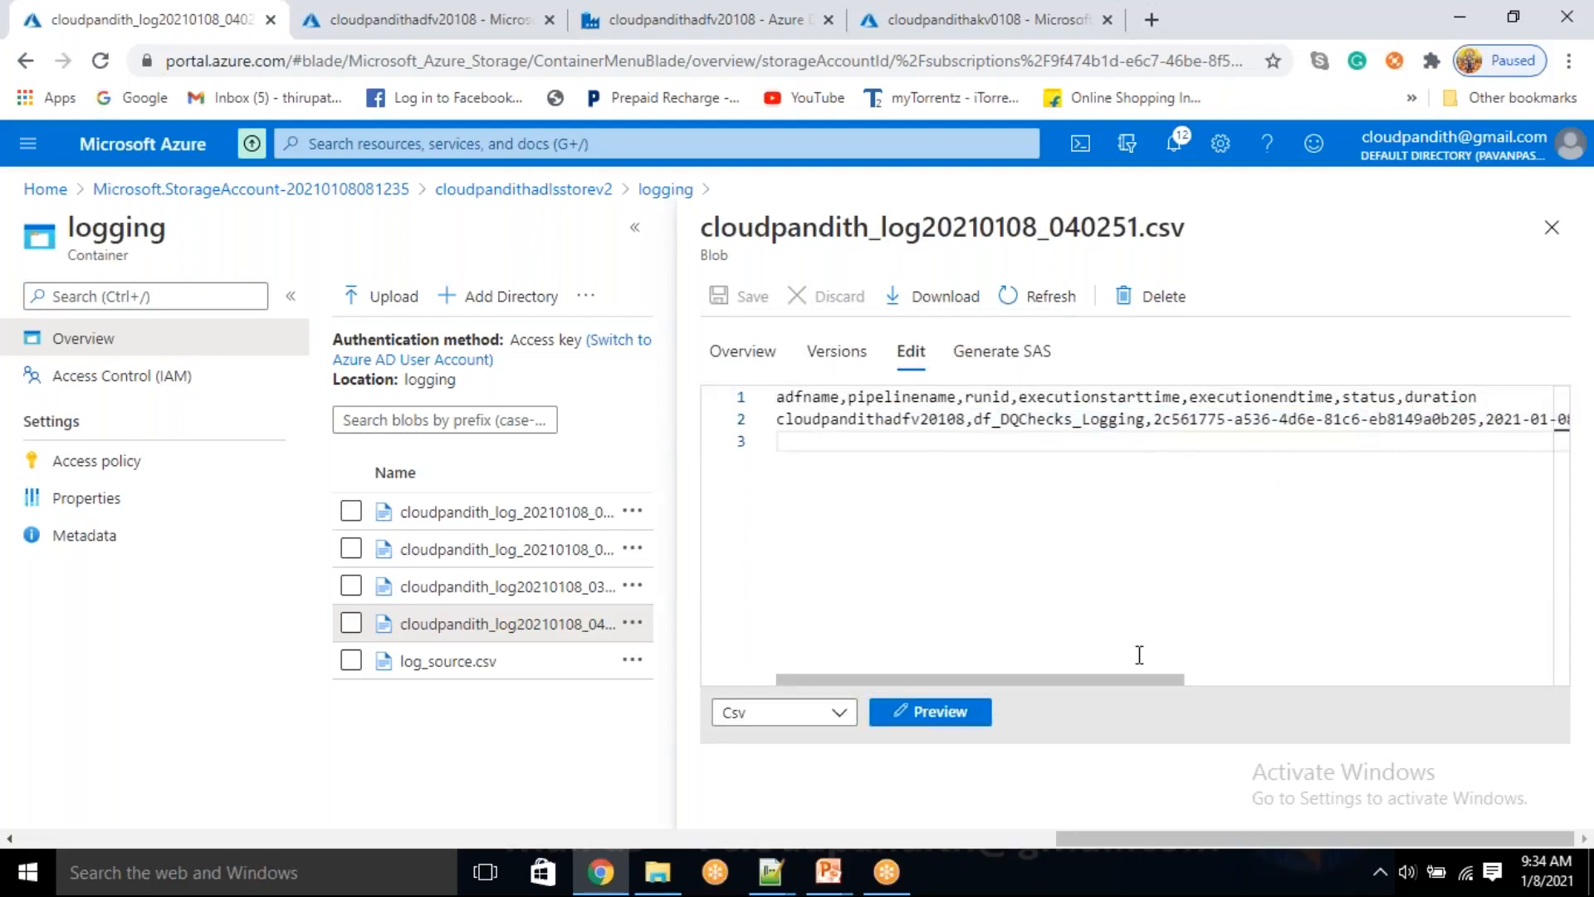
left_click(1552, 227)
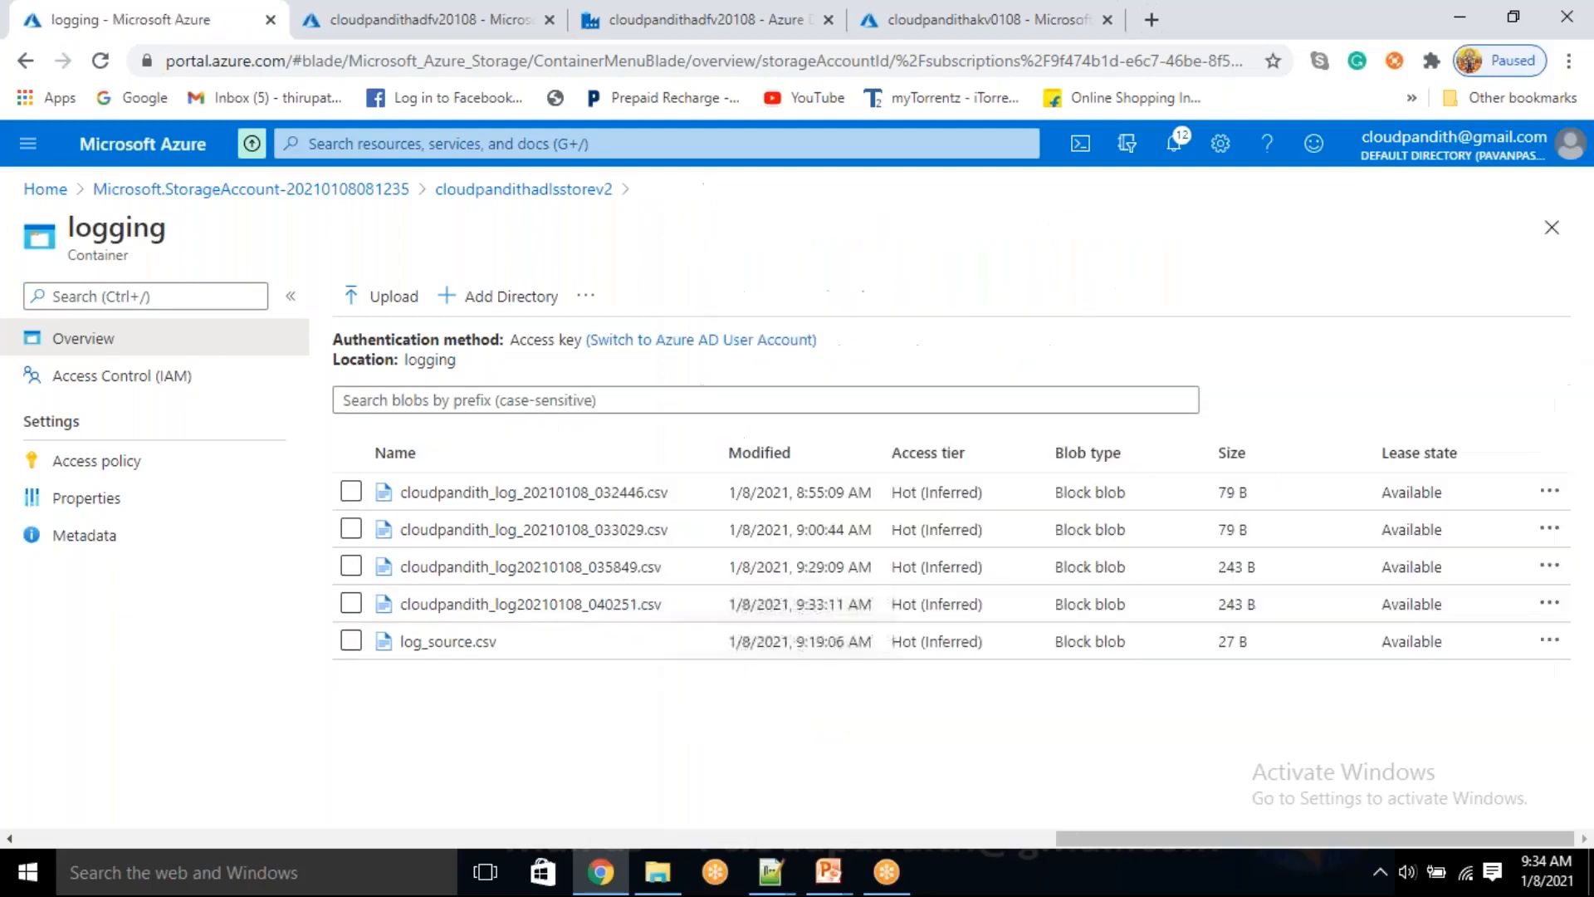